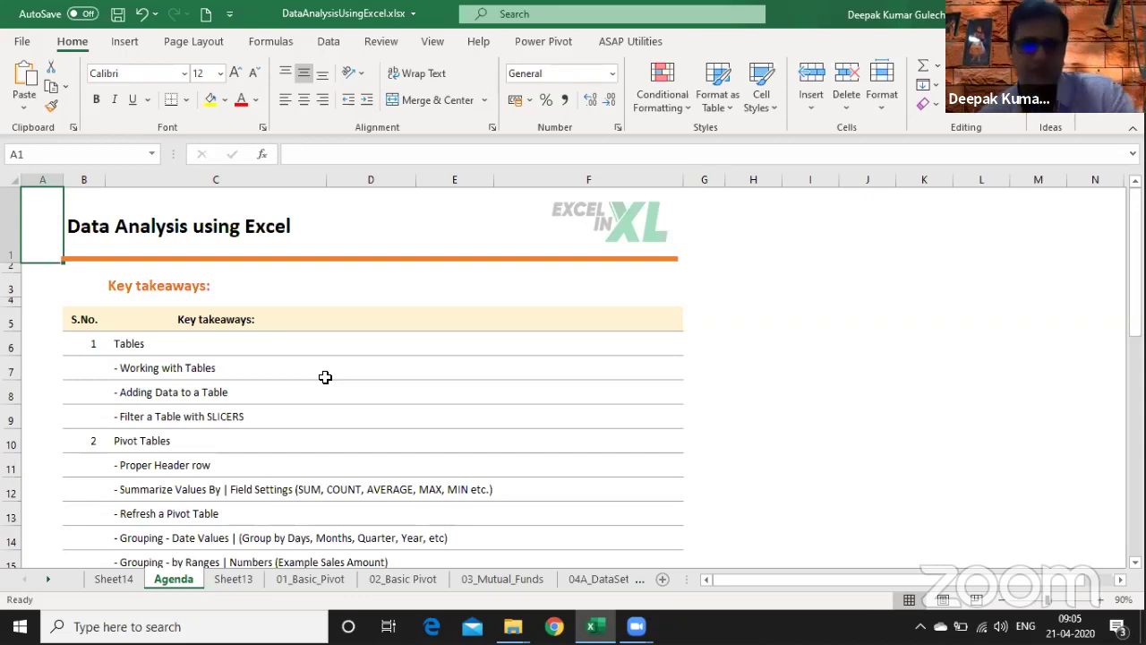
- Look at the download-link banner sheet and briefly select the link text
{"action": "key", "text": "ctrl+Page_Up"}
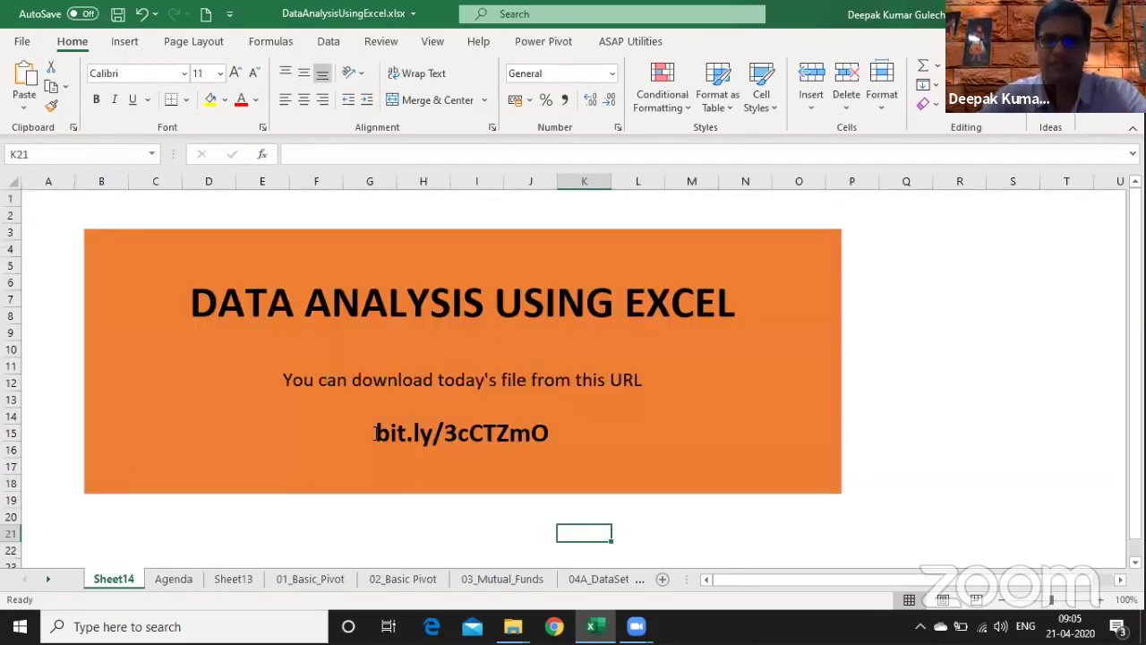
{"action": "left_click_drag", "start_coordinate": [376, 434], "coordinate": [559, 428]}
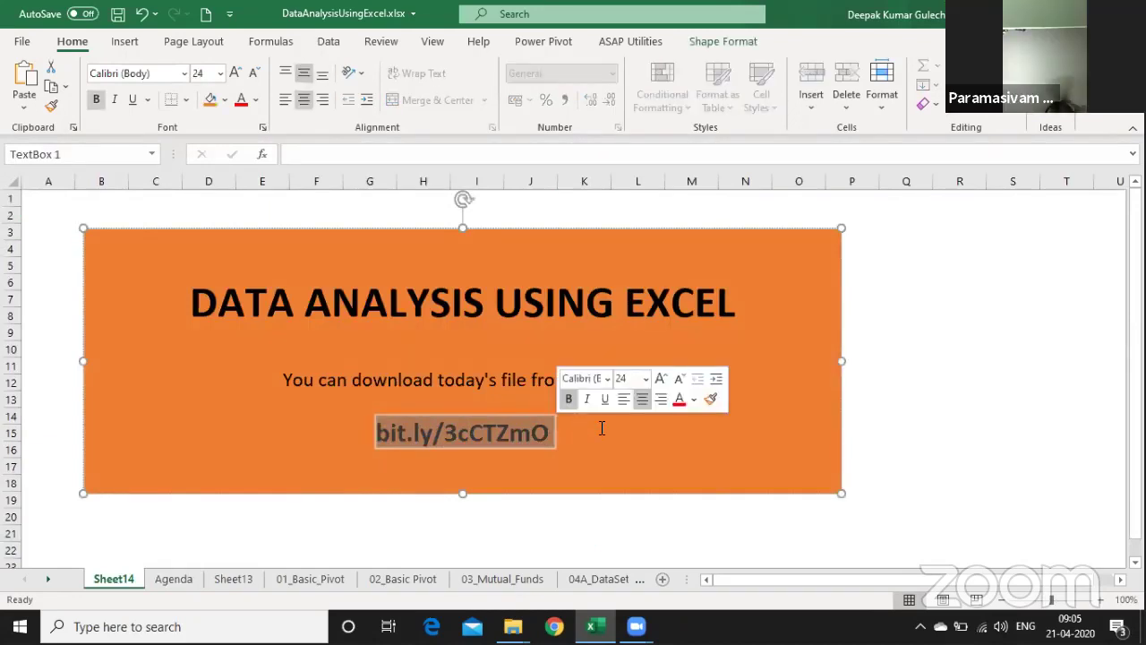
{"action": "left_click", "coordinate": [600, 438]}
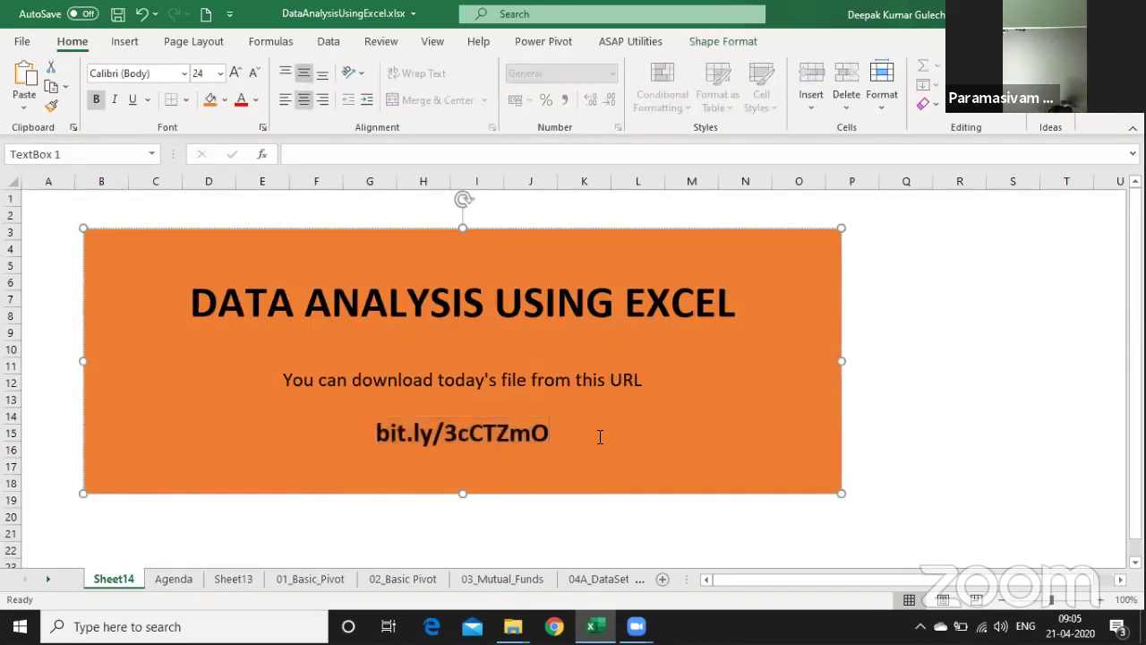
- Review the Agenda takeaways from Tables and Pivot Tables through SLICER filtering to Power Query
{"action": "key", "text": "ctrl+Page_Down"}
{"action": "key", "text": "Down"}
{"action": "key", "text": "Down"}
{"action": "key", "text": "Down"}
{"action": "key", "text": "Down"}
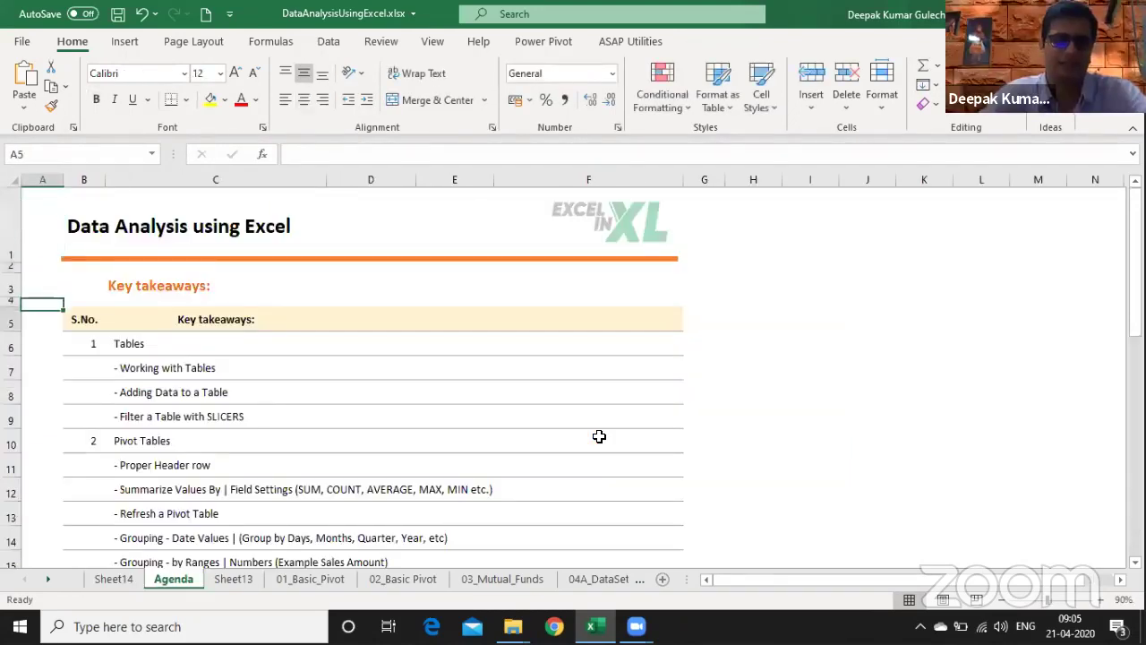
{"action": "key", "text": "Down"}
{"action": "key", "text": "Down"}
{"action": "key", "text": "Down"}
{"action": "key", "text": "Down"}
{"action": "key", "text": "Down"}
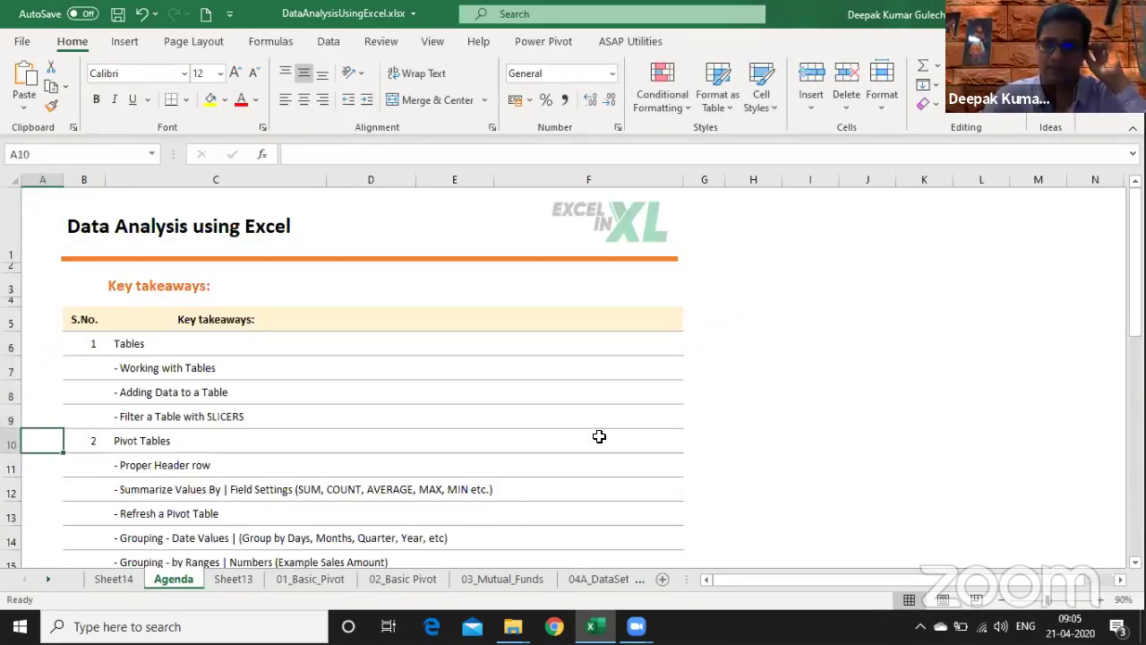
{"action": "key", "text": "Right"}
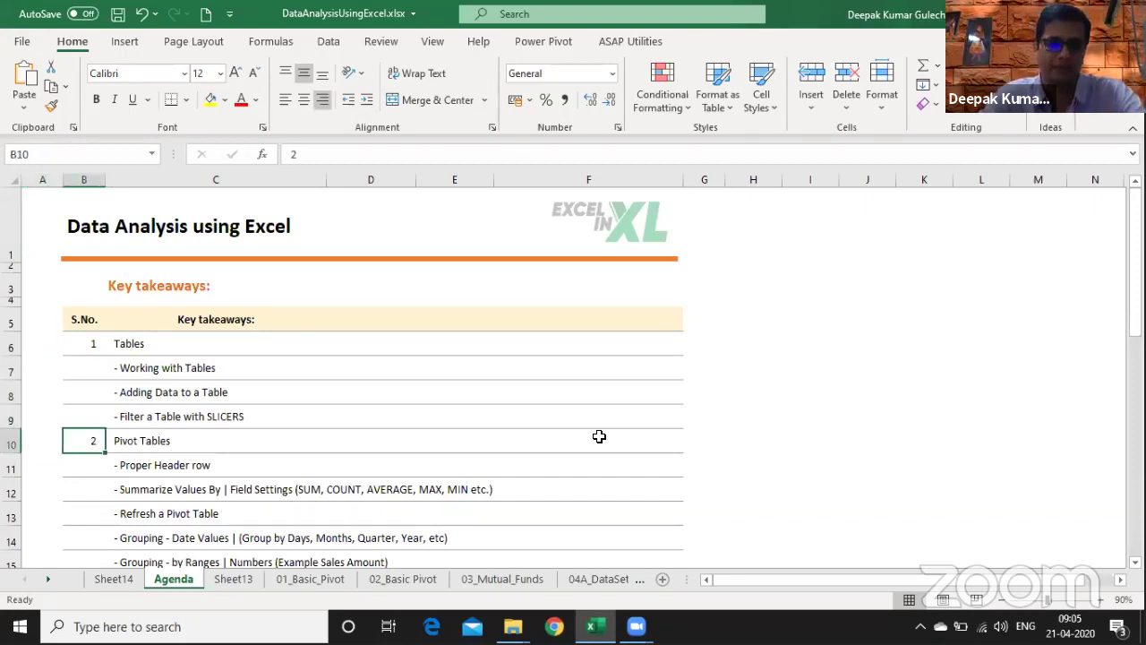
{"action": "key", "text": "Right"}
{"action": "key", "text": "Right"}
{"action": "key", "text": "Left"}
{"action": "key", "text": "Up"}
{"action": "key", "text": "shift+Up"}
{"action": "key", "text": "shift+Up"}
{"action": "key", "text": "shift+Up"}
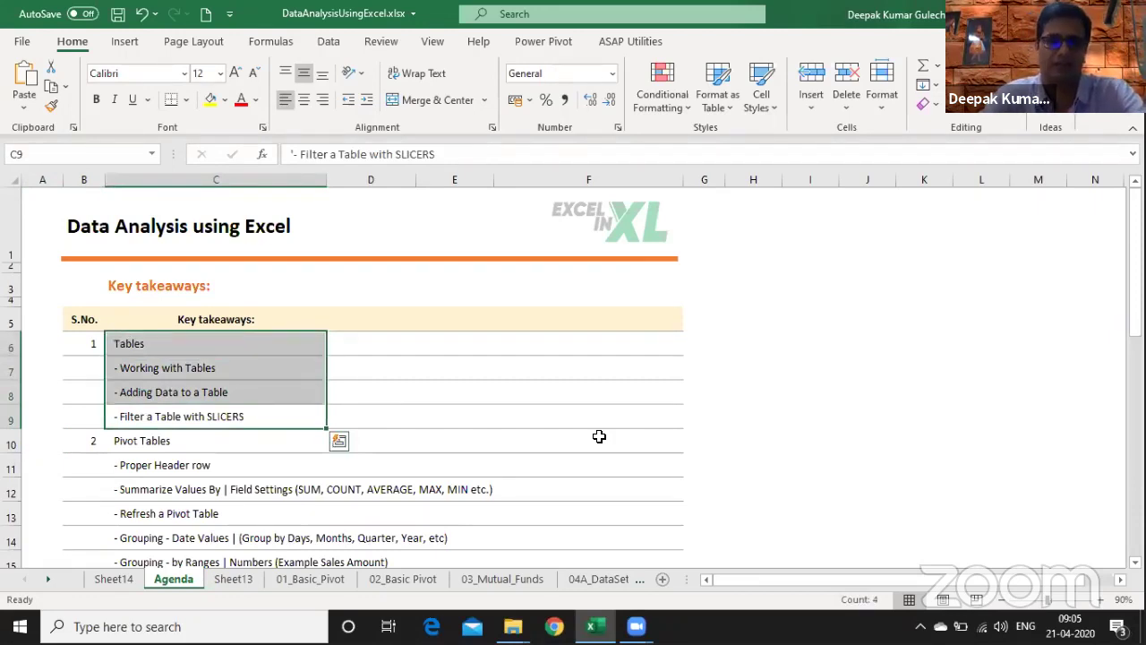
{"action": "key", "text": "Down"}
{"action": "key", "text": "Down"}
{"action": "key", "text": "Down"}
{"action": "key", "text": "Down"}
{"action": "key", "text": "Down"}
{"action": "key", "text": "Down"}
{"action": "key", "text": "Down"}
{"action": "key", "text": "Down"}
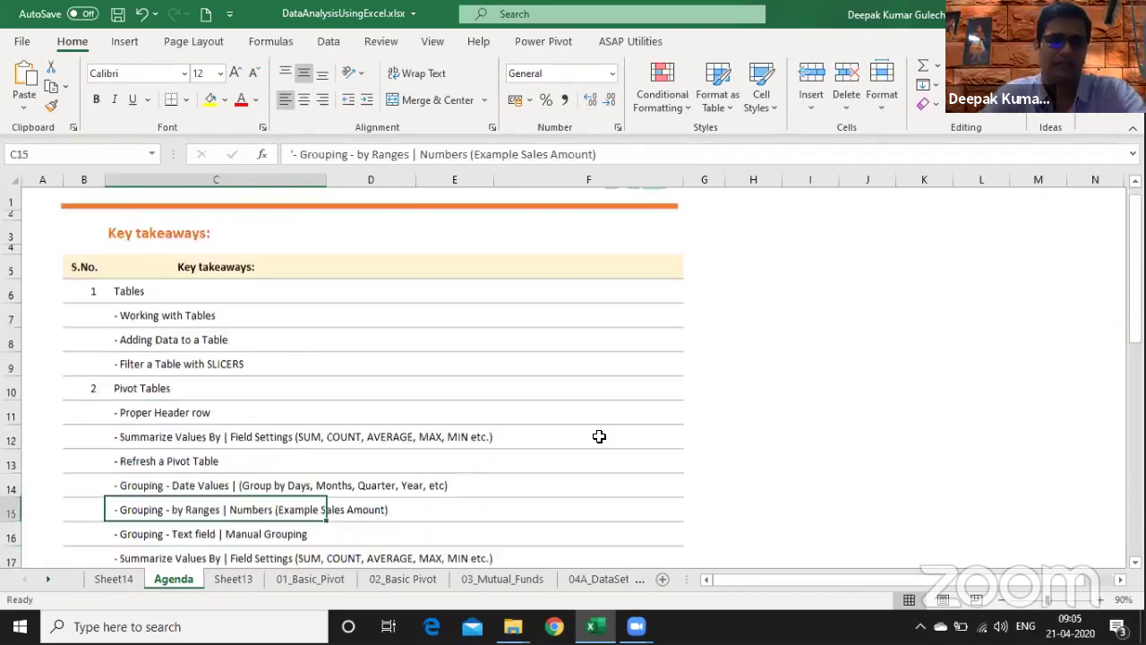
{"action": "key", "text": "Down"}
{"action": "key", "text": "Down"}
{"action": "key", "text": "Down"}
{"action": "key", "text": "Down"}
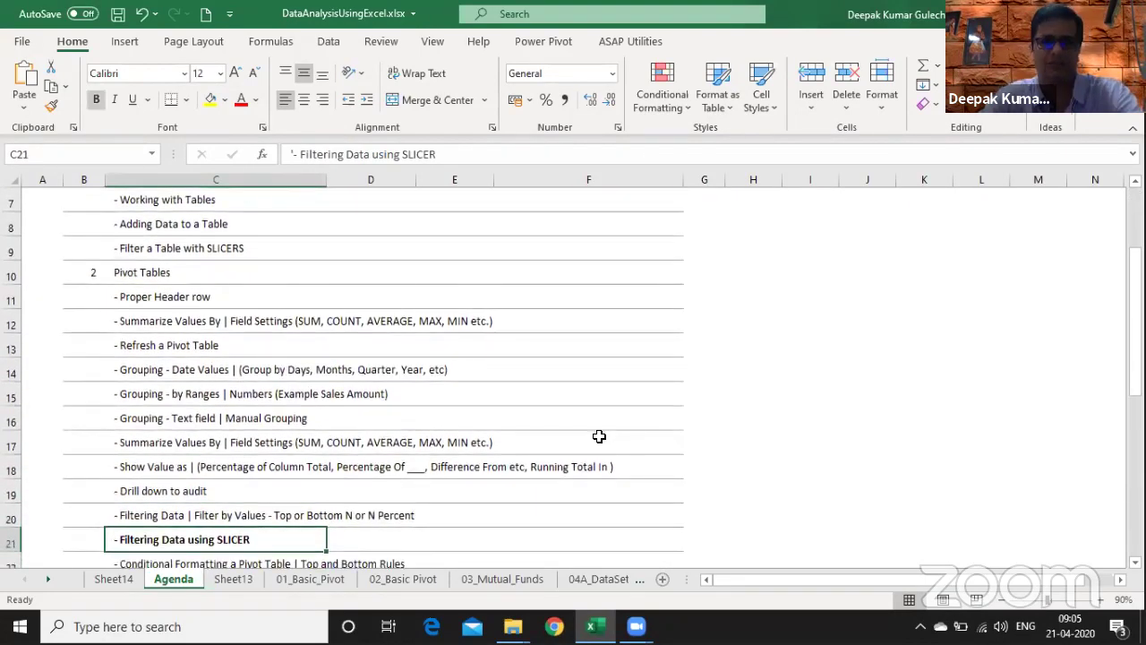
{"action": "key", "text": "Down"}
{"action": "key", "text": "Down"}
{"action": "key", "text": "Down"}
{"action": "key", "text": "Down"}
{"action": "key", "text": "Down"}
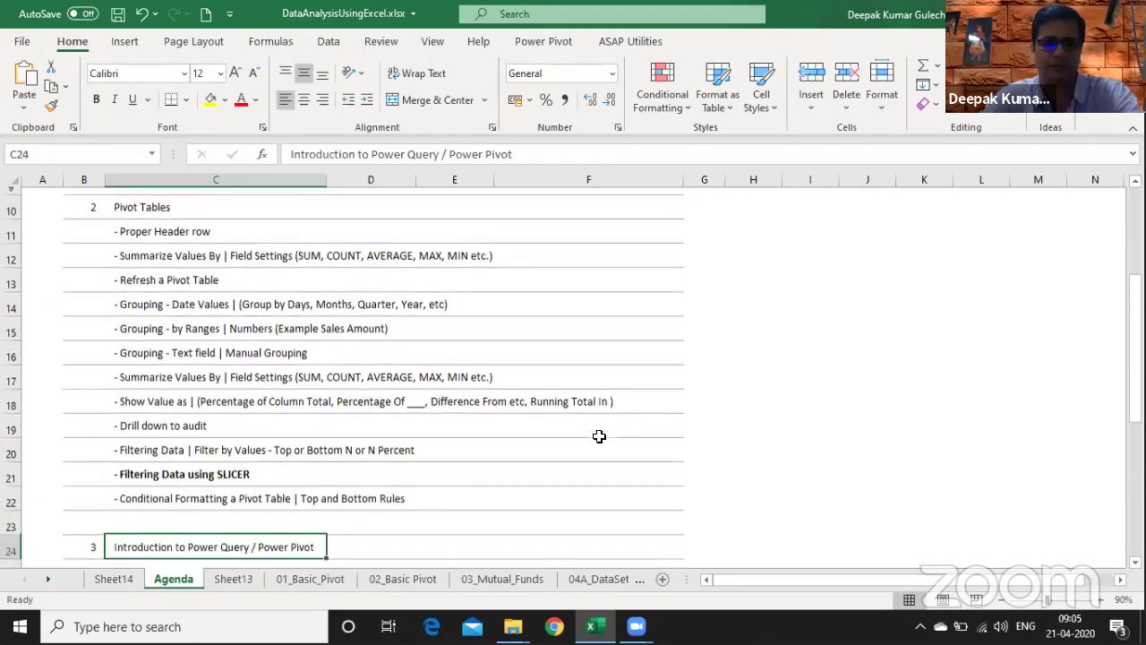
{"action": "key", "text": "Up"}
{"action": "key", "text": "Up"}
{"action": "key", "text": "Up"}
{"action": "key", "text": "Up"}
{"action": "key", "text": "Up"}
{"action": "key", "text": "Up"}
{"action": "key", "text": "Up"}
{"action": "key", "text": "Up"}
{"action": "key", "text": "Up"}
{"action": "key", "text": "Up"}
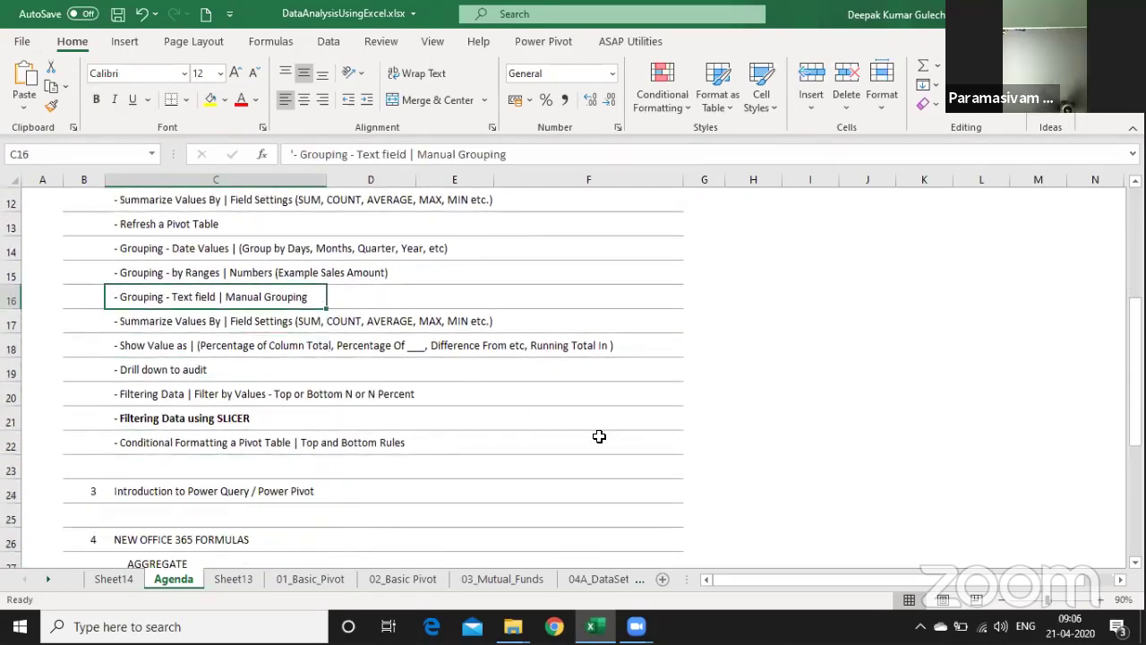
{"action": "key", "text": "Down"}
{"action": "key", "text": "Down"}
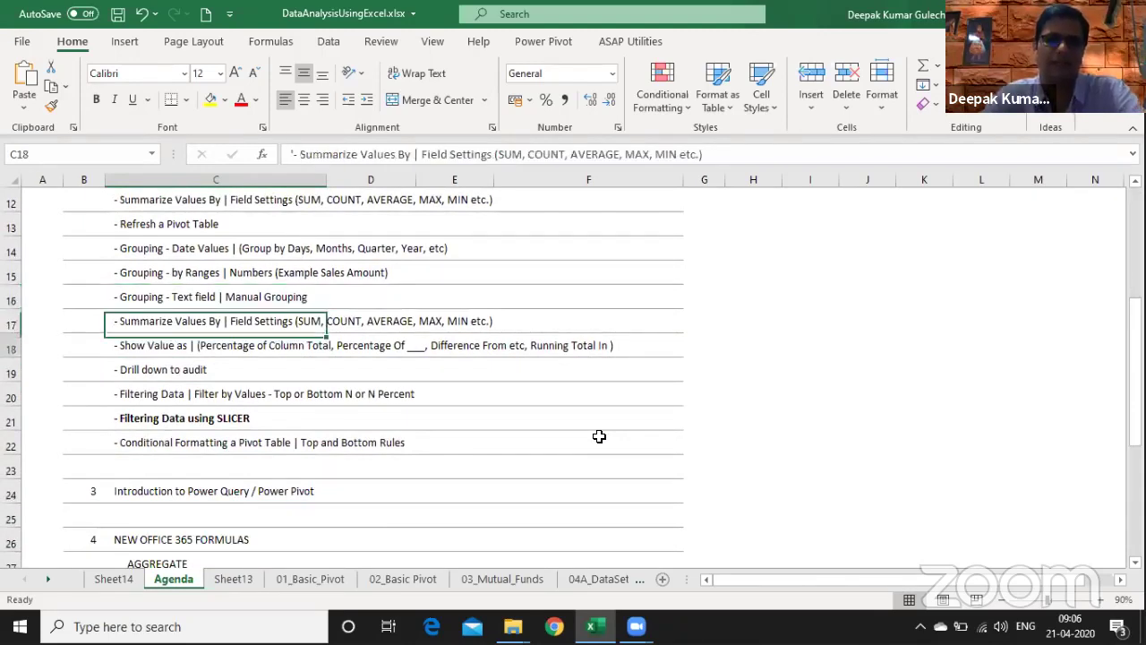
{"action": "key", "text": "Down"}
{"action": "key", "text": "Down"}
{"action": "key", "text": "Down"}
{"action": "key", "text": "Down"}
{"action": "key", "text": "Down"}
{"action": "key", "text": "Down"}
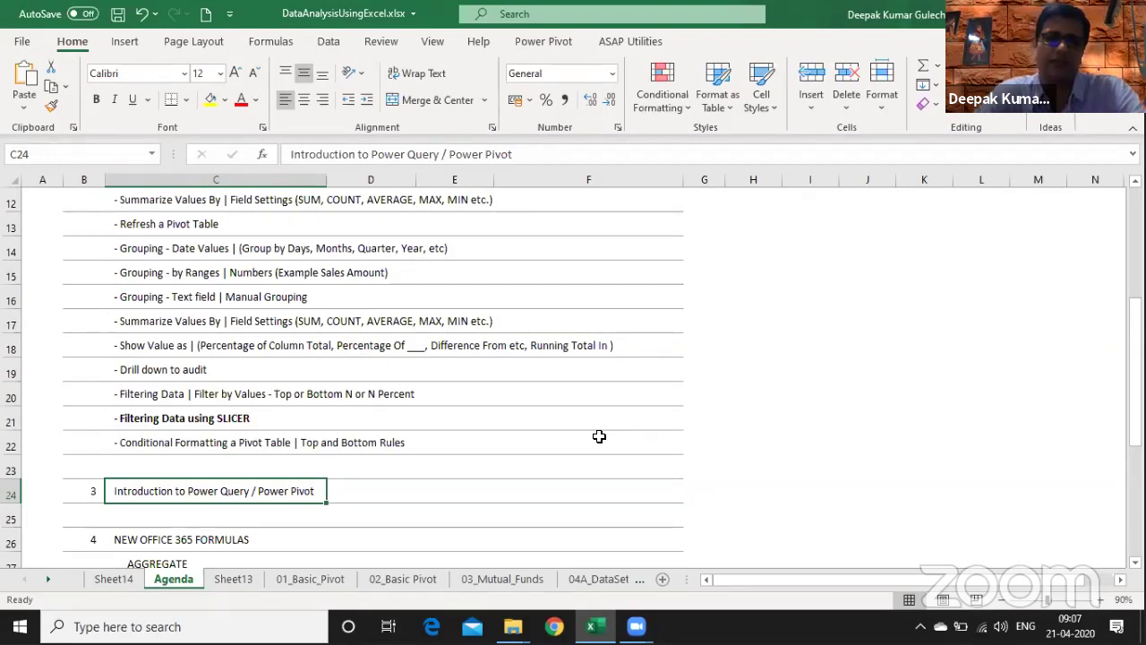
- Review the Agenda's new formulas AGGREGATE through UNIQUE and SORTBY, plus the text tips
{"action": "key", "text": "Right"}
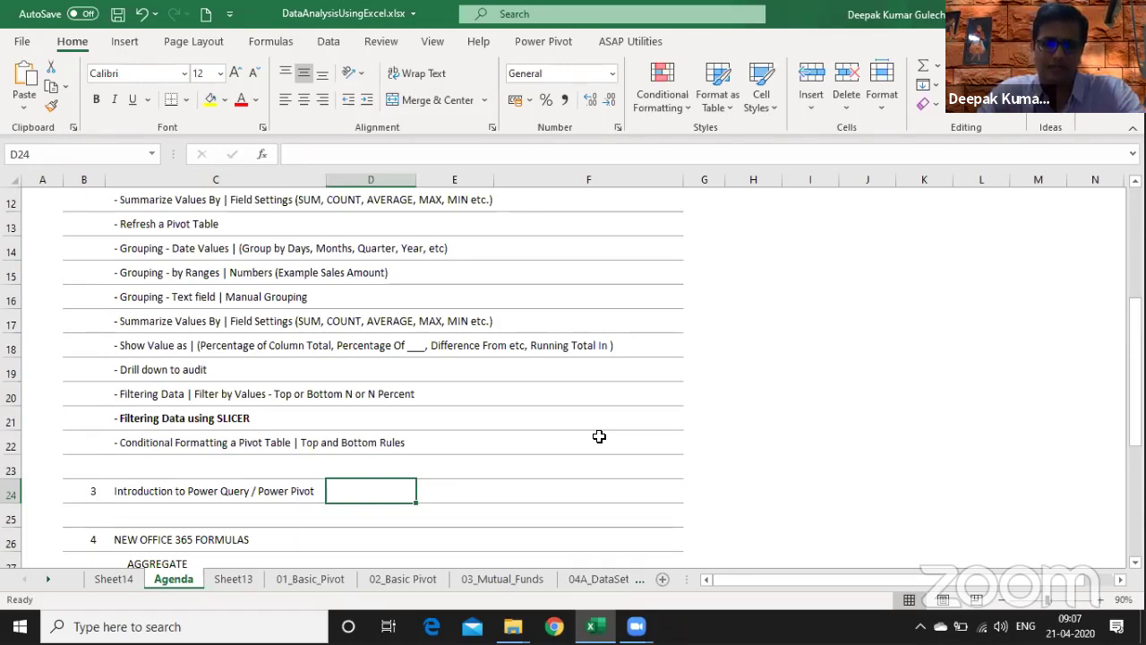
{"action": "key", "text": "shift+Left"}
{"action": "key", "text": "shift+Left"}
{"action": "key", "text": "Right"}
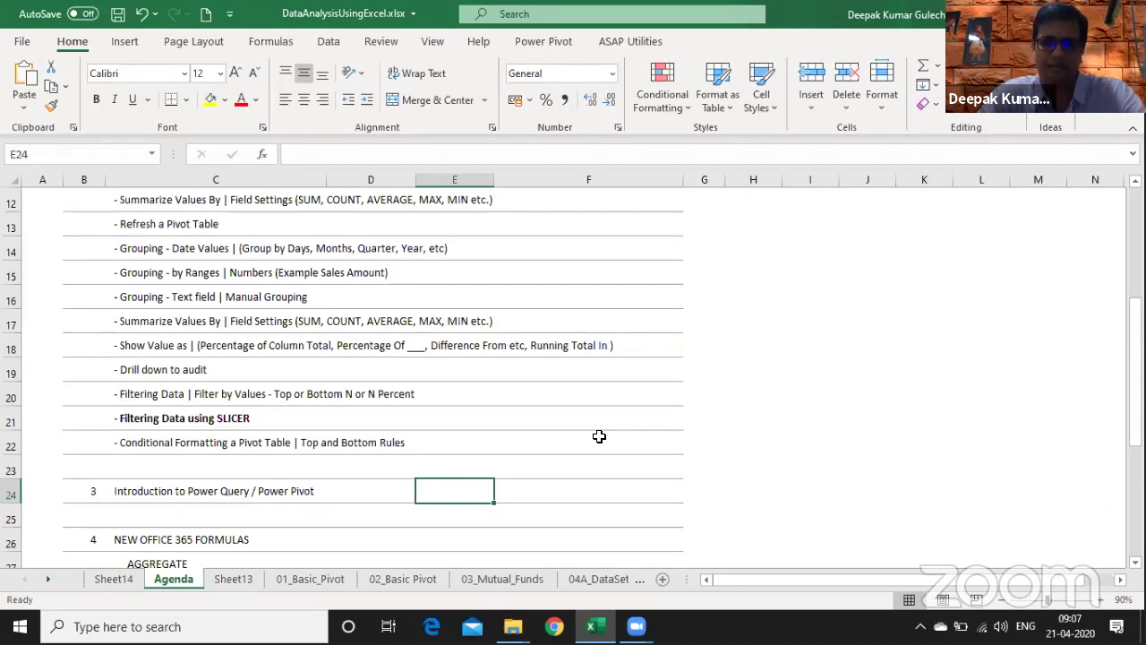
{"action": "key", "text": "Down"}
{"action": "key", "text": "Down"}
{"action": "key", "text": "Down"}
{"action": "key", "text": "Down"}
{"action": "key", "text": "Down"}
{"action": "key", "text": "Down"}
{"action": "key", "text": "Down"}
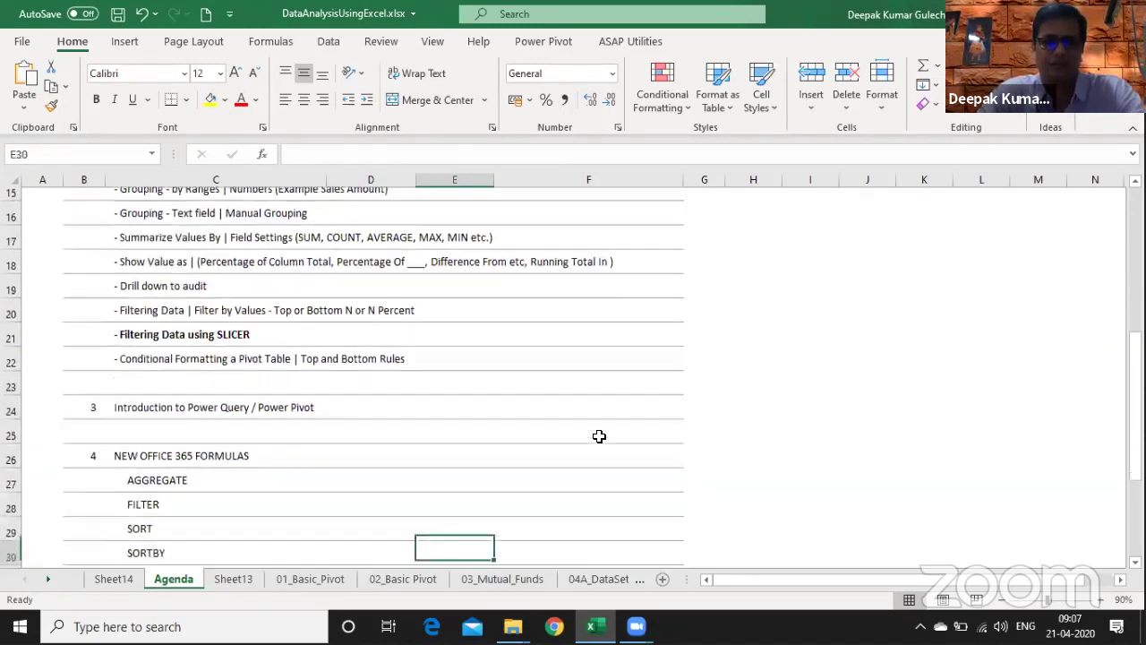
{"action": "key", "text": "Left"}
{"action": "key", "text": "Left"}
{"action": "key", "text": "shift+Up"}
{"action": "key", "text": "shift+Up"}
{"action": "key", "text": "shift+Up"}
{"action": "key", "text": "shift+Up"}
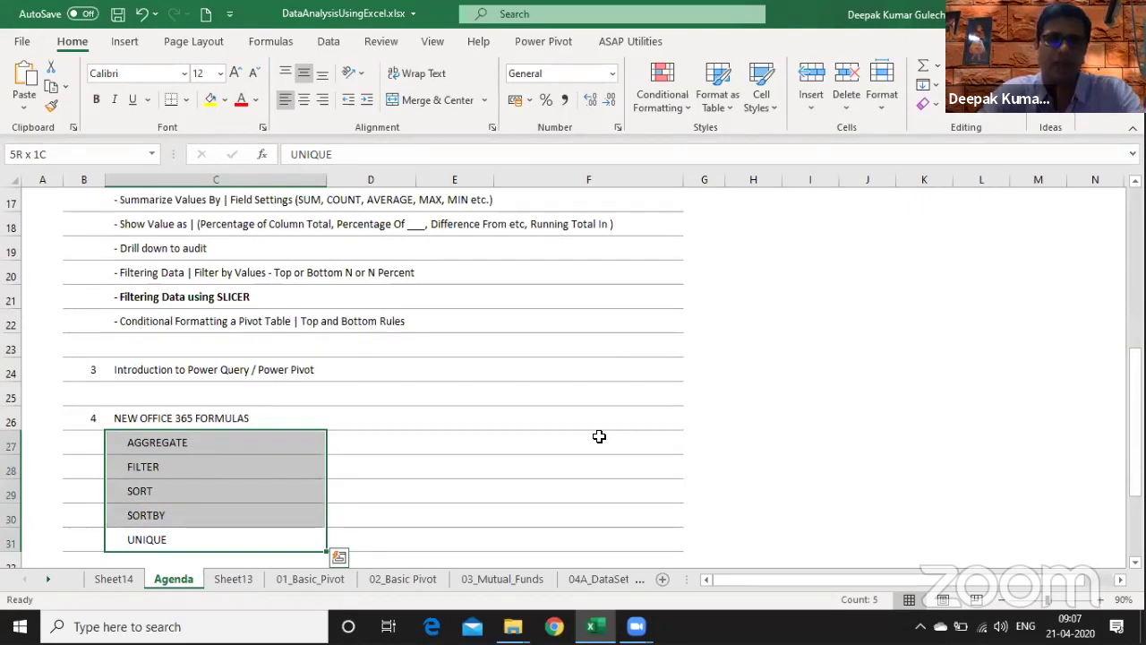
{"action": "key", "text": "Down"}
{"action": "key", "text": "Down"}
{"action": "key", "text": "Down"}
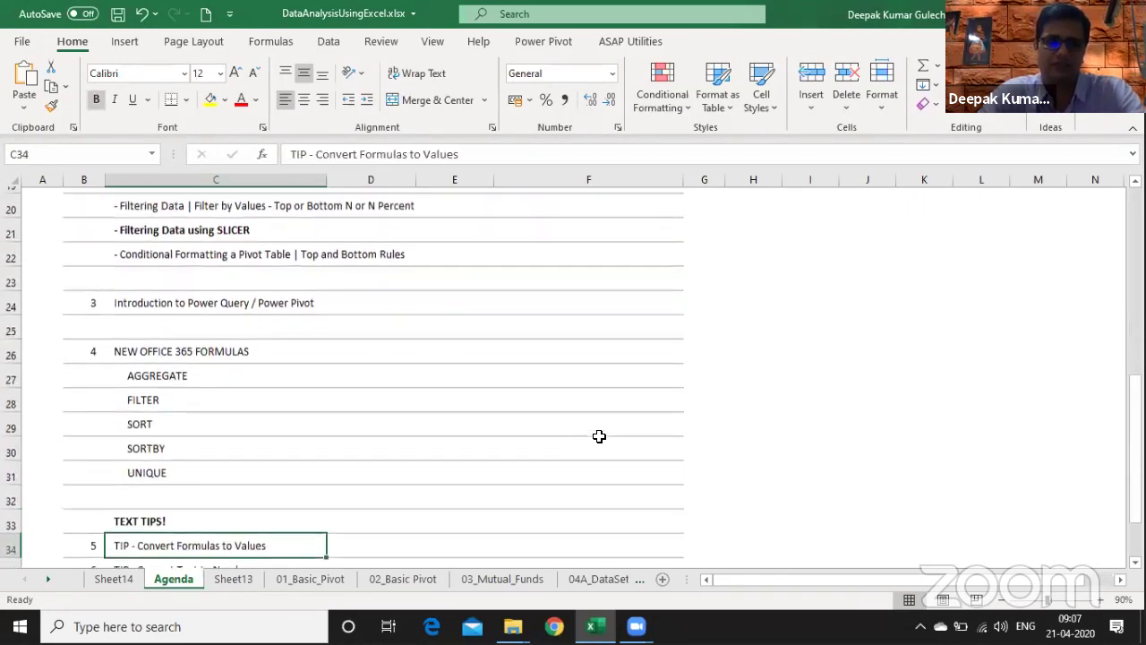
{"action": "key", "text": "Up"}
{"action": "key", "text": "Up"}
{"action": "key", "text": "Up"}
{"action": "key", "text": "Up"}
{"action": "key", "text": "Up"}
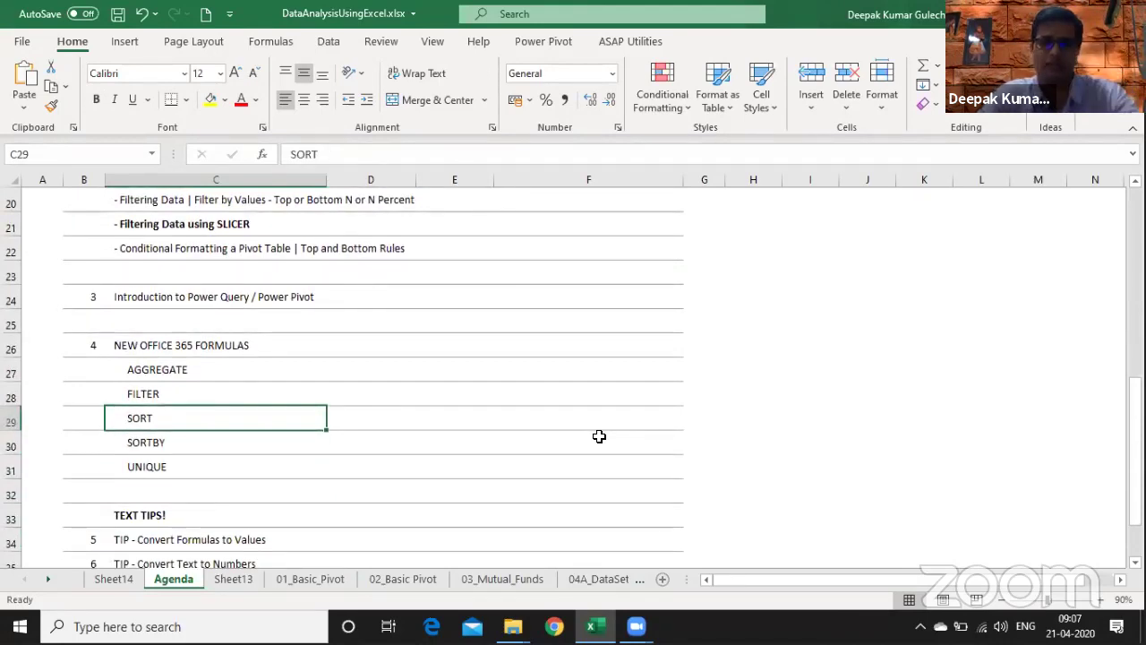
{"action": "key", "text": "Up"}
{"action": "key", "text": "Up"}
{"action": "key", "text": "ctrl+shift+Down"}
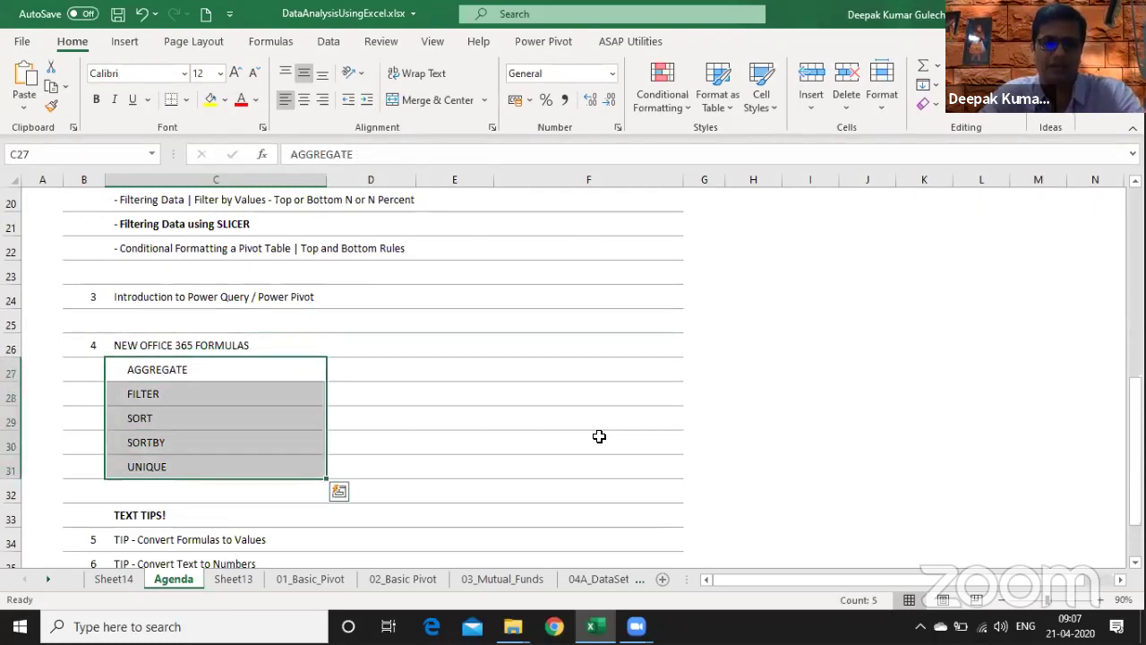
{"action": "key", "text": "Down"}
{"action": "key", "text": "Down"}
{"action": "key", "text": "Down"}
{"action": "key", "text": "Down"}
{"action": "key", "text": "Down"}
{"action": "key", "text": "Down"}
{"action": "key", "text": "Down"}
{"action": "key", "text": "Down"}
{"action": "key", "text": "Down"}
{"action": "key", "text": "Down"}
{"action": "key", "text": "Down"}
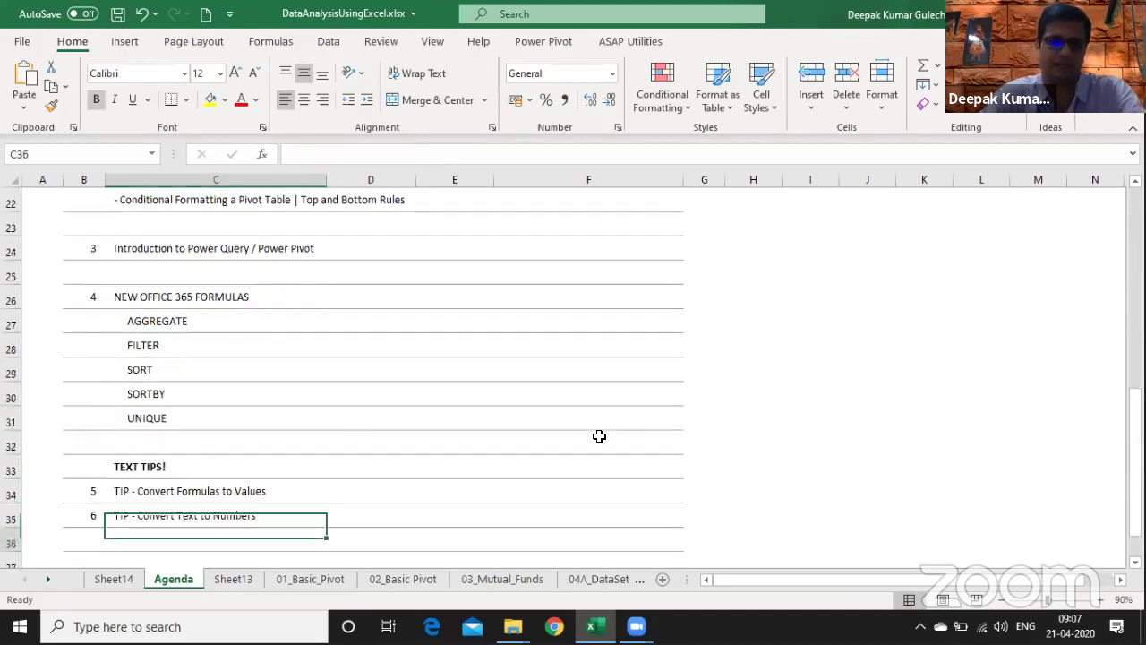
{"action": "key", "text": "Up"}
{"action": "key", "text": "Up"}
{"action": "key", "text": "Up"}
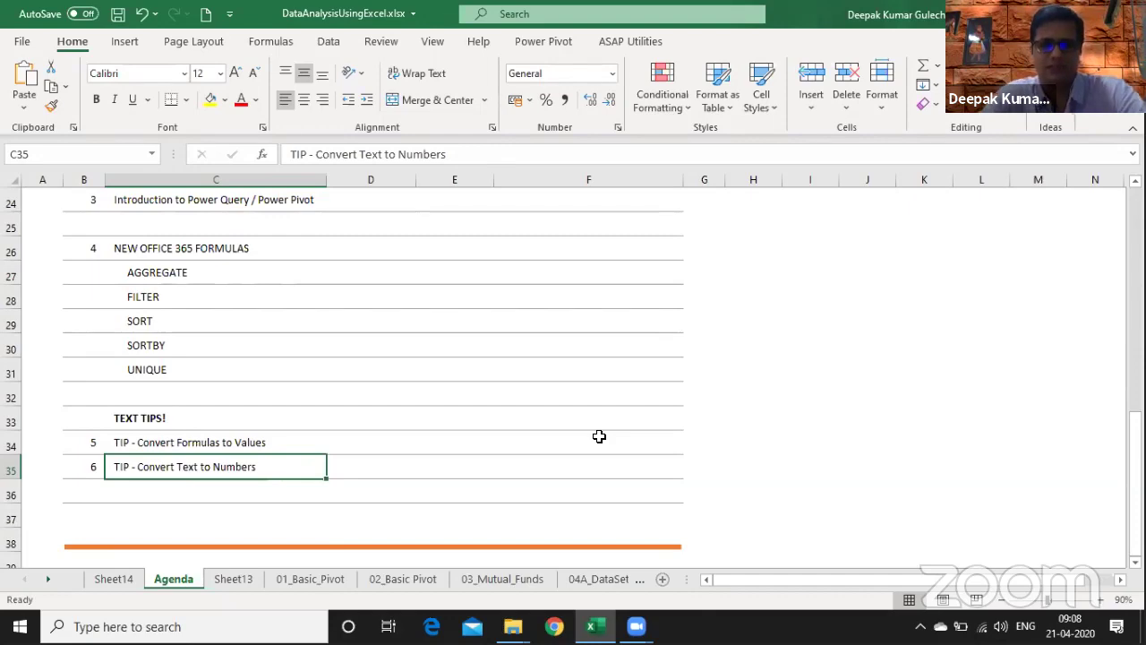
{"action": "key", "text": "Page_Up"}
{"action": "key", "text": "Page_Up"}
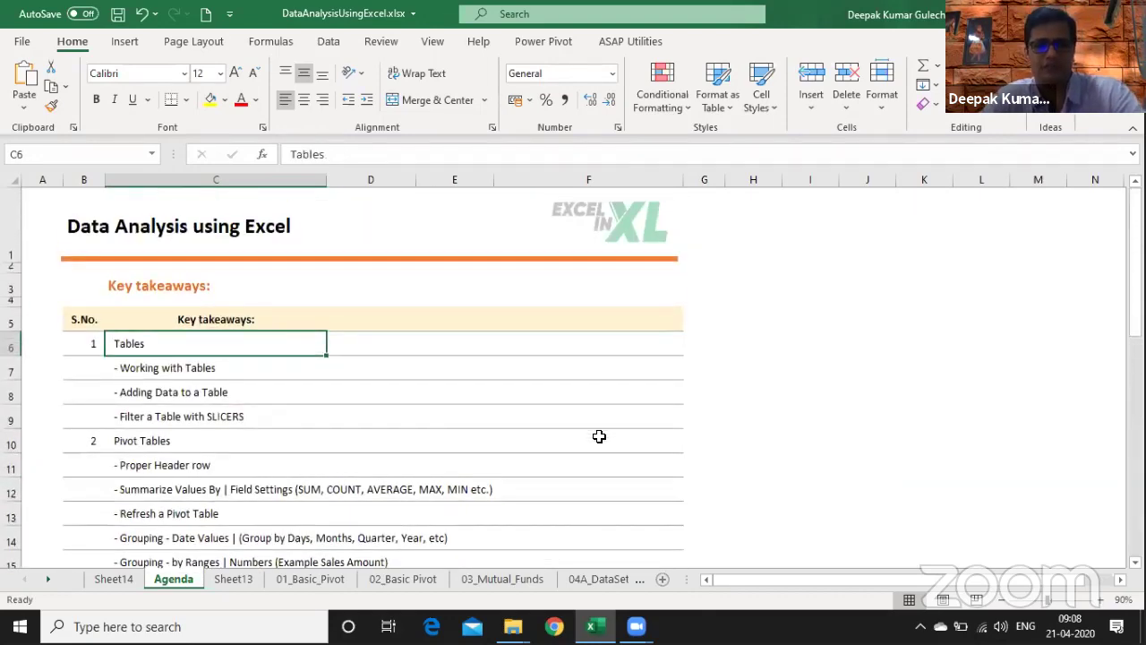
- Switch past Sheet13 to the 01_Basic_Pivot staff sheet
{"action": "key", "text": "ctrl+Page_Down"}
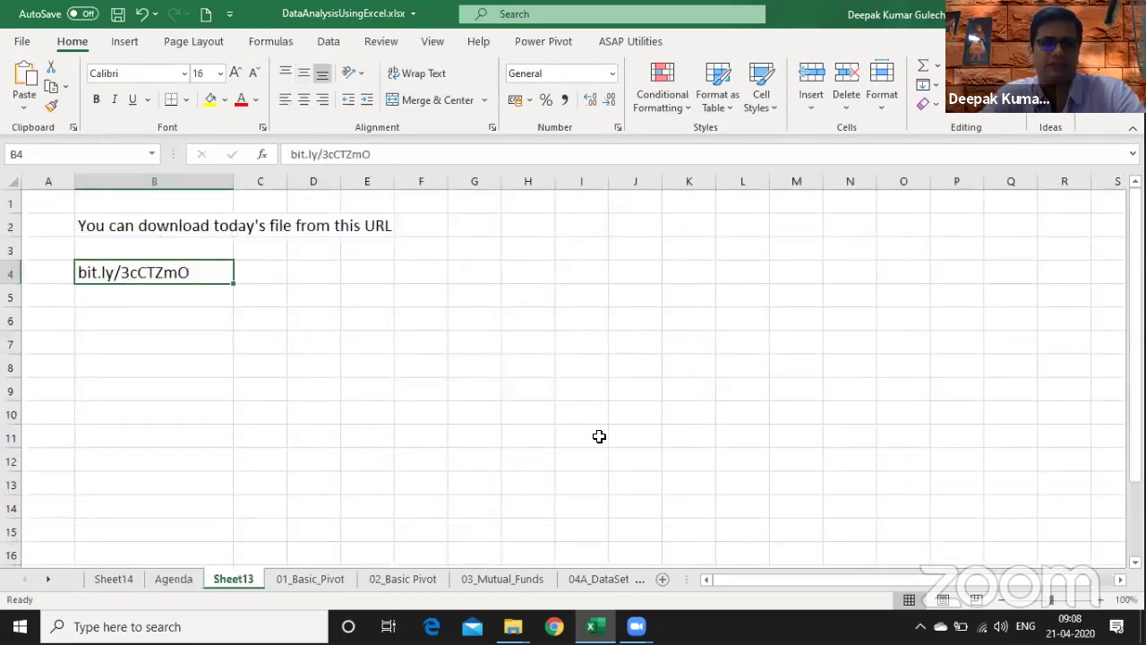
{"action": "key", "text": "ctrl+Page_Down"}
{"action": "key", "text": "Up"}
{"action": "key", "text": "Up"}
{"action": "key", "text": "Up"}
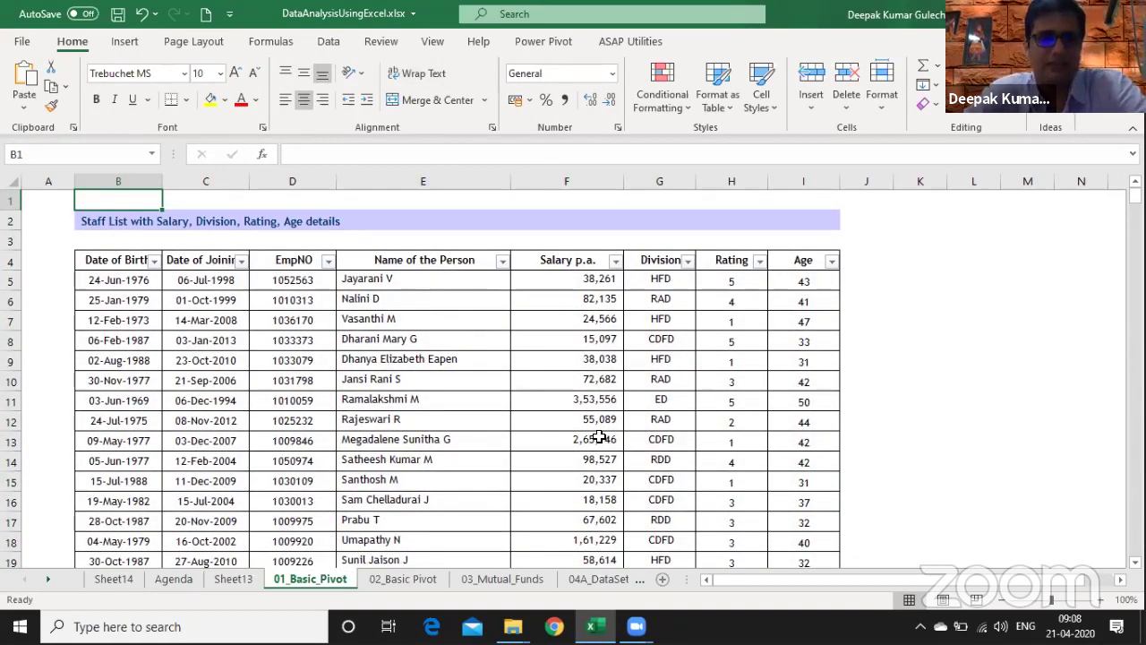
- Look across the row 8 staff record and turn off the header filters with Ctrl+Shift+L
{"action": "left_click", "coordinate": [116, 338]}
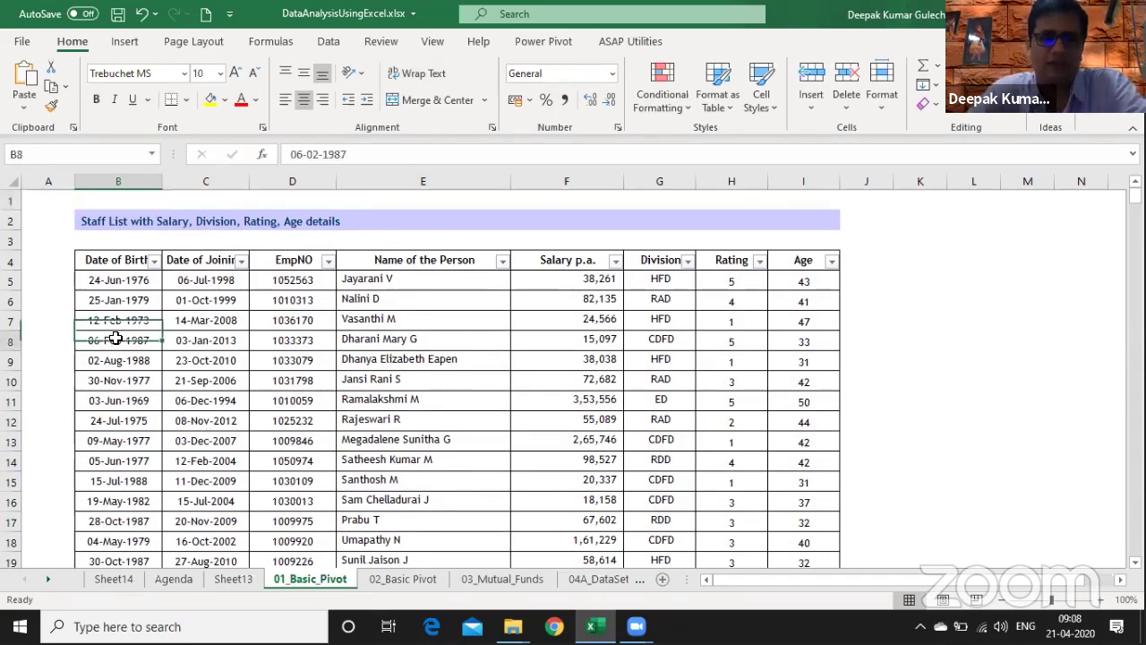
{"action": "key", "text": "Right"}
{"action": "key", "text": "Right"}
{"action": "key", "text": "Right"}
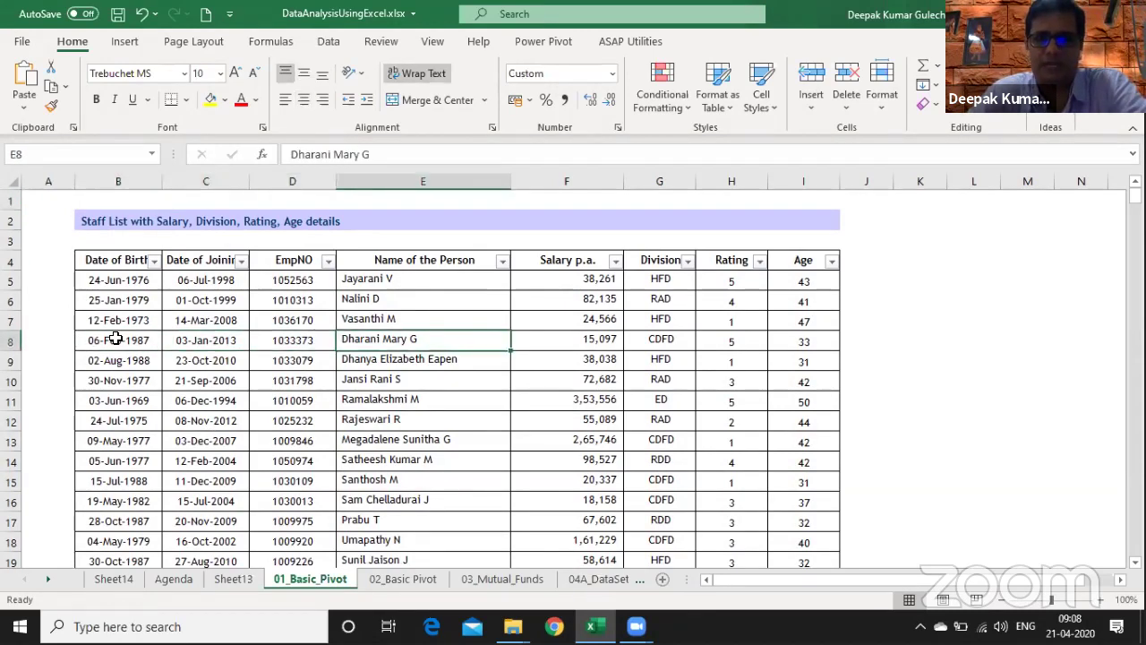
{"action": "key", "text": "Right"}
{"action": "key", "text": "Right"}
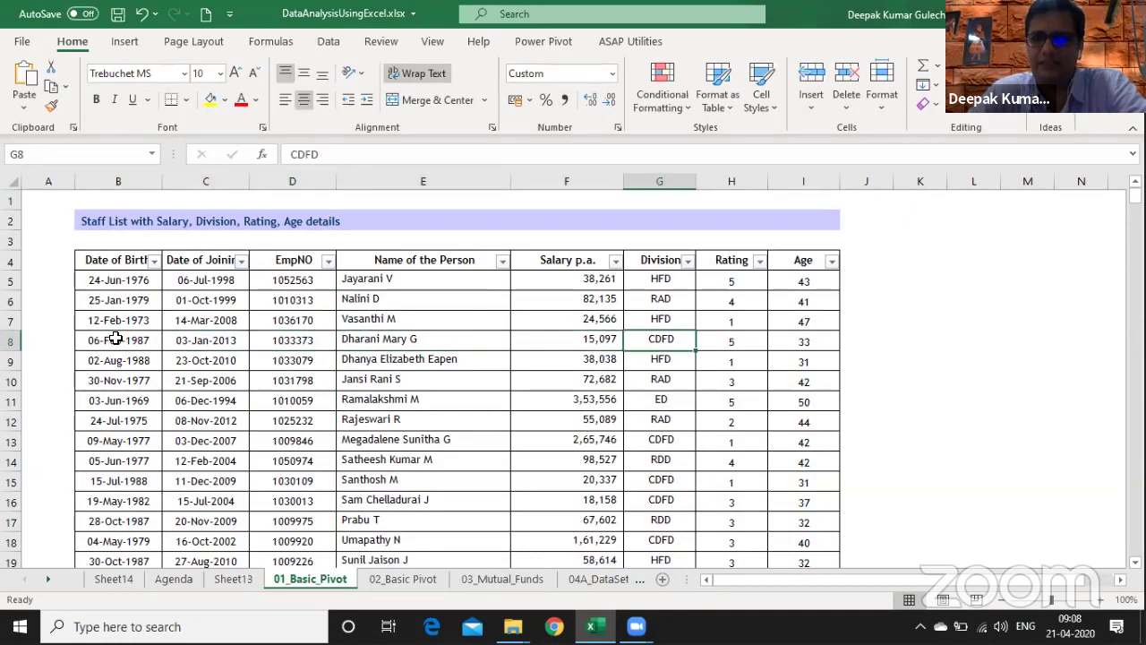
{"action": "key", "text": "Right"}
{"action": "key", "text": "Right"}
{"action": "key", "text": "Up"}
{"action": "key", "text": "Up"}
{"action": "key", "text": "Up"}
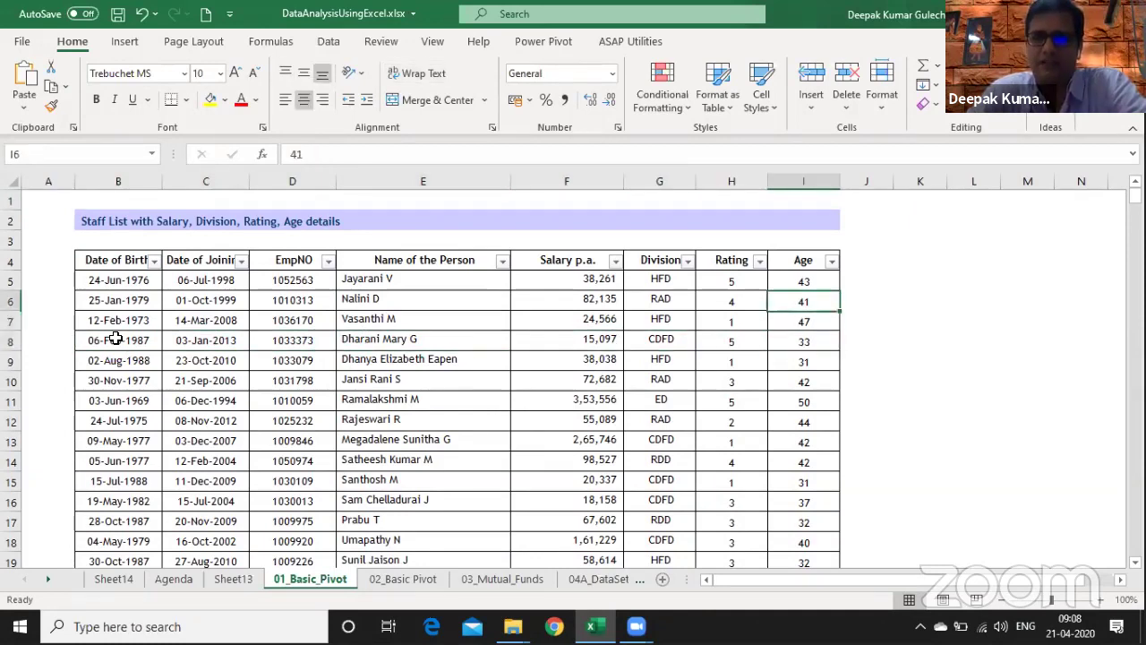
{"action": "key", "text": "ctrl+shift+l"}
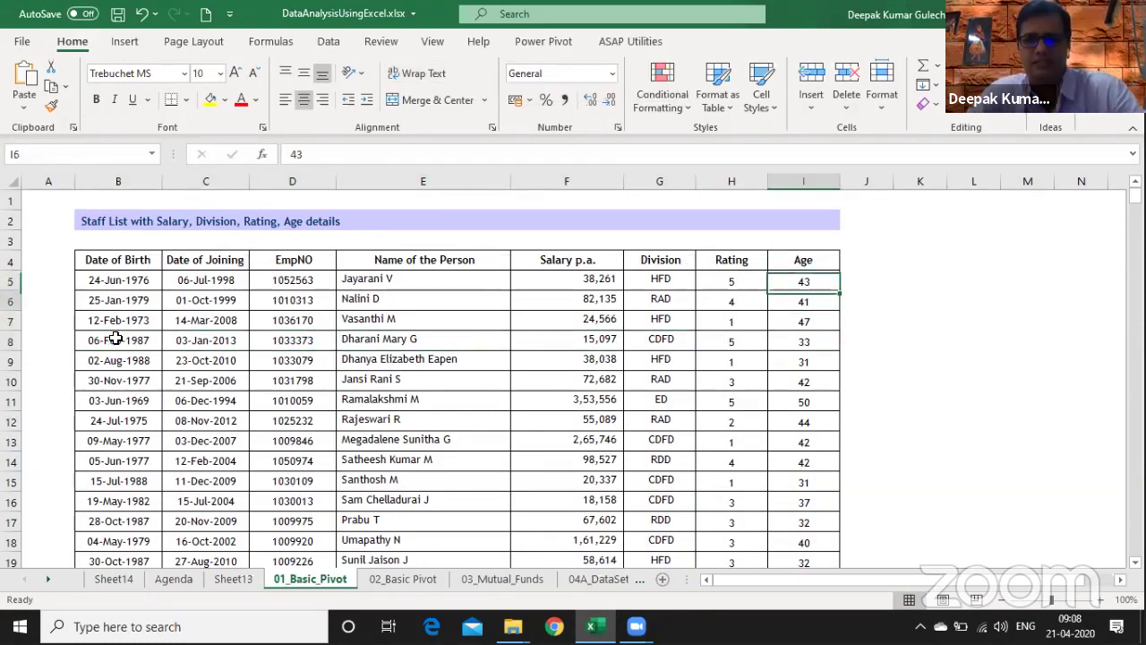
- Select the Age values down to the last record, then review the headers from Date of Birth to Salary p.a
{"action": "key", "text": "Down"}
{"action": "key", "text": "Up"}
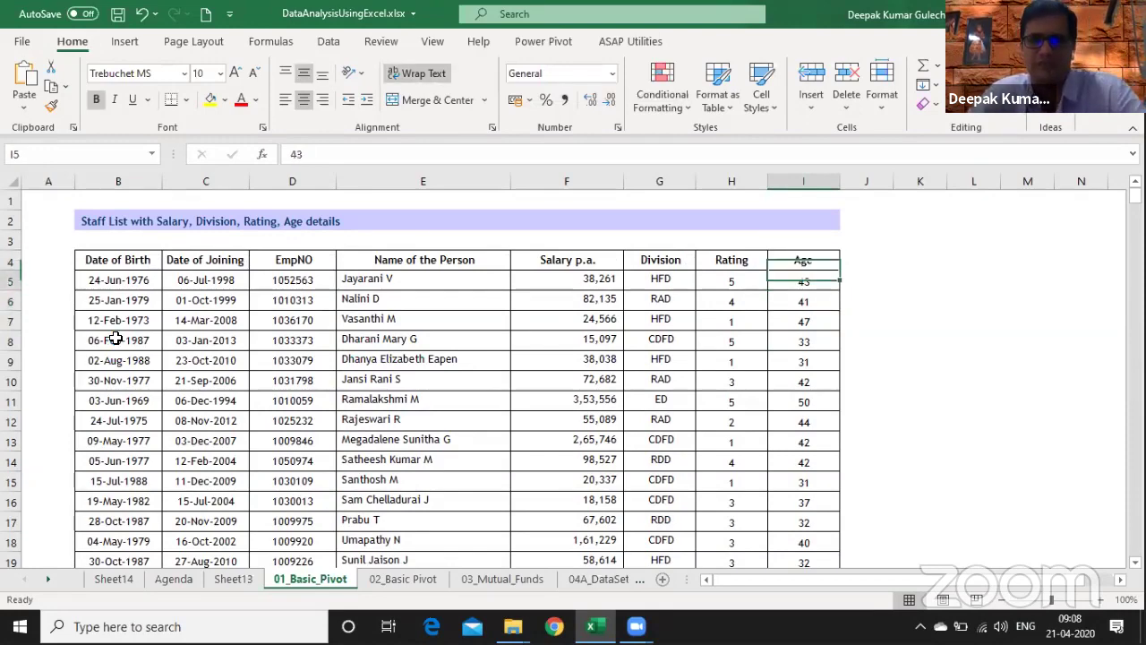
{"action": "key", "text": "ctrl+shift+Down"}
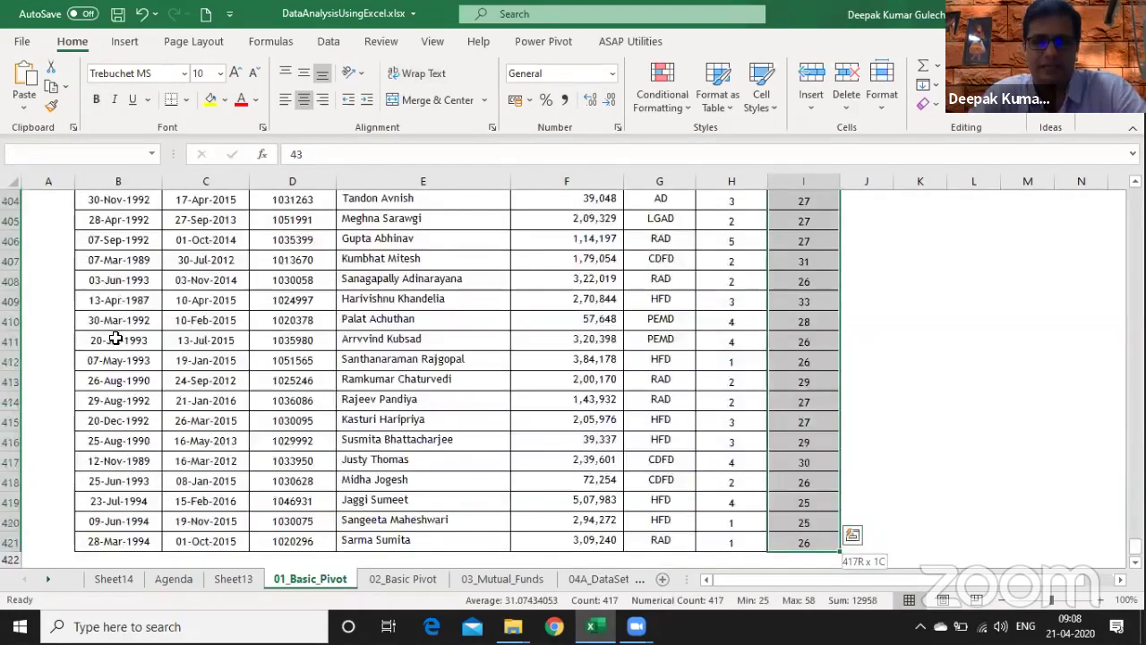
{"action": "key", "text": "shift+Up"}
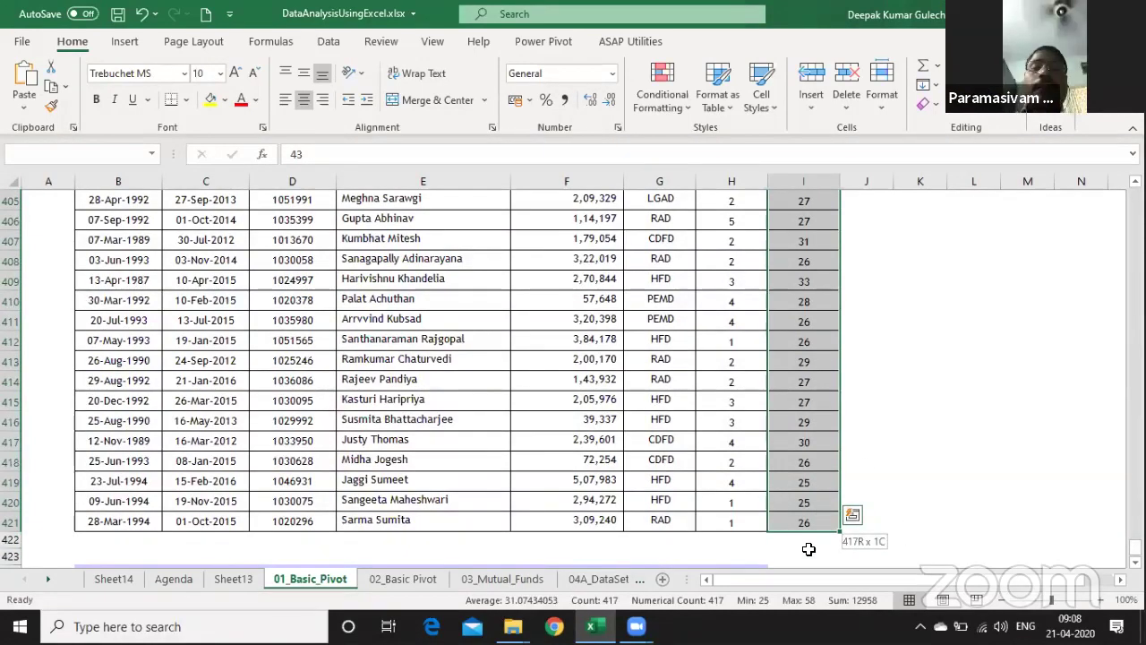
{"action": "key", "text": "ctrl+Up"}
{"action": "key", "text": "ctrl+Up"}
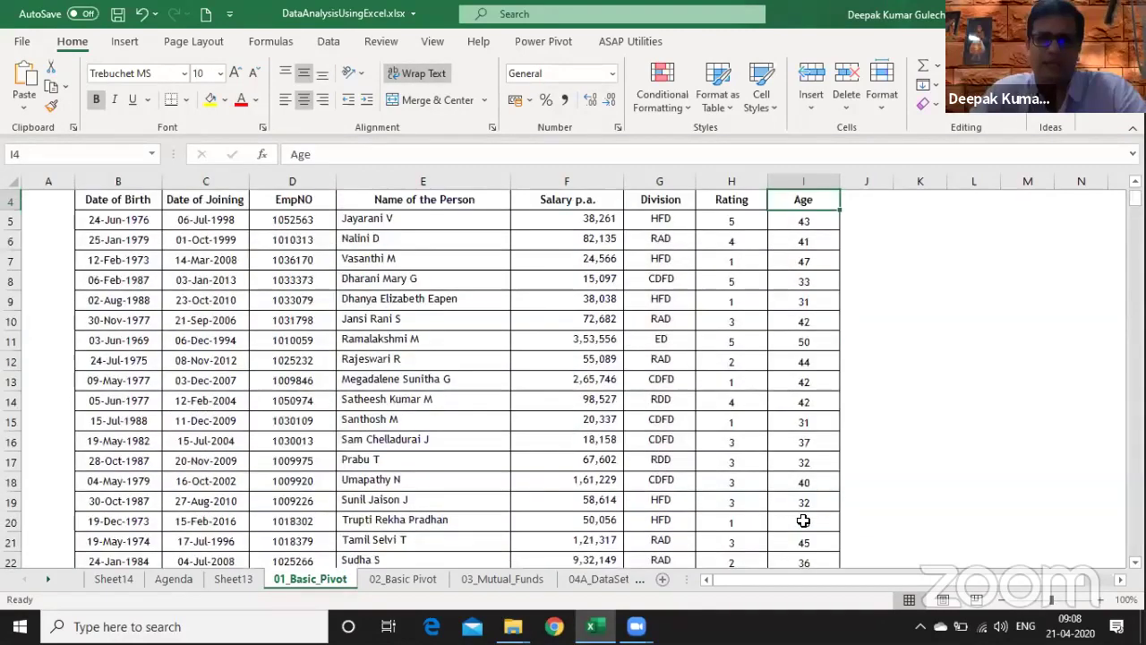
{"action": "key", "text": "Down"}
{"action": "key", "text": "Down"}
{"action": "key", "text": "Down"}
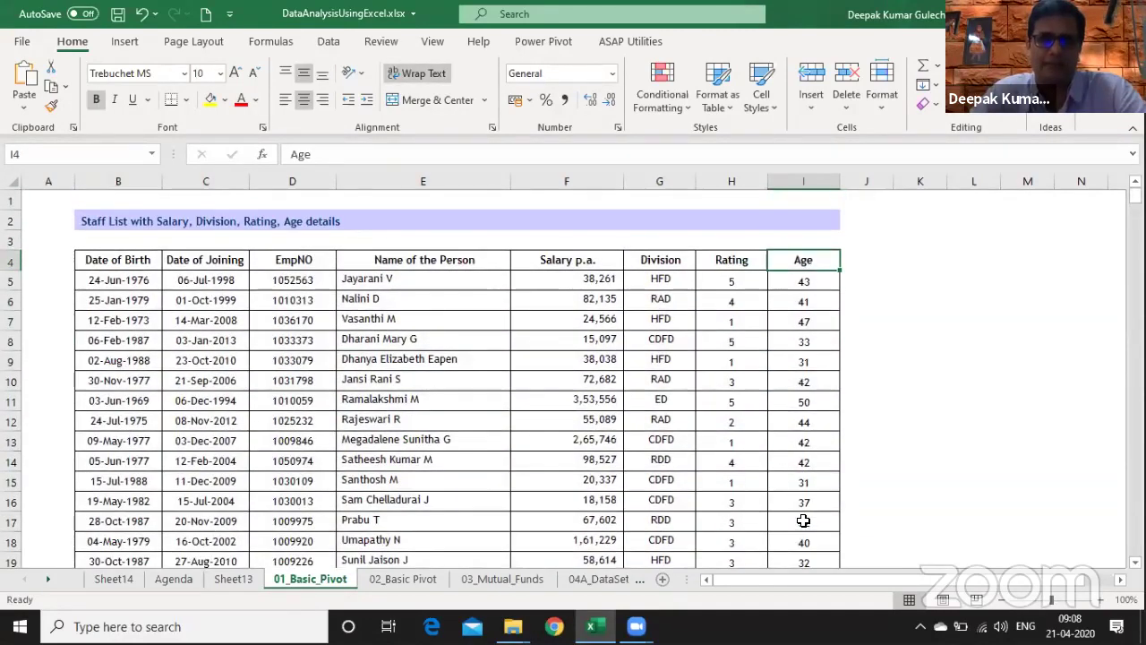
{"action": "key", "text": "ctrl+Left"}
{"action": "key", "text": "Right"}
{"action": "key", "text": "Right"}
{"action": "key", "text": "Right"}
{"action": "key", "text": "Right"}
{"action": "key", "text": "Right"}
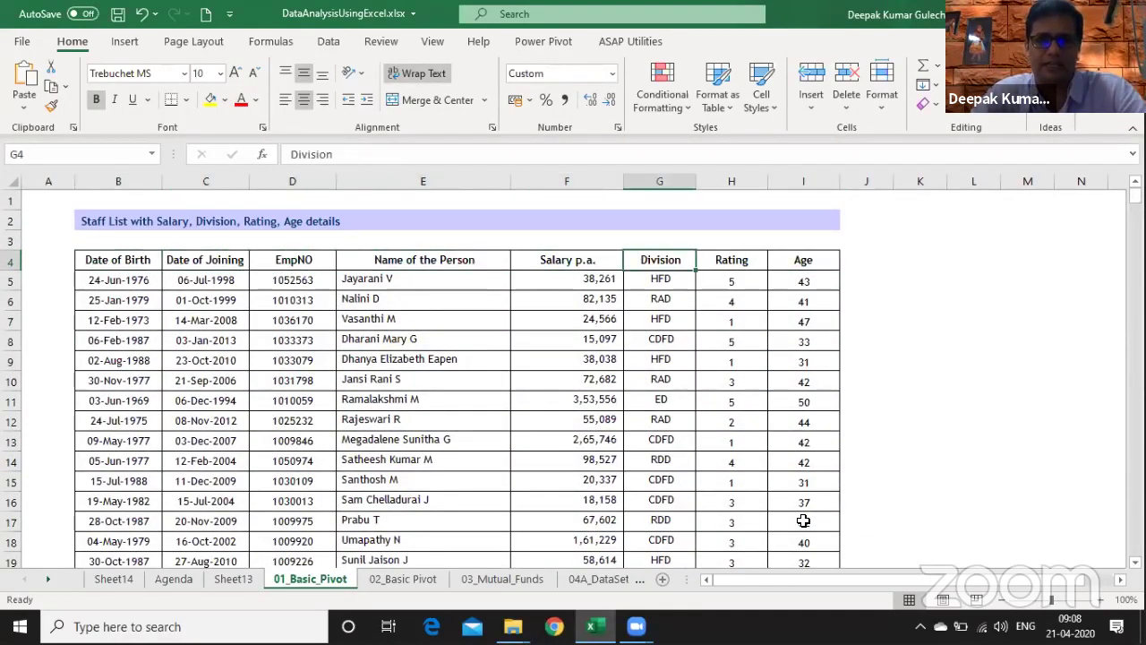
{"action": "key", "text": "Left"}
{"action": "key", "text": "Left"}
{"action": "key", "text": "Left"}
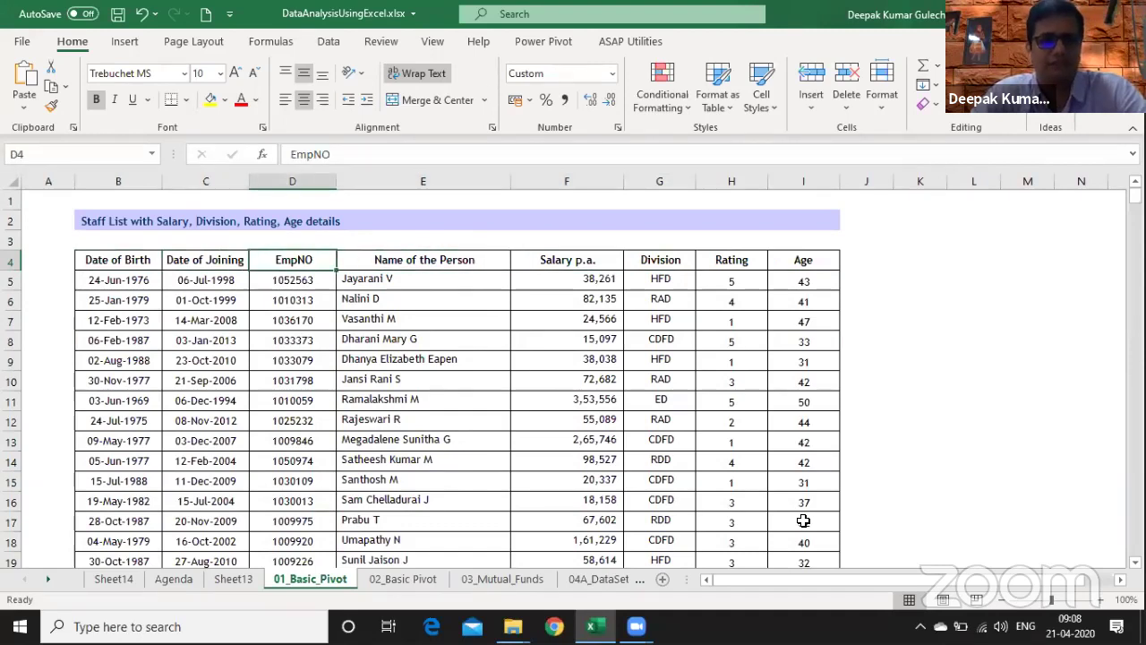
{"action": "key", "text": "Right"}
{"action": "key", "text": "Right"}
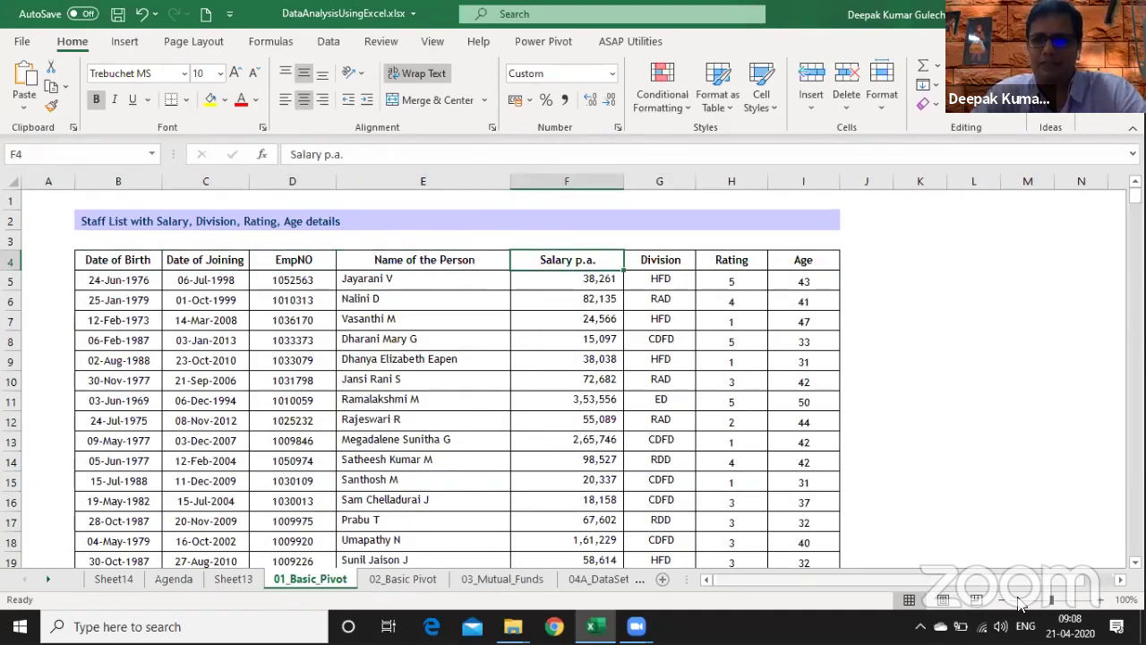
- Zoom out and back to 100%, then check the Division column and header cells, ending at J4
{"action": "left_click", "coordinate": [1003, 599]}
{"action": "left_click", "coordinate": [1003, 599]}
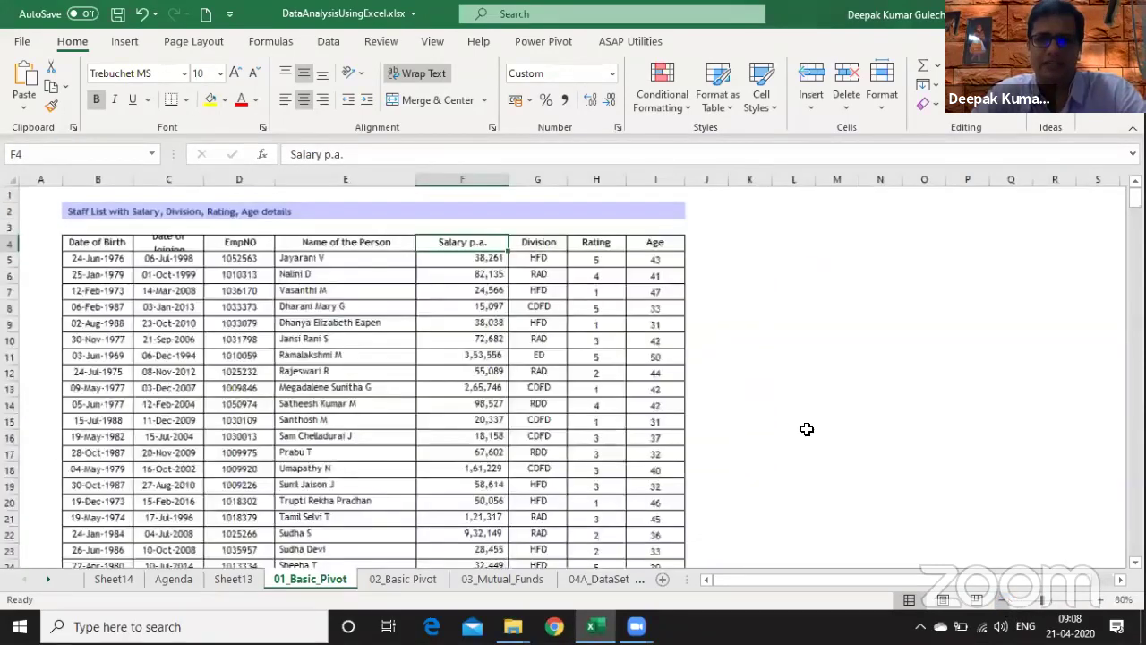
{"action": "left_click", "coordinate": [1101, 598]}
{"action": "left_click", "coordinate": [1100, 598]}
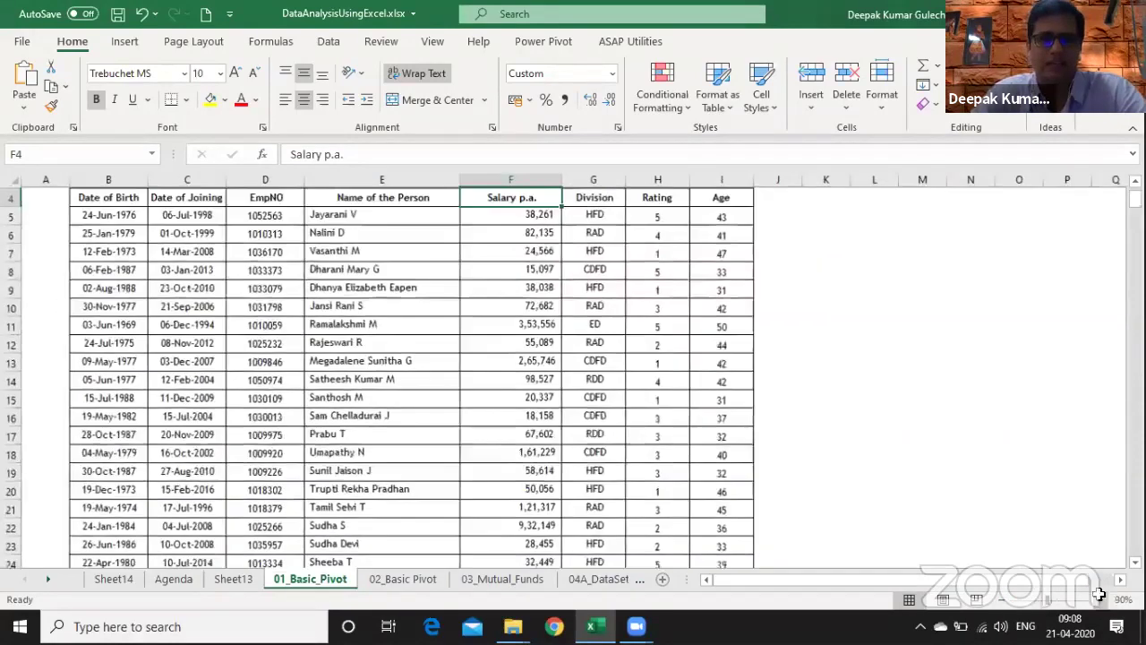
{"action": "left_click", "coordinate": [1101, 598]}
{"action": "left_click", "coordinate": [656, 378]}
{"action": "key", "text": "Up"}
{"action": "key", "text": "Up"}
{"action": "key", "text": "Up"}
{"action": "key", "text": "Up"}
{"action": "key", "text": "Up"}
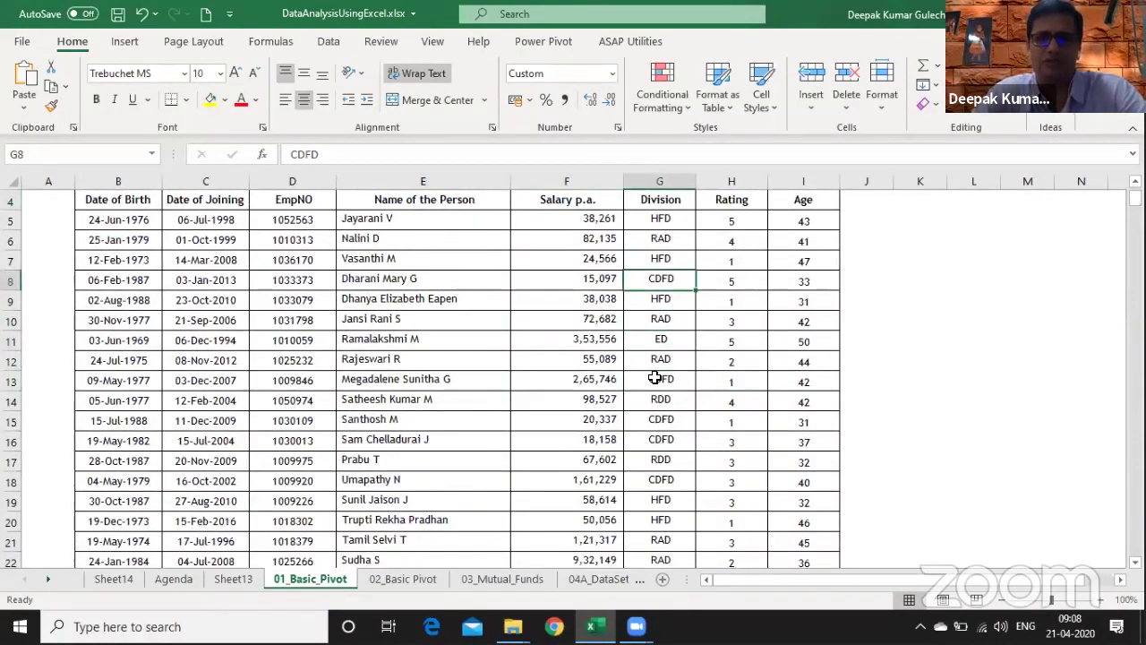
{"action": "key", "text": "Up"}
{"action": "key", "text": "Up"}
{"action": "key", "text": "Up"}
{"action": "key", "text": "Up"}
{"action": "key", "text": "Up"}
{"action": "key", "text": "Up"}
{"action": "key", "text": "Up"}
{"action": "key", "text": "Left"}
{"action": "key", "text": "Left"}
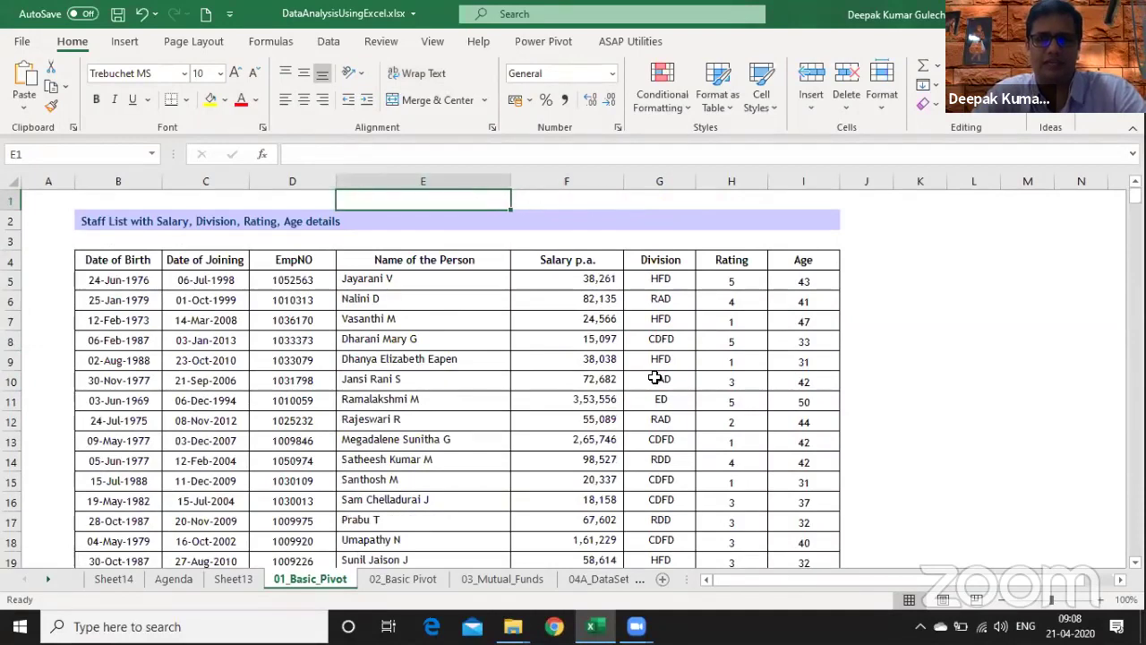
{"action": "key", "text": "Down"}
{"action": "key", "text": "Down"}
{"action": "key", "text": "Down"}
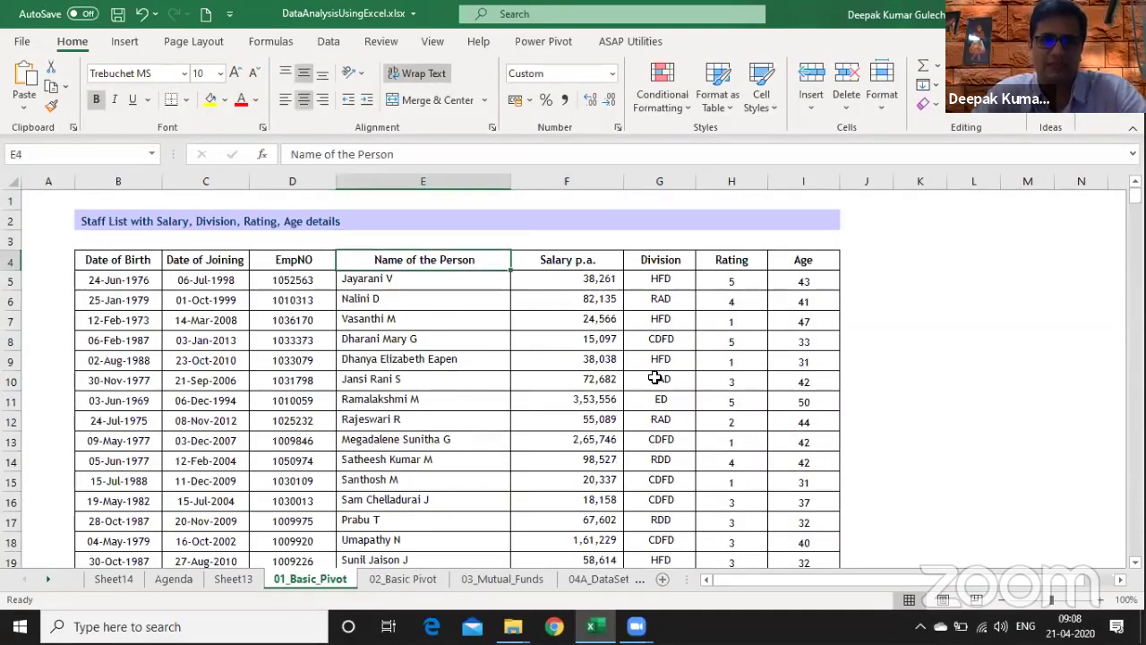
{"action": "key", "text": "Left"}
{"action": "key", "text": "Left"}
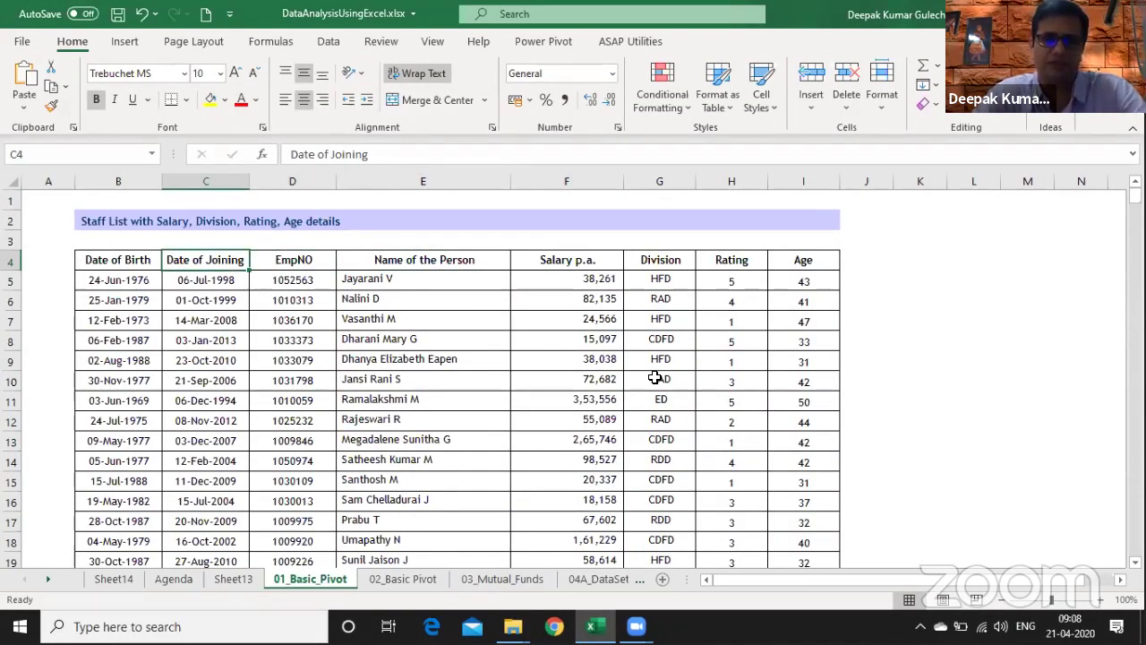
{"action": "key", "text": "Right"}
{"action": "key", "text": "Right"}
{"action": "key", "text": "Right"}
{"action": "key", "text": "Right"}
{"action": "key", "text": "Left"}
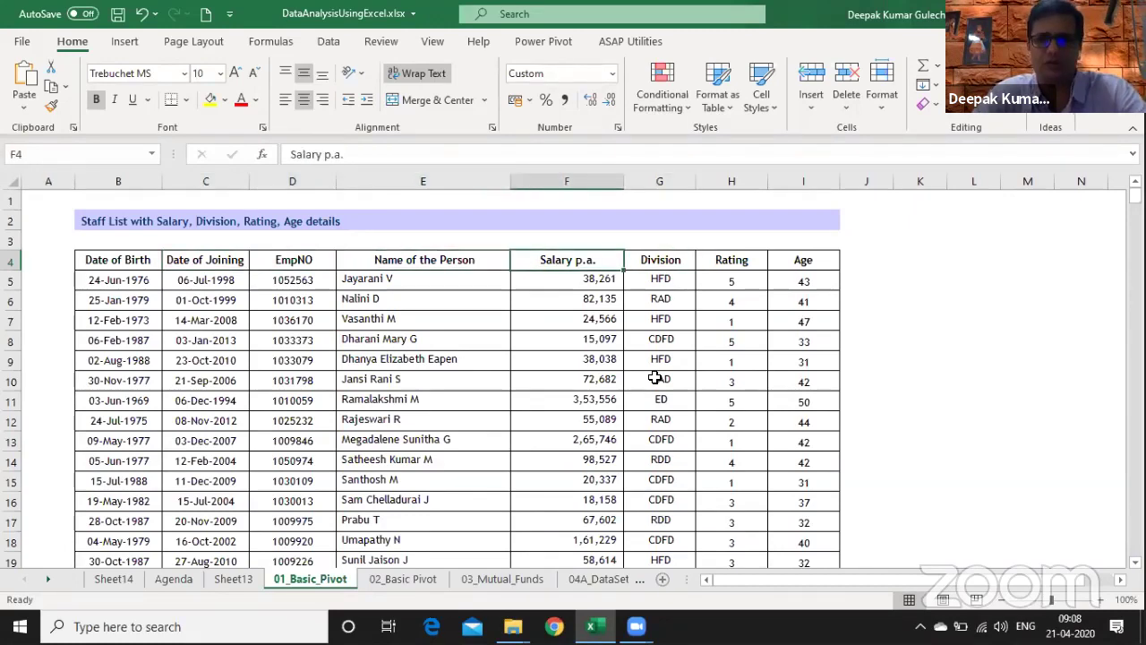
{"action": "key", "text": "Right"}
{"action": "key", "text": "Right"}
{"action": "key", "text": "Right"}
{"action": "key", "text": "Right"}
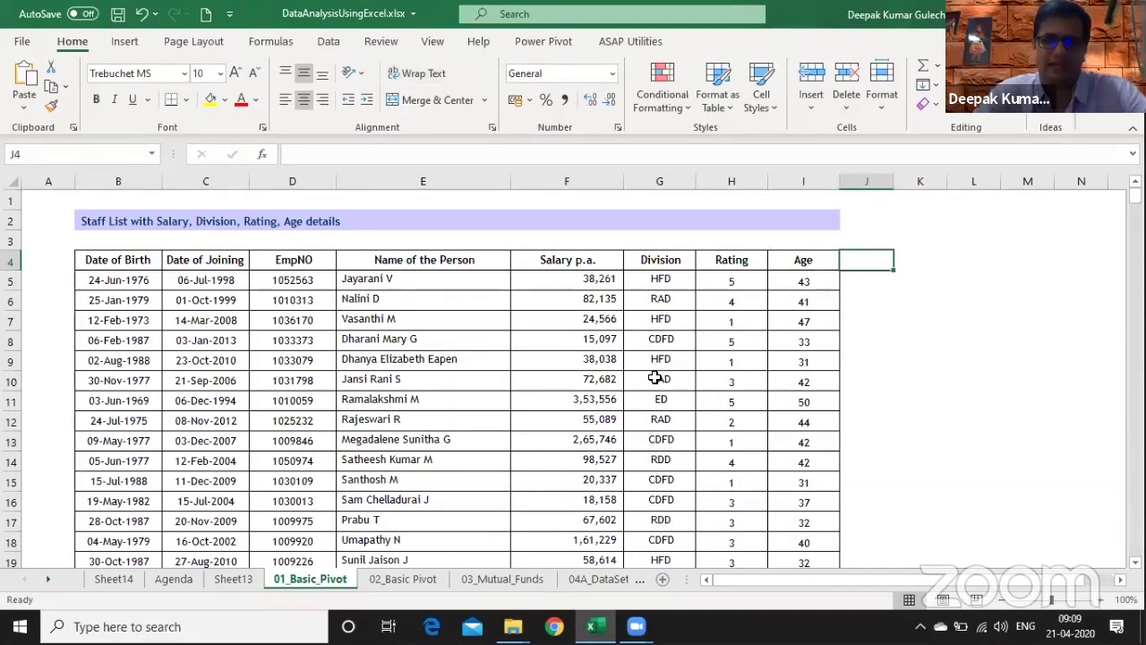
- Flip through the sheet tabs to reach 03_Basics (Hidden)
{"action": "key", "text": "ctrl+Page_Down"}
{"action": "key", "text": "ctrl+Page_Down"}
{"action": "key", "text": "ctrl+Page_Down"}
{"action": "key", "text": "ctrl+Page_Down"}
{"action": "key", "text": "ctrl+Page_Down"}
{"action": "key", "text": "ctrl+Page_Down"}
{"action": "key", "text": "ctrl+Page_Down"}
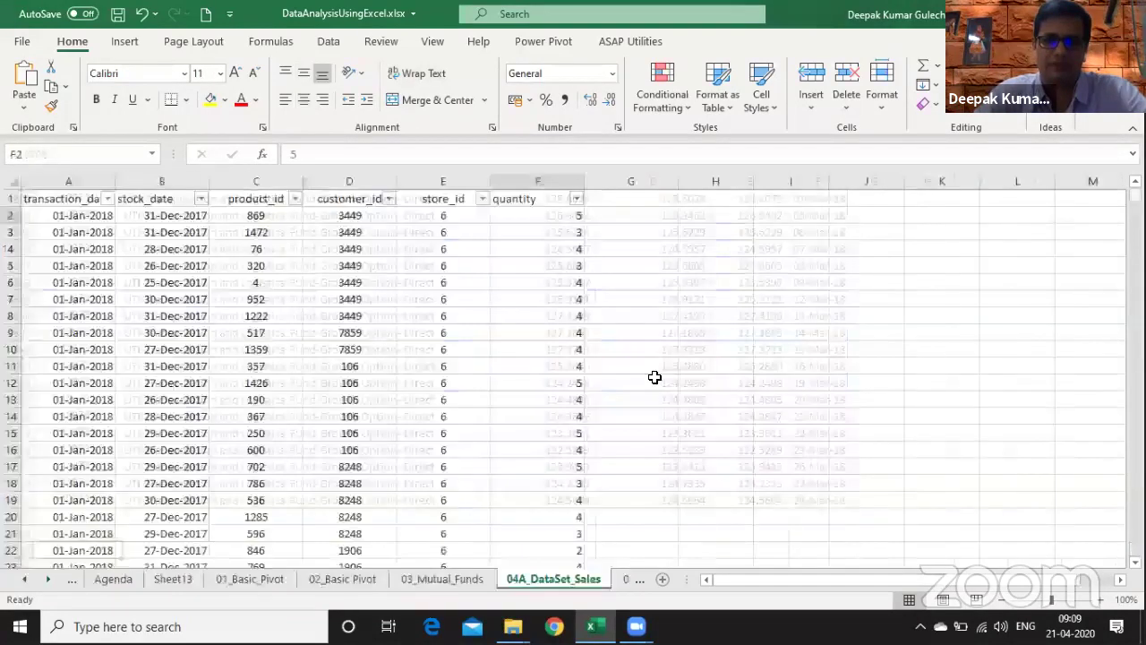
{"action": "key", "text": "ctrl+Page_Up"}
{"action": "key", "text": "ctrl+Page_Up"}
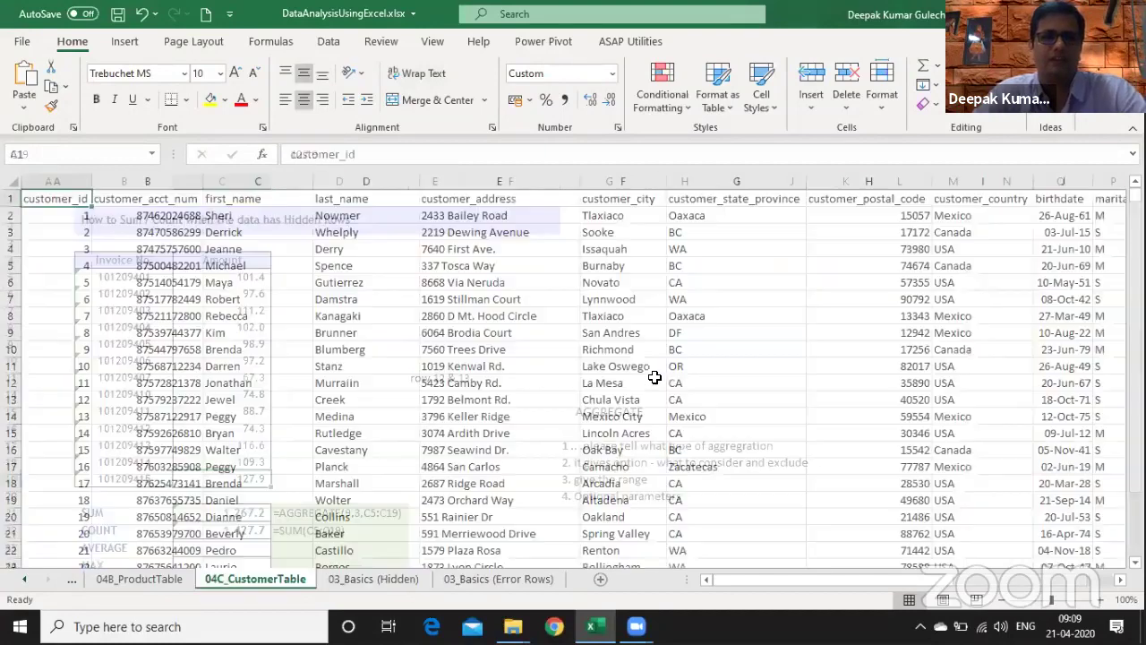
{"action": "key", "text": "ctrl+Page_Down"}
{"action": "key", "text": "Down"}
{"action": "key", "text": "Down"}
{"action": "key", "text": "Down"}
- Clear the SUM and COUNT results in C21:D22 and delete the row 12 & 13 note in E11
{"action": "key", "text": "Right"}
{"action": "key", "text": "Up"}
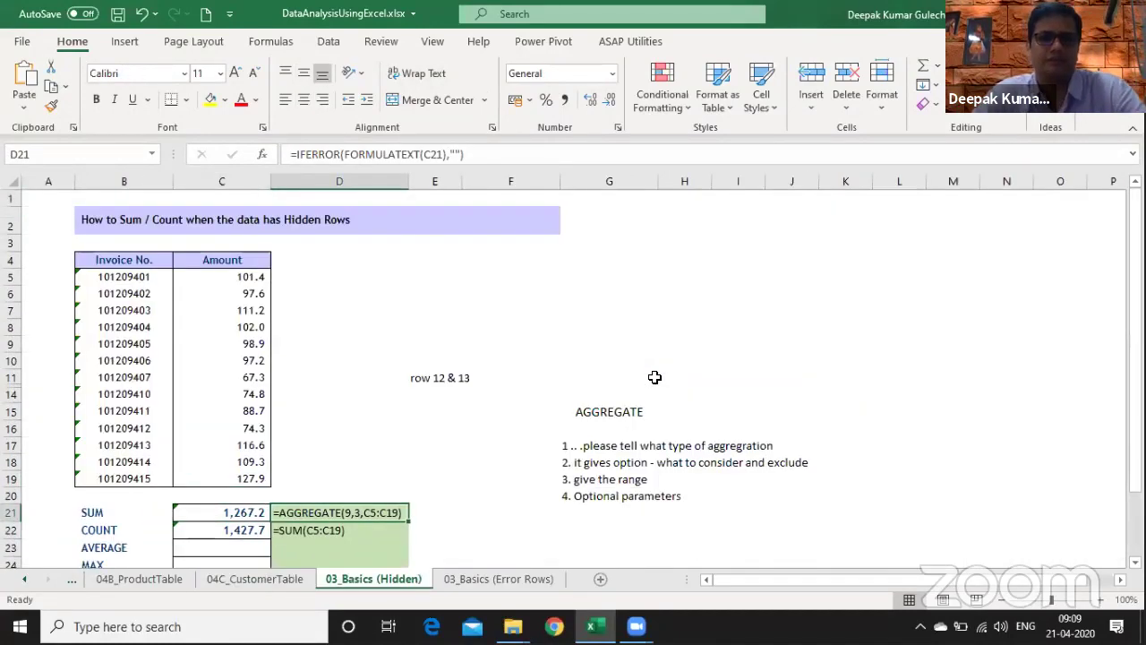
{"action": "key", "text": "shift+Down"}
{"action": "key", "text": "shift+Left"}
{"action": "key", "text": "Delete"}
{"action": "key", "text": "Right"}
{"action": "key", "text": "Up"}
{"action": "key", "text": "Up"}
{"action": "key", "text": "Up"}
{"action": "key", "text": "Up"}
{"action": "key", "text": "Up"}
{"action": "key", "text": "Up"}
{"action": "key", "text": "Up"}
{"action": "key", "text": "Up"}
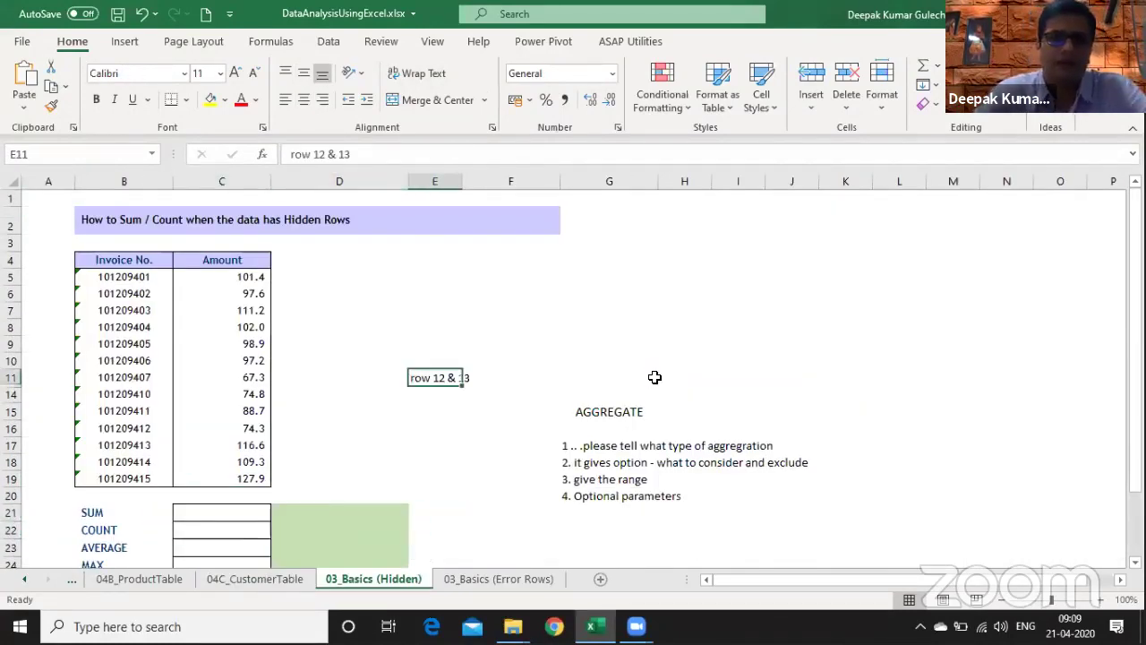
{"action": "key", "text": "Delete"}
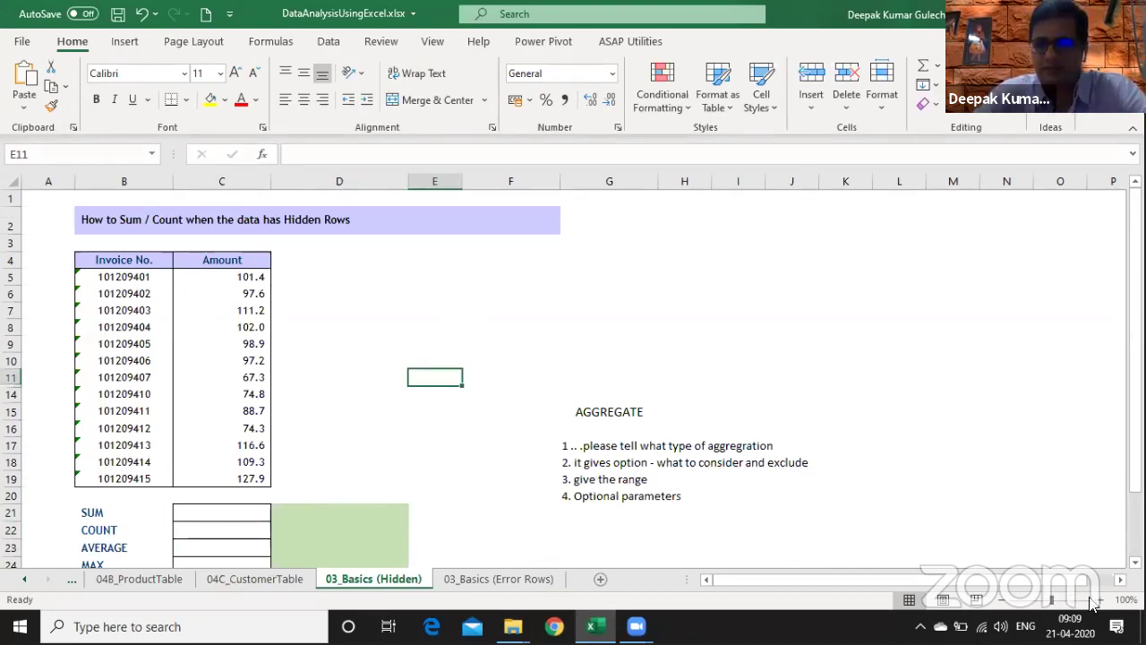
- Zoom to 120%, select invoices across the hidden rows, and select Amount C5:C18 to see its total
{"action": "left_click", "coordinate": [1100, 600]}
{"action": "left_click", "coordinate": [1100, 599]}
{"action": "left_click", "coordinate": [613, 485]}
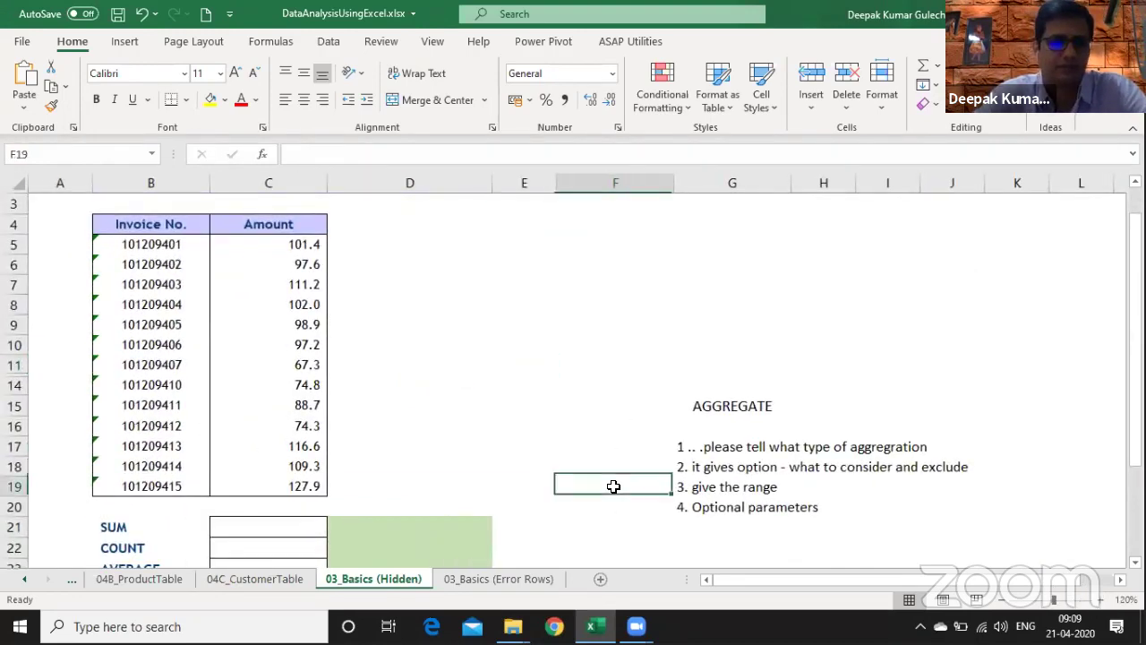
{"action": "left_click", "coordinate": [663, 366]}
{"action": "left_click", "coordinate": [132, 352]}
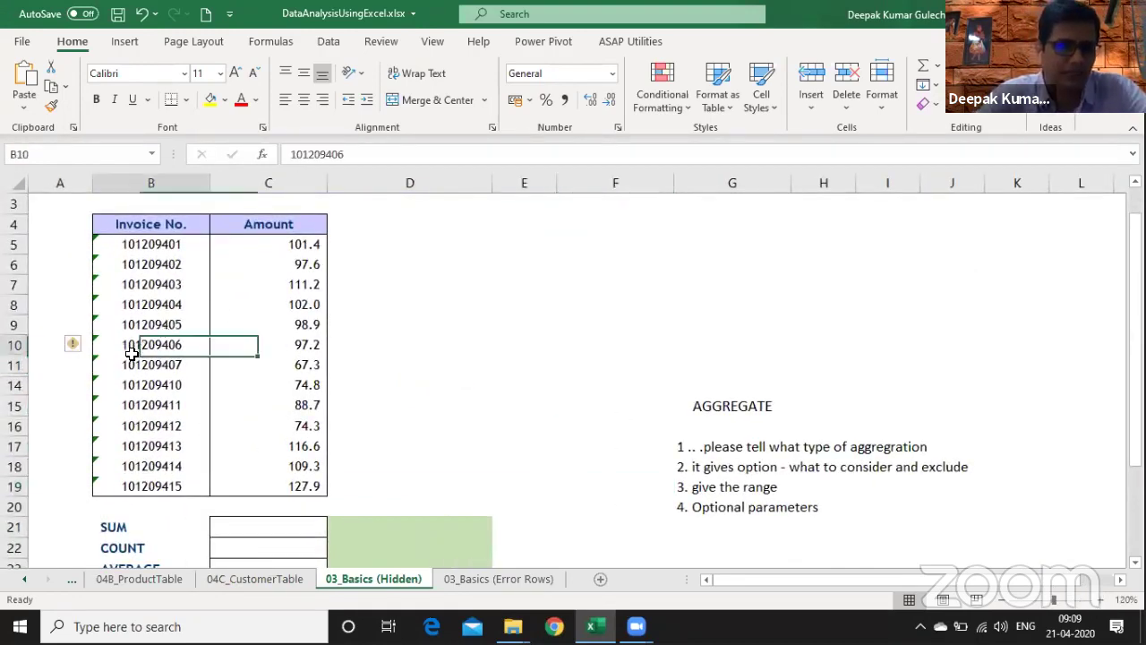
{"action": "left_click", "coordinate": [33, 367]}
{"action": "left_click", "coordinate": [32, 378]}
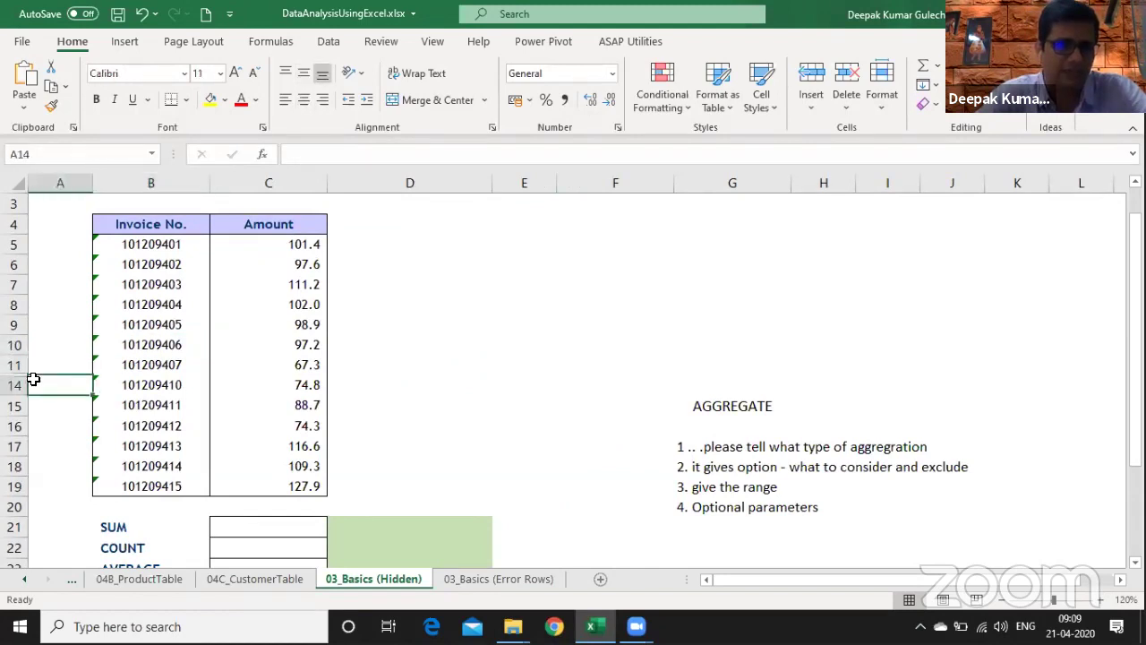
{"action": "left_click_drag", "start_coordinate": [116, 369], "coordinate": [284, 385]}
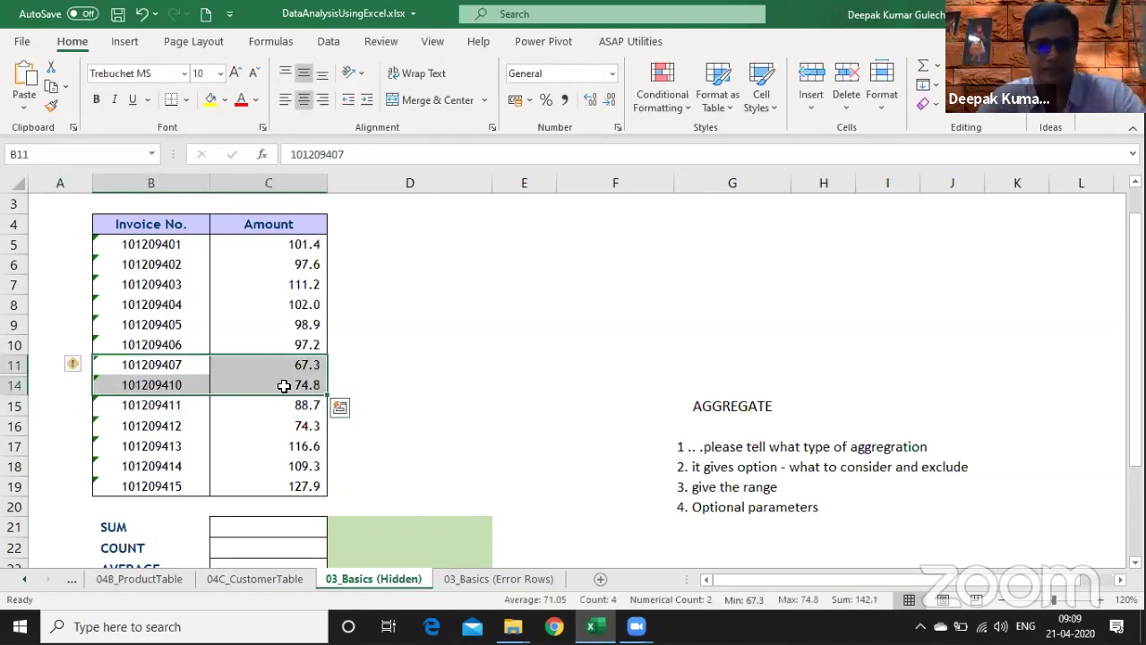
{"action": "left_click", "coordinate": [297, 248]}
{"action": "left_click_drag", "start_coordinate": [296, 247], "coordinate": [305, 474]}
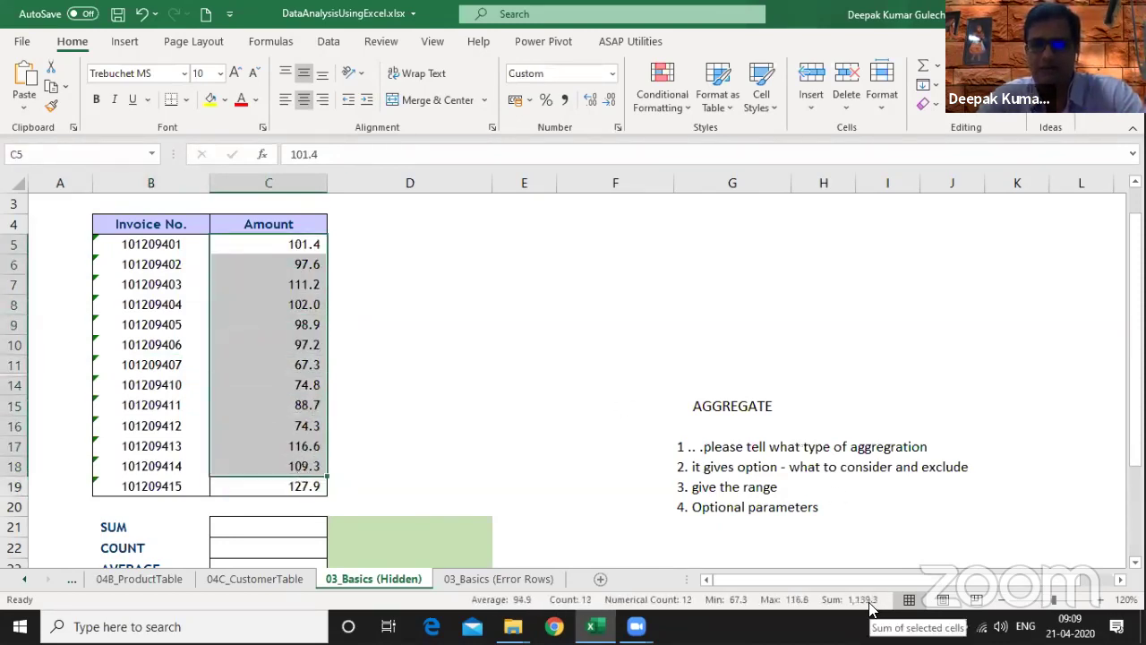
- Enter 1139 in E6, then select all Amount values C5:C19
{"action": "left_click", "coordinate": [431, 266]}
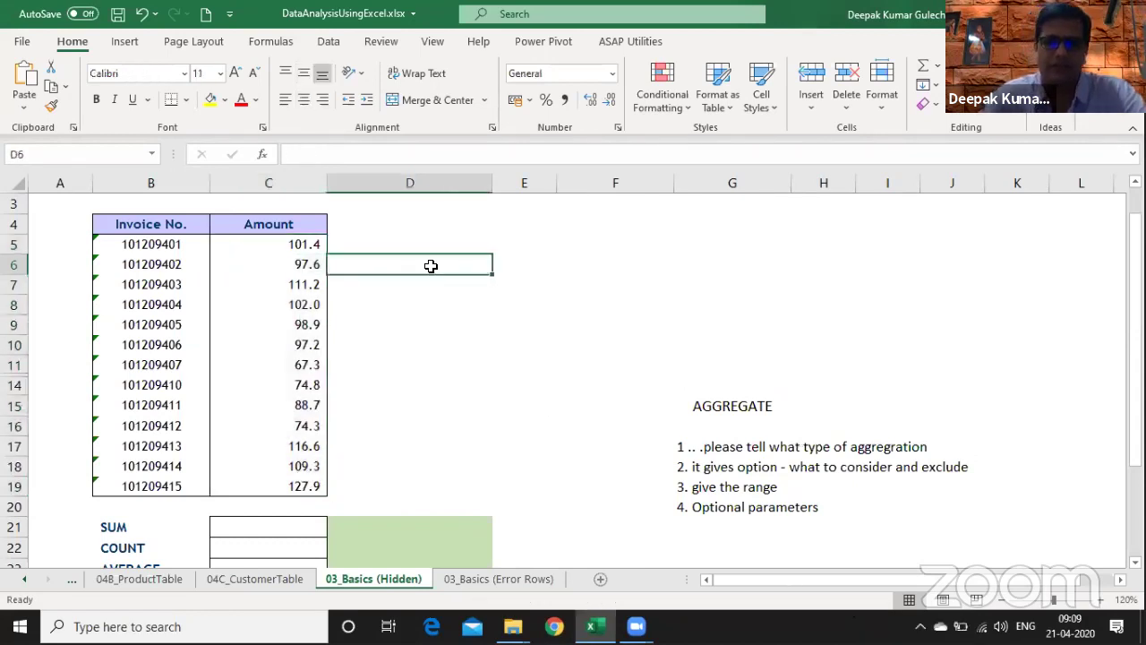
{"action": "key", "text": "Right"}
{"action": "type", "text": "1139"}
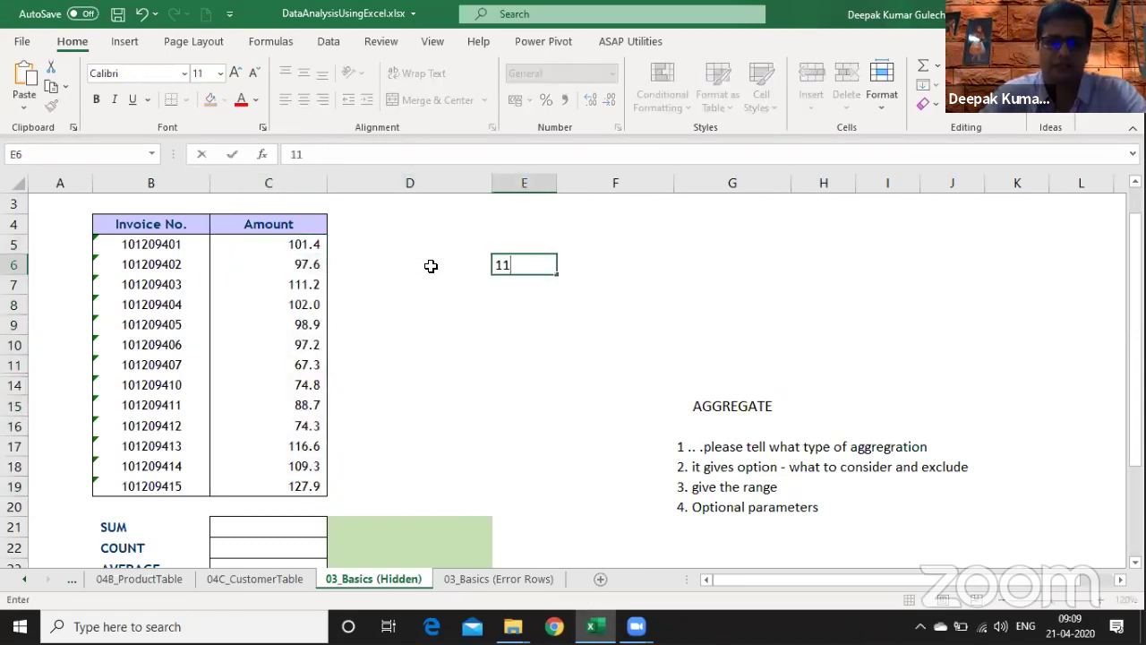
{"action": "key", "text": "Return"}
{"action": "left_click_drag", "start_coordinate": [293, 240], "coordinate": [287, 492]}
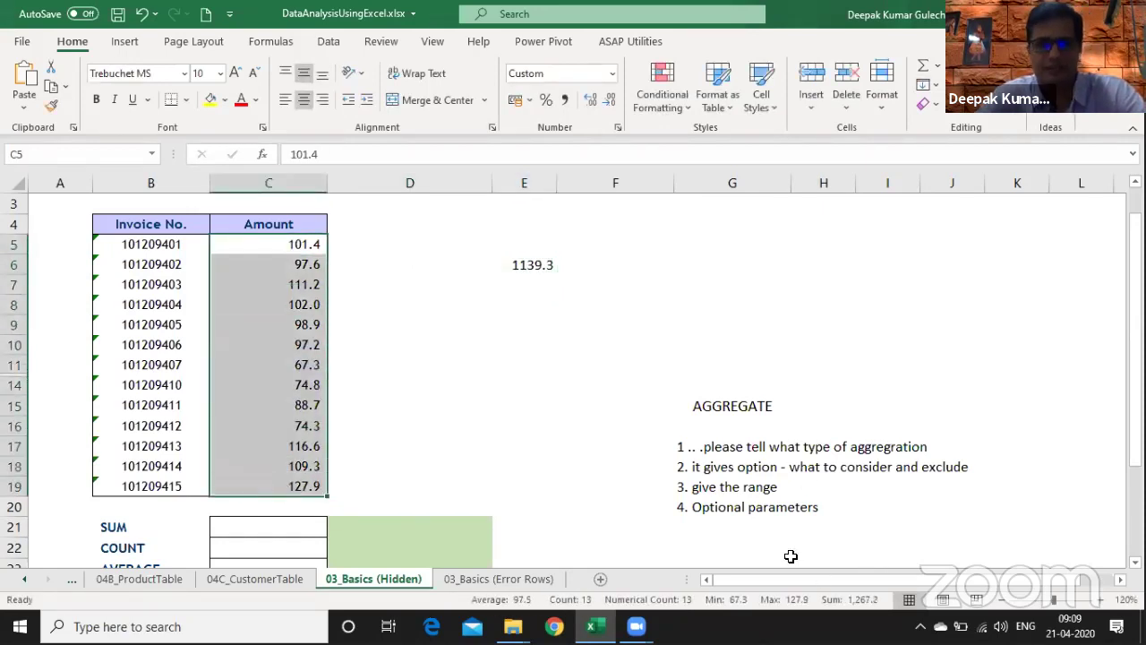
- Replace E6 with 1267.2 and put =SUM(C5:C19) in E7, returning 1,427.7
{"action": "left_click", "coordinate": [531, 272]}
{"action": "type", "text": "126"}
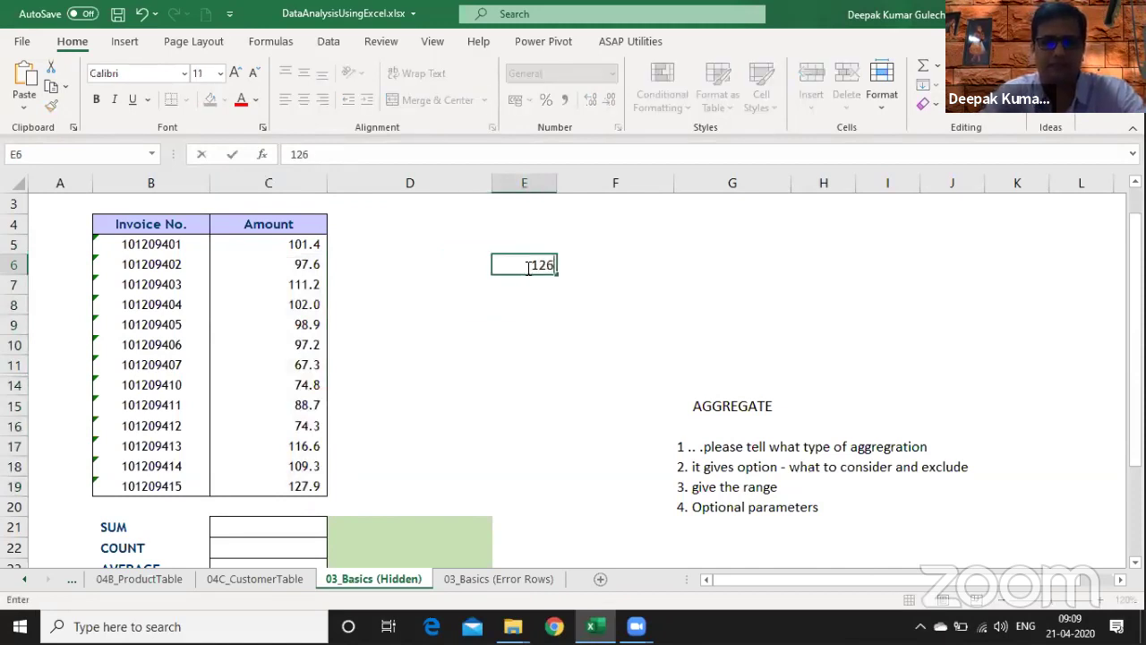
{"action": "type", "text": "7.2"}
{"action": "key", "text": "Return"}
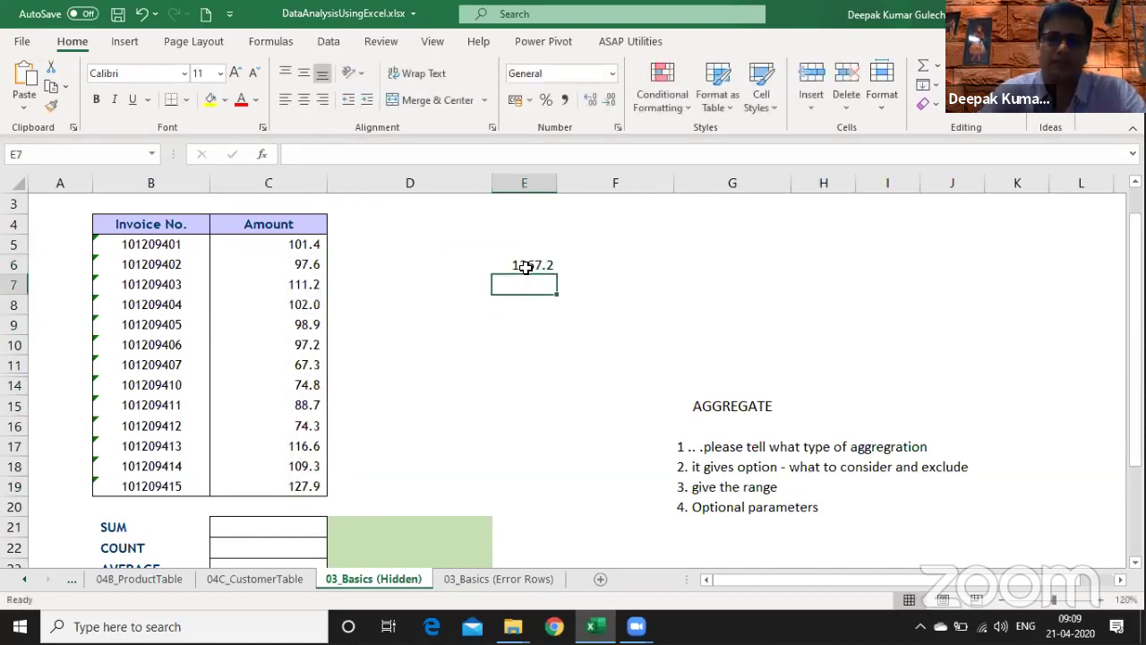
{"action": "type", "text": "=sum("}
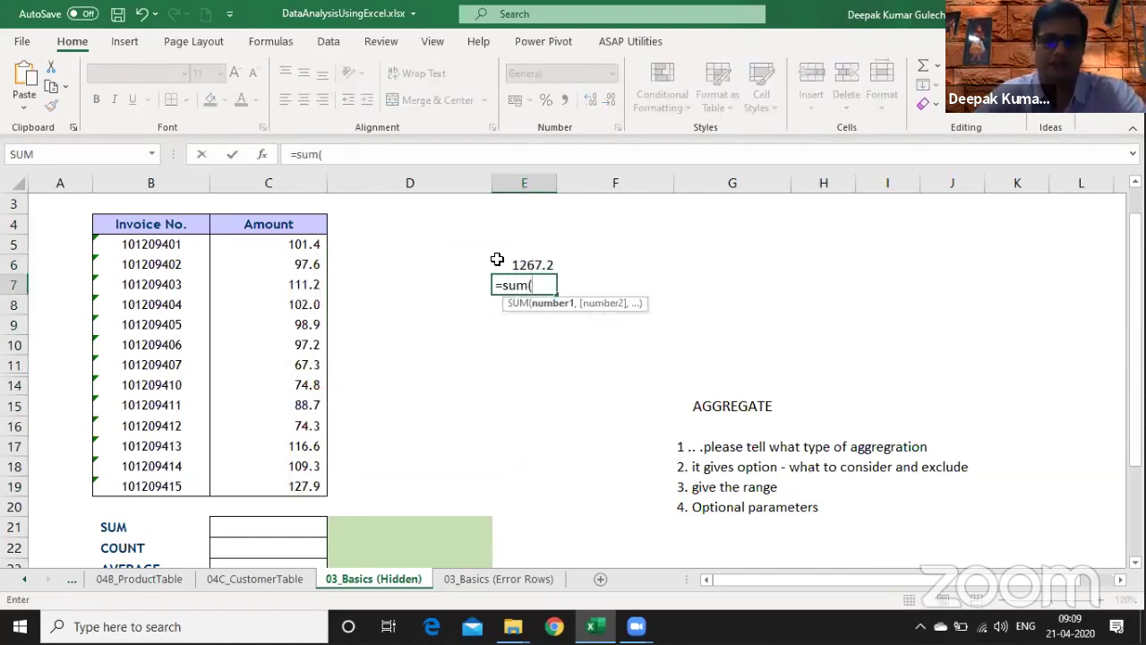
{"action": "left_click_drag", "start_coordinate": [299, 244], "coordinate": [302, 487]}
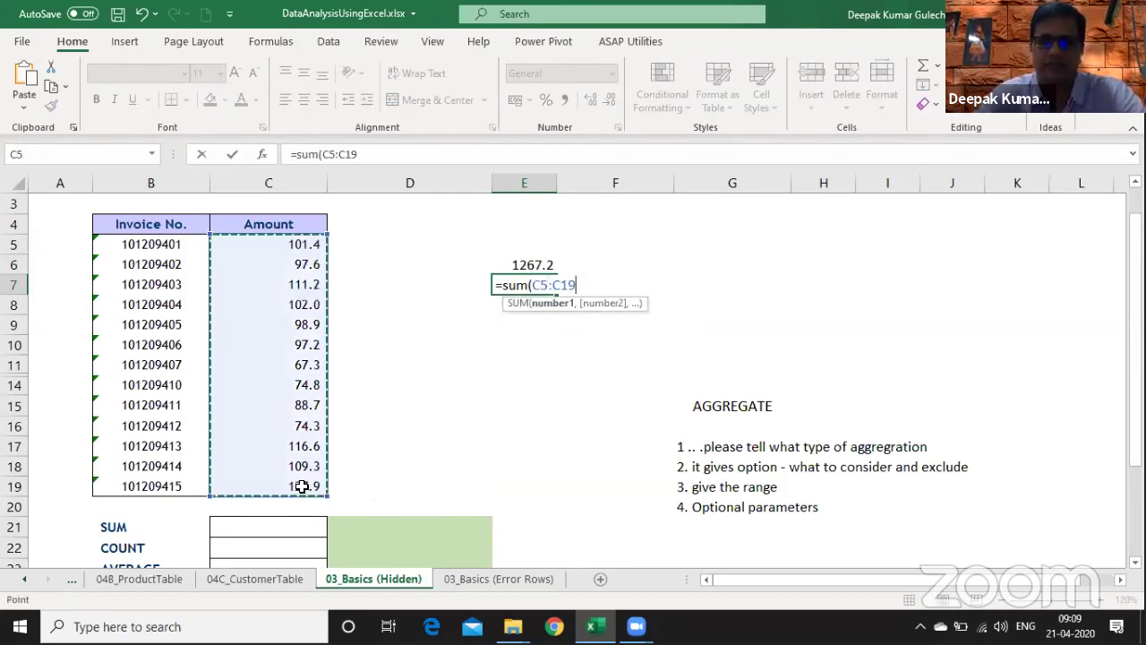
{"action": "key", "text": "Return"}
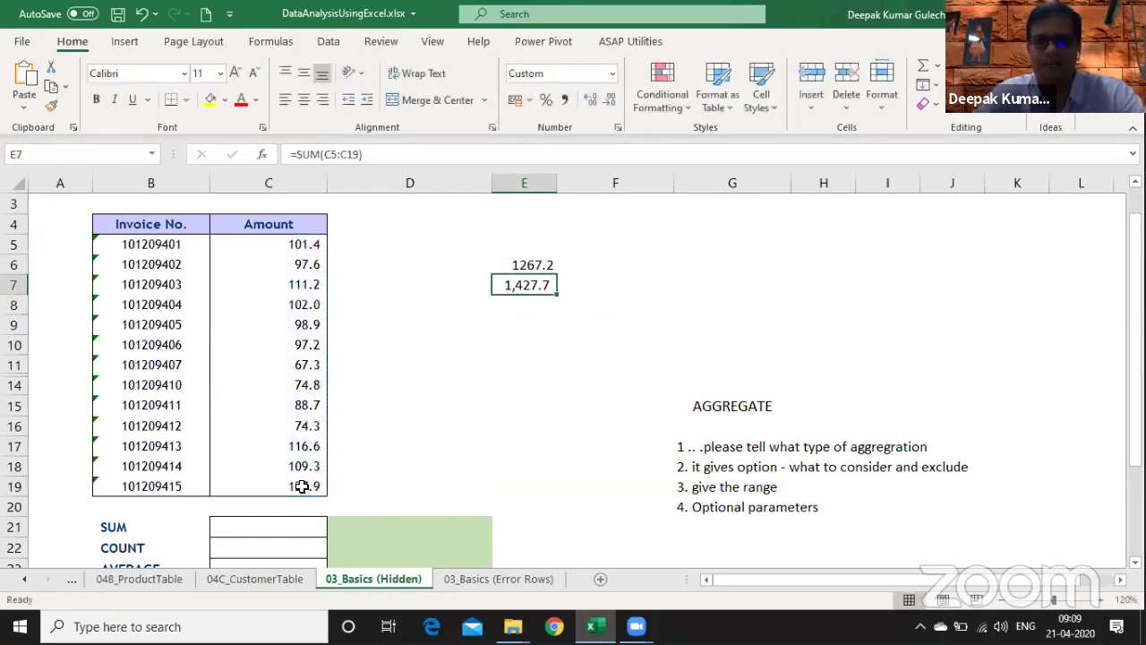
{"action": "left_click_drag", "start_coordinate": [13, 364], "coordinate": [18, 385]}
- Unhide rows 12–13 and record their amounts' total, 160.5, in E8
{"action": "right_click", "coordinate": [18, 385]}
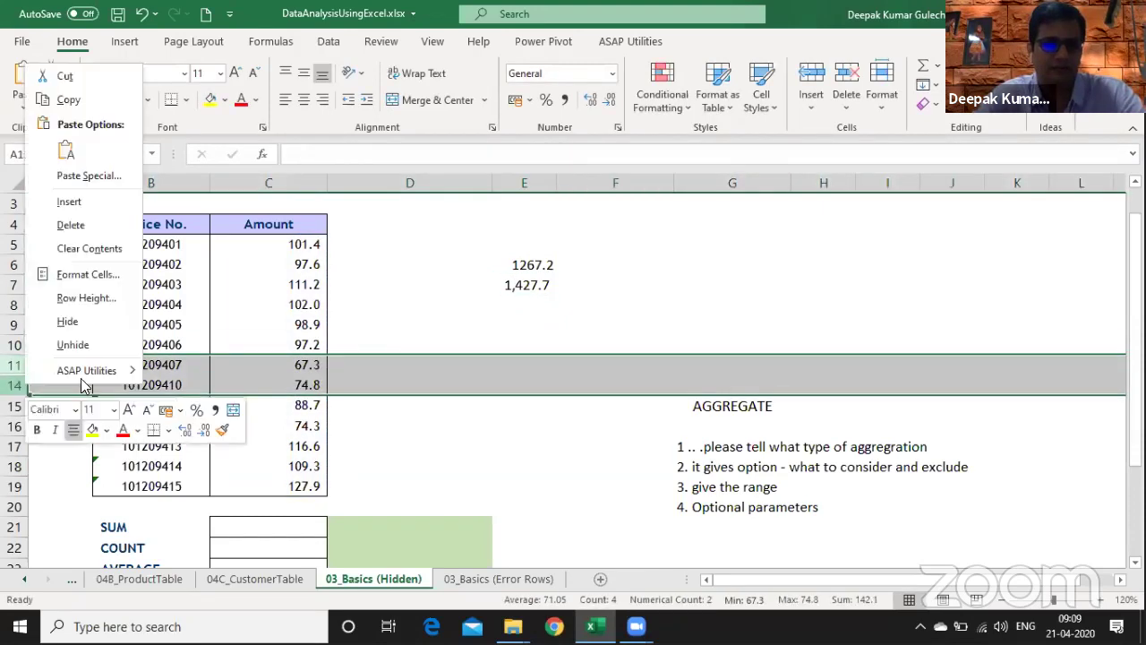
{"action": "left_click", "coordinate": [90, 272]}
{"action": "left_click_drag", "start_coordinate": [293, 389], "coordinate": [302, 405]}
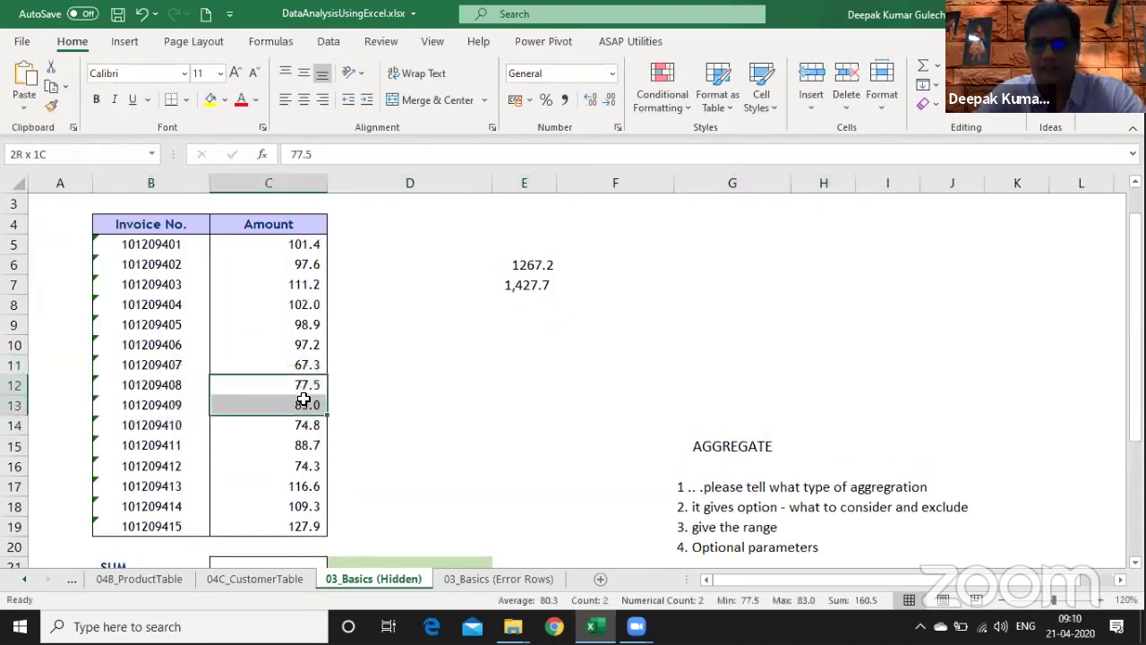
{"action": "left_click", "coordinate": [538, 304]}
{"action": "type", "text": "160."}
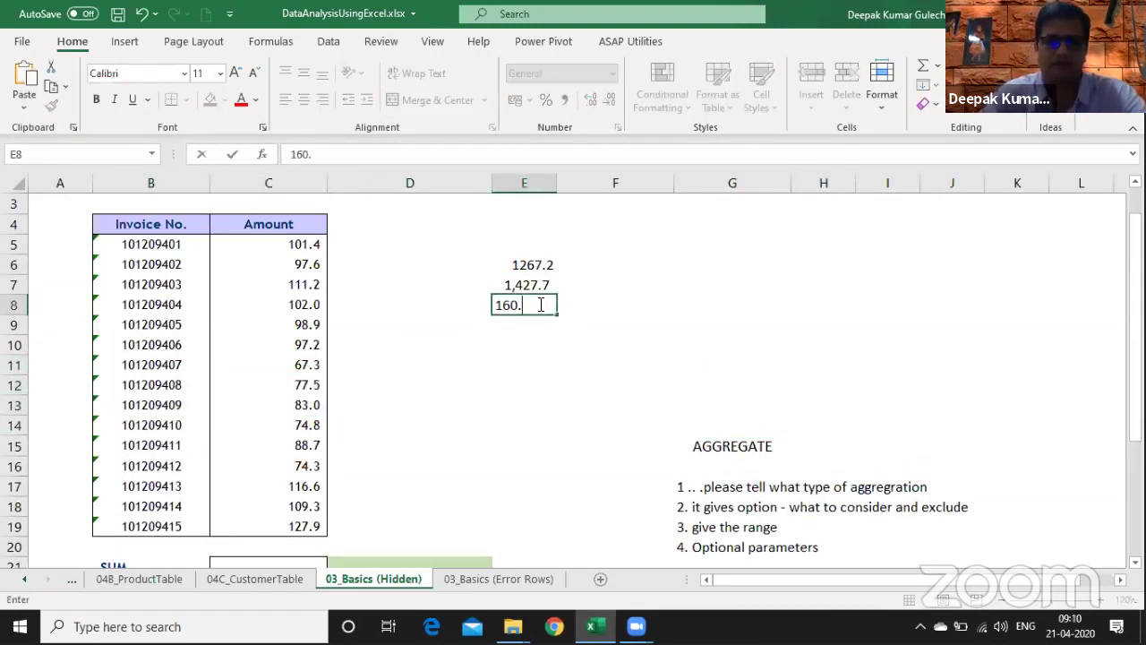
{"action": "type", "text": "5"}
{"action": "key", "text": "Return"}
- Enter =E7-E6 in E9 to show the 160.50 difference
{"action": "type", "text": "="}
{"action": "key", "text": "Up"}
{"action": "key", "text": "Up"}
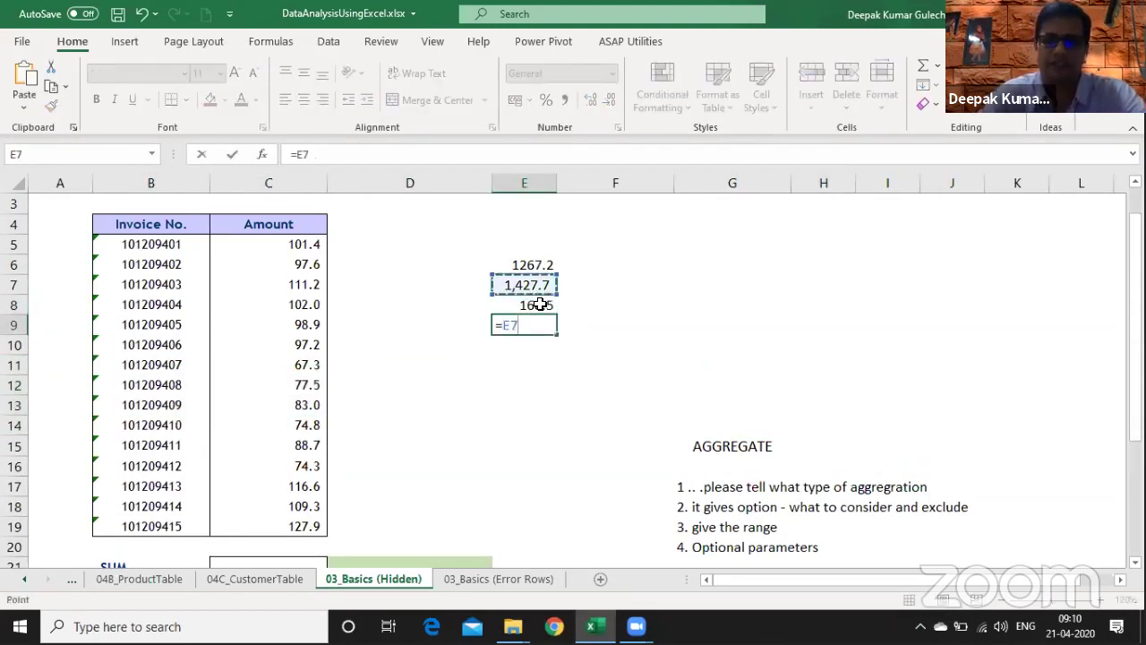
{"action": "type", "text": "-"}
{"action": "key", "text": "Up"}
{"action": "key", "text": "Up"}
{"action": "key", "text": "Up"}
{"action": "key", "text": "ctrl+Return"}
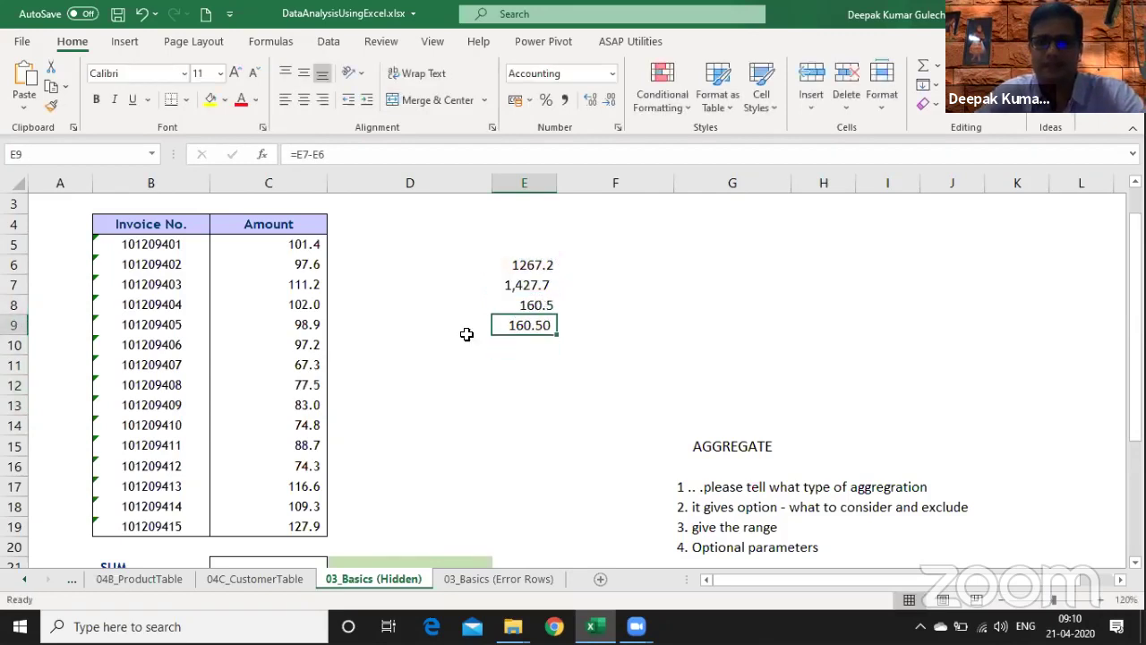
- Hide rows 12 and 13 again and select the visible amounts to check their sum
{"action": "left_click_drag", "start_coordinate": [10, 388], "coordinate": [13, 403]}
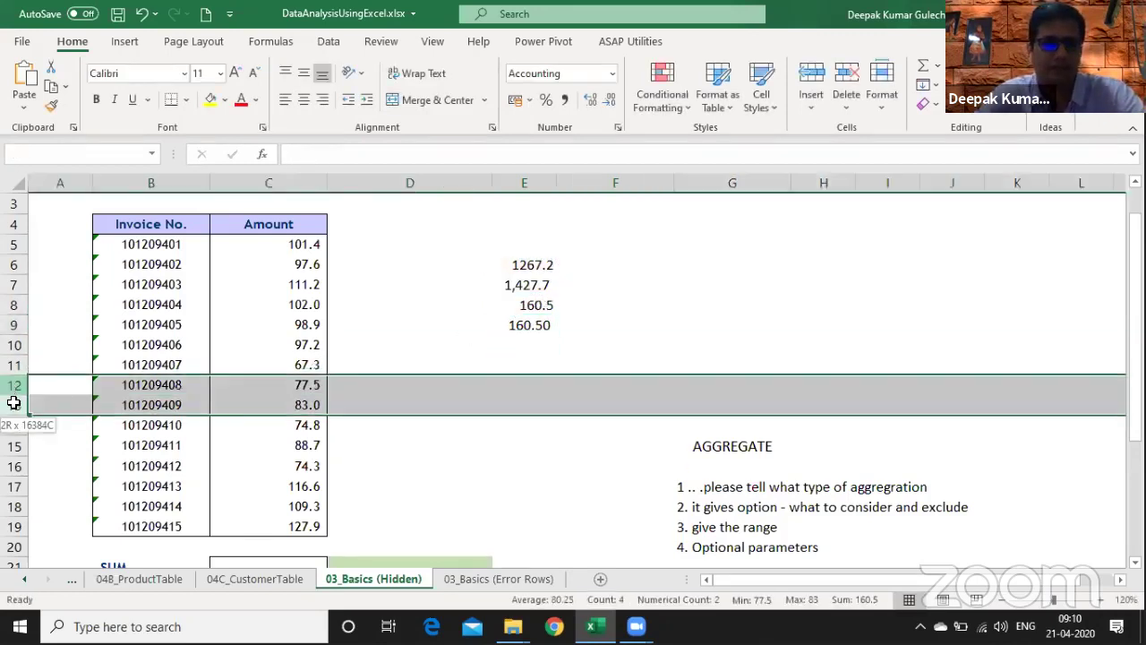
{"action": "right_click", "coordinate": [14, 405]}
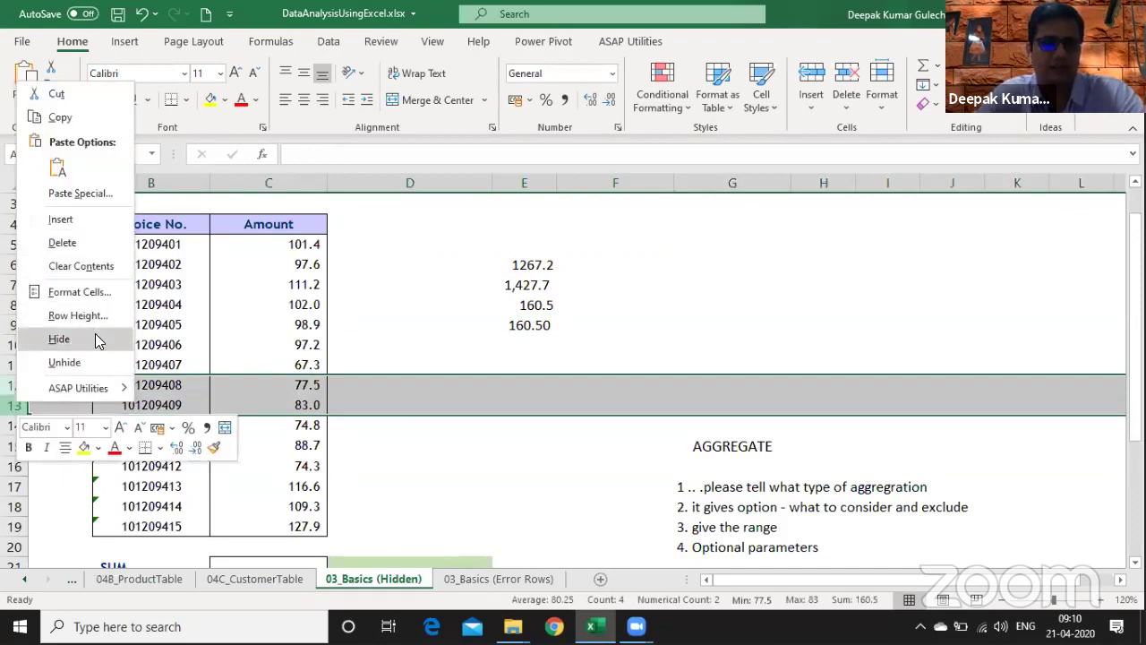
{"action": "left_click", "coordinate": [95, 338]}
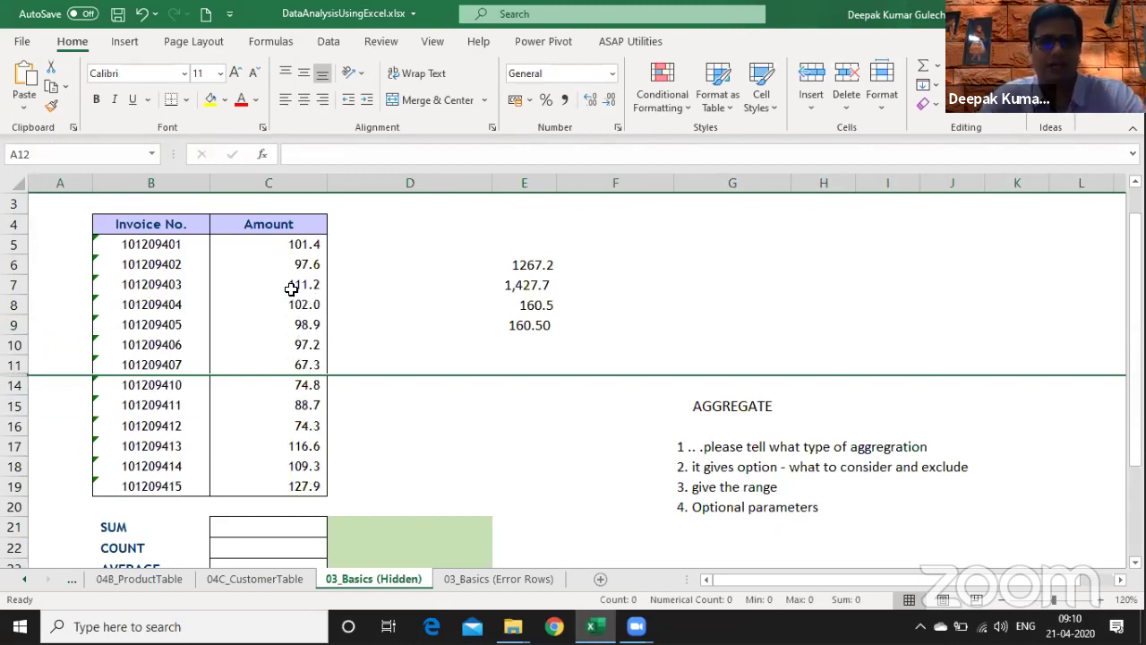
{"action": "left_click_drag", "start_coordinate": [297, 243], "coordinate": [291, 490]}
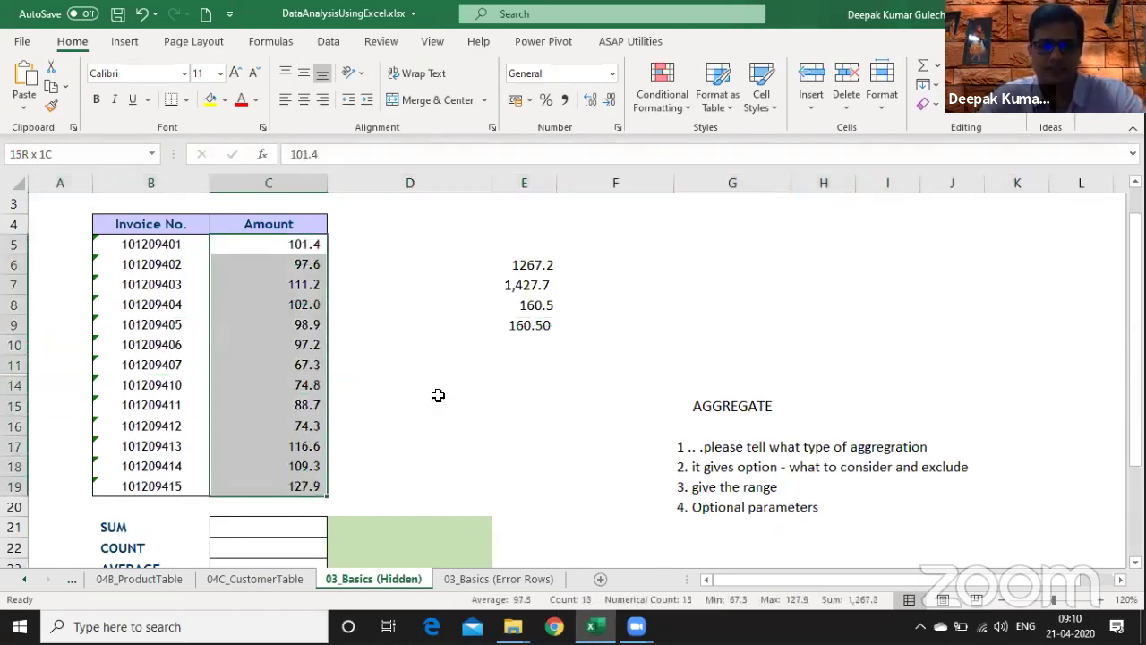
- Inspect E7's SUM formula range and discard a stray entry started in F7
{"action": "left_click", "coordinate": [528, 284]}
{"action": "key", "text": "F2"}
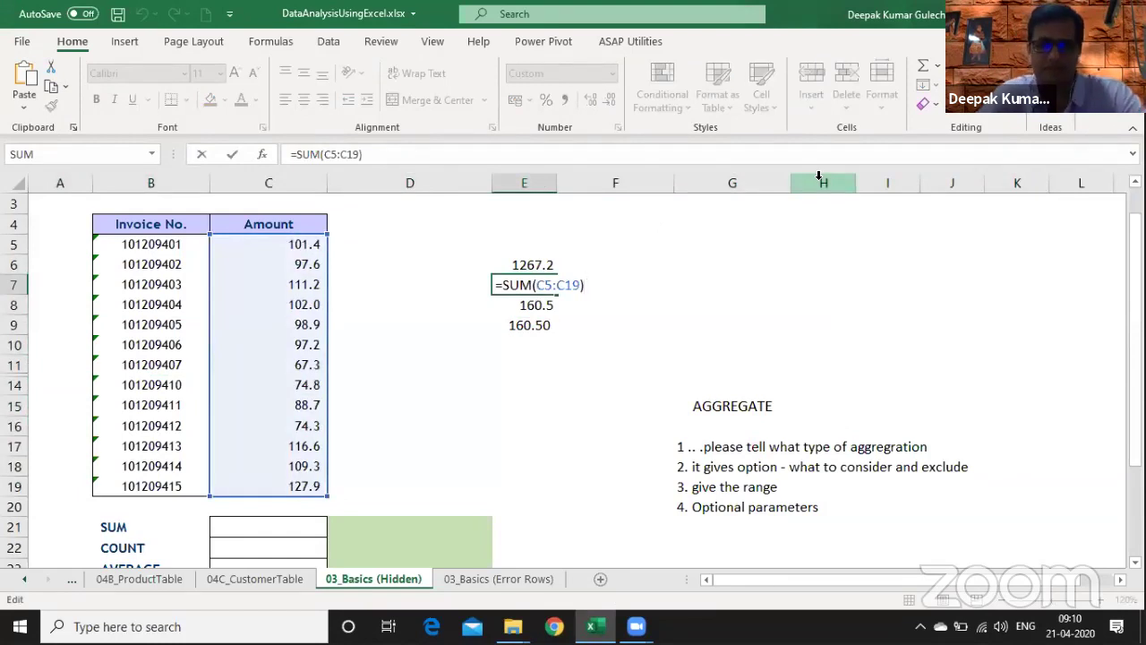
{"action": "key", "text": "ctrl+Return"}
{"action": "key", "text": "Right"}
{"action": "key", "text": "Right"}
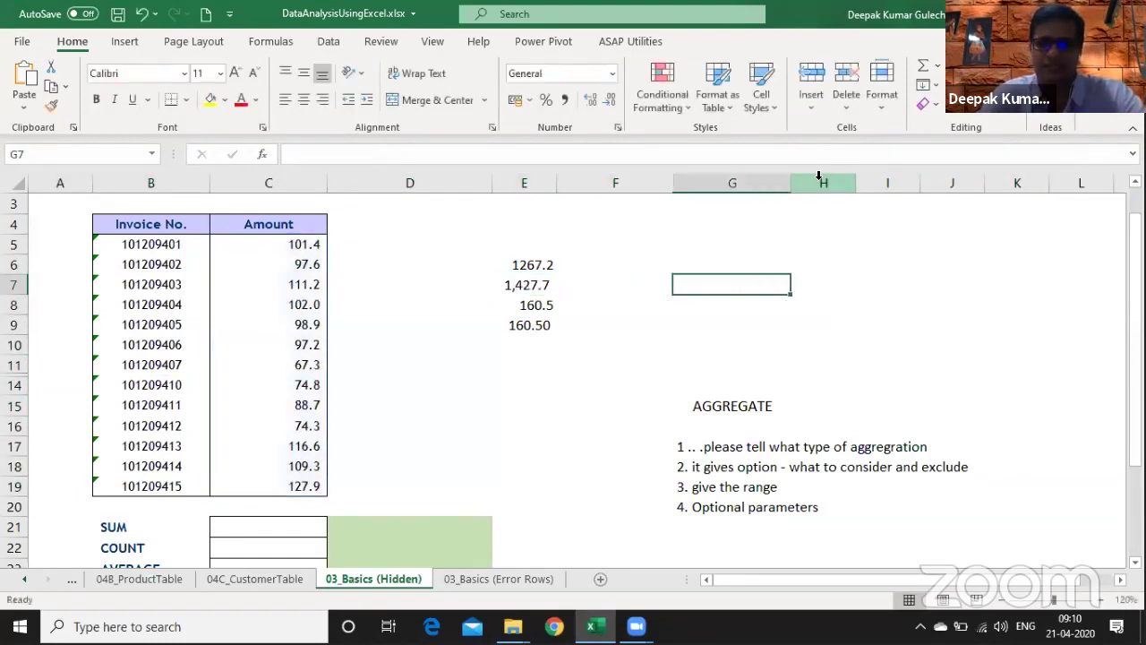
{"action": "key", "text": "Left"}
{"action": "type", "text": "S"}
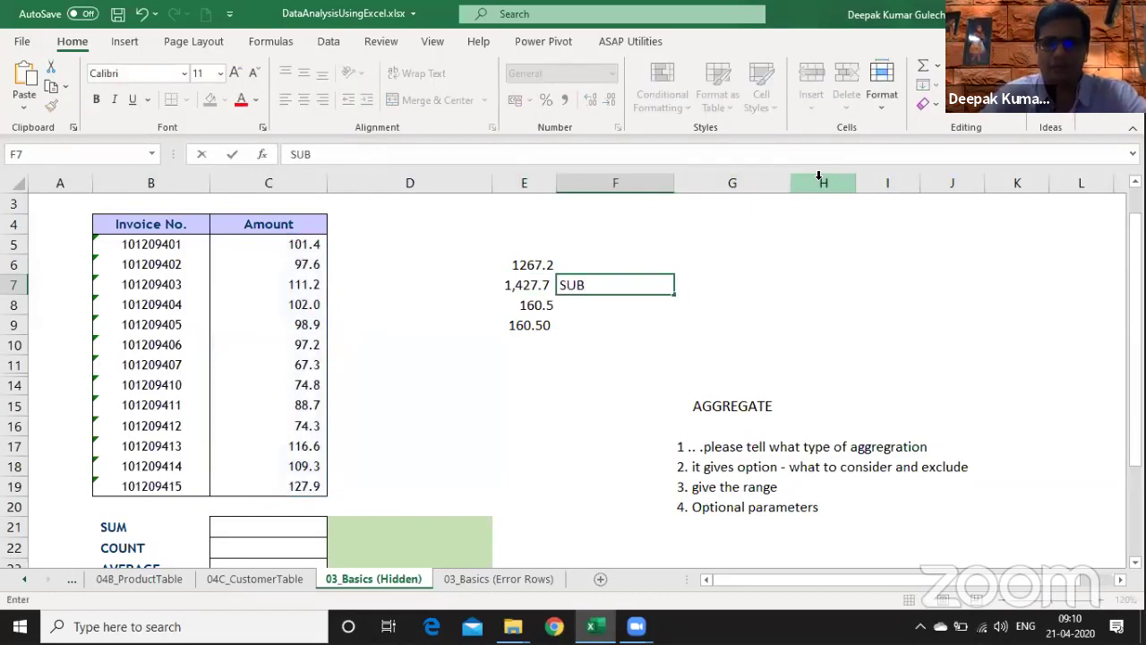
{"action": "key", "text": "Escape"}
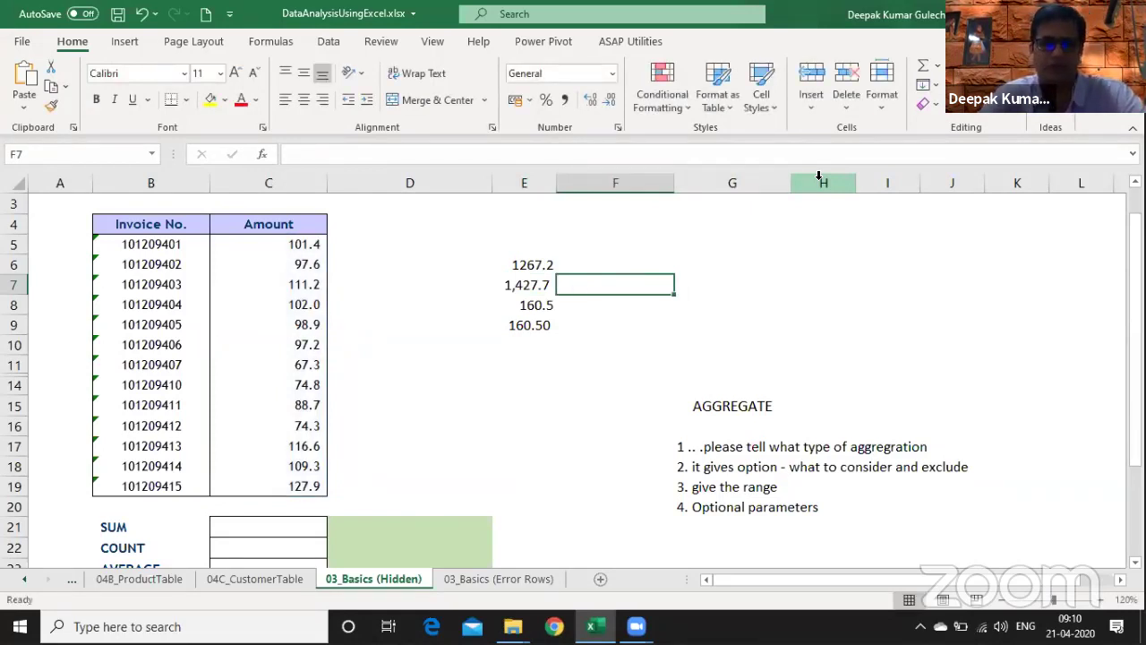
{"action": "key", "text": "Left"}
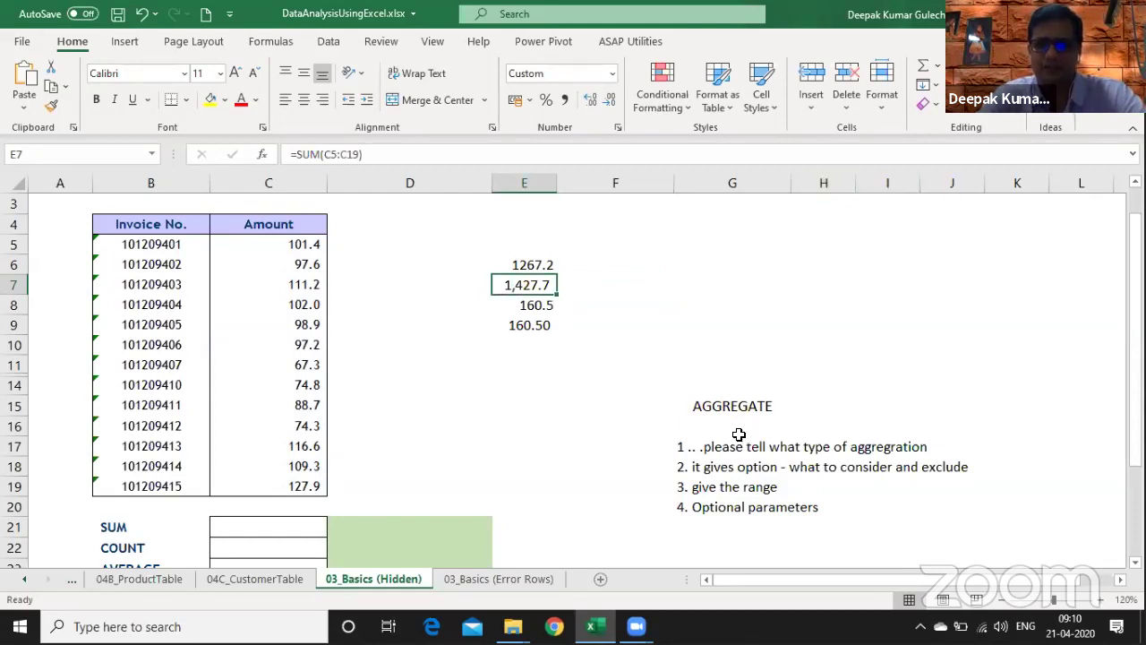
- Select the four numbered notes G17:G20 under AGGREGATE and delete them
{"action": "left_click_drag", "start_coordinate": [728, 441], "coordinate": [742, 420]}
{"action": "key", "text": "Up"}
{"action": "key", "text": "Up"}
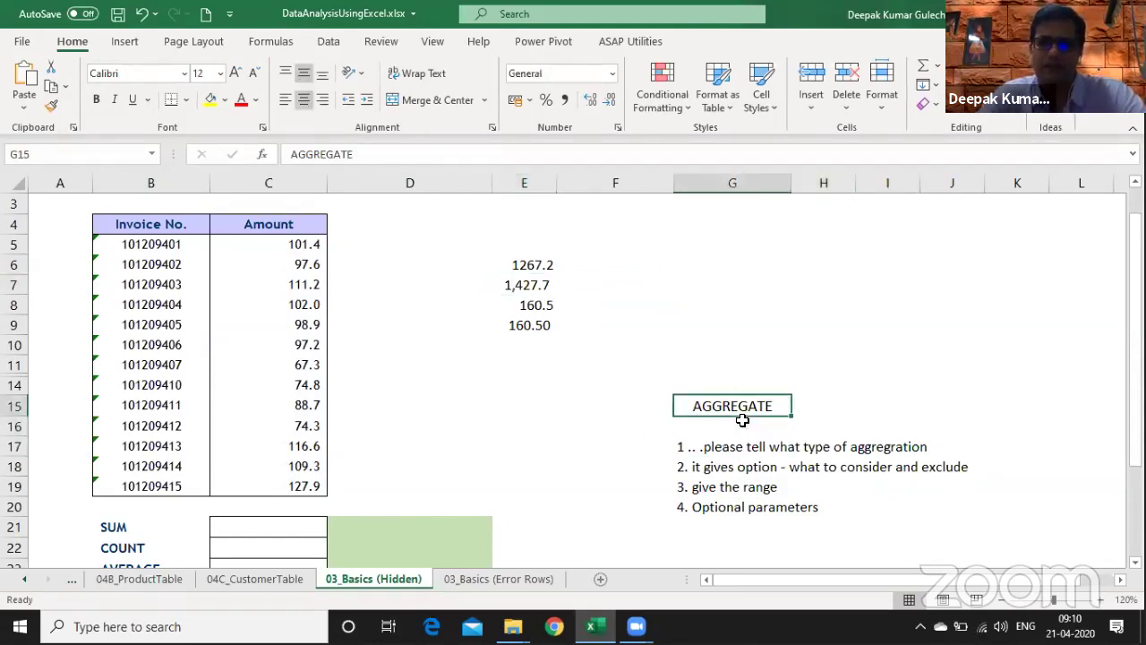
{"action": "key", "text": "shift+Down"}
{"action": "key", "text": "shift+Down"}
{"action": "key", "text": "Down"}
{"action": "key", "text": "Down"}
{"action": "key", "text": "shift+Down"}
{"action": "key", "text": "shift+Down"}
{"action": "key", "text": "shift+Down"}
{"action": "key", "text": "ctrl+shift+Down"}
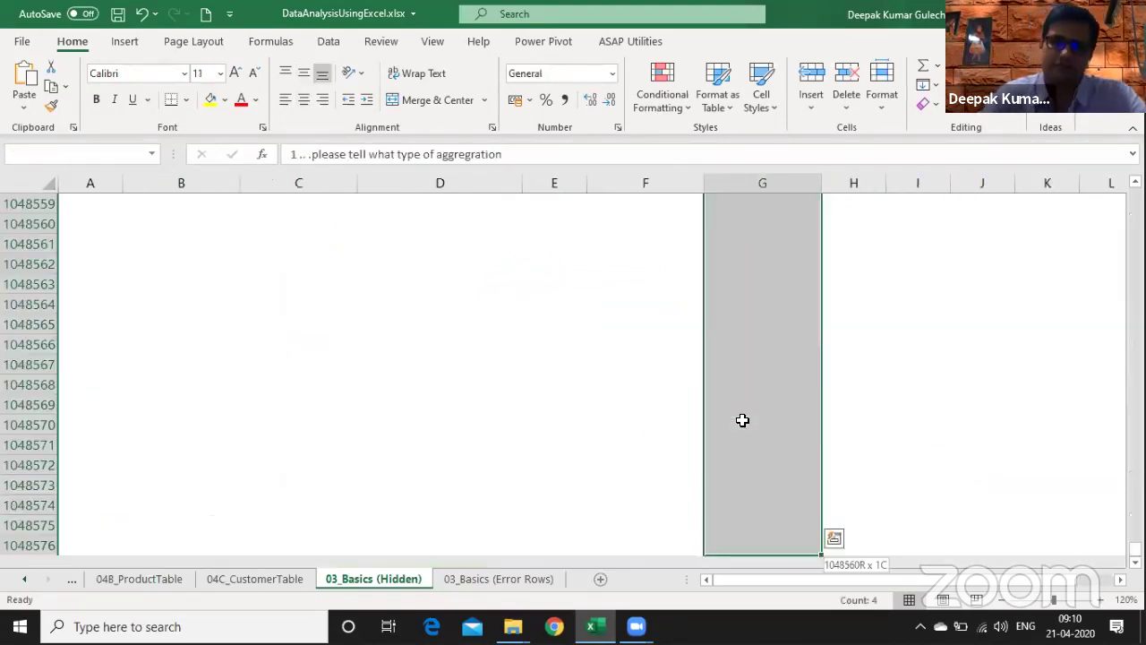
{"action": "key", "text": "ctrl+shift+Up"}
{"action": "key", "text": "Delete"}
- Cut the AGGREGATE heading from G15, paste it into F14, and return to C21 at 100% zoom
{"action": "key", "text": "Up"}
{"action": "key", "text": "Up"}
{"action": "key", "text": "ctrl+x"}
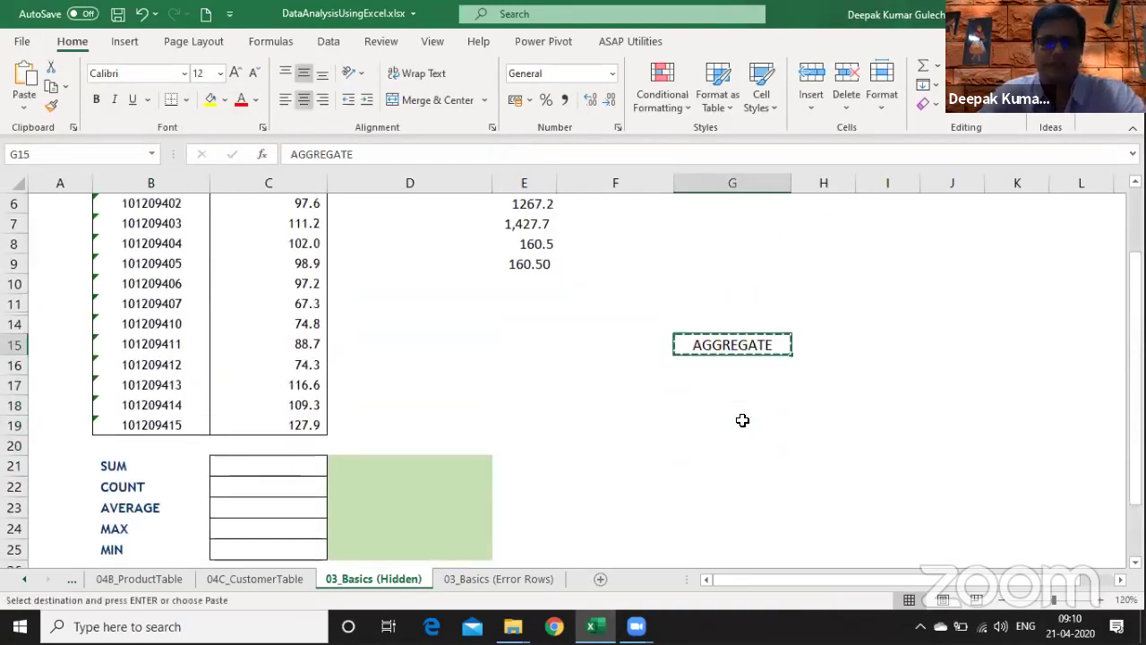
{"action": "key", "text": "Left"}
{"action": "key", "text": "Up"}
{"action": "key", "text": "ctrl+v"}
{"action": "key", "text": "Down"}
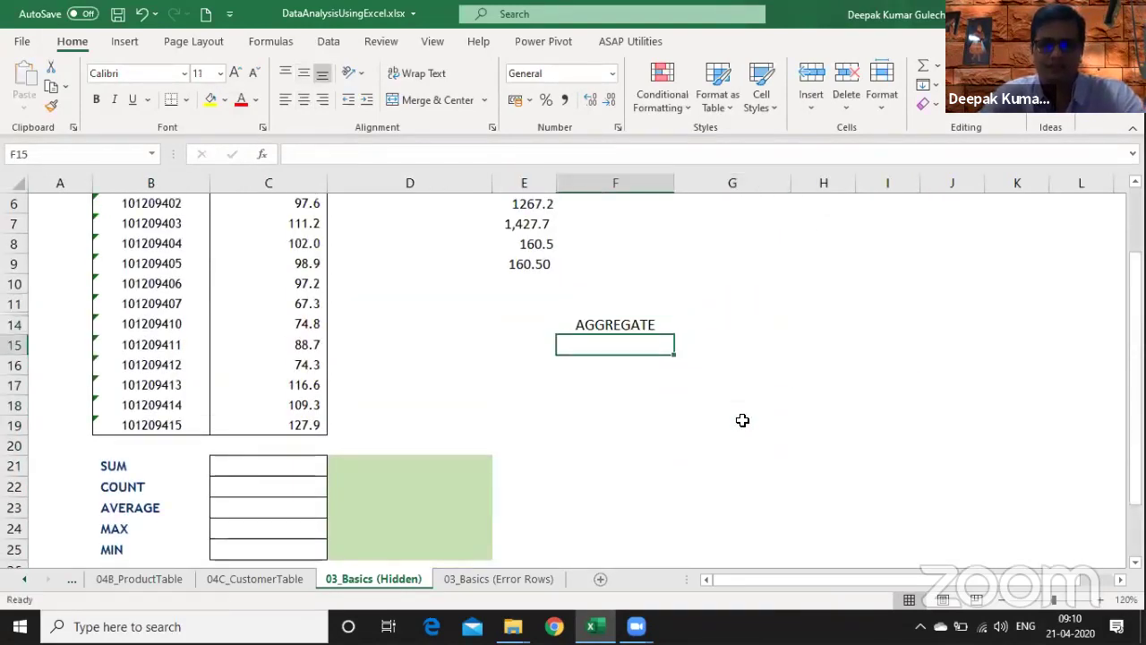
{"action": "key", "text": "Down"}
{"action": "key", "text": "Left"}
{"action": "key", "text": "Left"}
{"action": "key", "text": "Left"}
{"action": "key", "text": "Down"}
{"action": "key", "text": "Down"}
{"action": "key", "text": "Down"}
{"action": "key", "text": "Down"}
{"action": "key", "text": "Down"}
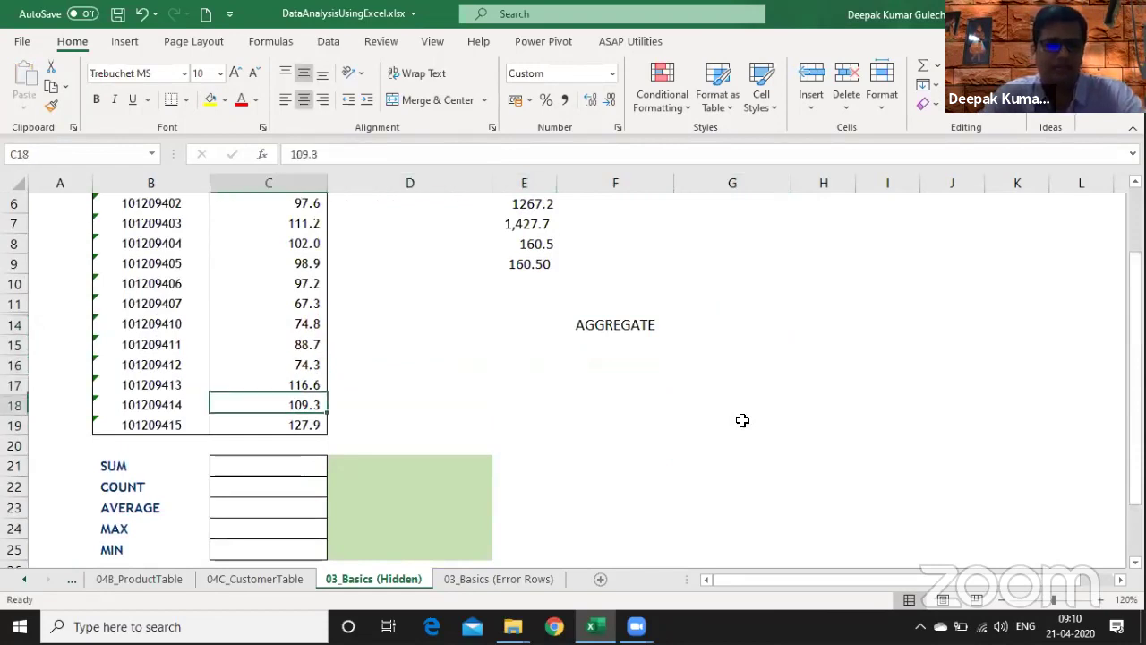
{"action": "left_click", "coordinate": [1006, 601]}
{"action": "left_click", "coordinate": [1005, 600]}
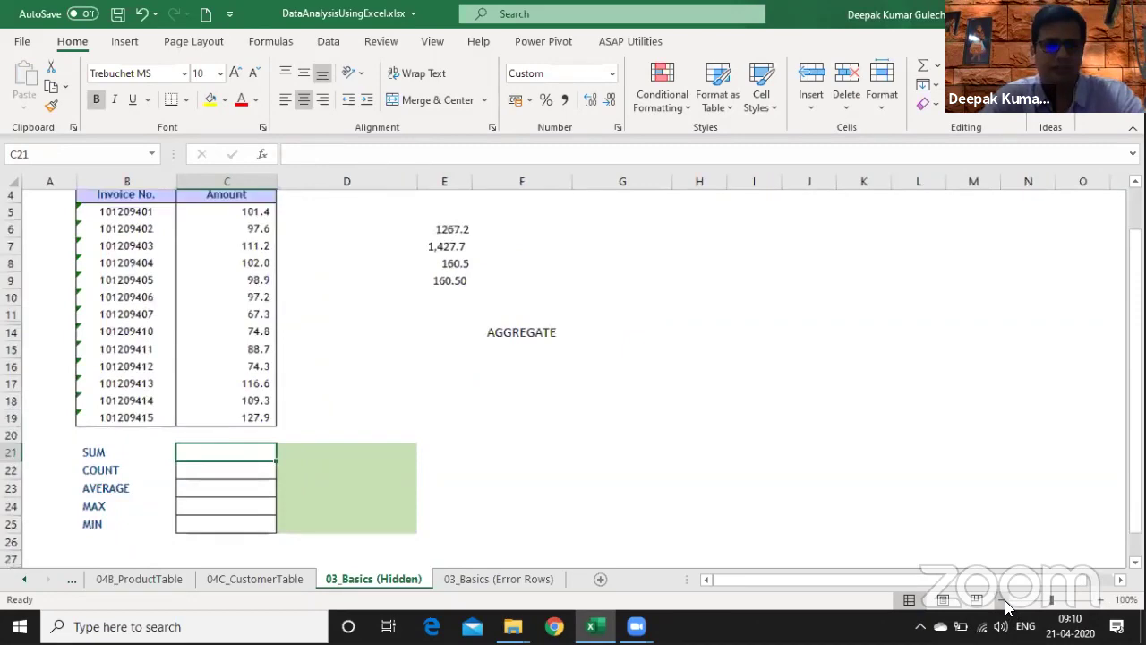
- Enter =SUM(C5:C19) in C21 to total the amounts, giving 1,427.7
{"action": "left_click", "coordinate": [1005, 602]}
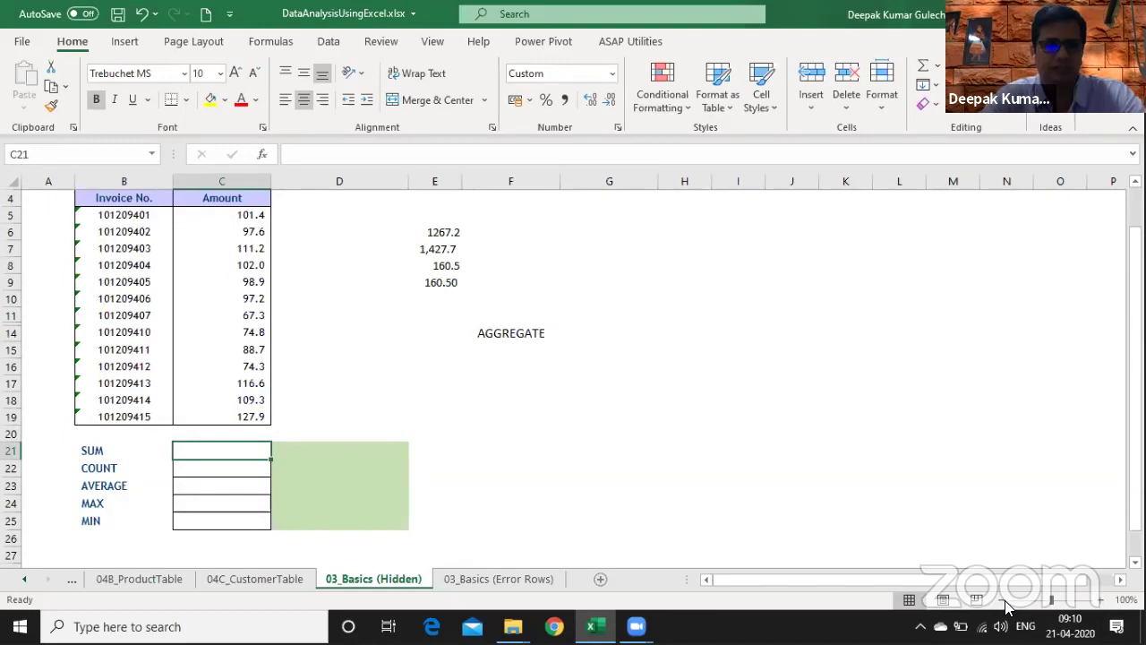
{"action": "type", "text": "=sum("}
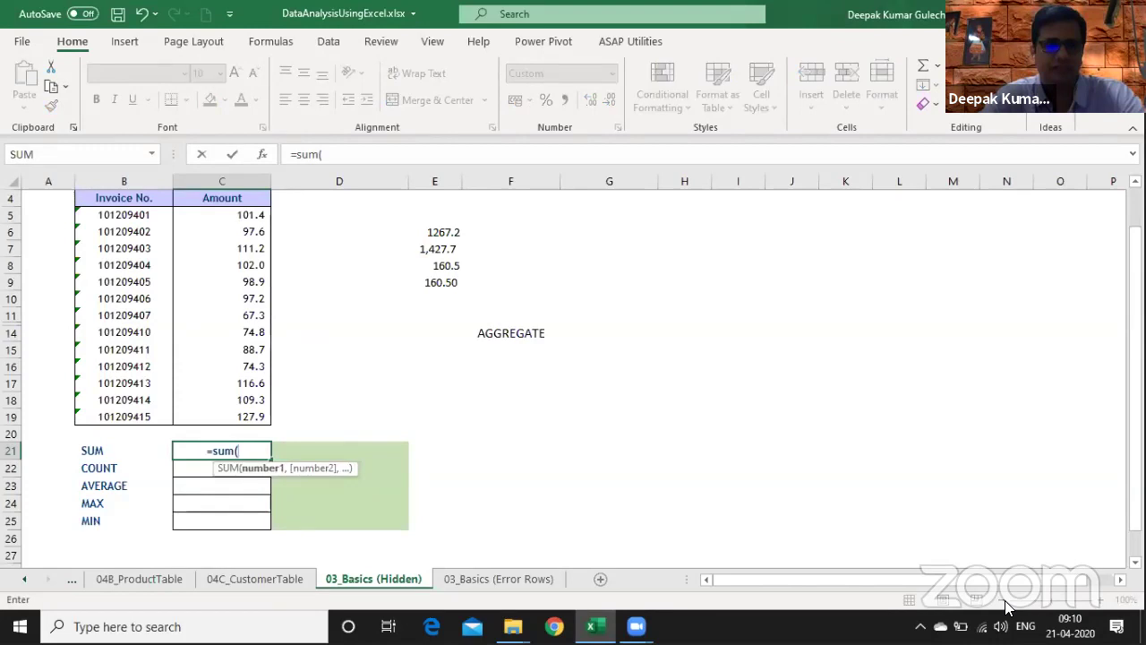
{"action": "key", "text": "Up"}
{"action": "key", "text": "Up"}
{"action": "key", "text": "Up"}
{"action": "key", "text": "Up"}
{"action": "key", "text": "Up"}
{"action": "key", "text": "Up"}
{"action": "key", "text": "Up"}
{"action": "key", "text": "Up"}
{"action": "key", "text": "Up"}
{"action": "key", "text": "Up"}
{"action": "key", "text": "Up"}
{"action": "key", "text": "Up"}
{"action": "key", "text": "Up"}
{"action": "key", "text": "Up"}
{"action": "key", "text": "shift+Down"}
{"action": "key", "text": "shift+Down"}
{"action": "key", "text": "shift+Down"}
{"action": "key", "text": "shift+Down"}
{"action": "key", "text": "shift+Down"}
{"action": "key", "text": "shift+Down"}
{"action": "key", "text": "shift+Down"}
{"action": "key", "text": "shift+Down"}
{"action": "key", "text": "shift+Down"}
{"action": "key", "text": "shift+Down"}
{"action": "key", "text": "shift+Down"}
{"action": "key", "text": "shift+Down"}
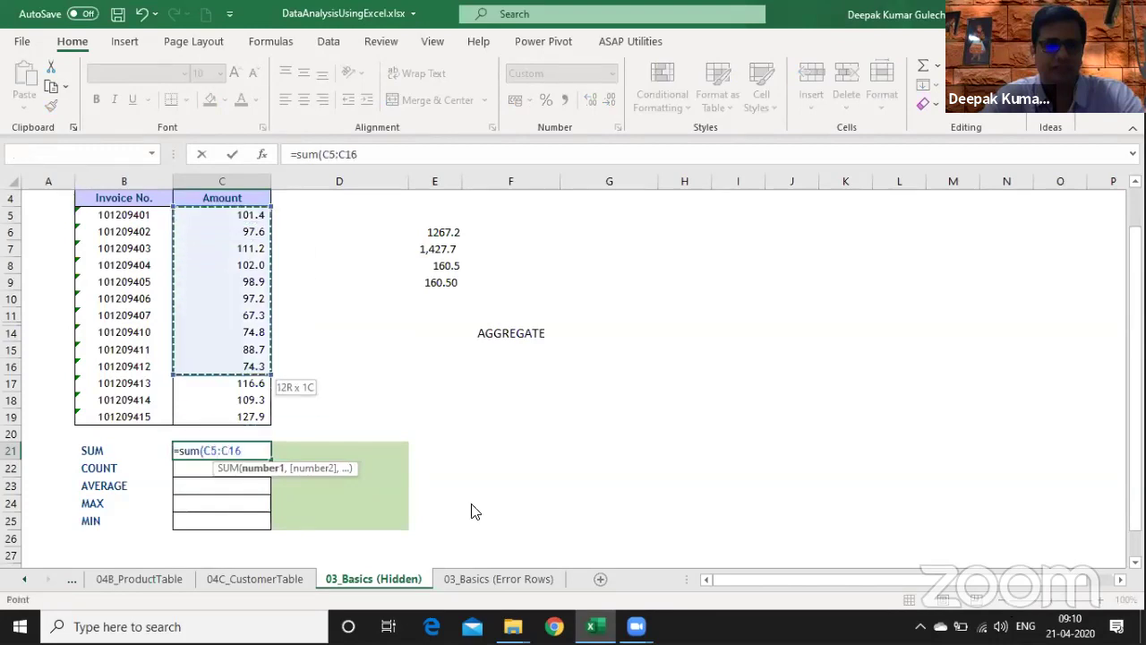
{"action": "key", "text": "Return"}
- Enter =COUNT(C5:C19) in C22 so it returns 15.0
{"action": "type", "text": "=count"}
{"action": "key", "text": "Tab"}
{"action": "type", "text": "C5:C19"}
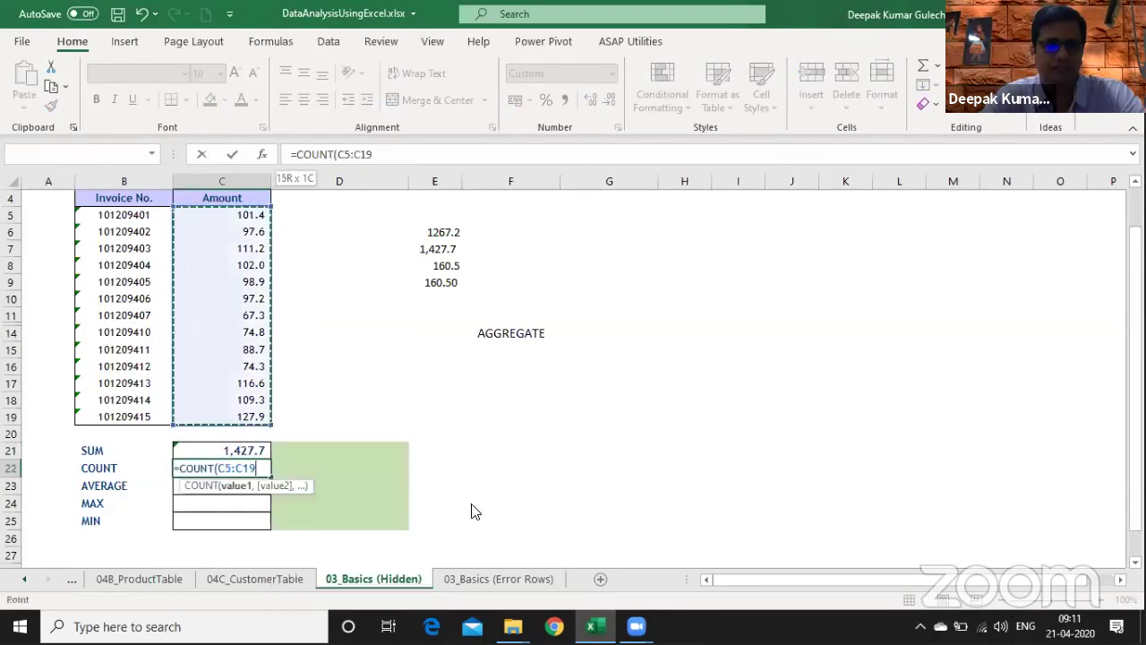
{"action": "type", "text": ")"}
{"action": "key", "text": "ctrl+Return"}
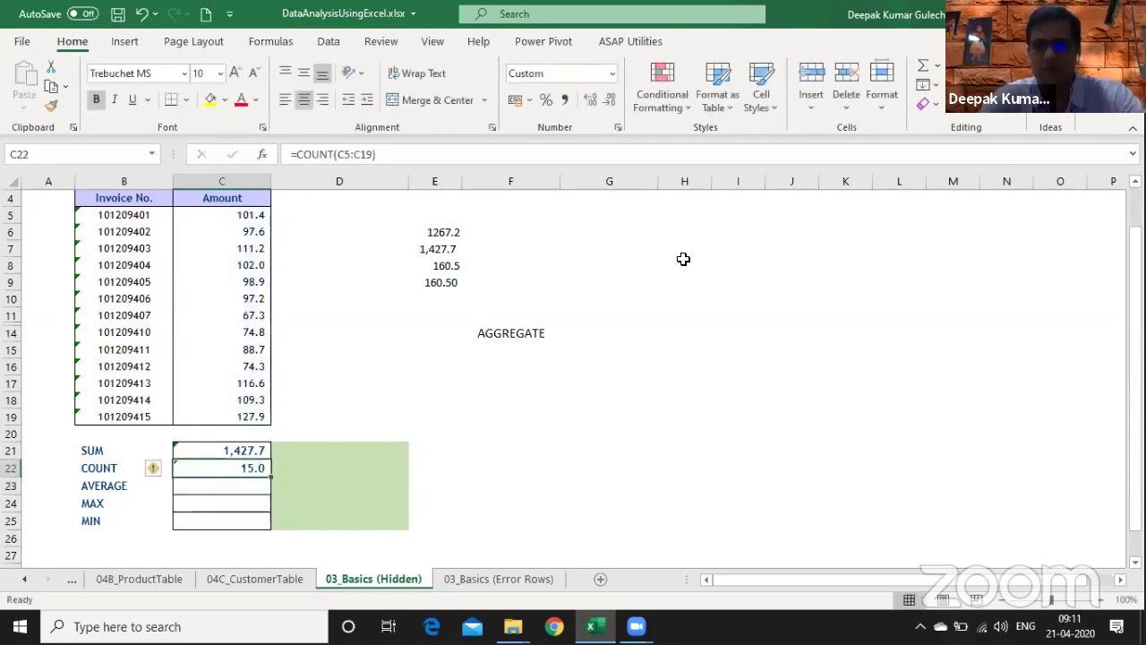
- Review the =COUNT(C5:C19) formula in C22 without changing it, then return to C21
{"action": "left_click", "coordinate": [587, 319]}
{"action": "left_click", "coordinate": [254, 465]}
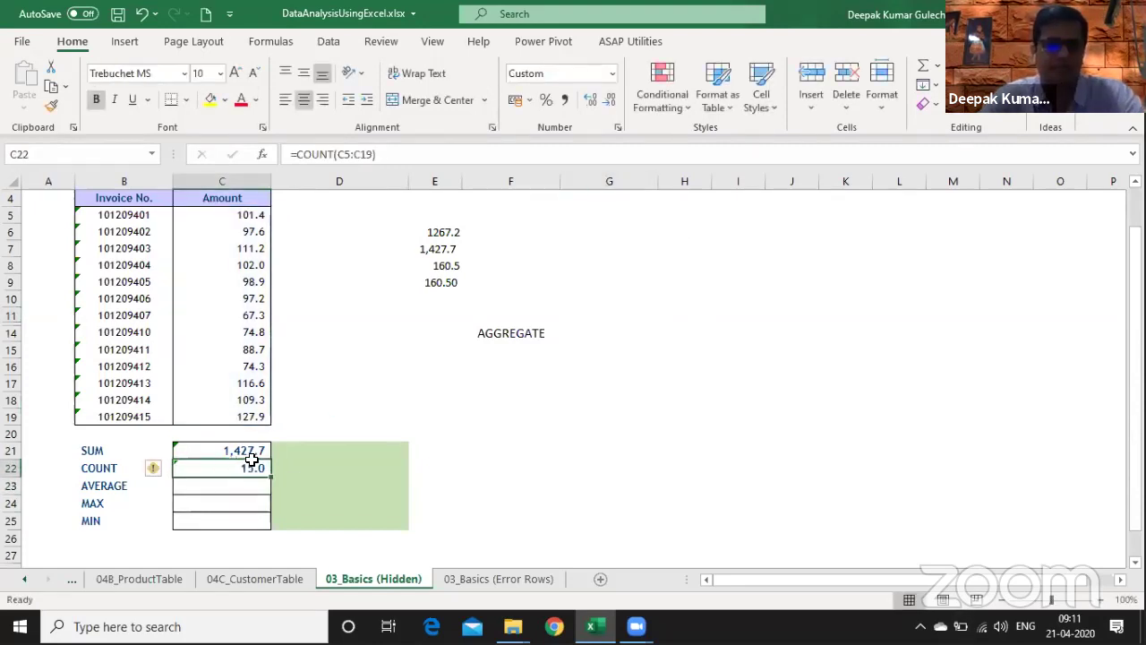
{"action": "double_click", "coordinate": [252, 464]}
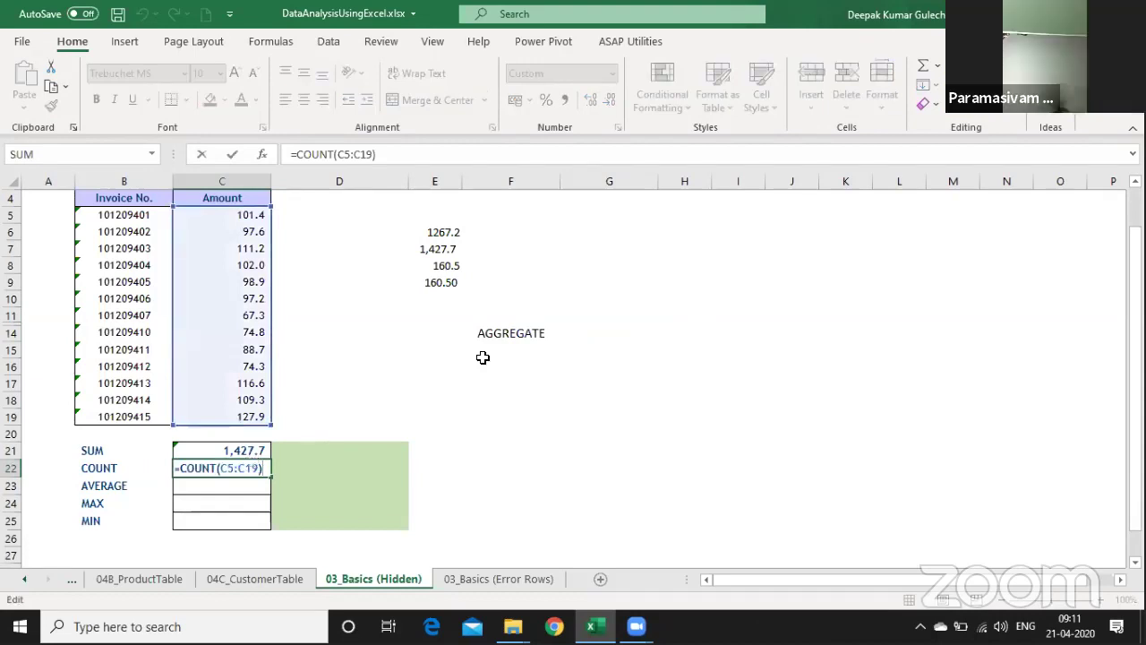
{"action": "key", "text": "Escape"}
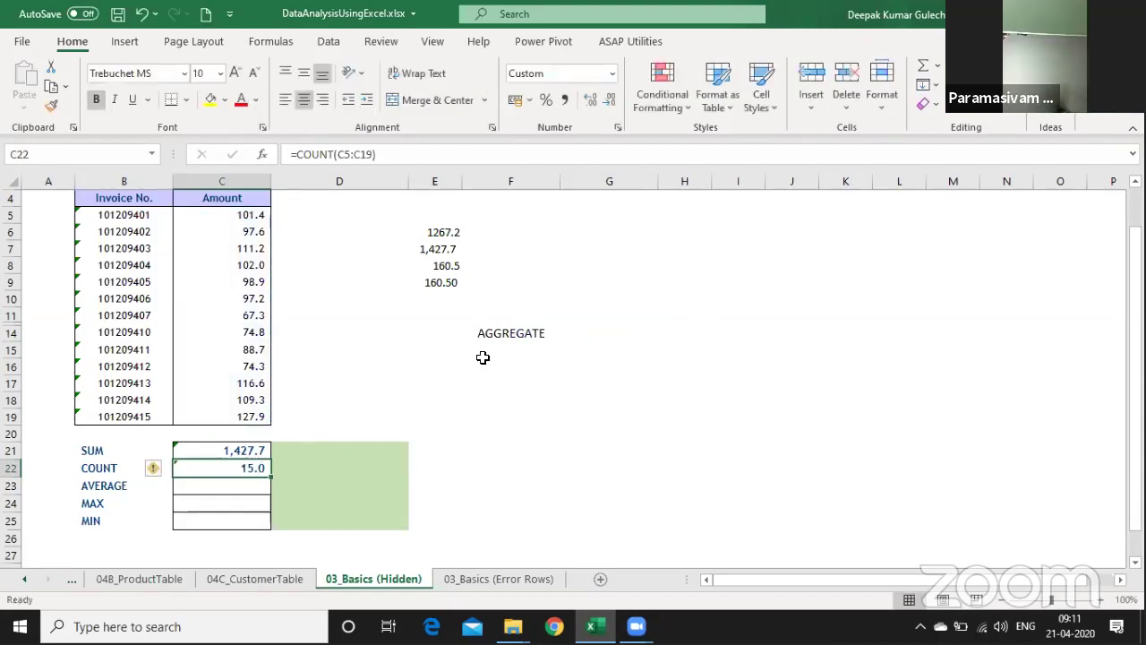
{"action": "key", "text": "F2"}
{"action": "key", "text": "Escape"}
{"action": "key", "text": "Up"}
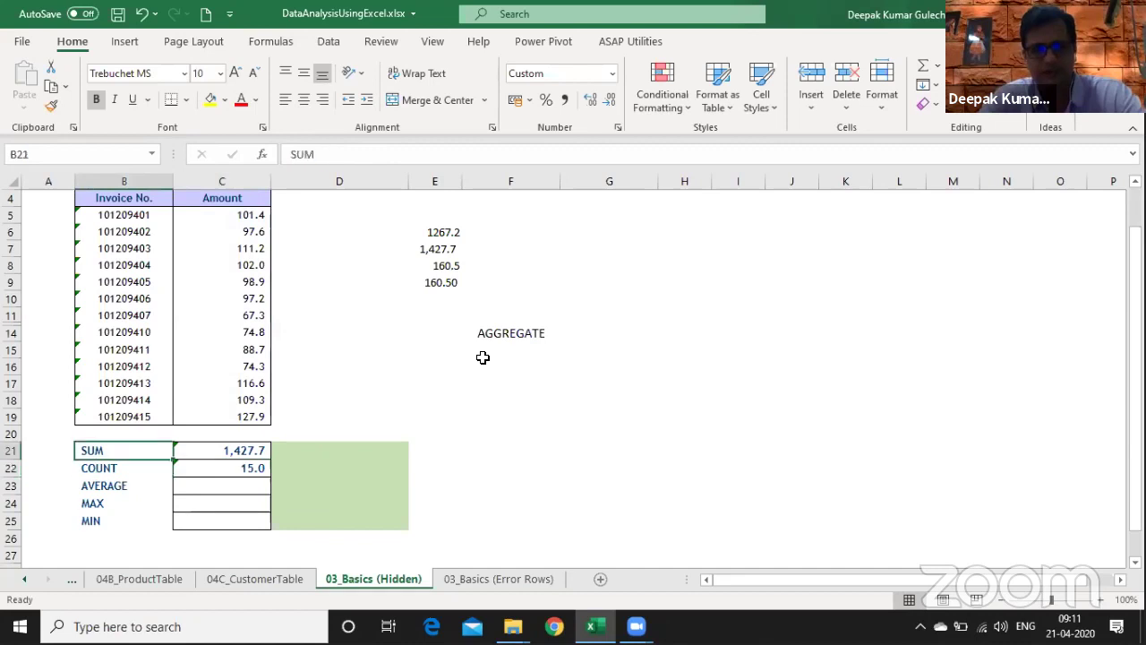
{"action": "key", "text": "Right"}
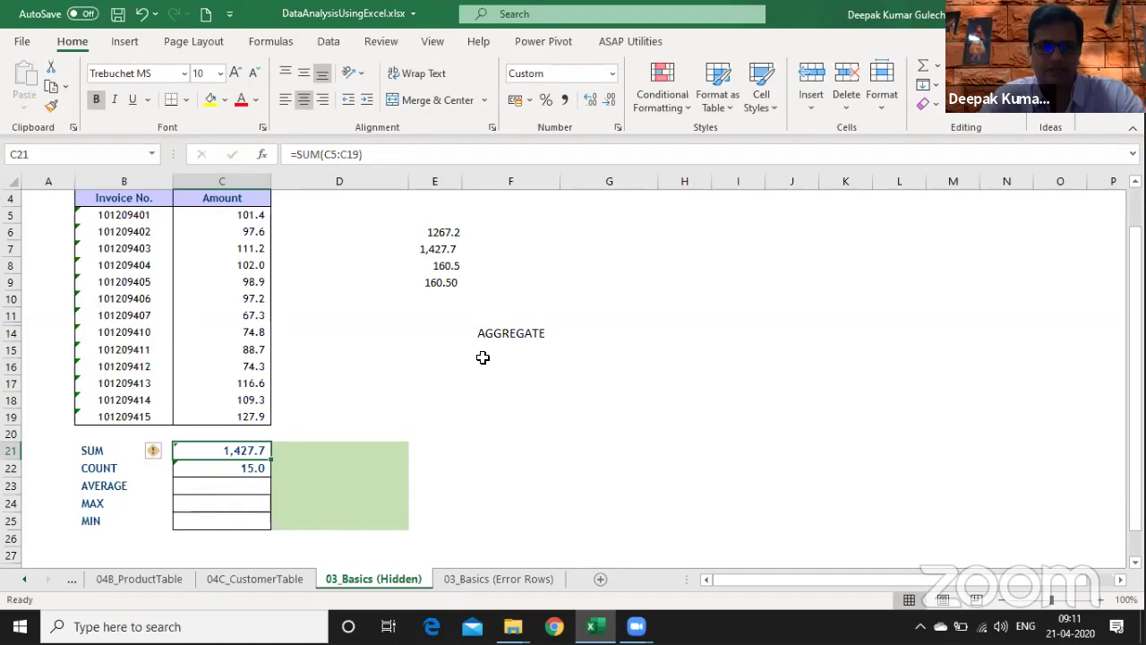
{"action": "type", "text": "=AGGREGATE("}
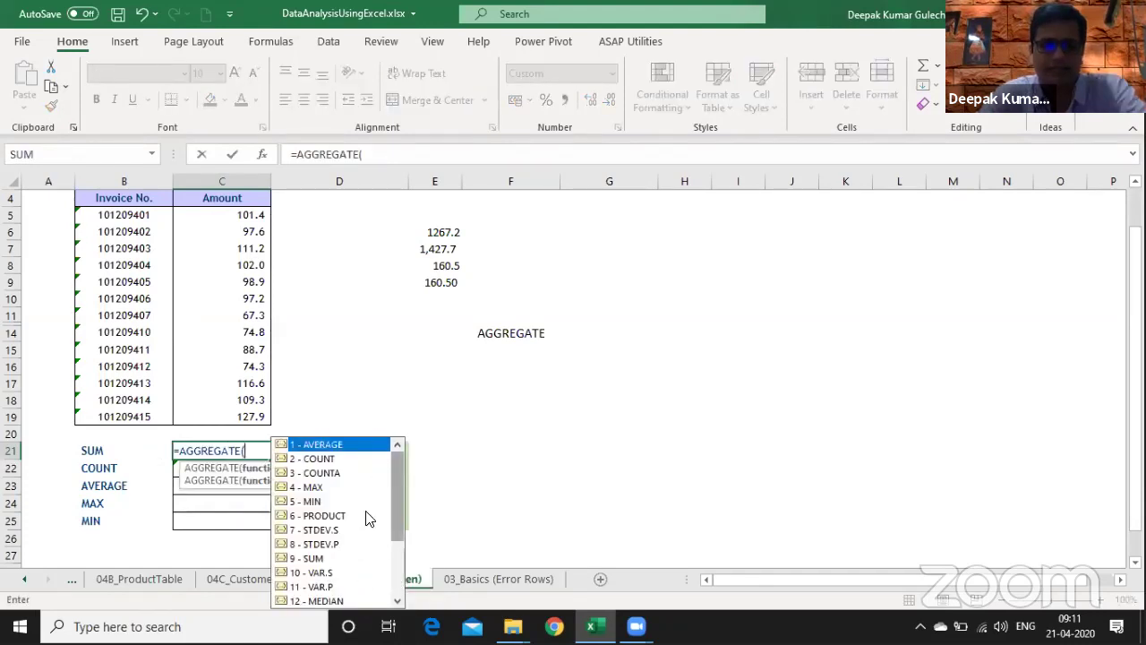
{"action": "scroll", "coordinate": [363, 509], "scroll_direction": "down", "scroll_amount": 2}
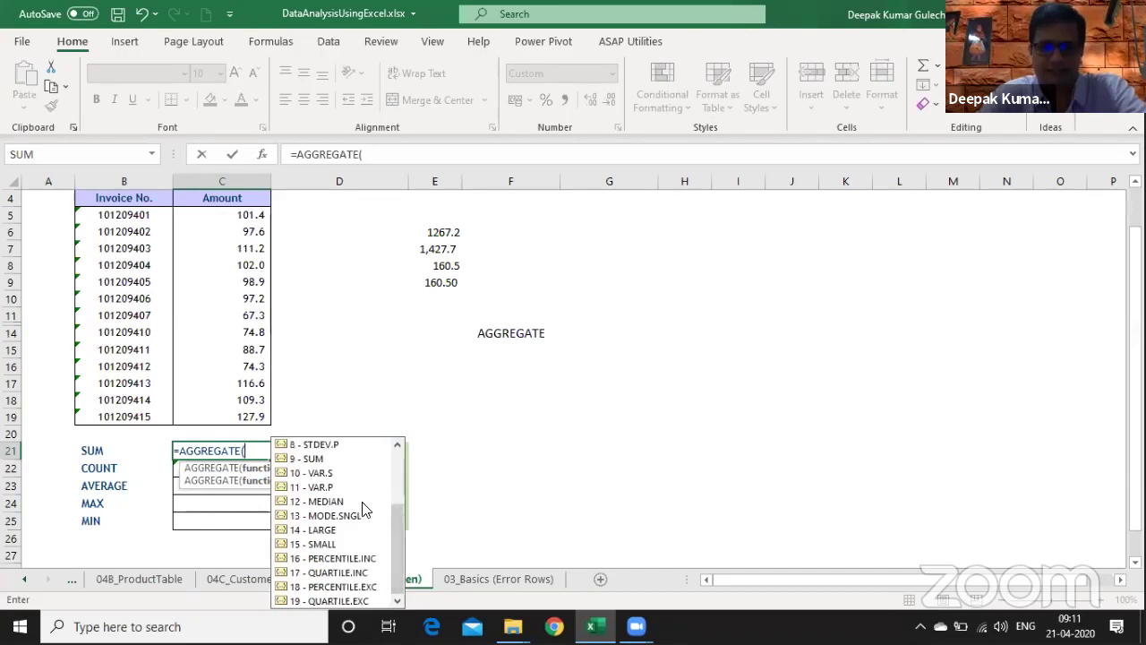
{"action": "left_click", "coordinate": [397, 466]}
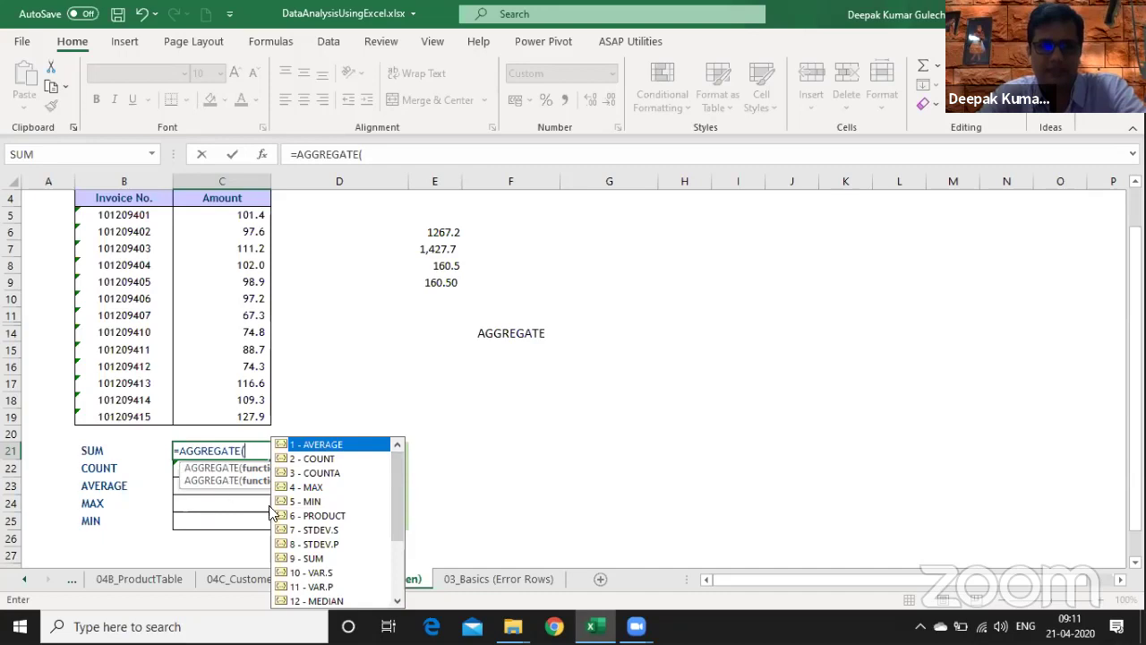
{"action": "left_click", "coordinate": [312, 560]}
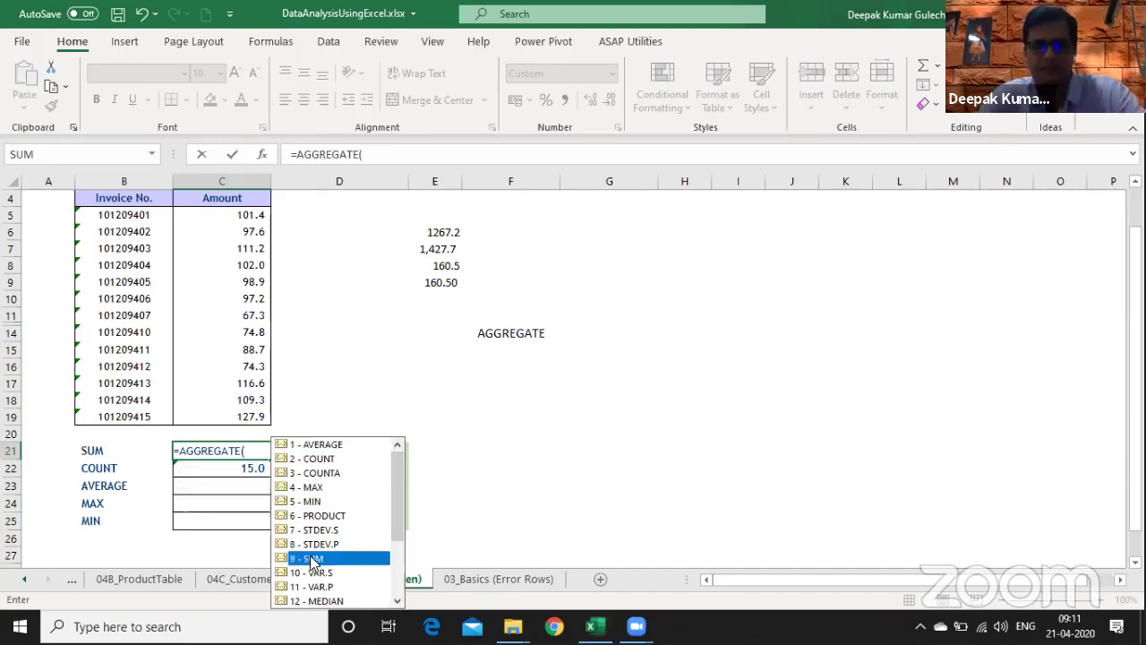
{"action": "double_click", "coordinate": [312, 560]}
{"action": "type", "text": ","}
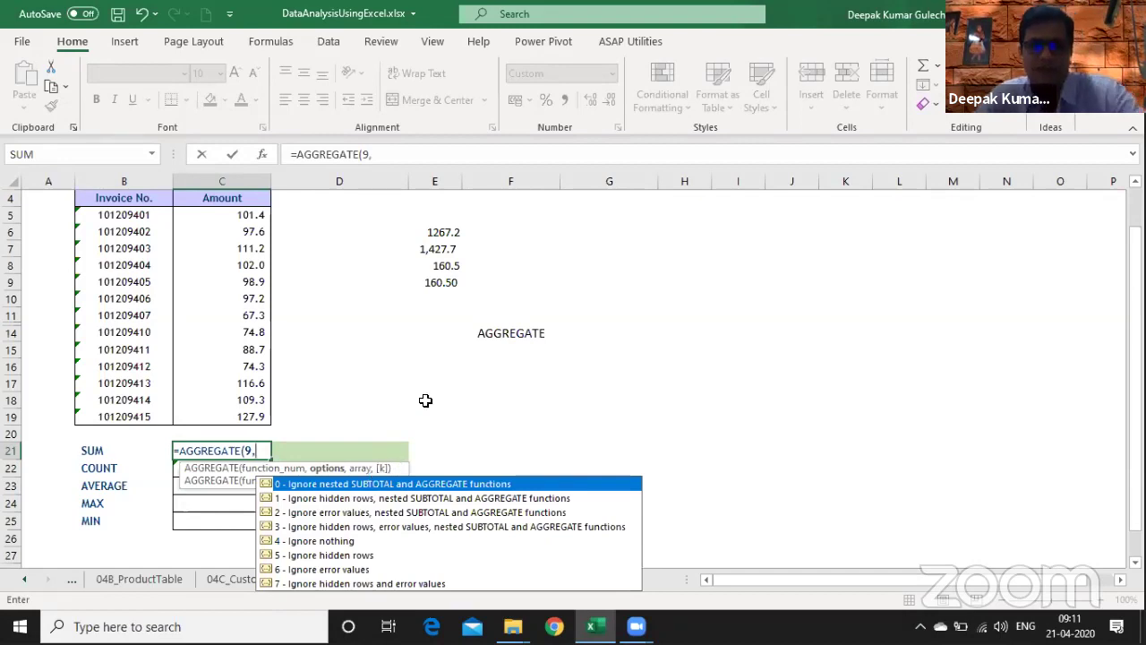
{"action": "key", "text": "Escape"}
{"action": "key", "text": "Escape"}
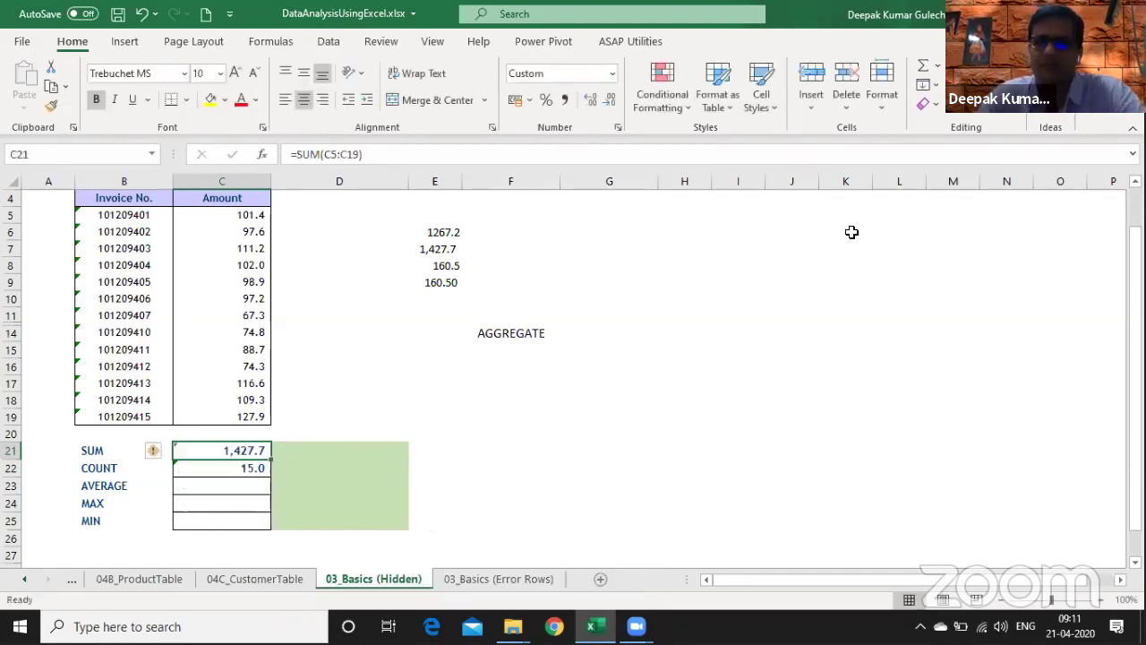
- Collapse the ribbon and start =AGGREGATE in C21 with function 9 (SUM)
{"action": "key", "text": "ctrl+F1"}
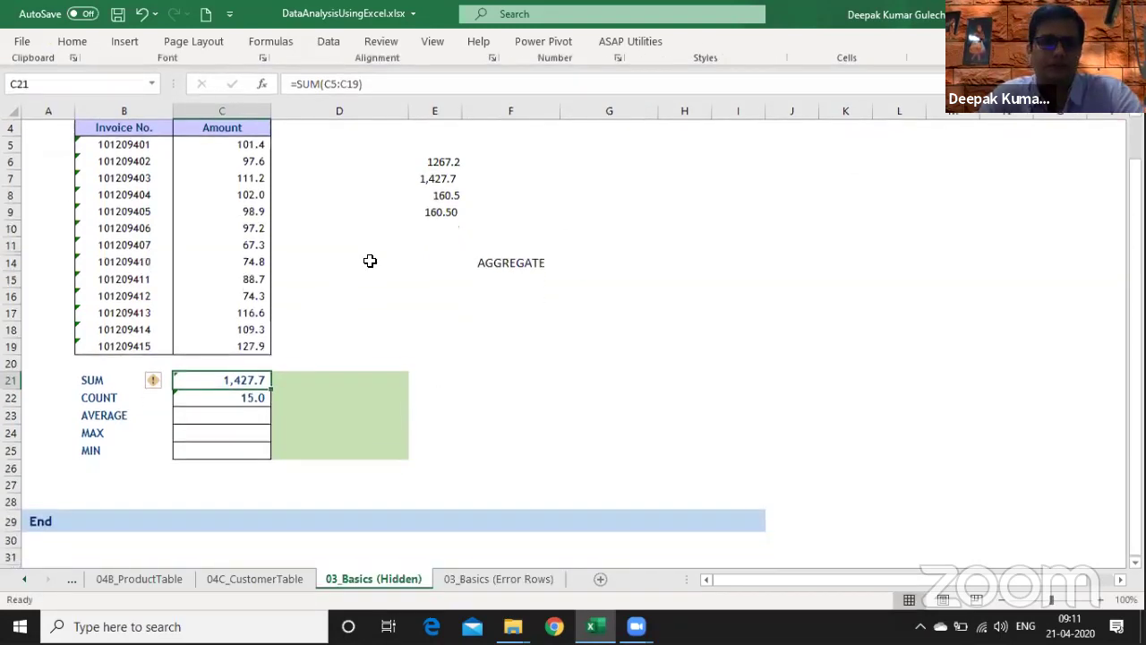
{"action": "type", "text": "=ag"}
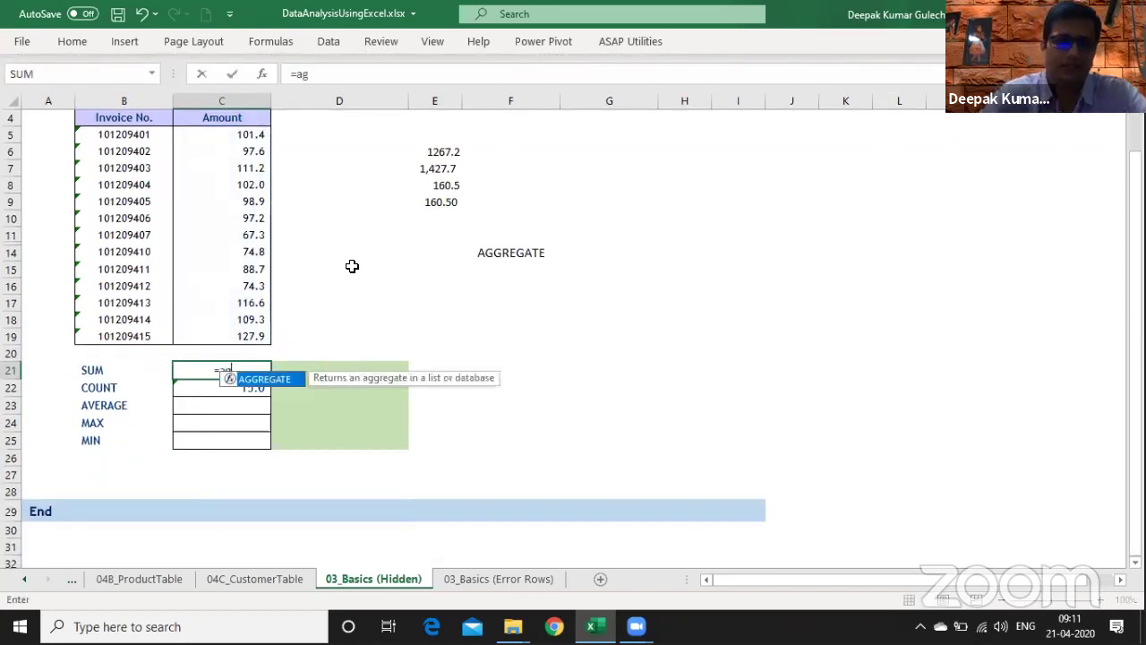
{"action": "key", "text": "Tab"}
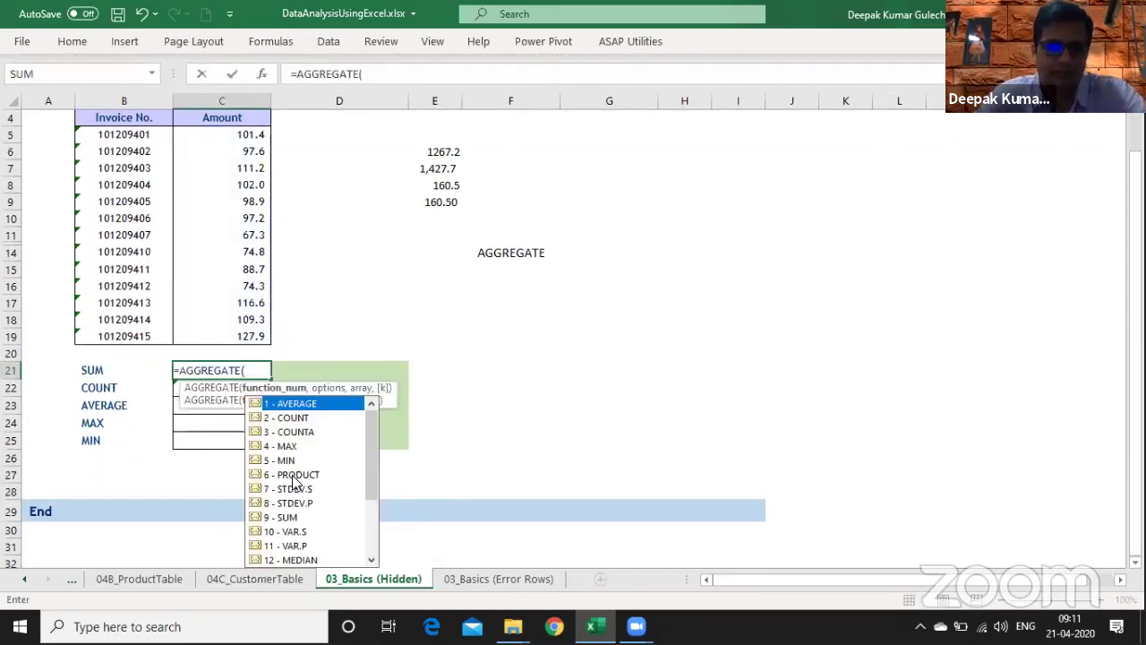
{"action": "left_click", "coordinate": [289, 519]}
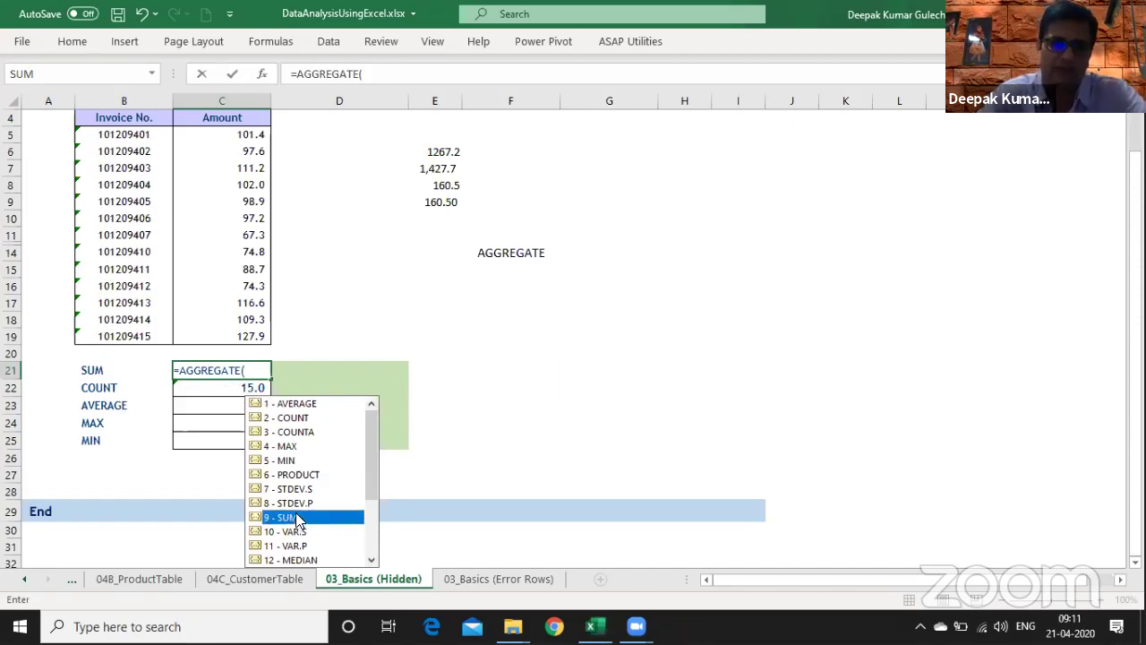
{"action": "double_click", "coordinate": [295, 517]}
{"action": "type", "text": ","}
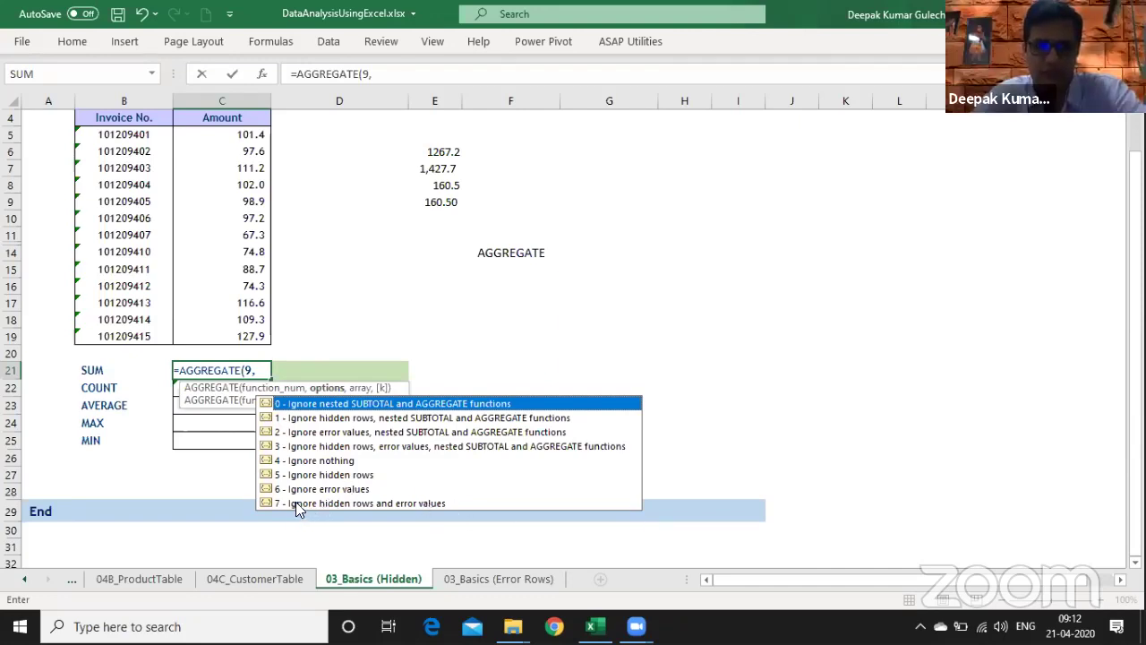
- Finish with option 3 and range C5:C19 as =AGGREGATE(9,3,C5:C19), giving 1,267.2
{"action": "left_click", "coordinate": [300, 447]}
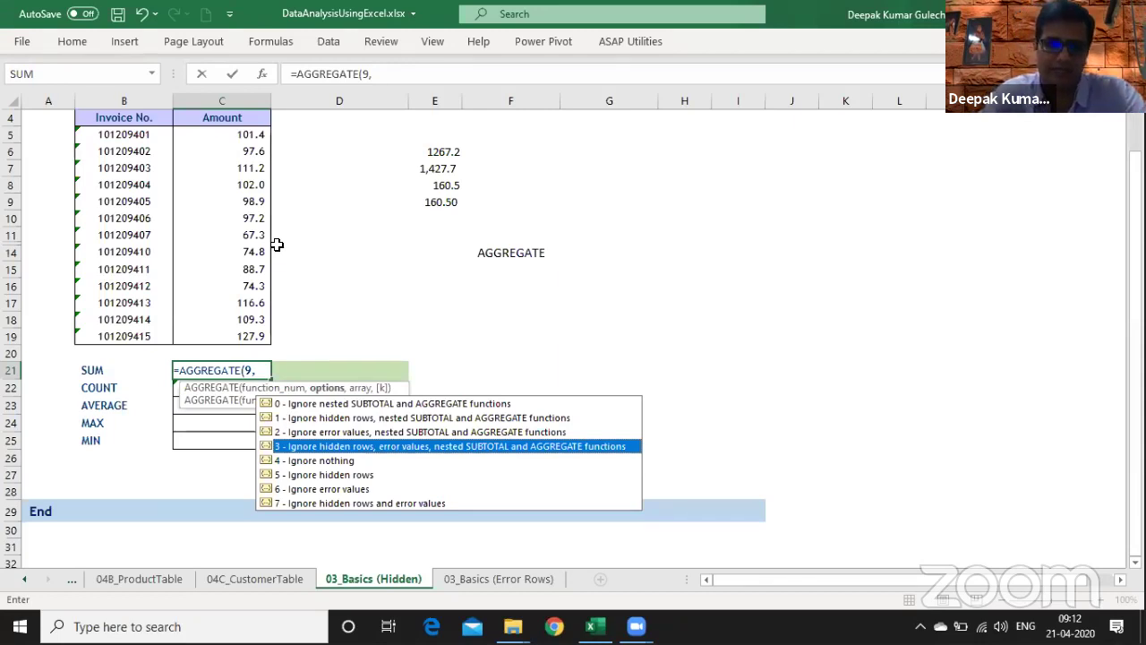
{"action": "type", "text": "3,"}
{"action": "key", "text": "Up"}
{"action": "key", "text": "Up"}
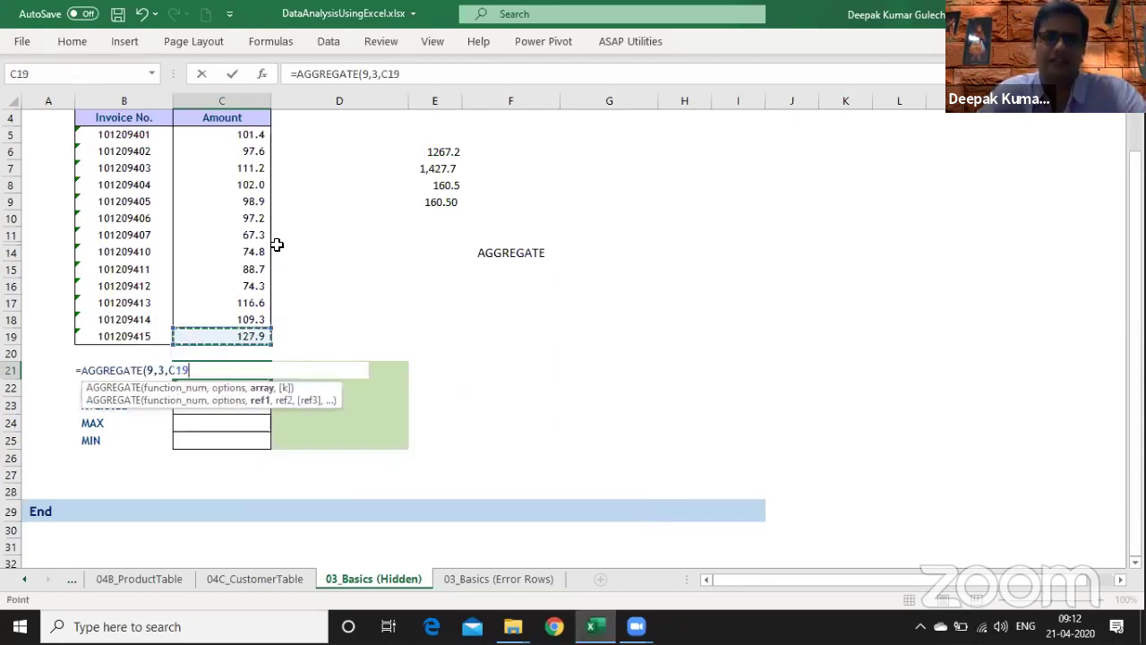
{"action": "key", "text": "ctrl+shift+Up"}
{"action": "key", "text": "shift+Down"}
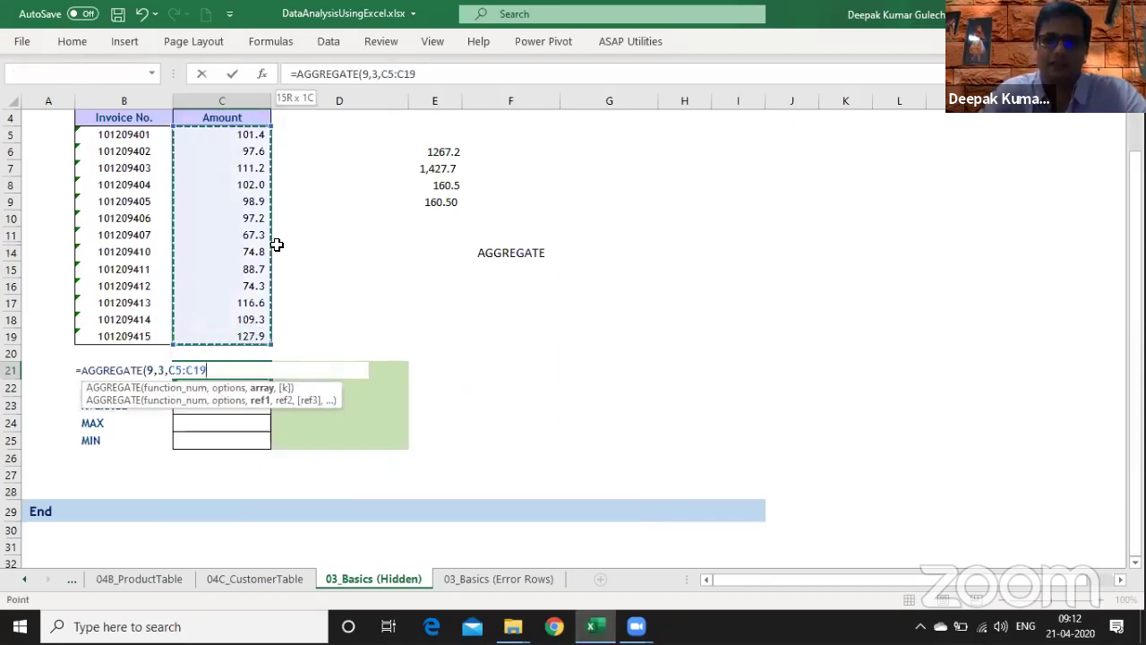
{"action": "key", "text": "ctrl+Return"}
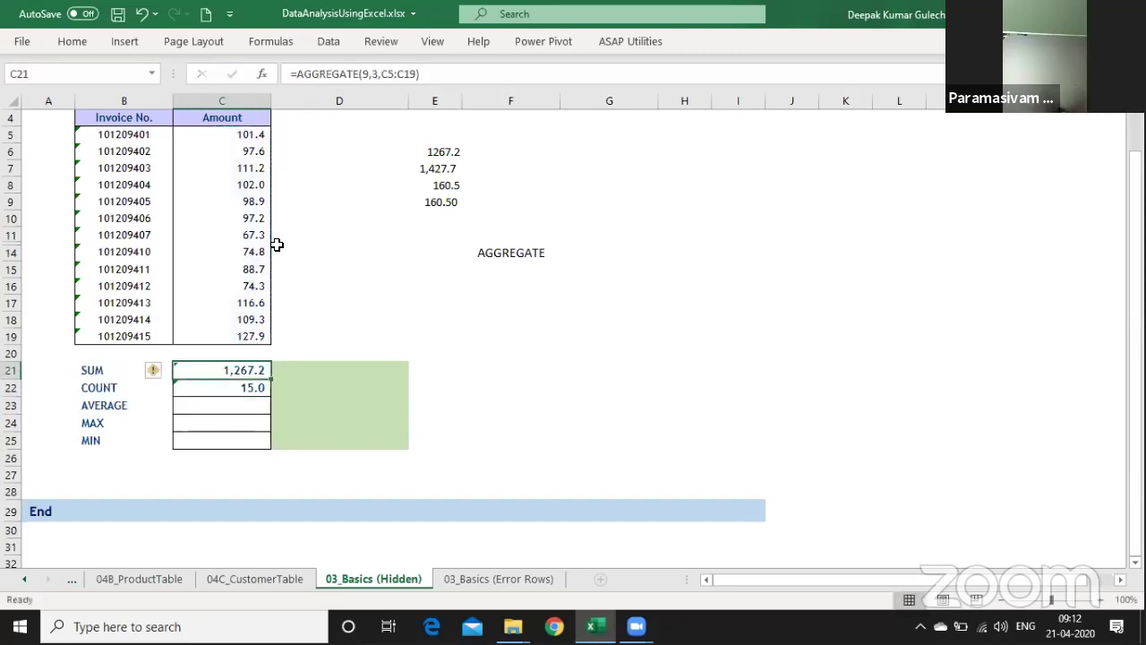
{"action": "key", "text": "F2"}
{"action": "key", "text": "Escape"}
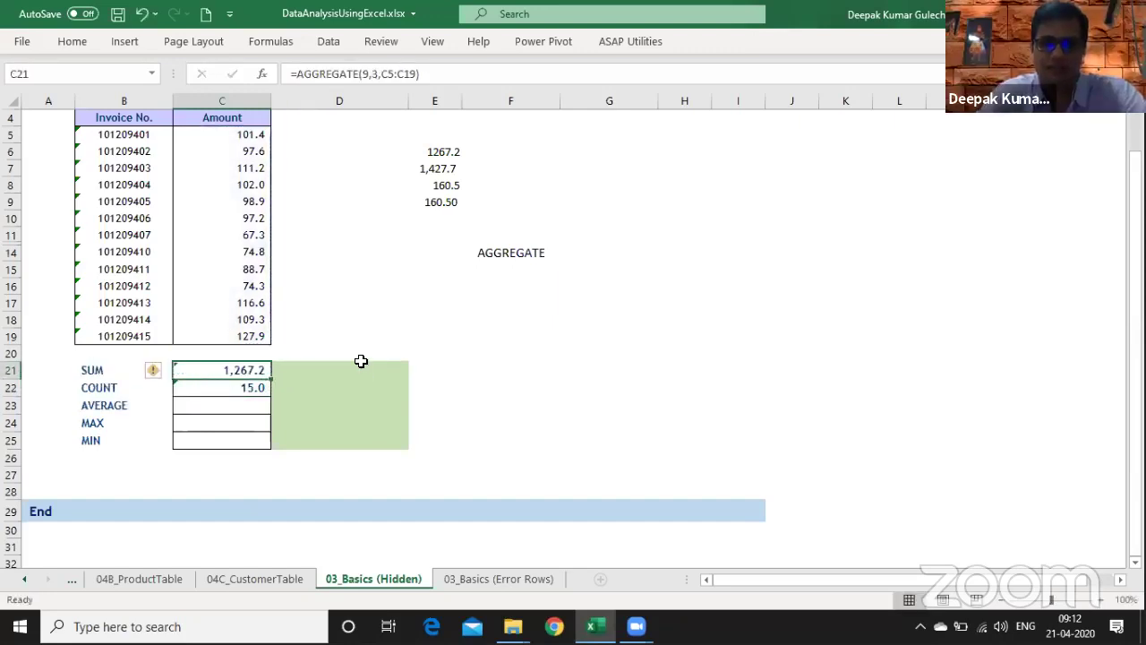
{"action": "left_click", "coordinate": [359, 371]}
- Enter =SUM(C5:C19) in D21 as a comparison total of 1,427.7
{"action": "type", "text": "="}
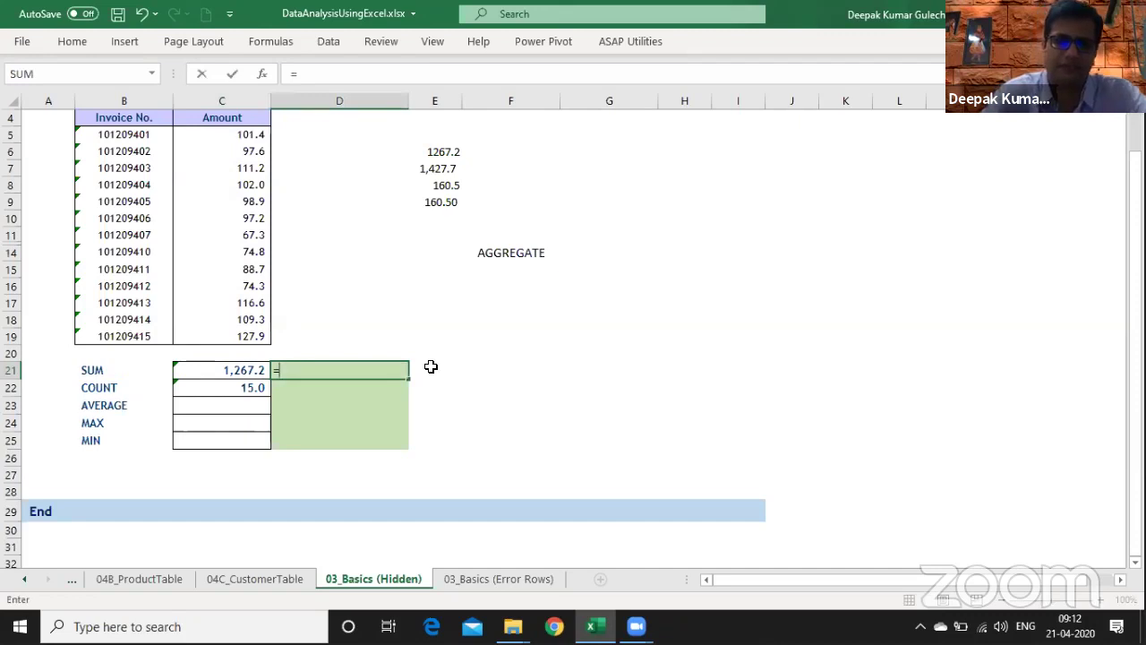
{"action": "type", "text": "sum("}
{"action": "key", "text": "Up"}
{"action": "key", "text": "Up"}
{"action": "key", "text": "Left"}
{"action": "key", "text": "shift+Up"}
{"action": "key", "text": "shift+Up"}
{"action": "key", "text": "shift+Up"}
{"action": "key", "text": "shift+Up"}
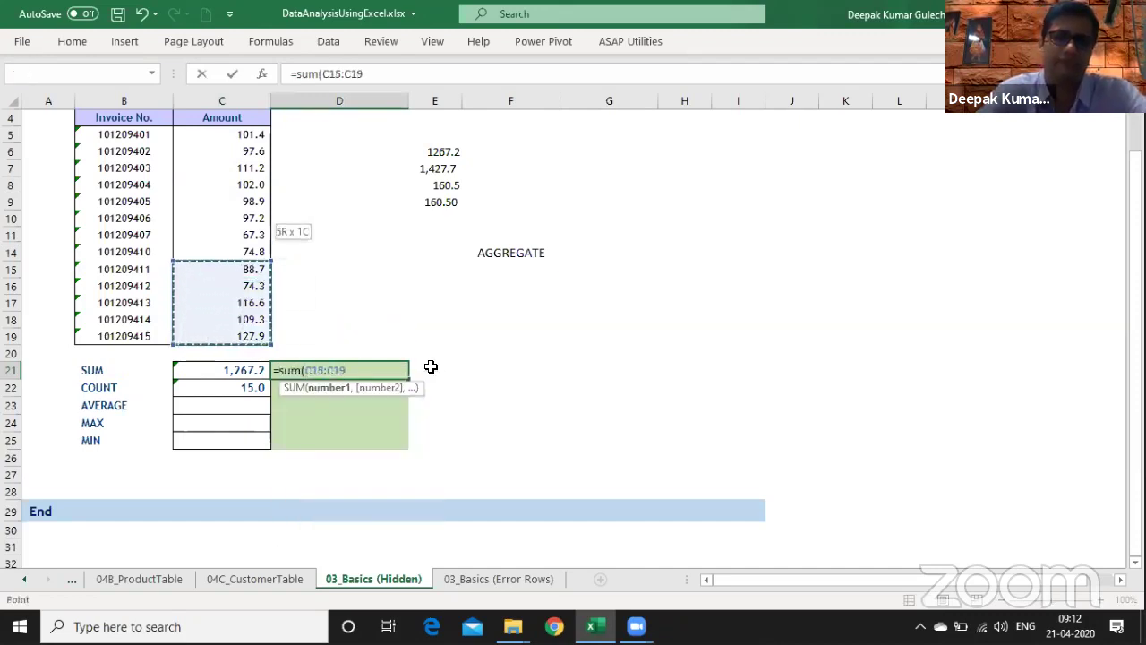
{"action": "key", "text": "shift+Up"}
{"action": "key", "text": "shift+Up"}
{"action": "key", "text": "shift+Up"}
{"action": "key", "text": "shift+Up"}
{"action": "key", "text": "shift+Up"}
{"action": "key", "text": "shift+Up"}
{"action": "key", "text": "shift+Up"}
{"action": "key", "text": "shift+Up"}
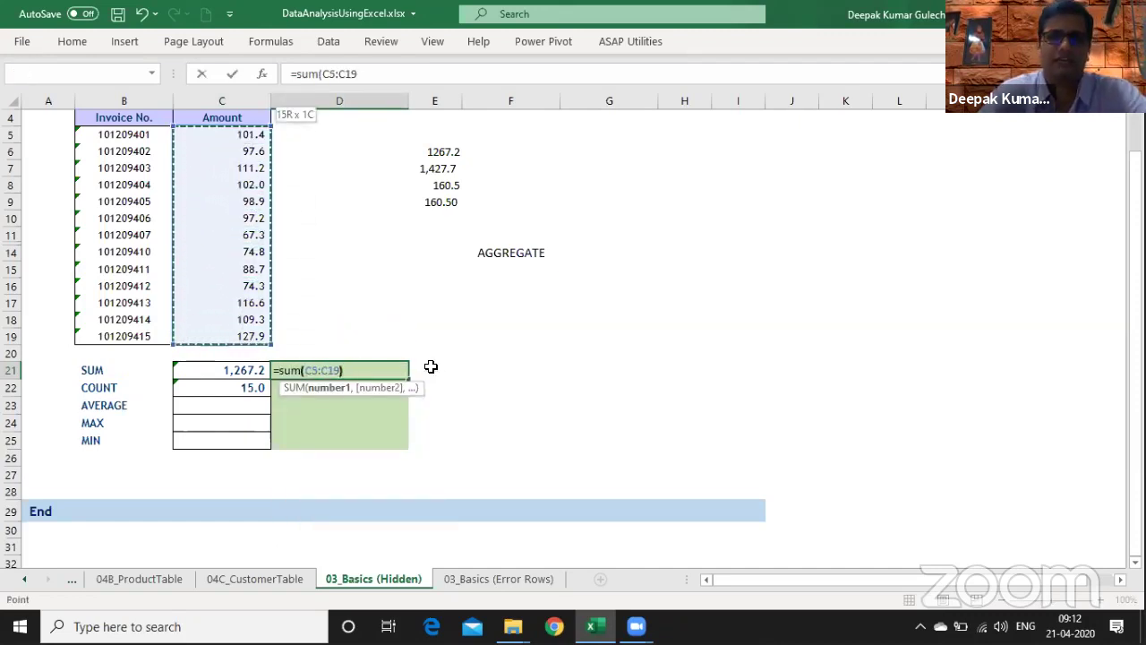
{"action": "key", "text": "Return"}
- Set the C21 and D21 totals to font size 12
{"action": "key", "text": "Up"}
{"action": "key", "text": "Left"}
{"action": "key", "text": "shift+Right"}
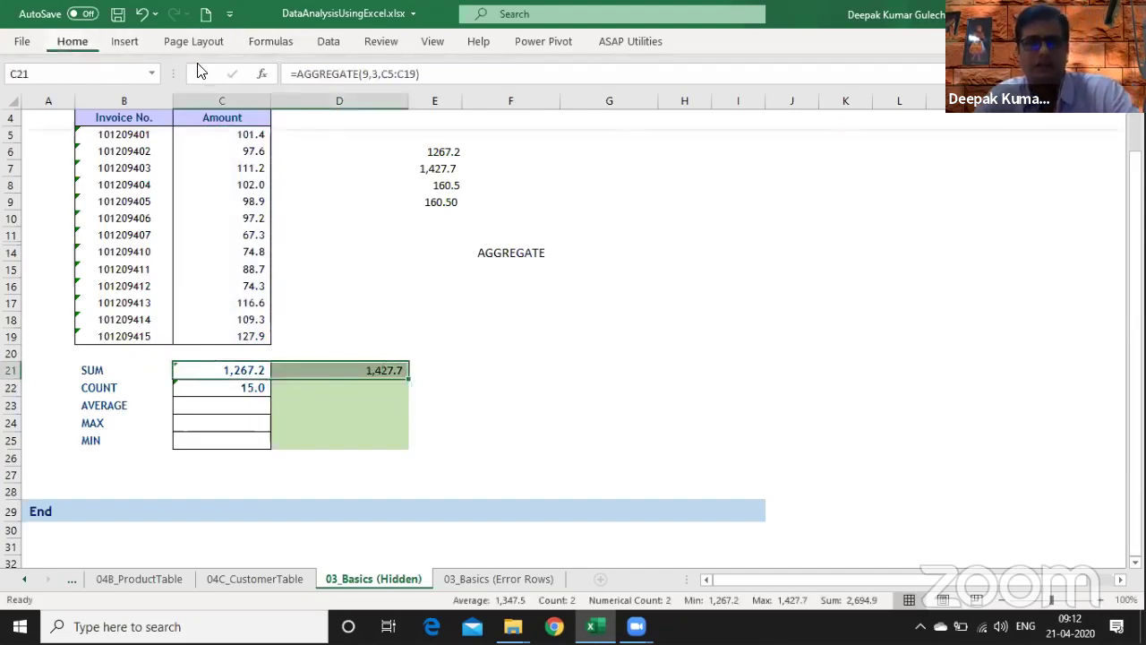
{"action": "left_click", "coordinate": [72, 42]}
{"action": "left_click", "coordinate": [157, 70]}
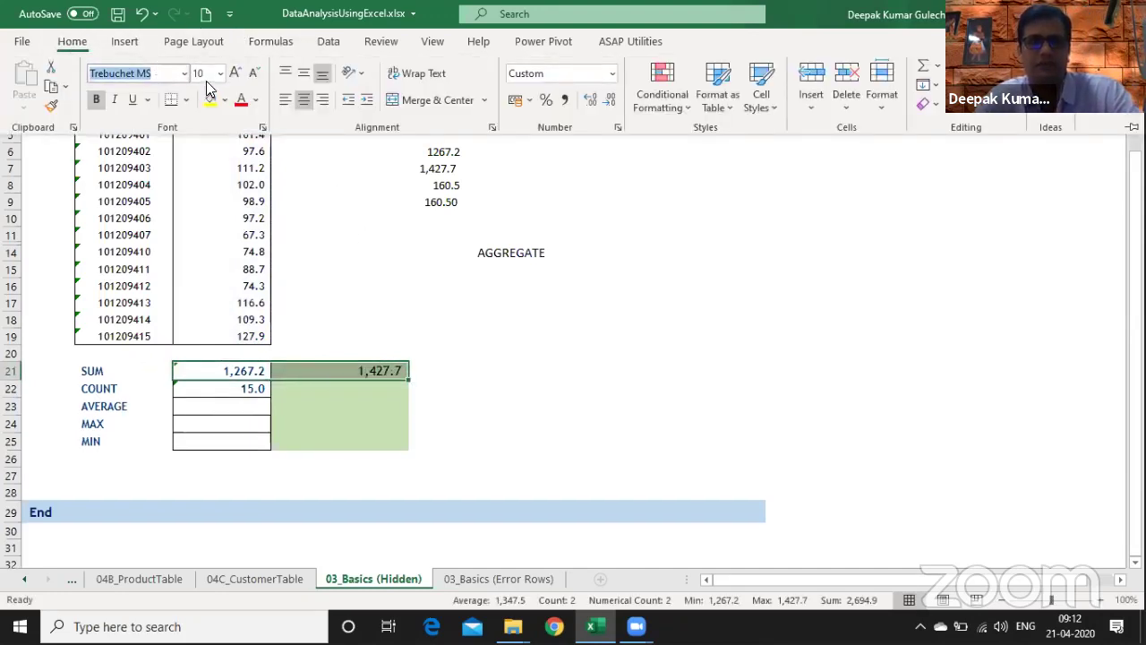
{"action": "key", "text": "Tab"}
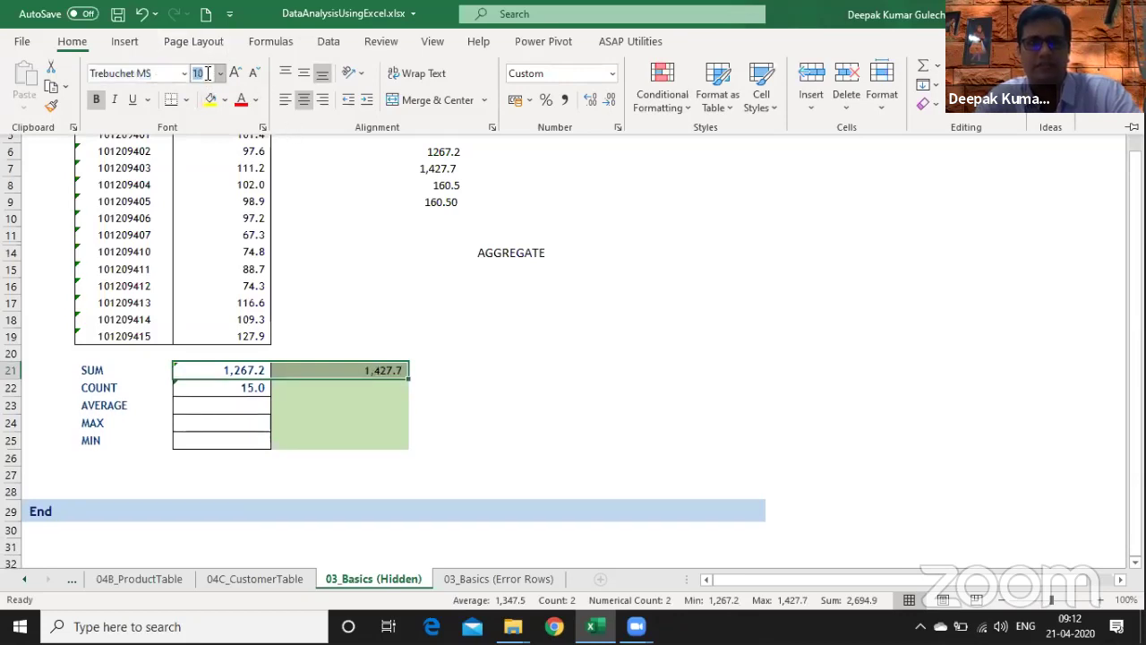
{"action": "key", "text": "BackSpace"}
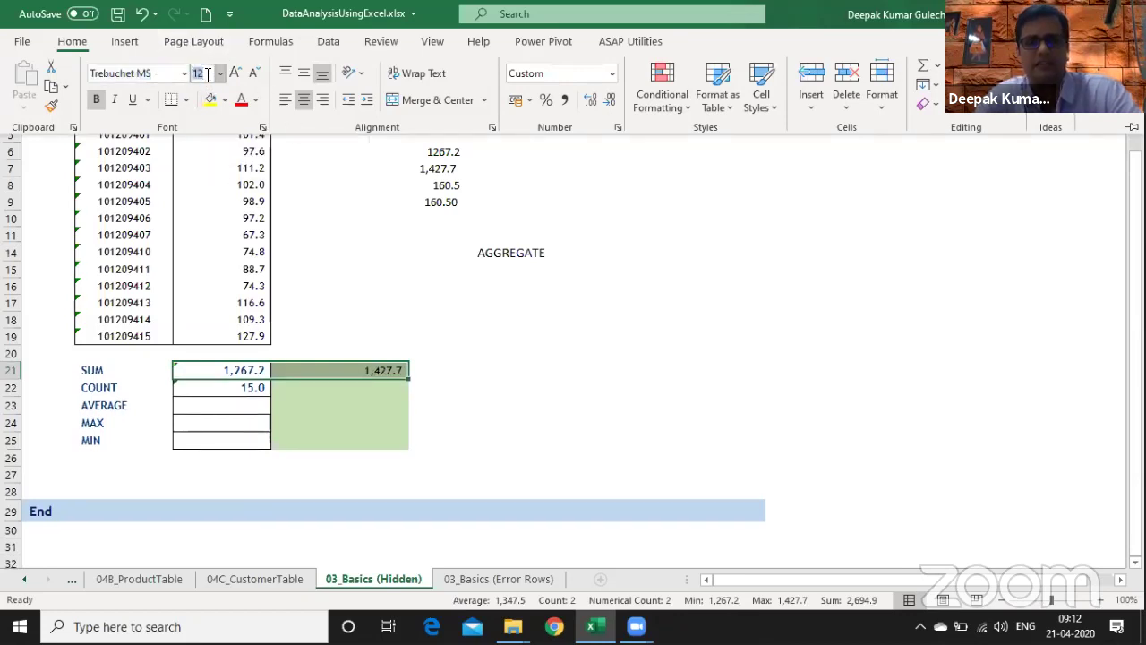
{"action": "type", "text": "12"}
{"action": "key", "text": "Return"}
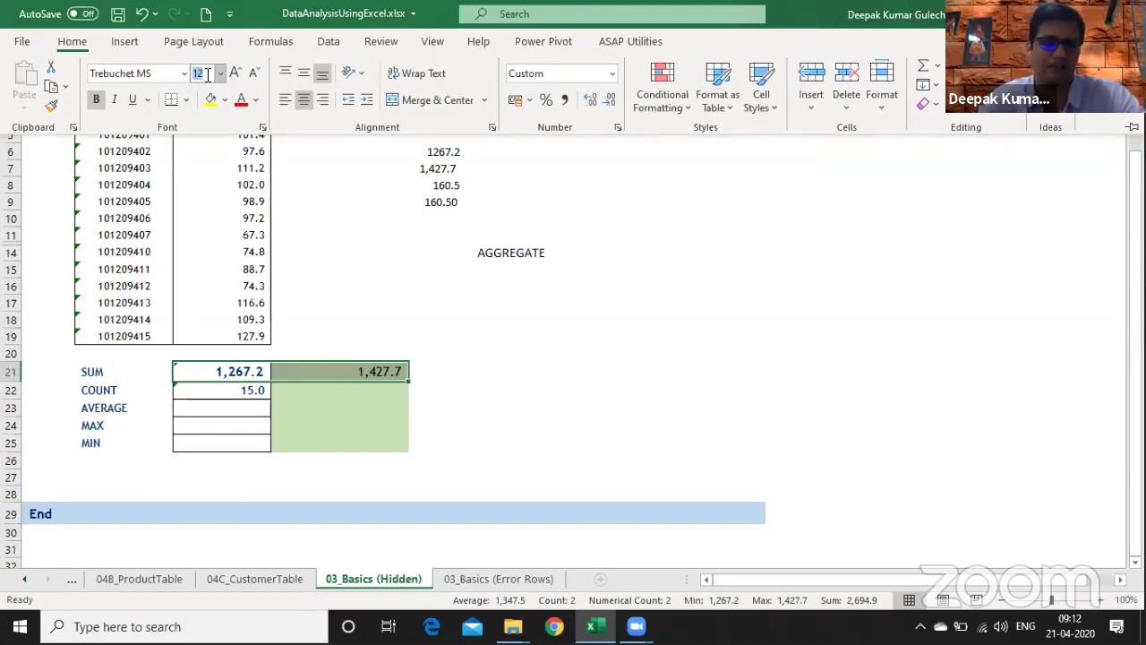
{"action": "key", "text": "Down"}
{"action": "key", "text": "Escape"}
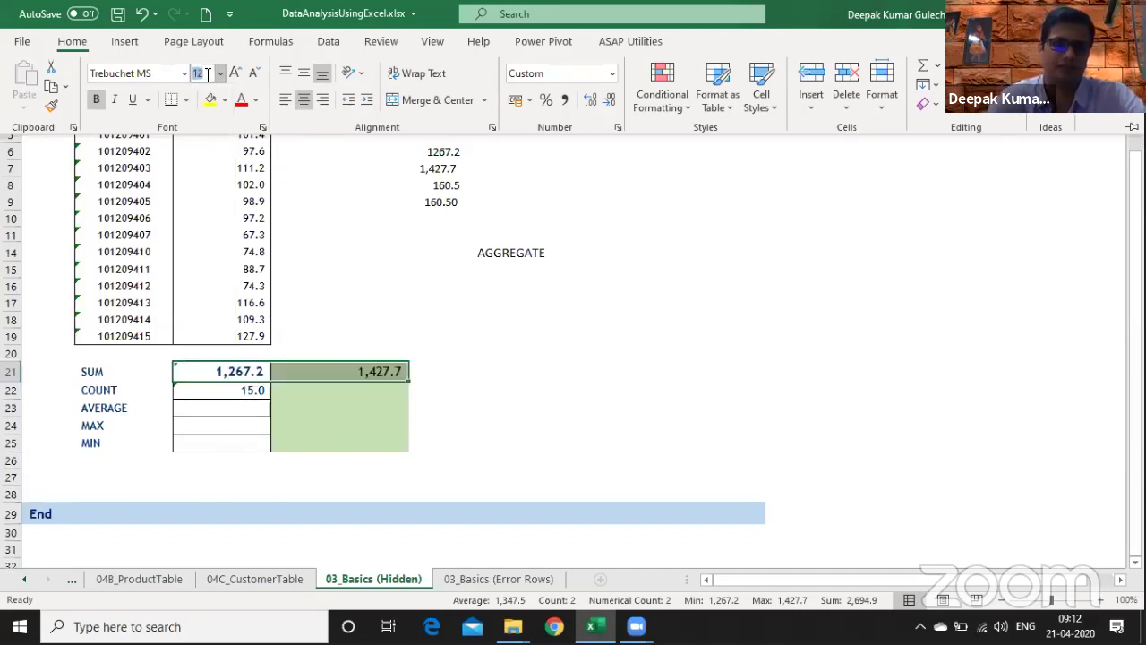
{"action": "key", "text": "Escape"}
{"action": "key", "text": "ctrl+Page_Down"}
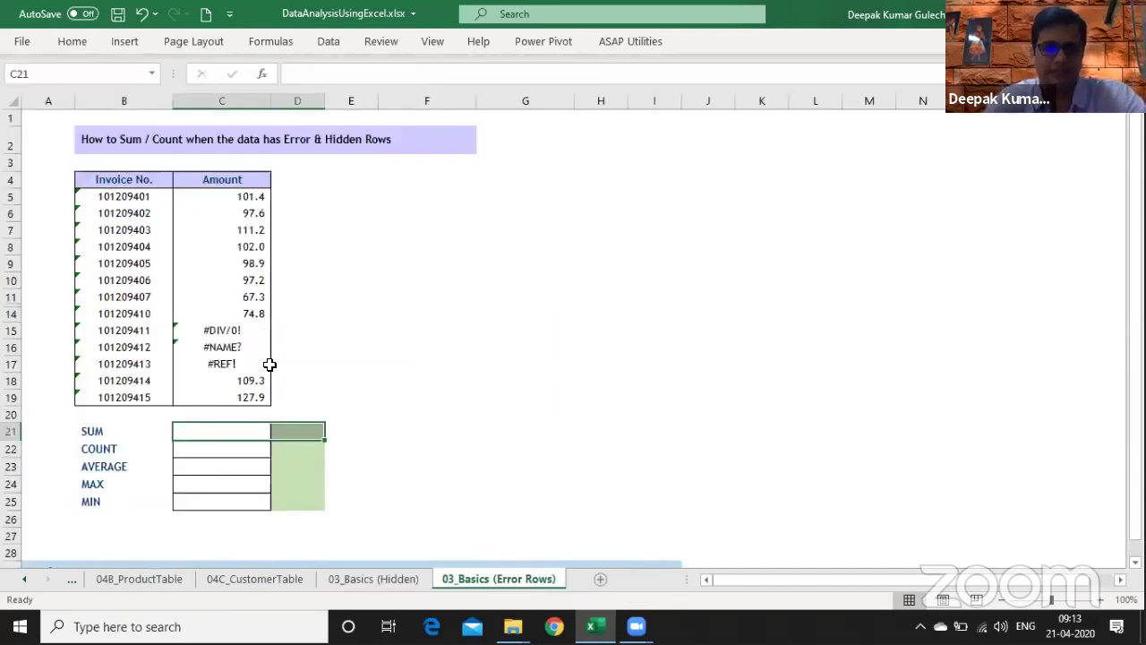
- Enter a SUM of the error-containing Amount column in C21
{"action": "left_click_drag", "start_coordinate": [238, 330], "coordinate": [239, 373]}
{"action": "left_click", "coordinate": [239, 429]}
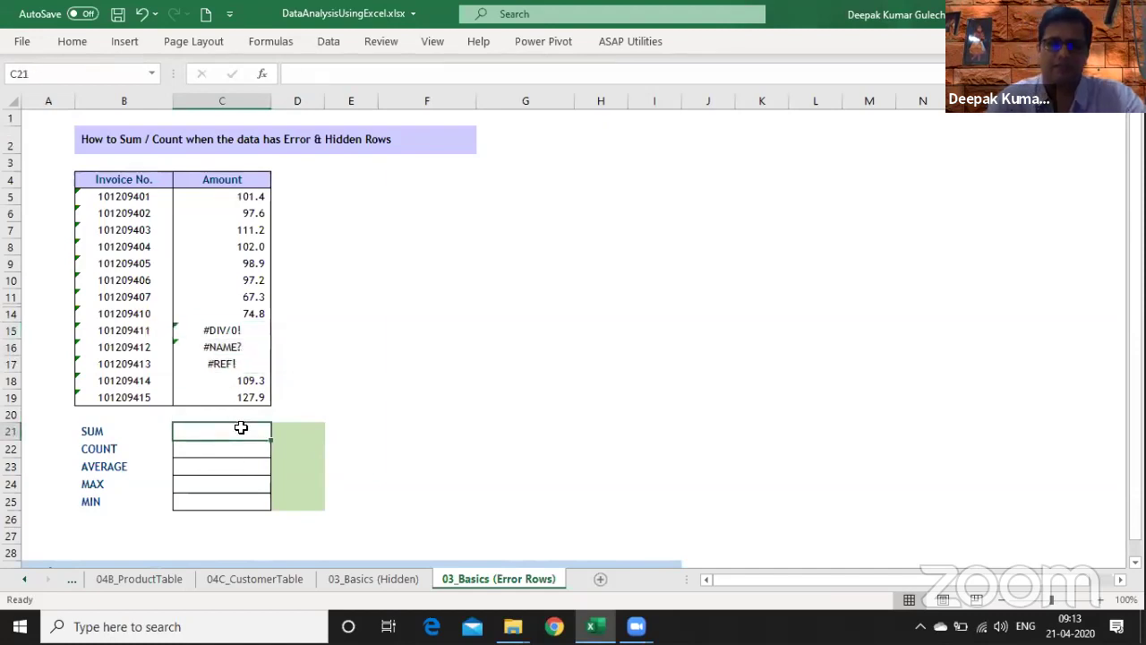
{"action": "type", "text": "=sum("}
{"action": "key", "text": "Up"}
{"action": "key", "text": "Up"}
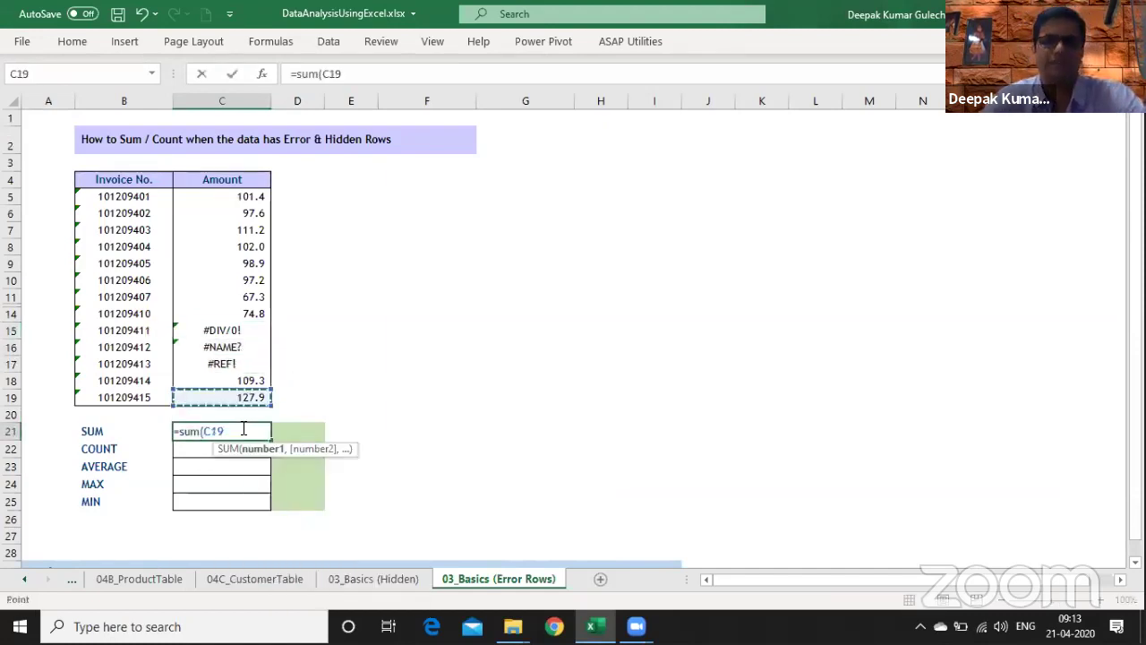
{"action": "key", "text": "shift+Up"}
{"action": "key", "text": "shift+Up"}
{"action": "key", "text": "shift+Up"}
{"action": "key", "text": "shift+Up"}
{"action": "key", "text": "shift+Up"}
{"action": "key", "text": "shift+Up"}
{"action": "key", "text": "shift+Up"}
{"action": "key", "text": "shift+Up"}
{"action": "key", "text": "shift+Up"}
{"action": "key", "text": "shift+Up"}
{"action": "key", "text": "shift+Up"}
{"action": "key", "text": "shift+Up"}
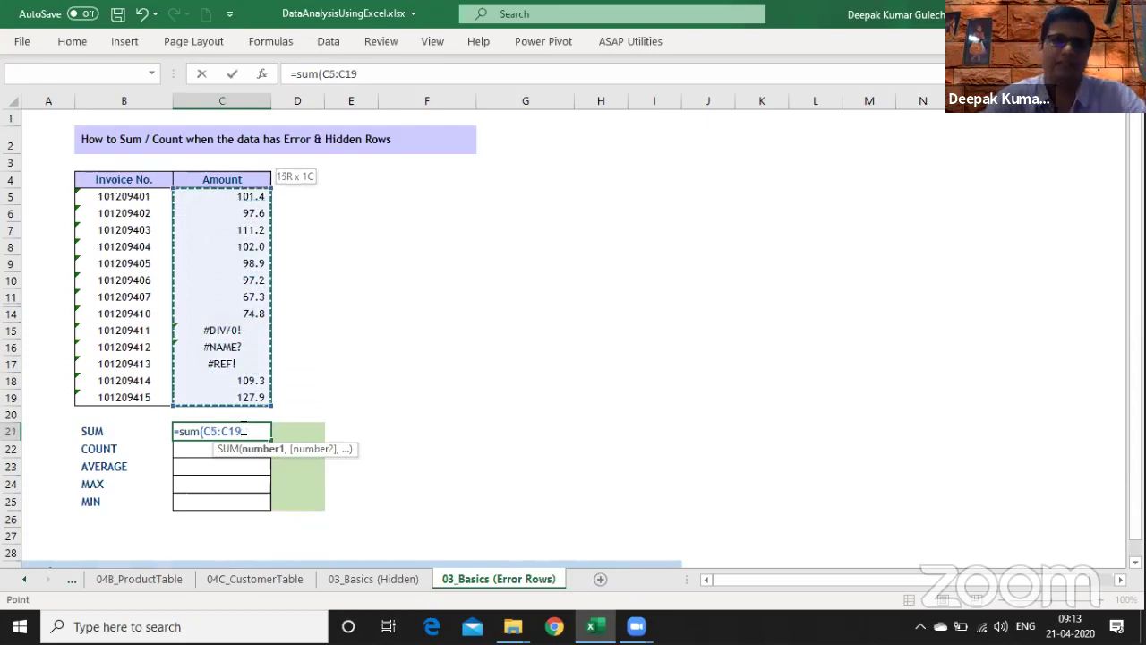
{"action": "type", "text": ")"}
{"action": "key", "text": "Return"}
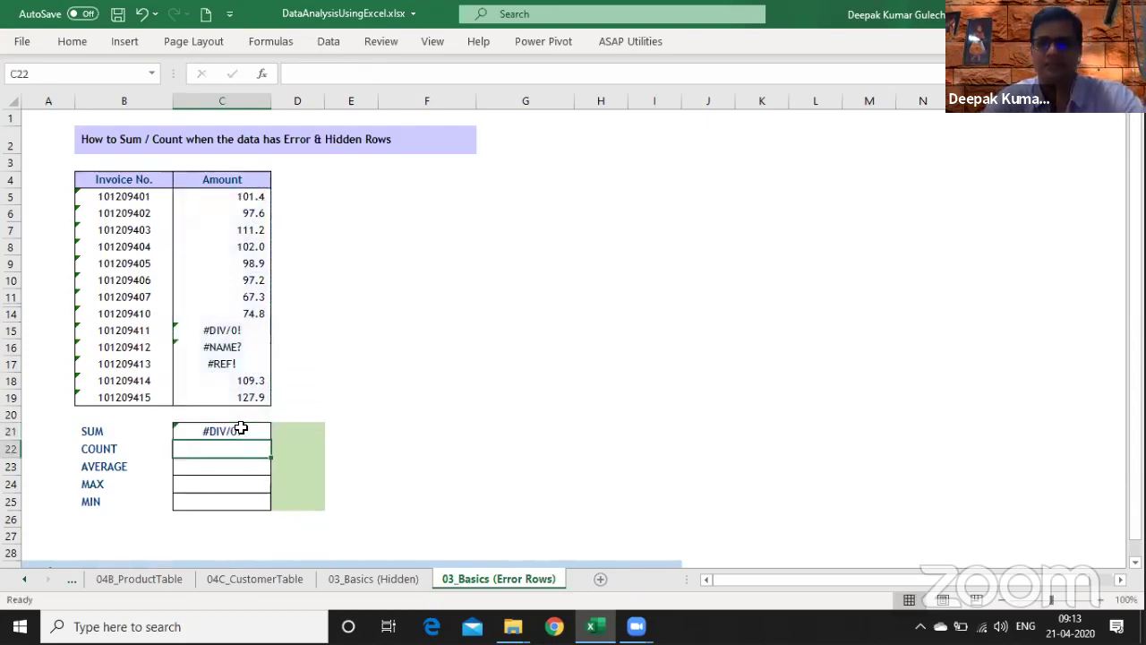
- Replace it with AGGREGATE using function 9 (SUM) and option 3, ignoring errors
{"action": "left_click", "coordinate": [241, 431]}
{"action": "type", "text": "=ag"}
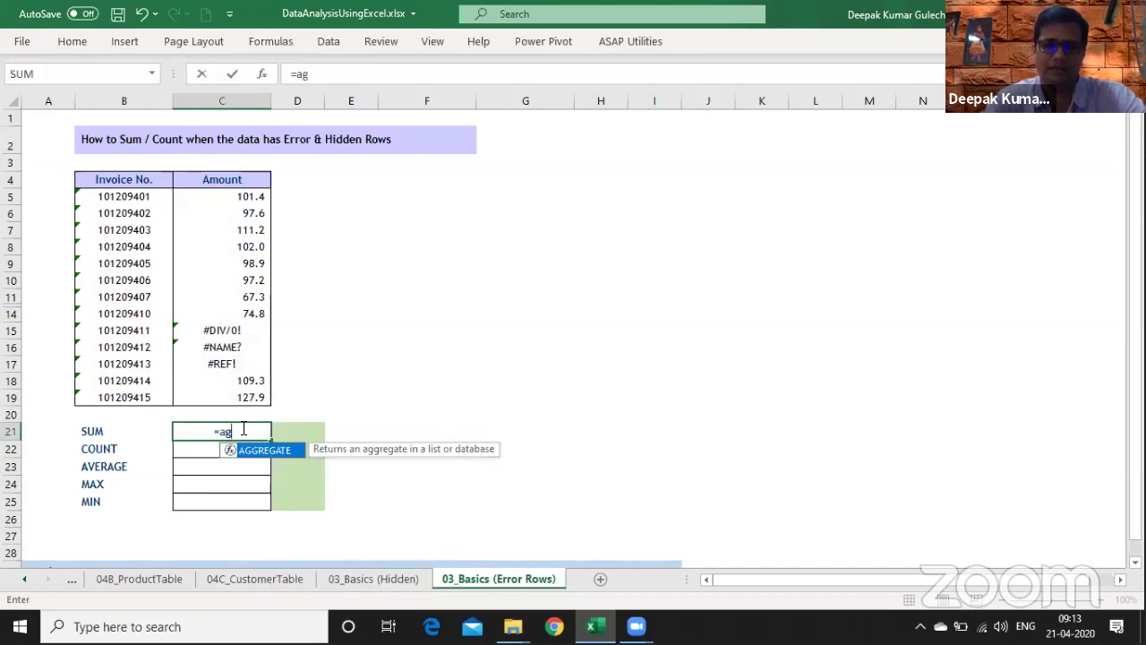
{"action": "key", "text": "Tab"}
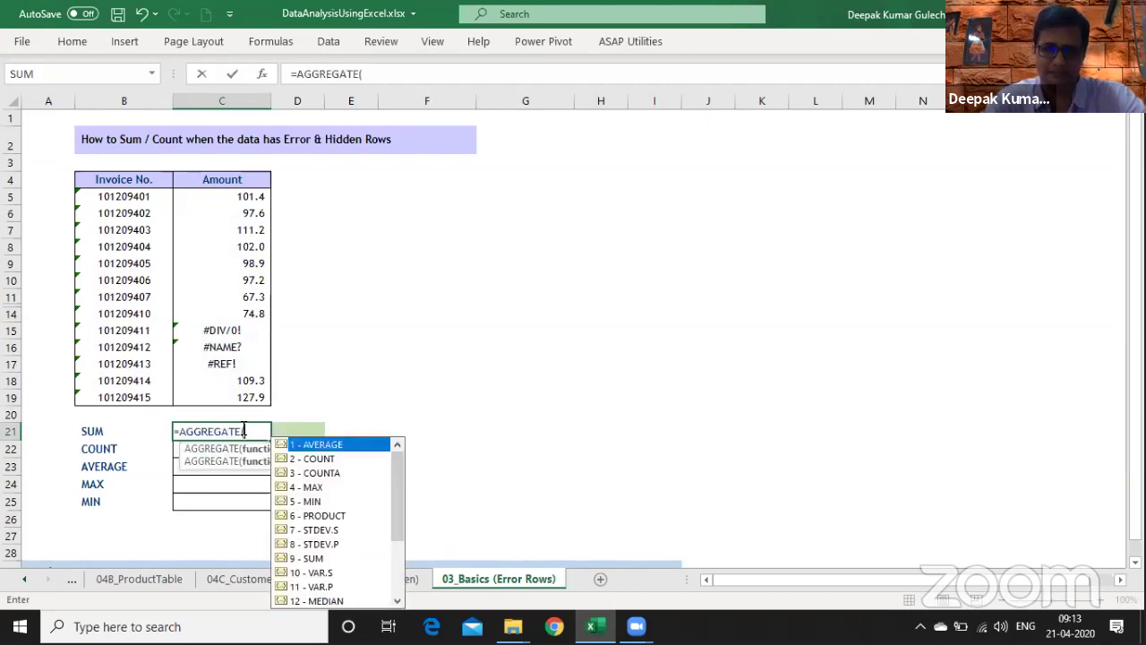
{"action": "key", "text": "Down"}
{"action": "key", "text": "Down"}
{"action": "key", "text": "Down"}
{"action": "key", "text": "Down"}
{"action": "key", "text": "Down"}
{"action": "key", "text": "Down"}
{"action": "key", "text": "Down"}
{"action": "key", "text": "Down"}
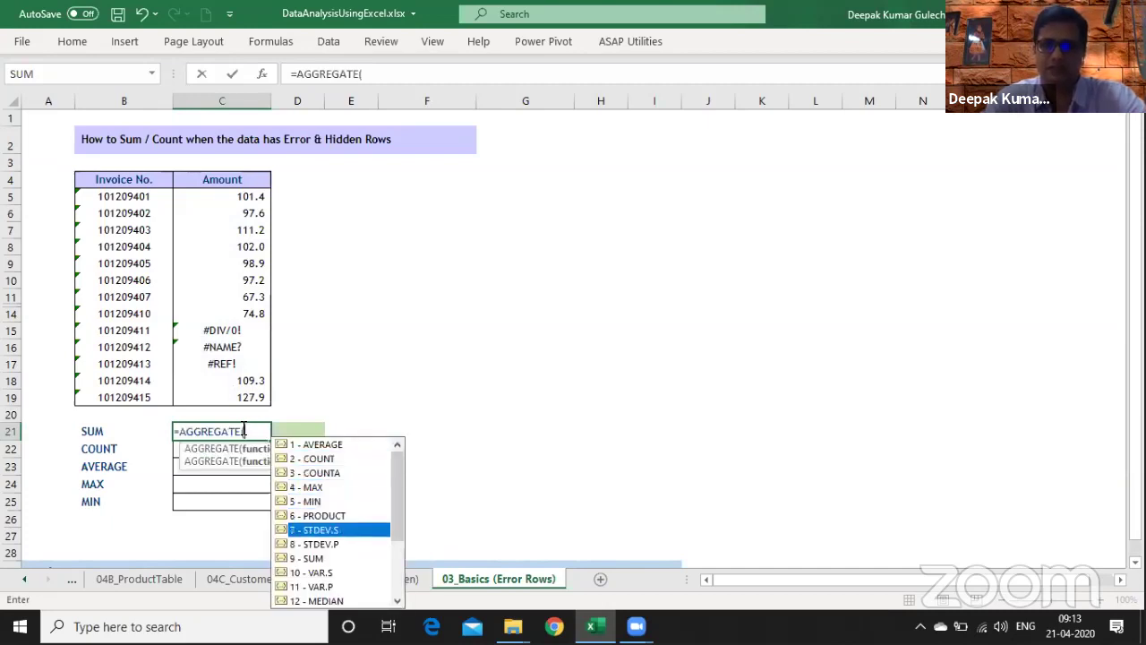
{"action": "type", "text": "9,"}
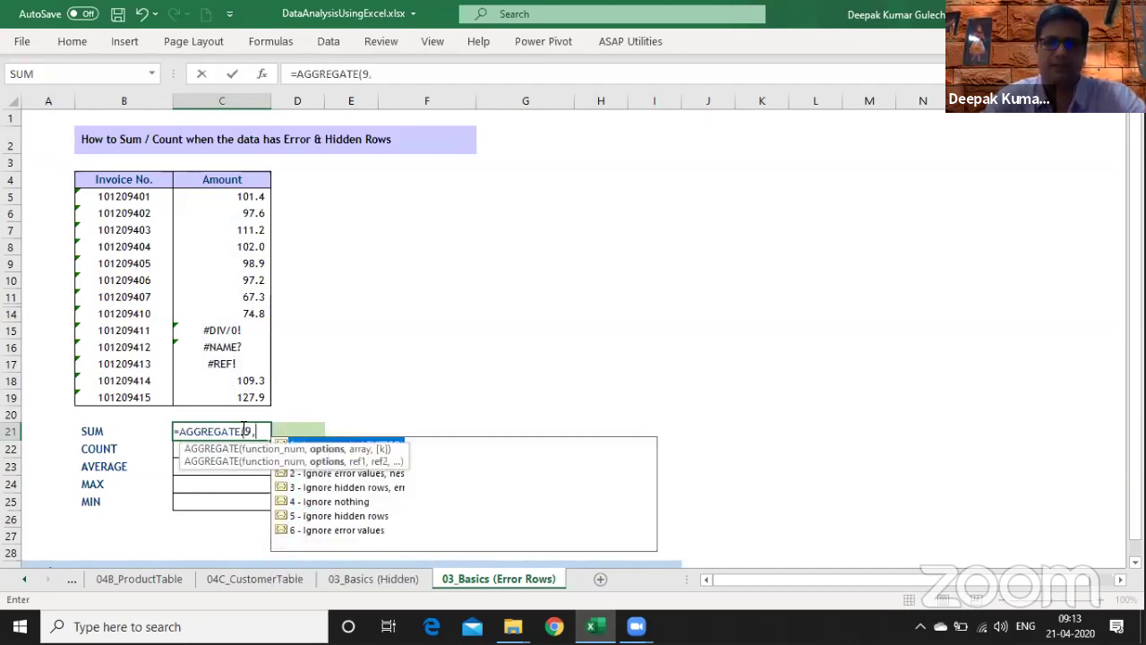
{"action": "key", "text": "Down"}
{"action": "key", "text": "Down"}
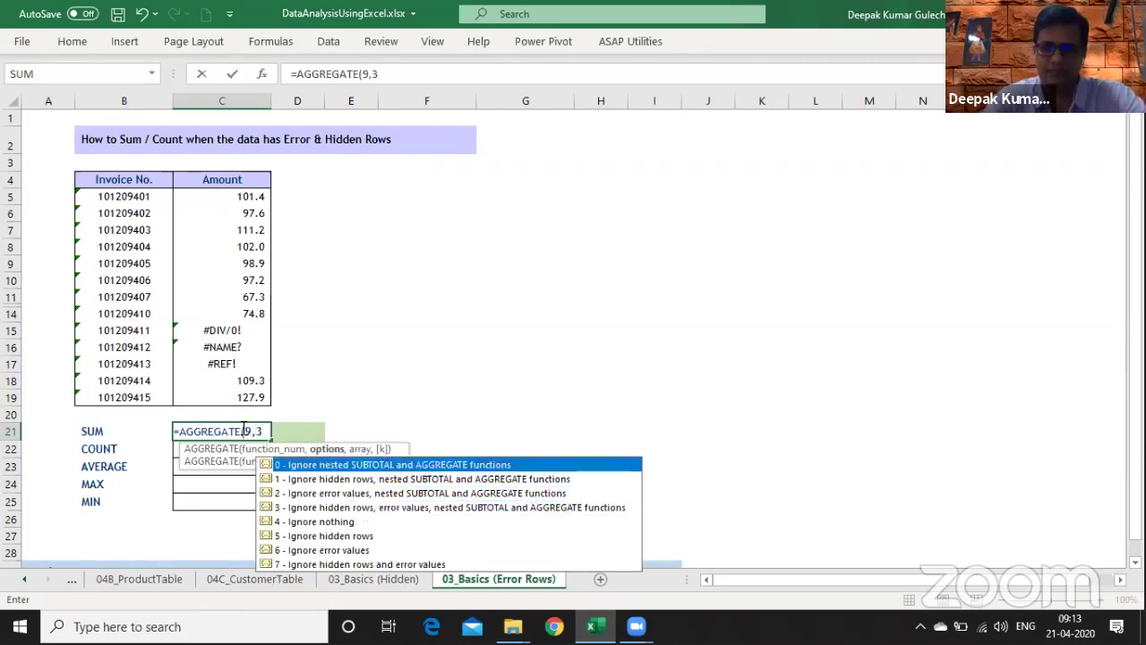
{"action": "type", "text": ","}
- Point the AGGREGATE at C5:C19, giving 987.6, and check the formula
{"action": "key", "text": "Up"}
{"action": "key", "text": "Up"}
{"action": "key", "text": "shift+Up"}
{"action": "key", "text": "shift+Up"}
{"action": "key", "text": "shift+Up"}
{"action": "key", "text": "shift+Up"}
{"action": "key", "text": "shift+Up"}
{"action": "key", "text": "shift+Up"}
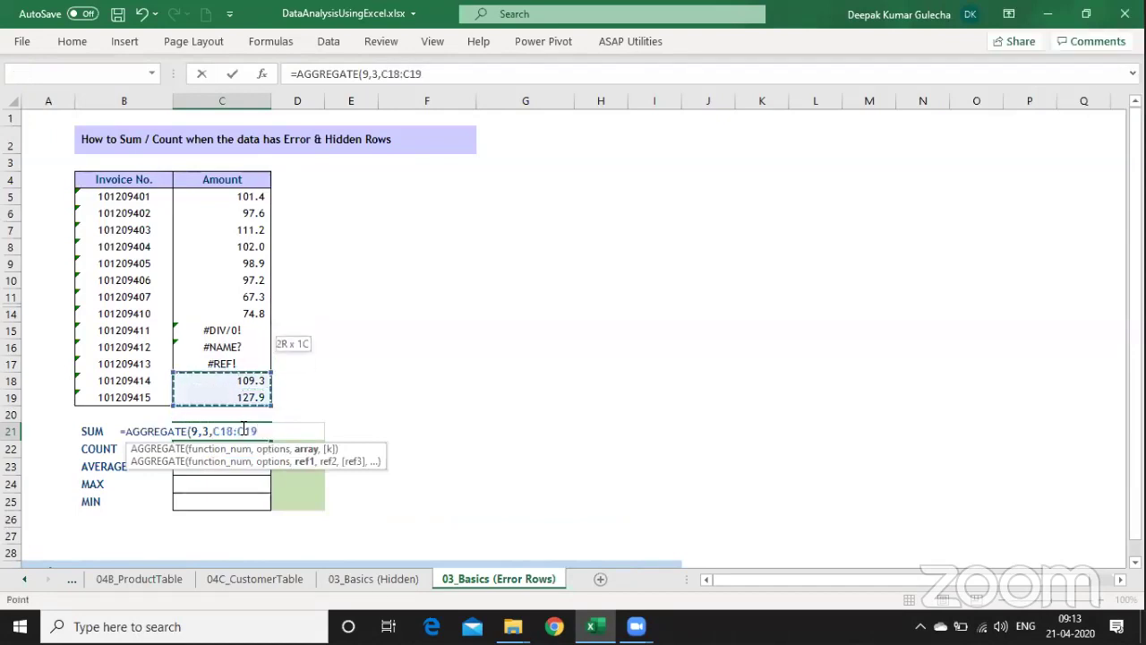
{"action": "key", "text": "shift+Up"}
{"action": "key", "text": "shift+Up"}
{"action": "key", "text": "shift+Up"}
{"action": "key", "text": "shift+Up"}
{"action": "key", "text": "shift+Up"}
{"action": "key", "text": "shift+Up"}
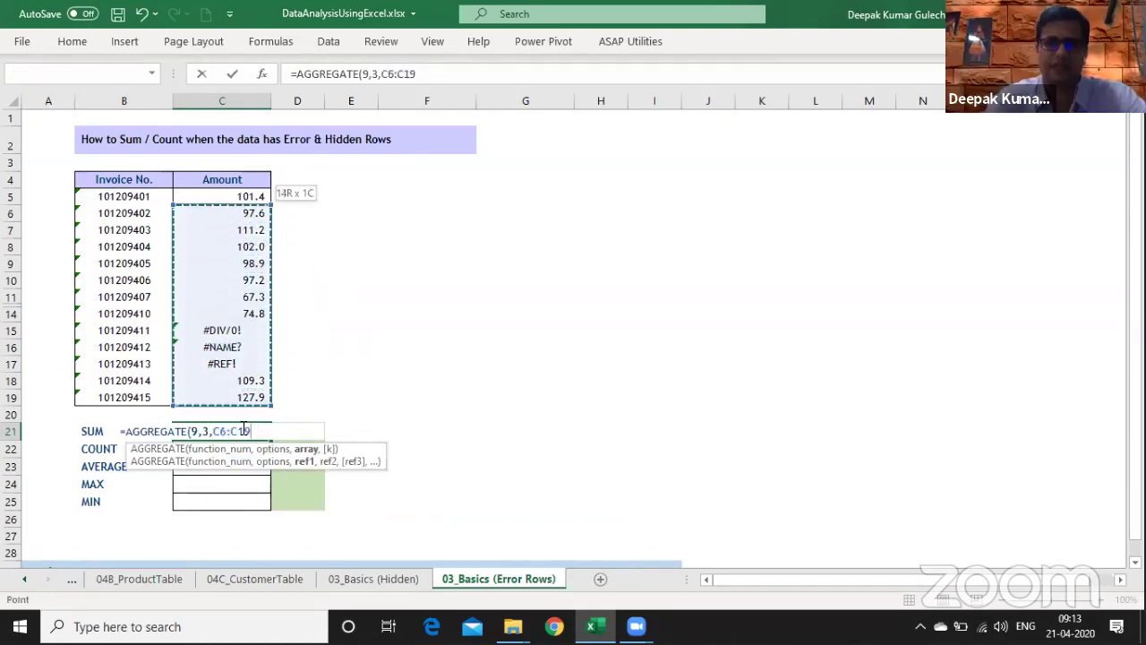
{"action": "type", "text": ")"}
{"action": "key", "text": "Return"}
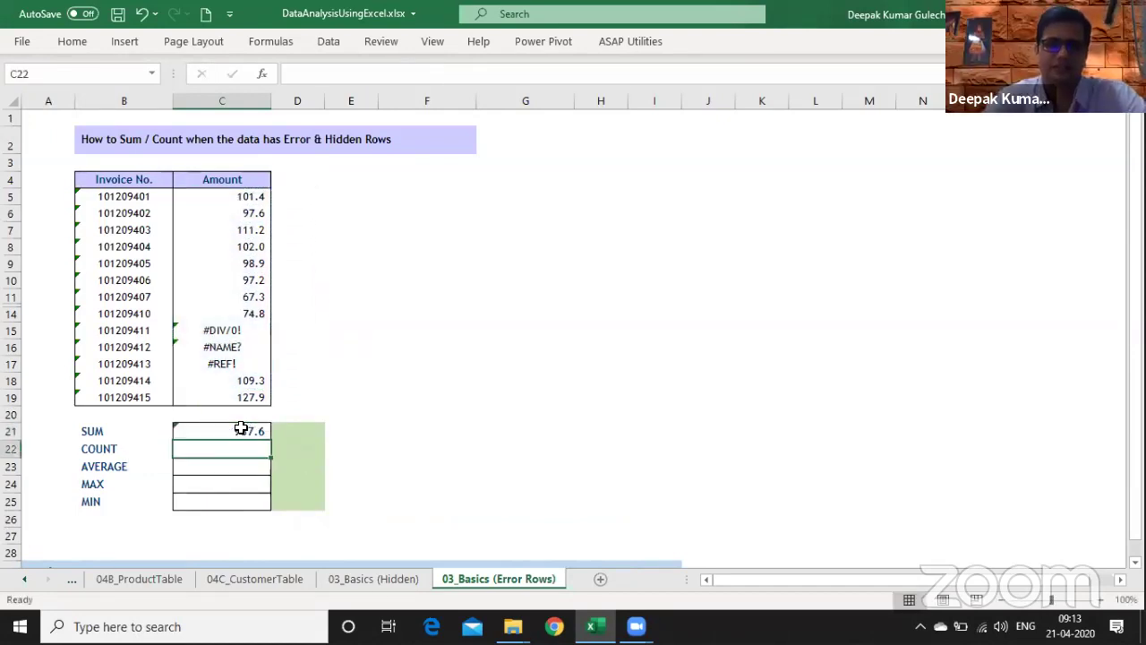
{"action": "left_click", "coordinate": [239, 429]}
{"action": "key", "text": "F2"}
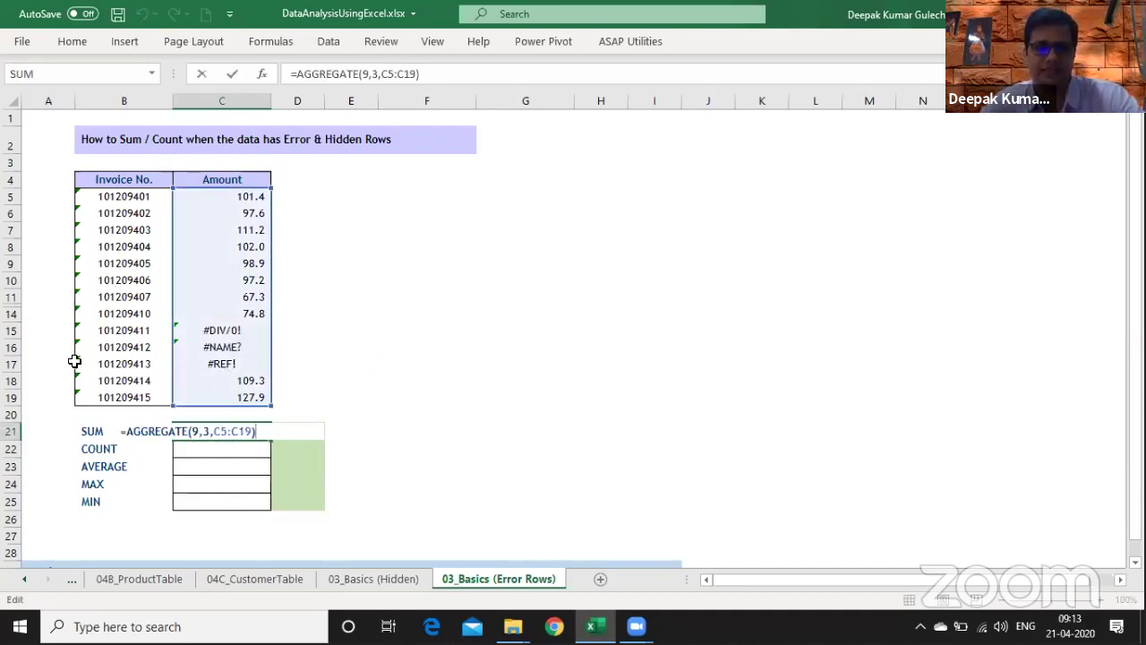
{"action": "key", "text": "Escape"}
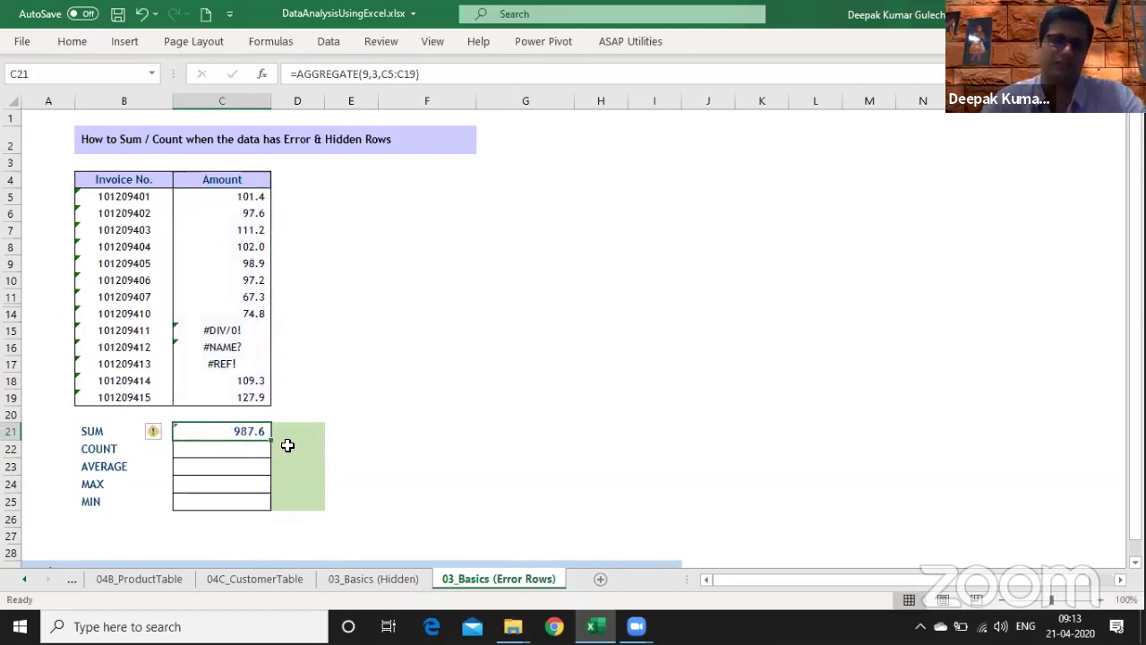
- Enter =FORMULATEXT(C21) in E21 to show the AGGREGATE formula as text
{"action": "left_click", "coordinate": [352, 433]}
{"action": "type", "text": "=formu"}
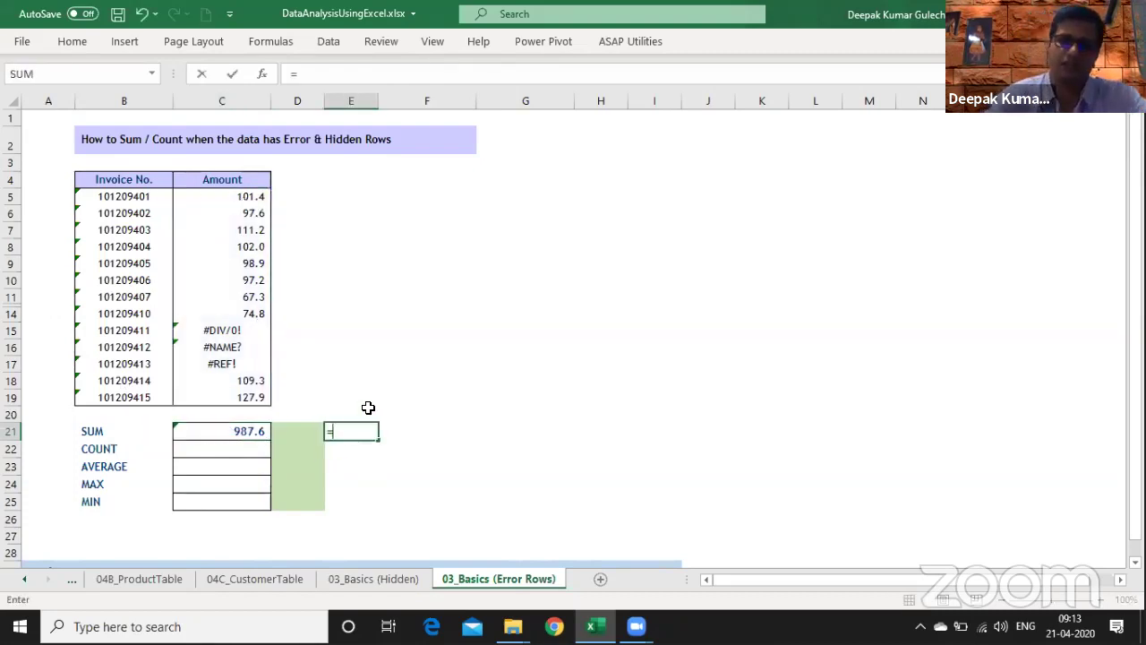
{"action": "key", "text": "Tab"}
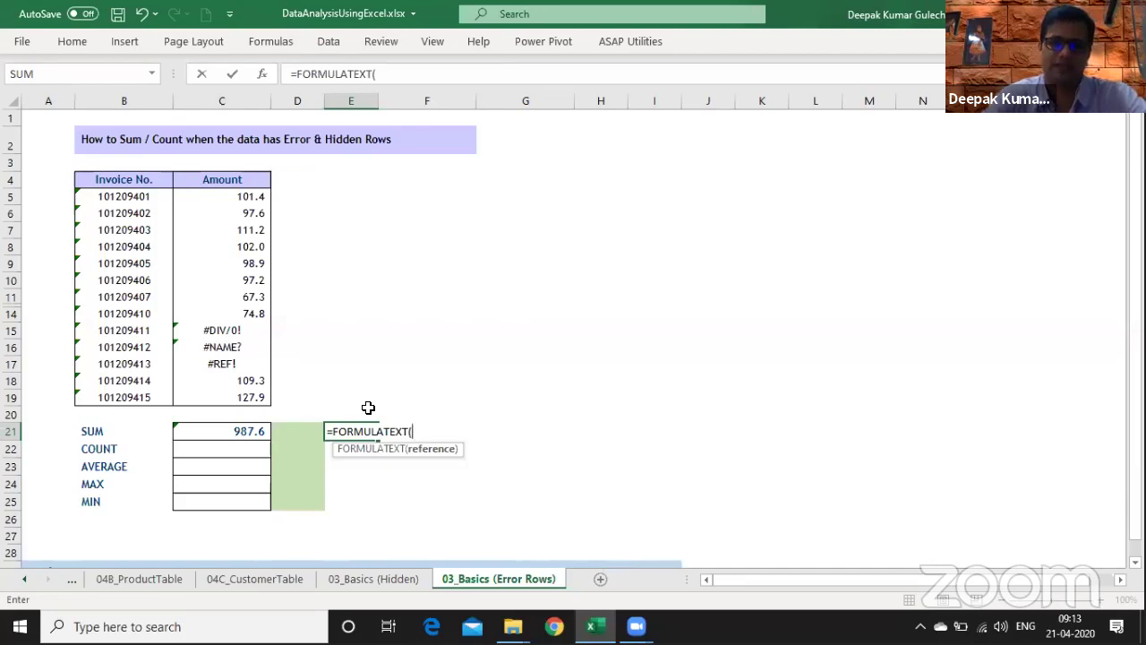
{"action": "key", "text": "Left"}
{"action": "key", "text": "Left"}
{"action": "key", "text": "Return"}
{"action": "key", "text": "Up"}
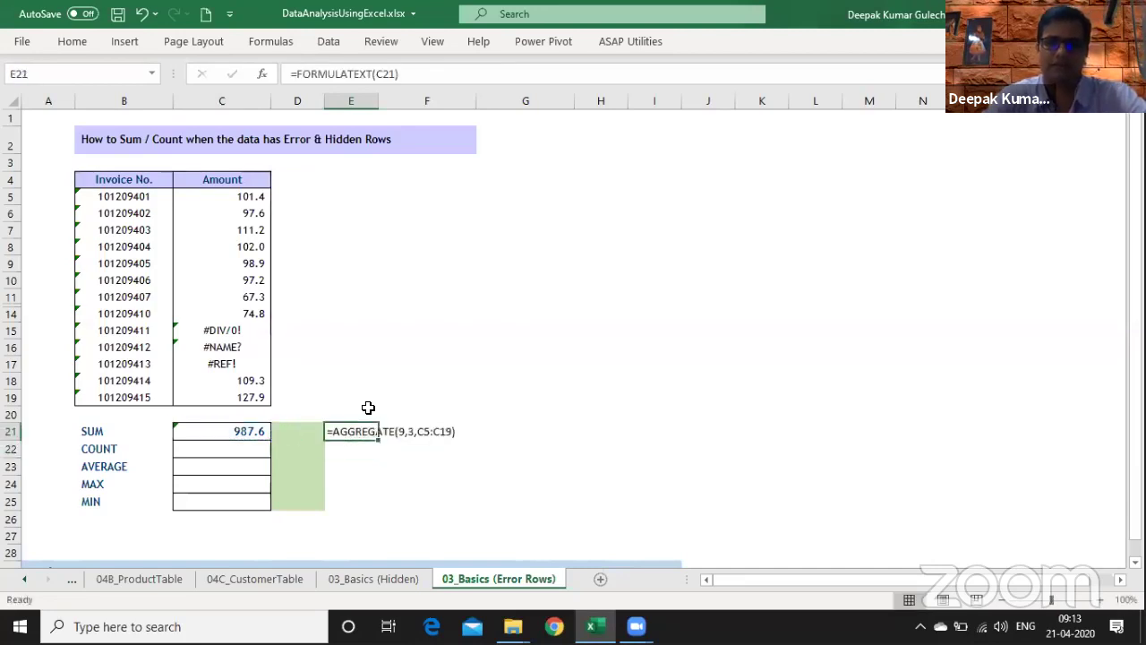
- Increase E21's font size three steps, up to 16
{"action": "left_click", "coordinate": [72, 42]}
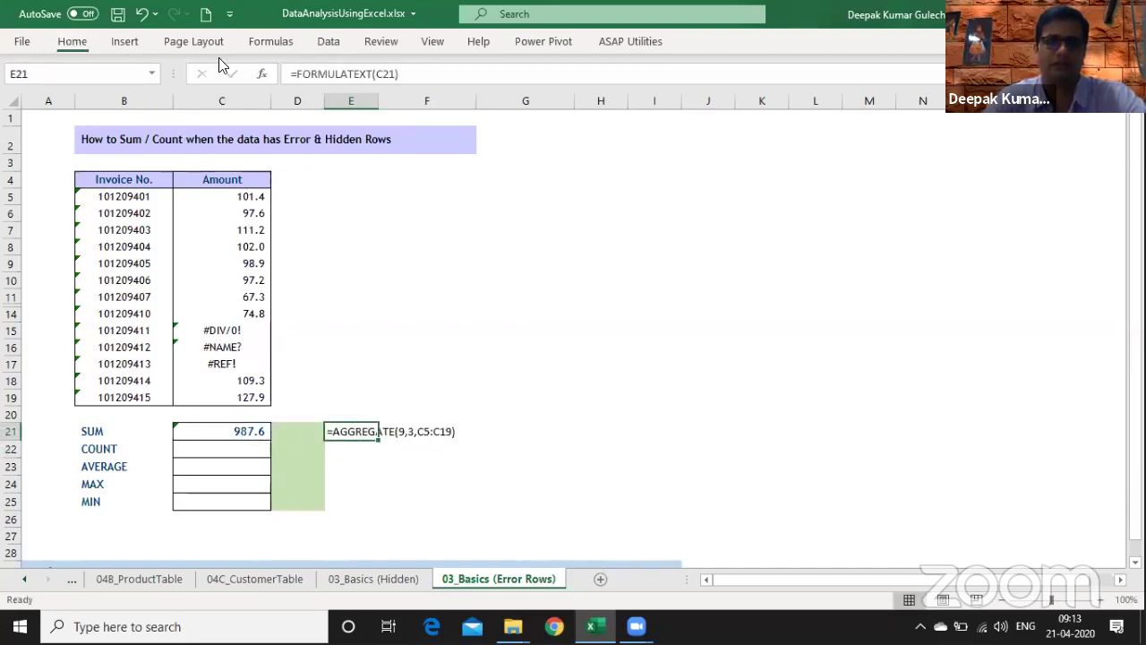
{"action": "left_click", "coordinate": [238, 73]}
{"action": "left_click", "coordinate": [239, 73]}
{"action": "left_click", "coordinate": [238, 74]}
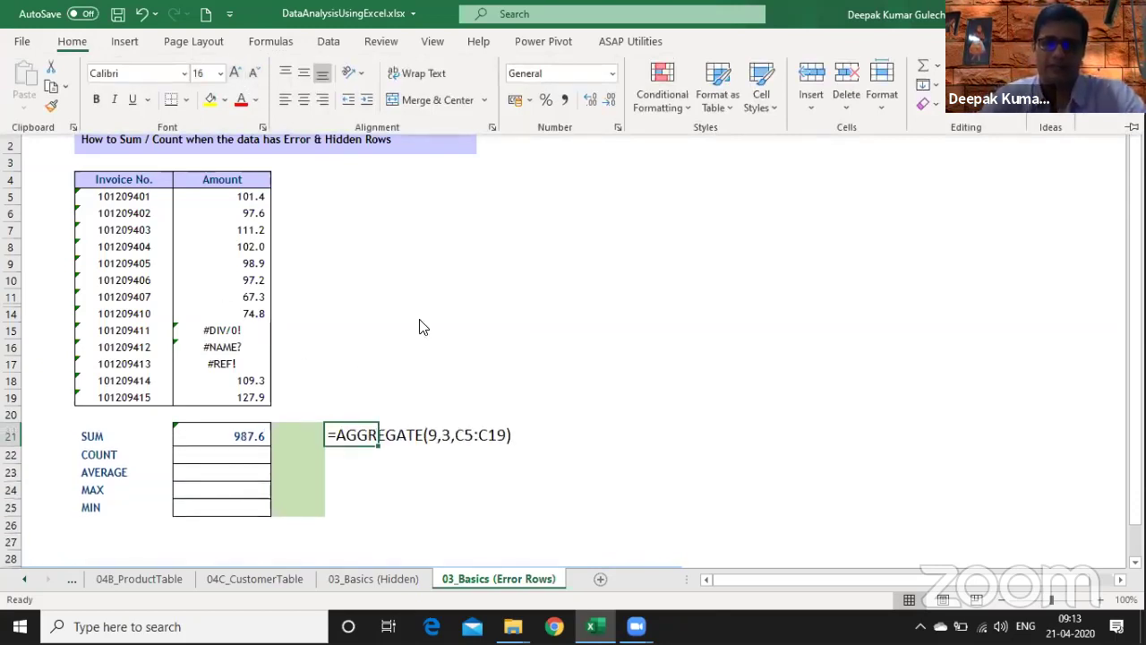
{"action": "left_click", "coordinate": [568, 240]}
{"action": "type", "text": "19"}
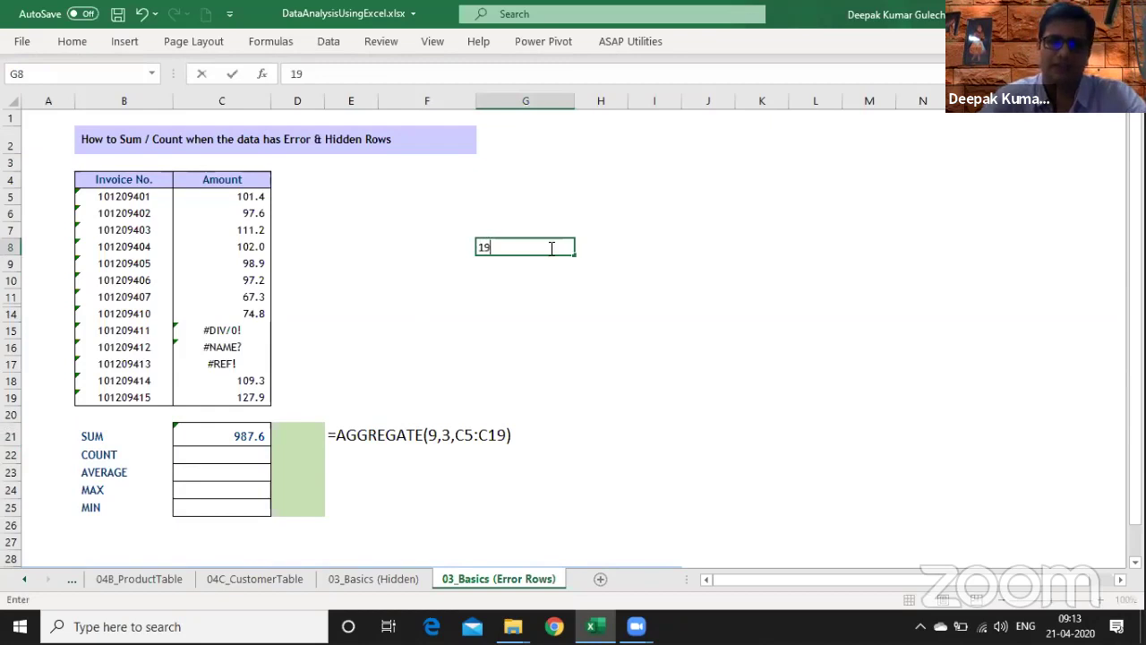
{"action": "key", "text": "Return"}
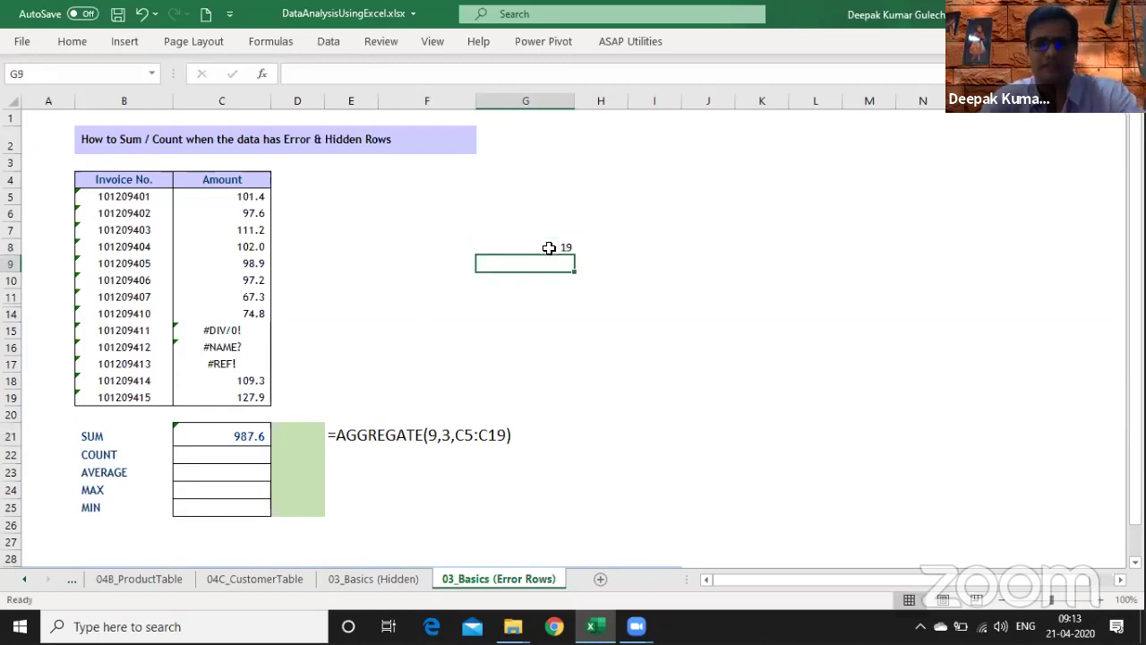
{"action": "type", "text": "=agg"}
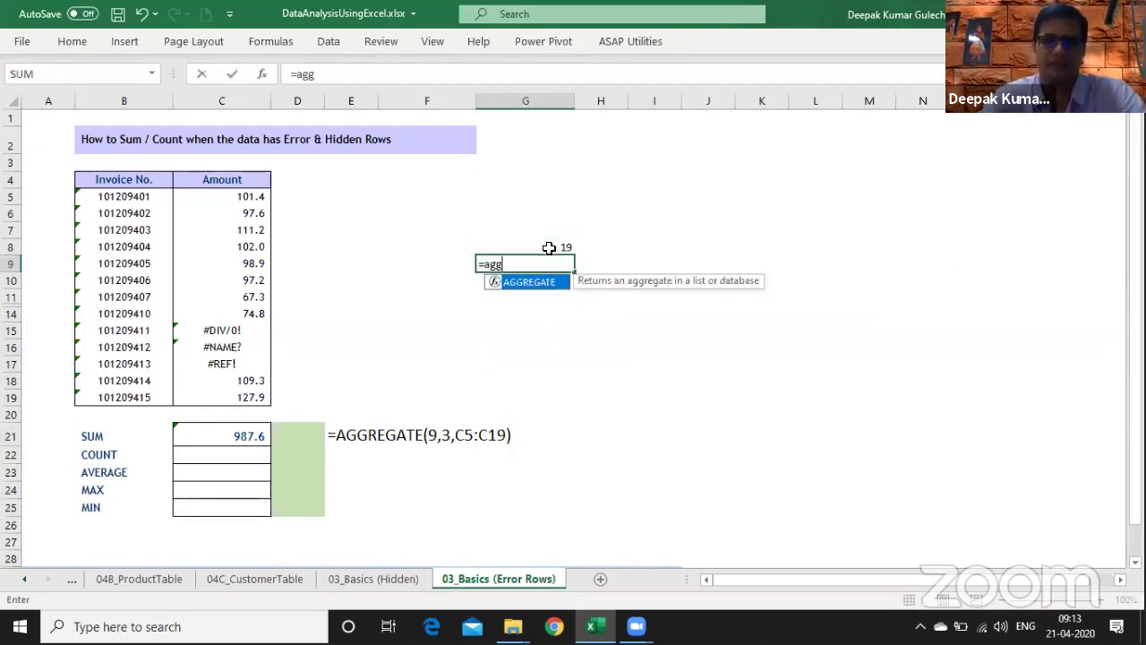
{"action": "key", "text": "Tab"}
{"action": "type", "text": ","}
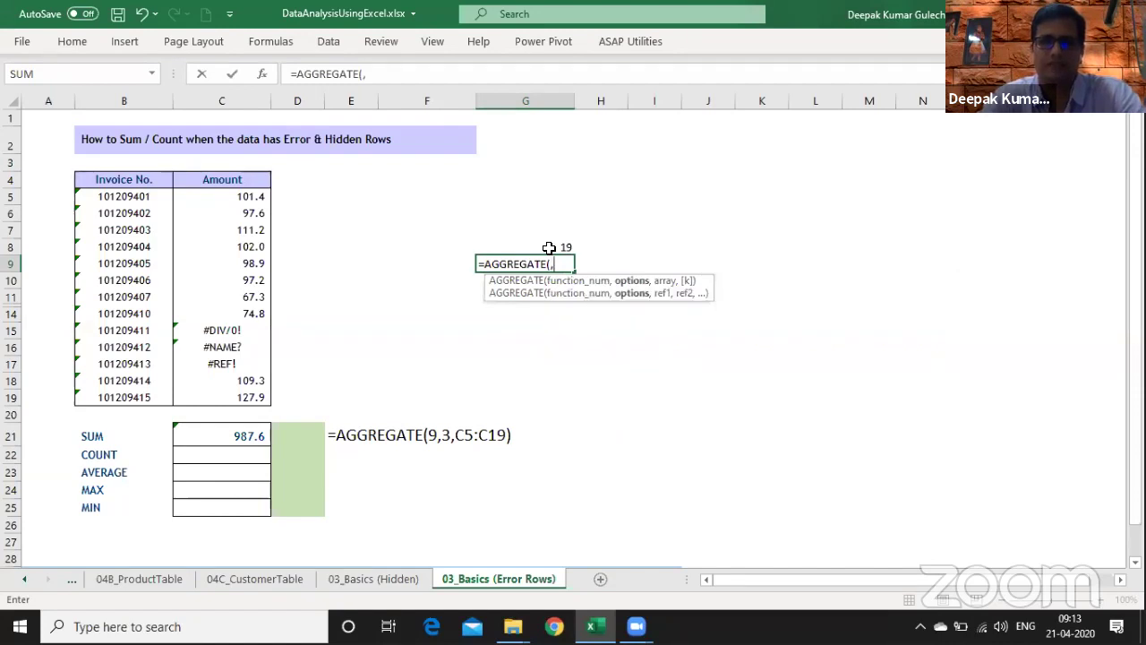
{"action": "key", "text": "BackSpace"}
{"action": "type", "text": ","}
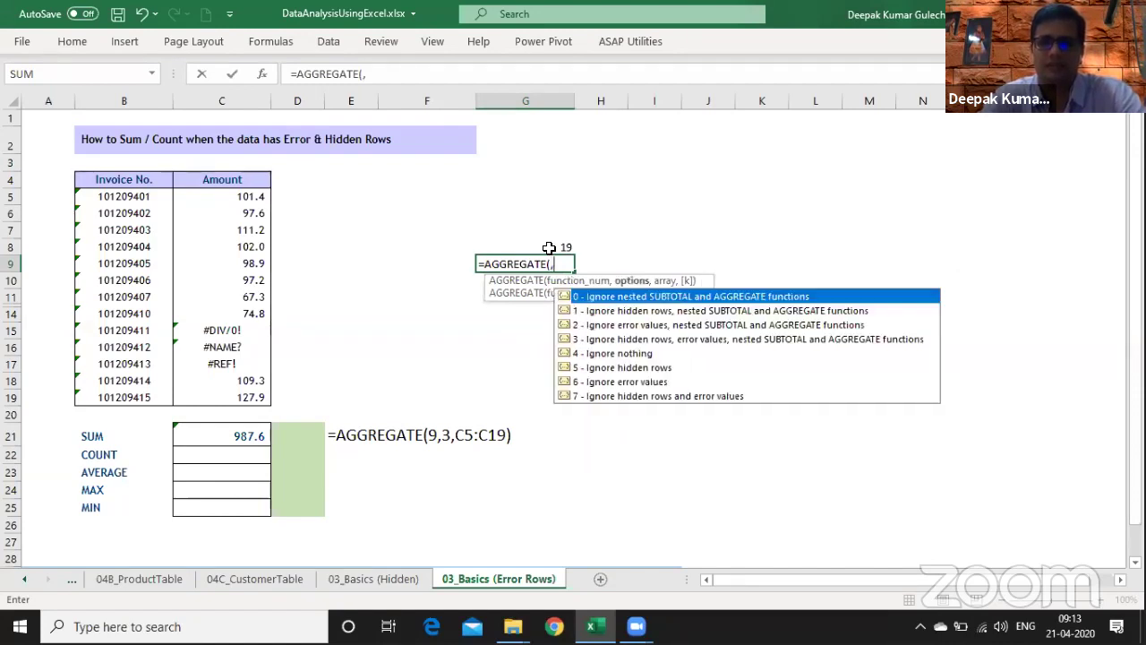
{"action": "key", "text": "Escape"}
{"action": "key", "text": "Up"}
{"action": "key", "text": "Right"}
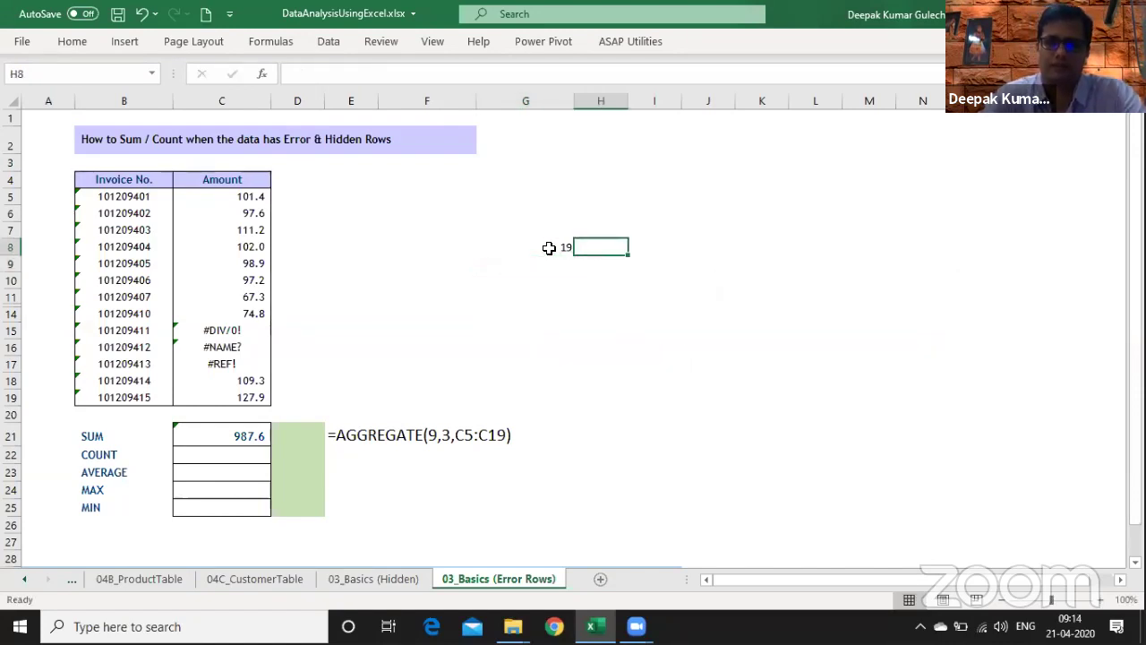
{"action": "type", "text": "8"}
{"action": "key", "text": "Return"}
{"action": "type", "text": "="}
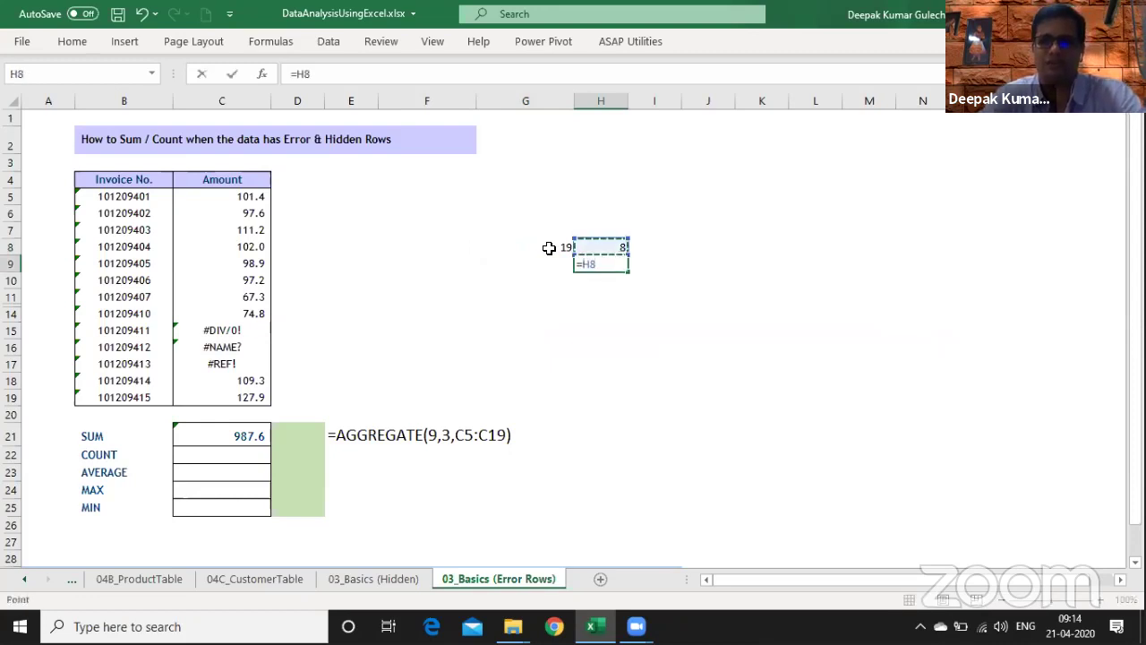
{"action": "left_click", "coordinate": [549, 247]}
{"action": "type", "text": "*"}
{"action": "key", "text": "Up"}
{"action": "key", "text": "Return"}
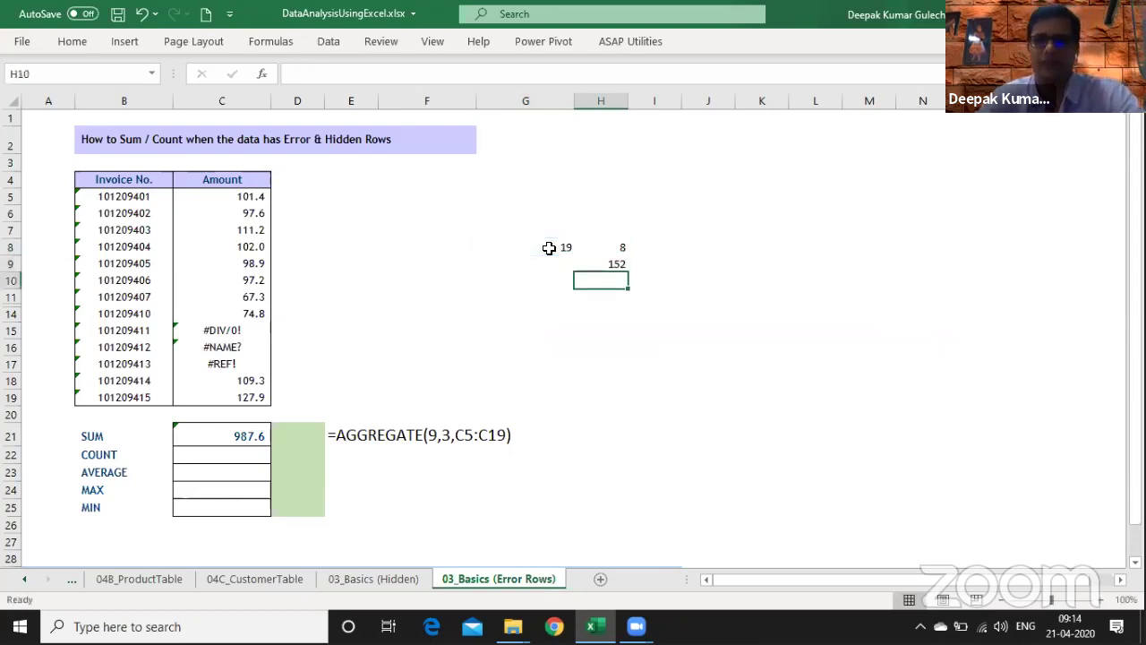
{"action": "key", "text": "Up"}
{"action": "key", "text": "Up"}
{"action": "key", "text": "shift+Down"}
{"action": "key", "text": "shift+Left"}
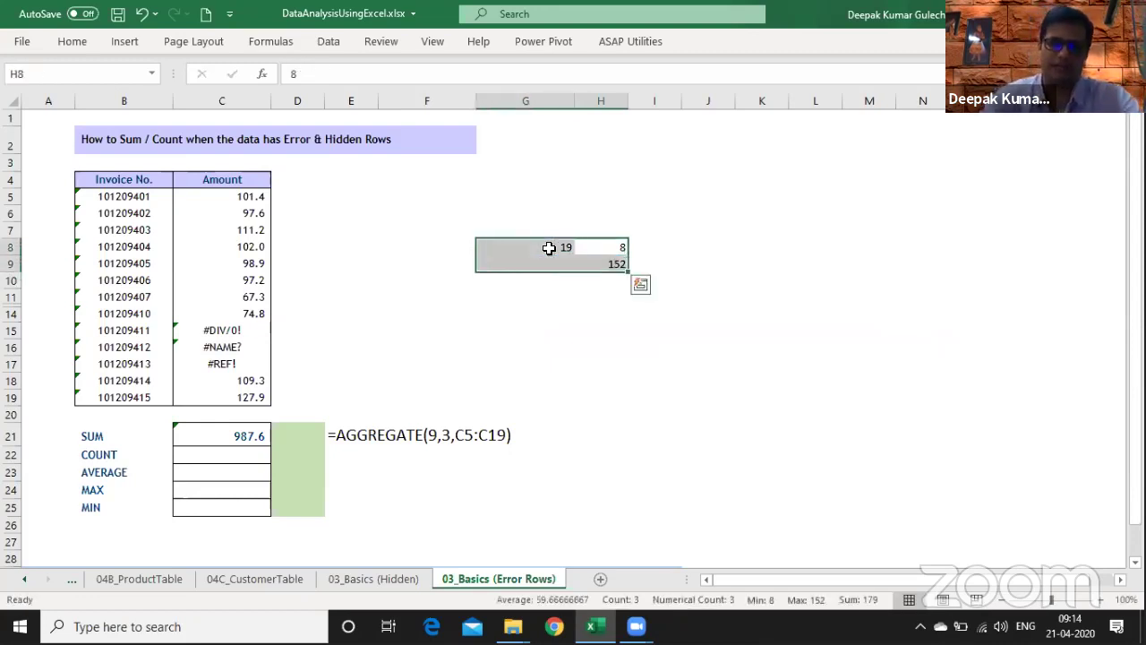
{"action": "key", "text": "Delete"}
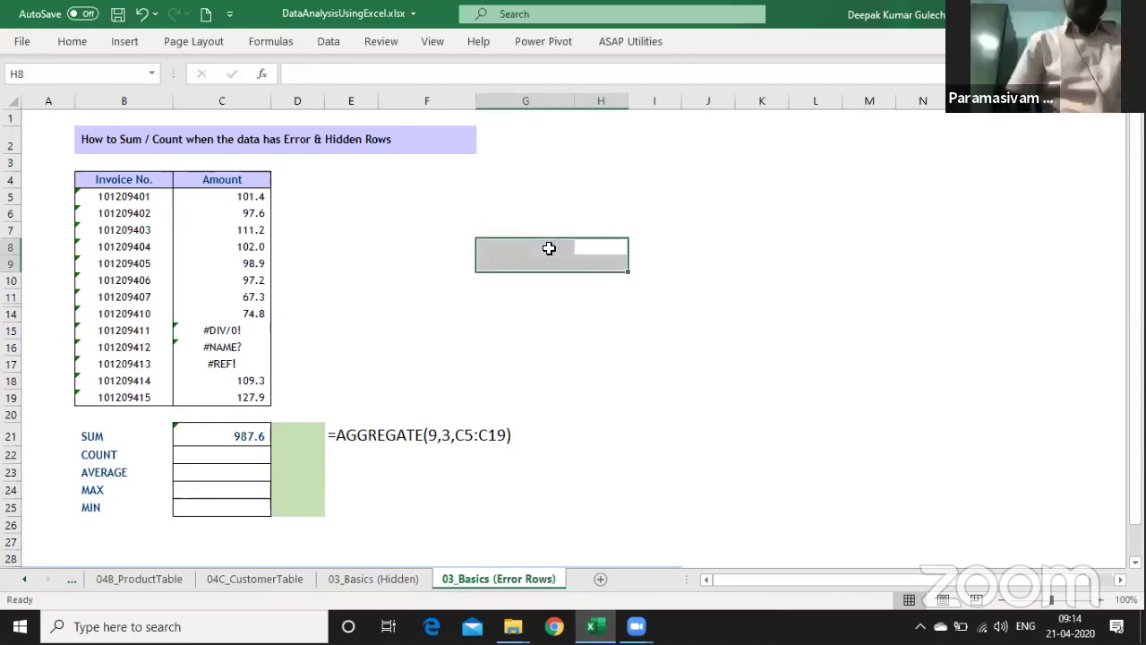
{"action": "key", "text": "ctrl+Page_Up"}
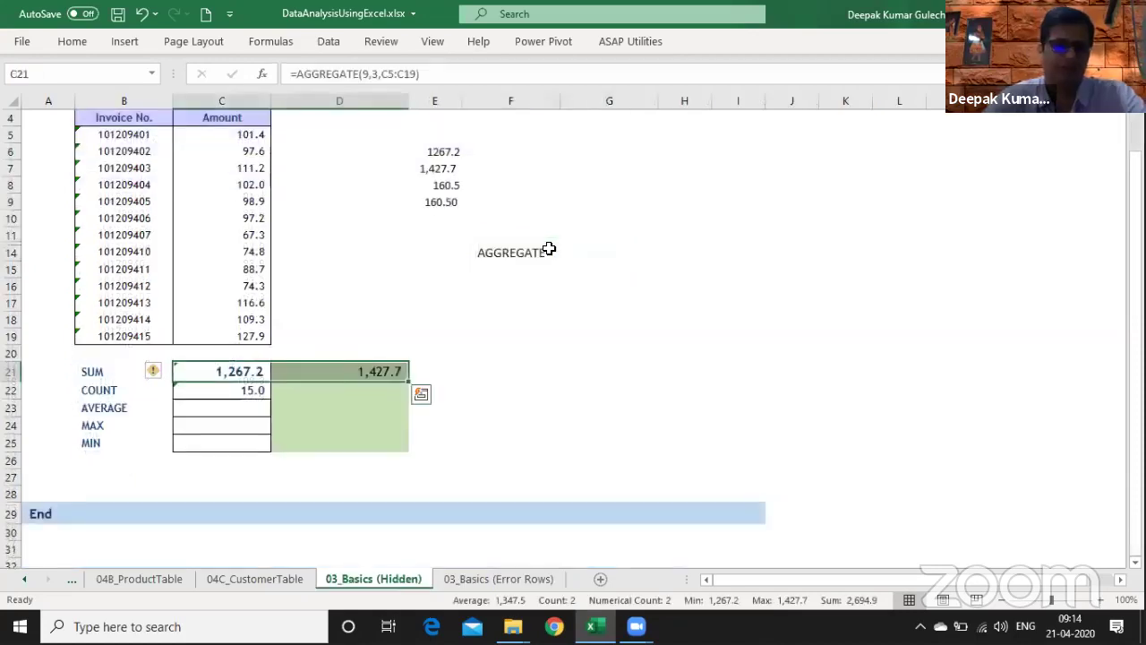
- Go to 01_Basic_Pivot, pin the ribbon, and select the Date of Birth and Date of Joining headers
{"action": "key", "text": "ctrl+Page_Up"}
{"action": "key", "text": "ctrl+Page_Up"}
{"action": "key", "text": "ctrl+Page_Up"}
{"action": "key", "text": "ctrl+Page_Up"}
{"action": "key", "text": "ctrl+Page_Up"}
{"action": "key", "text": "ctrl+Page_Up"}
{"action": "key", "text": "ctrl+Page_Up"}
{"action": "key", "text": "ctrl+Page_Down"}
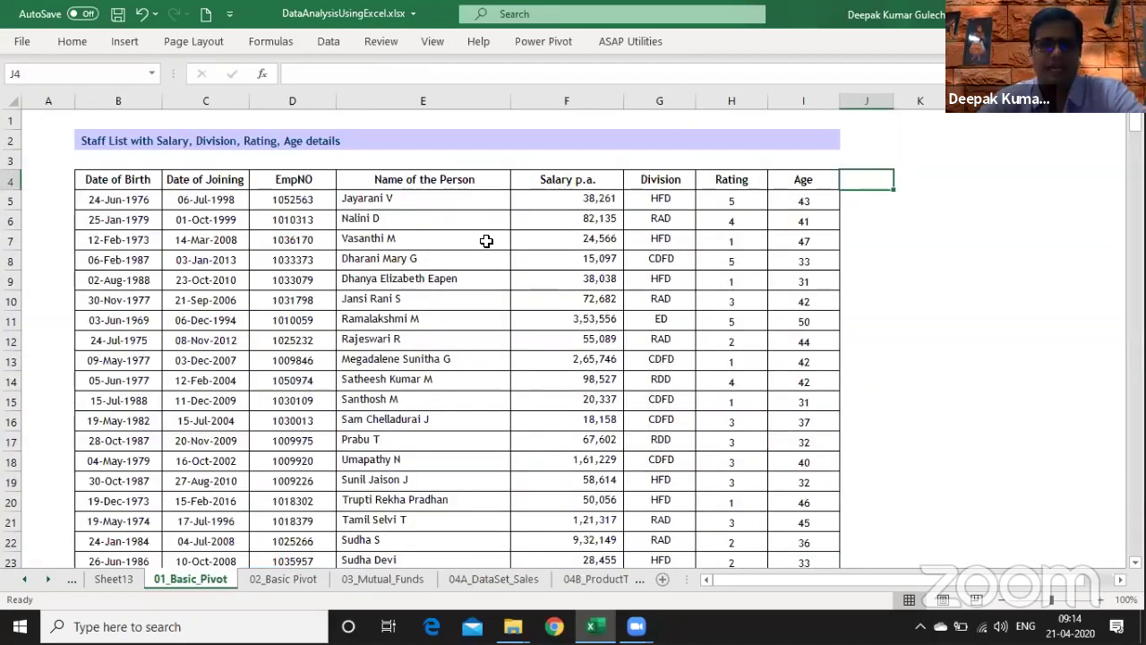
{"action": "key", "text": "ctrl+F1"}
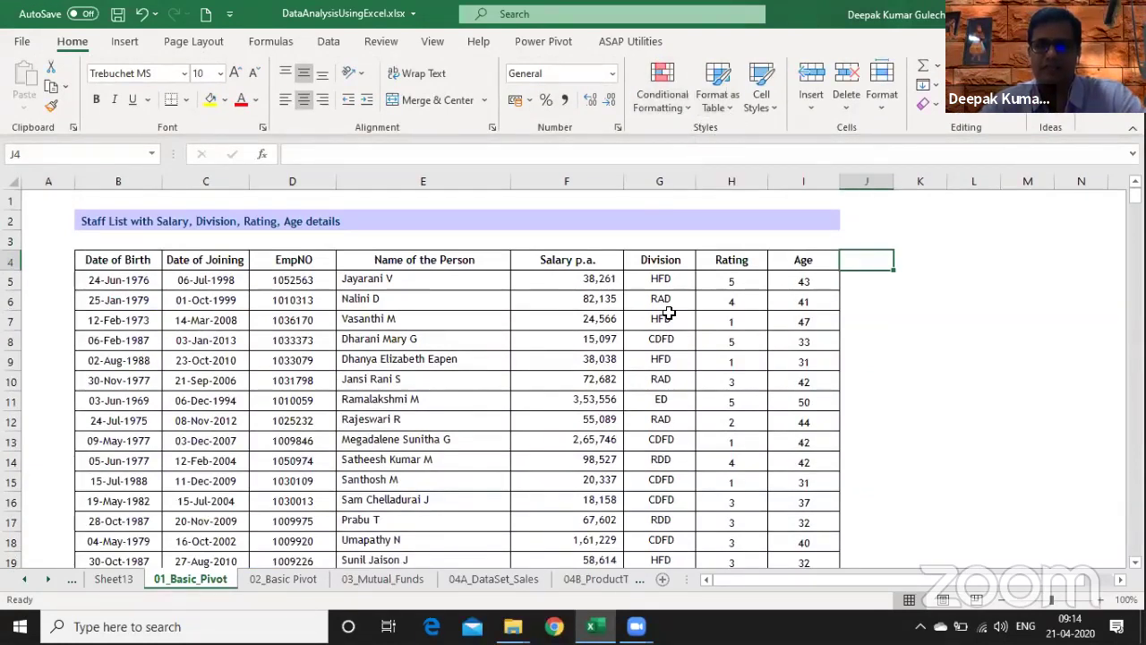
{"action": "left_click", "coordinate": [638, 345]}
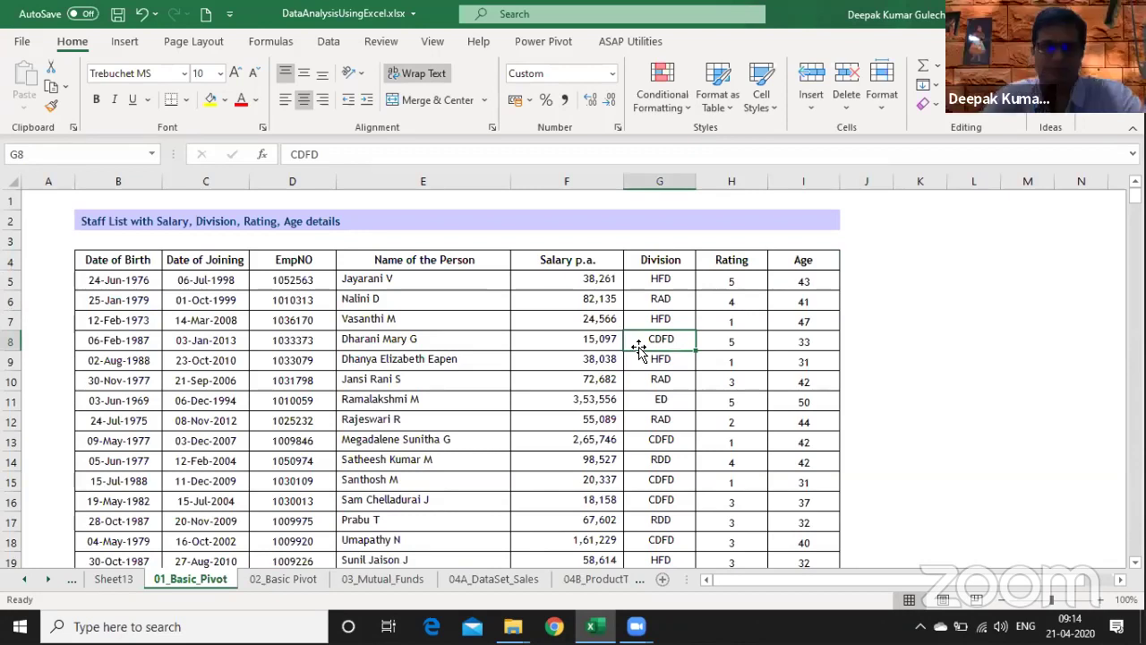
{"action": "left_click", "coordinate": [385, 298]}
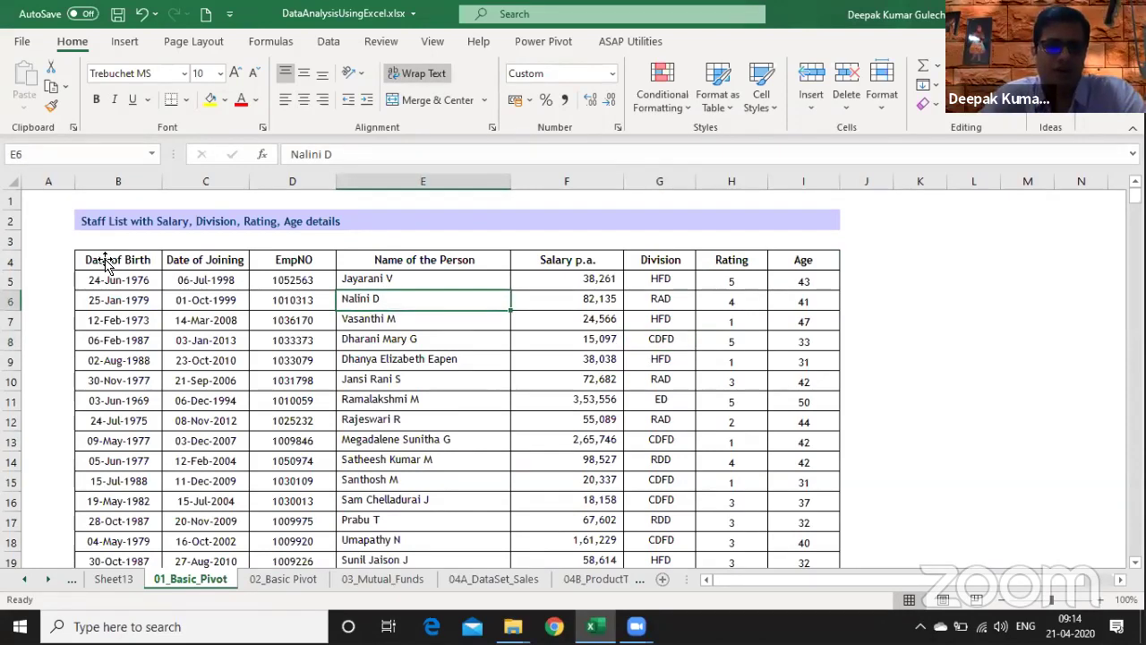
{"action": "left_click", "coordinate": [134, 262]}
{"action": "left_click_drag", "start_coordinate": [134, 263], "coordinate": [215, 261]}
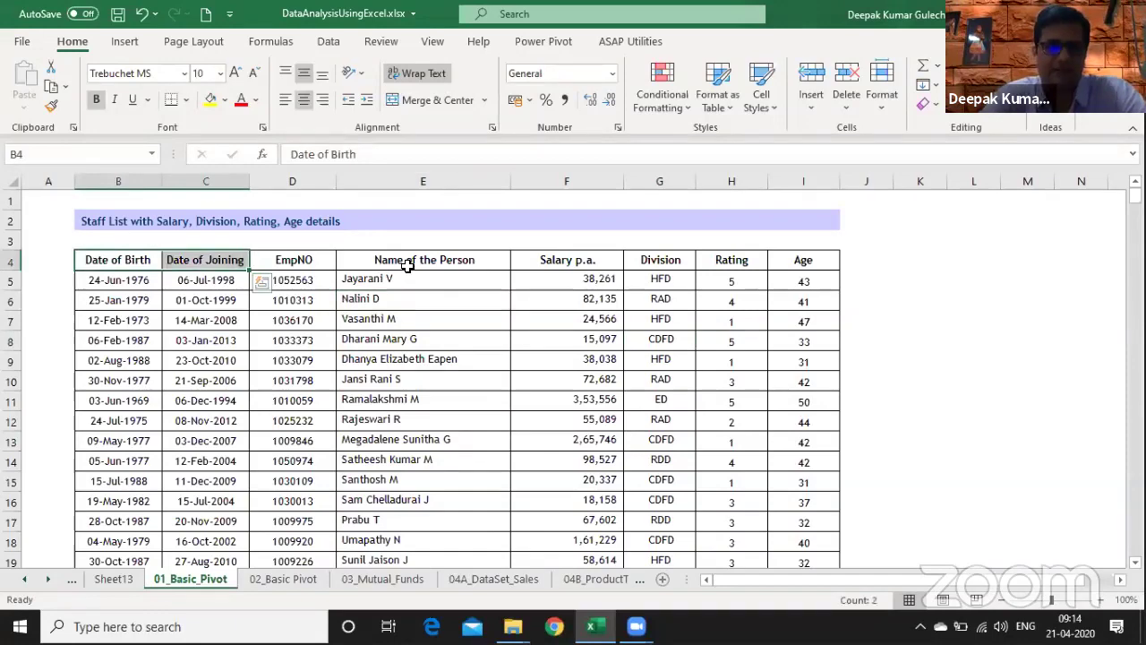
- Page through the staff records and return to the Name of the Person header
{"action": "key", "text": "Page_Down"}
{"action": "key", "text": "Page_Down"}
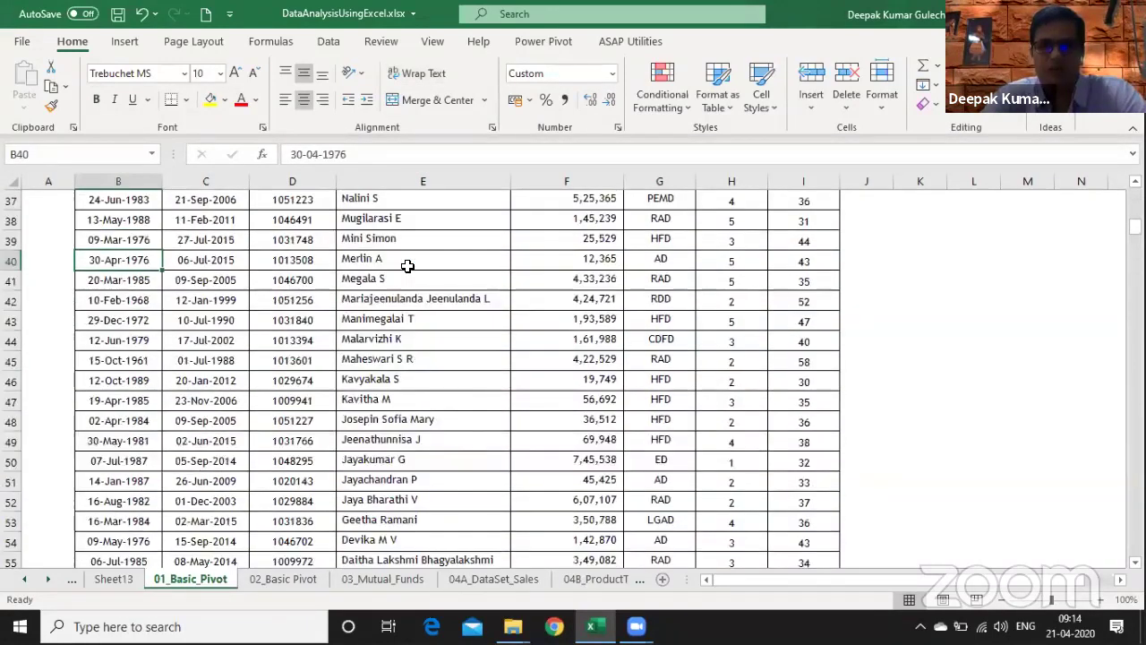
{"action": "key", "text": "Page_Down"}
{"action": "key", "text": "Page_Down"}
{"action": "key", "text": "Page_Down"}
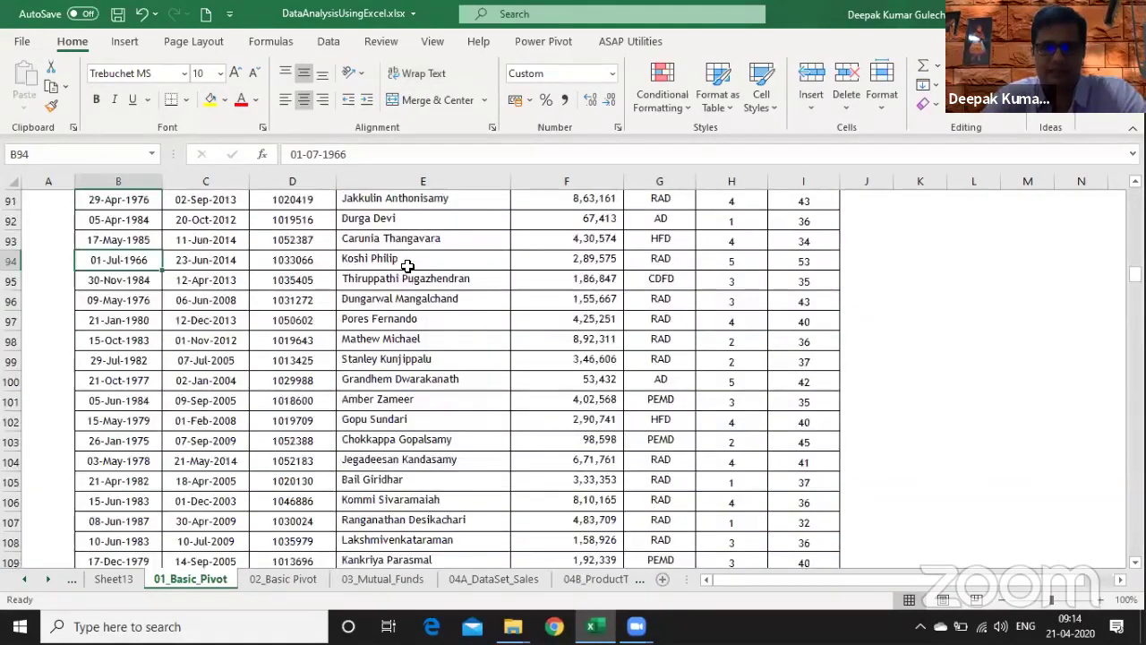
{"action": "key", "text": "Page_Up"}
{"action": "key", "text": "Page_Up"}
{"action": "key", "text": "Page_Up"}
{"action": "key", "text": "Page_Up"}
{"action": "key", "text": "Page_Up"}
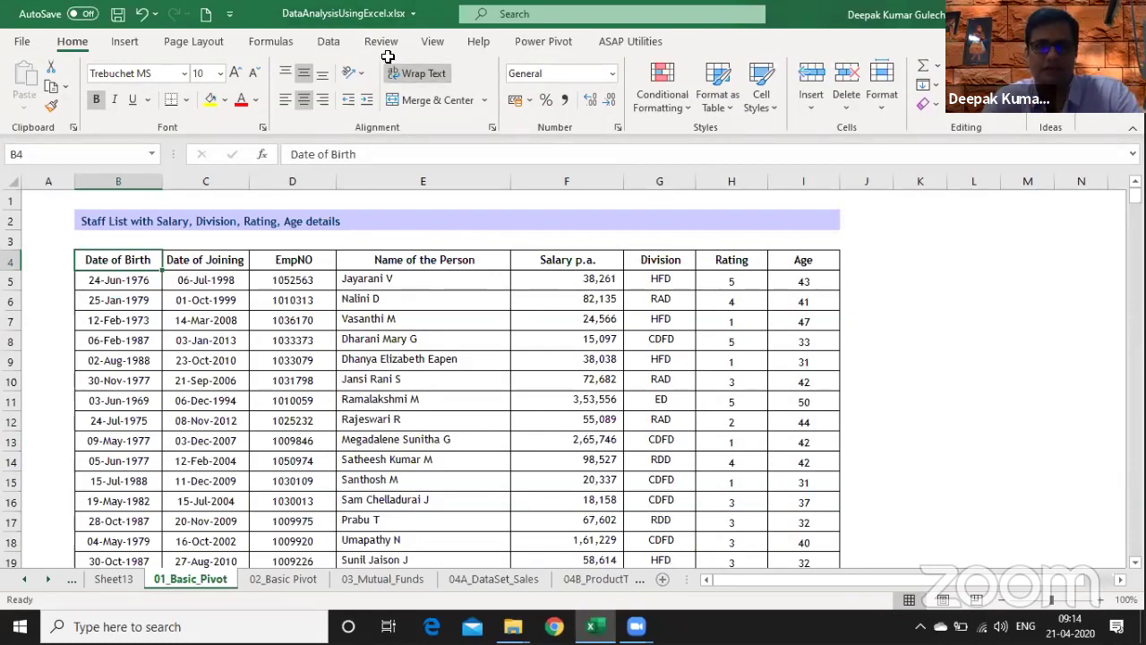
{"action": "left_click", "coordinate": [403, 379]}
{"action": "key", "text": "Up"}
{"action": "key", "text": "Up"}
{"action": "key", "text": "Up"}
{"action": "key", "text": "Up"}
{"action": "key", "text": "Up"}
{"action": "key", "text": "Up"}
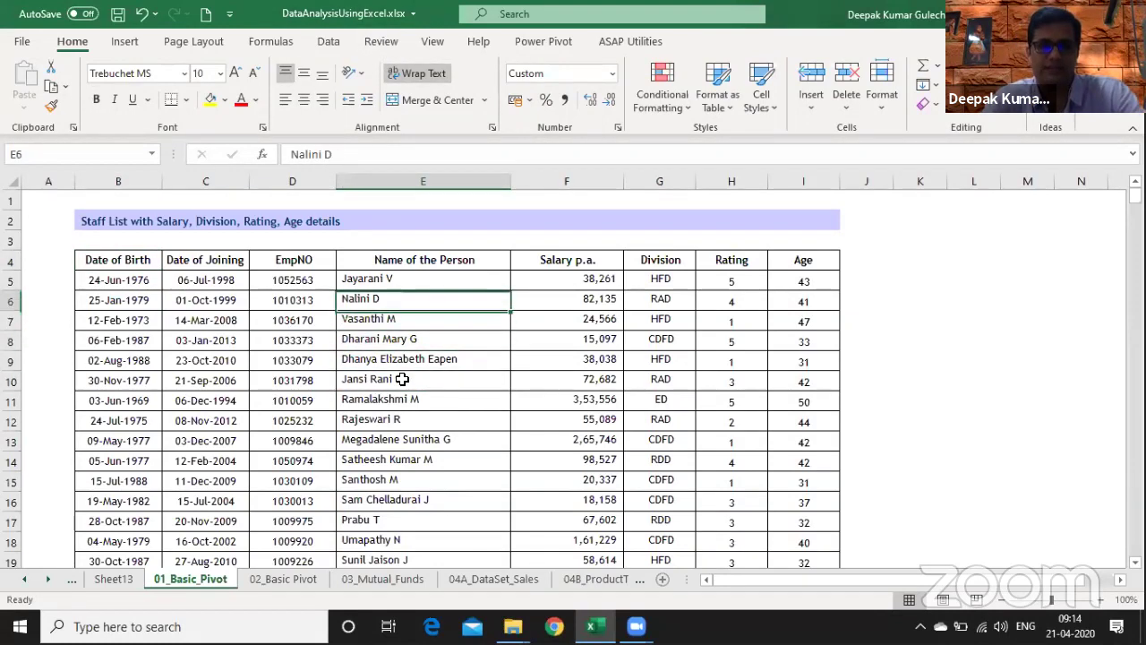
{"action": "key", "text": "Page_Down"}
{"action": "key", "text": "Page_Down"}
{"action": "key", "text": "Page_Down"}
{"action": "key", "text": "Page_Down"}
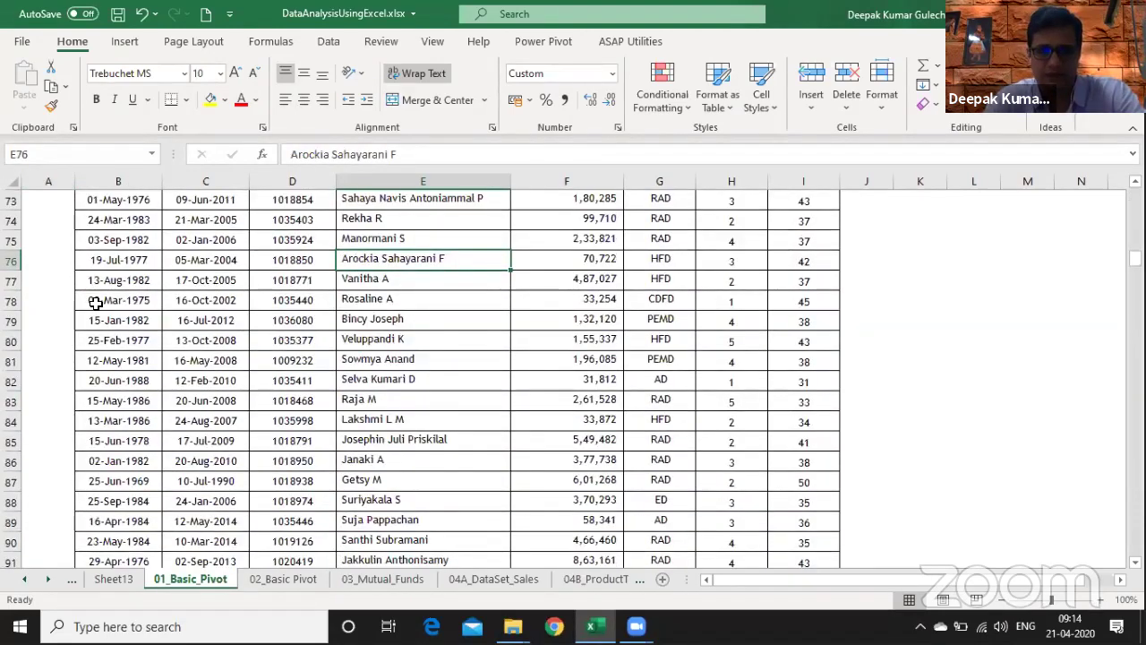
{"action": "key", "text": "Page_Up"}
{"action": "key", "text": "Page_Up"}
{"action": "key", "text": "Page_Up"}
{"action": "key", "text": "ctrl+Up"}
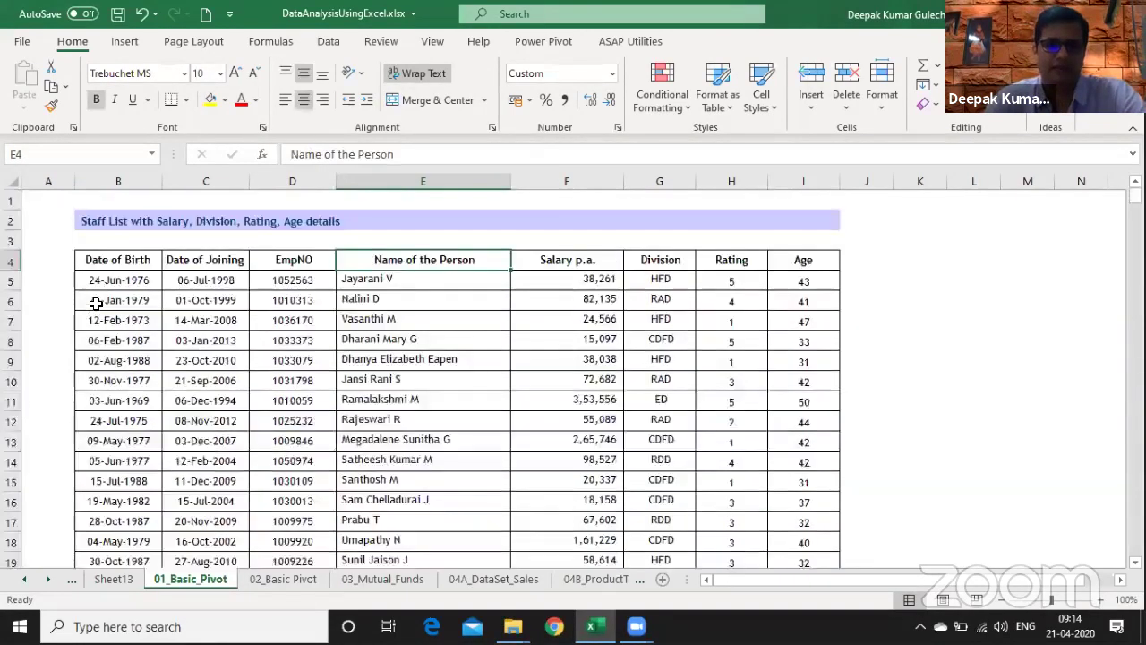
{"action": "key", "text": "alt"}
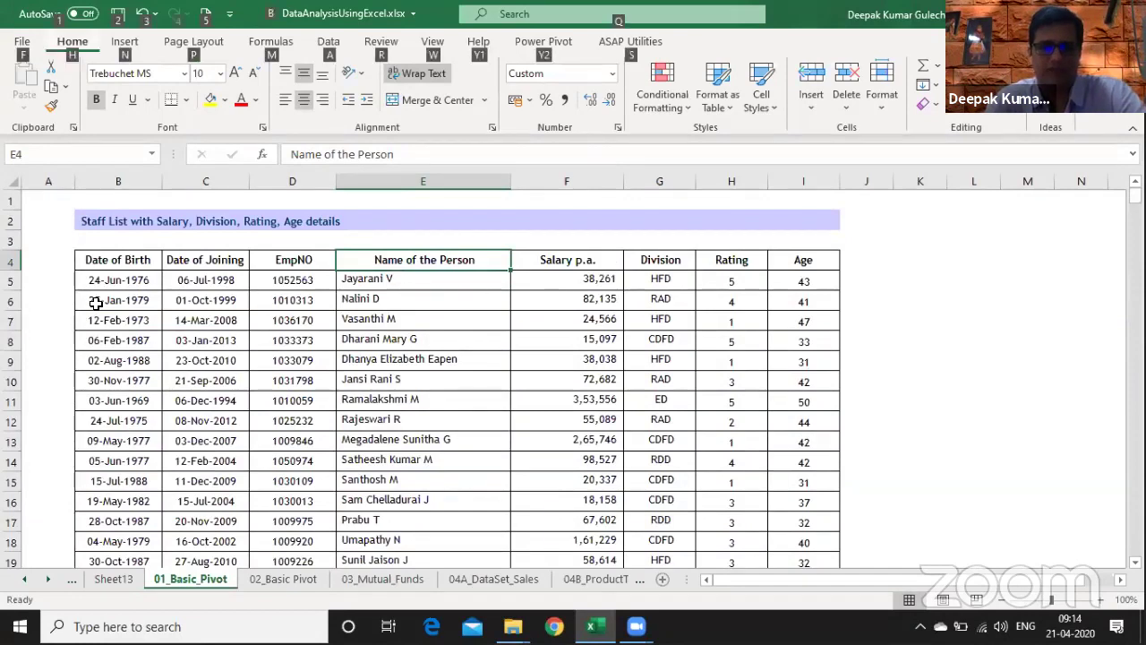
- Add AutoFilter and filter Division to CDFD, LGAD, PEMD and RAD
{"action": "key", "text": "alt"}
{"action": "key", "text": "ctrl+shift+l"}
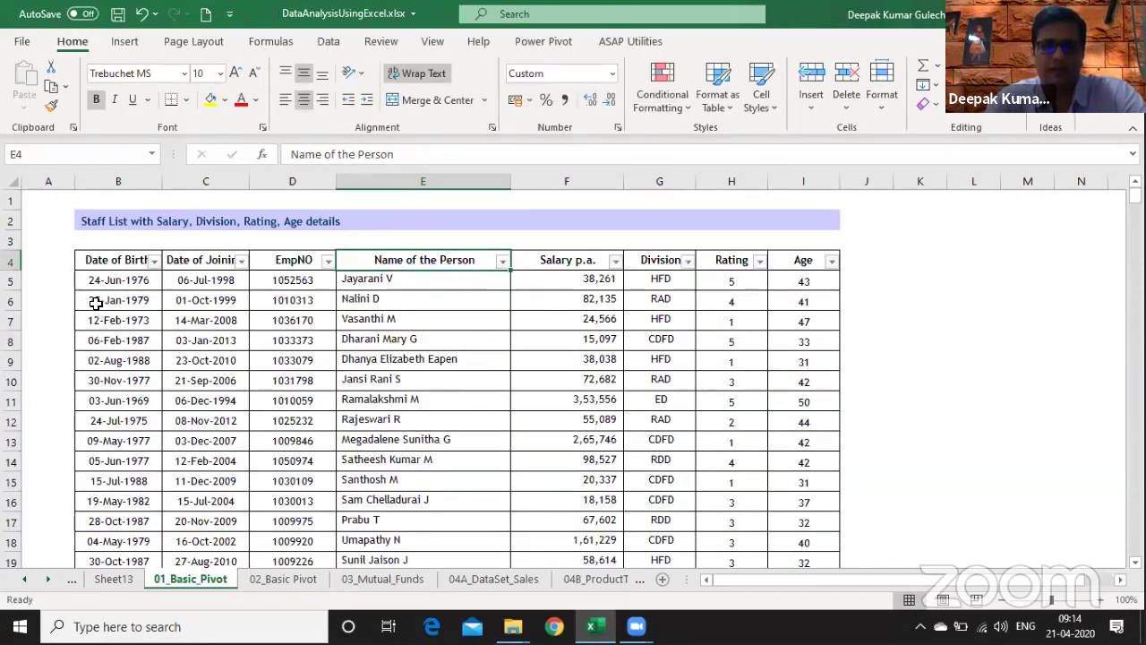
{"action": "key", "text": "Right"}
{"action": "key", "text": "Right"}
{"action": "key", "text": "alt+Down"}
{"action": "key", "text": "Down"}
{"action": "key", "text": "Down"}
{"action": "key", "text": "Down"}
{"action": "key", "text": "Down"}
{"action": "key", "text": "Down"}
{"action": "key", "text": "Down"}
{"action": "key", "text": "Down"}
{"action": "key", "text": "Down"}
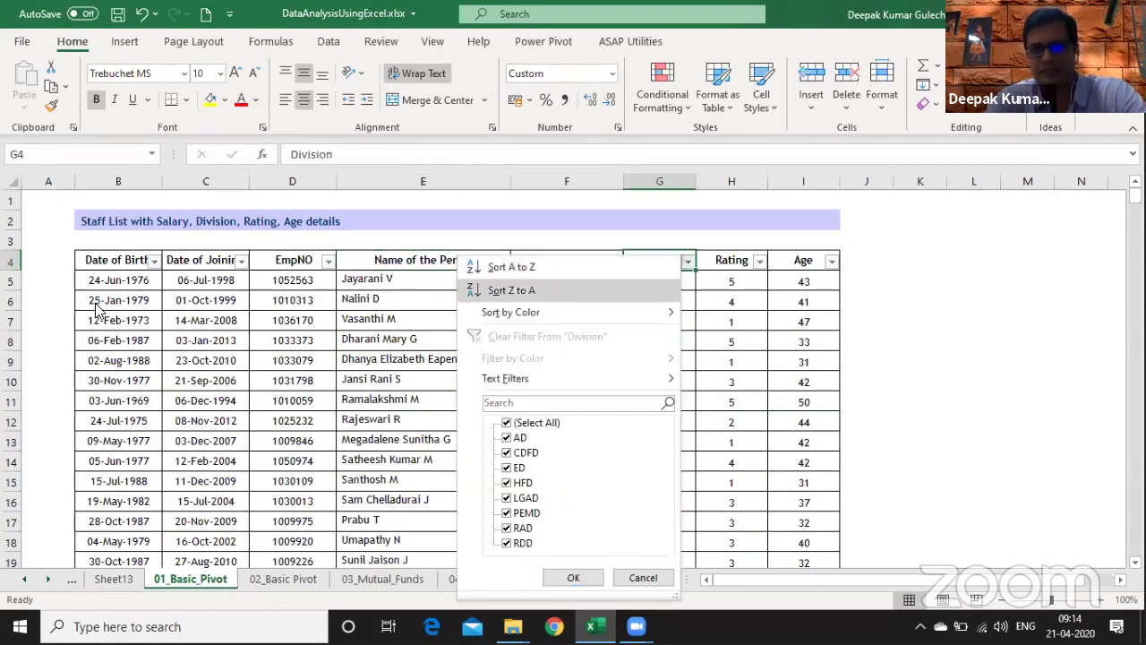
{"action": "key", "text": "space"}
{"action": "key", "text": "Down"}
{"action": "key", "text": "Down"}
{"action": "key", "text": "space"}
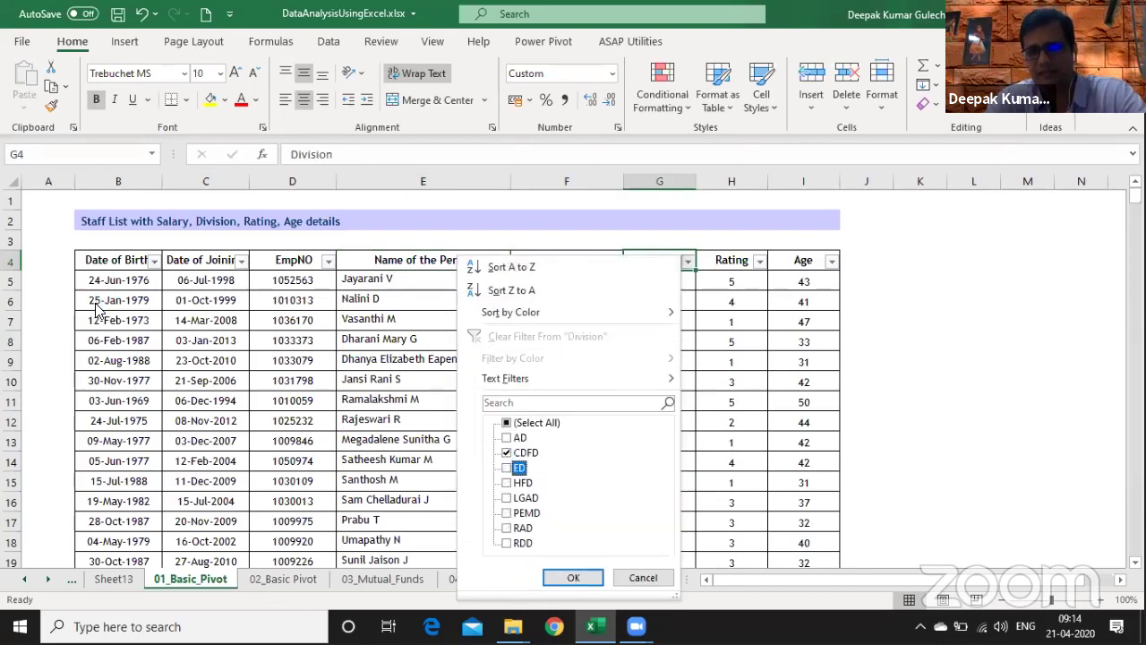
{"action": "key", "text": "Down"}
{"action": "key", "text": "Down"}
{"action": "key", "text": "Down"}
{"action": "key", "text": "space"}
{"action": "key", "text": "Down"}
{"action": "key", "text": "space"}
{"action": "key", "text": "Down"}
{"action": "key", "text": "space"}
{"action": "key", "text": "Return"}
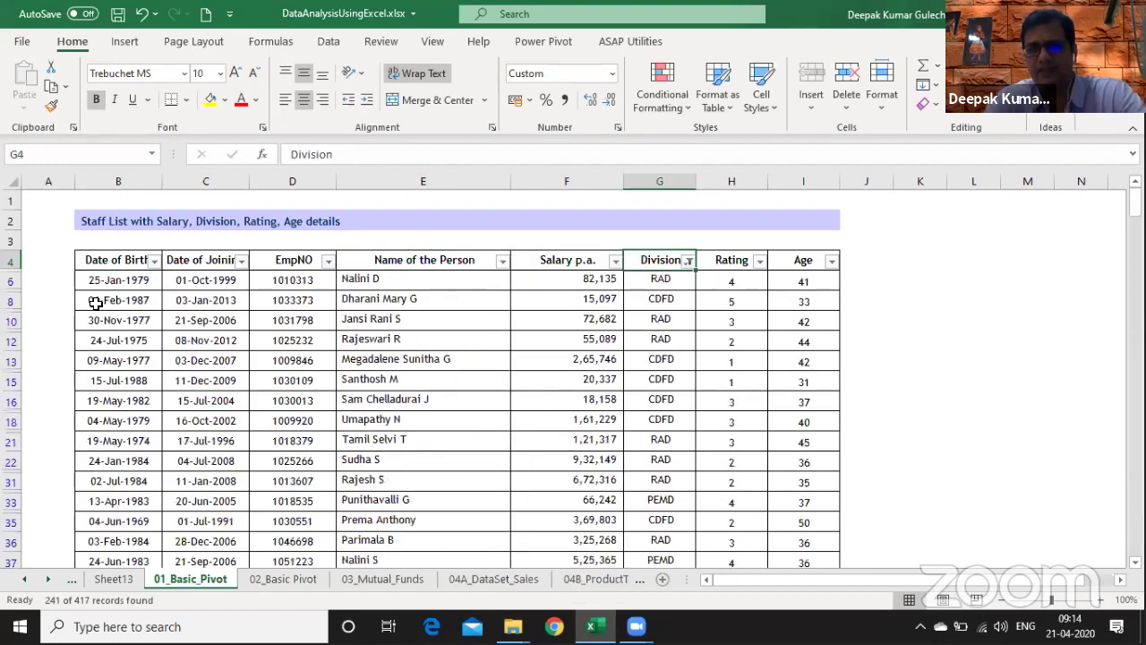
{"action": "key", "text": "Down"}
{"action": "key", "text": "Down"}
{"action": "key", "text": "Down"}
{"action": "key", "text": "Down"}
{"action": "key", "text": "Down"}
{"action": "key", "text": "Down"}
{"action": "key", "text": "Down"}
{"action": "key", "text": "Down"}
{"action": "key", "text": "Down"}
{"action": "key", "text": "Down"}
{"action": "key", "text": "Down"}
{"action": "key", "text": "Down"}
{"action": "key", "text": "Down"}
{"action": "key", "text": "Down"}
{"action": "key", "text": "Down"}
{"action": "key", "text": "Down"}
{"action": "key", "text": "Down"}
{"action": "key", "text": "Down"}
{"action": "key", "text": "Down"}
{"action": "key", "text": "Down"}
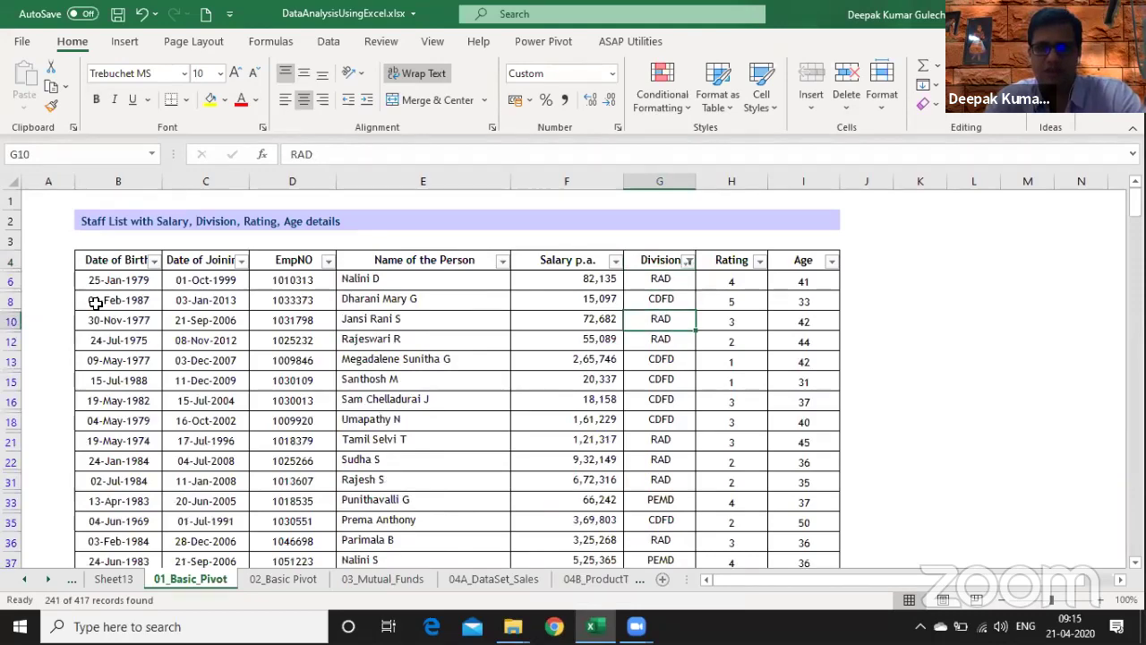
{"action": "key", "text": "Up"}
{"action": "key", "text": "Up"}
{"action": "key", "text": "Up"}
{"action": "key", "text": "Up"}
{"action": "key", "text": "Up"}
{"action": "key", "text": "Up"}
{"action": "key", "text": "Up"}
{"action": "key", "text": "Up"}
{"action": "key", "text": "Up"}
{"action": "key", "text": "Up"}
{"action": "key", "text": "Up"}
{"action": "key", "text": "Up"}
{"action": "key", "text": "Up"}
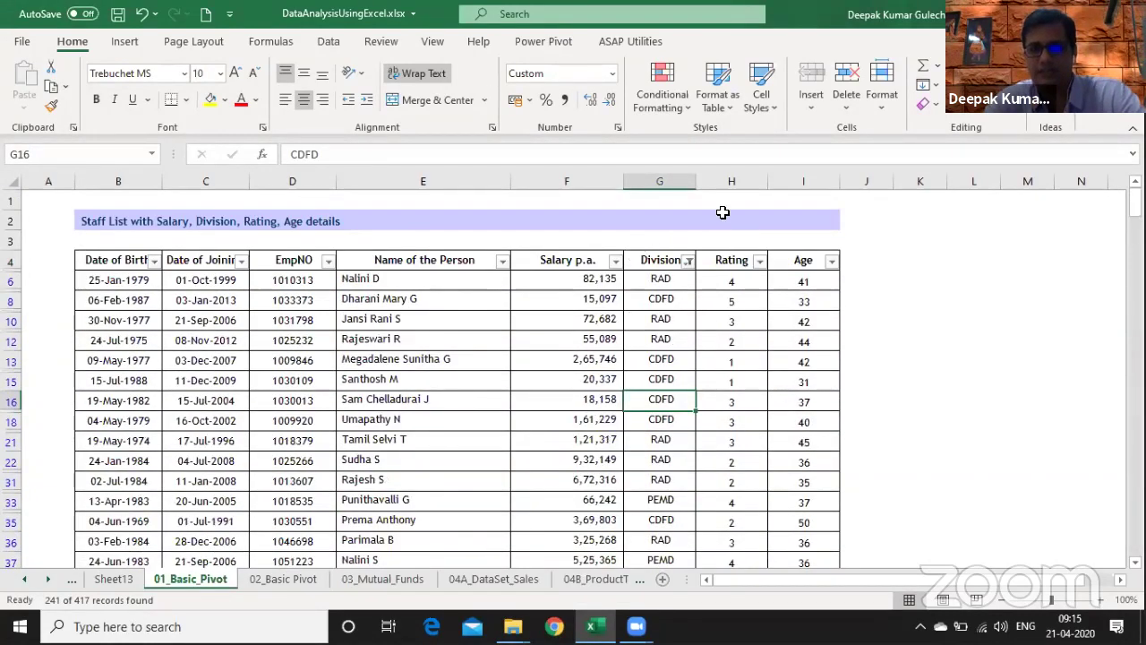
- Clear the Division filter so all records, including HFD, show again
{"action": "left_click", "coordinate": [687, 261]}
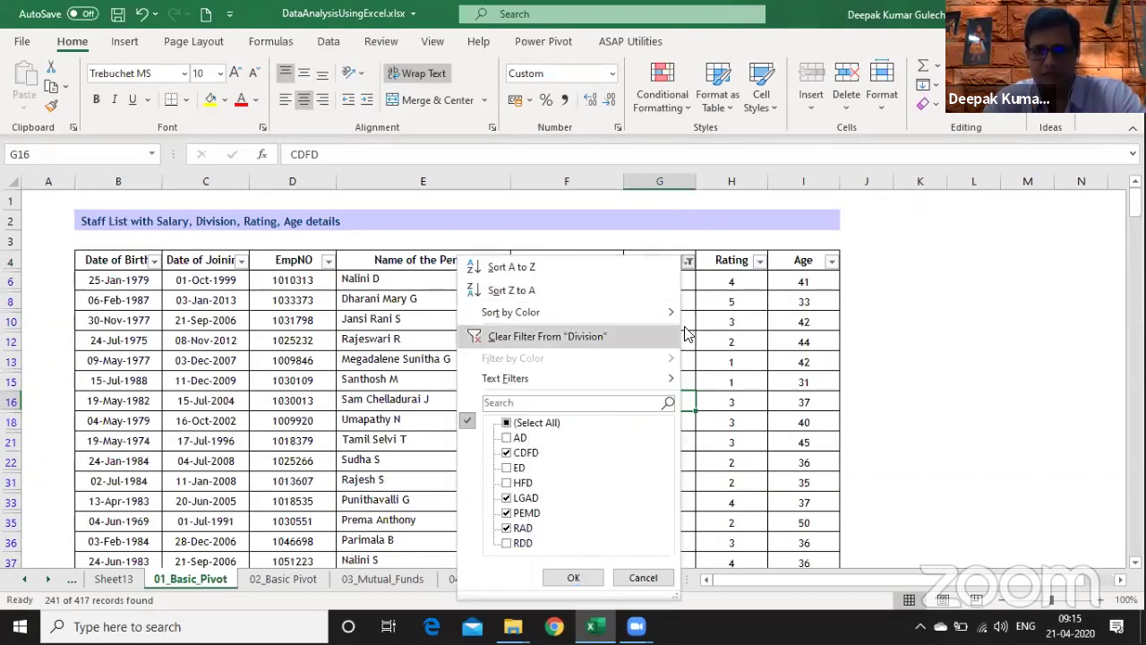
{"action": "left_click", "coordinate": [689, 261]}
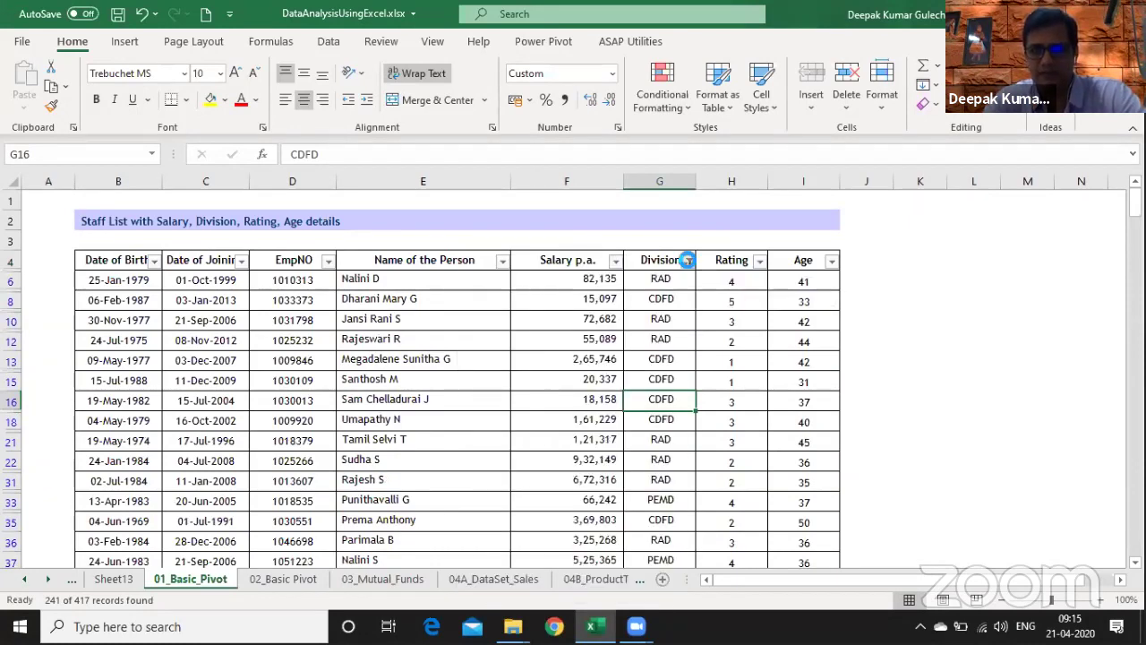
{"action": "left_click", "coordinate": [689, 262]}
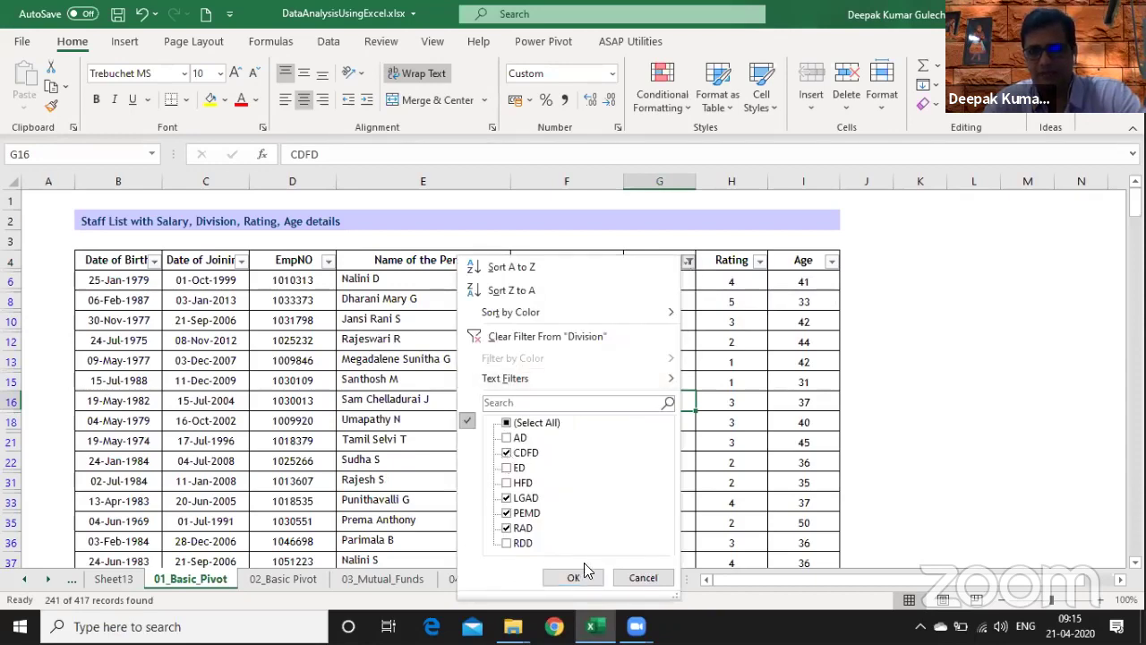
{"action": "left_click", "coordinate": [557, 338]}
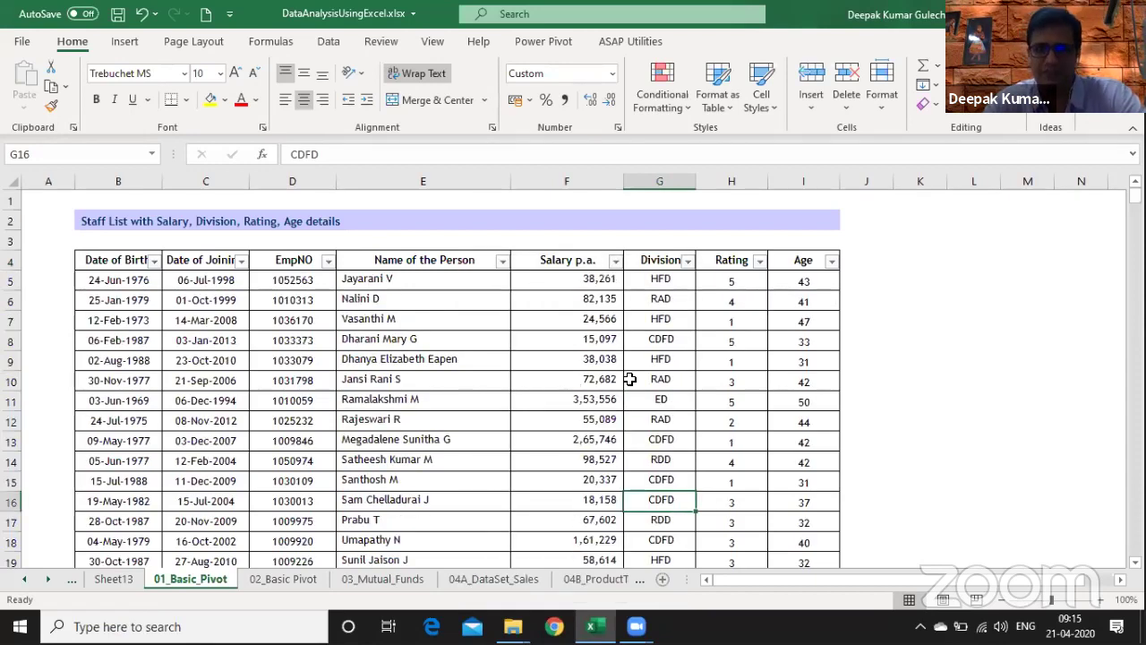
{"action": "key", "text": "Down"}
{"action": "key", "text": "Down"}
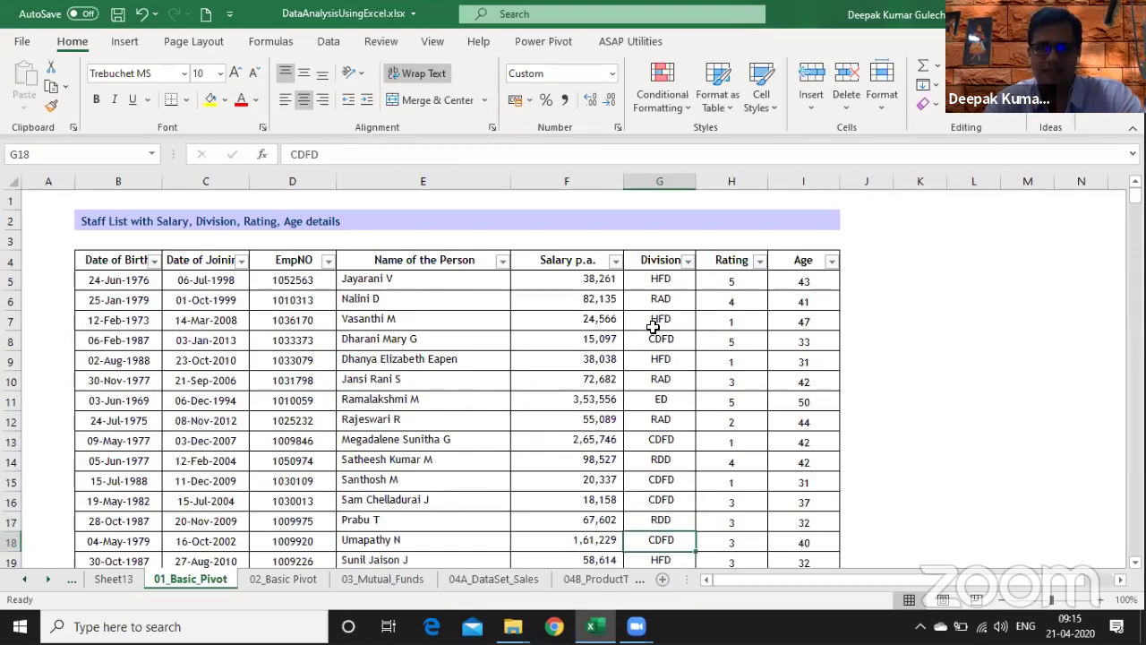
{"action": "left_click", "coordinate": [657, 329]}
{"action": "key", "text": "Right"}
{"action": "key", "text": "Right"}
{"action": "key", "text": "Right"}
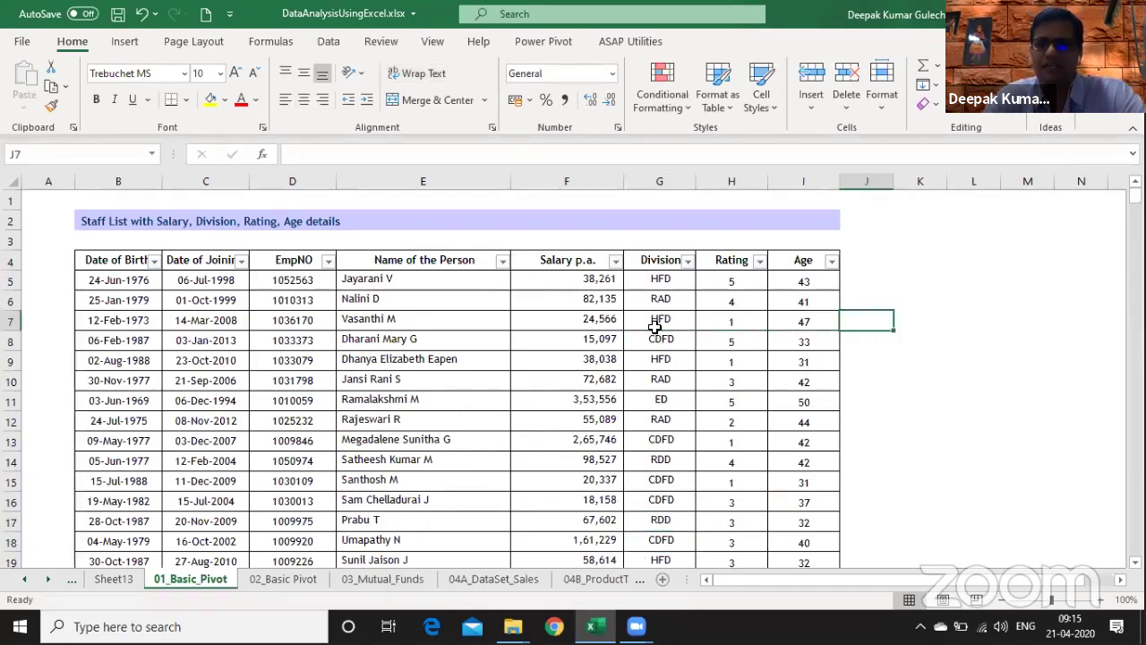
- Head J4 'Bonus' and enter =F5*10% in J5, giving 3,826.10
{"action": "left_click", "coordinate": [1001, 599]}
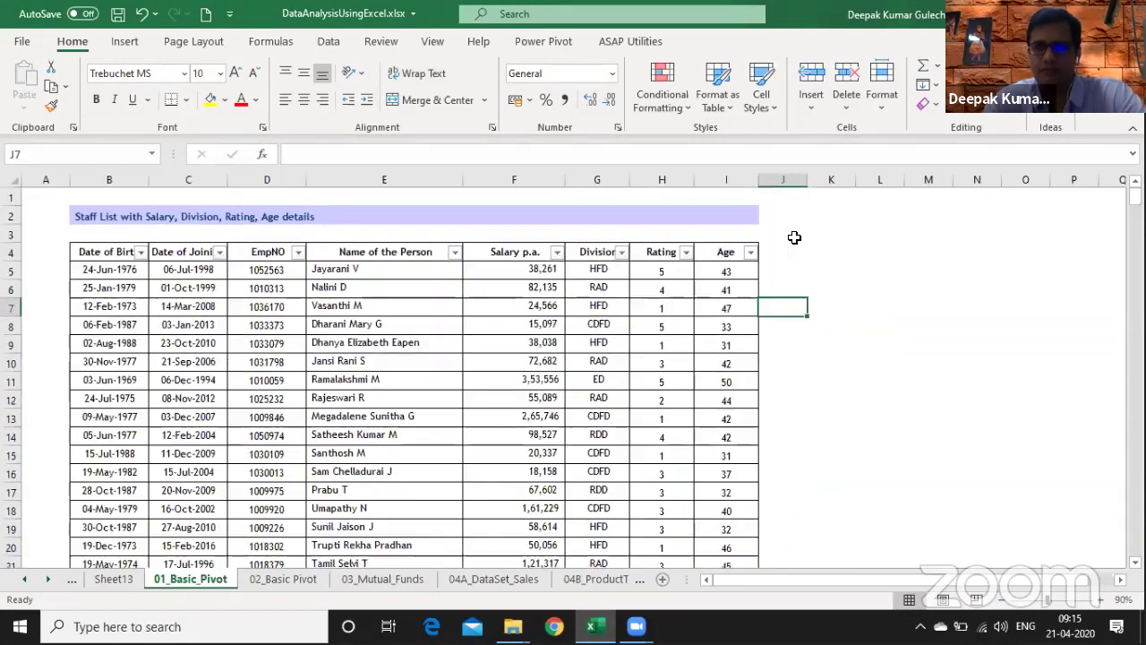
{"action": "left_click", "coordinate": [795, 241]}
{"action": "type", "text": "Bonus"}
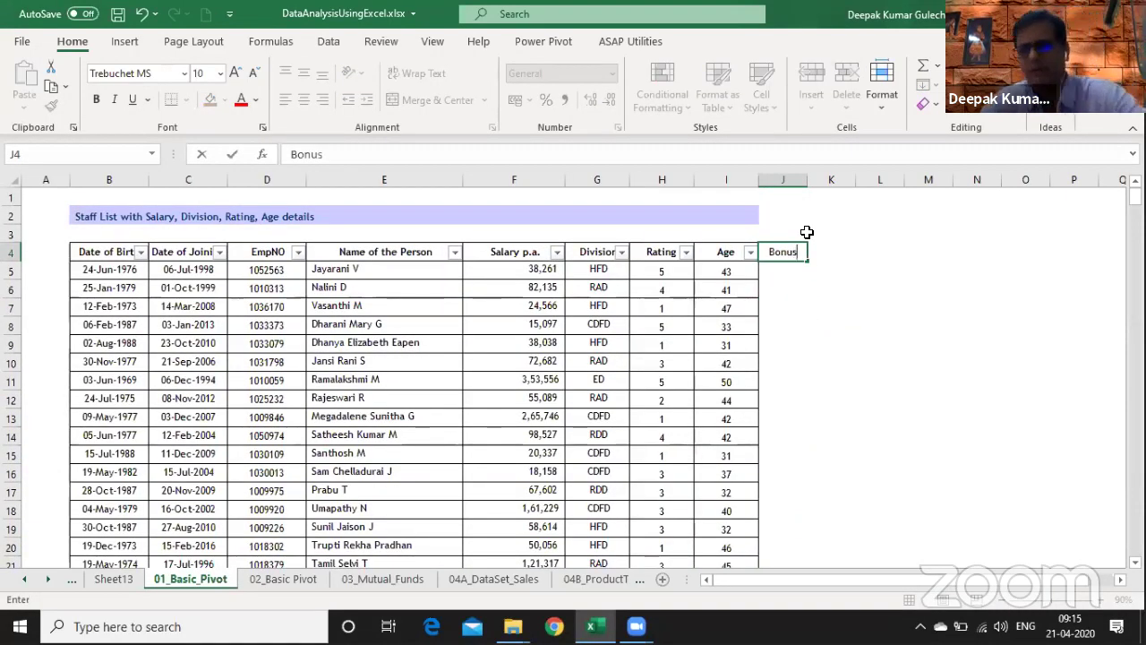
{"action": "key", "text": "Return"}
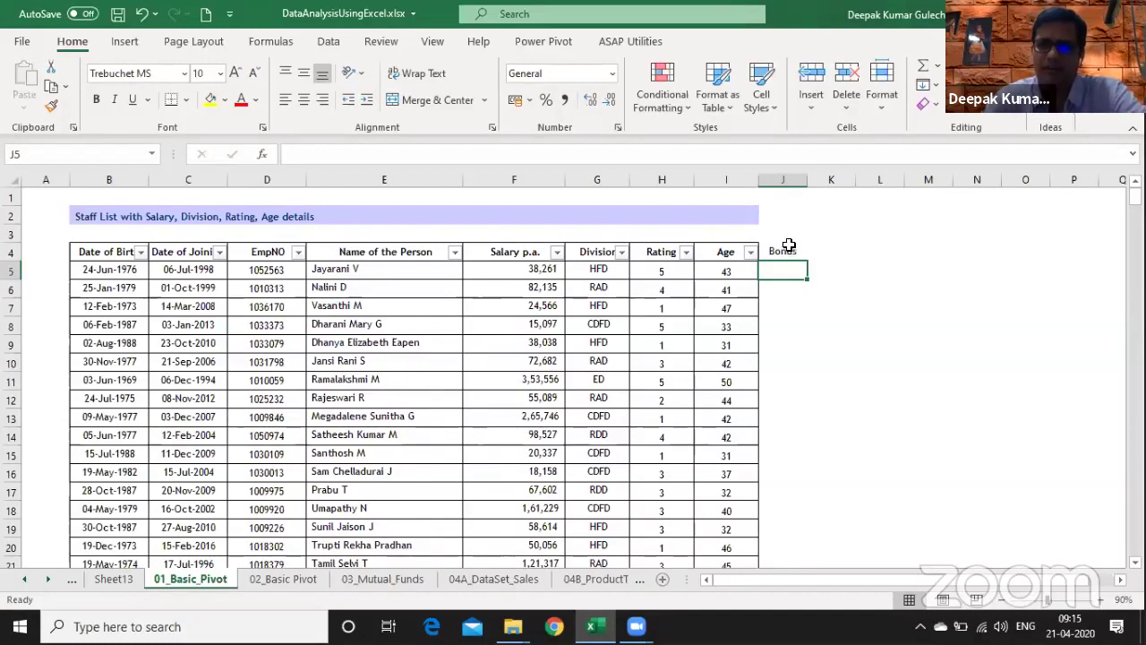
{"action": "type", "text": "="}
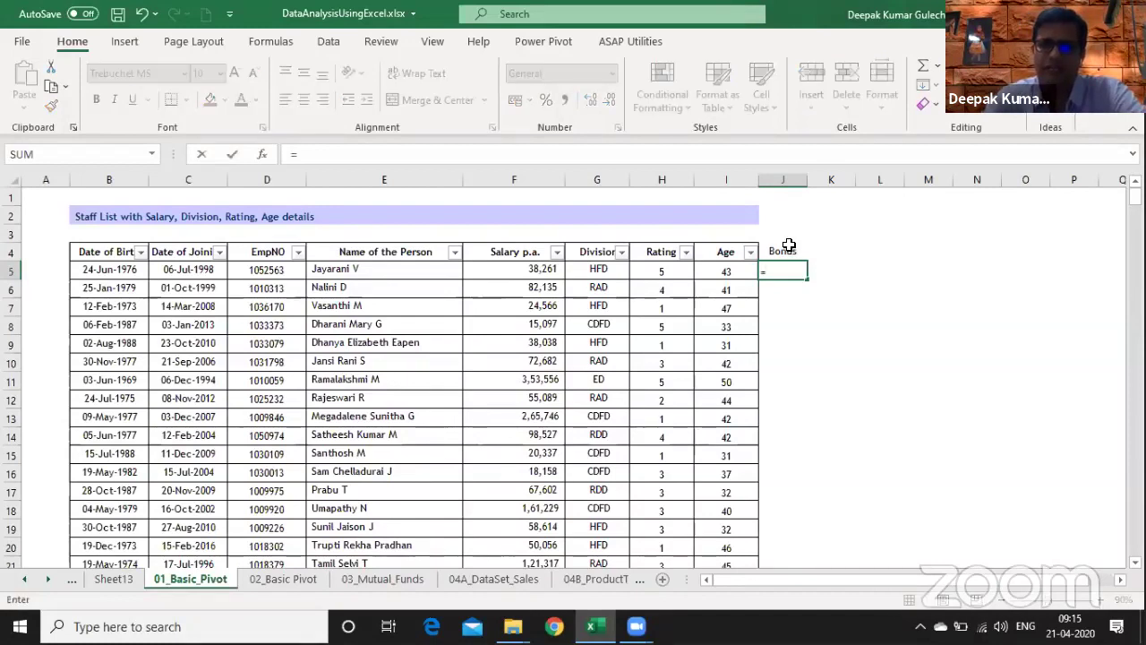
{"action": "key", "text": "Left"}
{"action": "key", "text": "Left"}
{"action": "key", "text": "Left"}
{"action": "key", "text": "Left"}
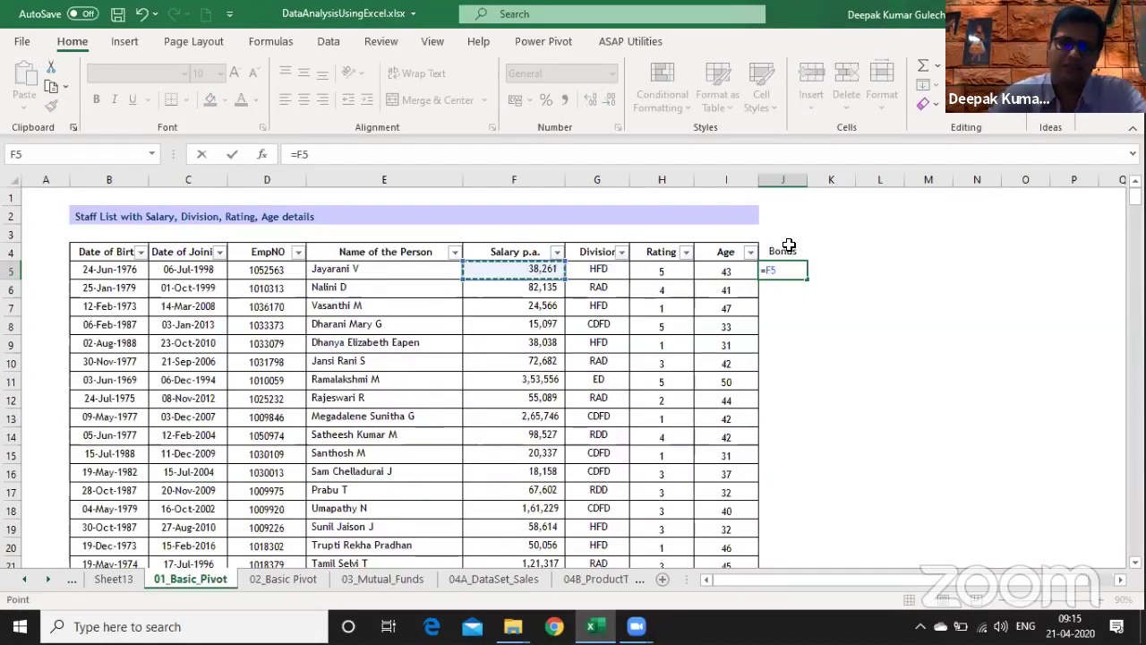
{"action": "type", "text": "*"}
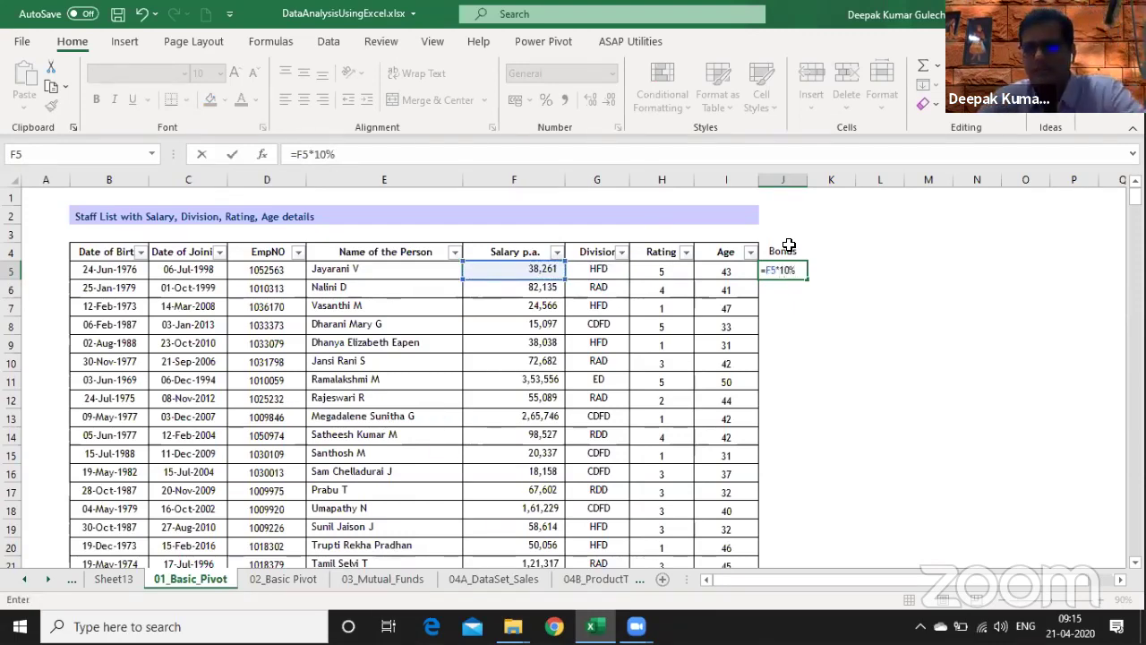
{"action": "type", "text": "10%"}
{"action": "key", "text": "Return"}
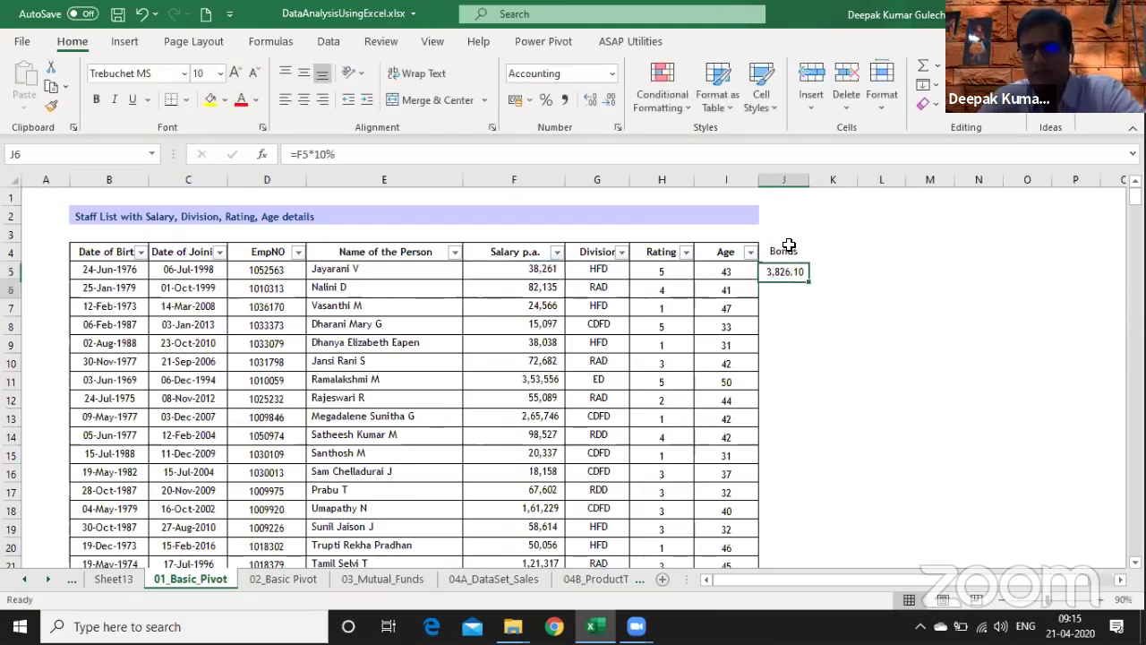
{"action": "key", "text": "Down"}
{"action": "key", "text": "Down"}
{"action": "key", "text": "Down"}
{"action": "key", "text": "Down"}
{"action": "key", "text": "Down"}
{"action": "key", "text": "Down"}
{"action": "key", "text": "Down"}
{"action": "key", "text": "Down"}
{"action": "key", "text": "Down"}
{"action": "key", "text": "Down"}
{"action": "key", "text": "Down"}
{"action": "key", "text": "Down"}
{"action": "key", "text": "Down"}
{"action": "key", "text": "Down"}
{"action": "key", "text": "Down"}
{"action": "key", "text": "Down"}
{"action": "key", "text": "Down"}
{"action": "key", "text": "Down"}
{"action": "key", "text": "Down"}
{"action": "key", "text": "Down"}
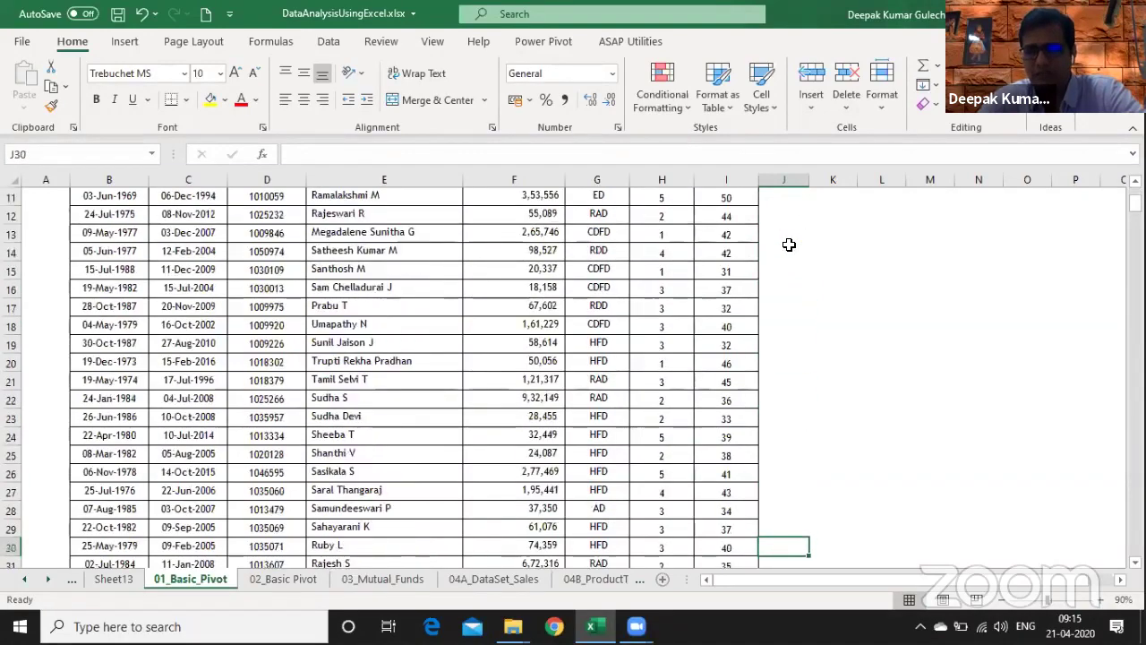
- Type a test name in E422 below the staff data, then clear it again
{"action": "key", "text": "Down"}
{"action": "key", "text": "Down"}
{"action": "key", "text": "Down"}
{"action": "key", "text": "Down"}
{"action": "key", "text": "Down"}
{"action": "key", "text": "Down"}
{"action": "key", "text": "Down"}
{"action": "key", "text": "Down"}
{"action": "key", "text": "Down"}
{"action": "key", "text": "Down"}
{"action": "key", "text": "Down"}
{"action": "key", "text": "Down"}
{"action": "key", "text": "Down"}
{"action": "key", "text": "Down"}
{"action": "key", "text": "Down"}
{"action": "key", "text": "Down"}
{"action": "key", "text": "ctrl+Up"}
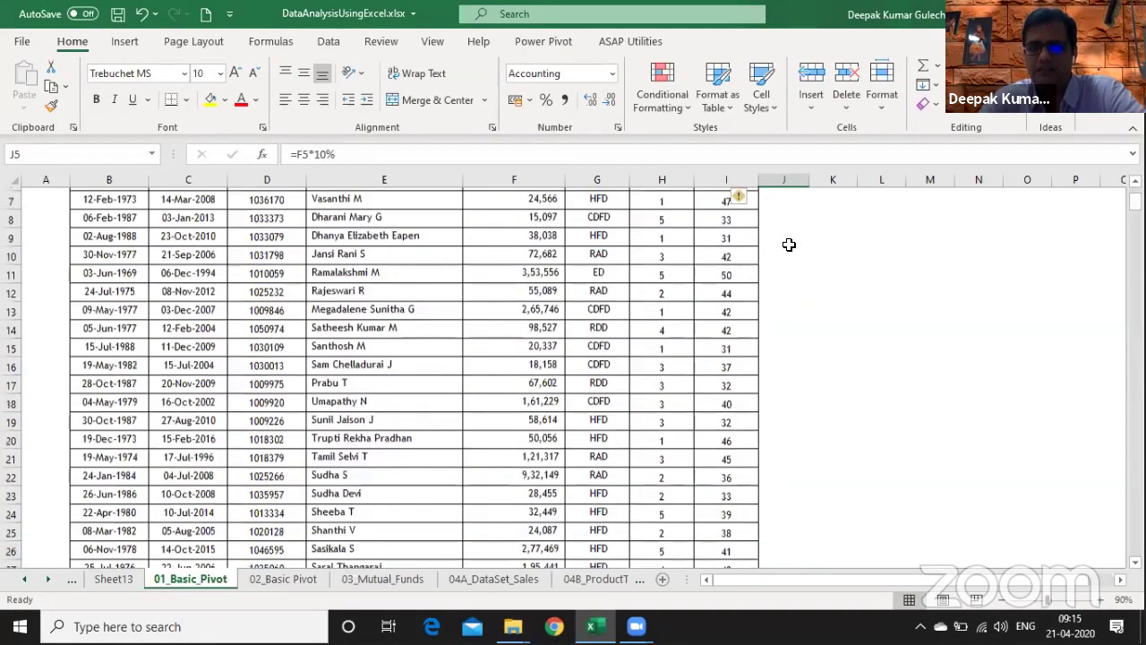
{"action": "key", "text": "Up"}
{"action": "key", "text": "Up"}
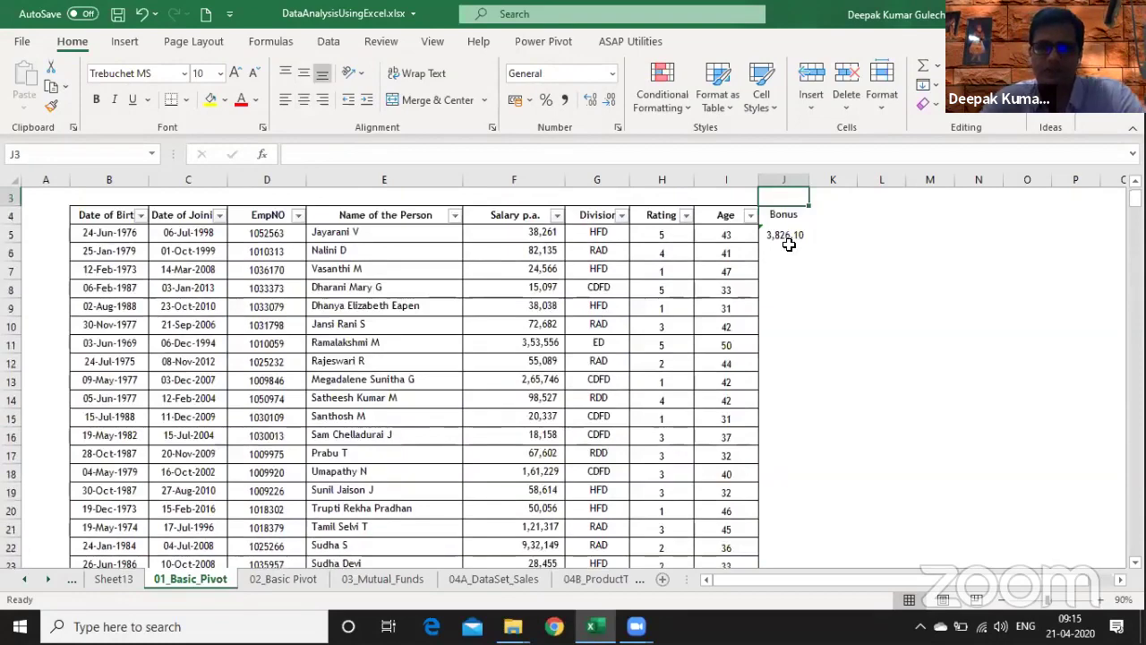
{"action": "key", "text": "Down"}
{"action": "key", "text": "Down"}
{"action": "key", "text": "Left"}
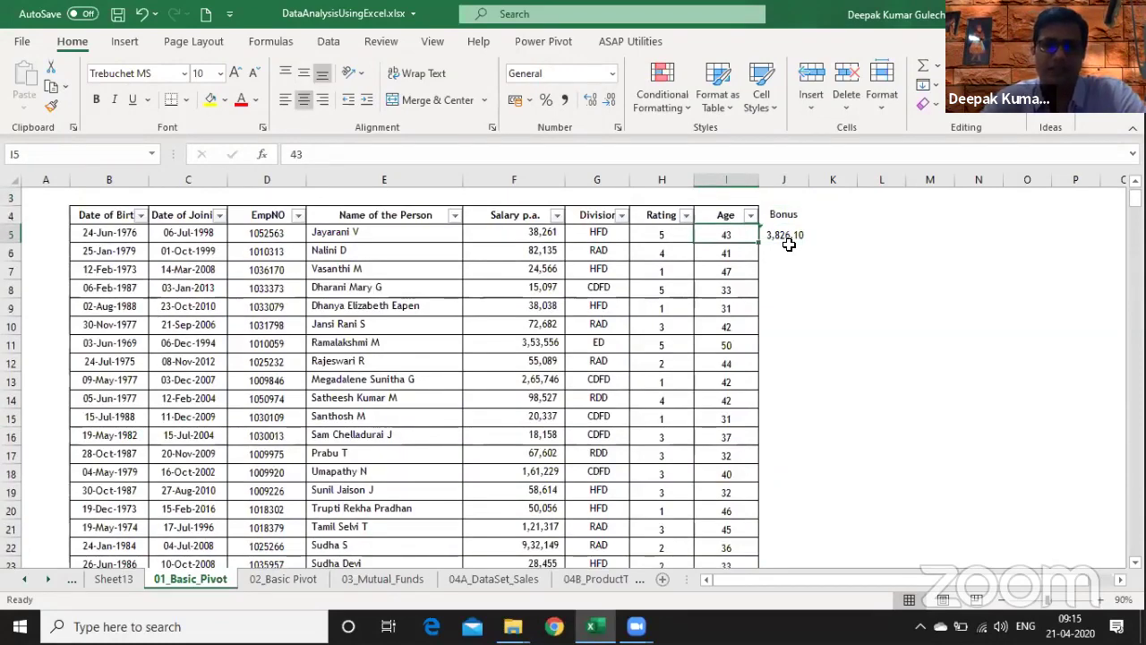
{"action": "key", "text": "ctrl+Down"}
{"action": "key", "text": "Down"}
{"action": "key", "text": "Down"}
{"action": "key", "text": "Down"}
{"action": "key", "text": "Left"}
{"action": "key", "text": "Left"}
{"action": "key", "text": "Left"}
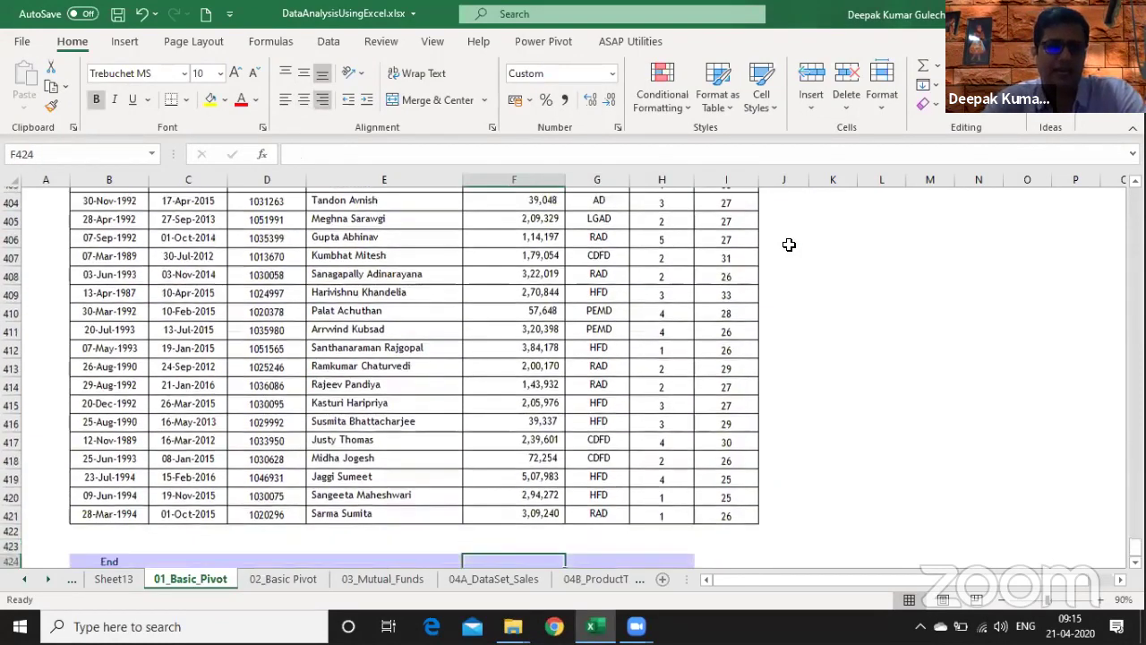
{"action": "key", "text": "Down"}
{"action": "key", "text": "Down"}
{"action": "key", "text": "Down"}
{"action": "key", "text": "Up"}
{"action": "key", "text": "Up"}
{"action": "key", "text": "Up"}
{"action": "key", "text": "Up"}
{"action": "key", "text": "Up"}
{"action": "key", "text": "Left"}
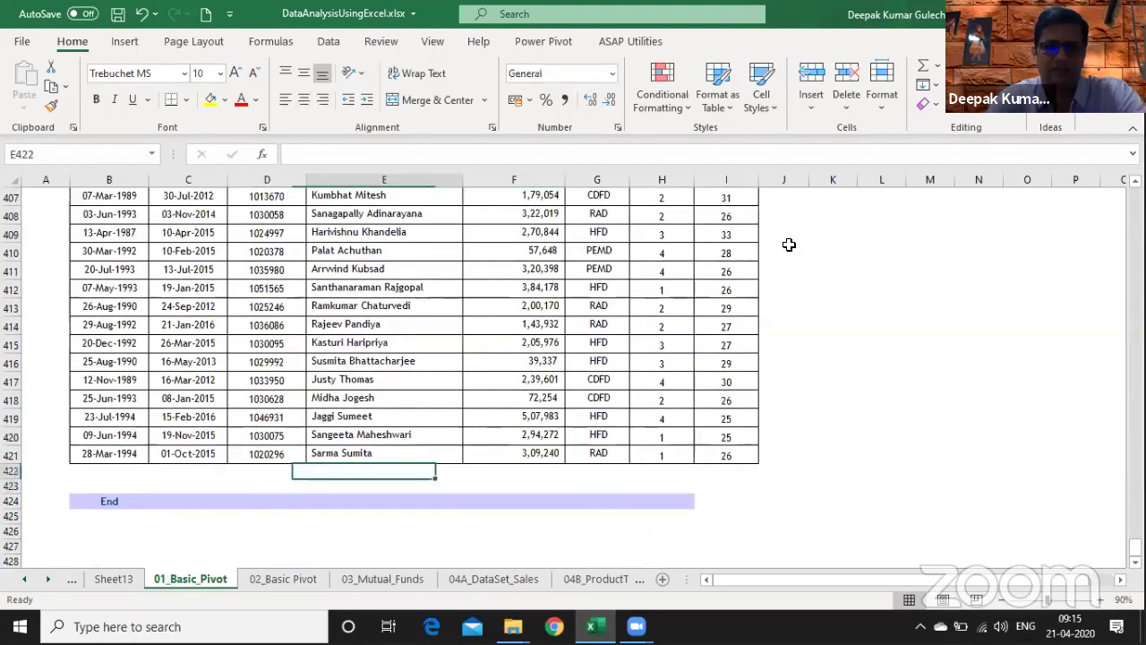
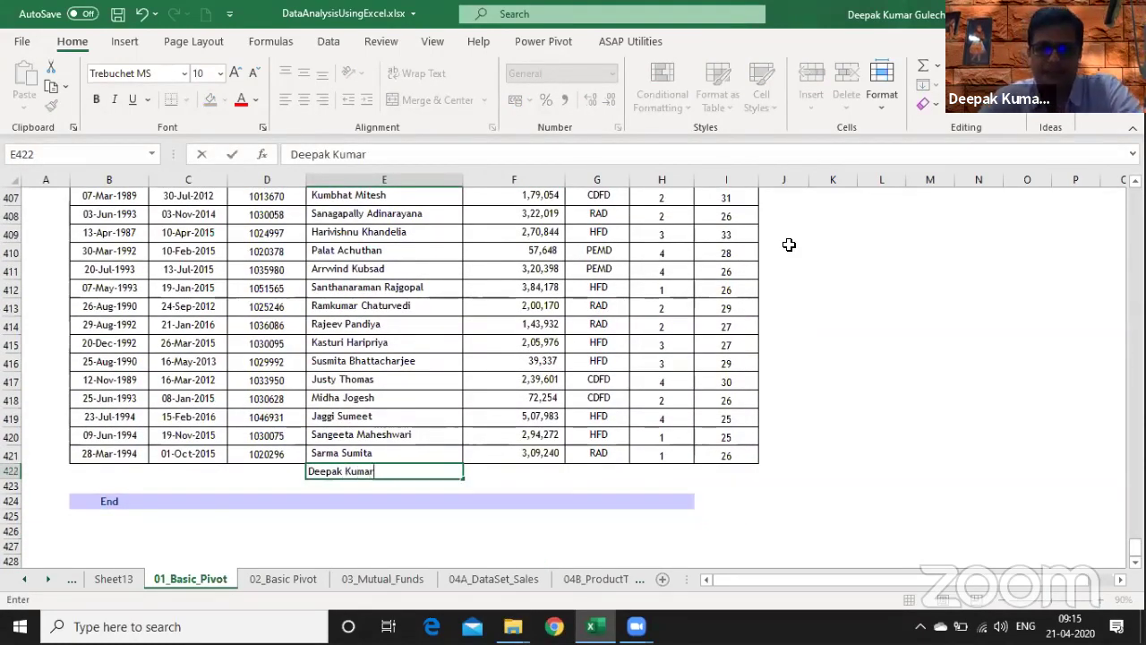
{"action": "key", "text": "Return"}
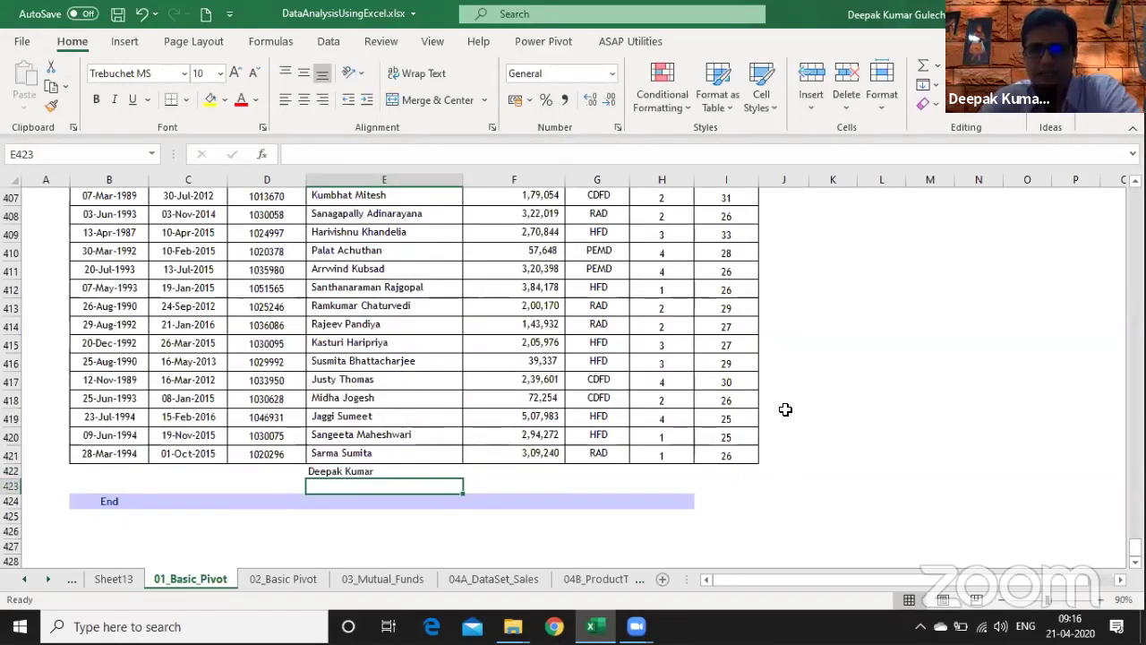
{"action": "key", "text": "Up"}
{"action": "key", "text": "Delete"}
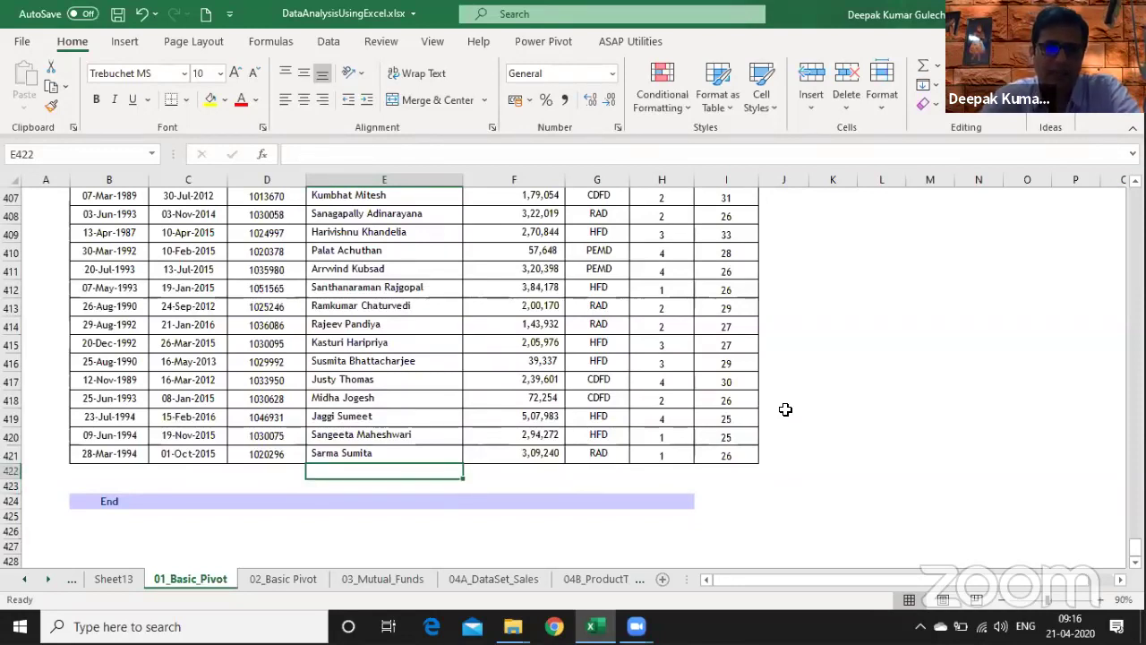
- Delete the Bonus header and its value from J4:J5
{"action": "key", "text": "Up"}
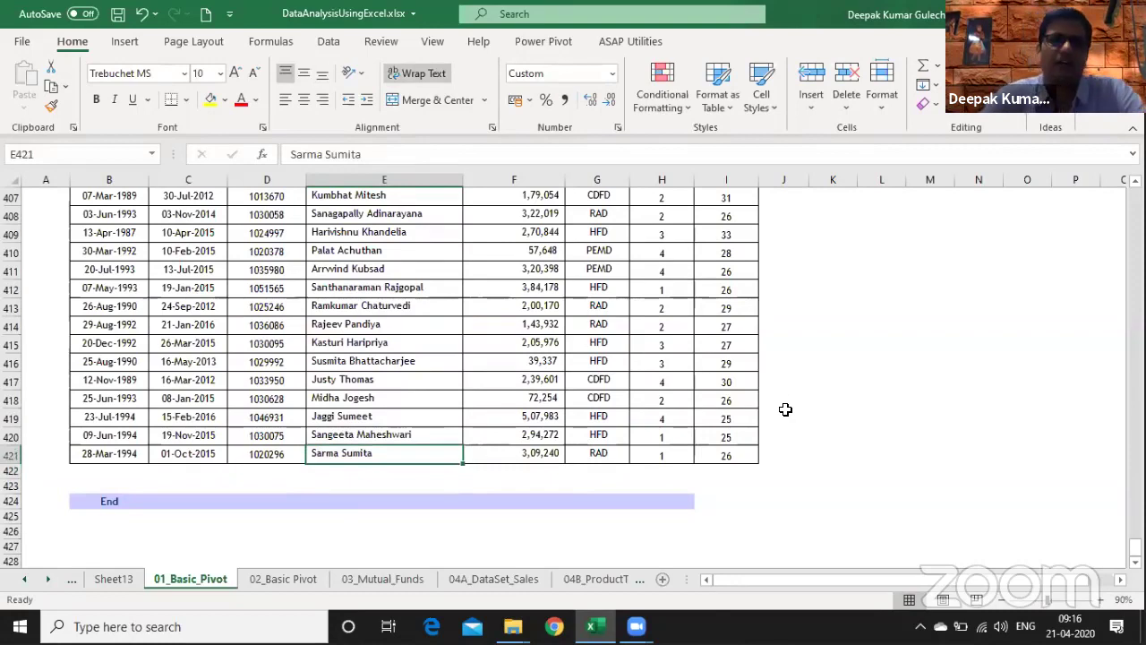
{"action": "key", "text": "ctrl+Up"}
{"action": "key", "text": "ctrl+Right"}
{"action": "key", "text": "shift+Down"}
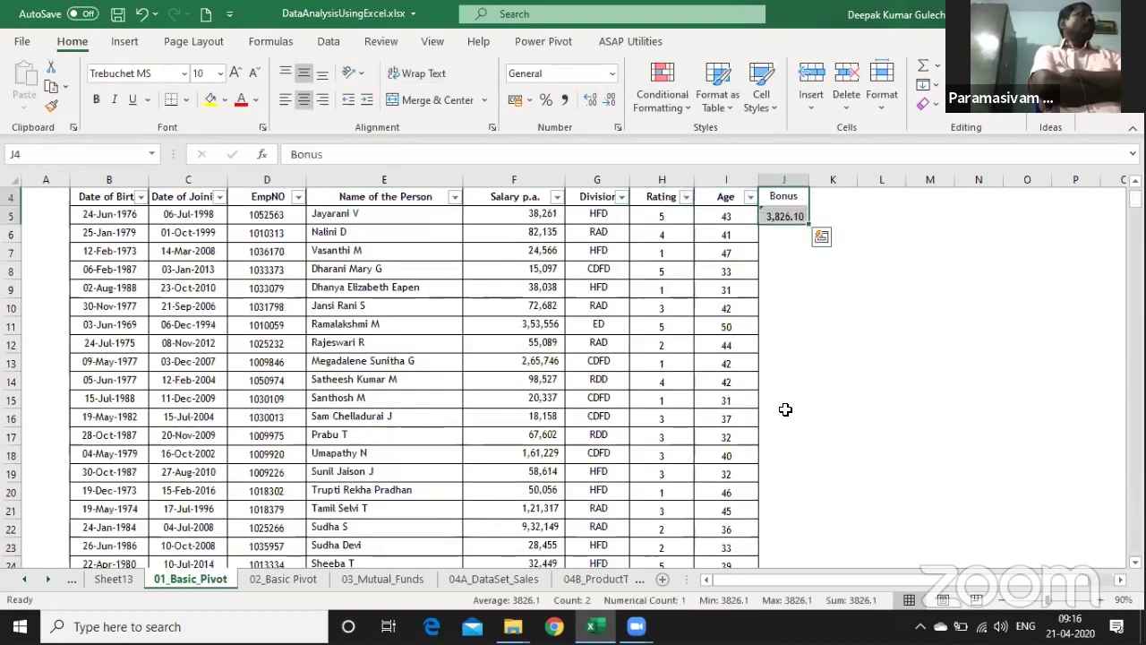
{"action": "key", "text": "Delete"}
- Turn off the filter arrows on the staff list headers, ending in cell L5
{"action": "key", "text": "alt+d"}
{"action": "key", "text": "f"}
{"action": "key", "text": "f"}
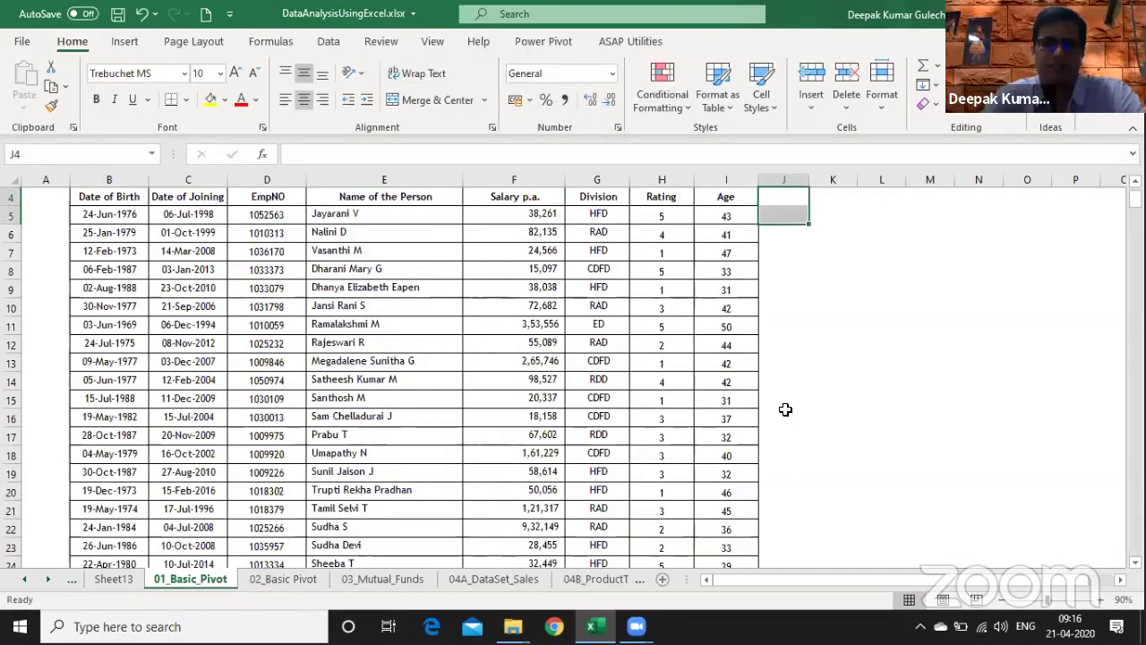
{"action": "key", "text": "Left"}
{"action": "key", "text": "Left"}
{"action": "key", "text": "Up"}
{"action": "key", "text": "Up"}
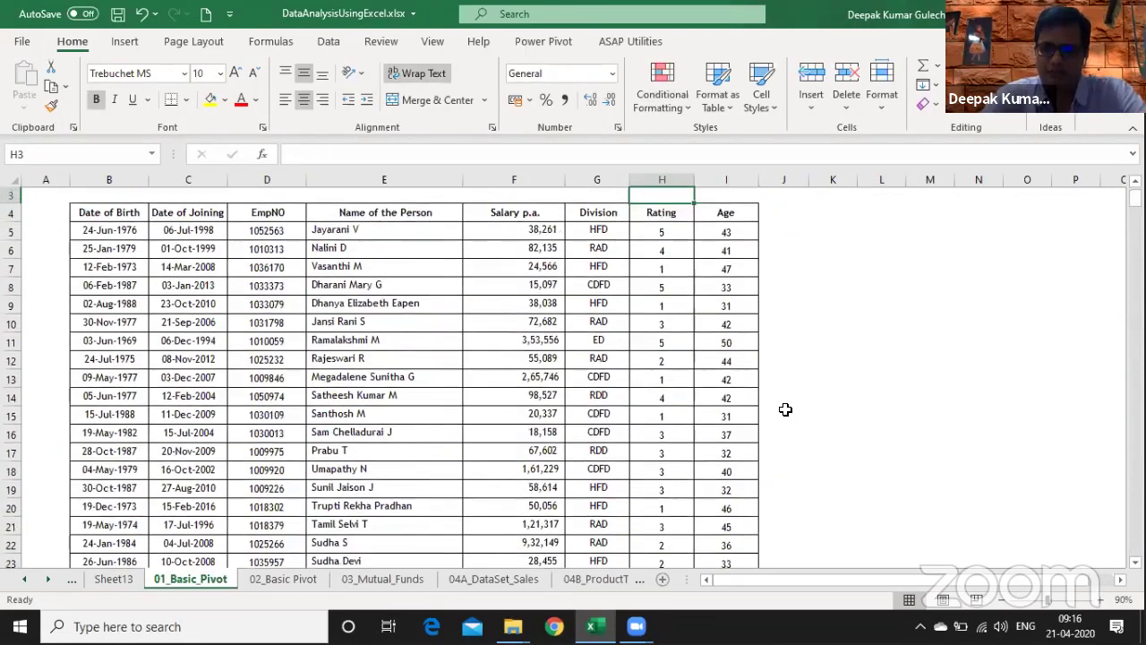
{"action": "key", "text": "Right"}
{"action": "key", "text": "Right"}
{"action": "key", "text": "Right"}
{"action": "key", "text": "Right"}
{"action": "key", "text": "Down"}
{"action": "key", "text": "Down"}
{"action": "key", "text": "Down"}
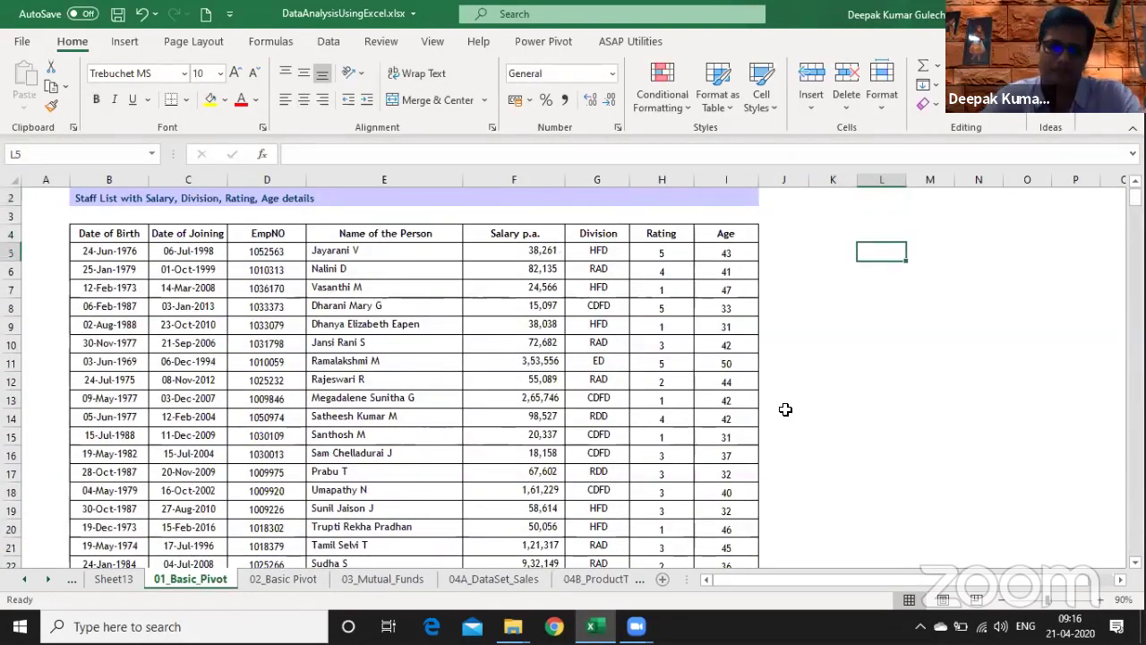
- Enter the note 'Combination of Row& Column' in L5
{"action": "type", "text": "Co,"}
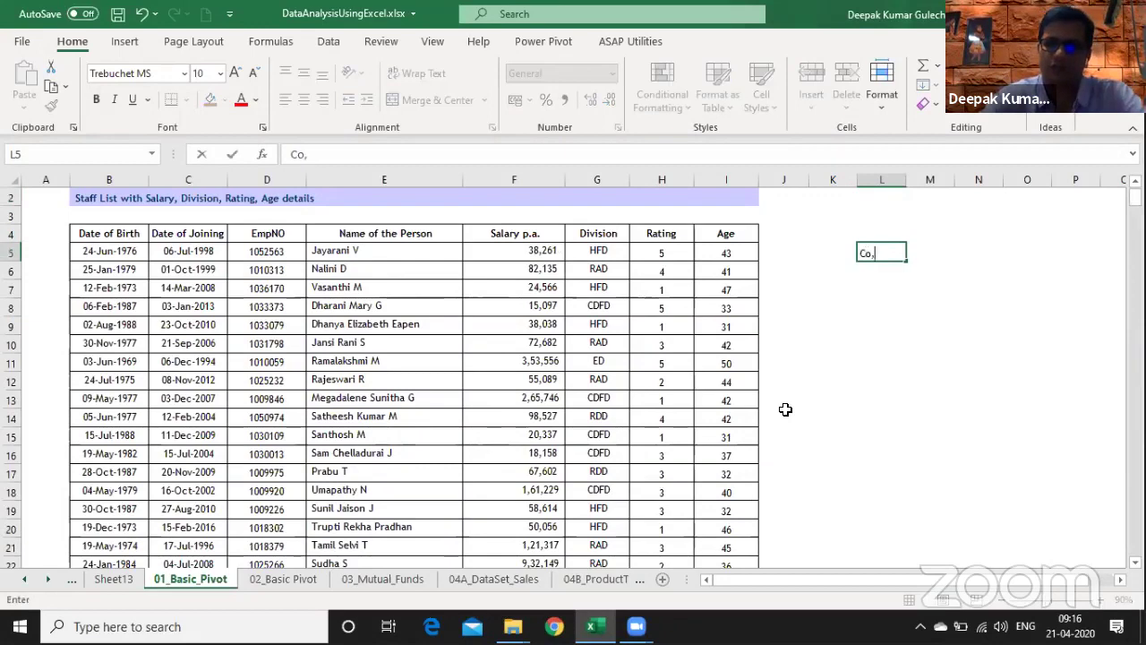
{"action": "type", "text": "bination of "}
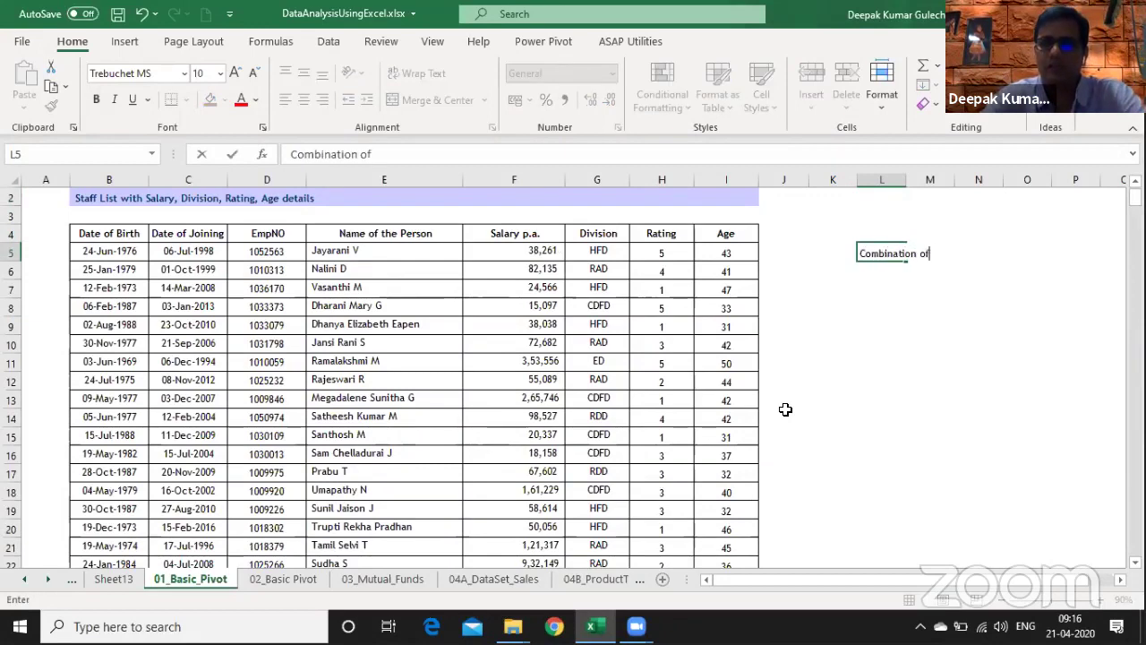
{"action": "type", "text": "Row ^&"}
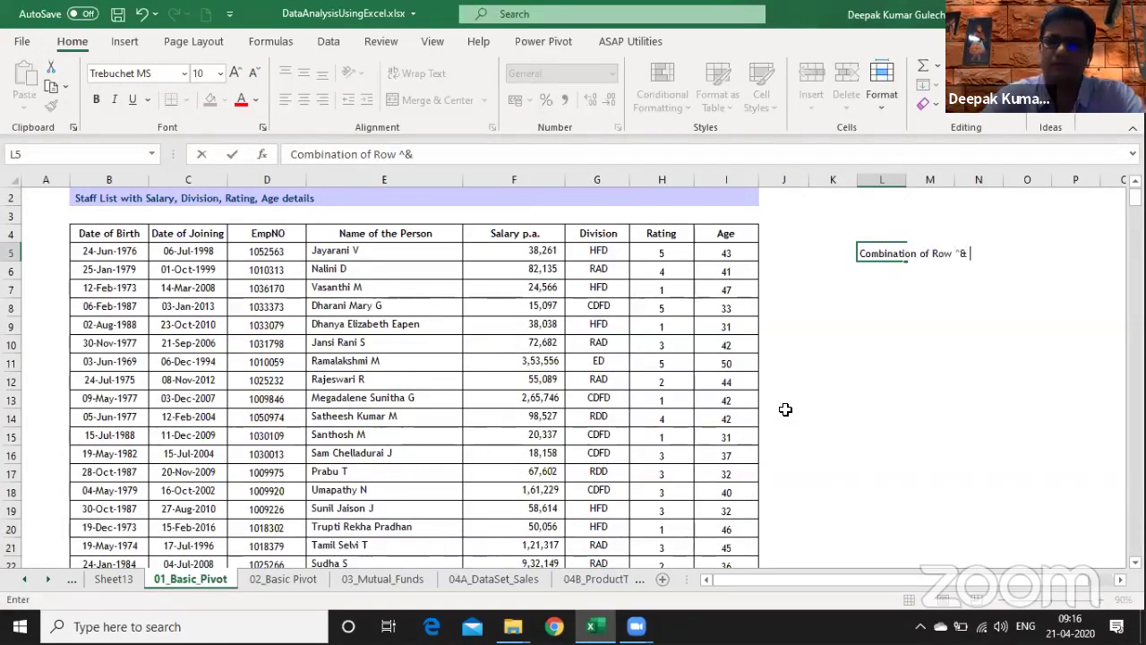
{"action": "key", "text": "BackSpace"}
{"action": "key", "text": "BackSpace"}
{"action": "key", "text": "BackSpace"}
{"action": "key", "text": "BackSpace"}
{"action": "key", "text": "BackSpace"}
{"action": "key", "text": "BackSpace"}
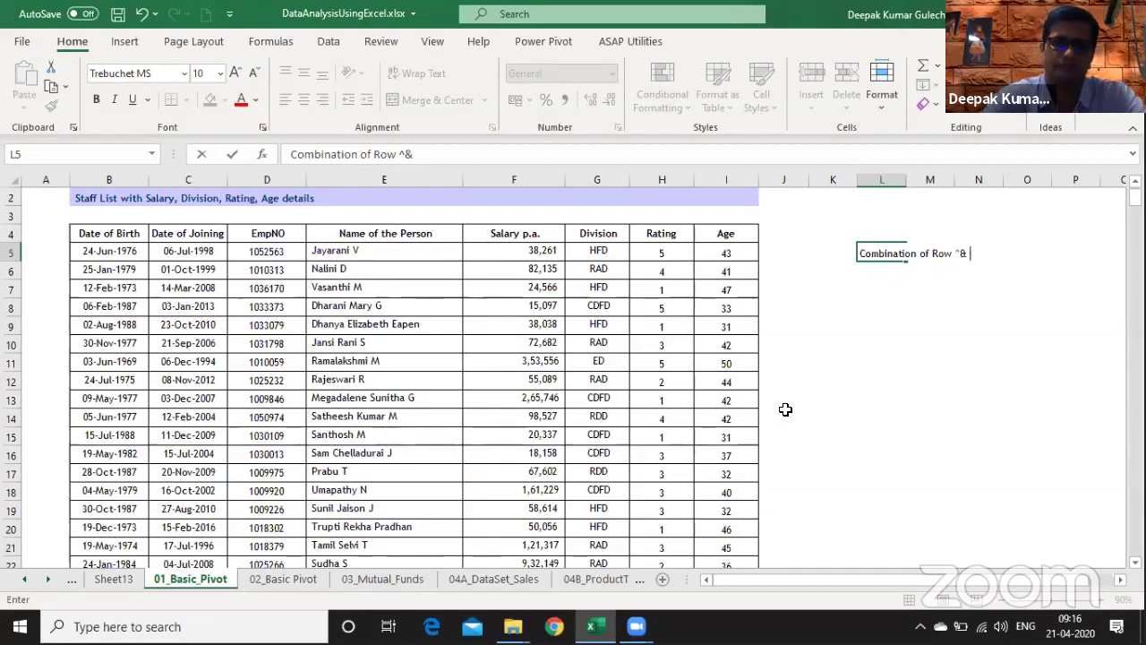
{"action": "type", "text": "& COlu"}
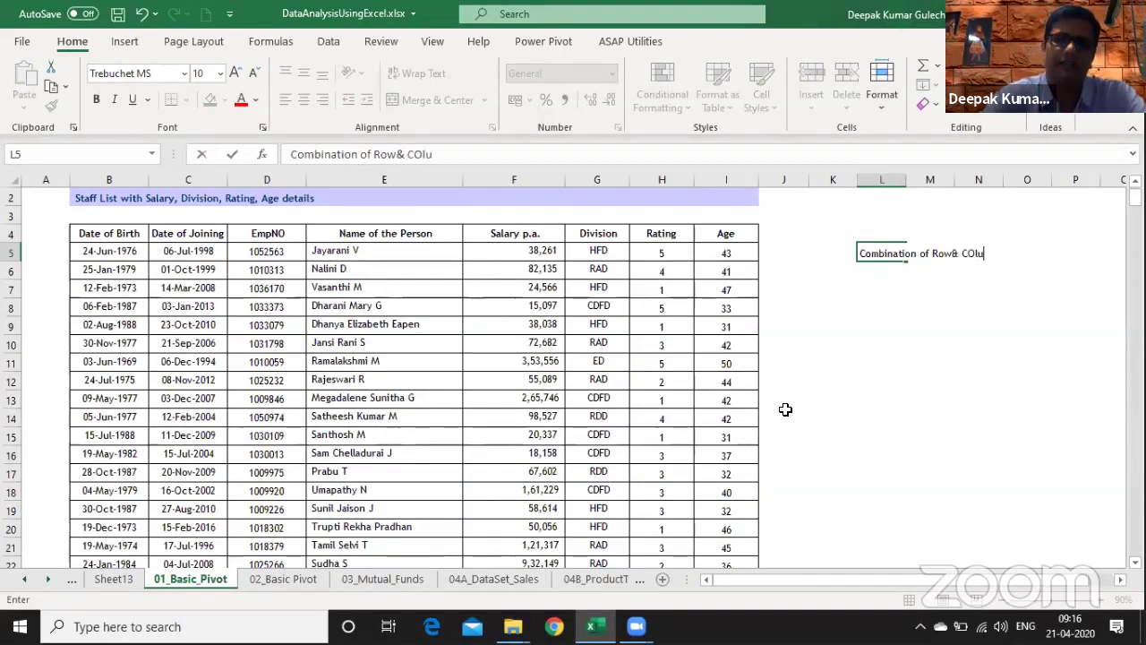
{"action": "type", "text": "mn"}
{"action": "key", "text": "Return"}
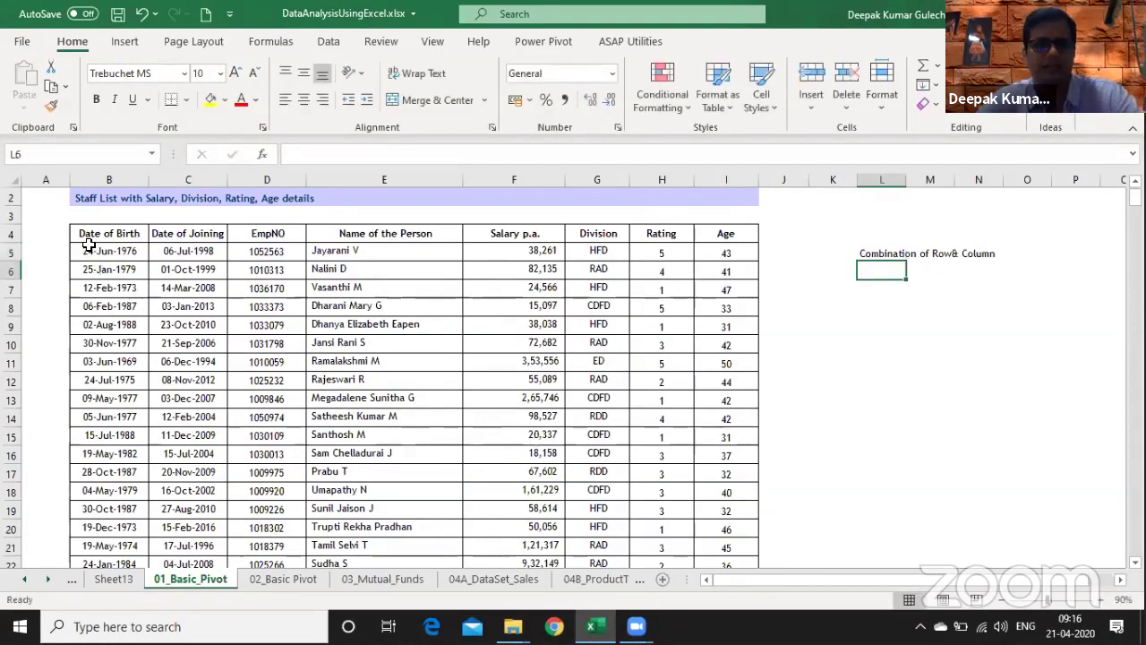
- Select the top staff table rows, then settle on a cell inside the data
{"action": "left_click_drag", "start_coordinate": [90, 240], "coordinate": [746, 391]}
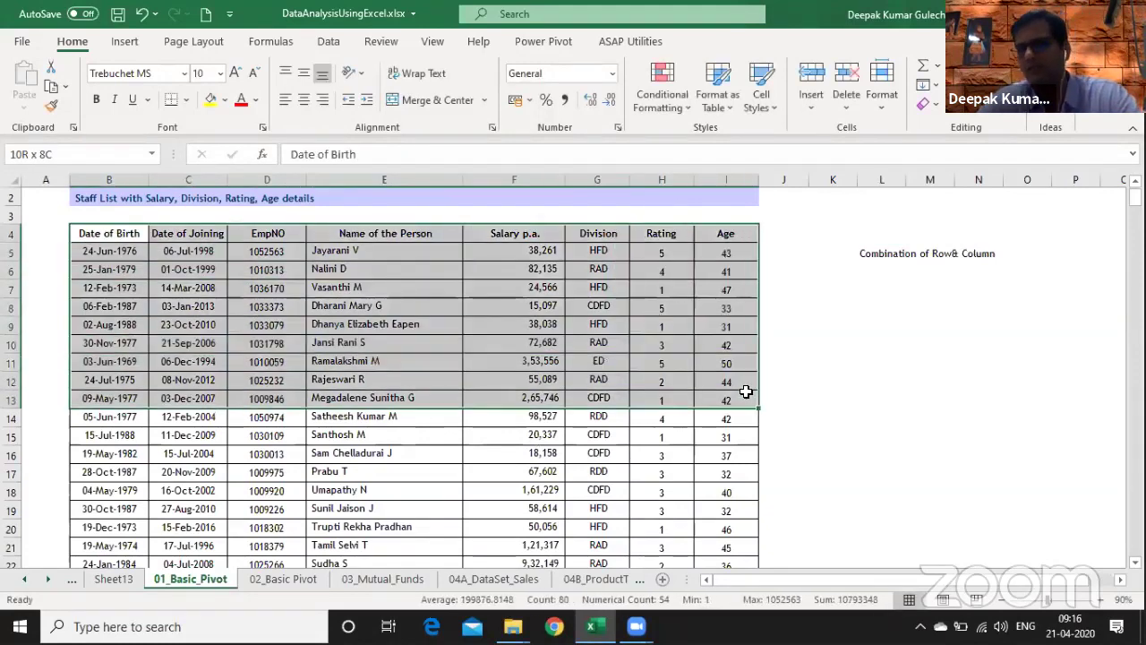
{"action": "left_click", "coordinate": [789, 234]}
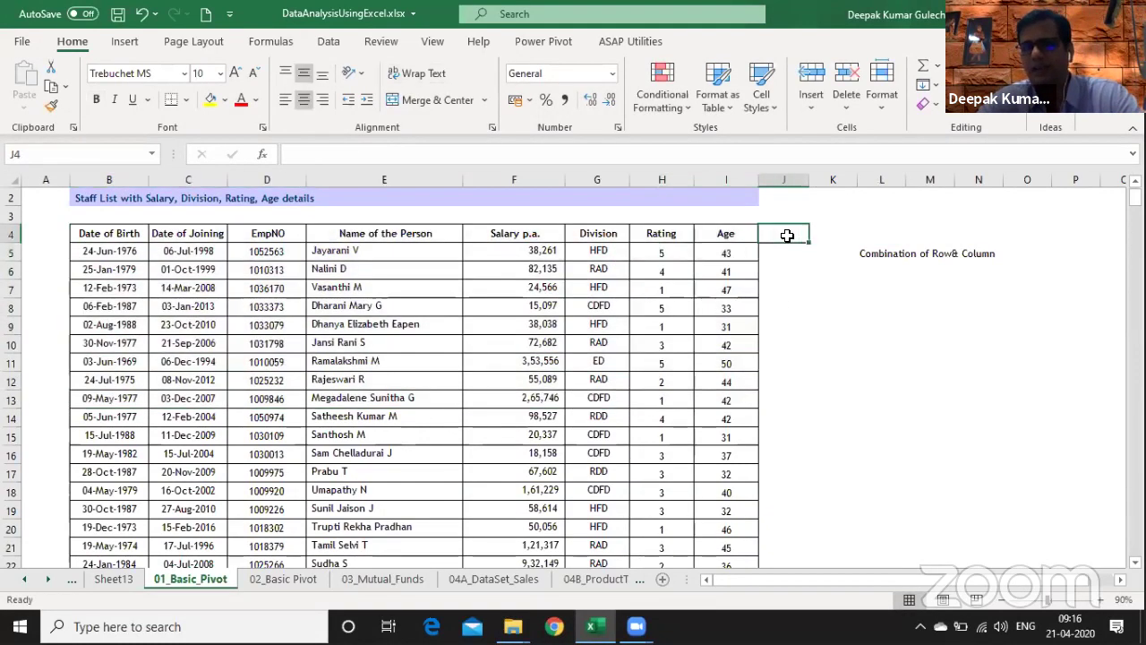
{"action": "left_click", "coordinate": [724, 236]}
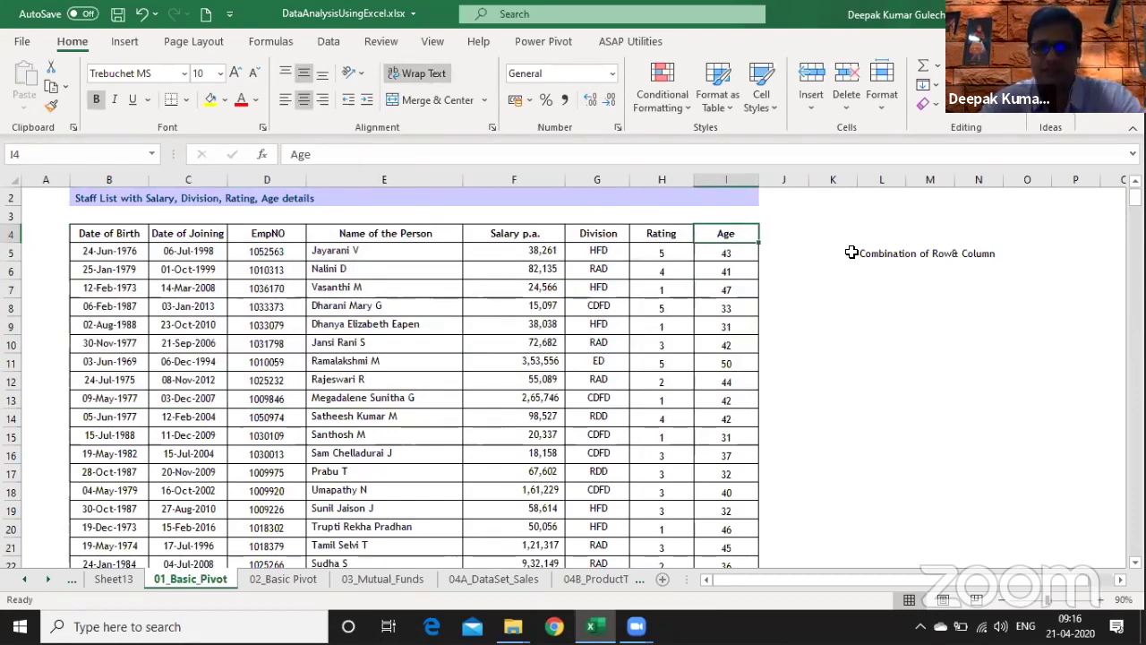
{"action": "left_click", "coordinate": [496, 303]}
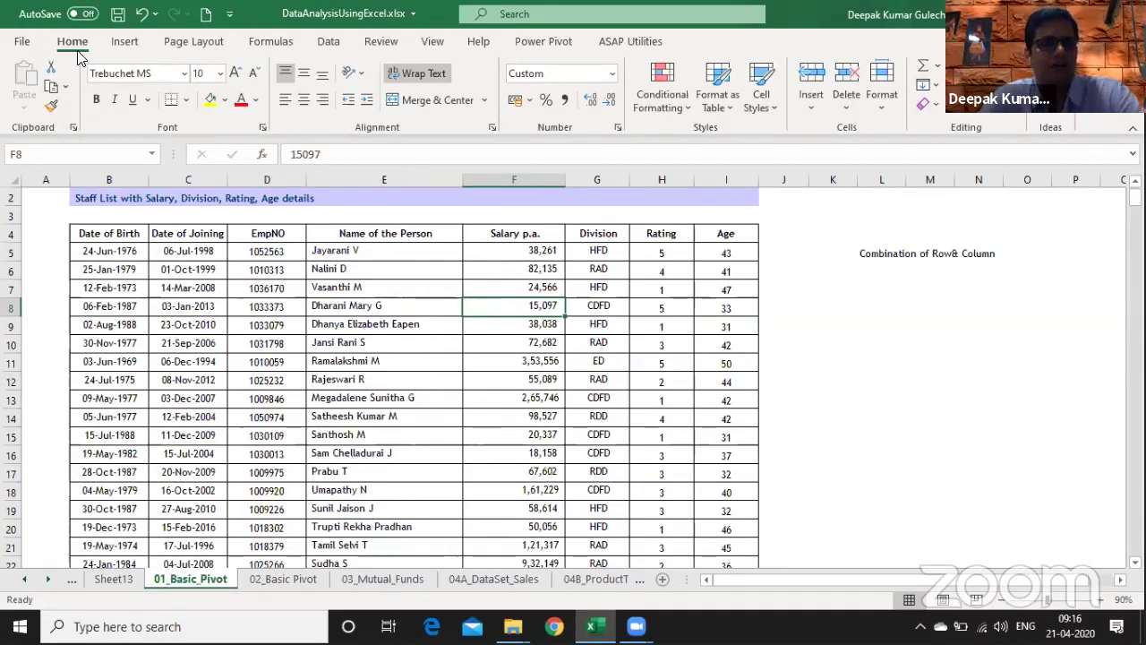
- Apply a blue medium table style to the staff list, then undo it
{"action": "left_click", "coordinate": [722, 109]}
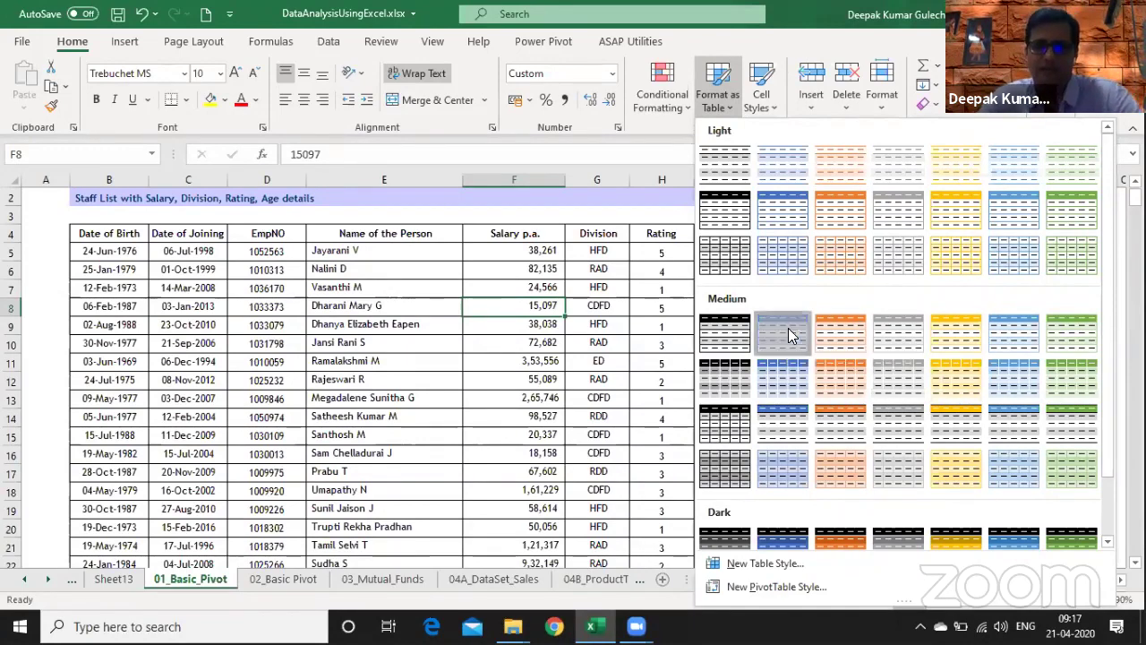
{"action": "left_click", "coordinate": [790, 334]}
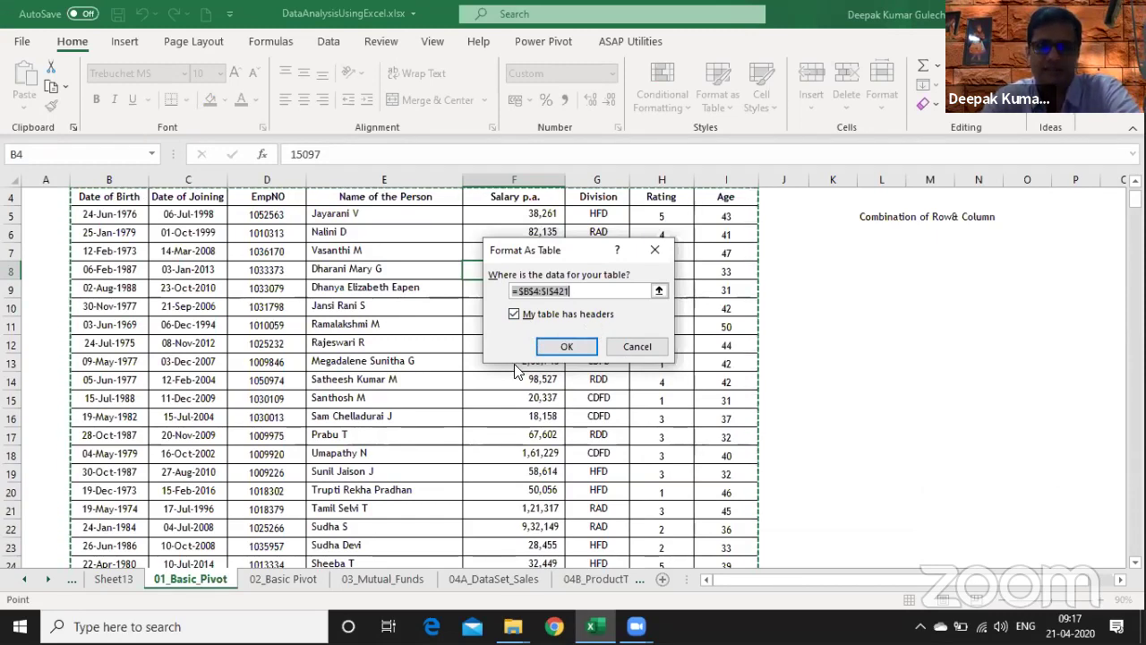
{"action": "left_click", "coordinate": [568, 348]}
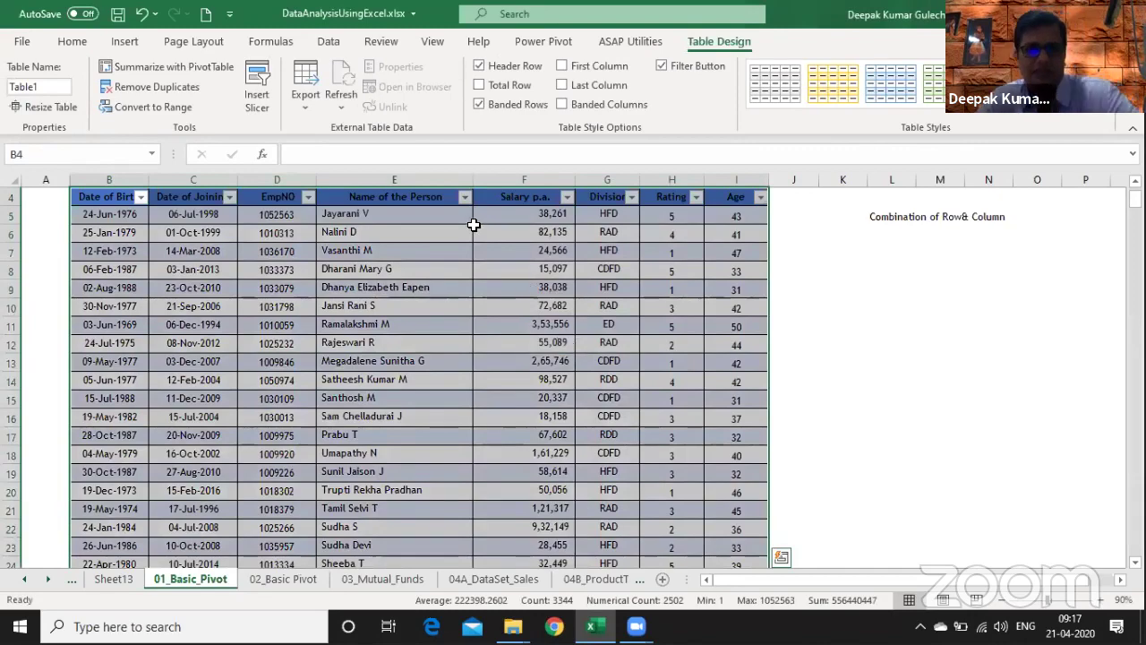
{"action": "key", "text": "ctrl+z"}
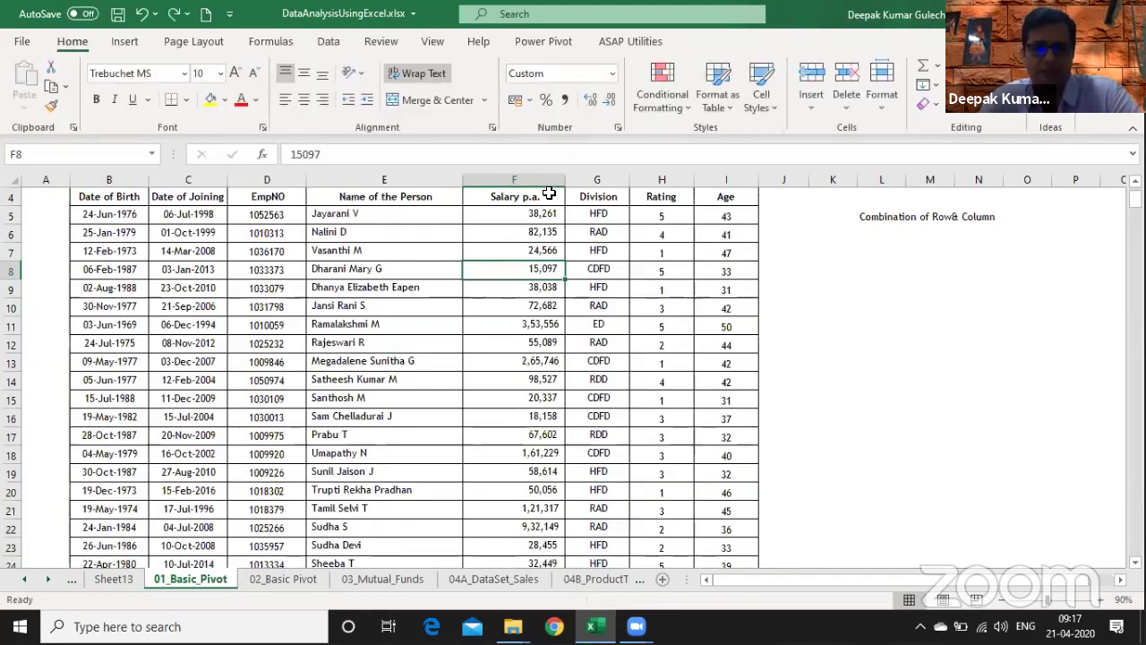
- Format B4:I421 with headers as a medium blue table and page through the rows
{"action": "left_click", "coordinate": [727, 99]}
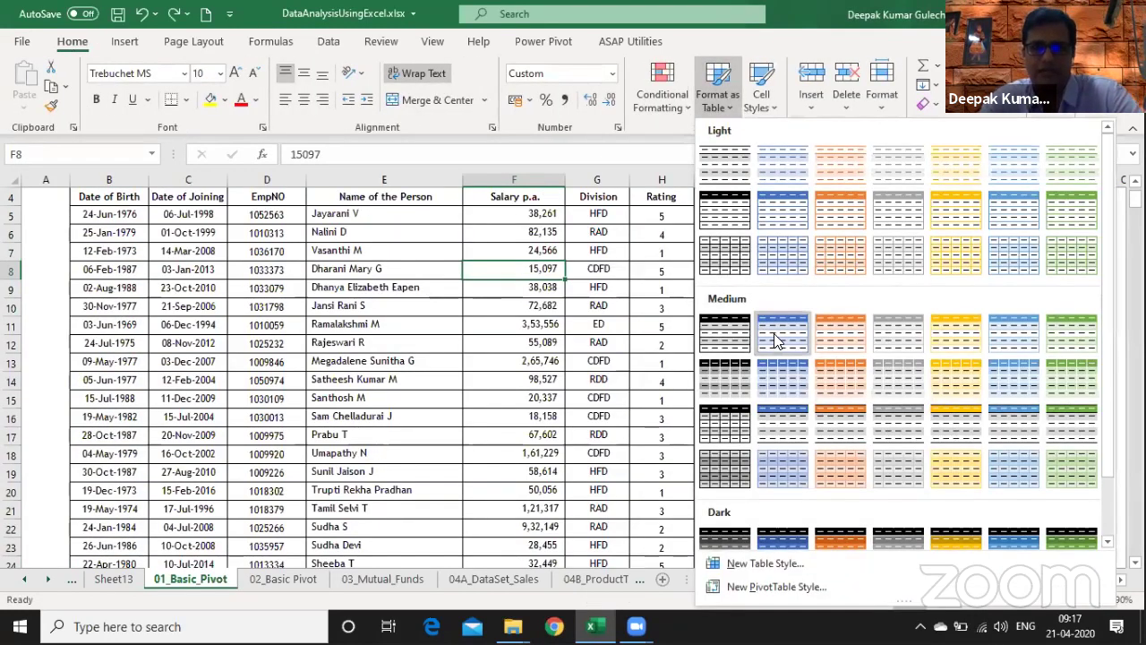
{"action": "left_click", "coordinate": [777, 341]}
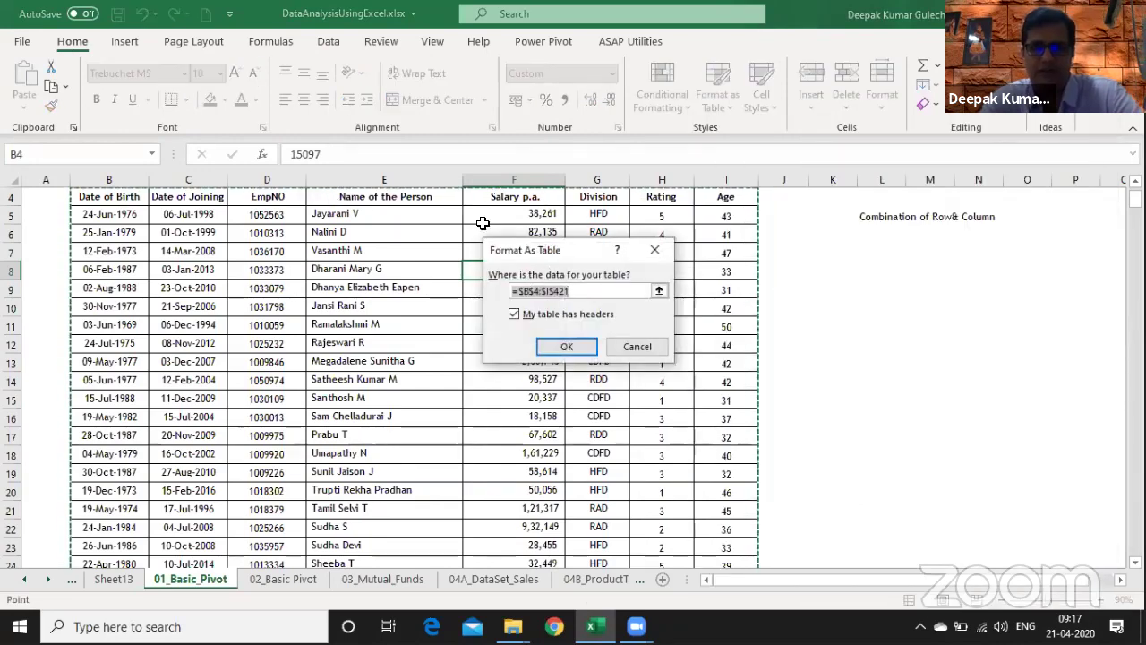
{"action": "left_click", "coordinate": [557, 348]}
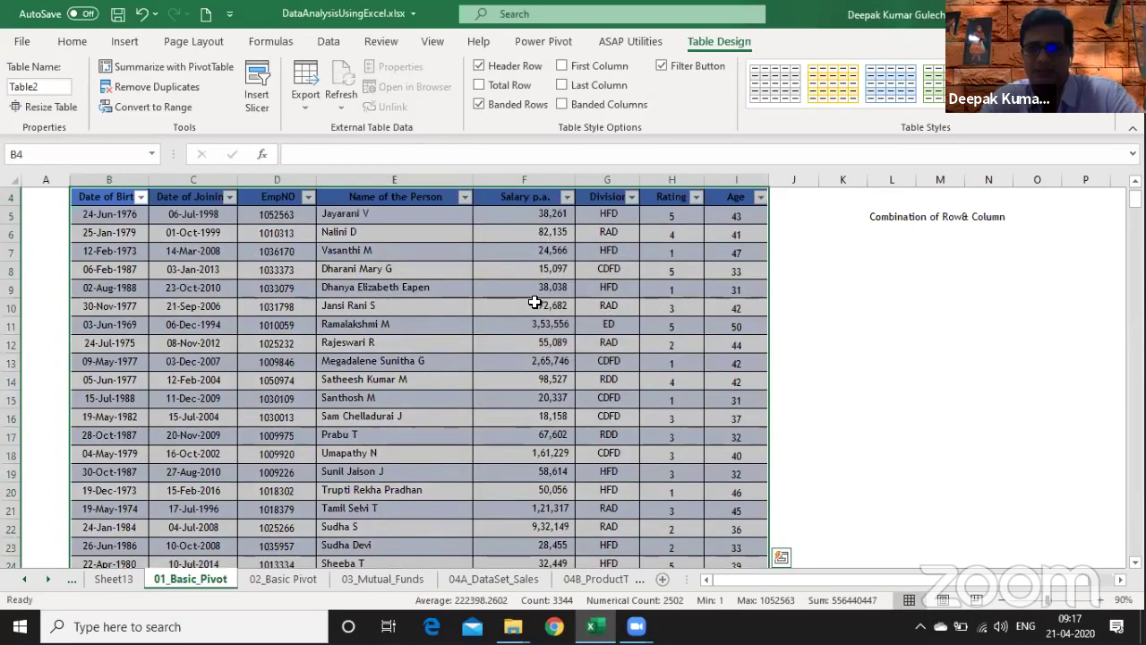
{"action": "left_click", "coordinate": [535, 302]}
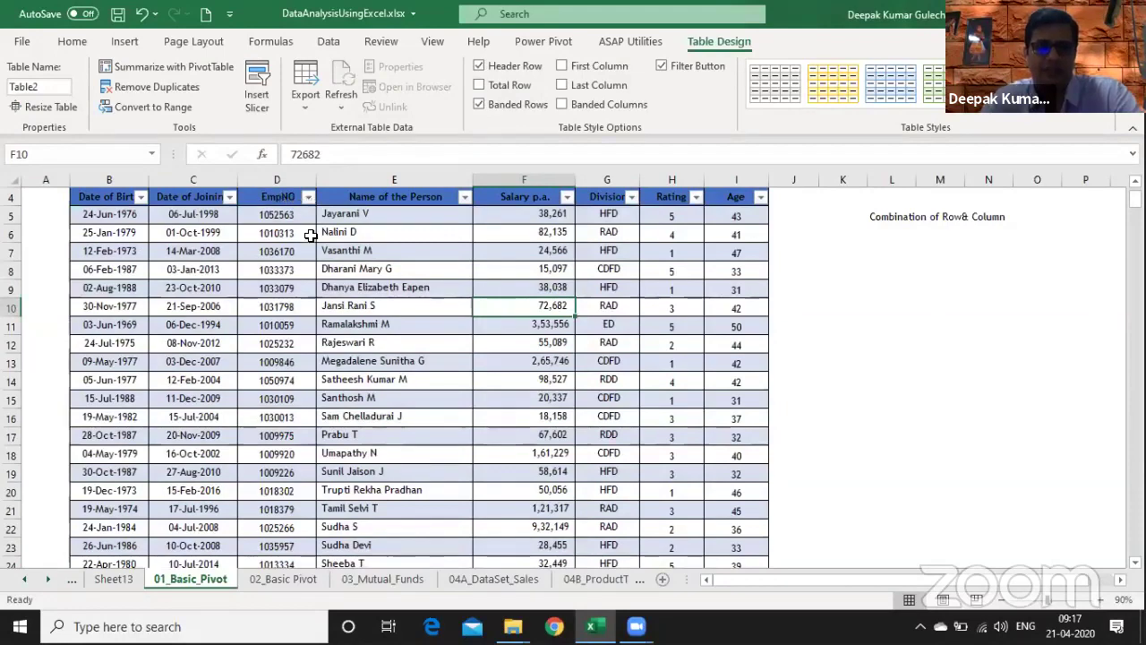
{"action": "key", "text": "Page_Down"}
{"action": "key", "text": "Page_Down"}
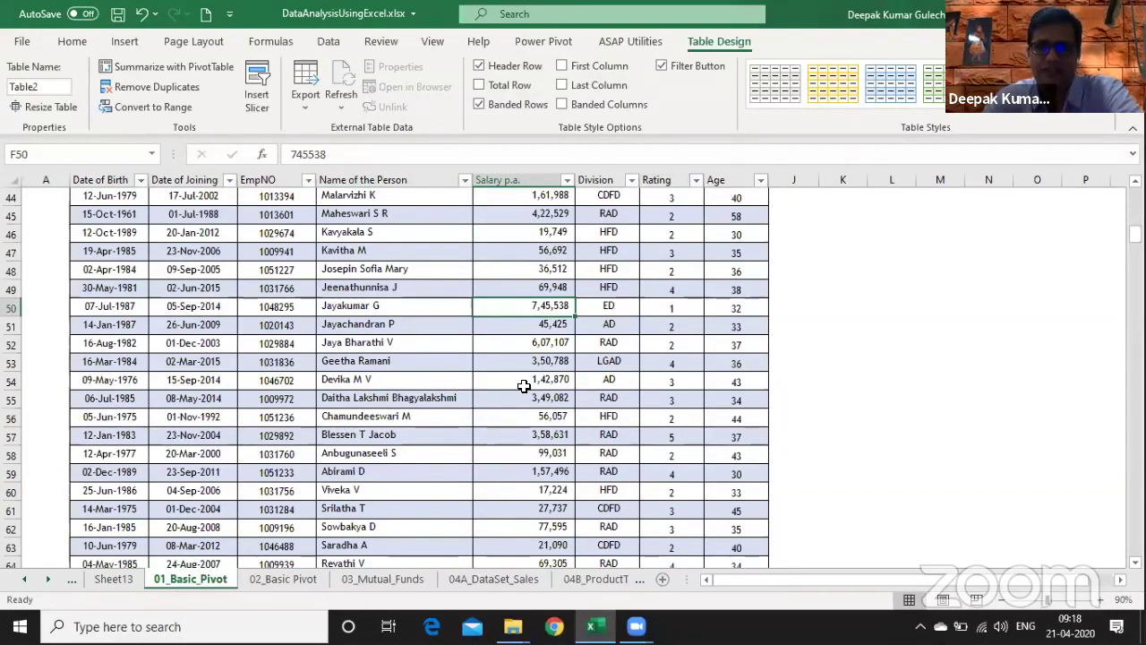
{"action": "key", "text": "Page_Down"}
{"action": "key", "text": "Page_Down"}
{"action": "key", "text": "Page_Down"}
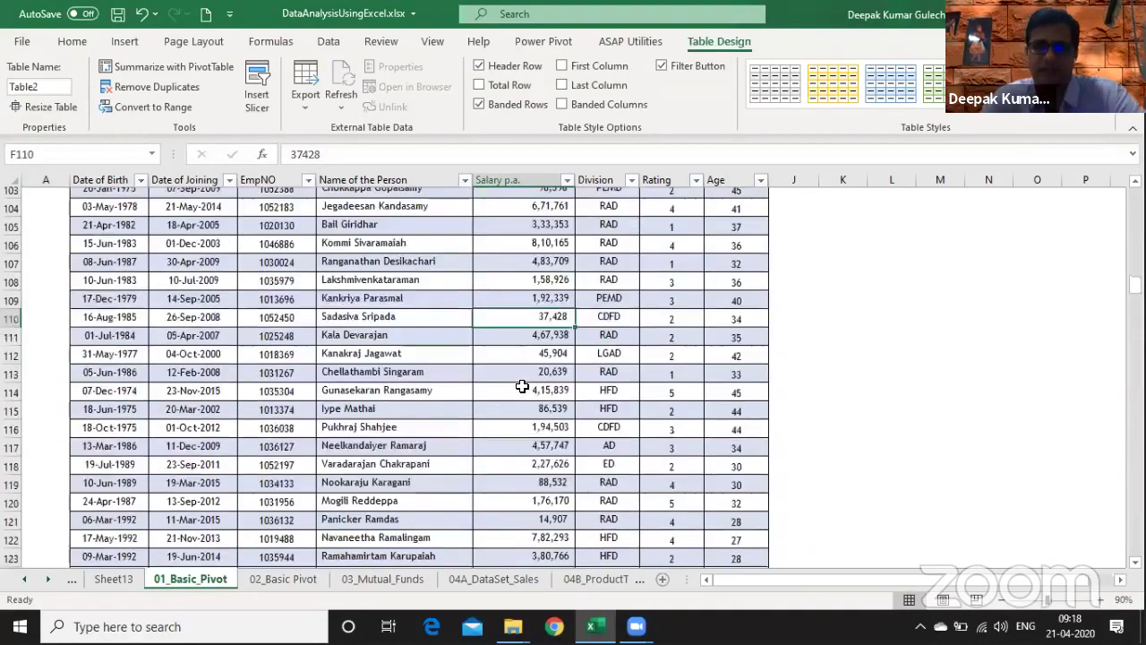
- Delete the 'Combination of Row& Column' note from L5
{"action": "key", "text": "ctrl+Up"}
{"action": "key", "text": "ctrl+Up"}
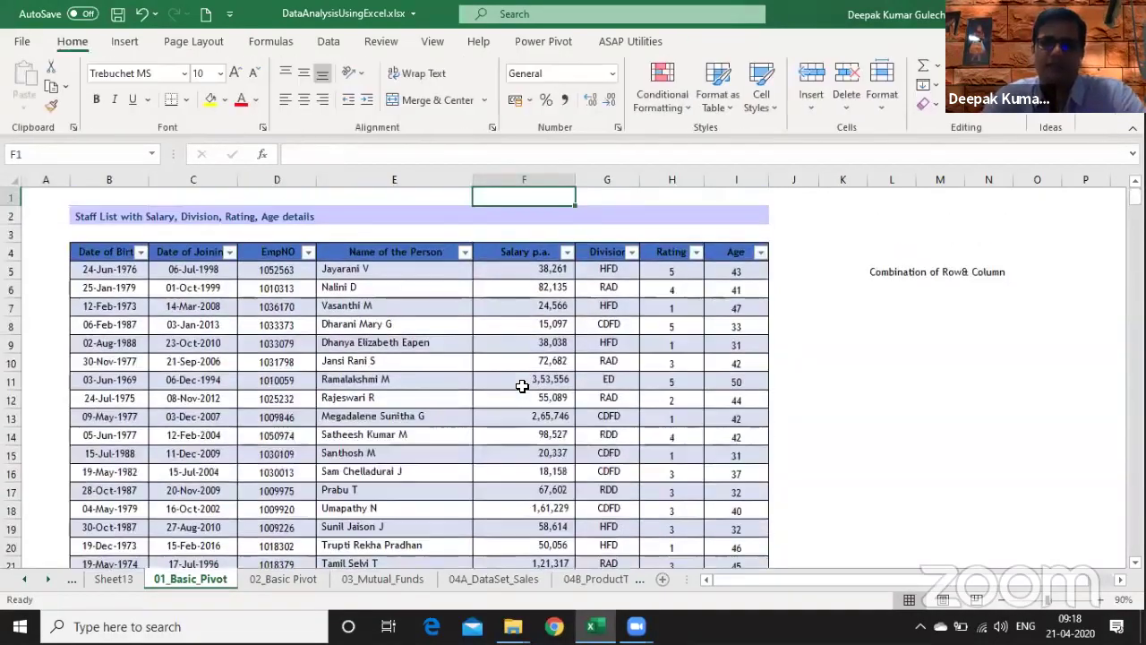
{"action": "key", "text": "Right"}
{"action": "key", "text": "Right"}
{"action": "key", "text": "Right"}
{"action": "key", "text": "Right"}
{"action": "key", "text": "Right"}
{"action": "key", "text": "Right"}
{"action": "key", "text": "Down"}
{"action": "key", "text": "Down"}
{"action": "key", "text": "Down"}
{"action": "key", "text": "Down"}
{"action": "key", "text": "Delete"}
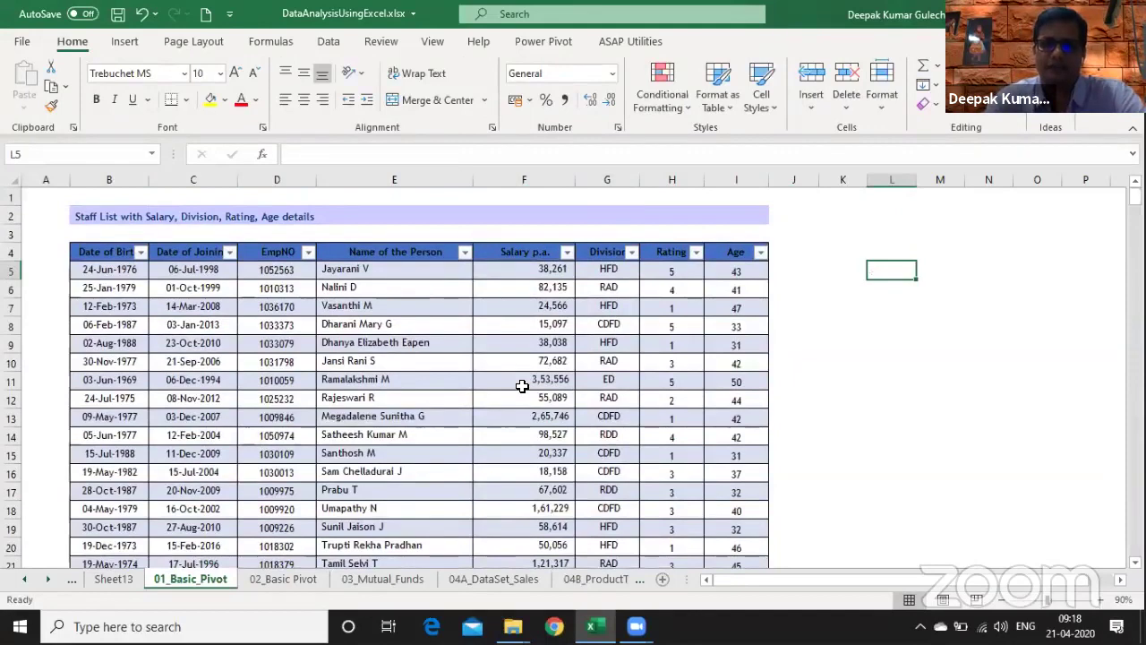
{"action": "key", "text": "Left"}
{"action": "key", "text": "Left"}
{"action": "key", "text": "Left"}
{"action": "key", "text": "Left"}
{"action": "key", "text": "Left"}
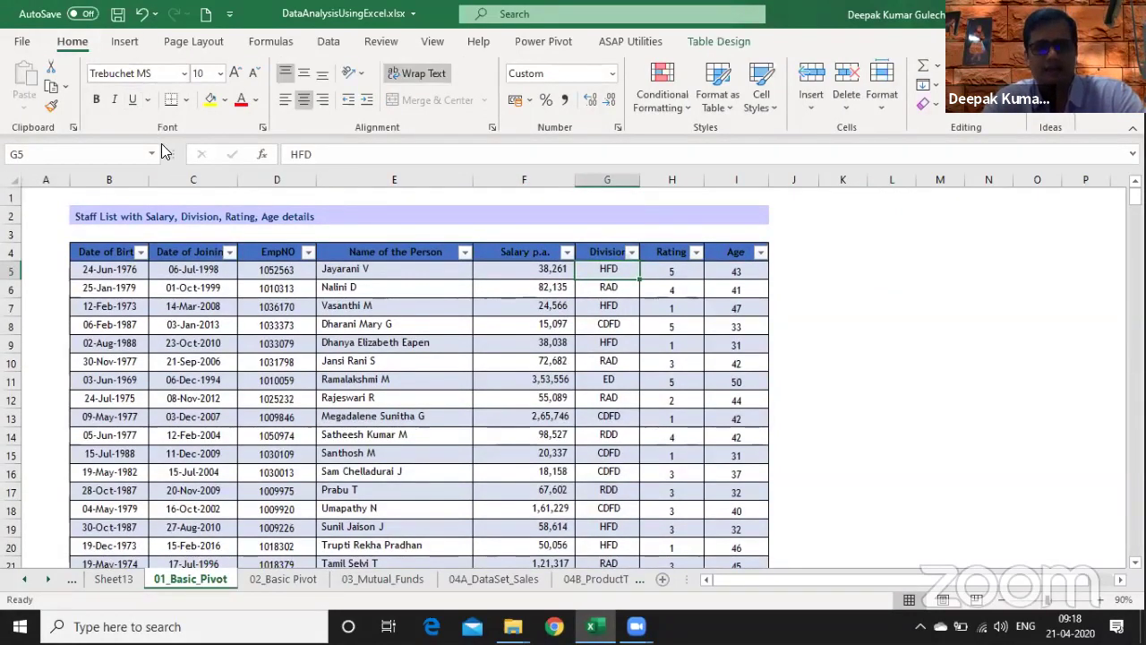
- Insert Division and Rating slicers for the staff table
{"action": "left_click", "coordinate": [131, 44]}
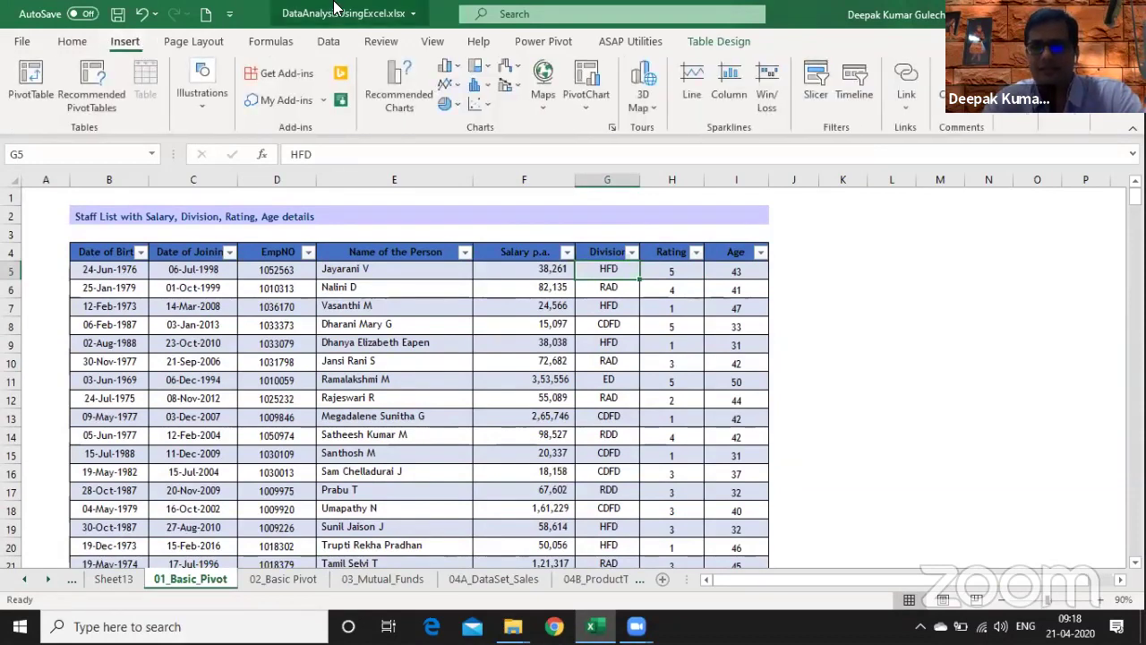
{"action": "left_click", "coordinate": [817, 98]}
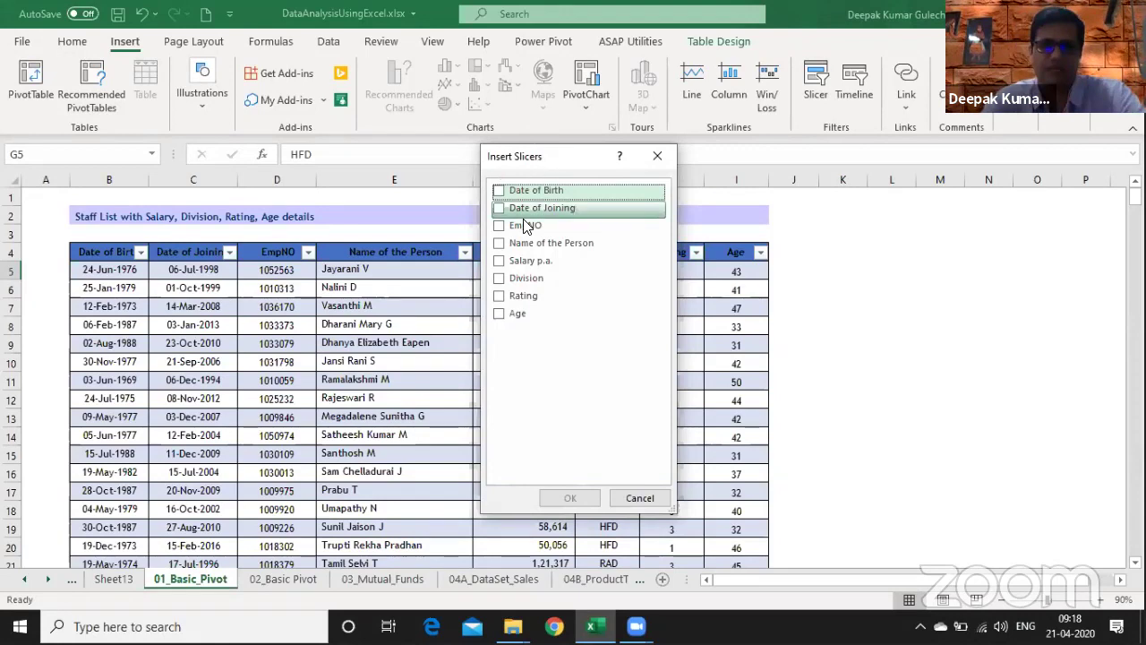
{"action": "left_click", "coordinate": [500, 280]}
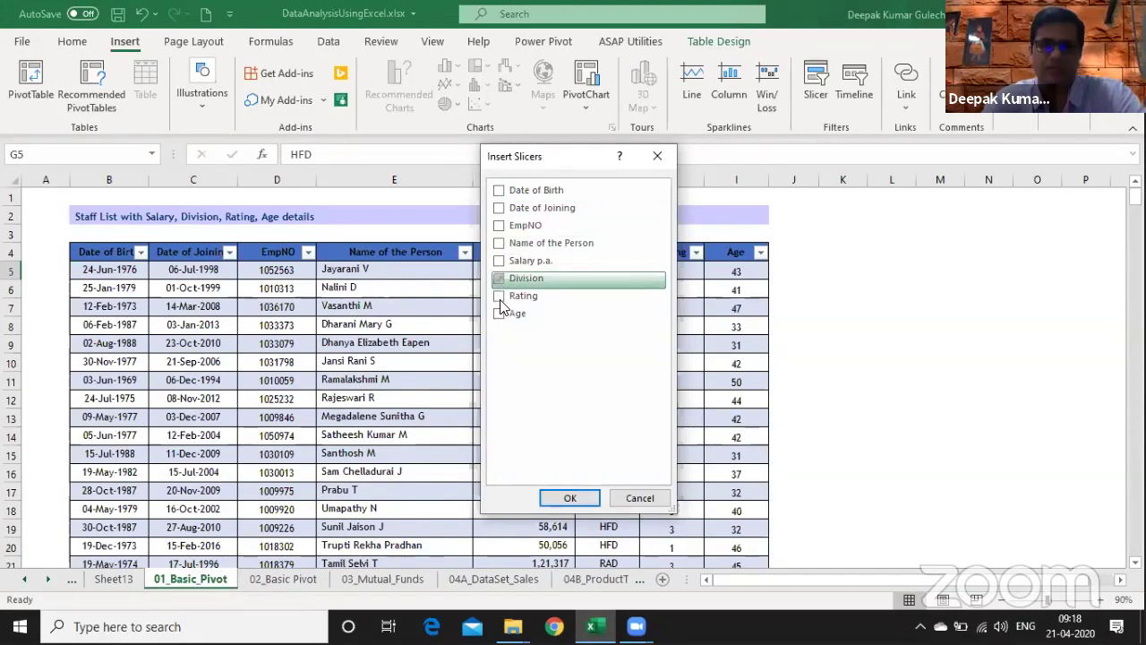
{"action": "left_click", "coordinate": [500, 296]}
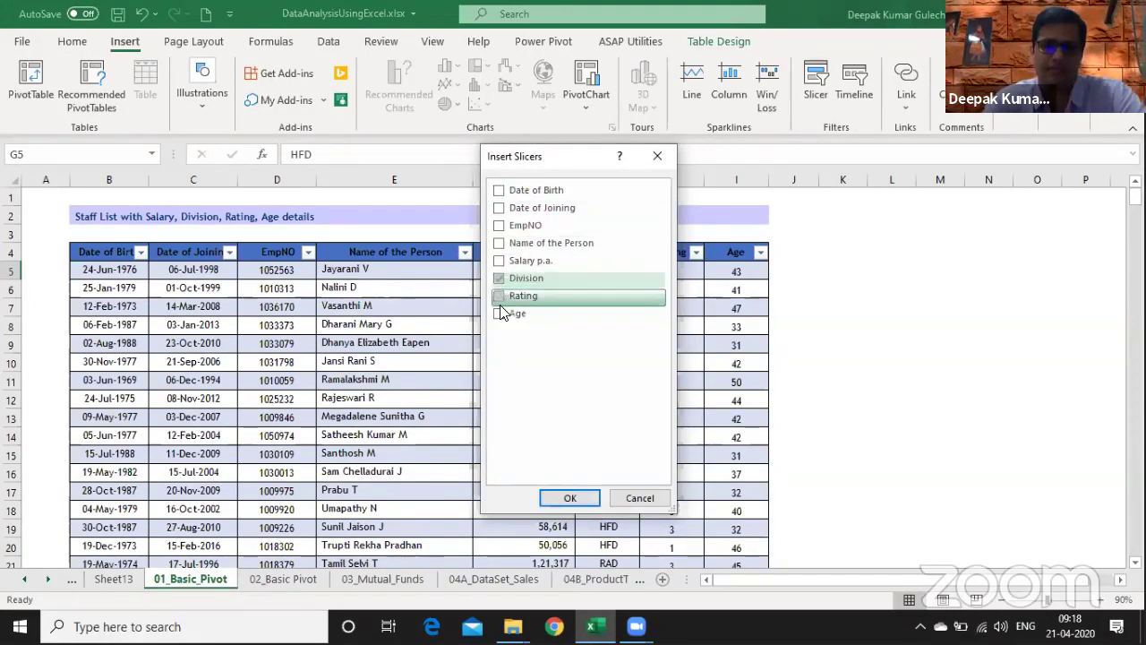
{"action": "left_click", "coordinate": [572, 499]}
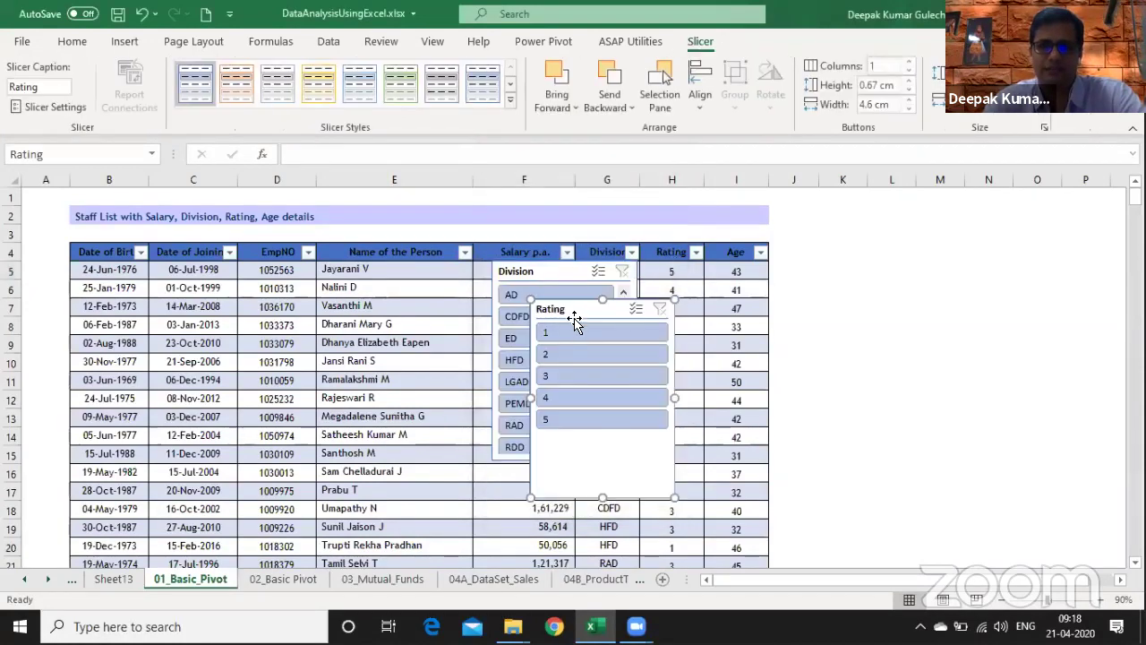
- Arrange both slicers right of the table, narrow column A, and filter to Rating 1
{"action": "left_click_drag", "start_coordinate": [810, 278], "coordinate": [842, 255]}
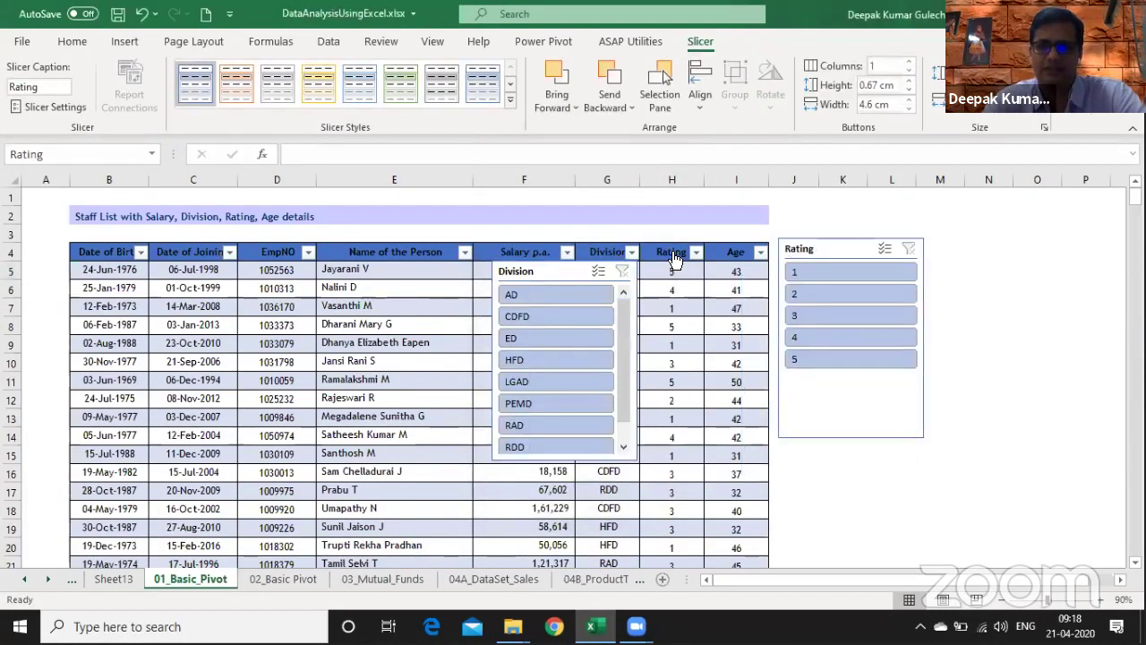
{"action": "left_click_drag", "start_coordinate": [608, 255], "coordinate": [916, 239]}
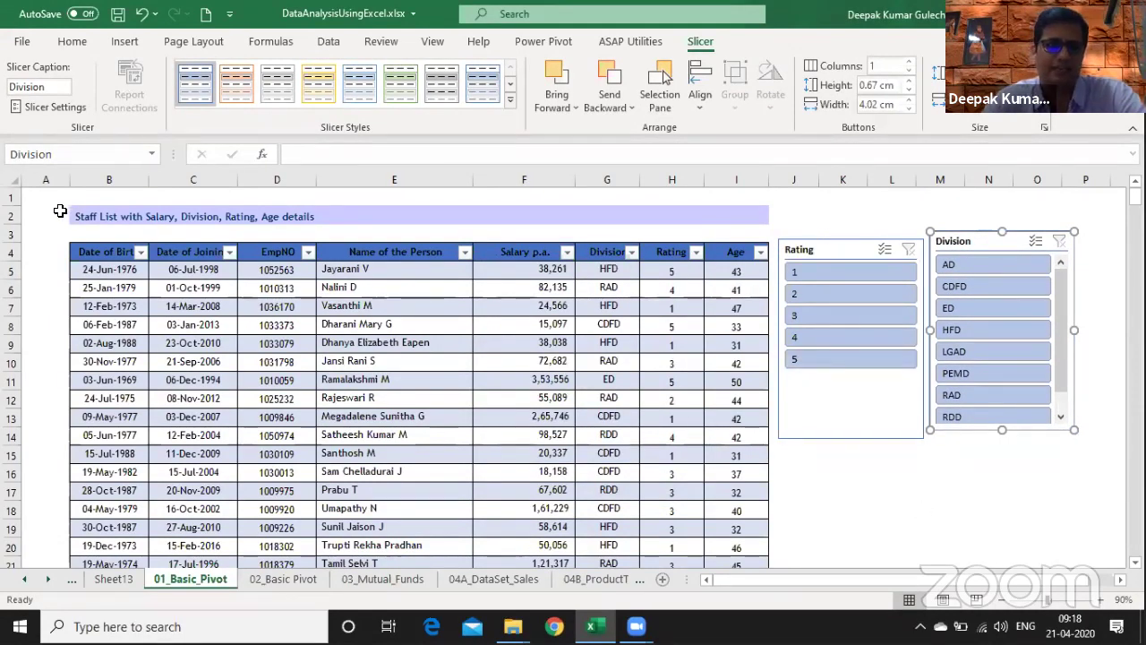
{"action": "left_click_drag", "start_coordinate": [70, 178], "coordinate": [41, 178]}
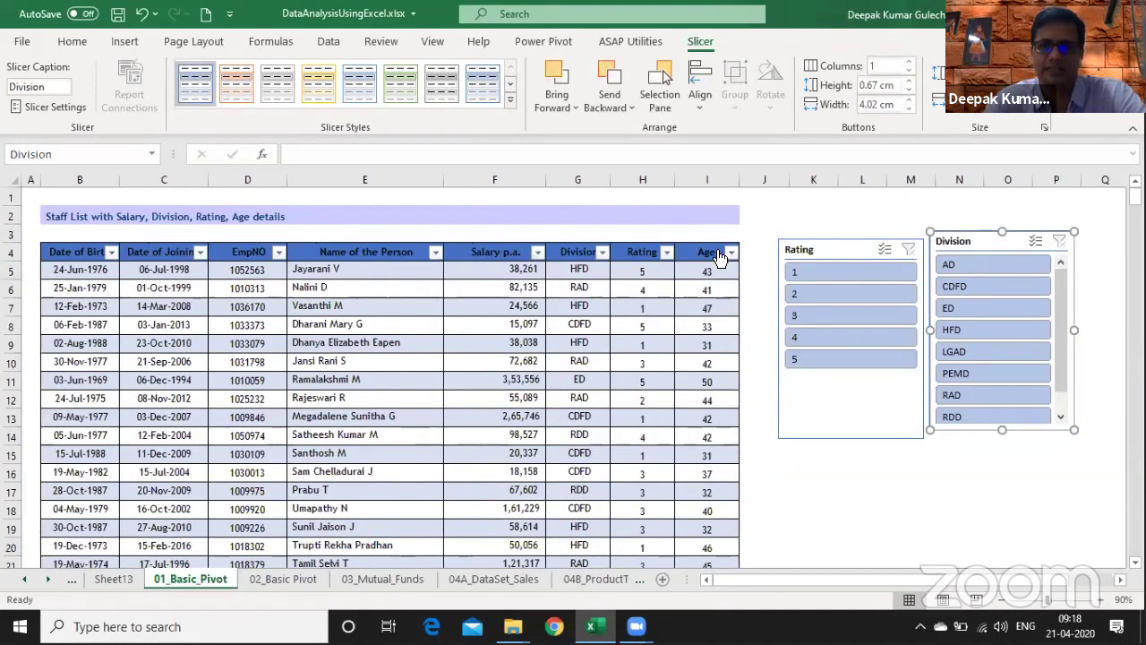
{"action": "left_click_drag", "start_coordinate": [773, 249], "coordinate": [751, 249]}
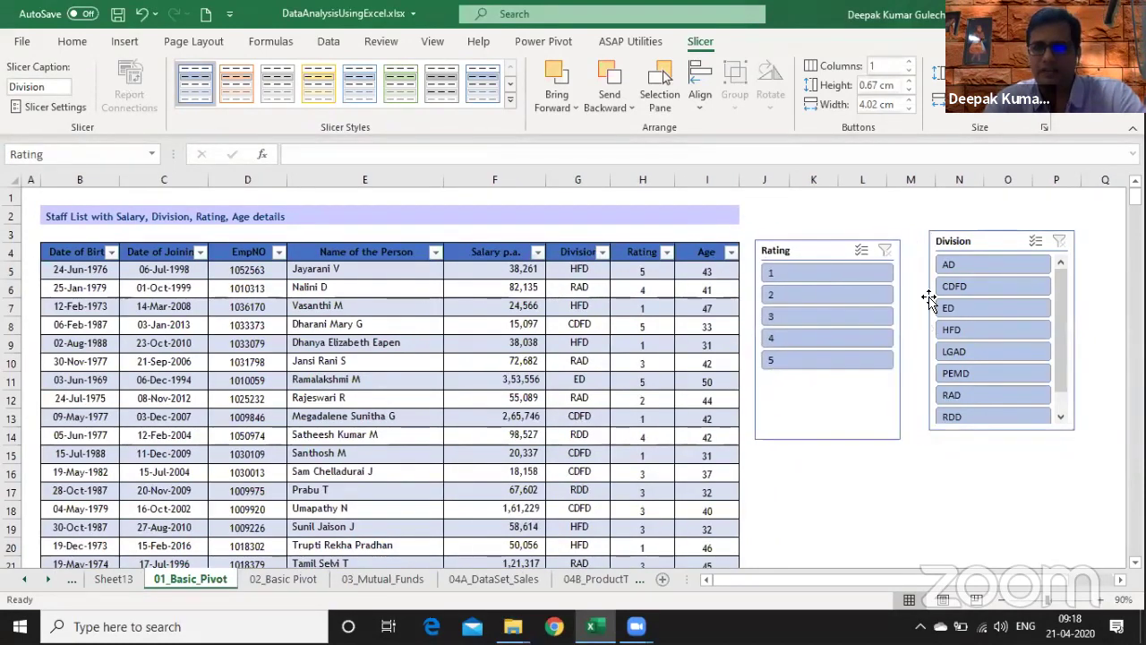
{"action": "left_click_drag", "start_coordinate": [884, 339], "coordinate": [844, 340]}
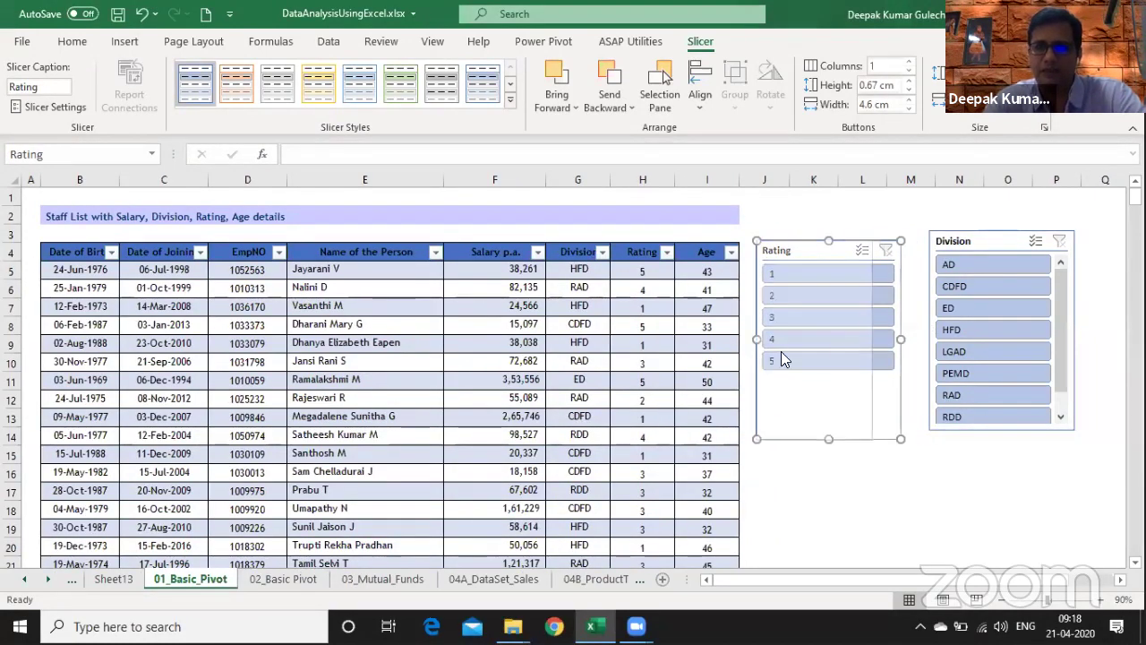
{"action": "left_click", "coordinate": [779, 274]}
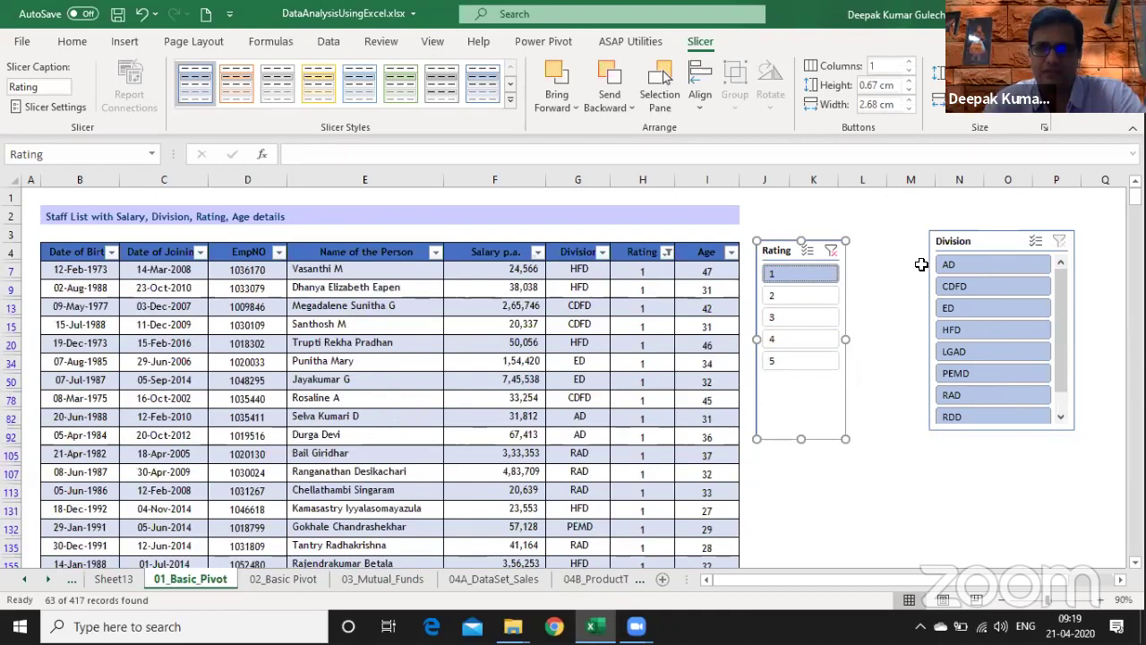
- Switch to Rating 2 and rearrange the Division and Rating slicers side by side
{"action": "left_click_drag", "start_coordinate": [928, 258], "coordinate": [852, 273]}
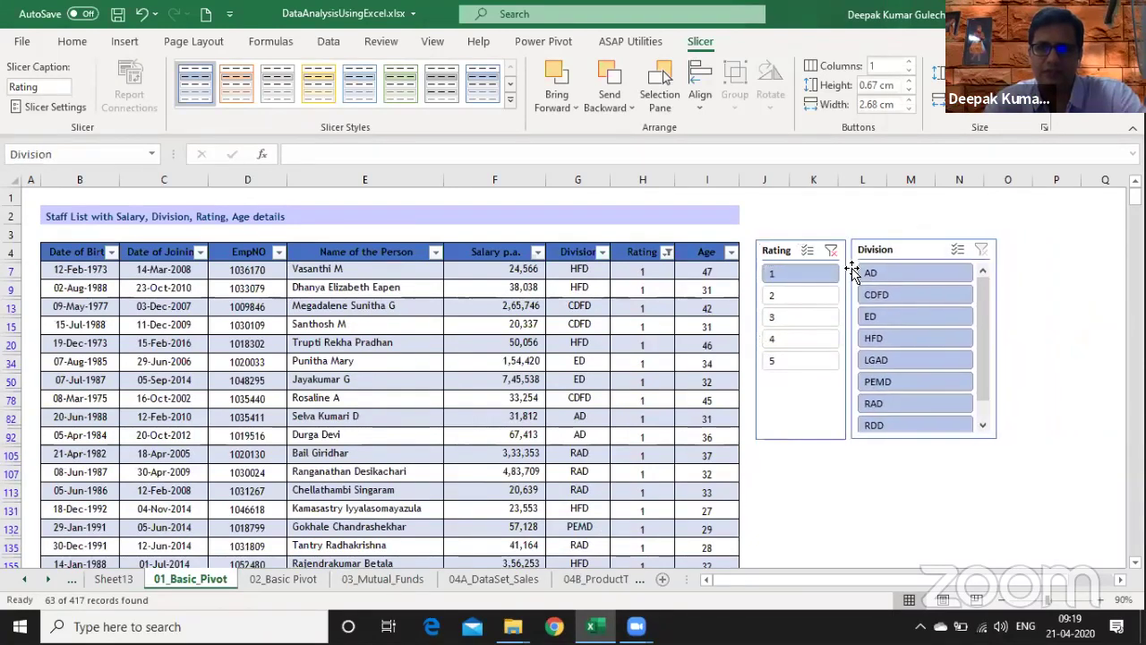
{"action": "left_click", "coordinate": [781, 297]}
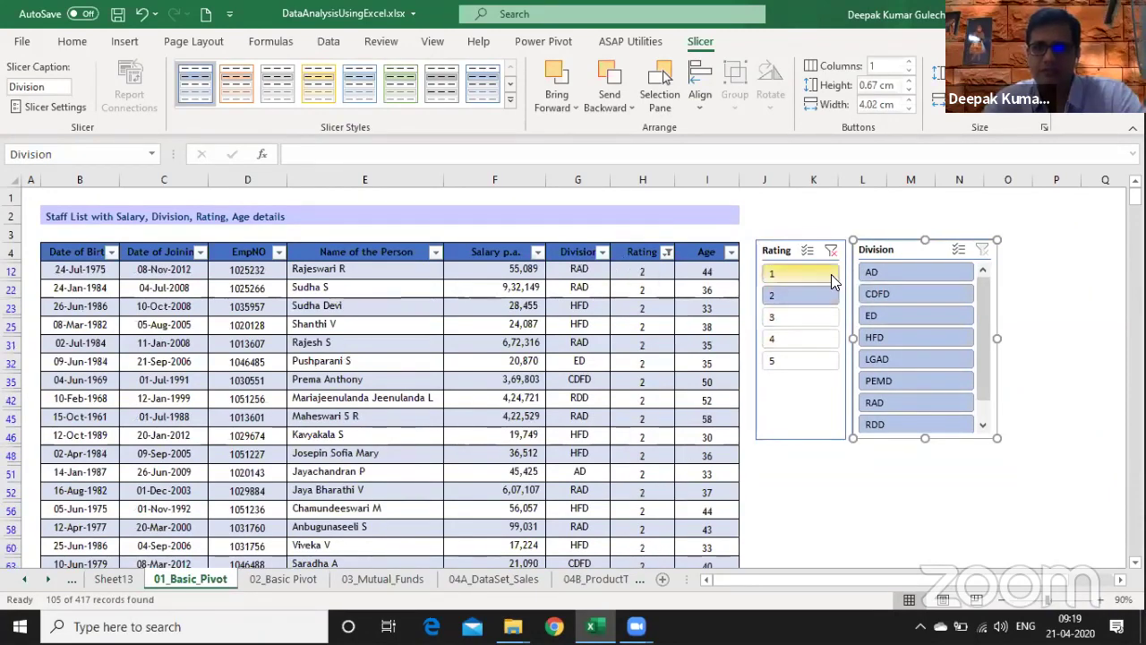
{"action": "left_click_drag", "start_coordinate": [904, 254], "coordinate": [846, 254]}
{"action": "left_click_drag", "start_coordinate": [777, 255], "coordinate": [685, 257]}
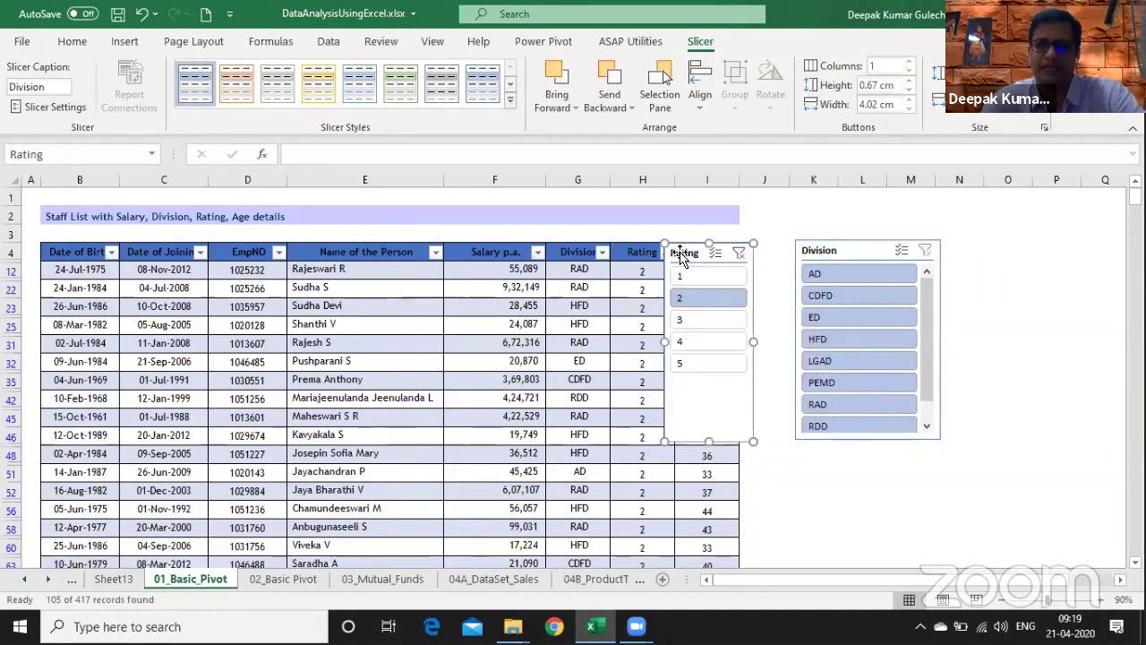
{"action": "left_click", "coordinate": [795, 335]}
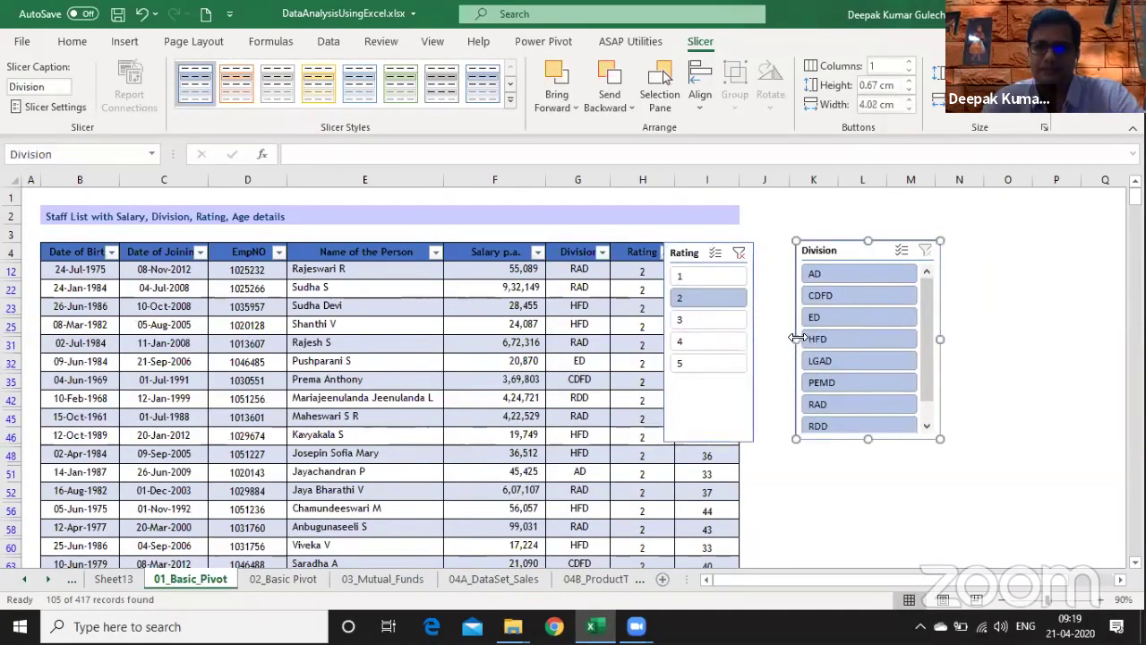
{"action": "left_click_drag", "start_coordinate": [795, 339], "coordinate": [840, 339]}
{"action": "left_click_drag", "start_coordinate": [859, 251], "coordinate": [782, 249]}
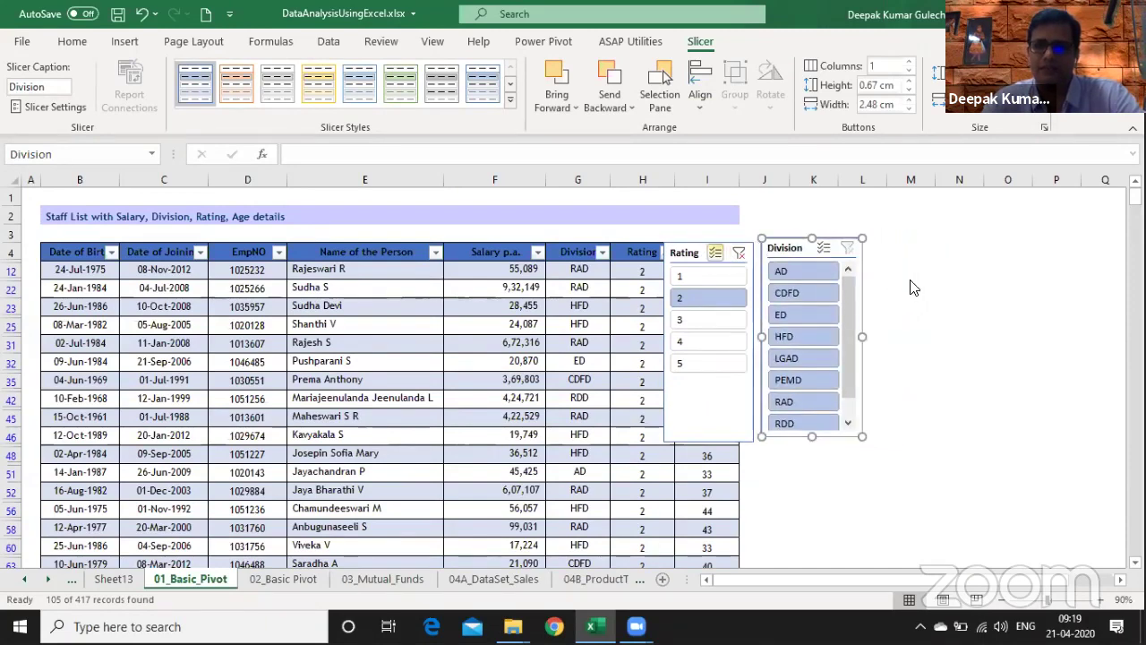
{"action": "left_click", "coordinate": [688, 250]}
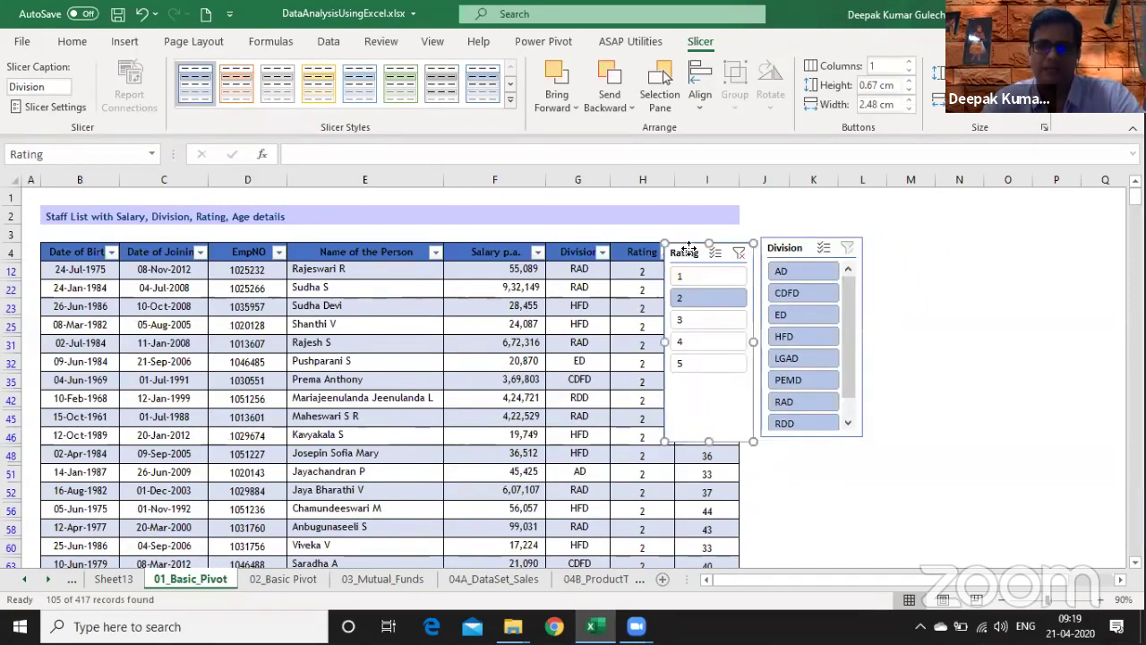
{"action": "left_click_drag", "start_coordinate": [690, 253], "coordinate": [895, 247]}
- Add Ratings 3 and 4, then clear the Rating filter and place the slicer beside Division
{"action": "left_click", "coordinate": [892, 321], "text": "ctrl"}
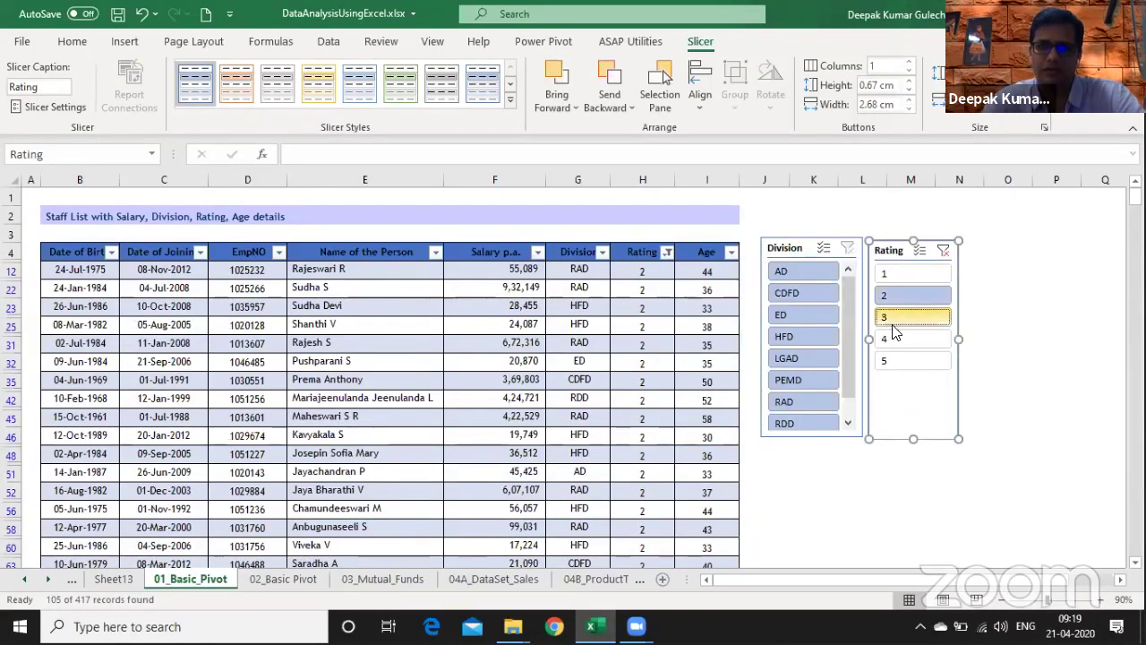
{"action": "left_click", "coordinate": [896, 339], "text": "ctrl"}
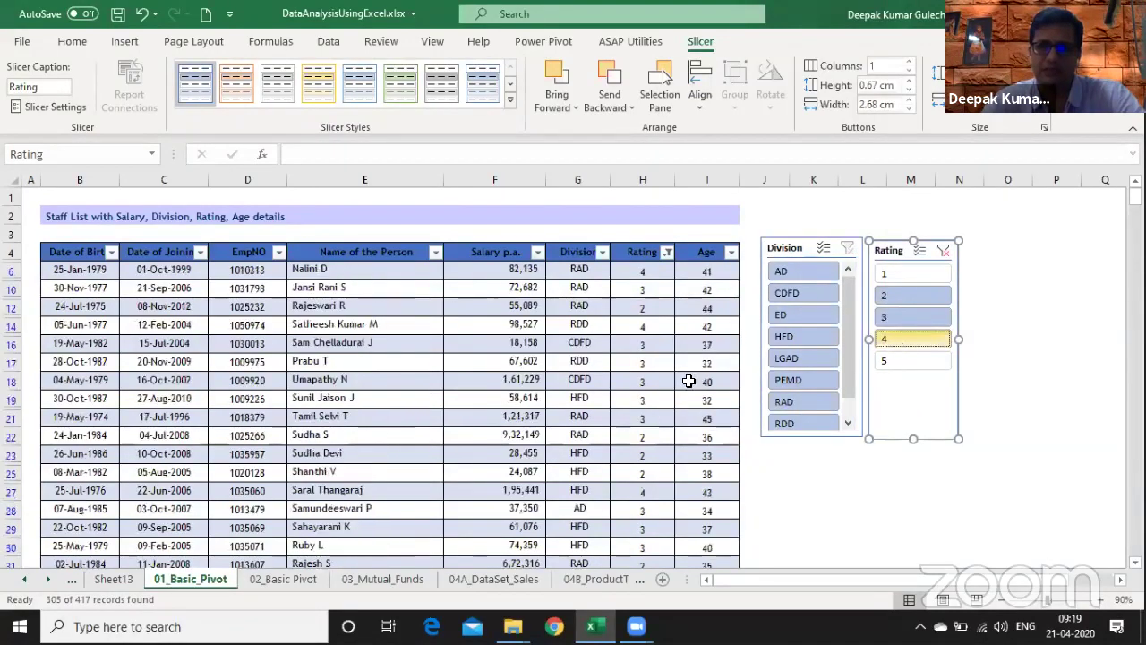
{"action": "left_click", "coordinate": [668, 253]}
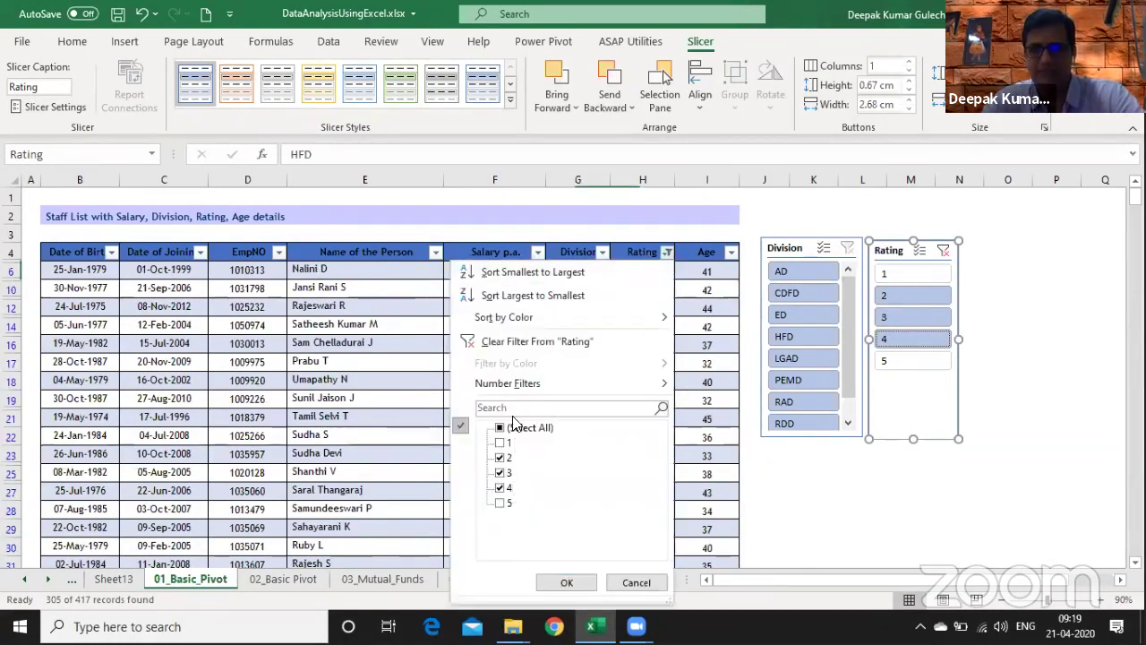
{"action": "left_click", "coordinate": [636, 583]}
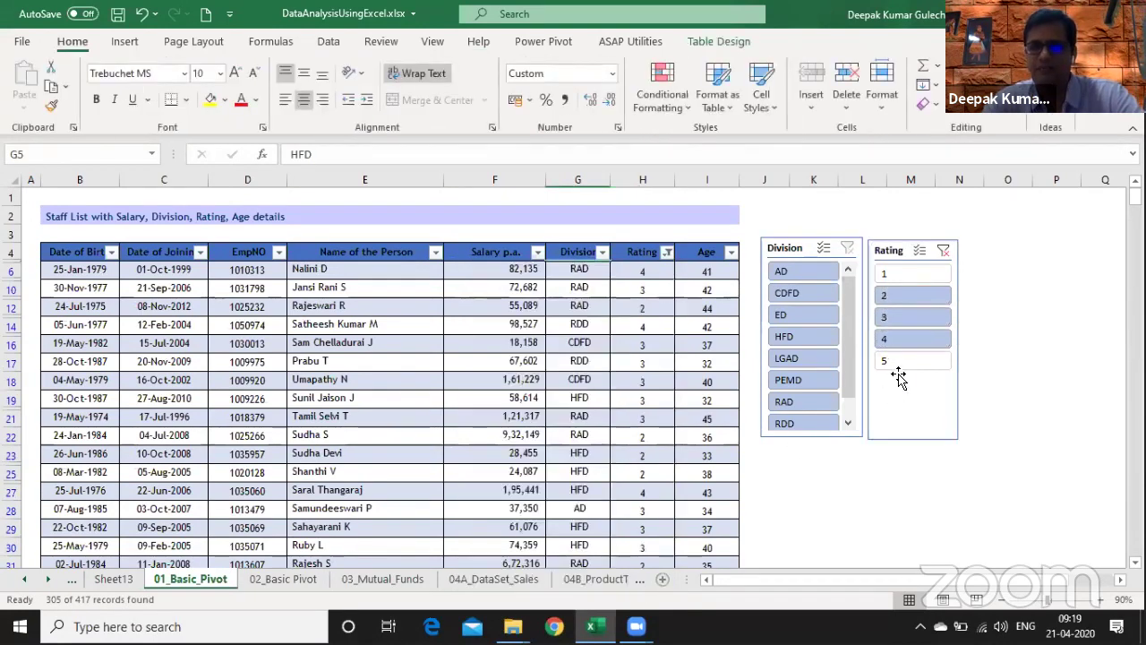
{"action": "left_click_drag", "start_coordinate": [898, 252], "coordinate": [803, 235]}
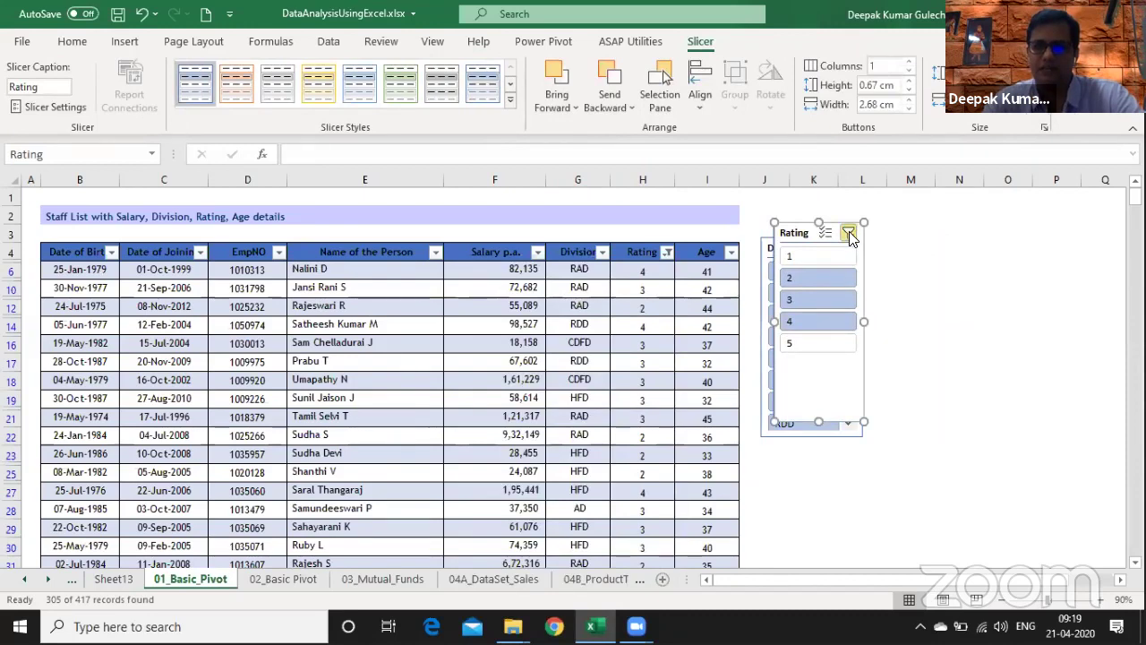
{"action": "left_click", "coordinate": [850, 235]}
{"action": "left_click_drag", "start_coordinate": [797, 227], "coordinate": [906, 236]}
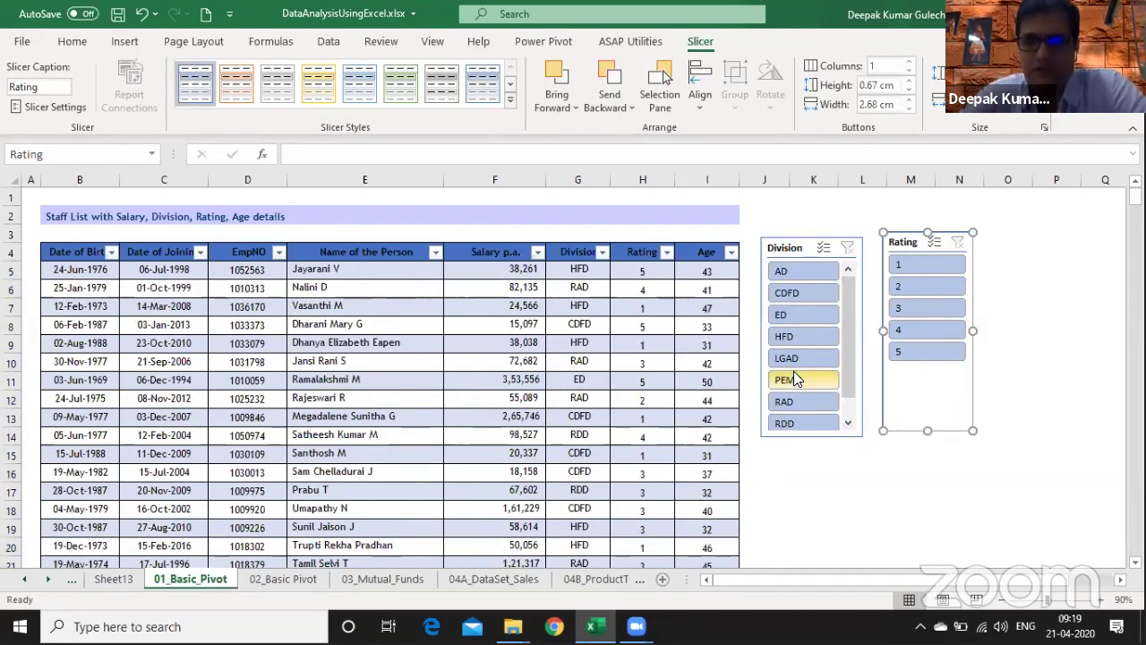
- Pick CDFD, then HFD, then AD in the Division slicer, leaving 41 of 417 records
{"action": "left_click", "coordinate": [791, 293]}
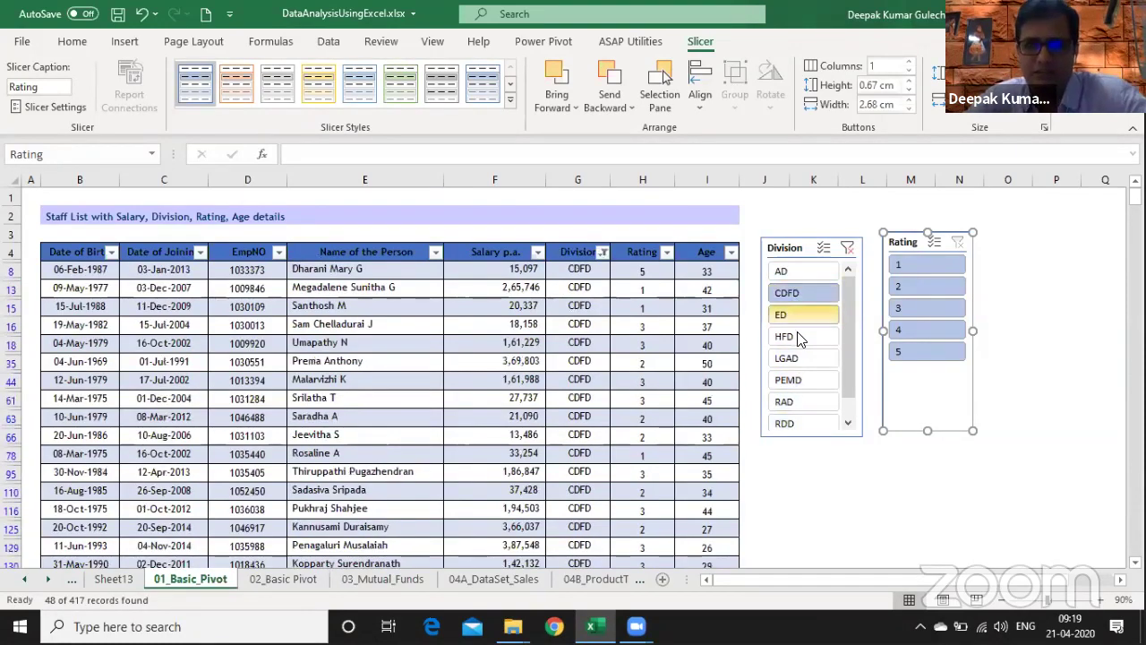
{"action": "left_click", "coordinate": [797, 332]}
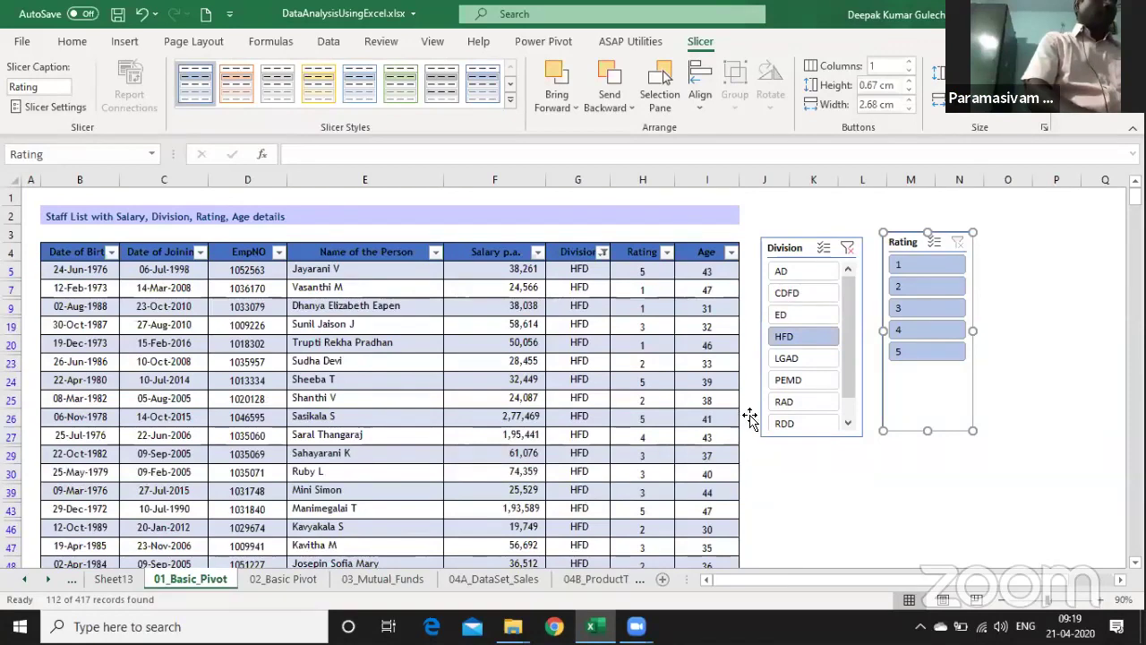
{"action": "left_click", "coordinate": [795, 273]}
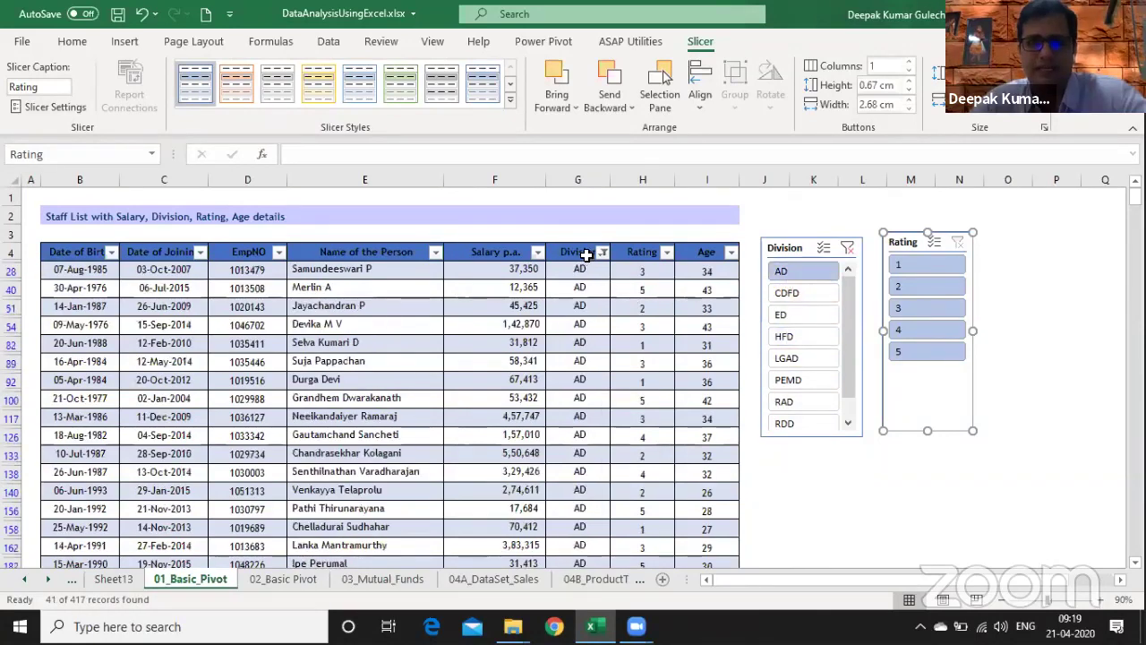
{"action": "left_click", "coordinate": [789, 252]}
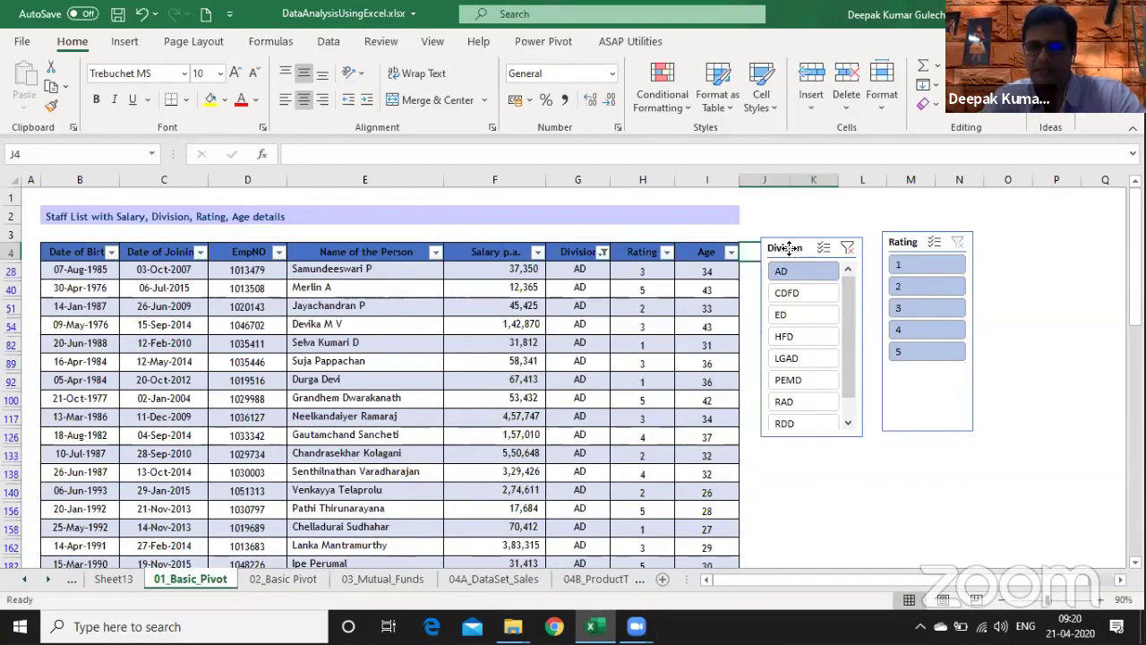
- Delete the Division and Rating slicers and reset the sheet zoom to 100%
{"action": "left_click", "coordinate": [789, 249]}
{"action": "key", "text": "Delete"}
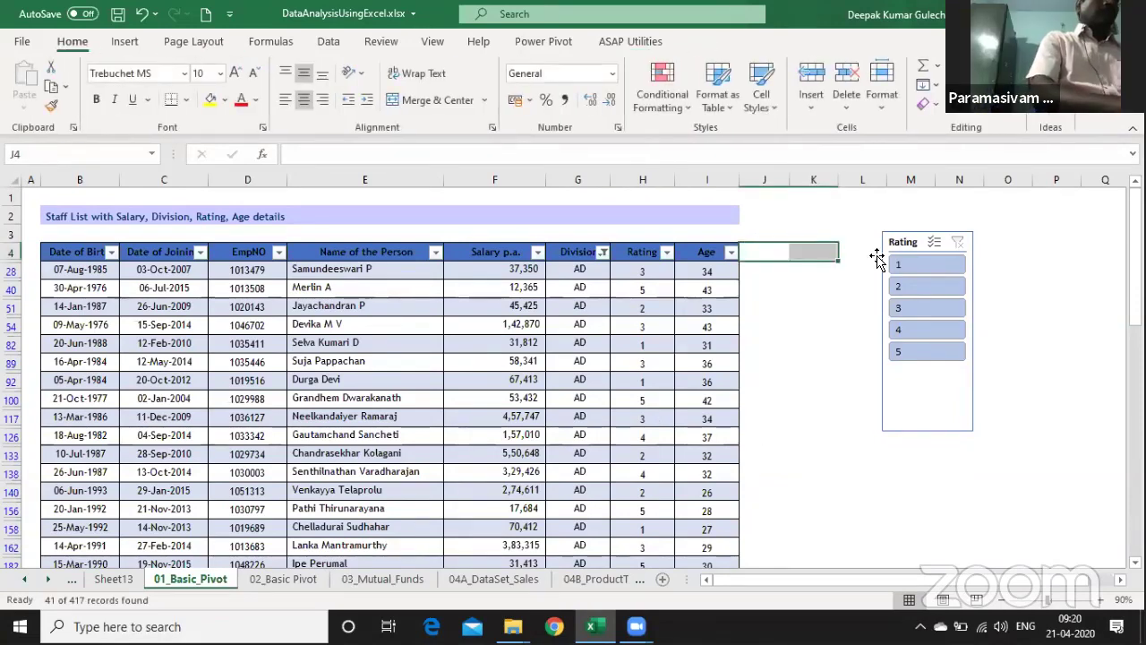
{"action": "left_click_drag", "start_coordinate": [903, 243], "coordinate": [800, 248]}
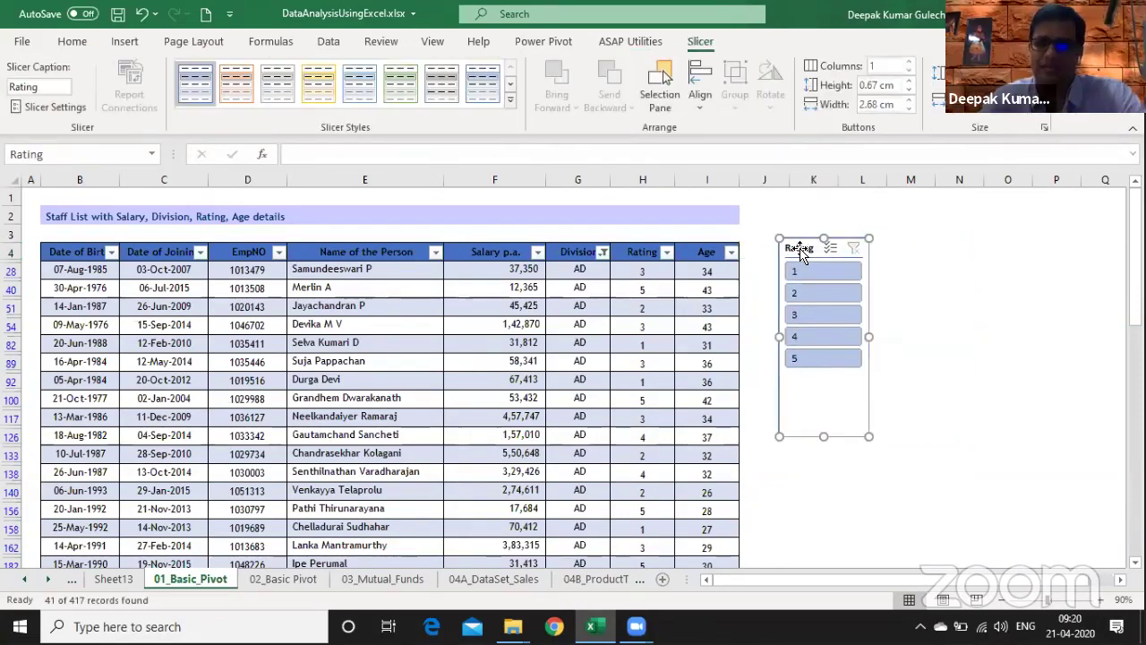
{"action": "key", "text": "Delete"}
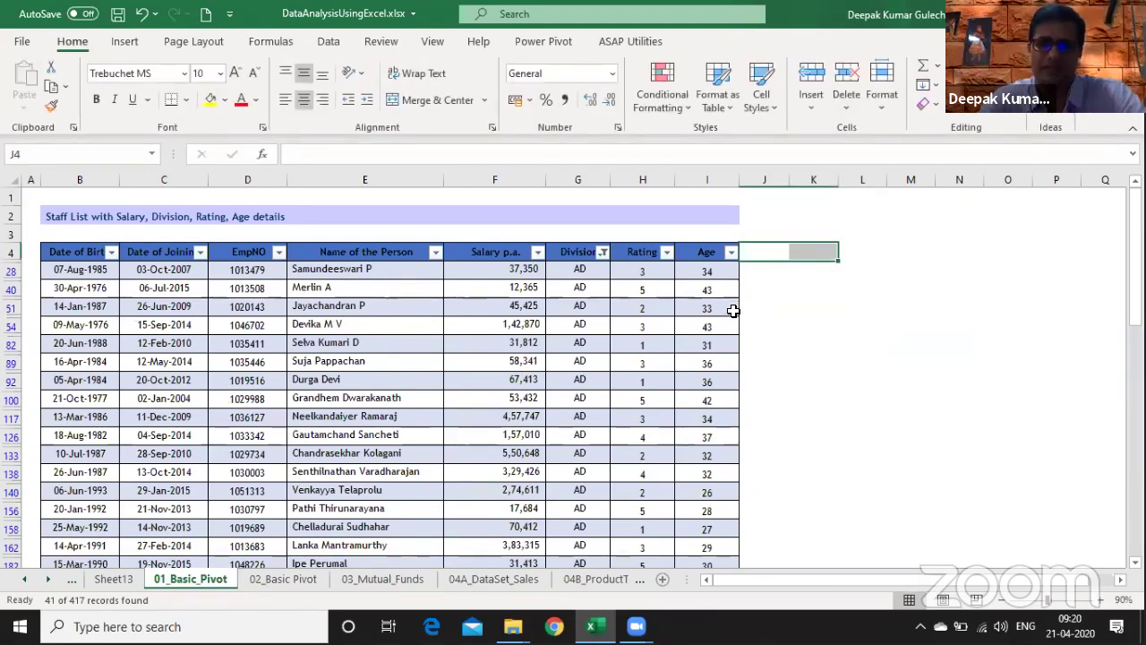
{"action": "left_click", "coordinate": [1101, 599]}
{"action": "left_click", "coordinate": [1101, 599]}
{"action": "left_click", "coordinate": [1005, 599]}
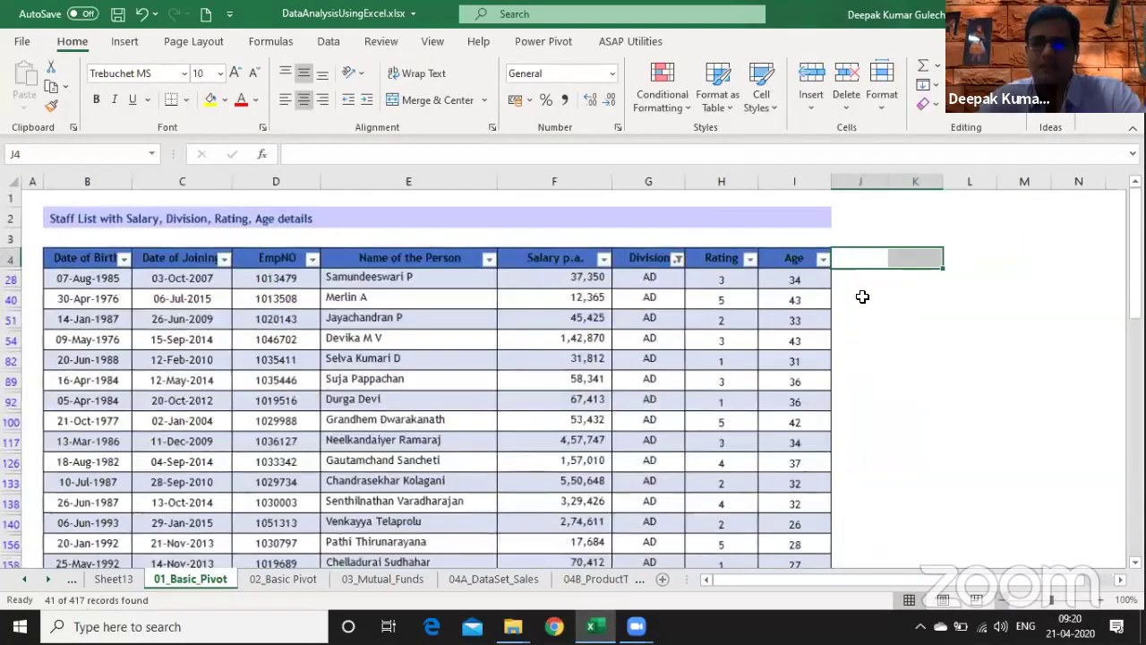
{"action": "key", "text": "shift+Left"}
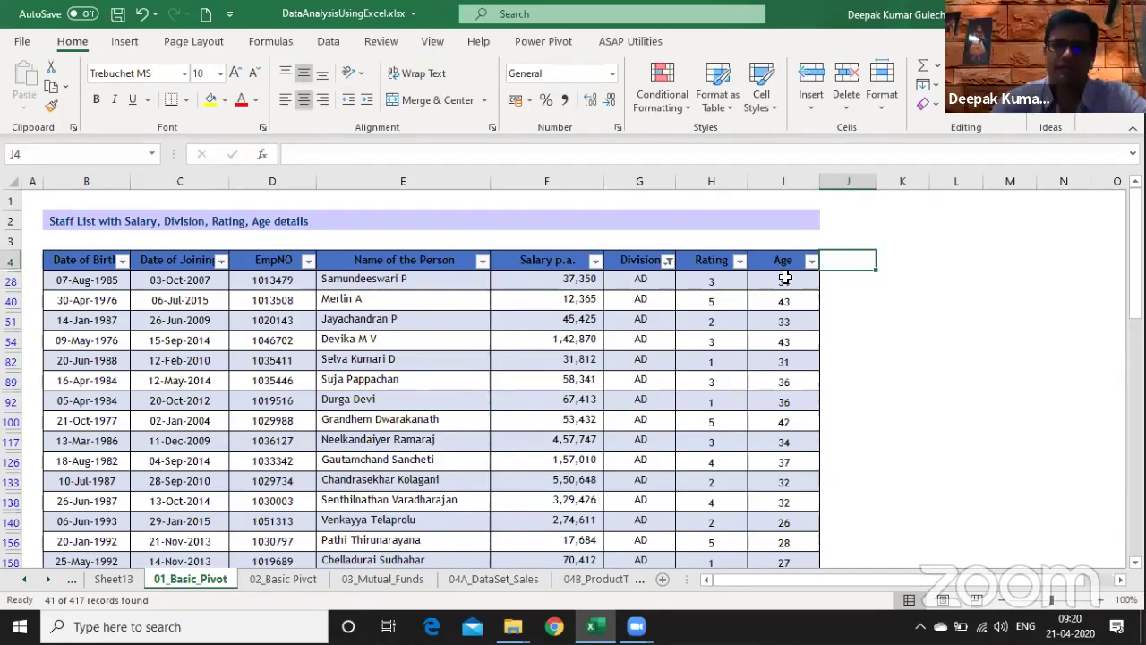
- Enter the Bonus header in J4, then start and cancel a test formula nearby
{"action": "type", "text": "Bonus"}
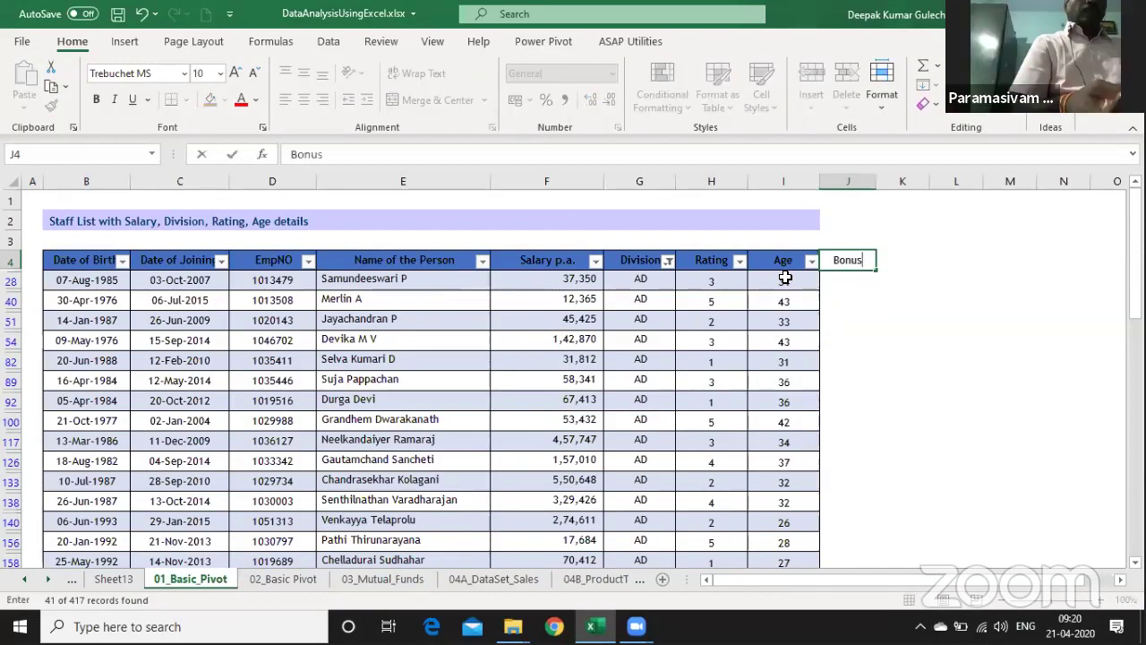
{"action": "key", "text": "Return"}
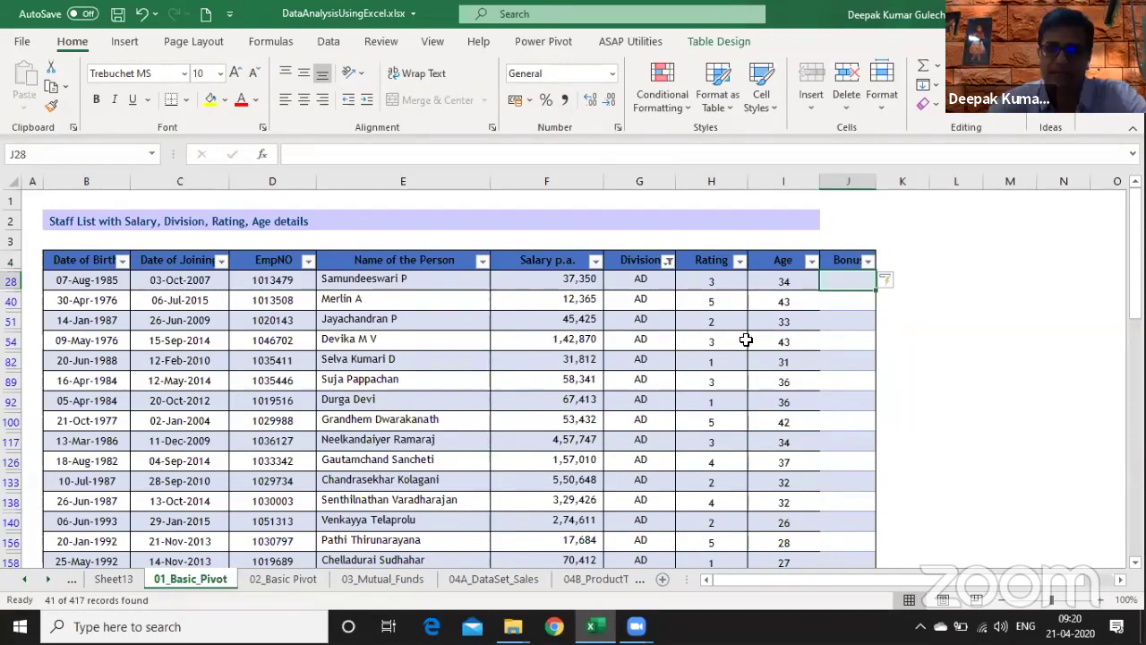
{"action": "key", "text": "Right"}
{"action": "key", "text": "Right"}
{"action": "key", "text": "Right"}
{"action": "key", "text": "Right"}
{"action": "key", "text": "Right"}
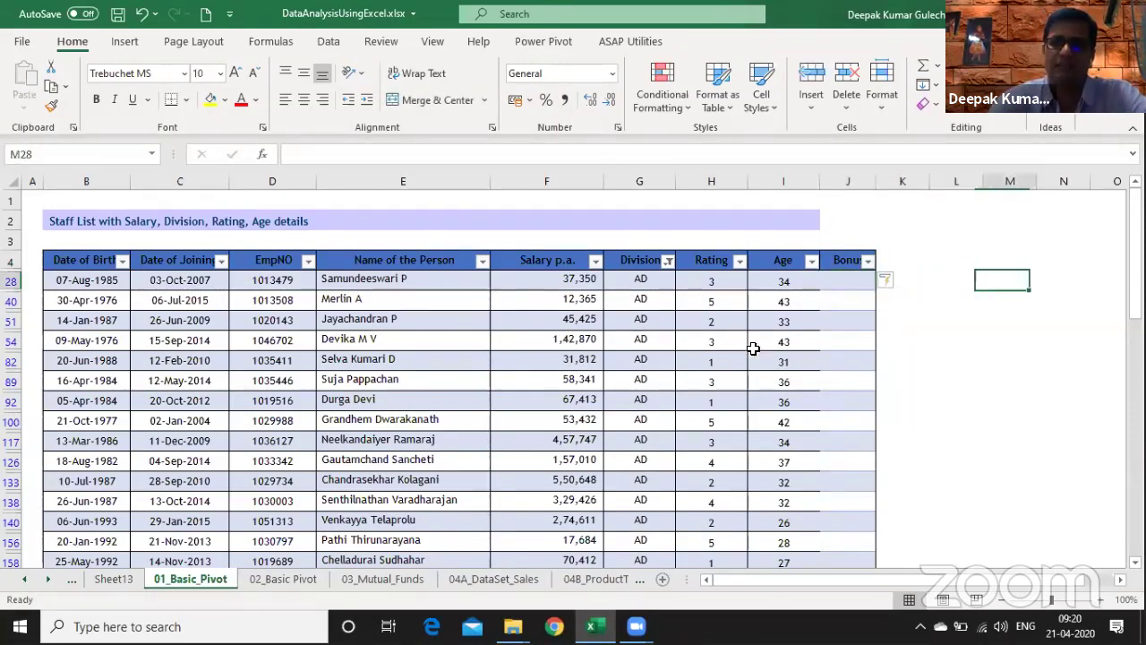
{"action": "key", "text": "Left"}
{"action": "key", "text": "Left"}
{"action": "key", "text": "Left"}
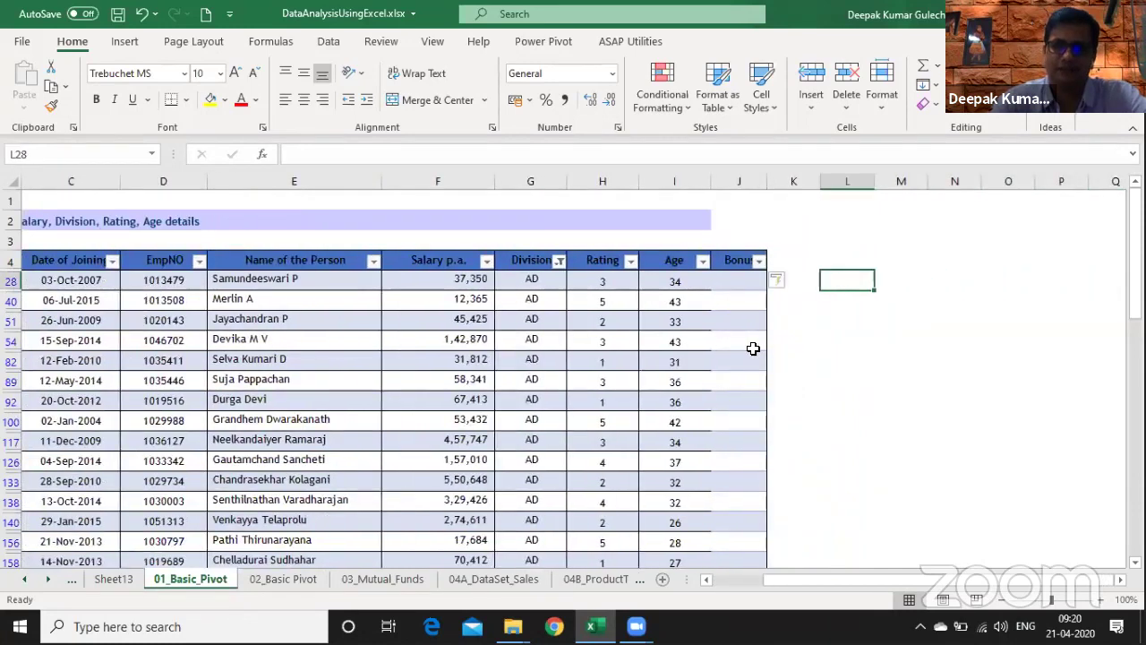
{"action": "type", "text": "="}
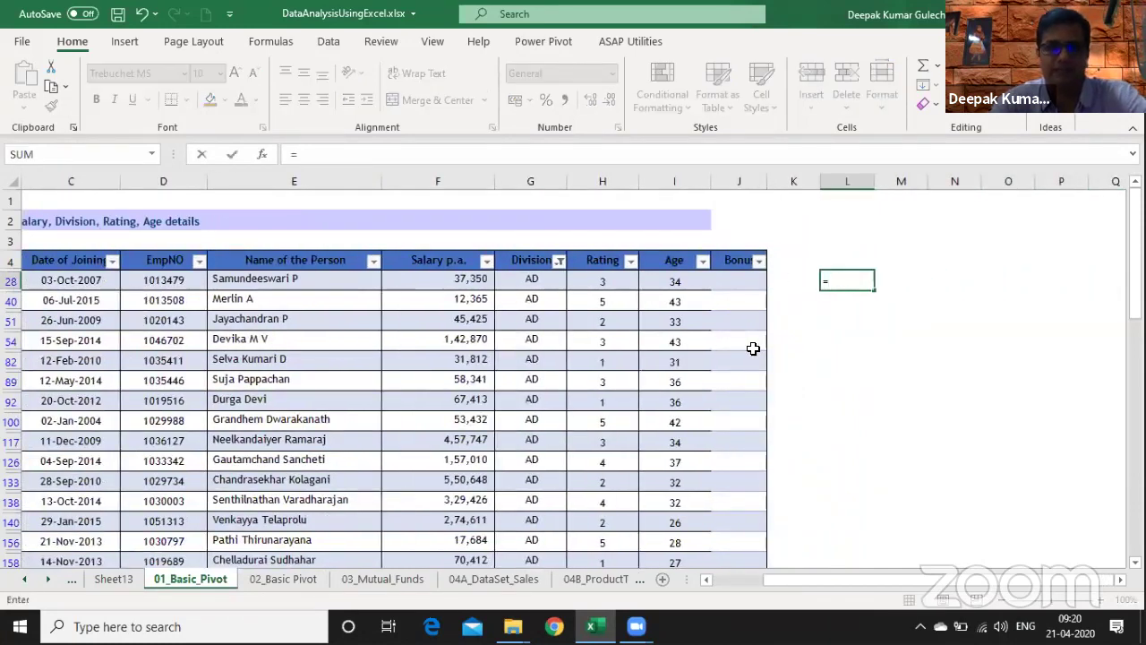
{"action": "type", "text": "f"}
{"action": "key", "text": "Escape"}
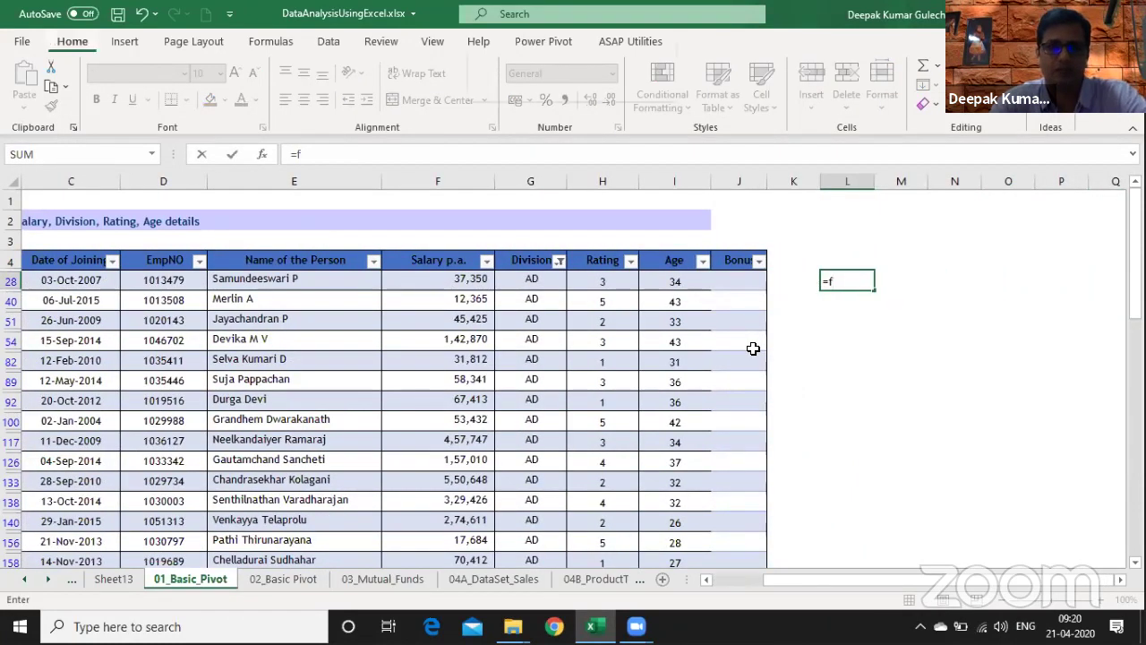
{"action": "key", "text": "Escape"}
{"action": "key", "text": "Left"}
{"action": "key", "text": "Left"}
{"action": "key", "text": "Left"}
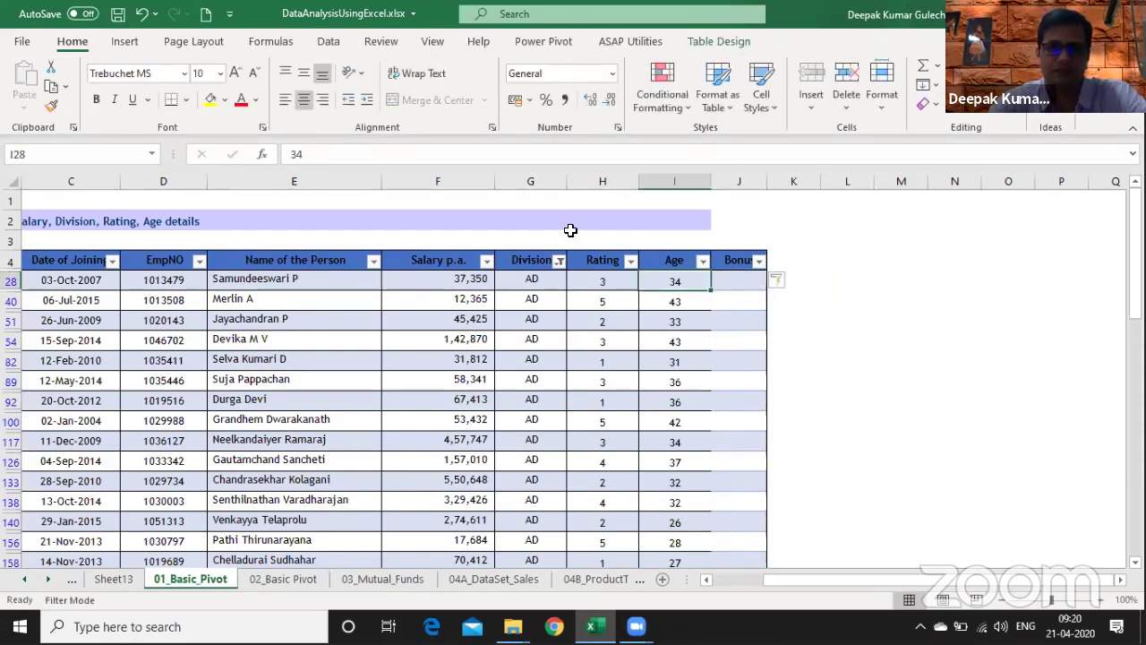
- Clear the Division filter and enter a scratch =F5*10 salary calculation in L5
{"action": "left_click", "coordinate": [560, 261]}
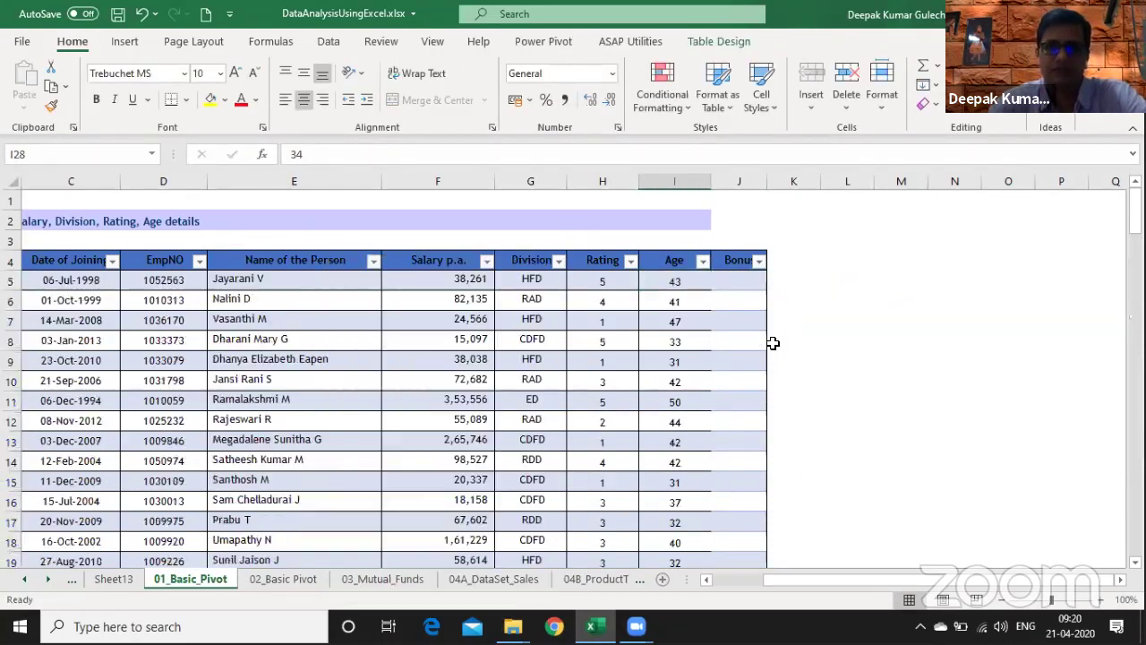
{"action": "left_click", "coordinate": [475, 335]}
{"action": "left_click", "coordinate": [836, 290]}
{"action": "left_click", "coordinate": [859, 268]}
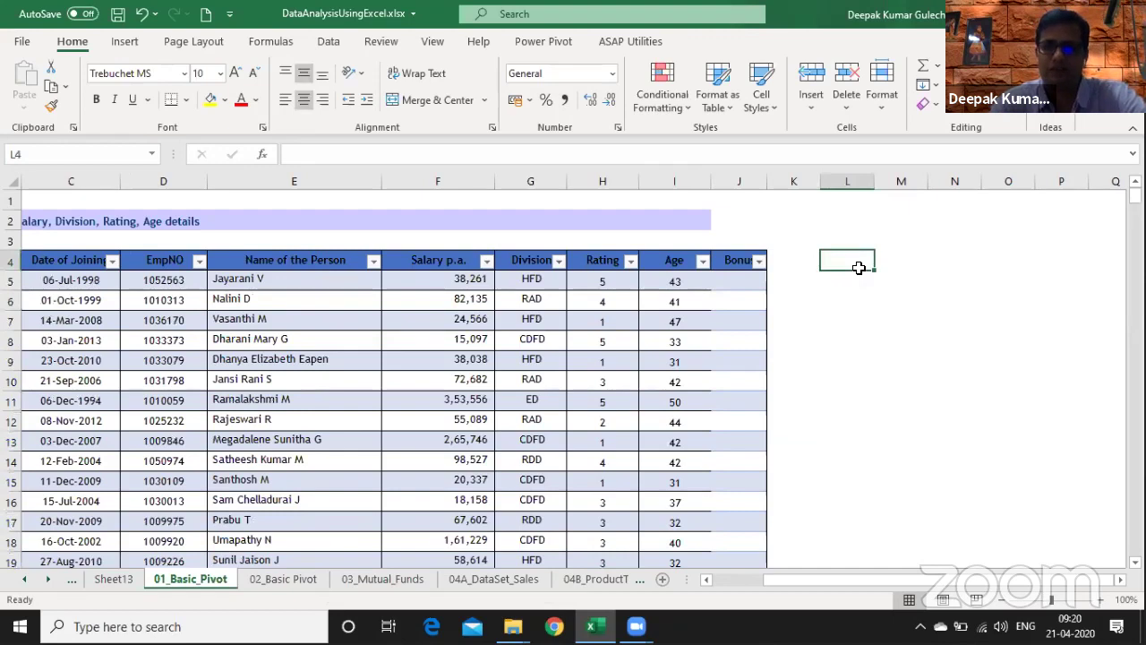
{"action": "key", "text": "Return"}
{"action": "type", "text": "="}
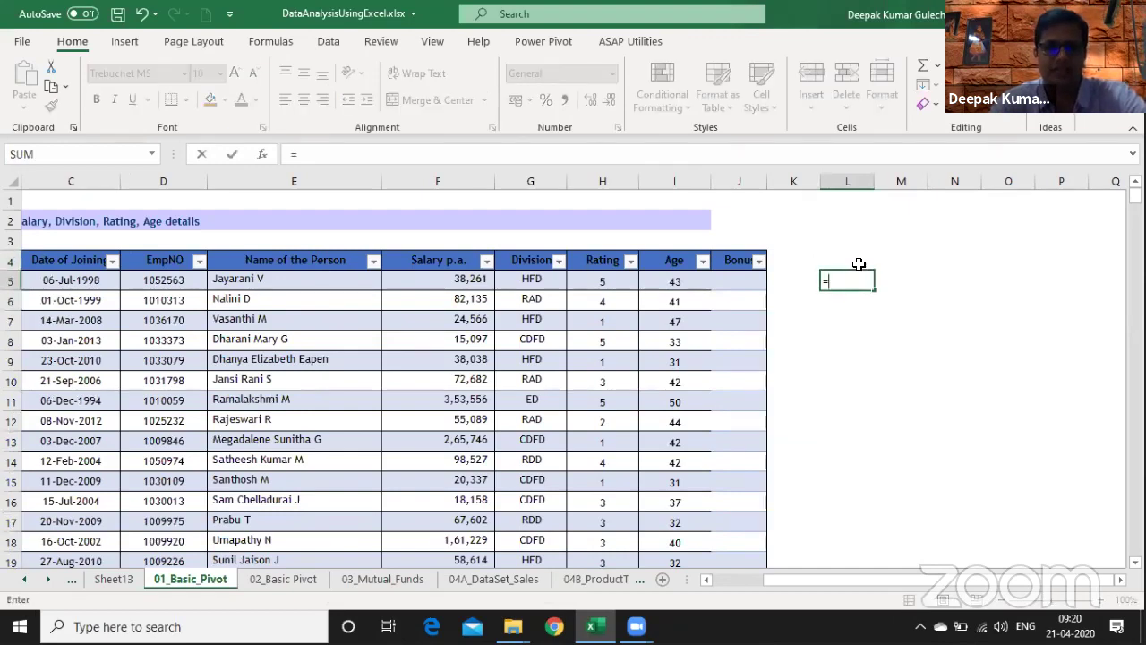
{"action": "type", "text": "f5*10"}
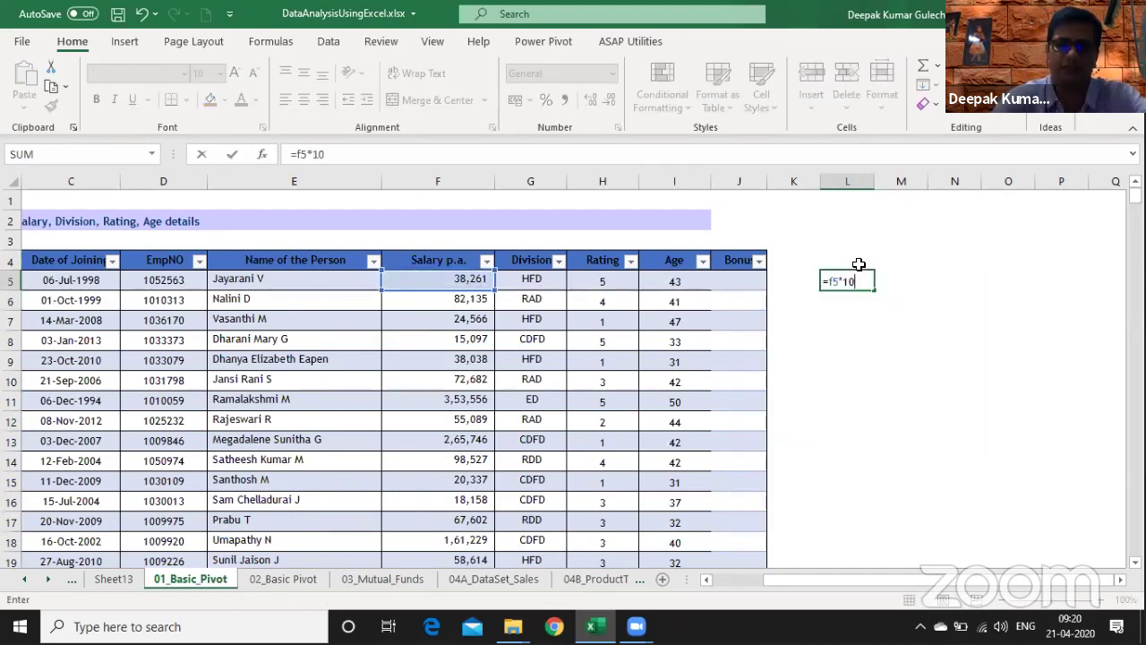
{"action": "key", "text": "Return"}
{"action": "key", "text": "Up"}
{"action": "key", "text": "F2"}
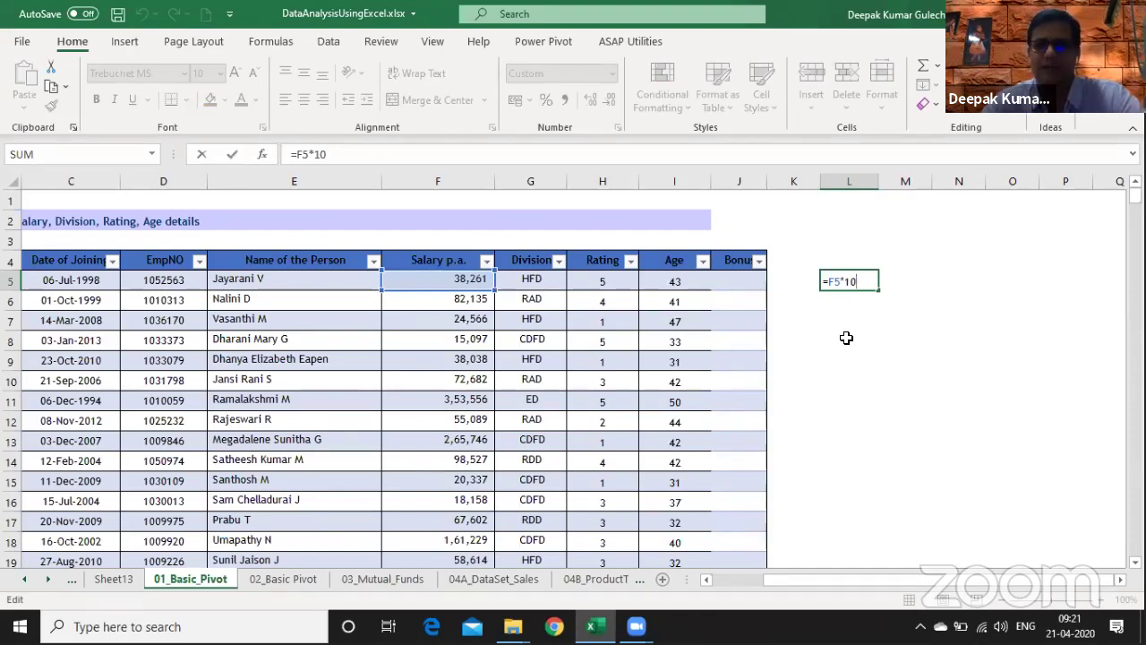
{"action": "key", "text": "Return"}
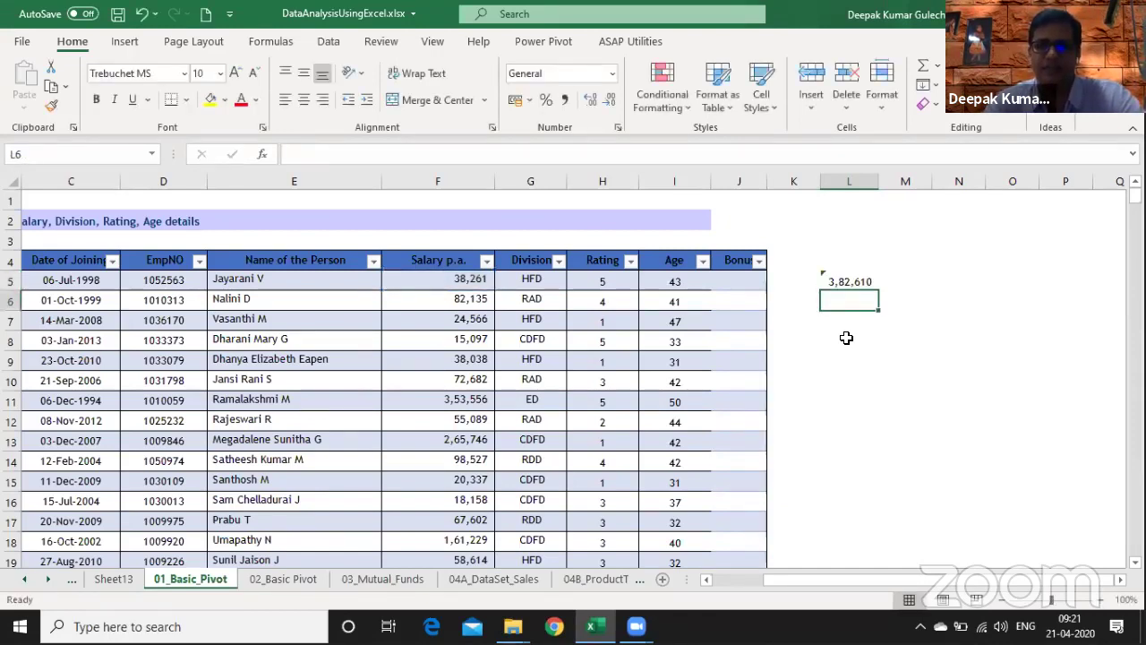
- Widen the Bonus column and start the J5 formula as Salary p.a. times 10%
{"action": "key", "text": "Up"}
{"action": "key", "text": "Left"}
{"action": "key", "text": "Left"}
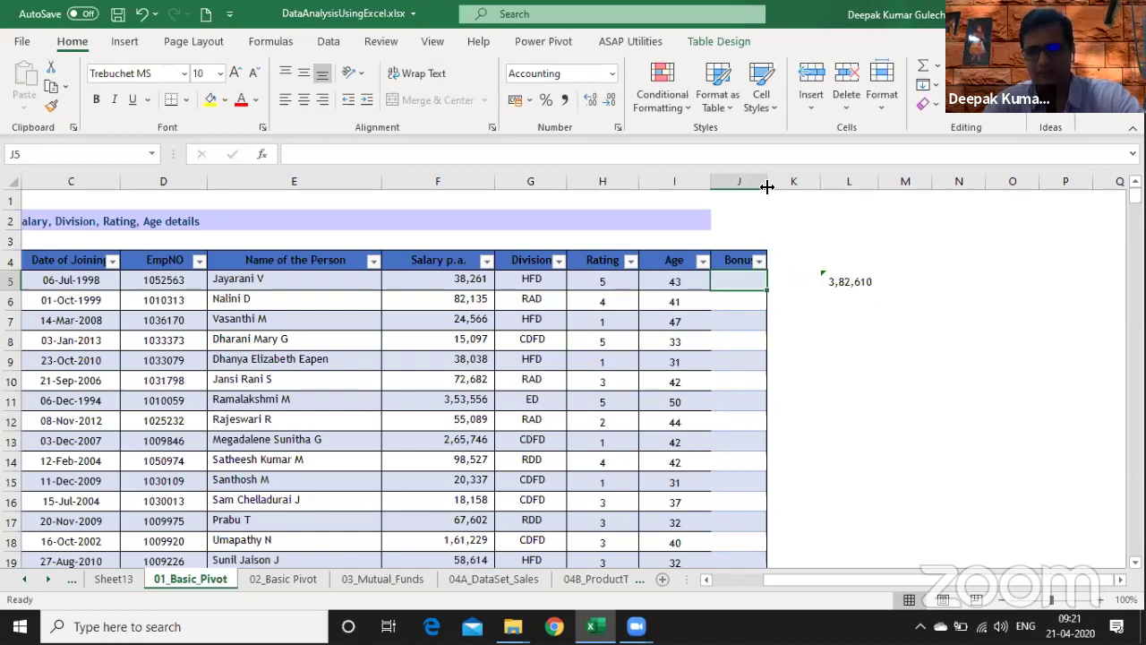
{"action": "left_click_drag", "start_coordinate": [768, 181], "coordinate": [808, 188]}
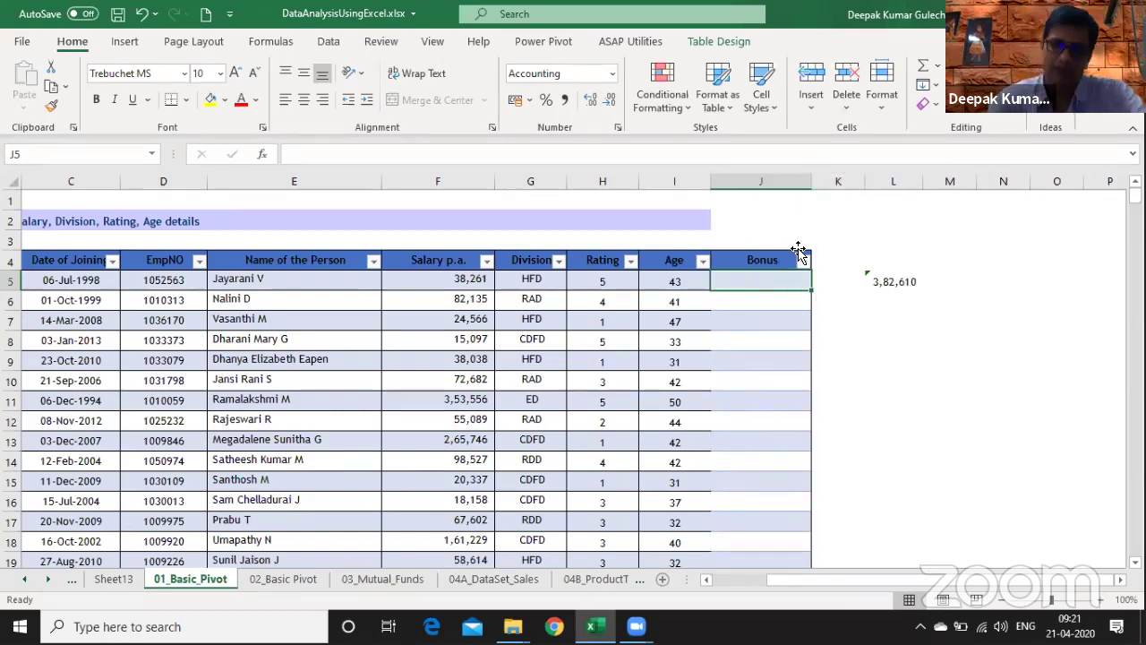
{"action": "type", "text": "="}
{"action": "key", "text": "Left"}
{"action": "key", "text": "Left"}
{"action": "key", "text": "Left"}
{"action": "key", "text": "Left"}
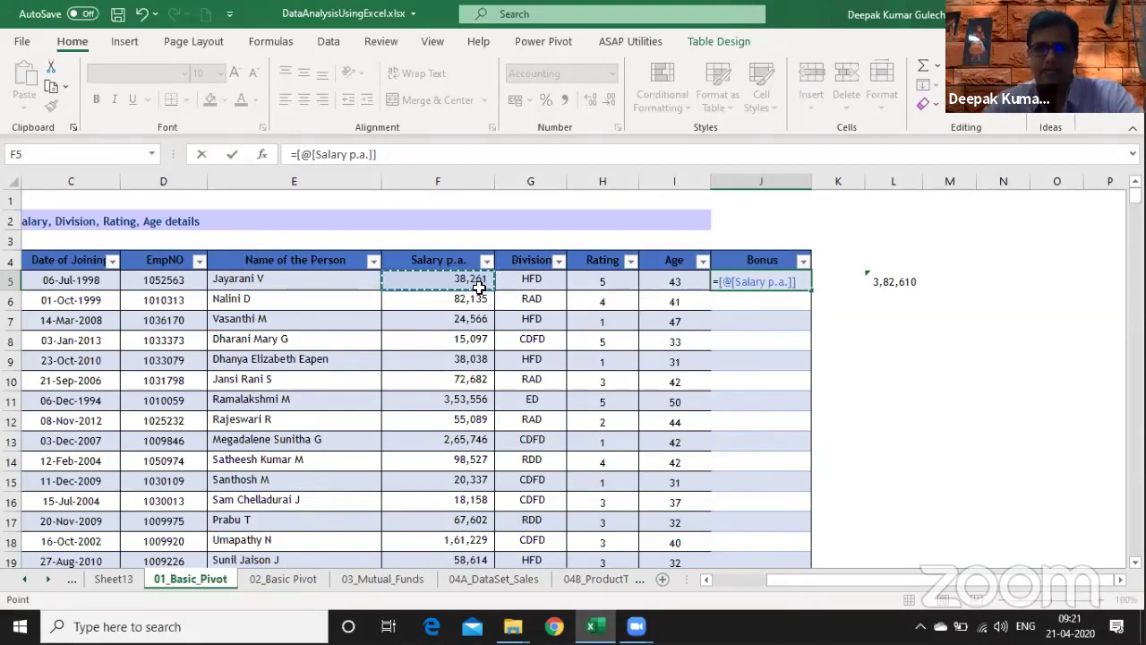
{"action": "type", "text": "*10"}
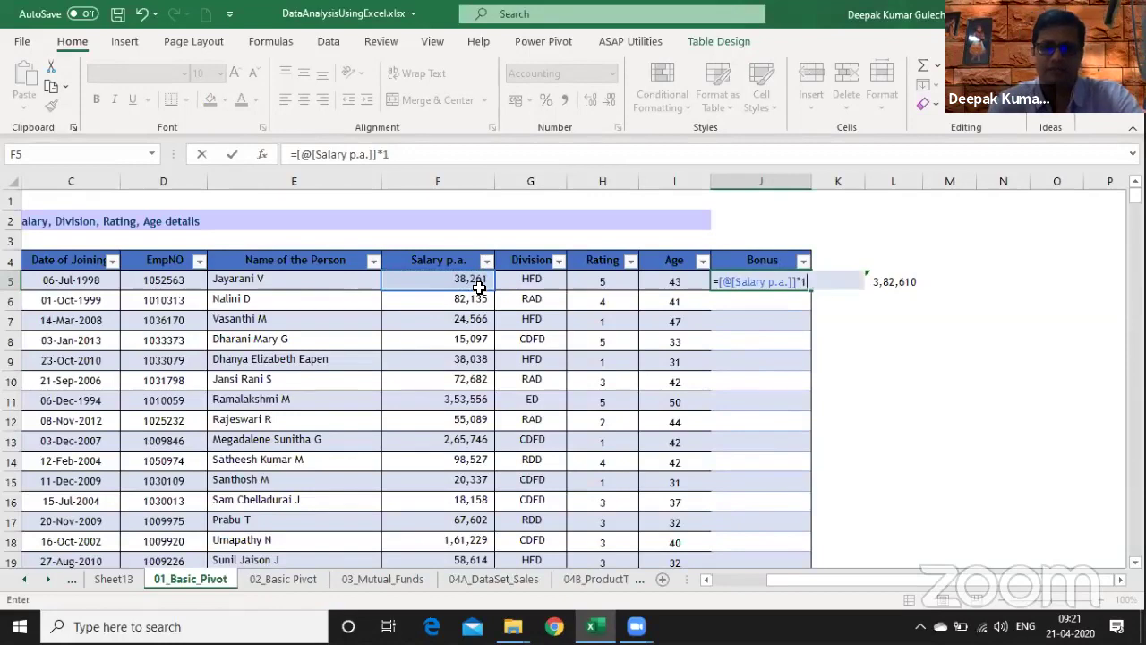
{"action": "type", "text": "%"}
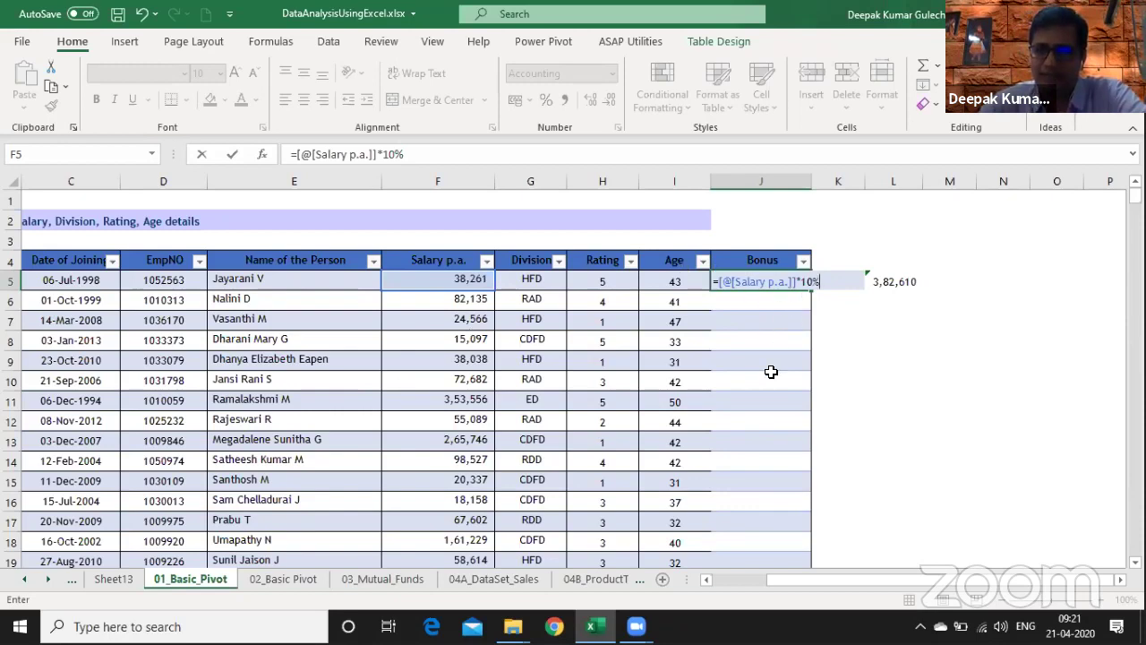
- Commit the Bonus formula, then enter =FORMULATEXT of the row's Bonus in L5 beside the table
{"action": "key", "text": "Return"}
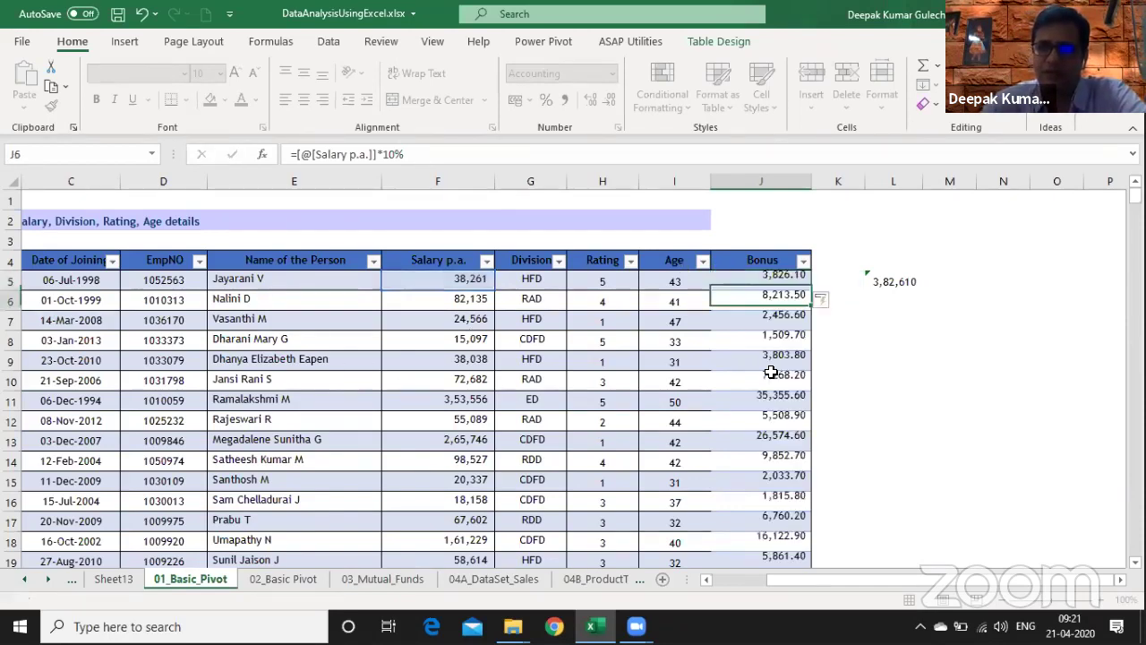
{"action": "left_click", "coordinate": [769, 364]}
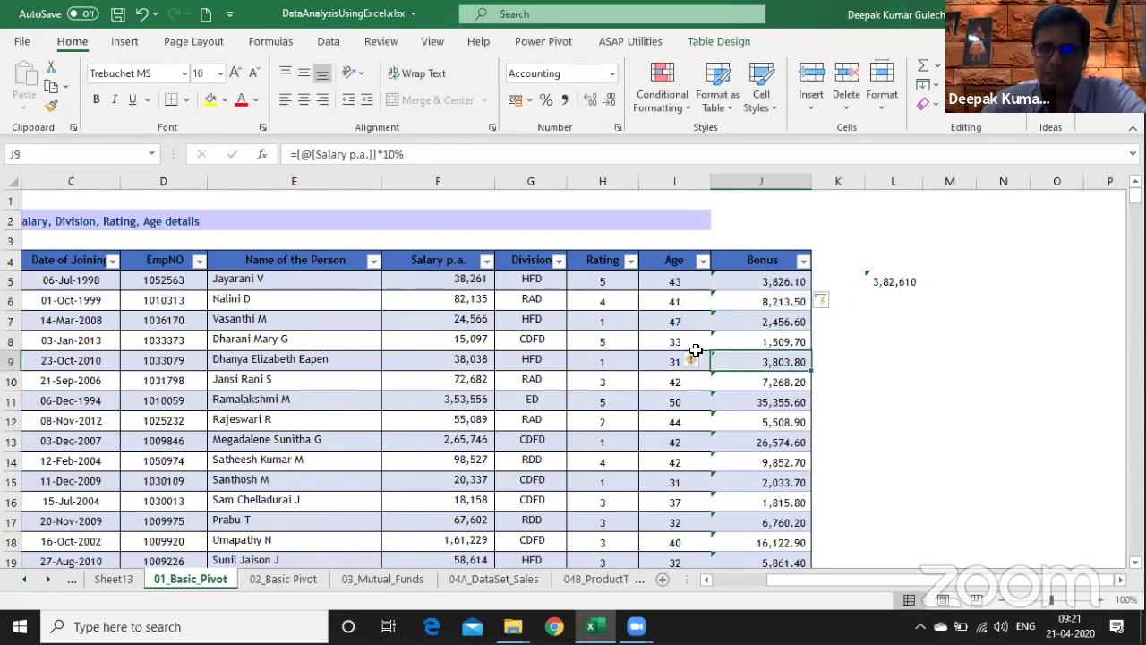
{"action": "left_click", "coordinate": [883, 281]}
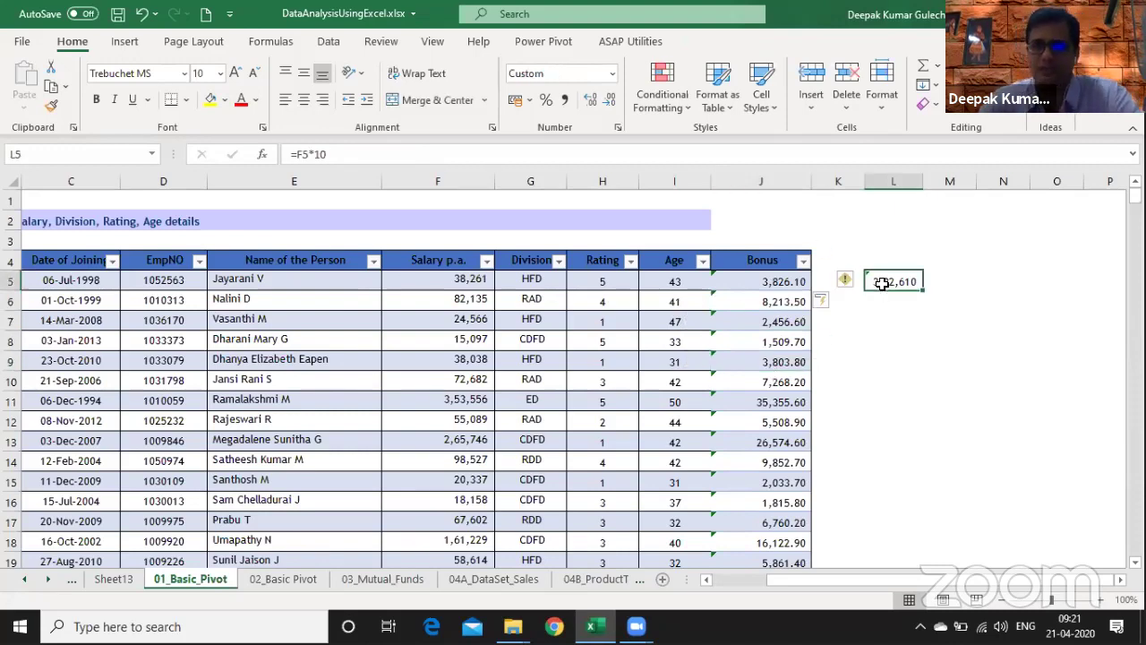
{"action": "type", "text": "=form"}
{"action": "key", "text": "Tab"}
{"action": "key", "text": "Left"}
{"action": "key", "text": "Left"}
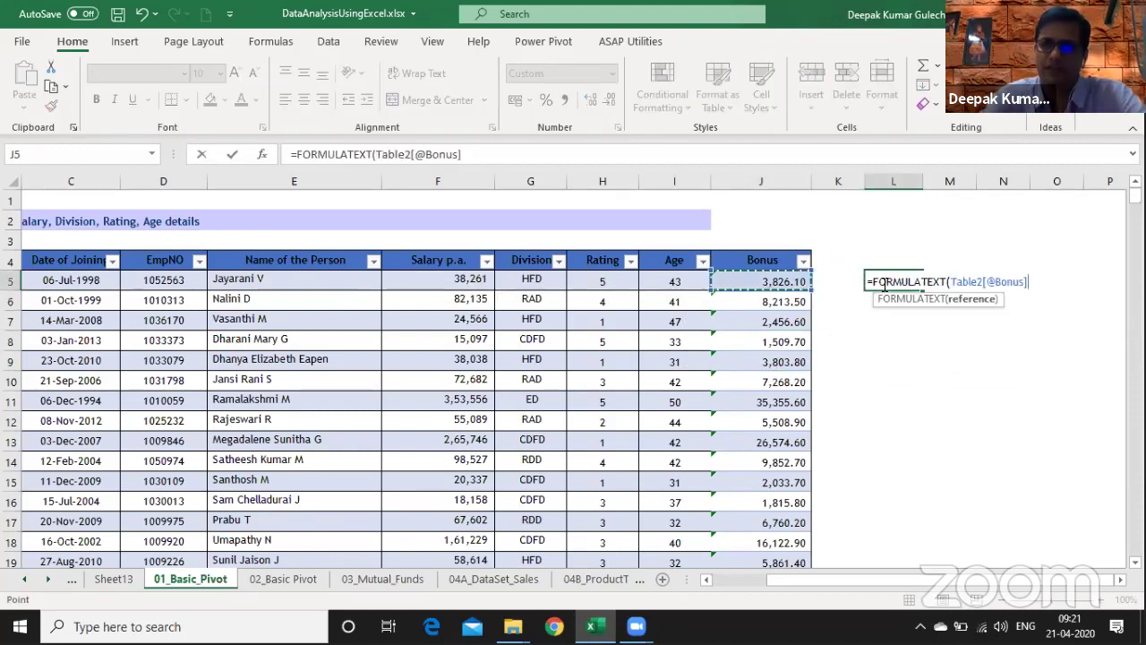
{"action": "key", "text": "ctrl+Return"}
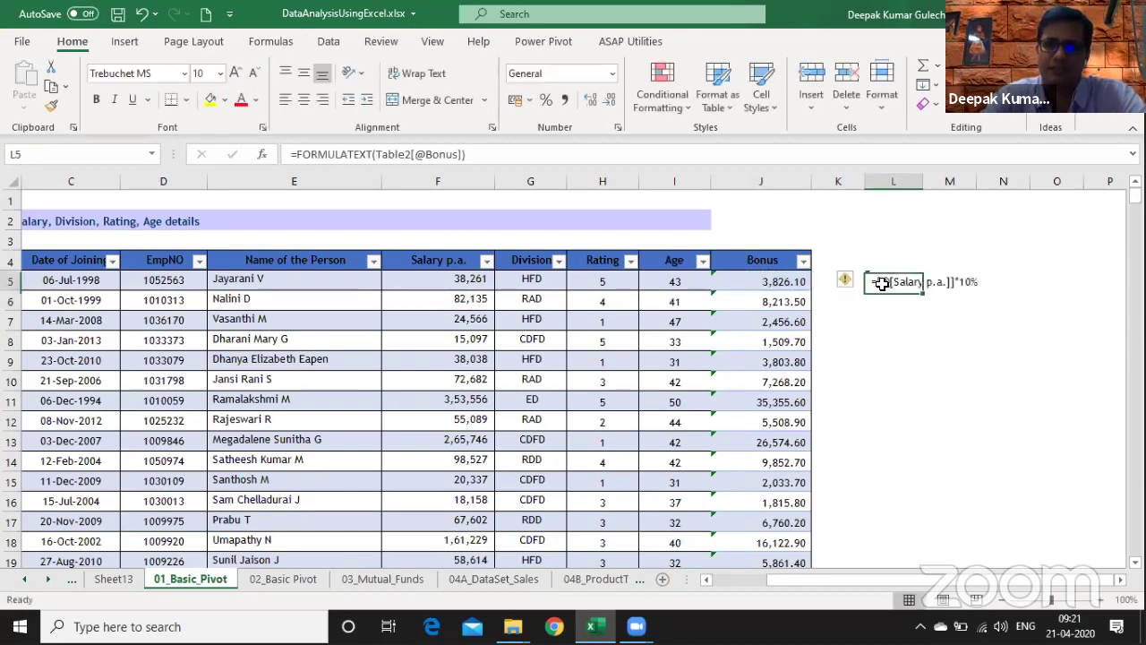
- Fill the FORMULATEXT formula down column L to row 25
{"action": "left_click_drag", "start_coordinate": [882, 283], "coordinate": [893, 421]}
{"action": "key", "text": "shift+Down"}
{"action": "key", "text": "shift+Down"}
{"action": "key", "text": "shift+Down"}
{"action": "key", "text": "ctrl+d"}
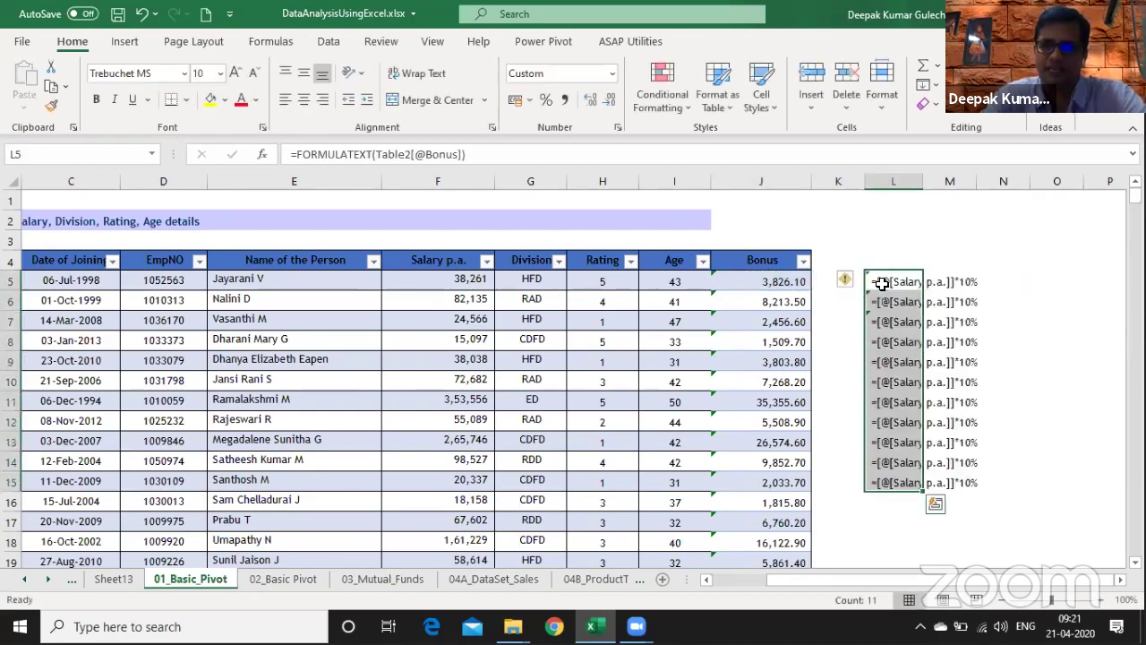
{"action": "key", "text": "ctrl+Down"}
{"action": "key", "text": "shift+Down"}
{"action": "key", "text": "shift+Down"}
{"action": "key", "text": "shift+Down"}
{"action": "key", "text": "shift+Down"}
{"action": "key", "text": "shift+Down"}
{"action": "key", "text": "shift+Down"}
{"action": "key", "text": "shift+Down"}
{"action": "key", "text": "shift+Down"}
{"action": "key", "text": "shift+Down"}
{"action": "key", "text": "shift+Down"}
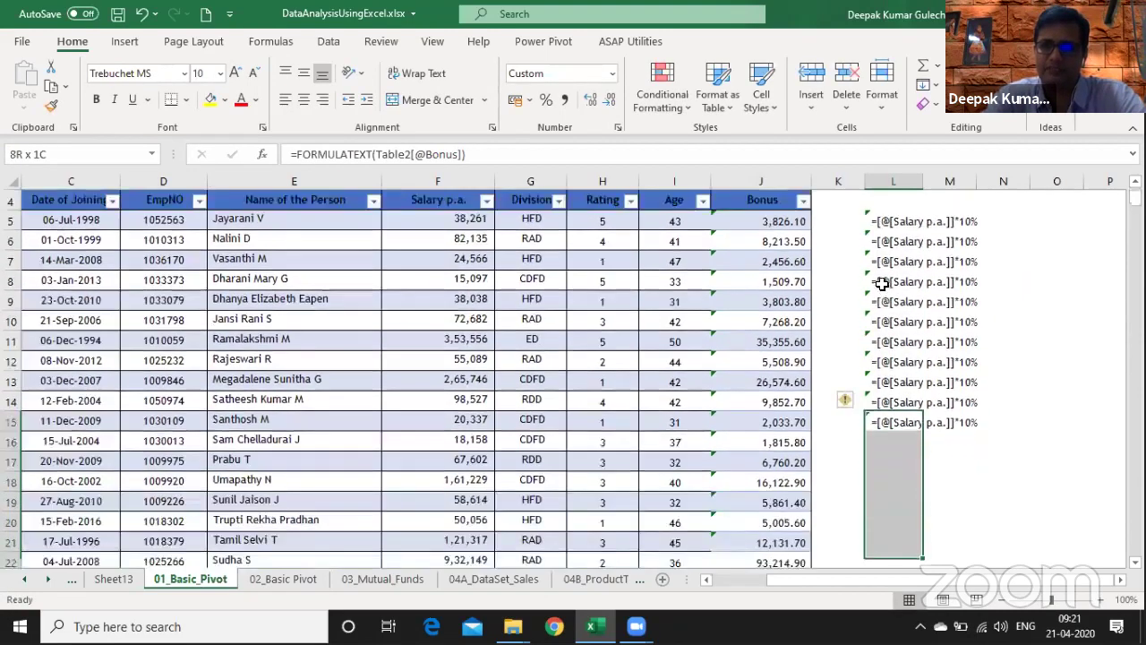
{"action": "key", "text": "ctrl+d"}
{"action": "key", "text": "ctrl+Up"}
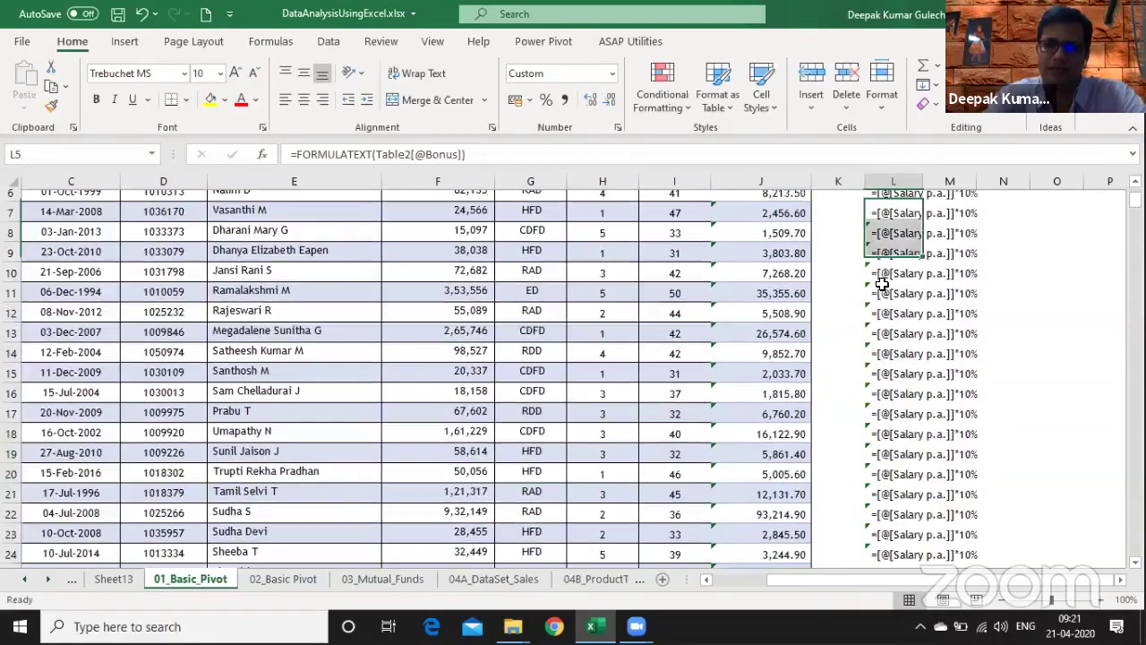
{"action": "key", "text": "ctrl+shift+Down"}
- Clear the helper formulas in column L and jump to the table's last Bonus row
{"action": "key", "text": "Delete"}
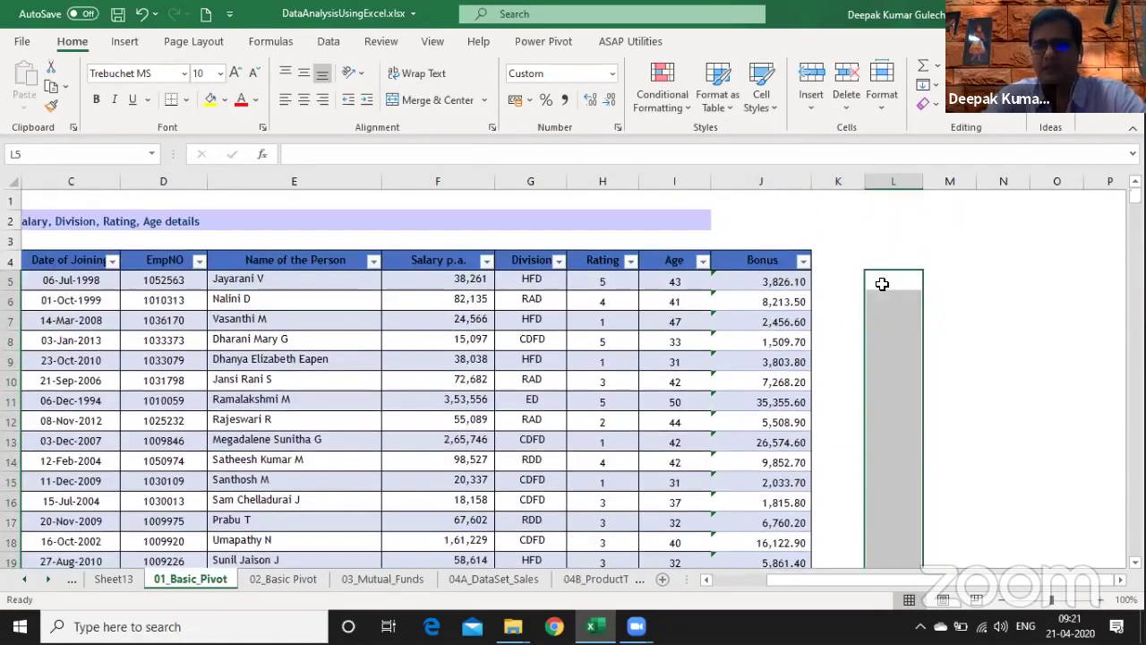
{"action": "key", "text": "Left"}
{"action": "key", "text": "Left"}
{"action": "key", "text": "ctrl+Down"}
{"action": "key", "text": "Down"}
{"action": "key", "text": "Down"}
{"action": "key", "text": "Down"}
{"action": "key", "text": "Down"}
{"action": "key", "text": "Down"}
- Add a new staff name in E422 and check the Bonus formula auto-filled in J422
{"action": "key", "text": "Up"}
{"action": "key", "text": "Up"}
{"action": "key", "text": "Up"}
{"action": "key", "text": "Up"}
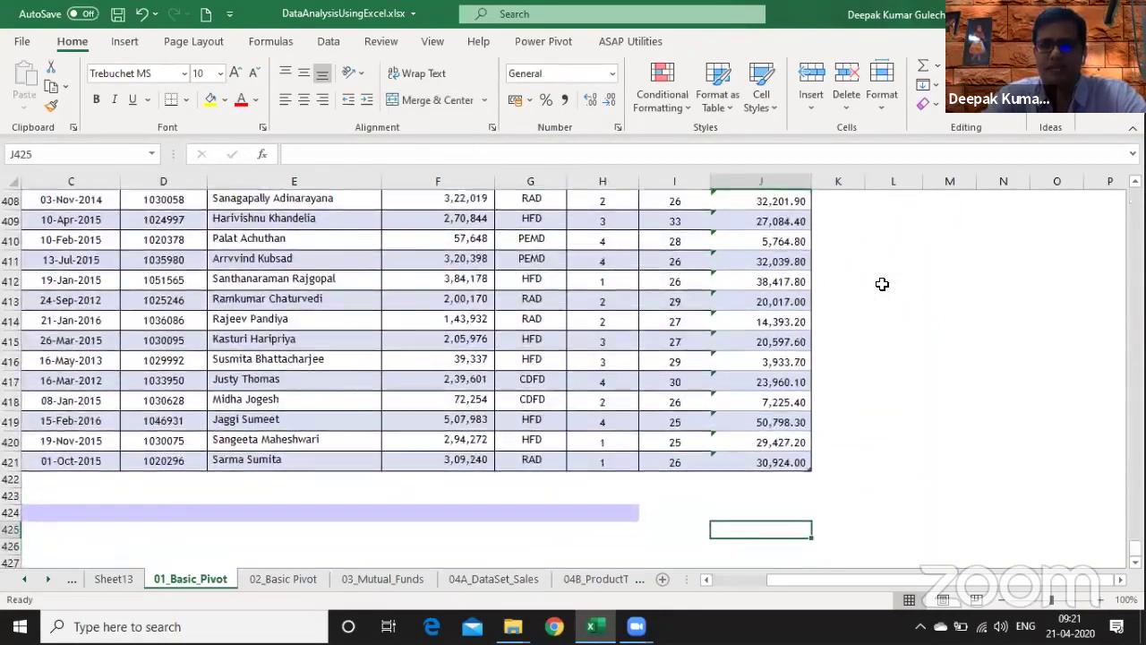
{"action": "key", "text": "ctrl+Left"}
{"action": "key", "text": "Right"}
{"action": "key", "text": "Right"}
{"action": "key", "text": "Right"}
{"action": "key", "text": "Right"}
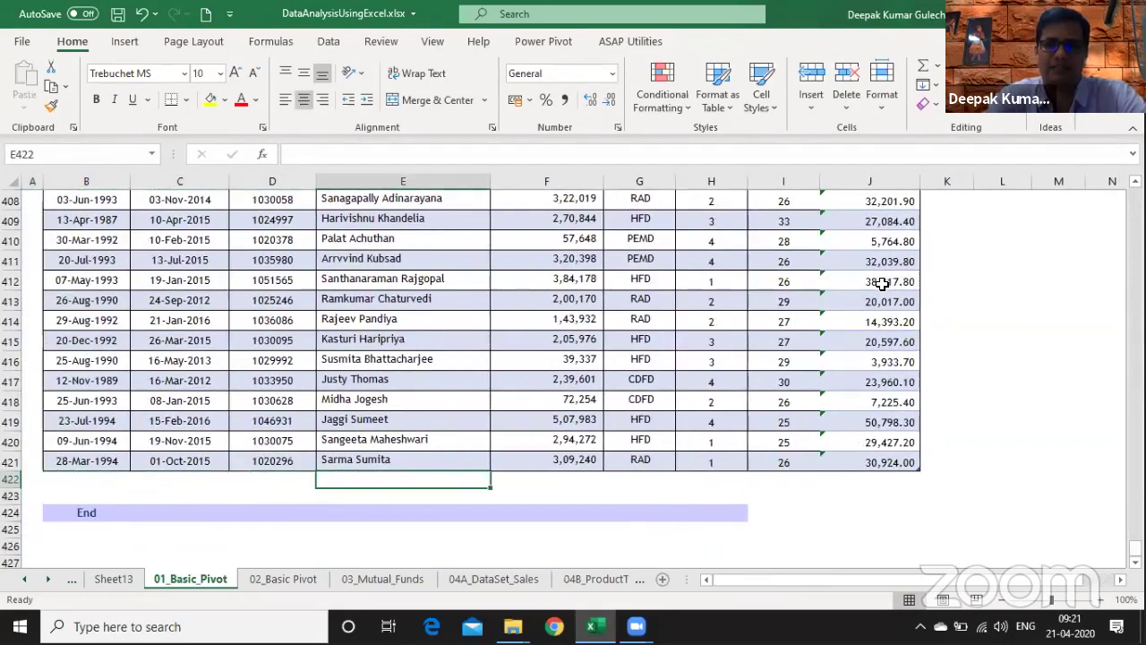
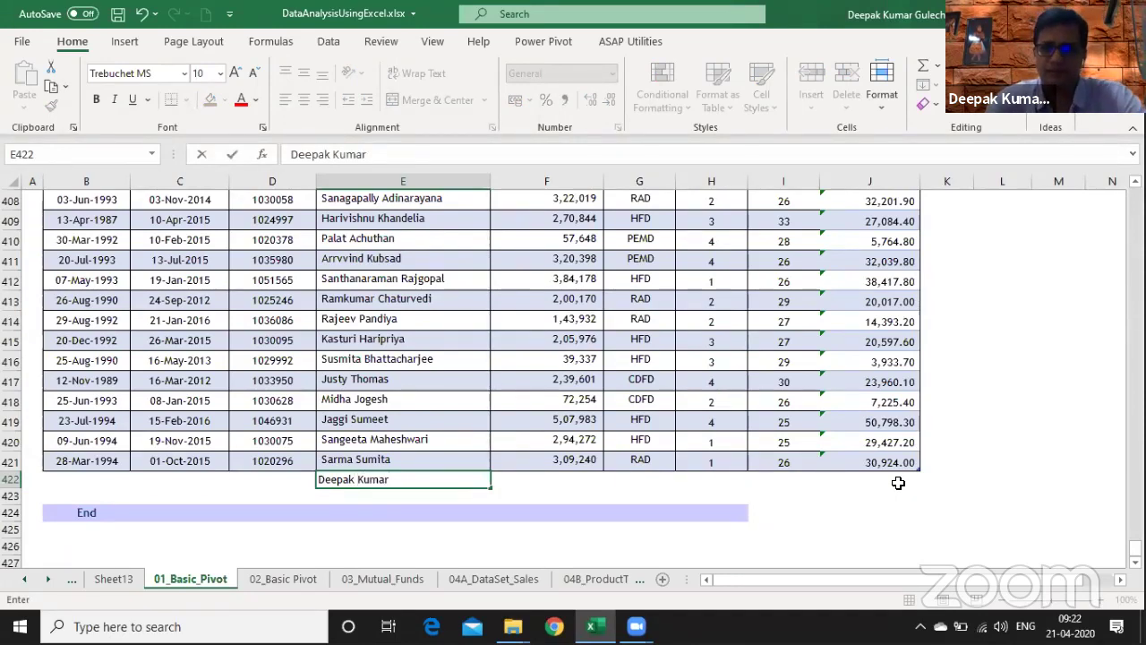
{"action": "key", "text": "Return"}
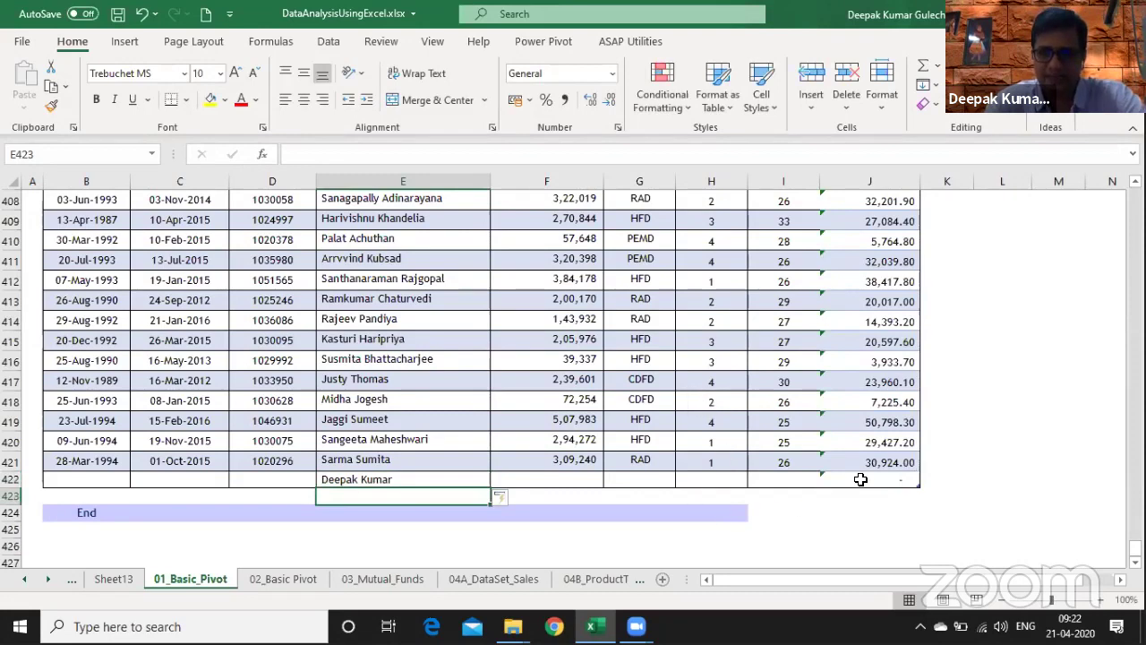
{"action": "left_click", "coordinate": [899, 480]}
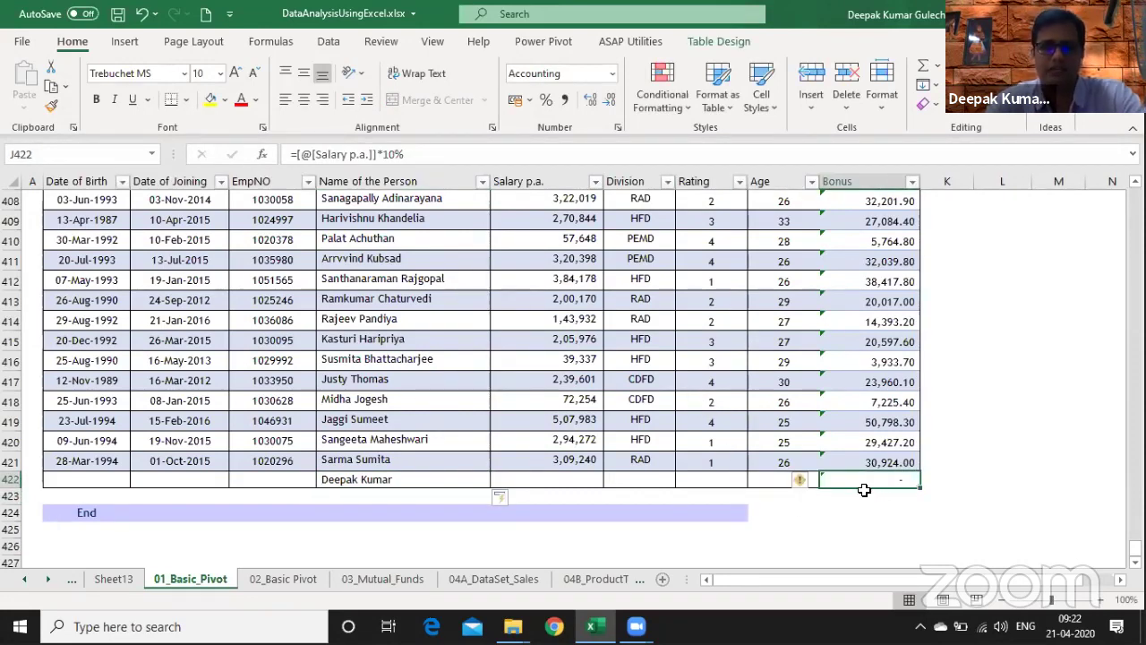
- Delete the test row 422 and return to the top of the Bonus column
{"action": "key", "text": "shift+space"}
{"action": "key", "text": "shift+space"}
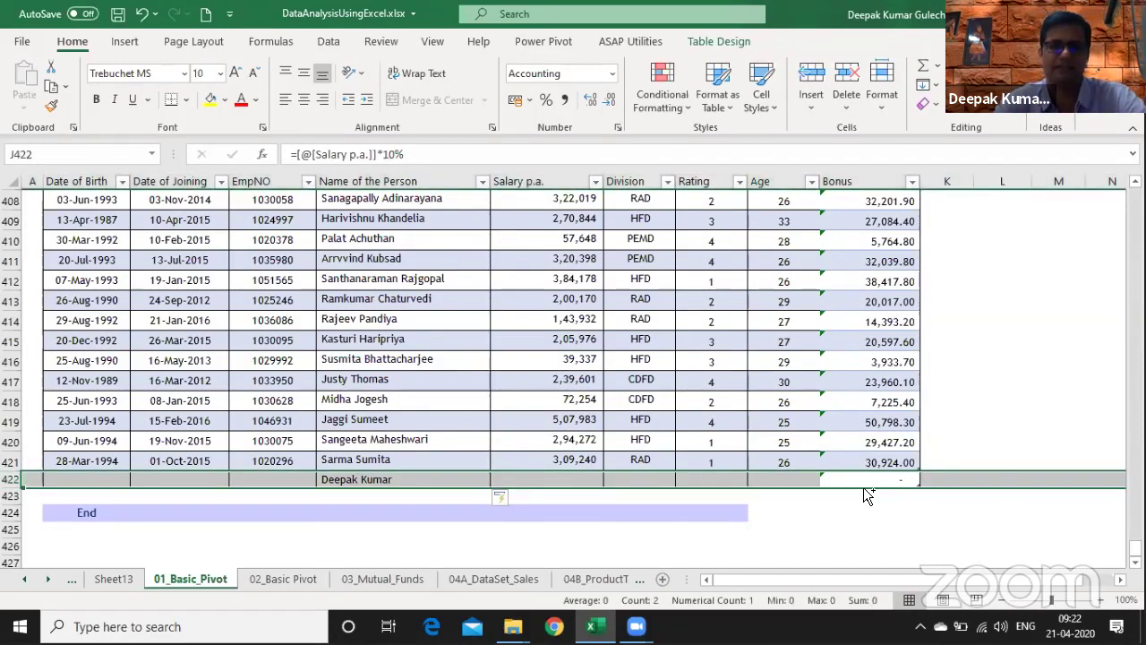
{"action": "key", "text": "ctrl+minus"}
{"action": "key", "text": "ctrl+Up"}
{"action": "key", "text": "ctrl+Up"}
{"action": "key", "text": "ctrl+Up"}
- Delete the Bonus column from the Staff table
{"action": "key", "text": "ctrl+space"}
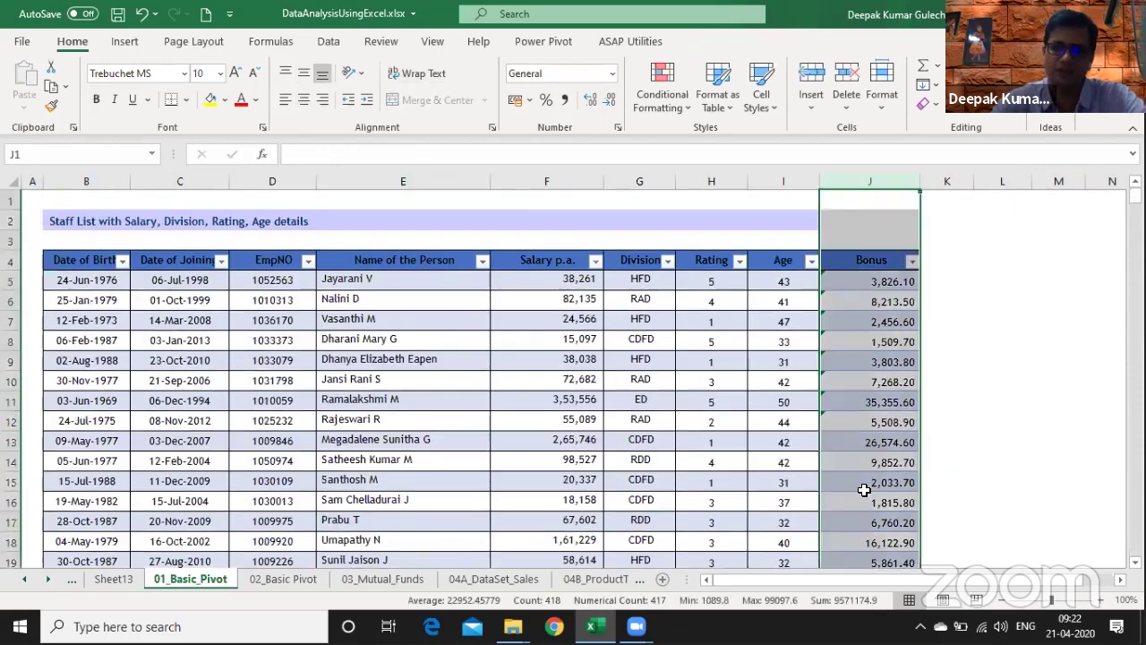
{"action": "key", "text": "ctrl+minus"}
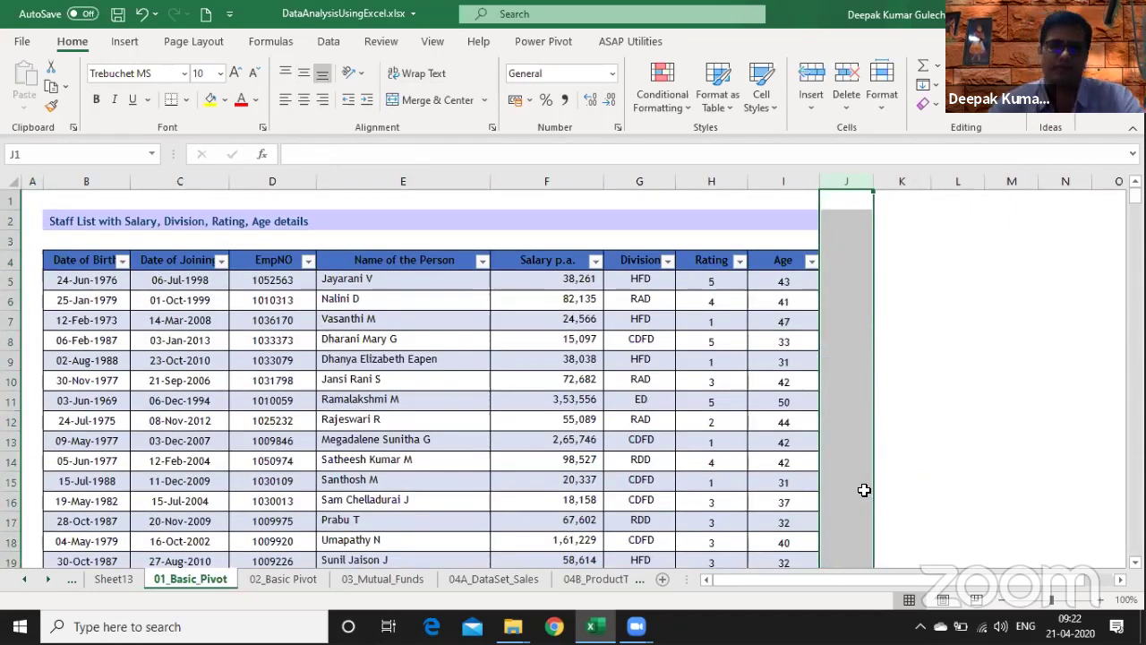
{"action": "left_click", "coordinate": [483, 368]}
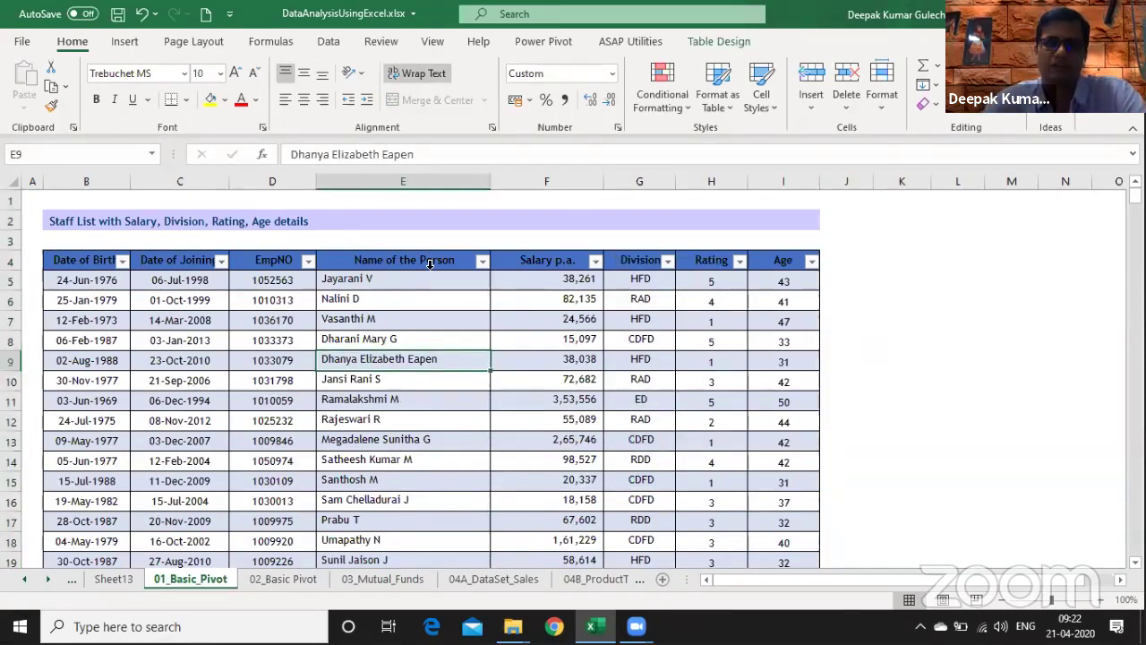
- Rename the table from Table2 to Emp_DB in the Table Design name box
{"action": "left_click", "coordinate": [502, 83]}
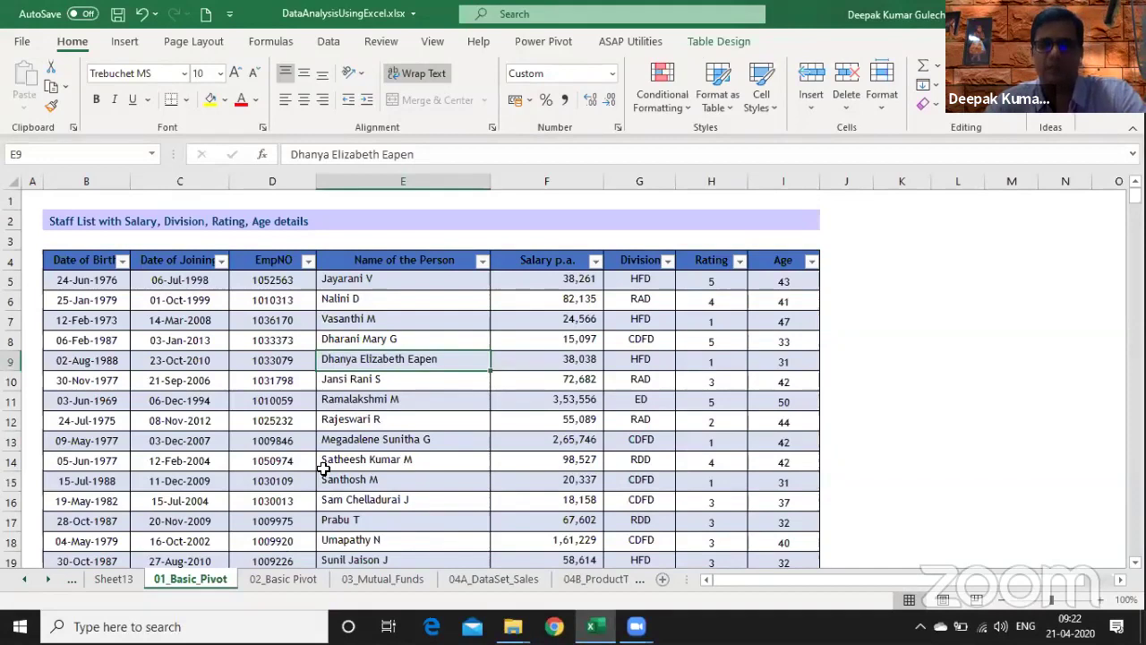
{"action": "left_click", "coordinate": [717, 42]}
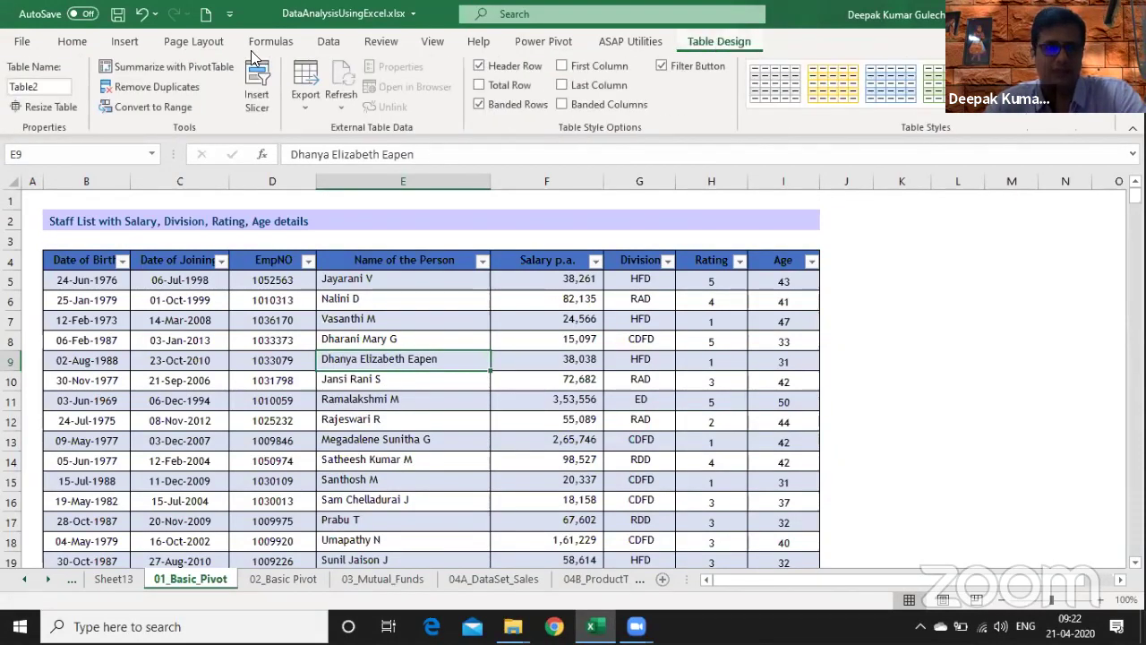
{"action": "left_click", "coordinate": [44, 87]}
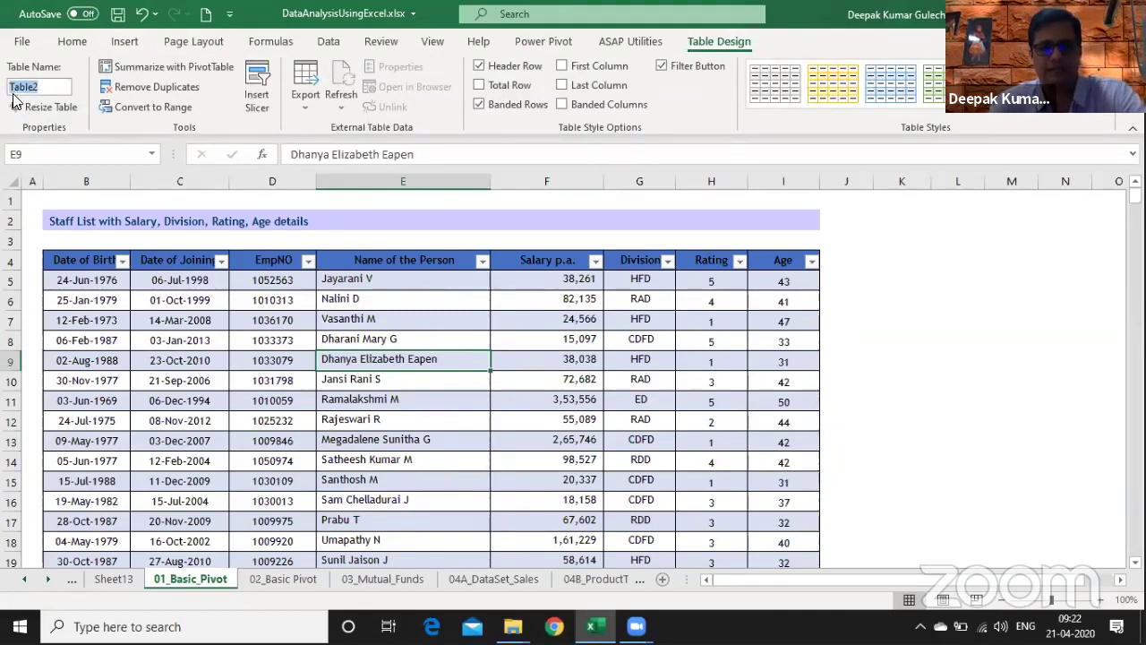
{"action": "type", "text": "Emp_DB"}
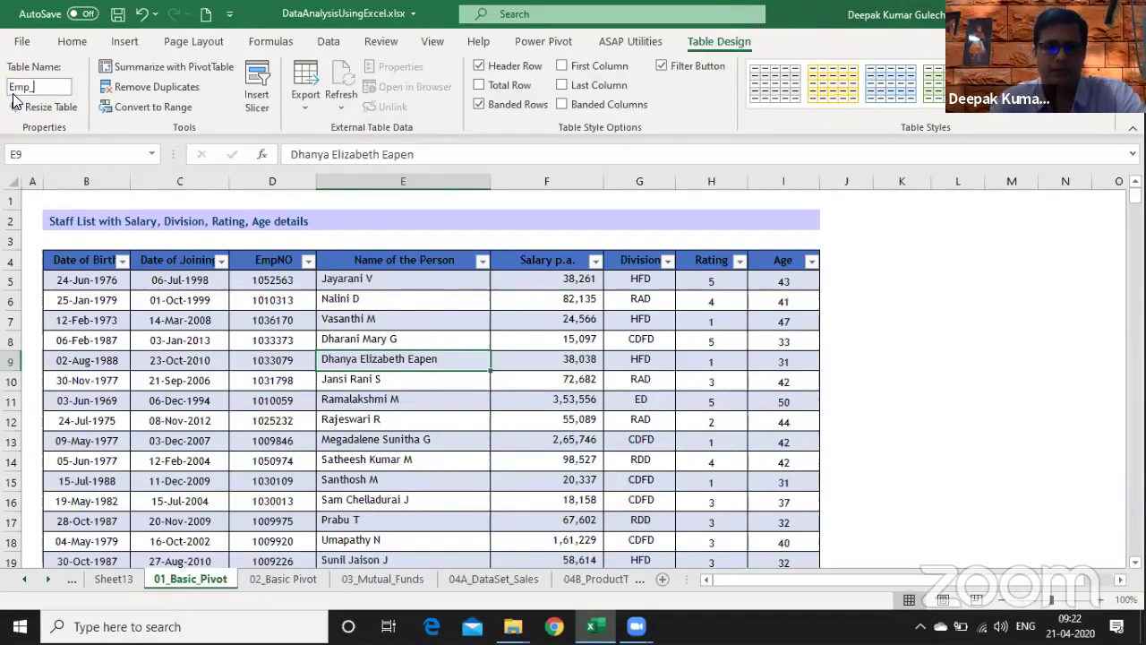
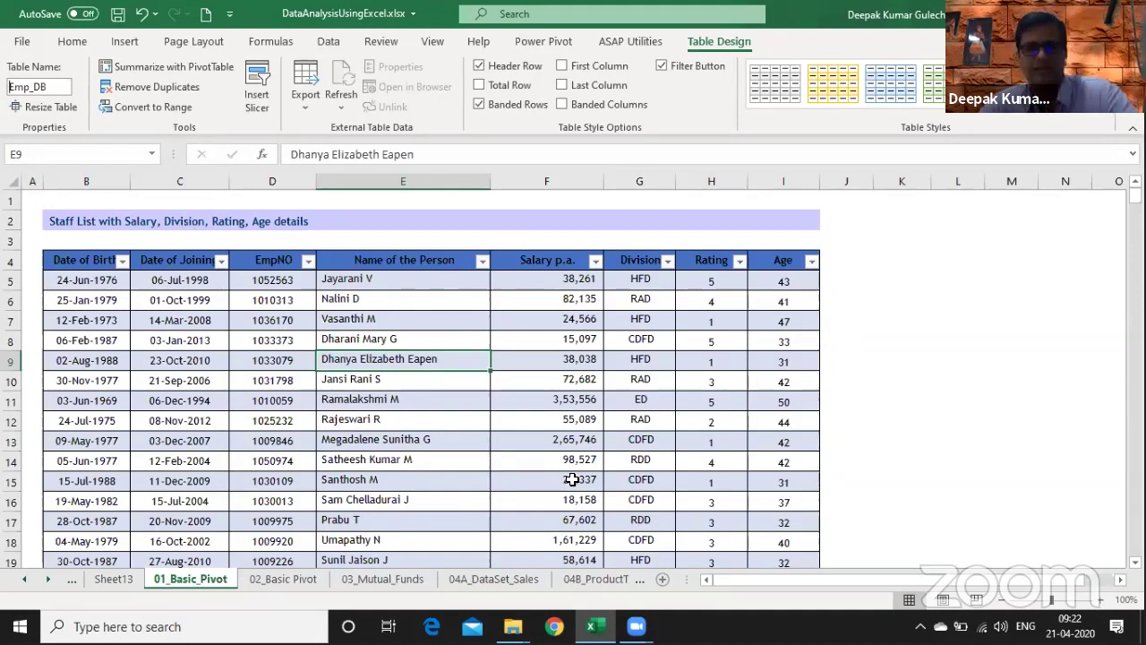
- Prefix the table name with TT_ so it reads TT_Emp_DB
{"action": "type", "text": "TT_"}
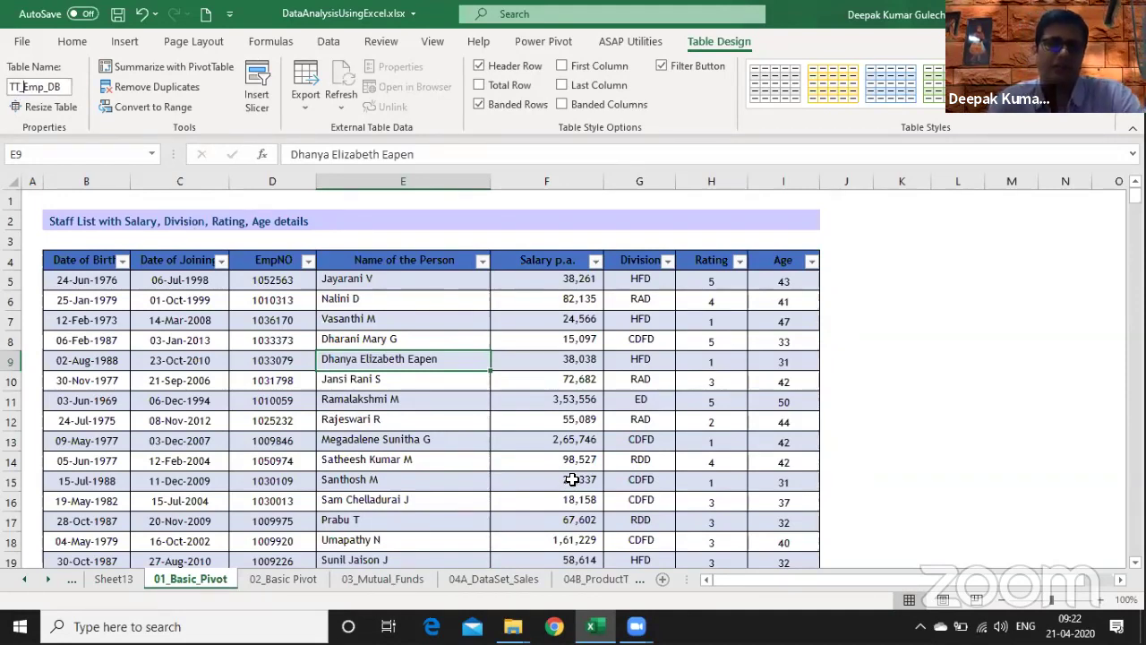
{"action": "key", "text": "Return"}
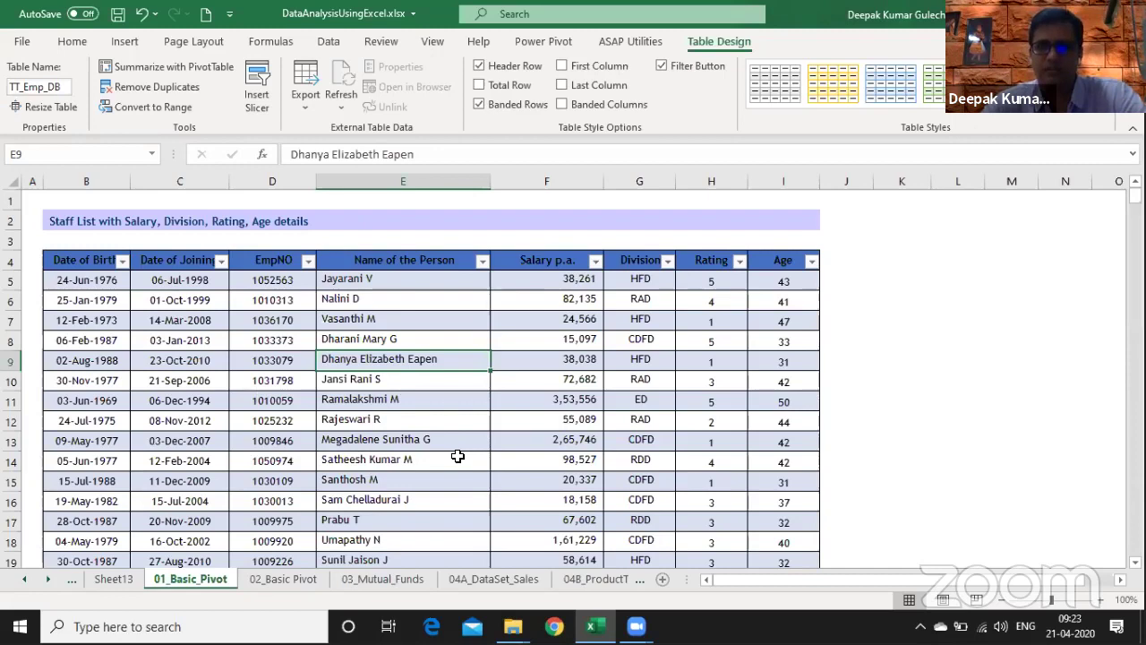
{"action": "left_click", "coordinate": [165, 115]}
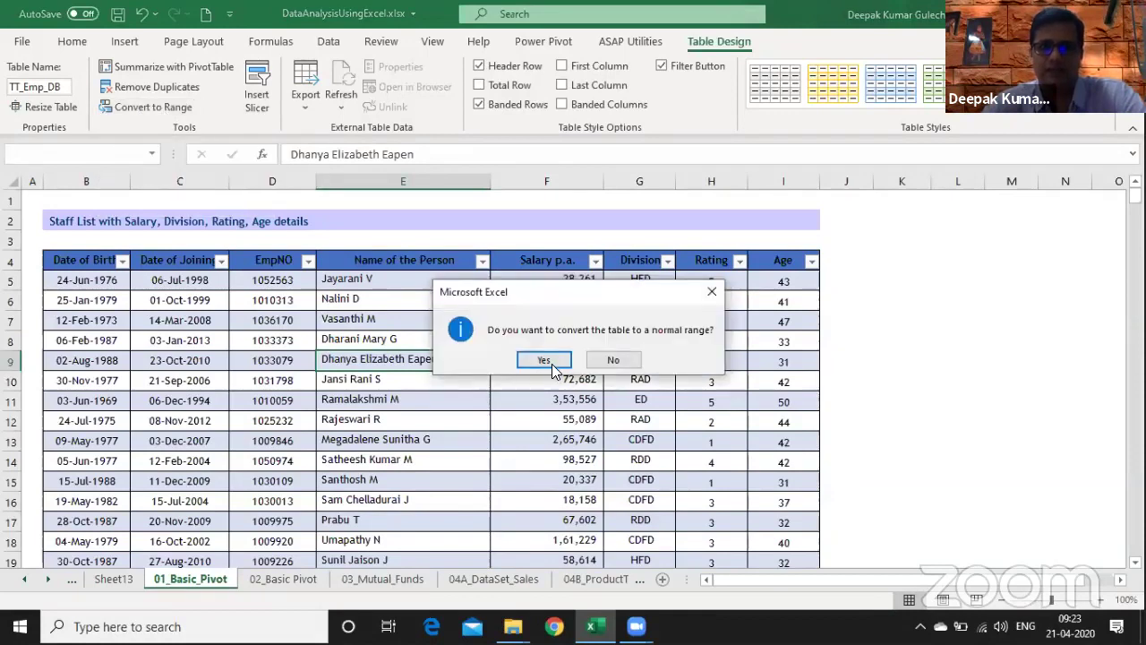
{"action": "left_click", "coordinate": [552, 360]}
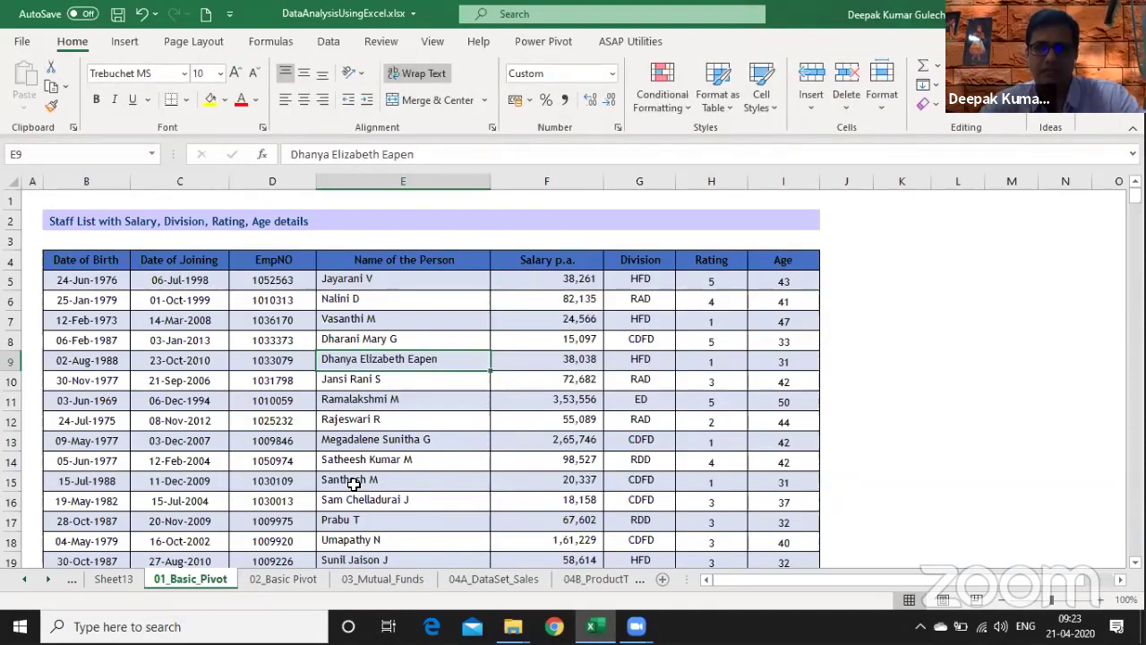
{"action": "key", "text": "ctrl+z"}
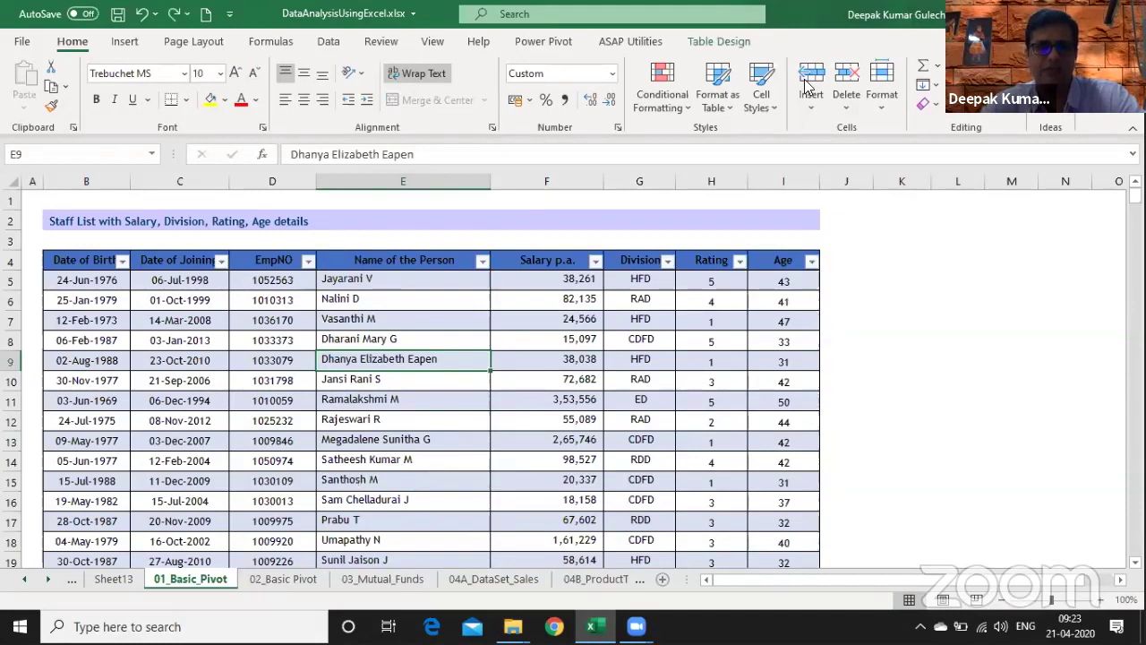
{"action": "left_click", "coordinate": [718, 41]}
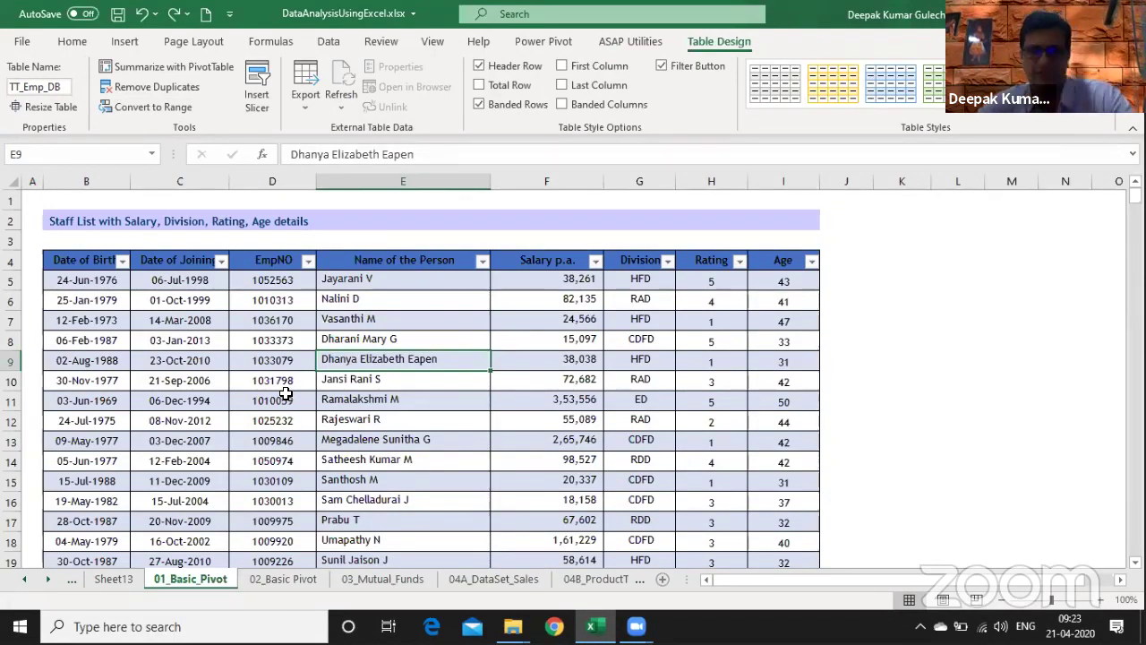
{"action": "left_click", "coordinate": [309, 433]}
{"action": "key", "text": "Down"}
{"action": "key", "text": "Right"}
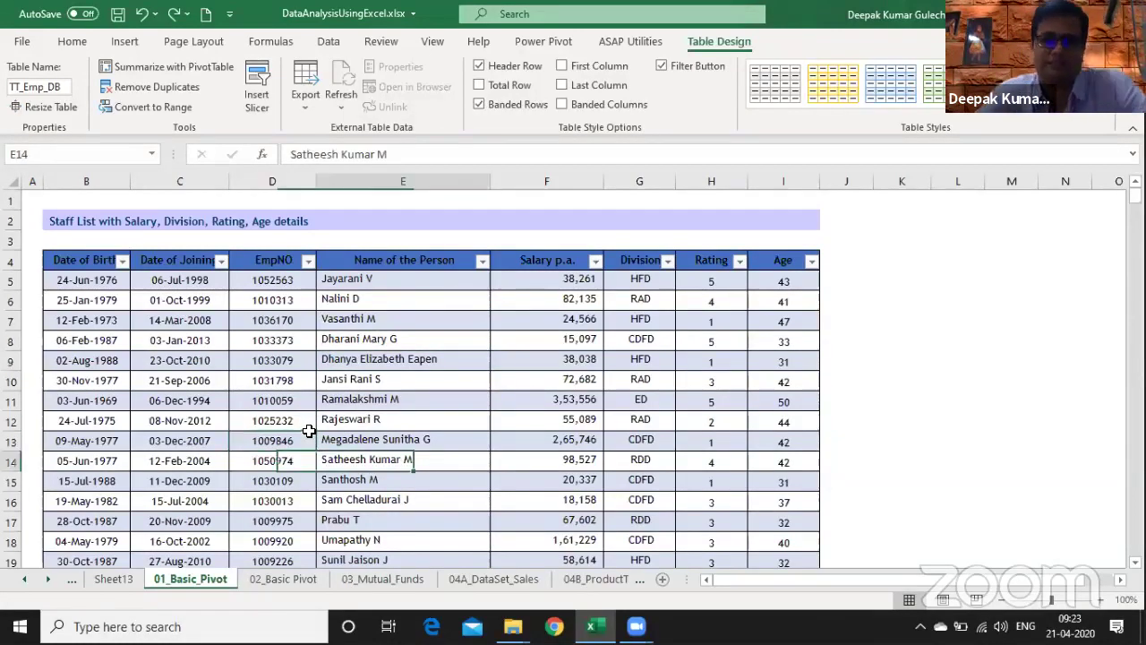
{"action": "key", "text": "Right"}
{"action": "key", "text": "Right"}
{"action": "key", "text": "Right"}
{"action": "key", "text": "Right"}
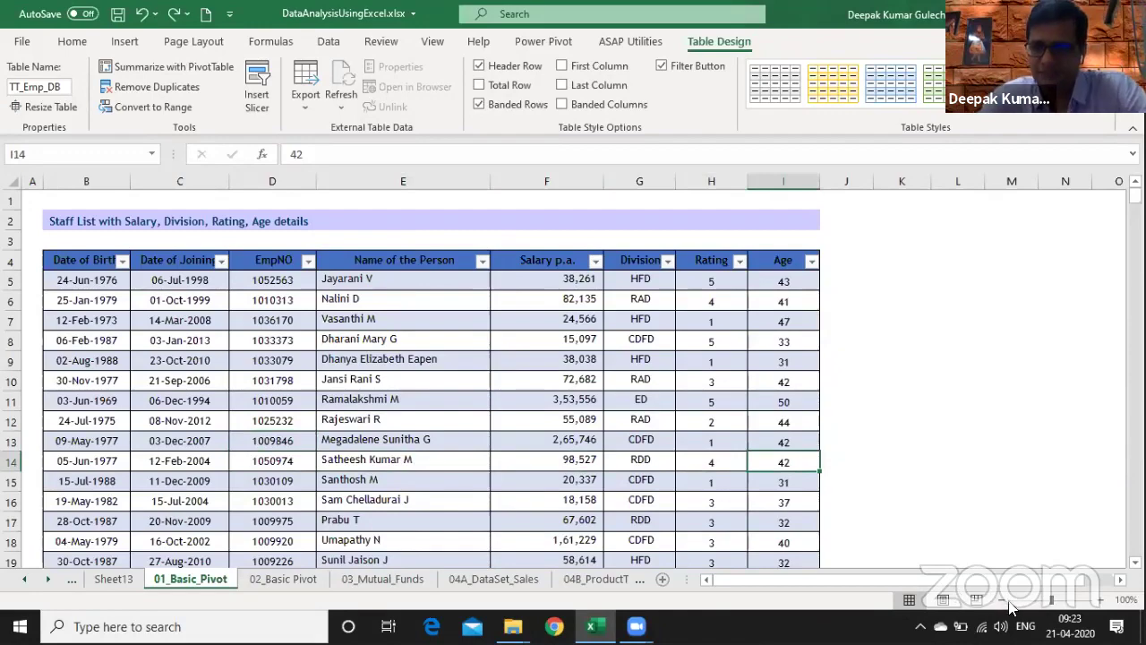
{"action": "scroll", "coordinate": [784, 436], "scroll_direction": "down", "scroll_amount": 3}
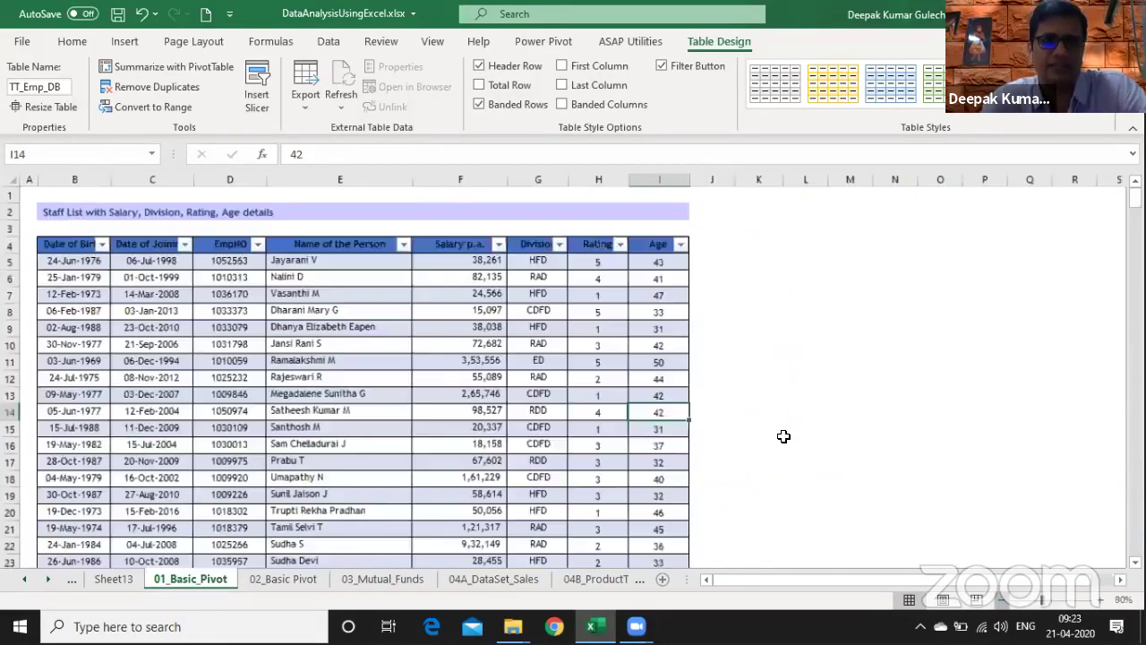
{"action": "left_click", "coordinate": [757, 259]}
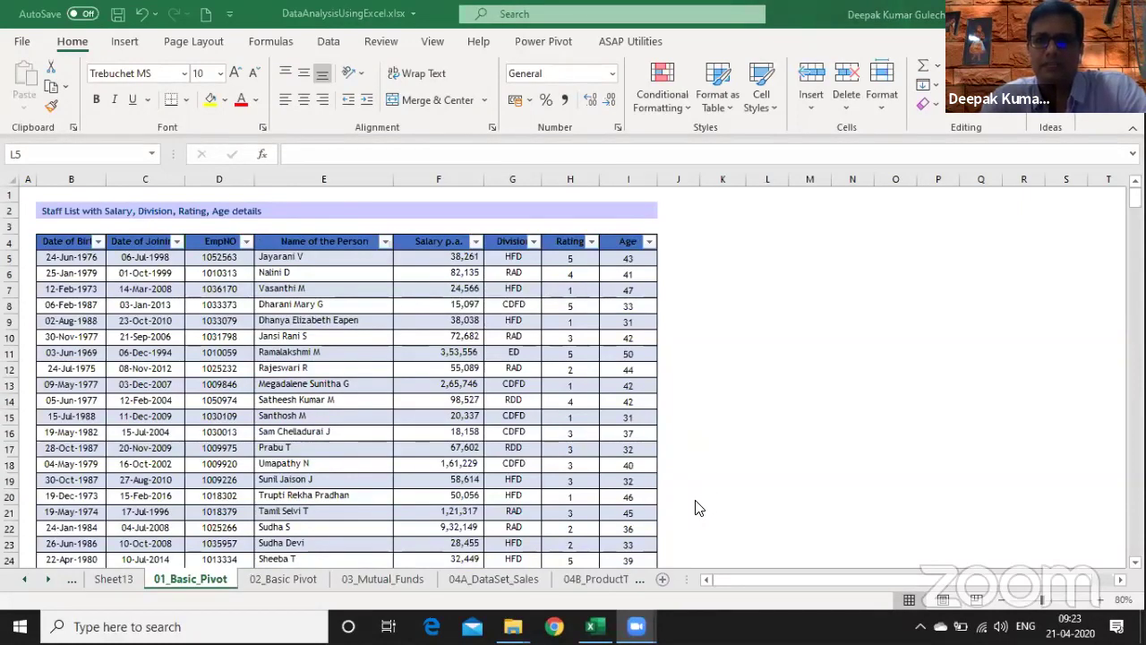
- Type the note 'Department wise - Salary Payout / %' in cell L5
{"action": "left_click", "coordinate": [768, 260]}
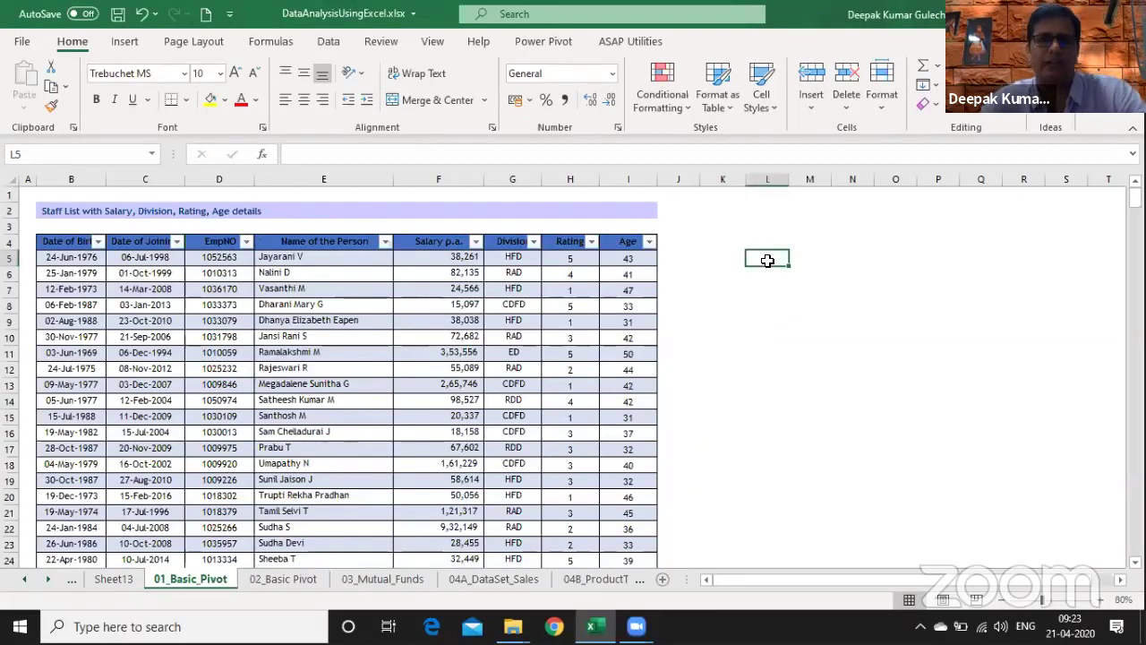
{"action": "type", "text": "WHA"}
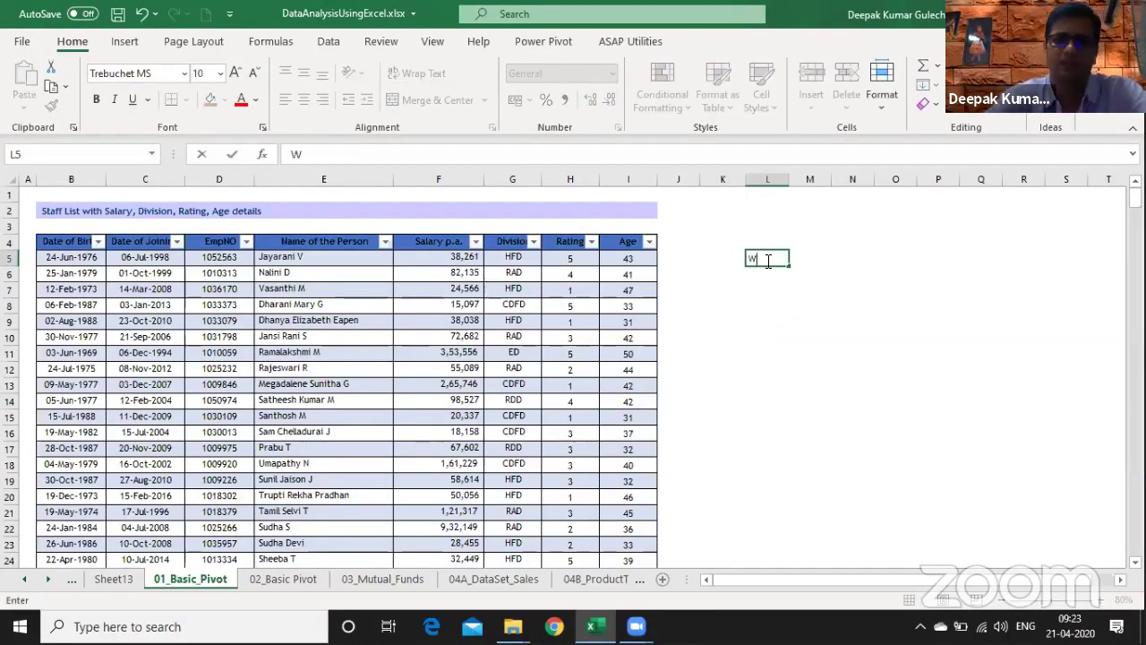
{"action": "key", "text": "BackSpace"}
{"action": "key", "text": "BackSpace"}
{"action": "key", "text": "BackSpace"}
{"action": "type", "text": "Depa"}
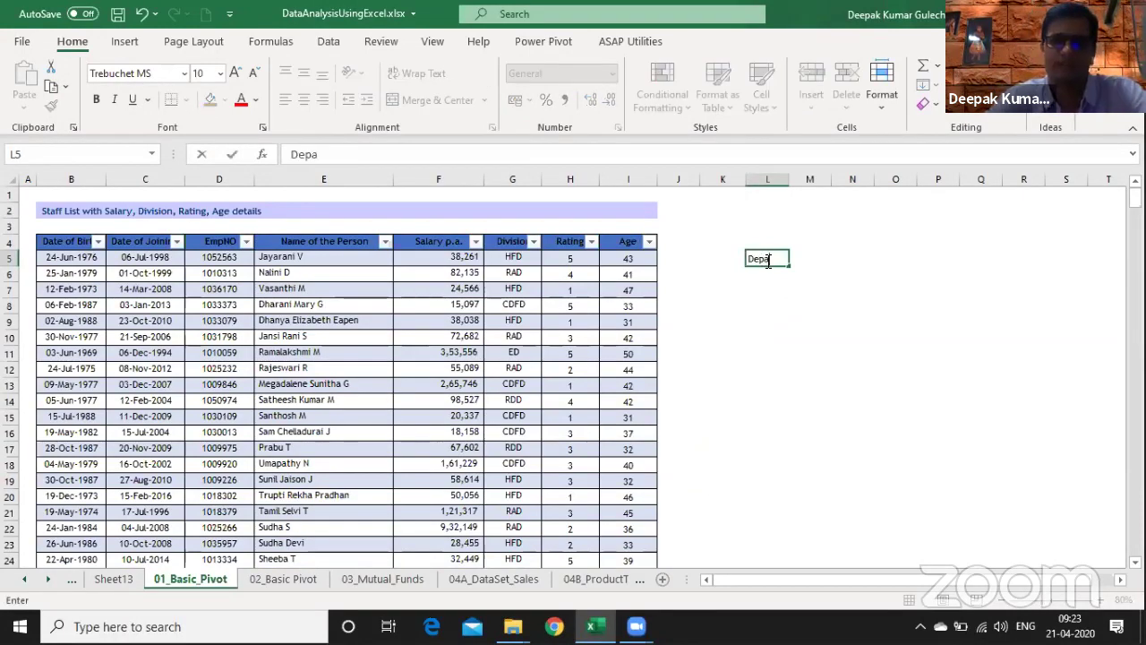
{"action": "type", "text": "rtment wise -"}
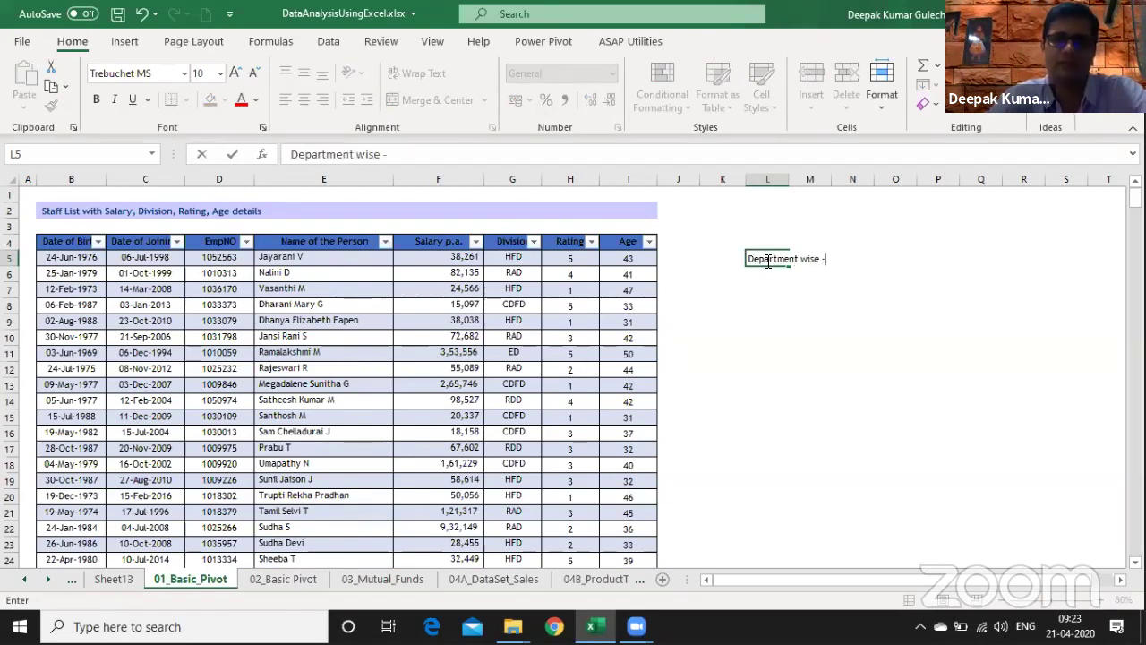
{"action": "type", "text": " H"}
{"action": "type", "text": "W"}
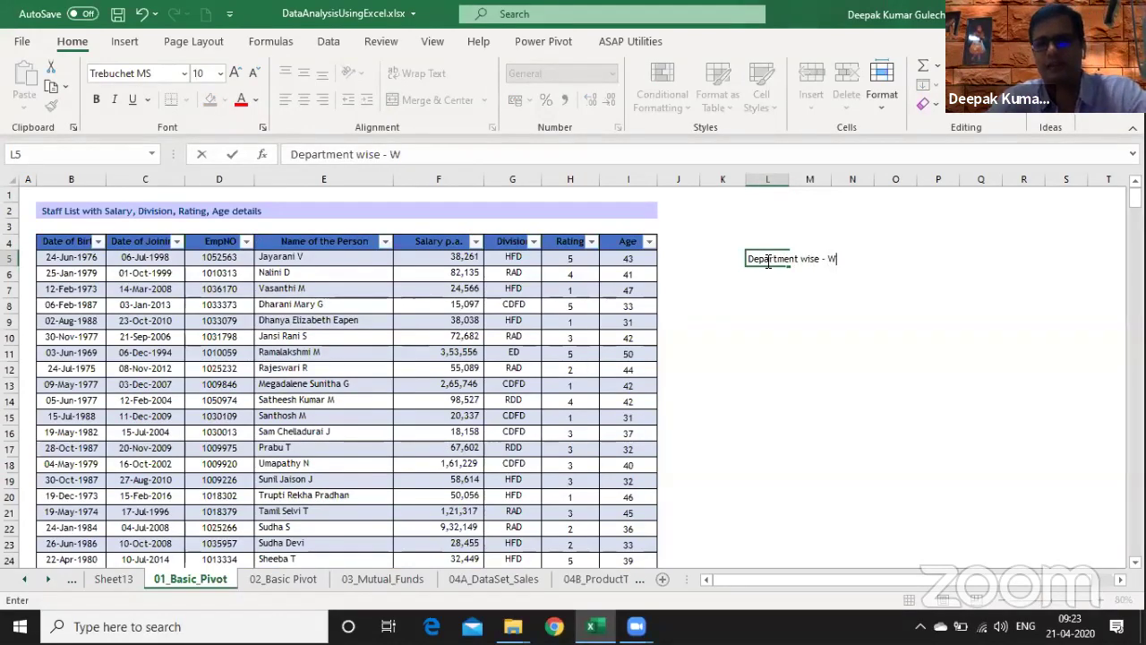
{"action": "key", "text": "BackSpace"}
{"action": "type", "text": "Salary"}
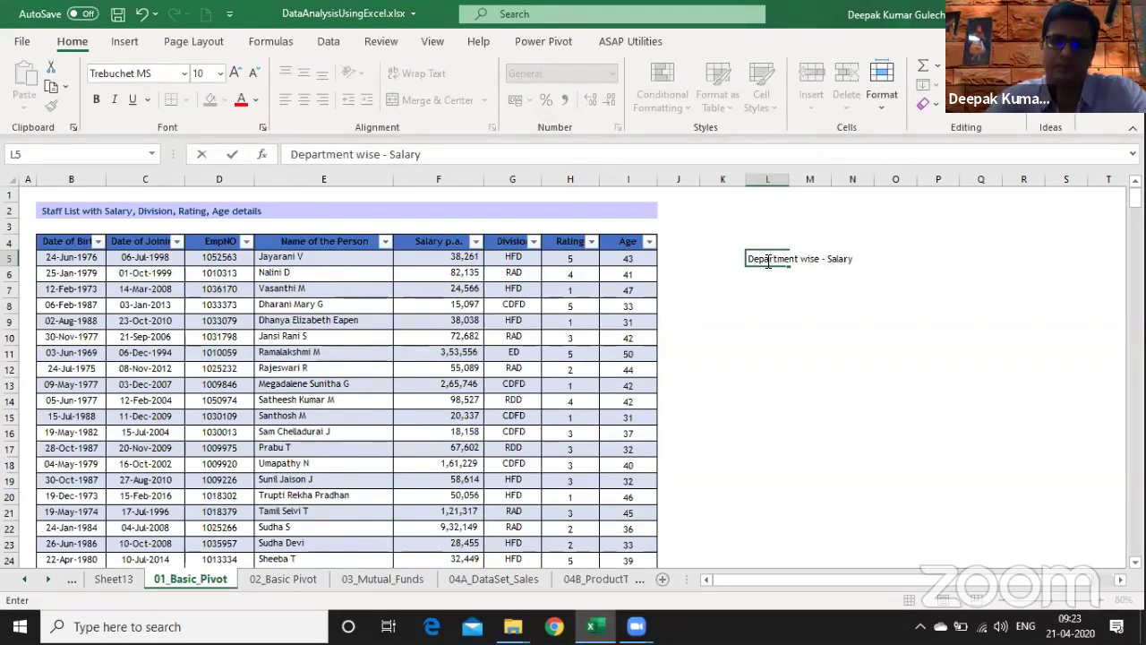
{"action": "type", "text": " Pa"}
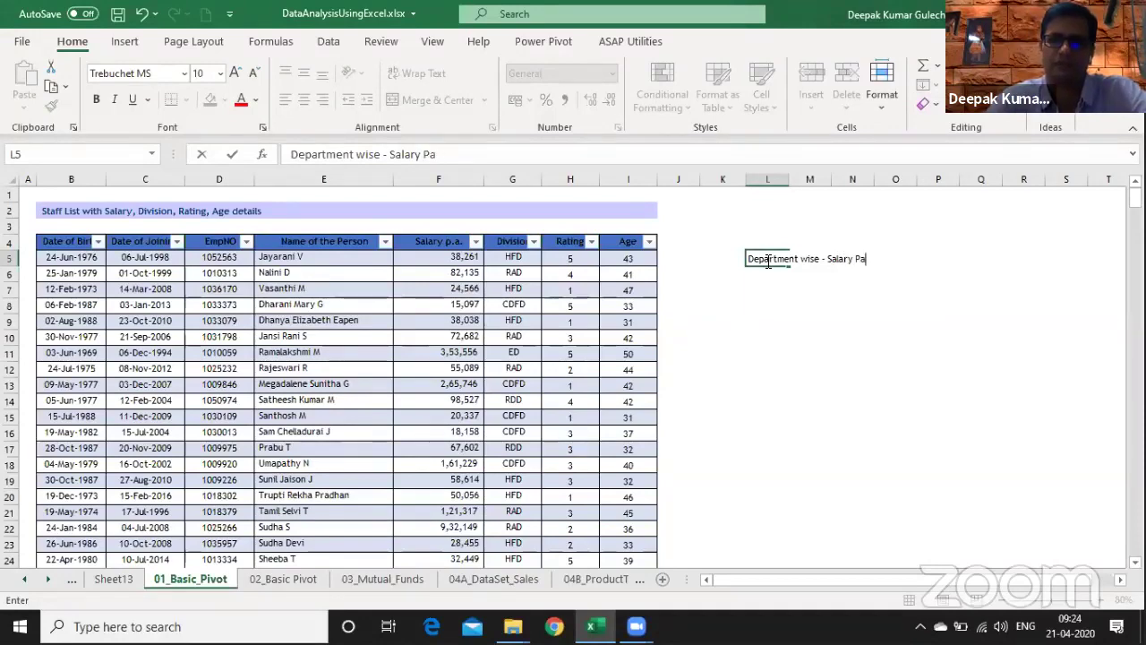
{"action": "type", "text": "uyou"}
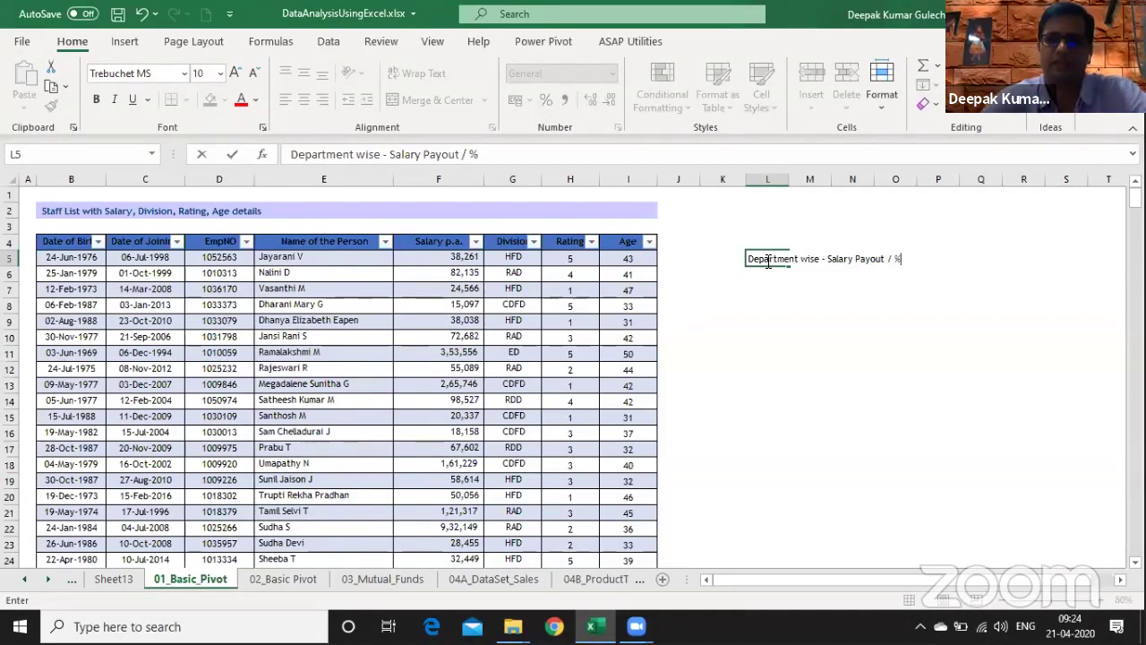
{"action": "type", "text": "t / %"}
{"action": "key", "text": "Return"}
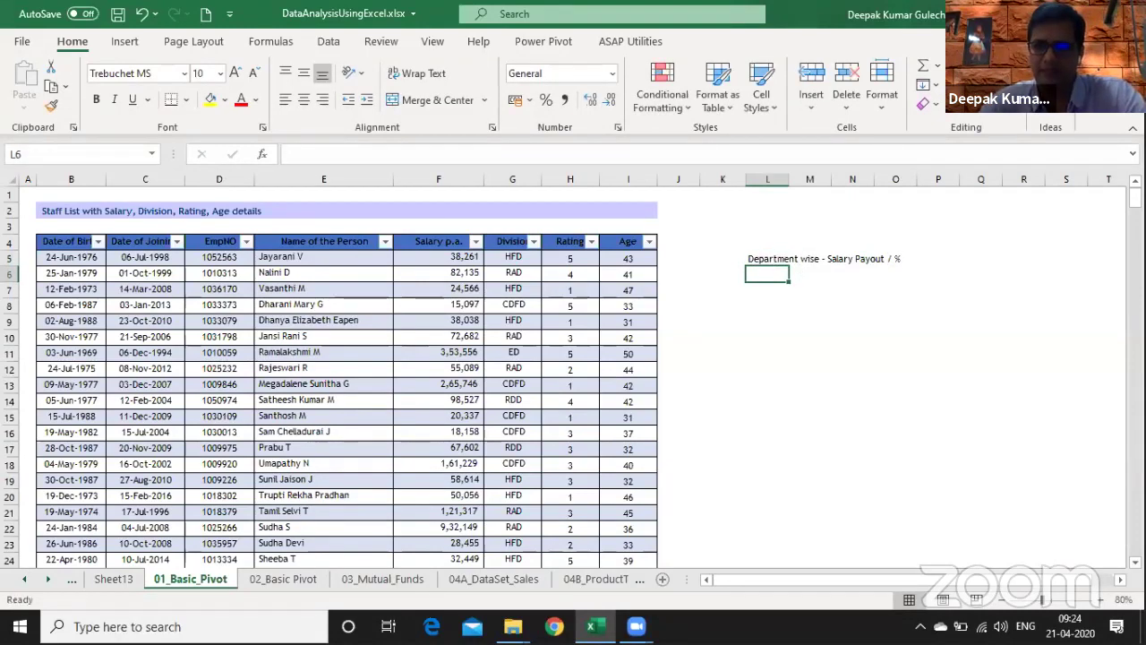
- Move the note to K5, then copy it to K6 and reword it as 'Head Count / %'
{"action": "left_click", "coordinate": [1108, 599]}
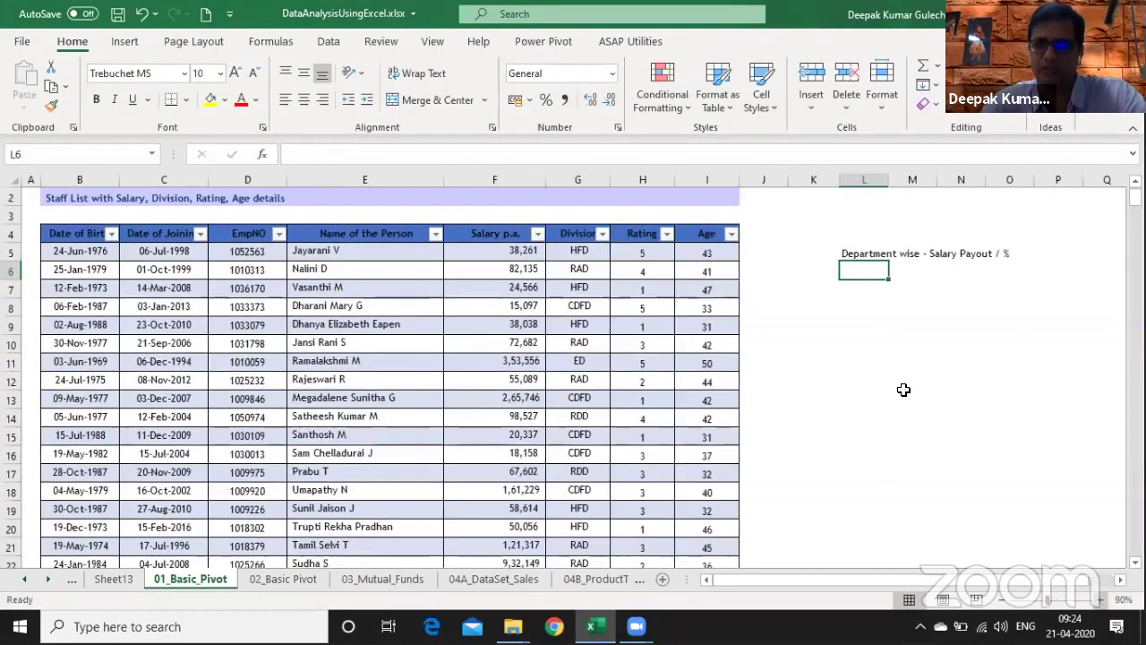
{"action": "key", "text": "Up"}
{"action": "key", "text": "ctrl+x"}
{"action": "key", "text": "Left"}
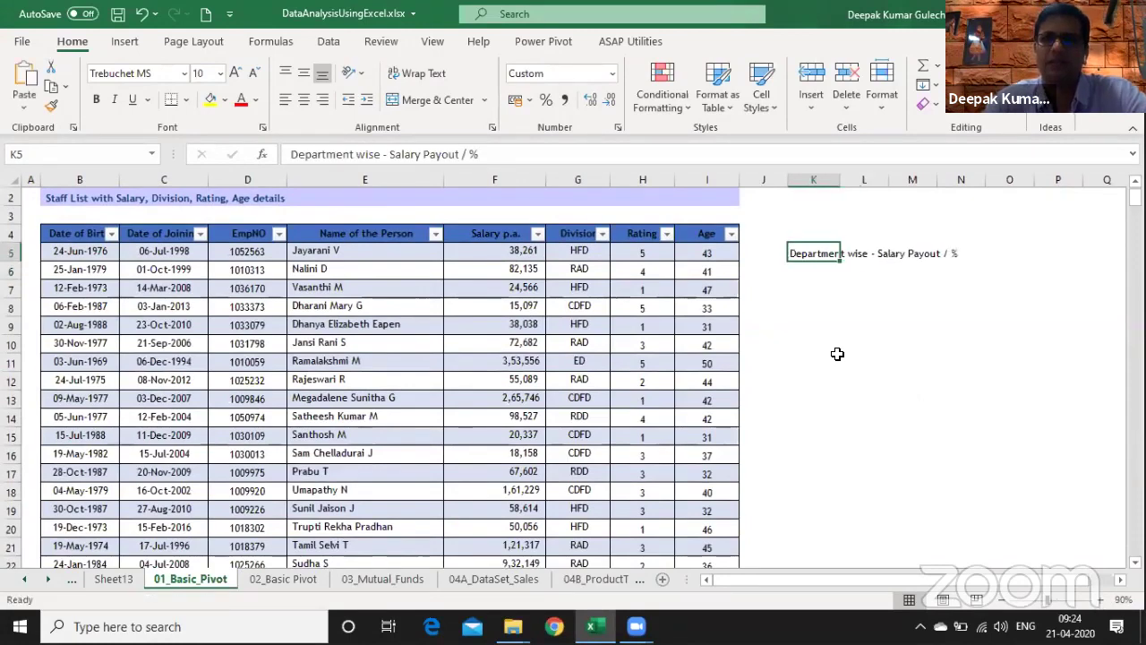
{"action": "key", "text": "Return"}
{"action": "key", "text": "ctrl+apostrophe"}
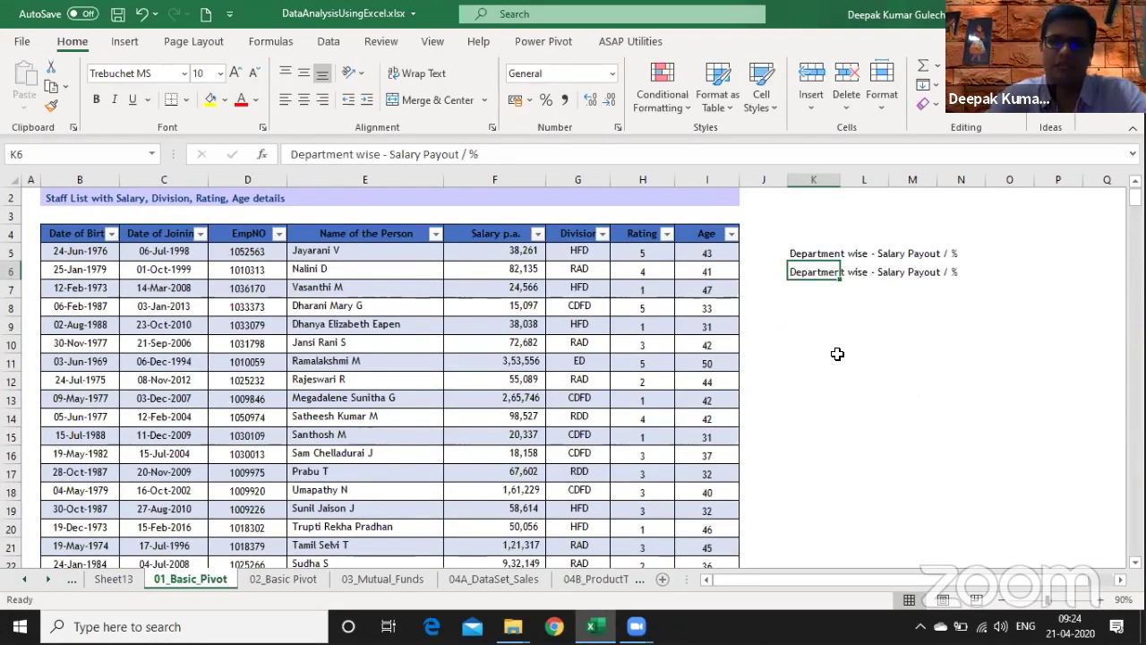
{"action": "key", "text": "Left"}
{"action": "key", "text": "Left"}
{"action": "key", "text": "Left"}
{"action": "key", "text": "ctrl+shift+Right"}
{"action": "key", "text": "ctrl+shift+Right"}
{"action": "key", "text": "ctrl+shift+Right"}
{"action": "key", "text": "ctrl+shift+Right"}
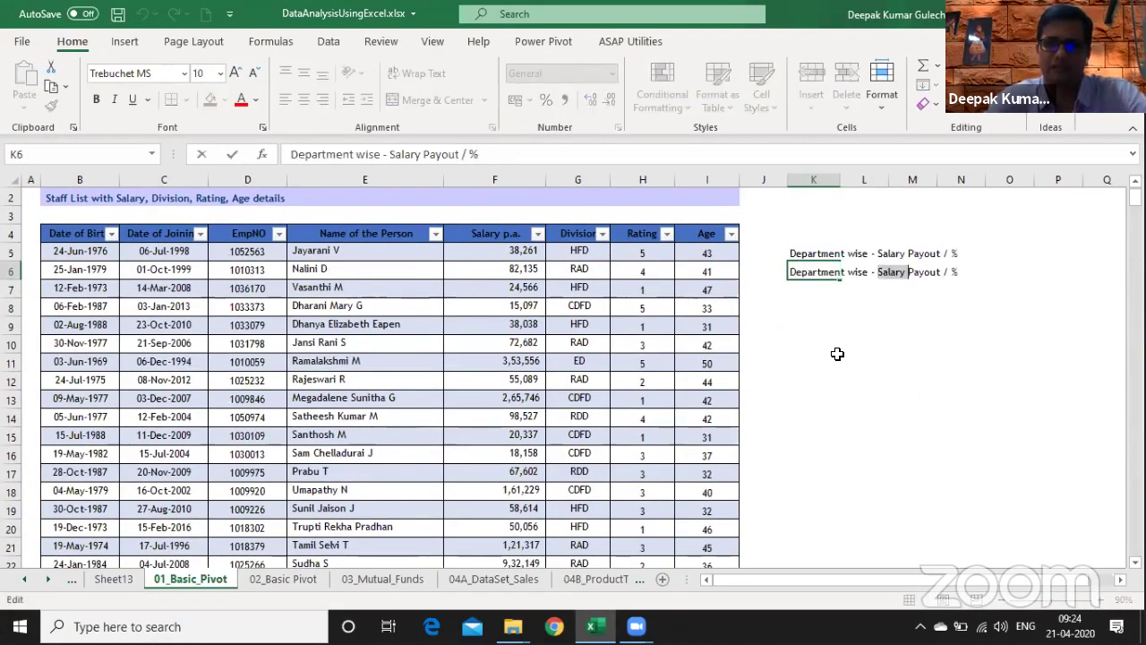
{"action": "type", "text": "Head C"}
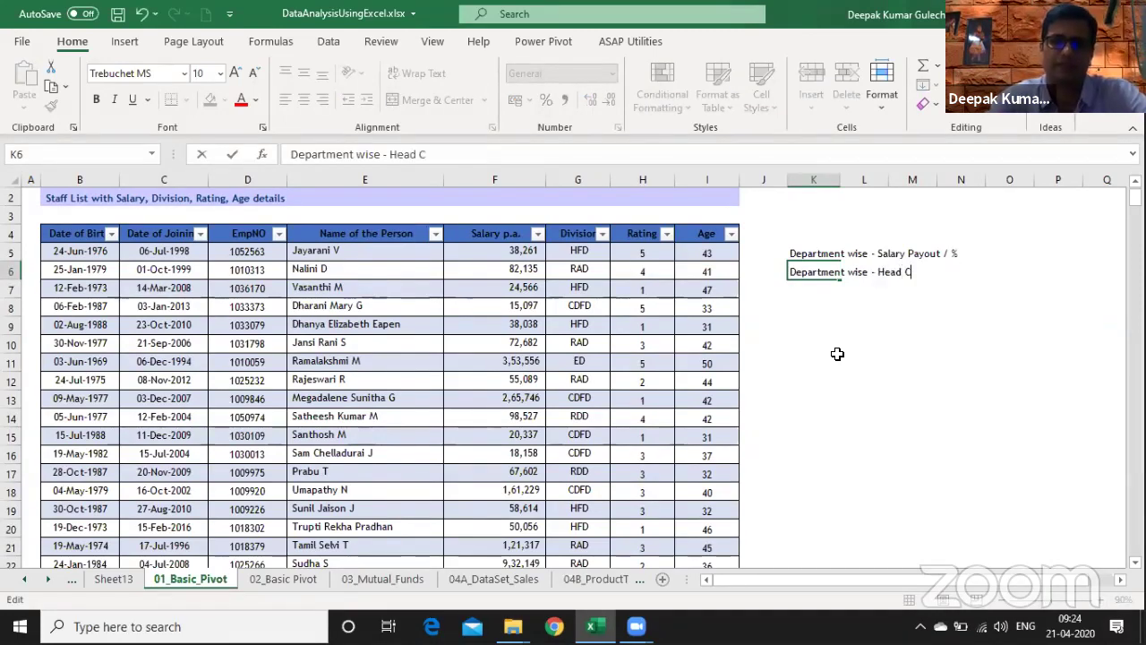
{"action": "type", "text": "outn"}
{"action": "key", "text": "BackSpace"}
{"action": "key", "text": "BackSpace"}
{"action": "type", "text": "nt"}
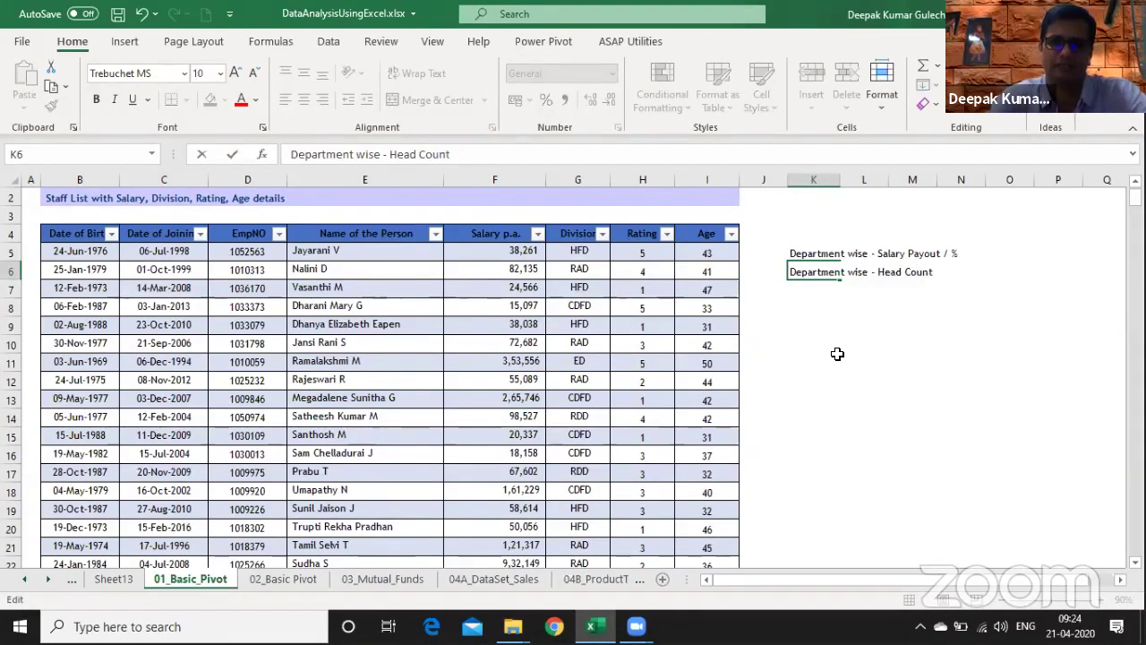
{"action": "type", "text": " / %"}
- Add a K7 note reading 'Department wise - Salary Payout / Avg Salary min / Max'
{"action": "key", "text": "Return"}
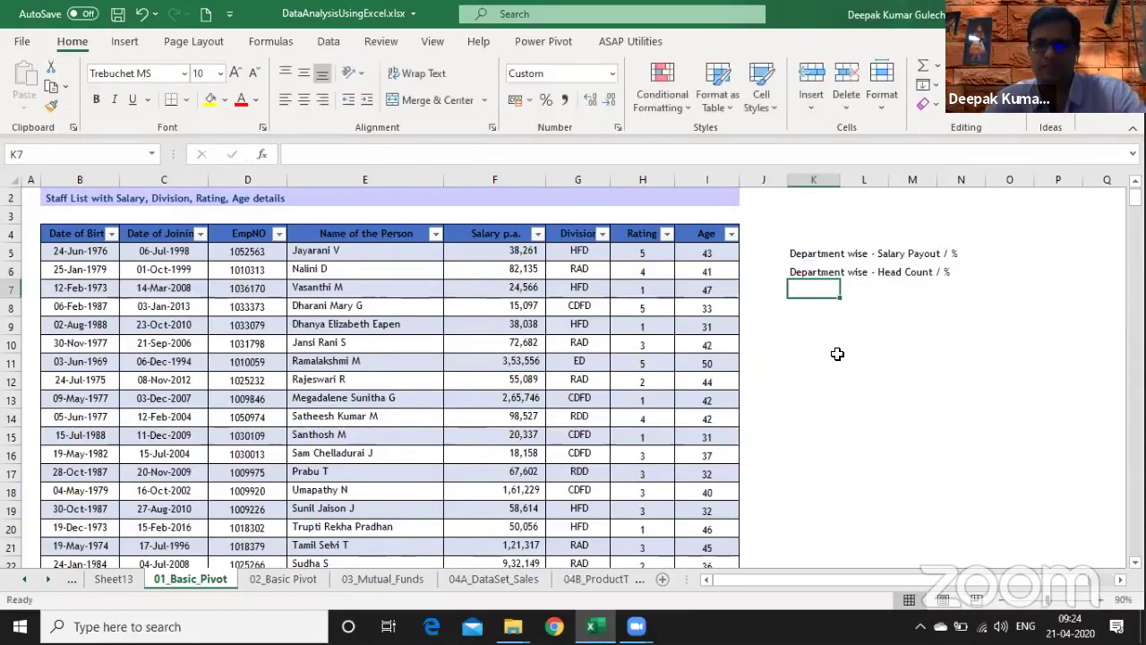
{"action": "type", "text": "De"}
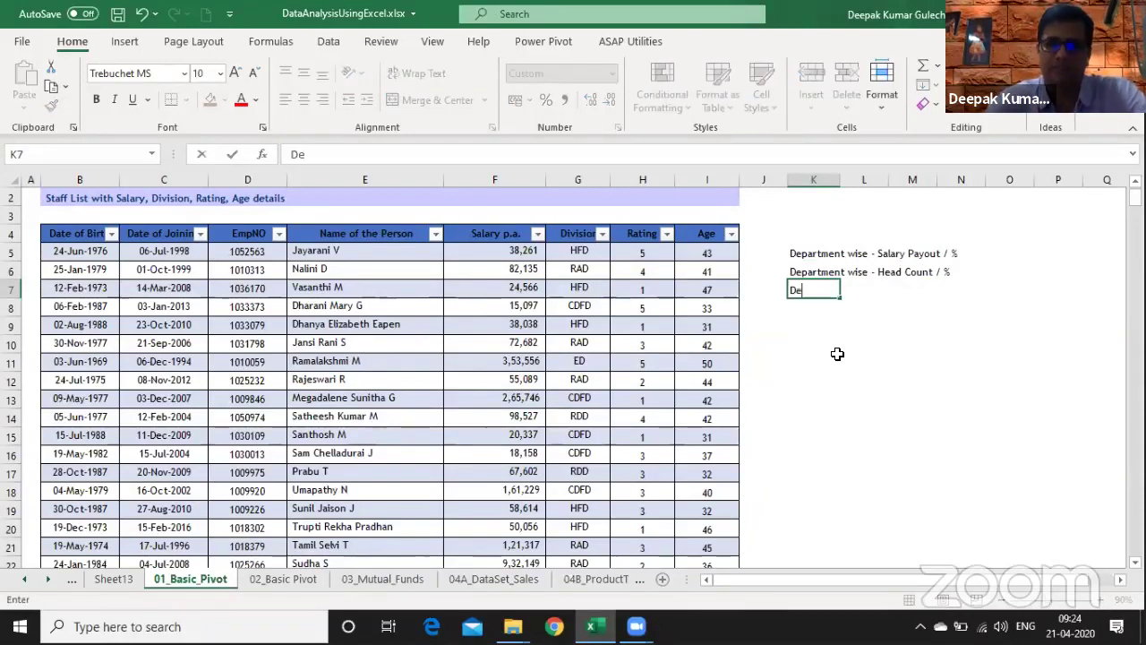
{"action": "type", "text": "partment "}
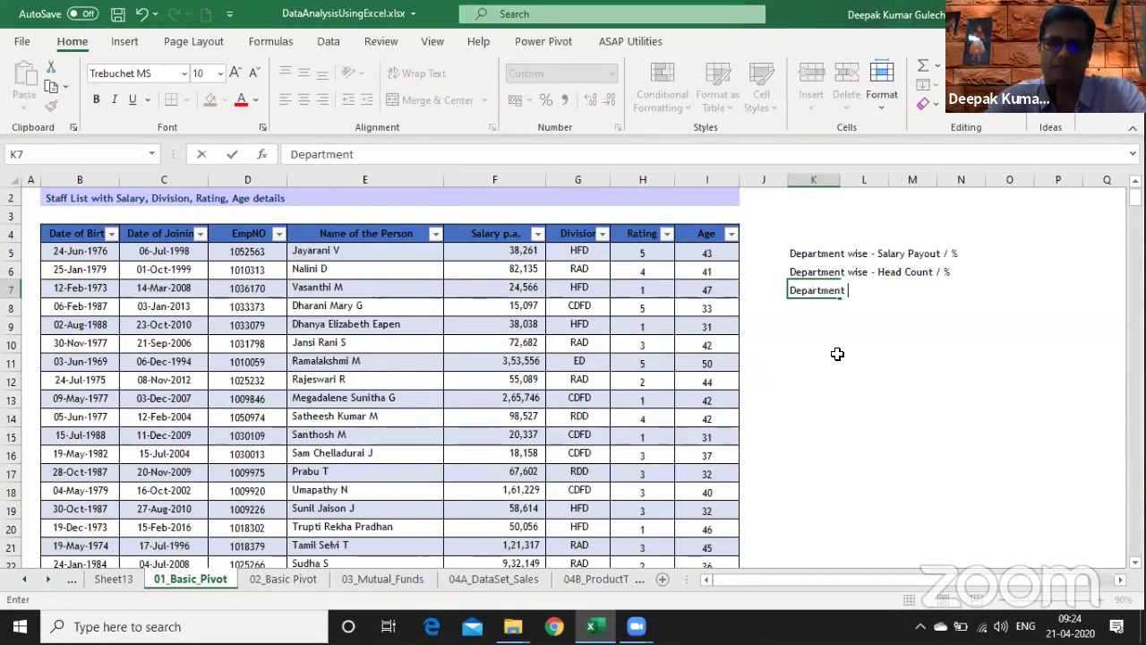
{"action": "type", "text": "wise - Sala"}
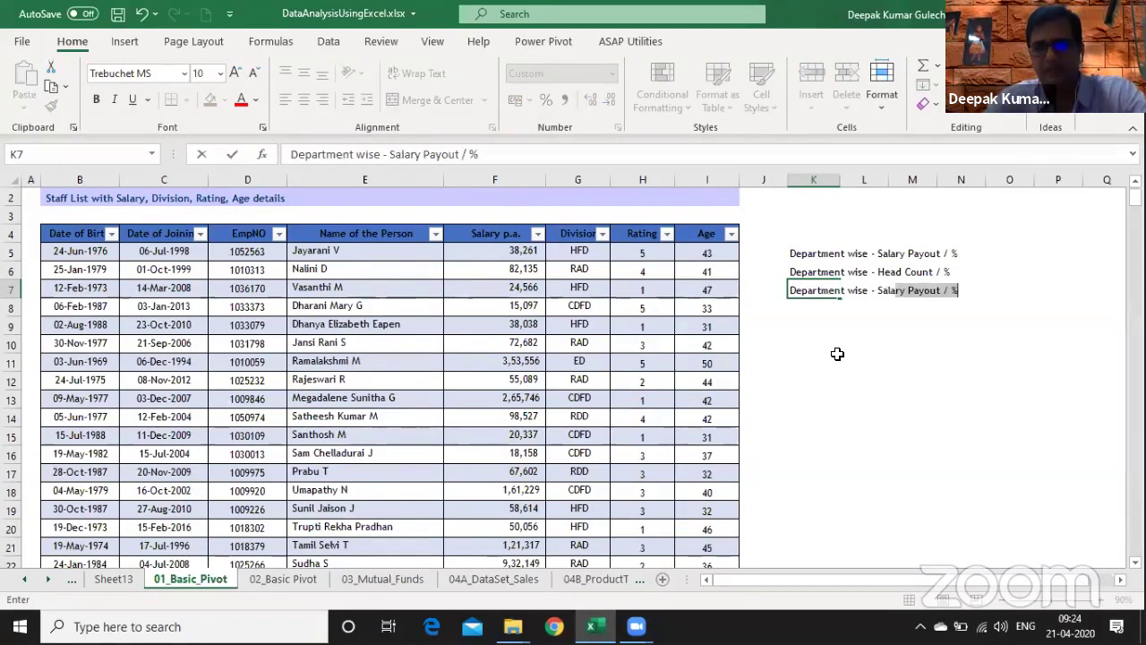
{"action": "key", "text": "Return"}
{"action": "key", "text": "Up"}
{"action": "key", "text": "F2"}
{"action": "key", "text": "BackSpace"}
{"action": "key", "text": "BackSpace"}
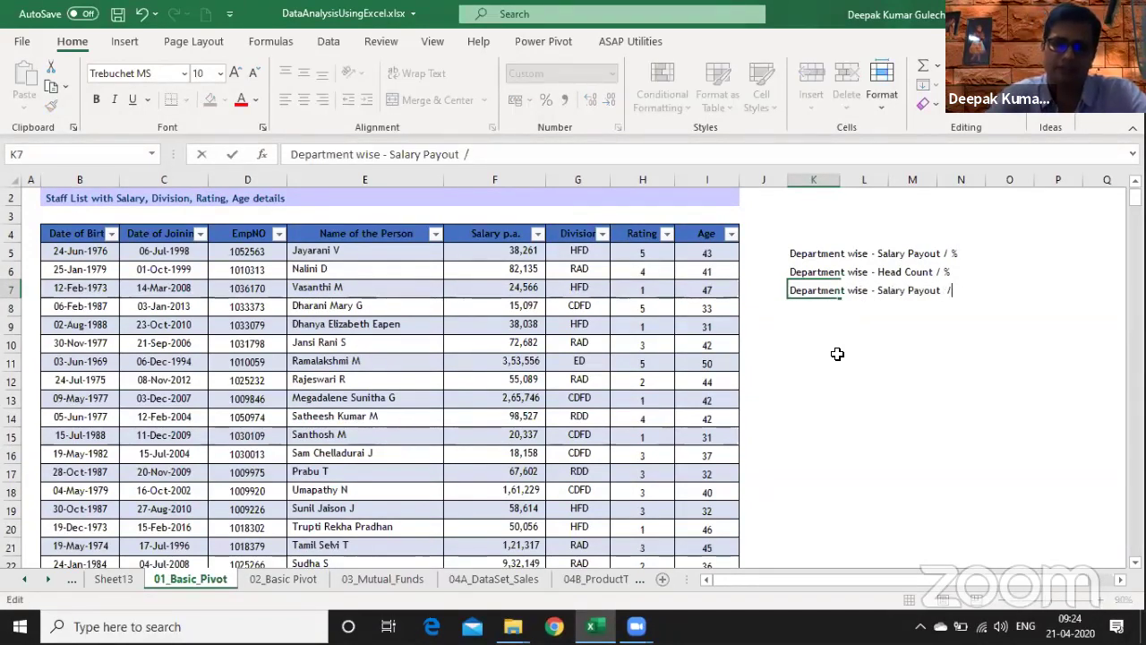
{"action": "type", "text": "Avg"}
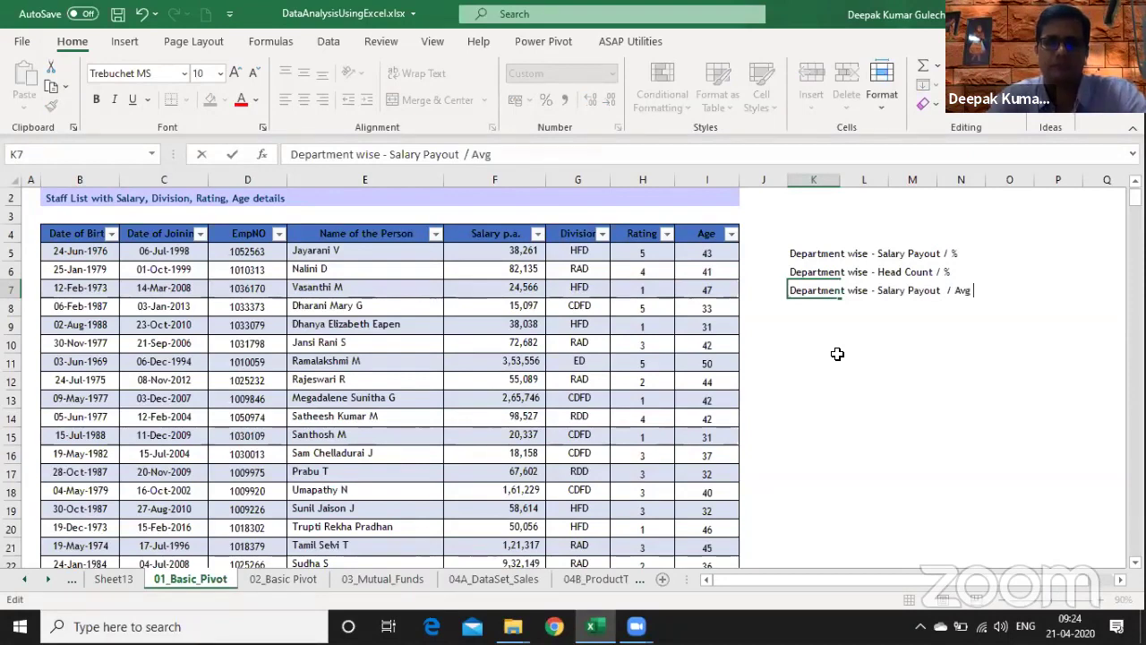
{"action": "type", "text": " Salary"}
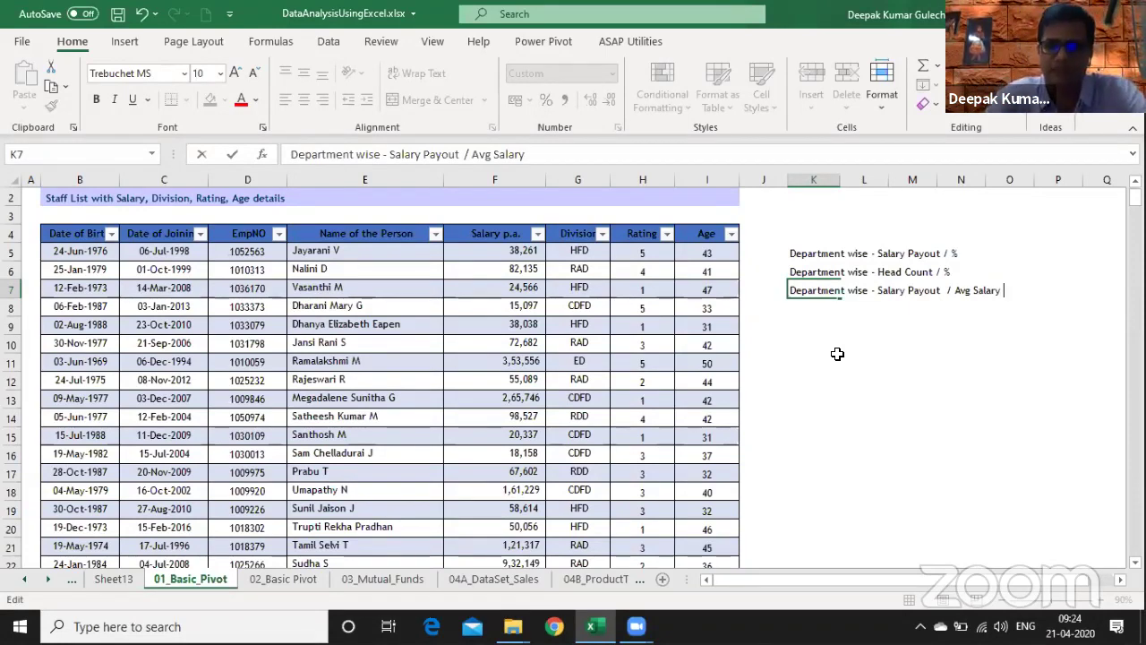
{"action": "type", "text": "min "}
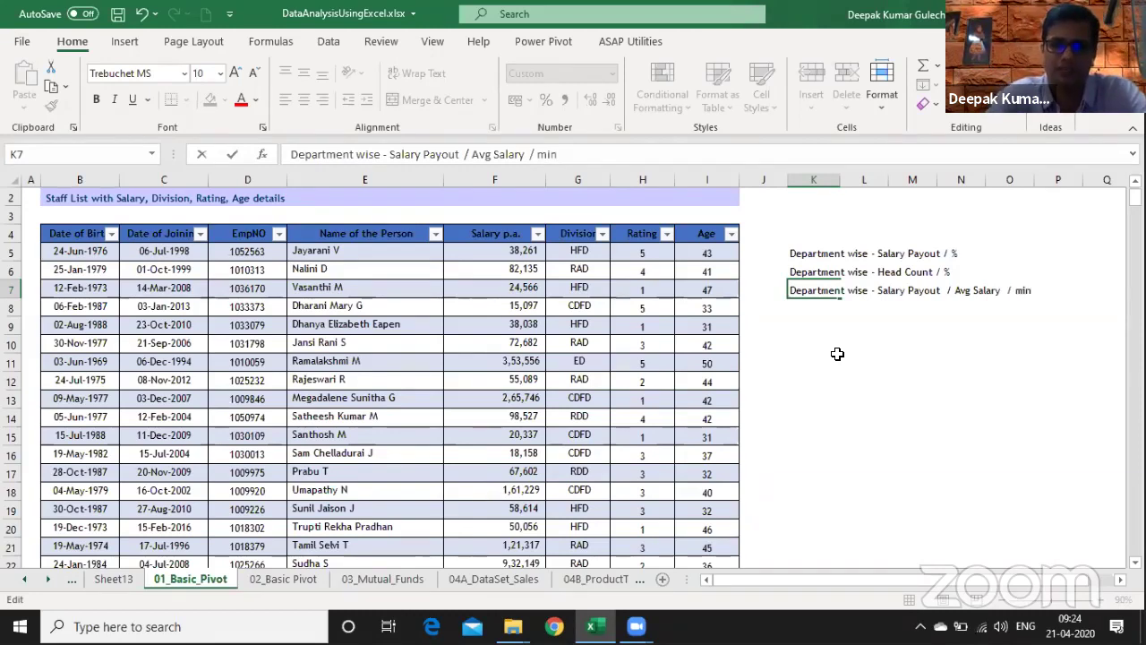
{"action": "type", "text": "/ Max"}
{"action": "key", "text": "Return"}
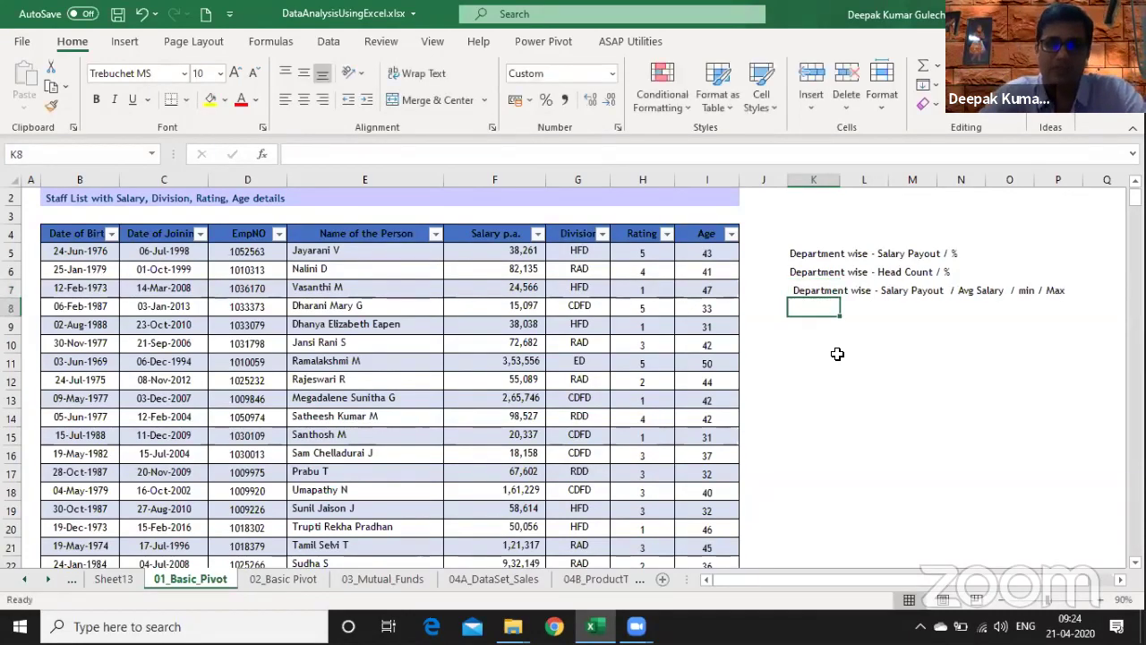
- Copy the K7 note into K8 and change its salary wording to Avg Age
{"action": "key", "text": "ctrl+d"}
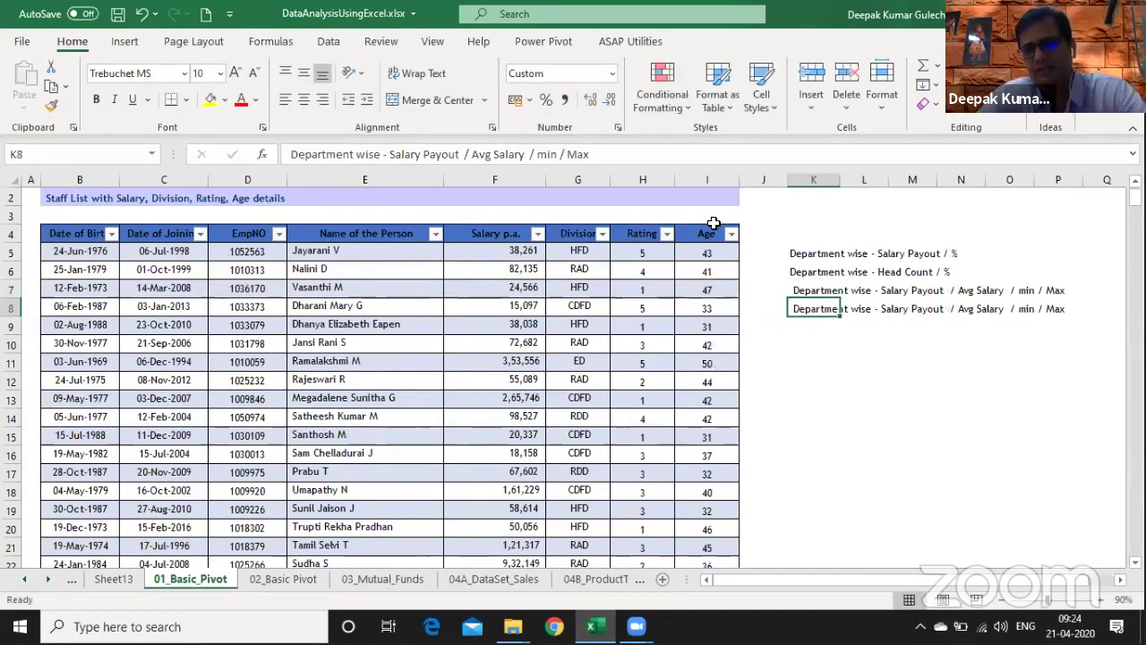
{"action": "key", "text": "F2"}
{"action": "key", "text": "ctrl+shift+Left"}
{"action": "key", "text": "ctrl+shift+Left"}
{"action": "key", "text": "ctrl+shift+Left"}
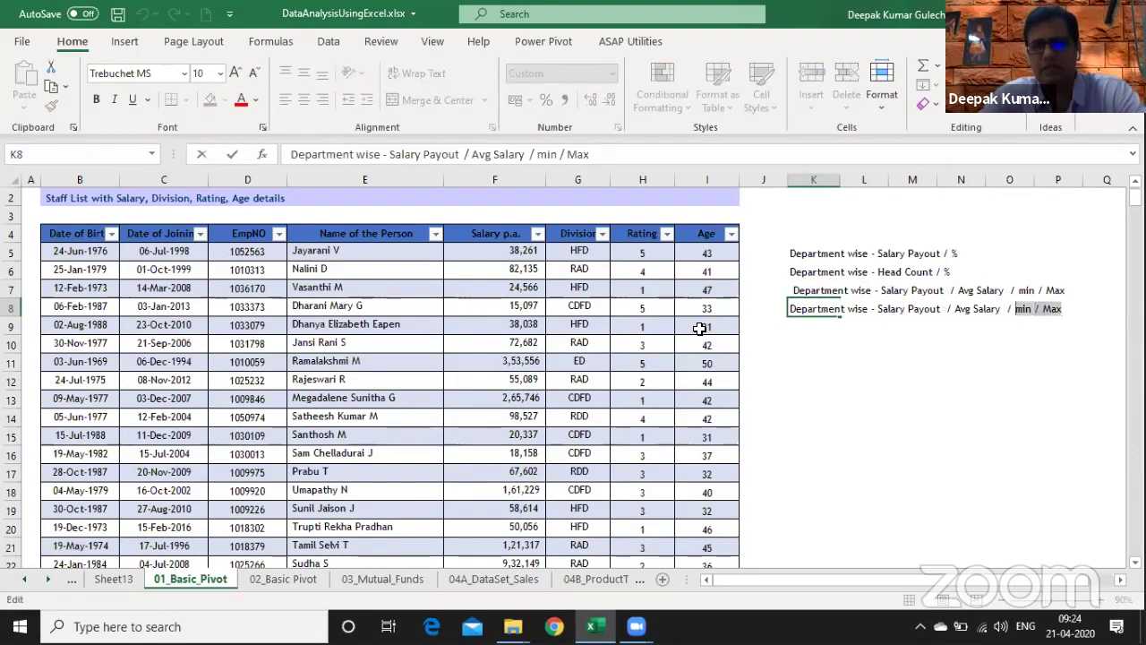
{"action": "left_click", "coordinate": [458, 156]}
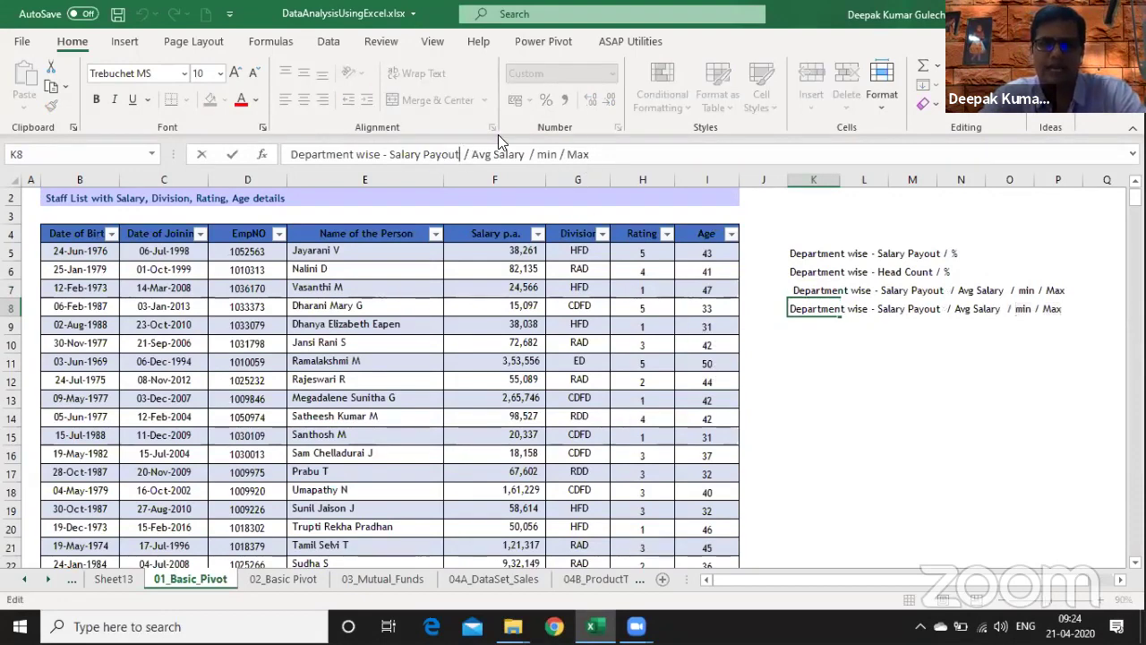
{"action": "key", "text": "ctrl+Left"}
{"action": "key", "text": "ctrl+Left"}
{"action": "key", "text": "ctrl+Left"}
{"action": "key", "text": "ctrl+Right"}
{"action": "key", "text": "ctrl+shift+Right"}
{"action": "key", "text": "ctrl+shift+Right"}
{"action": "key", "text": "ctrl+shift+Right"}
{"action": "key", "text": "ctrl+shift+Right"}
{"action": "key", "text": "ctrl+shift+Right"}
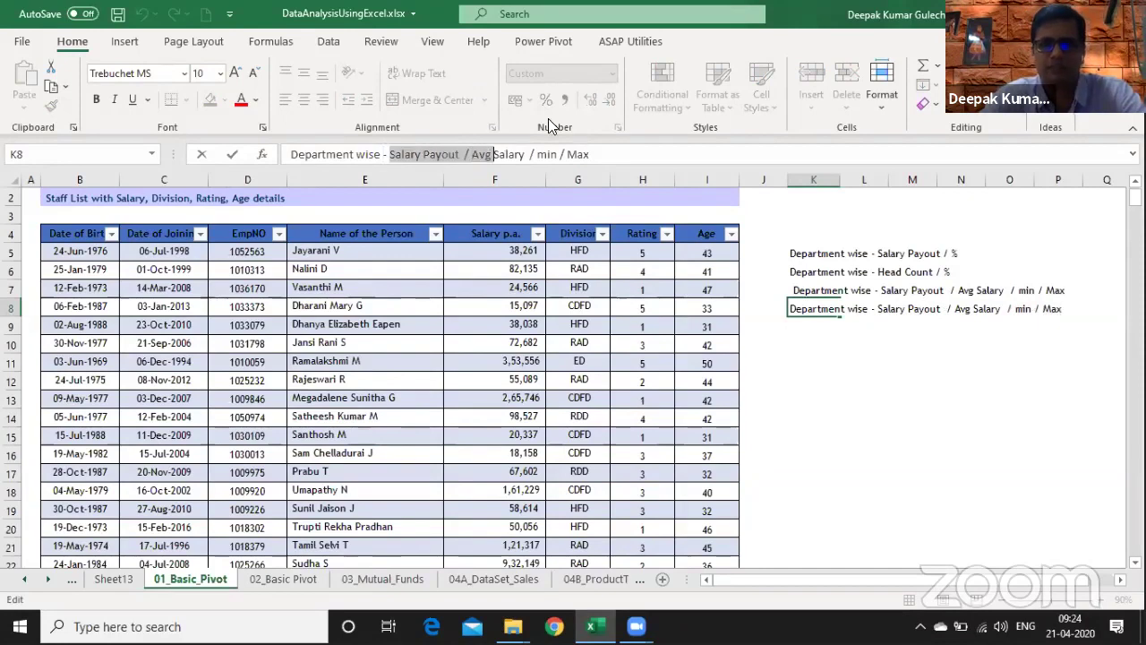
{"action": "type", "text": "Avg AAAge"}
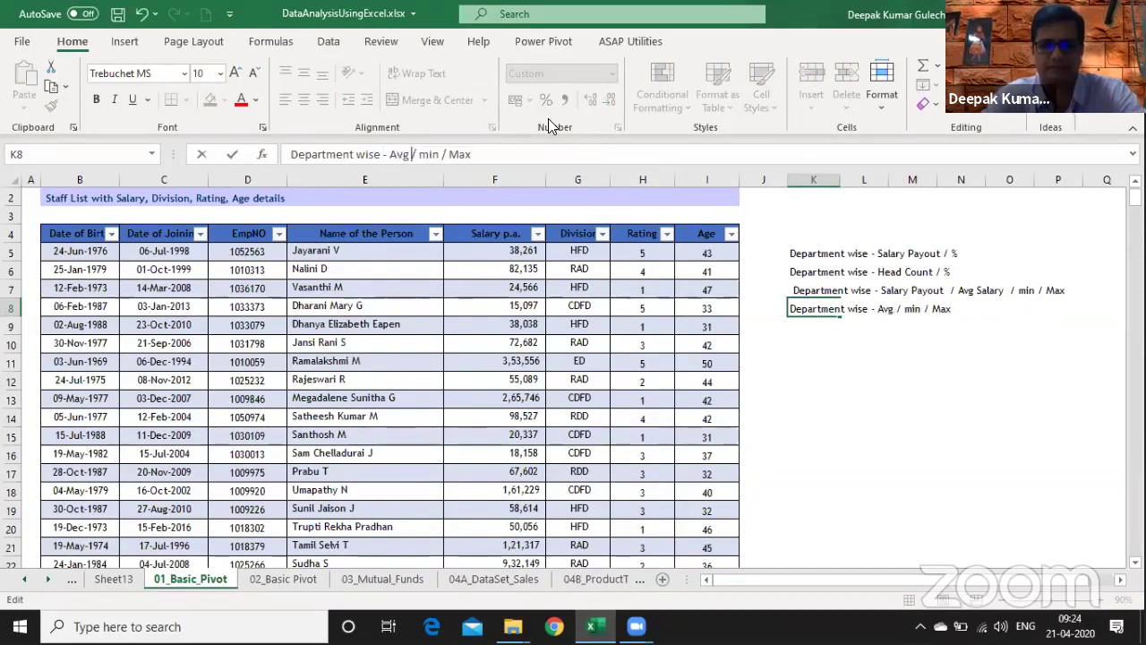
{"action": "key", "text": "BackSpace"}
{"action": "key", "text": "BackSpace"}
{"action": "key", "text": "BackSpace"}
{"action": "key", "text": "BackSpace"}
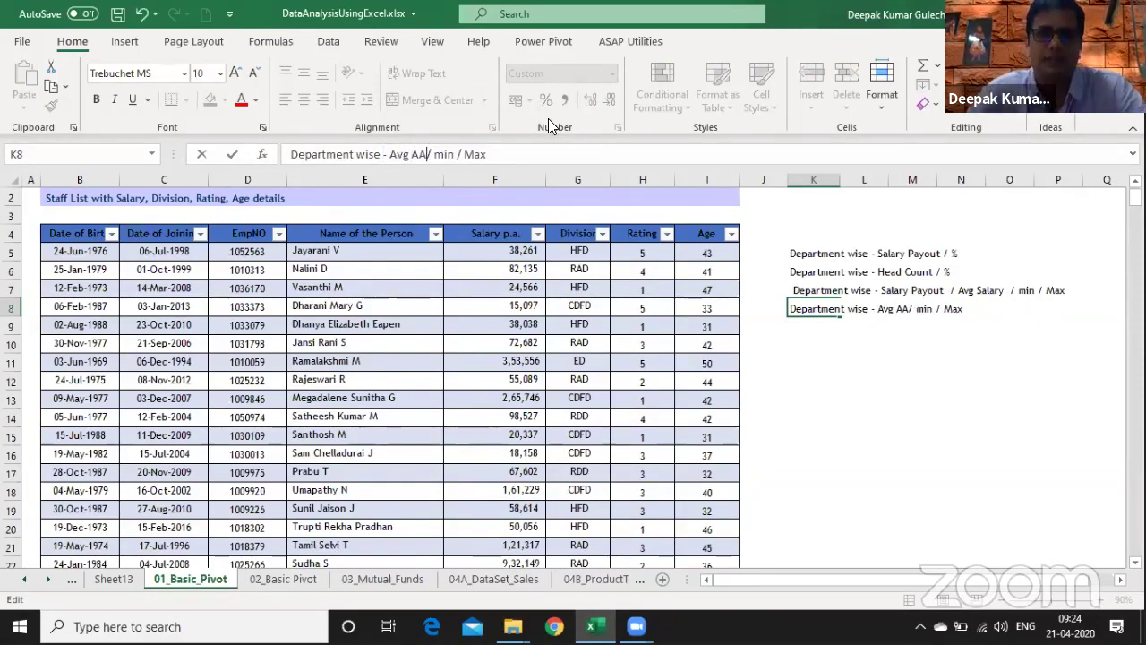
{"action": "type", "text": "ge"}
{"action": "key", "text": "Return"}
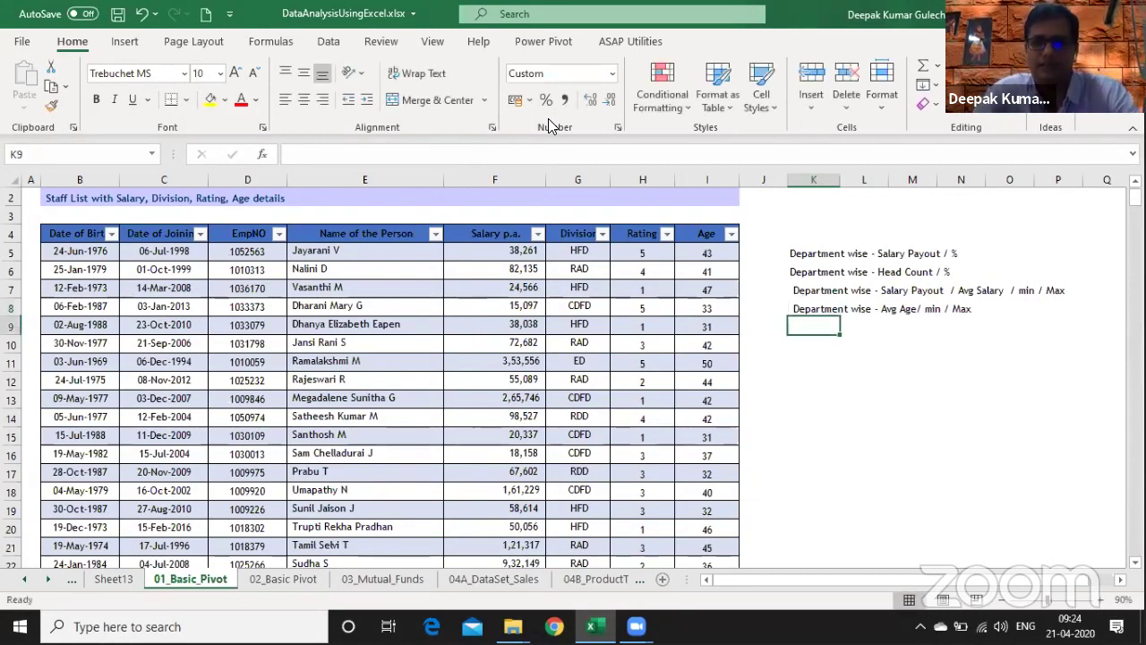
- Add the 'Age Range - No. of Employees' note with bands 21- 30, 31 - 40, 41 -50
{"action": "key", "text": "Up"}
{"action": "key", "text": "Up"}
{"action": "key", "text": "Up"}
{"action": "key", "text": "Down"}
{"action": "key", "text": "Down"}
{"action": "key", "text": "Down"}
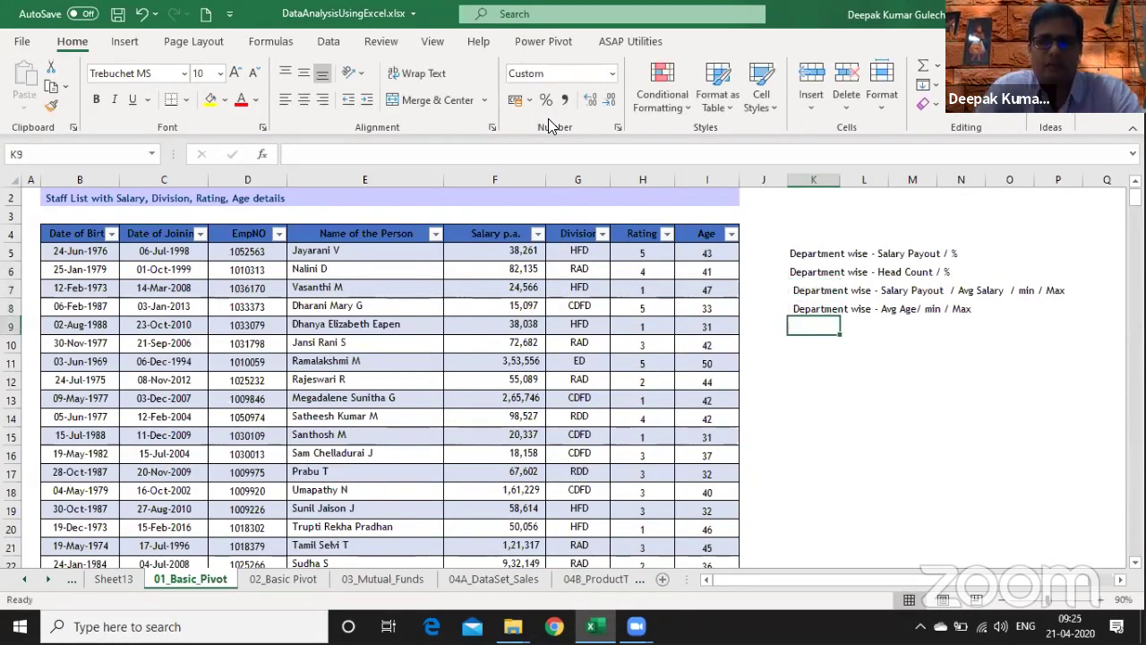
{"action": "key", "text": "Down"}
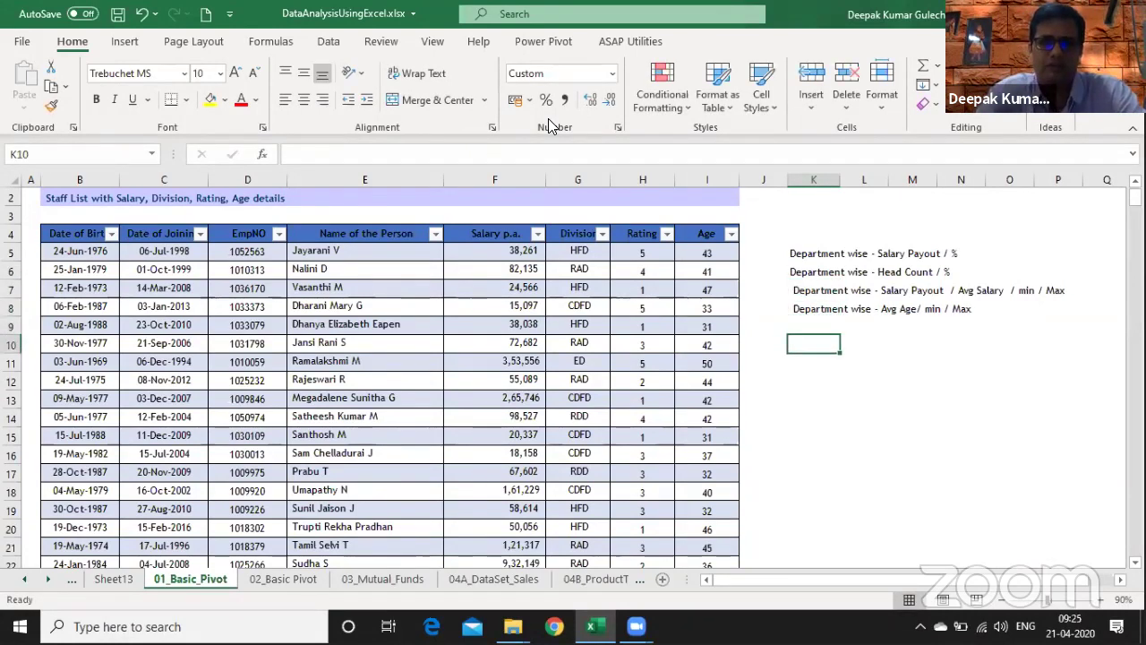
{"action": "type", "text": "Age "}
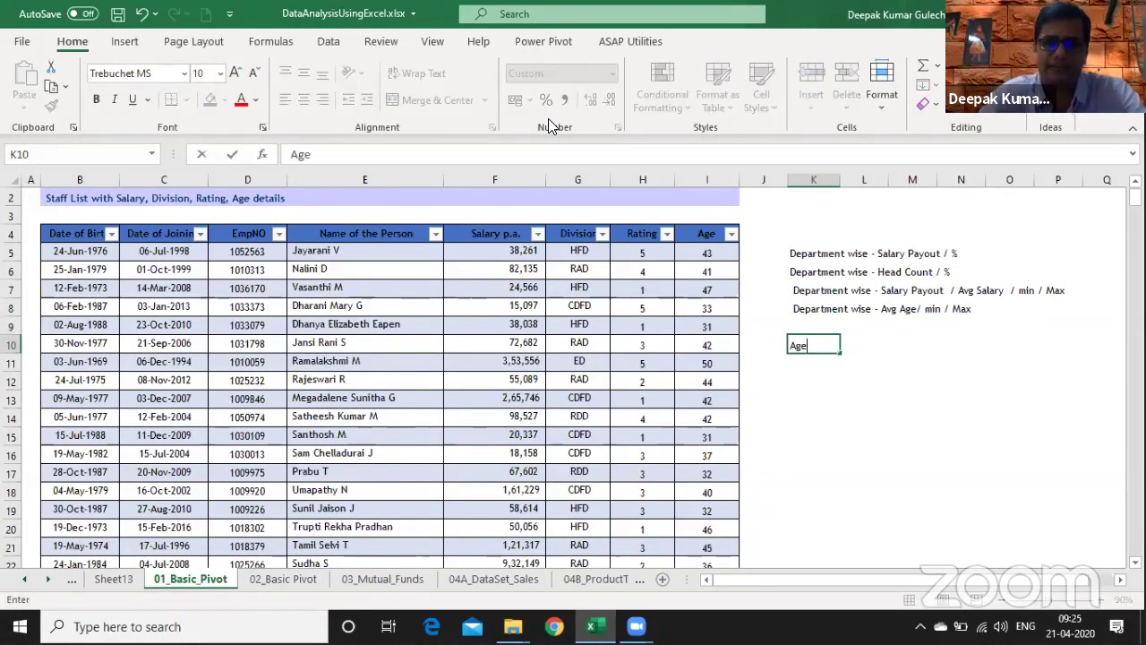
{"action": "type", "text": "Range -"}
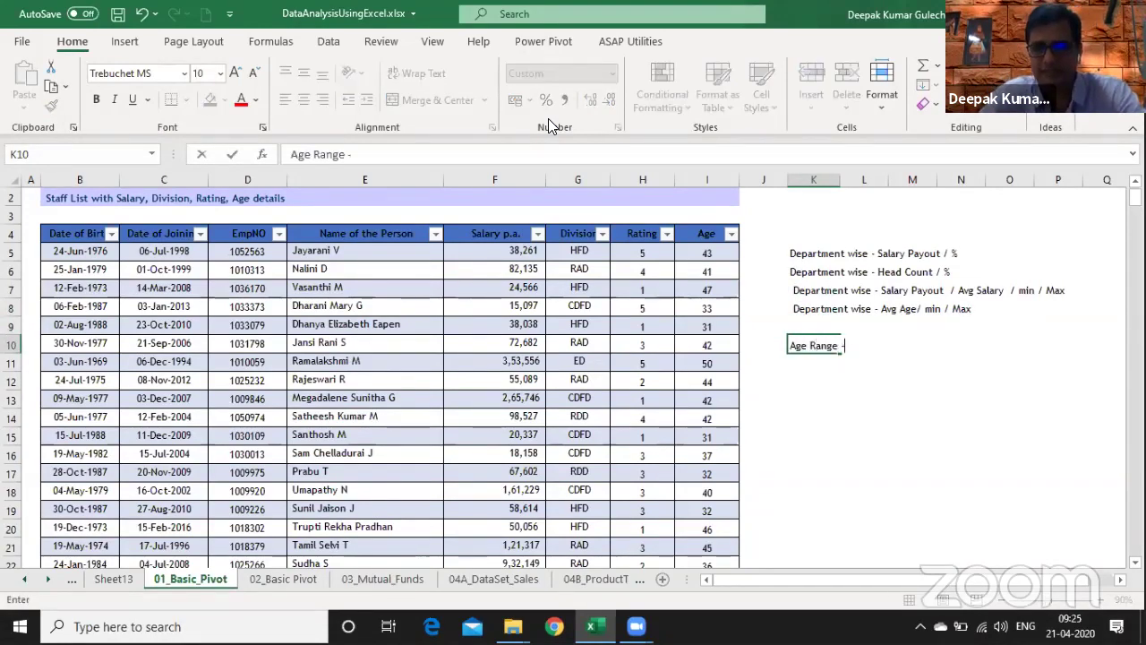
{"action": "type", "text": " No"}
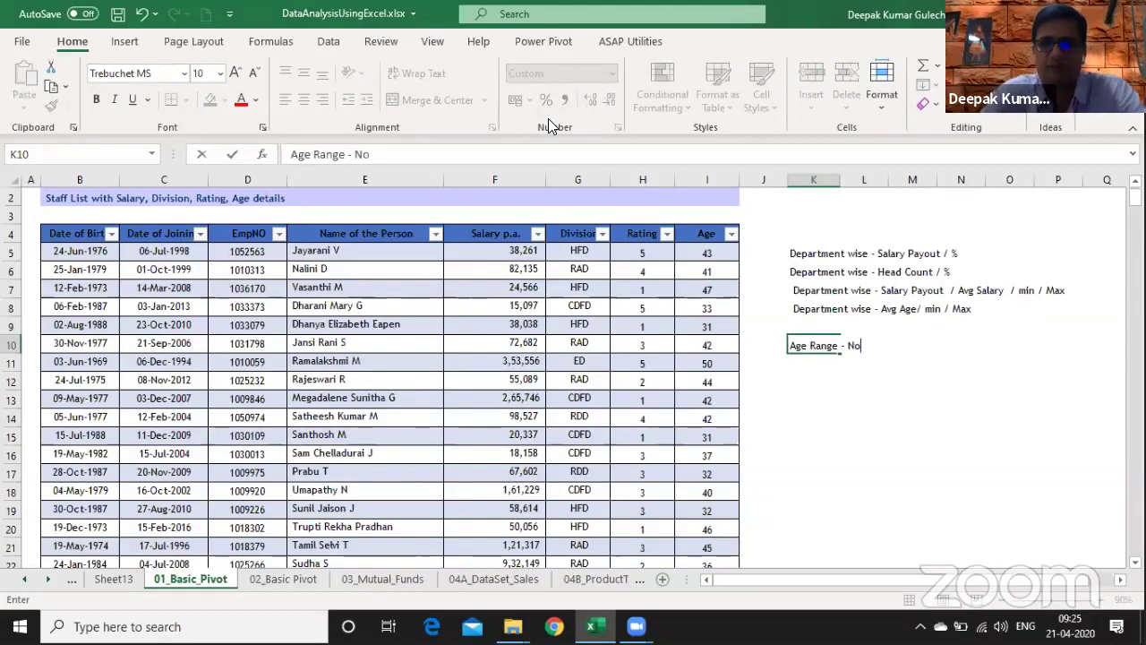
{"action": "type", "text": ". of Employees"}
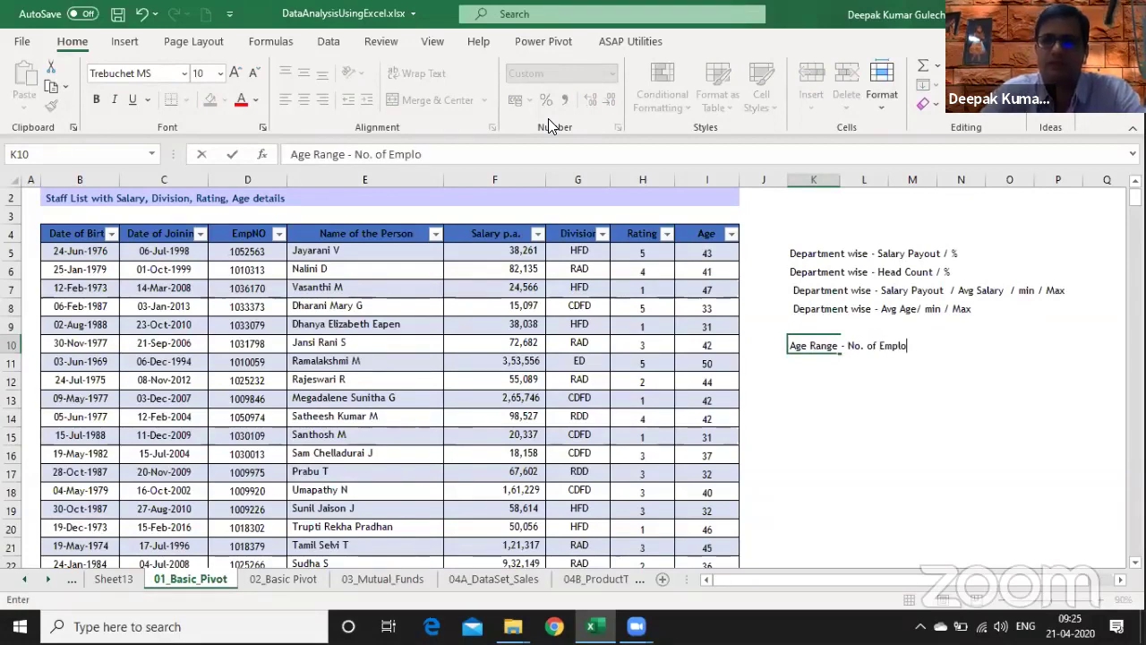
{"action": "key", "text": "Return"}
{"action": "key", "text": "Right"}
{"action": "key", "text": "Down"}
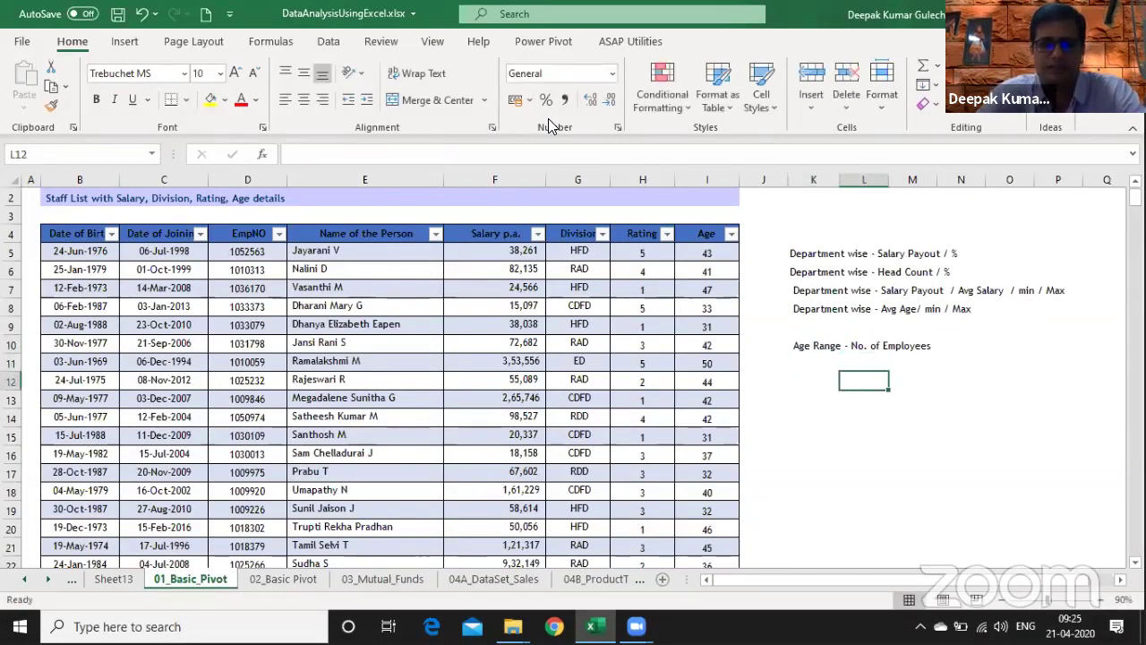
{"action": "type", "text": "21-"}
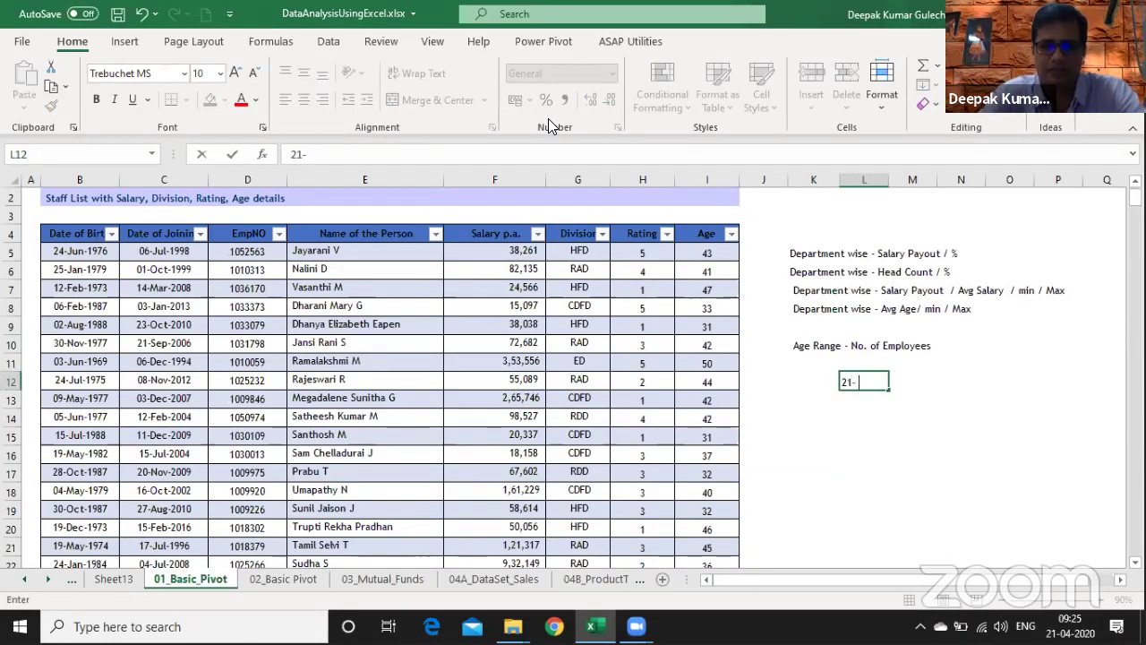
{"action": "type", "text": " 30"}
{"action": "key", "text": "Return"}
{"action": "type", "text": "31"}
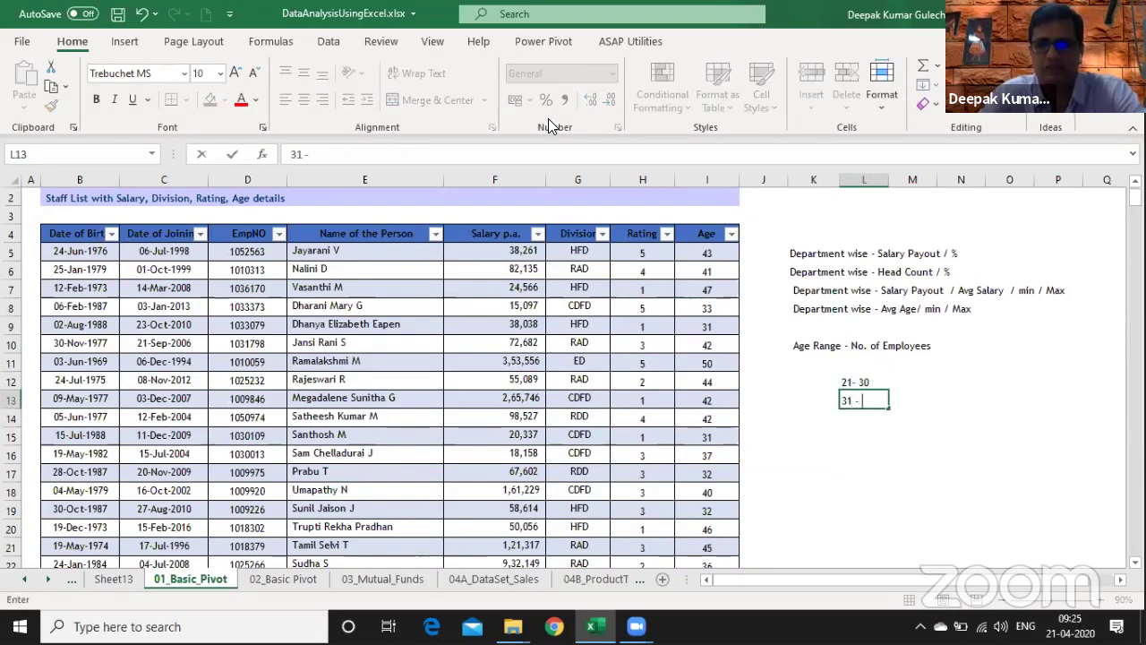
{"action": "type", "text": " - 40"}
{"action": "key", "text": "Return"}
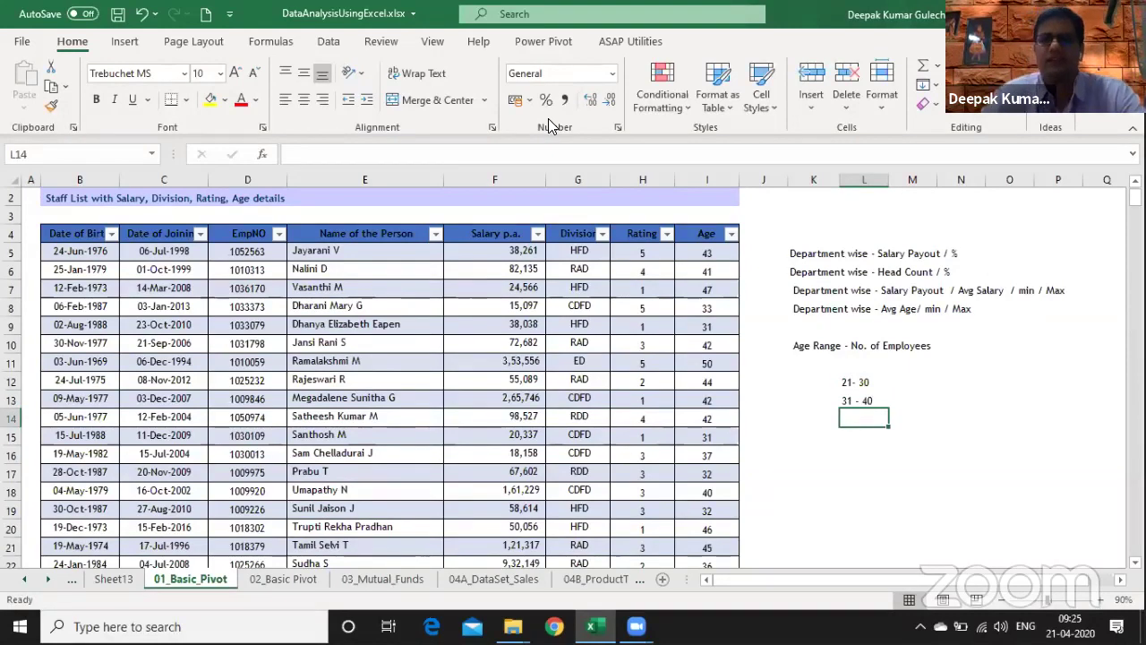
{"action": "type", "text": "4"}
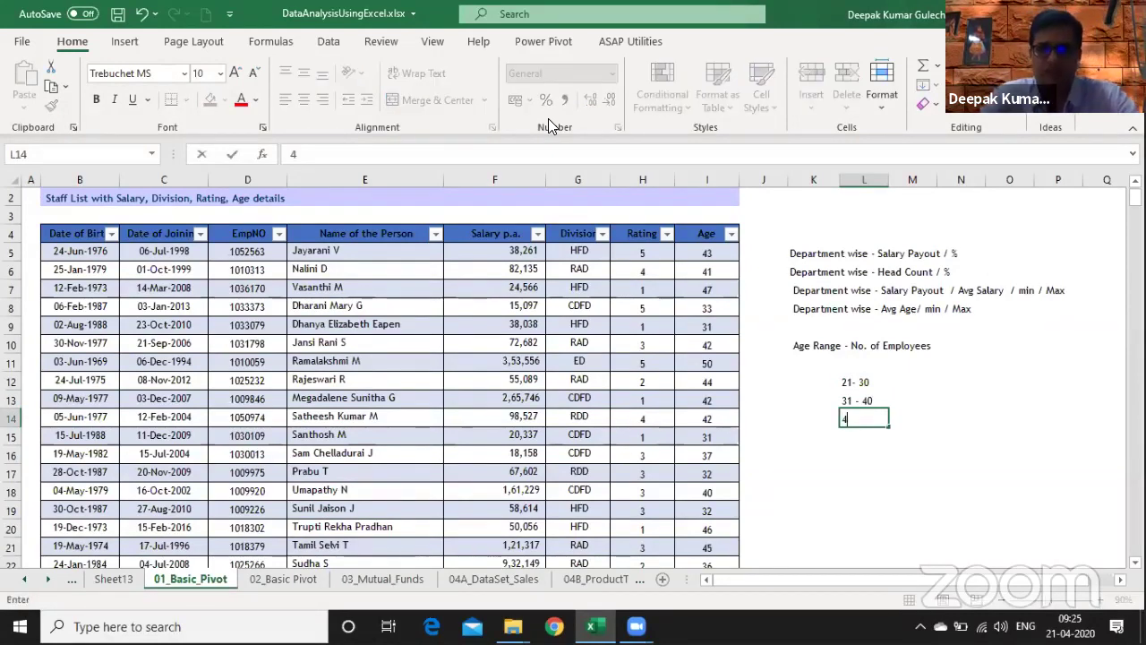
{"action": "type", "text": "1 -50"}
{"action": "key", "text": "Up"}
{"action": "key", "text": "Up"}
{"action": "key", "text": "Up"}
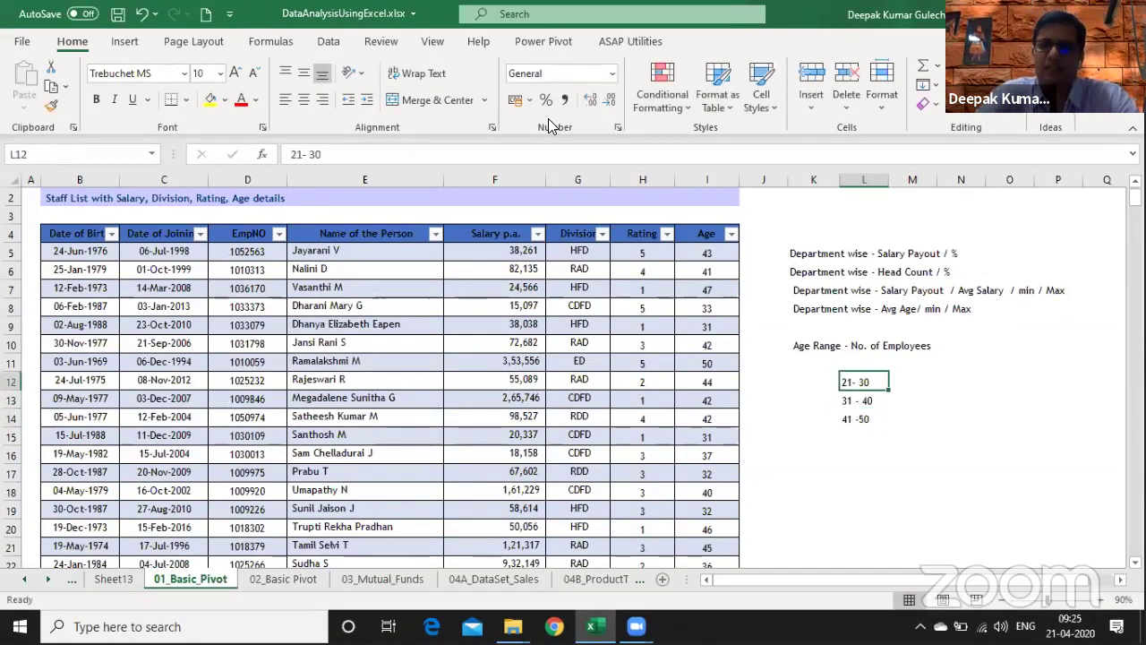
- Add the 'Salary Range - No., of Employee' label in K16 with bands 1 - 1000000 and 100000 - 200000
{"action": "key", "text": "Left"}
{"action": "key", "text": "Down"}
{"action": "key", "text": "Down"}
{"action": "key", "text": "Down"}
{"action": "key", "text": "Down"}
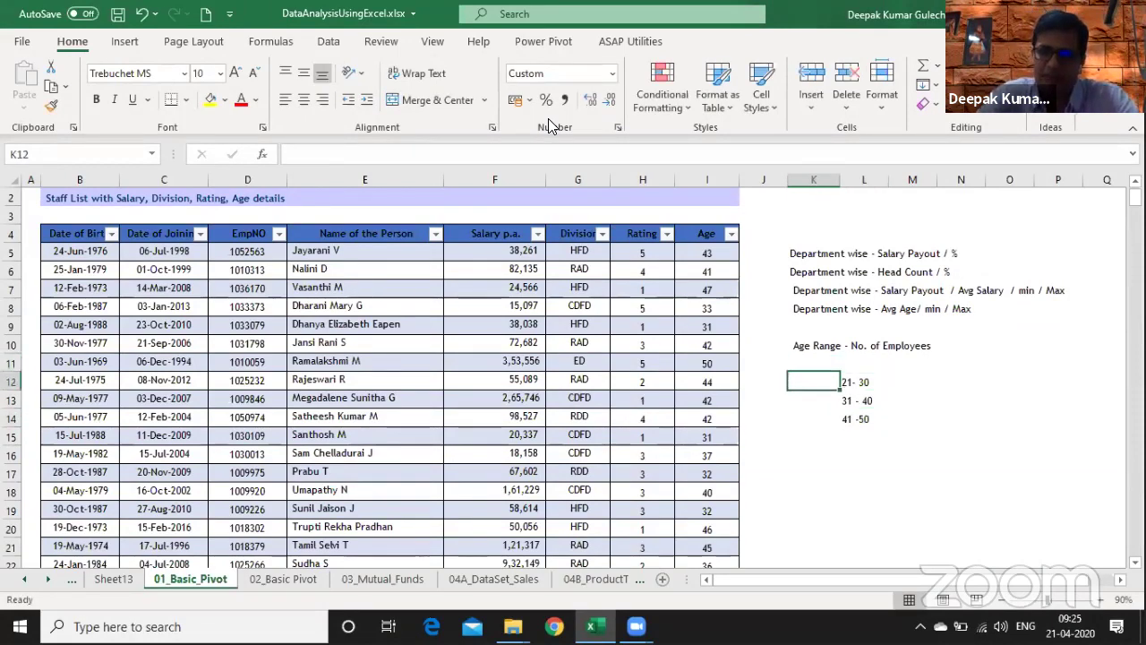
{"action": "key", "text": "Down"}
{"action": "type", "text": "Sal"}
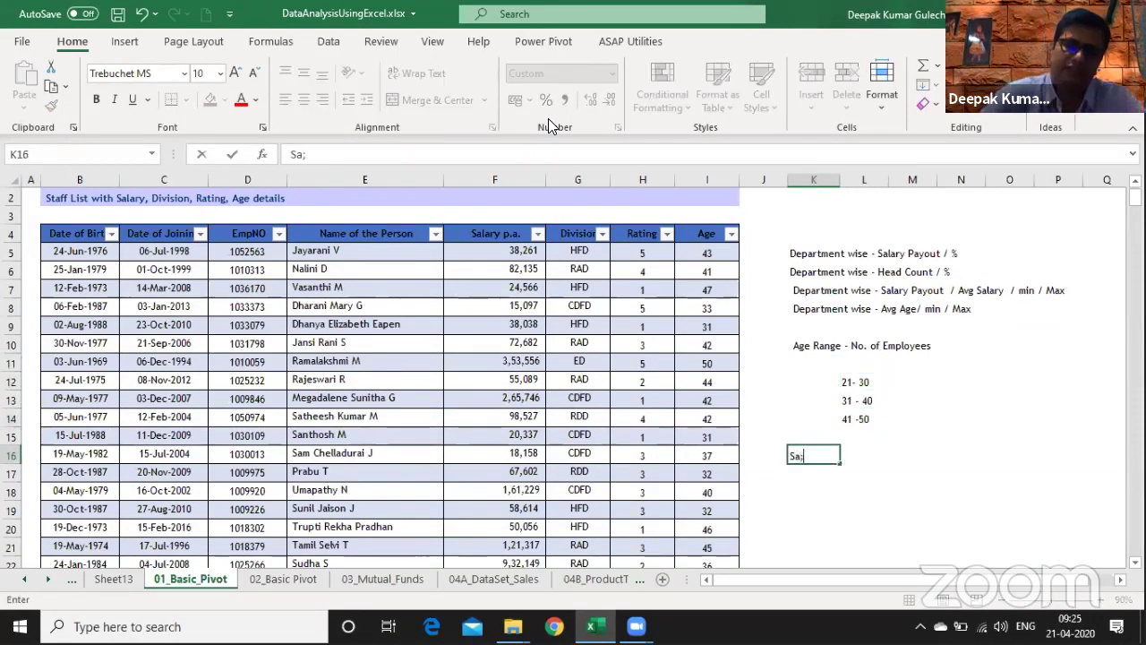
{"action": "type", "text": "ary "}
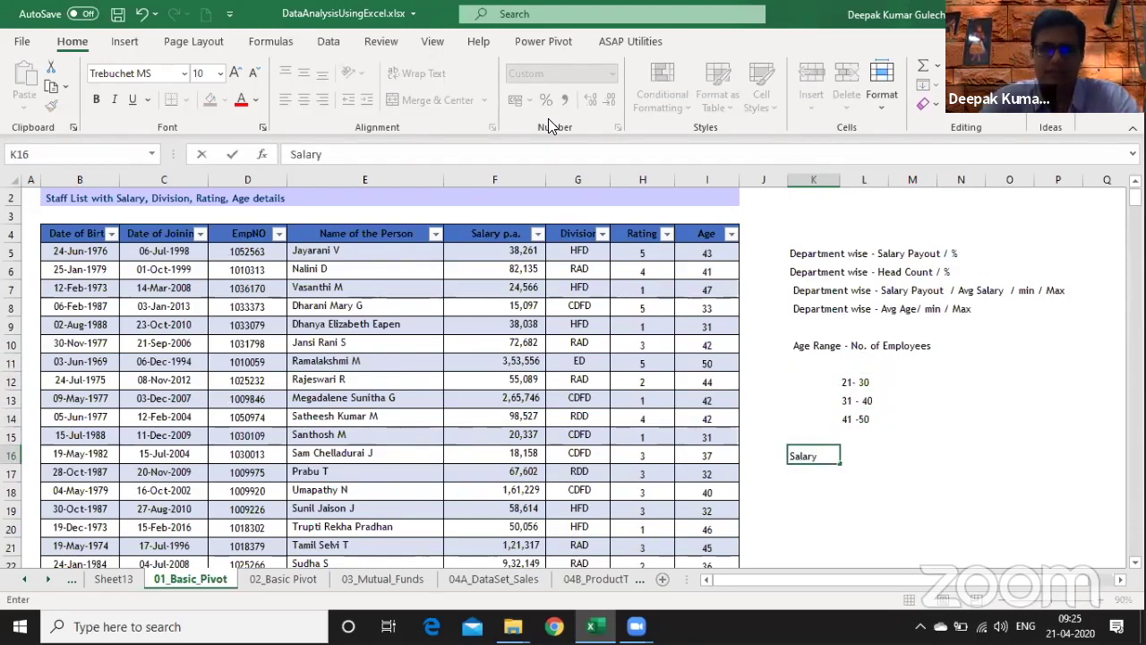
{"action": "type", "text": "Ra"}
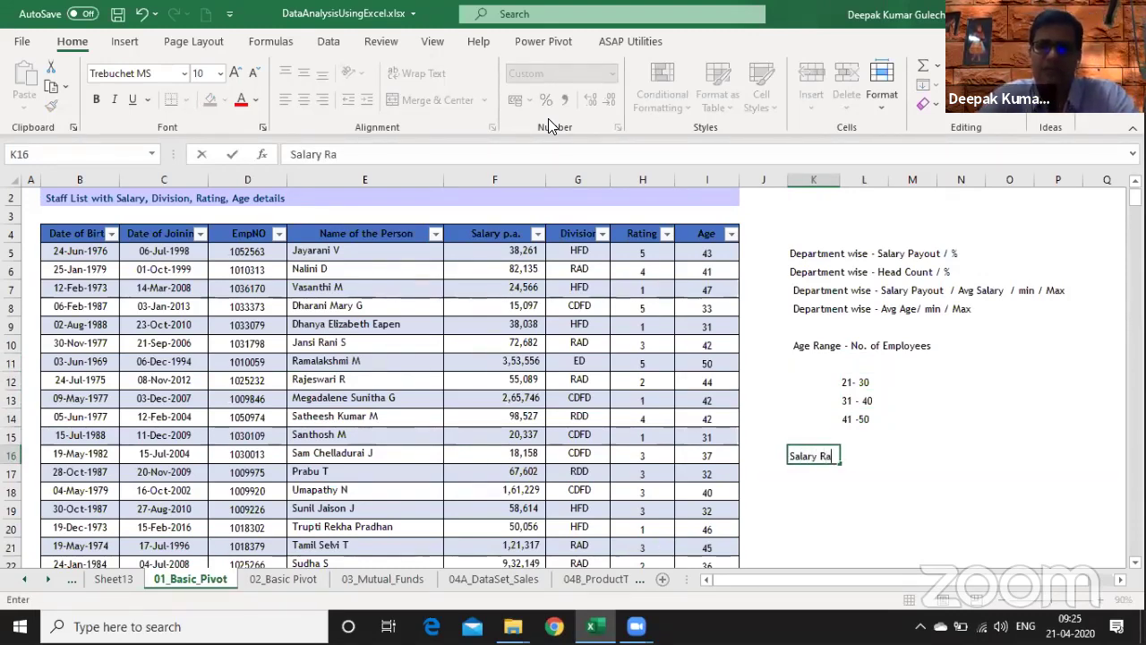
{"action": "type", "text": "nge - No"}
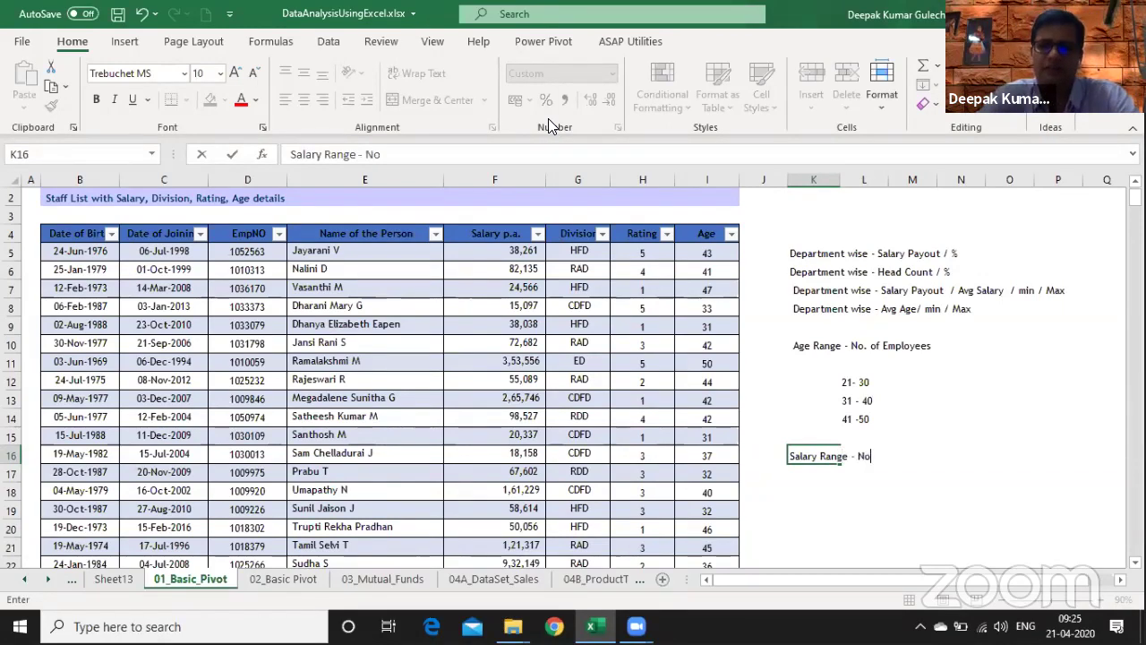
{"action": "type", "text": "., of Employee"}
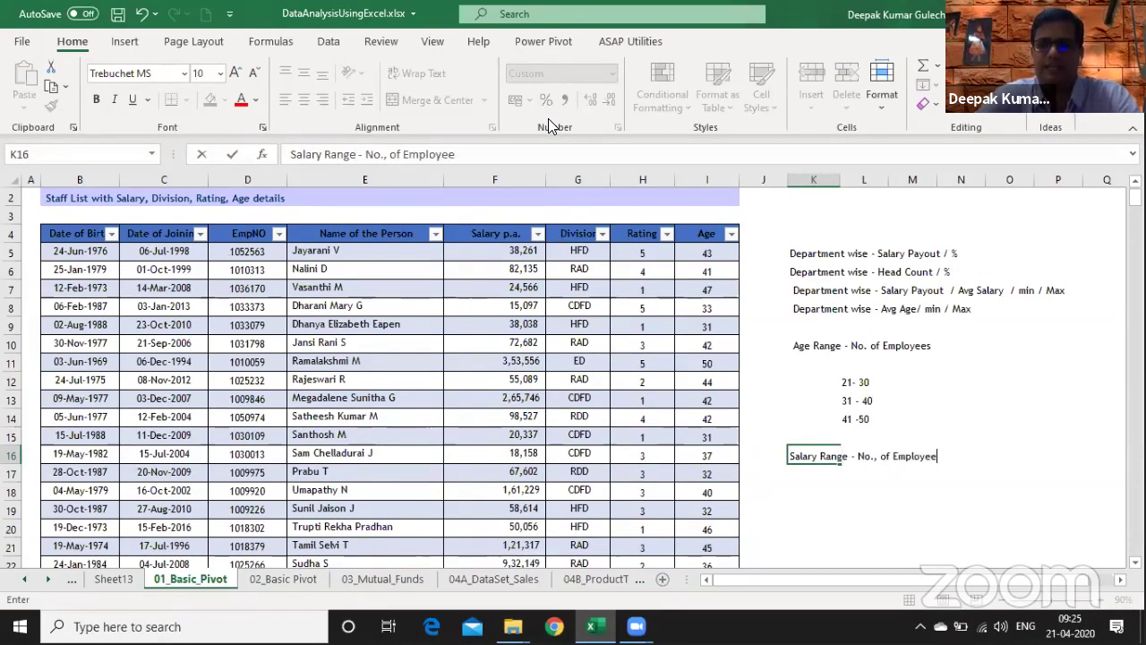
{"action": "key", "text": "Return"}
{"action": "key", "text": "Right"}
{"action": "type", "text": "1 -"}
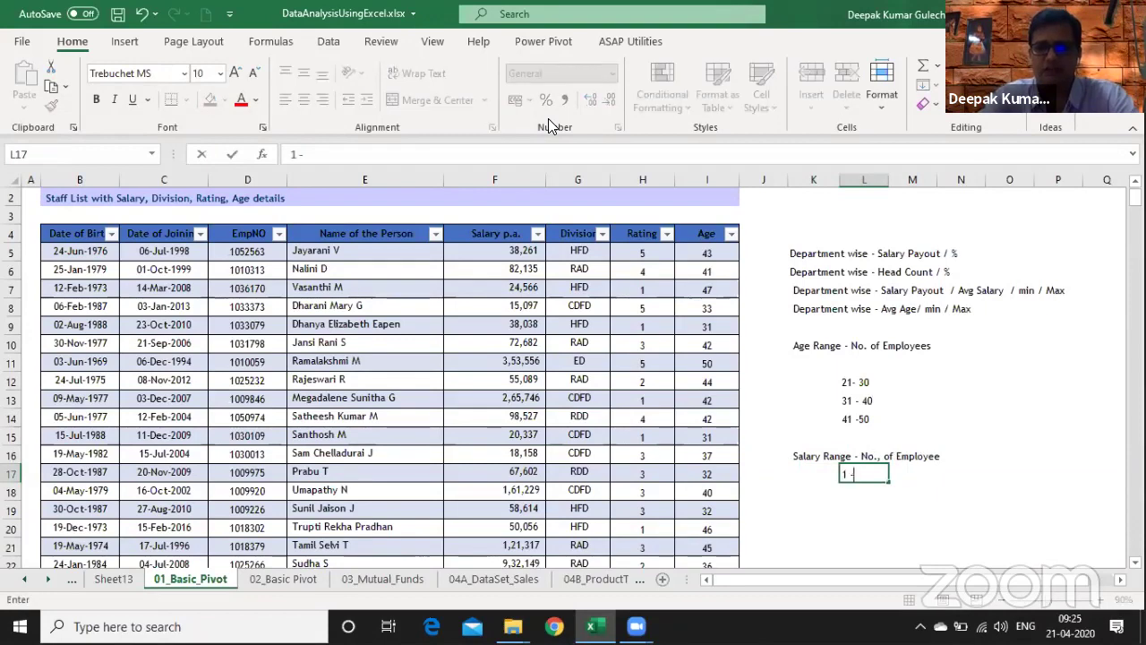
{"action": "type", "text": " 1000000"}
{"action": "key", "text": "Return"}
{"action": "type", "text": "1000"}
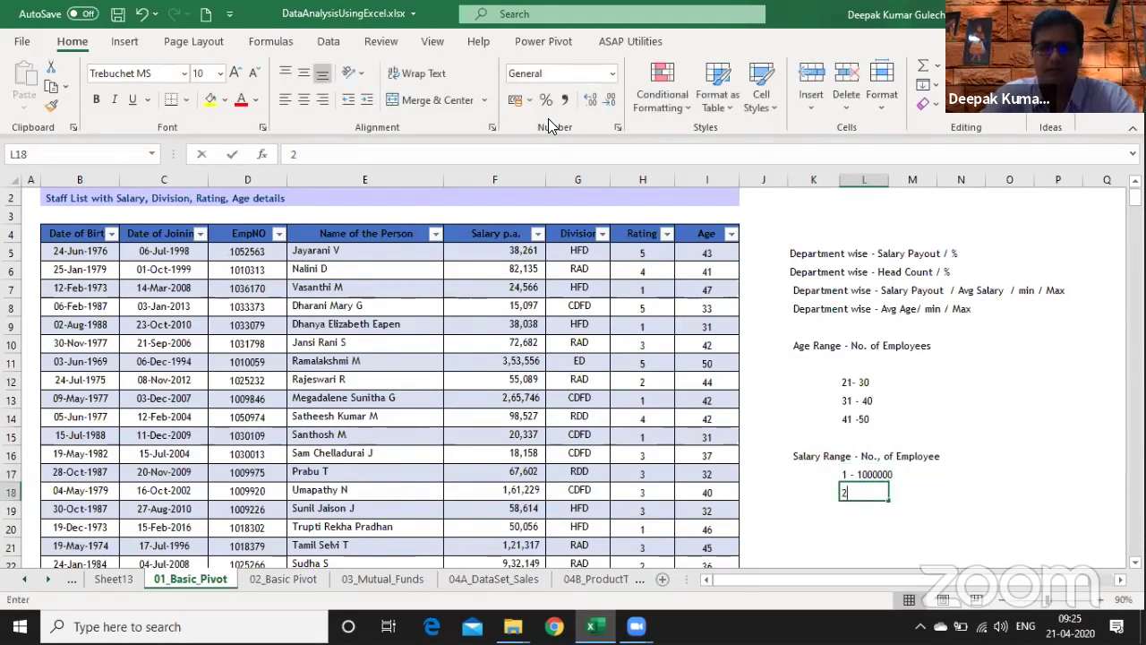
{"action": "type", "text": "00 - 1"}
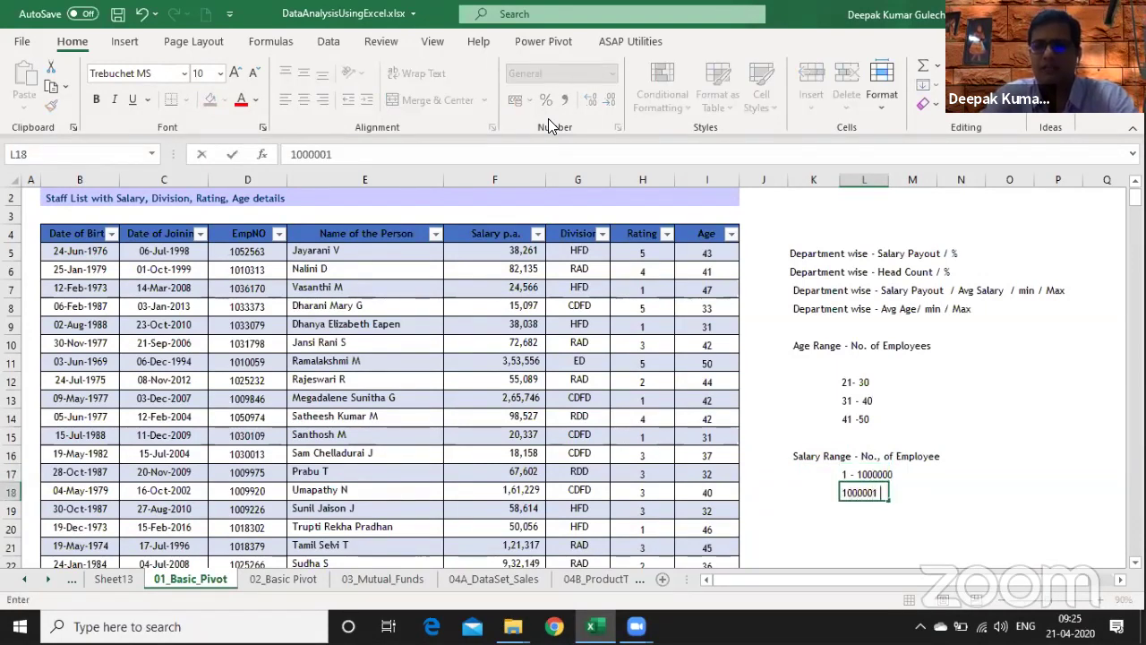
{"action": "type", "text": "2"}
{"action": "key", "text": "BackSpace"}
{"action": "key", "text": "BackSpace"}
{"action": "type", "text": "200000"}
{"action": "key", "text": "Return"}
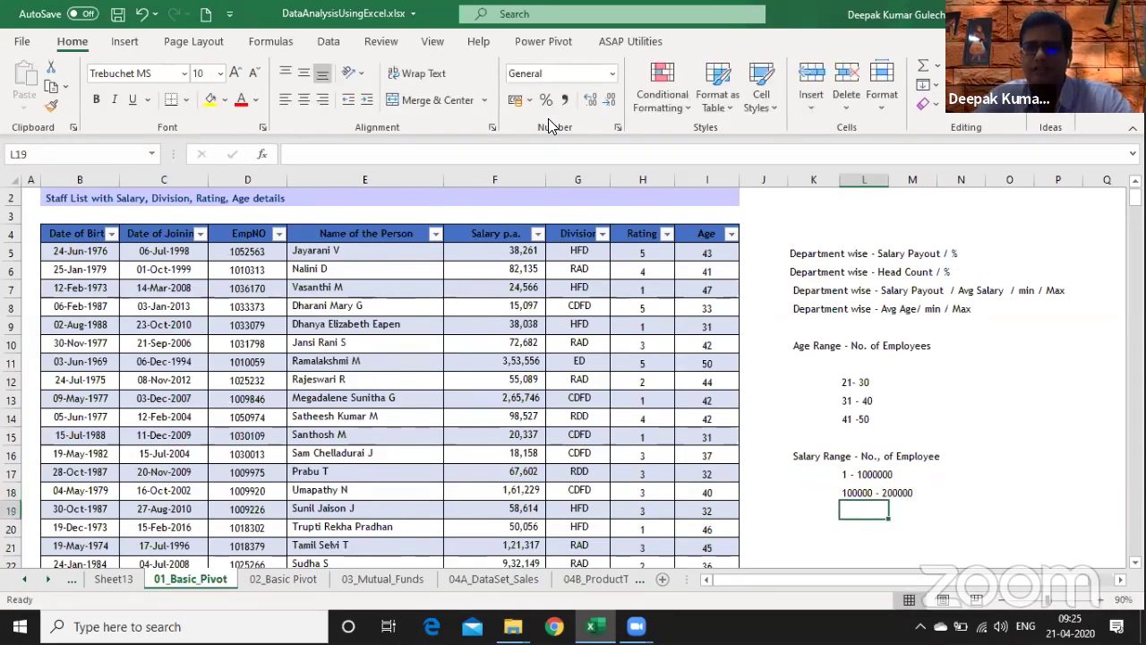
{"action": "key", "text": "Up"}
{"action": "key", "text": "Down"}
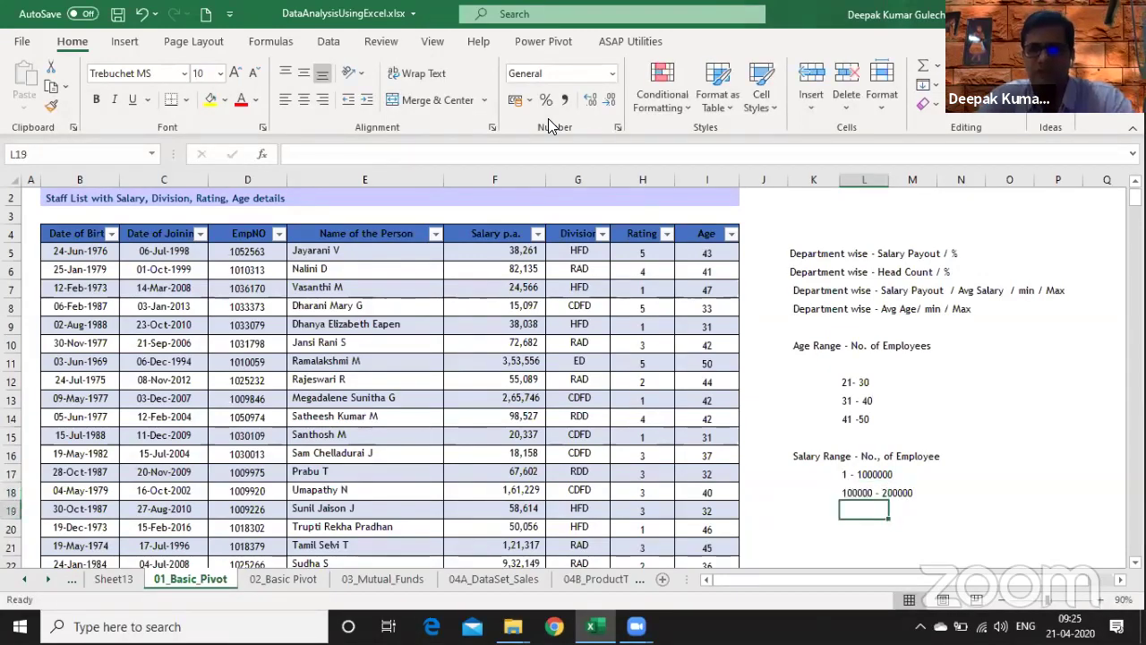
{"action": "key", "text": "Left"}
{"action": "key", "text": "Down"}
{"action": "key", "text": "Left"}
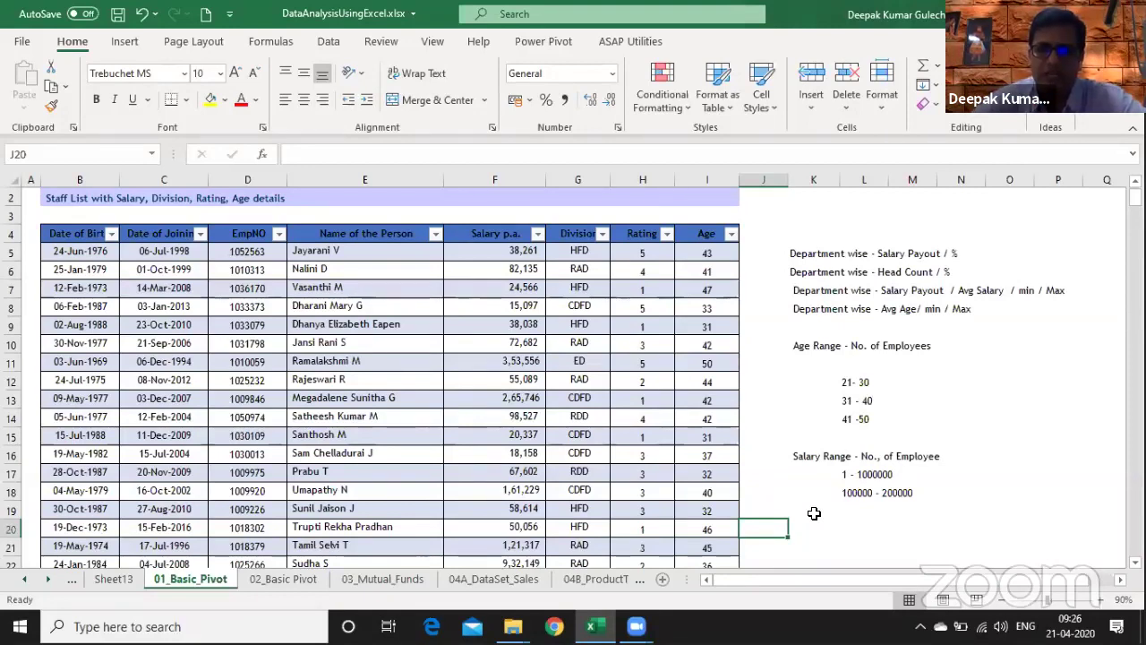
{"action": "key", "text": "Right"}
{"action": "key", "text": "Up"}
{"action": "key", "text": "Up"}
{"action": "key", "text": "Right"}
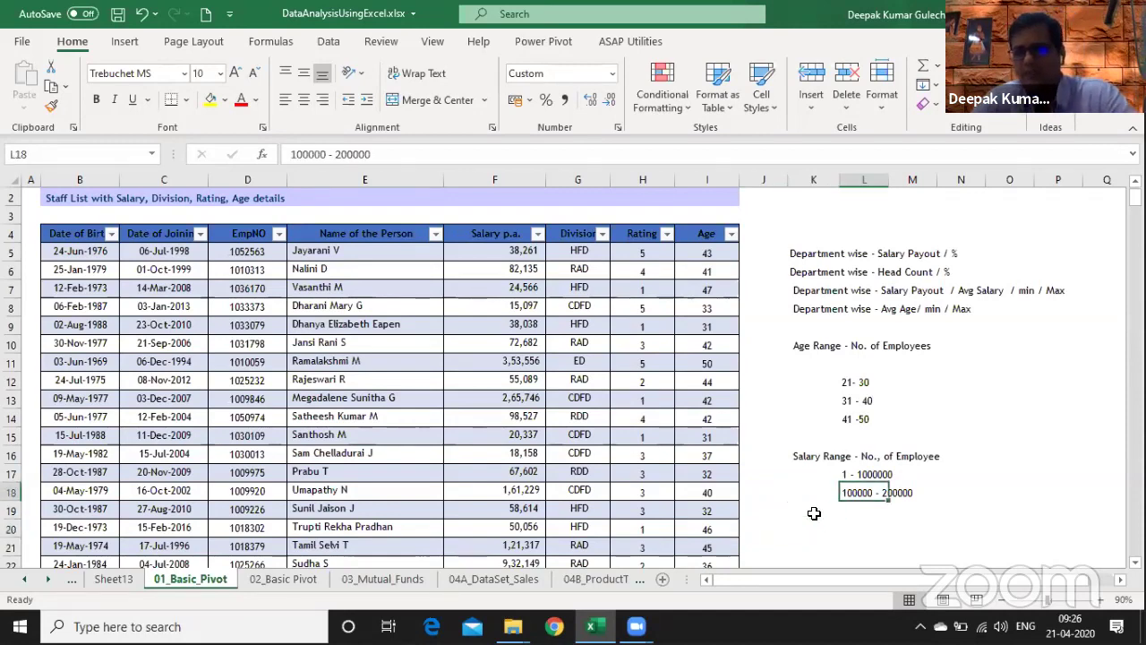
{"action": "key", "text": "Up"}
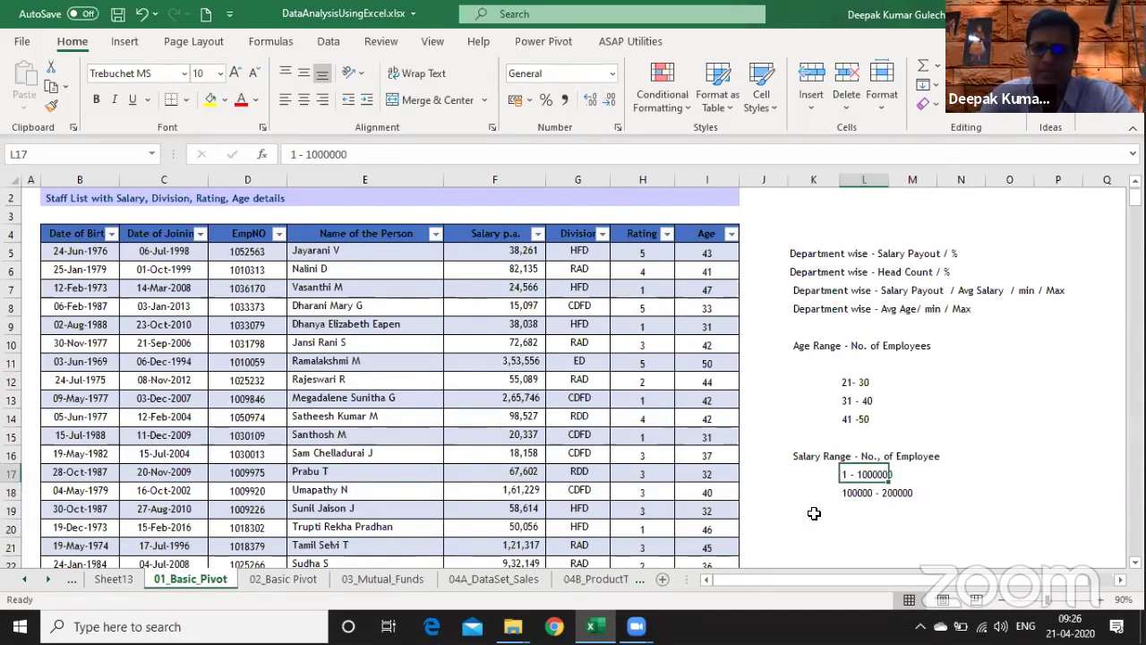
{"action": "key", "text": "Down"}
{"action": "key", "text": "Up"}
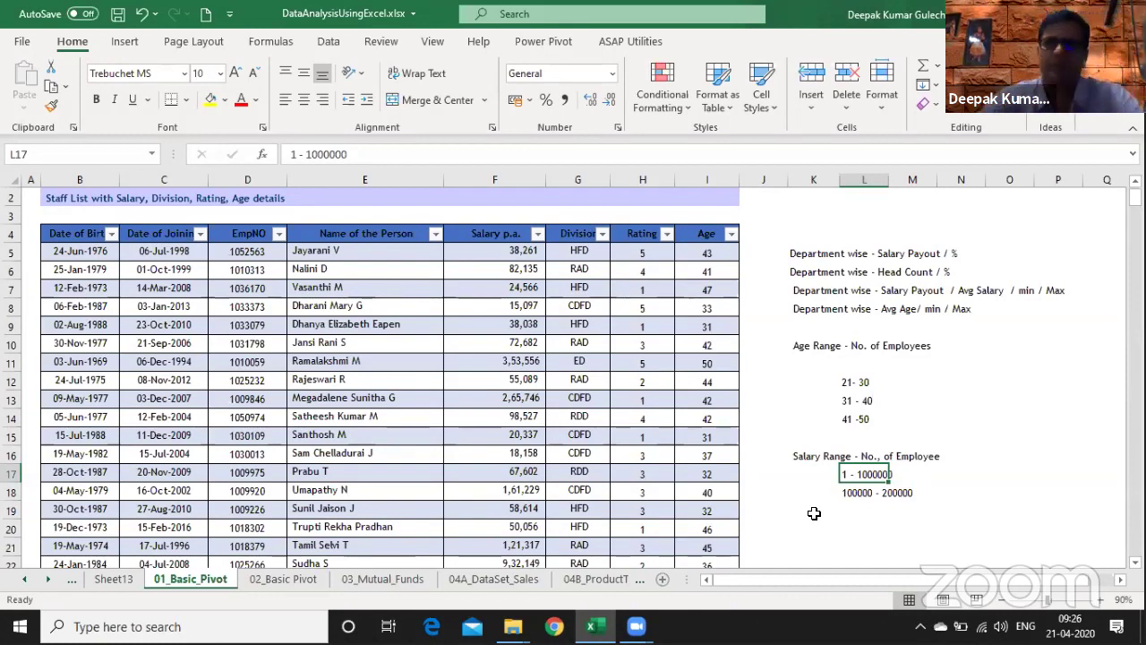
{"action": "key", "text": "Down"}
{"action": "key", "text": "Down"}
{"action": "key", "text": "Down"}
{"action": "key", "text": "Down"}
{"action": "key", "text": "Left"}
{"action": "key", "text": "Up"}
{"action": "key", "text": "Up"}
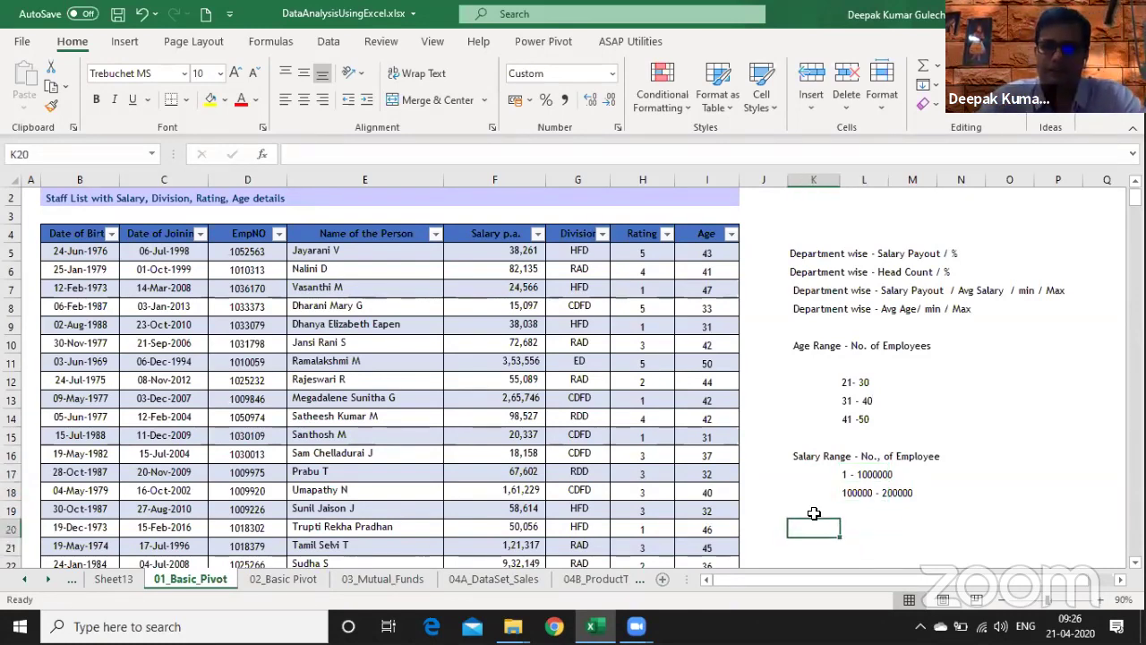
- Enter 'Top 10 Employees ??' in K19 and 'Department wise data' in K20
{"action": "type", "text": "Top 10"}
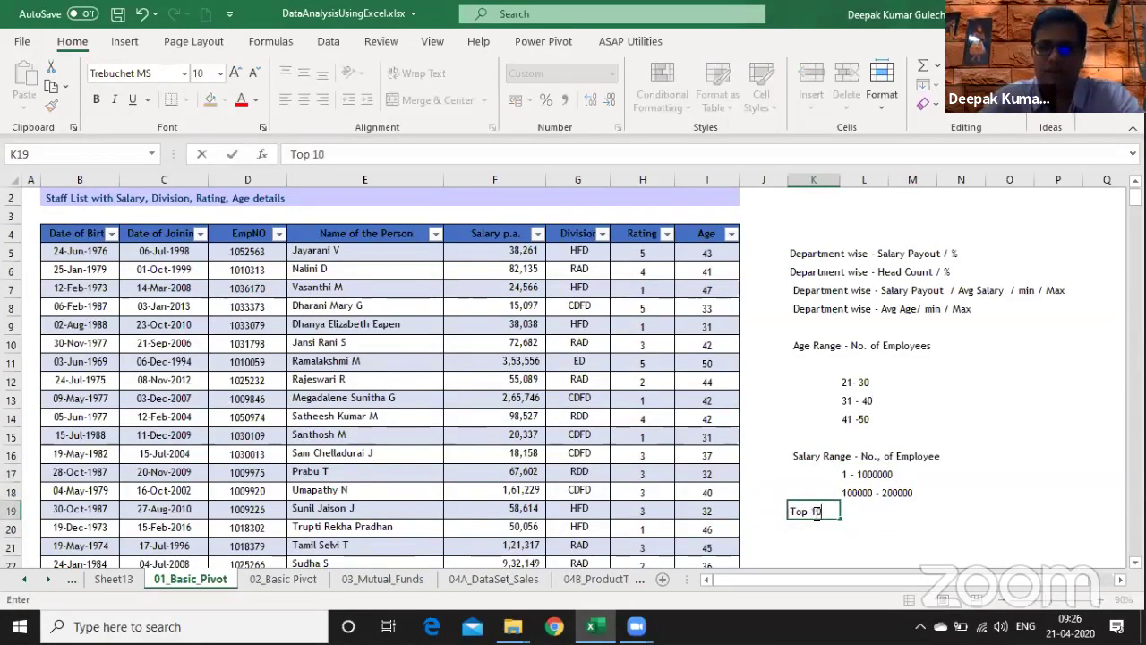
{"action": "type", "text": " Emplo"}
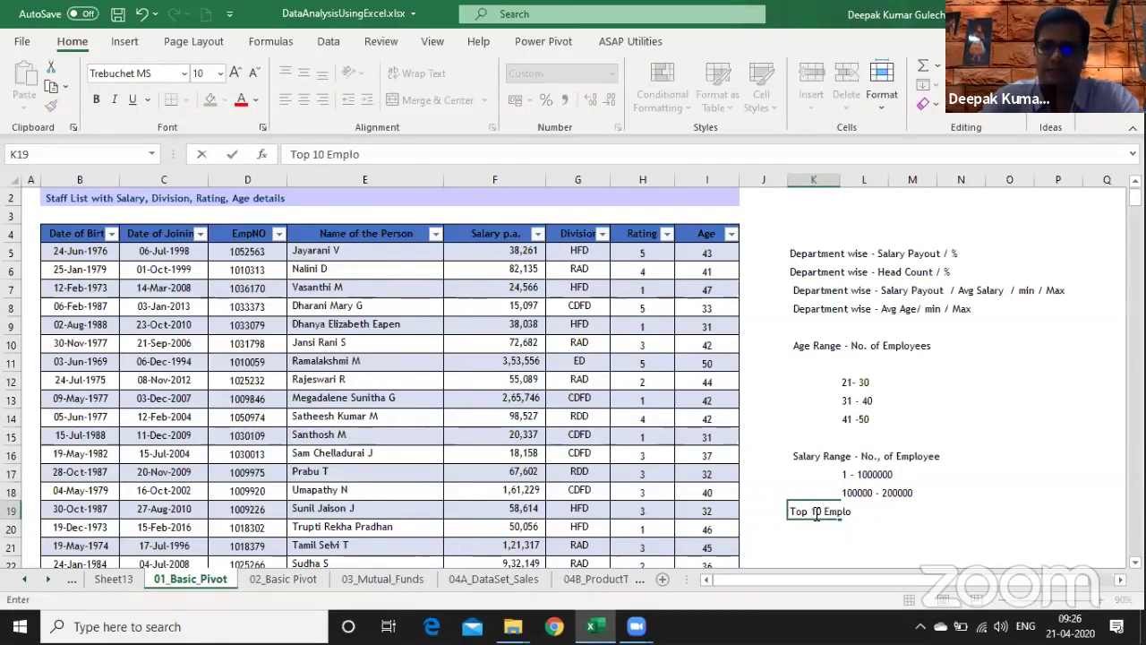
{"action": "type", "text": "yees ??"}
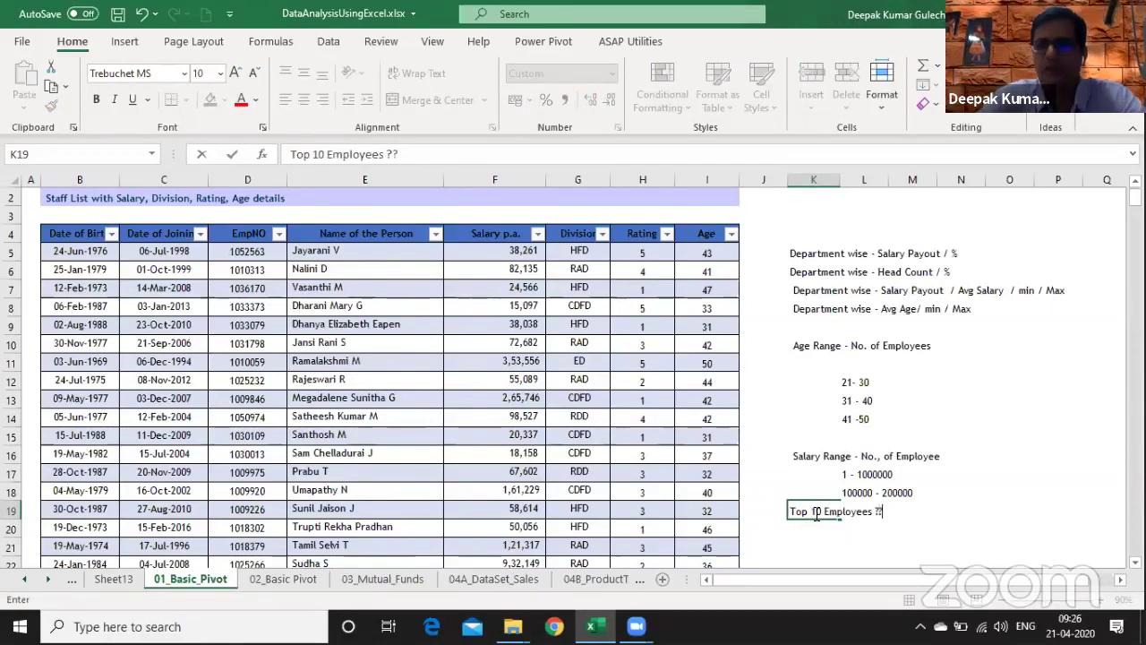
{"action": "key", "text": "Return"}
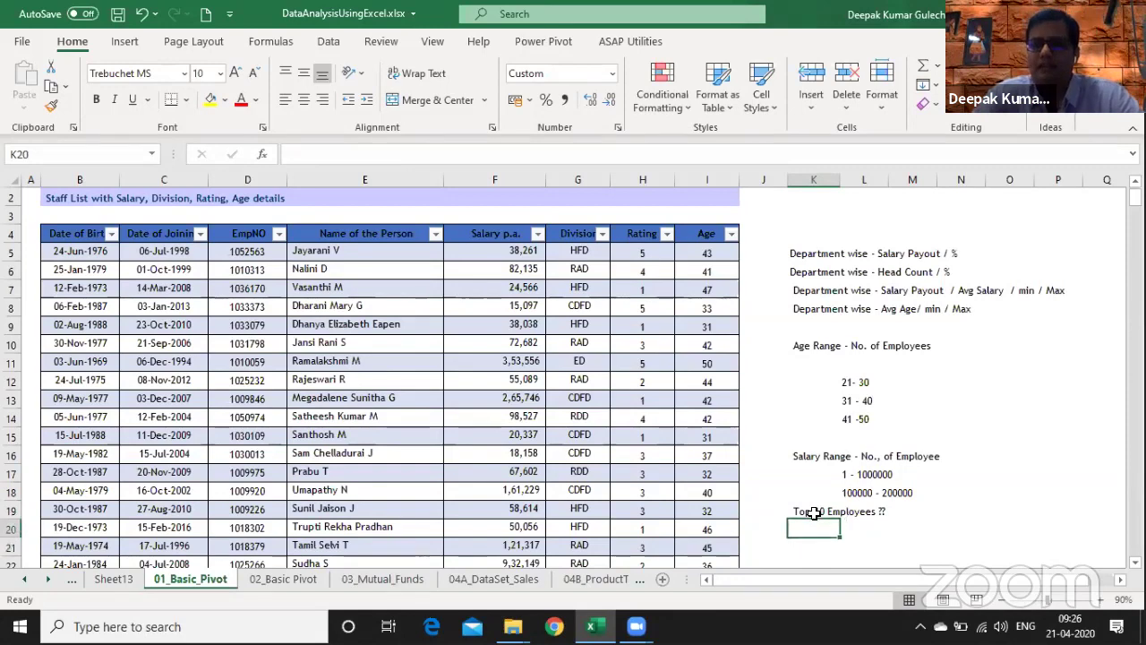
{"action": "key", "text": "Up"}
{"action": "key", "text": "Down"}
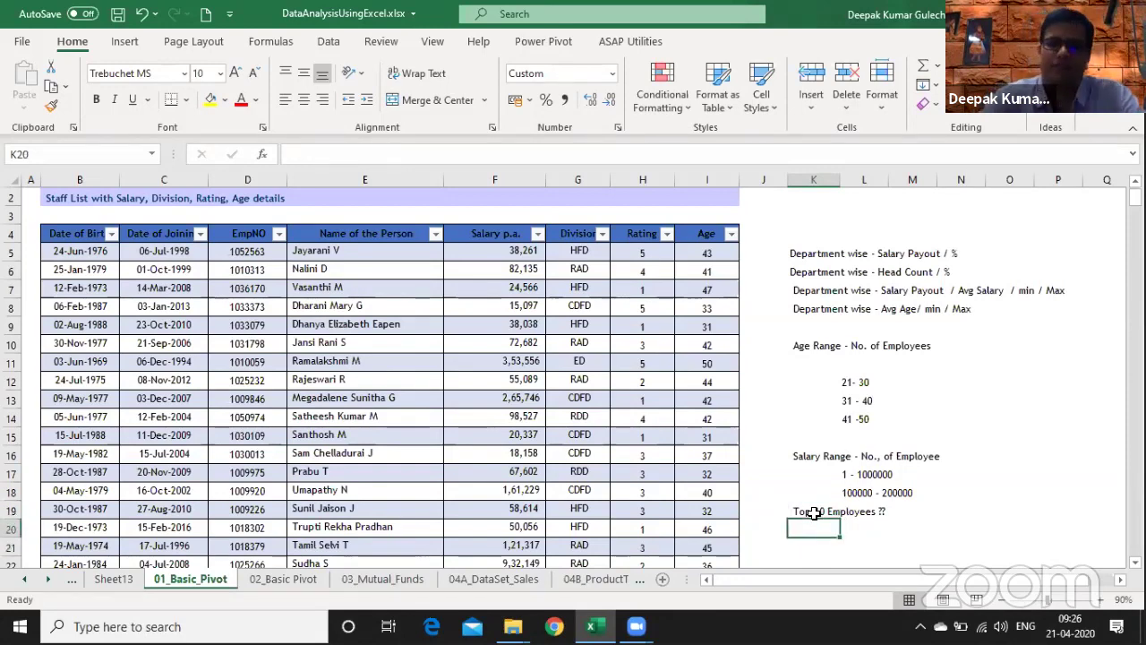
{"action": "type", "text": "De"}
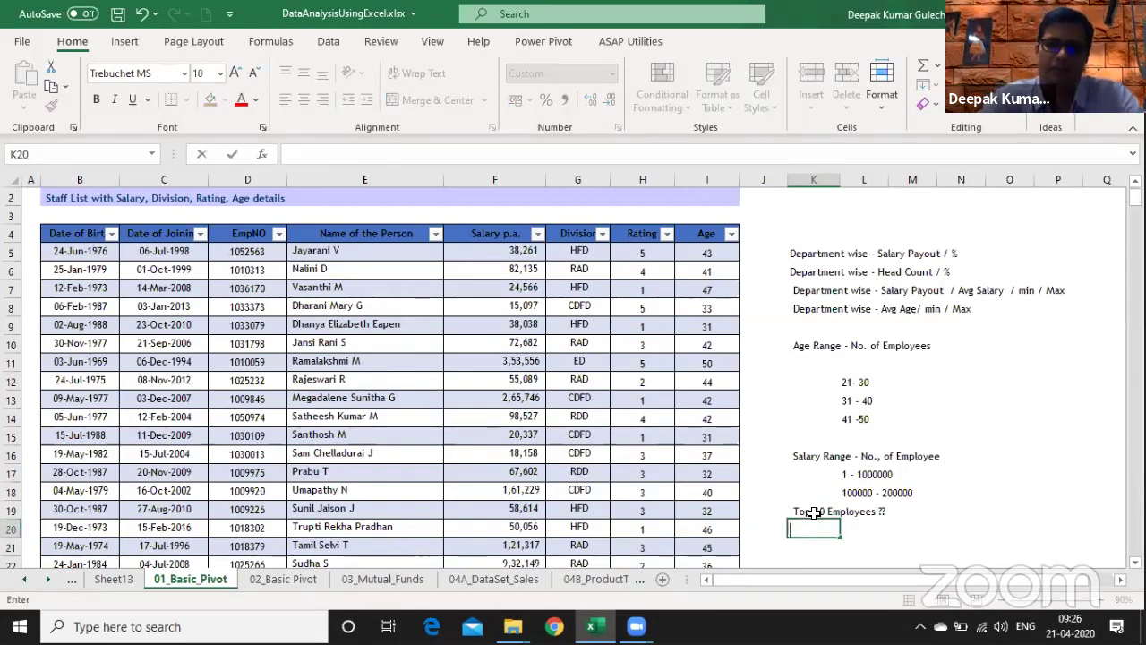
{"action": "type", "text": "partment wise data"}
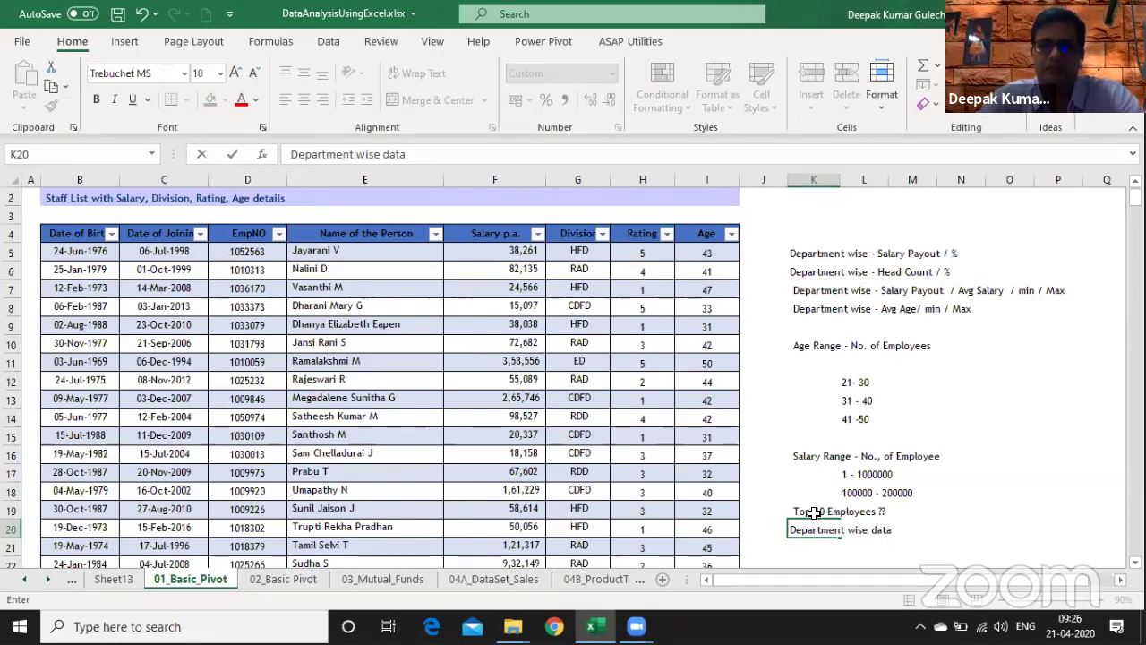
{"action": "key", "text": "Return"}
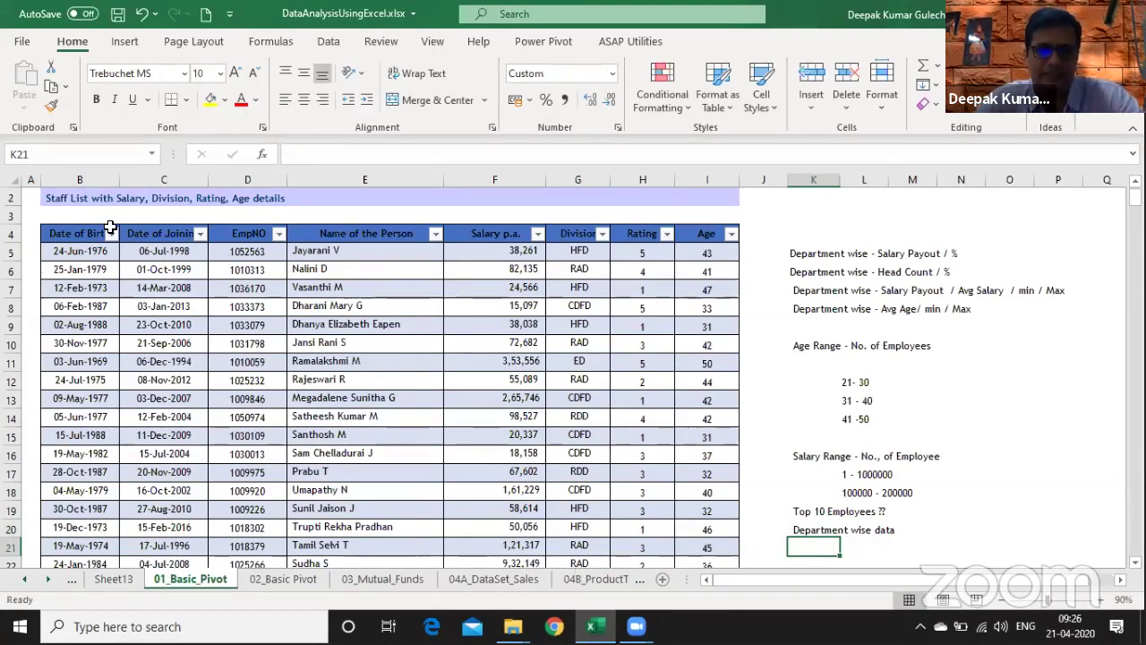
{"action": "left_click", "coordinate": [603, 234]}
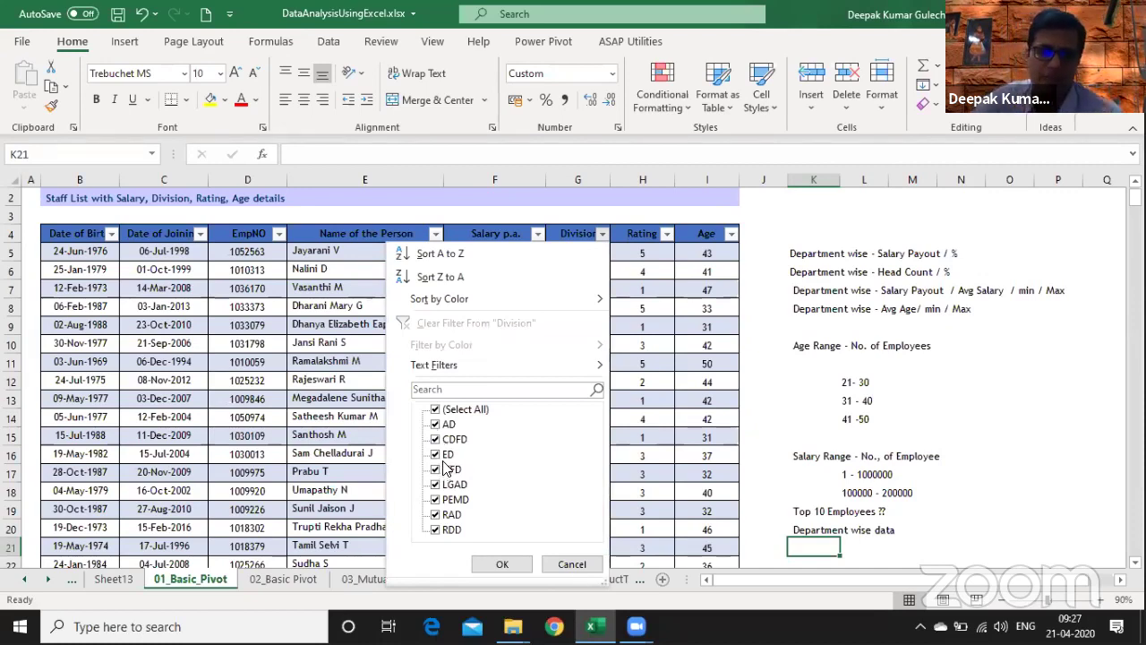
{"action": "left_click", "coordinate": [579, 566]}
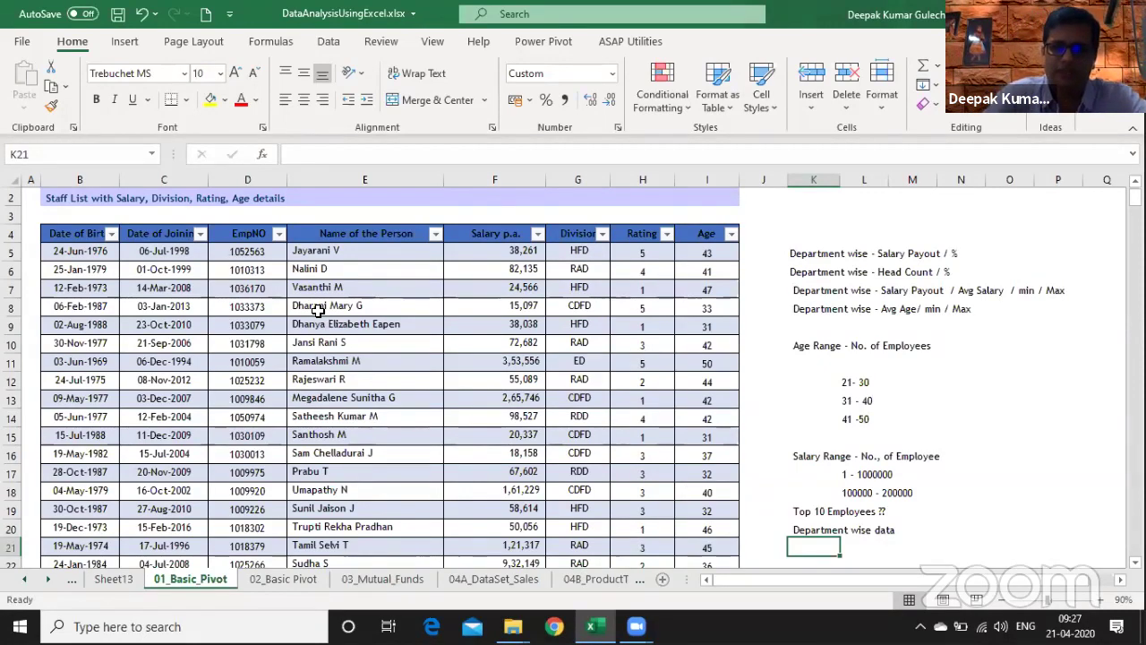
- Move the column of pivot notes into column B of a new Sheet15
{"action": "key", "text": "ctrl+shift+Up"}
{"action": "key", "text": "ctrl+shift+Up"}
{"action": "key", "text": "ctrl+shift+Up"}
{"action": "key", "text": "ctrl+shift+Up"}
{"action": "key", "text": "ctrl+shift+Up"}
{"action": "key", "text": "ctrl+shift+Up"}
{"action": "key", "text": "ctrl+shift+Up"}
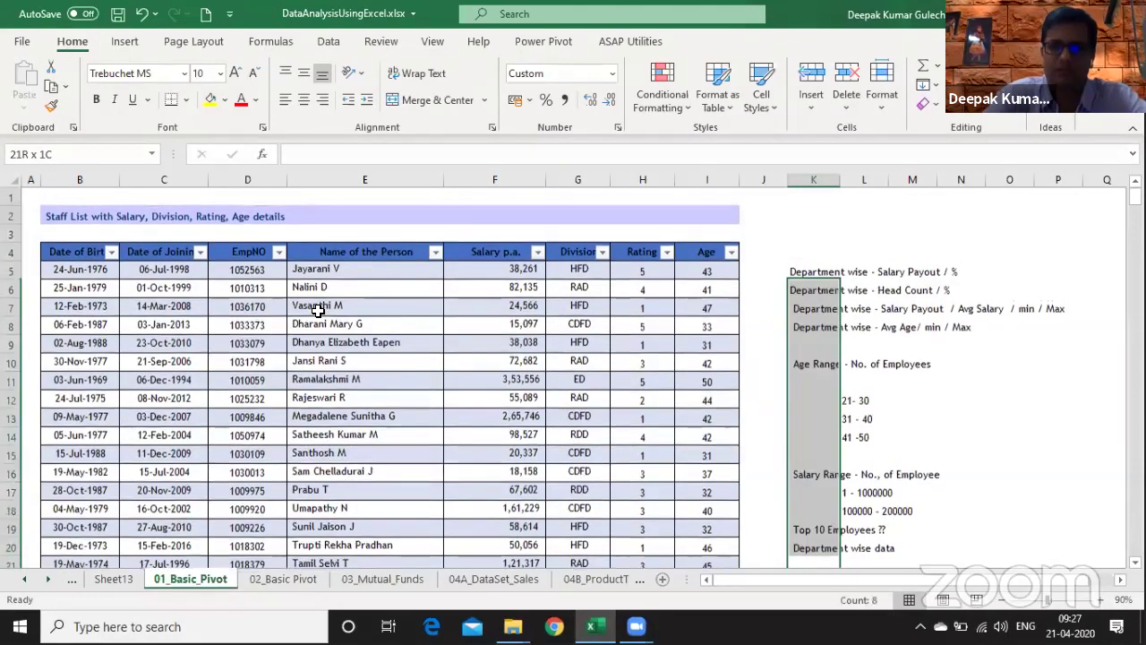
{"action": "key", "text": "ctrl+c"}
{"action": "key", "text": "shift+F11"}
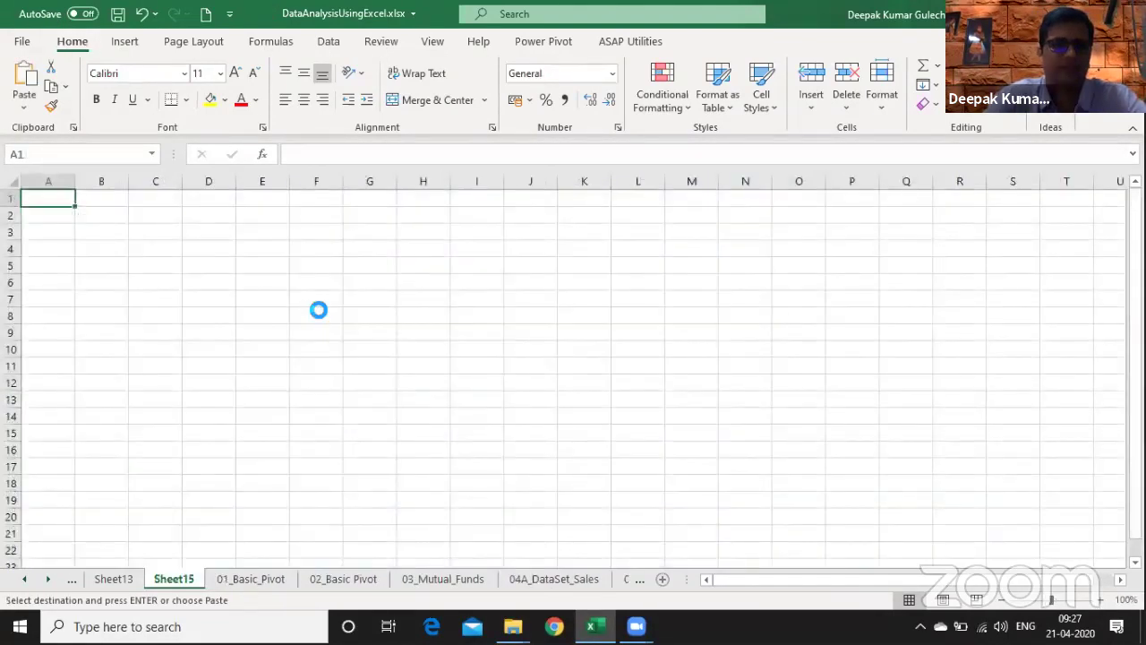
{"action": "key", "text": "Right"}
{"action": "key", "text": "Return"}
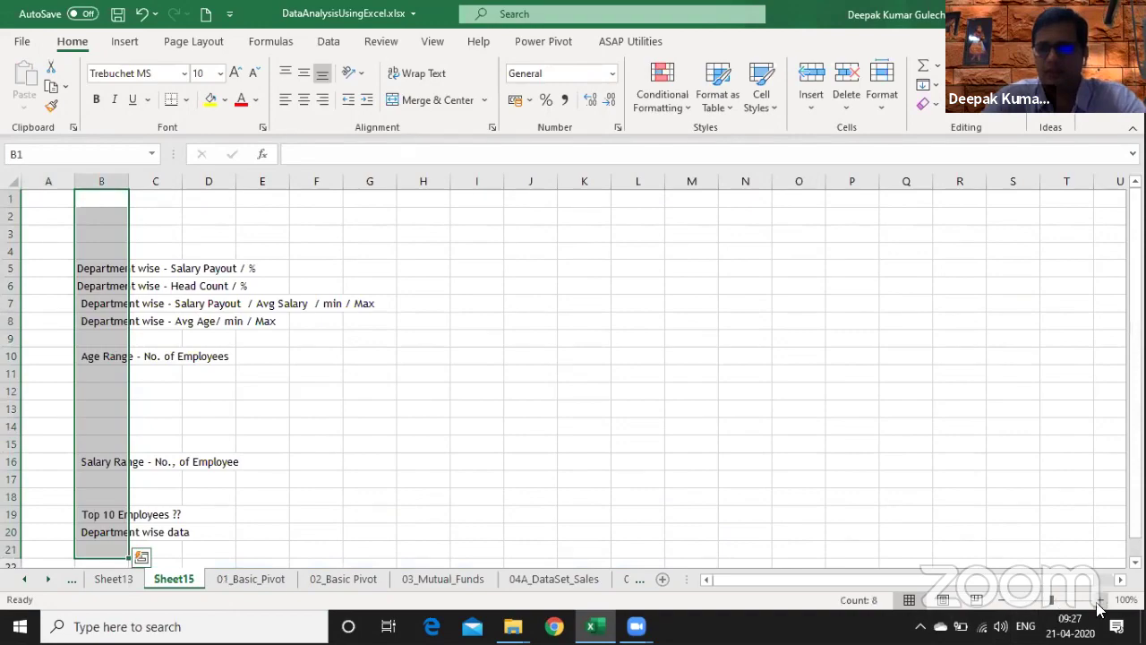
{"action": "left_click", "coordinate": [1100, 599]}
{"action": "left_click", "coordinate": [1100, 600]}
- Move the range values from column L into column C of Sheet15
{"action": "key", "text": "ctrl+Page_Down"}
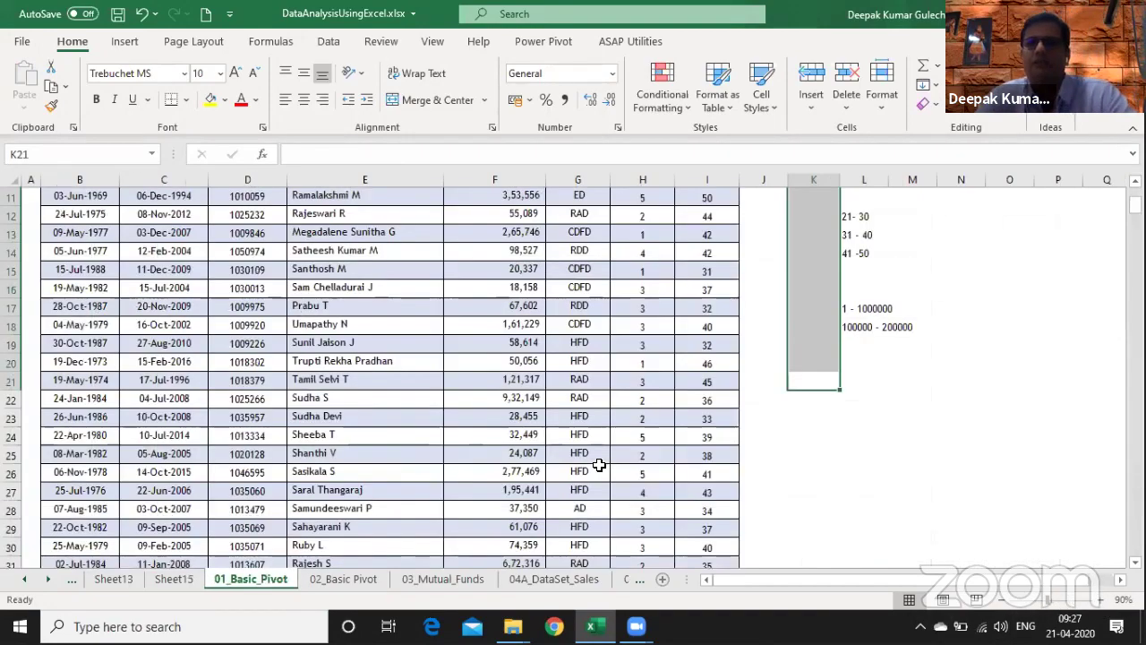
{"action": "key", "text": "ctrl+space"}
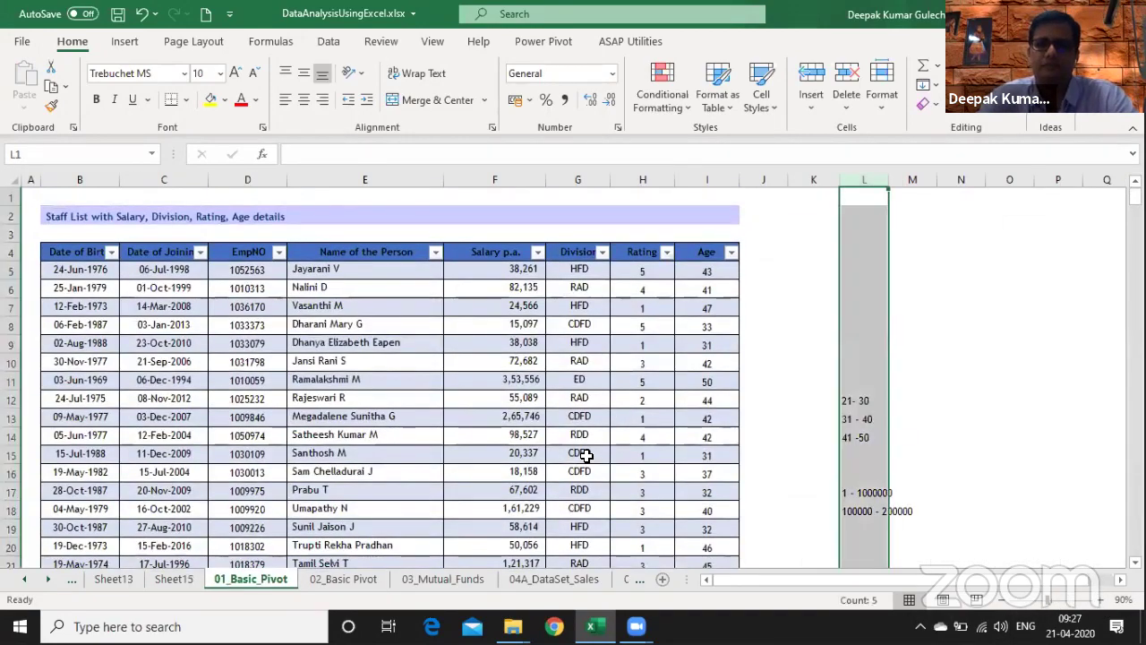
{"action": "key", "text": "ctrl+c"}
{"action": "key", "text": "ctrl+Page_Up"}
{"action": "key", "text": "Right"}
{"action": "key", "text": "Return"}
{"action": "key", "text": "ctrl+Page_Down"}
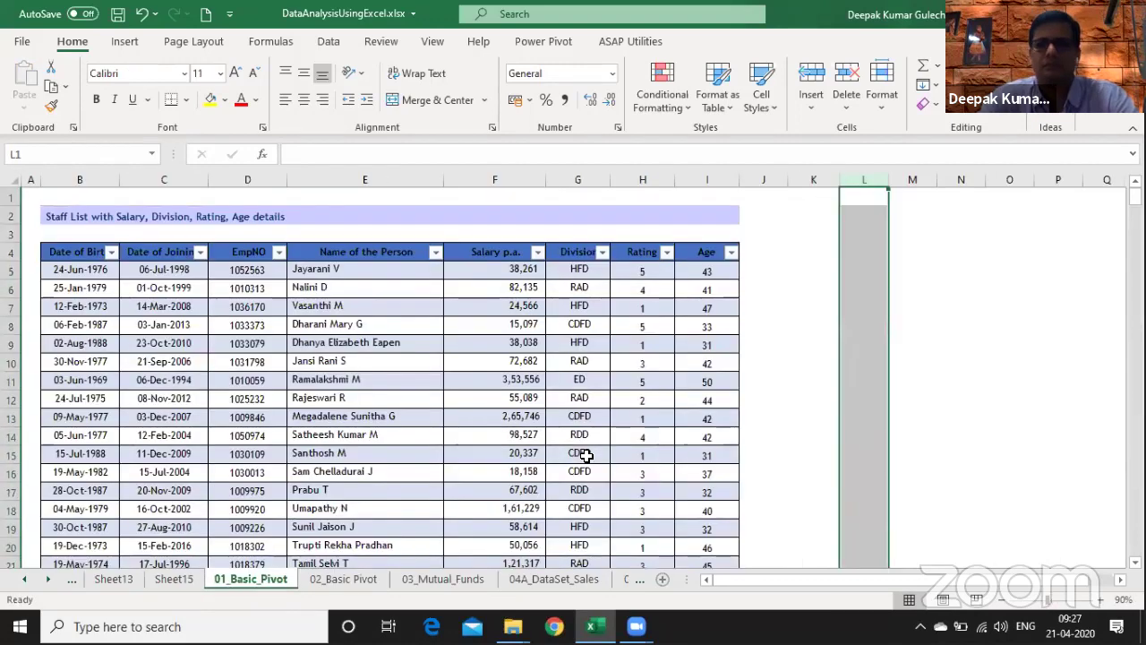
{"action": "key", "text": "Left"}
{"action": "key", "text": "Left"}
{"action": "key", "text": "Down"}
{"action": "key", "text": "Down"}
{"action": "key", "text": "Down"}
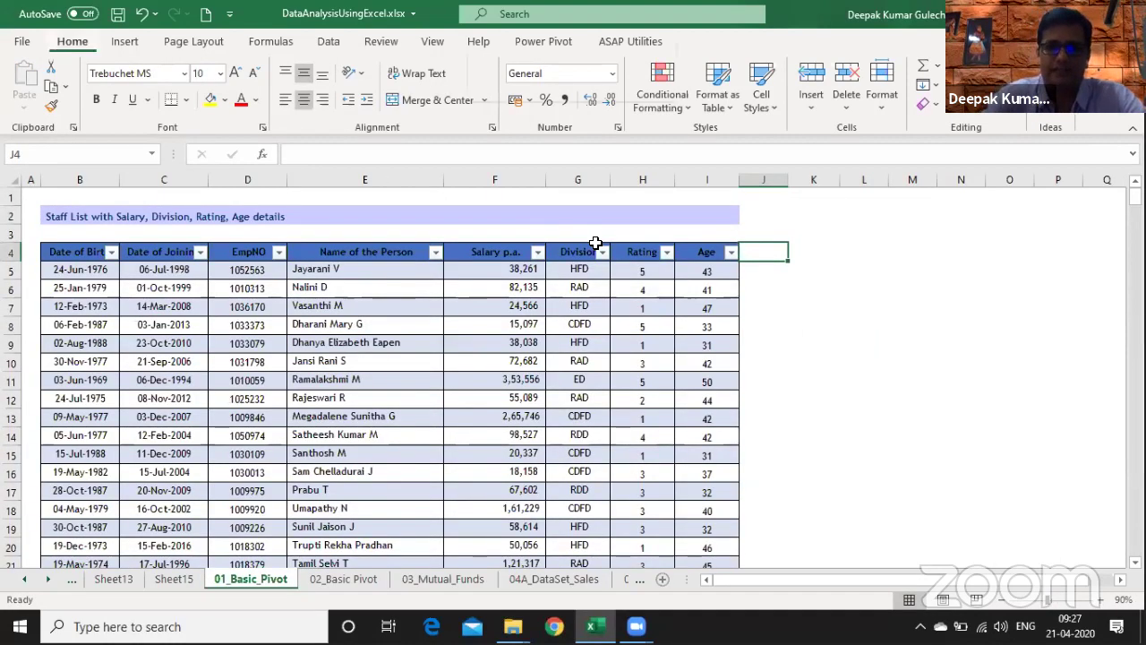
- Insert a new Sheet16 and enter the heading 'Department' in C3
{"action": "key", "text": "shift+F11"}
{"action": "key", "text": "Down"}
{"action": "key", "text": "Right"}
{"action": "key", "text": "Right"}
{"action": "key", "text": "Right"}
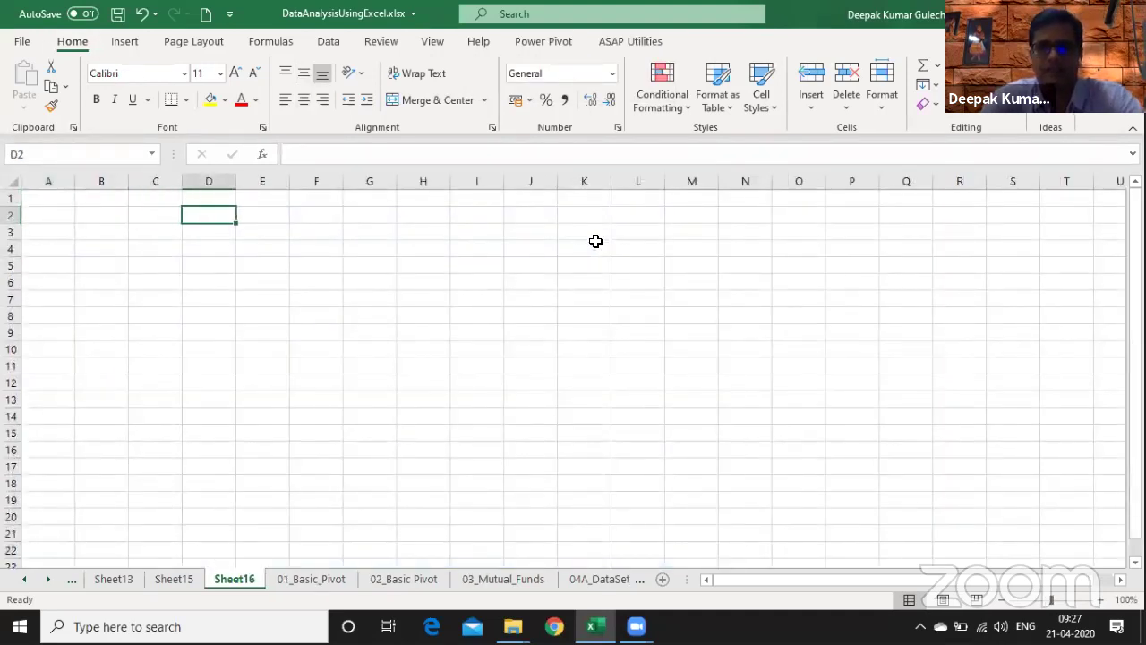
{"action": "key", "text": "Left"}
{"action": "key", "text": "Left"}
{"action": "key", "text": "Right"}
{"action": "key", "text": "Down"}
{"action": "type", "text": "Dep"}
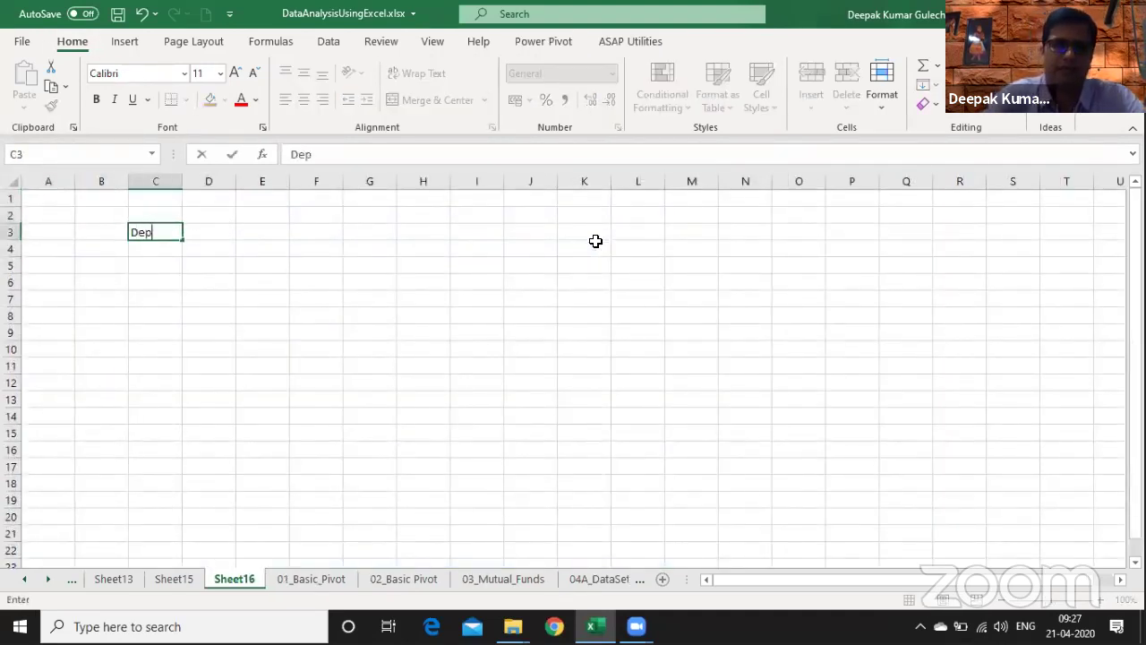
{"action": "type", "text": "artment"}
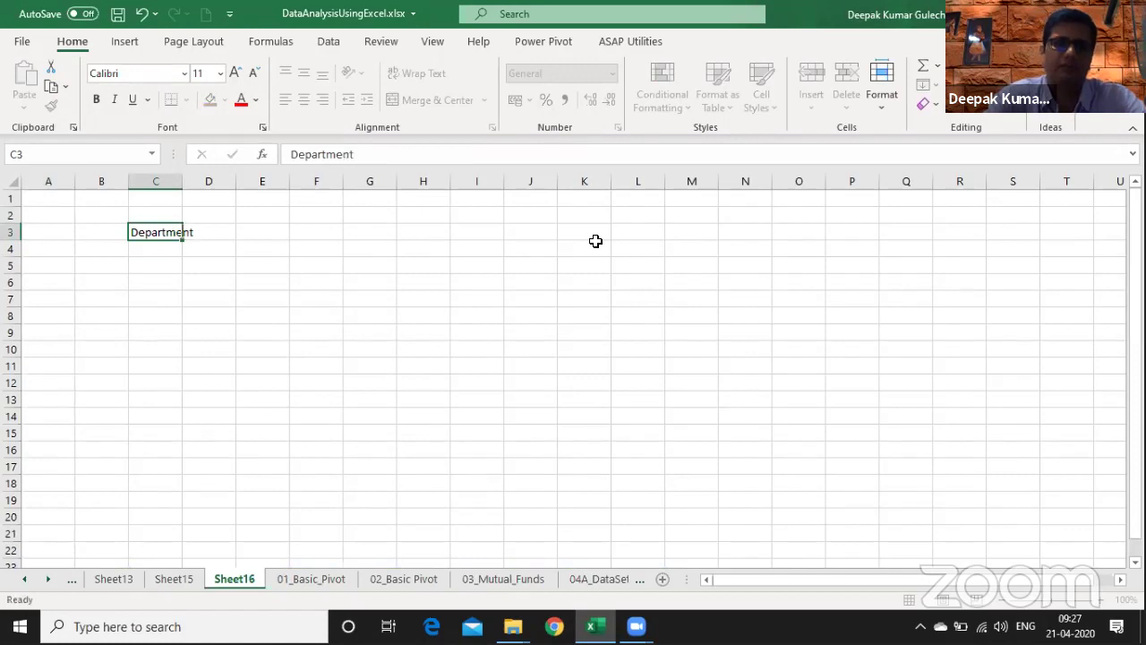
{"action": "key", "text": "Return"}
{"action": "key", "text": "Up"}
- Widen column C to fit 'Department' and enter AD in cell E3
{"action": "left_click_drag", "start_coordinate": [176, 188], "coordinate": [249, 189]}
{"action": "left_click", "coordinate": [318, 233]}
{"action": "type", "text": "AD"}
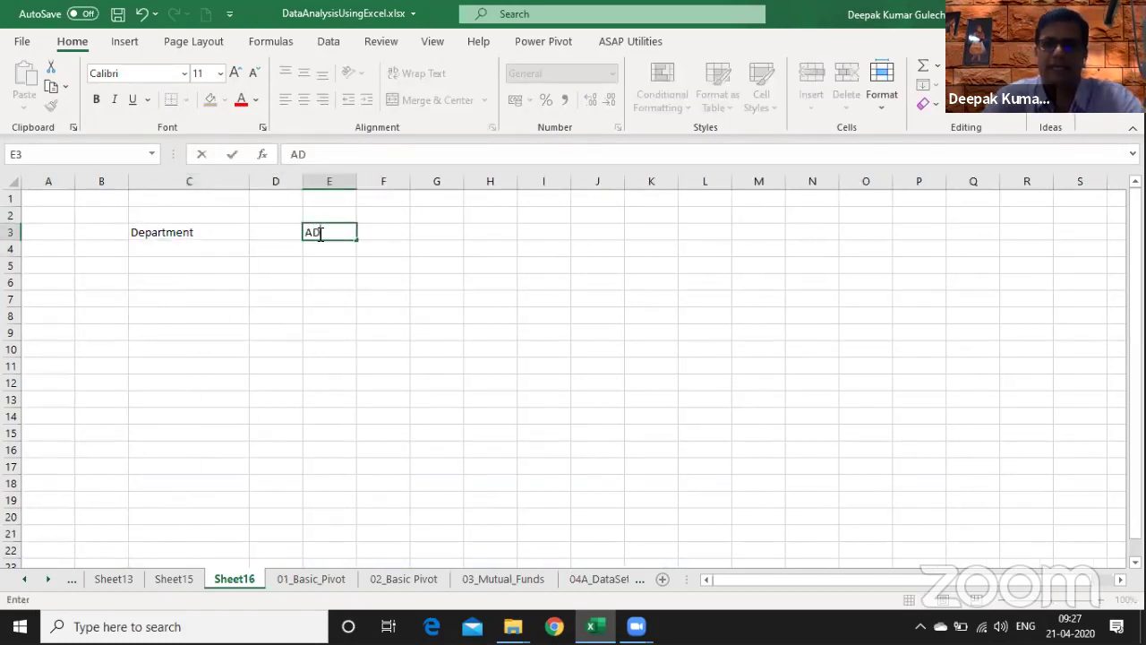
{"action": "key", "text": "Return"}
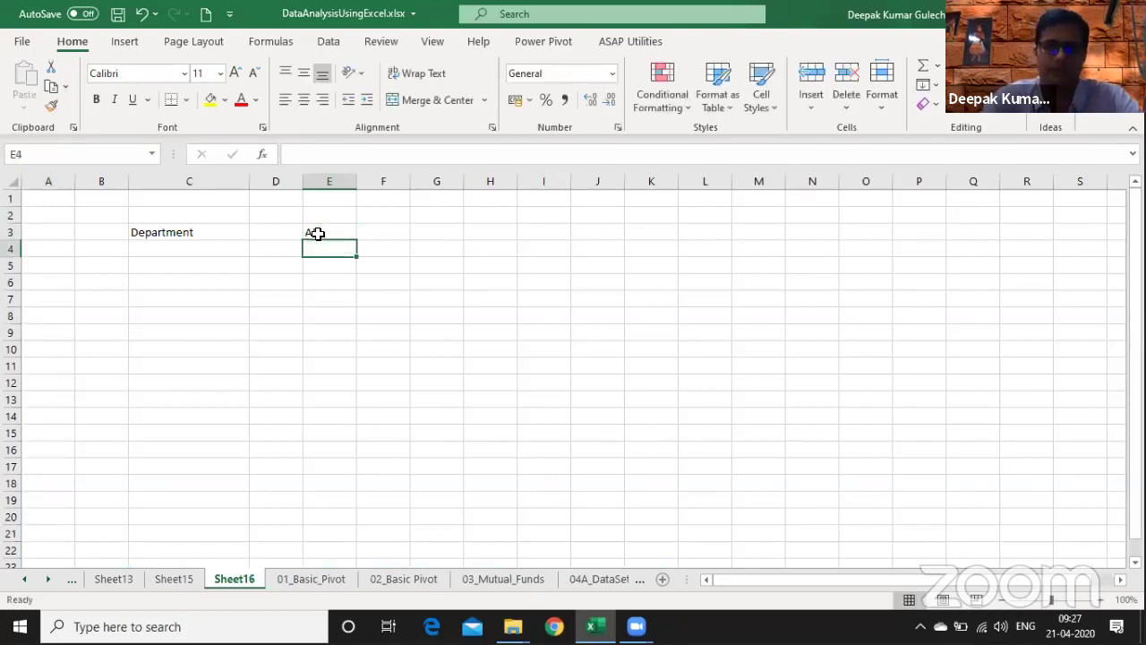
{"action": "key", "text": "Down"}
{"action": "key", "text": "Left"}
{"action": "key", "text": "Down"}
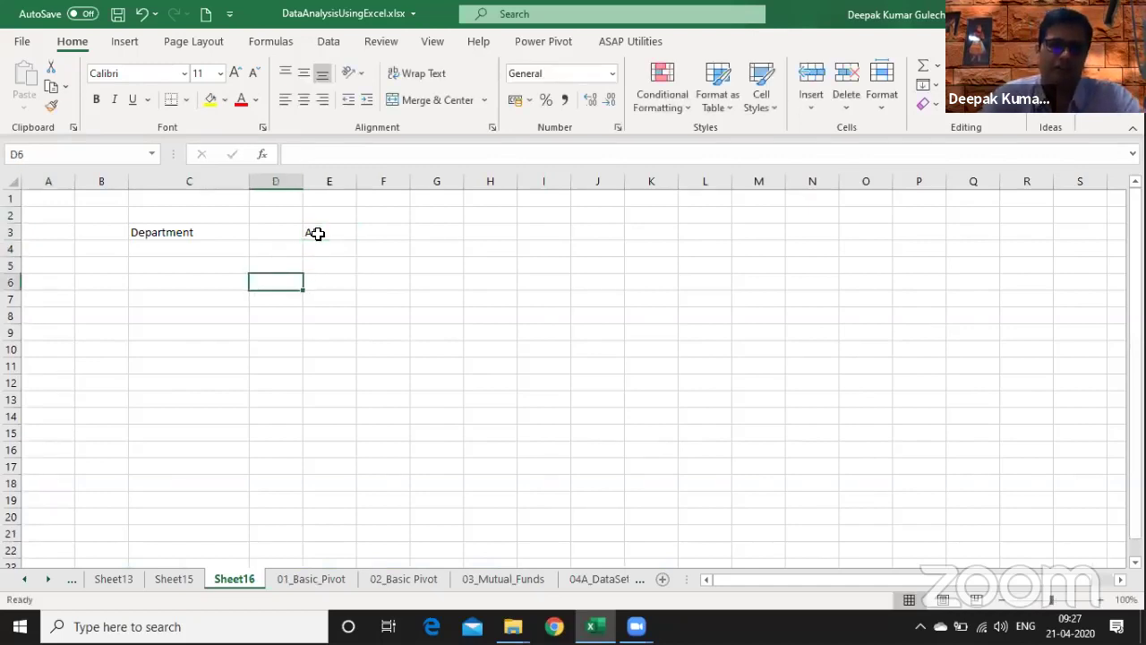
{"action": "key", "text": "Left"}
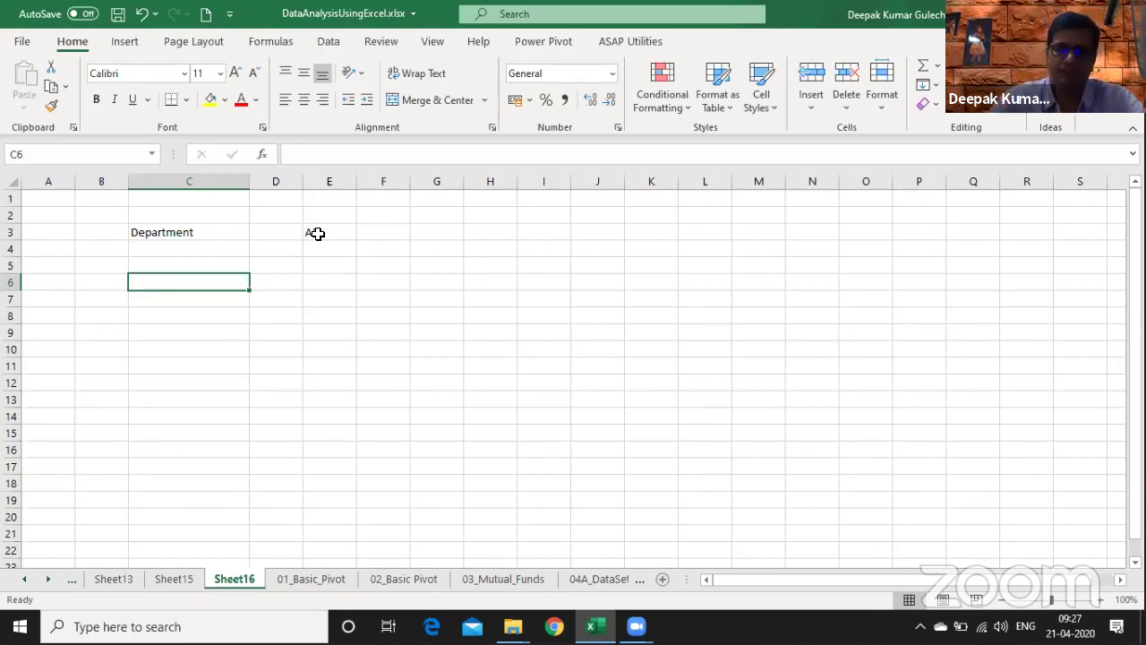
- Start a FILTER formula in C6 using the whole TT_Emp_DB table as the array
{"action": "type", "text": "=fil"}
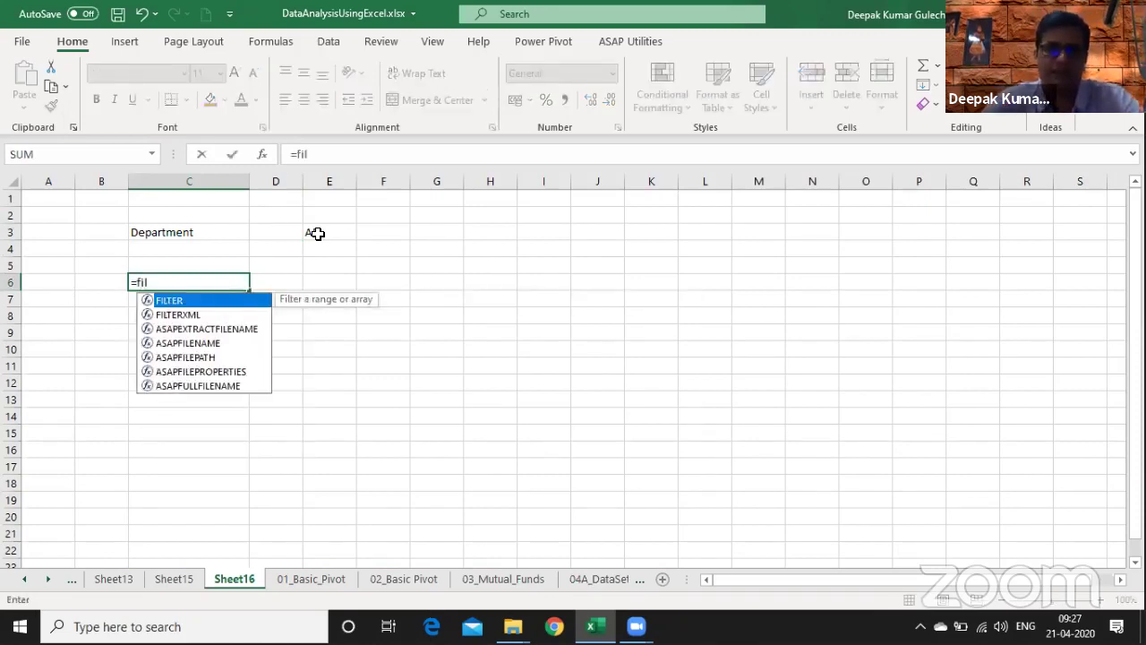
{"action": "key", "text": "Tab"}
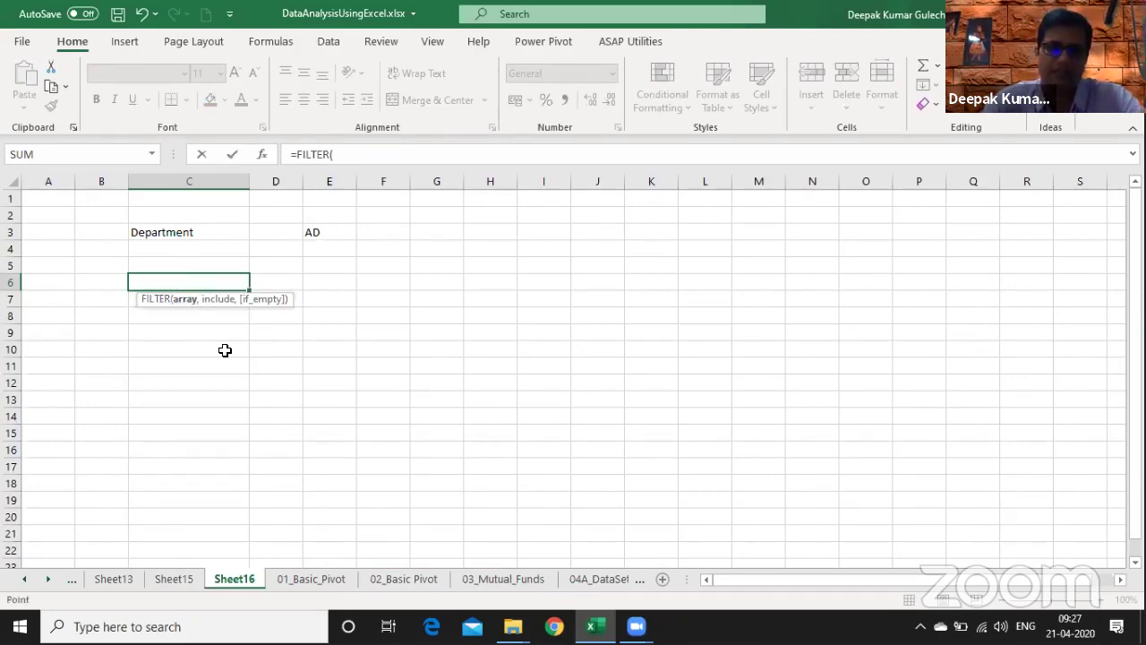
{"action": "key", "text": "ctrl+Page_Down"}
{"action": "key", "text": "Down"}
{"action": "key", "text": "Down"}
{"action": "key", "text": "Down"}
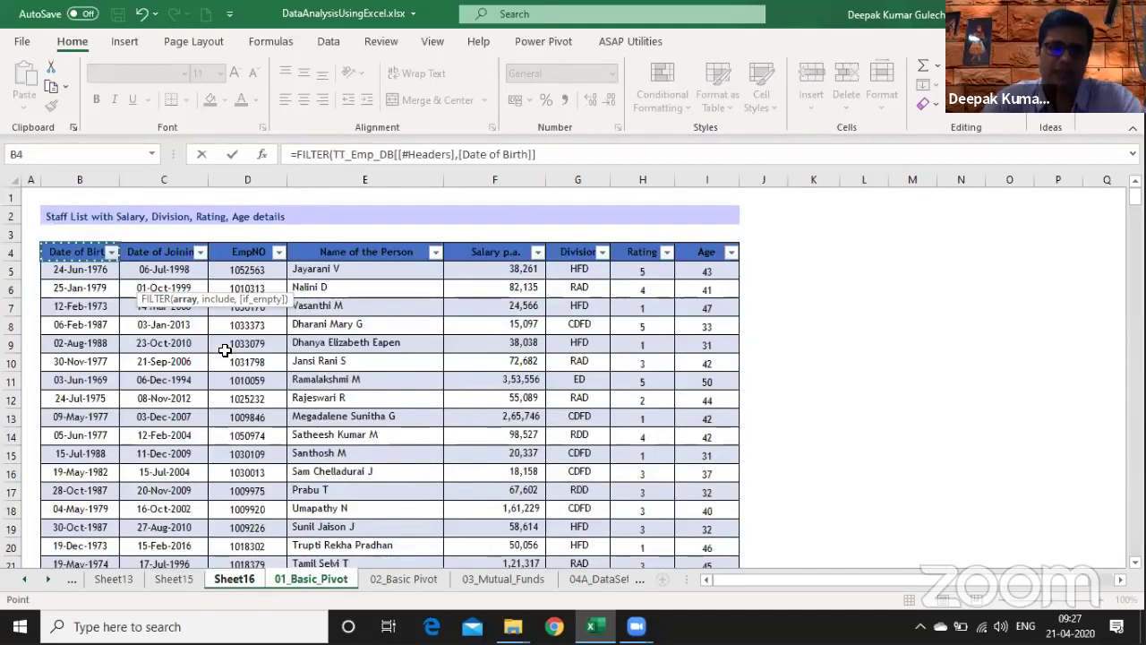
{"action": "key", "text": "ctrl+shift+Down"}
{"action": "key", "text": "ctrl+shift+Right"}
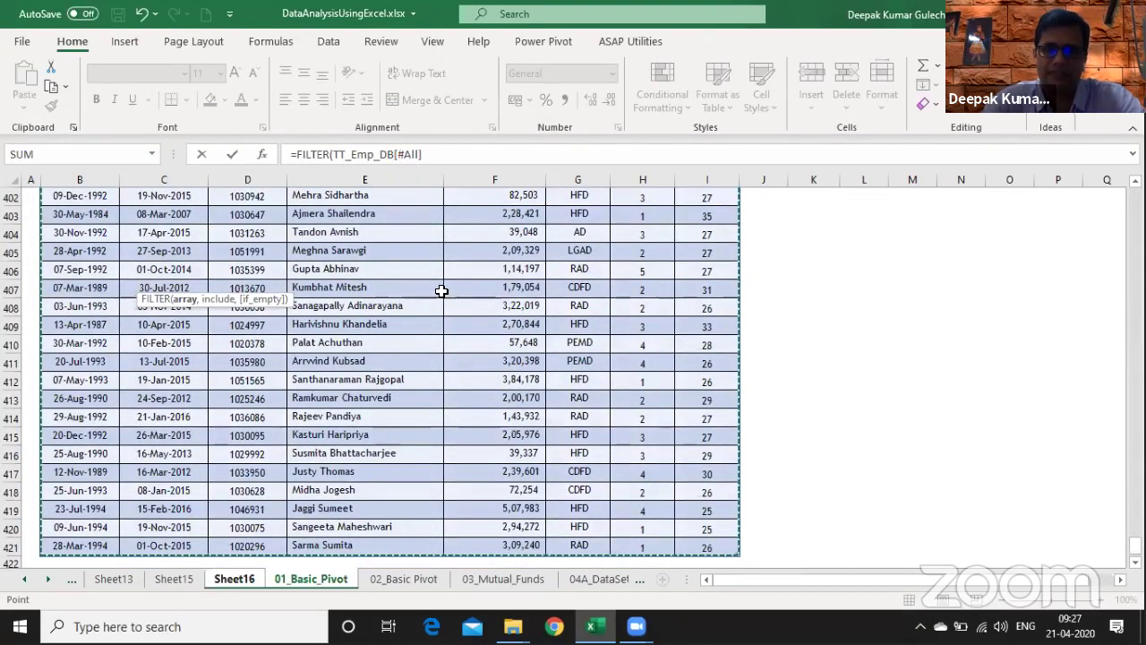
{"action": "left_click", "coordinate": [396, 154]}
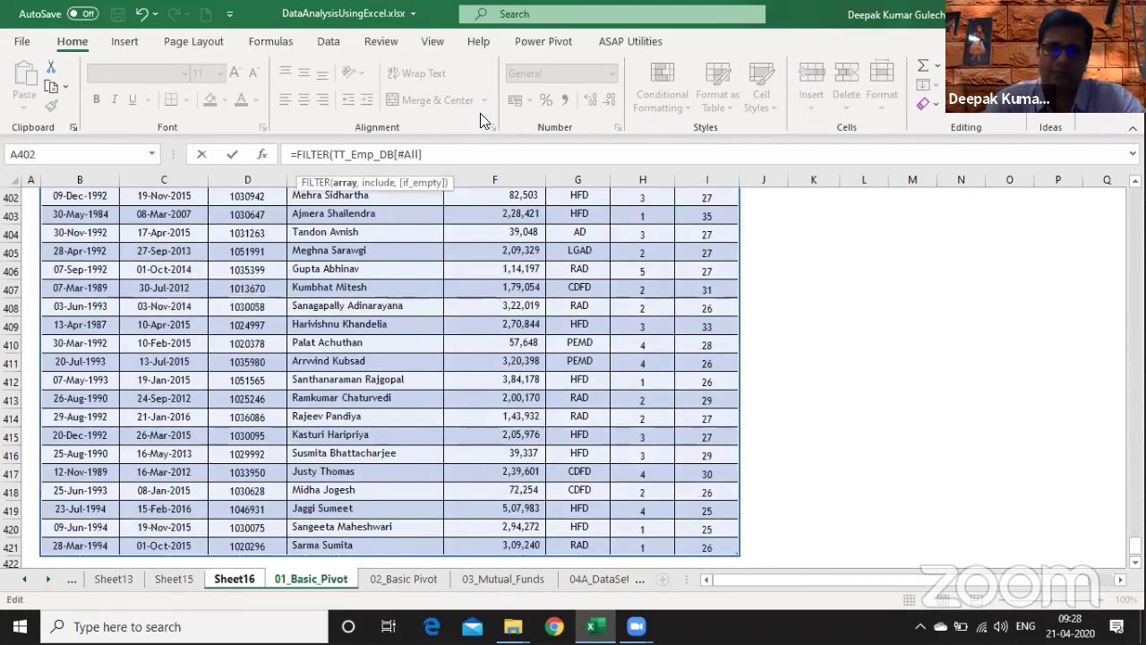
{"action": "key", "text": "shift+End"}
{"action": "key", "text": "Delete"}
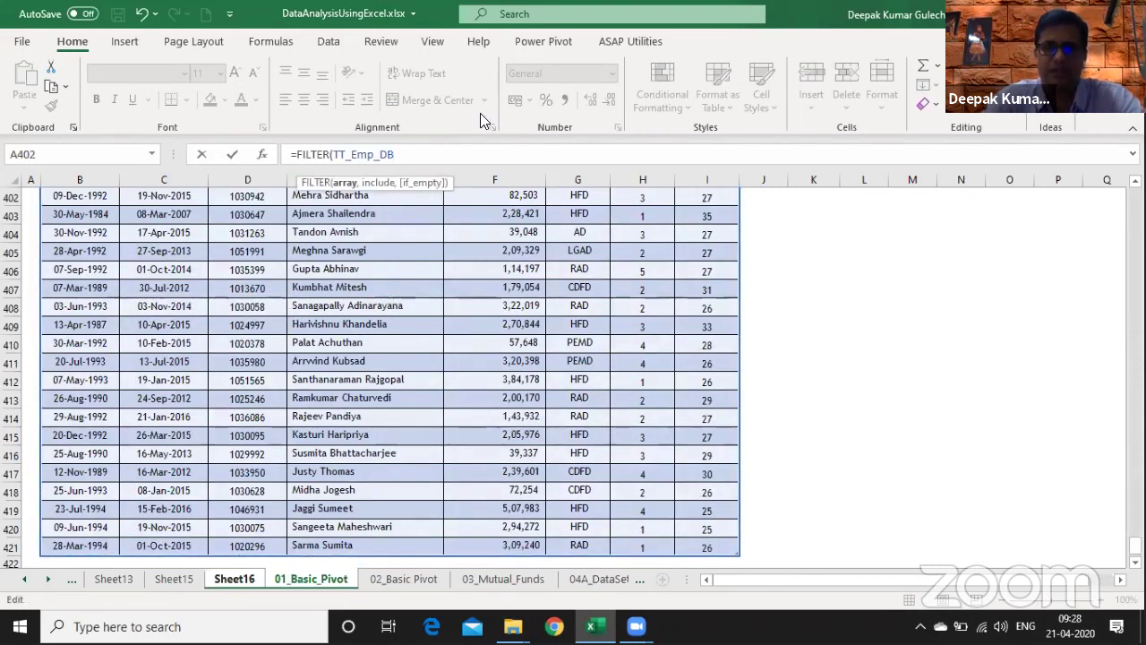
- Add the criterion TT_Emp_DB[Division]= to the FILTER formula
{"action": "type", "text": ","}
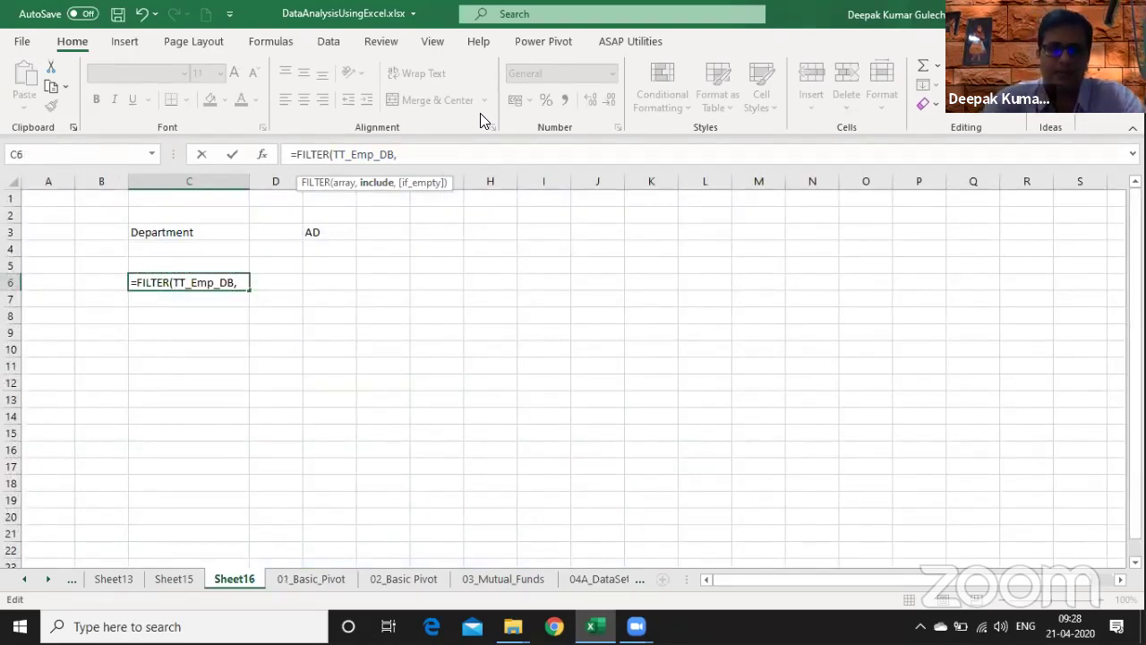
{"action": "type", "text": "tt"}
{"action": "key", "text": "Tab"}
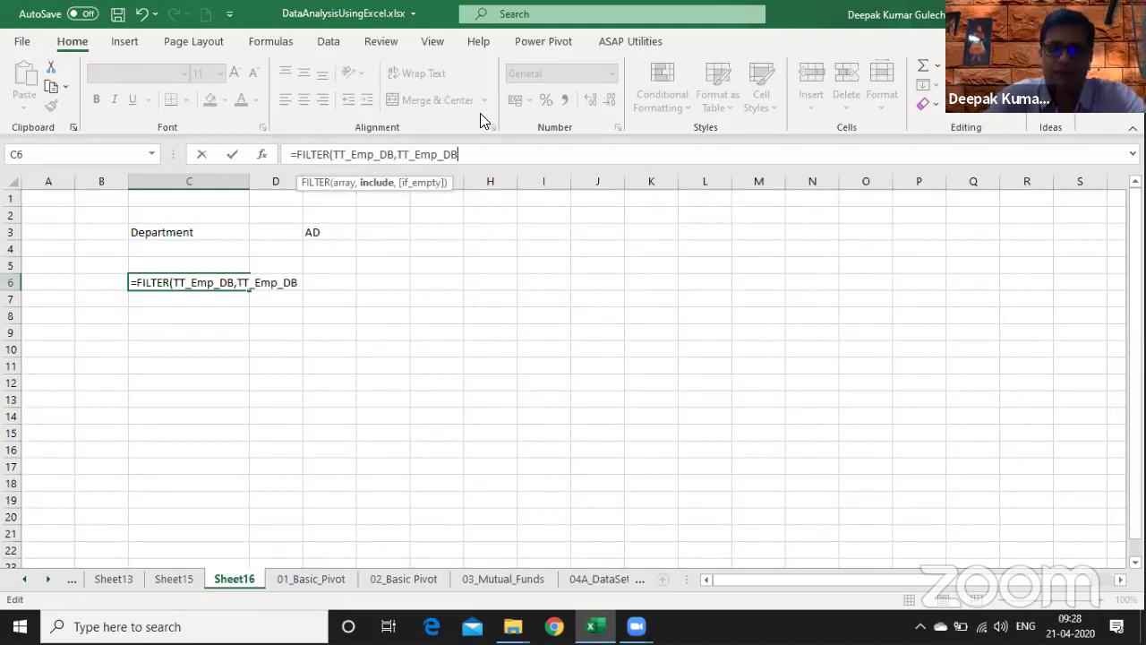
{"action": "type", "text": "["}
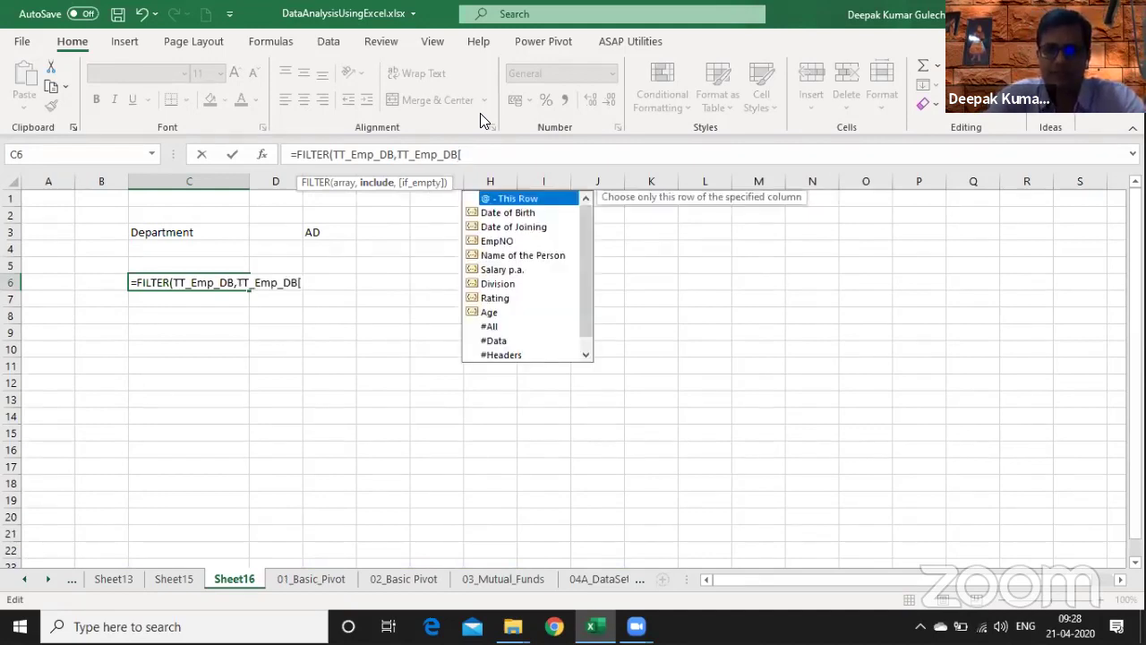
{"action": "key", "text": "Down"}
{"action": "key", "text": "Down"}
{"action": "key", "text": "Down"}
{"action": "key", "text": "Down"}
{"action": "key", "text": "Down"}
{"action": "key", "text": "Down"}
{"action": "key", "text": "Down"}
{"action": "key", "text": "Down"}
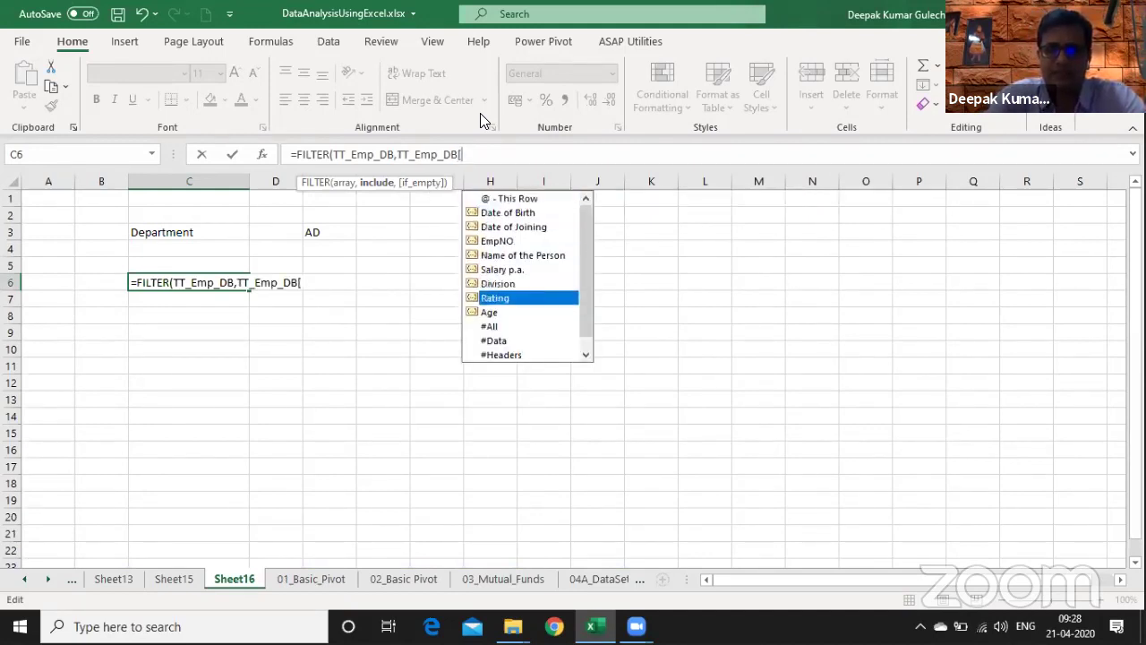
{"action": "key", "text": "Up"}
{"action": "key", "text": "Up"}
{"action": "key", "text": "Tab"}
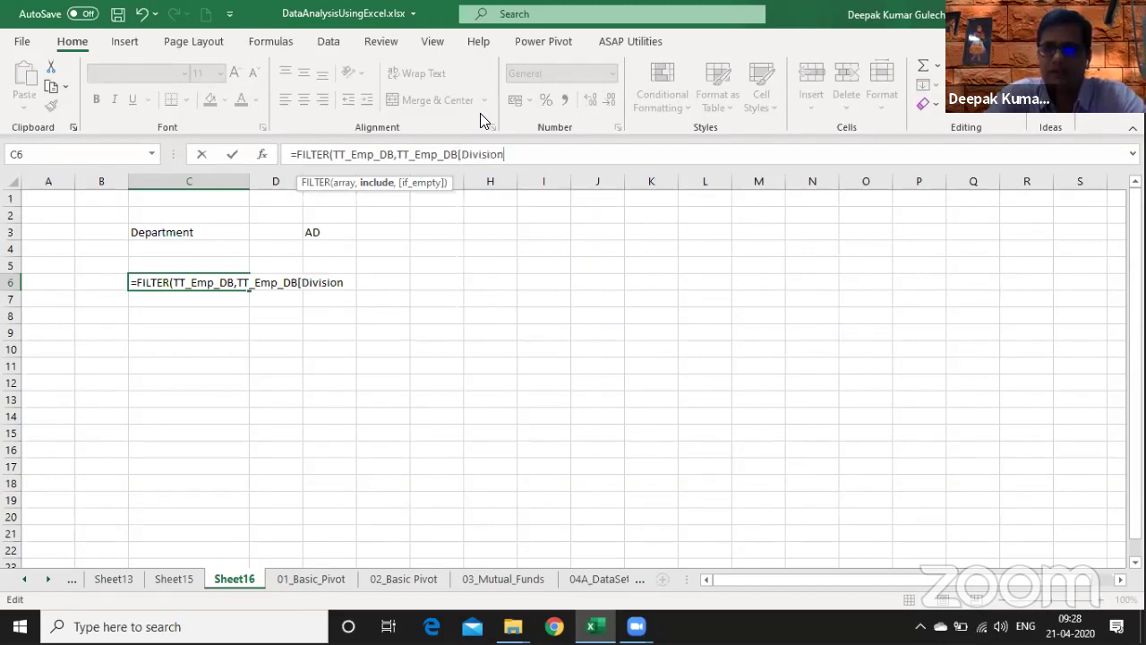
{"action": "type", "text": "]="}
{"action": "key", "text": "Home"}
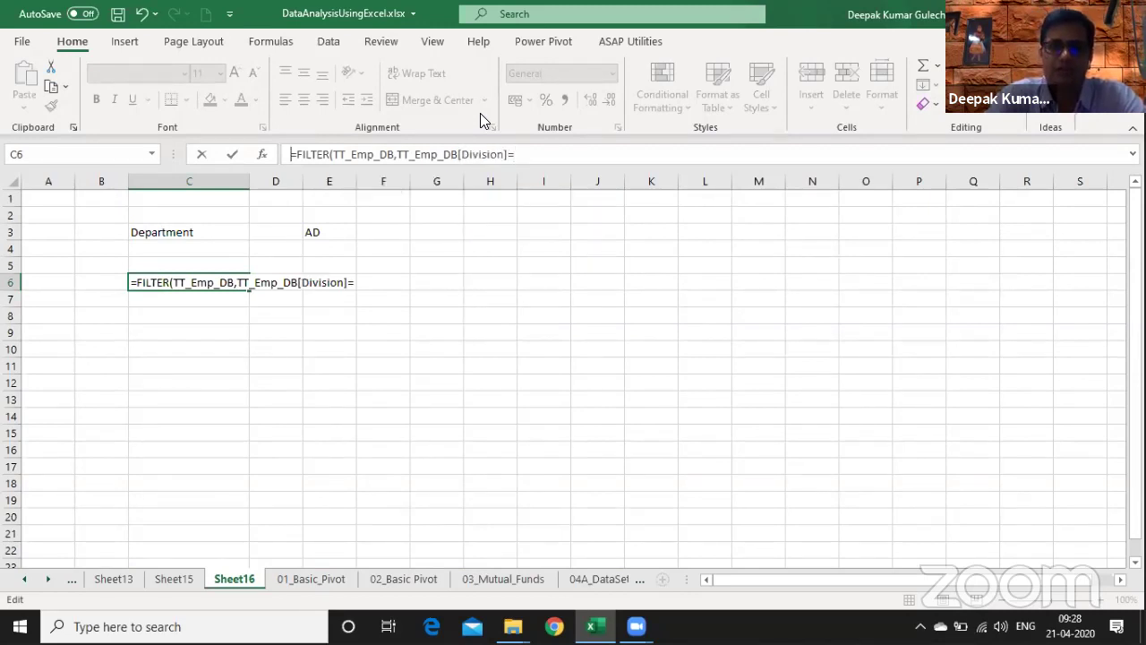
{"action": "key", "text": "End"}
- Compare against absolute $E$3 with fallback "Requisite Not available" and commit the formula
{"action": "key", "text": "F2"}
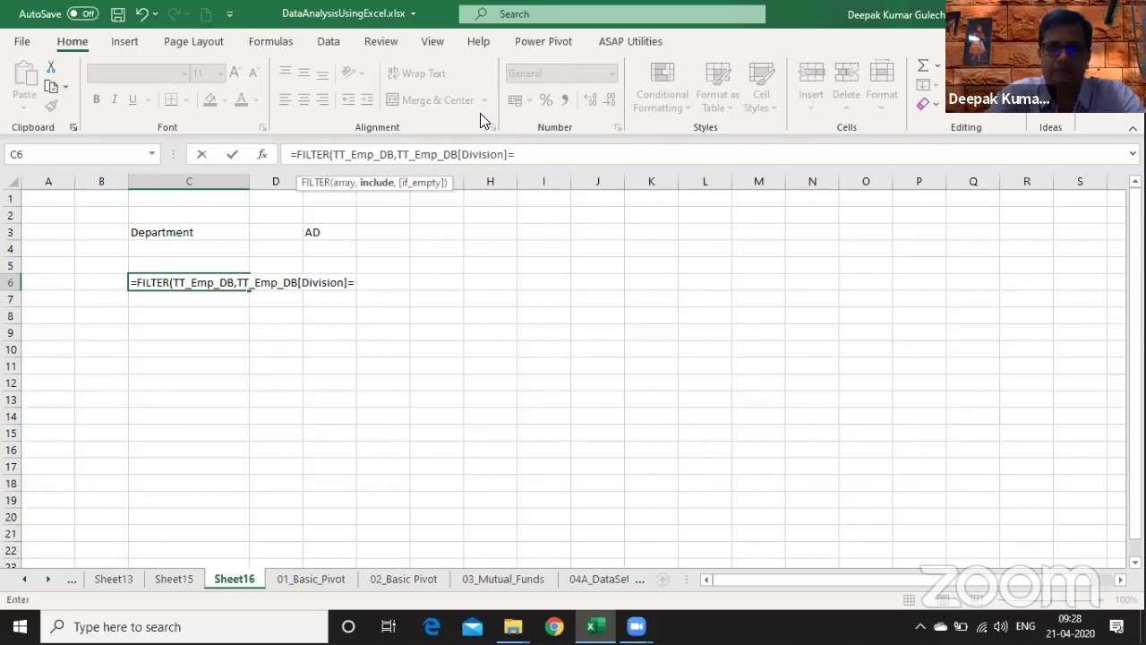
{"action": "key", "text": "Up"}
{"action": "key", "text": "Up"}
{"action": "key", "text": "Up"}
{"action": "key", "text": "Right"}
{"action": "key", "text": "Right"}
{"action": "key", "text": "F4"}
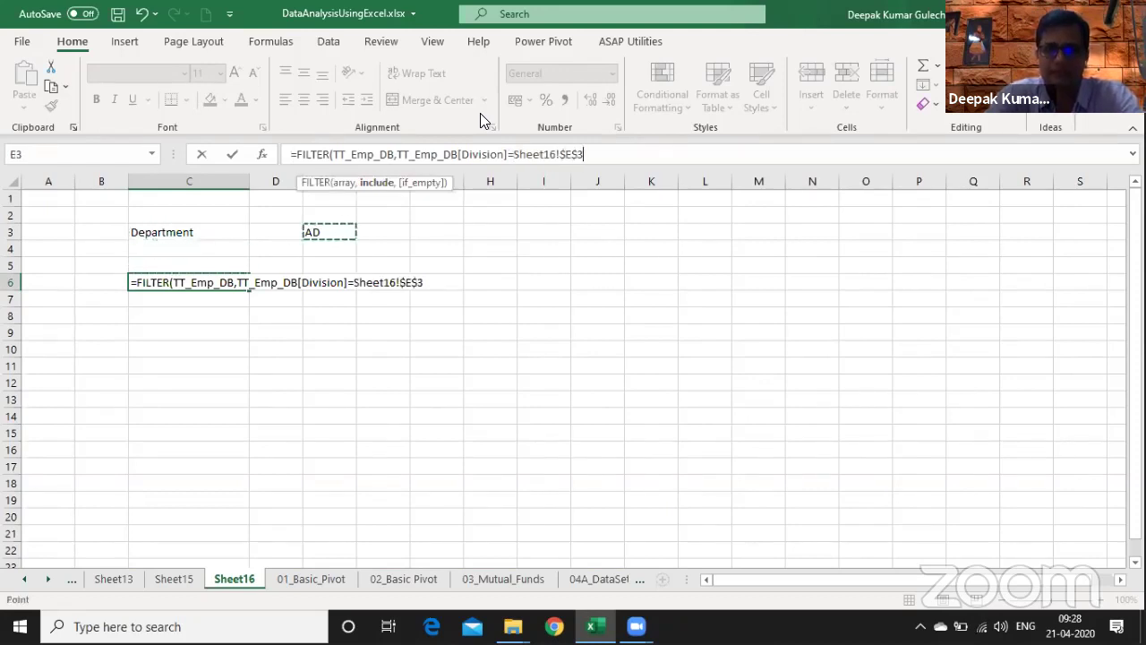
{"action": "type", "text": ","}
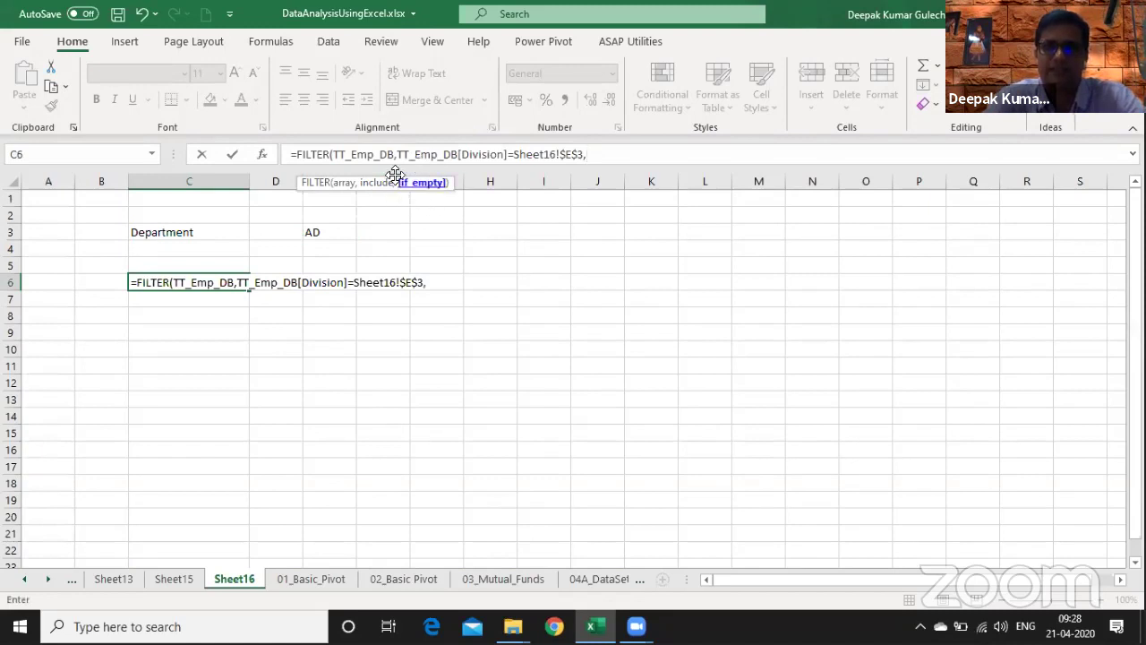
{"action": "type", "text": "\"Not"}
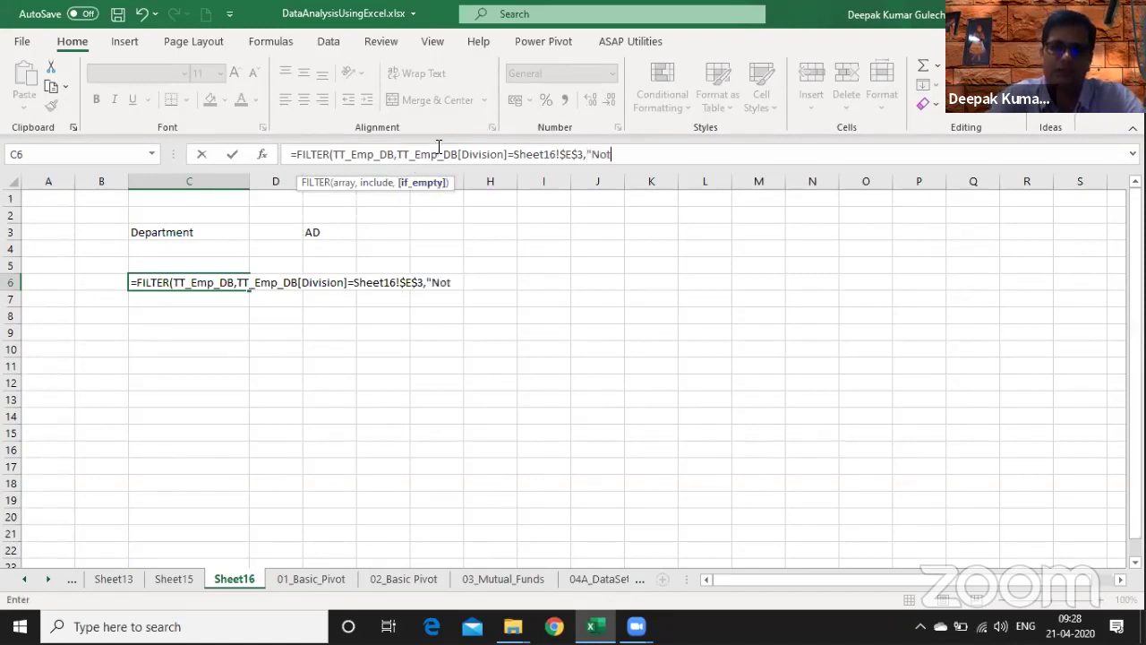
{"action": "key", "text": "BackSpace"}
{"action": "key", "text": "BackSpace"}
{"action": "key", "text": "BackSpace"}
{"action": "type", "text": "Da"}
{"action": "type", "text": "R"}
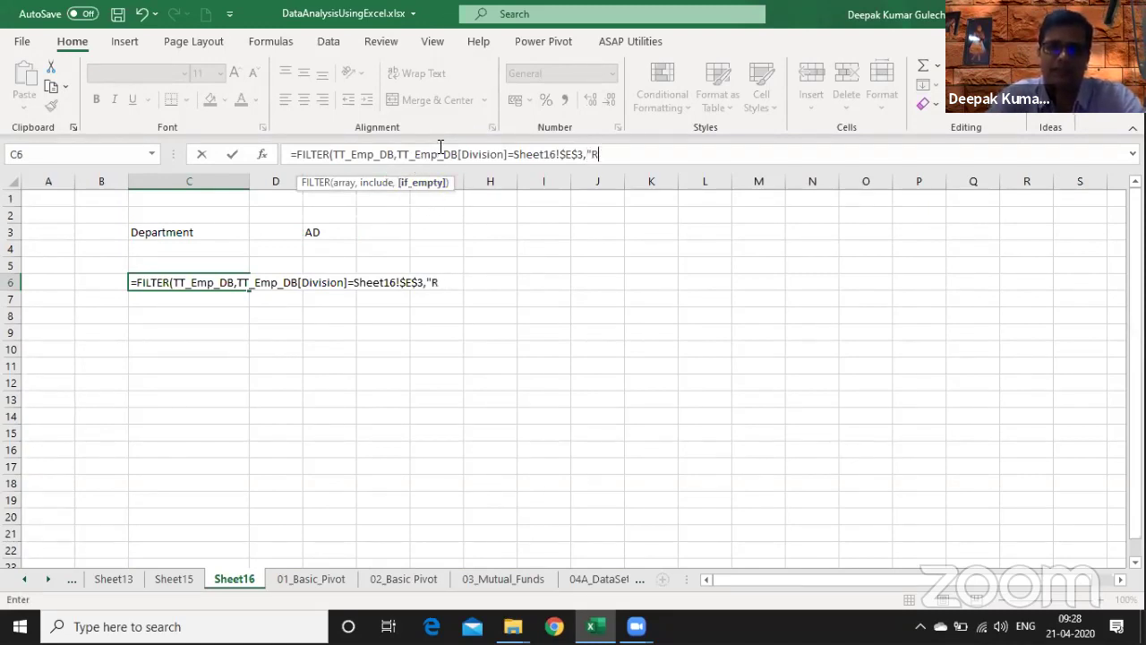
{"action": "type", "text": "equisite"}
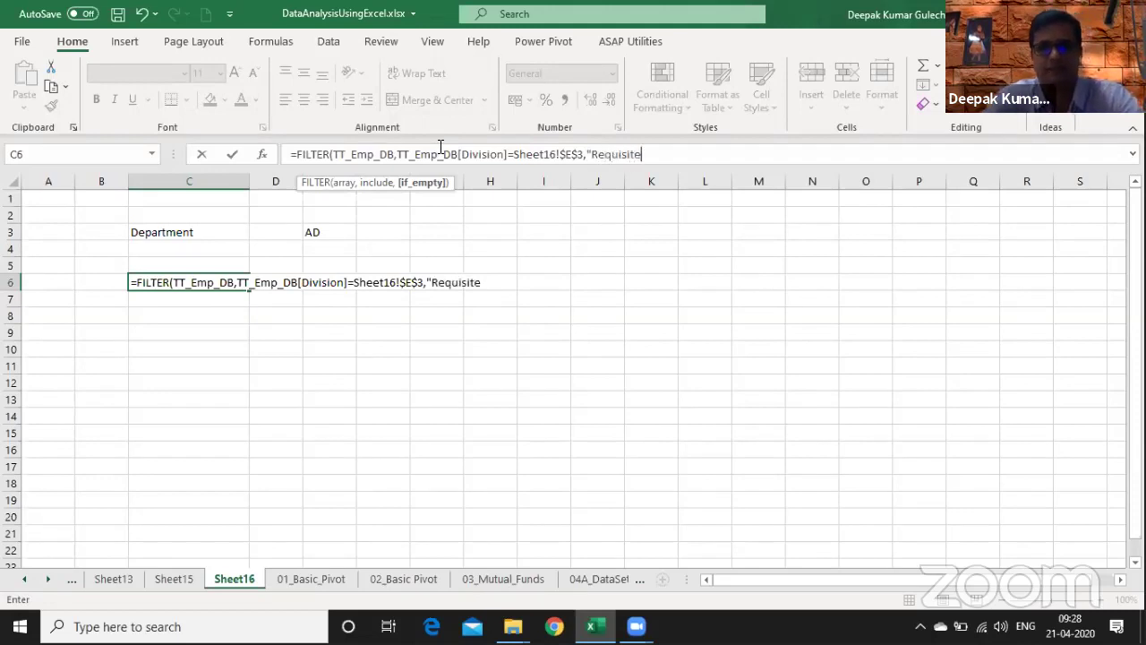
{"action": "type", "text": " Not available"}
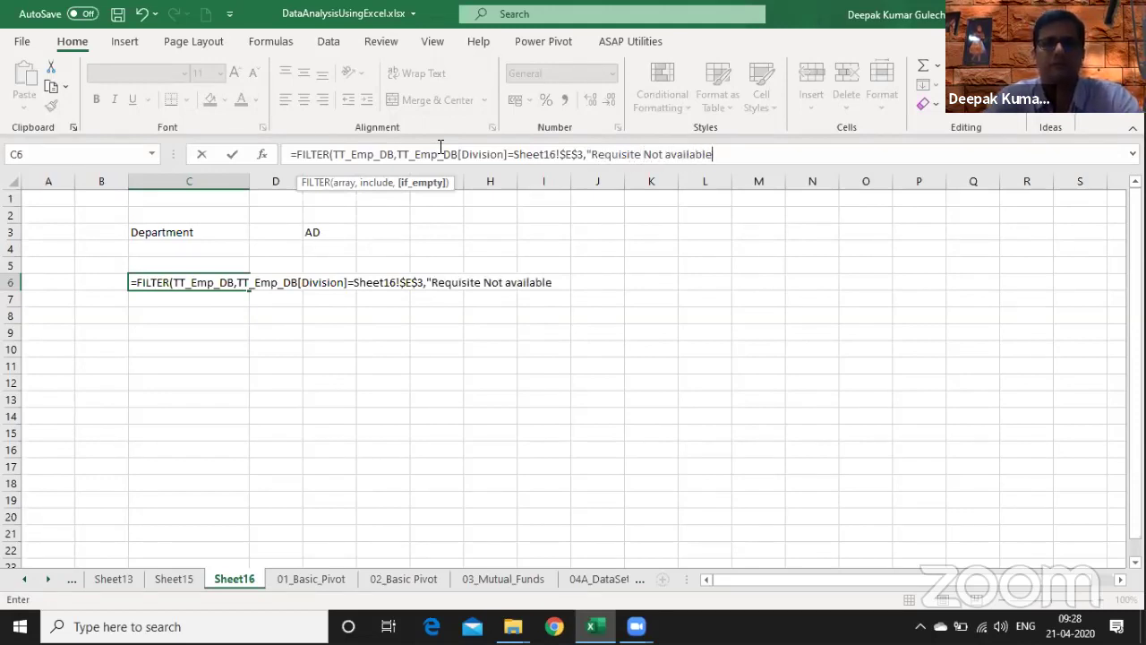
{"action": "type", "text": ")"}
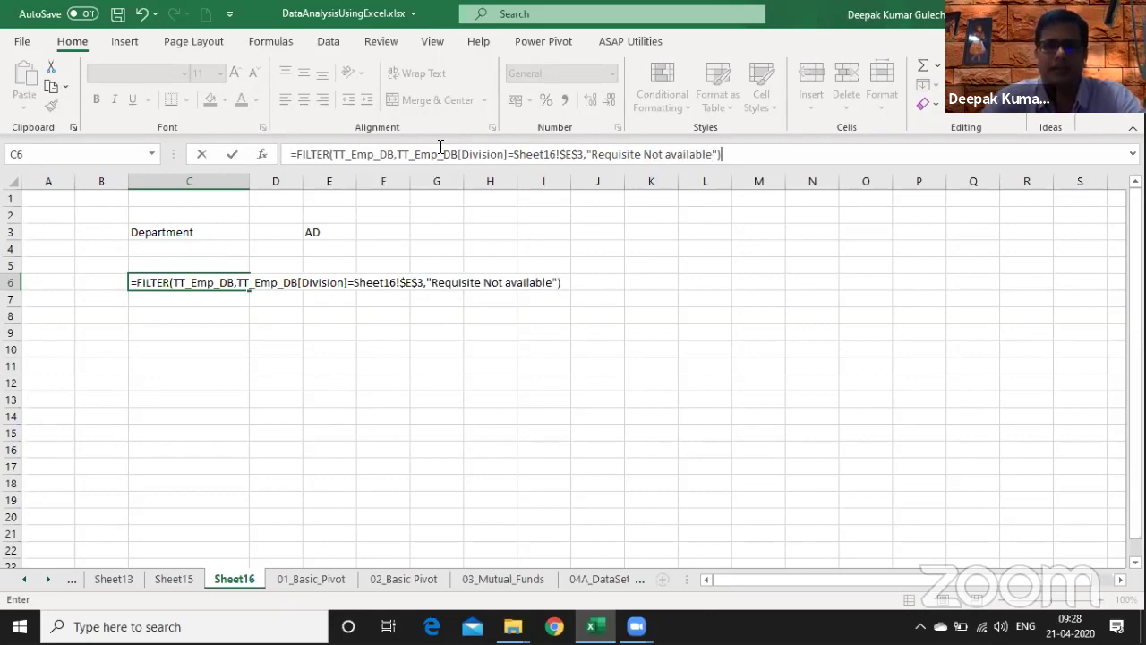
{"action": "key", "text": "Return"}
{"action": "key", "text": "Up"}
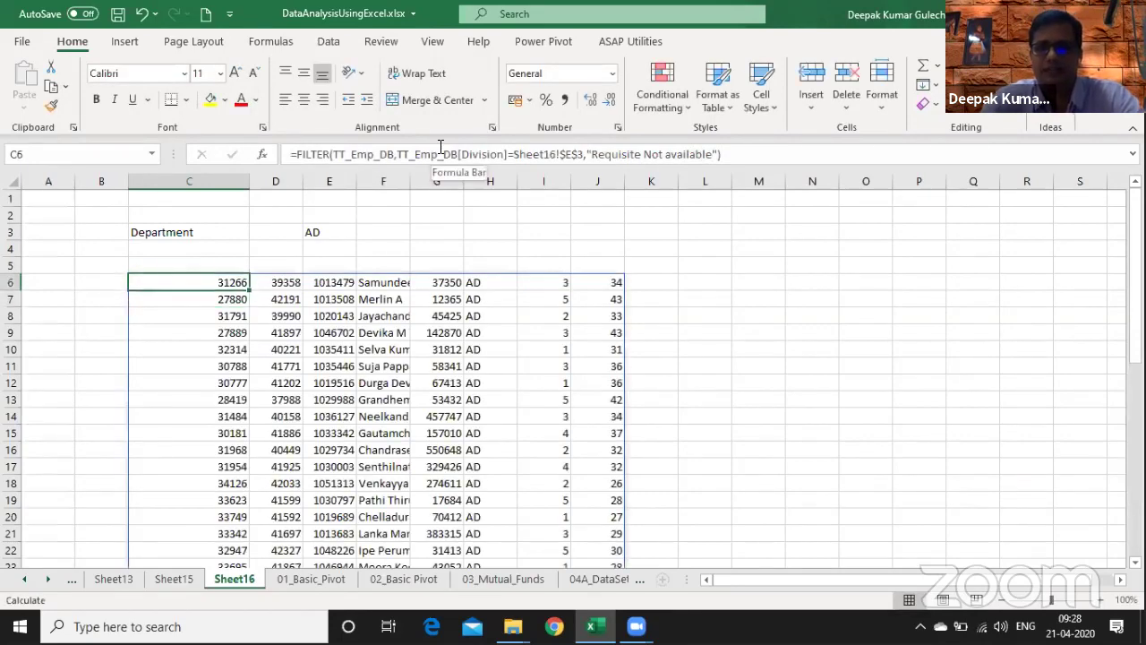
{"action": "key", "text": "Down"}
{"action": "key", "text": "Down"}
{"action": "key", "text": "Down"}
{"action": "key", "text": "Down"}
{"action": "key", "text": "Down"}
{"action": "key", "text": "Down"}
{"action": "key", "text": "Down"}
{"action": "key", "text": "Down"}
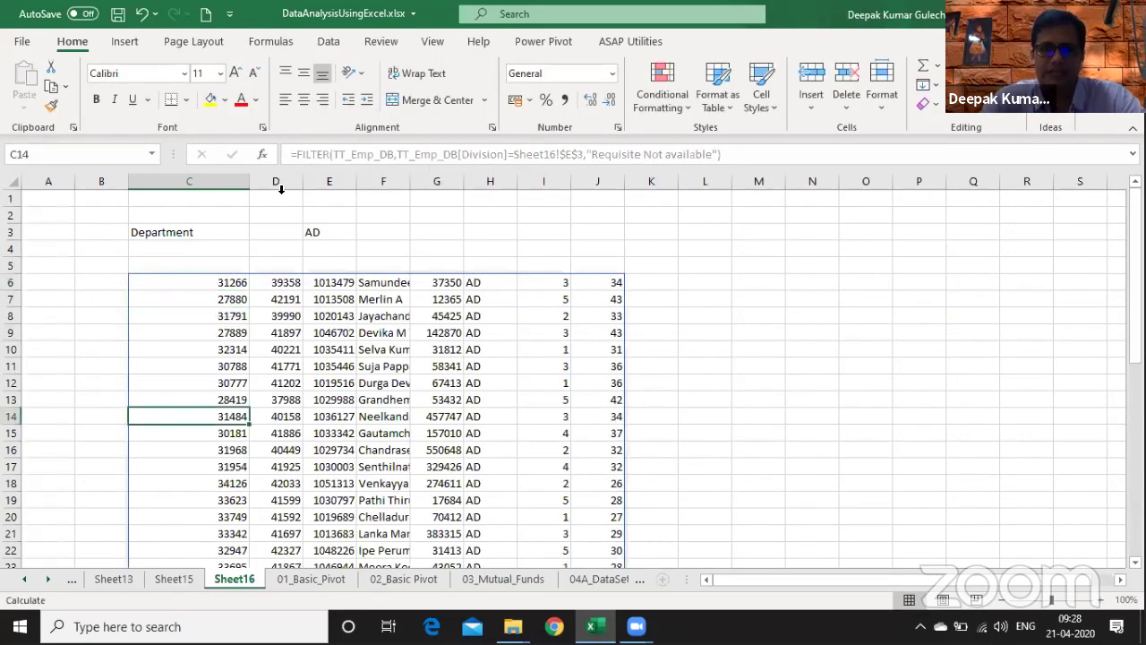
{"action": "left_click_drag", "start_coordinate": [225, 179], "coordinate": [400, 175]}
{"action": "left_click", "coordinate": [210, 285]}
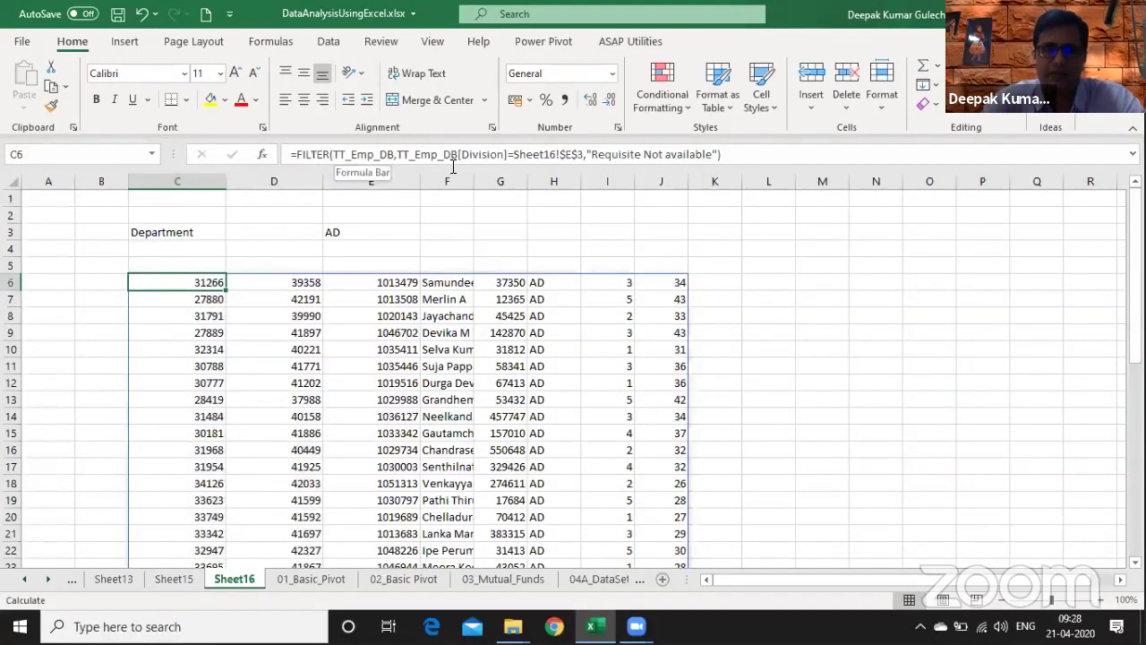
{"action": "key", "text": "Down"}
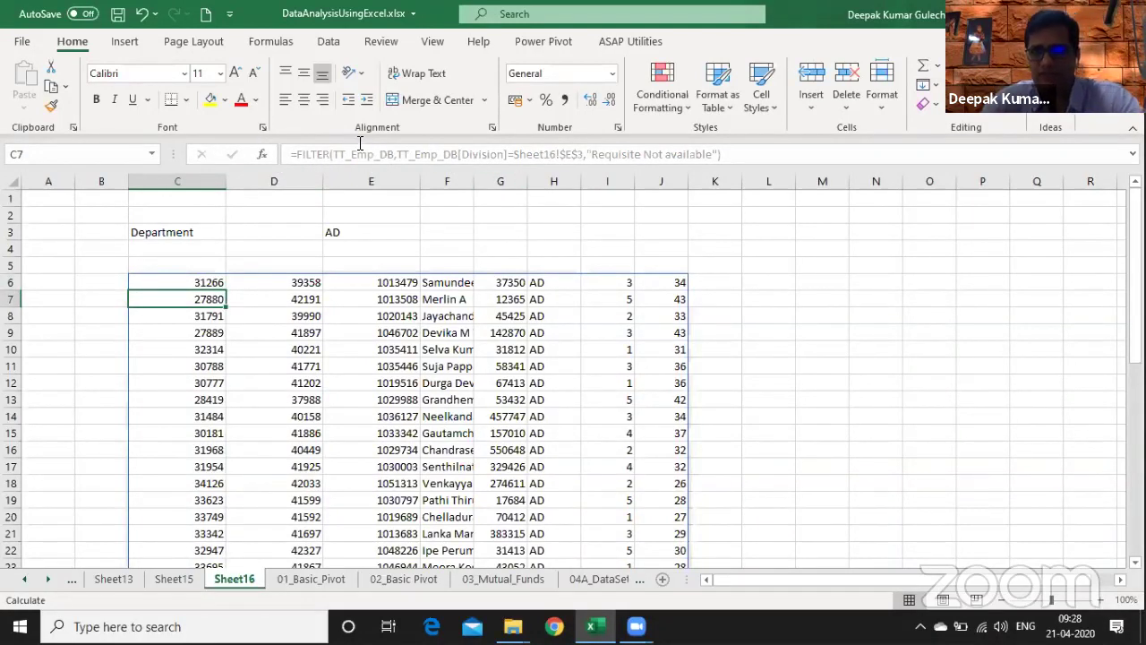
{"action": "key", "text": "Down"}
{"action": "key", "text": "Down"}
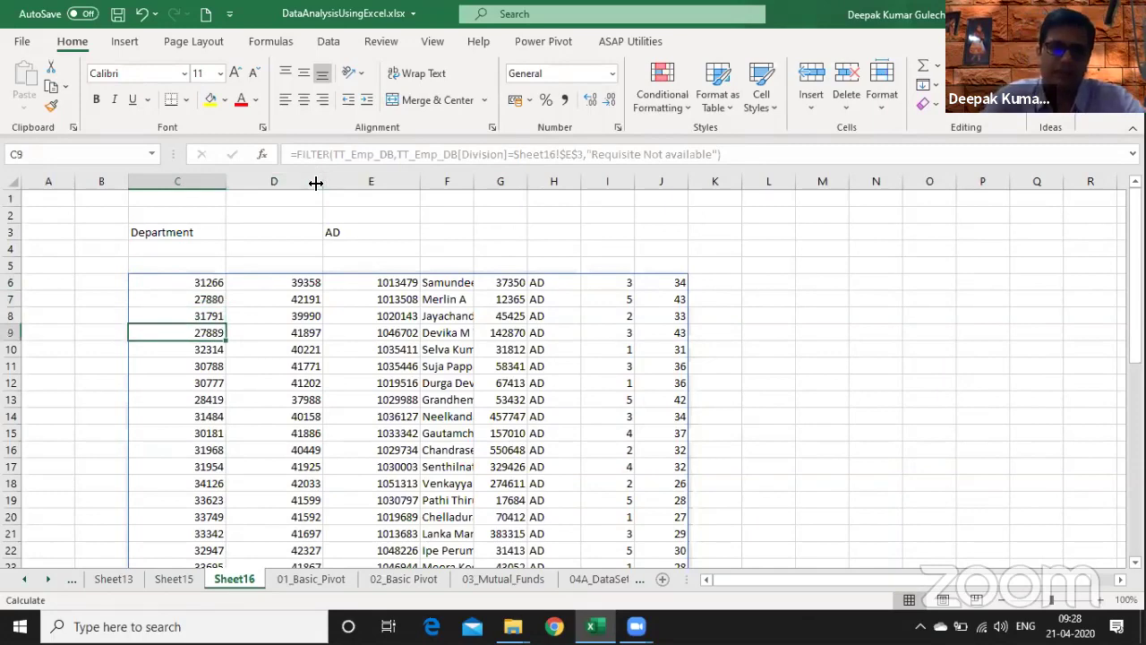
{"action": "key", "text": "shift+space"}
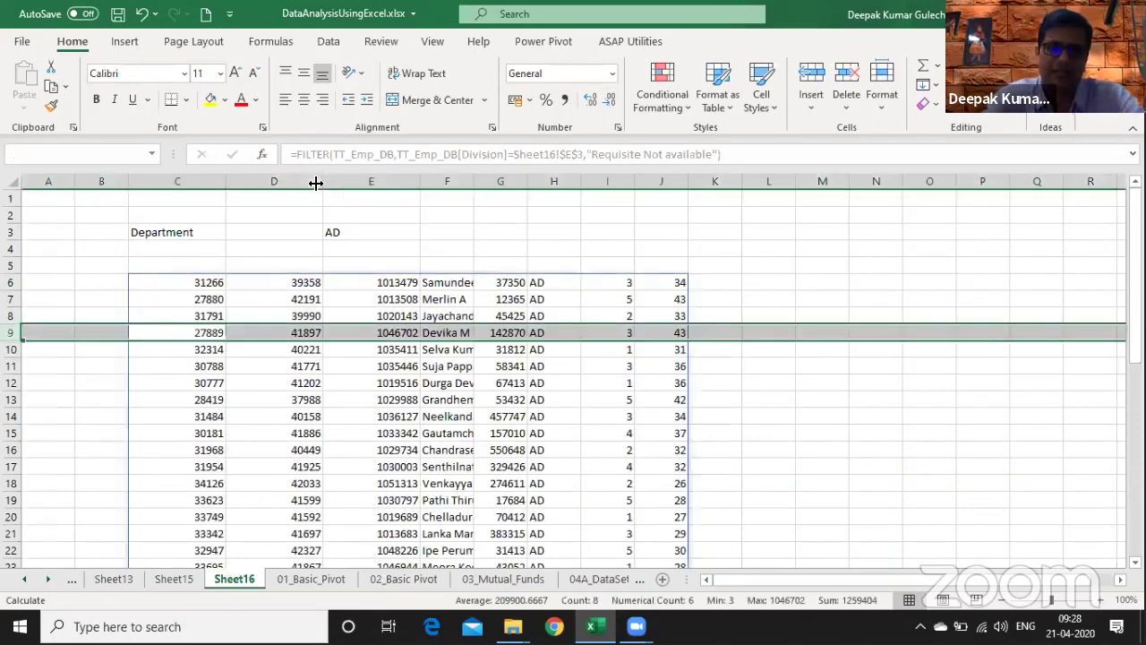
{"action": "right_click", "coordinate": [13, 337]}
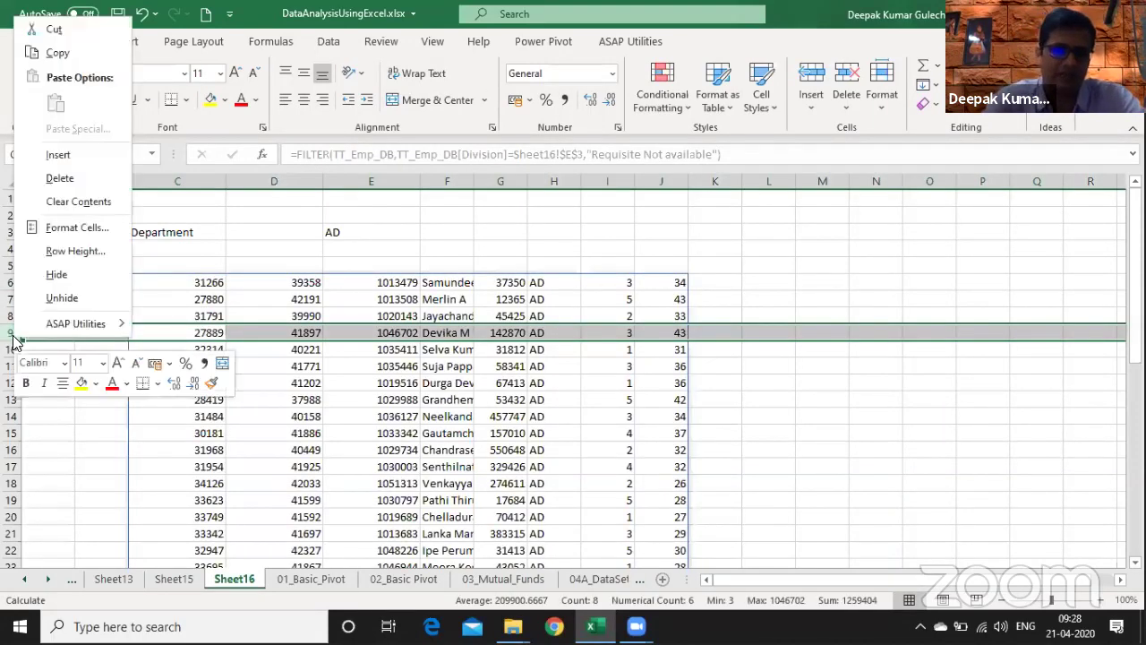
{"action": "key", "text": "Escape"}
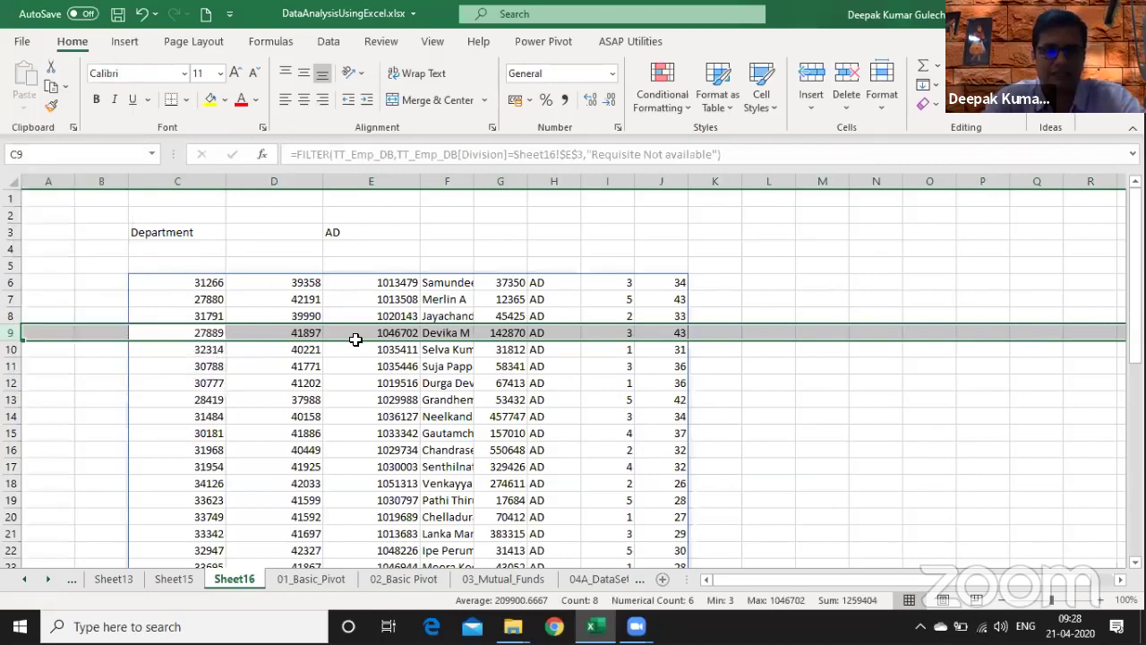
{"action": "left_click", "coordinate": [203, 298]}
{"action": "left_click", "coordinate": [166, 279]}
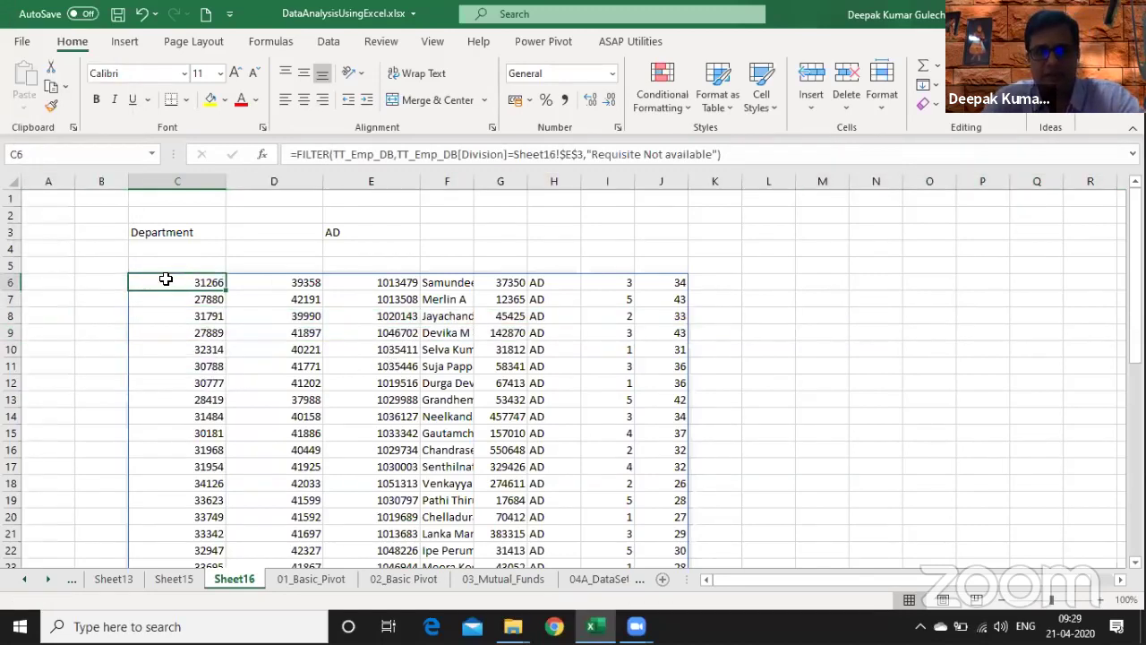
{"action": "key", "text": "Page_Down"}
{"action": "key", "text": "Page_Down"}
{"action": "key", "text": "Page_Down"}
{"action": "key", "text": "Page_Up"}
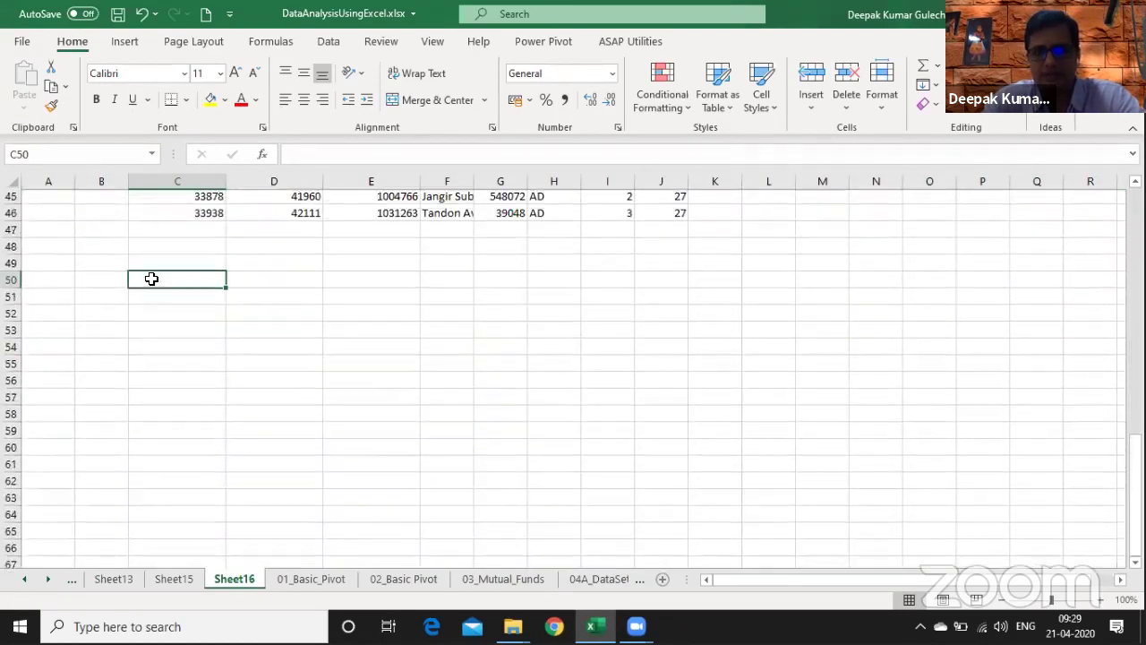
{"action": "key", "text": "Page_Up"}
{"action": "key", "text": "Page_Up"}
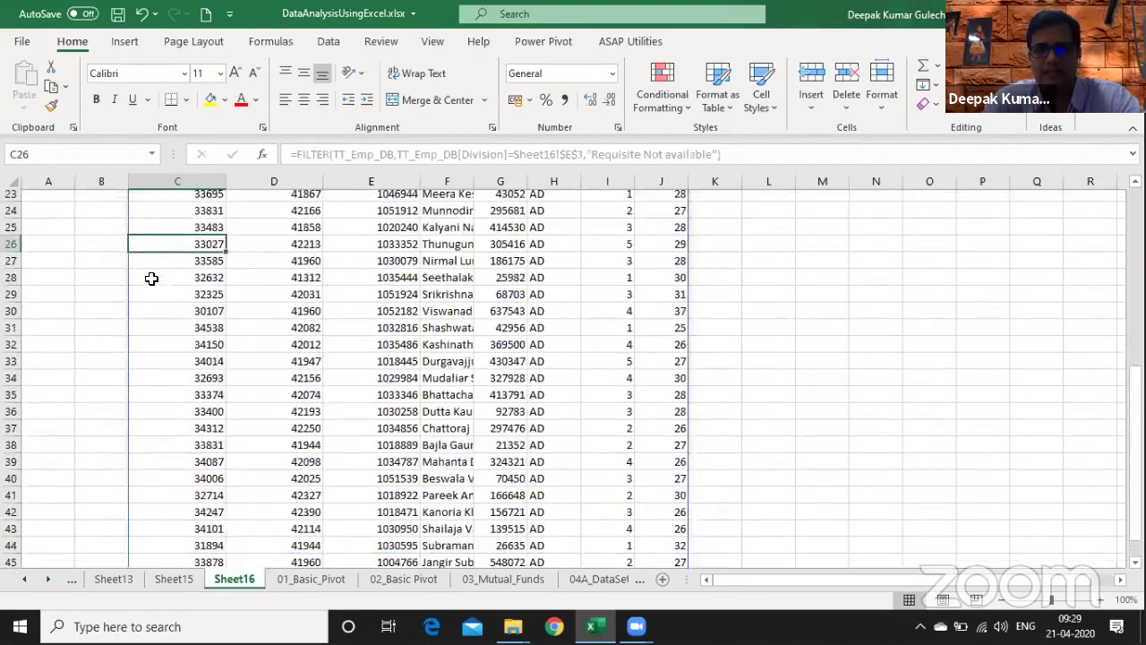
{"action": "key", "text": "Page_Up"}
{"action": "key", "text": "Right"}
{"action": "key", "text": "Right"}
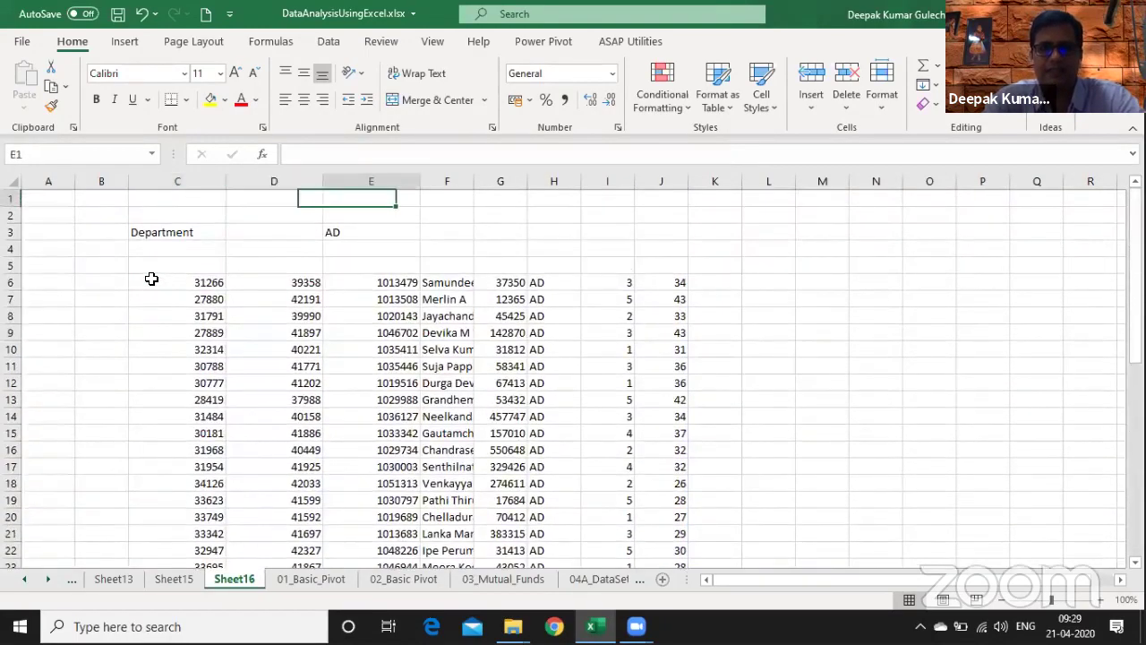
{"action": "key", "text": "Down"}
{"action": "key", "text": "Down"}
- Set the E3 division filter to CDFD and copy the 01_Basic_Pivot header row B4:I4
{"action": "type", "text": "CDFD"}
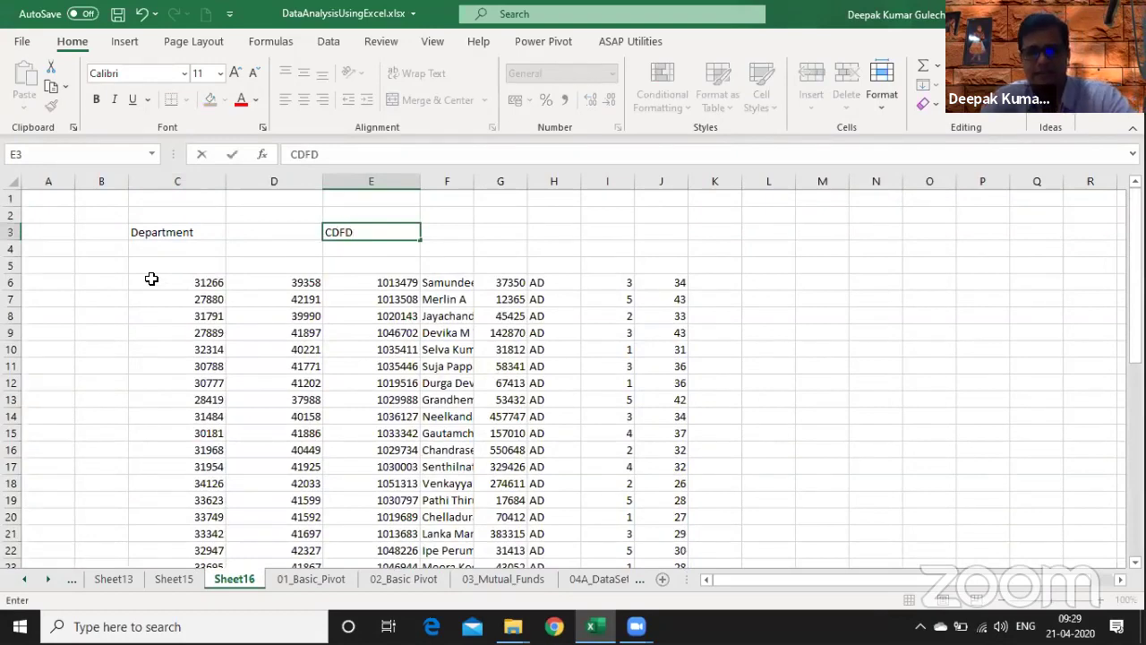
{"action": "key", "text": "Return"}
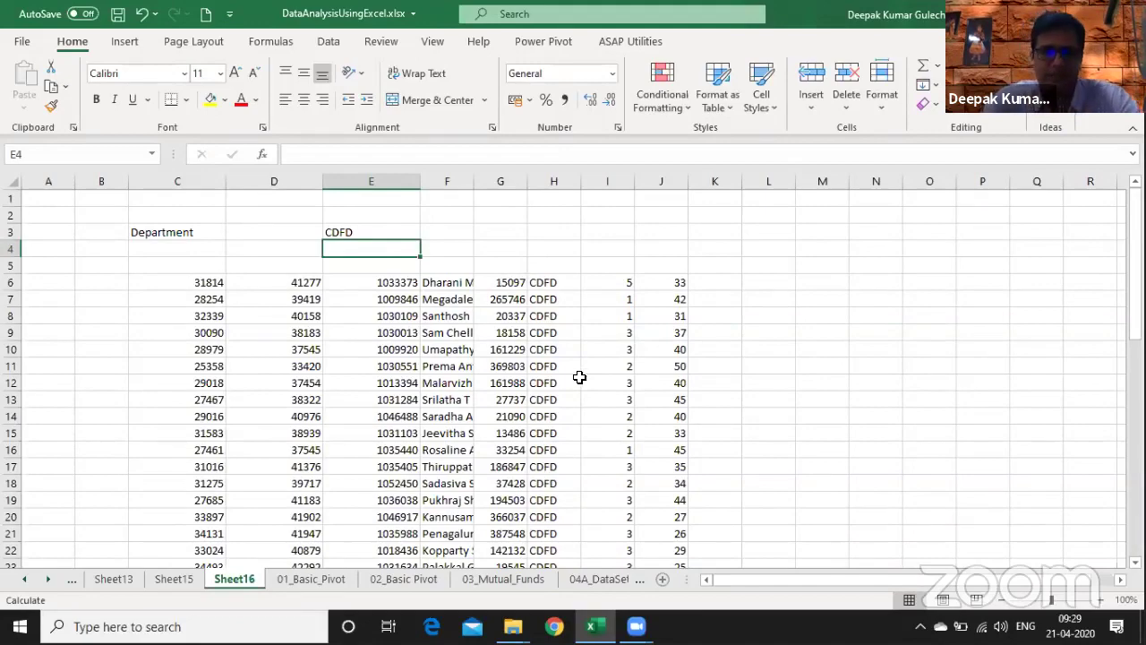
{"action": "key", "text": "ctrl+Page_Down"}
{"action": "key", "text": "ctrl+Up"}
{"action": "key", "text": "Down"}
{"action": "key", "text": "Down"}
{"action": "key", "text": "Down"}
{"action": "key", "text": "Left"}
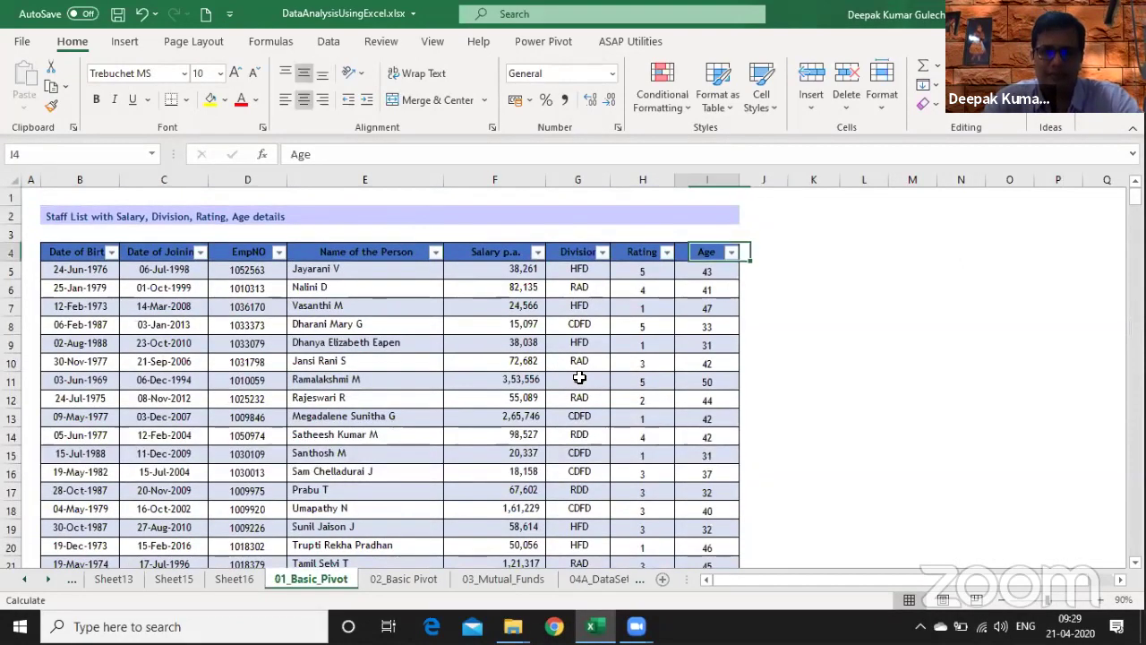
{"action": "key", "text": "ctrl+shift+Left"}
{"action": "key", "text": "ctrl+c"}
- Paste the staff table headings into Sheet16 starting at C5
{"action": "key", "text": "ctrl+Page_Up"}
{"action": "key", "text": "Down"}
{"action": "key", "text": "Left"}
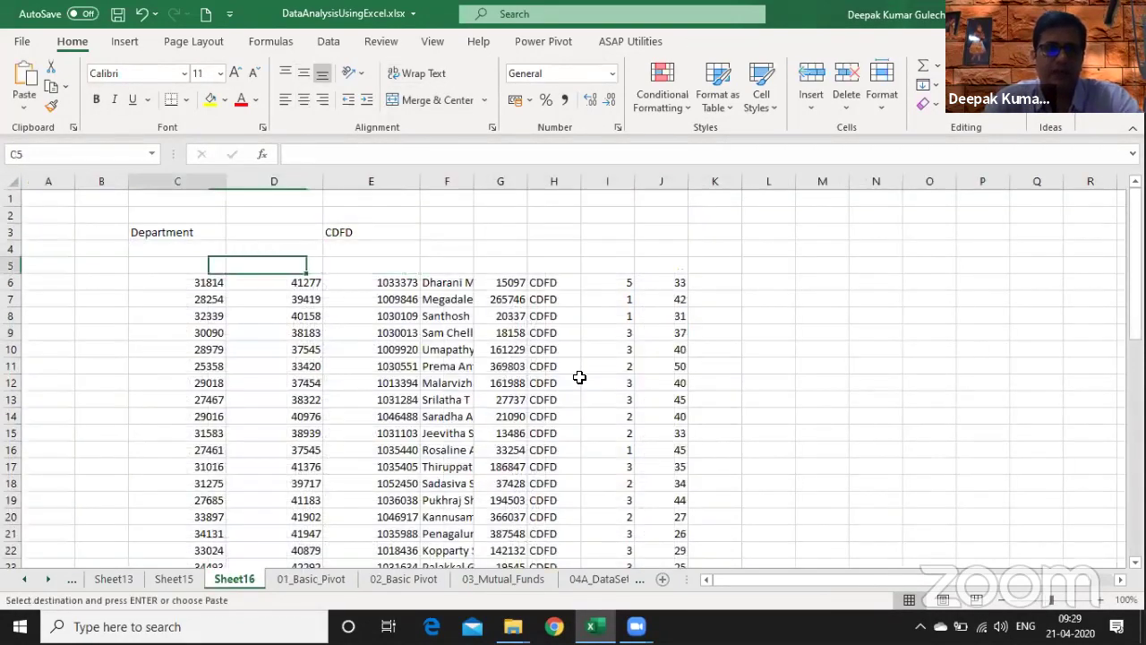
{"action": "key", "text": "Left"}
{"action": "key", "text": "ctrl+v"}
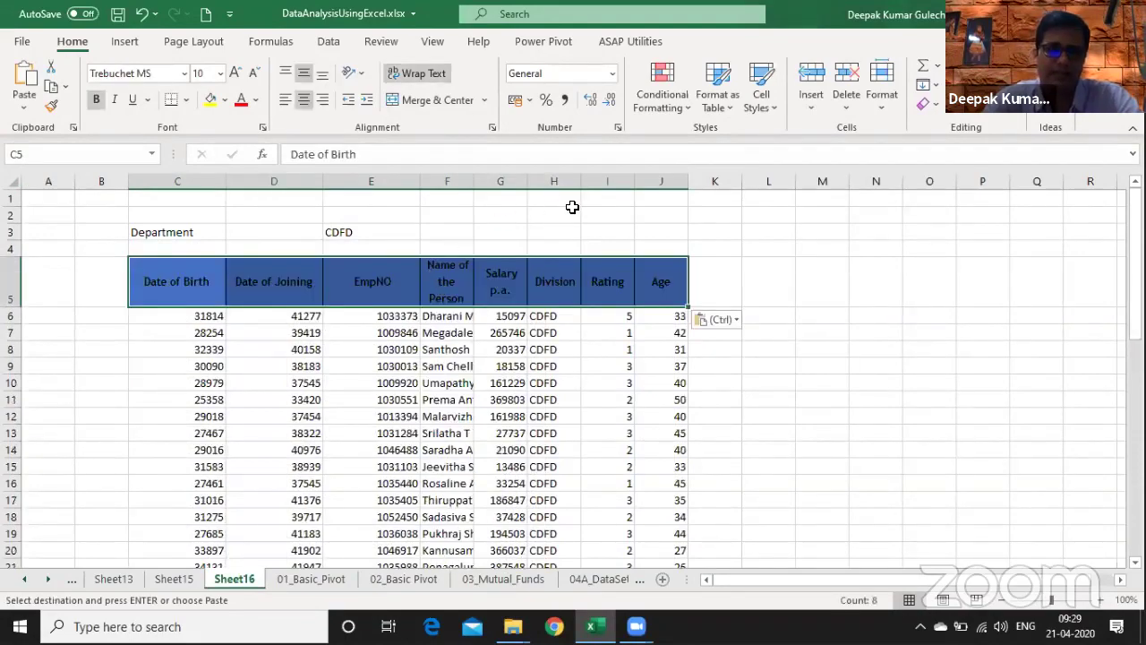
{"action": "key", "text": "Escape"}
- Paste Special the copied column widths onto the new headings, then edit C6's formula
{"action": "key", "text": "ctrl+Page_Down"}
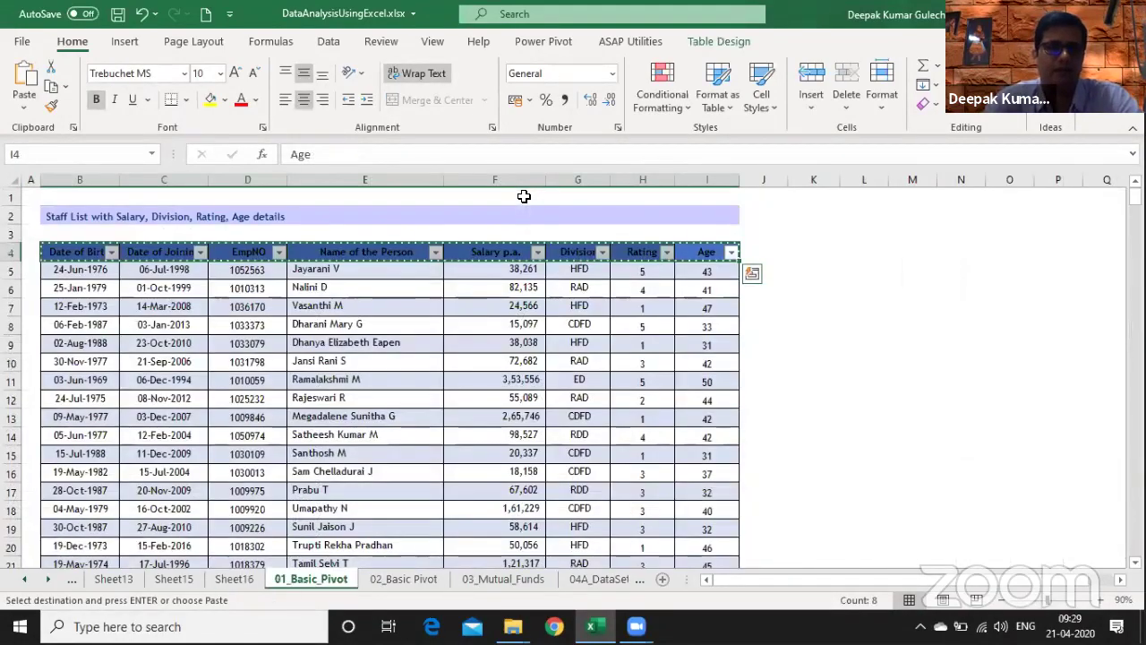
{"action": "key", "text": "ctrl+Page_Up"}
{"action": "key", "text": "ctrl+alt+v"}
{"action": "key", "text": "w"}
{"action": "key", "text": "Return"}
{"action": "key", "text": "Down"}
{"action": "key", "text": "Down"}
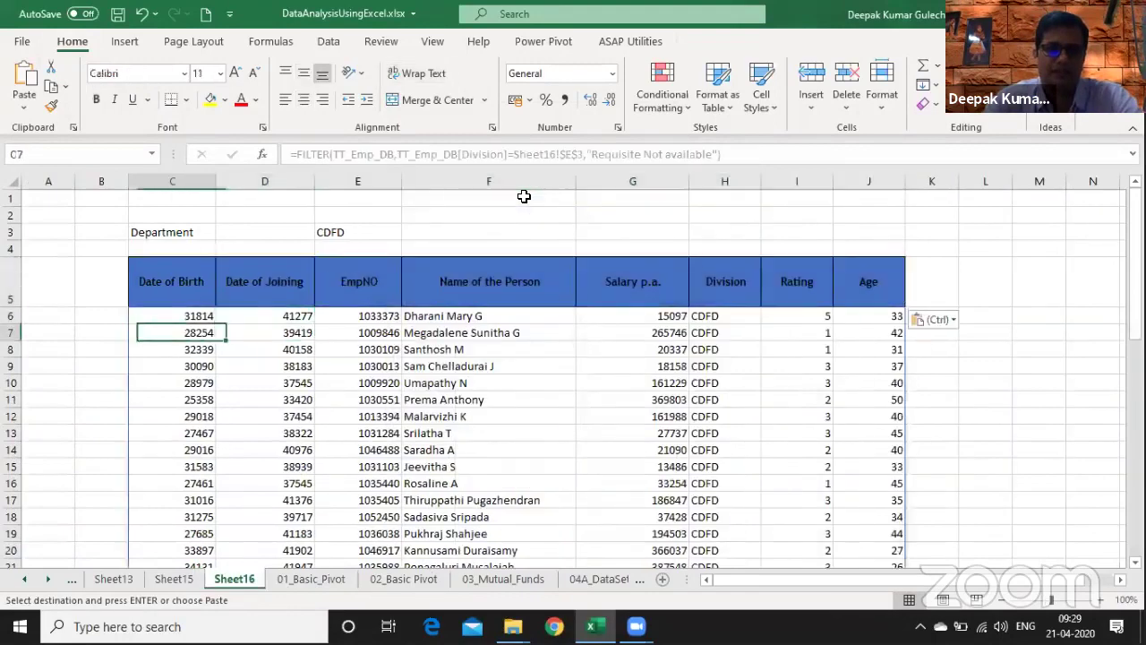
{"action": "key", "text": "Up"}
{"action": "key", "text": "F2"}
{"action": "left_click", "coordinate": [263, 155]}
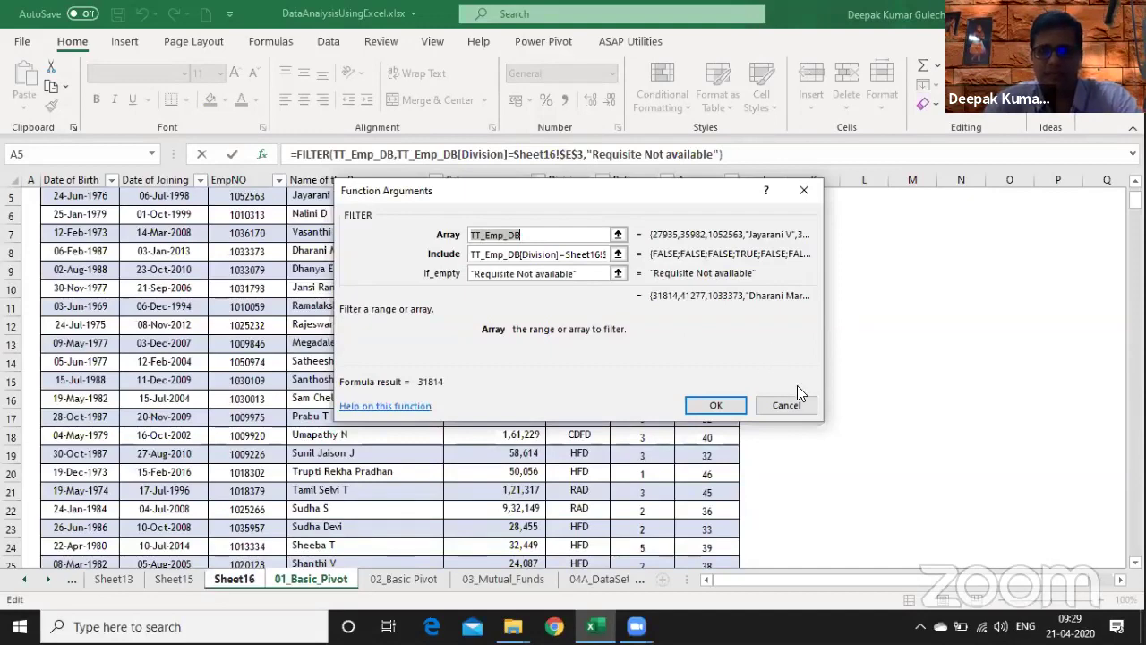
{"action": "left_click", "coordinate": [784, 406]}
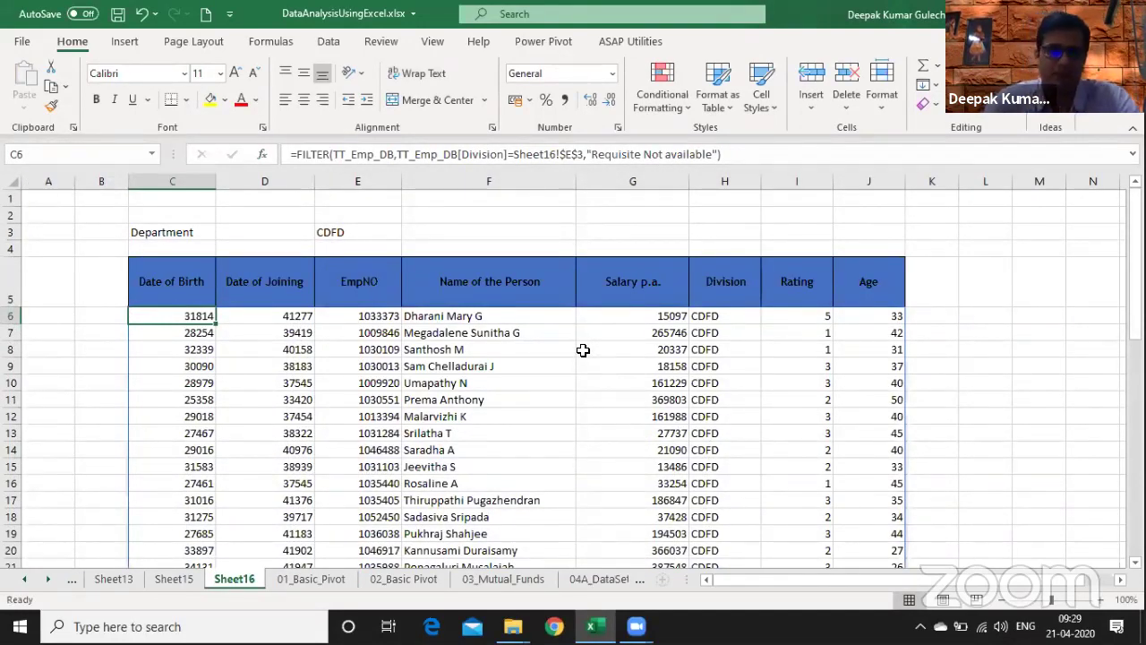
{"action": "key", "text": "Up"}
{"action": "key", "text": "Up"}
{"action": "key", "text": "Up"}
{"action": "key", "text": "Right"}
{"action": "key", "text": "Right"}
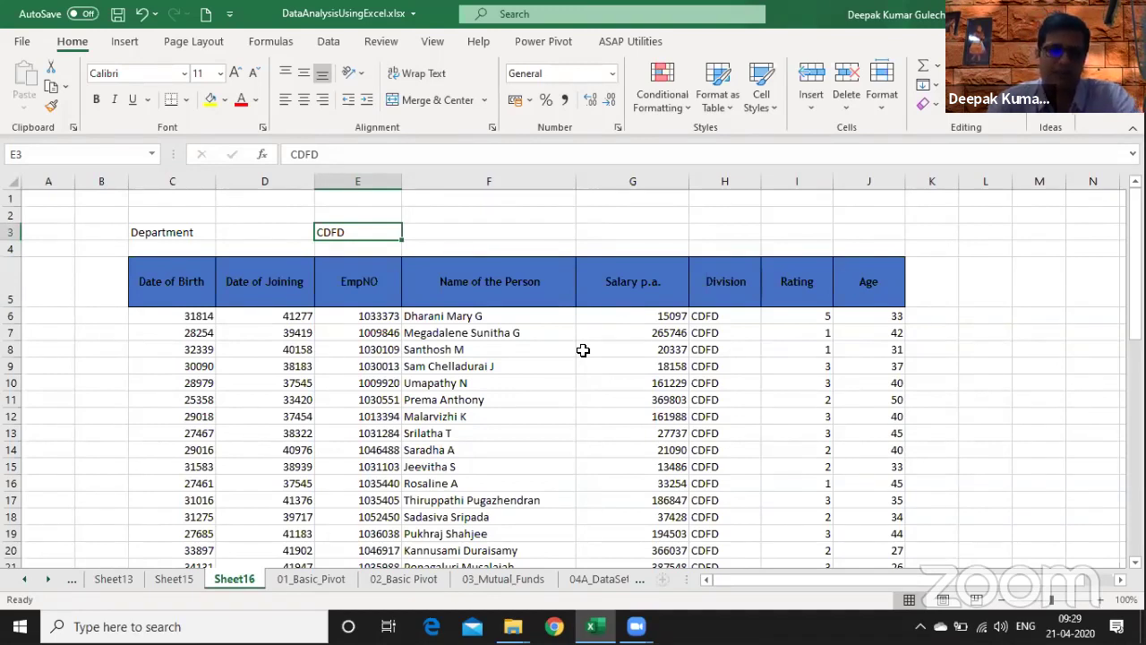
- Rename the Sheet16 tab to 'Filter' and move to the 01_Basic_Pivot TT_Emp_DB sheet
{"action": "key", "text": "alt+o"}
{"action": "type", "text": "hrFiler"}
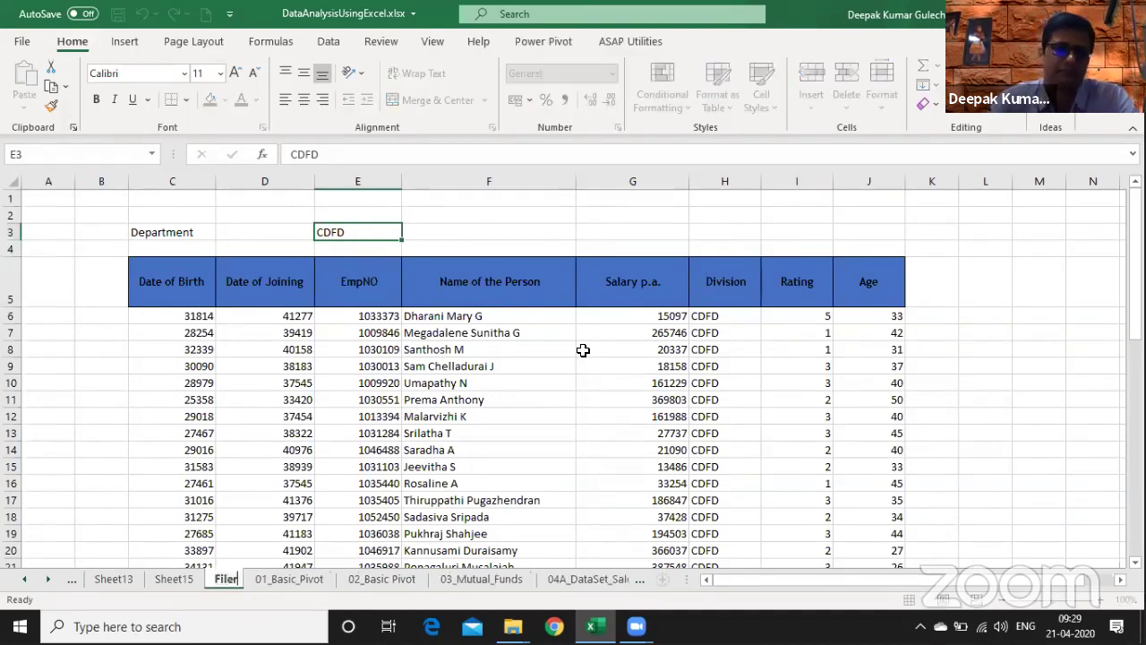
{"action": "type", "text": "er"}
{"action": "key", "text": "Return"}
{"action": "key", "text": "Down"}
{"action": "key", "text": "Down"}
{"action": "key", "text": "Down"}
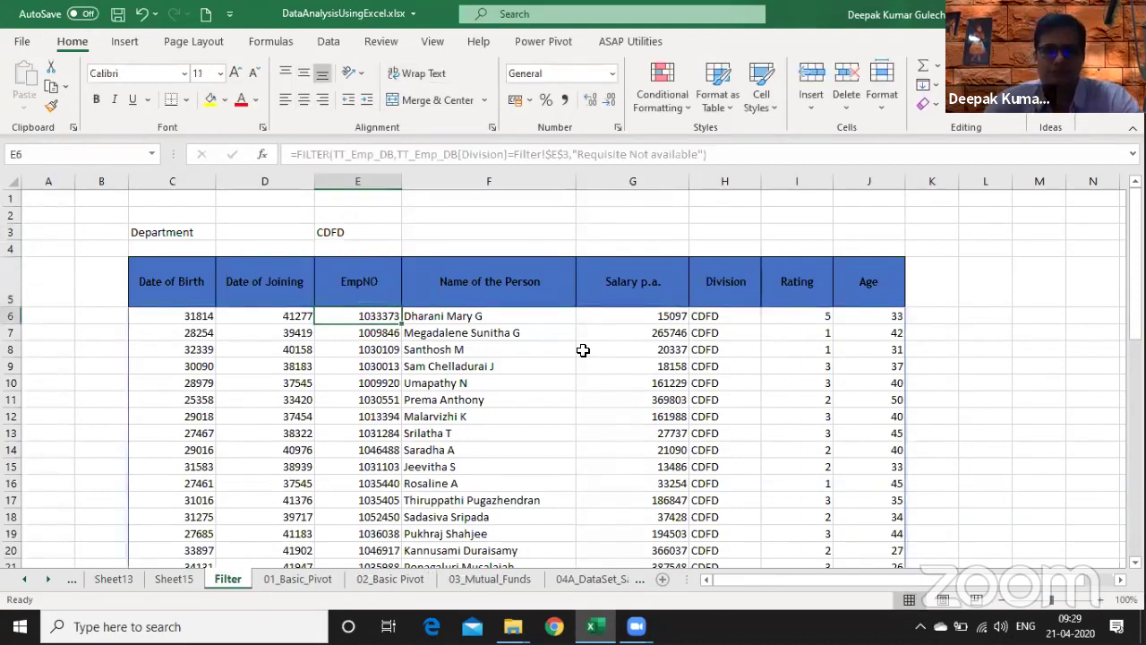
{"action": "key", "text": "ctrl+Page_Down"}
{"action": "key", "text": "Right"}
{"action": "key", "text": "Right"}
{"action": "key", "text": "Right"}
{"action": "key", "text": "Right"}
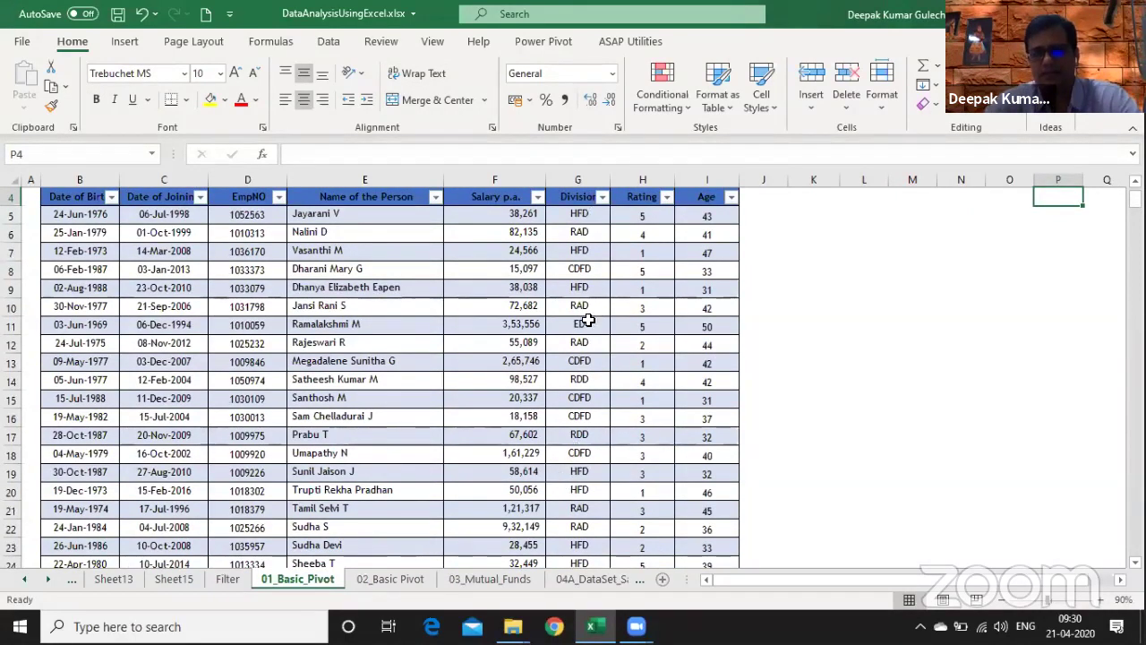
- Start a UNIQUE formula in L6 referencing the whole TT_Emp_DB[Division] column
{"action": "left_click", "coordinate": [586, 254]}
{"action": "key", "text": "Right"}
{"action": "key", "text": "Right"}
{"action": "key", "text": "Right"}
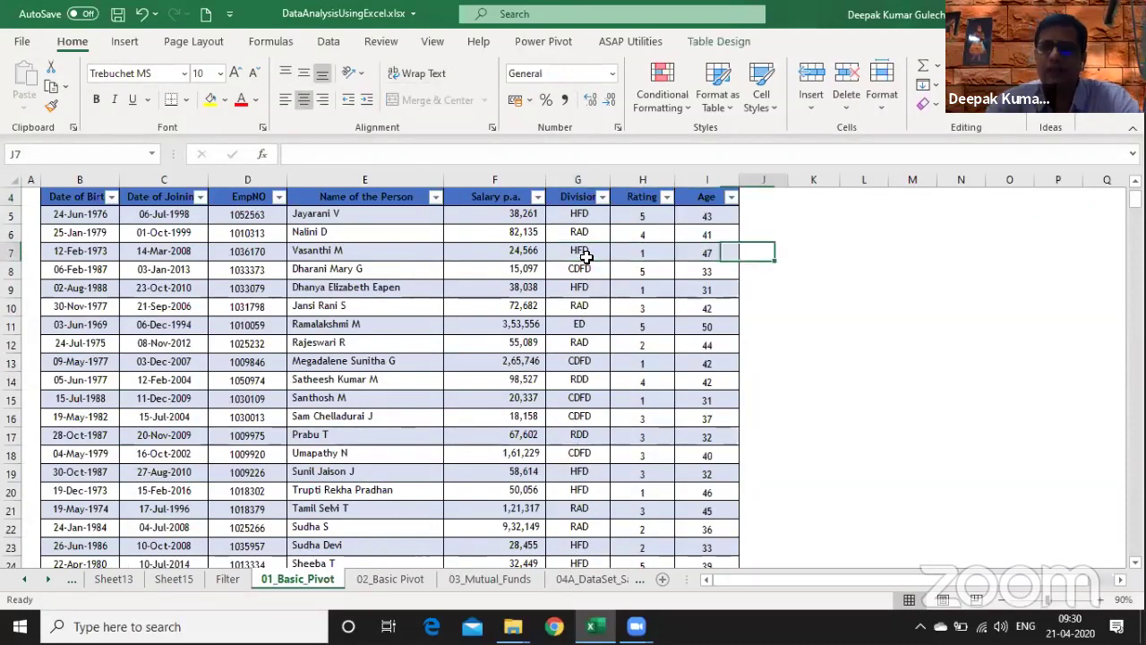
{"action": "key", "text": "Right"}
{"action": "key", "text": "Right"}
{"action": "key", "text": "Up"}
{"action": "scroll", "coordinate": [586, 257], "scroll_direction": "up", "scroll_amount": 1}
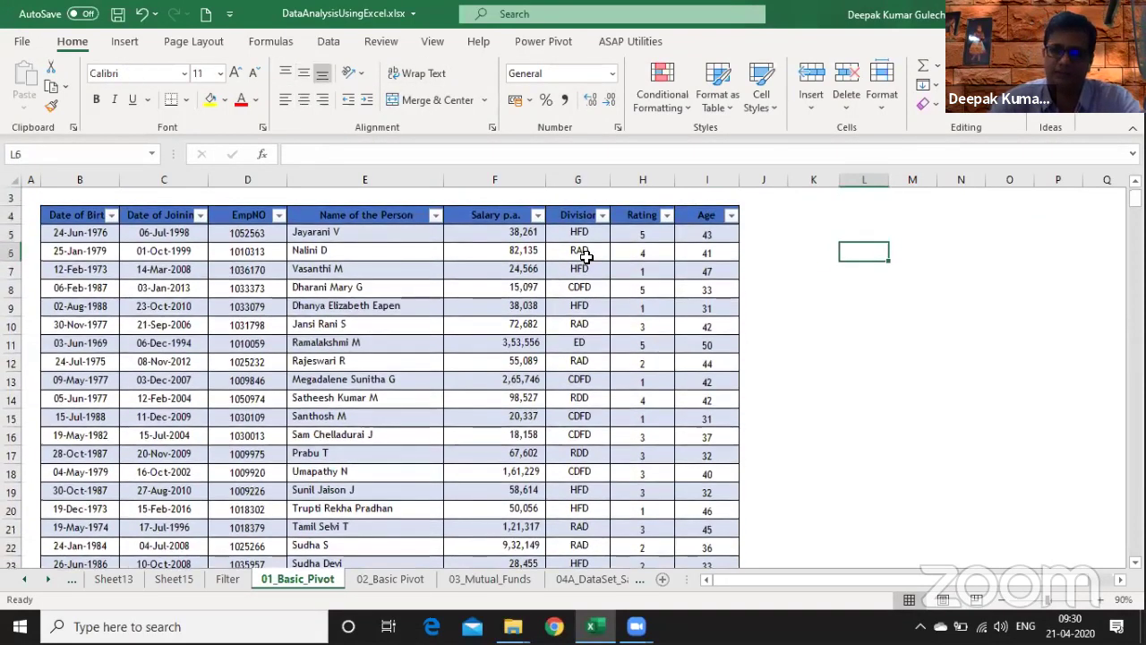
{"action": "type", "text": "=un"}
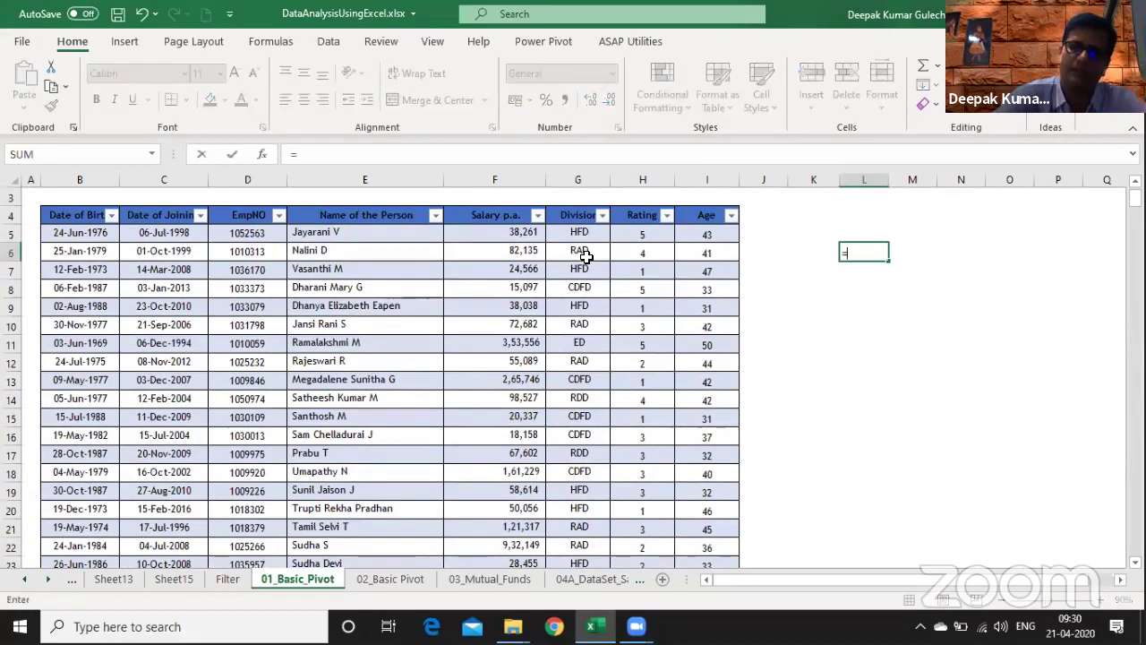
{"action": "key", "text": "Down"}
{"action": "key", "text": "Down"}
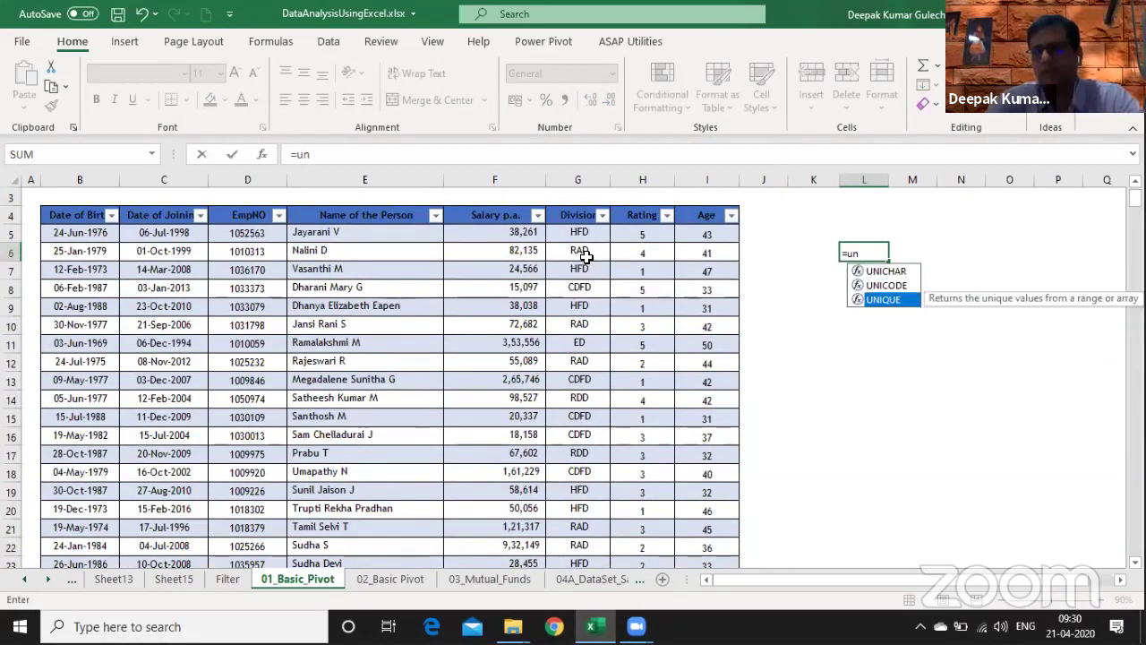
{"action": "key", "text": "Tab"}
{"action": "key", "text": "Left"}
{"action": "key", "text": "Left"}
{"action": "key", "text": "Left"}
{"action": "key", "text": "Left"}
{"action": "key", "text": "Left"}
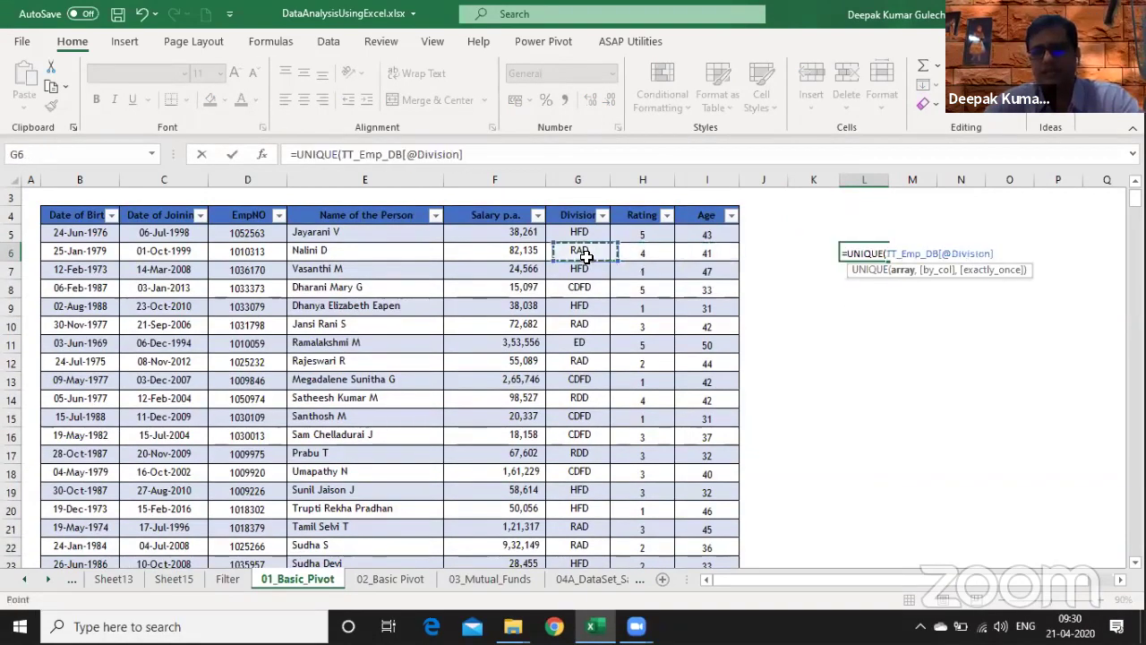
{"action": "key", "text": "shift+Up"}
{"action": "key", "text": "ctrl+shift+Down"}
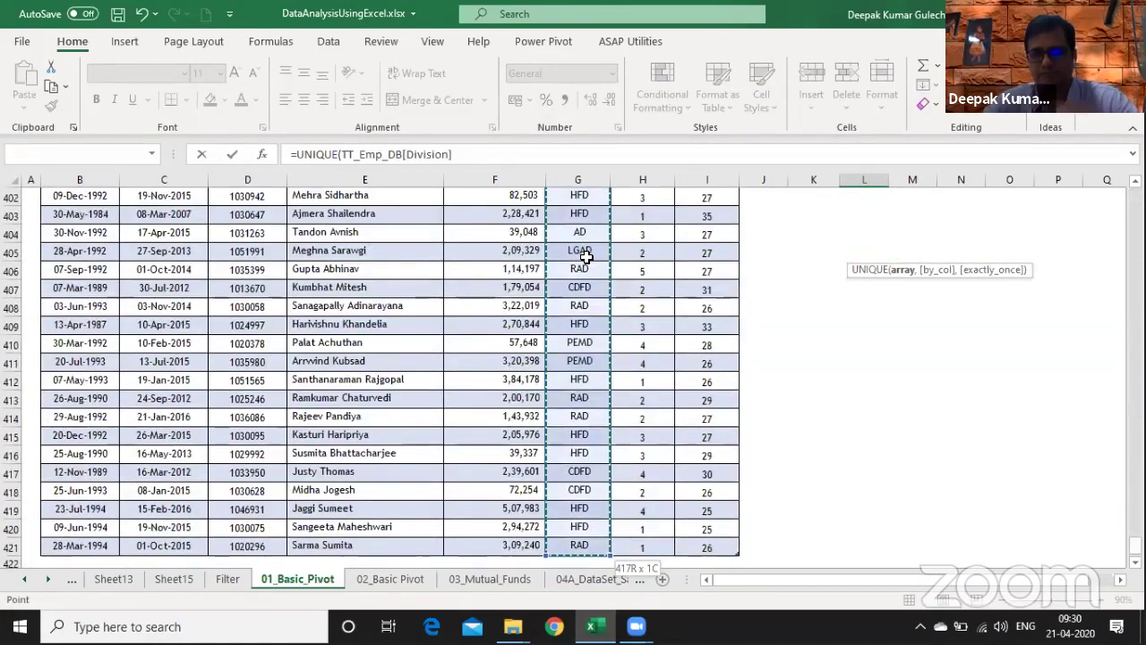
- Finish with by_col FALSE and enter it, spilling HFD, RAD, CDFD, ED, RDD, AD, PEMD, LGAD
{"action": "type", "text": ","}
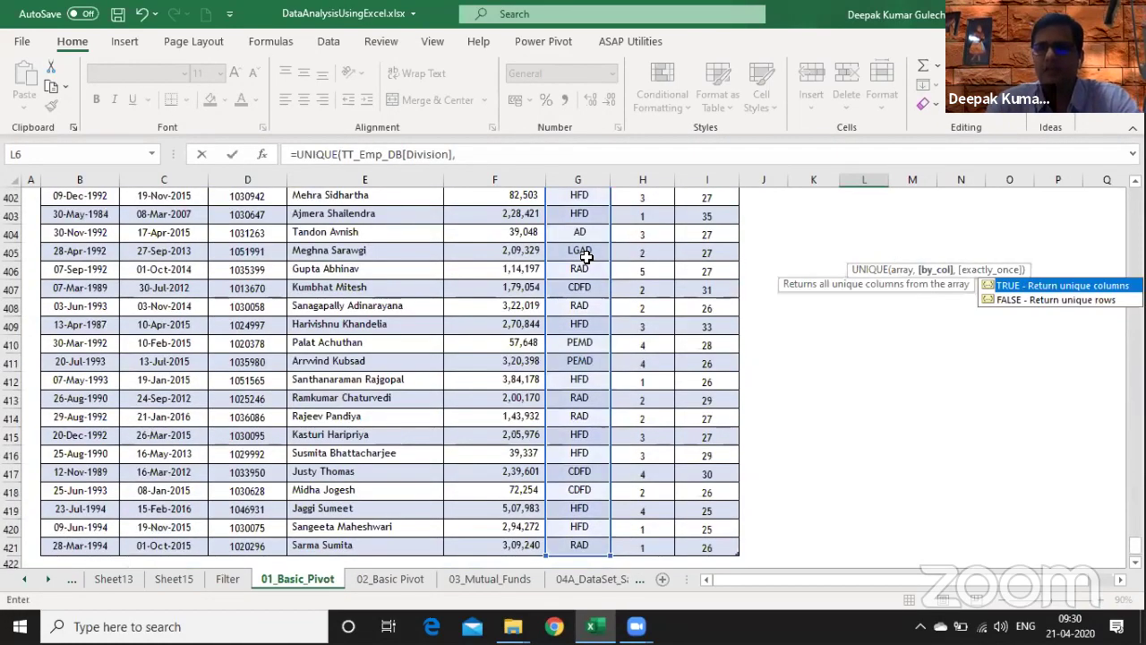
{"action": "key", "text": "Down"}
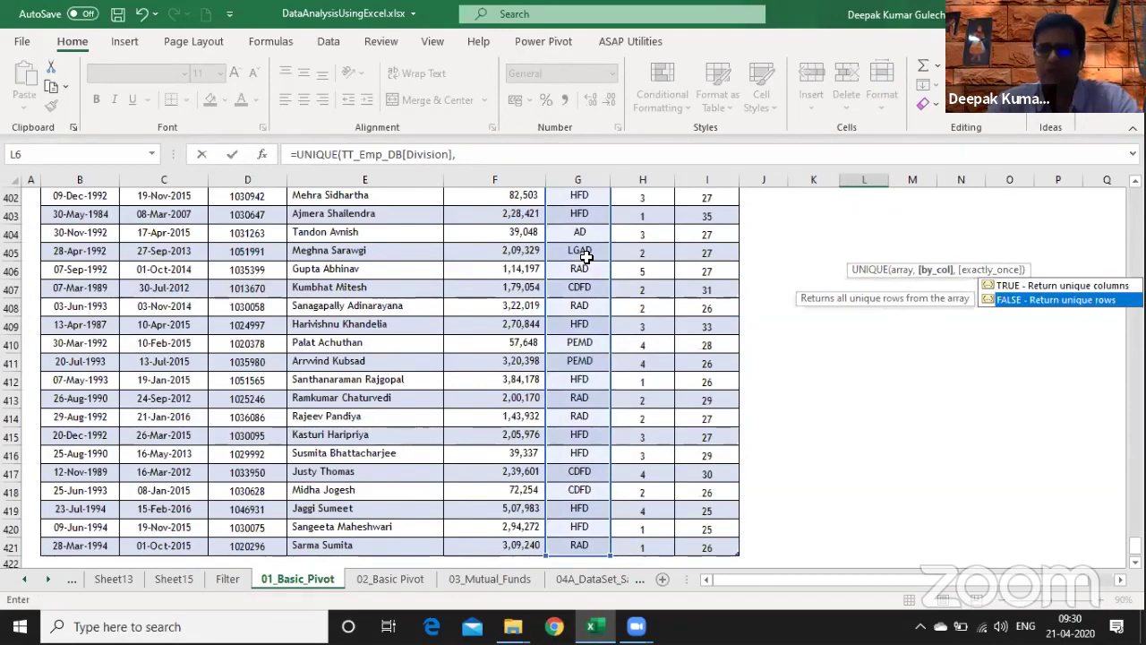
{"action": "key", "text": "Tab"}
{"action": "key", "text": "Return"}
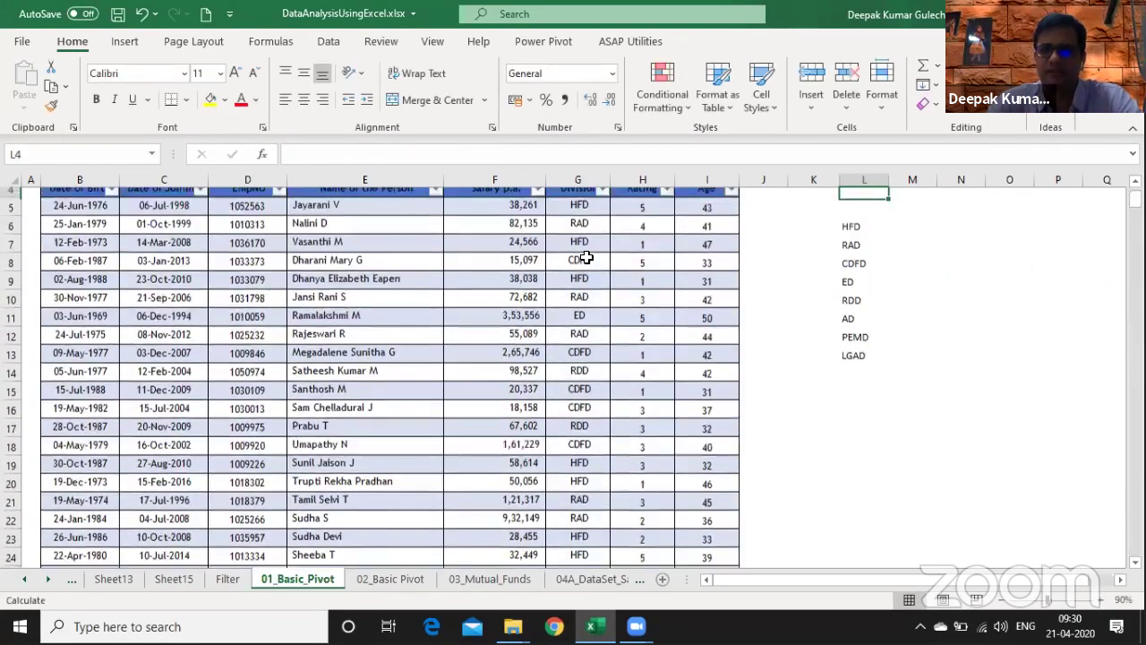
{"action": "scroll", "coordinate": [586, 258], "scroll_direction": "up", "scroll_amount": 1}
{"action": "key", "text": "Down"}
{"action": "key", "text": "Down"}
{"action": "key", "text": "Right"}
{"action": "key", "text": "Right"}
{"action": "key", "text": "Right"}
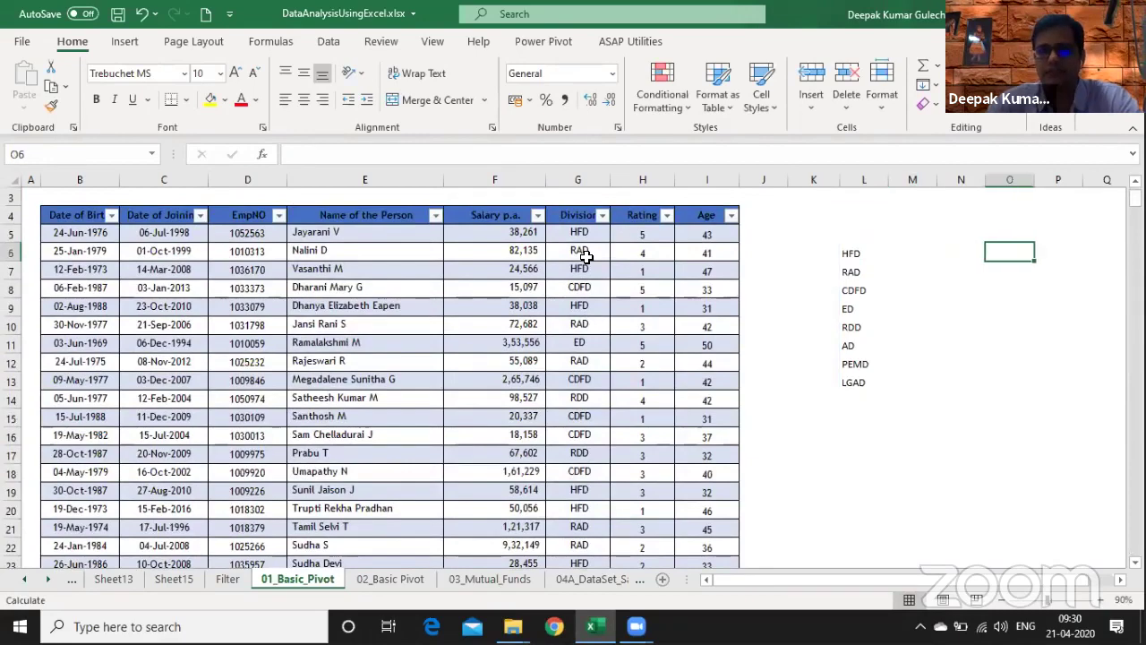
{"action": "key", "text": "Right"}
{"action": "key", "text": "Right"}
{"action": "key", "text": "Right"}
{"action": "key", "text": "Right"}
{"action": "key", "text": "Left"}
{"action": "key", "text": "Left"}
{"action": "key", "text": "Left"}
{"action": "key", "text": "Left"}
{"action": "key", "text": "Left"}
{"action": "key", "text": "Left"}
- Enter =FORMULATEXT(L6) in N6 to show the UNIQUE formula's text
{"action": "key", "text": "Right"}
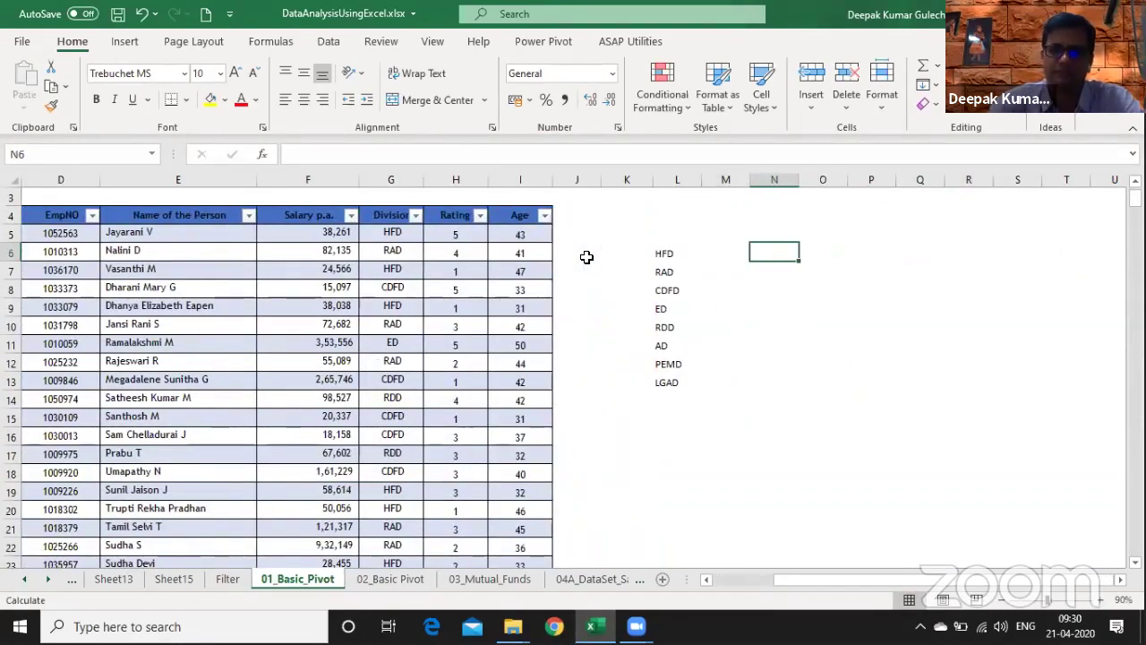
{"action": "type", "text": "=form"}
{"action": "key", "text": "Tab"}
{"action": "key", "text": "Left"}
{"action": "key", "text": "Left"}
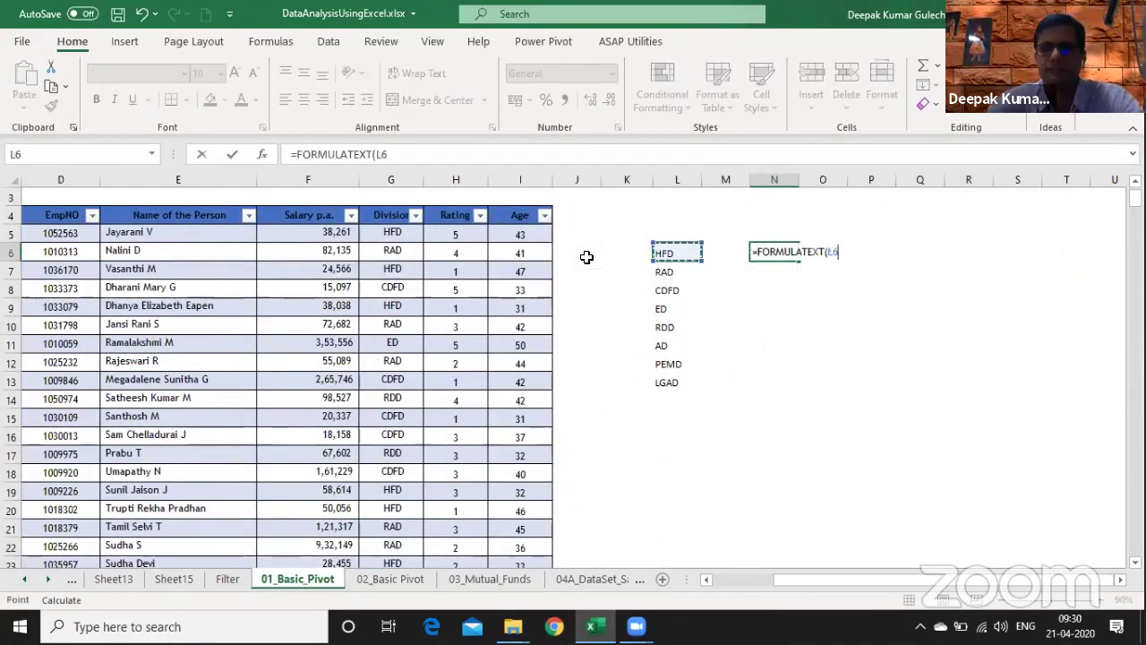
{"action": "key", "text": "Return"}
{"action": "key", "text": "Up"}
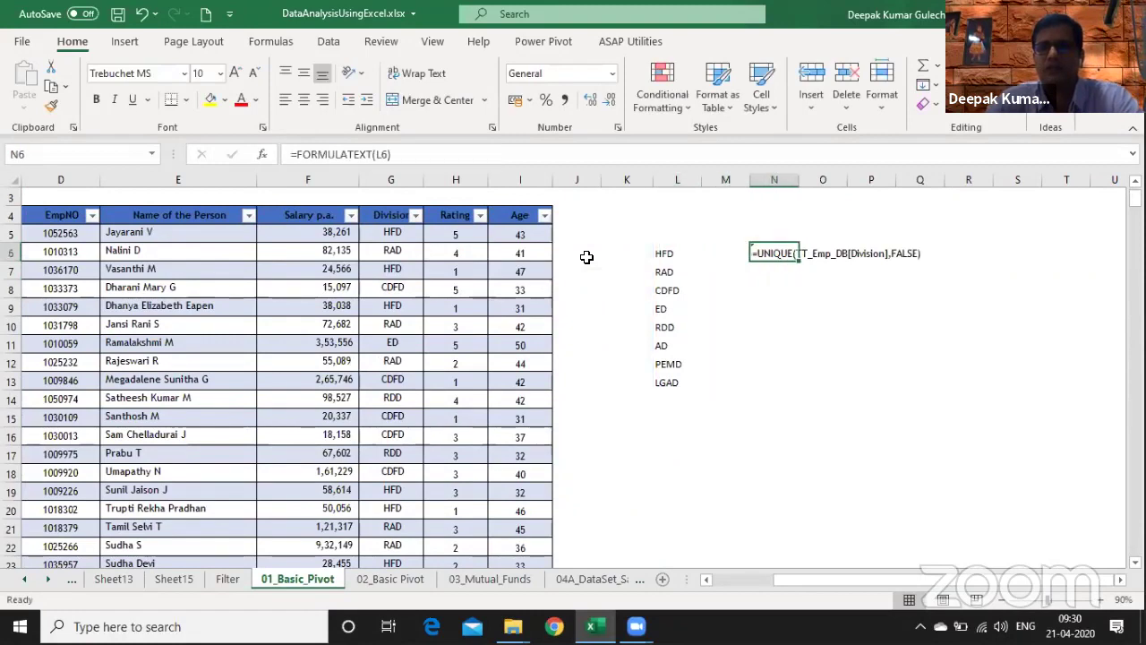
- Fill the formula down to N7 as =FORMULATEXT(L7), which returns #N/A
{"action": "key", "text": "Left"}
{"action": "key", "text": "Left"}
{"action": "key", "text": "Right"}
{"action": "key", "text": "Right"}
{"action": "key", "text": "Down"}
{"action": "key", "text": "ctrl+d"}
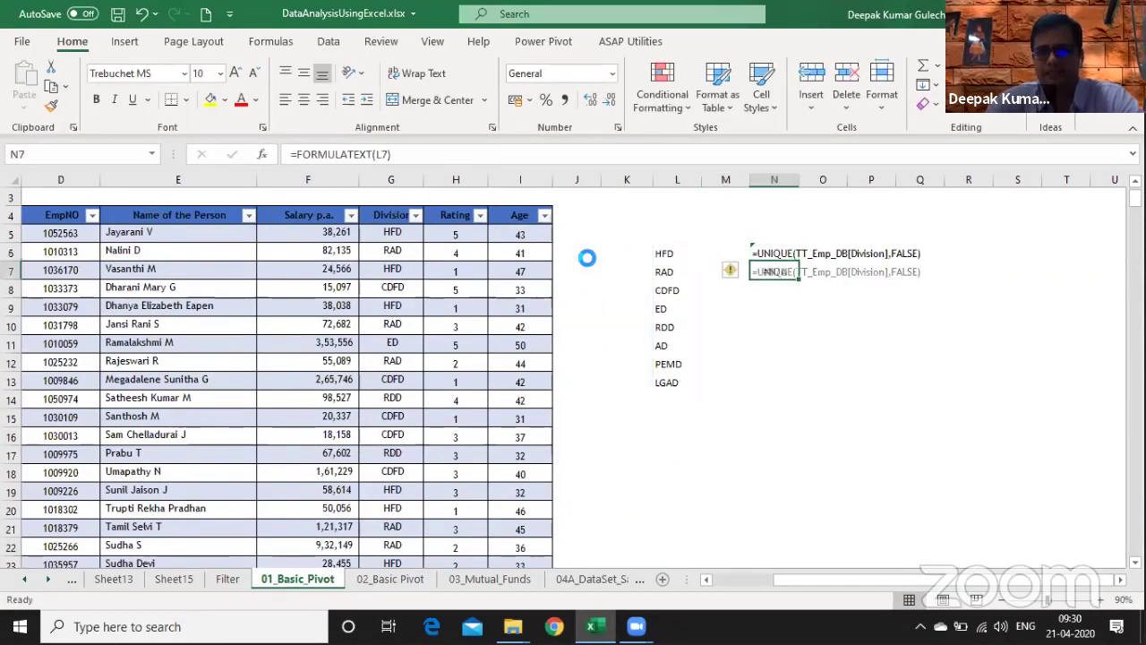
{"action": "key", "text": "F2"}
{"action": "key", "text": "Escape"}
{"action": "key", "text": "Left"}
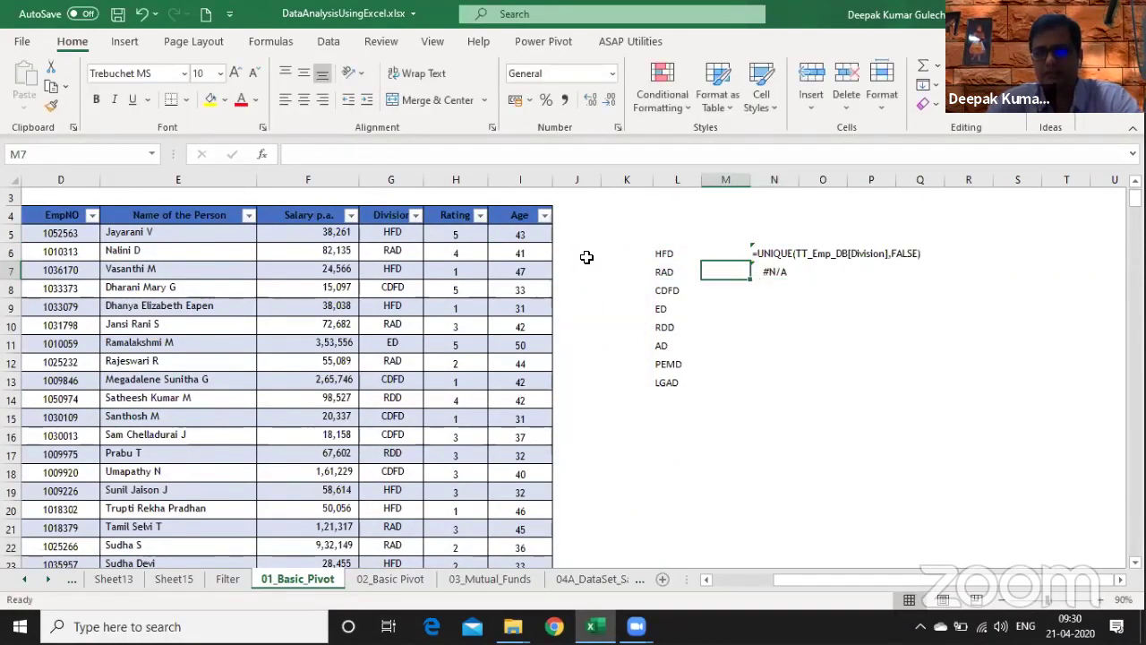
{"action": "key", "text": "Left"}
{"action": "key", "text": "Right"}
{"action": "key", "text": "Right"}
{"action": "key", "text": "F2"}
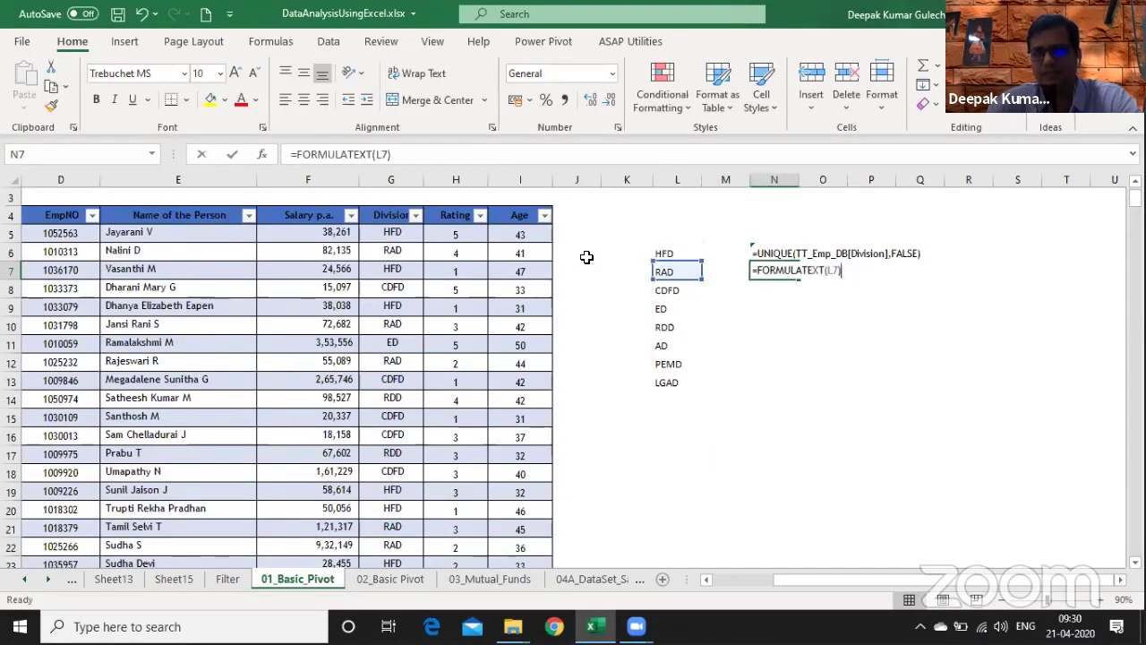
- Reopen the UNIQUE formula in L6 for editing
{"action": "key", "text": "Escape"}
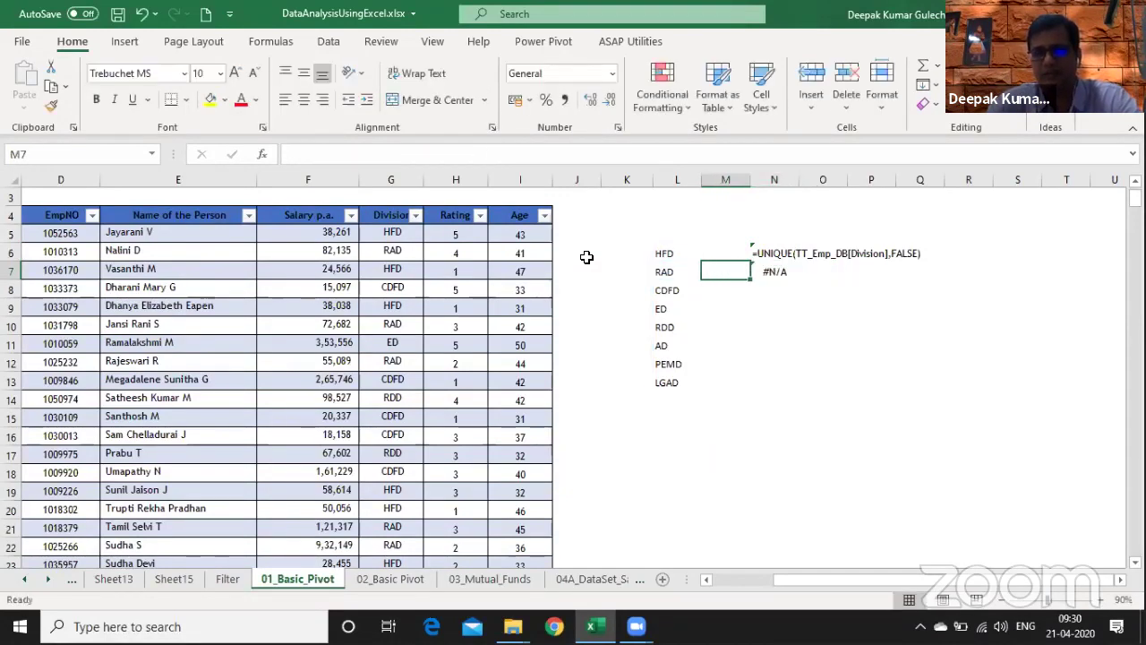
{"action": "key", "text": "Left"}
{"action": "key", "text": "Left"}
{"action": "key", "text": "Up"}
{"action": "key", "text": "Up"}
{"action": "key", "text": "F2"}
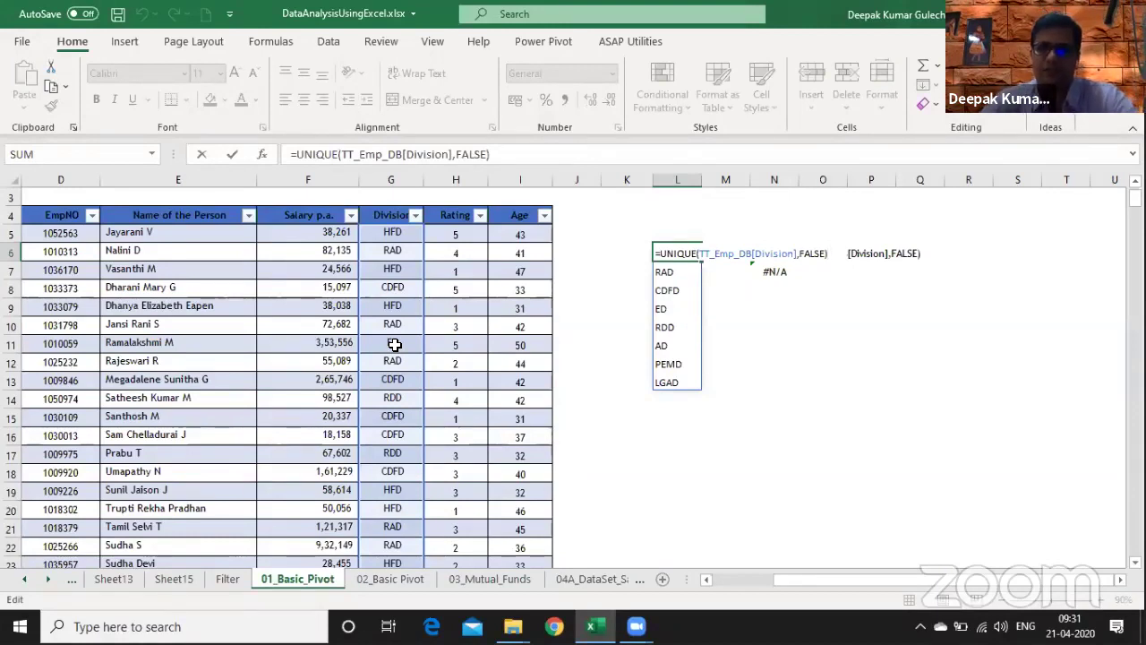
- Wrap L6 as =SORT(UNIQUE(TT_Emp_DB[Division],FALSE),,1) so divisions sort ascending
{"action": "key", "text": "Return"}
{"action": "key", "text": "Up"}
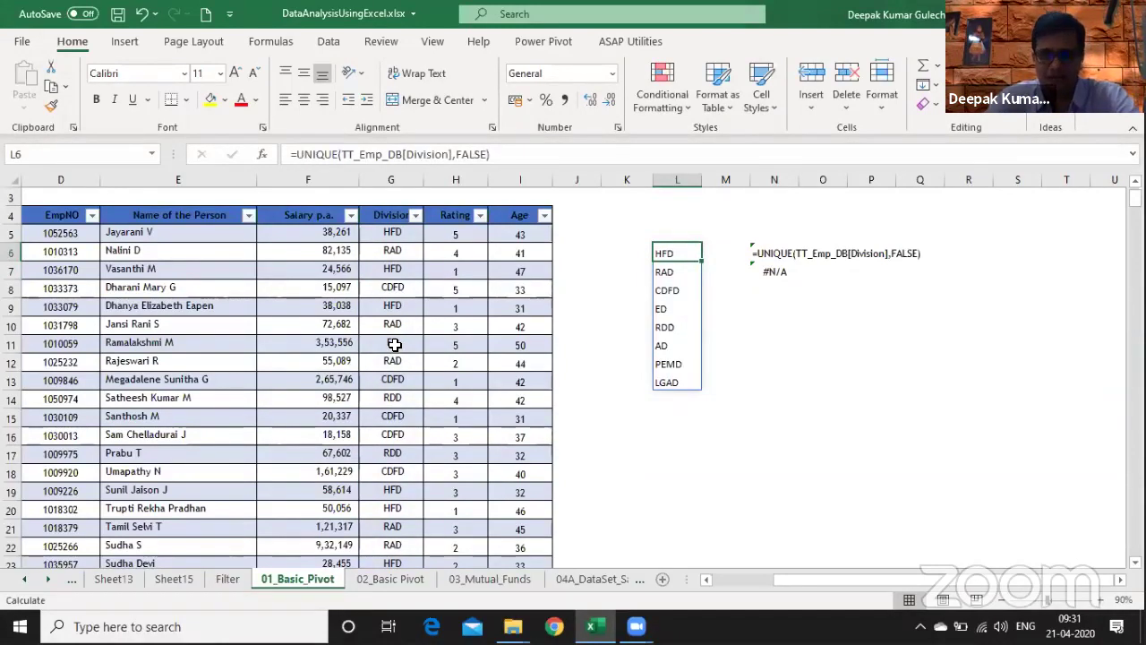
{"action": "key", "text": "F2"}
{"action": "key", "text": "Left"}
{"action": "key", "text": "Left"}
{"action": "key", "text": "Left"}
{"action": "key", "text": "Left"}
{"action": "key", "text": "Left"}
{"action": "key", "text": "Left"}
{"action": "key", "text": "Left"}
{"action": "key", "text": "Left"}
{"action": "key", "text": "Left"}
{"action": "key", "text": "Left"}
{"action": "key", "text": "Left"}
{"action": "key", "text": "Left"}
{"action": "key", "text": "Left"}
{"action": "key", "text": "Left"}
{"action": "key", "text": "Left"}
{"action": "key", "text": "Left"}
{"action": "key", "text": "Left"}
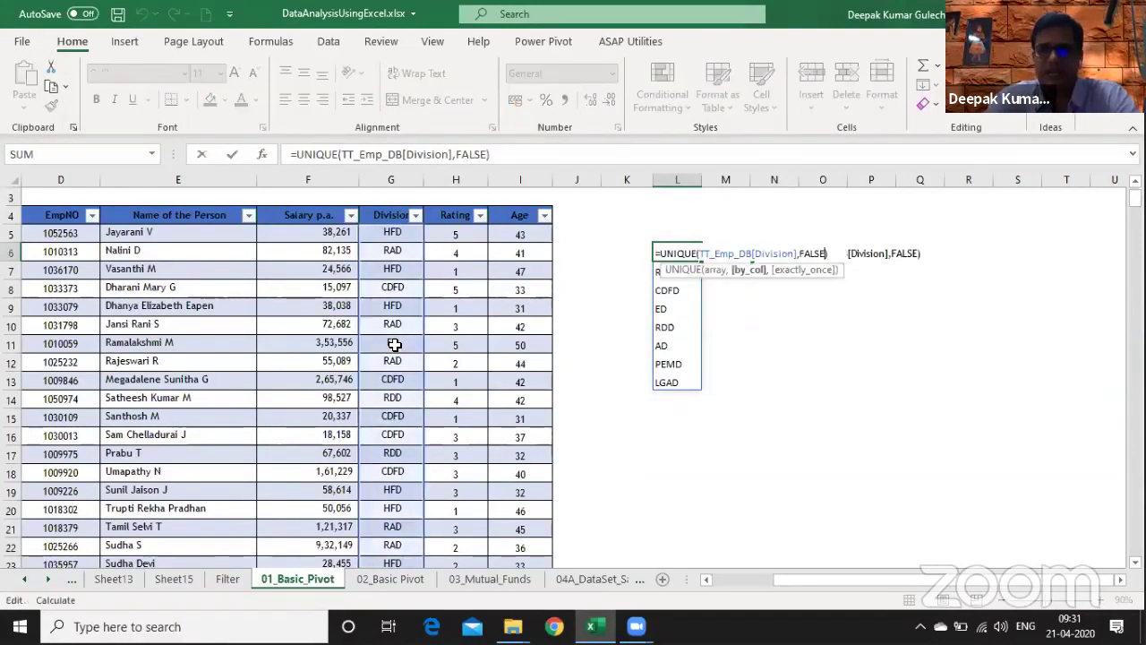
{"action": "key", "text": "Left"}
{"action": "key", "text": "Left"}
{"action": "key", "text": "Left"}
{"action": "key", "text": "Left"}
{"action": "key", "text": "Left"}
{"action": "key", "text": "Left"}
{"action": "key", "text": "Left"}
{"action": "key", "text": "Left"}
{"action": "key", "text": "Left"}
{"action": "key", "text": "Left"}
{"action": "key", "text": "Left"}
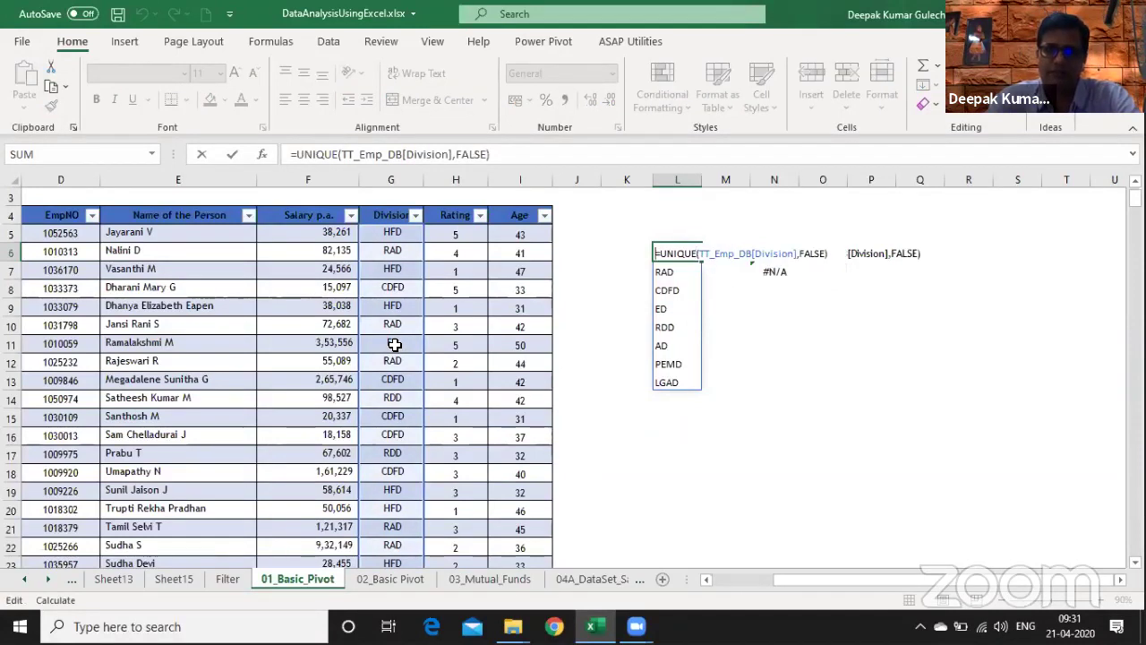
{"action": "type", "text": "sor"}
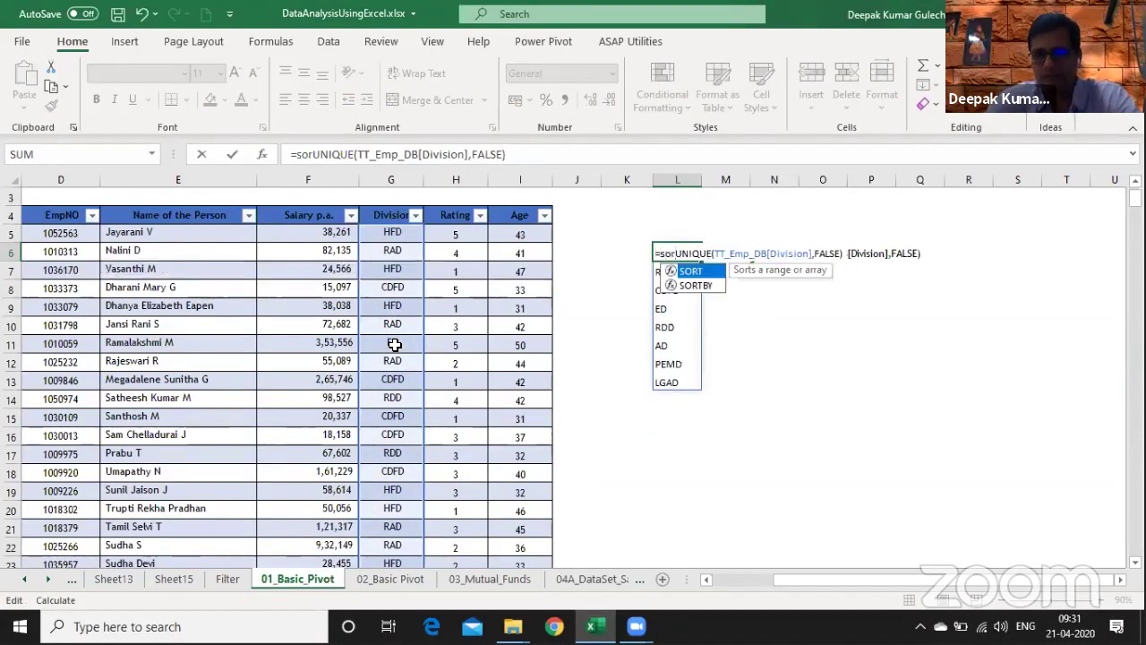
{"action": "key", "text": "Tab"}
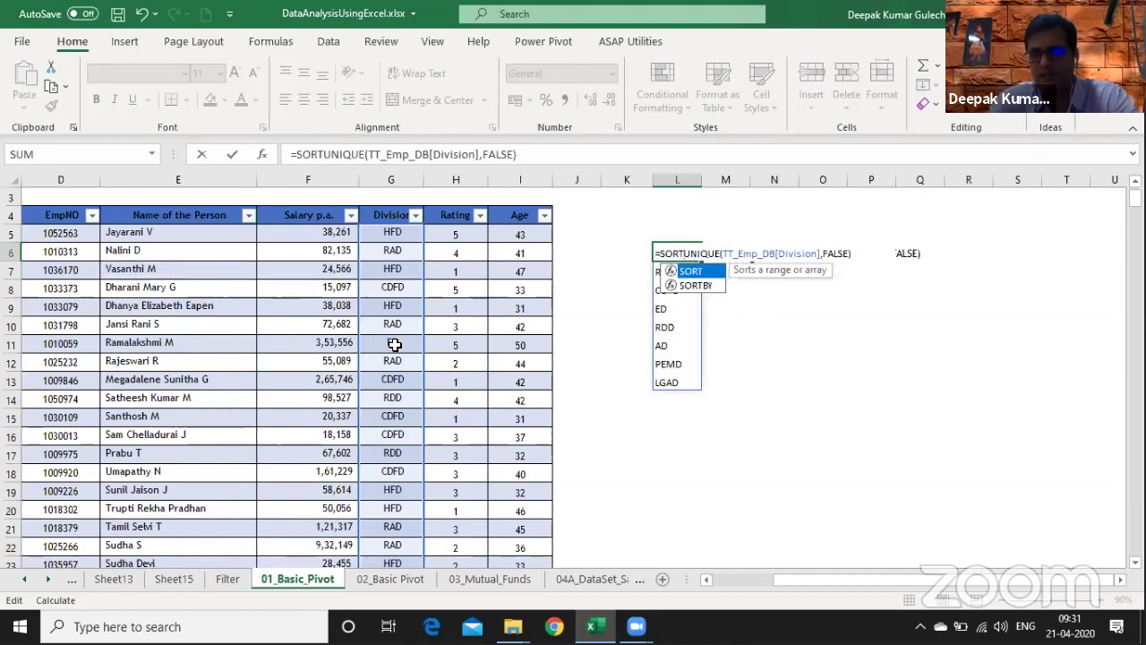
{"action": "type", "text": "("}
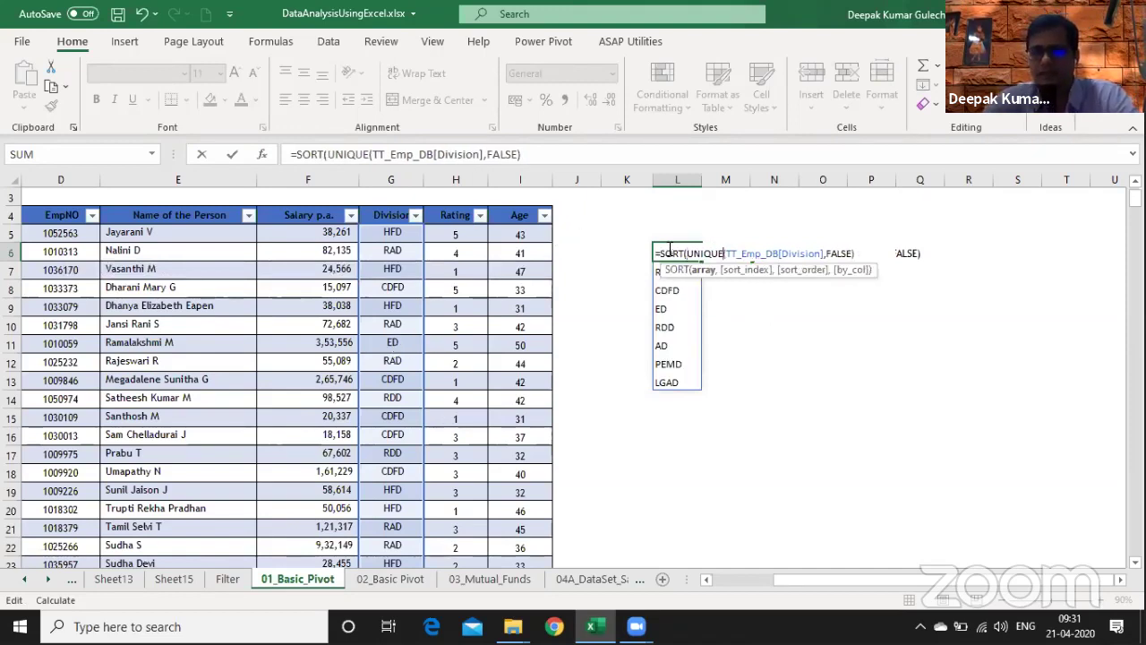
{"action": "key", "text": "Right"}
{"action": "key", "text": "Right"}
{"action": "key", "text": "Right"}
{"action": "key", "text": "Right"}
{"action": "key", "text": "Right"}
{"action": "key", "text": "Right"}
{"action": "key", "text": "Right"}
{"action": "key", "text": "Right"}
{"action": "key", "text": "Right"}
{"action": "key", "text": "Right"}
{"action": "key", "text": "Right"}
{"action": "key", "text": "Right"}
{"action": "key", "text": "Right"}
{"action": "key", "text": "Right"}
{"action": "key", "text": "Right"}
{"action": "key", "text": "Right"}
{"action": "key", "text": "Right"}
{"action": "key", "text": "Right"}
{"action": "key", "text": "Right"}
{"action": "key", "text": "Right"}
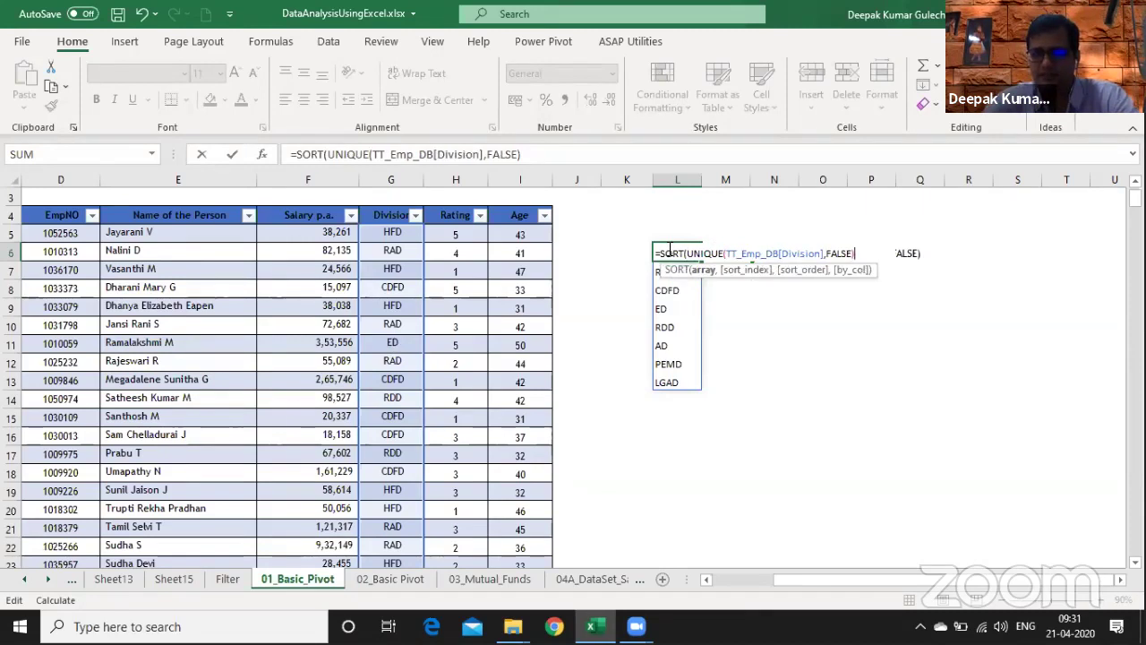
{"action": "type", "text": ",,"}
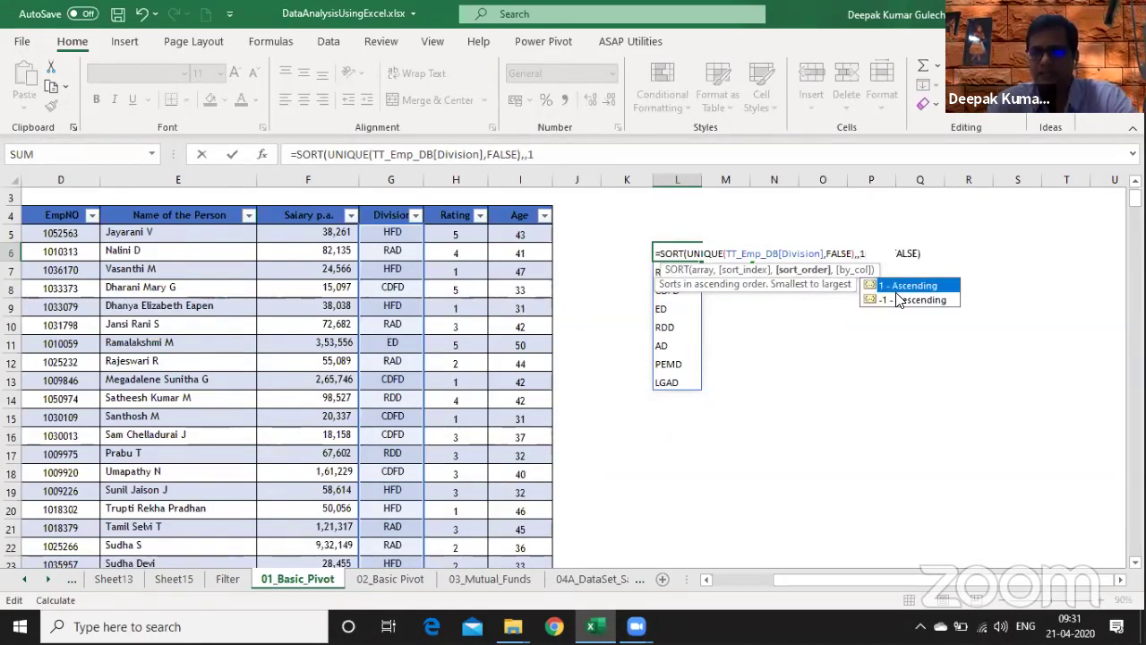
{"action": "type", "text": "1)"}
{"action": "key", "text": "Return"}
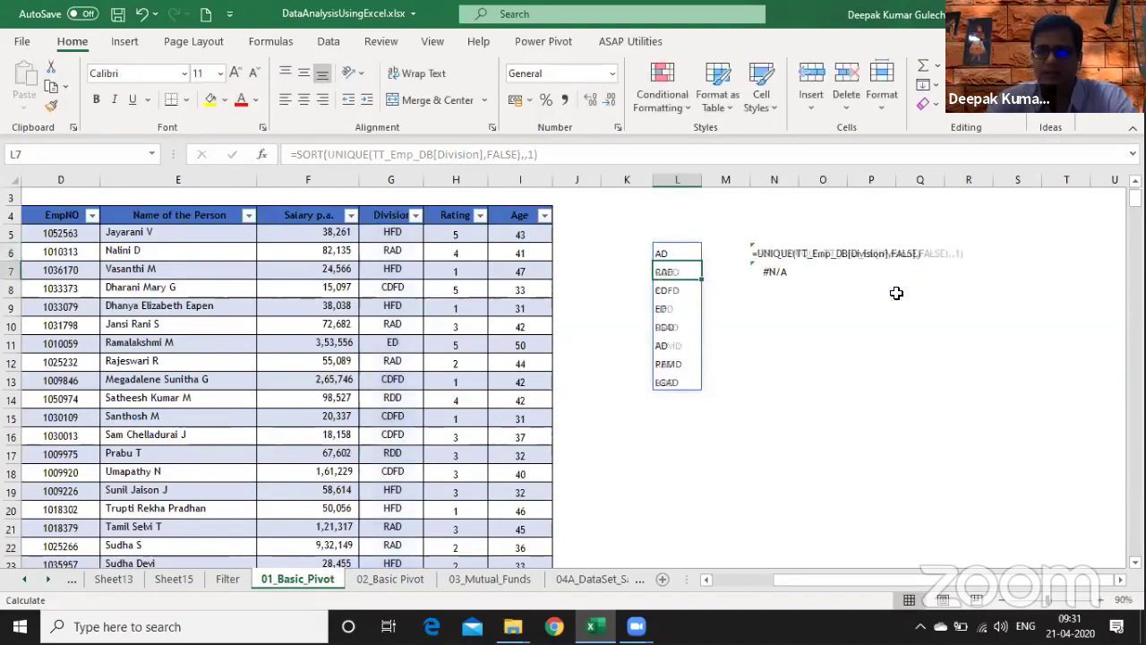
- Zoom the sheet to 110% and select the sorted AD-to-RDD division list
{"action": "key", "text": "Up"}
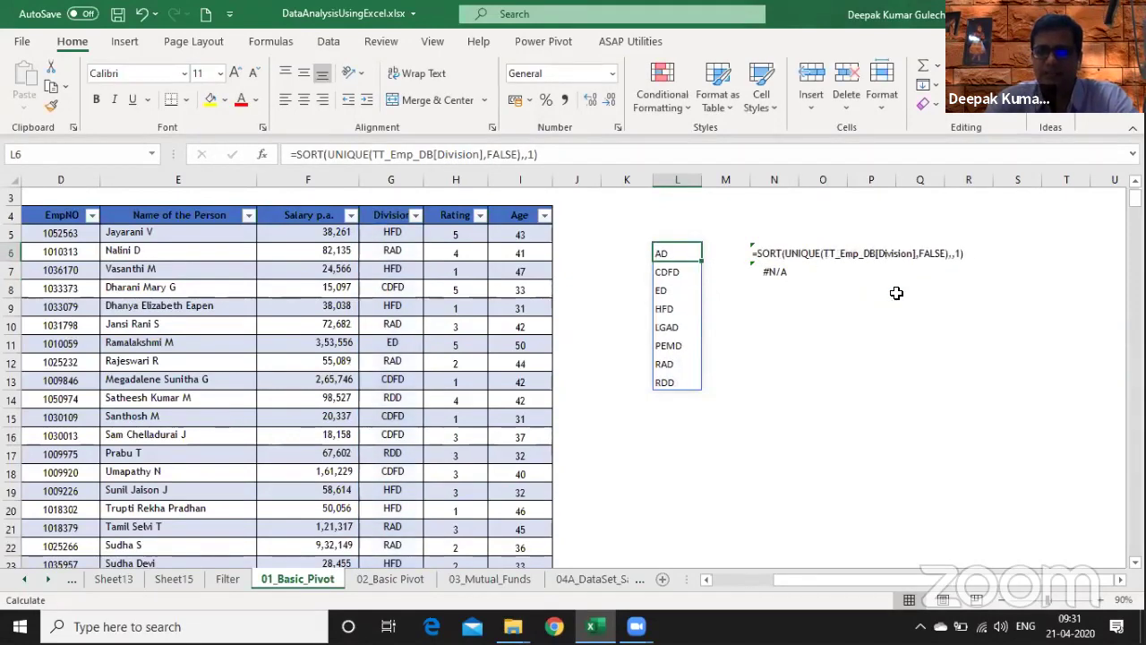
{"action": "key", "text": "Down"}
{"action": "key", "text": "Down"}
{"action": "key", "text": "Down"}
{"action": "key", "text": "Down"}
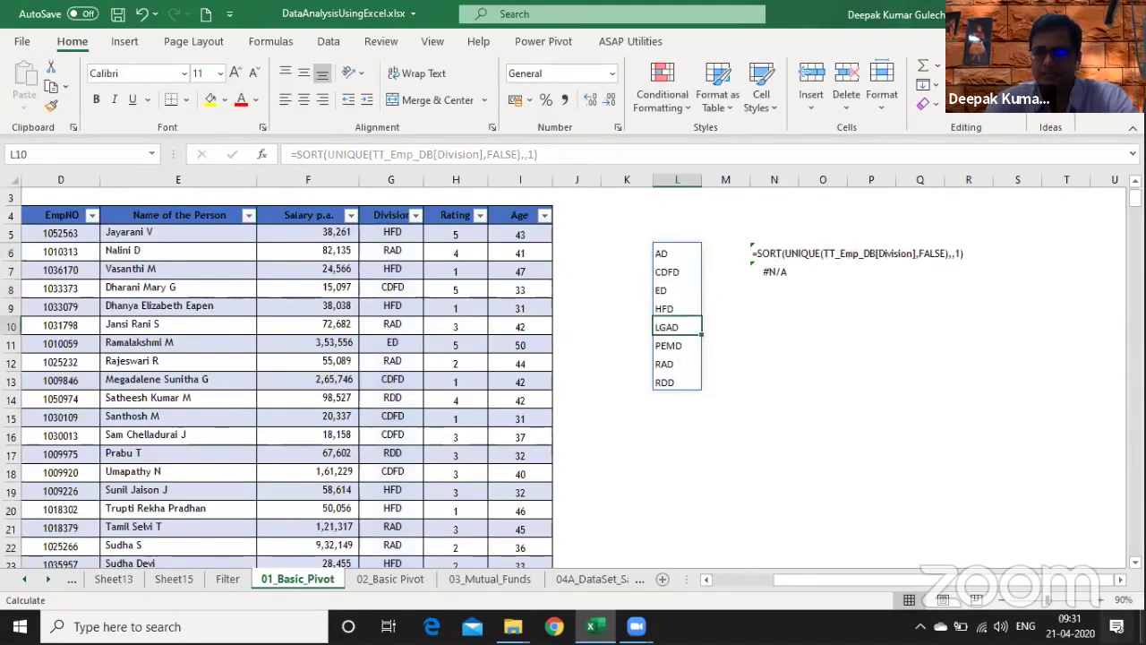
{"action": "left_click", "coordinate": [1101, 599]}
{"action": "left_click", "coordinate": [1101, 599]}
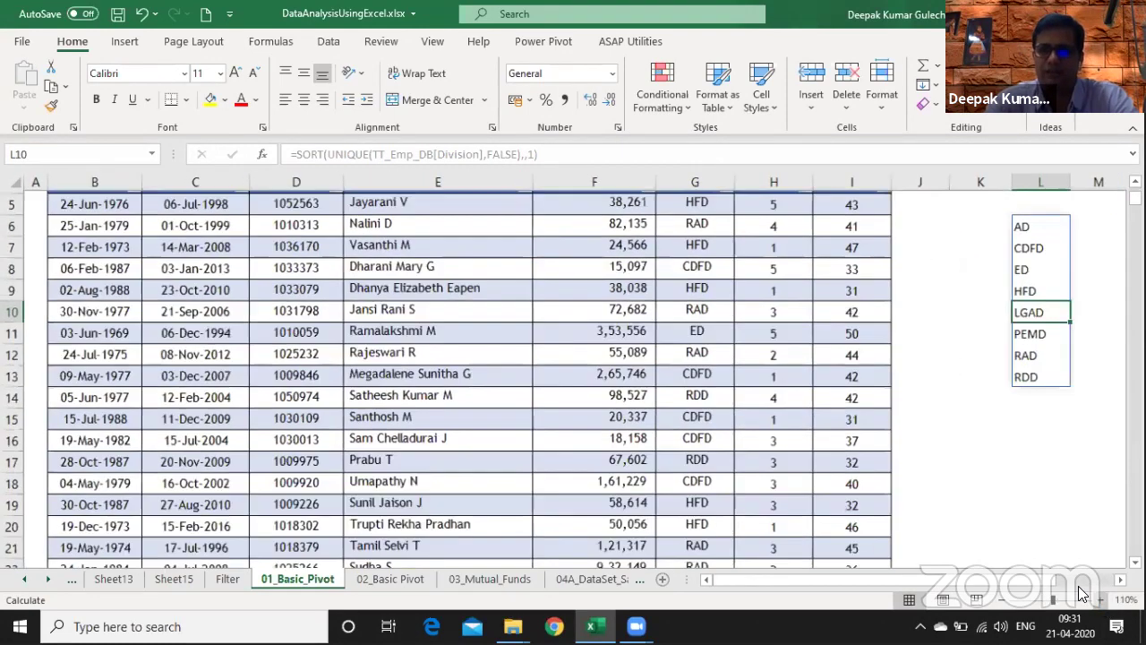
{"action": "key", "text": "Right"}
{"action": "key", "text": "Right"}
{"action": "key", "text": "Right"}
{"action": "key", "text": "Right"}
{"action": "key", "text": "Right"}
{"action": "key", "text": "Right"}
{"action": "key", "text": "Right"}
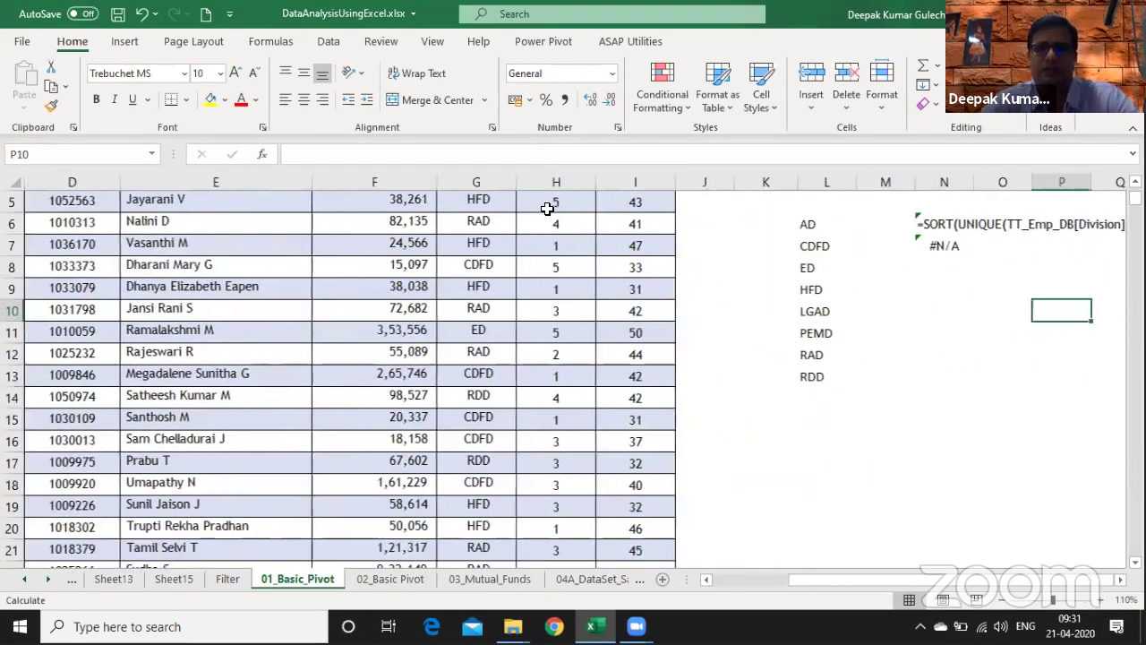
{"action": "left_click_drag", "start_coordinate": [520, 223], "coordinate": [524, 385]}
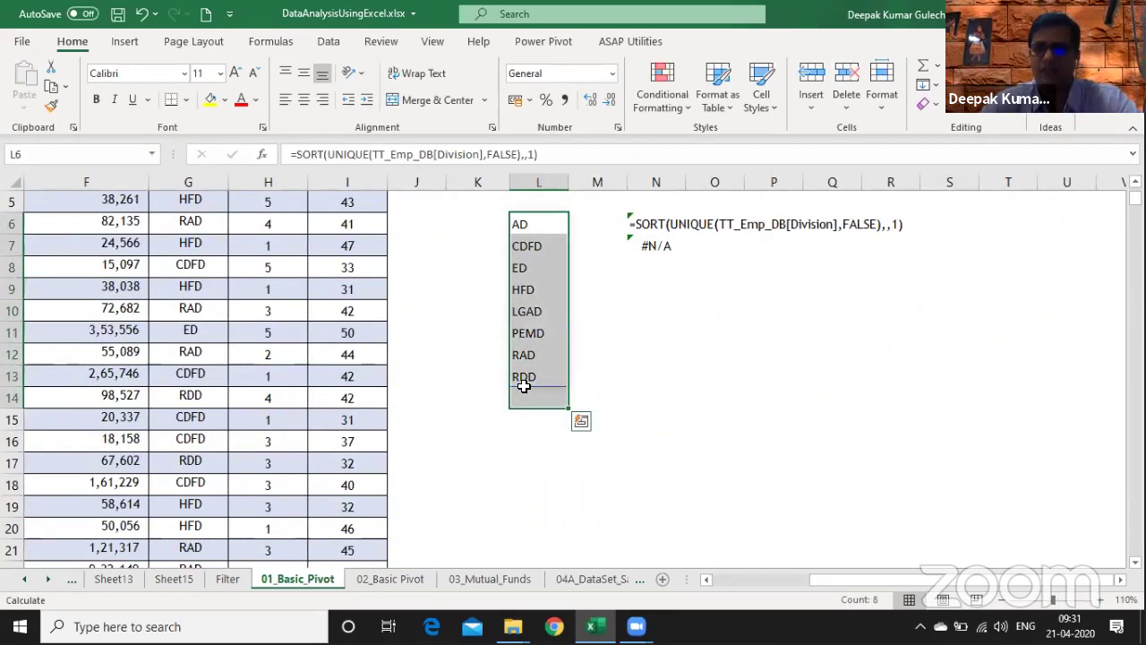
{"action": "left_click", "coordinate": [527, 384]}
- Clear the sorted division list and its formula-text column, then go to K5
{"action": "key", "text": "ctrl+Up"}
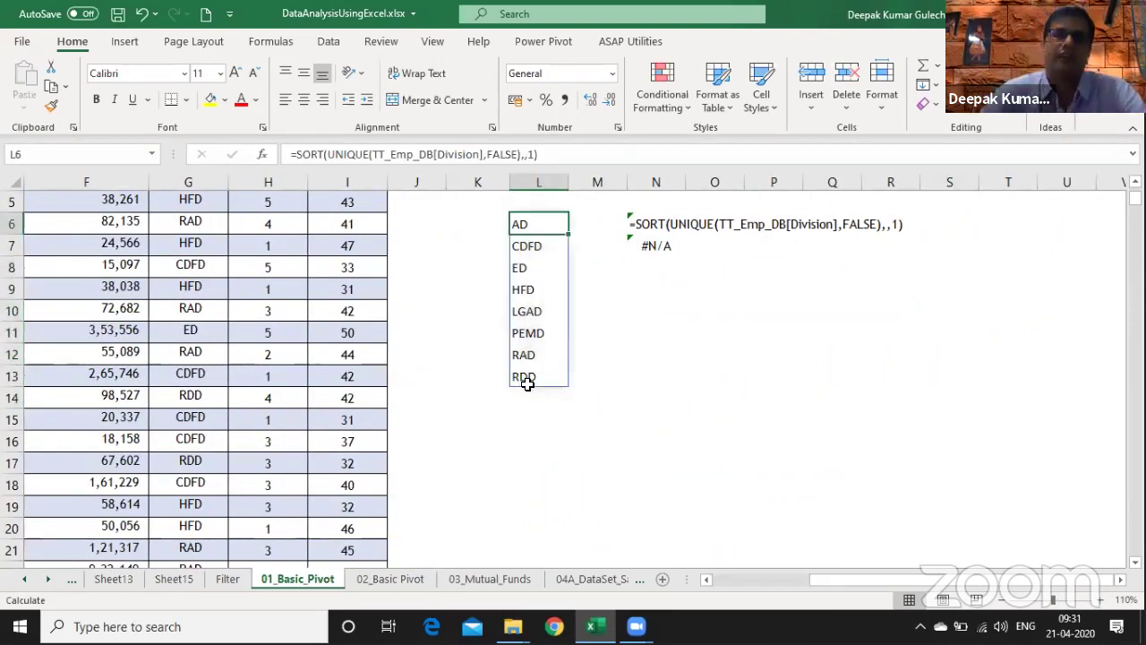
{"action": "key", "text": "ctrl+shift+Down"}
{"action": "key", "text": "shift+Right"}
{"action": "key", "text": "Delete"}
{"action": "key", "text": "ctrl+Up"}
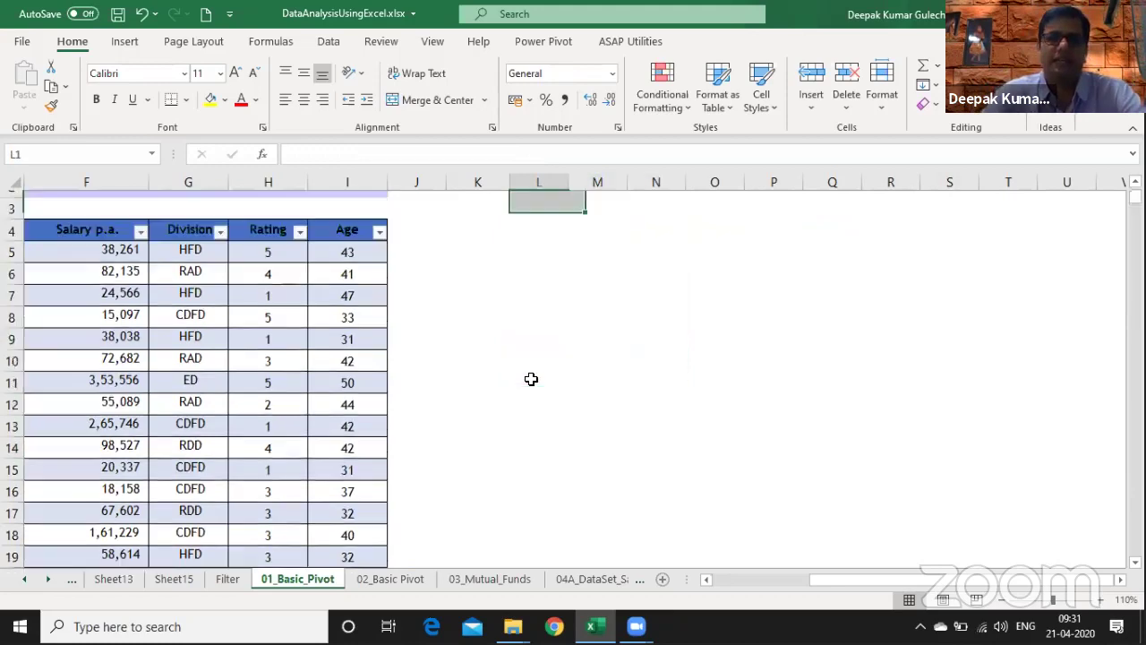
{"action": "key", "text": "ctrl+Home"}
{"action": "key", "text": "Down"}
{"action": "key", "text": "Down"}
{"action": "key", "text": "Right"}
{"action": "key", "text": "Right"}
{"action": "key", "text": "Right"}
{"action": "key", "text": "Right"}
{"action": "key", "text": "Right"}
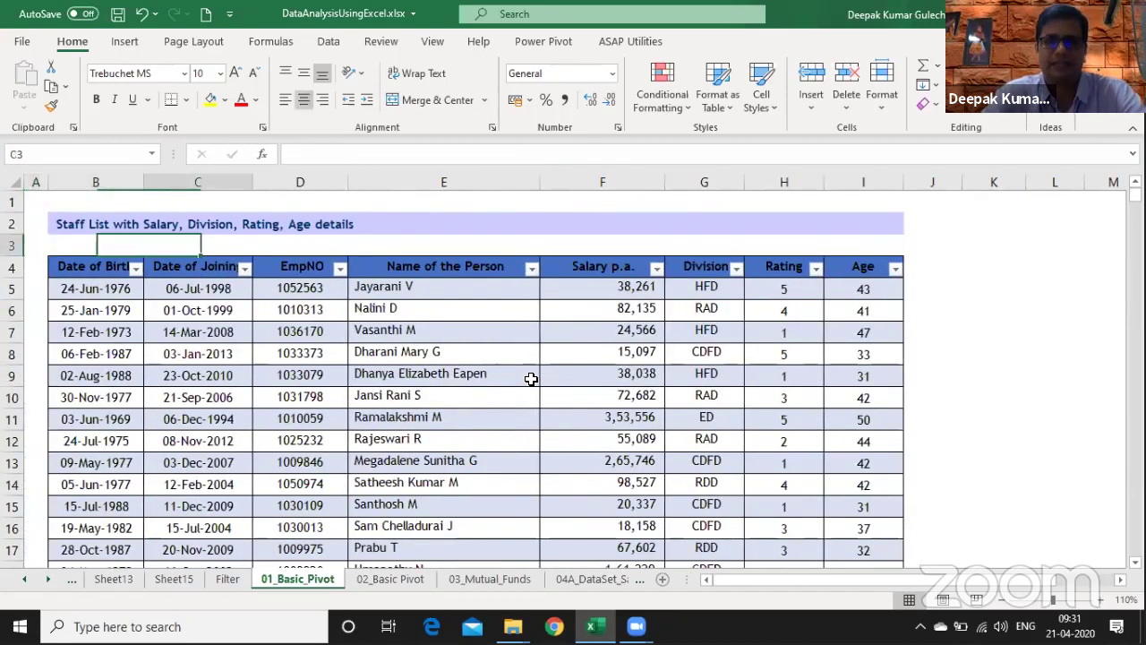
{"action": "key", "text": "Right"}
{"action": "key", "text": "Down"}
{"action": "key", "text": "Down"}
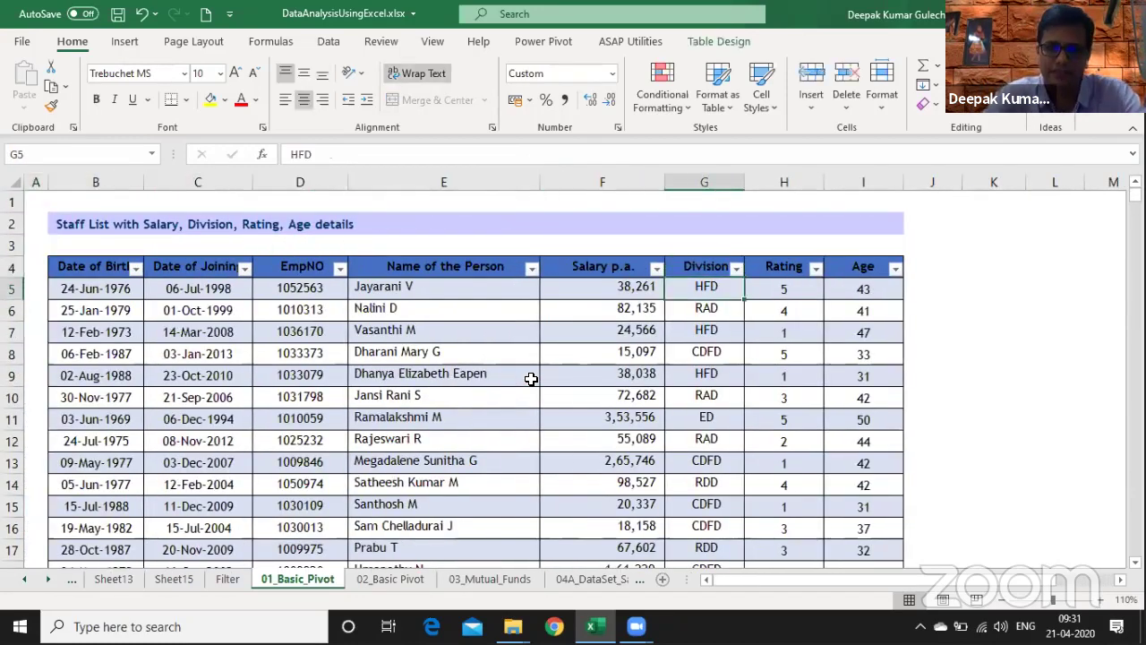
{"action": "key", "text": "Left"}
{"action": "key", "text": "Right"}
{"action": "key", "text": "Right"}
{"action": "key", "text": "Right"}
{"action": "key", "text": "Right"}
{"action": "key", "text": "Right"}
{"action": "key", "text": "Right"}
{"action": "key", "text": "Right"}
{"action": "key", "text": "Right"}
{"action": "key", "text": "Right"}
{"action": "key", "text": "Right"}
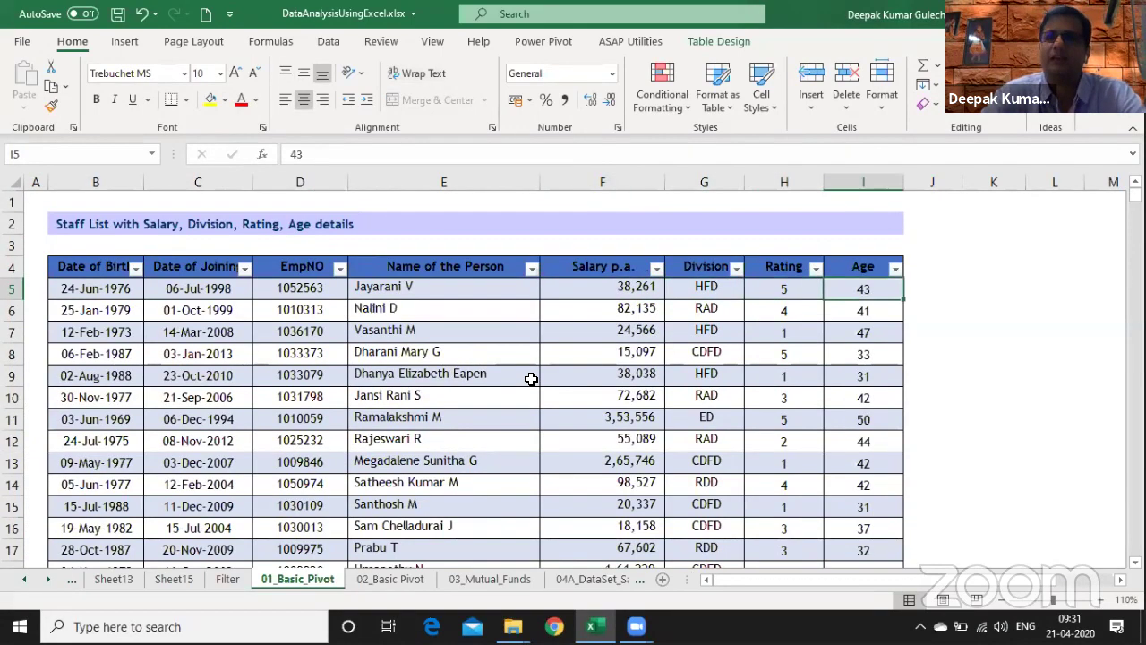
{"action": "key", "text": "Right"}
{"action": "key", "text": "Left"}
{"action": "key", "text": "Left"}
{"action": "key", "text": "Left"}
{"action": "key", "text": "Left"}
{"action": "key", "text": "Left"}
{"action": "key", "text": "Left"}
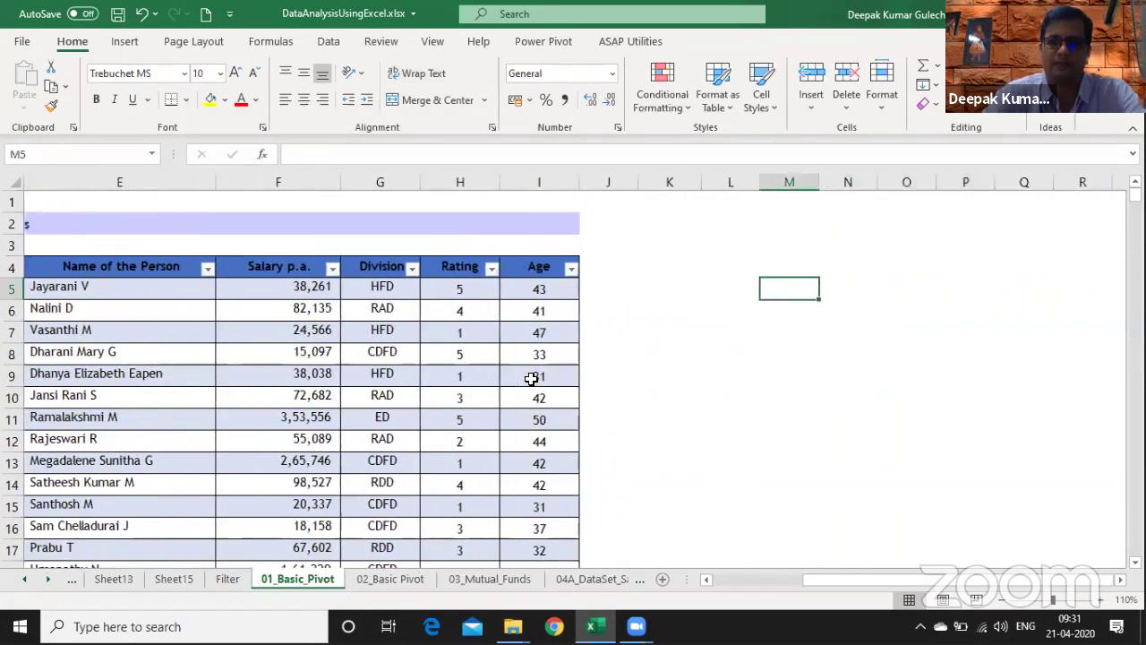
- In K5 begin =SORTBY(TT_Emp_DB,TT_Emp_DB[Division] with the table as array
{"action": "type", "text": "=sor"}
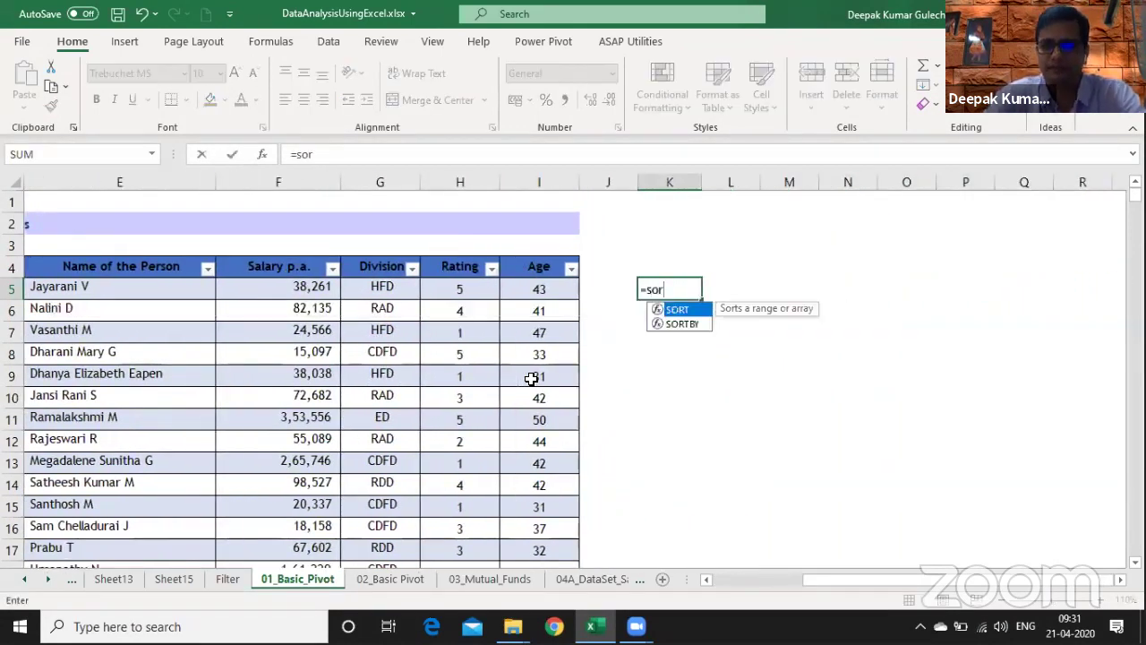
{"action": "key", "text": "Down"}
{"action": "key", "text": "Tab"}
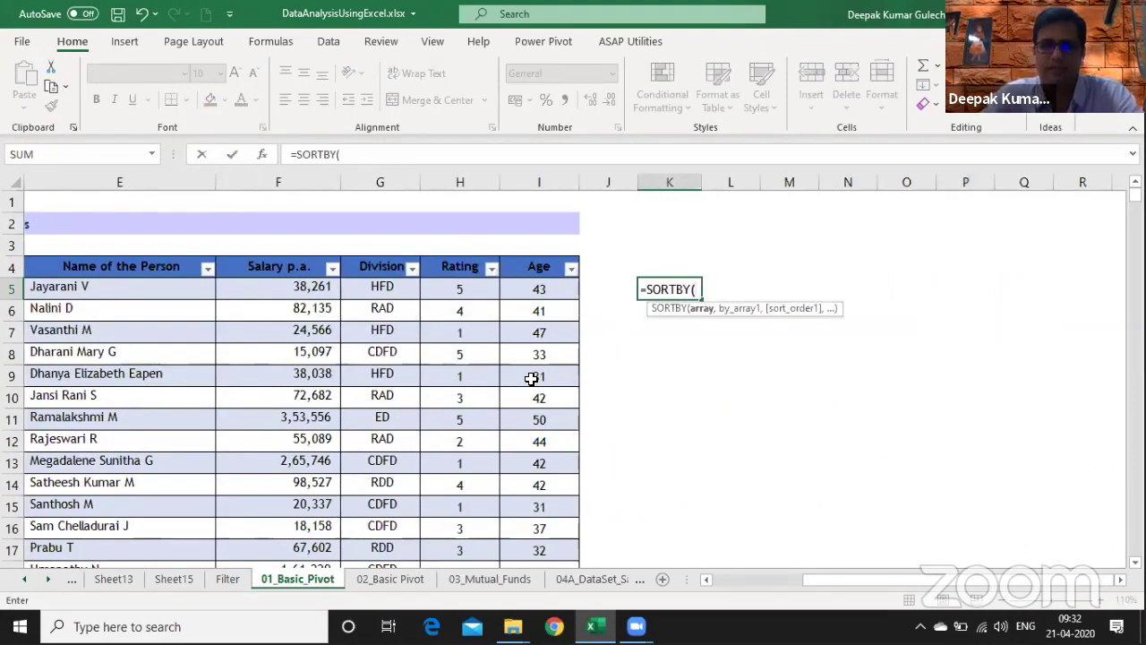
{"action": "type", "text": "tt"}
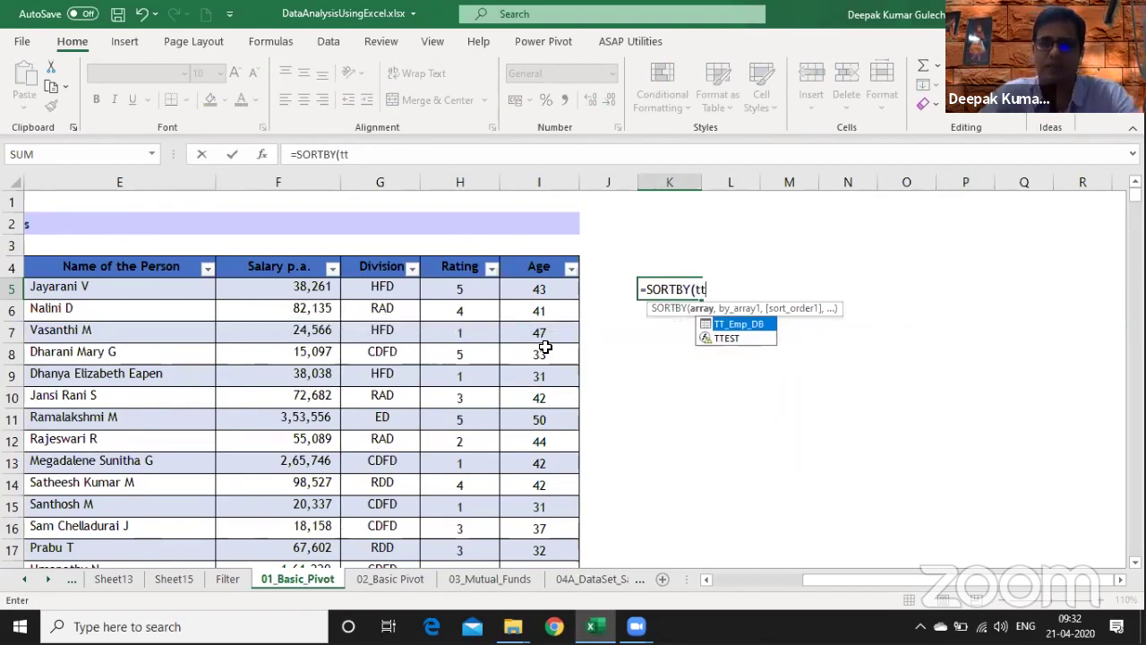
{"action": "key", "text": "Tab"}
{"action": "type", "text": ","}
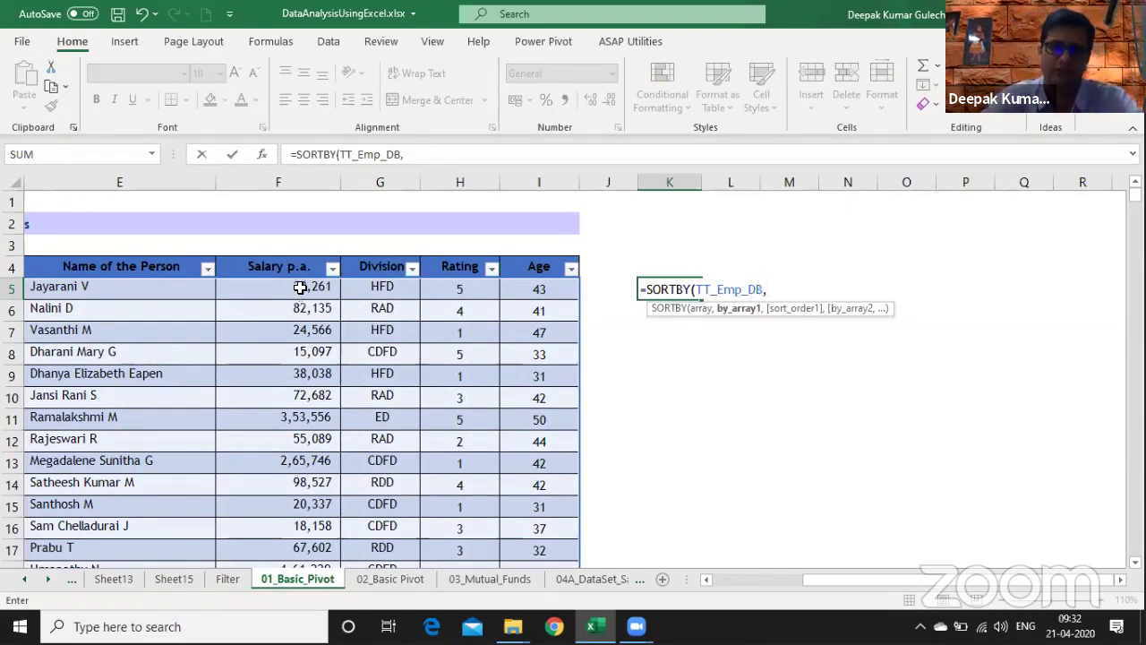
{"action": "type", "text": "tt"}
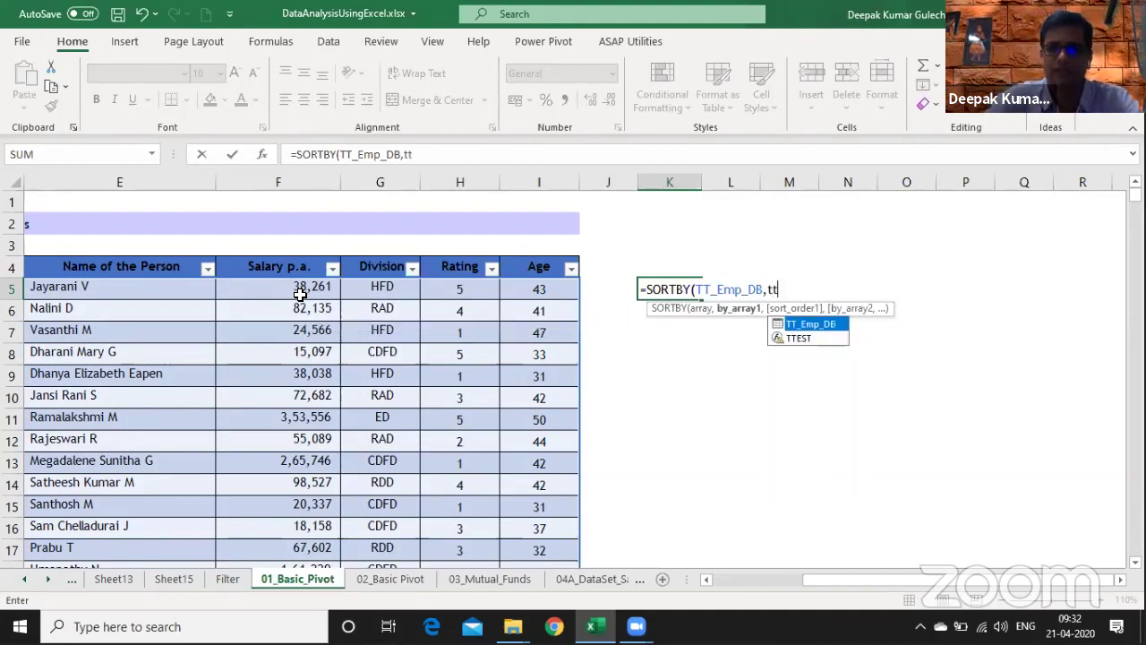
{"action": "key", "text": "Tab"}
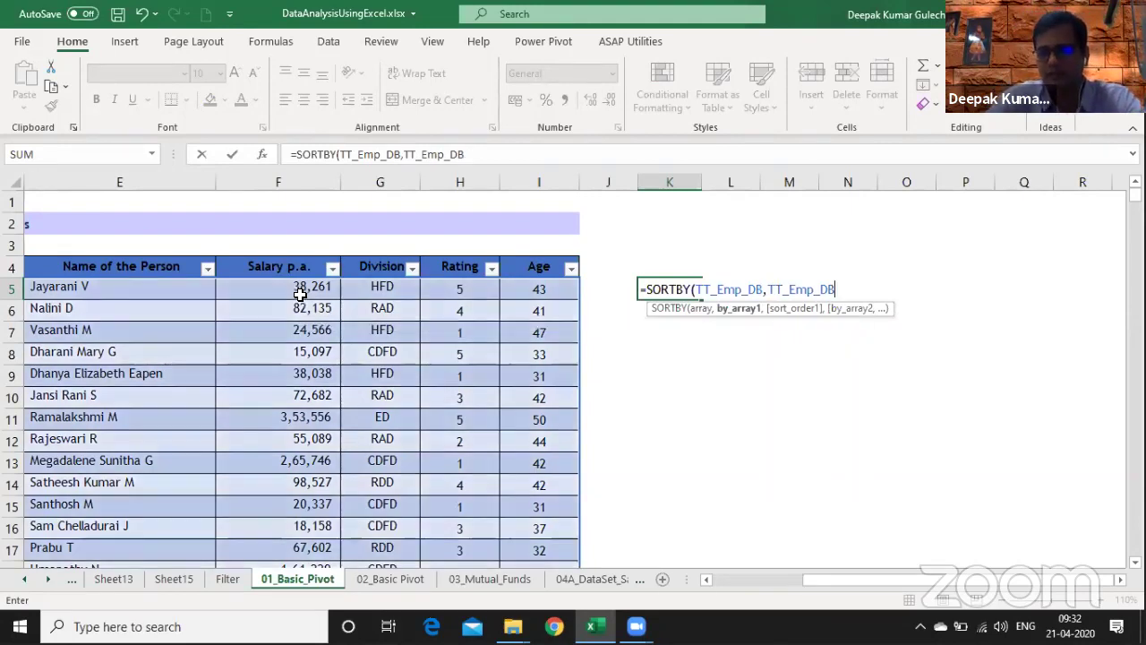
{"action": "type", "text": "["}
{"action": "key", "text": "Down"}
{"action": "key", "text": "Down"}
{"action": "key", "text": "Down"}
{"action": "key", "text": "Down"}
{"action": "key", "text": "Down"}
{"action": "key", "text": "Down"}
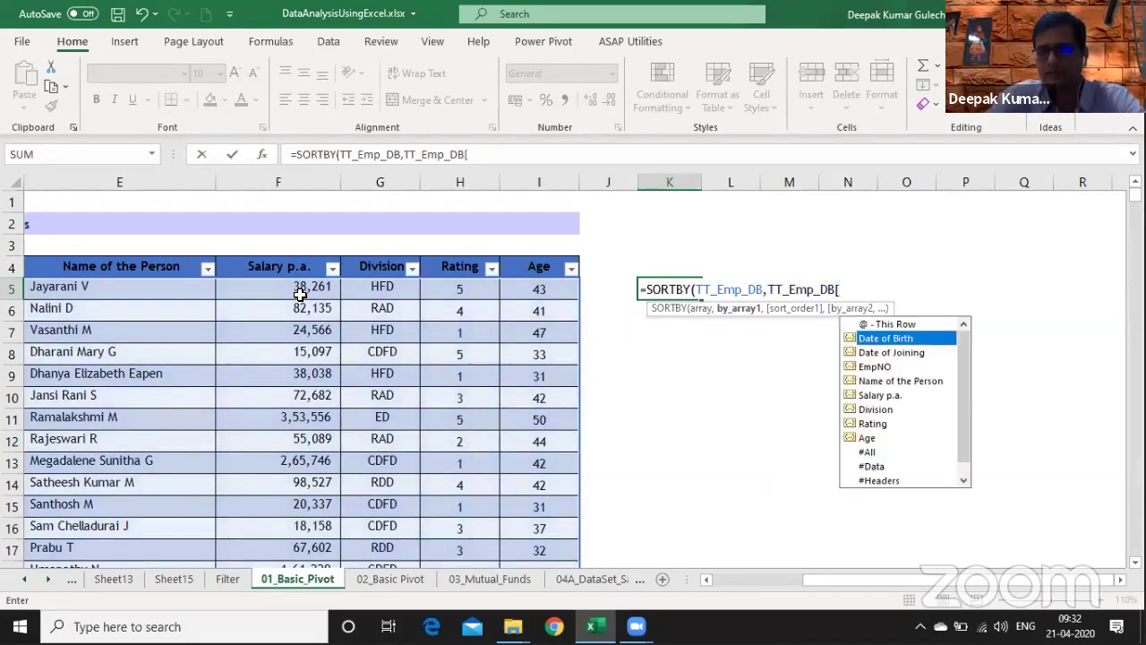
{"action": "key", "text": "Tab"}
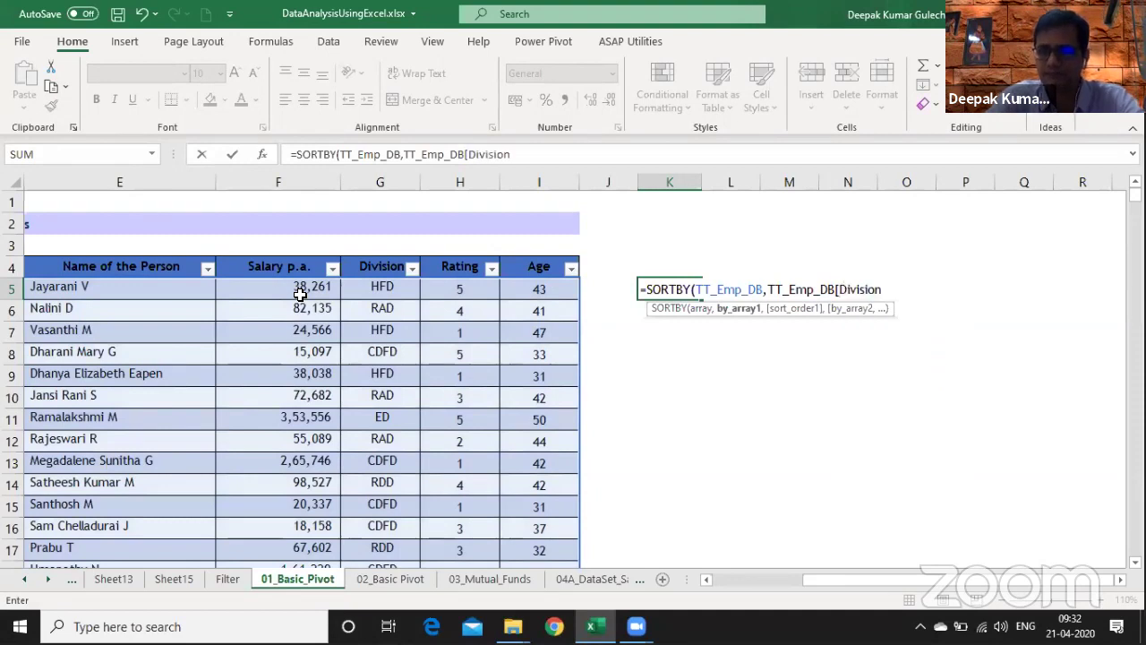
- Add Division order 1 and TT_Emp_DB[Salary p.a.] order -1, then enter the SORTBY formula
{"action": "type", "text": "]"}
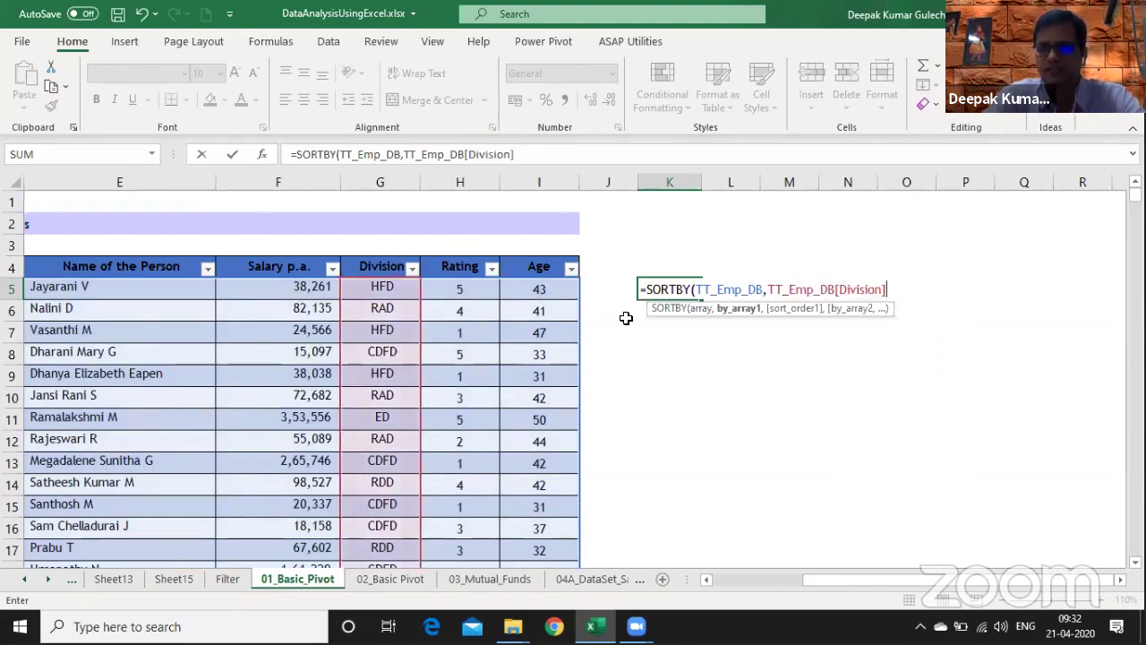
{"action": "type", "text": ","}
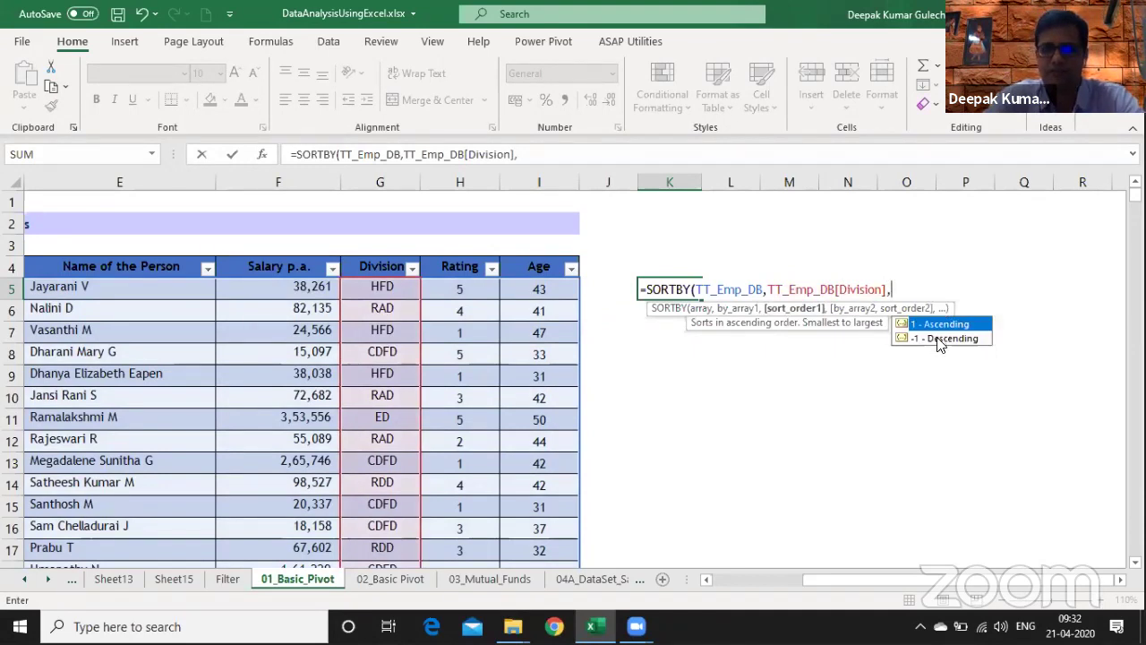
{"action": "type", "text": "1,"}
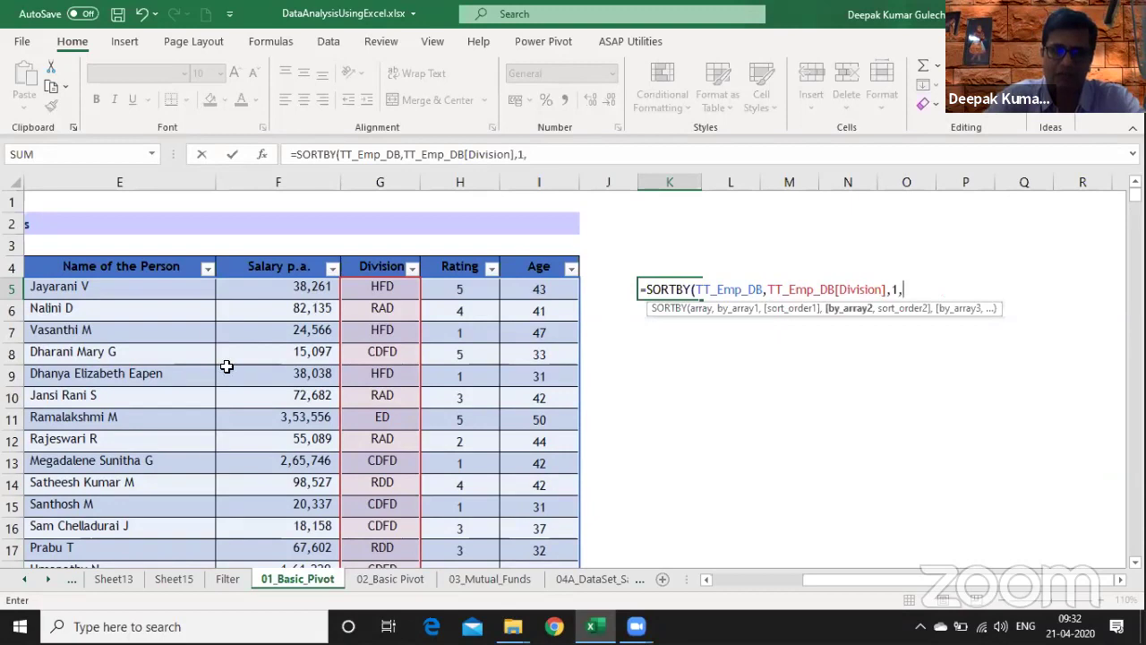
{"action": "type", "text": "tt"}
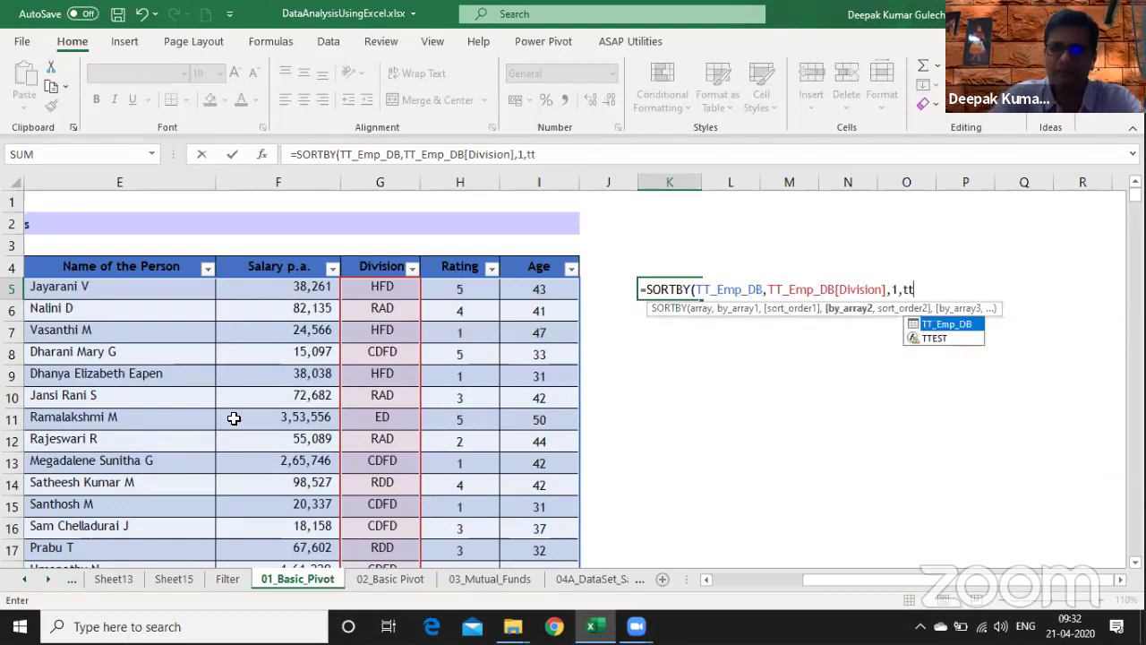
{"action": "key", "text": "Tab"}
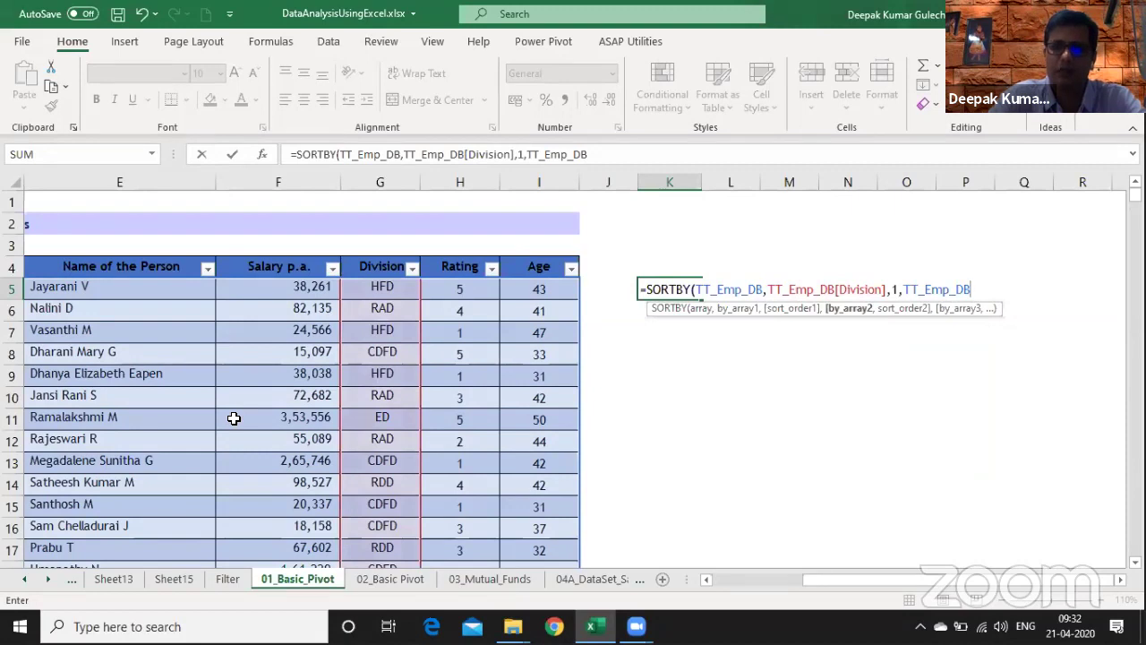
{"action": "type", "text": "[s"}
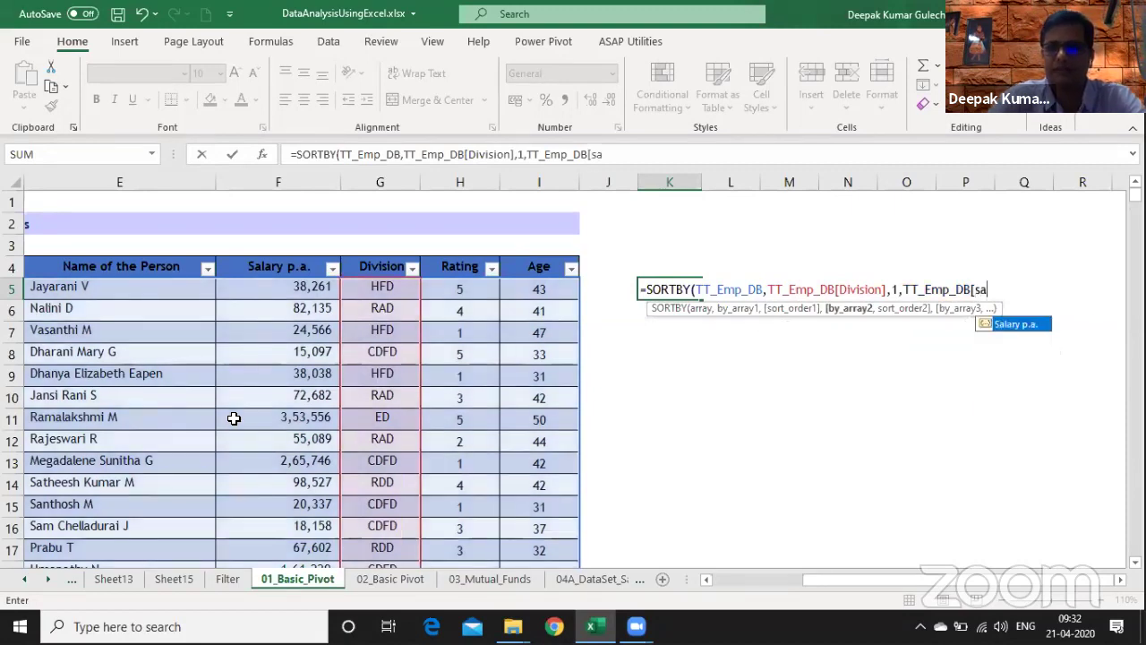
{"action": "type", "text": "a"}
{"action": "key", "text": "Tab"}
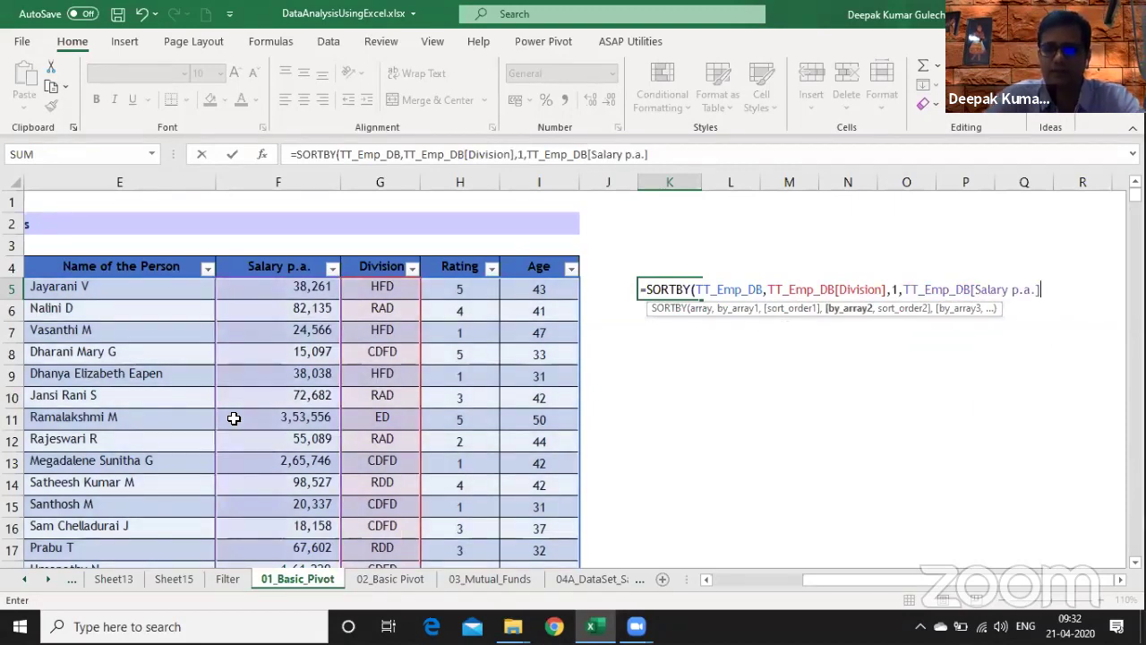
{"action": "type", "text": ",-1"}
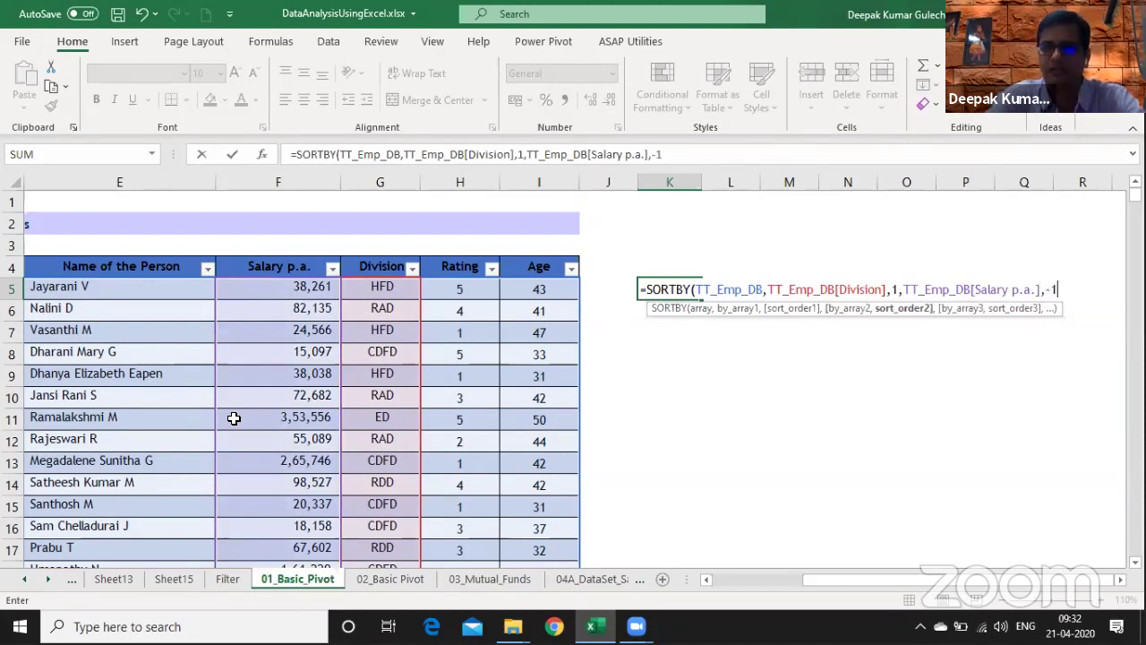
{"action": "type", "text": ")"}
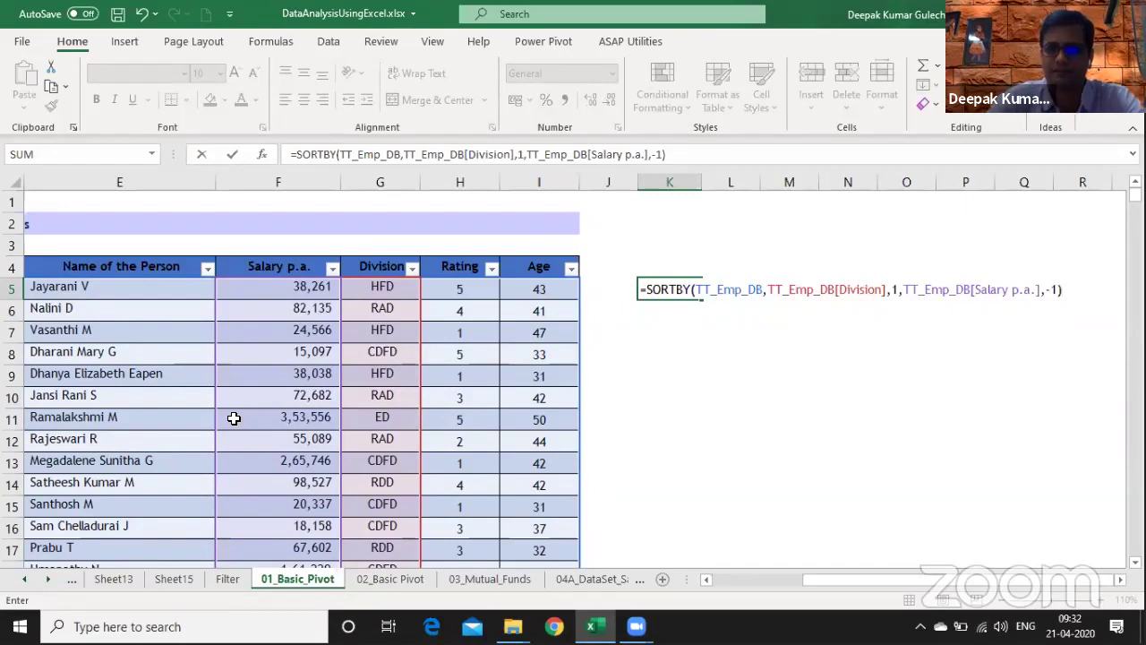
{"action": "key", "text": "Return"}
{"action": "key", "text": "Right"}
{"action": "key", "text": "Right"}
{"action": "key", "text": "Right"}
{"action": "key", "text": "Right"}
{"action": "key", "text": "Right"}
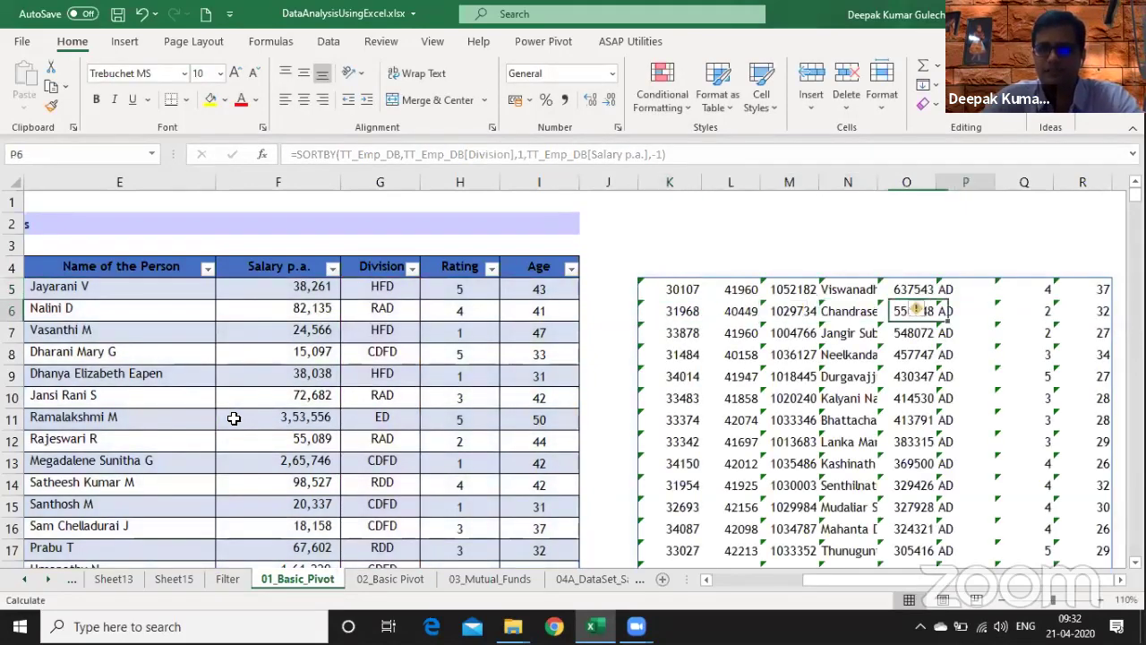
- Widen salary column O, narrow columns K:M, and widen column N for full names
{"action": "key", "text": "Right"}
{"action": "key", "text": "Right"}
{"action": "key", "text": "Right"}
{"action": "key", "text": "Right"}
{"action": "key", "text": "Right"}
{"action": "key", "text": "Right"}
{"action": "key", "text": "Right"}
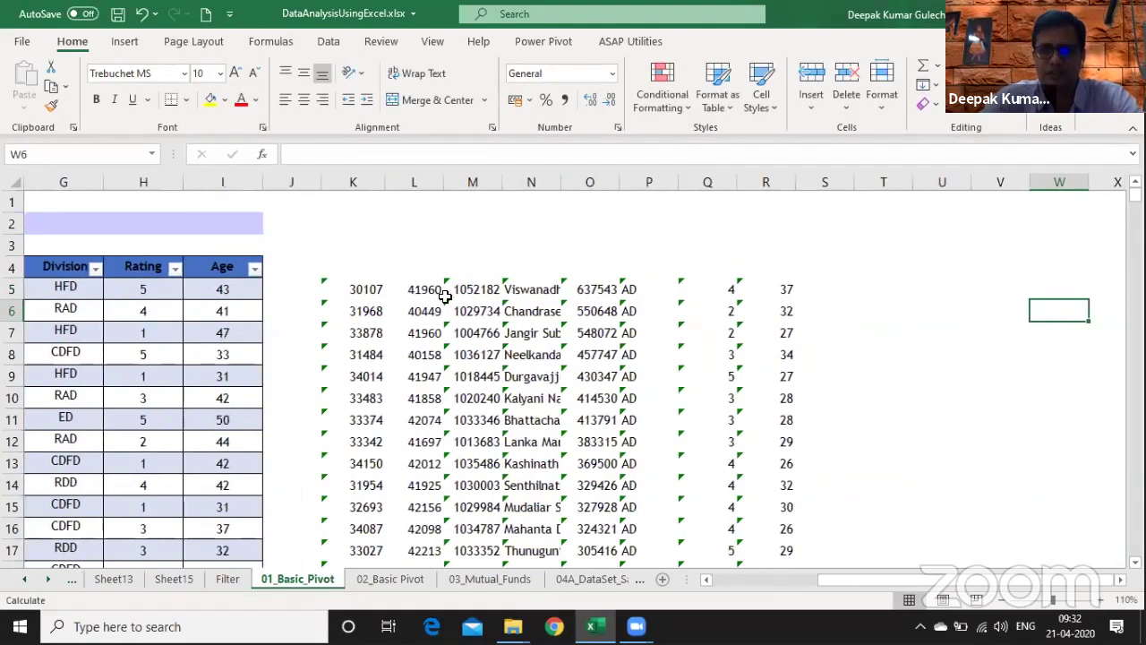
{"action": "left_click", "coordinate": [637, 294]}
{"action": "left_click_drag", "start_coordinate": [598, 183], "coordinate": [656, 179]}
{"action": "left_click", "coordinate": [668, 355]}
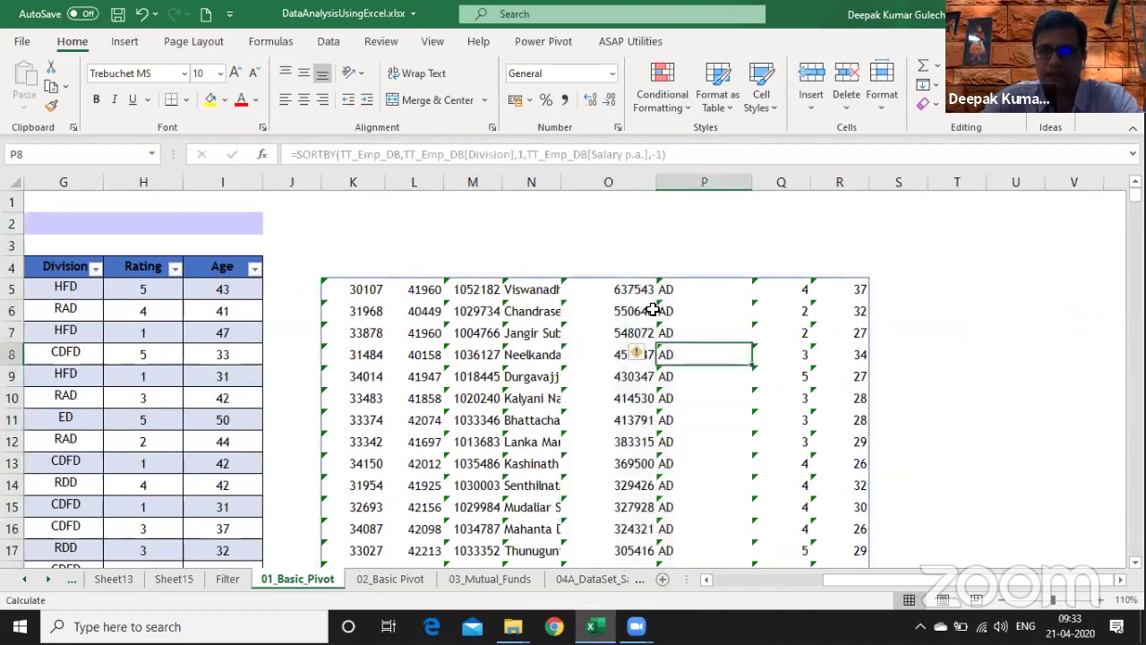
{"action": "left_click_drag", "start_coordinate": [632, 289], "coordinate": [622, 472]}
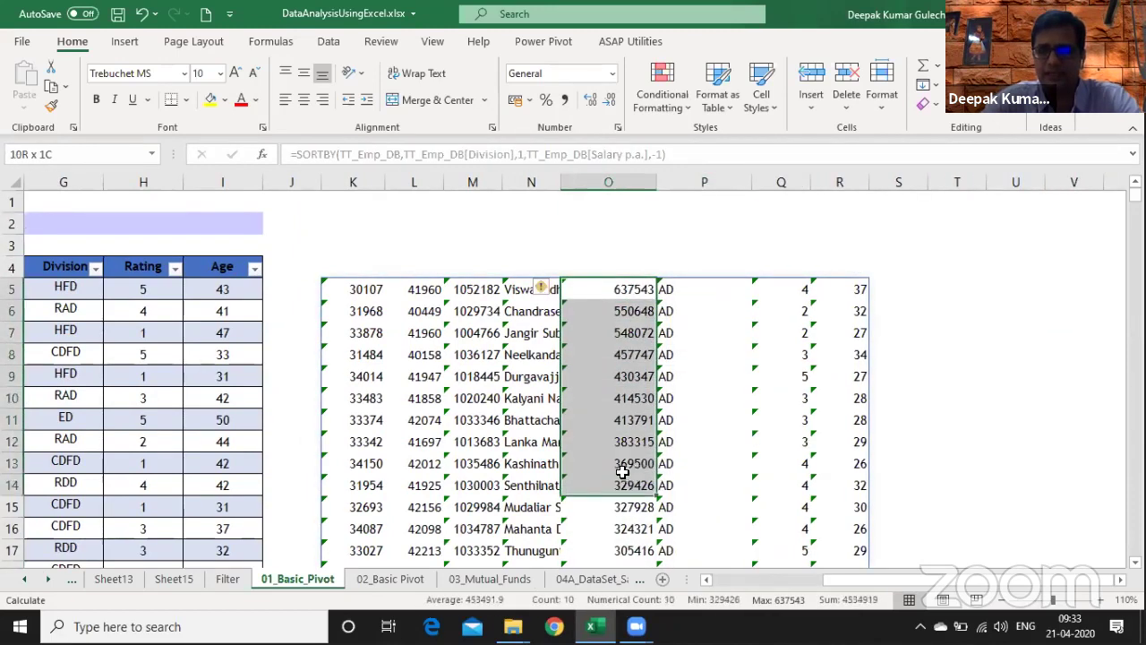
{"action": "left_click_drag", "start_coordinate": [353, 181], "coordinate": [641, 179]}
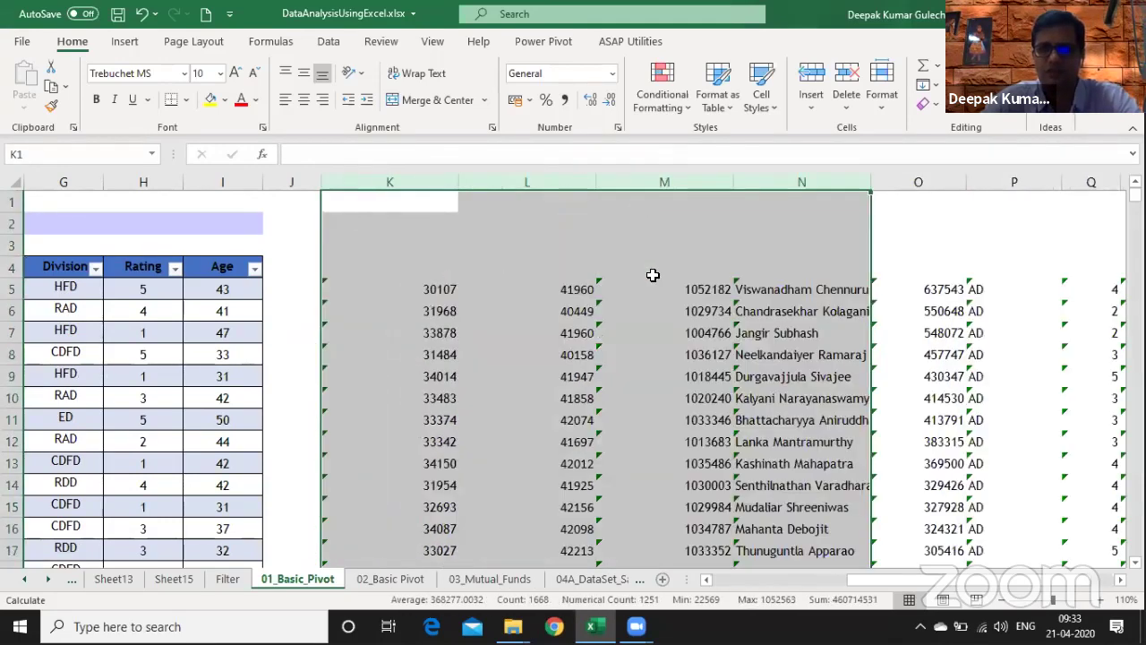
{"action": "left_click_drag", "start_coordinate": [420, 181], "coordinate": [538, 176]}
{"action": "left_click", "coordinate": [632, 355]}
{"action": "left_click_drag", "start_coordinate": [701, 181], "coordinate": [722, 182]}
- Centre column P's AD division values both horizontally and vertically
{"action": "left_click", "coordinate": [737, 307]}
{"action": "key", "text": "Right"}
{"action": "key", "text": "Right"}
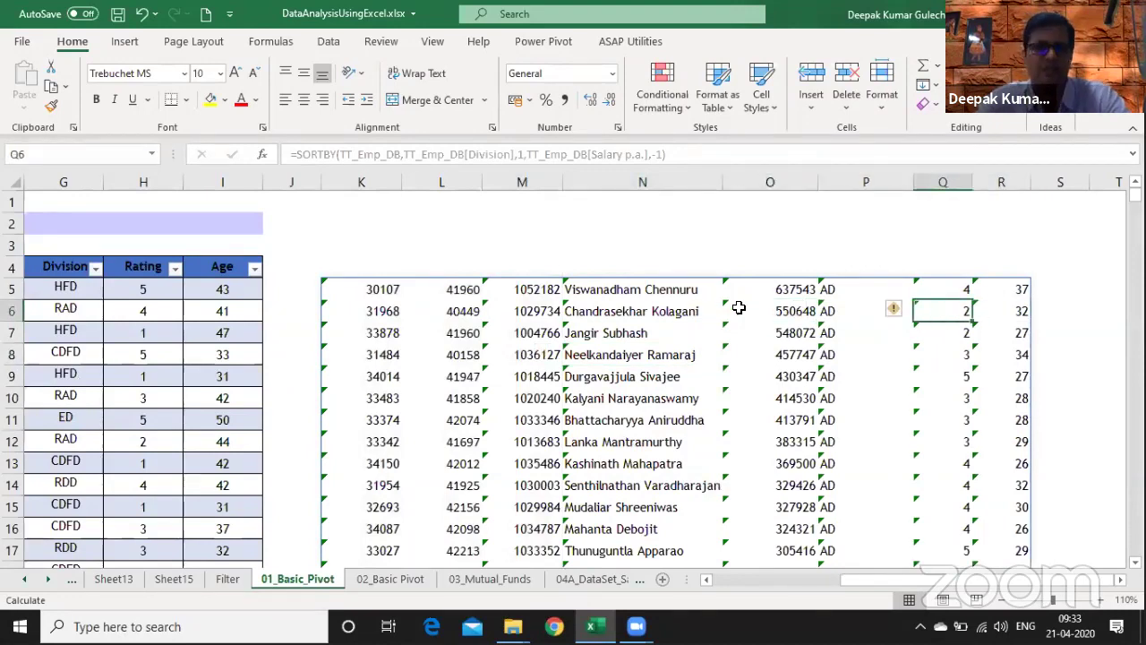
{"action": "key", "text": "Left"}
{"action": "key", "text": "Left"}
{"action": "key", "text": "Left"}
{"action": "key", "text": "Left"}
{"action": "key", "text": "Left"}
{"action": "key", "text": "Left"}
{"action": "key", "text": "Left"}
{"action": "key", "text": "Left"}
{"action": "key", "text": "Left"}
{"action": "key", "text": "Left"}
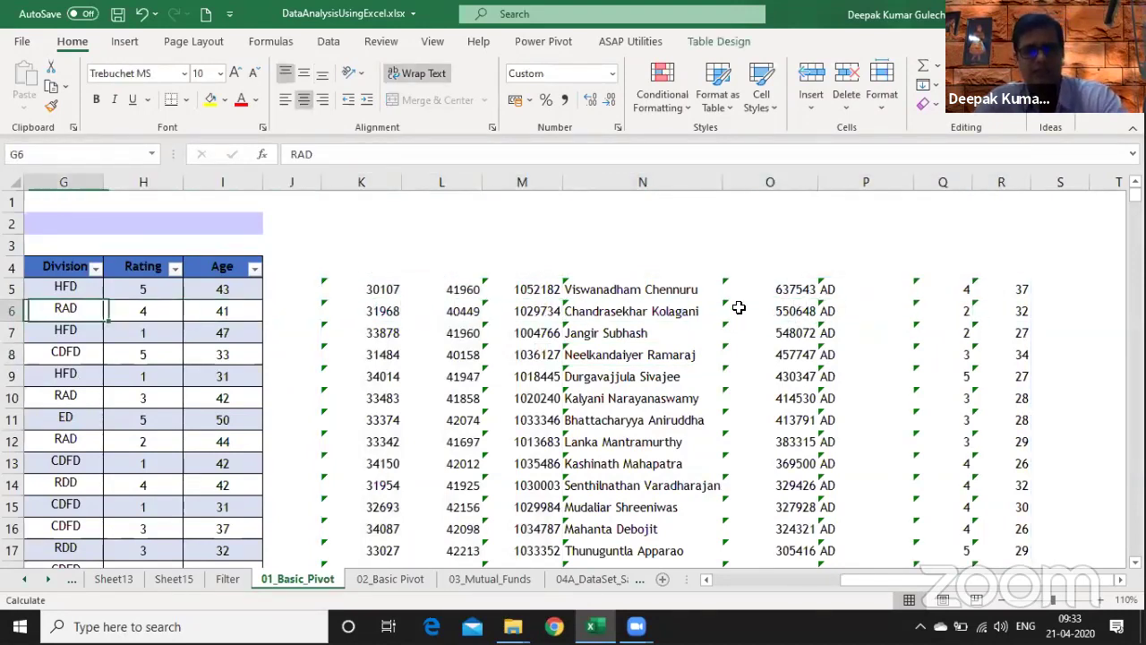
{"action": "key", "text": "Right"}
{"action": "key", "text": "Right"}
{"action": "key", "text": "Right"}
{"action": "key", "text": "Right"}
{"action": "key", "text": "Right"}
{"action": "key", "text": "Right"}
{"action": "key", "text": "Right"}
{"action": "key", "text": "Right"}
{"action": "key", "text": "Right"}
{"action": "key", "text": "Right"}
{"action": "key", "text": "Right"}
{"action": "key", "text": "Right"}
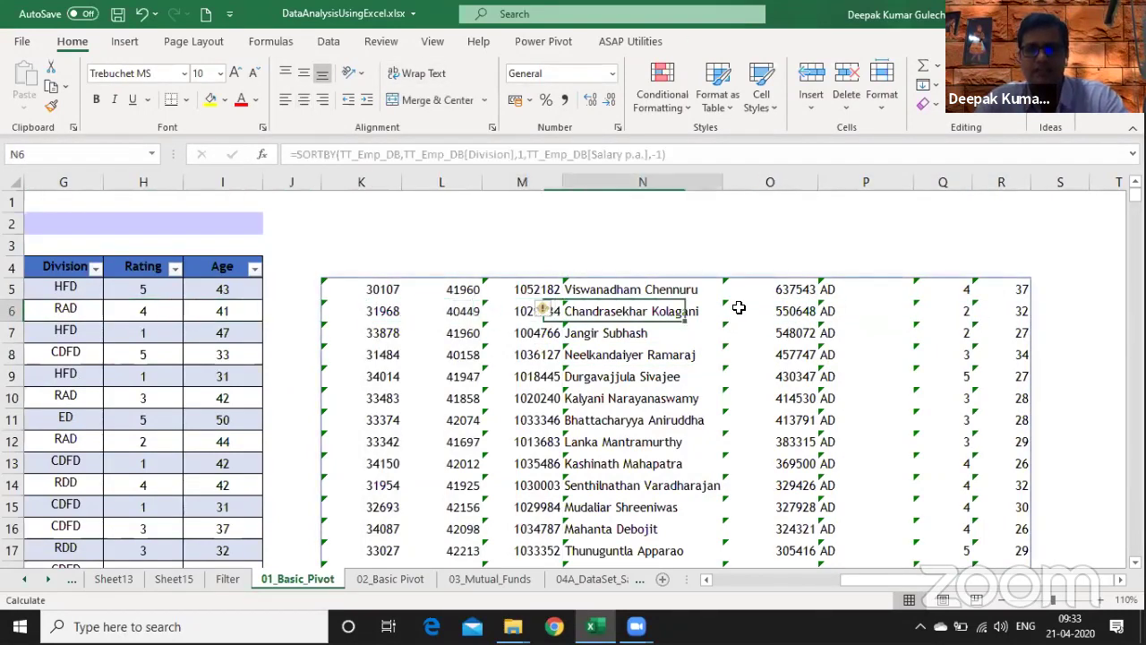
{"action": "key", "text": "Right"}
{"action": "key", "text": "Right"}
{"action": "key", "text": "Right"}
{"action": "key", "text": "Left"}
{"action": "key", "text": "Left"}
{"action": "key", "text": "Left"}
{"action": "key", "text": "Left"}
{"action": "key", "text": "Left"}
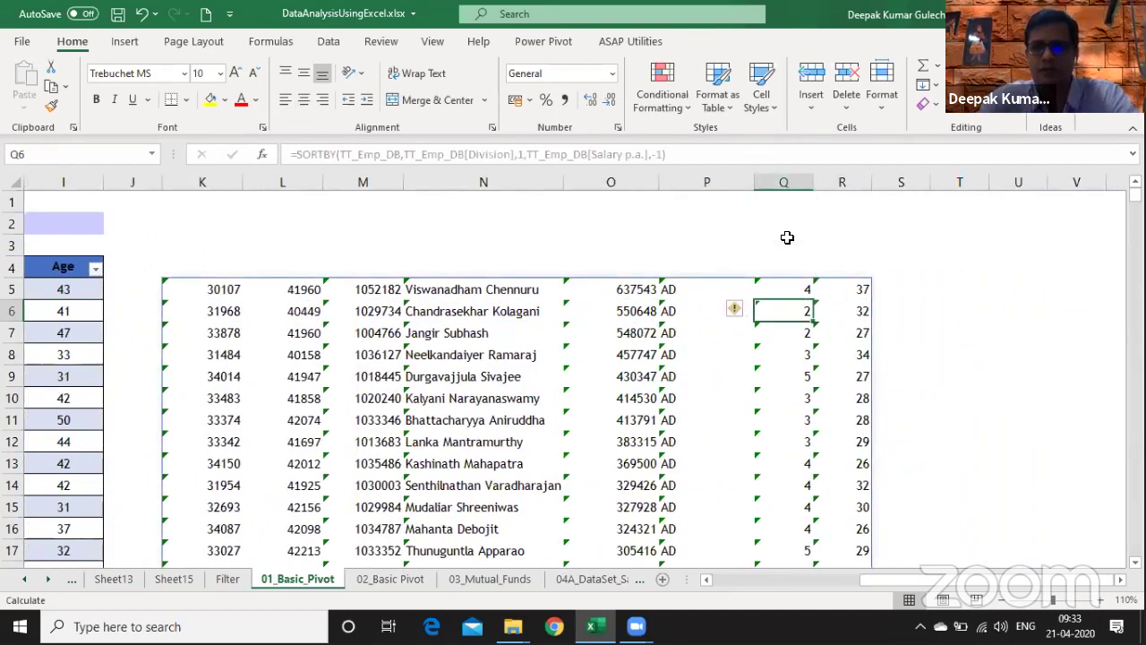
{"action": "left_click", "coordinate": [714, 182]}
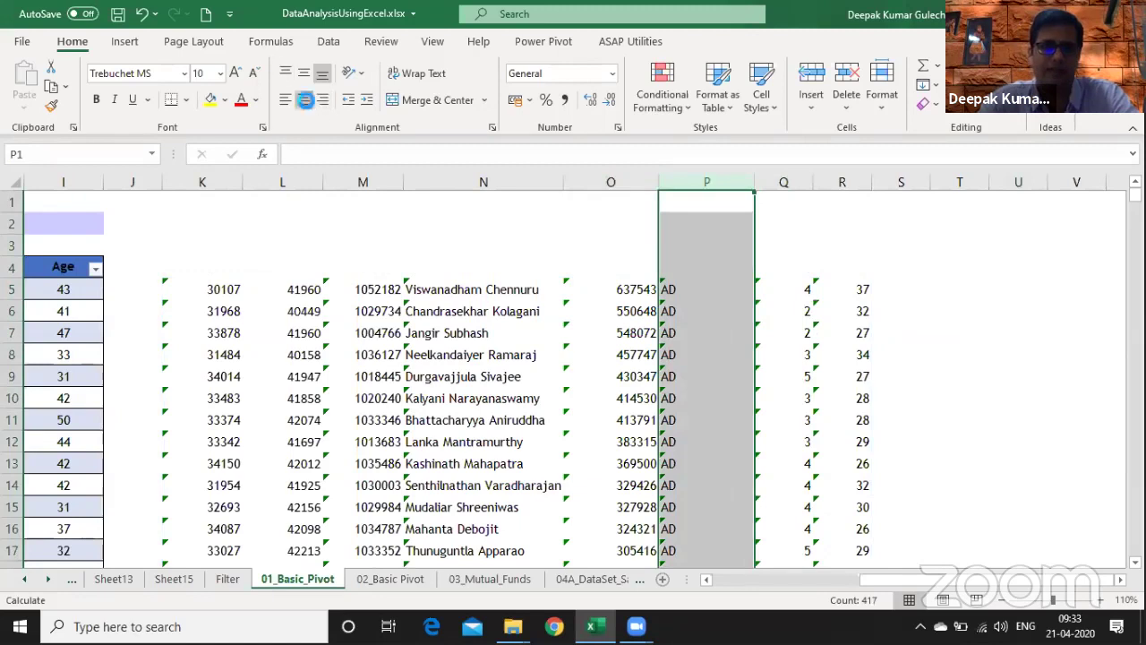
{"action": "left_click", "coordinate": [304, 100]}
{"action": "left_click", "coordinate": [303, 74]}
- Enter the heading 'Filter -' in M2 with 'UNIQUE' below it
{"action": "left_click", "coordinate": [324, 232]}
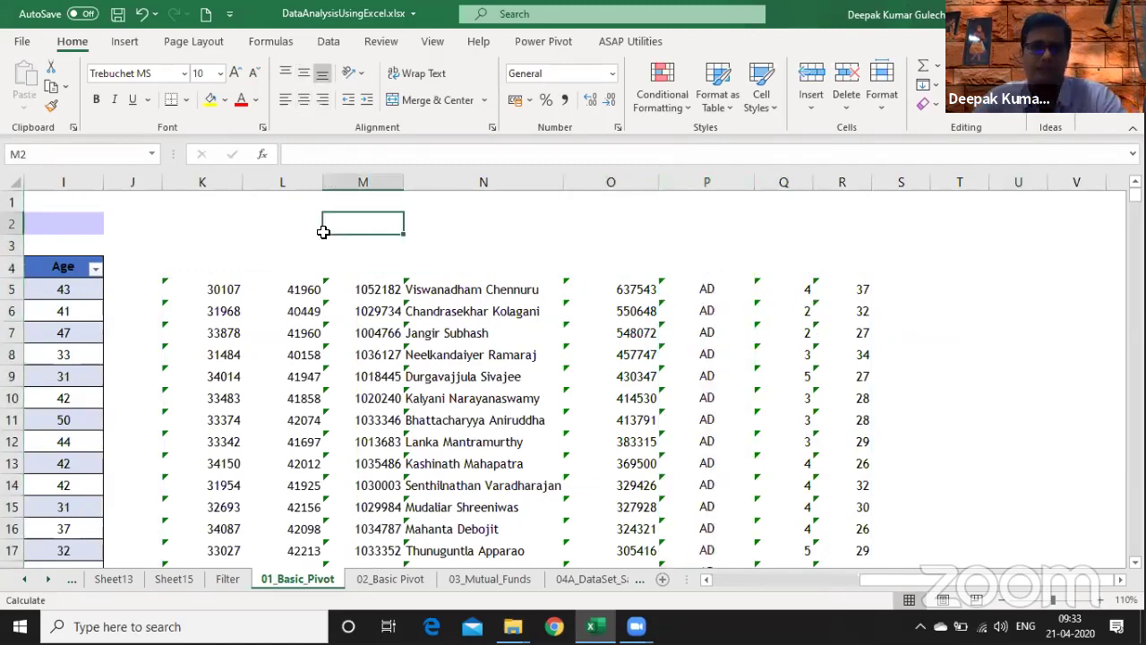
{"action": "type", "text": "Filter"}
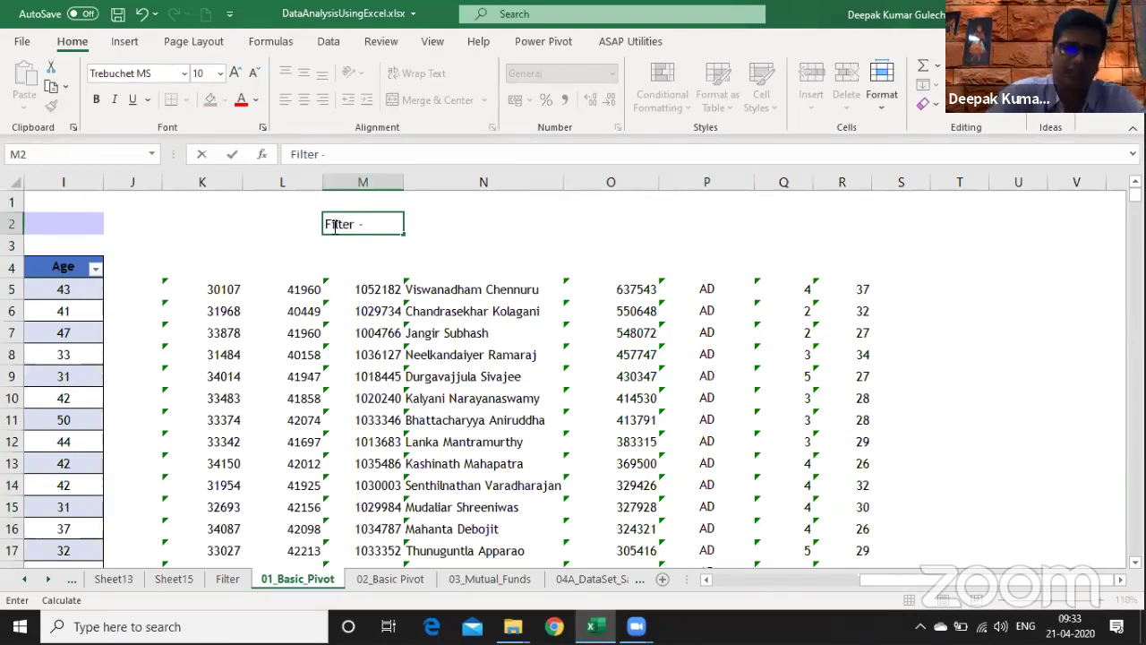
{"action": "type", "text": " -"}
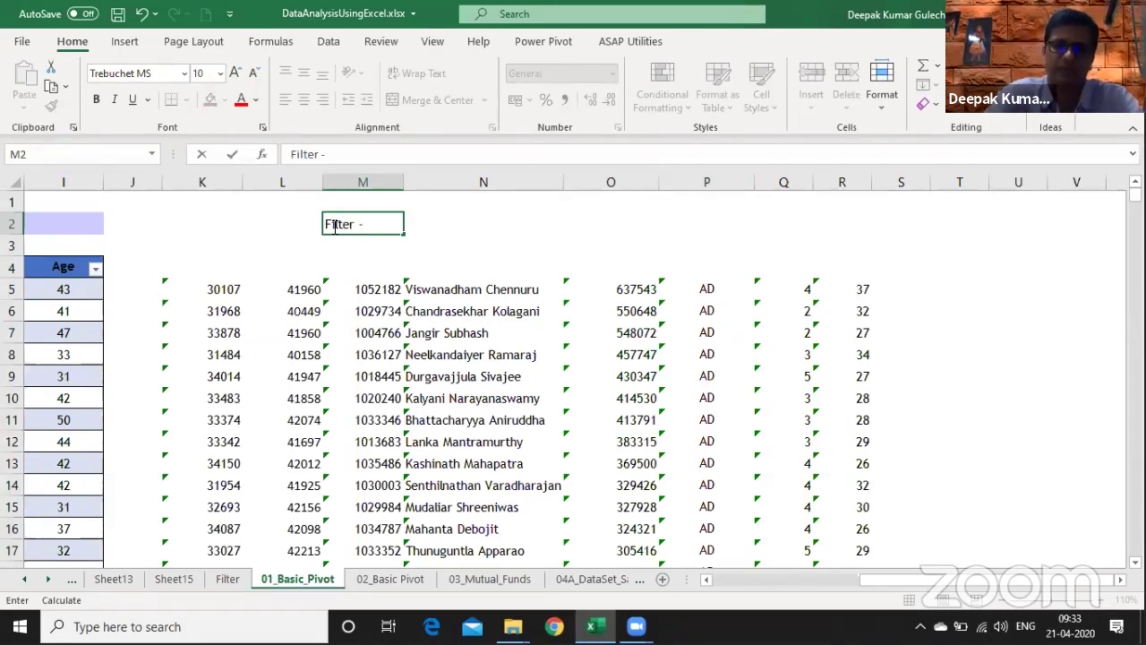
{"action": "key", "text": "Return"}
{"action": "type", "text": "UNIQUE"}
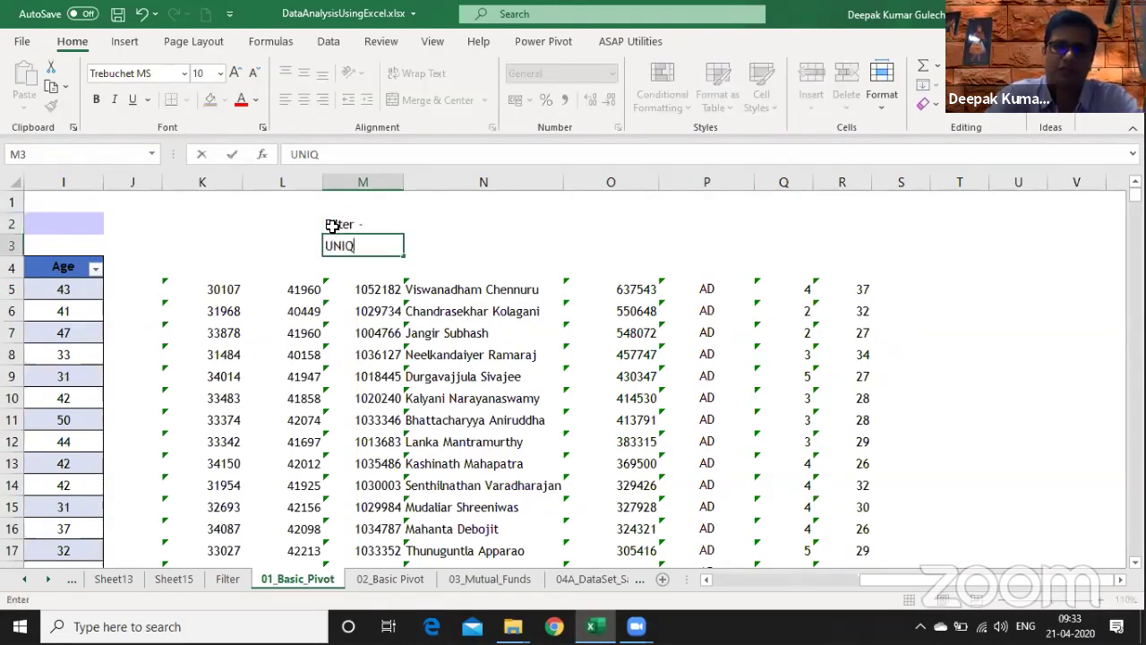
{"action": "key", "text": "Return"}
- Label O2 'SORT', correcting the SORY typo, and O3 'SORTBy' above the sorted results
{"action": "key", "text": "Right"}
{"action": "key", "text": "Right"}
{"action": "key", "text": "Up"}
{"action": "key", "text": "Up"}
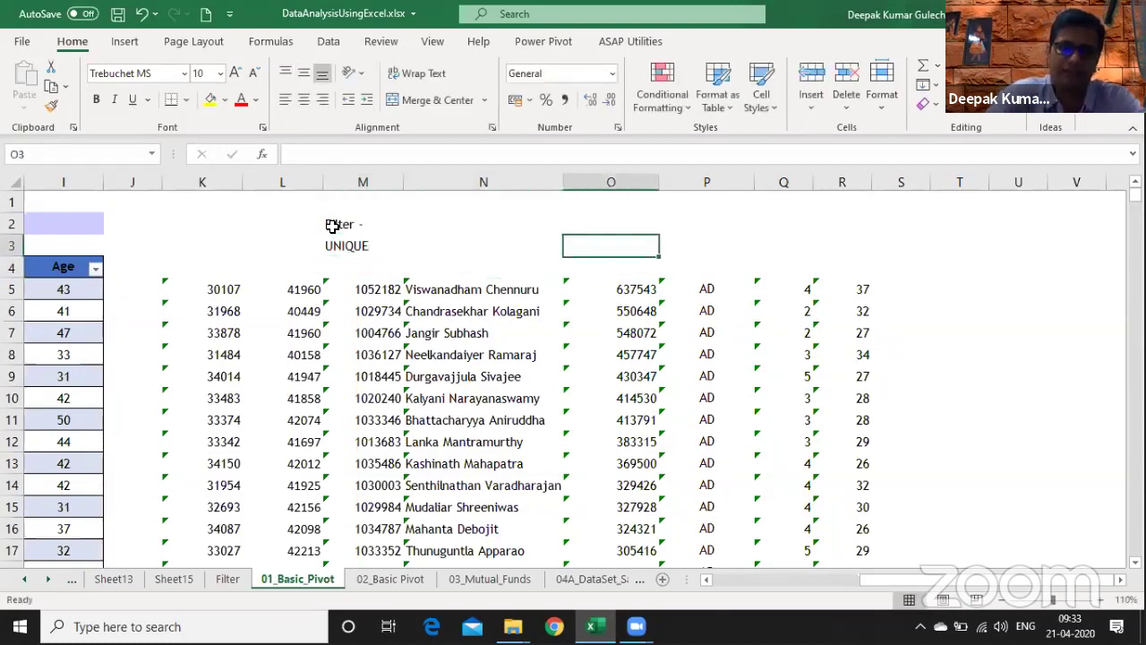
{"action": "type", "text": "SORY"}
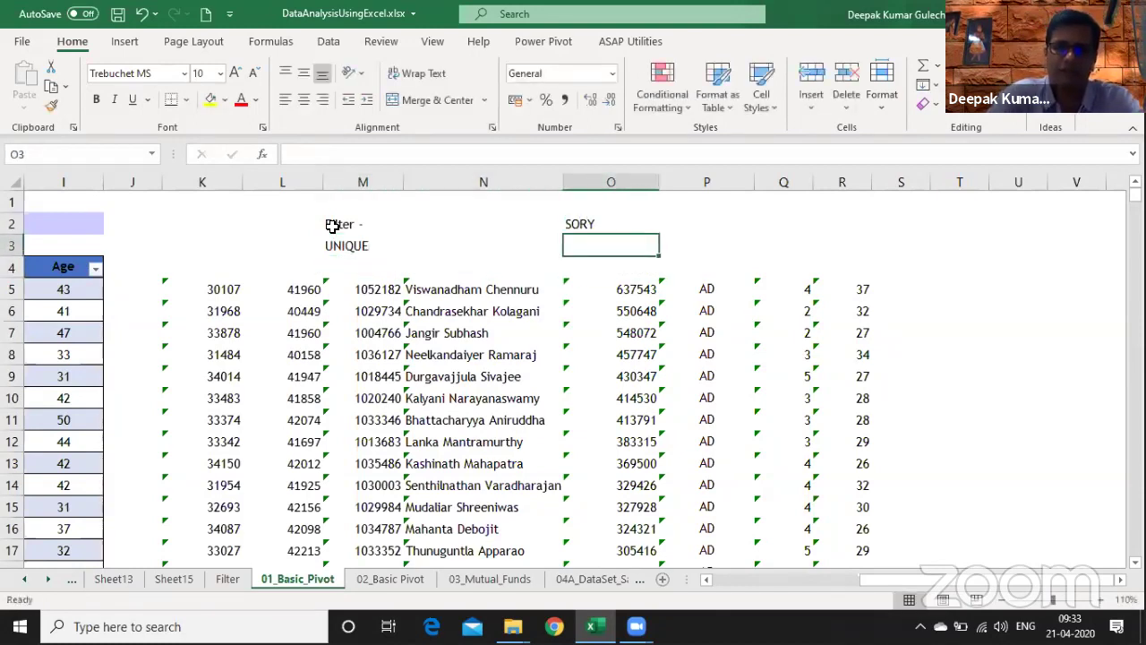
{"action": "key", "text": "F2"}
{"action": "type", "text": "T"}
{"action": "key", "text": "Return"}
{"action": "type", "text": "SORT"}
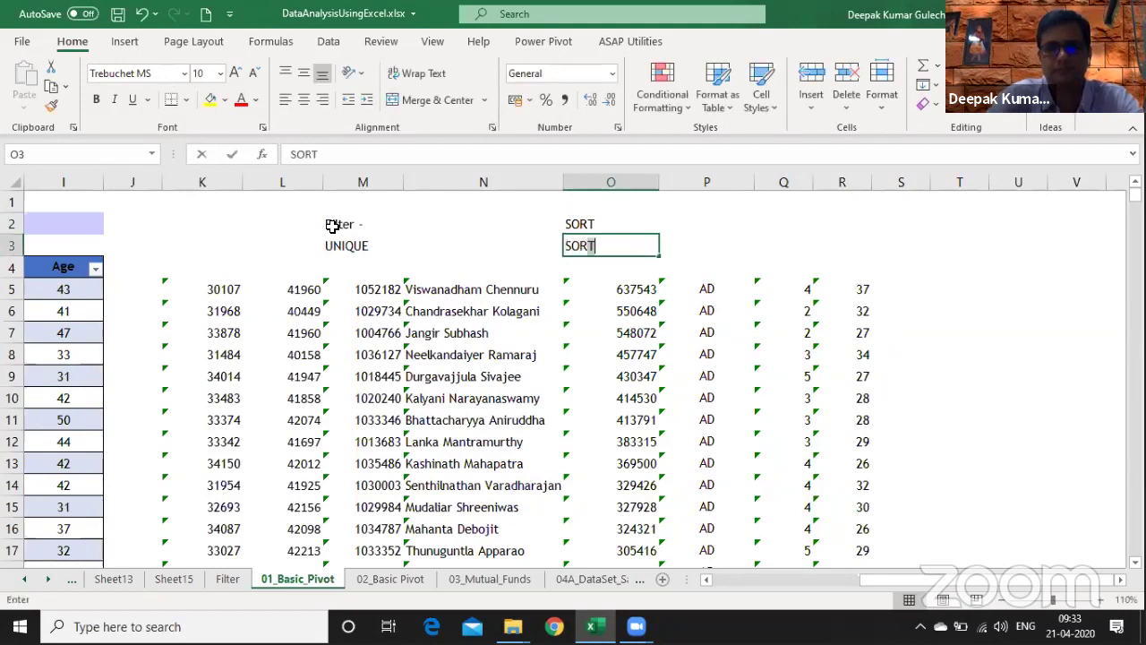
{"action": "type", "text": "By"}
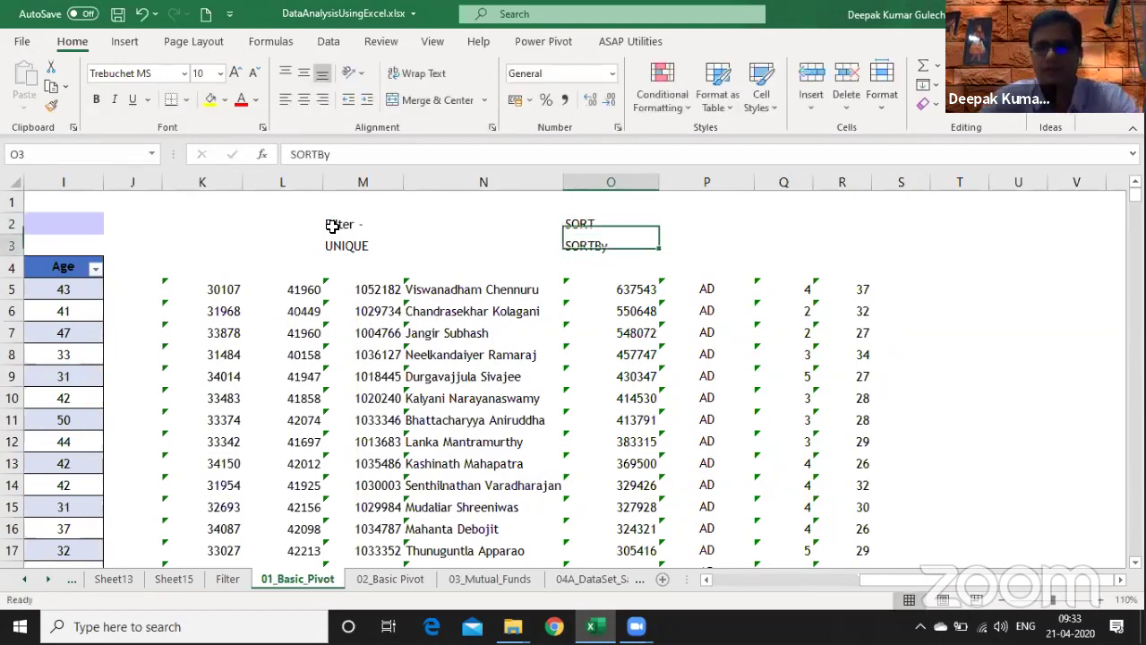
{"action": "key", "text": "Return"}
{"action": "key", "text": "Down"}
{"action": "key", "text": "Left"}
{"action": "key", "text": "Left"}
{"action": "key", "text": "Left"}
{"action": "key", "text": "Left"}
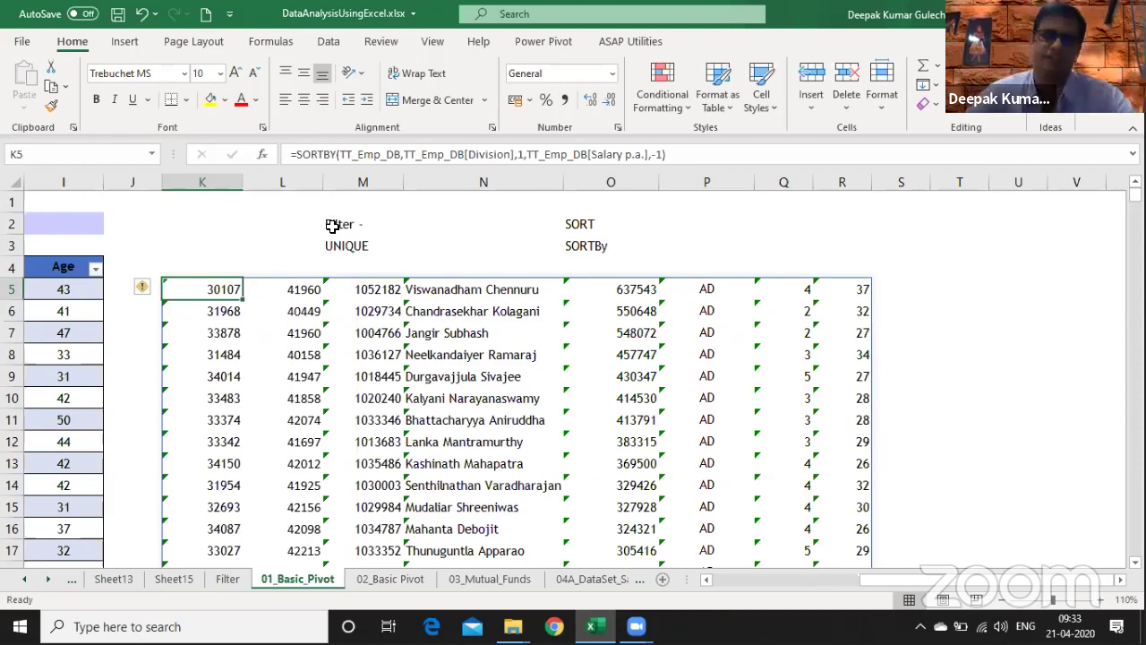
- Delete the sort-example columns starting at column K, then return to Sheet15
{"action": "key", "text": "ctrl+space"}
{"action": "key", "text": "shift+Right"}
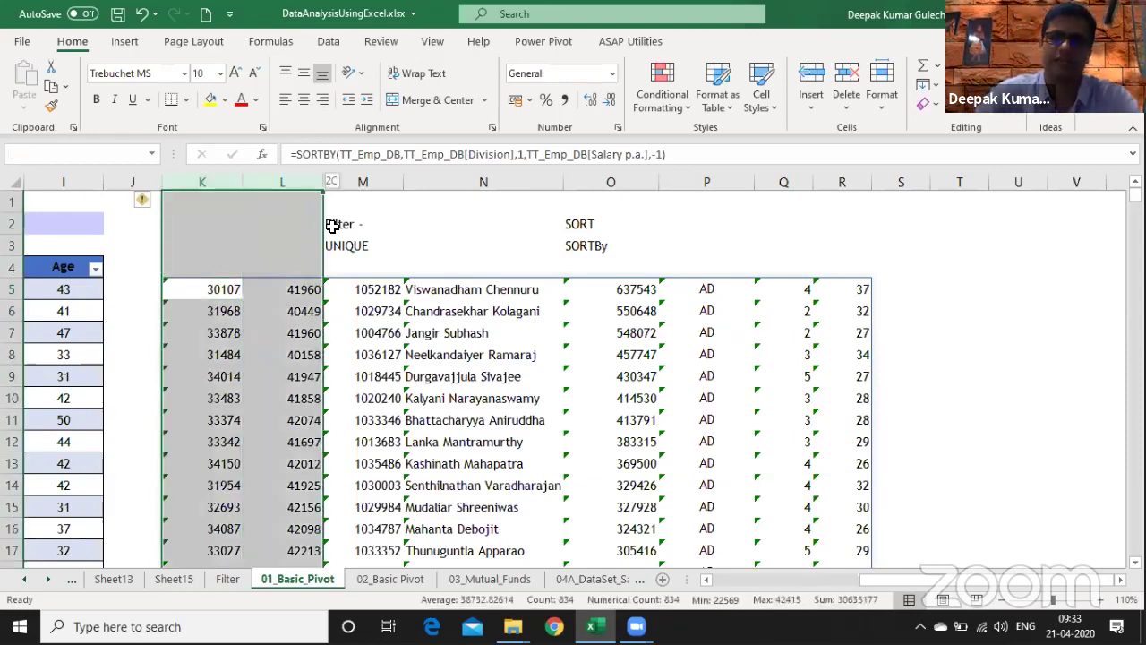
{"action": "key", "text": "shift+Right"}
{"action": "key", "text": "shift+Right"}
{"action": "key", "text": "shift+Right"}
{"action": "key", "text": "shift+Right"}
{"action": "key", "text": "shift+Right"}
{"action": "key", "text": "shift+Right"}
{"action": "key", "text": "shift+Right"}
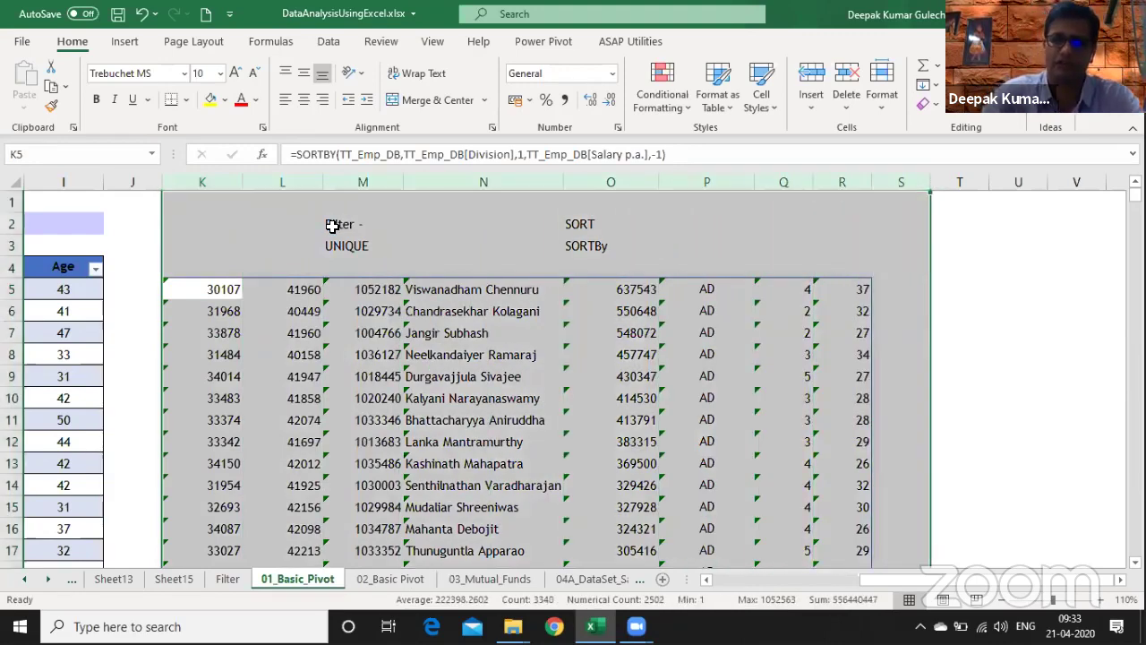
{"action": "key", "text": "ctrl+minus"}
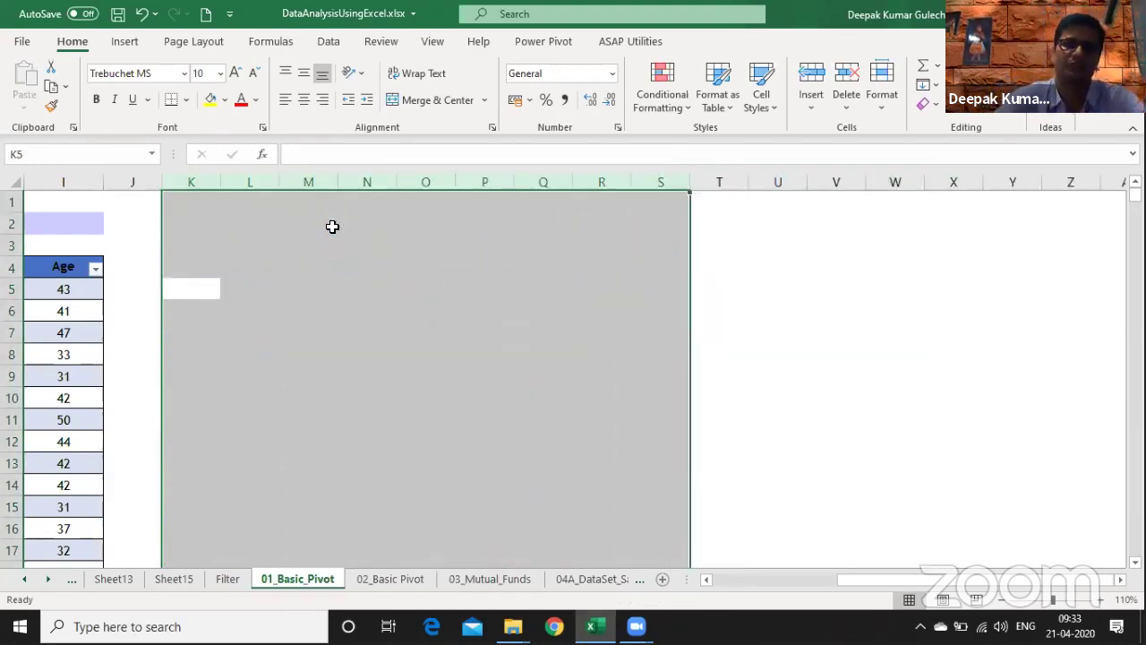
{"action": "key", "text": "ctrl+Home"}
{"action": "key", "text": "ctrl+Page_Up"}
{"action": "key", "text": "ctrl+Page_Up"}
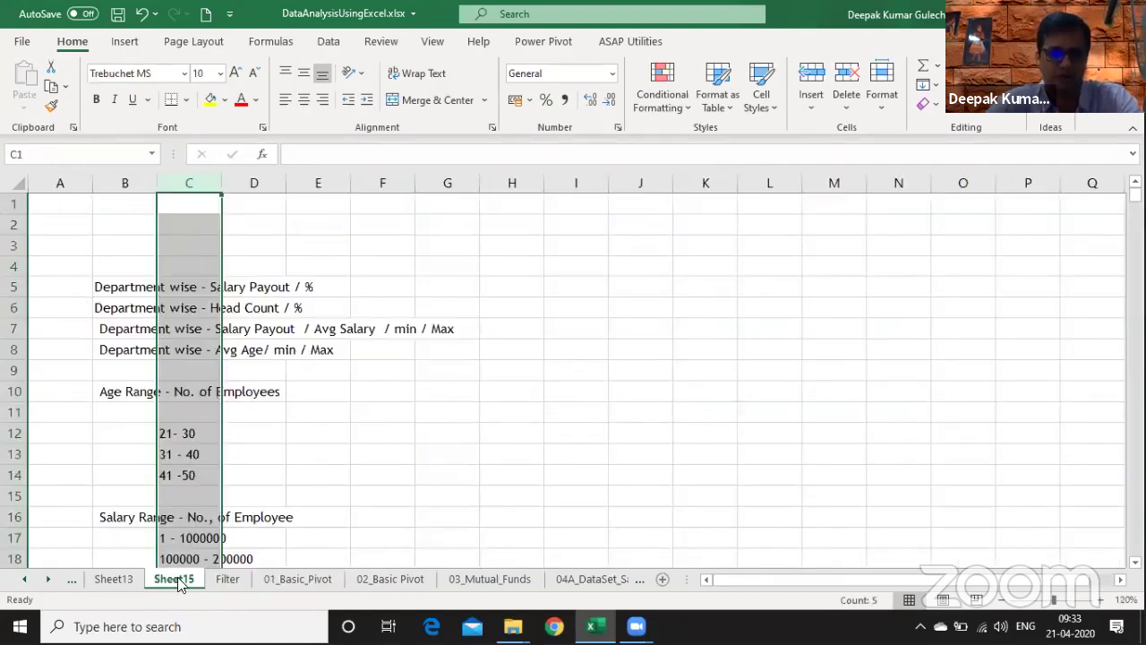
- Move Sheet15 after the Filter sheet and glance at the 01_Basic_Pivot staff list
{"action": "left_click_drag", "start_coordinate": [178, 583], "coordinate": [269, 588]}
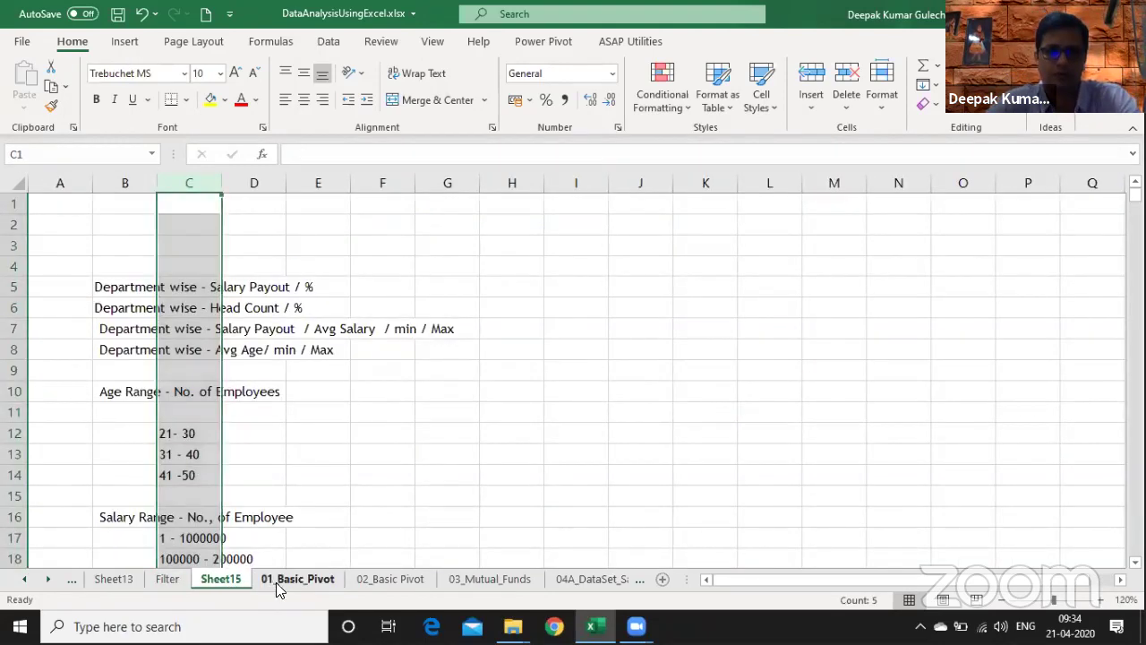
{"action": "left_click", "coordinate": [280, 582]}
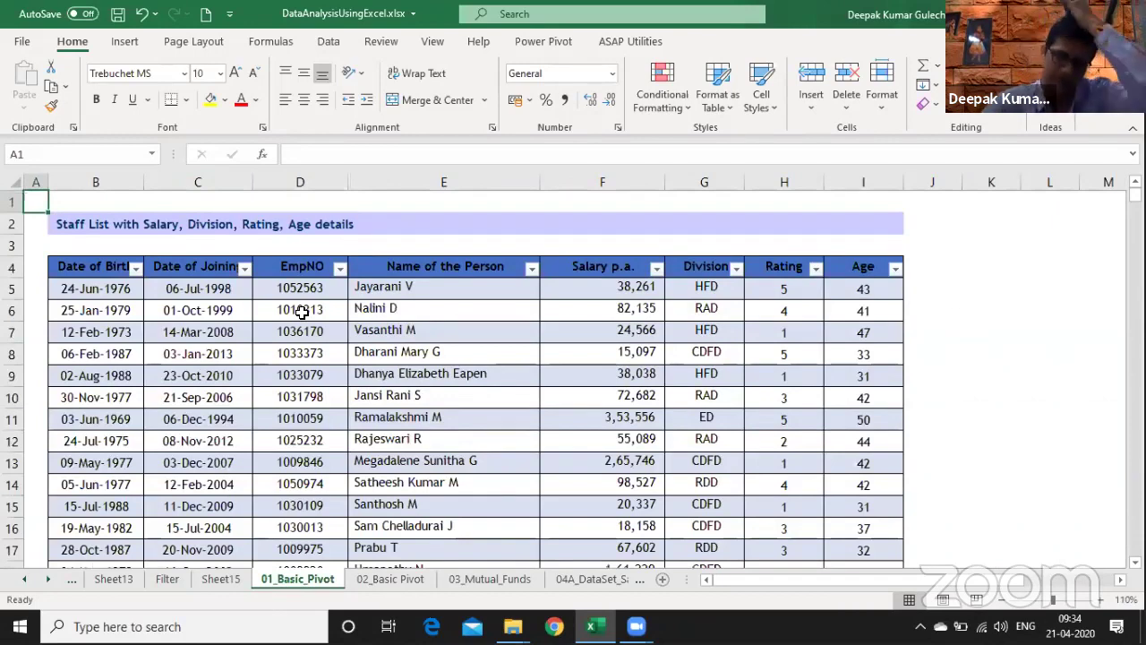
{"action": "key", "text": "ctrl+Page_Up"}
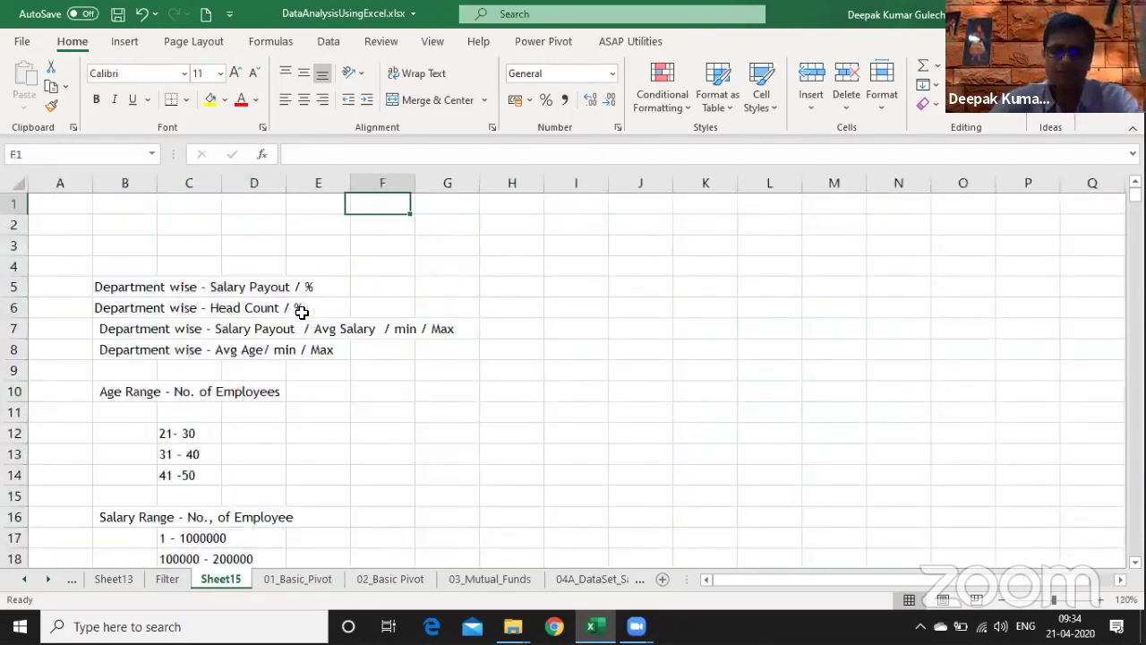
- Enter the heading 'Pivot Table' in I4 with 'Pivot' and 'Summary Table' notes below
{"action": "key", "text": "Right"}
{"action": "key", "text": "Right"}
{"action": "key", "text": "Right"}
{"action": "key", "text": "Down"}
{"action": "key", "text": "Down"}
{"action": "key", "text": "Down"}
{"action": "type", "text": "Pivot T"}
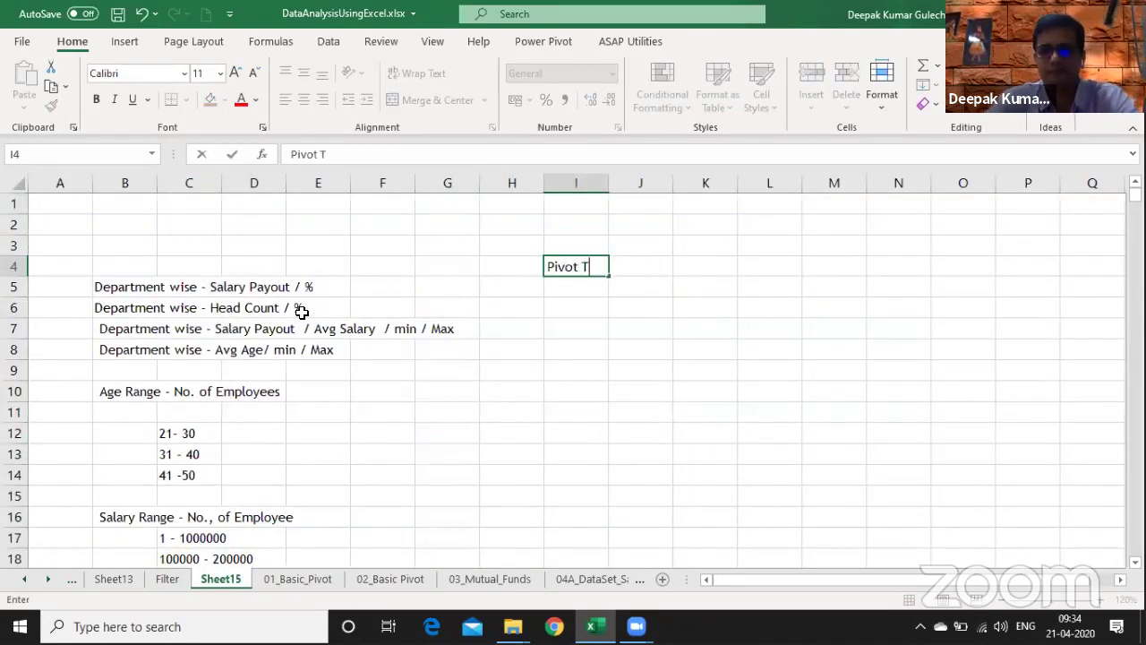
{"action": "type", "text": "able"}
{"action": "key", "text": "Return"}
{"action": "key", "text": "Return"}
{"action": "type", "text": "Pi"}
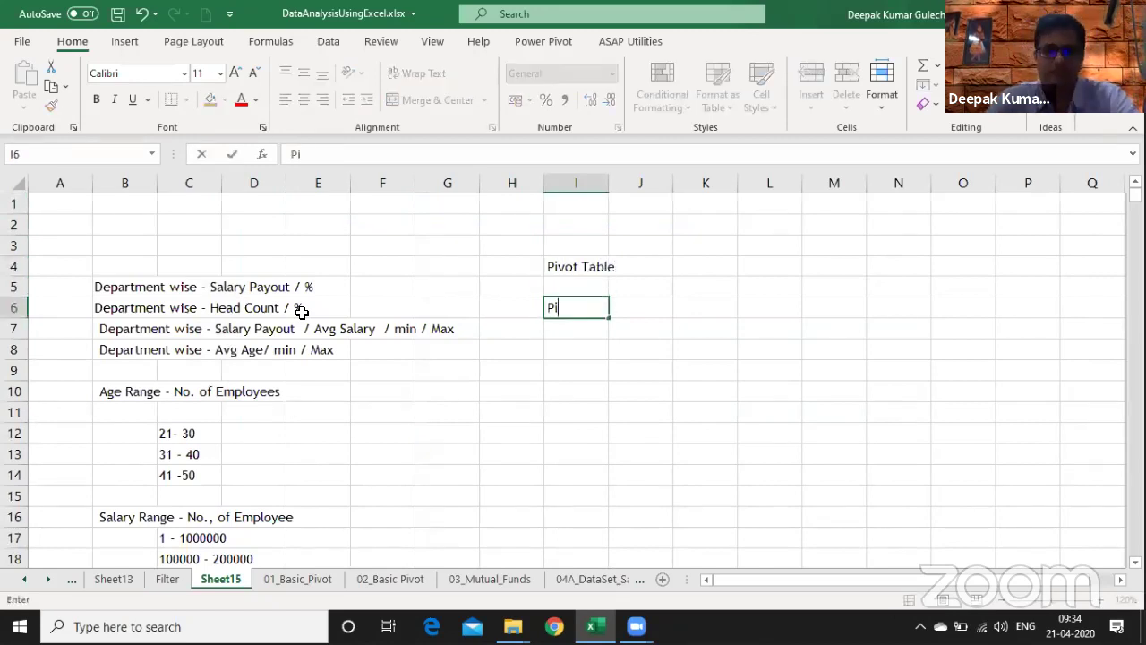
{"action": "type", "text": "vot"}
{"action": "key", "text": "Return"}
{"action": "type", "text": "Summary"}
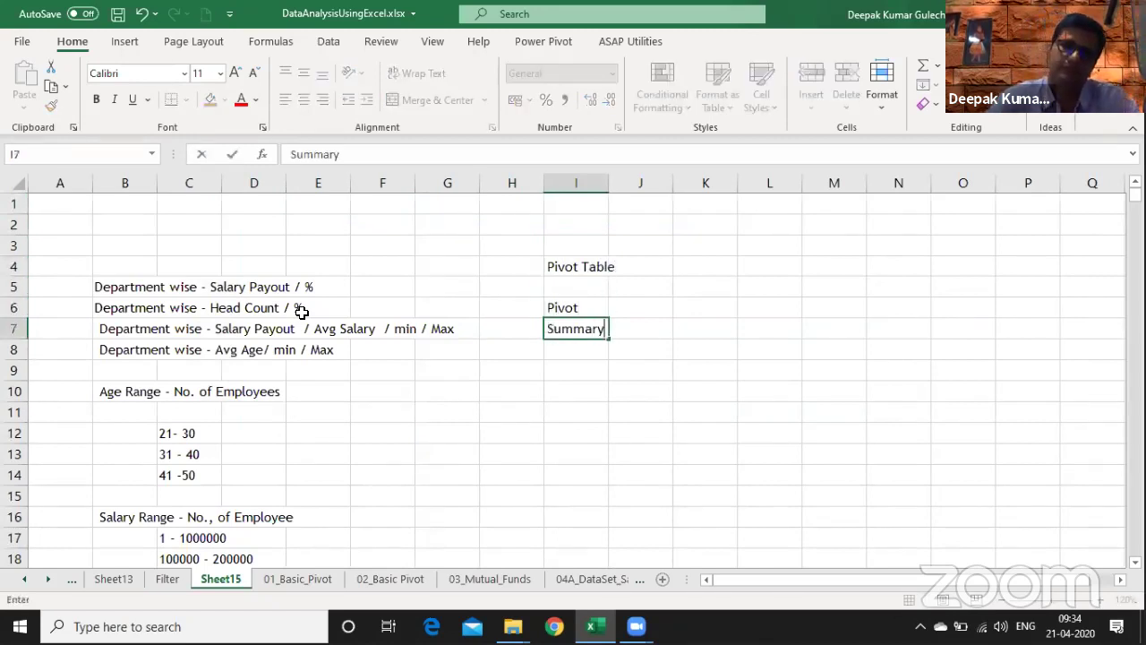
{"action": "key", "text": "Right"}
{"action": "key", "text": "Right"}
{"action": "type", "text": "Table"}
{"action": "key", "text": "Return"}
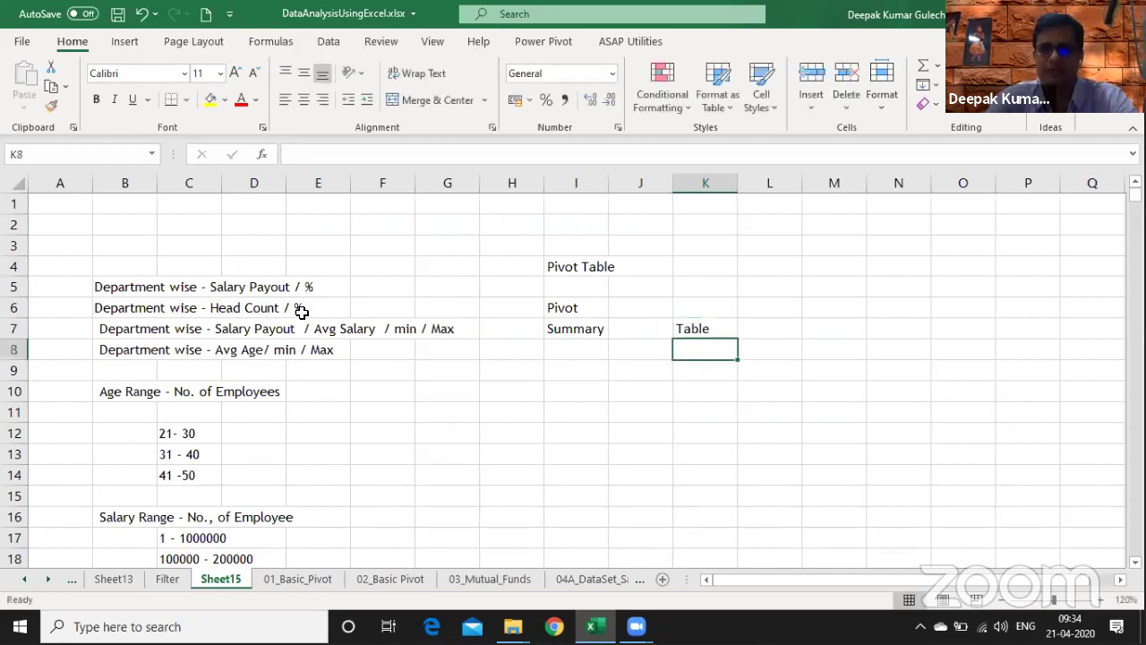
{"action": "key", "text": "Return"}
- Add the note 'Combination of Rows & Columns' in K9
{"action": "type", "text": "Combin"}
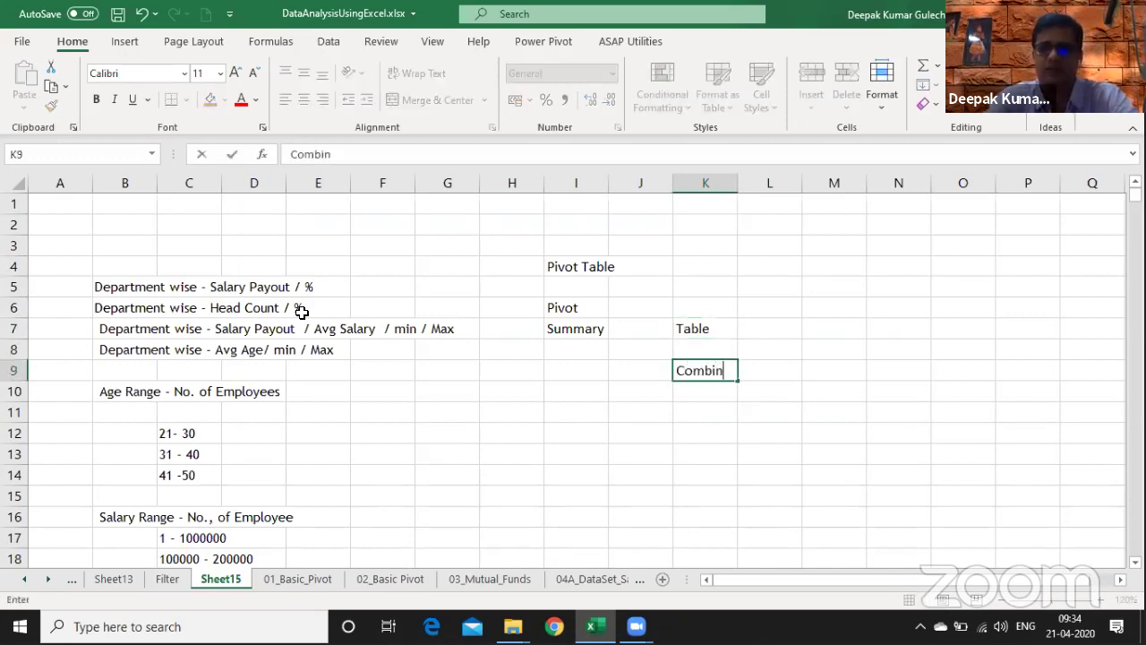
{"action": "type", "text": "ation of "}
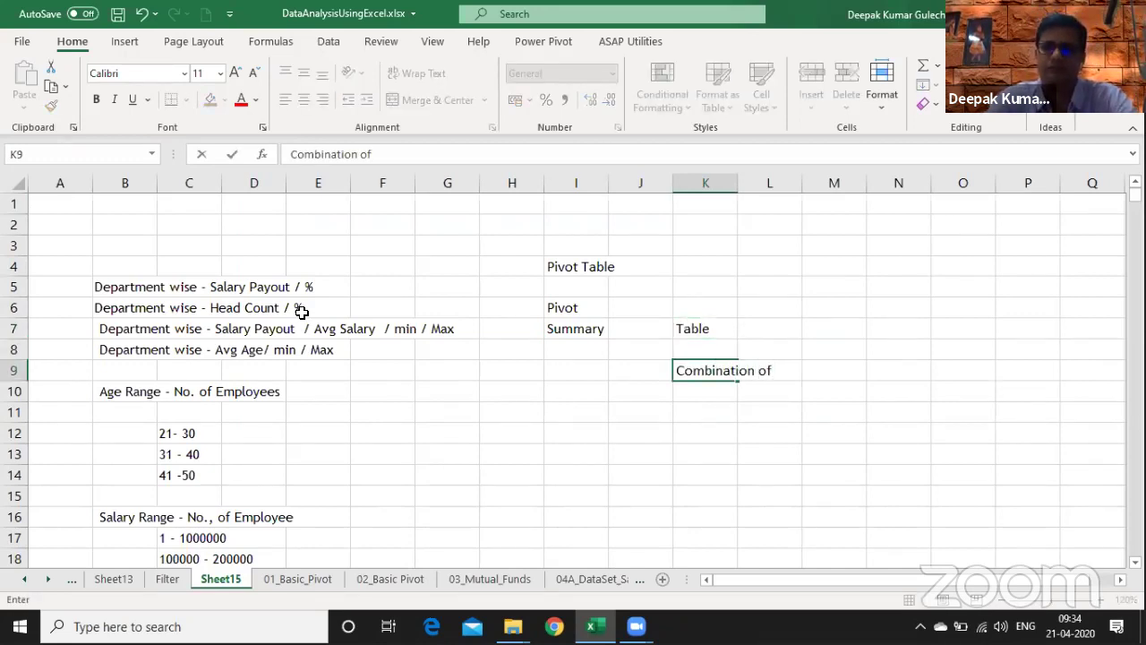
{"action": "type", "text": "Rows &"}
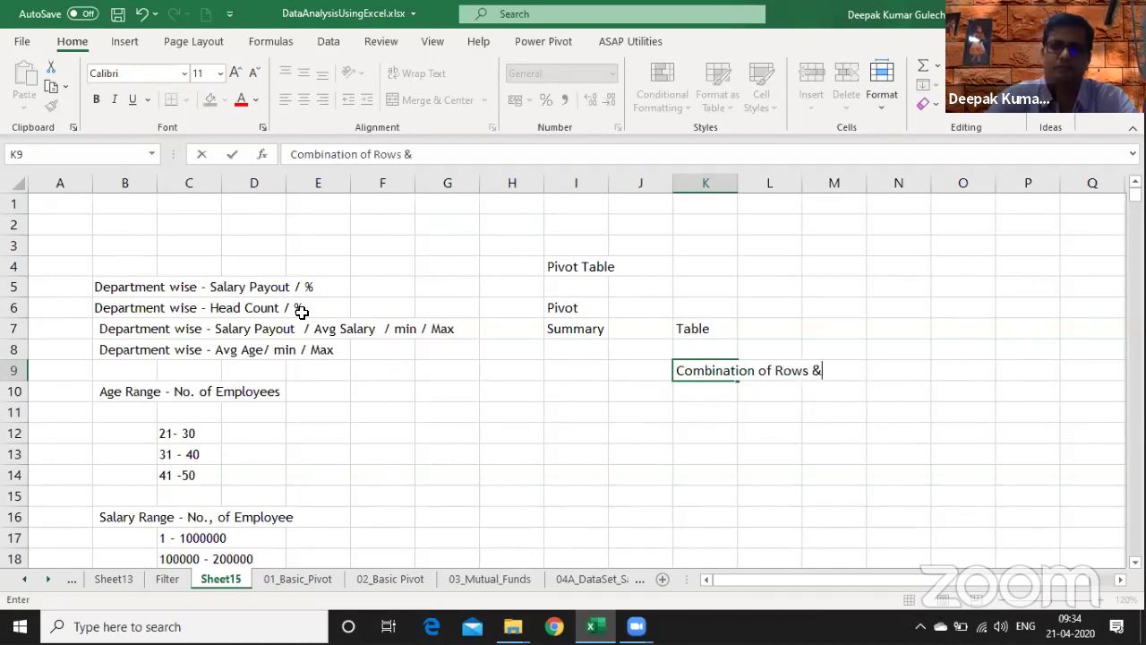
{"action": "type", "text": " Columns"}
{"action": "key", "text": "Return"}
{"action": "key", "text": "Down"}
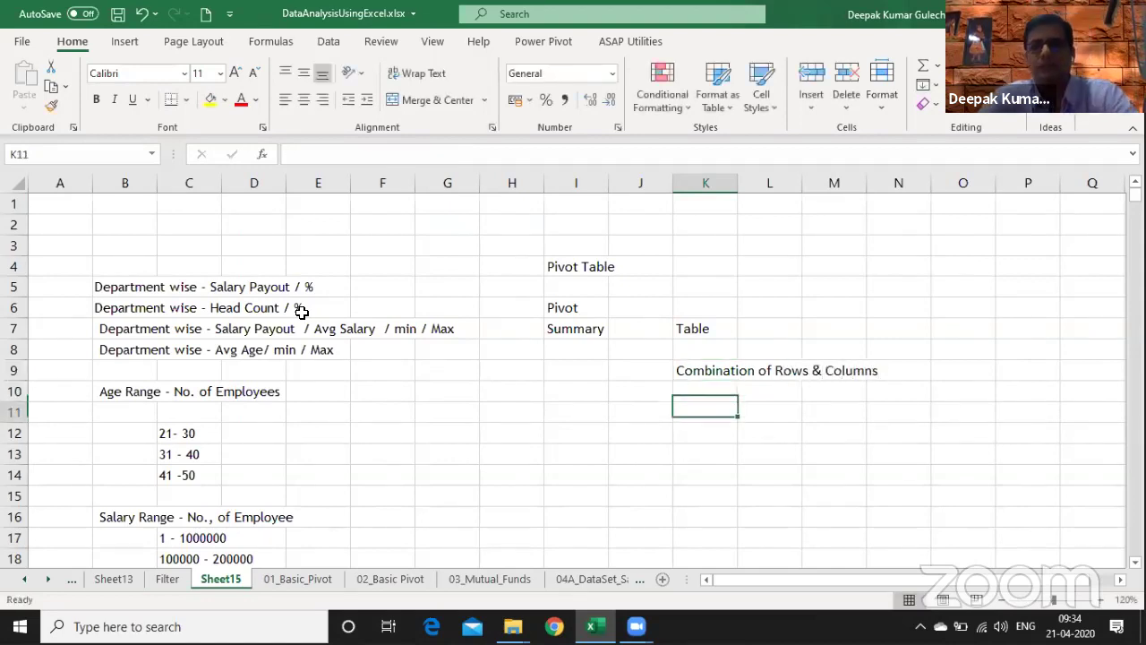
{"action": "key", "text": "Left"}
{"action": "key", "text": "Left"}
{"action": "key", "text": "Up"}
{"action": "key", "text": "Up"}
{"action": "key", "text": "Up"}
{"action": "key", "text": "Up"}
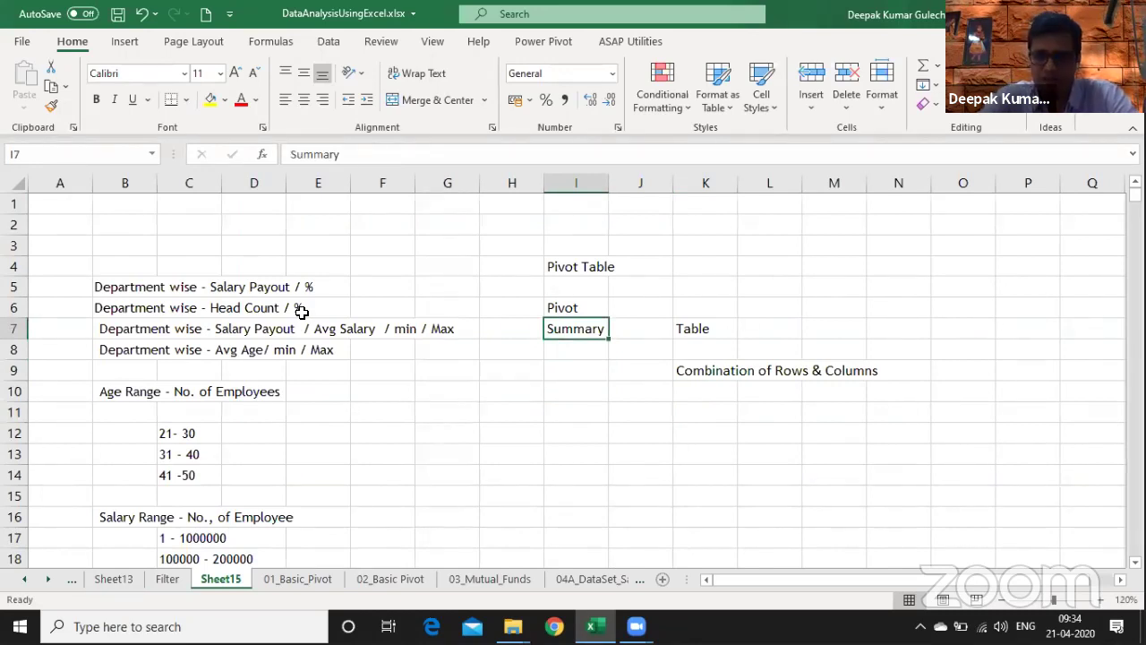
- Label I12 'Aggregation' and I13 'Calculation', with 'SUM / COUNT / MAX / MIN / AVERAGE' in K12
{"action": "key", "text": "Down"}
{"action": "key", "text": "Down"}
{"action": "key", "text": "Down"}
{"action": "key", "text": "Down"}
{"action": "key", "text": "Down"}
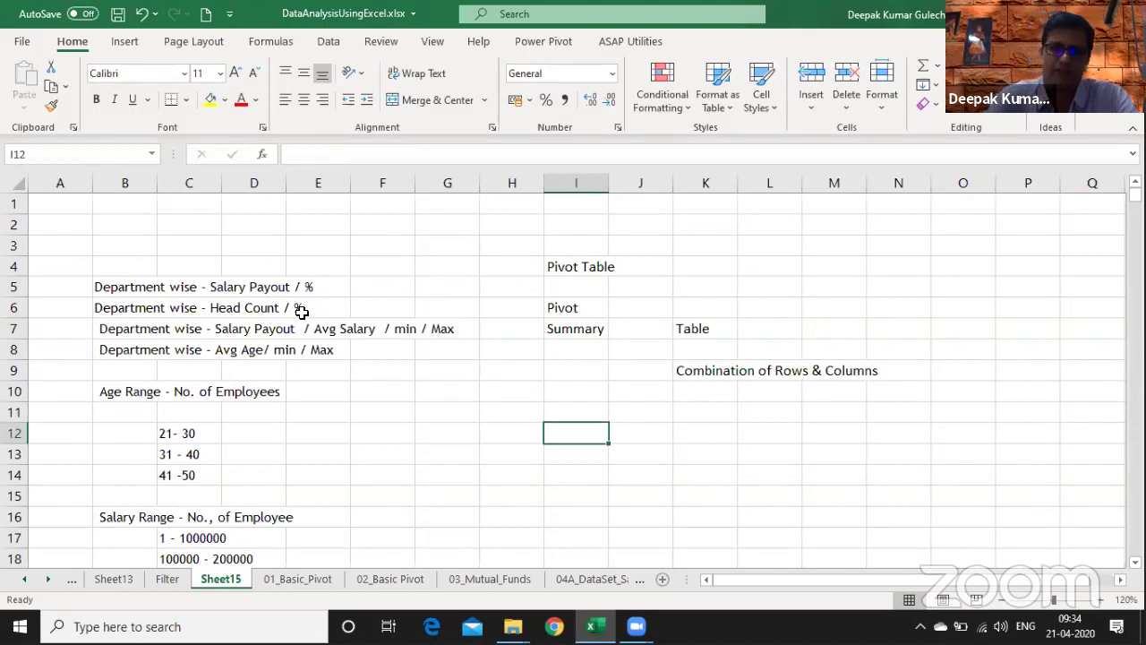
{"action": "type", "text": "Aggregation"}
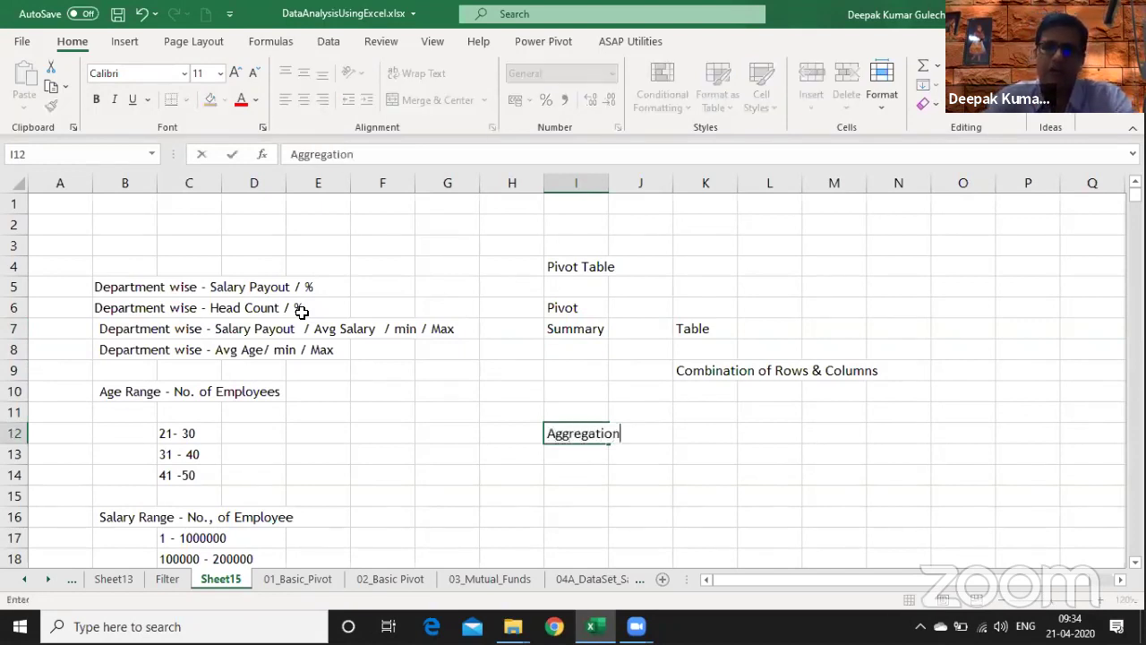
{"action": "key", "text": "Return"}
{"action": "type", "text": "Cal"}
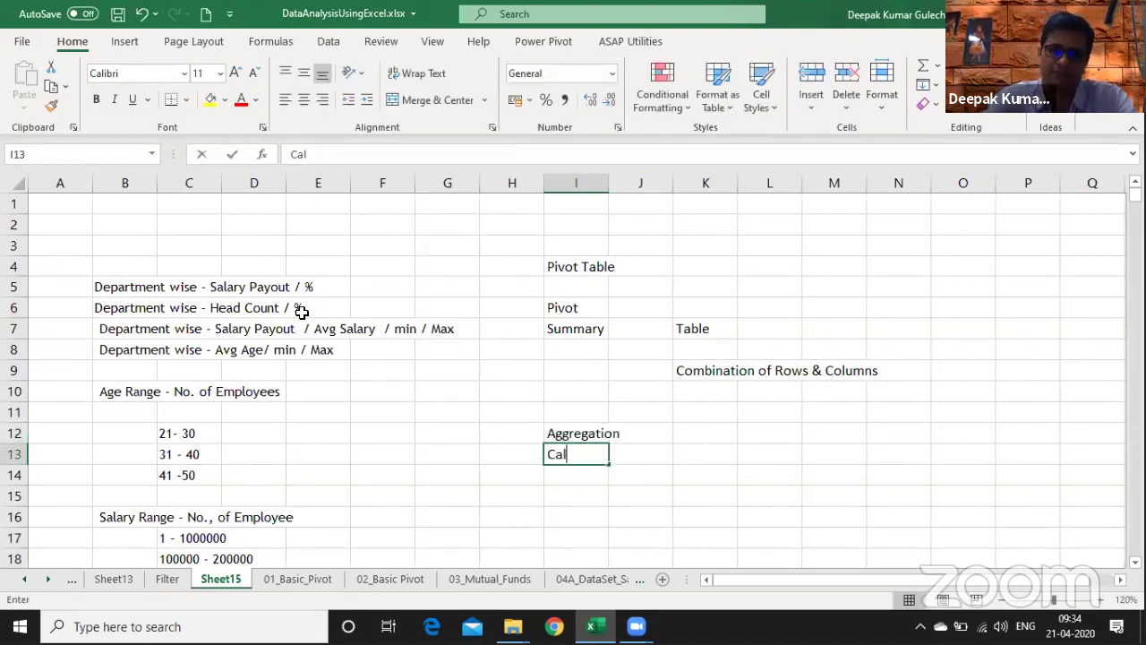
{"action": "type", "text": "culation"}
{"action": "key", "text": "Return"}
{"action": "key", "text": "Up"}
{"action": "key", "text": "Up"}
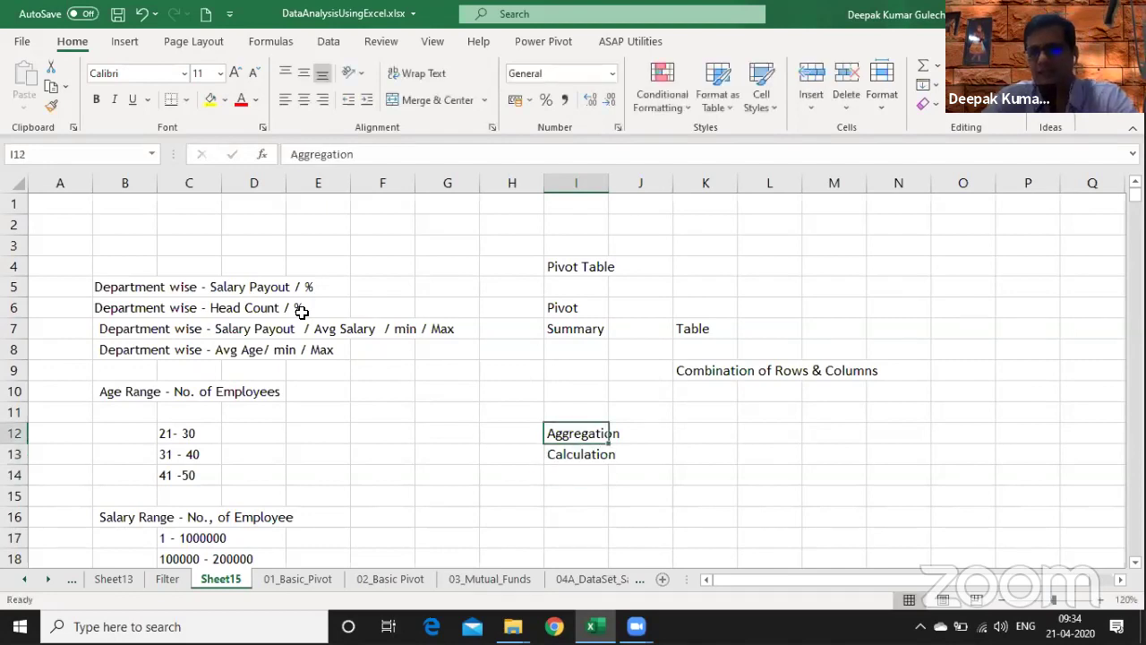
{"action": "key", "text": "Right"}
{"action": "key", "text": "Right"}
{"action": "type", "text": "SUM"}
{"action": "type", "text": "/ C"}
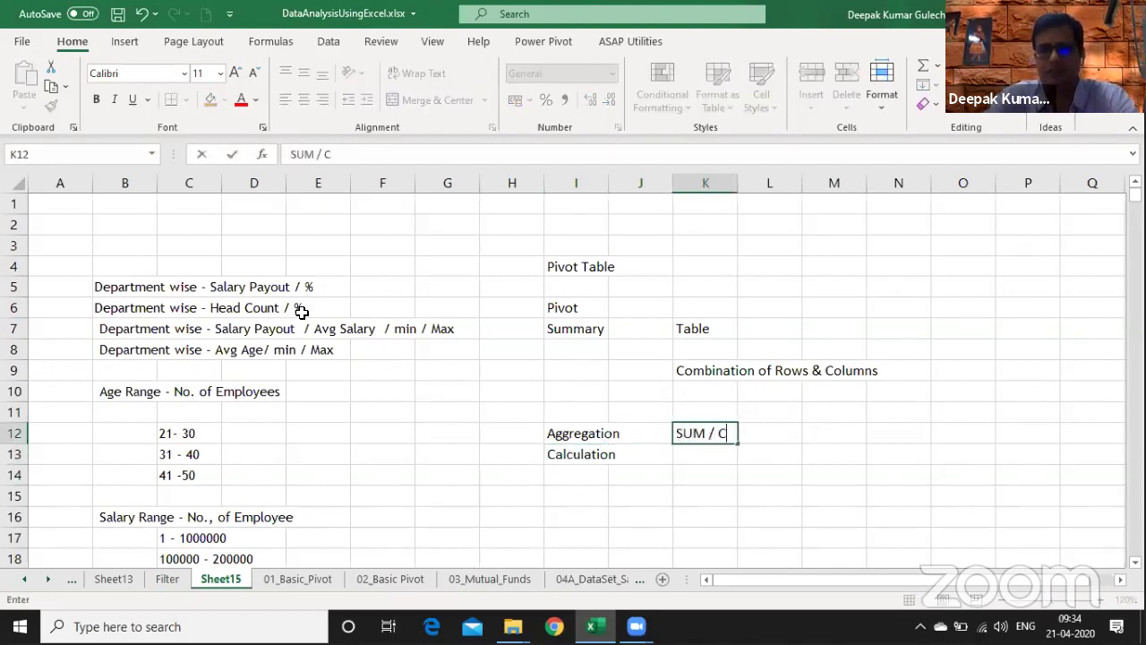
{"action": "type", "text": "OUNT /"}
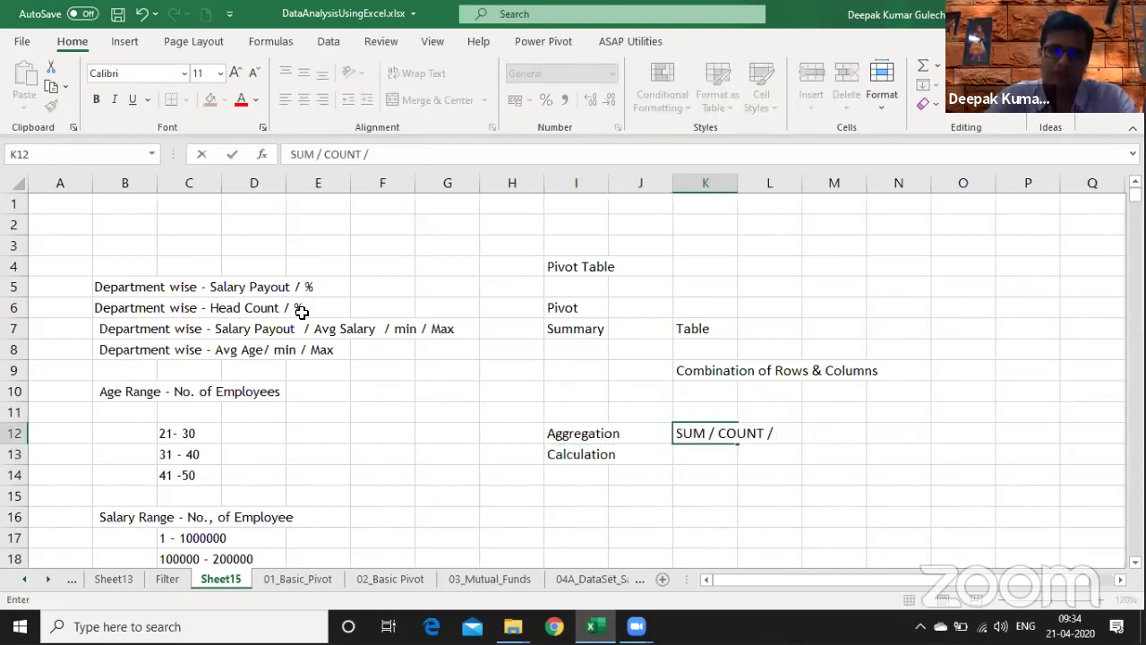
{"action": "type", "text": " MAX / MIN /"}
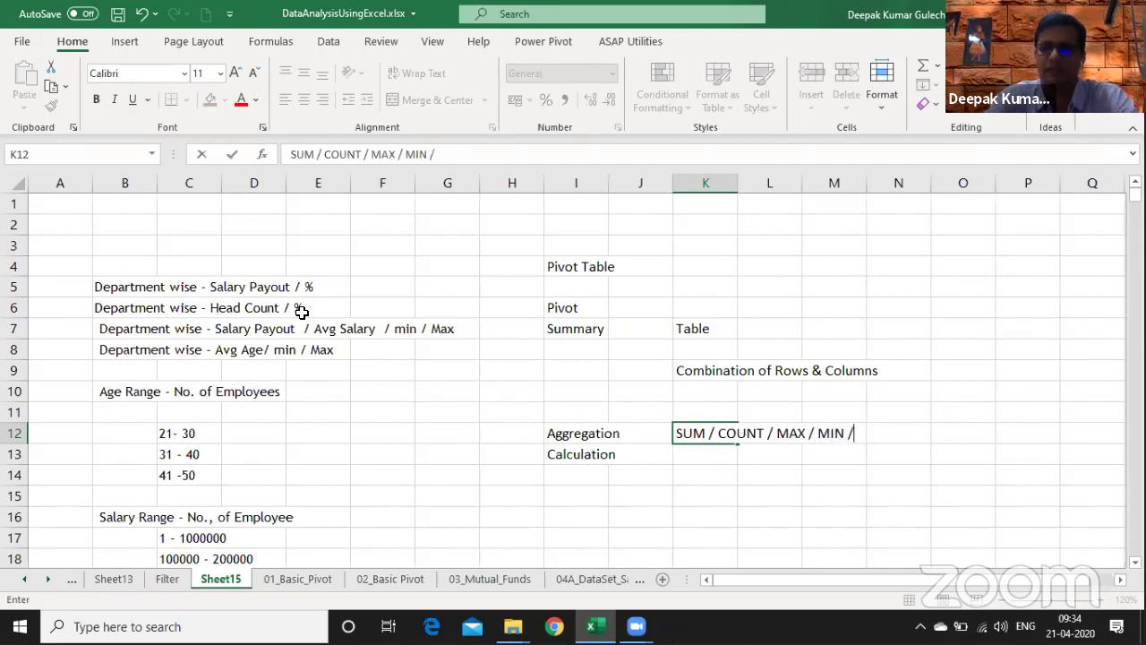
{"action": "type", "text": " AVERAGE"}
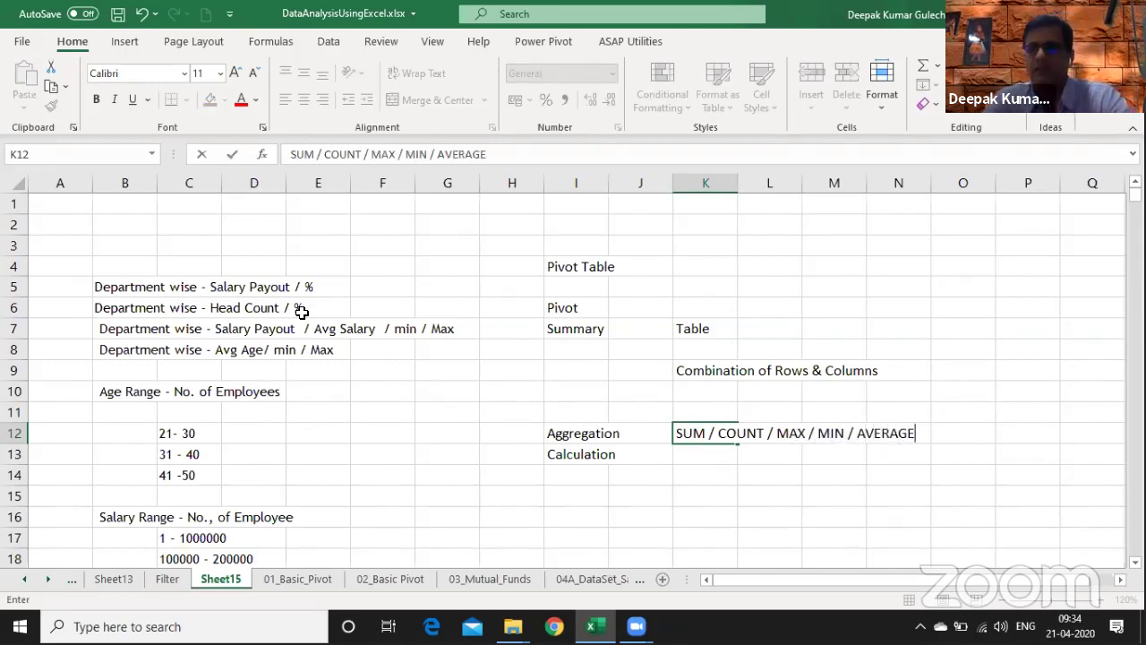
{"action": "key", "text": "Return"}
- Write 'Bonus (Salary * Bonus %)' in K13, fixing the typos along the way
{"action": "key", "text": "Left"}
{"action": "key", "text": "Left"}
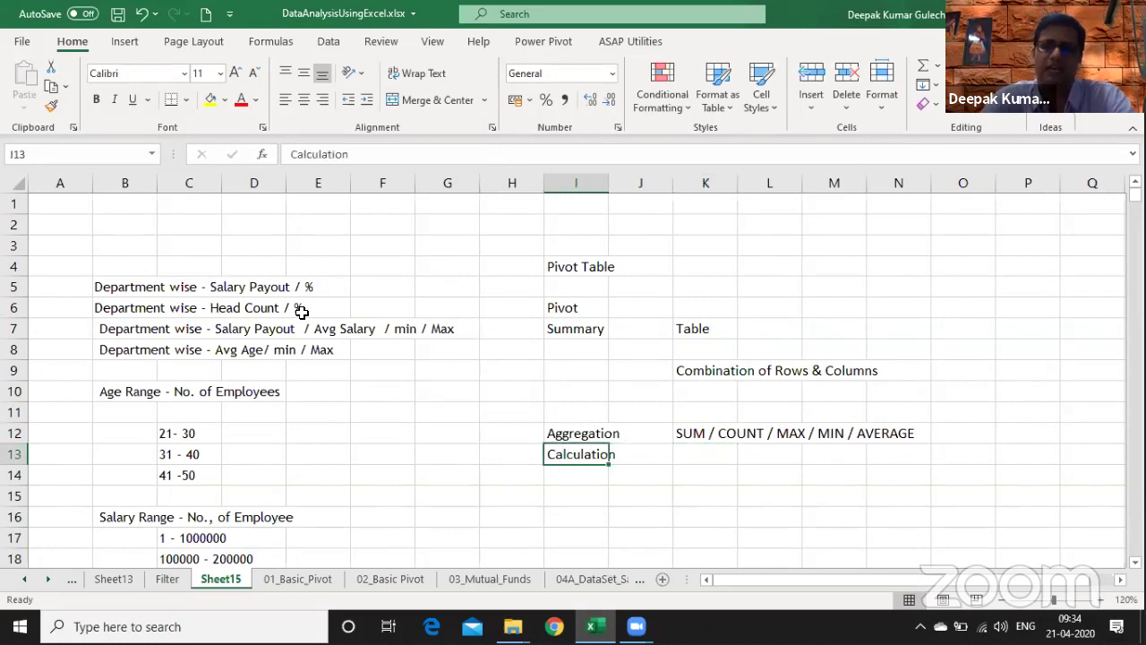
{"action": "key", "text": "Right"}
{"action": "key", "text": "Right"}
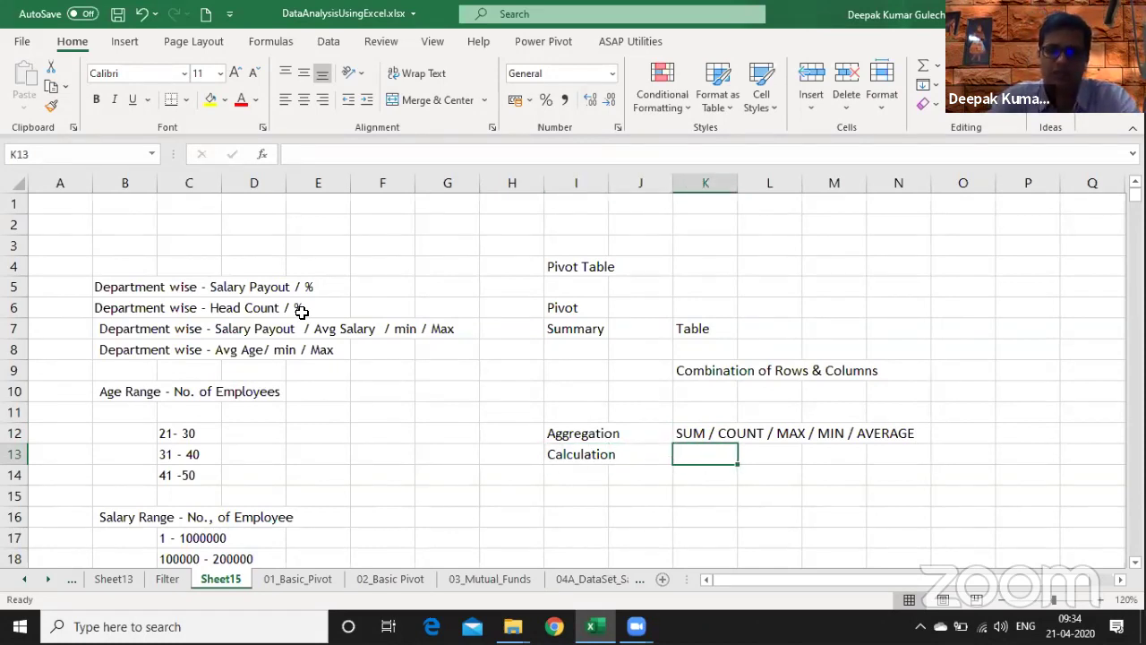
{"action": "type", "text": "Bonus"}
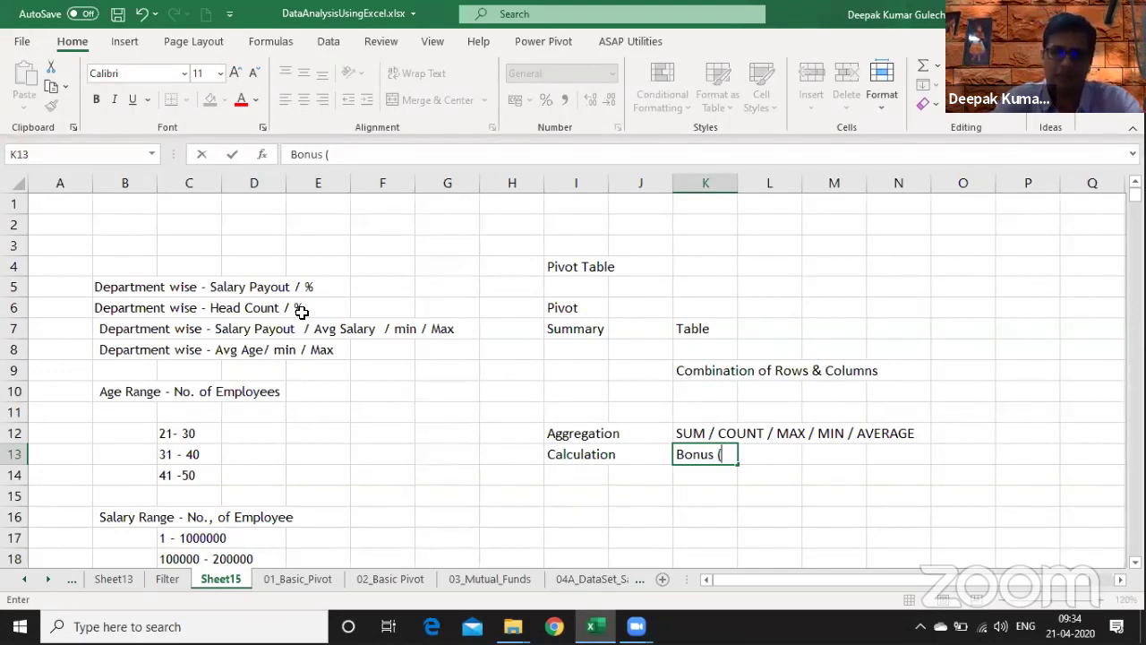
{"action": "type", "text": "(Salary %"}
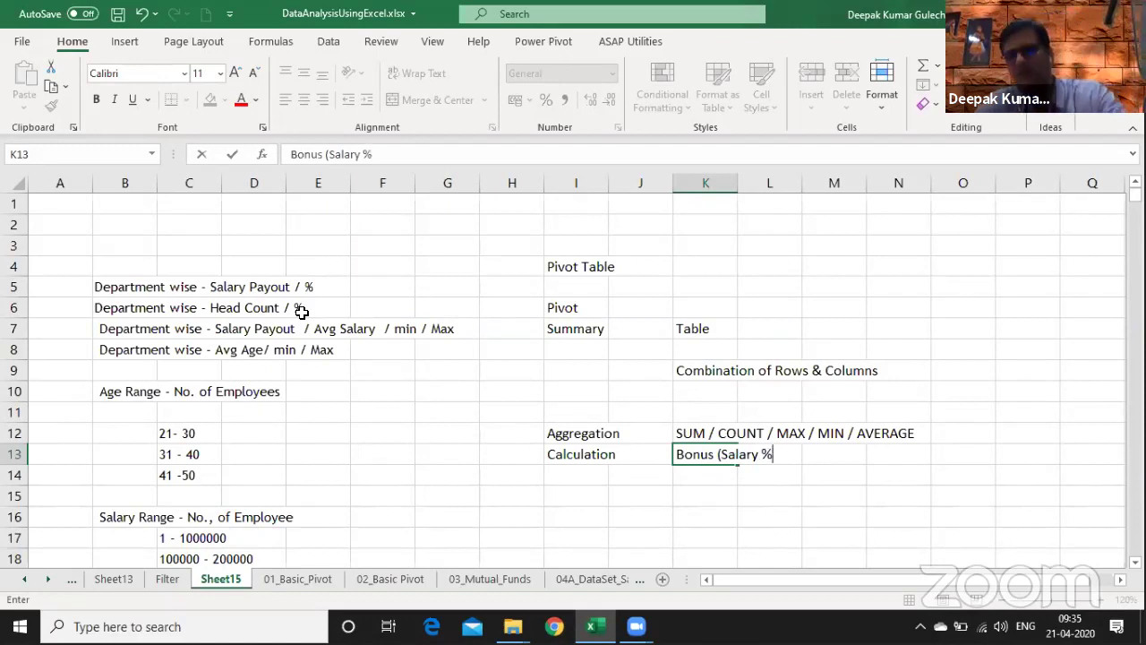
{"action": "key", "text": "BackSpace"}
{"action": "type", "text": "*"}
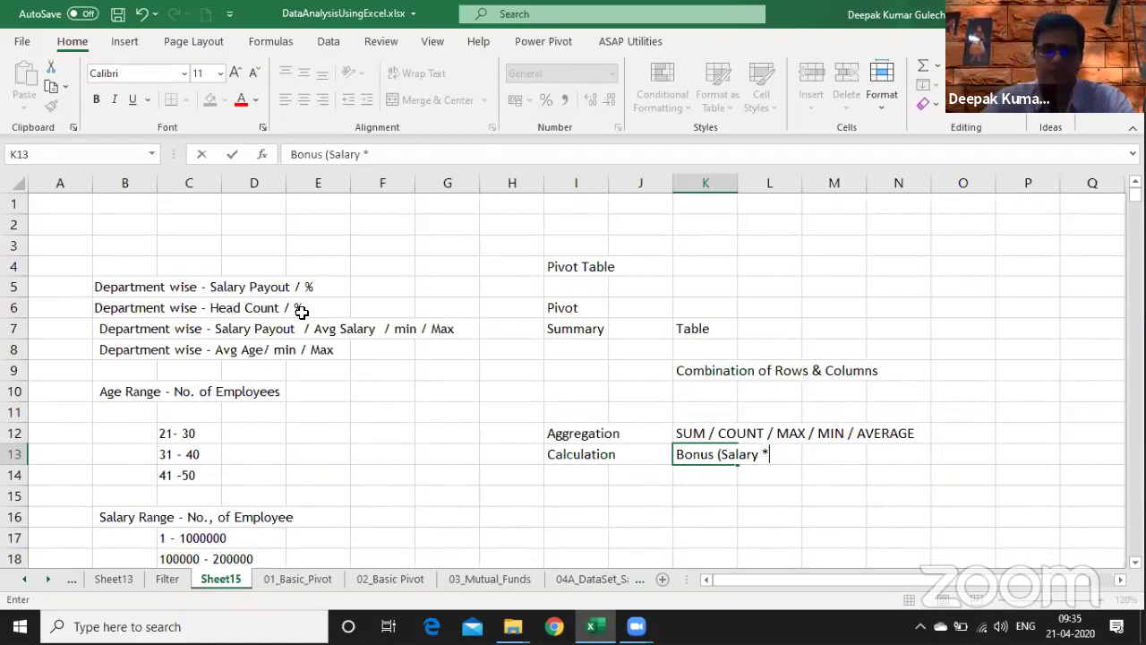
{"action": "type", "text": " Bosnus"}
{"action": "key", "text": "BackSpace"}
{"action": "key", "text": "BackSpace"}
{"action": "key", "text": "BackSpace"}
{"action": "key", "text": "BackSpace"}
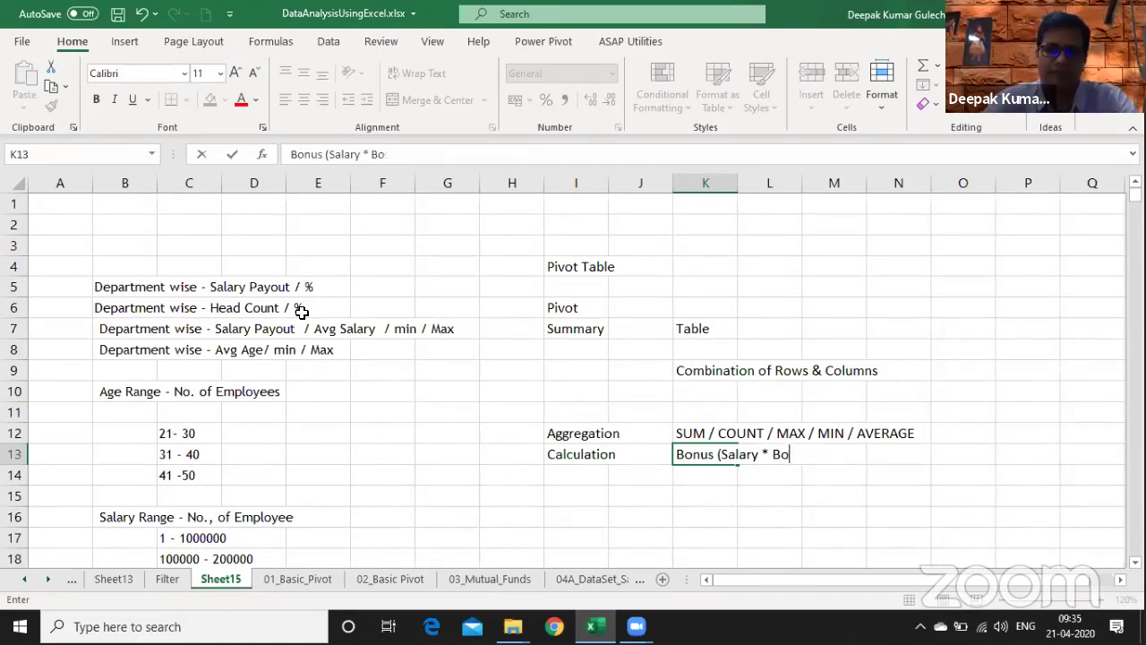
{"action": "type", "text": "nus %"}
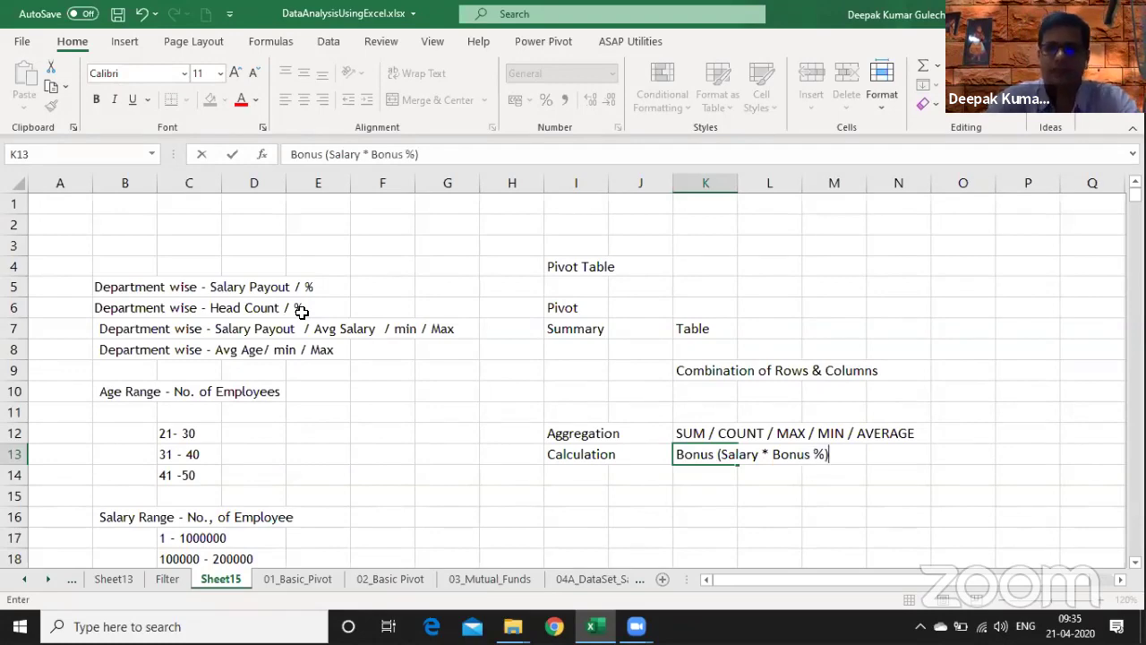
{"action": "key", "text": "ctrl+Return"}
{"action": "key", "text": "shift+Left"}
{"action": "key", "text": "shift+Left"}
{"action": "key", "text": "shift+Left"}
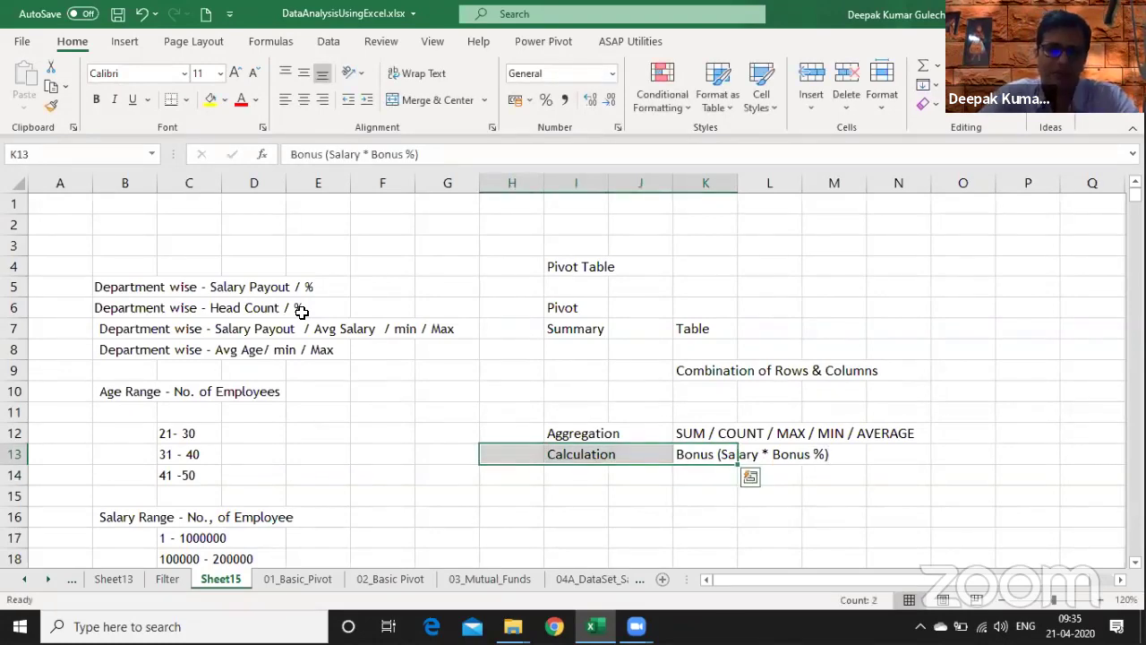
- Flip to the 01_Basic_Pivot staff table and back to Sheet15 twice for reference
{"action": "key", "text": "ctrl+Page_Down"}
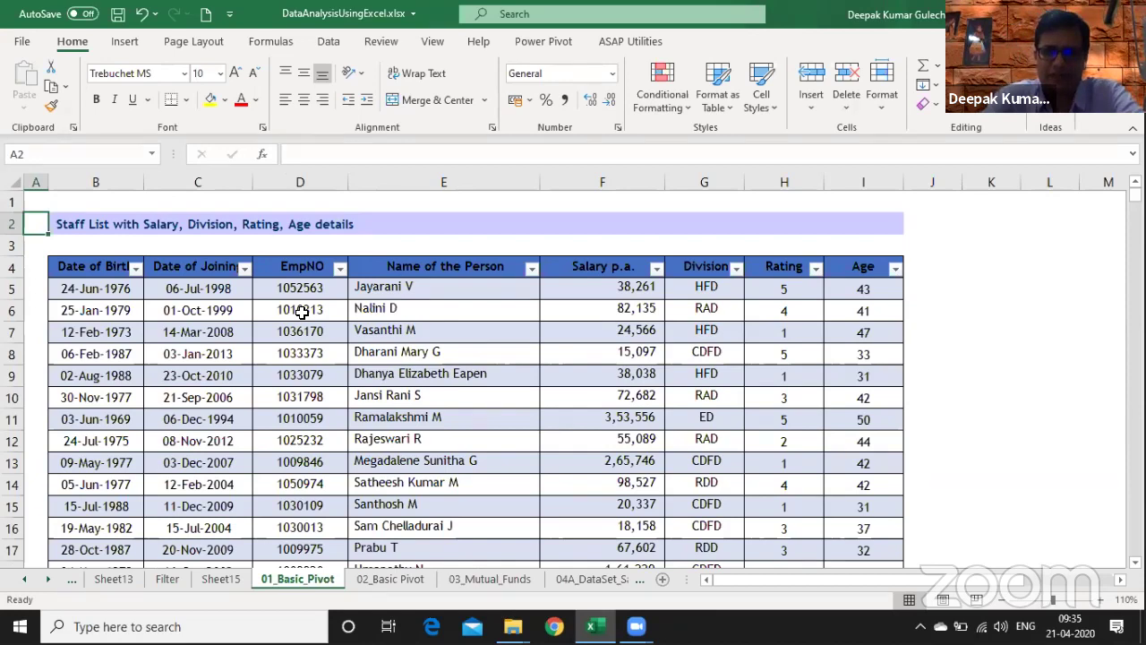
{"action": "key", "text": "ctrl+Page_Up"}
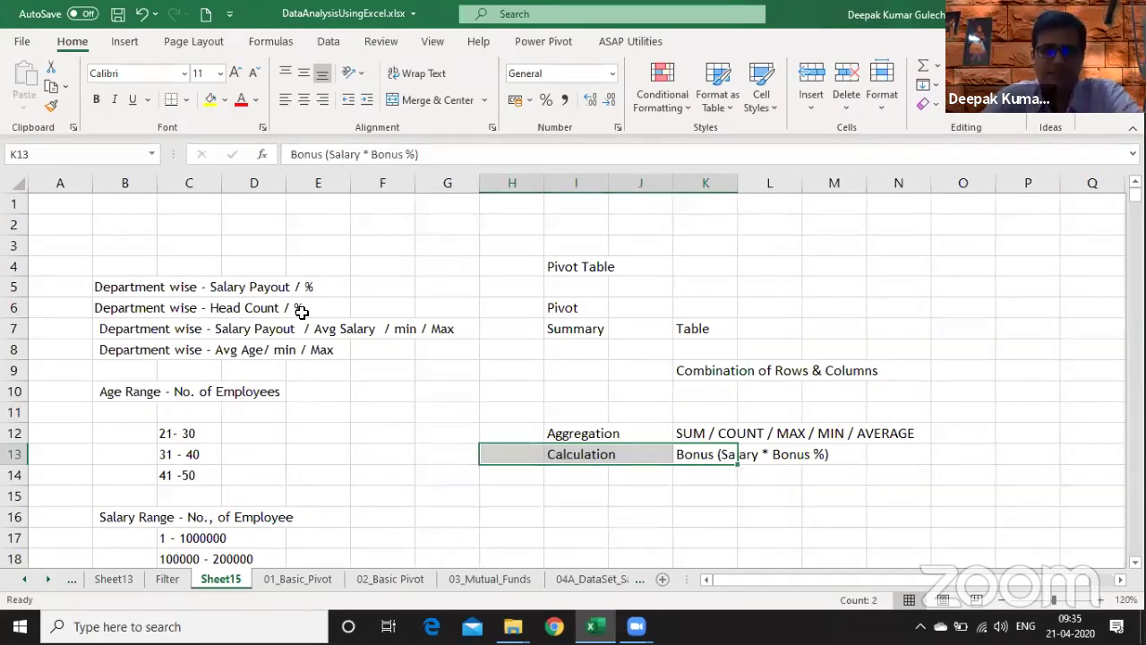
{"action": "key", "text": "ctrl+Page_Down"}
{"action": "key", "text": "ctrl+Page_Up"}
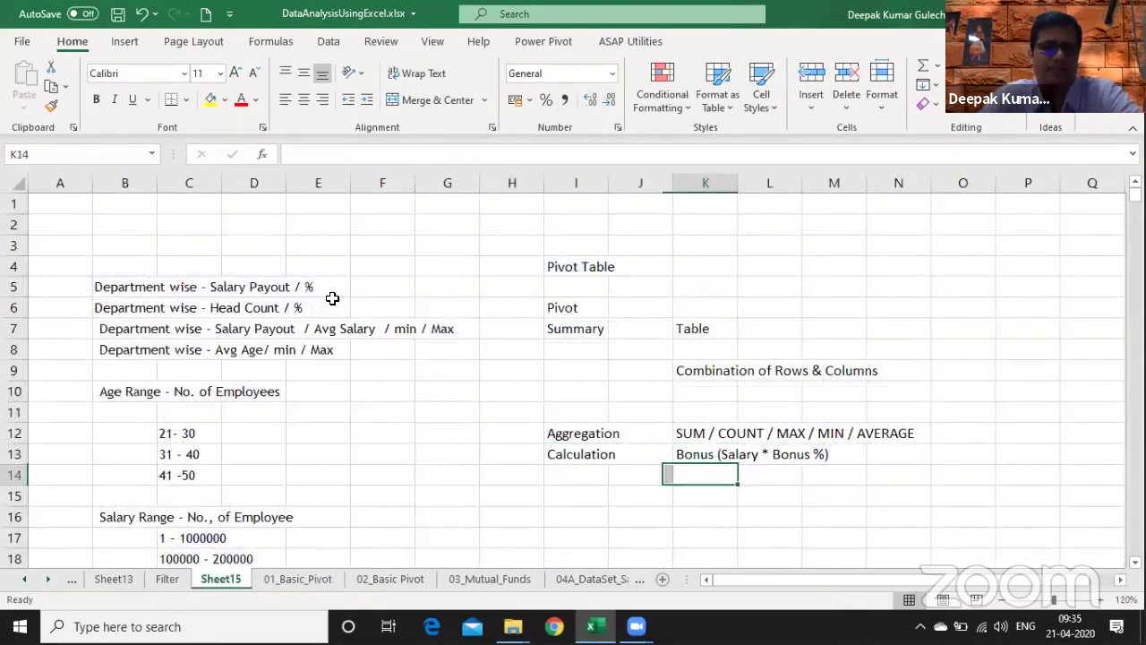
- Enter 'Department Name' in J18 with departments 1, 2, 3 below it
{"action": "key", "text": "Down"}
{"action": "key", "text": "Down"}
{"action": "key", "text": "Down"}
{"action": "key", "text": "Down"}
{"action": "key", "text": "Down"}
{"action": "key", "text": "Down"}
{"action": "key", "text": "Down"}
{"action": "key", "text": "Down"}
{"action": "key", "text": "Down"}
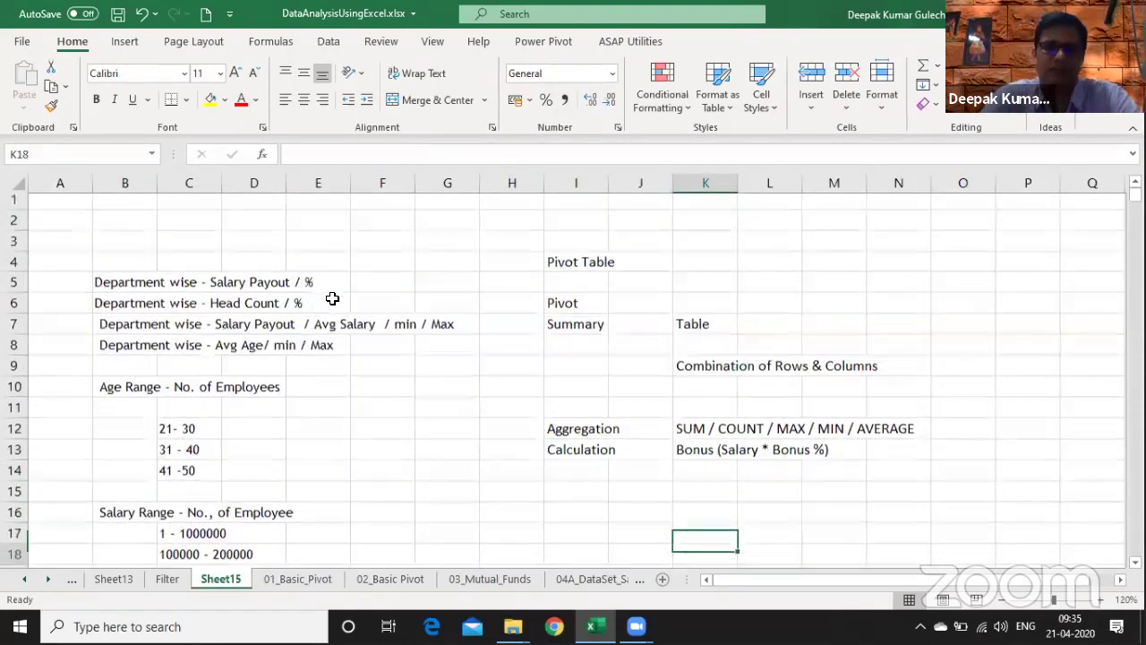
{"action": "key", "text": "Left"}
{"action": "key", "text": "Up"}
{"action": "key", "text": "Up"}
{"action": "key", "text": "Up"}
{"action": "key", "text": "Up"}
{"action": "key", "text": "Up"}
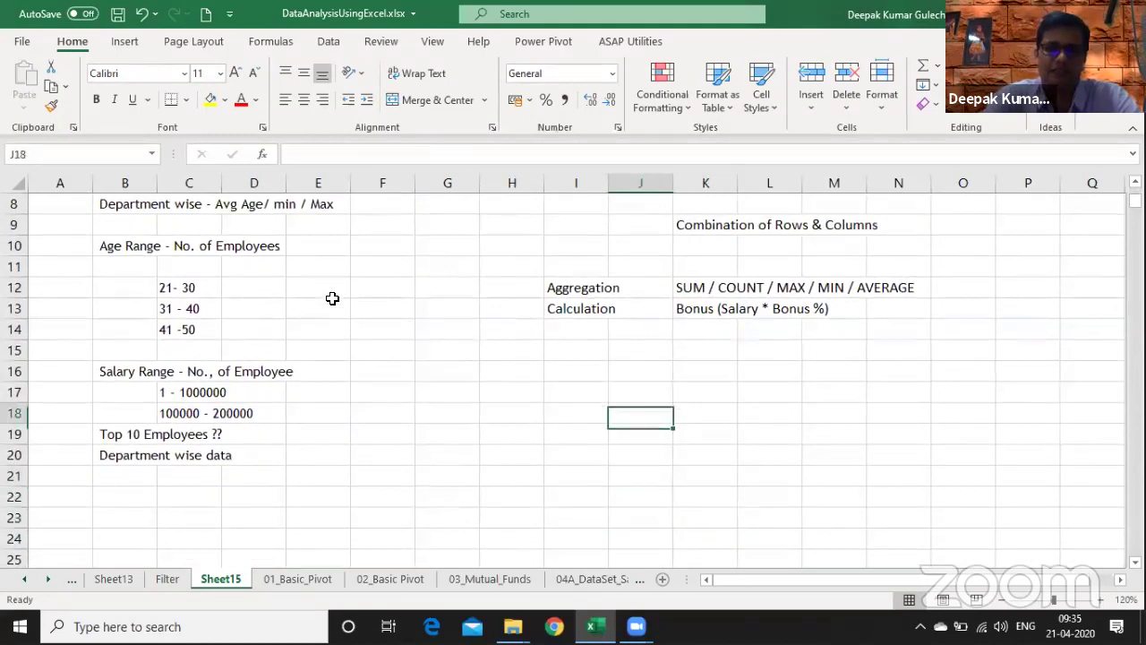
{"action": "type", "text": "Department Name"}
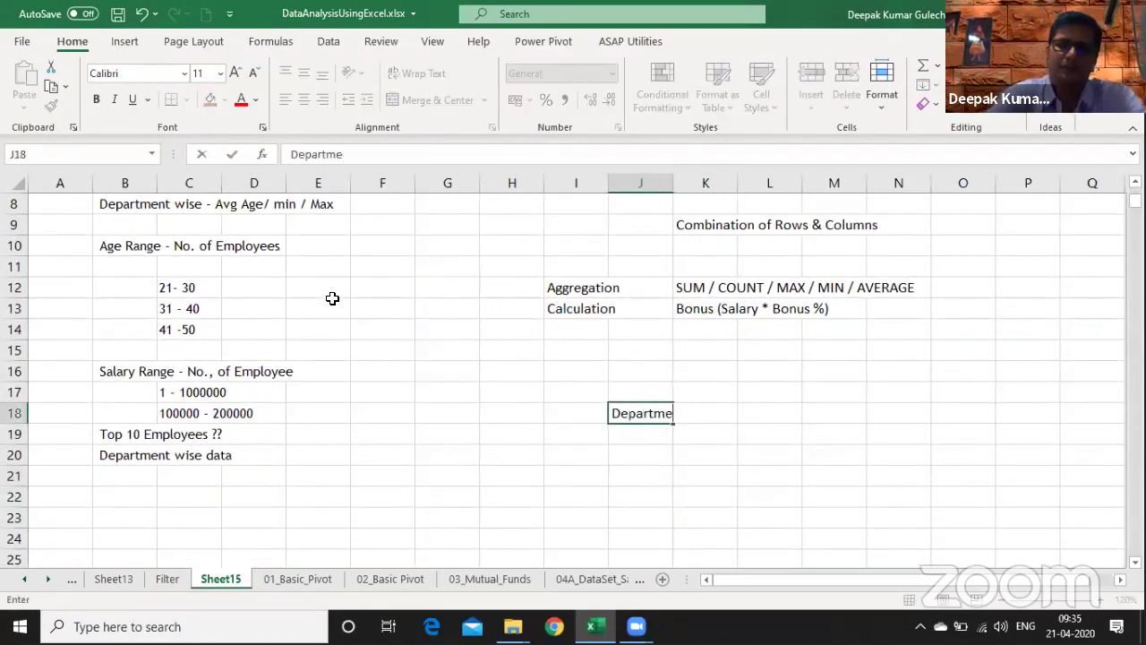
{"action": "key", "text": "Return"}
{"action": "type", "text": "1"}
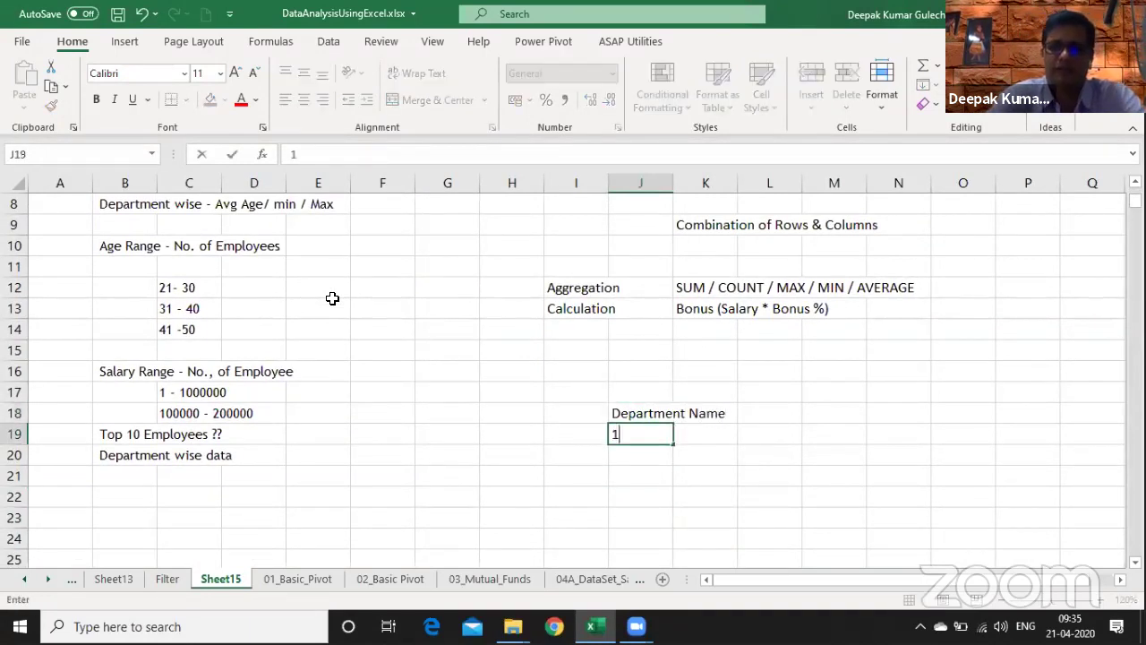
{"action": "key", "text": "Return"}
{"action": "type", "text": "2"}
{"action": "key", "text": "Return"}
{"action": "type", "text": "3"}
{"action": "key", "text": "Return"}
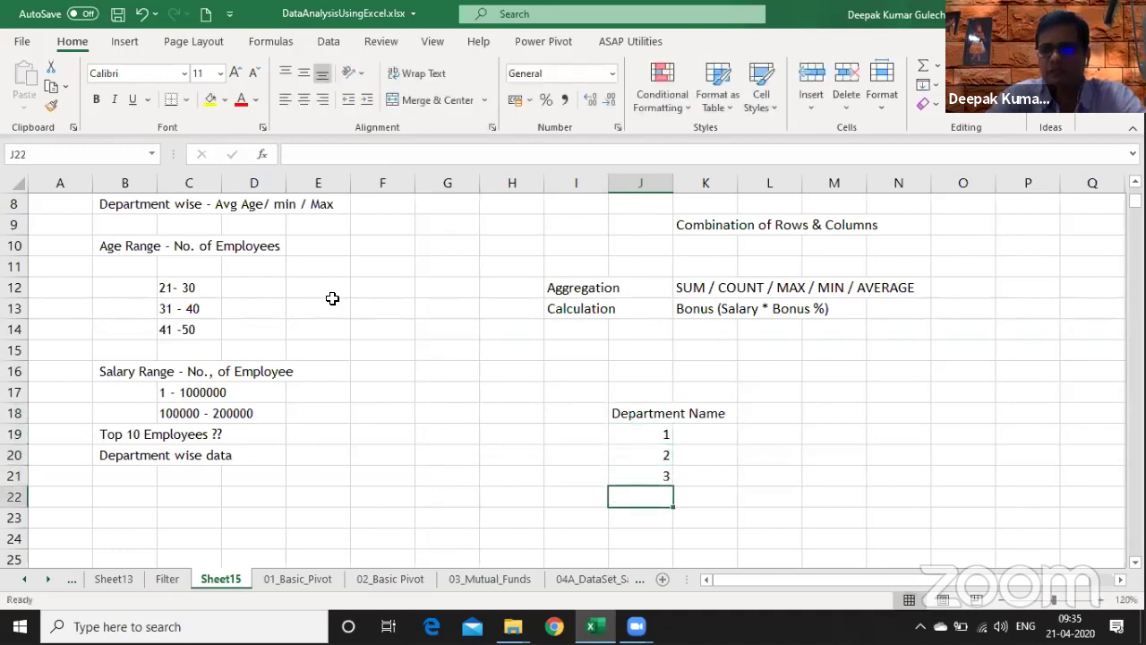
- Enter 'Salary' in K18 with values XXX, YYY, XXX below it
{"action": "key", "text": "Up"}
{"action": "key", "text": "Up"}
{"action": "key", "text": "Up"}
{"action": "key", "text": "Right"}
{"action": "key", "text": "Up"}
{"action": "type", "text": "Salary"}
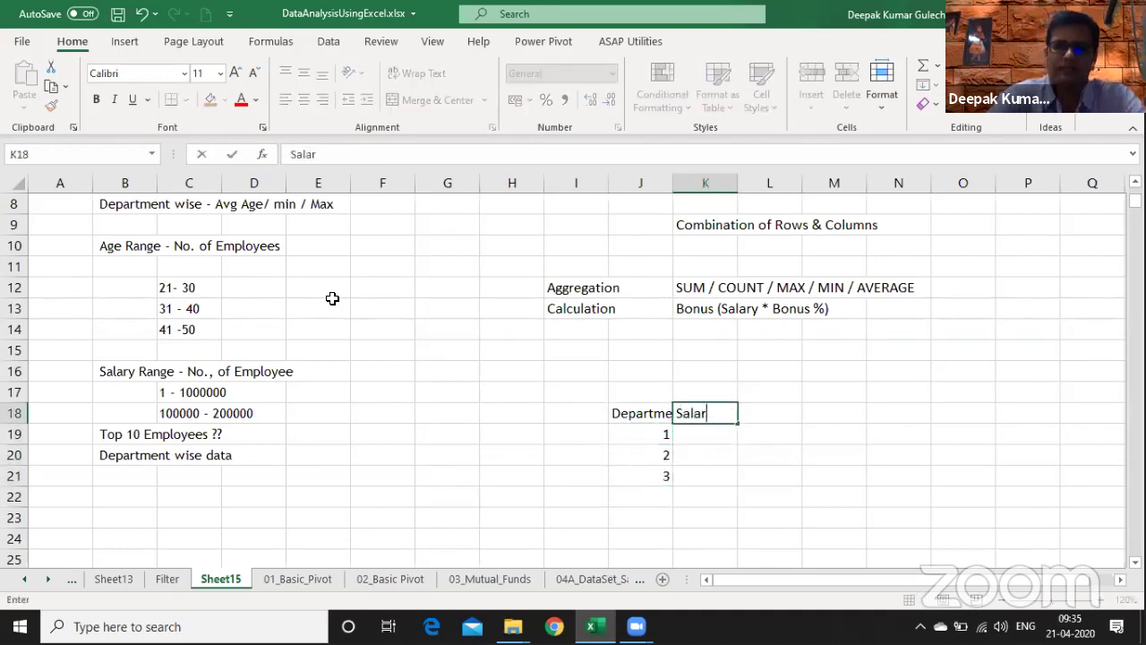
{"action": "key", "text": "Return"}
{"action": "type", "text": "XXX"}
{"action": "key", "text": "Up"}
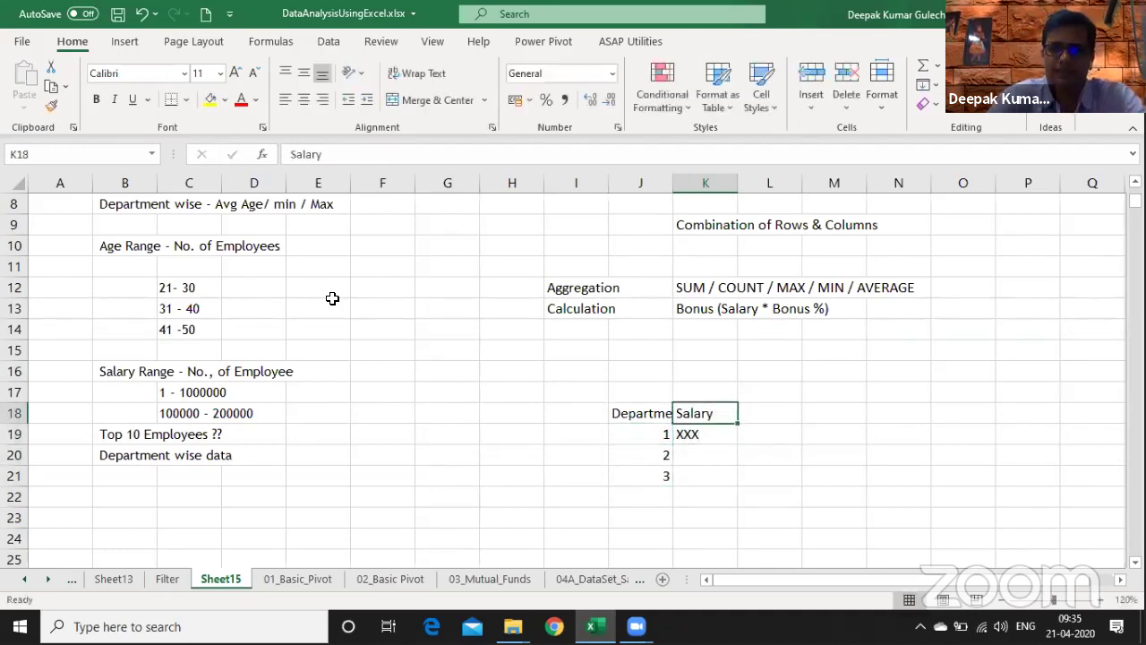
{"action": "key", "text": "Down"}
{"action": "key", "text": "Down"}
{"action": "type", "text": "YYY"}
{"action": "key", "text": "Return"}
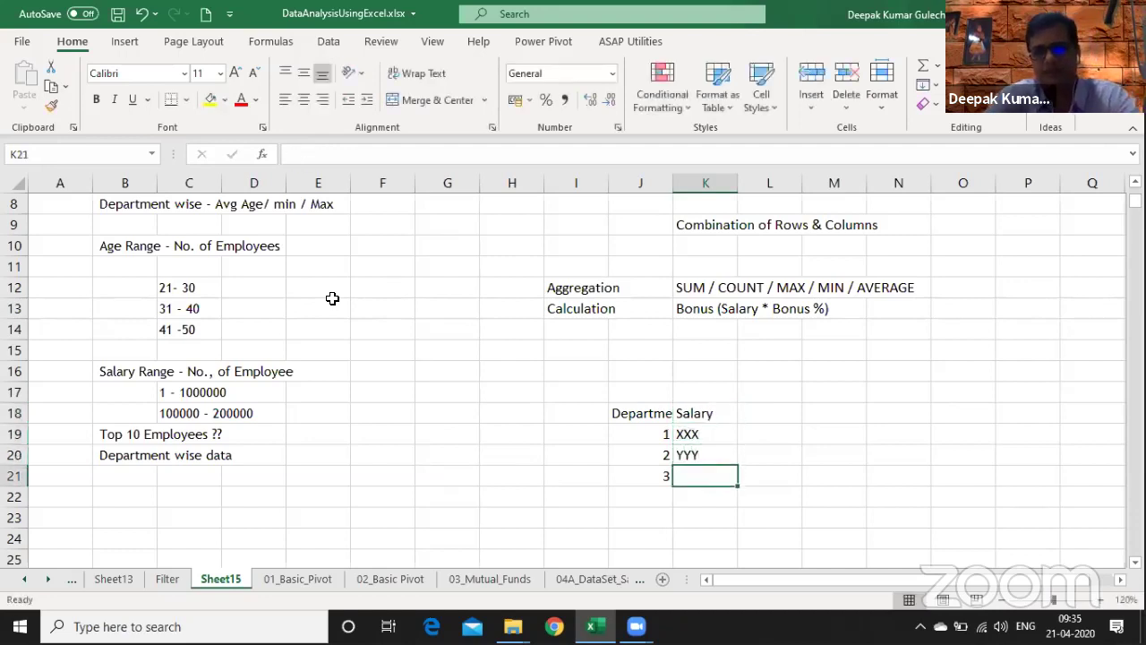
{"action": "type", "text": "XXX"}
{"action": "key", "text": "Up"}
{"action": "key", "text": "Up"}
{"action": "key", "text": "Up"}
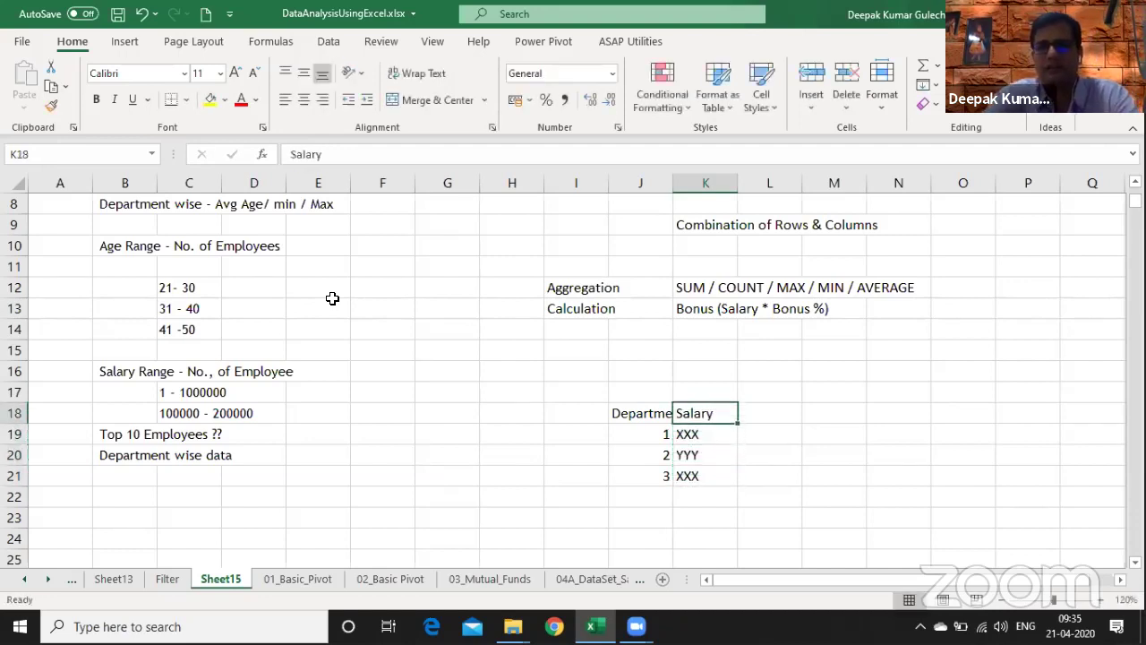
{"action": "key", "text": "Left"}
{"action": "key", "text": "shift+Down"}
{"action": "key", "text": "shift+Down"}
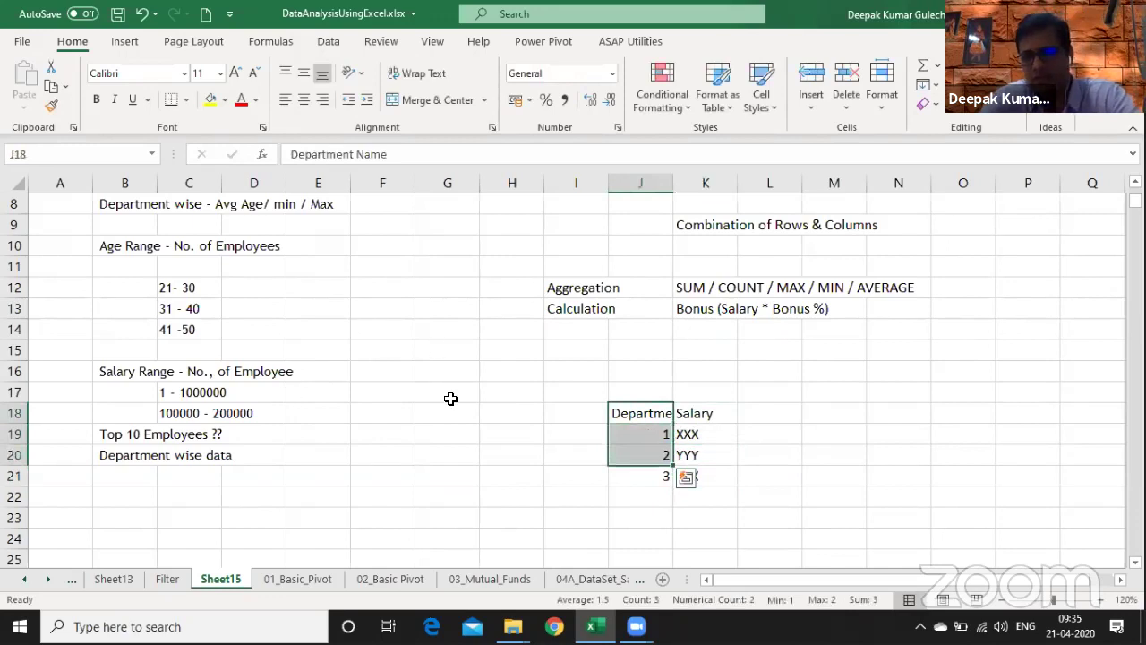
{"action": "key", "text": "Down"}
{"action": "key", "text": "Down"}
{"action": "key", "text": "Down"}
{"action": "key", "text": "Down"}
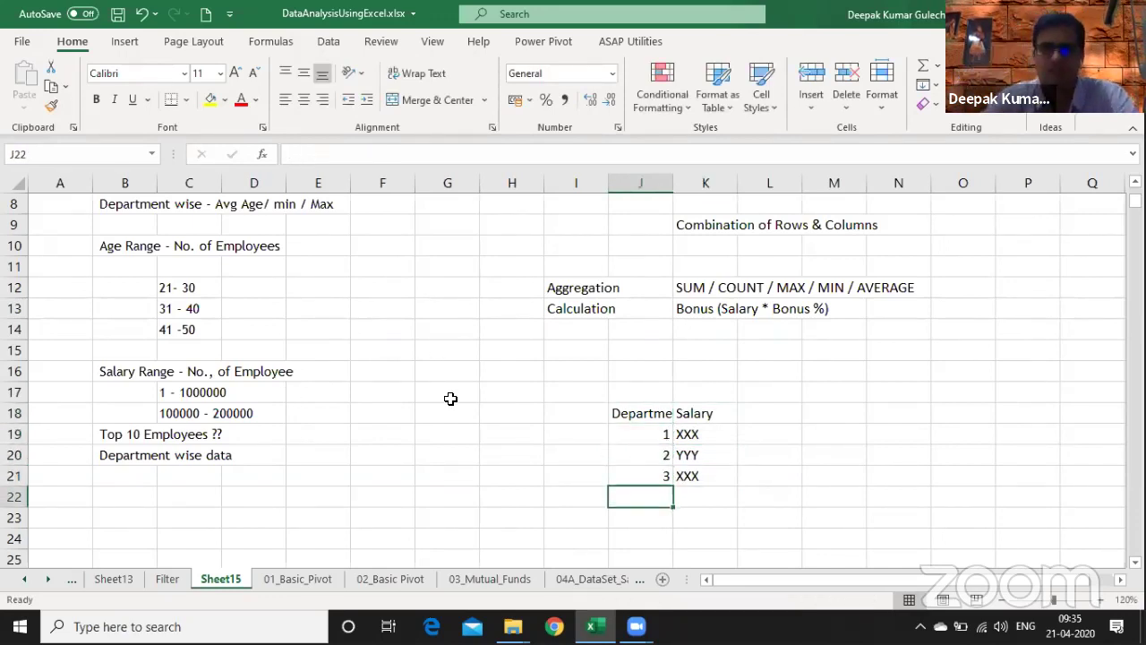
- Copy J18:K21 and paste it transposed into J24 with Paste Special
{"action": "key", "text": "Up"}
{"action": "key", "text": "Up"}
{"action": "key", "text": "Up"}
{"action": "key", "text": "Up"}
{"action": "key", "text": "shift+Down"}
{"action": "key", "text": "shift+Down"}
{"action": "key", "text": "shift+Down"}
{"action": "key", "text": "shift+Right"}
{"action": "key", "text": "ctrl+c"}
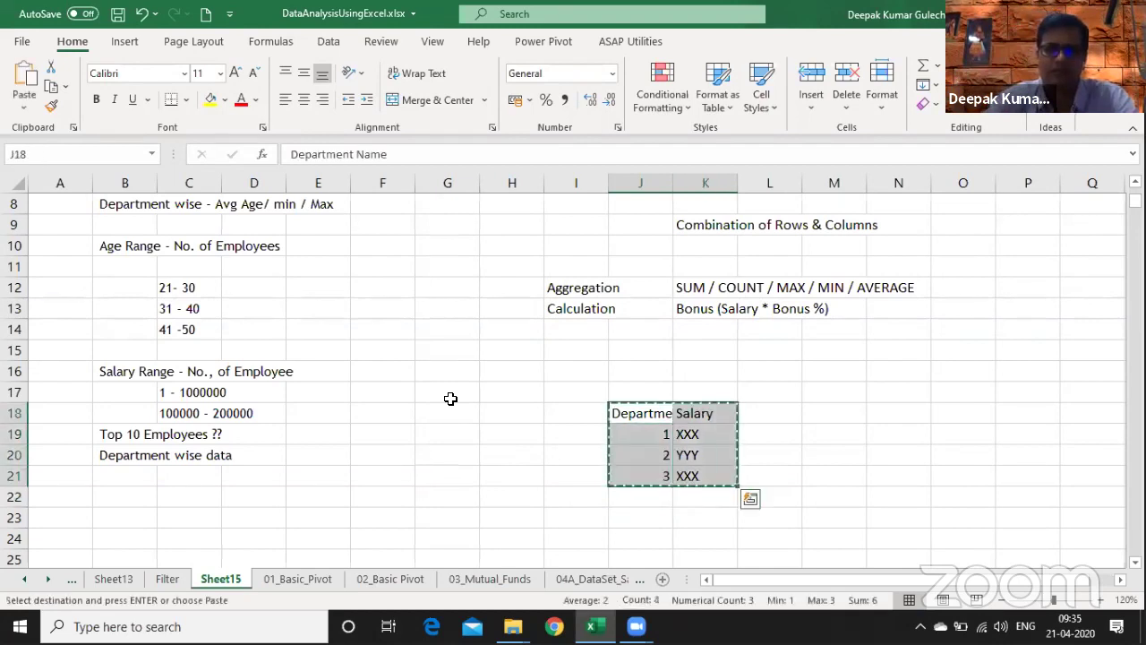
{"action": "key", "text": "Down"}
{"action": "key", "text": "Down"}
{"action": "key", "text": "Down"}
{"action": "key", "text": "Down"}
{"action": "key", "text": "Down"}
{"action": "key", "text": "Down"}
{"action": "key", "text": "Down"}
{"action": "key", "text": "Down"}
{"action": "key", "text": "Down"}
{"action": "key", "text": "Up"}
{"action": "key", "text": "Up"}
{"action": "key", "text": "Up"}
{"action": "key", "text": "Up"}
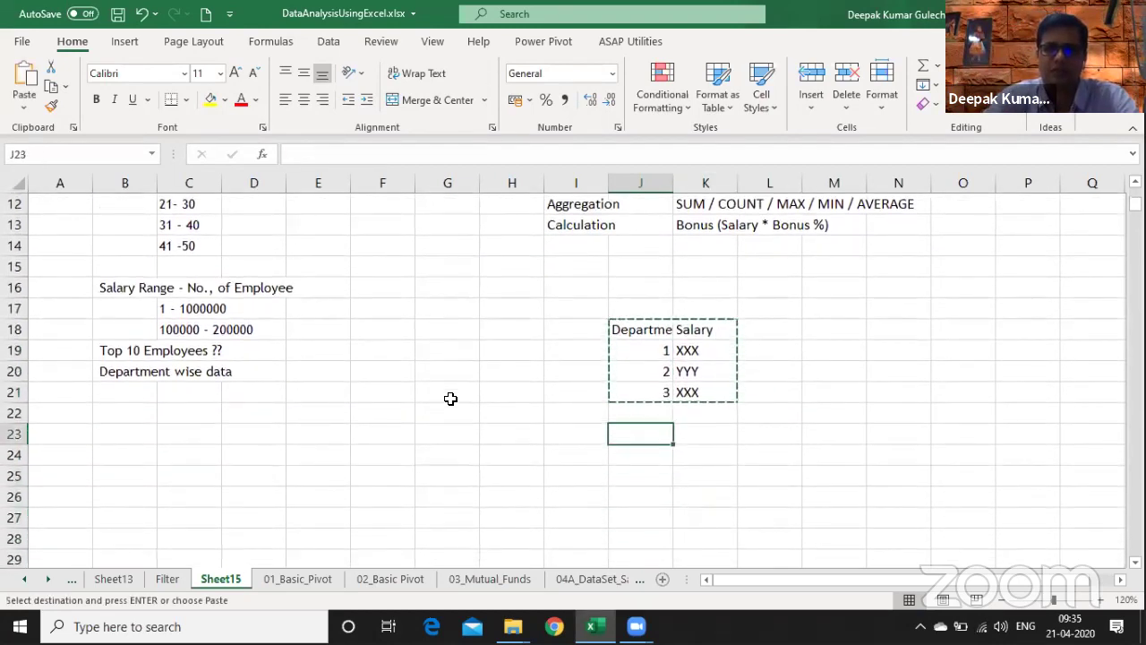
{"action": "key", "text": "Down"}
{"action": "key", "text": "ctrl+alt+v"}
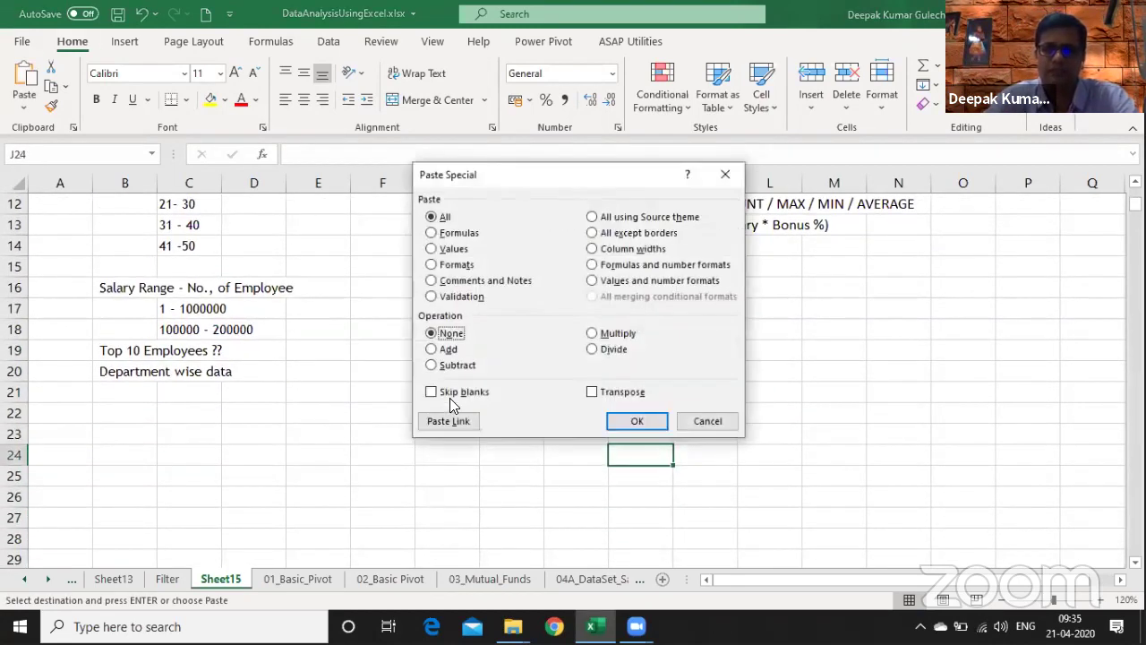
{"action": "key", "text": "e"}
{"action": "key", "text": "Return"}
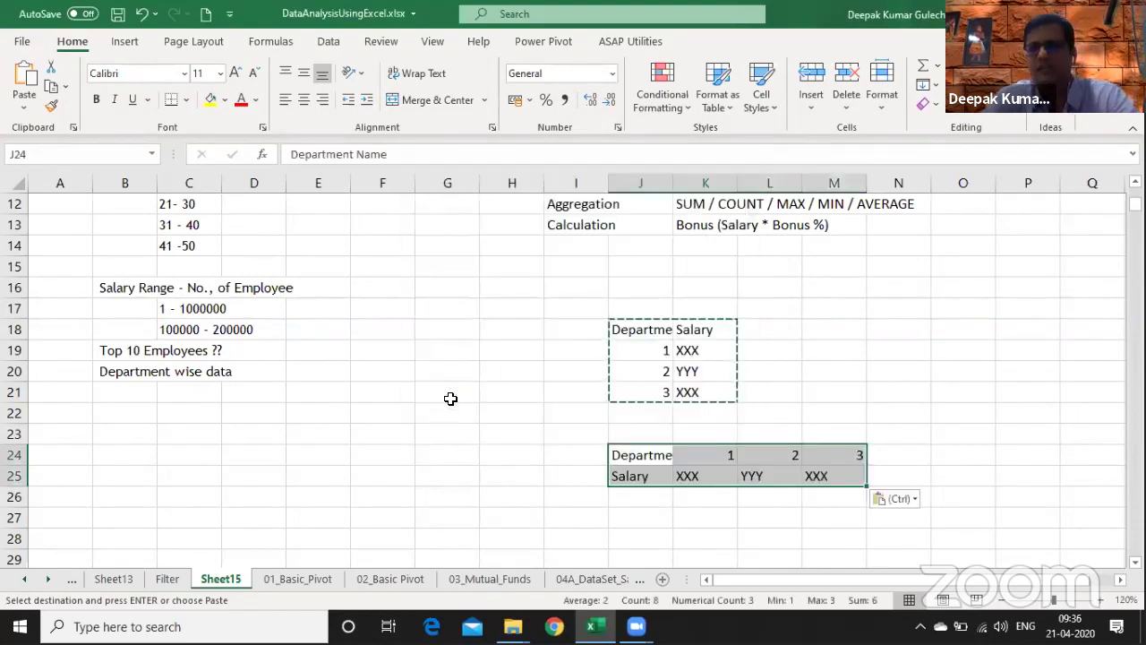
- Compare the transposed block J24:M25 with the original table, then switch to 01_Basic_Pivot
{"action": "key", "text": "shift+Down"}
{"action": "key", "text": "ctrl+shift+Right"}
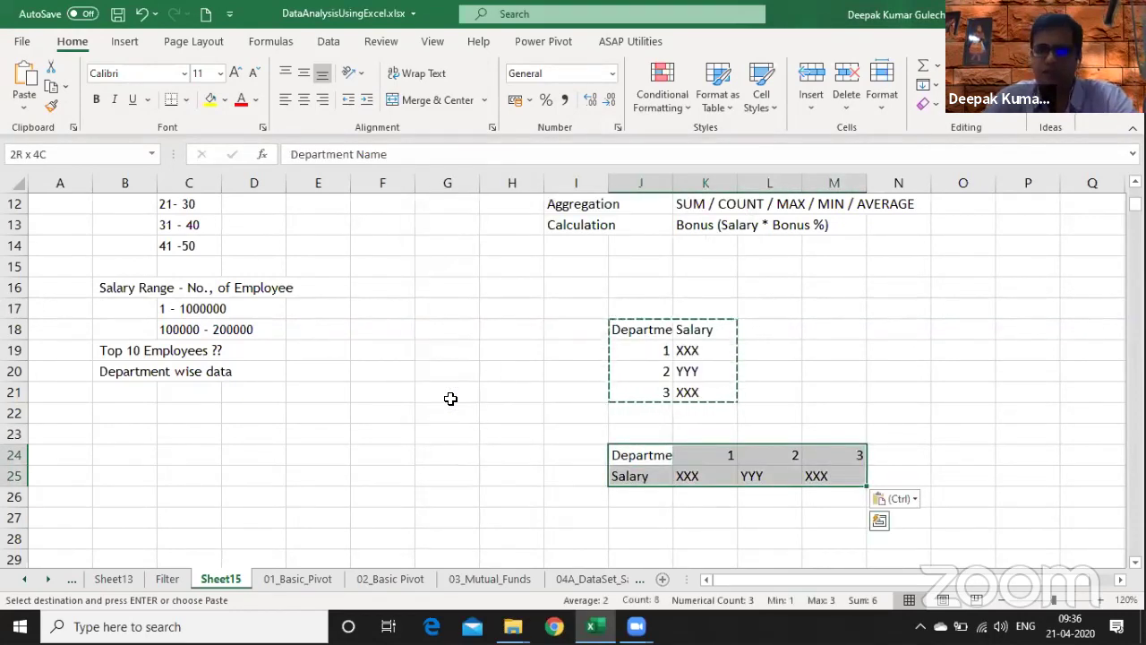
{"action": "key", "text": "Up"}
{"action": "key", "text": "Up"}
{"action": "key", "text": "Up"}
{"action": "key", "text": "Up"}
{"action": "key", "text": "Up"}
{"action": "key", "text": "Up"}
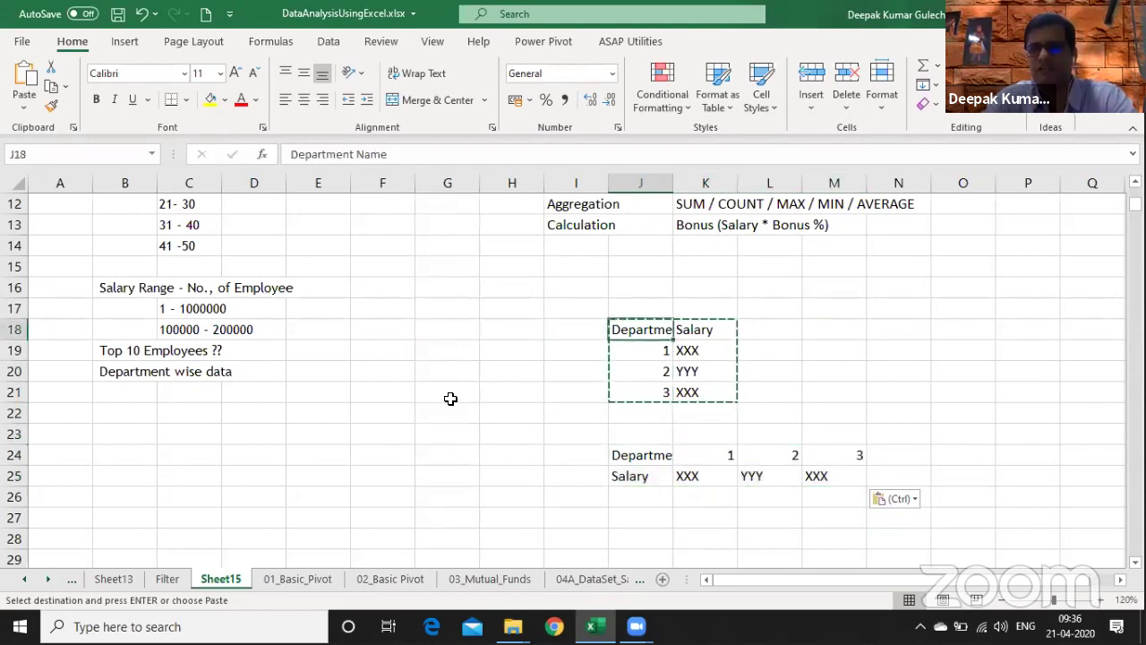
{"action": "key", "text": "ctrl+shift+Down"}
{"action": "key", "text": "shift+Right"}
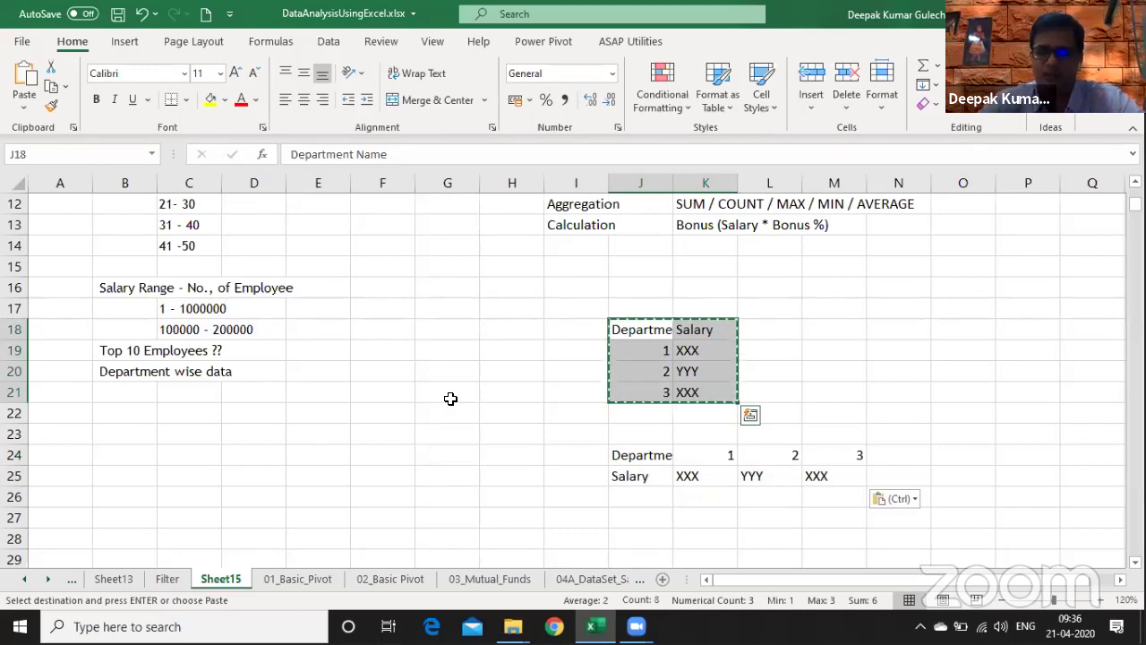
{"action": "key", "text": "ctrl+Page_Down"}
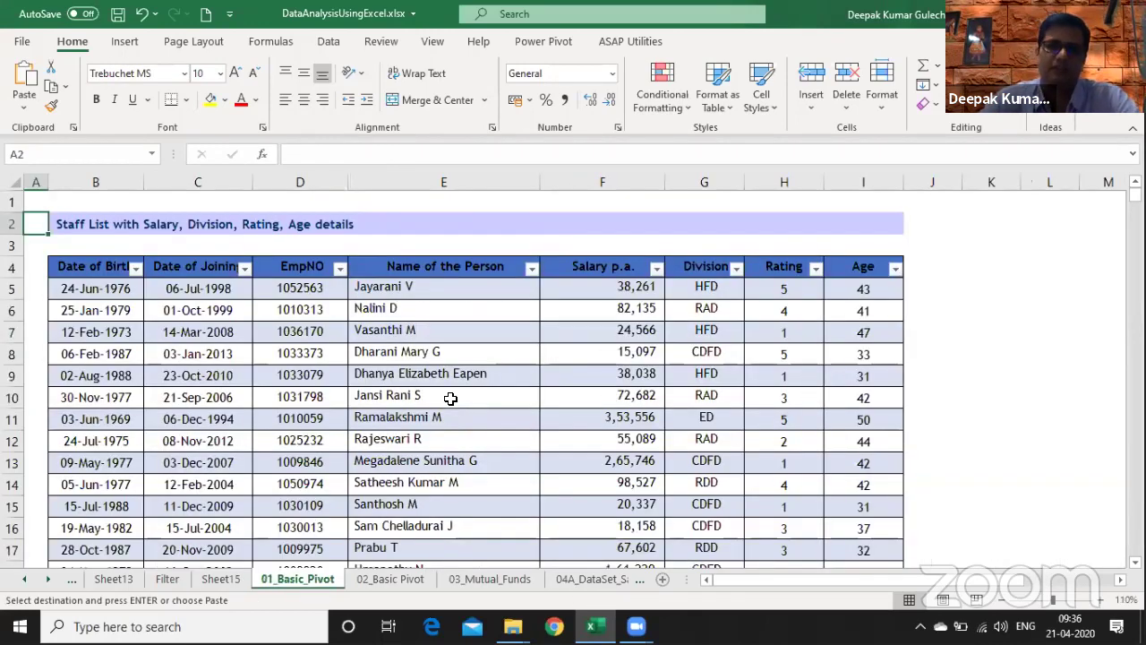
- From a cell in the TT_Emp_DB staff table, open Insert > PivotTable
{"action": "left_click", "coordinate": [414, 444]}
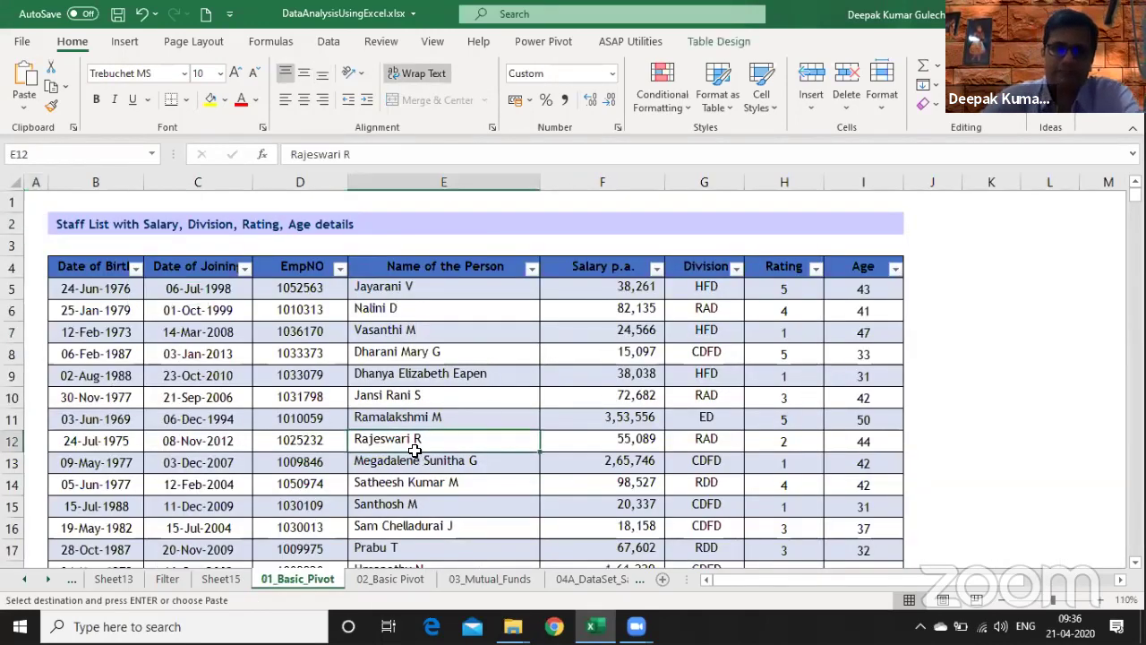
{"action": "left_click", "coordinate": [125, 41]}
{"action": "left_click", "coordinate": [37, 102]}
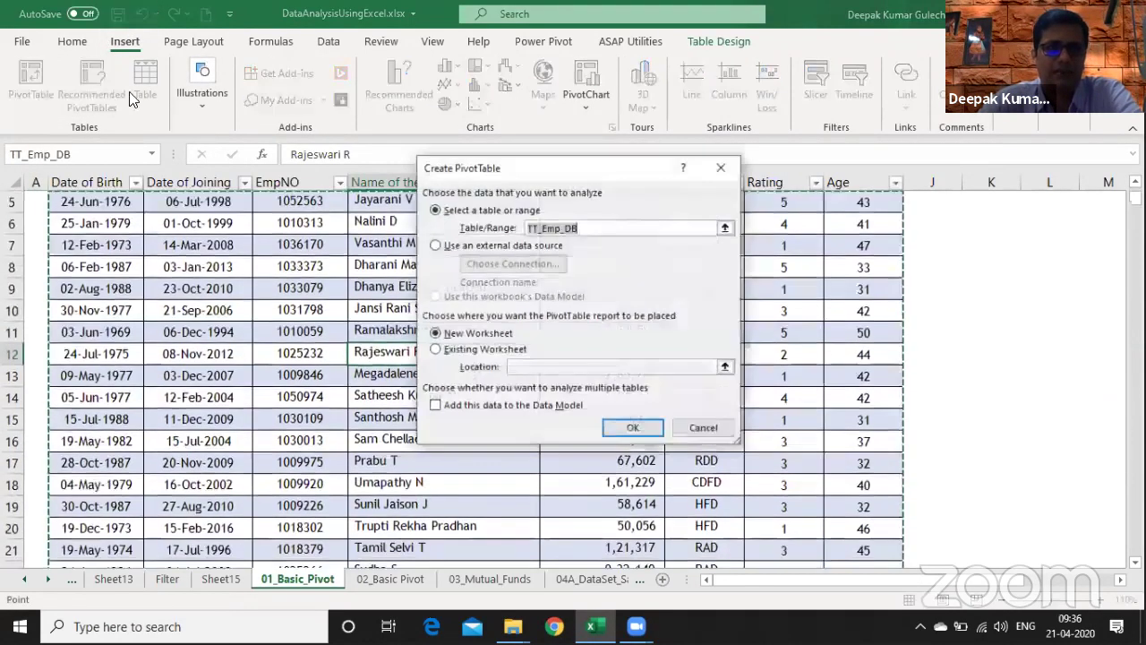
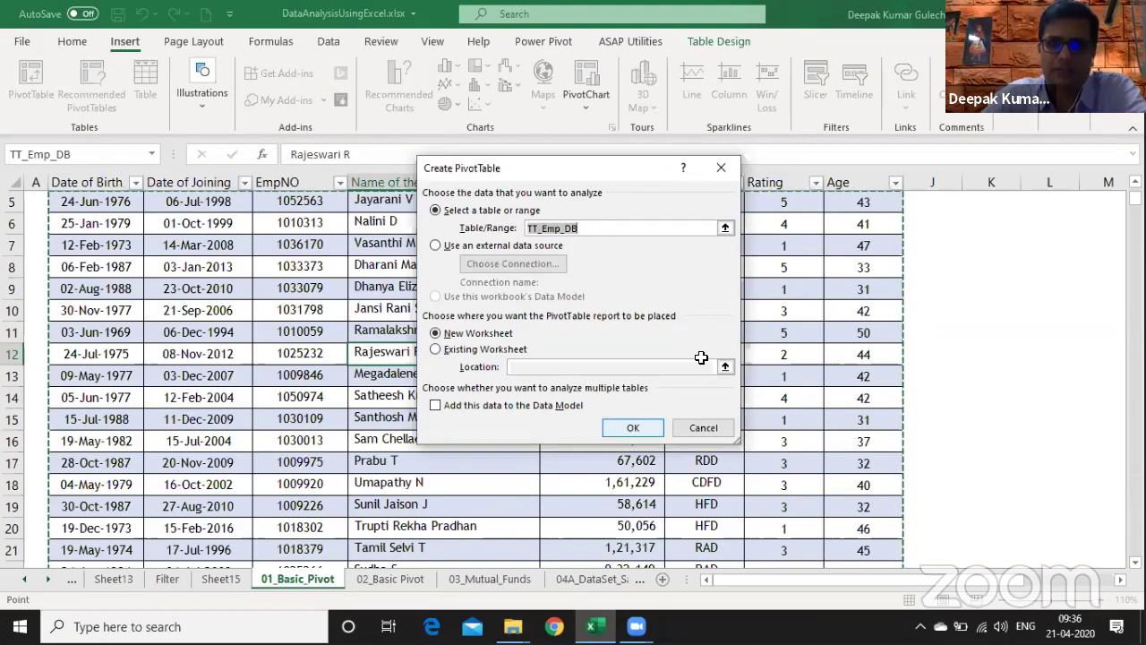
- Create an empty TT_Emp_DB pivot on a new Sheet17, then return to the Sheet15 notes
{"action": "left_click", "coordinate": [633, 427]}
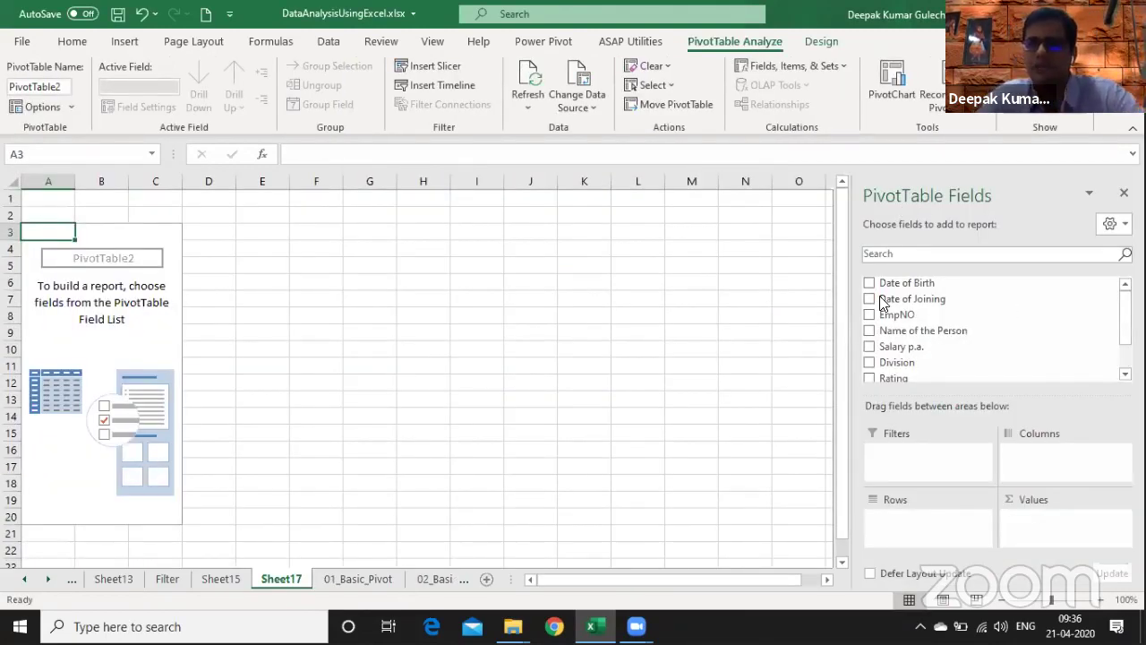
{"action": "left_click_drag", "start_coordinate": [881, 299], "coordinate": [383, 398]}
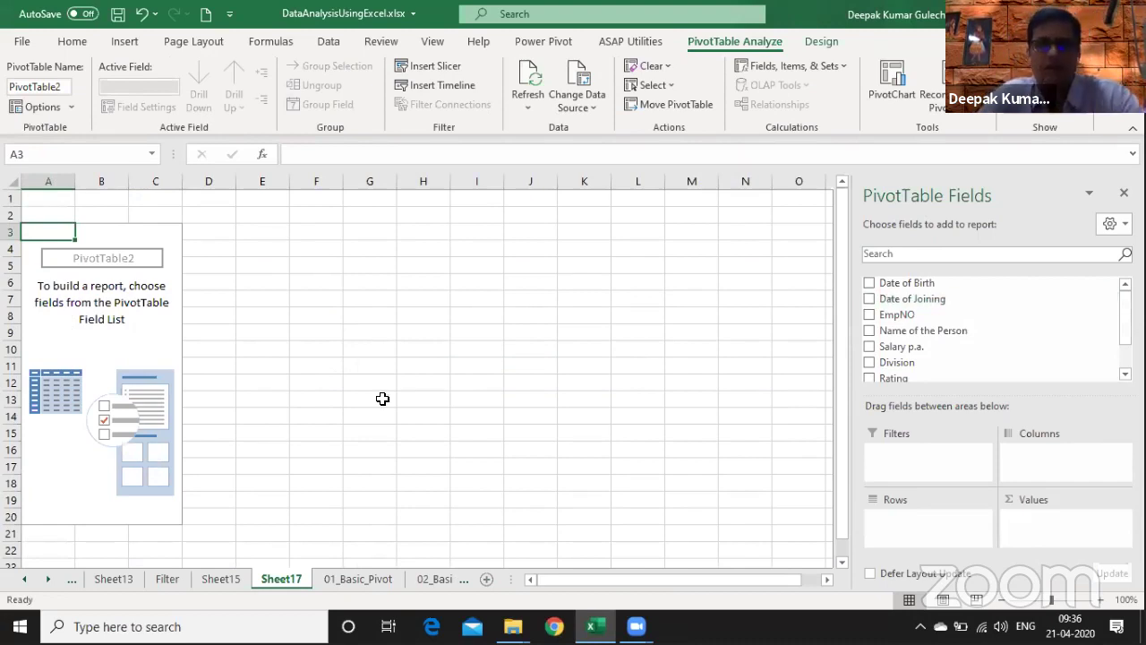
{"action": "key", "text": "ctrl+Page_Up"}
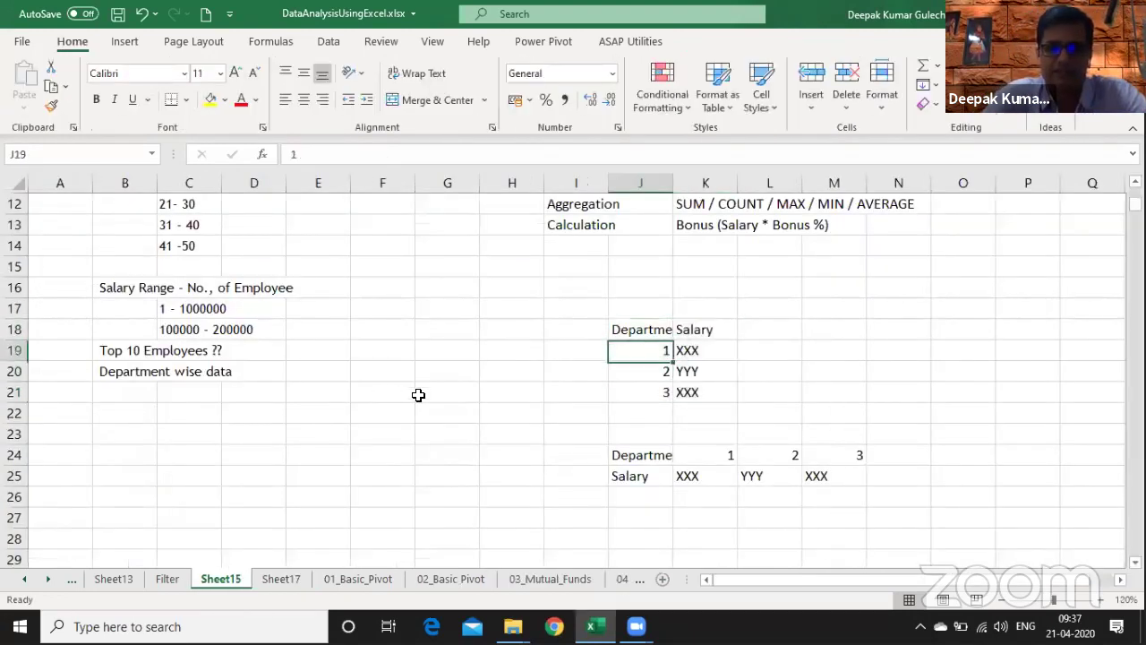
- On Sheet17, build a pivot summing Salary p.a. by Division
{"action": "key", "text": "Up"}
{"action": "key", "text": "ctrl+shift+Down"}
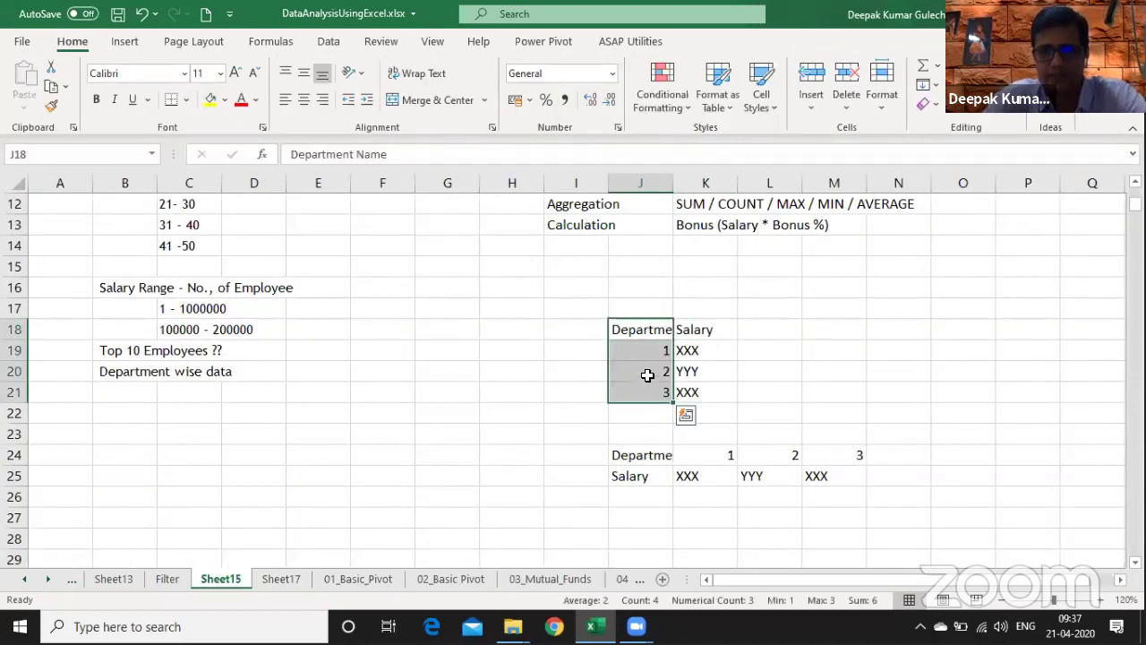
{"action": "key", "text": "ctrl+Page_Down"}
{"action": "left_click_drag", "start_coordinate": [893, 362], "coordinate": [898, 522]}
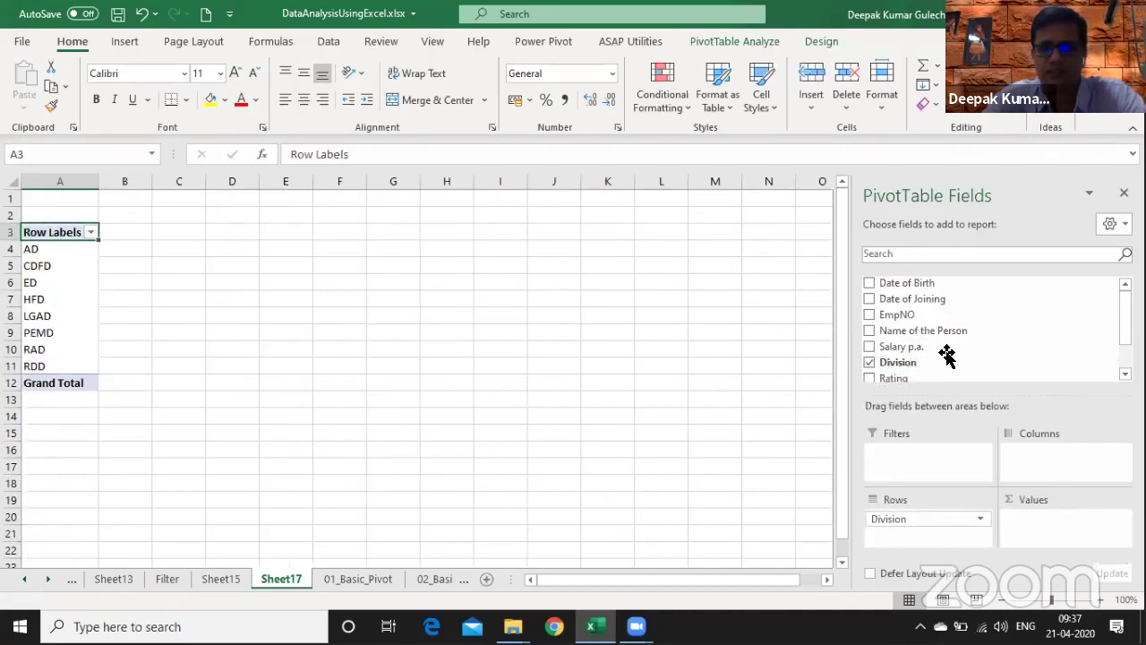
{"action": "left_click_drag", "start_coordinate": [945, 347], "coordinate": [1052, 535]}
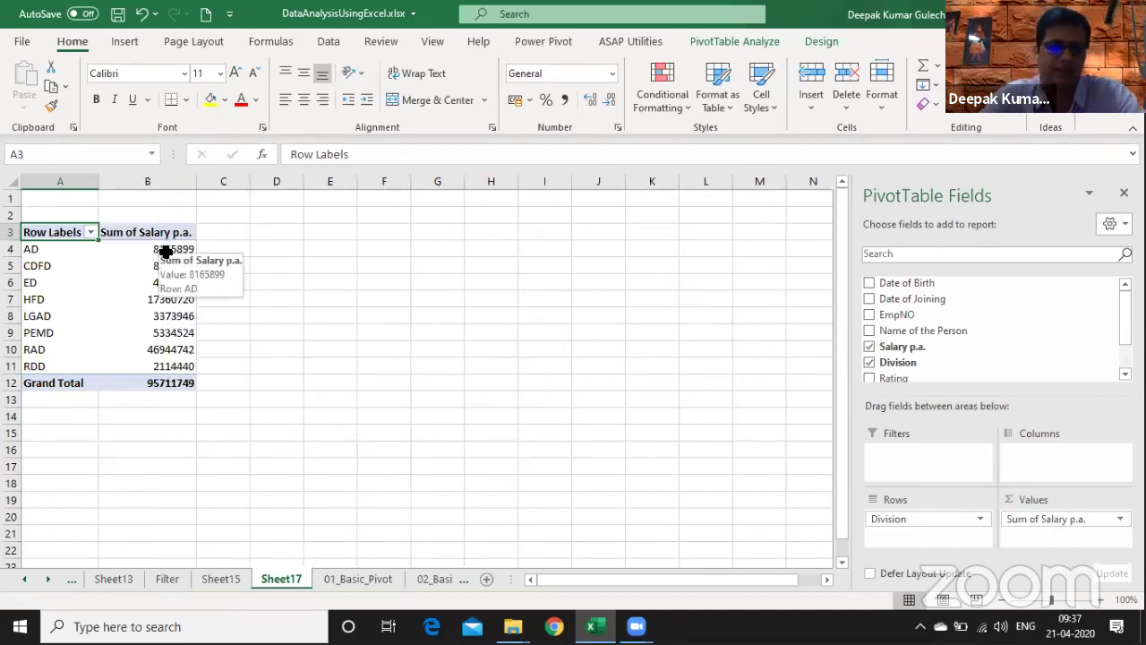
- Apply Comma Style to the salary totals in column B
{"action": "left_click_drag", "start_coordinate": [165, 253], "coordinate": [113, 384]}
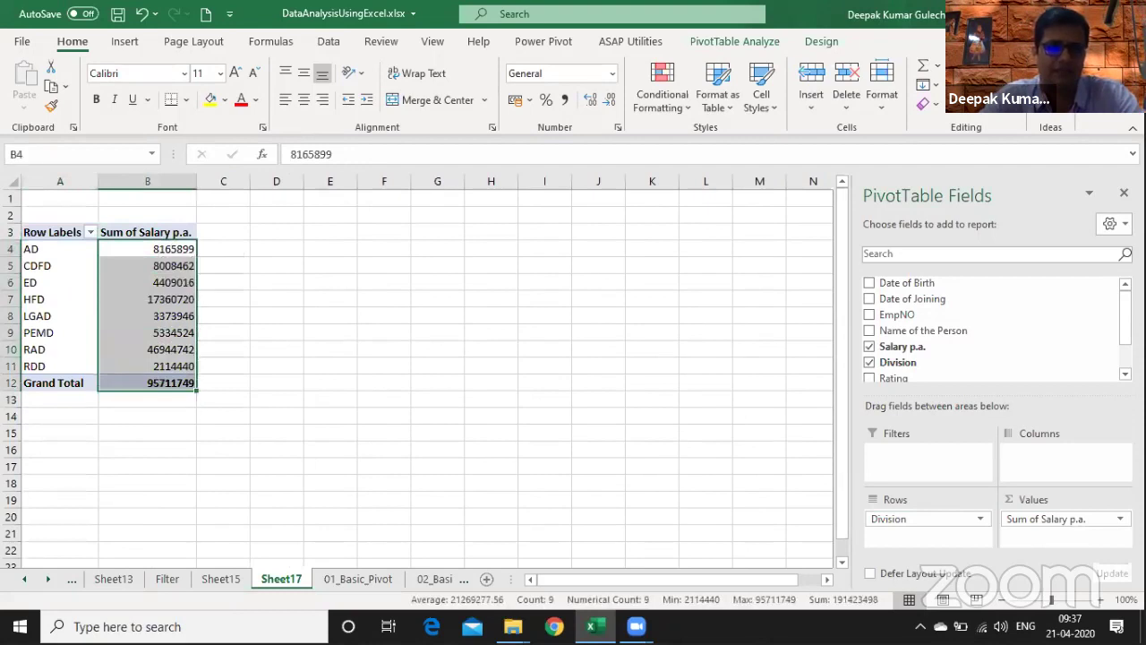
{"action": "left_click", "coordinate": [151, 181]}
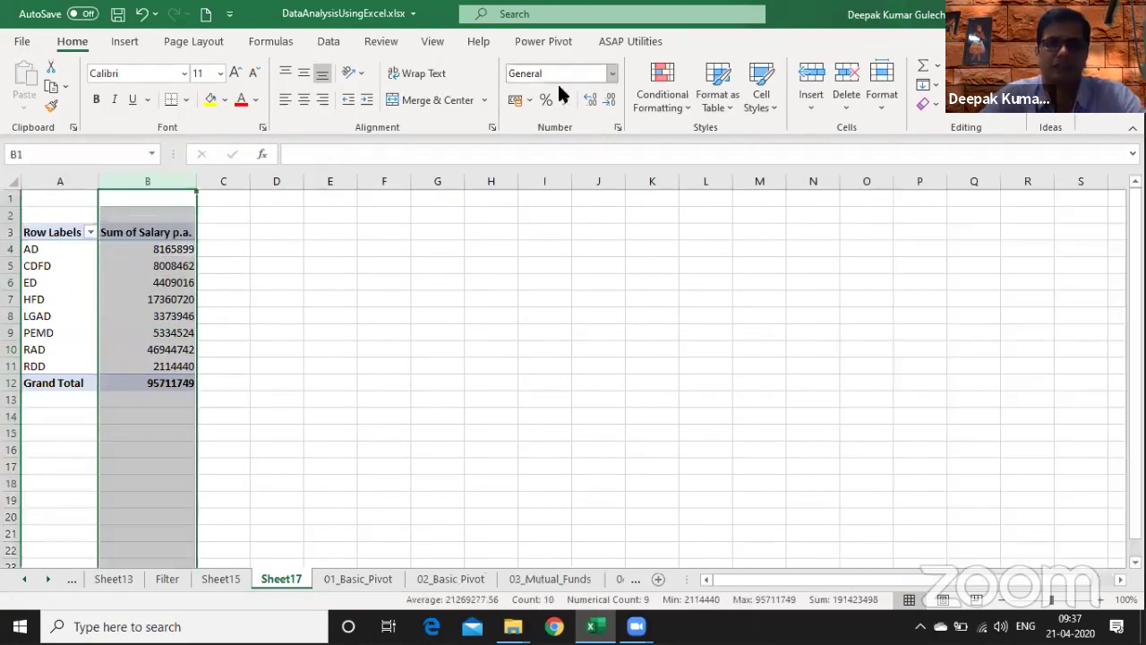
{"action": "left_click", "coordinate": [565, 99]}
- Delete the Sheet17 practice sheet with Alt+E, L
{"action": "key", "text": "alt+e"}
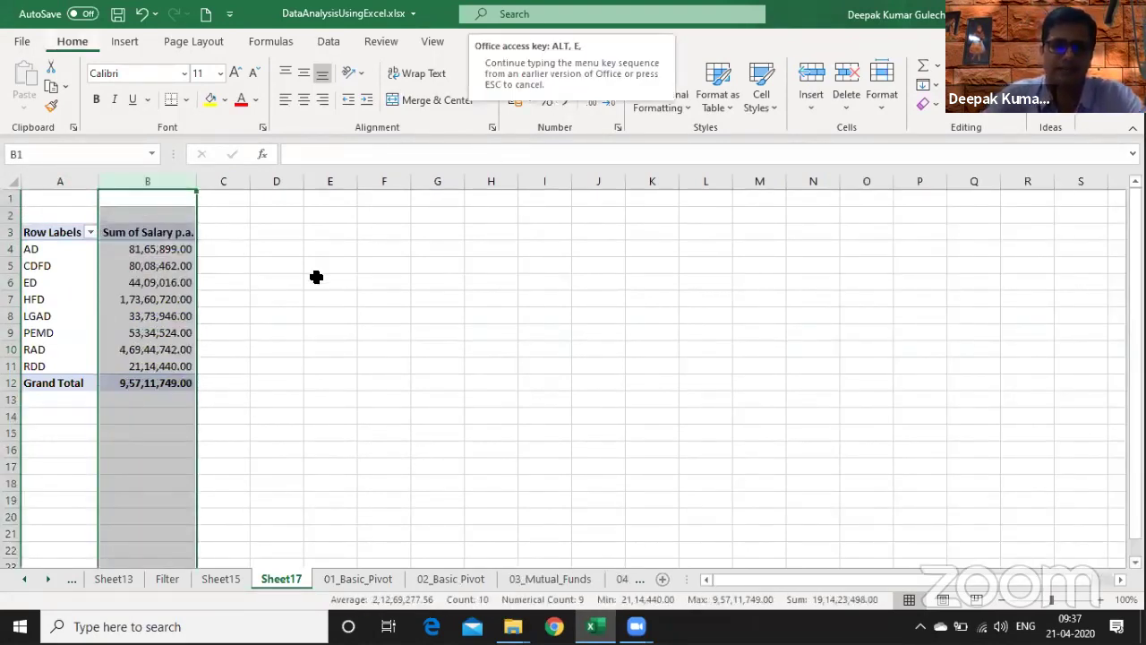
{"action": "key", "text": "l"}
{"action": "key", "text": "Return"}
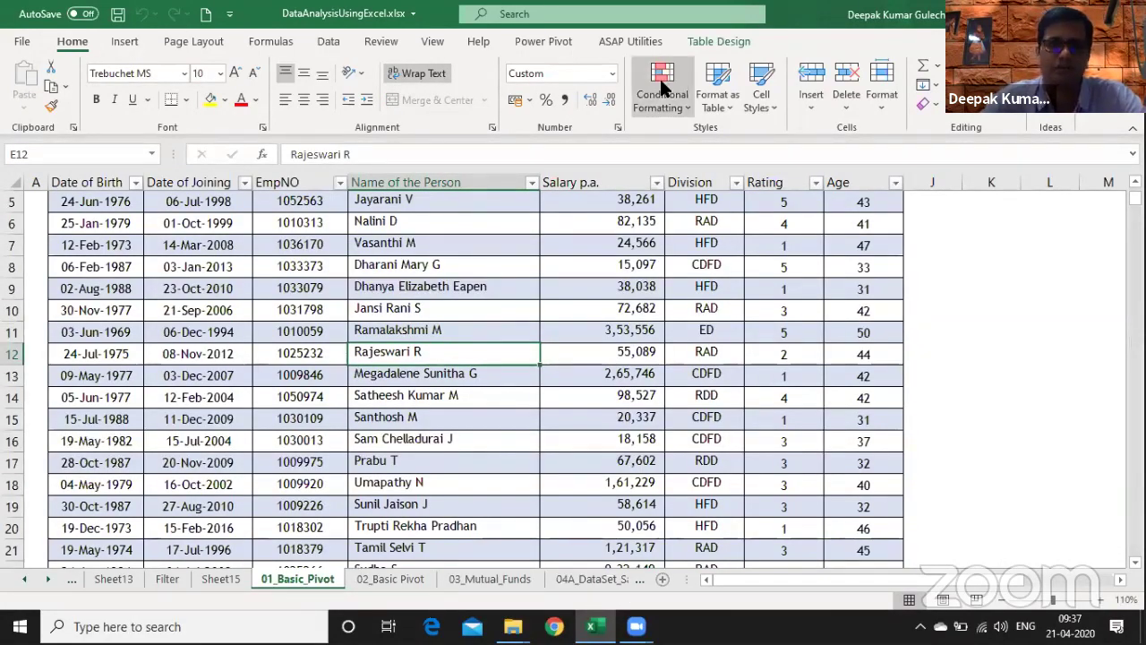
- Summarize the TT_Emp_DB table with a PivotTable on a new worksheet, Sheet18
{"action": "key", "text": "alt"}
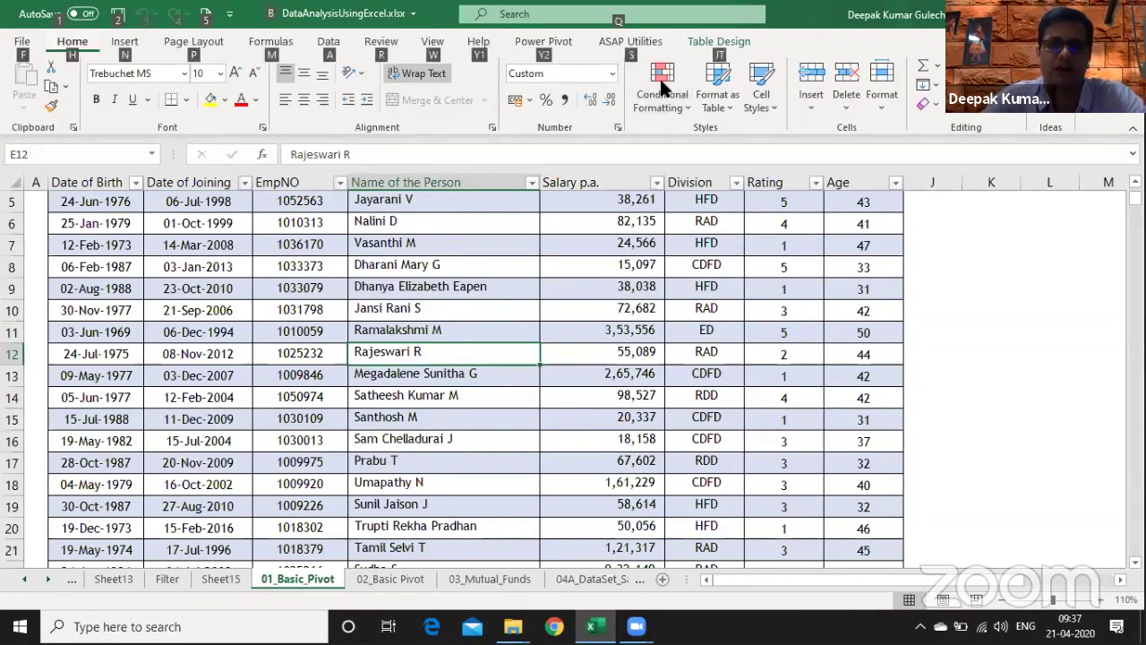
{"action": "key", "text": "alt+Tab"}
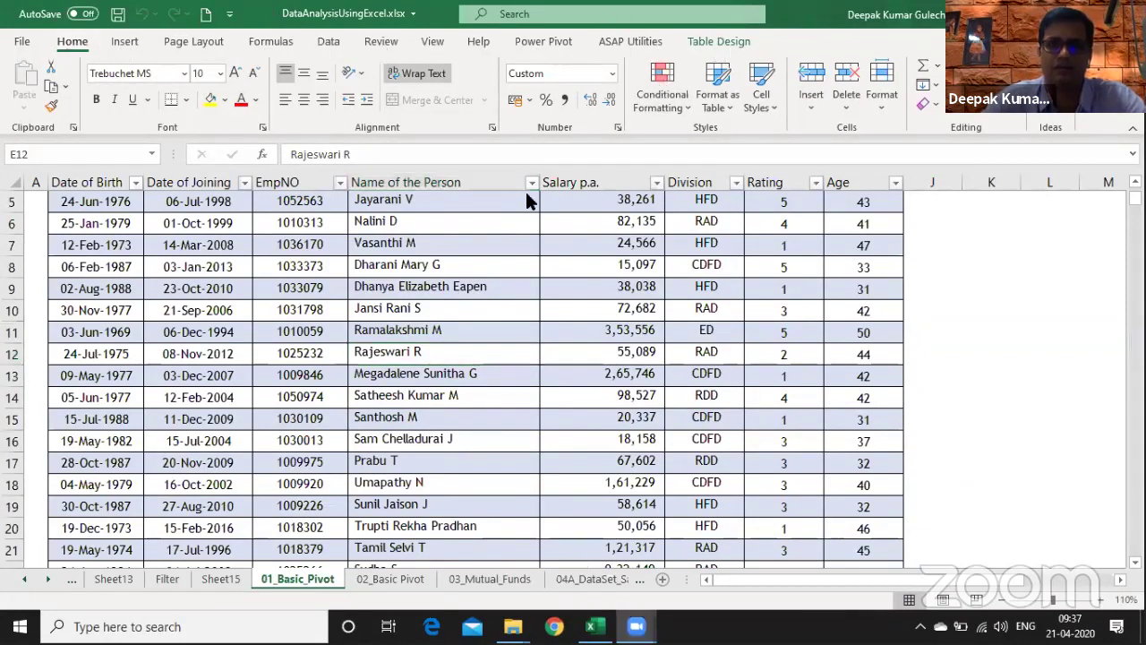
{"action": "left_click", "coordinate": [724, 41]}
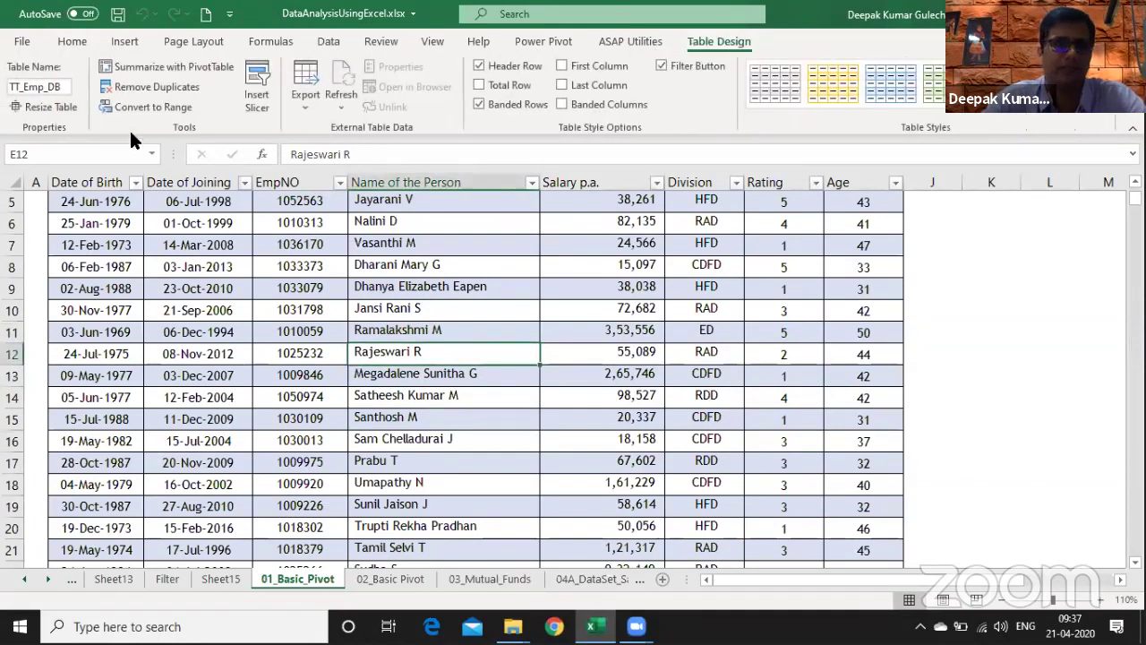
{"action": "left_click", "coordinate": [123, 43]}
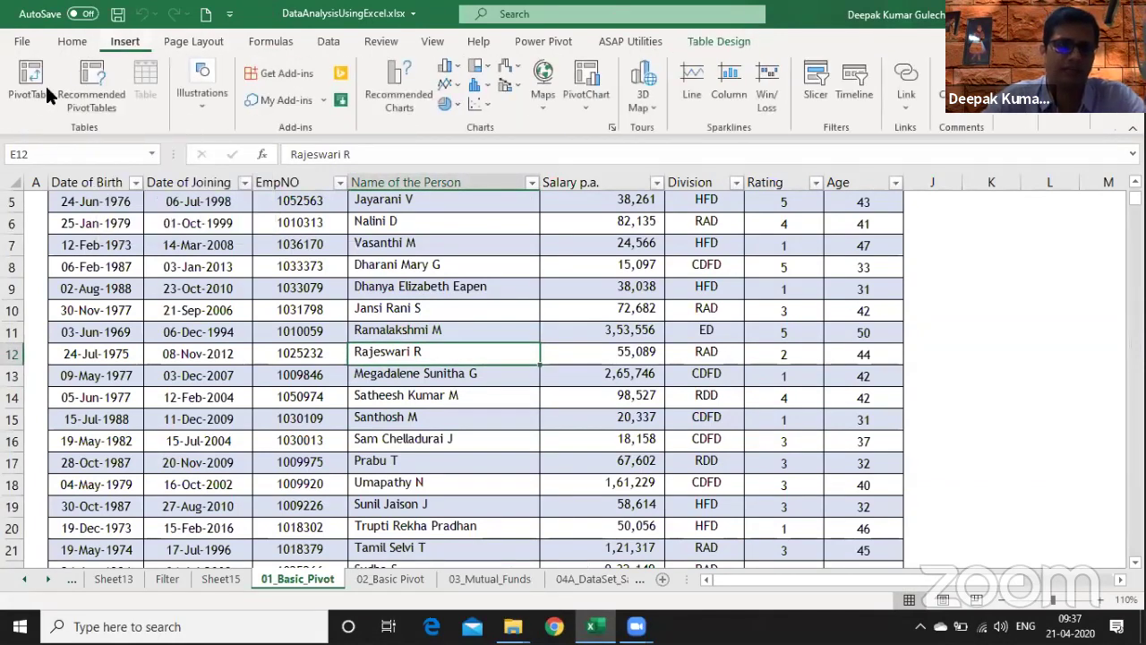
{"action": "left_click", "coordinate": [723, 42]}
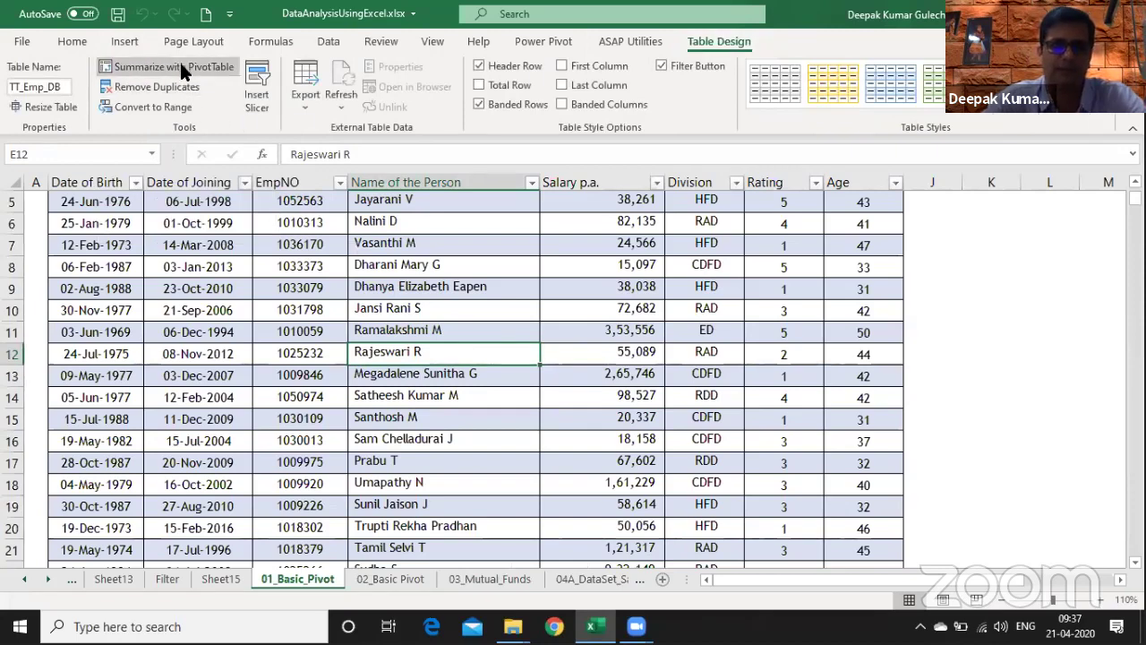
{"action": "left_click", "coordinate": [182, 68]}
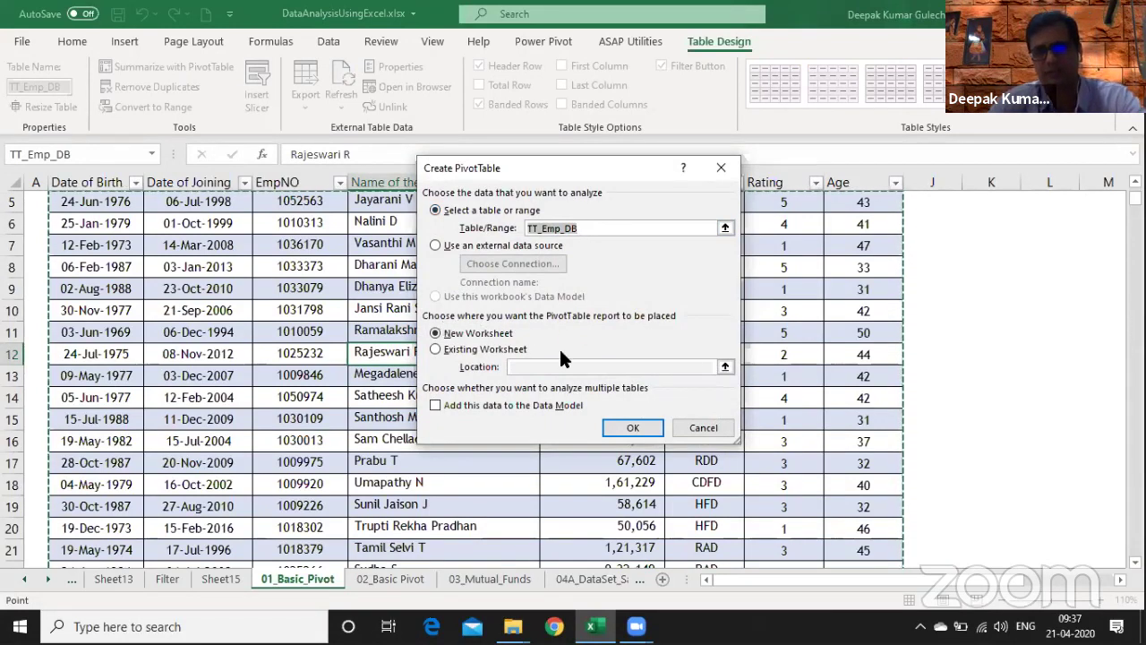
{"action": "left_click", "coordinate": [633, 429]}
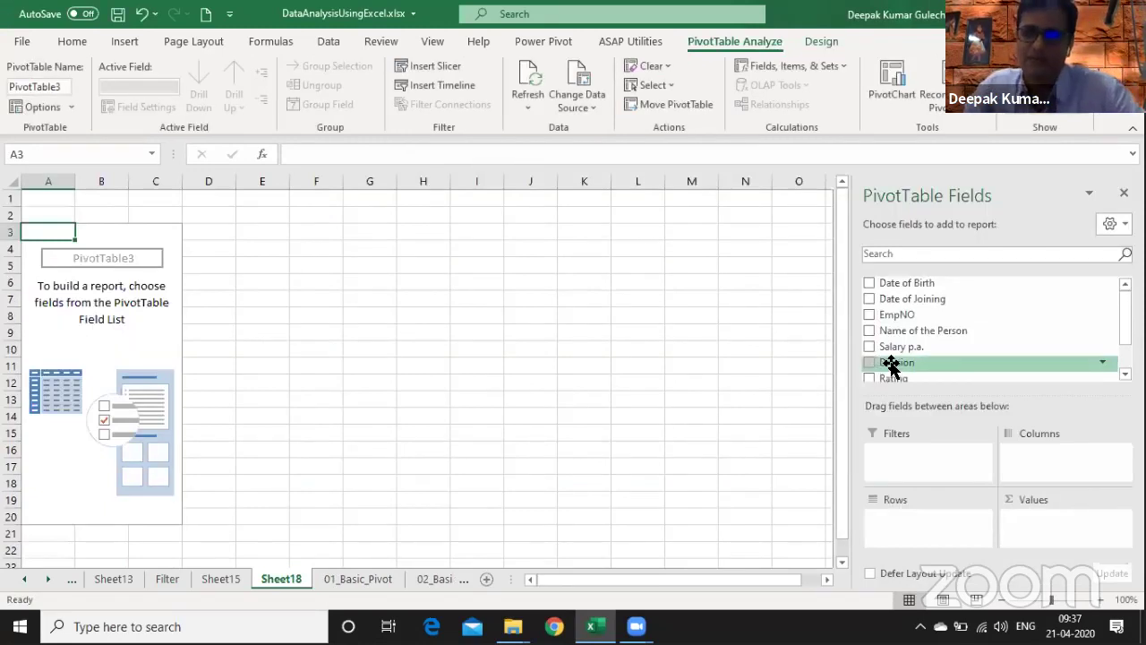
- Sum Salary p.a. by Division as rows, with comma separators and zero decimals
{"action": "left_click_drag", "start_coordinate": [891, 364], "coordinate": [922, 515]}
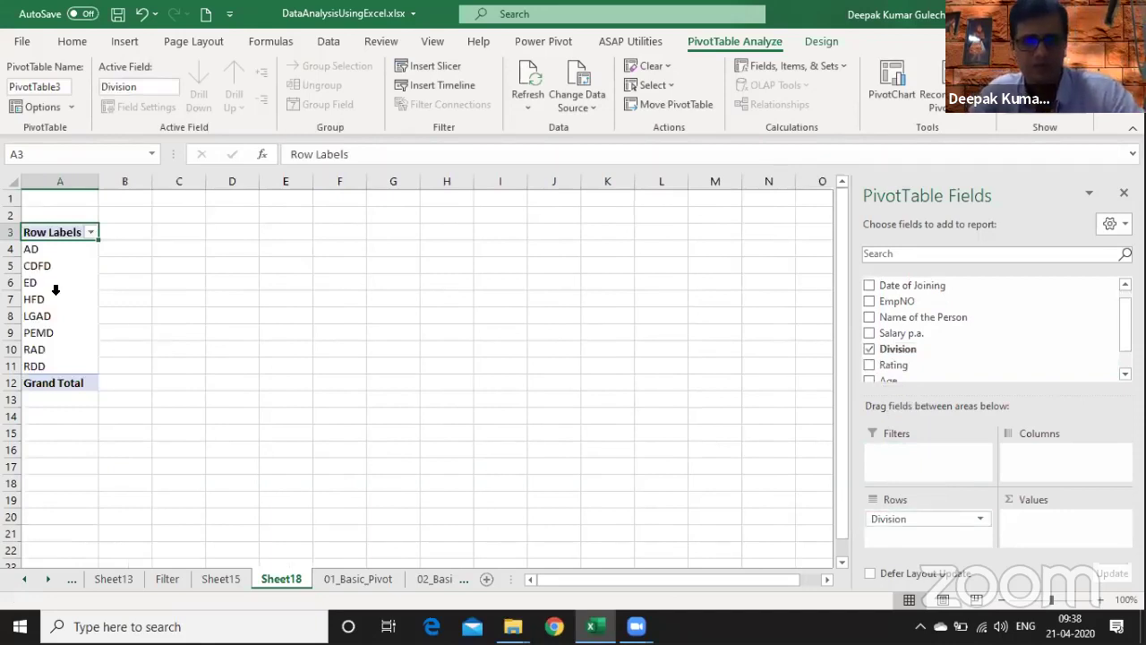
{"action": "left_click_drag", "start_coordinate": [937, 335], "coordinate": [1070, 540]}
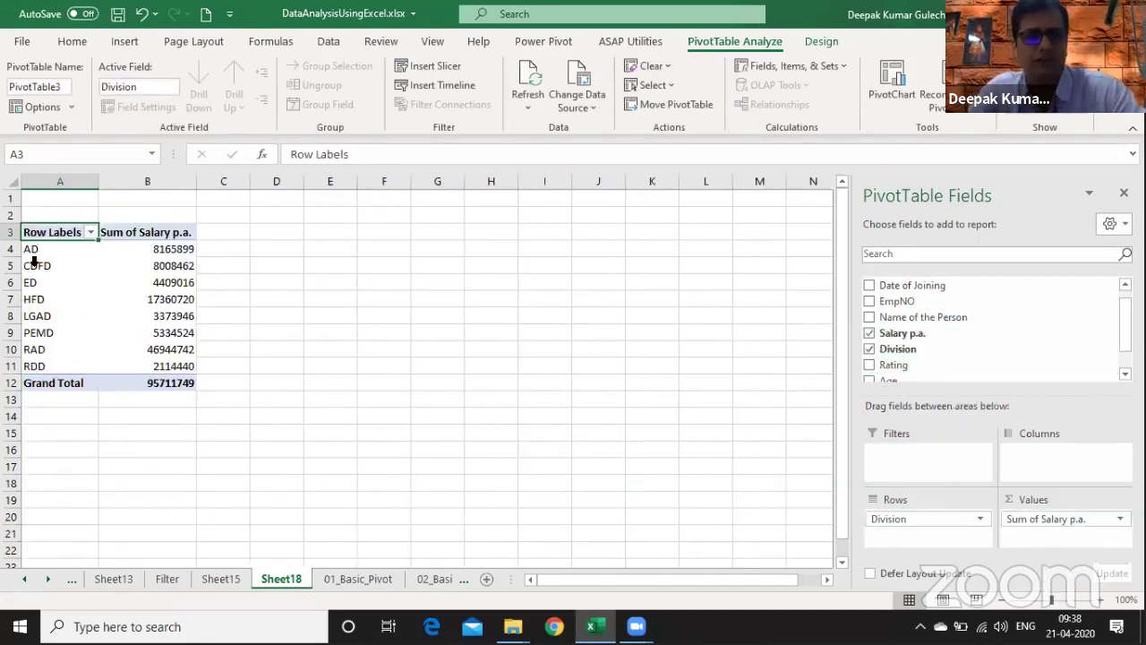
{"action": "left_click_drag", "start_coordinate": [901, 518], "coordinate": [1028, 475]}
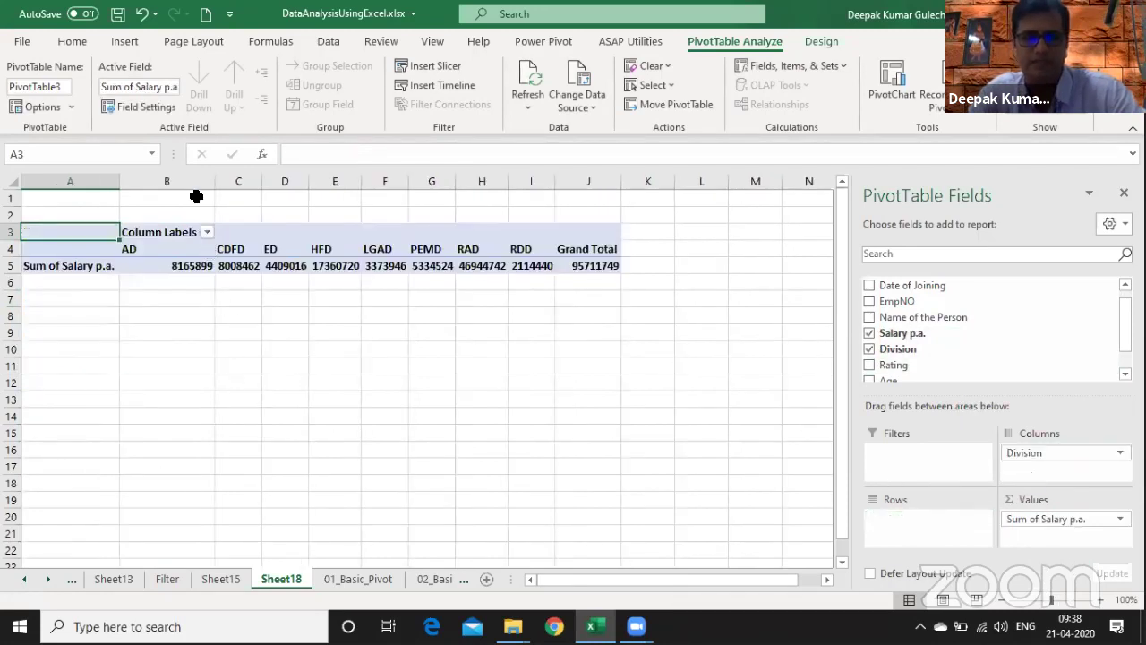
{"action": "left_click_drag", "start_coordinate": [196, 186], "coordinate": [532, 181]}
{"action": "left_click", "coordinate": [563, 101]}
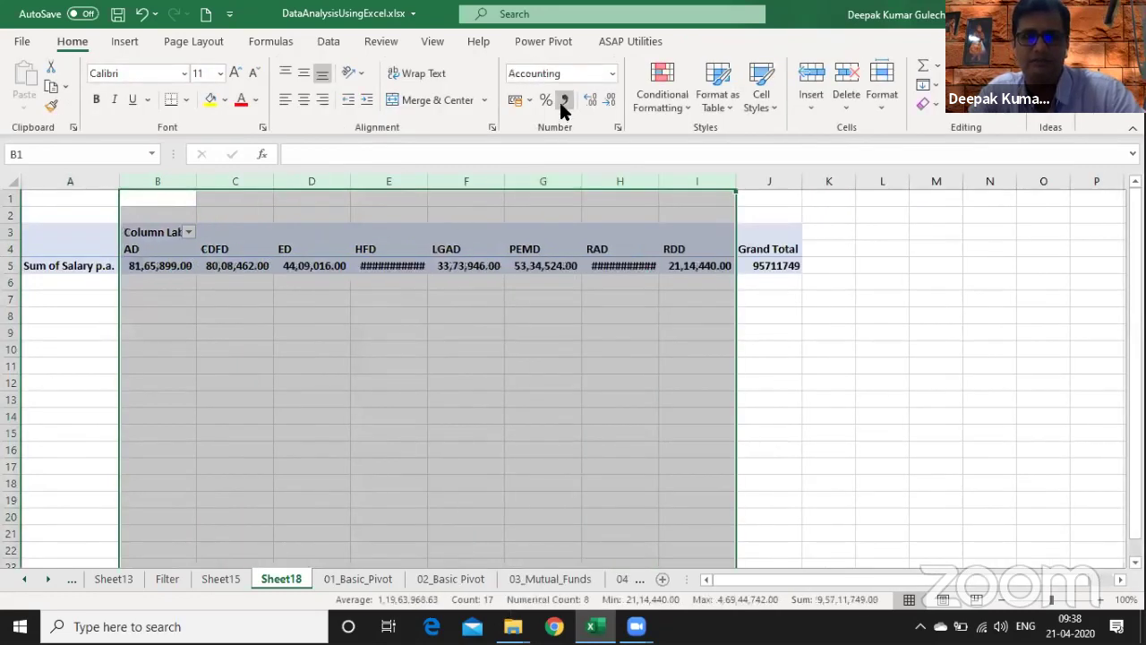
{"action": "left_click", "coordinate": [607, 100]}
{"action": "left_click", "coordinate": [607, 101]}
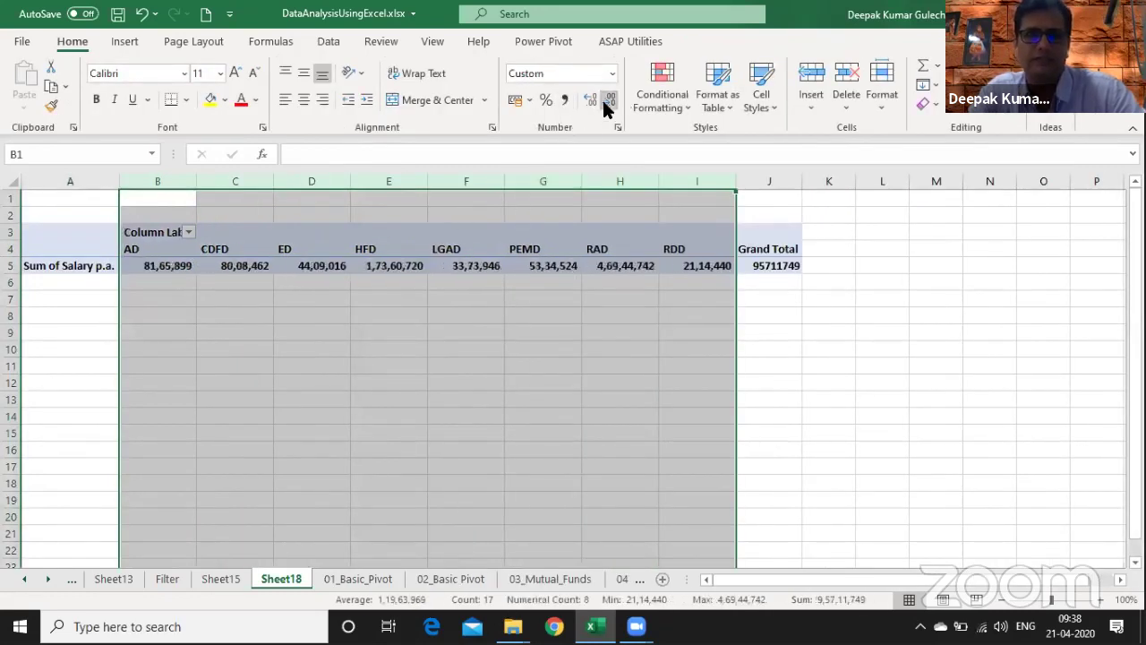
{"action": "left_click", "coordinate": [226, 267]}
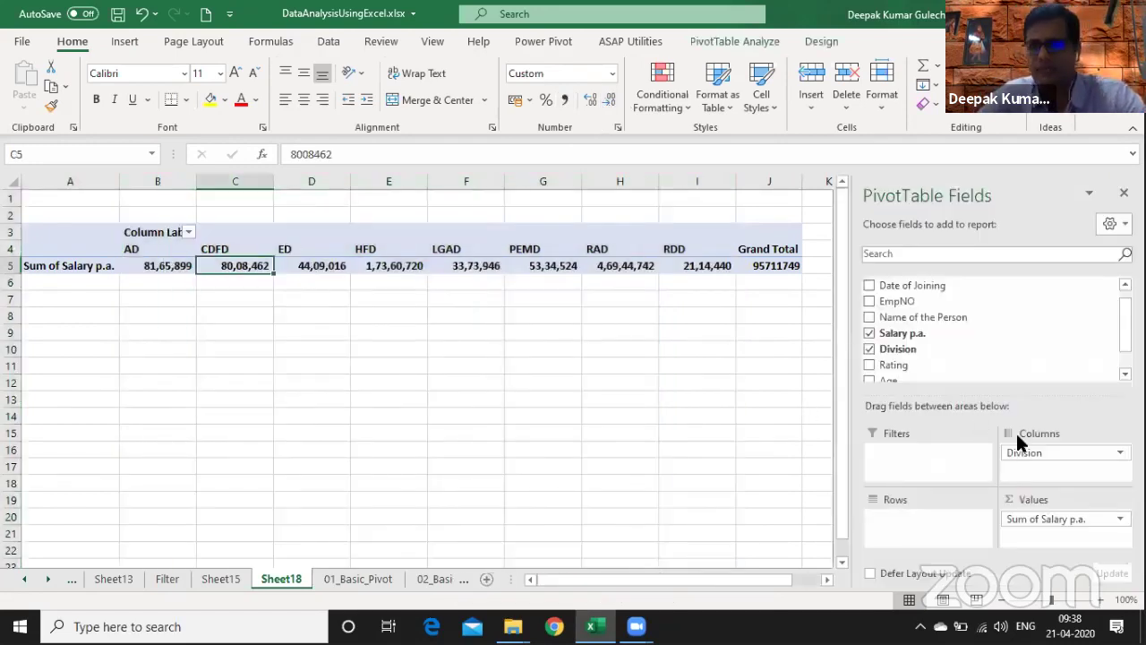
{"action": "left_click_drag", "start_coordinate": [1036, 453], "coordinate": [939, 518]}
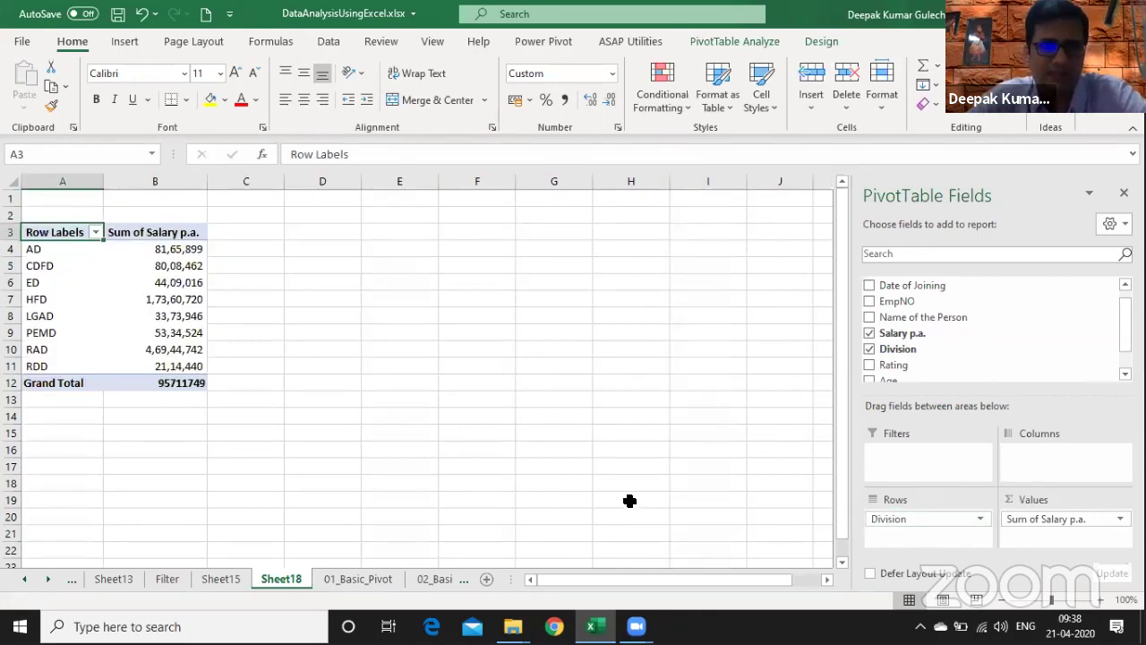
- Try a manual share-of-total formula in D4 against absolute $B$12, then clear it
{"action": "left_click", "coordinate": [328, 247]}
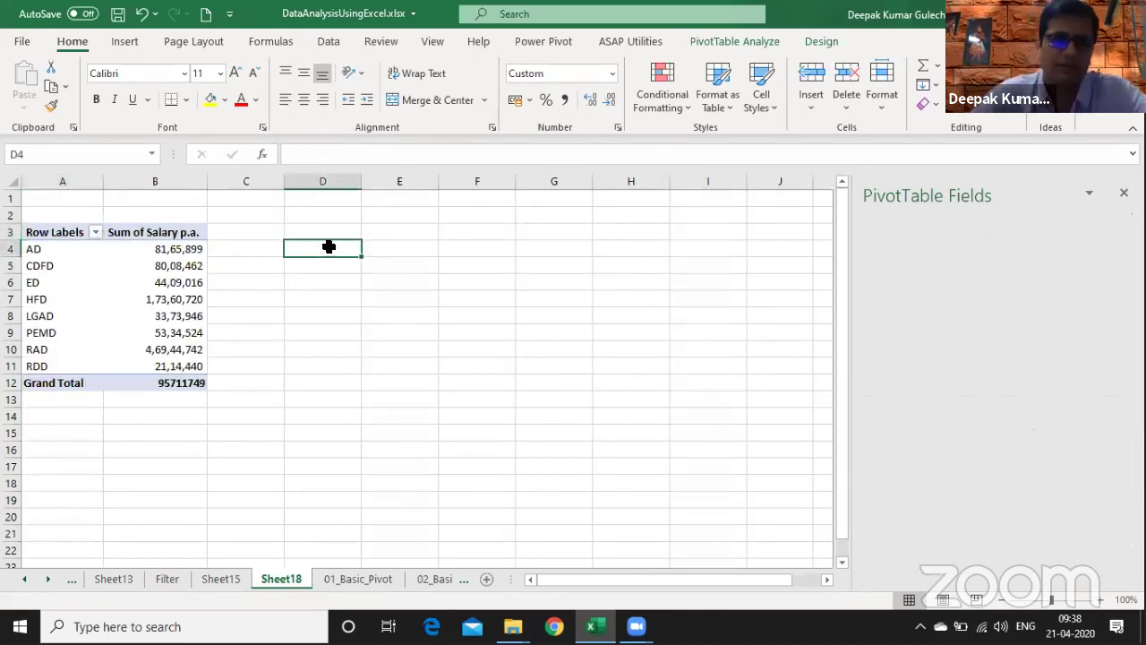
{"action": "type", "text": "="}
{"action": "key", "text": "Left"}
{"action": "key", "text": "Left"}
{"action": "type", "text": "/"}
{"action": "key", "text": "Down"}
{"action": "key", "text": "Down"}
{"action": "key", "text": "Down"}
{"action": "key", "text": "Down"}
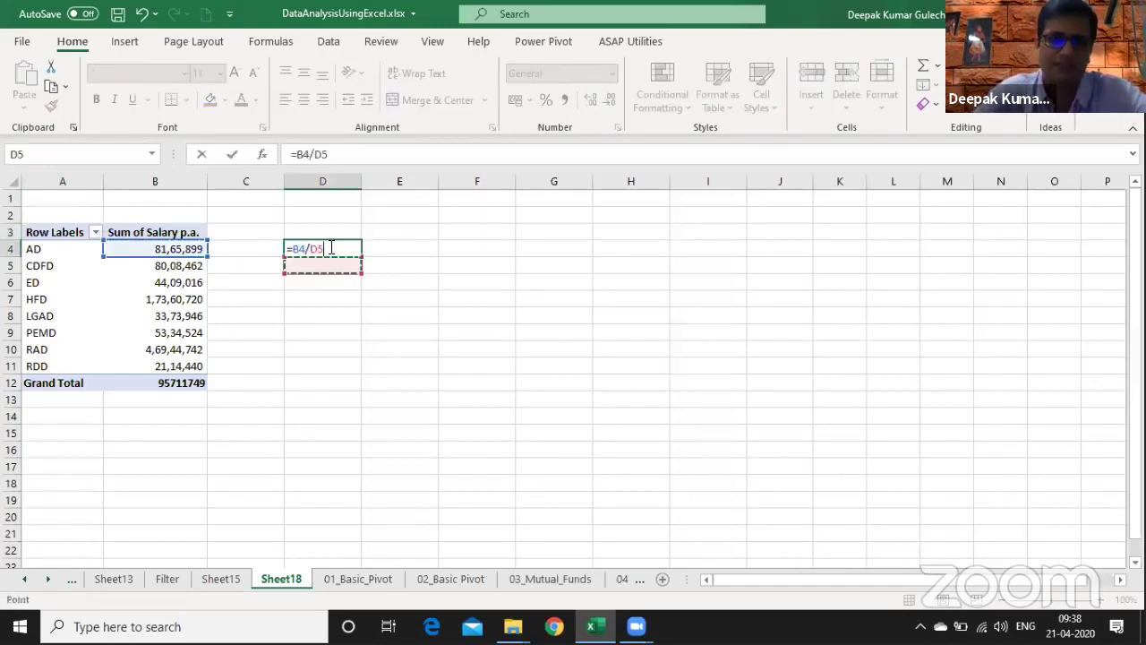
{"action": "key", "text": "Down"}
{"action": "key", "text": "Down"}
{"action": "key", "text": "Down"}
{"action": "key", "text": "Down"}
{"action": "key", "text": "Left"}
{"action": "key", "text": "Left"}
{"action": "key", "text": "F4"}
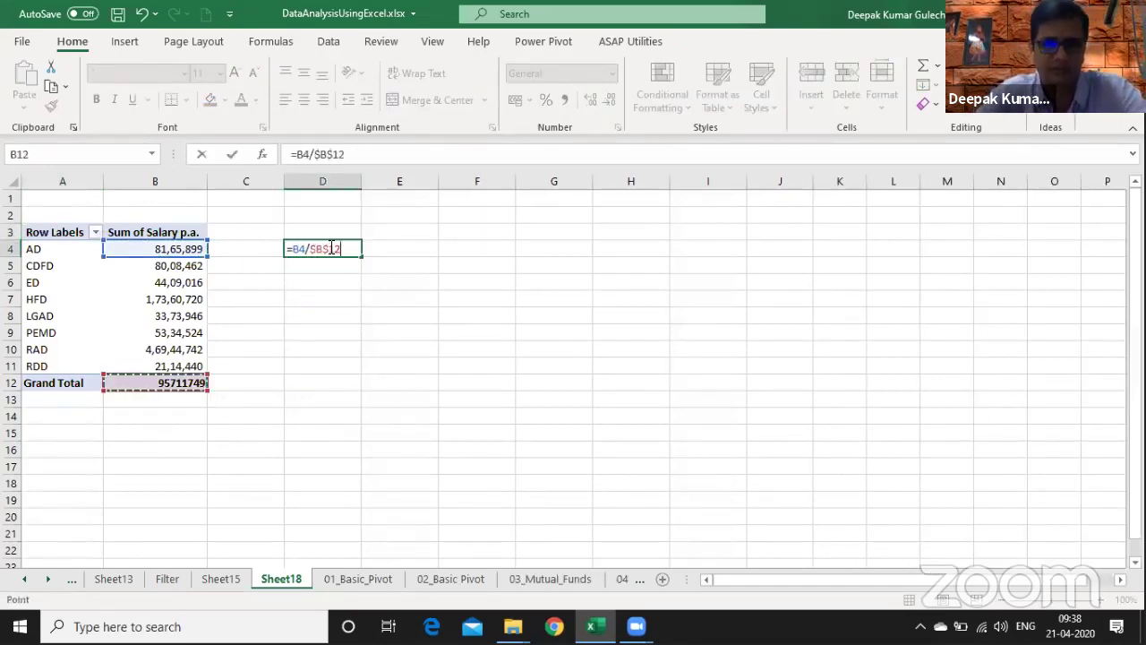
{"action": "key", "text": "ctrl+Return"}
{"action": "key", "text": "Delete"}
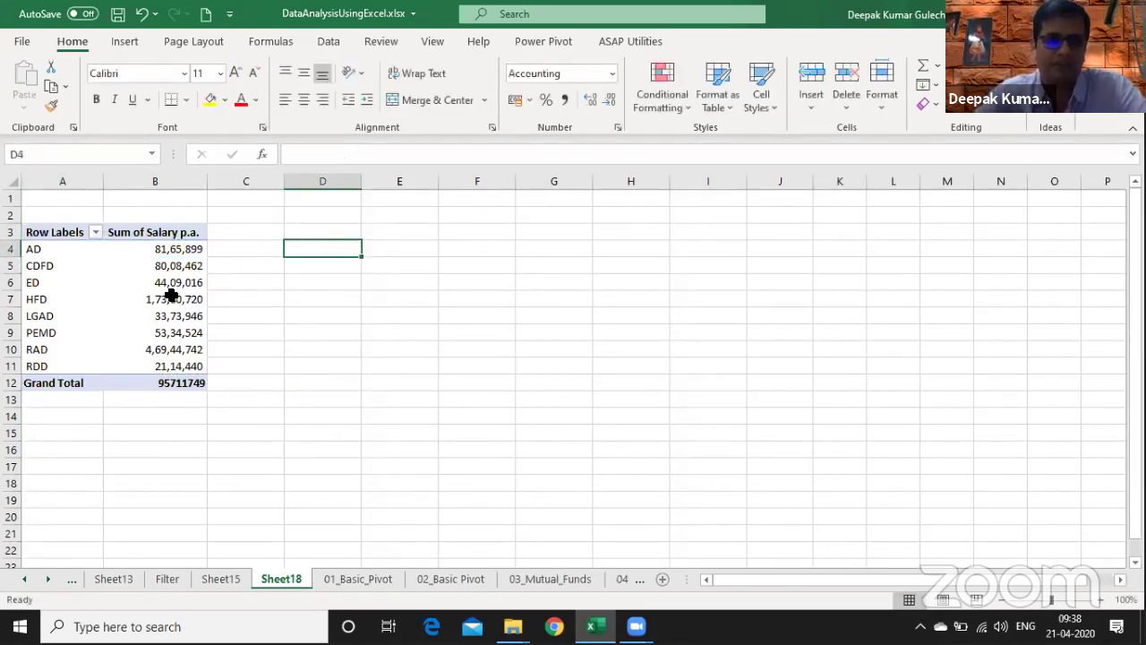
- Add a second Sum of Salary p.a. column shown as % of Column Total
{"action": "left_click", "coordinate": [168, 296]}
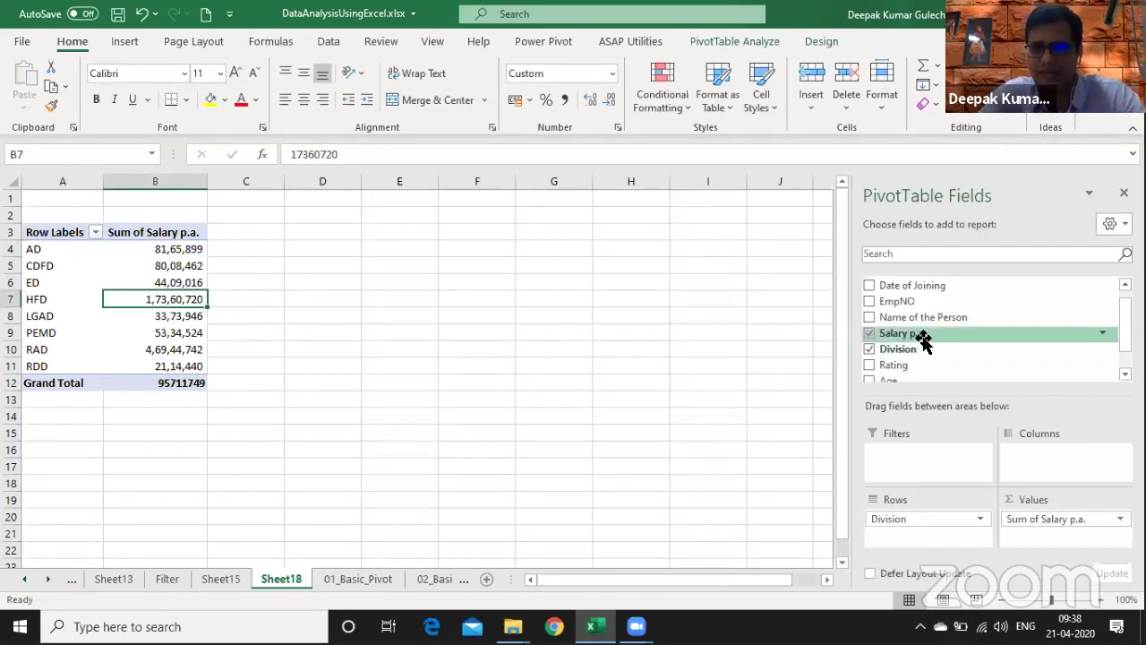
{"action": "left_click_drag", "start_coordinate": [922, 339], "coordinate": [1041, 536]}
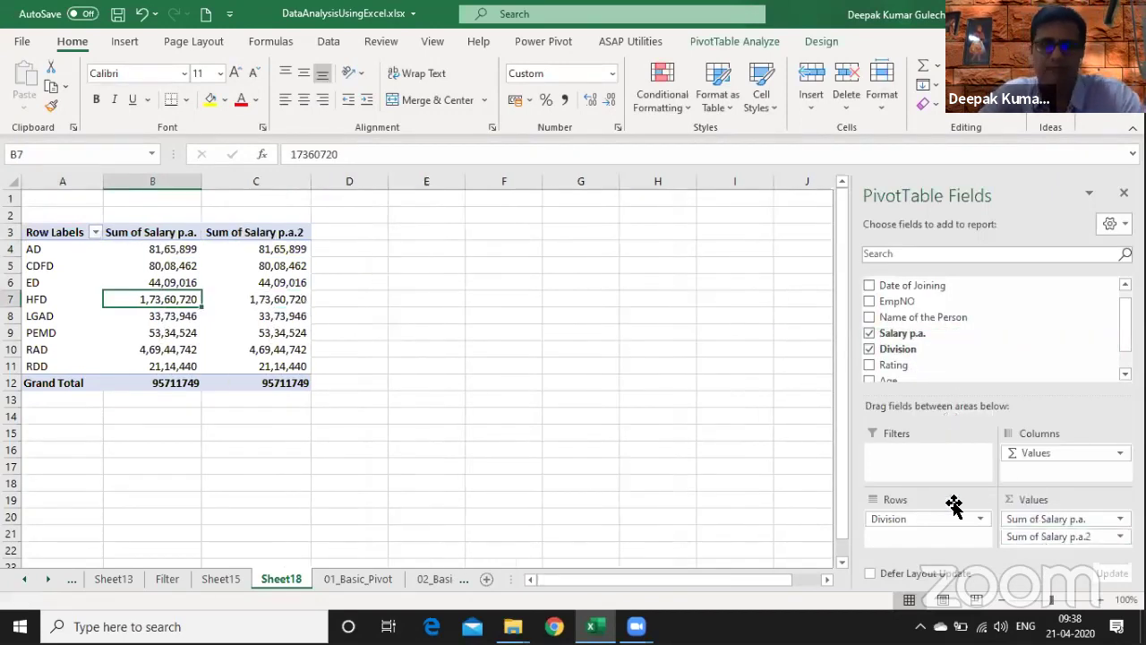
{"action": "right_click", "coordinate": [281, 265]}
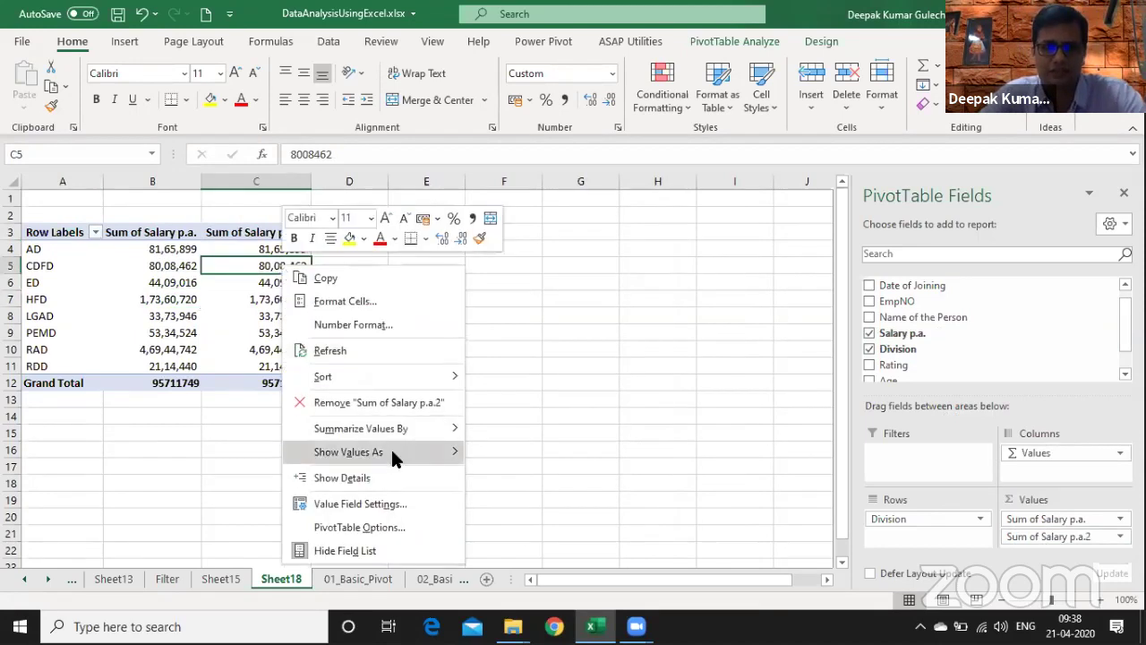
{"action": "mouse_move", "coordinate": [394, 455]}
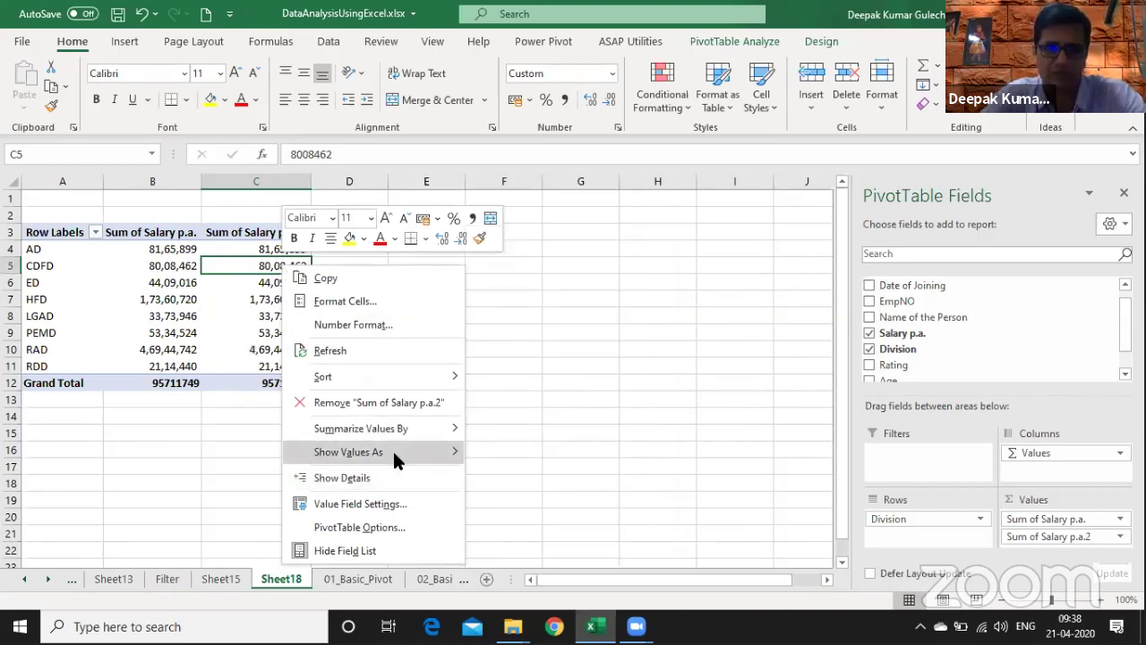
{"action": "left_click", "coordinate": [559, 287]}
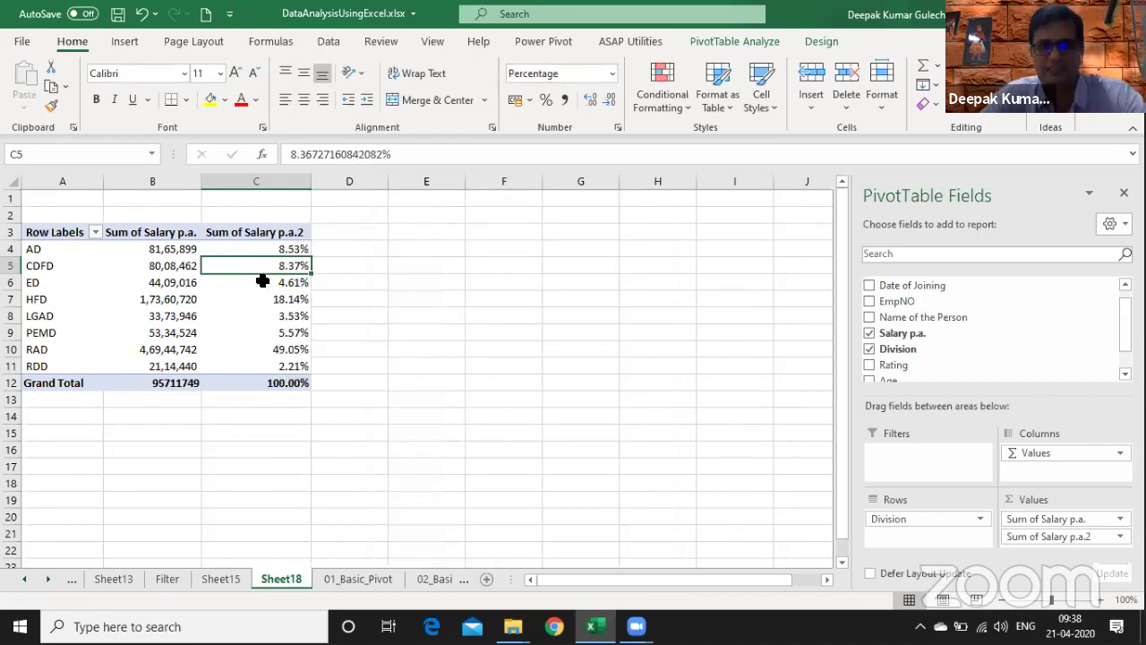
{"action": "mouse_move", "coordinate": [245, 282]}
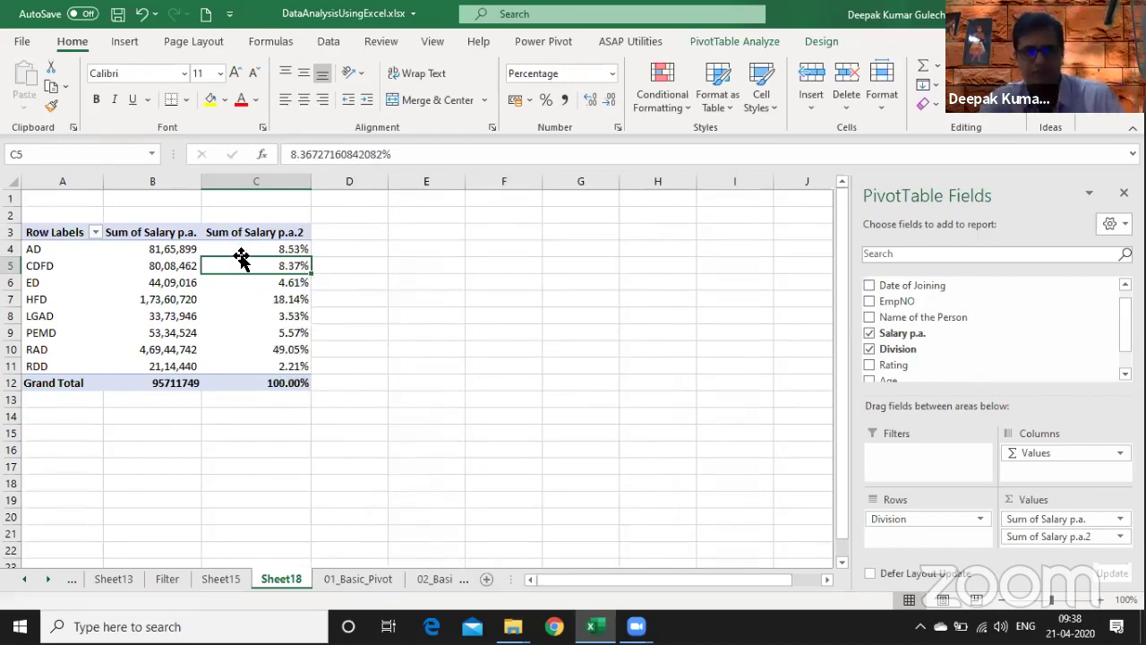
{"action": "right_click", "coordinate": [232, 249]}
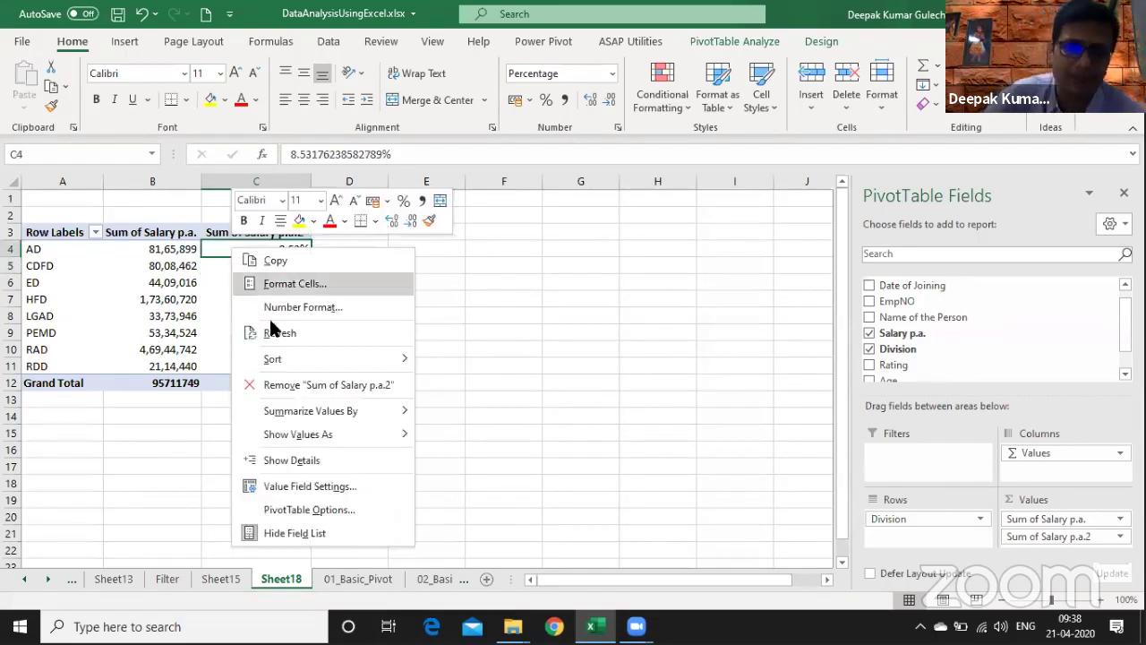
{"action": "left_click", "coordinate": [336, 488]}
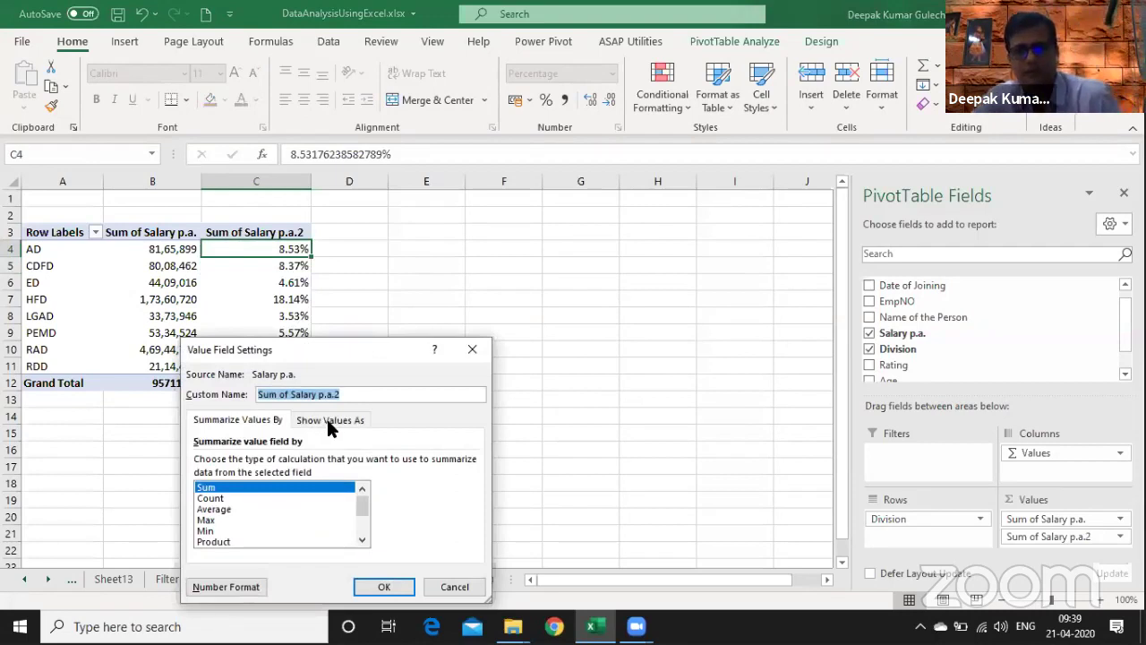
{"action": "left_click", "coordinate": [329, 421]}
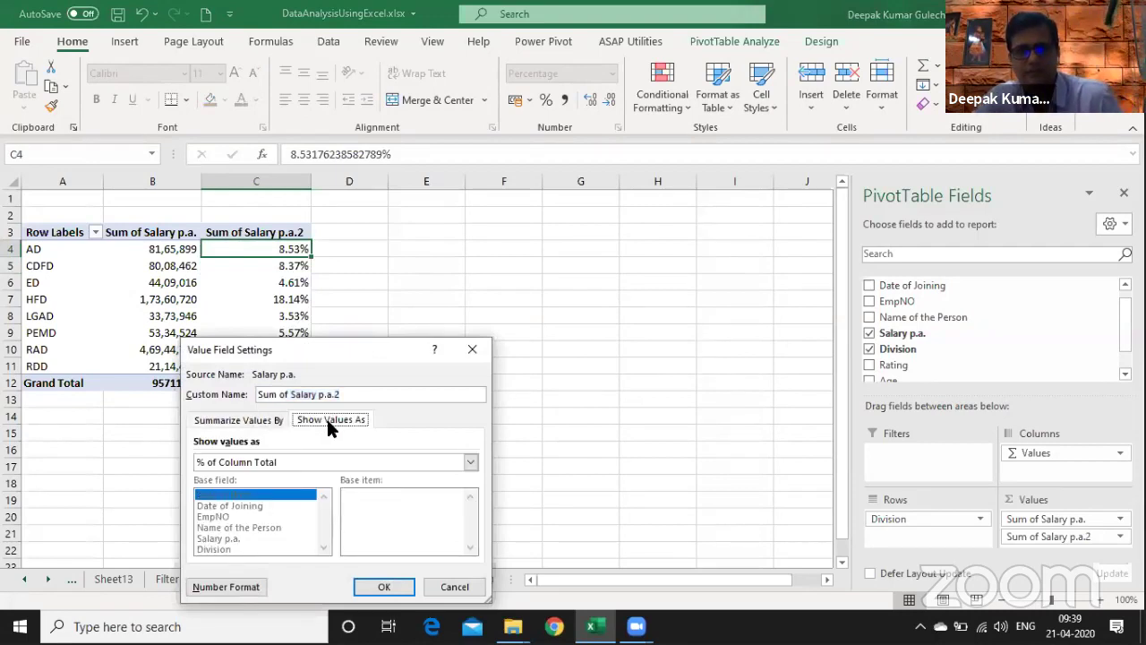
{"action": "left_click", "coordinate": [471, 463]}
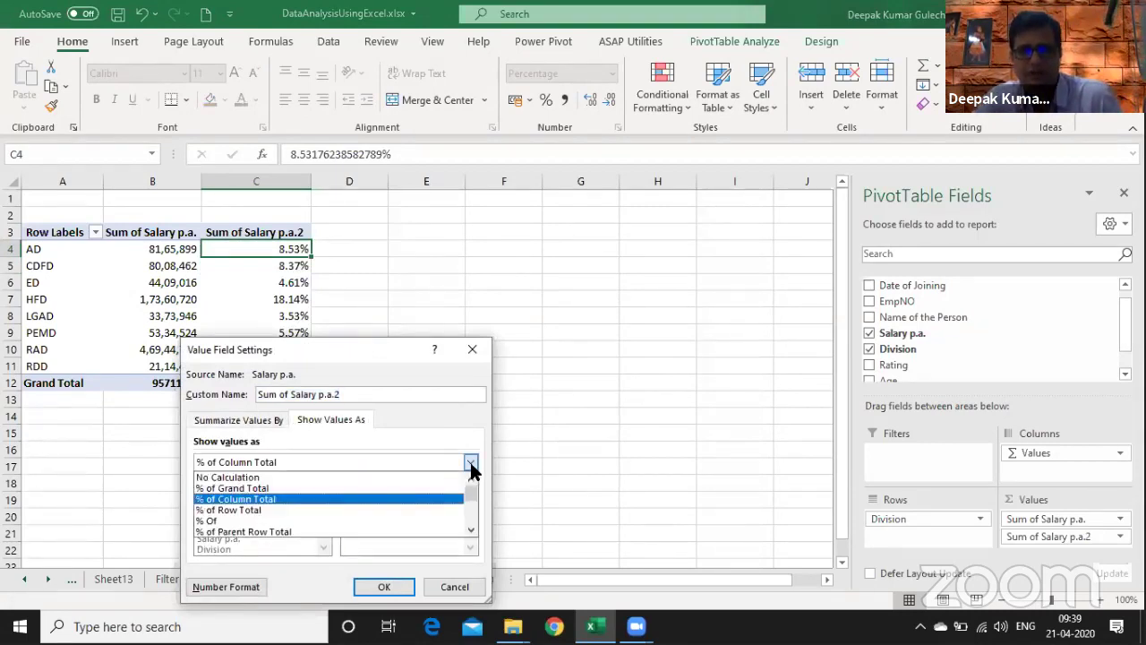
{"action": "left_click", "coordinate": [386, 580]}
{"action": "left_click", "coordinate": [385, 582]}
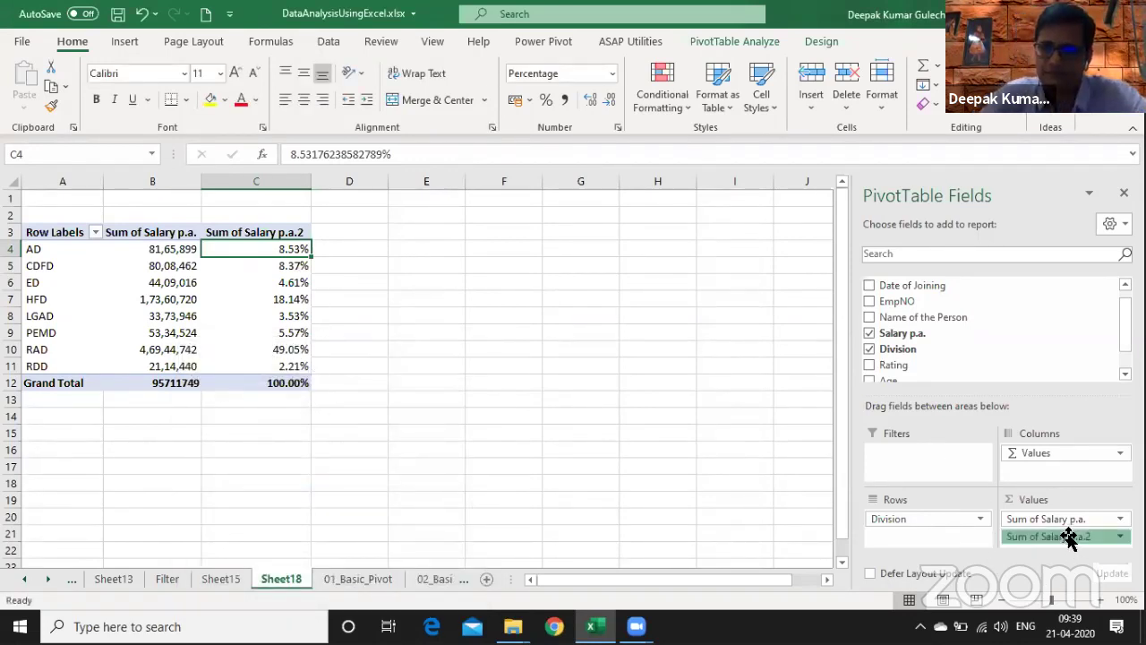
{"action": "left_click_drag", "start_coordinate": [708, 468], "coordinate": [707, 469]}
{"action": "left_click_drag", "start_coordinate": [948, 335], "coordinate": [1041, 527]}
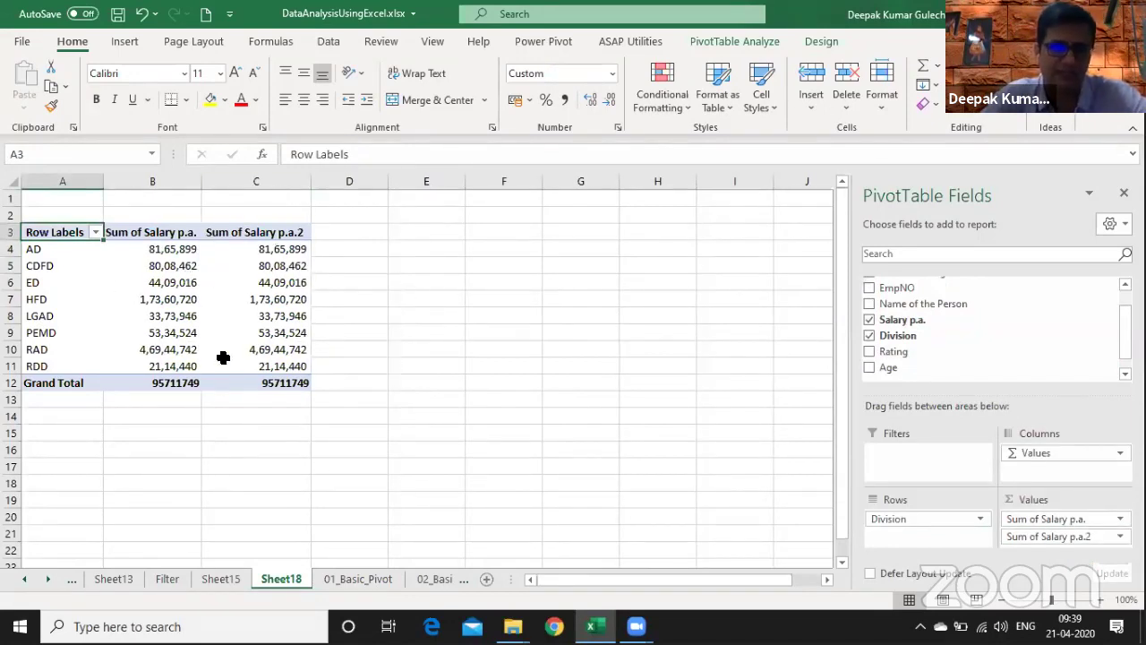
{"action": "right_click", "coordinate": [275, 281]}
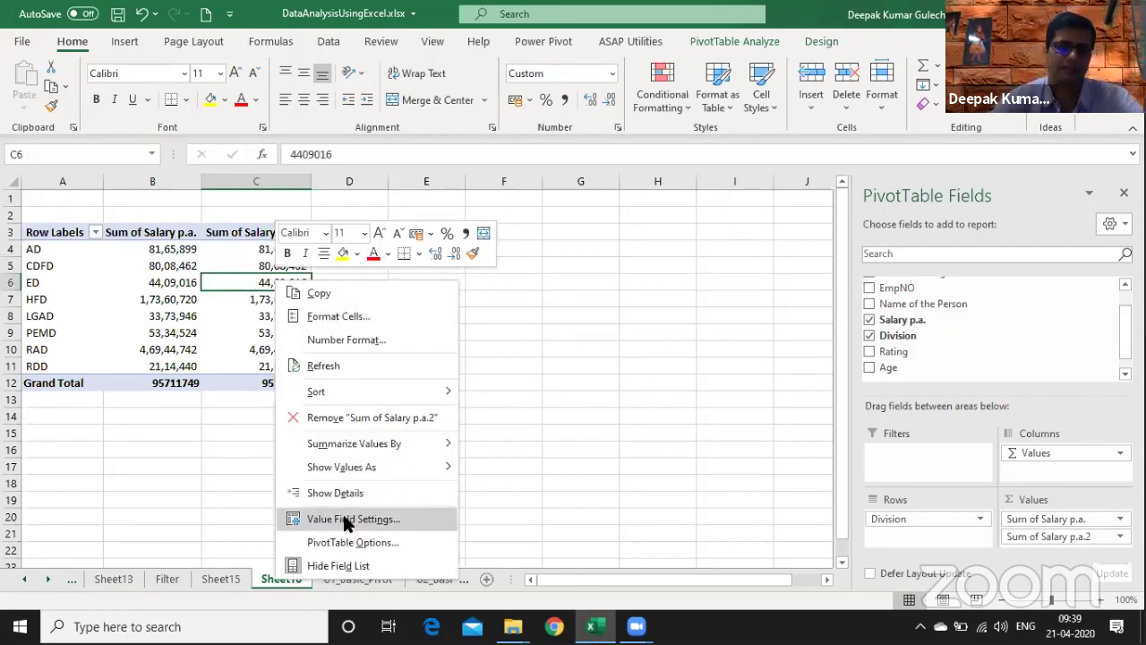
{"action": "mouse_move", "coordinate": [355, 468]}
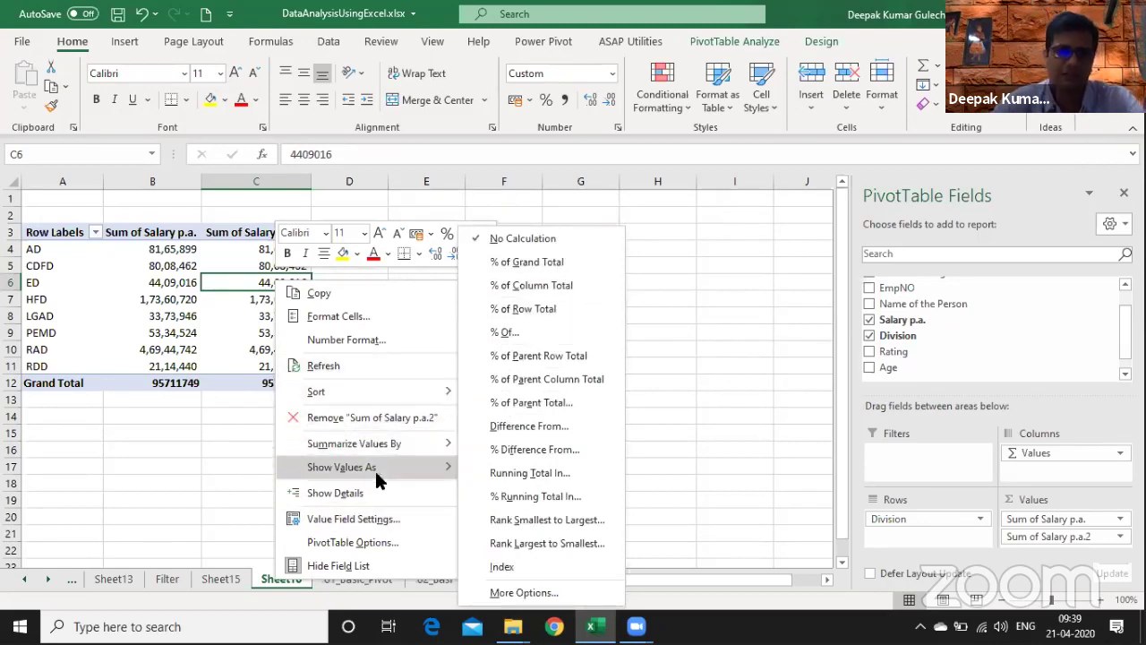
{"action": "left_click", "coordinate": [343, 519]}
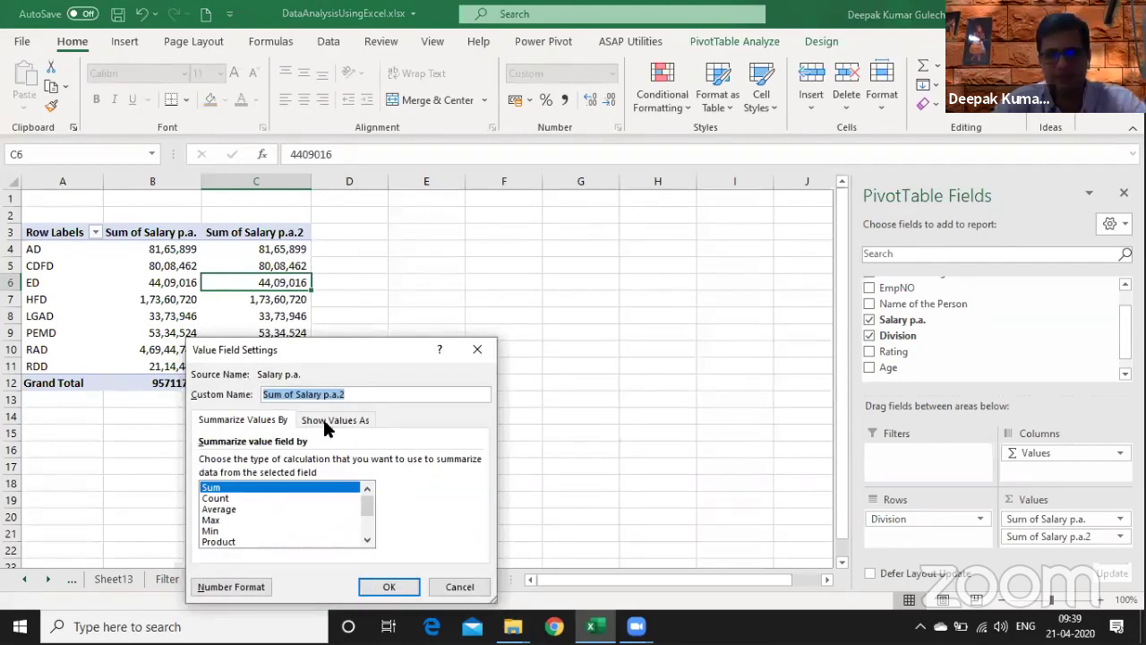
{"action": "left_click", "coordinate": [325, 422]}
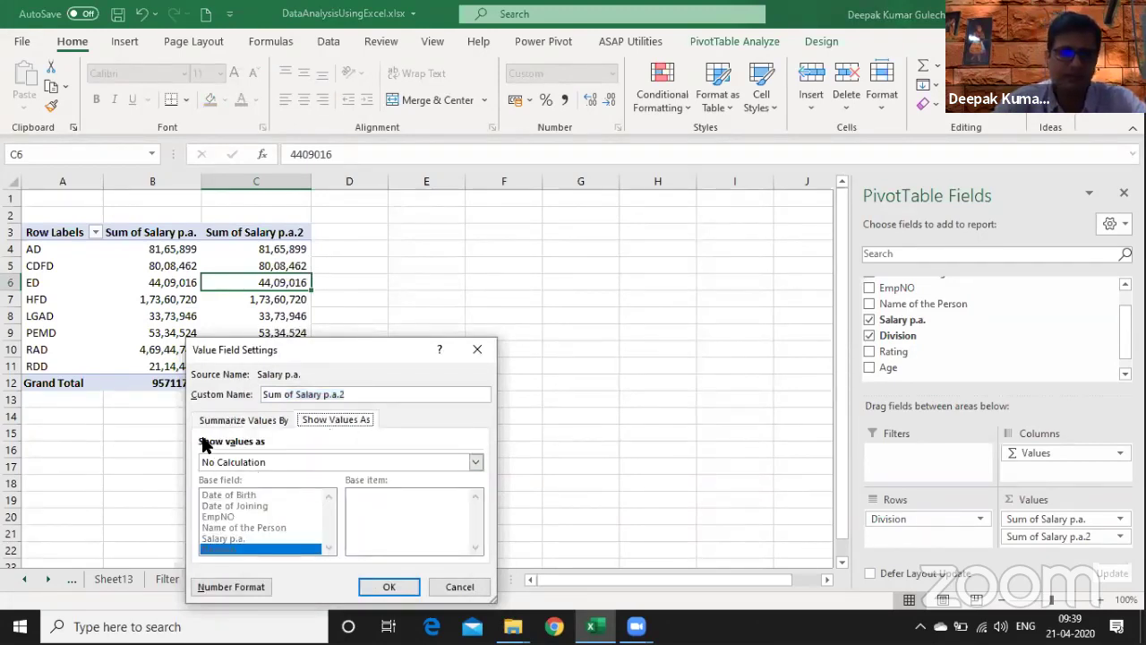
{"action": "left_click", "coordinate": [283, 461]}
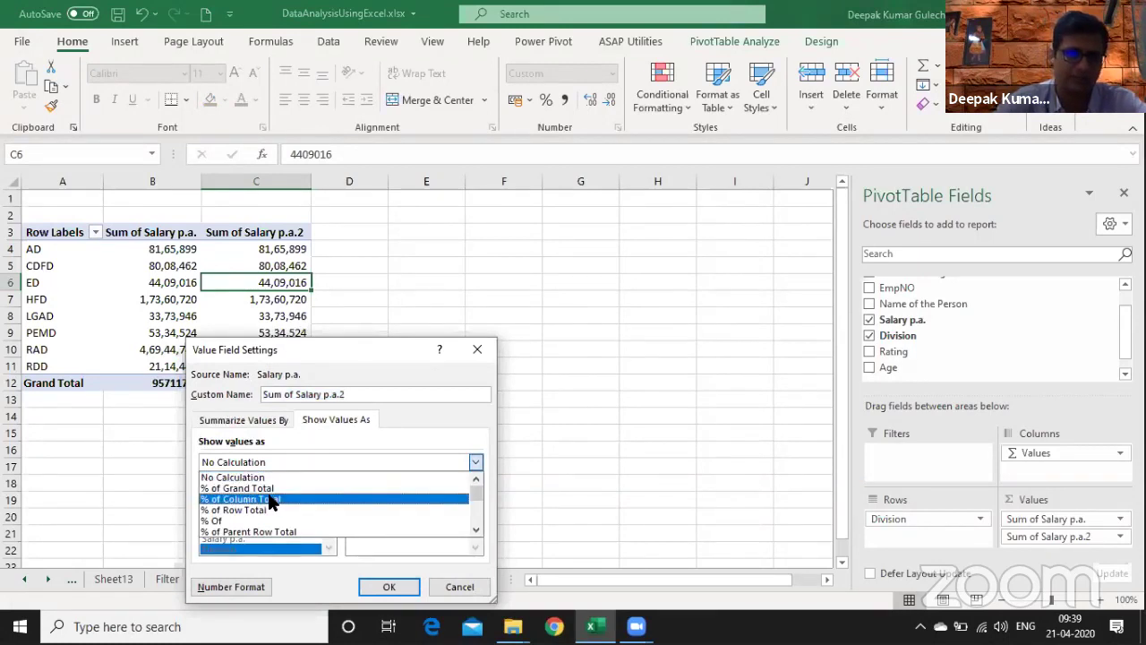
{"action": "left_click", "coordinate": [271, 499]}
{"action": "left_click", "coordinate": [388, 586]}
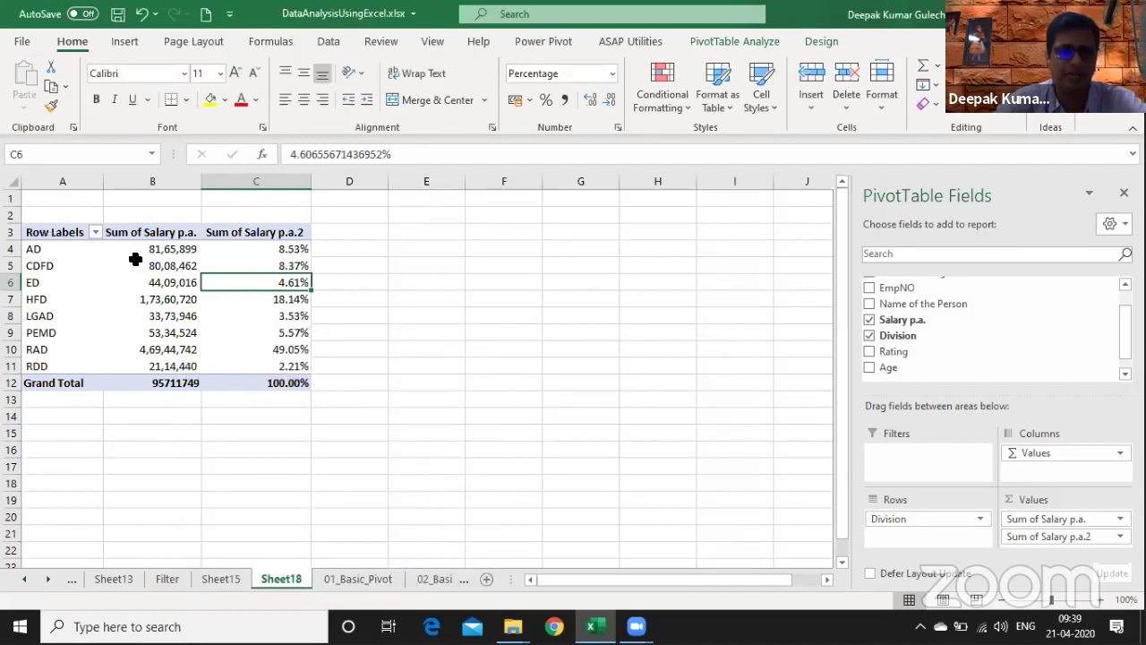
{"action": "left_click", "coordinate": [308, 351]}
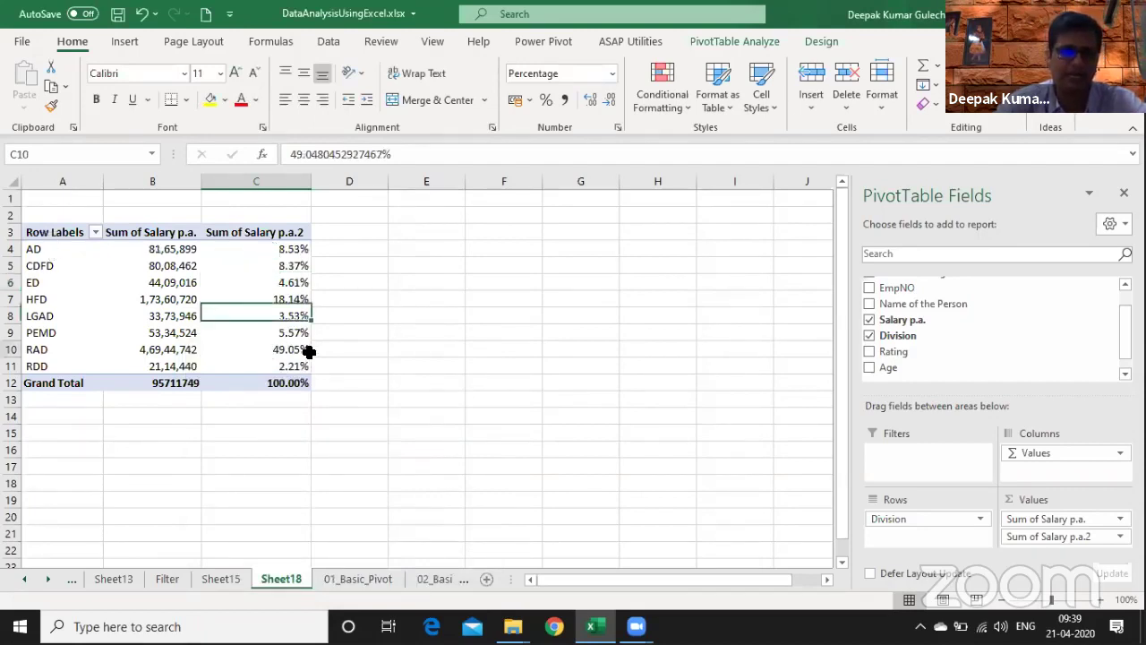
{"action": "left_click_drag", "start_coordinate": [308, 351], "coordinate": [34, 351]}
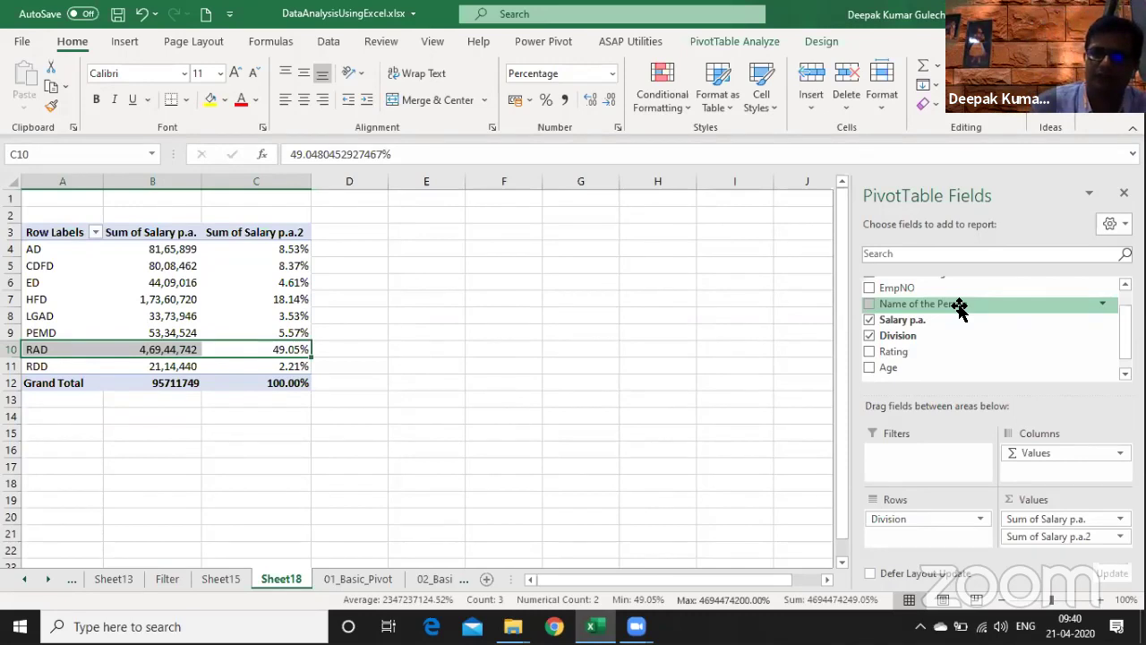
- Add Name of the Person to Values twice, showing the second count as % of Column Total
{"action": "left_click_drag", "start_coordinate": [963, 309], "coordinate": [1066, 548]}
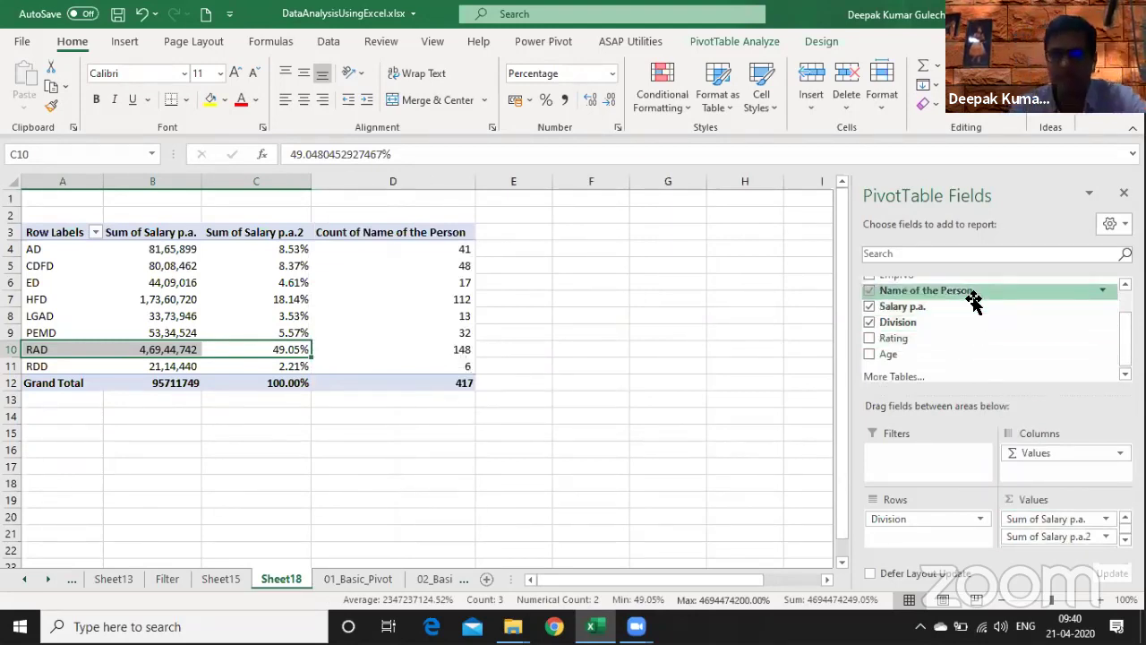
{"action": "left_click_drag", "start_coordinate": [974, 300], "coordinate": [1077, 552]}
{"action": "left_click", "coordinate": [614, 312]}
{"action": "right_click", "coordinate": [615, 312]}
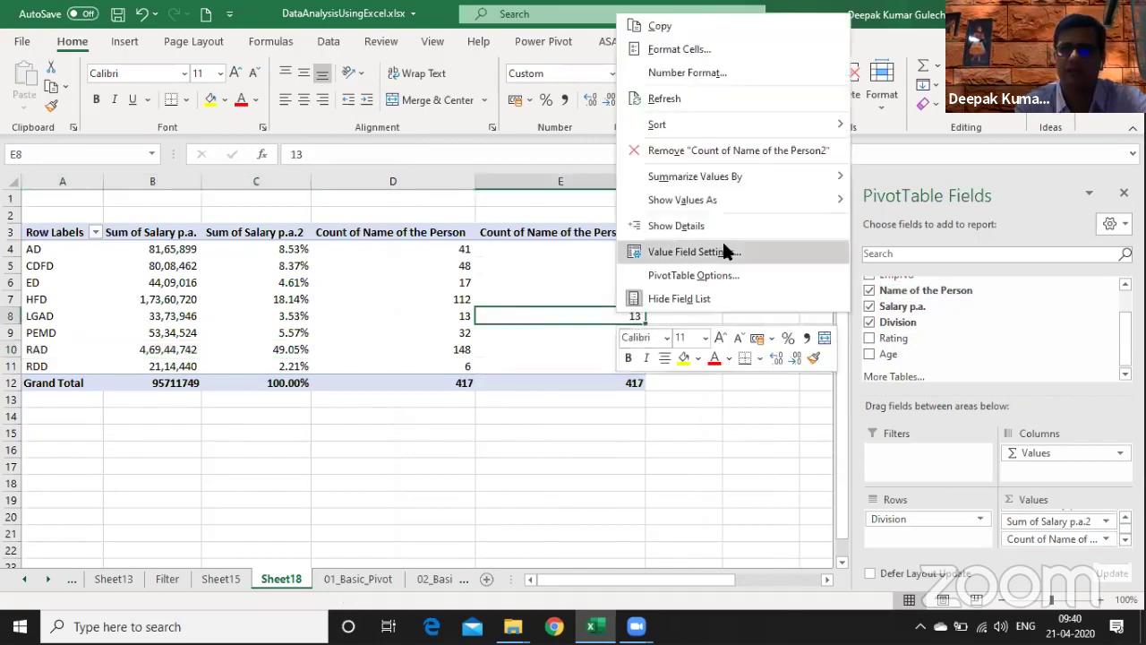
{"action": "left_click", "coordinate": [686, 252]}
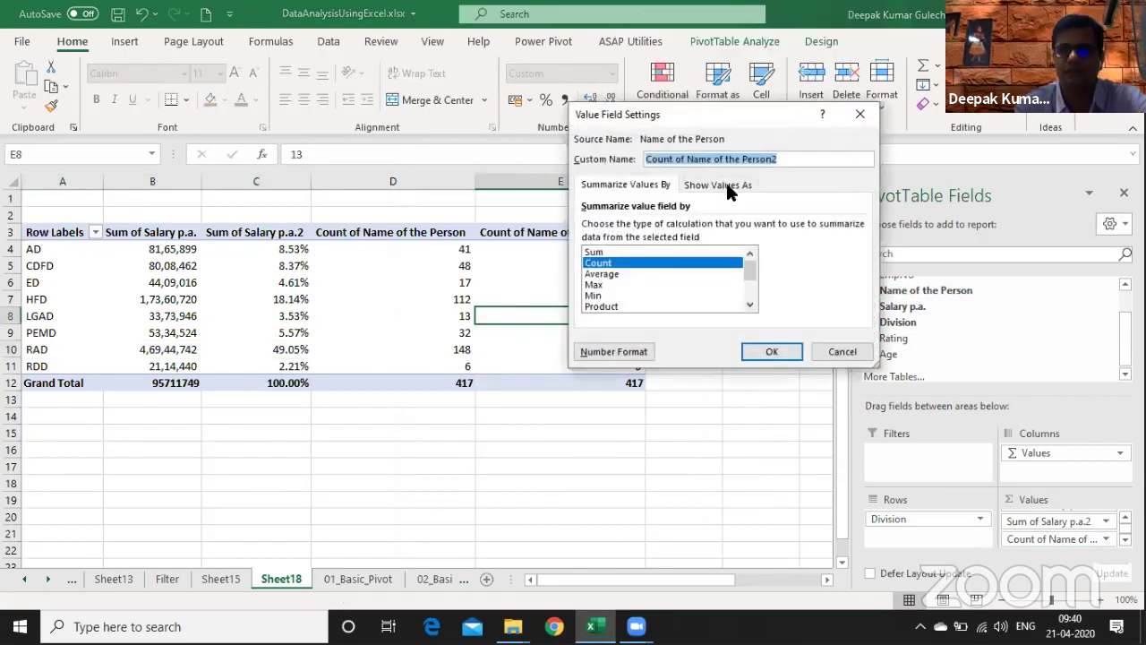
{"action": "left_click", "coordinate": [728, 186]}
{"action": "left_click", "coordinate": [675, 230]}
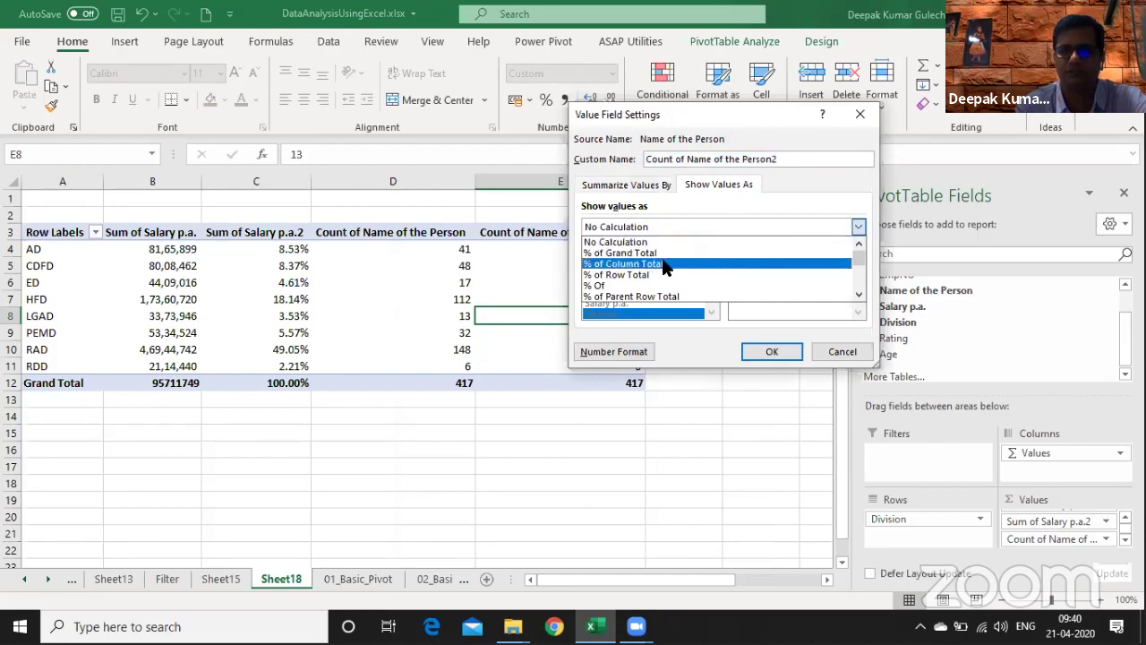
{"action": "left_click", "coordinate": [666, 264]}
{"action": "left_click", "coordinate": [769, 355]}
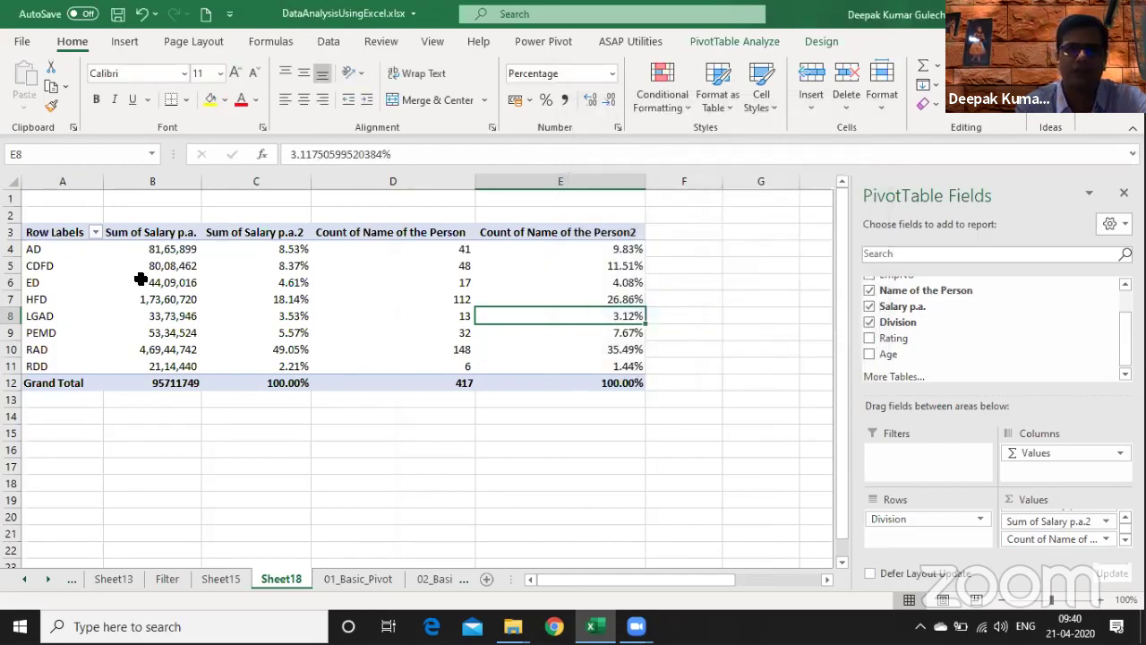
{"action": "left_click", "coordinate": [150, 231]}
{"action": "left_click_drag", "start_coordinate": [149, 232], "coordinate": [361, 230]}
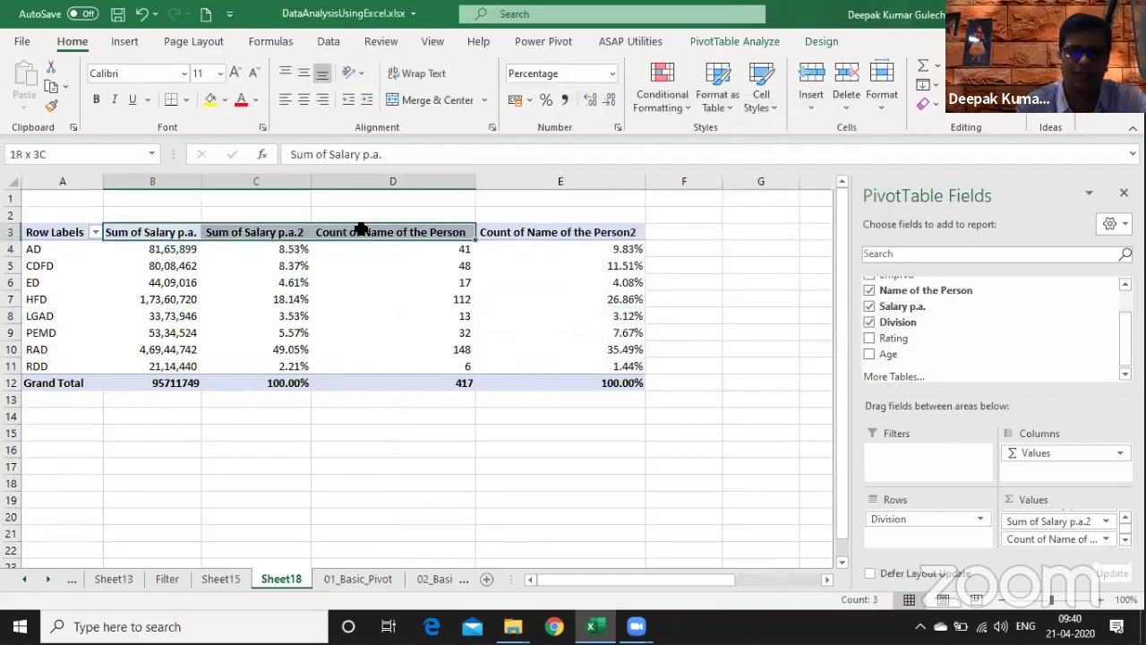
- Rename the B3 and C3 pivot headers to 'Total Salary p.a.' and 'Salary %'
{"action": "left_click", "coordinate": [167, 483]}
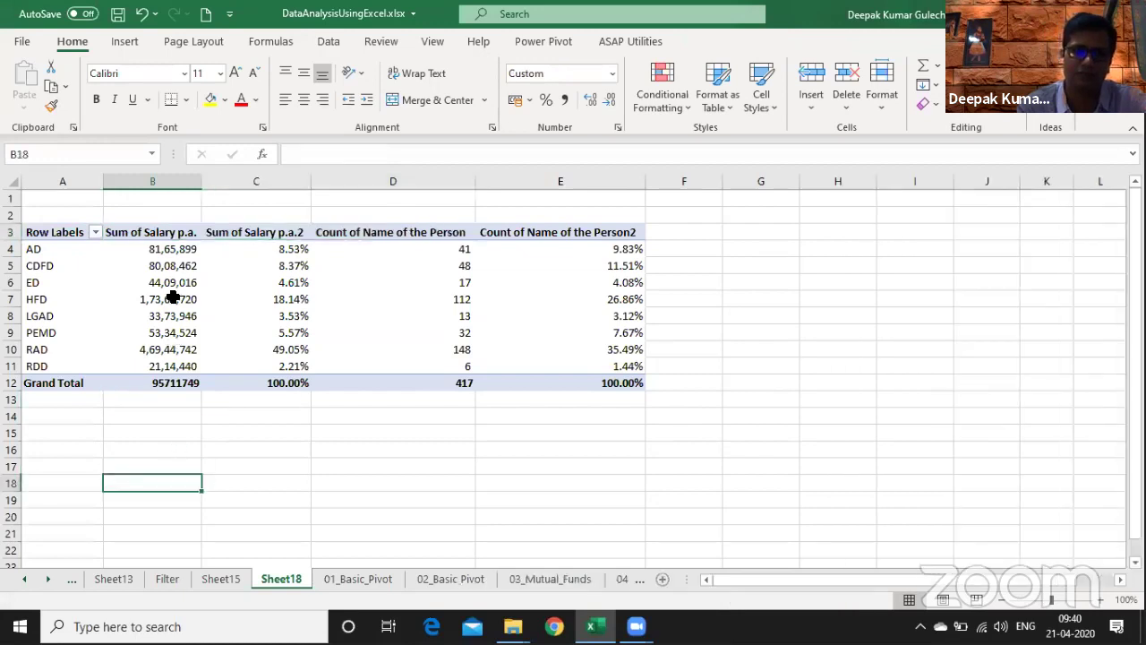
{"action": "left_click", "coordinate": [162, 232]}
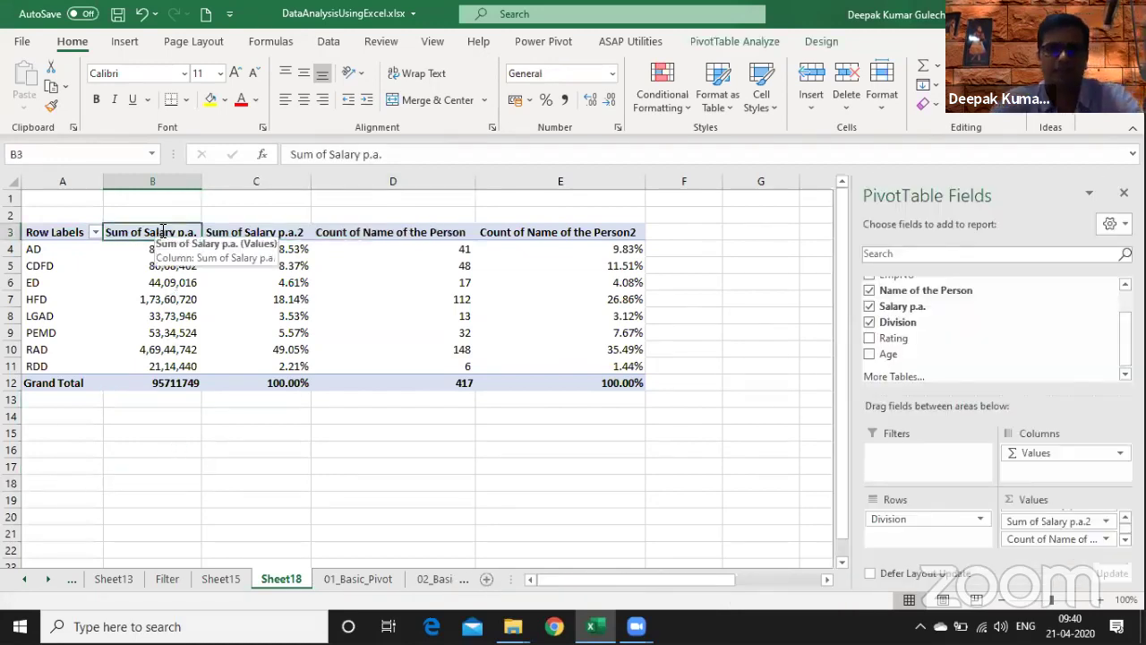
{"action": "type", "text": "Total"}
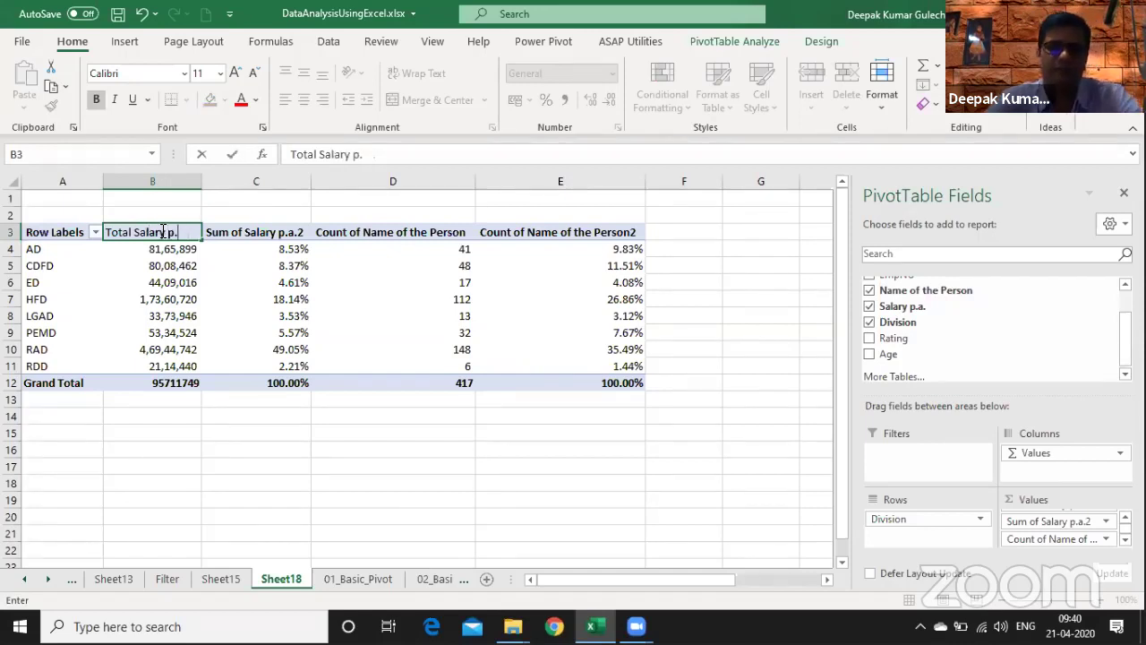
{"action": "type", "text": "Salary p.a."}
{"action": "key", "text": "Return"}
{"action": "left_click", "coordinate": [242, 233]}
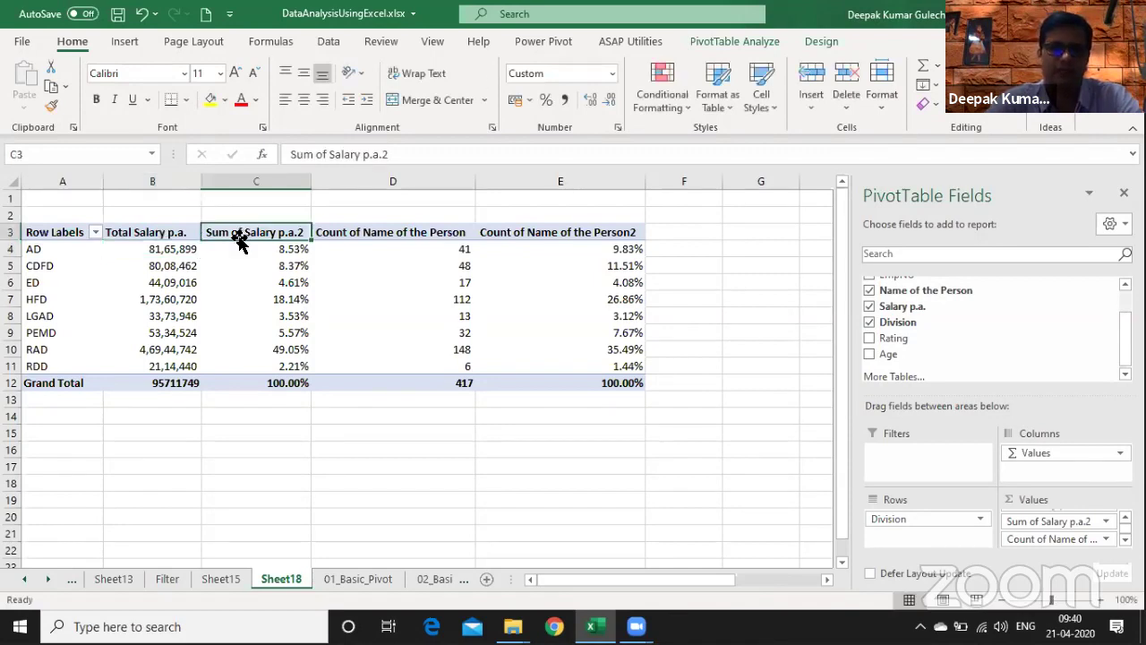
{"action": "type", "text": "Salary"}
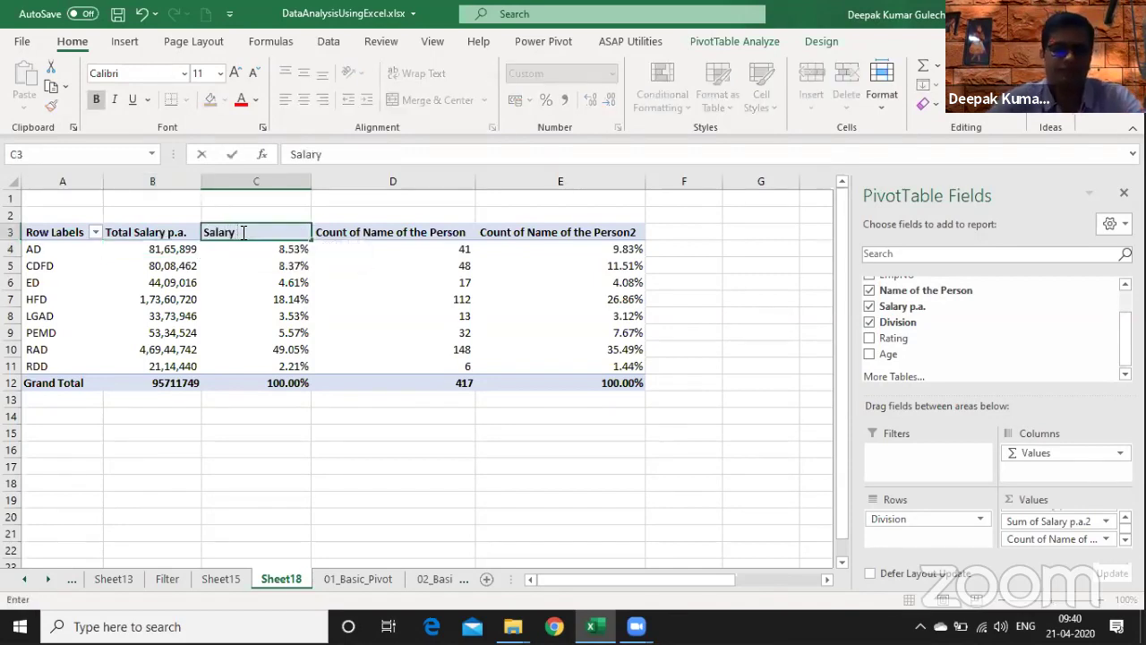
{"action": "type", "text": " %"}
{"action": "key", "text": "Return"}
- Rename the D3 and E3 headers to 'HeadCount' and 'HeadCount%'
{"action": "key", "text": "Up"}
{"action": "key", "text": "Right"}
{"action": "type", "text": "He"}
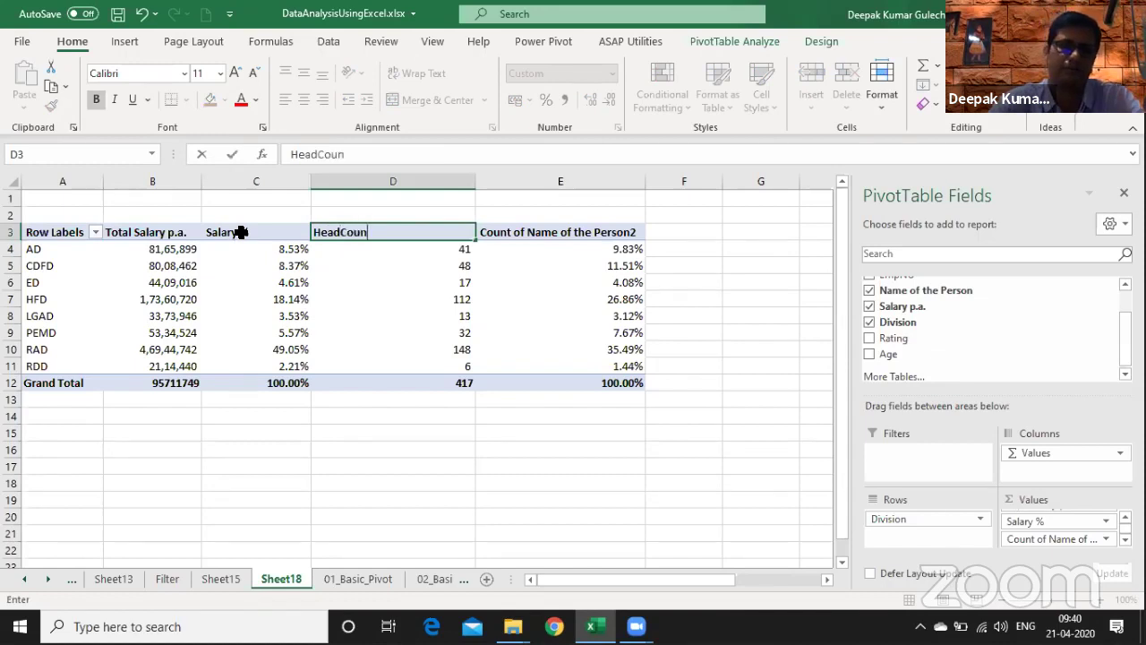
{"action": "type", "text": "adCount"}
{"action": "key", "text": "Return"}
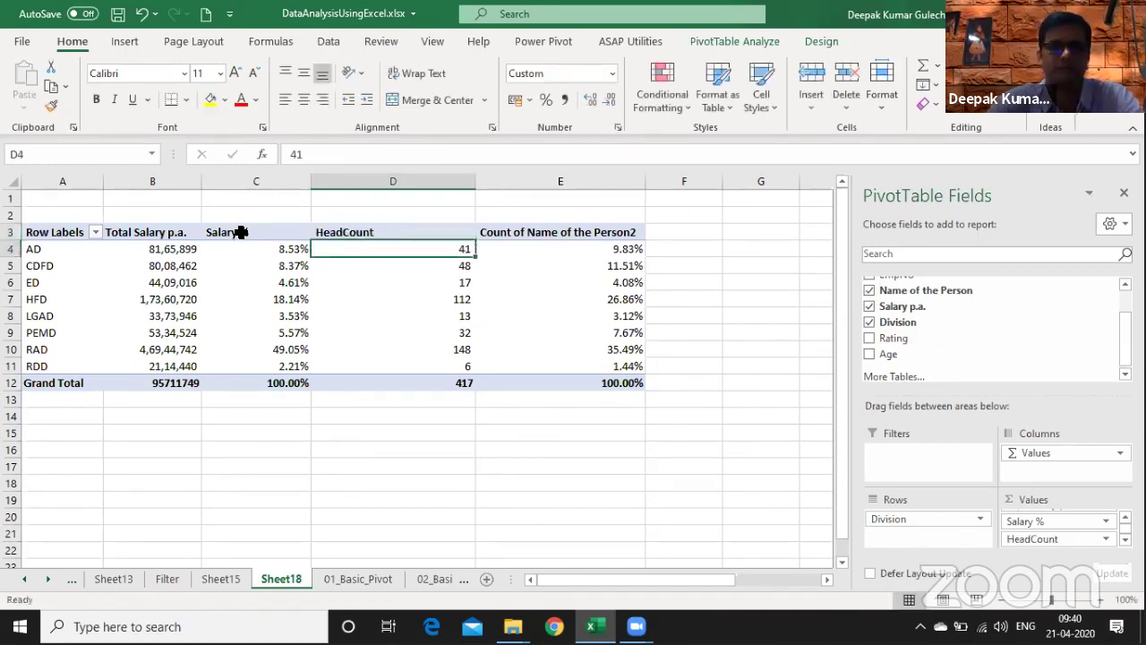
{"action": "key", "text": "Up"}
{"action": "key", "text": "Right"}
{"action": "type", "text": "Head"}
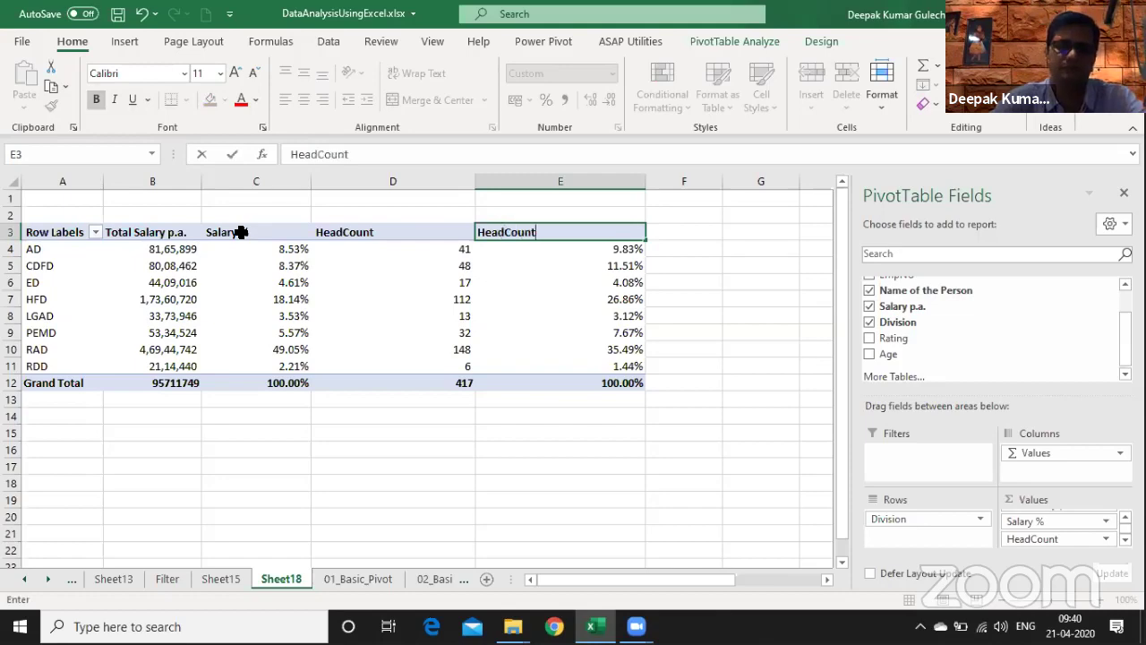
{"action": "type", "text": "Count%"}
{"action": "key", "text": "Return"}
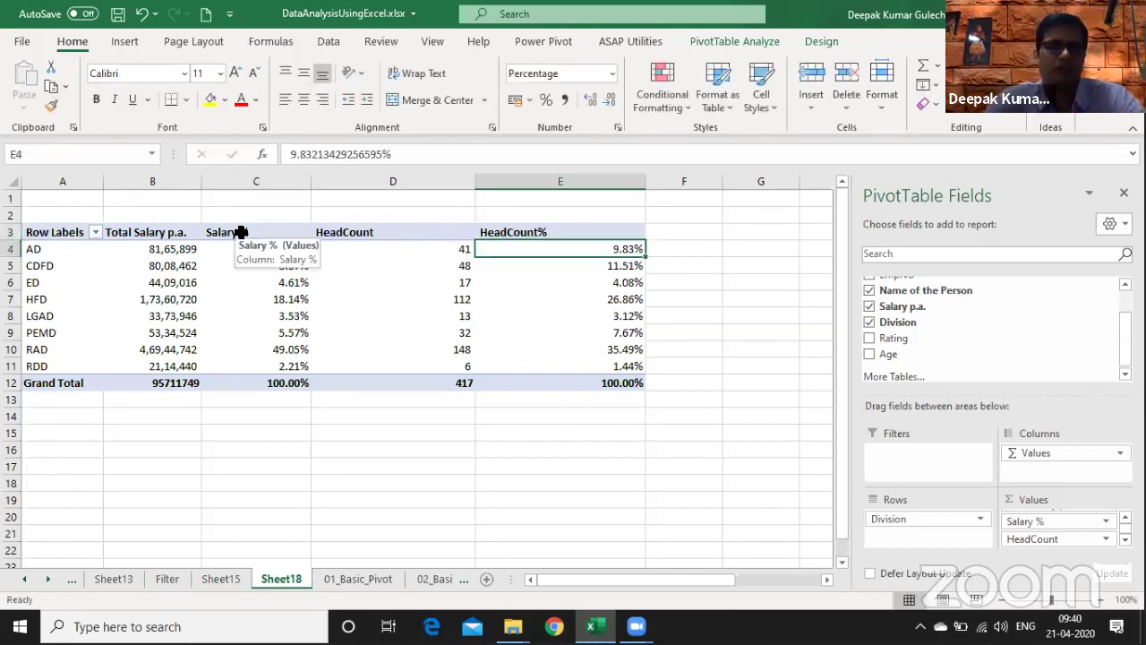
{"action": "key", "text": "ctrl+Page_Up"}
{"action": "key", "text": "ctrl+Page_Up"}
- Fill B5:F5 and B6:F6 yellow on Sheet15, repeating the fill with F4
{"action": "key", "text": "ctrl+Page_Down"}
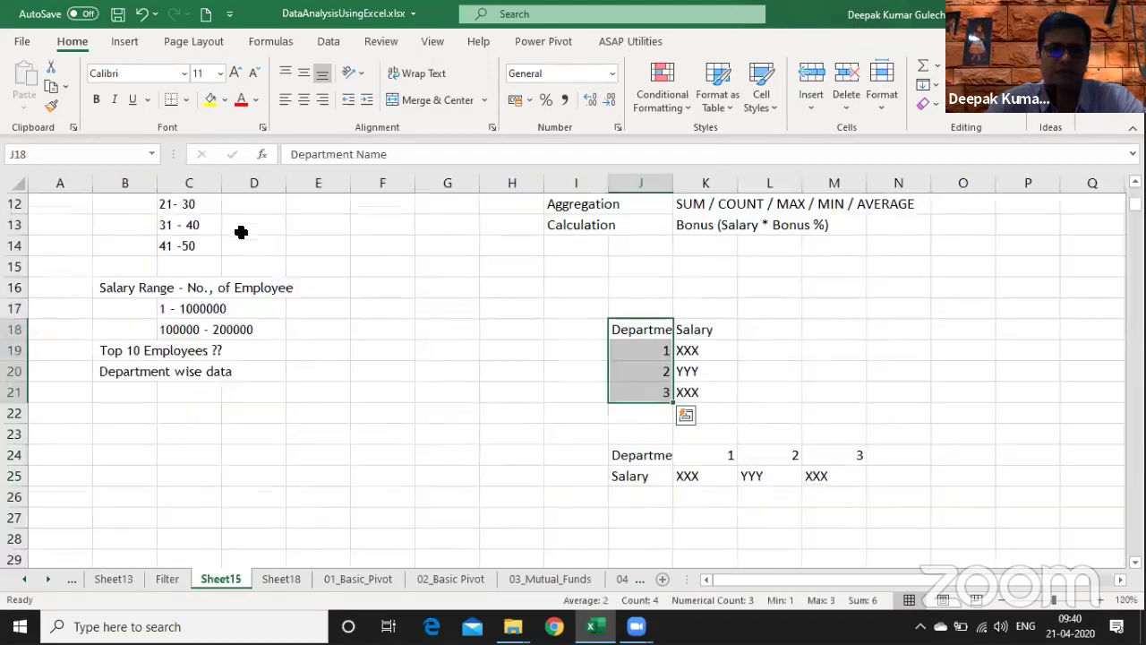
{"action": "left_click_drag", "start_coordinate": [114, 288], "coordinate": [394, 288]}
{"action": "left_click", "coordinate": [213, 101]}
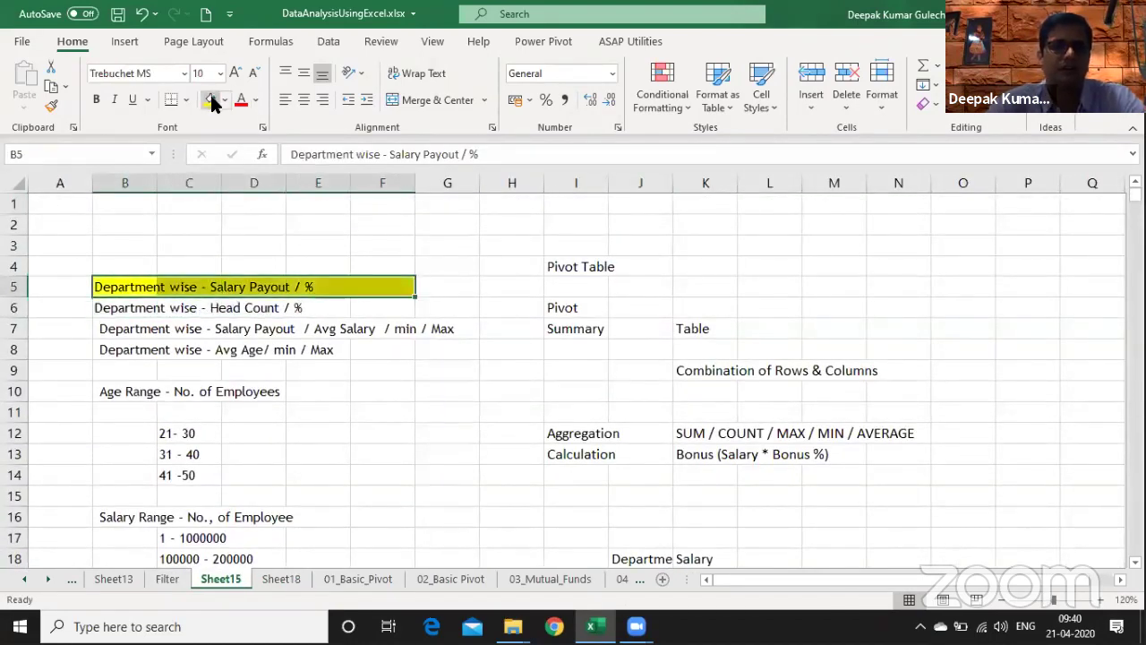
{"action": "key", "text": "Down"}
{"action": "key", "text": "F4"}
{"action": "key", "text": "Right"}
{"action": "key", "text": "F4"}
{"action": "key", "text": "Right"}
{"action": "key", "text": "F4"}
{"action": "key", "text": "Right"}
{"action": "key", "text": "F4"}
{"action": "key", "text": "Right"}
{"action": "key", "text": "F4"}
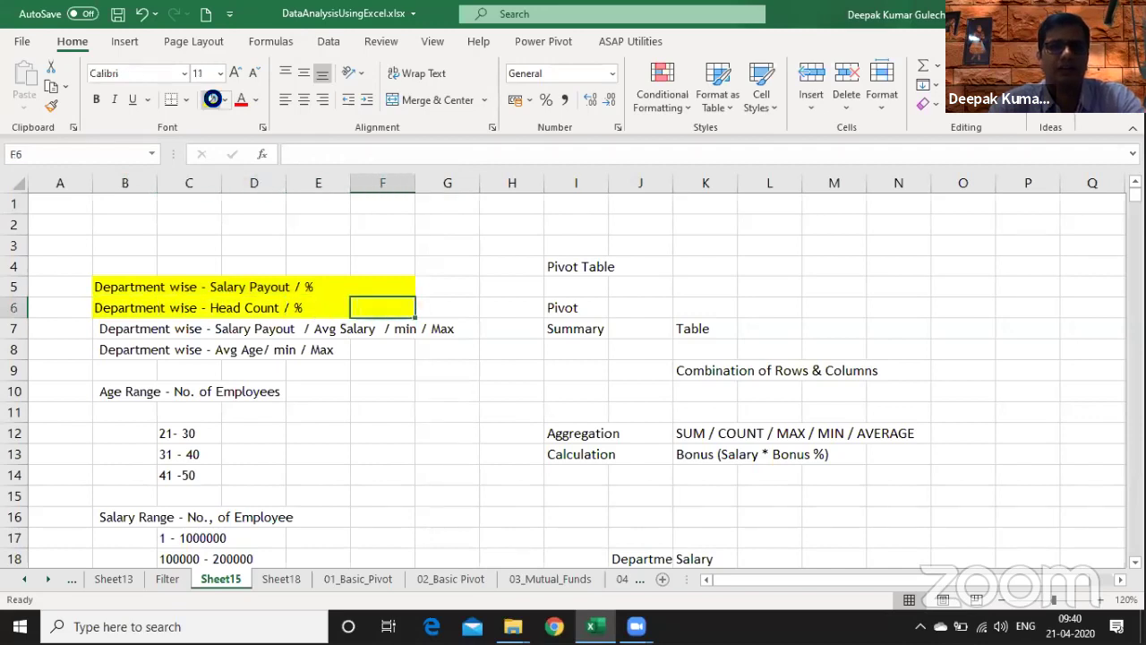
{"action": "key", "text": "Left"}
{"action": "key", "text": "Left"}
{"action": "key", "text": "Left"}
{"action": "key", "text": "Down"}
{"action": "key", "text": "Left"}
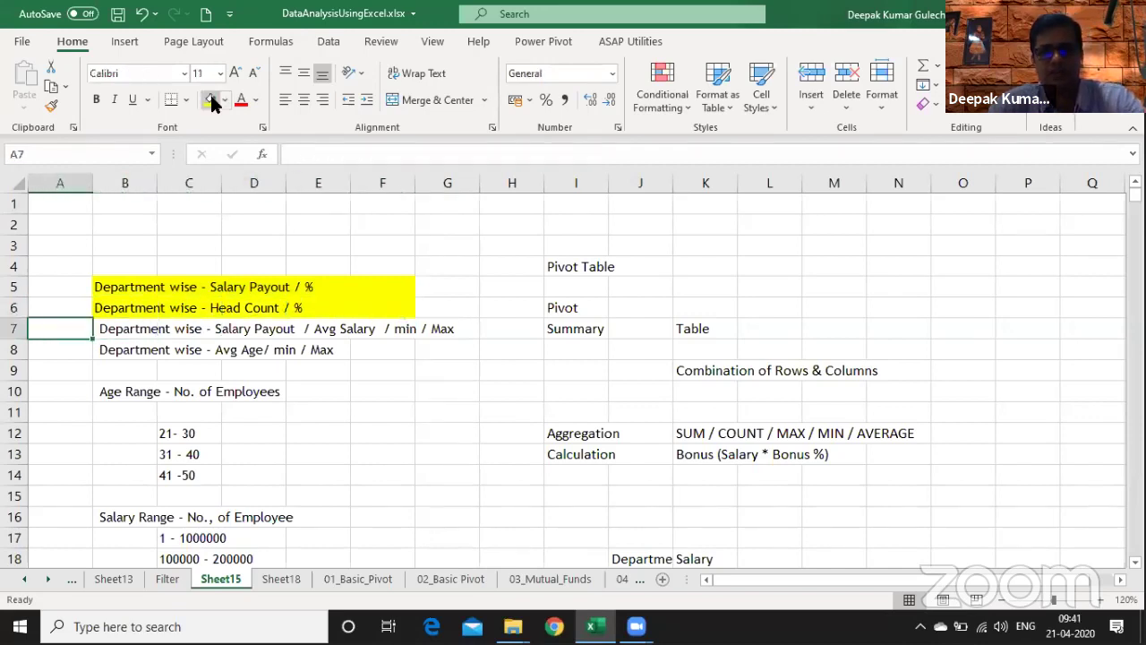
{"action": "key", "text": "Right"}
{"action": "key", "text": "Right"}
{"action": "key", "text": "Right"}
{"action": "key", "text": "Right"}
{"action": "key", "text": "Right"}
{"action": "key", "text": "Right"}
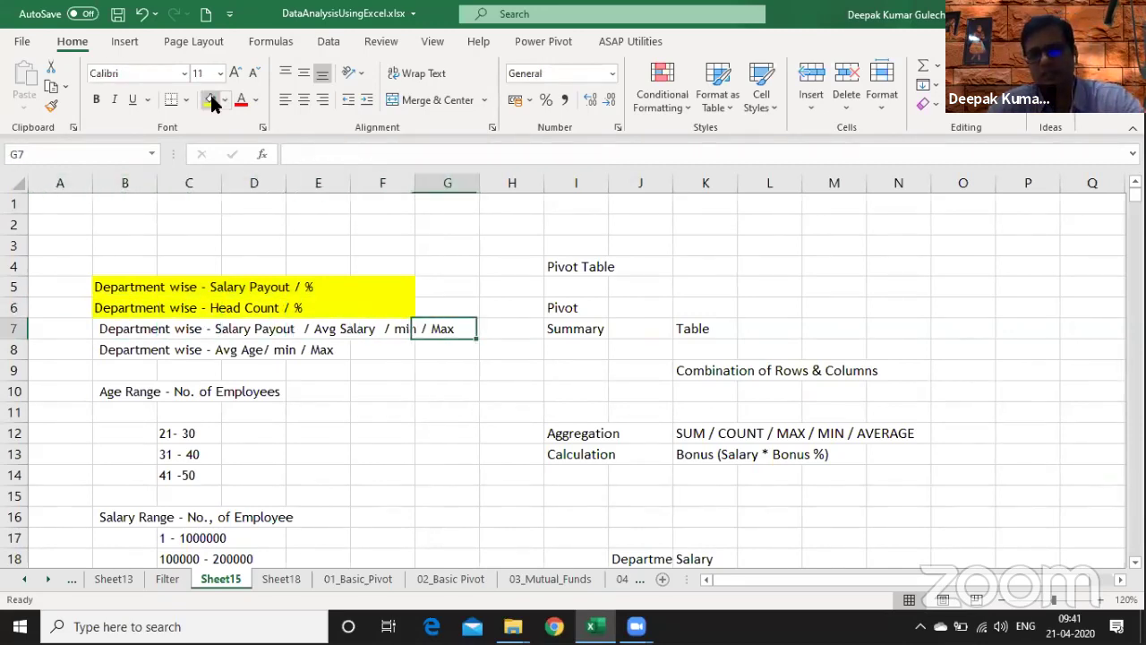
- Copy the Sheet18 pivot and paste it below the original at A16
{"action": "key", "text": "ctrl+Page_Down"}
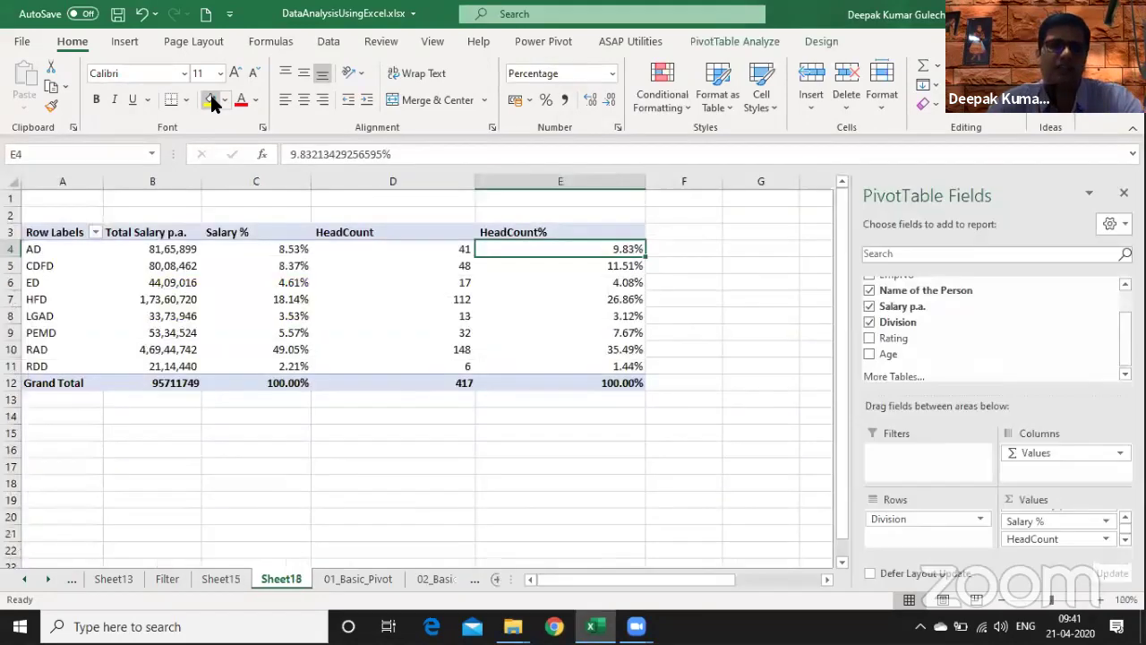
{"action": "key", "text": "Up"}
{"action": "key", "text": "Up"}
{"action": "key", "text": "Up"}
{"action": "key", "text": "Left"}
{"action": "key", "text": "Left"}
{"action": "key", "text": "Left"}
{"action": "key", "text": "Left"}
{"action": "key", "text": "Down"}
{"action": "key", "text": "shift+Down"}
{"action": "key", "text": "shift+Down"}
{"action": "key", "text": "shift+Down"}
{"action": "key", "text": "shift+Down"}
{"action": "key", "text": "shift+Down"}
{"action": "key", "text": "shift+Down"}
{"action": "key", "text": "shift+Down"}
{"action": "key", "text": "shift+Down"}
{"action": "key", "text": "shift+Down"}
{"action": "key", "text": "shift+Down"}
{"action": "key", "text": "shift+Down"}
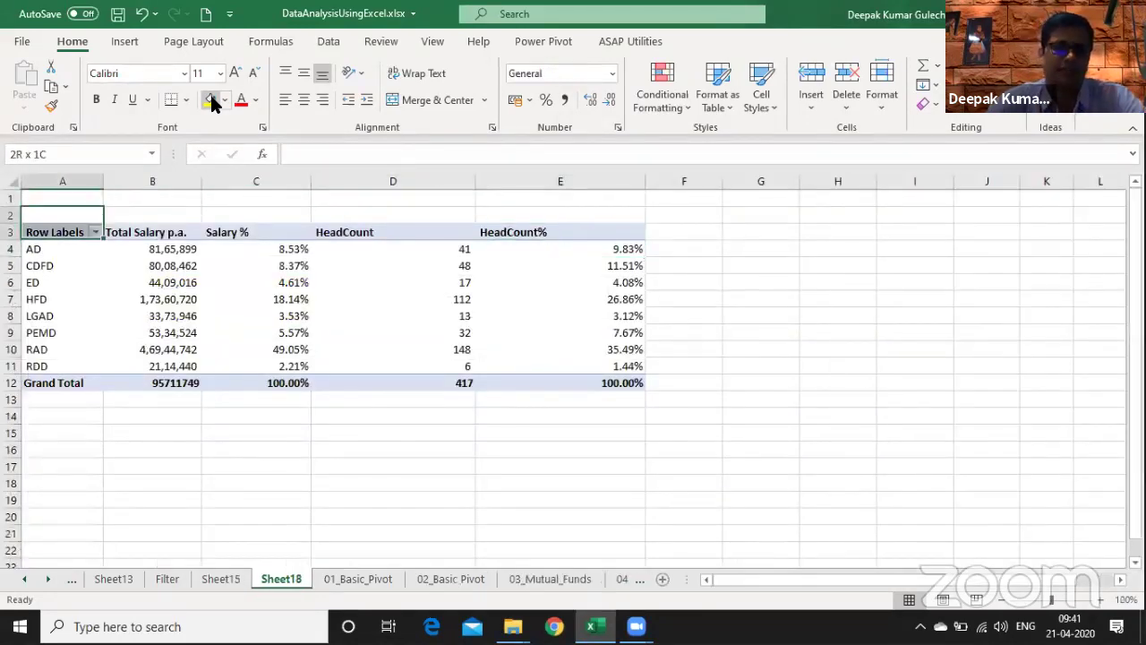
{"action": "key", "text": "shift+Right"}
{"action": "key", "text": "shift+Right"}
{"action": "key", "text": "shift+Right"}
{"action": "key", "text": "shift+Right"}
{"action": "key", "text": "shift+Right"}
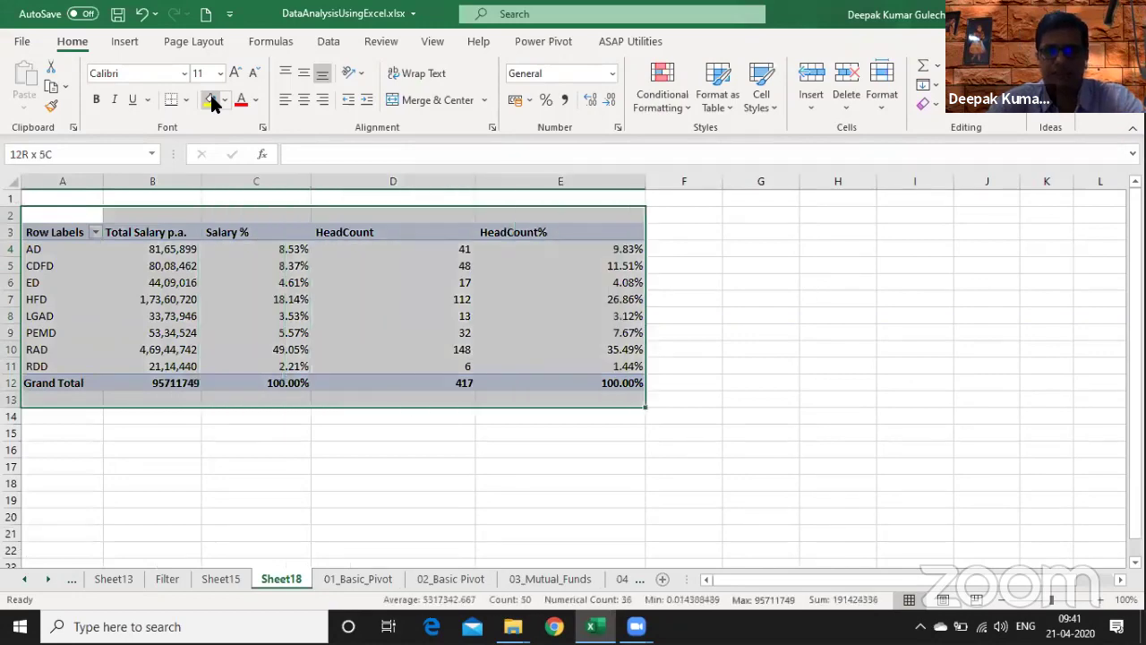
{"action": "key", "text": "ctrl+c"}
{"action": "key", "text": "Down"}
{"action": "key", "text": "Down"}
{"action": "key", "text": "Down"}
{"action": "key", "text": "Down"}
{"action": "key", "text": "Down"}
{"action": "key", "text": "Down"}
{"action": "key", "text": "Down"}
{"action": "key", "text": "Down"}
{"action": "key", "text": "Down"}
{"action": "key", "text": "Down"}
{"action": "key", "text": "Down"}
{"action": "key", "text": "Down"}
{"action": "key", "text": "Down"}
{"action": "key", "text": "Down"}
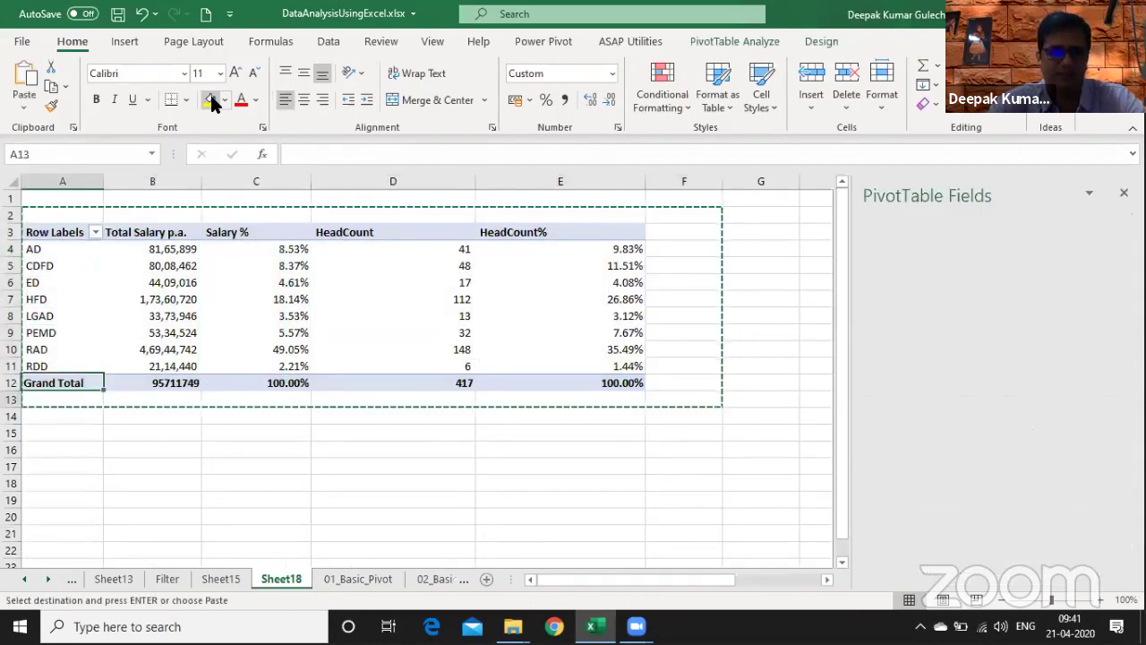
{"action": "key", "text": "ctrl+v"}
{"action": "key", "text": "Down"}
{"action": "key", "text": "Down"}
{"action": "key", "text": "Down"}
{"action": "key", "text": "Down"}
{"action": "key", "text": "Down"}
{"action": "key", "text": "Down"}
{"action": "key", "text": "Down"}
{"action": "key", "text": "Down"}
{"action": "key", "text": "Down"}
{"action": "key", "text": "Down"}
{"action": "key", "text": "Down"}
{"action": "key", "text": "Down"}
{"action": "key", "text": "Down"}
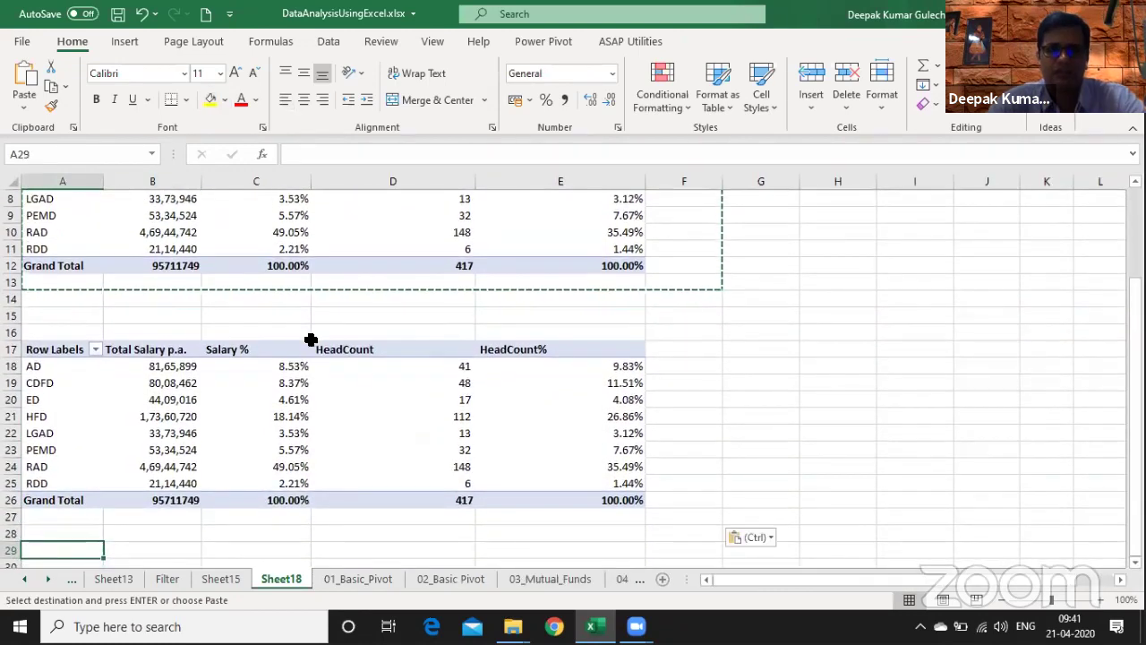
- Remove the HeadCount and HeadCount% fields from the copied pivot
{"action": "left_click", "coordinate": [373, 385]}
{"action": "right_click", "coordinate": [395, 418]}
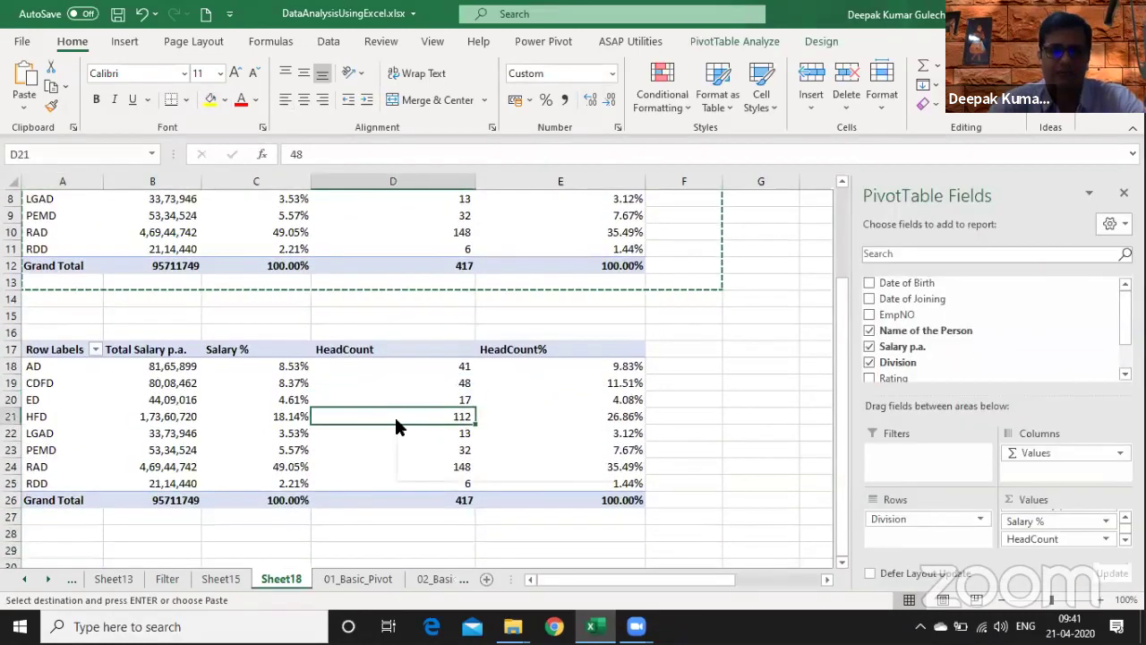
{"action": "left_click", "coordinate": [459, 258]}
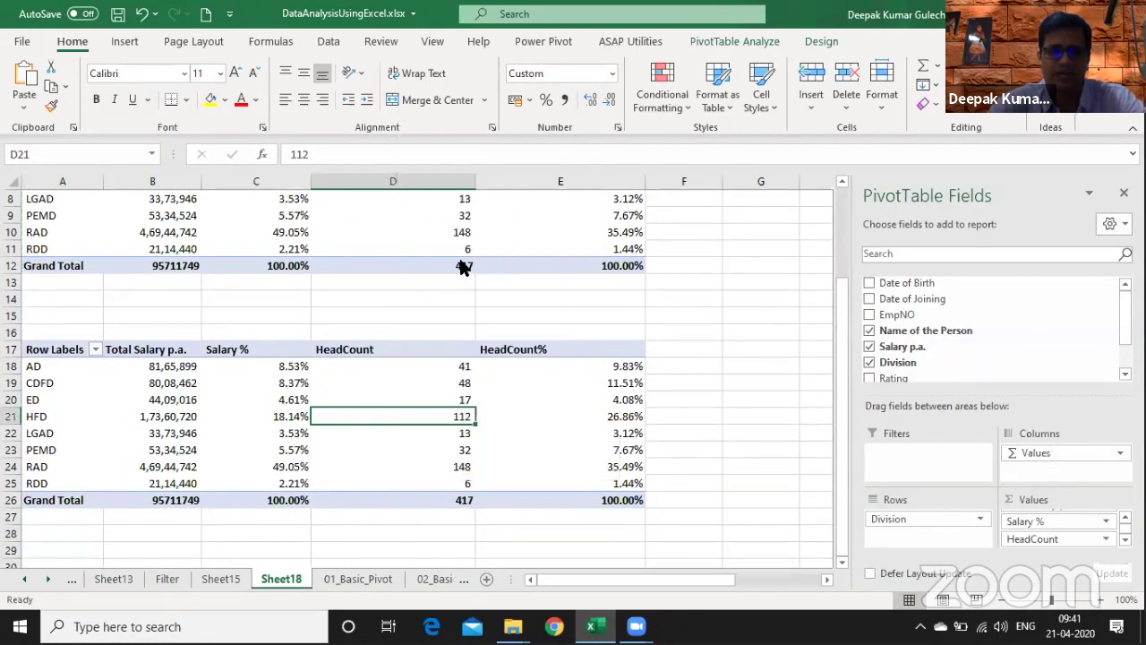
{"action": "right_click", "coordinate": [292, 383]}
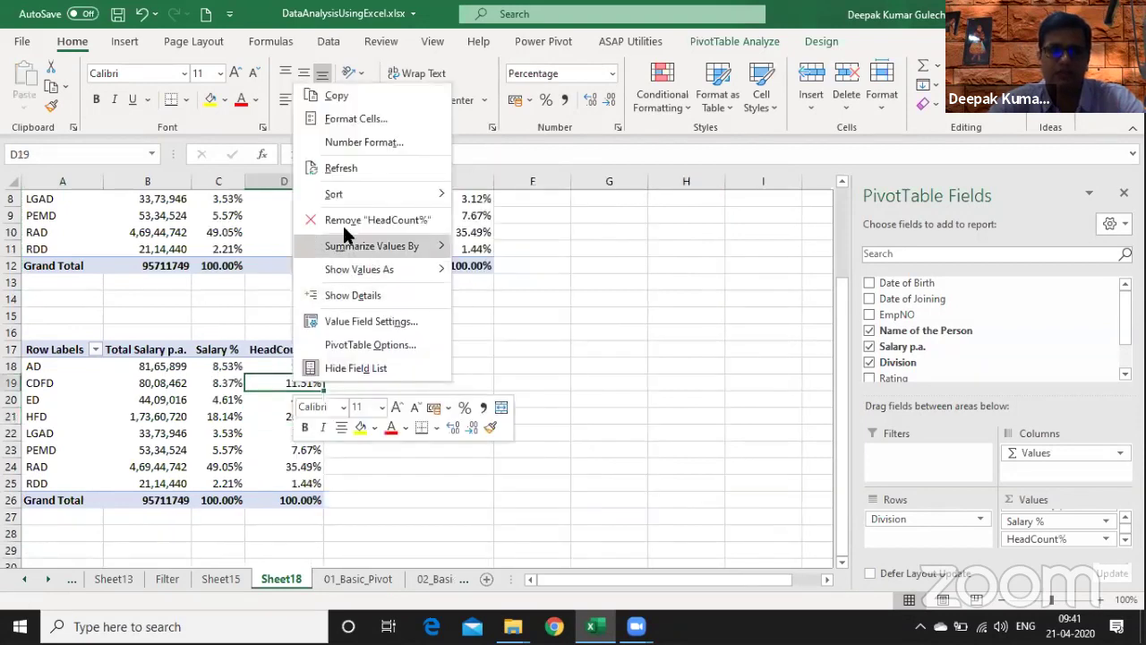
{"action": "left_click", "coordinate": [354, 220]}
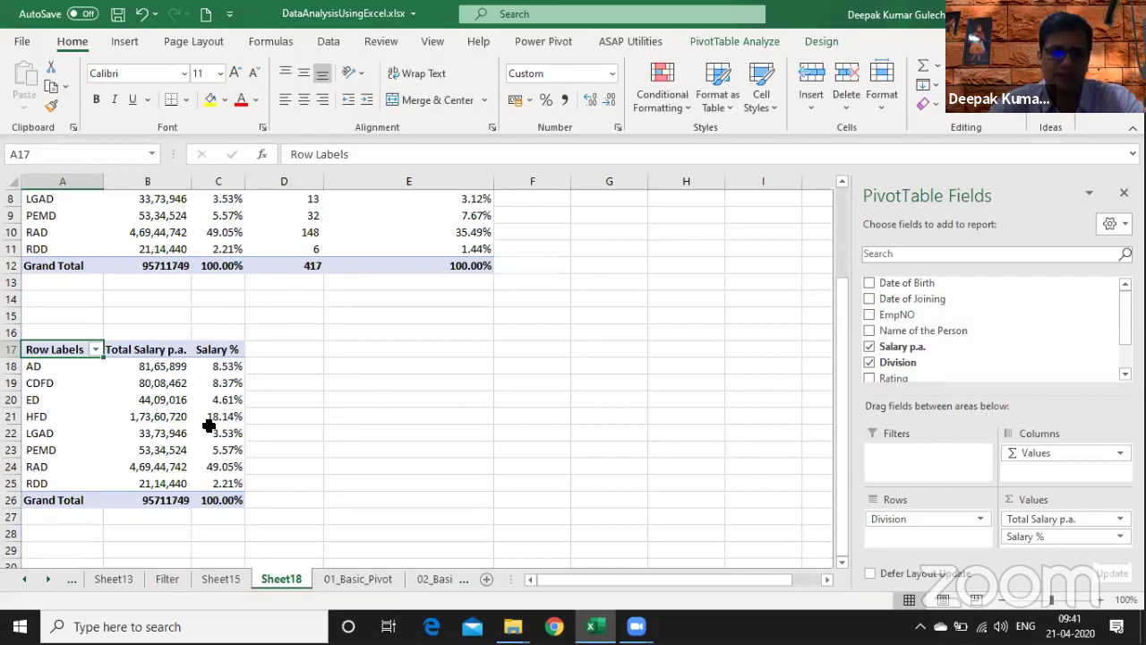
- Turn off Autofit column widths on update in the upper pivot's PivotTable Options
{"action": "left_click", "coordinate": [235, 232]}
{"action": "right_click", "coordinate": [240, 231]}
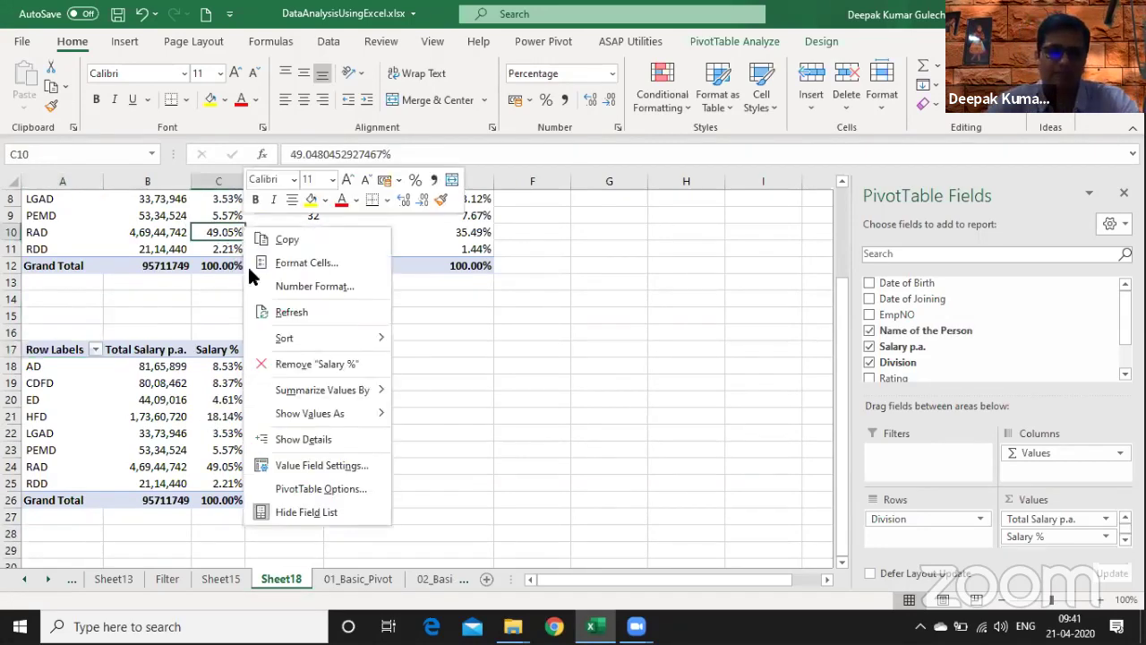
{"action": "left_click", "coordinate": [307, 488]}
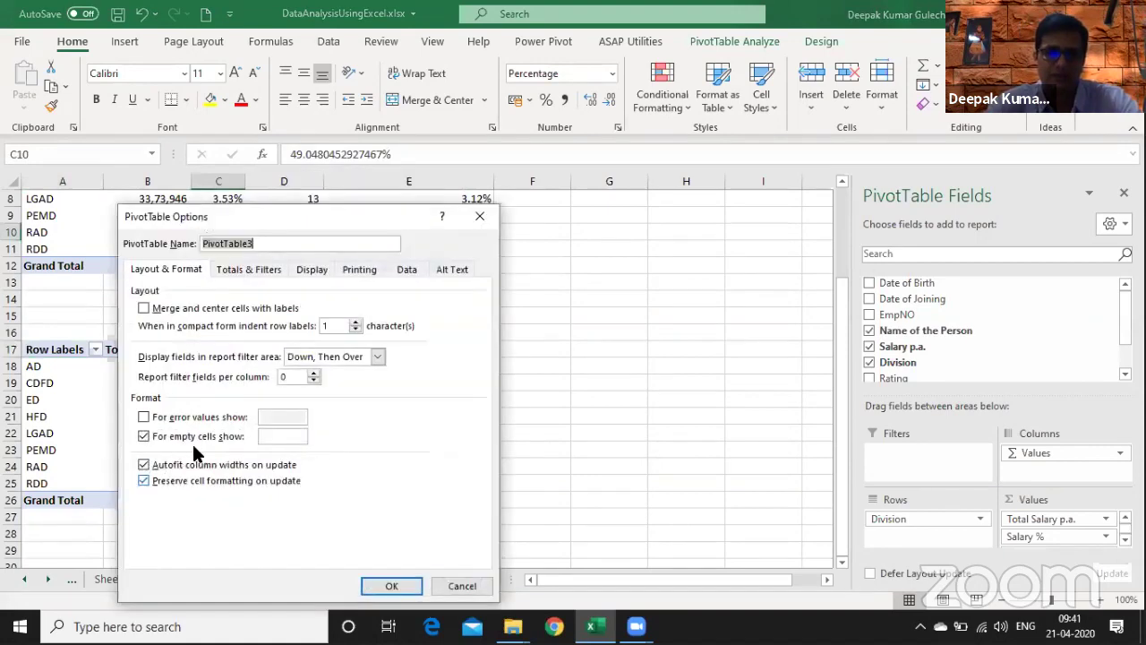
{"action": "left_click", "coordinate": [144, 465]}
{"action": "left_click", "coordinate": [144, 465]}
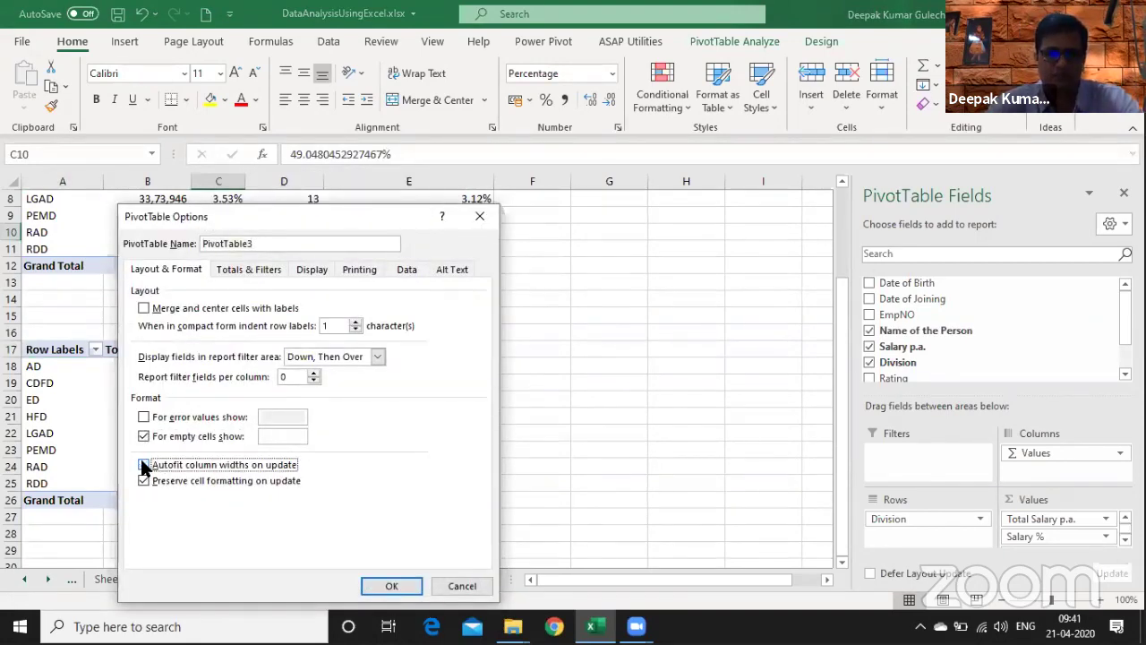
{"action": "left_click", "coordinate": [392, 586]}
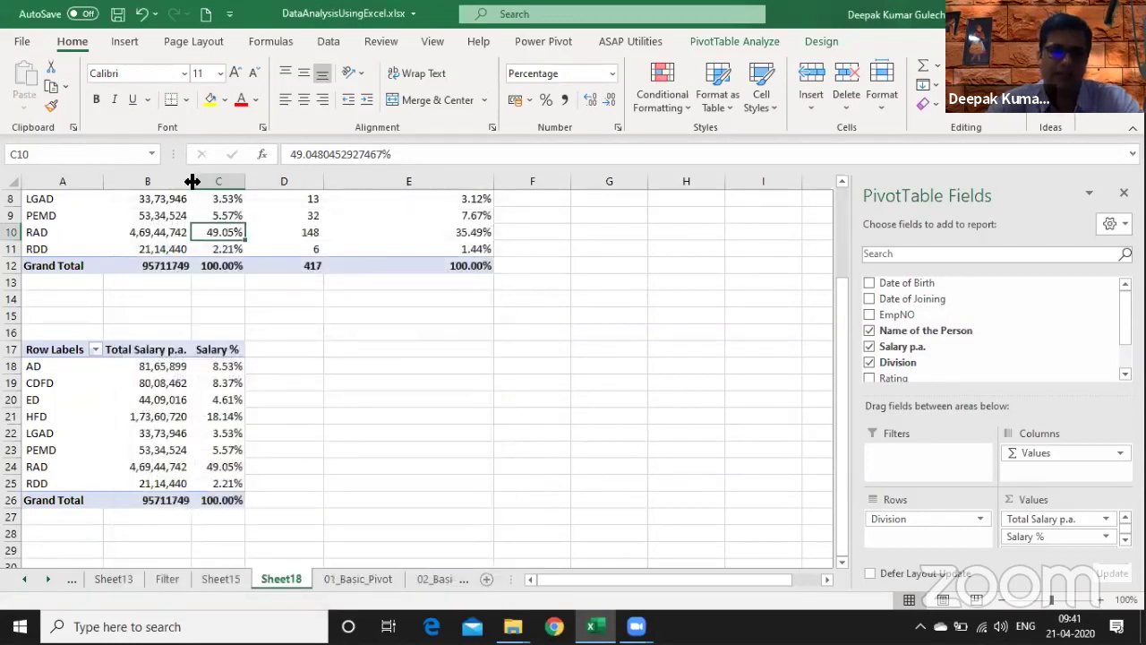
- Give columns B to E one equal width
{"action": "left_click_drag", "start_coordinate": [174, 181], "coordinate": [420, 189]}
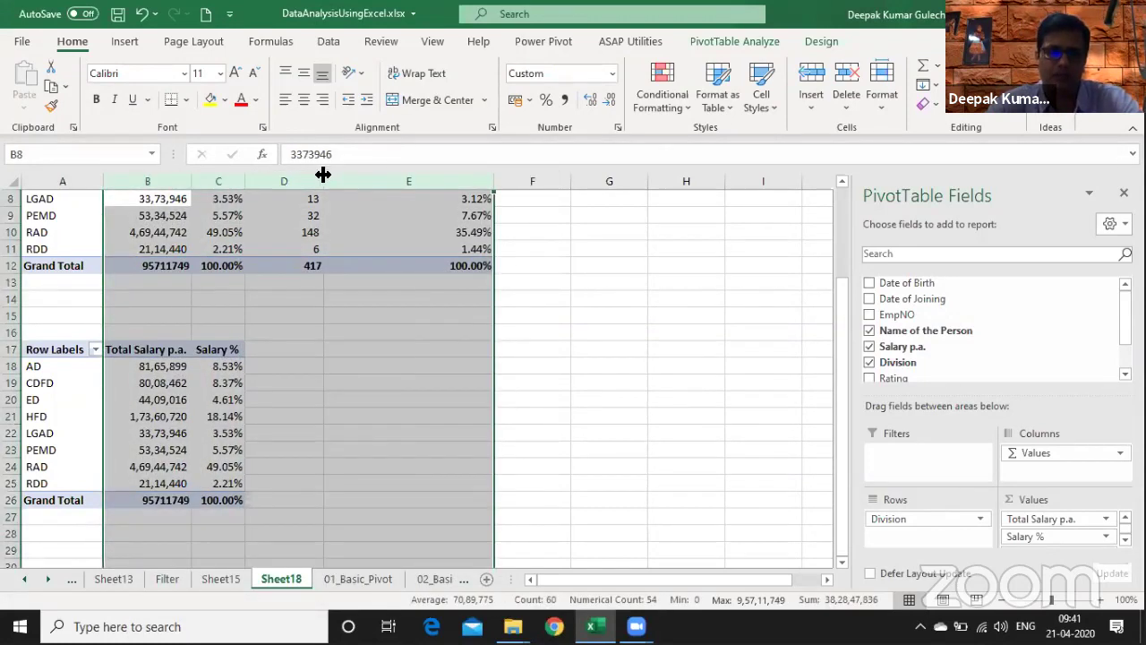
{"action": "left_click_drag", "start_coordinate": [323, 175], "coordinate": [384, 182]}
{"action": "left_click", "coordinate": [212, 431]}
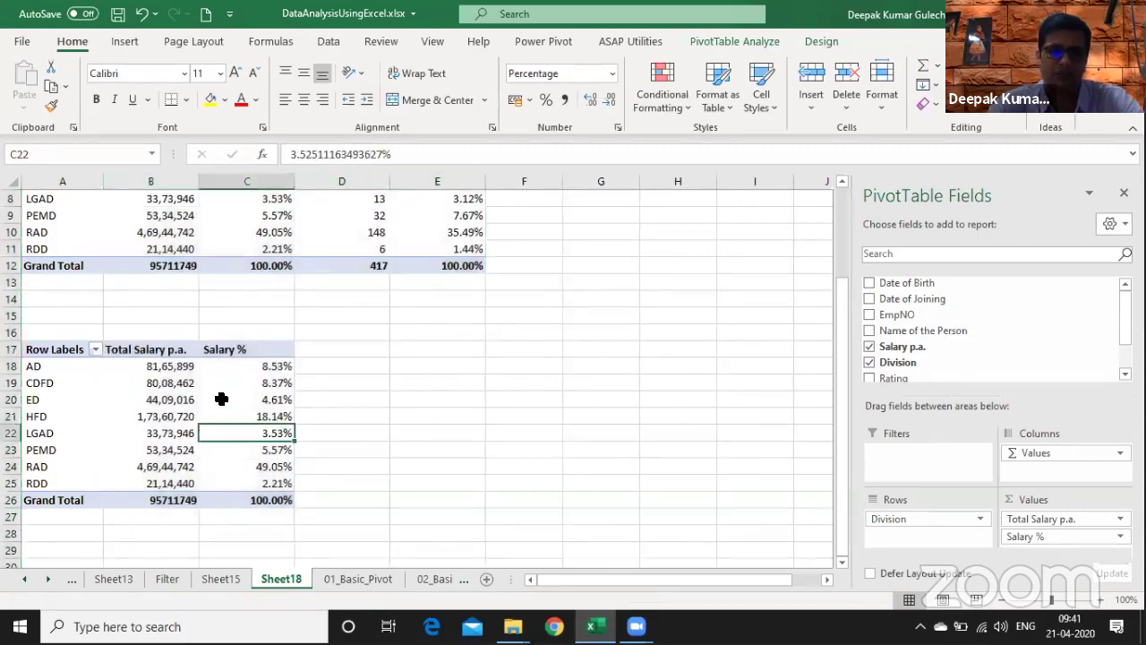
- Turn off Autofit column widths on update for the lower pivot as well
{"action": "right_click", "coordinate": [221, 399]}
{"action": "left_click", "coordinate": [269, 360]}
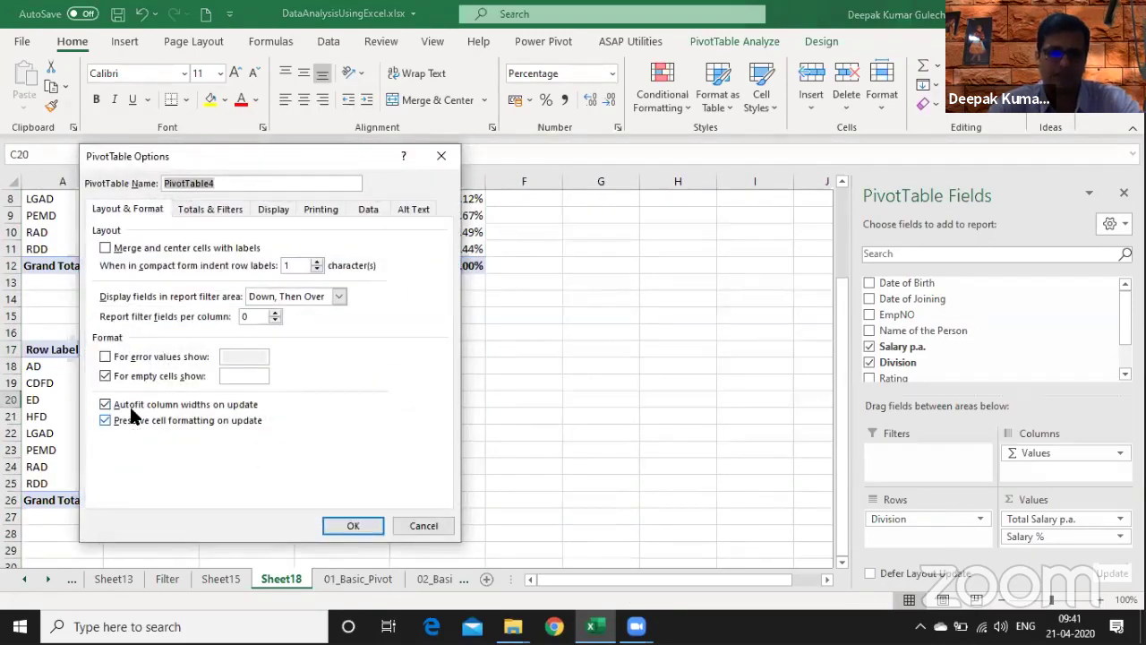
{"action": "left_click", "coordinate": [134, 407]}
{"action": "left_click", "coordinate": [350, 526]}
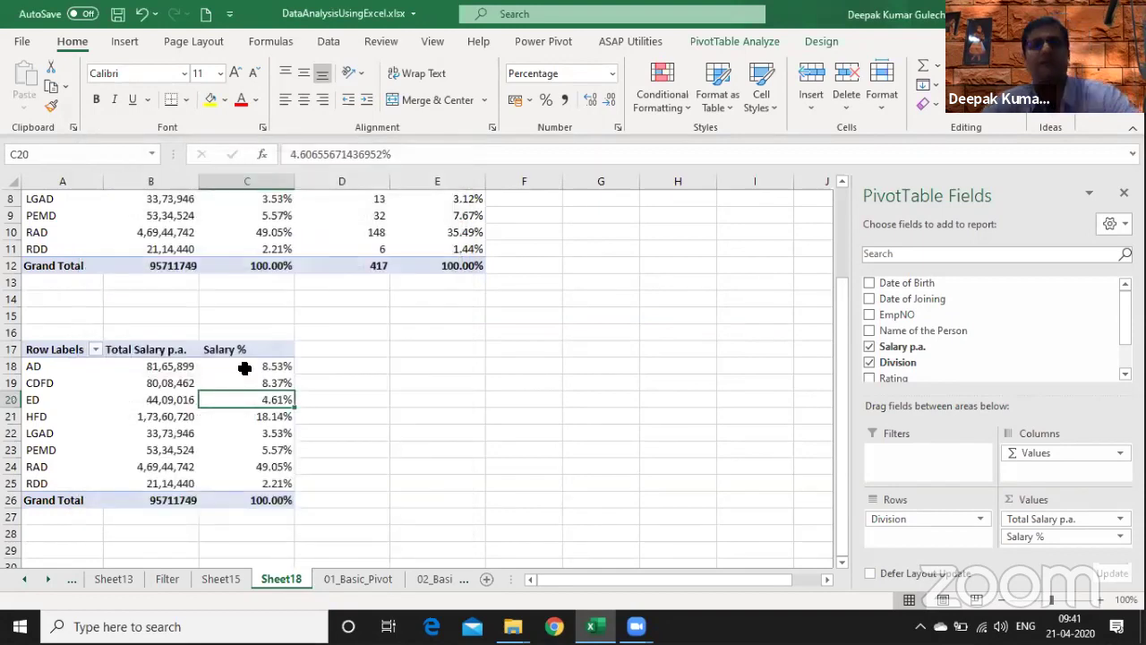
{"action": "right_click", "coordinate": [272, 370]}
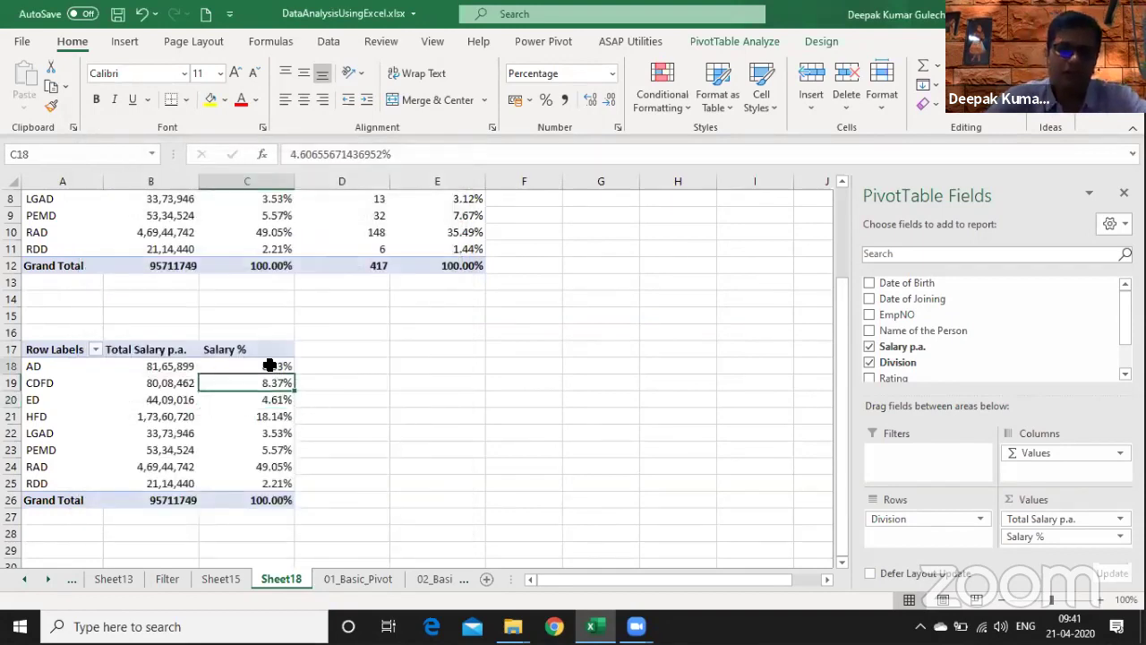
{"action": "left_click", "coordinate": [261, 394]}
{"action": "right_click", "coordinate": [220, 416]}
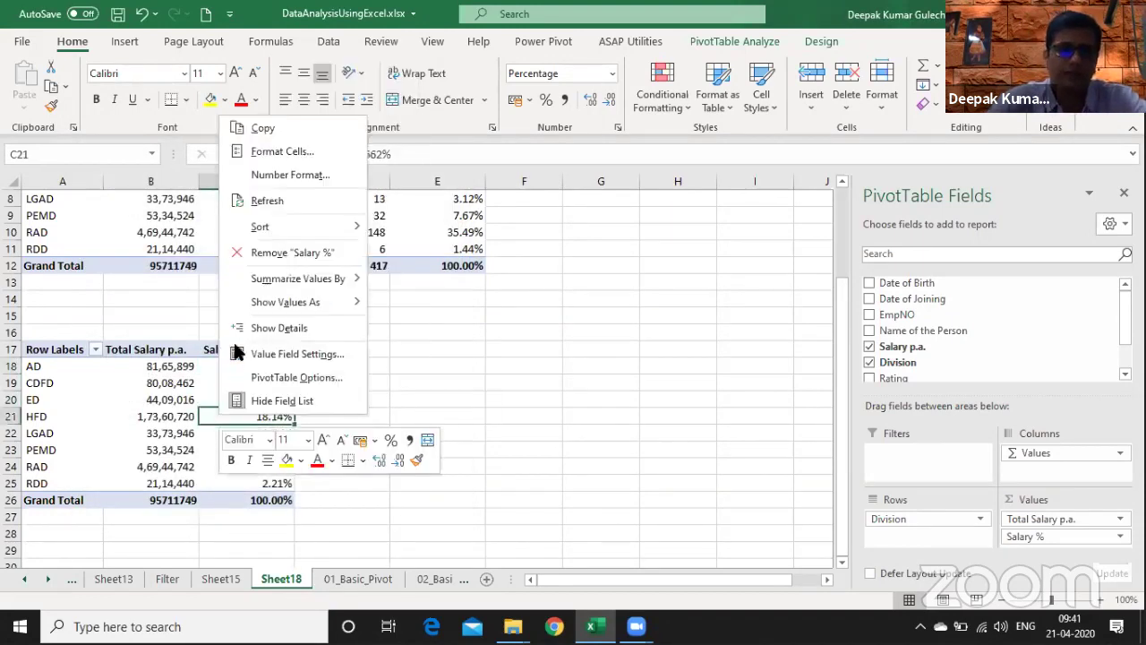
- Replace Salary % in the lower pivot with two more Salary p.a. value columns
{"action": "left_click", "coordinate": [267, 248]}
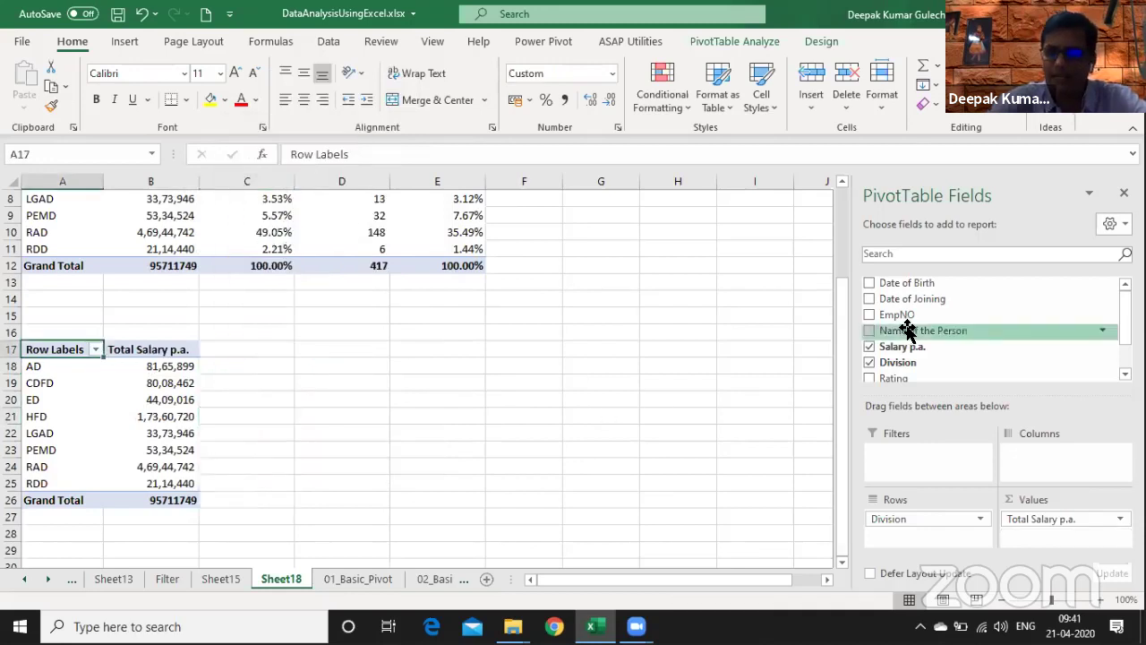
{"action": "left_click_drag", "start_coordinate": [914, 349], "coordinate": [1039, 533]}
{"action": "left_click_drag", "start_coordinate": [968, 341], "coordinate": [1050, 541]}
- Rename the first new column's header to Min Salary and summarize it by Min
{"action": "left_click", "coordinate": [356, 400]}
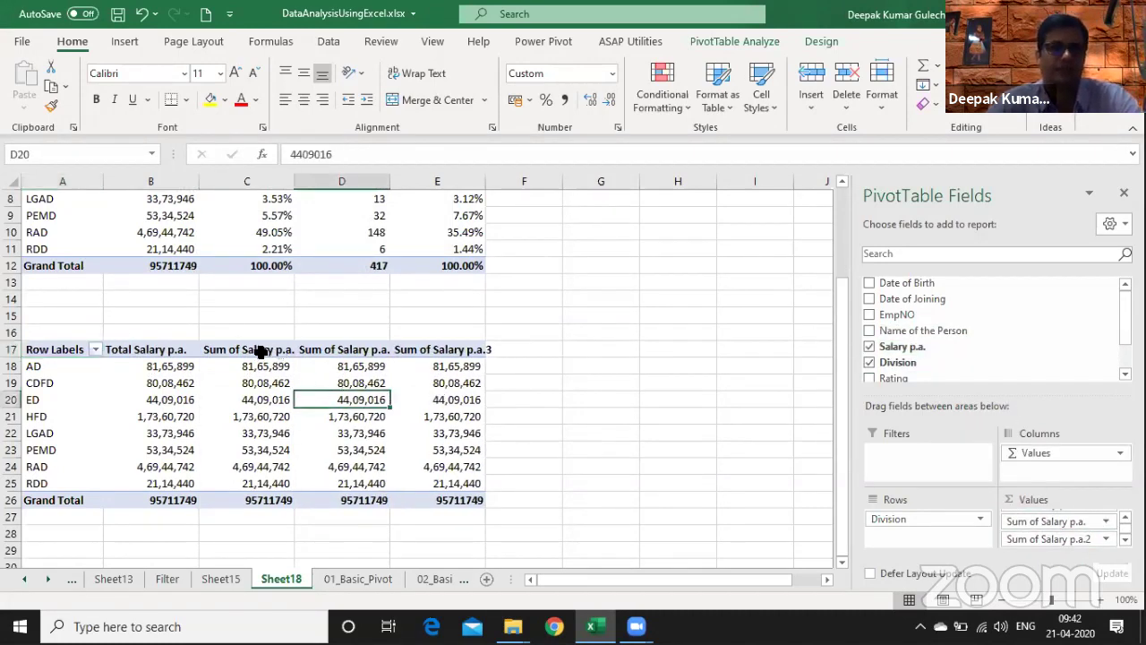
{"action": "left_click", "coordinate": [264, 350]}
{"action": "type", "text": "Min Salary"}
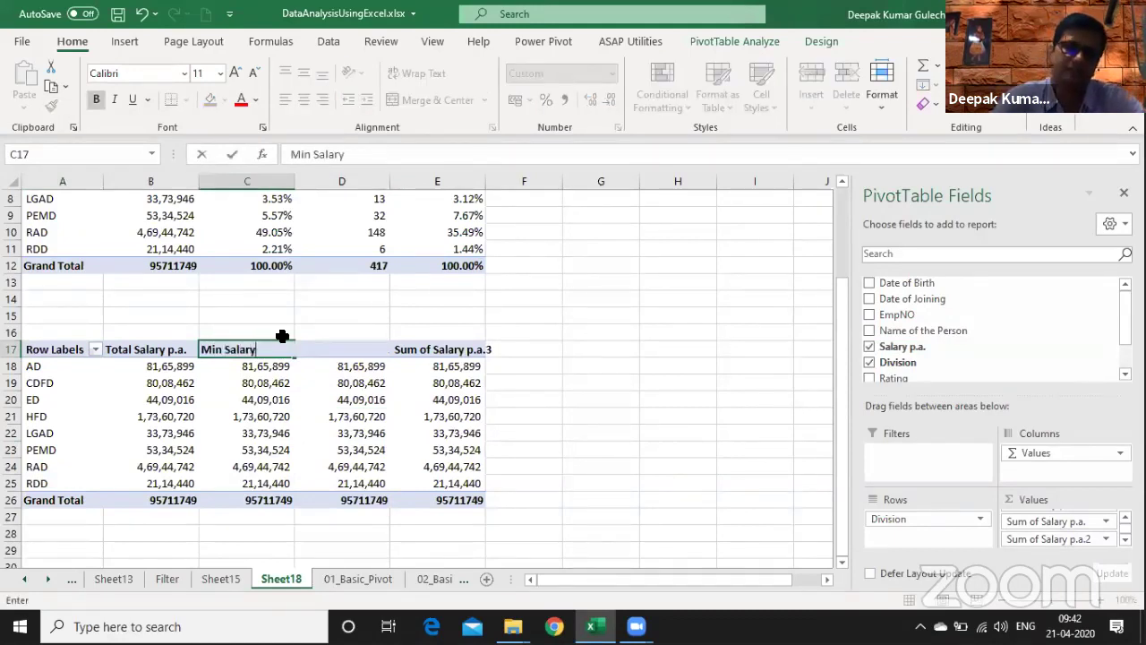
{"action": "key", "text": "Return"}
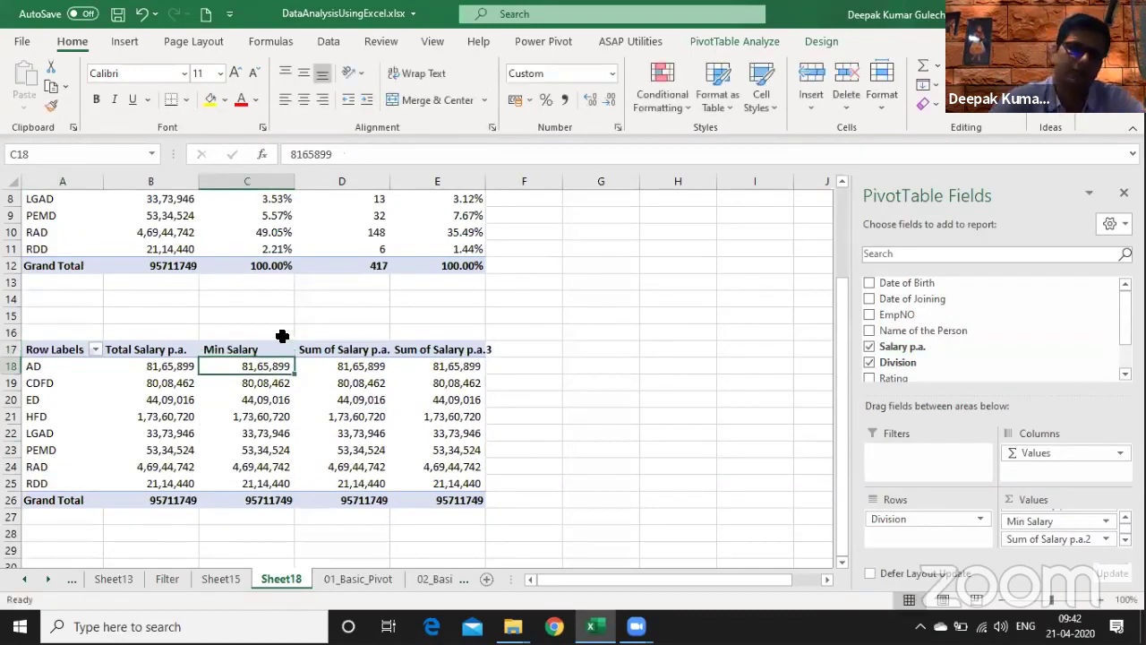
{"action": "right_click", "coordinate": [236, 405]}
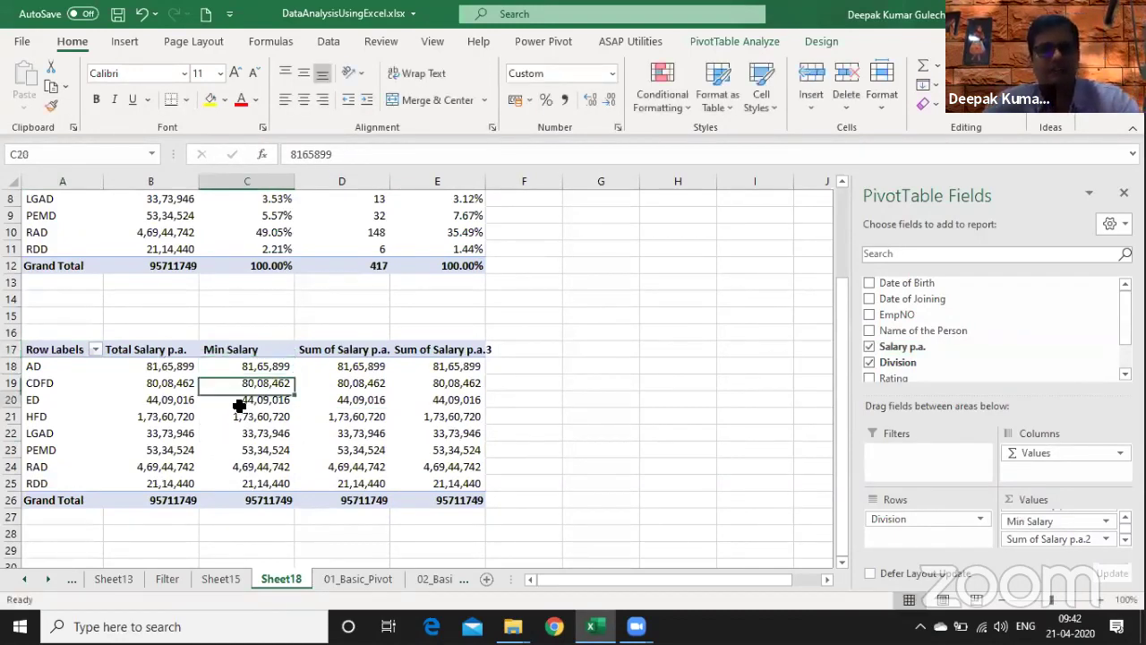
{"action": "mouse_move", "coordinate": [308, 270]}
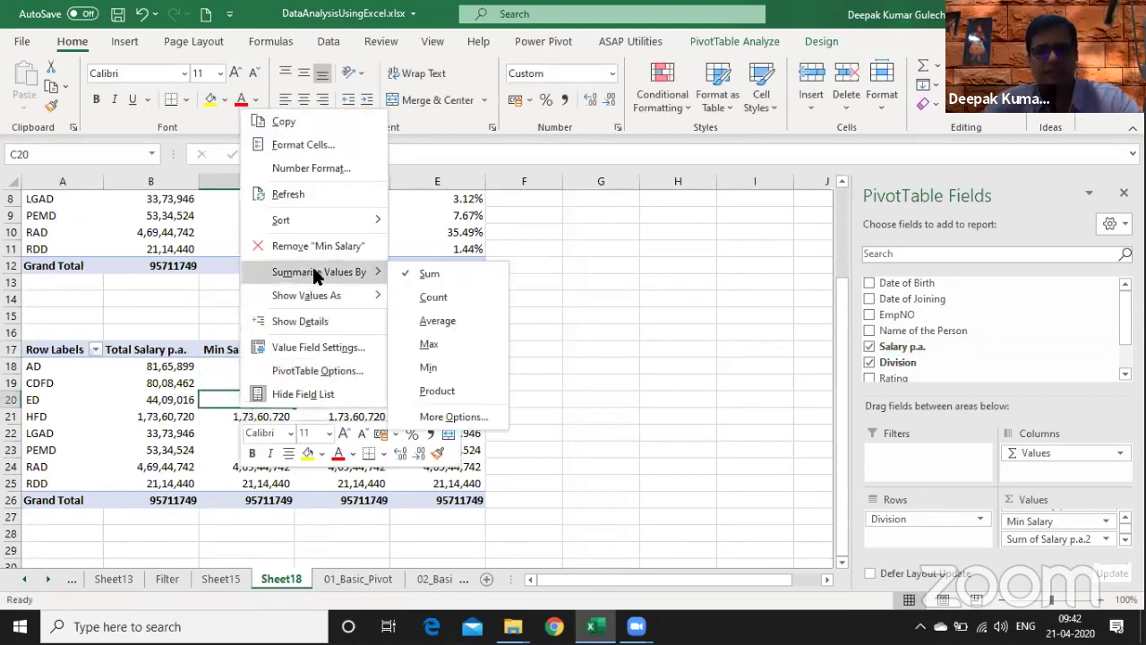
{"action": "left_click", "coordinate": [430, 374]}
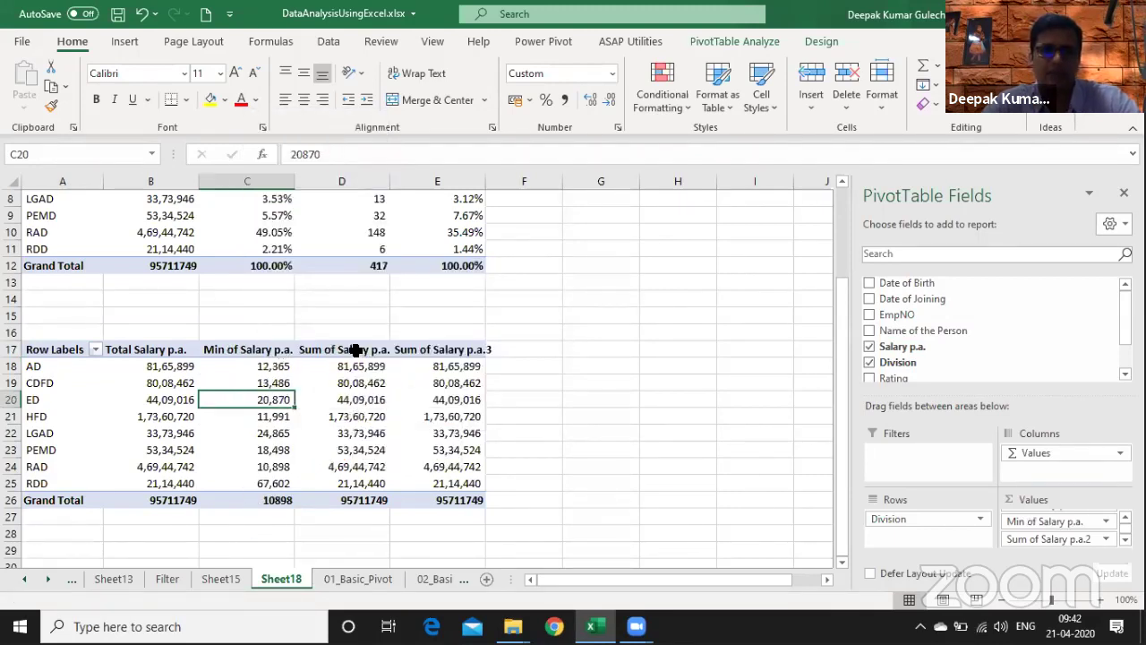
- Rename the third value column to Average Salary and summarize it by Average
{"action": "left_click", "coordinate": [356, 350]}
{"action": "type", "text": "Aver"}
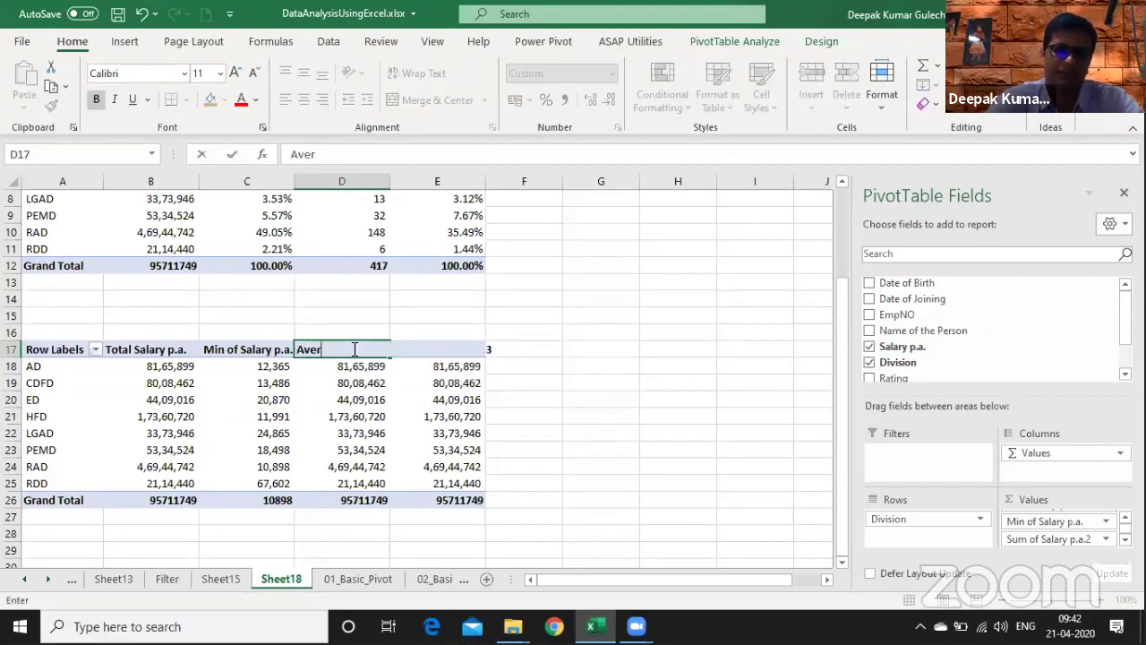
{"action": "type", "text": "age Salary"}
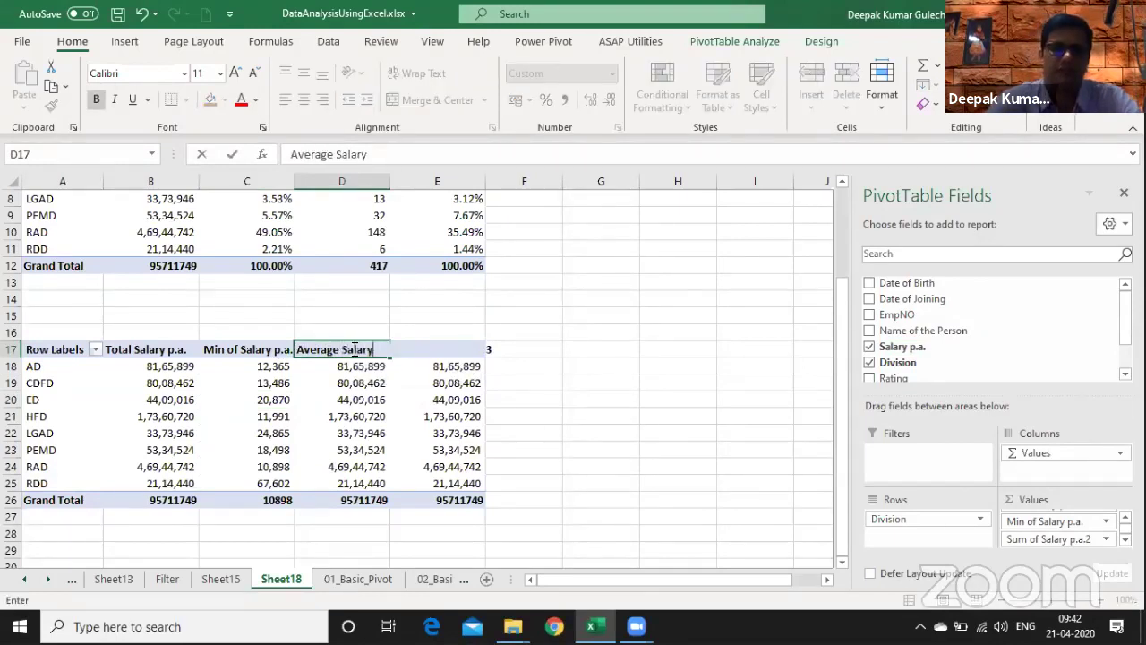
{"action": "key", "text": "Return"}
{"action": "left_click", "coordinate": [345, 418]}
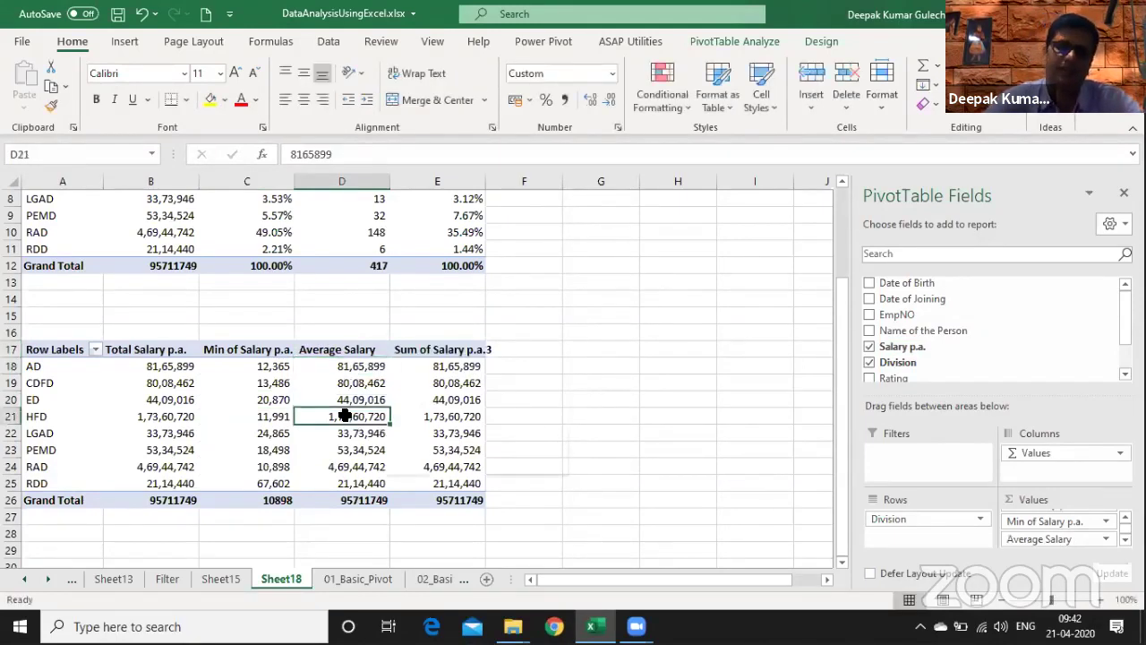
{"action": "right_click", "coordinate": [346, 417]}
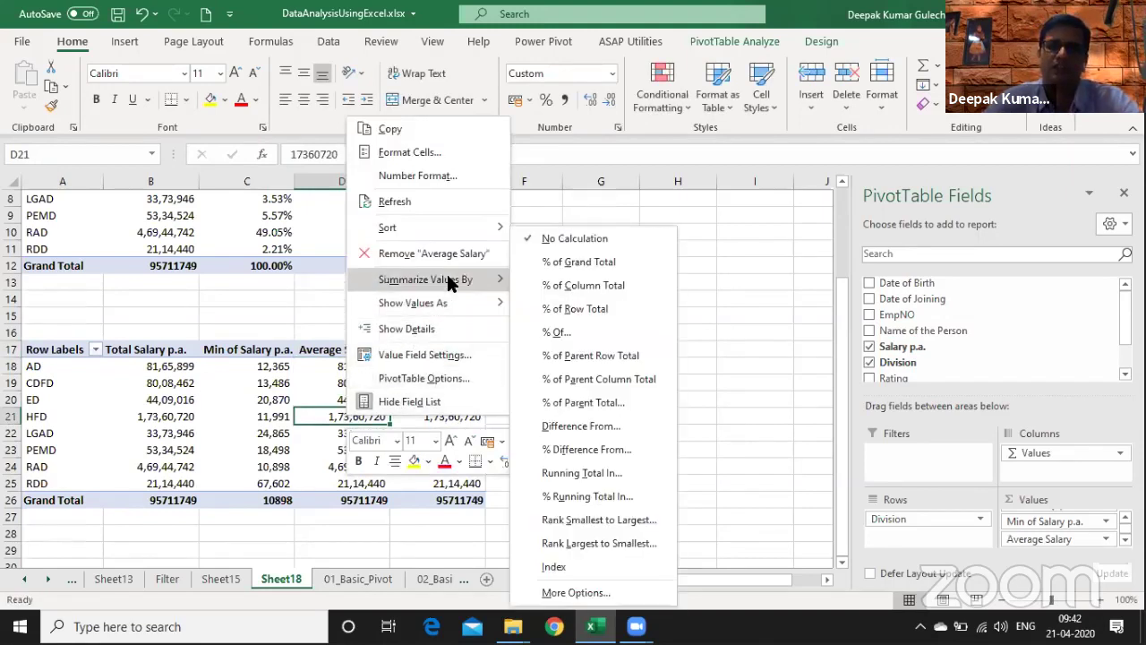
{"action": "mouse_move", "coordinate": [452, 282]}
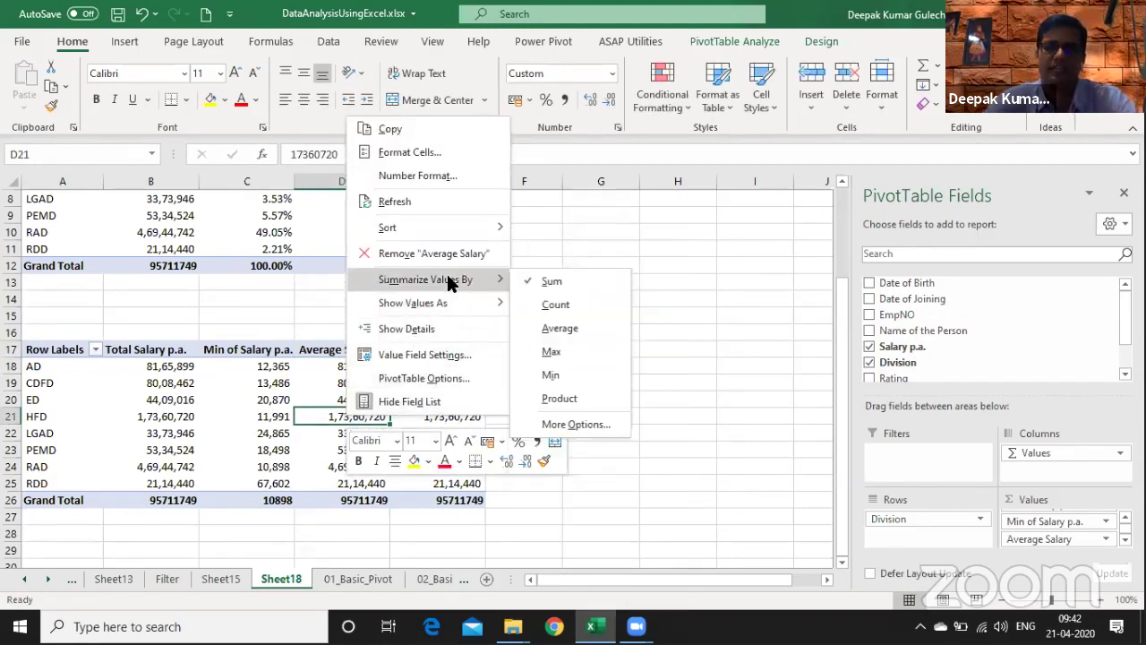
{"action": "left_click", "coordinate": [529, 327]}
- Summarize the last value column by Max and check AD's minimum and average salaries
{"action": "right_click", "coordinate": [439, 385]}
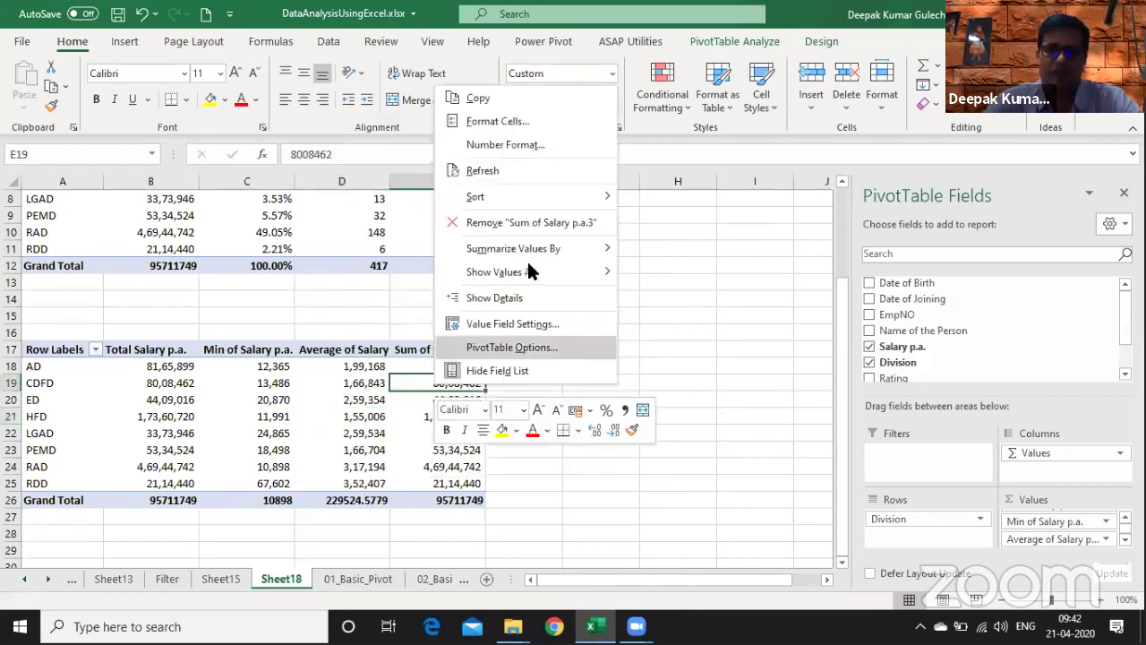
{"action": "mouse_move", "coordinate": [532, 250]}
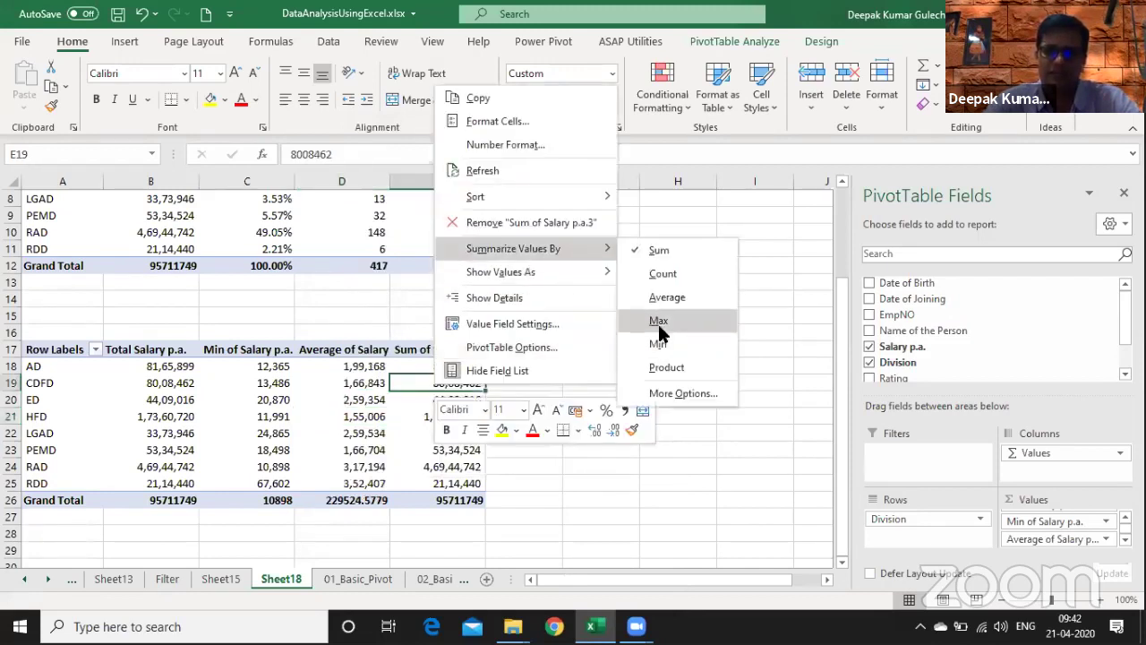
{"action": "left_click", "coordinate": [660, 322]}
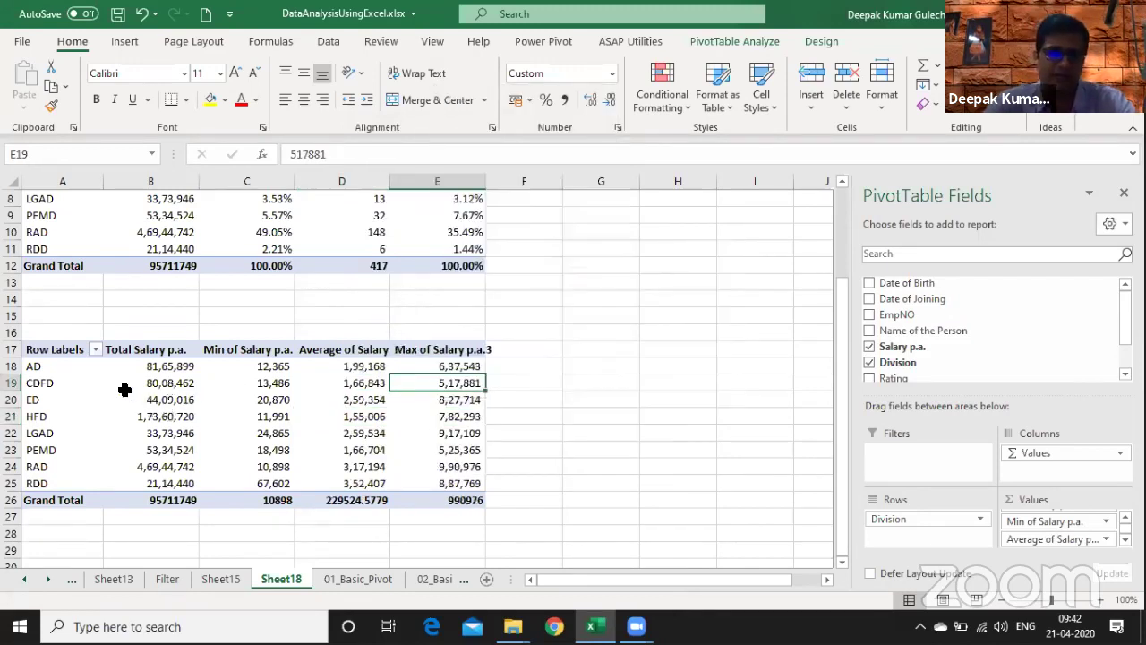
{"action": "left_click", "coordinate": [250, 368]}
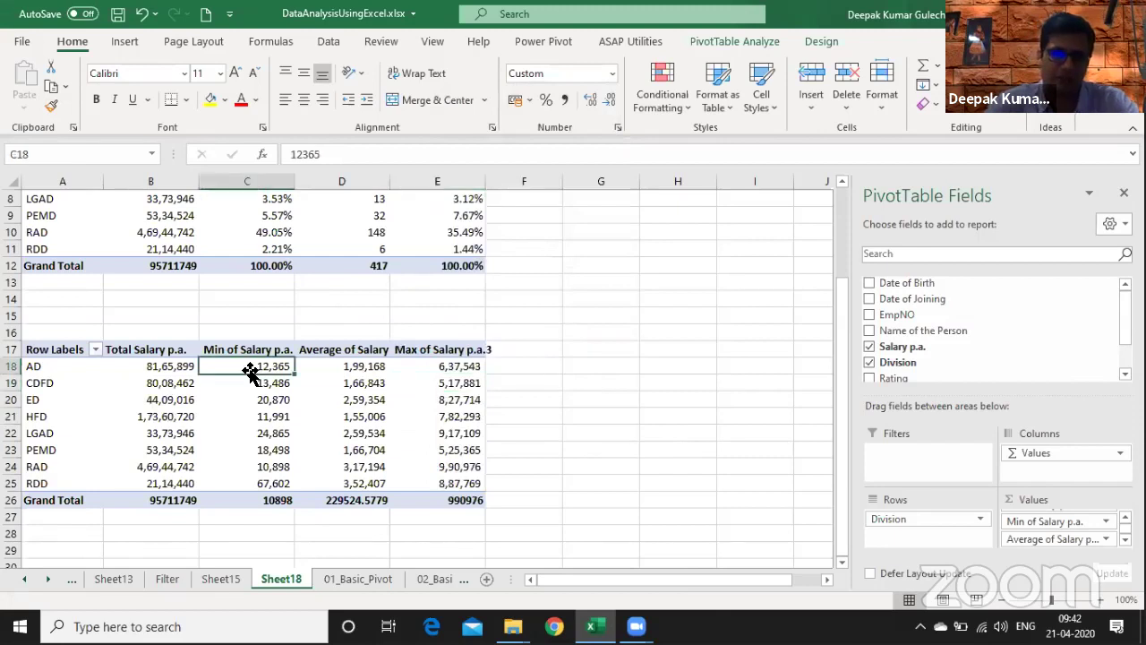
{"action": "left_click", "coordinate": [373, 367]}
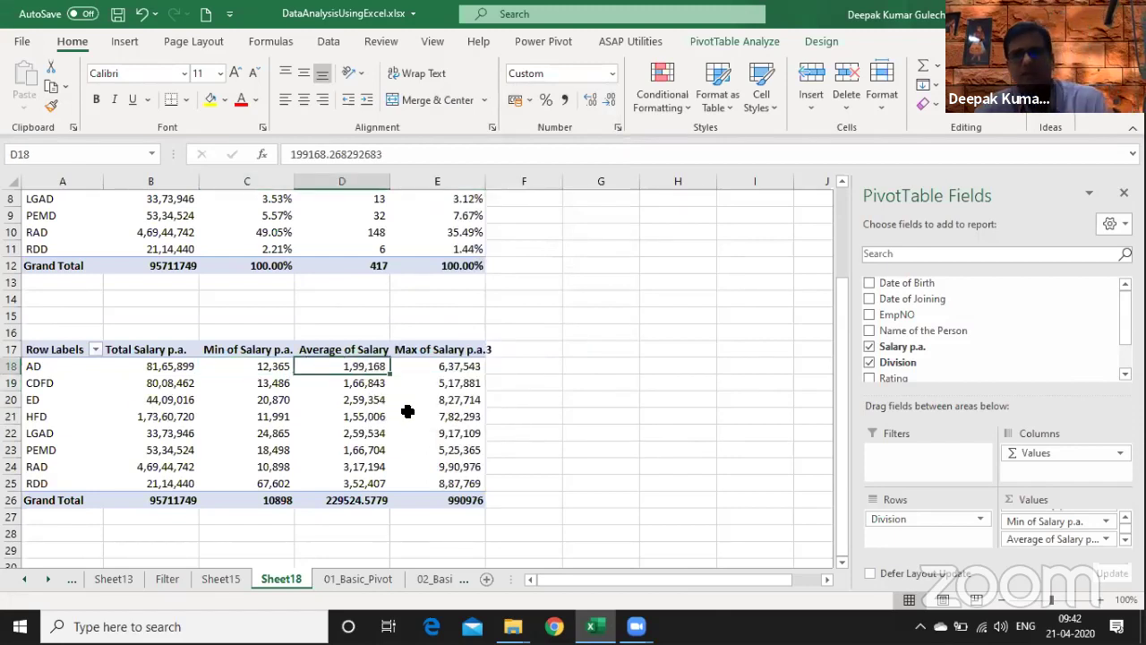
{"action": "left_click", "coordinate": [436, 343]}
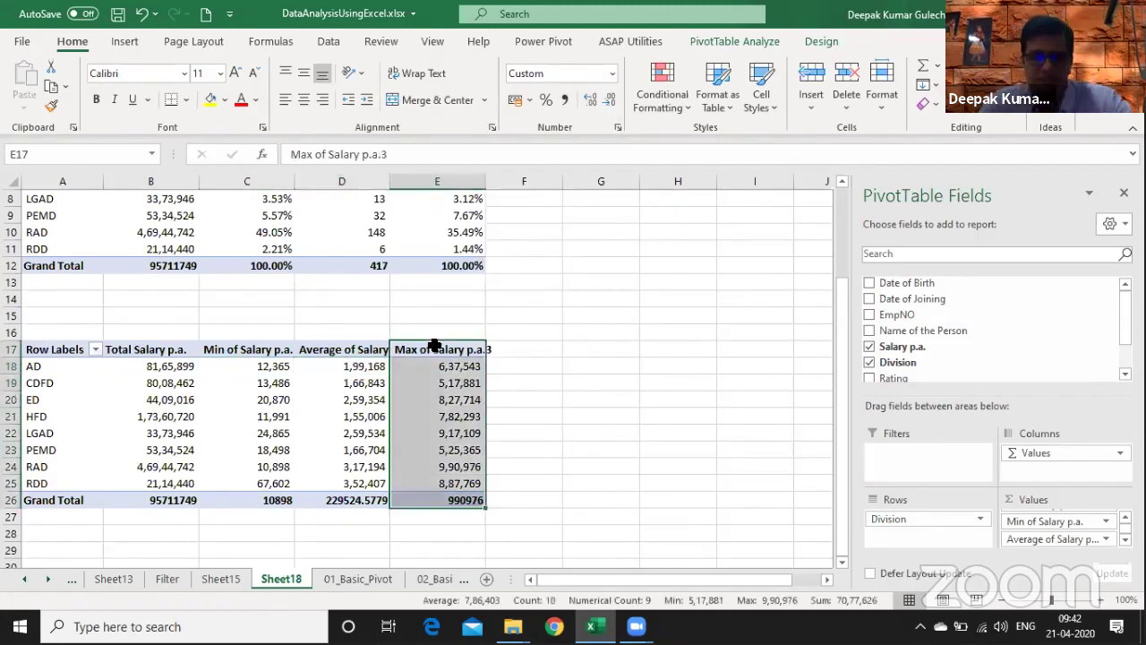
- Shorten the last header to Max of Salary and review the max, average and minimum values
{"action": "key", "text": "F2"}
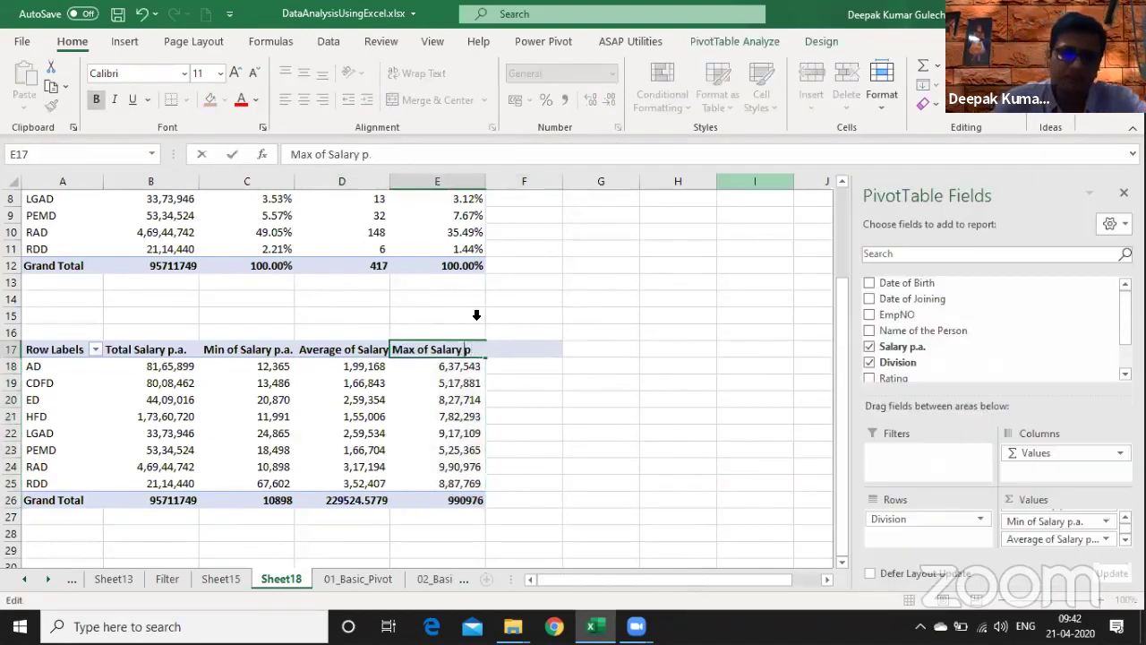
{"action": "key", "text": "BackSpace"}
{"action": "key", "text": "BackSpace"}
{"action": "key", "text": "BackSpace"}
{"action": "key", "text": "Return"}
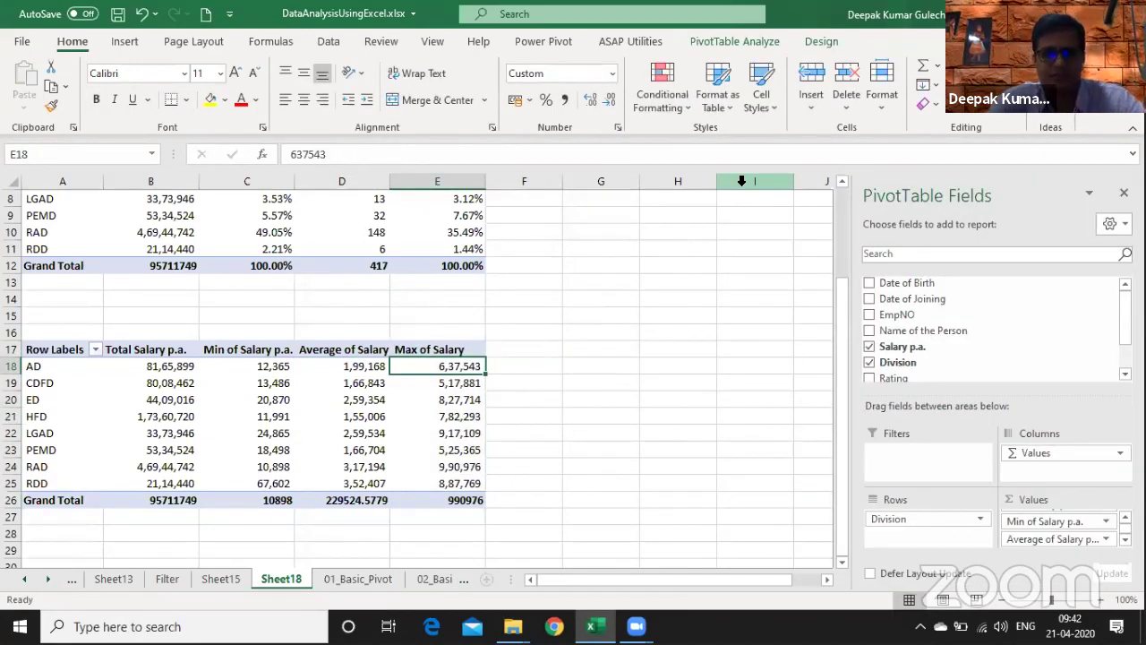
{"action": "key", "text": "ctrl+Down"}
{"action": "key", "text": "Up"}
{"action": "key", "text": "Up"}
{"action": "key", "text": "Left"}
{"action": "key", "text": "Up"}
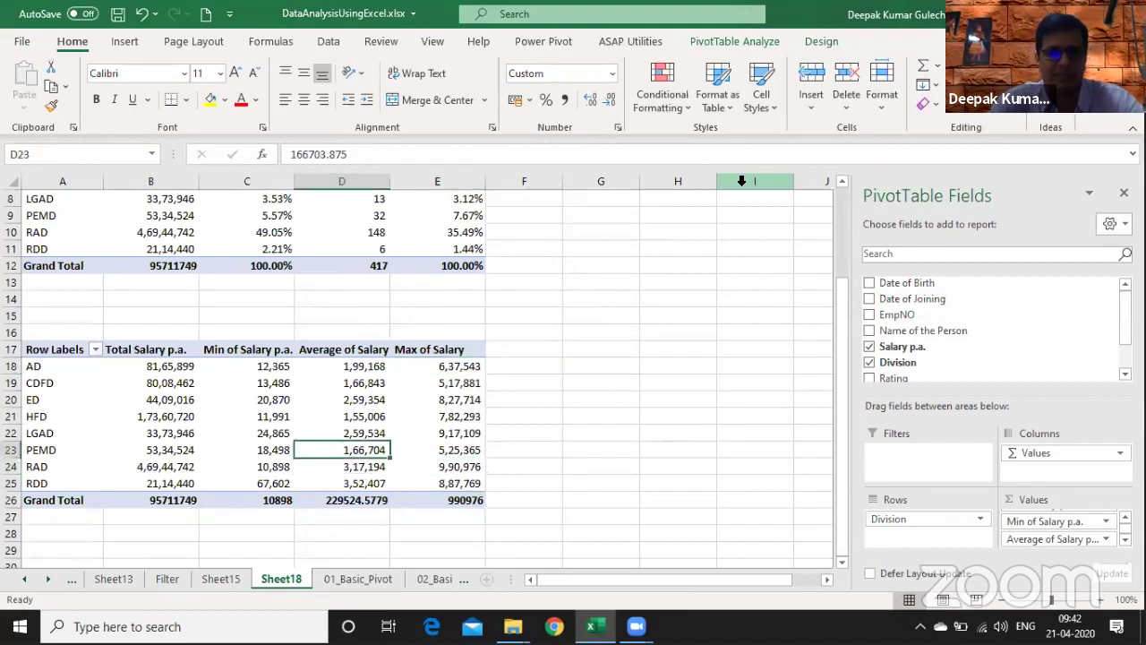
{"action": "key", "text": "Up"}
{"action": "key", "text": "Up"}
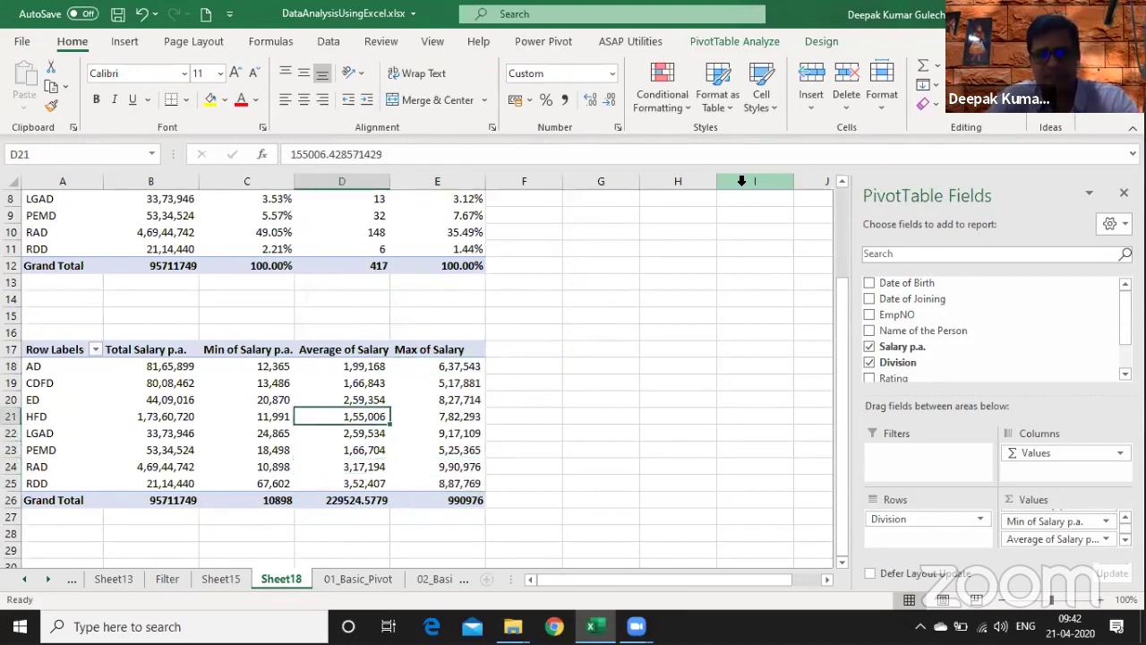
{"action": "key", "text": "Up"}
{"action": "key", "text": "Left"}
{"action": "key", "text": "Up"}
{"action": "key", "text": "Up"}
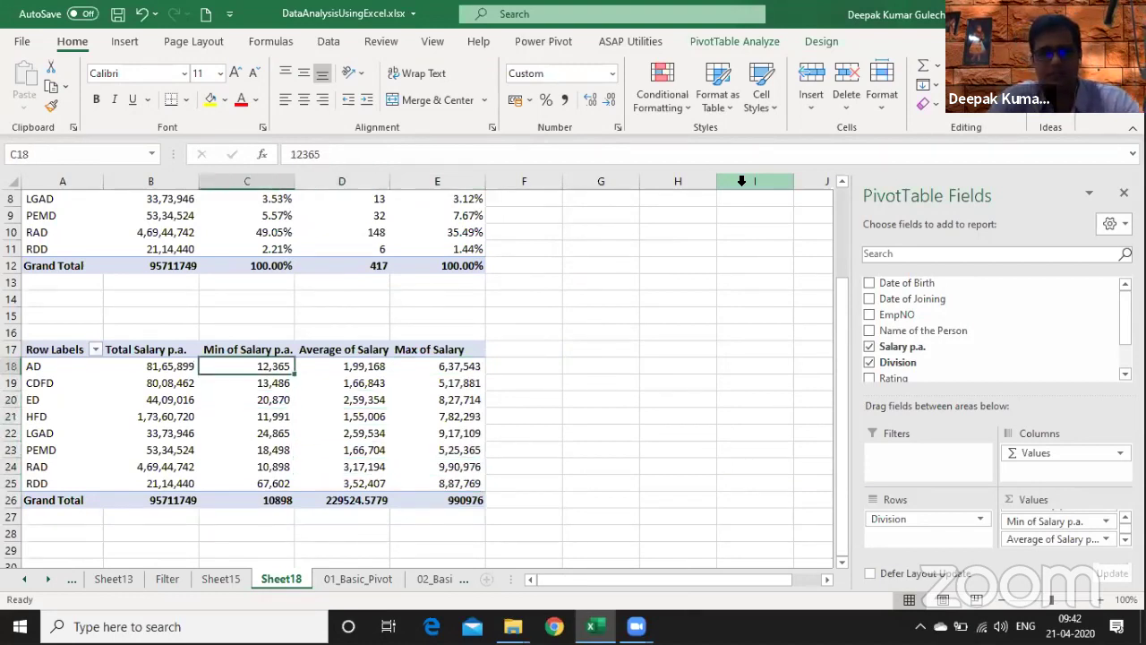
- Format the pivot value cells B18:E26 with Comma Style and no decimals
{"action": "key", "text": "shift+Down"}
{"action": "key", "text": "shift+Down"}
{"action": "key", "text": "shift+Down"}
{"action": "key", "text": "shift+Down"}
{"action": "key", "text": "shift+Down"}
{"action": "key", "text": "shift+Down"}
{"action": "key", "text": "shift+Down"}
{"action": "key", "text": "shift+Down"}
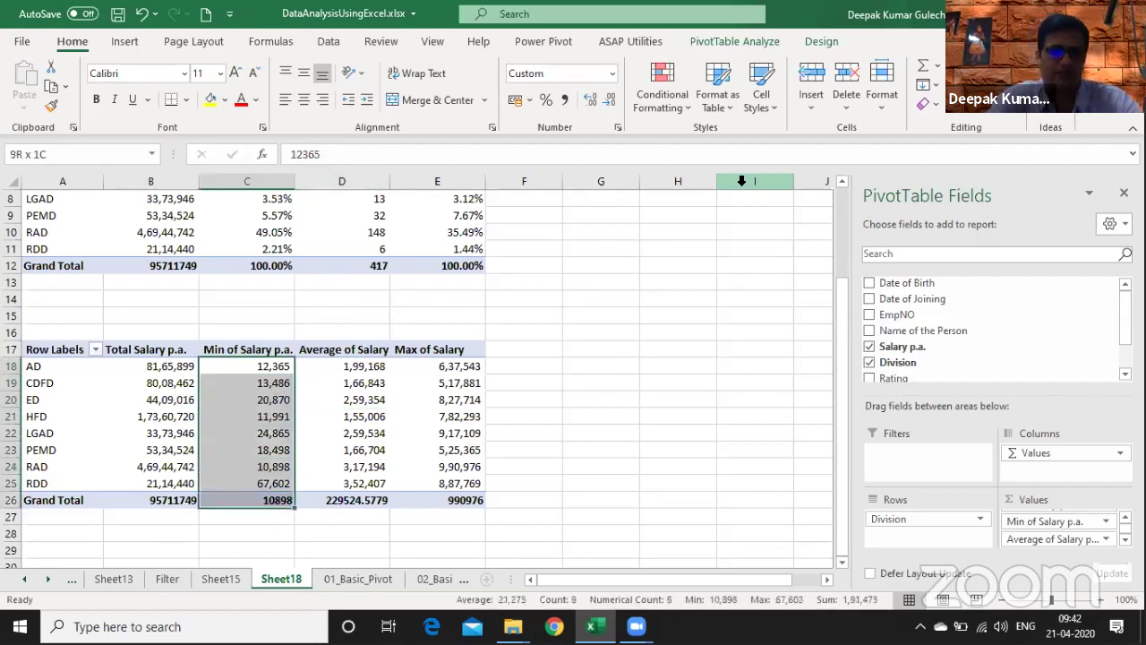
{"action": "key", "text": "ctrl+Down"}
{"action": "key", "text": "Down"}
{"action": "key", "text": "Down"}
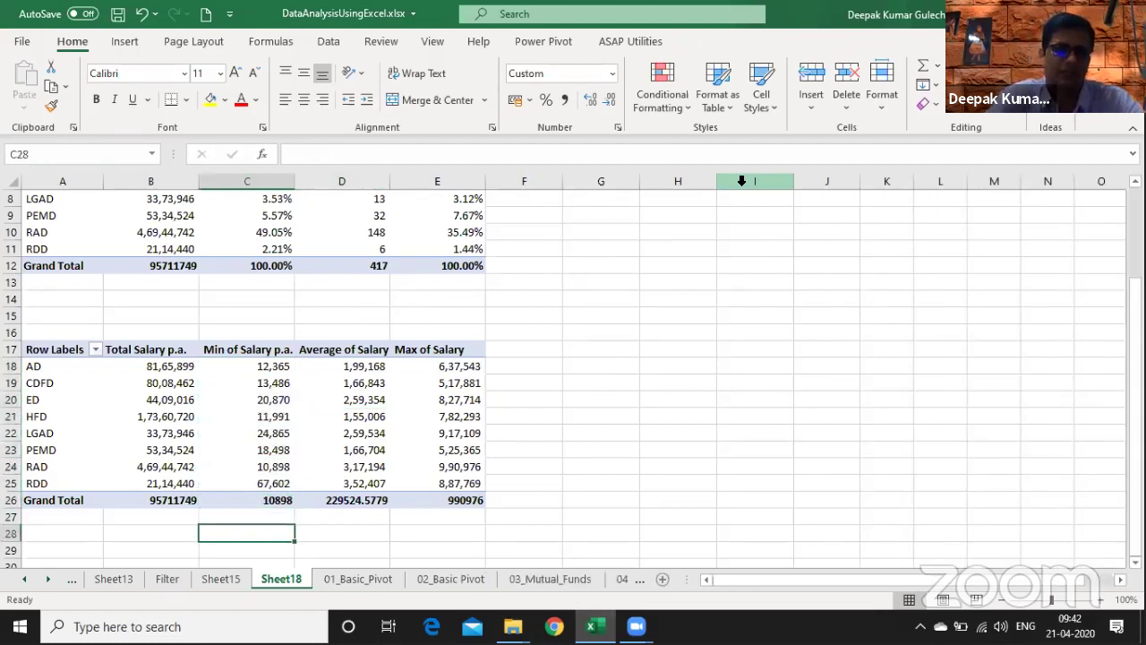
{"action": "key", "text": "Up"}
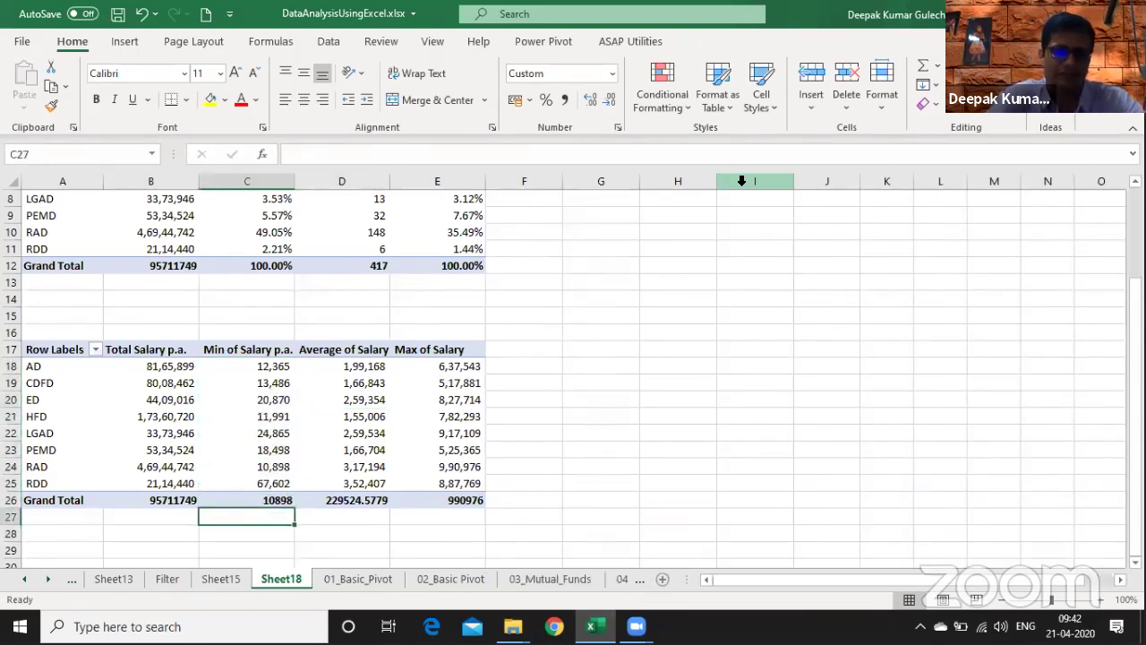
{"action": "key", "text": "Up"}
{"action": "key", "text": "Right"}
{"action": "key", "text": "ctrl+shift+Up"}
{"action": "key", "text": "shift+Down"}
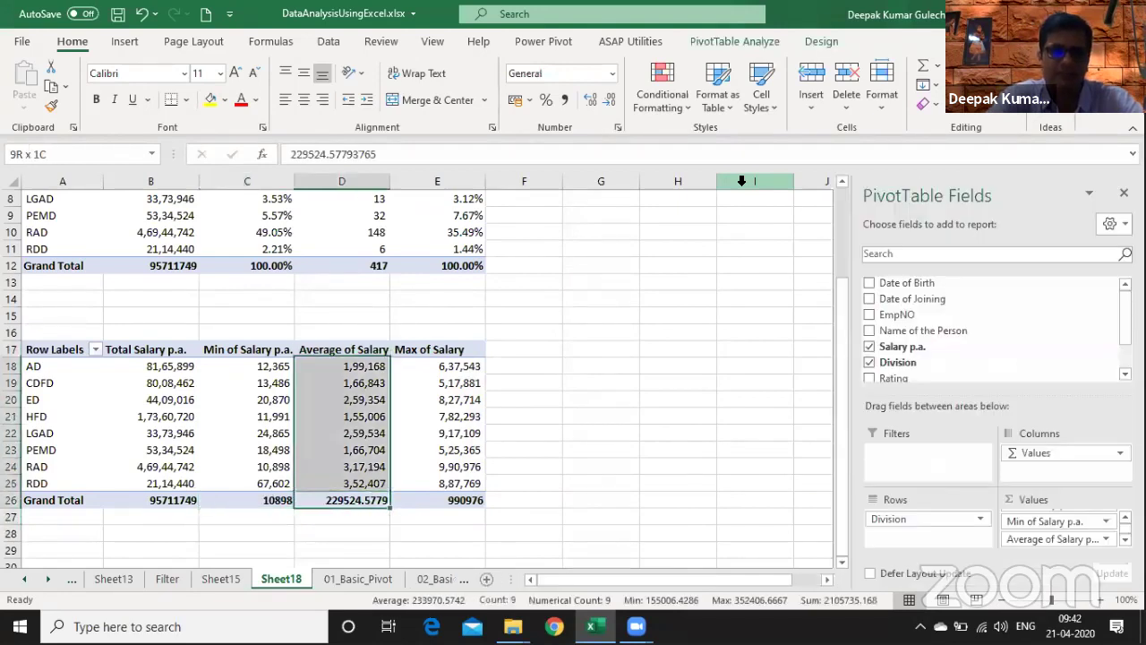
{"action": "key", "text": "shift+Left"}
{"action": "key", "text": "Left"}
{"action": "key", "text": "Left"}
{"action": "key", "text": "ctrl+Up"}
{"action": "key", "text": "Down"}
{"action": "key", "text": "ctrl+shift+Down"}
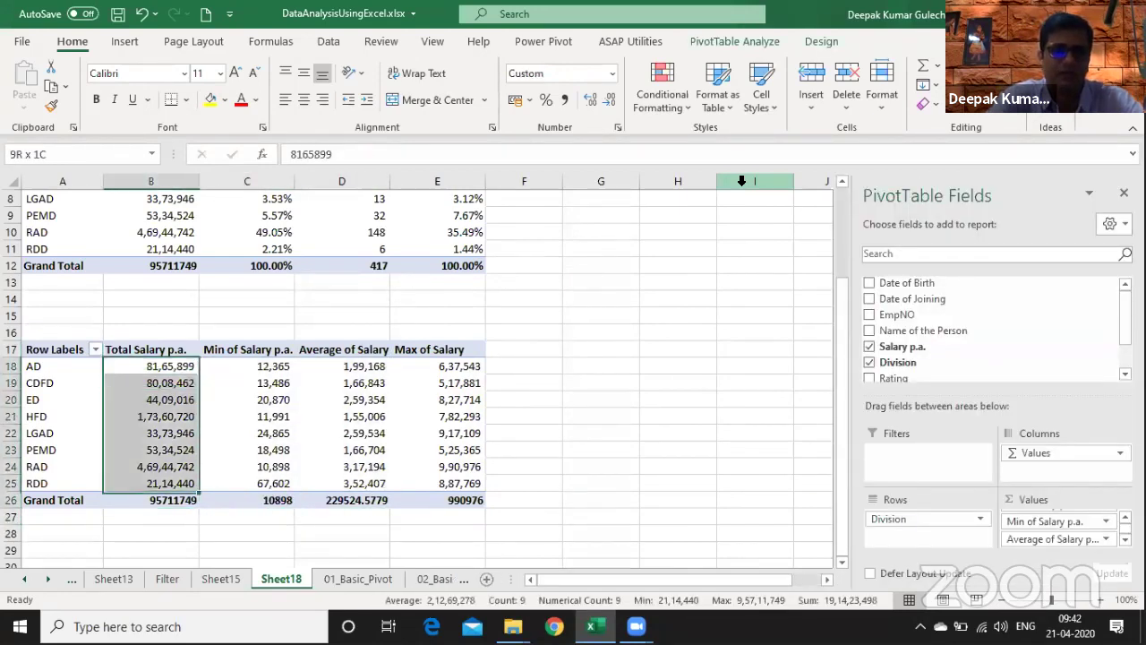
{"action": "key", "text": "ctrl+shift+Right"}
{"action": "left_click", "coordinate": [566, 97]}
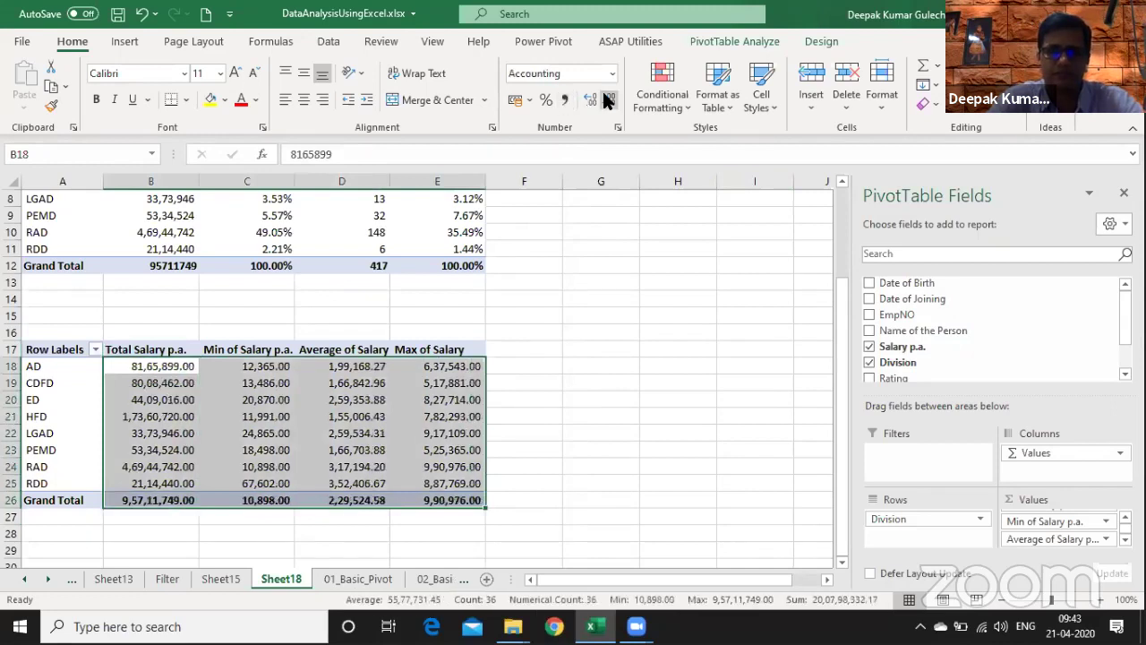
{"action": "left_click", "coordinate": [607, 96]}
{"action": "left_click", "coordinate": [608, 96]}
{"action": "left_click", "coordinate": [379, 529]}
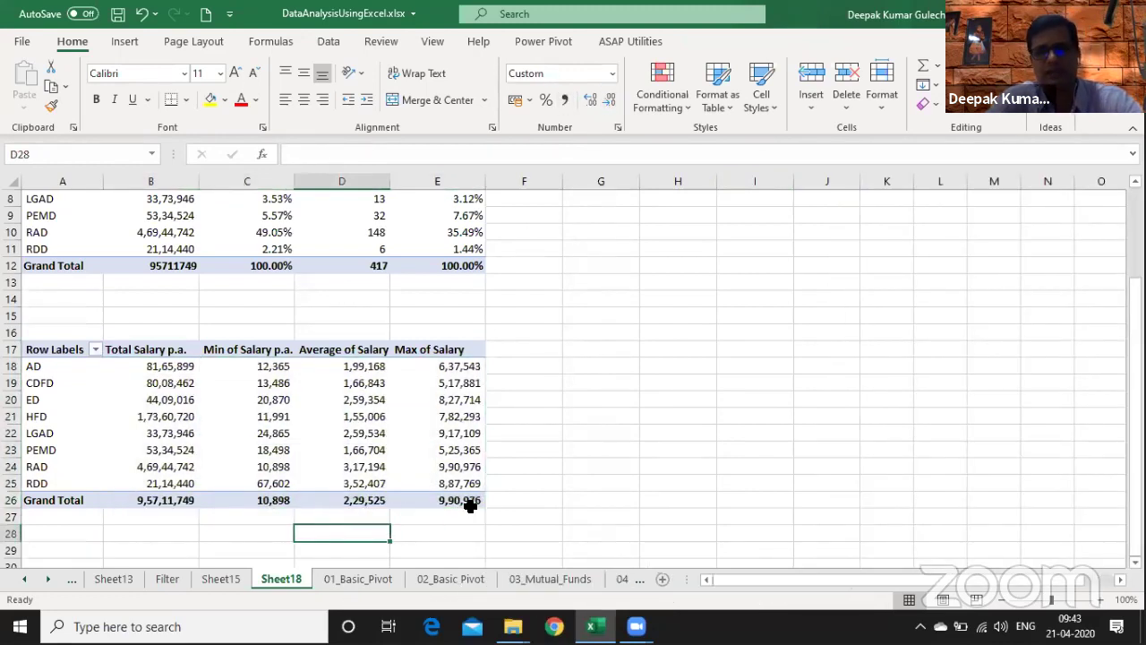
- Select the whole salary pivot A17:E26
{"action": "left_click", "coordinate": [471, 504]}
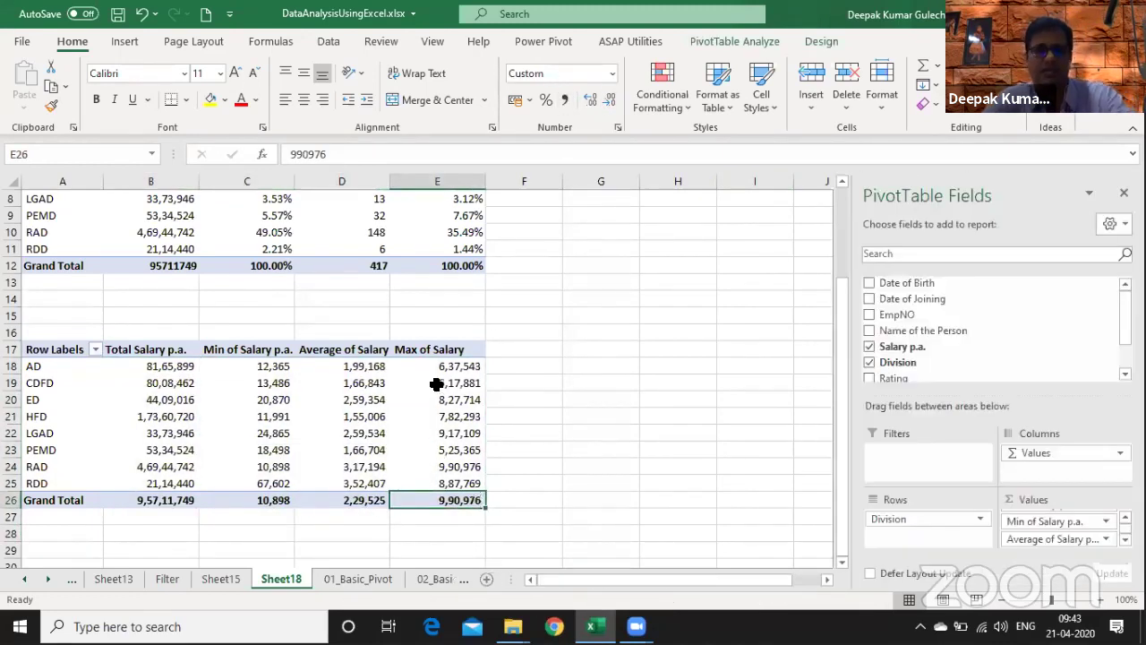
{"action": "key", "text": "ctrl+Up"}
{"action": "key", "text": "ctrl+shift+Down"}
{"action": "key", "text": "ctrl+shift+Left"}
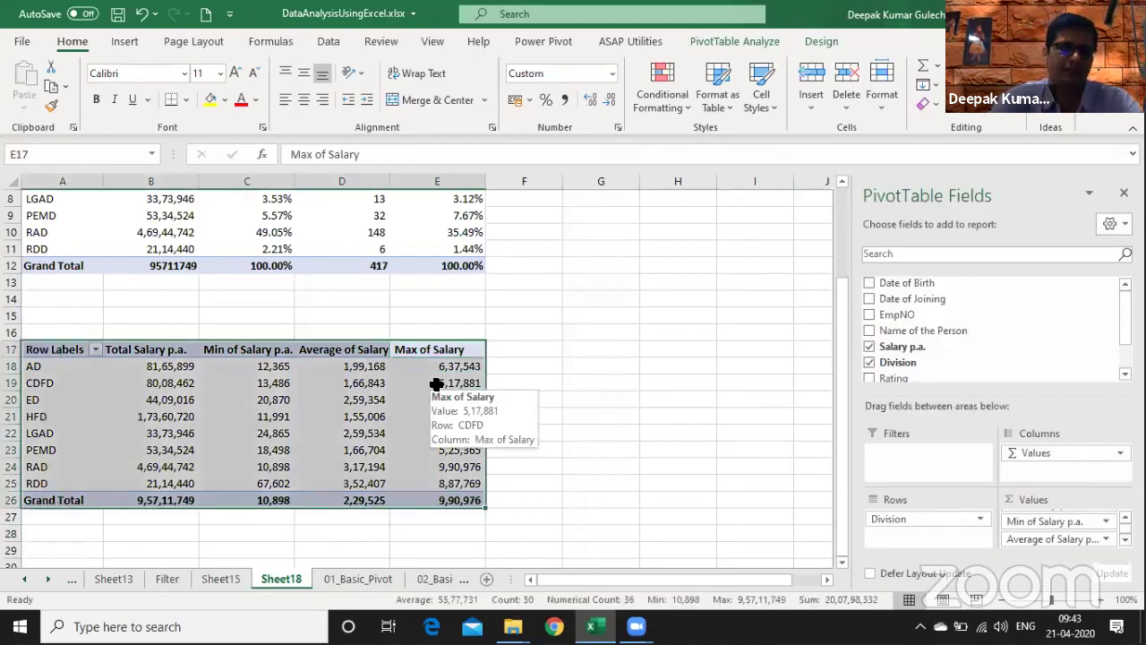
{"action": "key", "text": "ctrl+Page_Up"}
{"action": "key", "text": "ctrl+Left"}
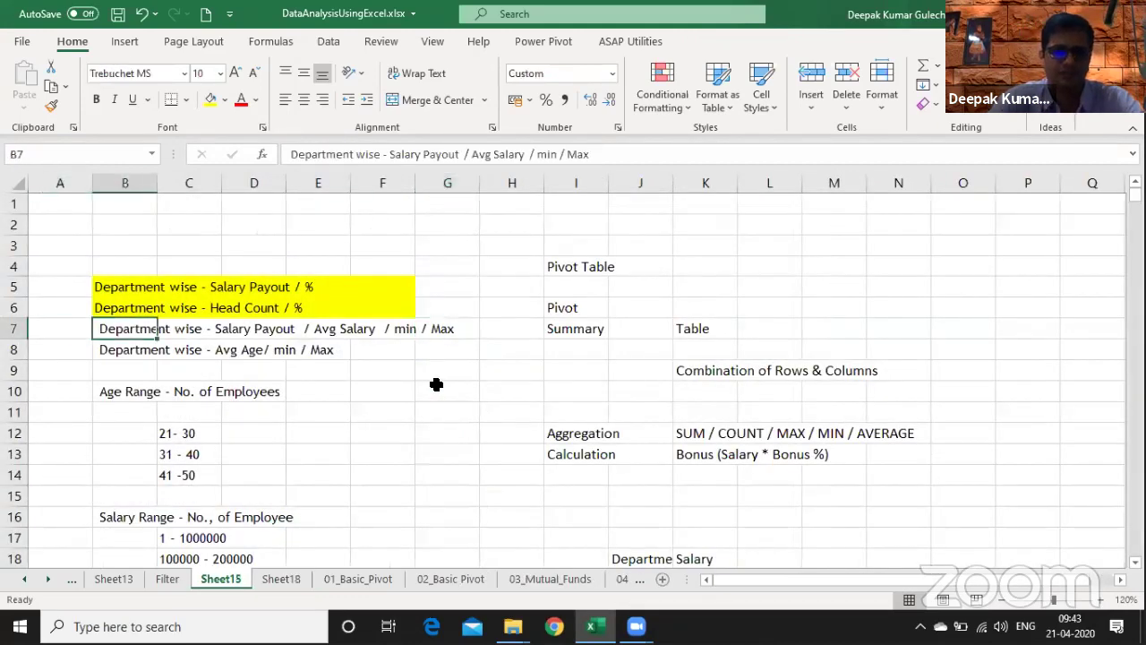
{"action": "key", "text": "shift+Right"}
{"action": "key", "text": "shift+Right"}
{"action": "key", "text": "shift+Right"}
{"action": "key", "text": "shift+Right"}
{"action": "key", "text": "shift+Right"}
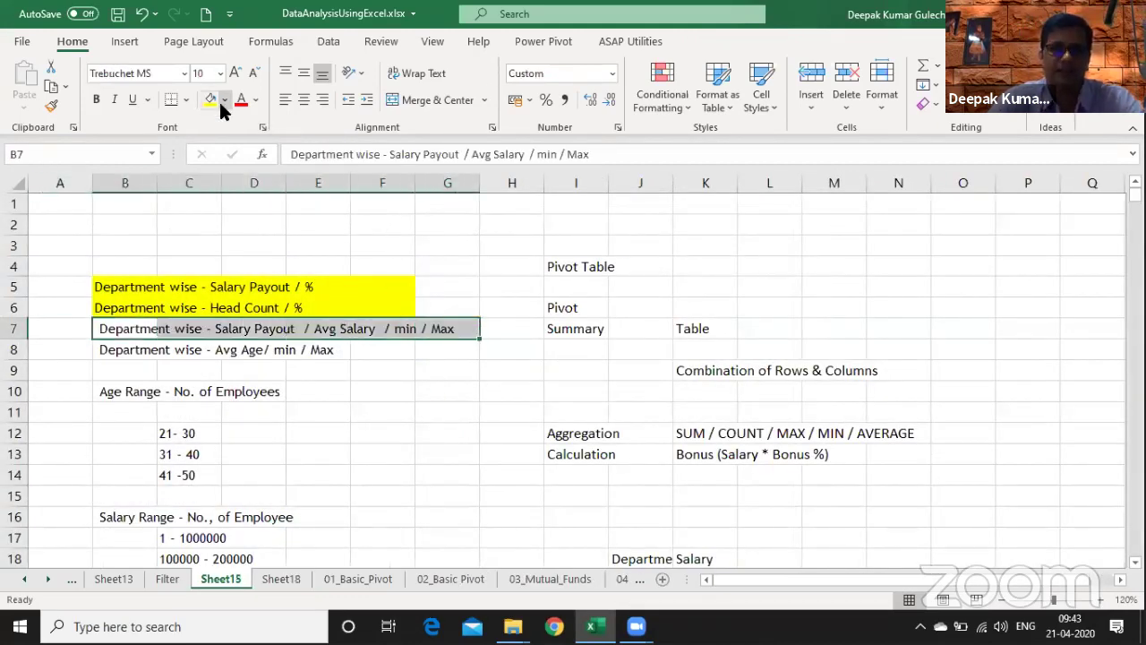
{"action": "left_click", "coordinate": [213, 100]}
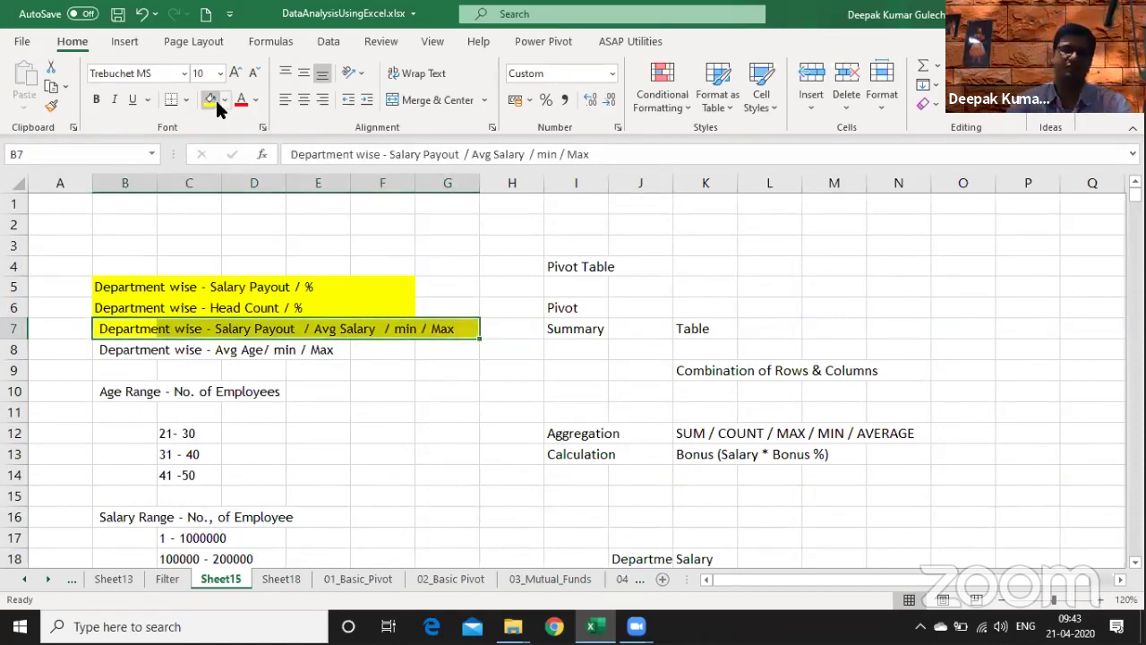
{"action": "key", "text": "ctrl+Page_Down"}
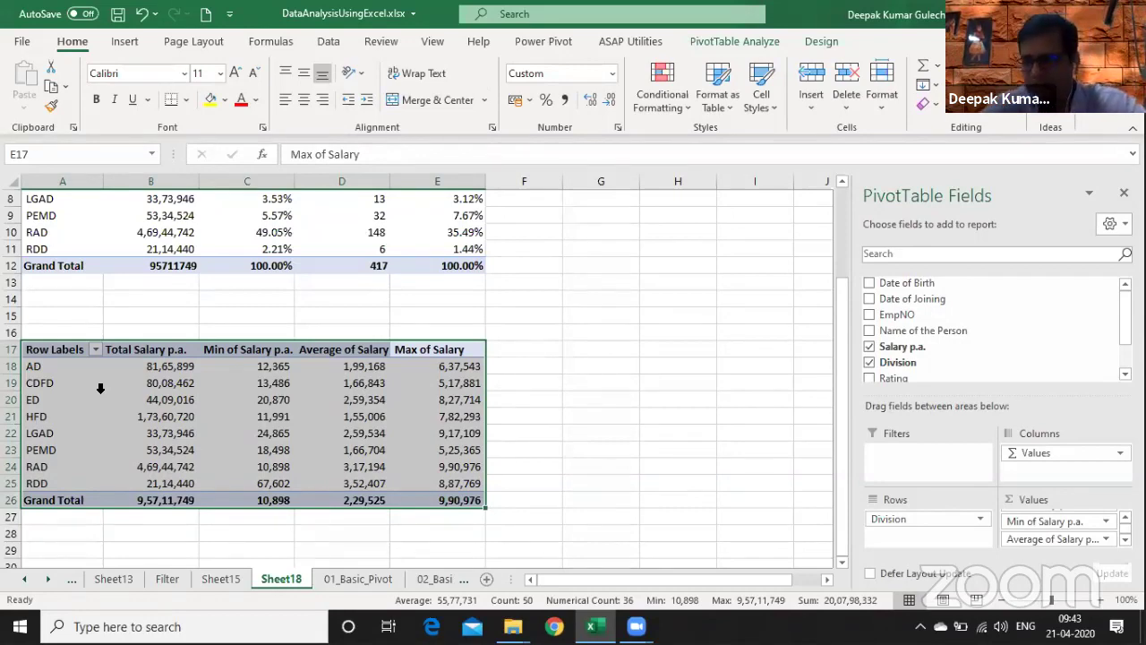
{"action": "key", "text": "ctrl+Page_Up"}
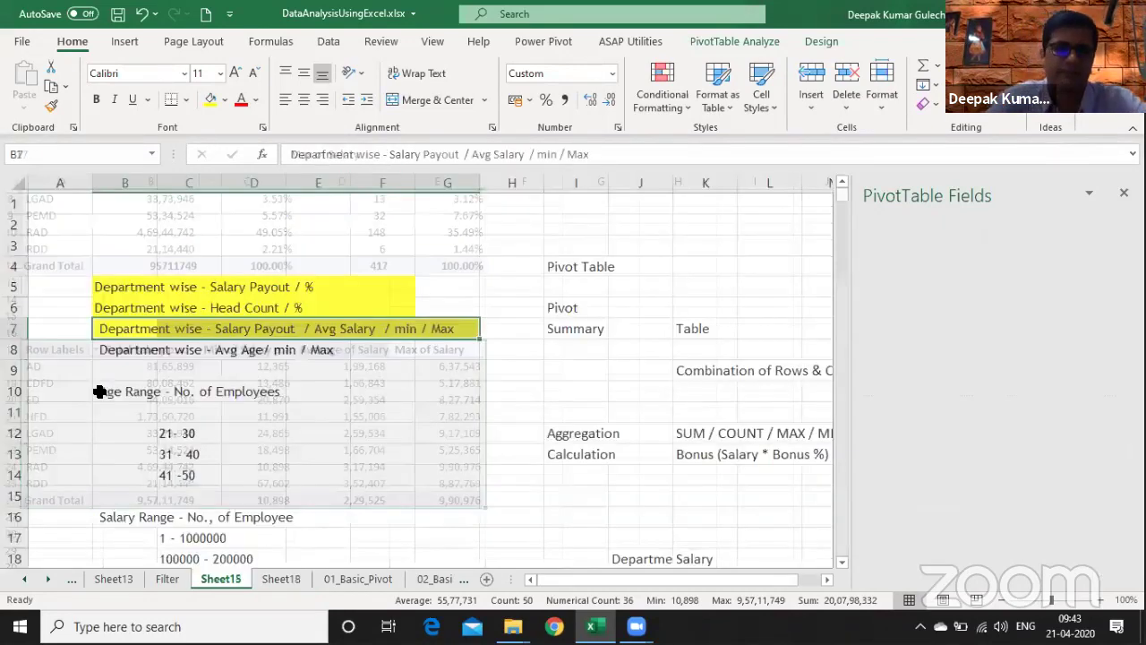
{"action": "key", "text": "Down"}
{"action": "key", "text": "Down"}
{"action": "key", "text": "Down"}
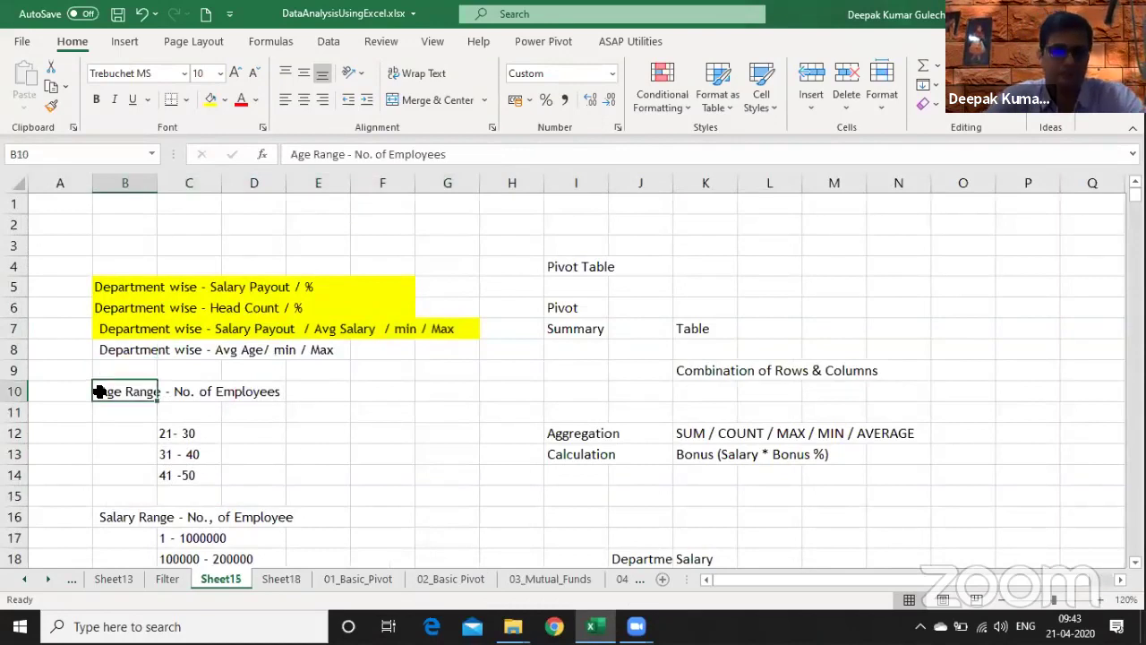
{"action": "key", "text": "Up"}
{"action": "key", "text": "Up"}
{"action": "key", "text": "shift+Right"}
{"action": "key", "text": "shift+Right"}
{"action": "key", "text": "shift+Right"}
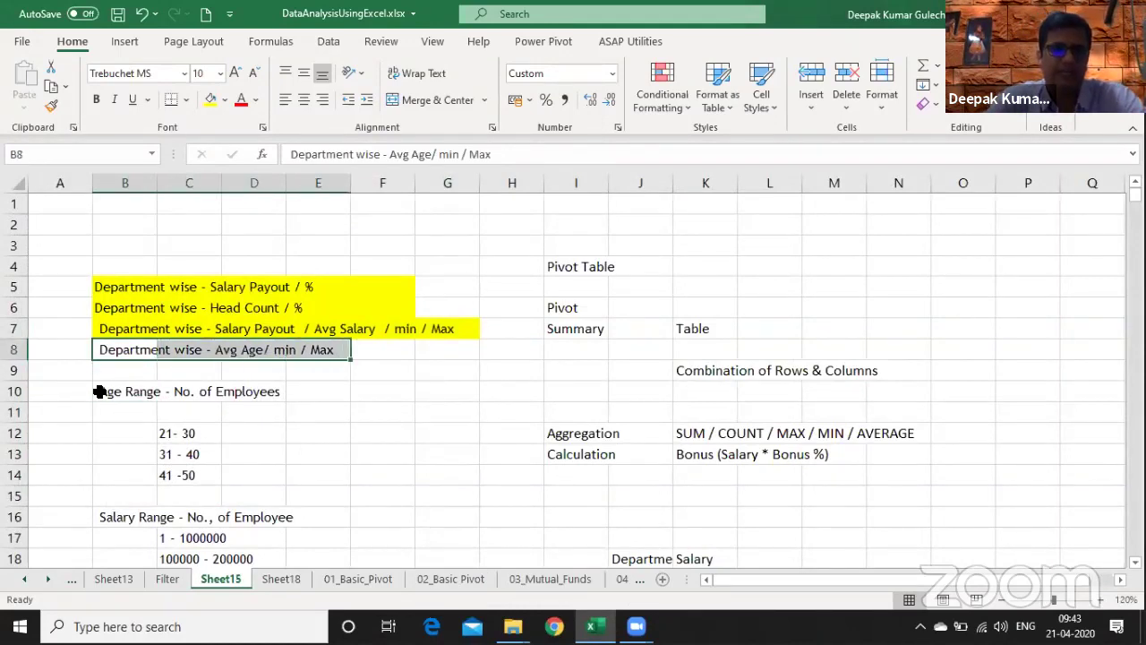
{"action": "key", "text": "Up"}
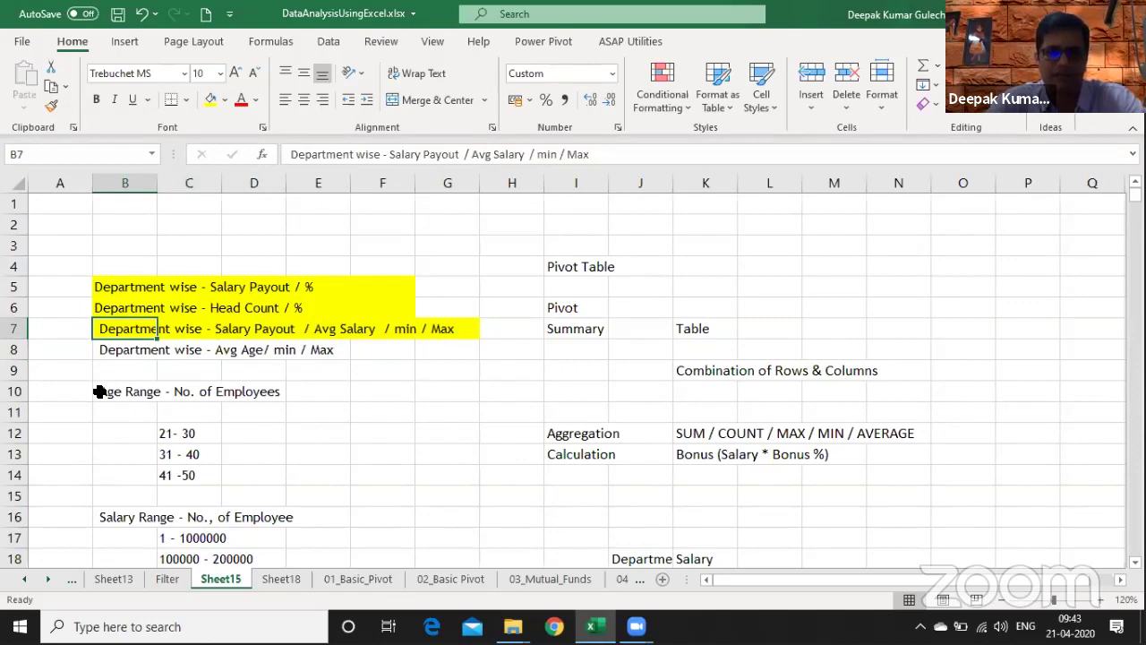
{"action": "key", "text": "Down"}
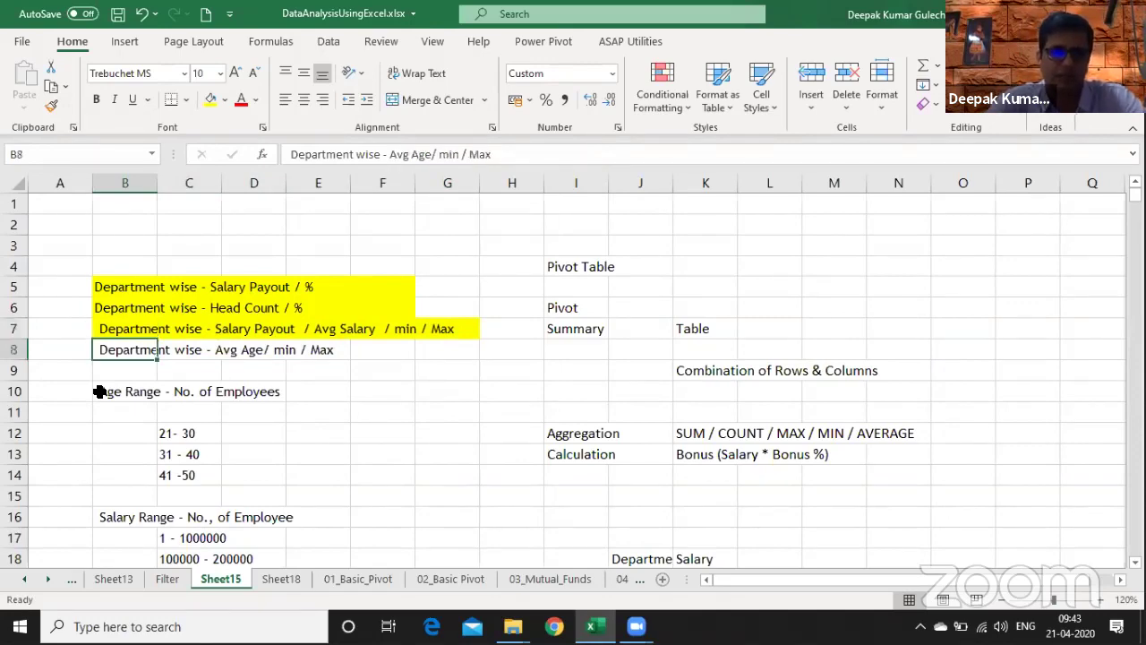
{"action": "key", "text": "ctrl+Page_Down"}
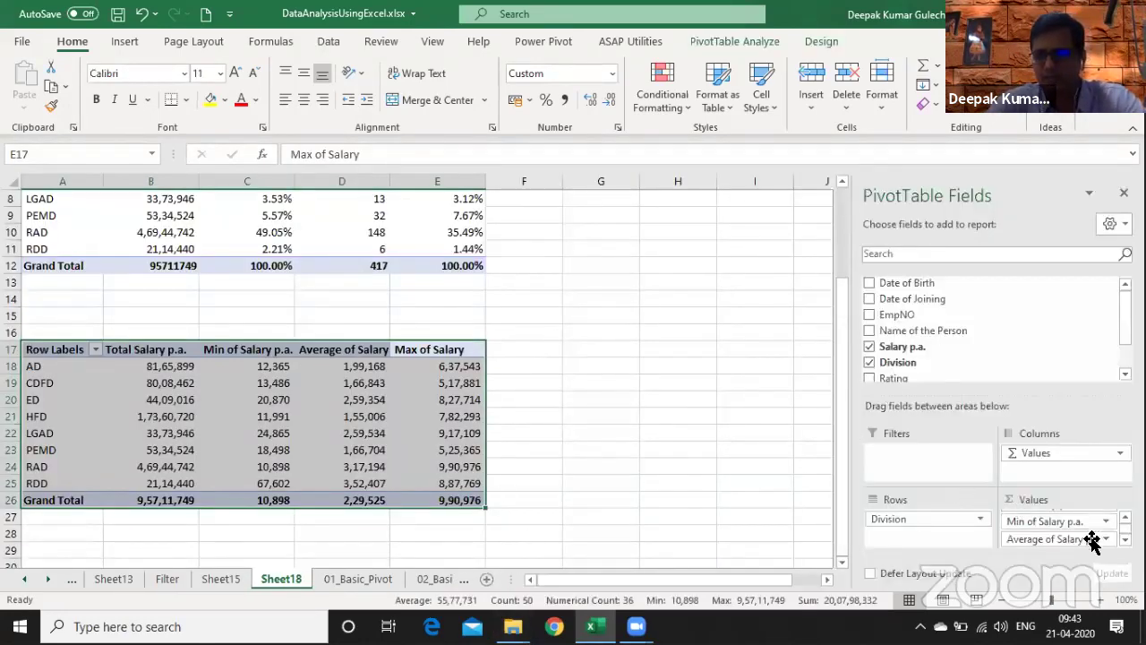
- Check the Summarize Values By options for Max of Salary, leaving them unchanged
{"action": "right_click", "coordinate": [447, 377]}
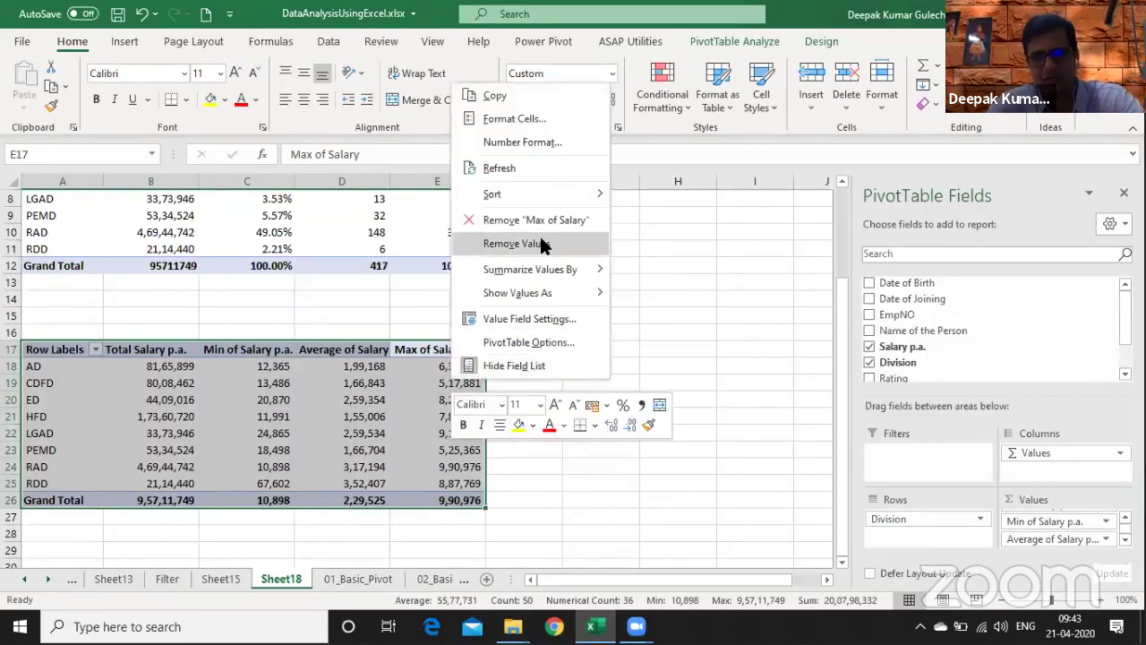
{"action": "mouse_move", "coordinate": [557, 272]}
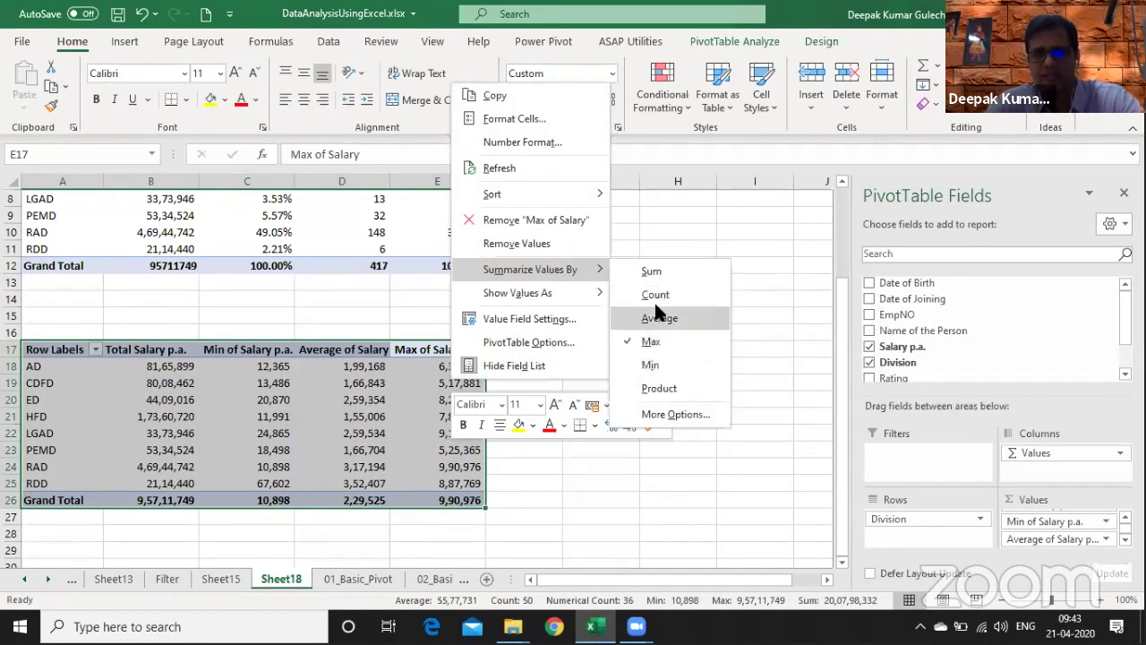
{"action": "key", "text": "Escape"}
{"action": "key", "text": "Escape"}
- Move through Sheet15 and Sheet18 to the 01_Basic_Pivot staff list sheet
{"action": "key", "text": "ctrl+Page_Up"}
{"action": "key", "text": "Down"}
{"action": "key", "text": "Down"}
{"action": "key", "text": "Down"}
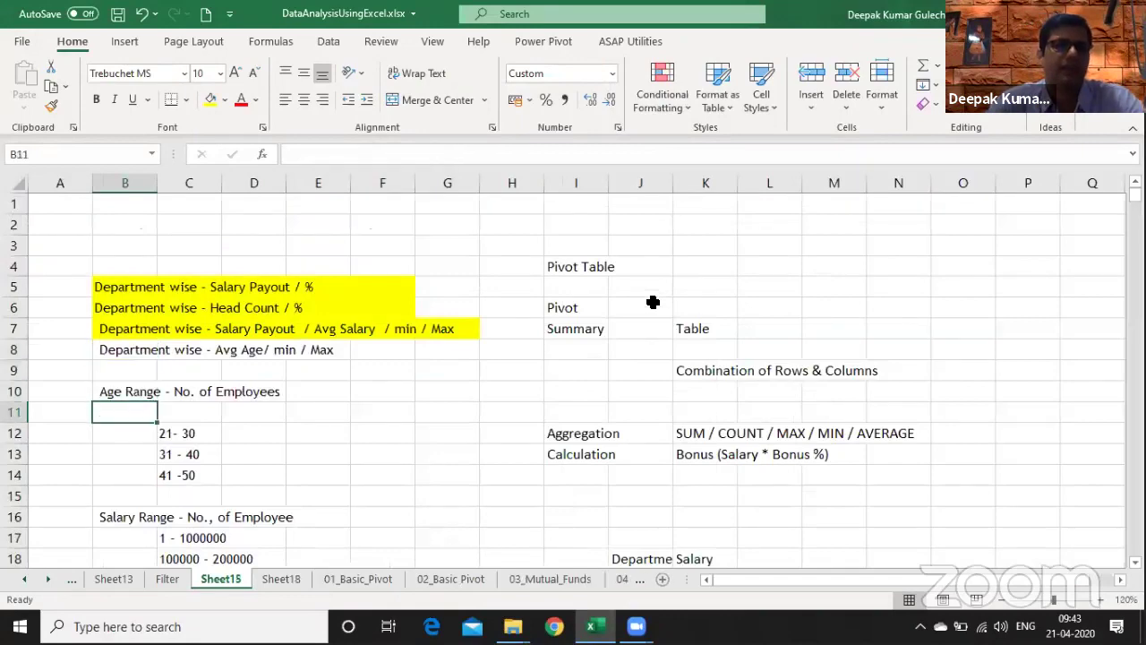
{"action": "key", "text": "Down"}
{"action": "key", "text": "Down"}
{"action": "key", "text": "Down"}
{"action": "key", "text": "Down"}
{"action": "key", "text": "Down"}
{"action": "key", "text": "Down"}
{"action": "key", "text": "ctrl+Page_Down"}
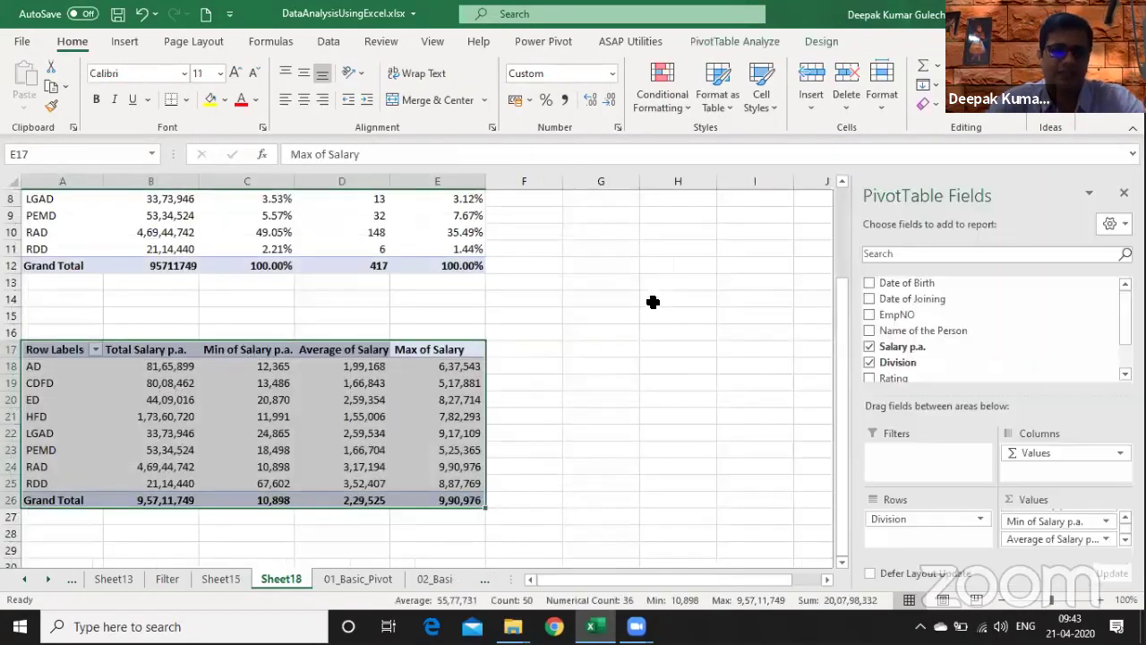
{"action": "key", "text": "ctrl+Page_Down"}
{"action": "key", "text": "Up"}
{"action": "key", "text": "Up"}
{"action": "scroll", "coordinate": [653, 302], "scroll_direction": "up", "scroll_amount": 2}
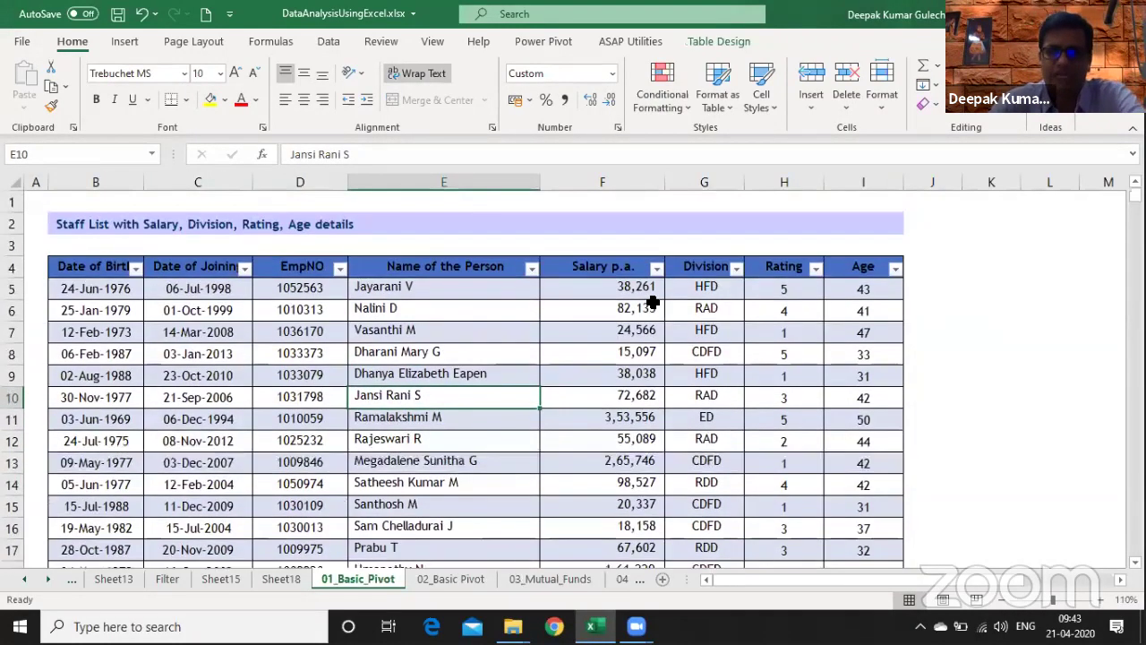
{"action": "key", "text": "Up"}
{"action": "key", "text": "Right"}
{"action": "key", "text": "Right"}
{"action": "key", "text": "Right"}
{"action": "key", "text": "Right"}
{"action": "key", "text": "Right"}
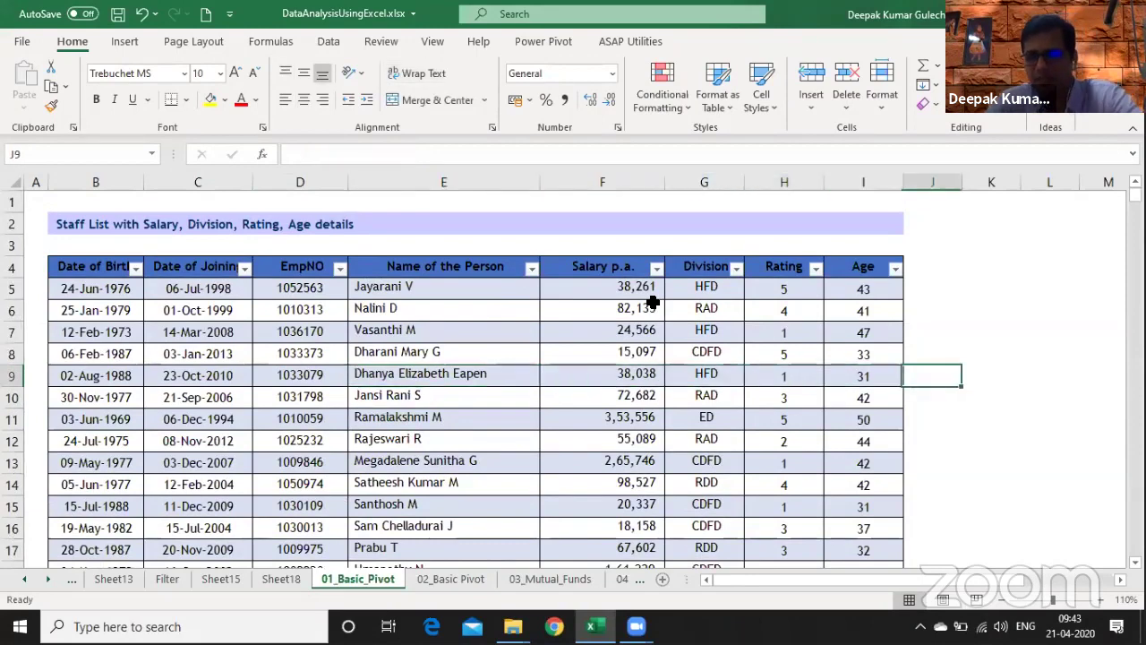
{"action": "key", "text": "Left"}
{"action": "key", "text": "ctrl+Up"}
{"action": "key", "text": "alt+Down"}
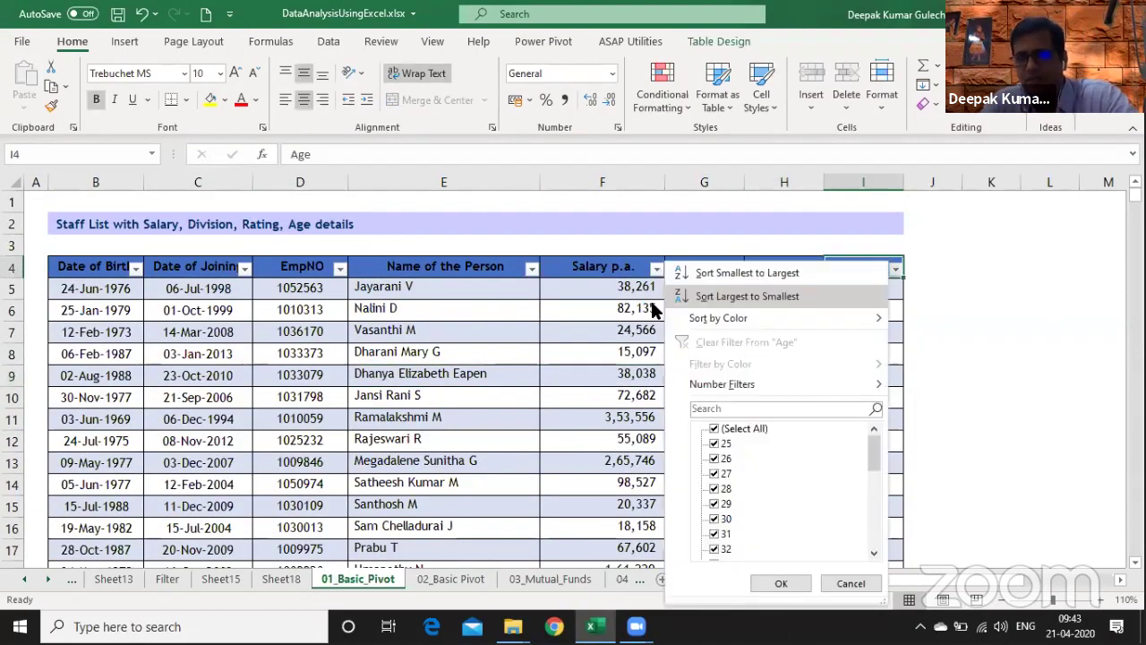
{"action": "key", "text": "Down"}
{"action": "key", "text": "Down"}
{"action": "key", "text": "Down"}
{"action": "key", "text": "Down"}
{"action": "key", "text": "Down"}
{"action": "key", "text": "space"}
{"action": "key", "text": "Down"}
{"action": "key", "text": "space"}
{"action": "key", "text": "Down"}
{"action": "key", "text": "space"}
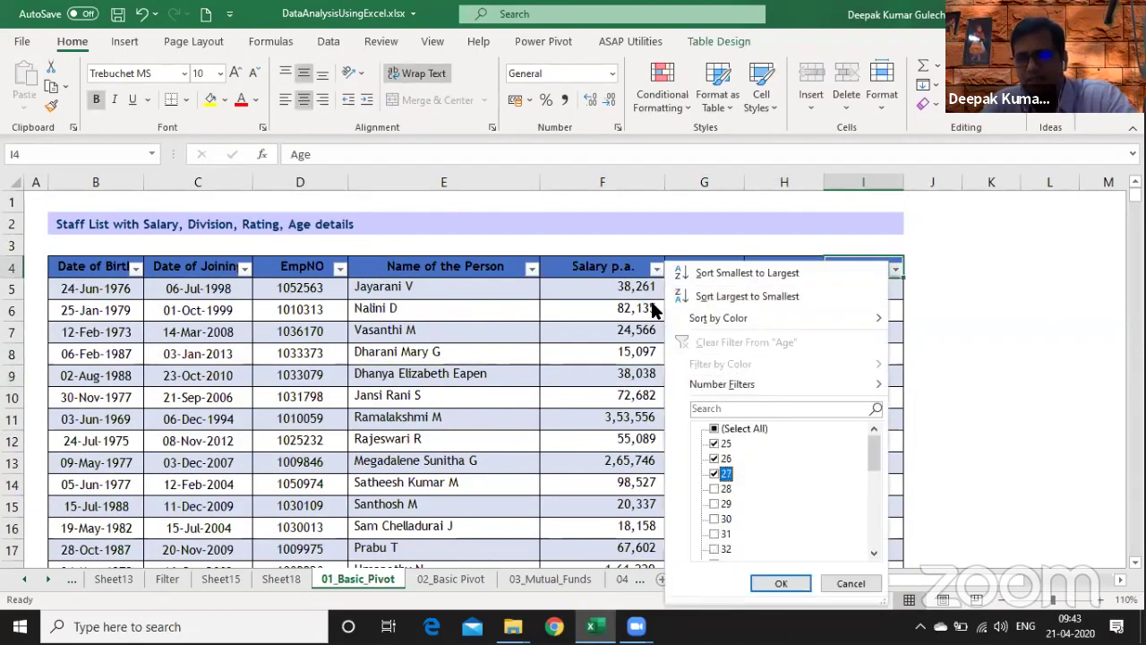
{"action": "key", "text": "Down"}
{"action": "key", "text": "space"}
{"action": "key", "text": "Down"}
{"action": "key", "text": "space"}
{"action": "key", "text": "Down"}
{"action": "key", "text": "space"}
{"action": "key", "text": "Down"}
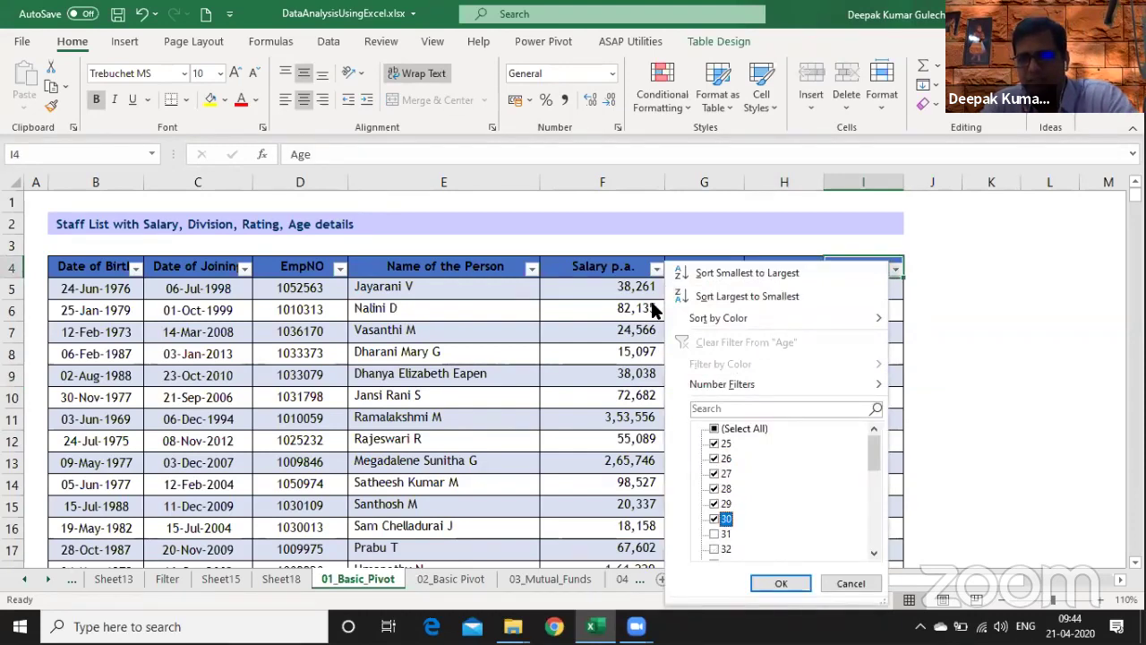
{"action": "key", "text": "Return"}
{"action": "key", "text": "Right"}
{"action": "key", "text": "Down"}
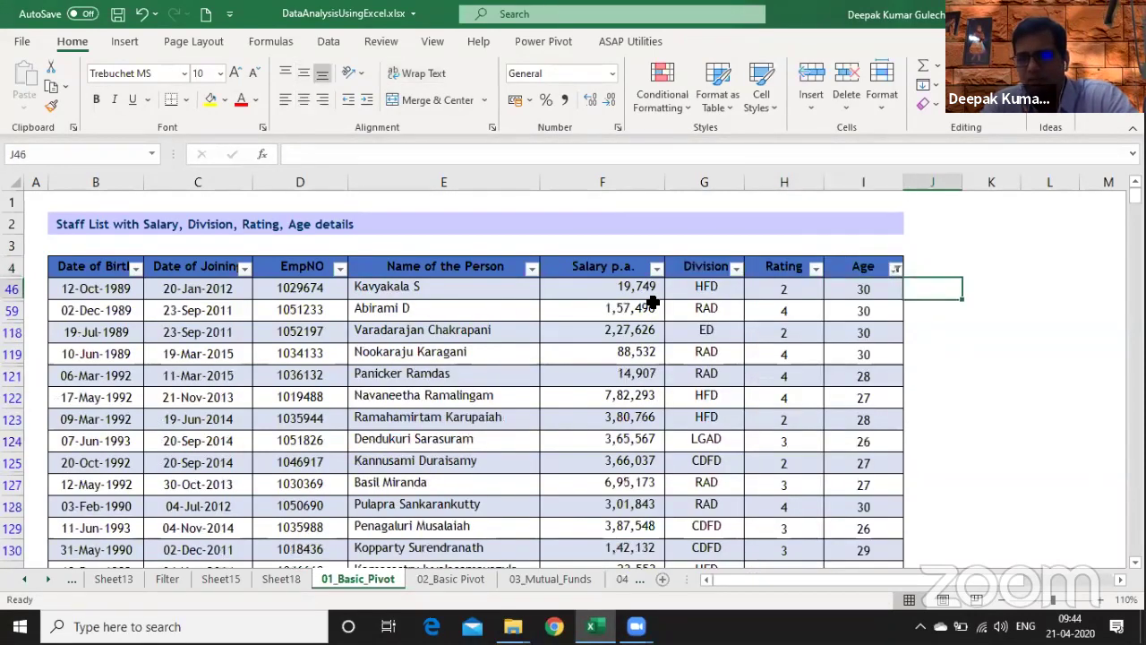
{"action": "key", "text": "Right"}
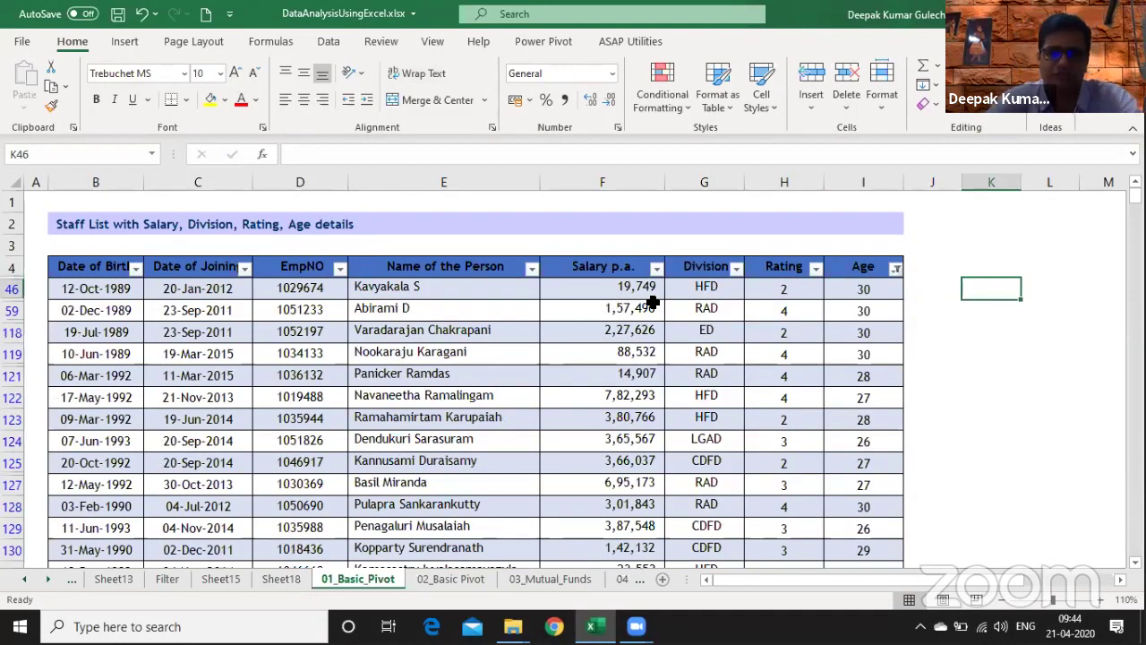
{"action": "type", "text": "21 - 30"}
{"action": "key", "text": "Return"}
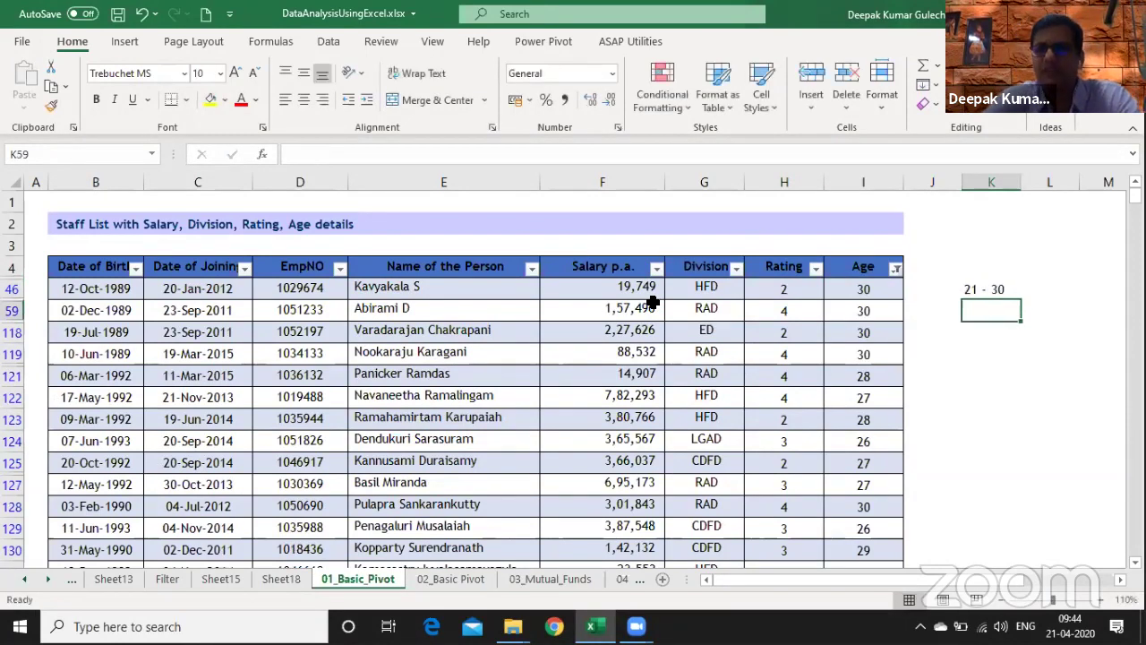
{"action": "key", "text": "Up"}
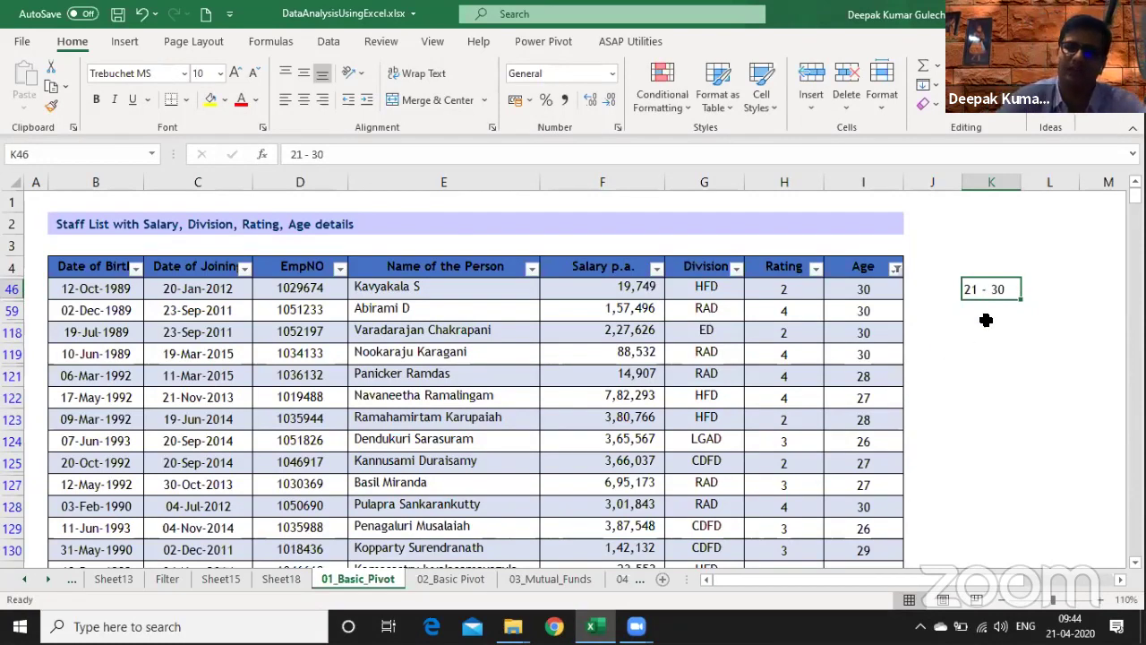
{"action": "key", "text": "Left"}
{"action": "key", "text": "Left"}
{"action": "key", "text": "Left"}
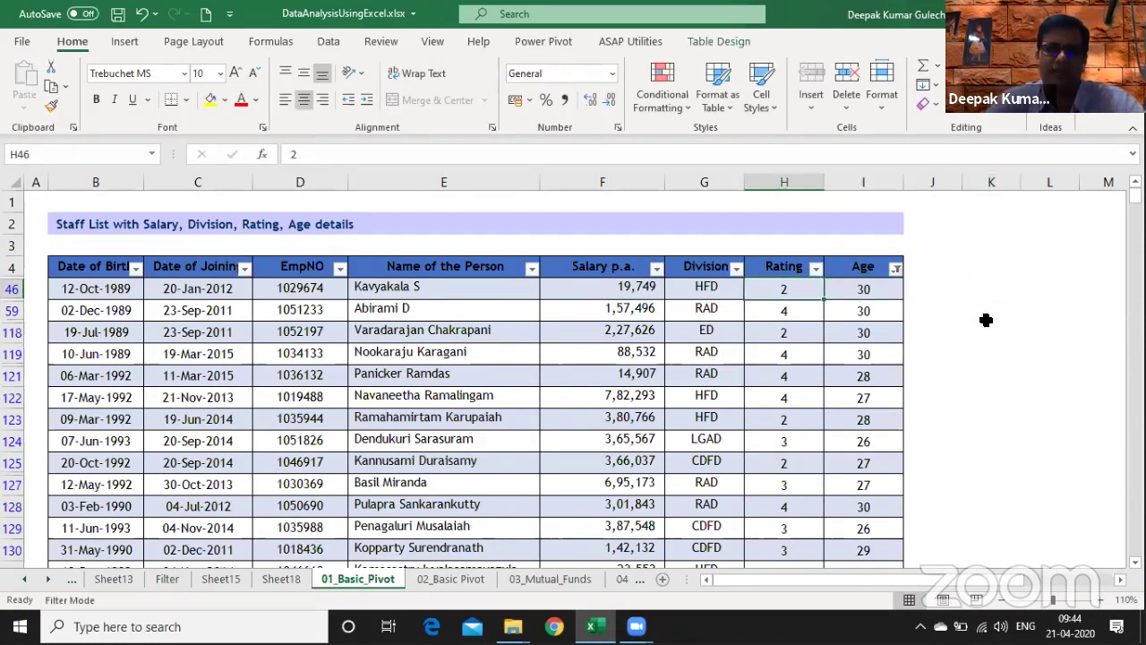
{"action": "key", "text": "alt+a"}
{"action": "key", "text": "c"}
{"action": "key", "text": "Down"}
{"action": "key", "text": "Down"}
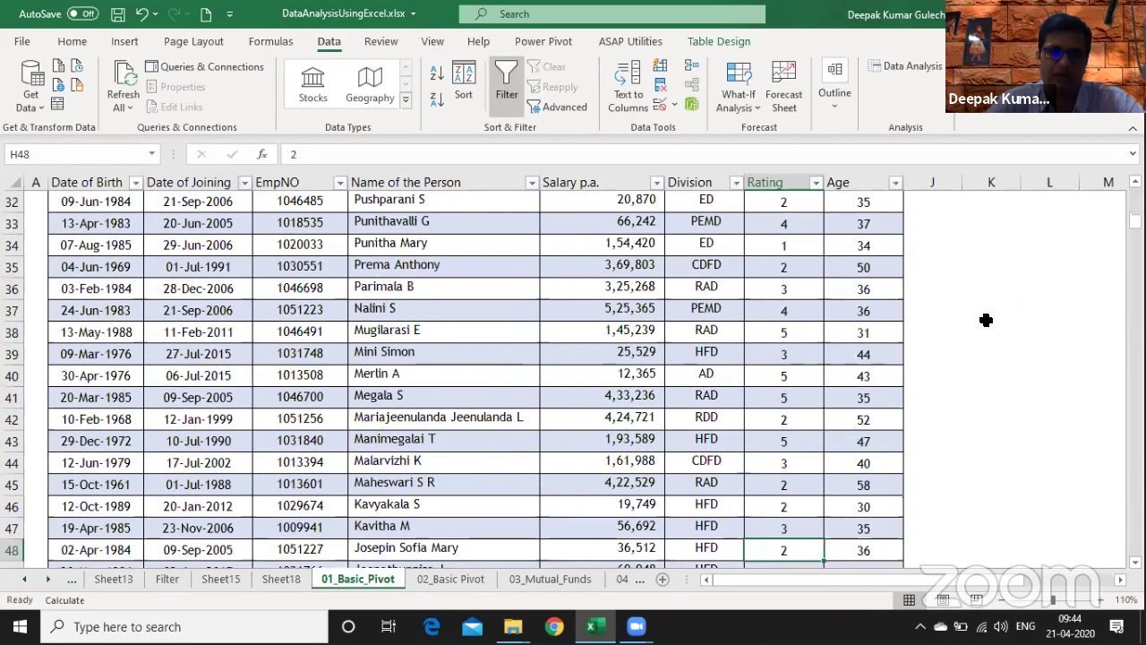
- On Sheet18, select the salary pivot range A16:G27 and copy it
{"action": "key", "text": "ctrl+Page_Up"}
{"action": "key", "text": "Up"}
{"action": "key", "text": "Up"}
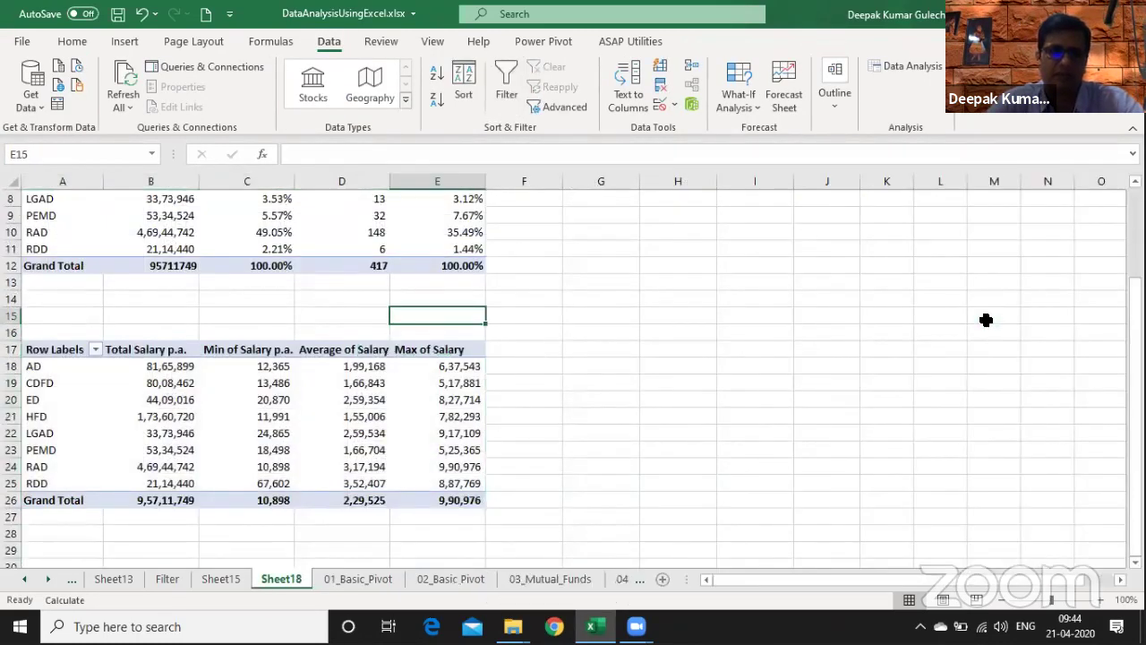
{"action": "key", "text": "Home"}
{"action": "key", "text": "Down"}
{"action": "key", "text": "shift+Down"}
{"action": "key", "text": "shift+Down"}
{"action": "key", "text": "shift+Down"}
{"action": "key", "text": "shift+Down"}
{"action": "key", "text": "shift+Down"}
{"action": "key", "text": "shift+Down"}
{"action": "key", "text": "shift+Down"}
{"action": "key", "text": "shift+Down"}
{"action": "key", "text": "shift+Down"}
{"action": "key", "text": "shift+Down"}
{"action": "key", "text": "shift+Down"}
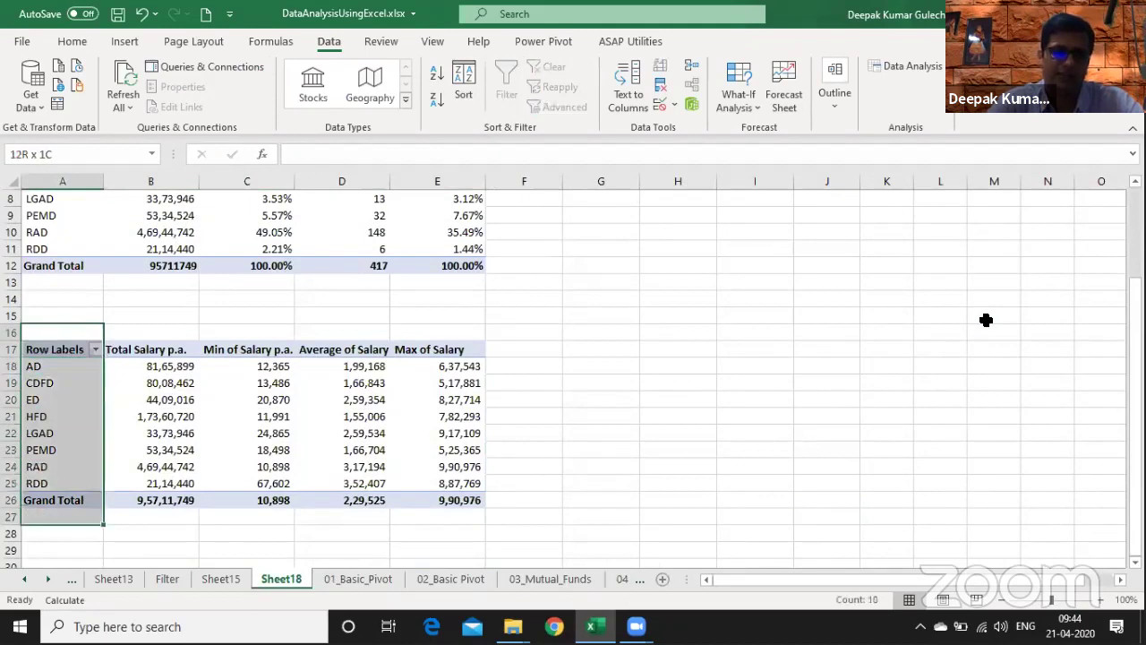
{"action": "key", "text": "shift+Right"}
{"action": "key", "text": "shift+Right"}
{"action": "key", "text": "shift+Right"}
{"action": "key", "text": "shift+Right"}
{"action": "key", "text": "shift+Right"}
{"action": "key", "text": "shift+Right"}
{"action": "key", "text": "ctrl+c"}
- Paste the copied pivot at cell A30
{"action": "key", "text": "Down"}
{"action": "key", "text": "Down"}
{"action": "key", "text": "Down"}
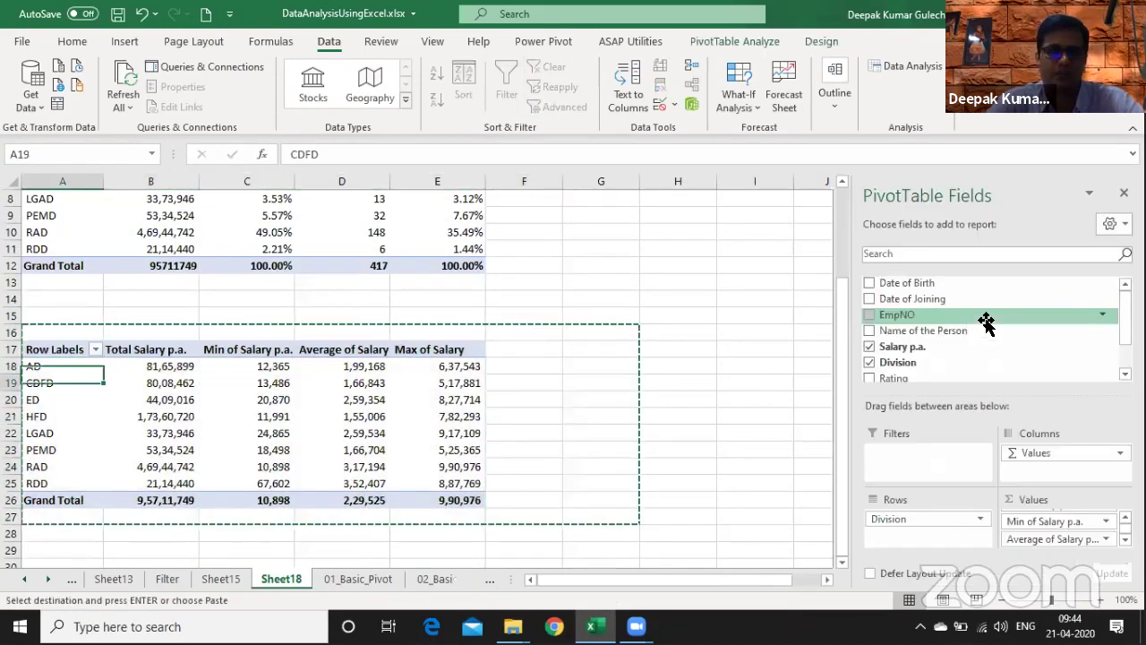
{"action": "key", "text": "Down"}
{"action": "key", "text": "Down"}
{"action": "key", "text": "Down"}
{"action": "key", "text": "Down"}
{"action": "key", "text": "Down"}
{"action": "key", "text": "Down"}
{"action": "key", "text": "Down"}
{"action": "key", "text": "Down"}
{"action": "key", "text": "Down"}
{"action": "key", "text": "Down"}
{"action": "key", "text": "Down"}
{"action": "key", "text": "Down"}
{"action": "key", "text": "Down"}
{"action": "key", "text": "Down"}
{"action": "key", "text": "Down"}
{"action": "key", "text": "Down"}
{"action": "key", "text": "Down"}
{"action": "key", "text": "Down"}
{"action": "key", "text": "Down"}
{"action": "key", "text": "Down"}
{"action": "key", "text": "Up"}
{"action": "key", "text": "Up"}
{"action": "key", "text": "Up"}
{"action": "key", "text": "Up"}
{"action": "key", "text": "Up"}
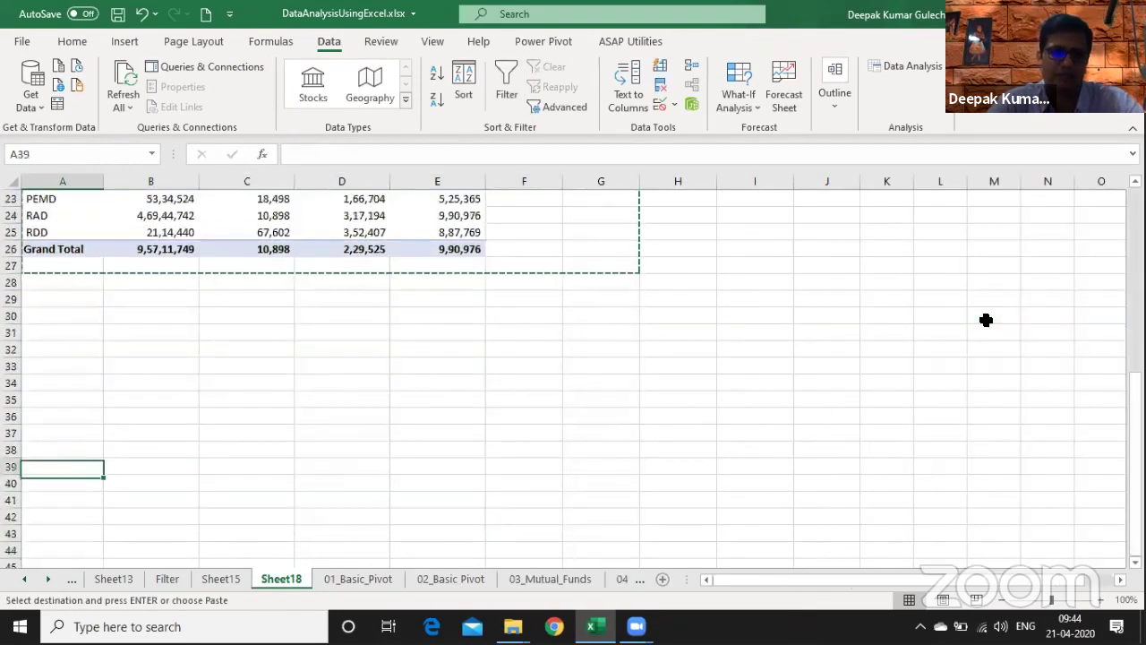
{"action": "key", "text": "Up"}
{"action": "key", "text": "Up"}
{"action": "key", "text": "Up"}
{"action": "key", "text": "Up"}
{"action": "key", "text": "Up"}
{"action": "key", "text": "Up"}
{"action": "key", "text": "Up"}
{"action": "key", "text": "Up"}
{"action": "key", "text": "Up"}
{"action": "key", "text": "ctrl+v"}
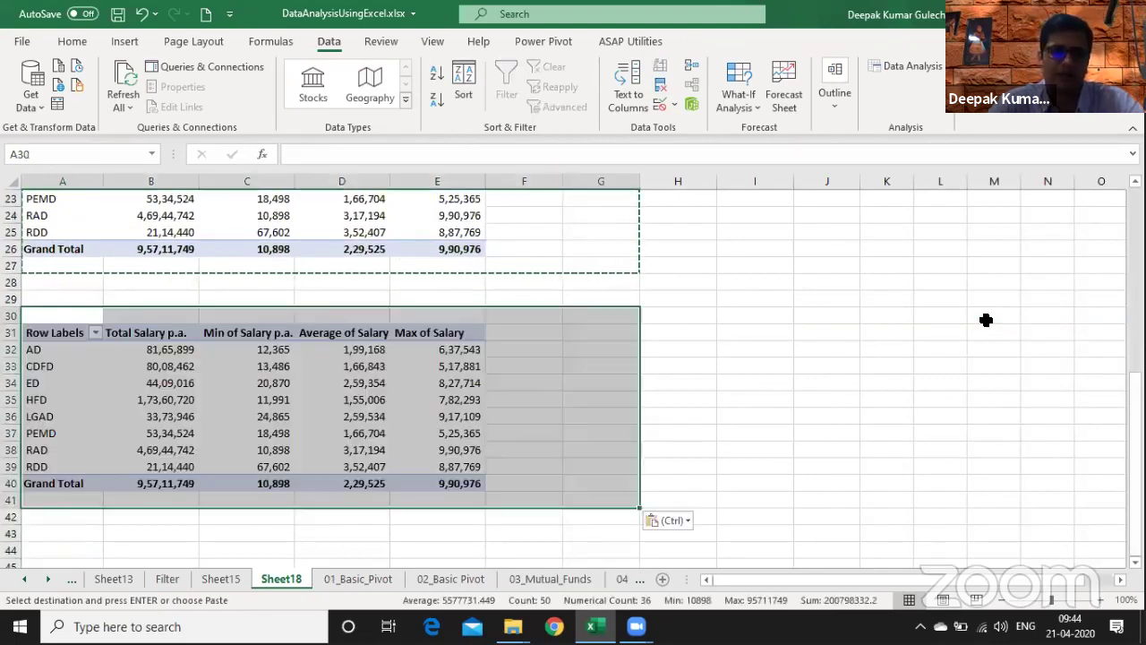
{"action": "key", "text": "Down"}
{"action": "key", "text": "Down"}
{"action": "key", "text": "Down"}
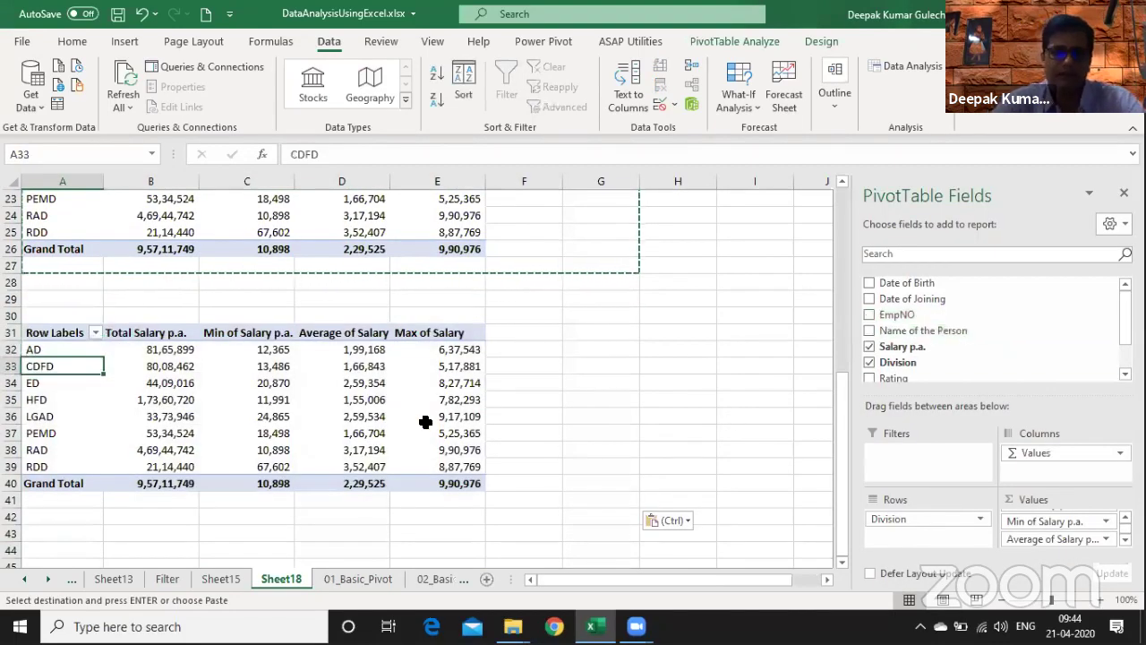
- Clear all fields from the pasted pivot with Clear All
{"action": "left_click", "coordinate": [426, 422]}
{"action": "left_click", "coordinate": [752, 42]}
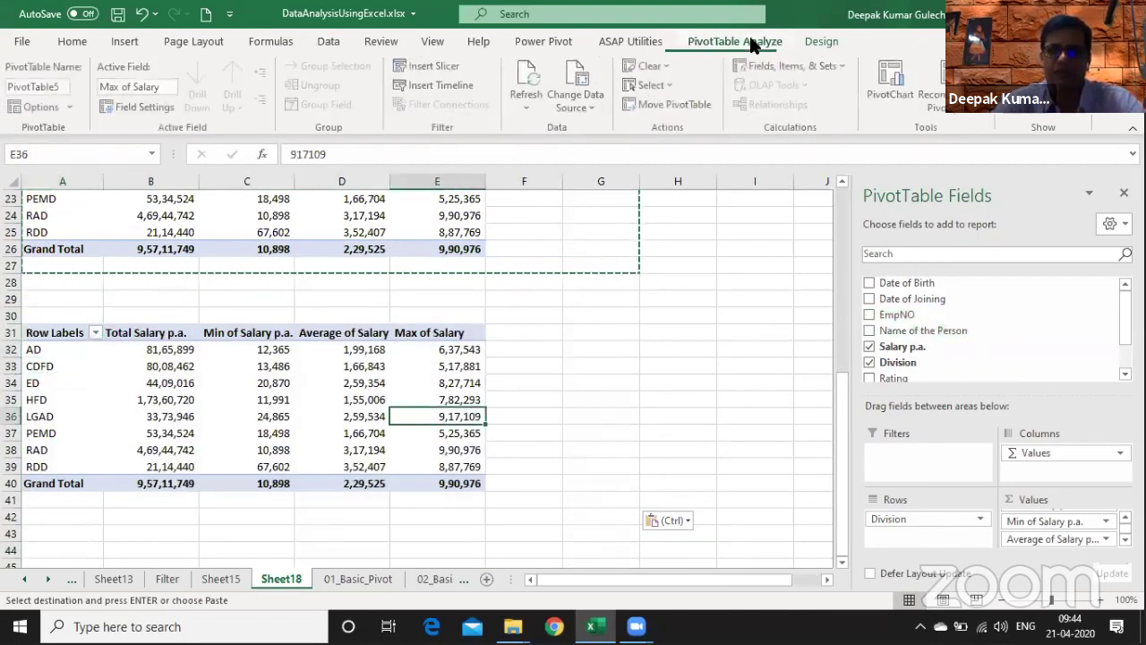
{"action": "left_click", "coordinate": [647, 65]}
{"action": "left_click", "coordinate": [656, 87]}
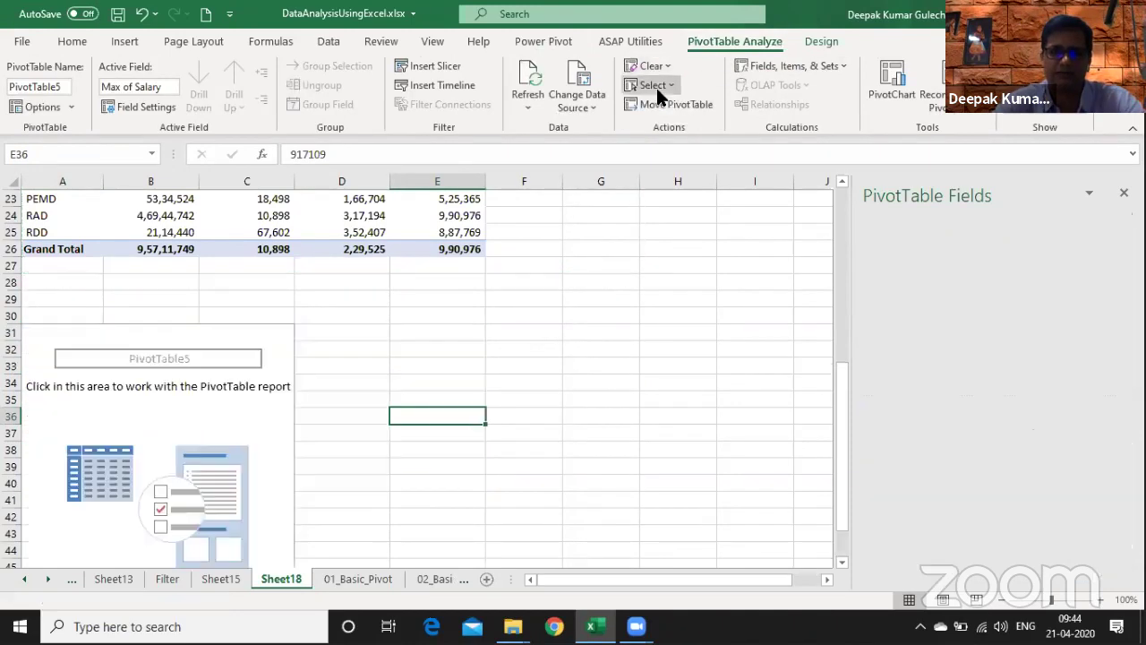
{"action": "left_click", "coordinate": [250, 414]}
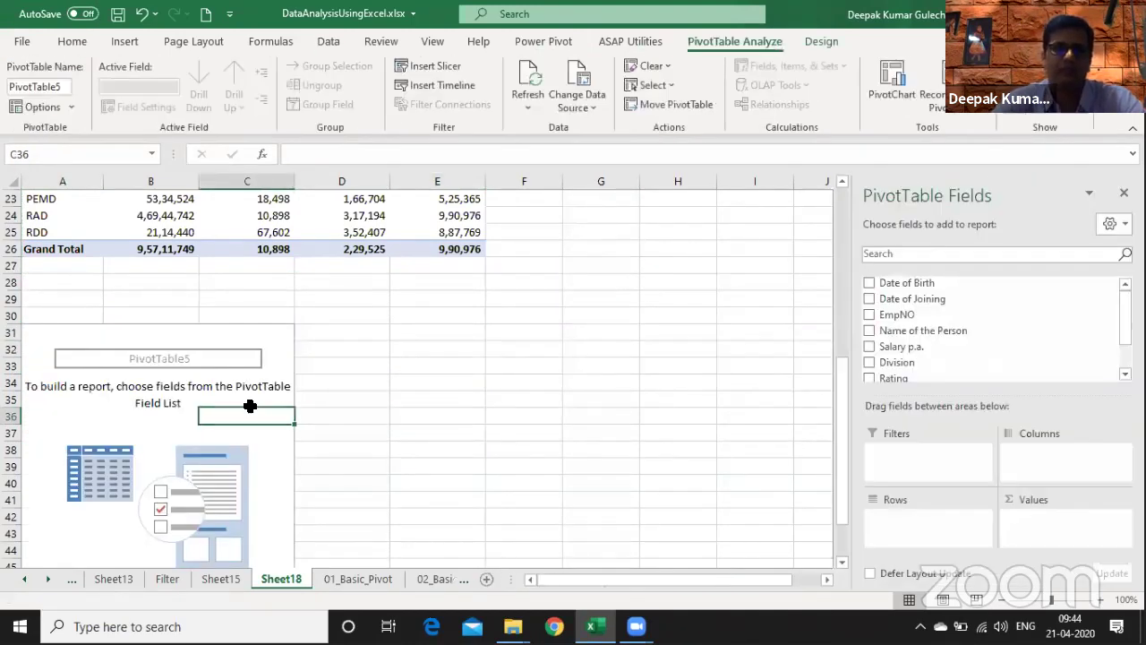
- Put Age in the empty pivot's Rows and a count of Name of the Person in Values
{"action": "key", "text": "ctrl+Page_Up"}
{"action": "key", "text": "ctrl+Page_Up"}
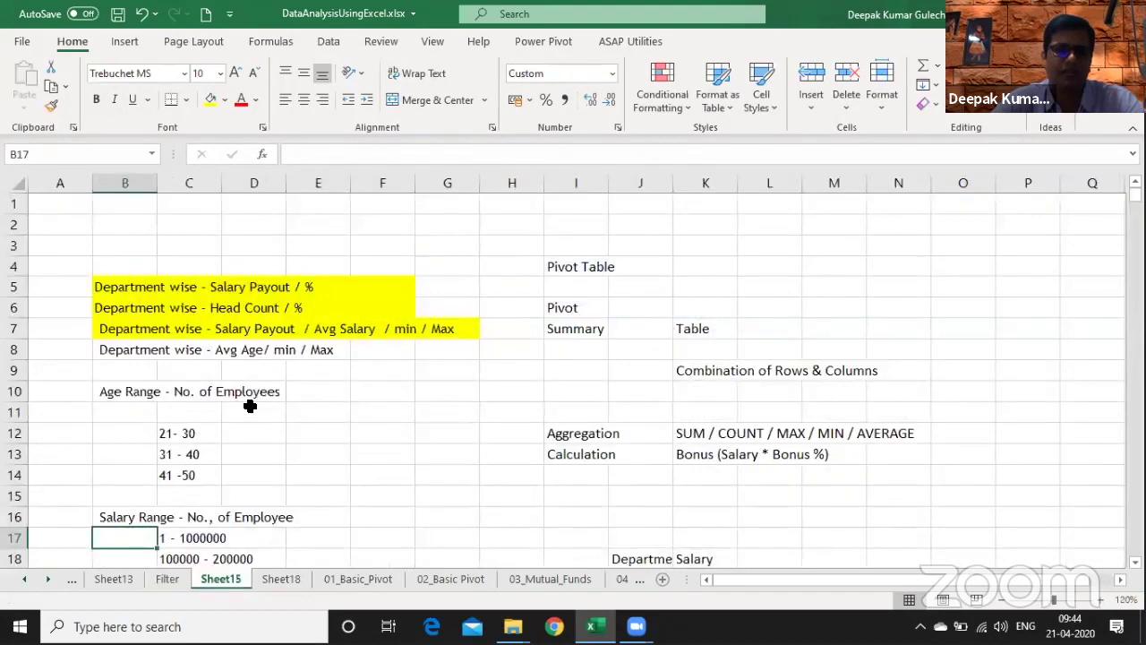
{"action": "key", "text": "ctrl+Page_Down"}
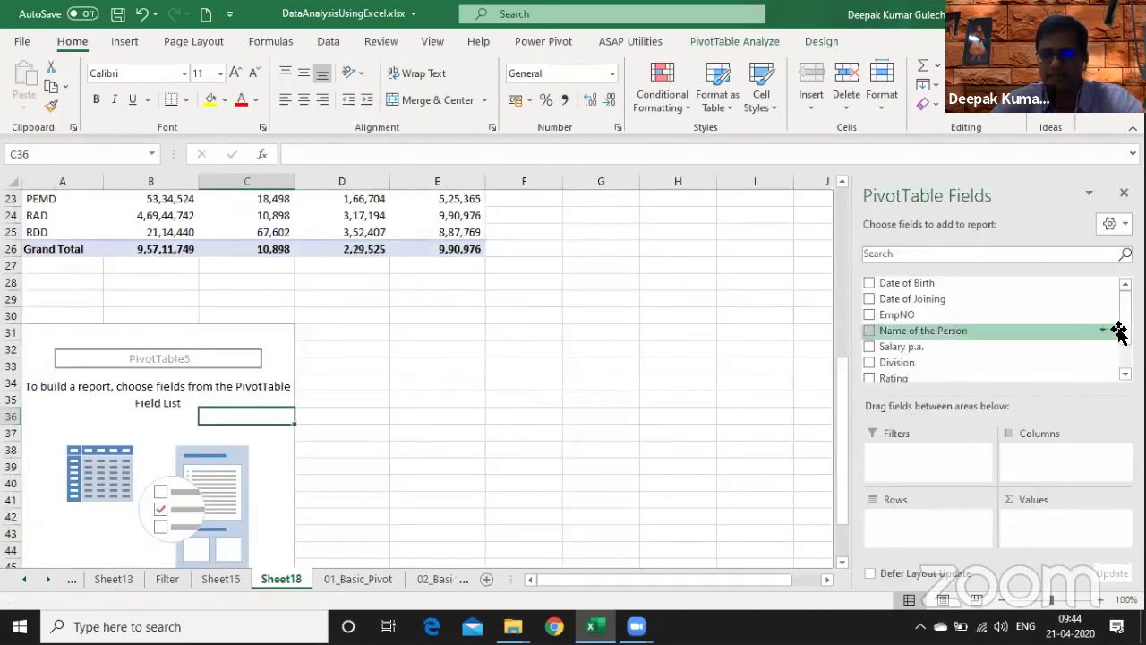
{"action": "scroll", "coordinate": [1120, 326], "scroll_direction": "down", "scroll_amount": 1}
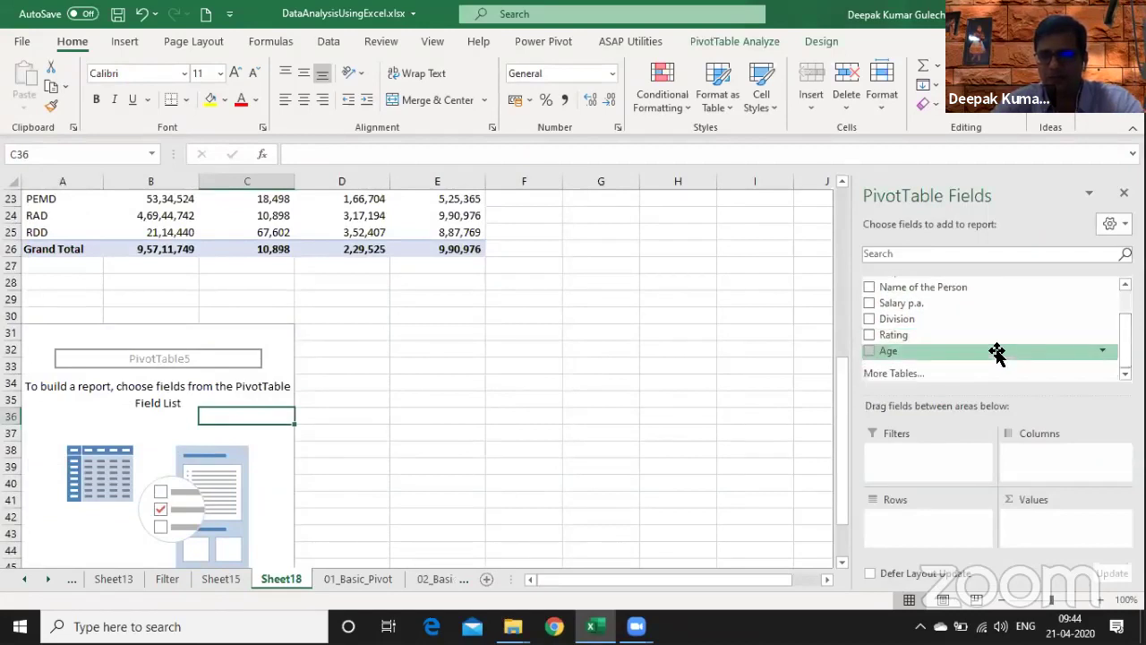
{"action": "left_click_drag", "start_coordinate": [994, 352], "coordinate": [950, 521]}
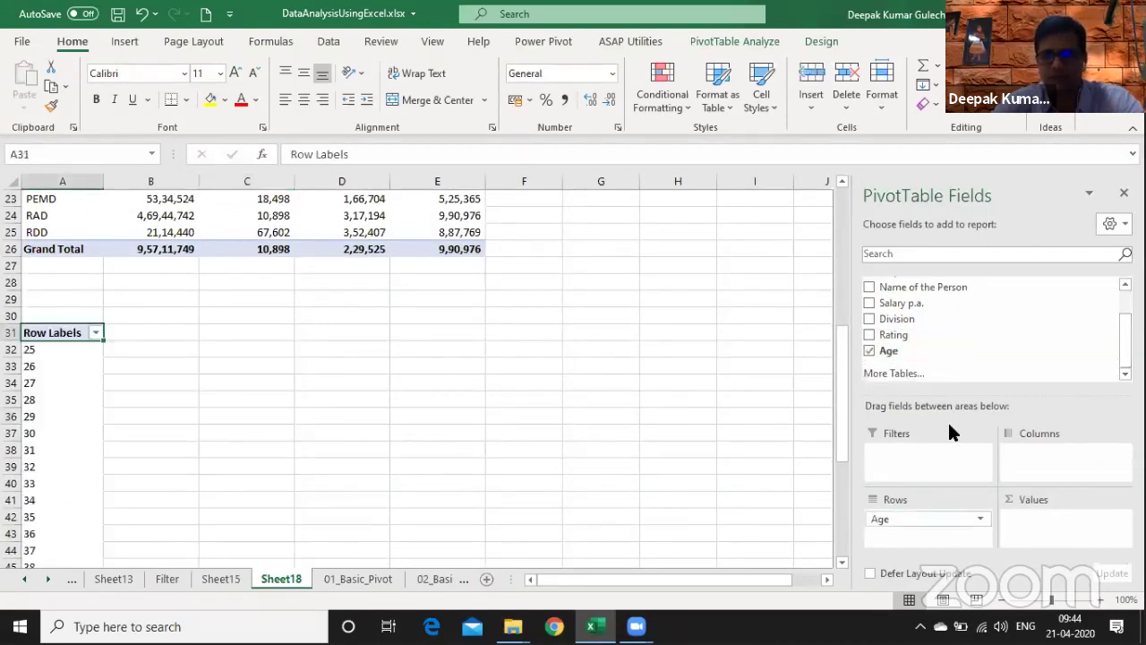
{"action": "left_click_drag", "start_coordinate": [972, 289], "coordinate": [1071, 559]}
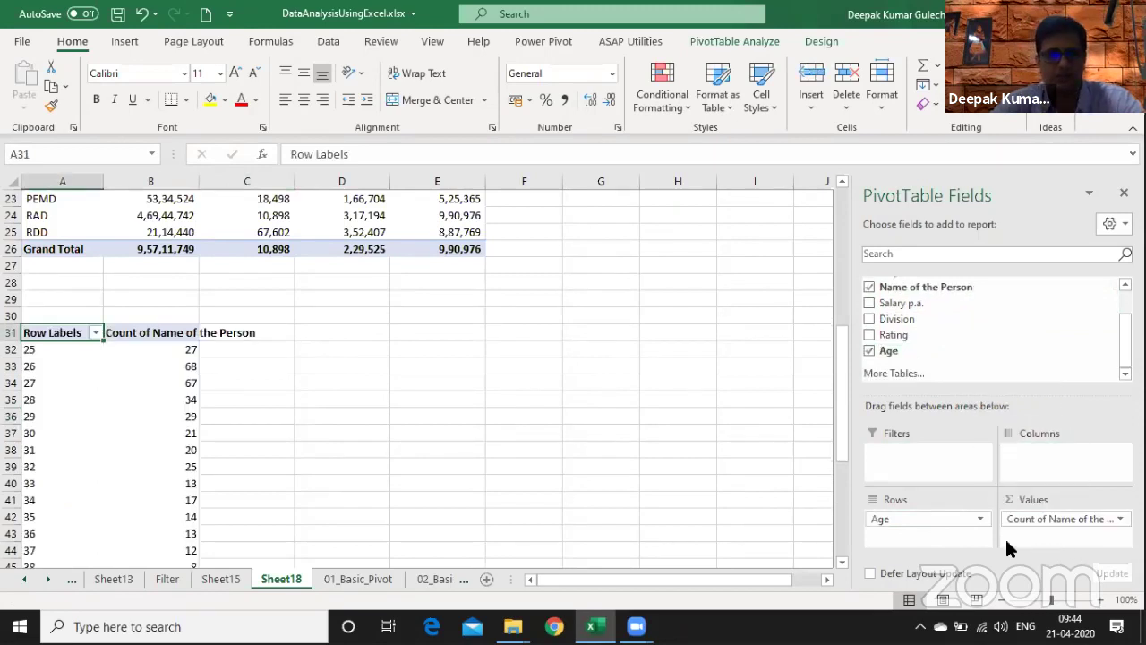
- Review the counts from age 25 (27 people) down to 58 and select all age labels
{"action": "key", "text": "Down"}
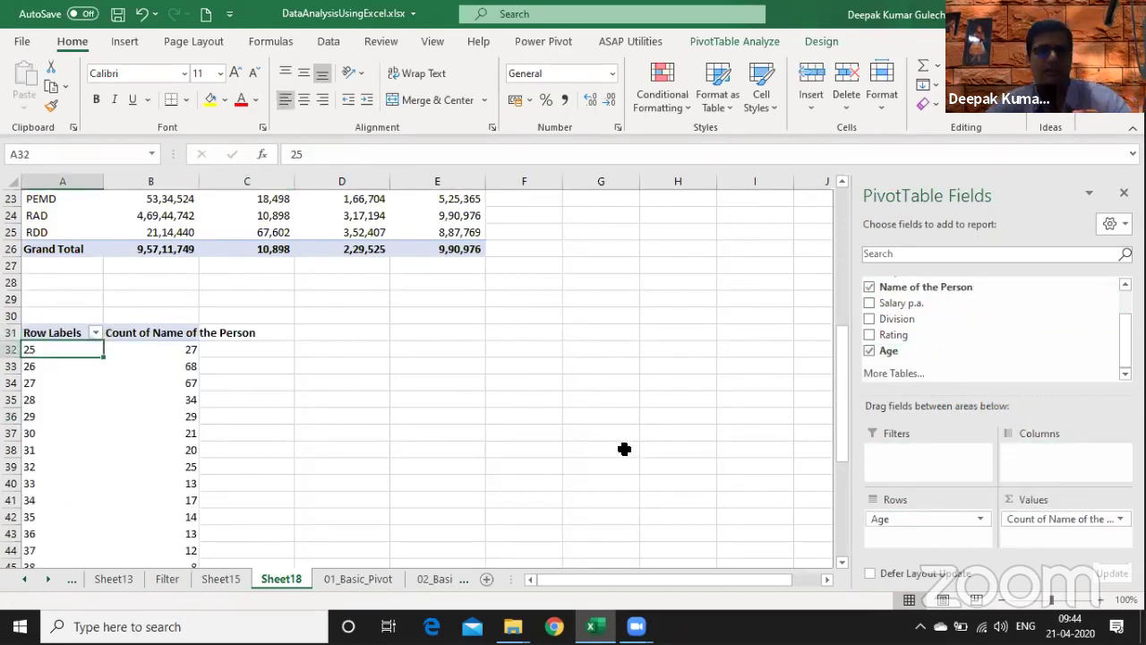
{"action": "key", "text": "Right"}
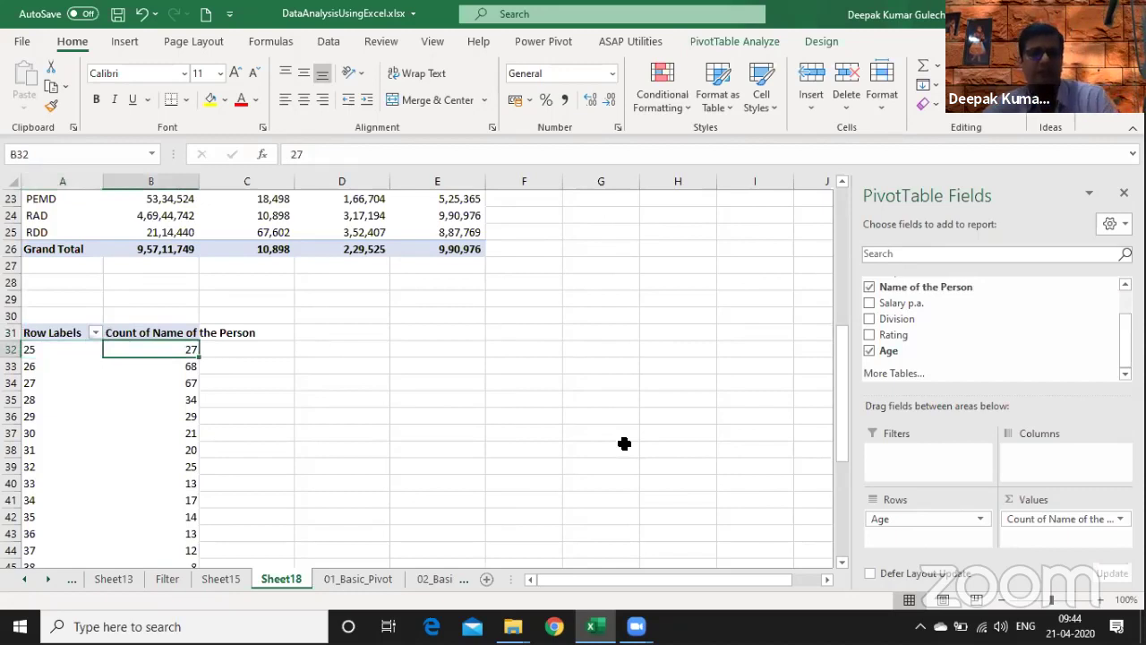
{"action": "key", "text": "Down"}
{"action": "key", "text": "Left"}
{"action": "key", "text": "Right"}
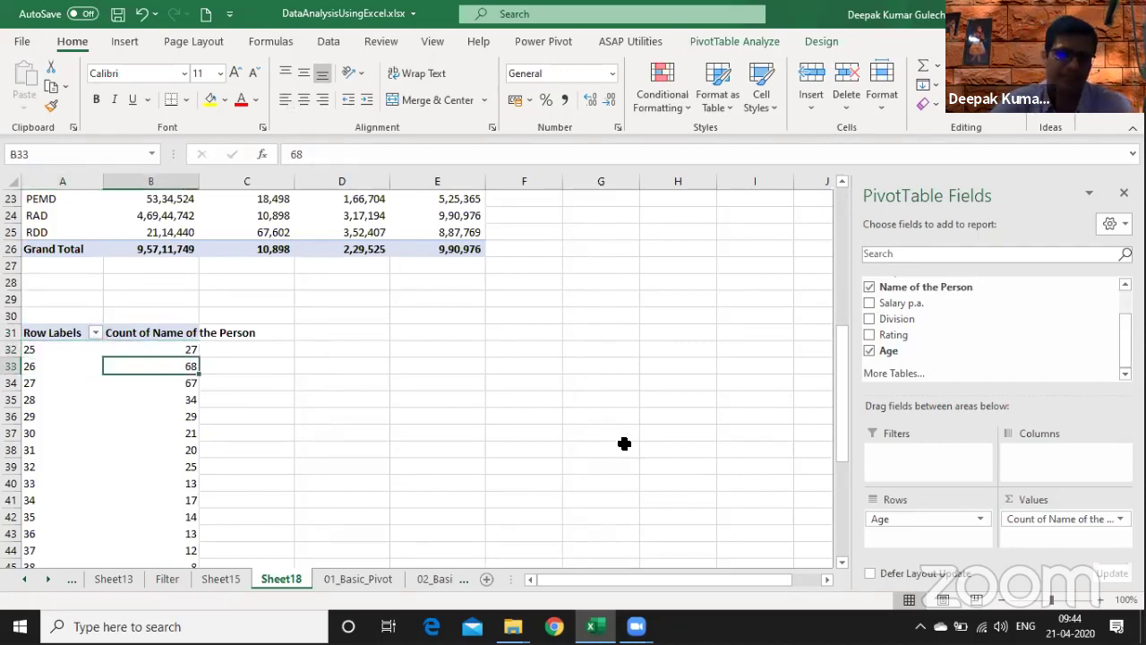
{"action": "key", "text": "Down"}
{"action": "key", "text": "Left"}
{"action": "key", "text": "Right"}
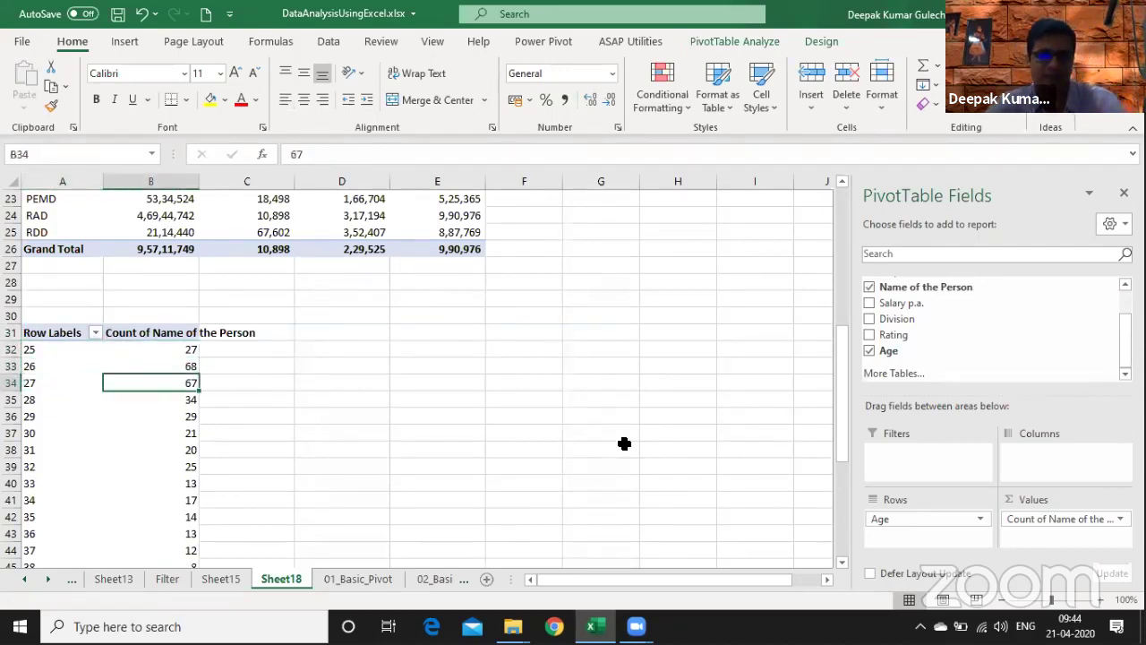
{"action": "key", "text": "Page_Down"}
{"action": "key", "text": "Left"}
{"action": "key", "text": "Down"}
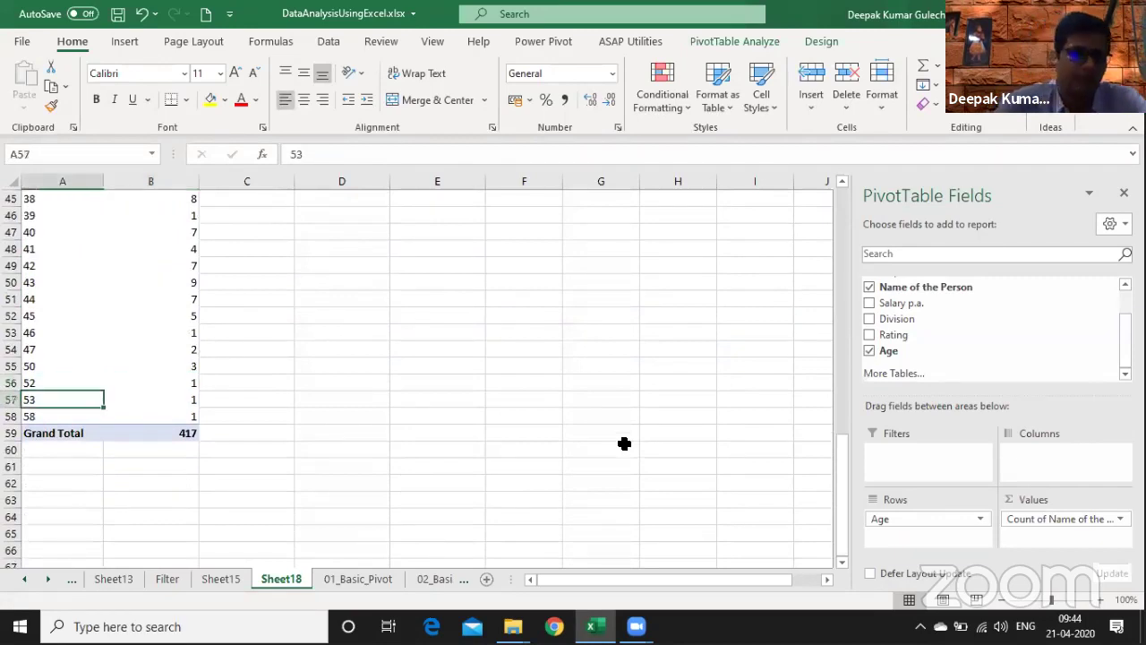
{"action": "key", "text": "Down"}
{"action": "key", "text": "ctrl+shift+Up"}
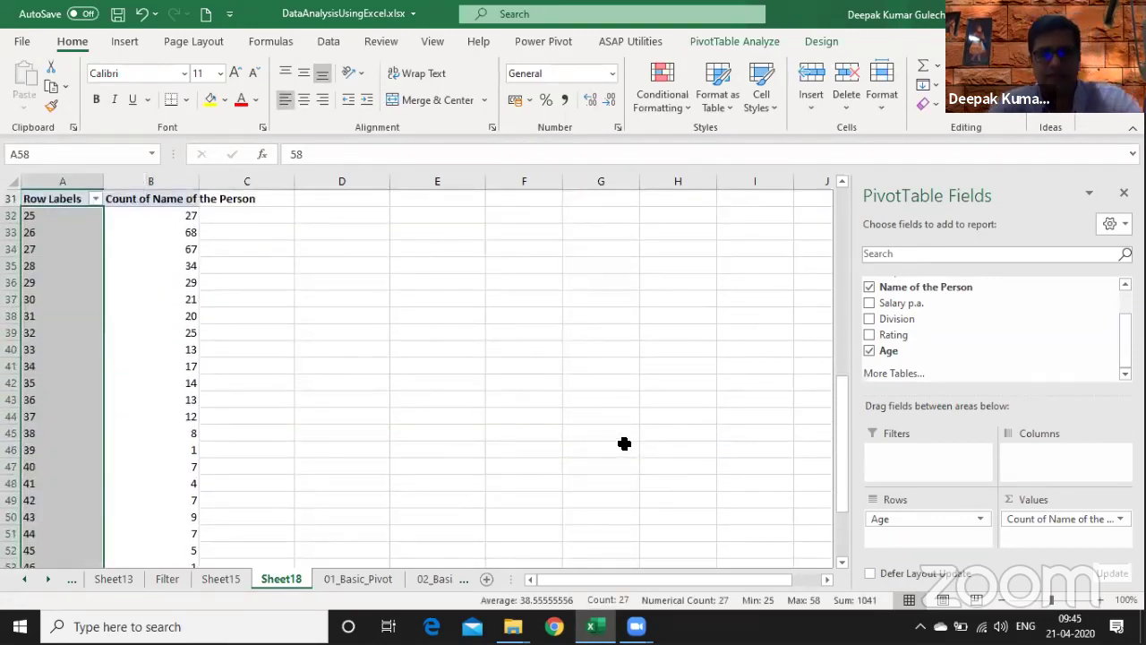
- Group the age labels starting at 21 by 10, giving bands 21-30 through 51-60
{"action": "left_click", "coordinate": [353, 328]}
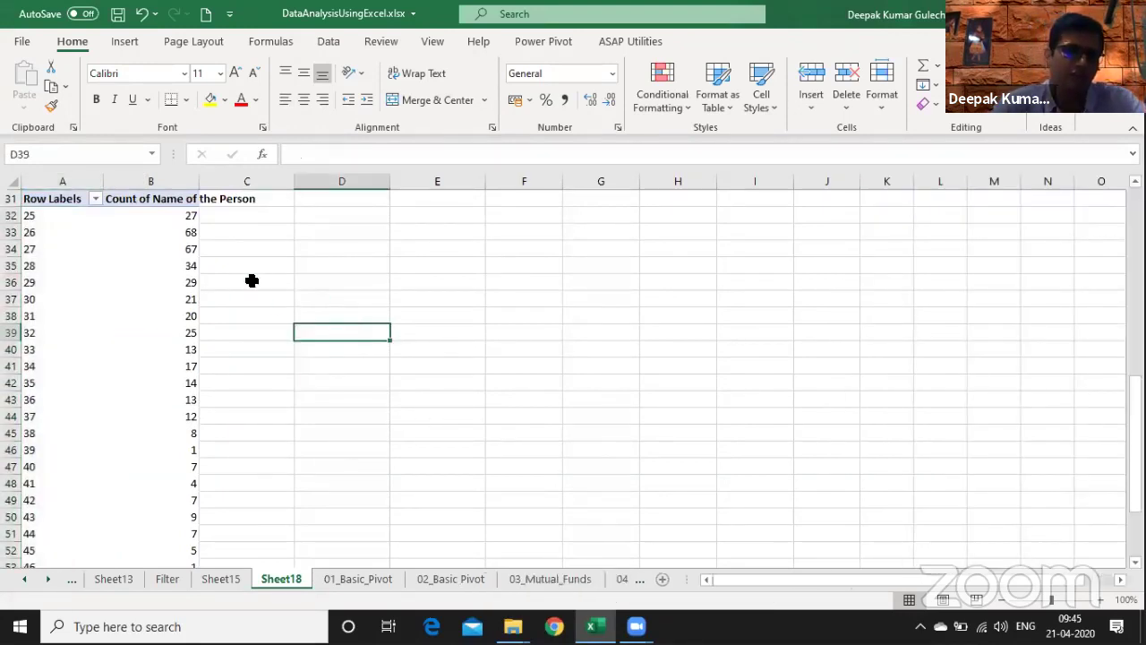
{"action": "left_click_drag", "start_coordinate": [51, 218], "coordinate": [57, 293]}
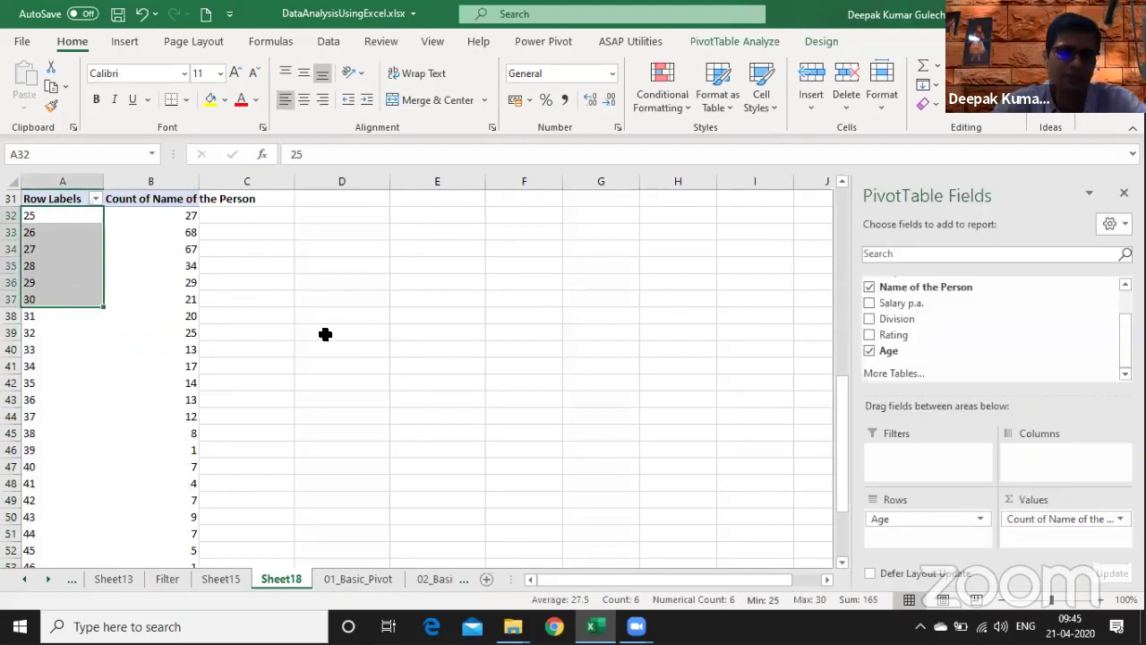
{"action": "left_click", "coordinate": [325, 333]}
{"action": "right_click", "coordinate": [49, 226]}
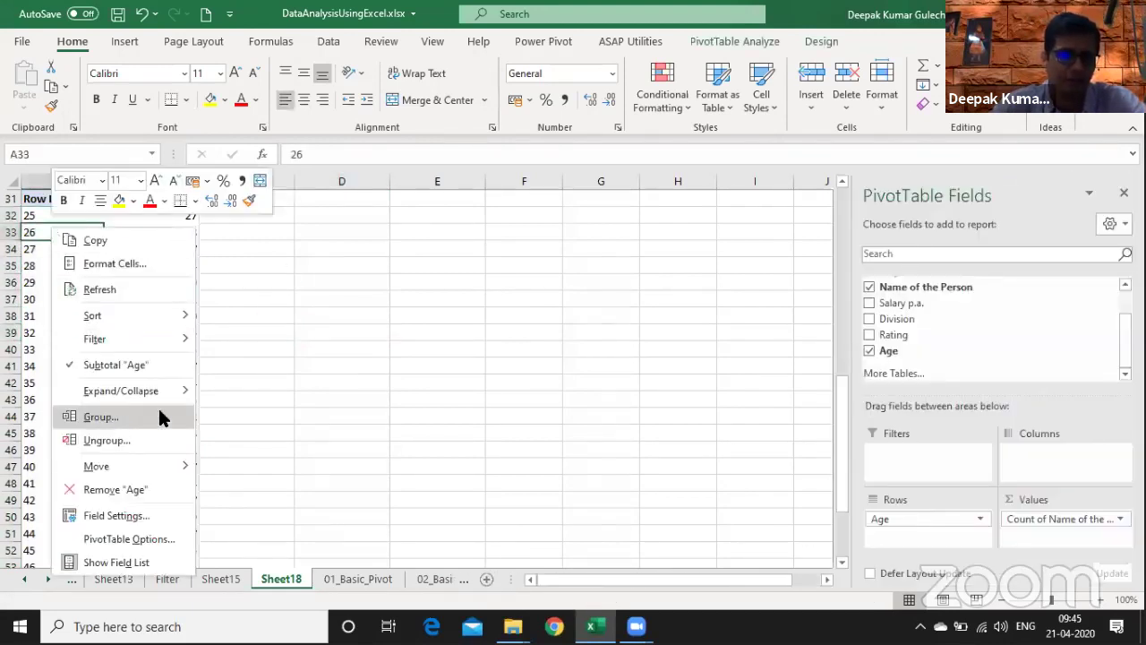
{"action": "left_click", "coordinate": [159, 414]}
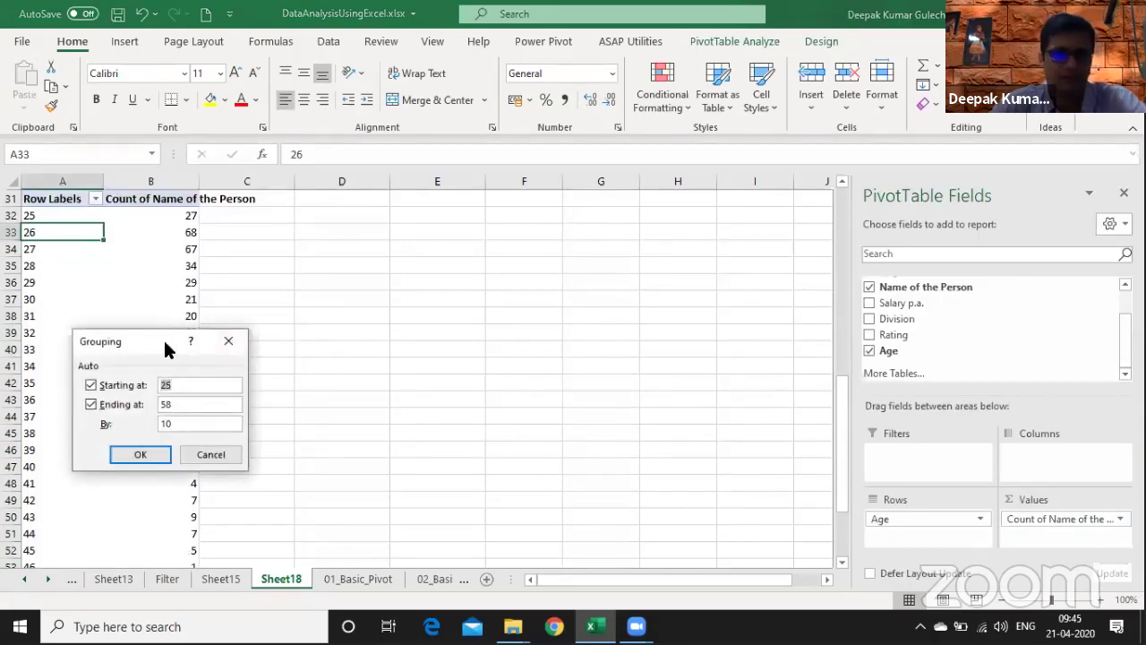
{"action": "left_click_drag", "start_coordinate": [166, 350], "coordinate": [298, 294]}
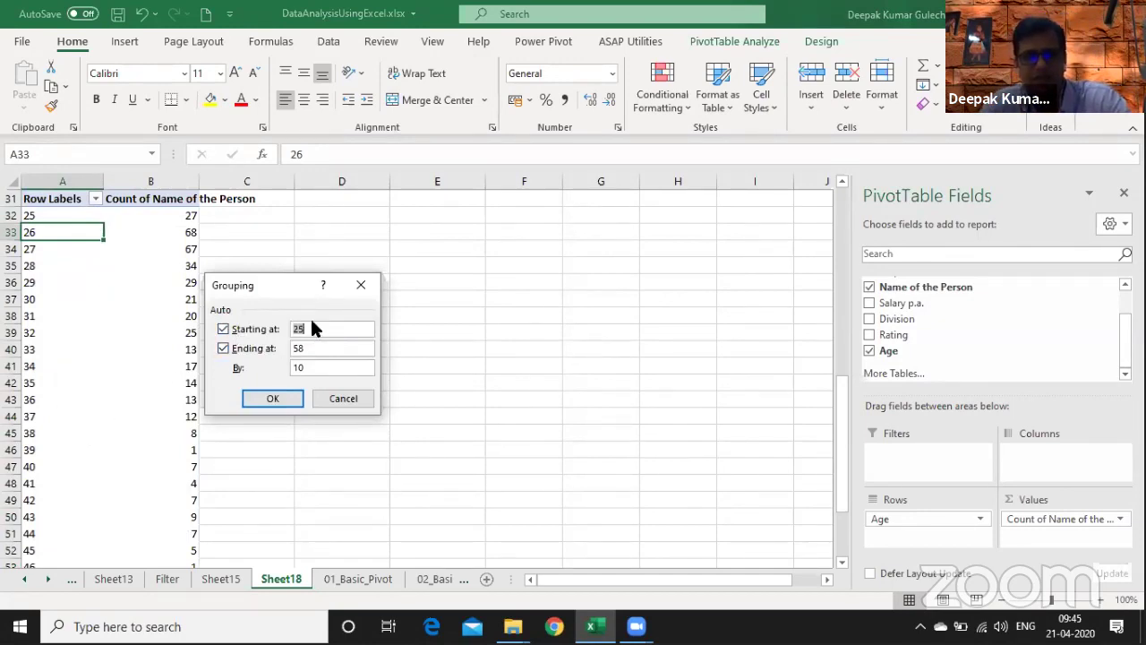
{"action": "type", "text": "21"}
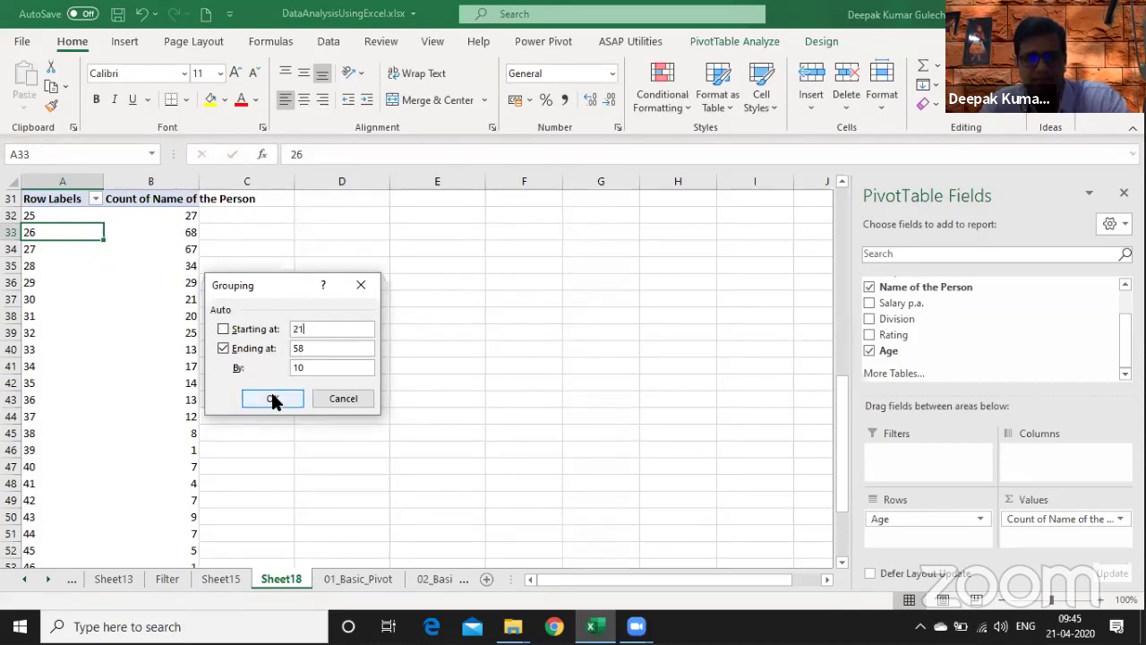
{"action": "left_click", "coordinate": [273, 398]}
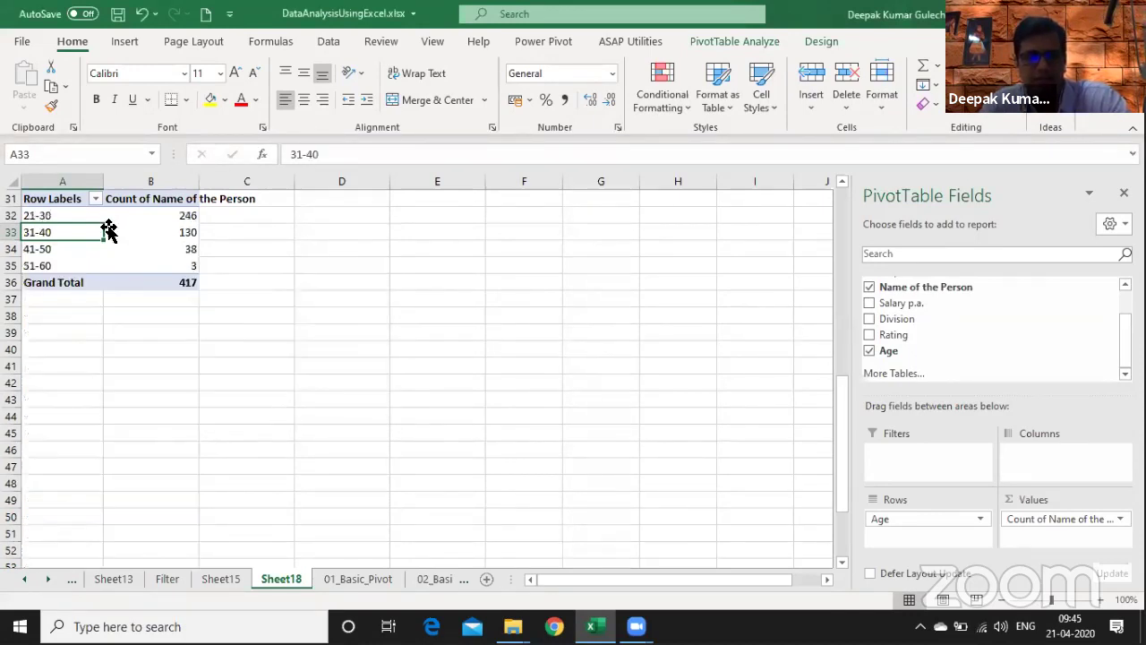
{"action": "key", "text": "Up"}
{"action": "key", "text": "Up"}
{"action": "key", "text": "Up"}
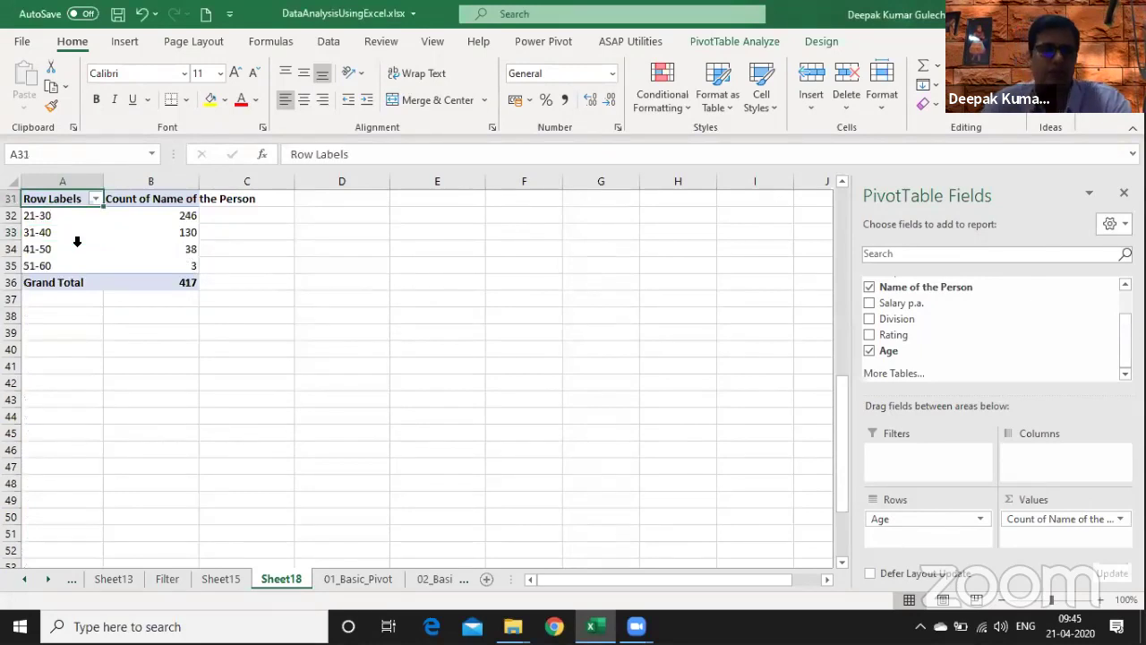
{"action": "key", "text": "Down"}
{"action": "key", "text": "Down"}
{"action": "key", "text": "Down"}
{"action": "key", "text": "Up"}
{"action": "key", "text": "Right"}
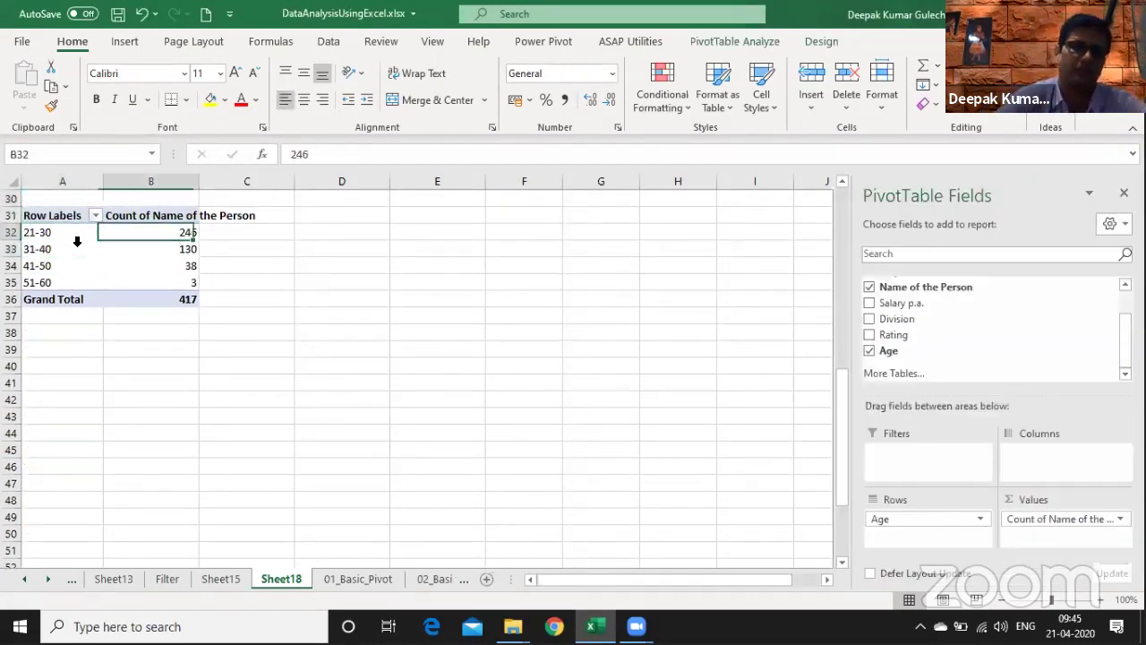
{"action": "key", "text": "Down"}
{"action": "key", "text": "Left"}
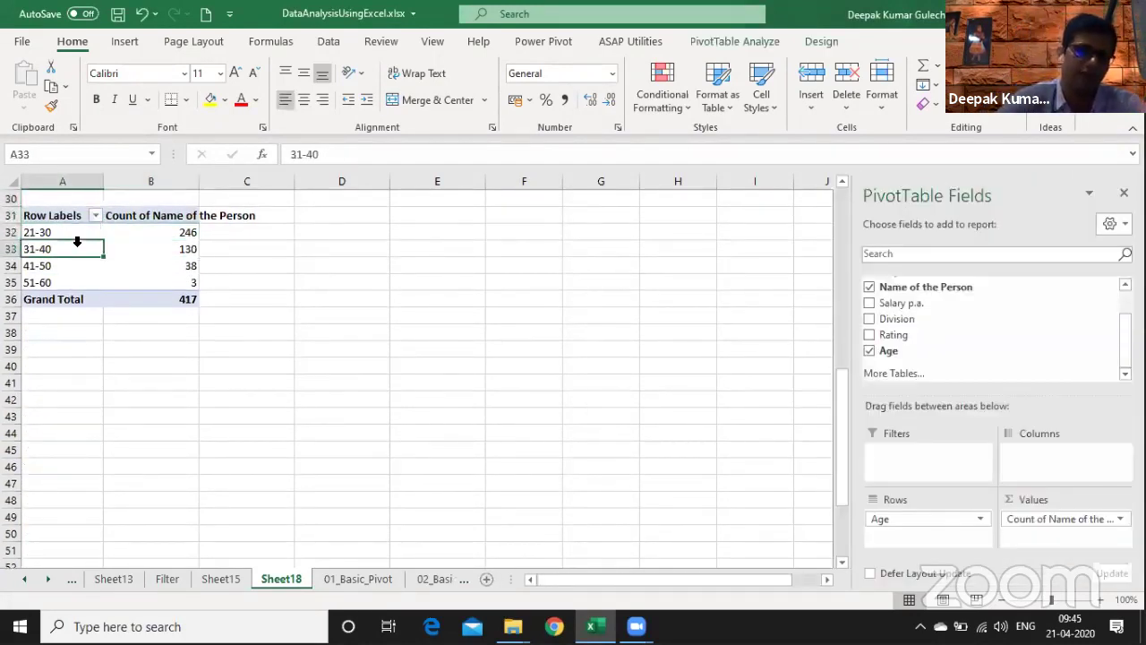
{"action": "key", "text": "Right"}
{"action": "key", "text": "Right"}
{"action": "key", "text": "Left"}
{"action": "key", "text": "Down"}
{"action": "key", "text": "Left"}
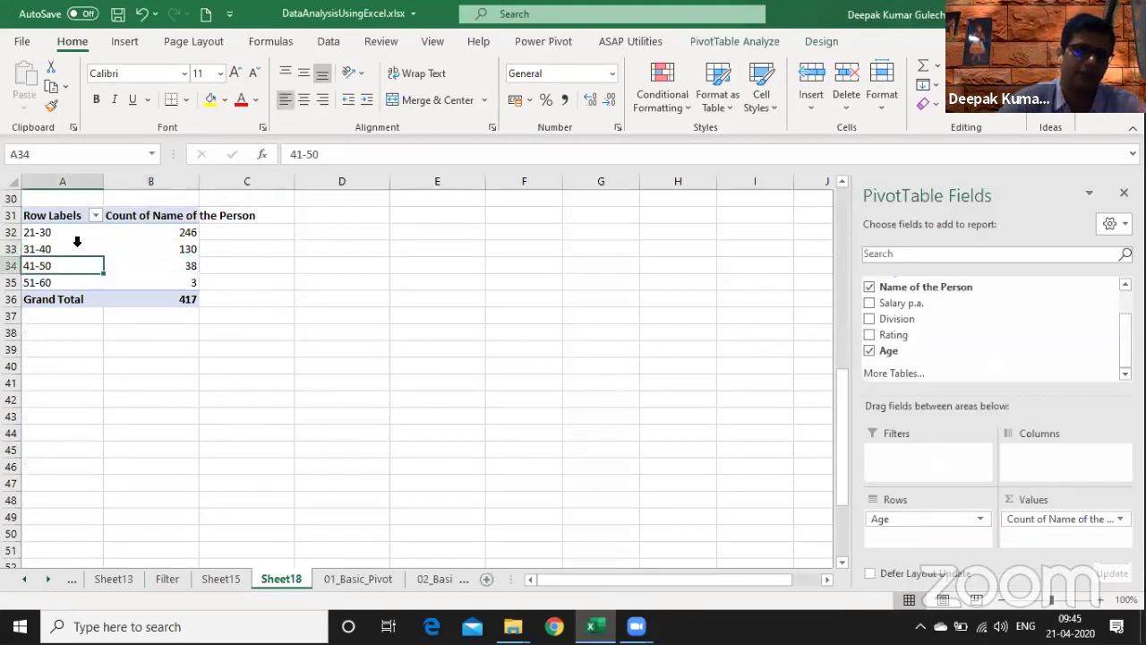
{"action": "key", "text": "Right"}
{"action": "key", "text": "Right"}
{"action": "key", "text": "Left"}
{"action": "key", "text": "Left"}
{"action": "key", "text": "Down"}
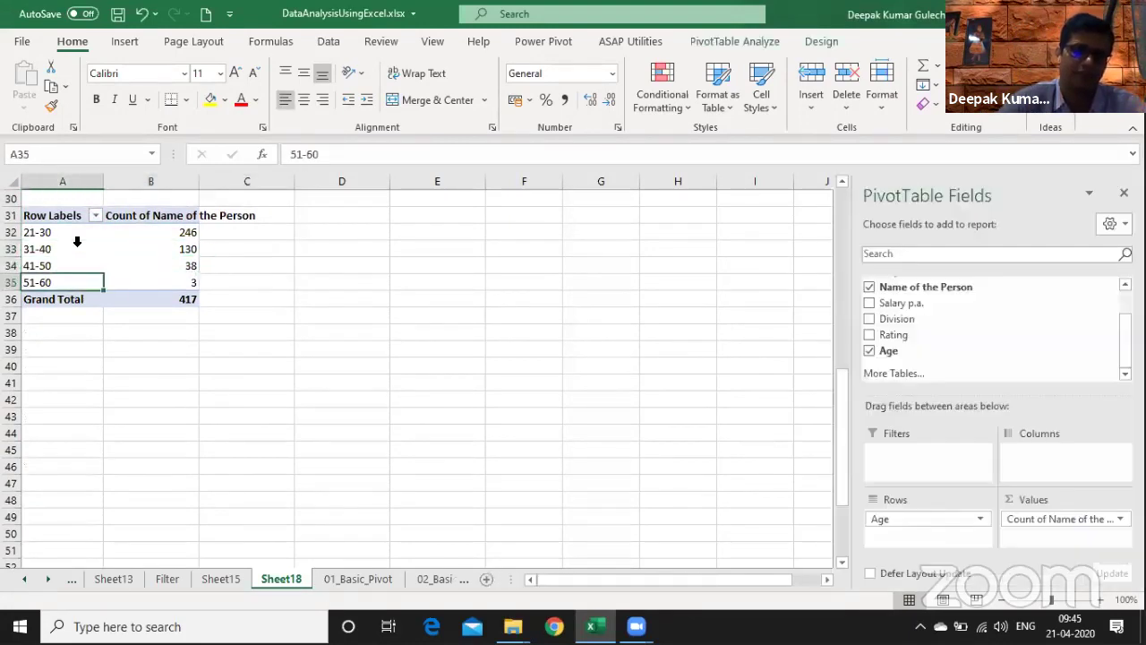
{"action": "key", "text": "Right"}
{"action": "key", "text": "Right"}
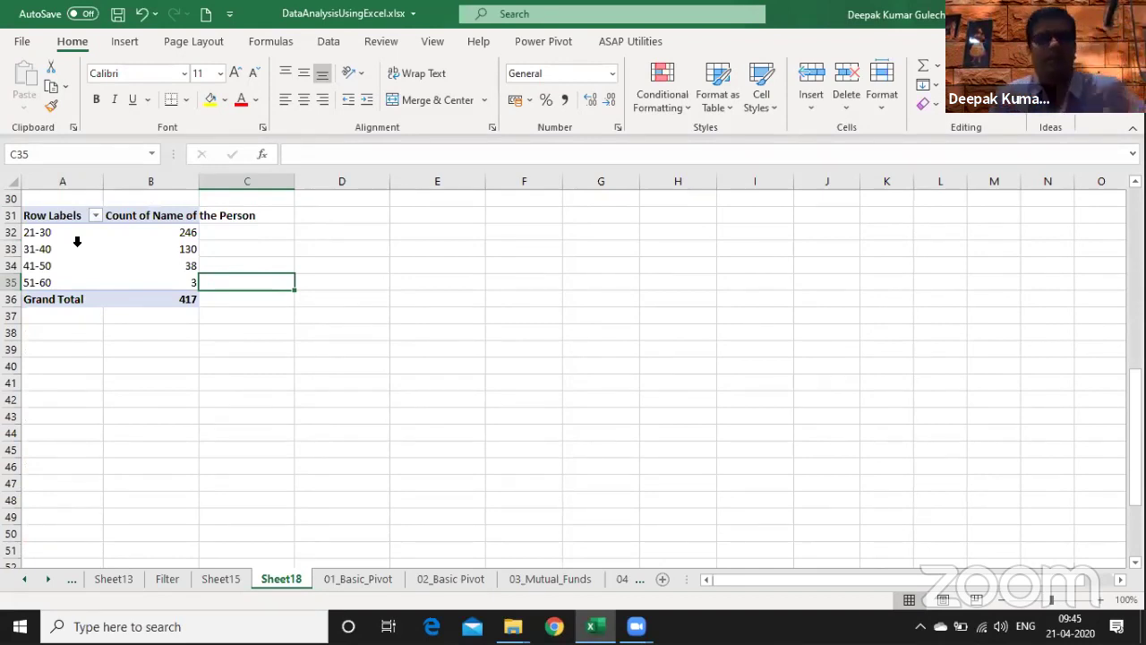
{"action": "key", "text": "Left"}
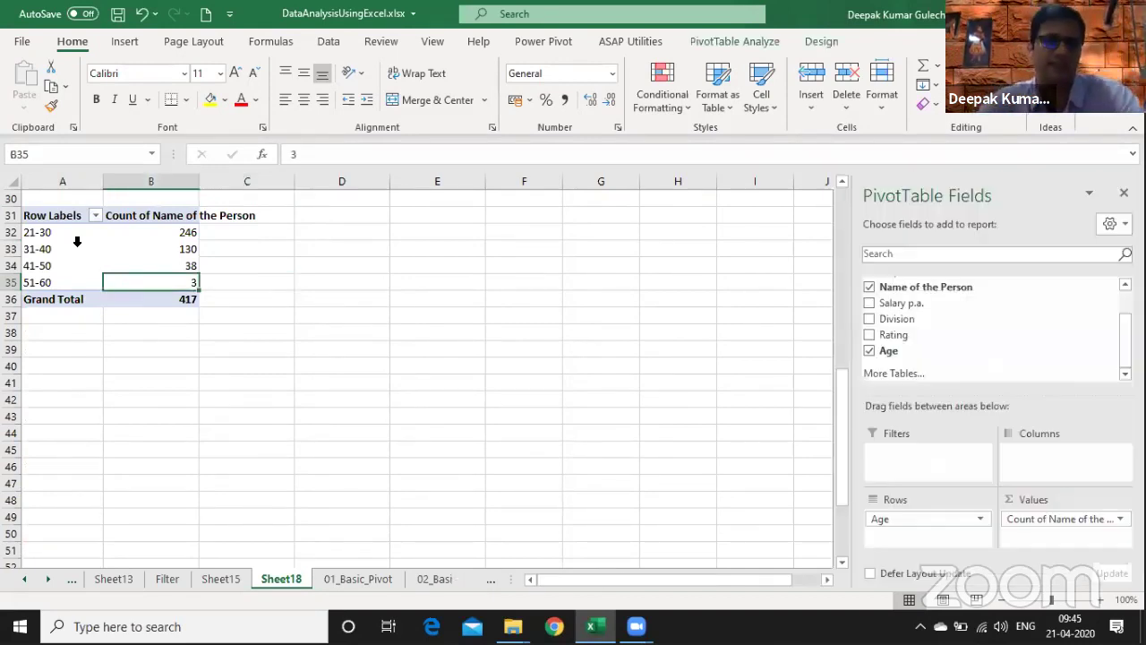
{"action": "key", "text": "Up"}
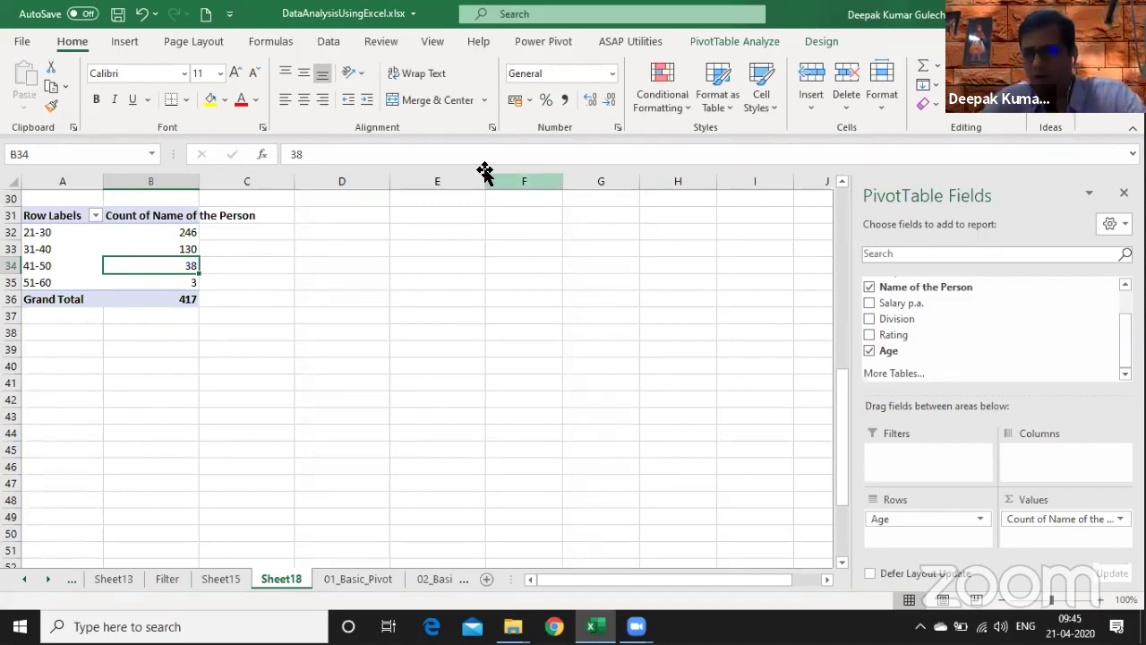
- Add Division to the pivot and place it in Rows, with age bands across the columns
{"action": "left_click_drag", "start_coordinate": [897, 319], "coordinate": [1039, 456]}
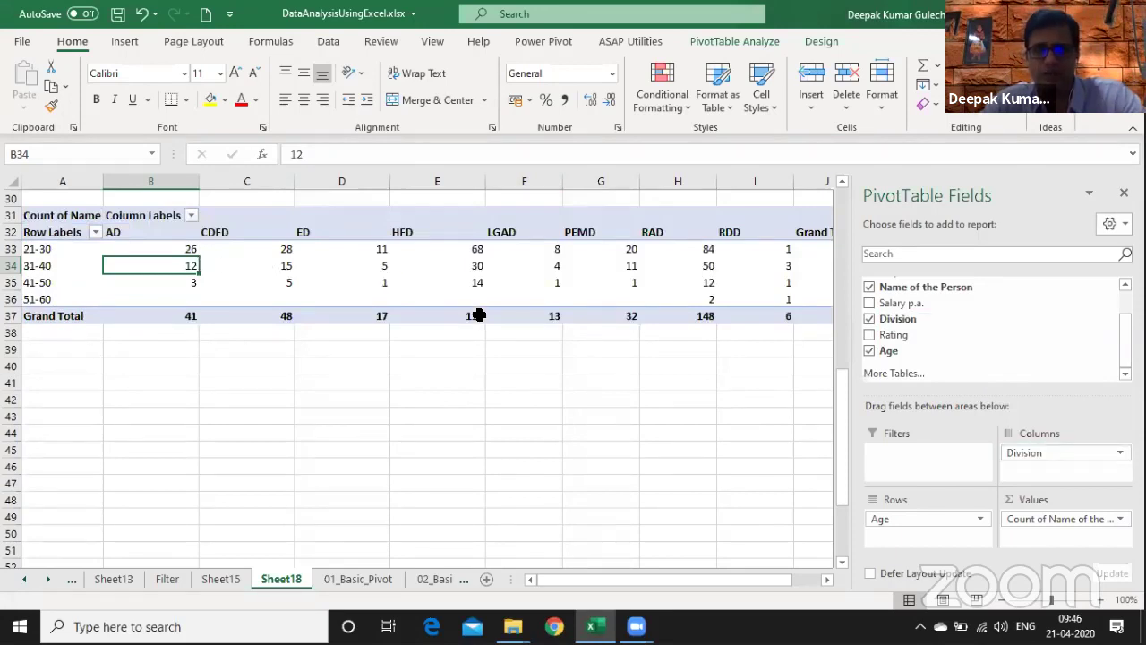
{"action": "mouse_move", "coordinate": [1039, 453]}
{"action": "left_mouse_down"}
{"action": "mouse_move", "coordinate": [929, 538]}
{"action": "mouse_move", "coordinate": [932, 526]}
{"action": "mouse_move", "coordinate": [914, 528]}
{"action": "mouse_move", "coordinate": [1035, 475]}
{"action": "mouse_move", "coordinate": [1039, 455]}
{"action": "left_mouse_up"}
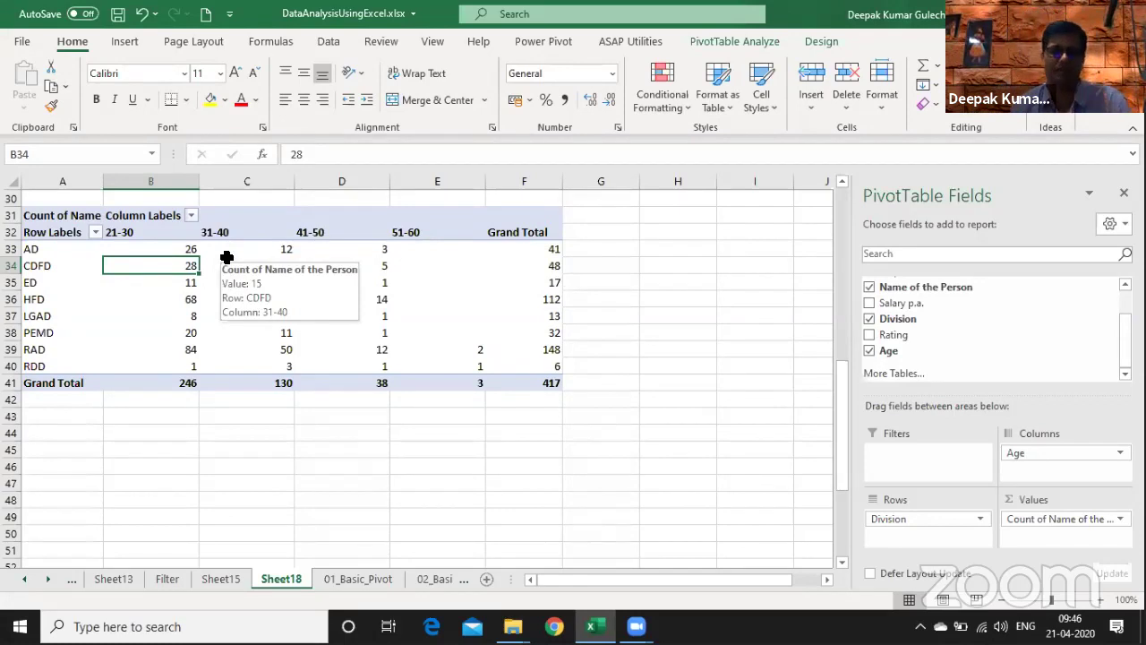
- Enter the notes 'IT < 30' in H34 and 'BPO < 27/28' in H35
{"action": "key", "text": "Right"}
{"action": "key", "text": "Right"}
{"action": "key", "text": "Right"}
{"action": "key", "text": "Right"}
{"action": "key", "text": "Right"}
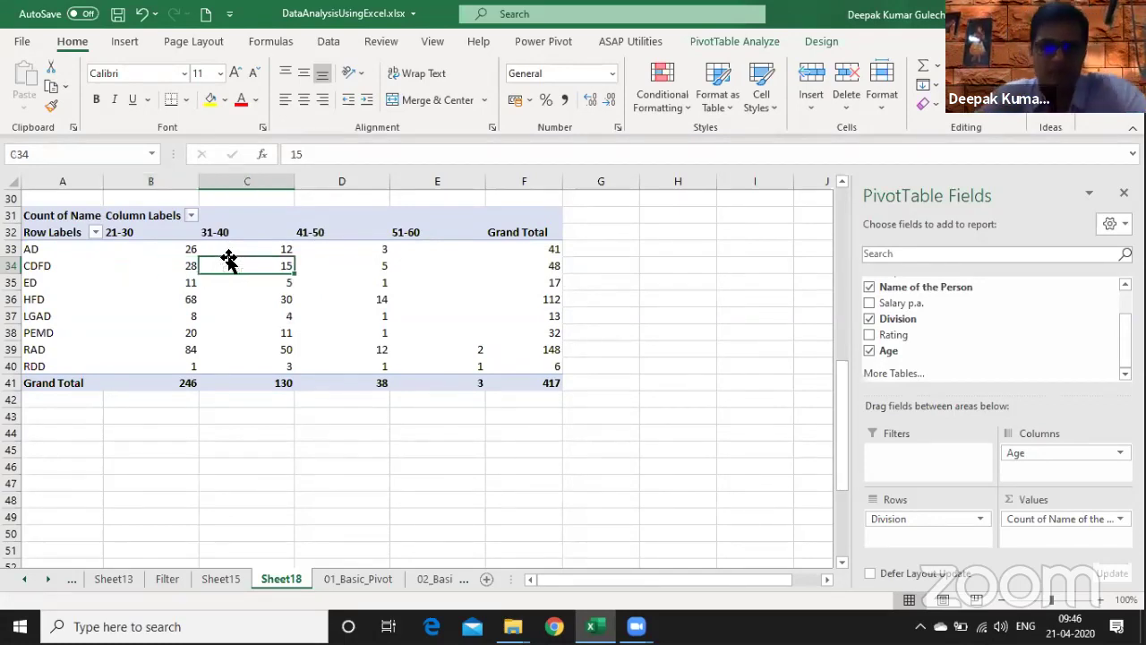
{"action": "key", "text": "Right"}
{"action": "type", "text": "IT"}
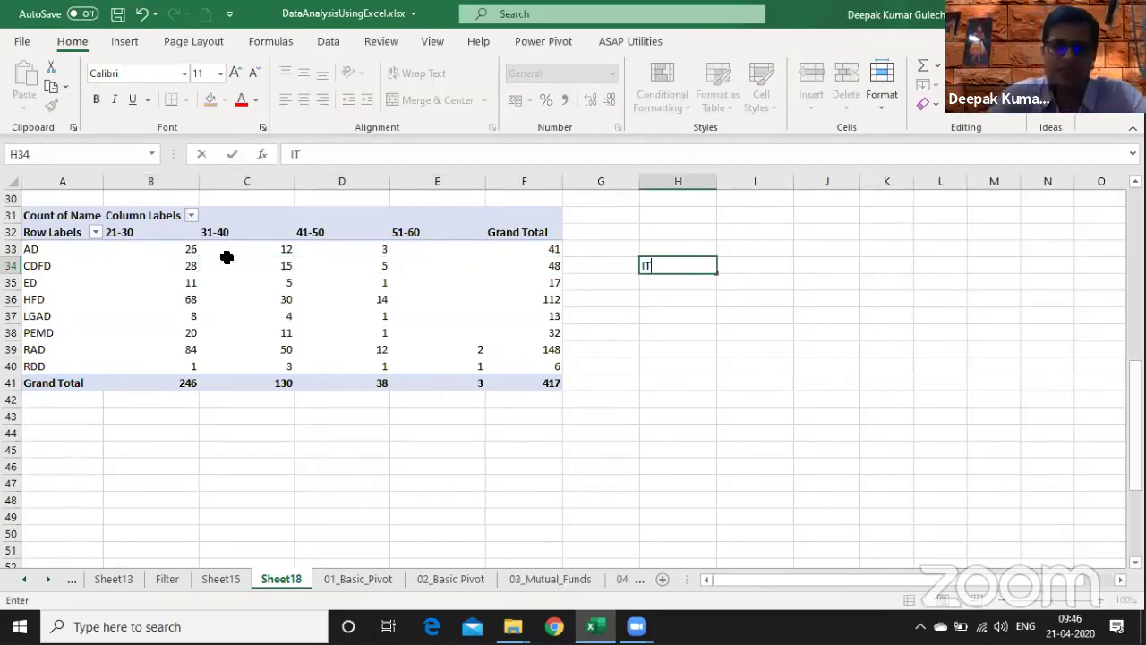
{"action": "type", "text": " < 30"}
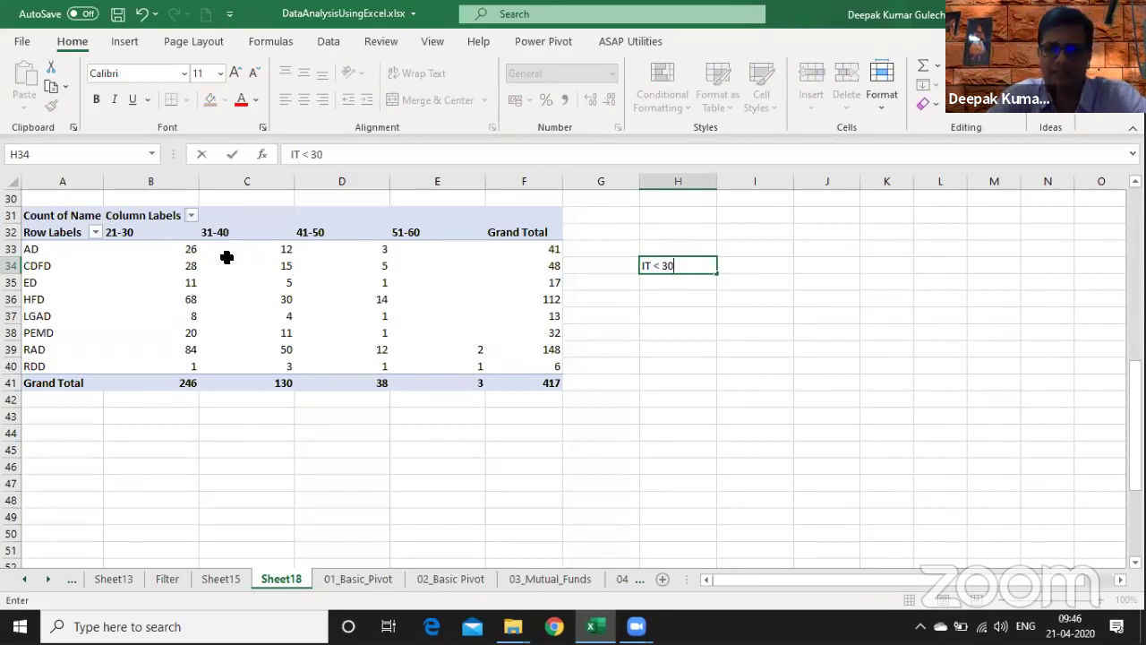
{"action": "key", "text": "Return"}
{"action": "type", "text": "BPO "}
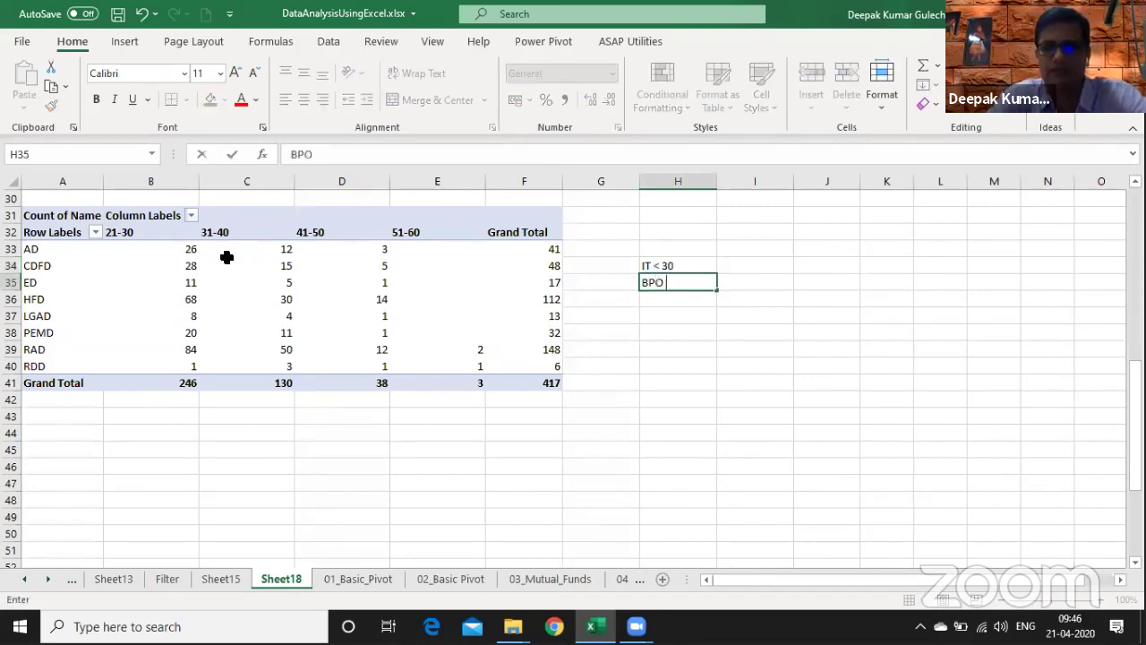
{"action": "type", "text": "< 2"}
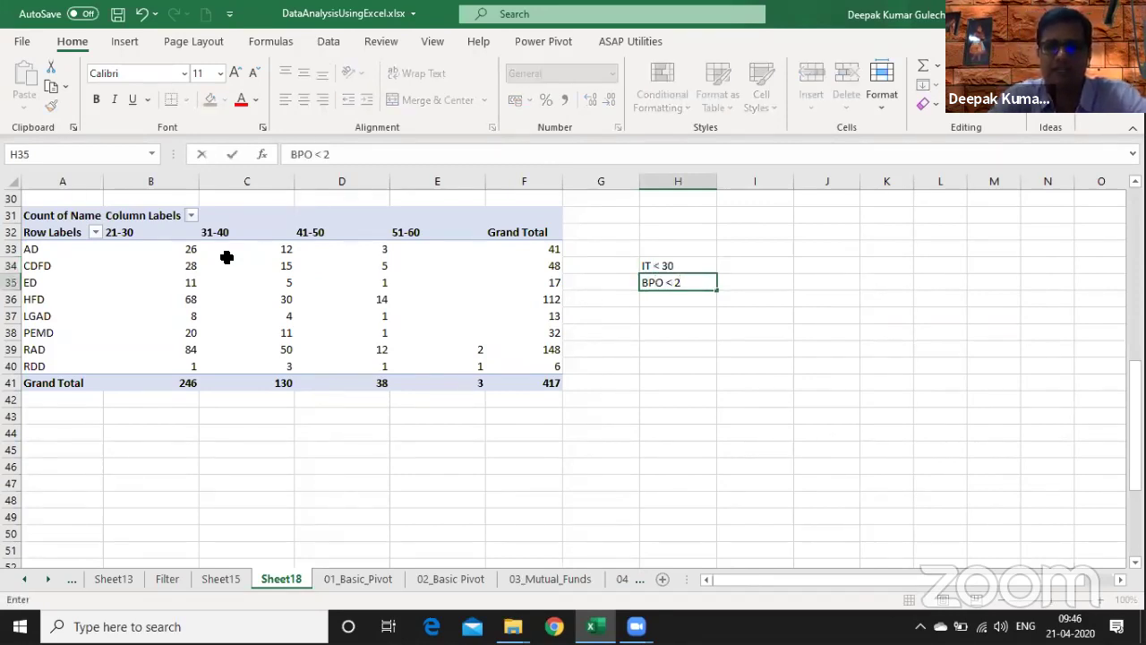
{"action": "type", "text": "7/28"}
{"action": "key", "text": "Return"}
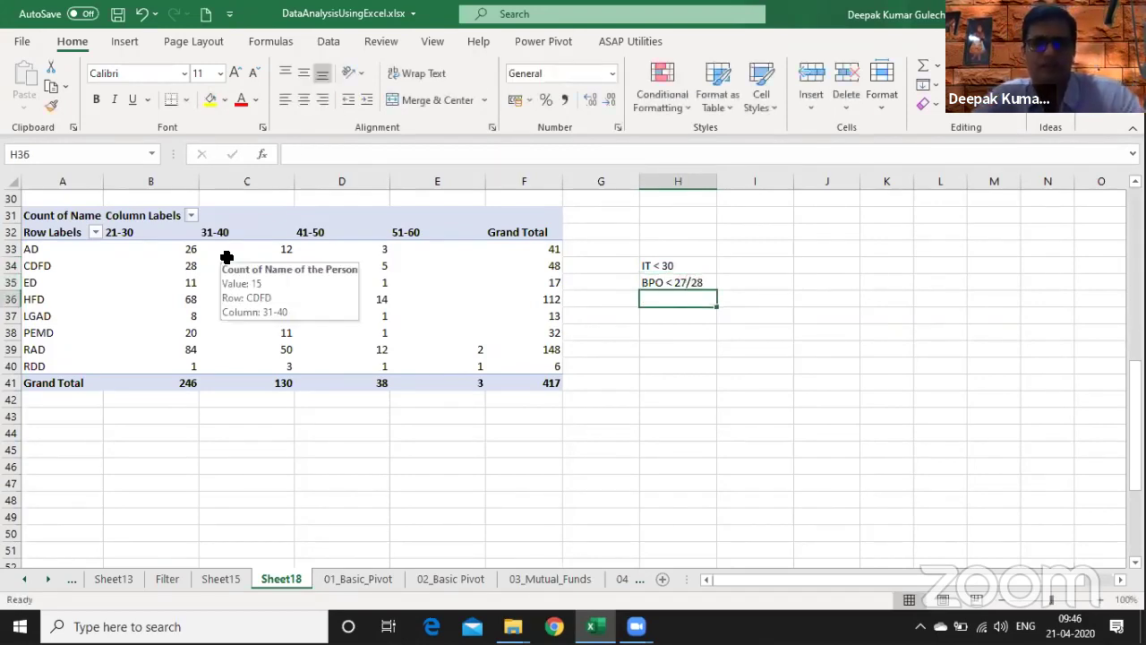
- Begin selecting the pivot range from A30 down to row 44
{"action": "key", "text": "Up"}
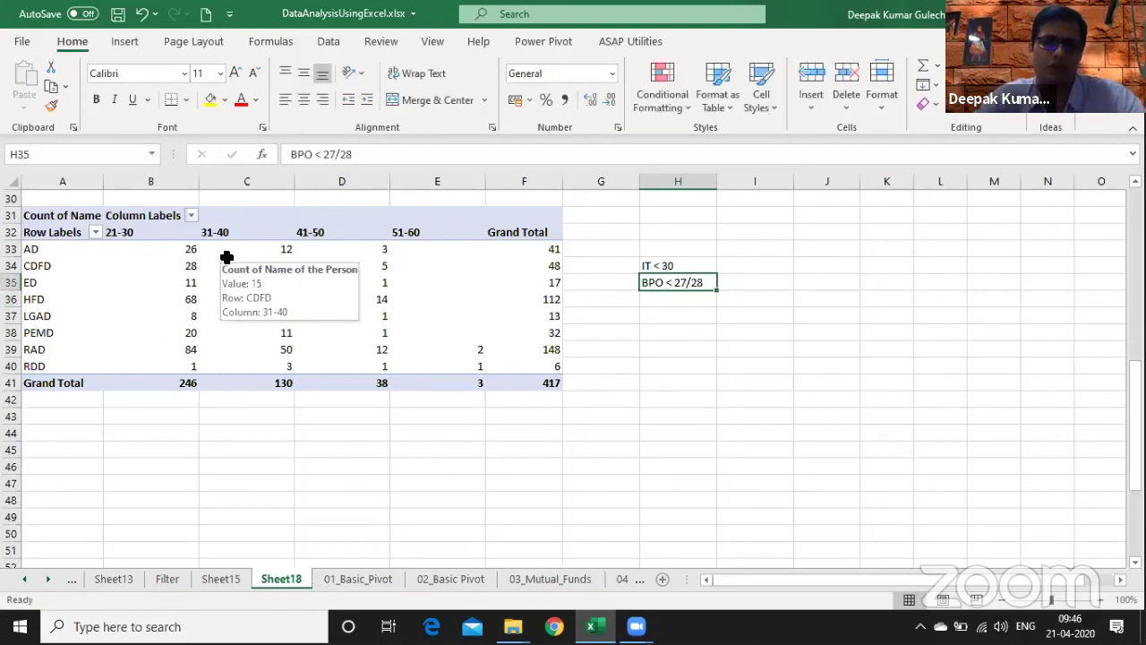
{"action": "key", "text": "shift+Up"}
{"action": "key", "text": "shift+Left"}
{"action": "key", "text": "shift+Left"}
{"action": "key", "text": "shift+Left"}
{"action": "key", "text": "shift+Left"}
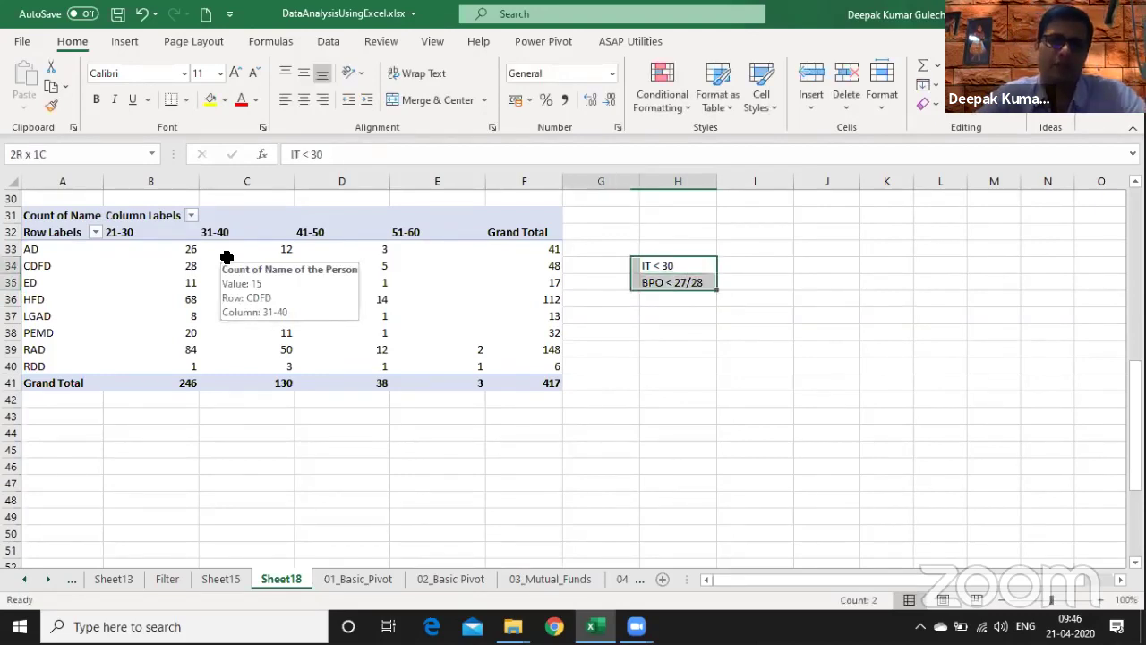
{"action": "key", "text": "shift+Left"}
{"action": "key", "text": "shift+Left"}
{"action": "key", "text": "Left"}
{"action": "key", "text": "Left"}
{"action": "key", "text": "Left"}
{"action": "key", "text": "Left"}
{"action": "key", "text": "Left"}
{"action": "key", "text": "Left"}
{"action": "key", "text": "Left"}
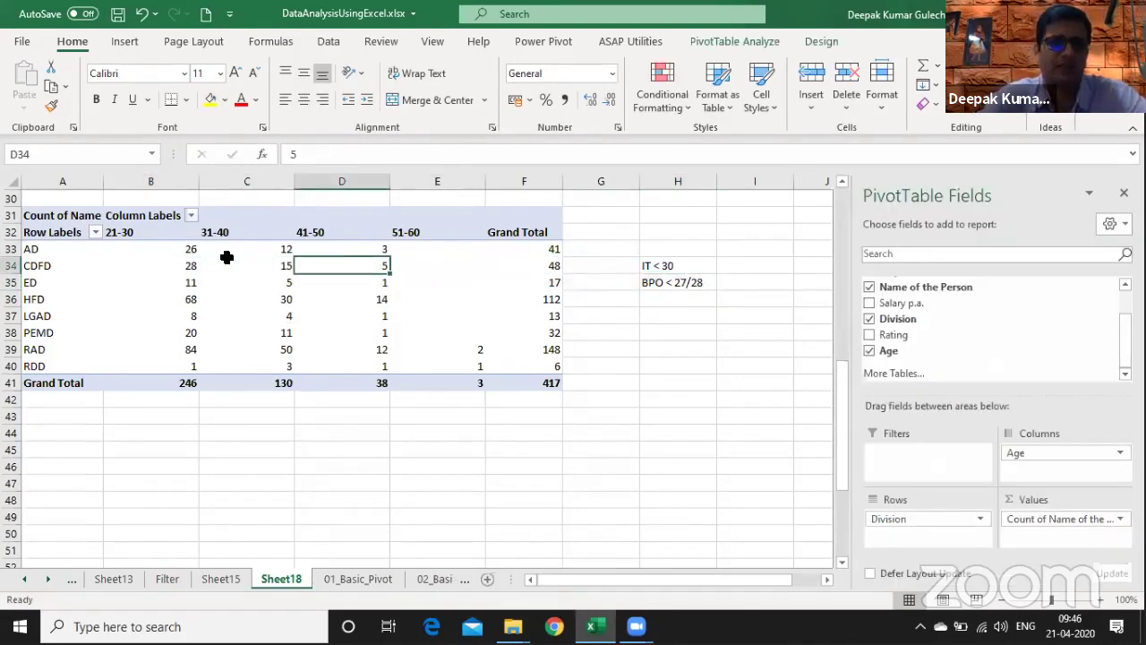
{"action": "key", "text": "Up"}
{"action": "key", "text": "Up"}
{"action": "key", "text": "Up"}
{"action": "key", "text": "Up"}
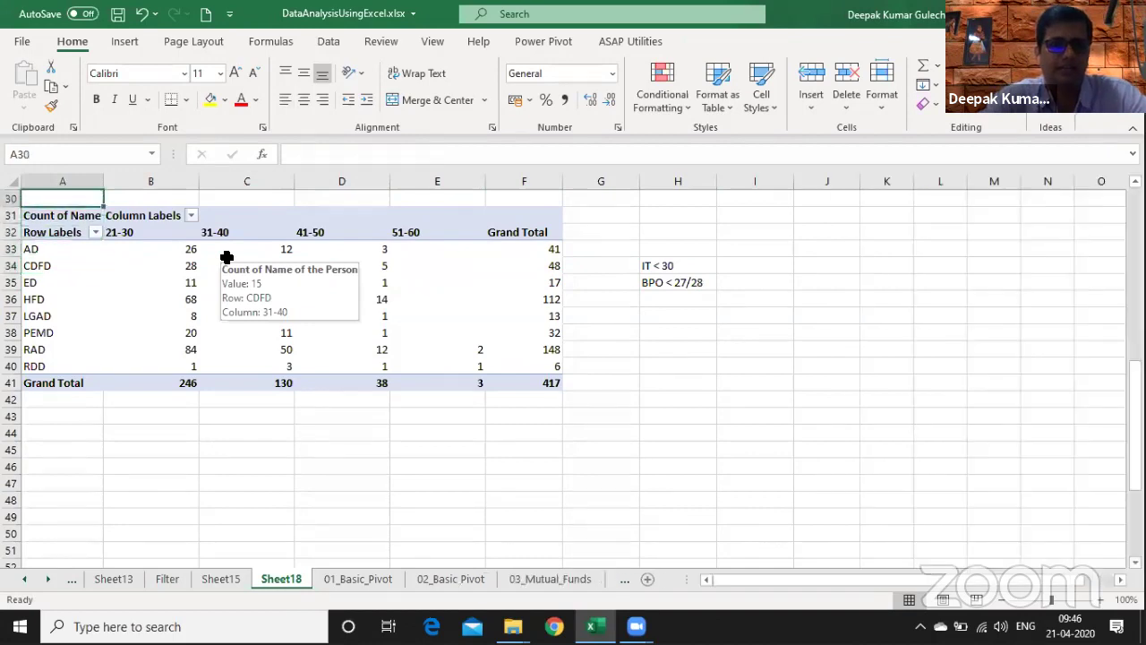
{"action": "key", "text": "shift+Down"}
{"action": "key", "text": "shift+Down"}
{"action": "key", "text": "shift+Down"}
{"action": "key", "text": "shift+Down"}
{"action": "key", "text": "shift+Down"}
{"action": "key", "text": "shift+Down"}
{"action": "key", "text": "shift+Down"}
{"action": "key", "text": "shift+Down"}
{"action": "key", "text": "shift+Down"}
{"action": "key", "text": "shift+Down"}
{"action": "key", "text": "shift+Down"}
{"action": "key", "text": "shift+Down"}
{"action": "key", "text": "shift+Down"}
{"action": "key", "text": "shift+Down"}
- Copy the range A30:H44 and paste it at A47
{"action": "key", "text": "shift+Right"}
{"action": "key", "text": "shift+Right"}
{"action": "key", "text": "shift+Right"}
{"action": "key", "text": "shift+Right"}
{"action": "key", "text": "shift+Right"}
{"action": "key", "text": "shift+Right"}
{"action": "key", "text": "shift+Right"}
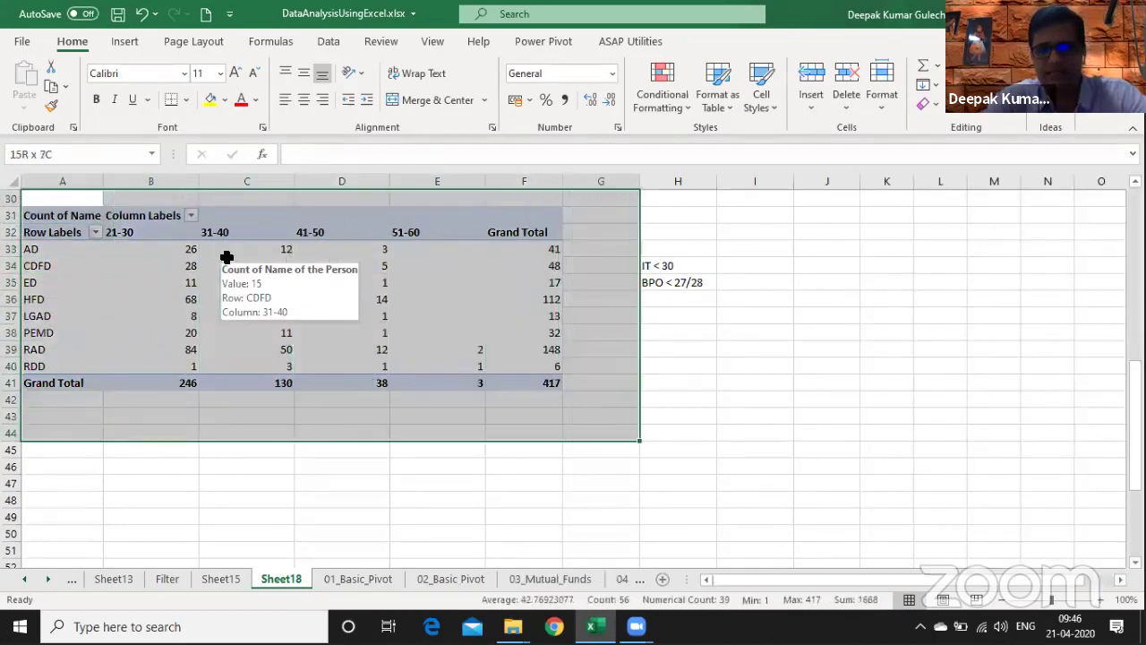
{"action": "key", "text": "ctrl+c"}
{"action": "key", "text": "Down"}
{"action": "key", "text": "Down"}
{"action": "key", "text": "Down"}
{"action": "key", "text": "Down"}
{"action": "key", "text": "Down"}
{"action": "key", "text": "Down"}
{"action": "key", "text": "Down"}
{"action": "key", "text": "Down"}
{"action": "key", "text": "Down"}
{"action": "key", "text": "Down"}
{"action": "key", "text": "Down"}
{"action": "key", "text": "Down"}
{"action": "key", "text": "Down"}
{"action": "key", "text": "Down"}
{"action": "key", "text": "Down"}
{"action": "key", "text": "Down"}
{"action": "key", "text": "Down"}
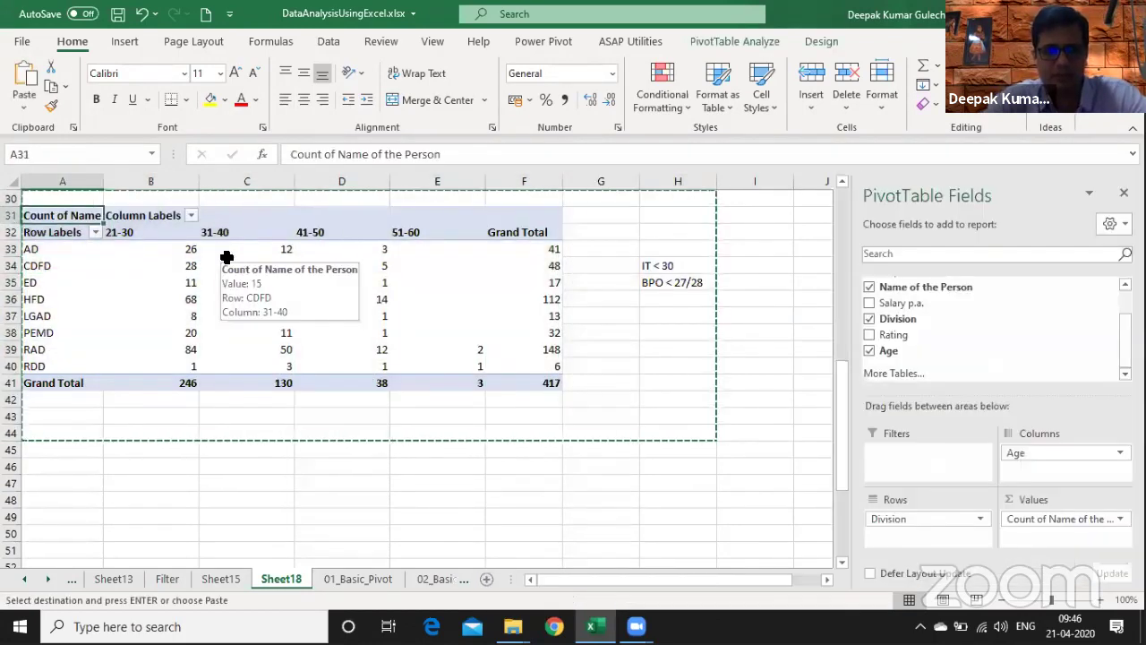
{"action": "key", "text": "ctrl+v"}
{"action": "key", "text": "Down"}
{"action": "key", "text": "Down"}
{"action": "key", "text": "Down"}
{"action": "key", "text": "Down"}
{"action": "key", "text": "Down"}
{"action": "key", "text": "Down"}
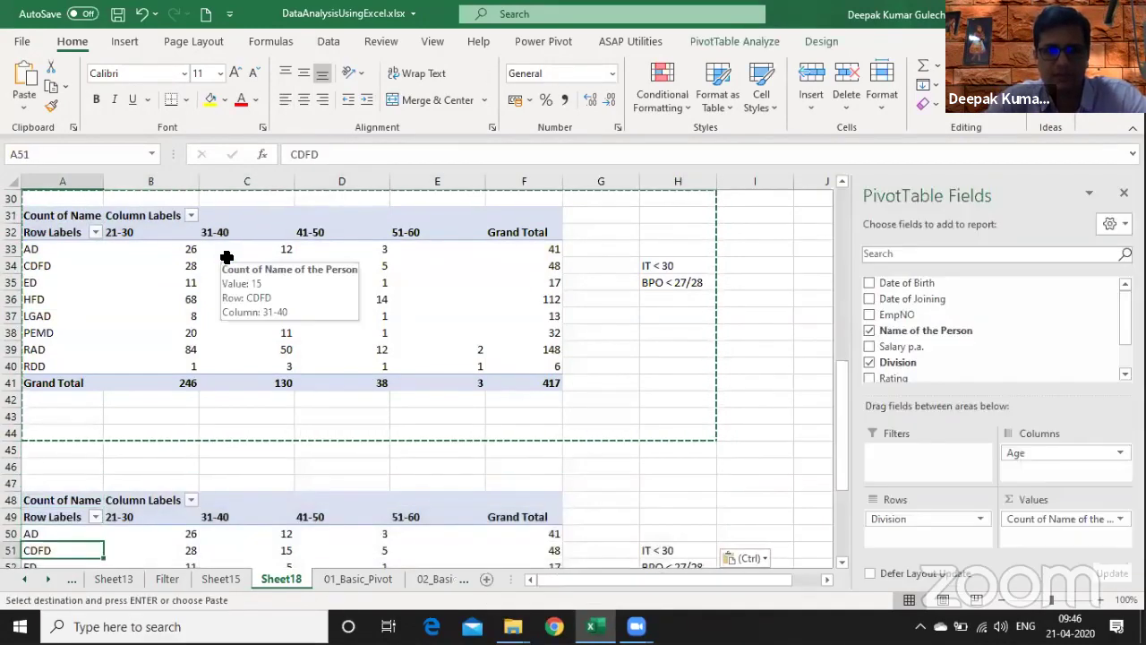
- In the copy, replace Division and Age with Salary p.a. rows and remove the duplicated notes
{"action": "left_click_drag", "start_coordinate": [893, 513], "coordinate": [784, 476]}
{"action": "left_click_drag", "start_coordinate": [1032, 454], "coordinate": [803, 457]}
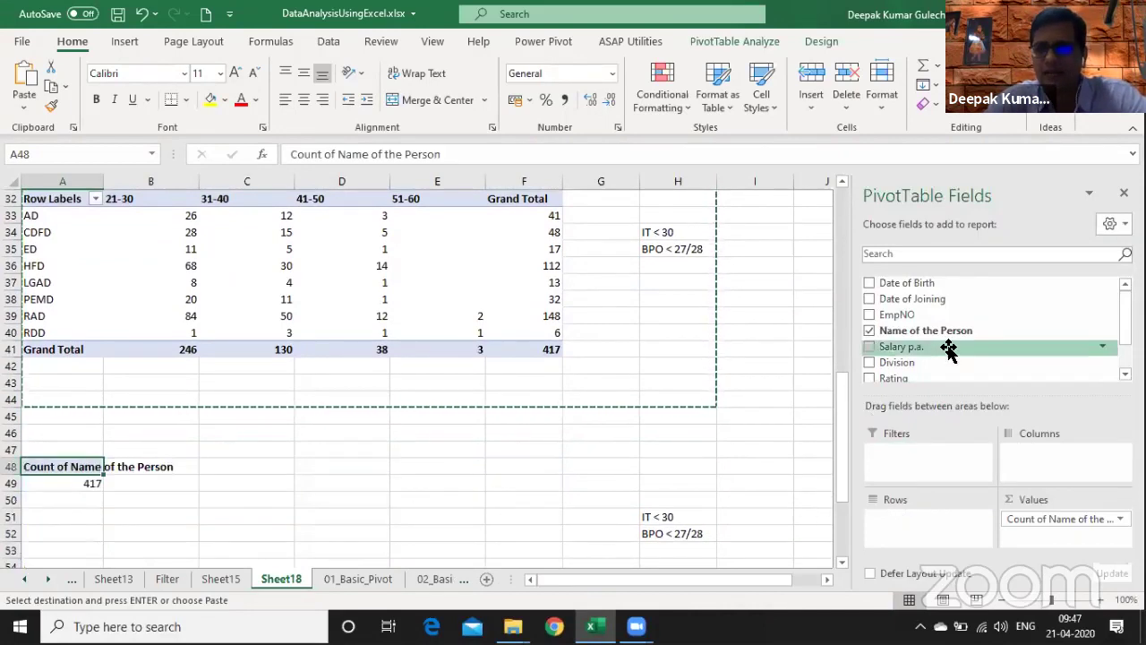
{"action": "left_click_drag", "start_coordinate": [887, 347], "coordinate": [911, 520]}
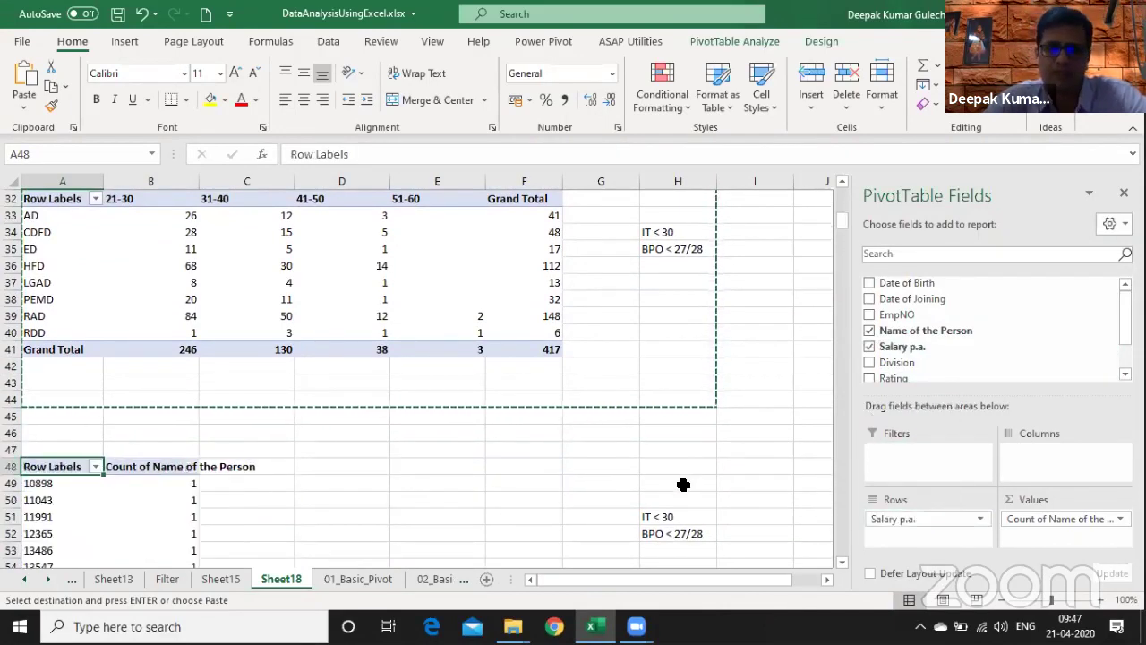
{"action": "left_click_drag", "start_coordinate": [683, 483], "coordinate": [701, 580]}
{"action": "key", "text": "ctrl+z"}
{"action": "key", "text": "ctrl+Down"}
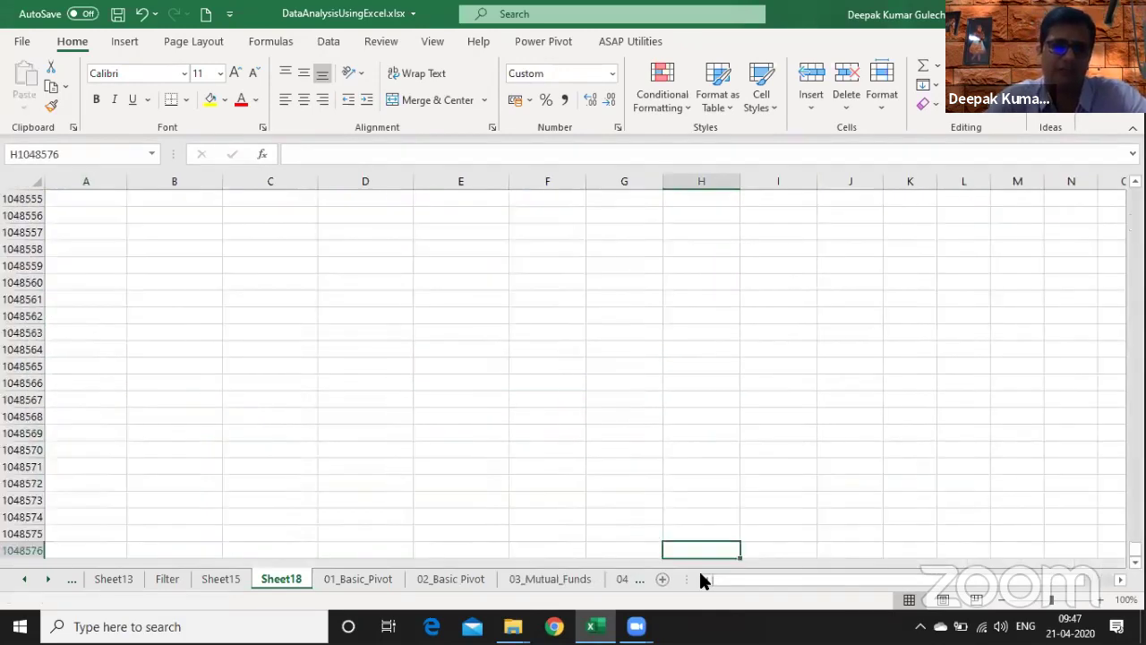
{"action": "key", "text": "ctrl+Up"}
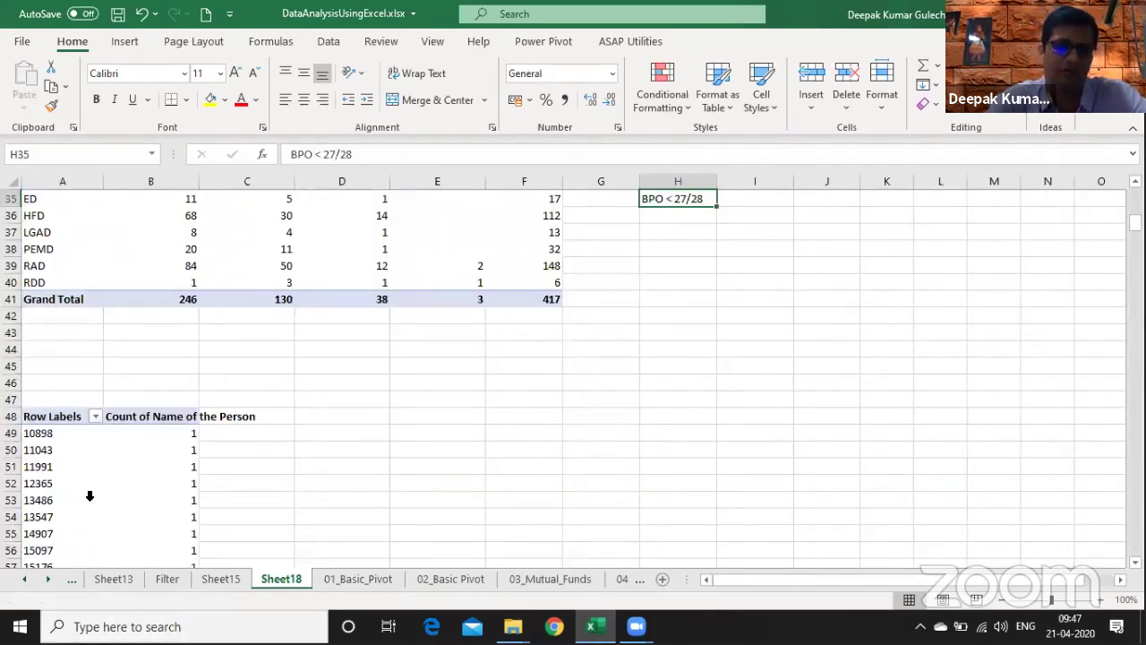
{"action": "left_click", "coordinate": [77, 467]}
- Group the lower pivot's salaries into 100000-wide bands starting at 1
{"action": "key", "text": "Down"}
{"action": "key", "text": "Down"}
{"action": "key", "text": "Down"}
{"action": "key", "text": "Down"}
{"action": "key", "text": "Down"}
{"action": "key", "text": "Down"}
{"action": "key", "text": "Down"}
{"action": "key", "text": "Down"}
{"action": "key", "text": "Down"}
{"action": "key", "text": "Down"}
{"action": "key", "text": "Down"}
{"action": "key", "text": "Down"}
{"action": "key", "text": "Down"}
{"action": "key", "text": "Down"}
{"action": "key", "text": "Down"}
{"action": "key", "text": "Down"}
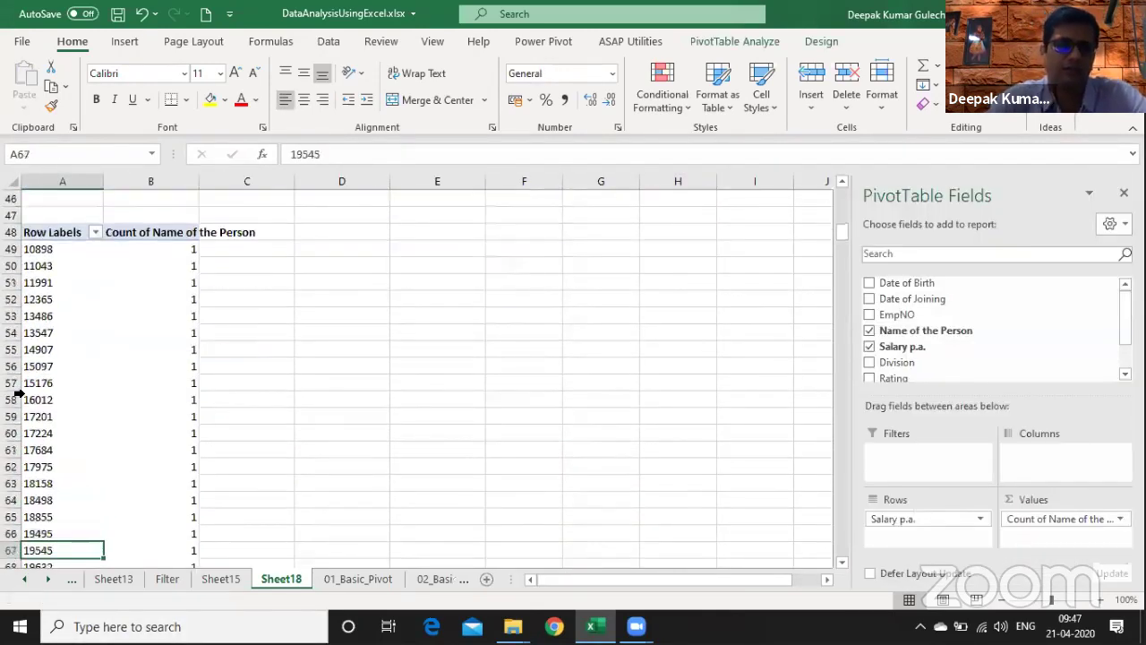
{"action": "left_click", "coordinate": [49, 315]}
{"action": "right_click", "coordinate": [49, 315]}
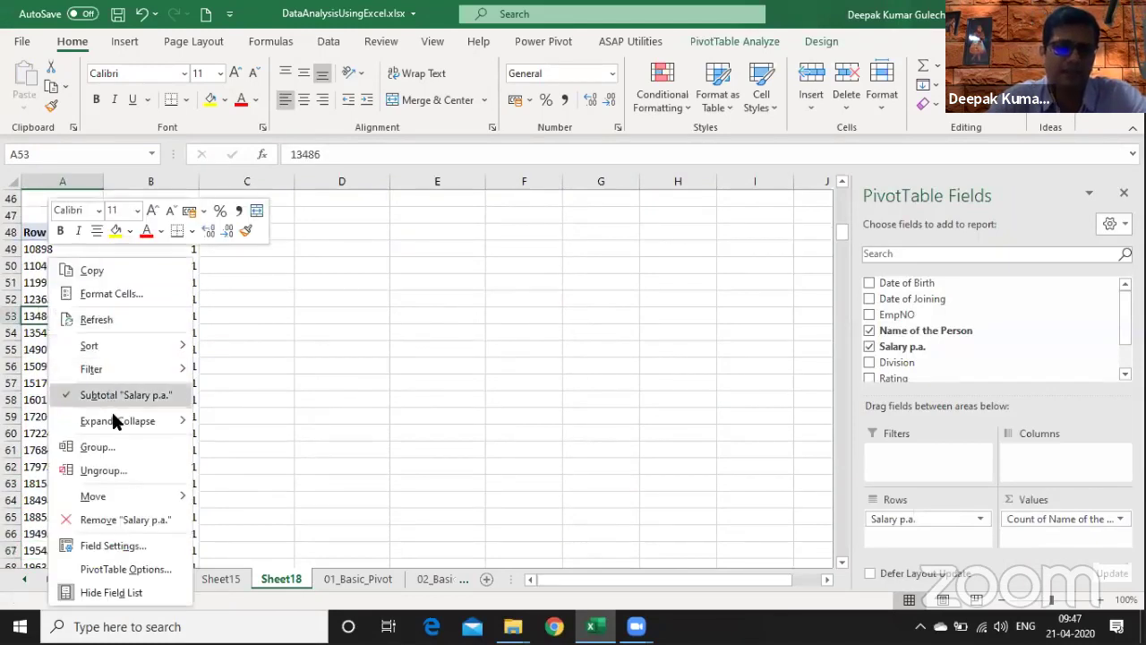
{"action": "left_click", "coordinate": [121, 448]}
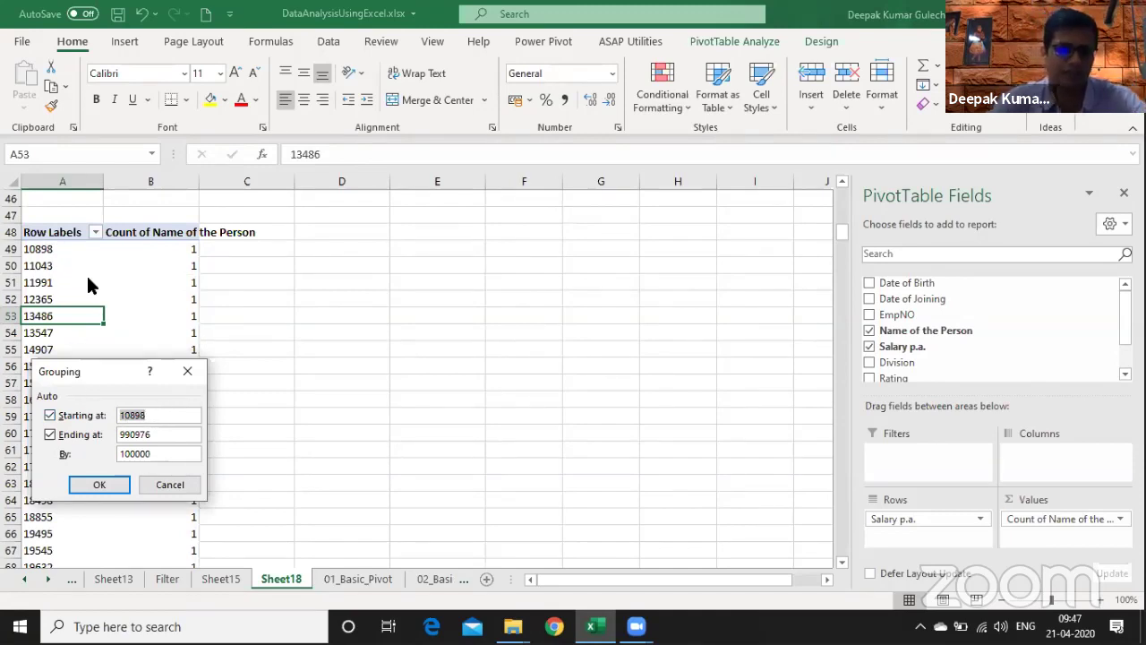
{"action": "type", "text": "1"}
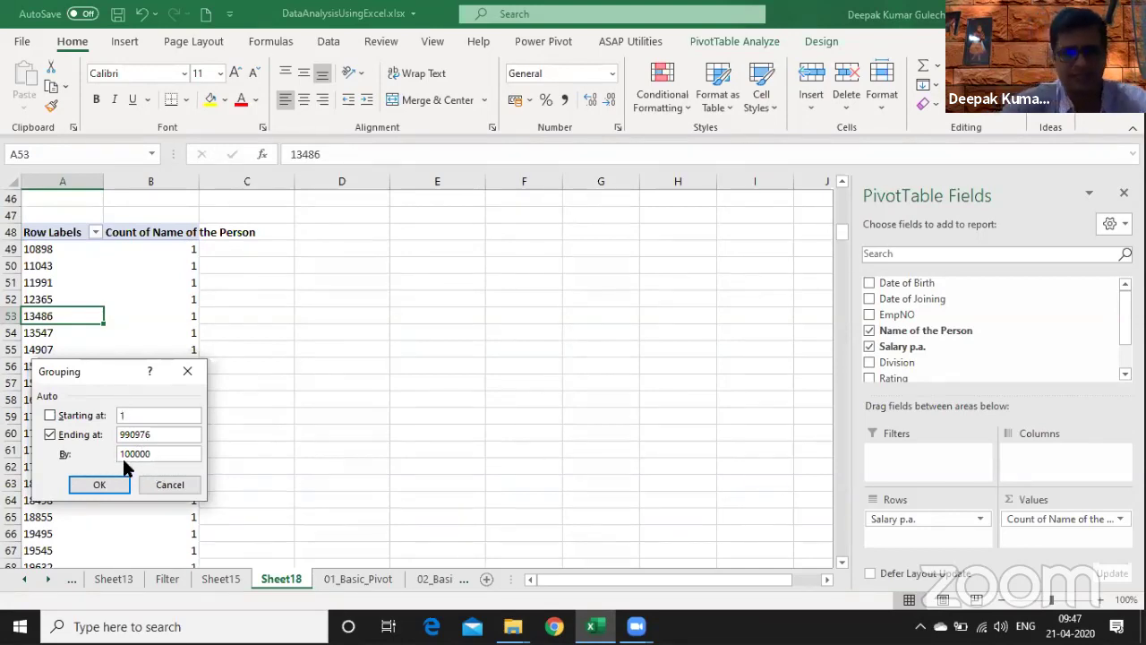
{"action": "left_click", "coordinate": [108, 482]}
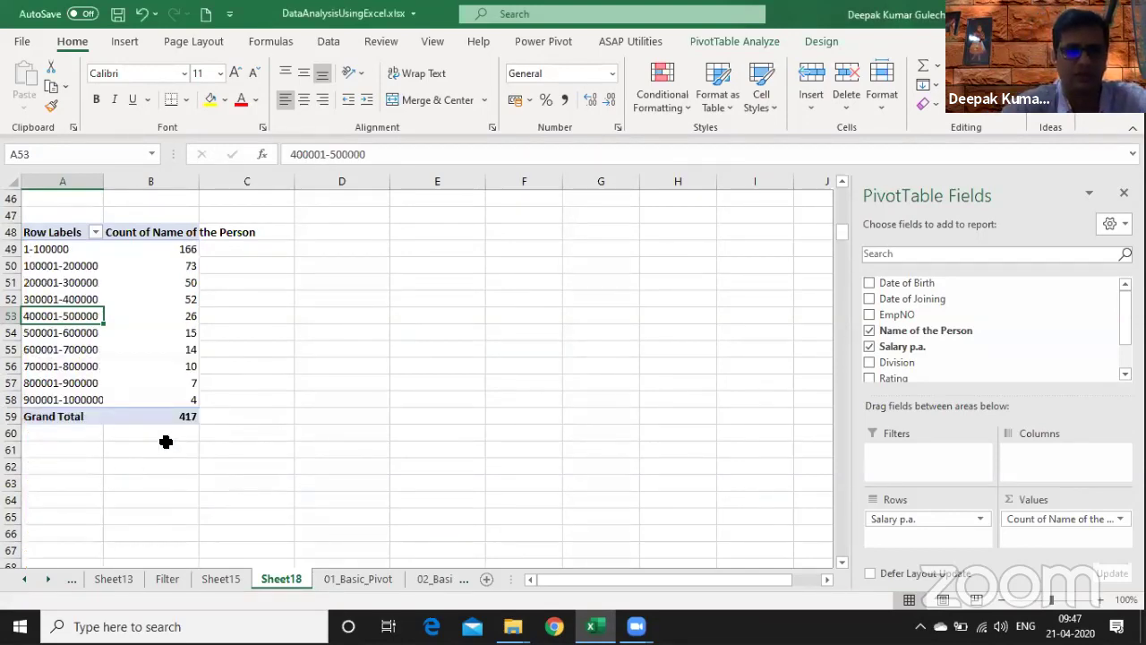
{"action": "left_click_drag", "start_coordinate": [101, 181], "coordinate": [132, 181]}
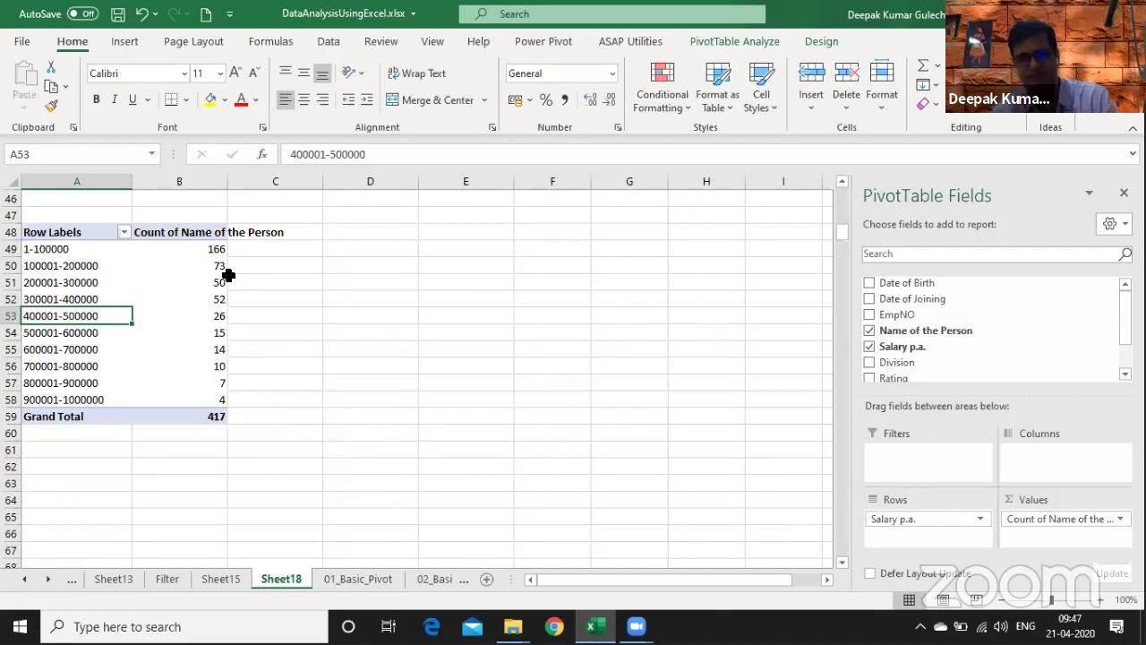
{"action": "key", "text": "Up"}
{"action": "key", "text": "Up"}
{"action": "key", "text": "Up"}
{"action": "key", "text": "Up"}
{"action": "key", "text": "Up"}
{"action": "key", "text": "Up"}
{"action": "key", "text": "Up"}
{"action": "key", "text": "Up"}
{"action": "key", "text": "Up"}
{"action": "key", "text": "Up"}
{"action": "key", "text": "Up"}
{"action": "key", "text": "Up"}
{"action": "key", "text": "Up"}
{"action": "key", "text": "Up"}
{"action": "key", "text": "Up"}
{"action": "key", "text": "Up"}
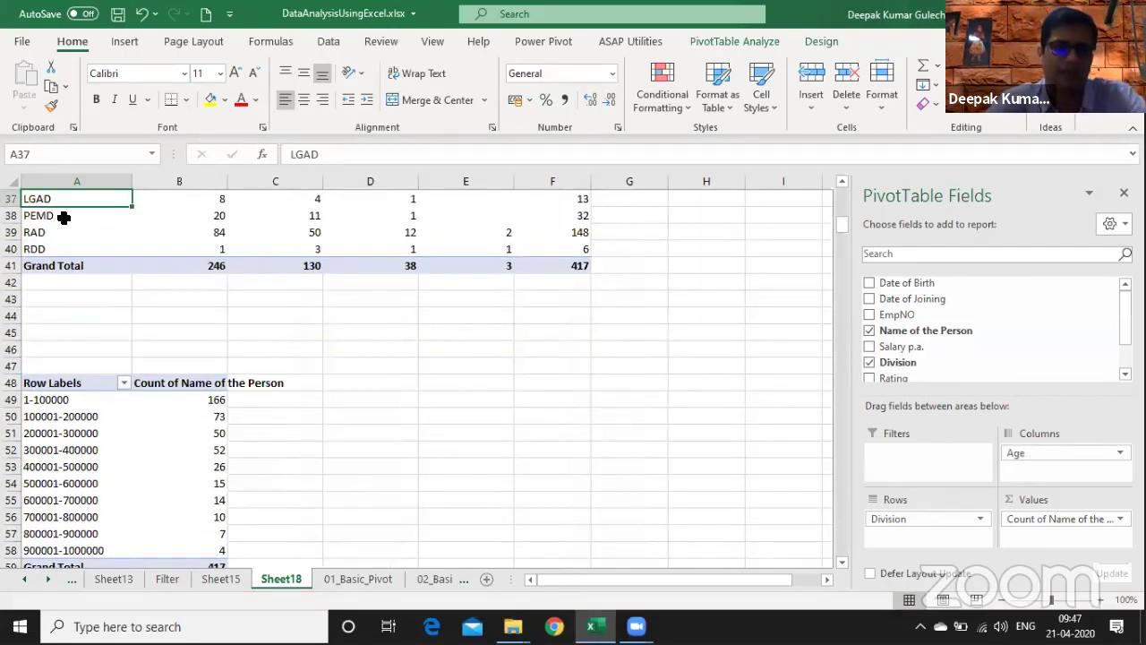
{"action": "left_click", "coordinate": [145, 489]}
{"action": "key", "text": "Down"}
{"action": "key", "text": "Down"}
{"action": "key", "text": "Down"}
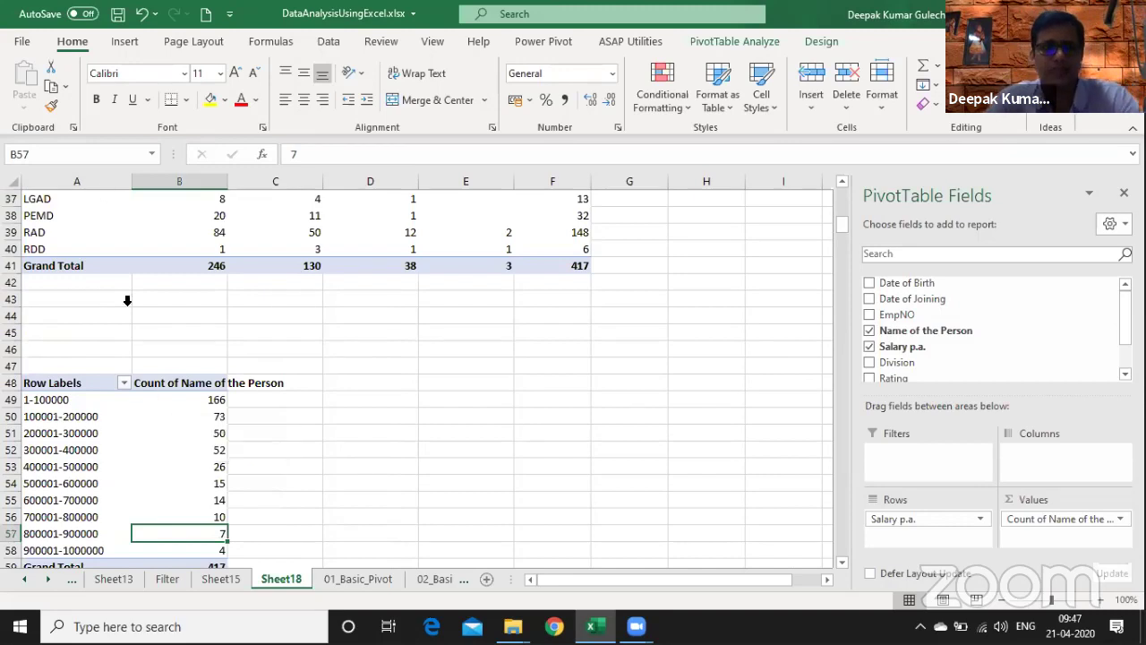
{"action": "left_click", "coordinate": [123, 43]}
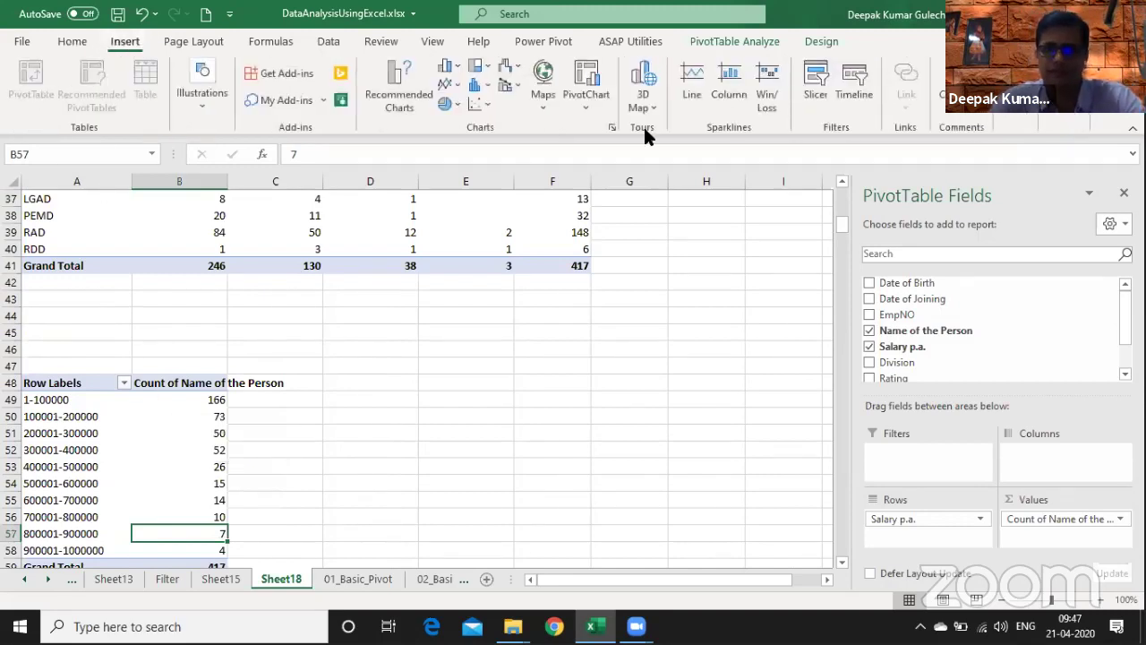
- Insert Division, Rating and Age slicers for the salary-band pivot
{"action": "left_click", "coordinate": [813, 103]}
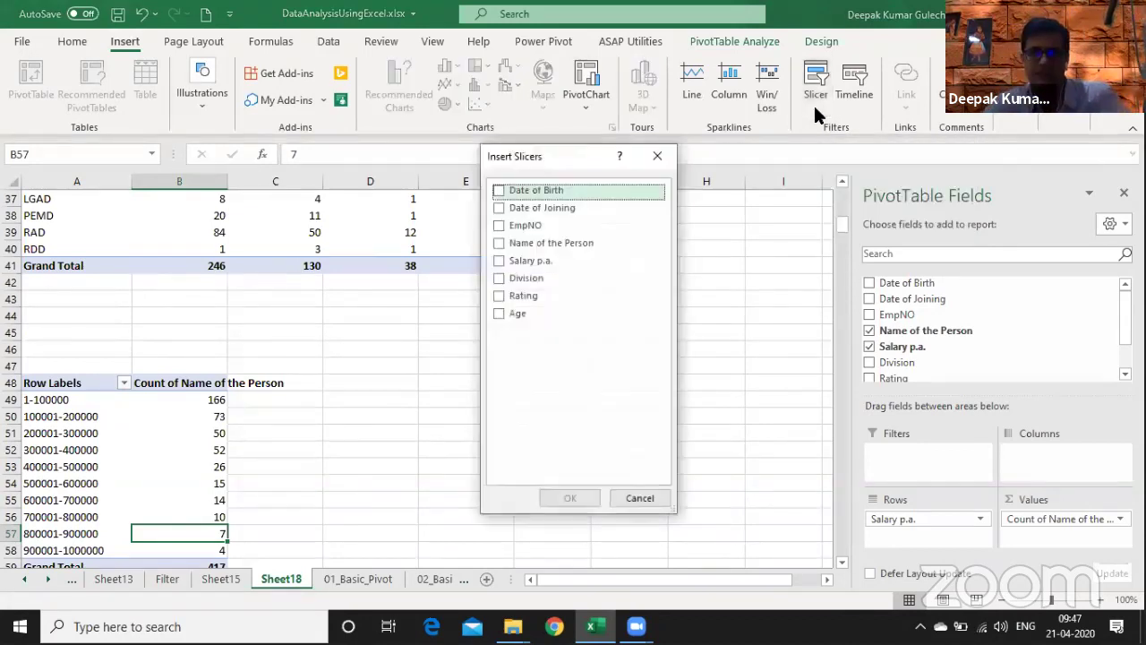
{"action": "left_click", "coordinate": [500, 276]}
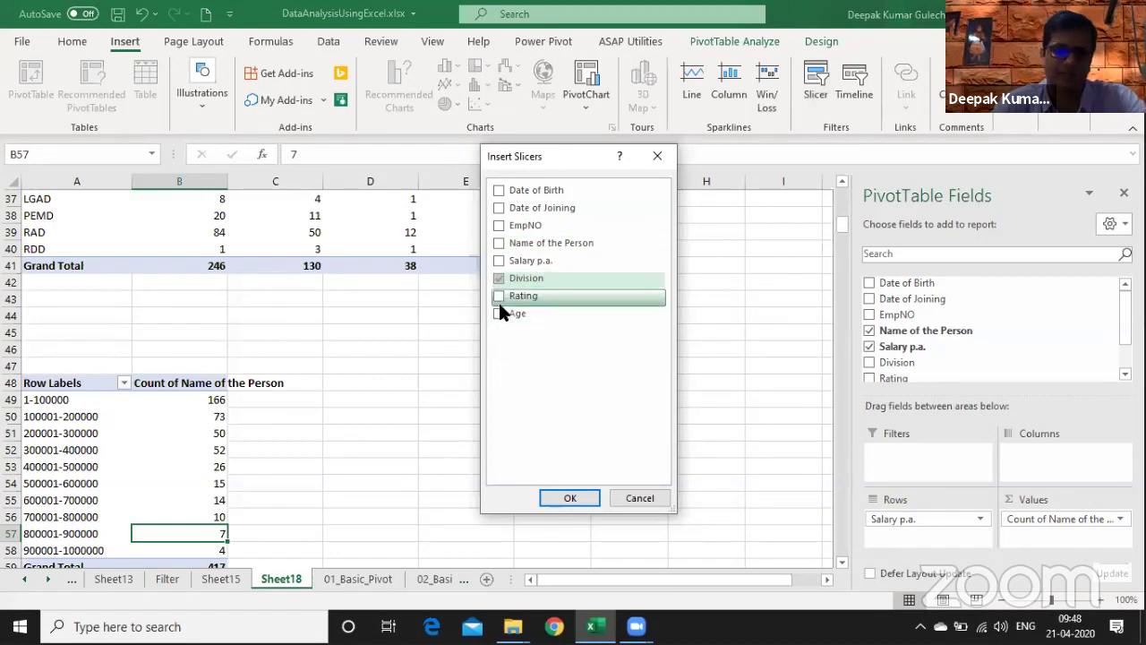
{"action": "left_click", "coordinate": [499, 297]}
{"action": "left_click", "coordinate": [499, 314]}
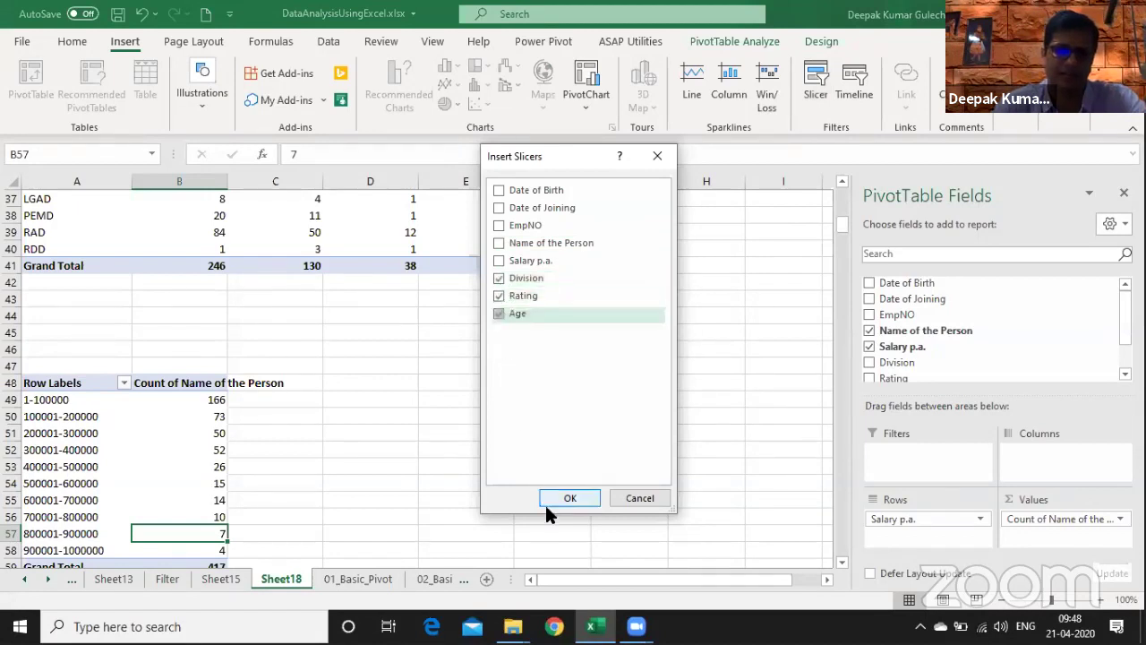
{"action": "left_click", "coordinate": [566, 498]}
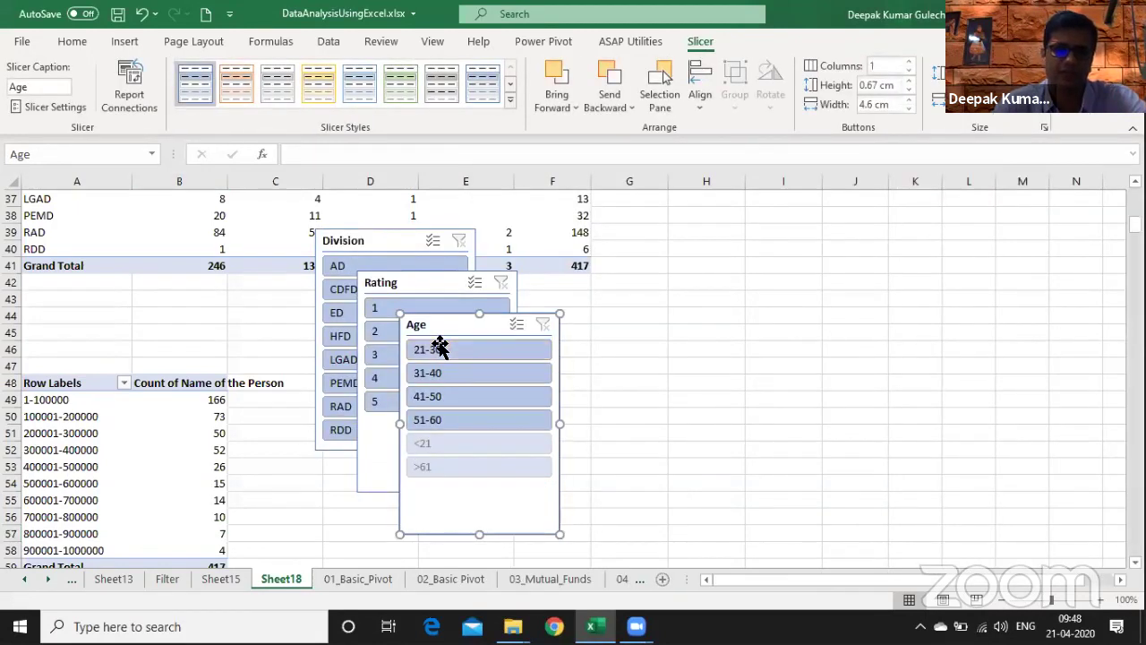
- Line up the Age, Rating and Division slicers side by side beside the pivot
{"action": "left_click_drag", "start_coordinate": [482, 326], "coordinate": [775, 365]}
{"action": "left_click_drag", "start_coordinate": [411, 291], "coordinate": [586, 366]}
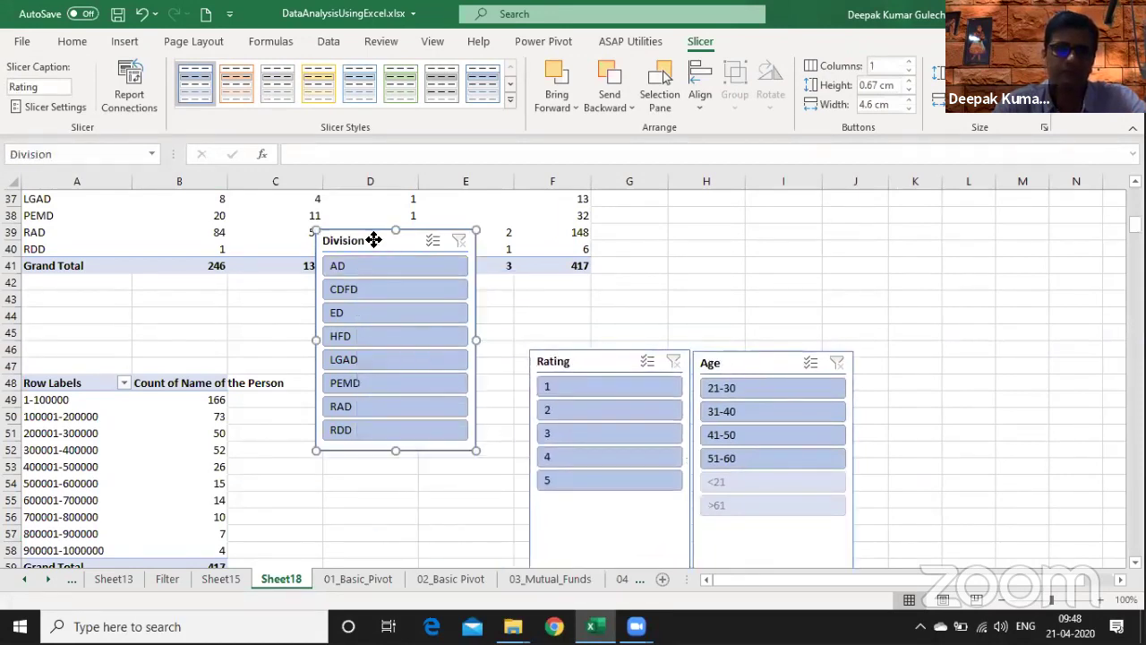
{"action": "left_click_drag", "start_coordinate": [377, 238], "coordinate": [419, 359]}
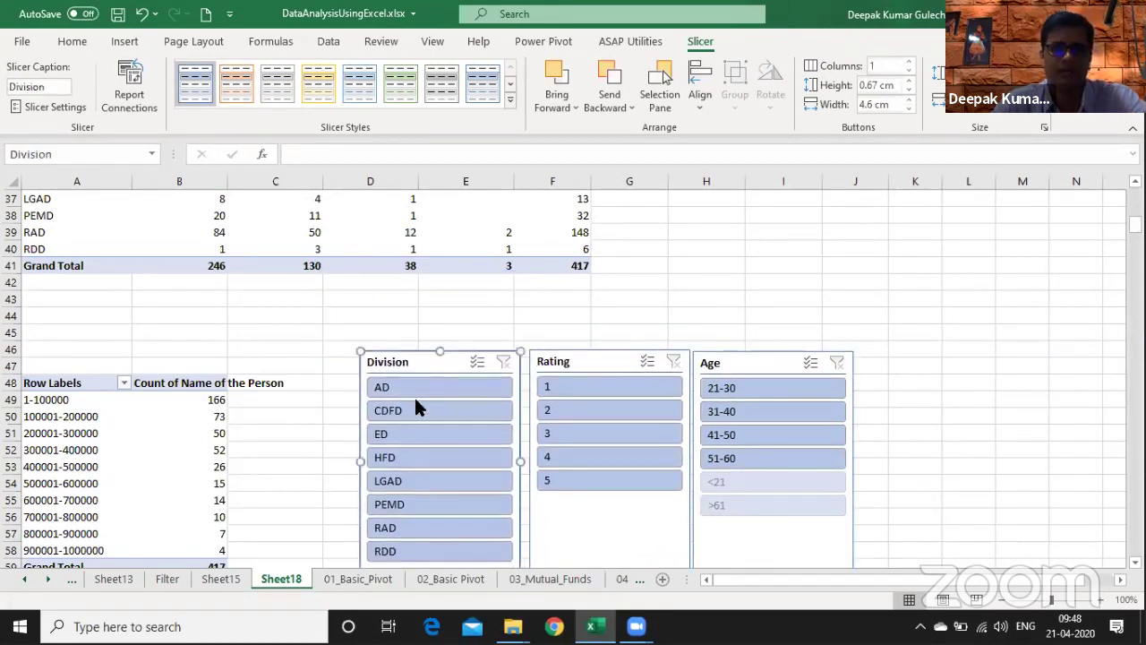
- Filter the pivot to rating 1 and try the ED, AD, CDFD, PEMD and RAD divisions
{"action": "left_click", "coordinate": [562, 386]}
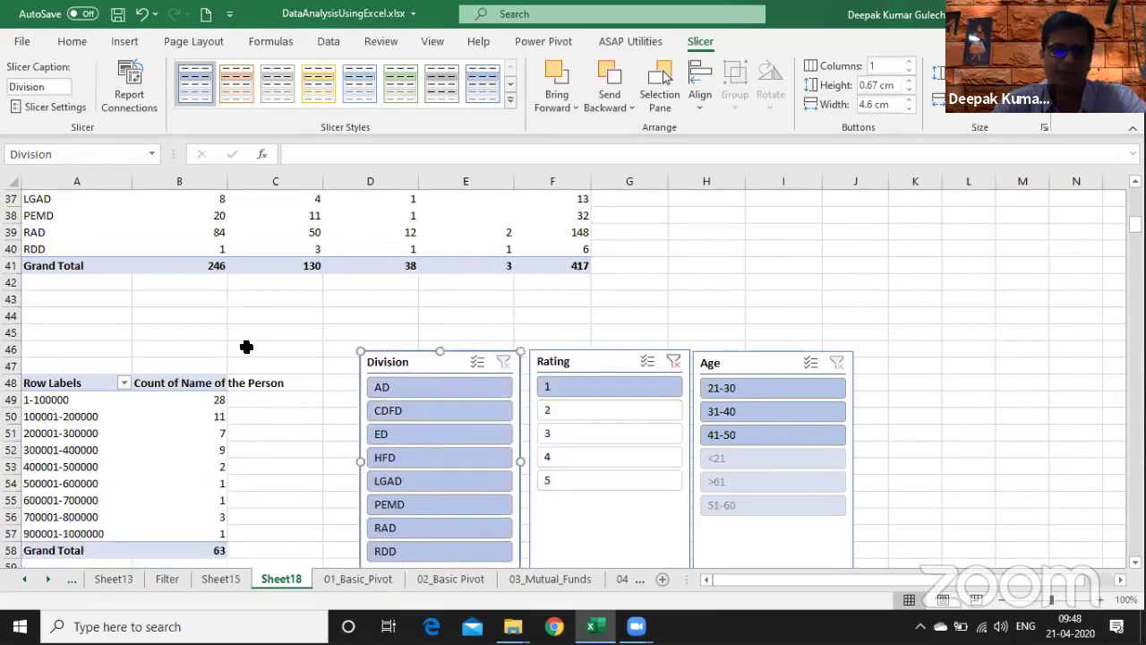
{"action": "left_click", "coordinate": [406, 431]}
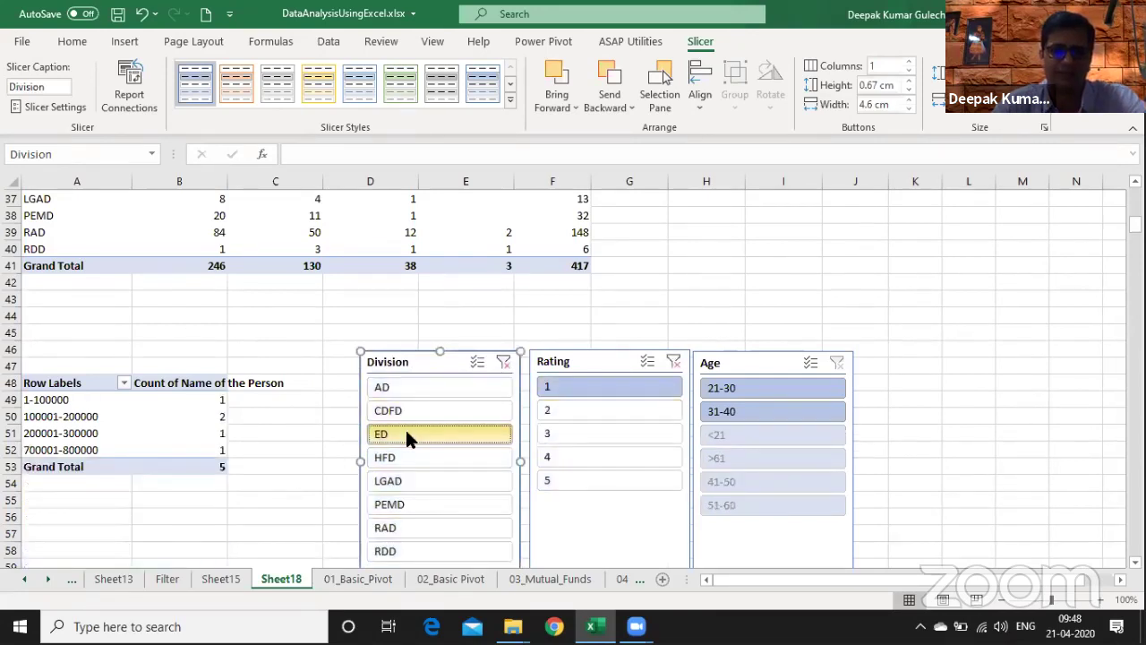
{"action": "left_click", "coordinate": [434, 391]}
{"action": "left_click", "coordinate": [426, 412]}
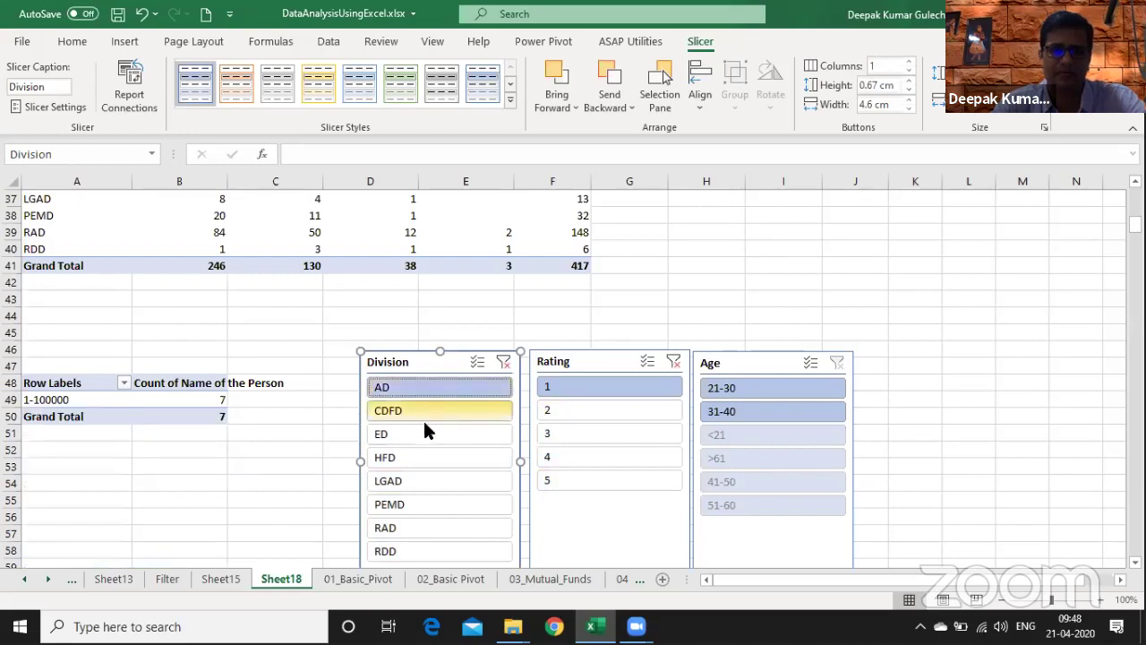
{"action": "left_click", "coordinate": [408, 502]}
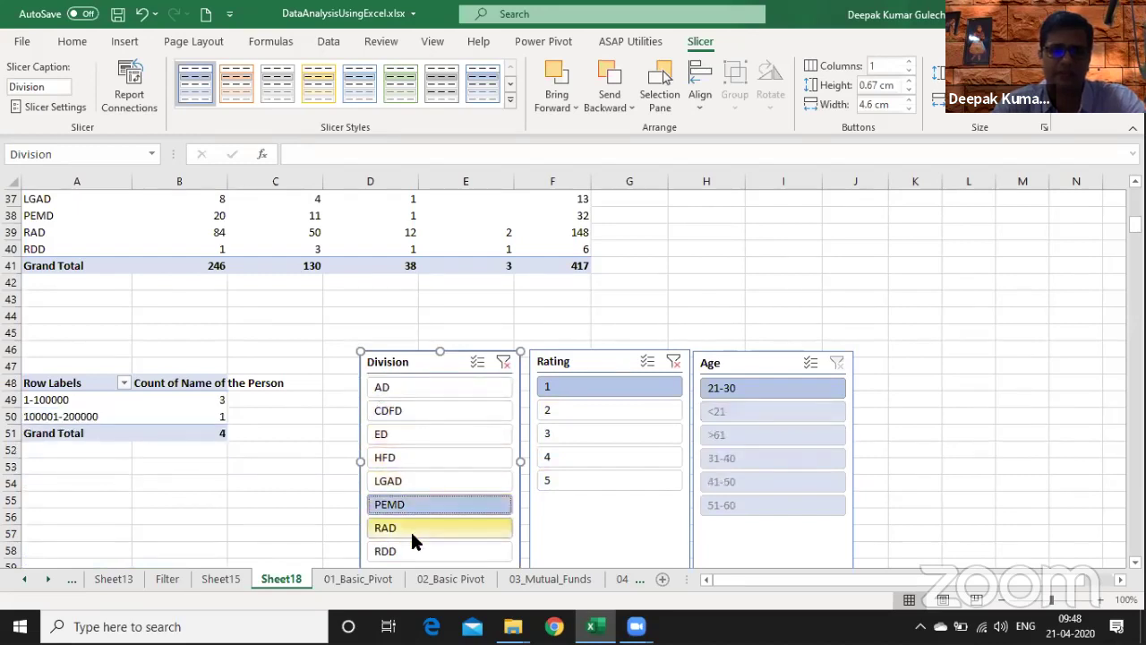
{"action": "left_click", "coordinate": [411, 528]}
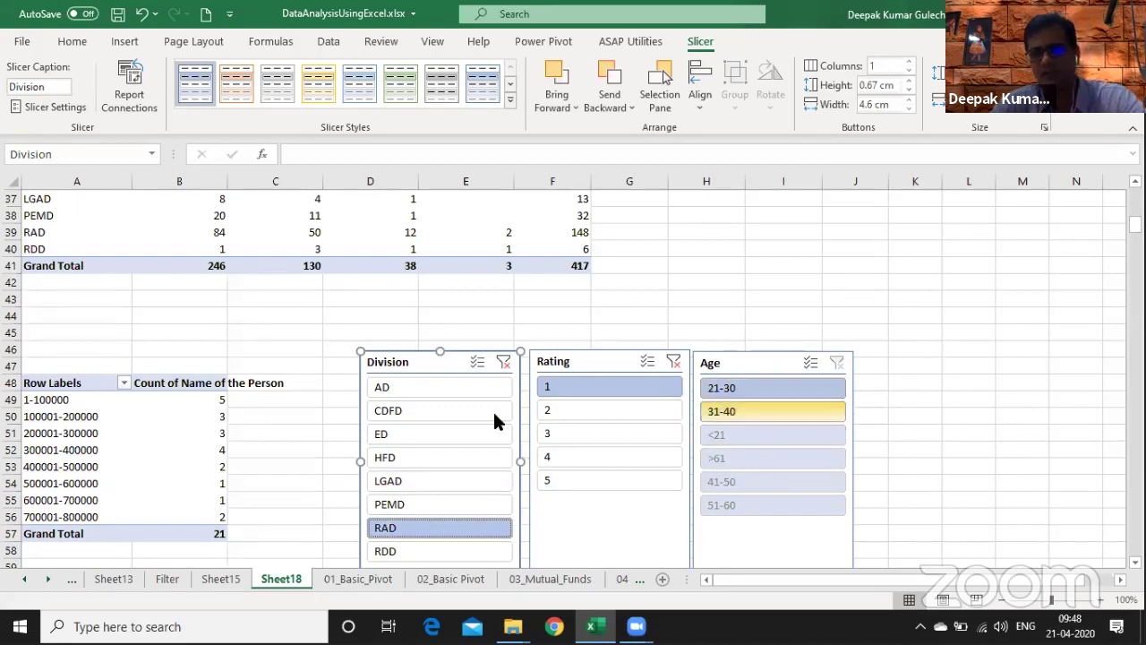
- Clear the Division filter and settle on ED, leaving 5 people in four bands
{"action": "left_click", "coordinate": [502, 362]}
{"action": "left_click", "coordinate": [457, 391]}
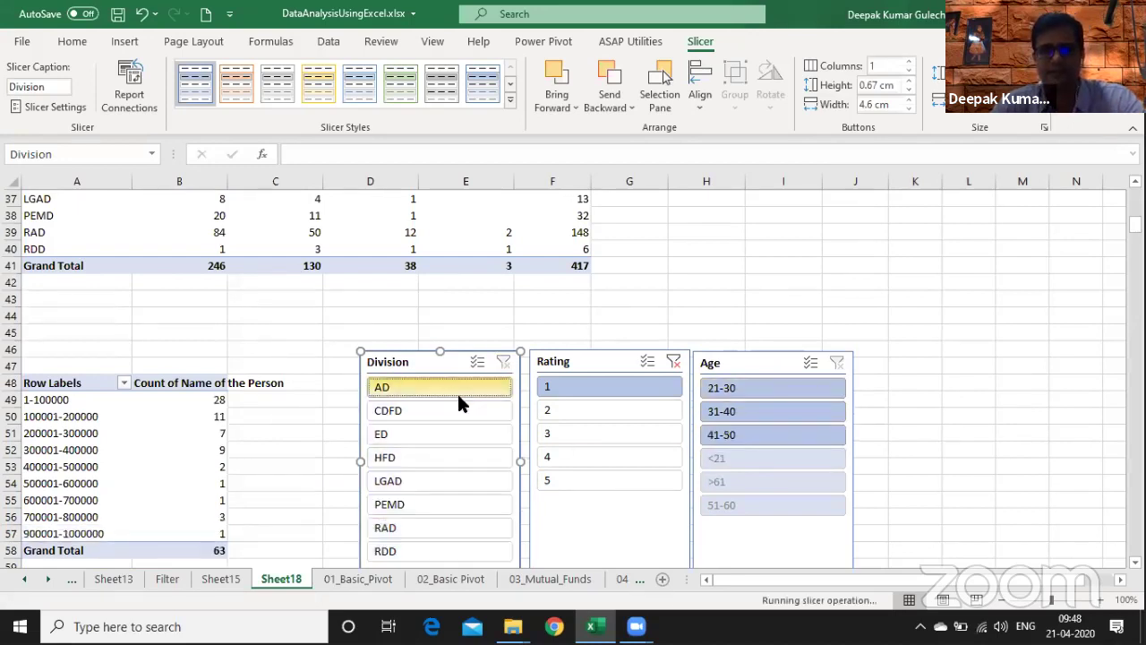
{"action": "left_click", "coordinate": [457, 439]}
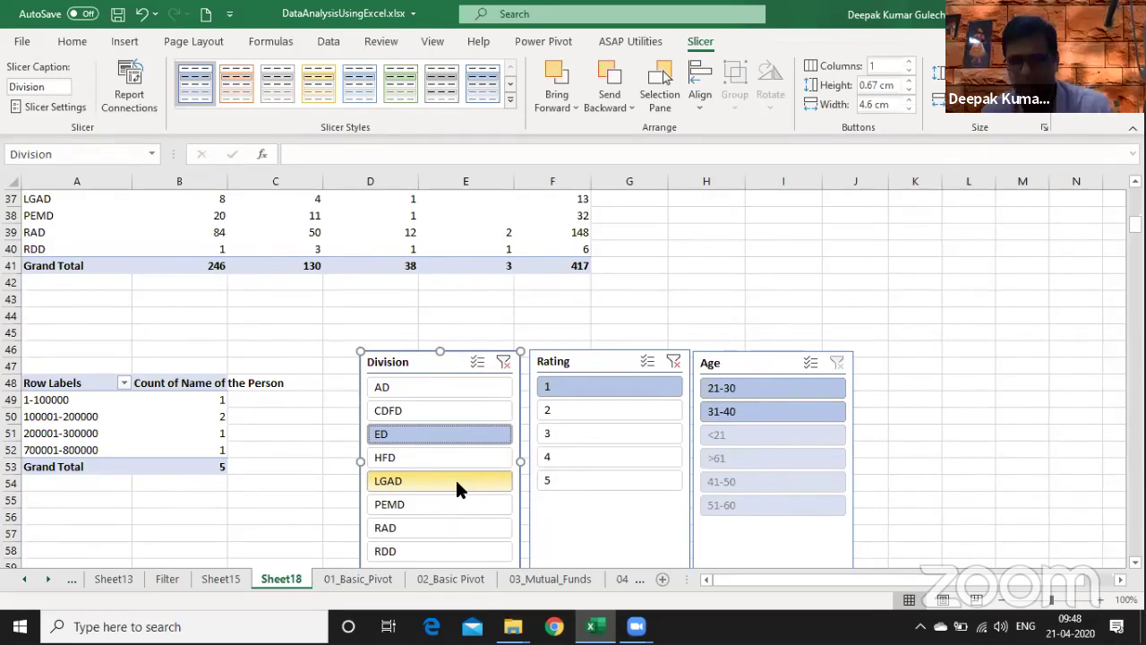
{"action": "left_click", "coordinate": [275, 418]}
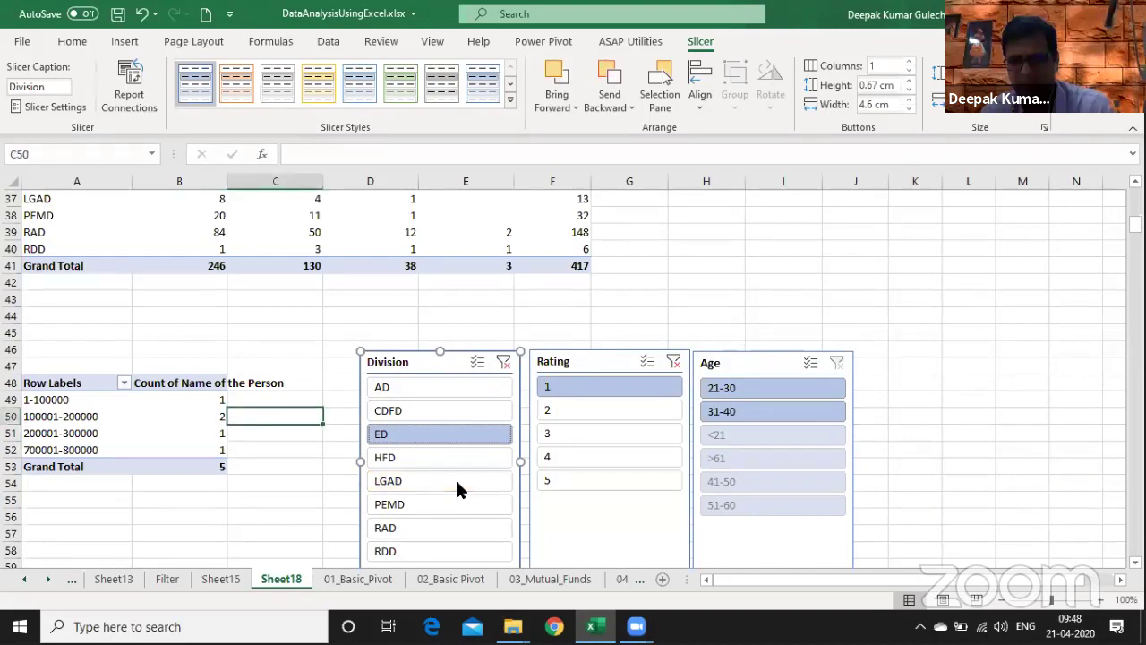
{"action": "left_click", "coordinate": [183, 434]}
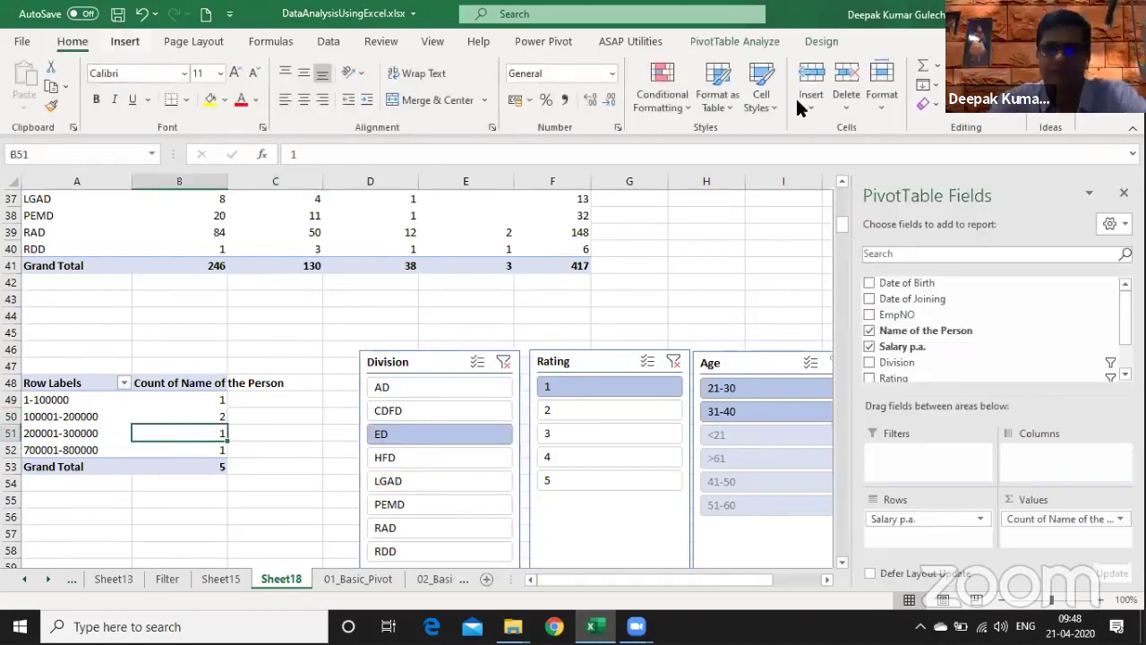
{"action": "scroll", "coordinate": [806, 89], "scroll_direction": "down", "scroll_amount": 1}
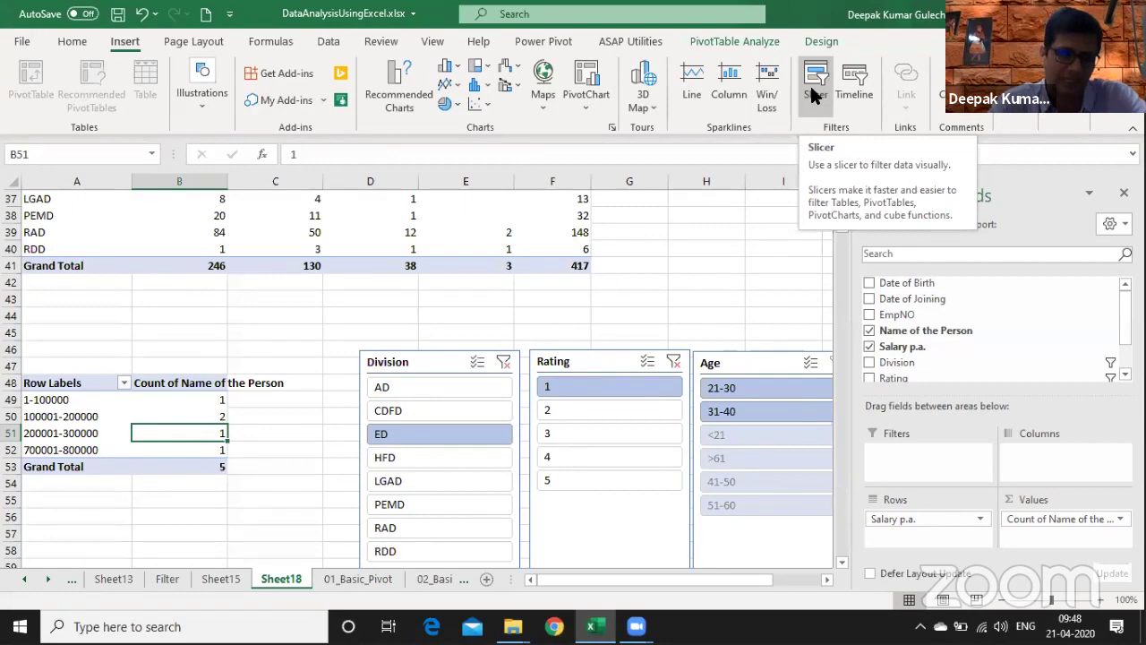
- On Sheet15, enter 'Filter Function' in F20 beside 'Department wise data'
{"action": "left_click", "coordinate": [468, 324]}
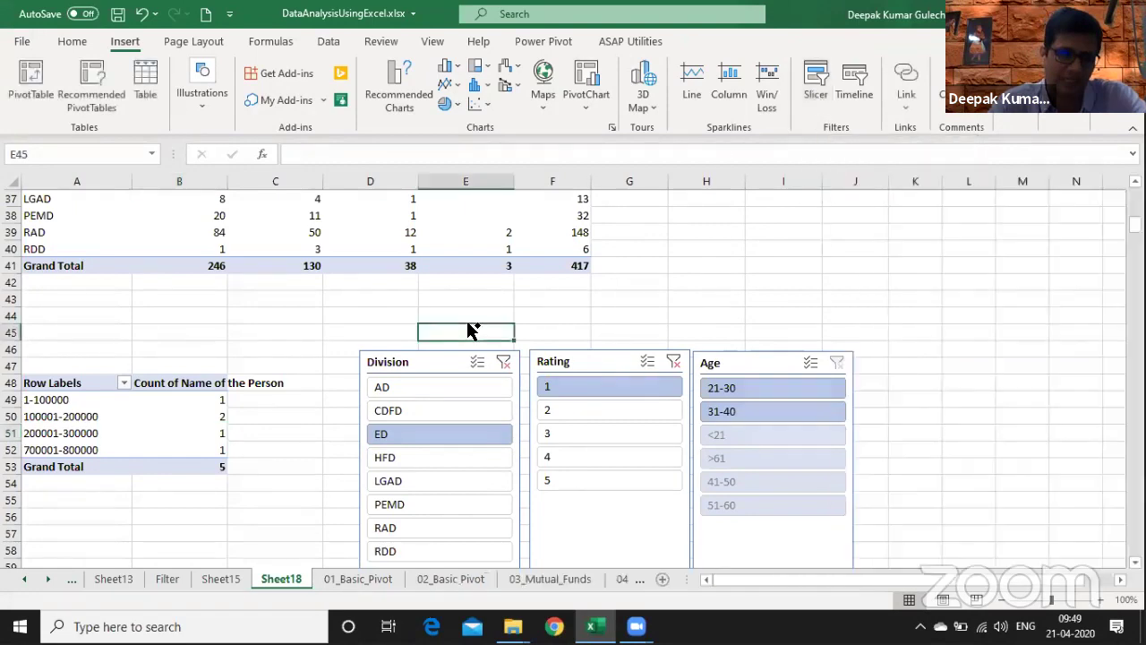
{"action": "key", "text": "ctrl+Page_Up"}
{"action": "key", "text": "Down"}
{"action": "key", "text": "Down"}
{"action": "key", "text": "Down"}
{"action": "key", "text": "Down"}
{"action": "key", "text": "Down"}
{"action": "key", "text": "Down"}
{"action": "key", "text": "Down"}
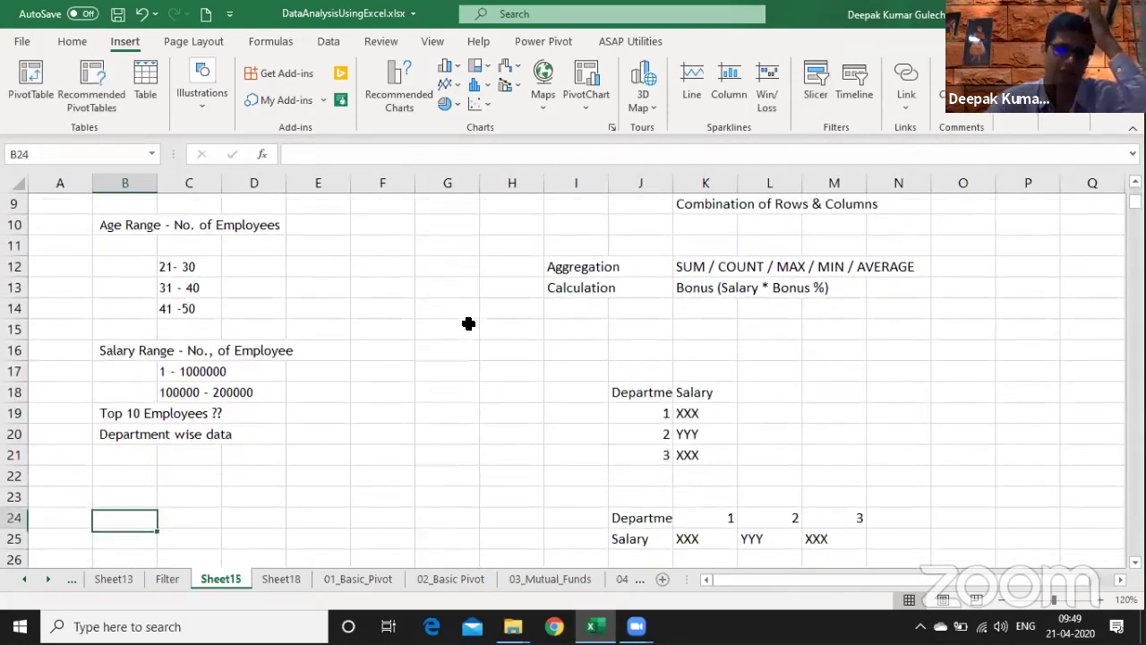
{"action": "key", "text": "Up"}
{"action": "key", "text": "Up"}
{"action": "key", "text": "Up"}
{"action": "key", "text": "Up"}
{"action": "key", "text": "Up"}
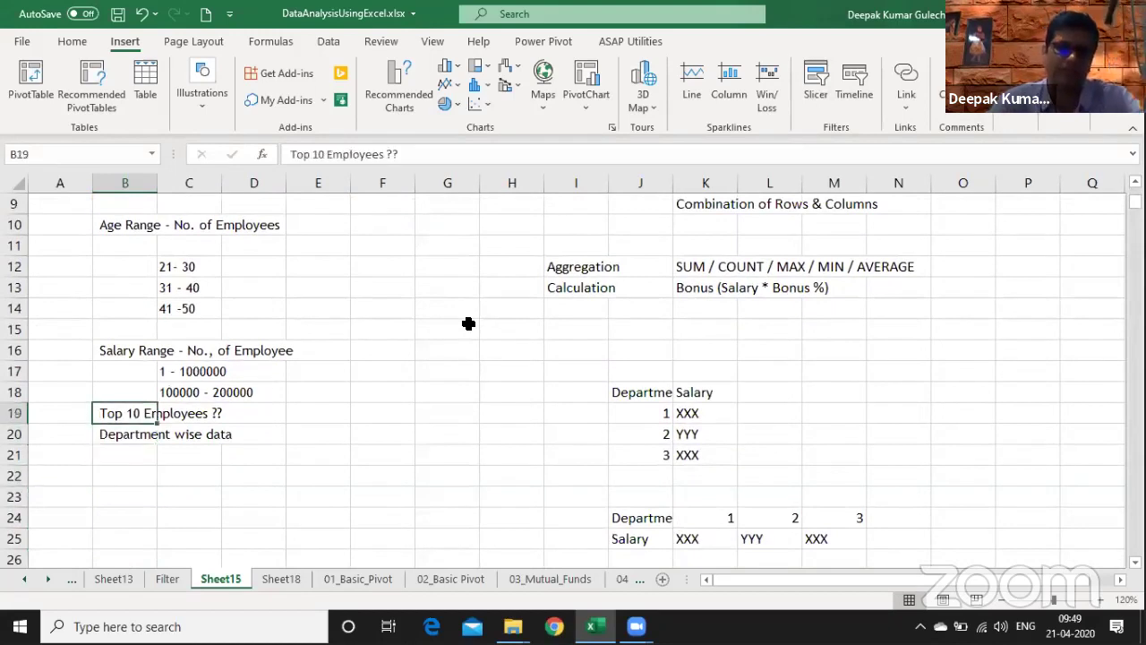
{"action": "key", "text": "shift+Down"}
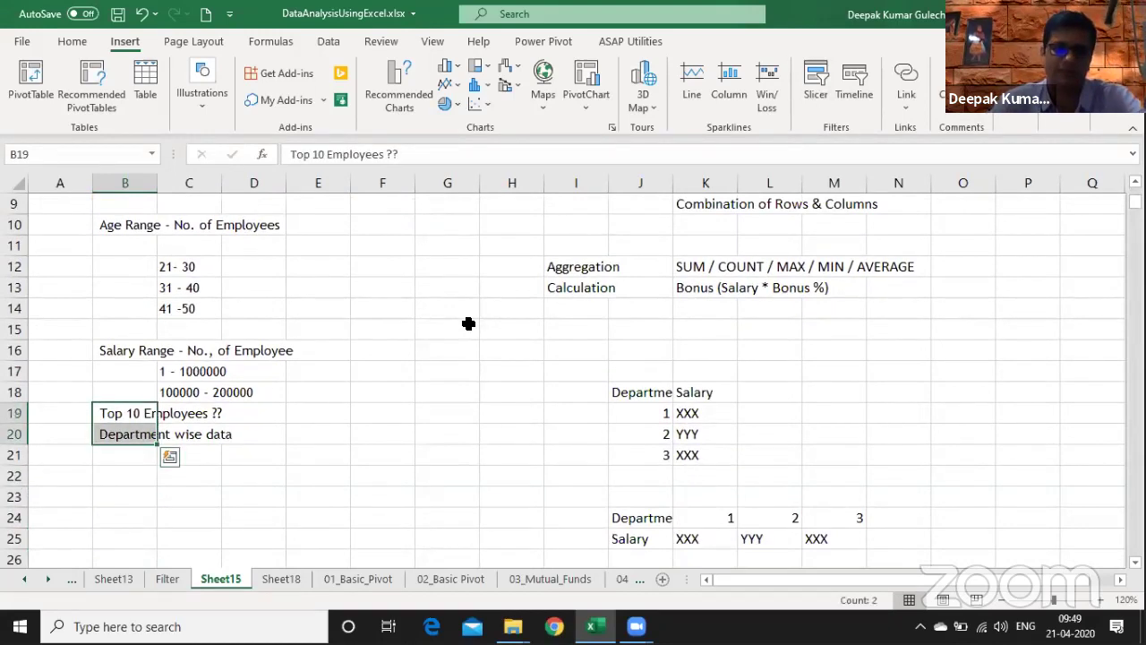
{"action": "key", "text": "Down"}
{"action": "key", "text": "Right"}
{"action": "key", "text": "Right"}
{"action": "key", "text": "Right"}
{"action": "key", "text": "Right"}
{"action": "type", "text": "Filt"}
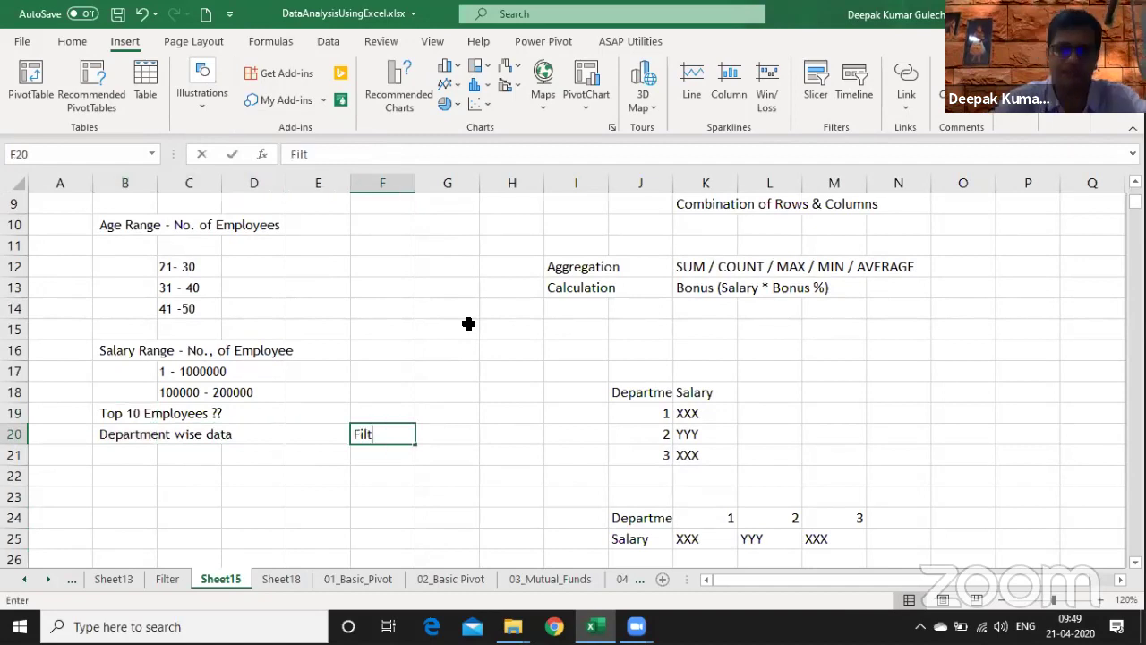
{"action": "type", "text": "er Fu"}
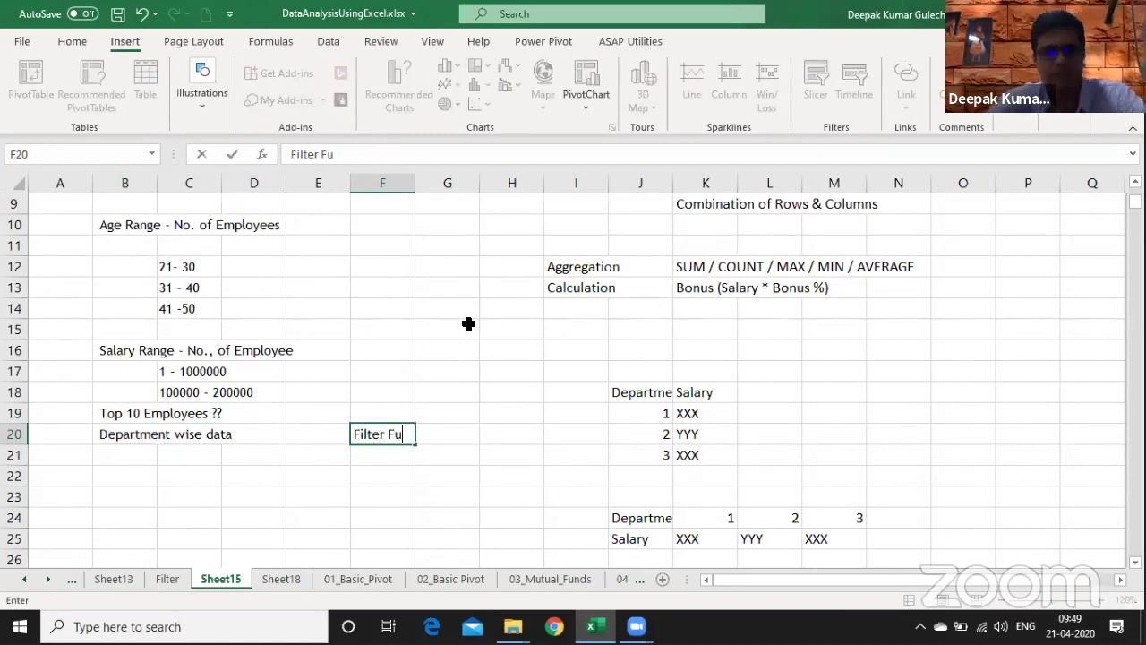
{"action": "type", "text": "nction"}
{"action": "key", "text": "Up"}
- Return to Sheet18 and move to column A just above the pivot
{"action": "key", "text": "Left"}
{"action": "key", "text": "Left"}
{"action": "key", "text": "Left"}
{"action": "key", "text": "Left"}
{"action": "key", "text": "shift+Right"}
{"action": "key", "text": "shift+Right"}
{"action": "key", "text": "shift+Right"}
{"action": "key", "text": "shift+Right"}
{"action": "key", "text": "shift+Right"}
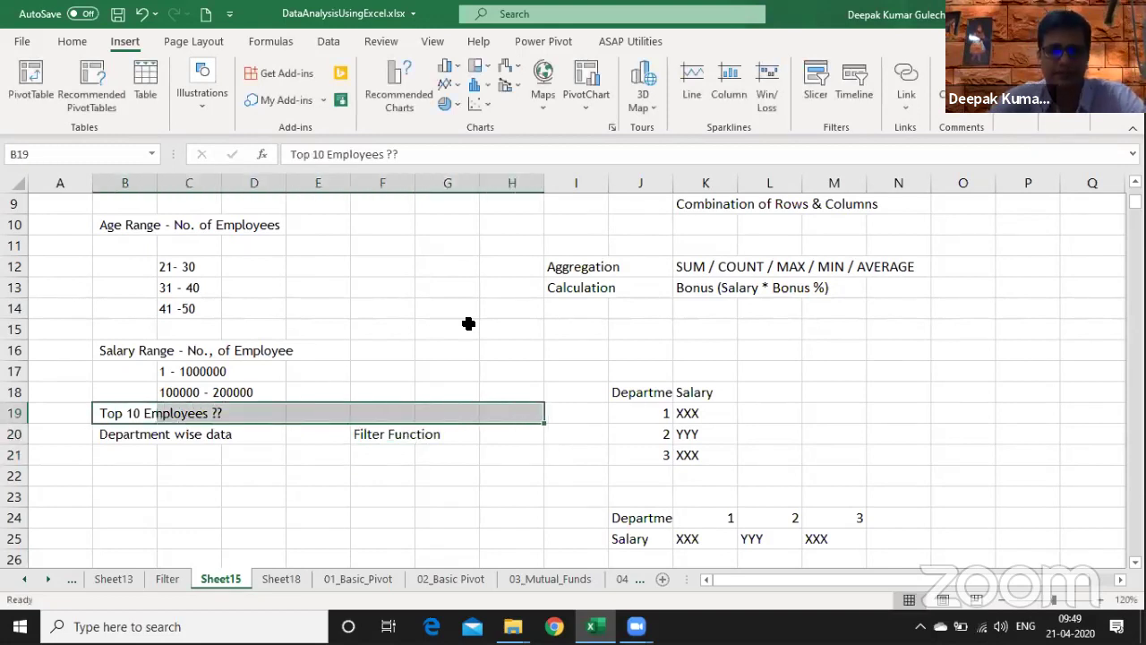
{"action": "key", "text": "ctrl+Page_Down"}
{"action": "key", "text": "Left"}
{"action": "key", "text": "Left"}
{"action": "key", "text": "Left"}
{"action": "key", "text": "Left"}
{"action": "key", "text": "Down"}
- Copy the filtered pivot A46:C54 and paste it at B3 on a new Sheet19
{"action": "key", "text": "shift+Right"}
{"action": "key", "text": "shift+Right"}
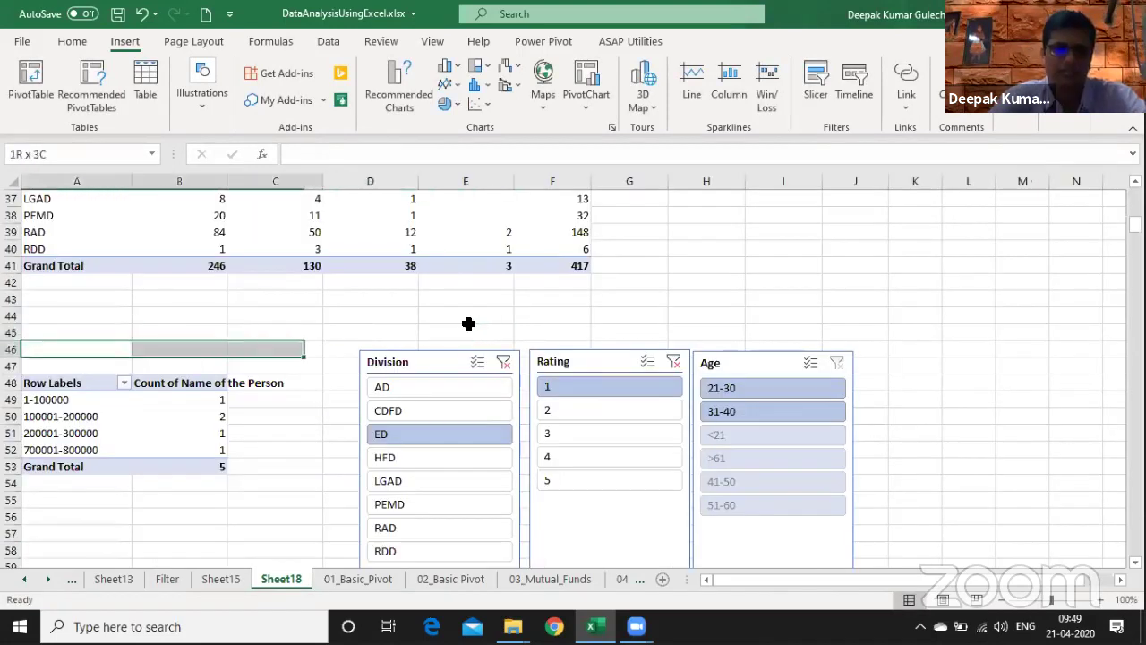
{"action": "key", "text": "shift+Down"}
{"action": "key", "text": "shift+Down"}
{"action": "key", "text": "shift+Down"}
{"action": "key", "text": "shift+Down"}
{"action": "key", "text": "shift+Down"}
{"action": "key", "text": "shift+Down"}
{"action": "key", "text": "shift+Down"}
{"action": "key", "text": "shift+Down"}
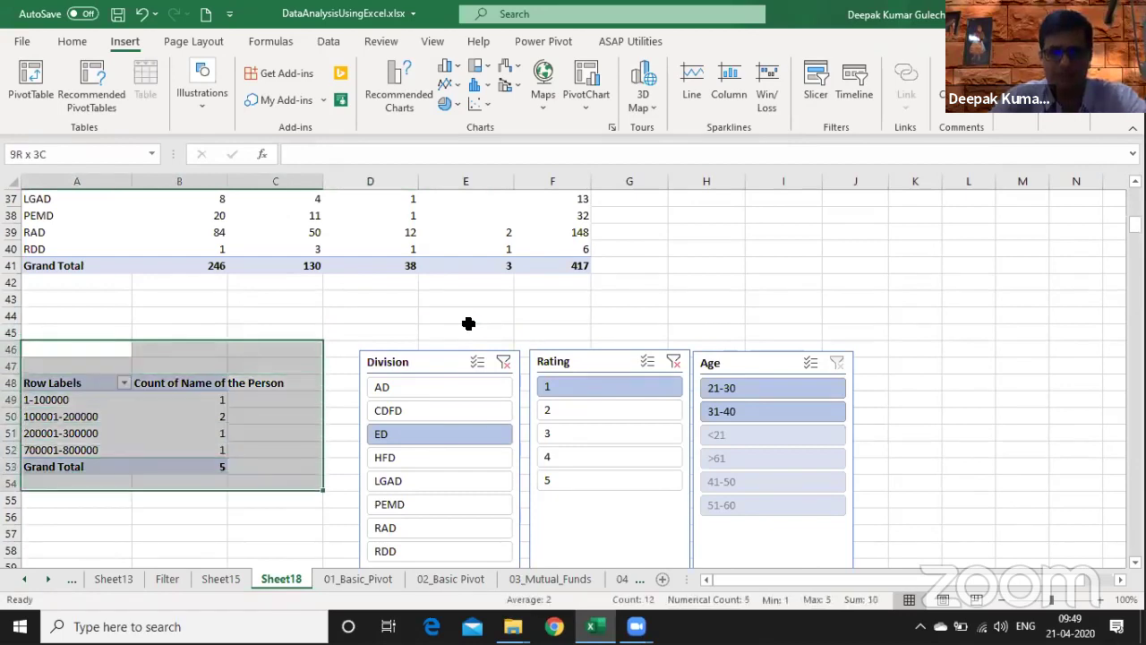
{"action": "key", "text": "ctrl+c"}
{"action": "key", "text": "Page_Down"}
{"action": "key", "text": "Page_Down"}
{"action": "key", "text": "Page_Down"}
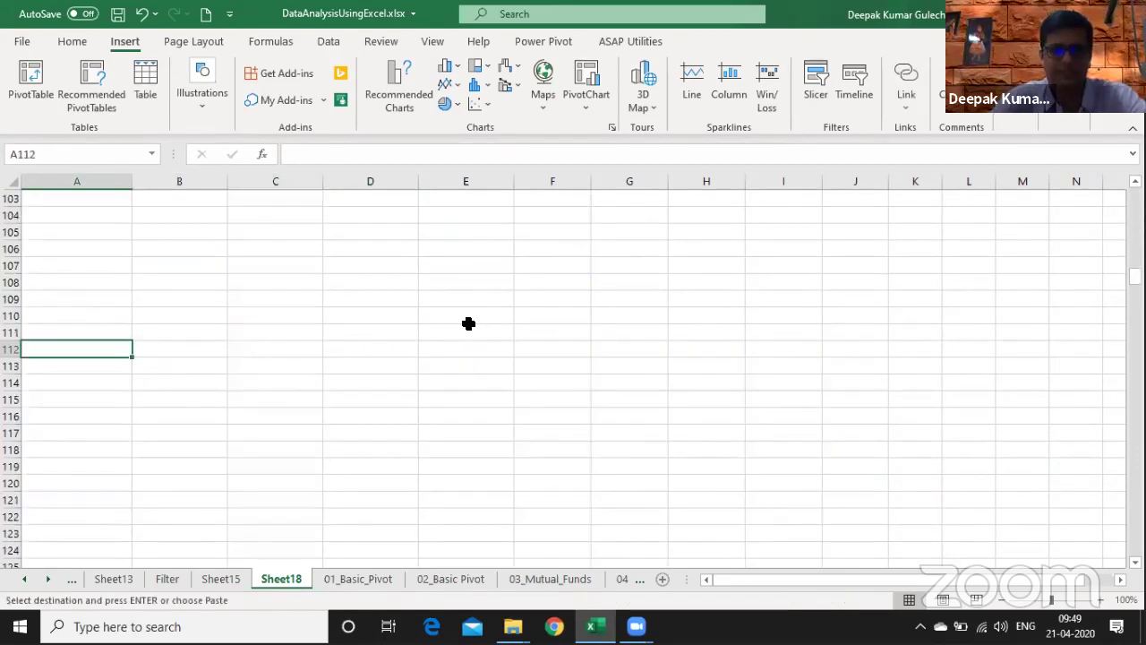
{"action": "key", "text": "ctrl+v"}
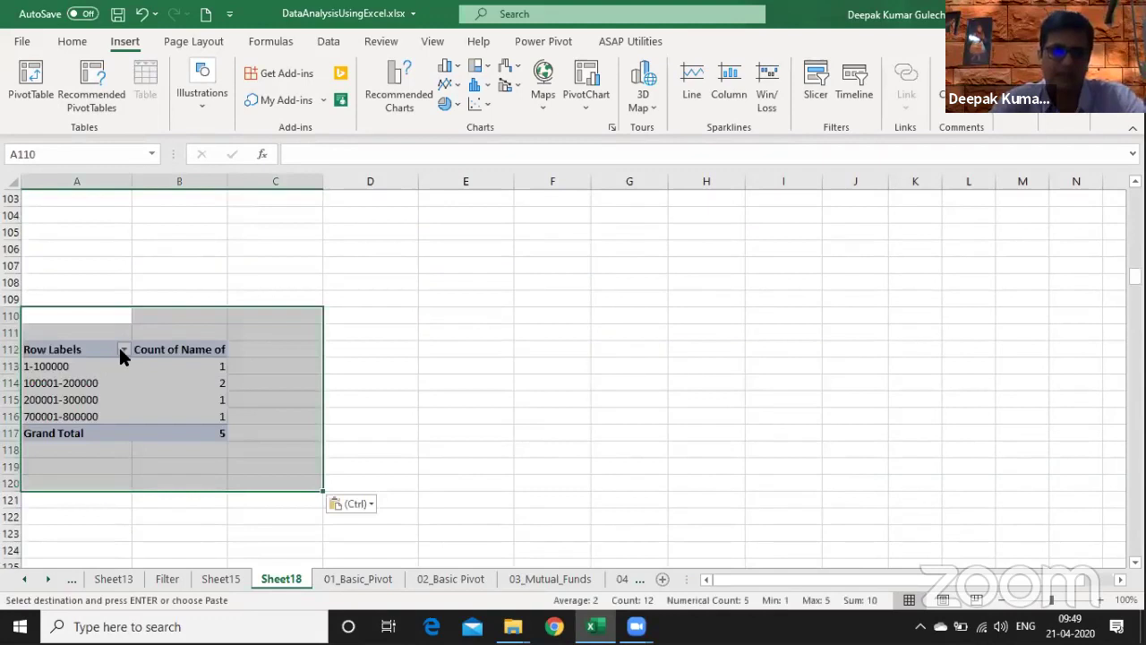
{"action": "key", "text": "shift+F11"}
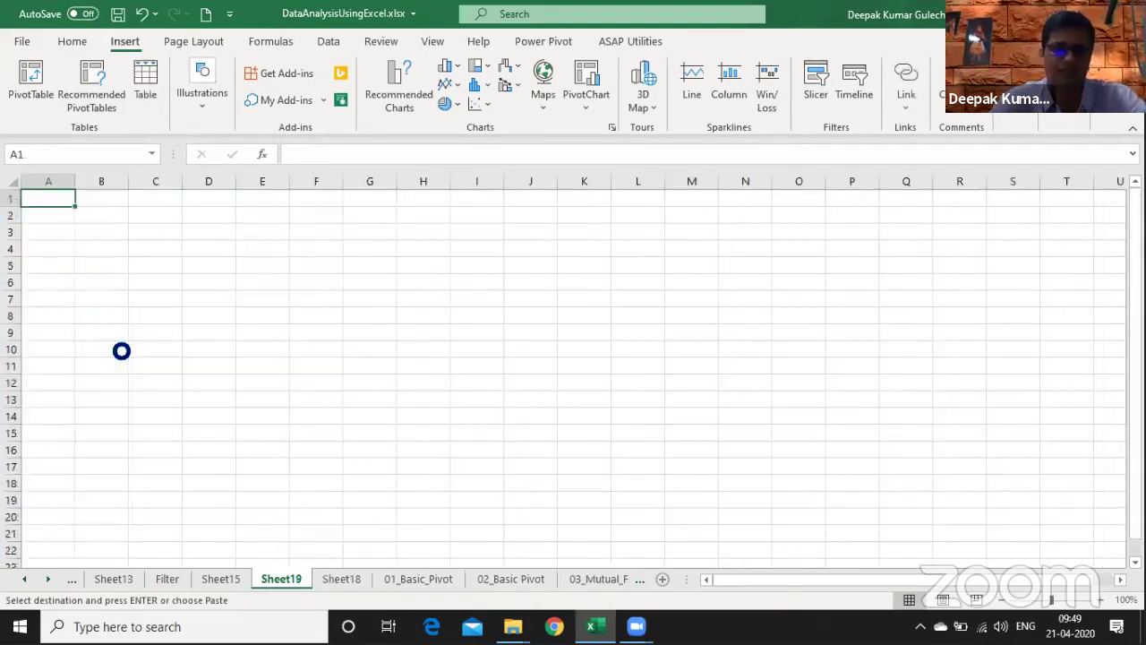
{"action": "key", "text": "Down"}
{"action": "key", "text": "Down"}
{"action": "key", "text": "Right"}
{"action": "key", "text": "ctrl+v"}
- Remove Salary p.a. and the name count so Sheet19 lists just the five names
{"action": "left_click", "coordinate": [115, 300]}
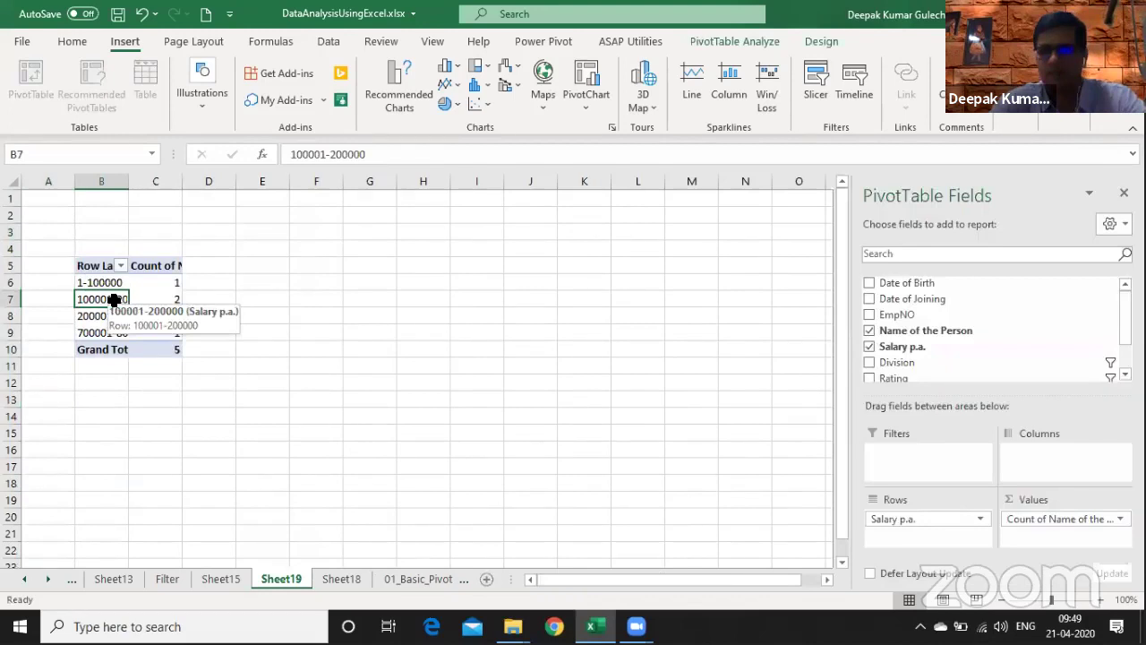
{"action": "left_click_drag", "start_coordinate": [906, 515], "coordinate": [558, 343]}
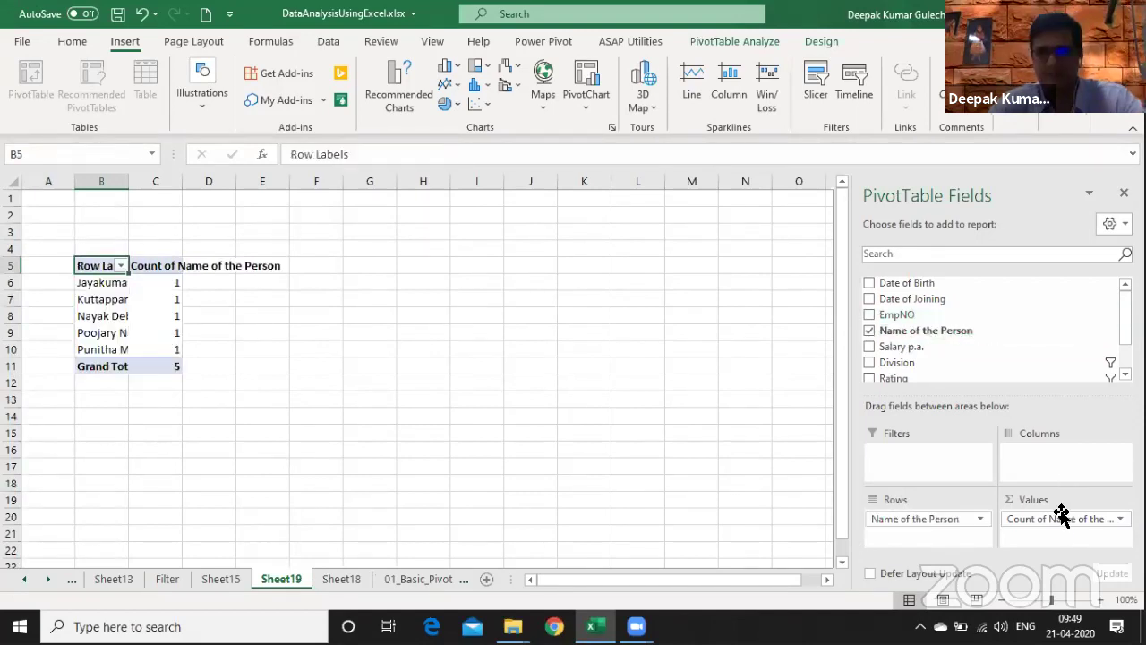
{"action": "left_click_drag", "start_coordinate": [477, 277], "coordinate": [486, 277]}
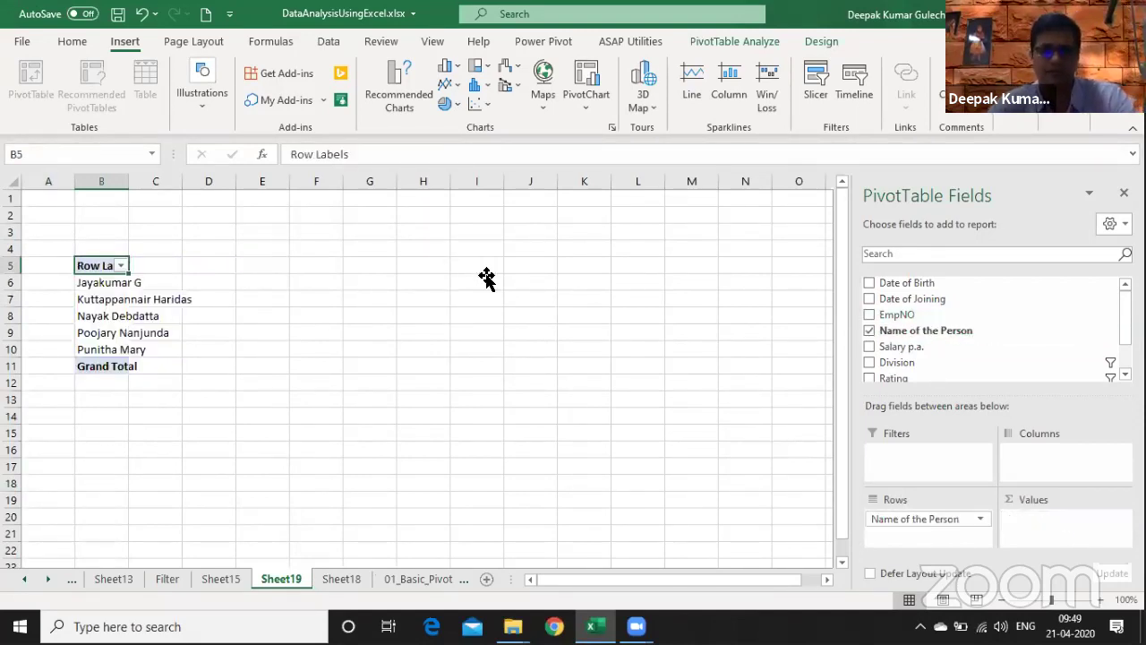
{"action": "left_click", "coordinate": [487, 280]}
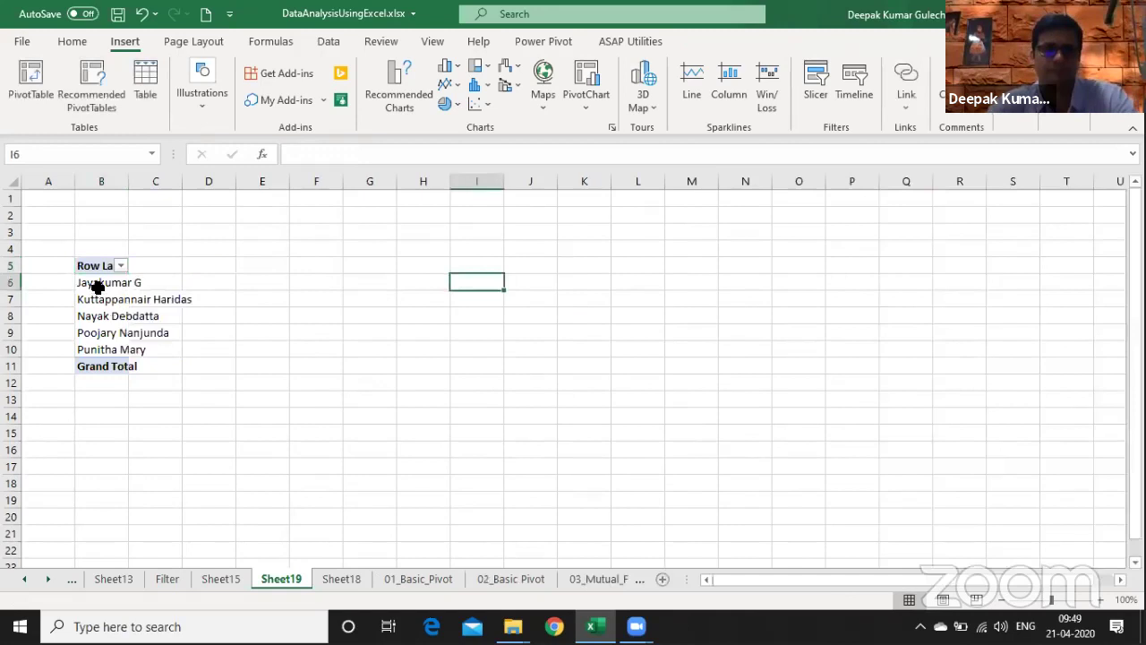
{"action": "left_click", "coordinate": [97, 284]}
- Clear the Division slicer filter on Sheet18's pivot to show all divisions
{"action": "key", "text": "ctrl+Page_Down"}
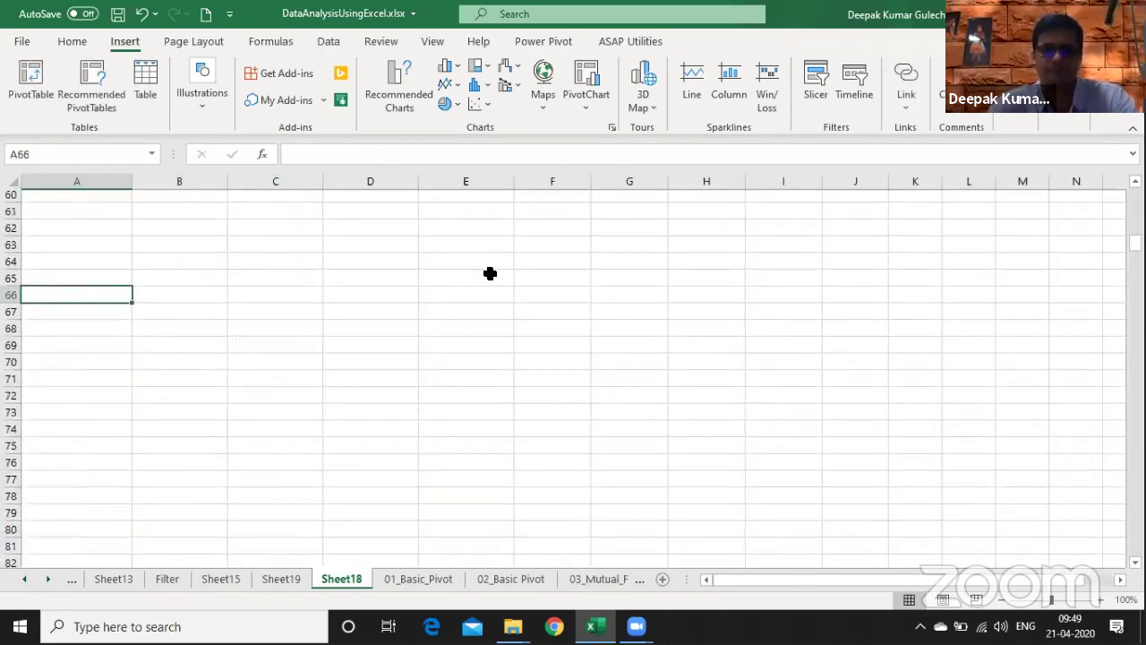
{"action": "key", "text": "Page_Up"}
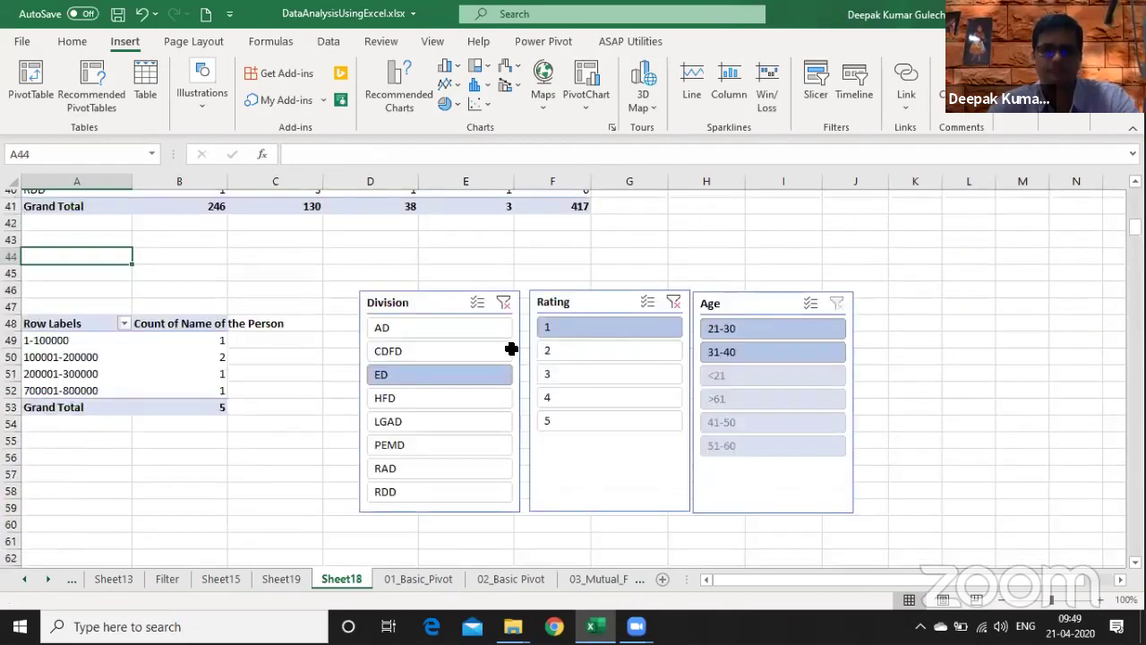
{"action": "scroll", "coordinate": [510, 348], "scroll_direction": "up", "scroll_amount": 1}
{"action": "left_click", "coordinate": [504, 362]}
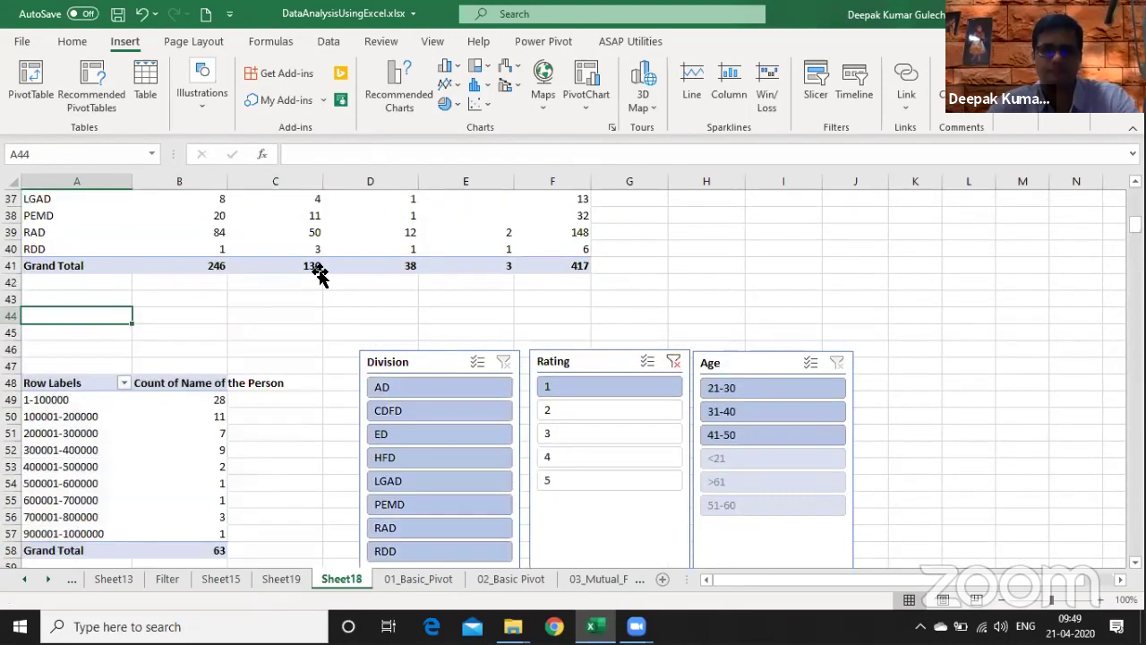
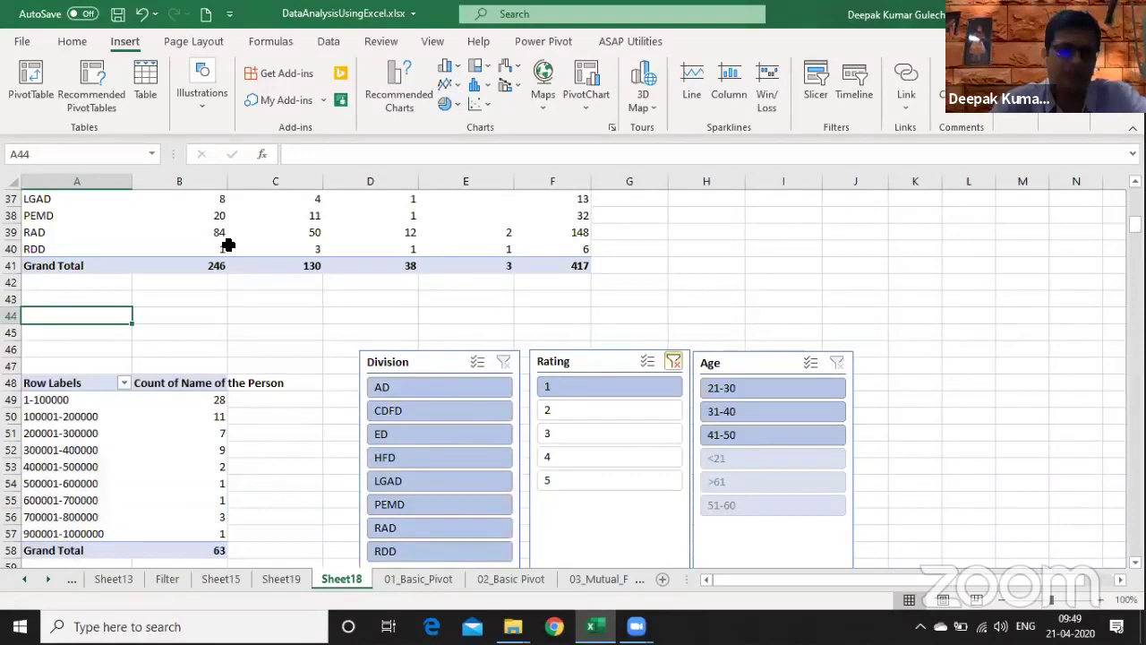
- On Sheet19, note 'Filter TOP 10 Em…' and the sorting task in G7:G8, then add Salary p.a. to the pivot values
{"action": "key", "text": "ctrl+Page_Up"}
{"action": "left_click", "coordinate": [416, 282]}
{"action": "key", "text": "Right"}
{"action": "key", "text": "Down"}
{"action": "type", "text": "Filter TO"}
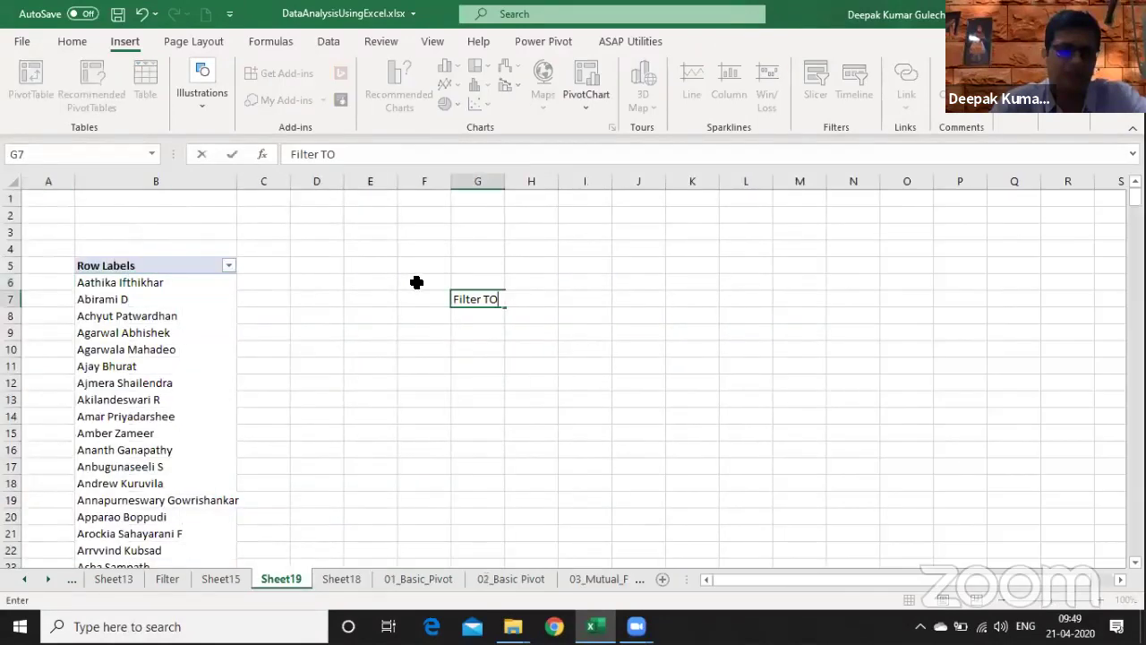
{"action": "type", "text": "P 10 Em"}
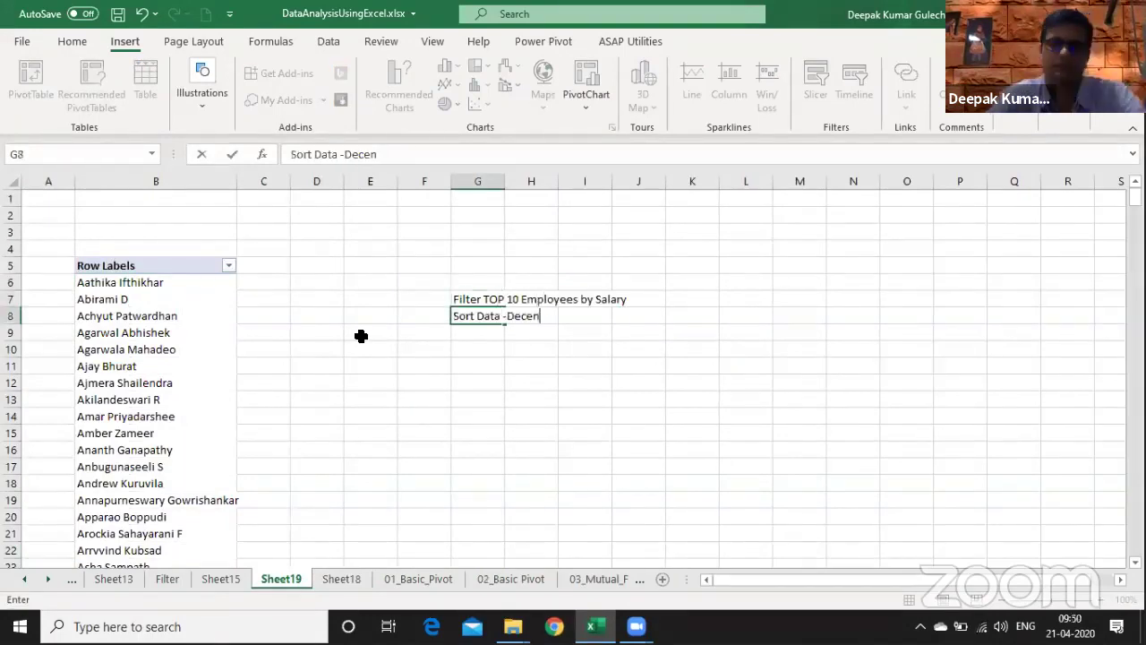
{"action": "type", "text": "ding"}
{"action": "key", "text": "Return"}
{"action": "left_click", "coordinate": [127, 349]}
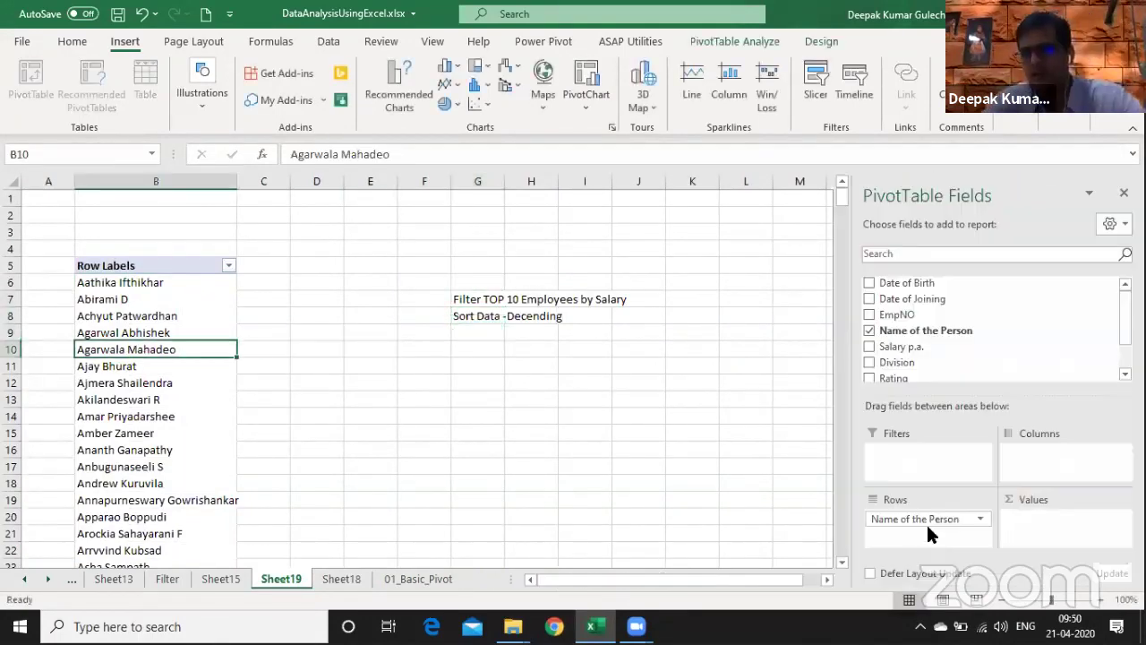
{"action": "left_click_drag", "start_coordinate": [950, 349], "coordinate": [1058, 520]}
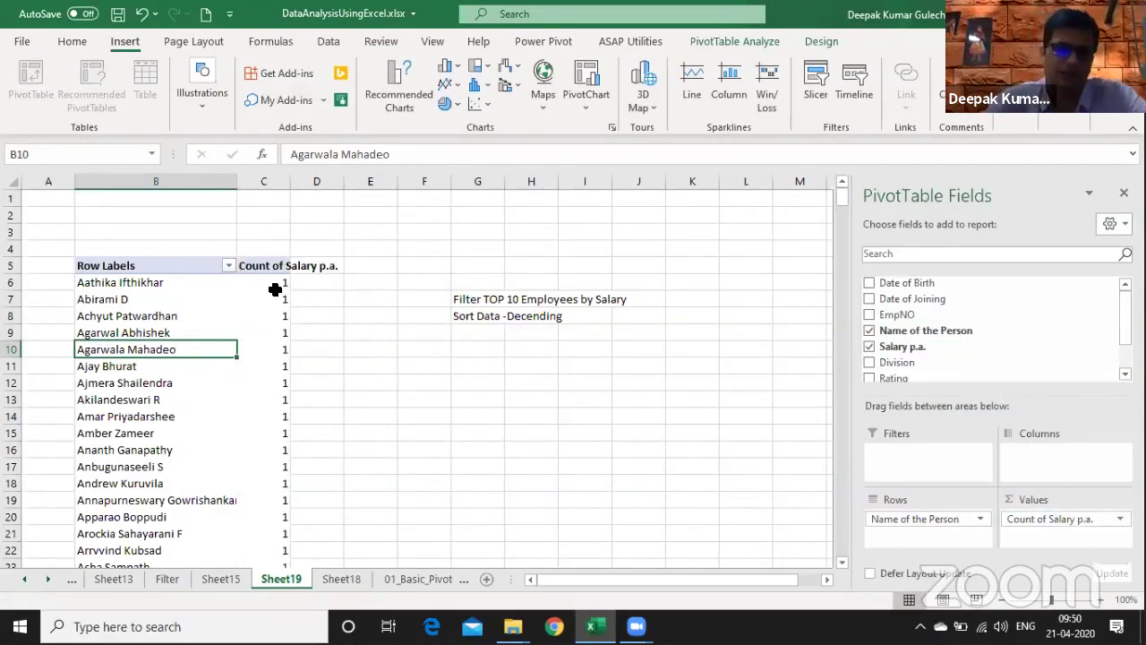
- Change the Salary p.a. values from Count to Sum for each person
{"action": "left_click", "coordinate": [272, 284]}
{"action": "right_click", "coordinate": [273, 285]}
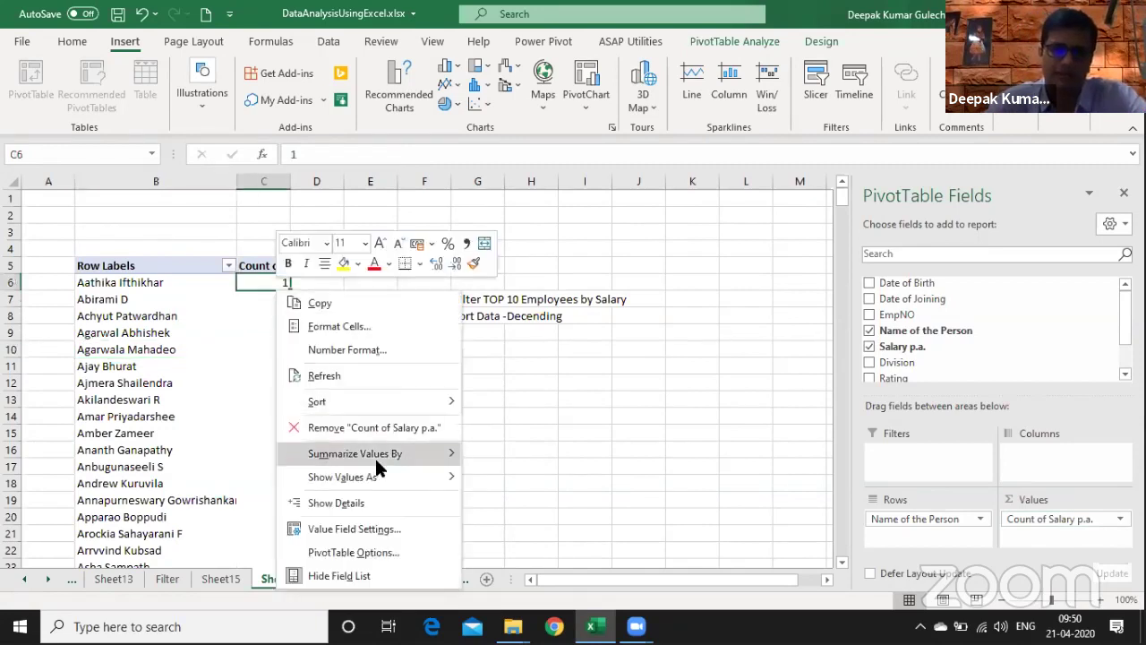
{"action": "mouse_move", "coordinate": [375, 459]}
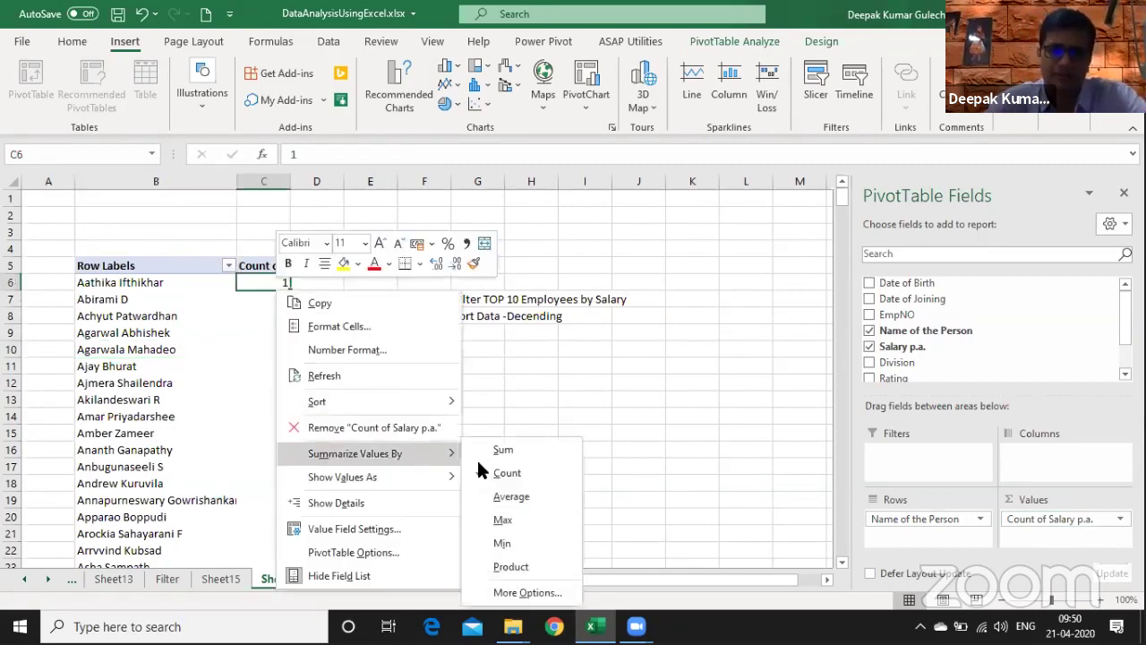
{"action": "left_click", "coordinate": [525, 453]}
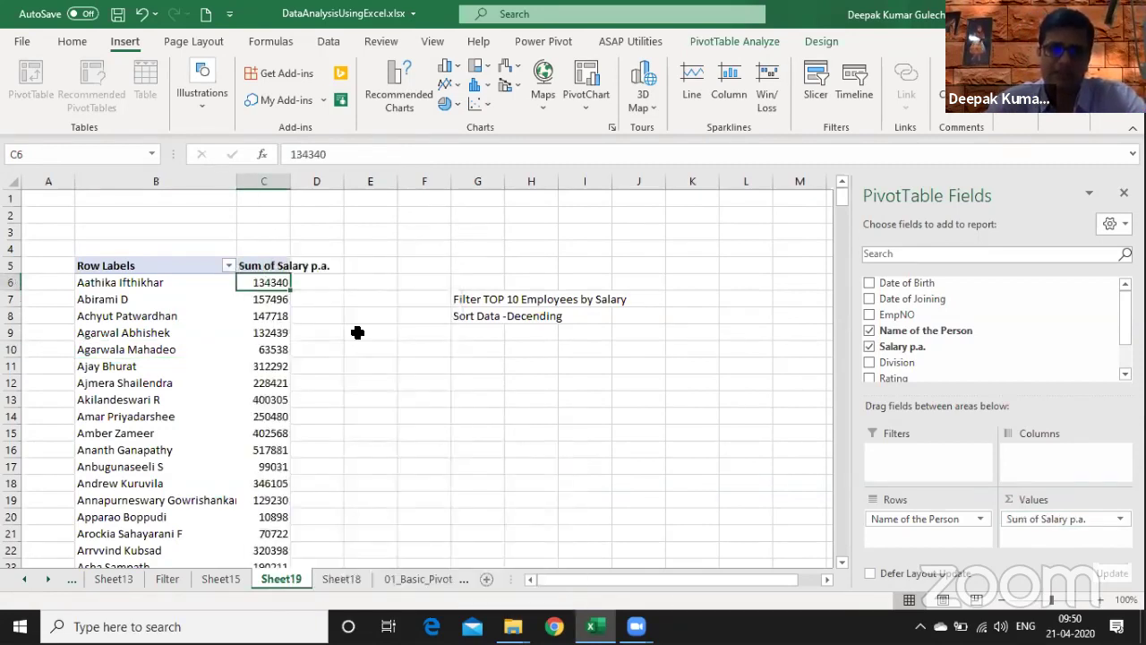
{"action": "left_click", "coordinate": [161, 315]}
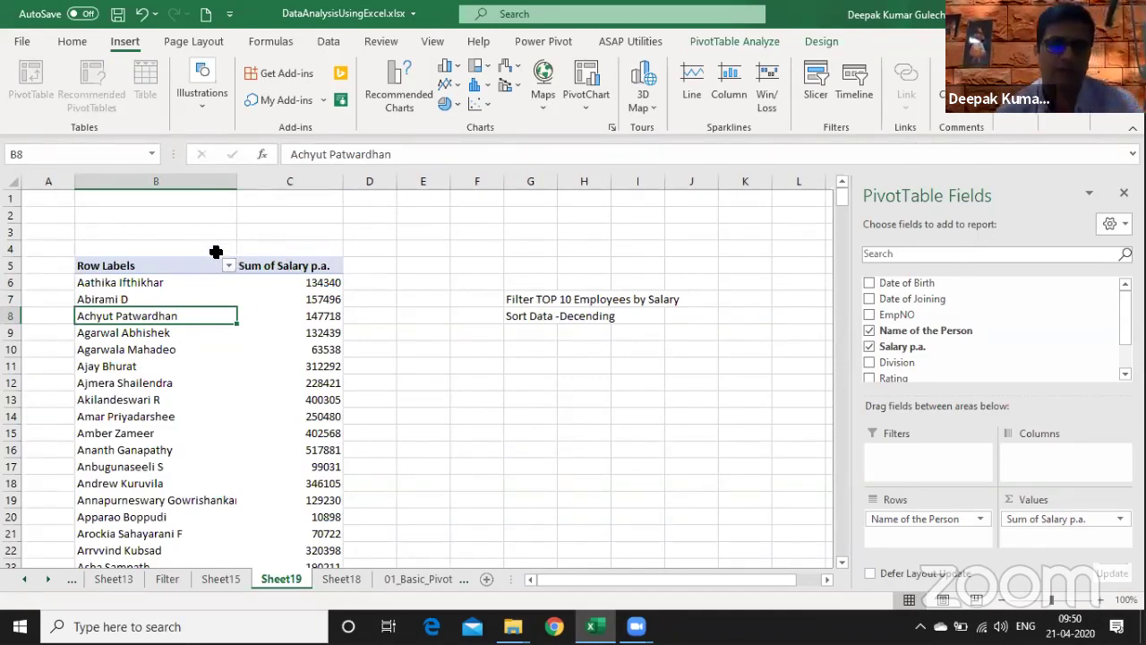
- Apply a Top 10 Items value filter by Sum of Salary p.a. to the names, giving a Grand Total of 8892372
{"action": "left_click", "coordinate": [228, 266]}
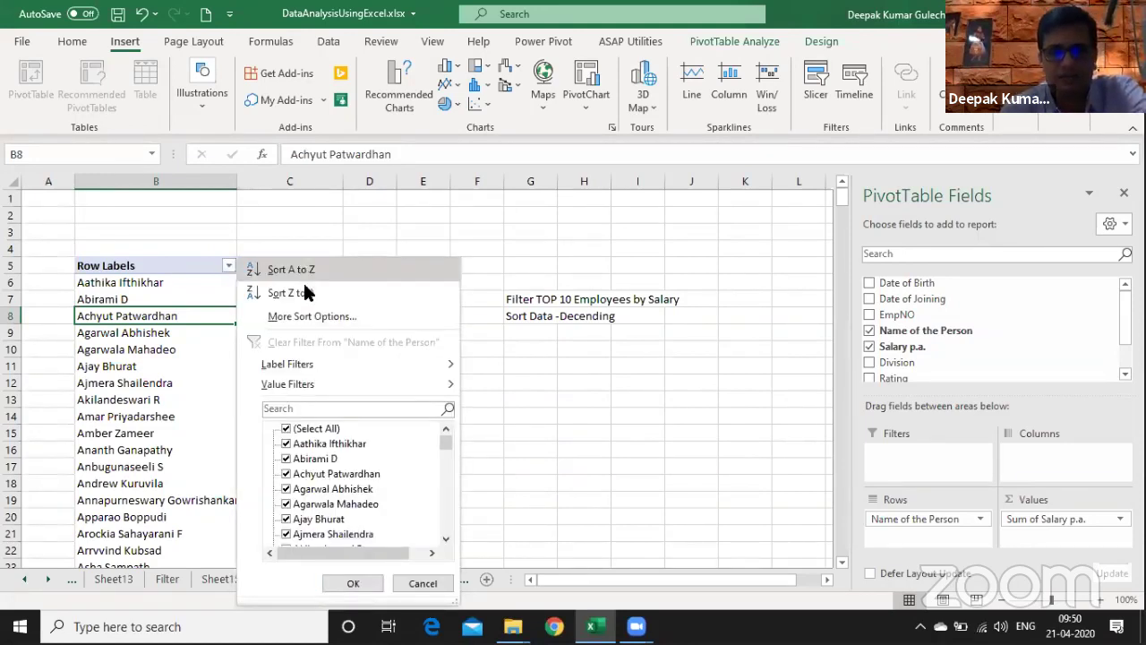
{"action": "mouse_move", "coordinate": [295, 379]}
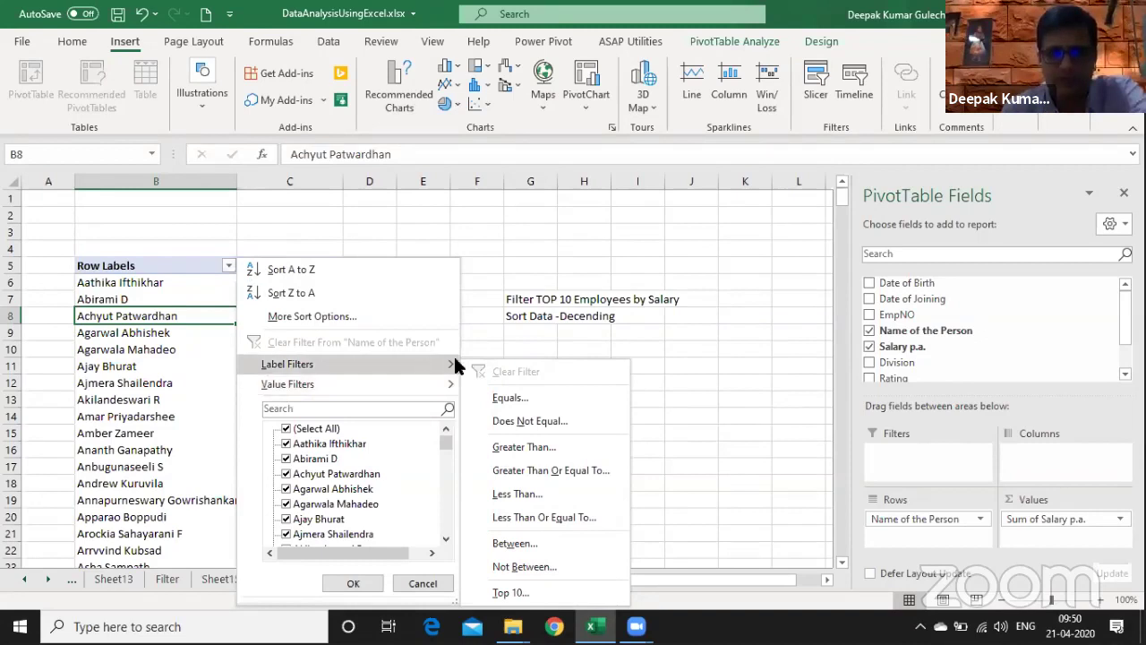
{"action": "left_click", "coordinate": [529, 593]}
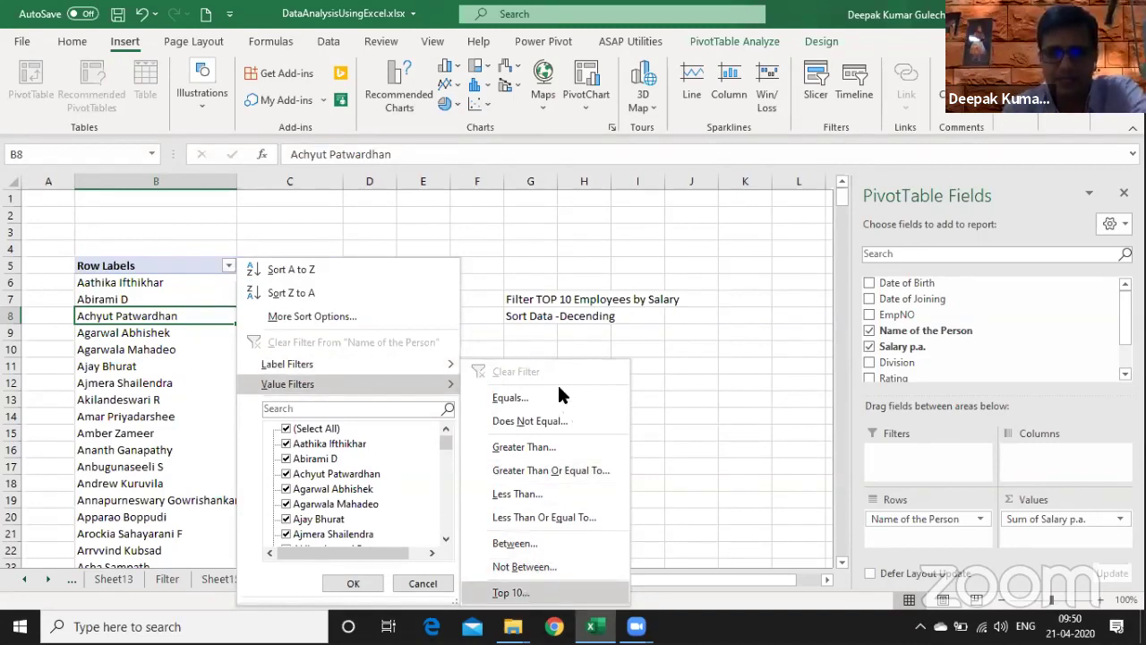
{"action": "left_click", "coordinate": [465, 305]}
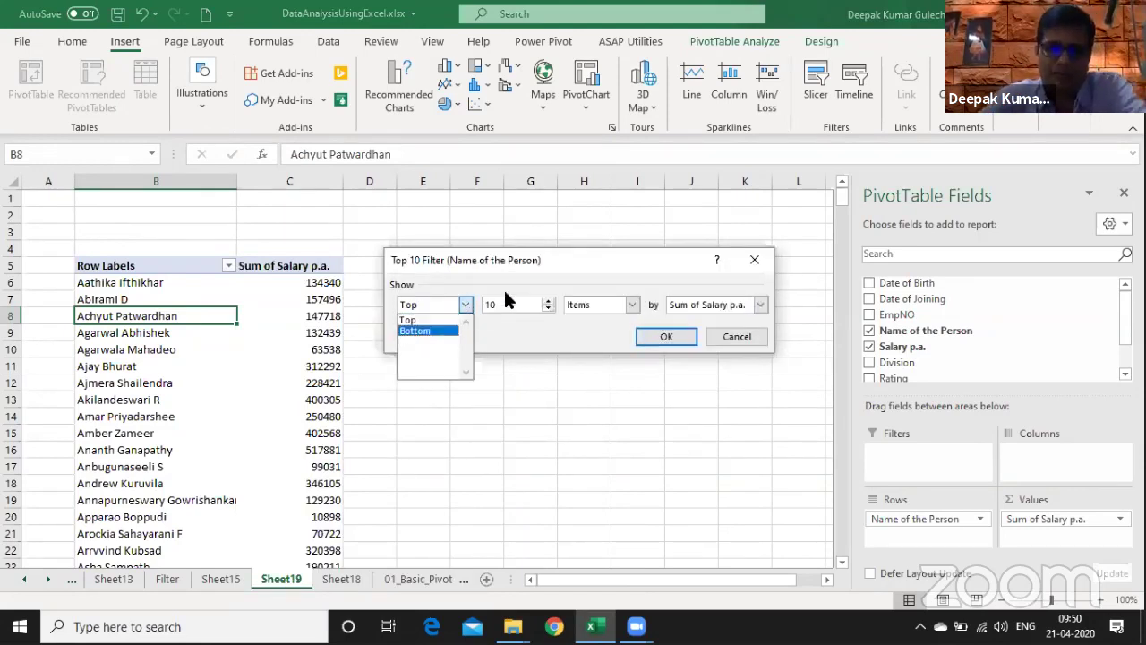
{"action": "left_click", "coordinate": [408, 320]}
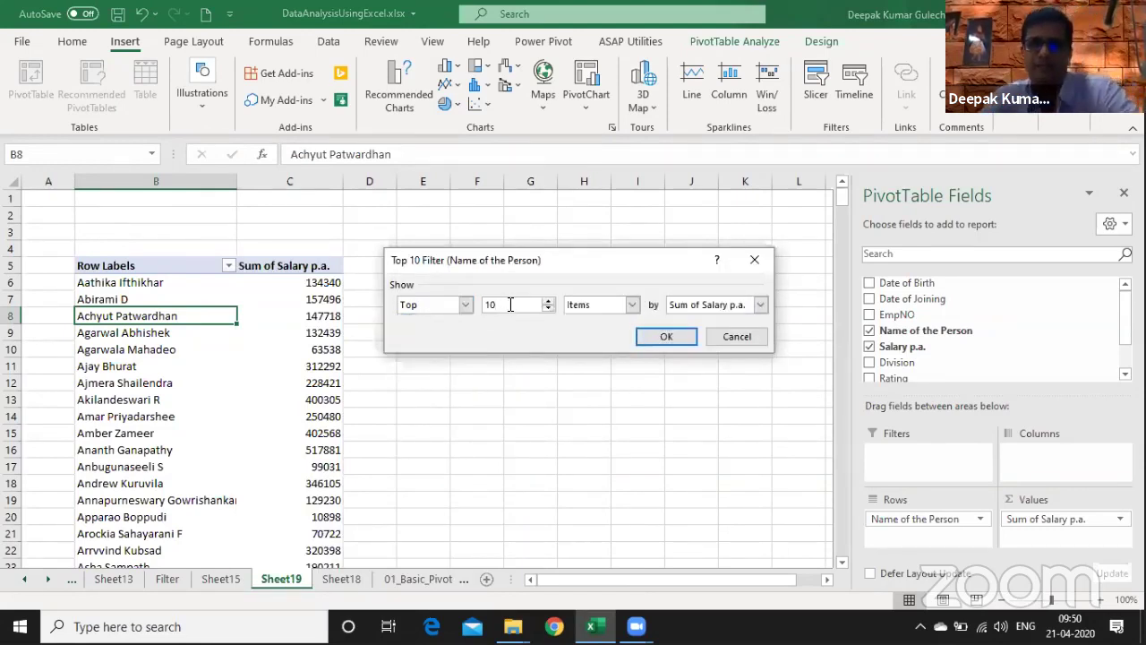
{"action": "left_click", "coordinate": [511, 305]}
{"action": "key", "text": "BackSpace"}
{"action": "key", "text": "BackSpace"}
{"action": "type", "text": "5"}
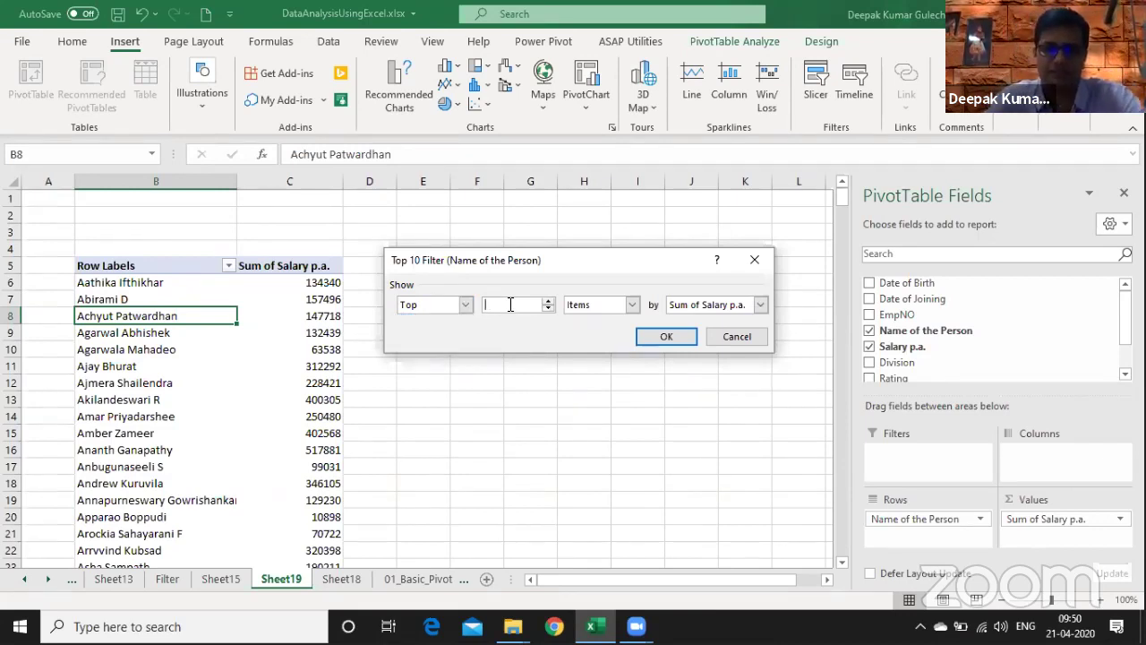
{"action": "type", "text": "10"}
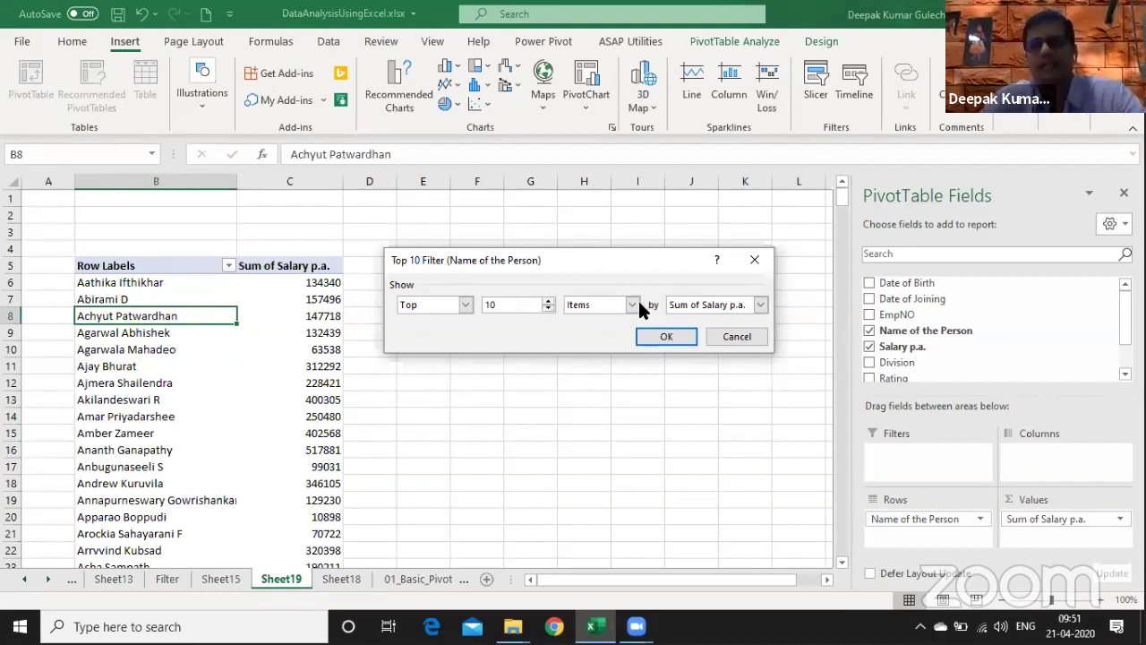
{"action": "left_click", "coordinate": [632, 305]}
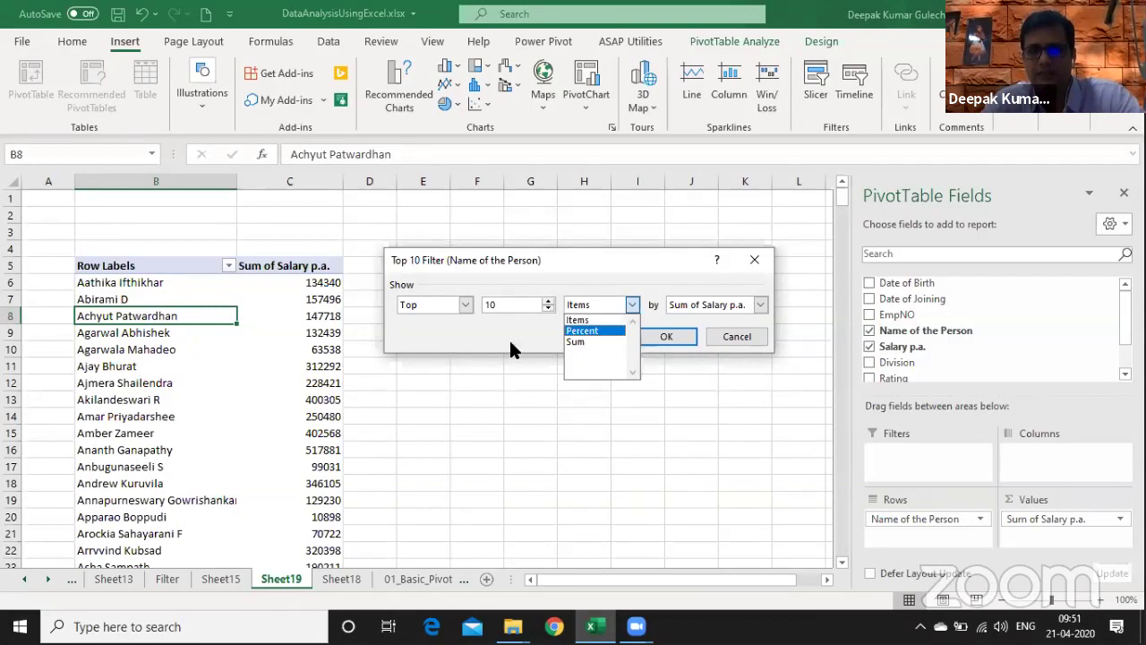
{"action": "left_click", "coordinate": [577, 320]}
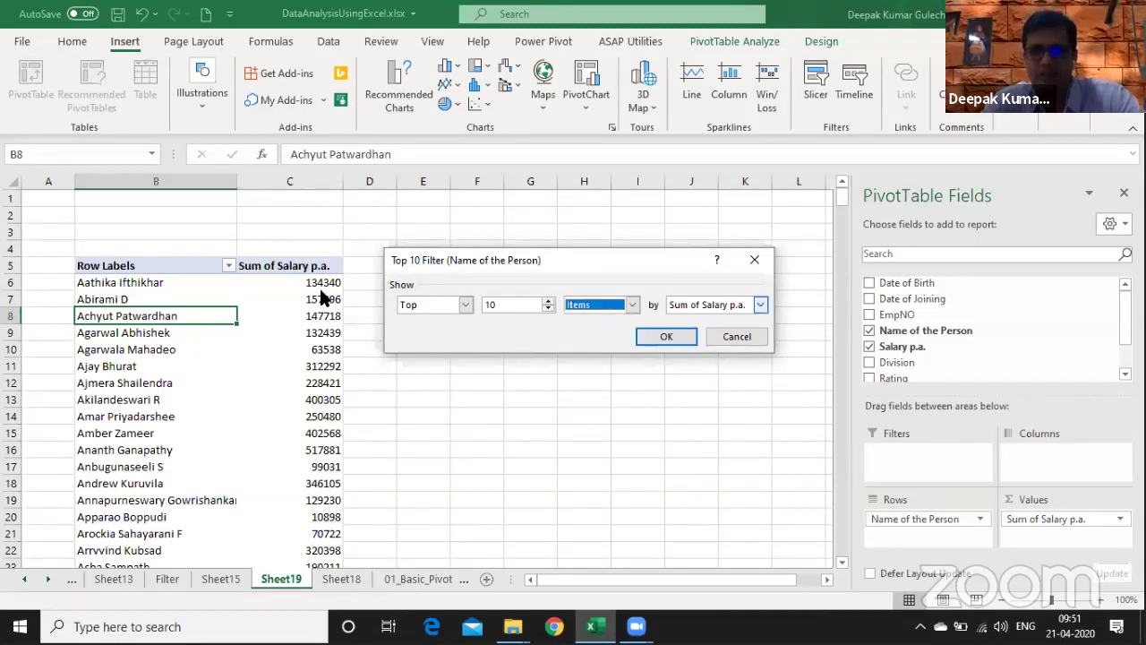
{"action": "left_click", "coordinate": [760, 305]}
{"action": "left_click", "coordinate": [666, 337]}
{"action": "left_click", "coordinate": [312, 282]}
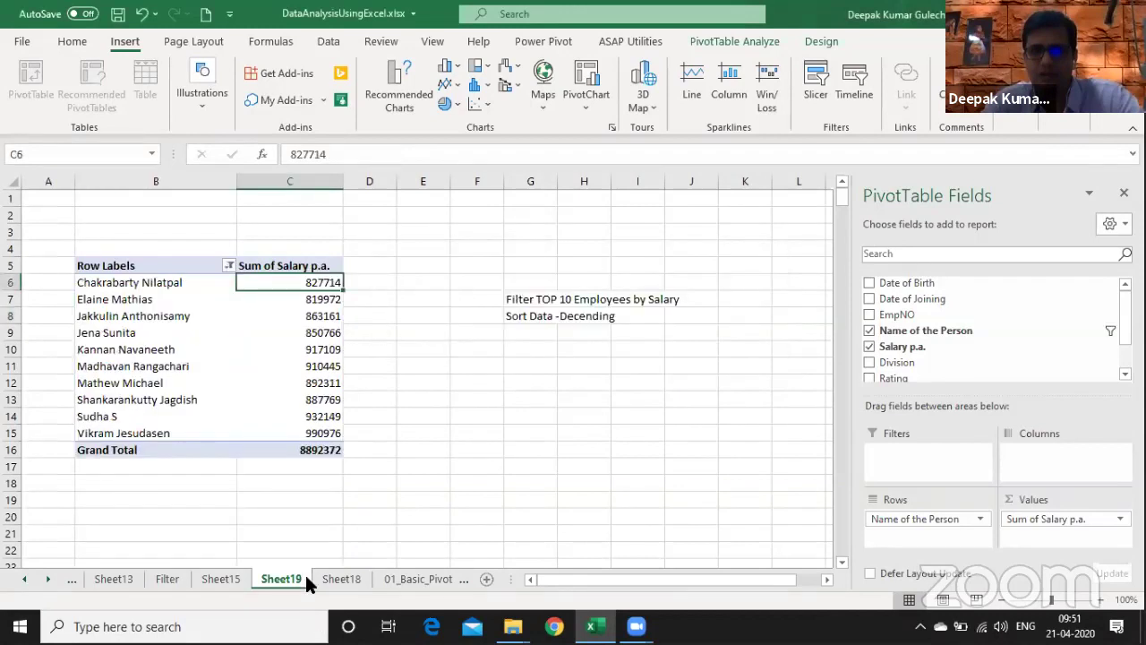
- Sort the top-10 names descending by Sum of Salary p.a., from 990976 down to 819972
{"action": "left_click", "coordinate": [230, 266]}
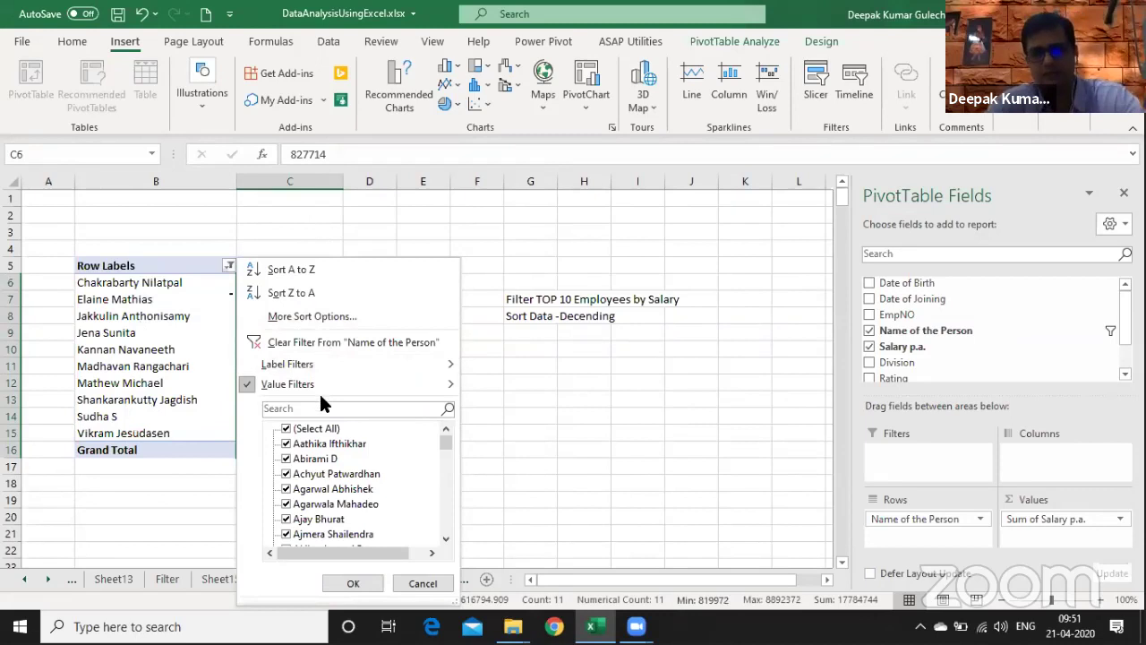
{"action": "left_click", "coordinate": [299, 315]}
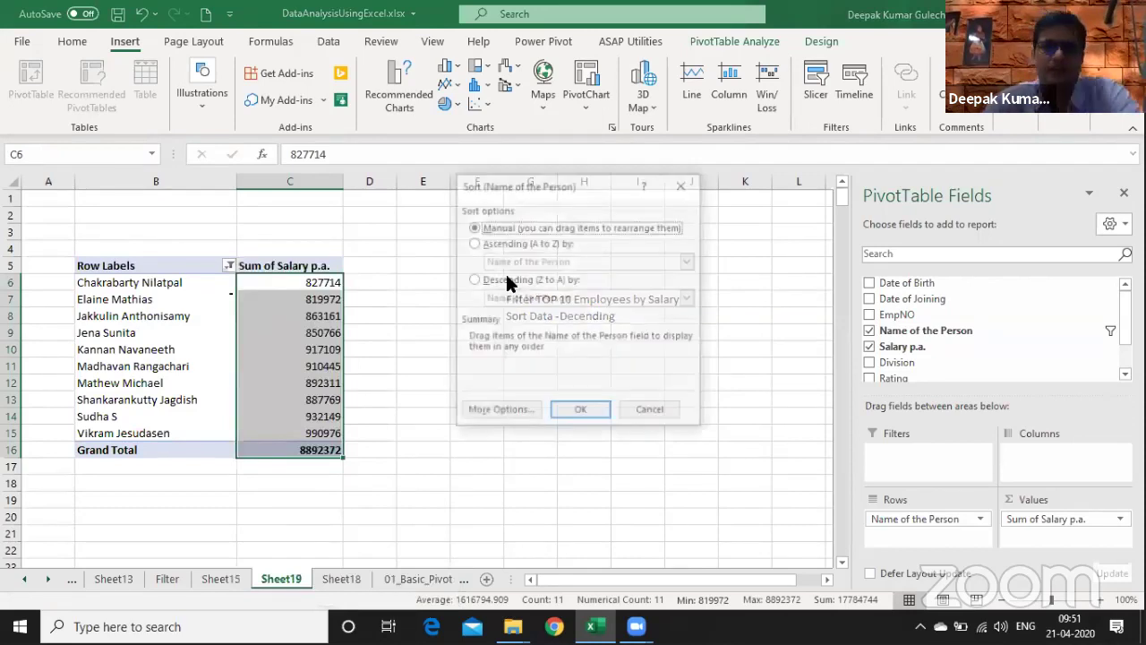
{"action": "left_click", "coordinate": [516, 281]}
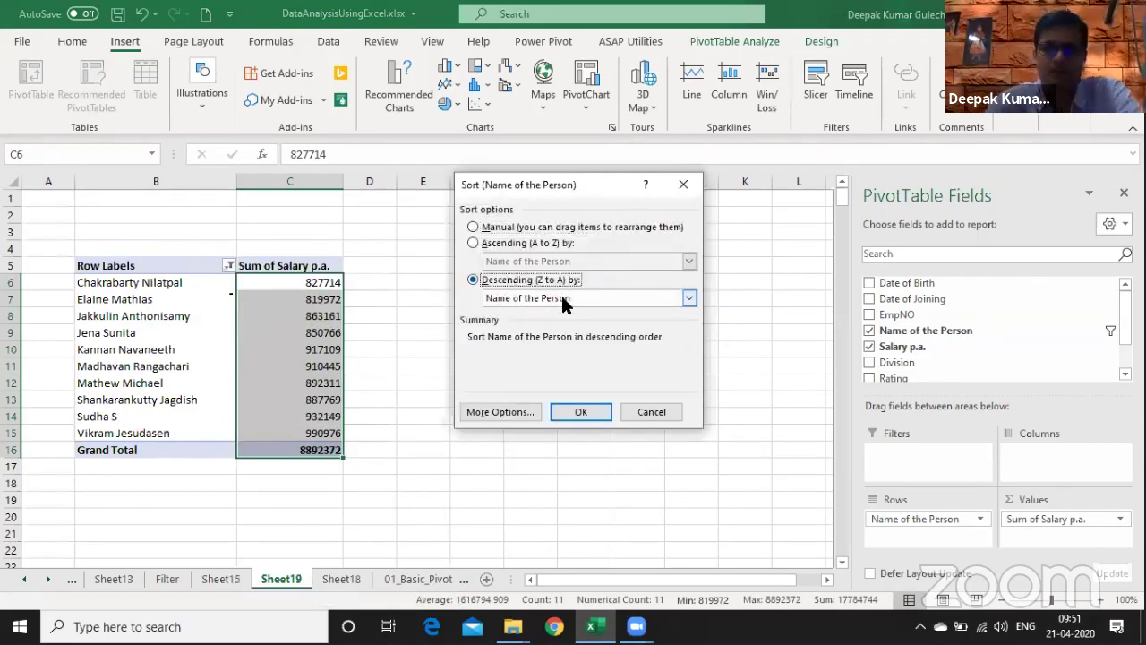
{"action": "left_click", "coordinate": [564, 301]}
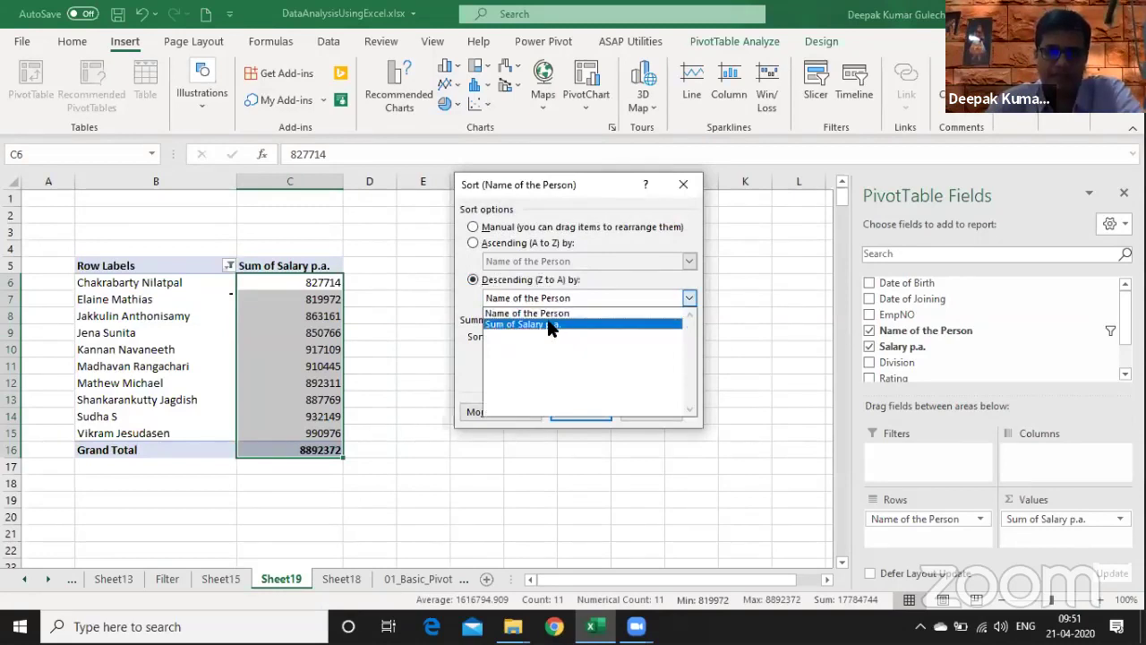
{"action": "left_click", "coordinate": [573, 421]}
{"action": "left_click", "coordinate": [578, 411]}
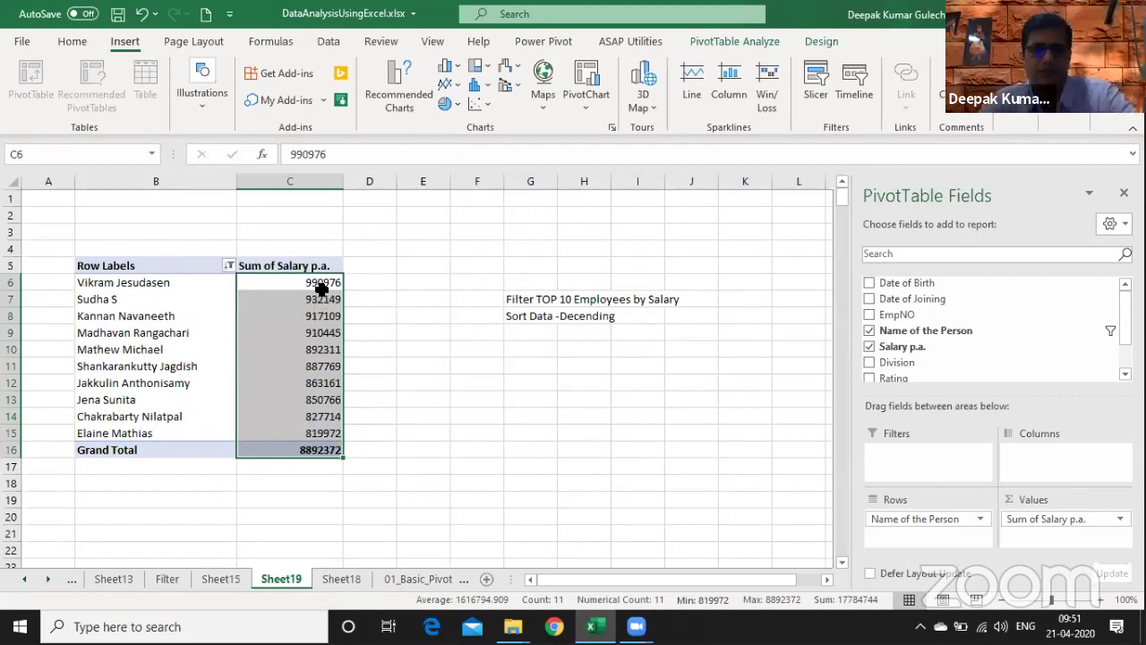
{"action": "left_click_drag", "start_coordinate": [320, 284], "coordinate": [305, 433]}
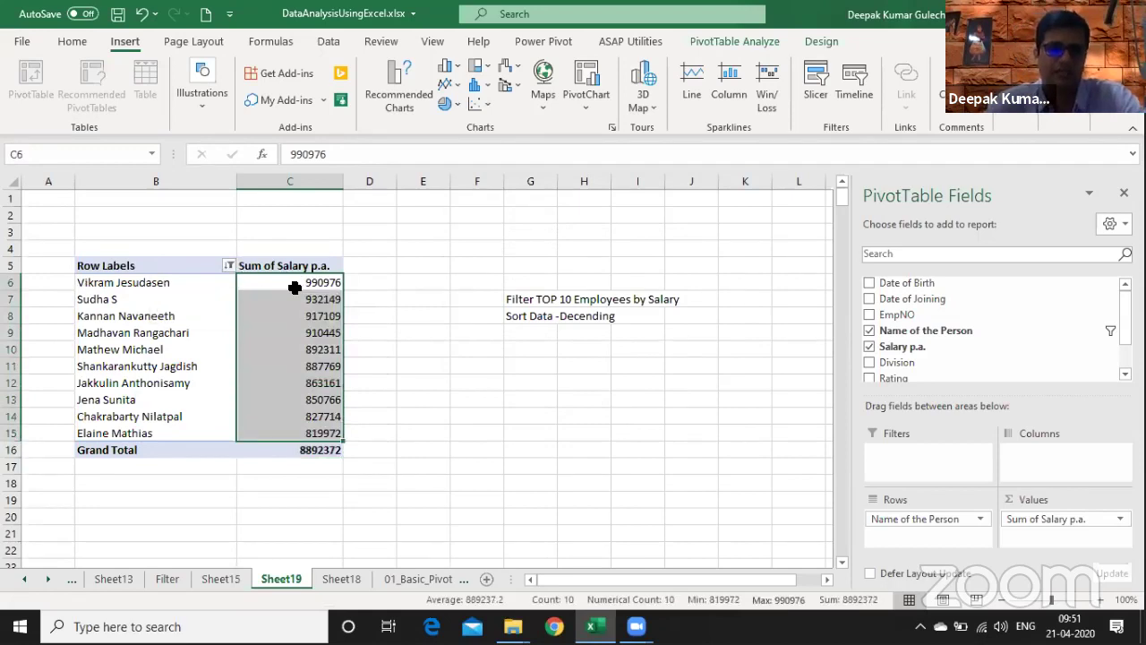
{"action": "left_click", "coordinate": [295, 287]}
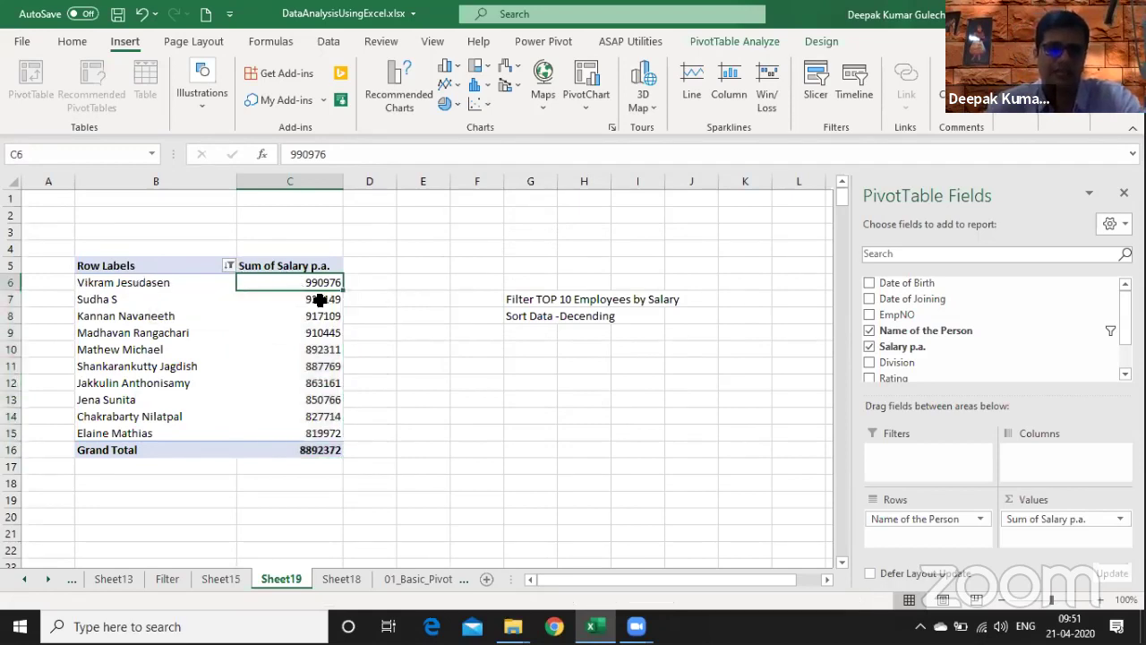
- Clear the name filter and sort the names alphabetically A to Z
{"action": "left_click", "coordinate": [228, 265]}
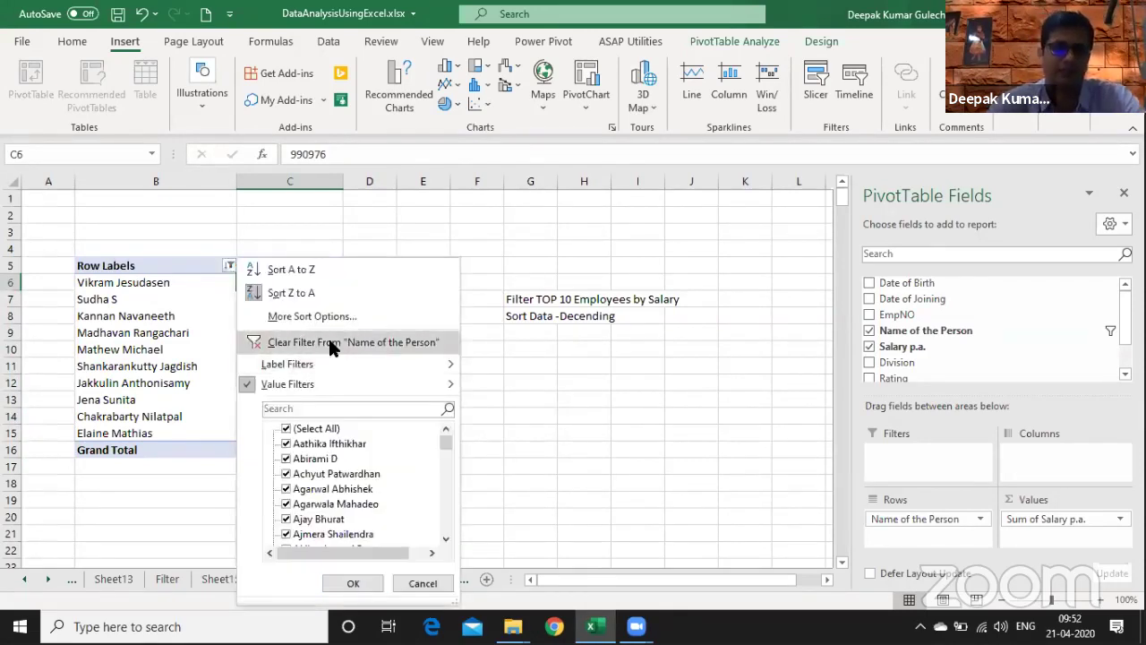
{"action": "left_click", "coordinate": [329, 344]}
{"action": "left_click", "coordinate": [229, 265]}
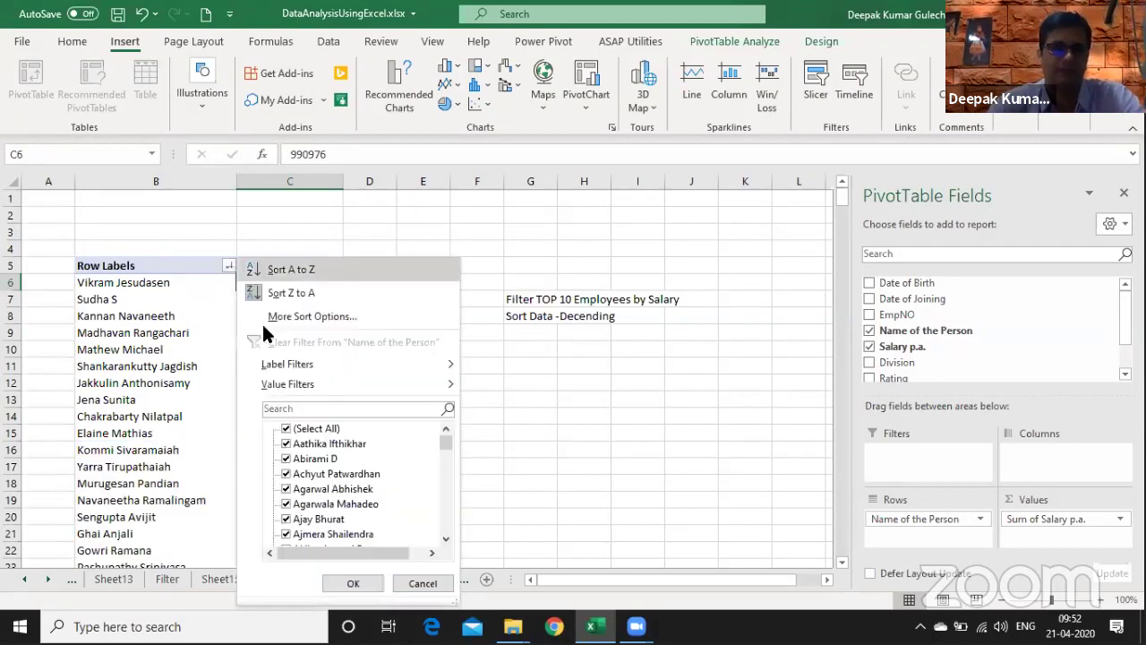
{"action": "left_click", "coordinate": [301, 272]}
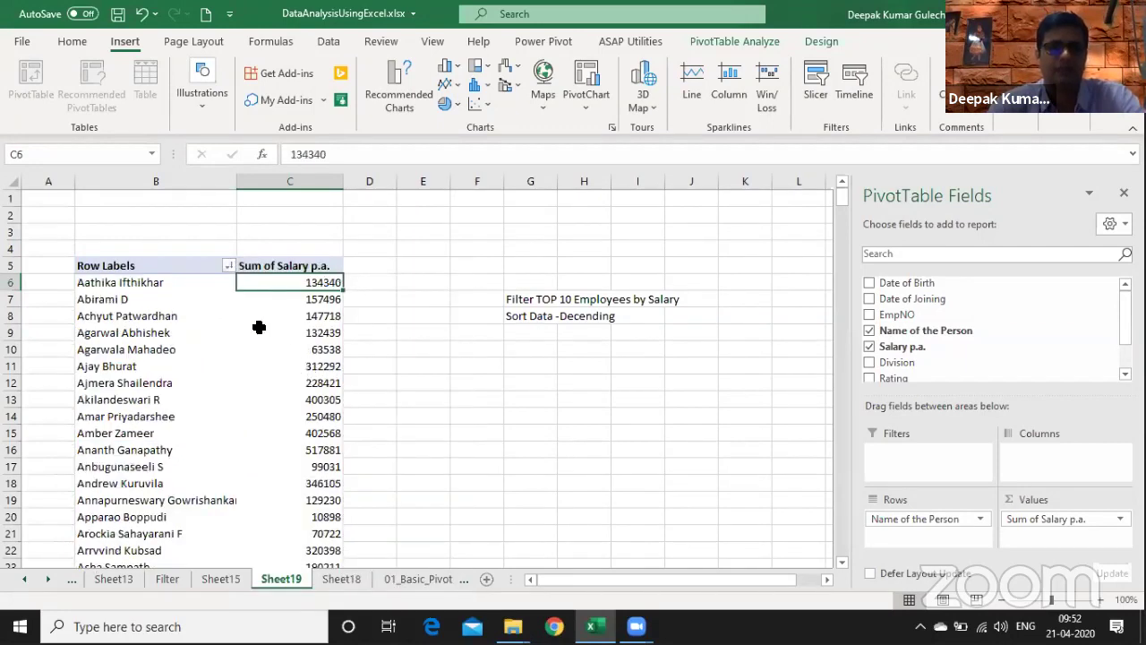
- Filter the names to the Top 15 Items by Sum of Salary p.a
{"action": "left_click", "coordinate": [229, 265]}
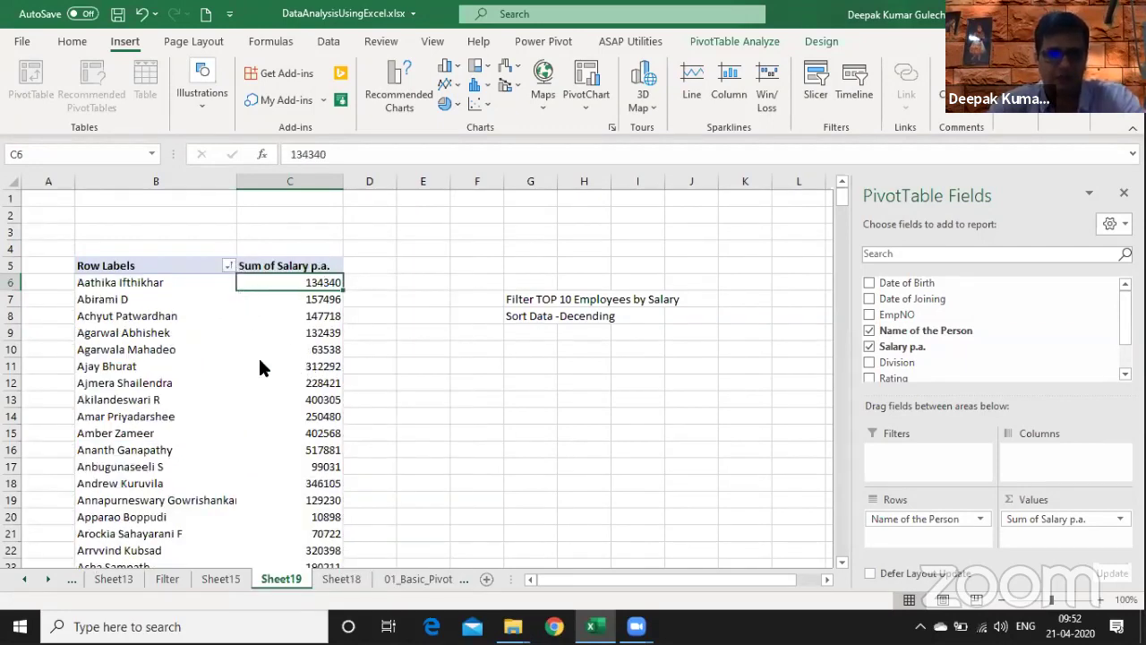
{"action": "mouse_move", "coordinate": [269, 385]}
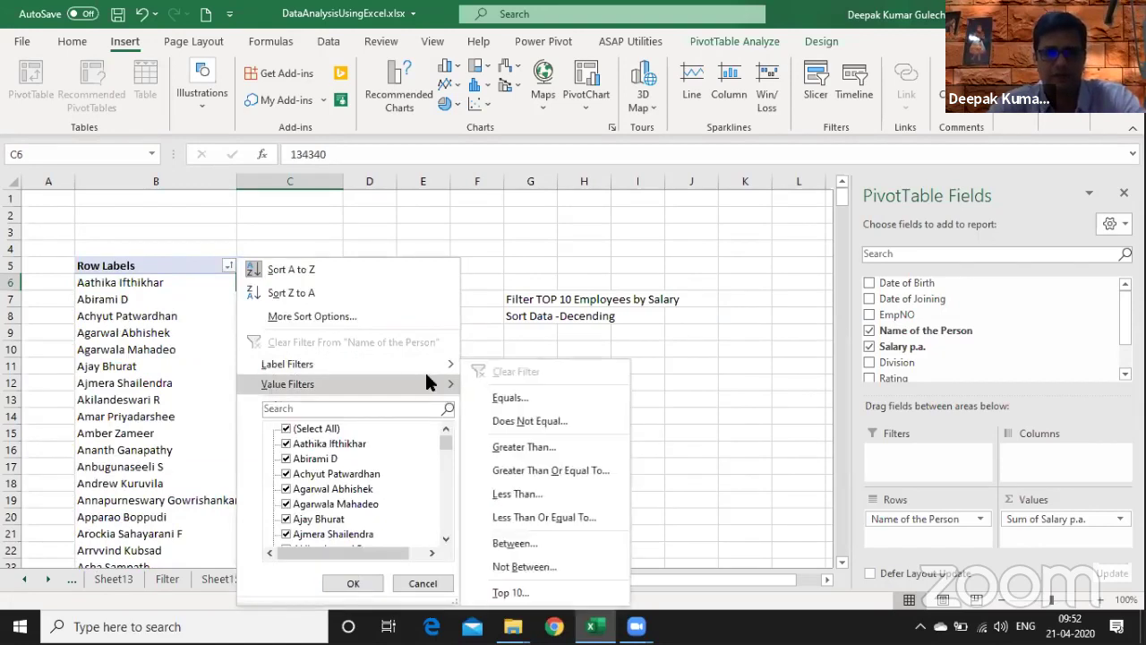
{"action": "left_click", "coordinate": [520, 595]}
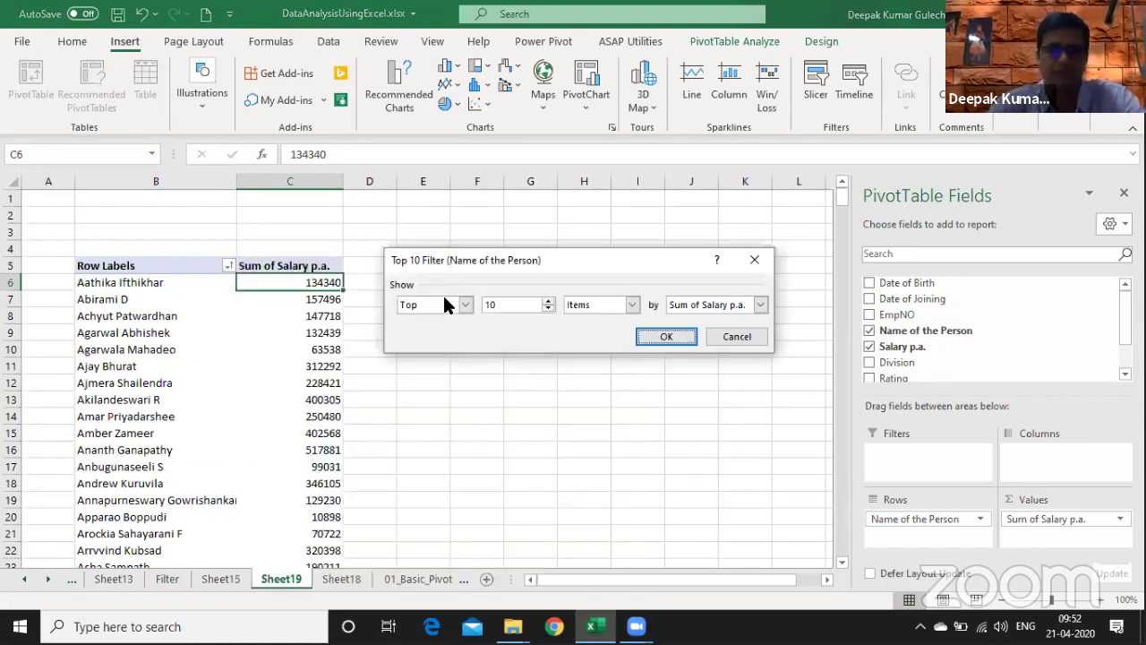
{"action": "left_click", "coordinate": [445, 304]}
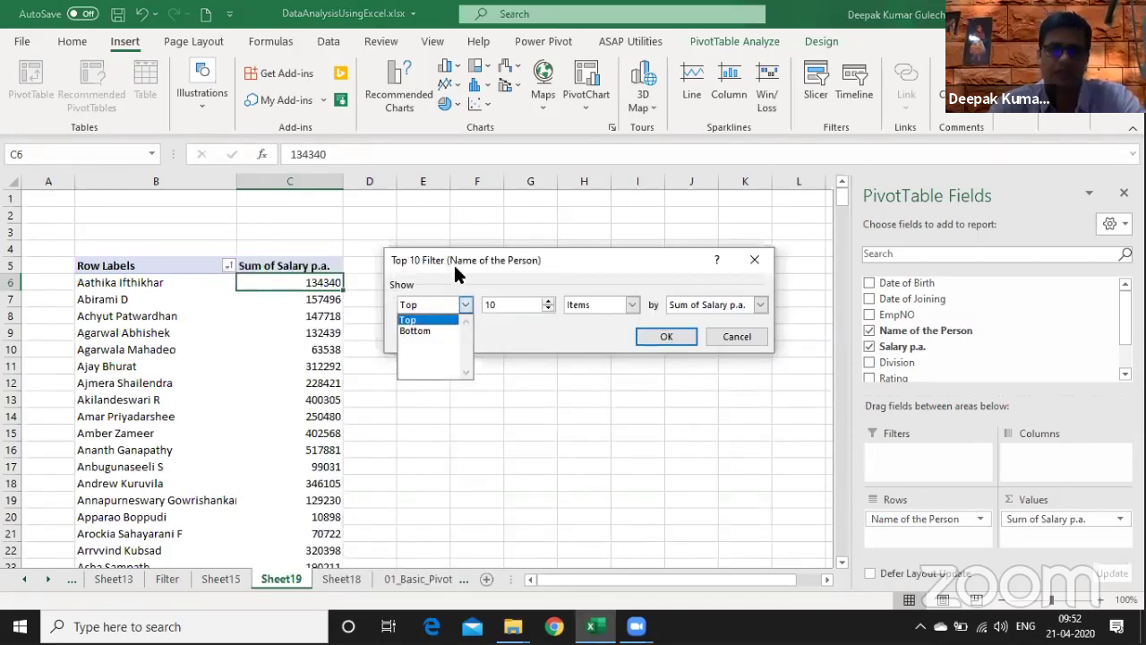
{"action": "left_click", "coordinate": [441, 321]}
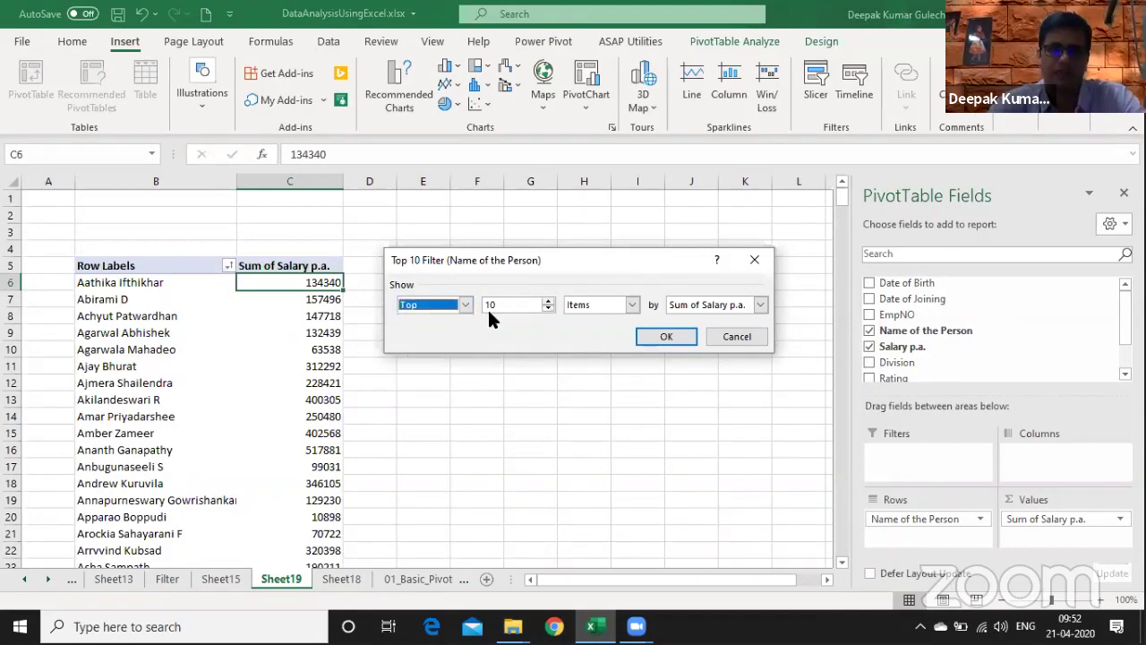
{"action": "double_click", "coordinate": [507, 306]}
{"action": "type", "text": "12"}
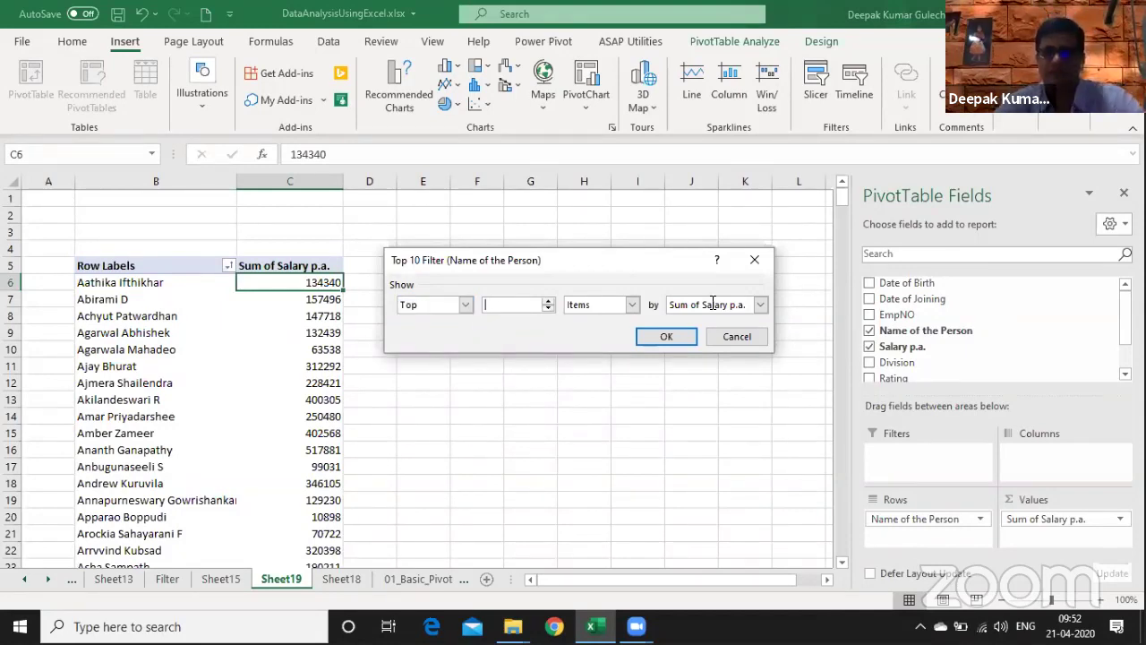
{"action": "type", "text": "15"}
{"action": "left_click", "coordinate": [633, 305]}
{"action": "left_click", "coordinate": [666, 338]}
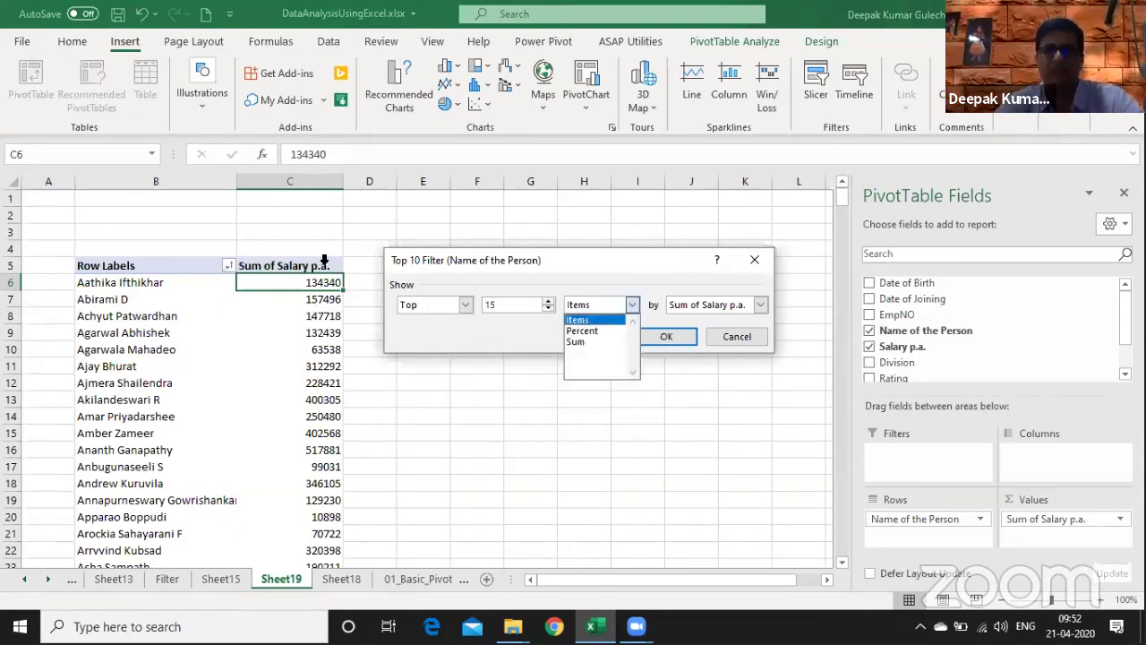
- Sort the top-15 names descending by Sum of Salary p.a., from 990976 down to 769180
{"action": "left_click_drag", "start_coordinate": [532, 317], "coordinate": [484, 331]}
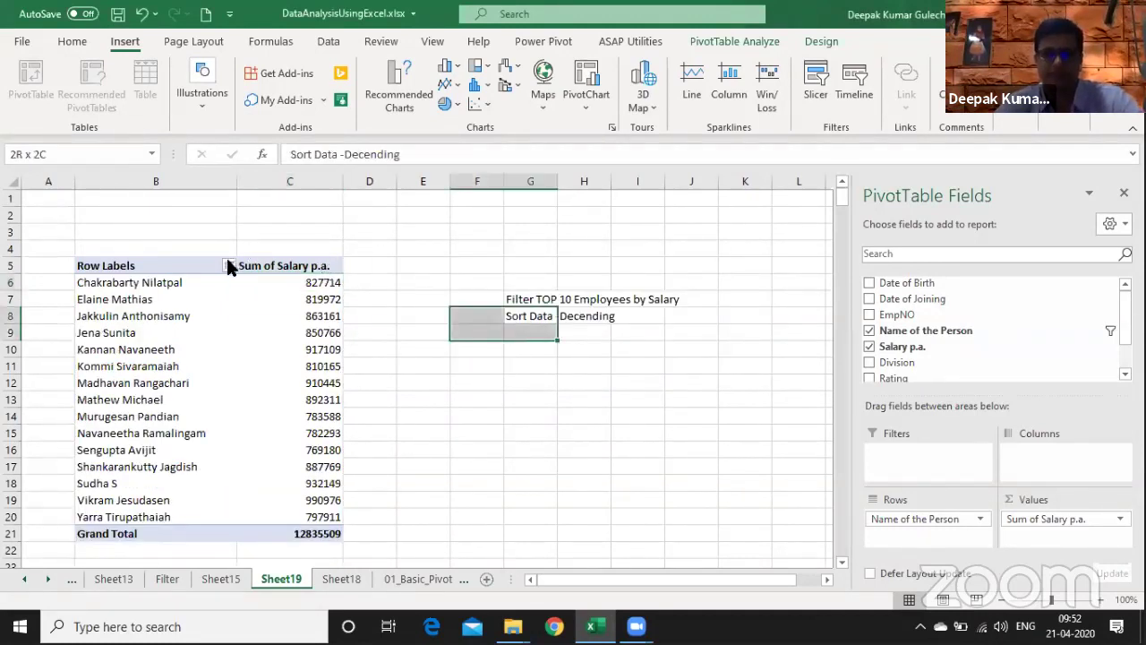
{"action": "left_click", "coordinate": [230, 265]}
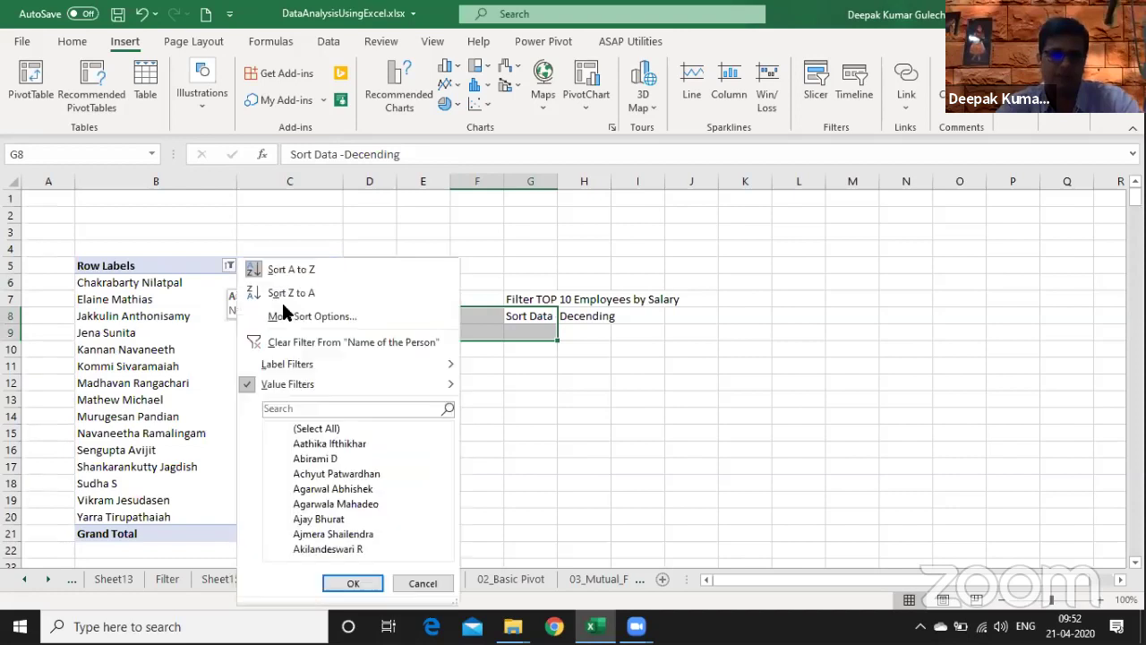
{"action": "left_click", "coordinate": [280, 318]}
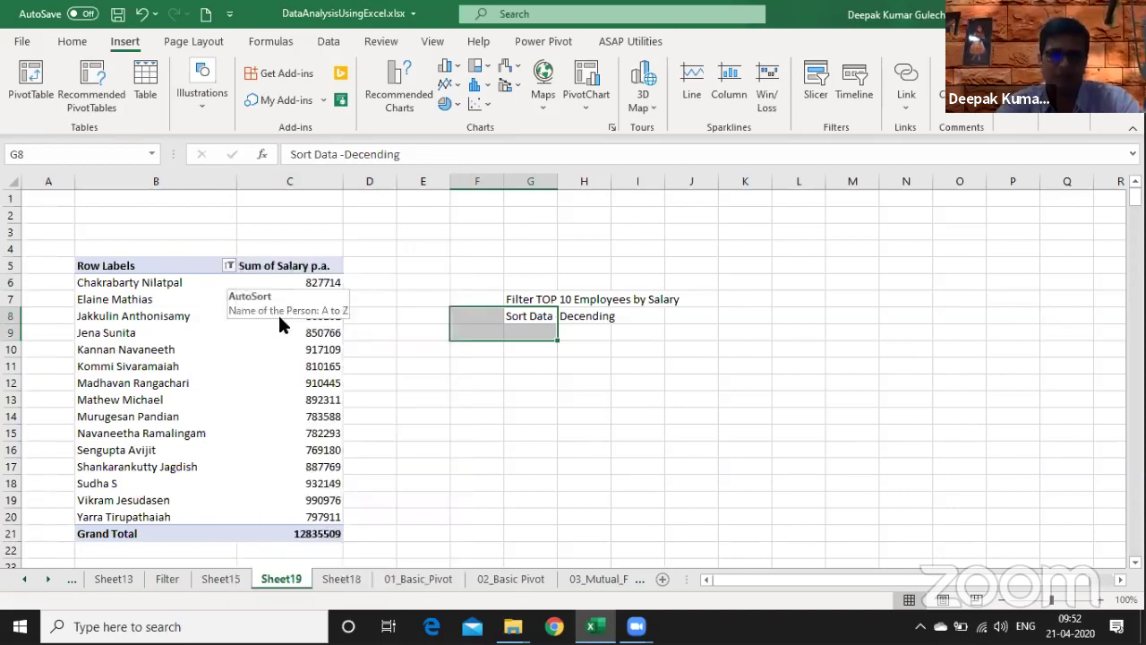
{"action": "left_click", "coordinate": [494, 283]}
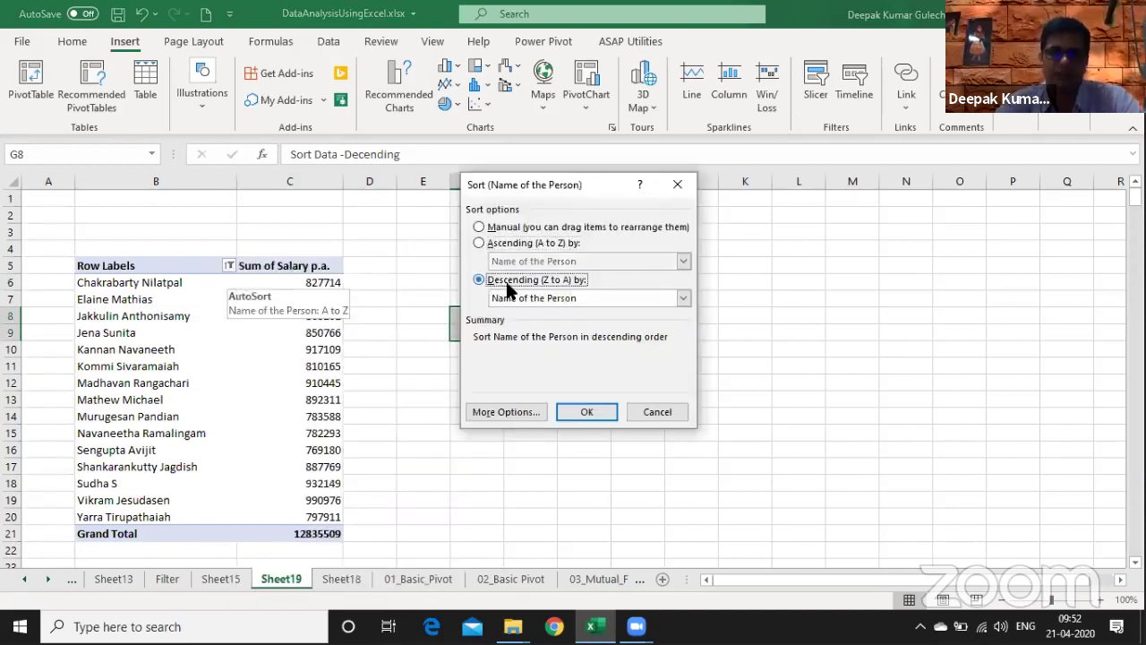
{"action": "left_click", "coordinate": [578, 297]}
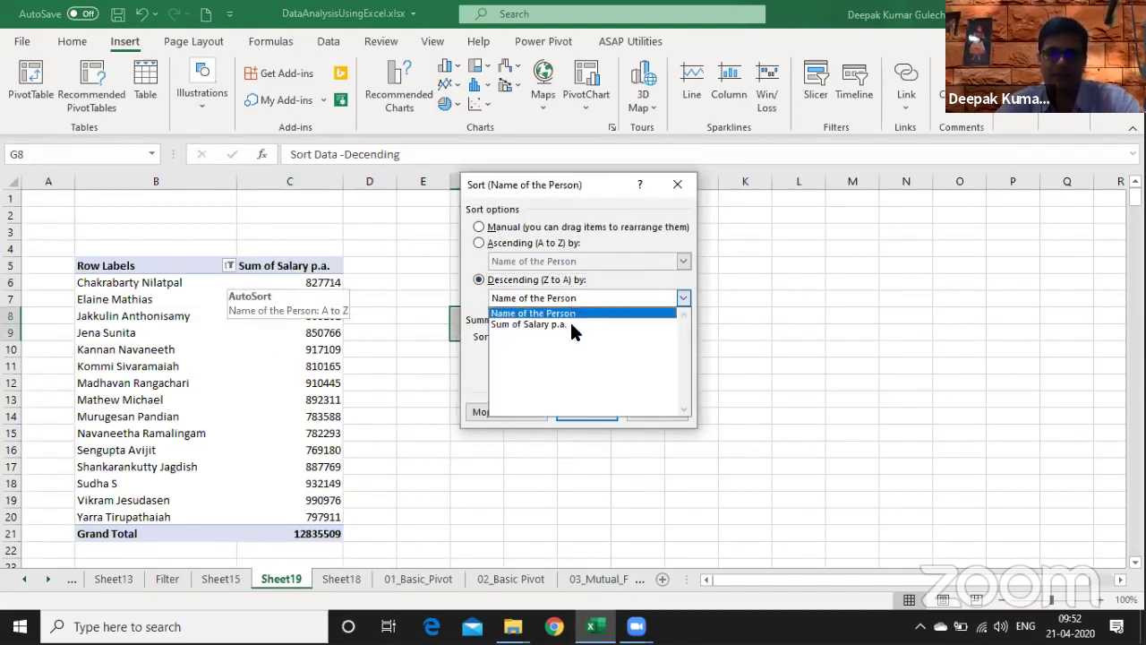
{"action": "left_click", "coordinate": [572, 412]}
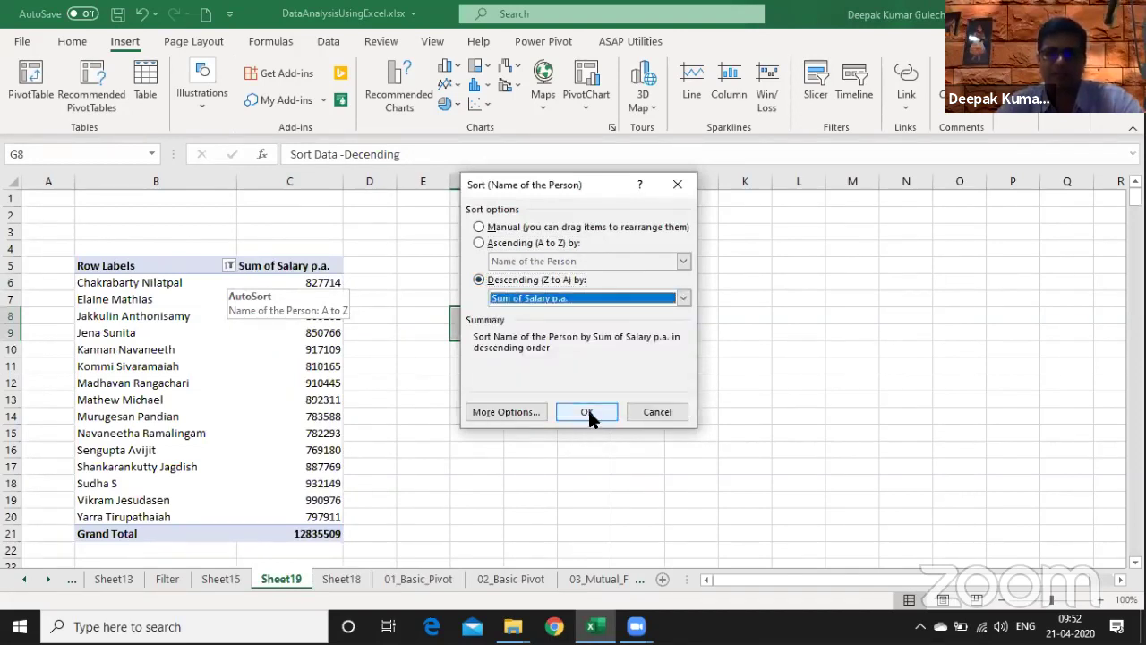
{"action": "left_click", "coordinate": [588, 413]}
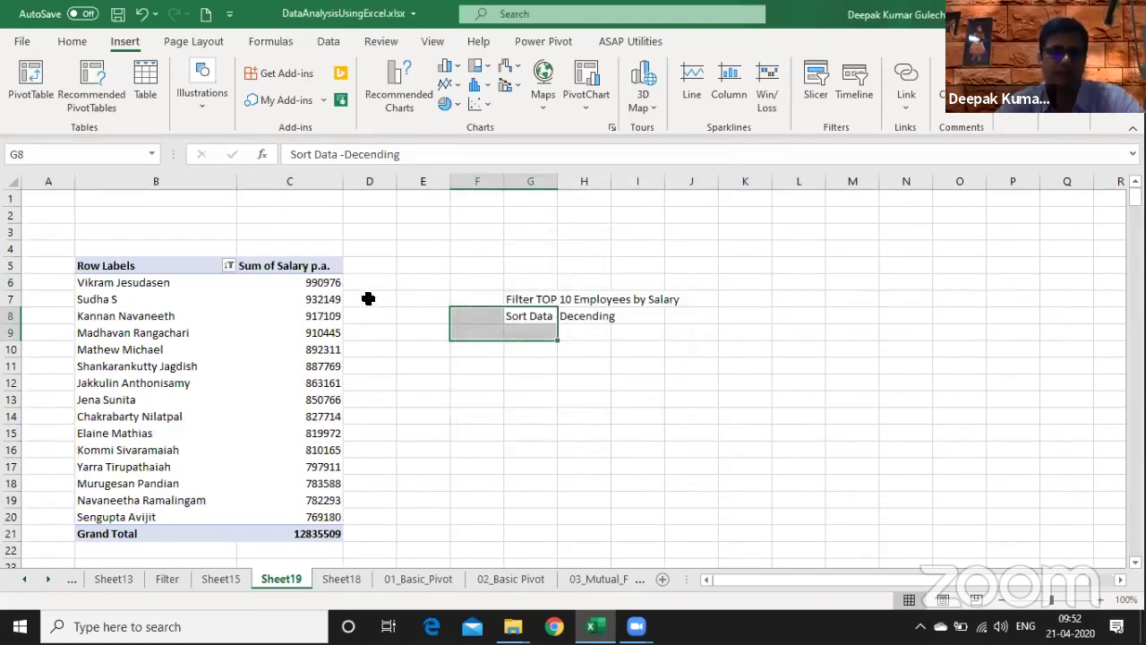
{"action": "left_click", "coordinate": [291, 210]}
- On Sheet15, add the note Pivot beside the Top 10 Employees topic
{"action": "key", "text": "Down"}
{"action": "key", "text": "Down"}
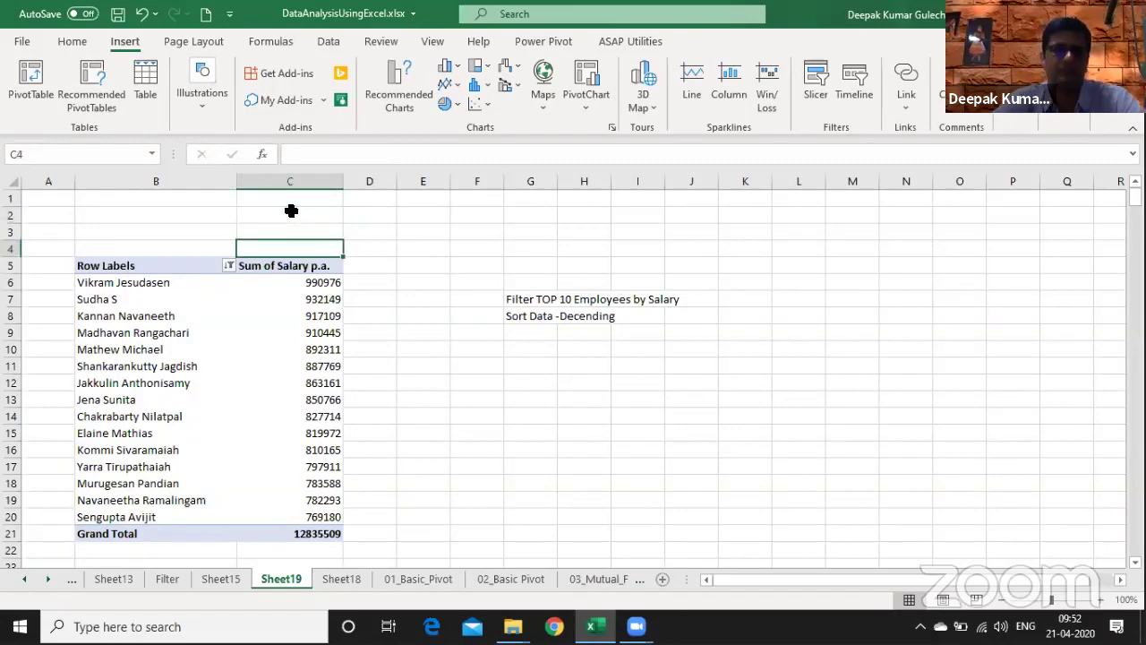
{"action": "key", "text": "Down"}
{"action": "key", "text": "ctrl+Page_Up"}
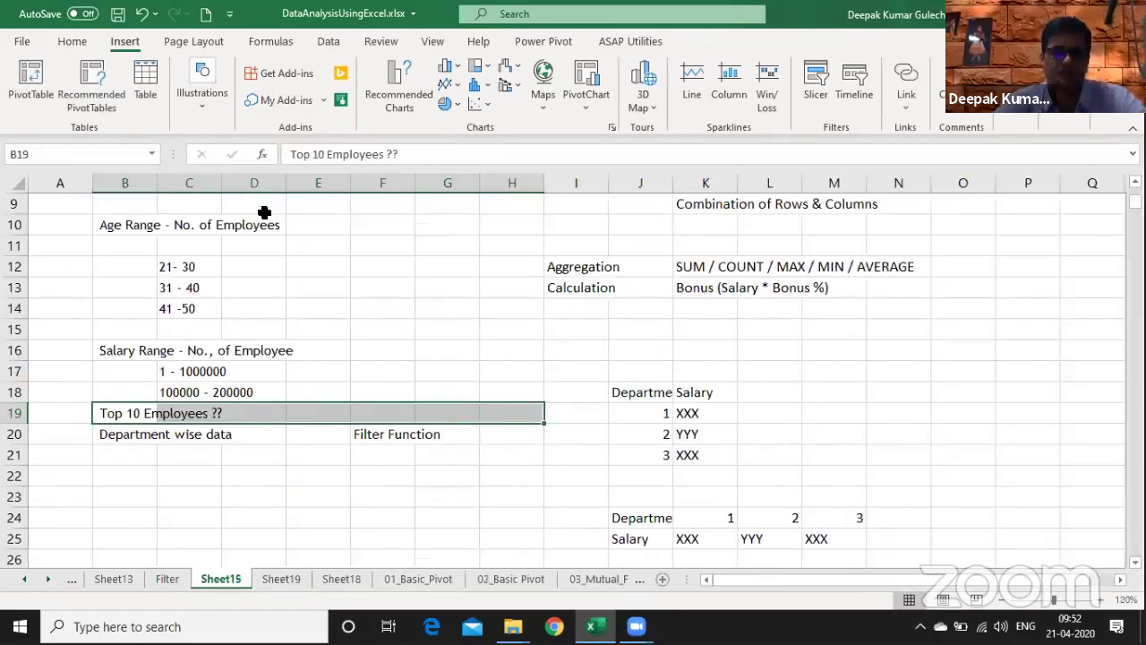
{"action": "key", "text": "Right"}
{"action": "key", "text": "Right"}
{"action": "key", "text": "Right"}
{"action": "key", "text": "Right"}
{"action": "type", "text": "Da"}
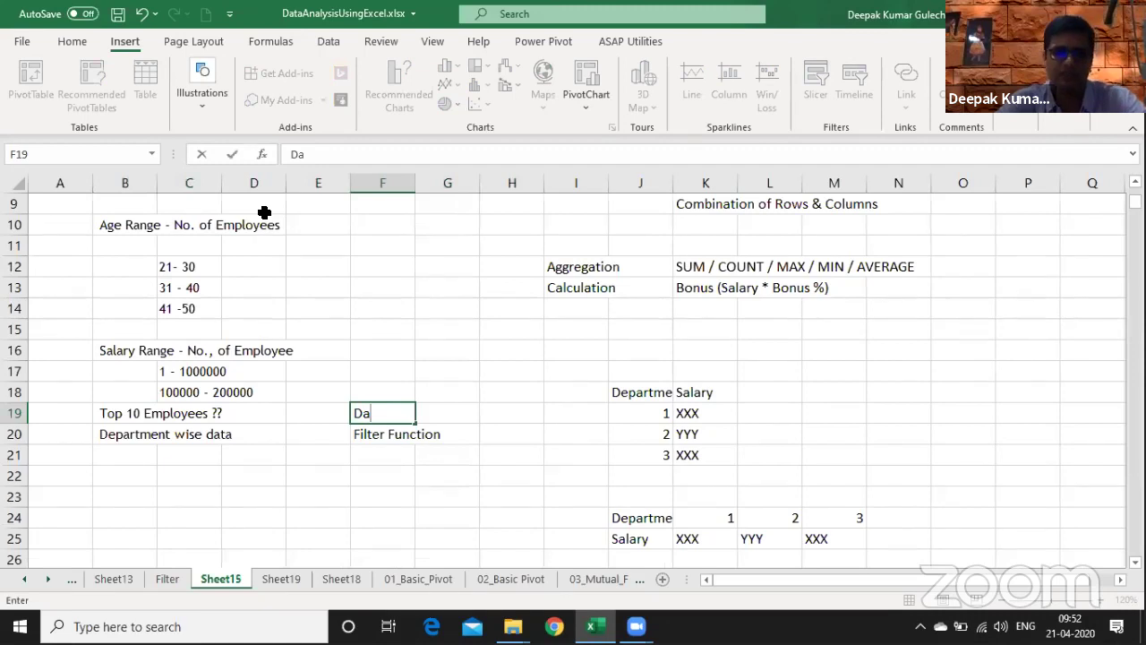
{"action": "key", "text": "Escape"}
- Review the Filter Function note and the 21-30 and 41-50 age-range rows
{"action": "key", "text": "Up"}
{"action": "scroll", "coordinate": [264, 212], "scroll_direction": "up", "scroll_amount": 3}
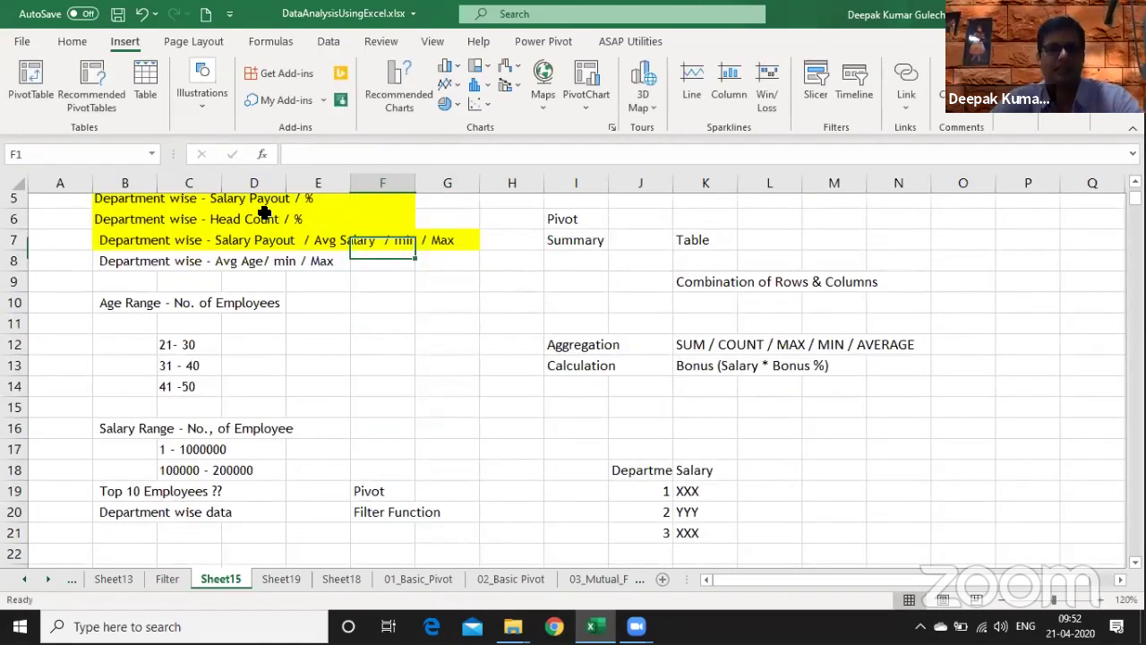
{"action": "key", "text": "Up"}
{"action": "key", "text": "Down"}
{"action": "key", "text": "Down"}
{"action": "key", "text": "Down"}
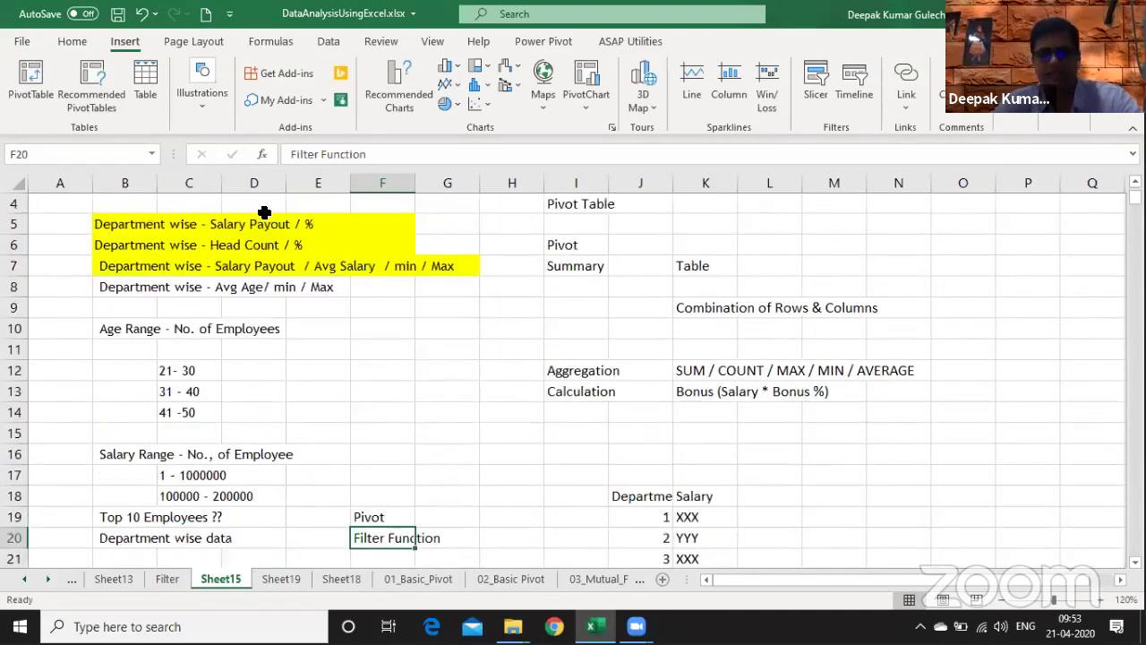
{"action": "key", "text": "Left"}
{"action": "key", "text": "Up"}
{"action": "key", "text": "Up"}
{"action": "key", "text": "Up"}
{"action": "key", "text": "Up"}
{"action": "key", "text": "Up"}
{"action": "key", "text": "Up"}
{"action": "key", "text": "Left"}
{"action": "key", "text": "Left"}
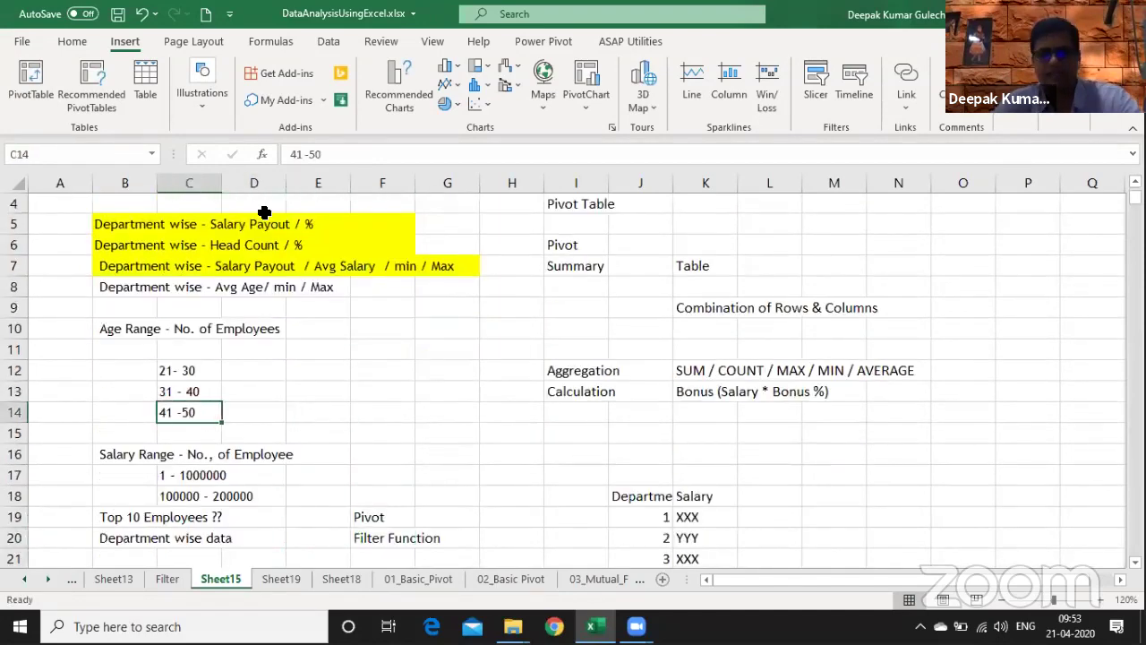
{"action": "key", "text": "Up"}
{"action": "key", "text": "Up"}
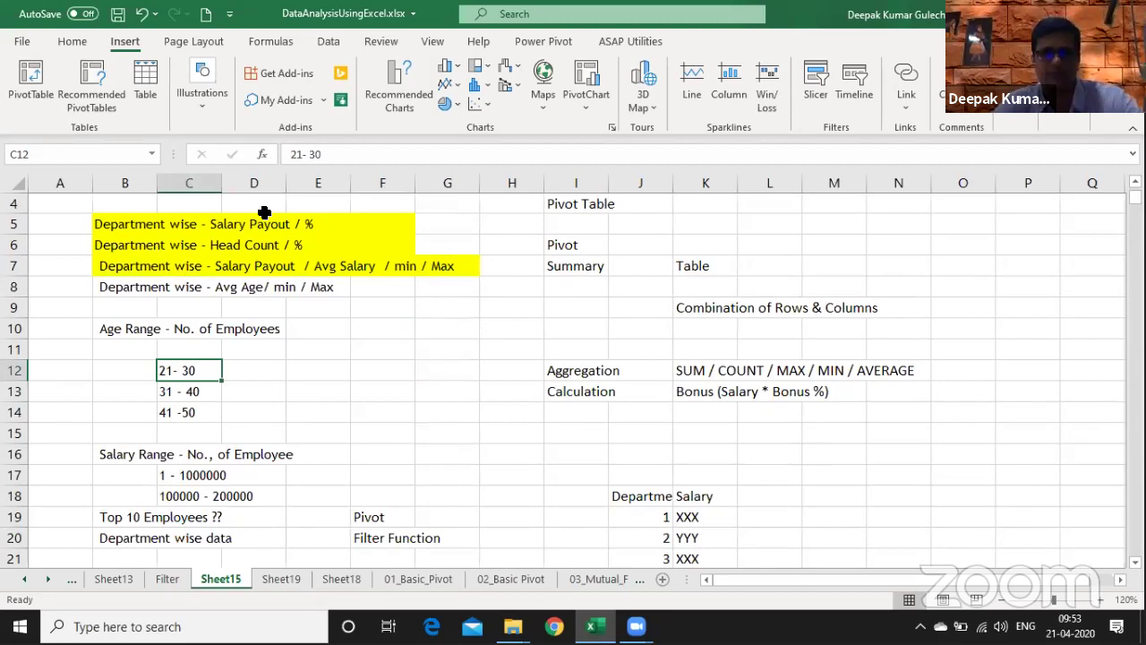
{"action": "key", "text": "Down"}
{"action": "key", "text": "Down"}
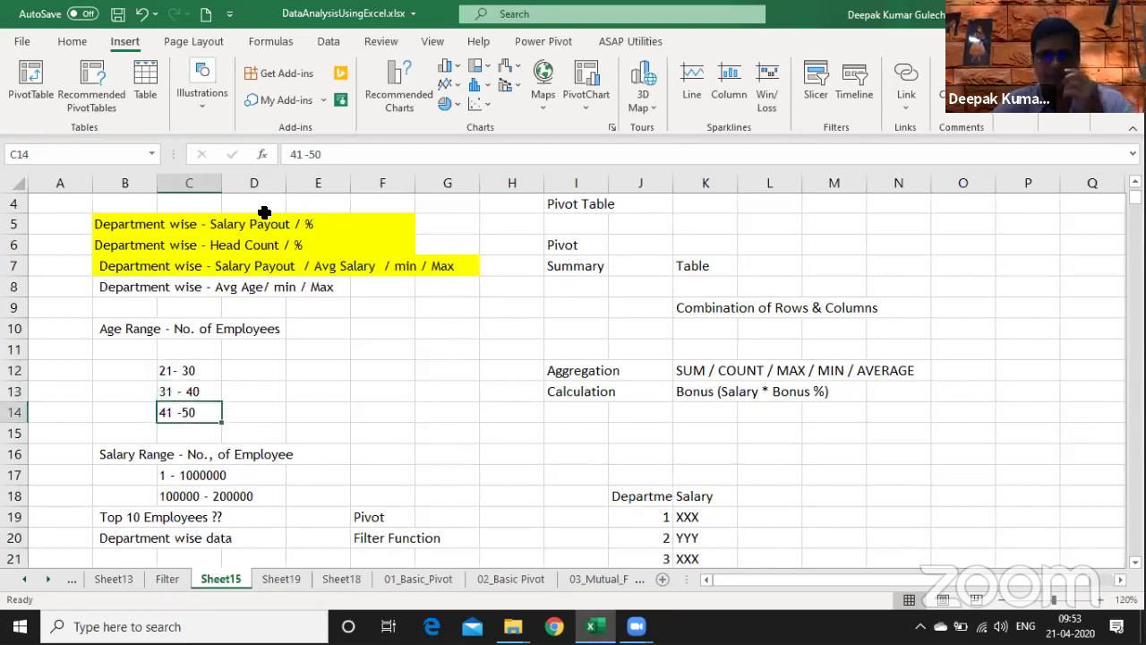
{"action": "key", "text": "Down"}
- Select the Aggregation and Calculation notes, including the bonus formula note
{"action": "key", "text": "Right"}
{"action": "key", "text": "Right"}
{"action": "key", "text": "Right"}
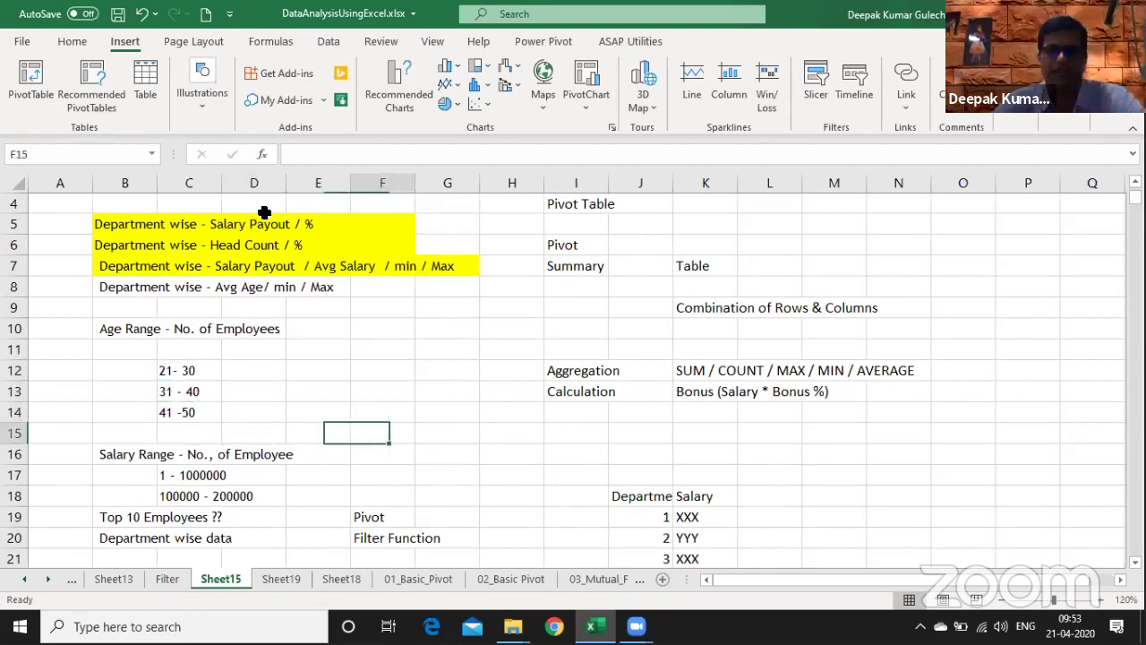
{"action": "key", "text": "Right"}
{"action": "key", "text": "Right"}
{"action": "key", "text": "Right"}
{"action": "key", "text": "Up"}
{"action": "key", "text": "Up"}
{"action": "key", "text": "Up"}
{"action": "key", "text": "shift+Right"}
{"action": "key", "text": "shift+Right"}
{"action": "key", "text": "shift+Right"}
{"action": "key", "text": "shift+Right"}
{"action": "key", "text": "shift+Right"}
{"action": "key", "text": "shift+Right"}
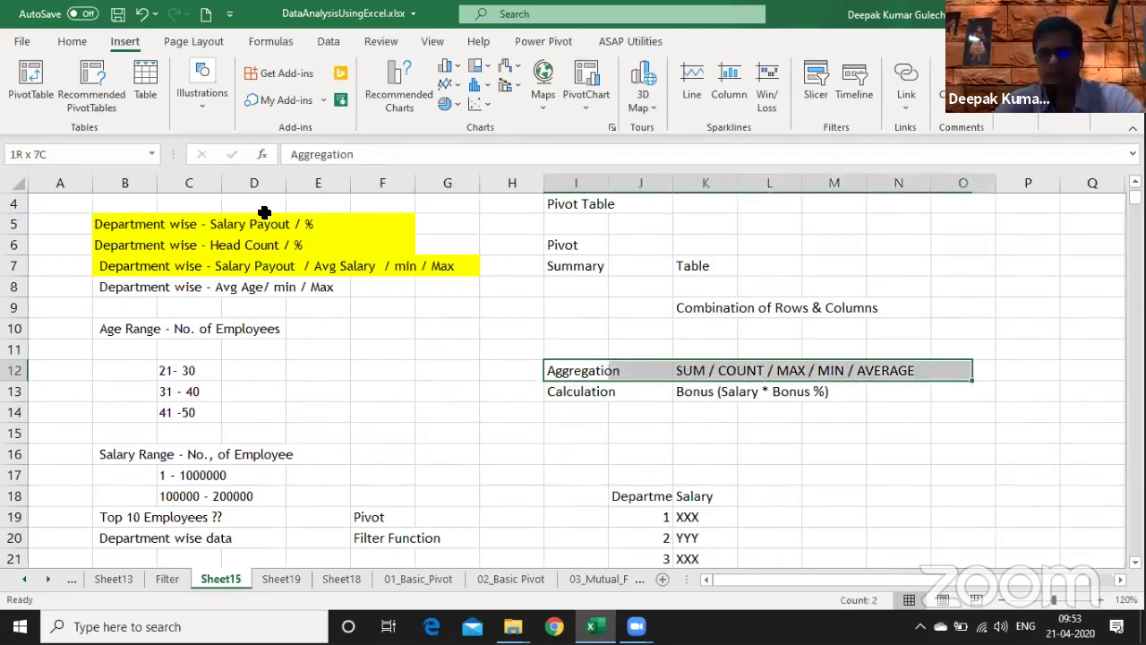
{"action": "key", "text": "Down"}
{"action": "key", "text": "Down"}
{"action": "key", "text": "Up"}
{"action": "key", "text": "shift+Right"}
{"action": "key", "text": "shift+Right"}
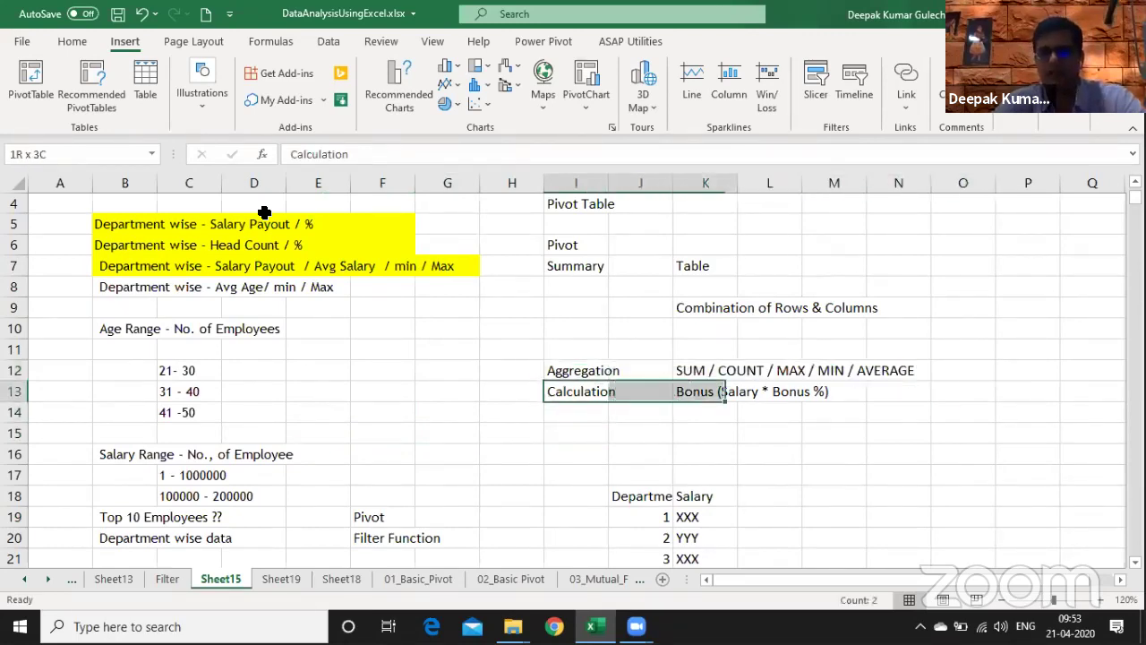
{"action": "key", "text": "shift+Right"}
{"action": "key", "text": "shift+Right"}
{"action": "key", "text": "ctrl+Page_Down"}
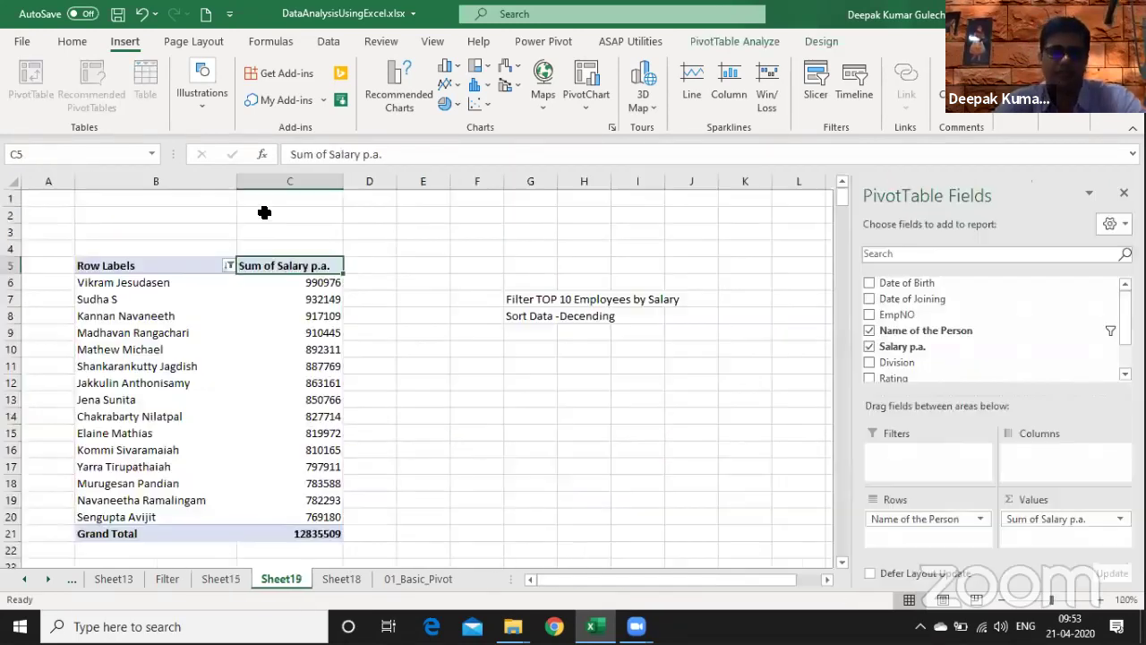
{"action": "key", "text": "Up"}
{"action": "key", "text": "Down"}
{"action": "key", "text": "Down"}
{"action": "key", "text": "Down"}
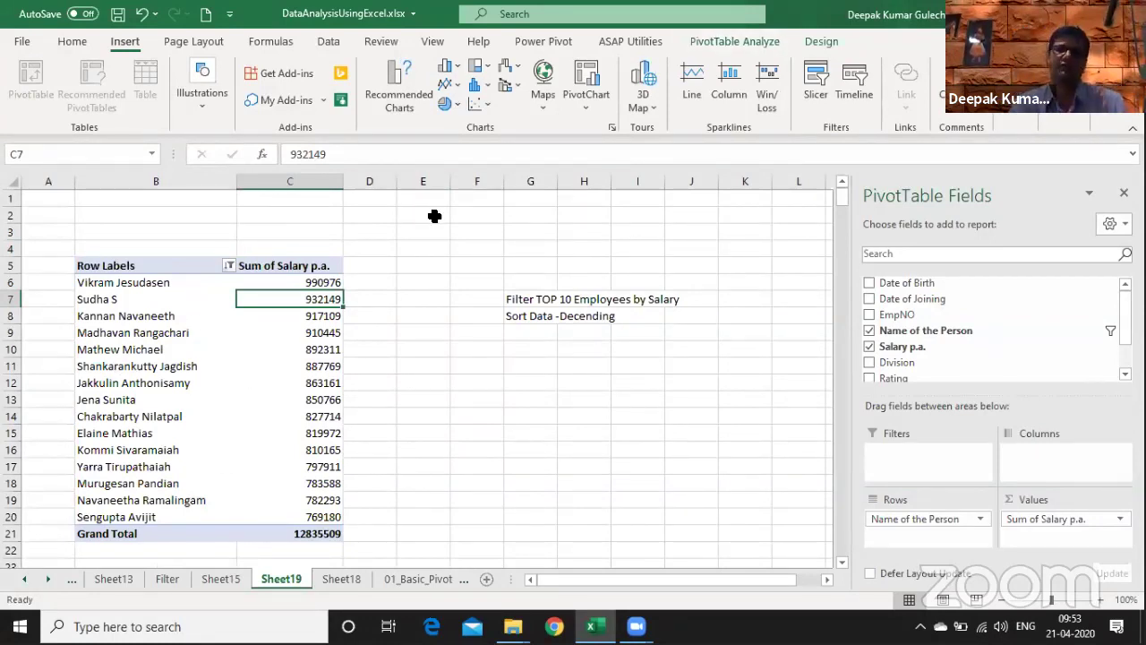
{"action": "left_click", "coordinate": [766, 43]}
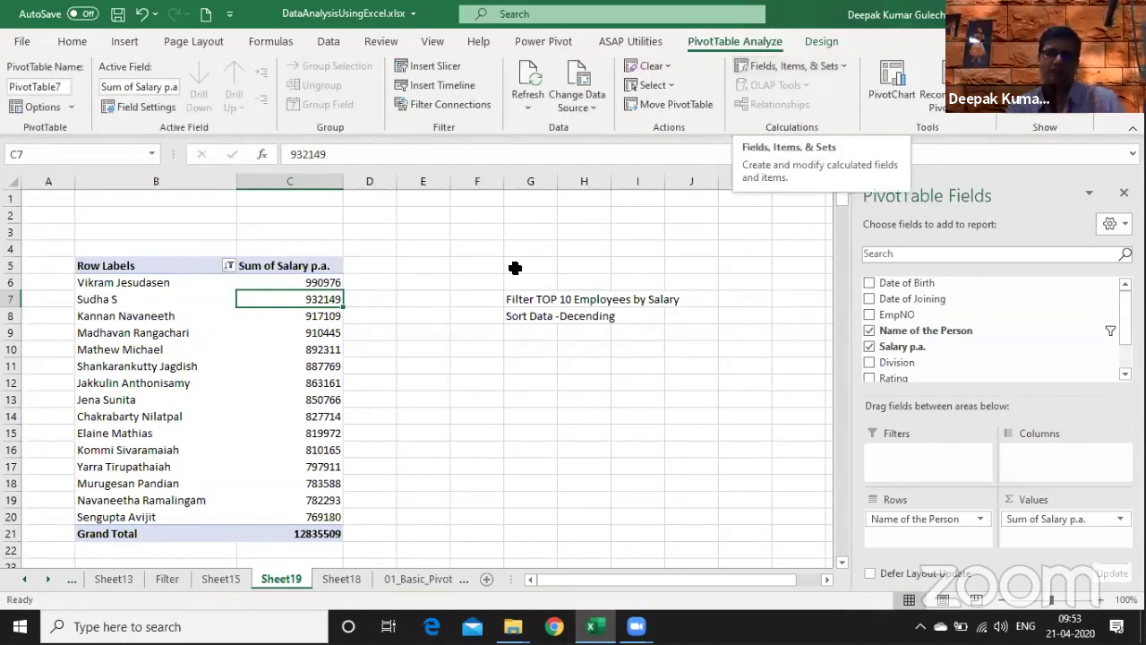
{"action": "left_click", "coordinate": [474, 464]}
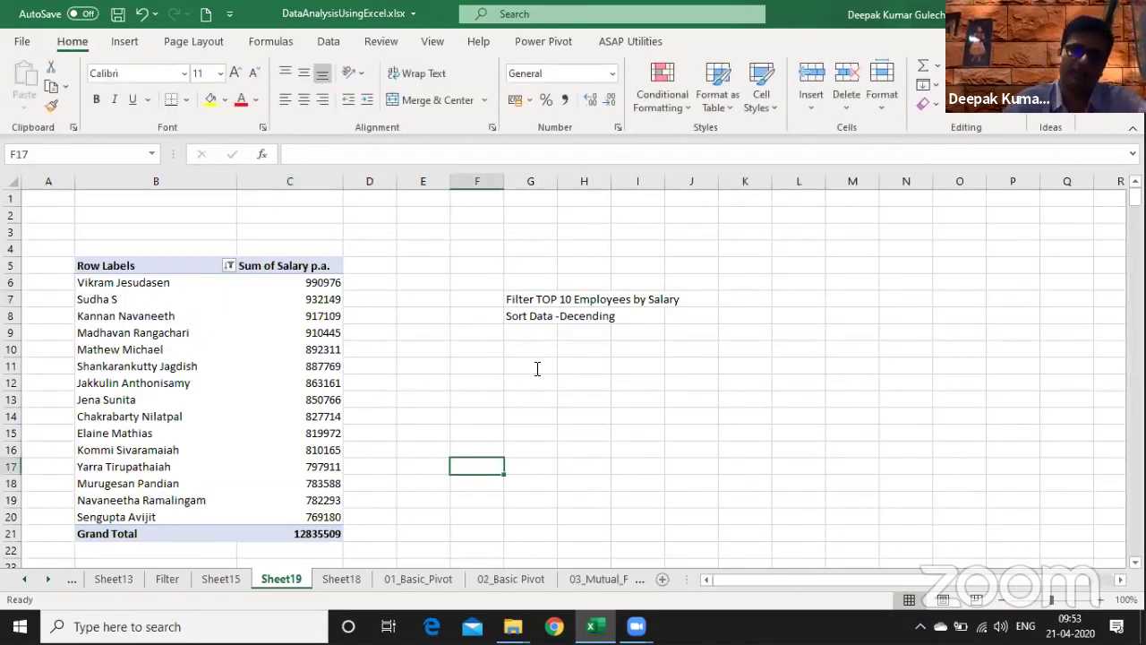
- Enter the notes 'Calculate Field' in G11 and 'Calculate Item' in G12
{"action": "left_click", "coordinate": [538, 369]}
{"action": "type", "text": "Calculate Fie"}
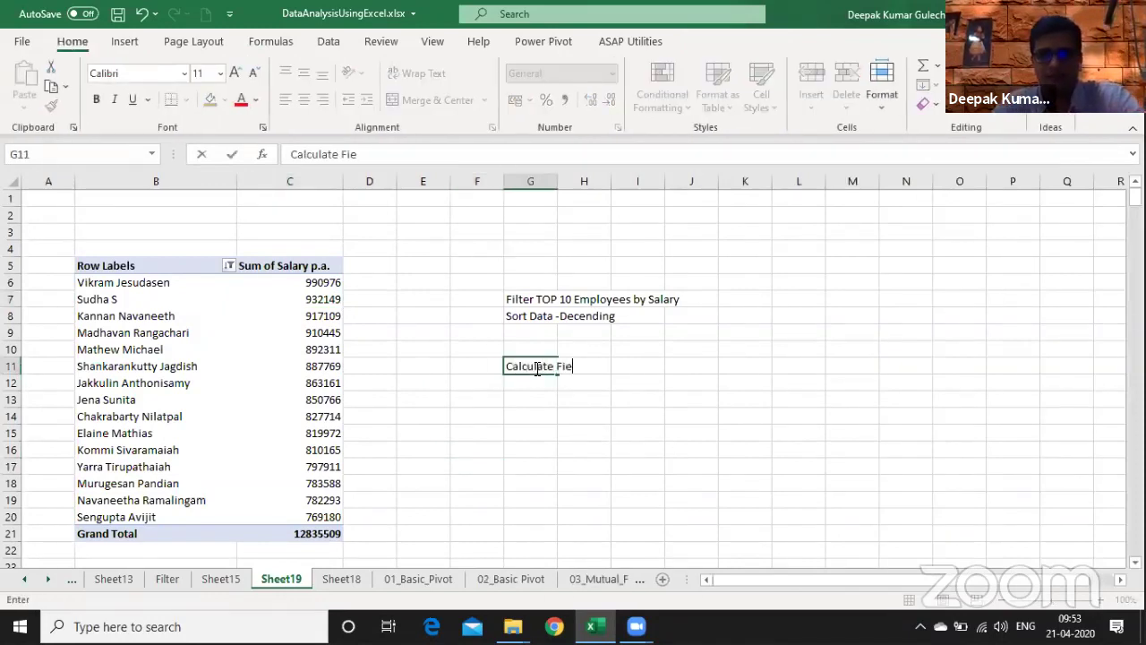
{"action": "type", "text": "ld"}
{"action": "key", "text": "Return"}
{"action": "type", "text": "C"}
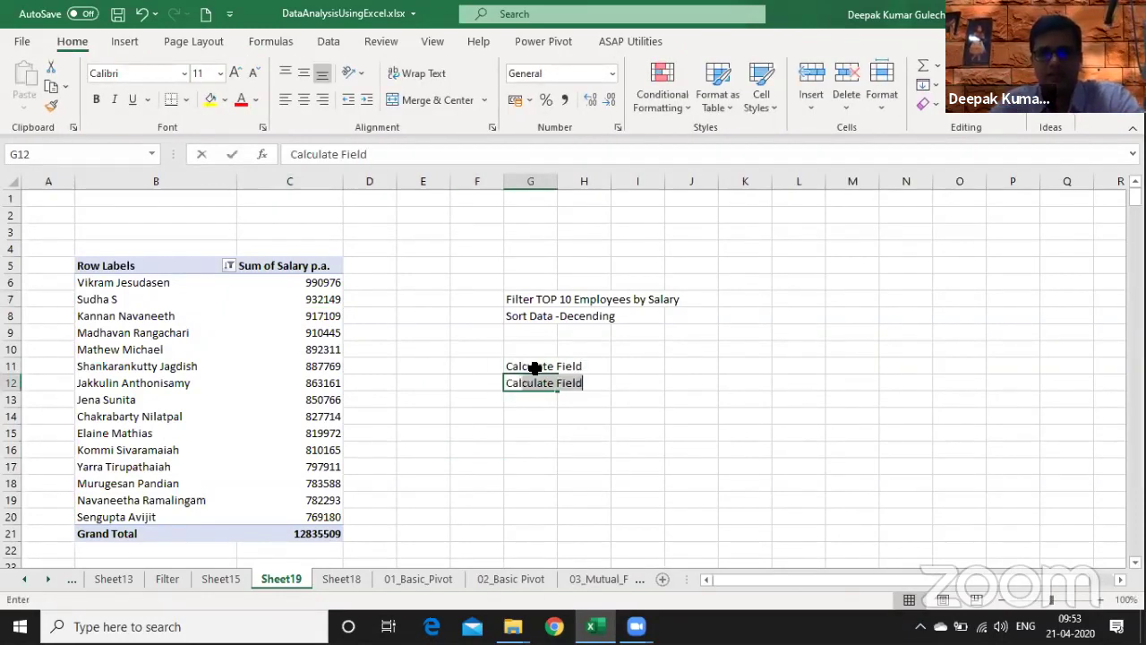
{"action": "type", "text": "al"}
{"action": "key", "text": "Return"}
{"action": "key", "text": "Up"}
{"action": "key", "text": "F2"}
{"action": "key", "text": "BackSpace"}
{"action": "key", "text": "BackSpace"}
{"action": "key", "text": "BackSpace"}
{"action": "key", "text": "BackSpace"}
{"action": "key", "text": "BackSpace"}
{"action": "type", "text": "I"}
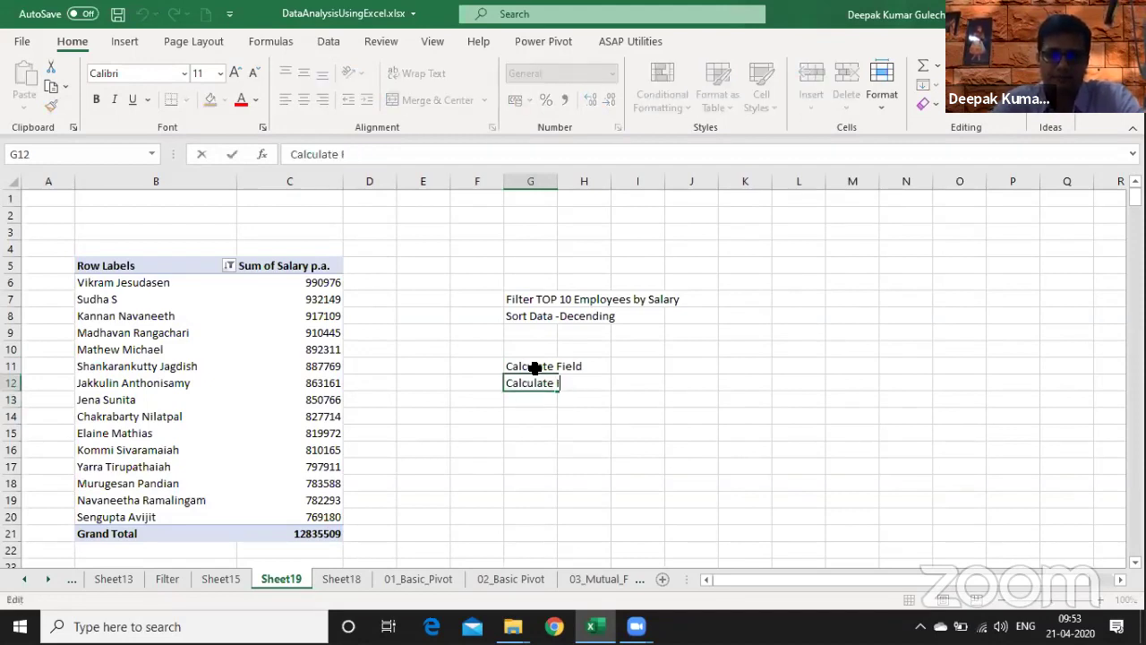
{"action": "type", "text": "tem"}
{"action": "key", "text": "Return"}
- Enter 'Adding a New Column' in K11 and 'Adding a New Row' in K12
{"action": "key", "text": "Up"}
{"action": "key", "text": "Up"}
{"action": "key", "text": "Right"}
{"action": "key", "text": "Right"}
{"action": "key", "text": "Right"}
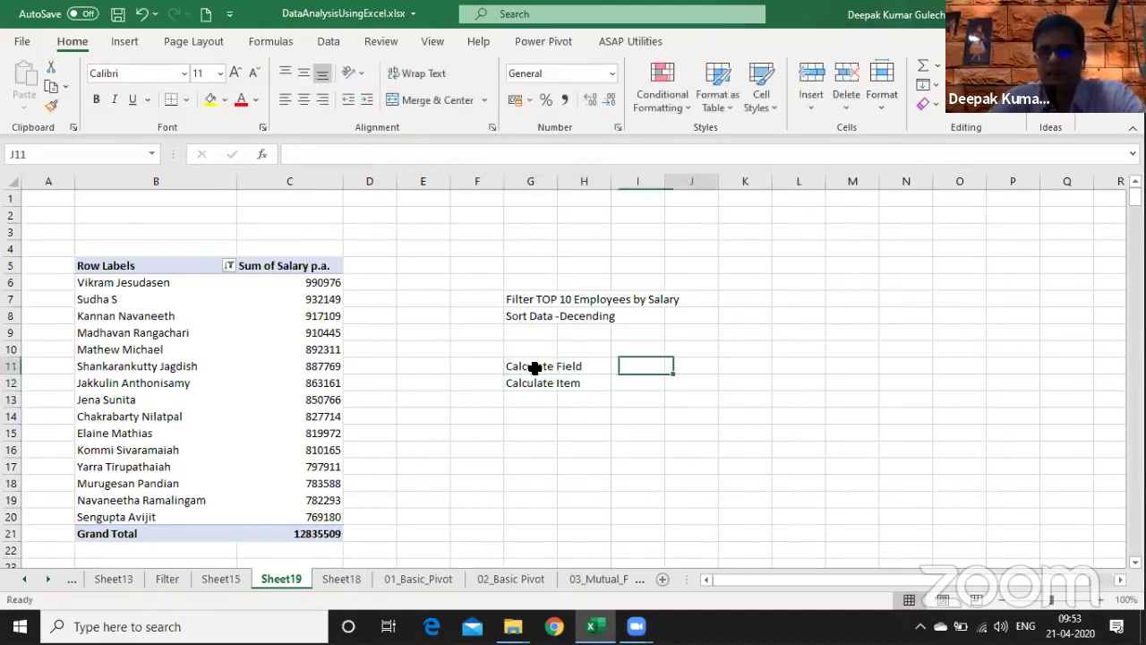
{"action": "key", "text": "Right"}
{"action": "type", "text": "A"}
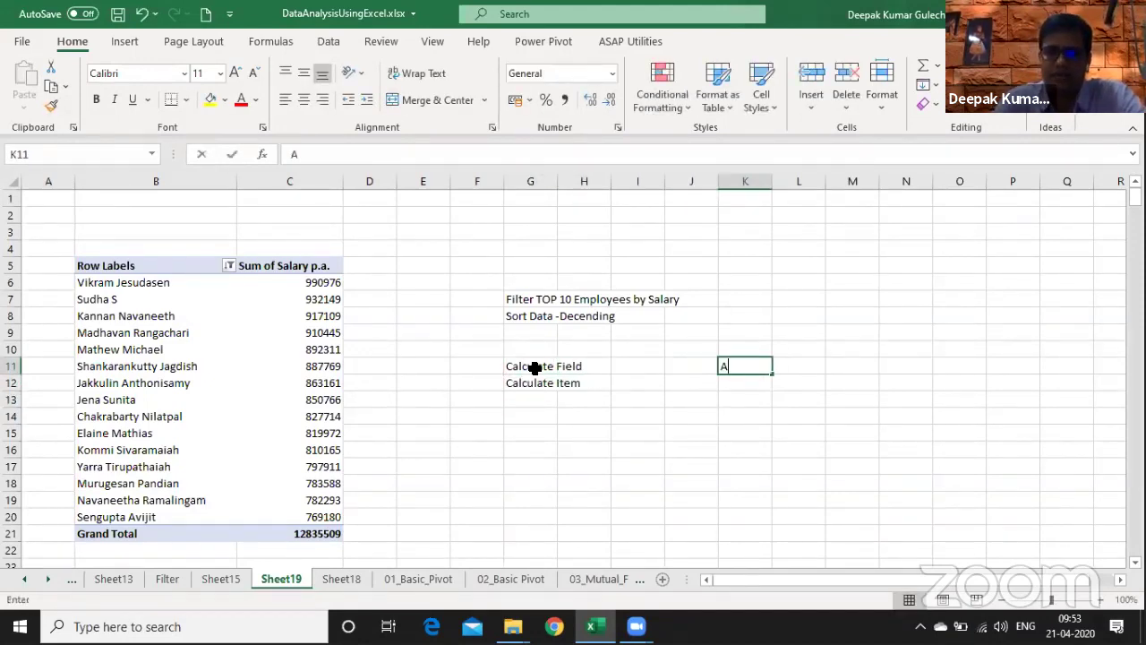
{"action": "type", "text": "dding a New Column"}
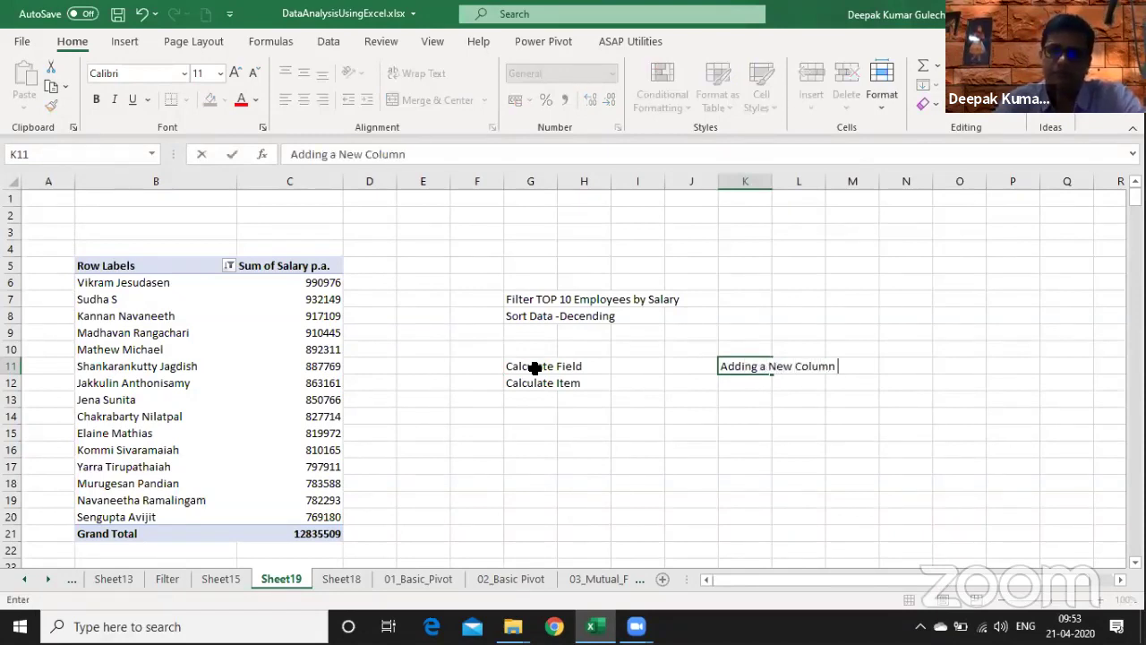
{"action": "key", "text": "ctrl+Return"}
{"action": "key", "text": "Down"}
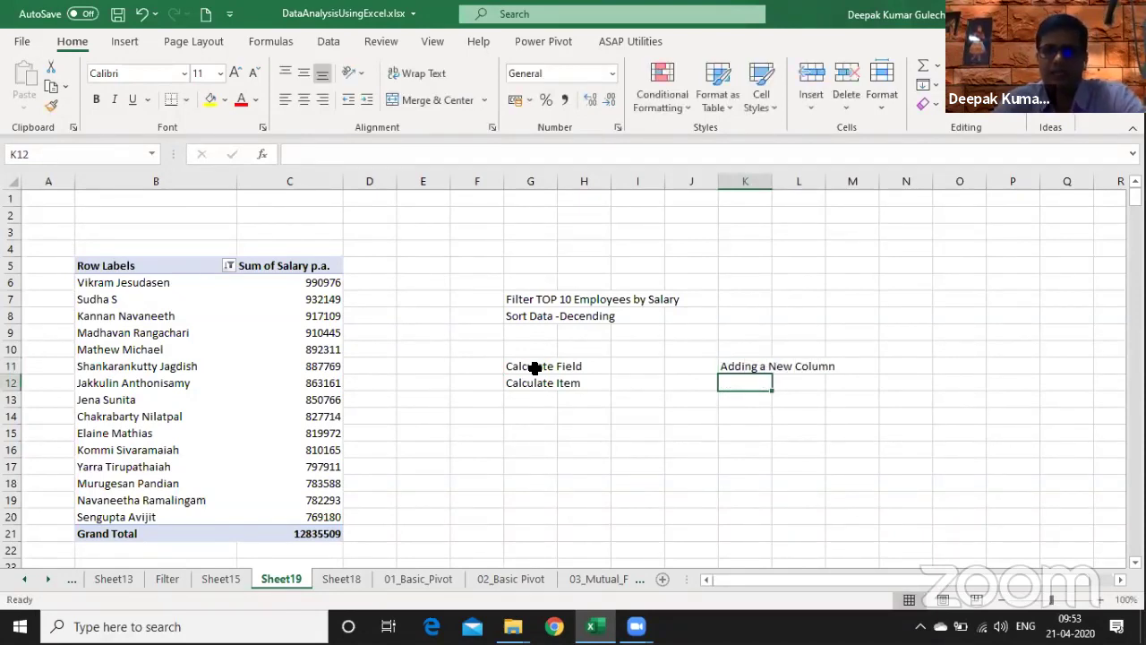
{"action": "type", "text": "Adding a New Rwo"}
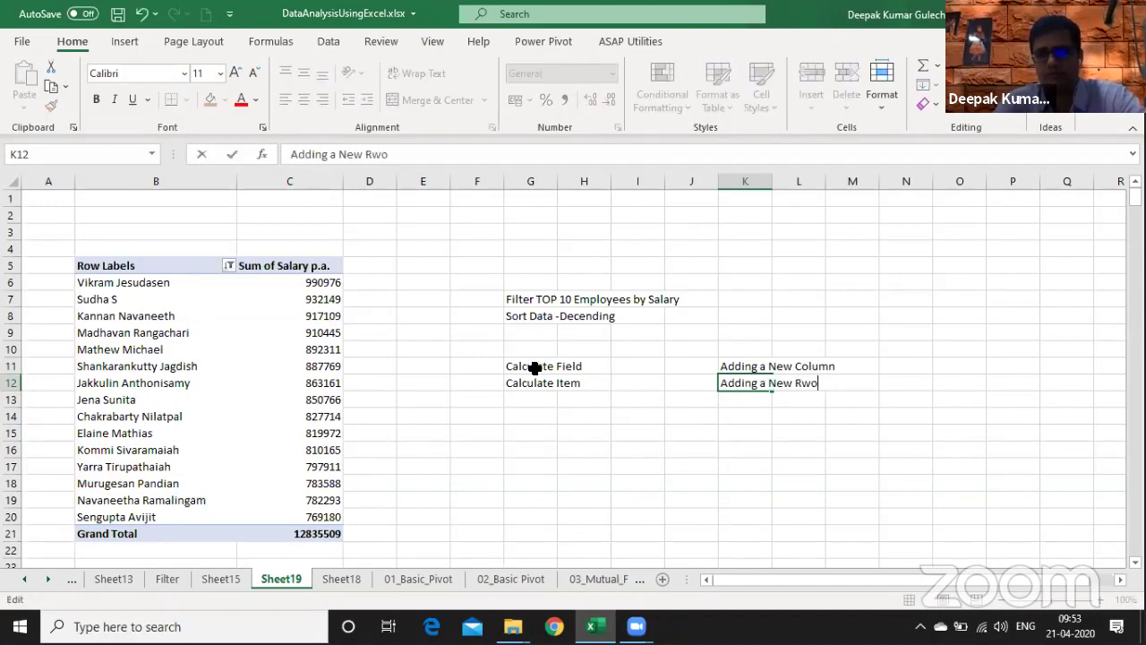
{"action": "key", "text": "BackSpace"}
{"action": "key", "text": "BackSpace"}
{"action": "type", "text": "ow"}
{"action": "key", "text": "Return"}
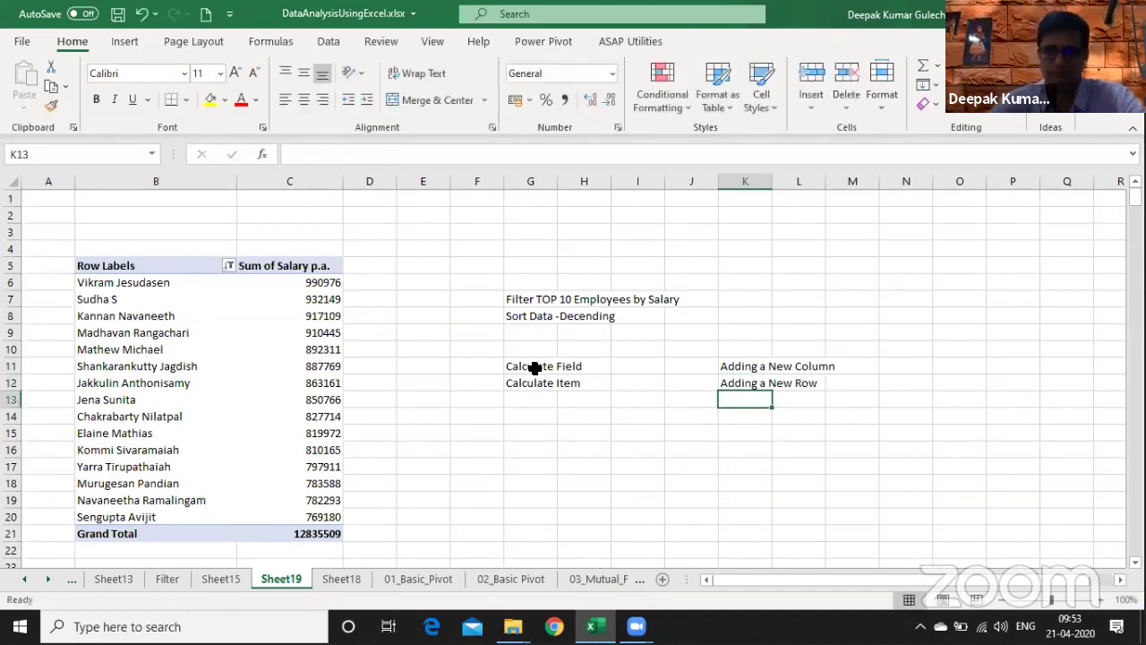
{"action": "key", "text": "ctrl+Left"}
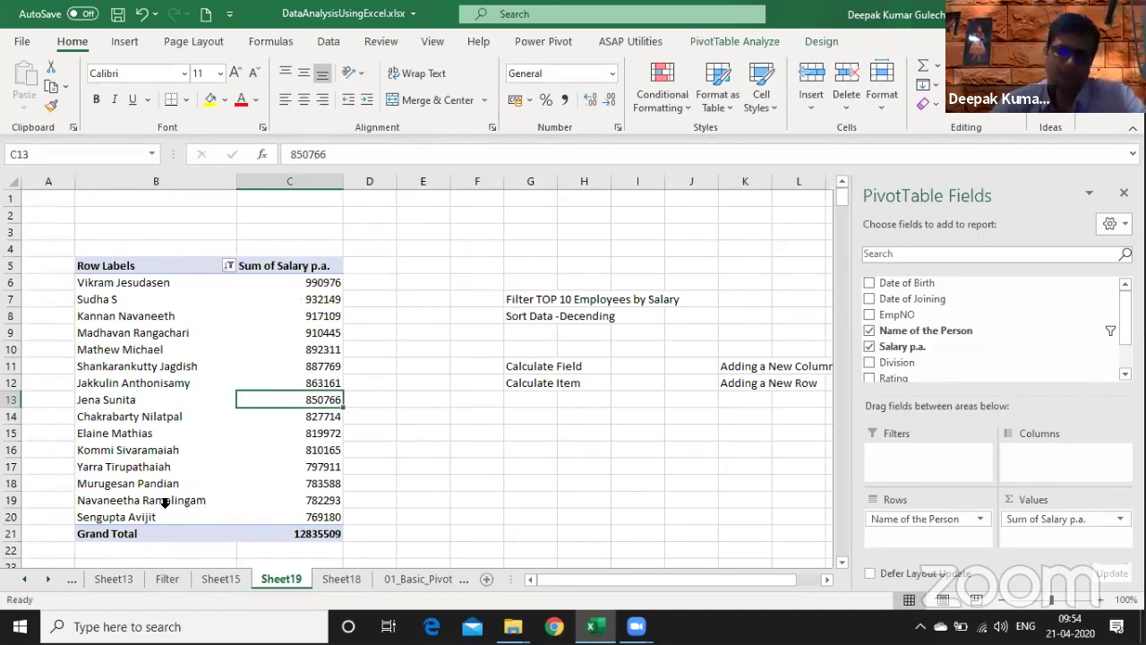
- Start a new pivot calculated field named 'Bonus %'
{"action": "left_click", "coordinate": [734, 41]}
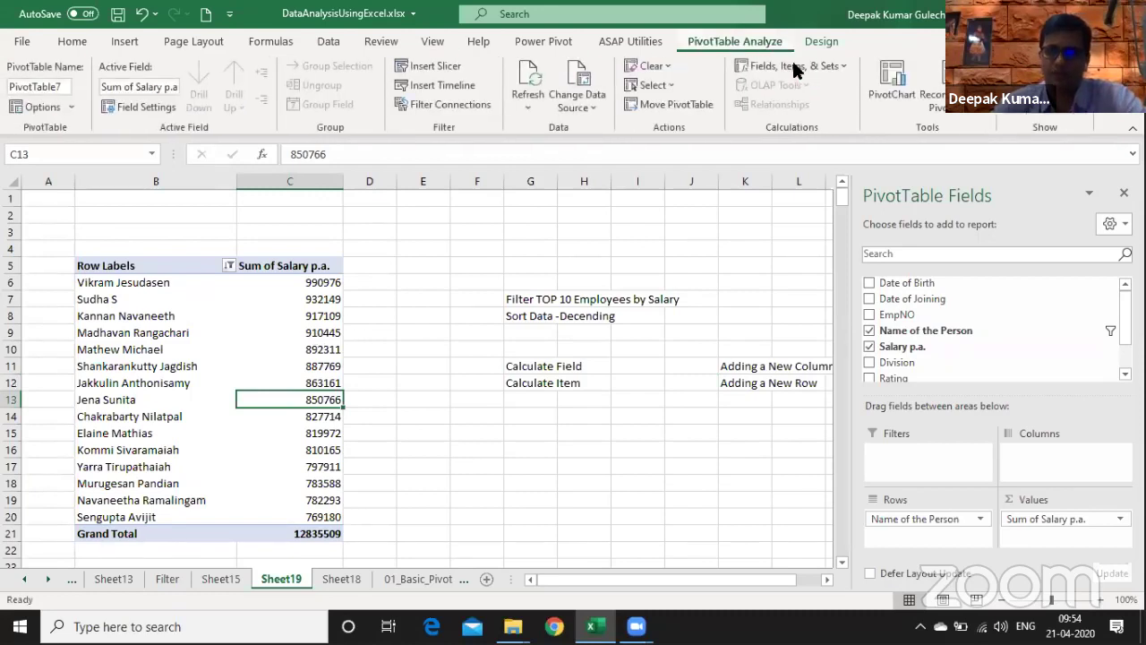
{"action": "left_click", "coordinate": [793, 67]}
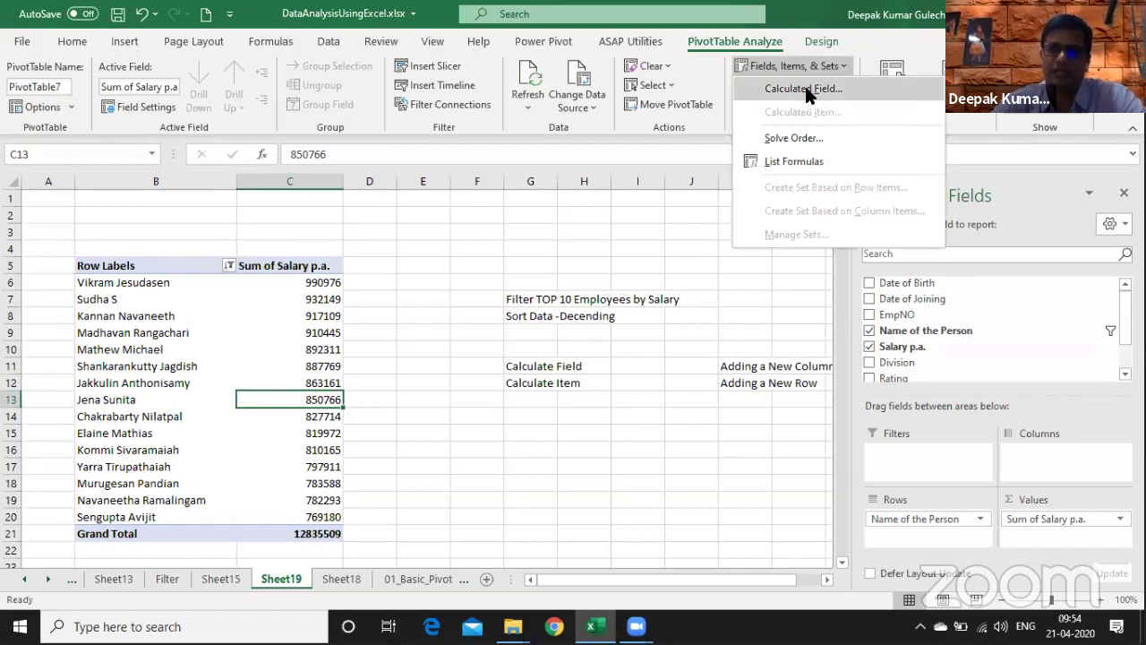
{"action": "left_click", "coordinate": [806, 91]}
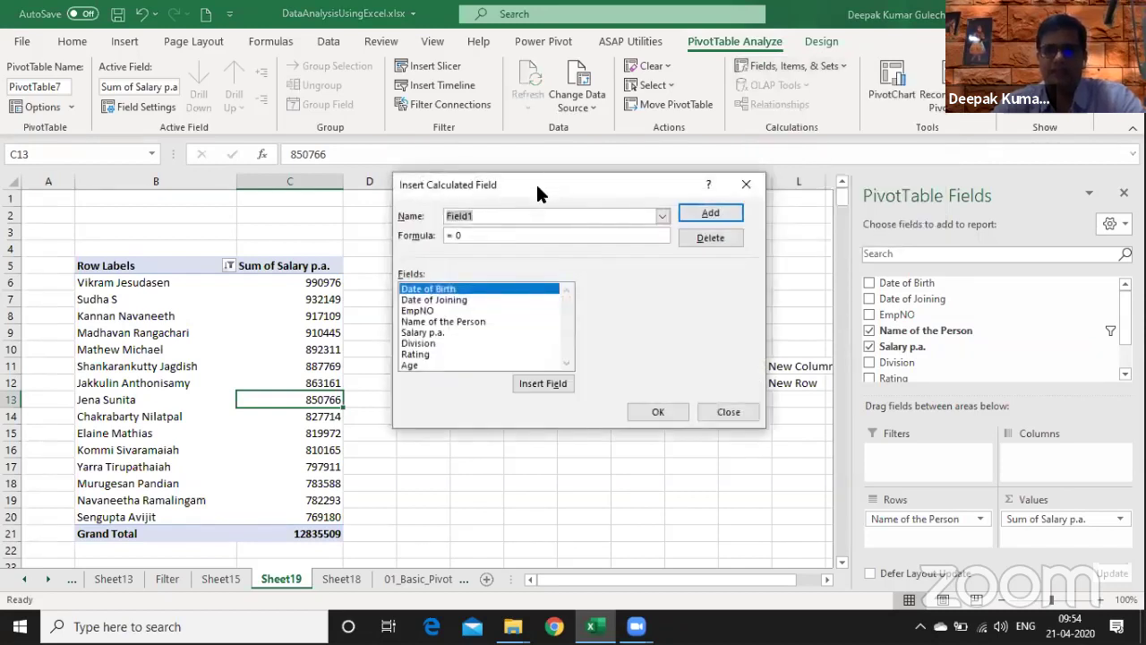
{"action": "left_click_drag", "start_coordinate": [537, 182], "coordinate": [388, 262]}
{"action": "type", "text": "Bonus"}
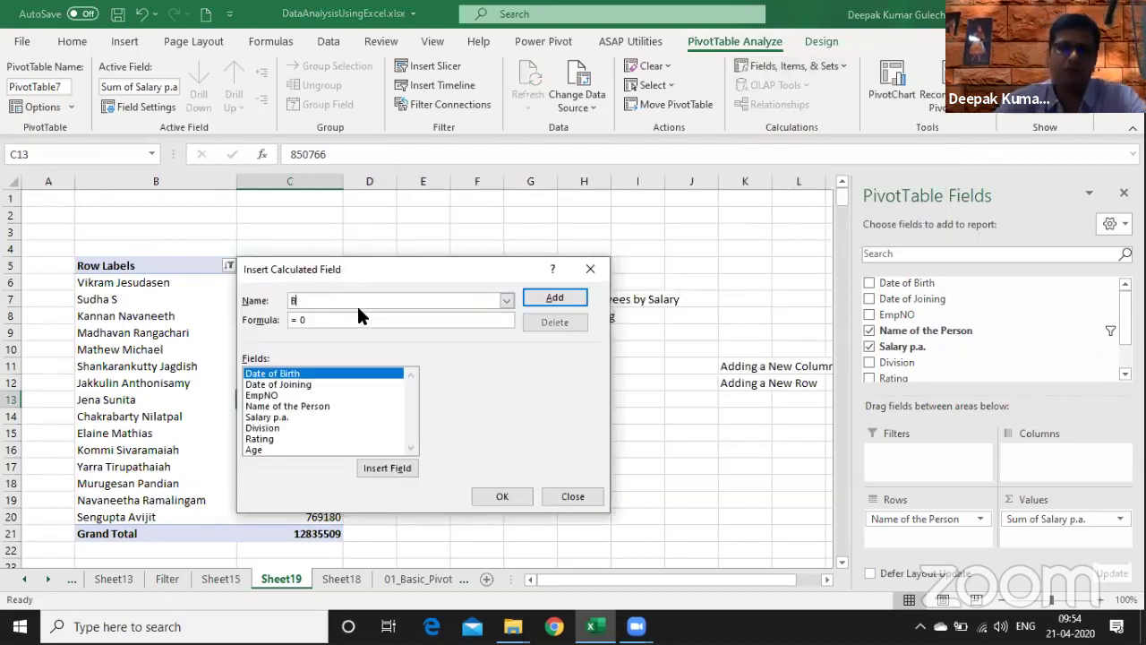
{"action": "key", "text": "BackSpace"}
{"action": "key", "text": "BackSpace"}
{"action": "key", "text": "BackSpace"}
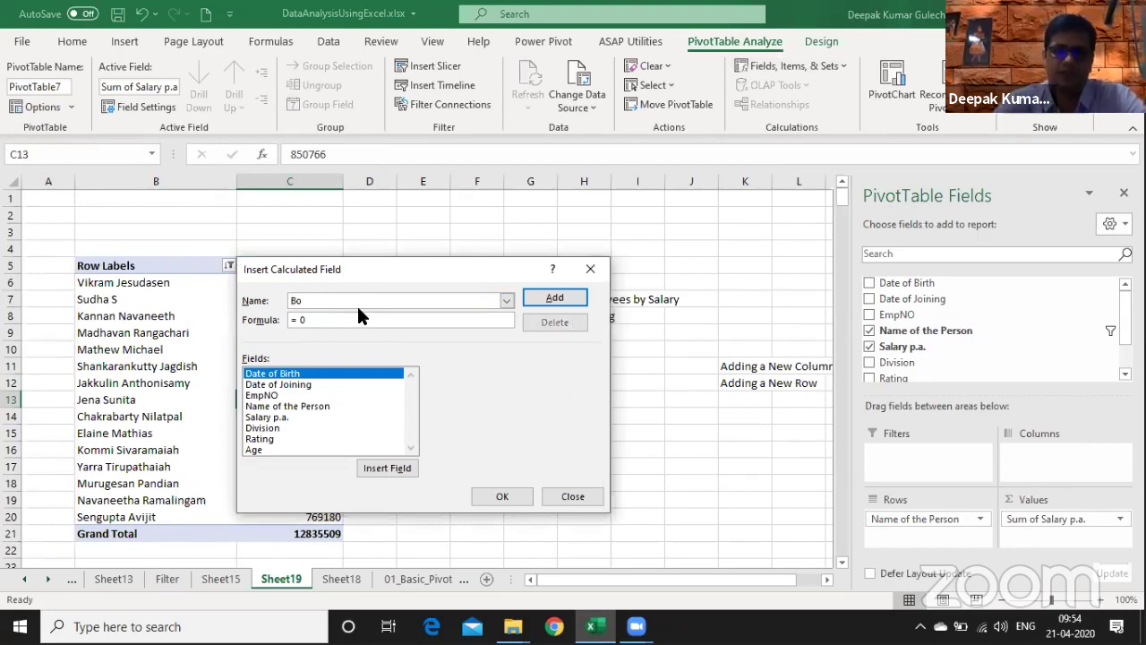
{"action": "type", "text": "nus %"}
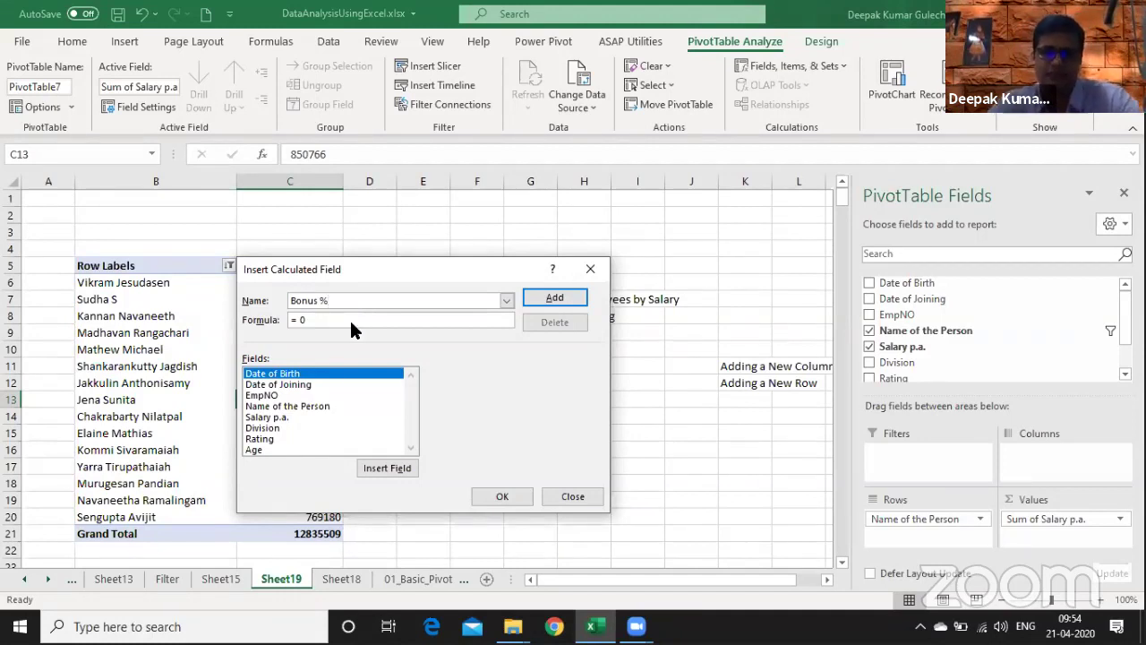
- Give it the formula =IF('Salary p.a.'>100000,12%,15%) and add it to the pivot
{"action": "left_click", "coordinate": [310, 417]}
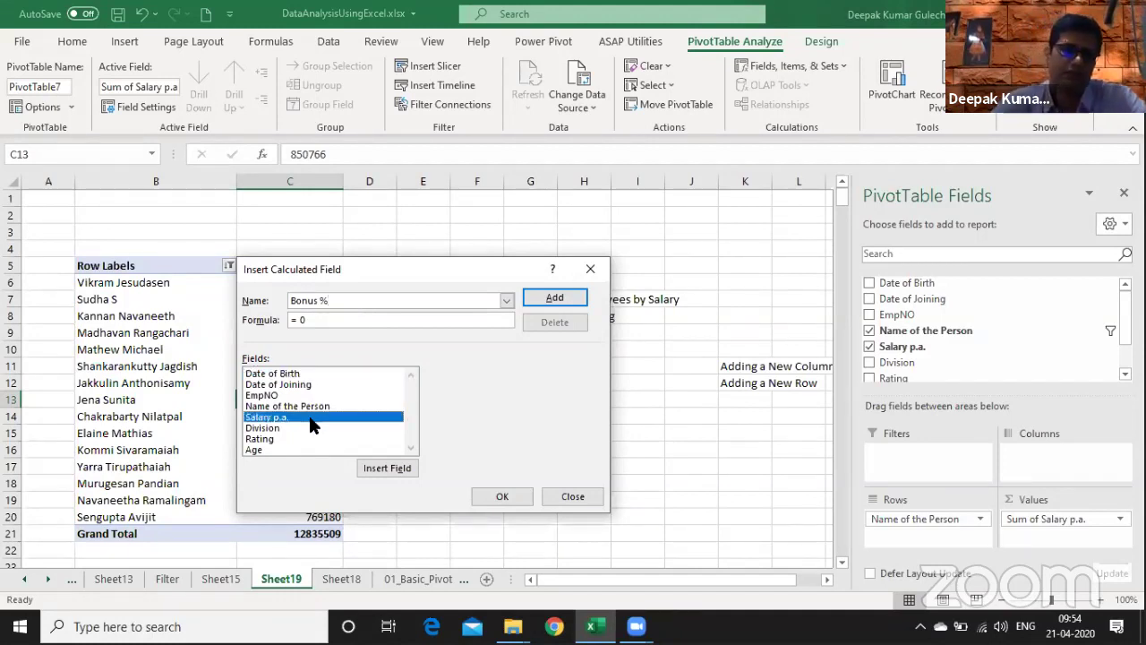
{"action": "left_click", "coordinate": [340, 322]}
{"action": "key", "text": "BackSpace"}
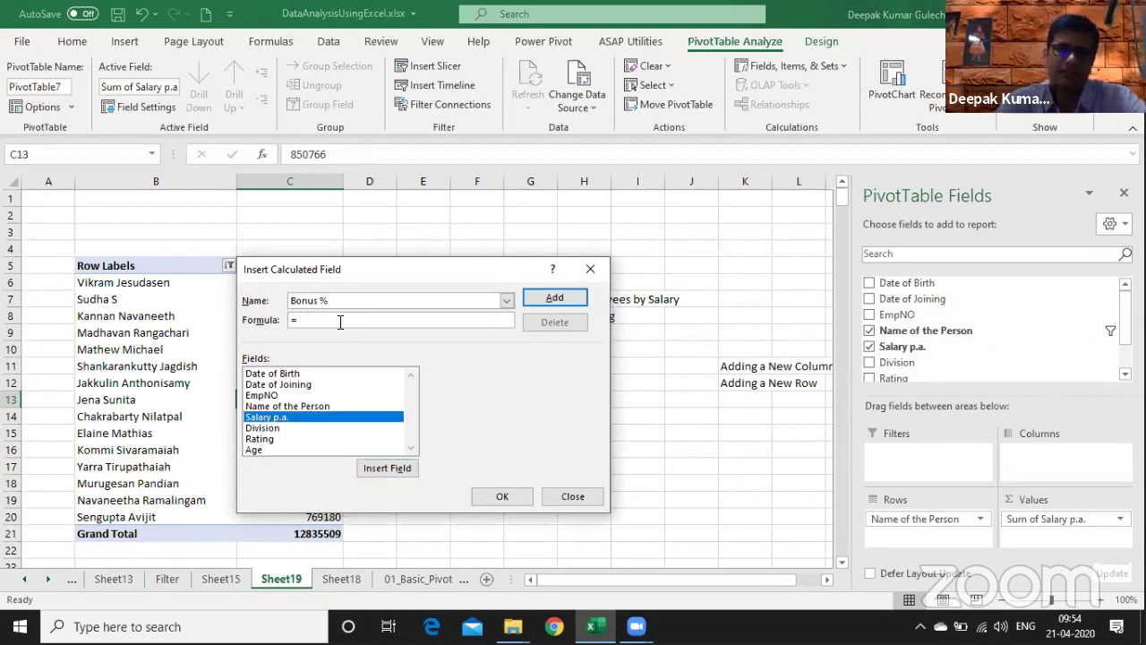
{"action": "type", "text": "("}
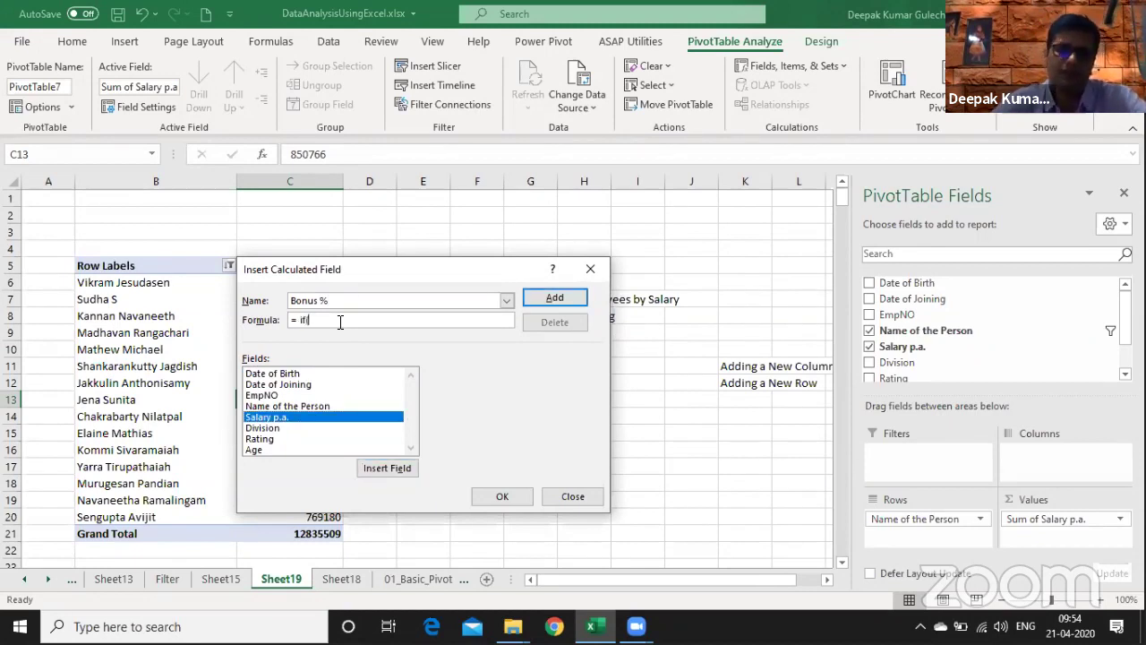
{"action": "left_click", "coordinate": [294, 419]}
{"action": "double_click", "coordinate": [295, 418]}
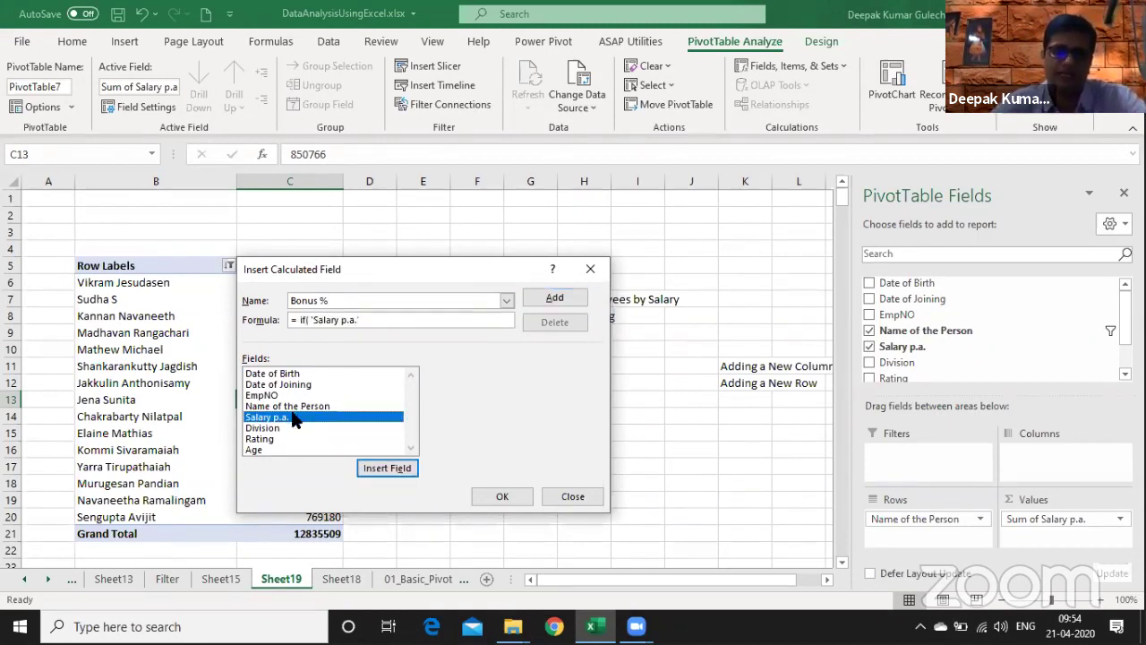
{"action": "left_click", "coordinate": [449, 320]}
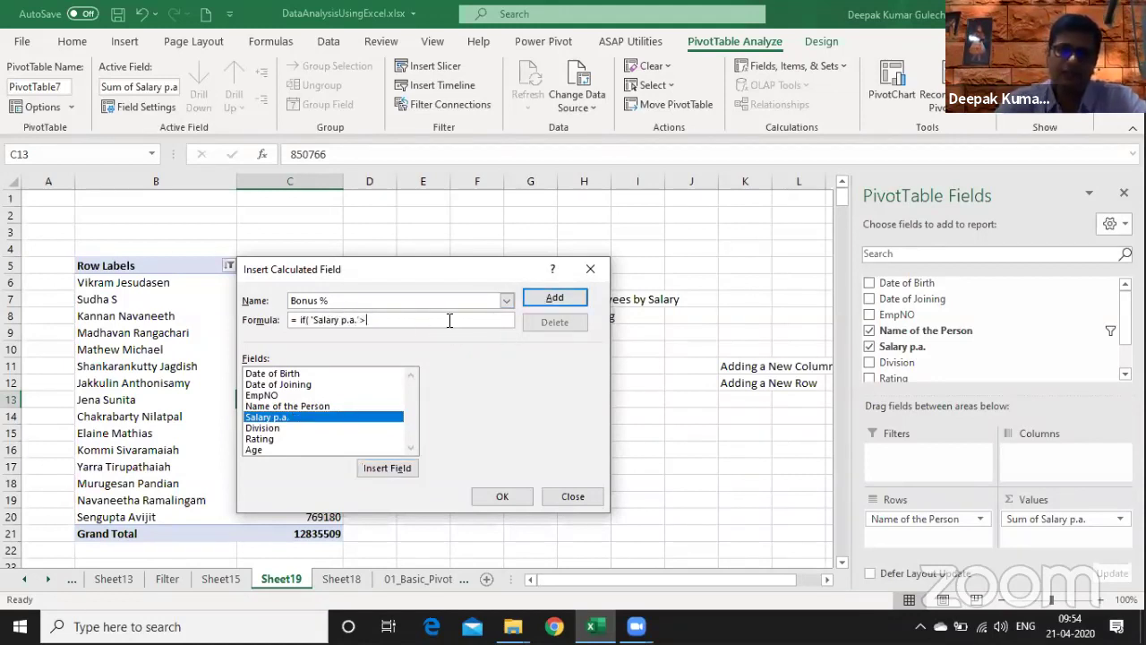
{"action": "type", "text": ">100000,"}
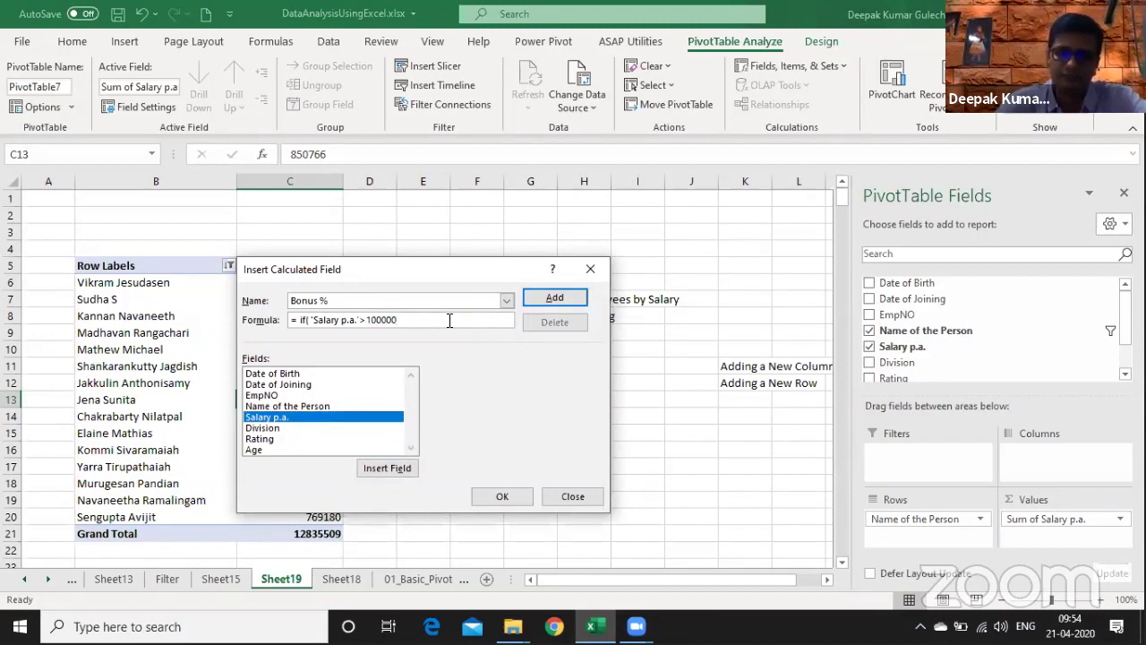
{"action": "type", "text": "1"}
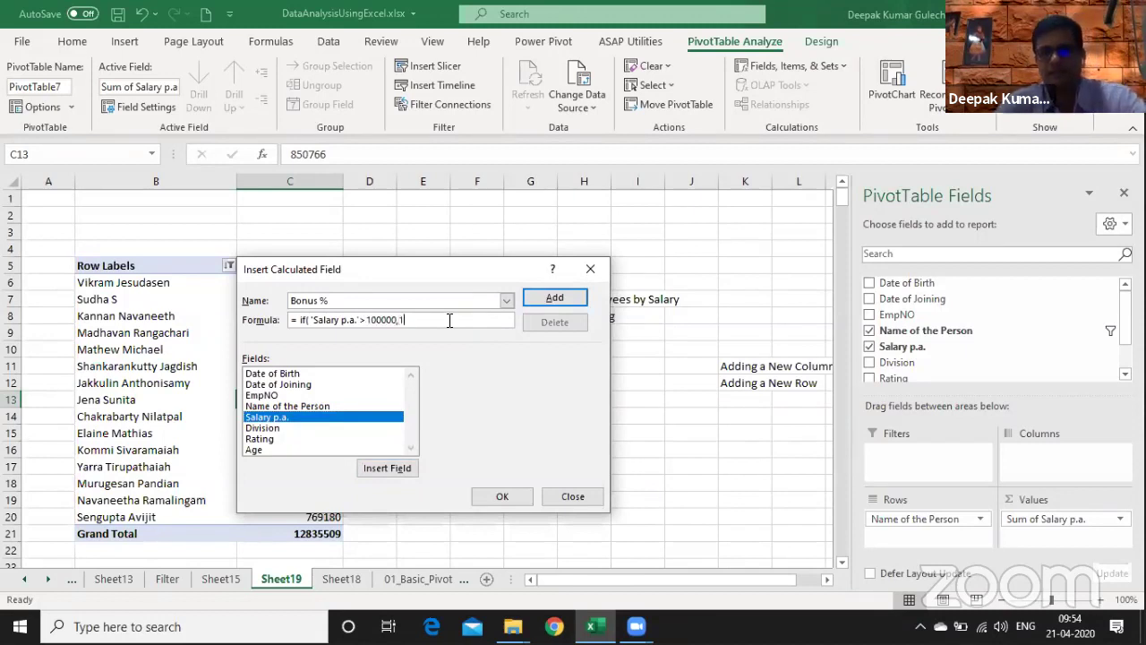
{"action": "type", "text": "2%,15"}
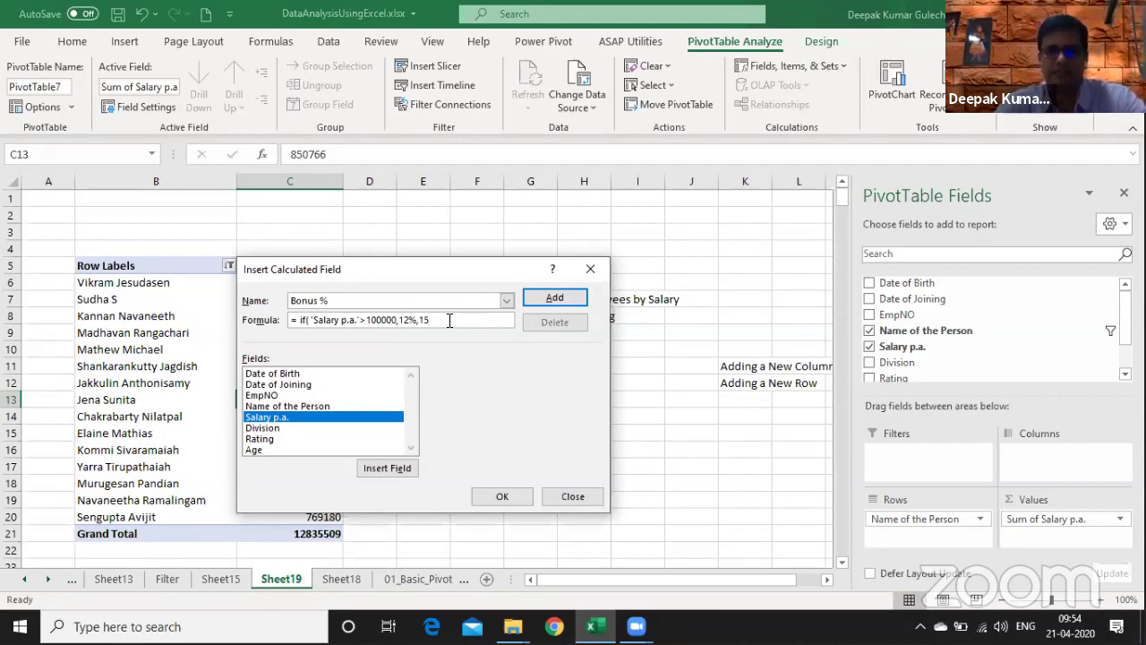
{"action": "type", "text": "%)"}
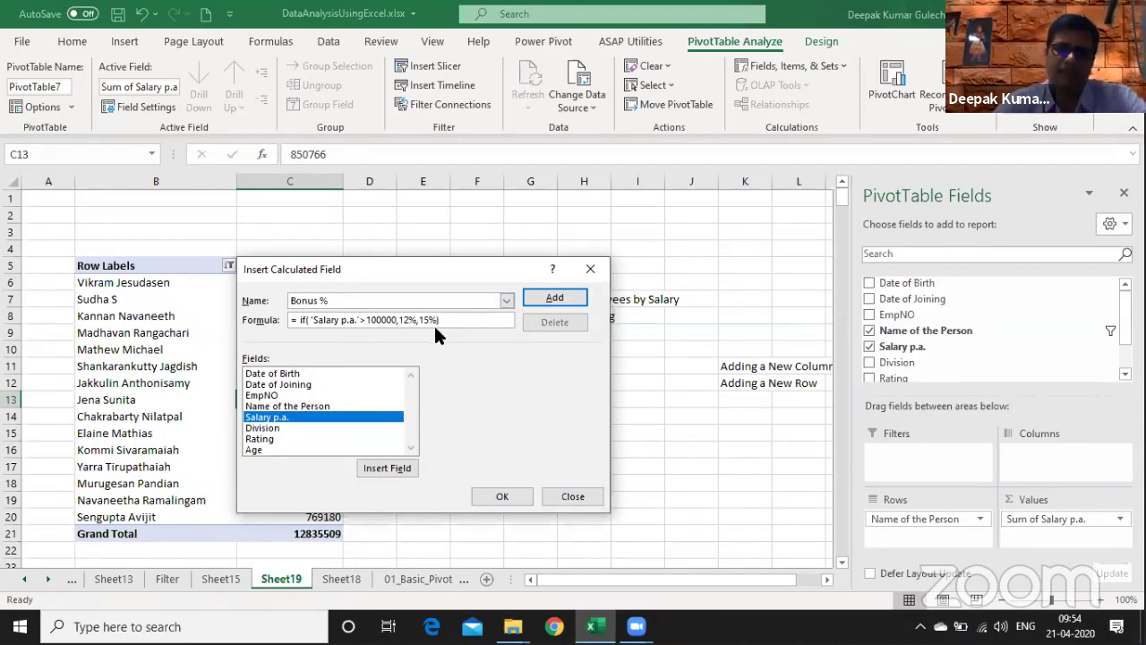
{"action": "key", "text": "Return"}
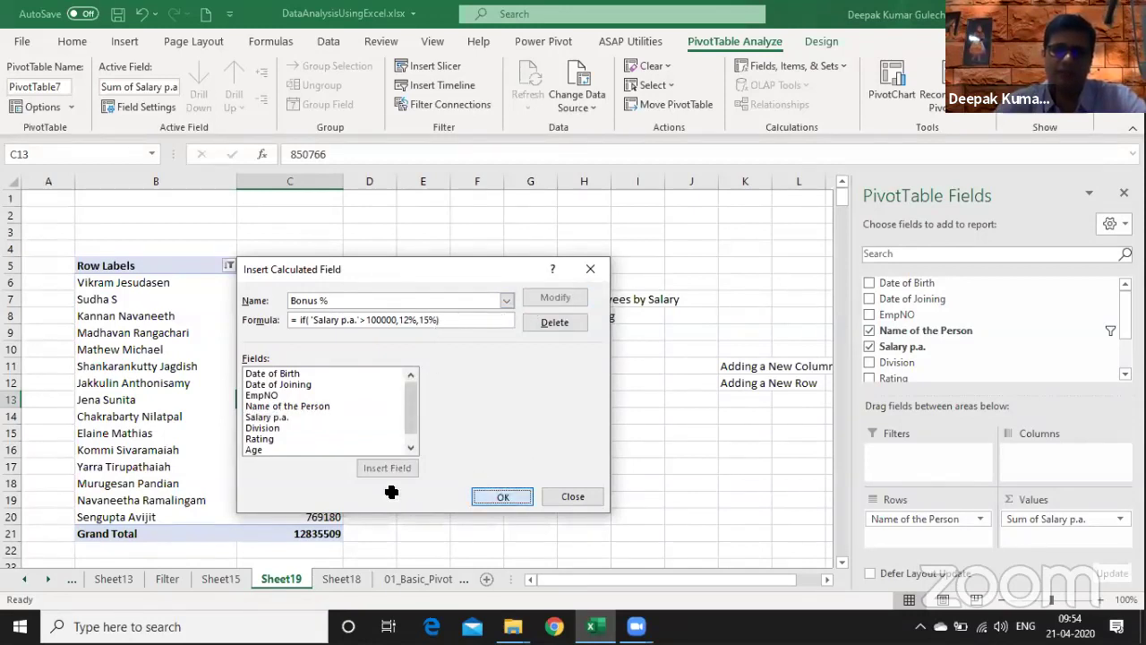
{"action": "key", "text": "Return"}
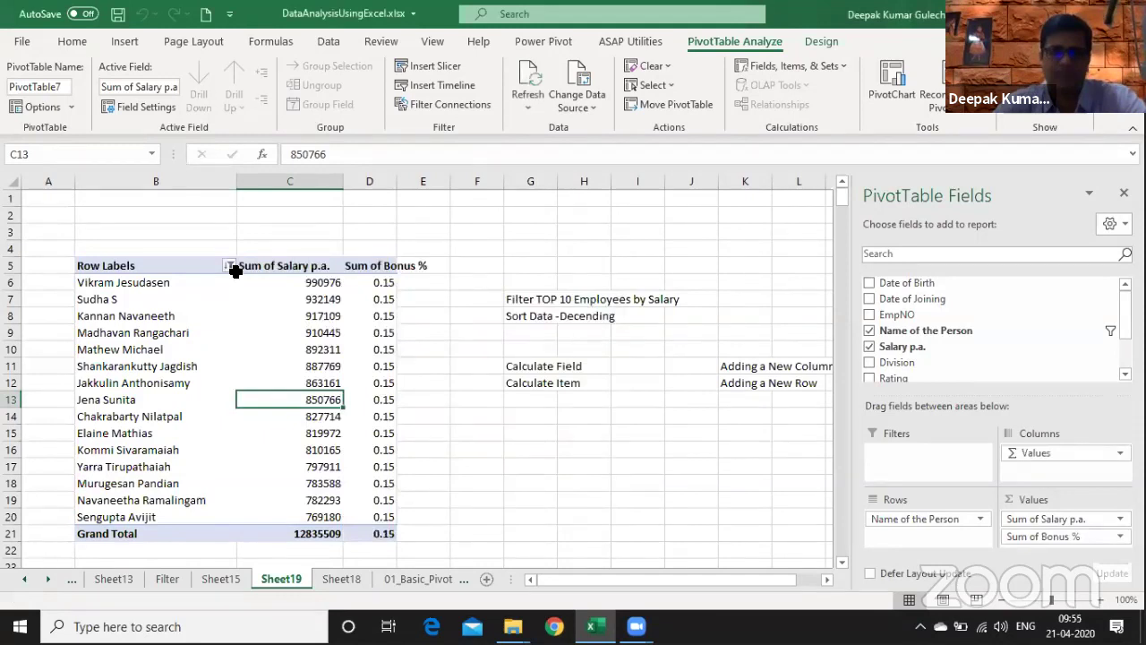
- Clear the name filter and sort all employees ascending by Sum of Salary p.a
{"action": "left_click", "coordinate": [230, 265]}
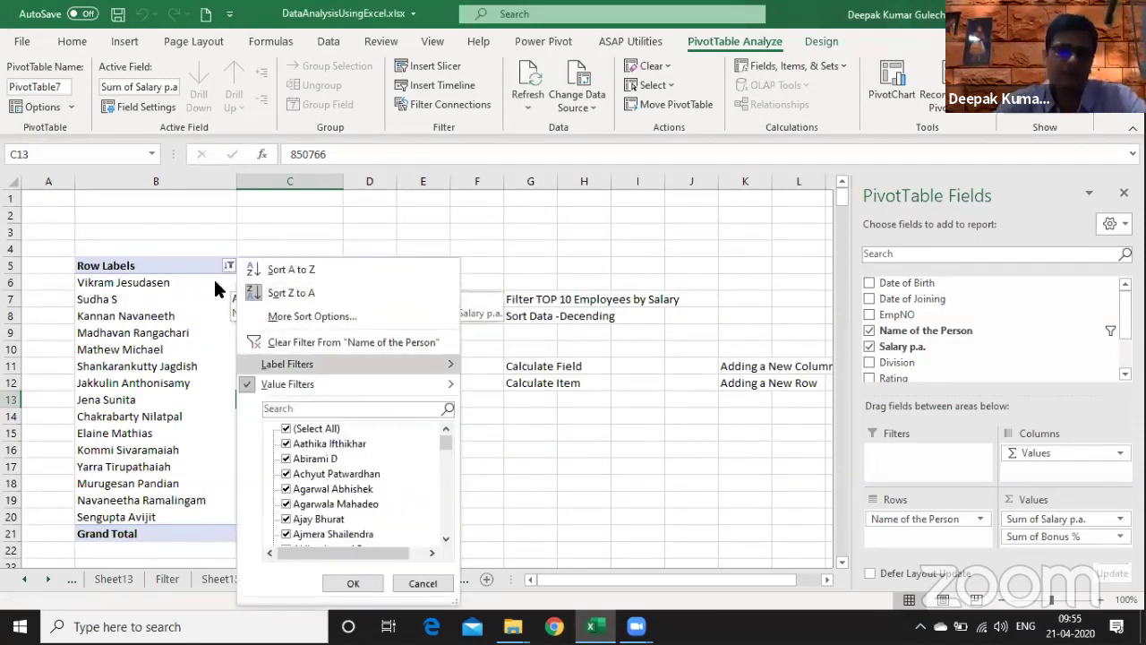
{"action": "key", "text": "c"}
{"action": "right_click", "coordinate": [217, 283]}
{"action": "key", "text": "s"}
{"action": "key", "text": "m"}
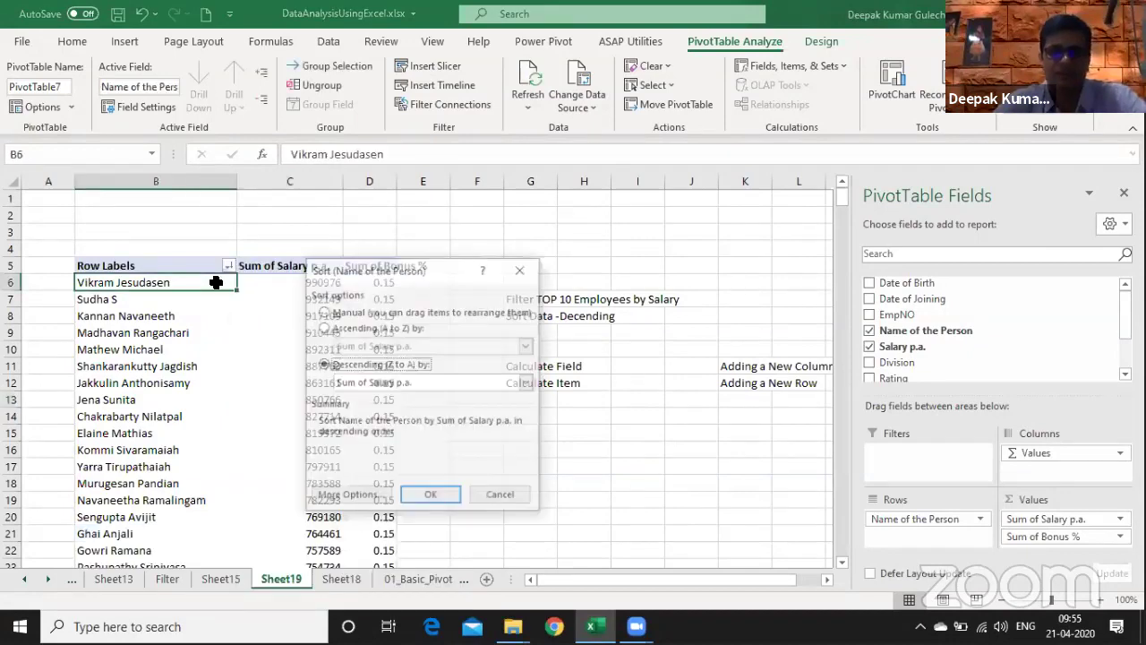
{"action": "key", "text": "m"}
{"action": "key", "text": "a"}
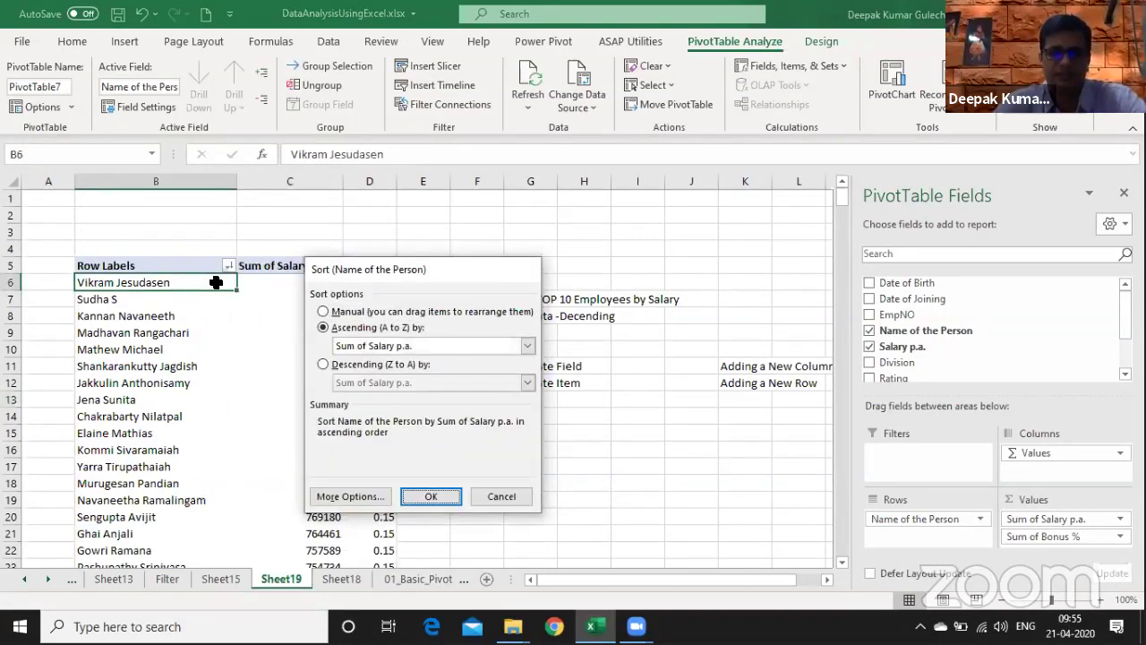
{"action": "key", "text": "Return"}
- Check the sorted list to its end, selecting the employee rows down to the Grand Total
{"action": "key", "text": "Right"}
{"action": "key", "text": "Right"}
{"action": "key", "text": "Page_Down"}
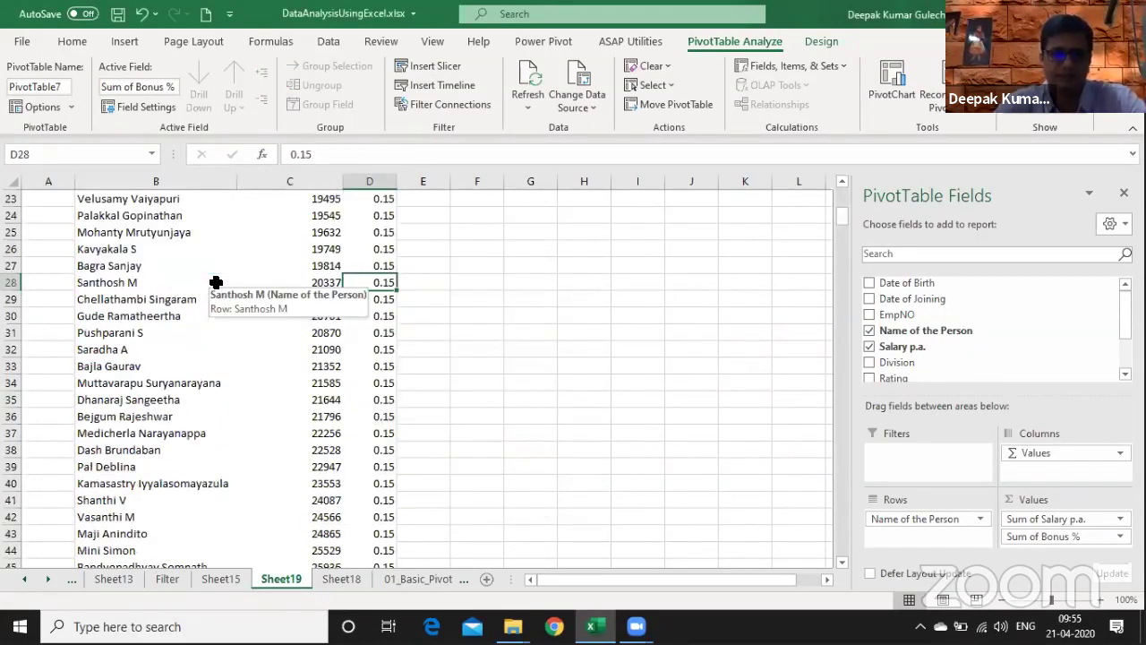
{"action": "key", "text": "ctrl+Down"}
{"action": "key", "text": "ctrl+Up"}
{"action": "key", "text": "Left"}
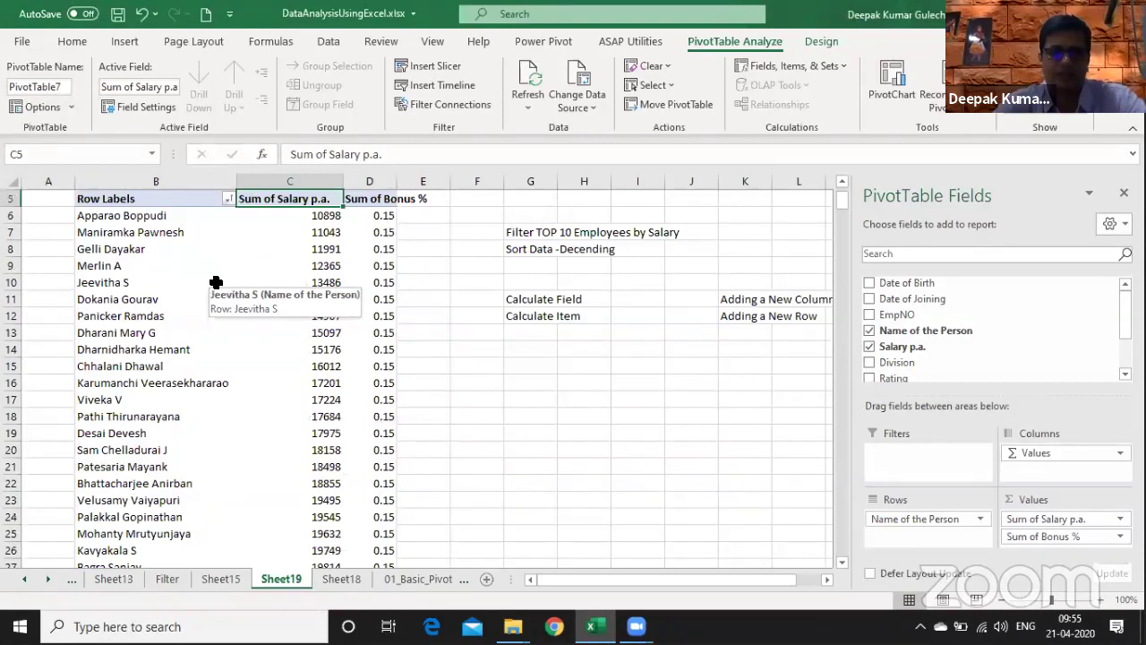
{"action": "key", "text": "Left"}
{"action": "key", "text": "Down"}
{"action": "key", "text": "ctrl+shift+Right"}
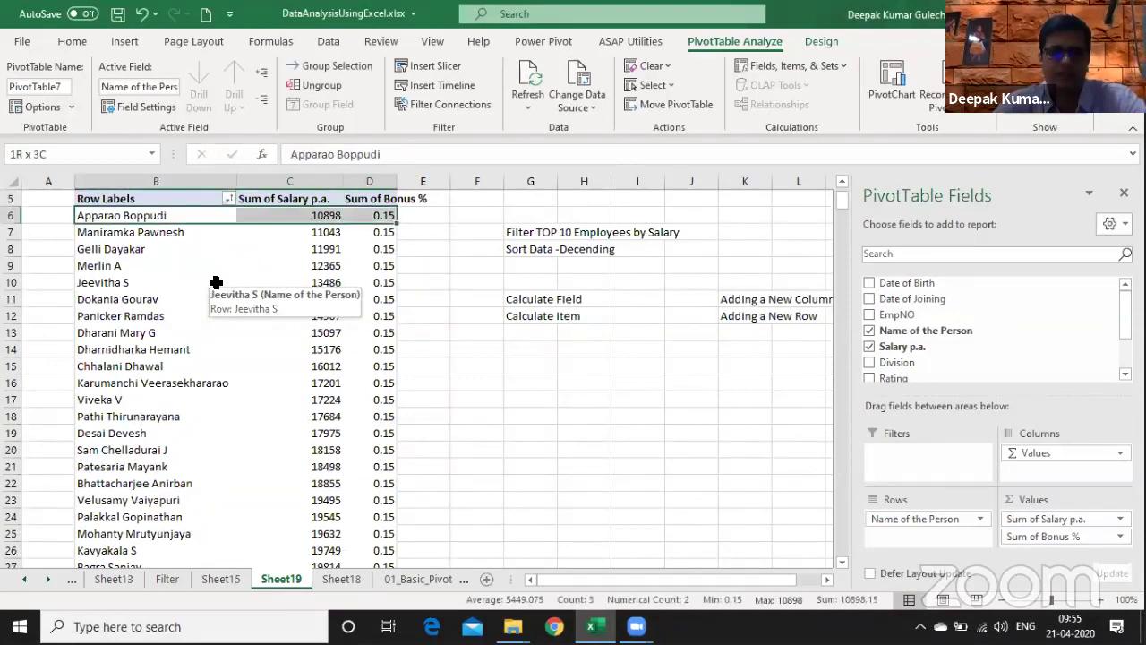
{"action": "key", "text": "ctrl+shift+Down"}
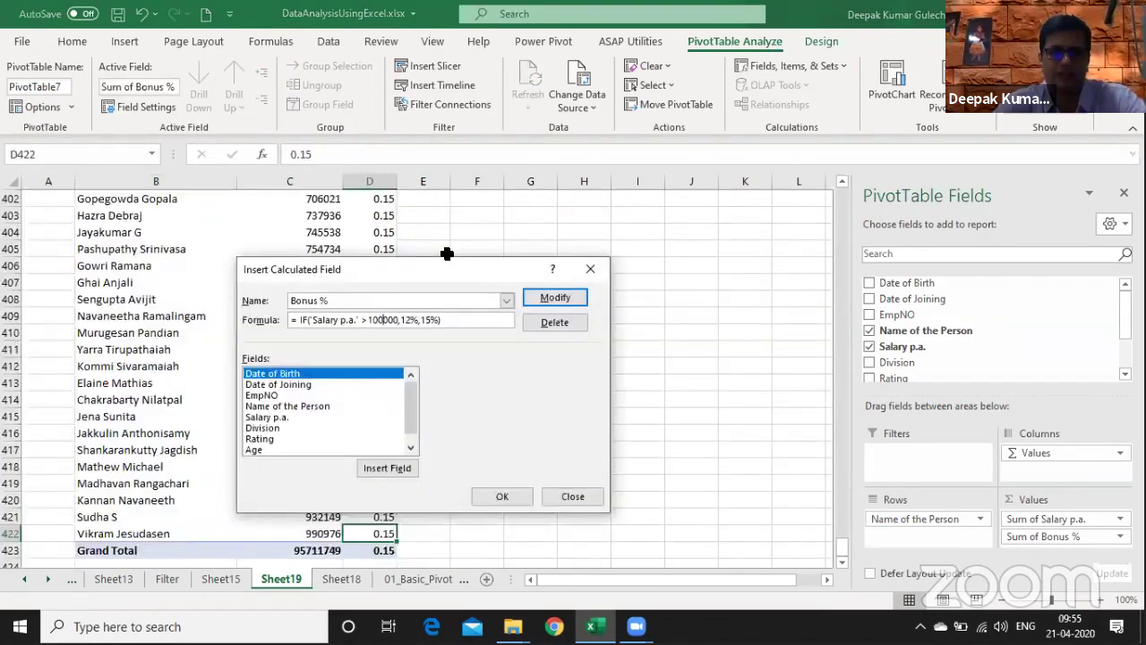
- Correct the salary threshold in the Bonus % formula so it ends in 0, and save it
{"action": "key", "text": "BackSpace"}
{"action": "type", "text": "0"}
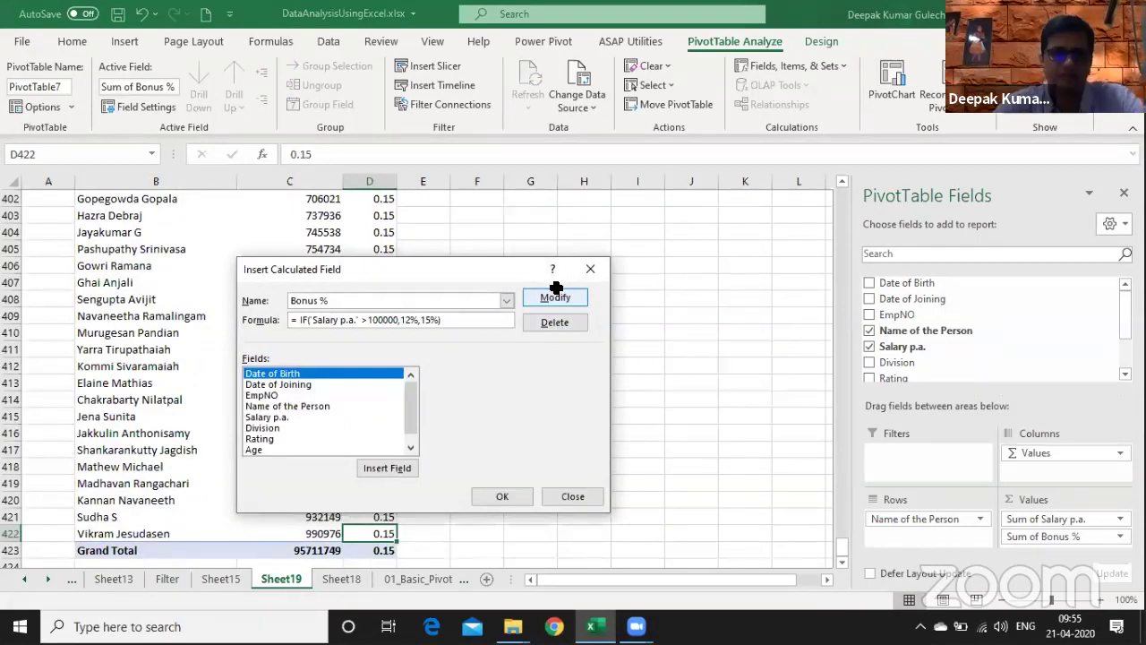
{"action": "left_click", "coordinate": [556, 296]}
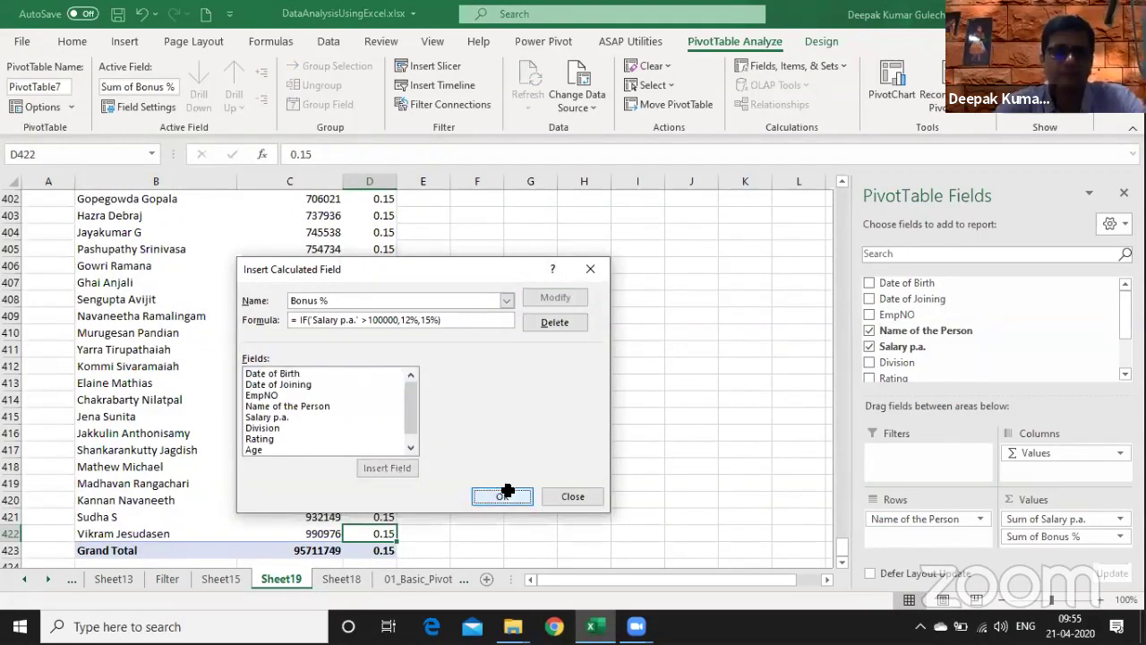
{"action": "key", "text": "Return"}
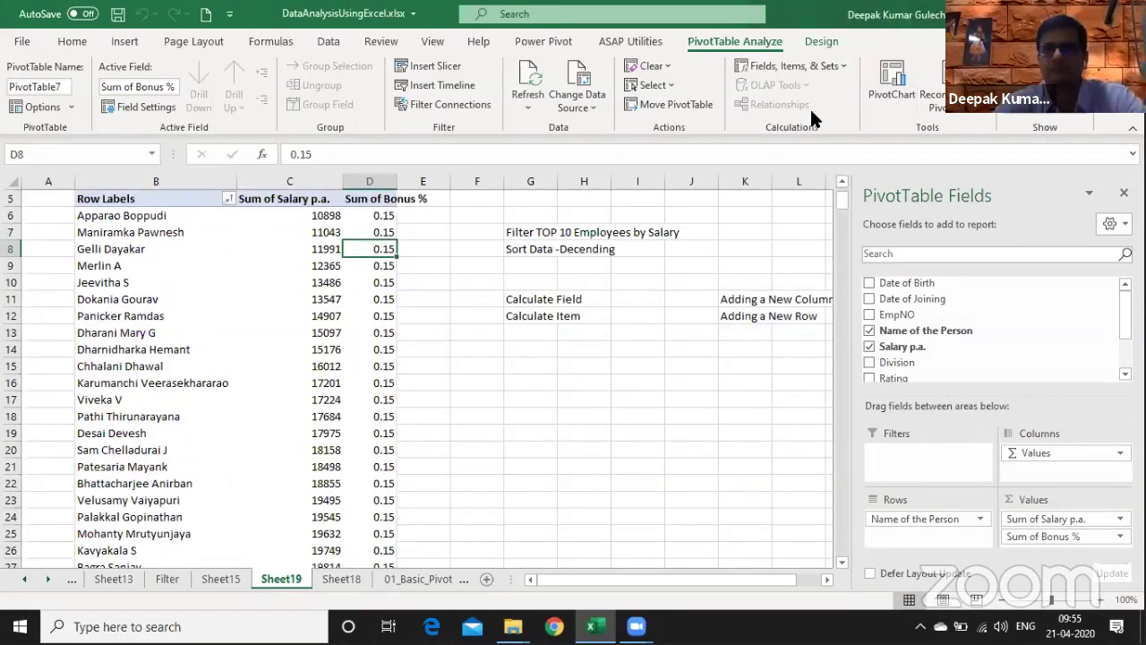
- Reopen the Bonus % calculated field to review its IF formula, then go to Sheet18
{"action": "left_click", "coordinate": [790, 66]}
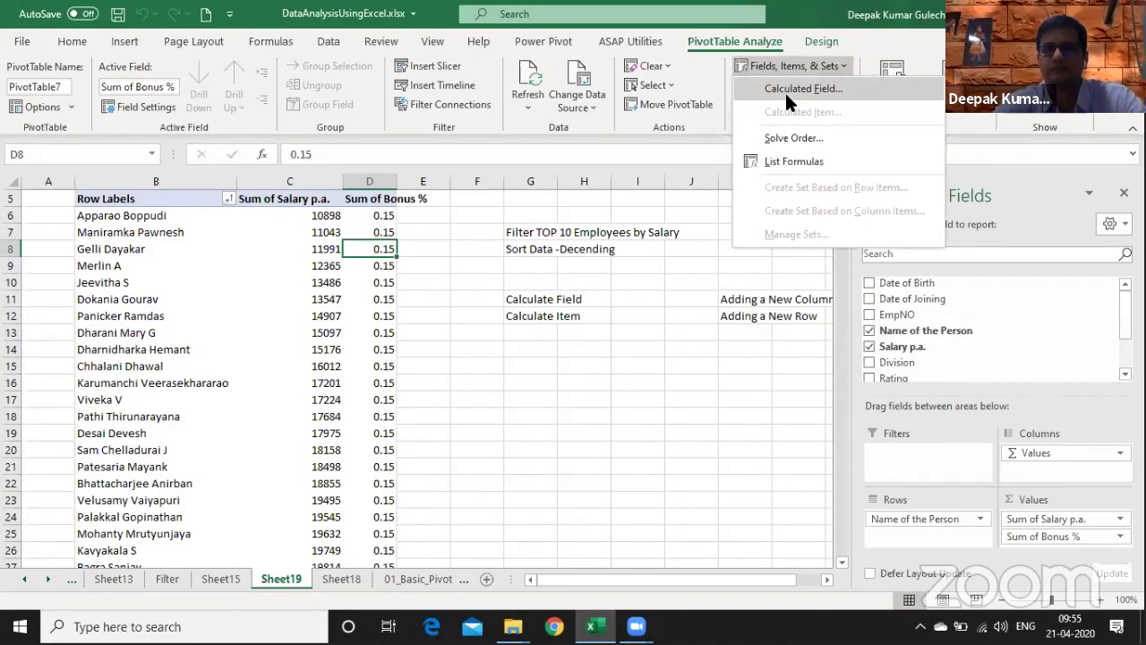
{"action": "left_click", "coordinate": [787, 89]}
{"action": "left_click", "coordinate": [507, 300]}
{"action": "left_click", "coordinate": [394, 315]}
{"action": "key", "text": "Left"}
{"action": "key", "text": "Left"}
{"action": "key", "text": "Left"}
{"action": "key", "text": "Left"}
{"action": "key", "text": "Left"}
{"action": "key", "text": "Left"}
{"action": "key", "text": "Left"}
{"action": "key", "text": "Left"}
{"action": "key", "text": "Left"}
{"action": "key", "text": "End"}
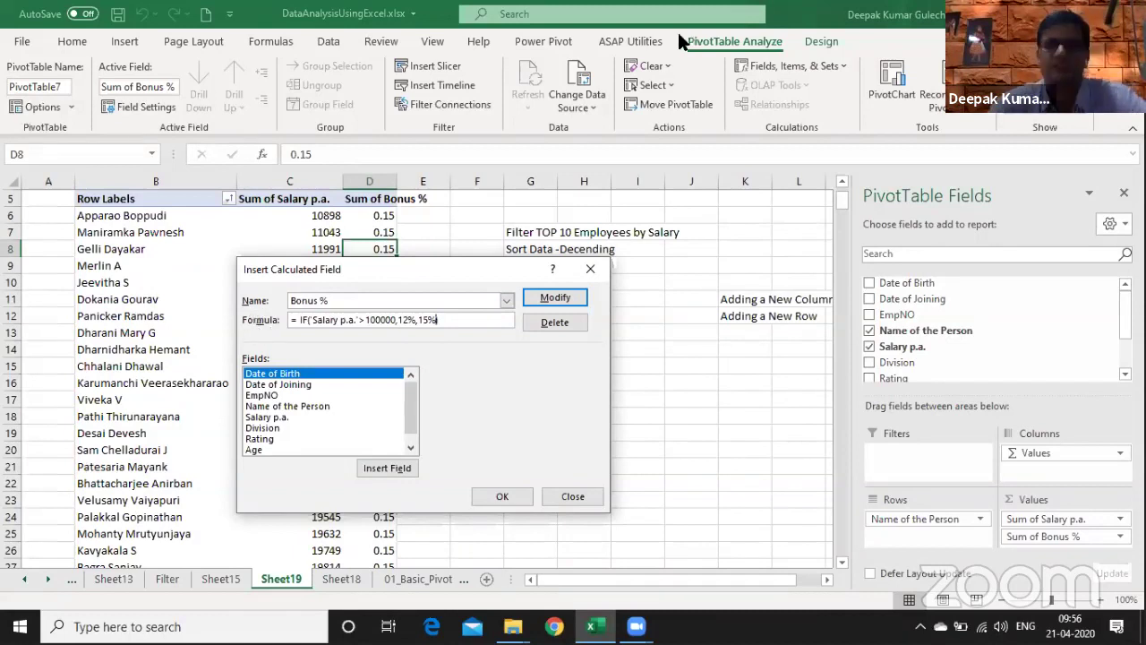
{"action": "key", "text": "Escape"}
{"action": "key", "text": "ctrl+Page_Down"}
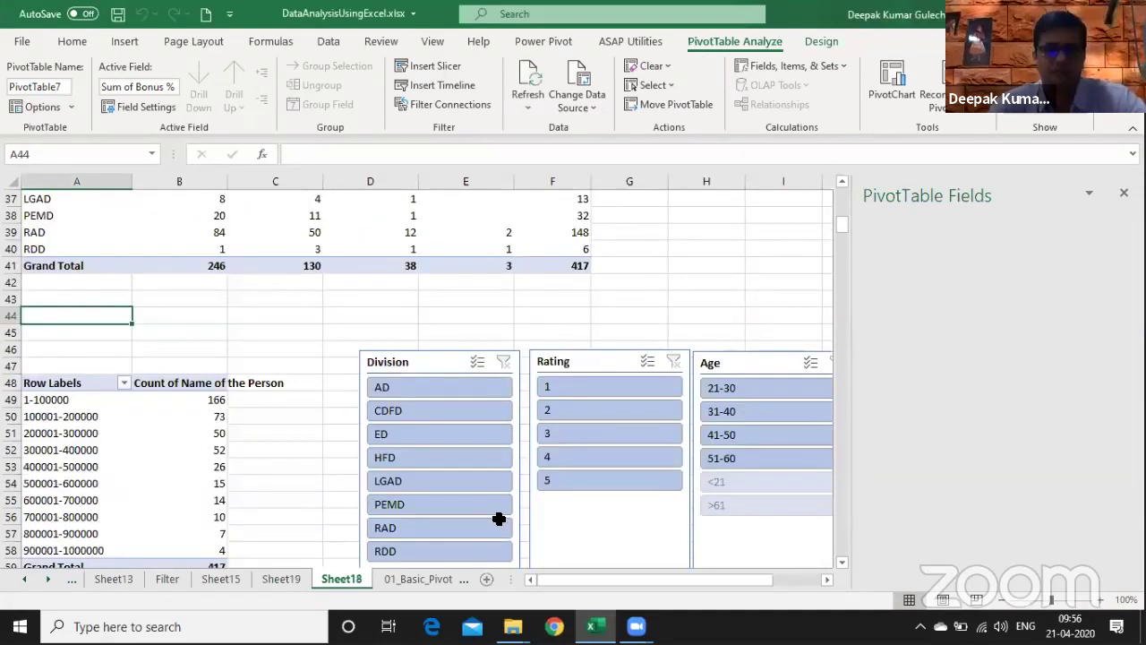
- Create a TT_Emp_DB pivot on new Sheet20 showing Sum of Salary p.a. per Name of the Person
{"action": "key", "text": "ctrl+Page_Down"}
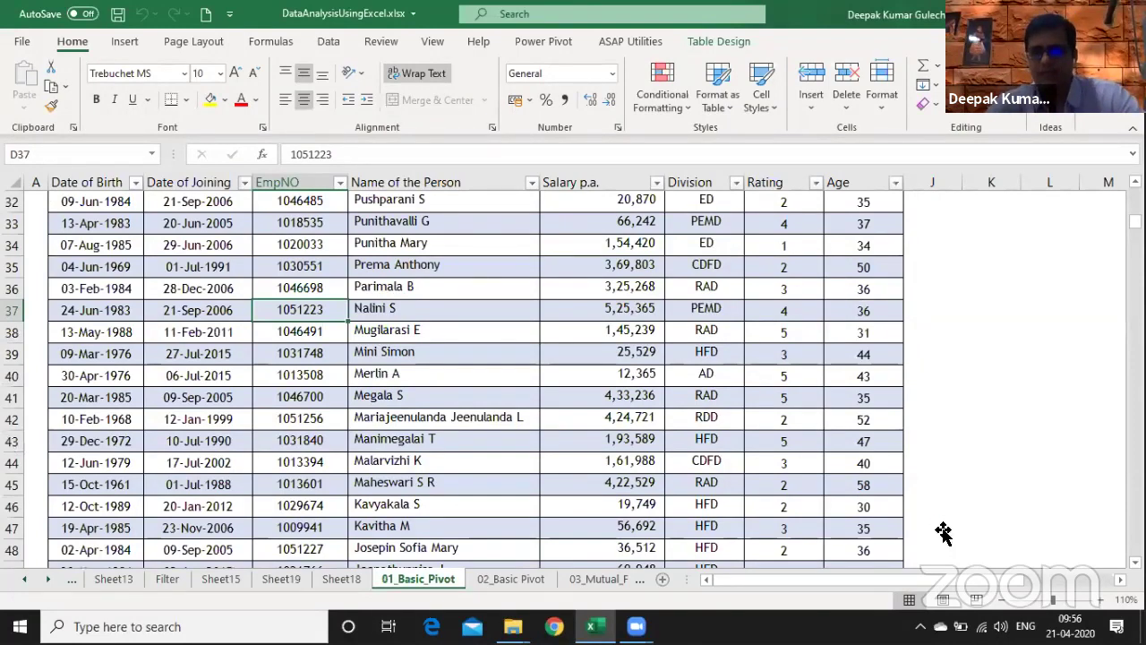
{"action": "key", "text": "alt+n"}
{"action": "key", "text": "v"}
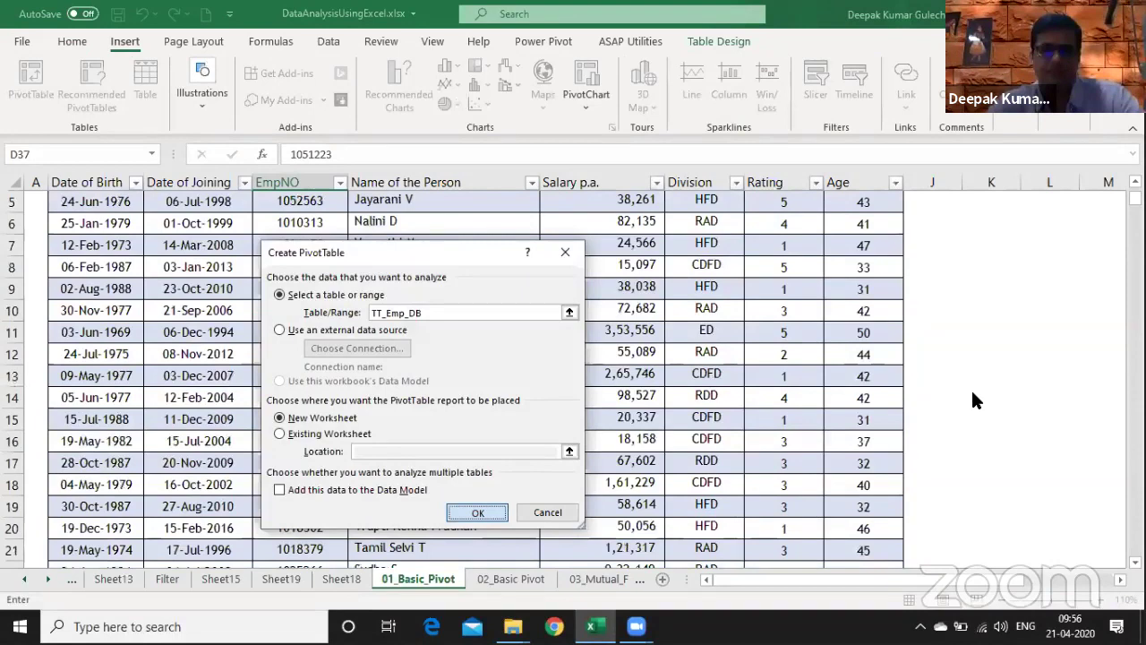
{"action": "key", "text": "Return"}
{"action": "left_click", "coordinate": [869, 330]}
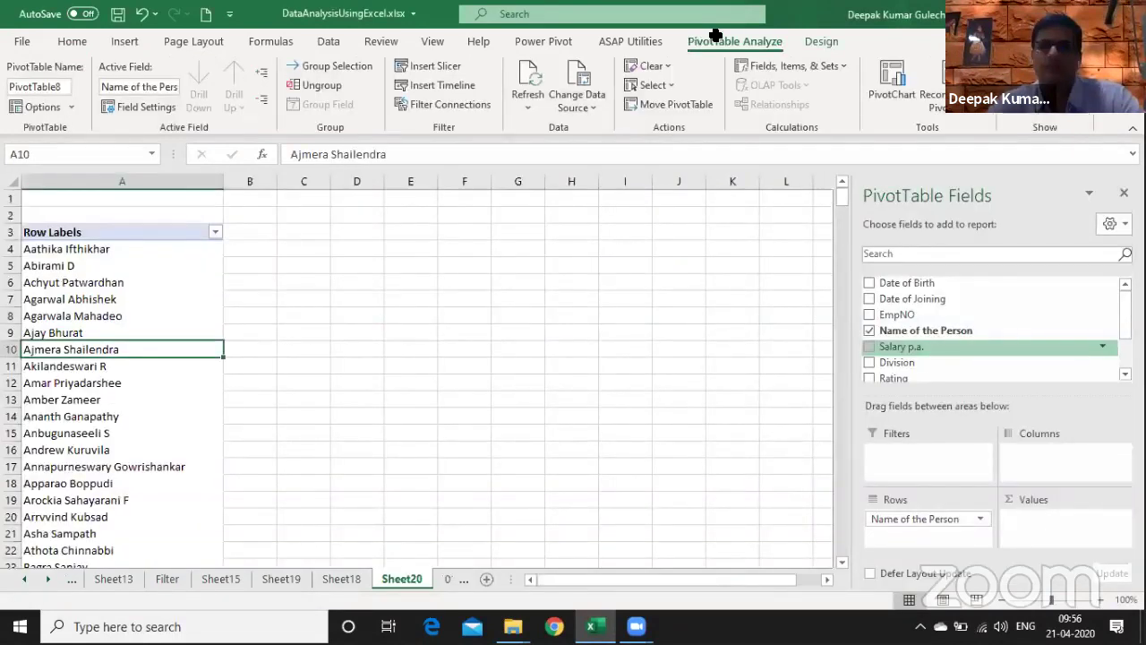
{"action": "left_click", "coordinate": [776, 67]}
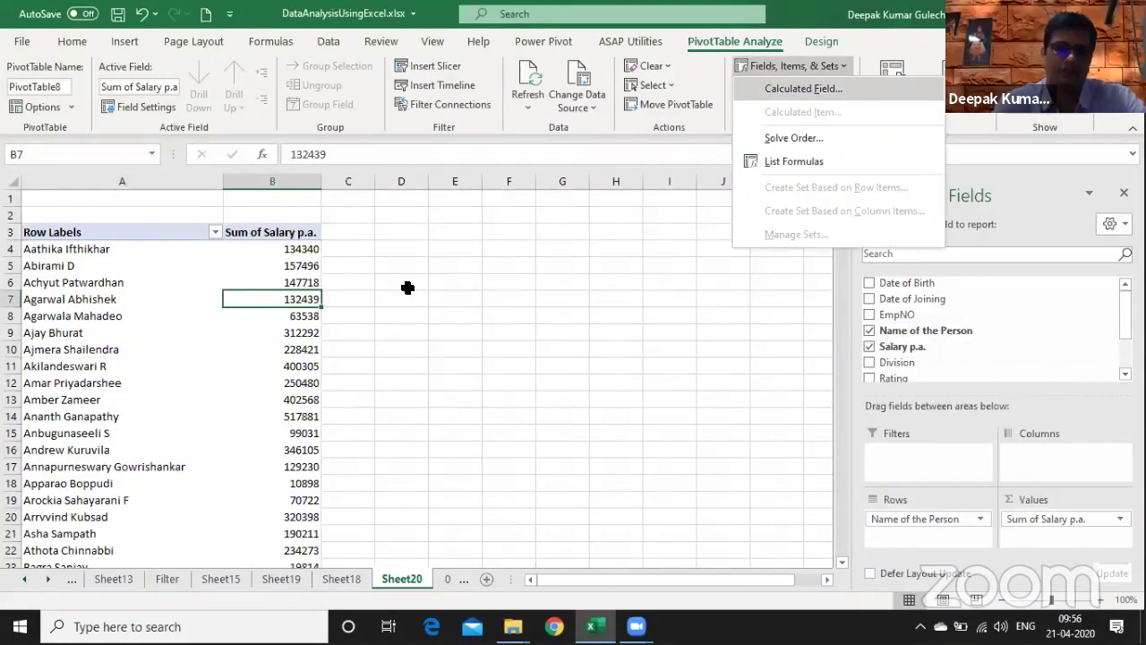
- Add calculated field Bonus with formula =if('Salary p.a.'>100000,12,15) to the pivot
{"action": "left_click", "coordinate": [803, 89]}
{"action": "type", "text": "Bonus"}
{"action": "key", "text": "Tab"}
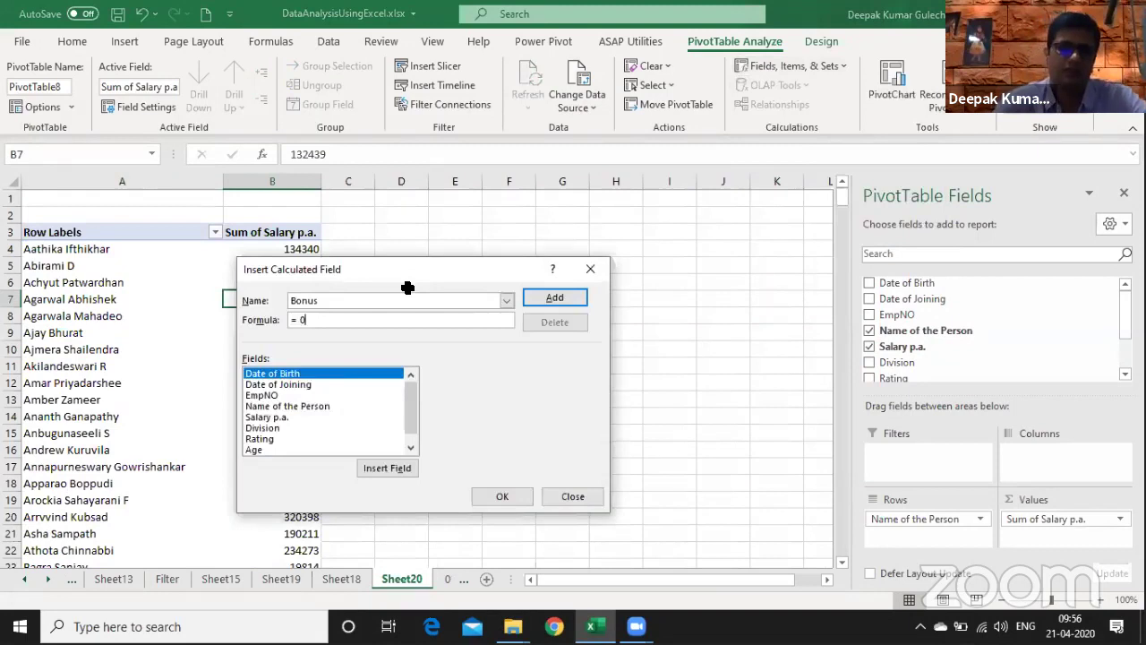
{"action": "key", "text": "BackSpace"}
{"action": "type", "text": "if("}
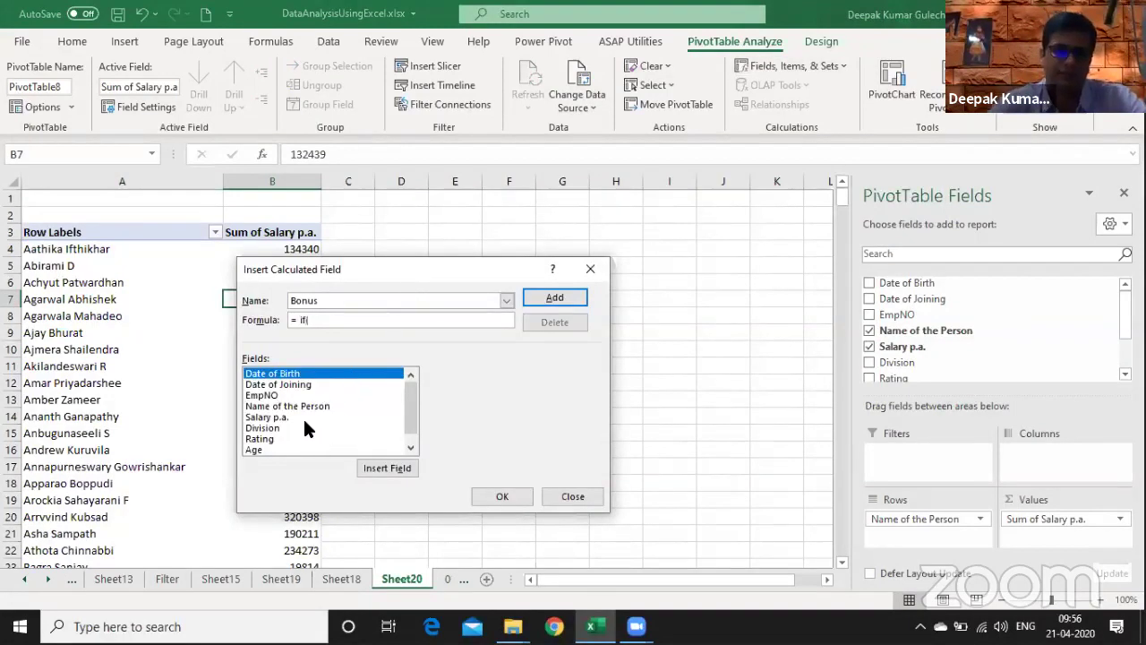
{"action": "double_click", "coordinate": [269, 417]}
{"action": "type", "text": ">"}
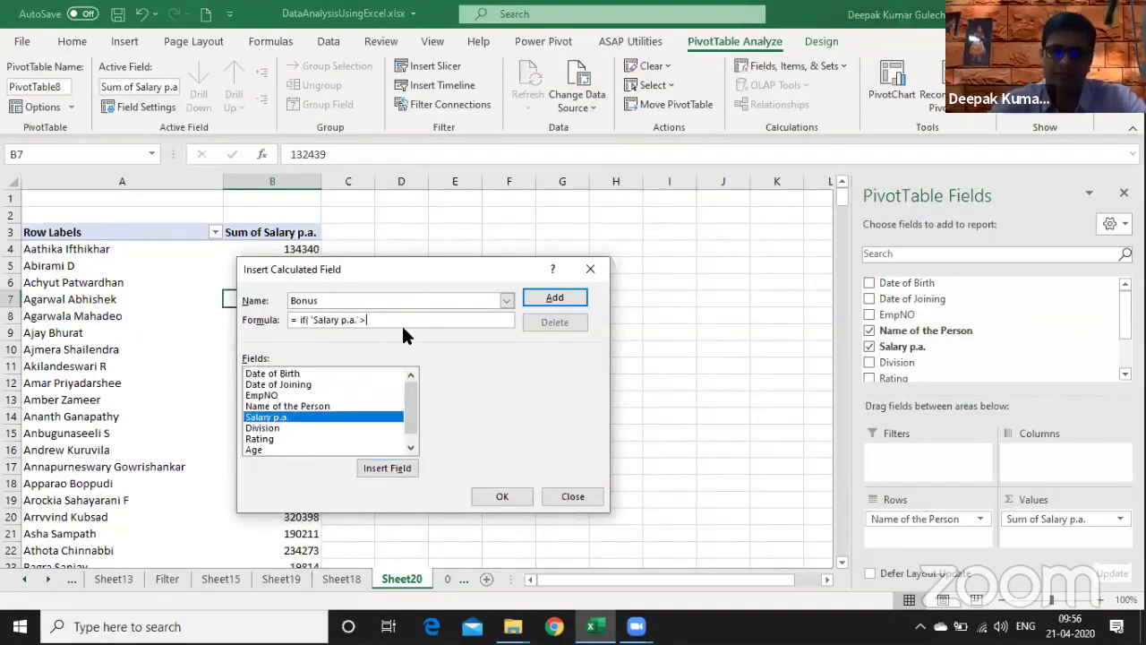
{"action": "type", "text": "100000"}
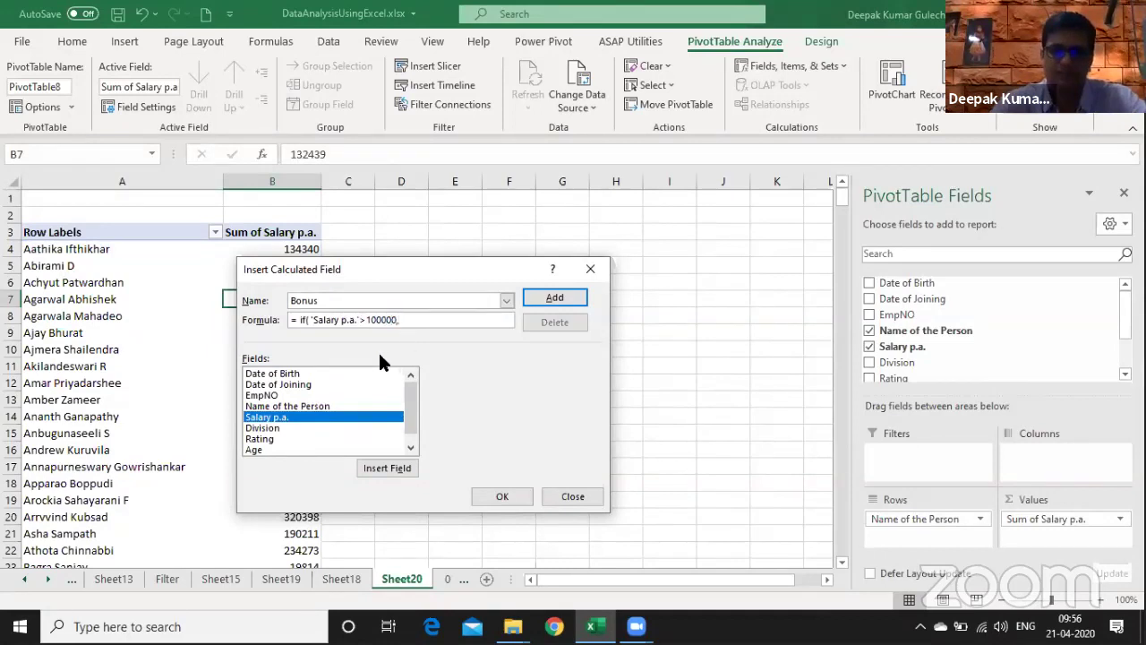
{"action": "type", "text": ",1"}
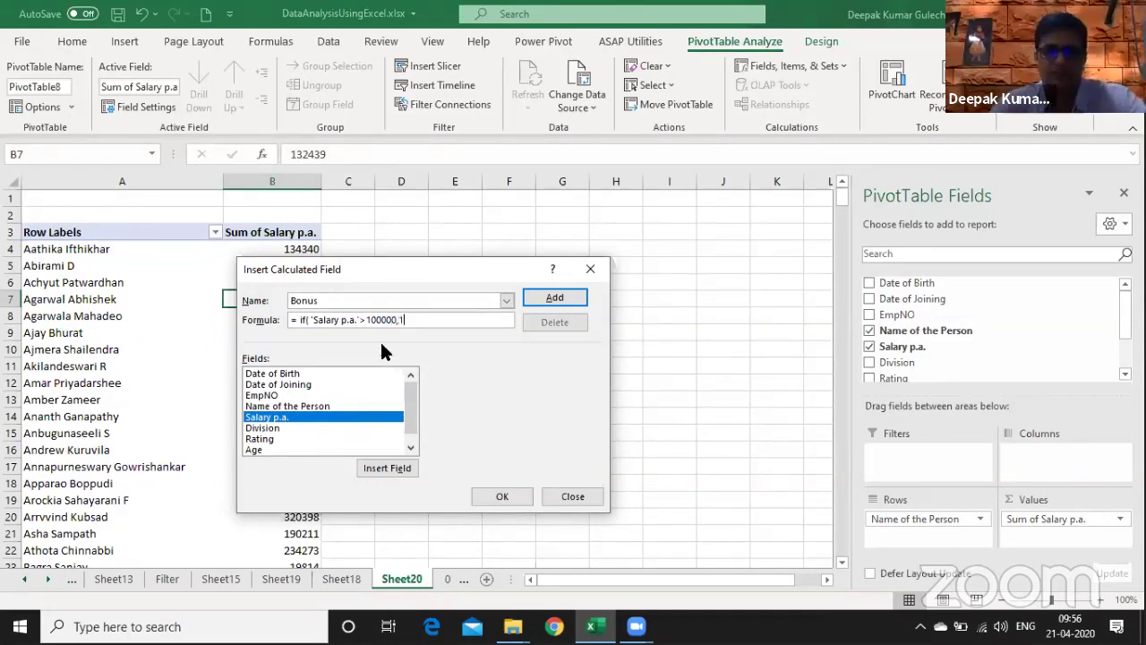
{"action": "type", "text": "2,15)"}
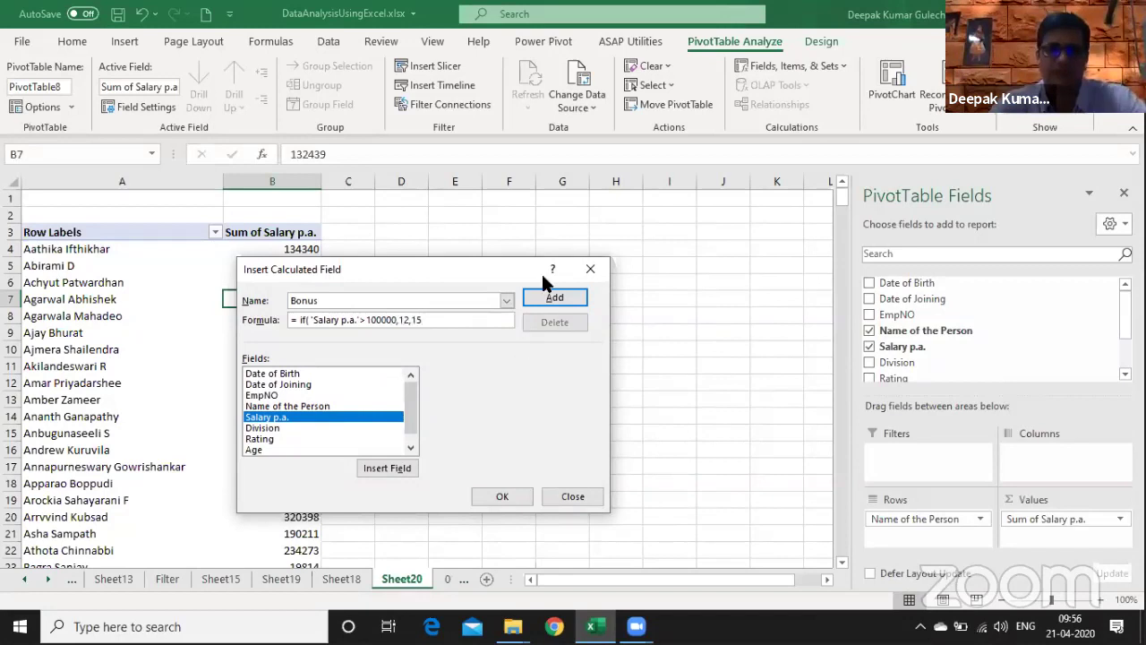
{"action": "left_click", "coordinate": [553, 297]}
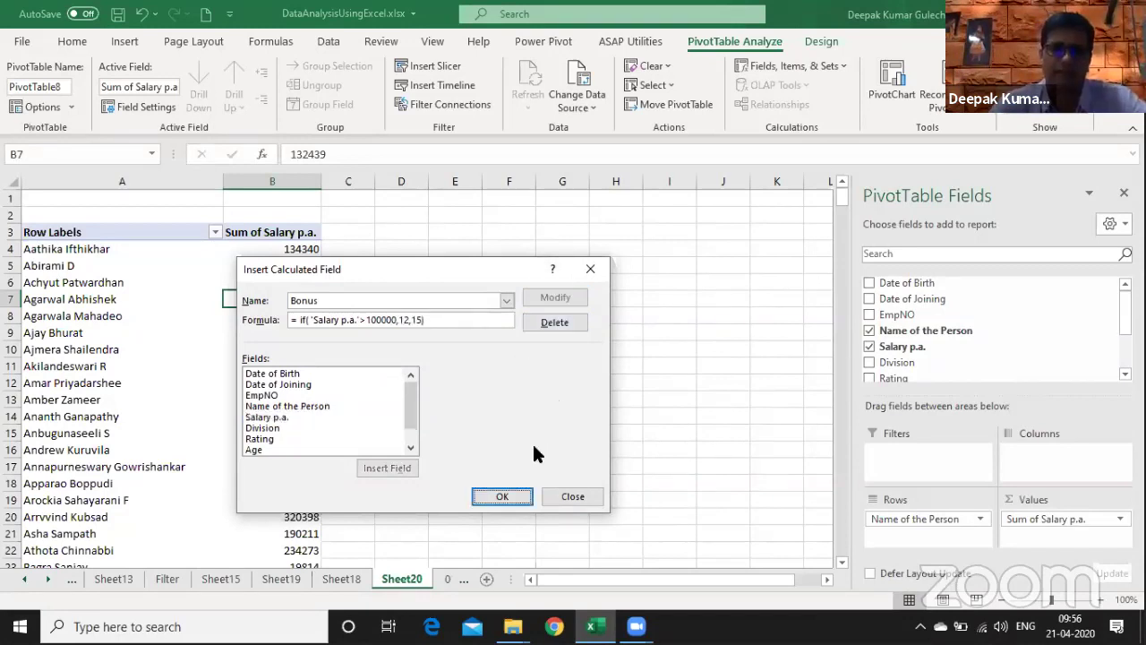
{"action": "left_click", "coordinate": [512, 494]}
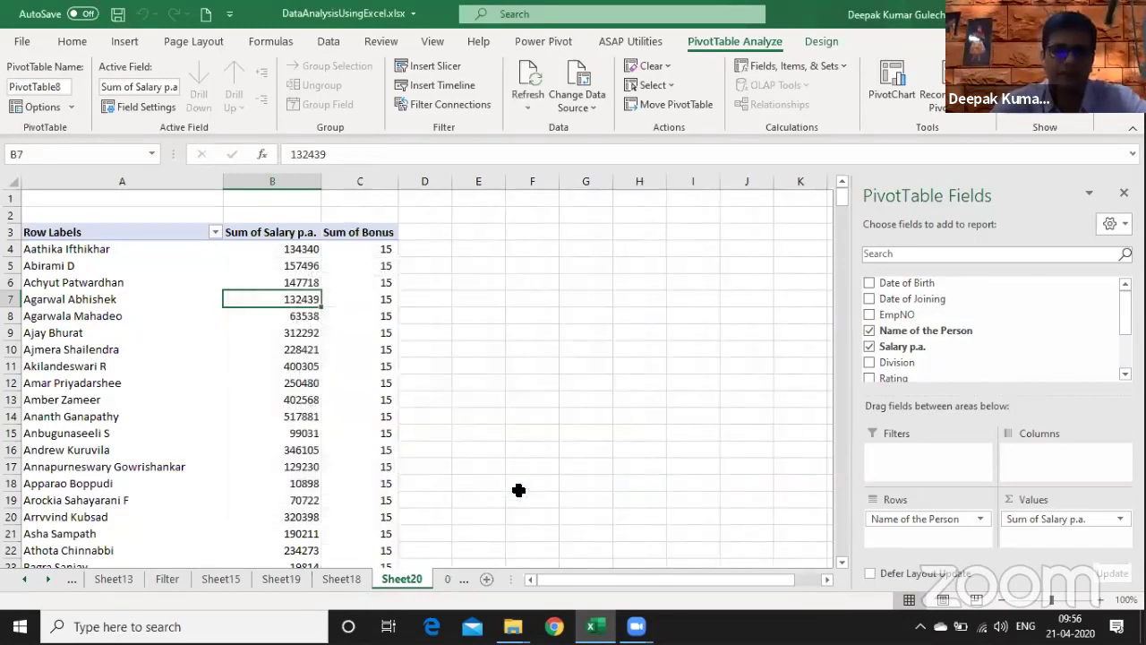
- Check the Sum of Bonus column down to the Grand Total, where every value shows 15
{"action": "key", "text": "Page_Down"}
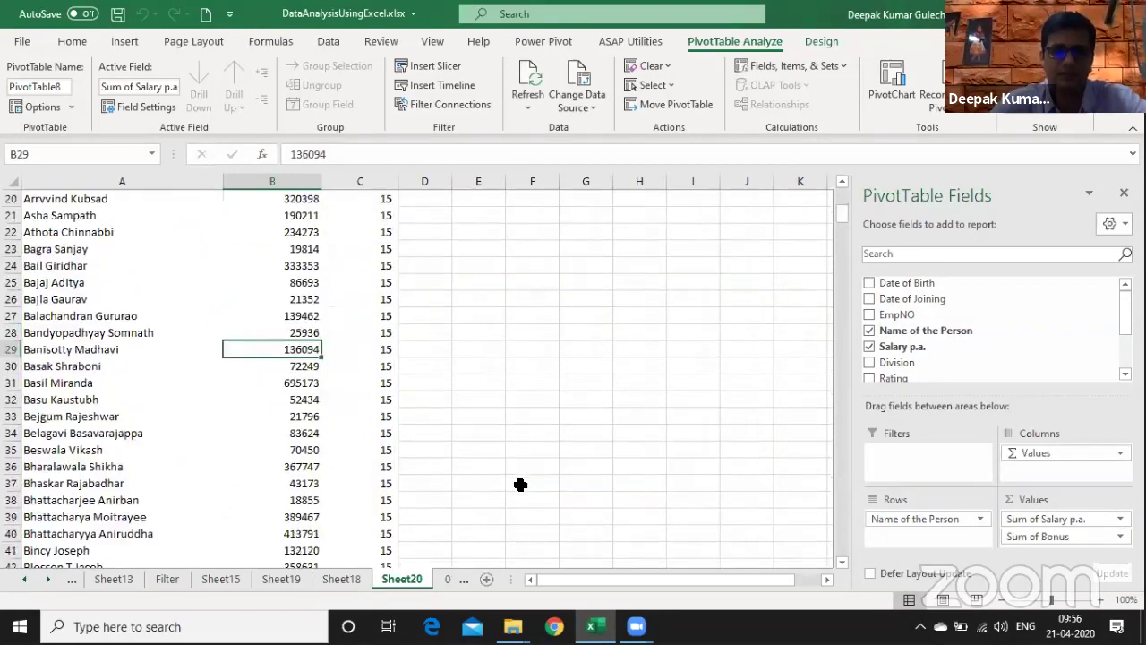
{"action": "key", "text": "Page_Down"}
{"action": "key", "text": "Page_Down"}
{"action": "key", "text": "Right"}
{"action": "key", "text": "Right"}
{"action": "key", "text": "Left"}
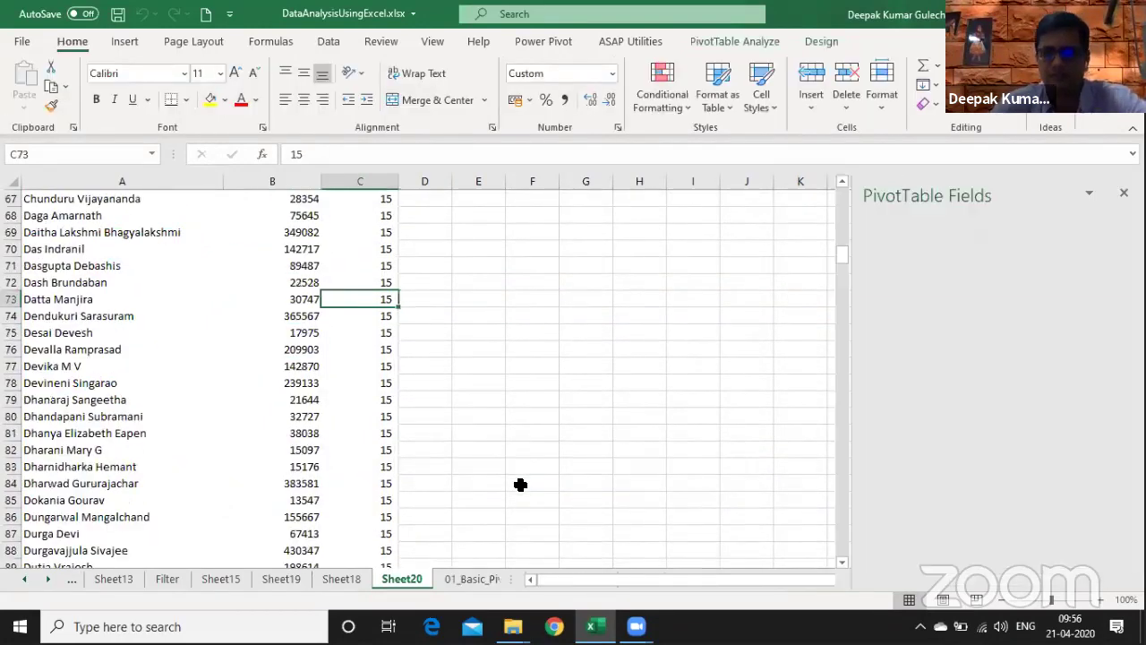
{"action": "key", "text": "ctrl+Down"}
{"action": "key", "text": "ctrl+space"}
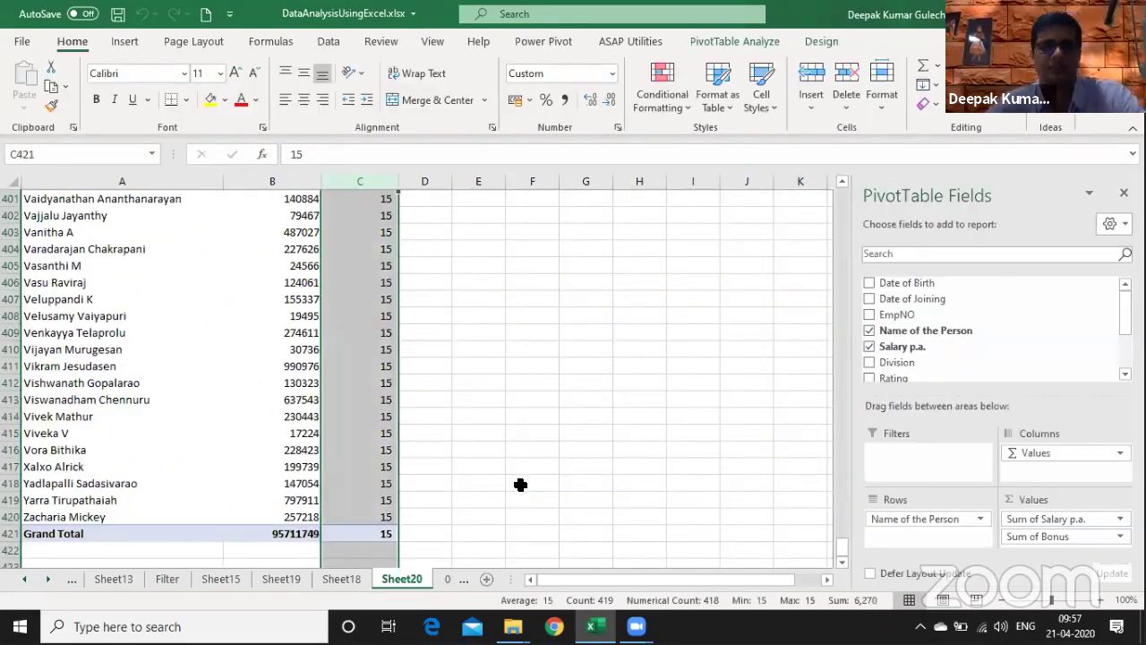
{"action": "key", "text": "ctrl+Up"}
{"action": "key", "text": "Up"}
{"action": "key", "text": "Down"}
{"action": "key", "text": "Down"}
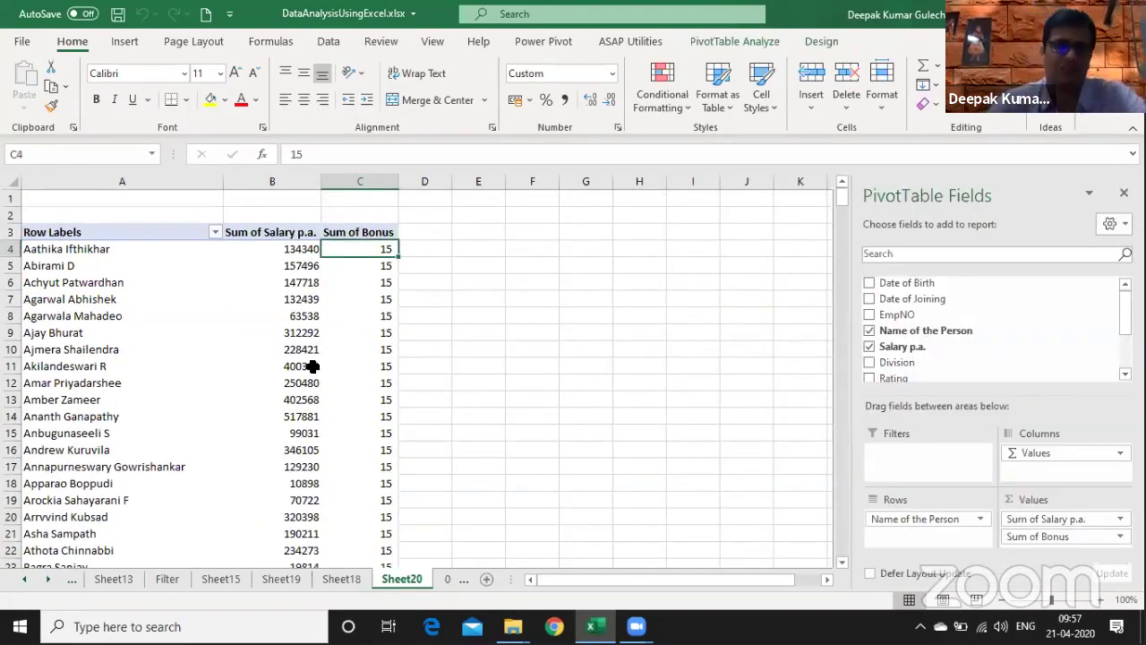
{"action": "left_click", "coordinate": [296, 319]}
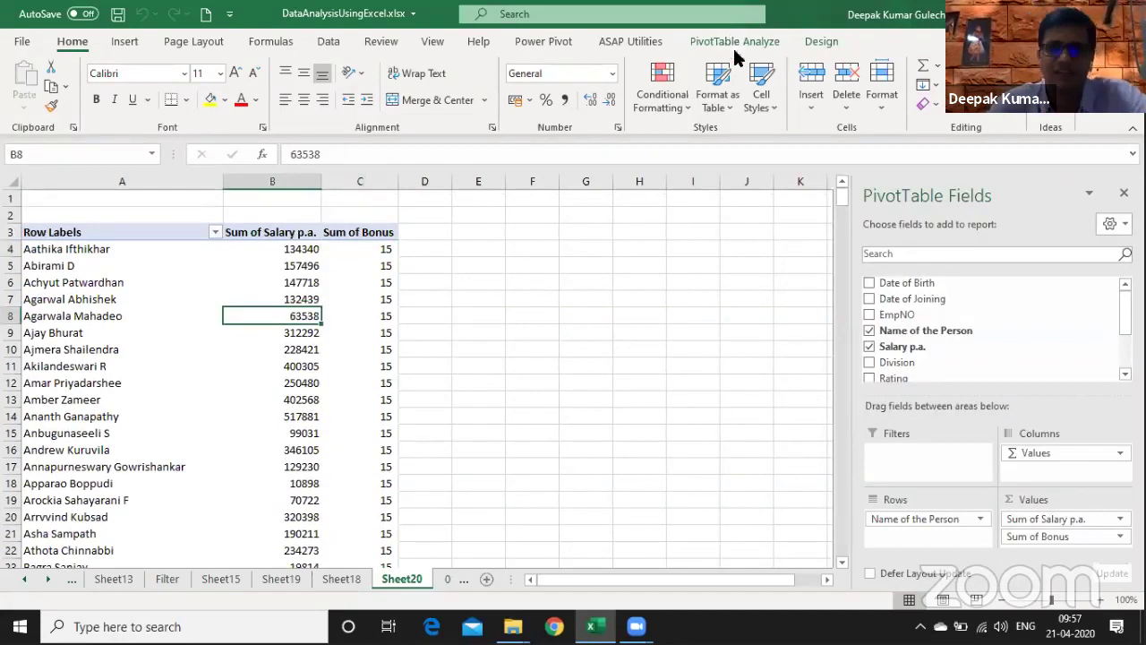
{"action": "left_click", "coordinate": [733, 43]}
- Modify the Bonus formula condition to 'Salary p.a.'>=10000
{"action": "left_click", "coordinate": [786, 68]}
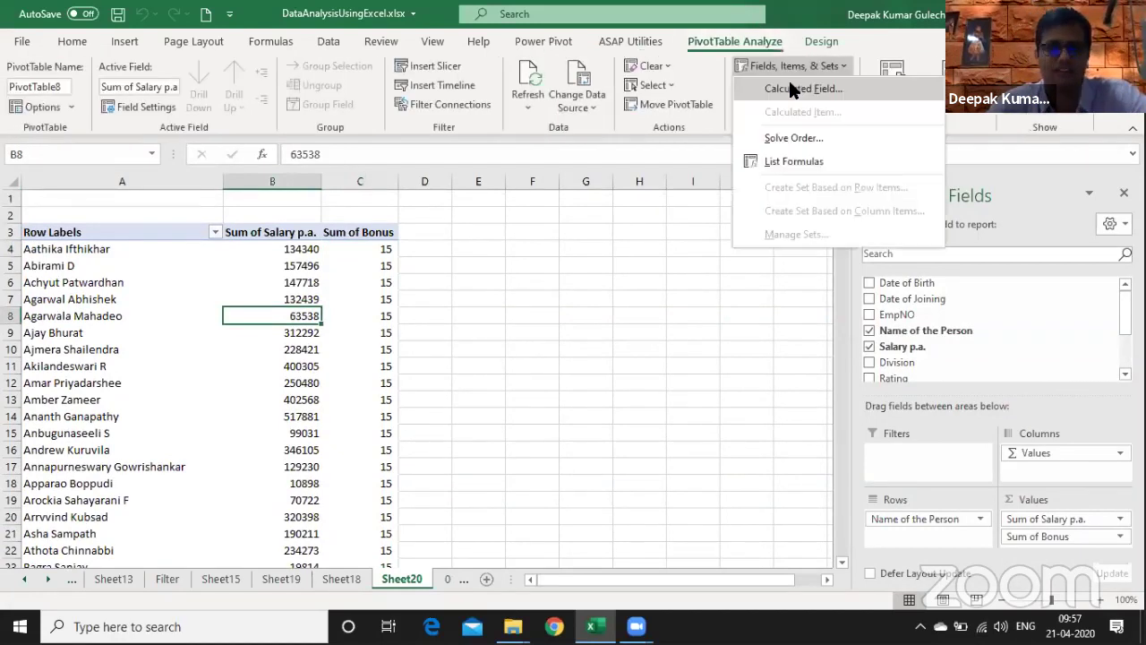
{"action": "key", "text": "Return"}
{"action": "left_click", "coordinate": [507, 301]}
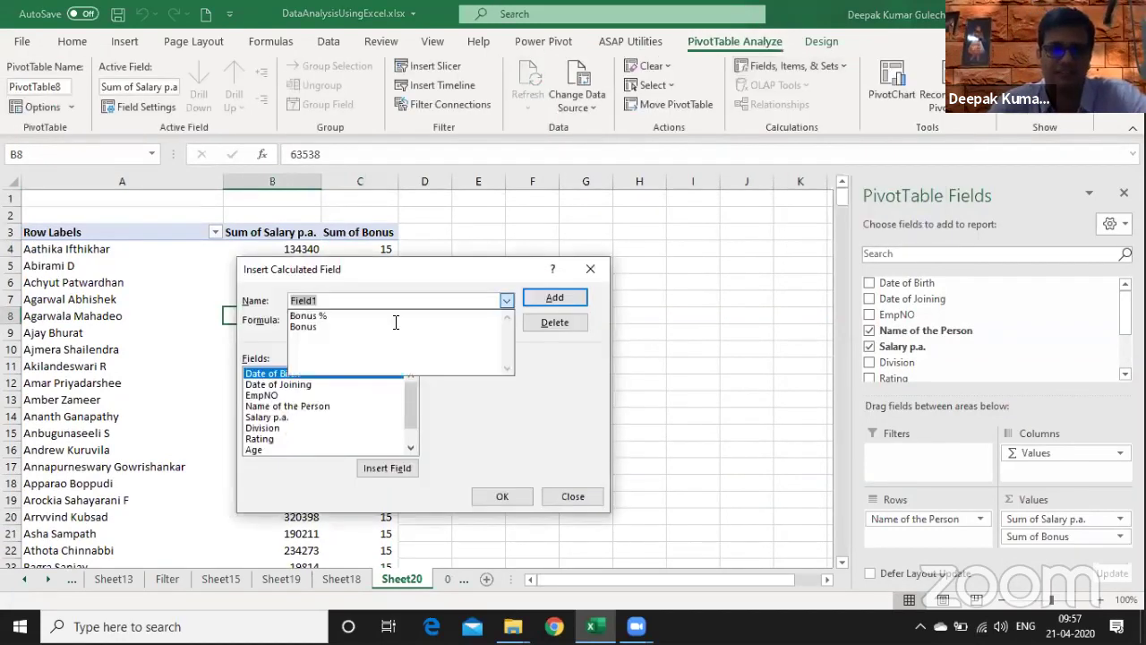
{"action": "left_click", "coordinate": [386, 326]}
{"action": "left_click", "coordinate": [403, 320]}
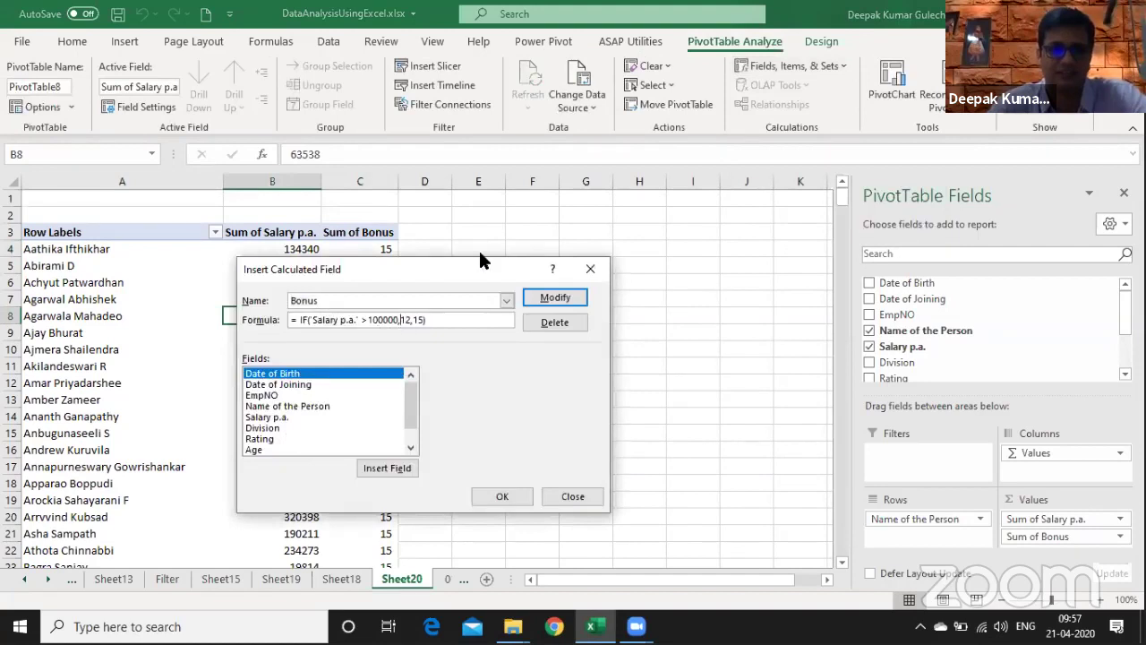
{"action": "key", "text": "BackSpace"}
{"action": "key", "text": "BackSpace"}
{"action": "key", "text": "Left"}
{"action": "key", "text": "Left"}
{"action": "key", "text": "Left"}
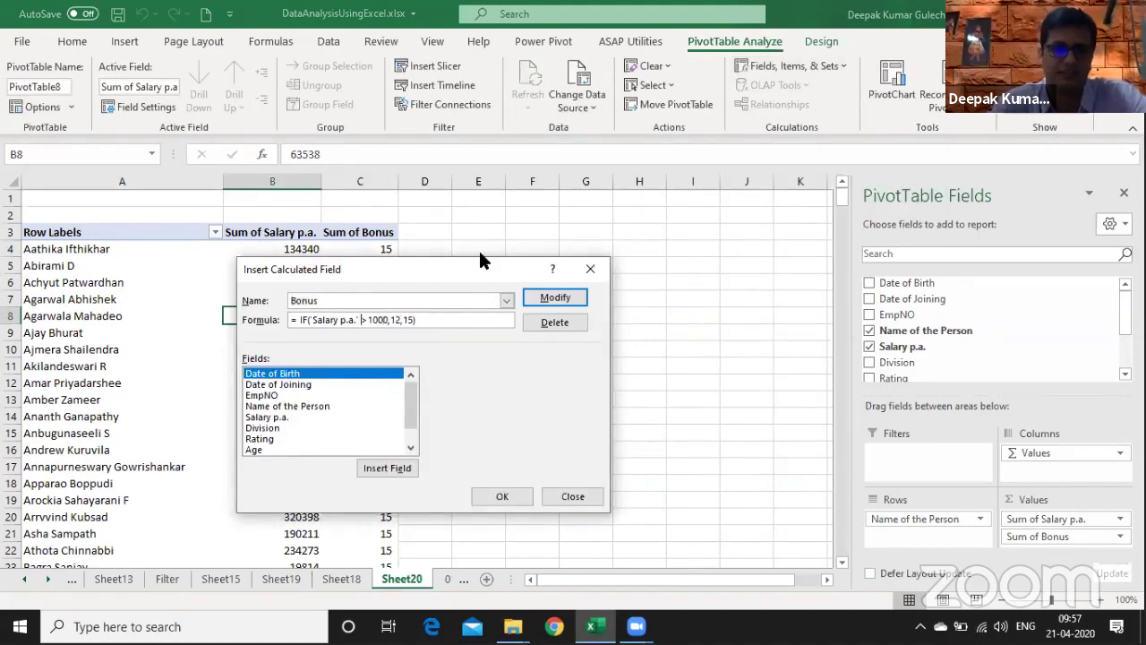
{"action": "type", "text": "="}
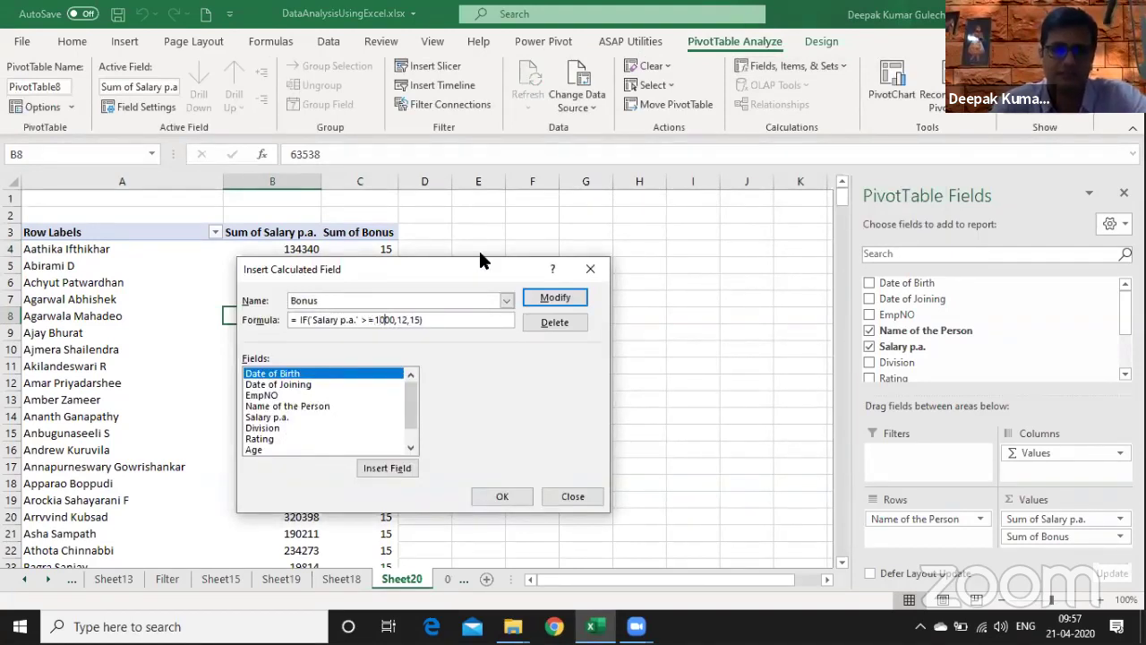
{"action": "key", "text": "Right"}
{"action": "key", "text": "Right"}
{"action": "type", "text": "00"}
{"action": "key", "text": "BackSpace"}
{"action": "key", "text": "Return"}
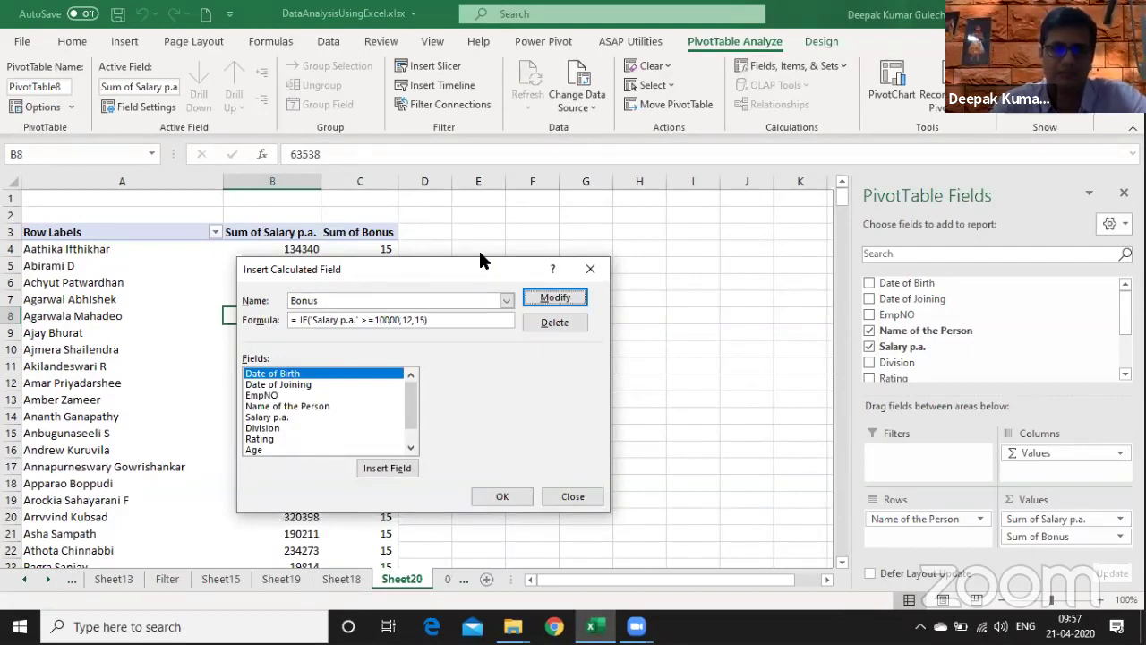
{"action": "left_click", "coordinate": [504, 493]}
- Scan the Sum of Bonus column in the pivot to check the new results
{"action": "left_click", "coordinate": [402, 330]}
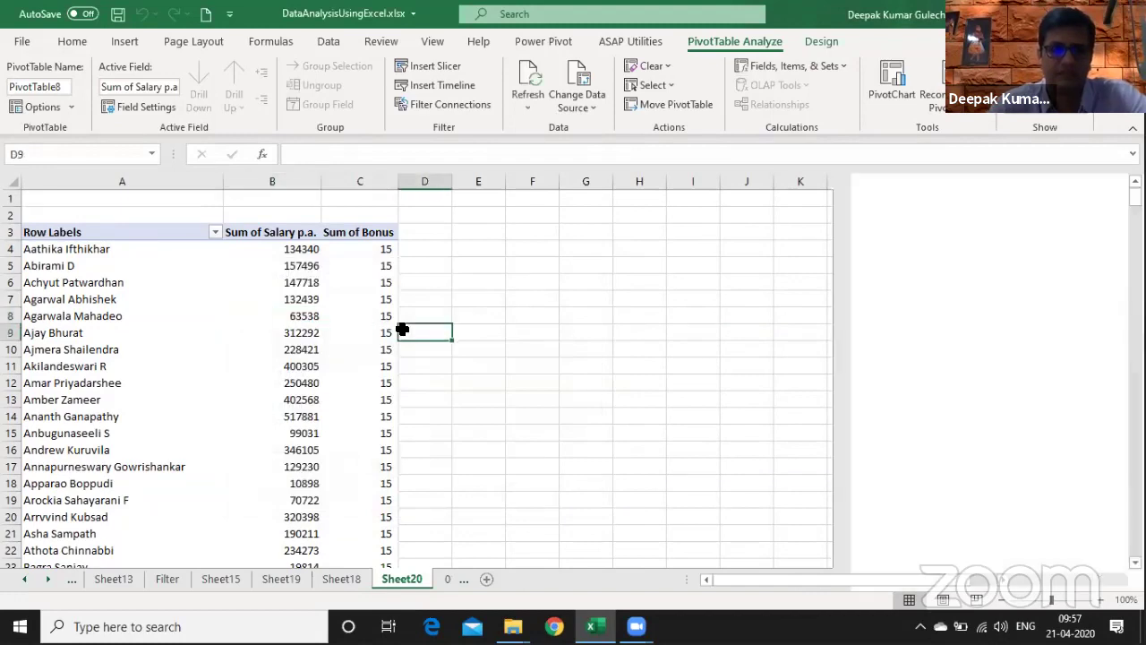
{"action": "key", "text": "ctrl+Down"}
{"action": "key", "text": "Left"}
{"action": "key", "text": "ctrl+Up"}
{"action": "key", "text": "Up"}
{"action": "key", "text": "Up"}
{"action": "key", "text": "Up"}
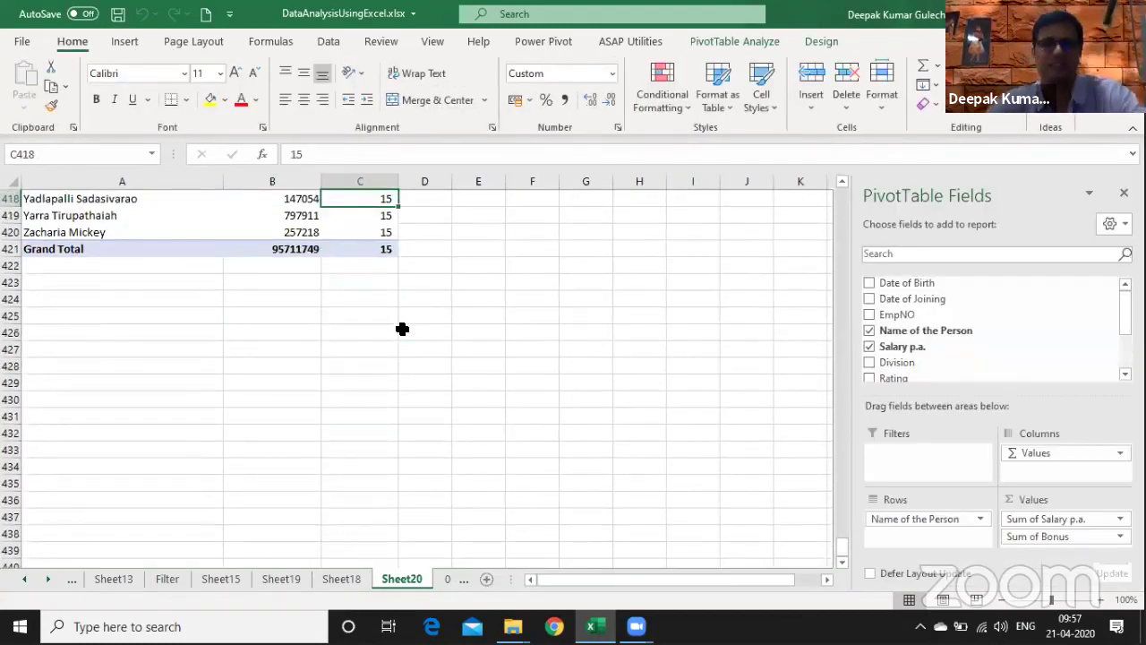
{"action": "key", "text": "ctrl+Up"}
{"action": "left_click", "coordinate": [509, 229]}
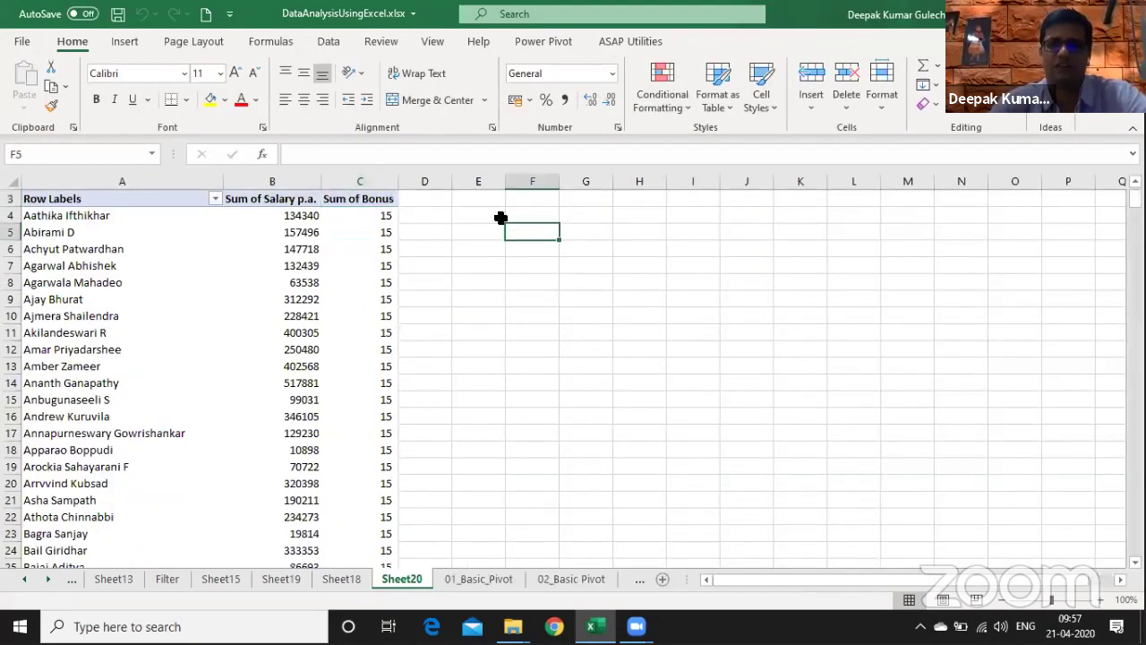
{"action": "left_click", "coordinate": [344, 380]}
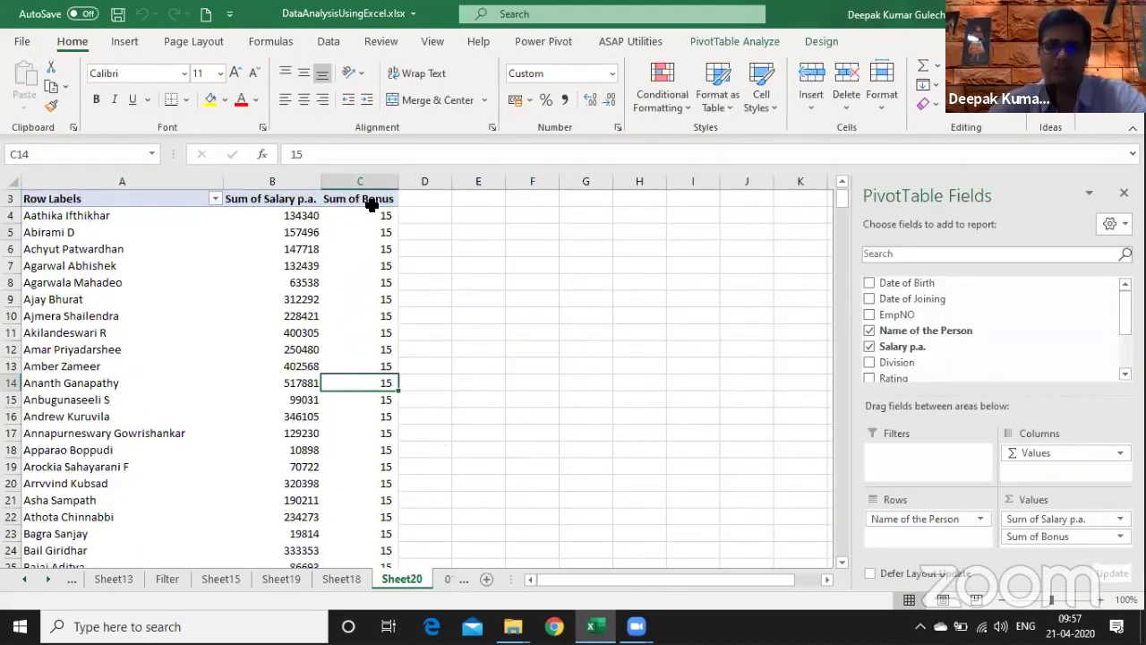
- Revise Bonus to return 'Salary p.a.'*12% or 'Salary p.a.'*15%, then check the column
{"action": "left_click", "coordinate": [750, 38]}
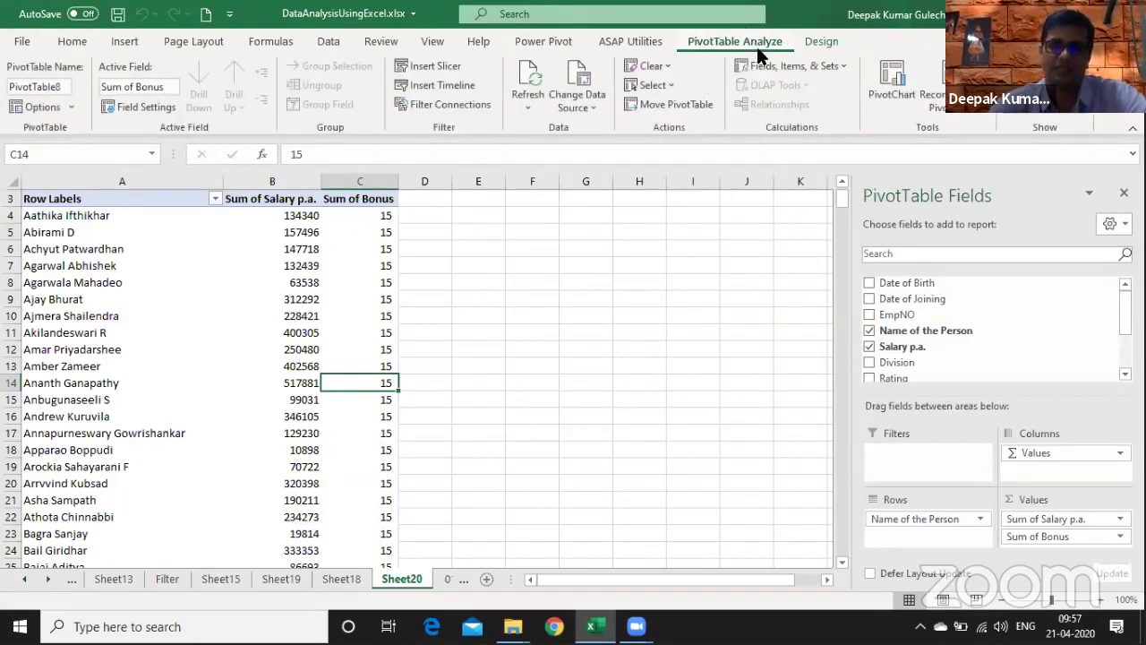
{"action": "left_click", "coordinate": [780, 65]}
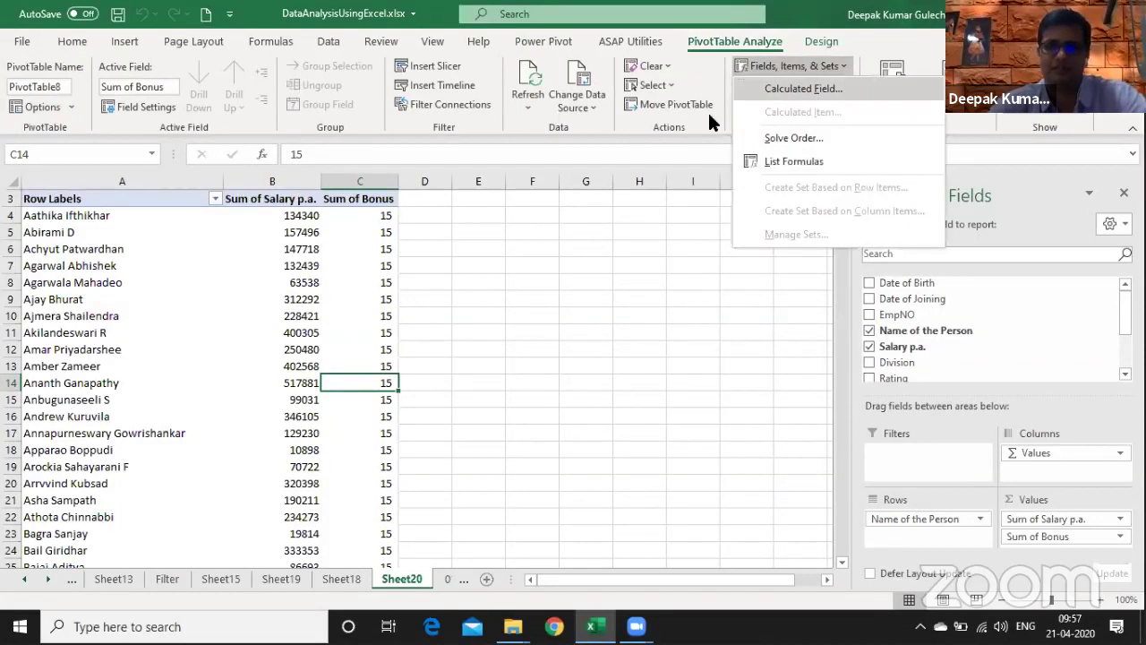
{"action": "left_click", "coordinate": [798, 88]}
{"action": "left_click", "coordinate": [511, 303]}
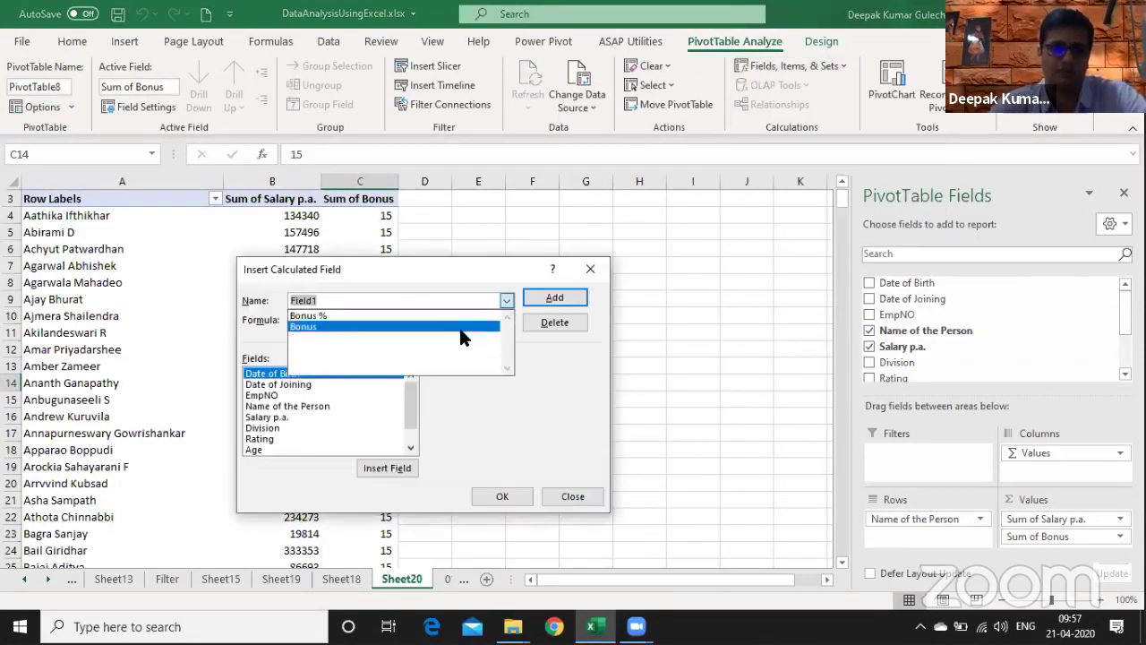
{"action": "left_click", "coordinate": [459, 328]}
{"action": "left_click", "coordinate": [401, 320]}
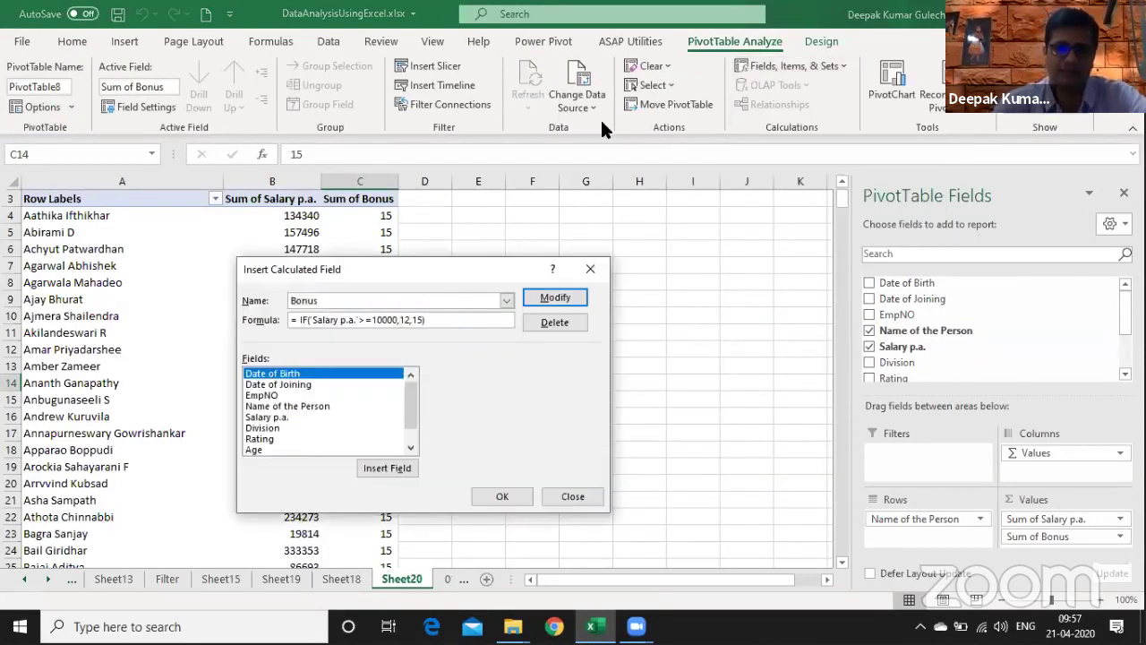
{"action": "double_click", "coordinate": [280, 419]}
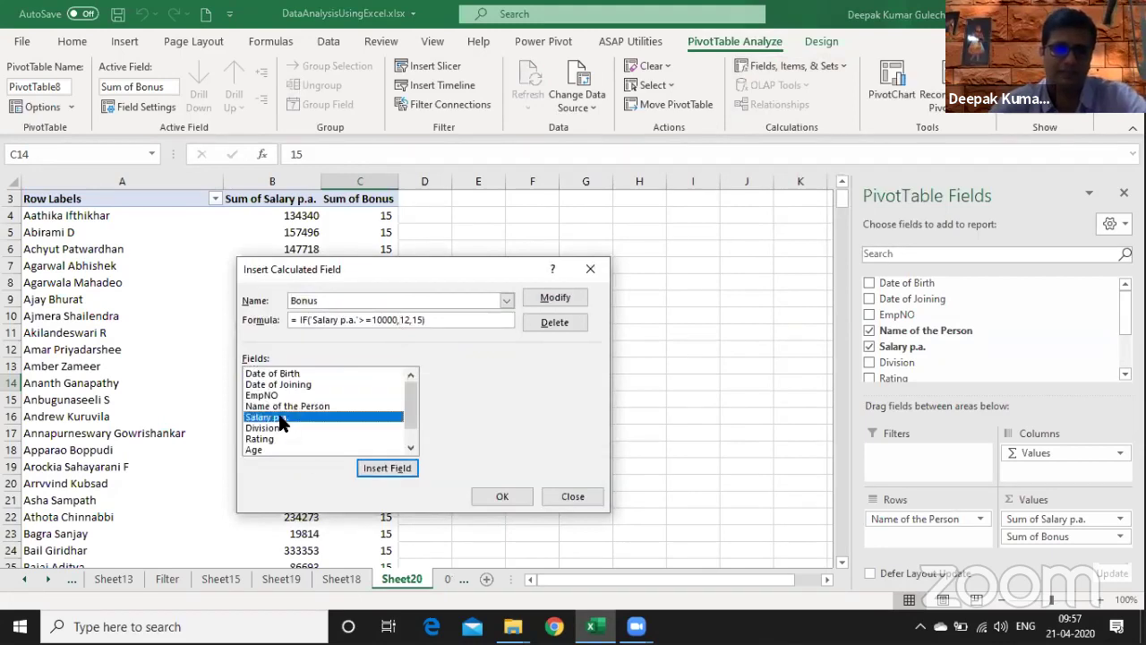
{"action": "type", "text": "*12"}
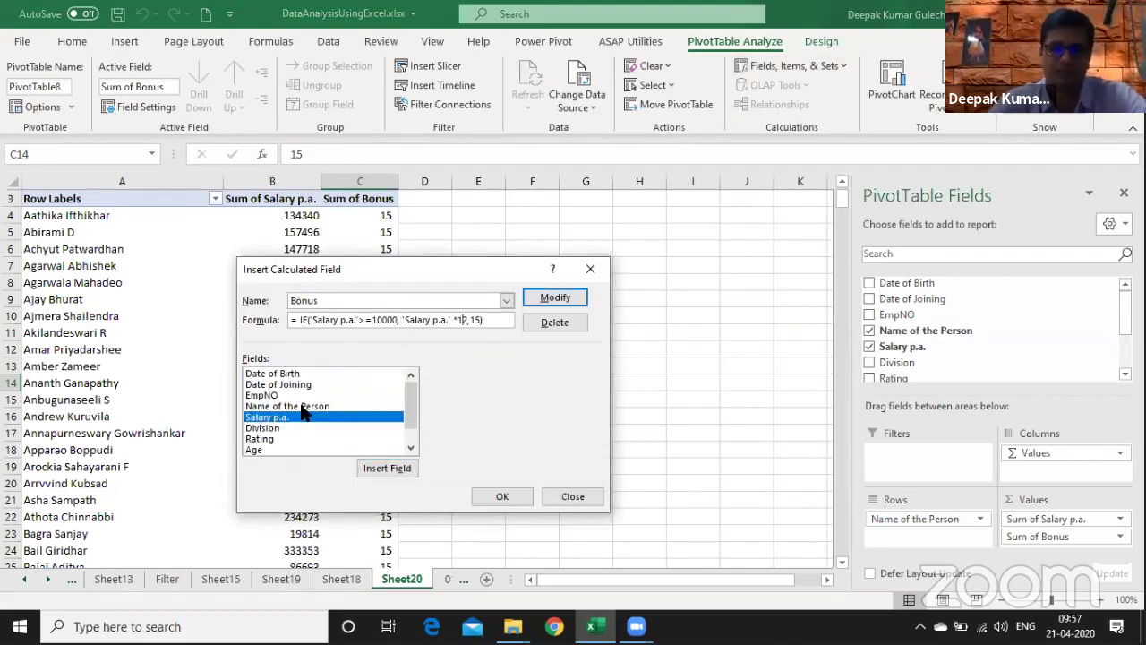
{"action": "type", "text": "%"}
{"action": "key", "text": "Right"}
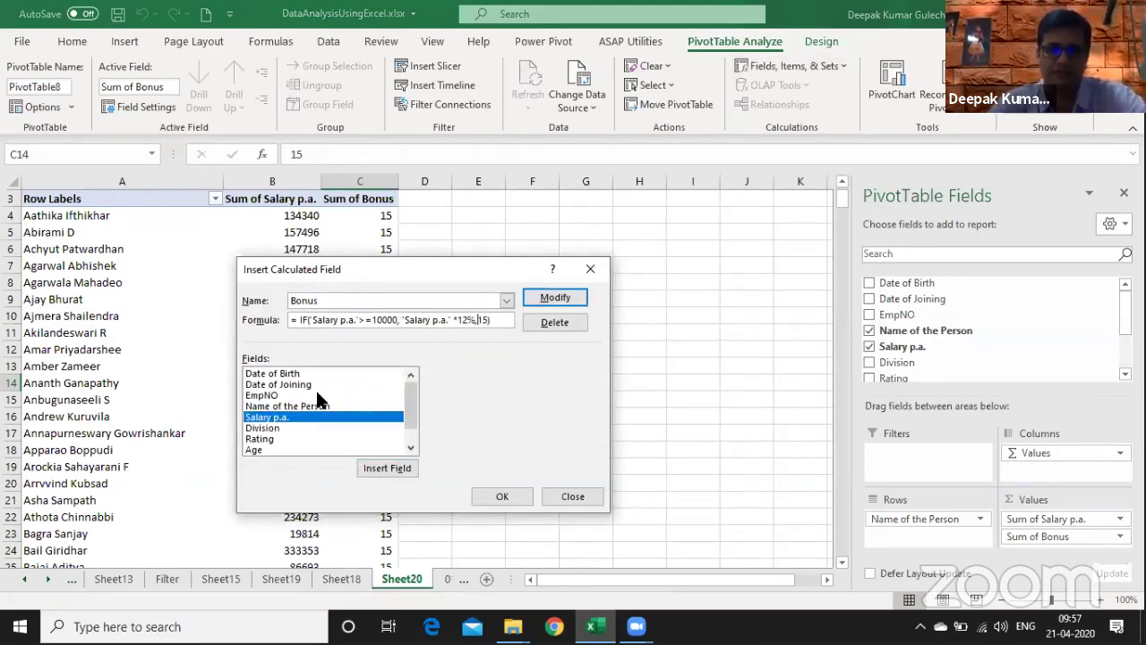
{"action": "double_click", "coordinate": [297, 420]}
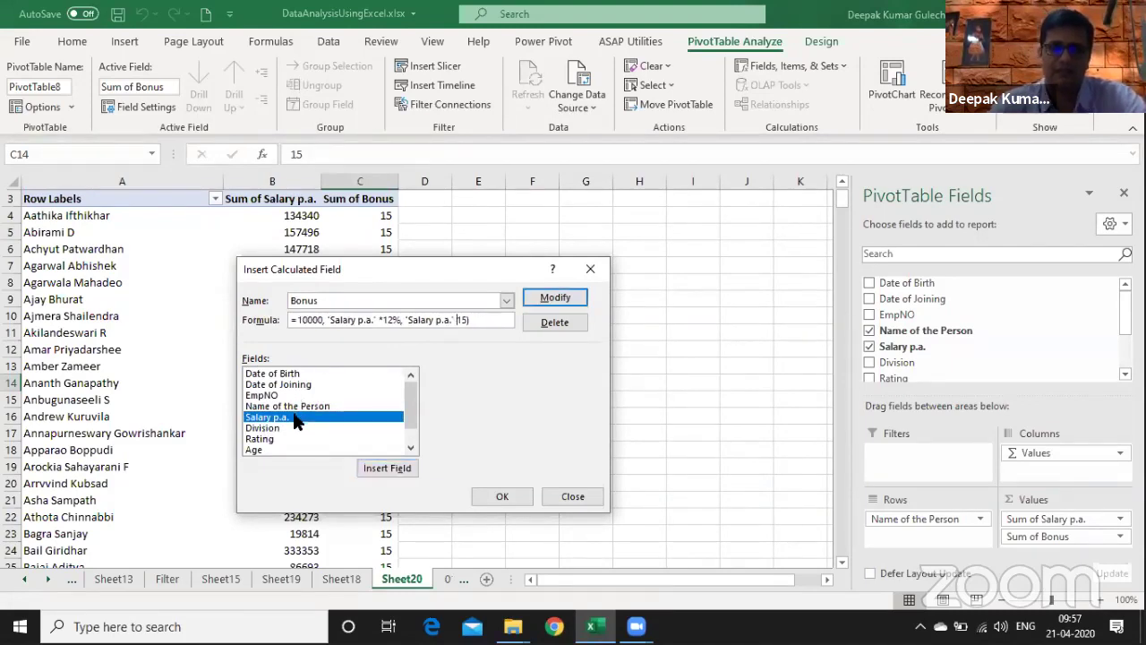
{"action": "type", "text": "*"}
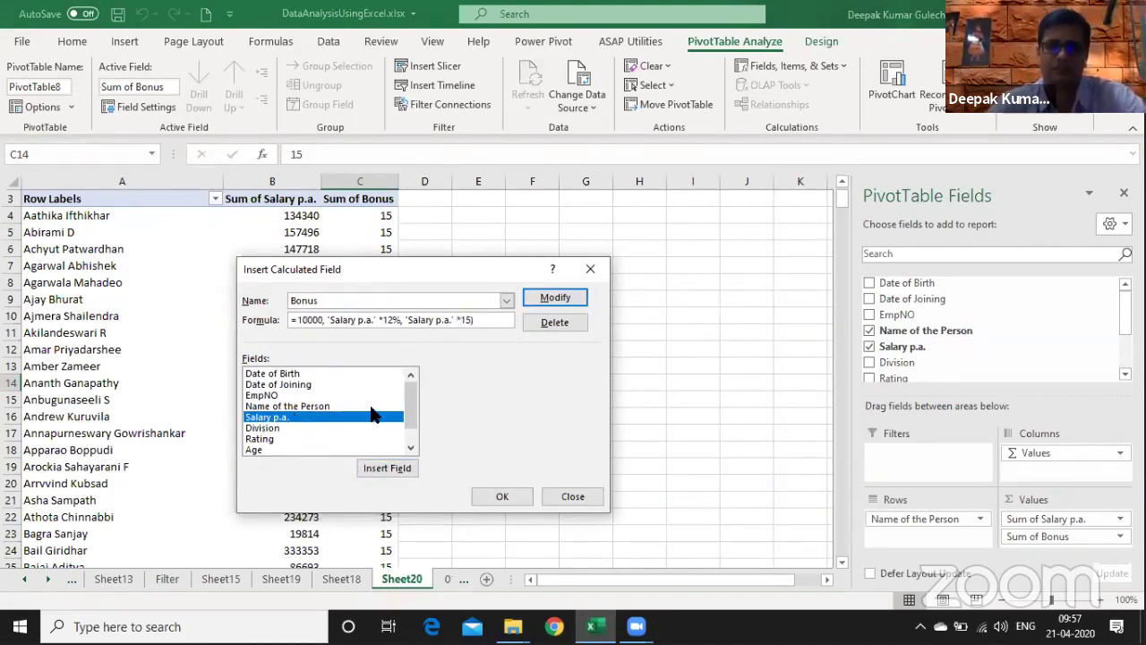
{"action": "type", "text": "%"}
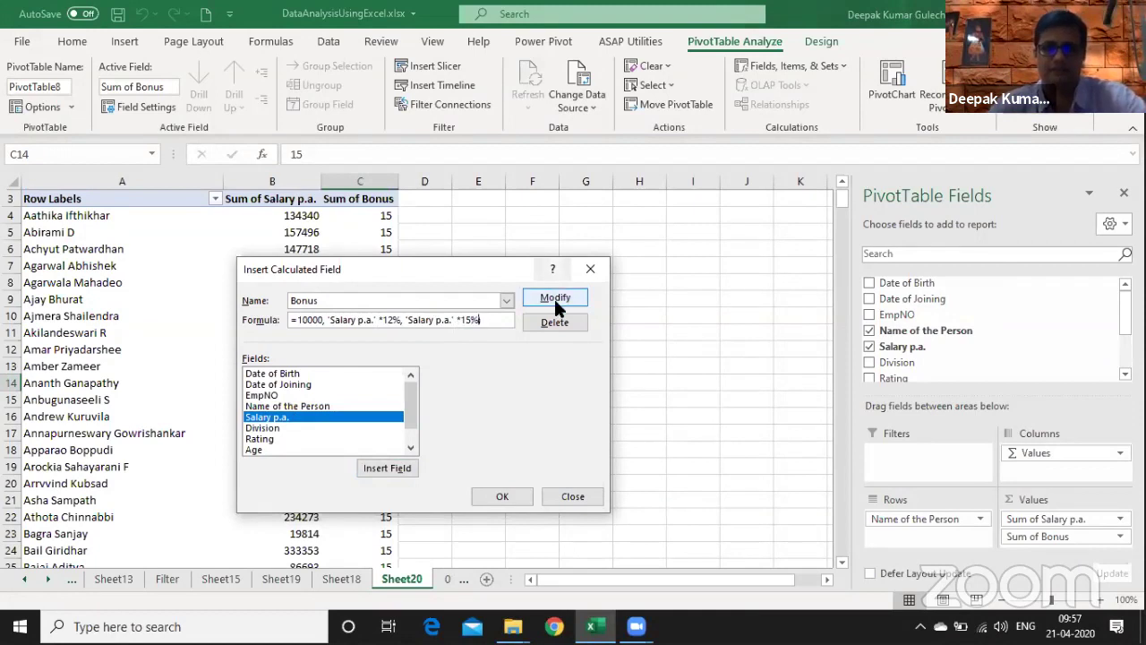
{"action": "left_click", "coordinate": [557, 297]}
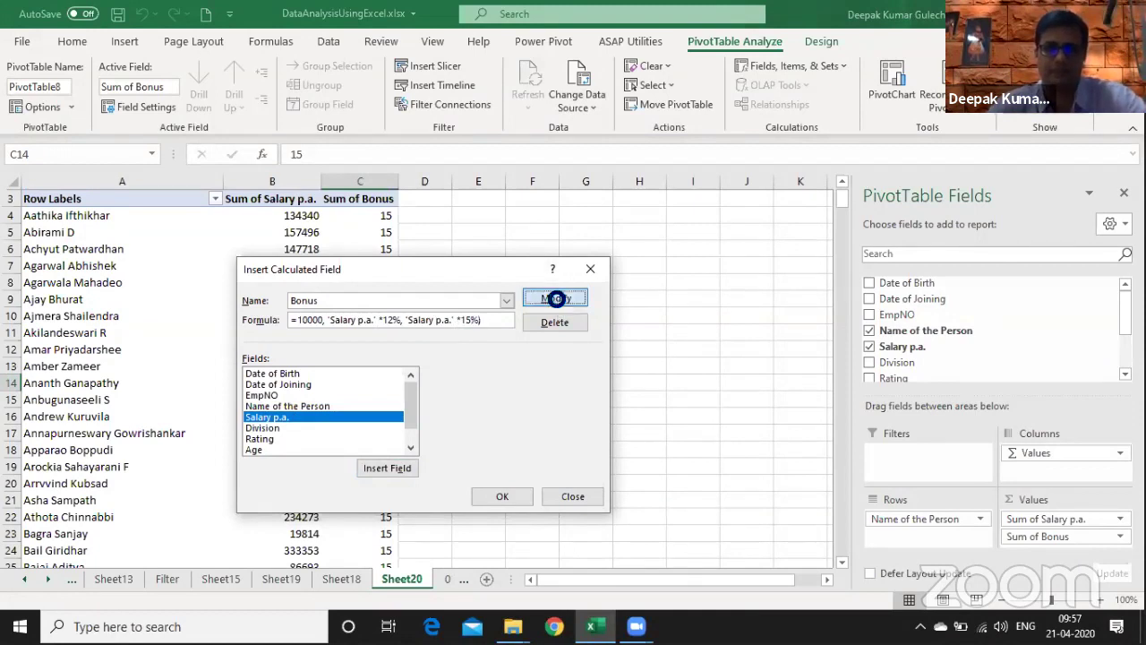
{"action": "left_click", "coordinate": [513, 494]}
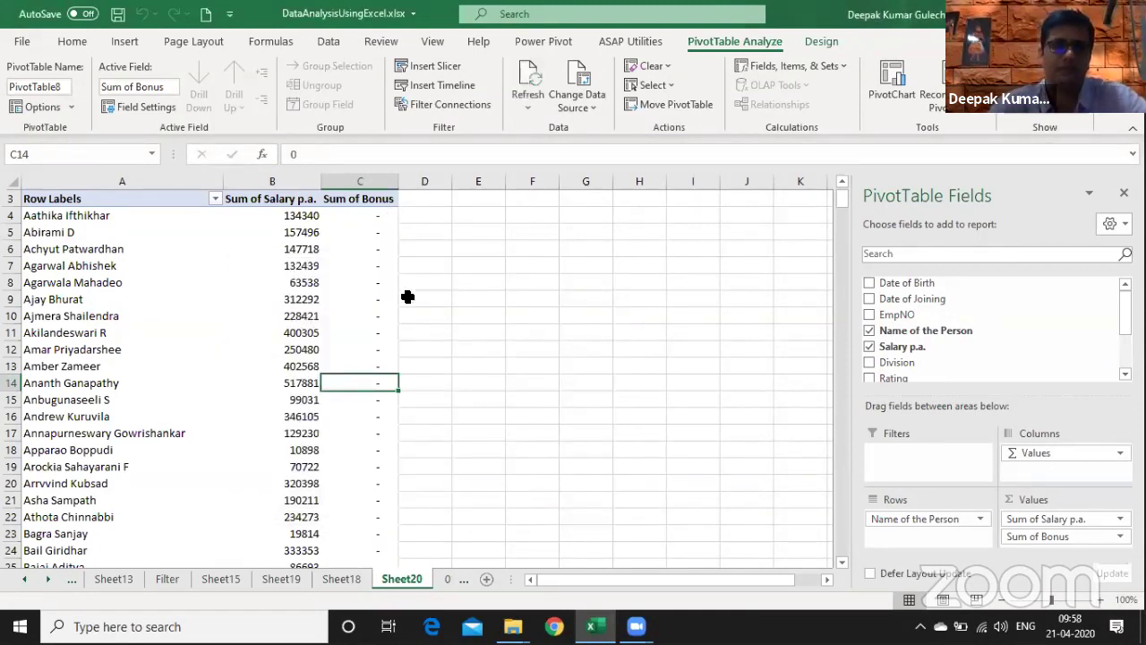
{"action": "key", "text": "ctrl+End"}
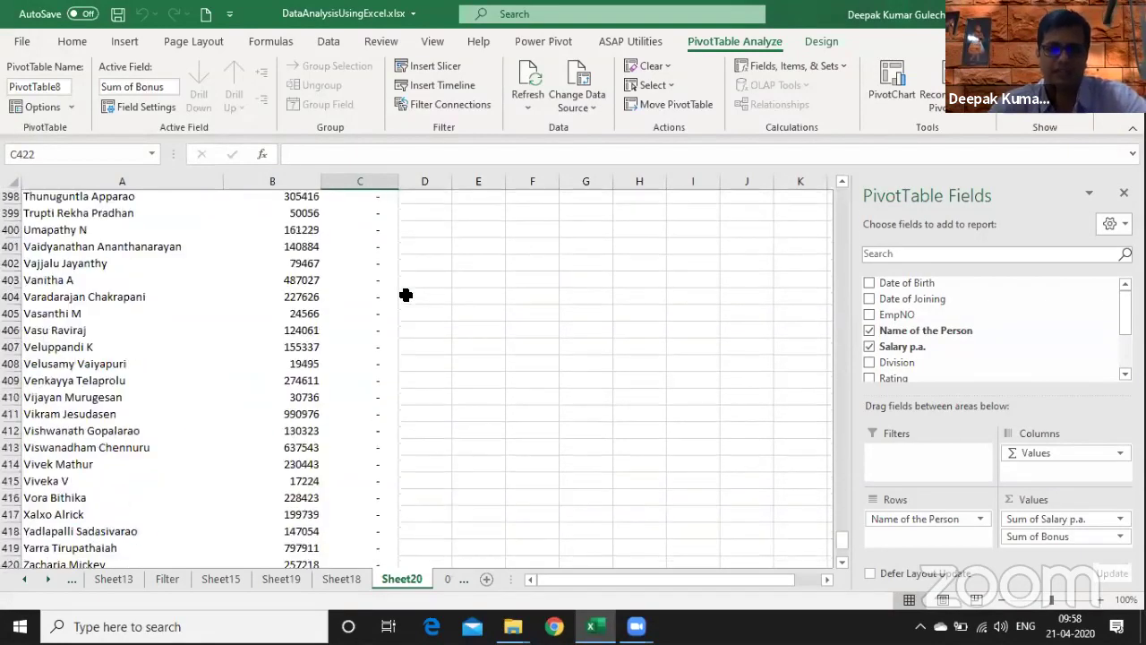
{"action": "key", "text": "ctrl+Up"}
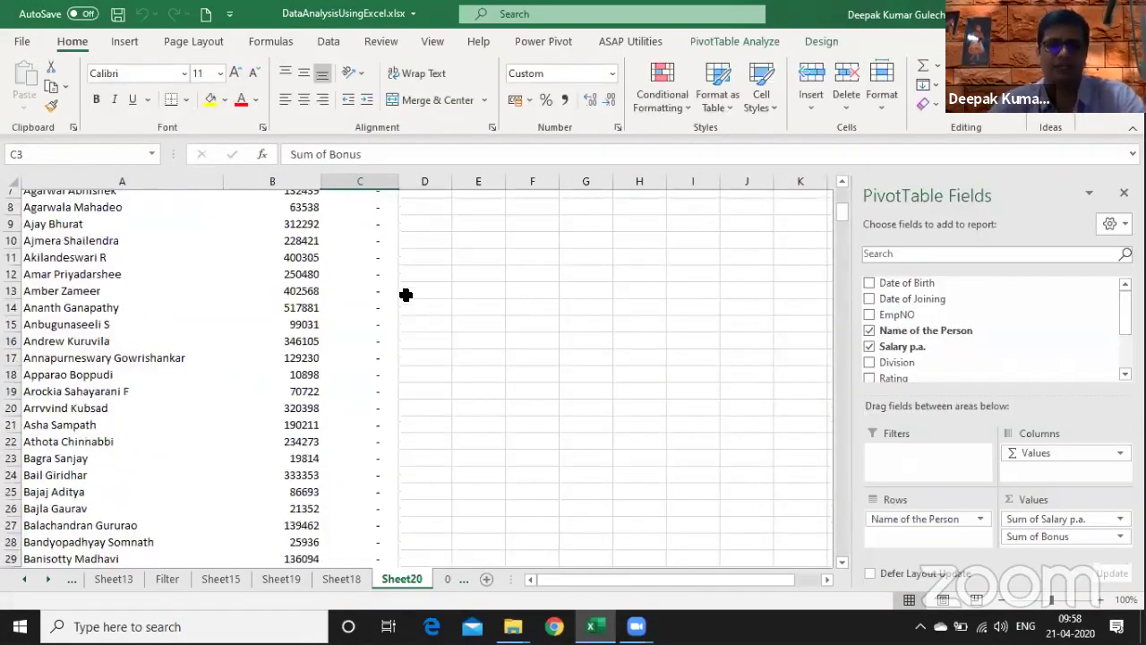
- Go to the 02_Basic Pivot sheet and select the empty cell F5 beside the Date/Sales table
{"action": "key", "text": "ctrl+Page_Down"}
{"action": "key", "text": "ctrl+Page_Down"}
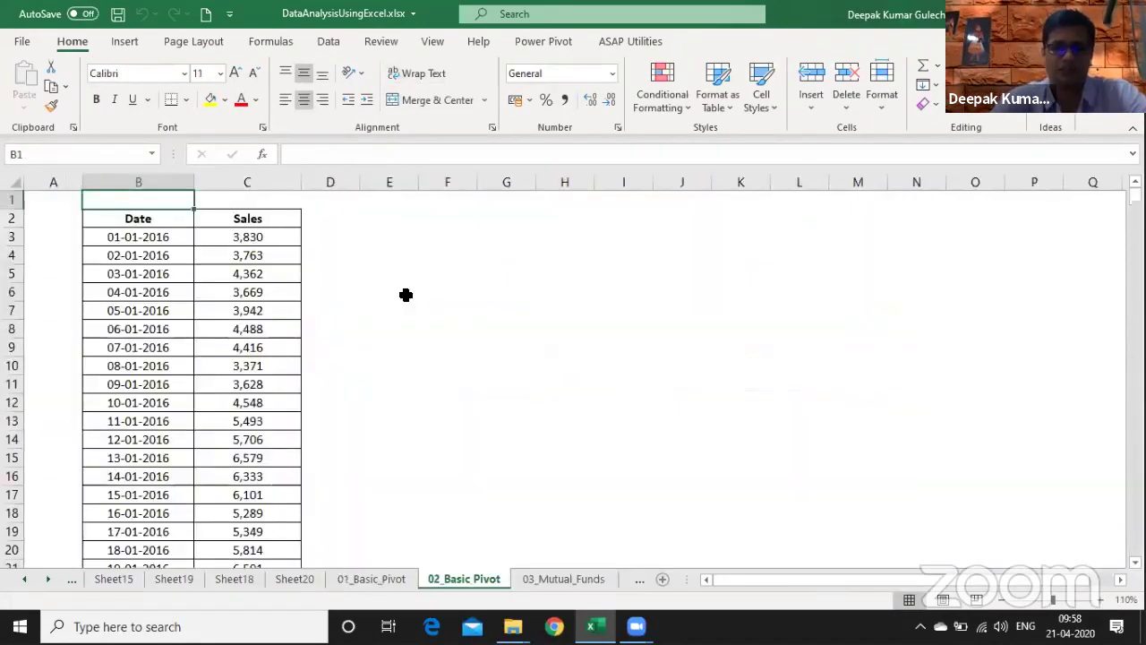
{"action": "key", "text": "ctrl+Page_Up"}
{"action": "key", "text": "ctrl+Page_Up"}
{"action": "key", "text": "ctrl+Page_Down"}
{"action": "key", "text": "ctrl+Page_Down"}
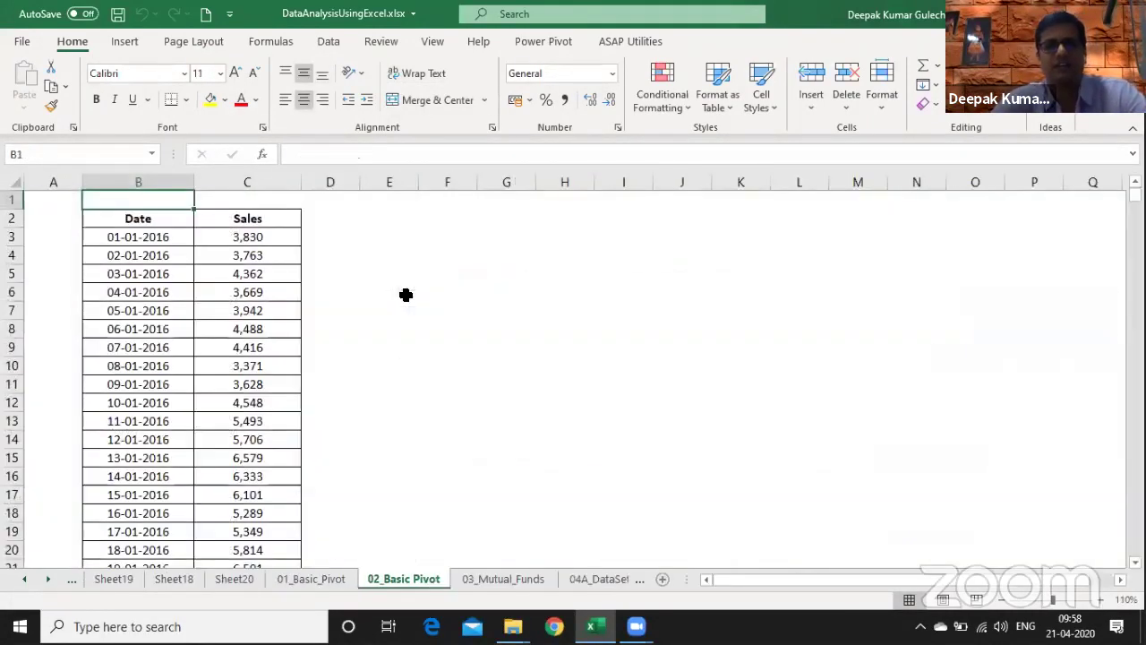
{"action": "key", "text": "Down"}
{"action": "key", "text": "Down"}
{"action": "key", "text": "Down"}
{"action": "key", "text": "Down"}
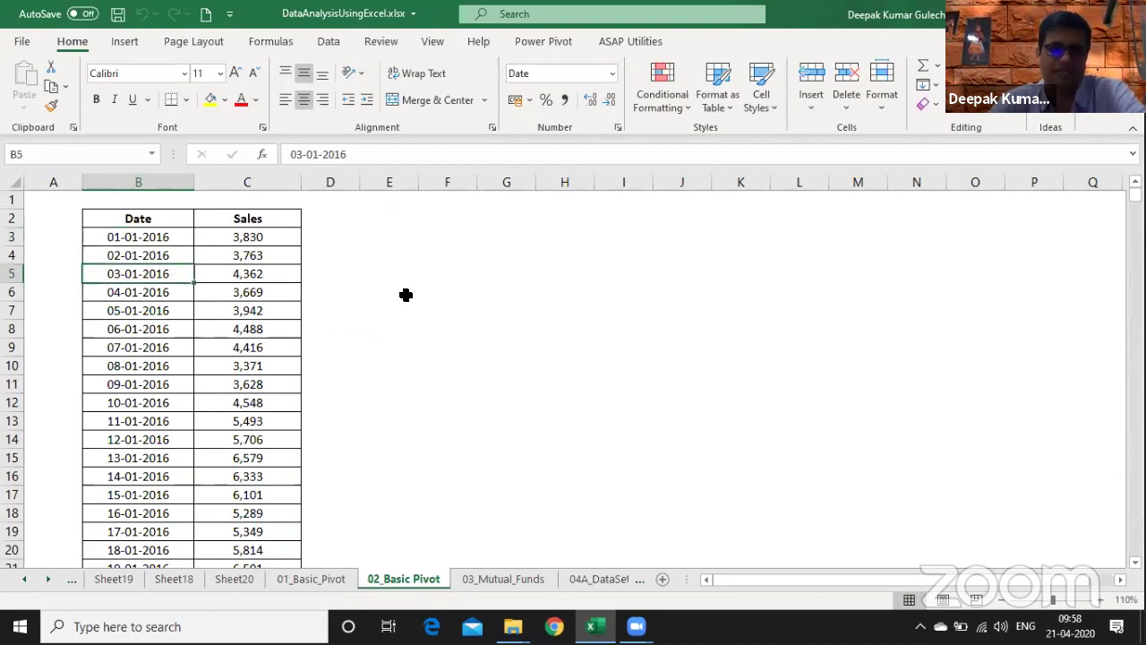
{"action": "key", "text": "Right"}
{"action": "key", "text": "Right"}
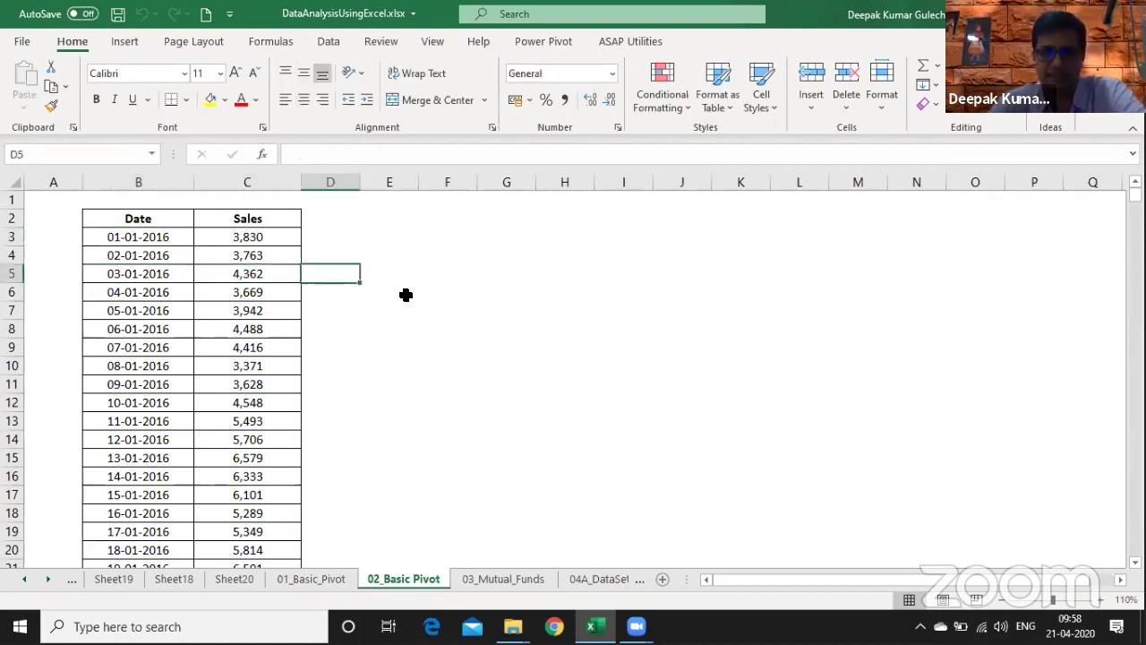
{"action": "key", "text": "Left"}
{"action": "key", "text": "Right"}
{"action": "key", "text": "Right"}
{"action": "key", "text": "Right"}
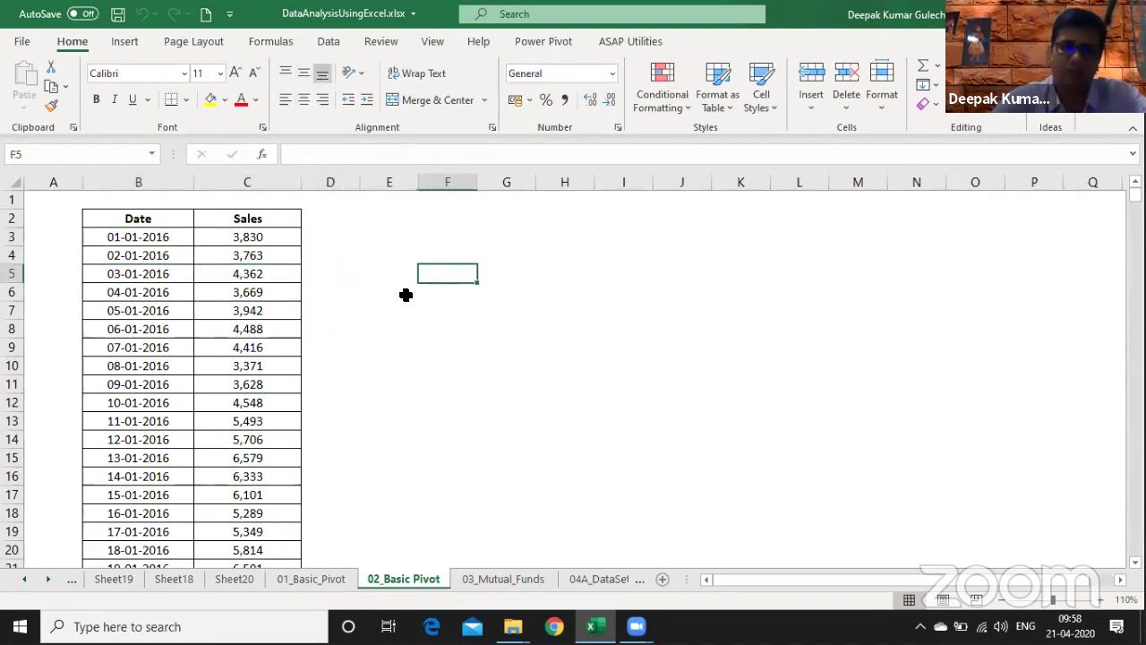
- Enter labels Monthly Report, Weekly Report, Quarterly Report and 'Year ly Repoirt' in F5, F6, F8, F9
{"action": "type", "text": "Mon"}
{"action": "type", "text": "thly"}
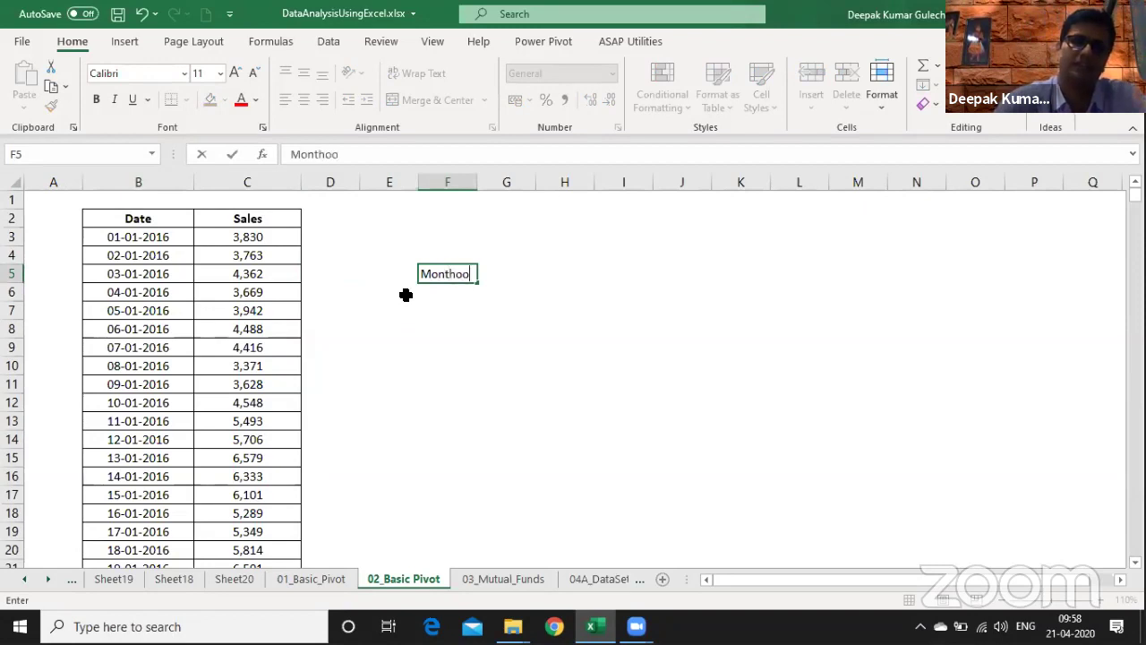
{"action": "key", "text": "BackSpace"}
{"action": "key", "text": "BackSpace"}
{"action": "type", "text": "ly R"}
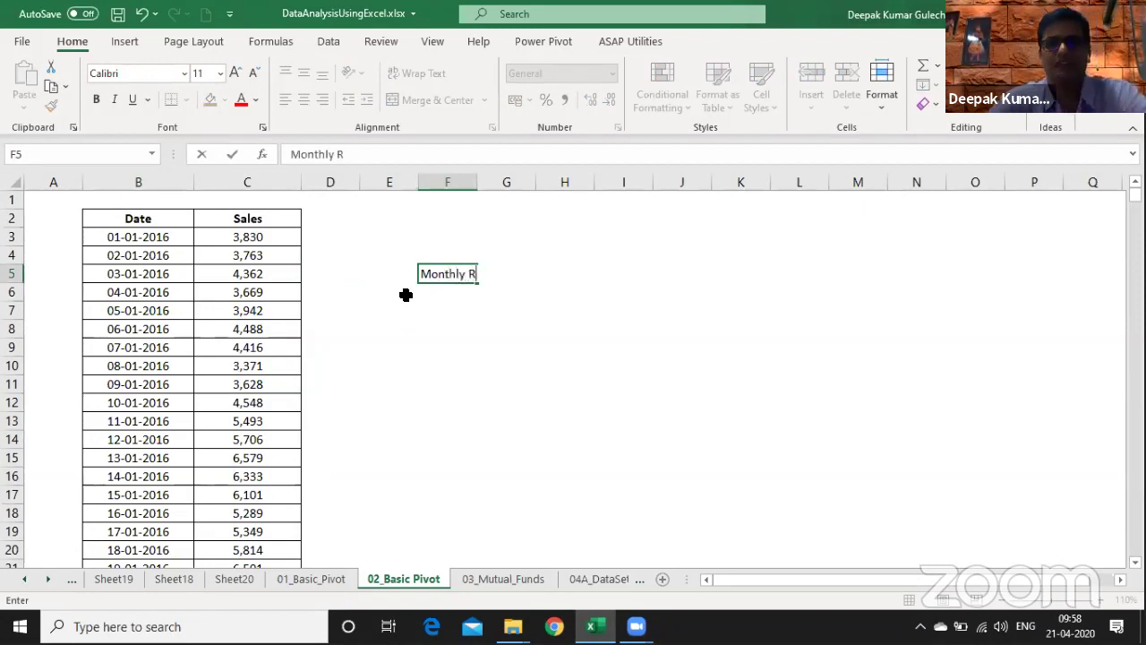
{"action": "type", "text": "eport"}
{"action": "key", "text": "Return"}
{"action": "type", "text": "Q"}
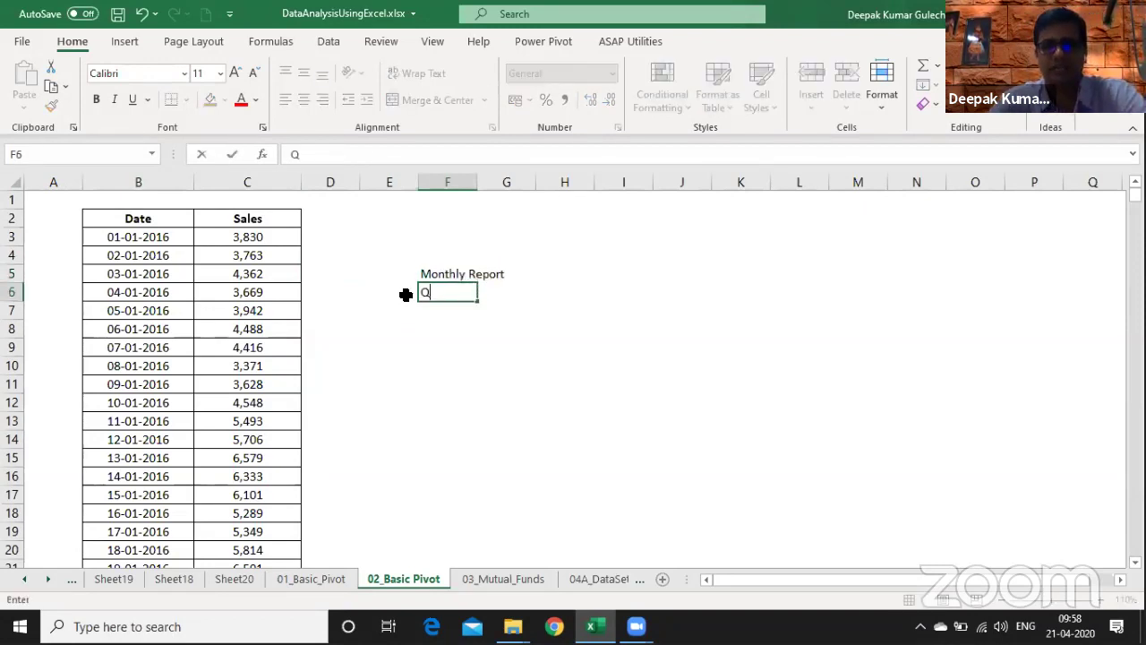
{"action": "type", "text": "Wee"}
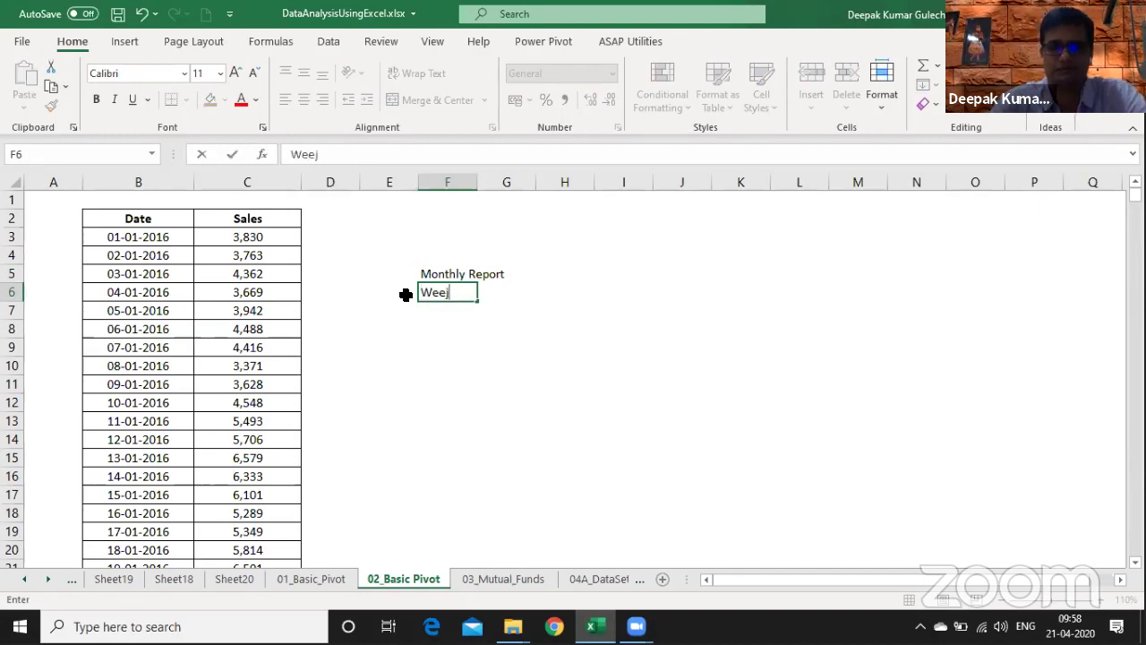
{"action": "type", "text": "kly Repor"}
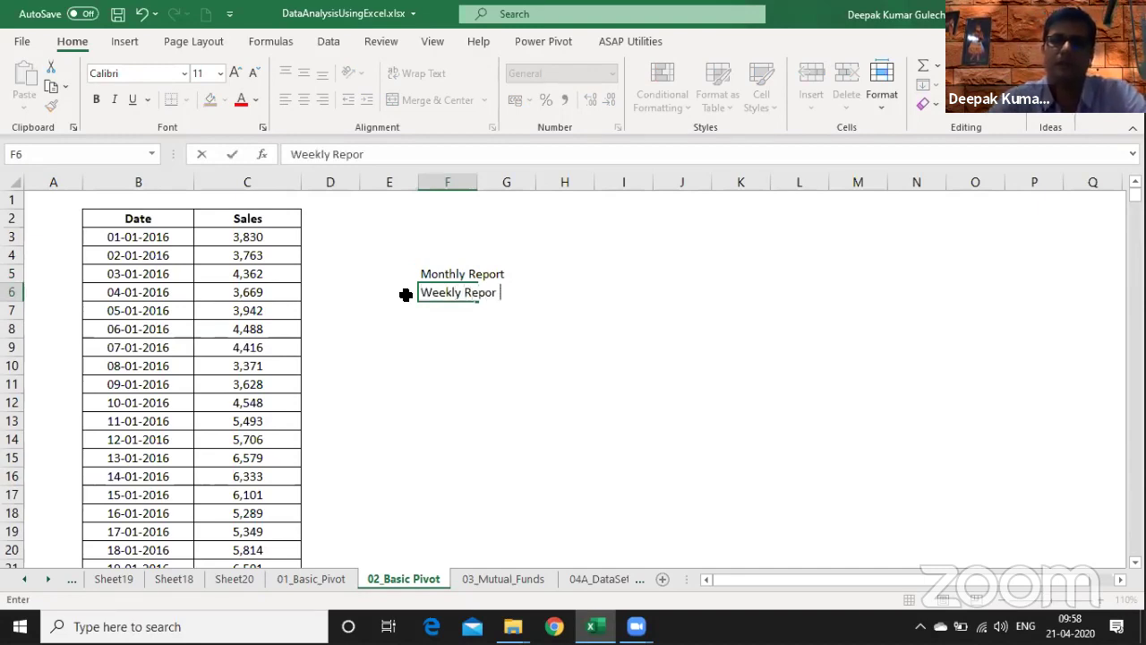
{"action": "type", "text": "t"}
{"action": "key", "text": "Return"}
{"action": "key", "text": "Return"}
{"action": "type", "text": "Quarte"}
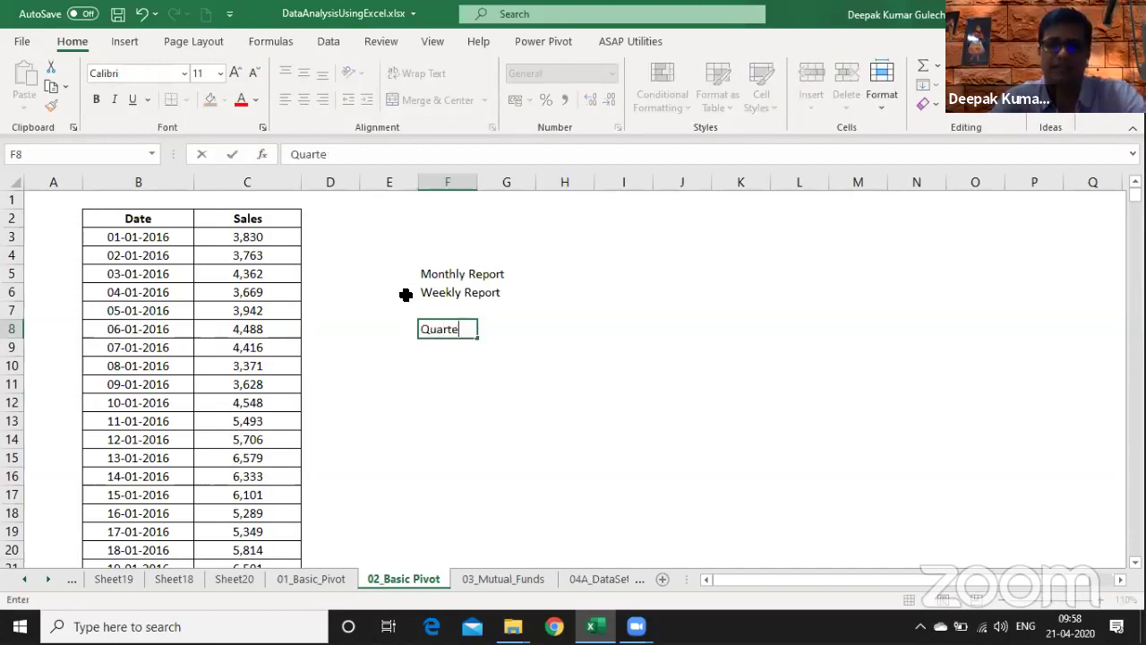
{"action": "type", "text": "rly Report"}
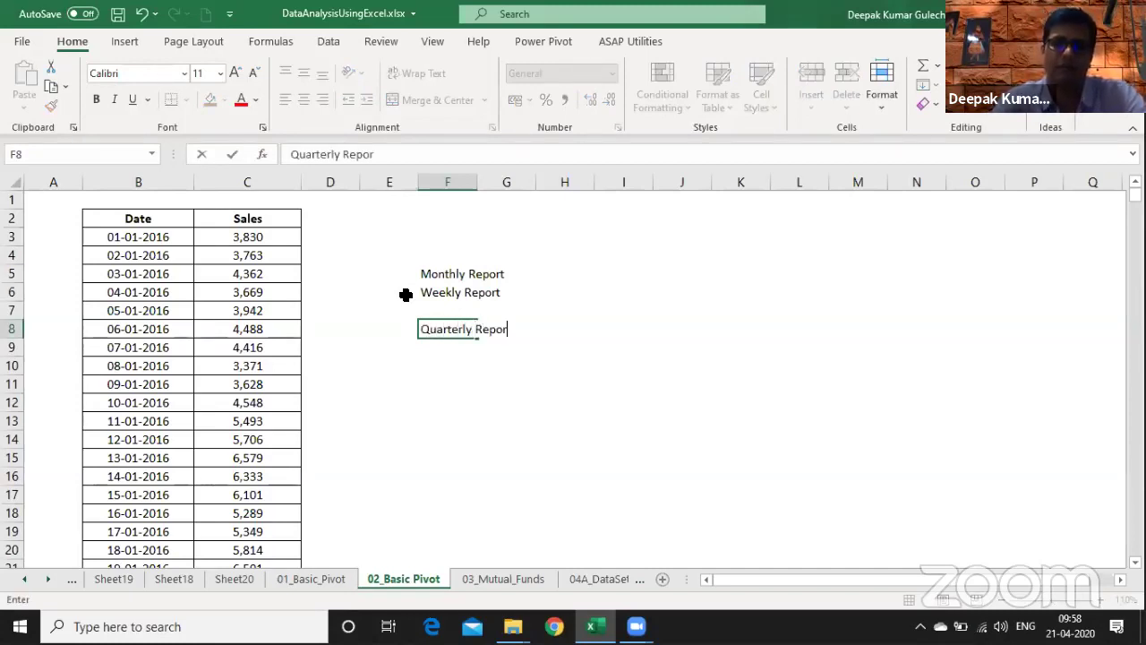
{"action": "key", "text": "Return"}
{"action": "type", "text": "Year"}
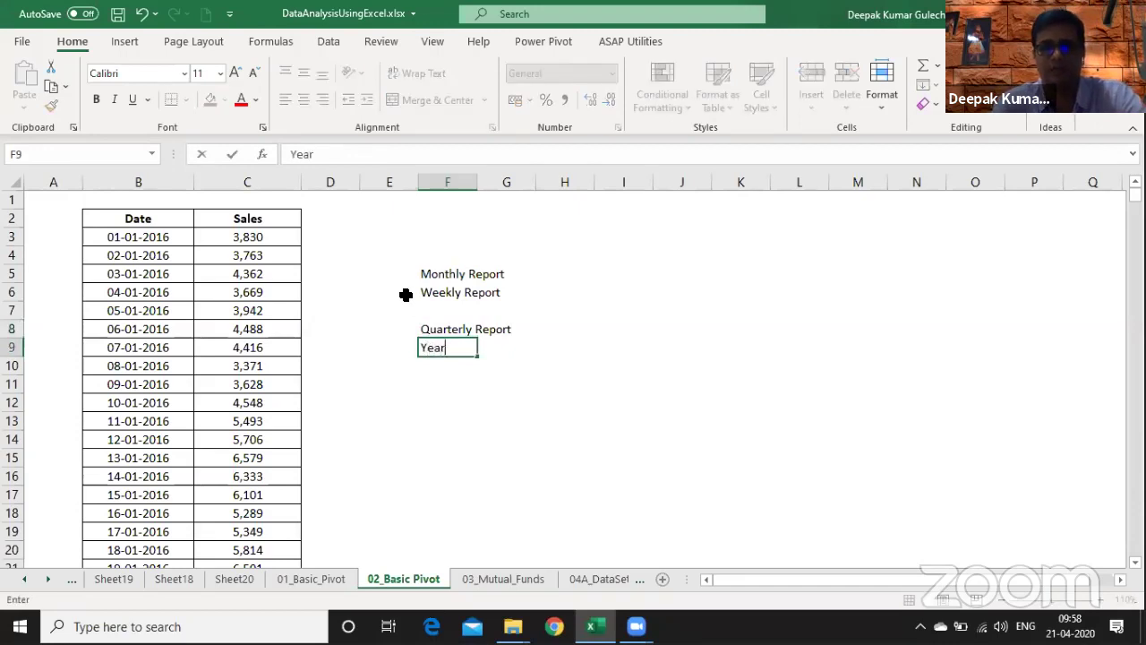
{"action": "type", "text": " ly Repoirt"}
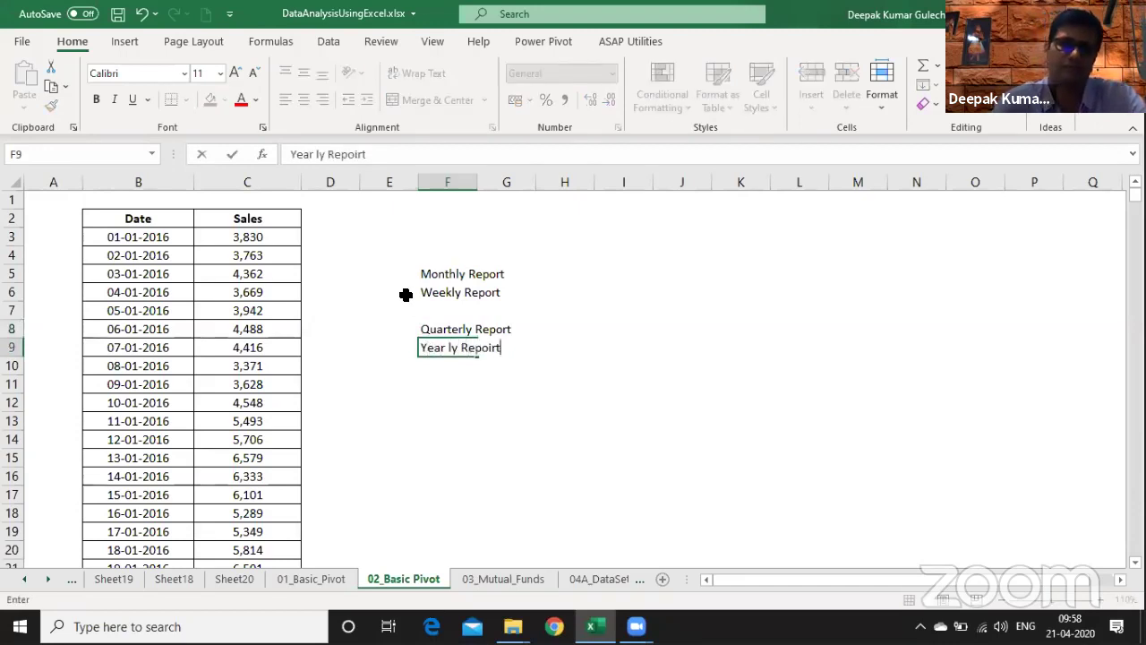
{"action": "key", "text": "Return"}
{"action": "key", "text": "Up"}
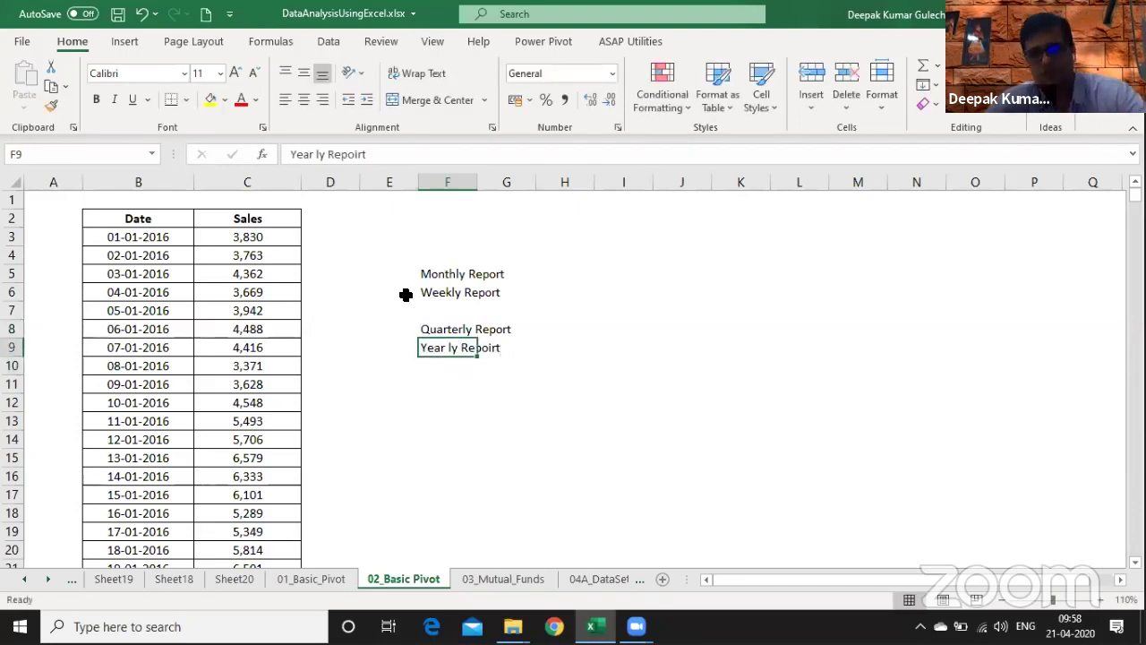
{"action": "key", "text": "Left"}
{"action": "key", "text": "Left"}
{"action": "key", "text": "Left"}
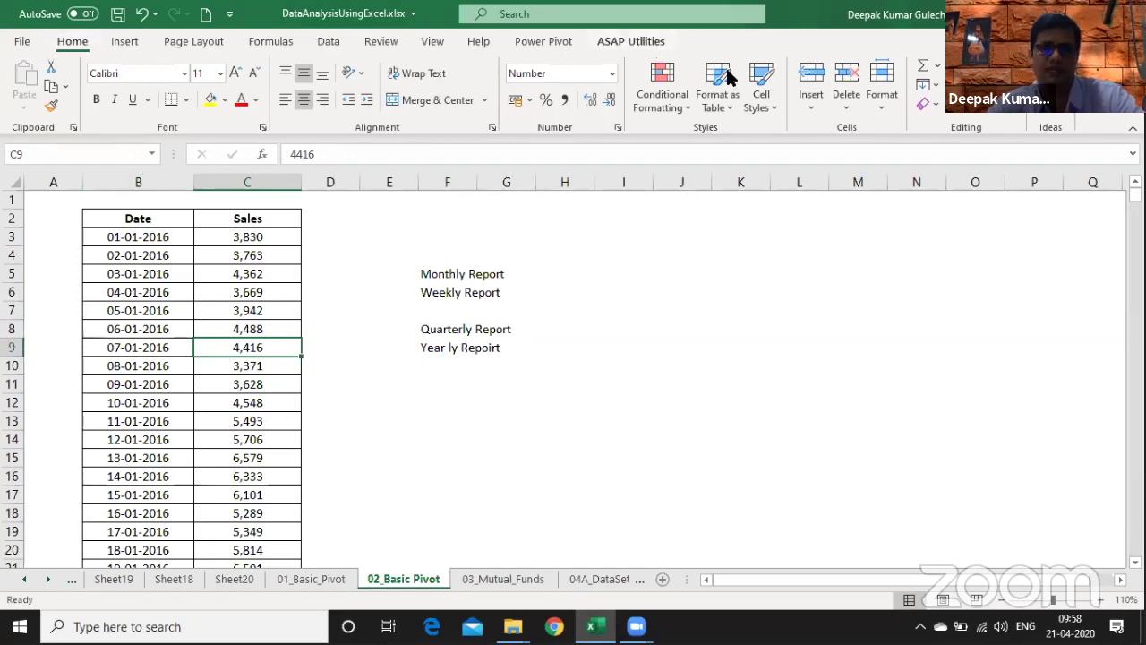
- Format B2:C732 as a table with a medium blue table style
{"action": "left_click", "coordinate": [719, 108]}
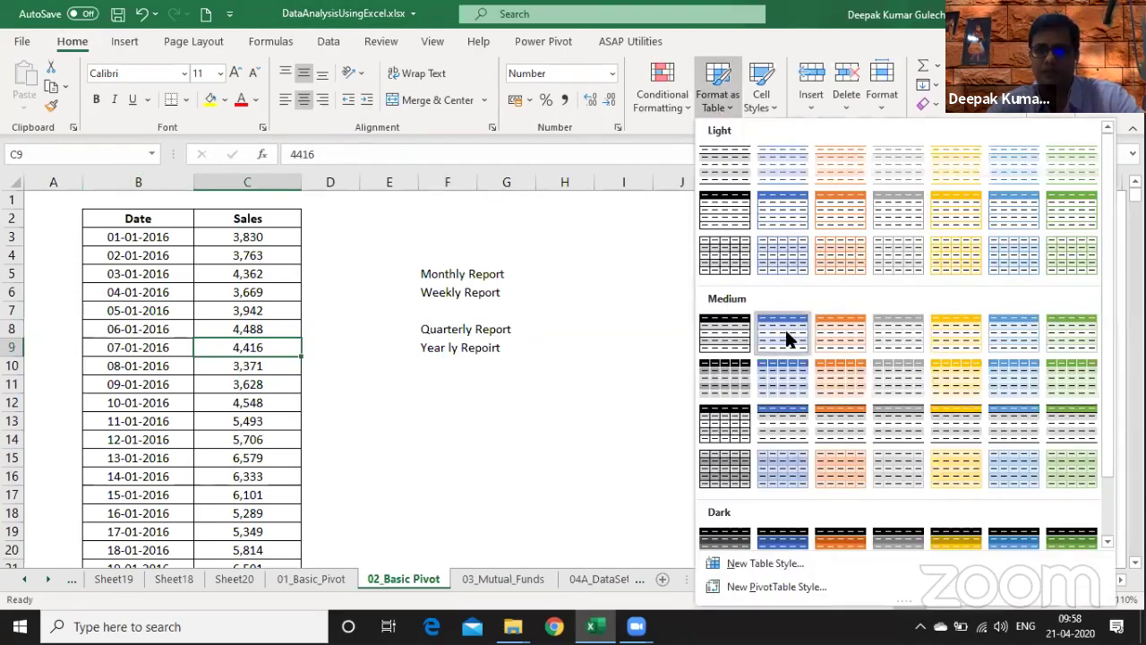
{"action": "left_click", "coordinate": [787, 334]}
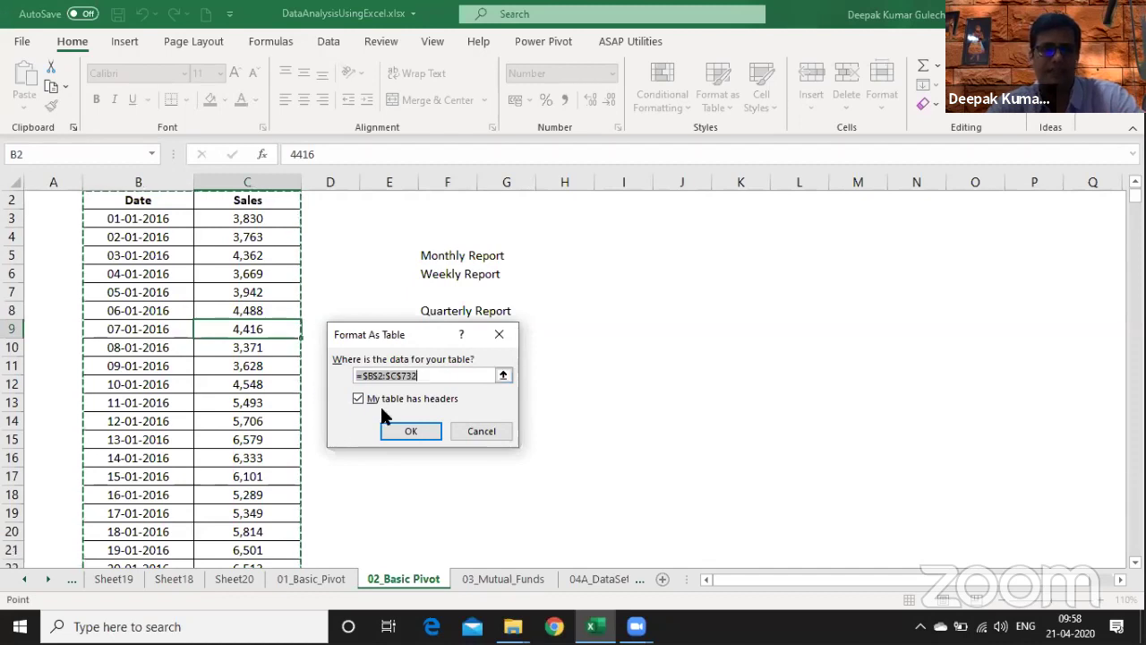
{"action": "left_click", "coordinate": [405, 430]}
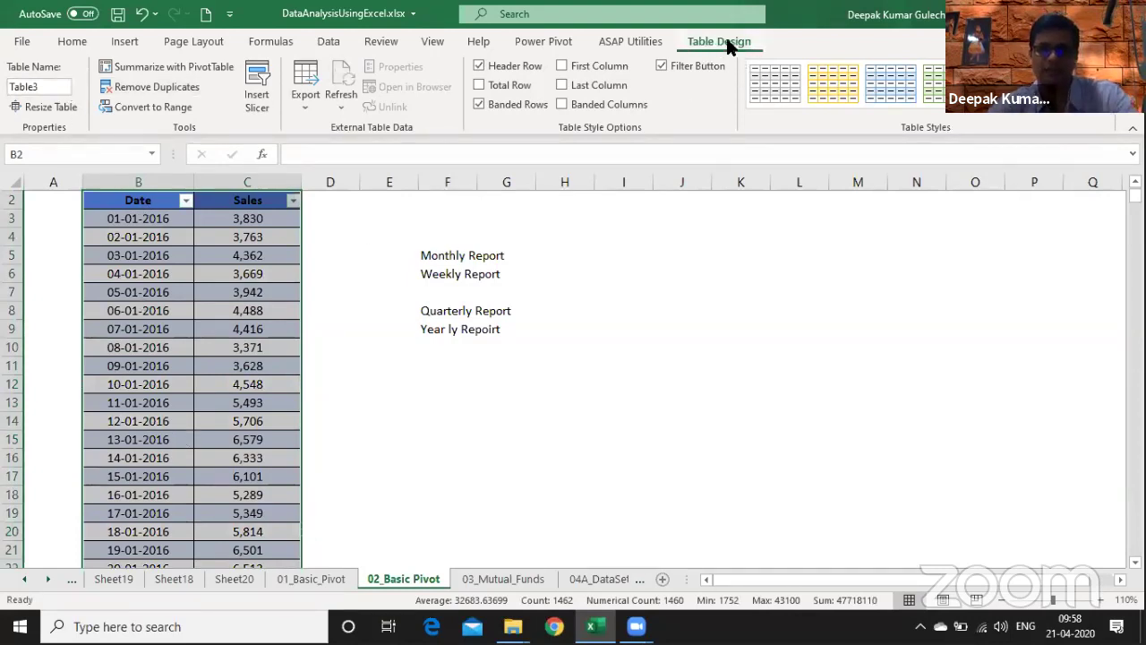
- Name the new table TT_DailySales in the Table Name box
{"action": "left_click", "coordinate": [55, 86]}
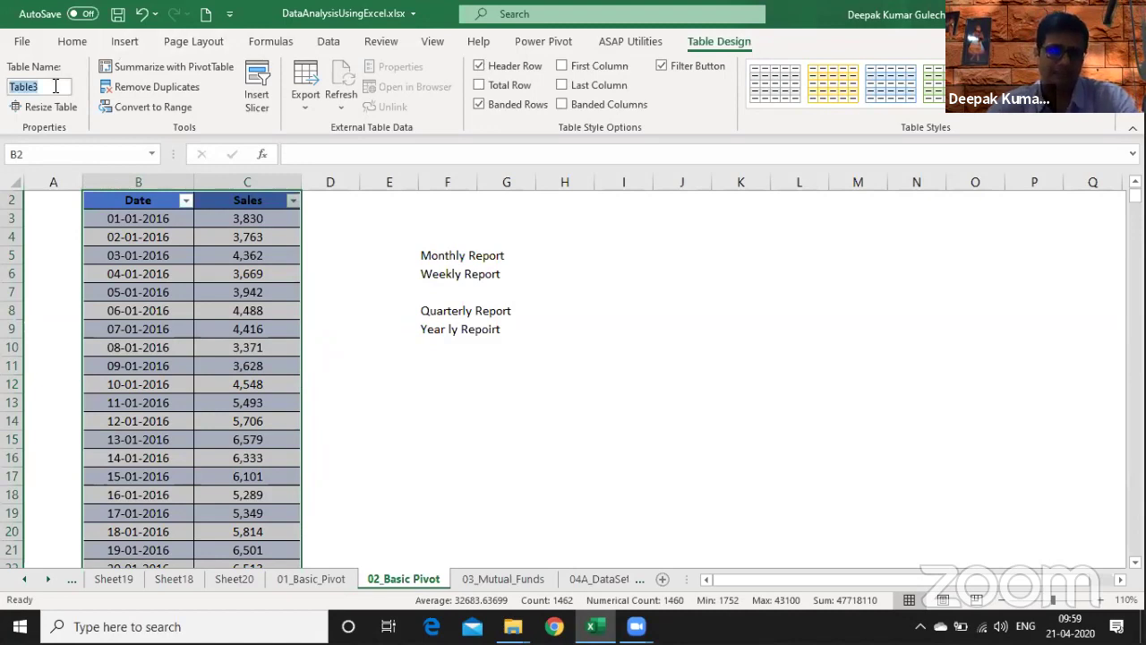
{"action": "type", "text": "D"}
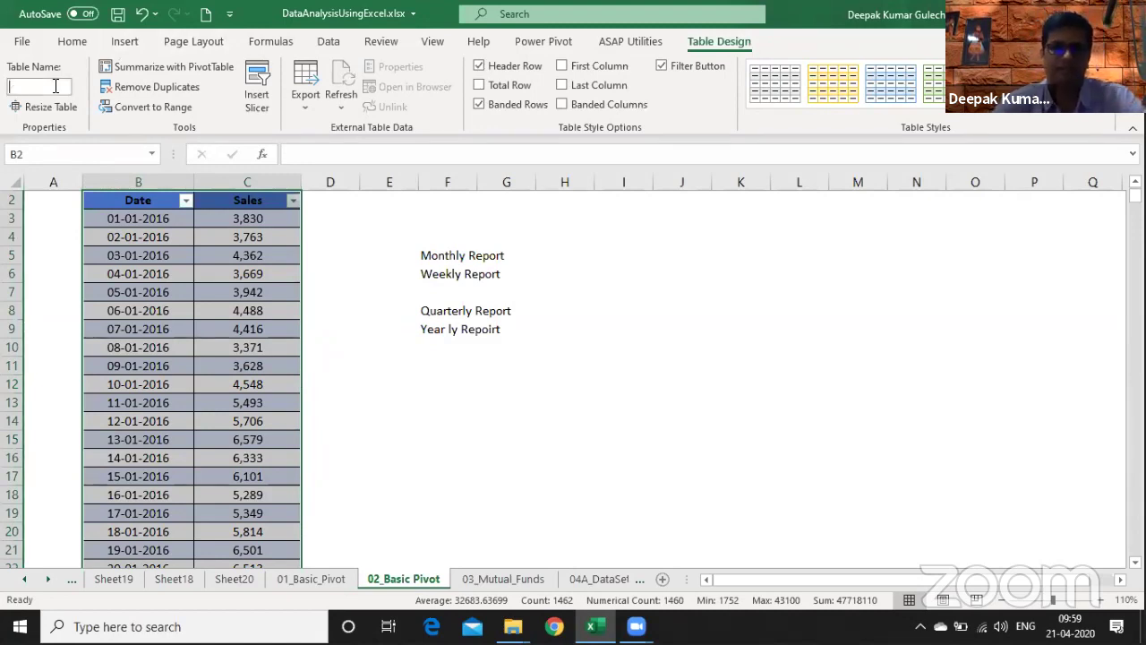
{"action": "type", "text": "TT_DailyS"}
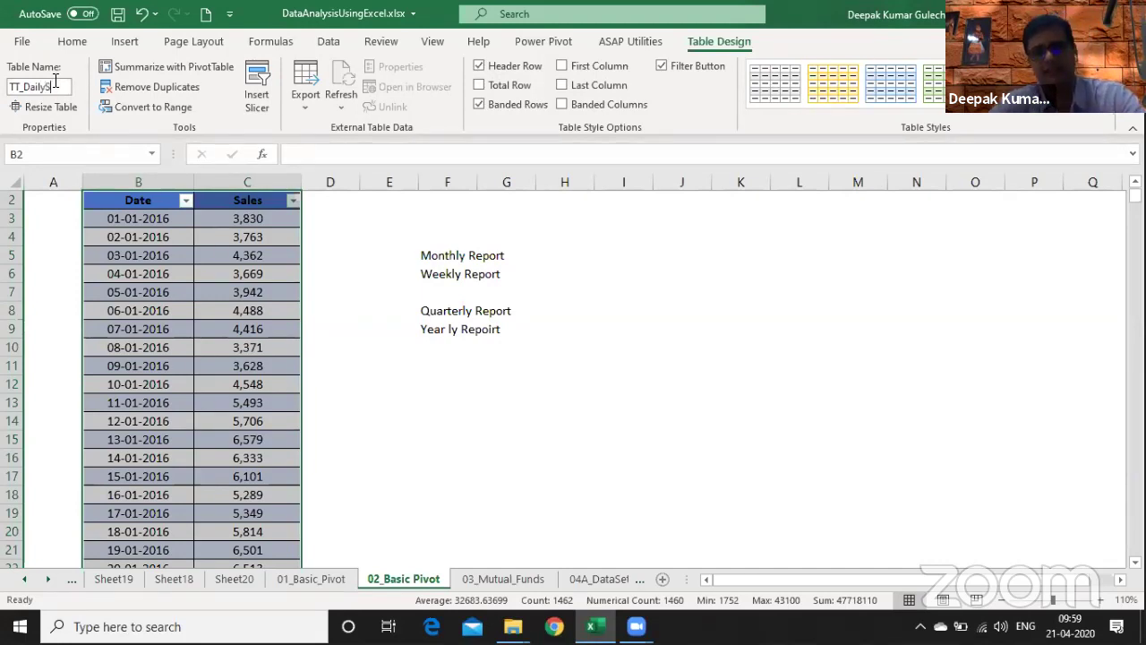
{"action": "type", "text": "ales"}
{"action": "key", "text": "Return"}
- Create a pivot from TT_DailySales on a new sheet with Date rows and Sum of Sales
{"action": "left_click", "coordinate": [175, 74]}
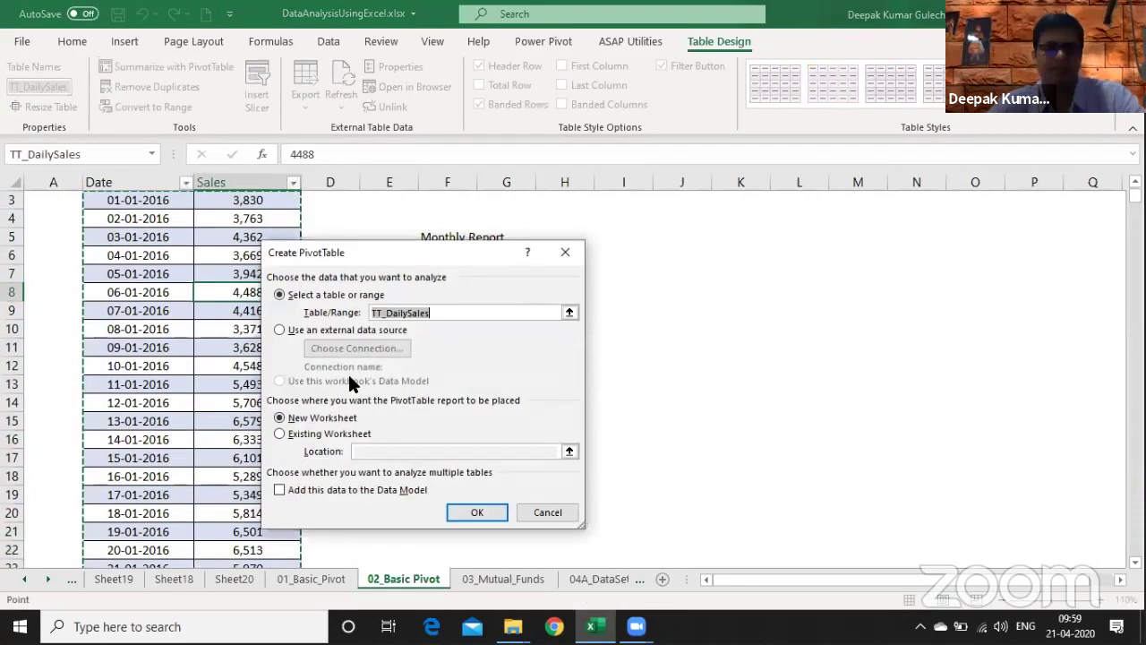
{"action": "left_click", "coordinate": [486, 507]}
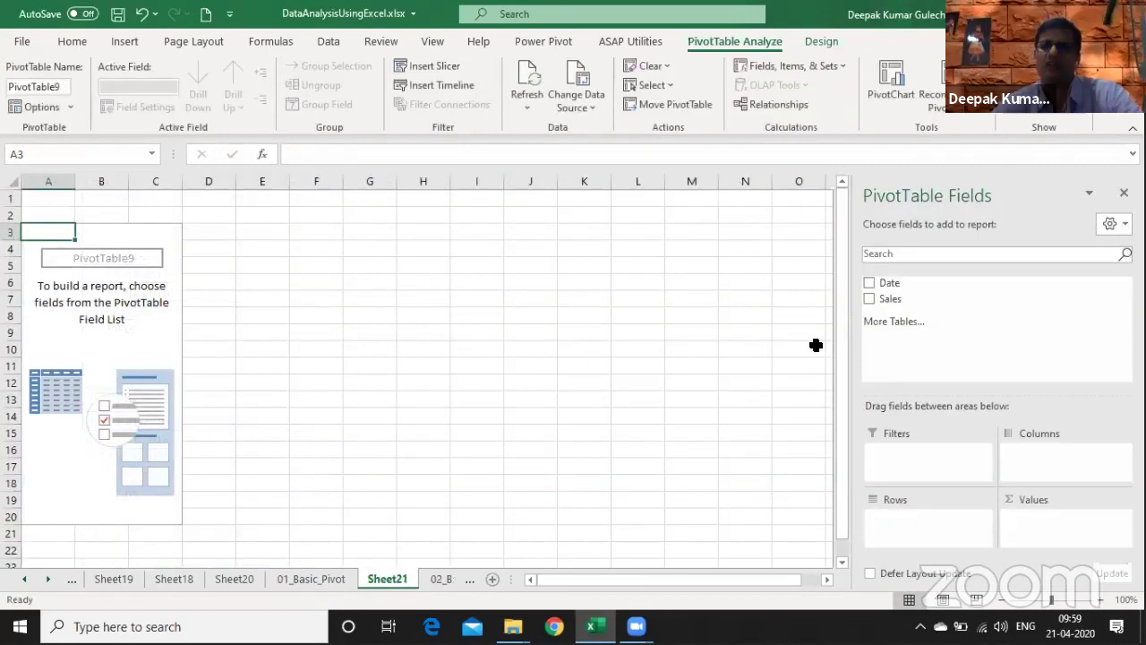
{"action": "left_click", "coordinate": [890, 282]}
{"action": "left_click_drag", "start_coordinate": [896, 298], "coordinate": [1069, 540]}
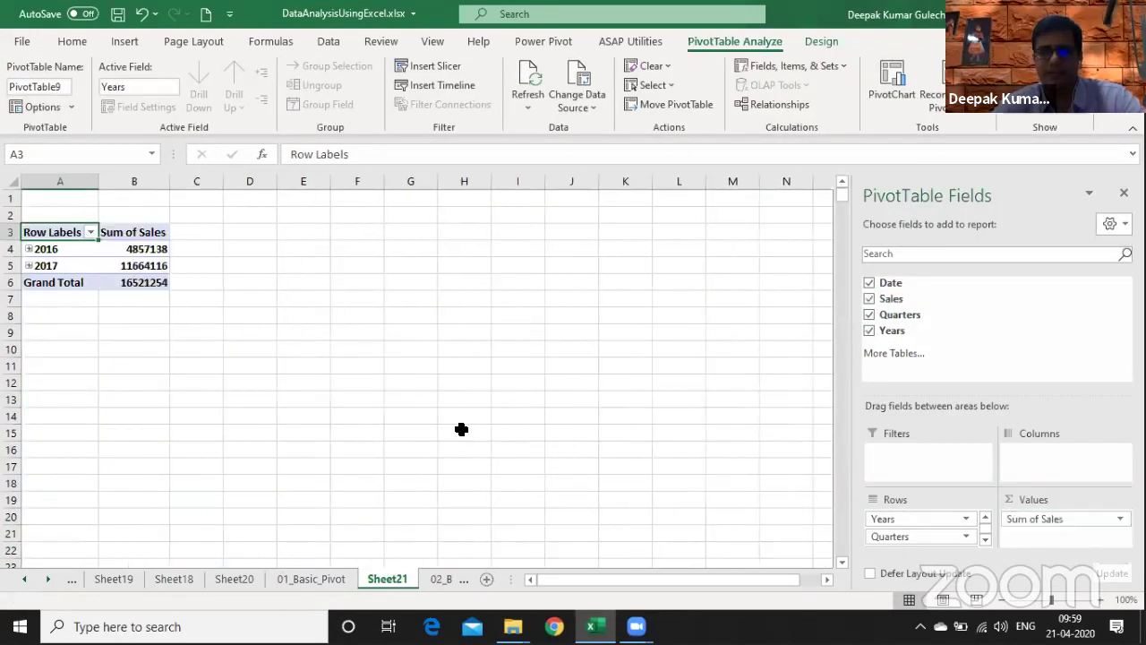
- Ungroup the dates back to individual days and insert a blank column left of the pivot
{"action": "right_click", "coordinate": [57, 253]}
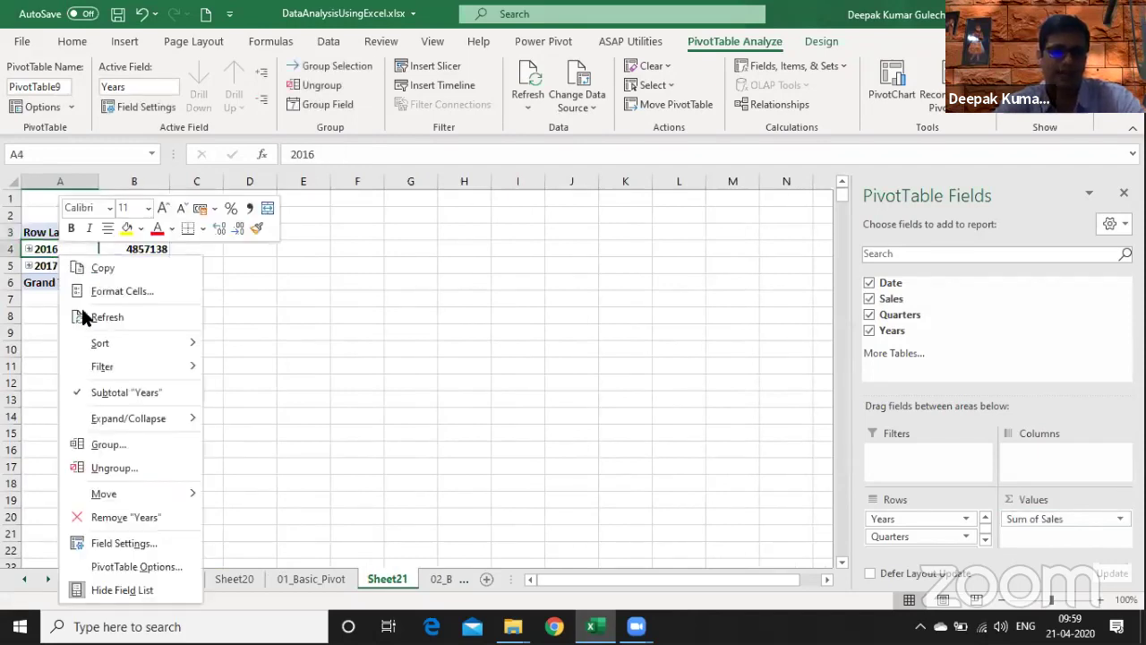
{"action": "left_click", "coordinate": [108, 468]}
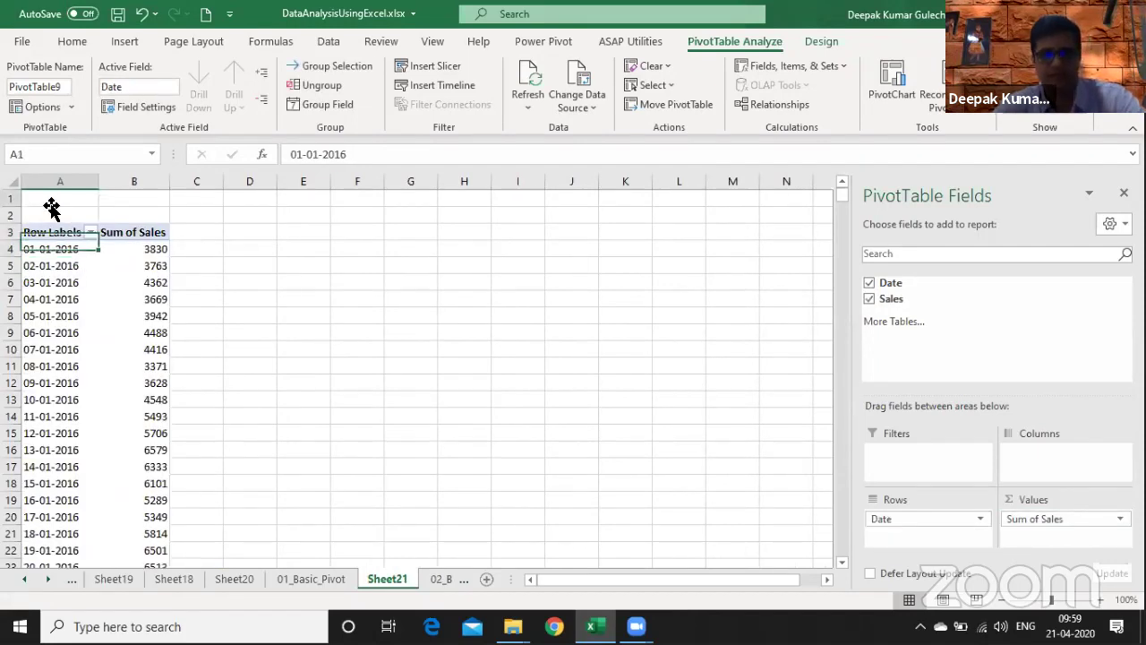
{"action": "key", "text": "alt+i"}
{"action": "key", "text": "c"}
{"action": "key", "text": "Down"}
{"action": "key", "text": "Down"}
{"action": "key", "text": "Down"}
{"action": "key", "text": "Right"}
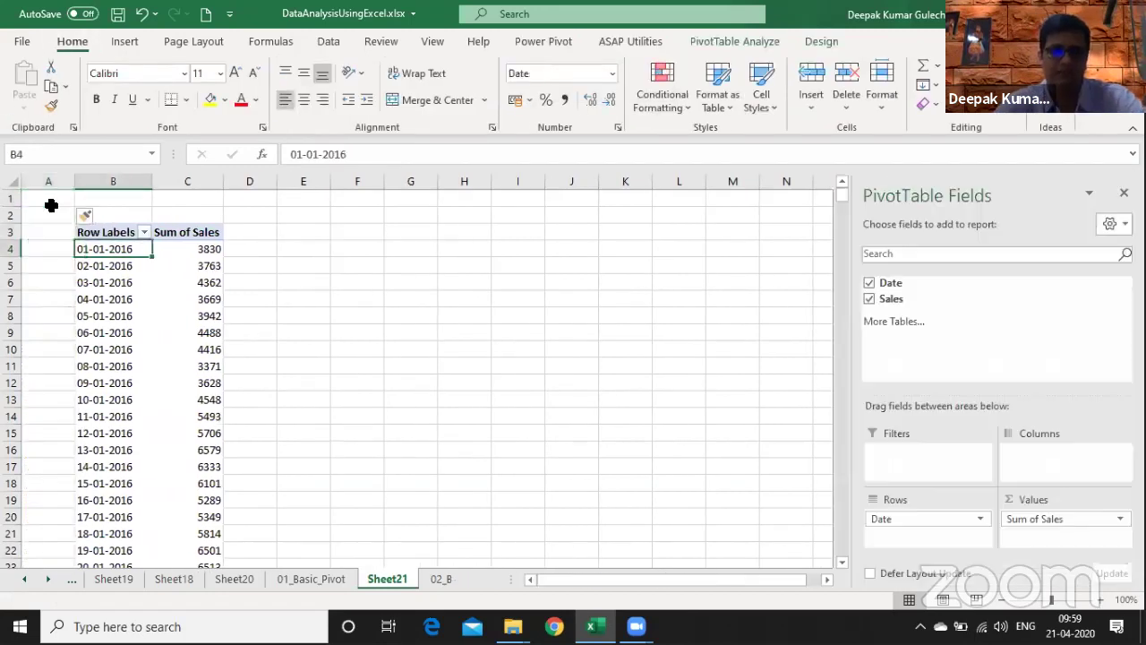
{"action": "key", "text": "Right"}
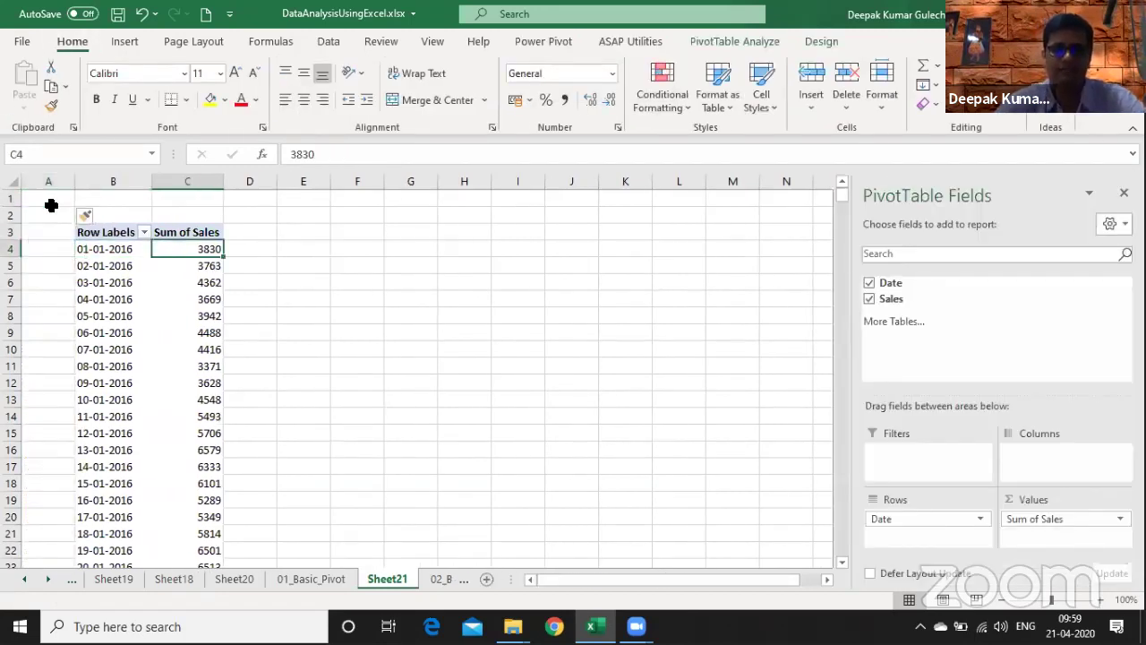
- Group the date rows into 7-day periods
{"action": "right_click", "coordinate": [82, 273]}
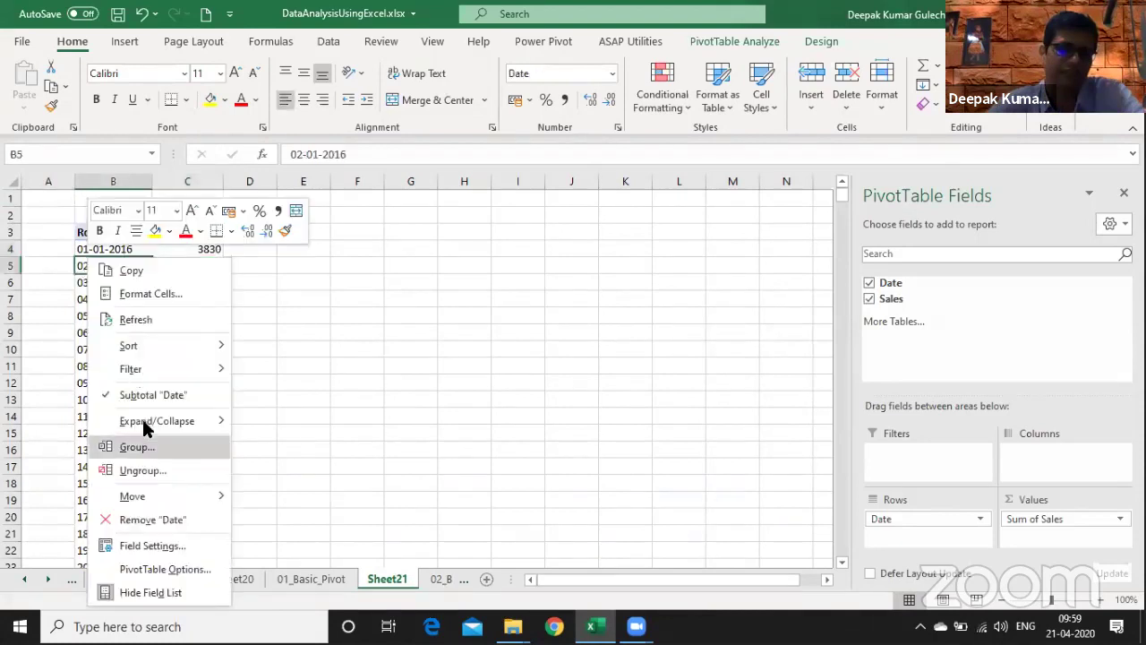
{"action": "left_click", "coordinate": [150, 447]}
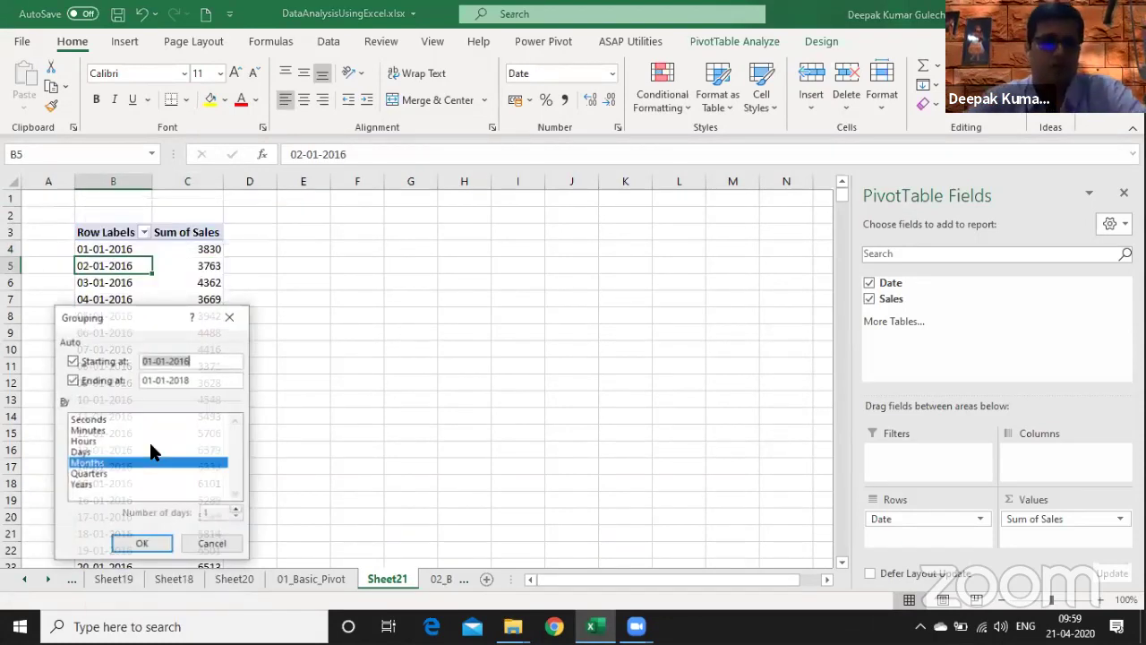
{"action": "left_click", "coordinate": [82, 453]}
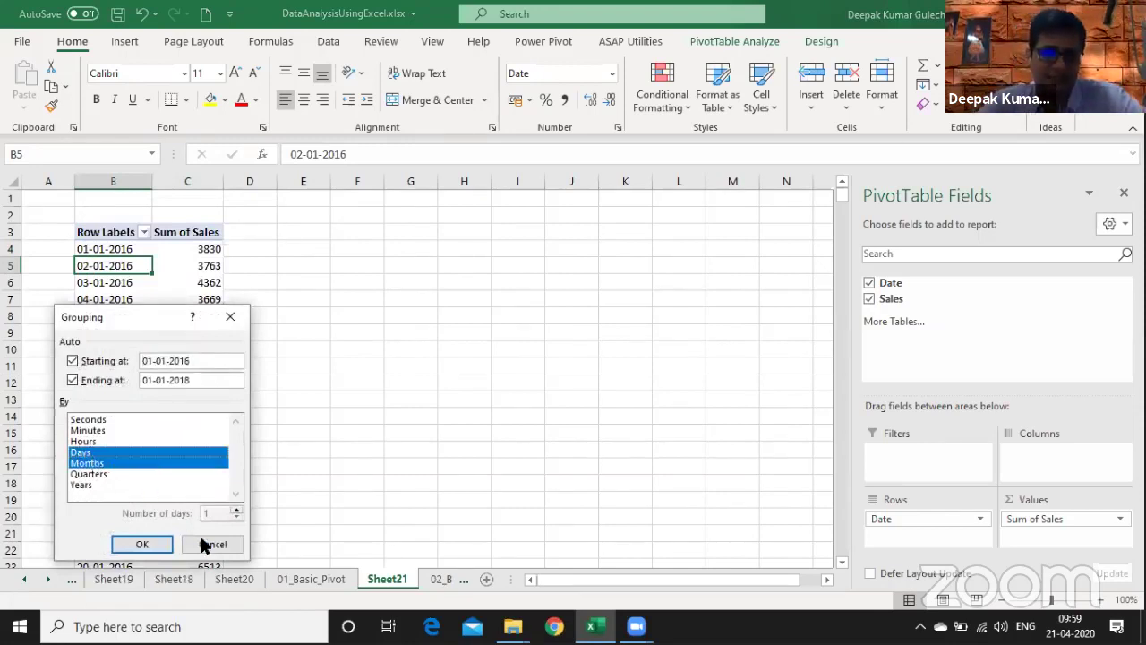
{"action": "left_click", "coordinate": [87, 463]}
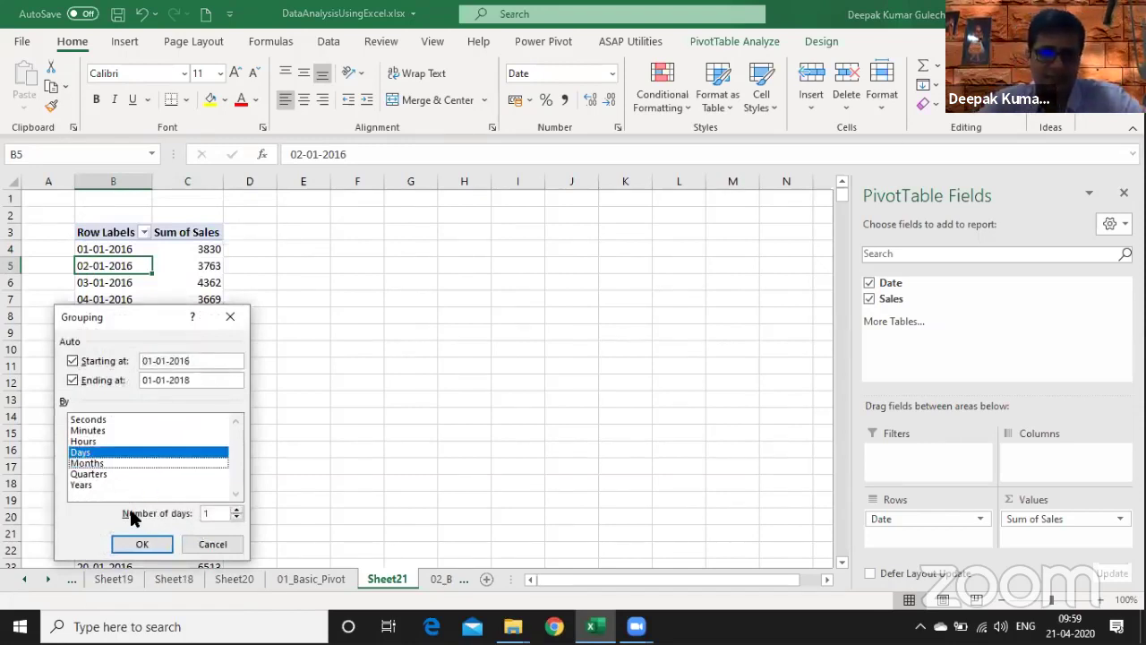
{"action": "left_click", "coordinate": [216, 511]}
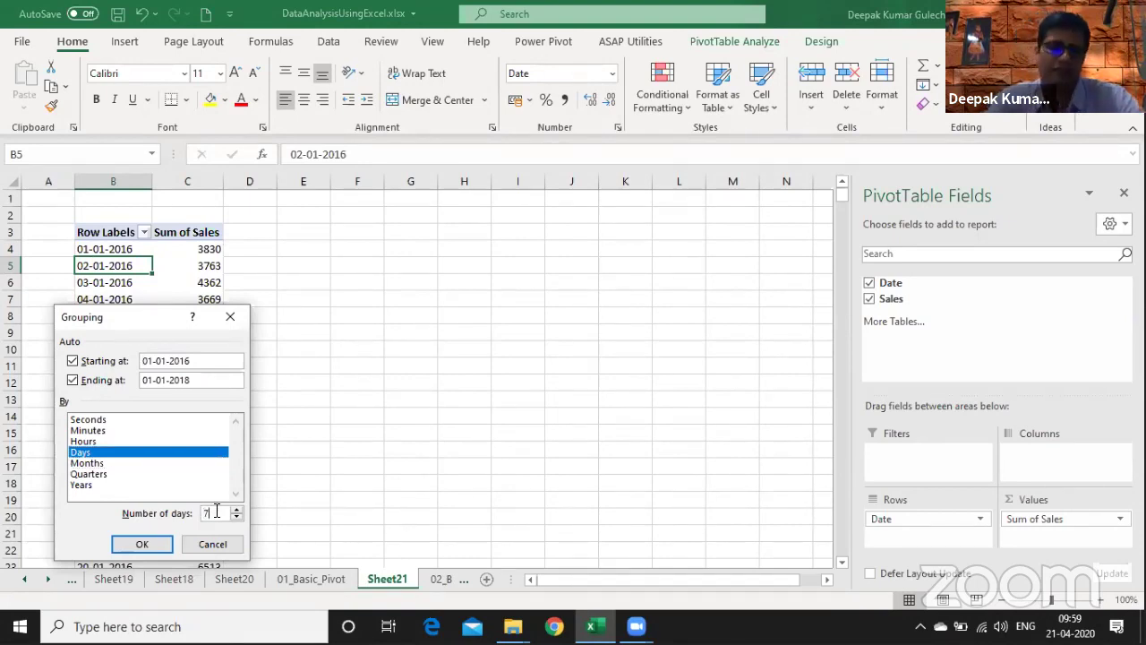
{"action": "left_click", "coordinate": [146, 541]}
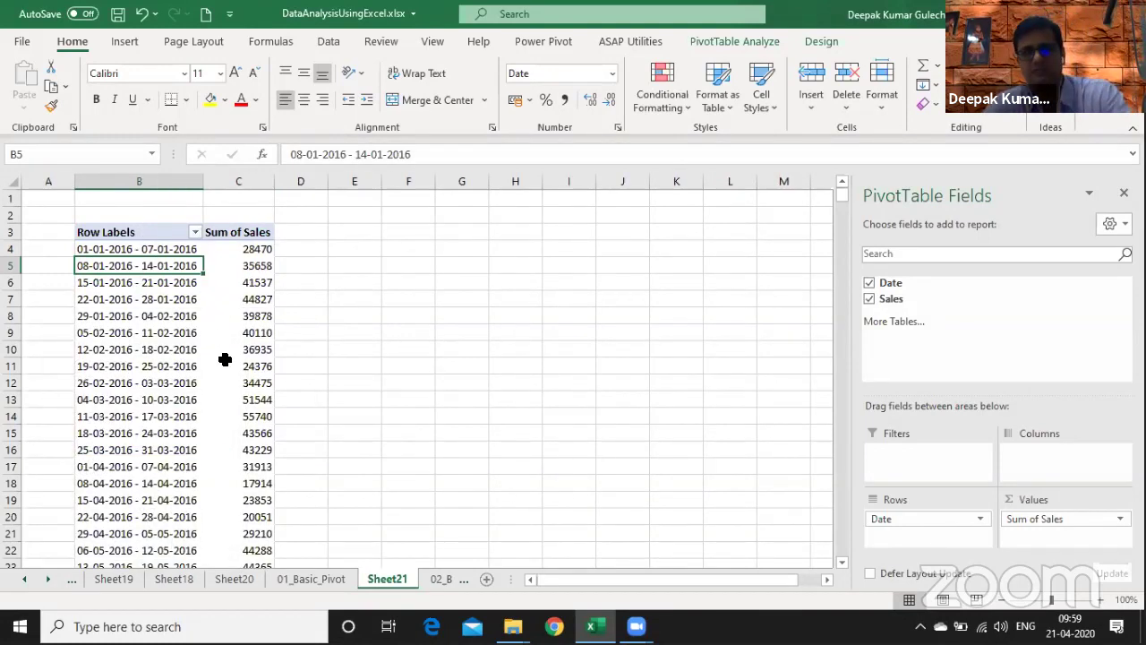
- Regroup the dates by Months, Quarters and Years instead of days
{"action": "right_click", "coordinate": [149, 316]}
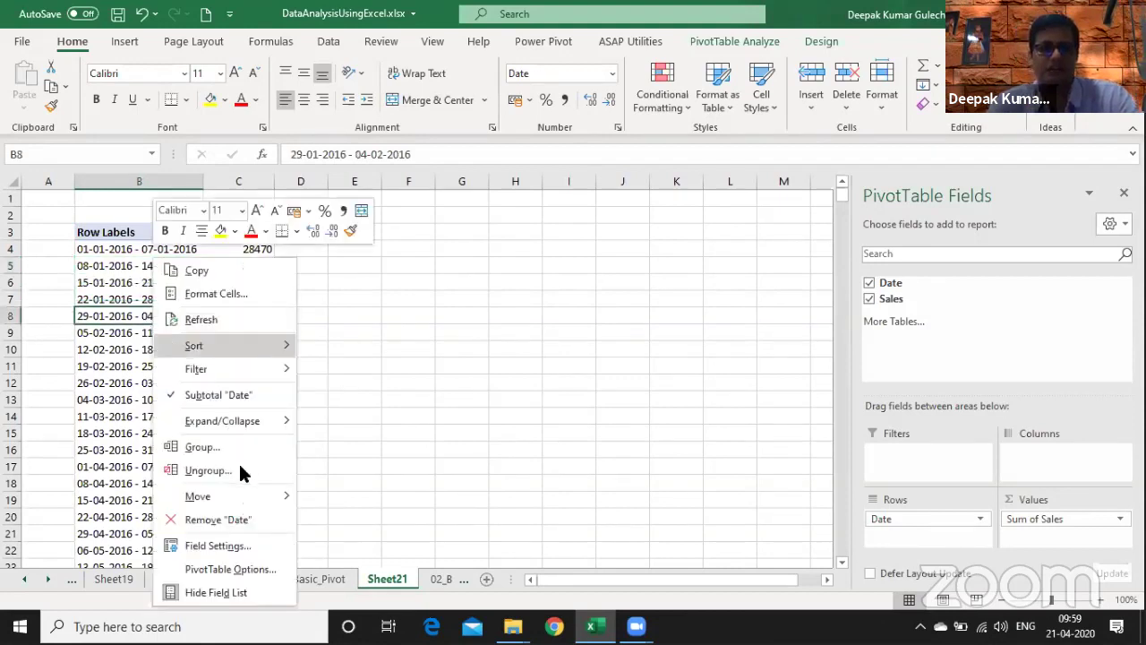
{"action": "left_click", "coordinate": [248, 446]}
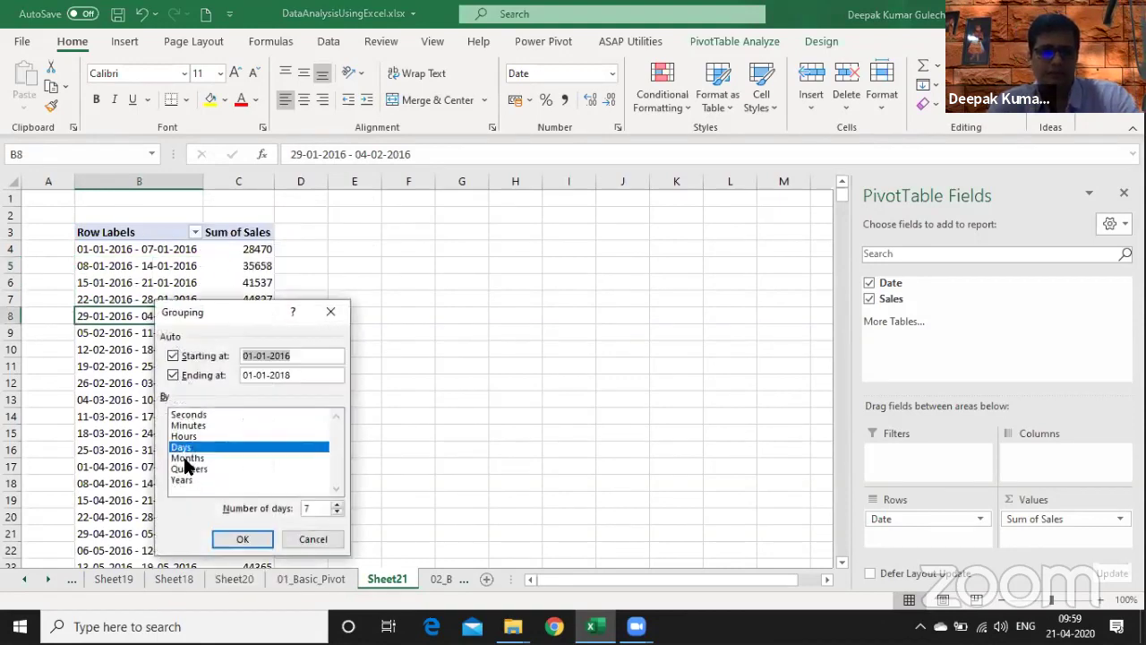
{"action": "left_click", "coordinate": [188, 458]}
{"action": "left_click", "coordinate": [182, 447]}
{"action": "left_click", "coordinate": [188, 469]}
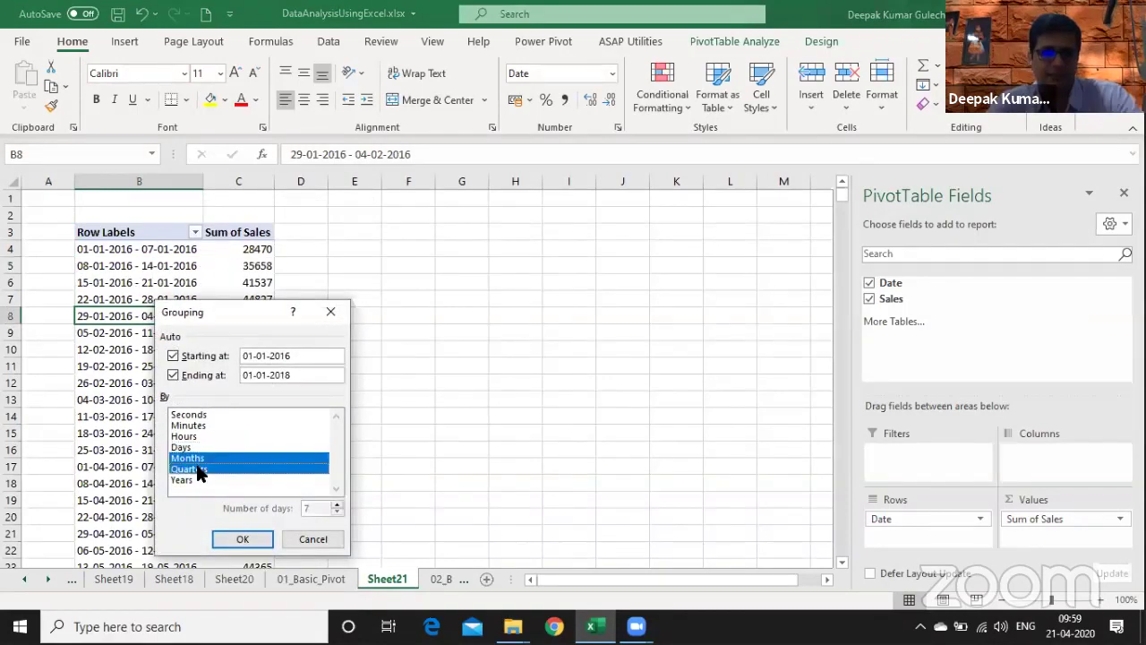
{"action": "left_click", "coordinate": [184, 481]}
{"action": "left_click", "coordinate": [241, 541]}
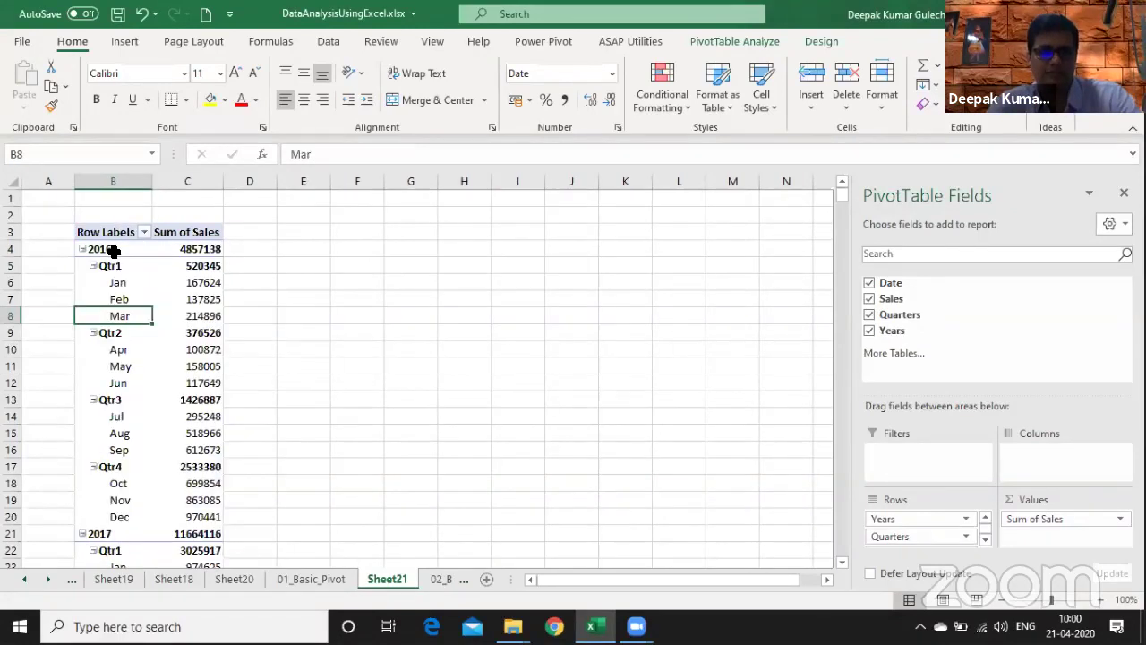
{"action": "left_click", "coordinate": [113, 251]}
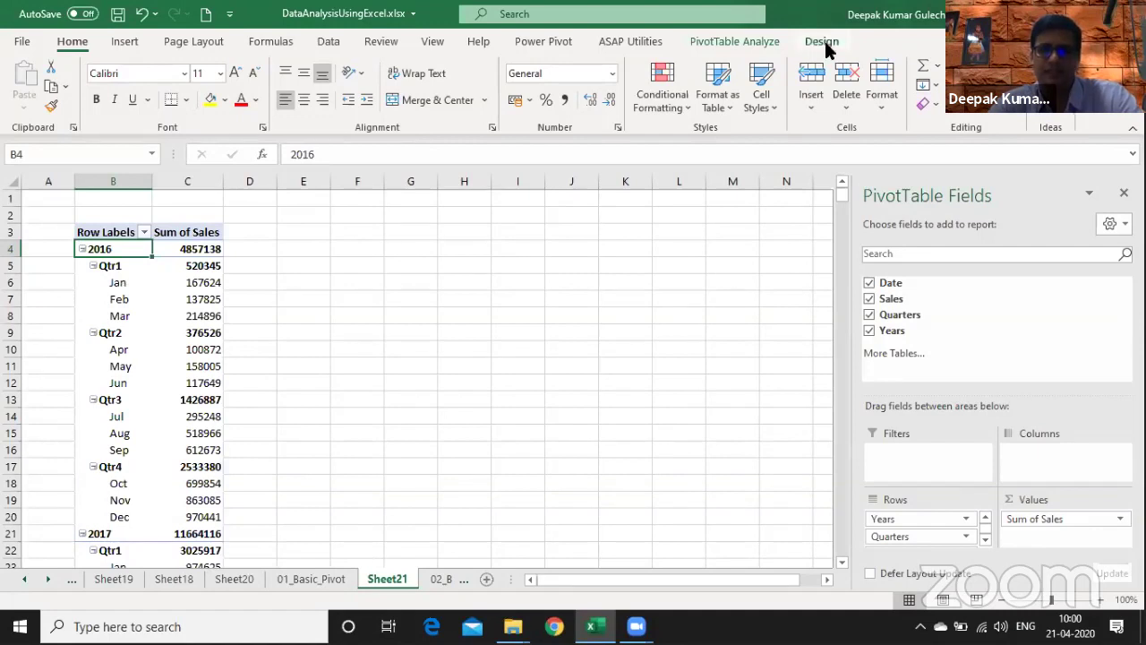
- Switch the pivot's report layout to Tabular Form
{"action": "left_click", "coordinate": [821, 41]}
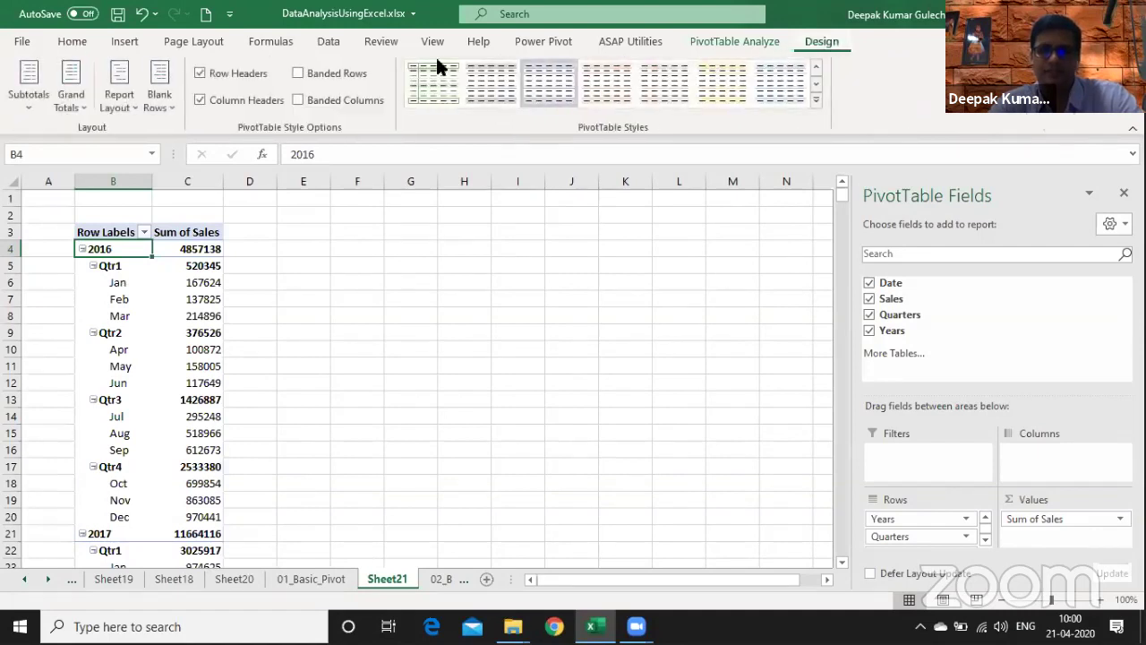
{"action": "left_click", "coordinate": [107, 96]}
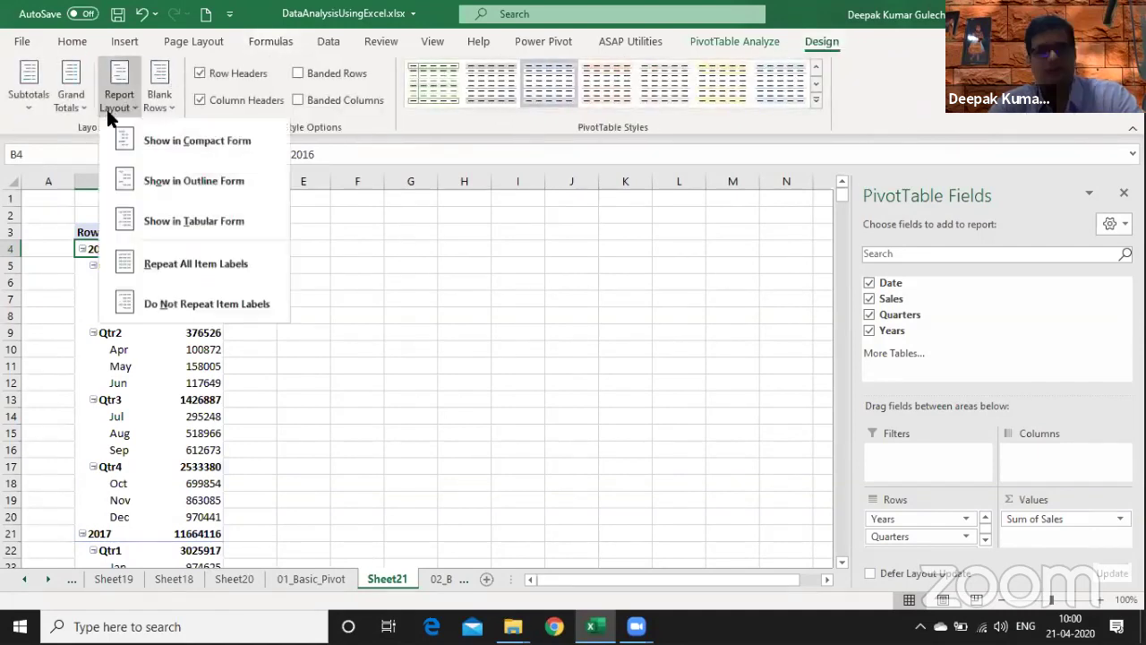
{"action": "left_click", "coordinate": [194, 219]}
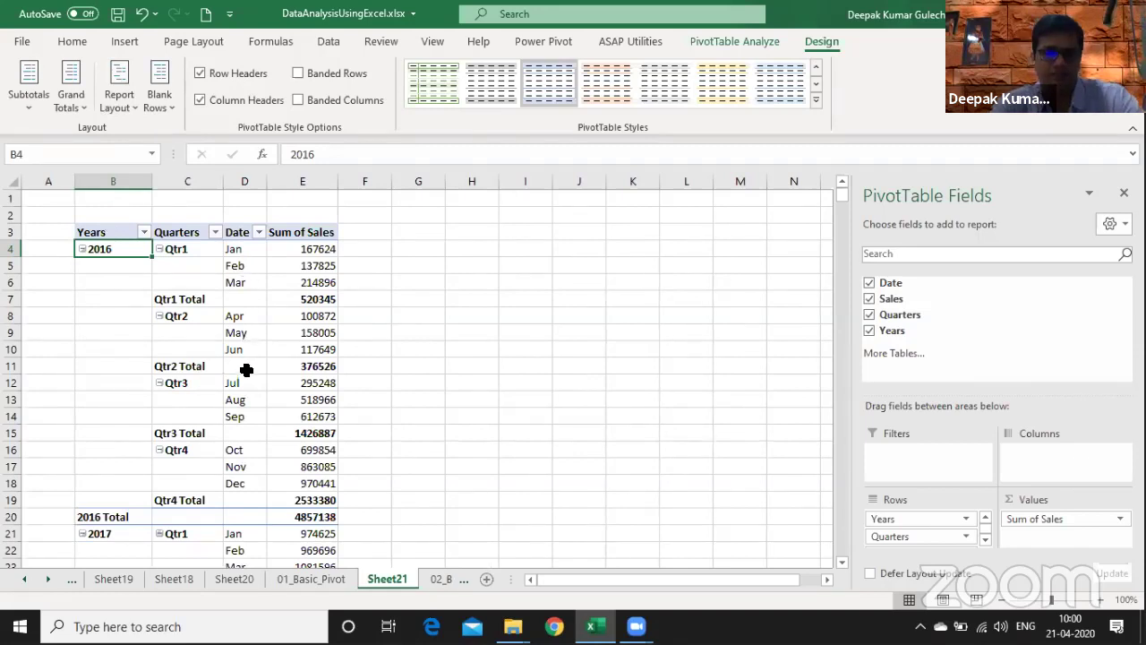
{"action": "left_click", "coordinate": [154, 299]}
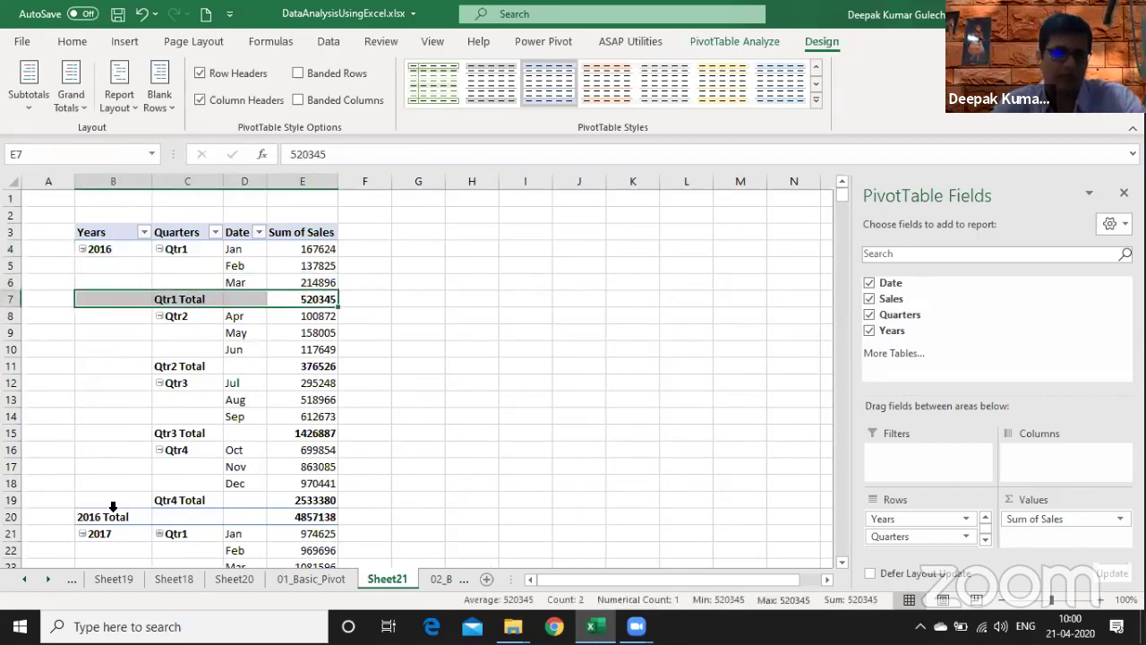
{"action": "left_click_drag", "start_coordinate": [113, 514], "coordinate": [284, 512]}
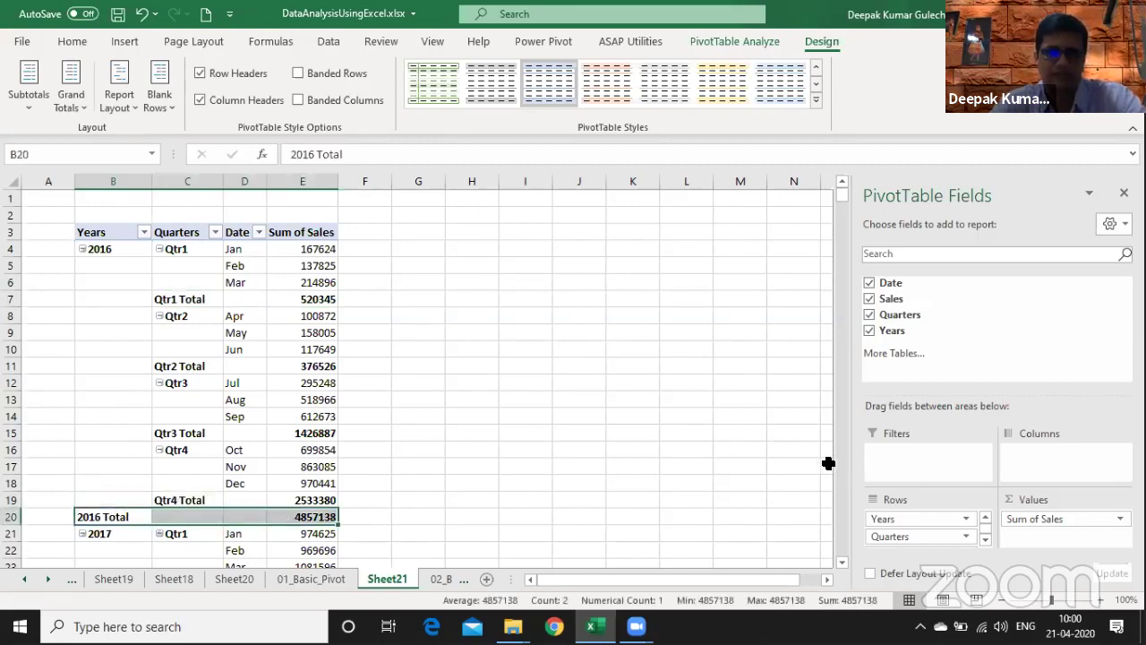
- Move Years from Rows to Columns and widen columns D:F to 11.57
{"action": "left_click", "coordinate": [919, 519]}
{"action": "left_click_drag", "start_coordinate": [919, 518], "coordinate": [1054, 452]}
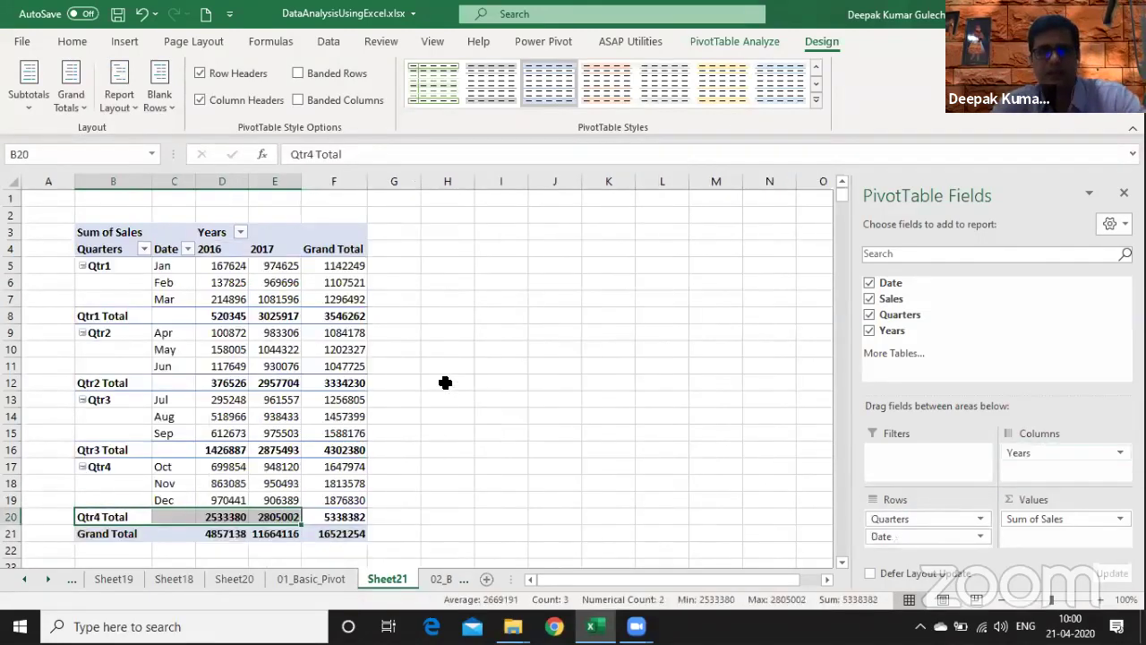
{"action": "left_click_drag", "start_coordinate": [230, 179], "coordinate": [243, 274]}
{"action": "left_click", "coordinate": [238, 281]}
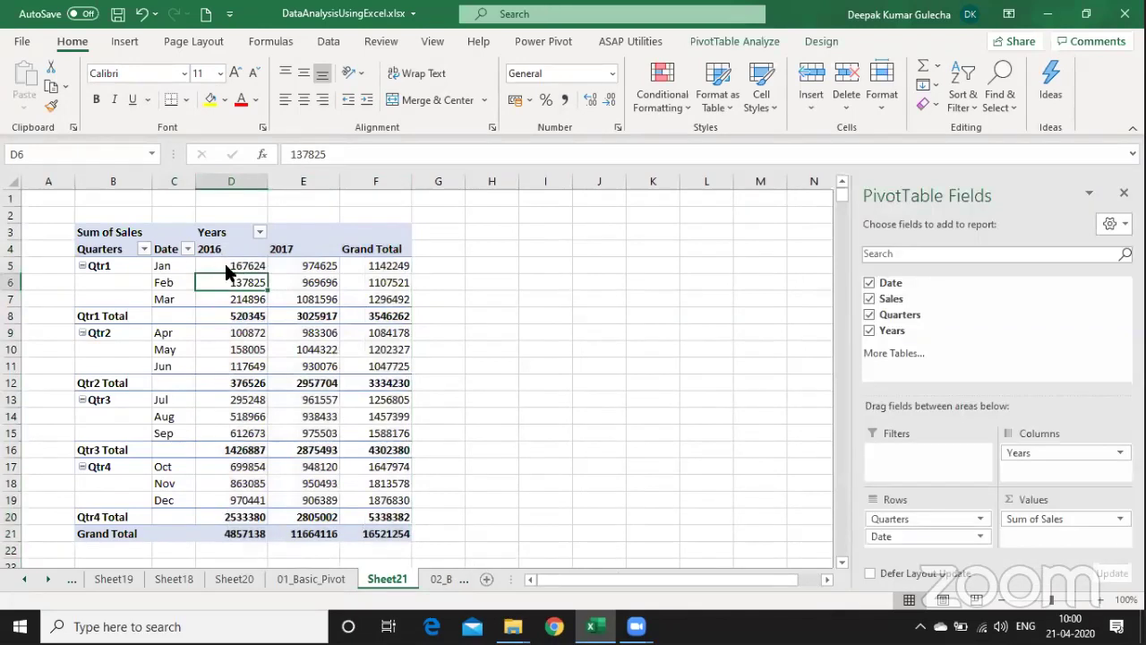
- Review the Qtr1 totals, the 2016 grand total and the February grand total
{"action": "left_click", "coordinate": [248, 314]}
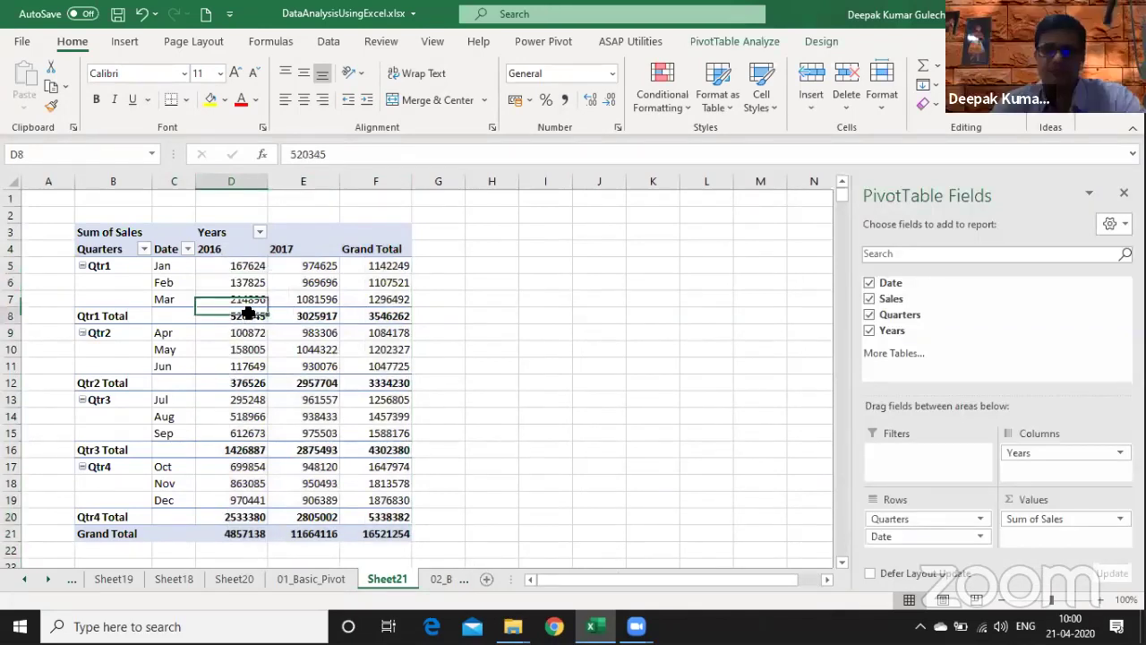
{"action": "left_click_drag", "start_coordinate": [249, 313], "coordinate": [173, 310]}
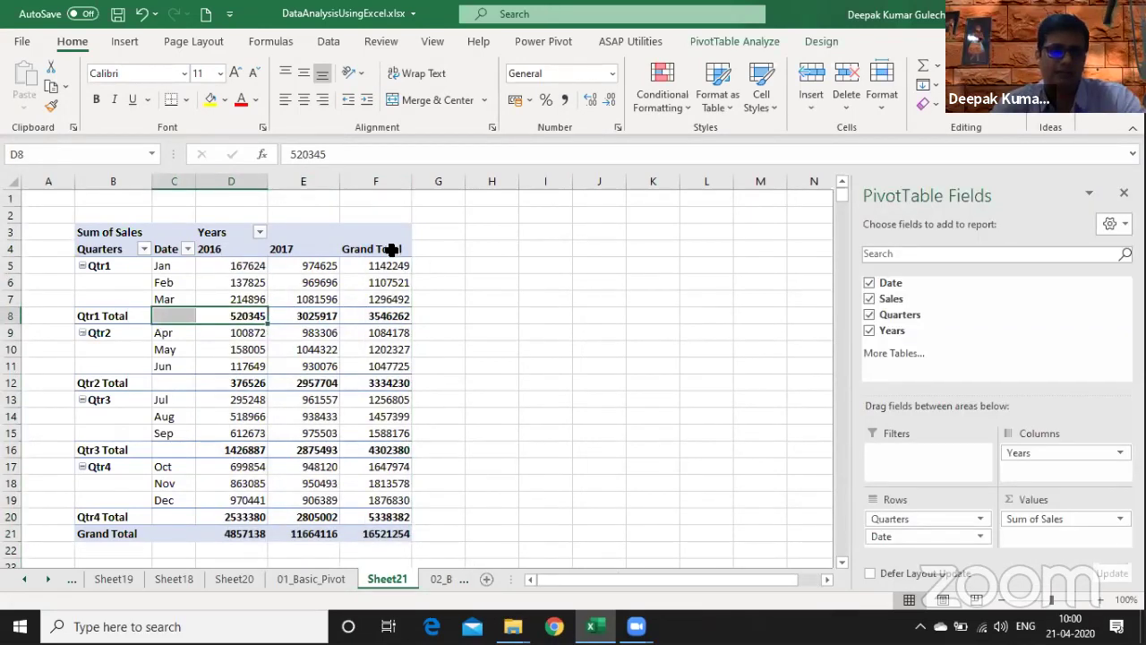
{"action": "key", "text": "ctrl+Down"}
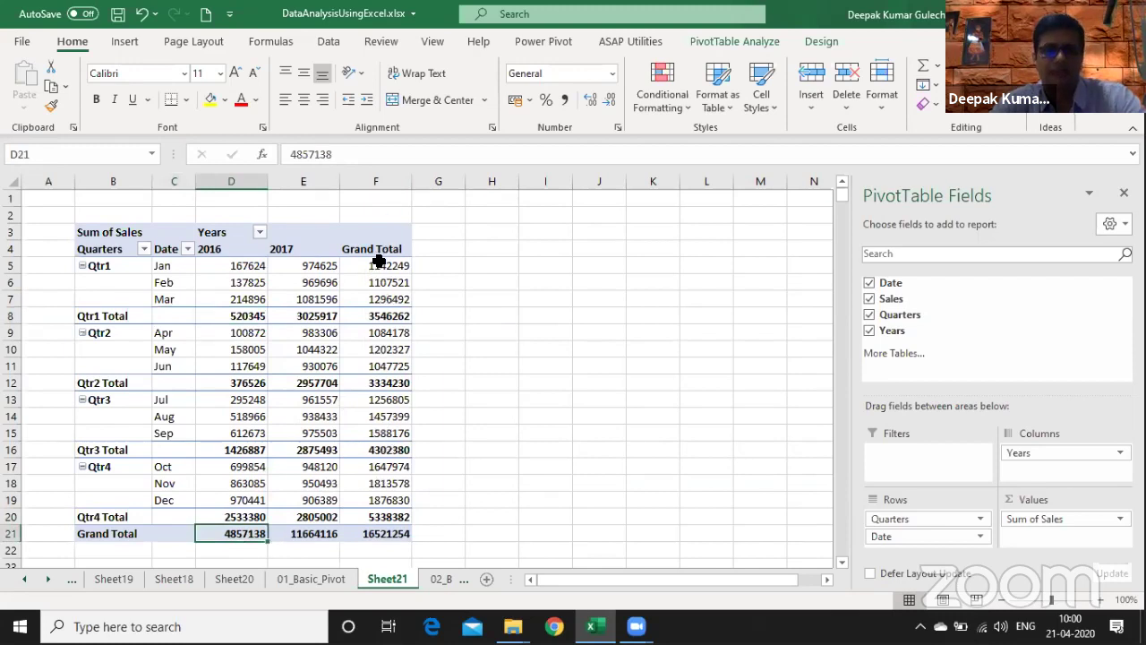
{"action": "left_click", "coordinate": [384, 283]}
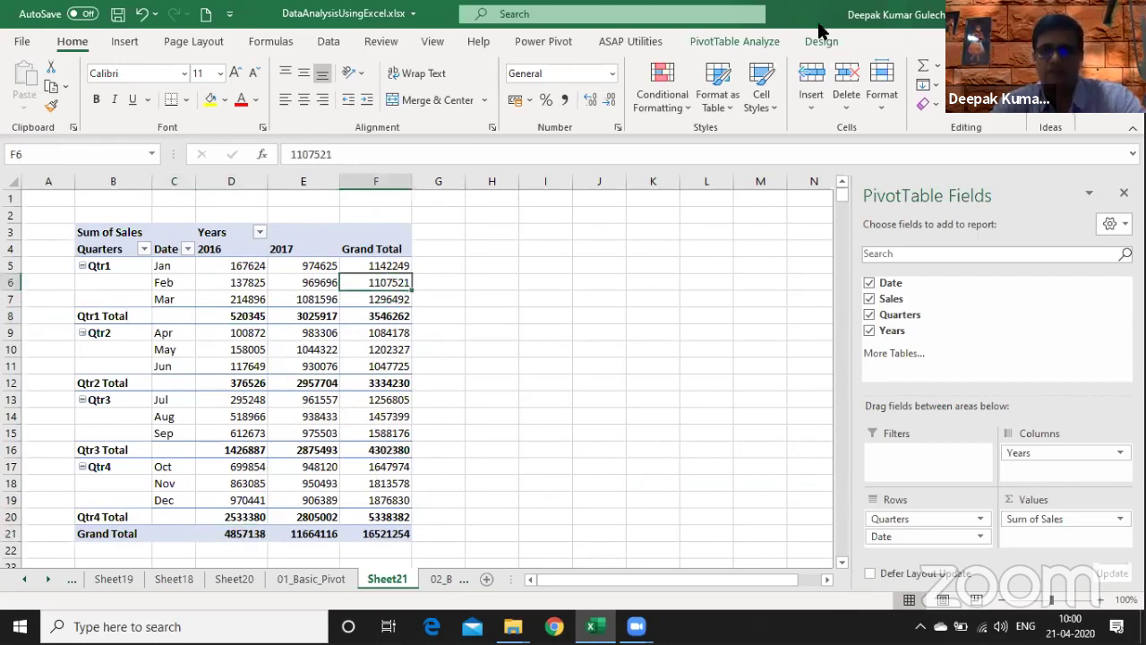
{"action": "left_click", "coordinate": [820, 41]}
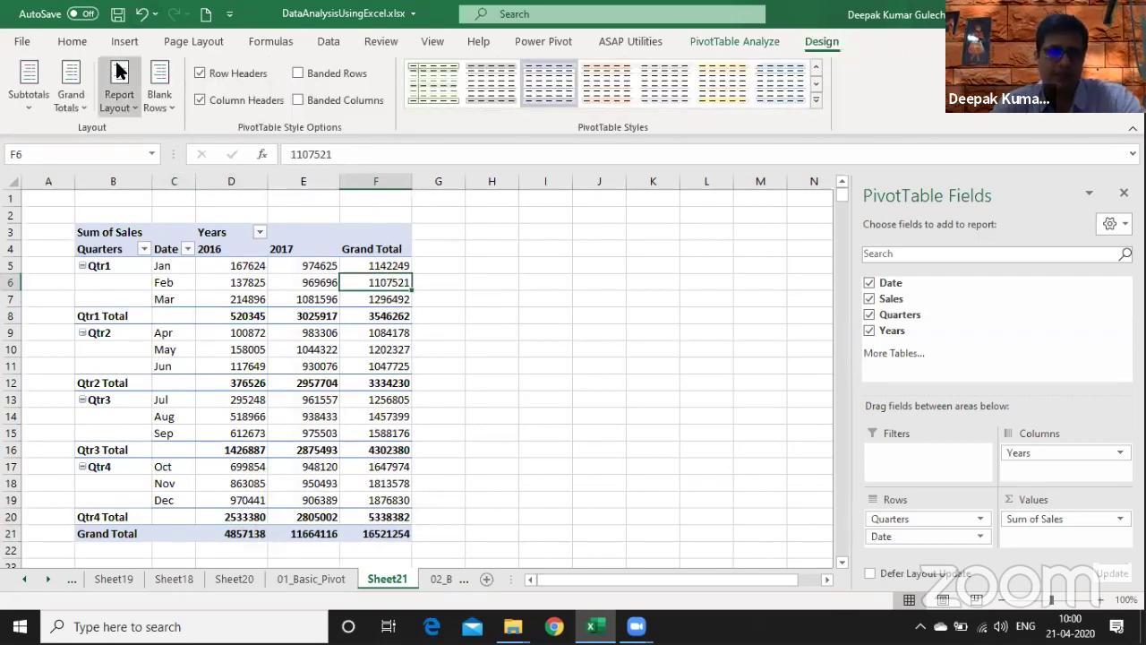
- Set the pivot's Grand Totals to On for Columns Only, removing the Grand Total column
{"action": "left_click", "coordinate": [71, 90]}
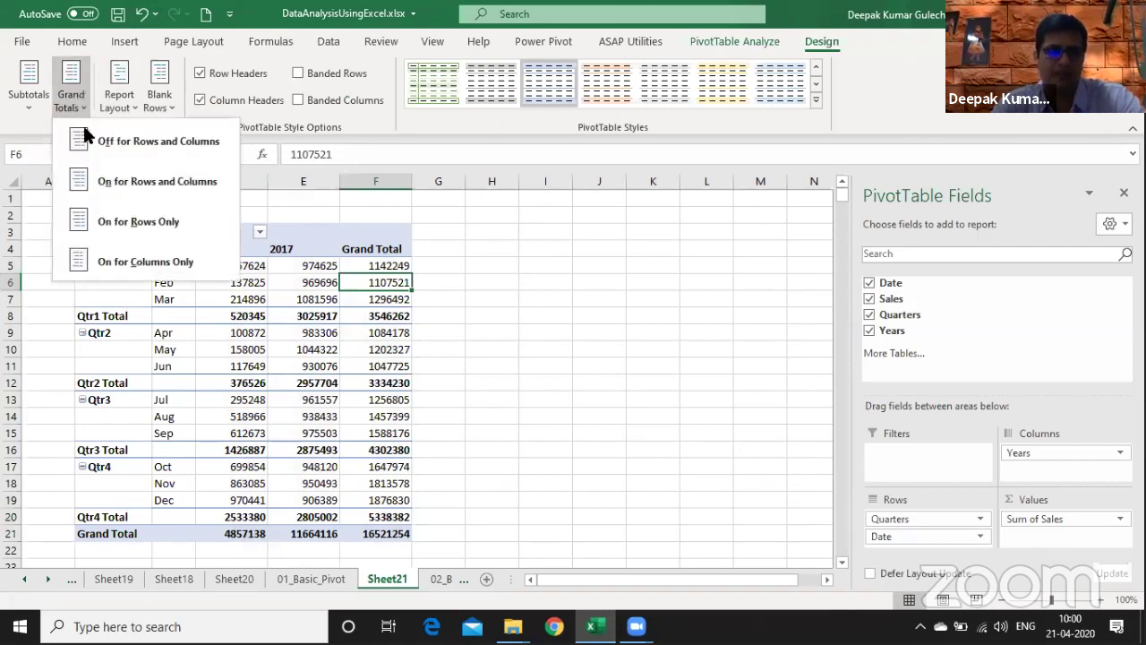
{"action": "left_click", "coordinate": [127, 259]}
{"action": "left_click_drag", "start_coordinate": [177, 181], "coordinate": [337, 182]}
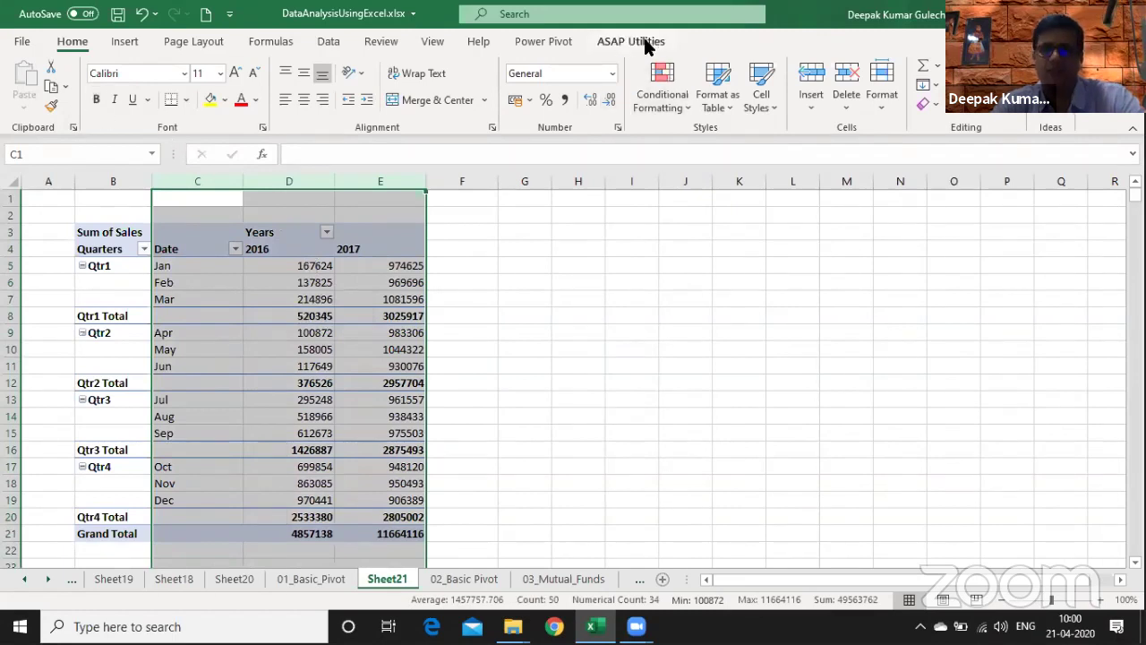
- Apply banded row shading to the yearly sales pivot table
{"action": "left_click", "coordinate": [289, 417]}
{"action": "left_click", "coordinate": [815, 45]}
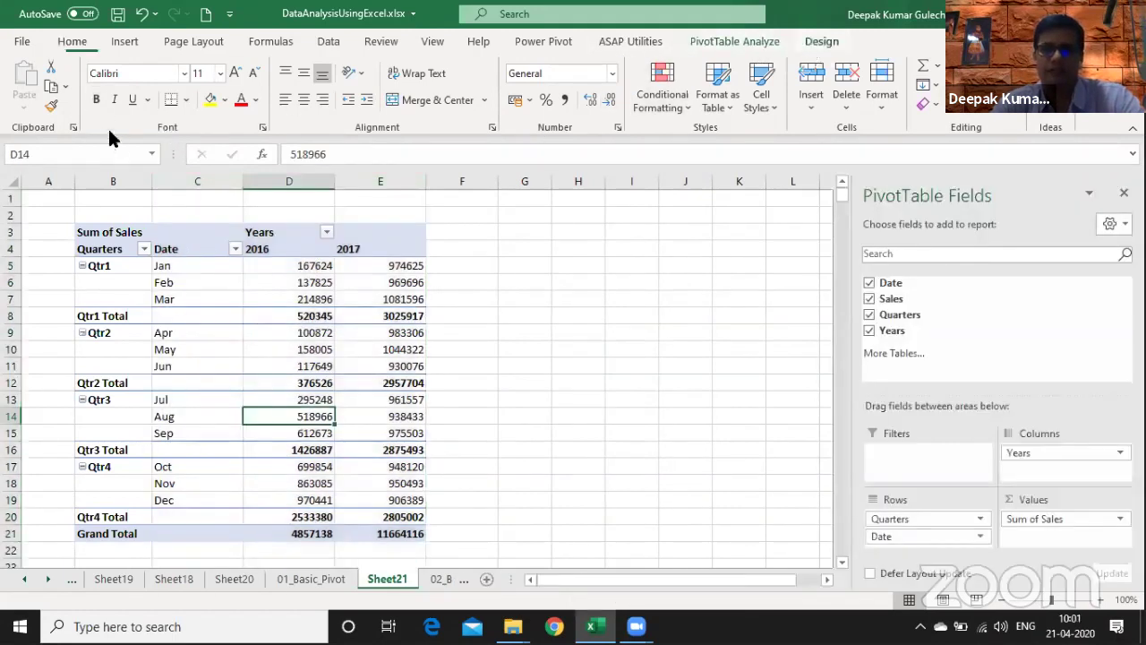
{"action": "left_click", "coordinate": [70, 90]}
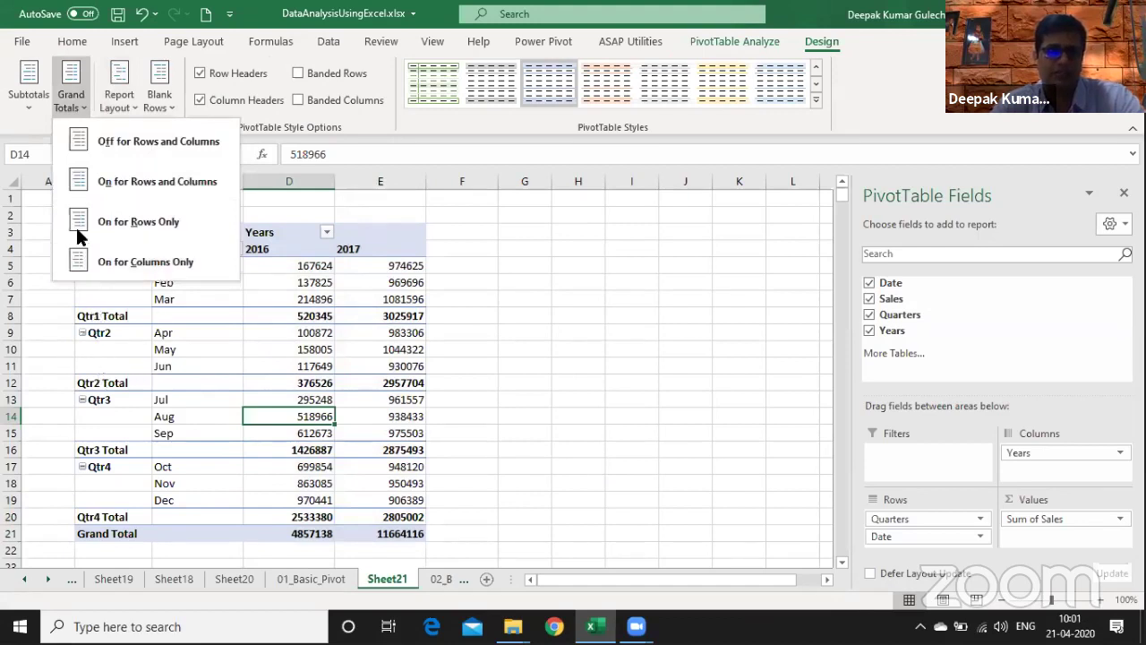
{"action": "left_click", "coordinate": [36, 99]}
{"action": "left_click", "coordinate": [34, 95]}
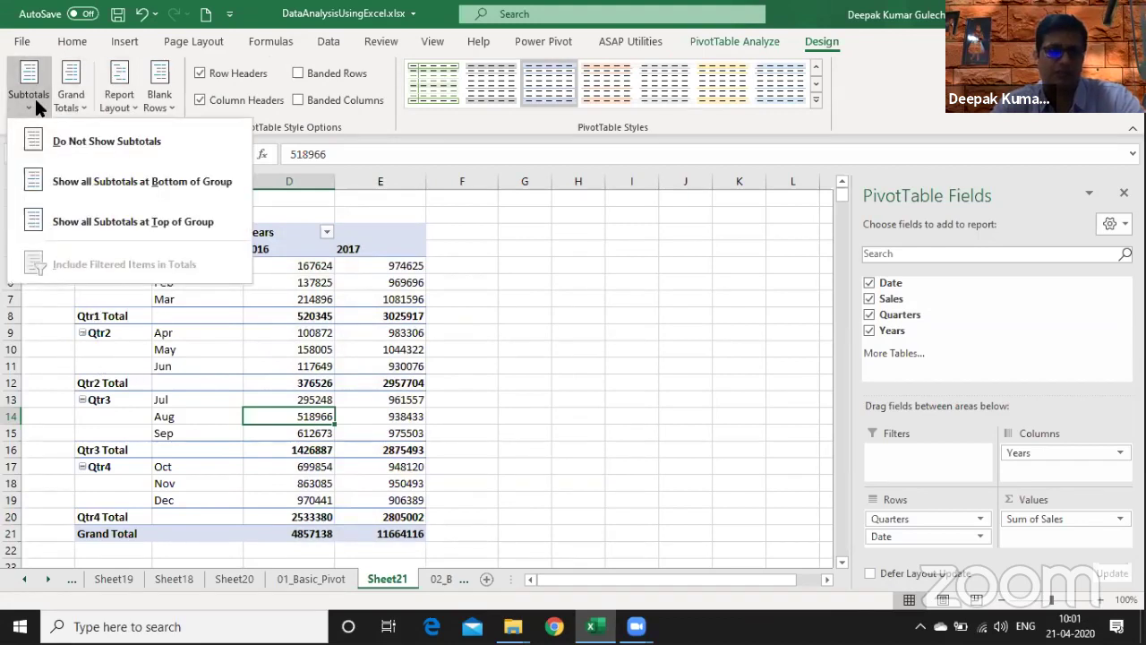
{"action": "left_click", "coordinate": [423, 322]}
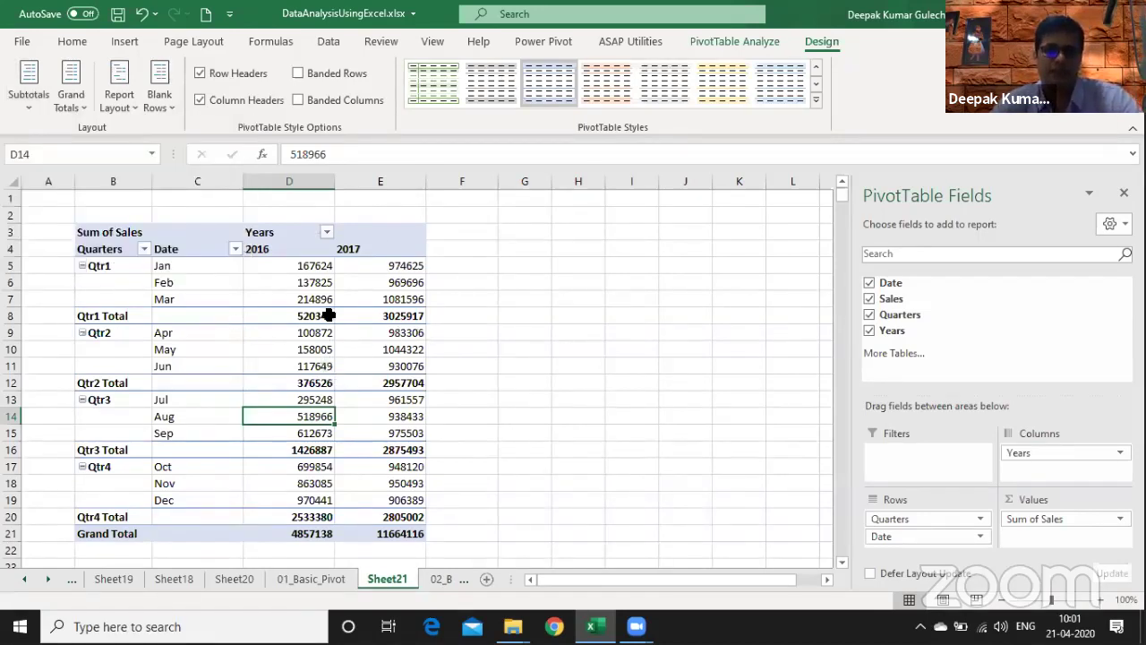
{"action": "left_click", "coordinate": [299, 74]}
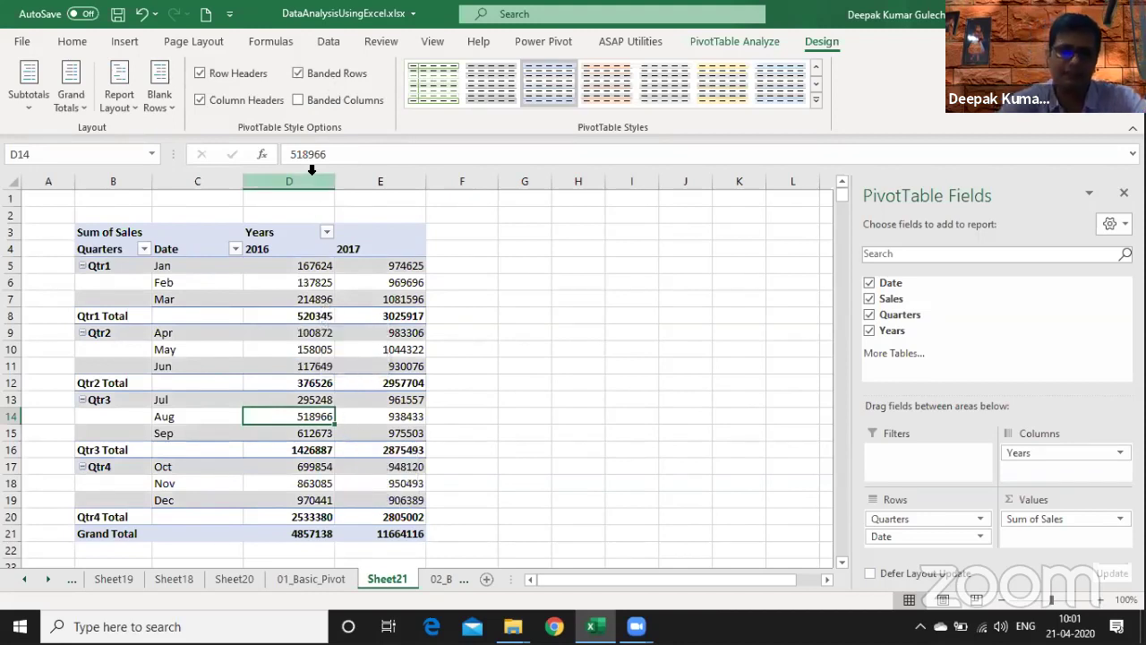
- Open the Group options for the pivot's date field from the Feb item
{"action": "left_click_drag", "start_coordinate": [313, 181], "coordinate": [340, 181]}
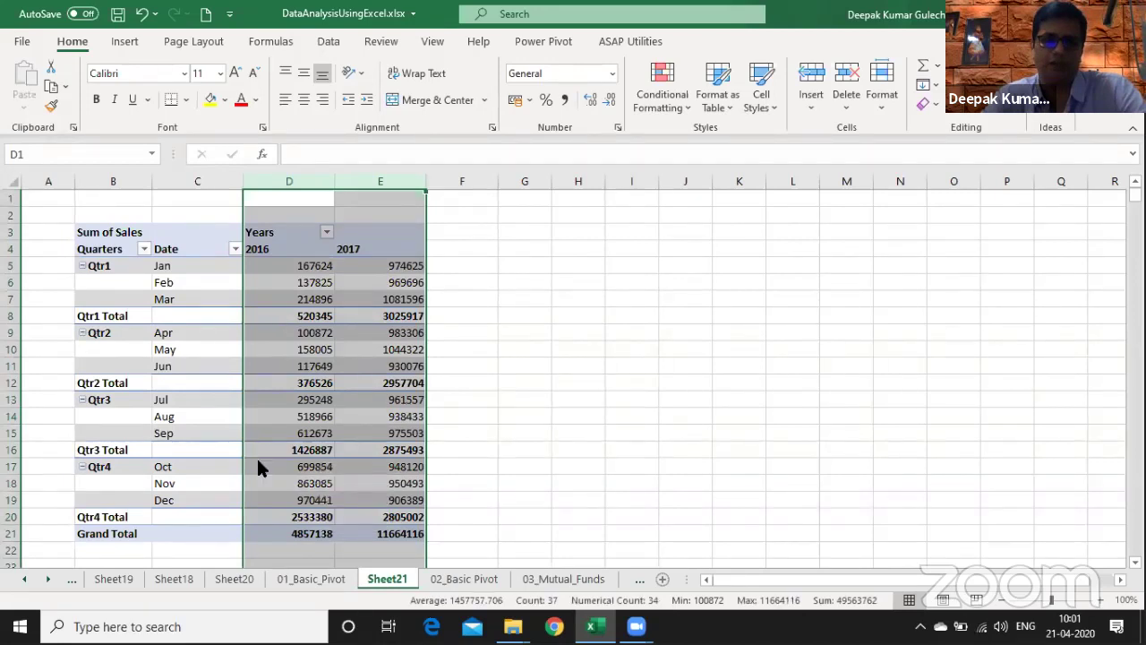
{"action": "right_click", "coordinate": [198, 282]}
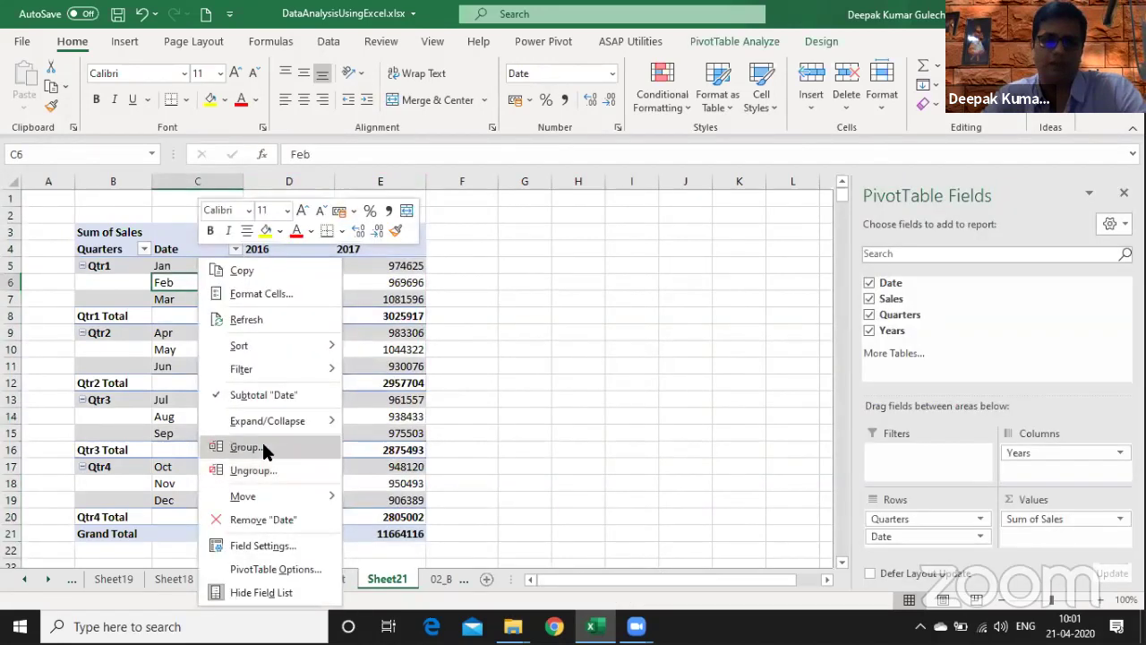
{"action": "left_click", "coordinate": [262, 448]}
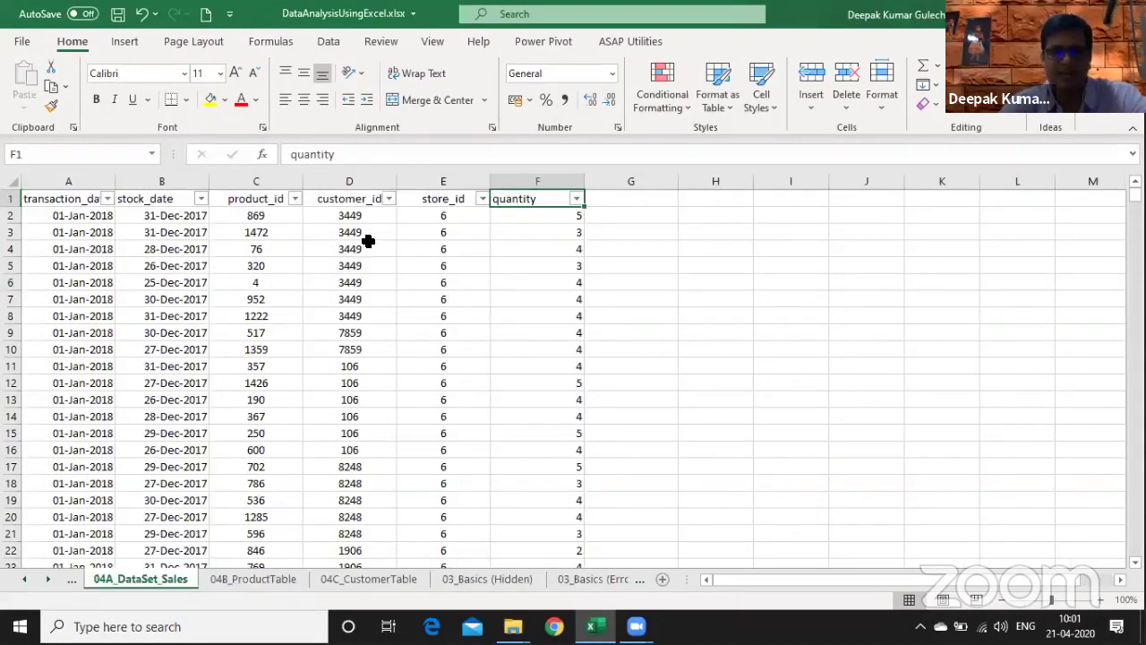
- Note 'Don't have Price / Sales Value' in cell H5 beside the quantity data
{"action": "left_click", "coordinate": [562, 265]}
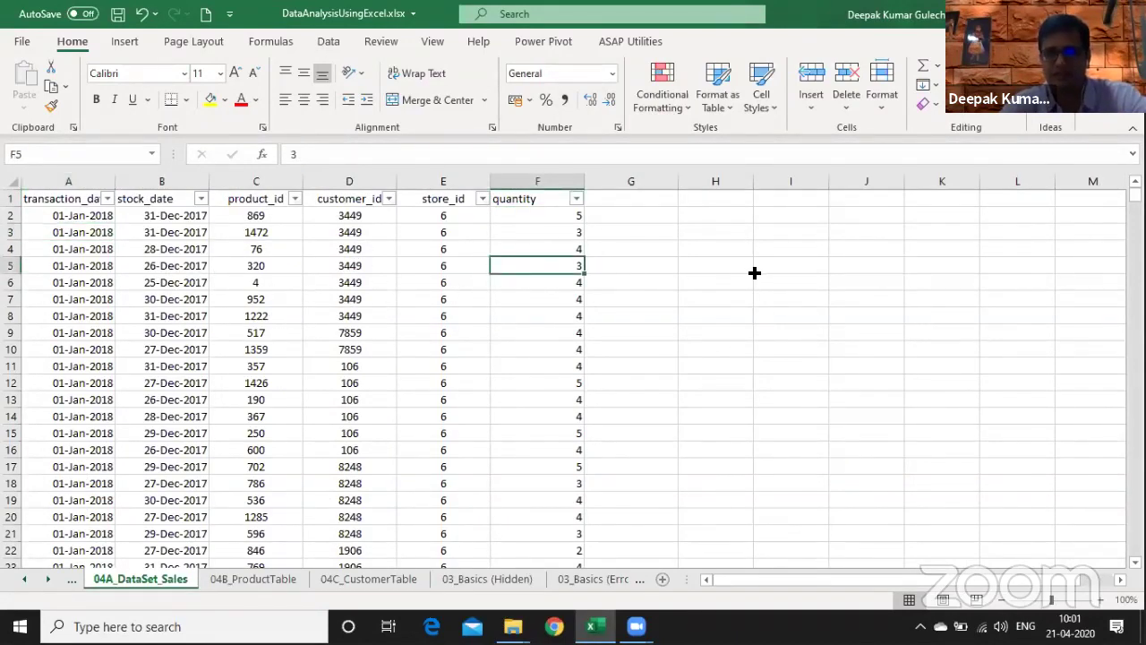
{"action": "left_click", "coordinate": [753, 270]}
{"action": "type", "text": "We "}
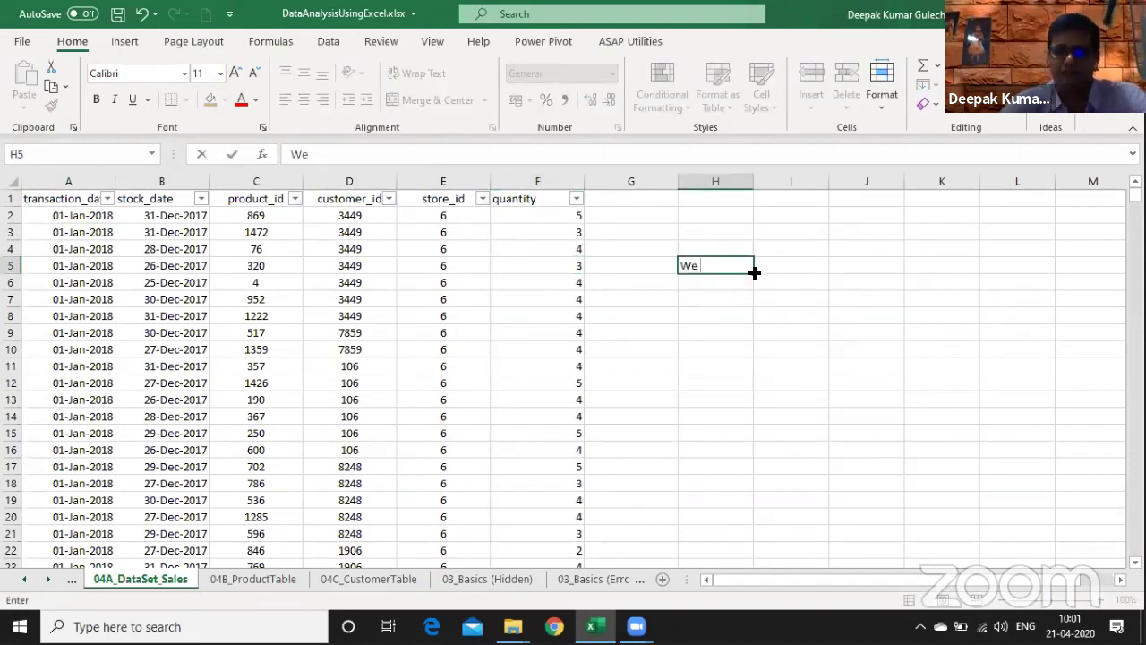
{"action": "type", "text": "Pro"}
{"action": "key", "text": "BackSpace"}
{"action": "key", "text": "BackSpace"}
{"action": "key", "text": "BackSpace"}
{"action": "key", "text": "BackSpace"}
{"action": "key", "text": "BackSpace"}
{"action": "key", "text": "BackSpace"}
{"action": "type", "text": "Don't have"}
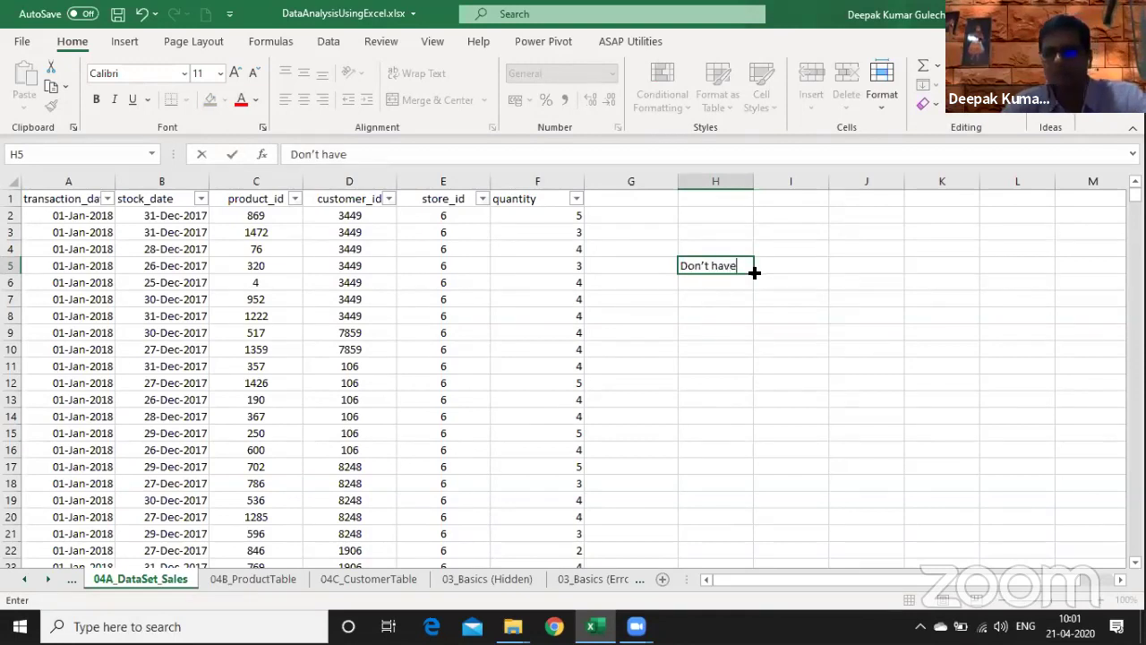
{"action": "type", "text": "  Price /"}
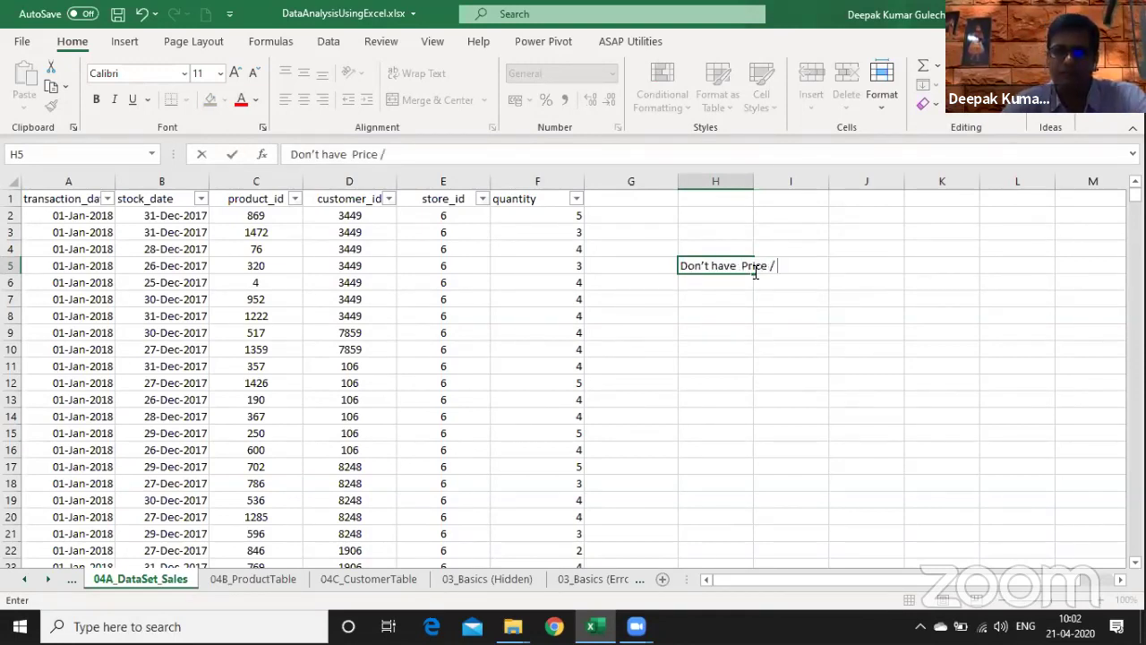
{"action": "type", "text": " Sales Value"}
{"action": "key", "text": "Return"}
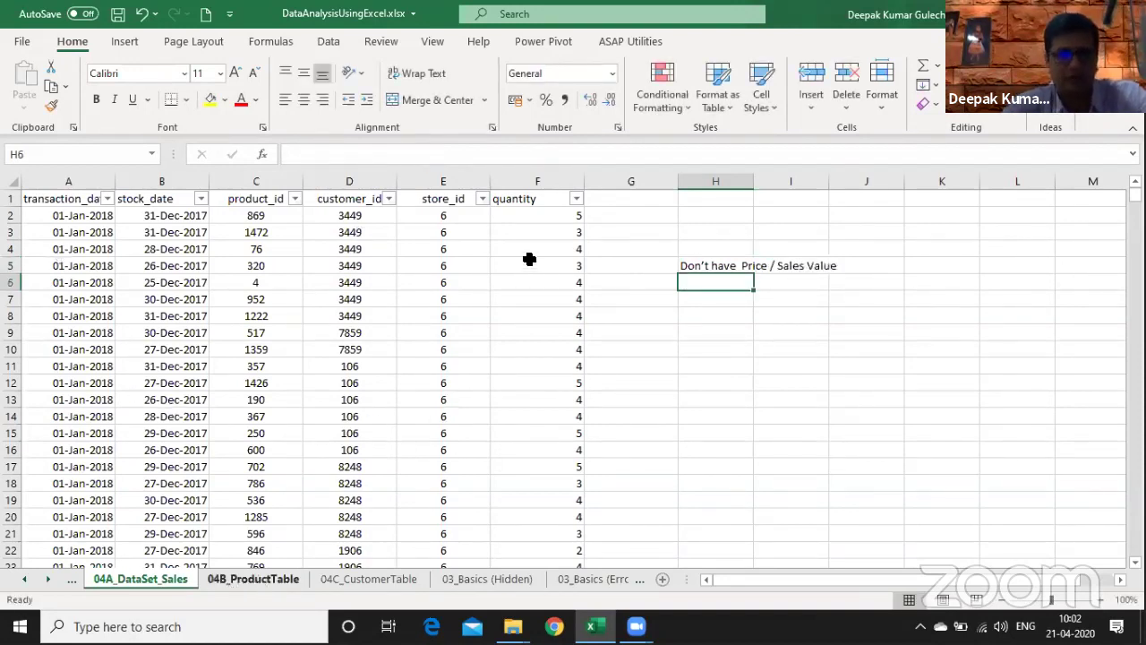
- Glance at the 04B_ProductTable sheet, then enter 'Price' in I9 after the Vlookup note
{"action": "key", "text": "ctrl+Page_Down"}
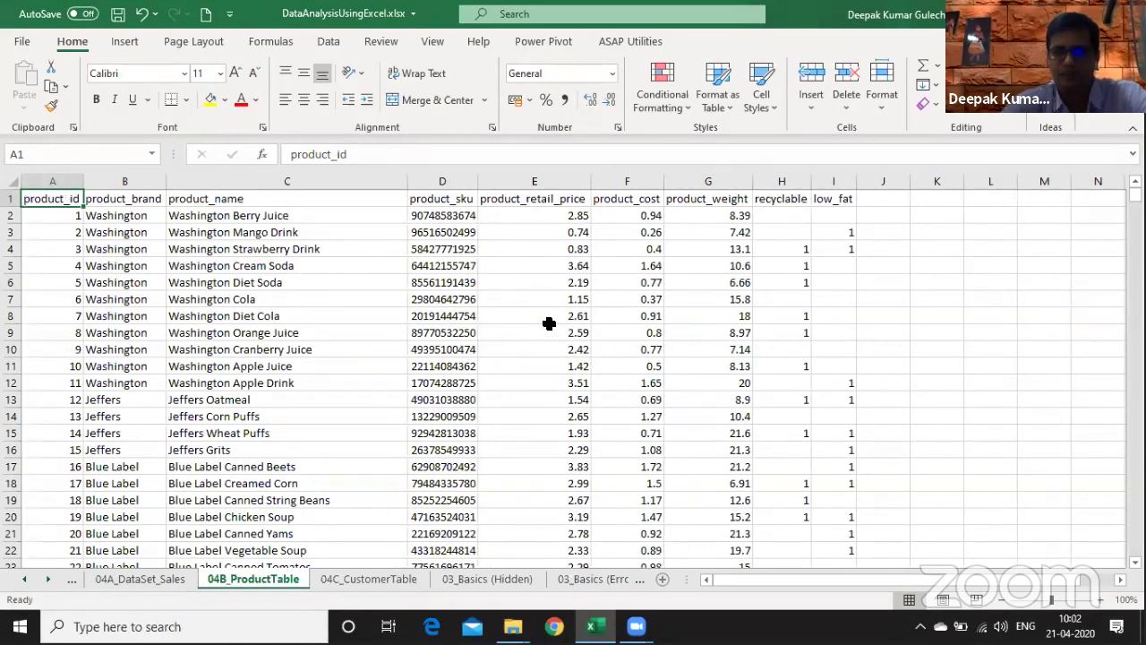
{"action": "key", "text": "ctrl+Page_Up"}
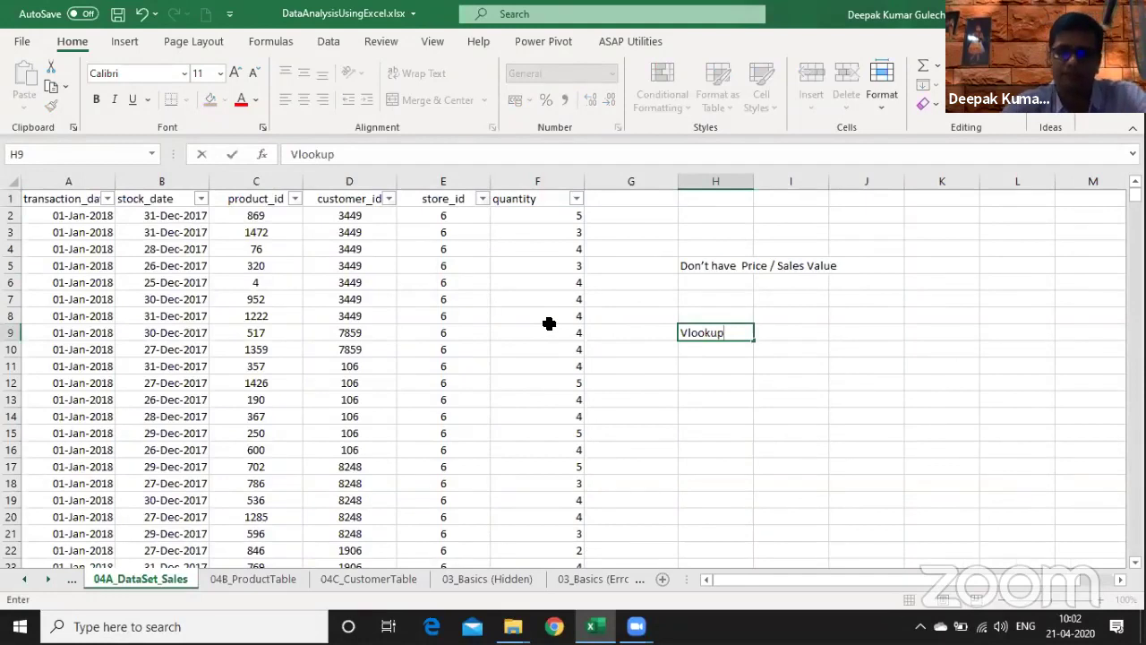
{"action": "key", "text": "Tab"}
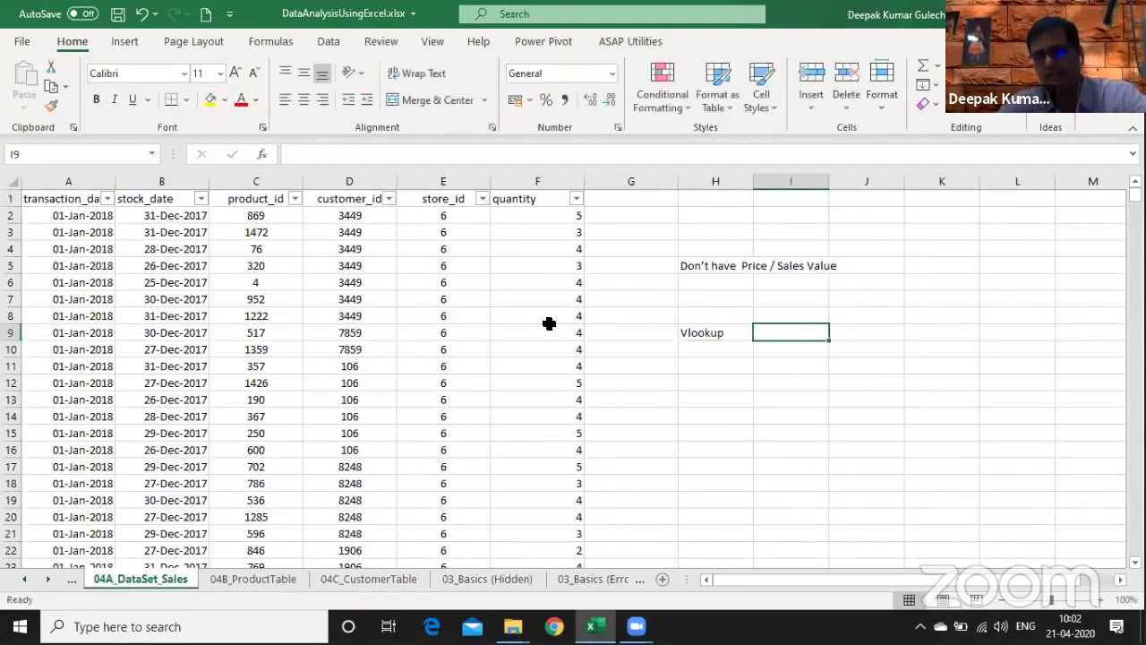
{"action": "type", "text": "Price *"}
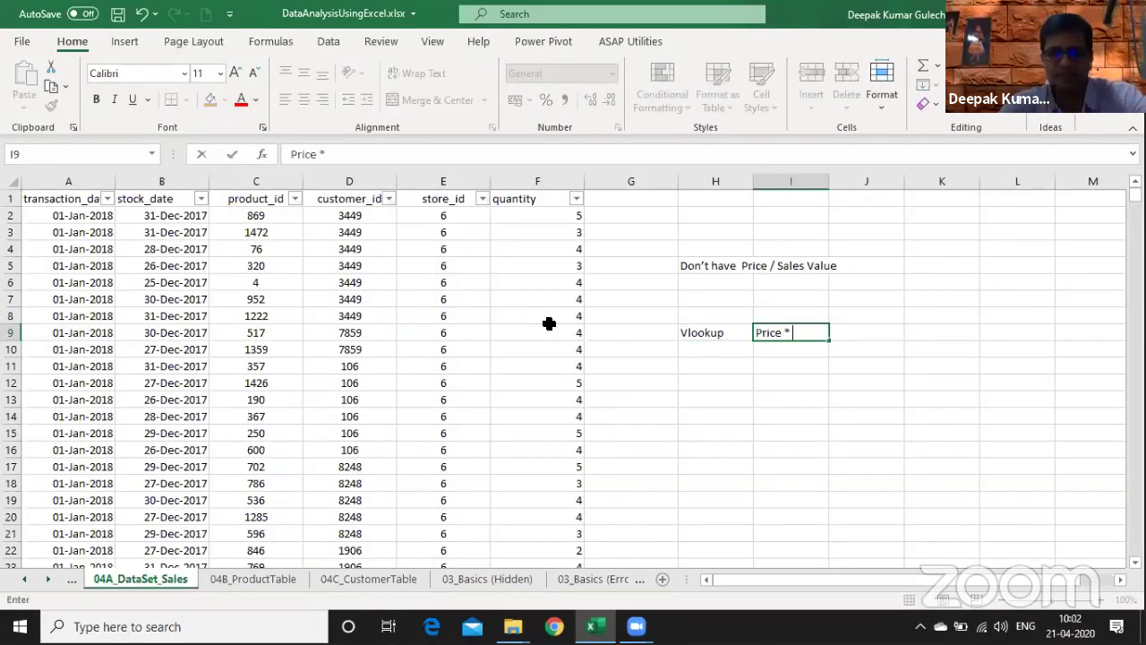
{"action": "key", "text": "BackSpace"}
{"action": "key", "text": "BackSpace"}
{"action": "key", "text": "BackSpace"}
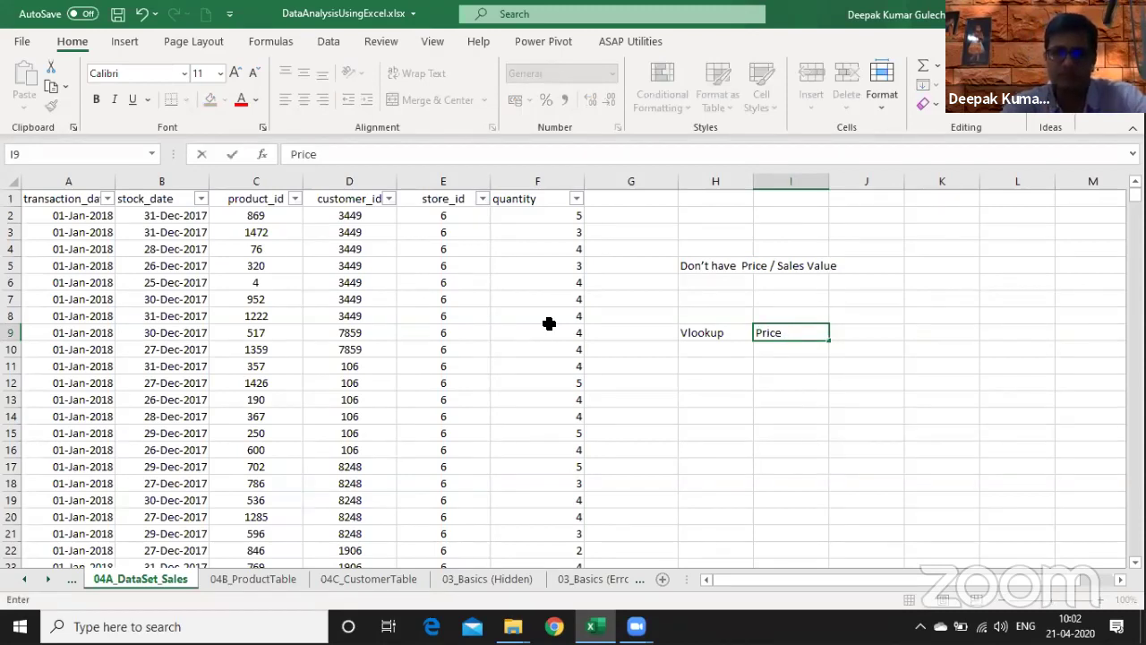
{"action": "key", "text": "Return"}
- Add 'from Product table' in J9 to complete the Vlookup note
{"action": "key", "text": "Right"}
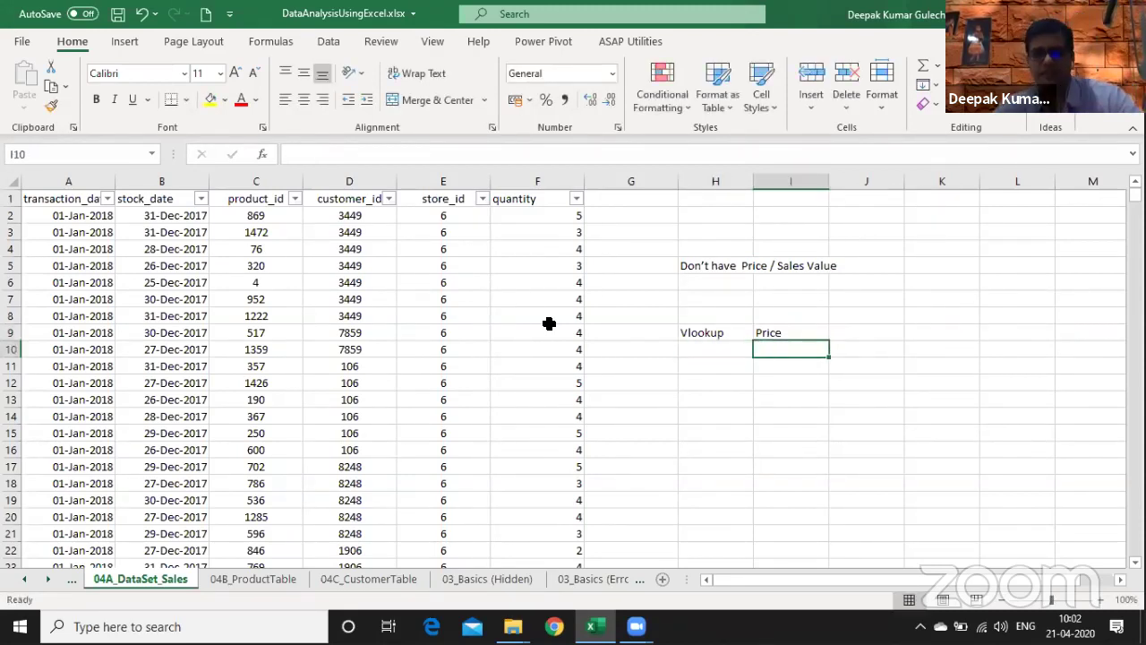
{"action": "key", "text": "Up"}
{"action": "key", "text": "Left"}
{"action": "key", "text": "Down"}
{"action": "key", "text": "Right"}
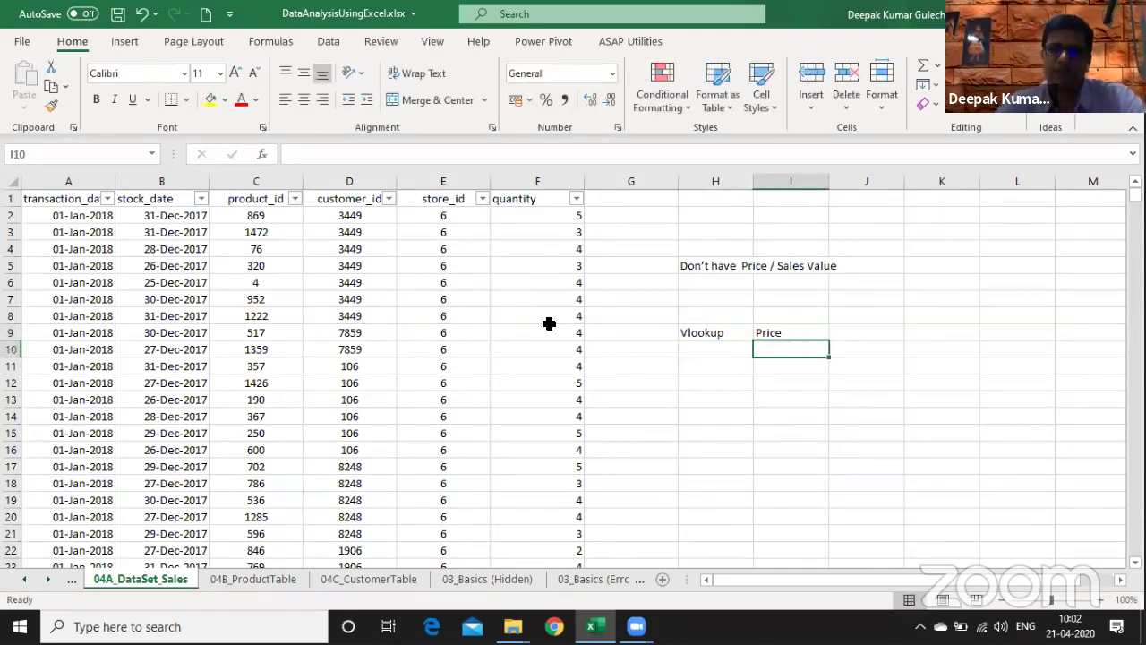
{"action": "key", "text": "Right"}
{"action": "key", "text": "Up"}
{"action": "type", "text": "from Pro"}
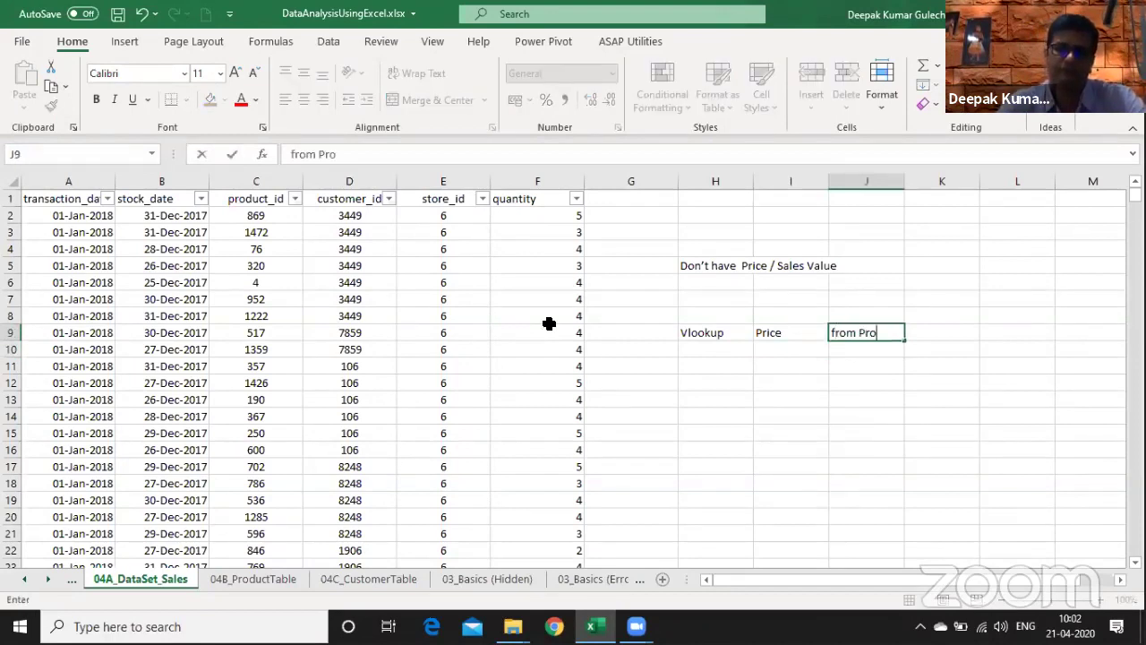
{"action": "type", "text": "duct table"}
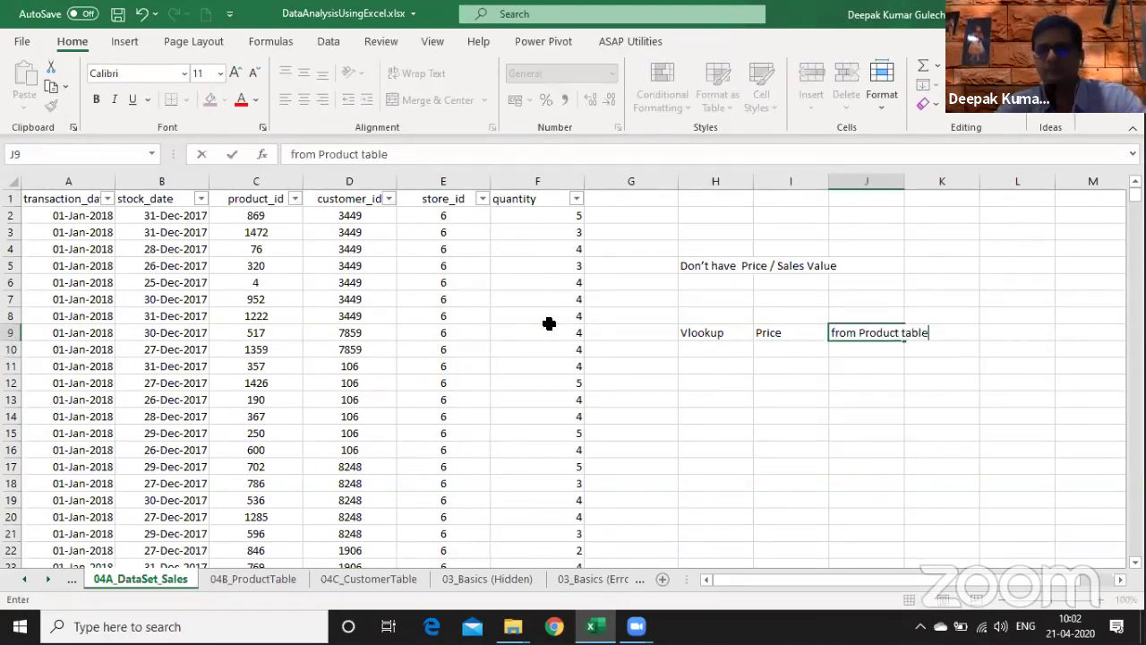
{"action": "key", "text": "Return"}
- Select the note cells H9 through J9
{"action": "key", "text": "Left"}
{"action": "key", "text": "Up"}
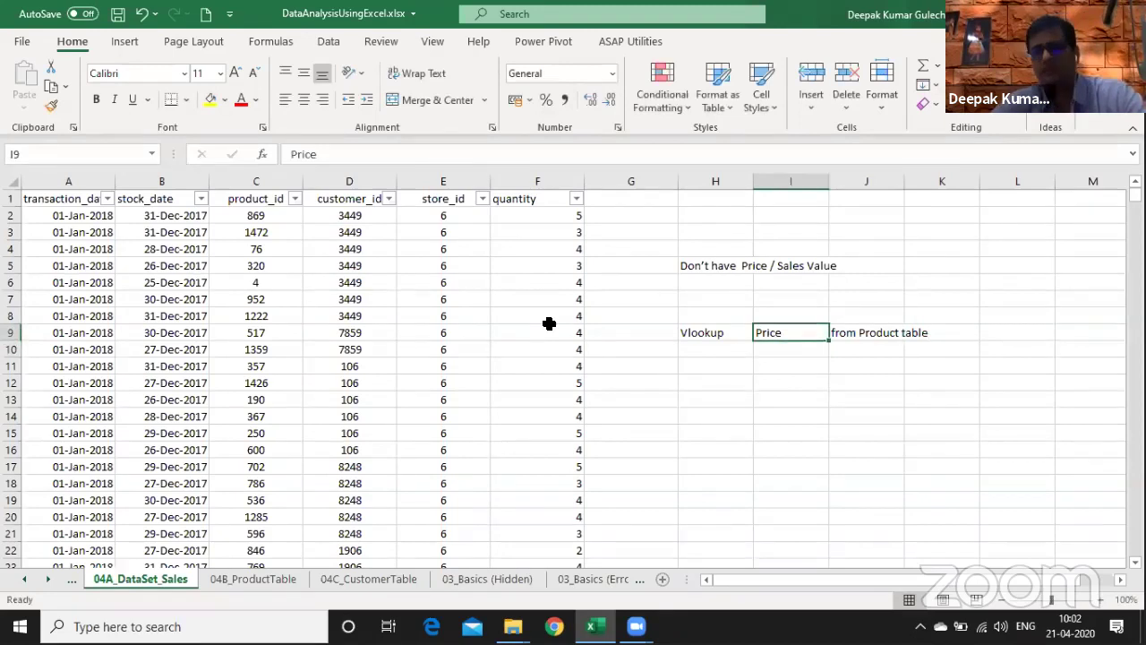
{"action": "key", "text": "Left"}
{"action": "key", "text": "shift+Right"}
{"action": "key", "text": "shift+Right"}
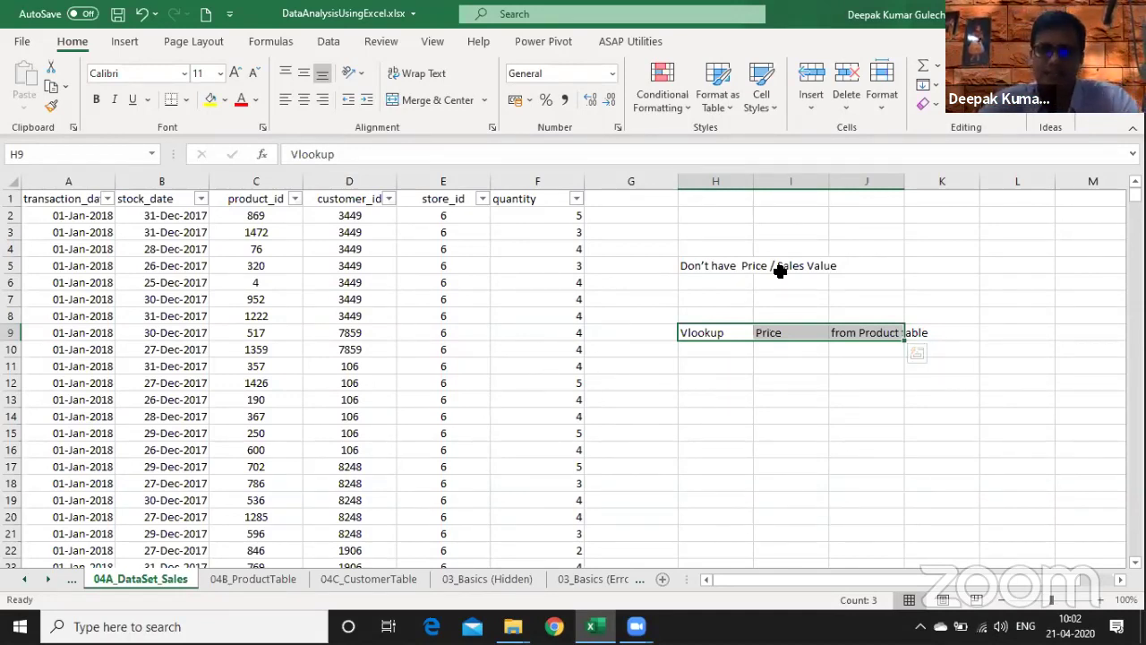
- Enter 'Power Pivot' in I12, 'Power Query' in I14, 'ETL' in J14 and 'Get & Transform' in I15
{"action": "left_click", "coordinate": [785, 381]}
{"action": "type", "text": "Power Pivot"}
{"action": "key", "text": "Return"}
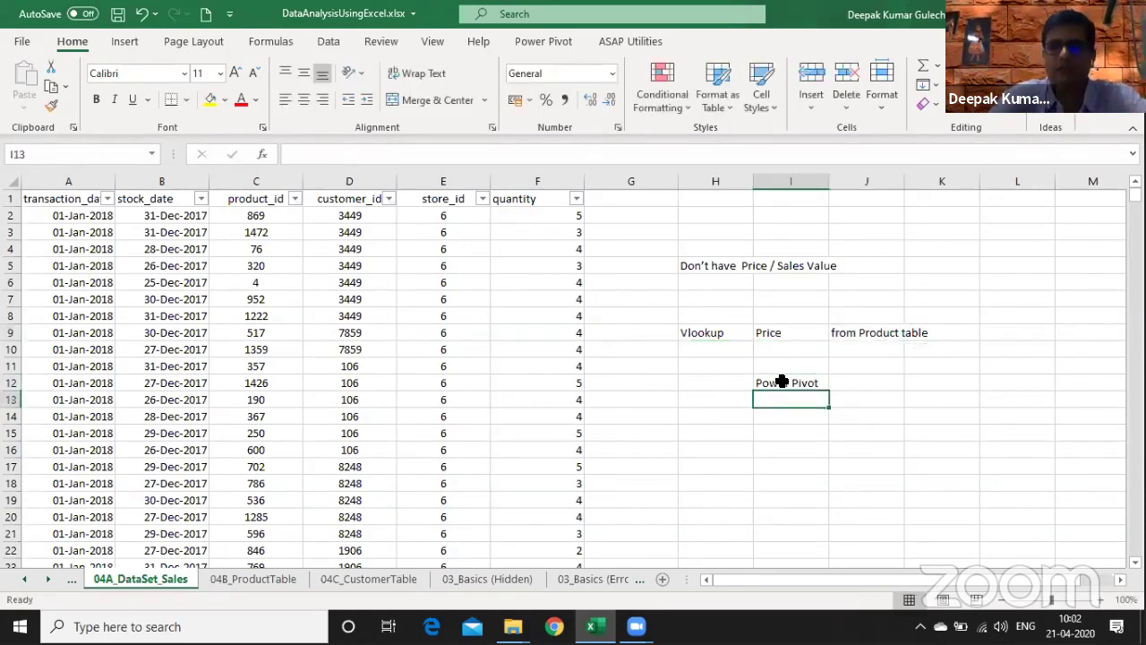
{"action": "key", "text": "Return"}
{"action": "type", "text": "Po"}
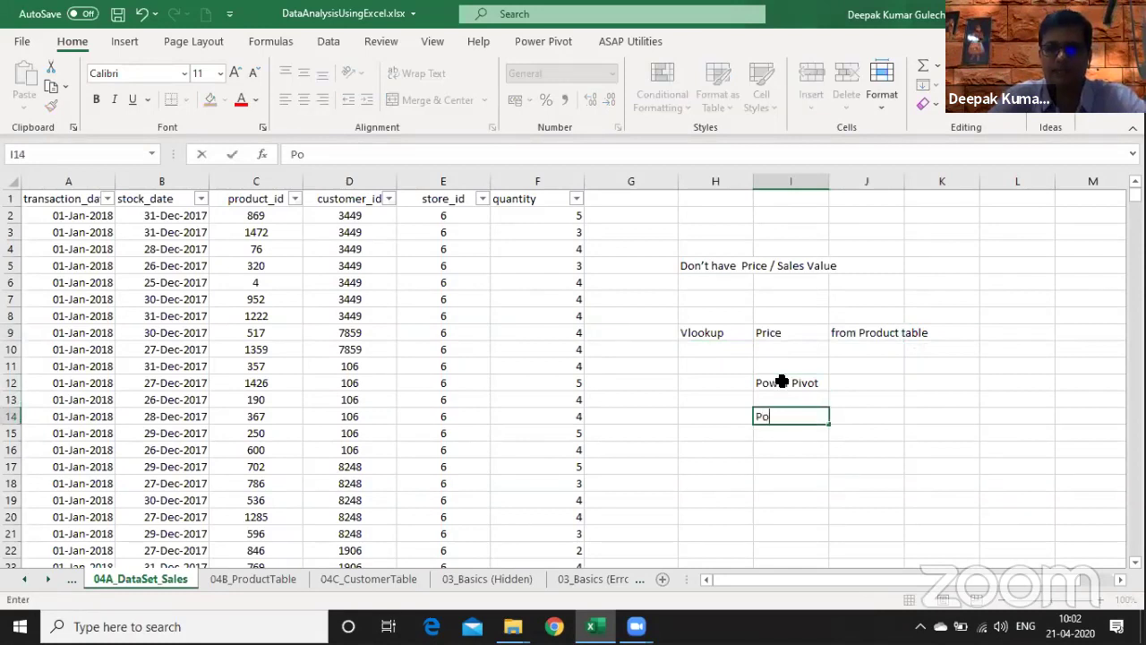
{"action": "type", "text": "wer"}
{"action": "type", "text": "Query"}
{"action": "key", "text": "Tab"}
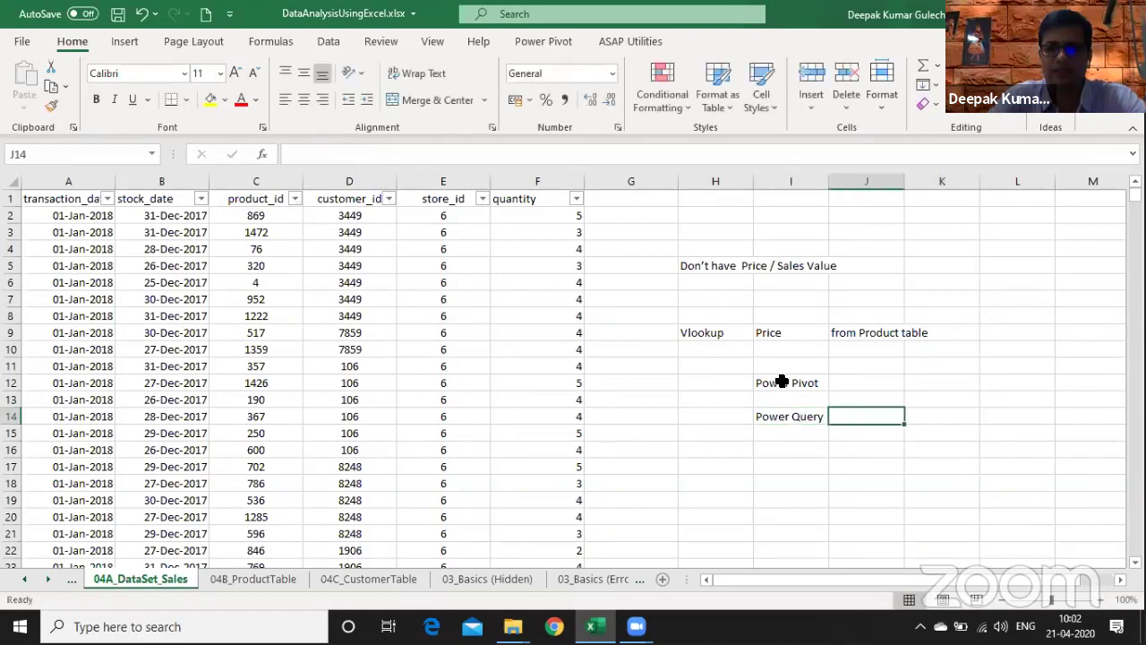
{"action": "type", "text": "ETL"}
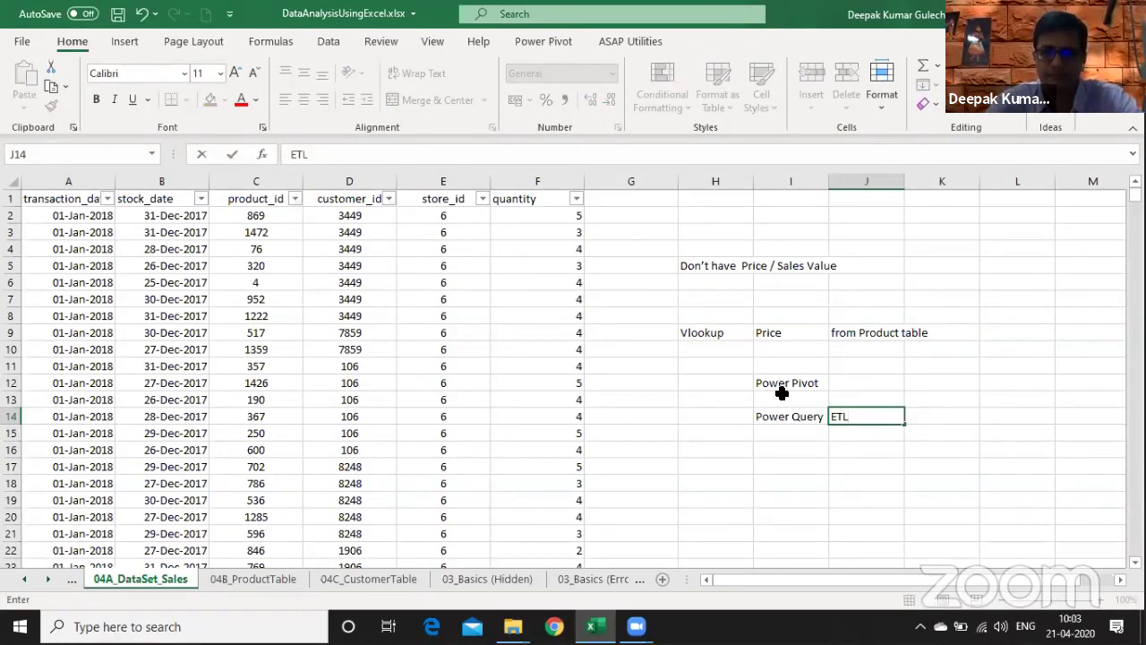
{"action": "key", "text": "Return"}
{"action": "type", "text": "Get & Transform"}
{"action": "key", "text": "Return"}
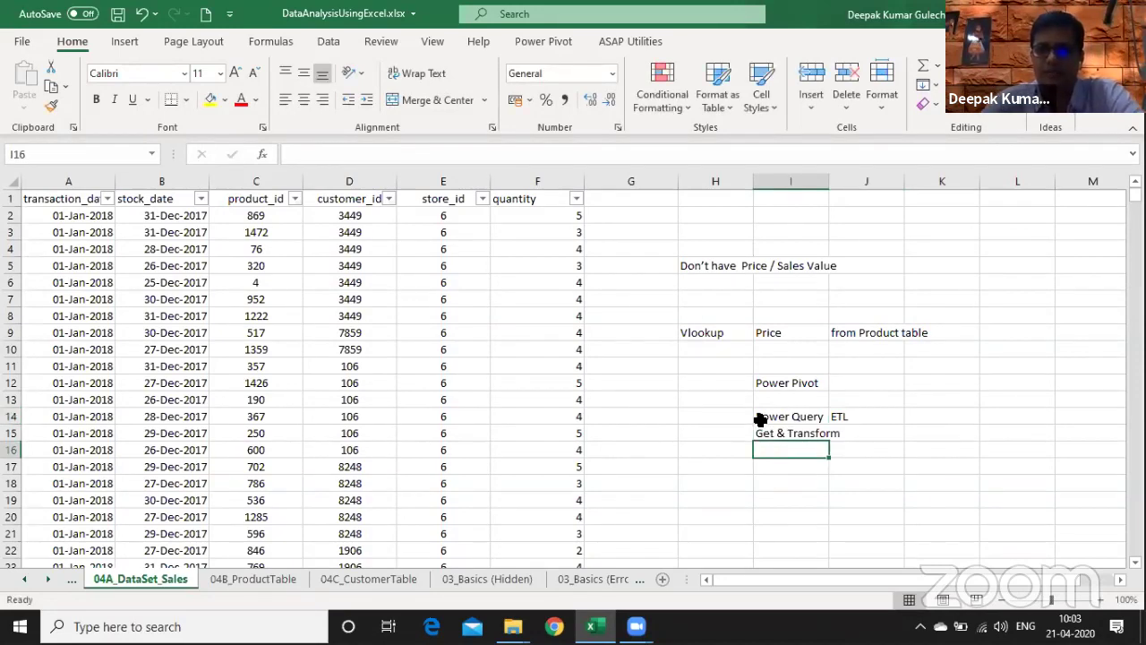
{"action": "left_click", "coordinate": [763, 412]}
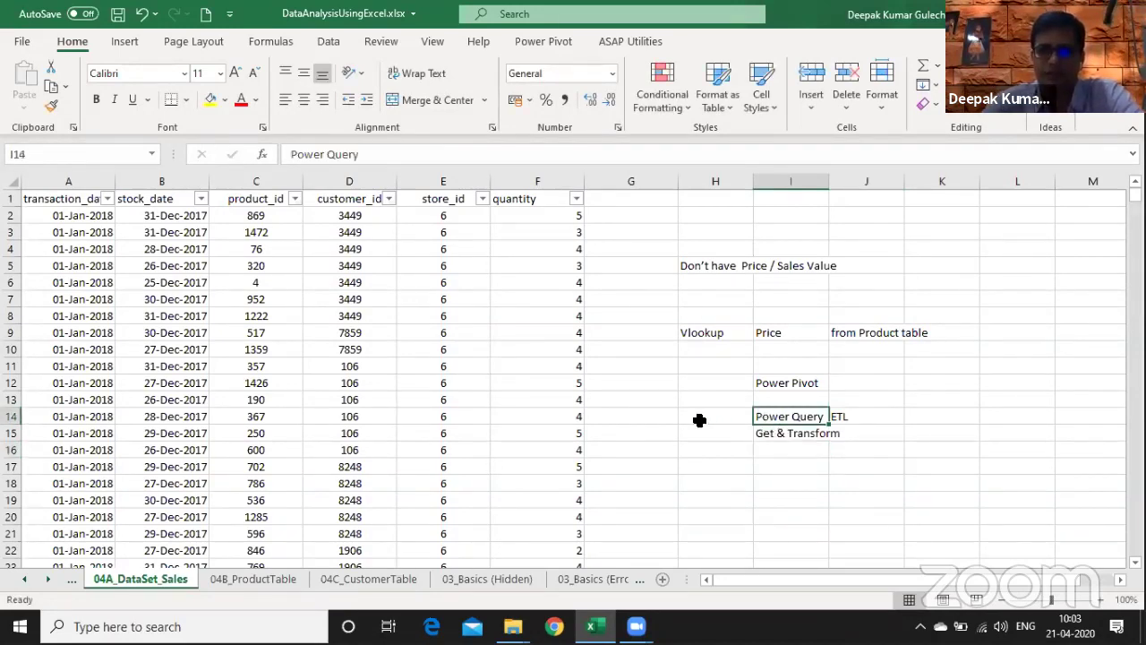
{"action": "left_click", "coordinate": [194, 42]}
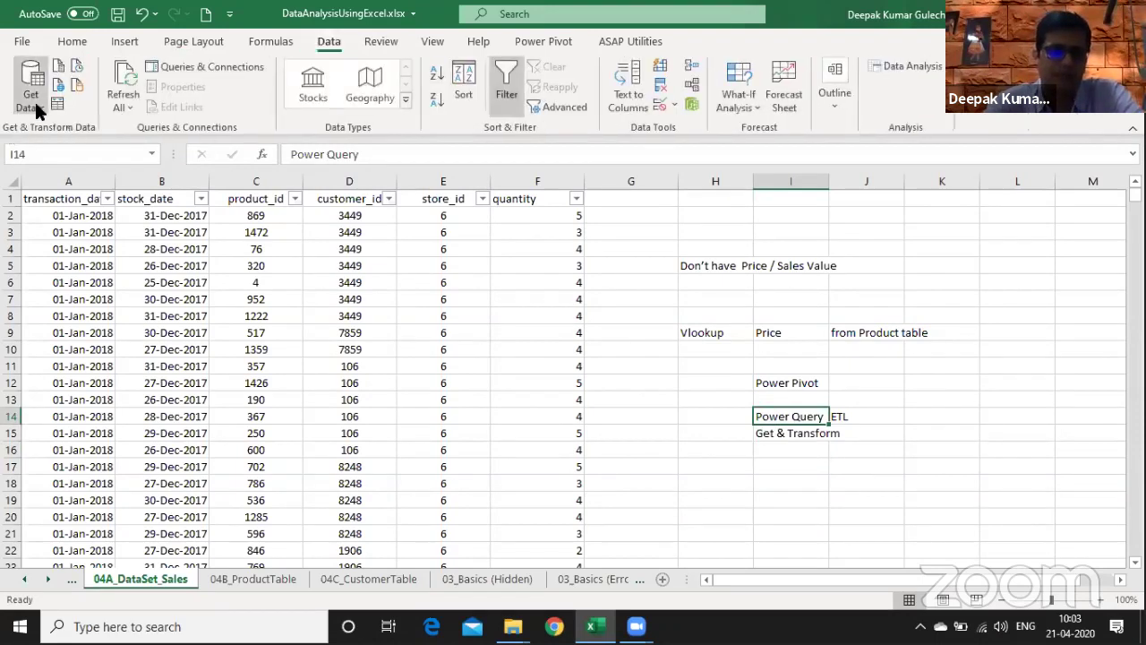
{"action": "left_click", "coordinate": [31, 90]}
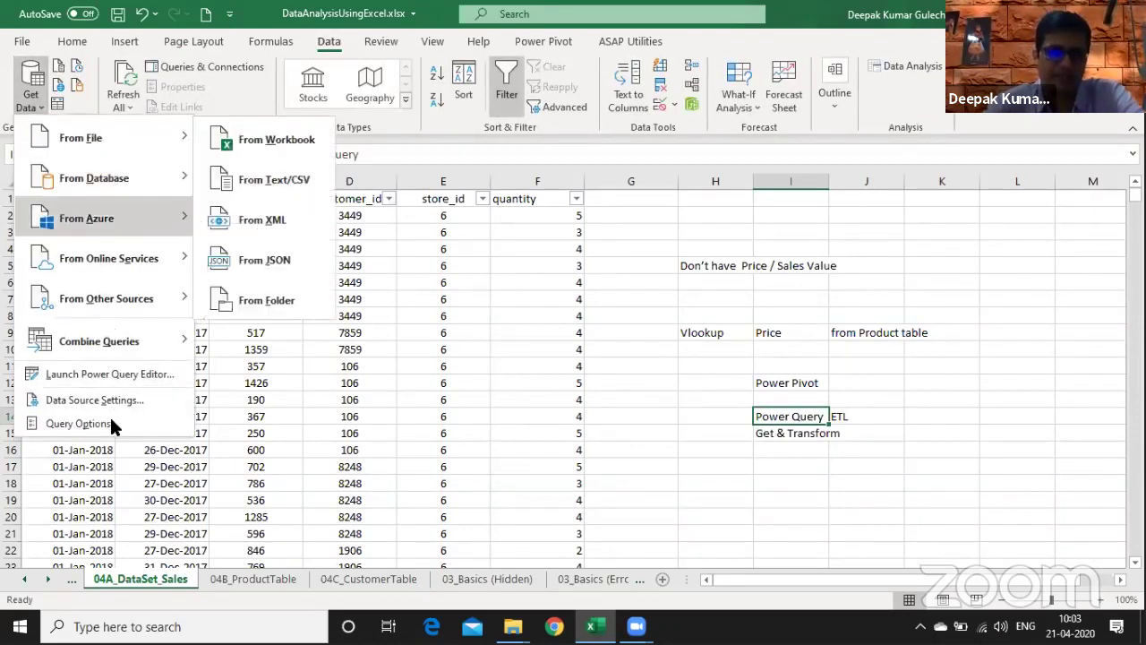
{"action": "mouse_move", "coordinate": [105, 144]}
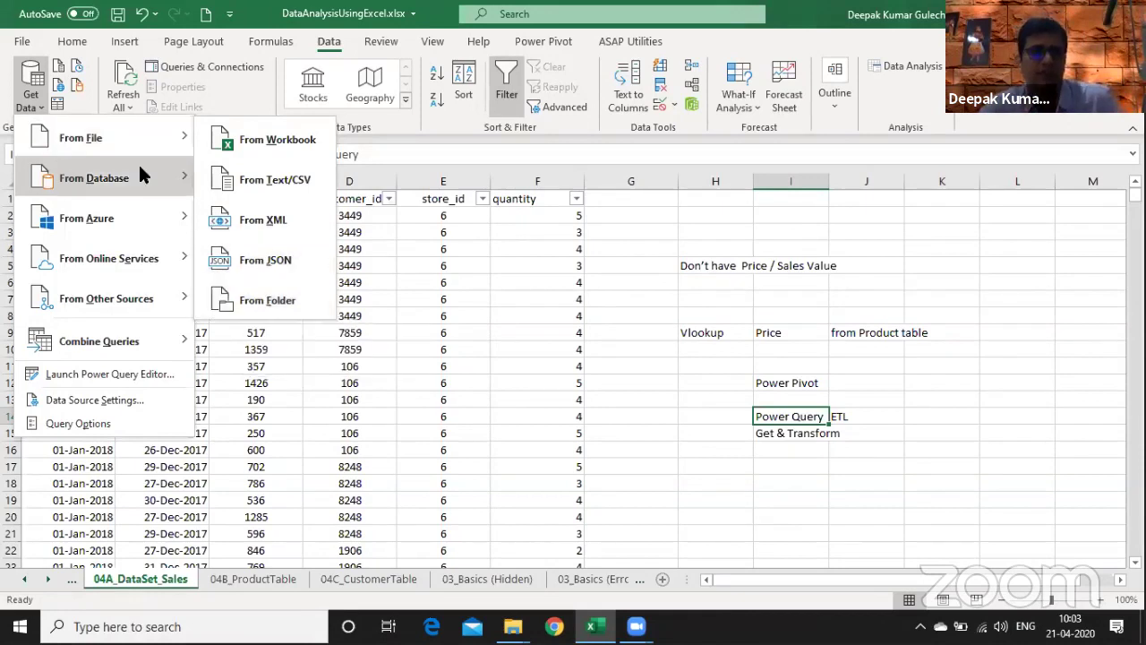
{"action": "mouse_move", "coordinate": [143, 180]}
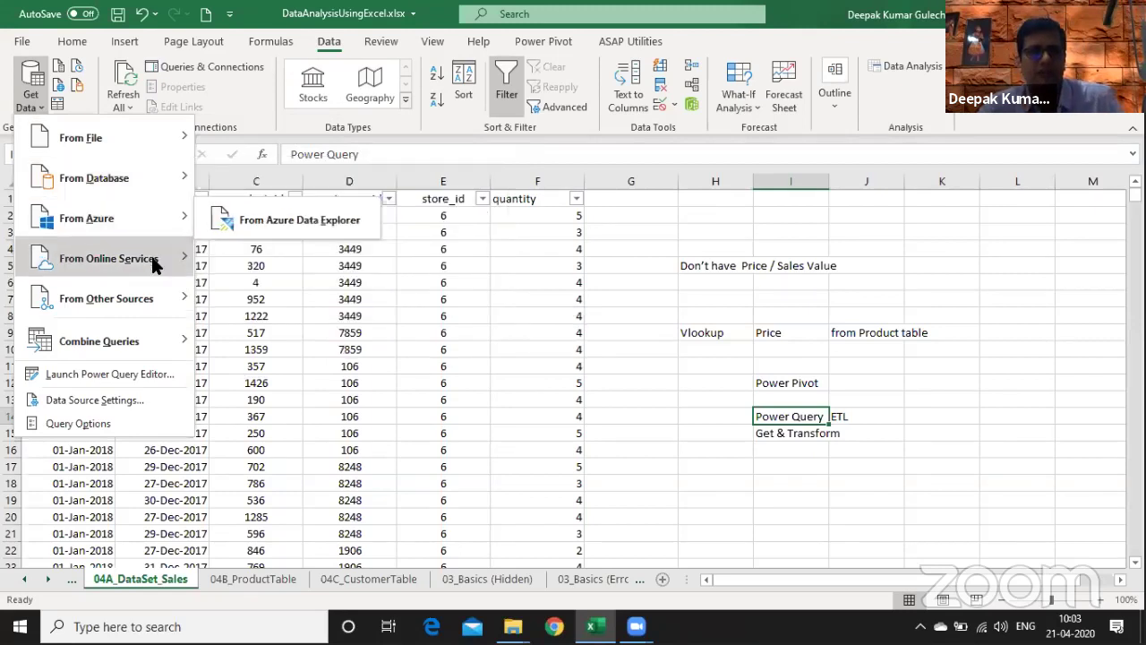
{"action": "mouse_move", "coordinate": [154, 265]}
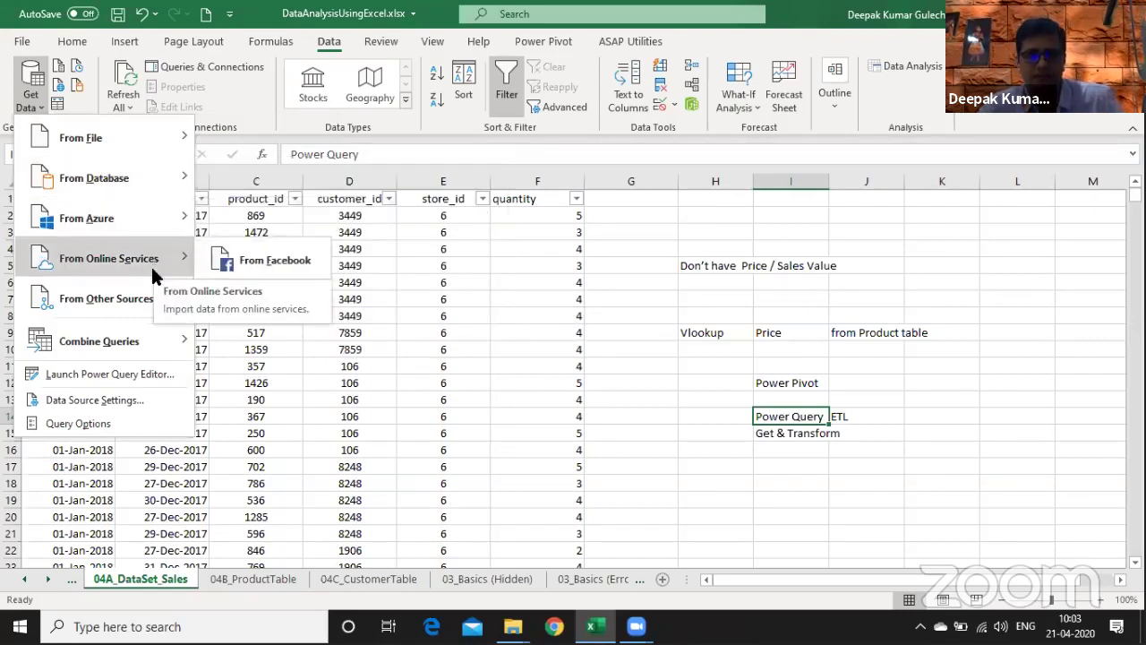
{"action": "mouse_move", "coordinate": [187, 306]}
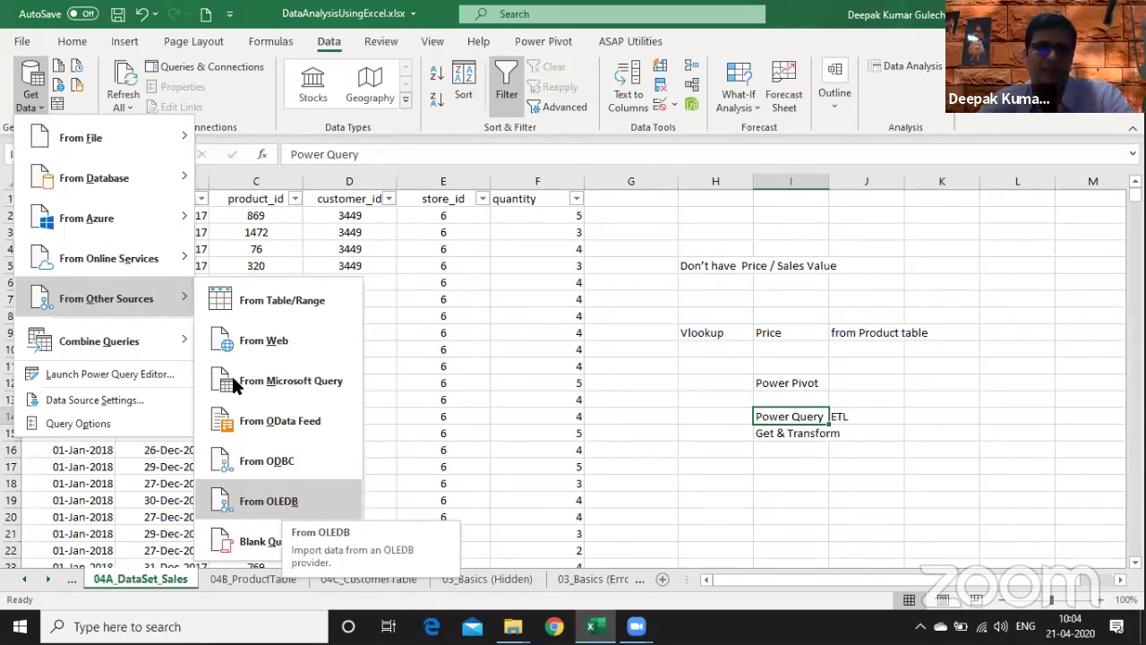
{"action": "left_click", "coordinate": [475, 281]}
- Switch from the sales notes to the PowerQuery-PowerPivotSourceFiles folder in File Explorer
{"action": "key", "text": "Down"}
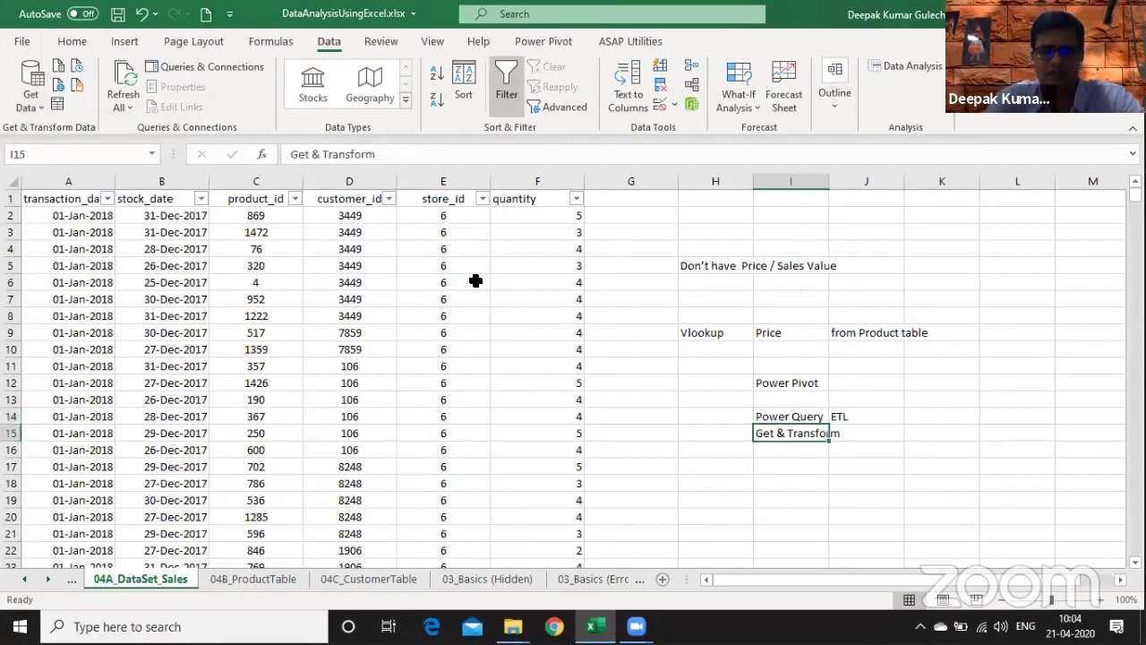
{"action": "key", "text": "Up"}
{"action": "key", "text": "Up"}
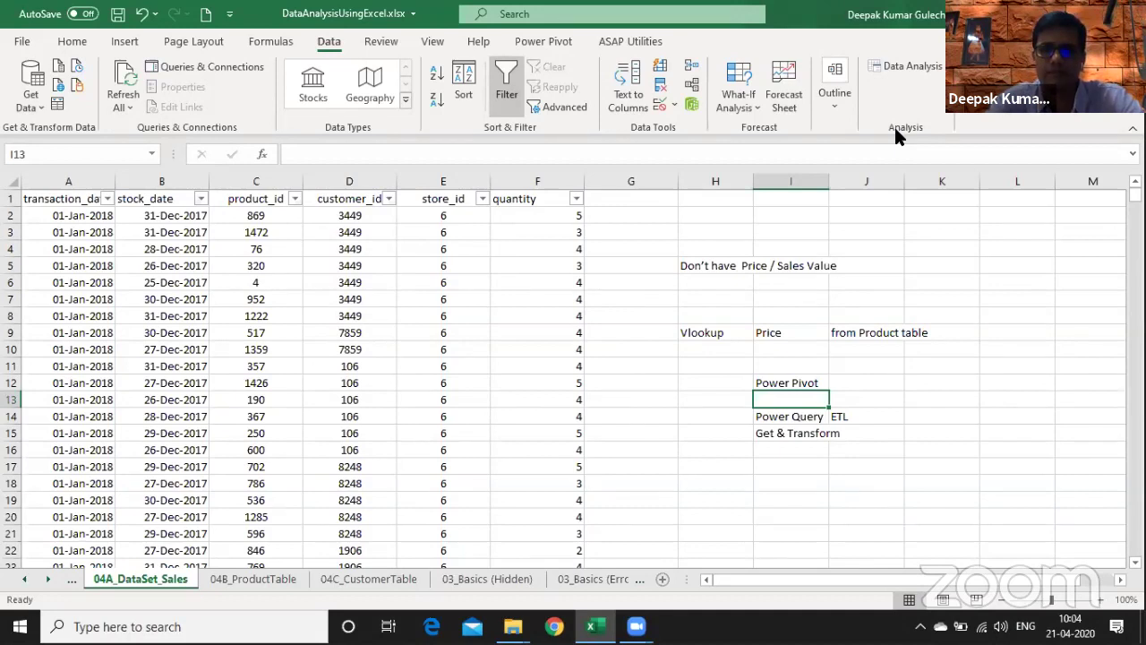
{"action": "key", "text": "alt+Tab"}
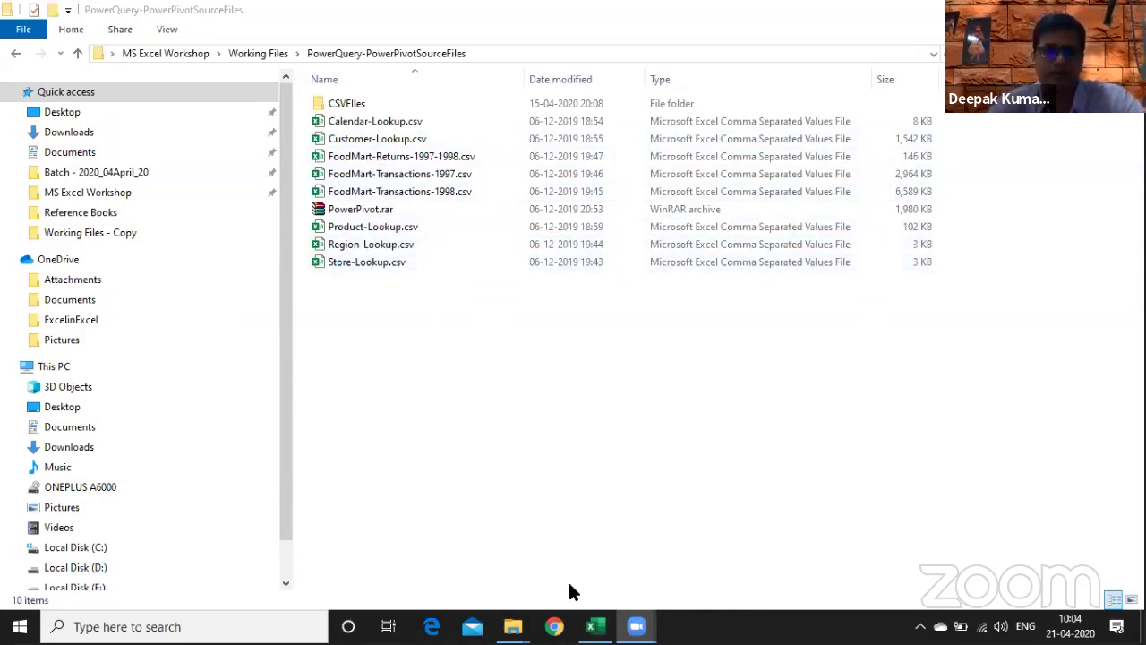
- Switch back to the DataAnalysisUsingExcel.xlsx workbook window
{"action": "key", "text": "alt+Tab"}
{"action": "key", "text": "Tab"}
{"action": "key", "text": "Tab"}
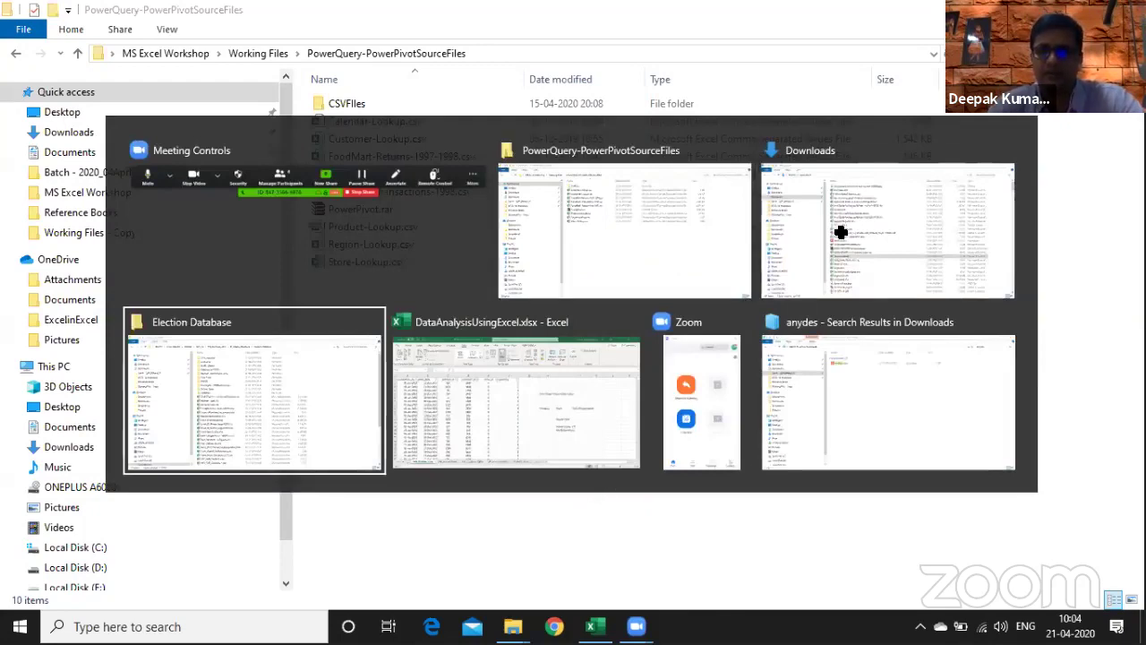
{"action": "key", "text": "Tab"}
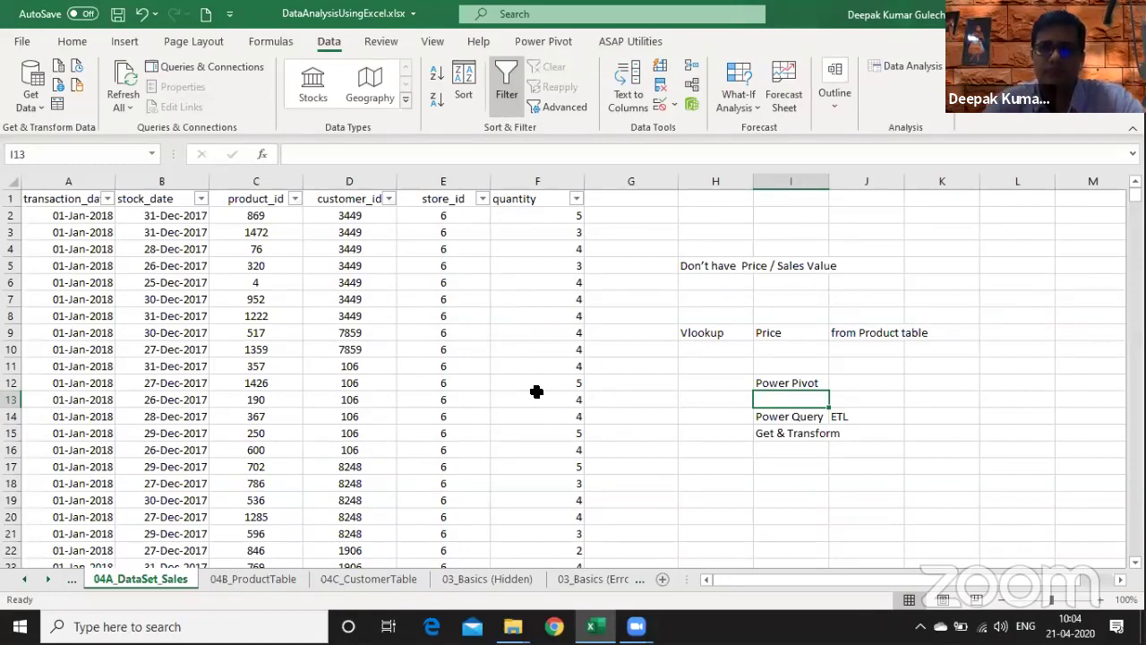
- Browse the notes and sales columns, selecting A13:F15, then return to the sheet's top
{"action": "key", "text": "Down"}
{"action": "key", "text": "Left"}
{"action": "key", "text": "Left"}
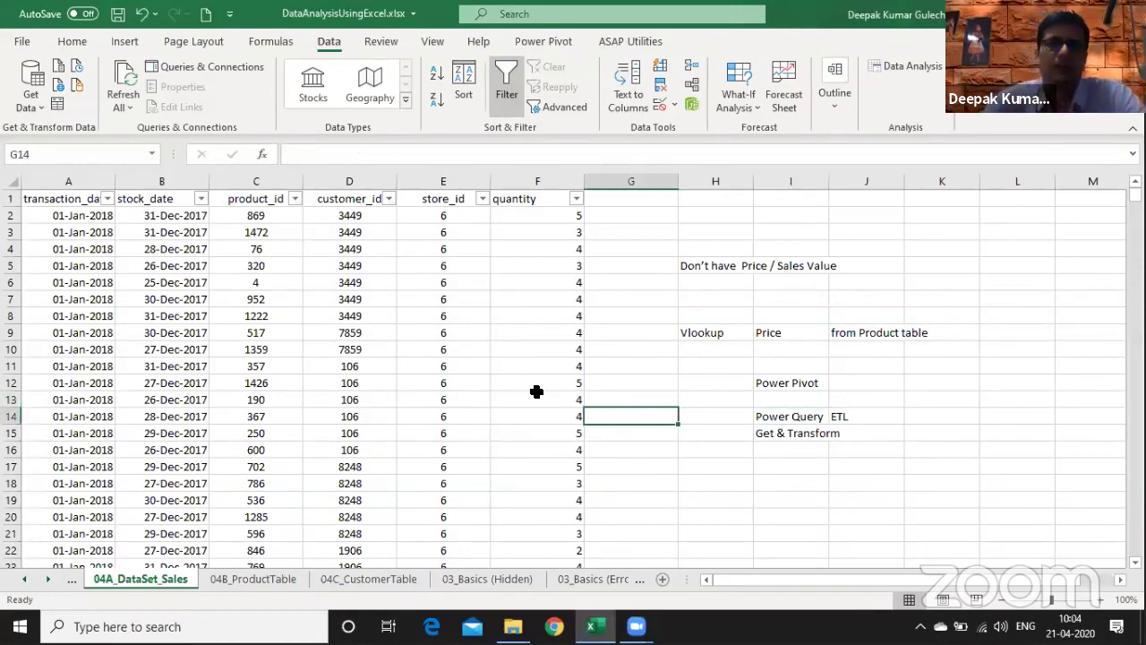
{"action": "key", "text": "Right"}
{"action": "key", "text": "Right"}
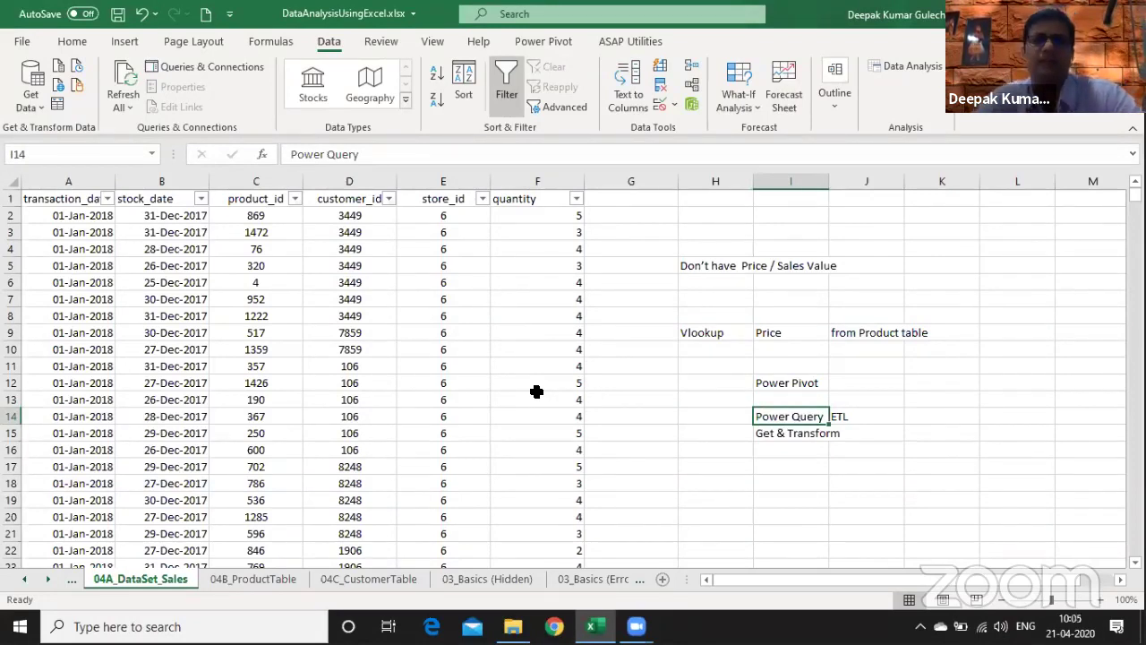
{"action": "key", "text": "Down"}
{"action": "key", "text": "Down"}
{"action": "key", "text": "Down"}
{"action": "key", "text": "Down"}
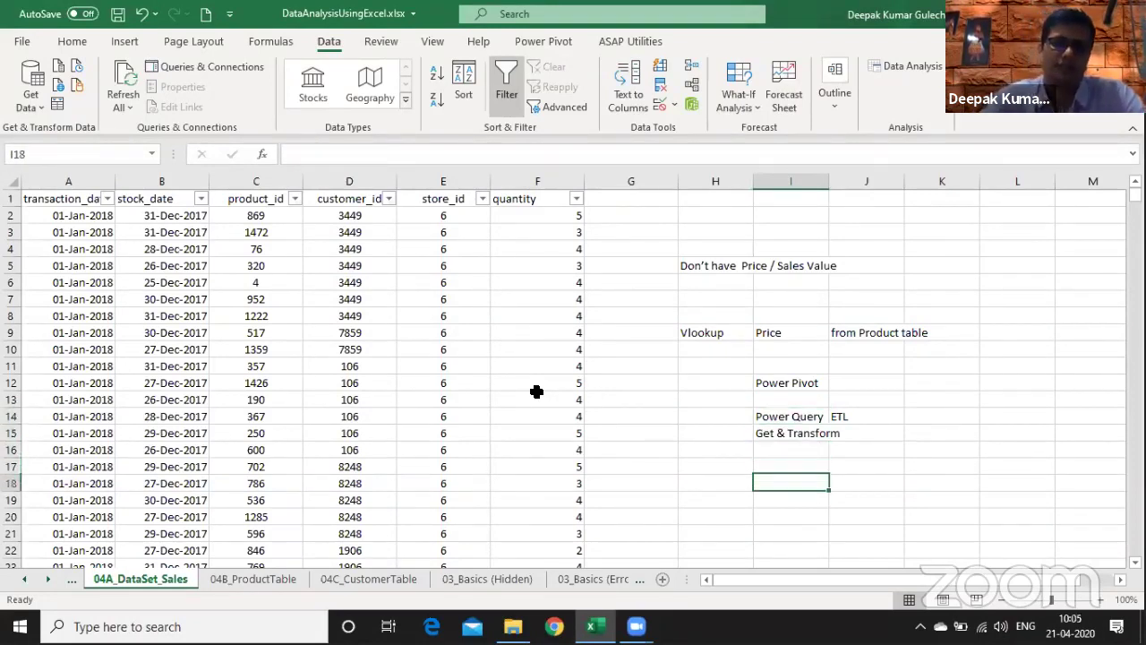
{"action": "key", "text": "Down"}
{"action": "key", "text": "Down"}
{"action": "key", "text": "Down"}
{"action": "key", "text": "Down"}
{"action": "key", "text": "Down"}
{"action": "key", "text": "Down"}
{"action": "key", "text": "Down"}
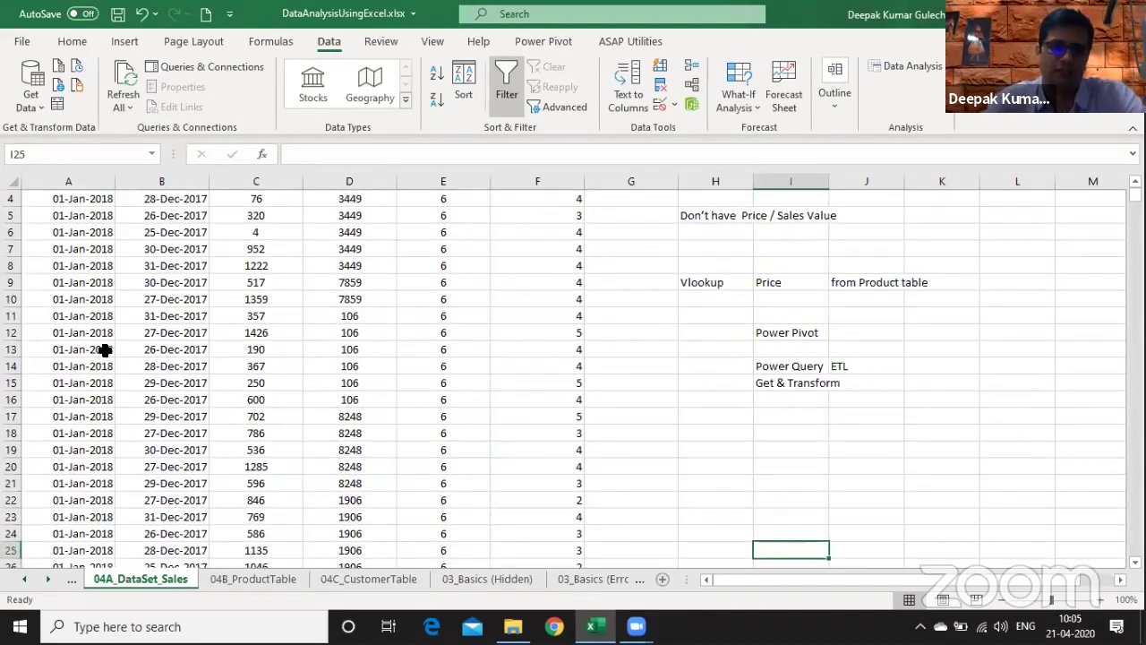
{"action": "left_click_drag", "start_coordinate": [104, 349], "coordinate": [543, 381]}
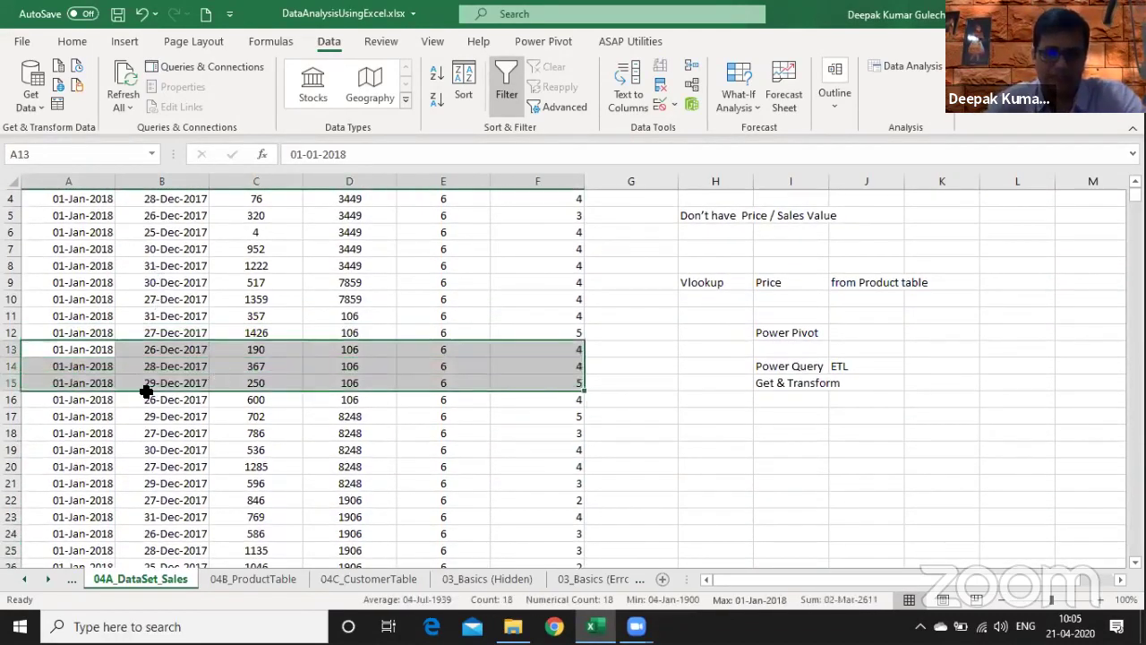
{"action": "key", "text": "ctrl+Home"}
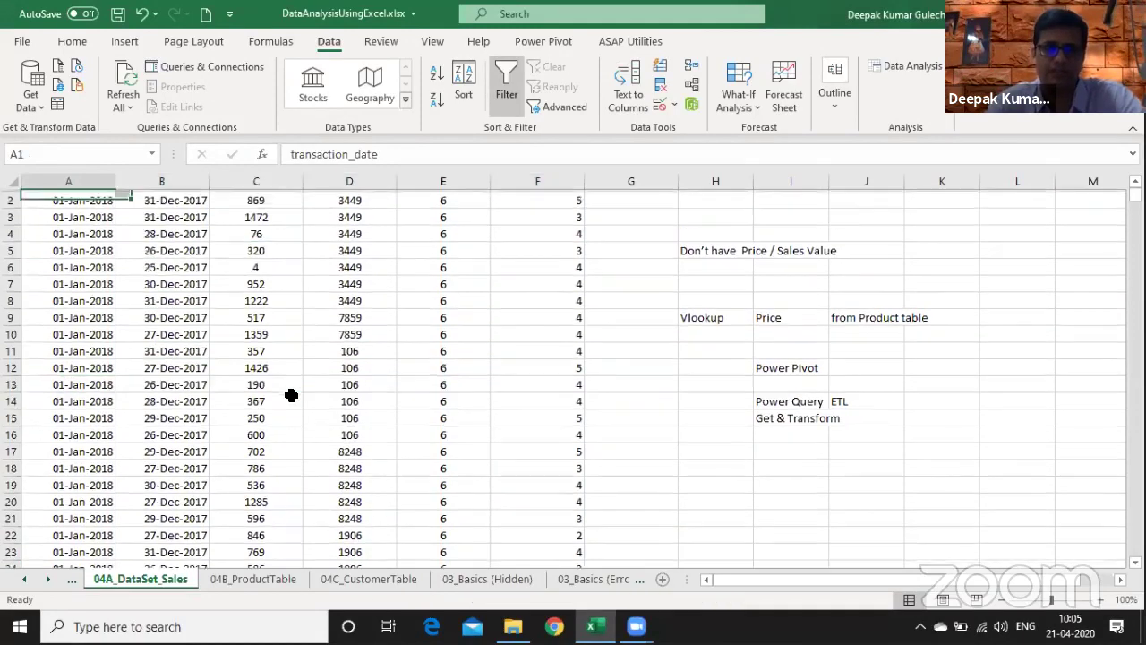
{"action": "key", "text": "Right"}
{"action": "key", "text": "Right"}
{"action": "key", "text": "Right"}
{"action": "key", "text": "Down"}
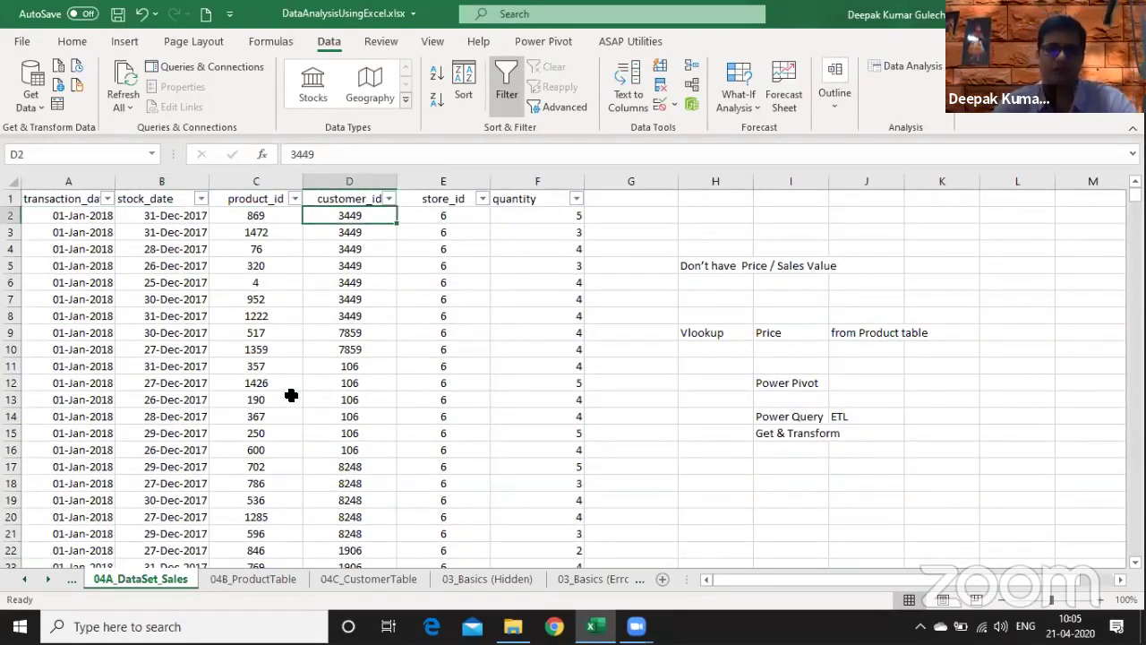
{"action": "key", "text": "Right"}
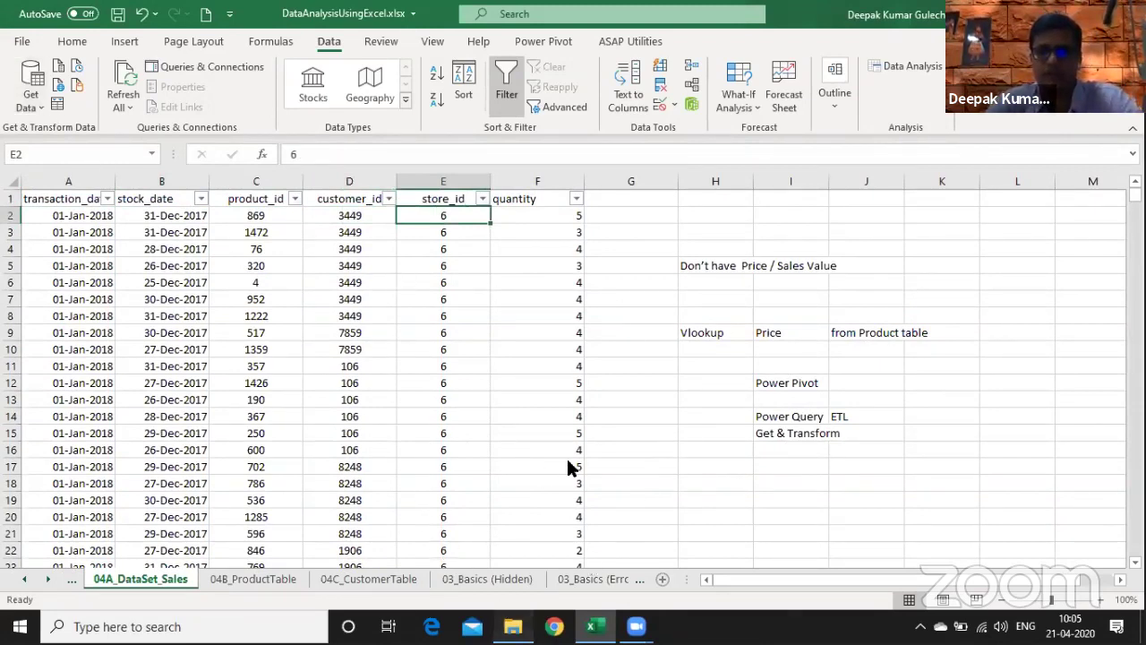
- Check the source folder, then create the blank workbook Book3 with Ctrl+N
{"action": "key", "text": "alt+Tab"}
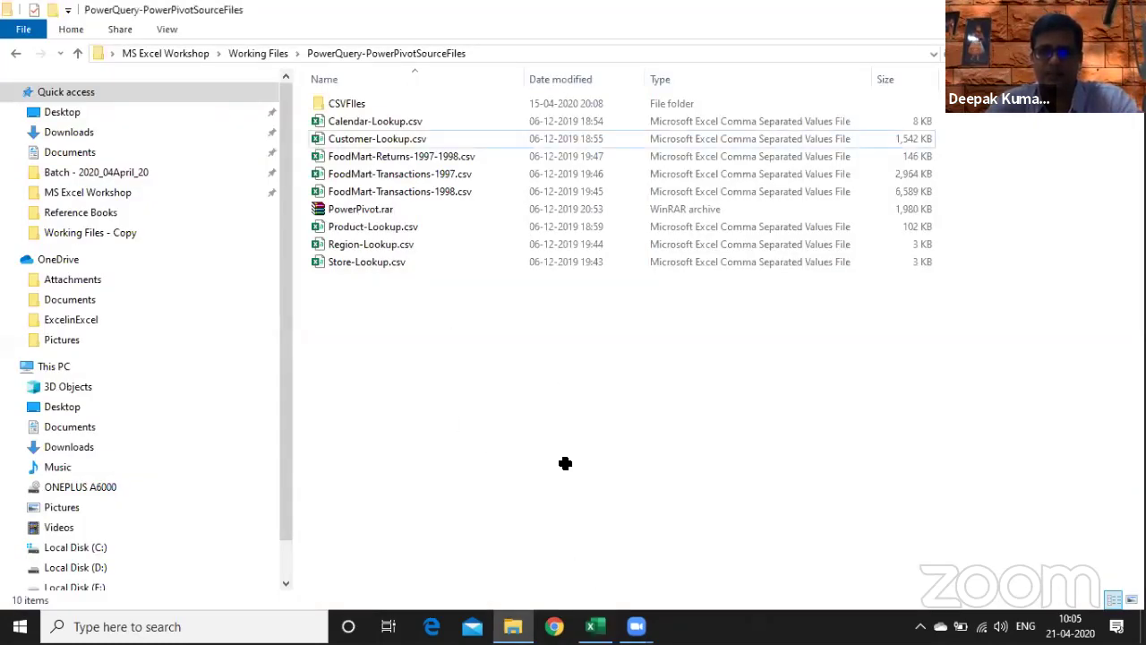
{"action": "key", "text": "alt+Tab"}
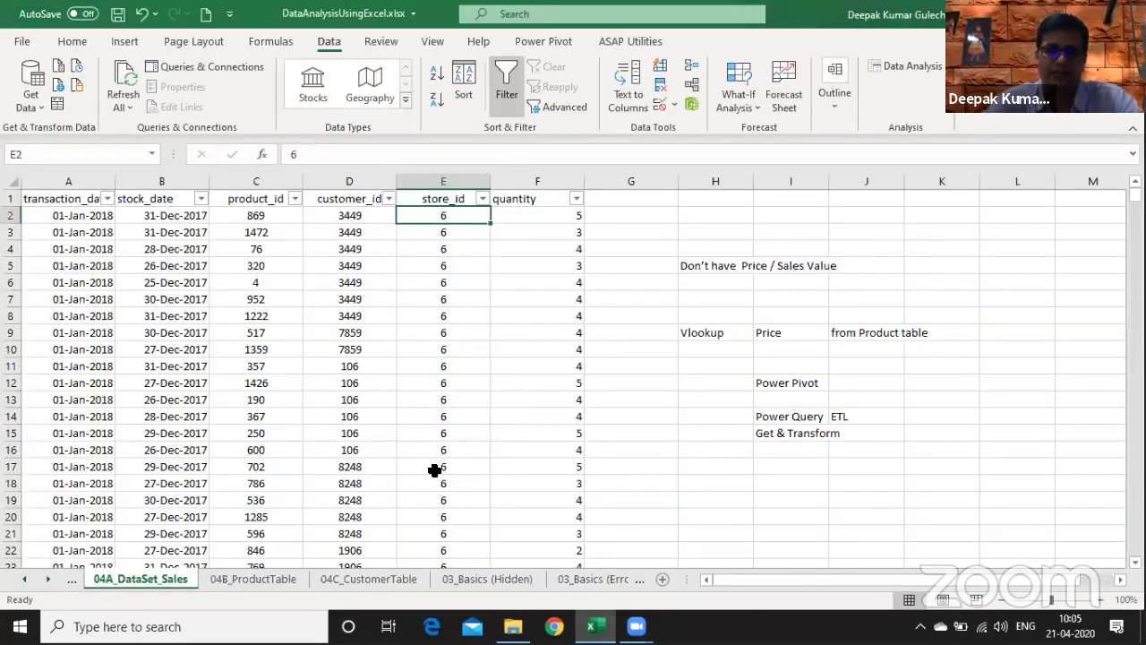
{"action": "key", "text": "ctrl+n"}
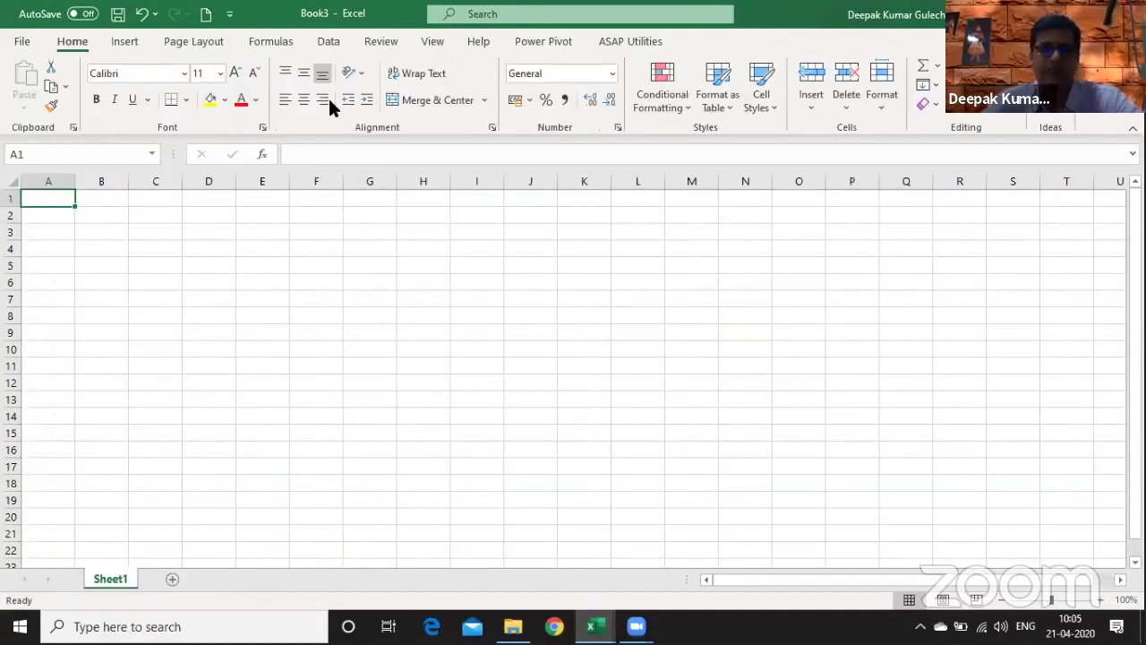
- Start a From Text/CSV import and paste the PowerQuery-PowerPivotSourceFiles folder path
{"action": "left_click", "coordinate": [330, 45]}
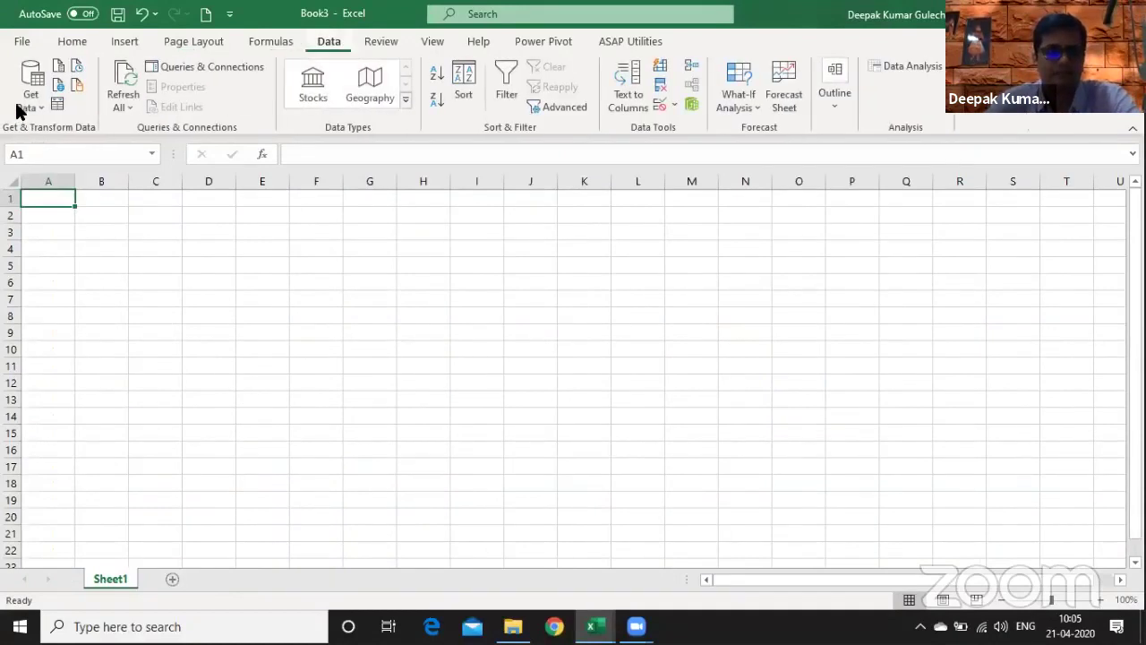
{"action": "left_click", "coordinate": [20, 106]}
{"action": "mouse_move", "coordinate": [41, 143]}
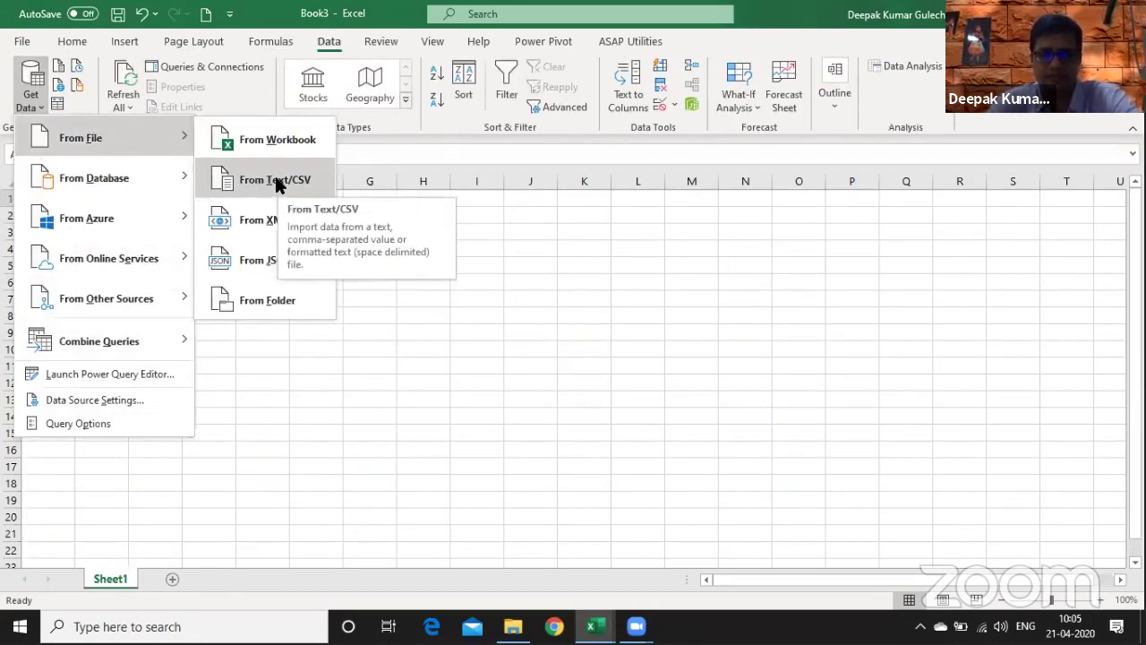
{"action": "left_click", "coordinate": [277, 179]}
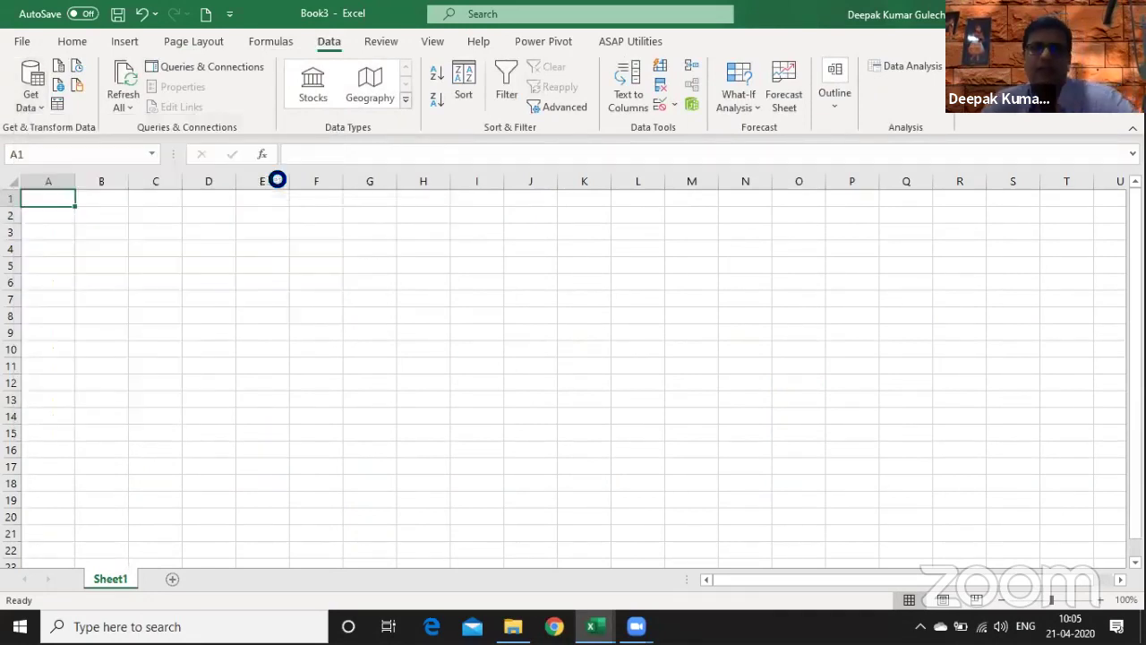
{"action": "key", "text": "alt+Tab"}
{"action": "key", "text": "alt+Tab"}
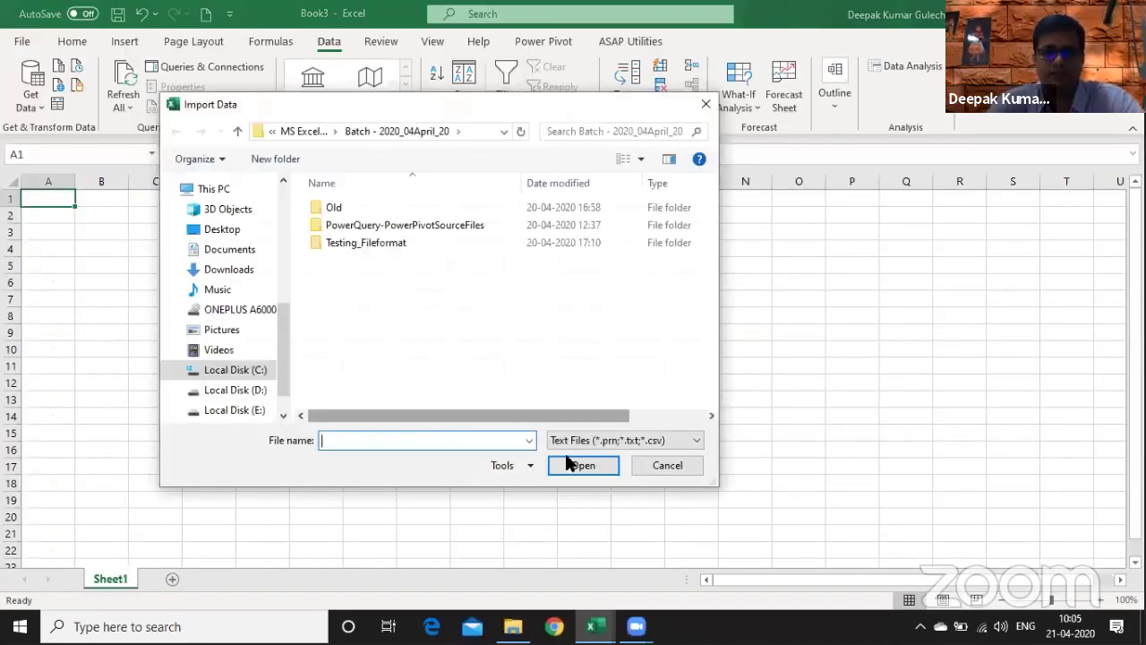
{"action": "key", "text": "ctrl+v"}
{"action": "left_click", "coordinate": [591, 461]}
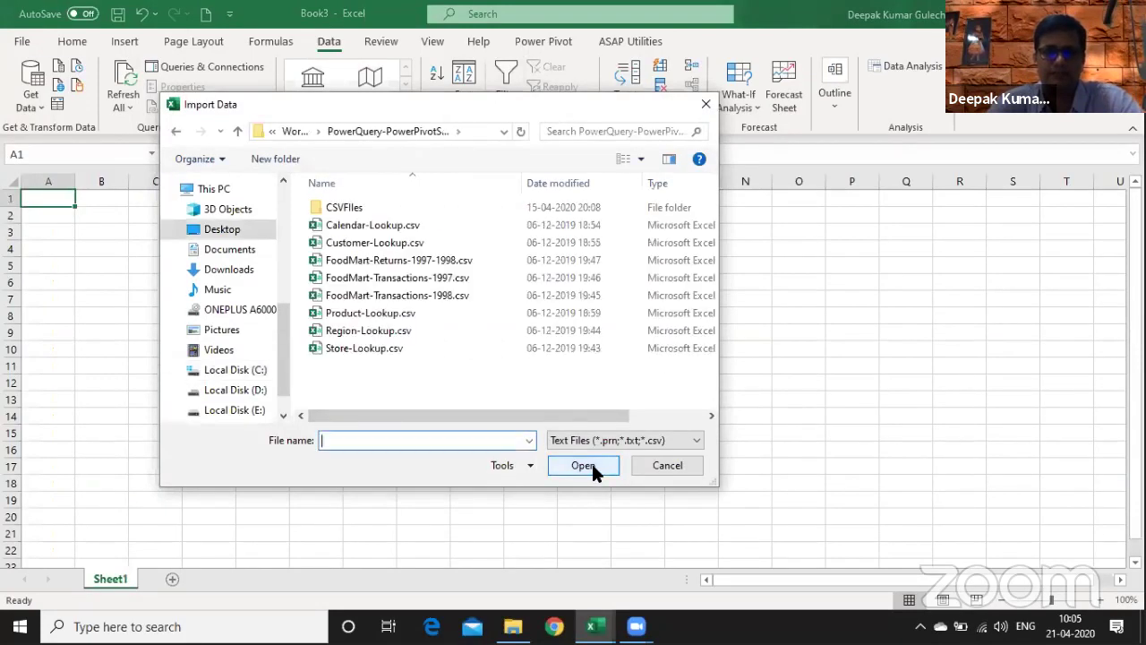
{"action": "left_click", "coordinate": [664, 464]}
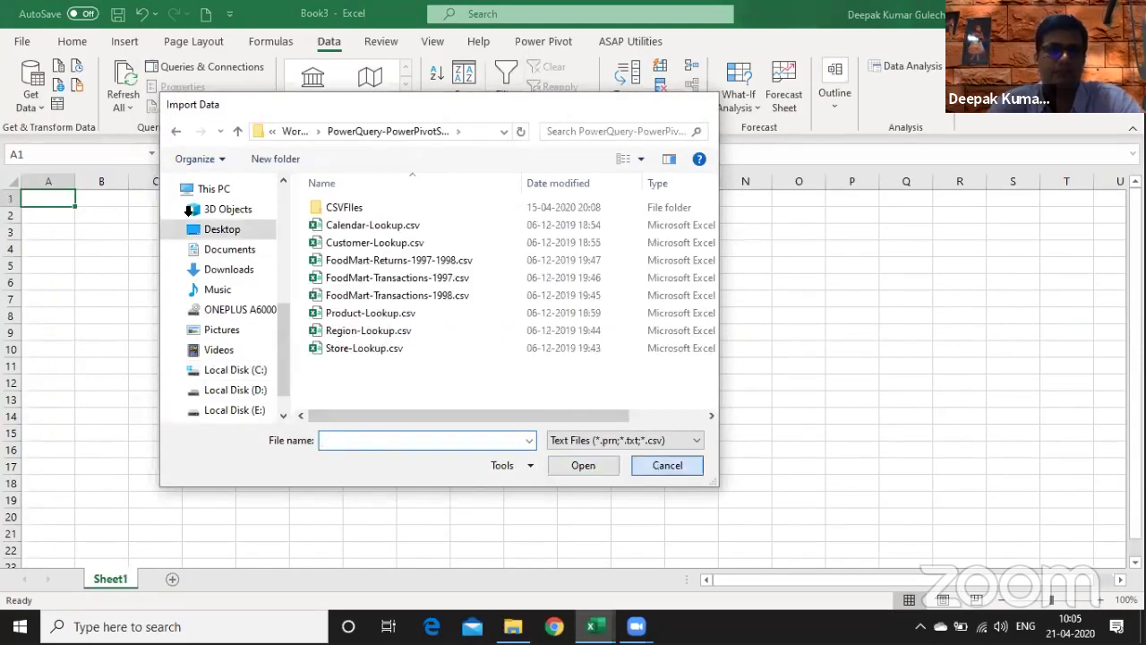
- Import FoodMart-Transactions-1997.csv through Get Data's From Text/CSV option
{"action": "left_click", "coordinate": [33, 94]}
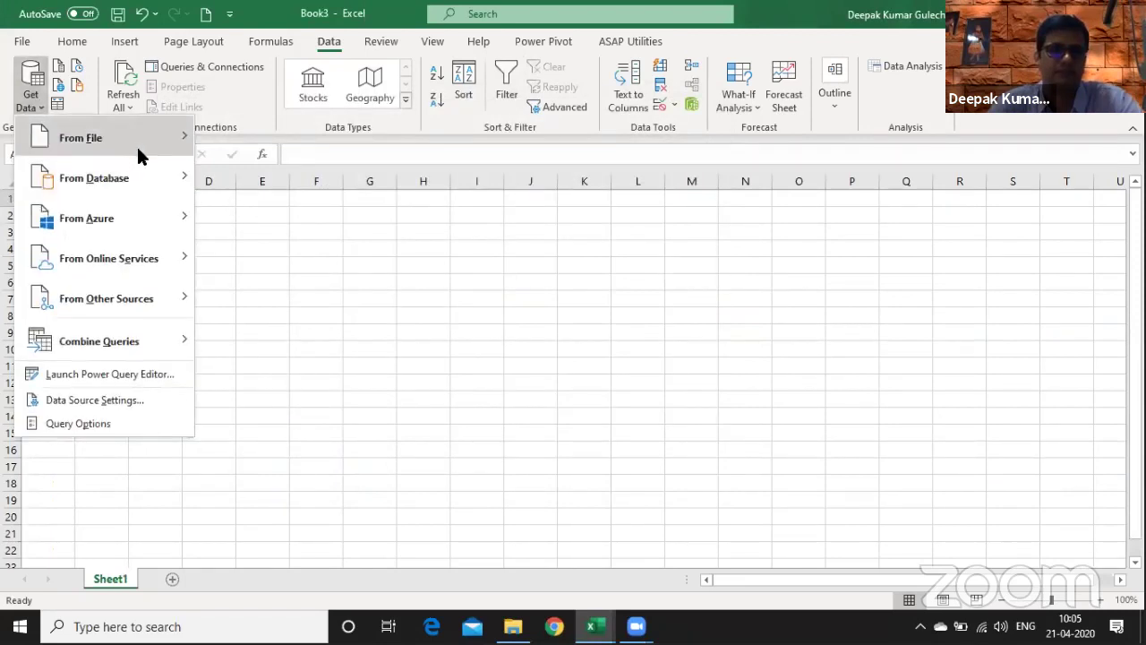
{"action": "mouse_move", "coordinate": [141, 148]}
{"action": "left_click", "coordinate": [292, 184]}
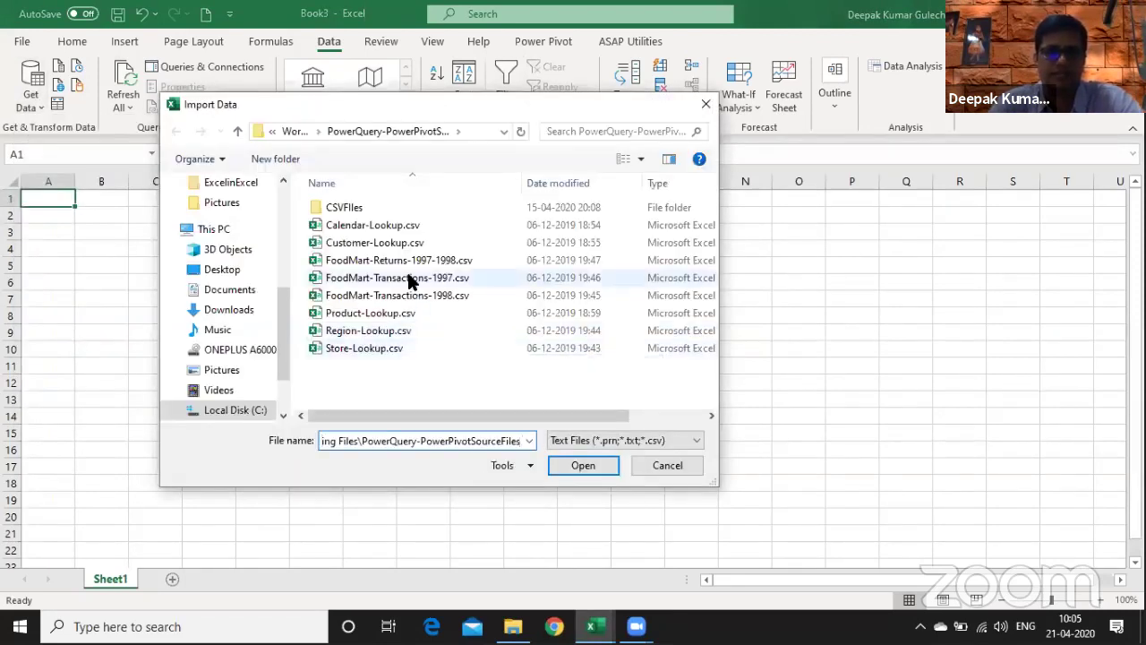
{"action": "left_click", "coordinate": [371, 280]}
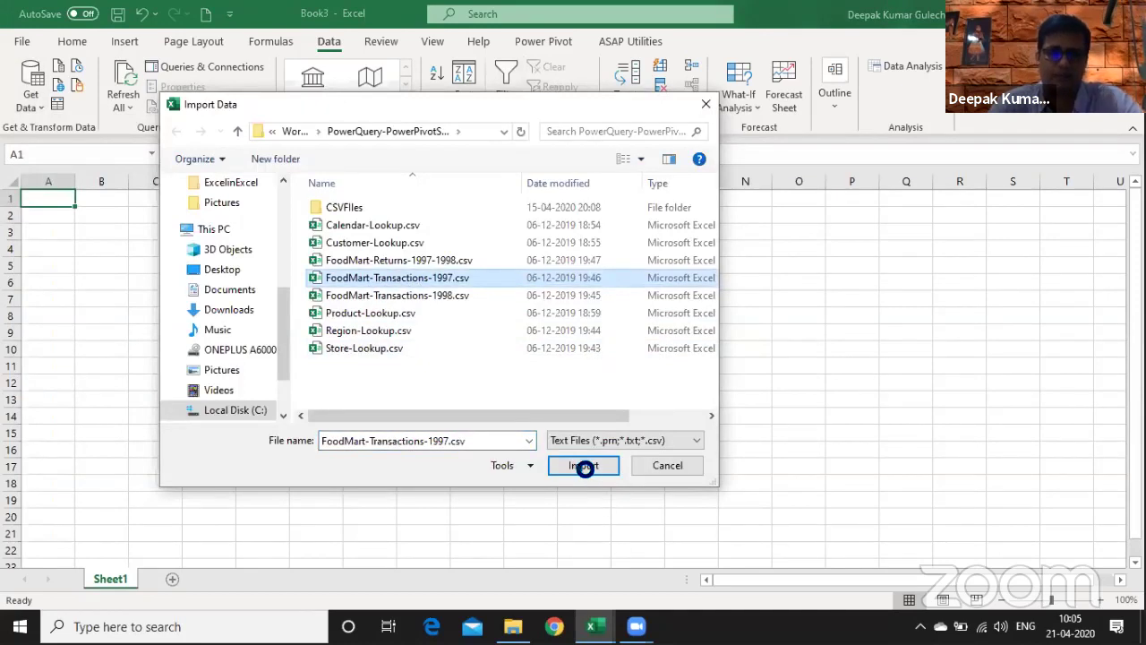
{"action": "left_click", "coordinate": [586, 465]}
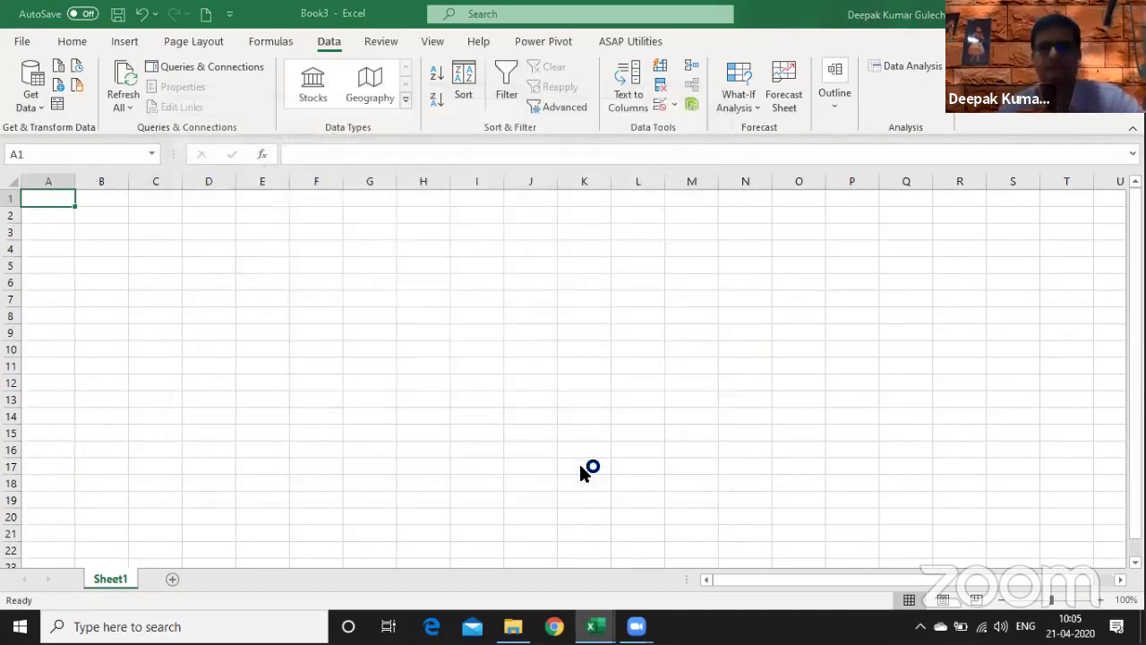
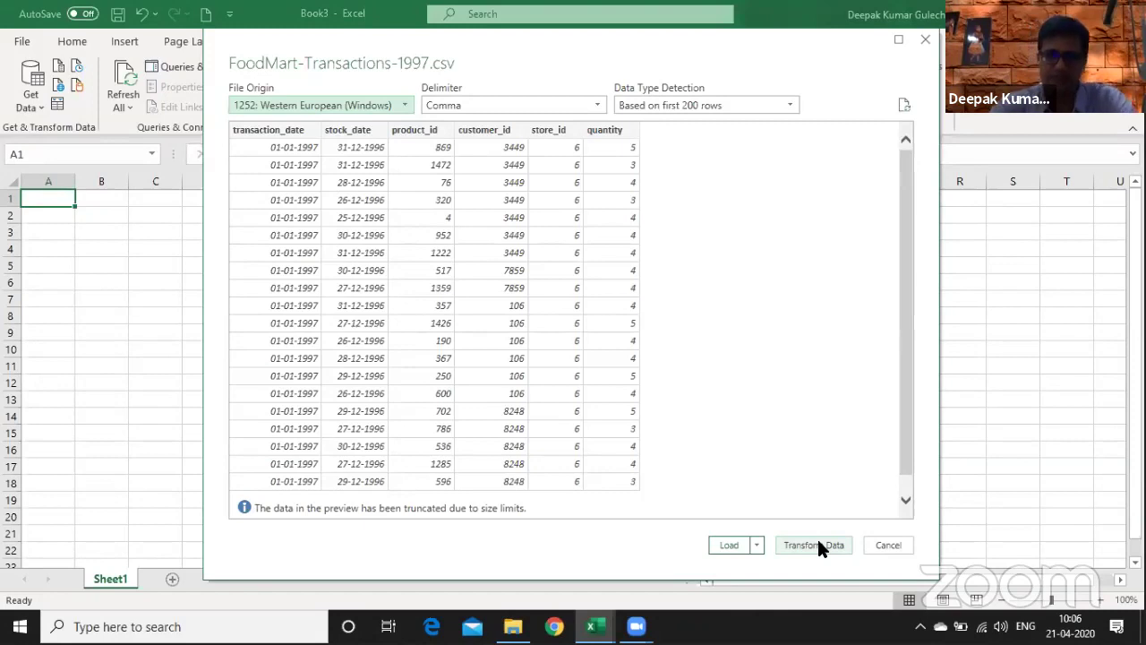
- Load the transactions file into Power Query Editor and rename the query TT_FoodMart_transaction
{"action": "left_click", "coordinate": [818, 543]}
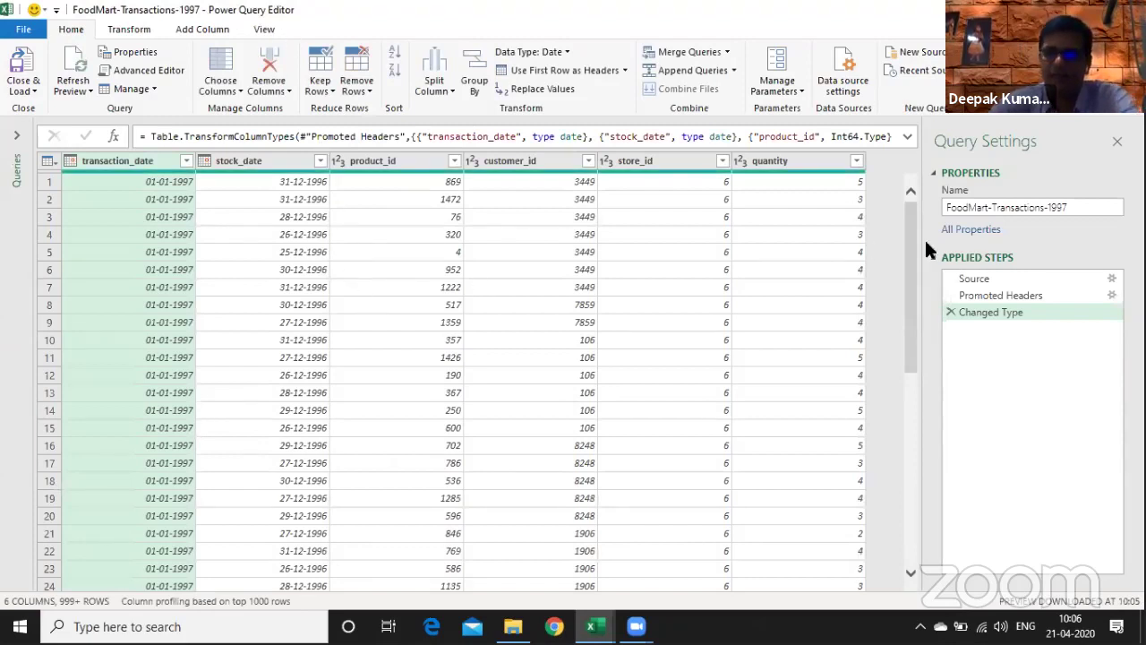
{"action": "left_click", "coordinate": [1082, 212]}
{"action": "type", "text": "TT_Trans"}
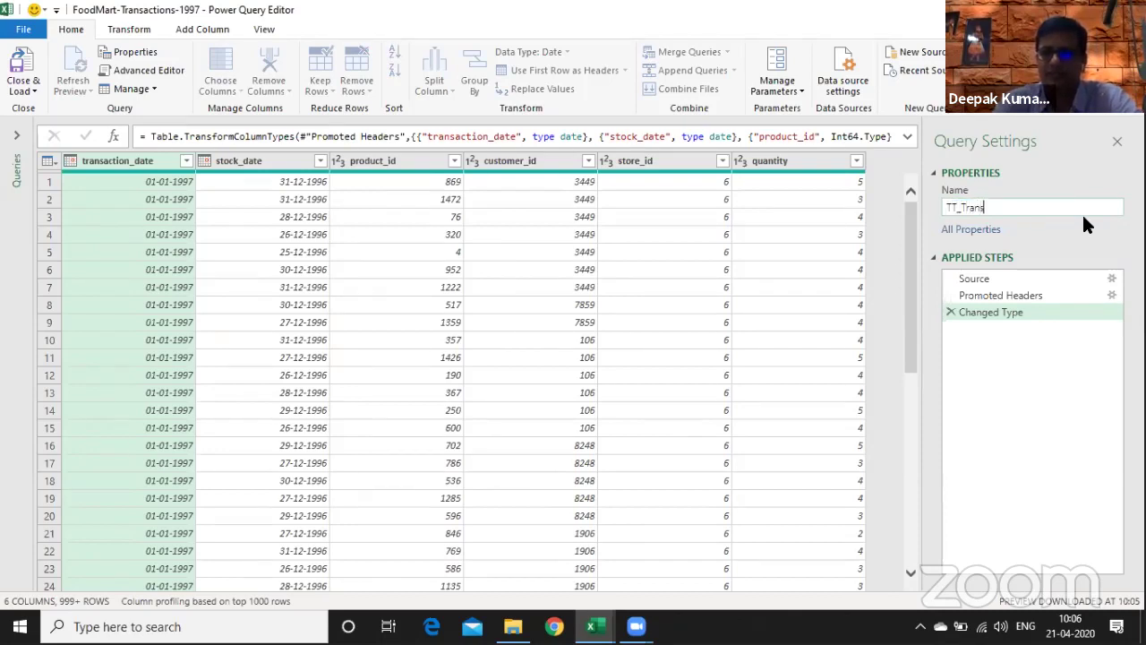
{"action": "key", "text": "BackSpace"}
{"action": "key", "text": "BackSpace"}
{"action": "key", "text": "BackSpace"}
{"action": "type", "text": "F"}
{"action": "key", "text": "BackSpace"}
{"action": "key", "text": "BackSpace"}
{"action": "type", "text": "Food"}
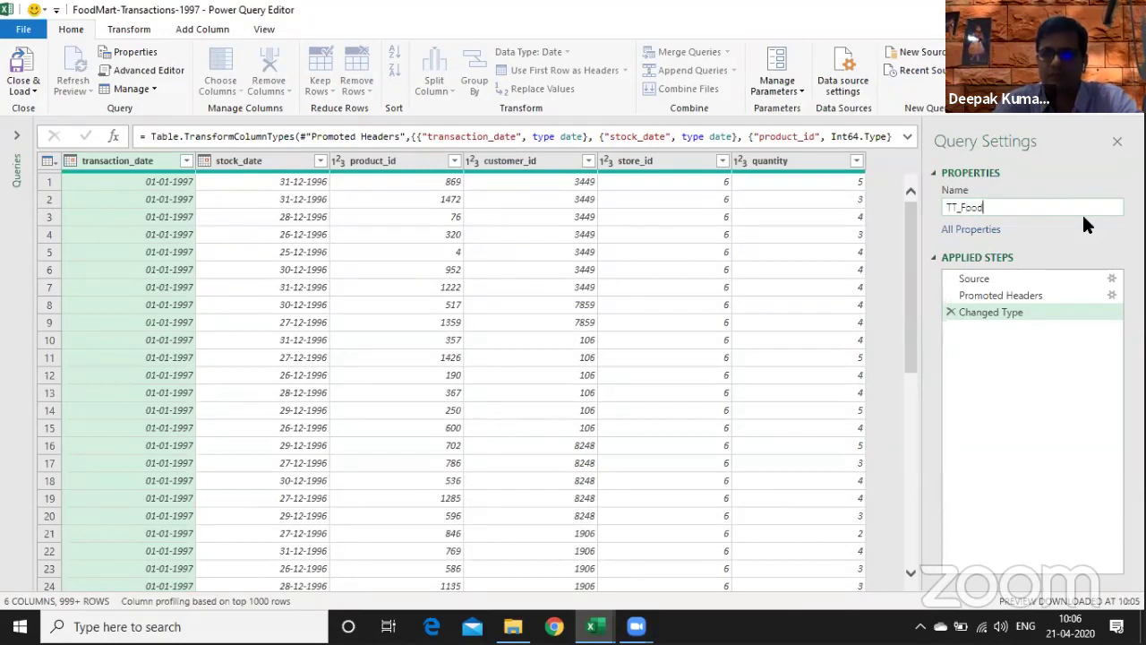
{"action": "type", "text": "Mart tr"}
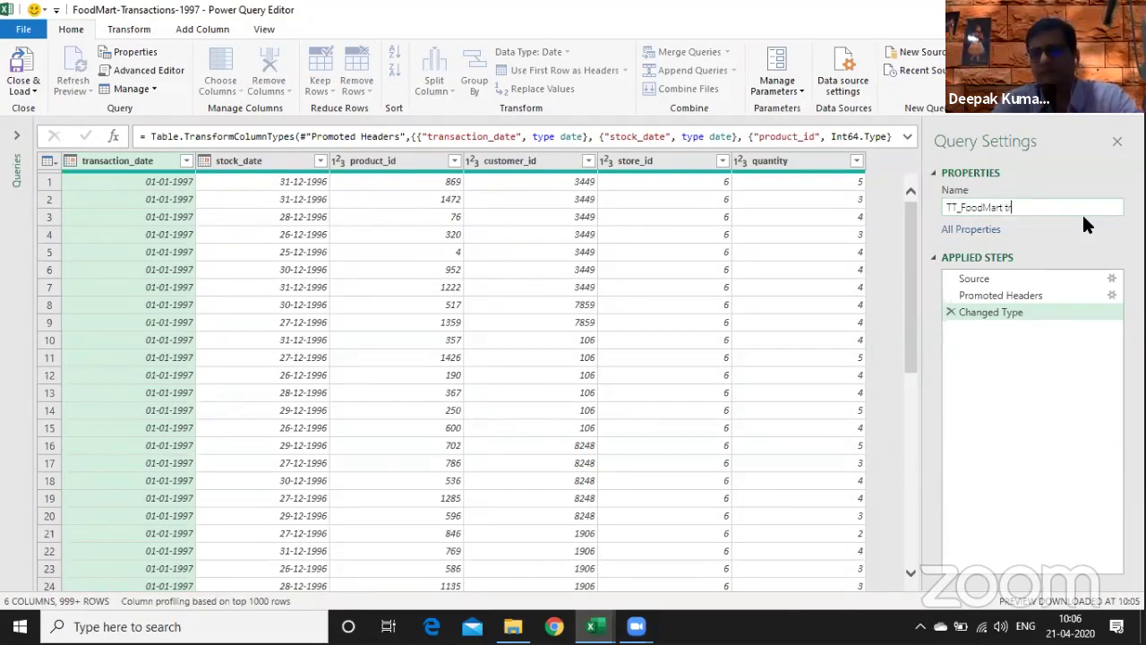
{"action": "type", "text": "ansaction"}
{"action": "key", "text": "BackSpace"}
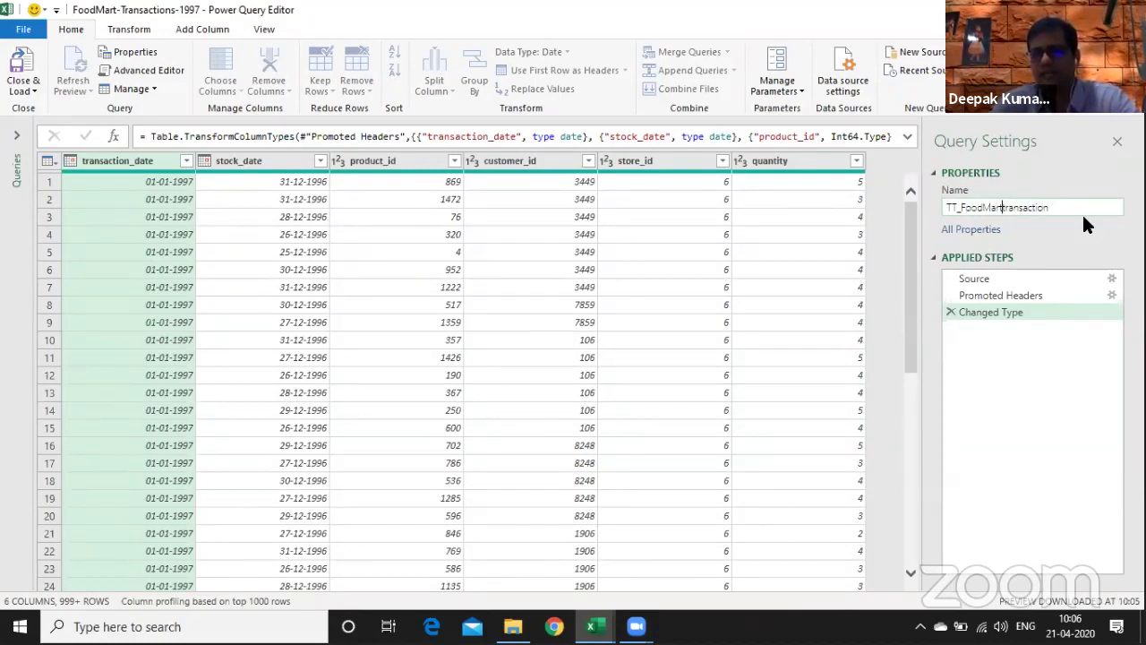
{"action": "type", "text": "_"}
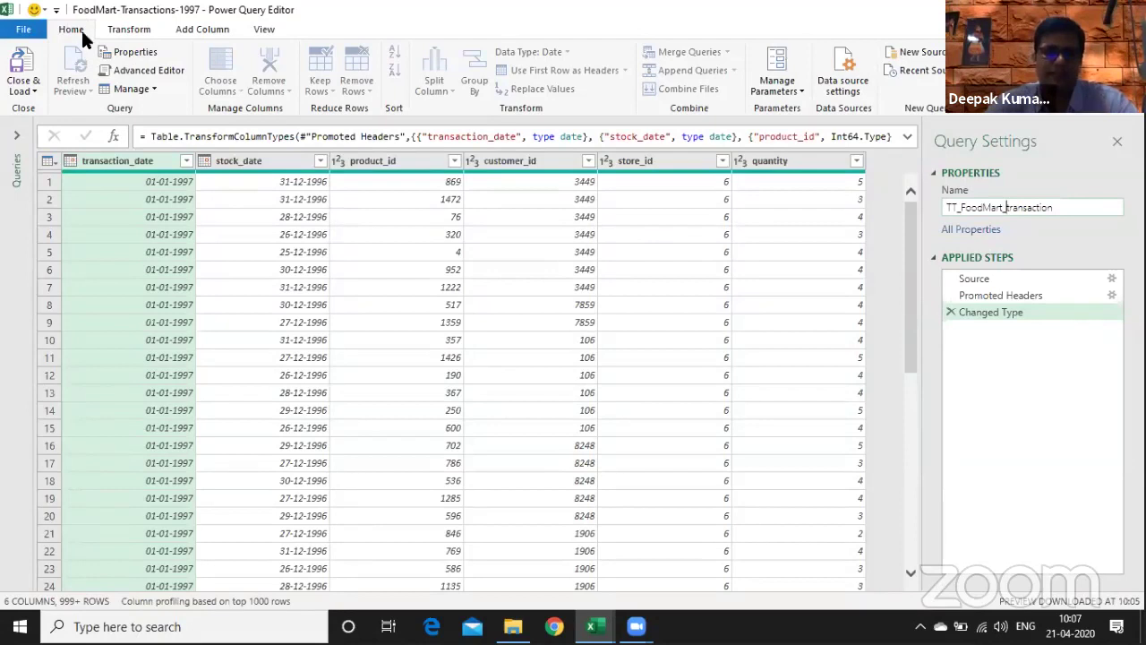
- Look over the Transform and Add Column commands, then open the Source step's CSV settings
{"action": "left_click", "coordinate": [129, 28]}
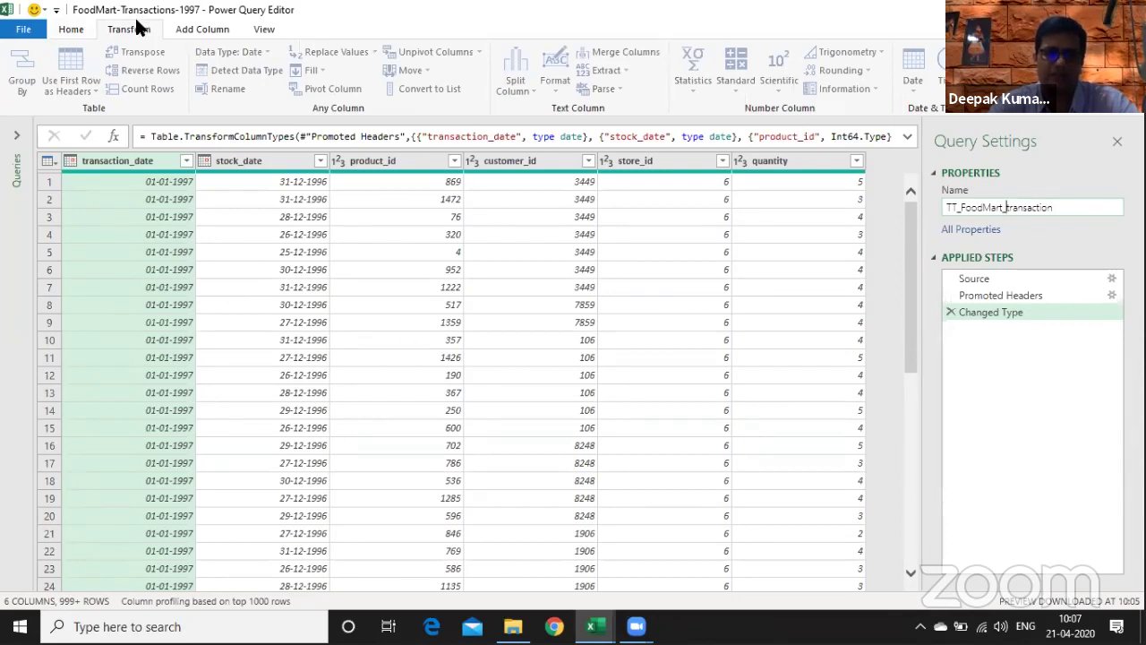
{"action": "left_click", "coordinate": [210, 31]}
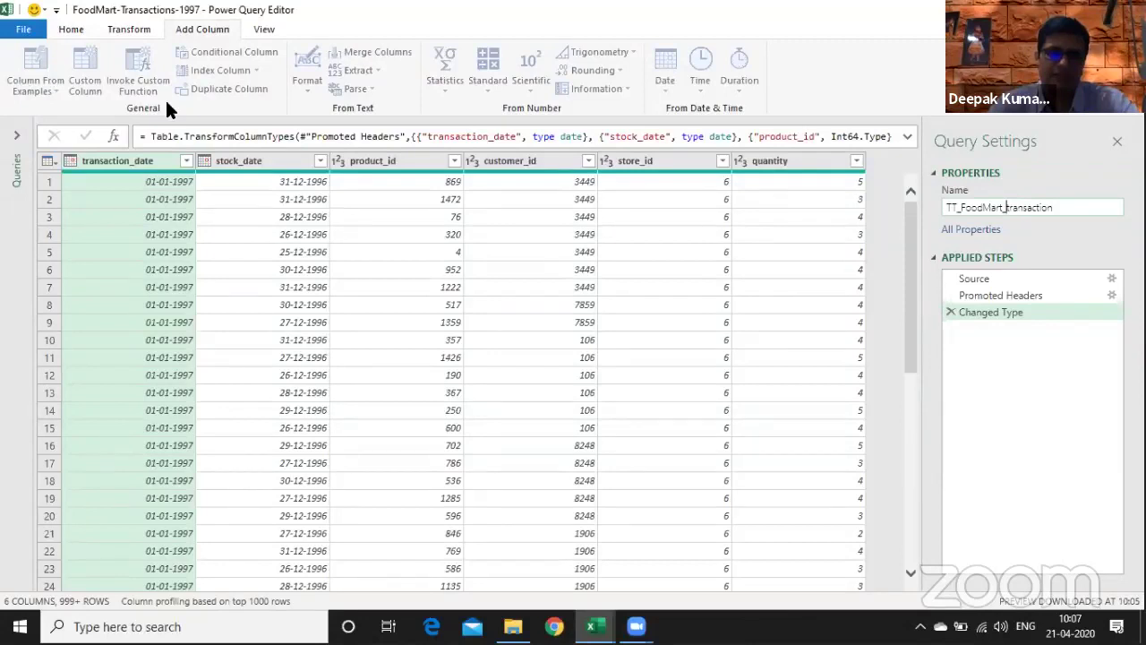
{"action": "scroll", "coordinate": [166, 103], "scroll_direction": "up", "scroll_amount": 2}
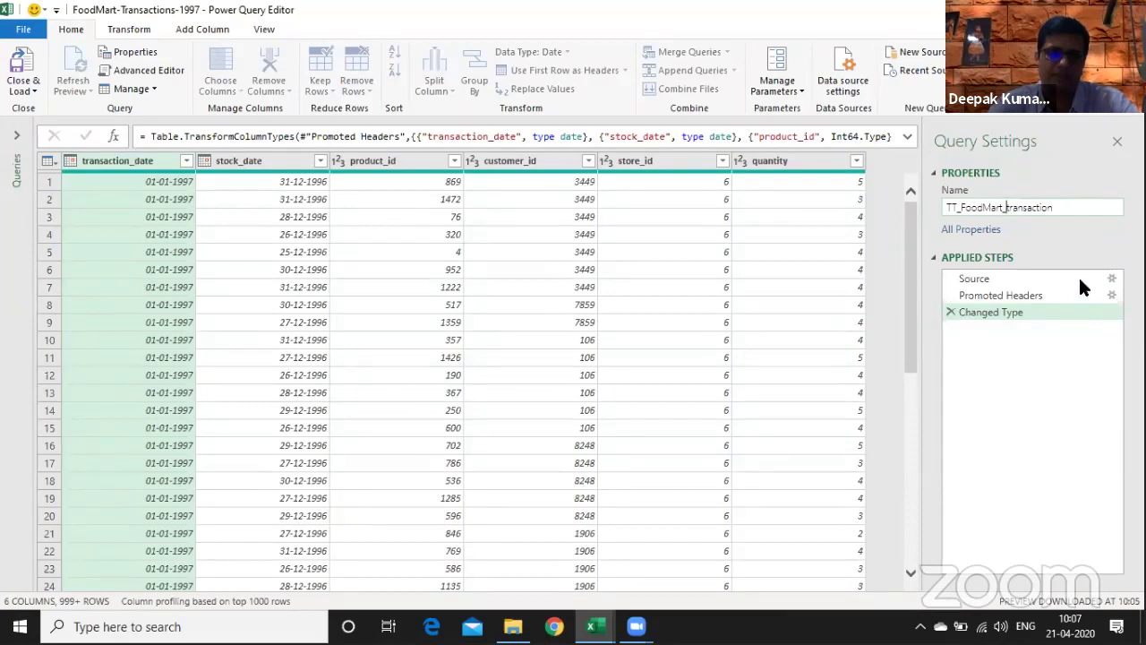
{"action": "left_click", "coordinate": [1109, 280]}
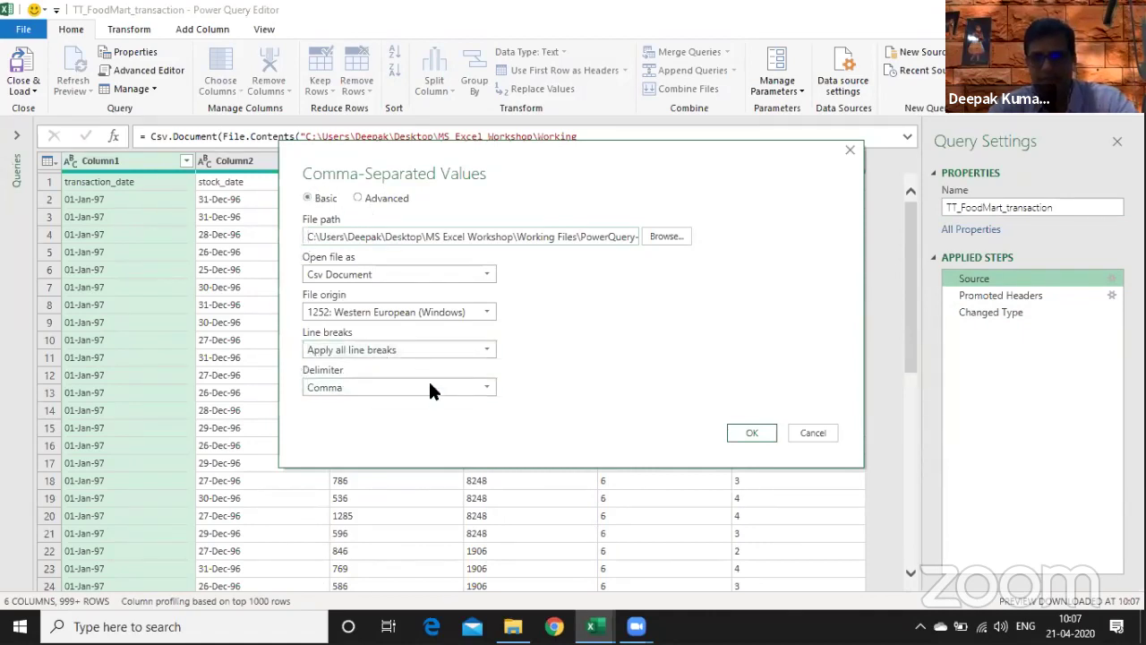
- Close the CSV settings unchanged and preview the Promoted Headers step, with all six columns still text
{"action": "left_click_drag", "start_coordinate": [340, 150], "coordinate": [214, 145]}
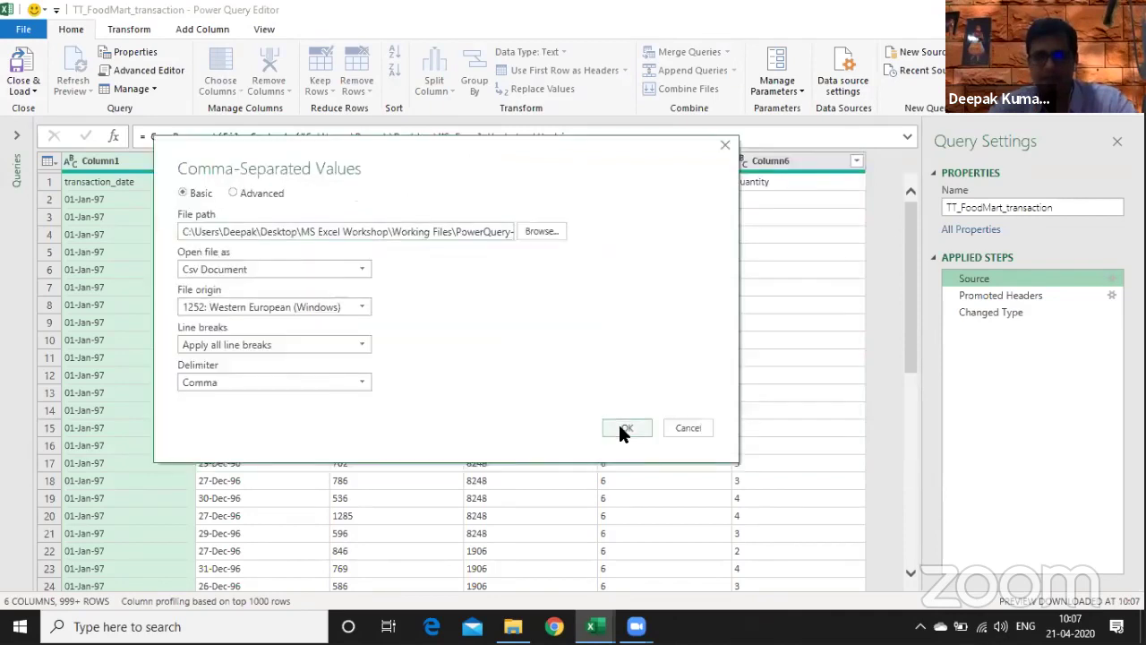
{"action": "left_click", "coordinate": [625, 428]}
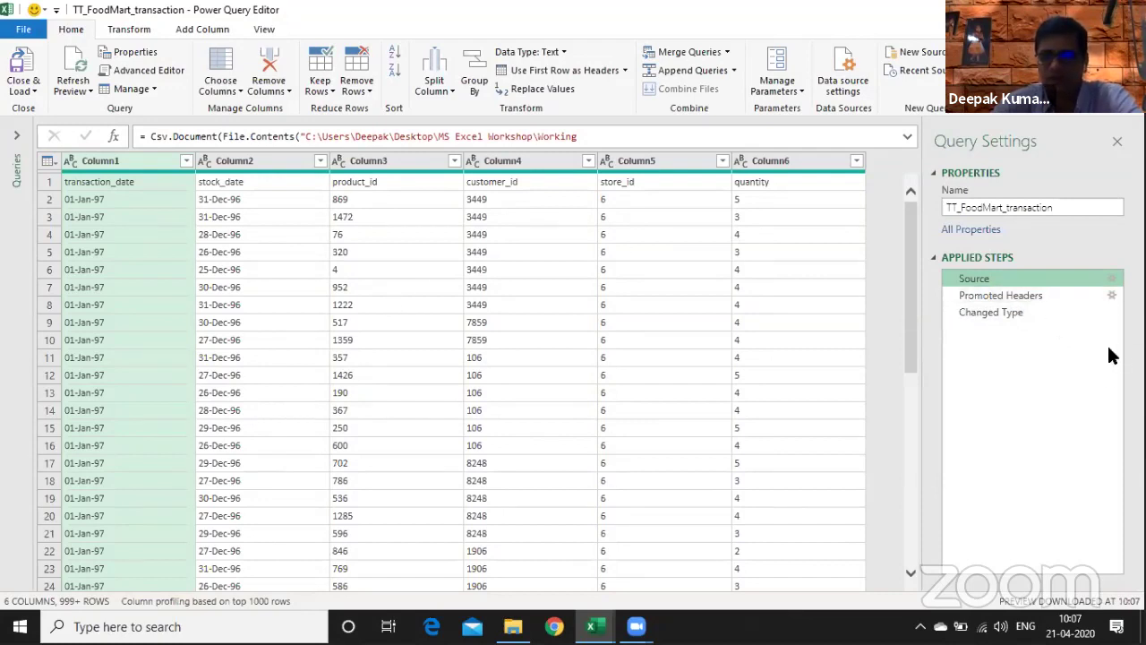
{"action": "left_click", "coordinate": [211, 185]}
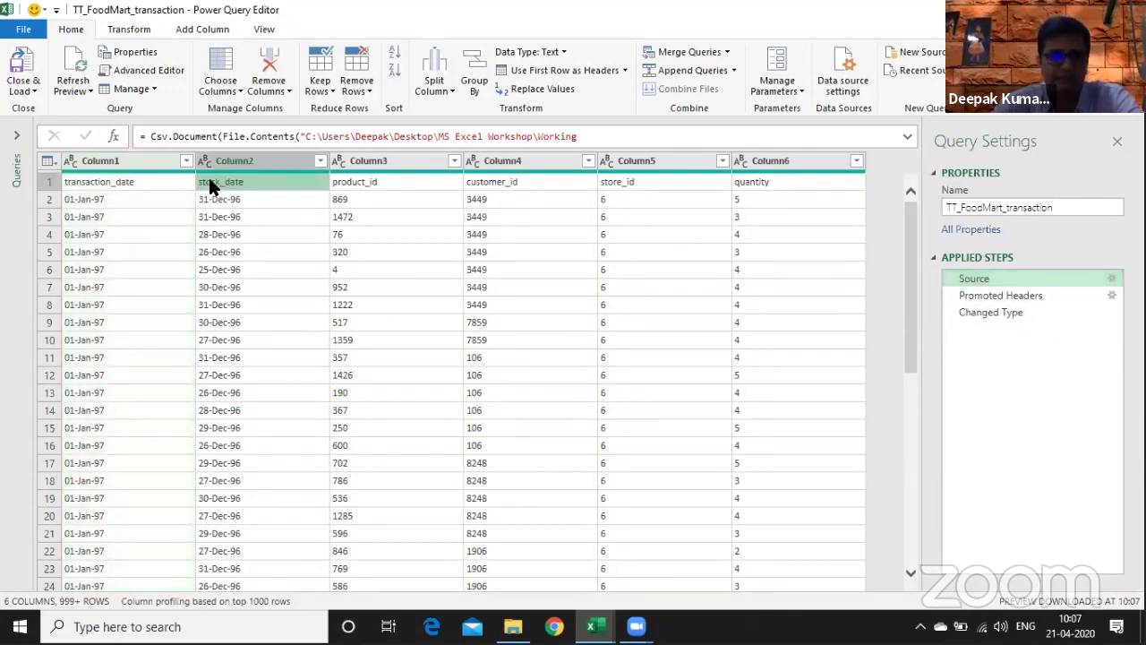
{"action": "left_click", "coordinate": [125, 31]}
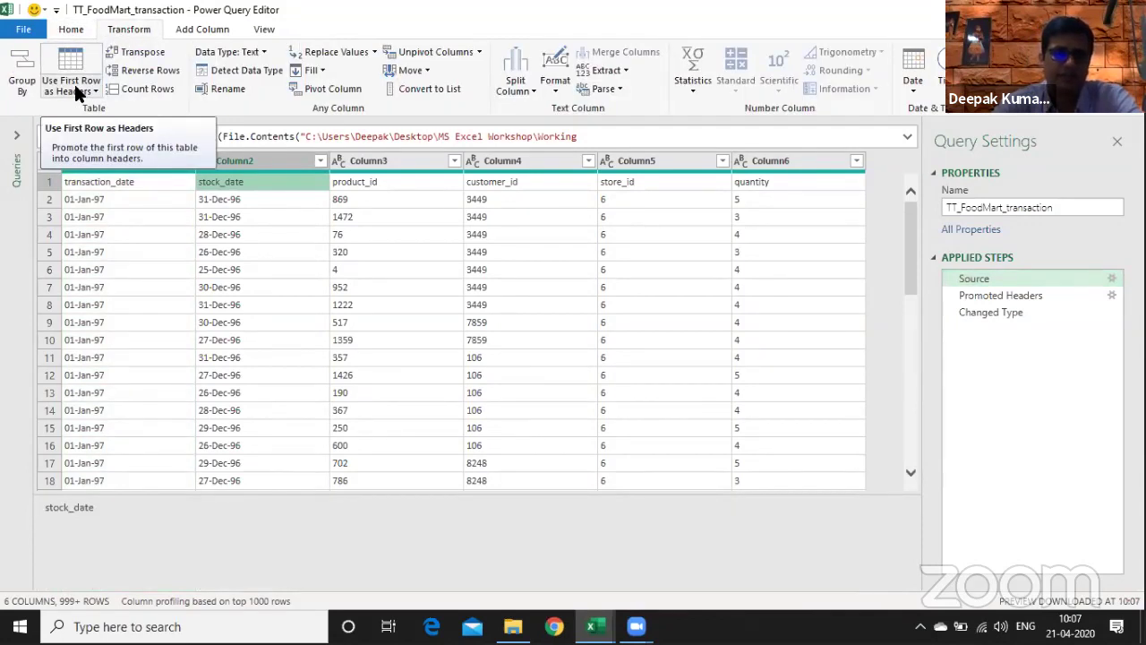
{"action": "left_click", "coordinate": [77, 94]}
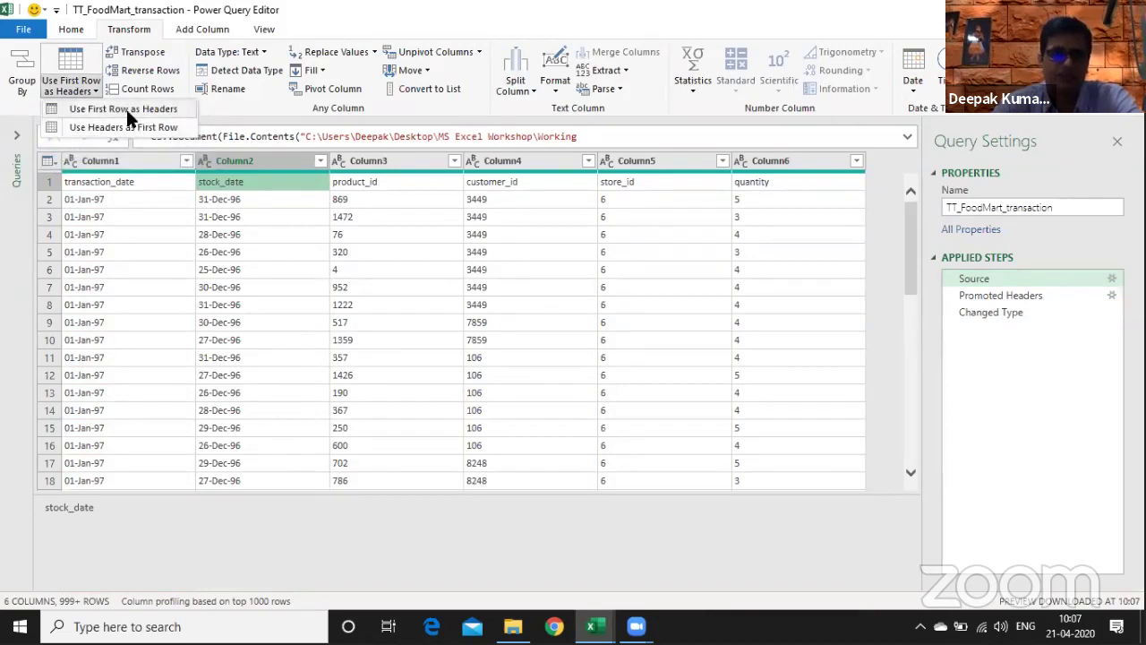
{"action": "left_click", "coordinate": [195, 235]}
{"action": "left_click", "coordinate": [1080, 294]}
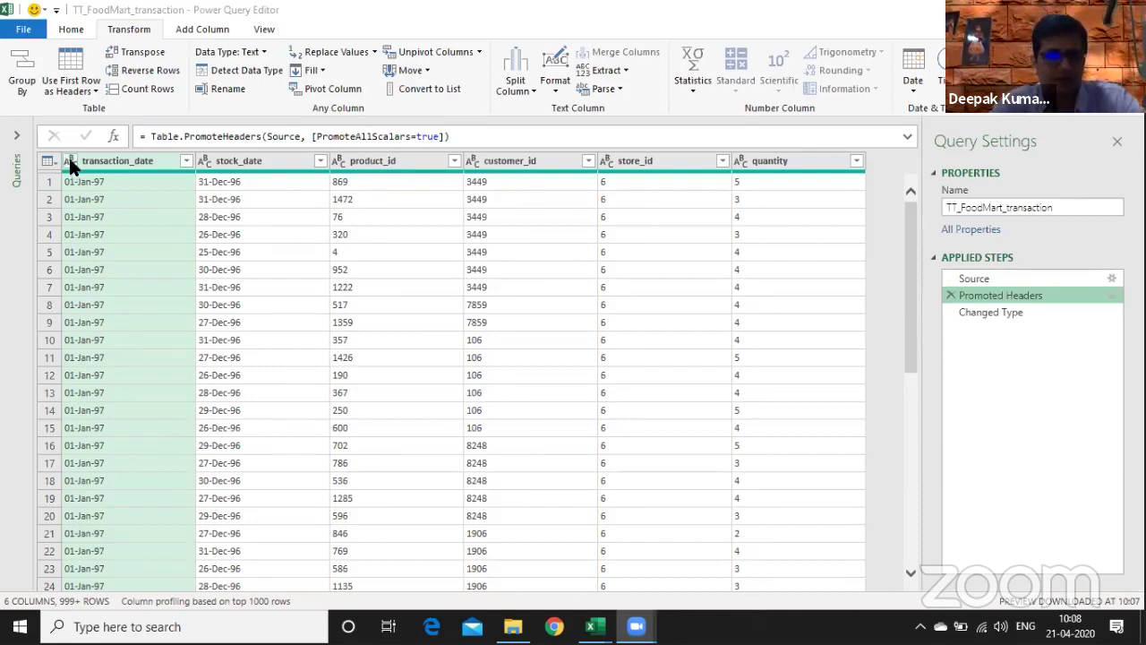
- Change stock_date and transaction_date to Date, inserting each as a new type-change step
{"action": "left_click", "coordinate": [70, 162]}
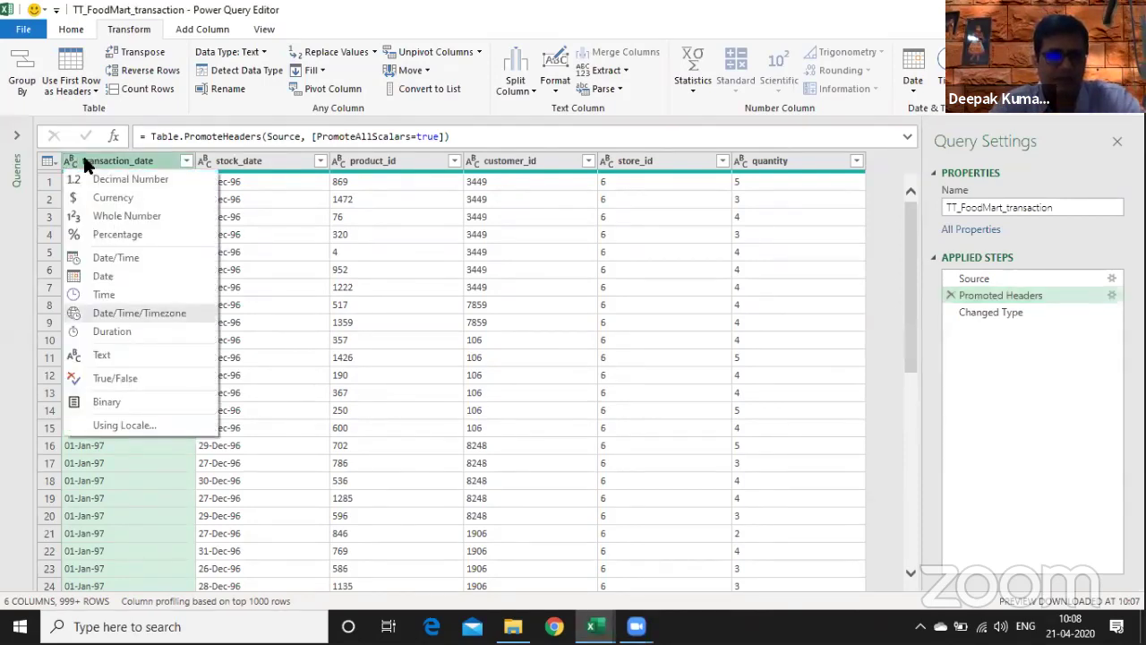
{"action": "left_click", "coordinate": [237, 166]}
{"action": "right_click", "coordinate": [236, 163]}
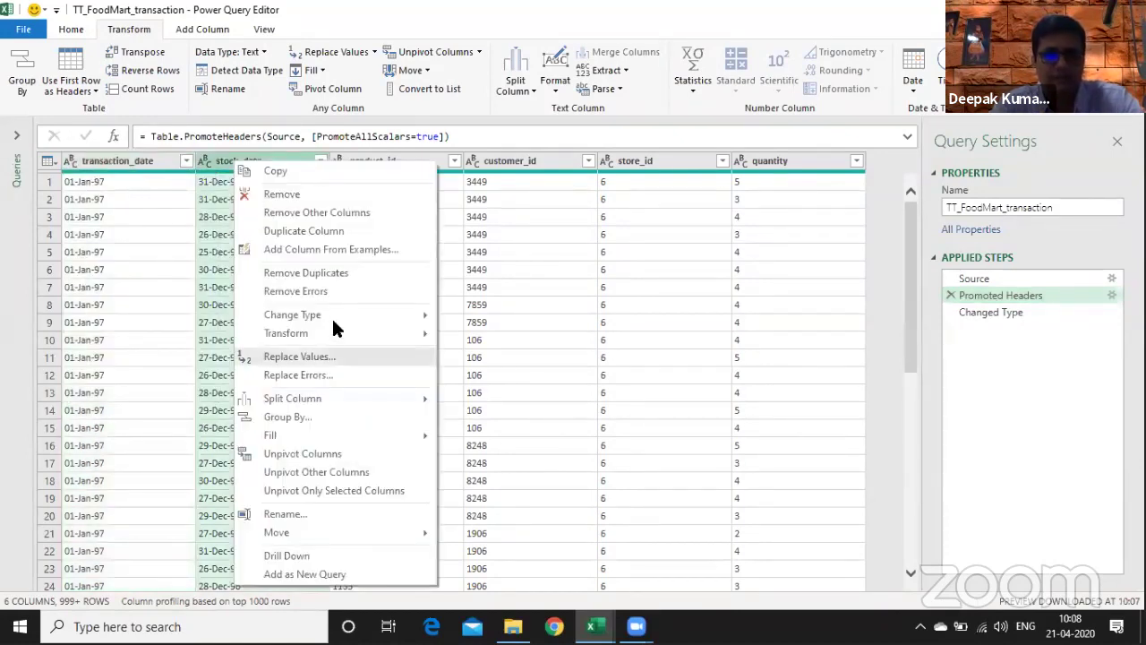
{"action": "mouse_move", "coordinate": [371, 317]}
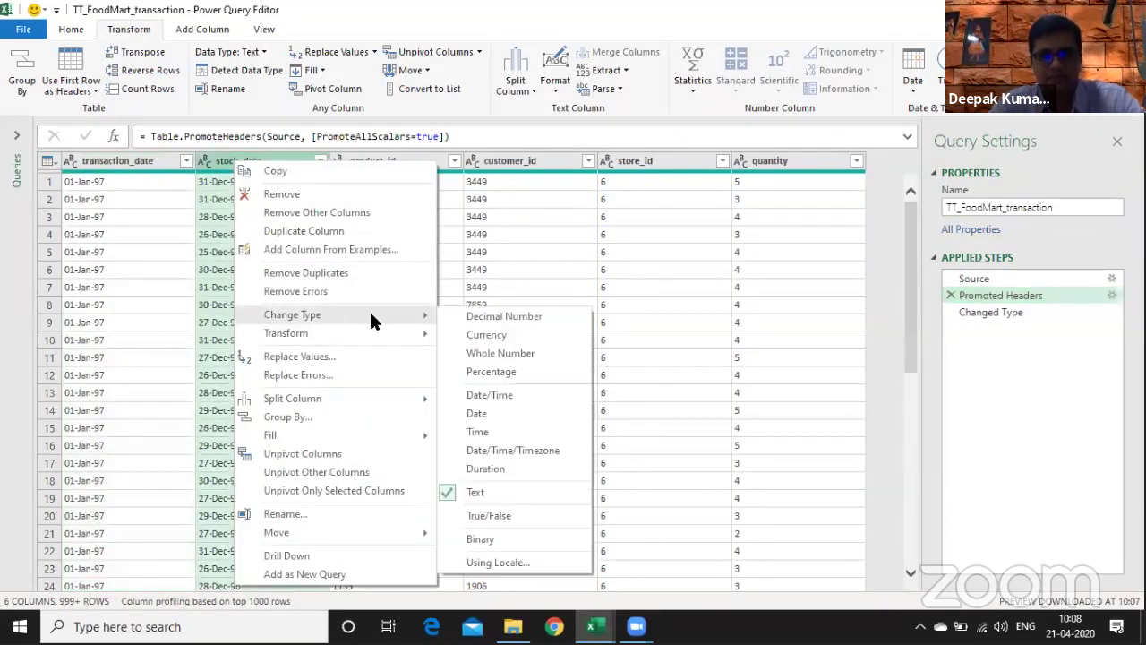
{"action": "left_click", "coordinate": [489, 416]}
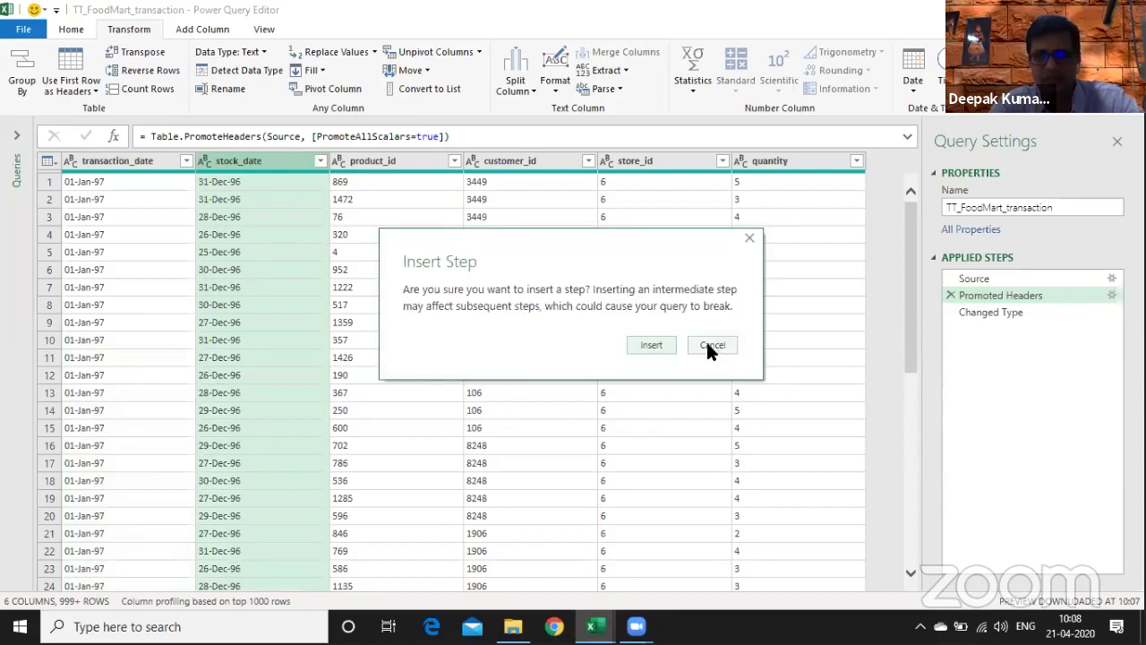
{"action": "left_click", "coordinate": [647, 346]}
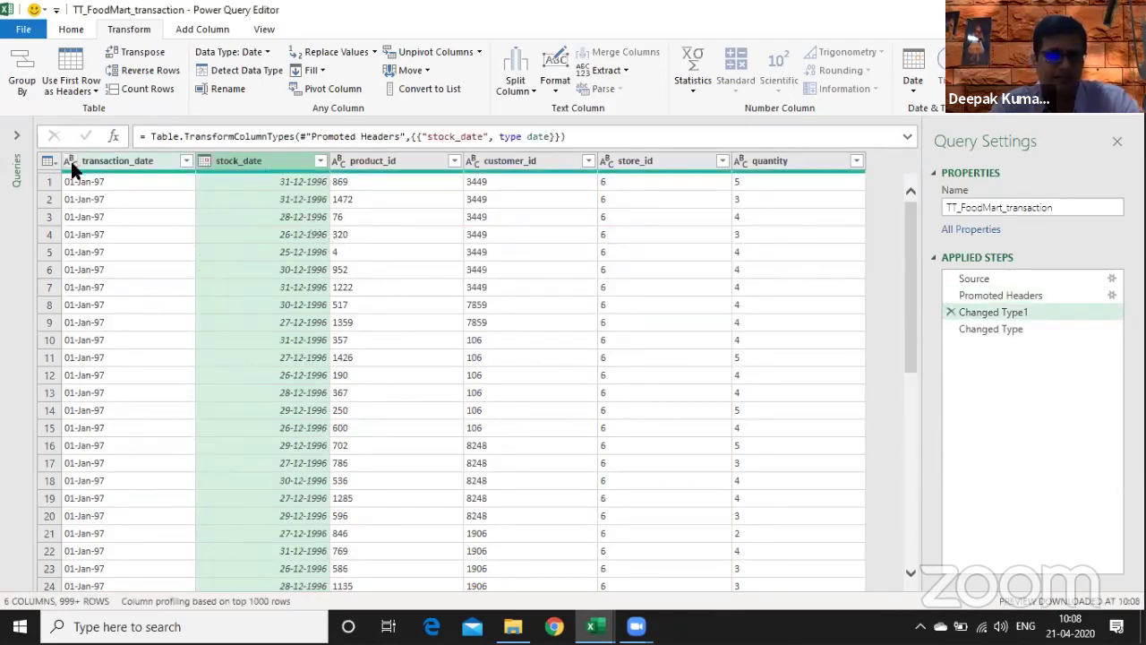
{"action": "right_click", "coordinate": [103, 163]}
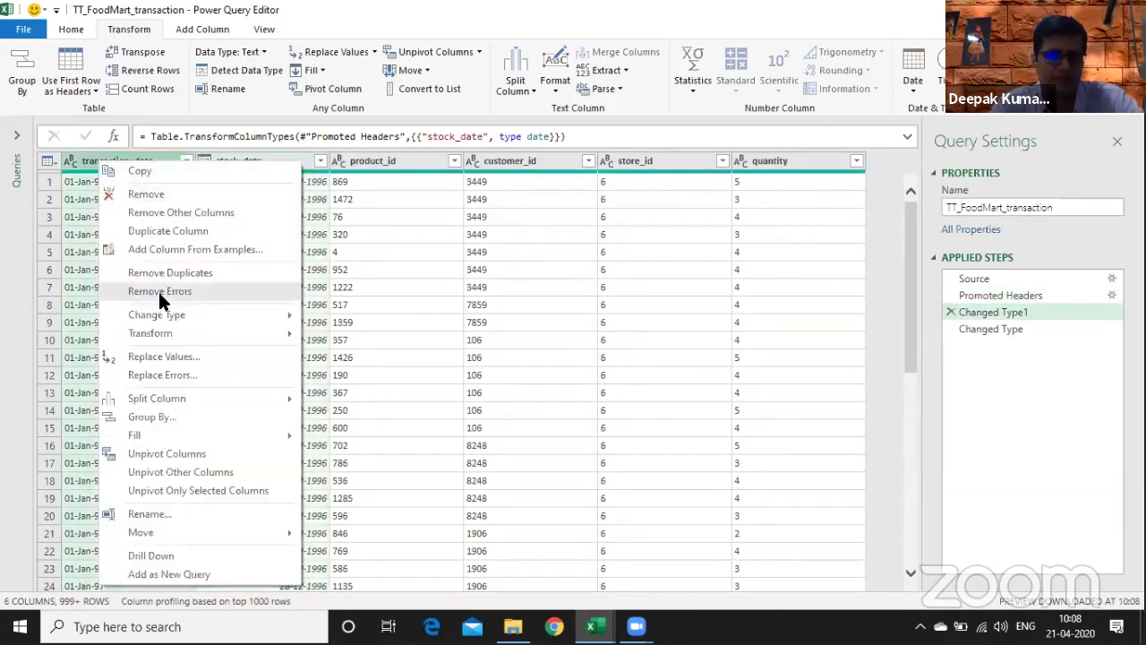
{"action": "mouse_move", "coordinate": [184, 316]}
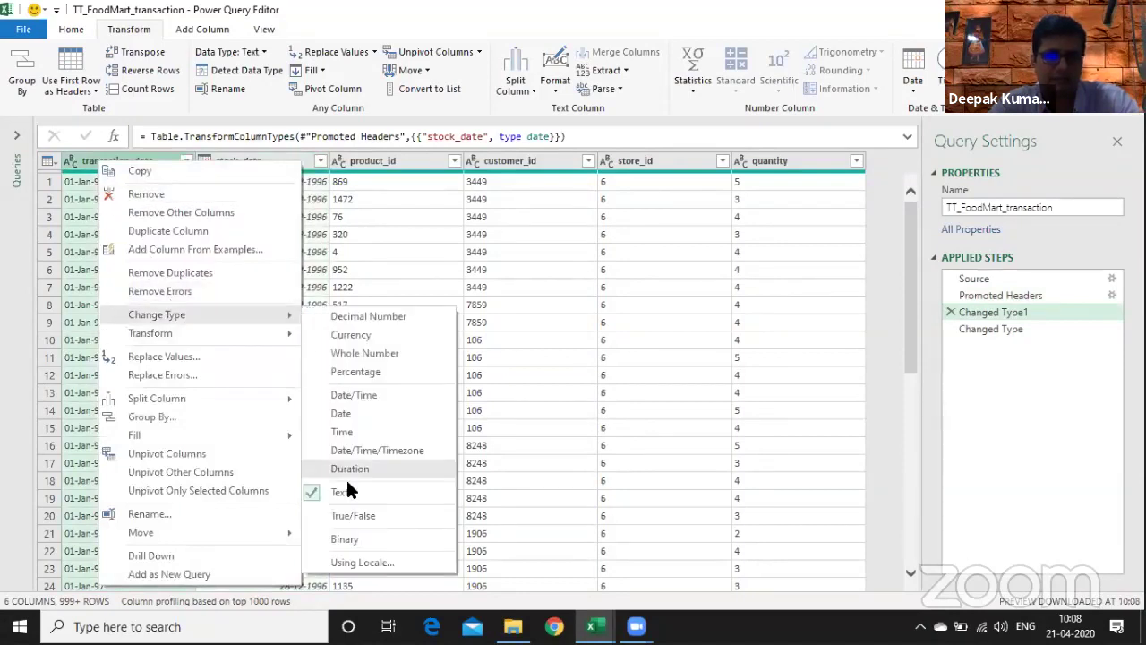
{"action": "left_click", "coordinate": [367, 412]}
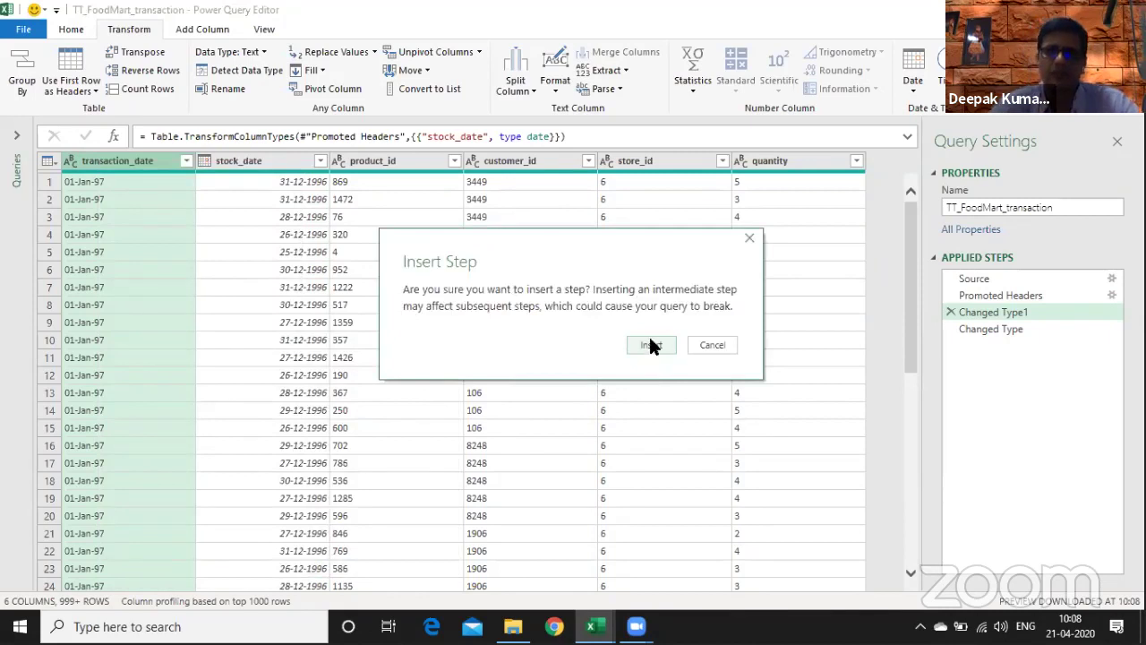
{"action": "left_click", "coordinate": [651, 345]}
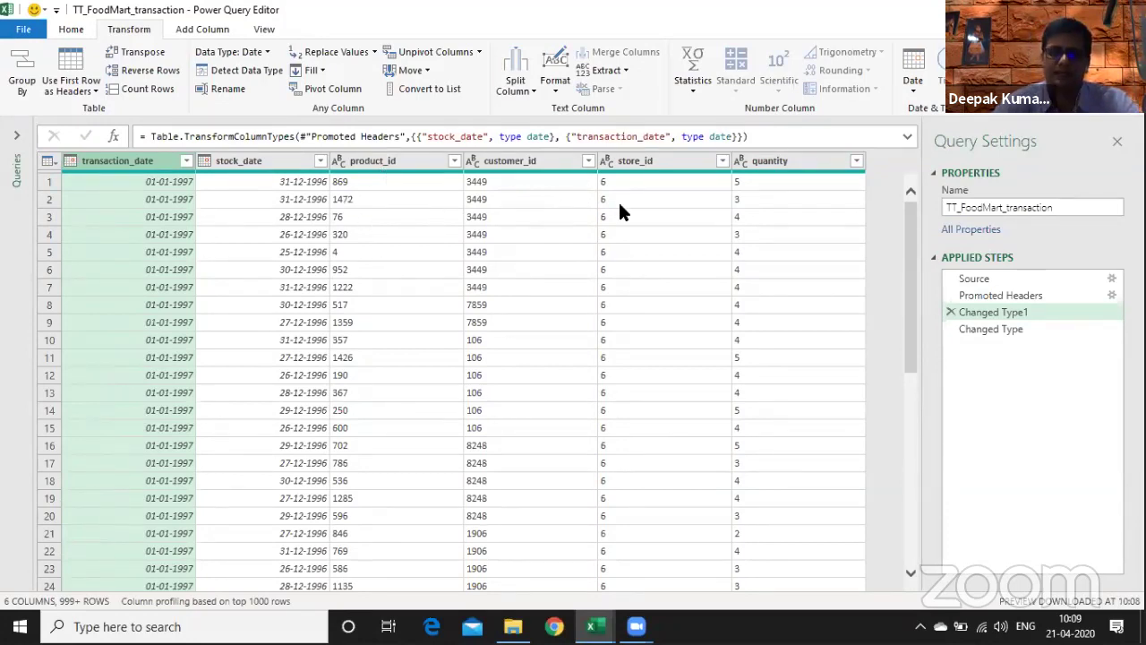
- Make quantity a Whole Number and delete the original Changed Type step
{"action": "left_click", "coordinate": [794, 158]}
{"action": "right_click", "coordinate": [793, 159]}
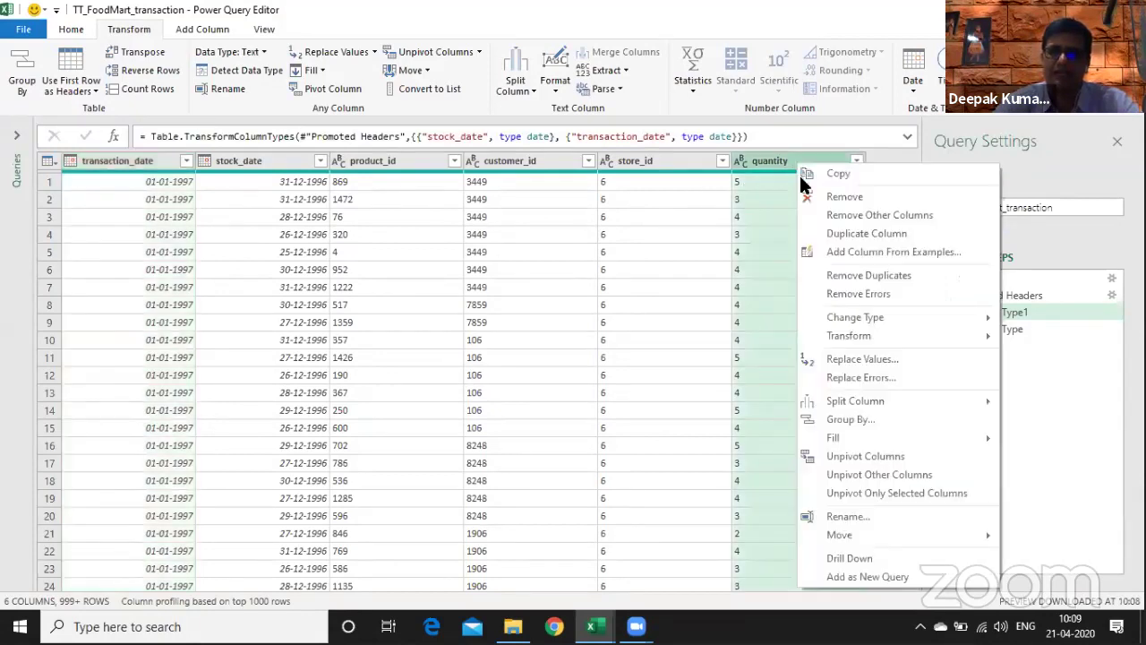
{"action": "mouse_move", "coordinate": [853, 320]}
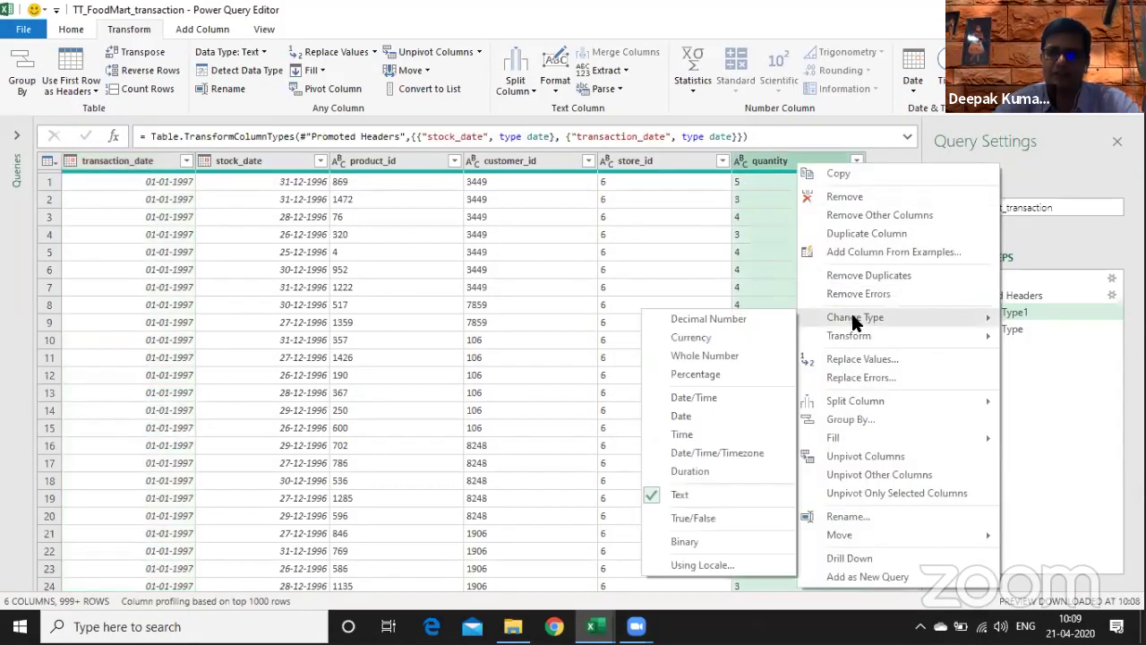
{"action": "left_click", "coordinate": [717, 356]}
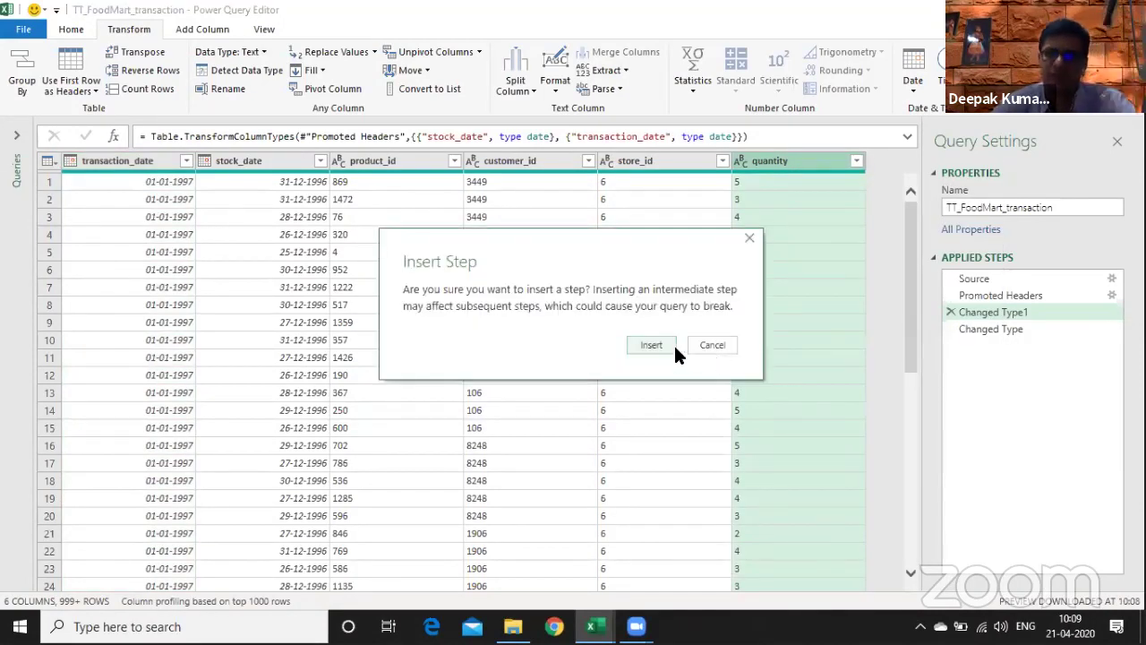
{"action": "left_click", "coordinate": [665, 343]}
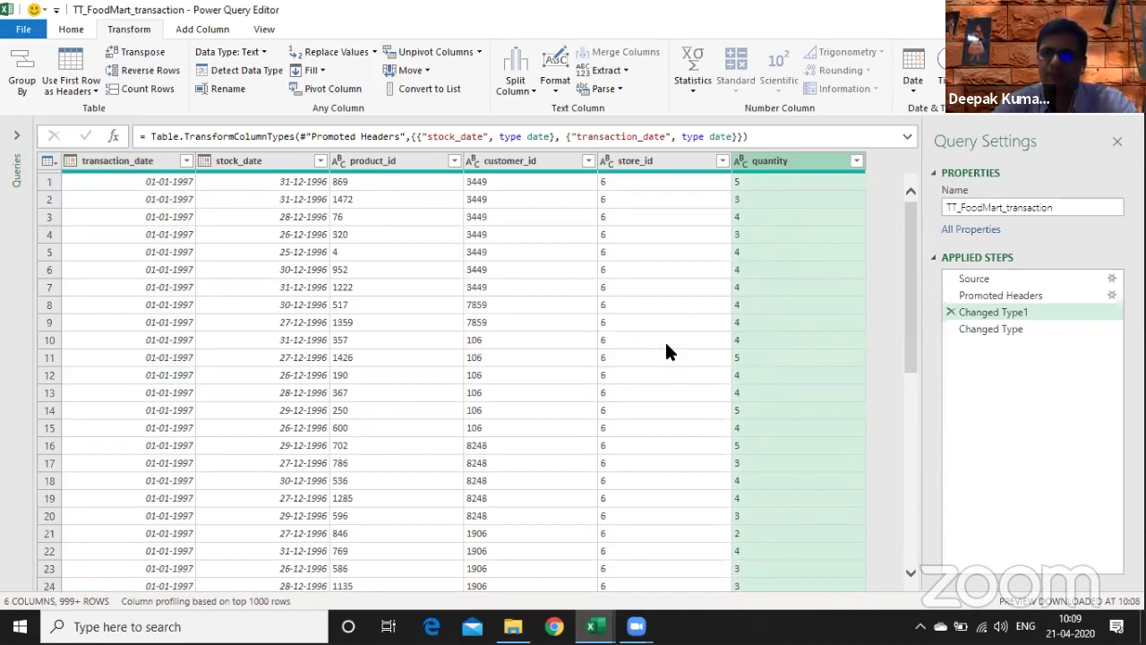
{"action": "left_click", "coordinate": [951, 329]}
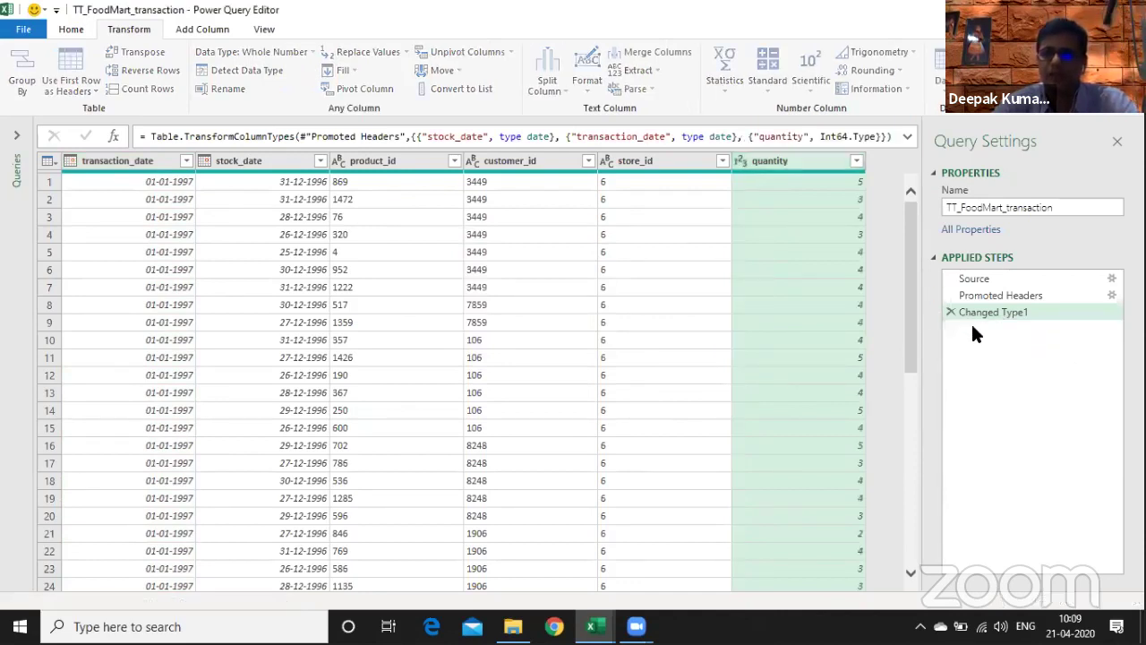
- Rename the Changed Type1 step to Changed DataType
{"action": "right_click", "coordinate": [1034, 318]}
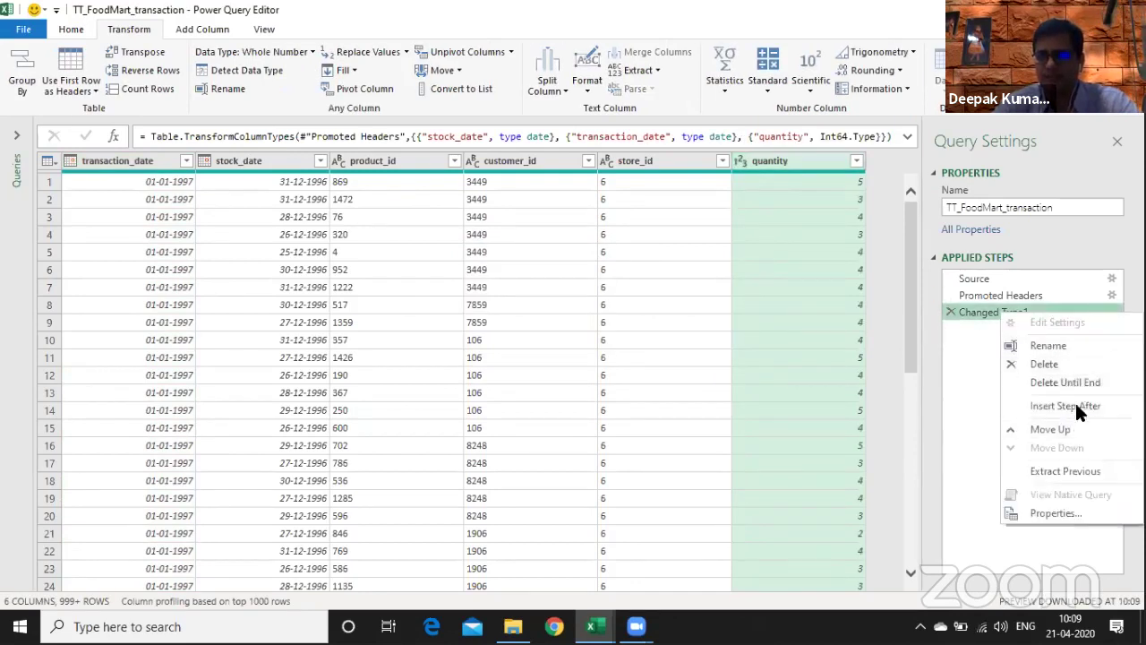
{"action": "left_click", "coordinate": [1059, 346]}
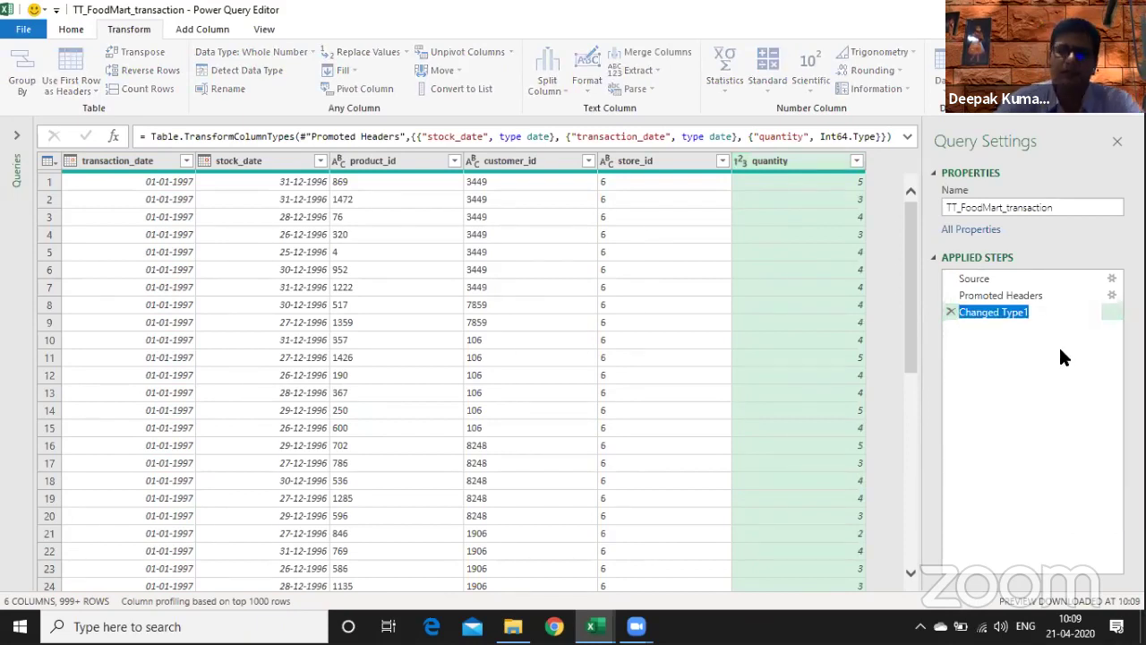
{"action": "key", "text": "End"}
{"action": "key", "text": "BackSpace"}
{"action": "key", "text": "BackSpace"}
{"action": "key", "text": "BackSpace"}
{"action": "key", "text": "BackSpace"}
{"action": "key", "text": "BackSpace"}
{"action": "key", "text": "BackSpace"}
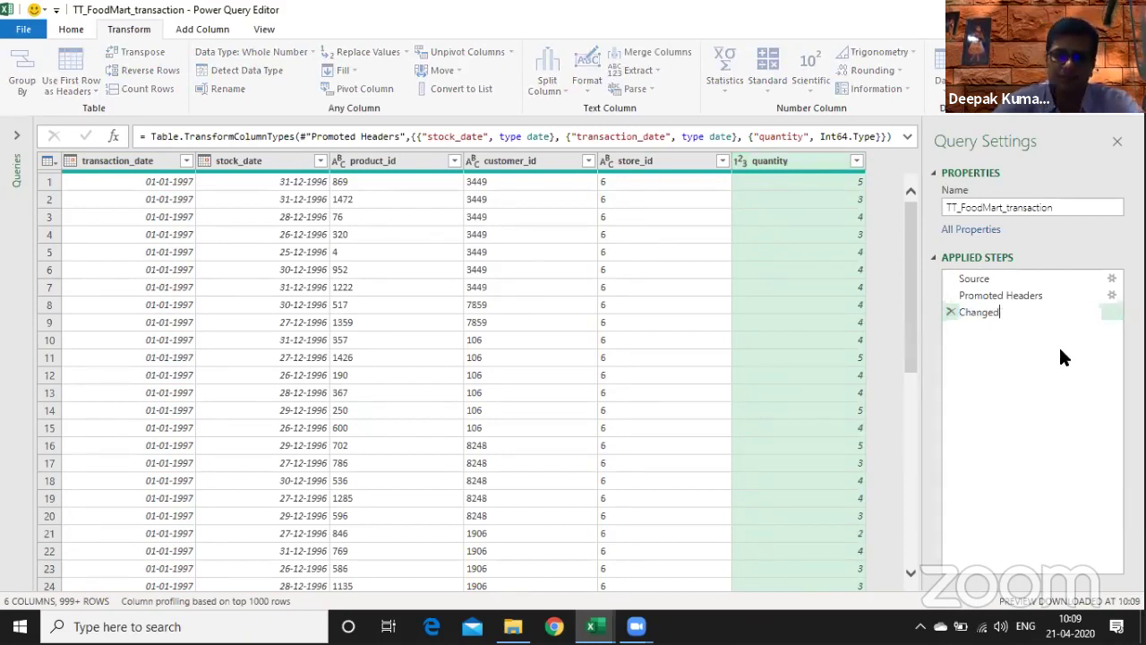
{"action": "type", "text": "Dat"}
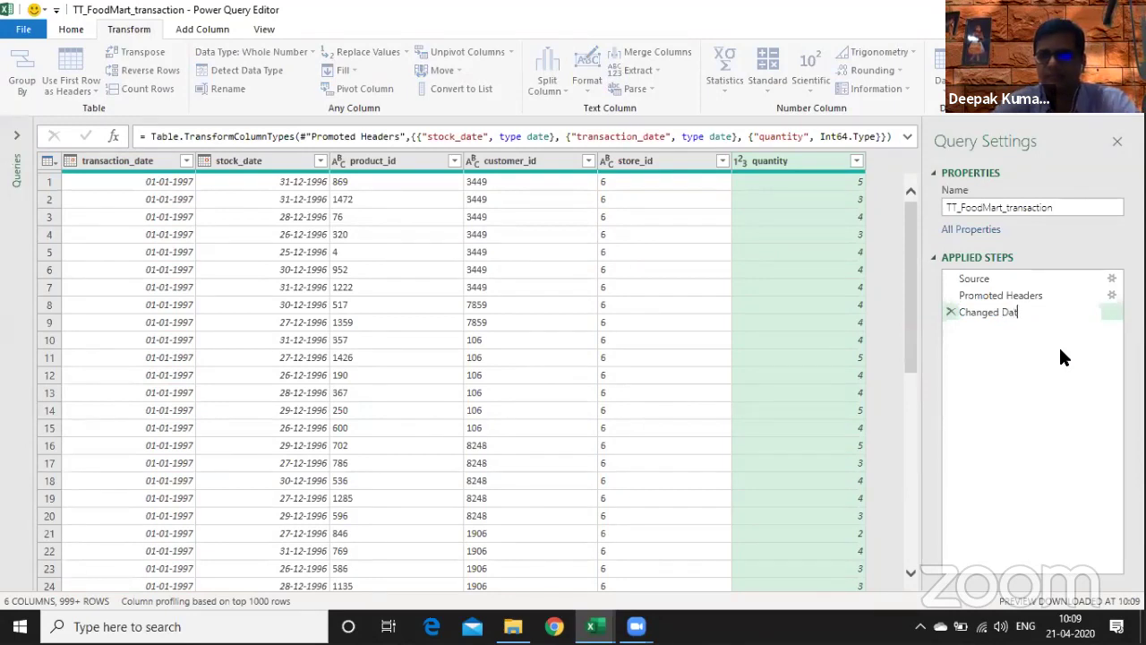
{"action": "type", "text": "aTyp"}
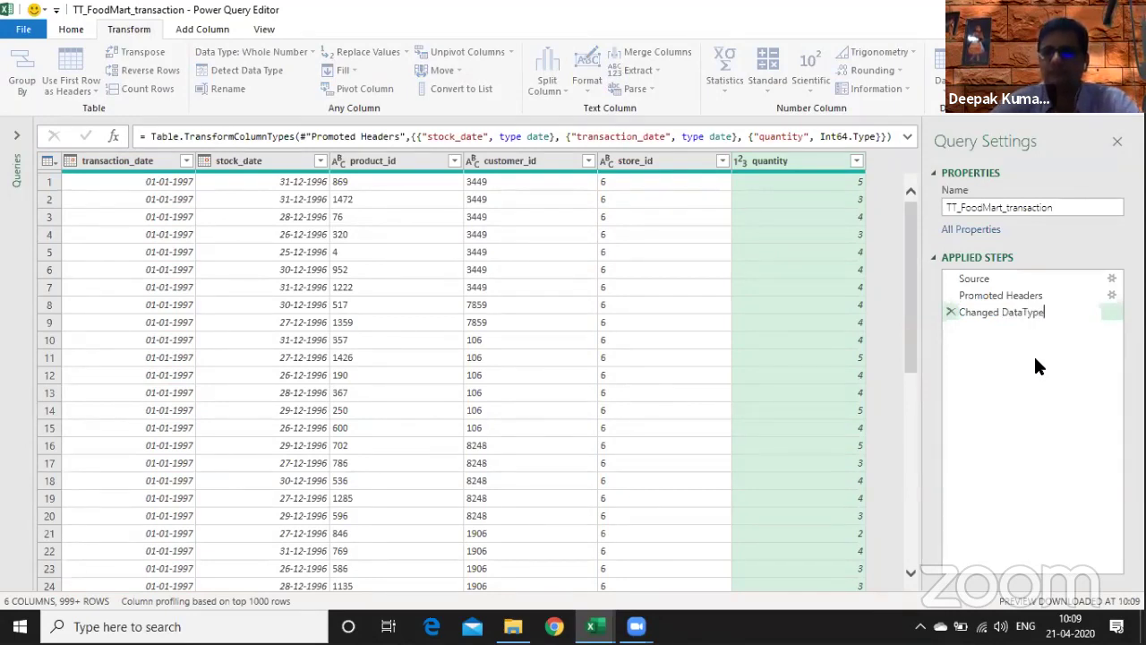
{"action": "type", "text": "e"}
{"action": "key", "text": "Return"}
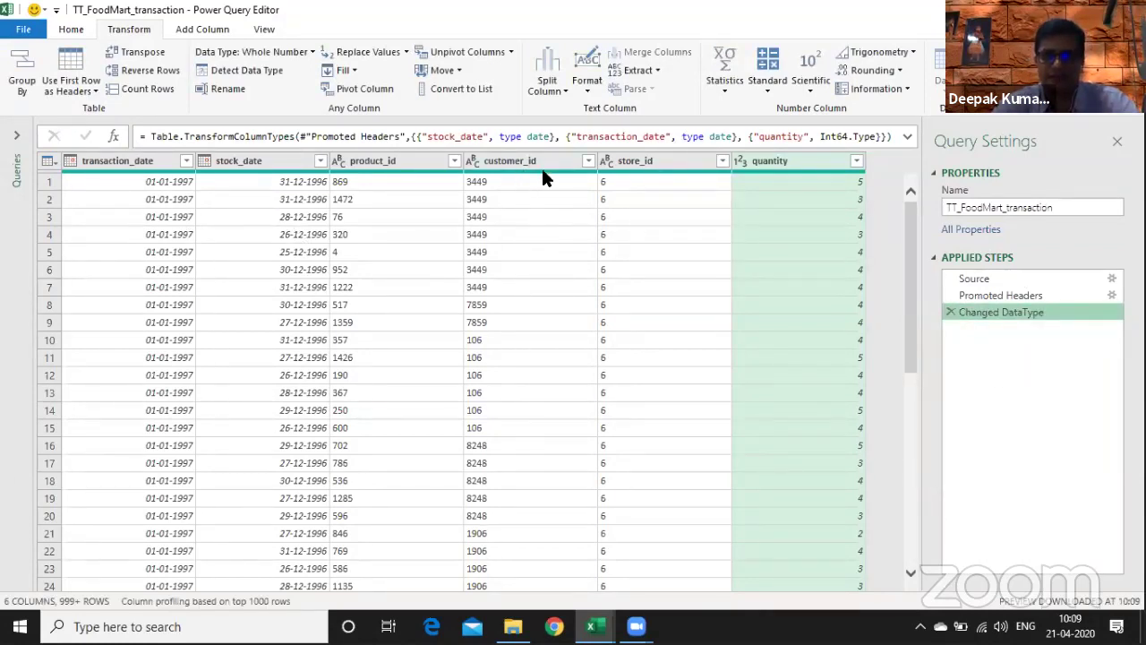
{"action": "left_click", "coordinate": [70, 29]}
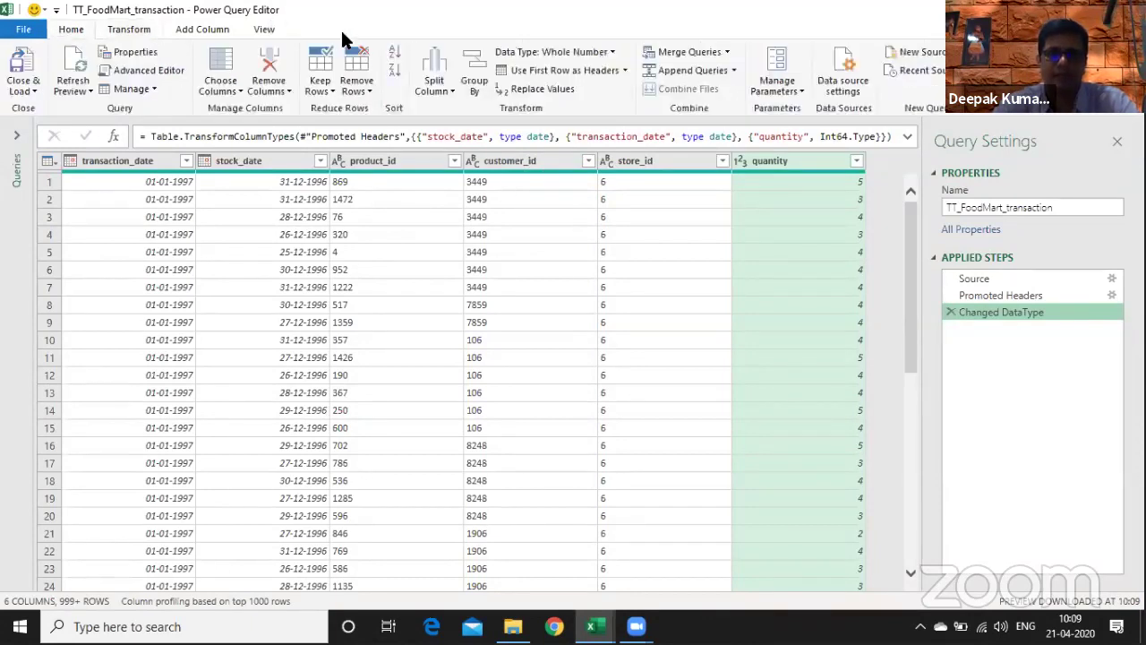
- Set up an Advanced Group By on customer_id and product_id
{"action": "left_click", "coordinate": [476, 86]}
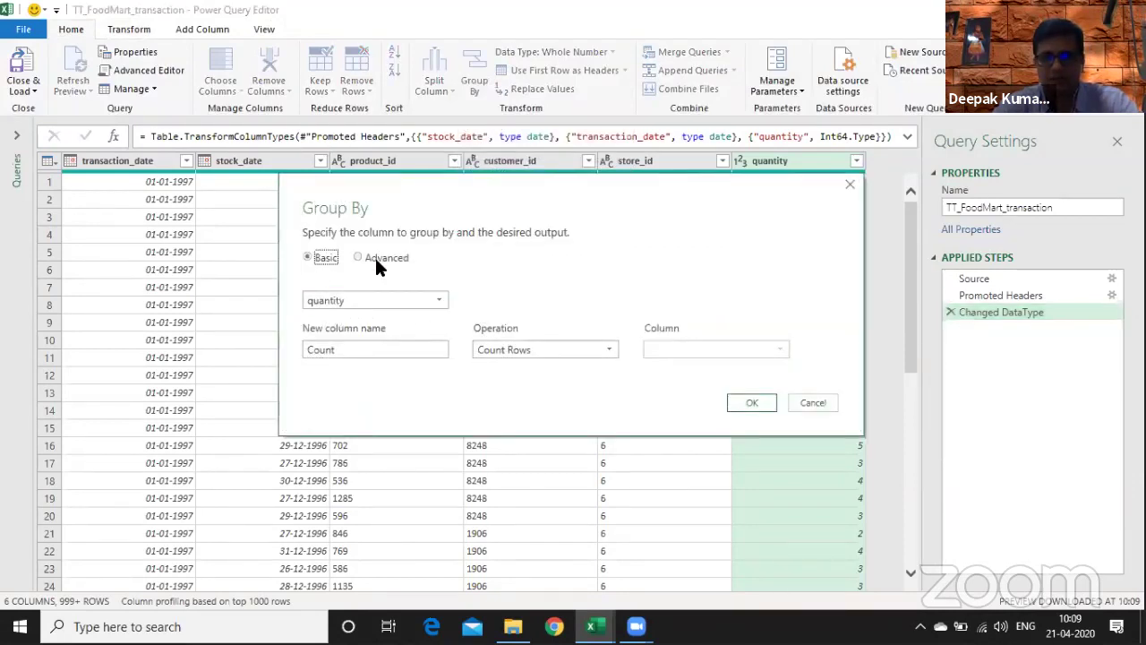
{"action": "left_click", "coordinate": [387, 256]}
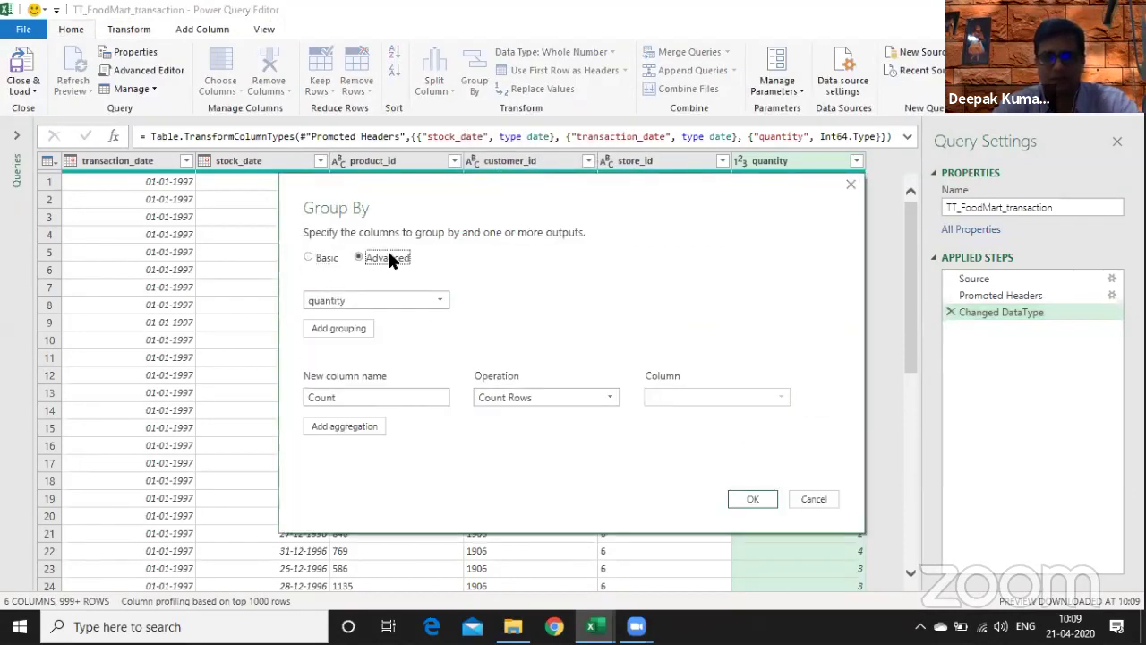
{"action": "left_click", "coordinate": [426, 300]}
{"action": "left_click", "coordinate": [385, 362]}
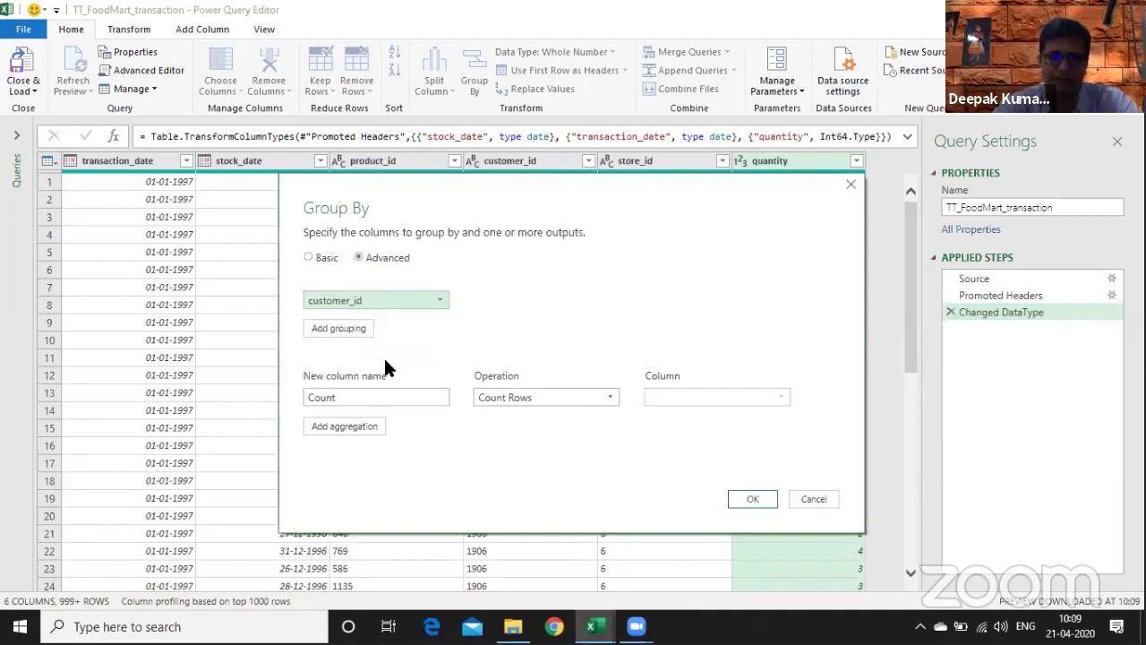
{"action": "left_click", "coordinate": [344, 326]}
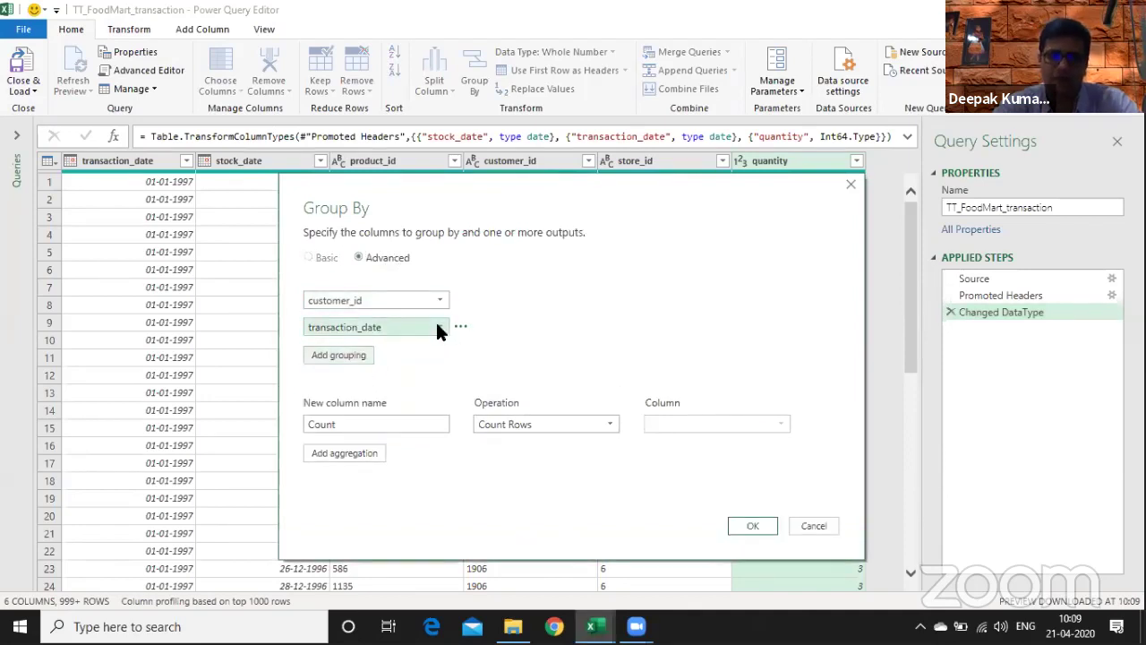
{"action": "left_click", "coordinate": [439, 328]}
{"action": "left_click", "coordinate": [394, 376]}
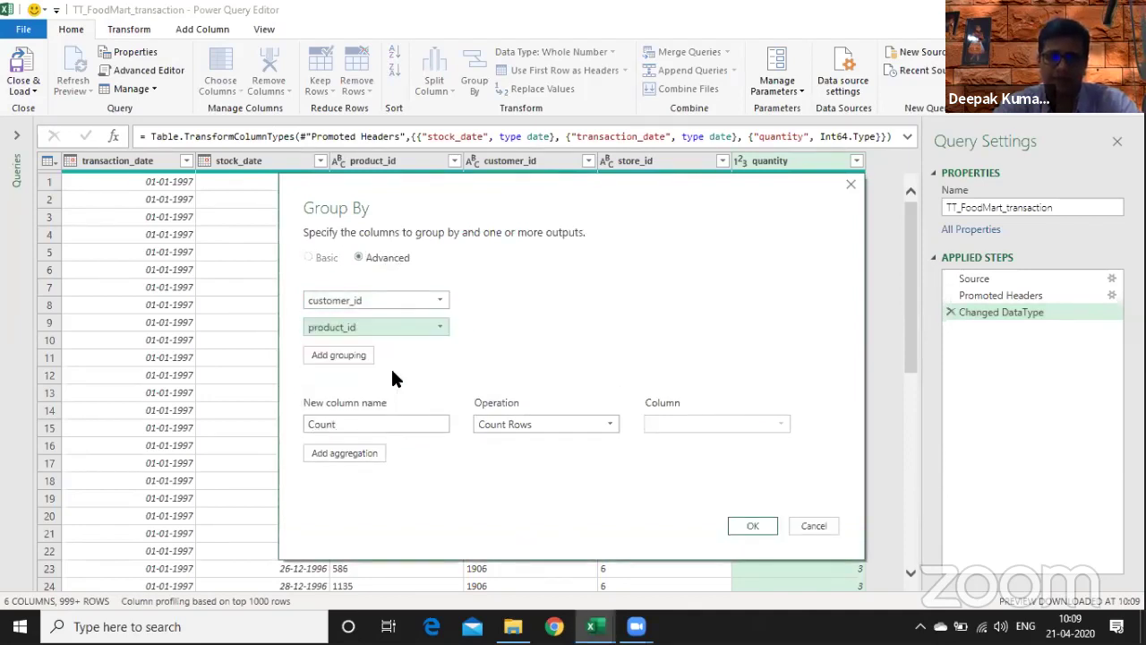
- Add a TotalQty column summing quantity and apply the grouping
{"action": "double_click", "coordinate": [421, 423]}
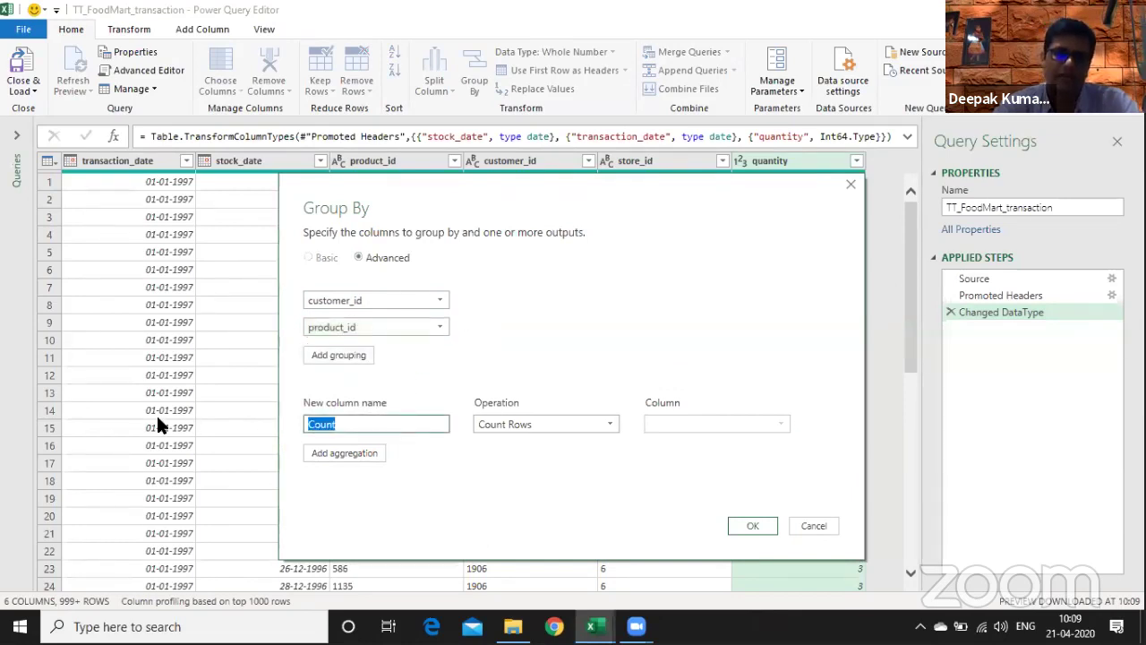
{"action": "type", "text": "TotalQu"}
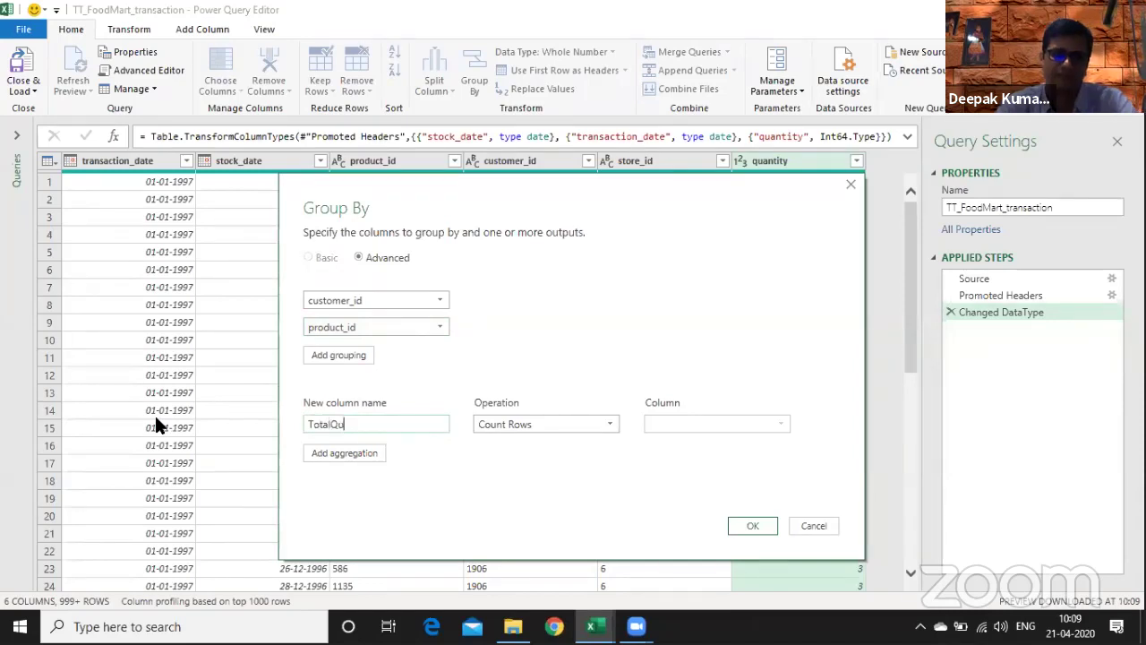
{"action": "key", "text": "BackSpace"}
{"action": "type", "text": "ty"}
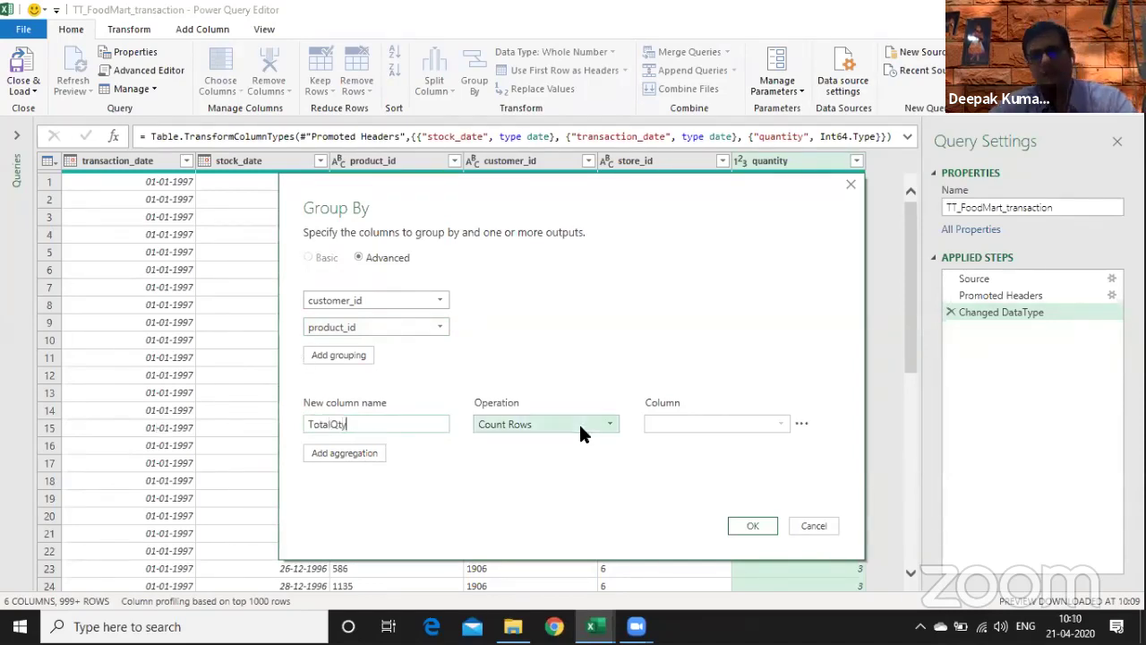
{"action": "left_click", "coordinate": [578, 422]}
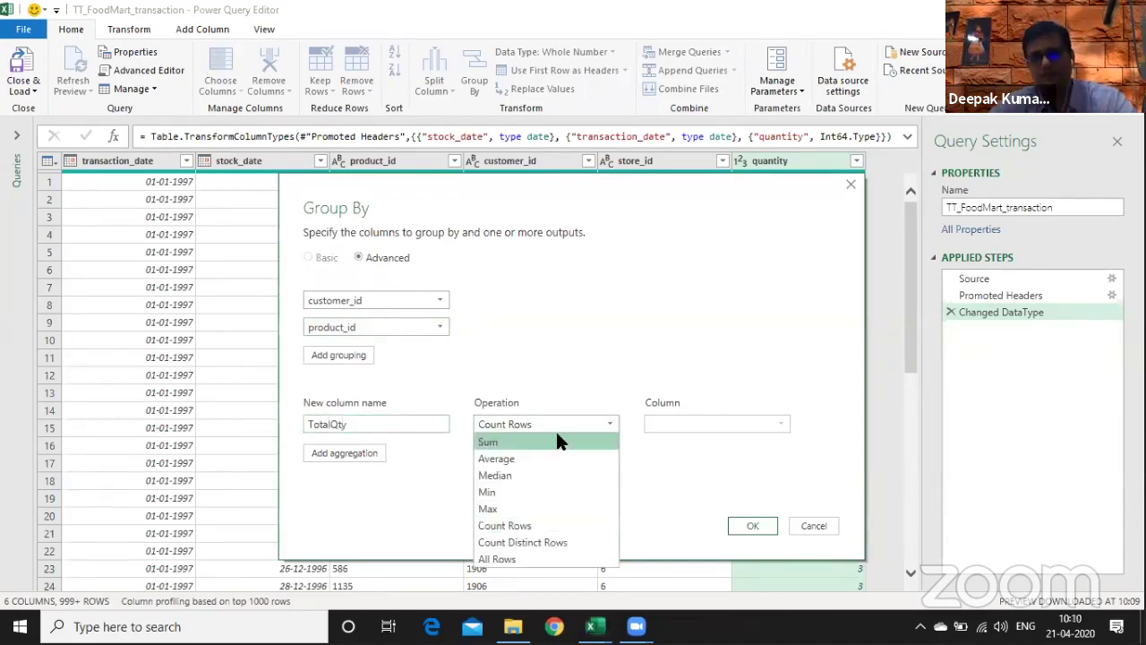
{"action": "left_click", "coordinate": [579, 439]}
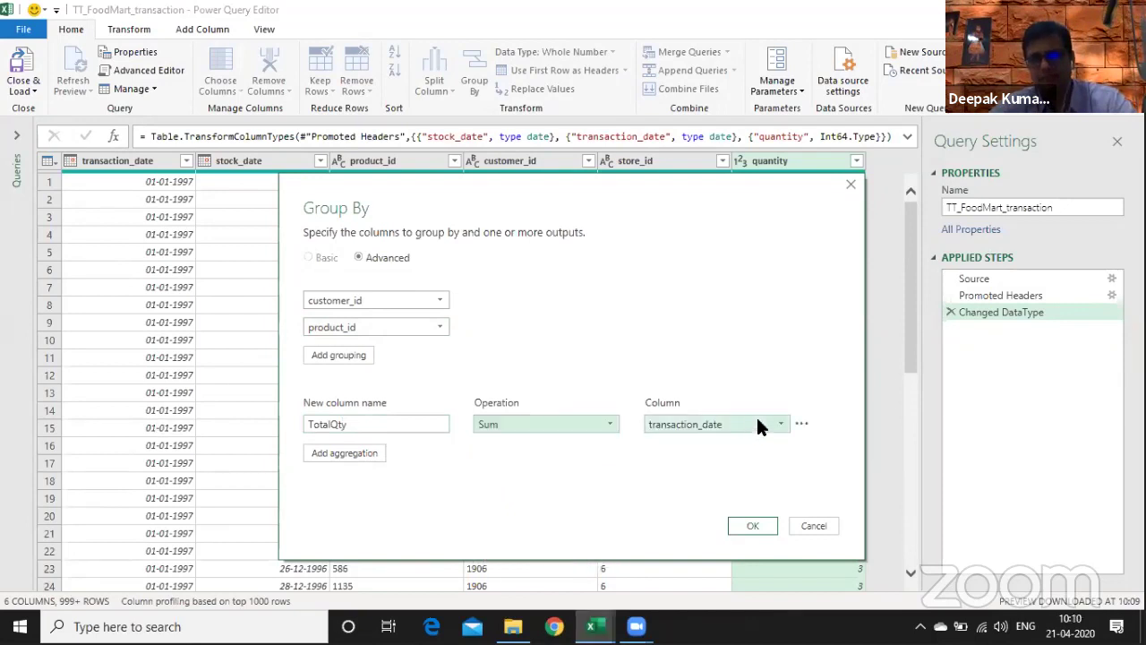
{"action": "left_click", "coordinate": [768, 424]}
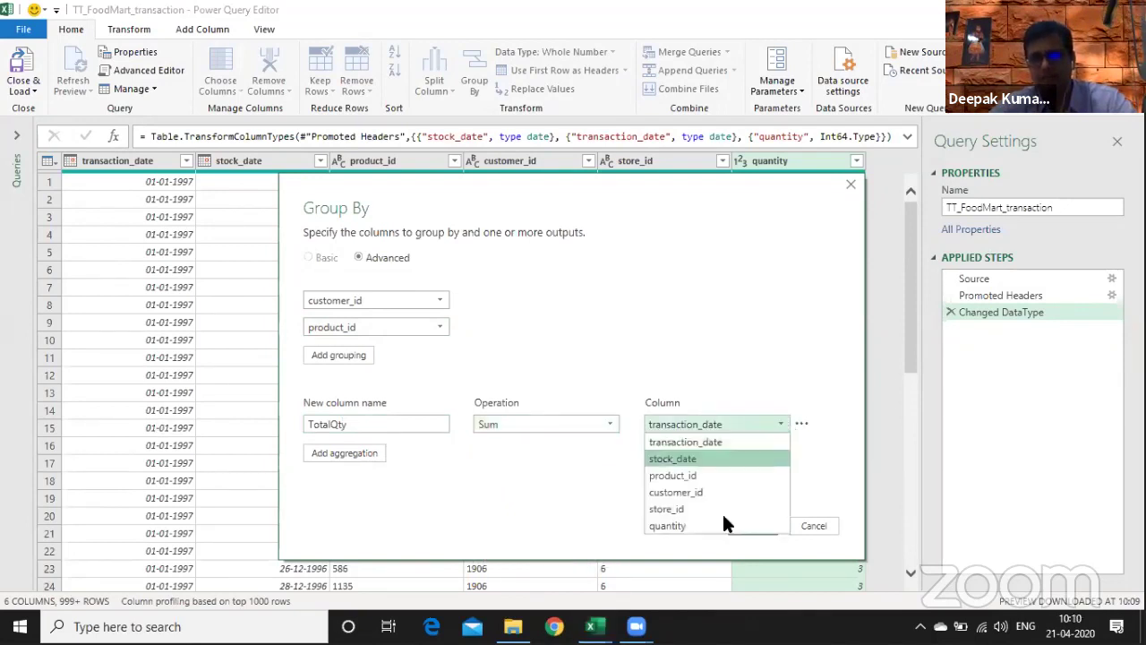
{"action": "left_click", "coordinate": [412, 316]}
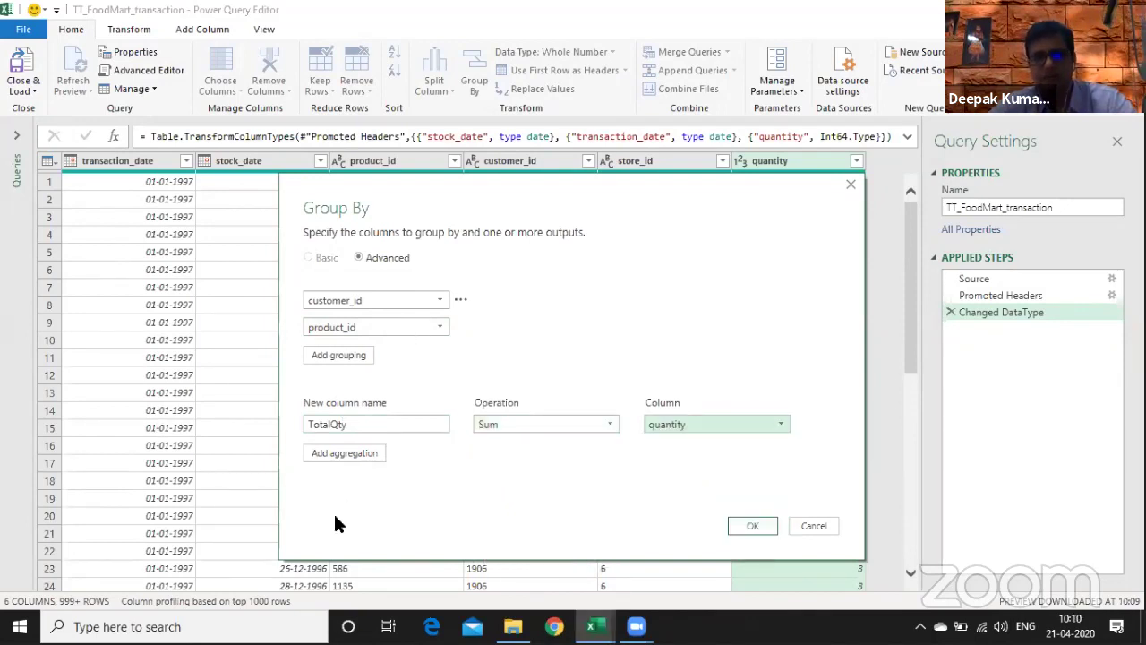
{"action": "left_click", "coordinate": [351, 453]}
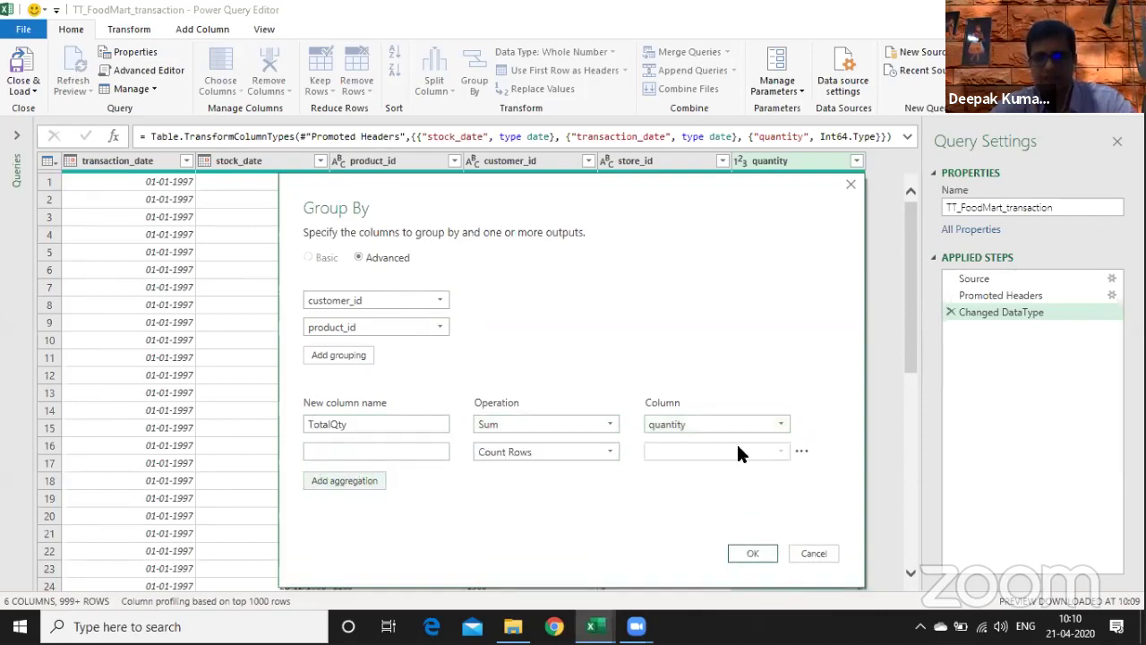
{"action": "left_click", "coordinate": [801, 452]}
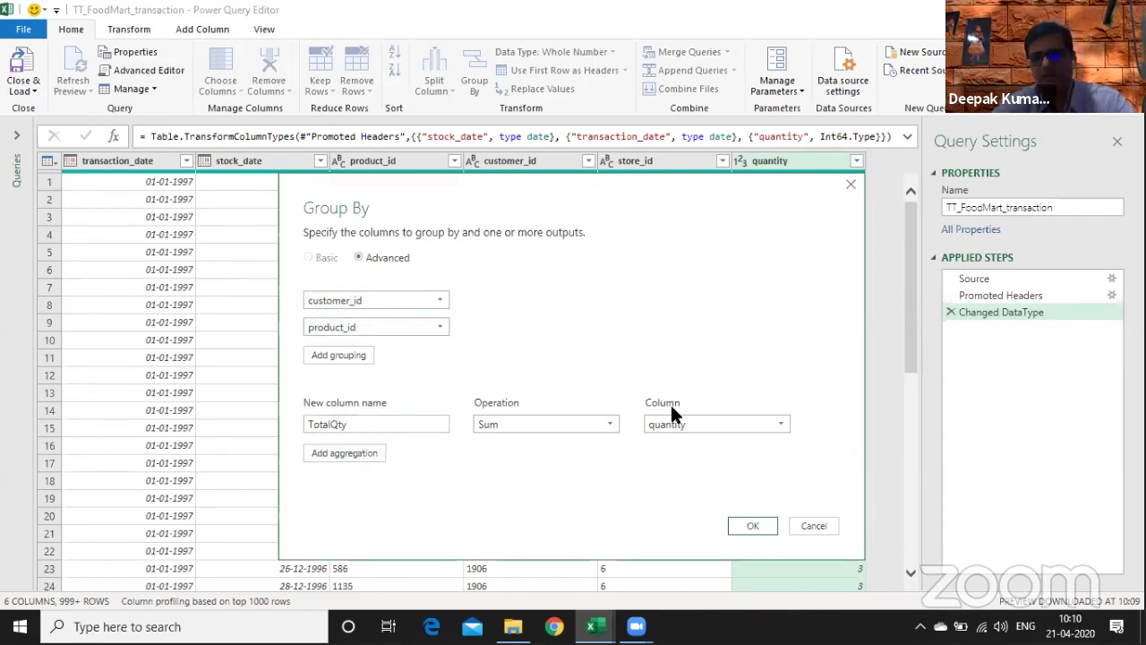
{"action": "left_click", "coordinate": [750, 526]}
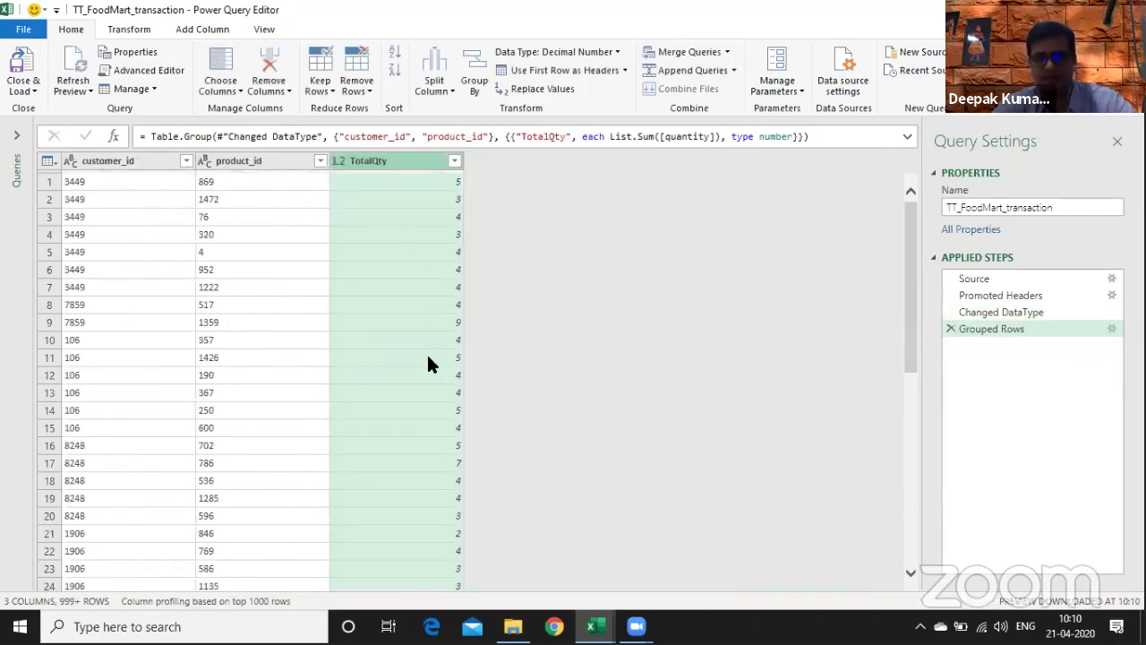
- Load TT_FoodMart_transaction as a table on new worksheet Sheet2, bringing in 85,452 rows
{"action": "left_click", "coordinate": [21, 91]}
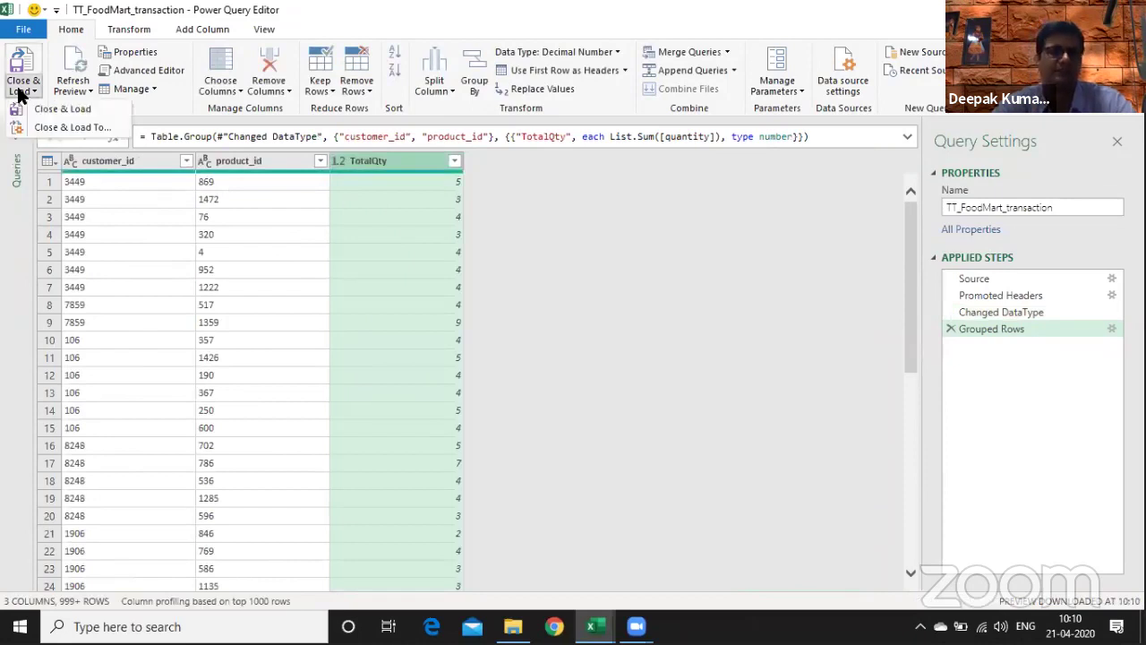
{"action": "left_click", "coordinate": [61, 129]}
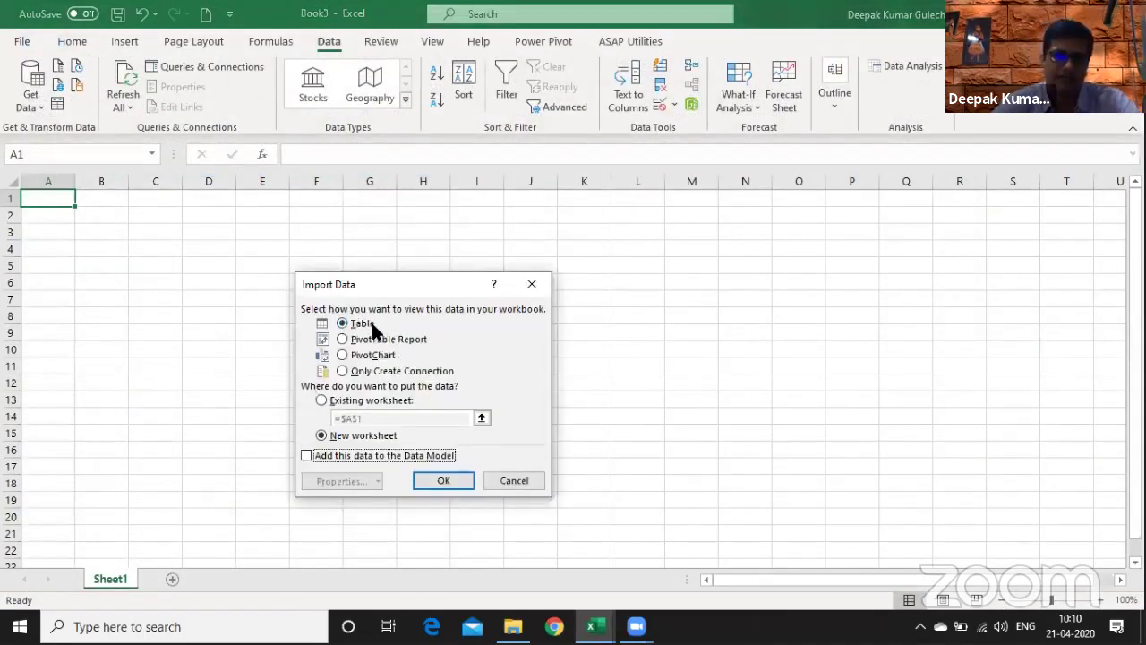
{"action": "left_click", "coordinate": [451, 487]}
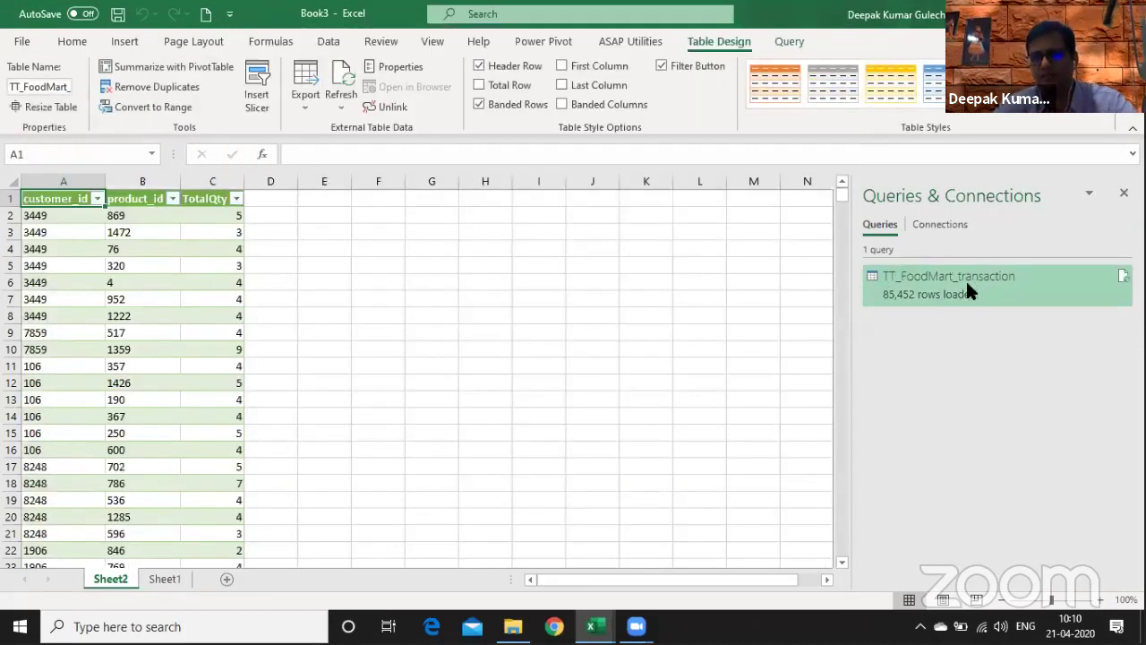
{"action": "mouse_move", "coordinate": [900, 305]}
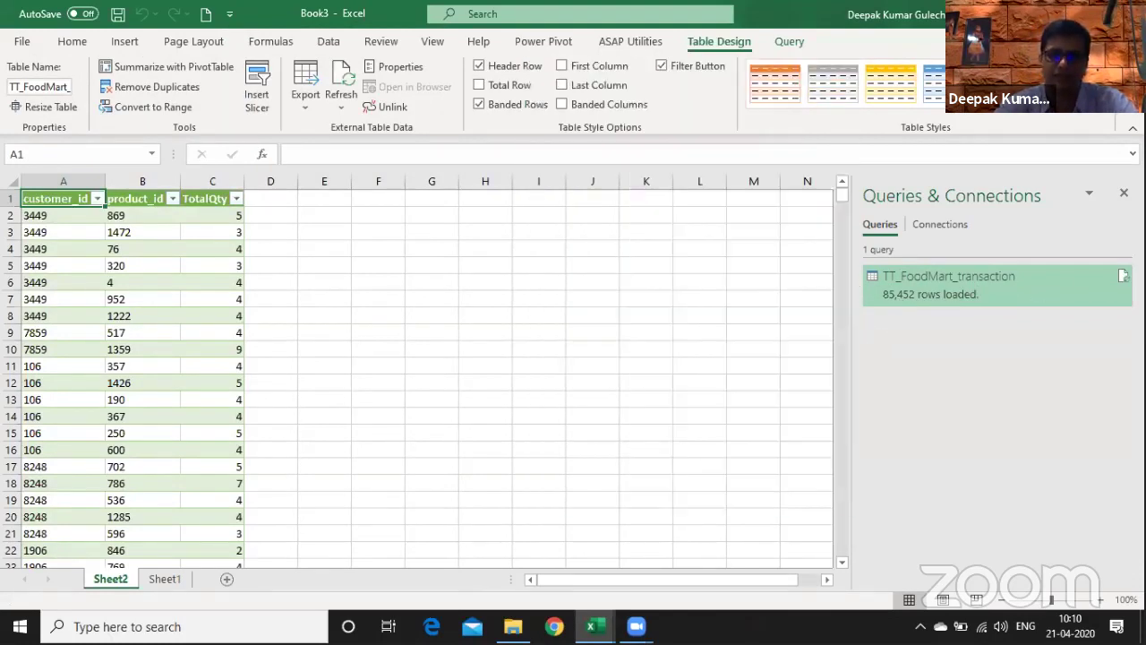
{"action": "mouse_move", "coordinate": [1123, 279]}
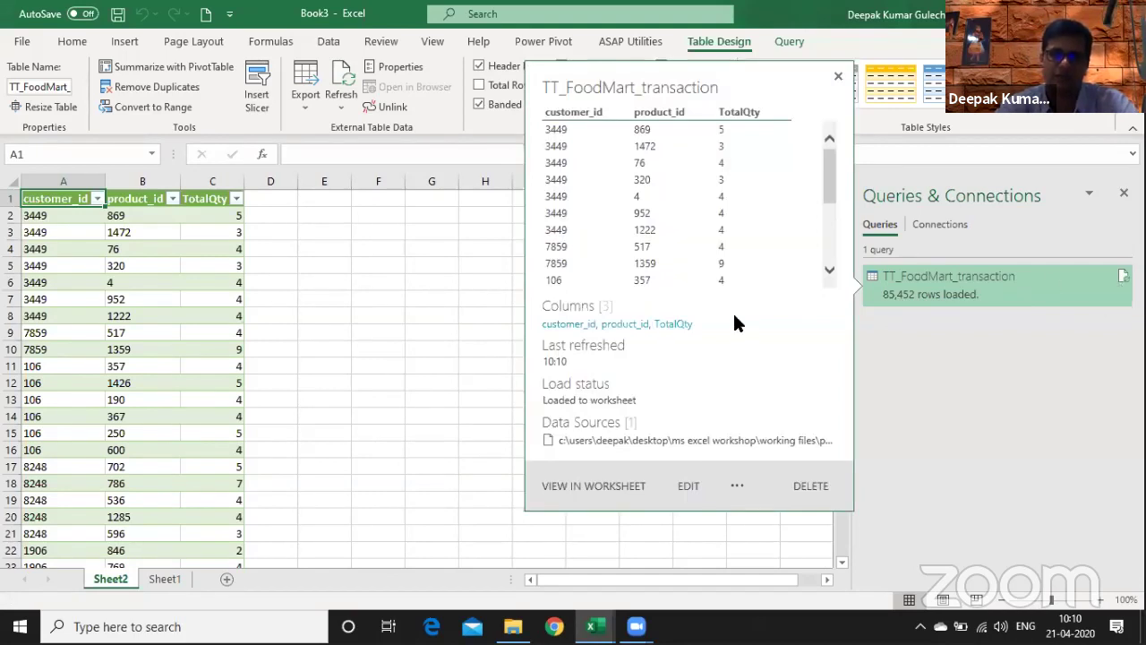
- Change the query's load to Only Create Connection with Add to Data Model, accepting the table removal
{"action": "left_click", "coordinate": [737, 486]}
{"action": "left_click", "coordinate": [771, 491]}
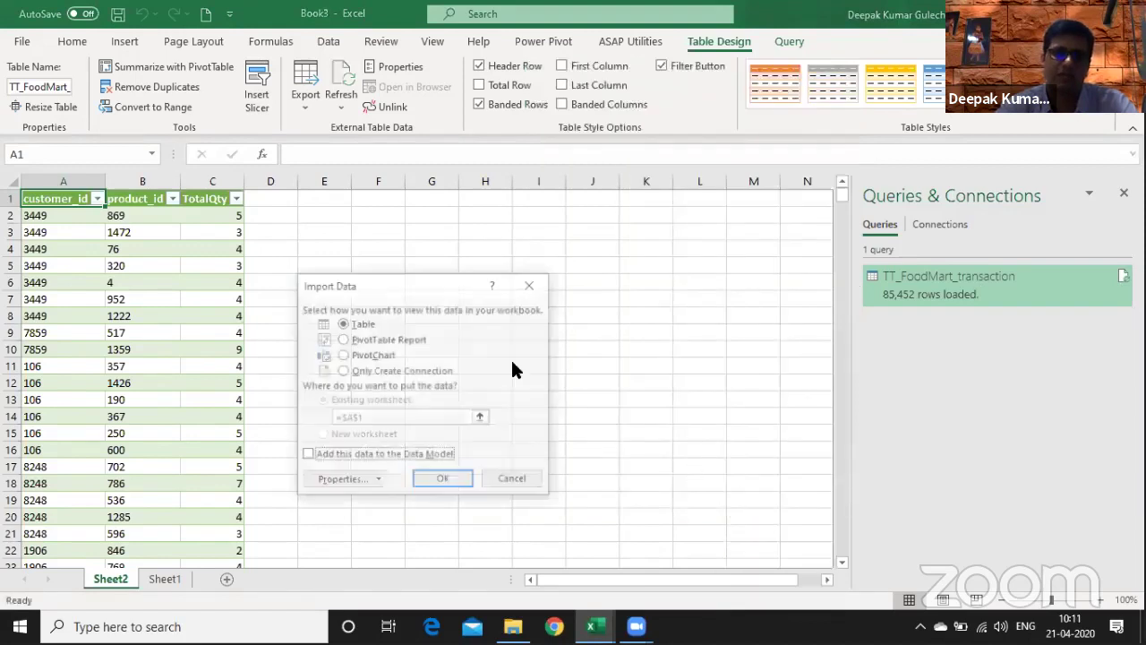
{"action": "left_click", "coordinate": [359, 371]}
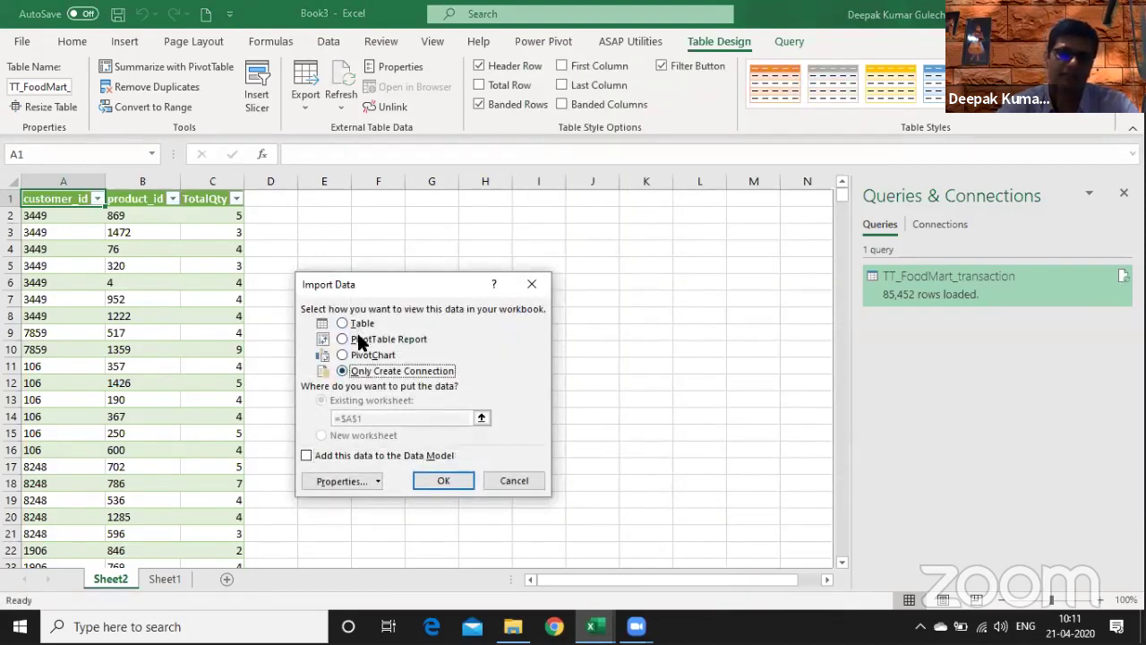
{"action": "left_click", "coordinate": [306, 456]}
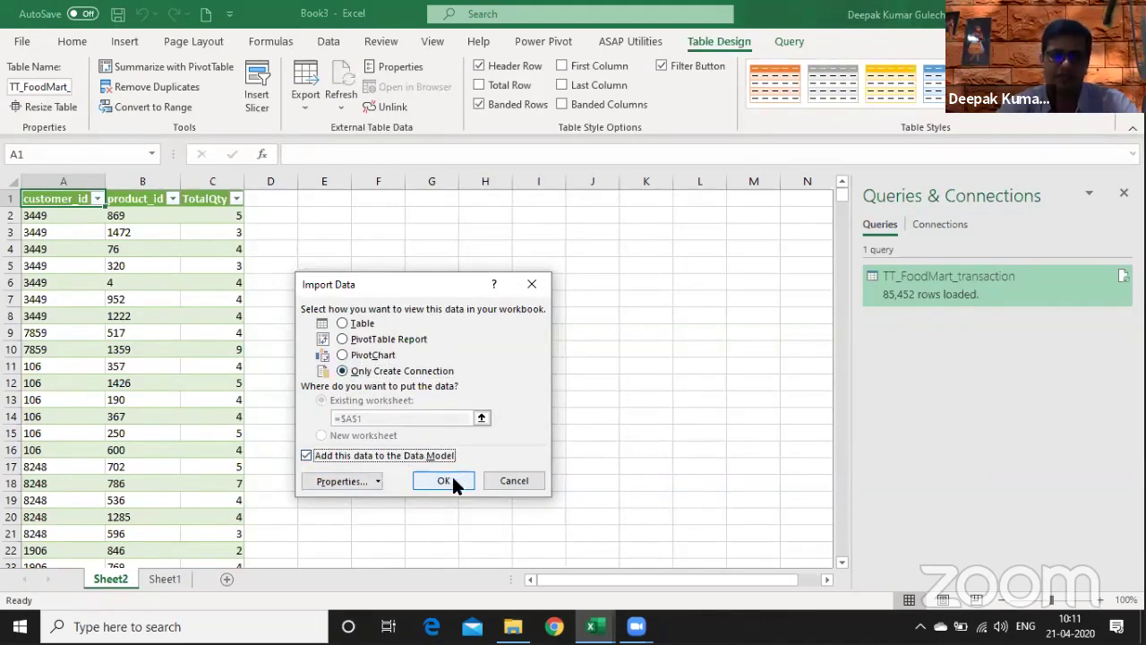
{"action": "left_click", "coordinate": [445, 481]}
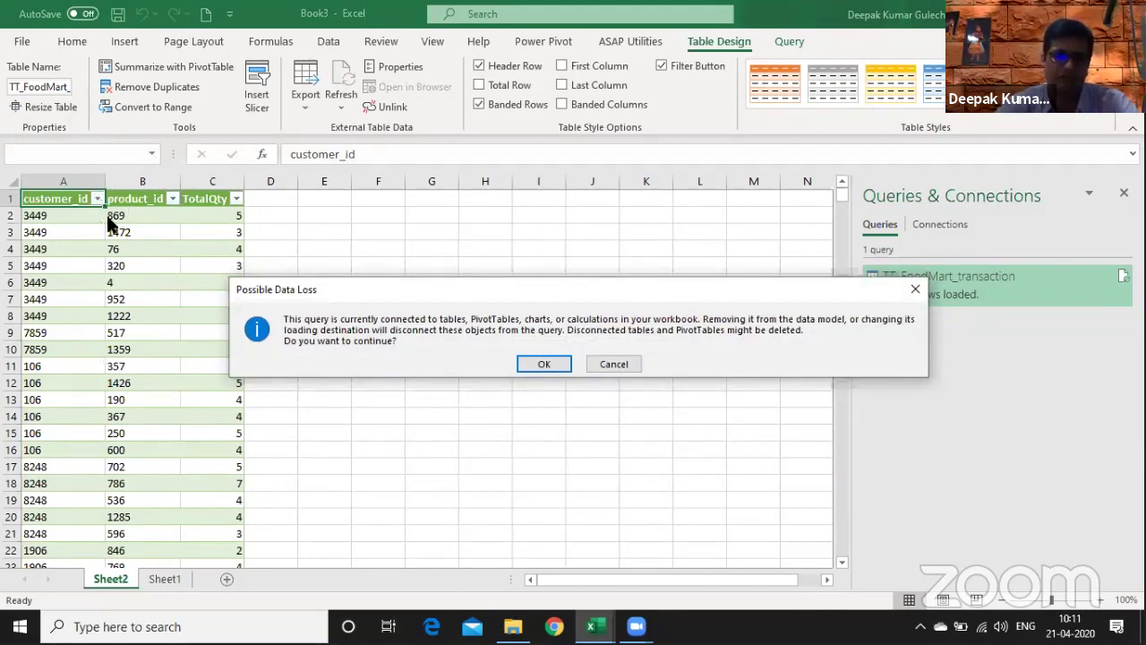
{"action": "left_click", "coordinate": [556, 363]}
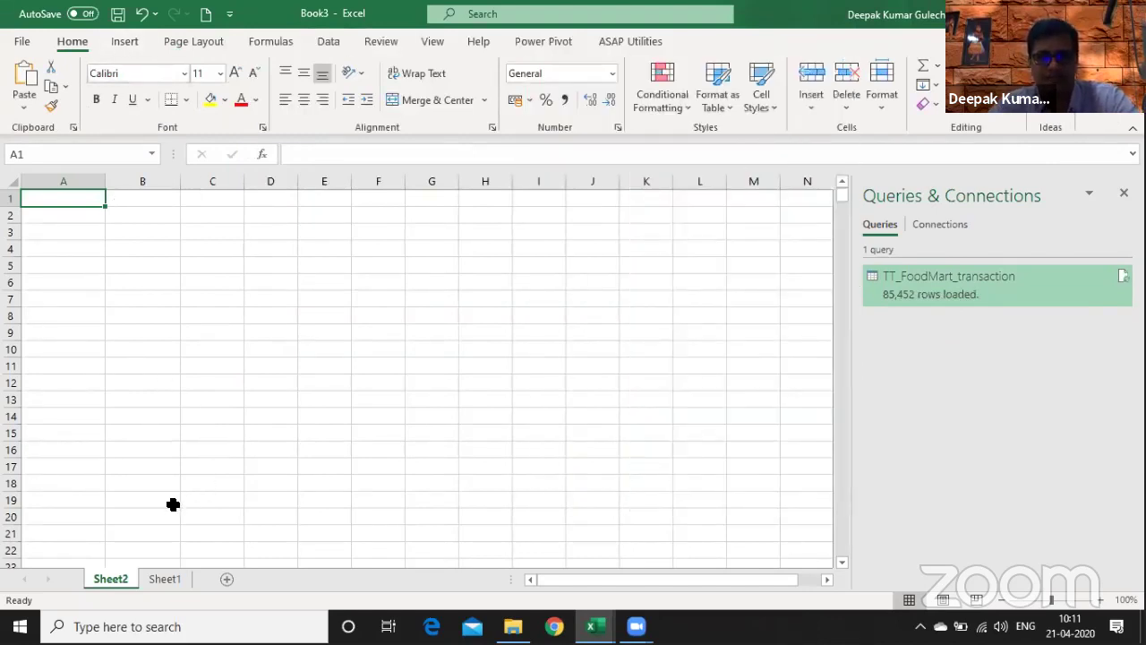
- Insert a PivotTable from this workbook's Data Model onto the existing worksheet
{"action": "left_click", "coordinate": [167, 576]}
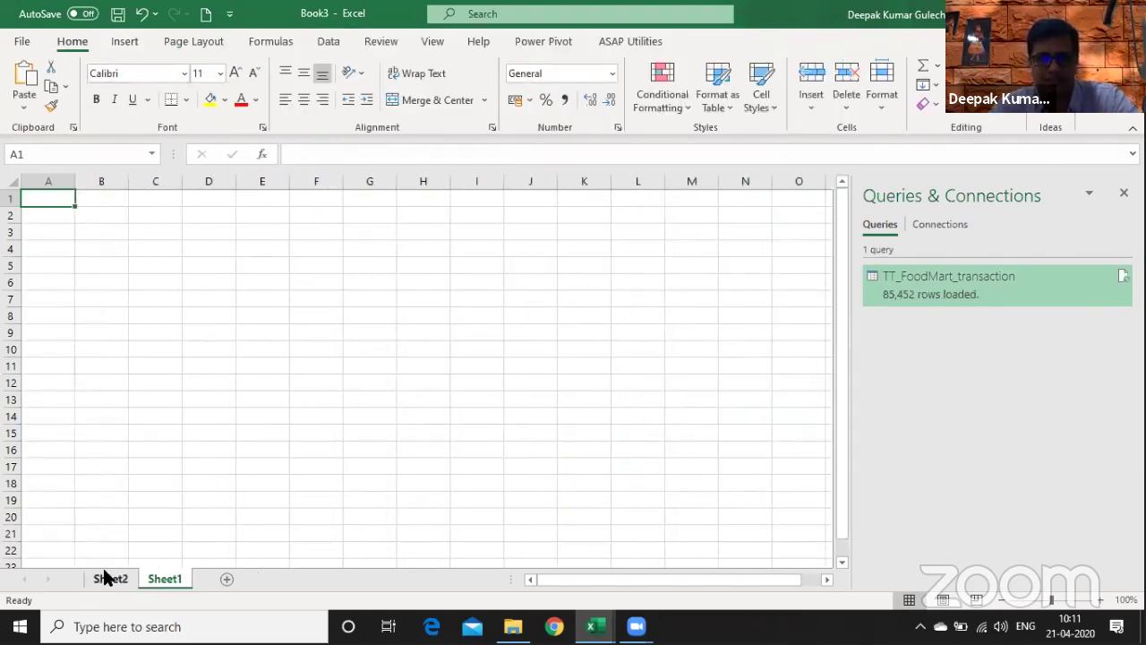
{"action": "left_click", "coordinate": [107, 578]}
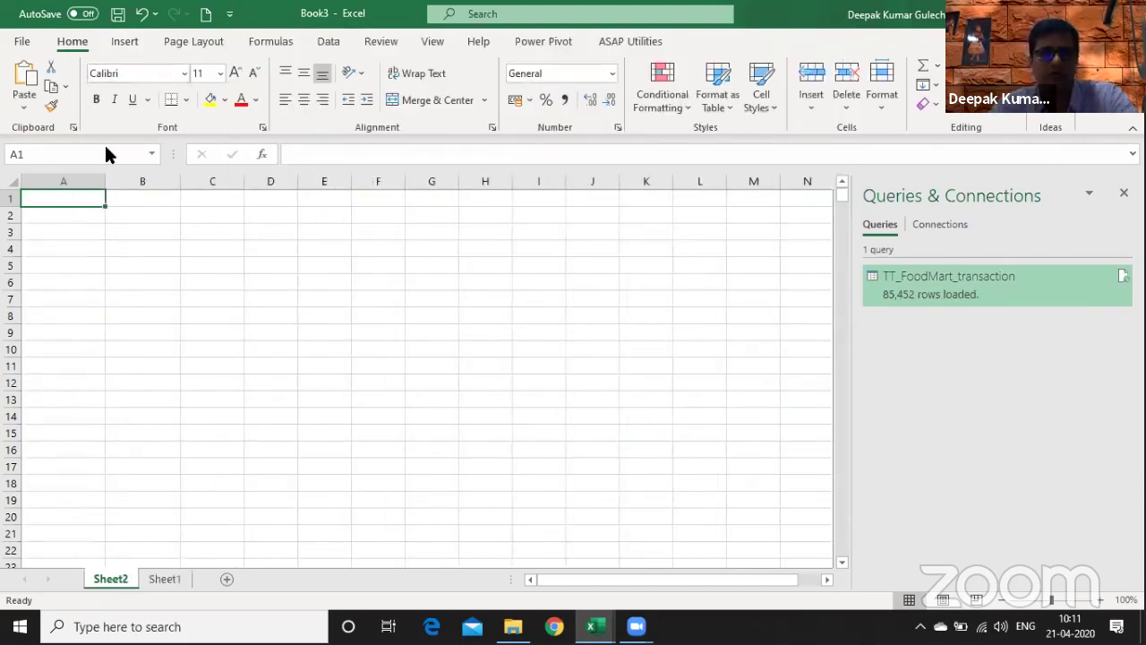
{"action": "left_click", "coordinate": [126, 42]}
{"action": "left_click", "coordinate": [35, 89]}
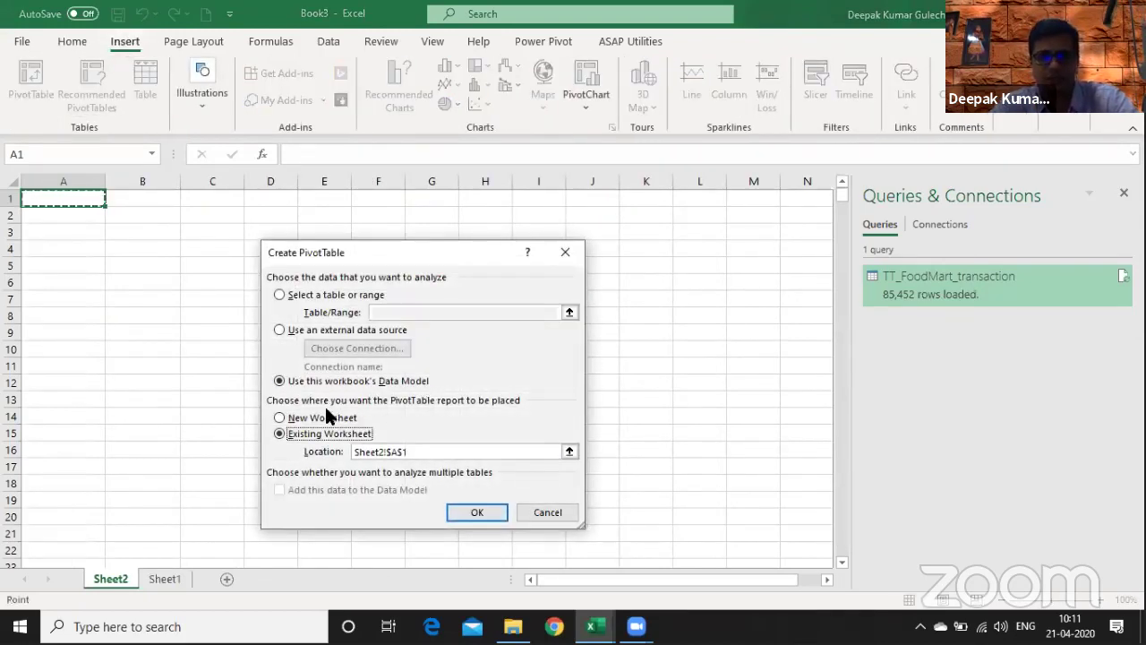
{"action": "left_click", "coordinate": [302, 421]}
{"action": "left_click", "coordinate": [302, 435]}
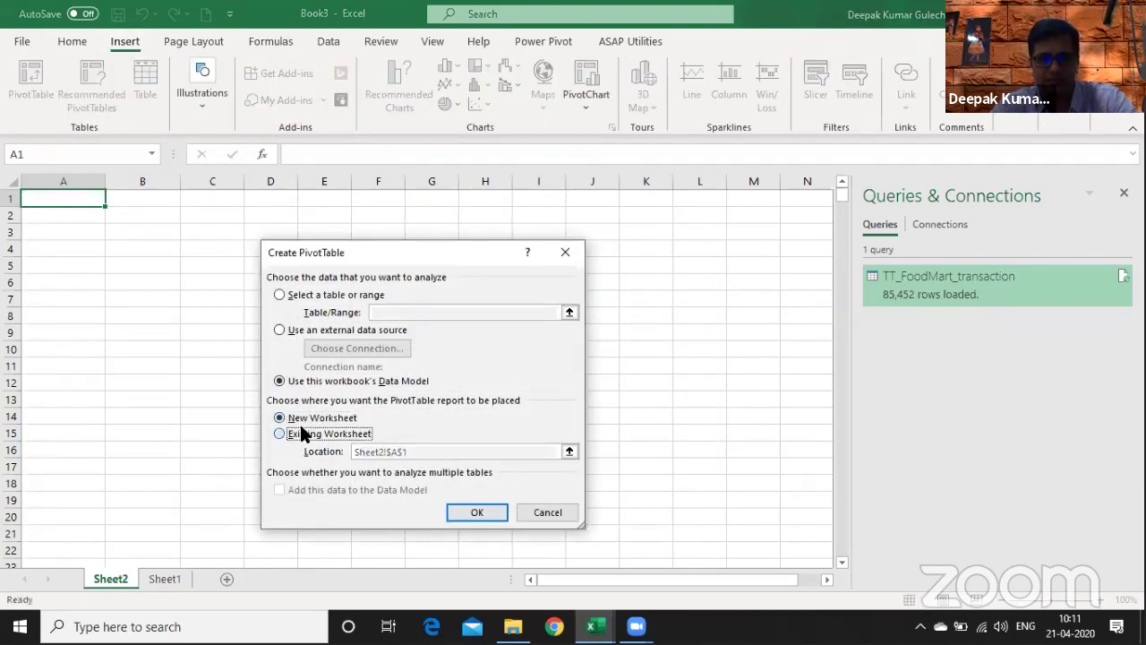
{"action": "left_click", "coordinate": [484, 512]}
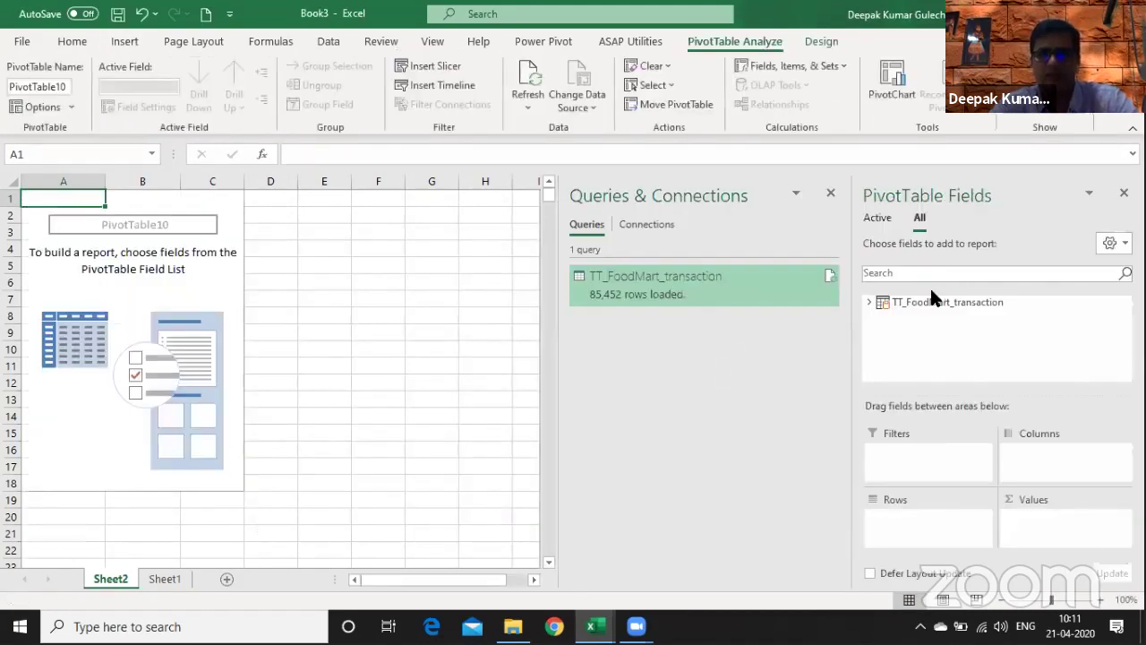
- Put product_id in Rows and Sum of TotalQty in Values, briefly trying customer_id as a row
{"action": "left_click", "coordinate": [868, 303]}
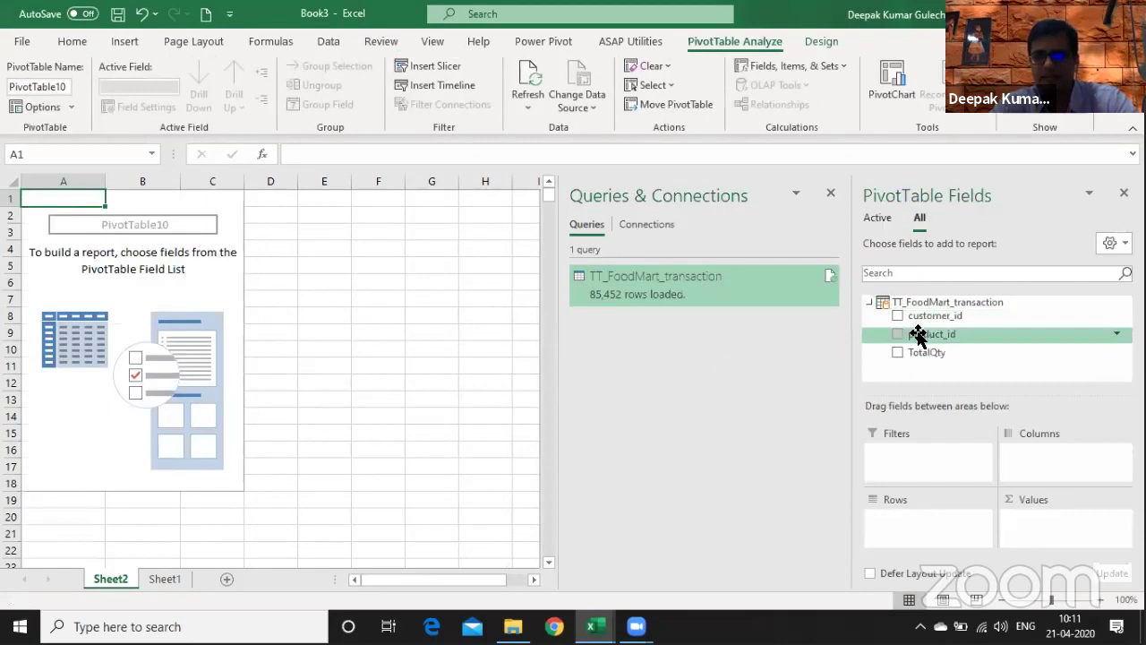
{"action": "left_click_drag", "start_coordinate": [922, 333], "coordinate": [919, 526]}
{"action": "left_click_drag", "start_coordinate": [938, 352], "coordinate": [1018, 526]}
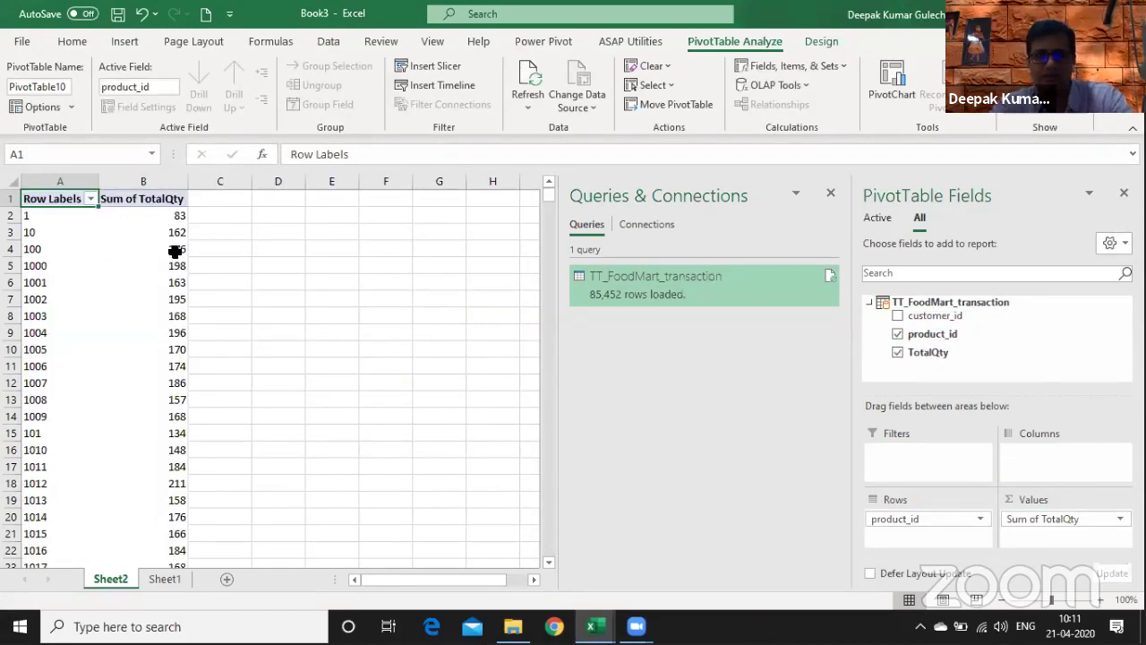
{"action": "left_click_drag", "start_coordinate": [911, 340], "coordinate": [941, 527]}
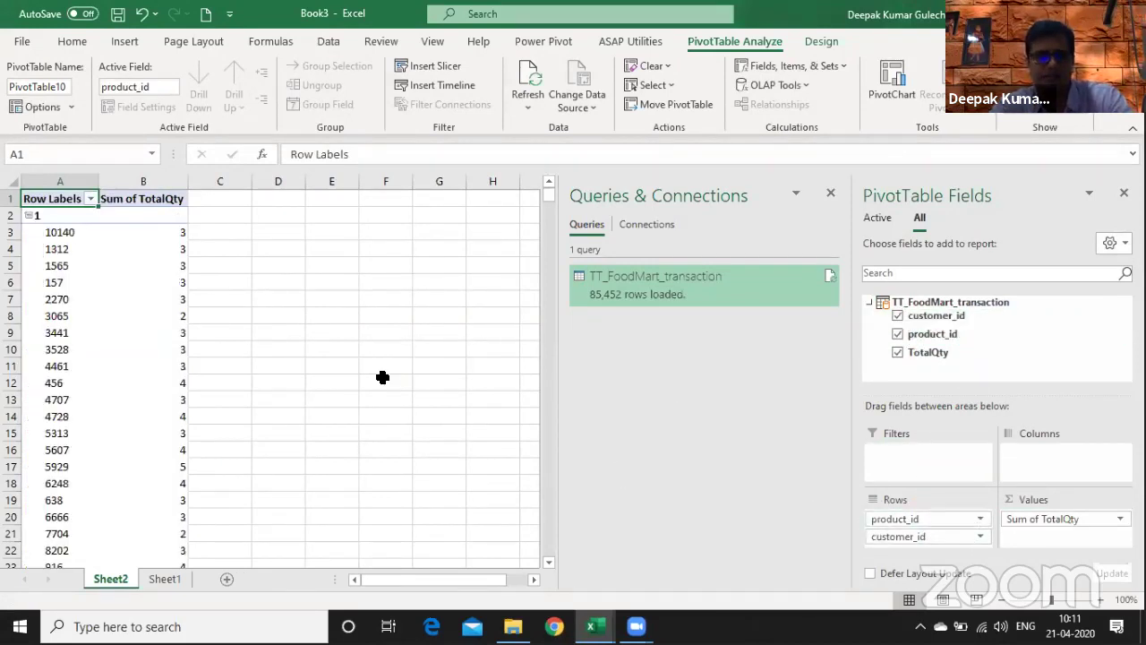
{"action": "left_click_drag", "start_coordinate": [883, 537], "coordinate": [1013, 324]}
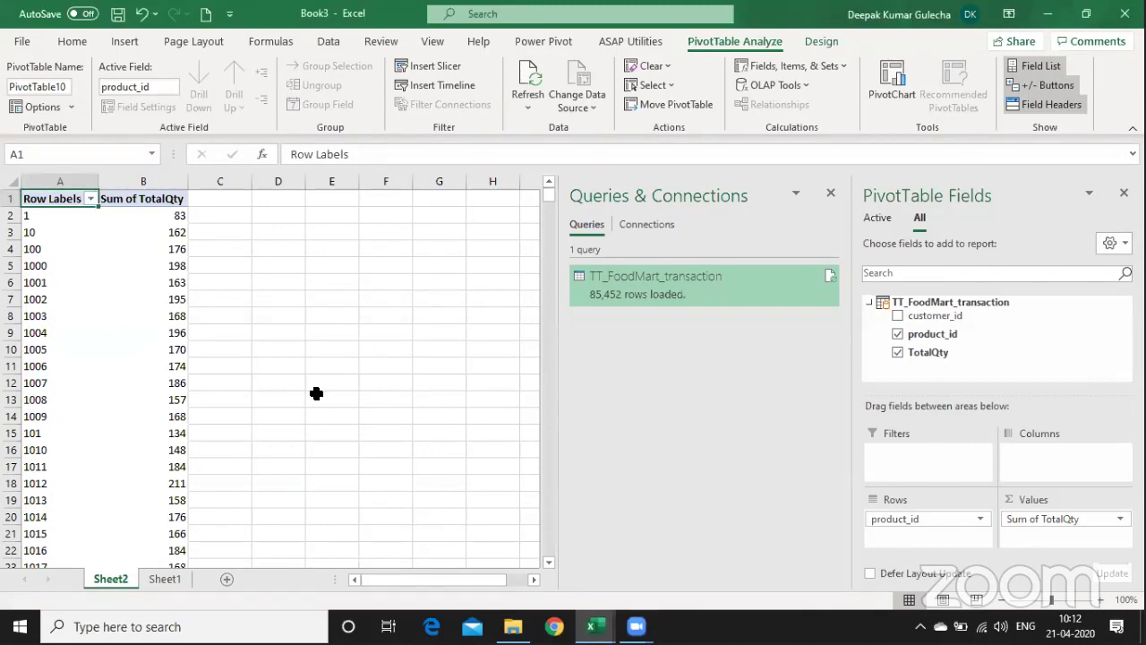
{"action": "key", "text": "Right"}
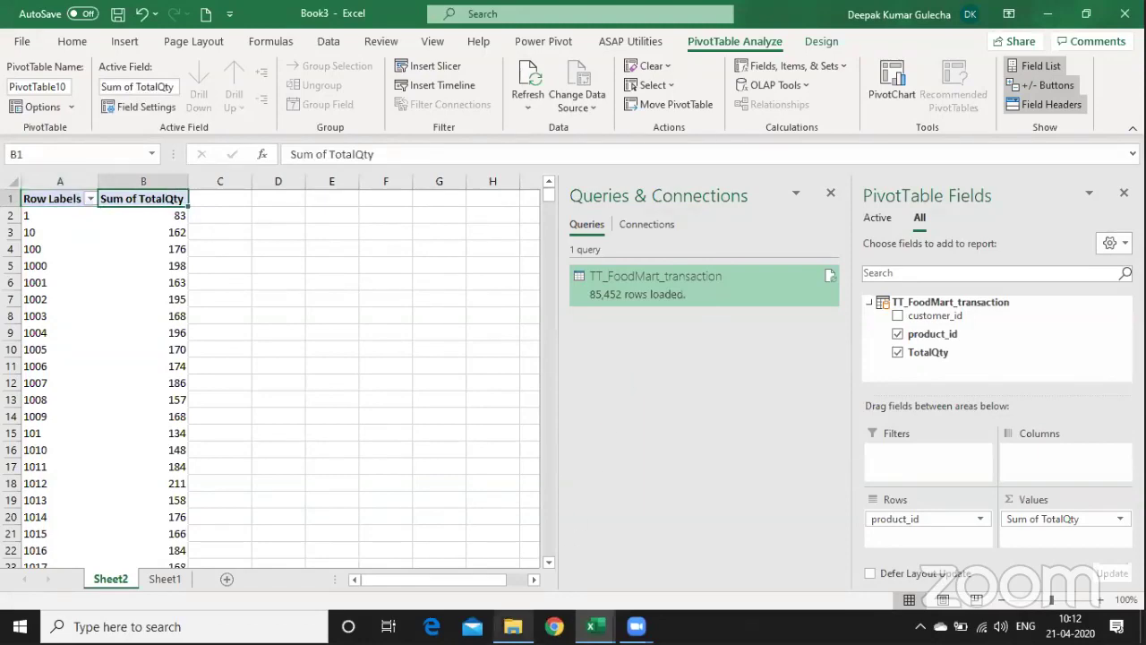
- Select the two FoodMart-Transactions CSV files, then add a blank Sheet3 with Shift+F11
{"action": "left_click", "coordinate": [513, 627]}
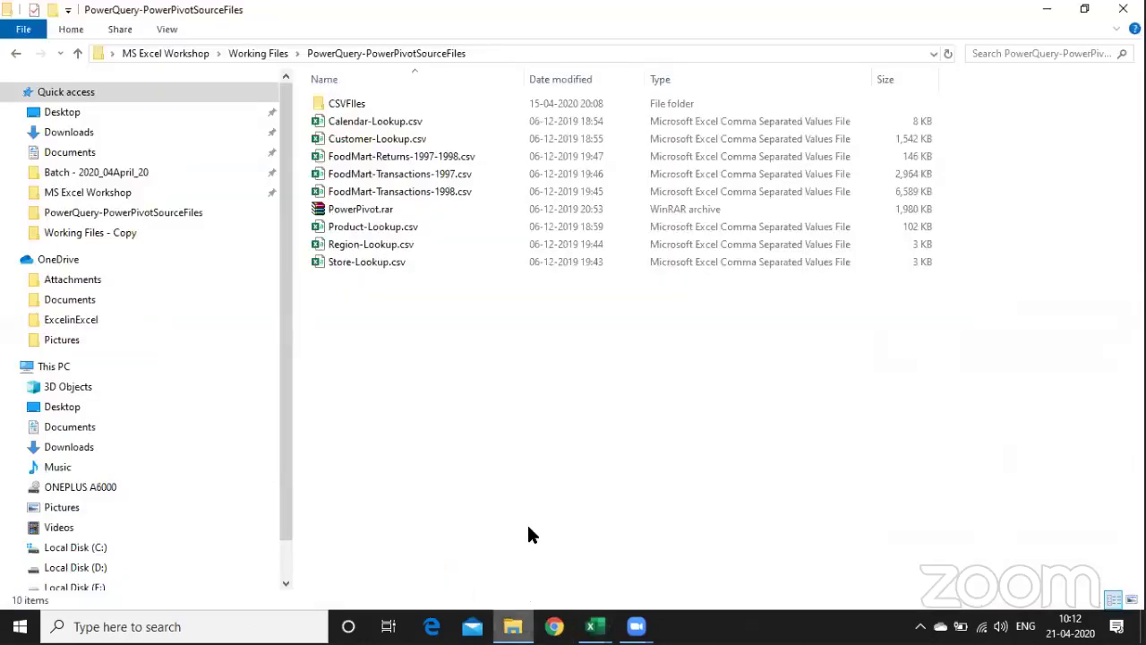
{"action": "left_click", "coordinate": [450, 182]}
{"action": "key", "text": "shift+Down"}
{"action": "key", "text": "shift+Down"}
{"action": "key", "text": "shift+Up"}
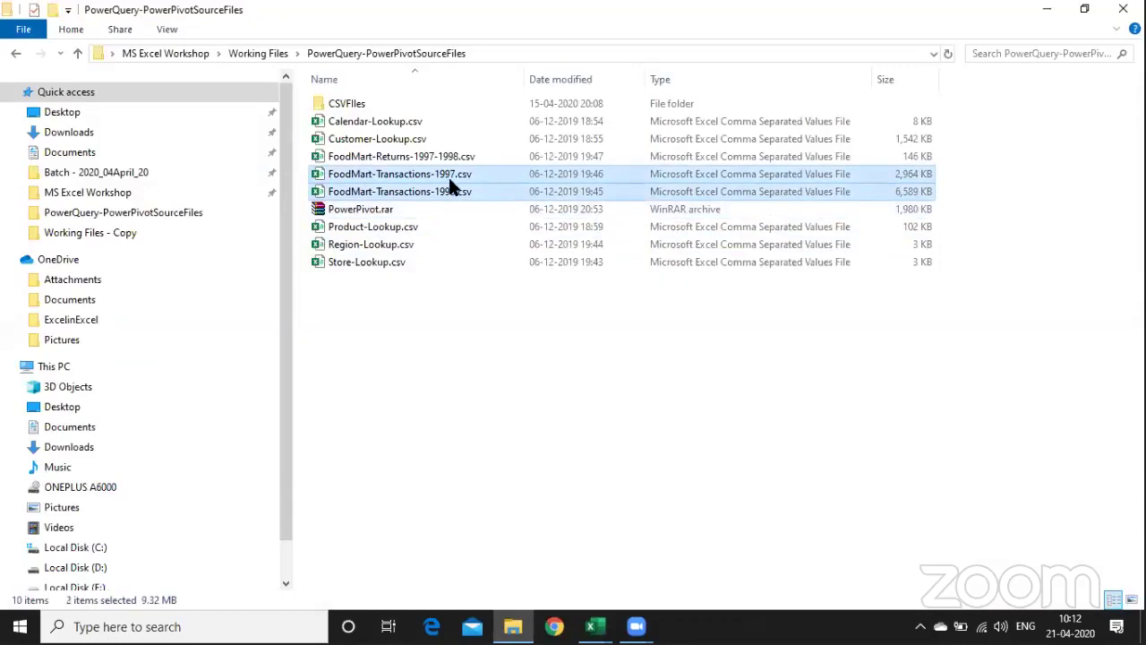
{"action": "key", "text": "alt+Tab"}
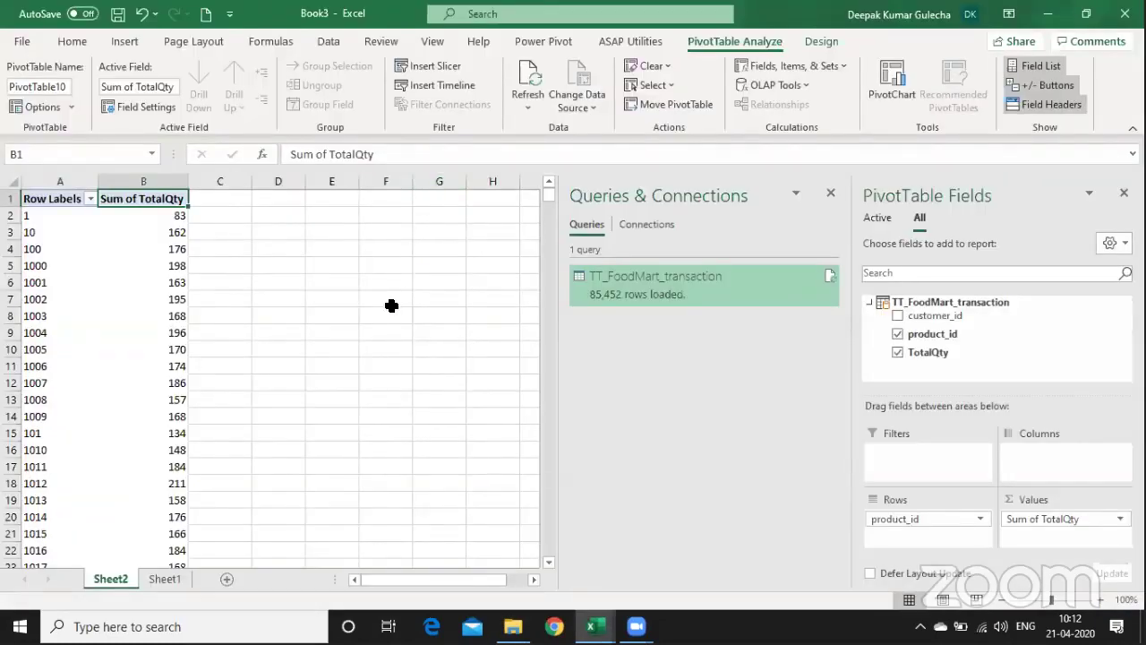
{"action": "key", "text": "alt+Tab"}
{"action": "key", "text": "alt+Tab"}
{"action": "key", "text": "shift+F11"}
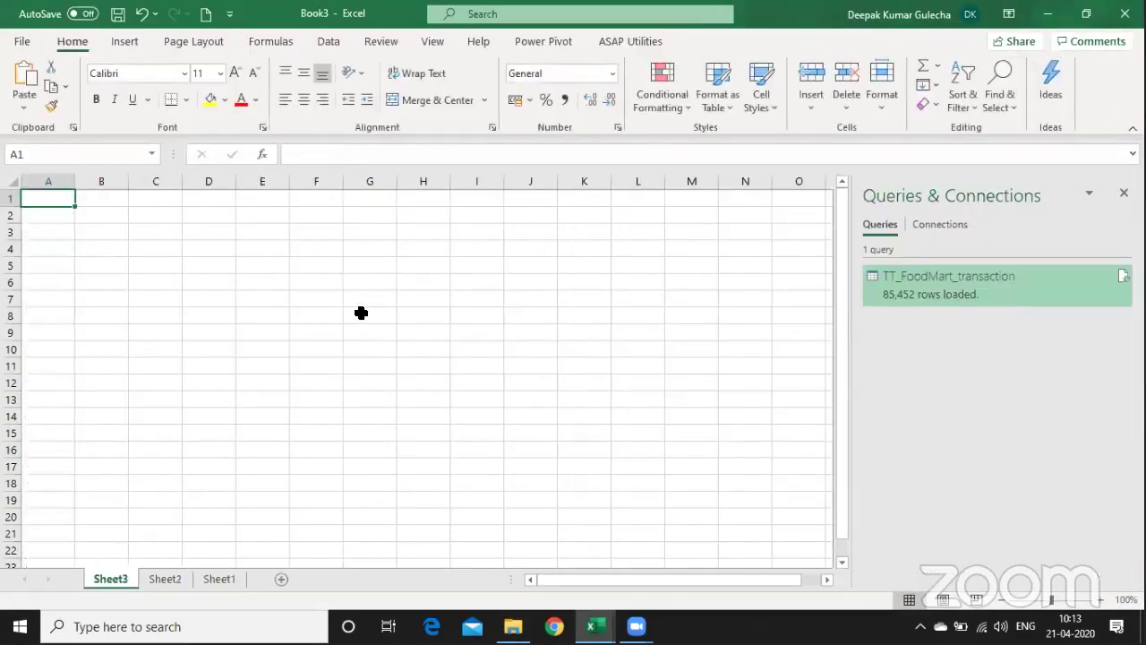
- Connect From Folder to the pasted PowerQuery-PowerPivotSourceFiles path and open its 17 files for transforming
{"action": "left_click", "coordinate": [327, 41]}
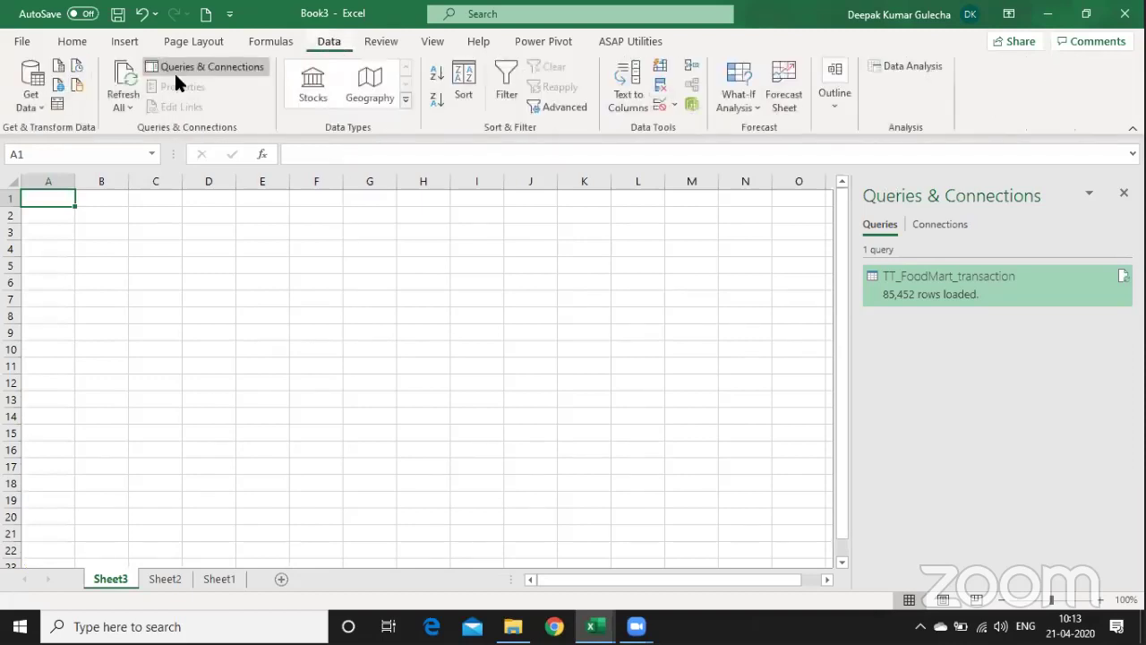
{"action": "left_click", "coordinate": [31, 106]}
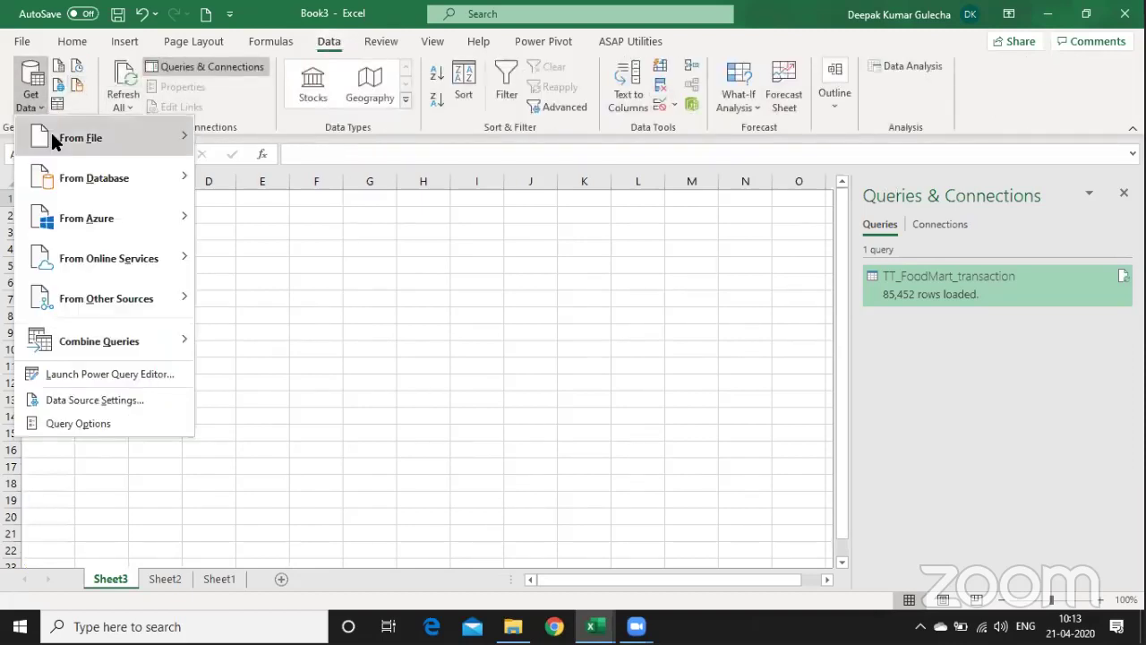
{"action": "mouse_move", "coordinate": [51, 133]}
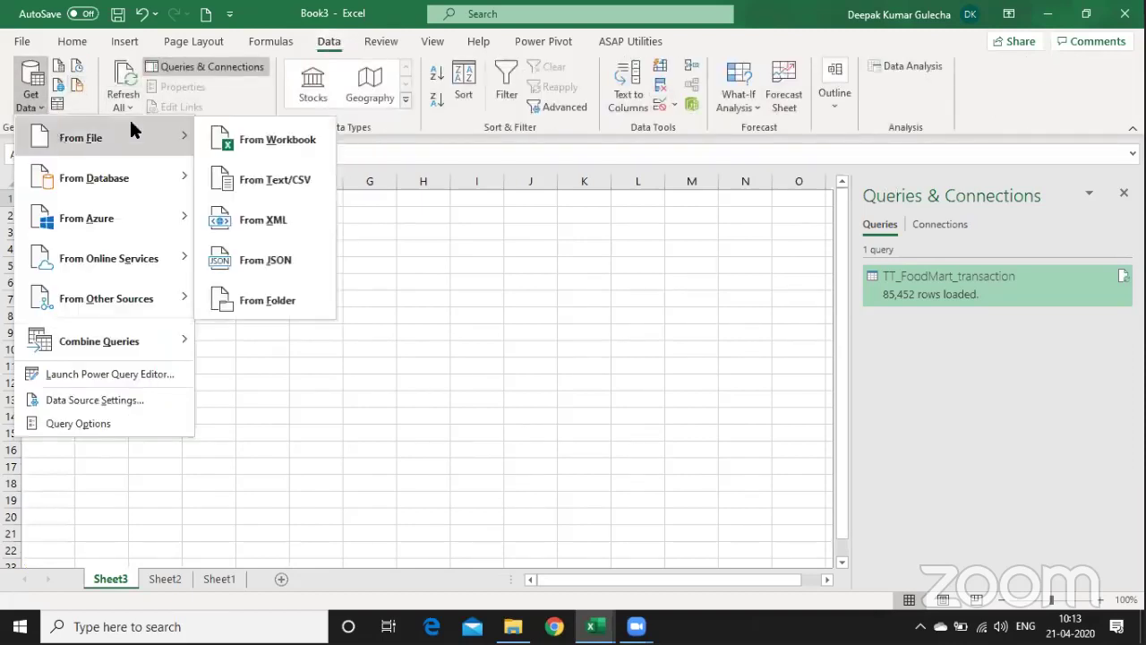
{"action": "left_click", "coordinate": [297, 301]}
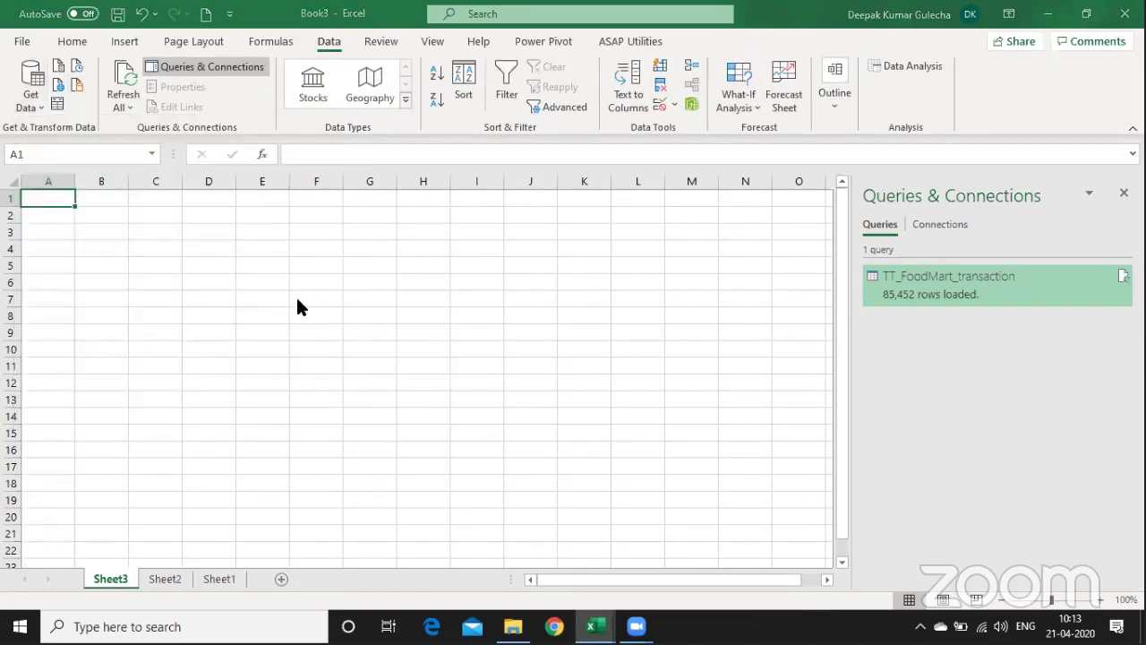
{"action": "left_click", "coordinate": [718, 288]}
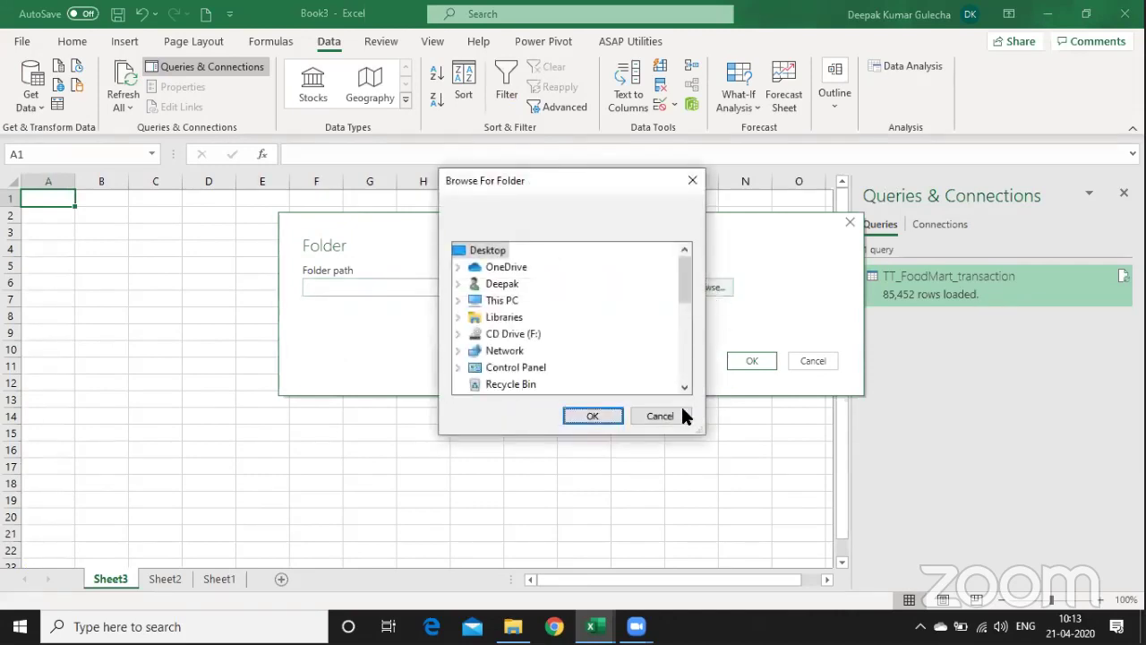
{"action": "left_click", "coordinate": [681, 413]}
{"action": "type", "text": "epak\\Desktop\\MS Excel Workshop\\Working Files\\PowerQuery-PowerPivotSourceFiles"}
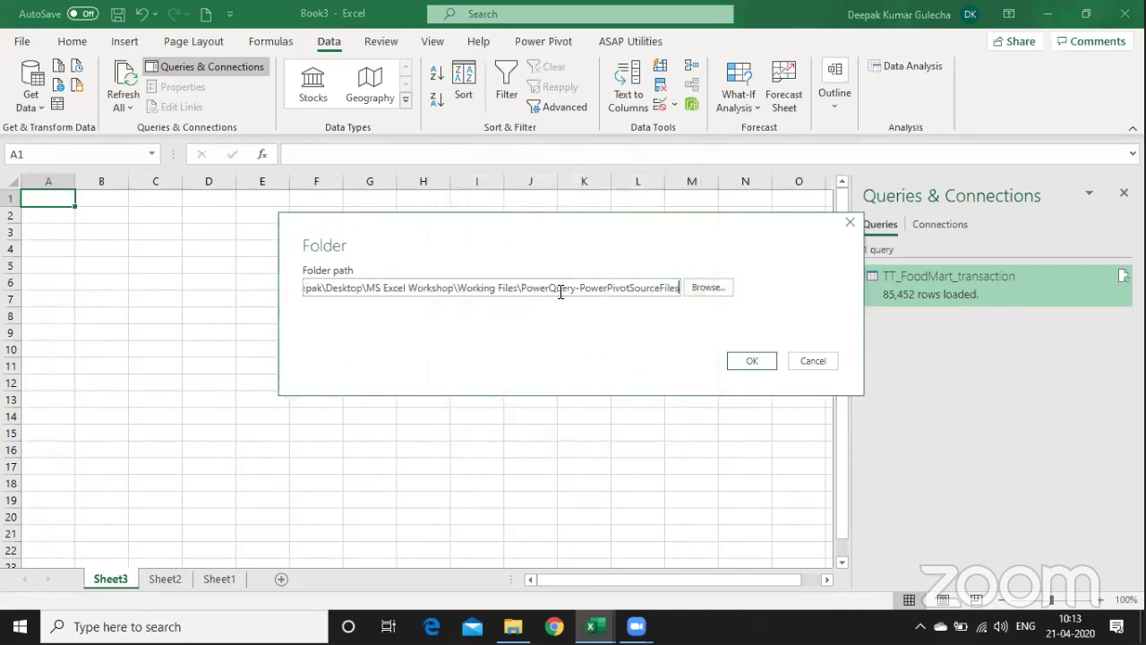
{"action": "left_click", "coordinate": [760, 360]}
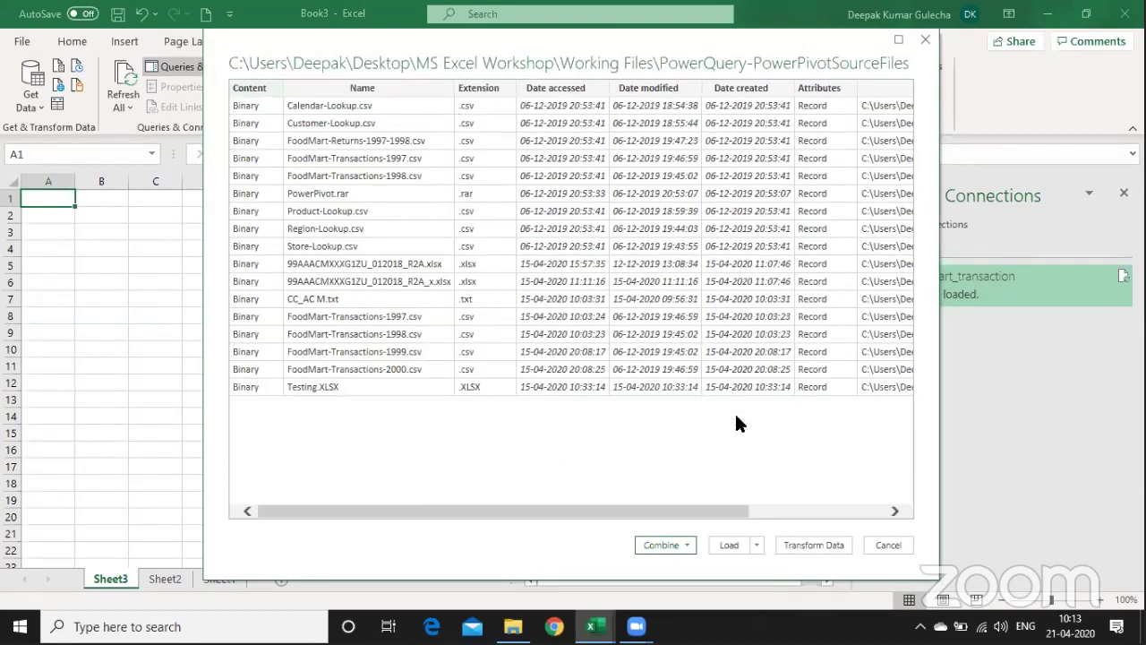
{"action": "left_click", "coordinate": [817, 512]}
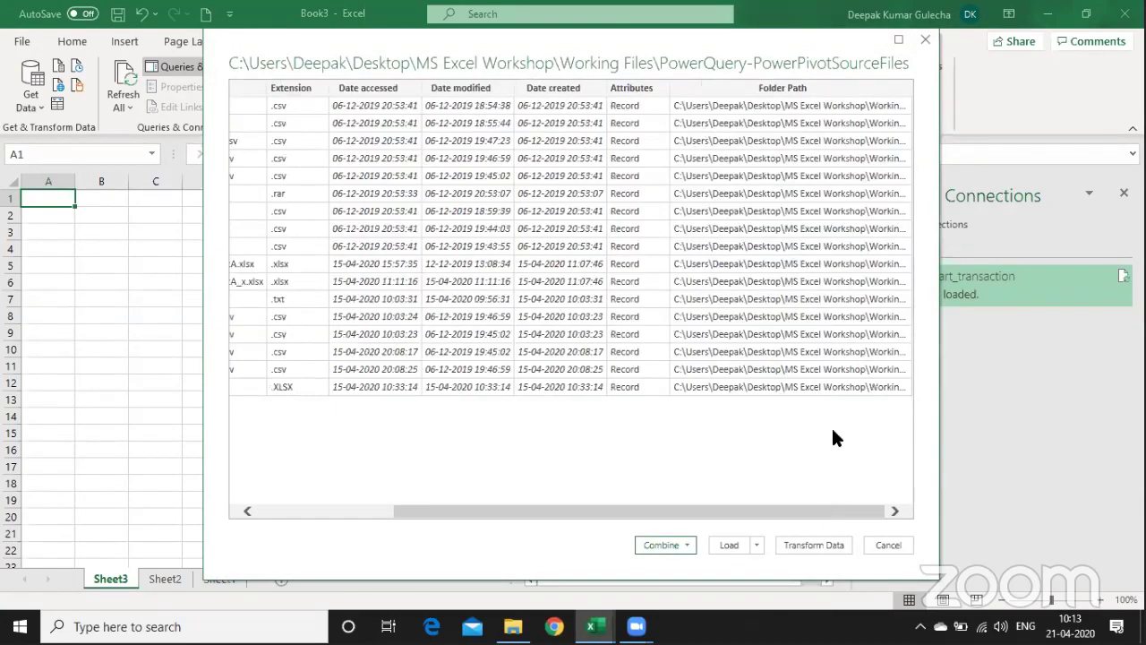
{"action": "left_click", "coordinate": [803, 544]}
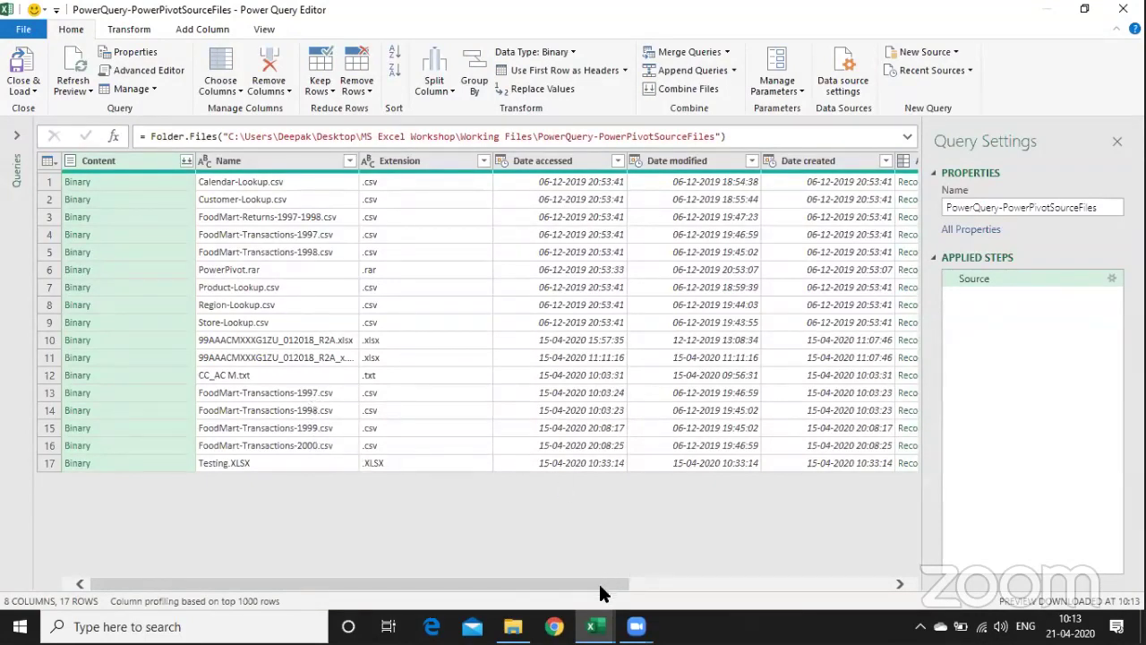
- Filter Folder Path to the CSVFiles subfolder only, cutting the list from 17 files to 8
{"action": "left_click_drag", "start_coordinate": [600, 588], "coordinate": [946, 591]}
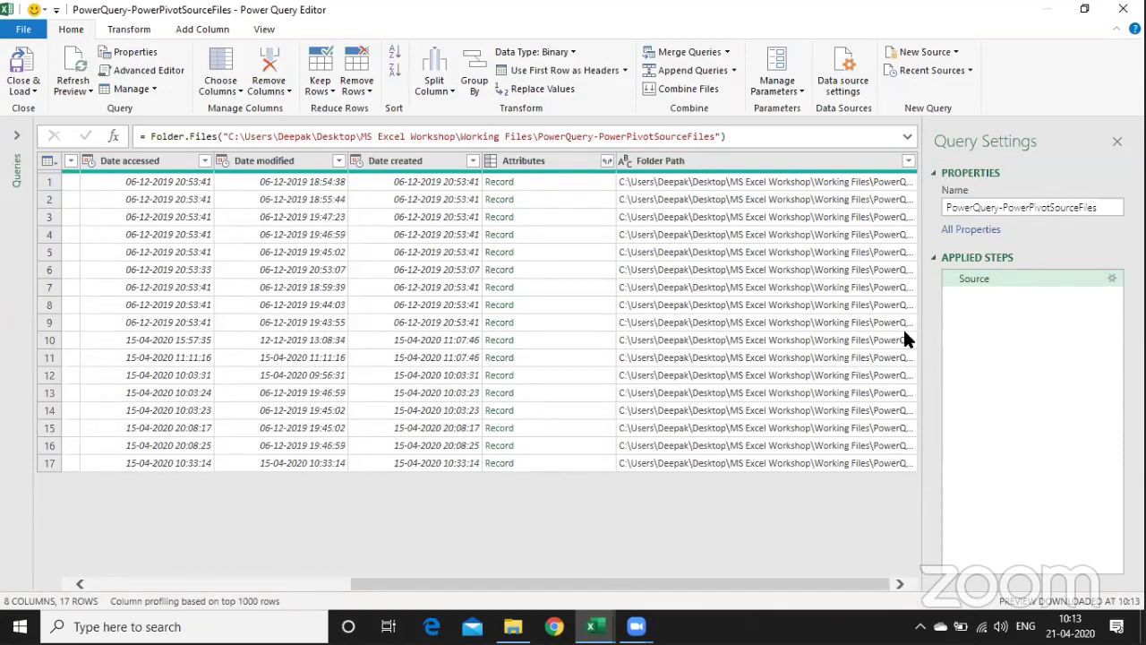
{"action": "left_click", "coordinate": [909, 162]}
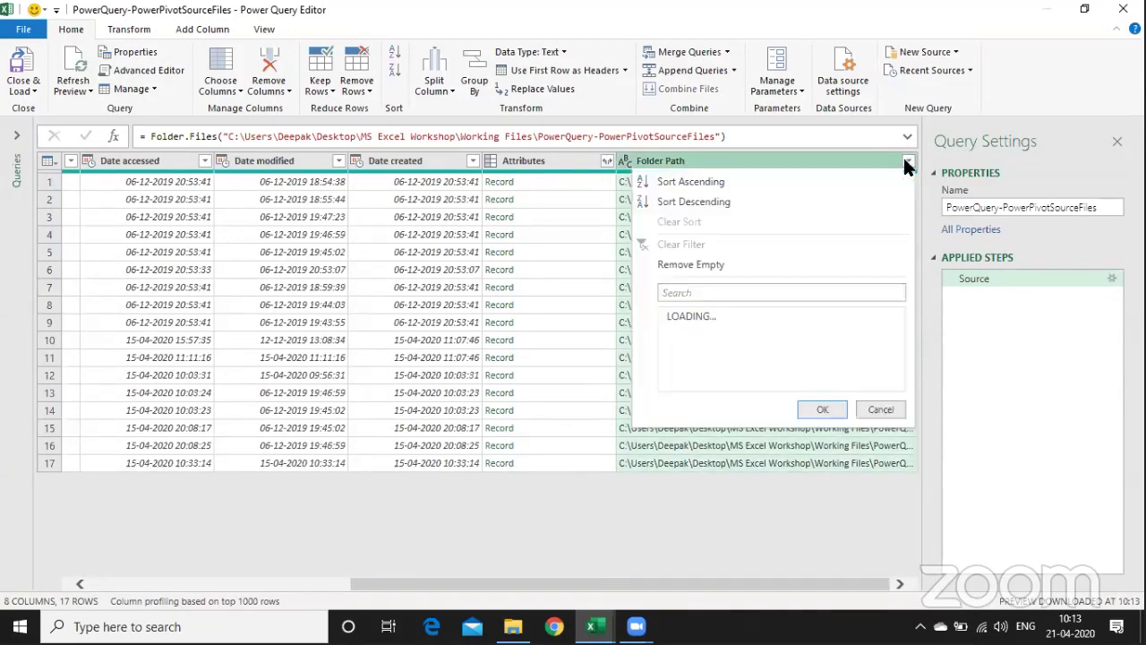
{"action": "left_click", "coordinate": [868, 400]}
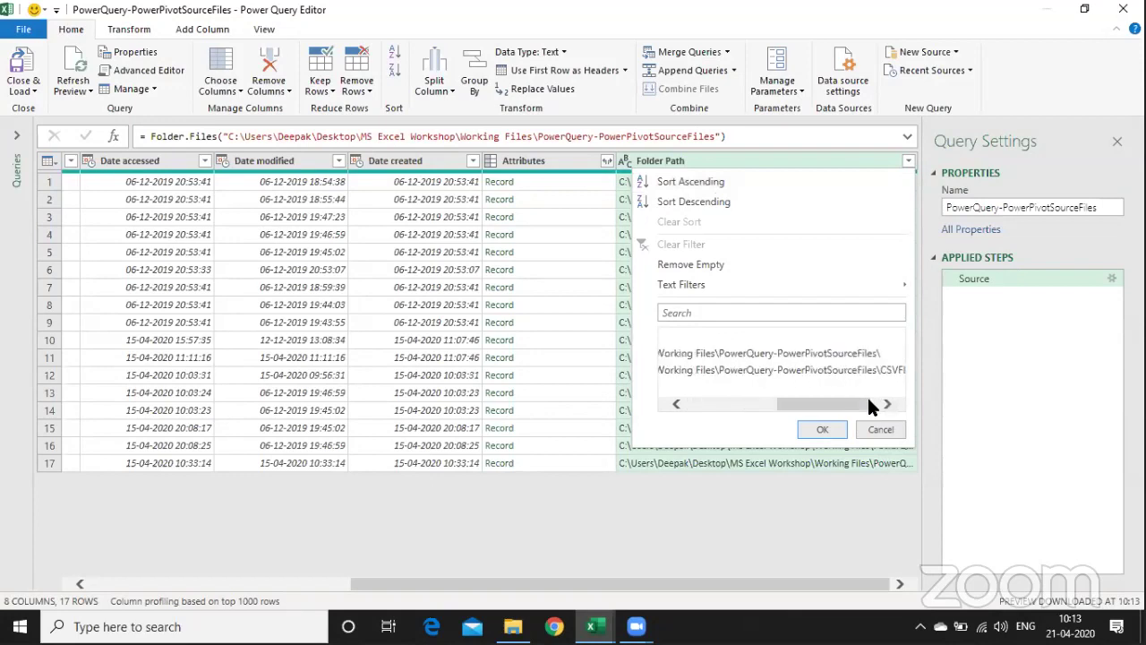
{"action": "left_click_drag", "start_coordinate": [868, 400], "coordinate": [888, 398]}
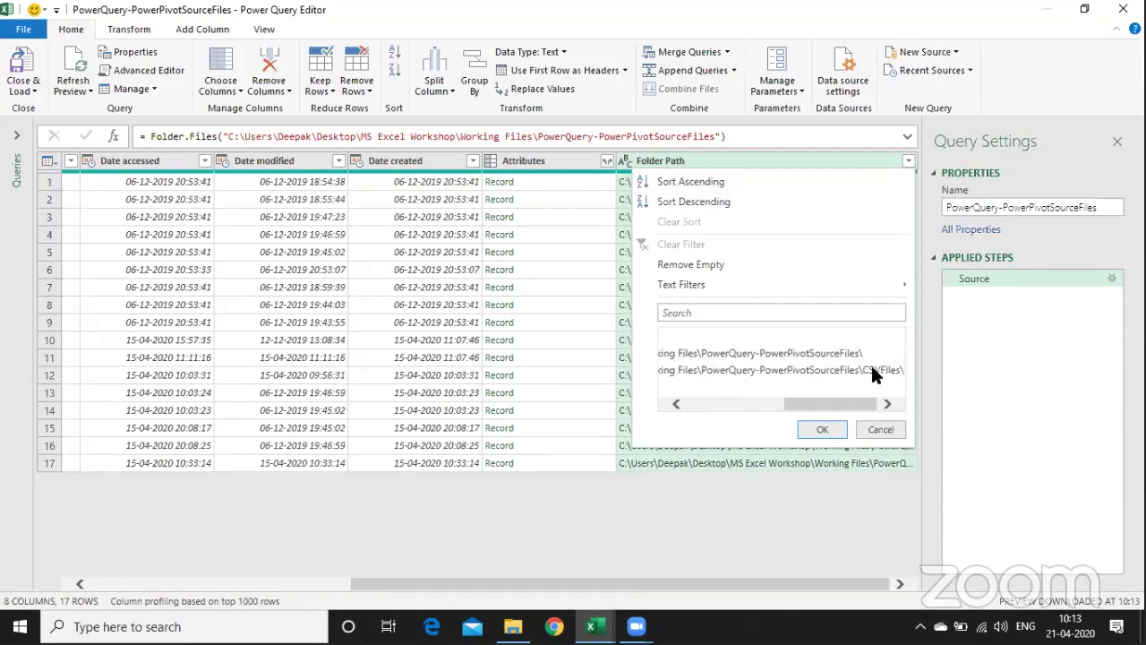
{"action": "left_click", "coordinate": [710, 404]}
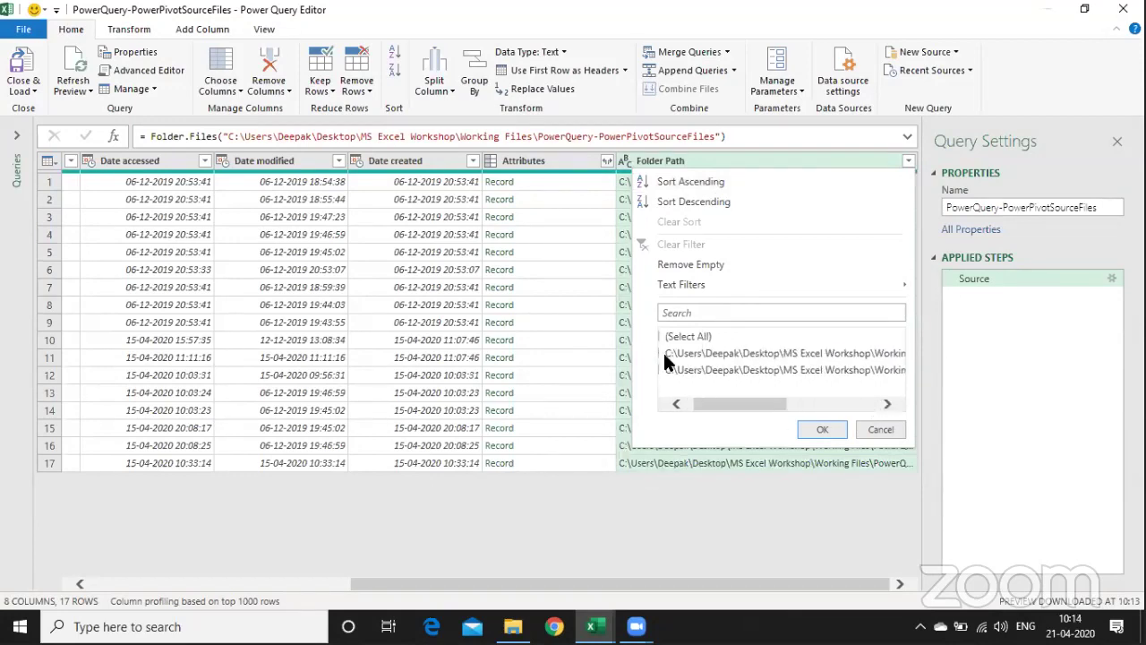
{"action": "left_click", "coordinate": [678, 404]}
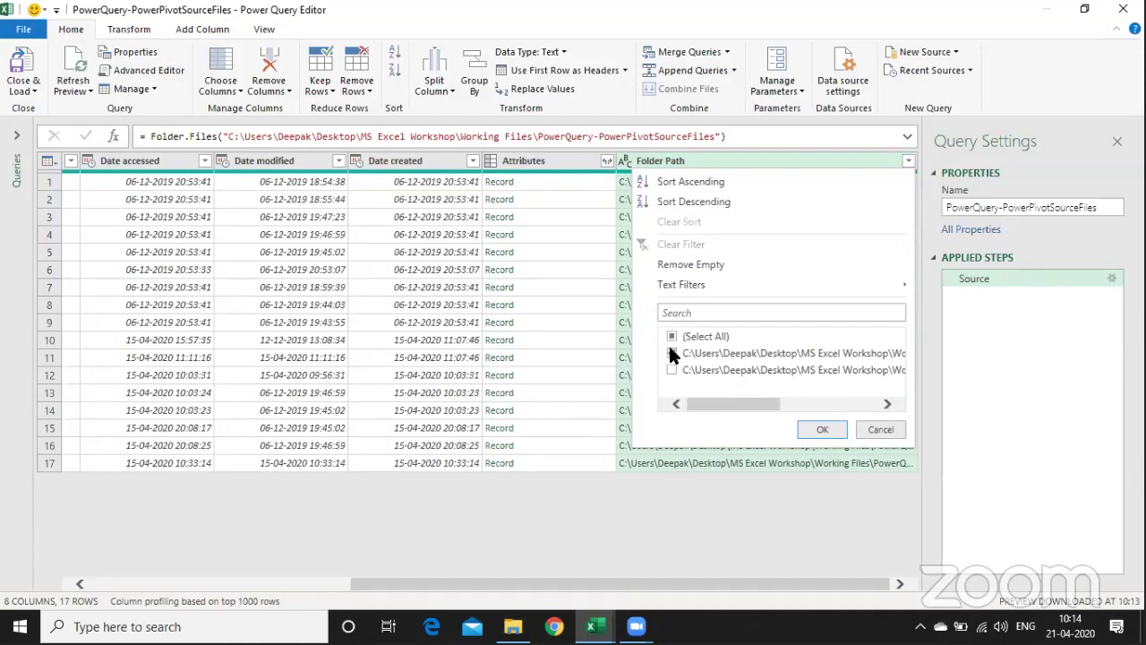
{"action": "left_click", "coordinate": [672, 353]}
{"action": "left_click", "coordinate": [671, 370]}
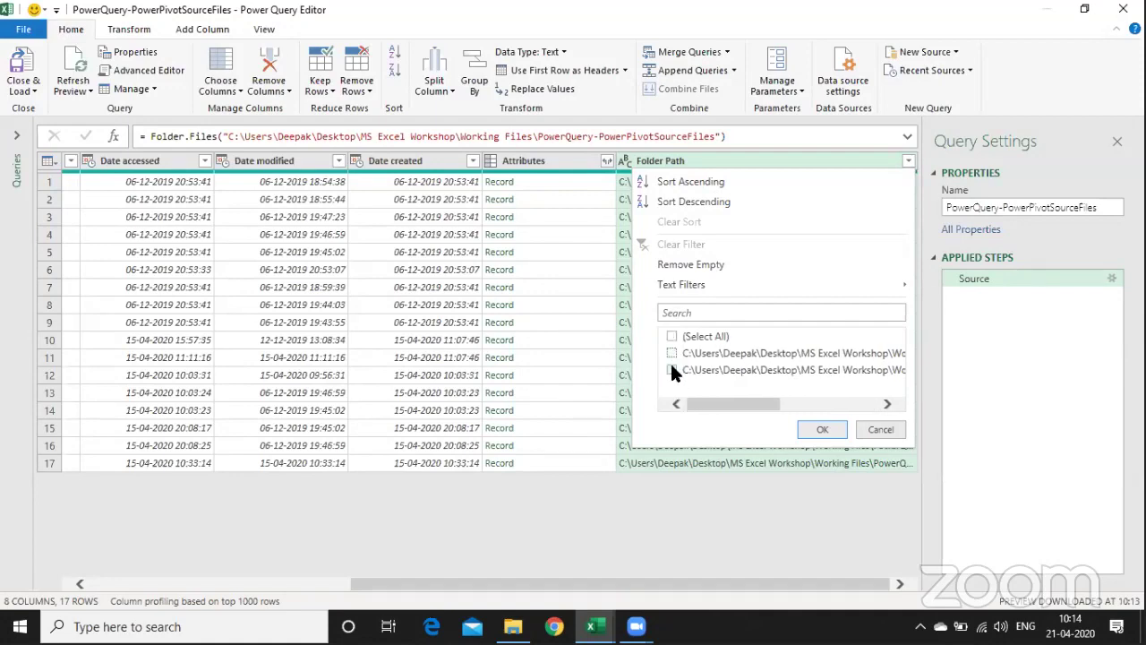
{"action": "left_click", "coordinate": [821, 430]}
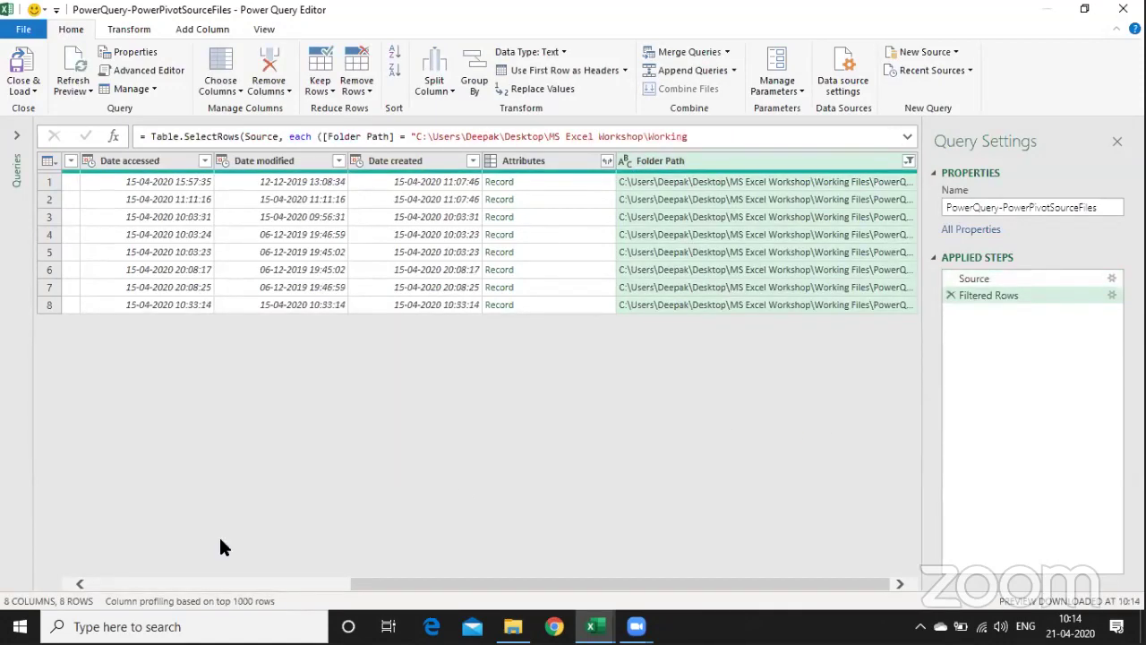
{"action": "left_click", "coordinate": [124, 583]}
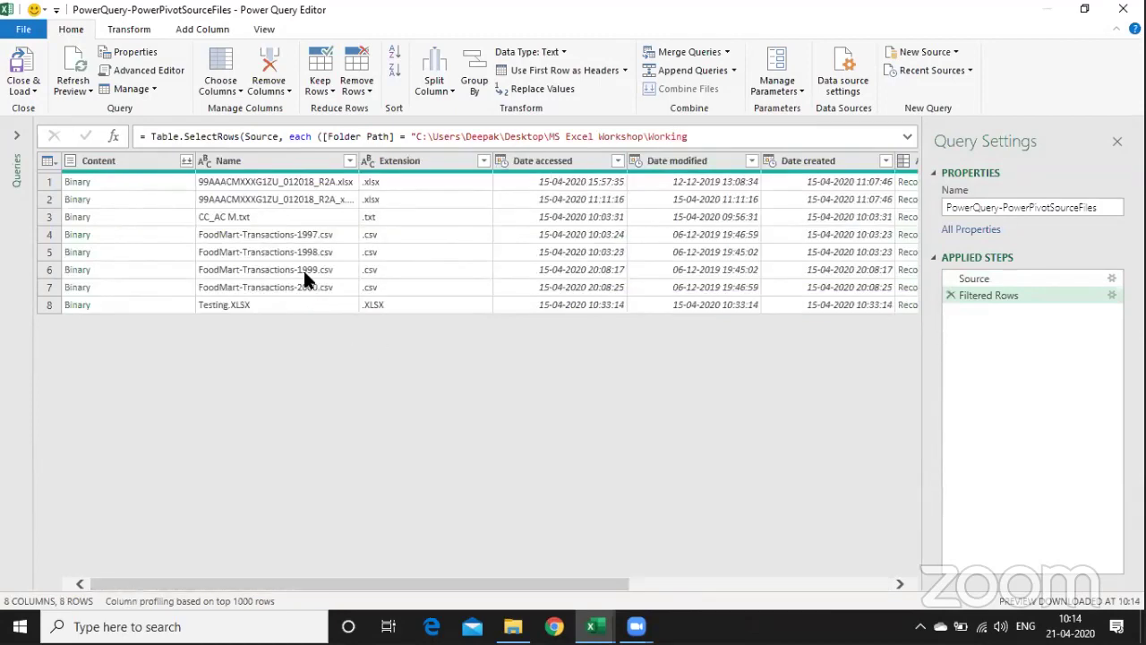
{"action": "left_click_drag", "start_coordinate": [294, 237], "coordinate": [304, 280]}
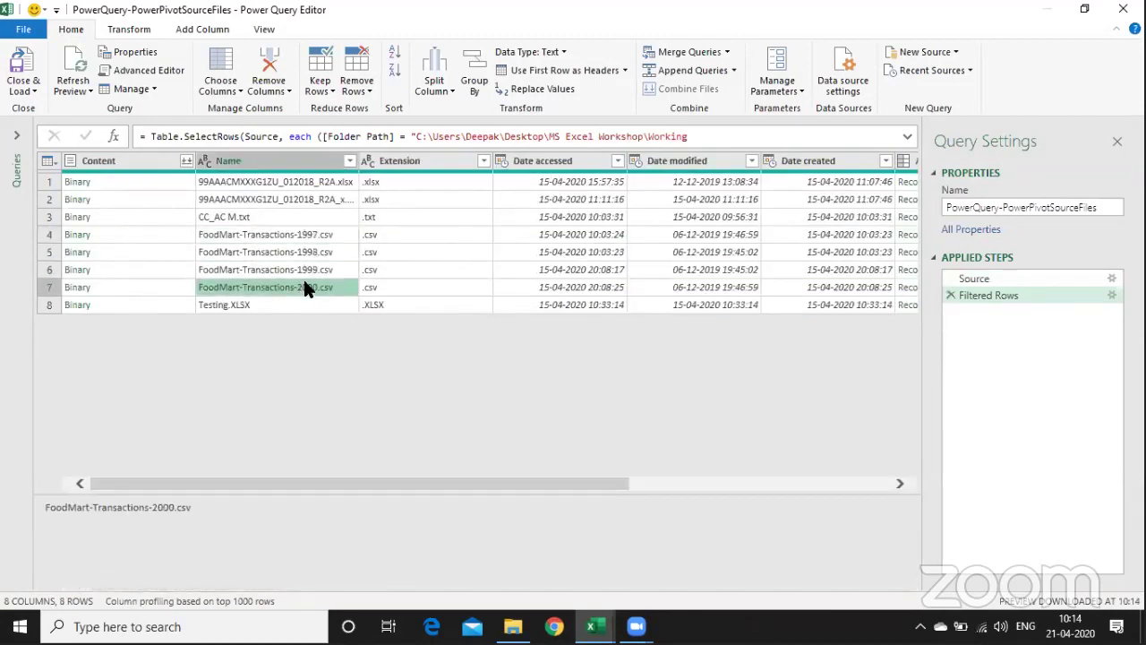
- Lowercase the Extension column values so Testing.XLSX shows .xlsx
{"action": "left_click", "coordinate": [389, 182]}
{"action": "left_click", "coordinate": [392, 251]}
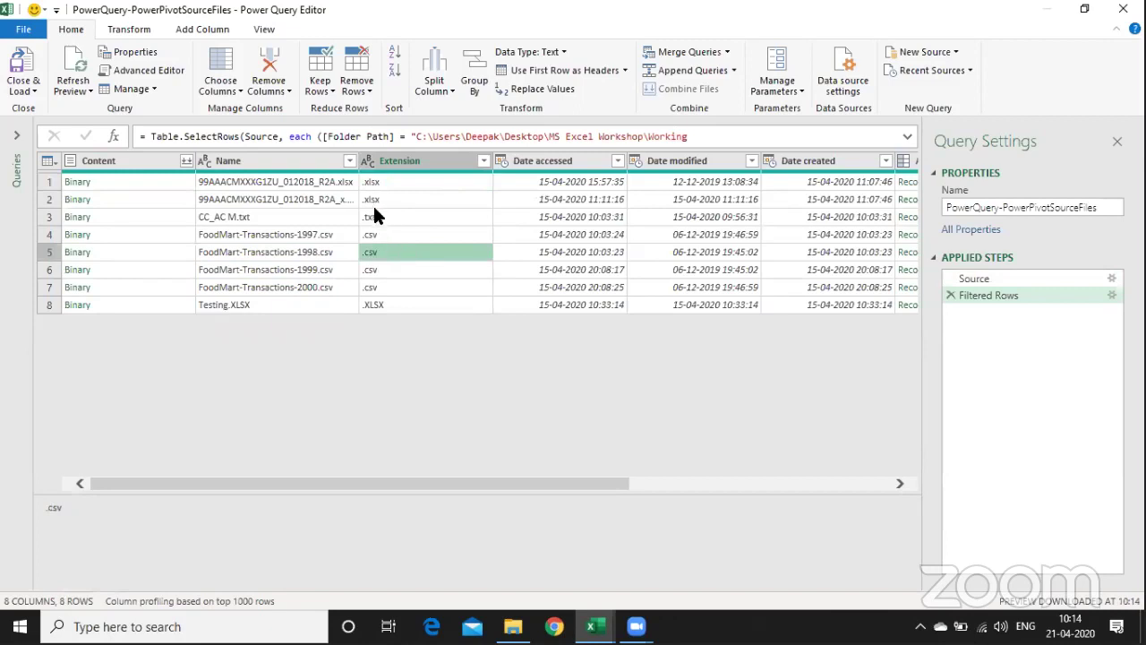
{"action": "left_click", "coordinate": [376, 217]}
{"action": "left_click", "coordinate": [400, 310]}
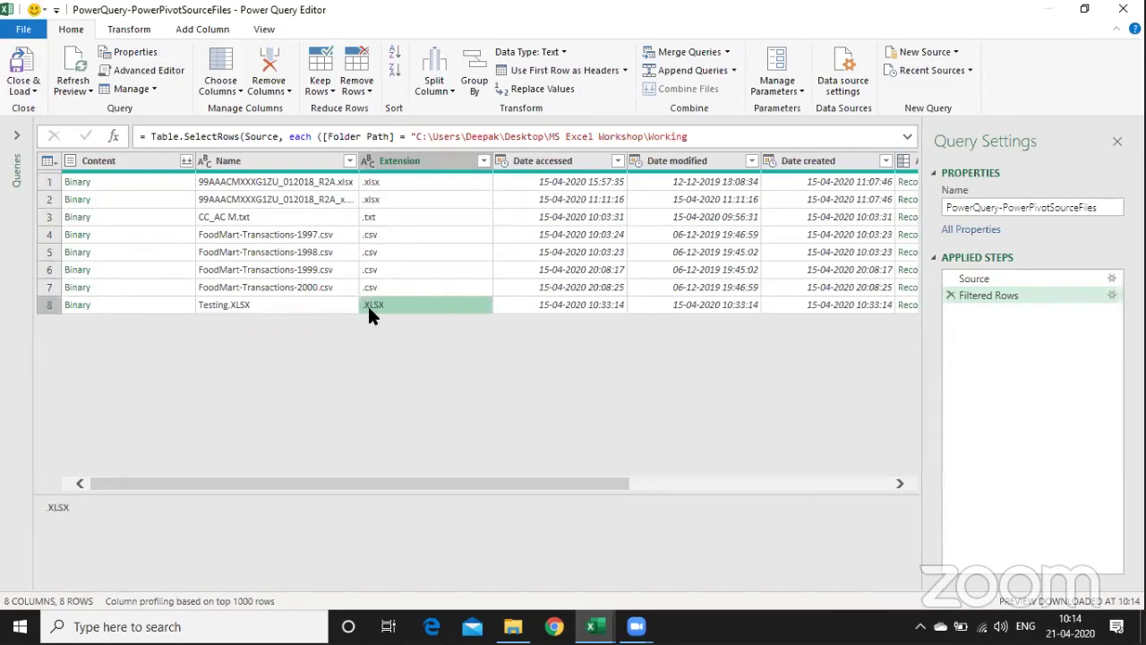
{"action": "right_click", "coordinate": [418, 160]}
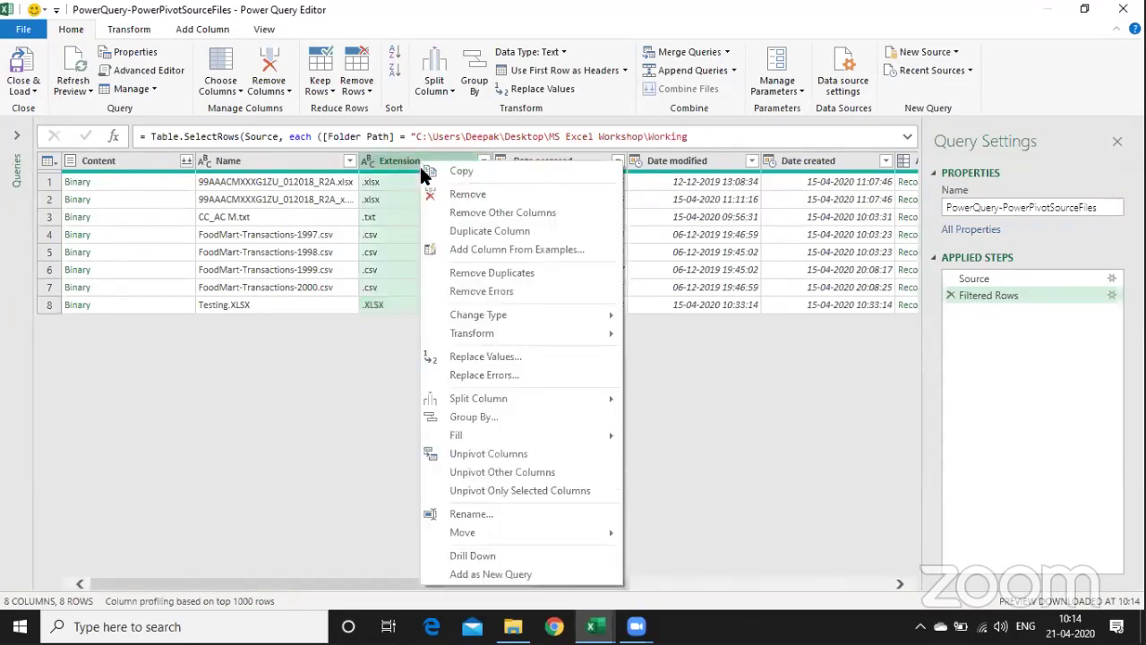
{"action": "mouse_move", "coordinate": [480, 338]}
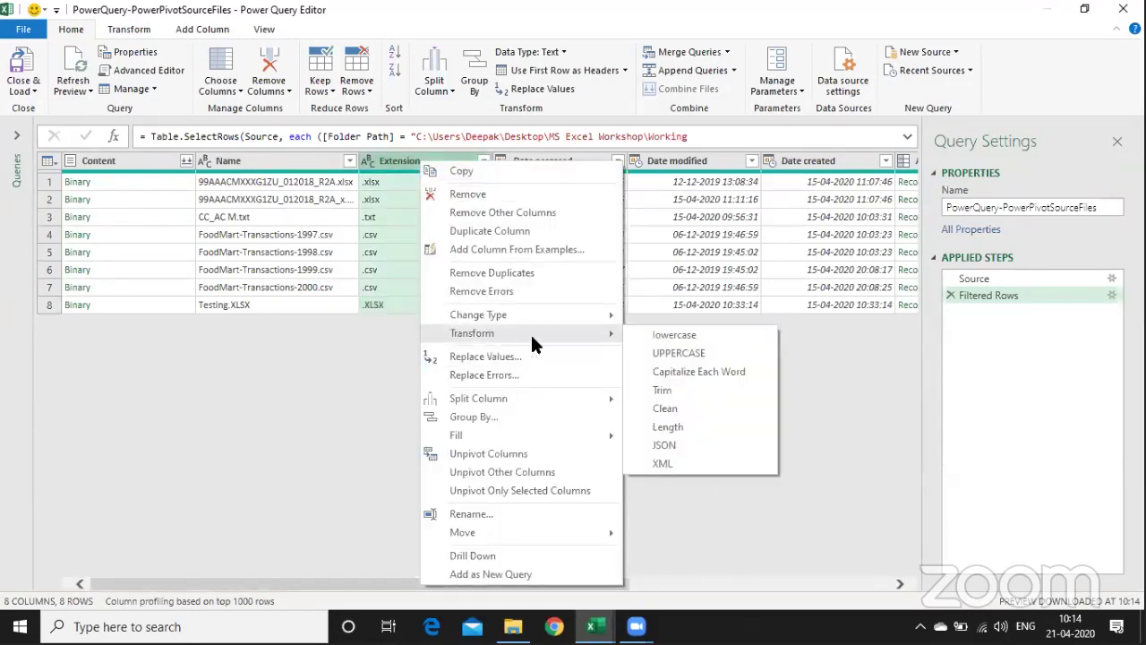
{"action": "left_click", "coordinate": [648, 335]}
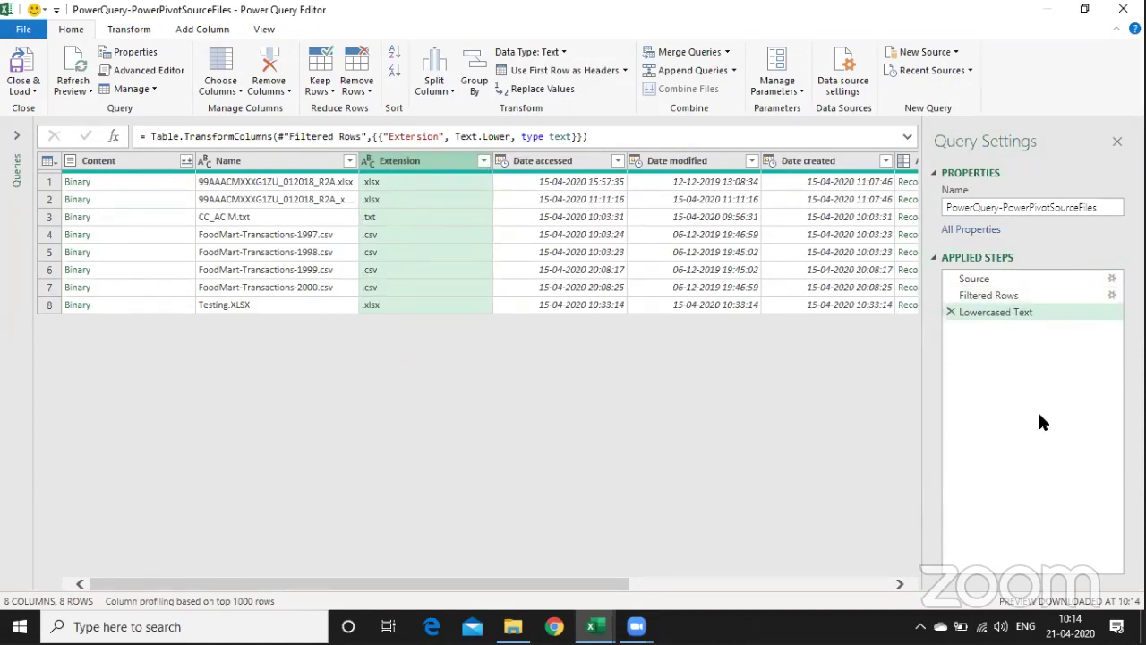
- Apply an Equals .csv text filter on Extension, leaving the four FoodMart-Transactions files
{"action": "left_click", "coordinate": [483, 161]}
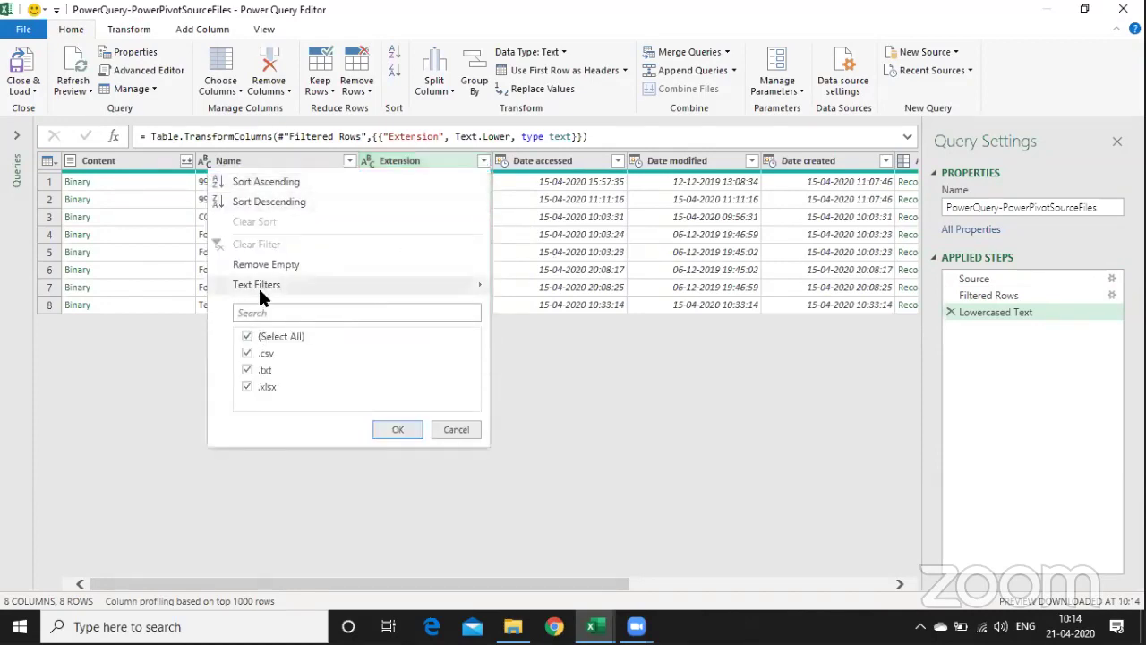
{"action": "mouse_move", "coordinate": [258, 286]}
{"action": "left_click", "coordinate": [532, 290]}
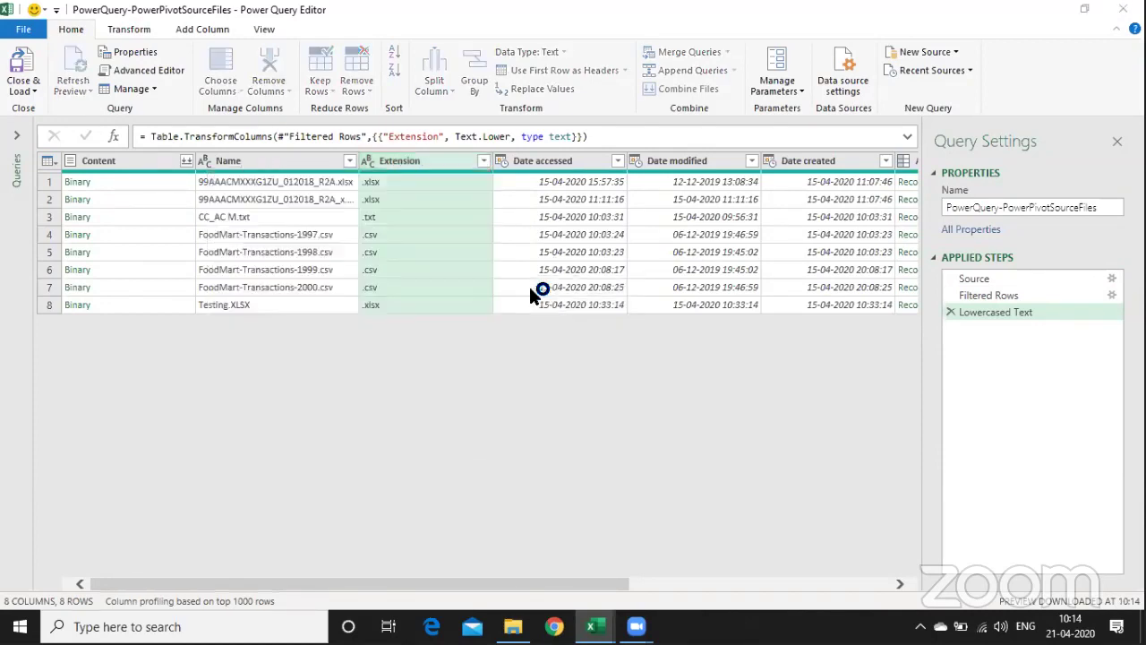
{"action": "left_click", "coordinate": [582, 305]}
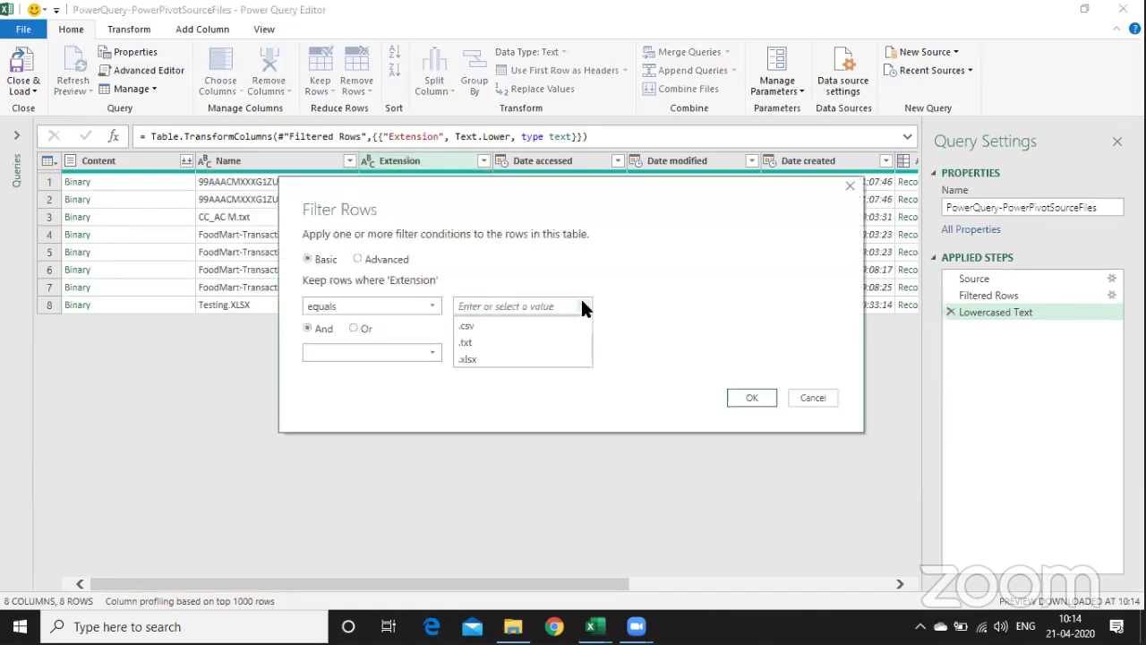
{"action": "left_click", "coordinate": [544, 324]}
{"action": "left_click", "coordinate": [751, 397]}
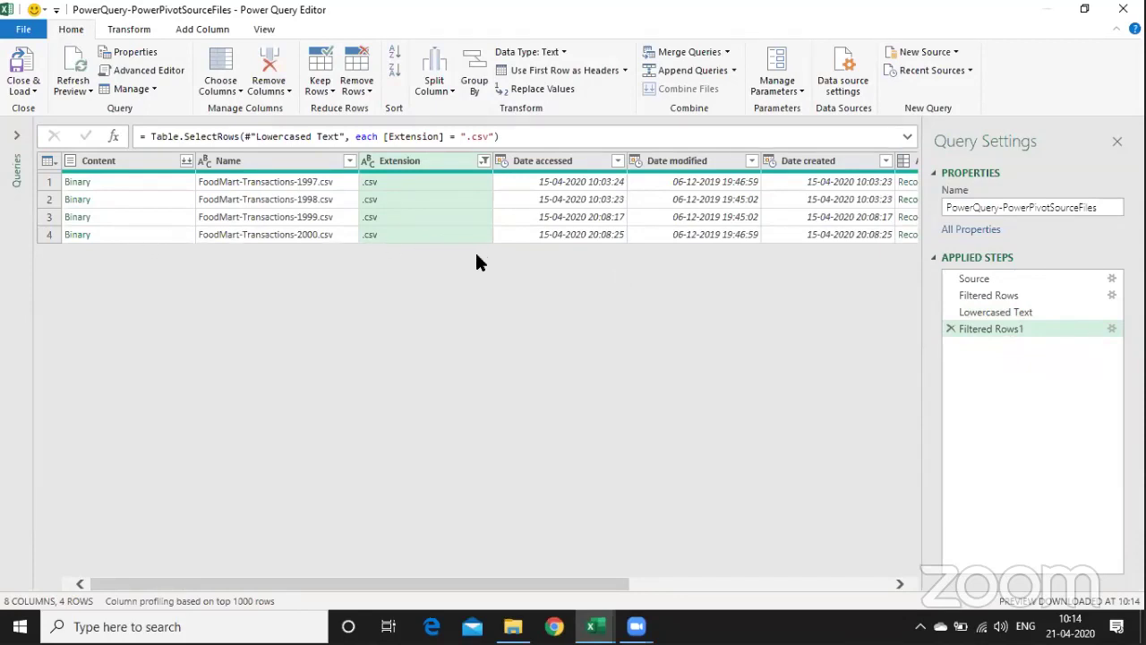
{"action": "left_click", "coordinate": [143, 162]}
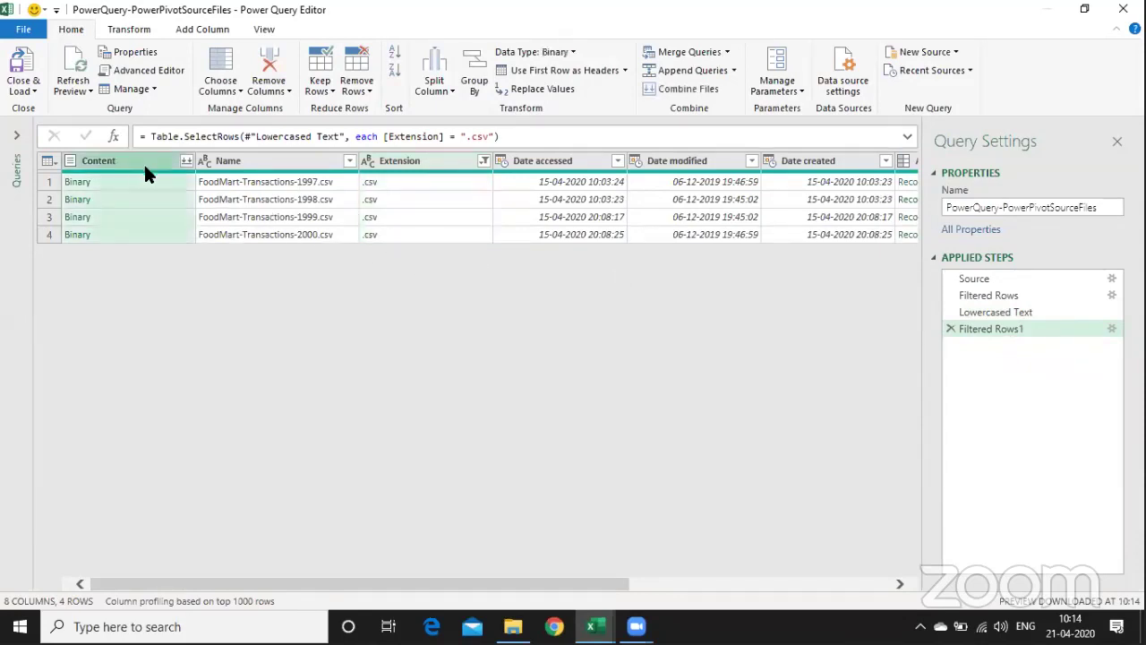
- Select the Content and Name columns and remove all other columns
{"action": "left_click", "coordinate": [273, 163], "text": "ctrl"}
{"action": "right_click", "coordinate": [273, 163]}
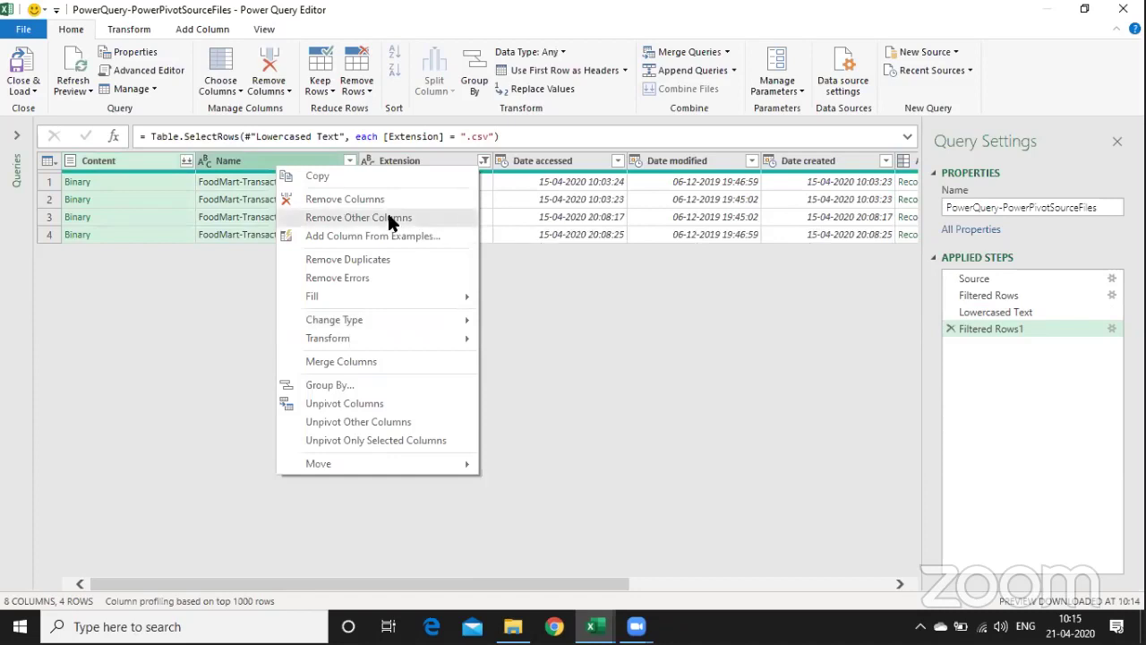
{"action": "left_click", "coordinate": [386, 215]}
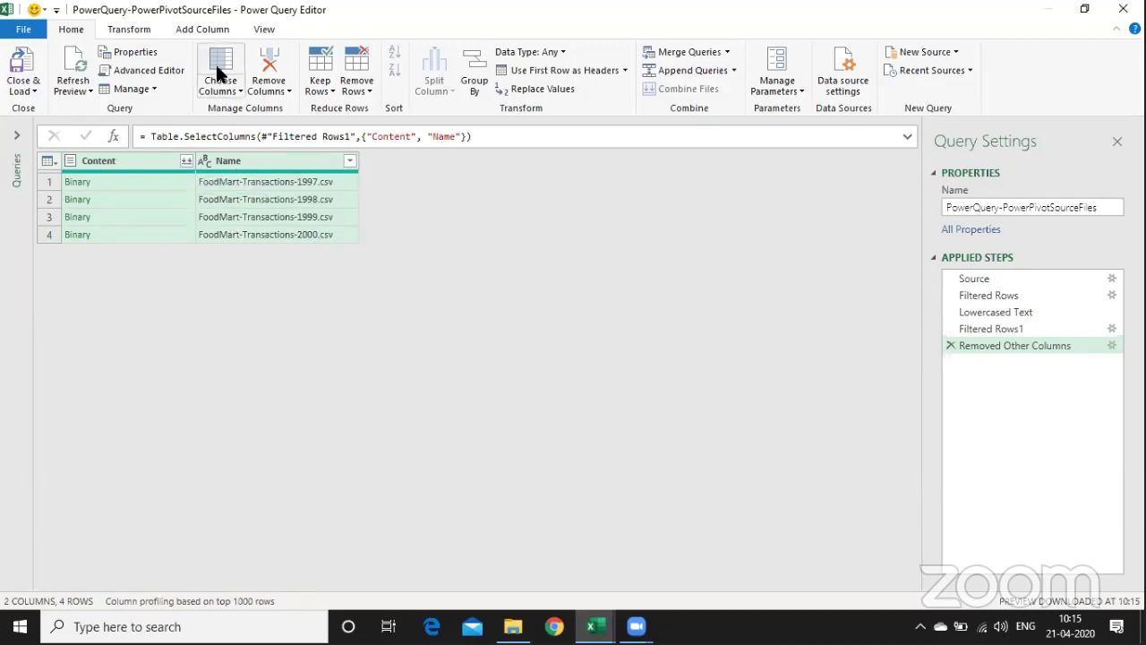
{"action": "left_click", "coordinate": [204, 28]}
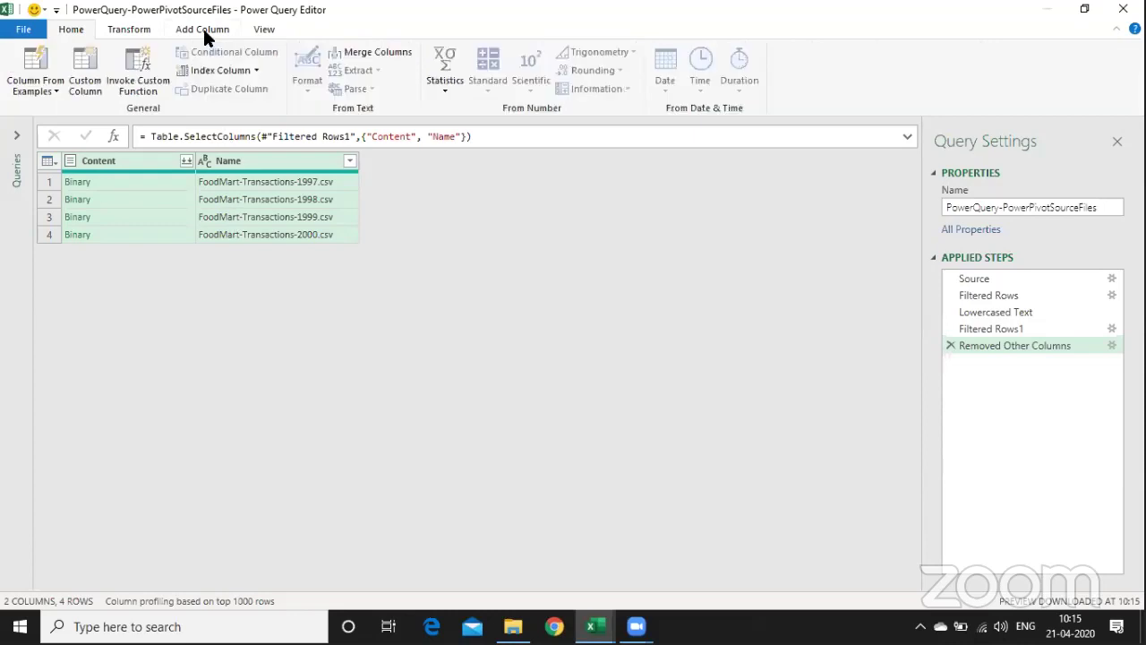
- Add a custom column GetDataFromCSV with the formula Csv.Document([Content])
{"action": "left_click", "coordinate": [83, 94]}
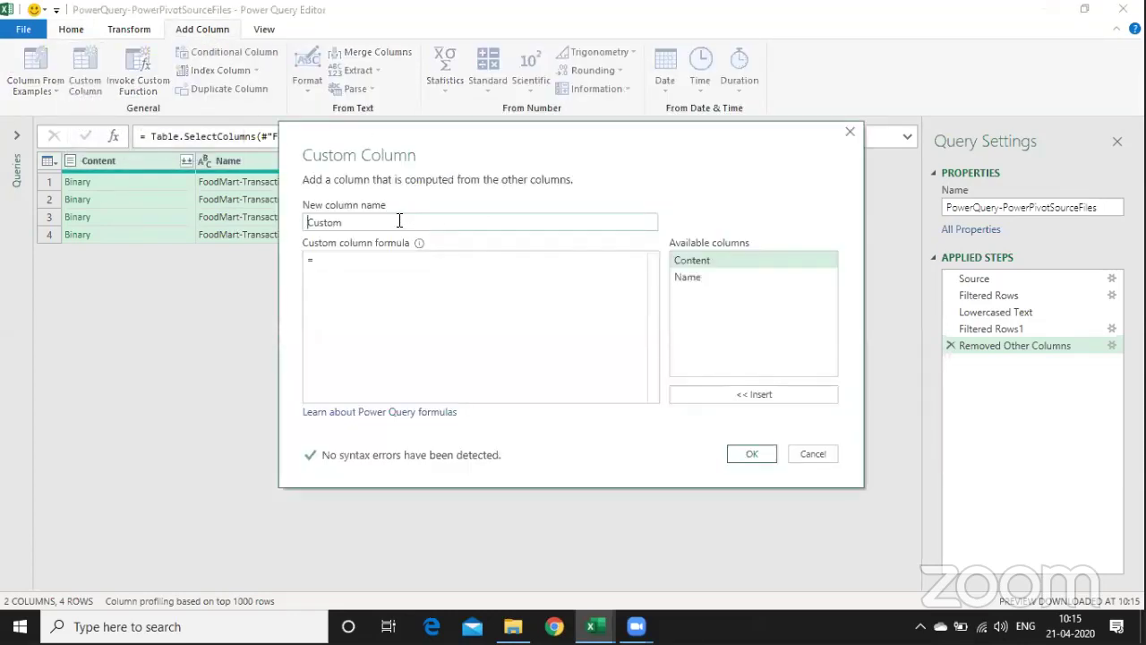
{"action": "left_click_drag", "start_coordinate": [397, 222], "coordinate": [206, 224]}
{"action": "type", "text": "GetDataF"}
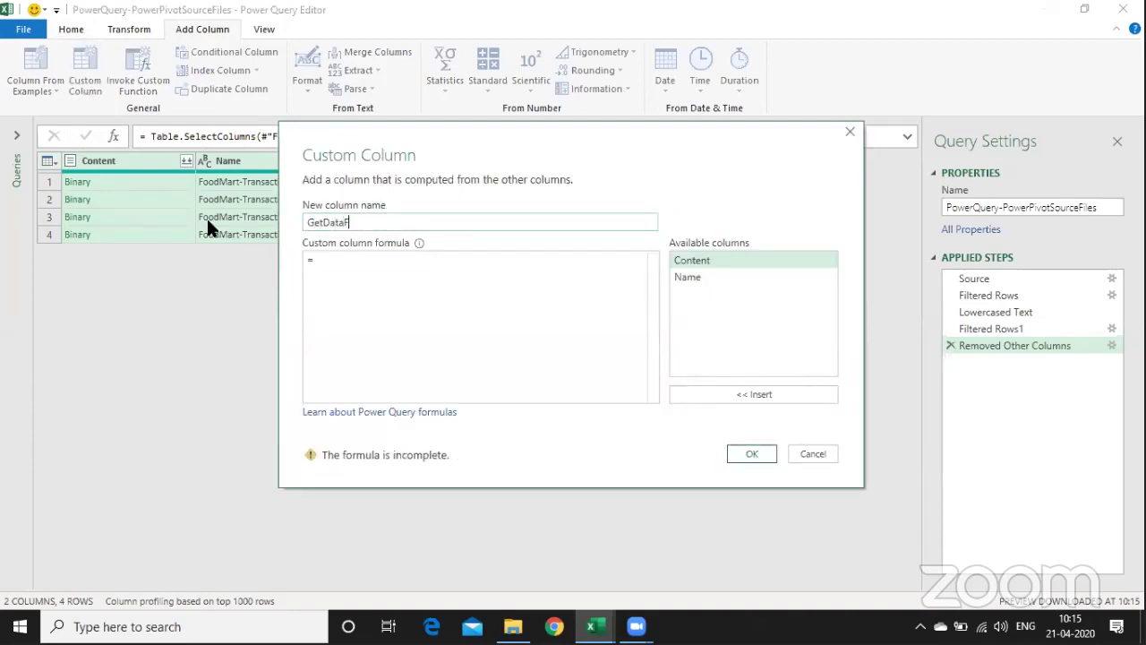
{"action": "type", "text": "romCSV"}
{"action": "left_click", "coordinate": [358, 274]}
{"action": "type", "text": "Csv.Document"}
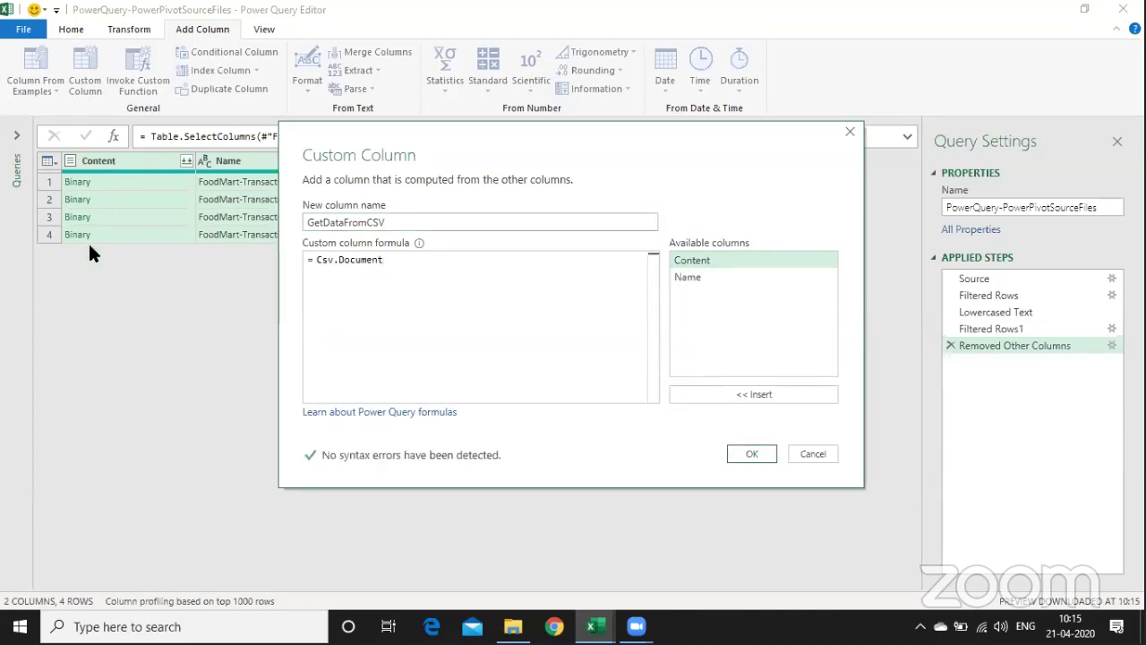
{"action": "type", "text": "("}
{"action": "double_click", "coordinate": [719, 256]}
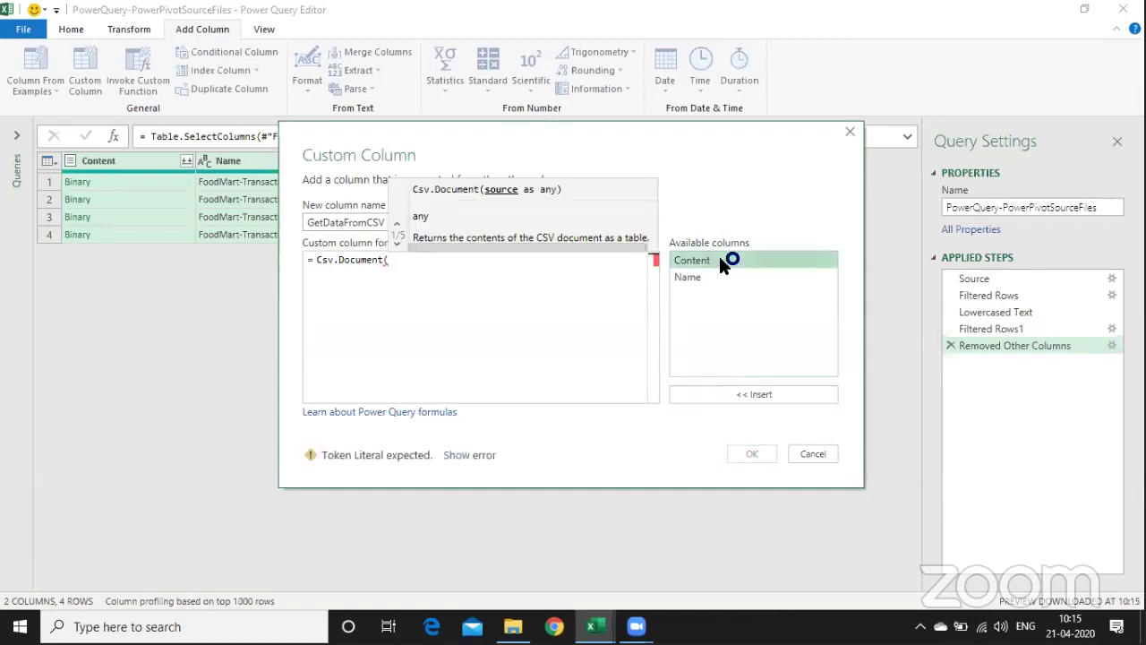
{"action": "type", "text": ")"}
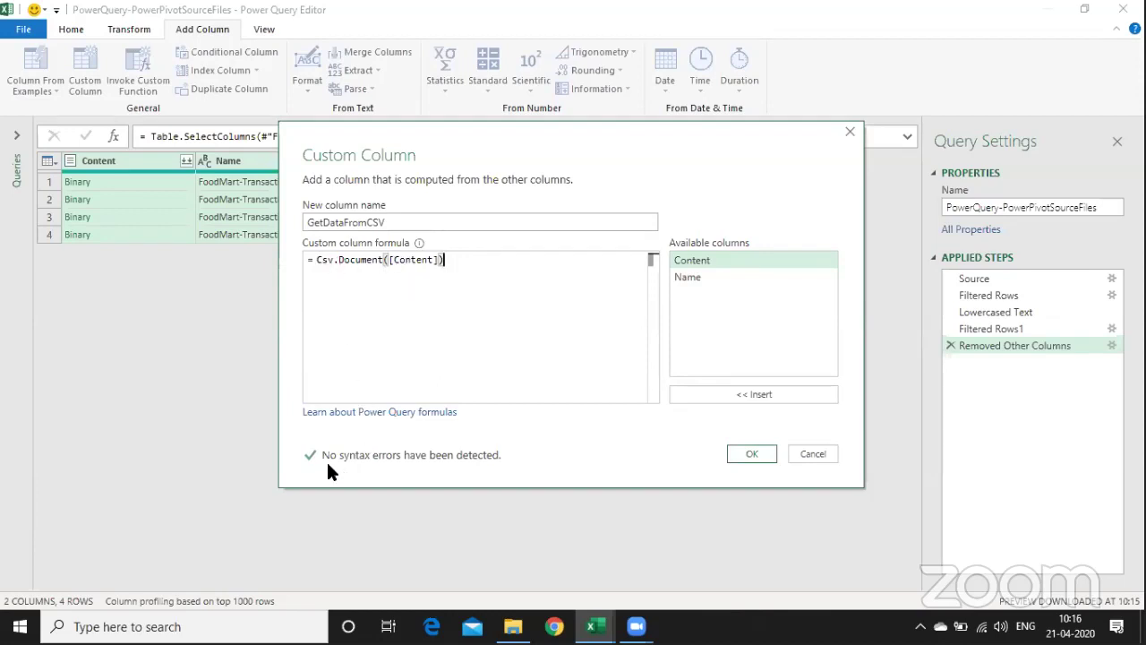
{"action": "left_click", "coordinate": [752, 454]}
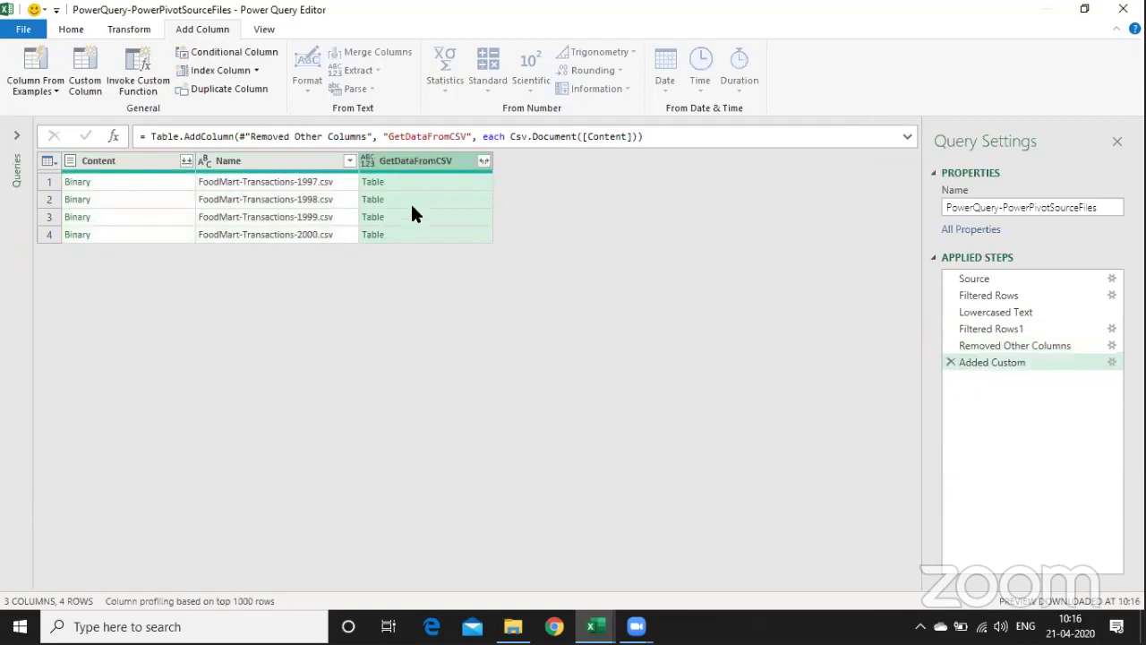
- Remove the Content column and expand GetDataFromCSV into its six nested columns
{"action": "right_click", "coordinate": [120, 161]}
{"action": "left_click", "coordinate": [170, 197]}
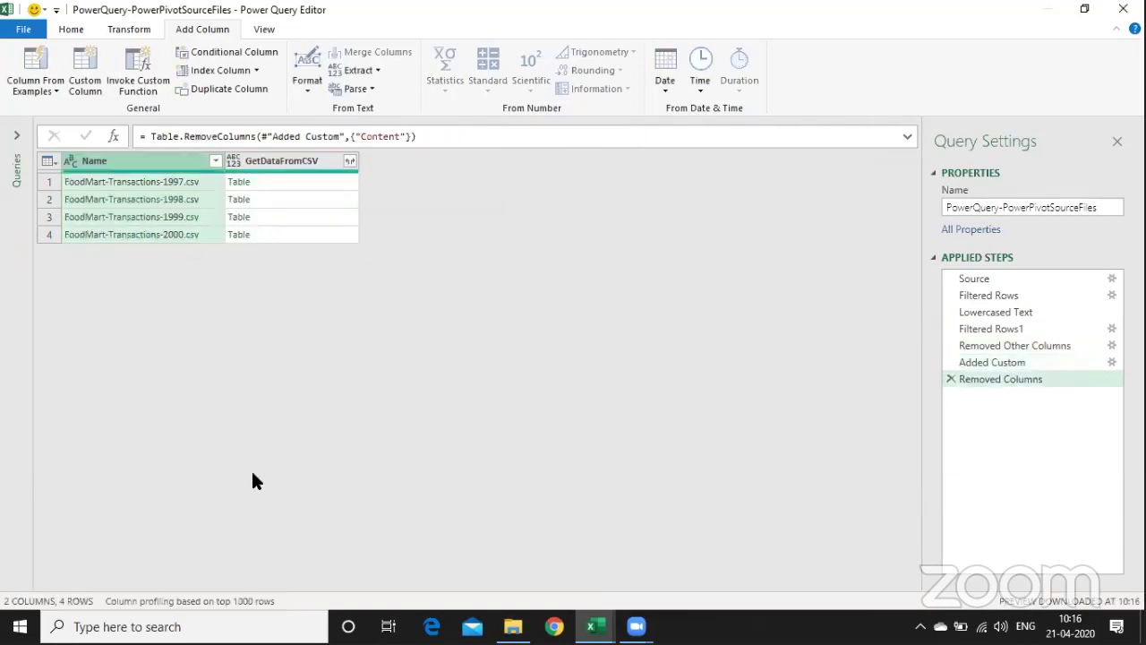
{"action": "left_click", "coordinate": [349, 162]}
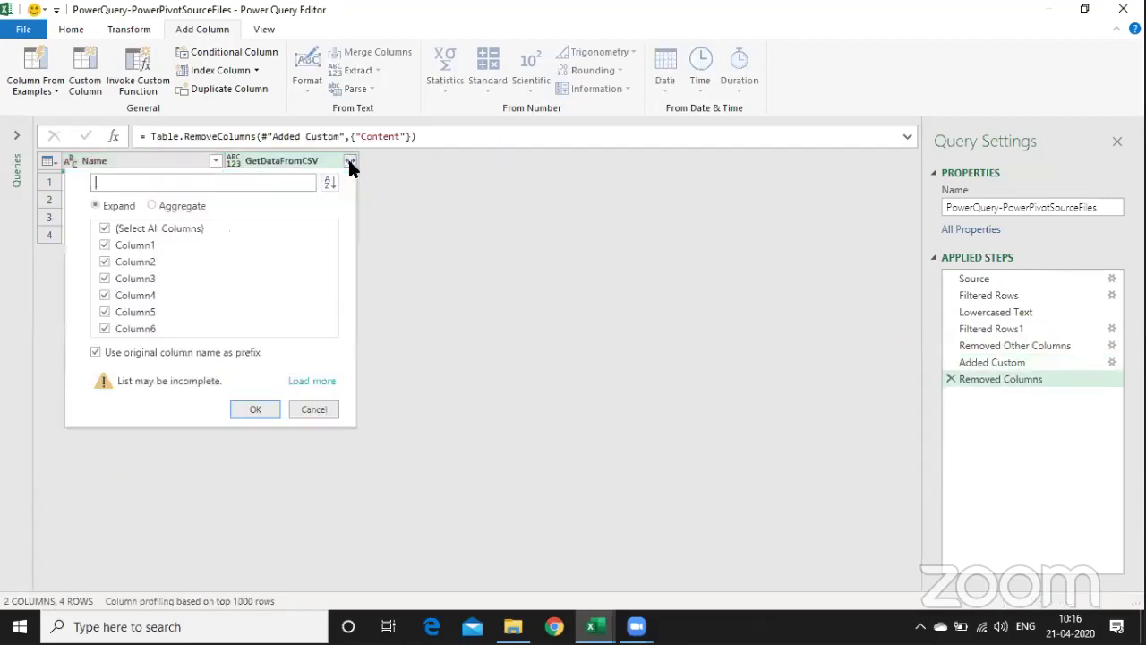
{"action": "left_click", "coordinate": [302, 380]}
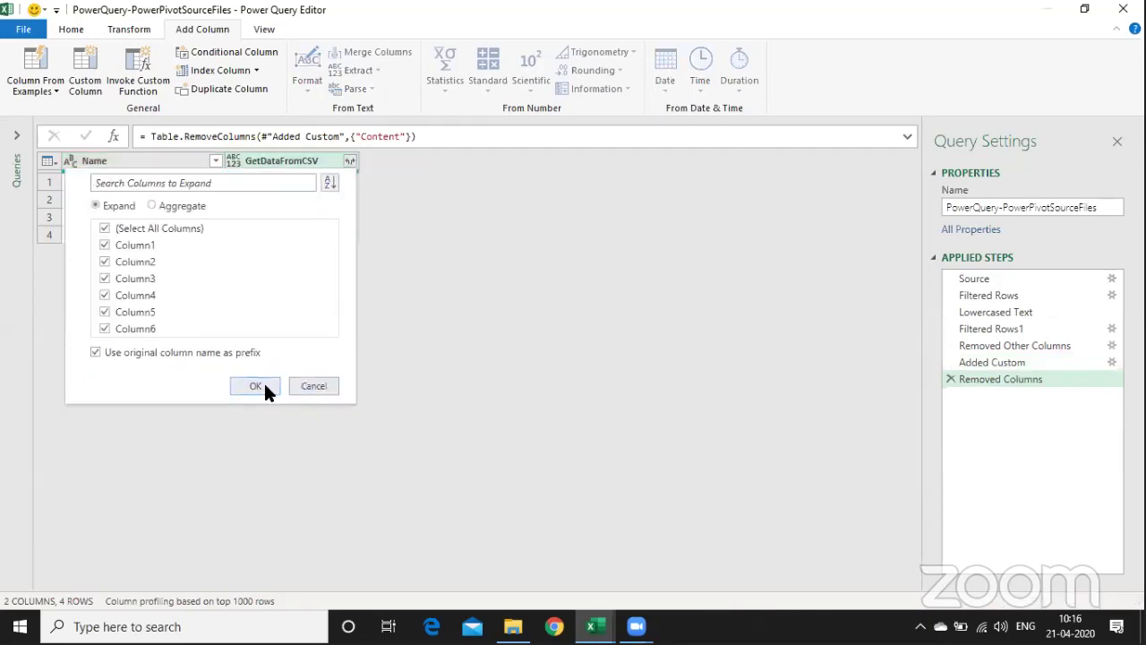
{"action": "left_click", "coordinate": [263, 381]}
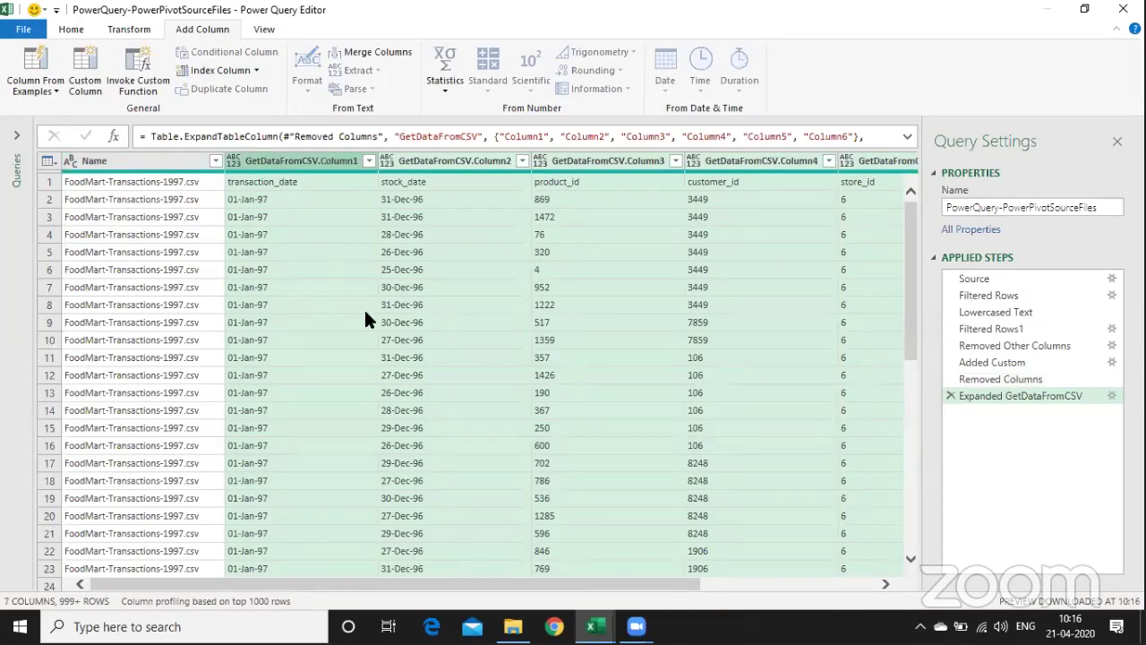
- Review the full list of file names in the Name filter without changing it
{"action": "left_click", "coordinate": [216, 161]}
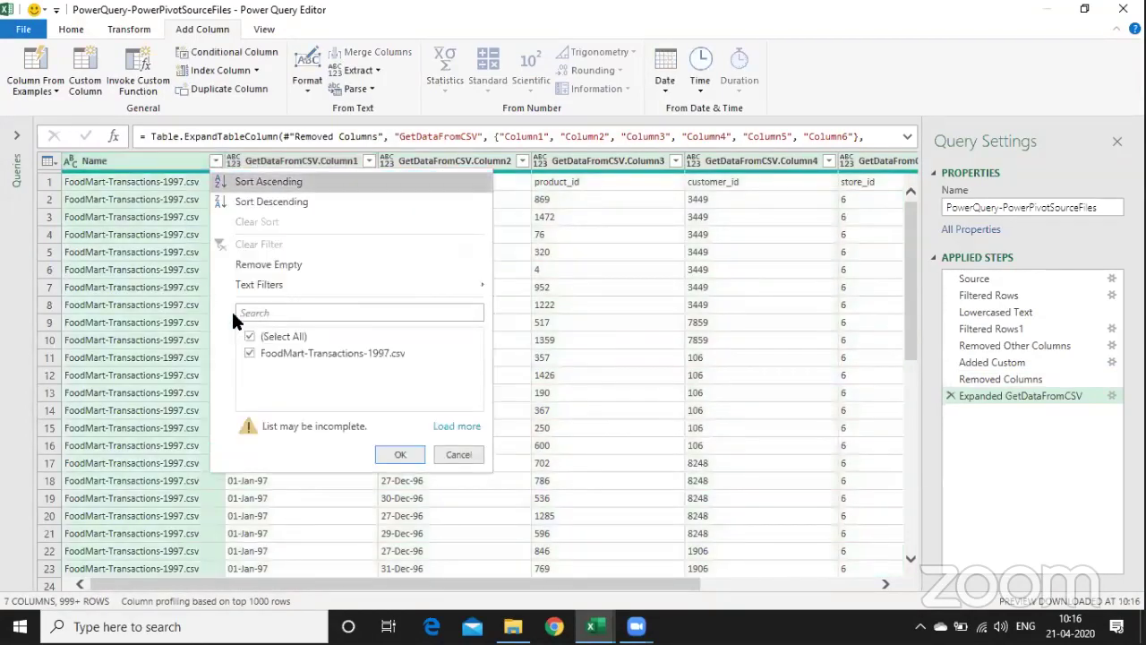
{"action": "left_click", "coordinate": [458, 427]}
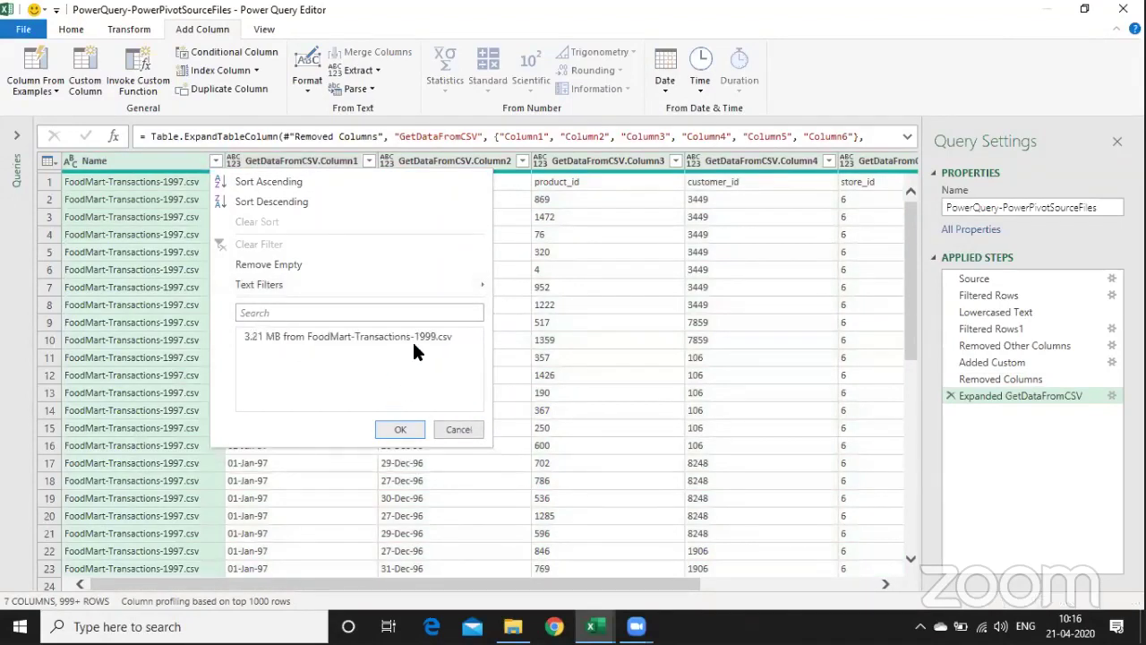
{"action": "left_click", "coordinate": [452, 432]}
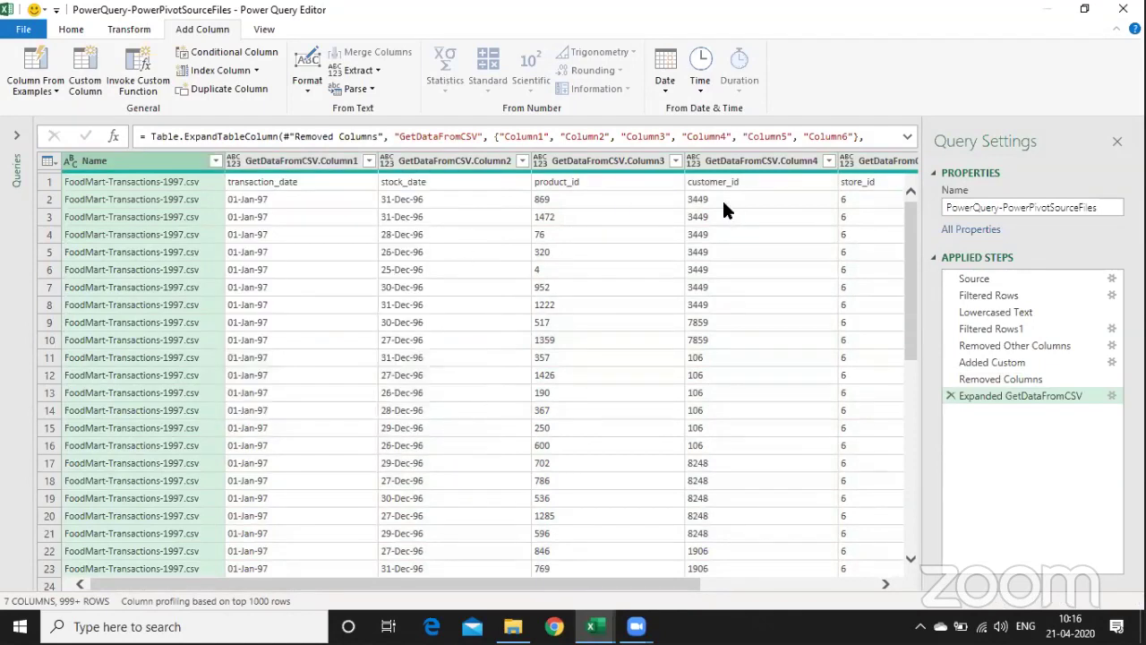
- Promote the first row to headers, giving columns like transaction_date and stock_date
{"action": "left_click", "coordinate": [197, 179]}
{"action": "left_click", "coordinate": [292, 180]}
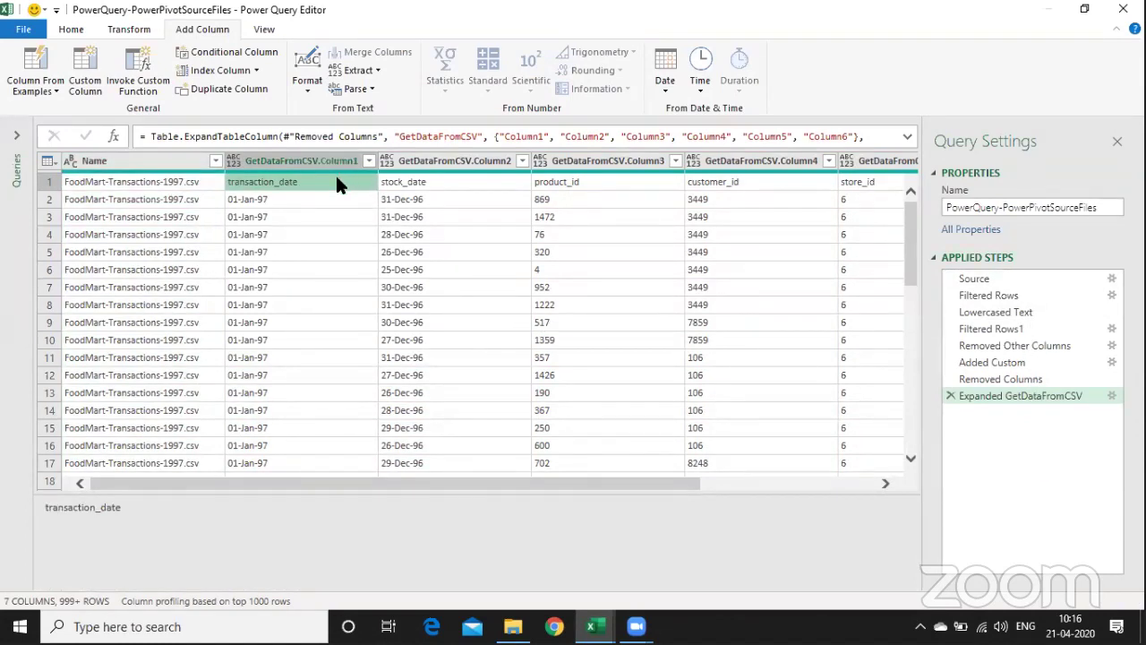
{"action": "left_click", "coordinate": [475, 179]}
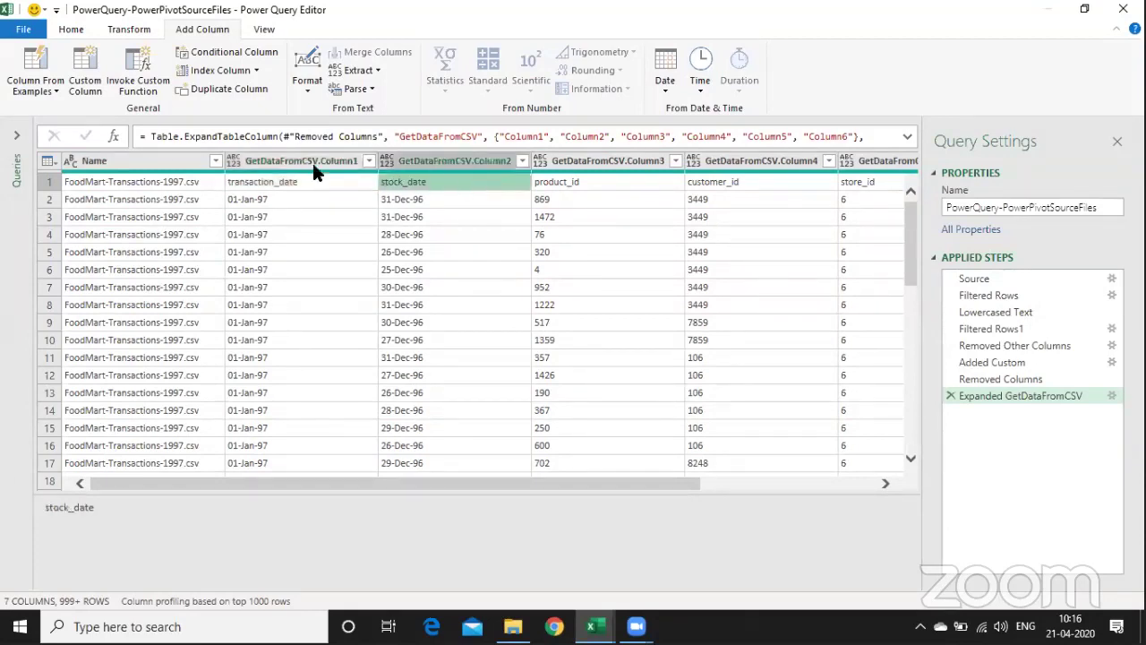
{"action": "left_click", "coordinate": [128, 29]}
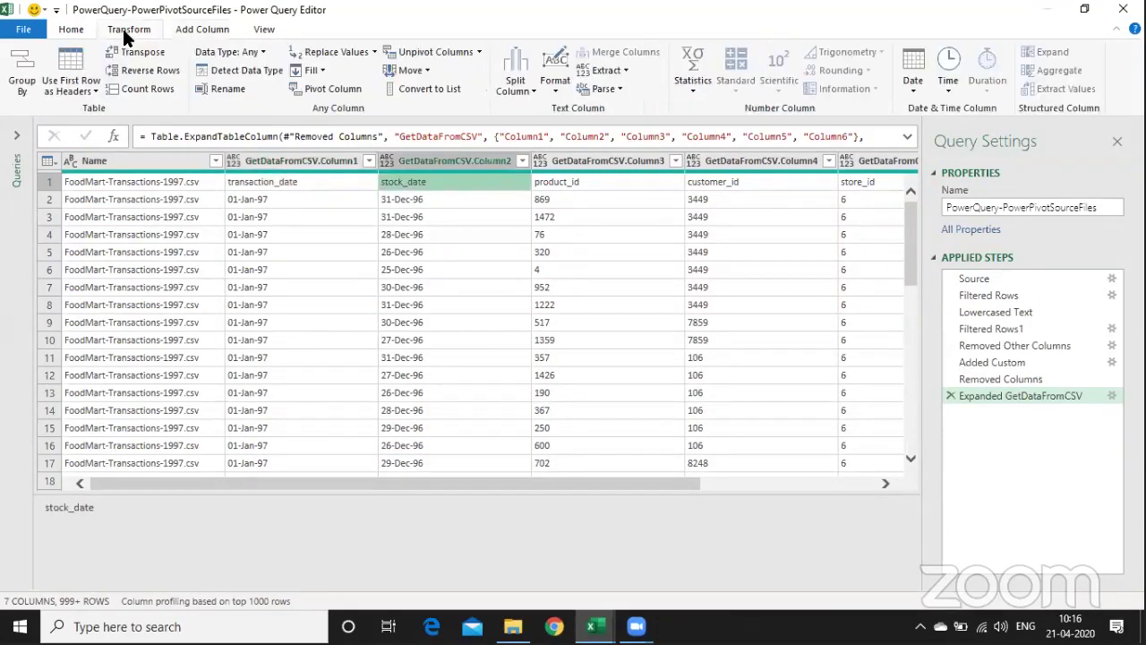
{"action": "left_click", "coordinate": [86, 87]}
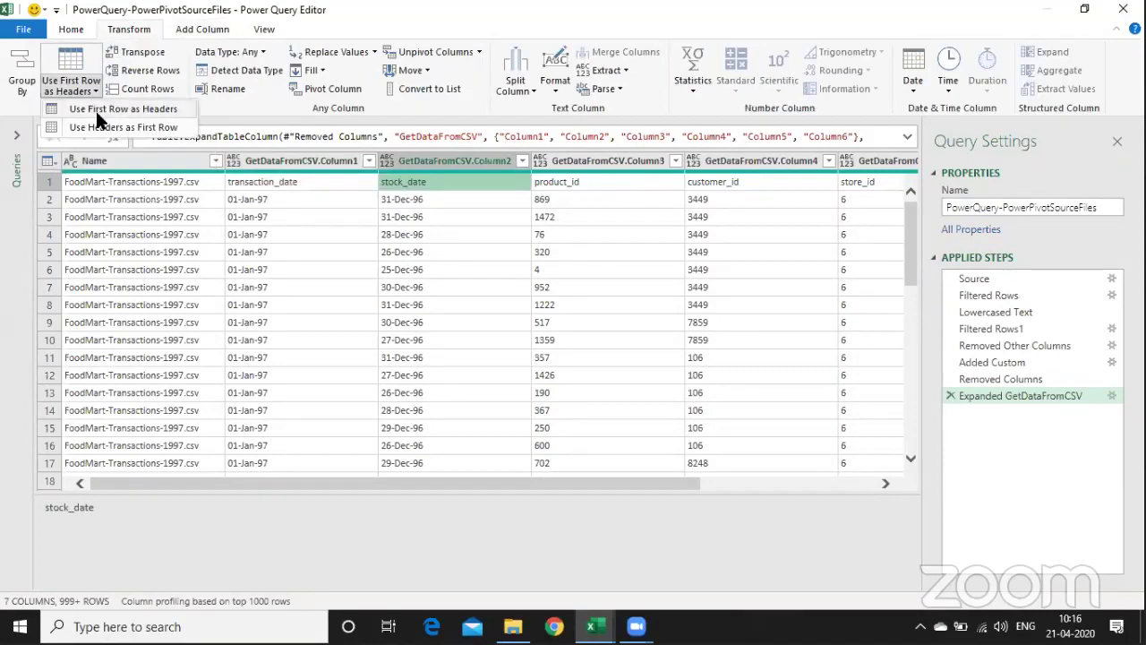
{"action": "left_click", "coordinate": [97, 109]}
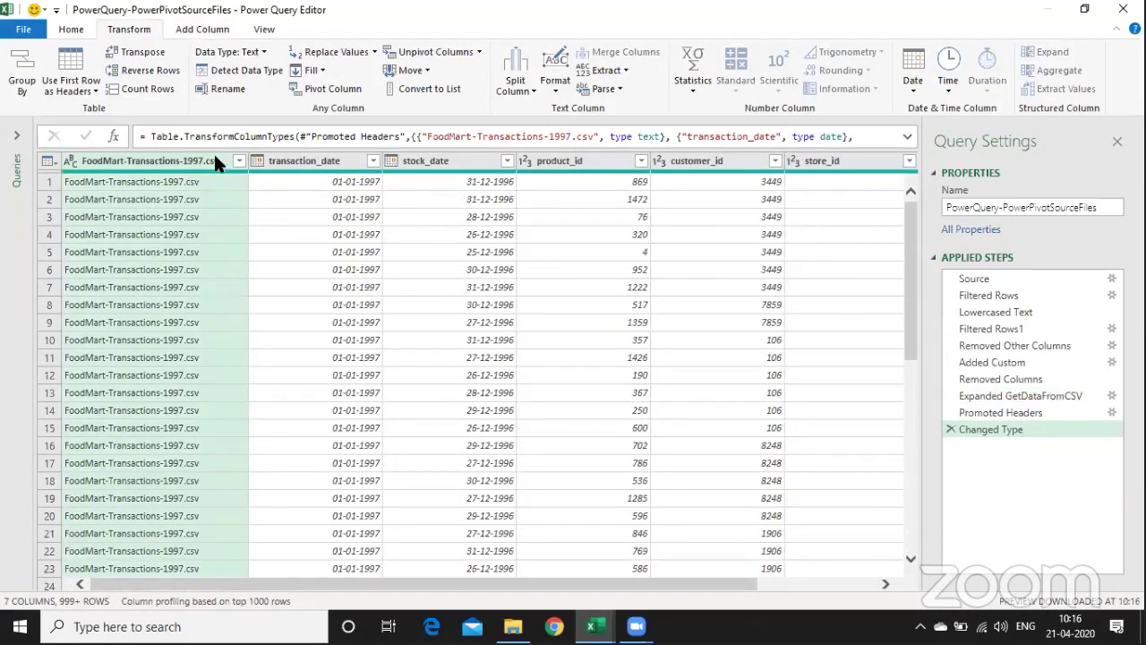
- Filter the file name column to FoodMart-Transactions-1998.csv, then clear that filter again
{"action": "left_click", "coordinate": [239, 161]}
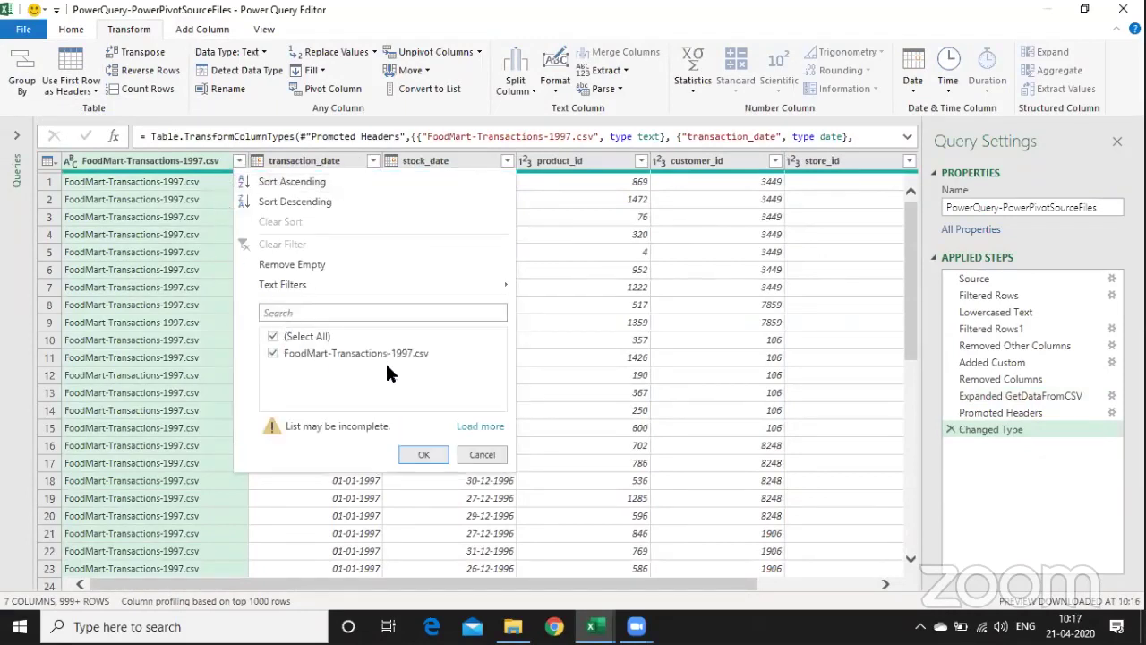
{"action": "left_click", "coordinate": [480, 428]}
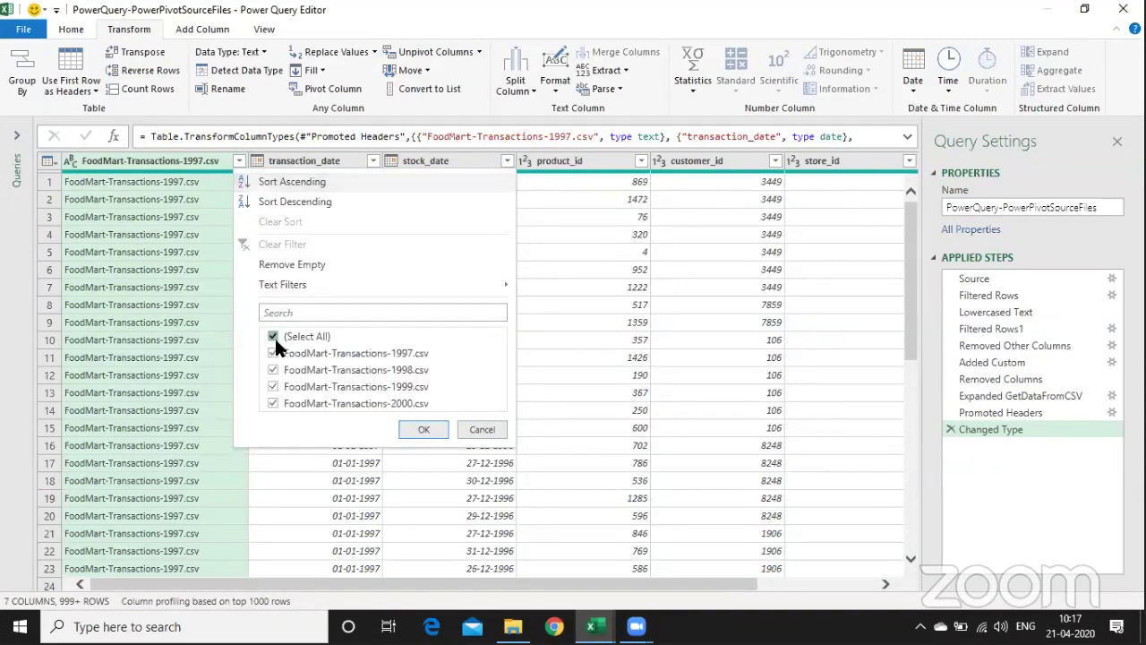
{"action": "left_click", "coordinate": [276, 338]}
{"action": "left_click", "coordinate": [273, 370]}
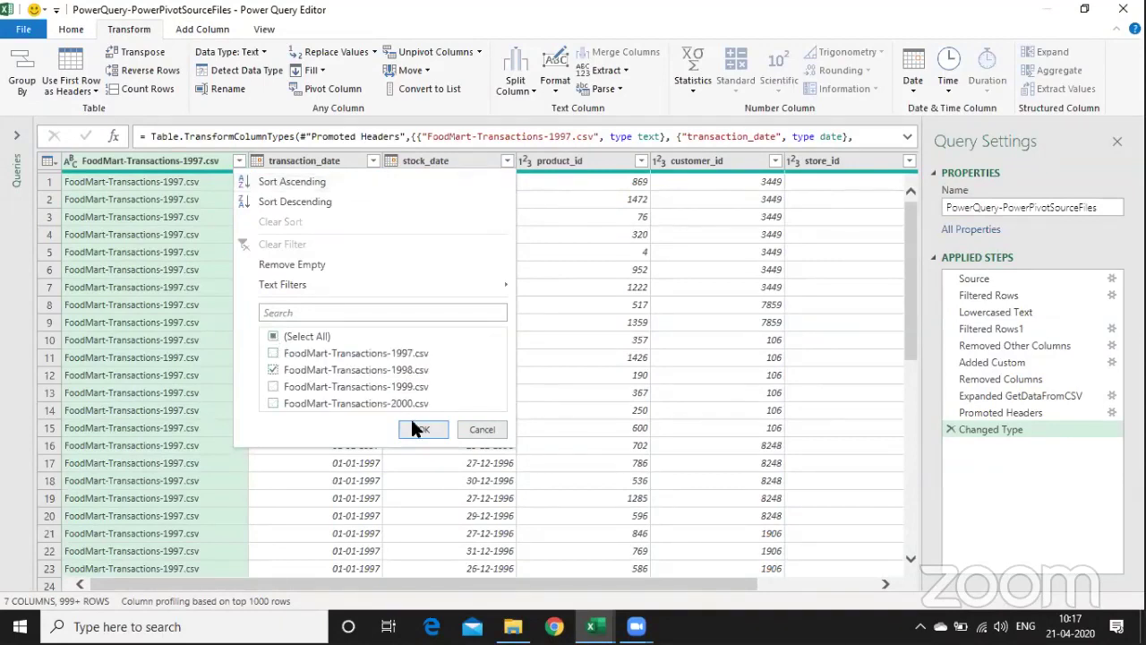
{"action": "left_click", "coordinate": [423, 431]}
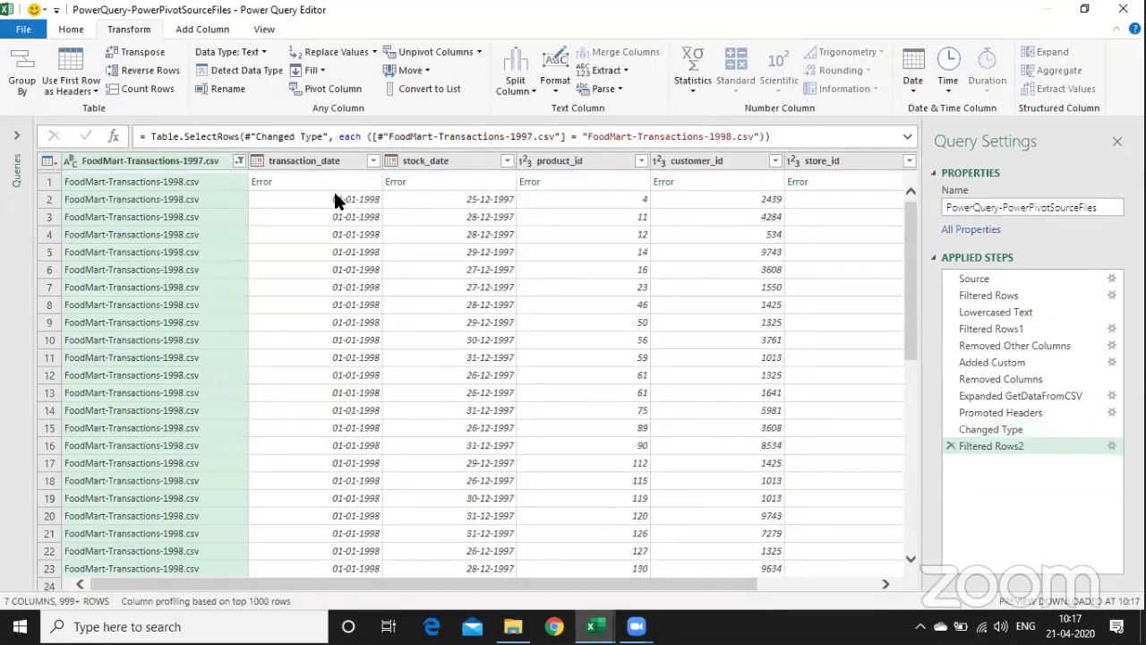
{"action": "left_click", "coordinate": [240, 161]}
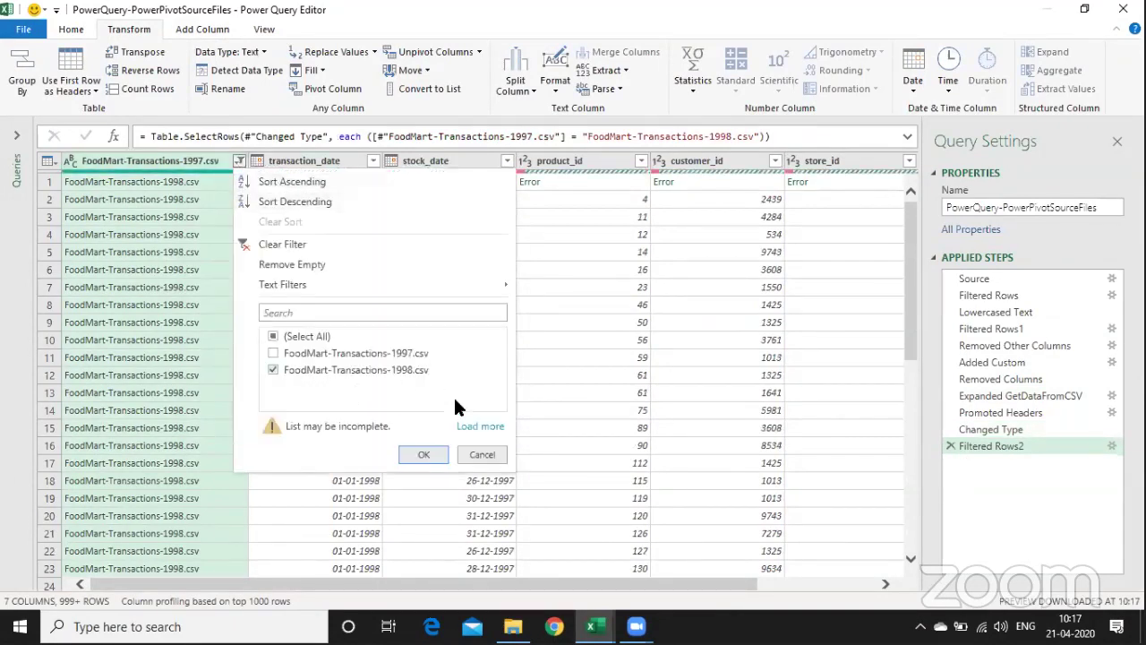
{"action": "left_click", "coordinate": [473, 426]}
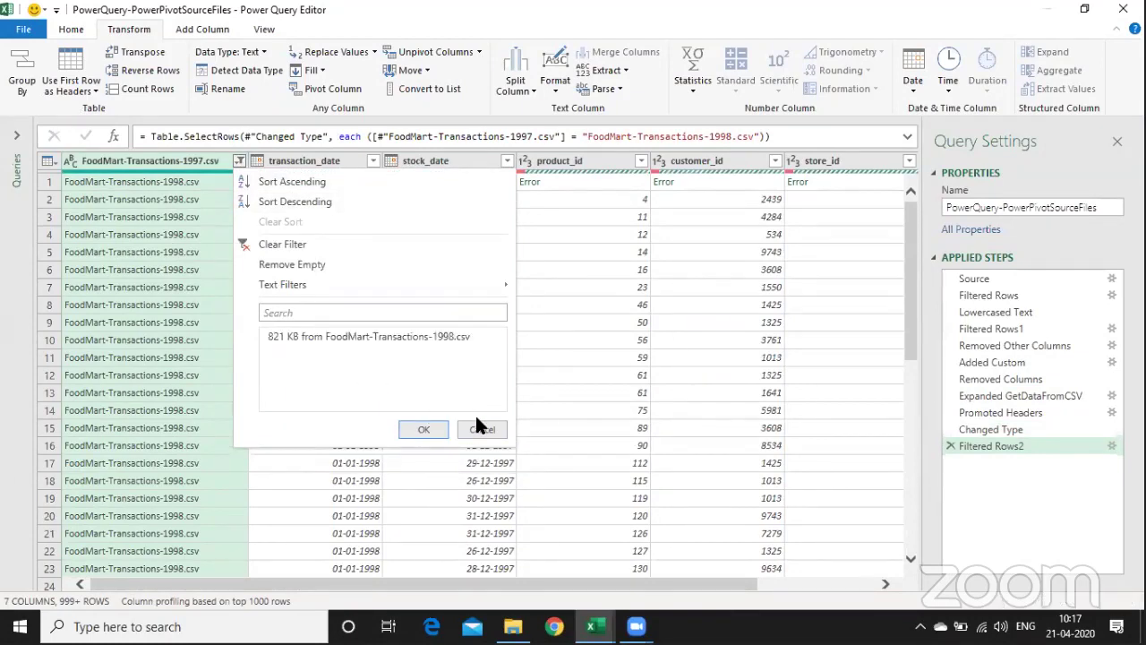
{"action": "left_click", "coordinate": [287, 244]}
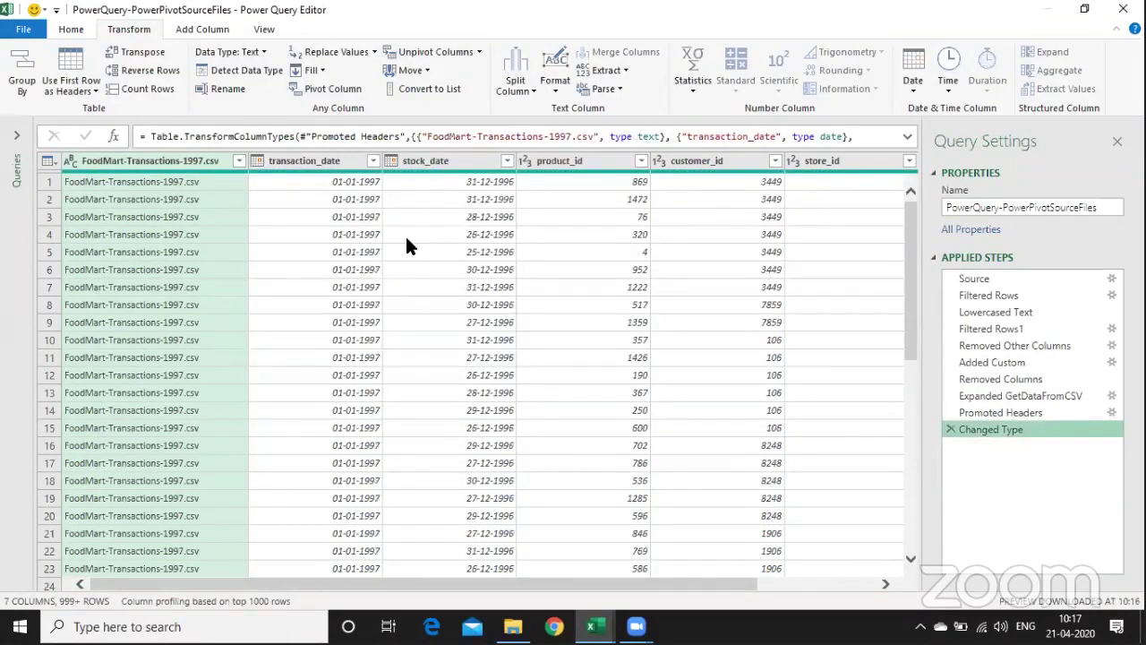
{"action": "left_click", "coordinate": [70, 29]}
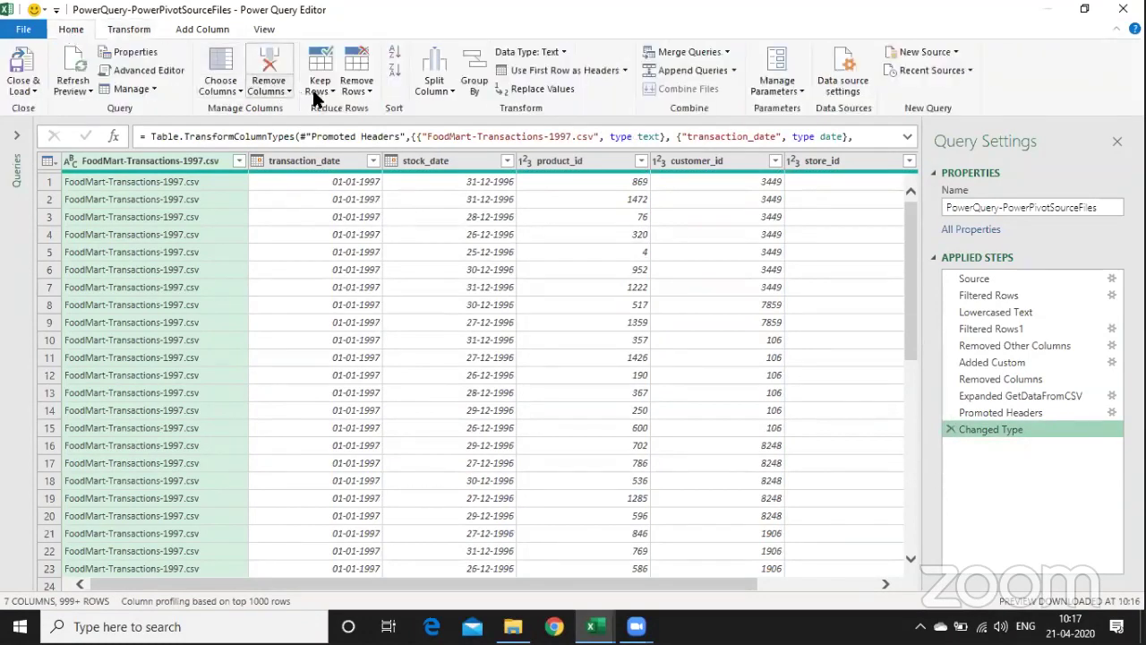
- Apply Remove Errors to drop error rows in the FoodMart-Transactions-1997.csv column
{"action": "left_click", "coordinate": [351, 92]}
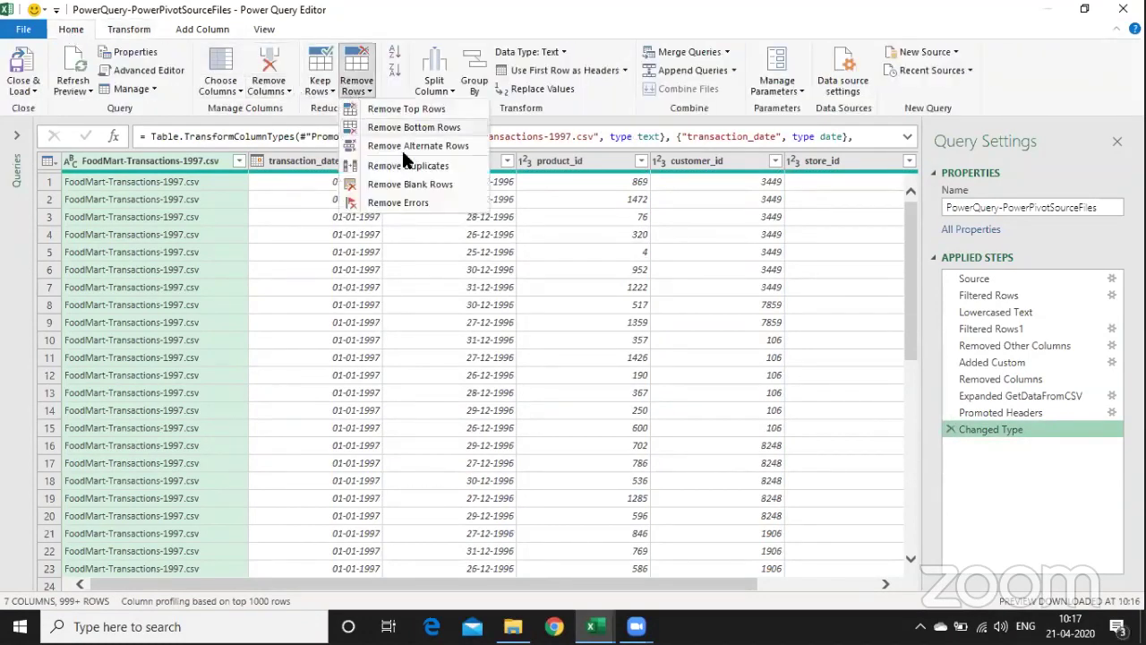
{"action": "left_click", "coordinate": [431, 203]}
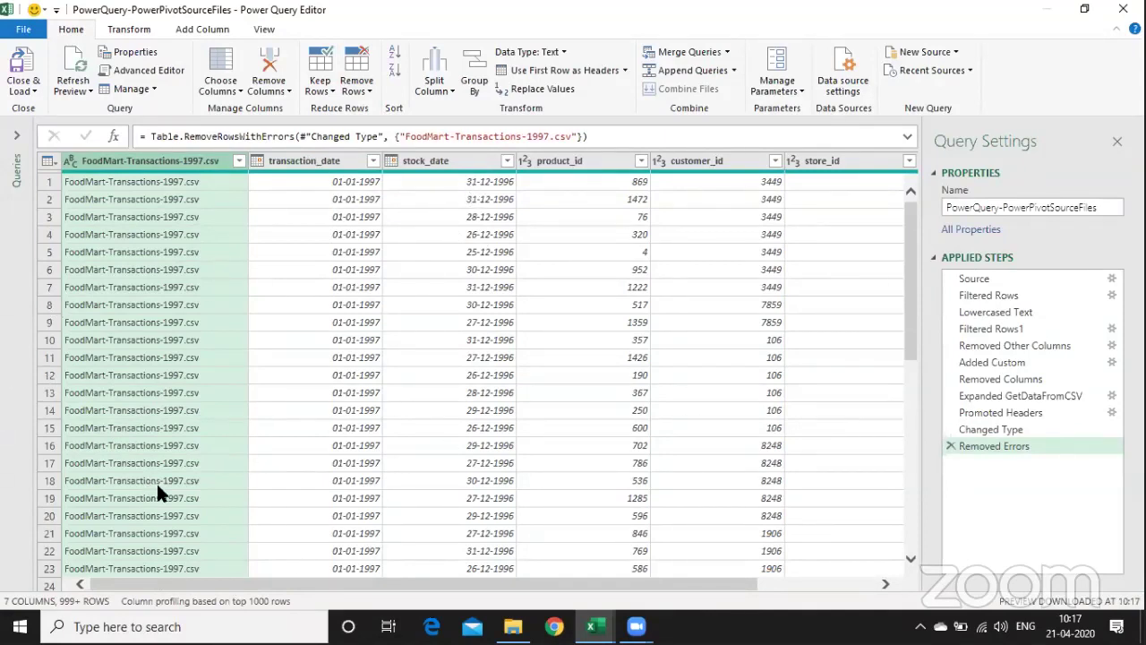
{"action": "left_click", "coordinate": [482, 80]}
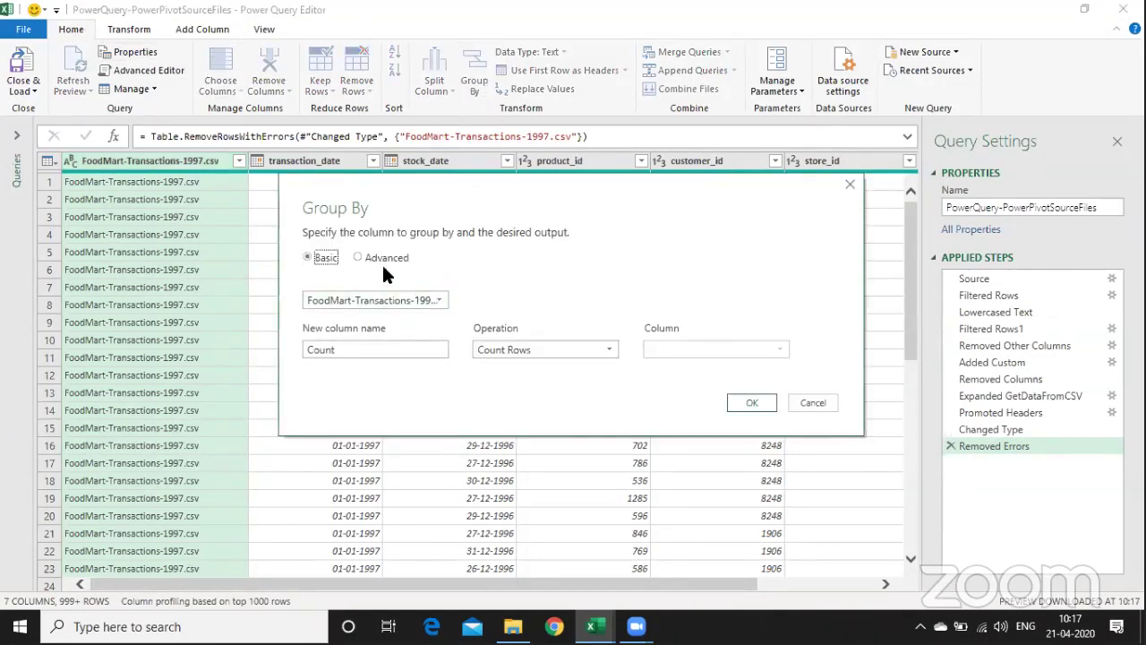
- Set an advanced grouping on product_id and customer_id
{"action": "left_click", "coordinate": [365, 255]}
{"action": "left_click", "coordinate": [438, 300]}
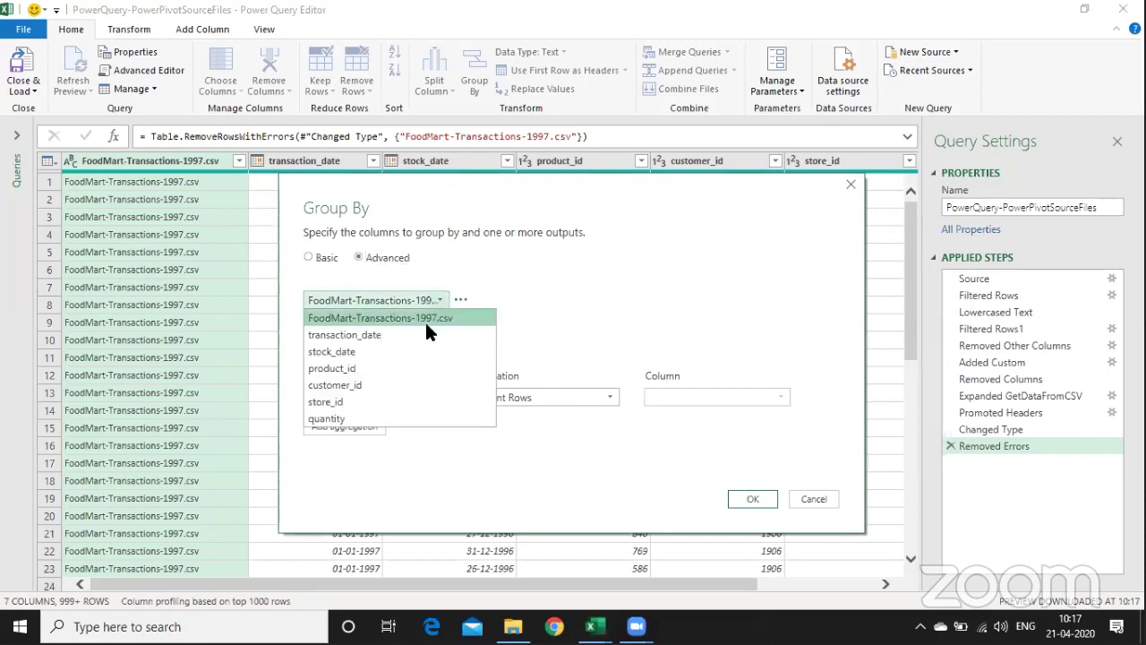
{"action": "left_click", "coordinate": [415, 368]}
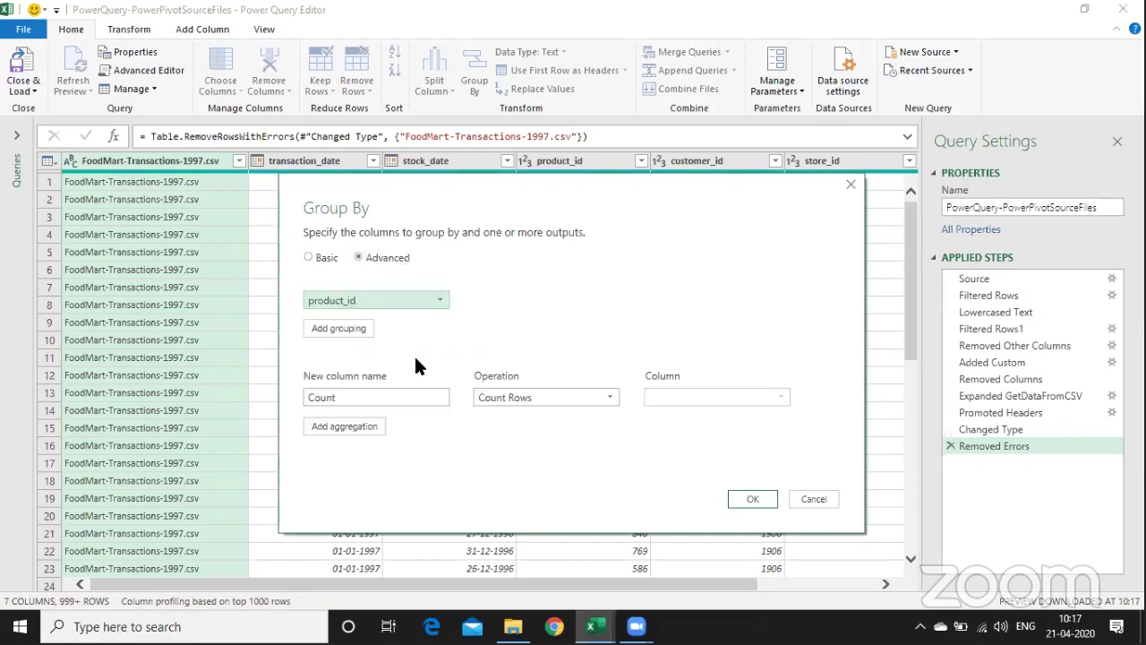
{"action": "left_click", "coordinate": [335, 324]}
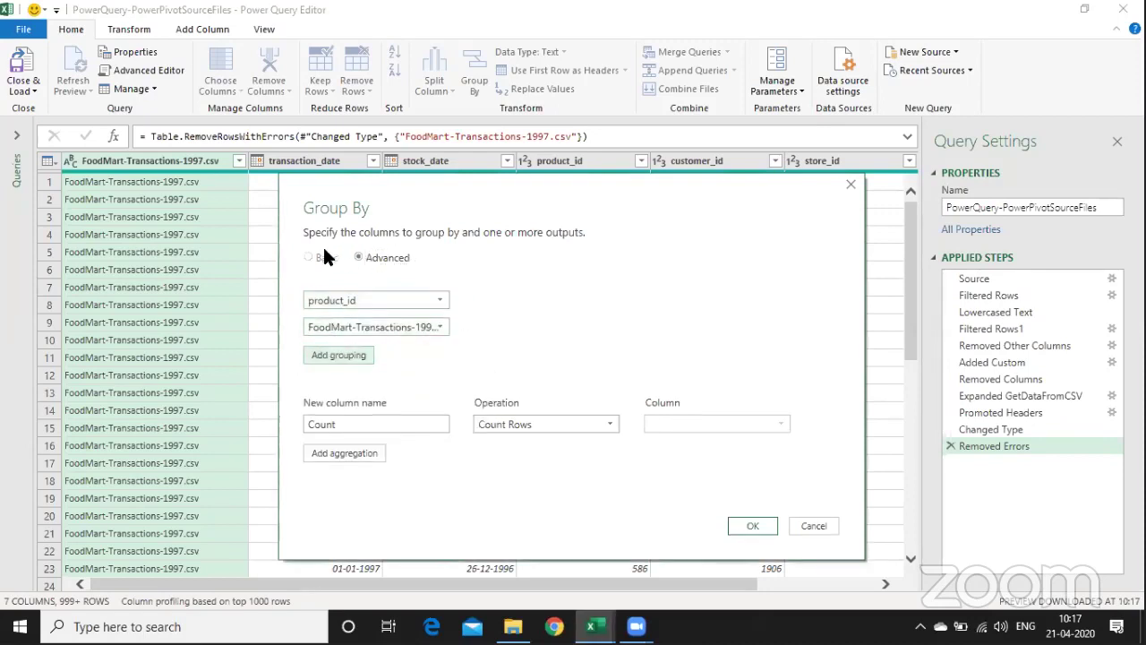
{"action": "left_click", "coordinate": [434, 327]}
{"action": "left_click", "coordinate": [400, 413]}
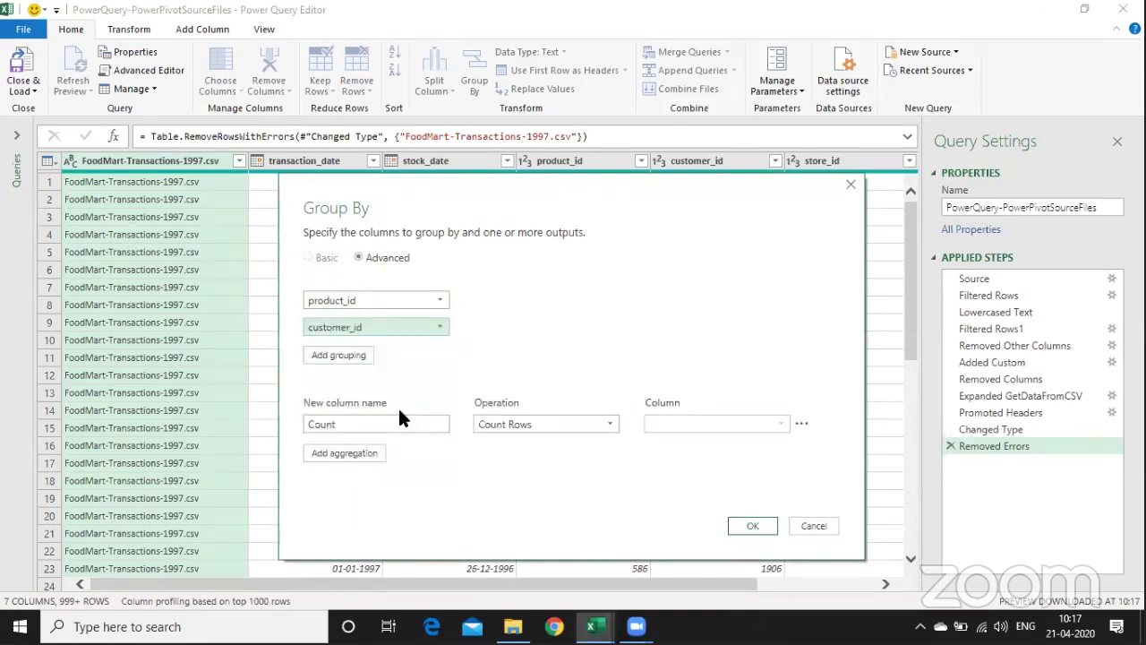
- Add a Total Qty column summing quantity and confirm the grouping
{"action": "double_click", "coordinate": [374, 427]}
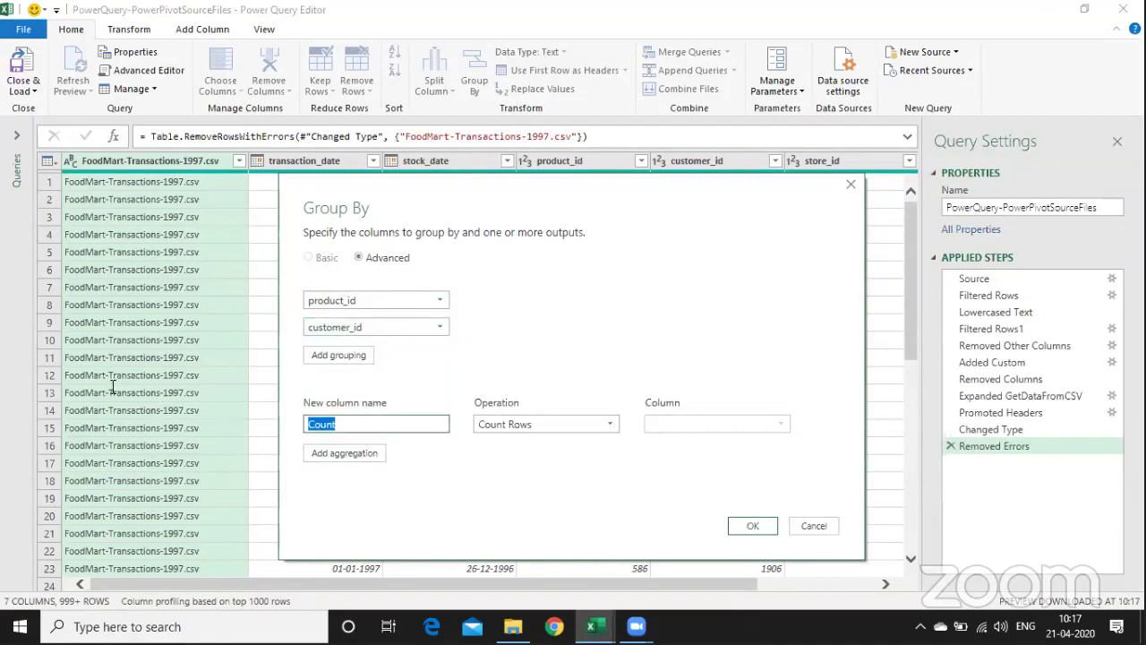
{"action": "type", "text": "Total"}
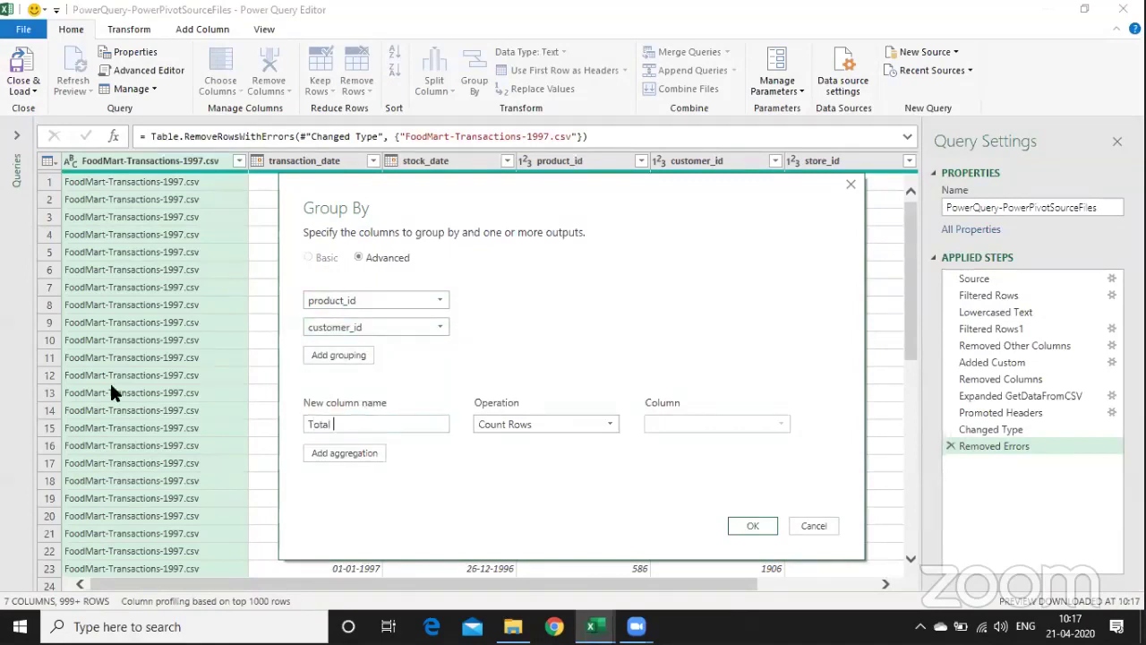
{"action": "type", "text": " Qty"}
{"action": "key", "text": "Tab"}
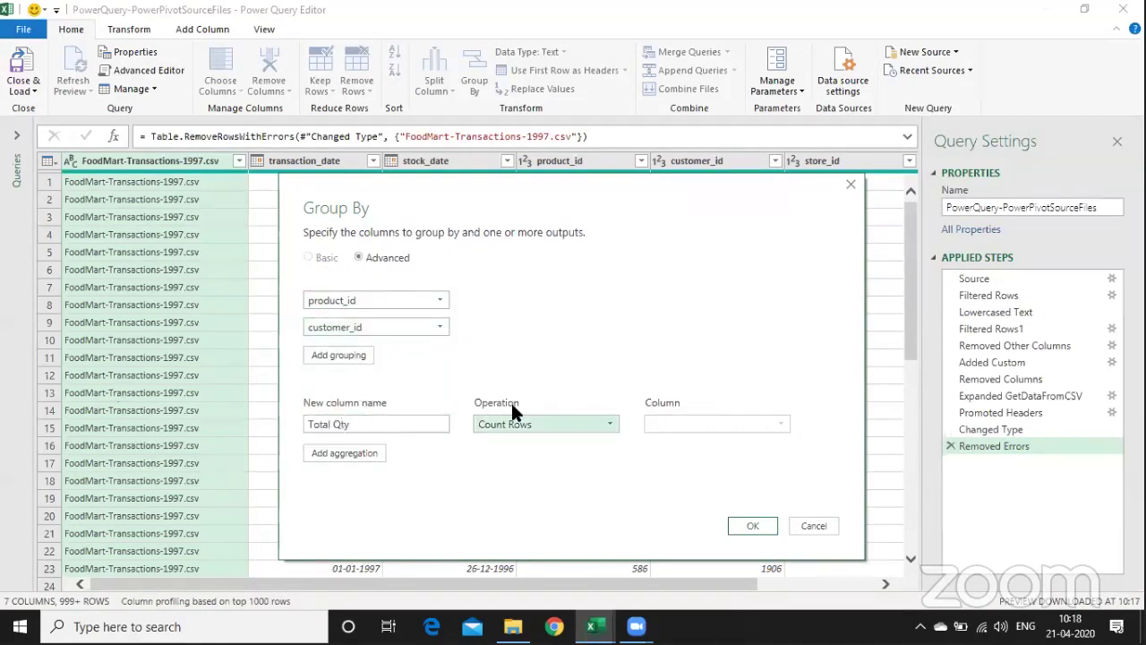
{"action": "left_click", "coordinate": [523, 419]}
{"action": "left_click", "coordinate": [527, 440]}
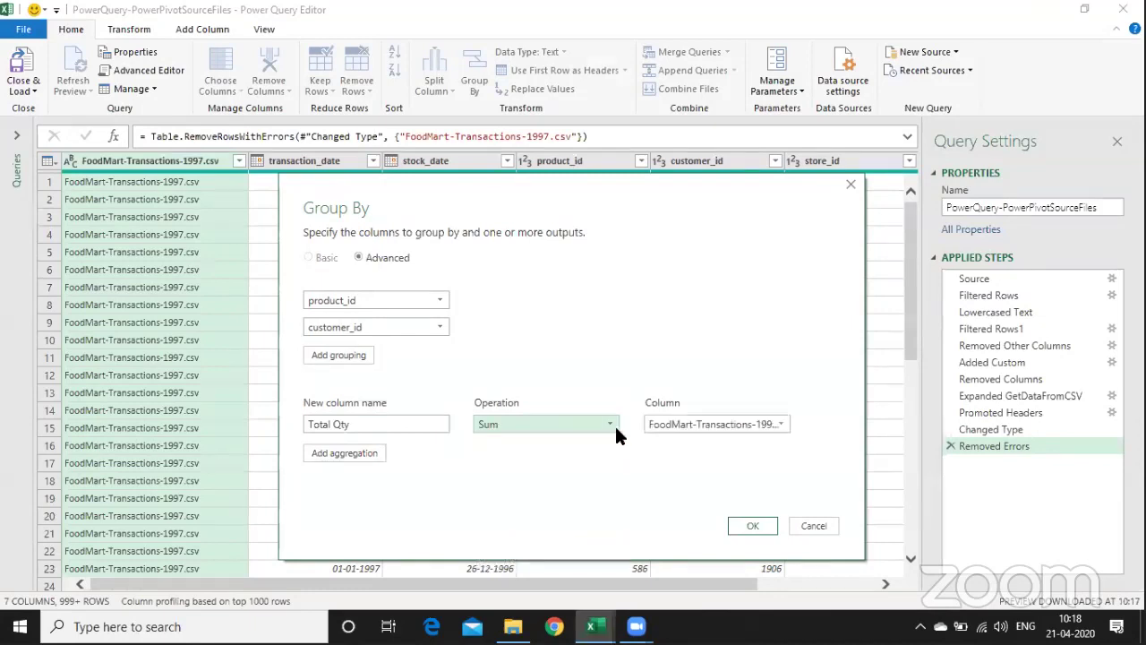
{"action": "left_click", "coordinate": [706, 422]}
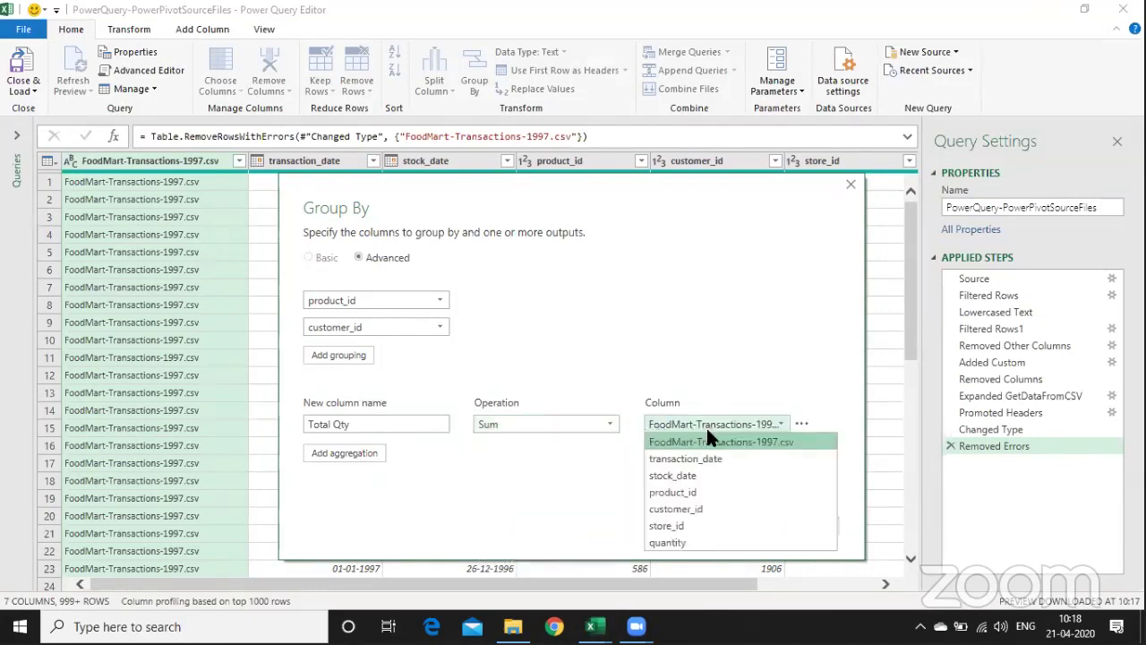
{"action": "left_click", "coordinate": [717, 541]}
{"action": "left_click", "coordinate": [755, 524]}
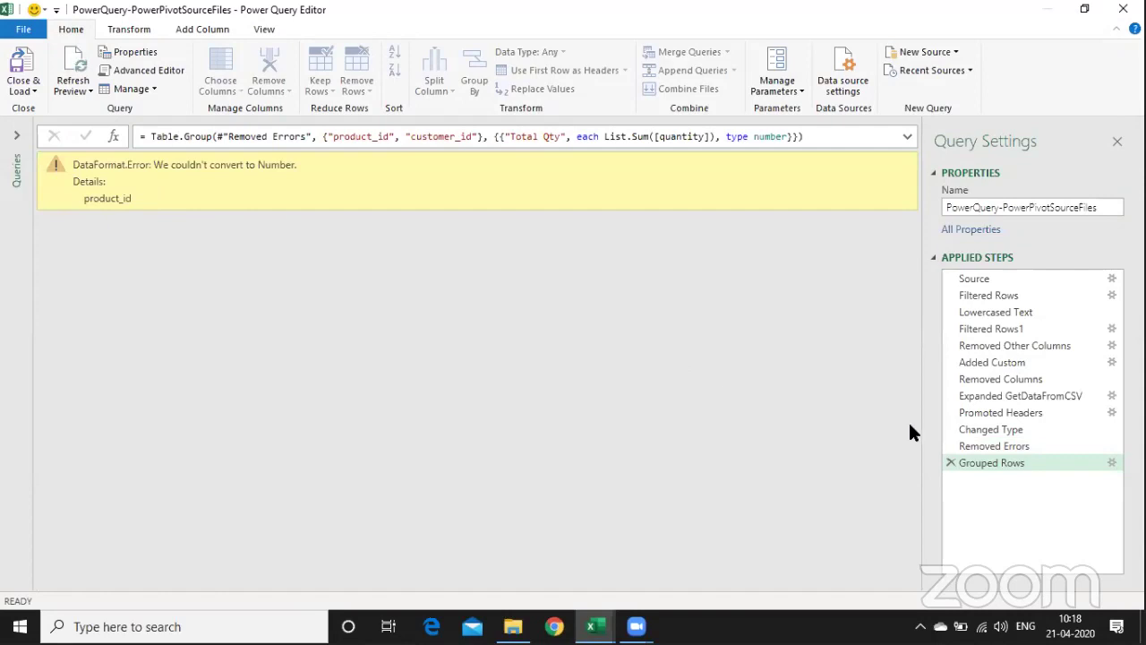
- Delete the Grouped Rows step and set customer_id and product_id to Text
{"action": "left_click", "coordinate": [951, 463]}
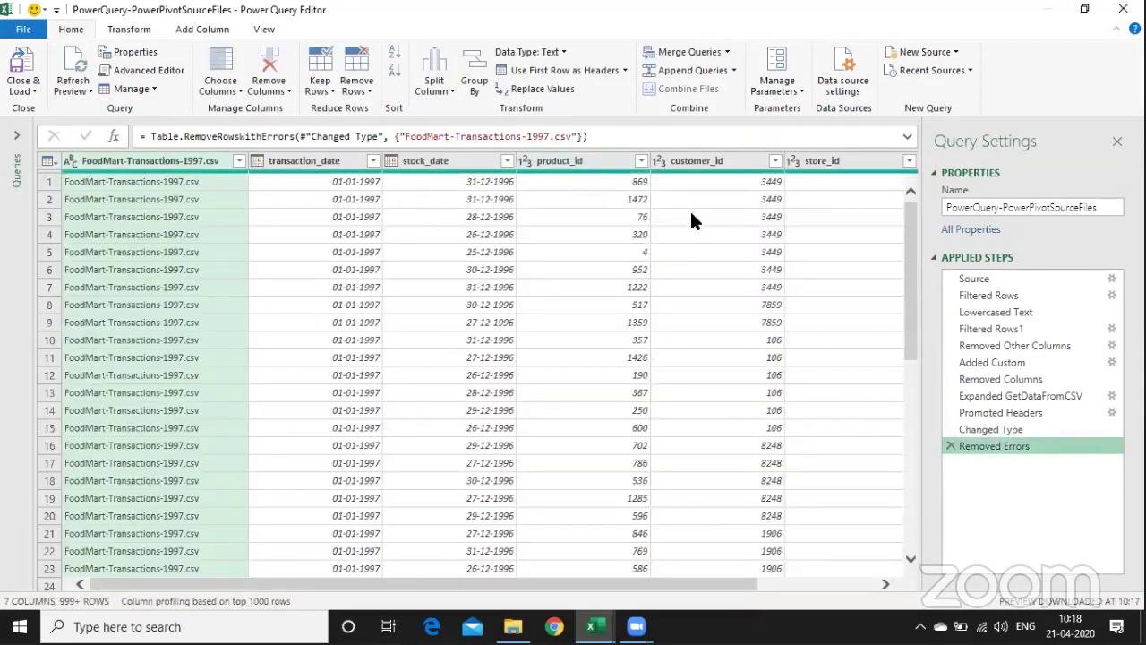
{"action": "left_click", "coordinate": [660, 161]}
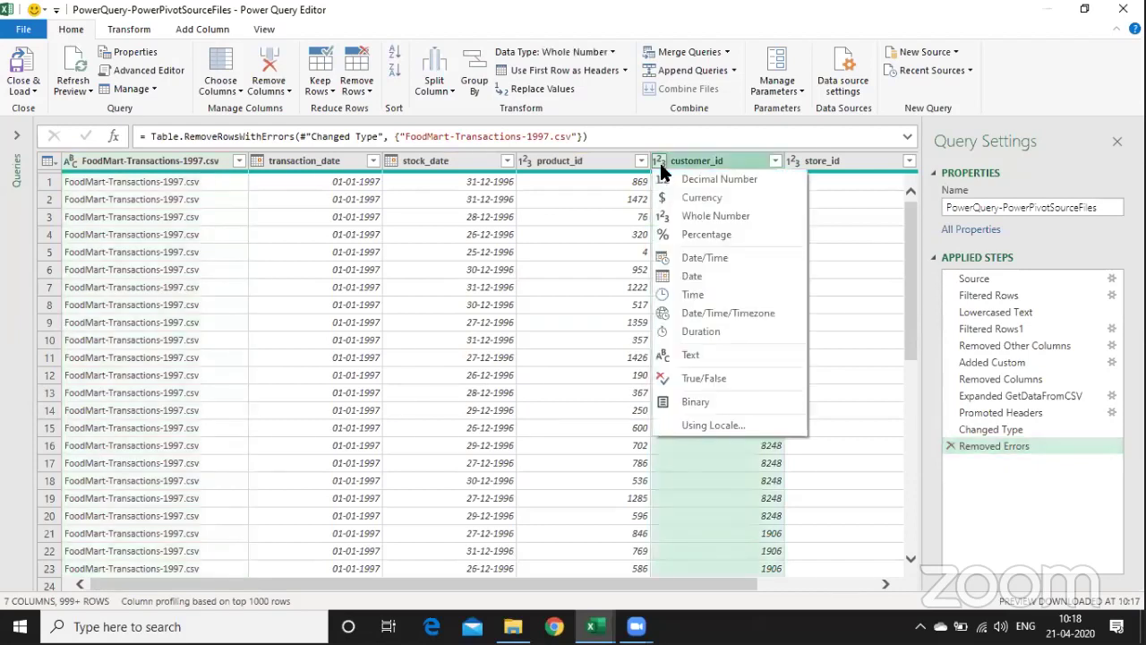
{"action": "left_click", "coordinate": [704, 352]}
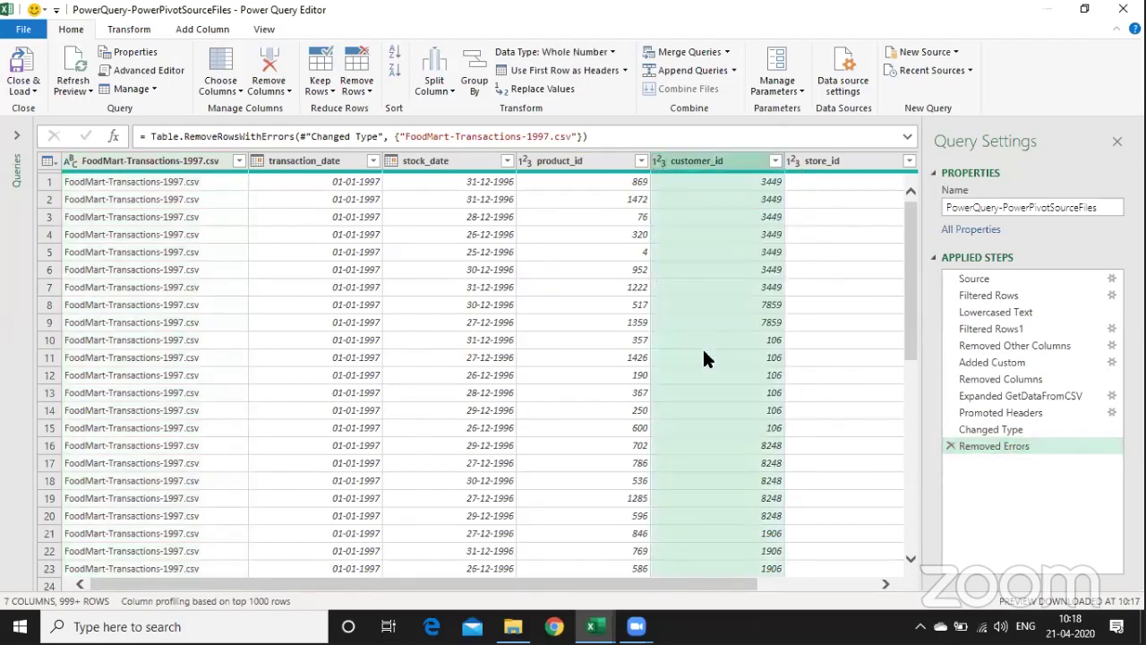
{"action": "left_click", "coordinate": [526, 161]}
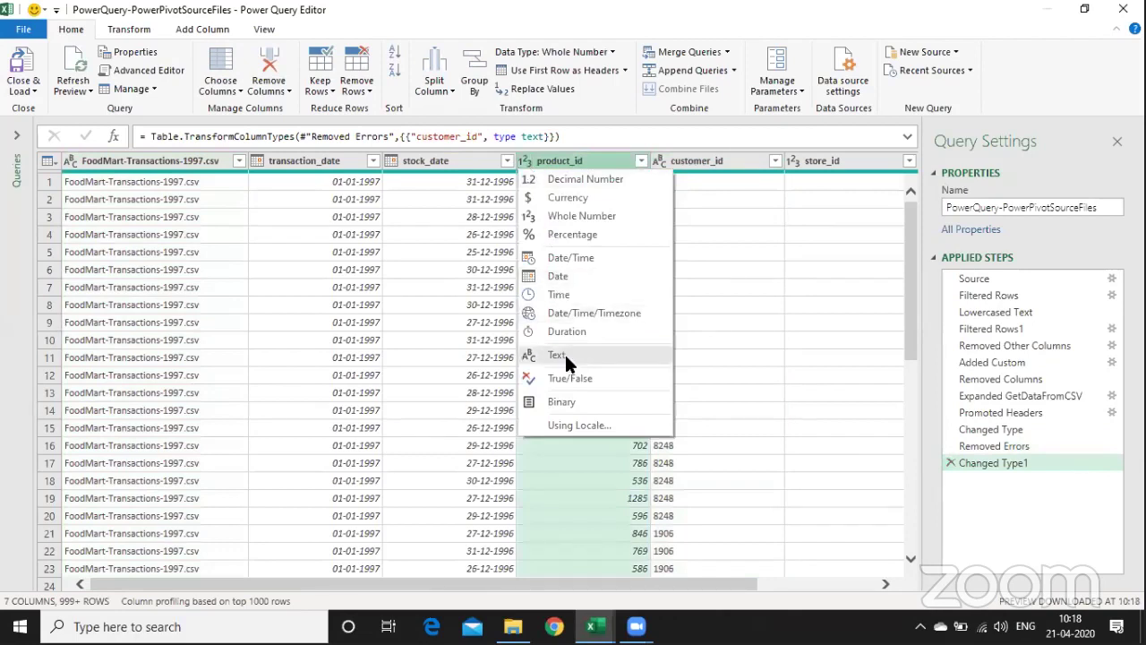
{"action": "left_click", "coordinate": [566, 355]}
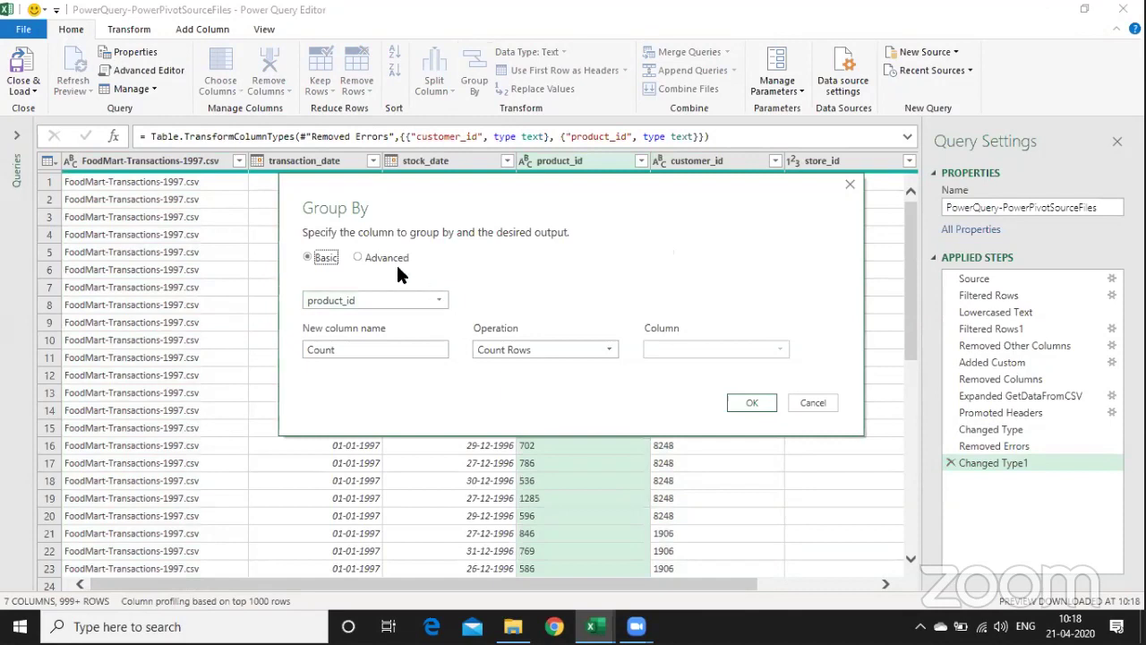
- Group by product_id, summing quantity into a new column named Total Qty
{"action": "left_click", "coordinate": [437, 347]}
{"action": "double_click", "coordinate": [437, 347]}
{"action": "type", "text": "Total Qty"}
{"action": "left_click", "coordinate": [559, 350]}
{"action": "left_click", "coordinate": [542, 365]}
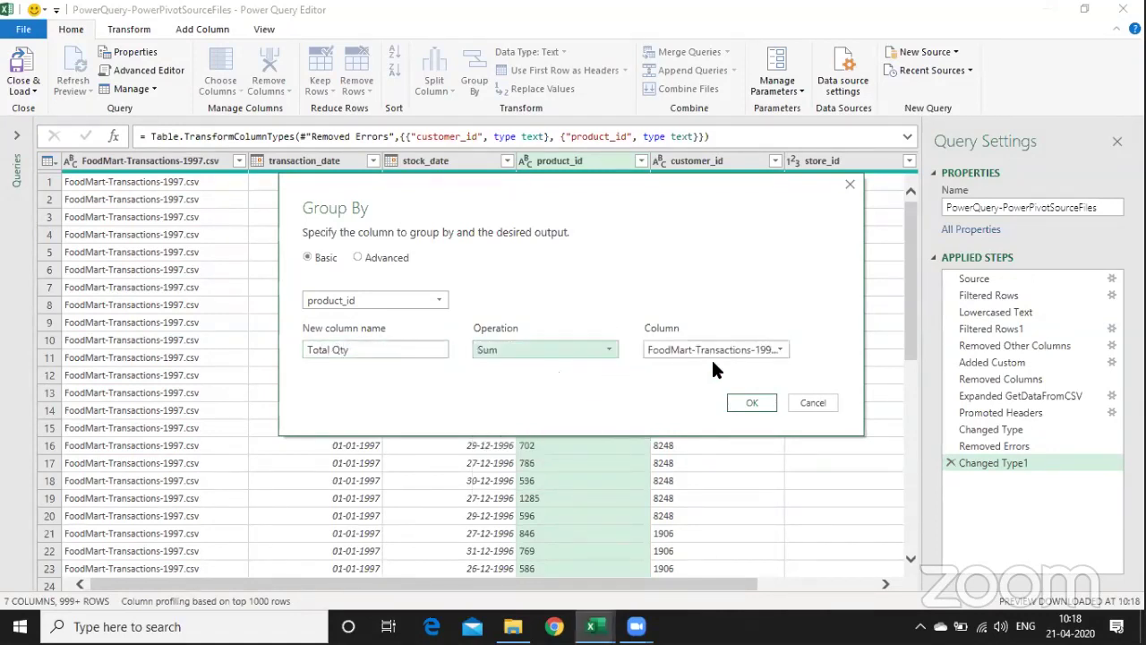
{"action": "left_click", "coordinate": [775, 350]}
{"action": "left_click", "coordinate": [729, 466]}
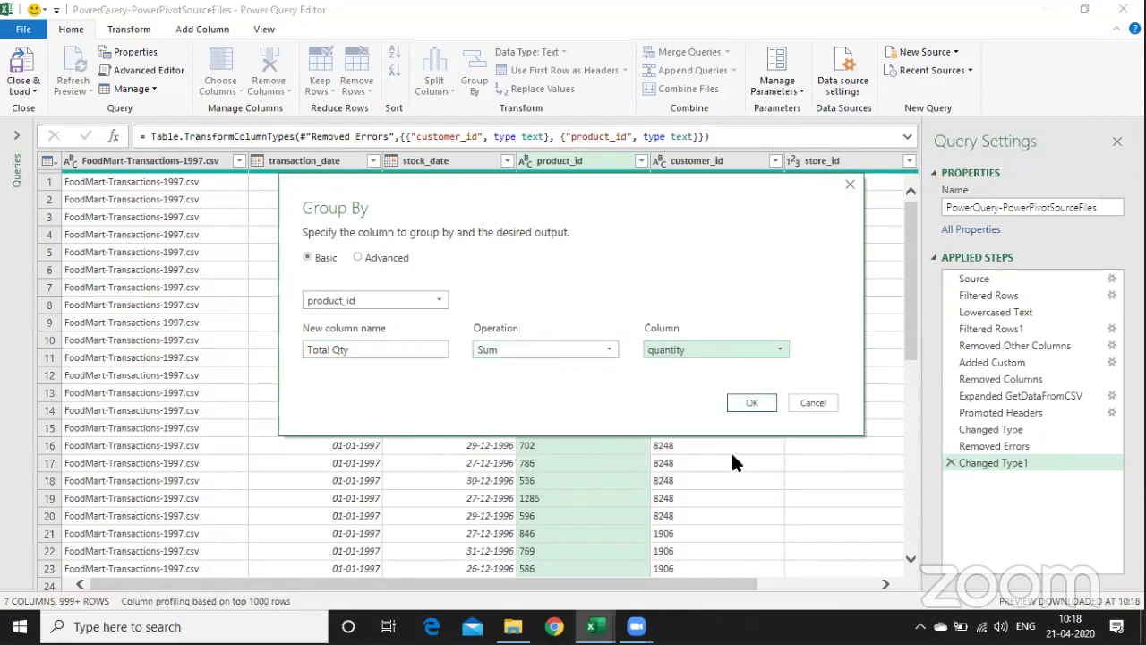
{"action": "left_click", "coordinate": [752, 403]}
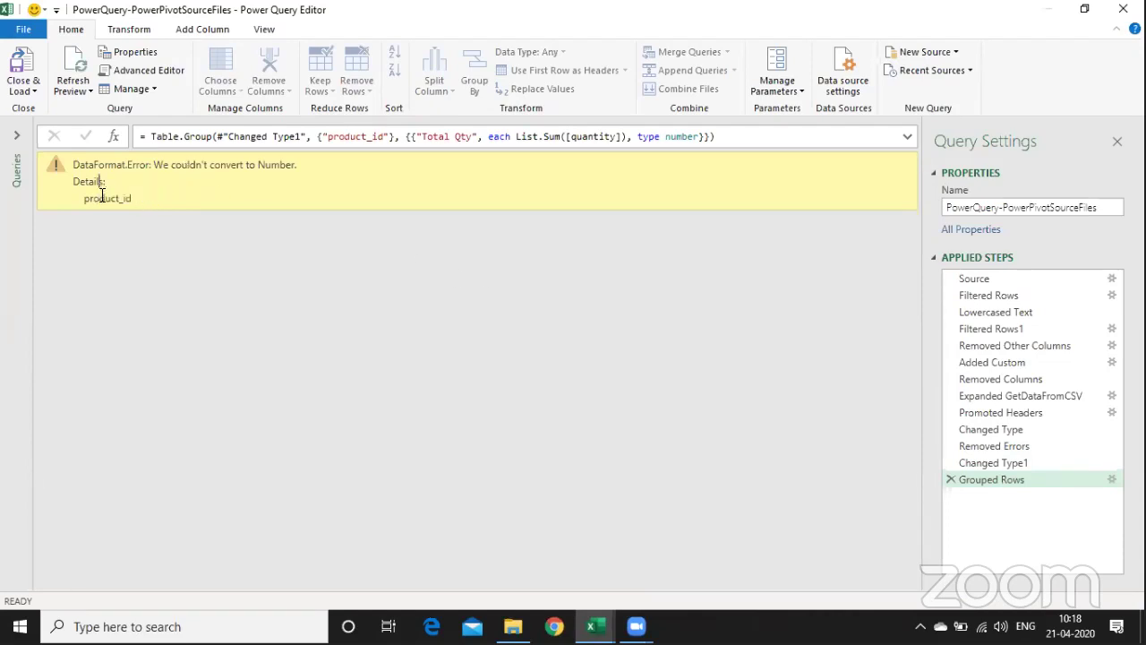
- Reopen the Grouped Rows settings without changes, then preview the Changed Type1 data
{"action": "left_click", "coordinate": [1111, 481]}
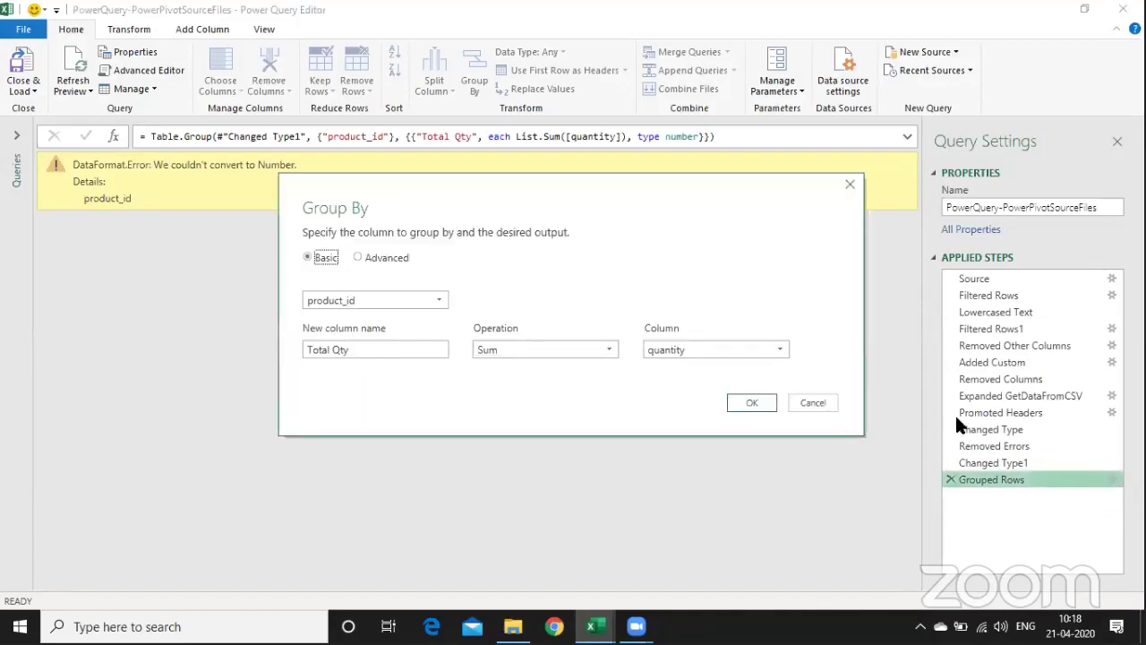
{"action": "left_click", "coordinate": [808, 404]}
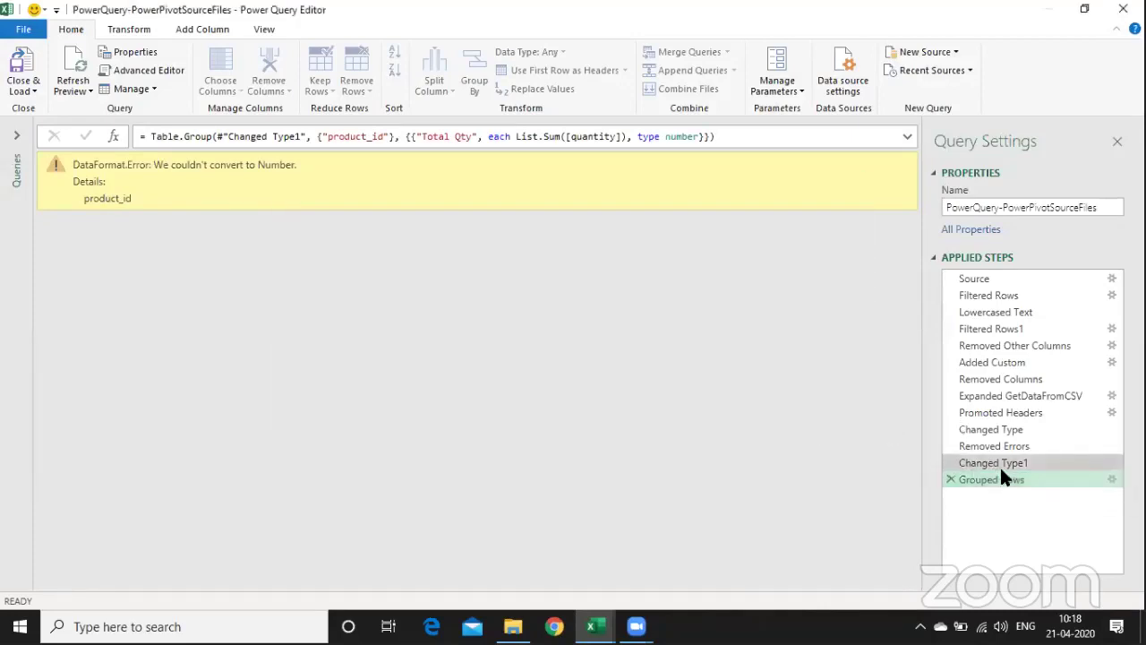
{"action": "left_click", "coordinate": [1001, 464]}
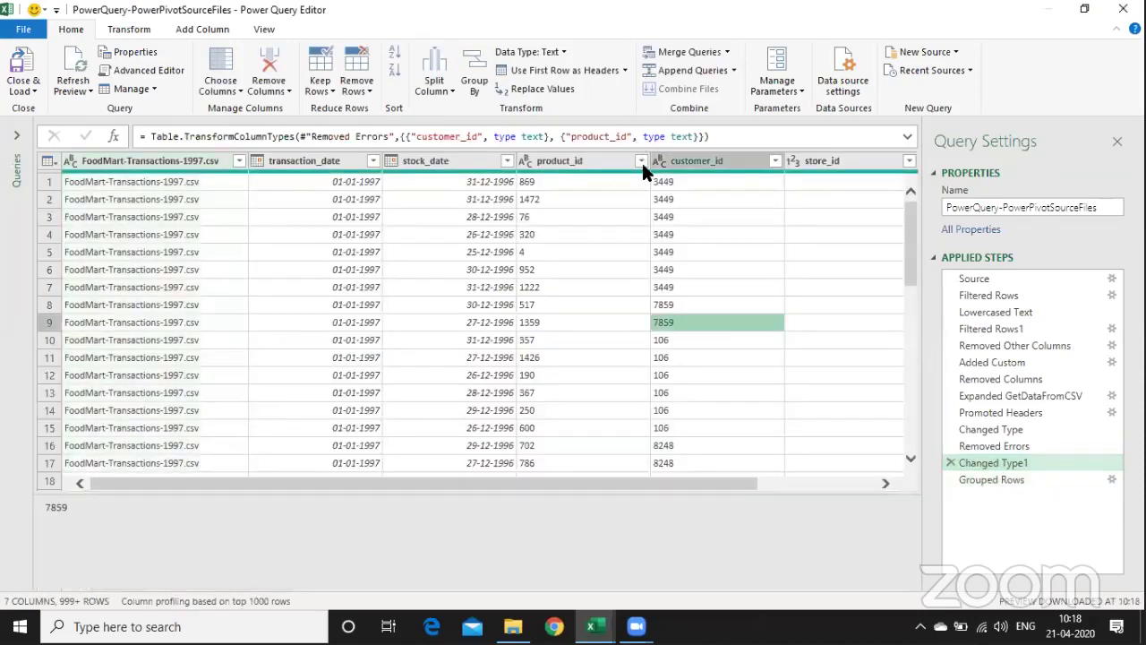
- Change store_id to a text column, inserting the type change before the grouping
{"action": "left_click", "coordinate": [642, 162]}
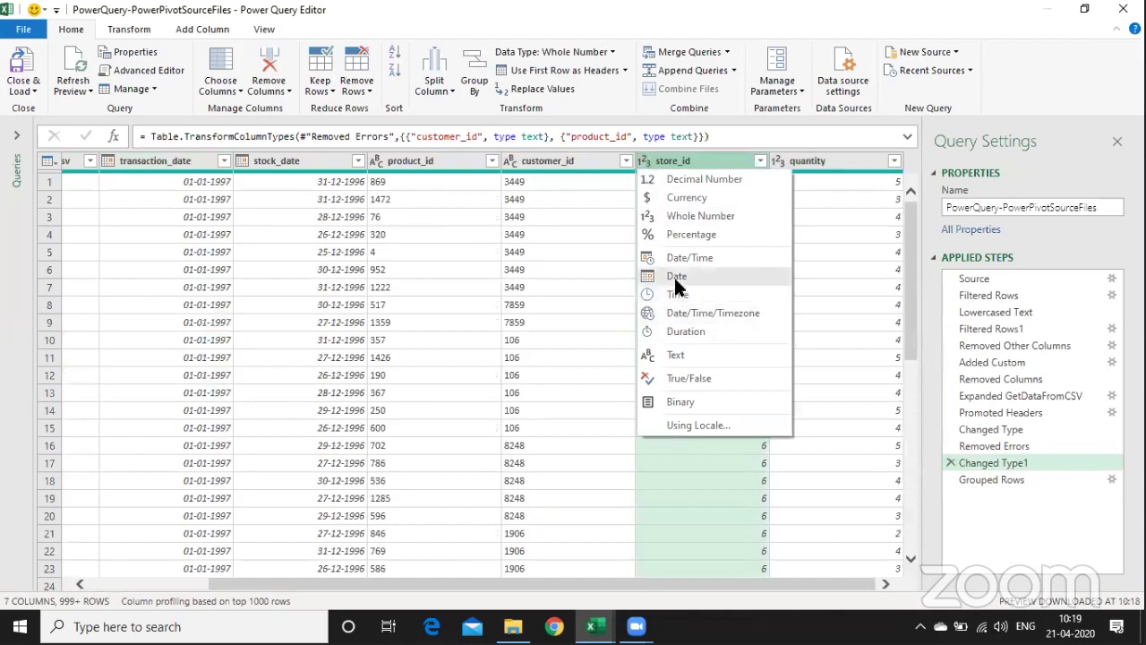
{"action": "left_click", "coordinate": [674, 356]}
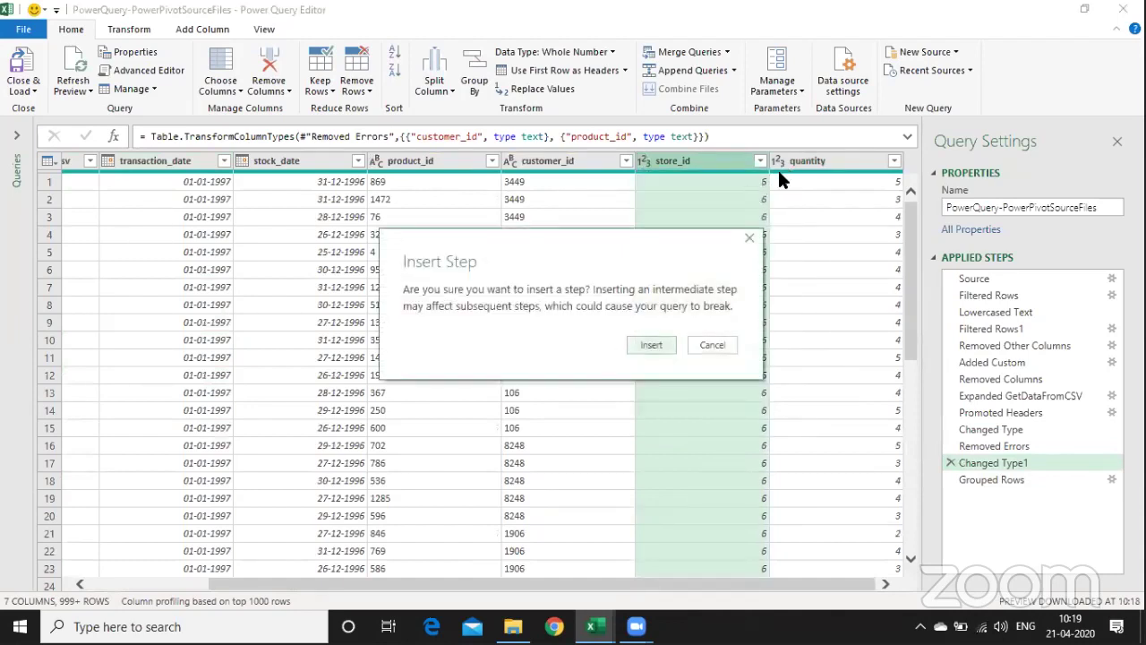
{"action": "left_click", "coordinate": [653, 345]}
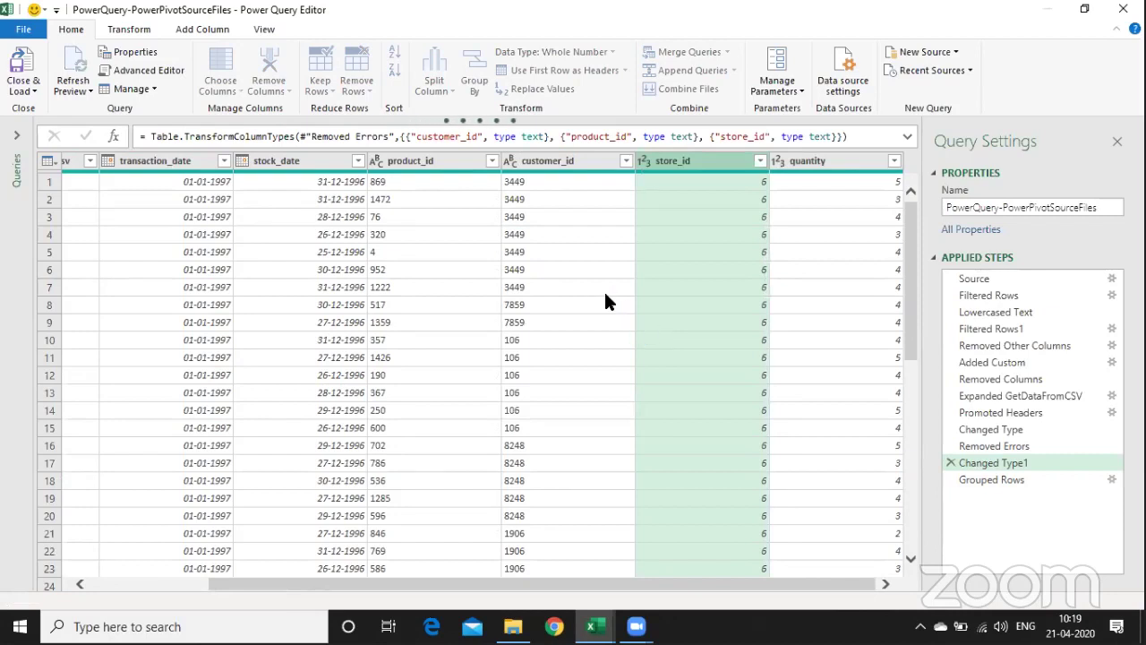
- Check the Grouped Rows error, delete that step and pick product_id for a fresh grouping
{"action": "left_click", "coordinate": [505, 160]}
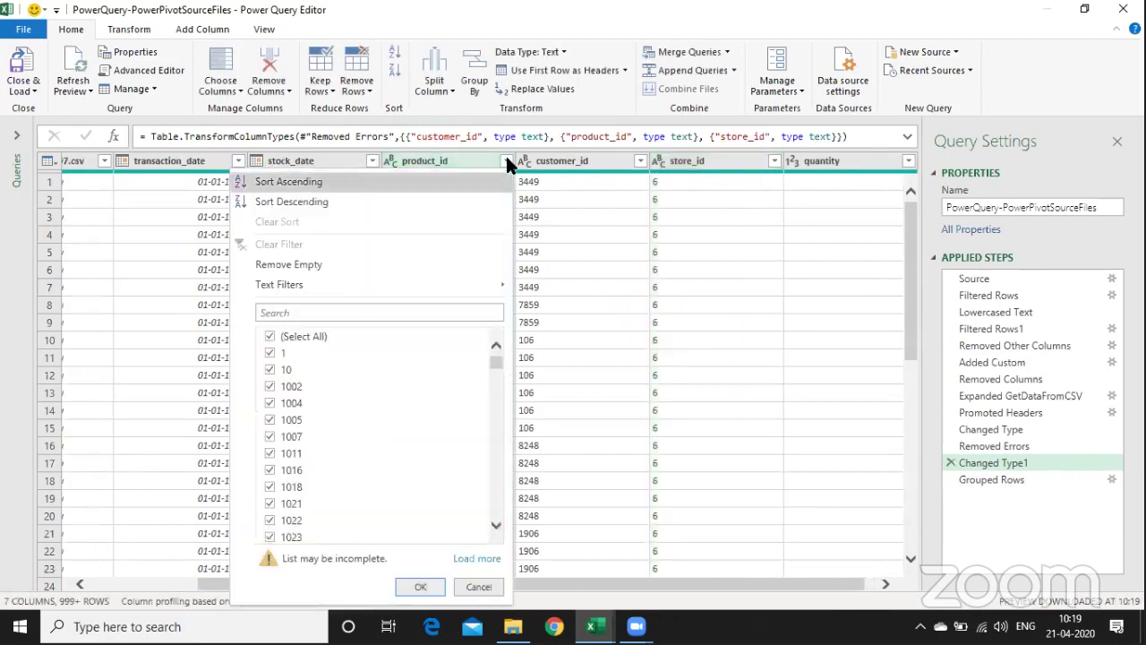
{"action": "left_click", "coordinate": [550, 376]}
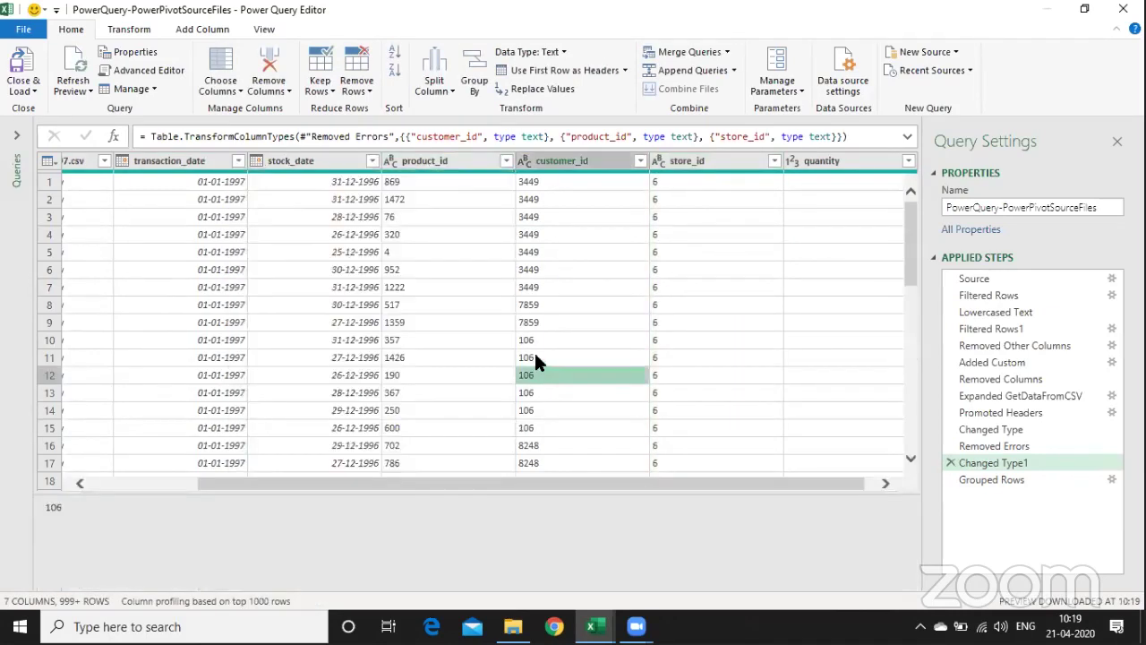
{"action": "left_click", "coordinate": [1033, 480]}
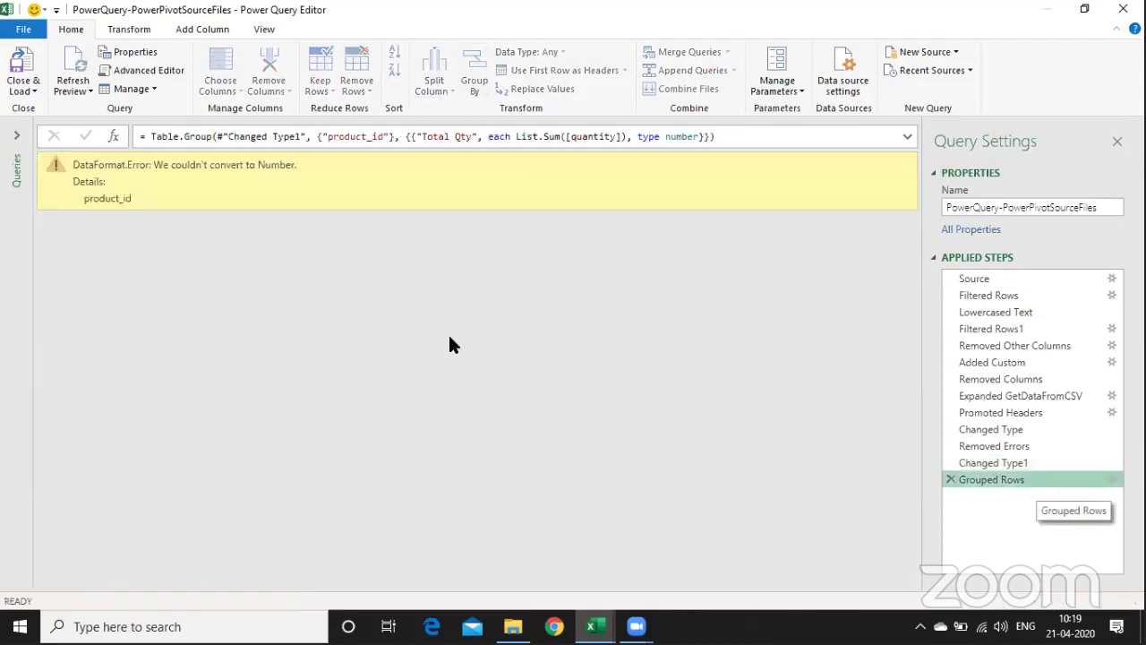
{"action": "left_click", "coordinate": [951, 477]}
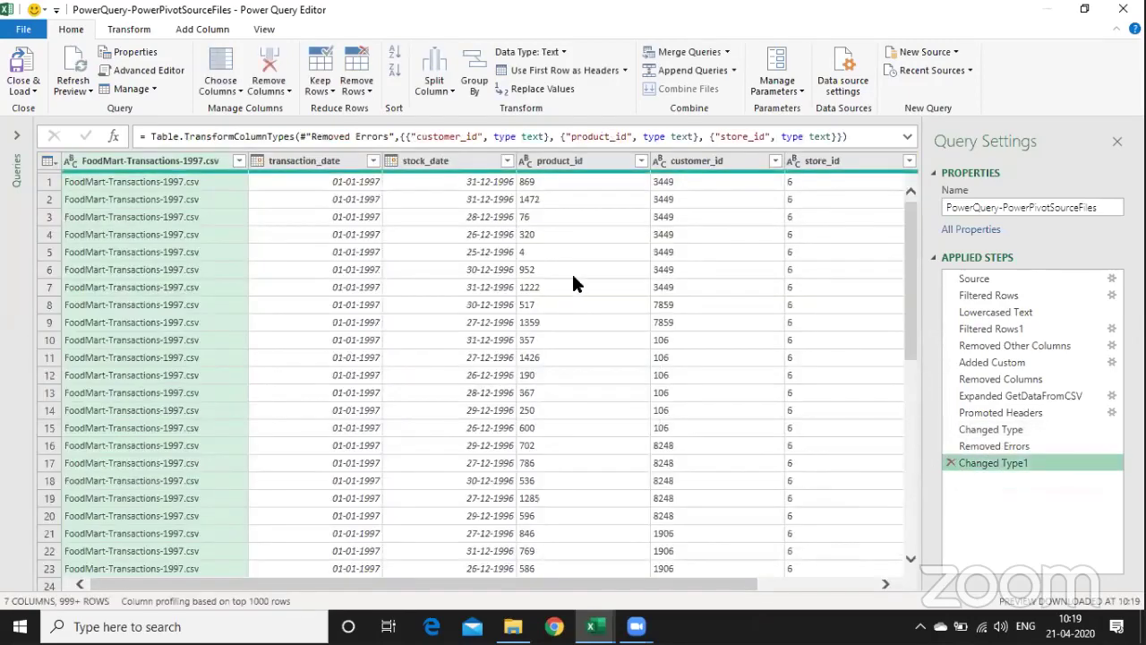
{"action": "left_click", "coordinate": [571, 270]}
{"action": "left_click", "coordinate": [467, 80]}
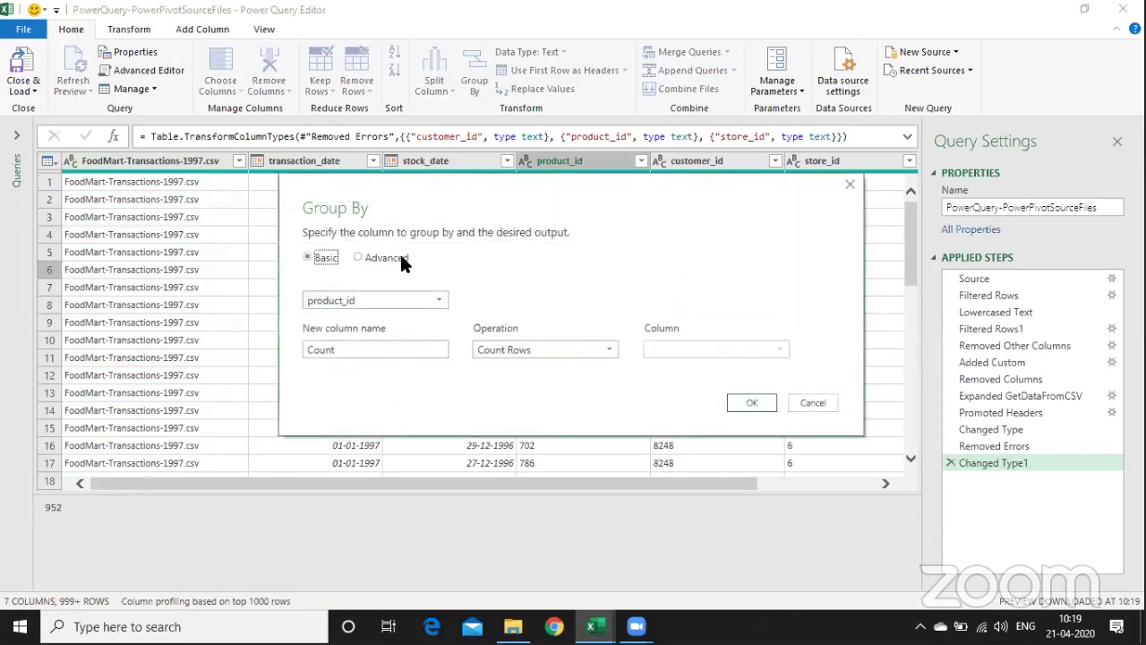
{"action": "left_click", "coordinate": [394, 254]}
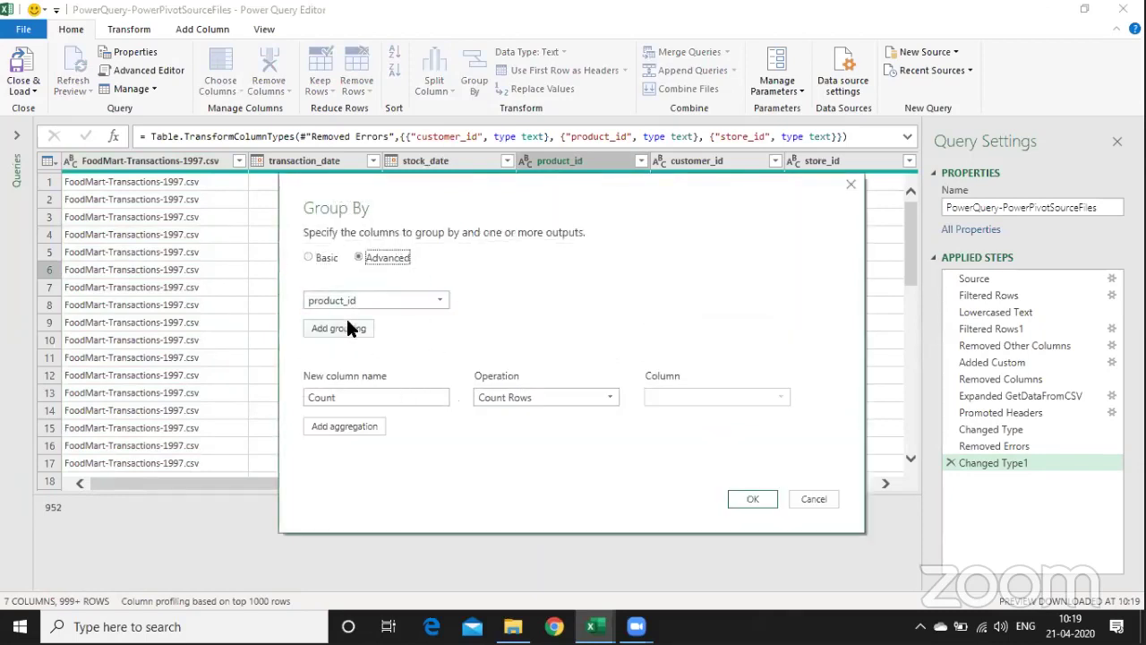
{"action": "left_click", "coordinate": [401, 398]}
{"action": "double_click", "coordinate": [401, 398]}
{"action": "type", "text": "Sum"}
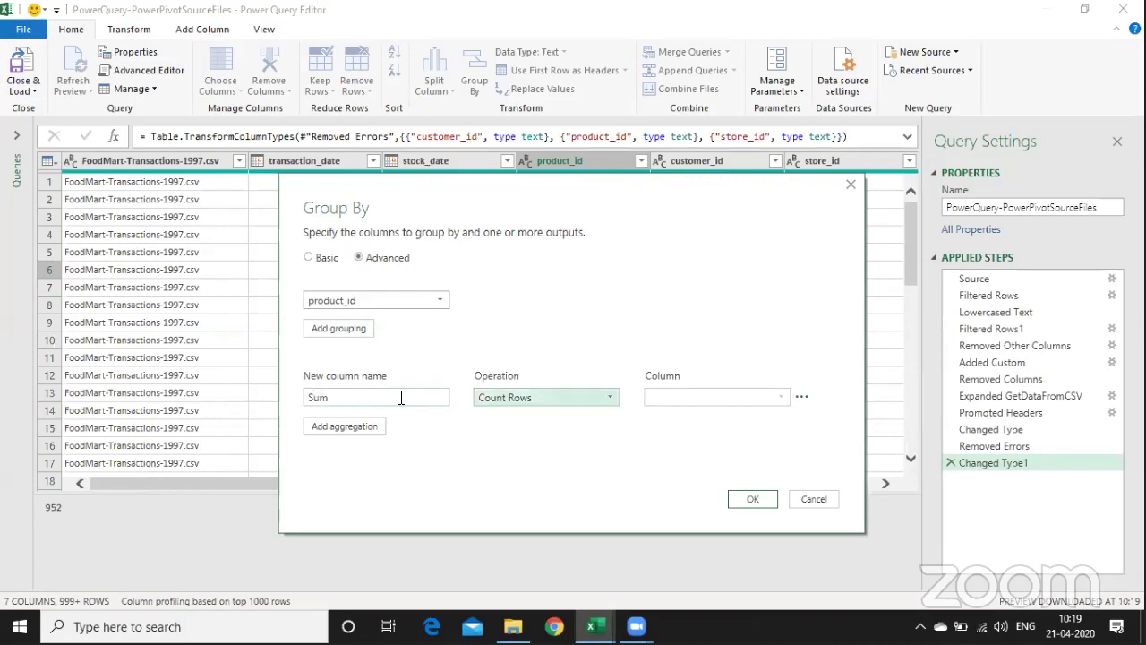
{"action": "left_click", "coordinate": [545, 397]}
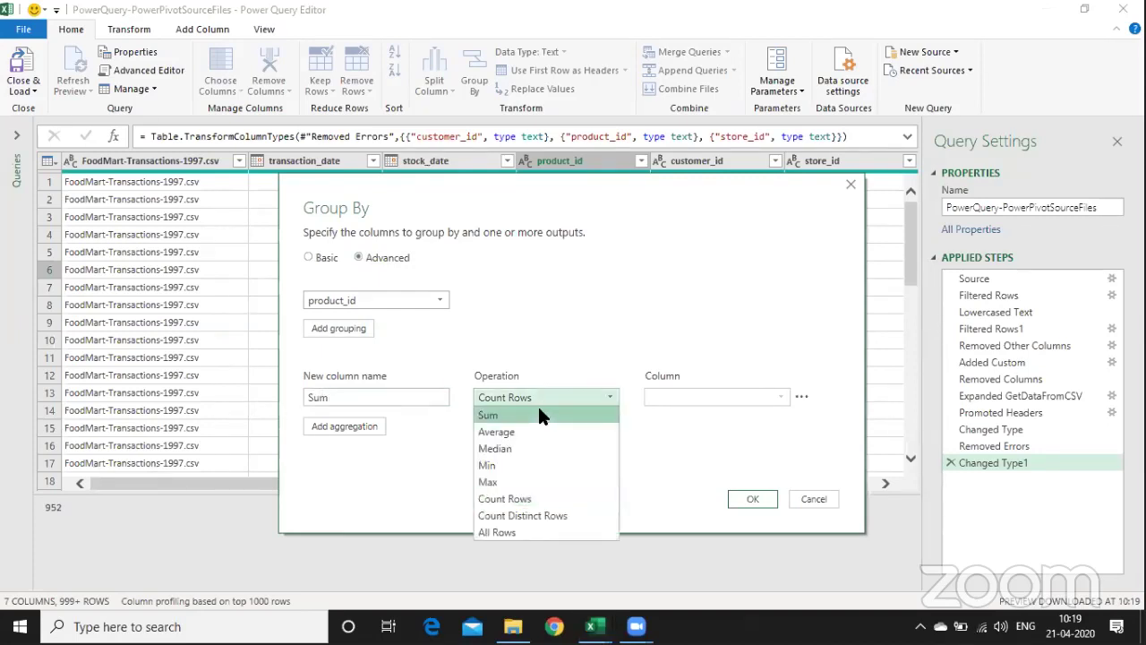
{"action": "left_click", "coordinate": [539, 414]}
{"action": "left_click", "coordinate": [757, 498]}
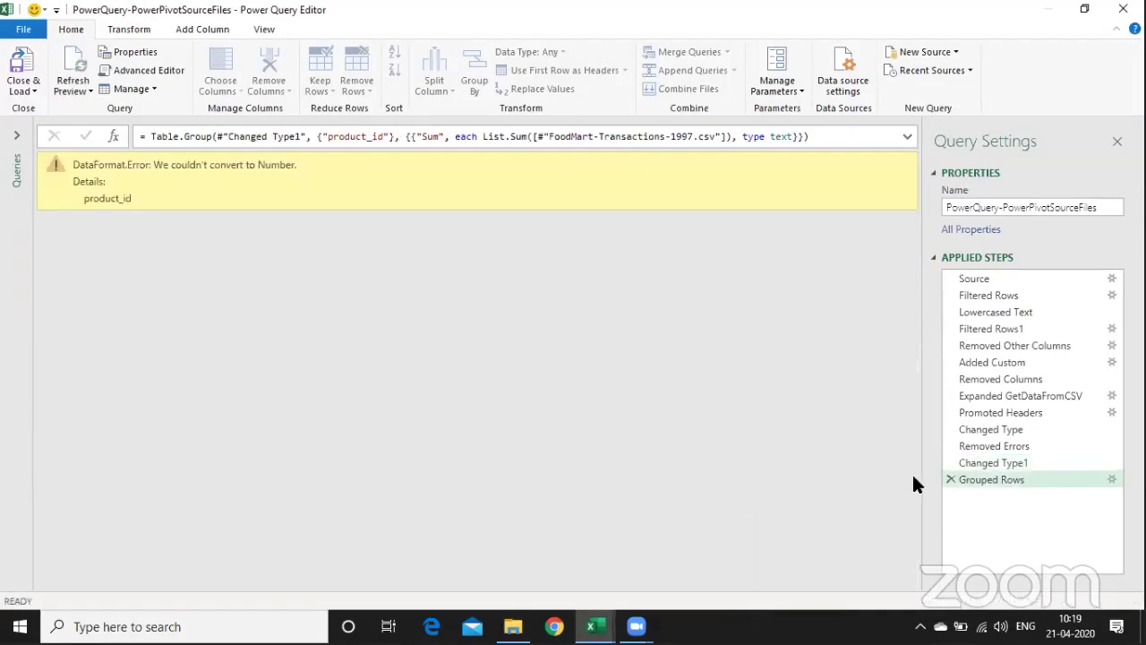
{"action": "left_click", "coordinate": [1109, 480]}
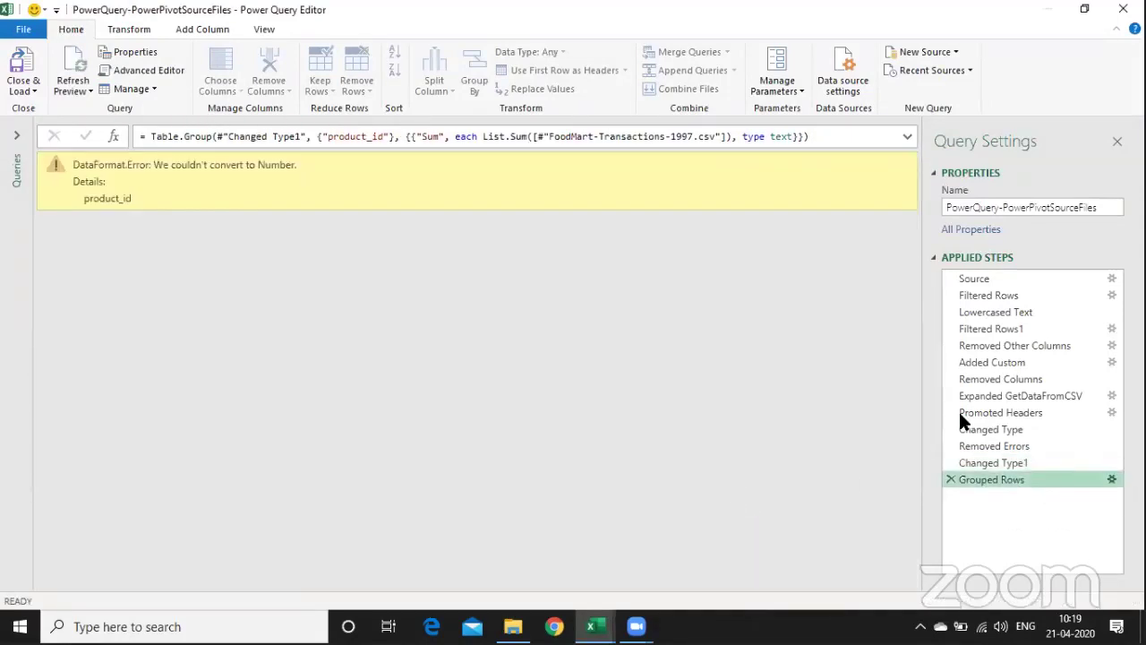
{"action": "left_click", "coordinate": [779, 349]}
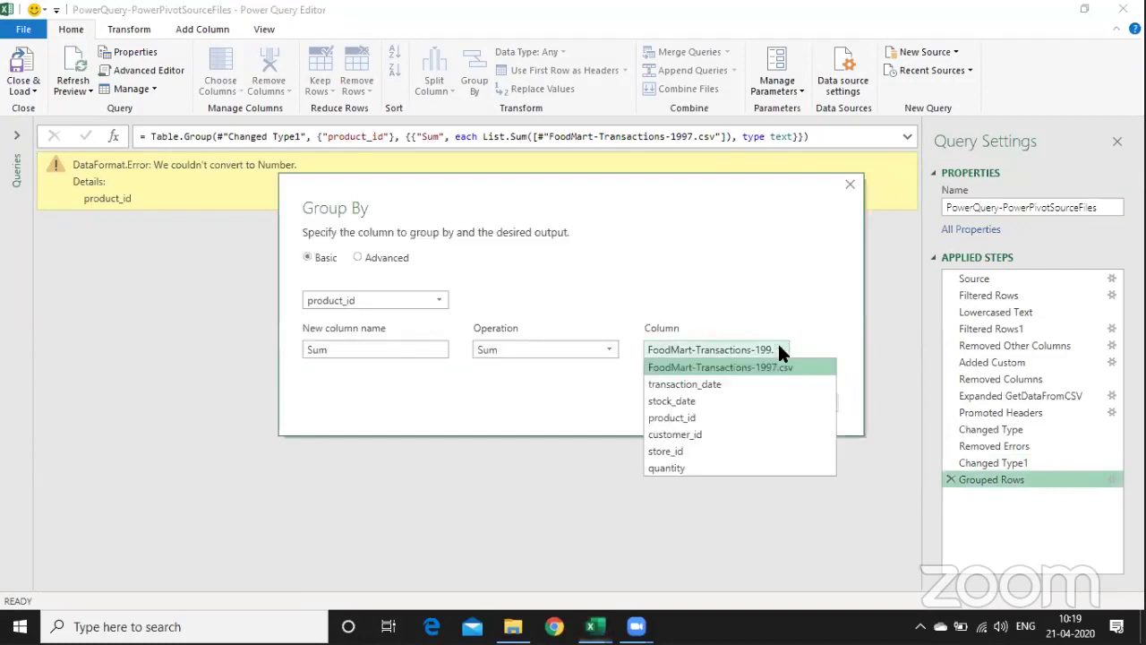
{"action": "left_click", "coordinate": [722, 468]}
{"action": "left_click", "coordinate": [751, 404]}
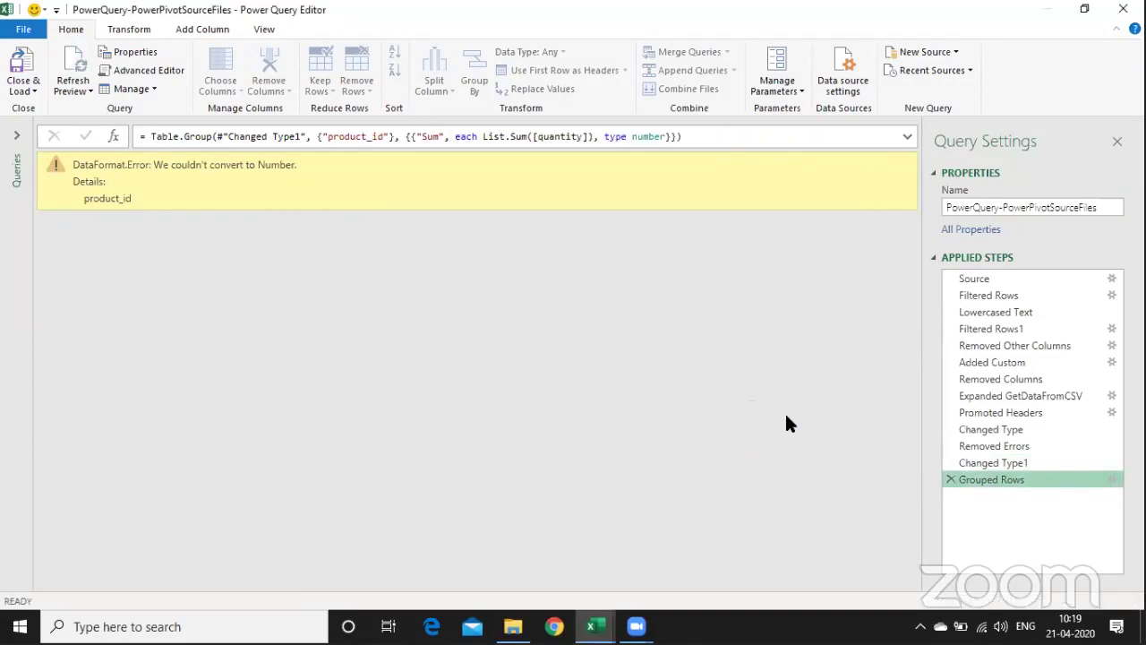
{"action": "left_click", "coordinate": [949, 479]}
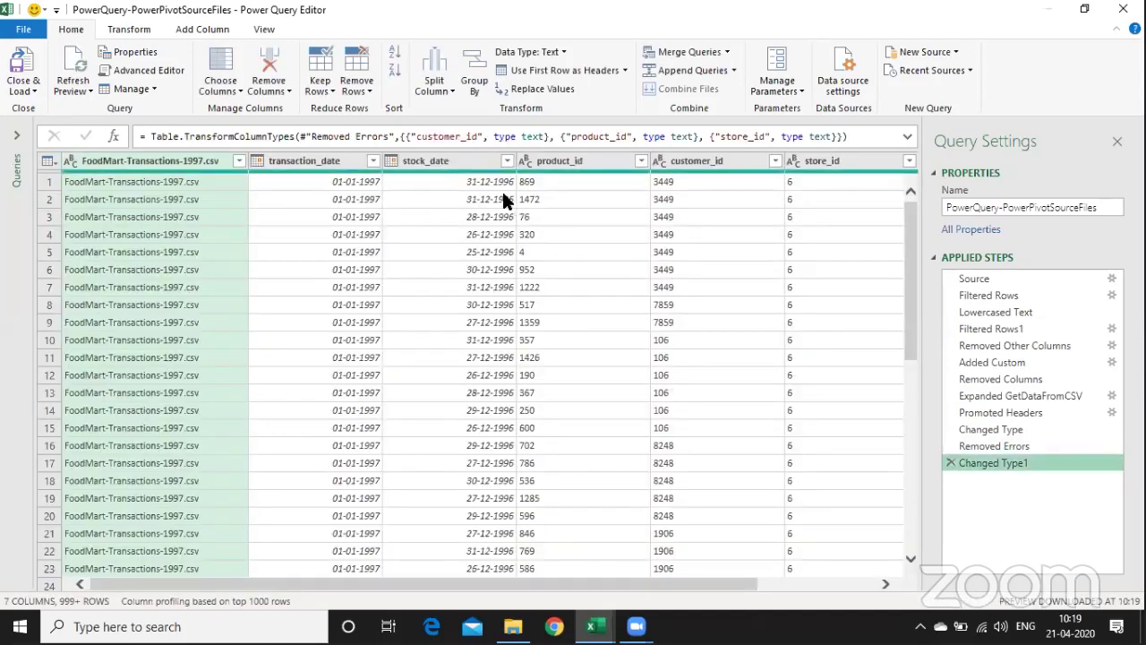
{"action": "left_click", "coordinate": [502, 197]}
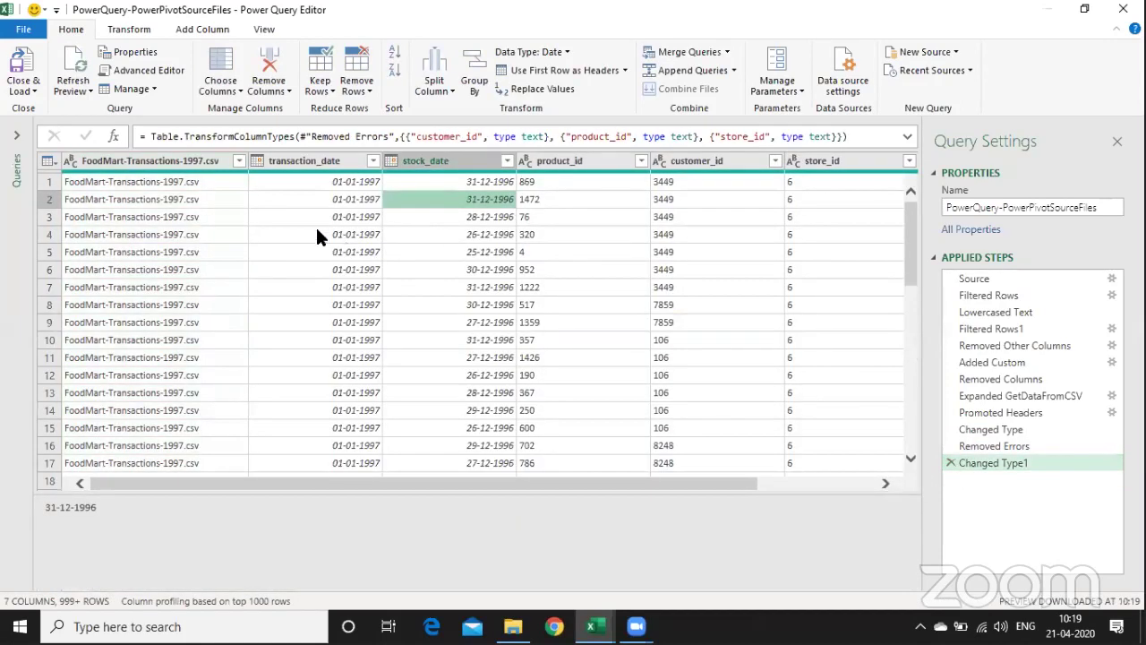
- Load the query as connection only into the Data Model, then open its load errors
{"action": "left_click", "coordinate": [23, 90]}
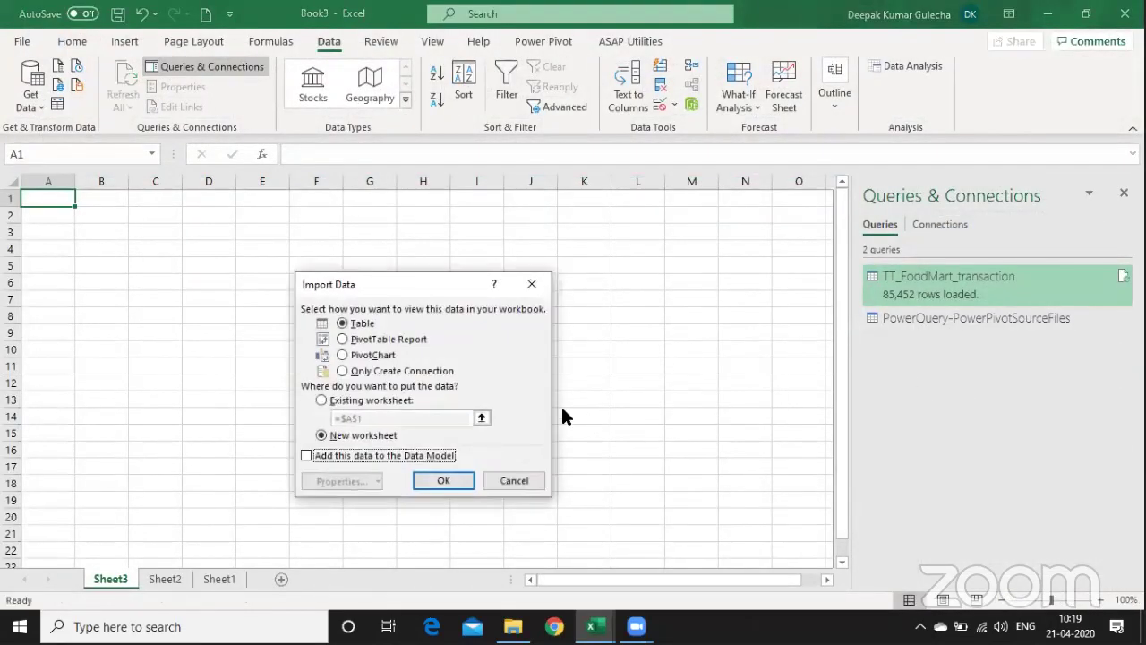
{"action": "left_click", "coordinate": [400, 375]}
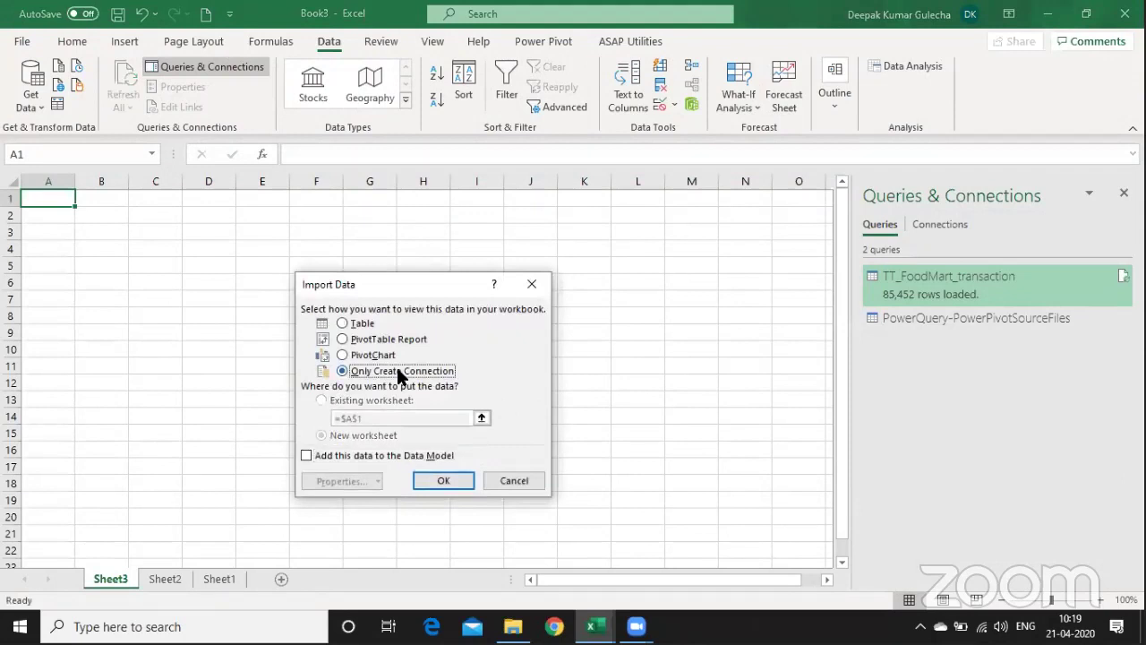
{"action": "left_click", "coordinate": [330, 459]}
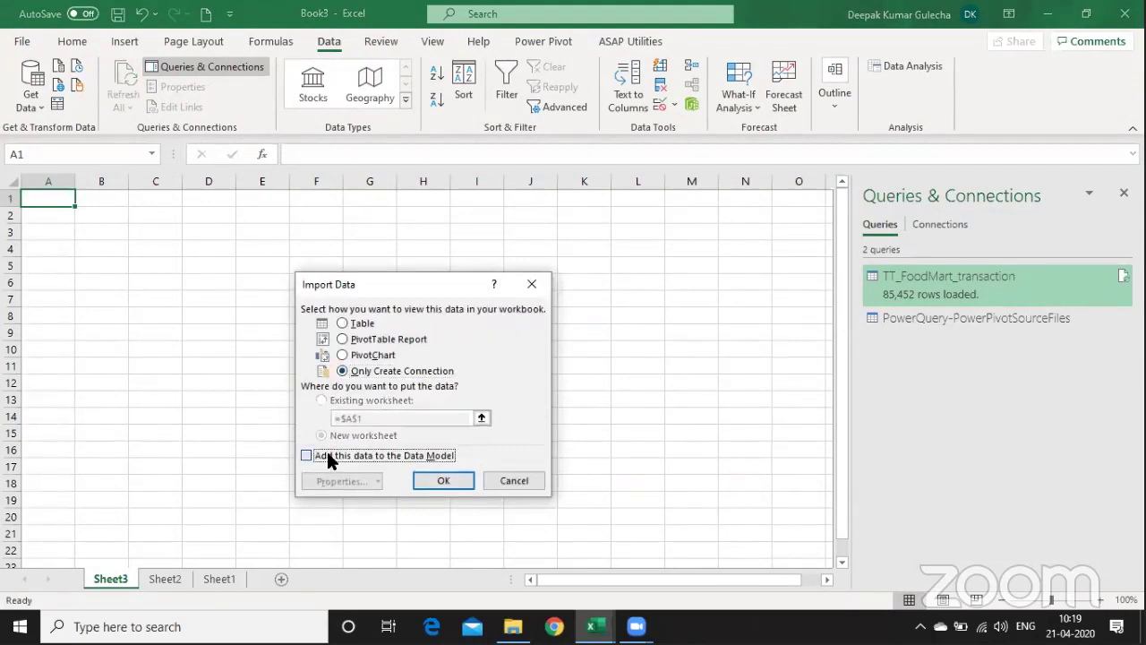
{"action": "left_click", "coordinate": [452, 482]}
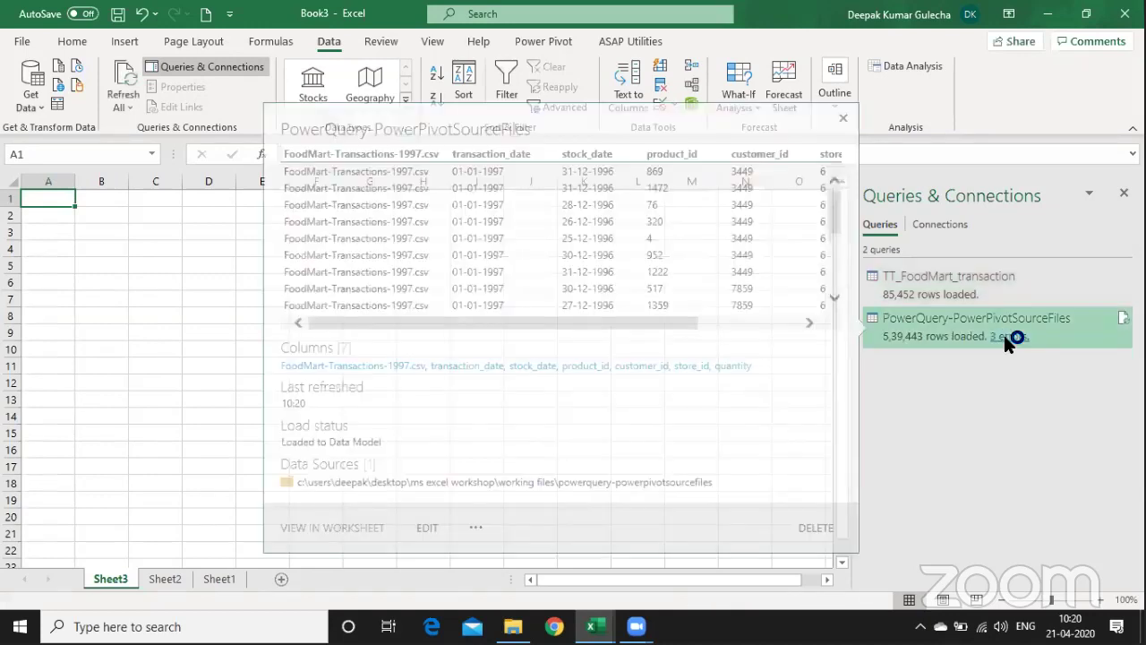
{"action": "left_click", "coordinate": [1004, 335]}
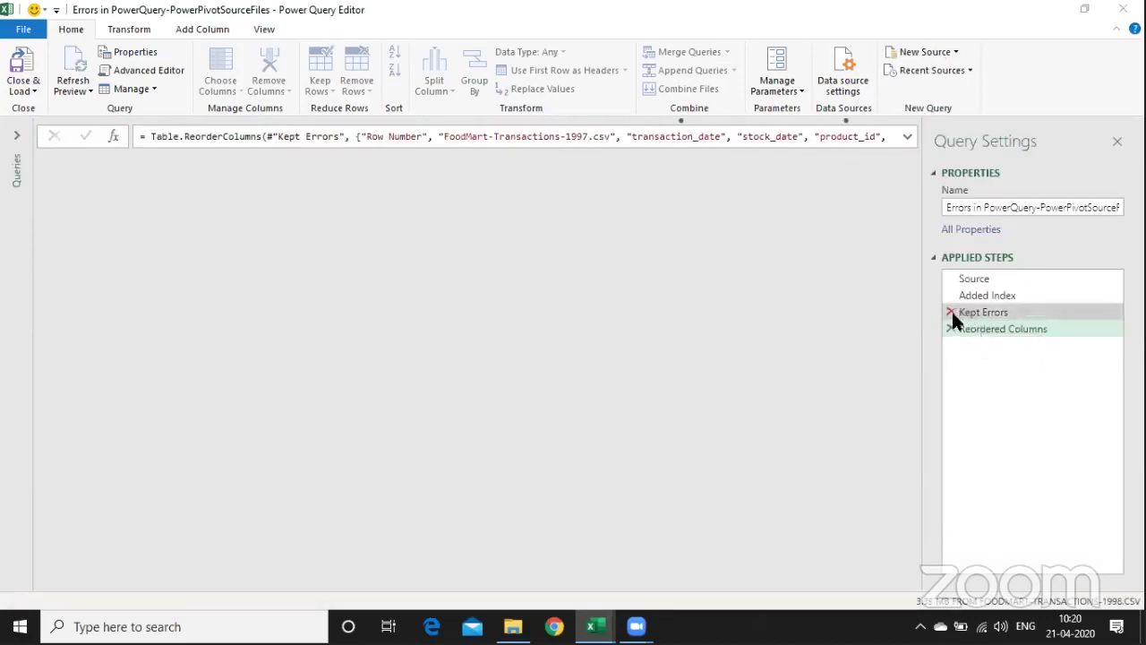
- Delete the Kept Errors step and remove rows with errors in transaction_date
{"action": "left_click", "coordinate": [951, 312]}
{"action": "left_click", "coordinate": [650, 346]}
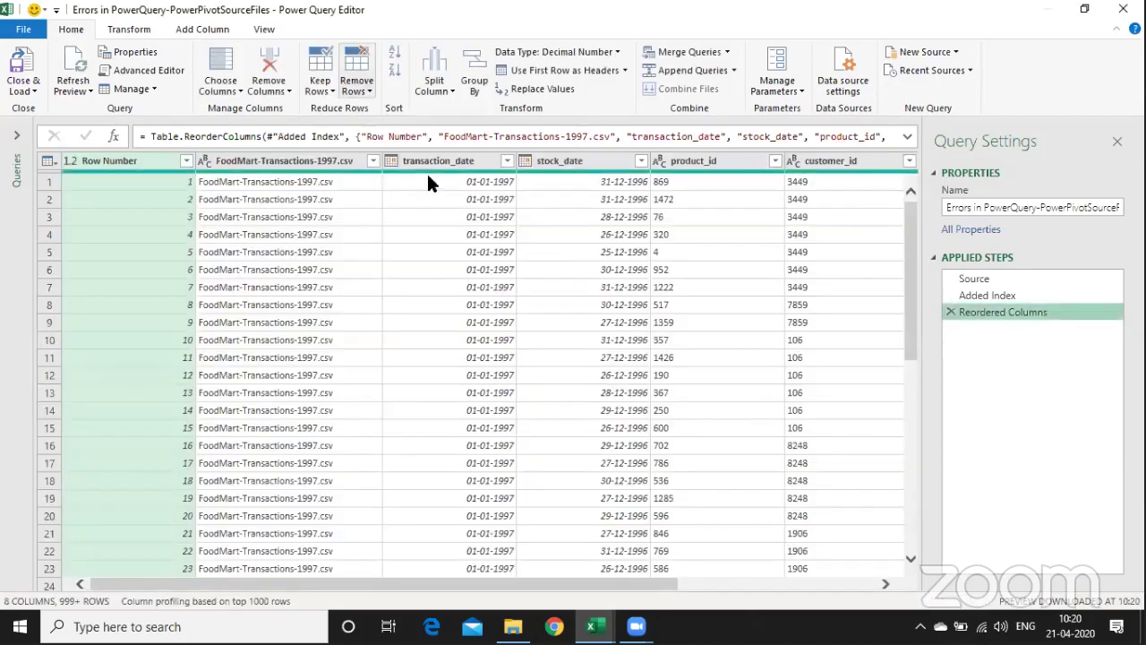
{"action": "left_click", "coordinate": [445, 160]}
{"action": "left_click", "coordinate": [369, 72]}
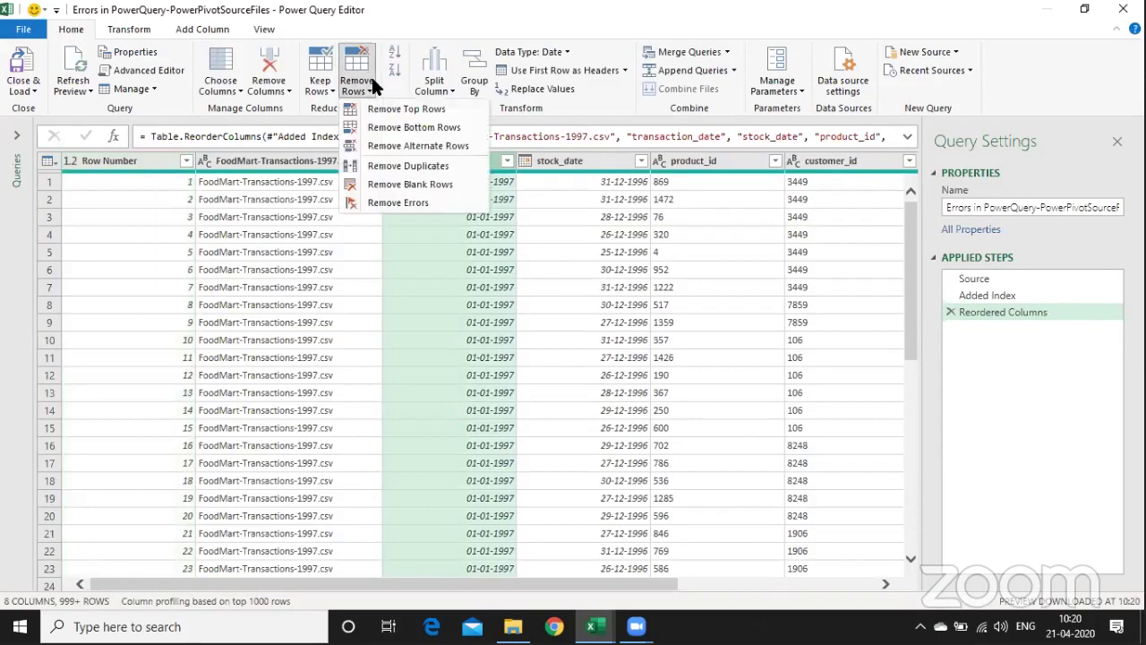
{"action": "left_click", "coordinate": [401, 202]}
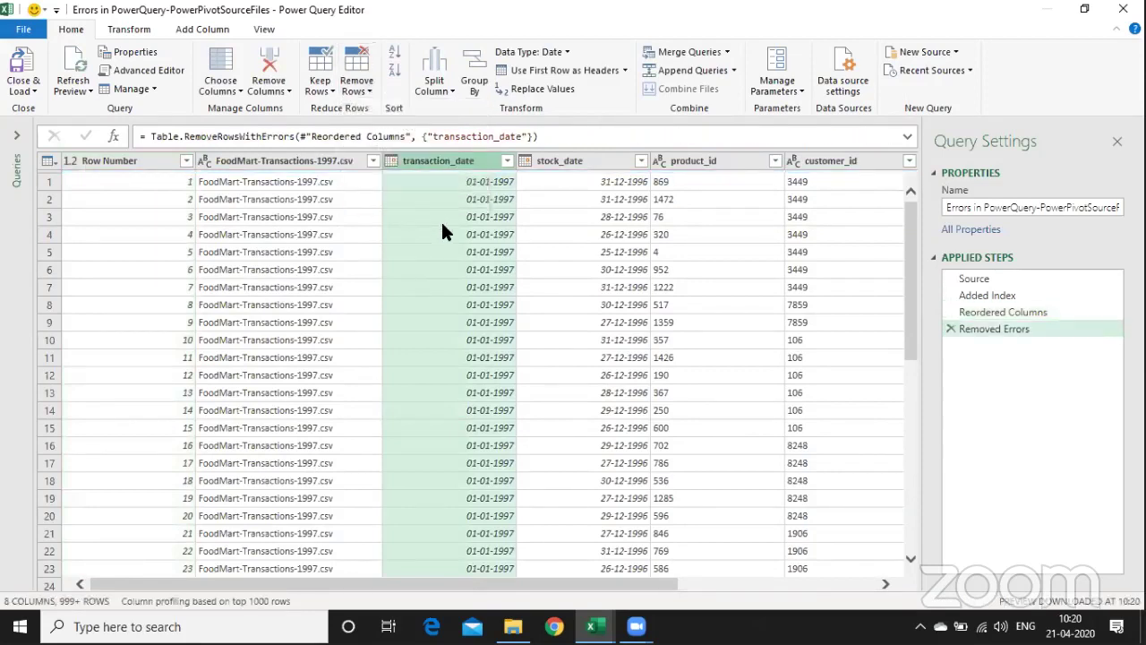
- Set up an advanced grouping by customer_id with a new column named Total Qty
{"action": "left_click", "coordinate": [561, 305]}
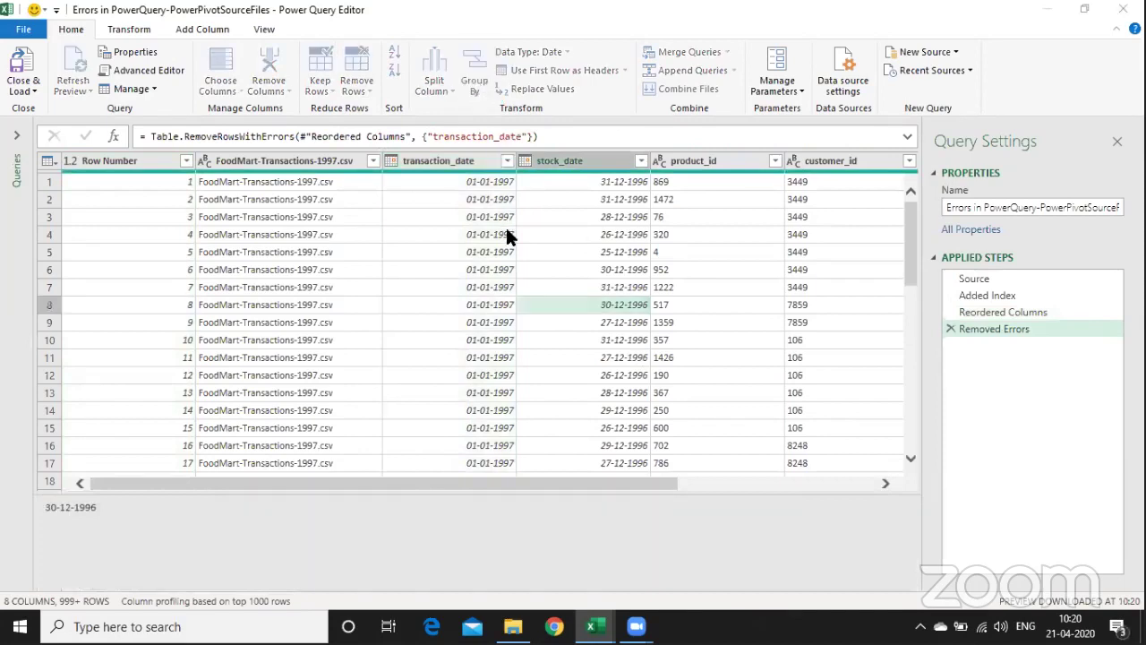
{"action": "left_click", "coordinate": [473, 74]}
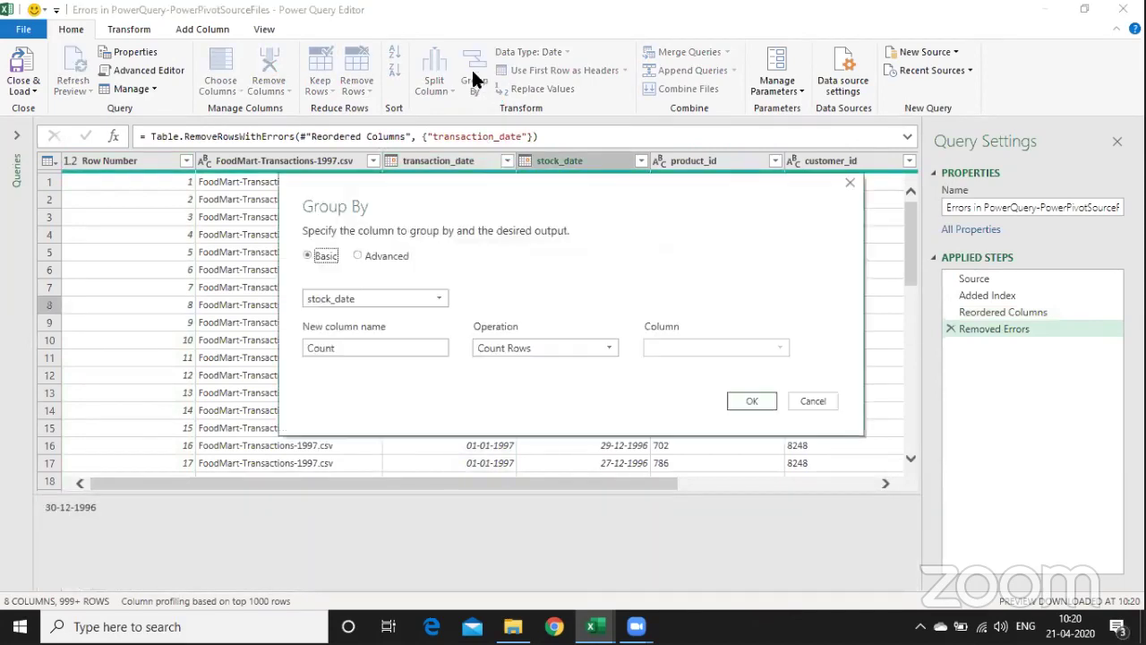
{"action": "left_click", "coordinate": [367, 255]}
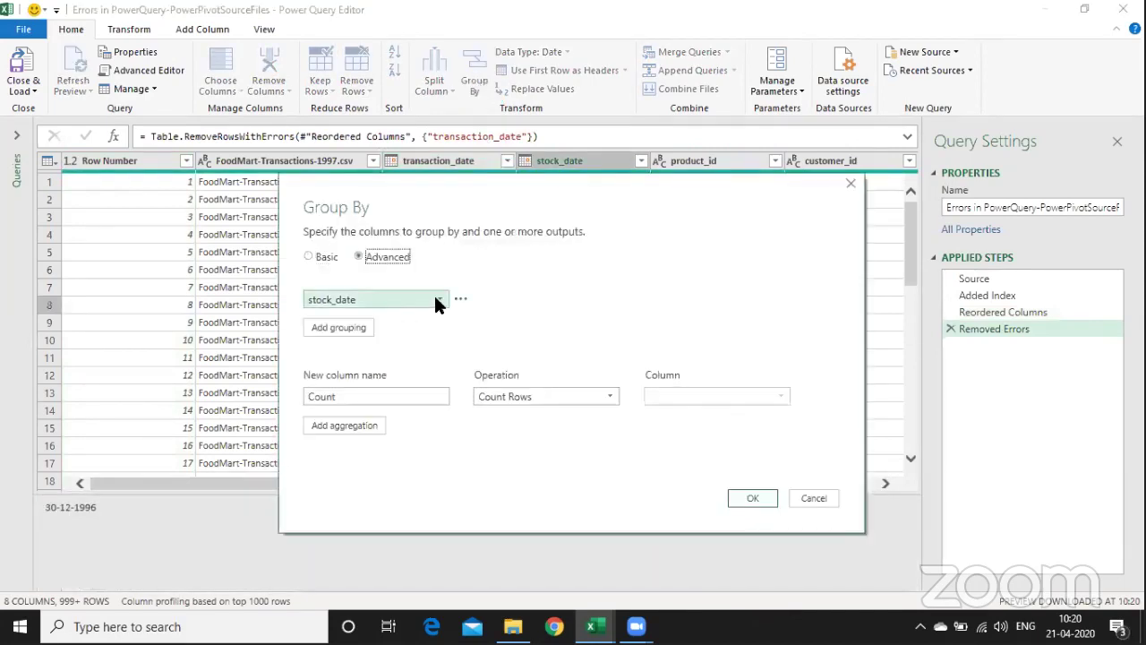
{"action": "left_click", "coordinate": [434, 295]}
{"action": "left_click", "coordinate": [397, 401]}
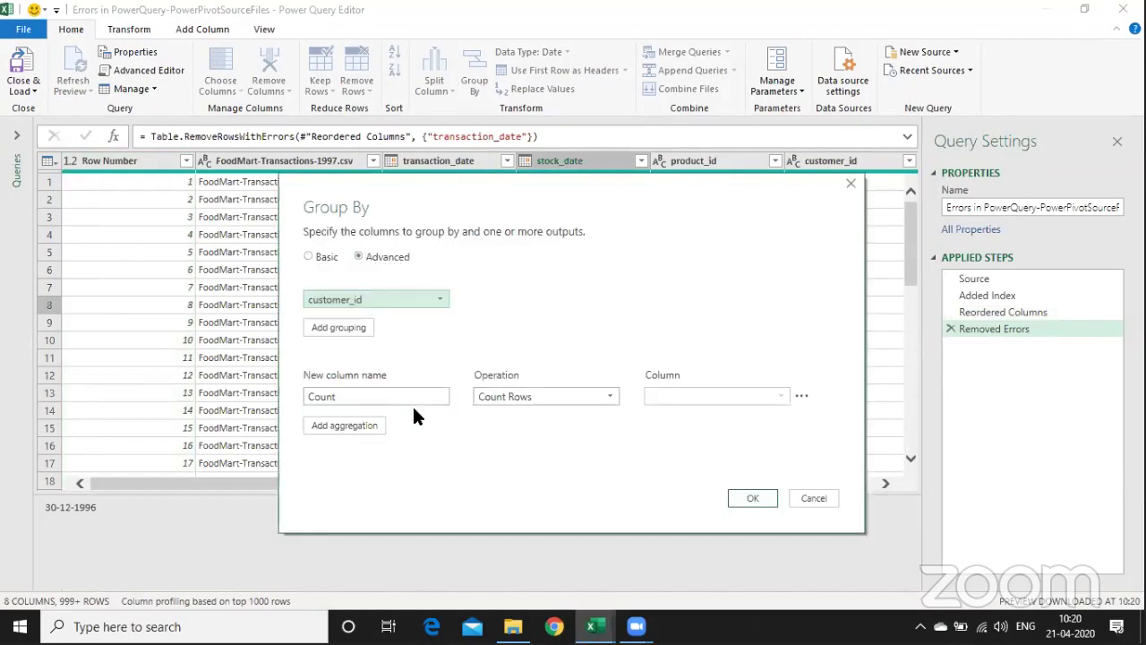
{"action": "double_click", "coordinate": [421, 396]}
{"action": "key", "text": "BackSpace"}
{"action": "type", "text": "Total "}
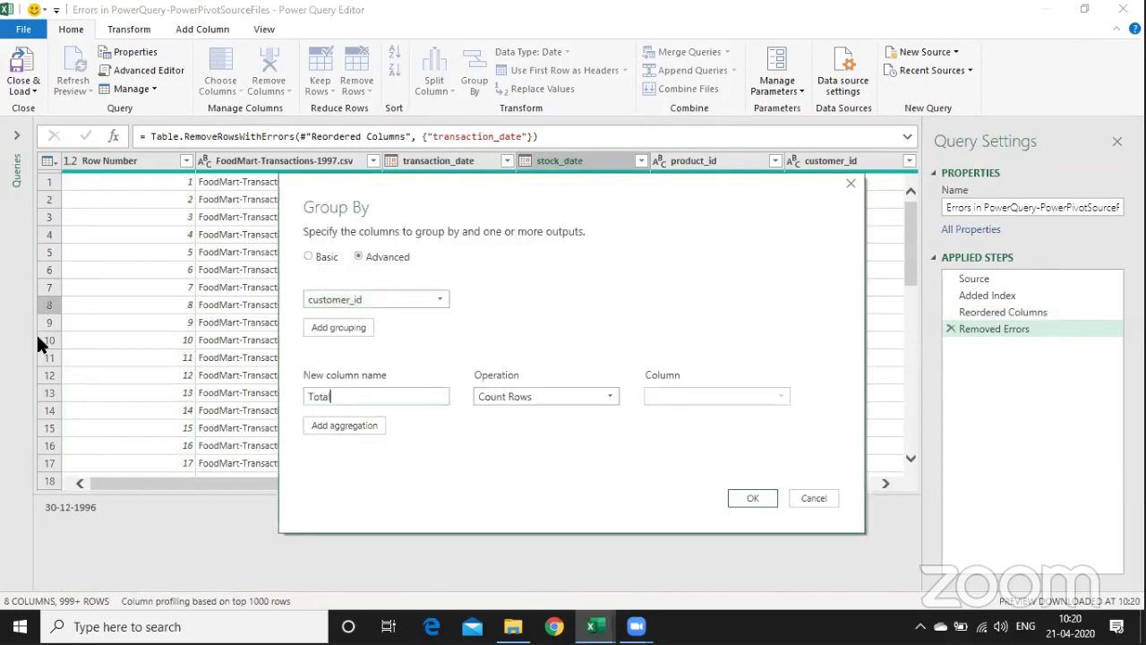
{"action": "type", "text": "Qty"}
{"action": "key", "text": "Tab"}
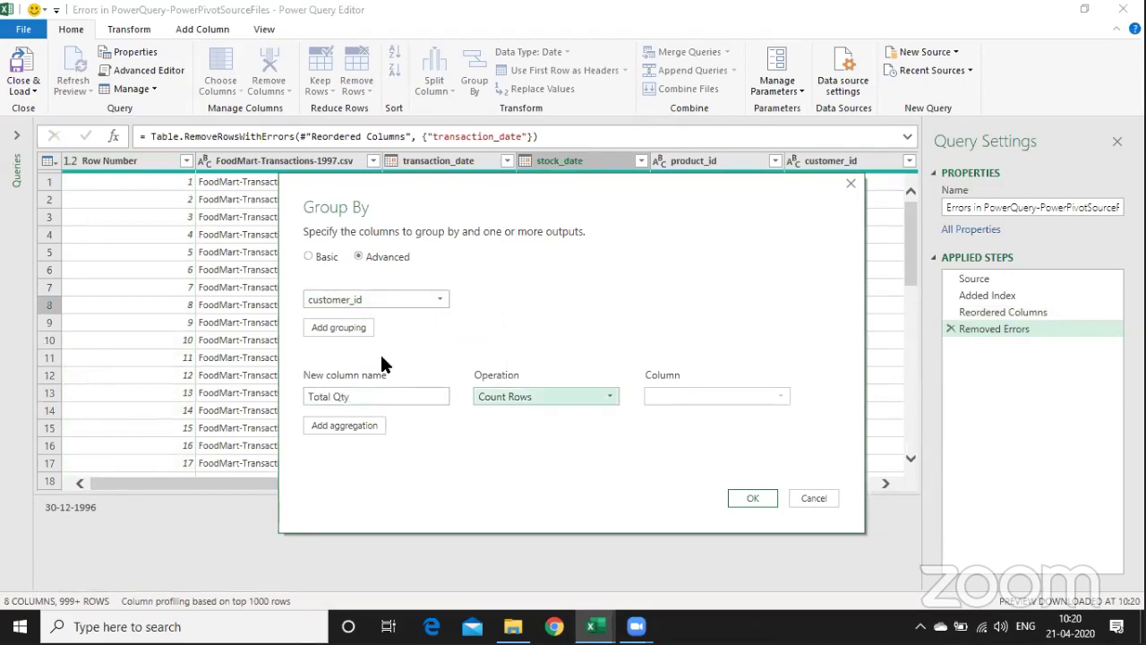
- Make Total Qty the sum of quantity, apply the grouping, and choose Close & Load To
{"action": "left_click", "coordinate": [518, 393]}
{"action": "left_click", "coordinate": [520, 415]}
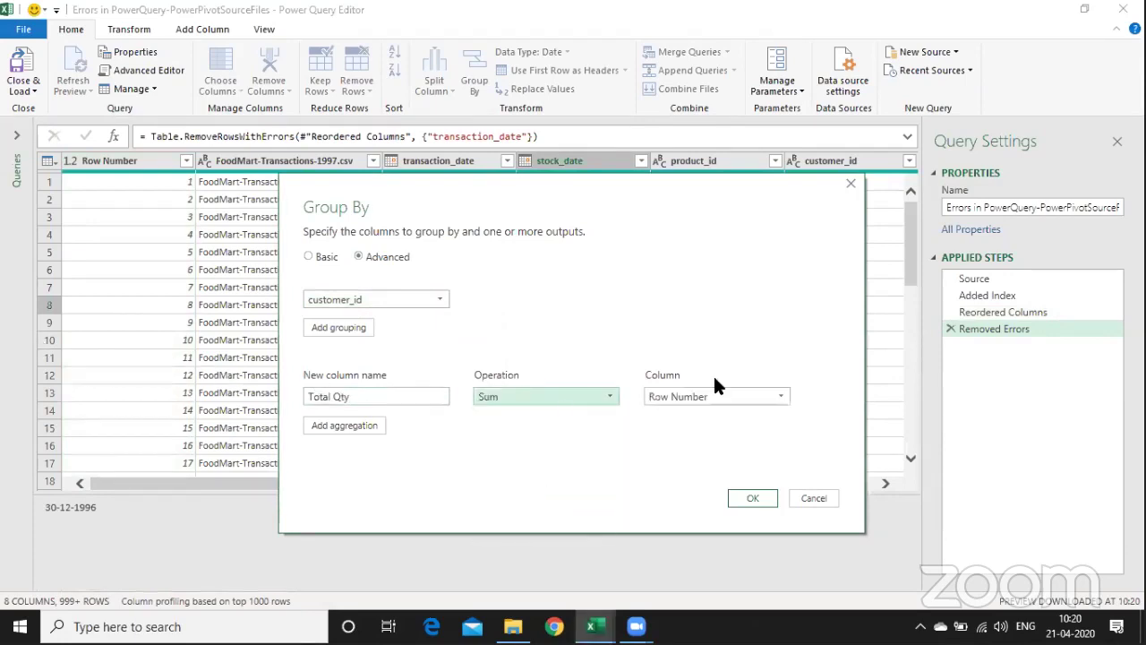
{"action": "left_click", "coordinate": [742, 398]}
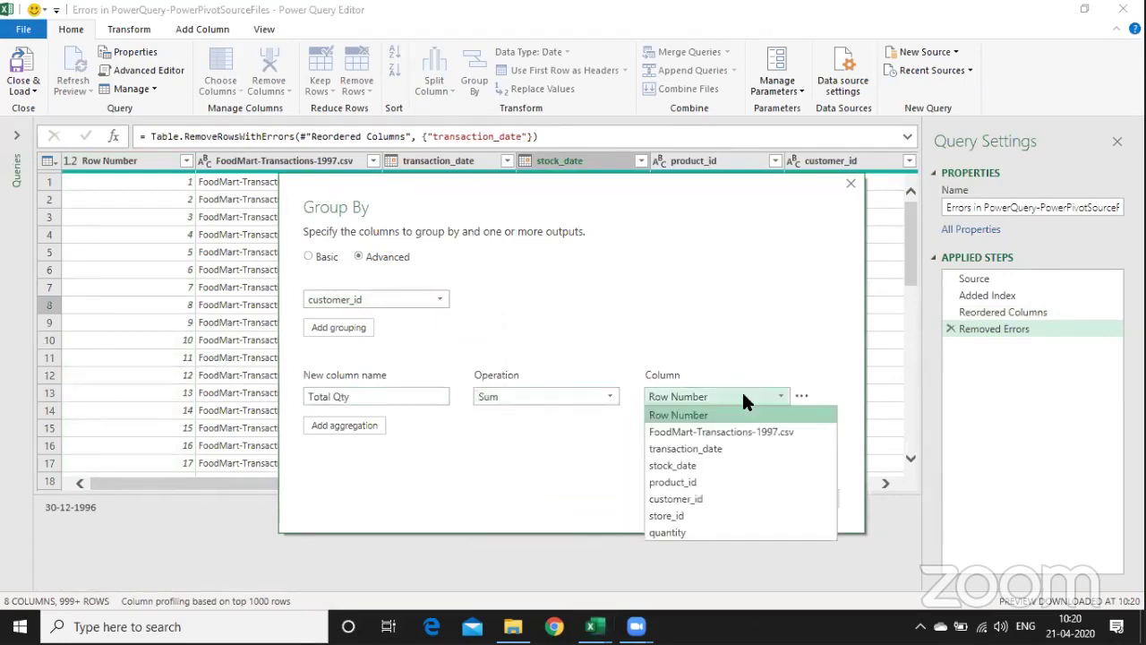
{"action": "left_click", "coordinate": [736, 534]}
{"action": "left_click", "coordinate": [757, 496]}
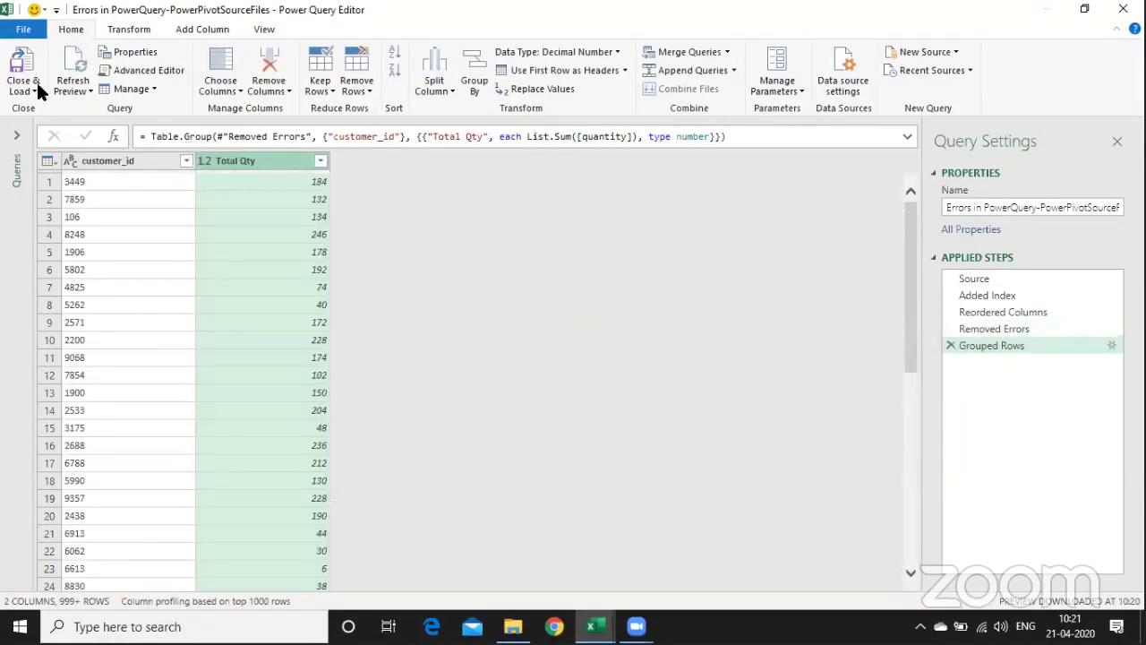
{"action": "left_click", "coordinate": [33, 86]}
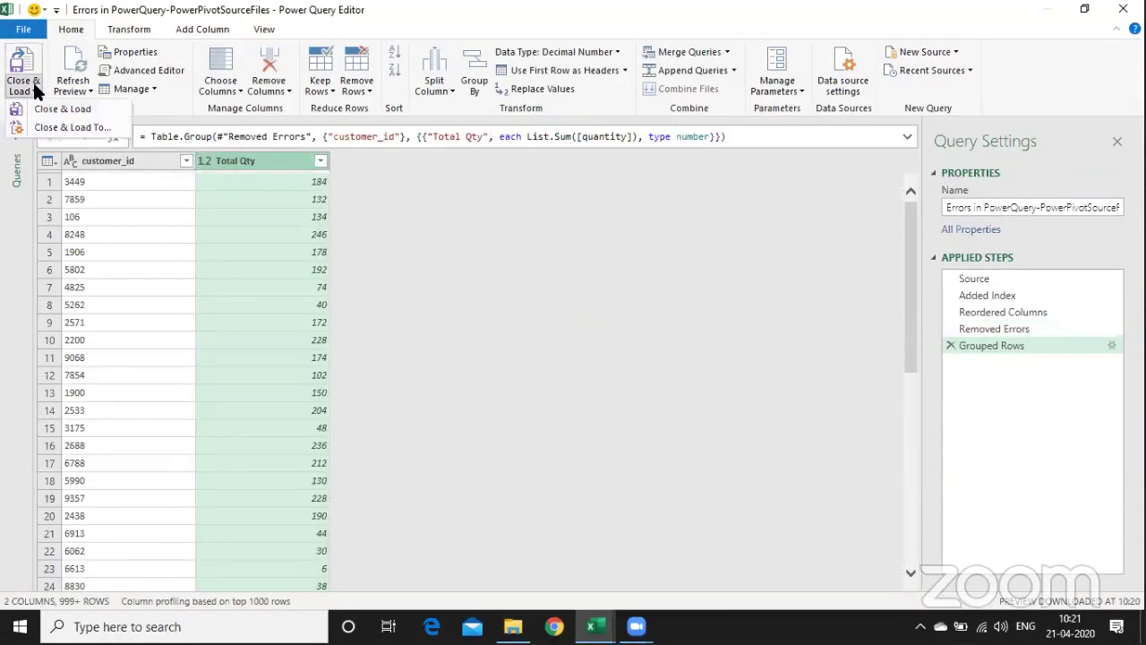
{"action": "left_click", "coordinate": [56, 130]}
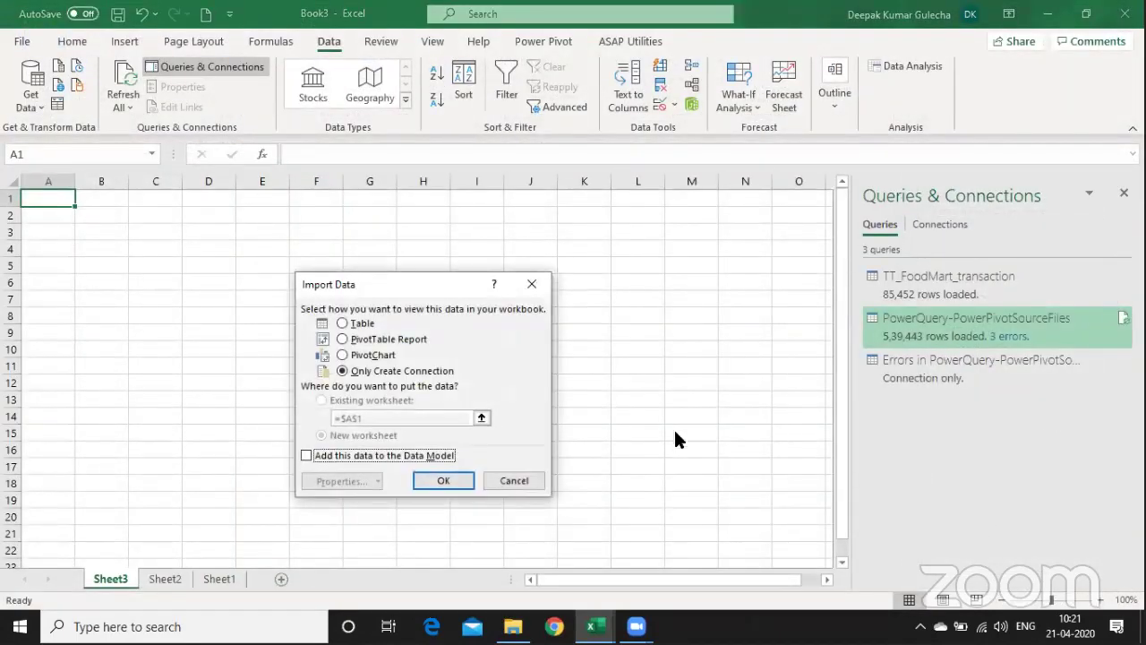
- Cancel loading the errors query and reopen PowerQuery-PowerPivotSourceFiles for editing
{"action": "left_click", "coordinate": [374, 457]}
{"action": "left_click", "coordinate": [516, 481]}
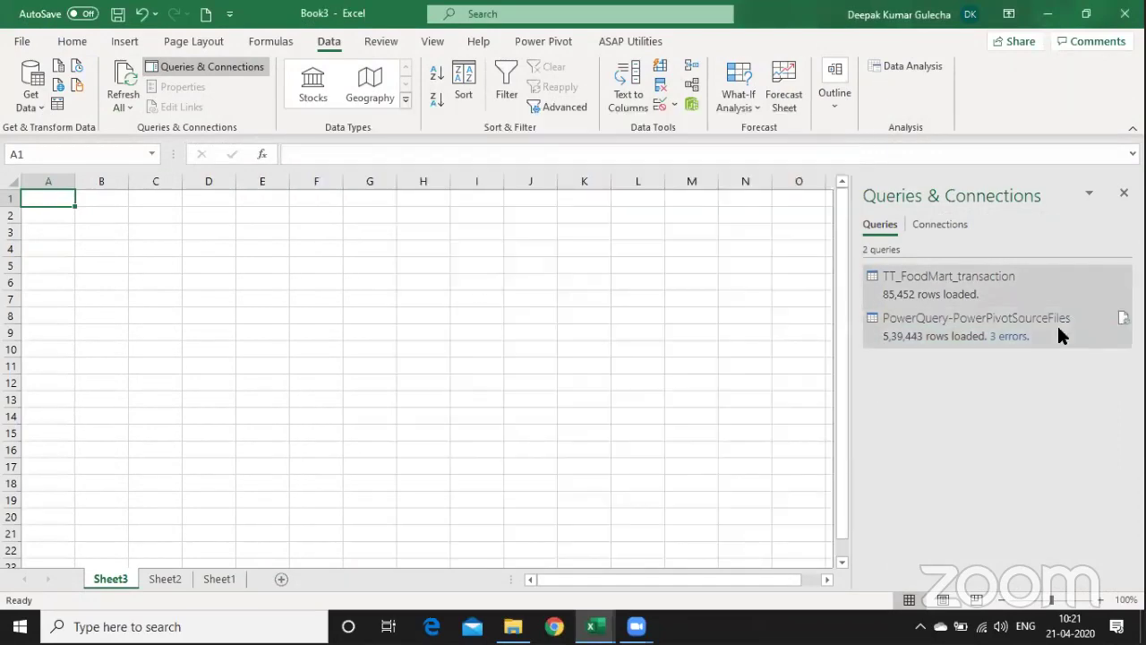
{"action": "right_click", "coordinate": [1059, 329]}
{"action": "left_click", "coordinate": [1042, 306]}
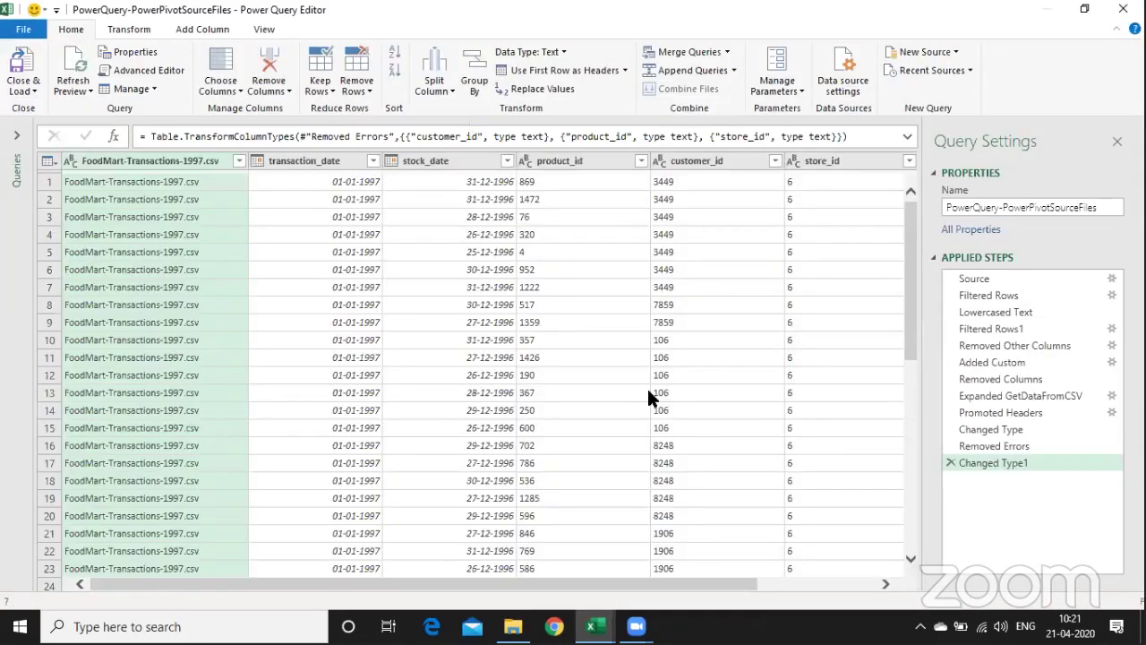
- Remove rows with errors in the product_id column
{"action": "left_click", "coordinate": [566, 161]}
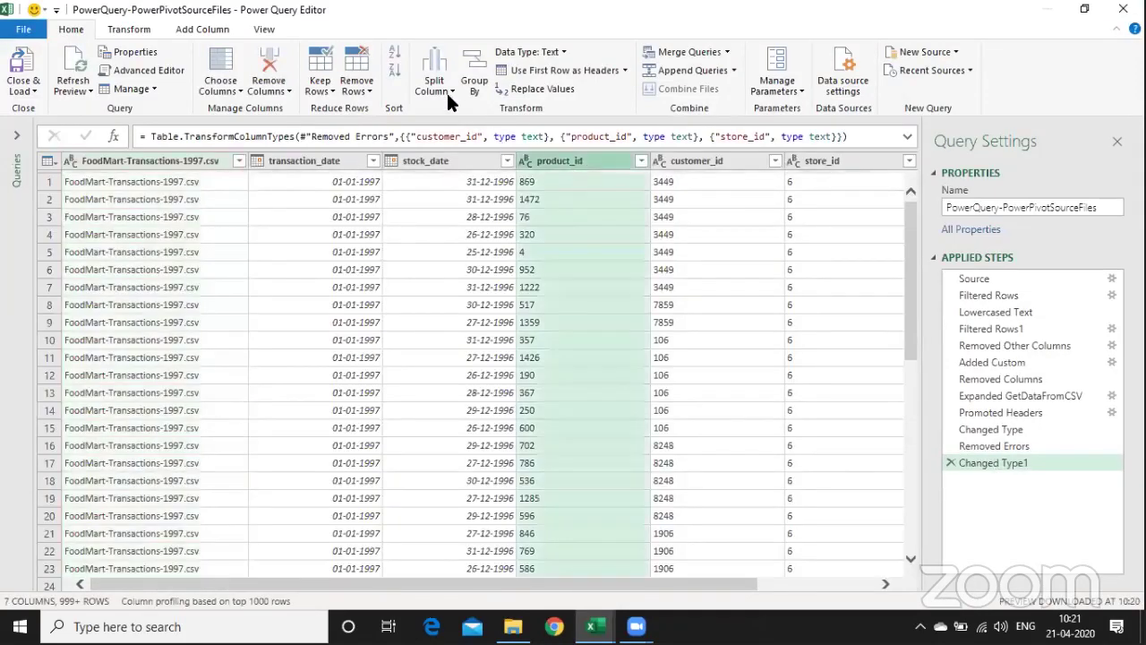
{"action": "left_click", "coordinate": [474, 83]}
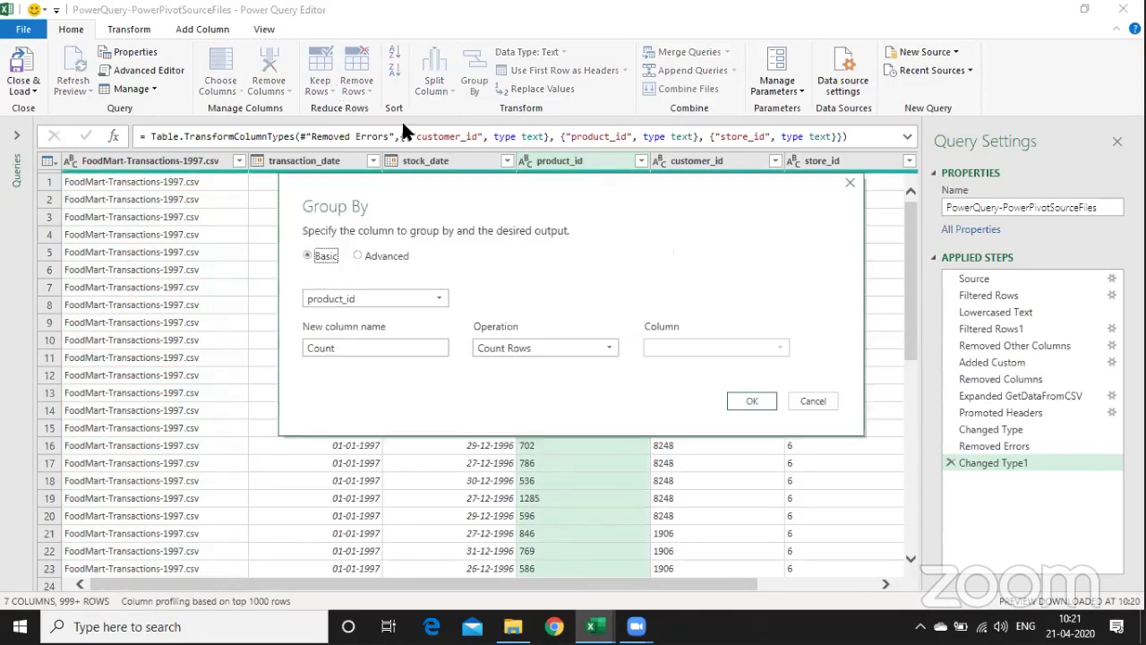
{"action": "left_click", "coordinate": [815, 403]}
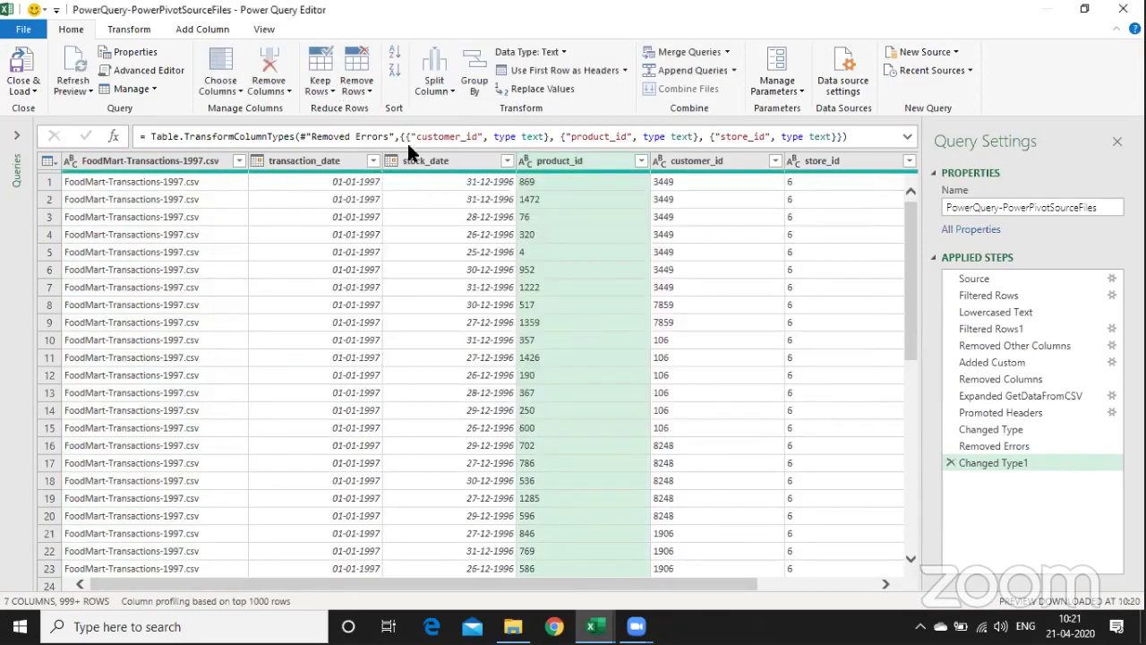
{"action": "left_click", "coordinate": [356, 71]}
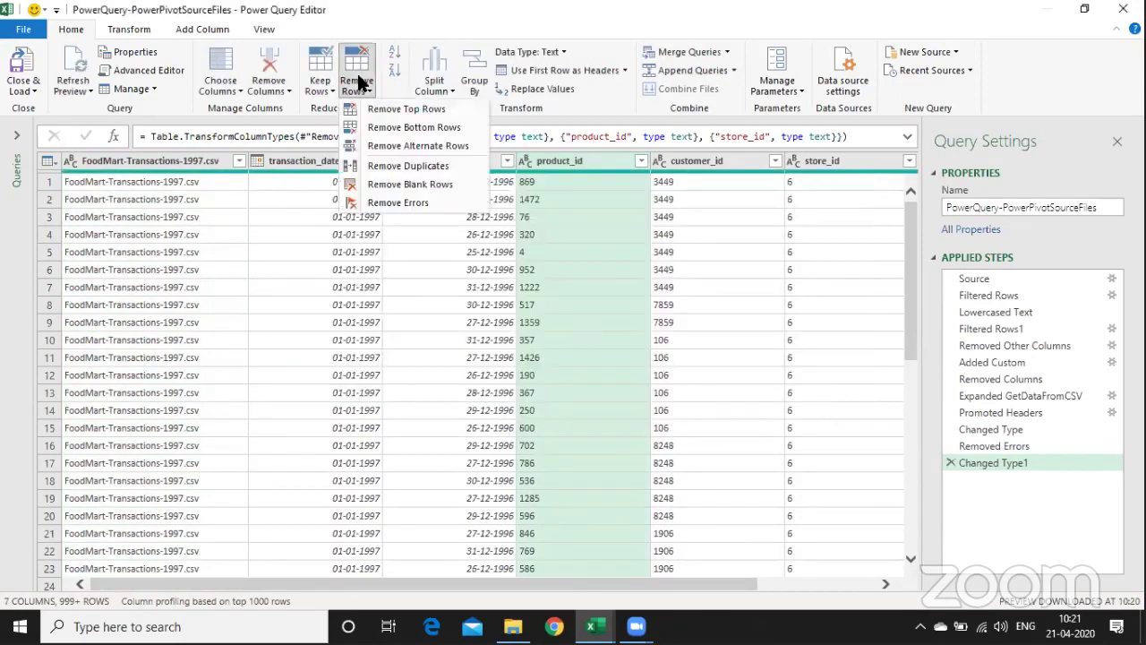
{"action": "left_click", "coordinate": [403, 202]}
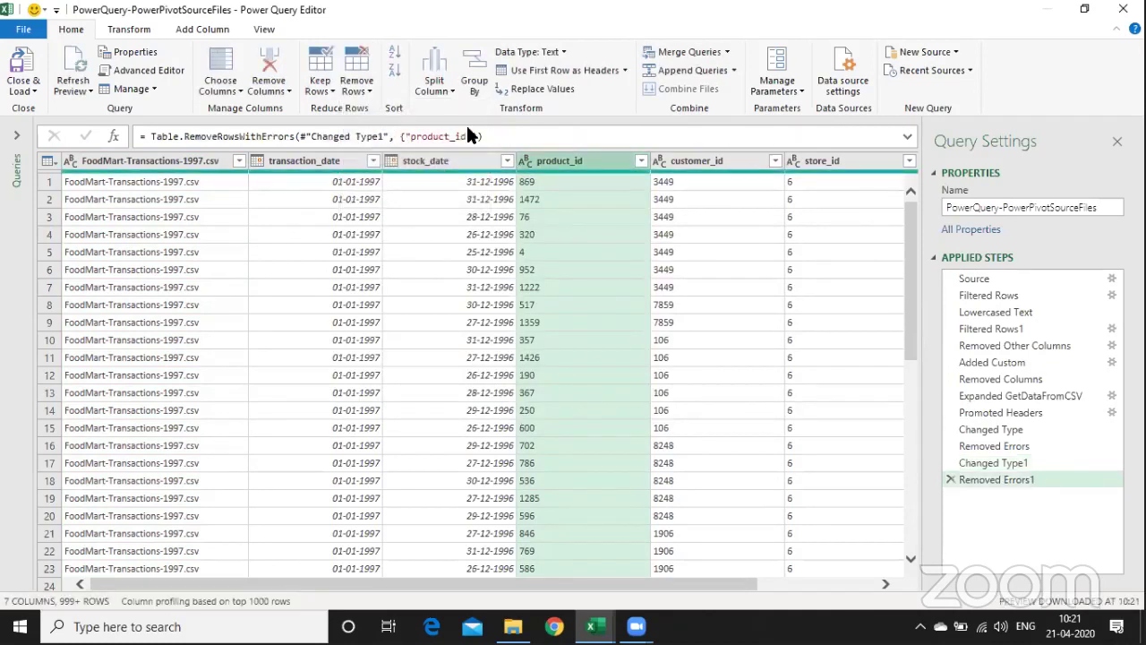
- Set up an advanced grouping on product_id with a new column named Total Qty
{"action": "left_click", "coordinate": [466, 86]}
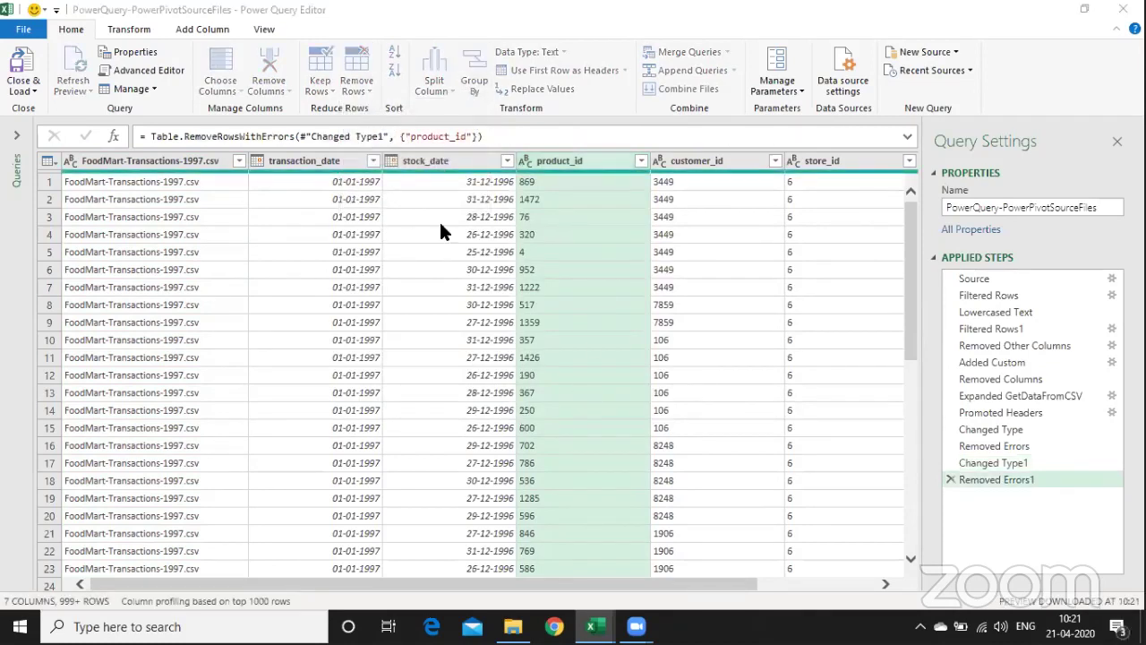
{"action": "left_click", "coordinate": [392, 257]}
{"action": "left_click", "coordinate": [440, 300]}
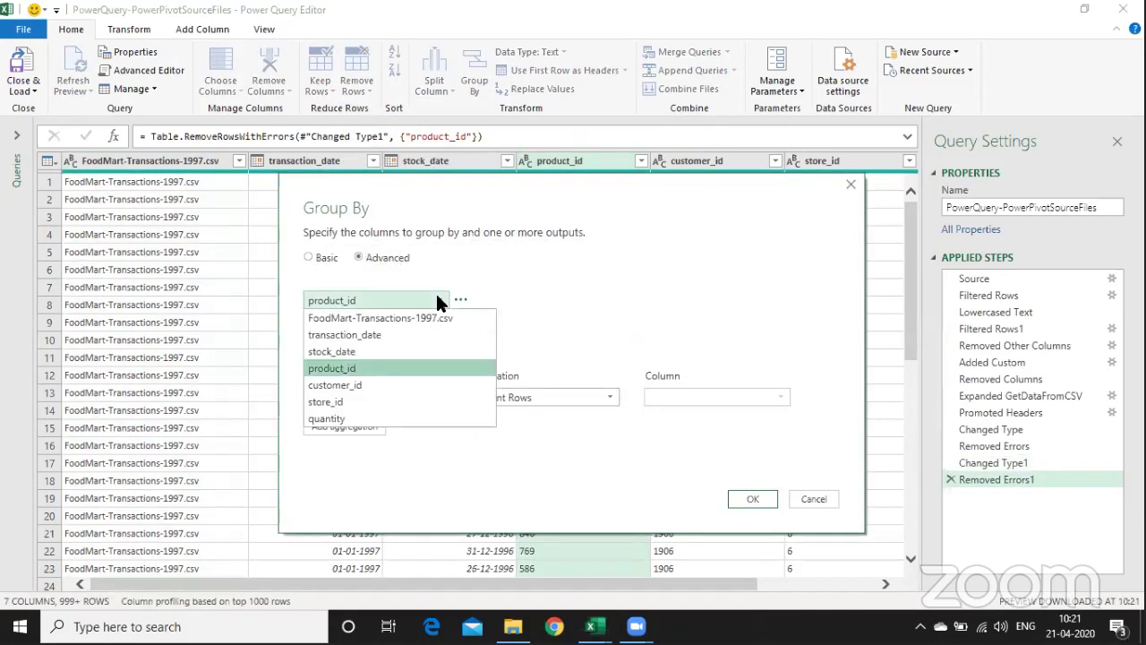
{"action": "left_click", "coordinate": [440, 300]}
{"action": "double_click", "coordinate": [430, 397]}
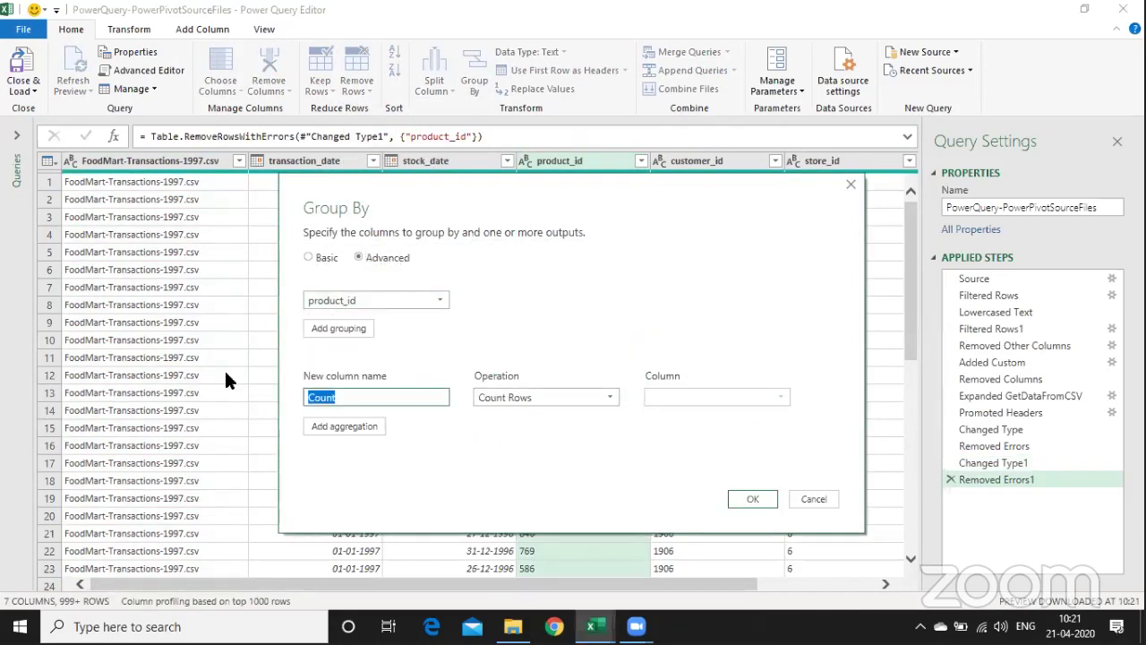
{"action": "type", "text": "Total Qty"}
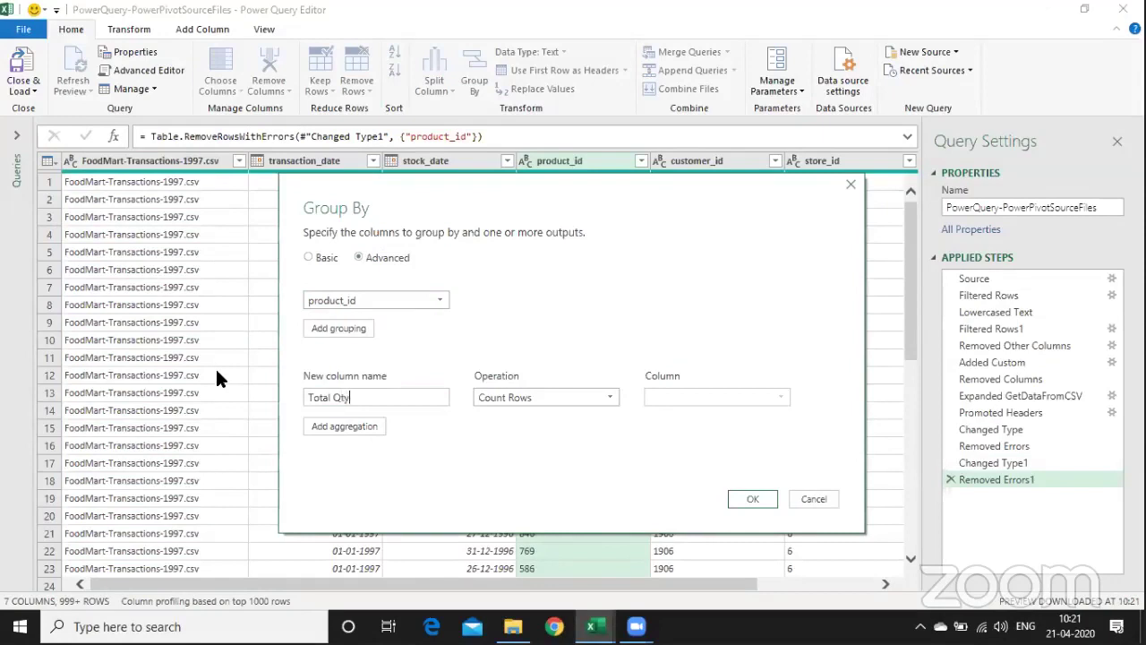
{"action": "key", "text": "Tab"}
- Make Total Qty the sum of quantity, confirm the grouping, and Close & Load the query
{"action": "left_click", "coordinate": [535, 396]}
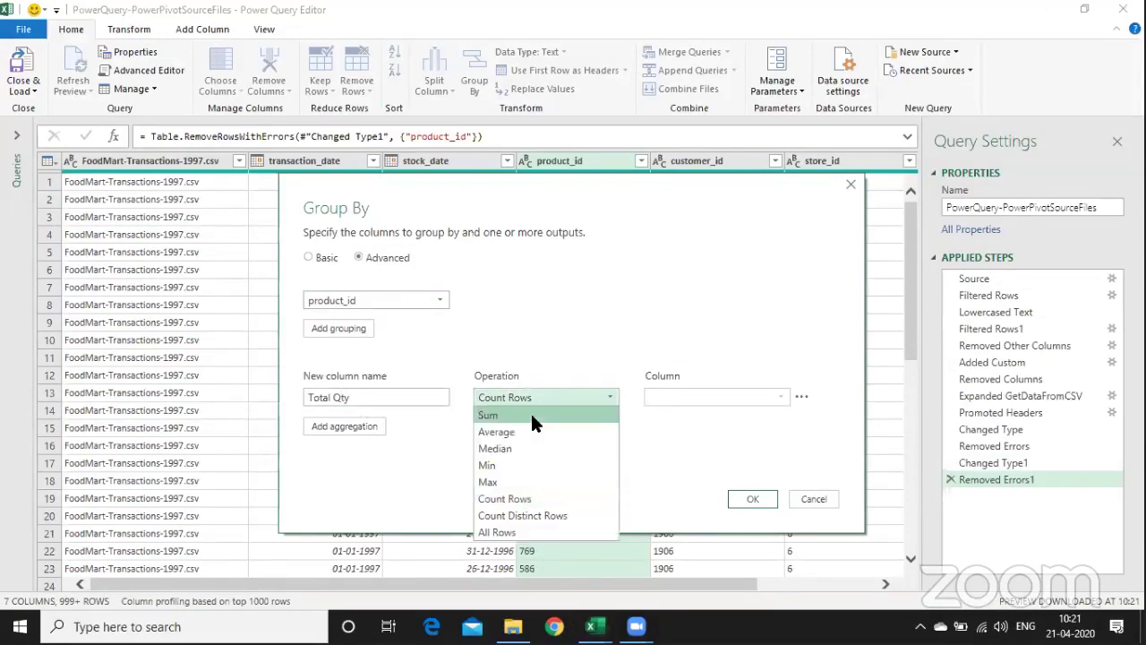
{"action": "left_click", "coordinate": [530, 411]}
{"action": "left_click", "coordinate": [720, 395]}
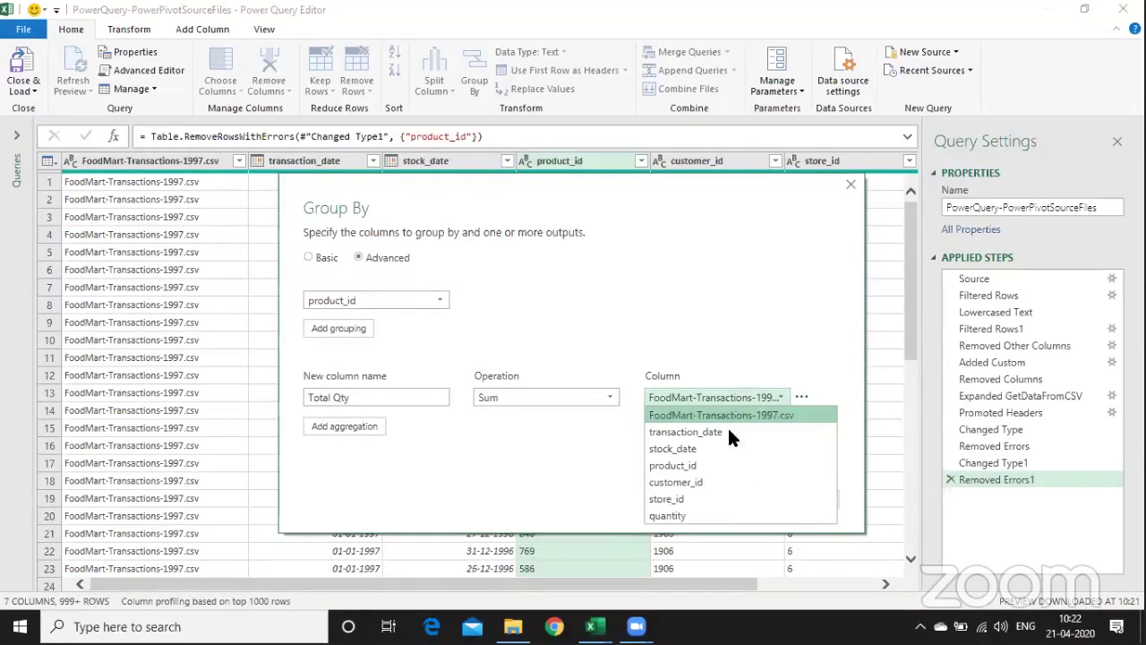
{"action": "left_click", "coordinate": [728, 515]}
{"action": "left_click", "coordinate": [753, 500]}
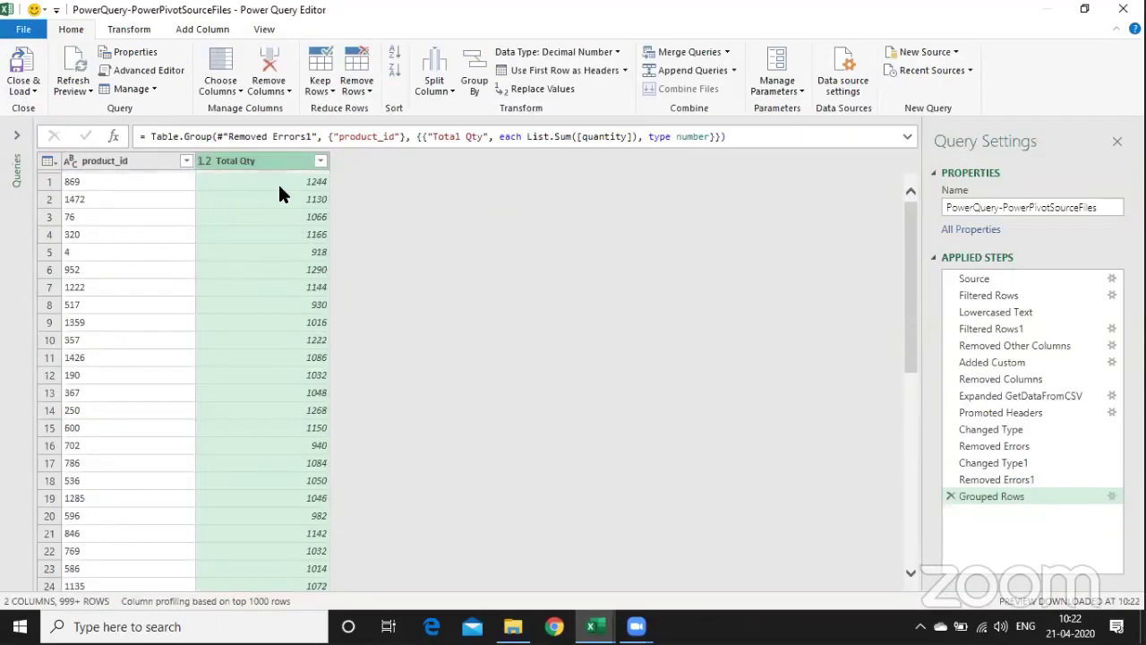
{"action": "left_click", "coordinate": [19, 87]}
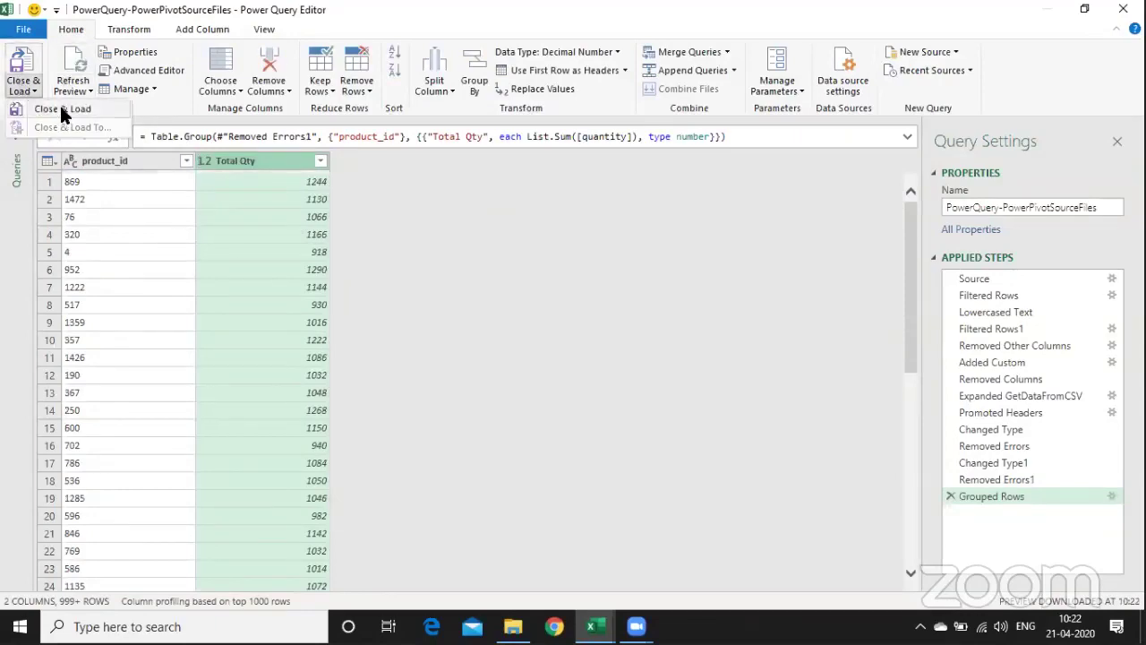
{"action": "left_click", "coordinate": [59, 105]}
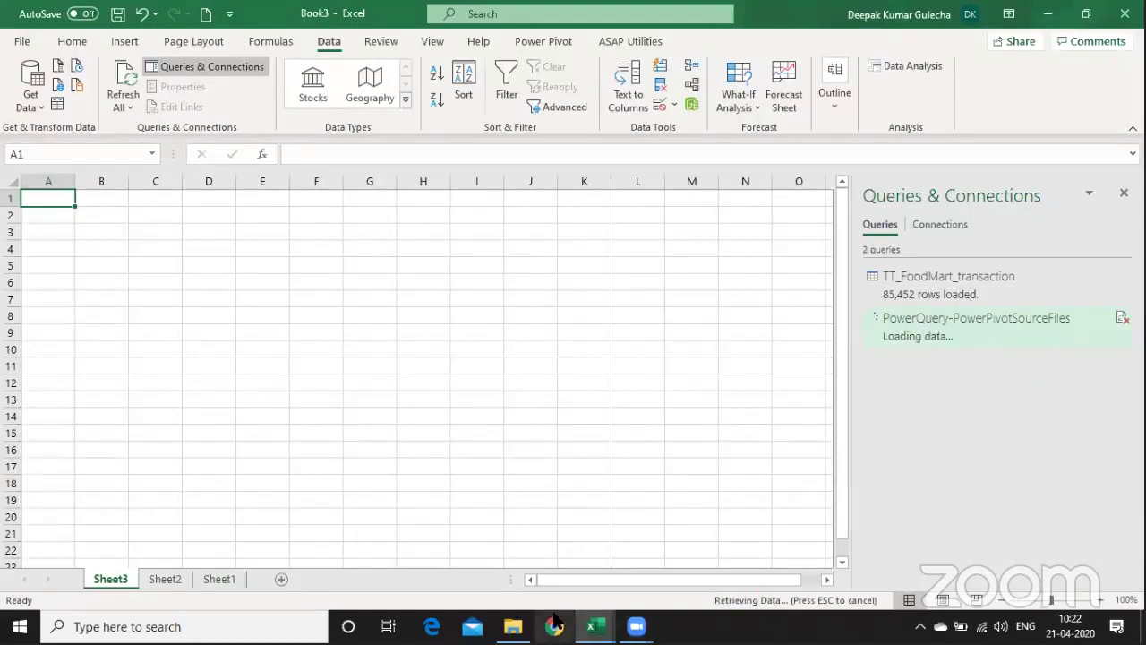
- In CSVFiles, duplicate FoodMart-Transactions-2000.csv and rename the copy FoodMart-Transactions-2001.csv
{"action": "left_click", "coordinate": [516, 622]}
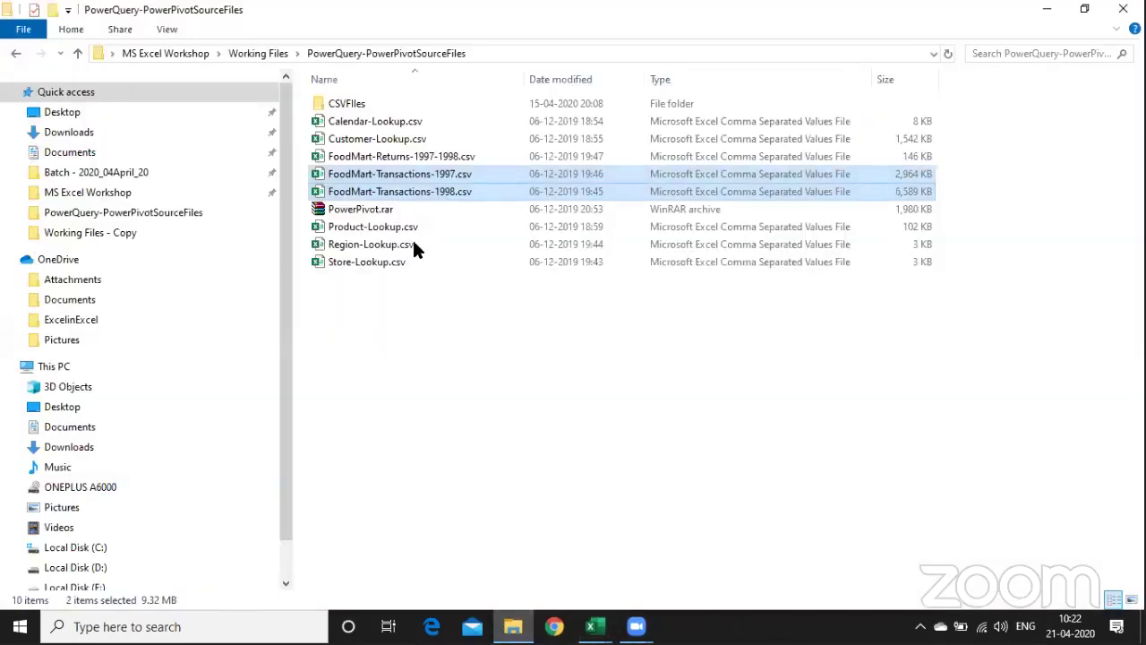
{"action": "double_click", "coordinate": [373, 100]}
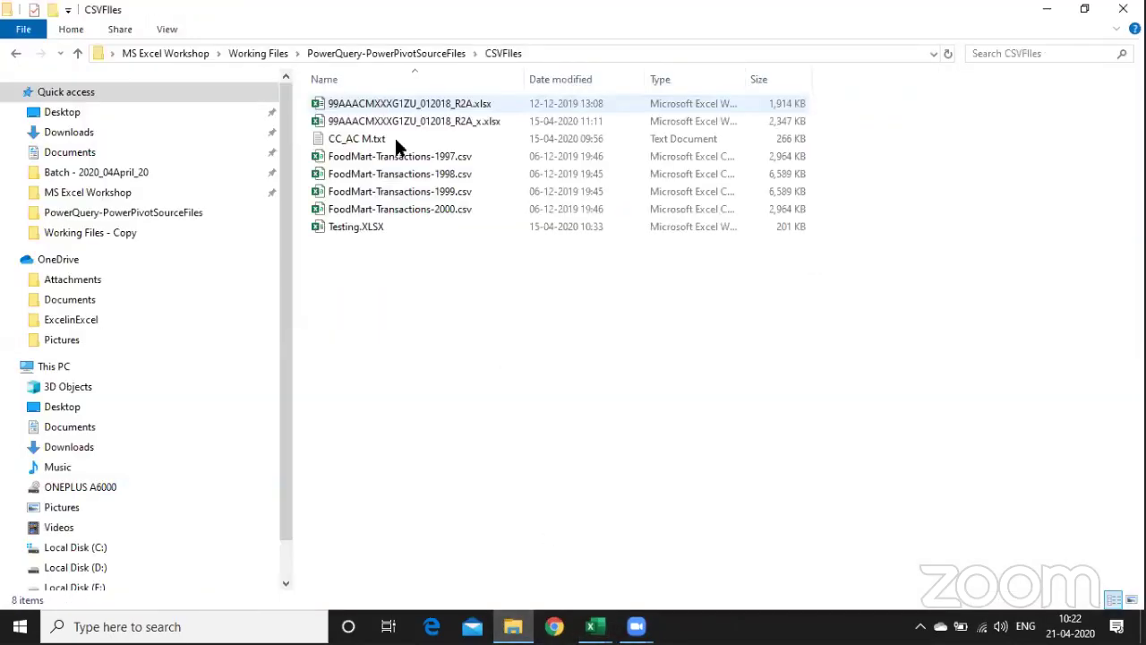
{"action": "left_click", "coordinate": [421, 208]}
{"action": "key", "text": "ctrl+c"}
{"action": "key", "text": "ctrl+v"}
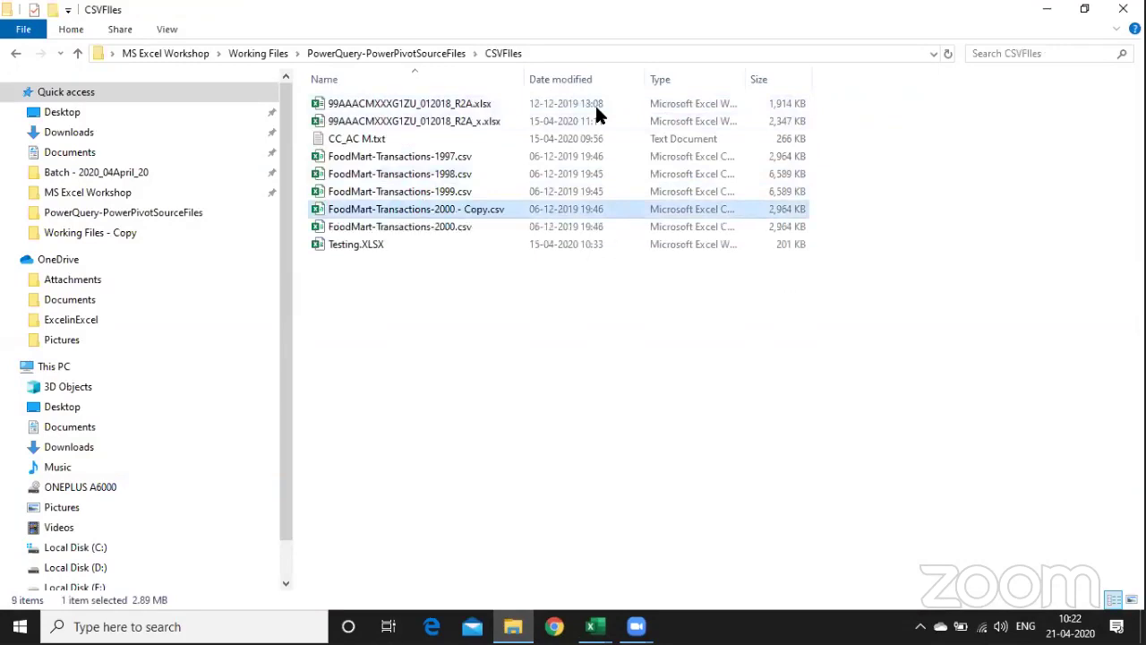
{"action": "key", "text": "F2"}
{"action": "key", "text": "Right"}
{"action": "key", "text": "BackSpace"}
{"action": "key", "text": "BackSpace"}
{"action": "key", "text": "BackSpace"}
{"action": "key", "text": "BackSpace"}
{"action": "key", "text": "BackSpace"}
{"action": "key", "text": "BackSpace"}
{"action": "key", "text": "BackSpace"}
{"action": "key", "text": "BackSpace"}
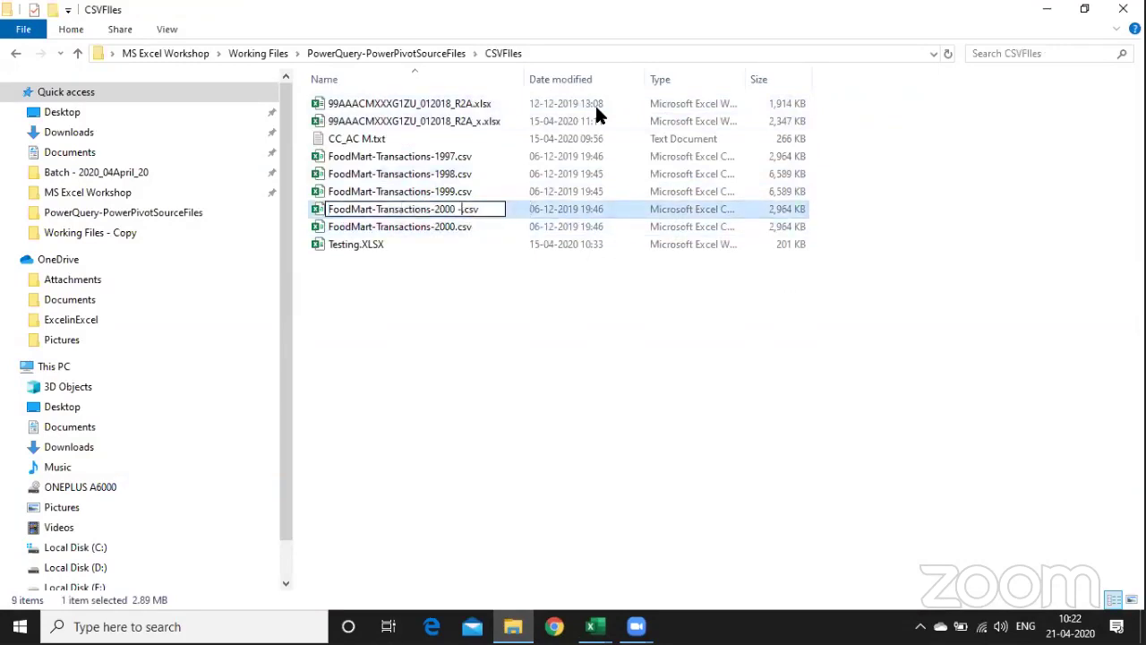
{"action": "type", "text": "1"}
{"action": "key", "text": "Return"}
- Duplicate the 1998 transactions file and try renaming it to 2002, dismissing the File In Use warning
{"action": "key", "text": "Up"}
{"action": "key", "text": "Up"}
{"action": "key", "text": "Up"}
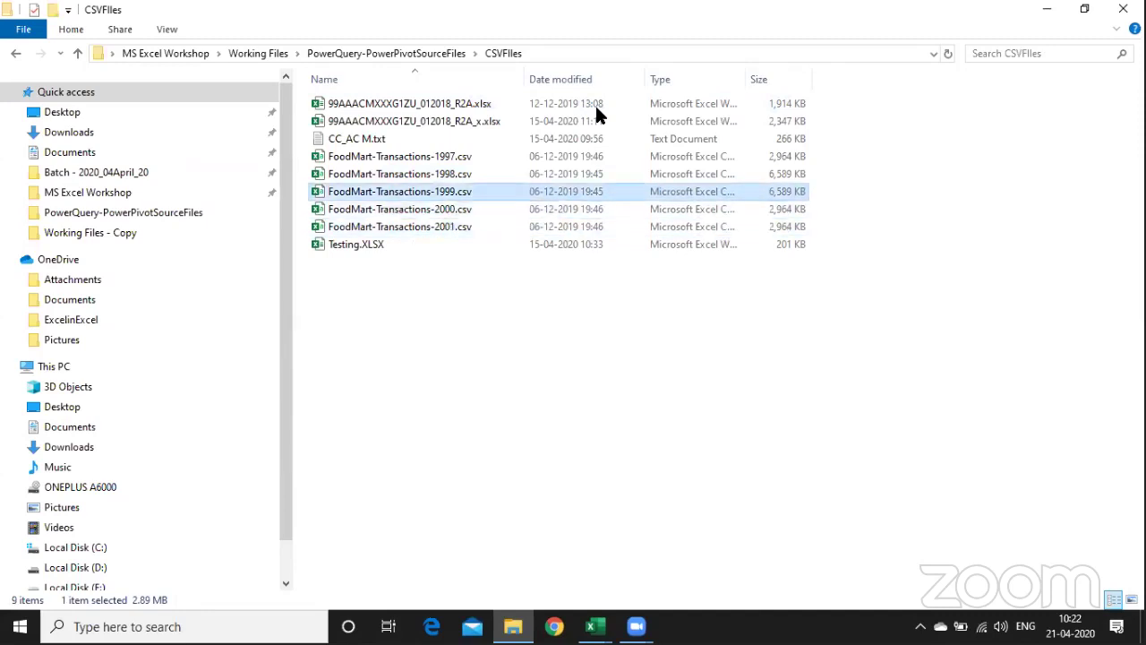
{"action": "key", "text": "ctrl+c"}
{"action": "key", "text": "ctrl+v"}
{"action": "key", "text": "Up"}
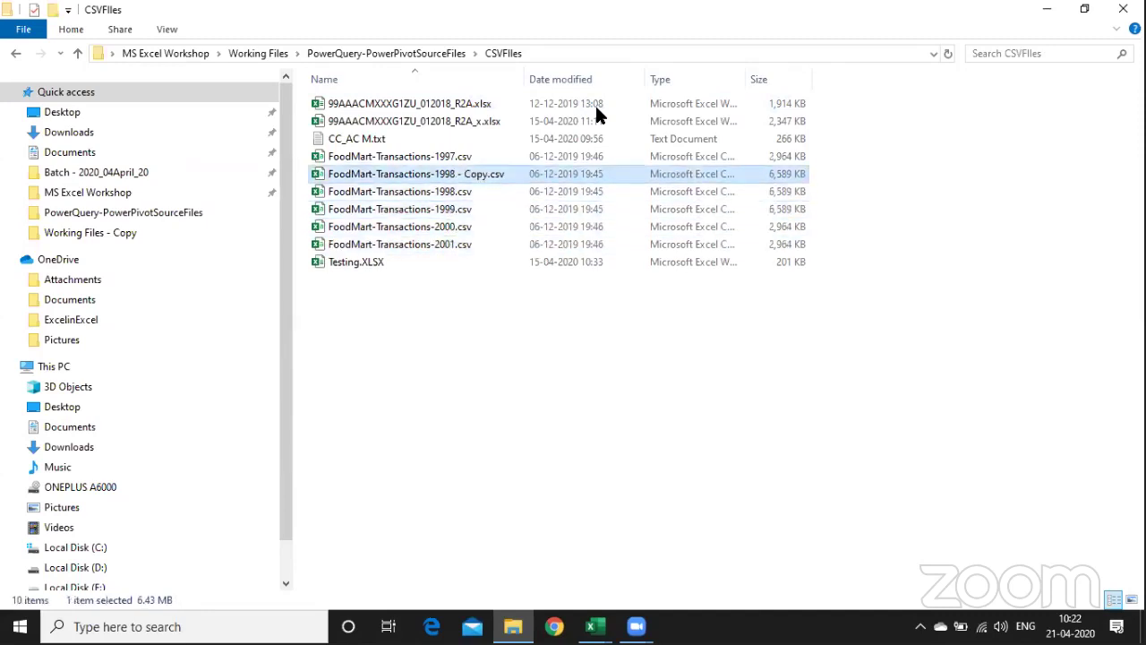
{"action": "key", "text": "F2"}
{"action": "key", "text": "Right"}
{"action": "key", "text": "BackSpace"}
{"action": "key", "text": "BackSpace"}
{"action": "key", "text": "BackSpace"}
{"action": "key", "text": "BackSpace"}
{"action": "key", "text": "BackSpace"}
{"action": "key", "text": "BackSpace"}
{"action": "key", "text": "BackSpace"}
{"action": "key", "text": "BackSpace"}
{"action": "key", "text": "BackSpace"}
{"action": "key", "text": "BackSpace"}
{"action": "key", "text": "BackSpace"}
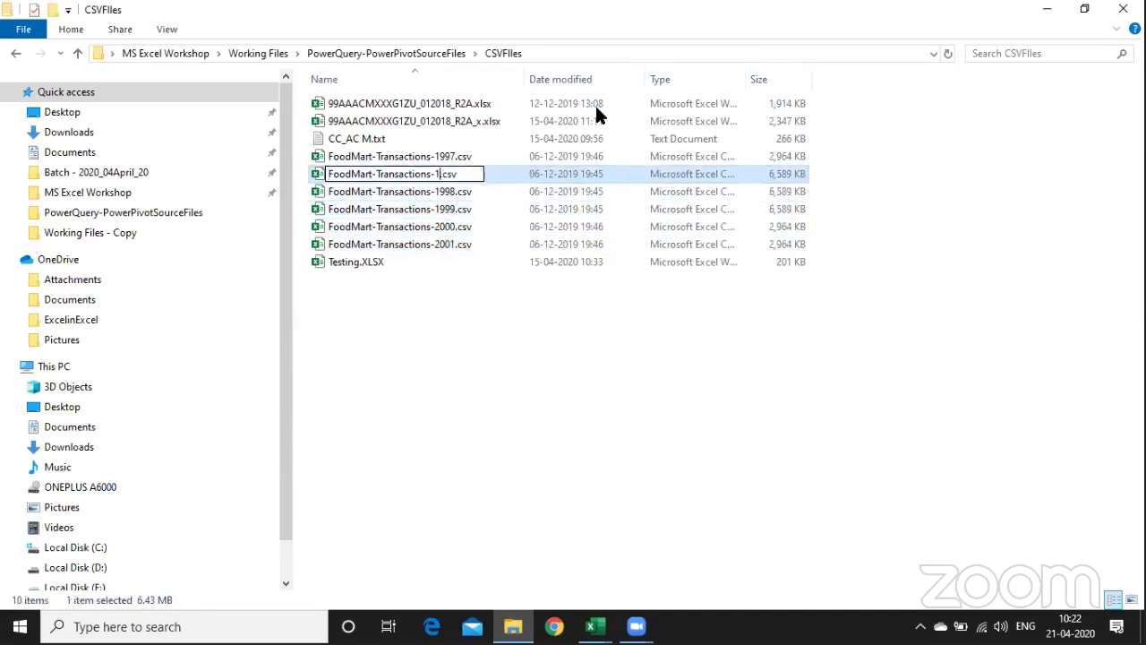
{"action": "type", "text": "2002"}
{"action": "key", "text": "Return"}
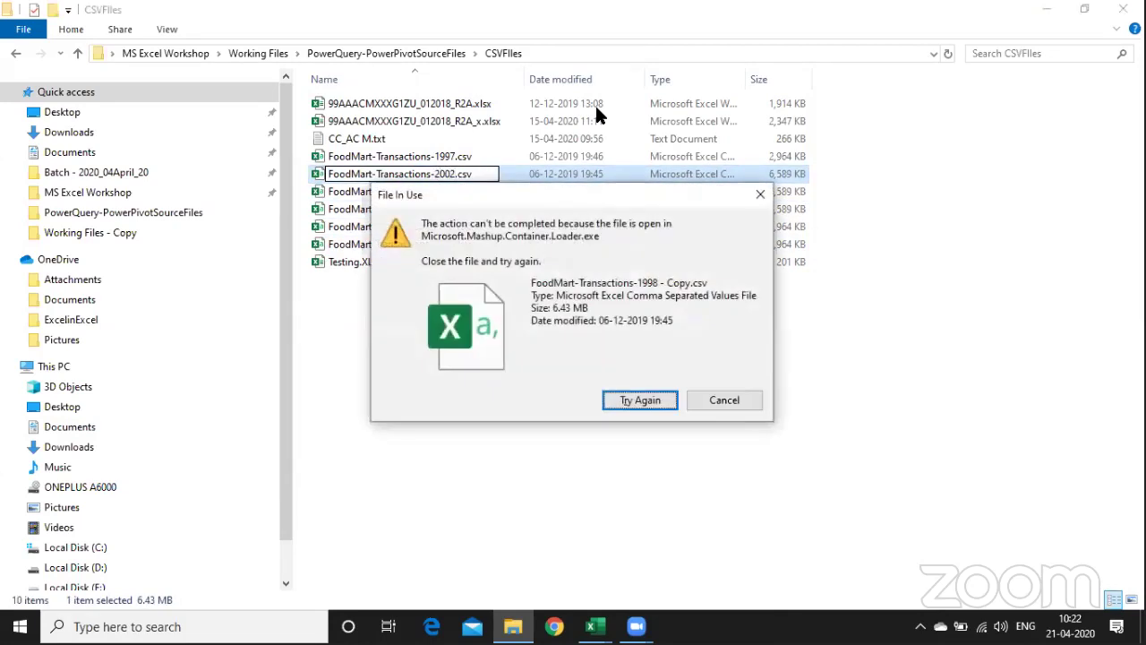
{"action": "key", "text": "Escape"}
{"action": "key", "text": "alt+Tab"}
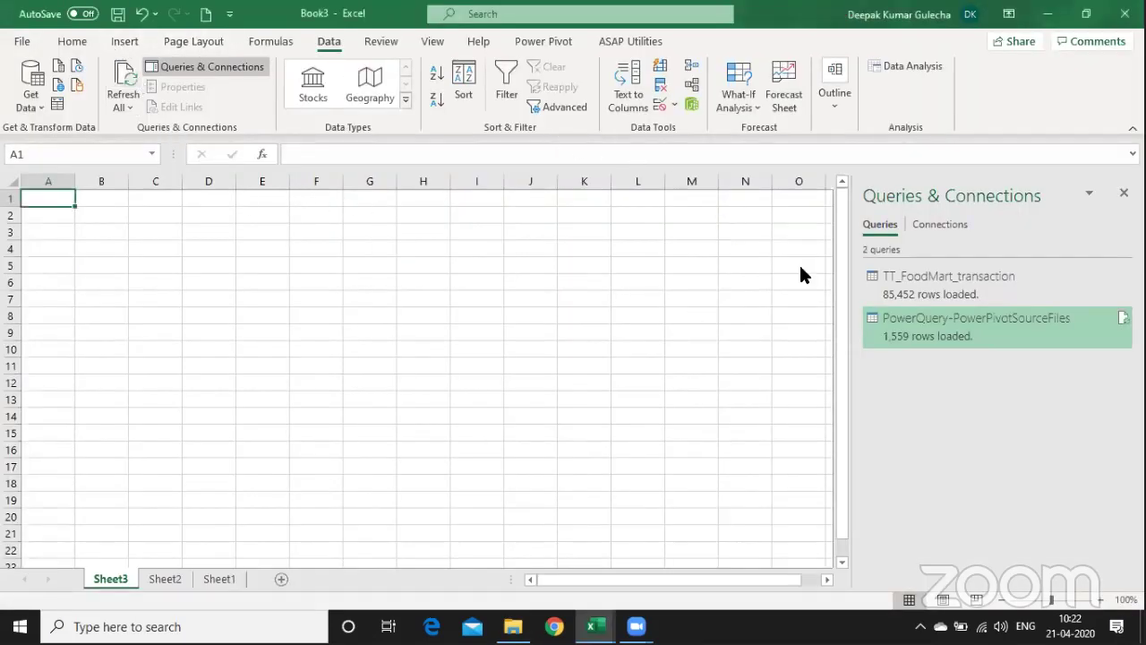
- Reopen the source files query, then permanently delete the copied 1998 file from CSVFiles
{"action": "right_click", "coordinate": [1038, 323]}
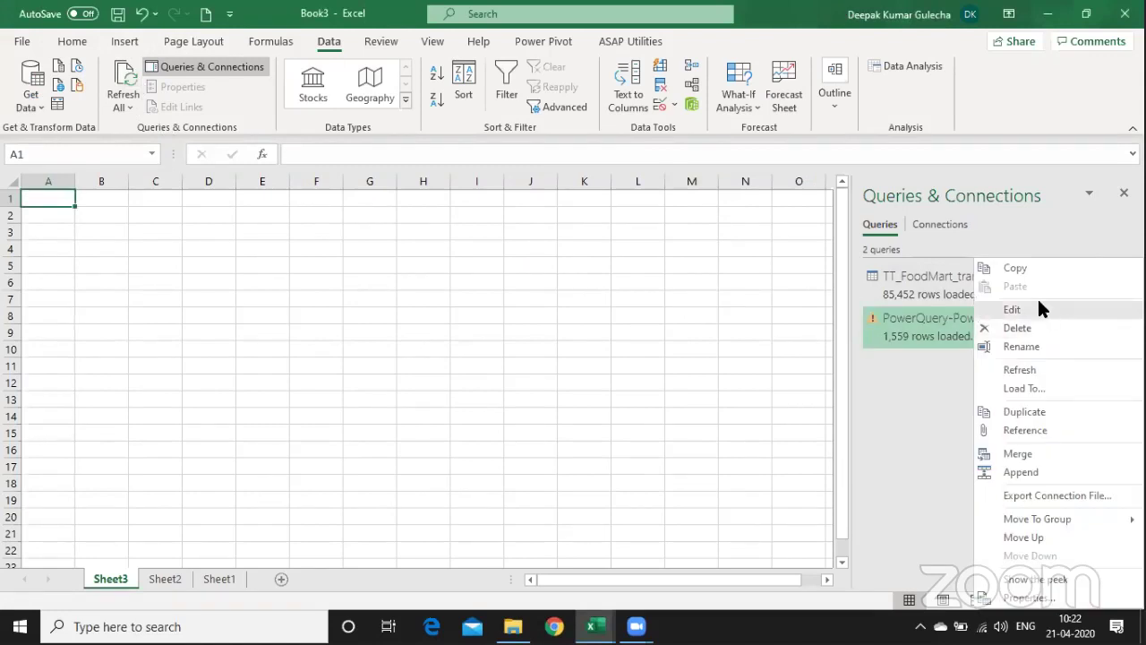
{"action": "left_click", "coordinate": [1039, 305]}
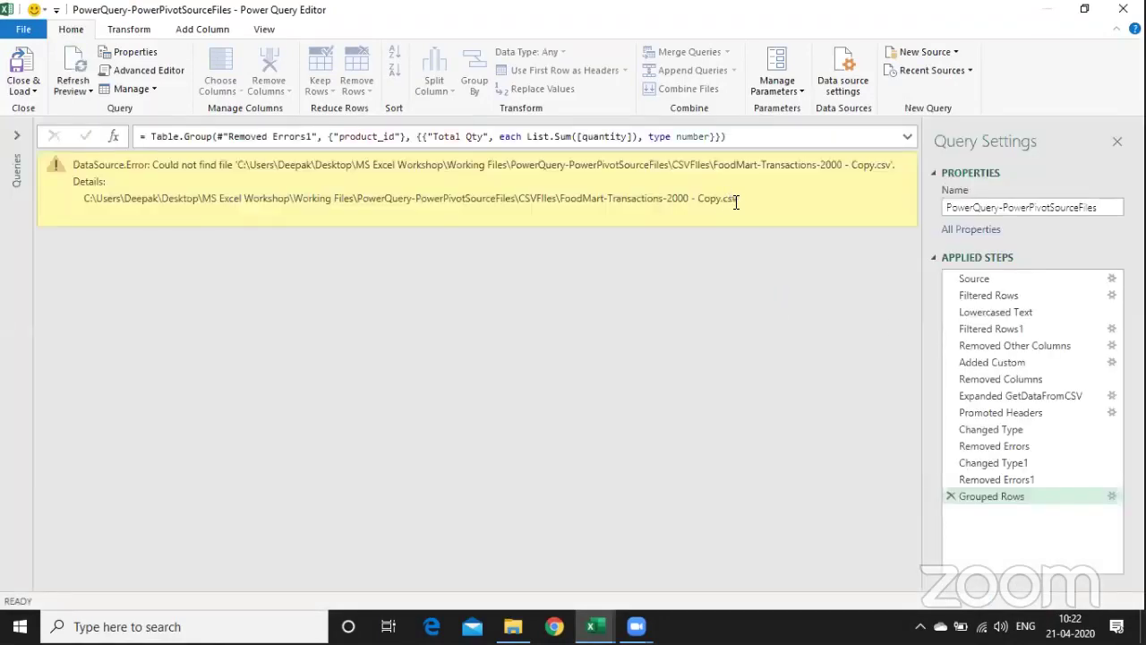
{"action": "key", "text": "alt+Tab"}
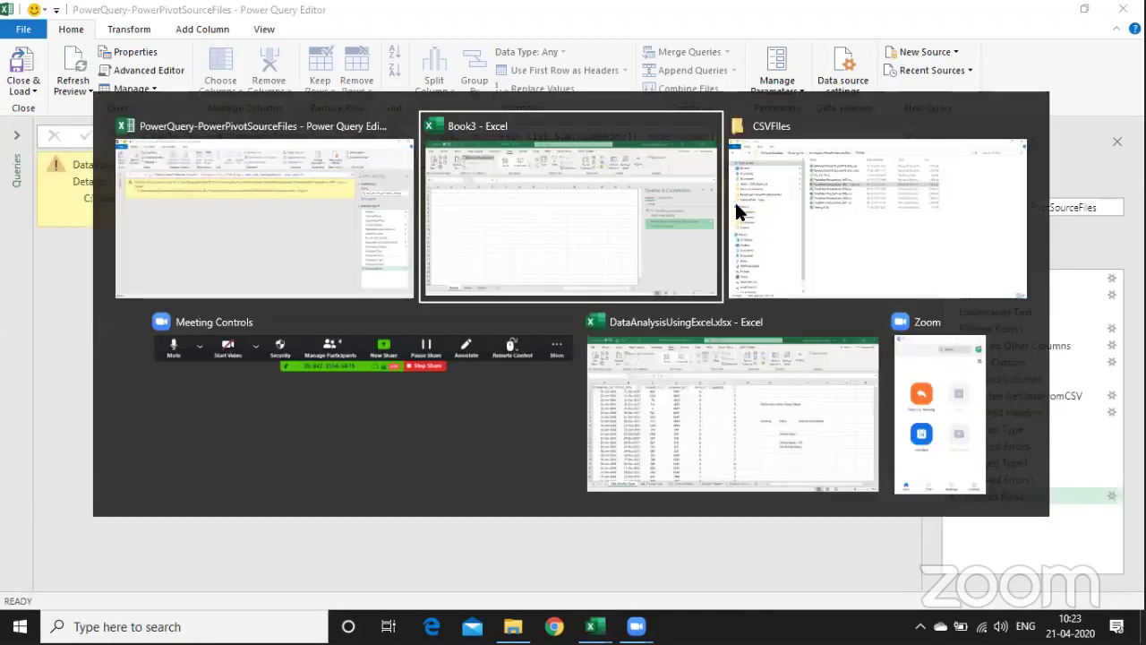
{"action": "key", "text": "alt+Tab"}
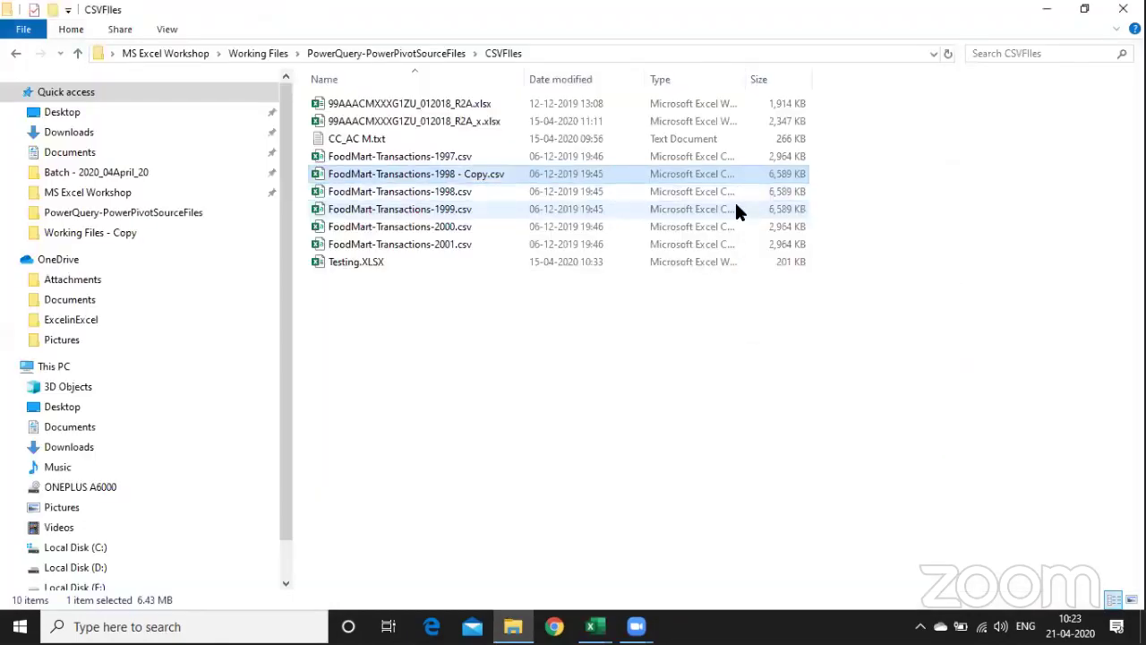
{"action": "key", "text": "shift+Delete"}
{"action": "key", "text": "Return"}
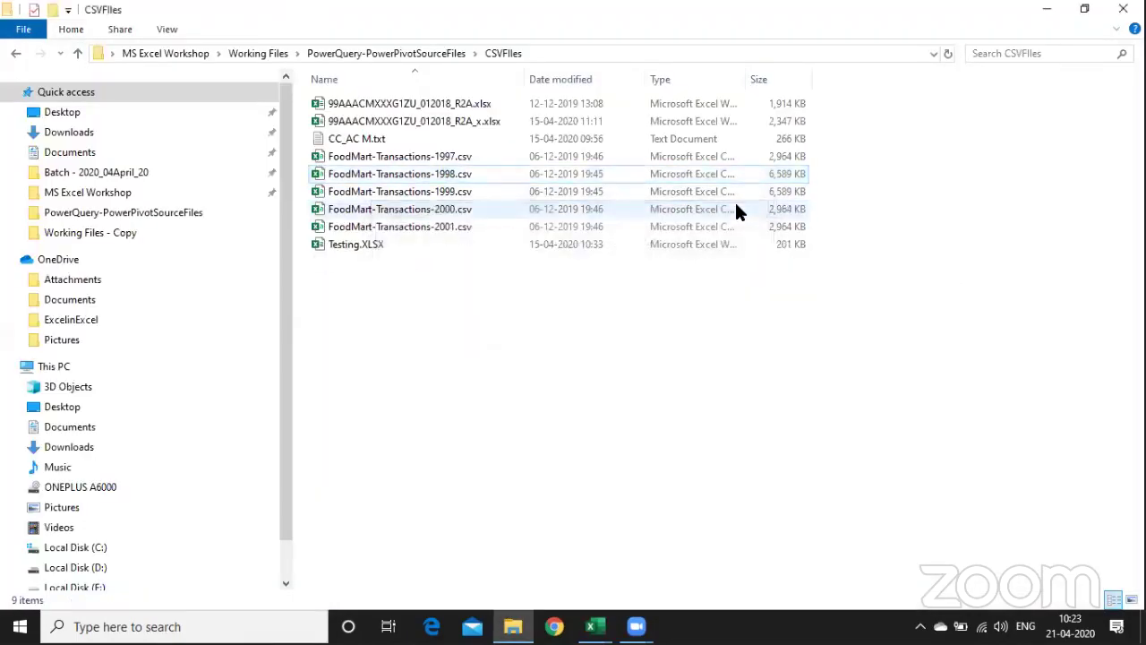
{"action": "key", "text": "alt+Tab"}
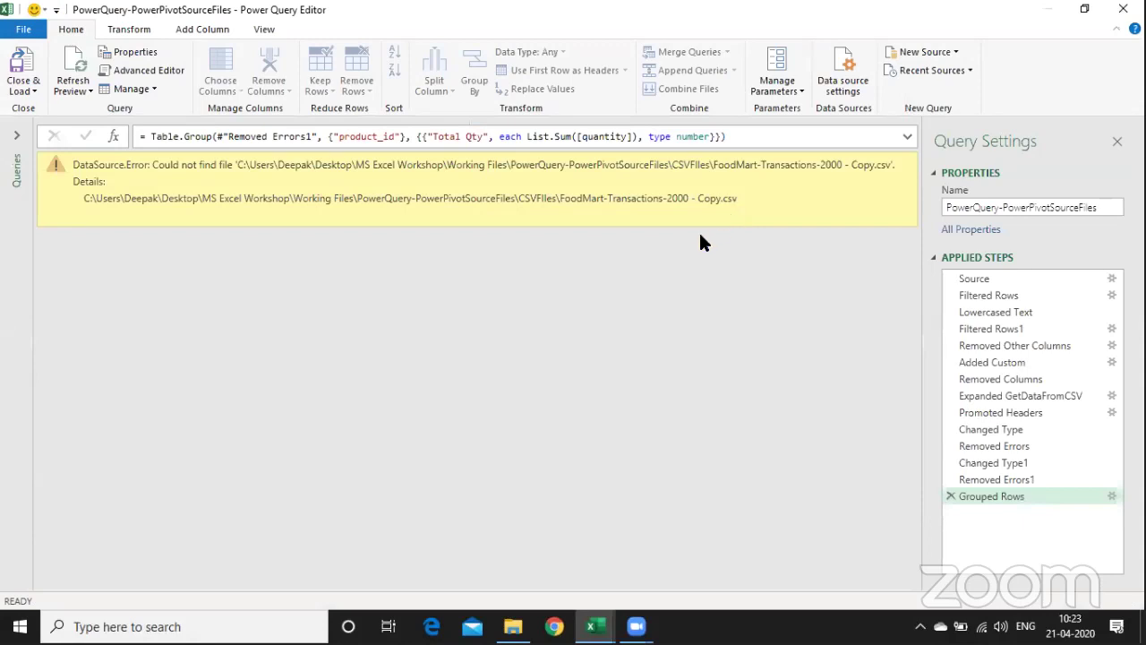
- Refresh all queries and review the Filtered Rows, Source and Grouped Rows results
{"action": "left_click", "coordinate": [73, 91]}
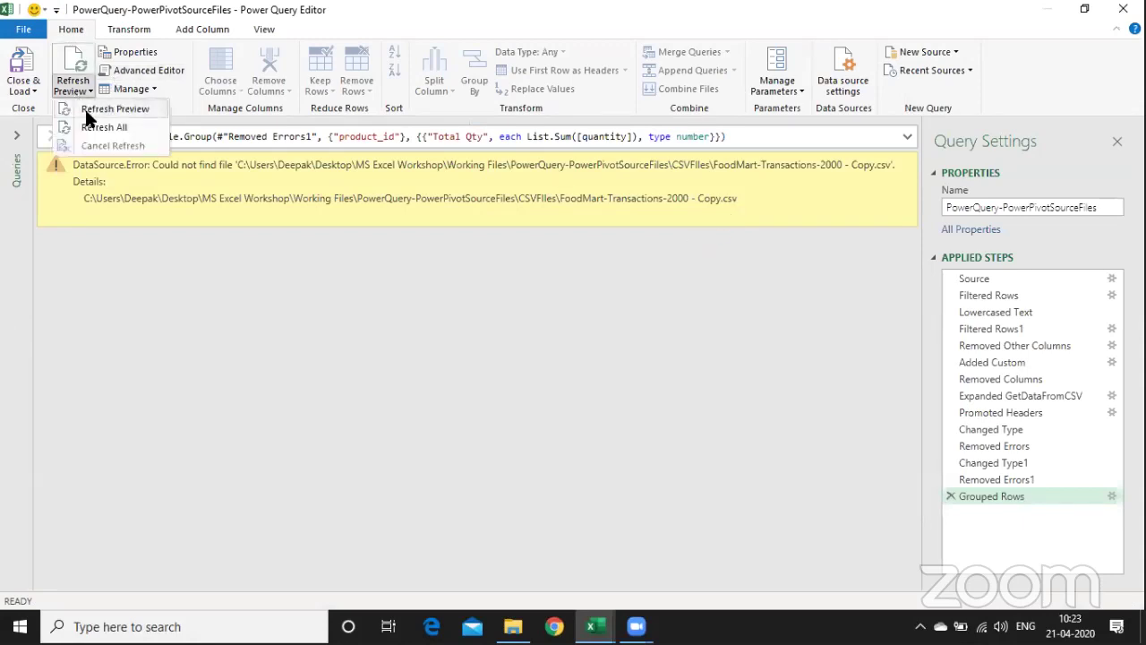
{"action": "left_click", "coordinate": [94, 128]}
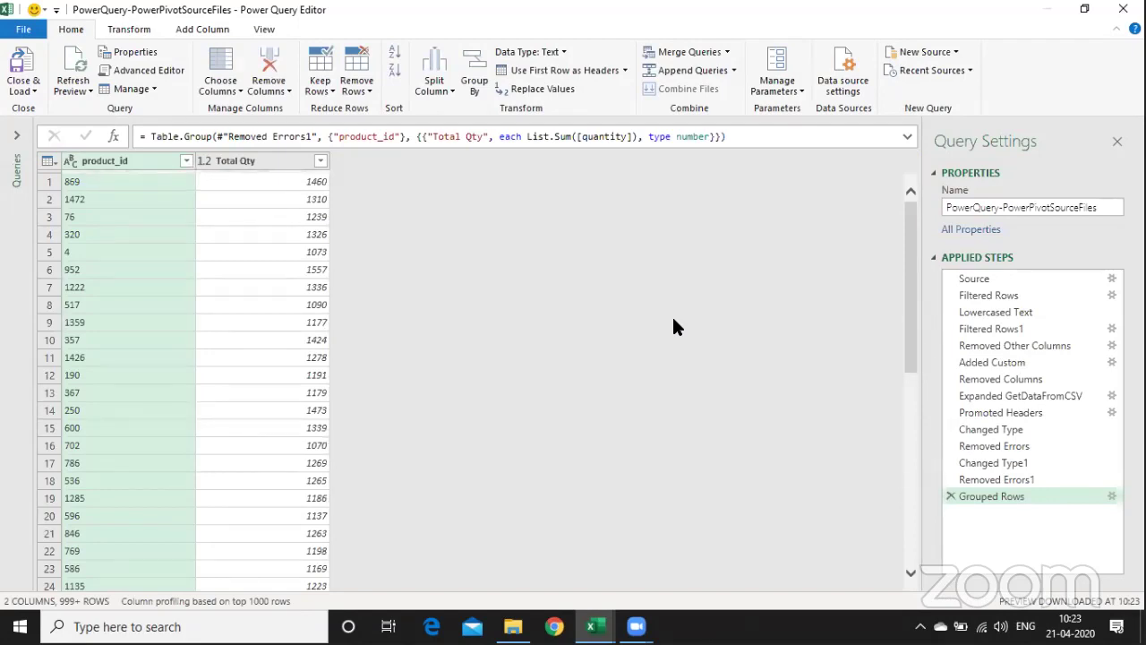
{"action": "left_click", "coordinate": [1025, 296]}
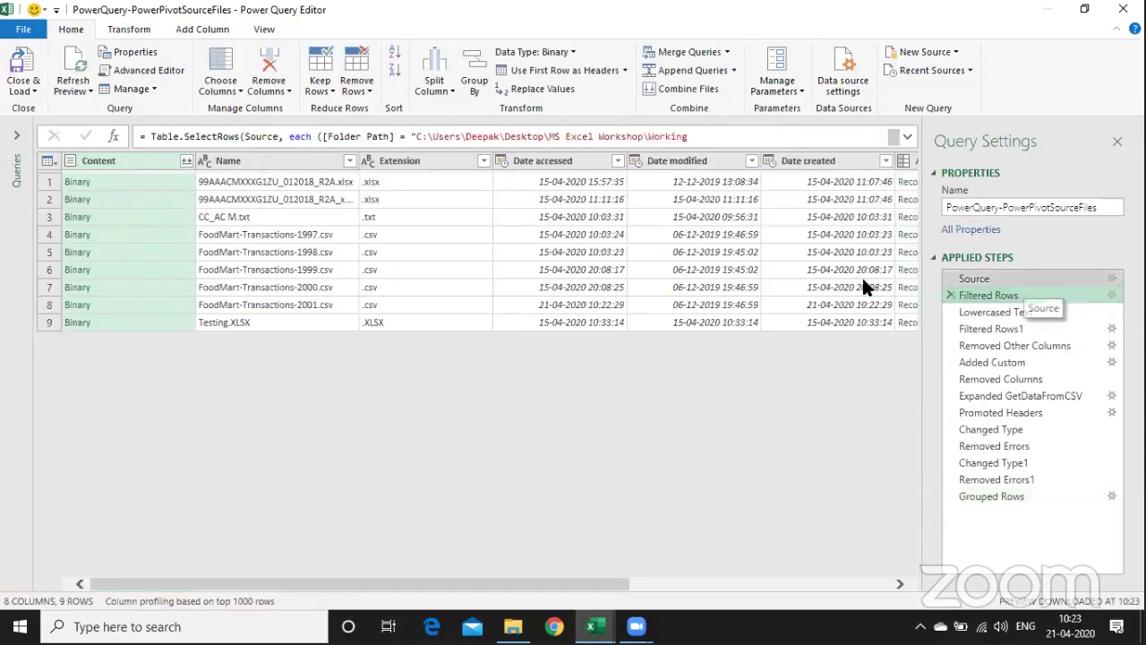
{"action": "left_click", "coordinate": [1021, 278]}
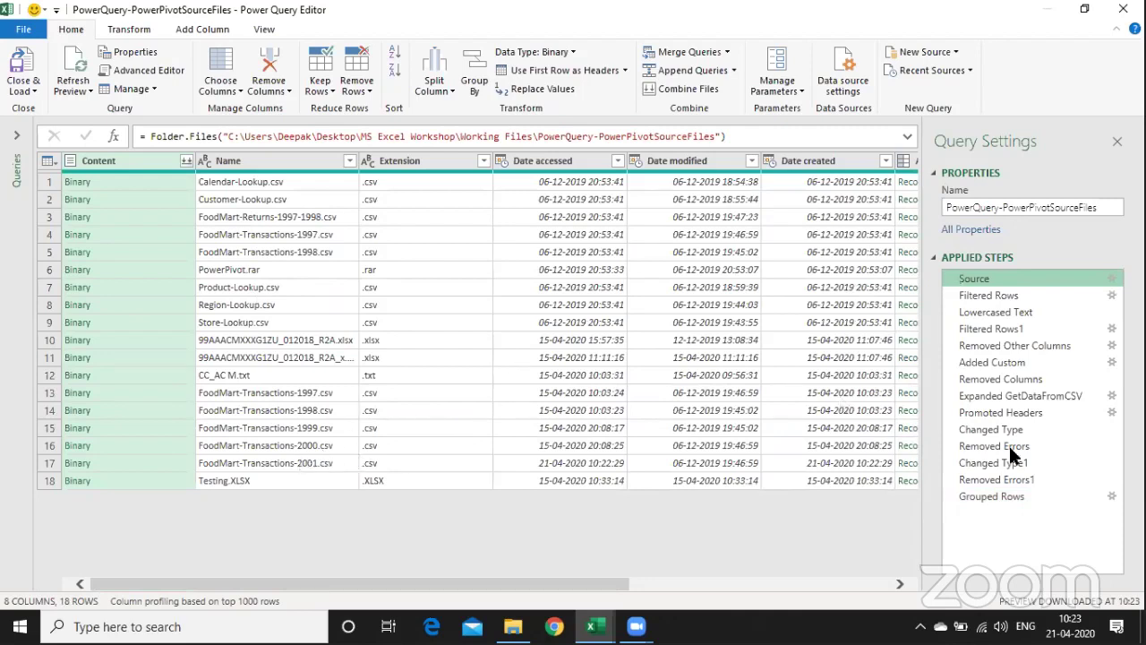
{"action": "left_click", "coordinate": [1024, 496]}
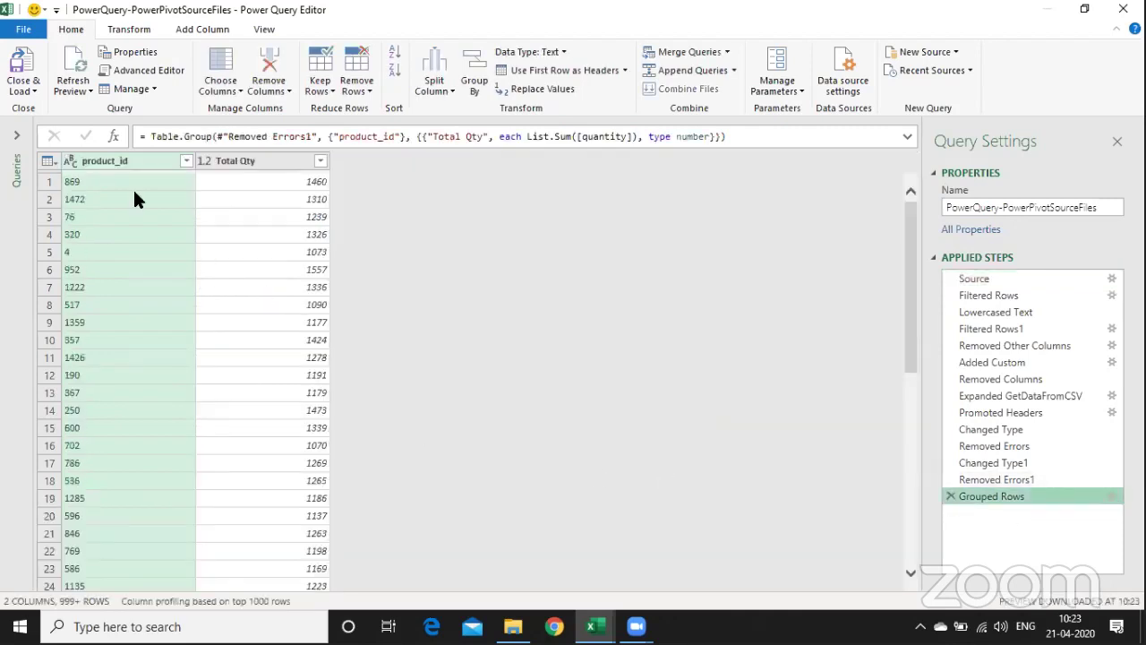
{"action": "left_click", "coordinate": [23, 91]}
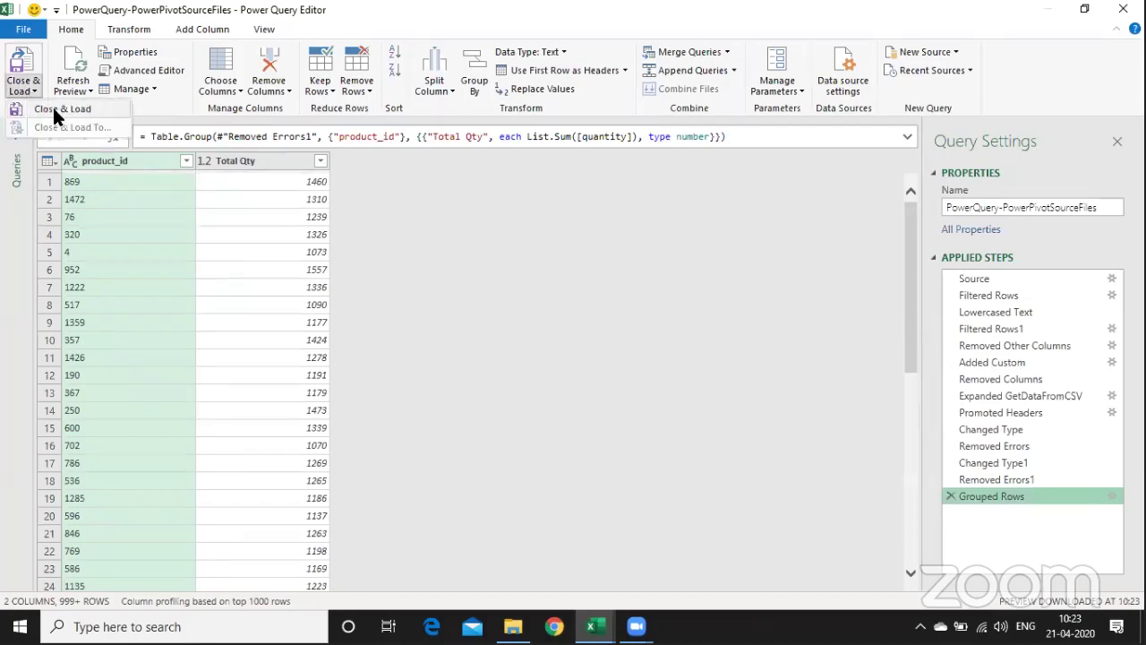
- Load the grouped query into Excel, then browse the notes on DataAnalysisUsingExcel.xlsx's 04A_DataSet_Sales sheet
{"action": "left_click", "coordinate": [54, 108]}
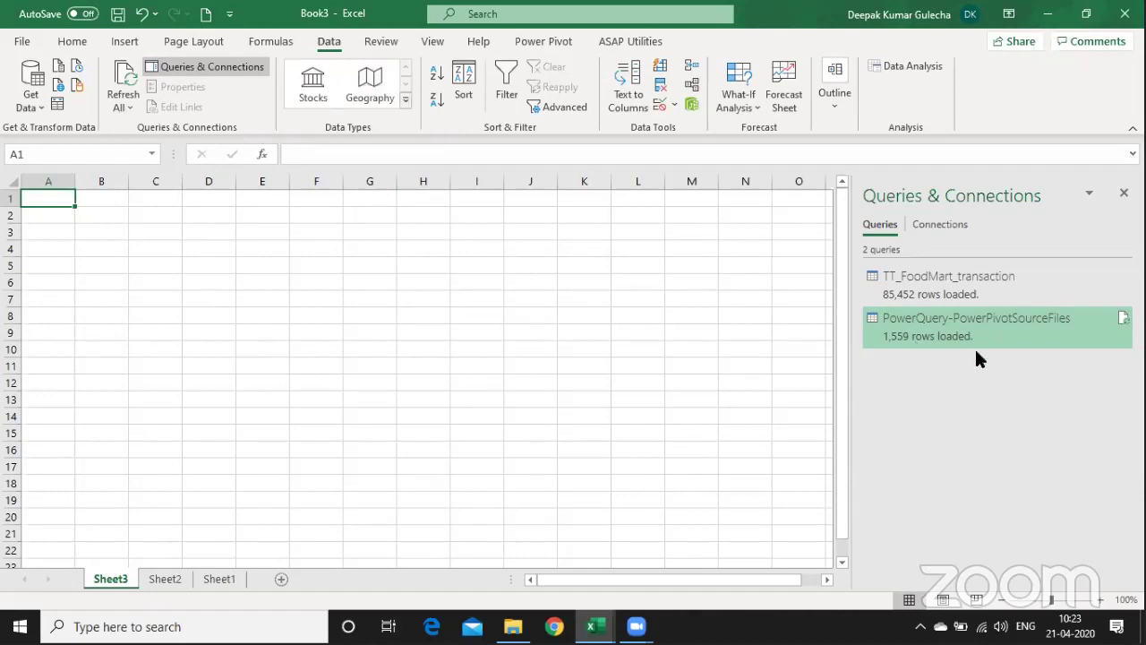
{"action": "mouse_move", "coordinate": [1073, 324]}
{"action": "key", "text": "alt+Tab"}
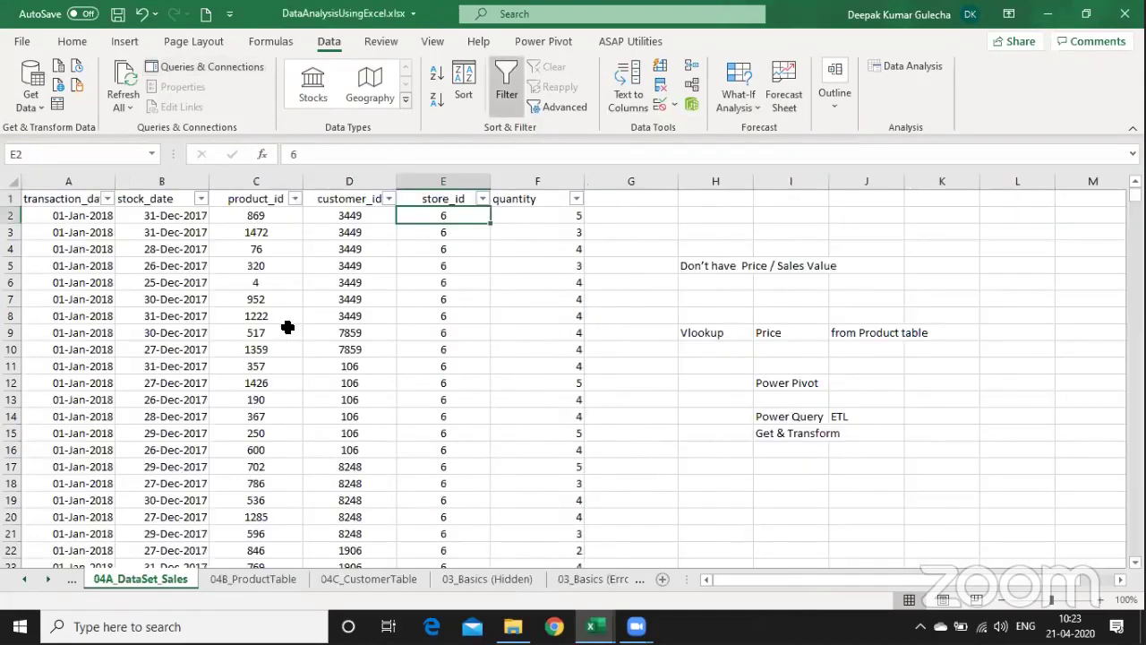
{"action": "key", "text": "Right"}
{"action": "key", "text": "Right"}
{"action": "key", "text": "Right"}
{"action": "key", "text": "Right"}
{"action": "key", "text": "Right"}
{"action": "key", "text": "Down"}
{"action": "key", "text": "Down"}
{"action": "key", "text": "Down"}
{"action": "key", "text": "Down"}
{"action": "key", "text": "Down"}
{"action": "key", "text": "Down"}
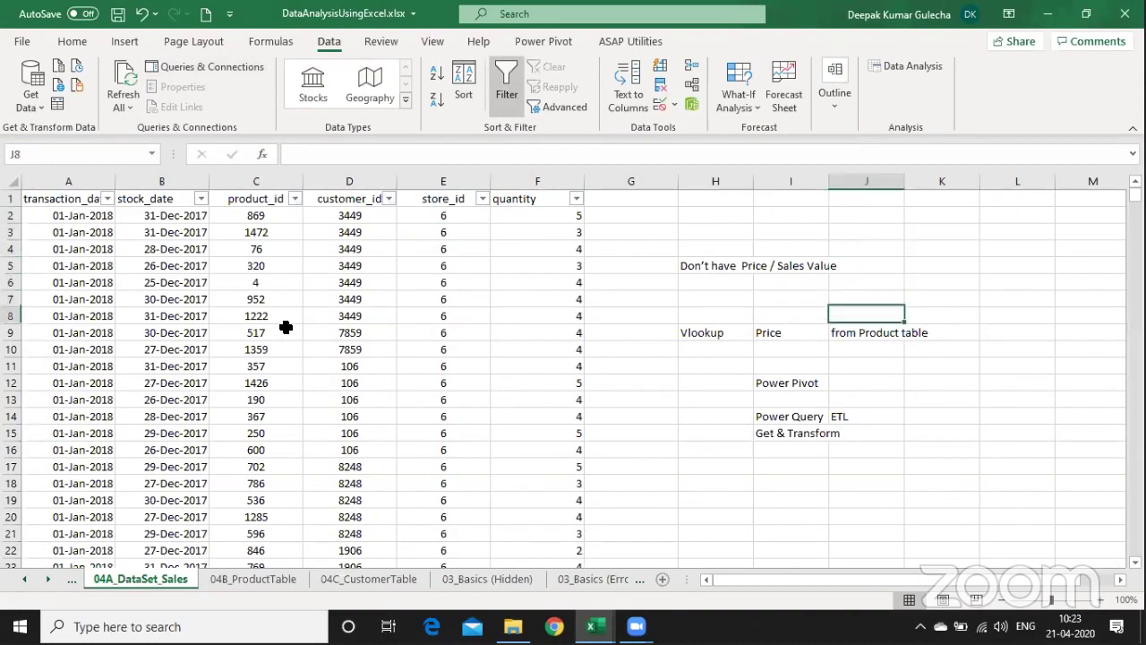
{"action": "key", "text": "Down"}
{"action": "key", "text": "Down"}
{"action": "key", "text": "Down"}
{"action": "key", "text": "Down"}
{"action": "key", "text": "Down"}
{"action": "key", "text": "Down"}
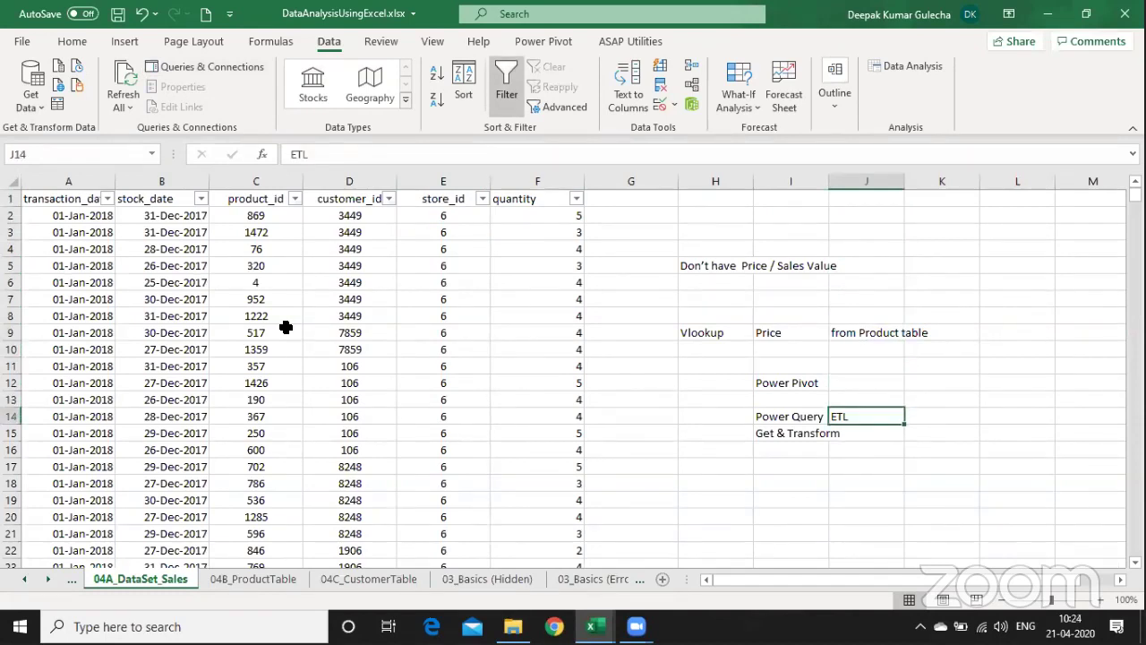
{"action": "key", "text": "Left"}
{"action": "key", "text": "Left"}
{"action": "key", "text": "Left"}
- Format the sales data block on 04A_DataSet_Sales as a medium blue table with headers
{"action": "key", "text": "Right"}
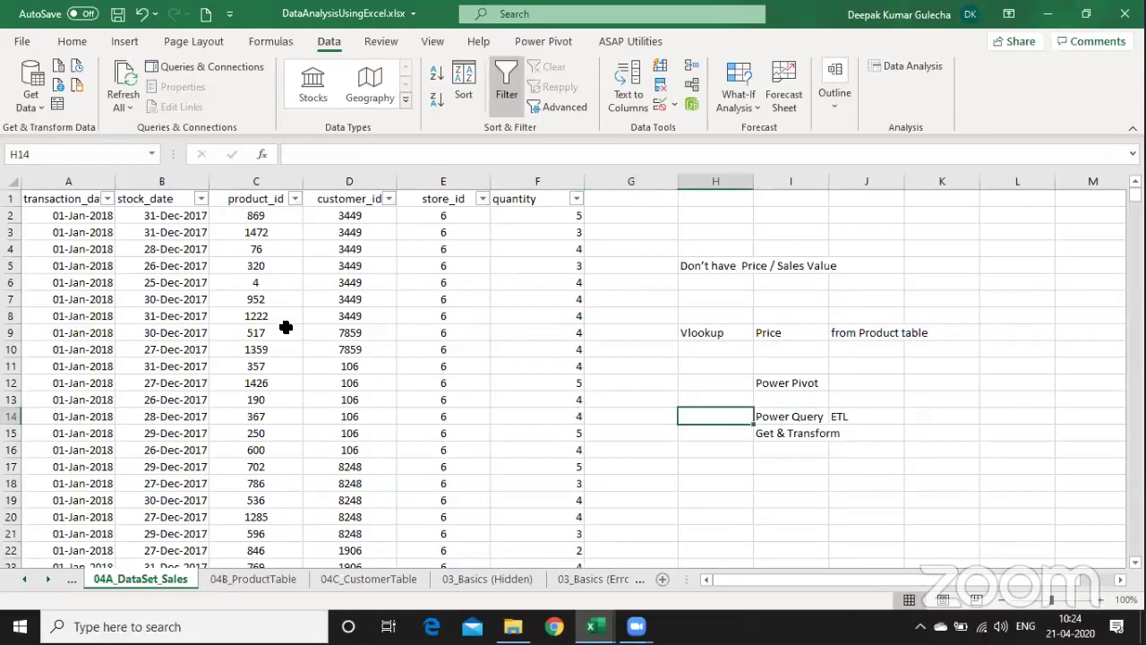
{"action": "key", "text": "ctrl+Page_Down"}
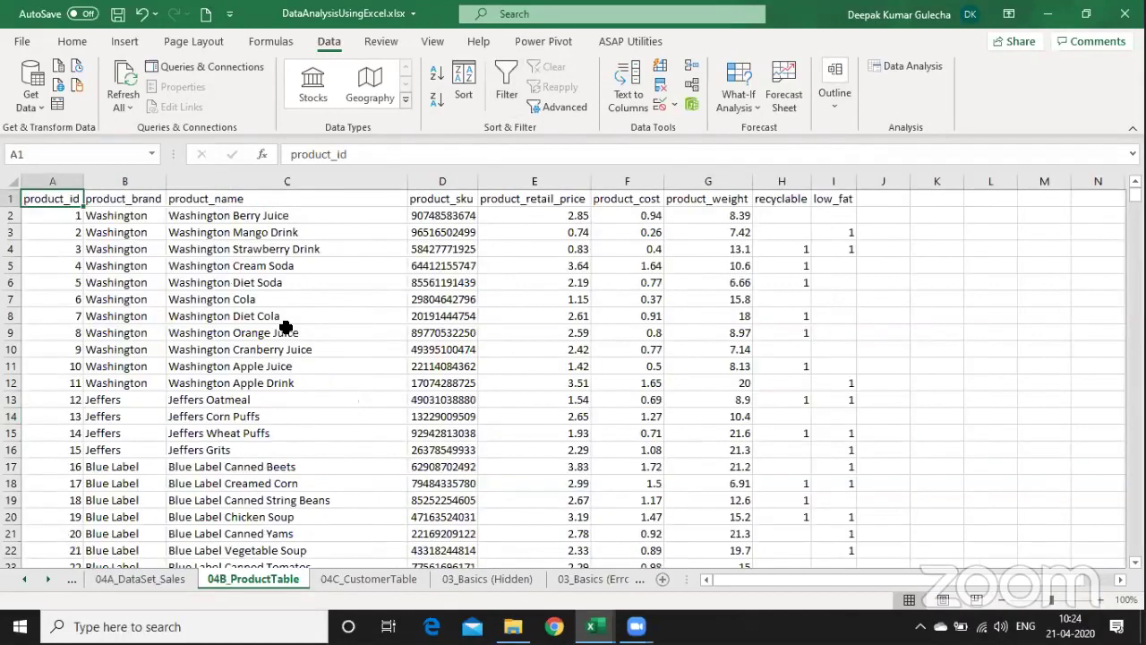
{"action": "key", "text": "ctrl+Page_Up"}
{"action": "key", "text": "Left"}
{"action": "key", "text": "Left"}
{"action": "key", "text": "ctrl+Up"}
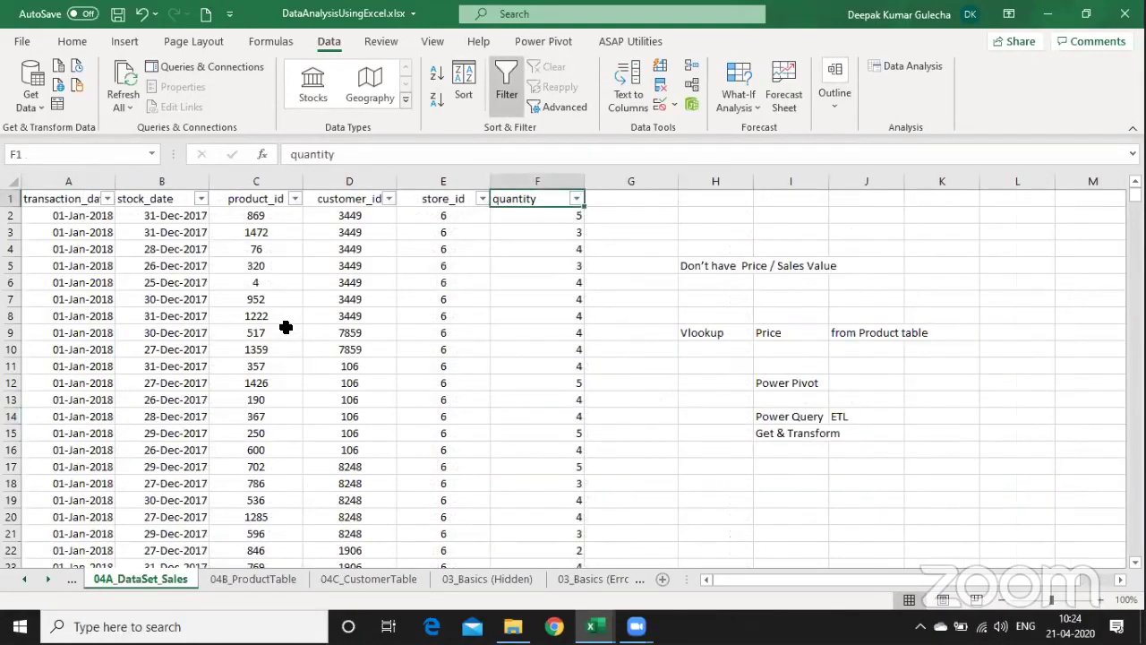
{"action": "key", "text": "ctrl+shift+Down"}
{"action": "key", "text": "ctrl+shift+Left"}
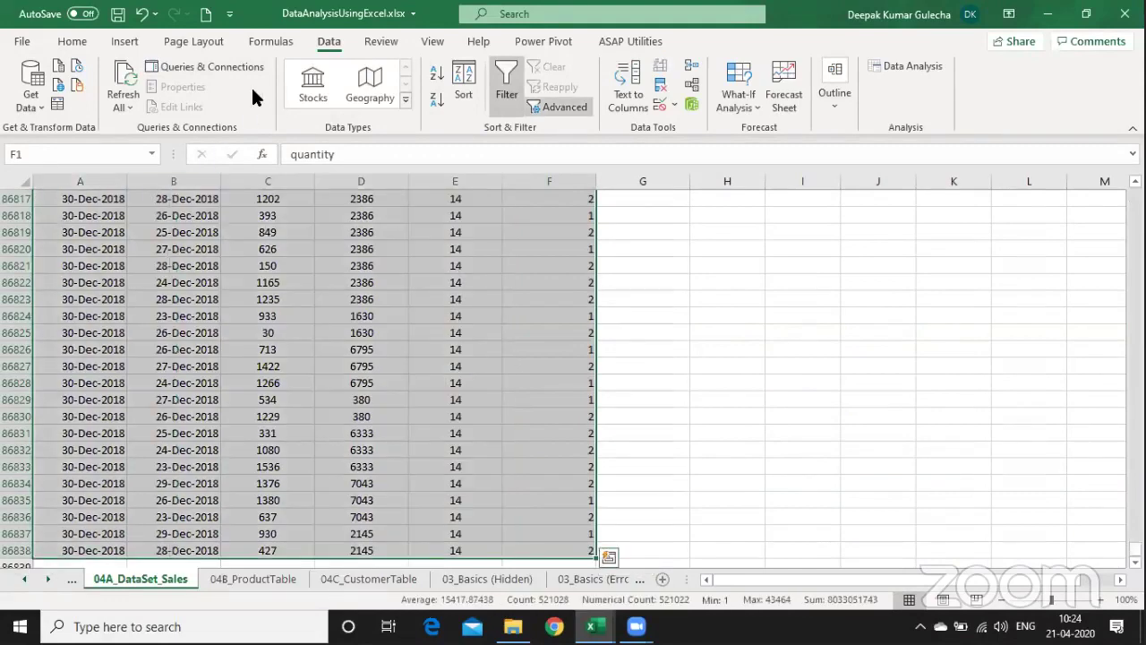
{"action": "left_click", "coordinate": [74, 43]}
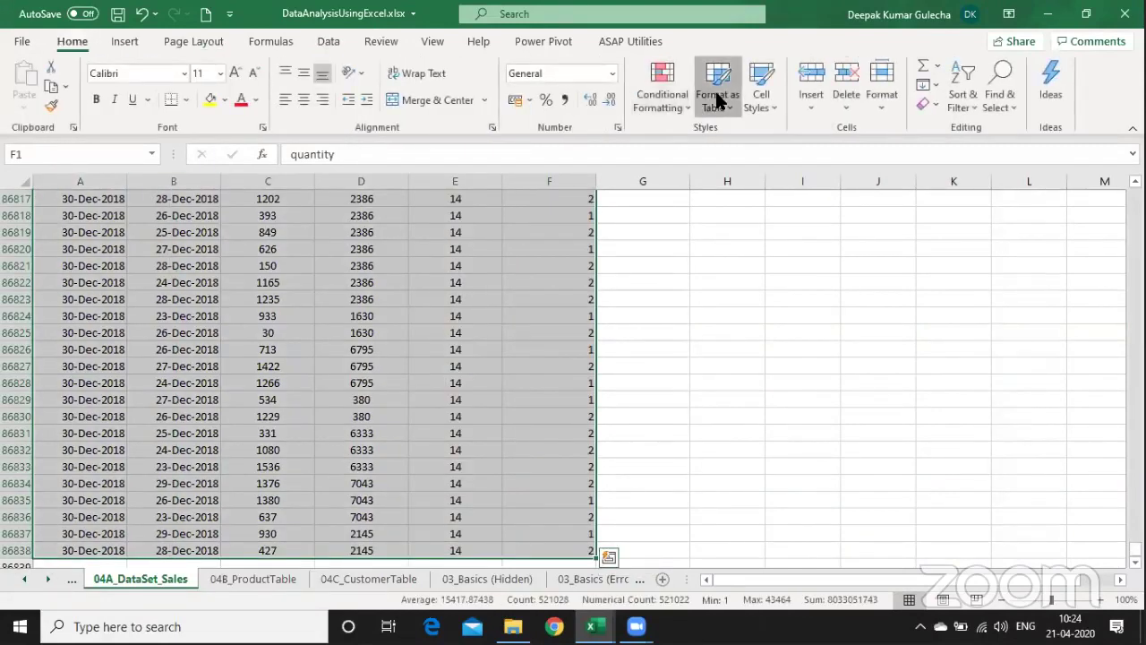
{"action": "left_click", "coordinate": [718, 97]}
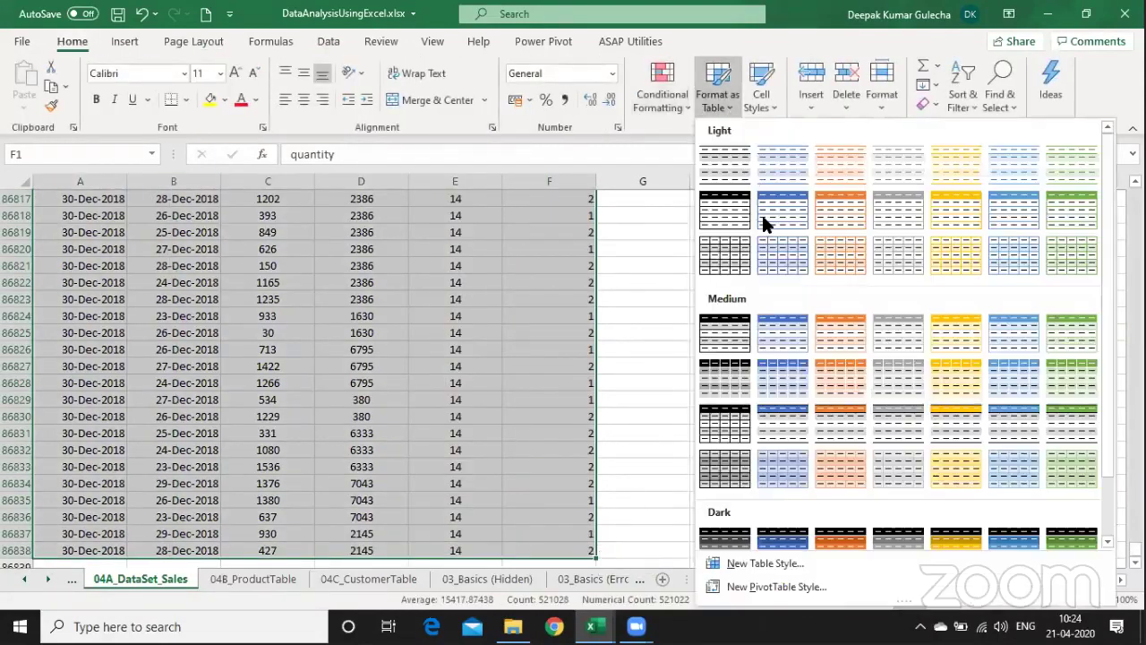
{"action": "left_click", "coordinate": [772, 333]}
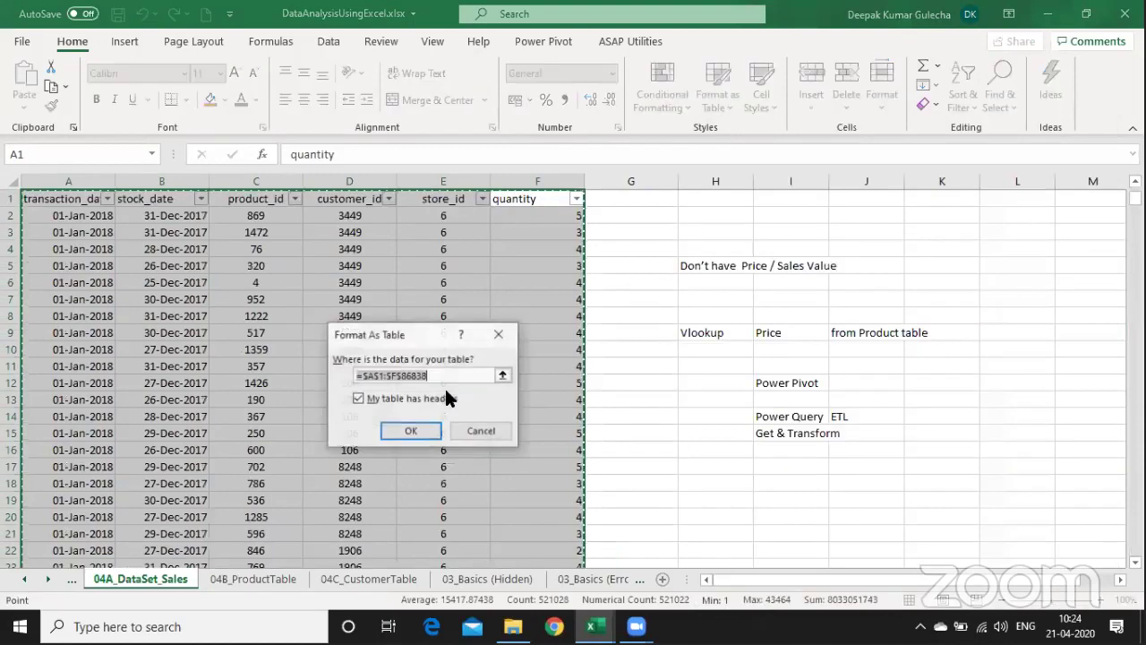
{"action": "left_click", "coordinate": [410, 430]}
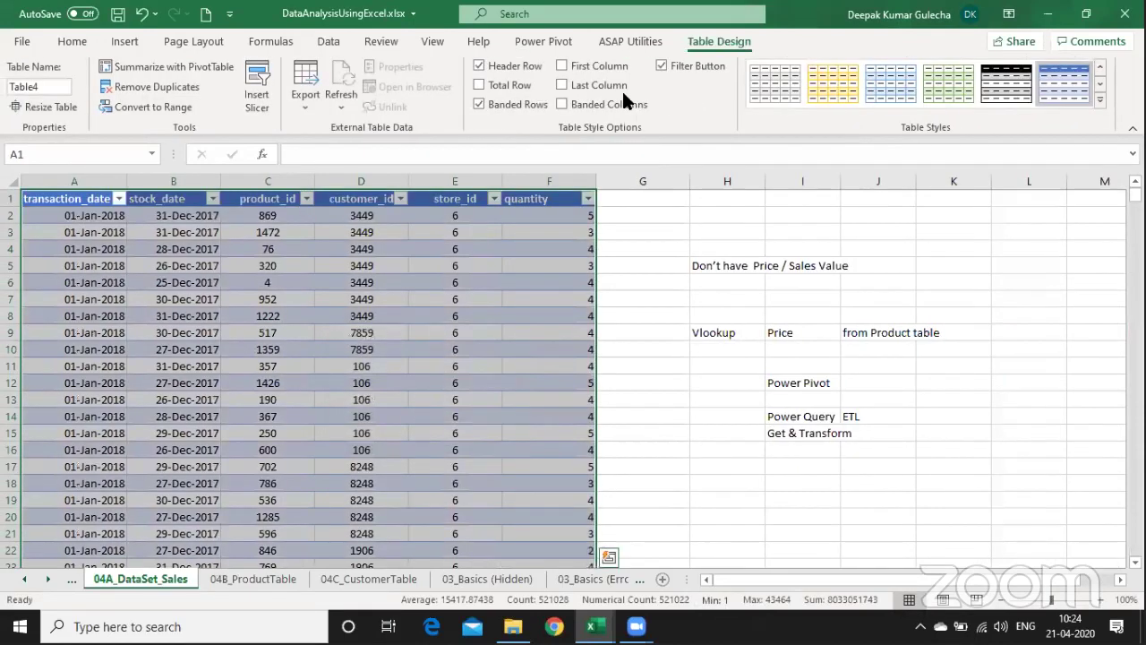
{"action": "left_click", "coordinate": [39, 86]}
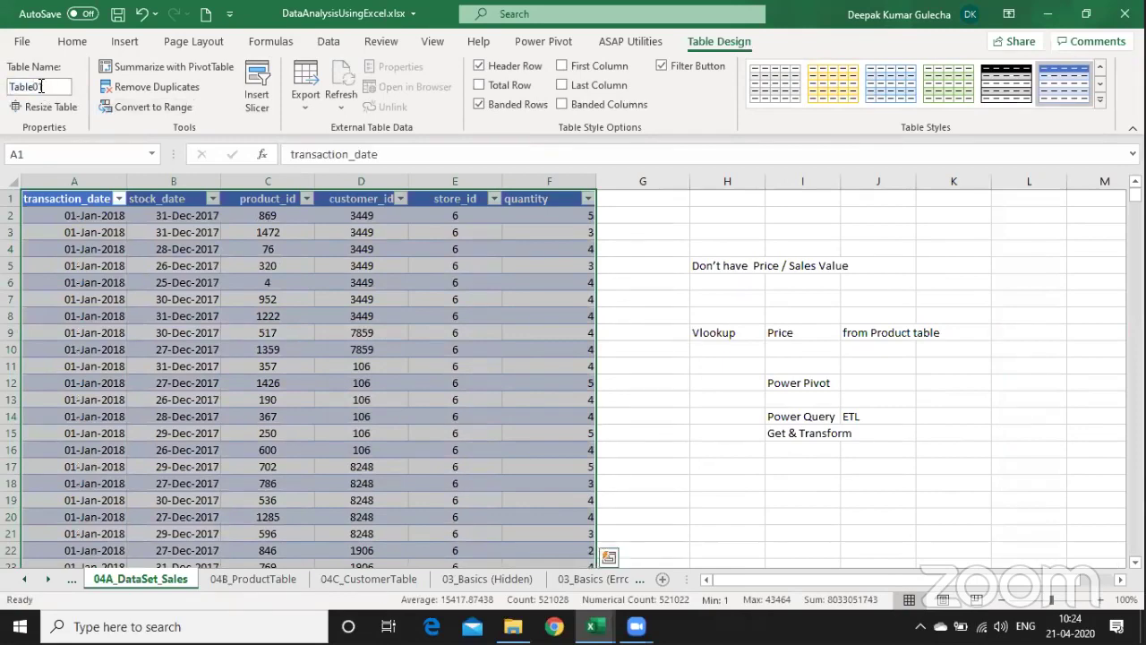
- Format the product data on 04B_ProductTable as a medium blue table named Table02
{"action": "key", "text": "ctrl+Page_Down"}
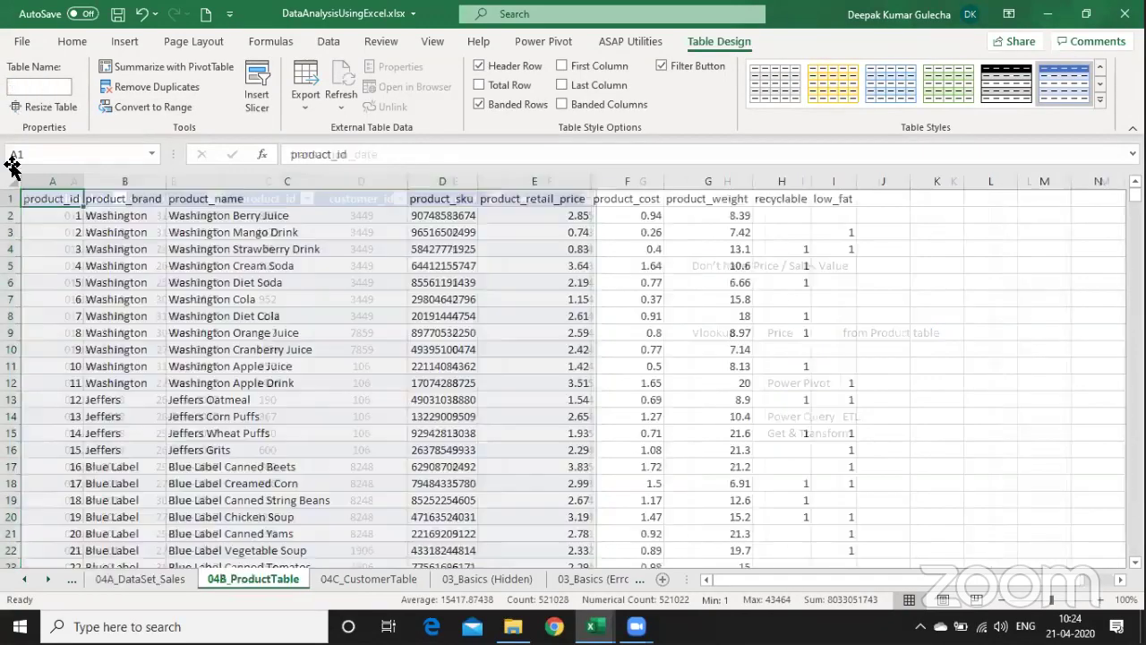
{"action": "left_click", "coordinate": [286, 333]}
{"action": "left_click", "coordinate": [718, 88]}
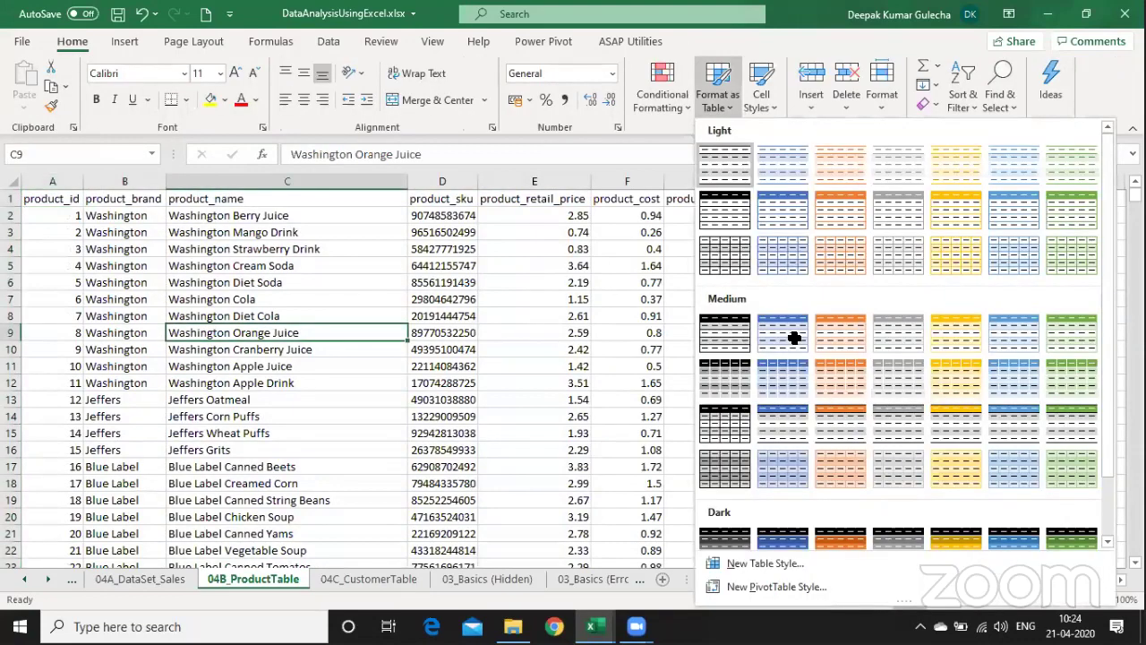
{"action": "left_click", "coordinate": [782, 216]}
{"action": "left_click", "coordinate": [411, 431]}
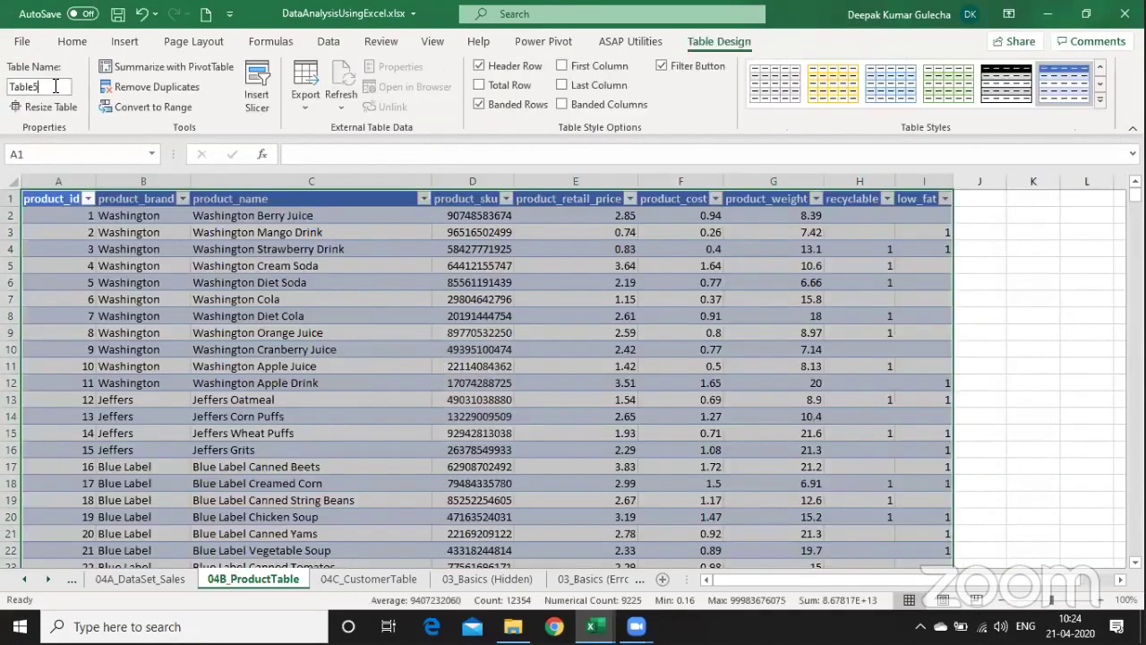
{"action": "left_click", "coordinate": [55, 86]}
{"action": "type", "text": "Table02"}
{"action": "key", "text": "Return"}
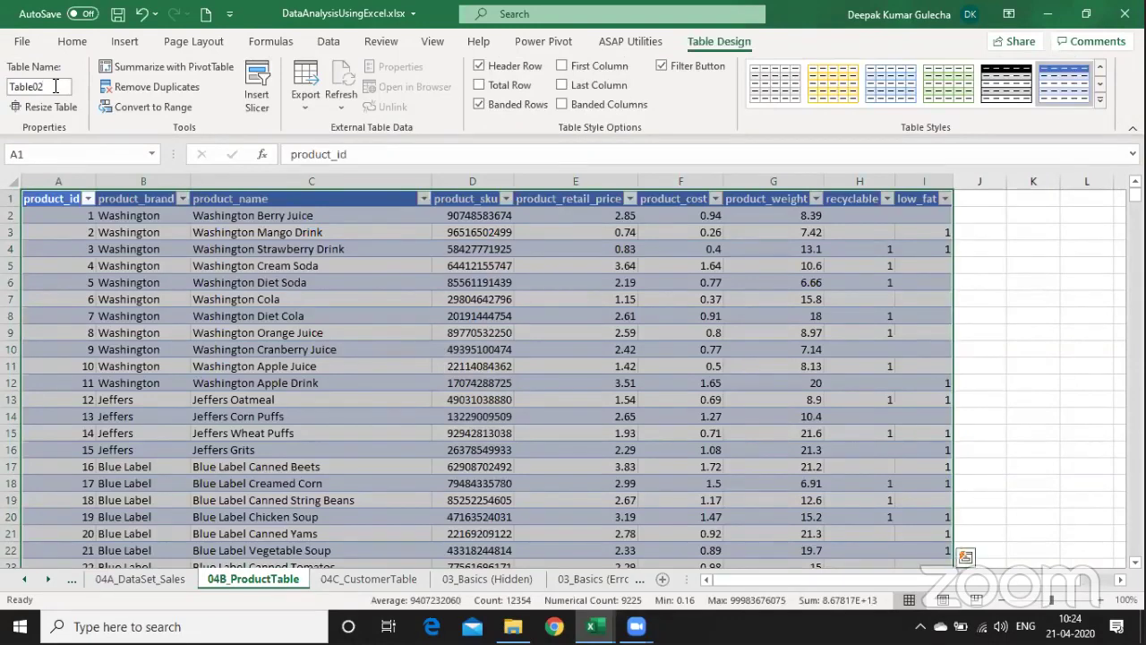
- Format the customer data on 04C_CustomerTable as a table with headers
{"action": "key", "text": "ctrl+Page_Down"}
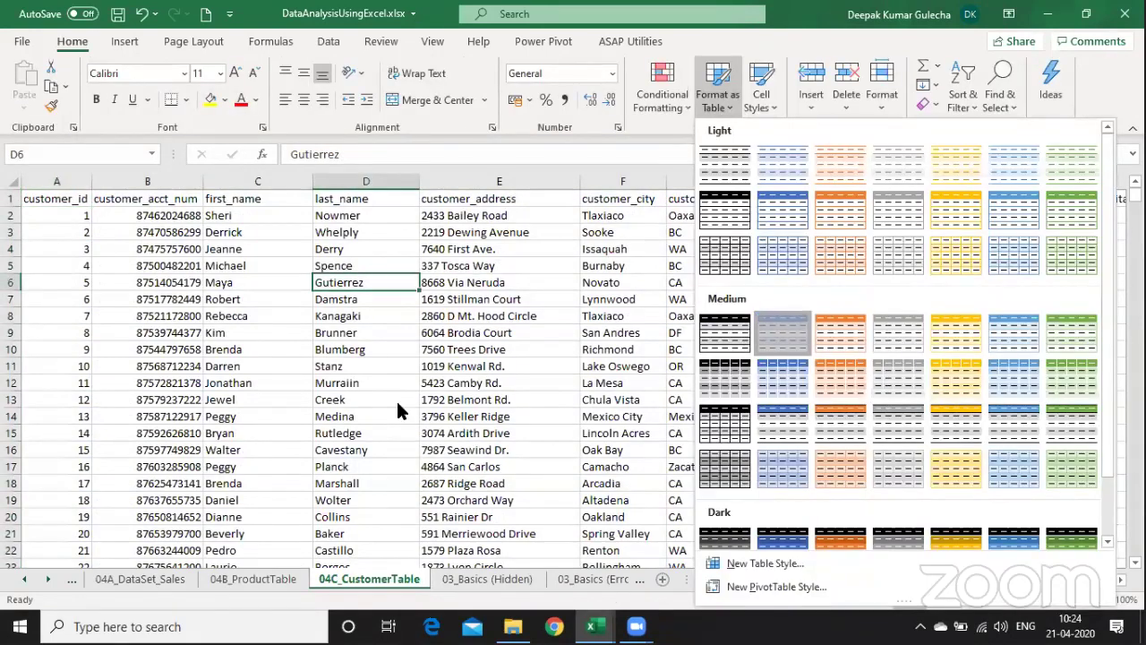
{"action": "key", "text": "Return"}
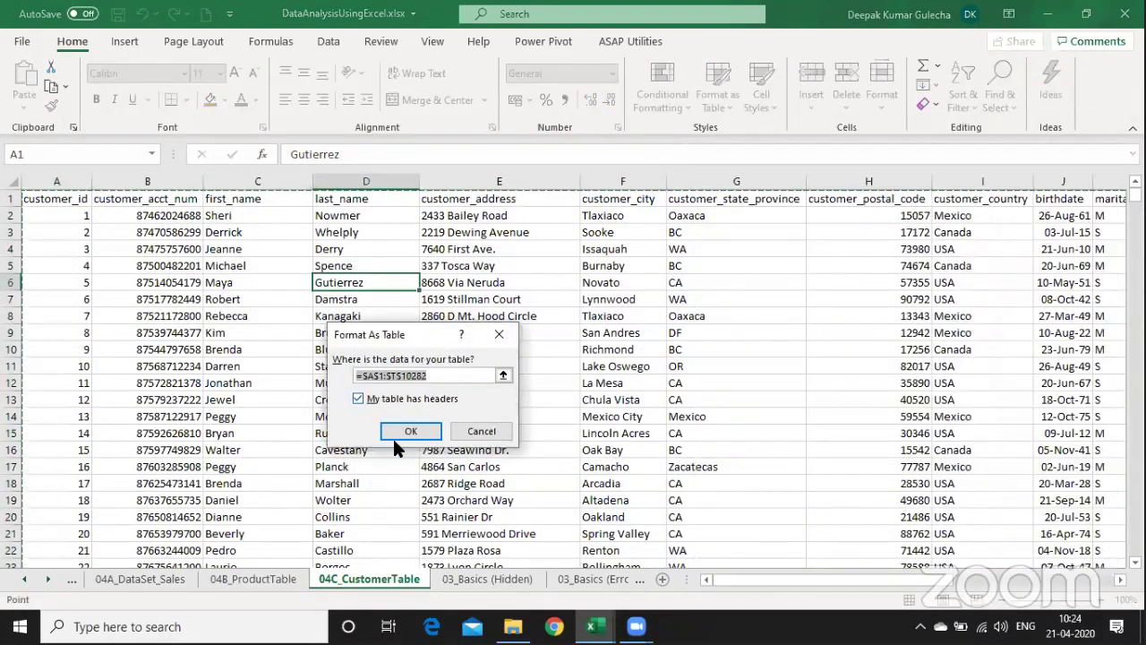
{"action": "left_click", "coordinate": [420, 430]}
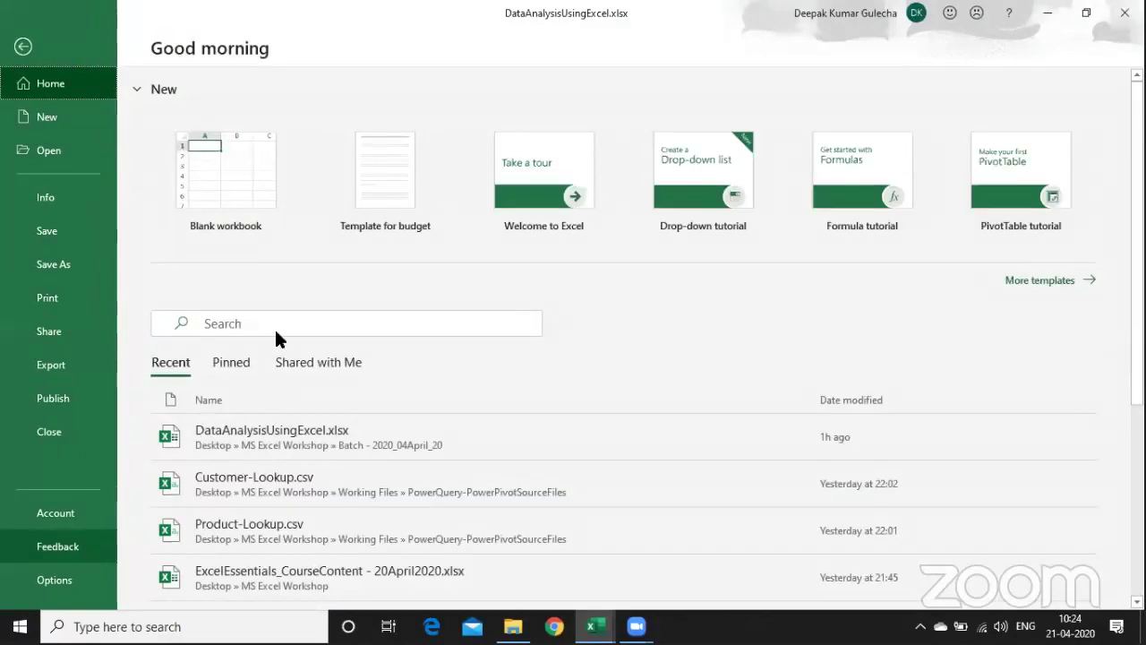
- Check the COM Add-ins list to confirm Power Pivot and Power Map are enabled, closing it unchanged
{"action": "key", "text": "Escape"}
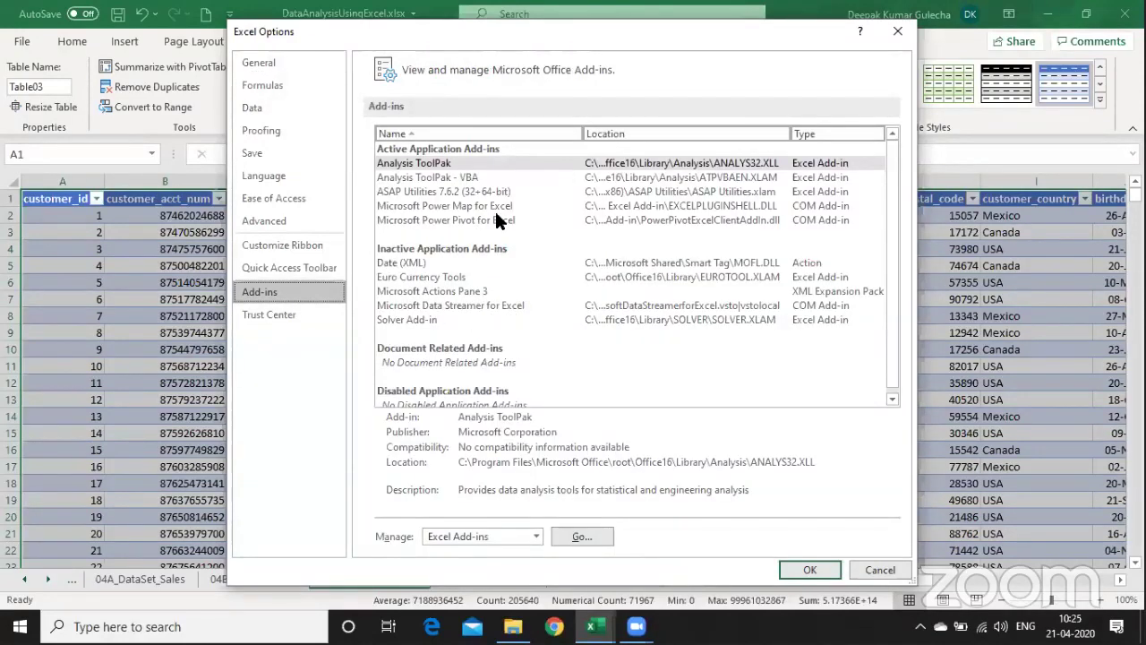
{"action": "left_click", "coordinate": [811, 220]}
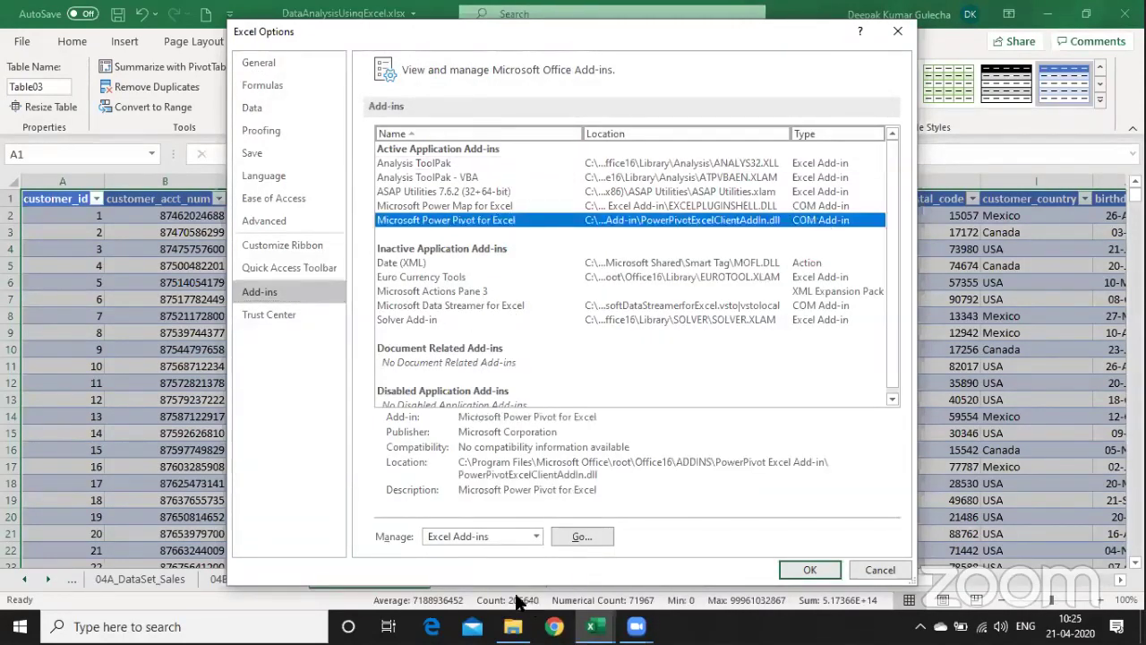
{"action": "left_click", "coordinate": [498, 536]}
{"action": "left_click", "coordinate": [476, 470]}
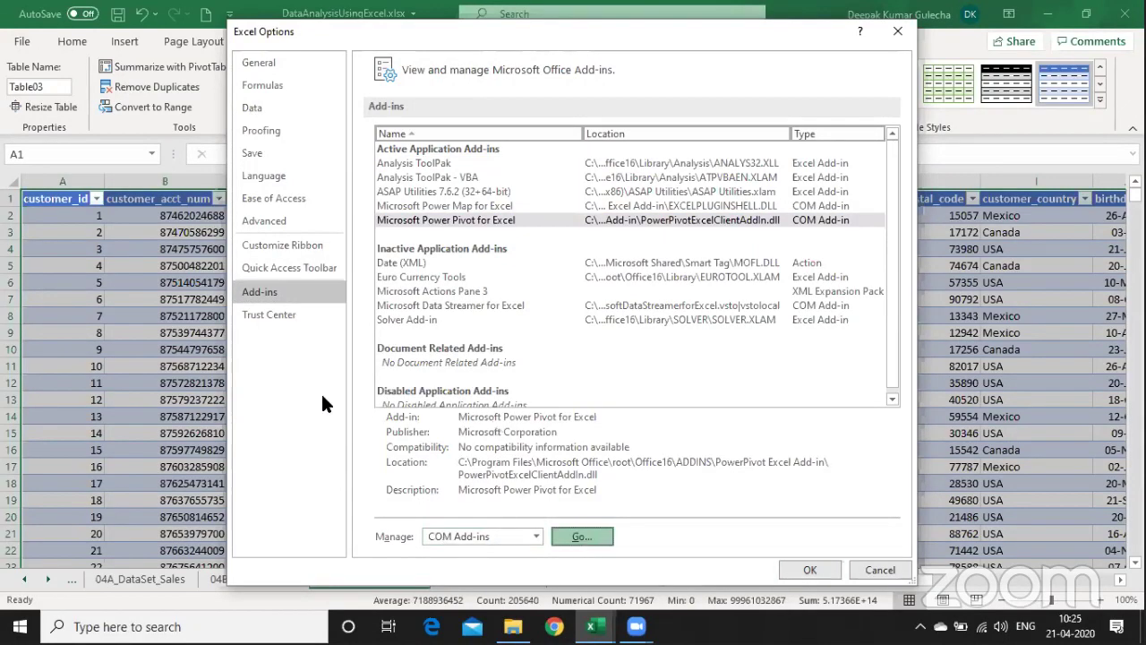
{"action": "key", "text": "Return"}
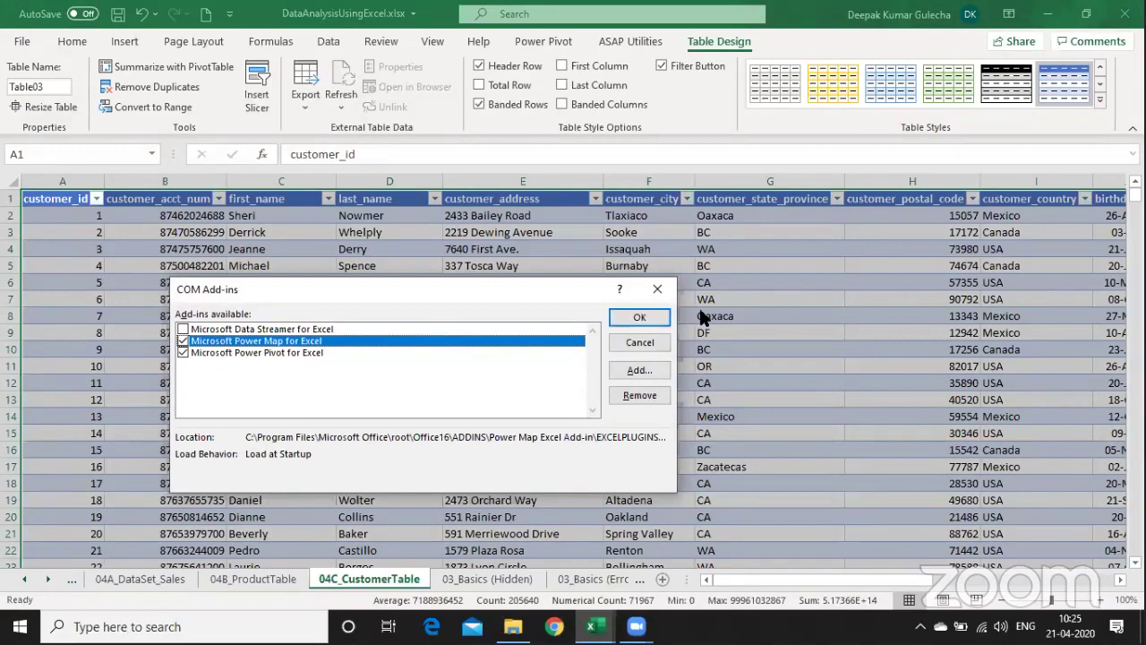
{"action": "left_click", "coordinate": [631, 340]}
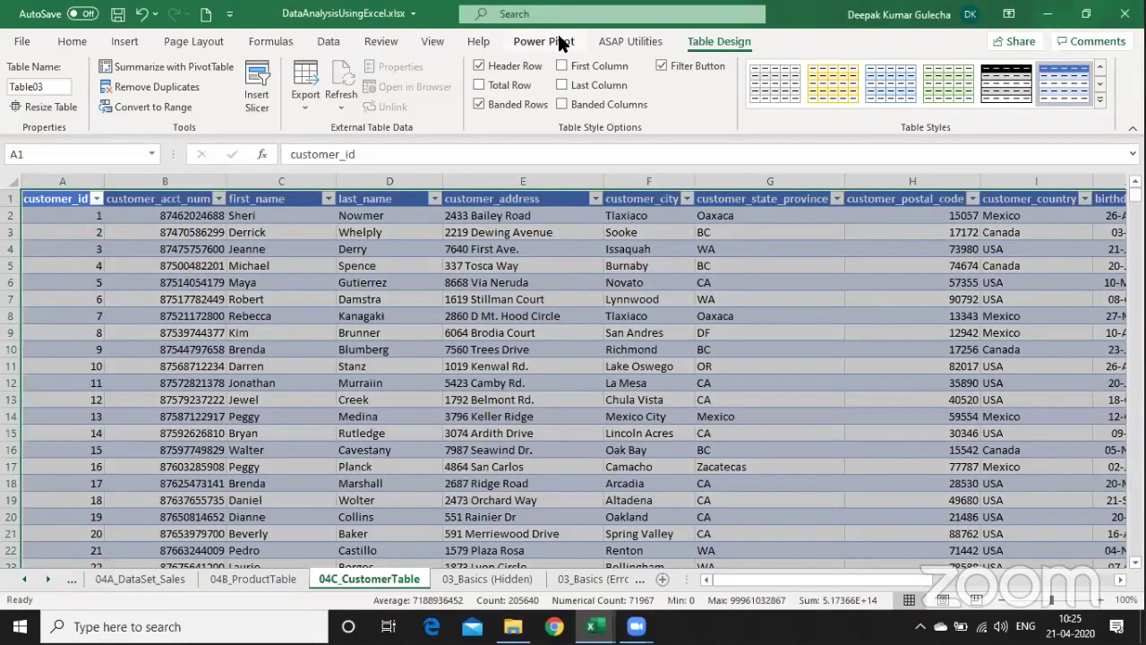
- Add the customer table Table03 to the Power Pivot data model
{"action": "left_click", "coordinate": [538, 42]}
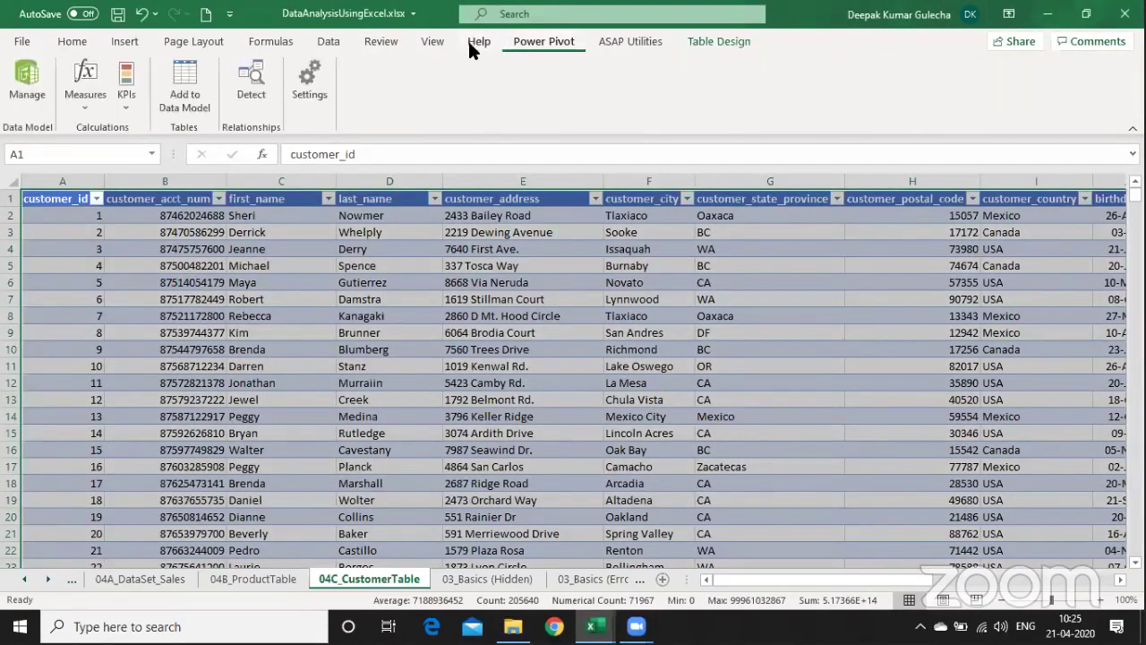
{"action": "left_click", "coordinate": [156, 385]}
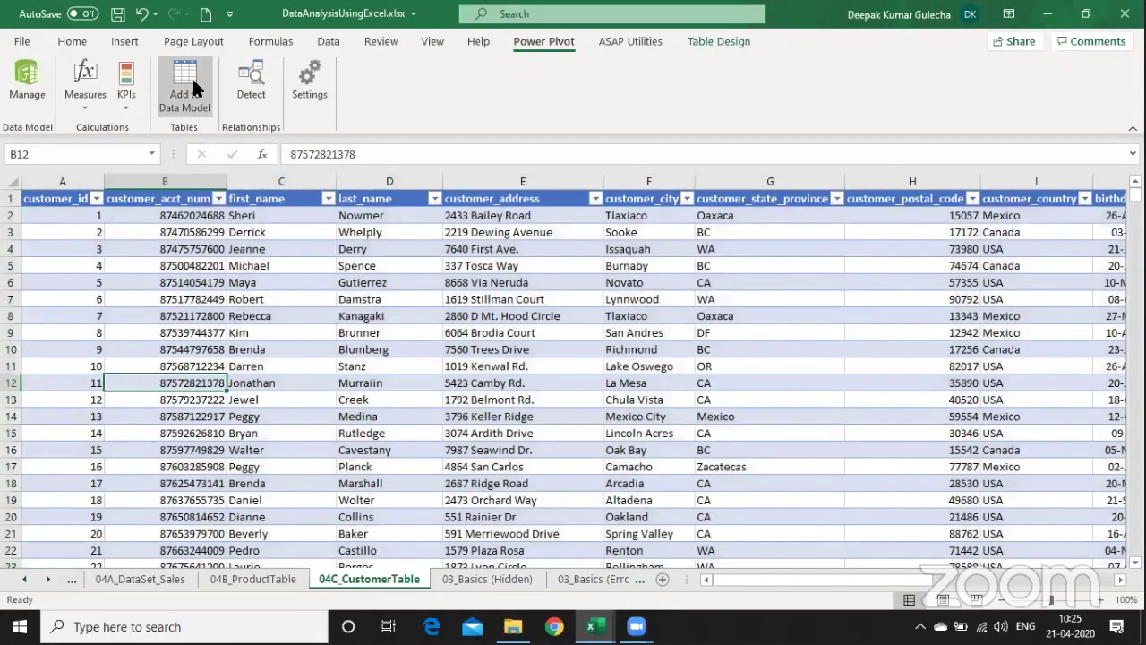
{"action": "left_click", "coordinate": [192, 81]}
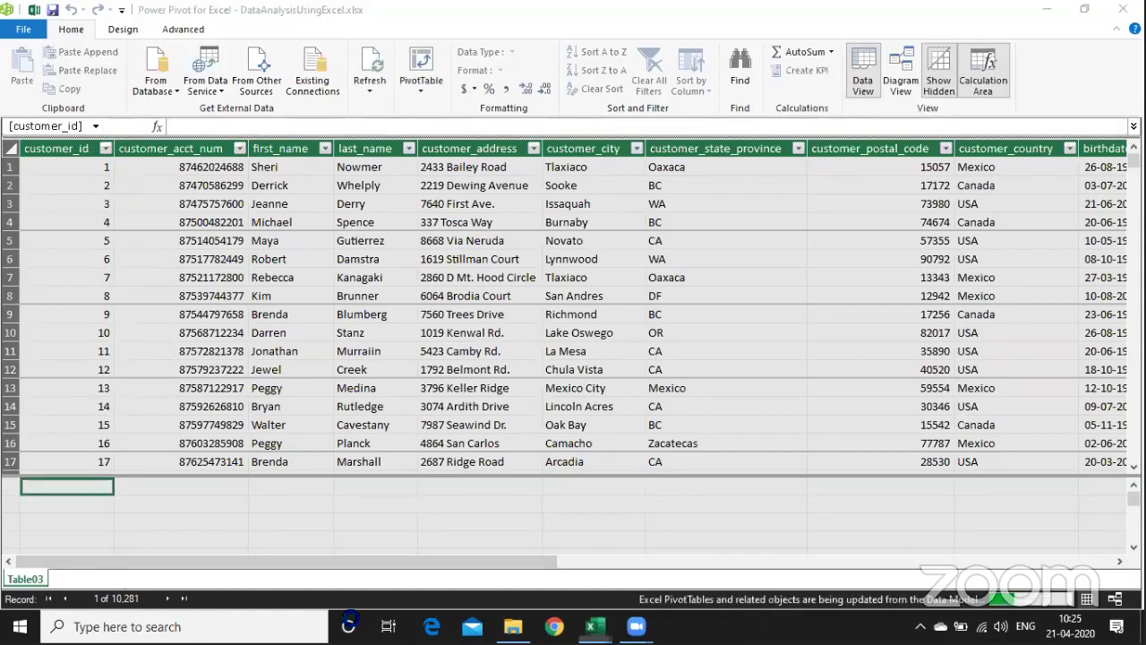
{"action": "key", "text": "alt+Tab"}
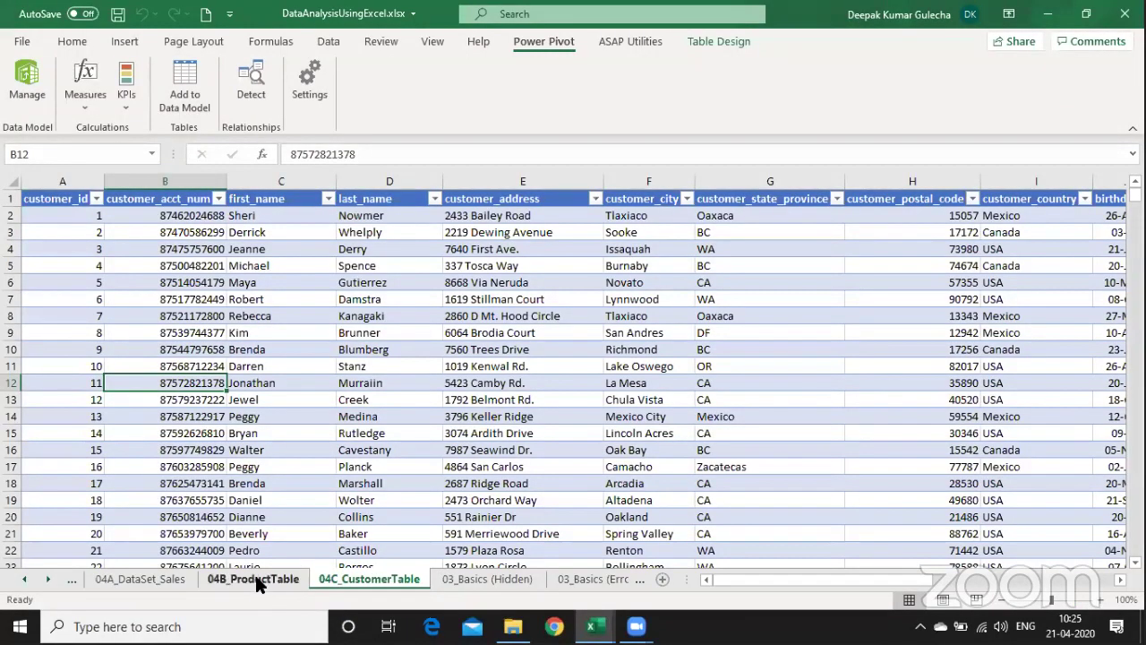
- Add the product table Table02 from 04B_ProductTable to the data model
{"action": "left_click", "coordinate": [255, 578]}
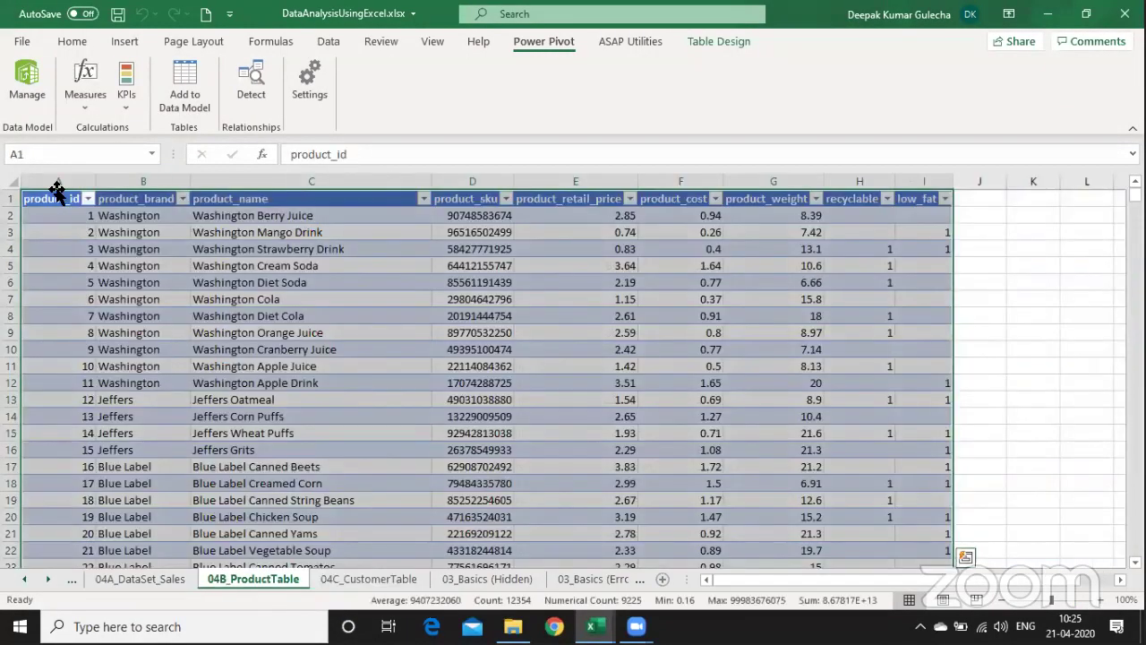
{"action": "left_click", "coordinate": [733, 41]}
{"action": "left_click", "coordinate": [549, 42]}
{"action": "left_click", "coordinate": [172, 93]}
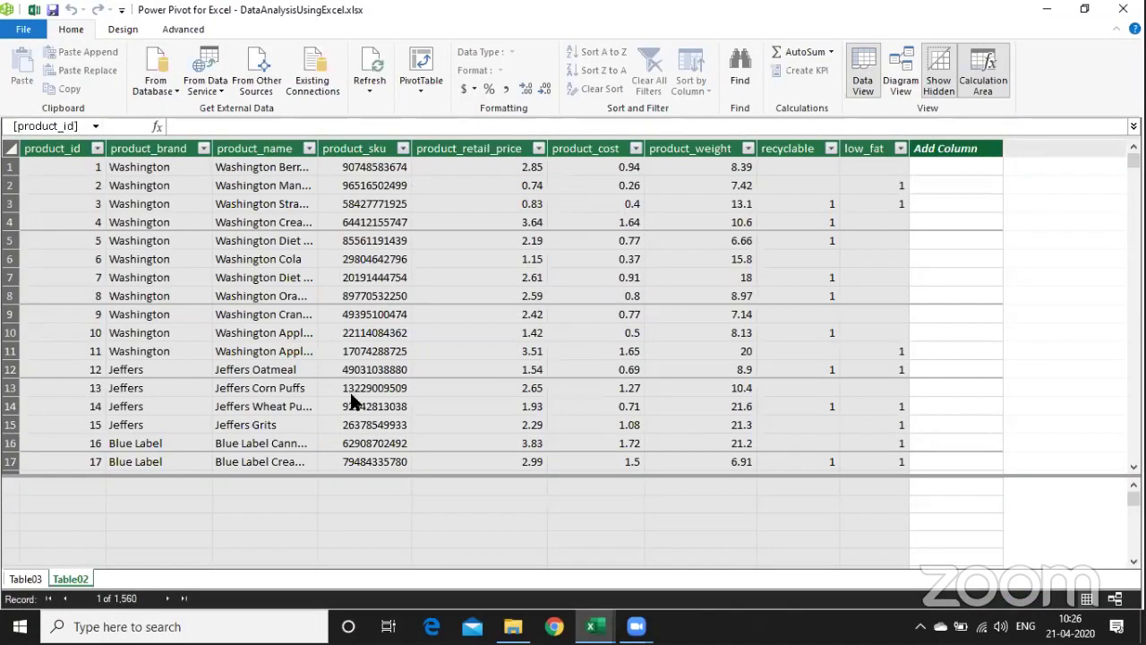
{"action": "key", "text": "alt+Tab"}
- Add the sales table on 04A_DataSet_Sales to the Power Pivot data model
{"action": "left_click", "coordinate": [149, 579]}
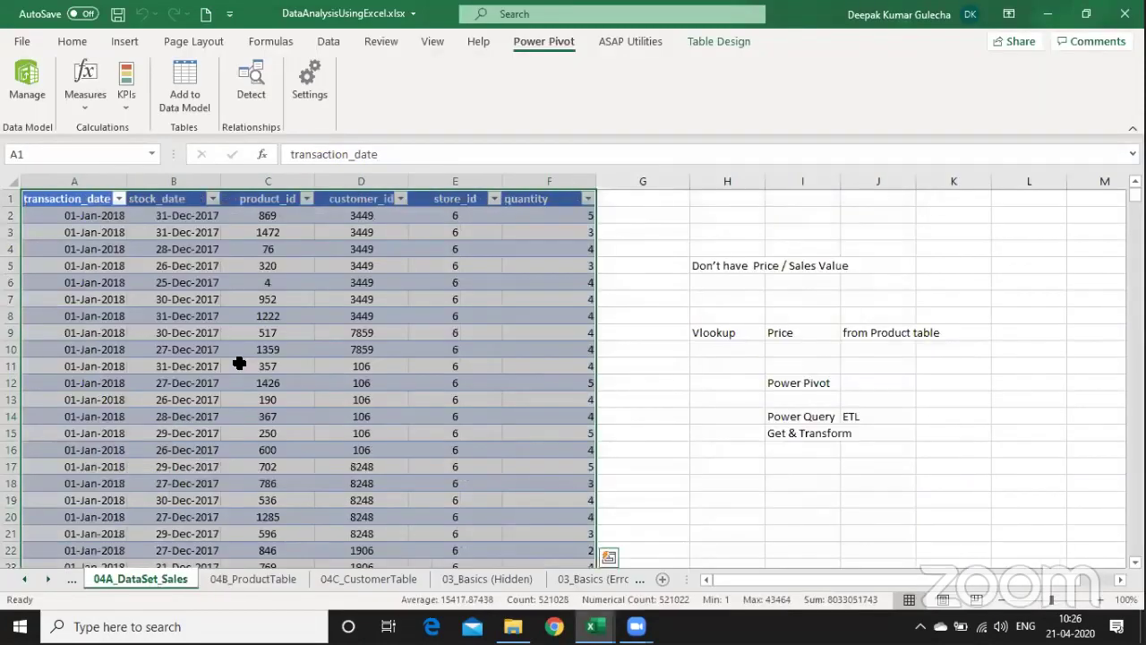
{"action": "left_click", "coordinate": [239, 362]}
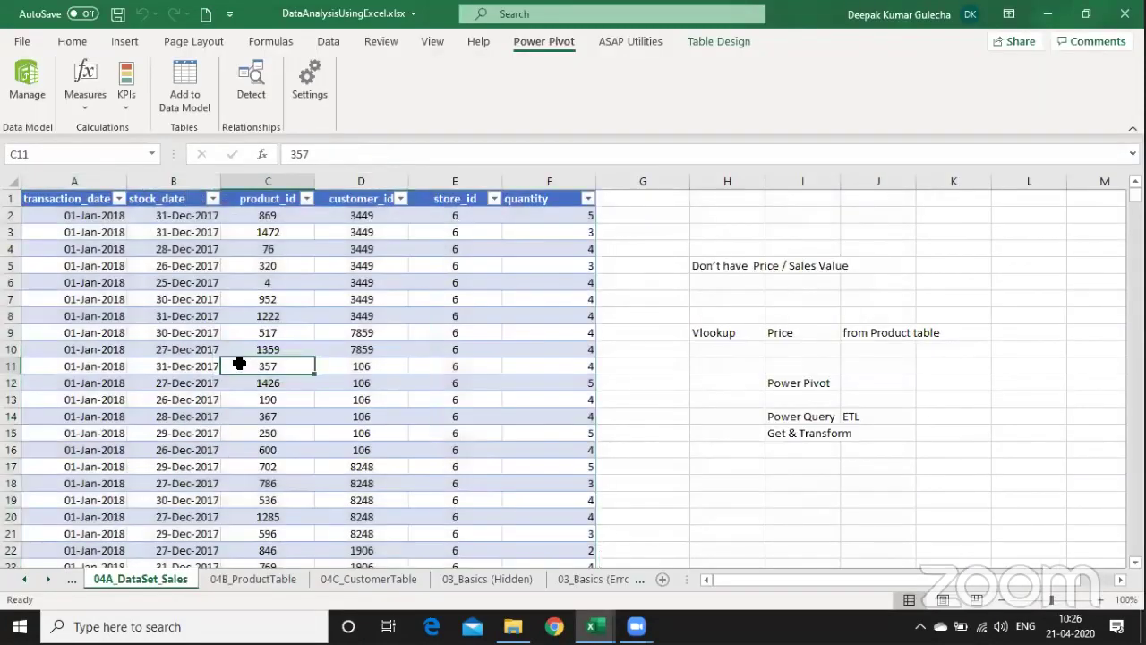
{"action": "left_click", "coordinate": [201, 65]}
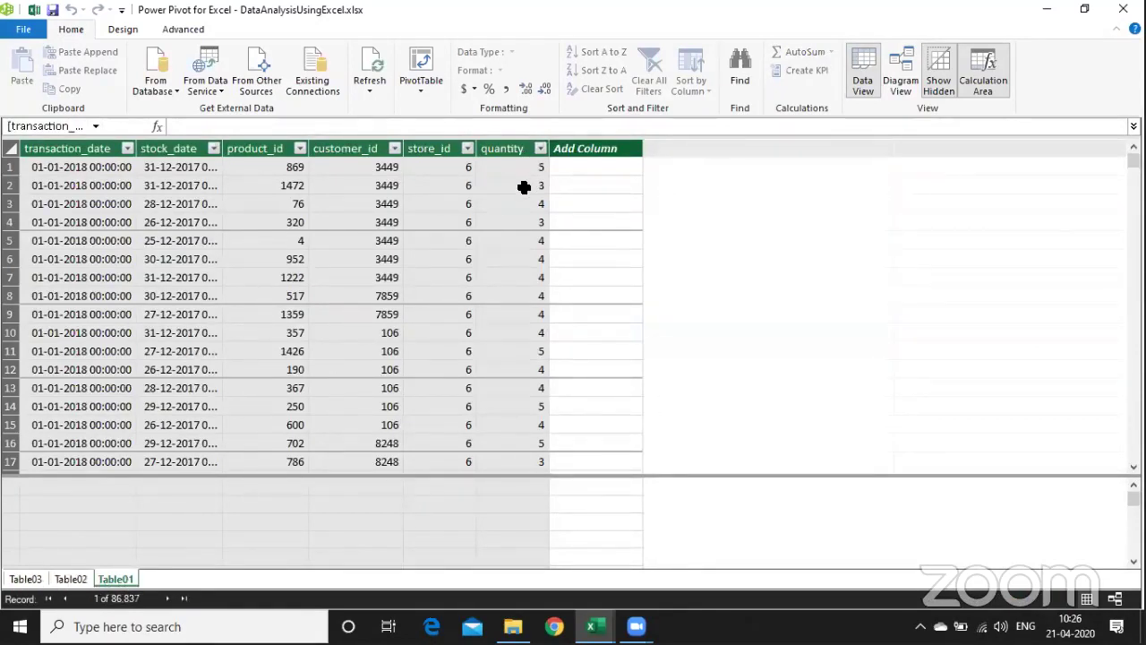
- Review the Table02, Table03 and Table01 tables in Power Pivot
{"action": "left_click", "coordinate": [88, 582]}
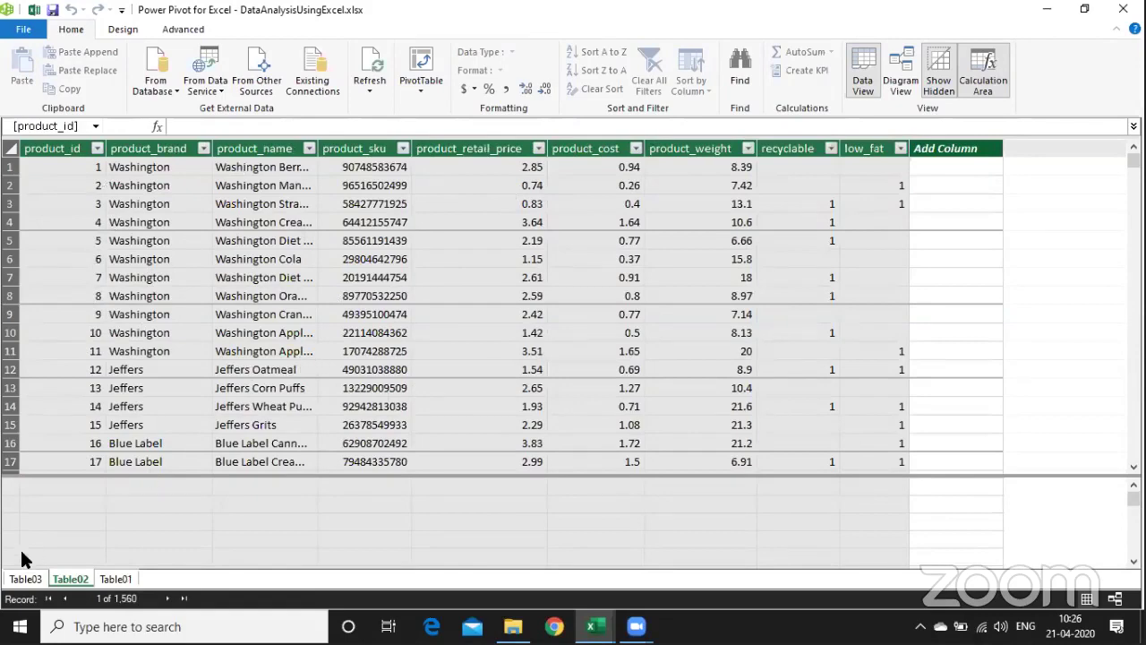
{"action": "left_click", "coordinate": [15, 580]}
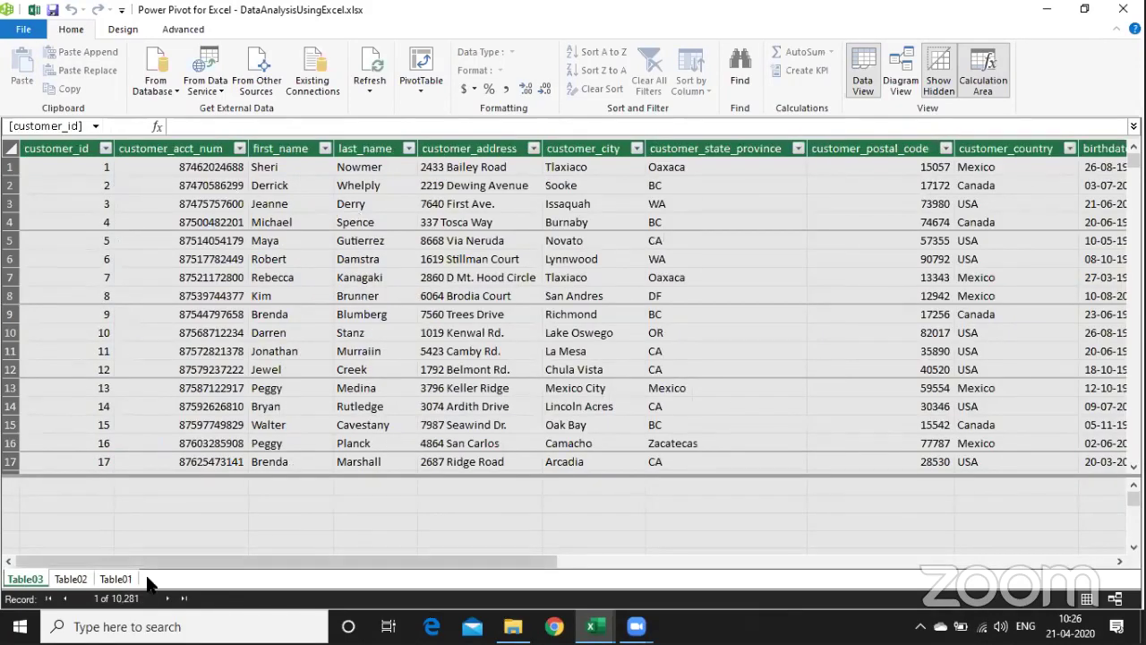
{"action": "left_click", "coordinate": [115, 579]}
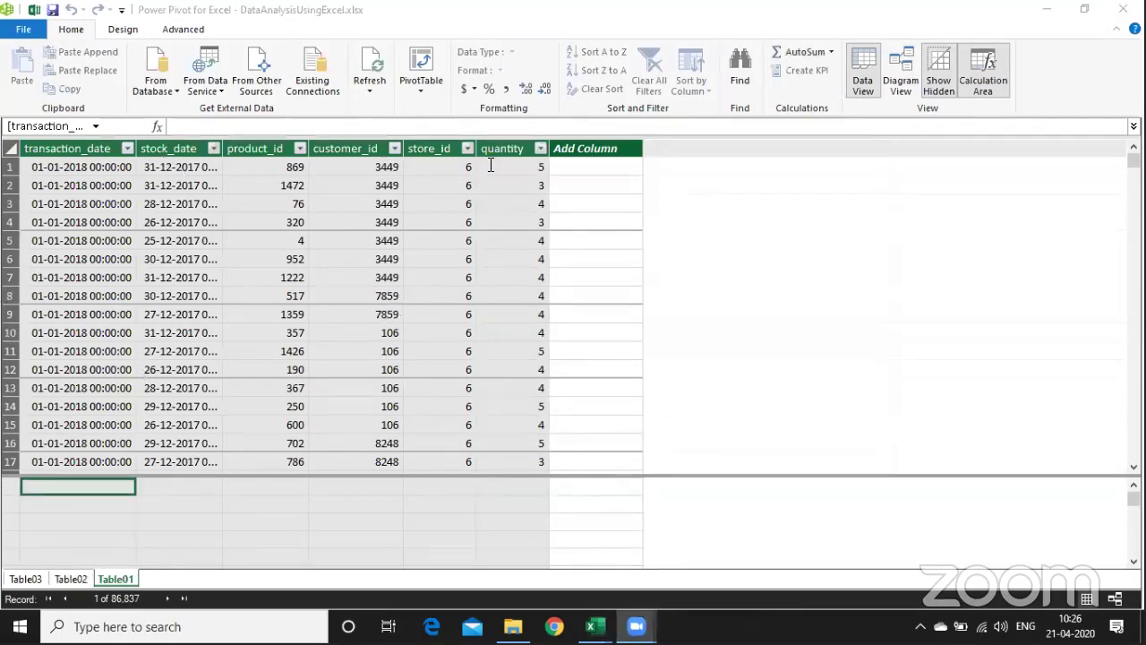
- In Diagram View, place Table01 below Table02 and enlarge it to show all columns
{"action": "left_click", "coordinate": [79, 33]}
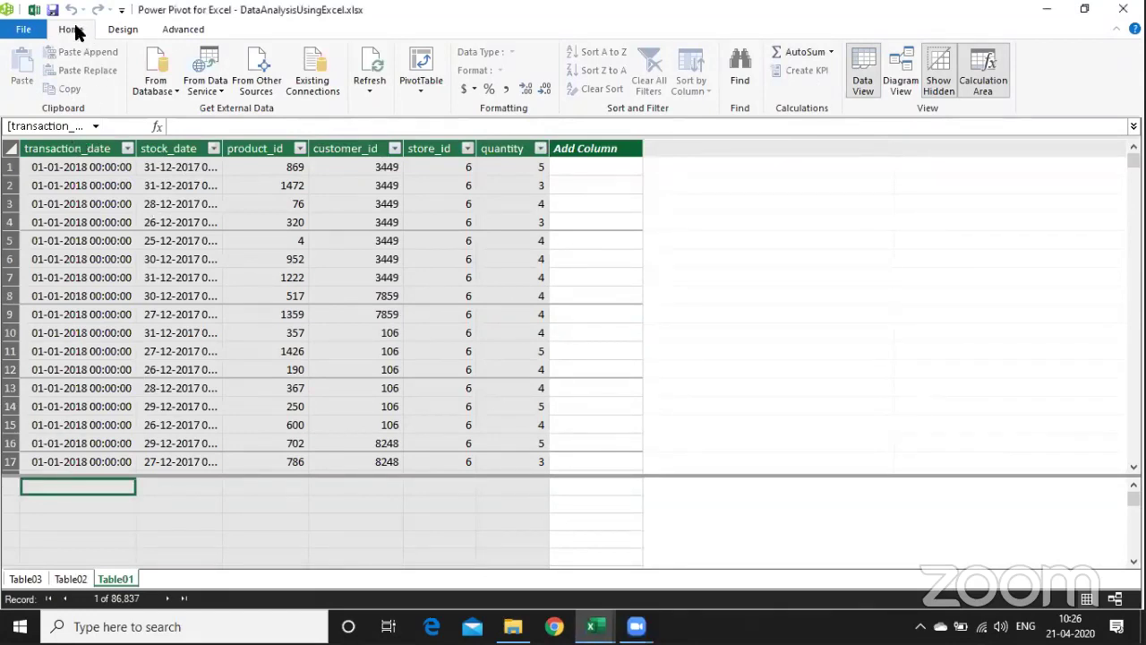
{"action": "left_click", "coordinate": [901, 79]}
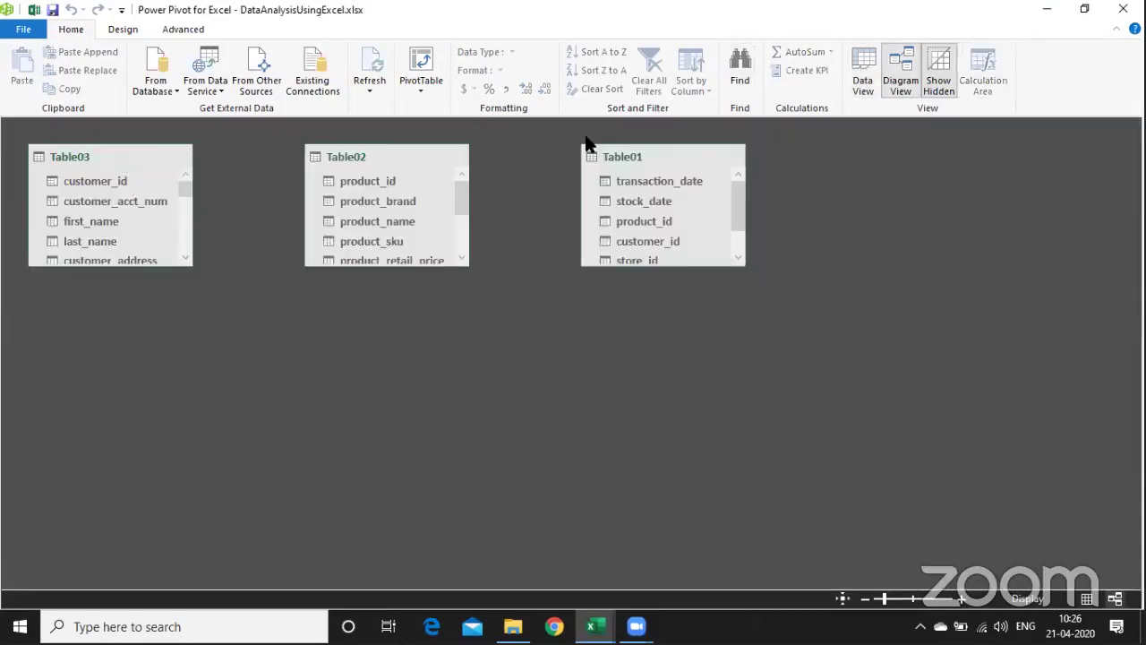
{"action": "left_click_drag", "start_coordinate": [634, 162], "coordinate": [258, 353]}
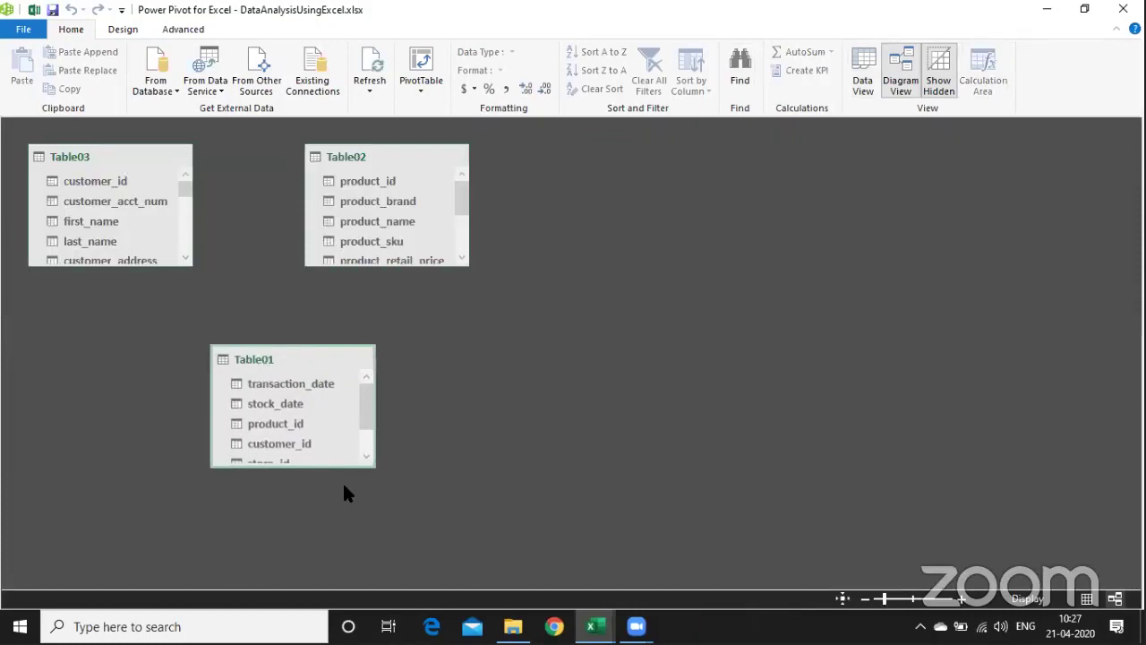
{"action": "left_click_drag", "start_coordinate": [348, 463], "coordinate": [349, 524]}
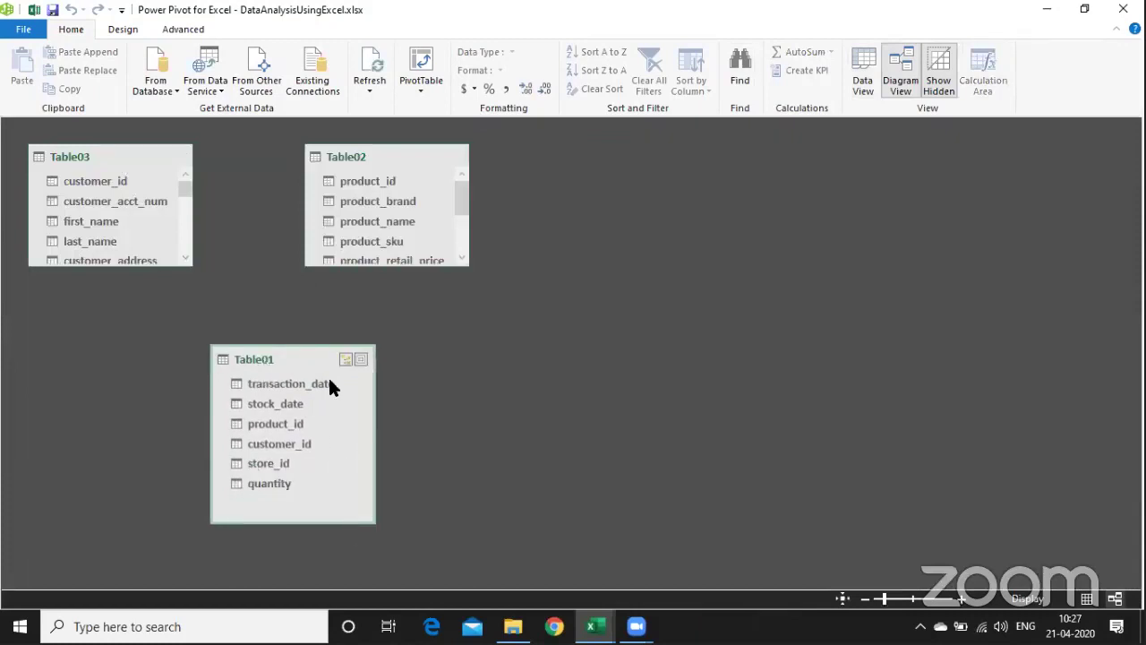
{"action": "left_click", "coordinate": [862, 84]}
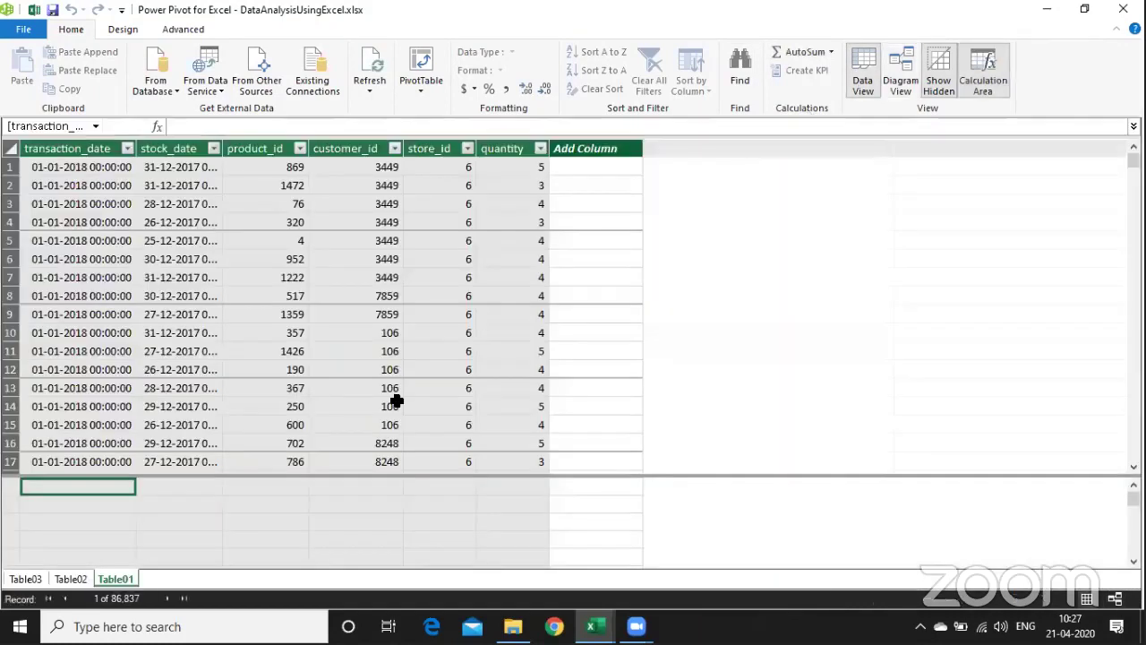
- Rename the Table01 table to TxnData
{"action": "double_click", "coordinate": [124, 579]}
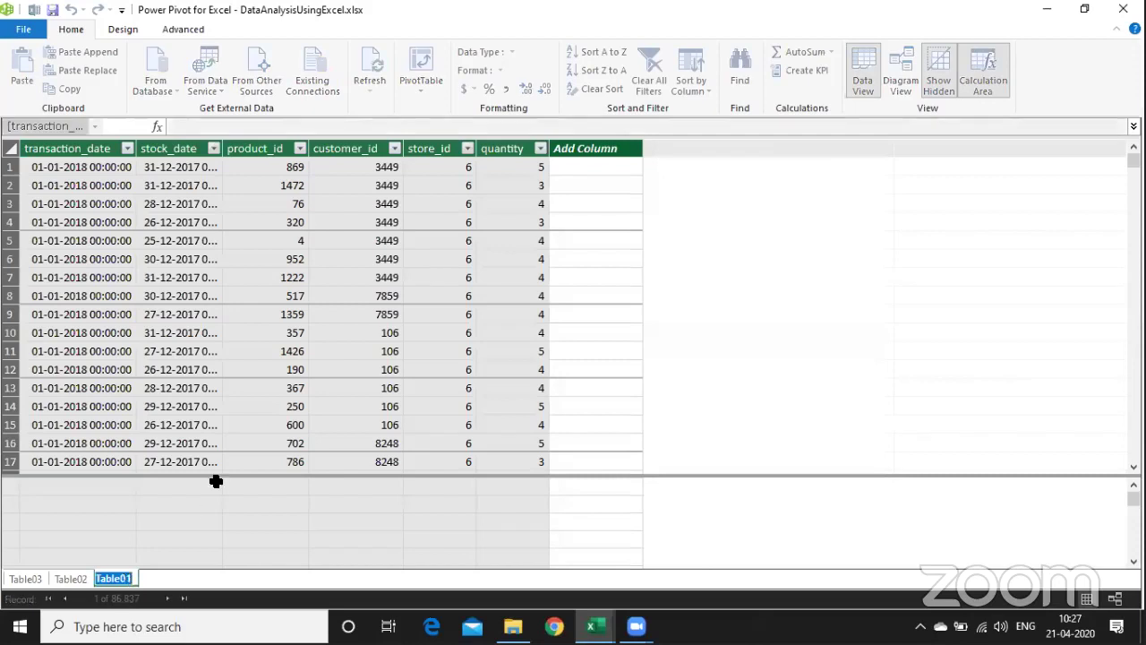
{"action": "type", "text": "Tax"}
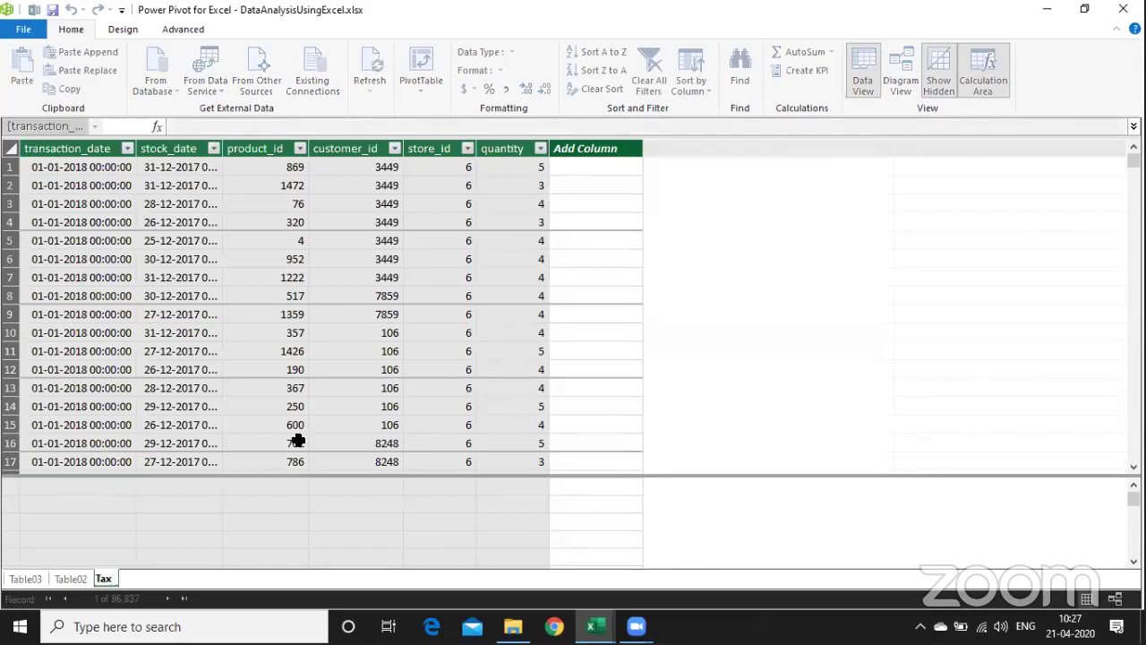
{"action": "key", "text": "BackSpace"}
{"action": "key", "text": "BackSpace"}
{"action": "type", "text": "xnData"}
{"action": "key", "text": "Return"}
- Rename the Table02 table to Product_Lookup
{"action": "left_click", "coordinate": [71, 578]}
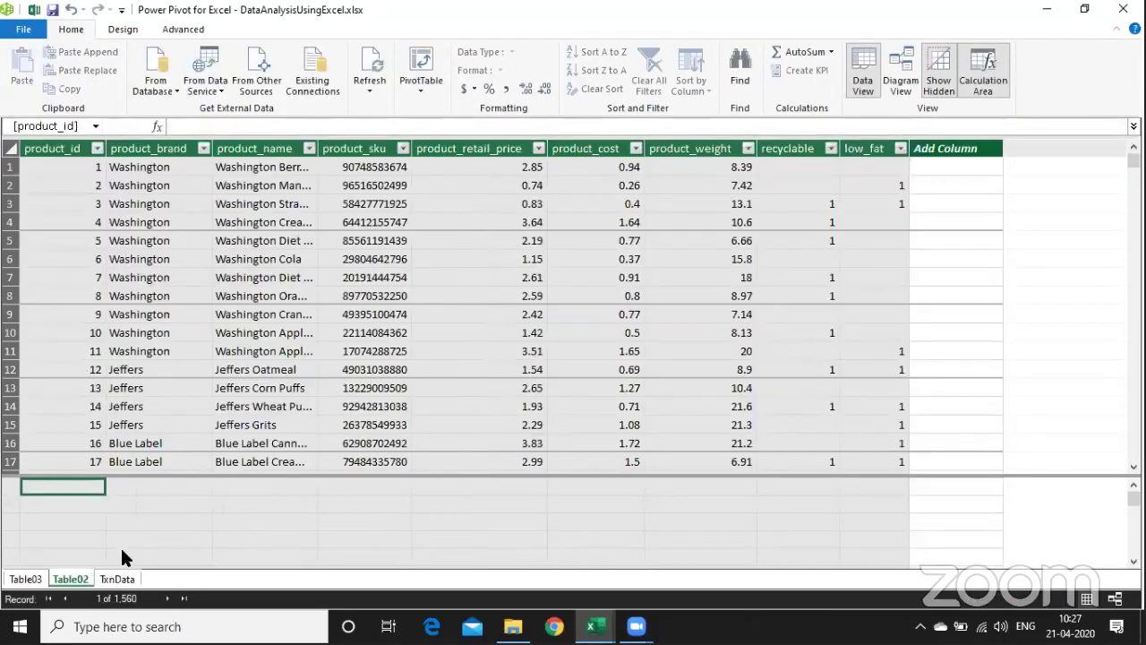
{"action": "double_click", "coordinate": [64, 579]}
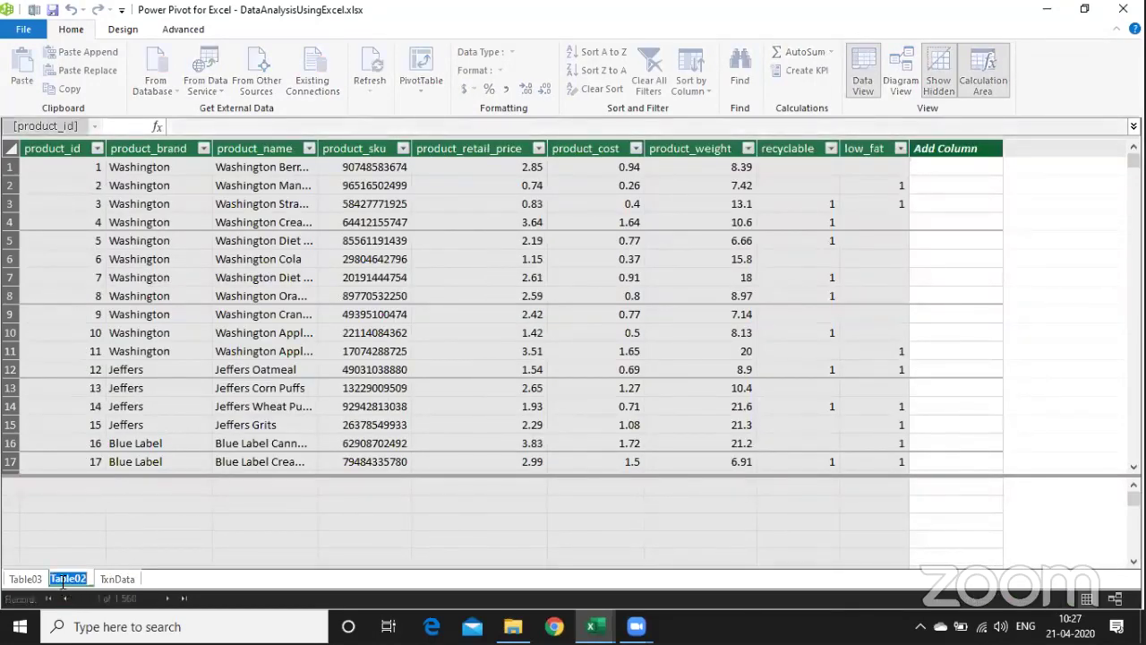
{"action": "type", "text": "Product"}
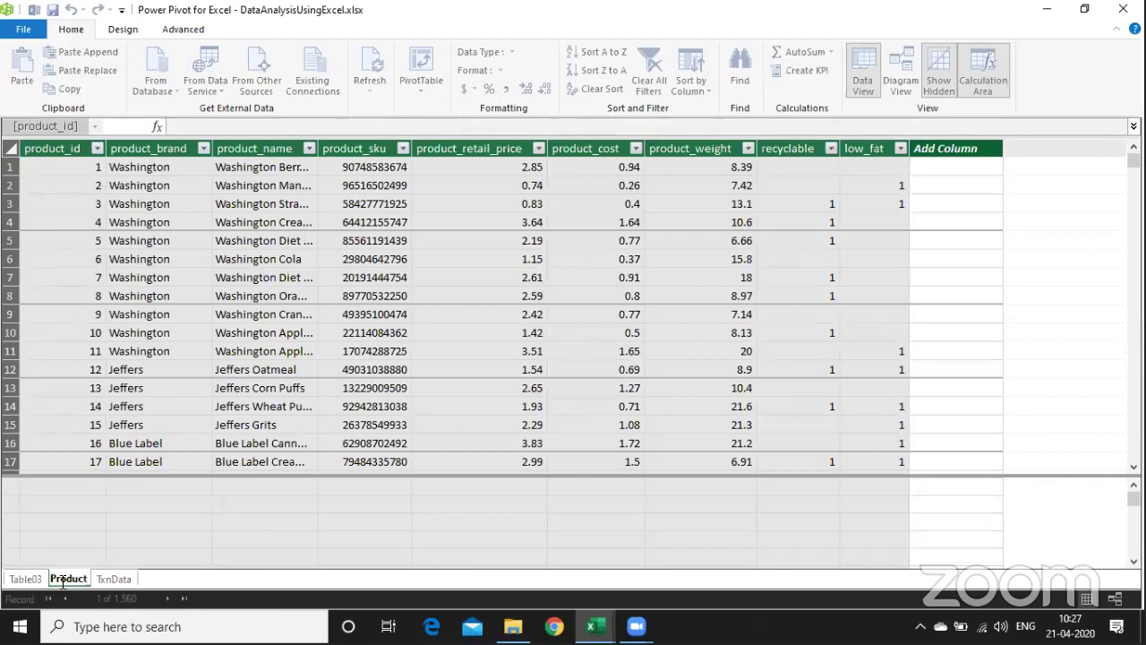
{"action": "type", "text": "_Look"}
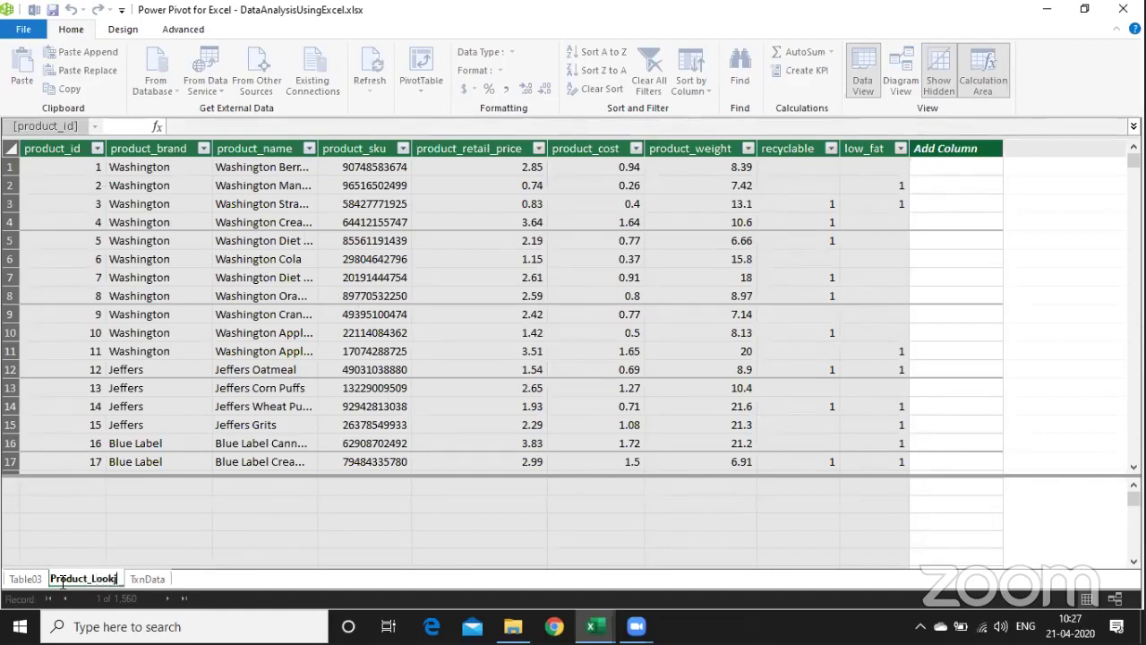
{"action": "type", "text": "up"}
{"action": "key", "text": "Return"}
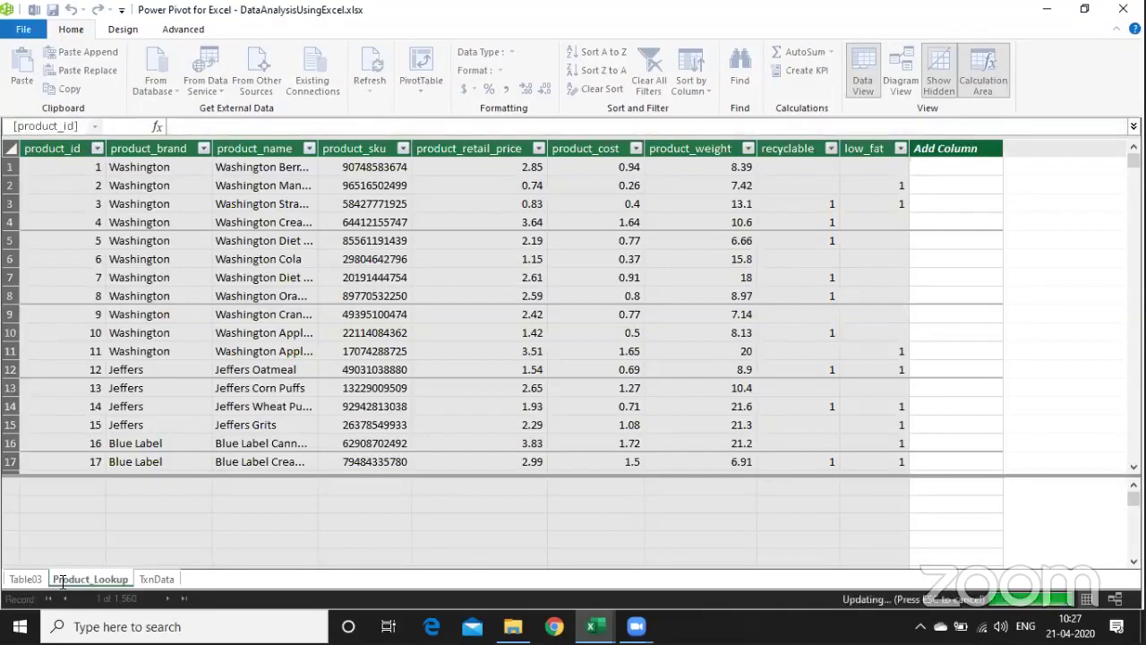
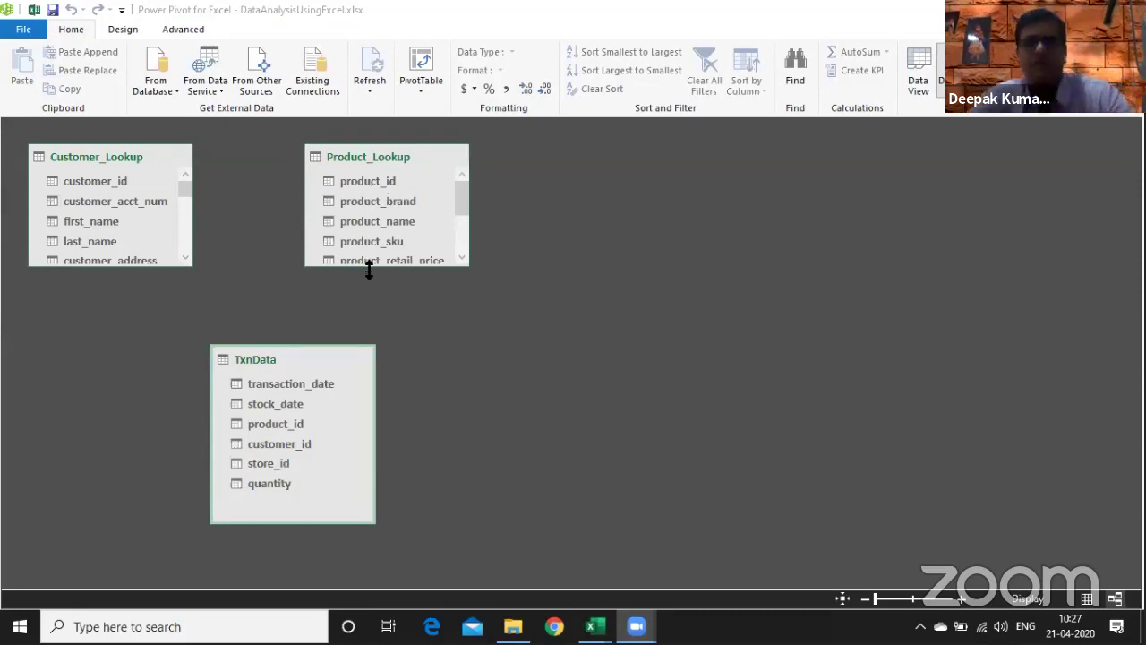
- Relate Customer_Lookup's customer_id to TxnData's customer_id in Diagram View
{"action": "left_click_drag", "start_coordinate": [368, 266], "coordinate": [372, 303]}
{"action": "left_click_drag", "start_coordinate": [284, 349], "coordinate": [211, 333]}
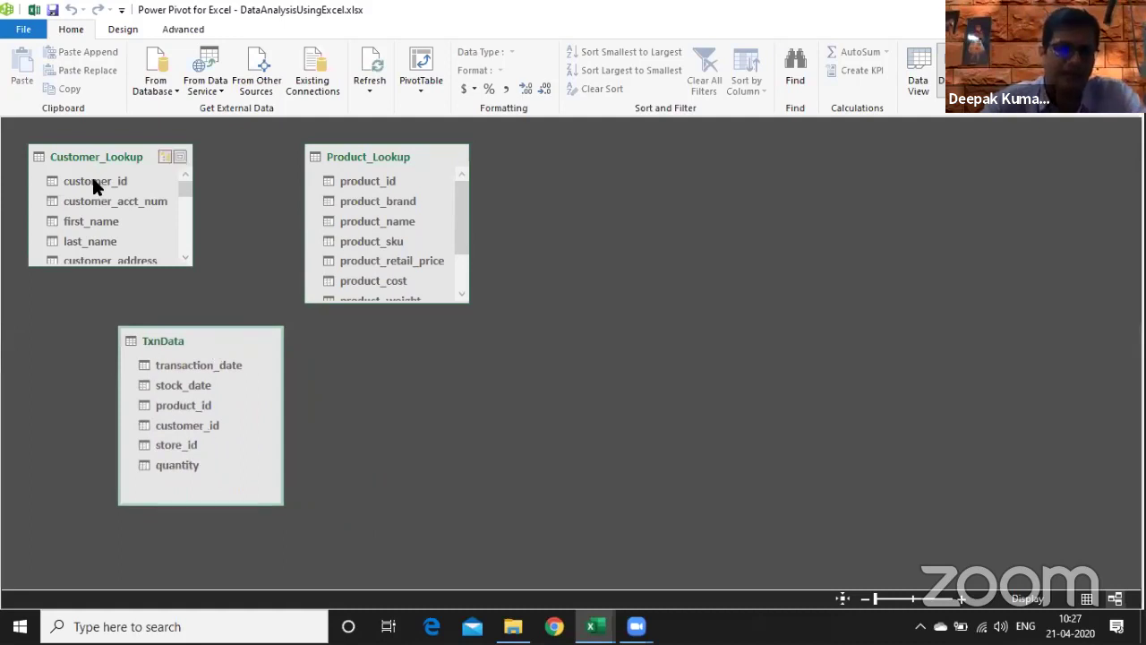
{"action": "left_click_drag", "start_coordinate": [93, 180], "coordinate": [166, 419]}
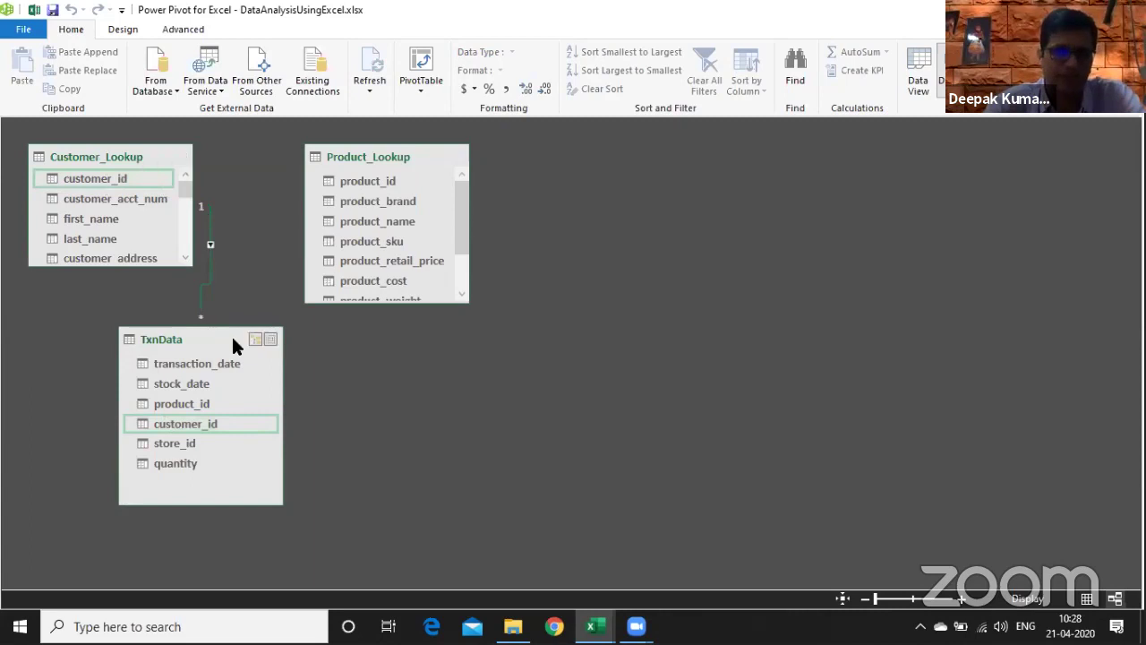
- Relate Product_Lookup's product_id to TxnData's product_id
{"action": "left_click_drag", "start_coordinate": [232, 338], "coordinate": [279, 357]}
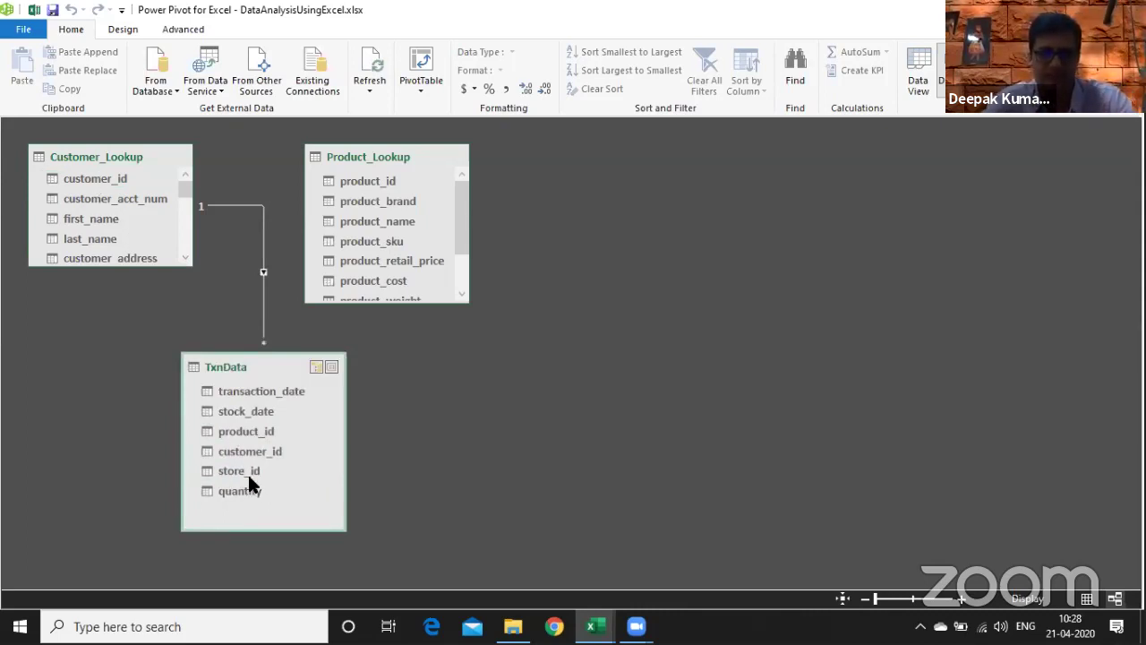
{"action": "left_click_drag", "start_coordinate": [379, 179], "coordinate": [269, 428]}
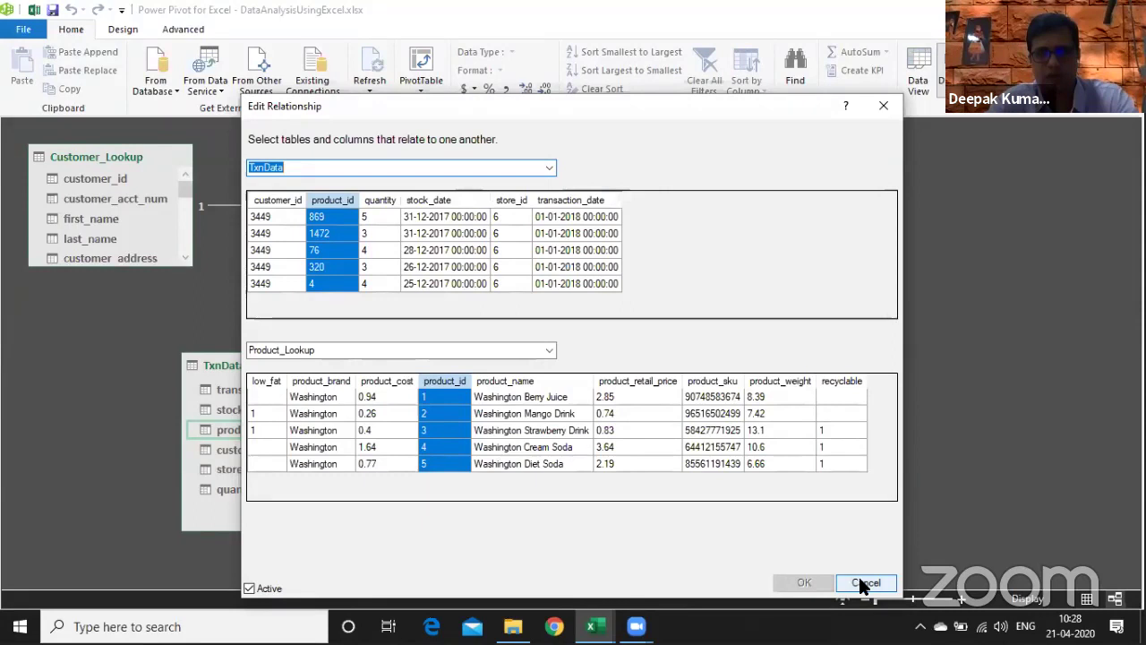
{"action": "left_click", "coordinate": [863, 586]}
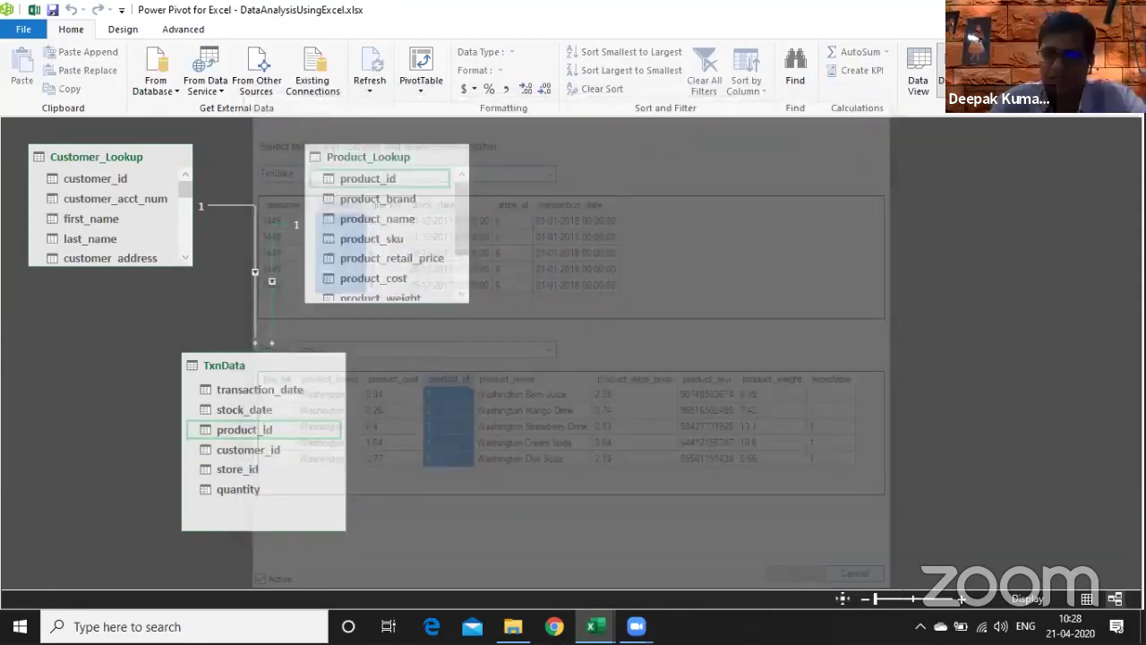
- Insert a PivotTable from the workbook's Data Model on a new worksheet
{"action": "key", "text": "alt+Tab"}
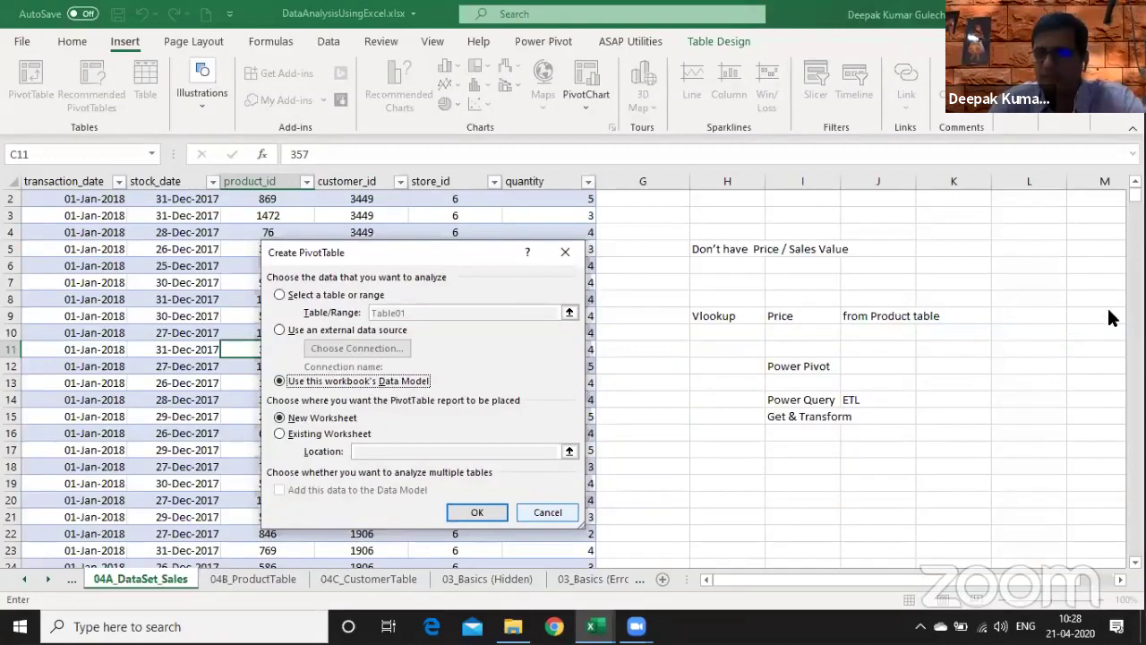
{"action": "key", "text": "Return"}
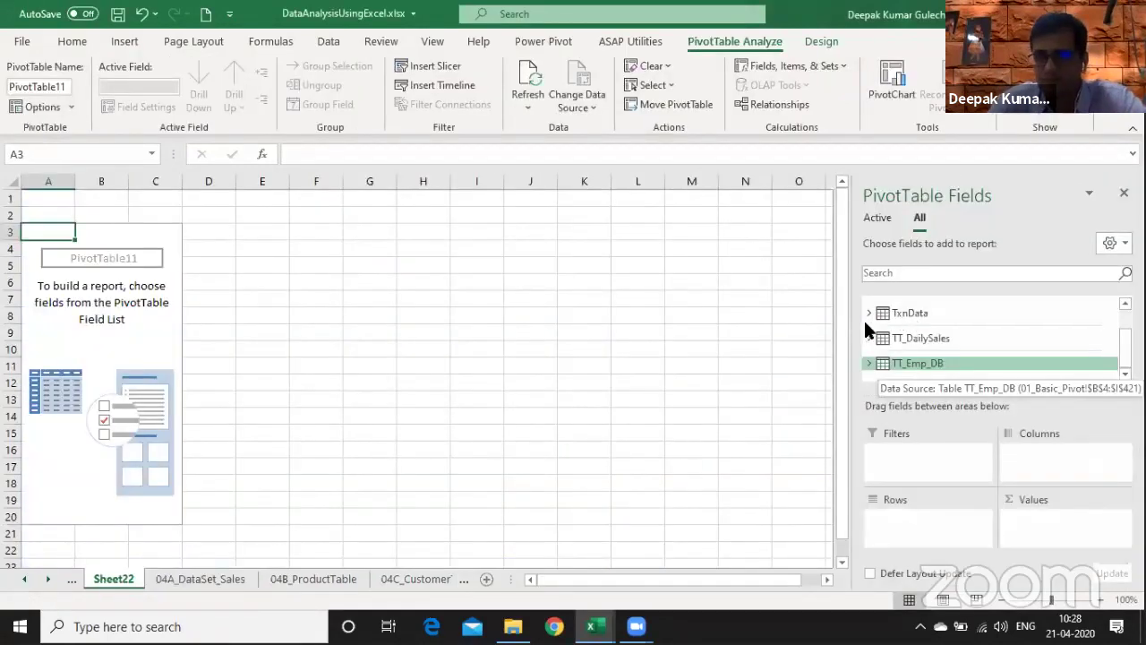
{"action": "scroll", "coordinate": [865, 319], "scroll_direction": "up", "scroll_amount": 2}
- Put product_name in Rows and Sum of quantity in Values, then return to Power Pivot
{"action": "left_click", "coordinate": [869, 325]}
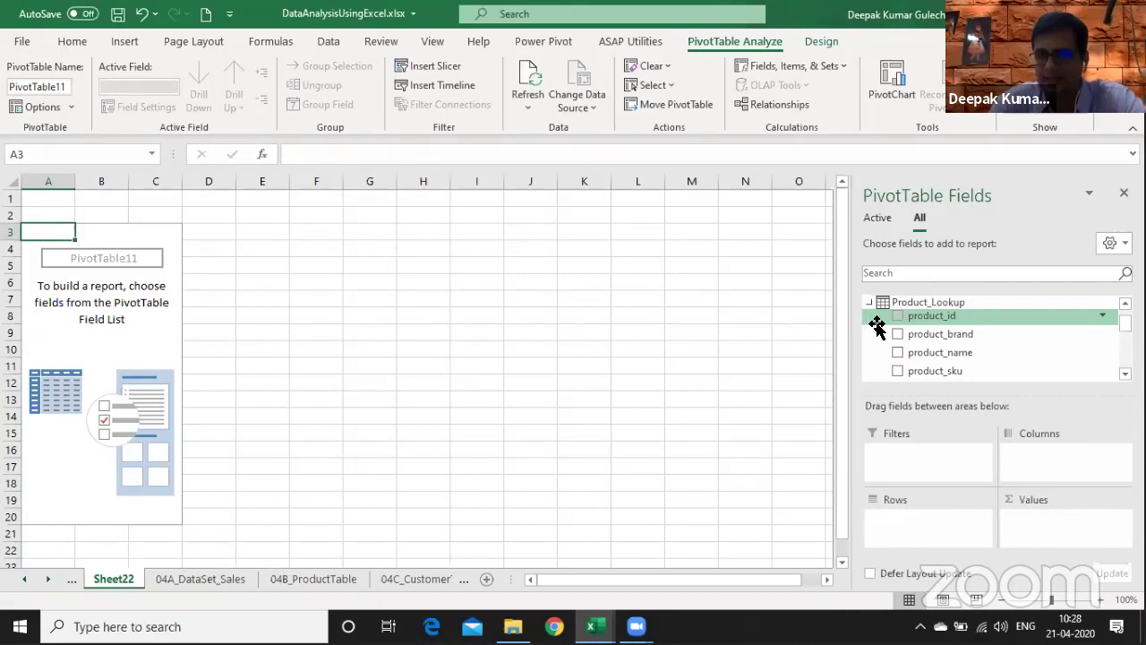
{"action": "left_click_drag", "start_coordinate": [970, 334], "coordinate": [927, 527]}
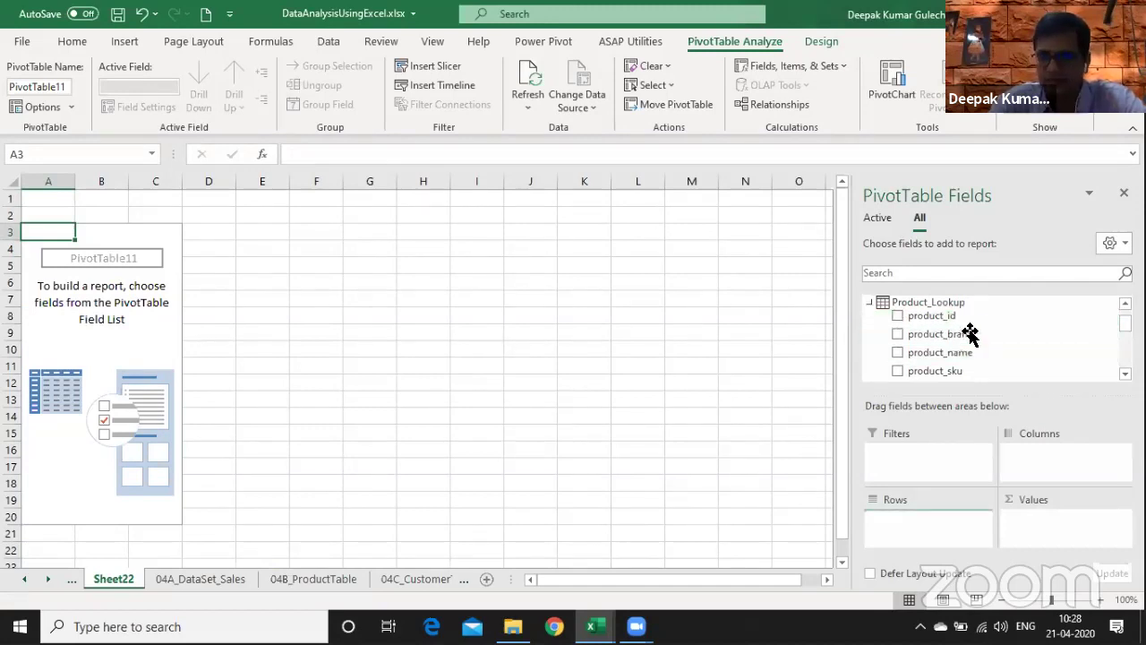
{"action": "scroll", "coordinate": [1064, 359], "scroll_direction": "down", "scroll_amount": 5}
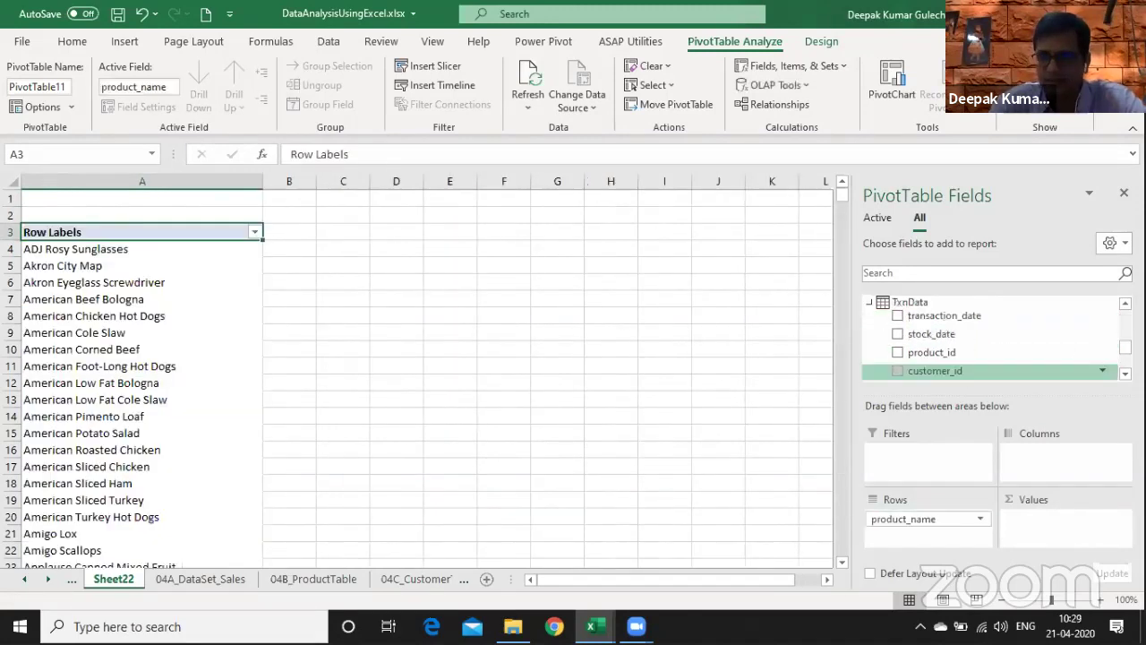
{"action": "scroll", "coordinate": [1063, 371], "scroll_direction": "down", "scroll_amount": 1}
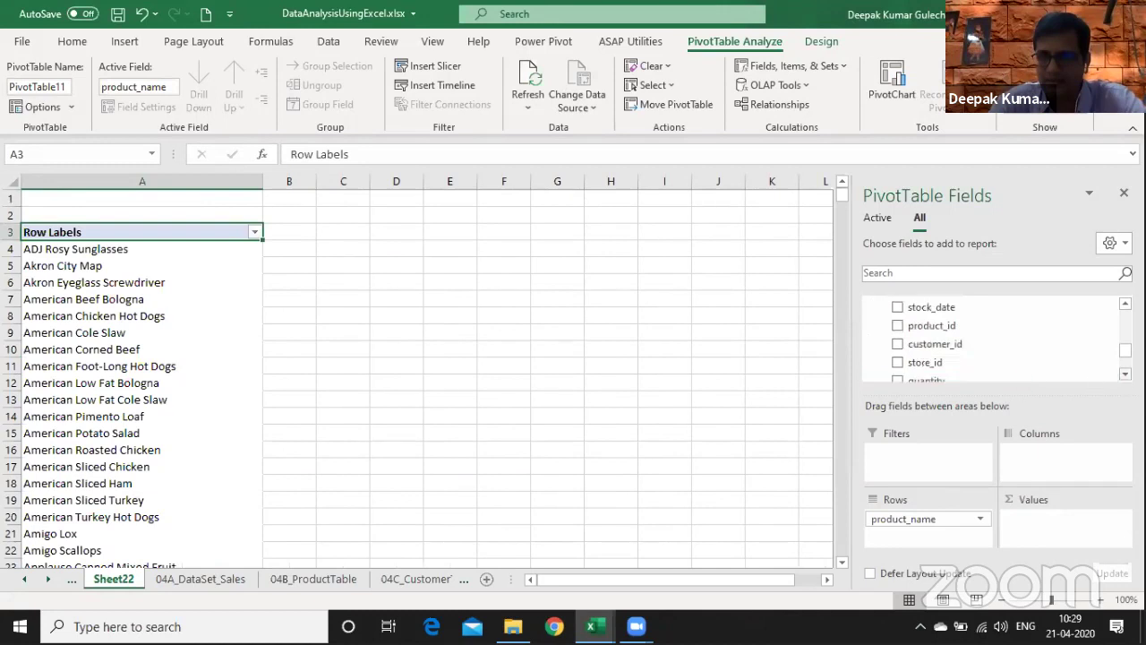
{"action": "scroll", "coordinate": [1062, 372], "scroll_direction": "down", "scroll_amount": 1}
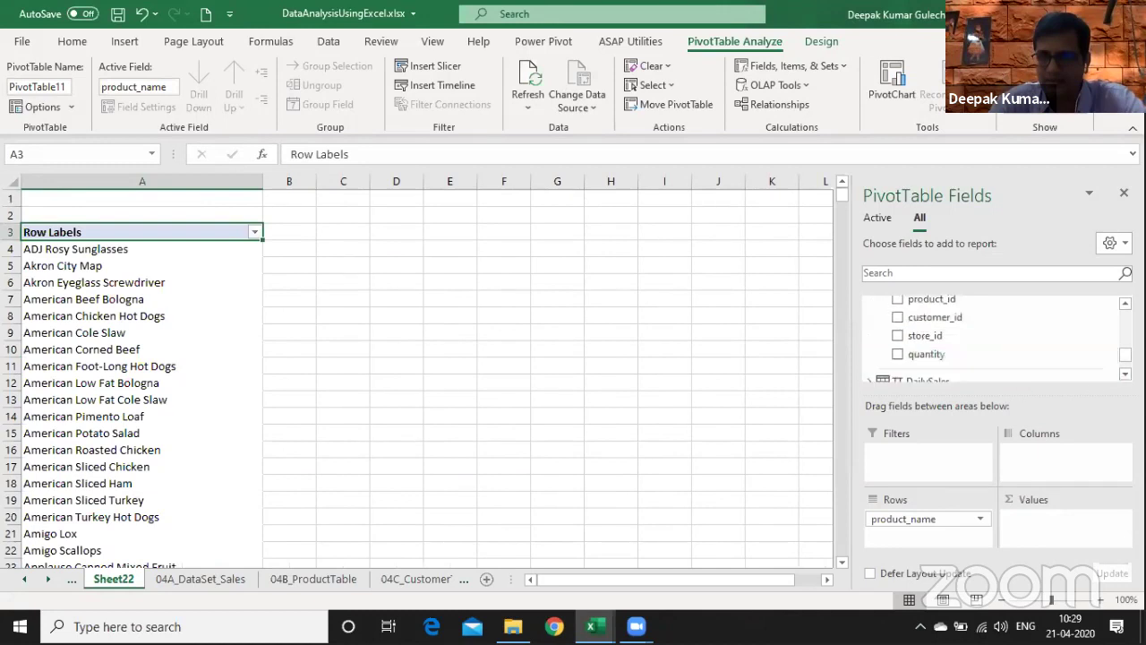
{"action": "left_click_drag", "start_coordinate": [927, 354], "coordinate": [1064, 503]}
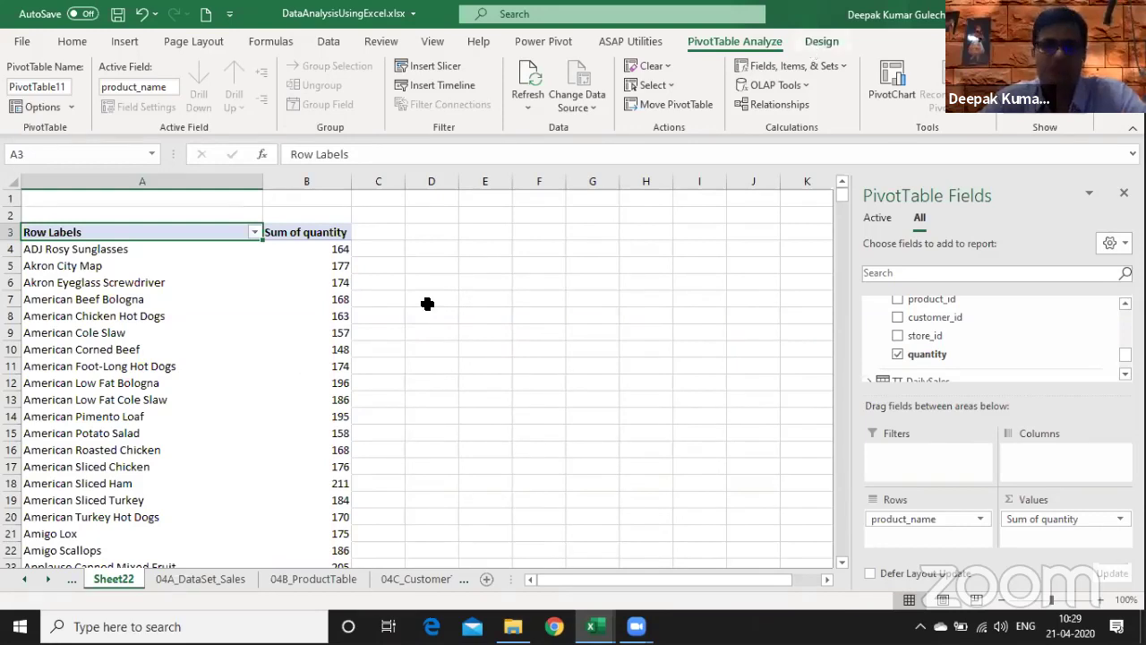
{"action": "key", "text": "alt+Tab"}
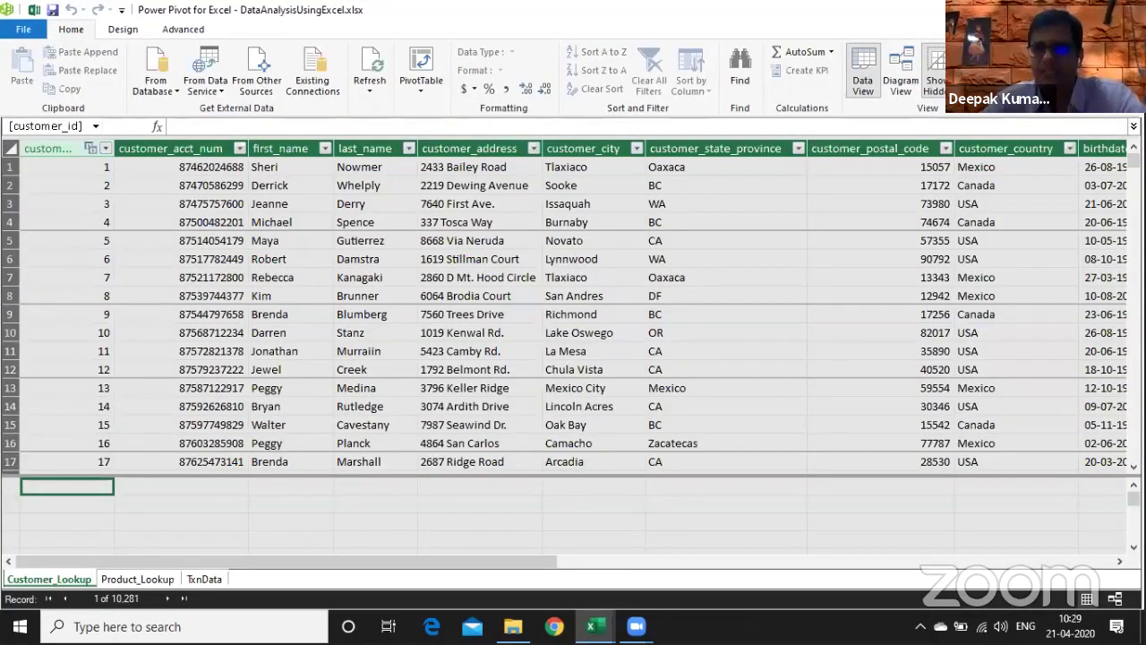
- Show the TxnData table's 86,837 transaction rows in Power Pivot's data view
{"action": "key", "text": "ctrl+Page_Down"}
{"action": "key", "text": "ctrl+Page_Down"}
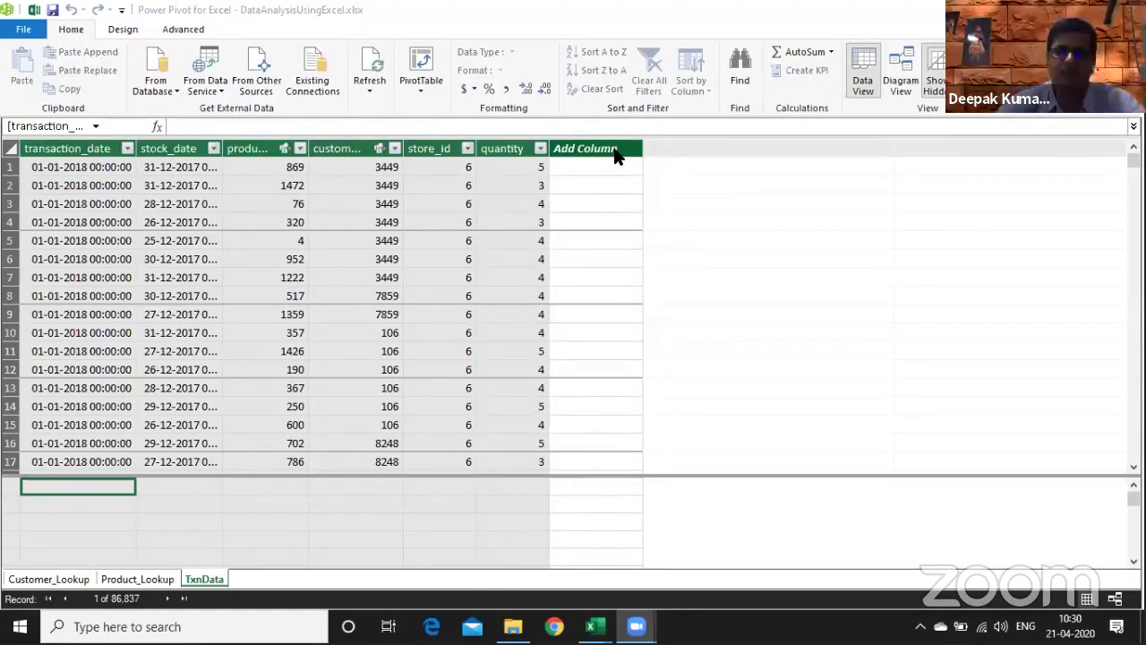
- Add a new TxnData column named Price, clearing the operation-in-progress error
{"action": "double_click", "coordinate": [615, 151]}
{"action": "type", "text": "Price"}
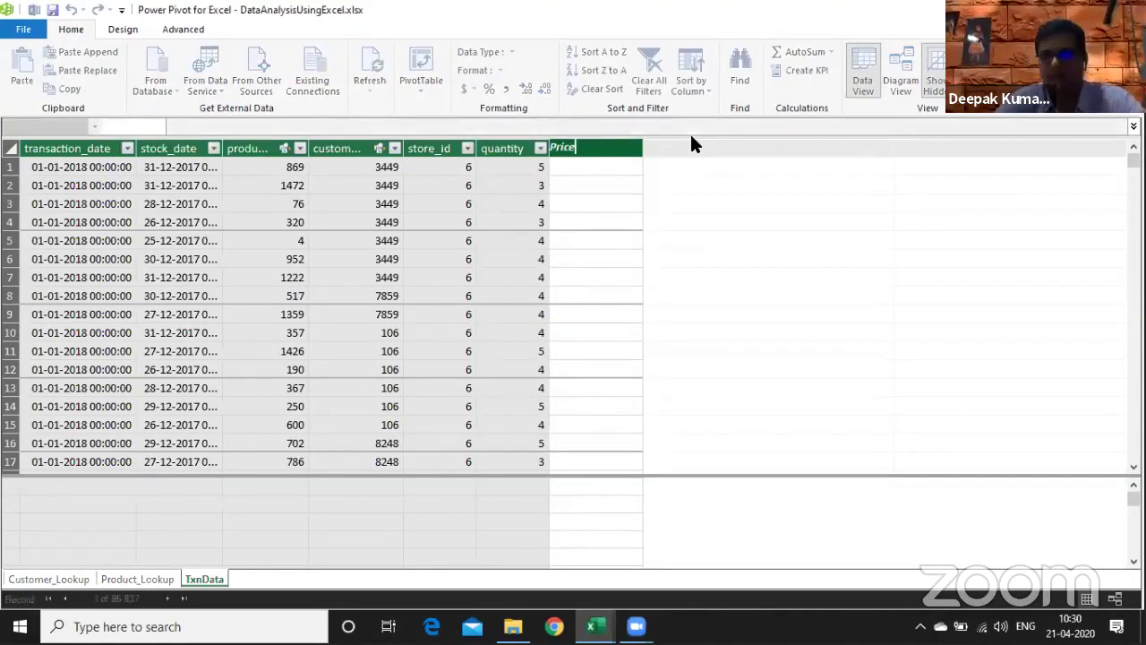
{"action": "key", "text": "Return"}
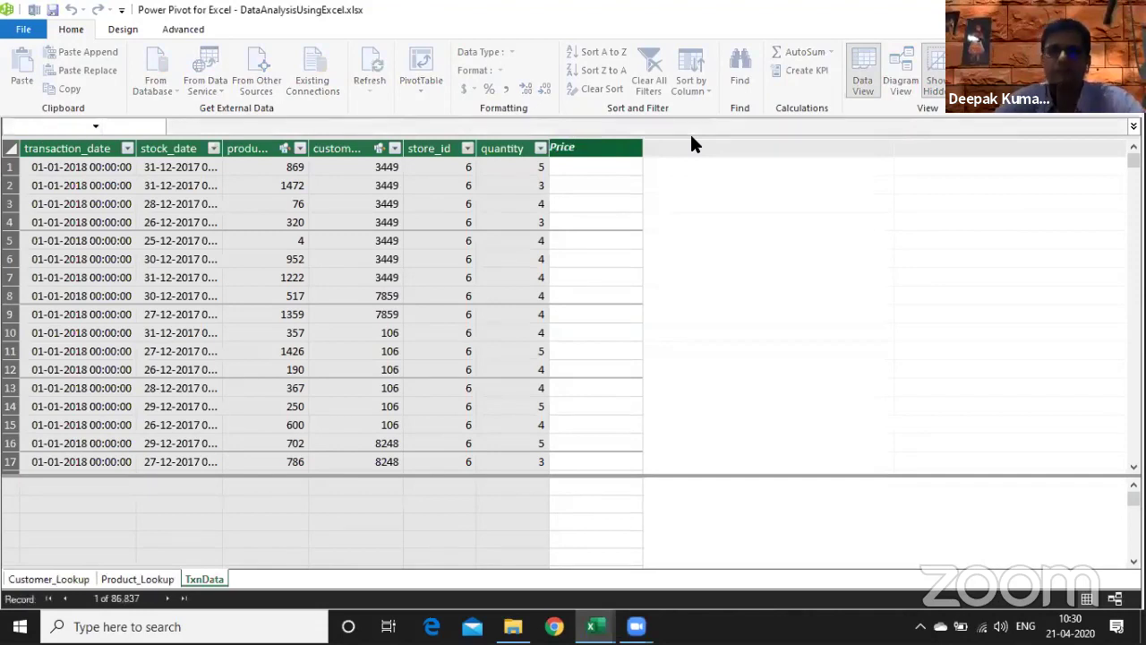
{"action": "left_click", "coordinate": [656, 280]}
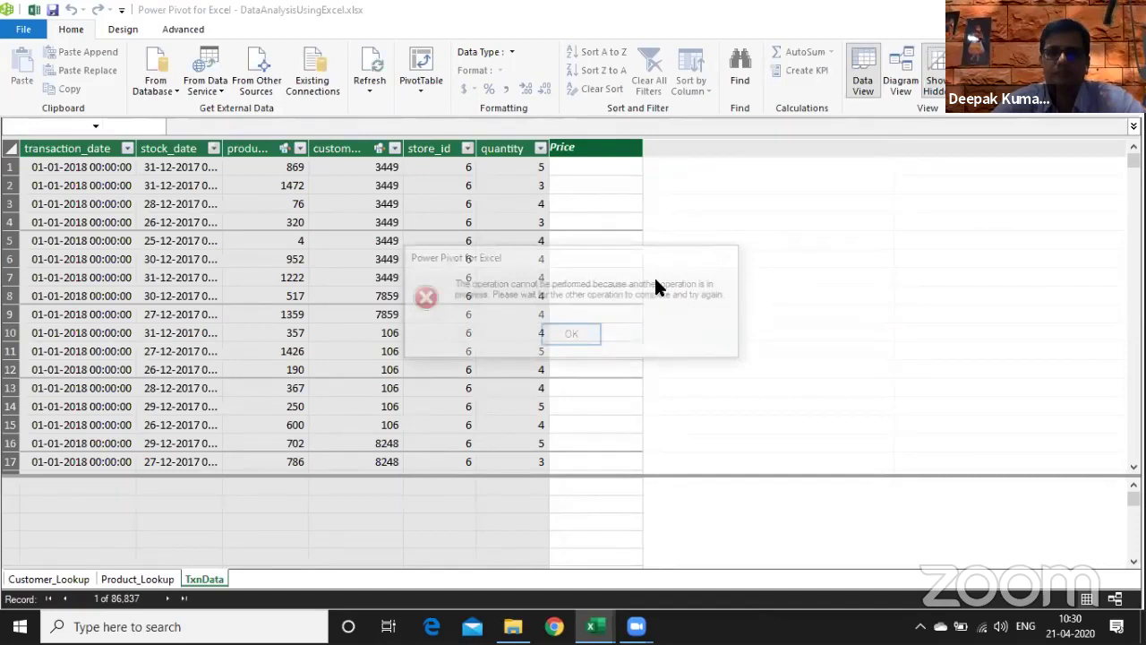
{"action": "left_click", "coordinate": [573, 337]}
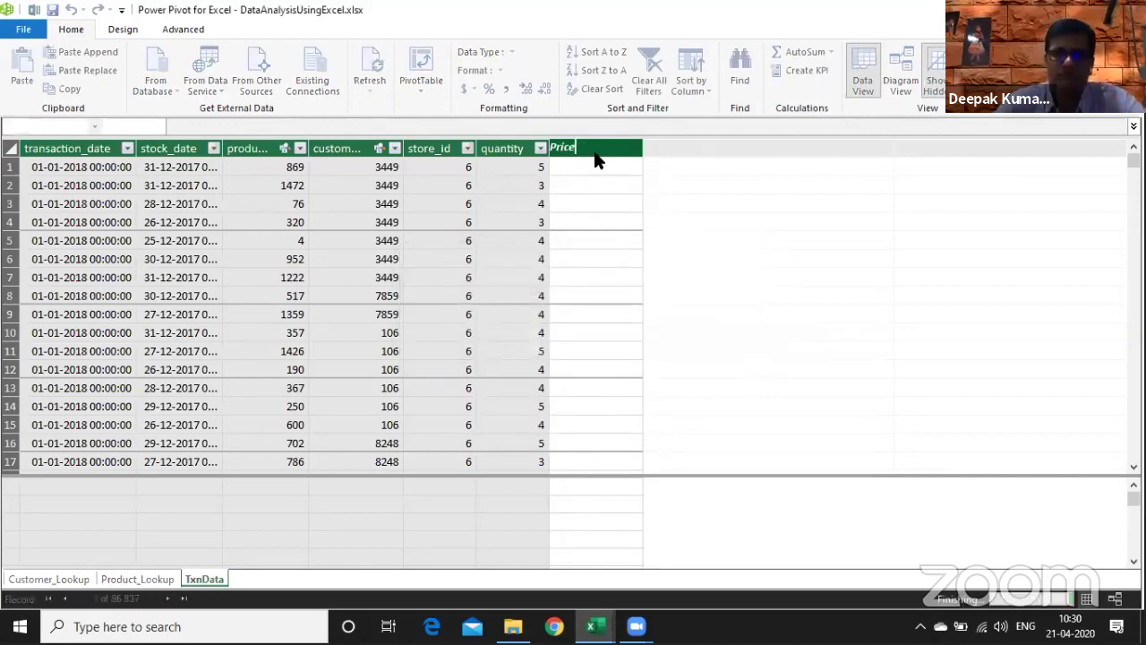
{"action": "key", "text": "Return"}
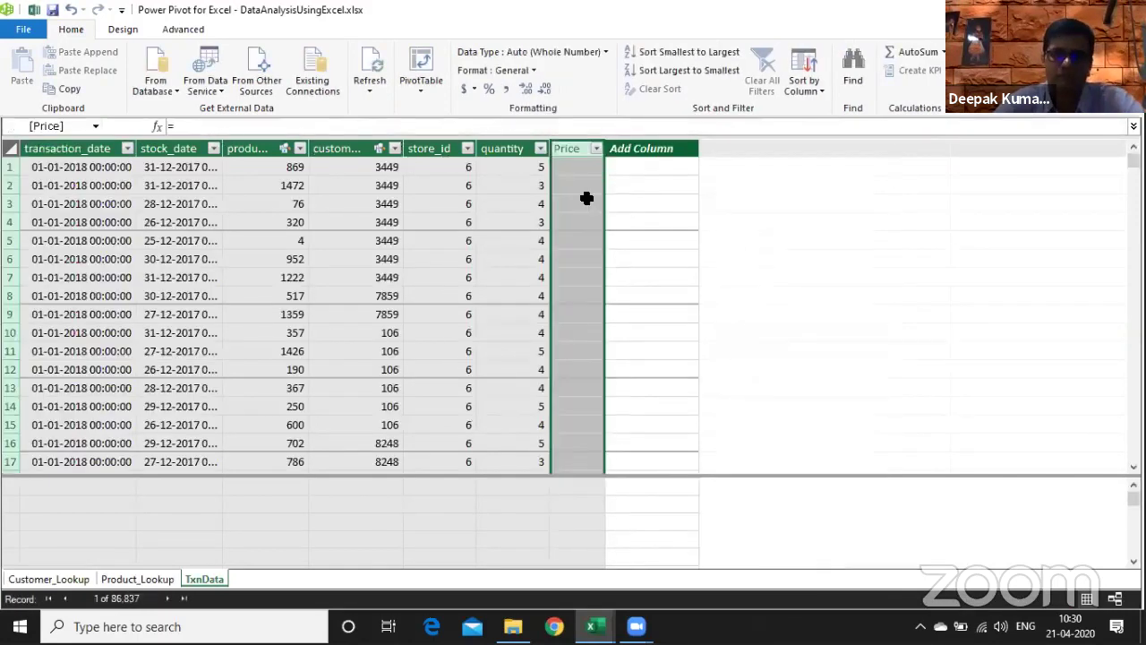
- Set the Price column formula to =RELATED(Product_Lookup[product_retail_price])
{"action": "left_click", "coordinate": [192, 127]}
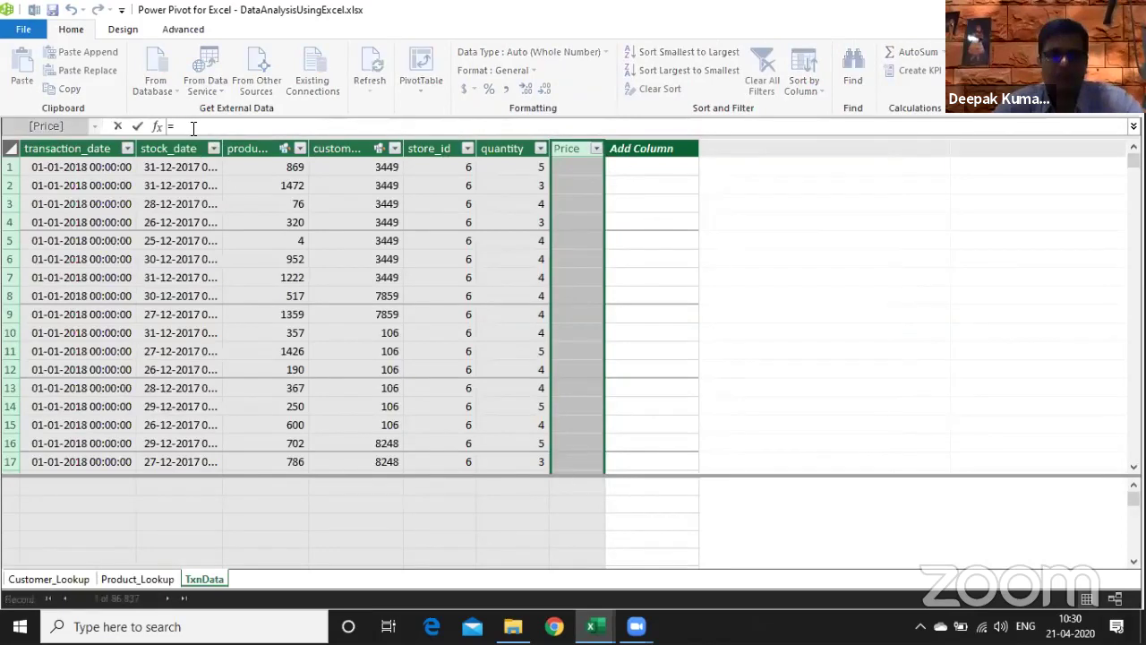
{"action": "type", "text": "rel"}
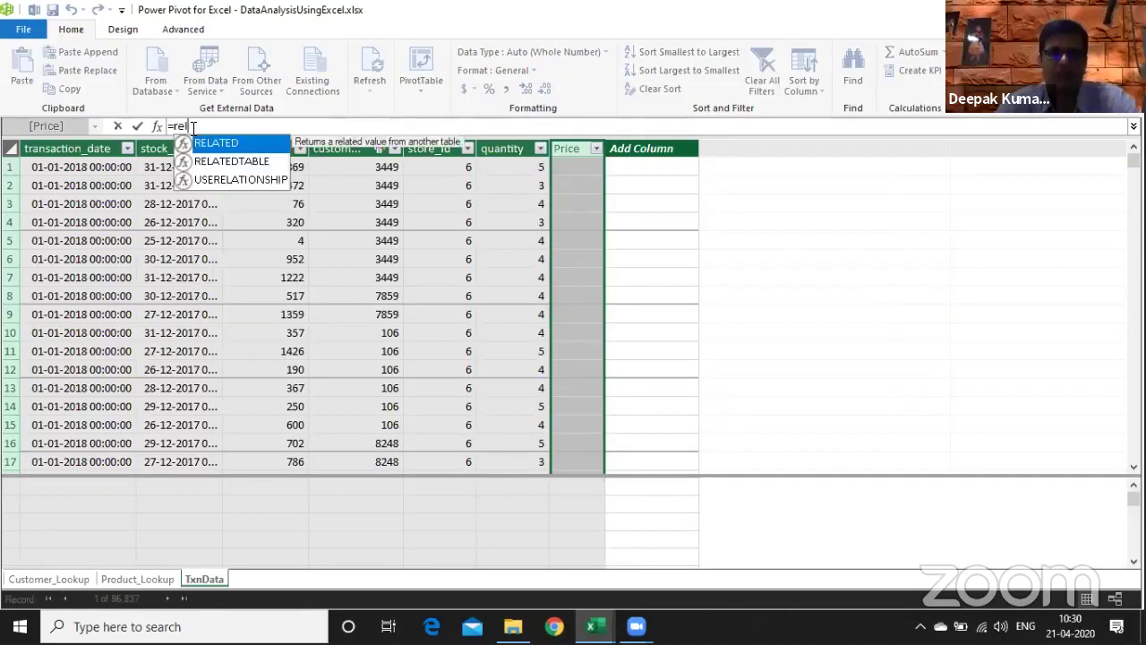
{"action": "key", "text": "BackSpace"}
{"action": "key", "text": "BackSpace"}
{"action": "key", "text": "BackSpace"}
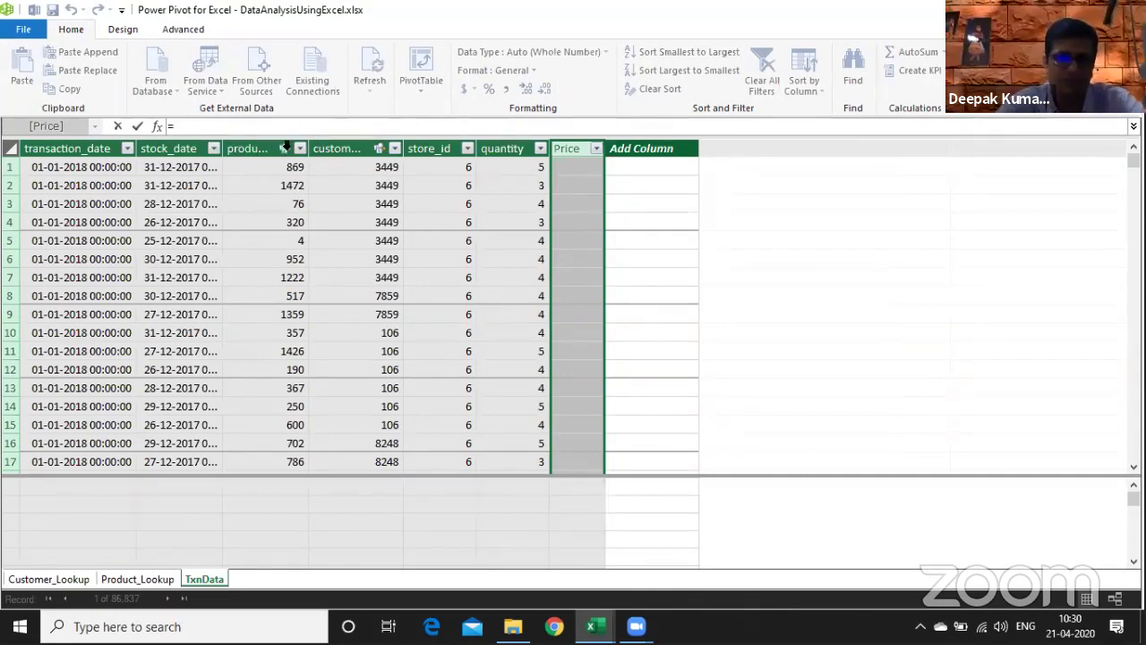
{"action": "mouse_move", "coordinate": [286, 146]}
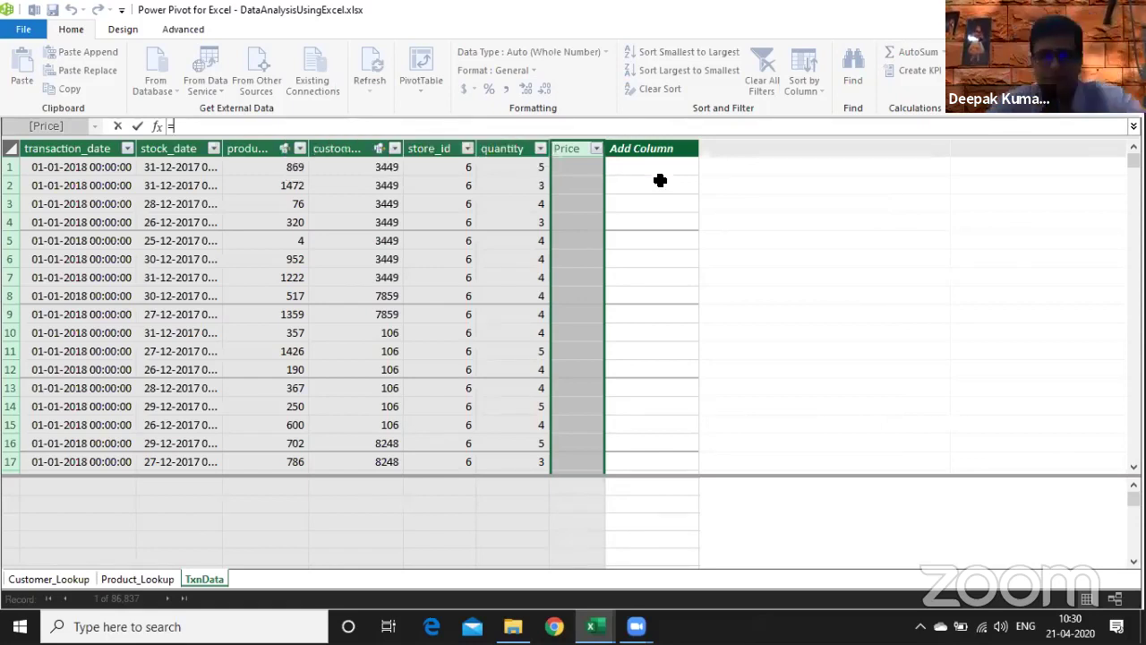
{"action": "type", "text": "RELATED("}
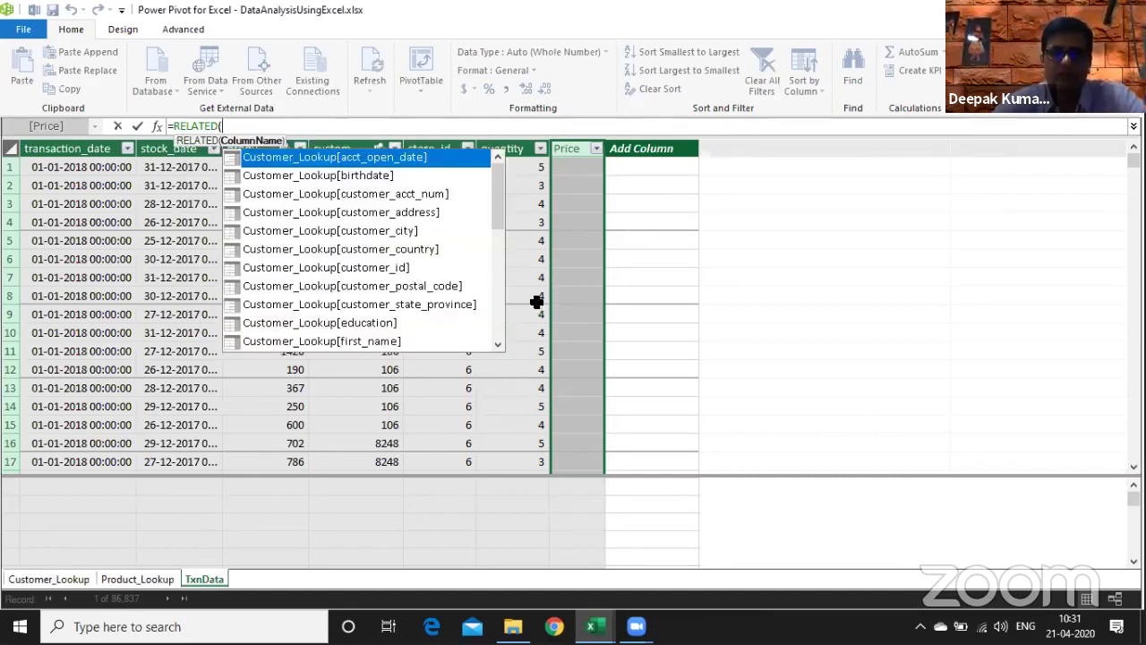
{"action": "left_click_drag", "start_coordinate": [499, 214], "coordinate": [504, 310]}
{"action": "left_click", "coordinate": [397, 323]}
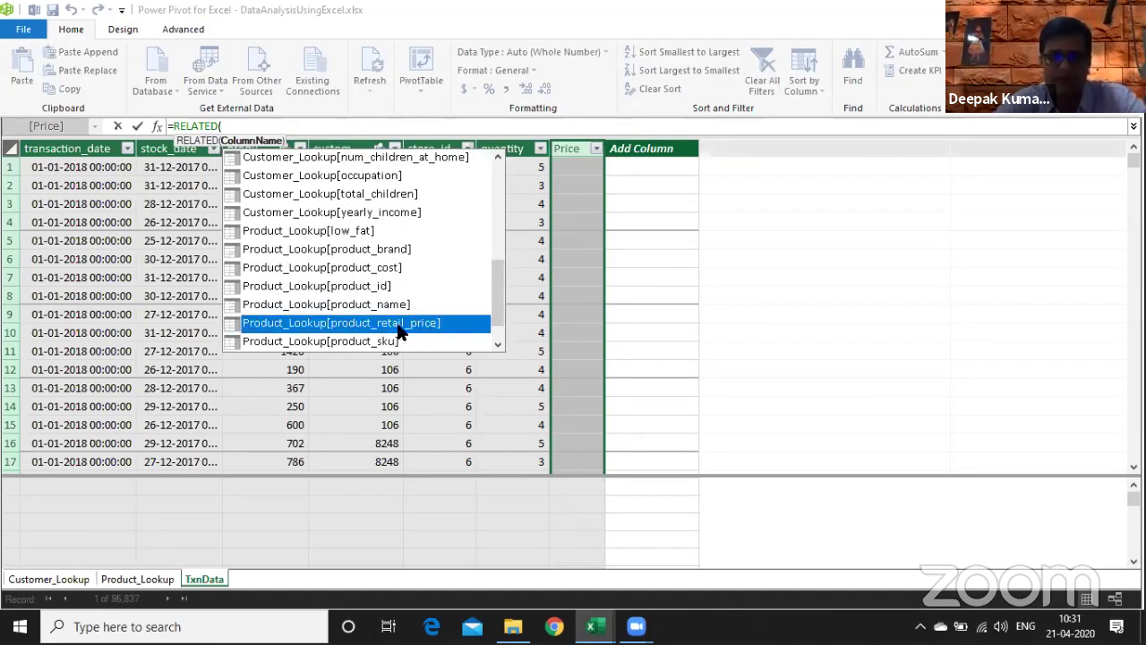
{"action": "double_click", "coordinate": [397, 322]}
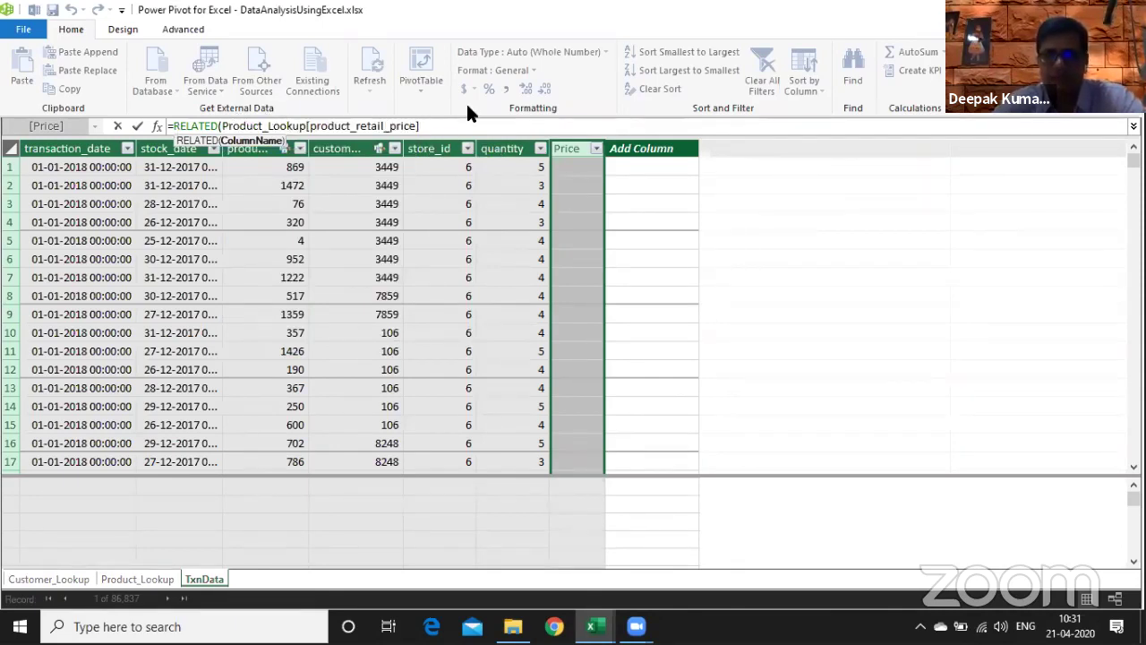
{"action": "type", "text": ")"}
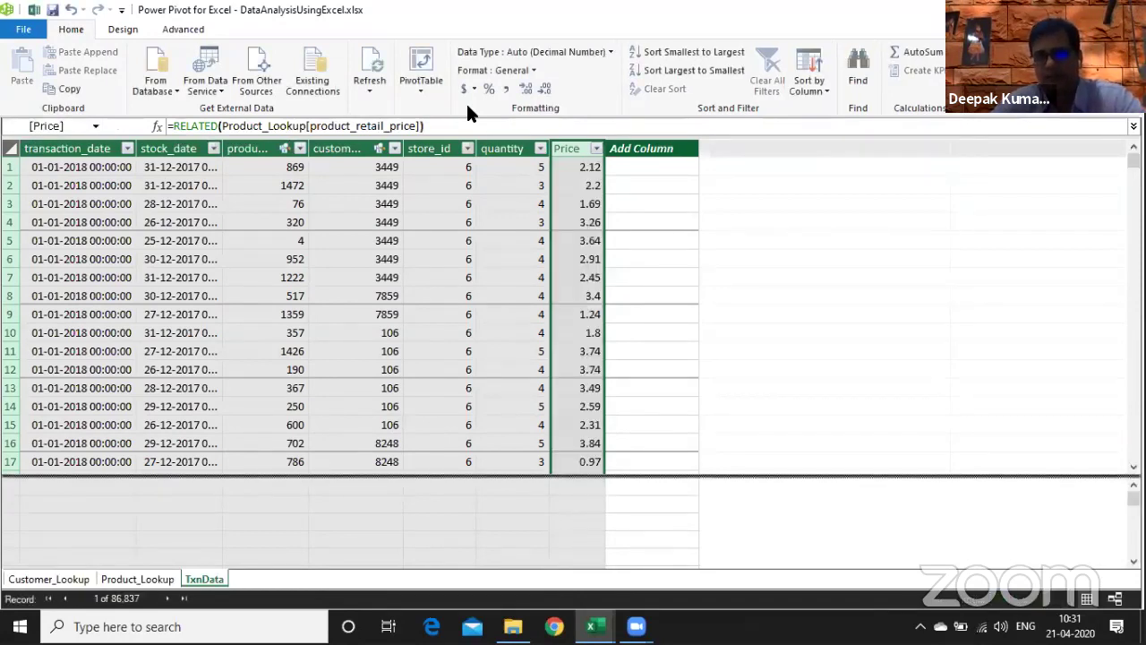
{"action": "left_click", "coordinate": [668, 274]}
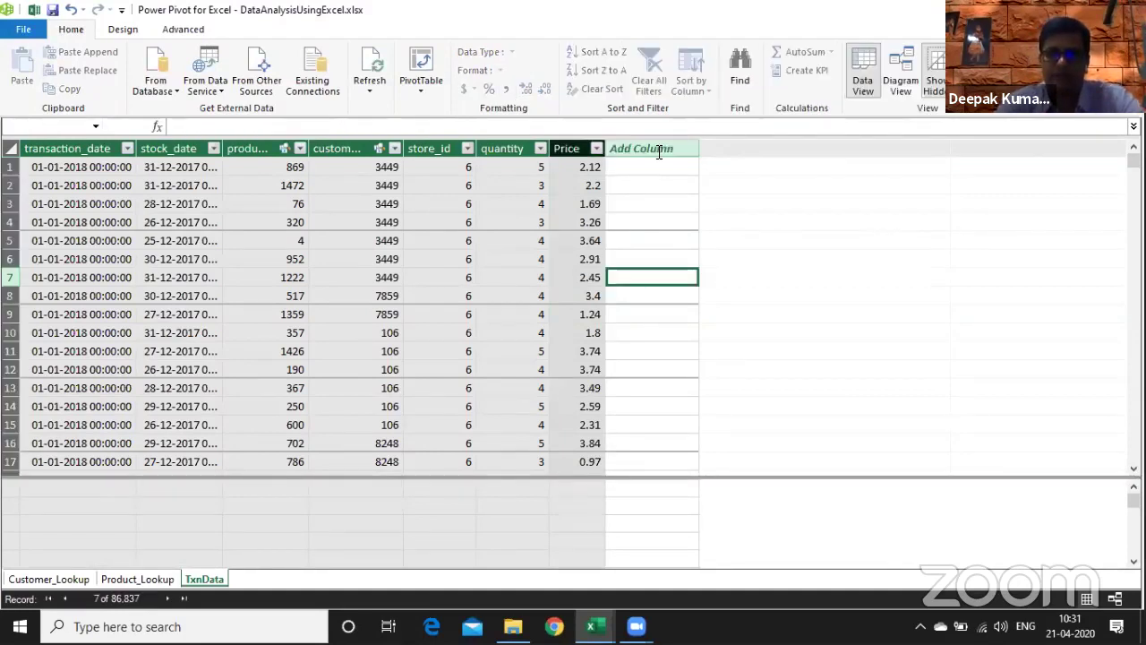
- Add a SaleValue column calculated as =TxnData[quantity]*TxnData[Price]
{"action": "double_click", "coordinate": [659, 153]}
{"action": "type", "text": "SaleValue"}
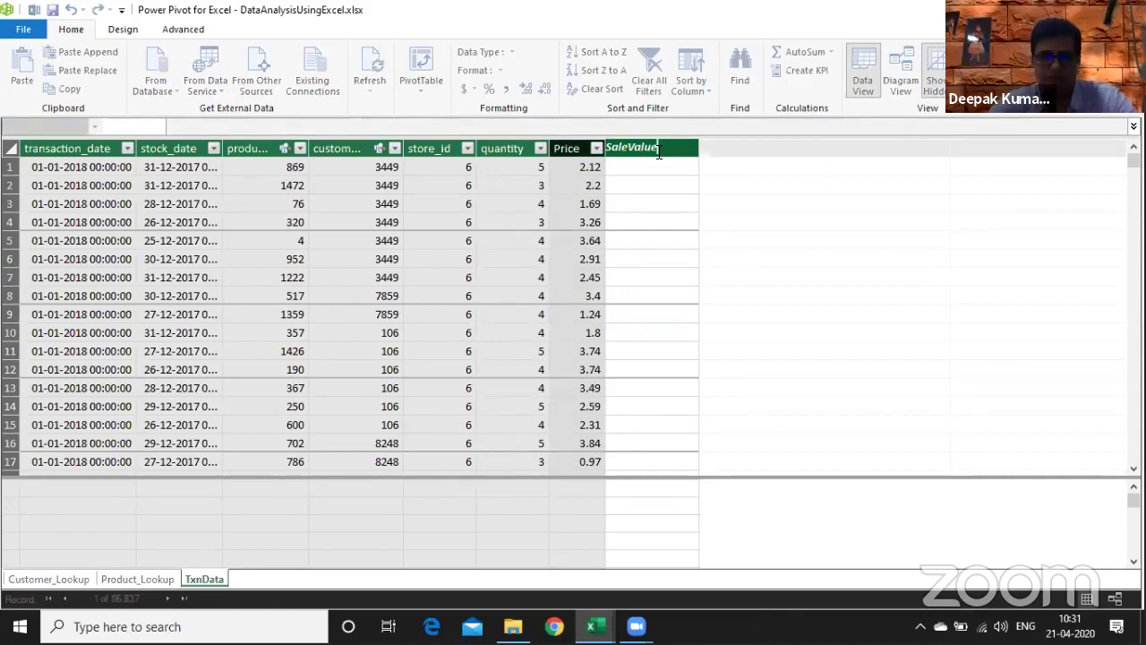
{"action": "key", "text": "Return"}
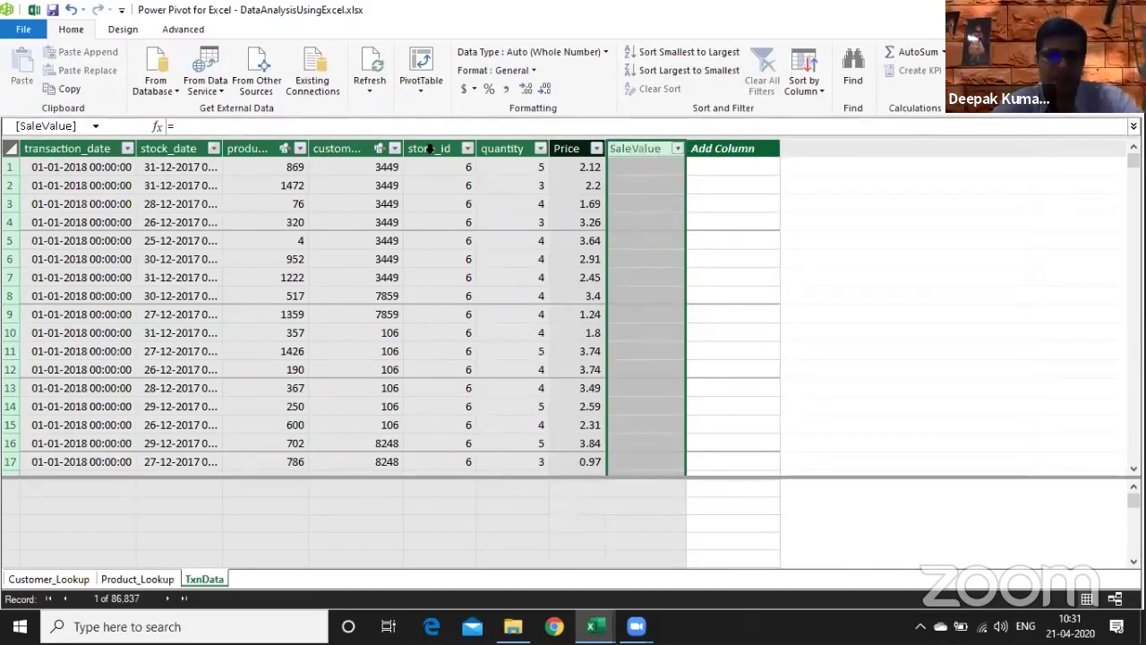
{"action": "type", "text": "="}
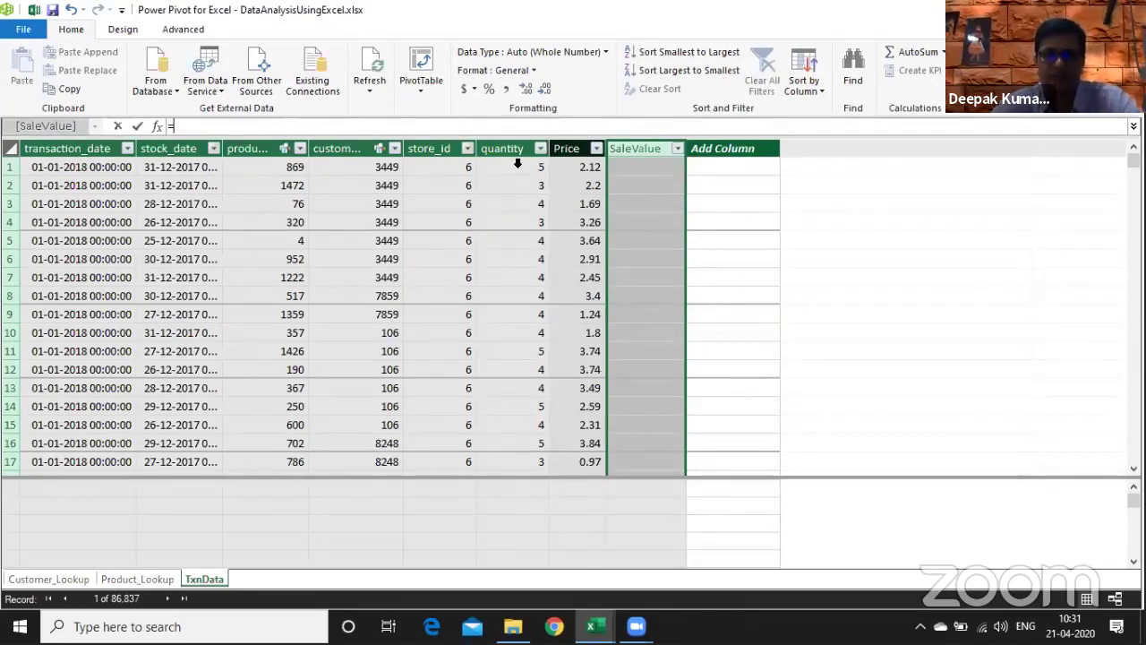
{"action": "left_click", "coordinate": [518, 163]}
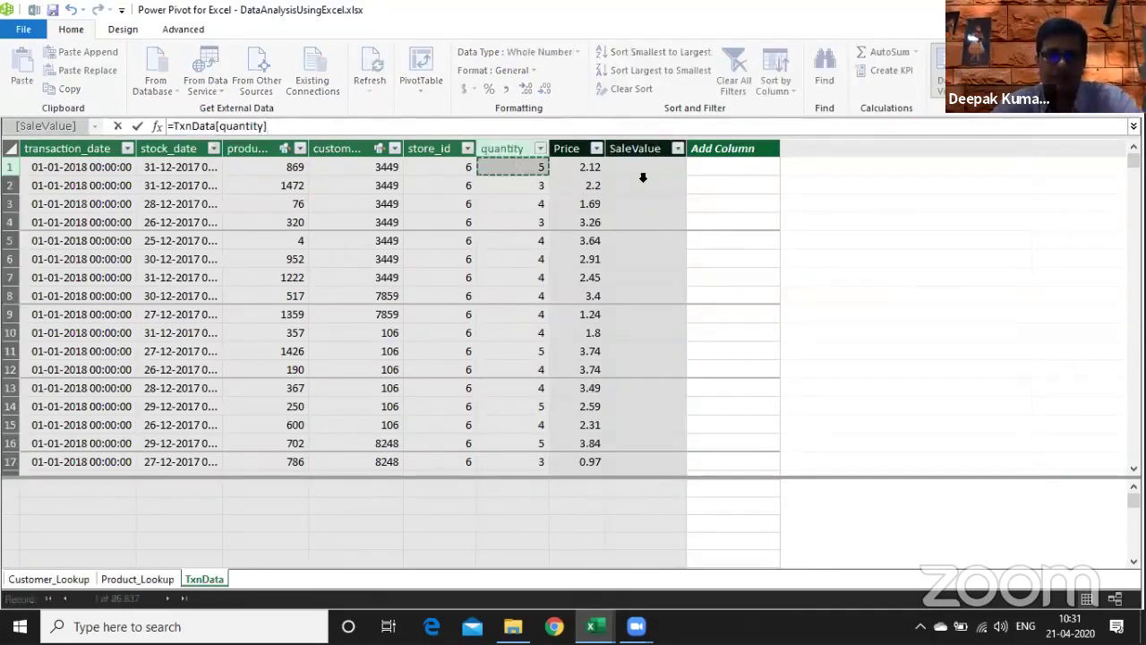
{"action": "type", "text": "*"}
{"action": "left_click", "coordinate": [587, 162]}
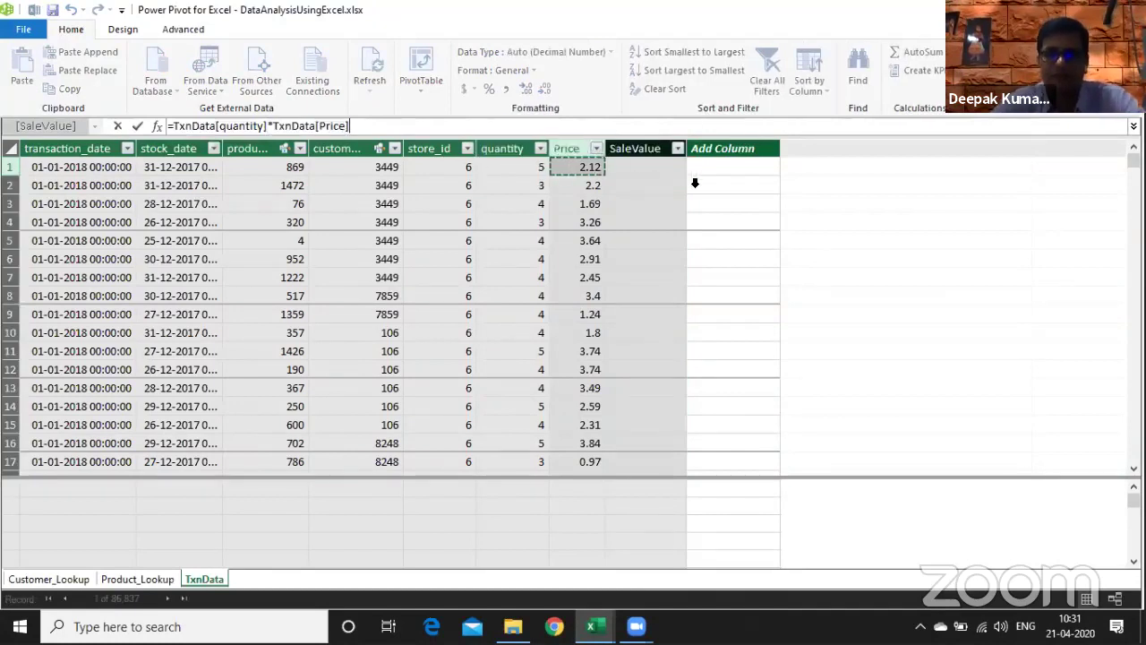
{"action": "key", "text": "Return"}
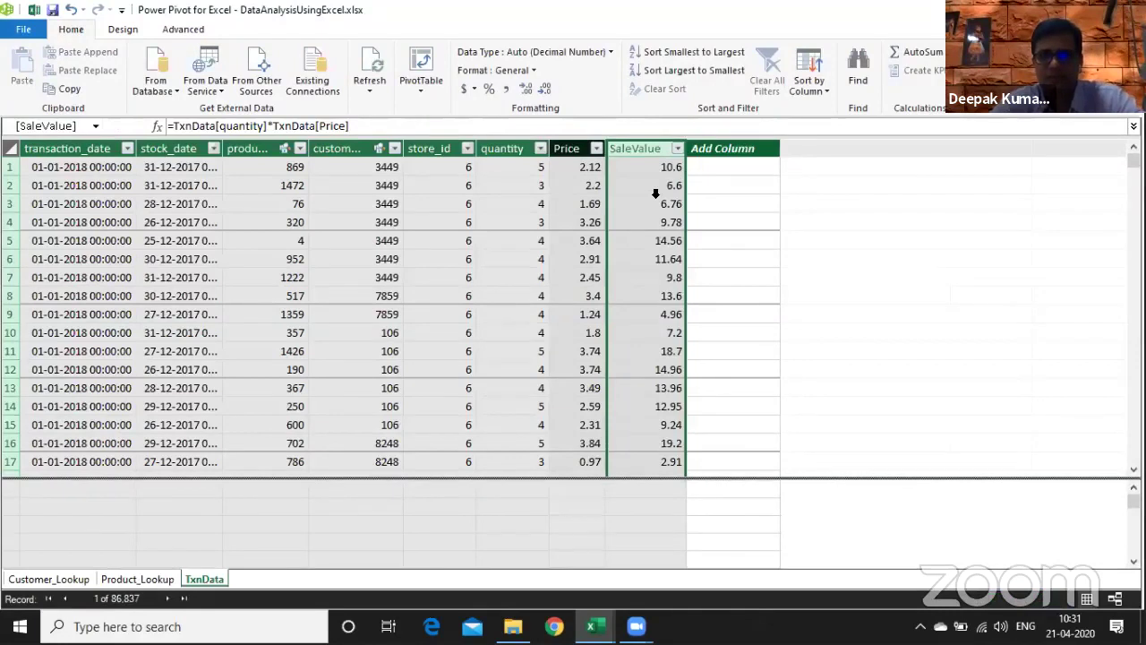
{"action": "left_click", "coordinate": [653, 186]}
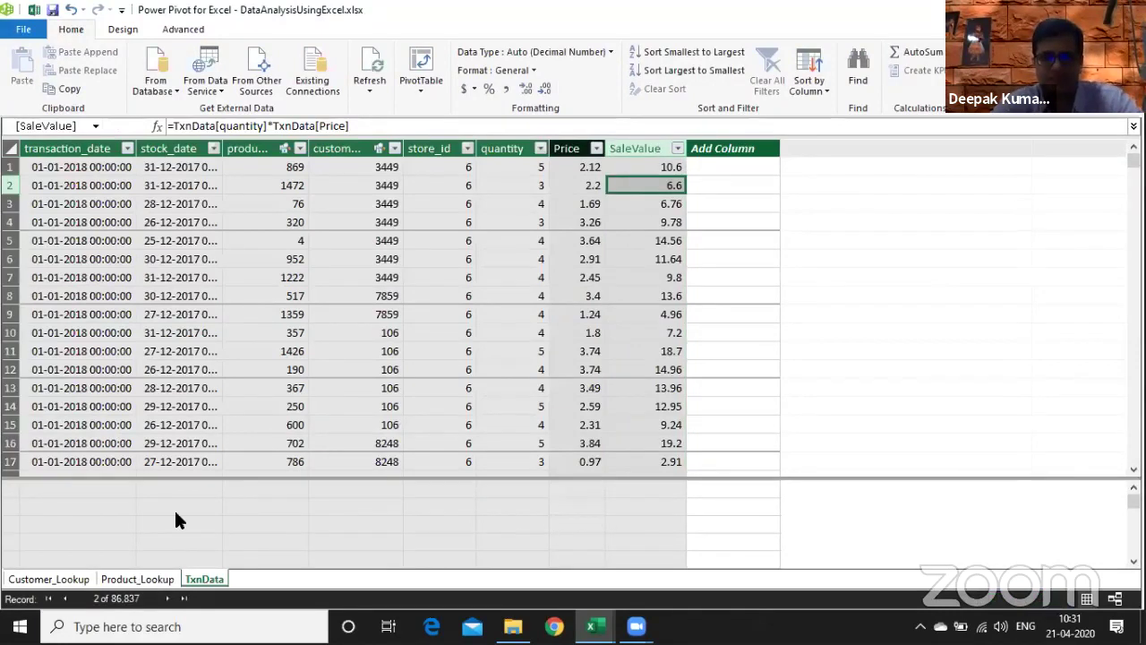
- Enter the measure Total Sales Value:=SUM(TxnData[SaleValue]) and widen the transaction_date column
{"action": "left_click", "coordinate": [104, 504]}
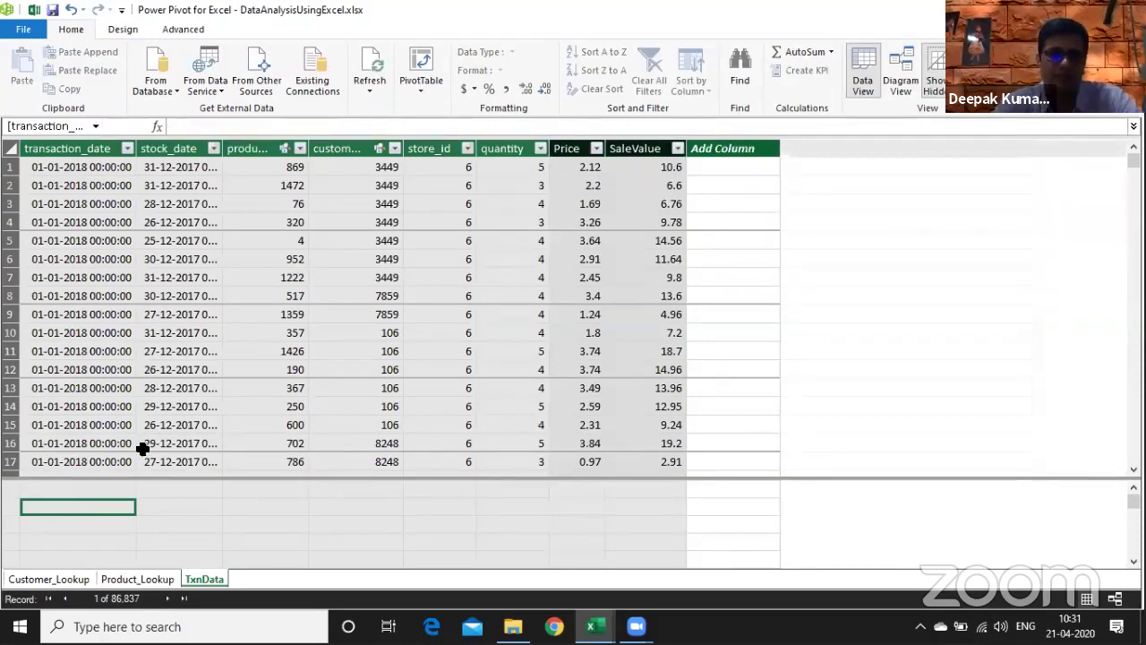
{"action": "type", "text": "Total"}
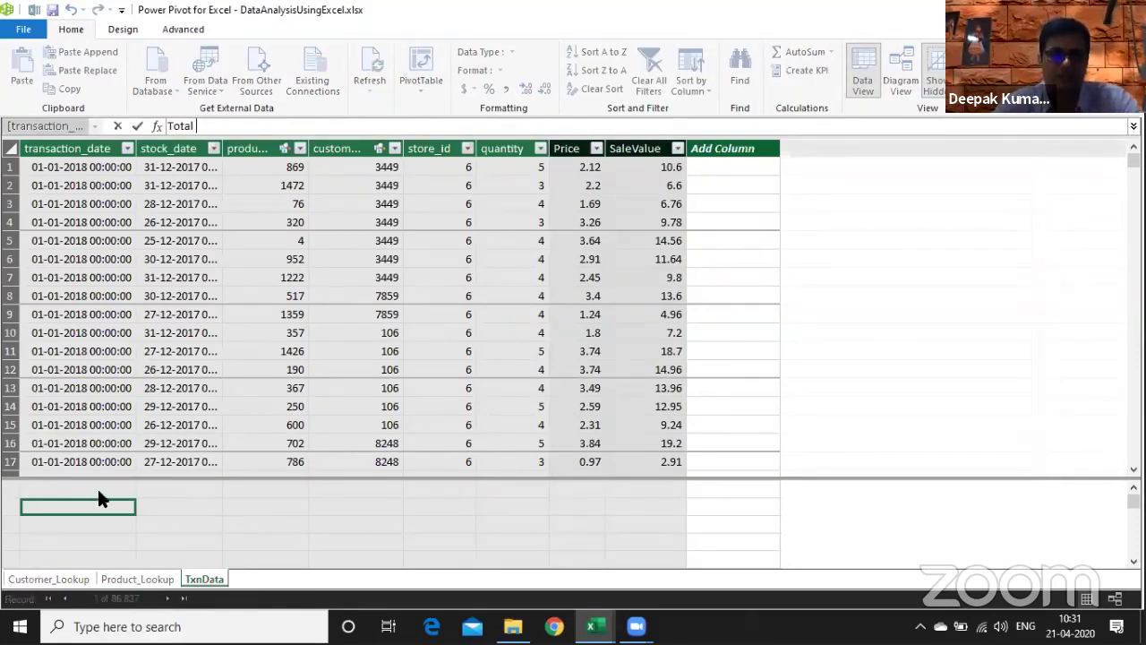
{"action": "type", "text": " Sales Valy"}
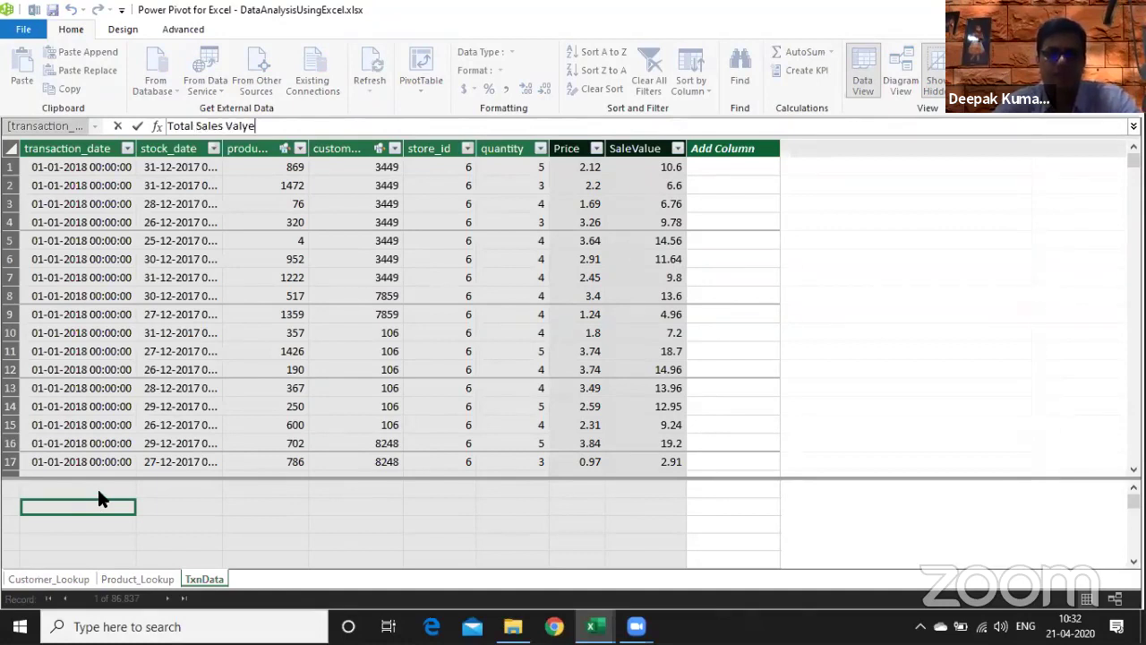
{"action": "key", "text": "BackSpace"}
{"action": "type", "text": "ue :="}
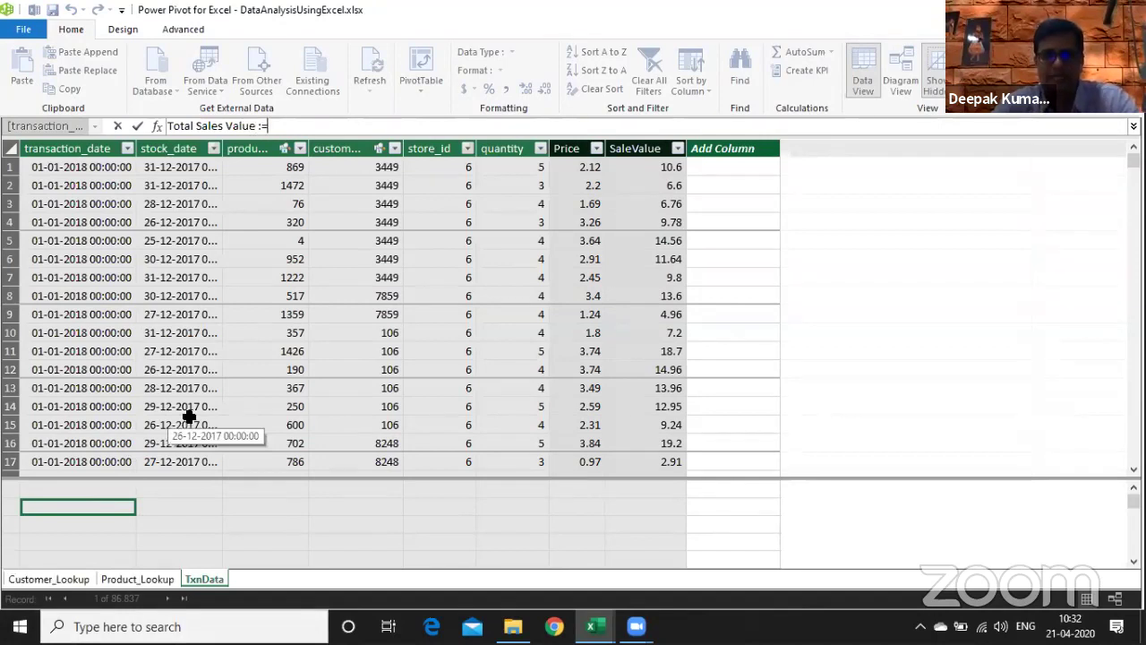
{"action": "type", "text": "su"}
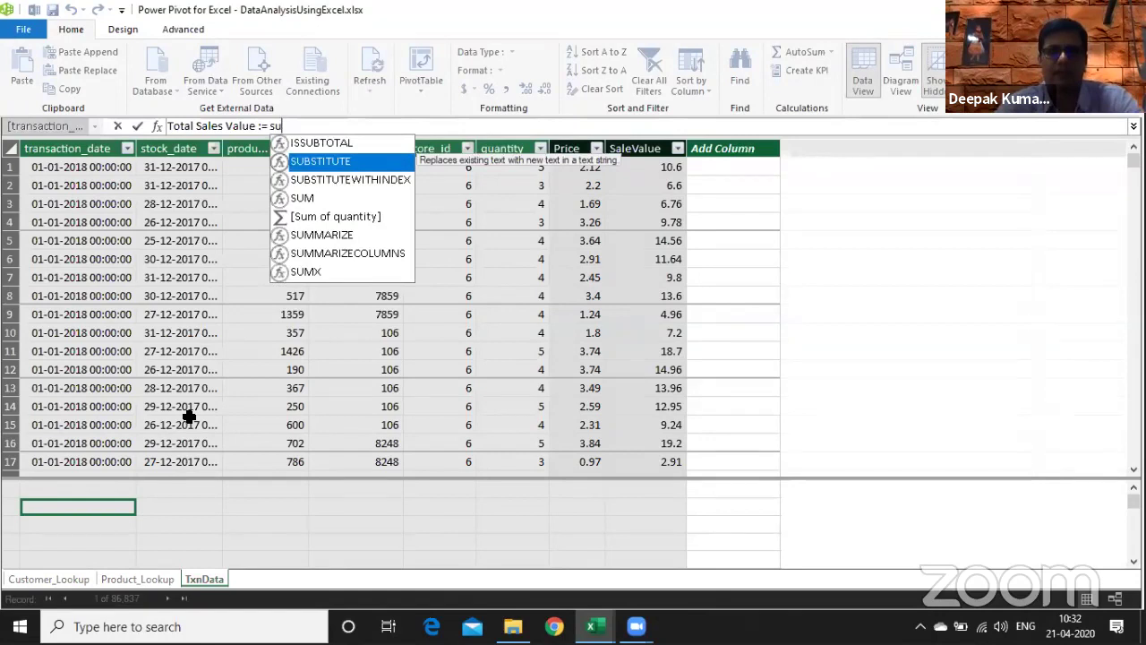
{"action": "type", "text": "m("}
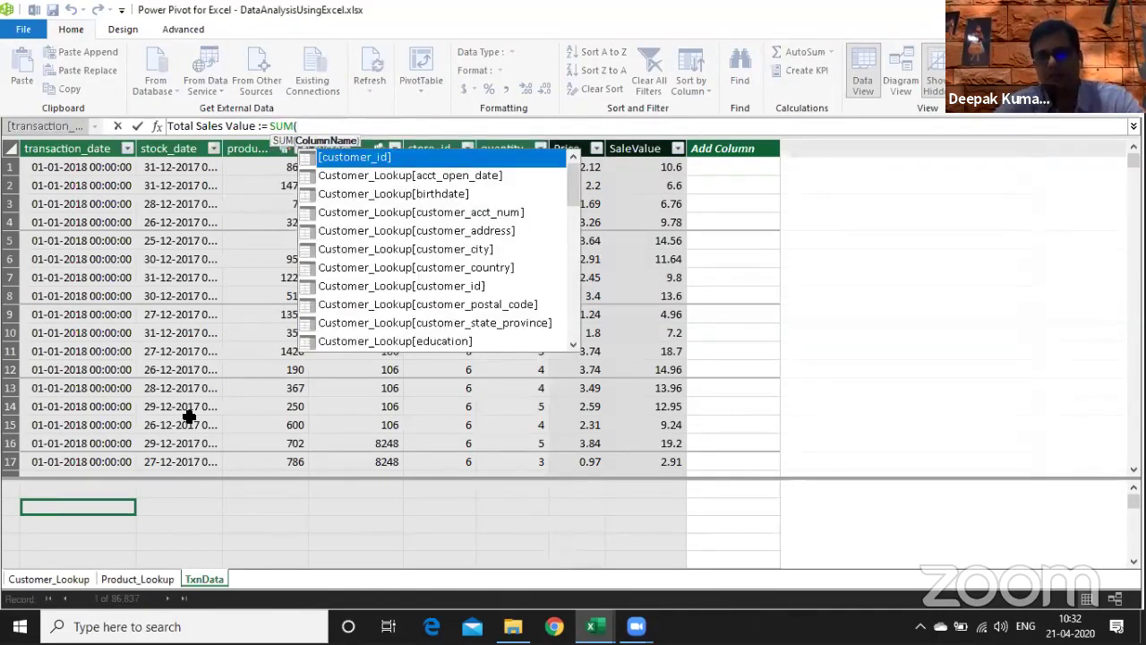
{"action": "type", "text": "txn"}
{"action": "key", "text": "Down"}
{"action": "key", "text": "Down"}
{"action": "key", "text": "Down"}
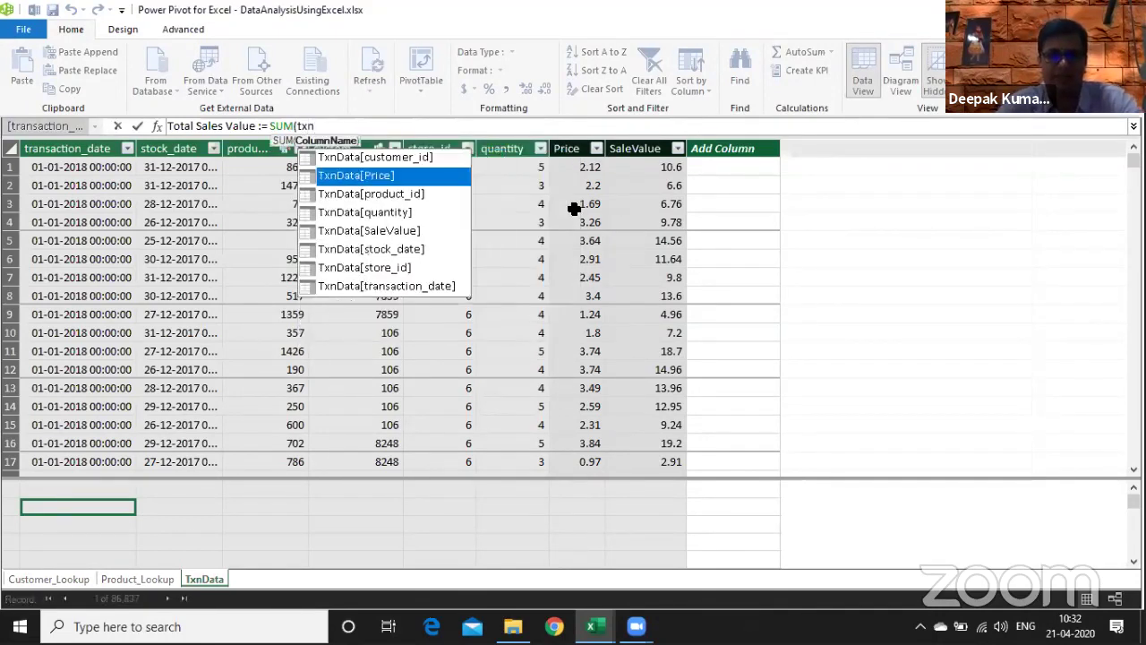
{"action": "key", "text": "Down"}
{"action": "key", "text": "Tab"}
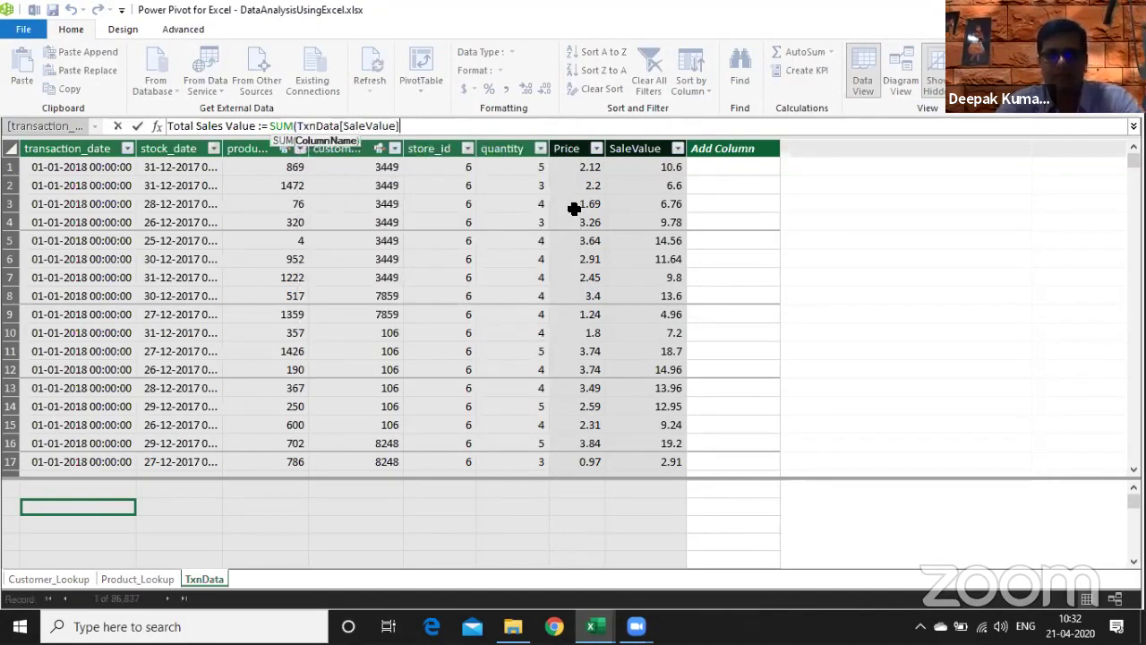
{"action": "type", "text": ")"}
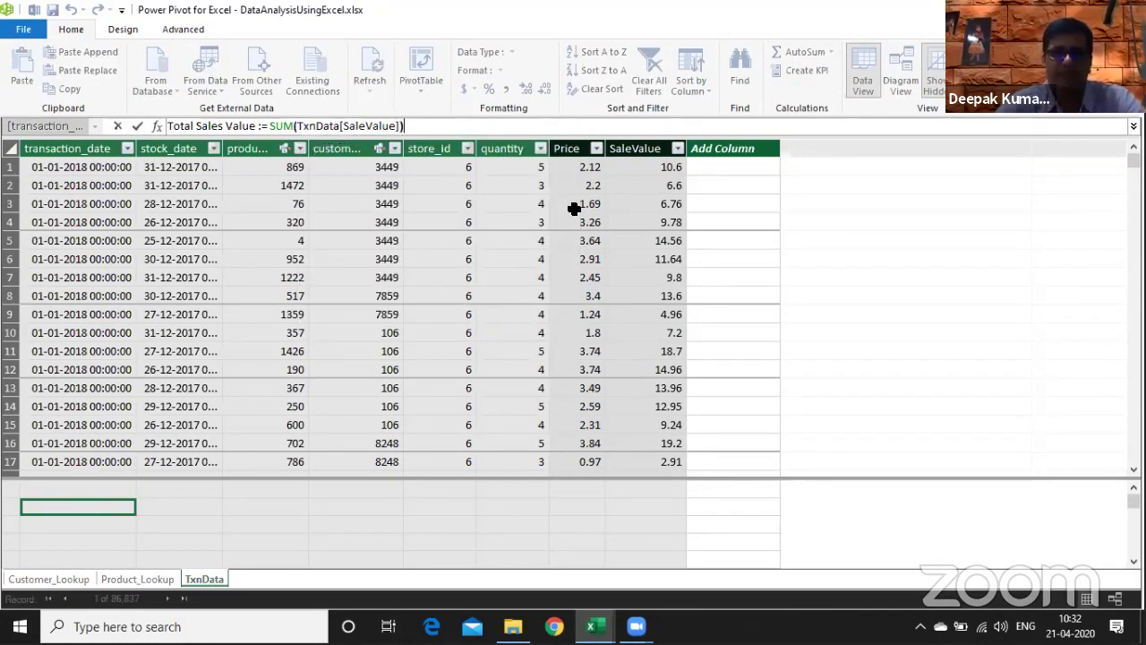
{"action": "key", "text": "Return"}
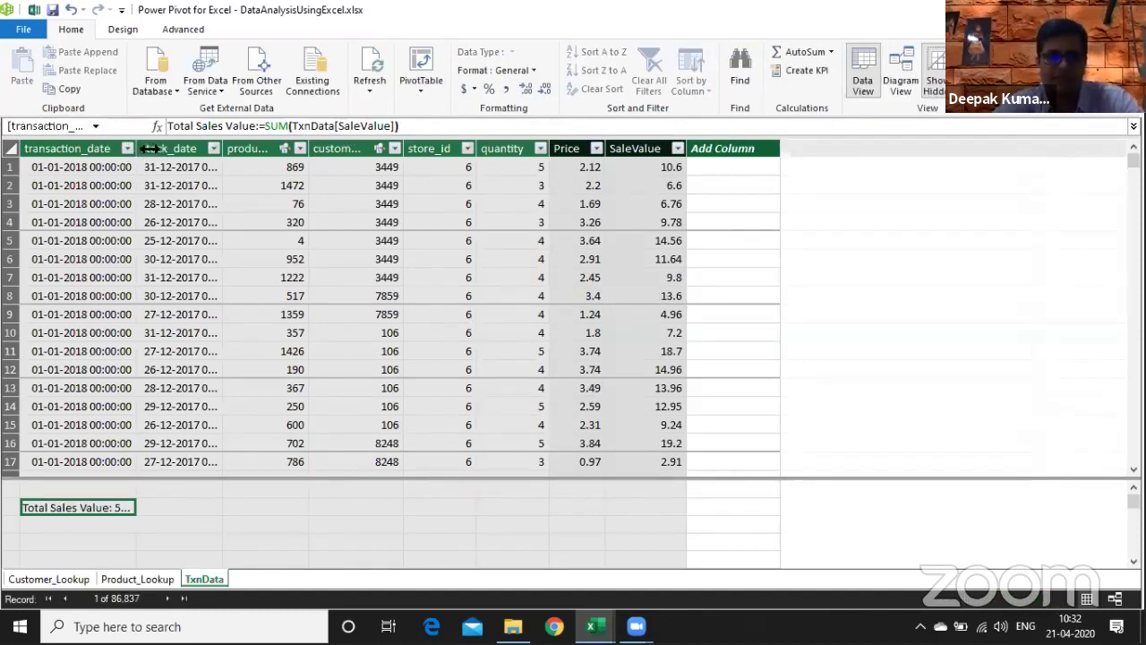
{"action": "left_click_drag", "start_coordinate": [136, 149], "coordinate": [205, 150]}
- Dismiss the operation-in-progress and can't-save errors so Total Sales Value shows 5,65,238
{"action": "left_click", "coordinate": [434, 127]}
{"action": "key", "text": "Return"}
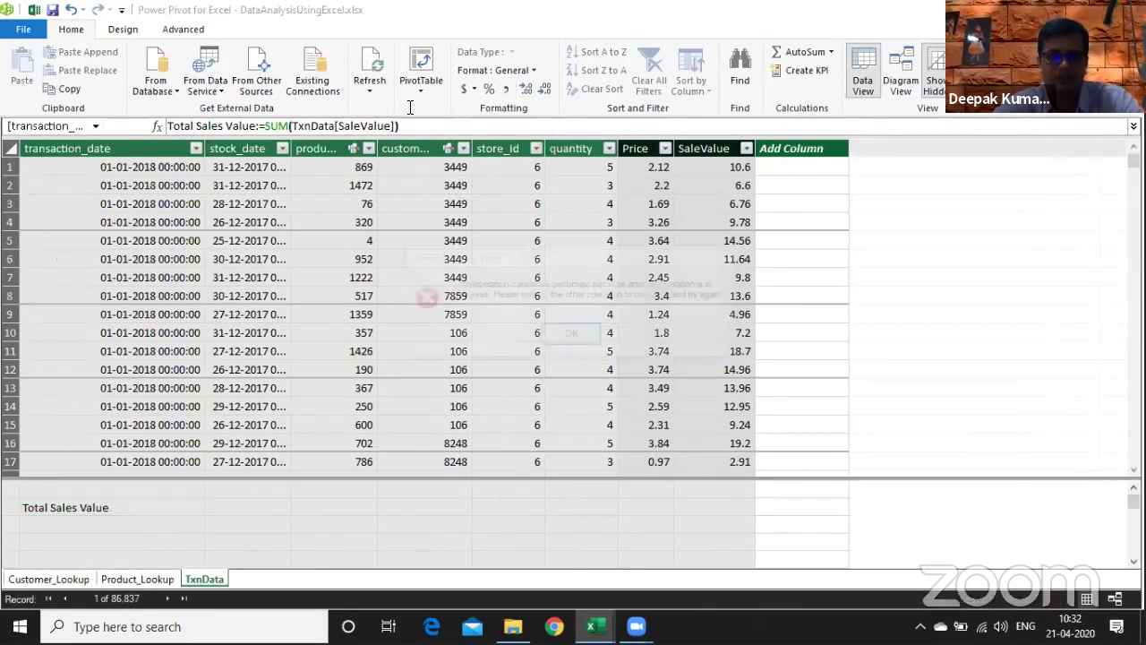
{"action": "left_click", "coordinate": [573, 336]}
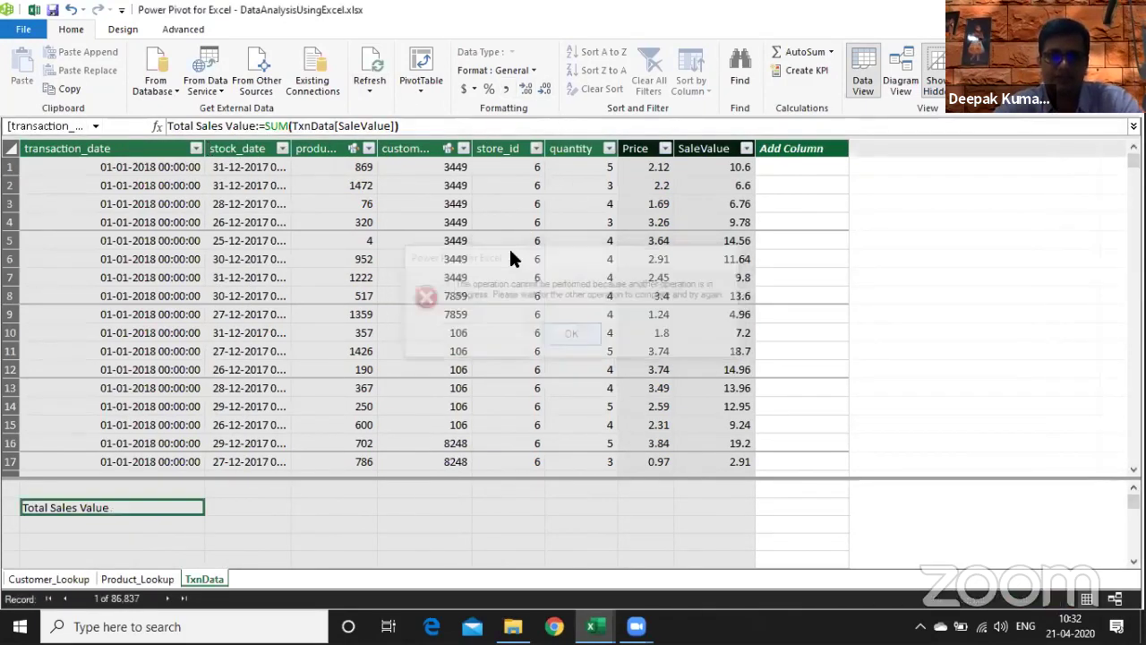
{"action": "left_click", "coordinate": [721, 334]}
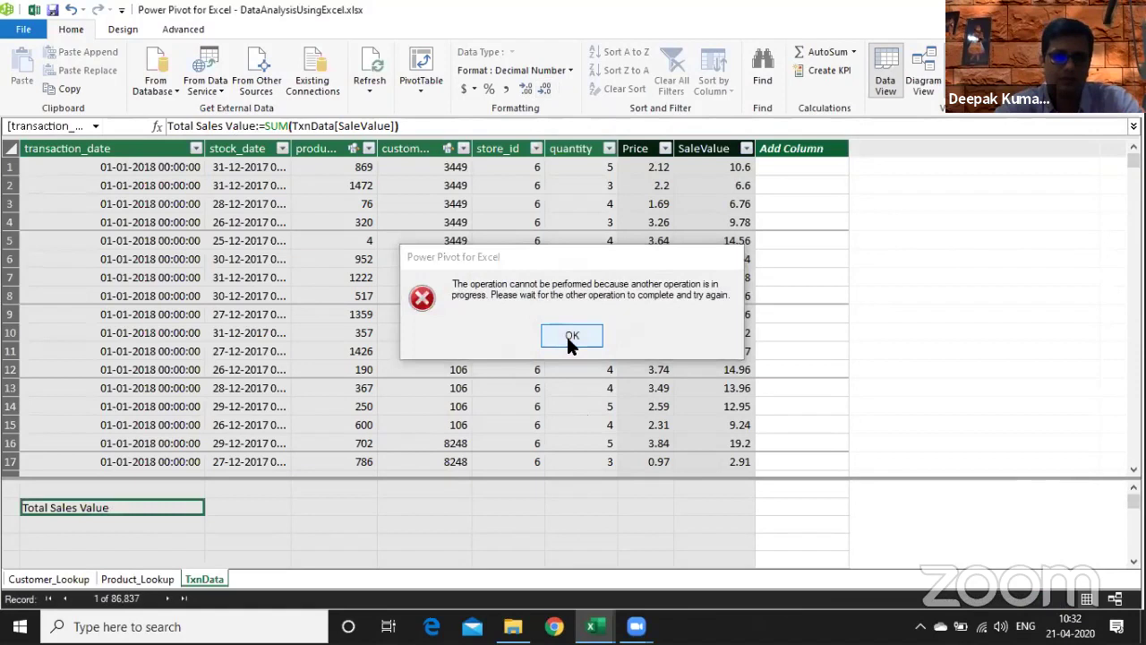
{"action": "left_click", "coordinate": [570, 337]}
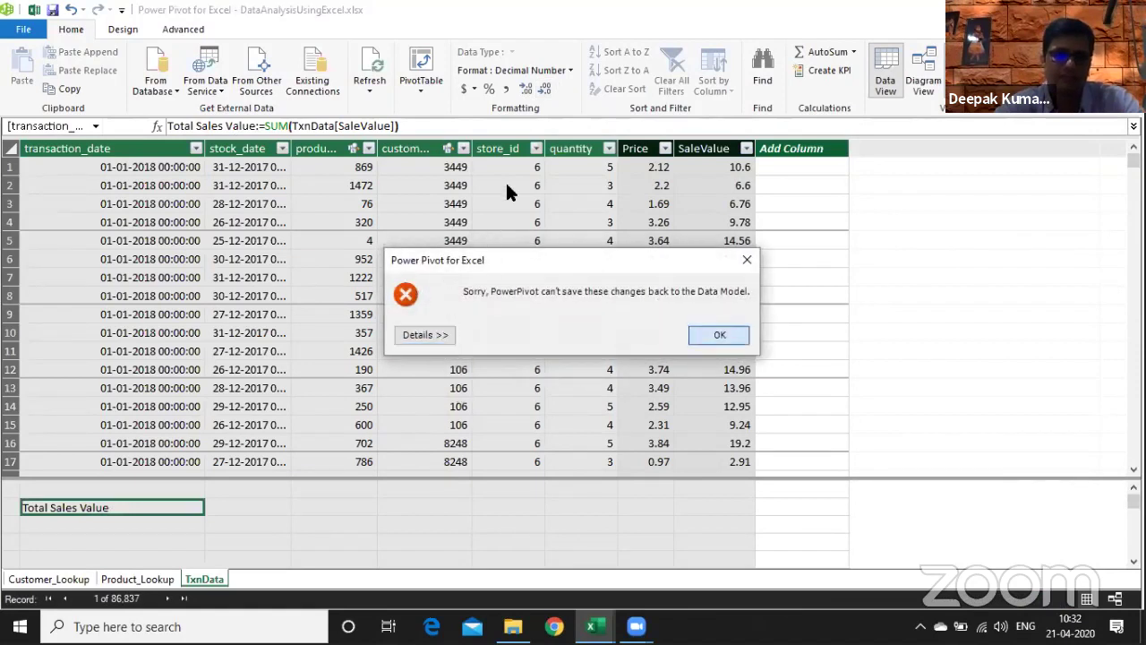
{"action": "key", "text": "Return"}
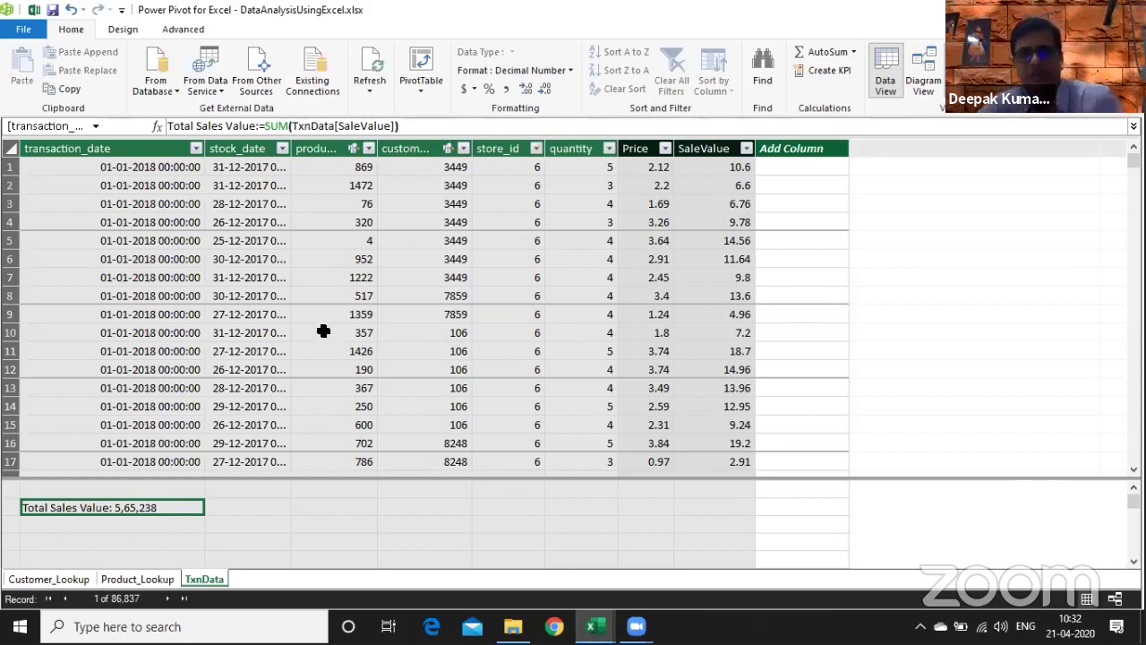
{"action": "key", "text": "Down"}
{"action": "key", "text": "Down"}
{"action": "key", "text": "Down"}
{"action": "key", "text": "Down"}
{"action": "key", "text": "Down"}
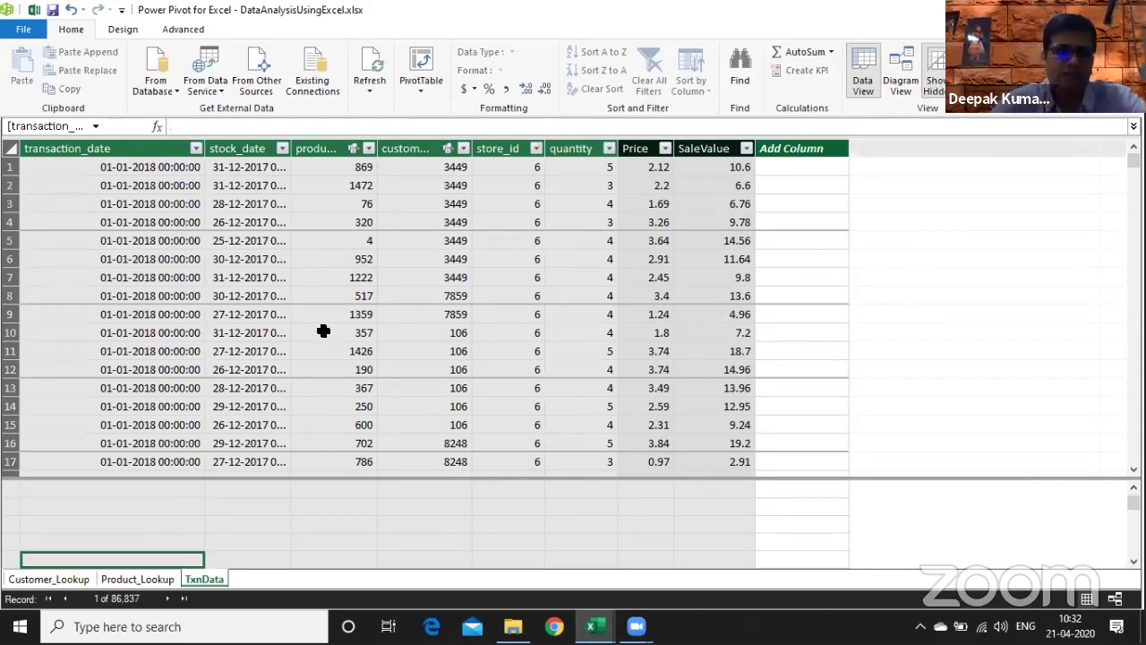
{"action": "key", "text": "Up"}
{"action": "key", "text": "Up"}
{"action": "key", "text": "Up"}
{"action": "key", "text": "Up"}
{"action": "key", "text": "Up"}
{"action": "key", "text": "Down"}
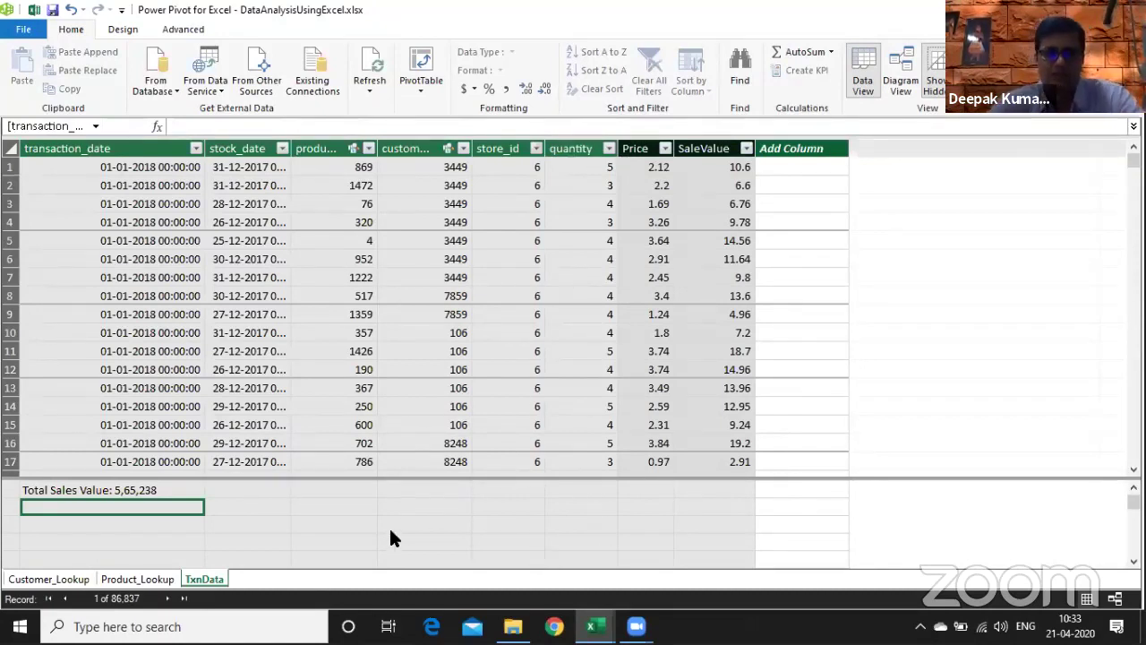
{"action": "key", "text": "Right"}
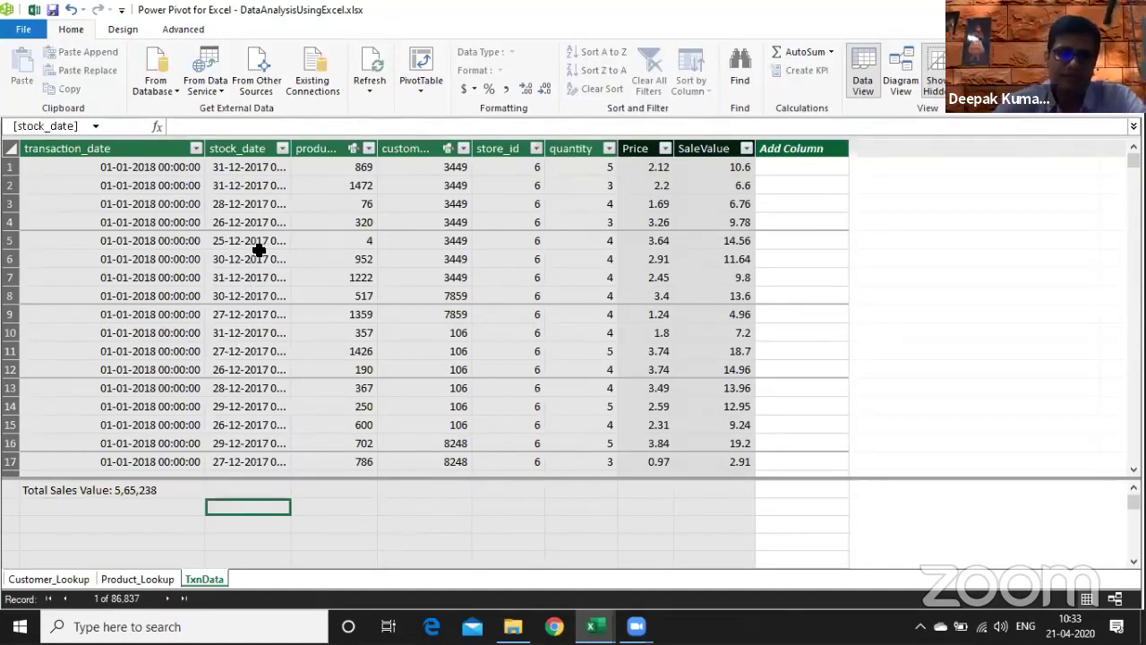
{"action": "left_click", "coordinate": [591, 509]}
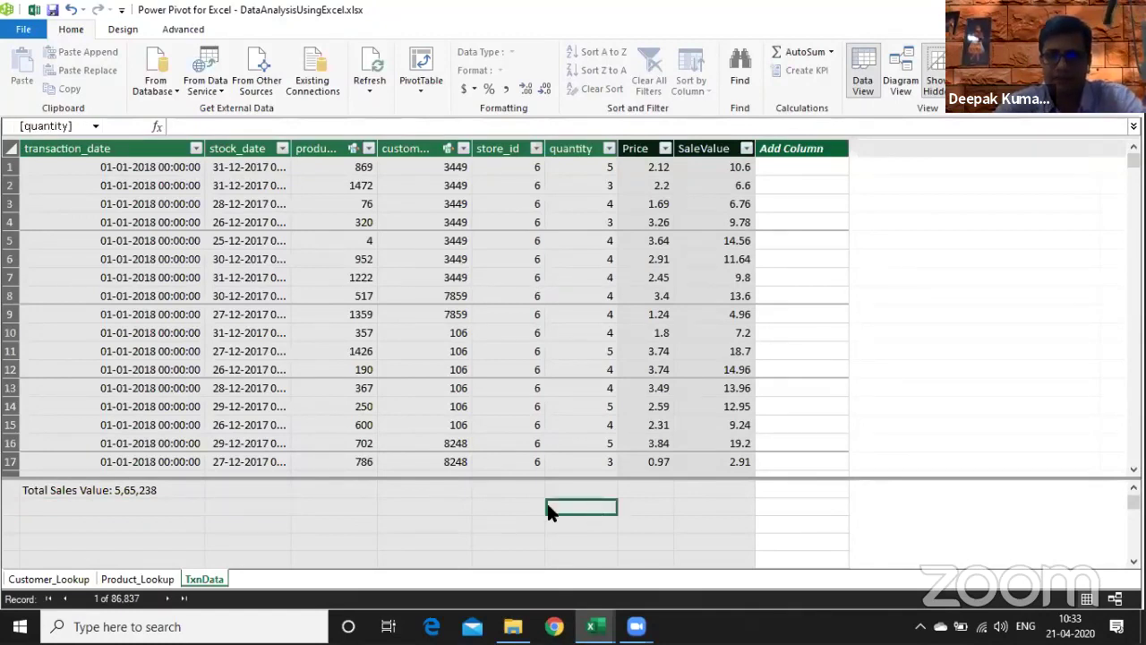
- Start a Sales Total measure as SUMX iterating over TxnData
{"action": "left_click", "coordinate": [107, 508]}
{"action": "type", "text": "Sale"}
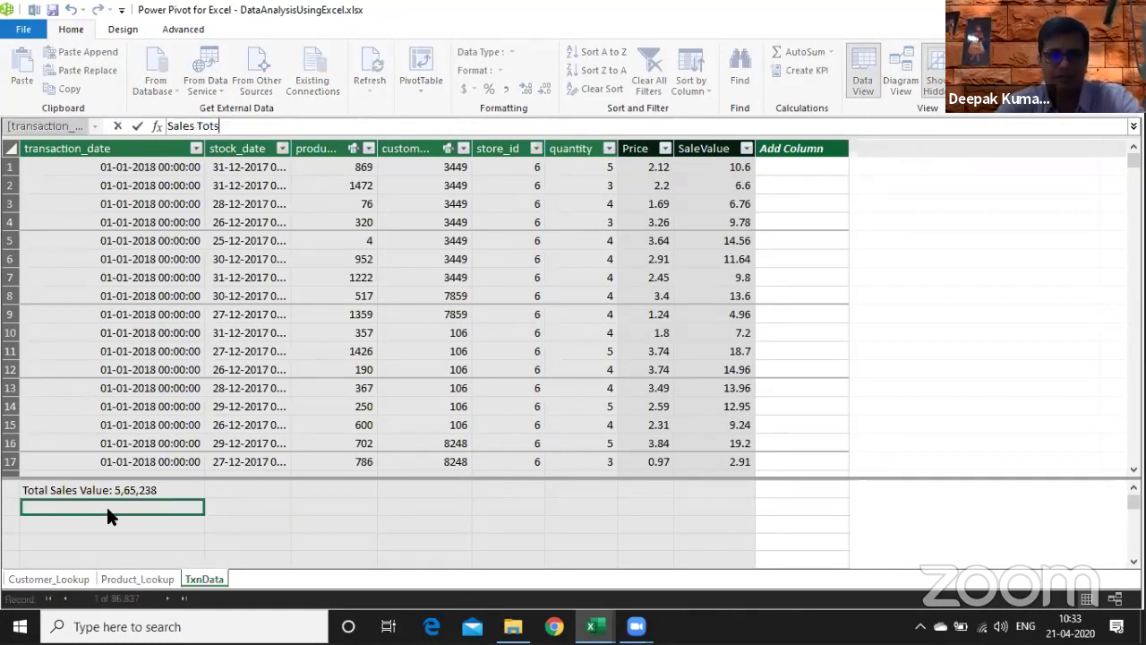
{"action": "type", "text": "s Tots"}
{"action": "key", "text": "BackSpace"}
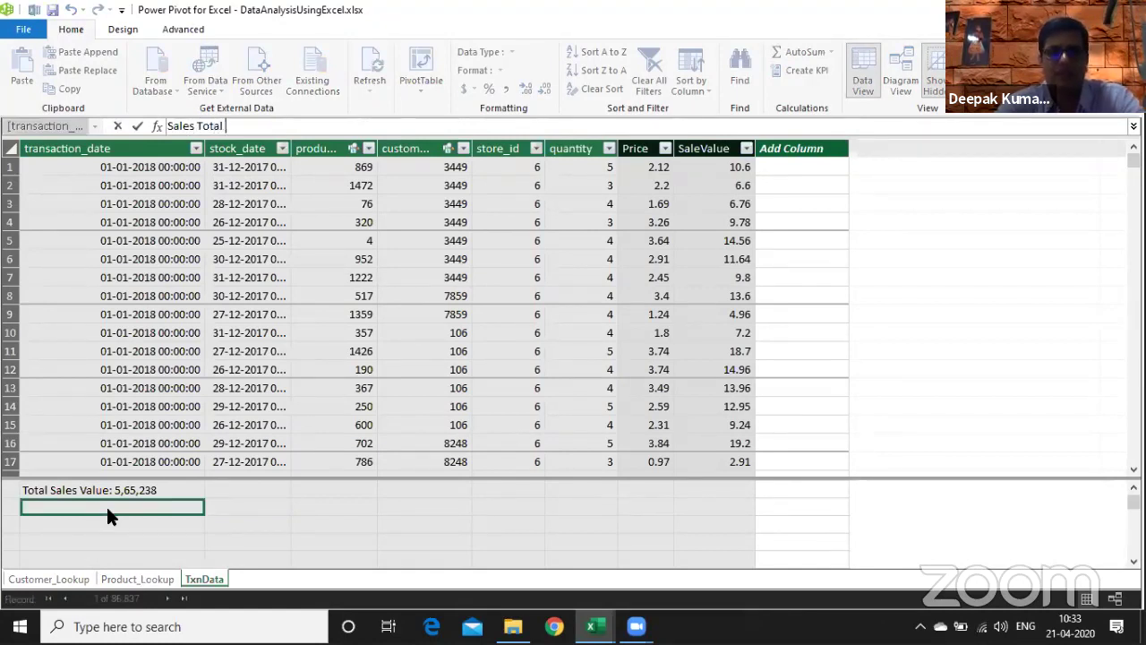
{"action": "type", "text": "al :"}
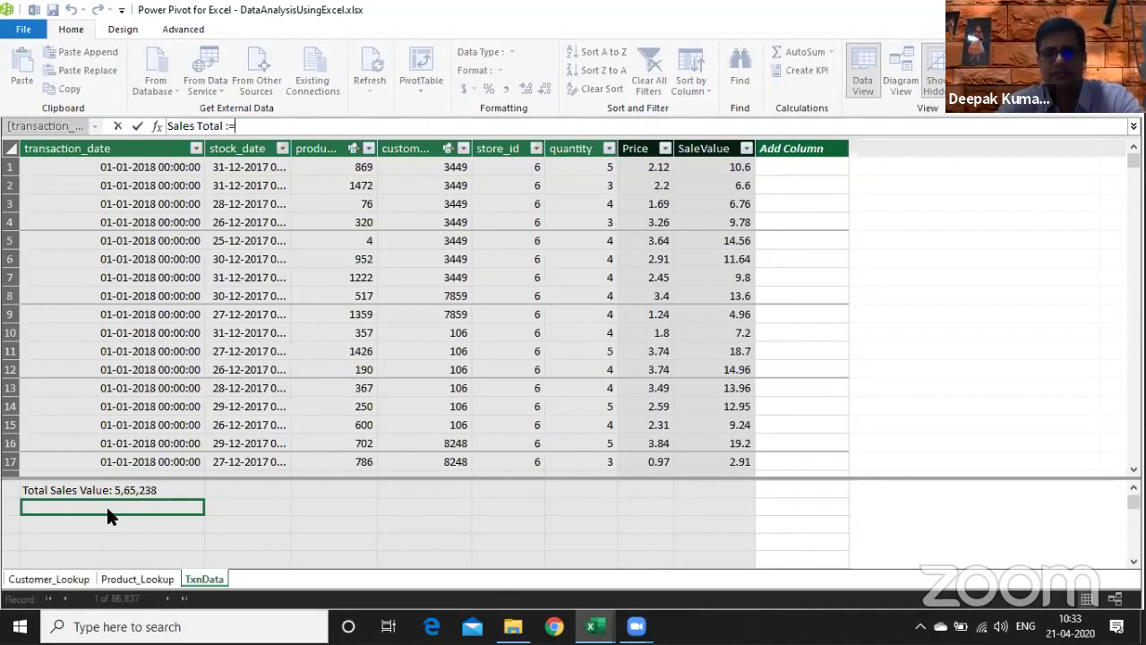
{"action": "type", "text": "= S"}
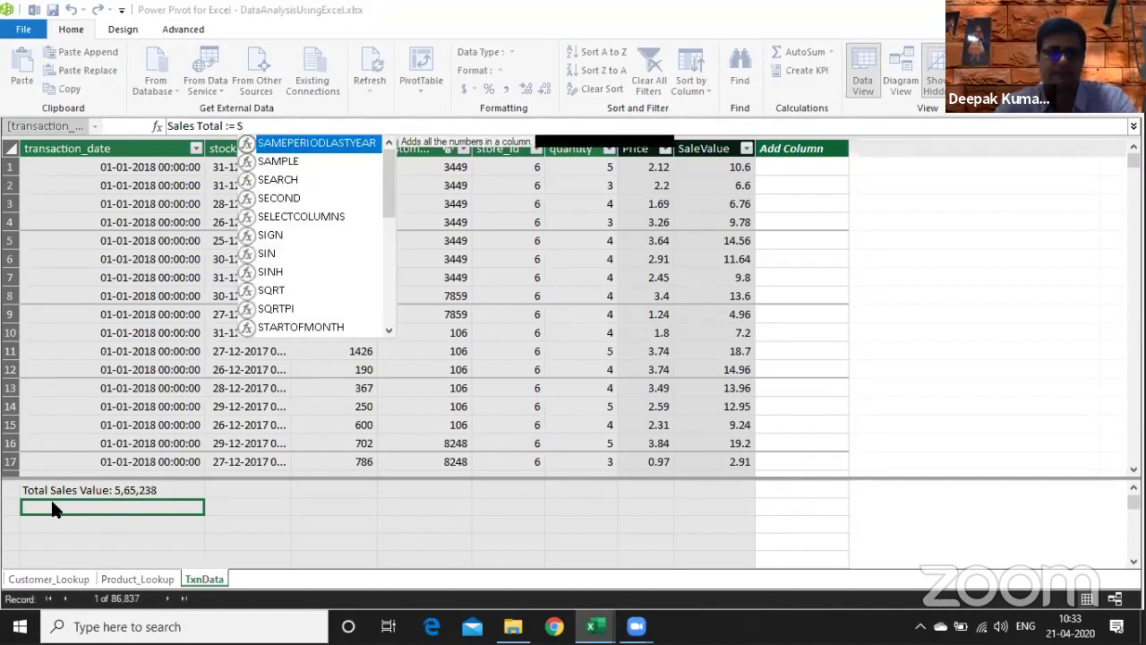
{"action": "type", "text": "UMX("}
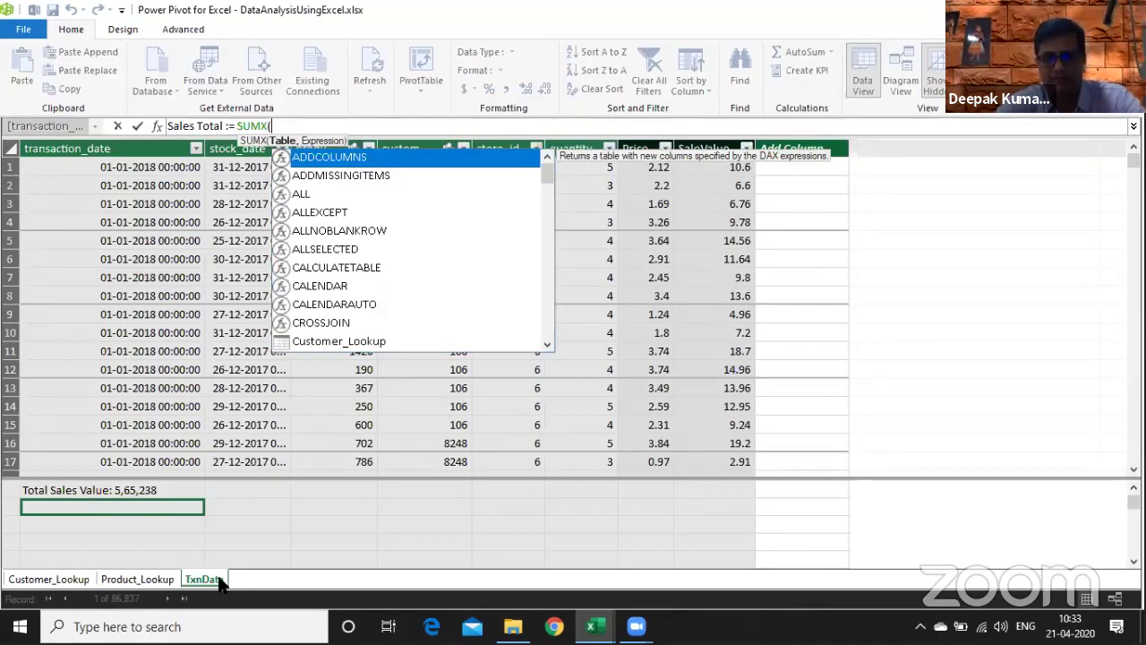
{"action": "type", "text": "txn"}
{"action": "key", "text": "Tab"}
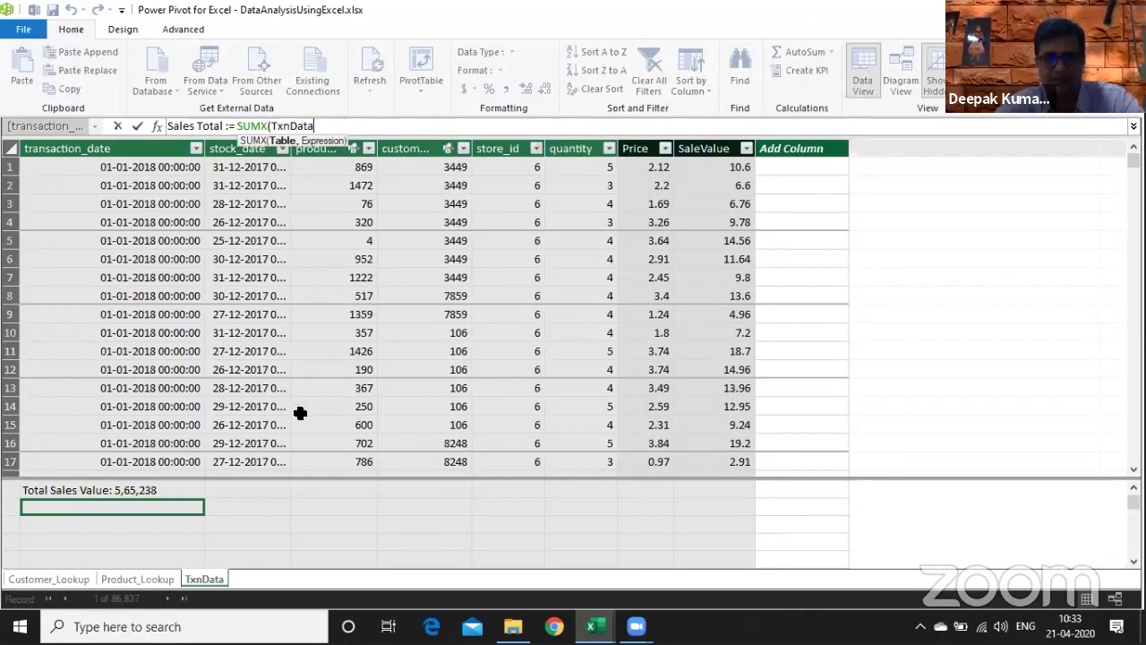
- Complete it with RELATED(Product_Lookup[product_retail_price])*TxnData[quantity], yielding 565238.130000001
{"action": "type", "text": ","}
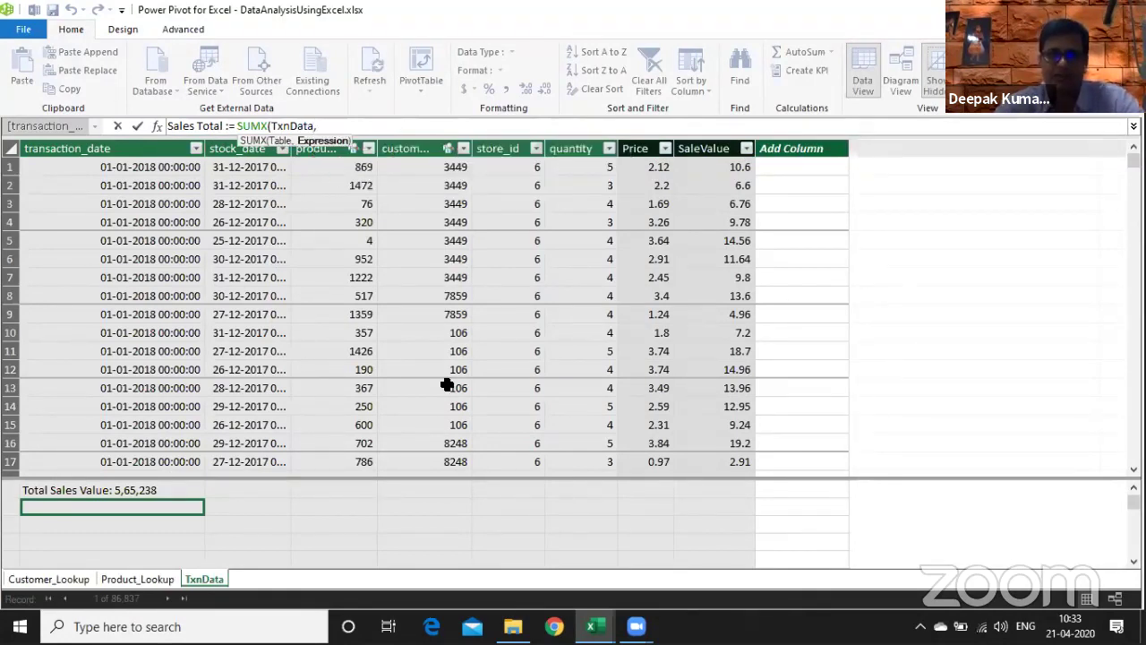
{"action": "type", "text": "RELATED("}
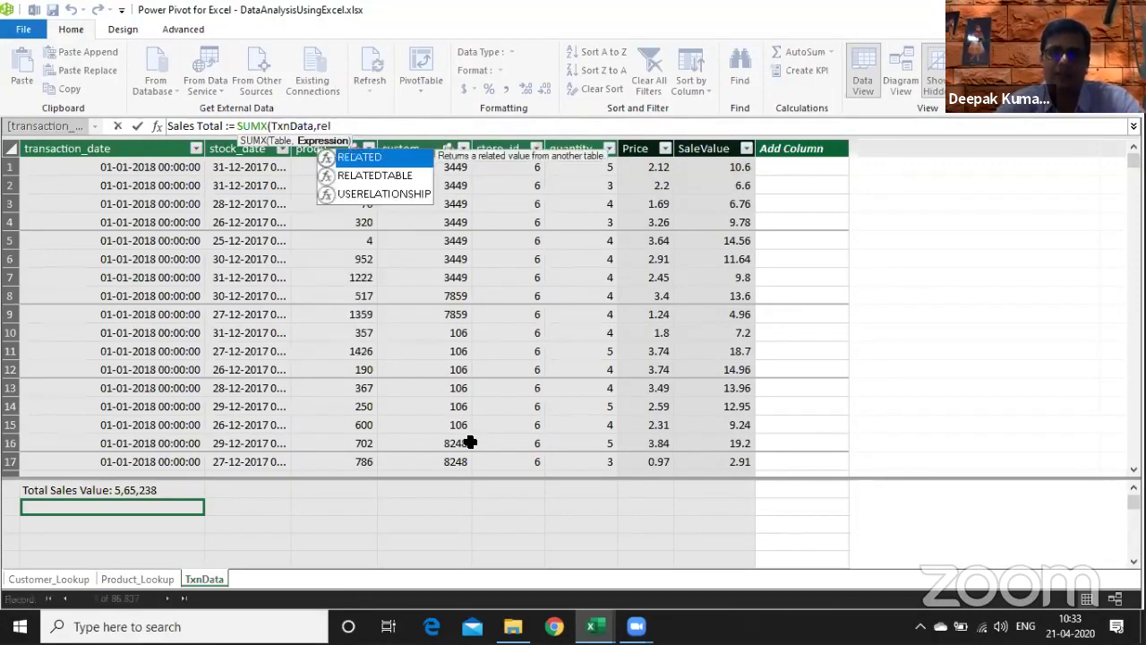
{"action": "key", "text": "Down"}
{"action": "key", "text": "Down"}
{"action": "key", "text": "Down"}
{"action": "key", "text": "Down"}
{"action": "key", "text": "Down"}
{"action": "key", "text": "Down"}
{"action": "key", "text": "Down"}
{"action": "key", "text": "Down"}
{"action": "key", "text": "Down"}
{"action": "key", "text": "Down"}
{"action": "key", "text": "Down"}
{"action": "key", "text": "Down"}
{"action": "key", "text": "Down"}
{"action": "key", "text": "Down"}
{"action": "key", "text": "Down"}
{"action": "key", "text": "Down"}
{"action": "key", "text": "Down"}
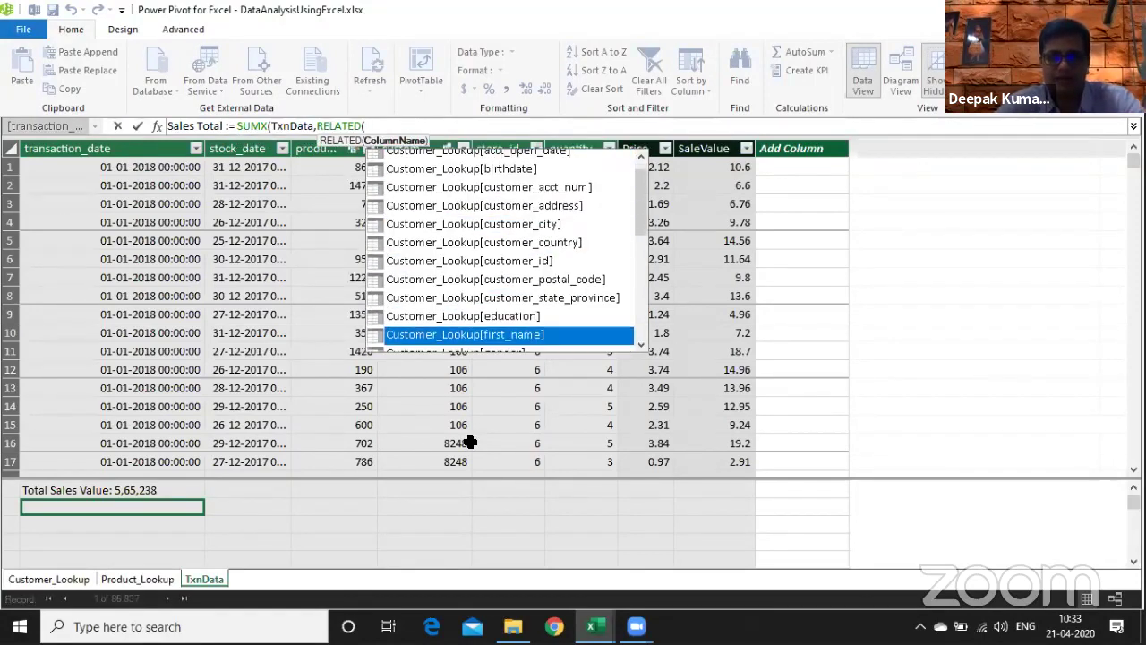
{"action": "key", "text": "Down"}
{"action": "key", "text": "Down"}
{"action": "key", "text": "Down"}
{"action": "key", "text": "Down"}
{"action": "key", "text": "Down"}
{"action": "key", "text": "Down"}
{"action": "key", "text": "Down"}
{"action": "key", "text": "Down"}
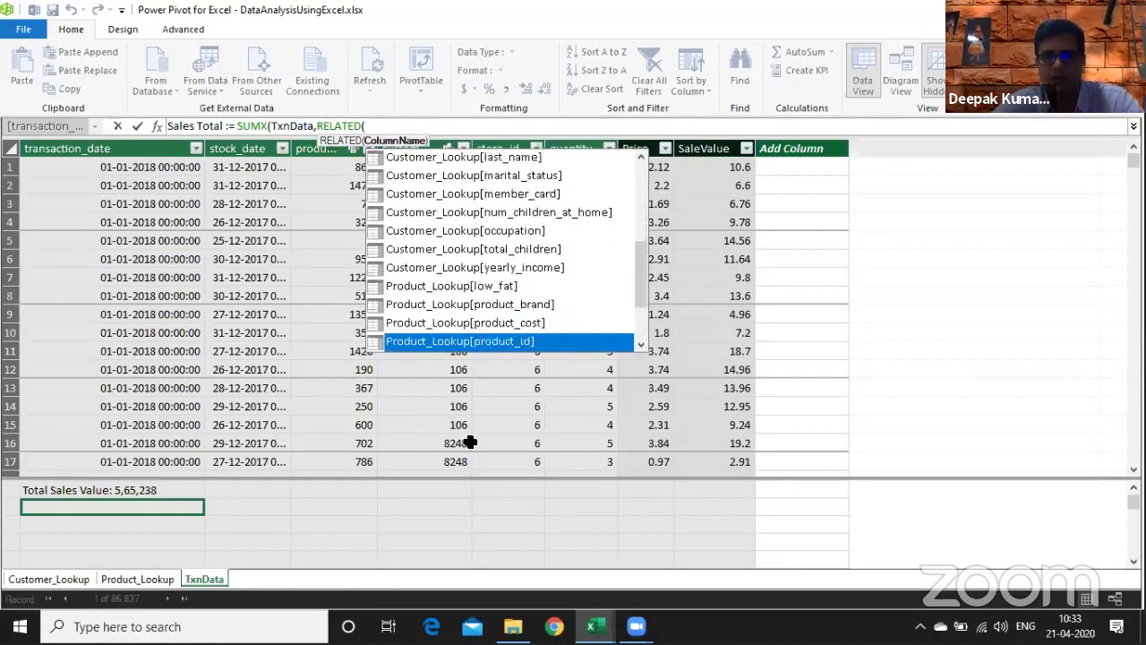
{"action": "key", "text": "Down"}
{"action": "key", "text": "Up"}
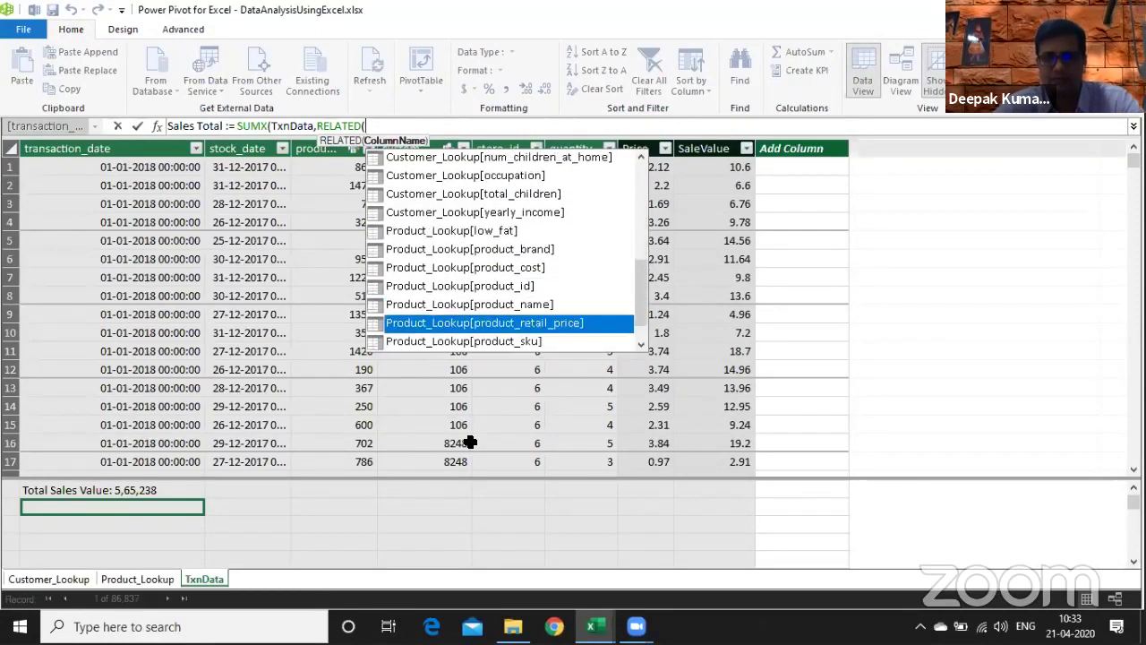
{"action": "key", "text": "Tab"}
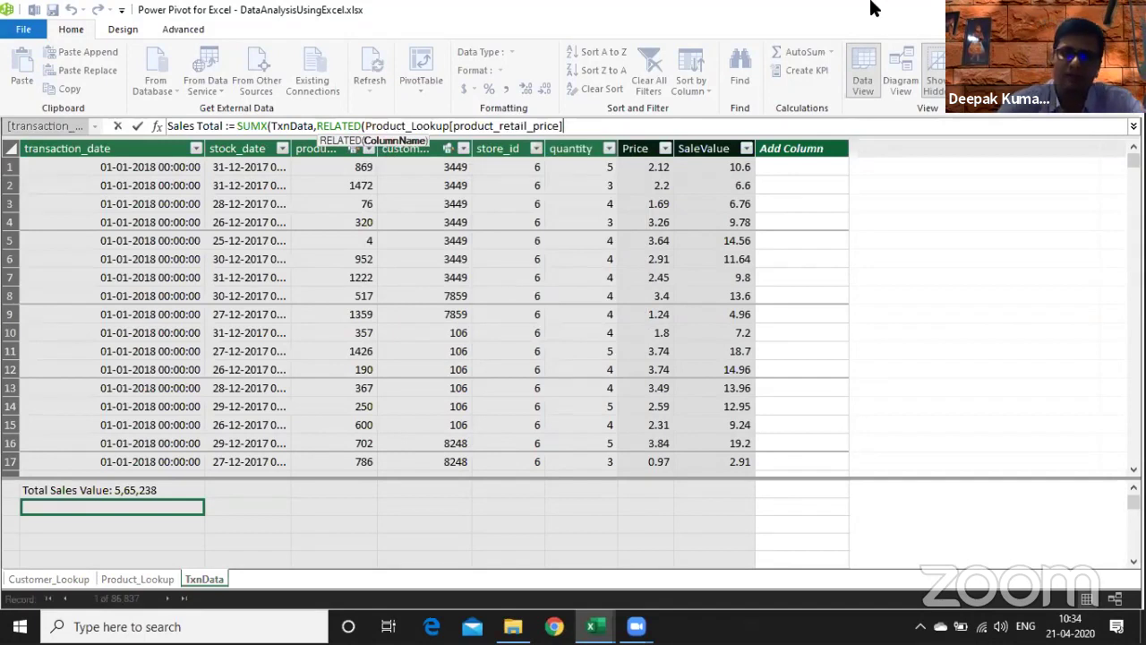
{"action": "type", "text": ")"}
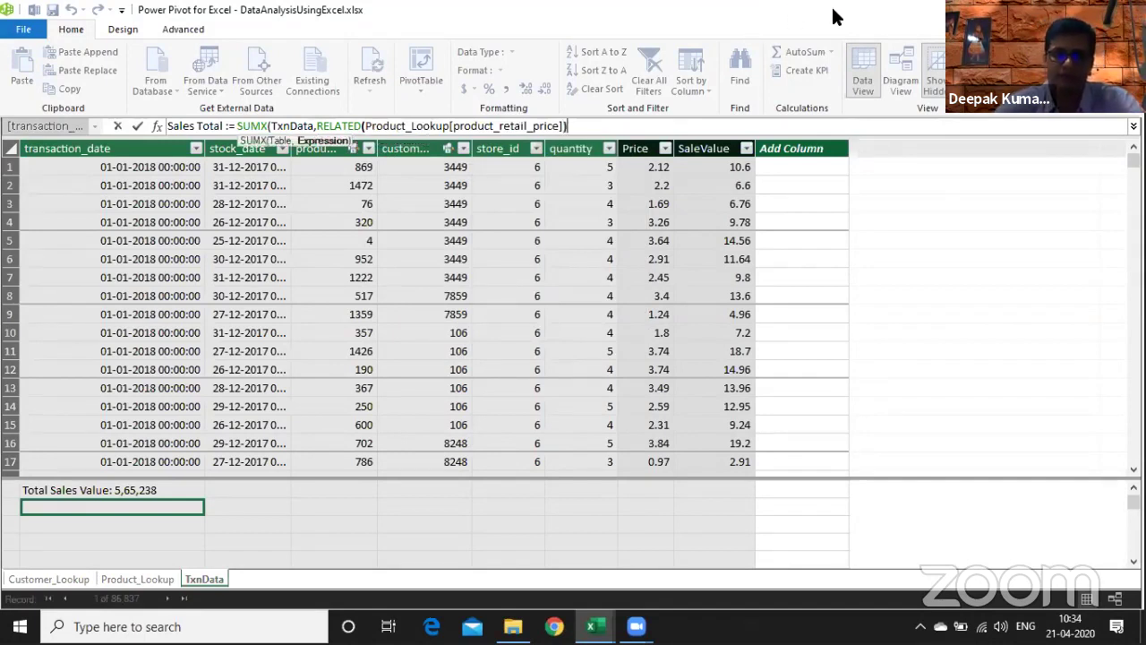
{"action": "type", "text": "*"}
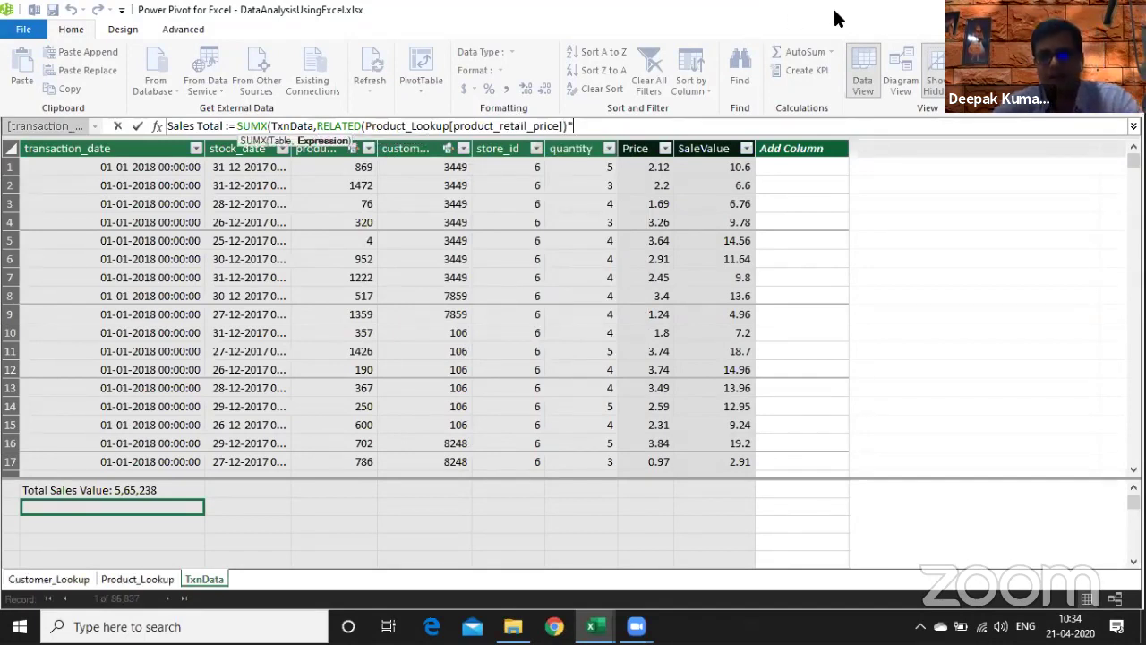
{"action": "type", "text": "txn"}
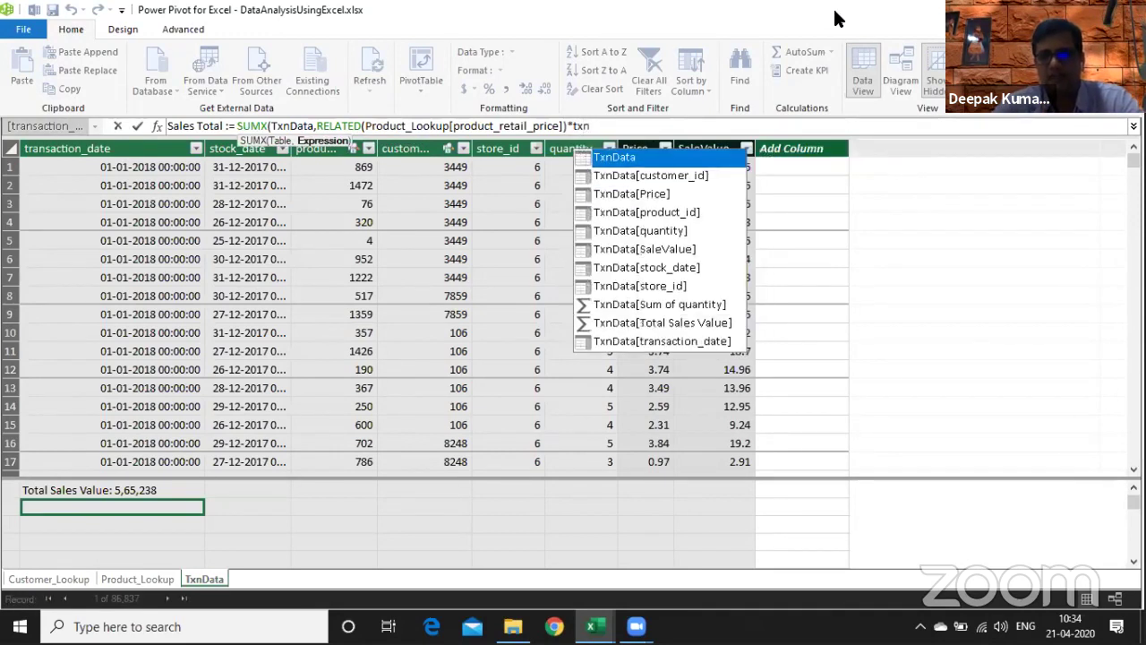
{"action": "key", "text": "Down"}
{"action": "key", "text": "Down"}
{"action": "key", "text": "Down"}
{"action": "key", "text": "Down"}
{"action": "key", "text": "Tab"}
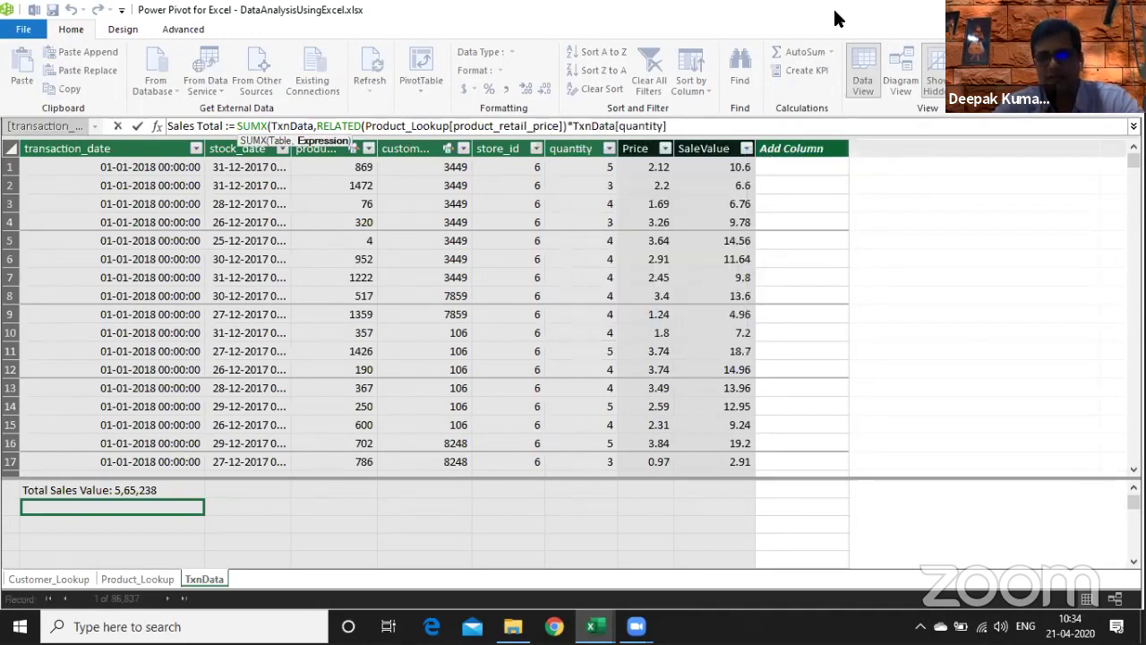
{"action": "type", "text": ")"}
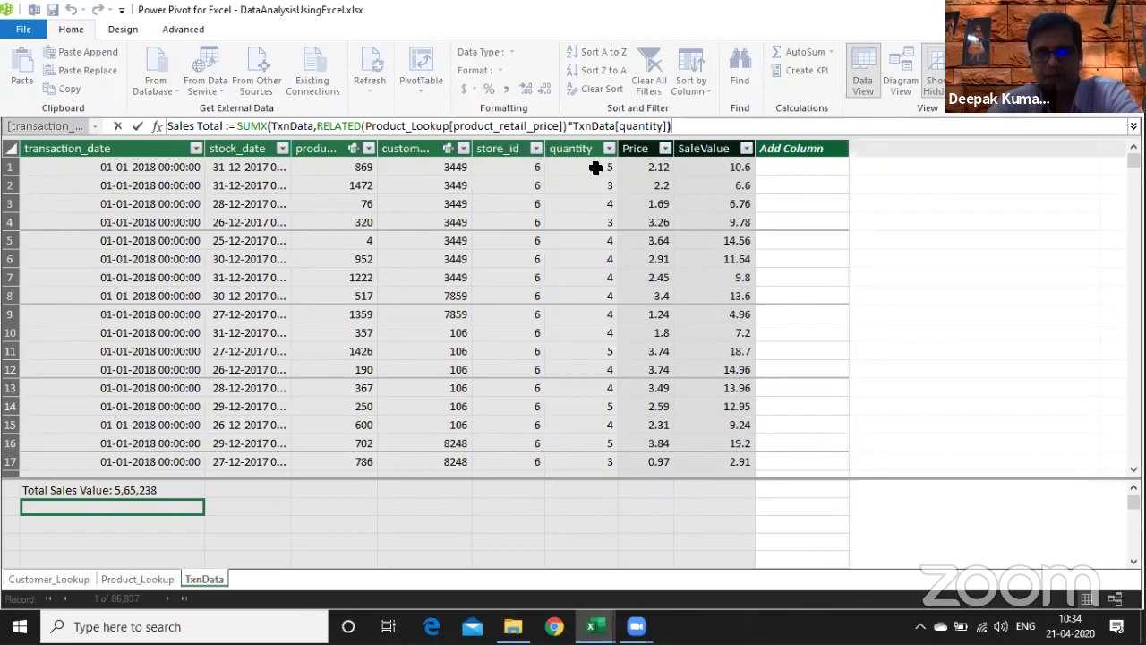
{"action": "key", "text": "Return"}
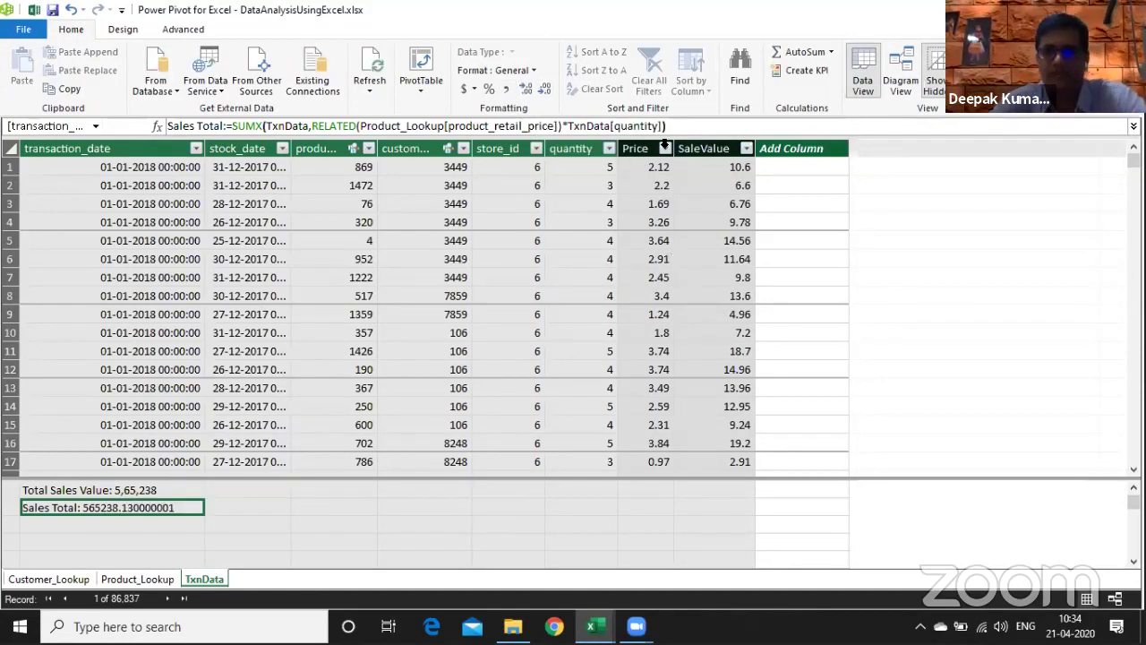
{"action": "left_click_drag", "start_coordinate": [664, 145], "coordinate": [712, 149]}
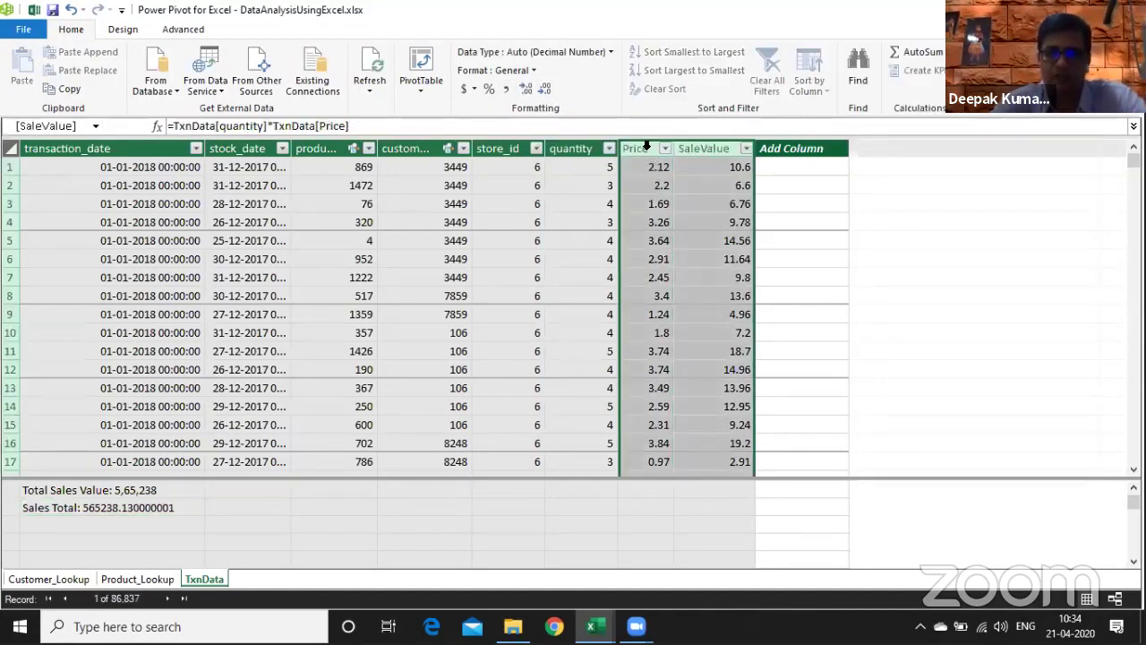
- Delete the Price and SaleValue columns from TxnData
{"action": "right_click", "coordinate": [647, 148]}
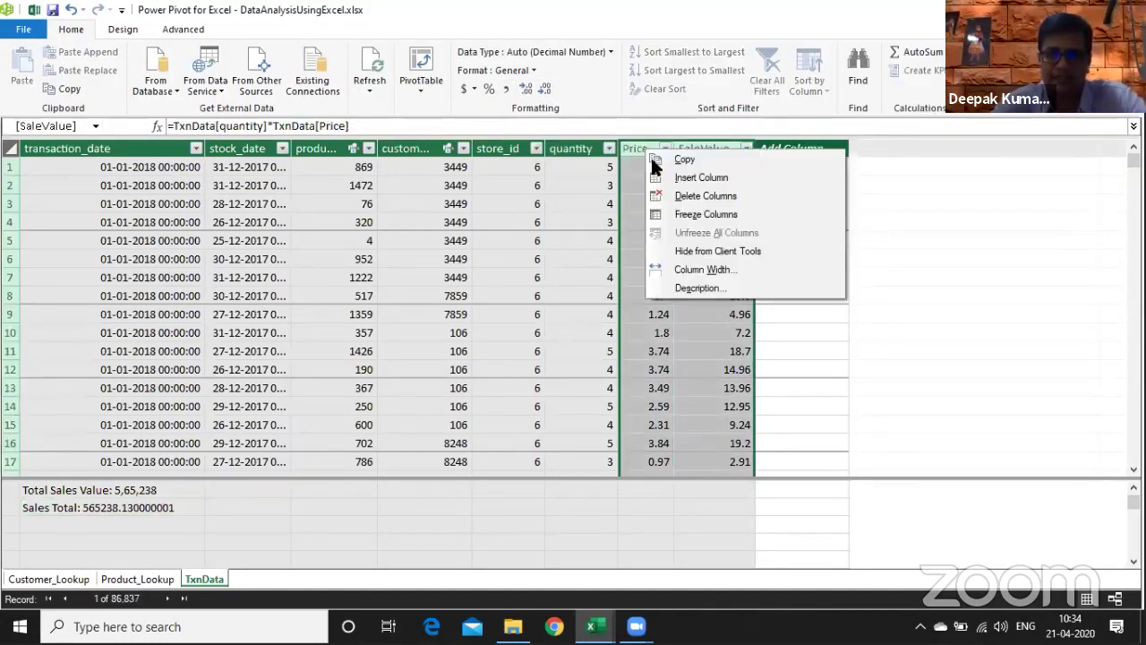
{"action": "left_click", "coordinate": [697, 194]}
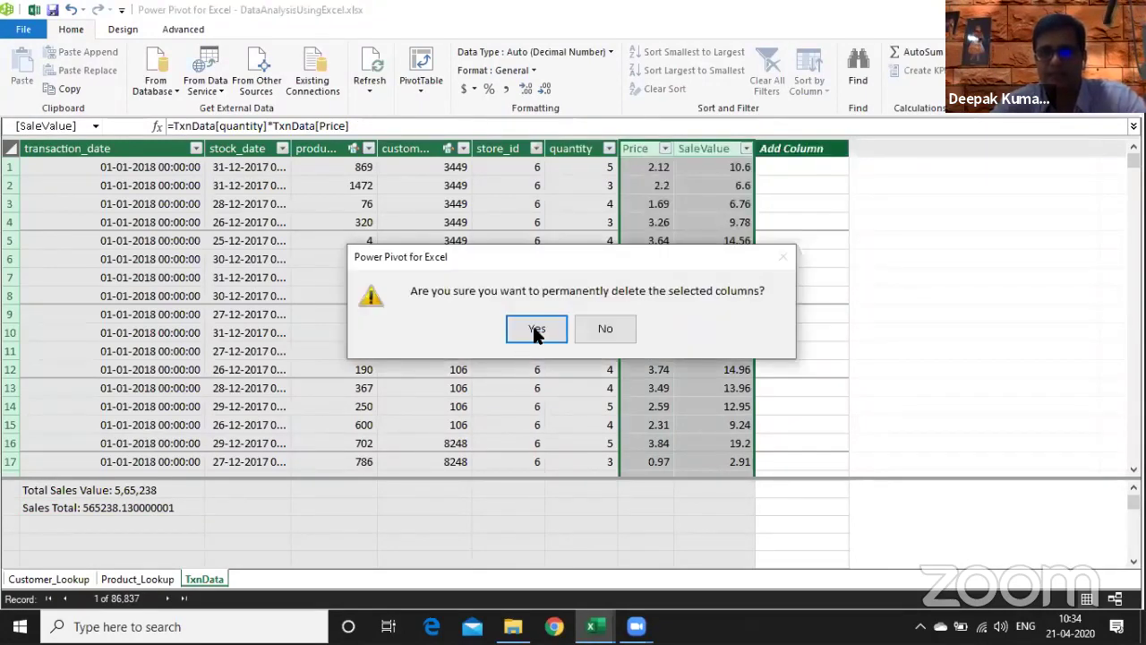
{"action": "left_click", "coordinate": [537, 332]}
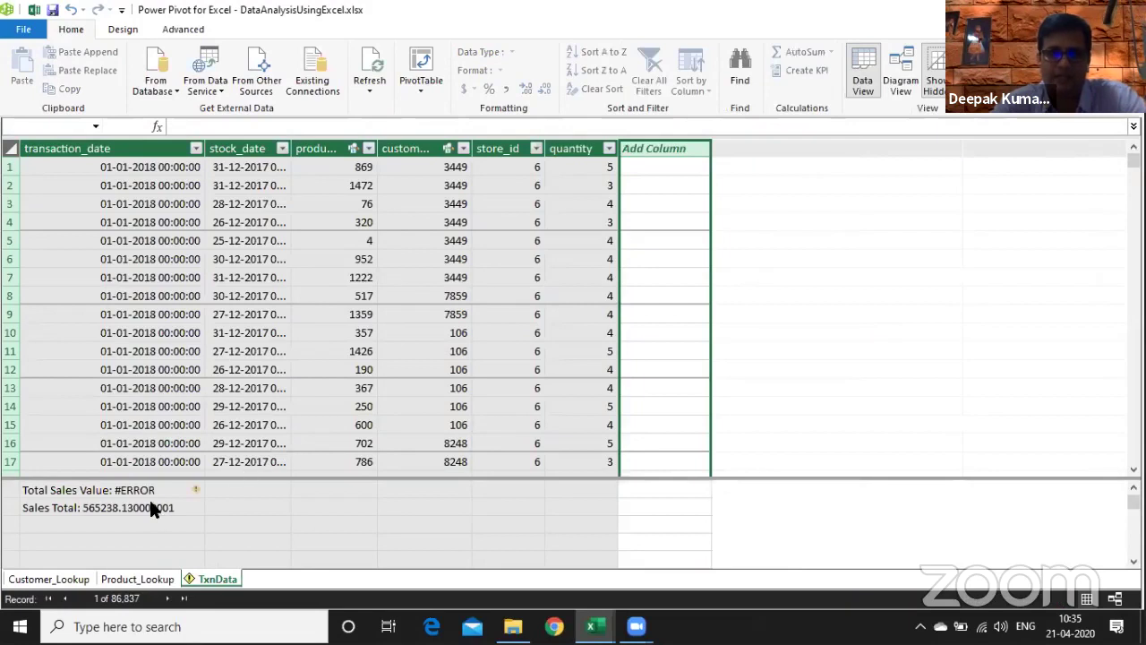
- Delete the Total Sales Value measure from the model
{"action": "left_click", "coordinate": [148, 494]}
{"action": "right_click", "coordinate": [148, 495]}
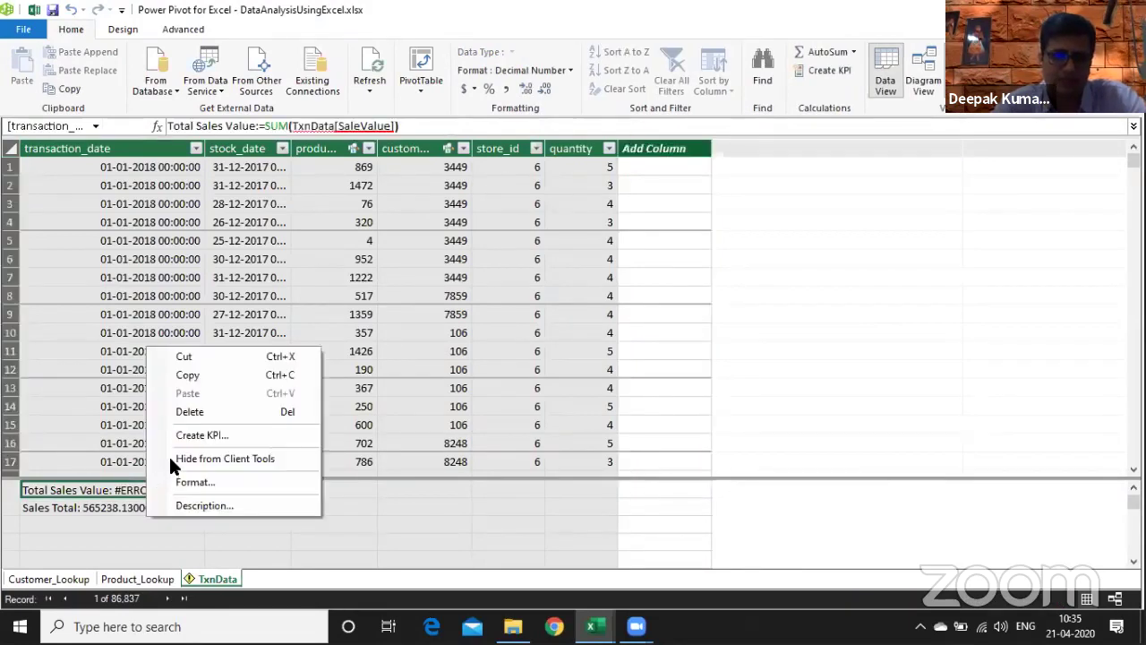
{"action": "left_click", "coordinate": [206, 414]}
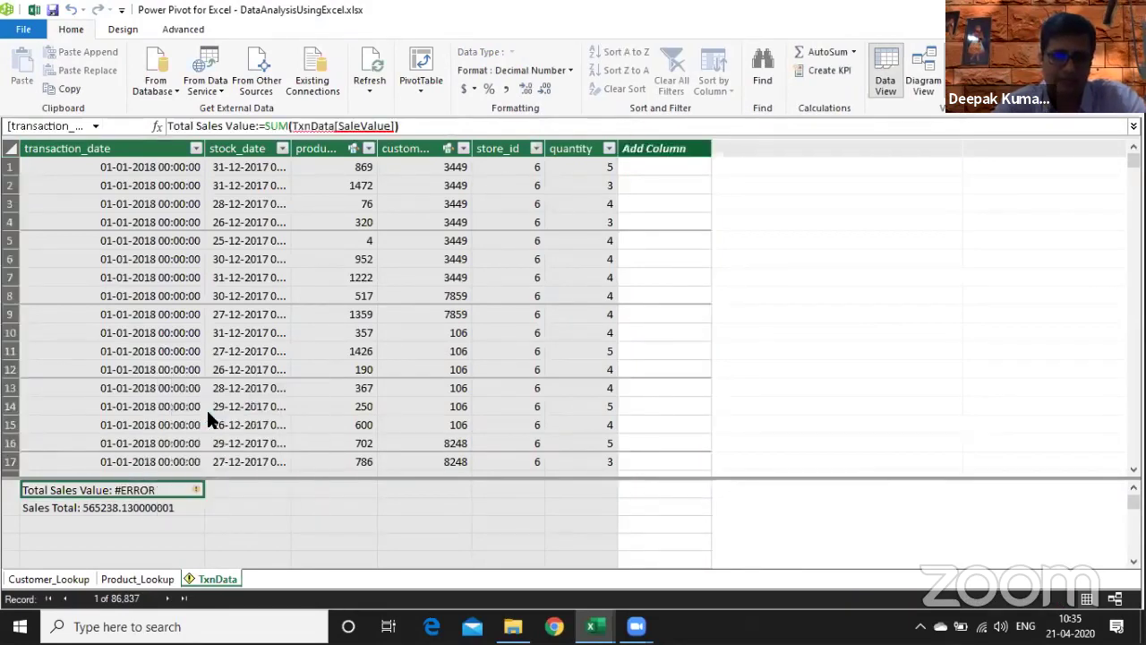
{"action": "left_click", "coordinate": [540, 334]}
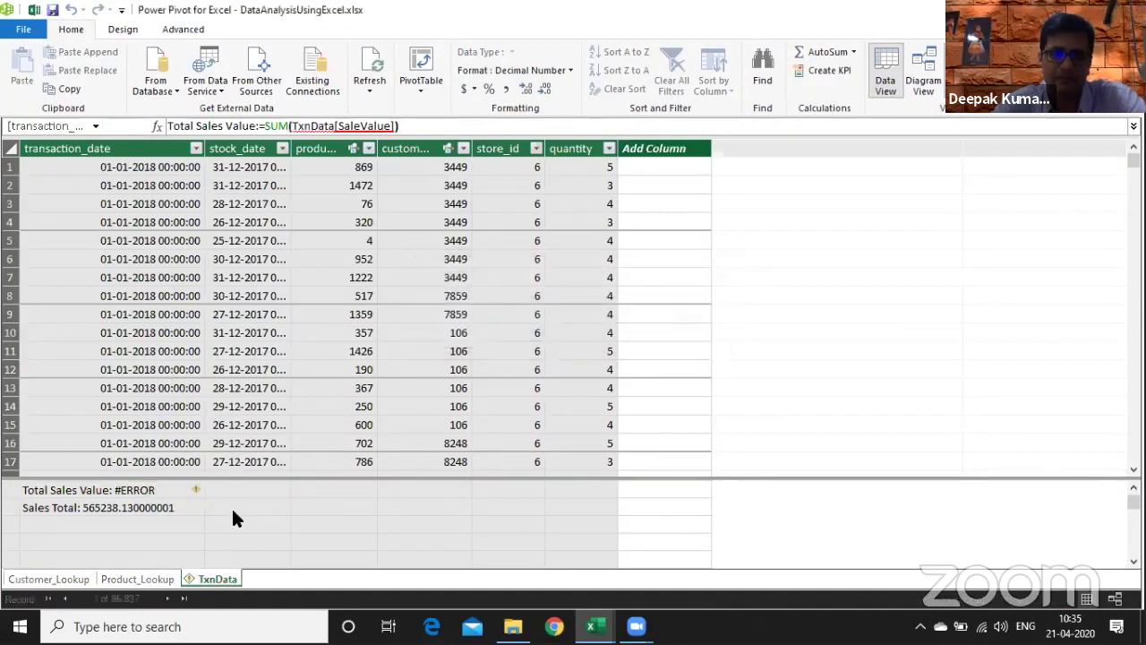
- Format Sales Total with thousands separators as 5,65,238, then view Product_Lookup
{"action": "left_click", "coordinate": [145, 505]}
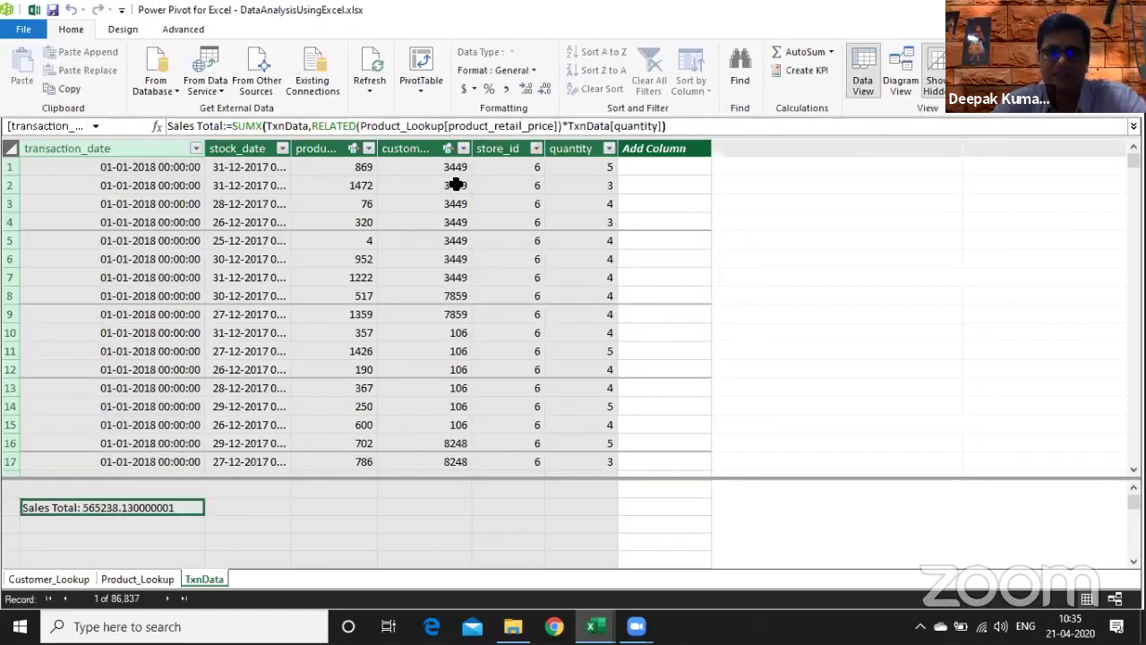
{"action": "left_click", "coordinate": [501, 95]}
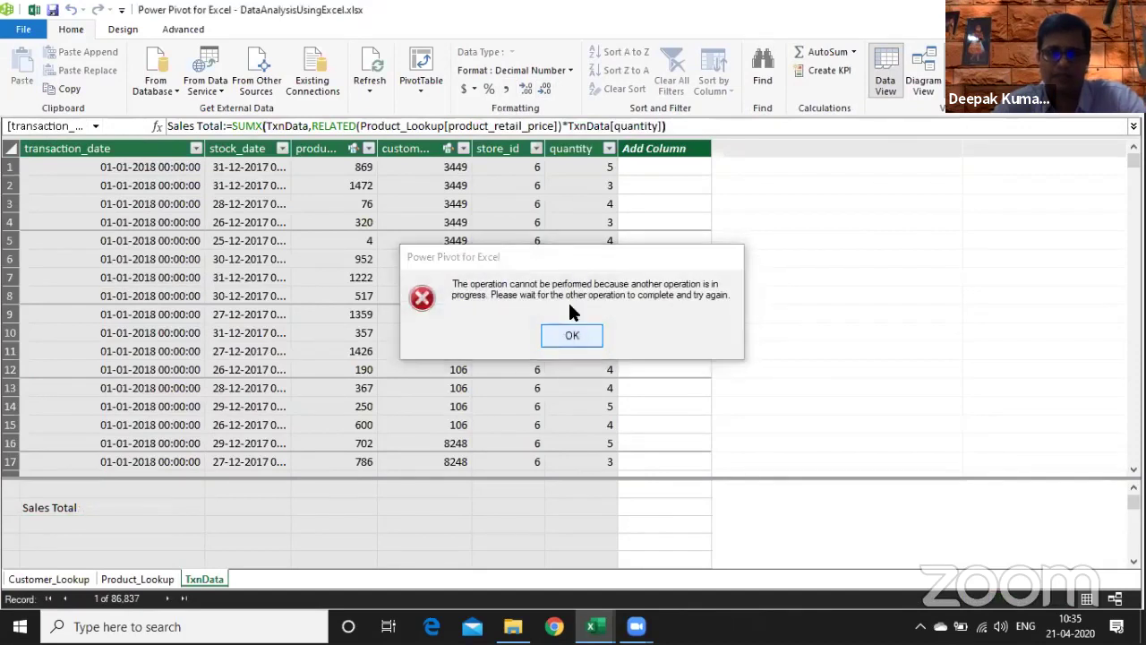
{"action": "left_click", "coordinate": [572, 335]}
{"action": "left_click", "coordinate": [708, 331]}
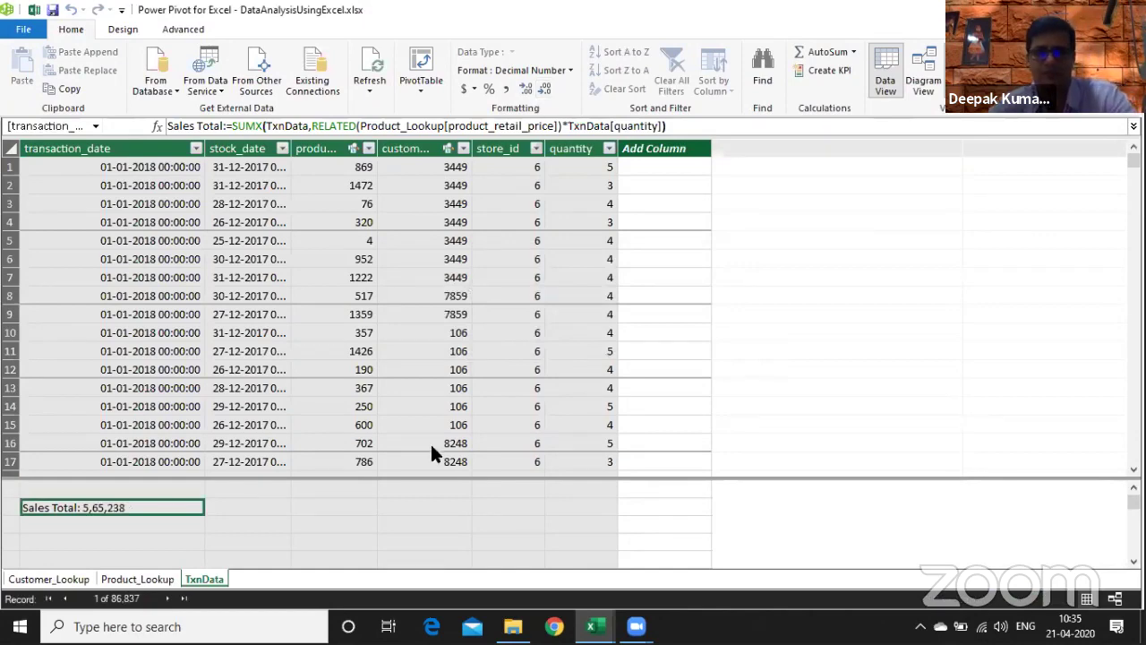
{"action": "key", "text": "ctrl+Page_Up"}
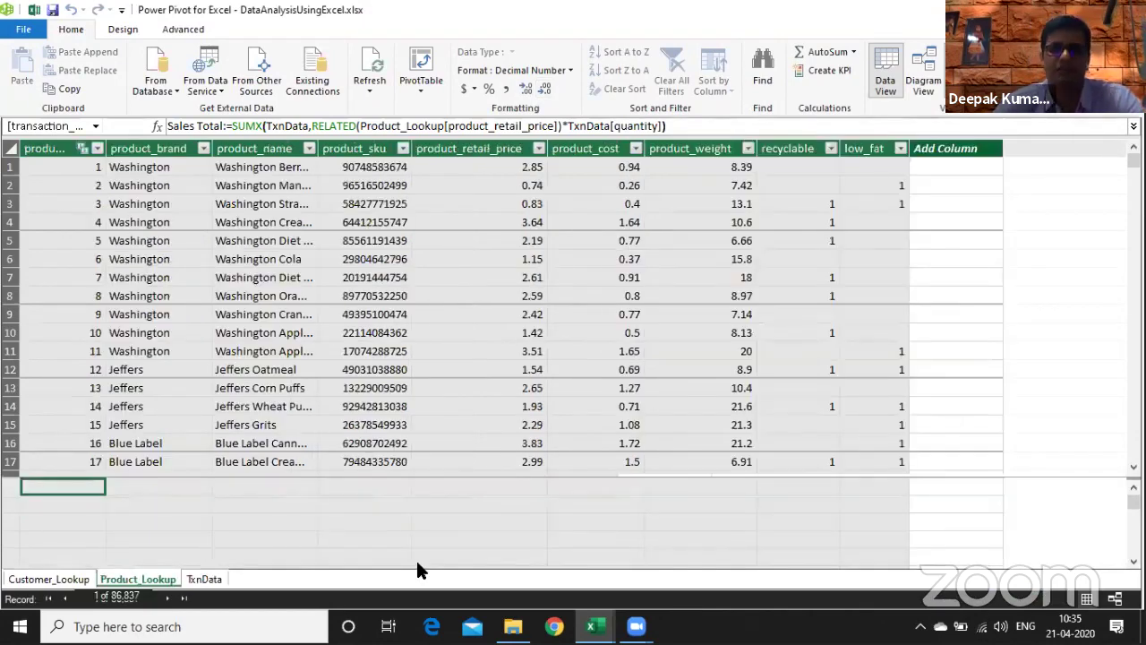
- Add Sales Total to the Sheet22 pivot's Values beside Sum of quantity
{"action": "key", "text": "alt+Tab"}
{"action": "key", "text": "alt+Tab"}
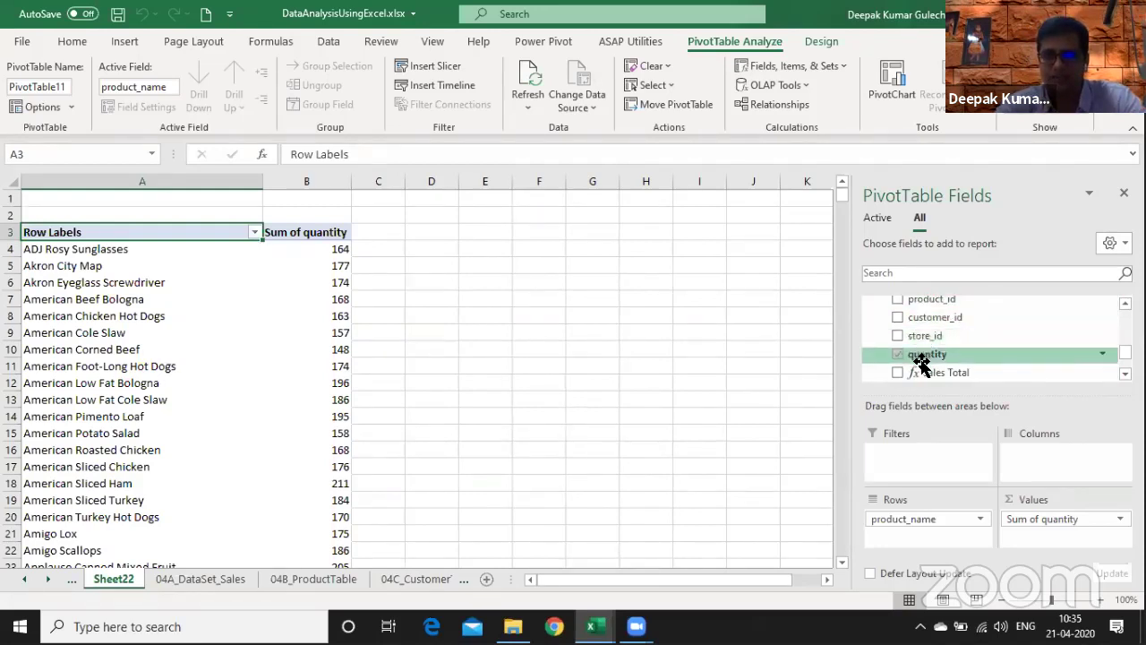
{"action": "left_click_drag", "start_coordinate": [952, 376], "coordinate": [1063, 540]}
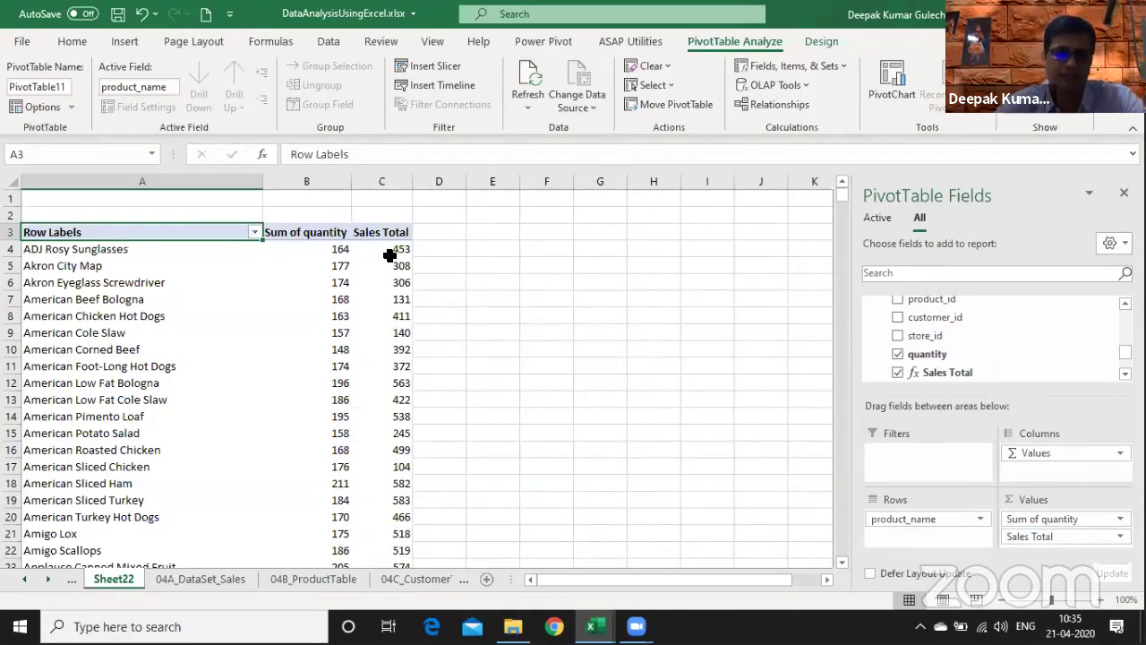
{"action": "left_click_drag", "start_coordinate": [439, 175], "coordinate": [72, 178]}
- Copy the selected pivot table columns and paste a duplicate at column G
{"action": "key", "text": "ctrl+c"}
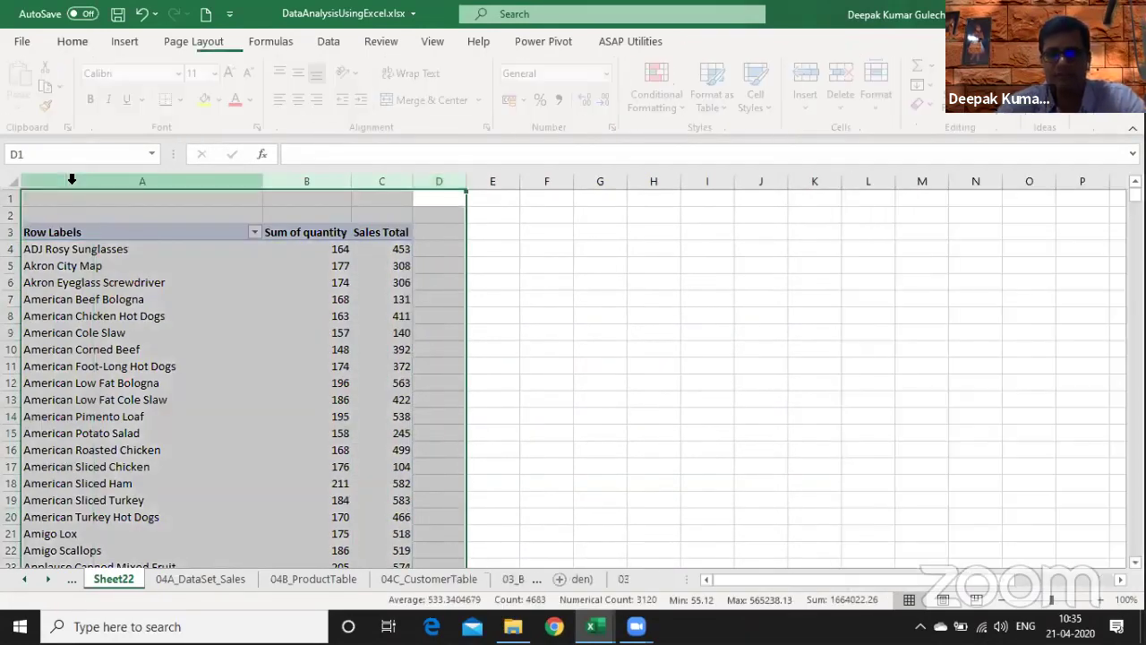
{"action": "key", "text": "Right"}
{"action": "key", "text": "Right"}
{"action": "key", "text": "Right"}
{"action": "key", "text": "Right"}
{"action": "key", "text": "Right"}
{"action": "key", "text": "Right"}
{"action": "key", "text": "ctrl+v"}
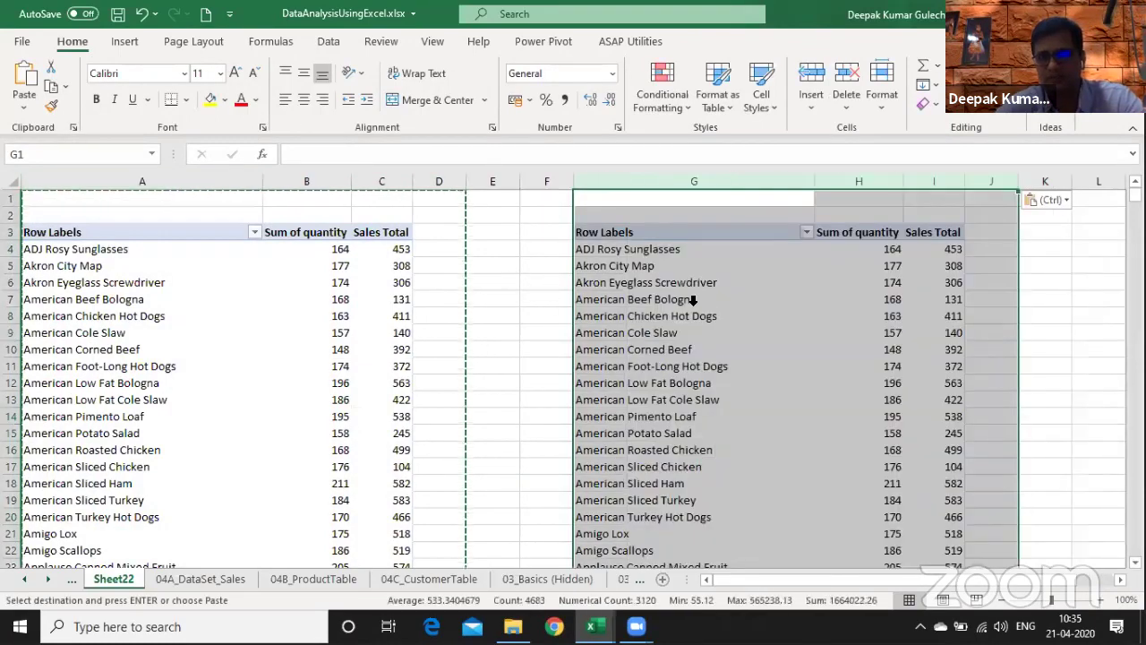
- In the copied pivot table, replace product_name with Customer_Lookup's customer_city in Rows
{"action": "left_click", "coordinate": [690, 315]}
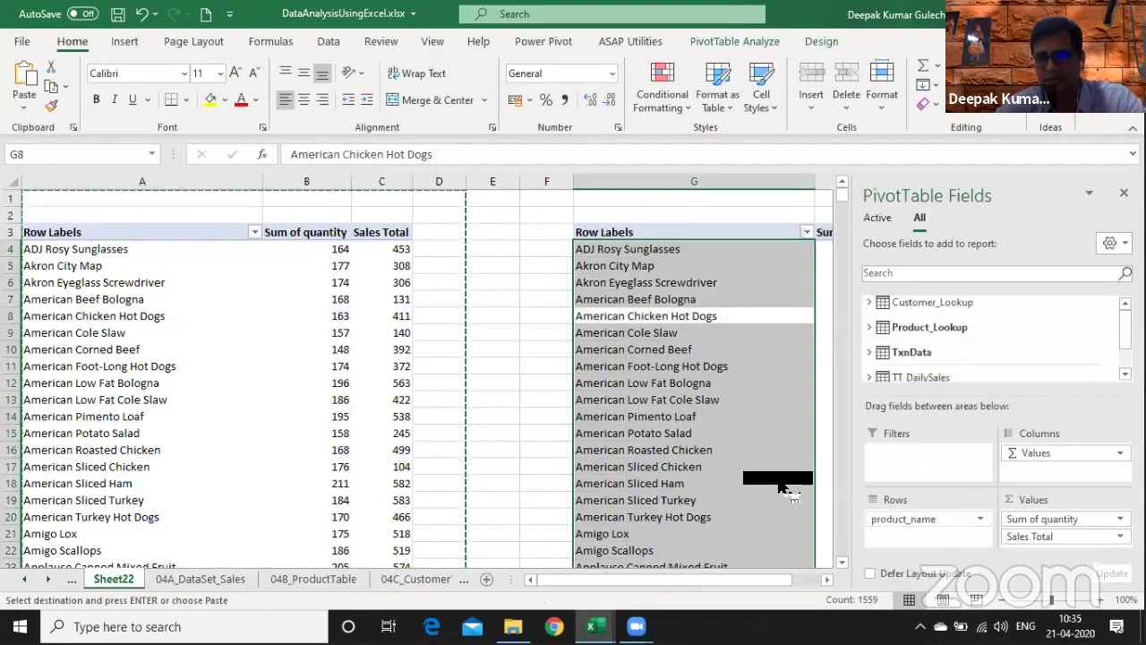
{"action": "left_click", "coordinate": [869, 302]}
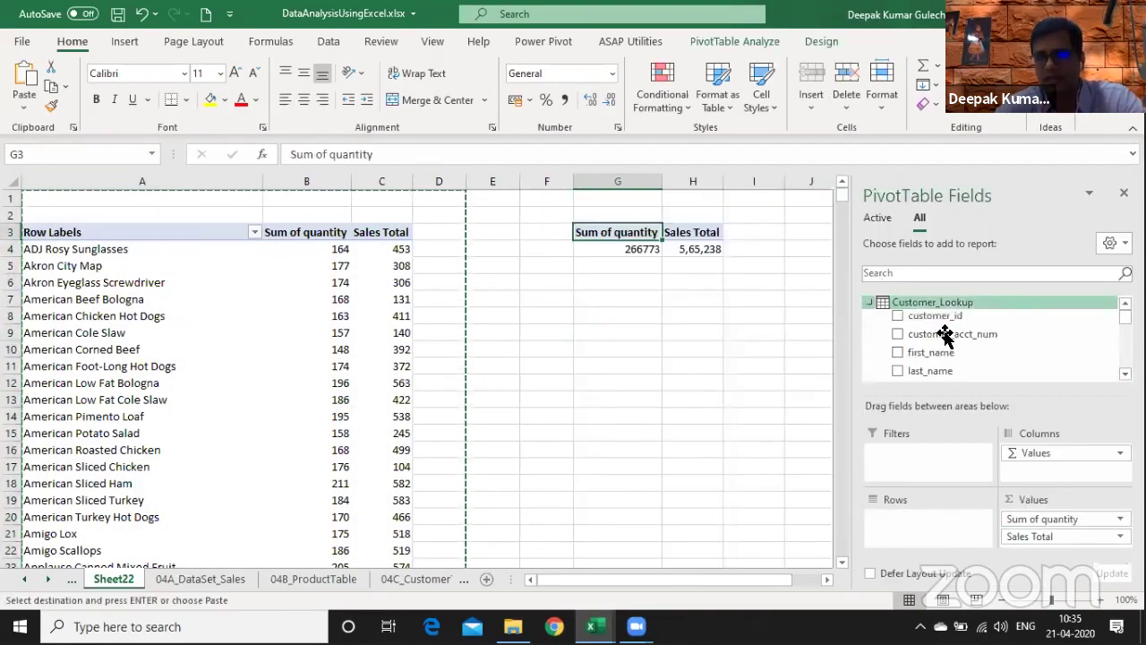
{"action": "left_click_drag", "start_coordinate": [951, 356], "coordinate": [1057, 352]}
{"action": "scroll", "coordinate": [1087, 358], "scroll_direction": "down", "scroll_amount": 2}
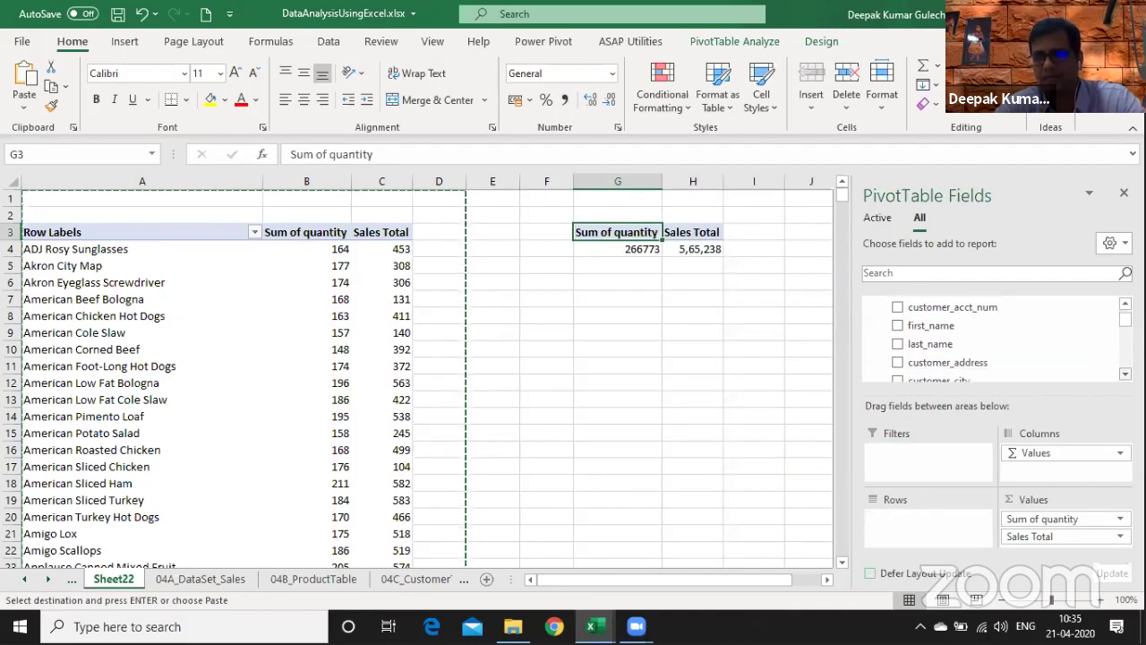
{"action": "left_click_drag", "start_coordinate": [1000, 340], "coordinate": [962, 539]}
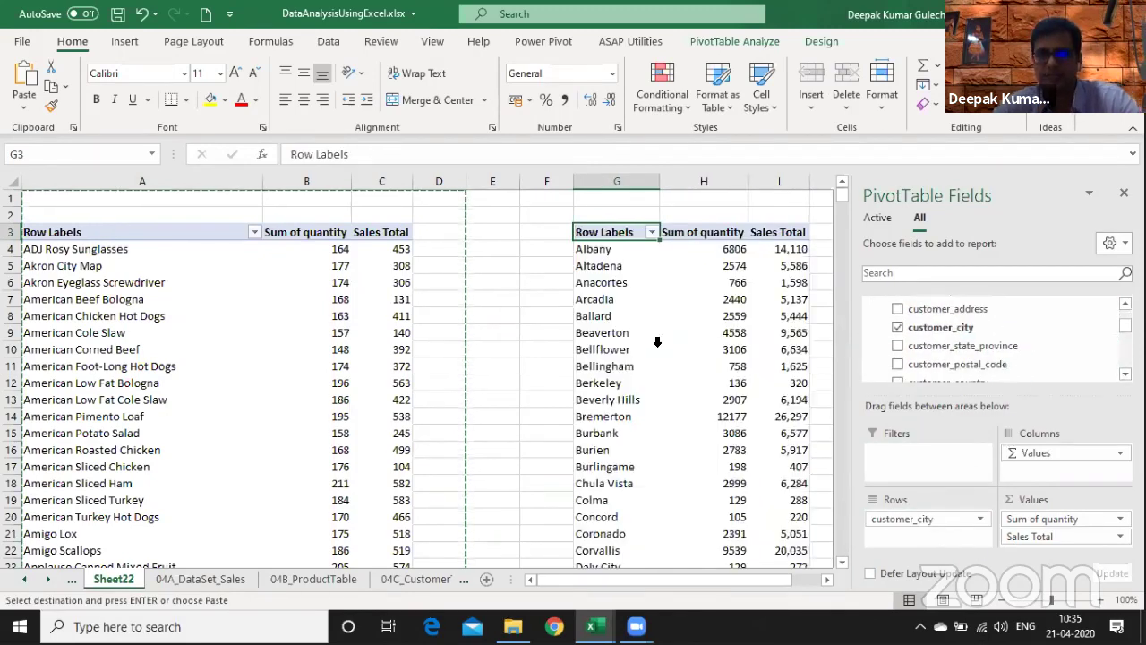
- Leave the pivot table and return to Sheet14
{"action": "mouse_move", "coordinate": [669, 365]}
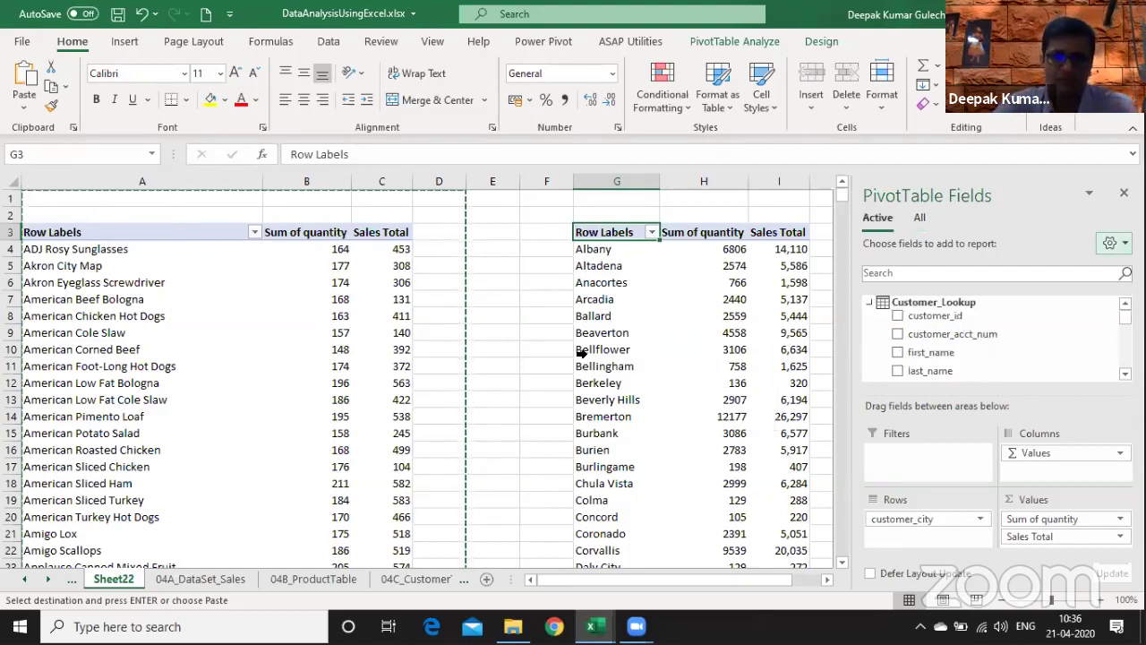
{"action": "left_click", "coordinate": [533, 324]}
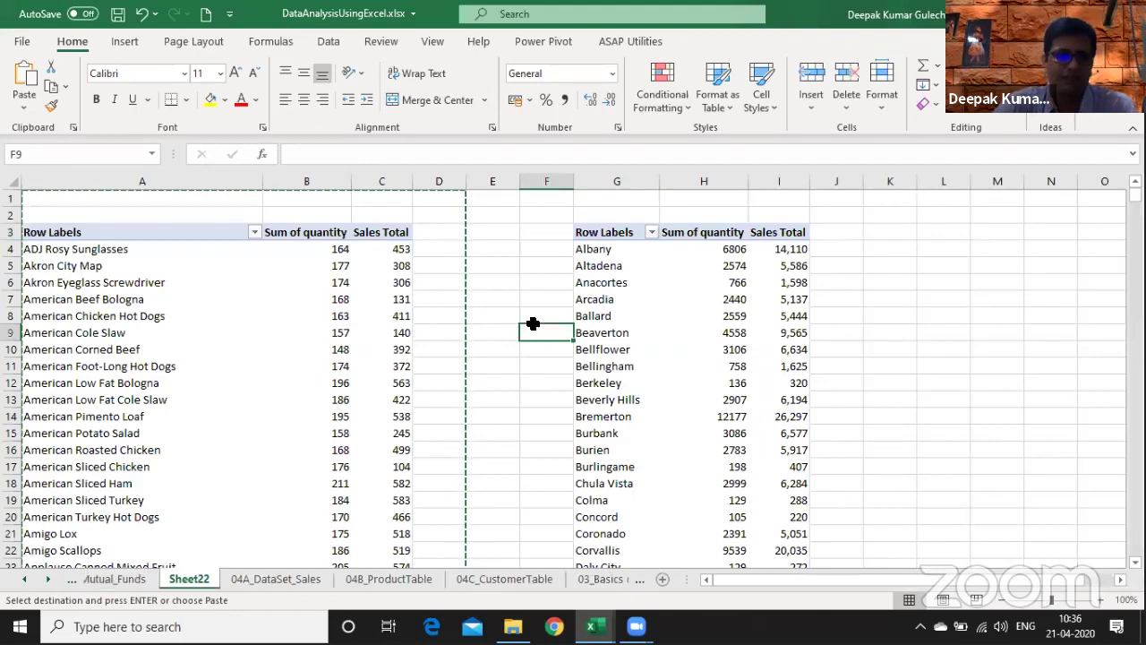
{"action": "key", "text": "ctrl+Page_Up"}
{"action": "key", "text": "ctrl+Page_Up"}
{"action": "key", "text": "ctrl+Page_Up"}
{"action": "key", "text": "ctrl+Page_Up"}
{"action": "key", "text": "ctrl+Page_Up"}
{"action": "key", "text": "ctrl+Page_Up"}
{"action": "key", "text": "ctrl+Page_Up"}
{"action": "key", "text": "ctrl+Page_Up"}
{"action": "key", "text": "ctrl+Page_Up"}
{"action": "key", "text": "ctrl+Page_Up"}
{"action": "key", "text": "ctrl+Page_Up"}
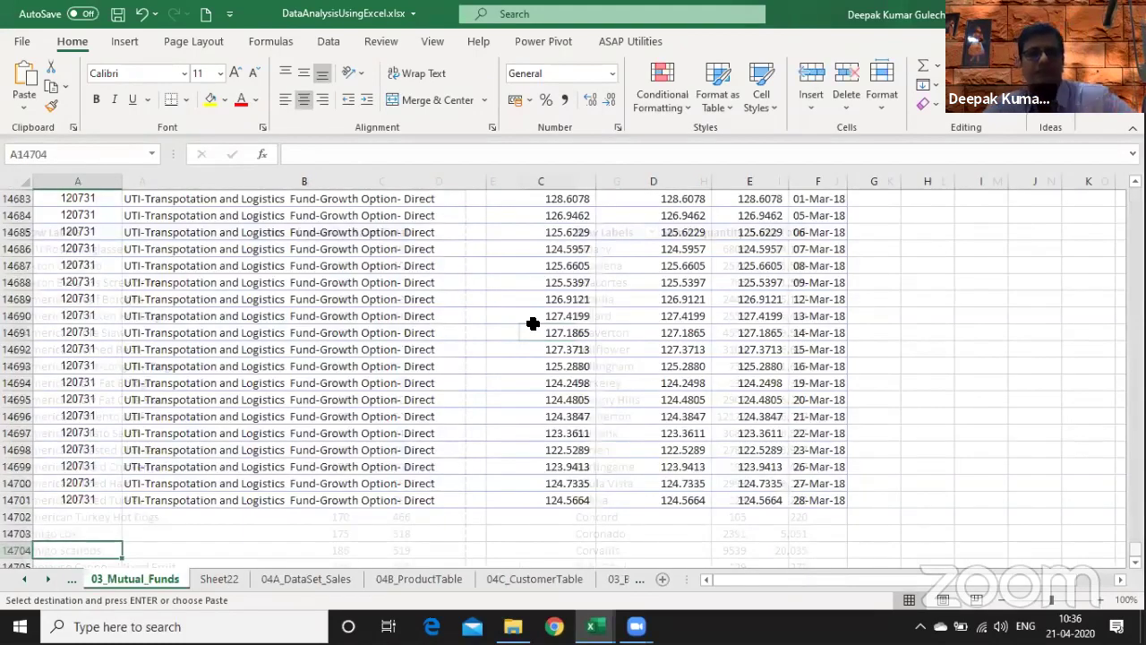
{"action": "key", "text": "ctrl+Page_Down"}
{"action": "key", "text": "ctrl+Page_Up"}
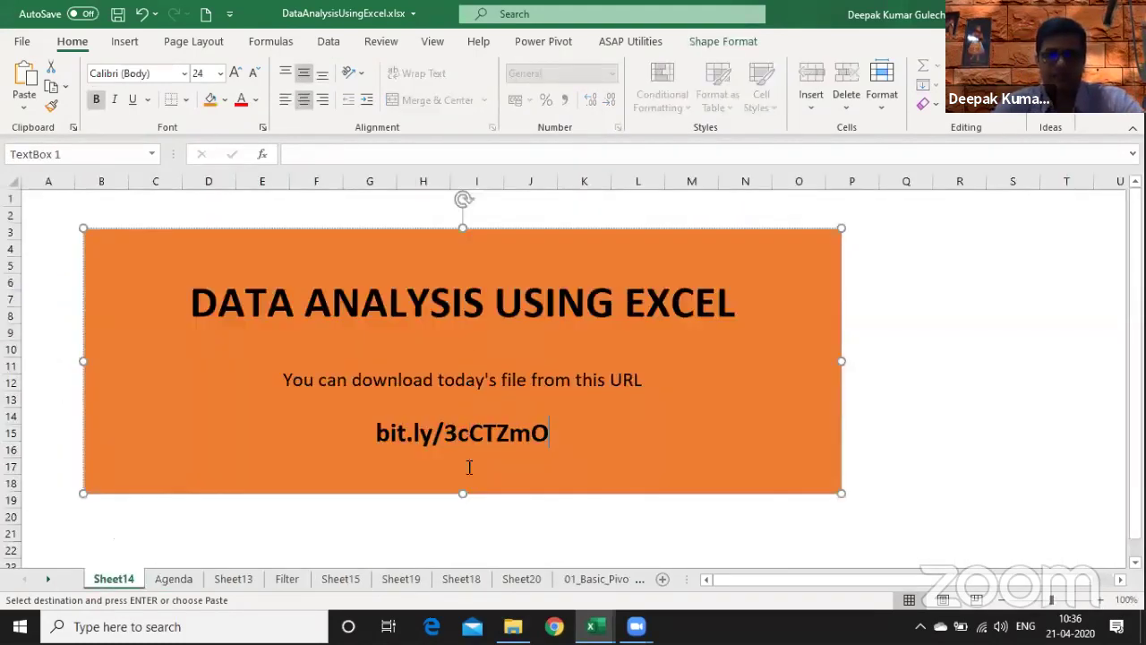
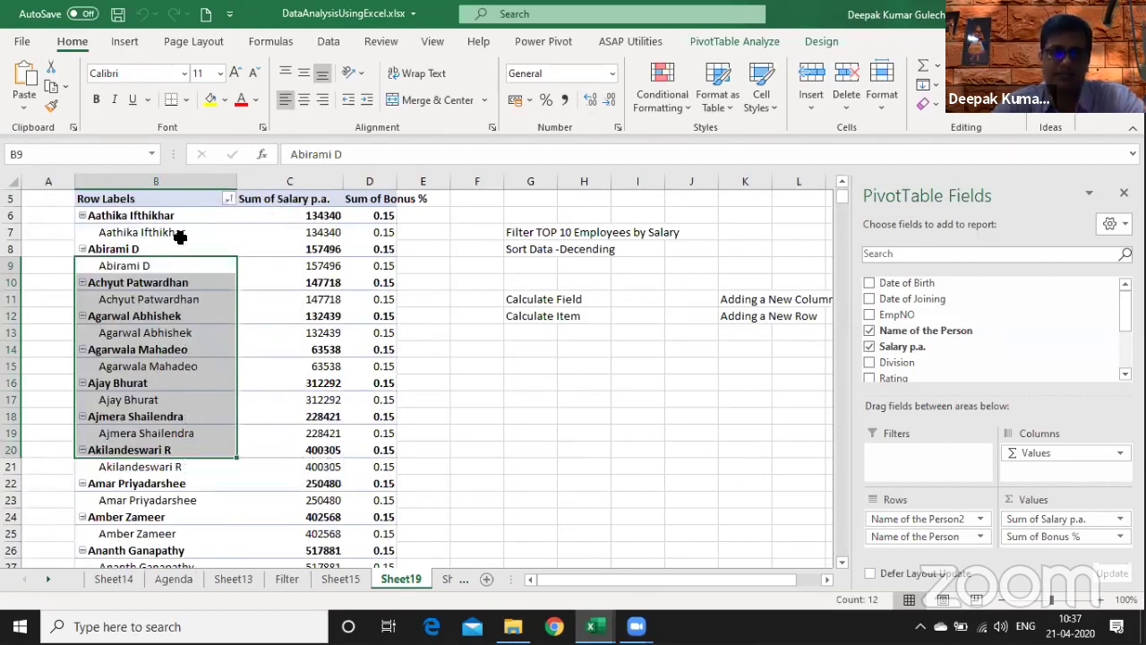
- Search the pivot's row labels for 'gr' to jump to the Group1 heading
{"action": "key", "text": "ctrl+Down"}
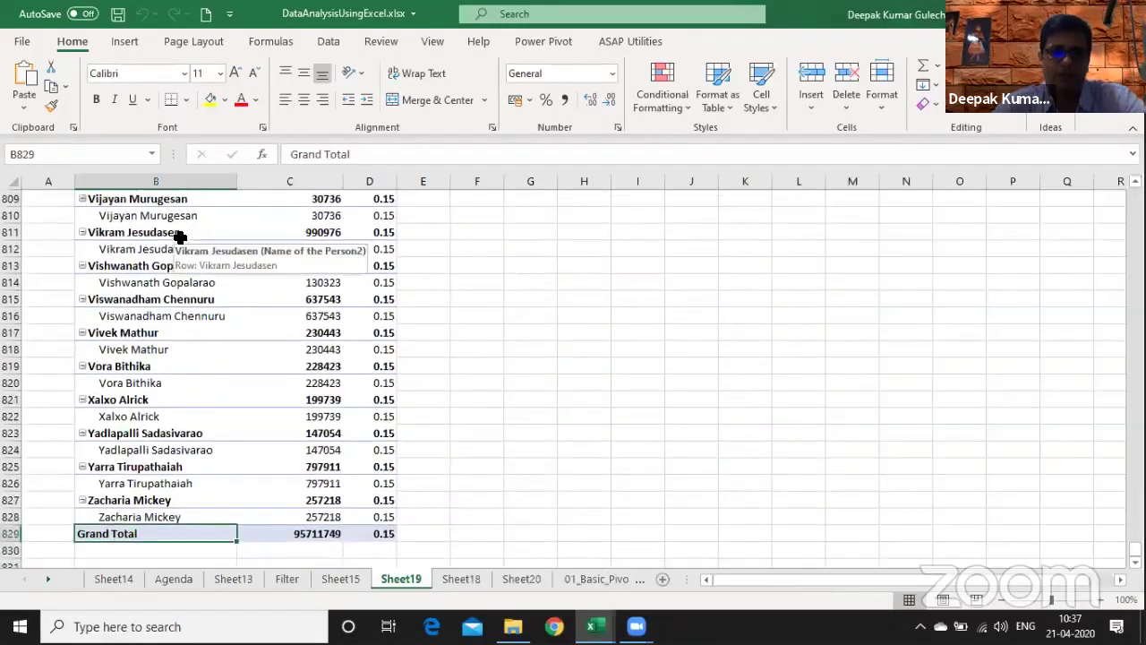
{"action": "key", "text": "ctrl+space"}
{"action": "key", "text": "ctrl+f"}
{"action": "type", "text": "group"}
{"action": "key", "text": "Return"}
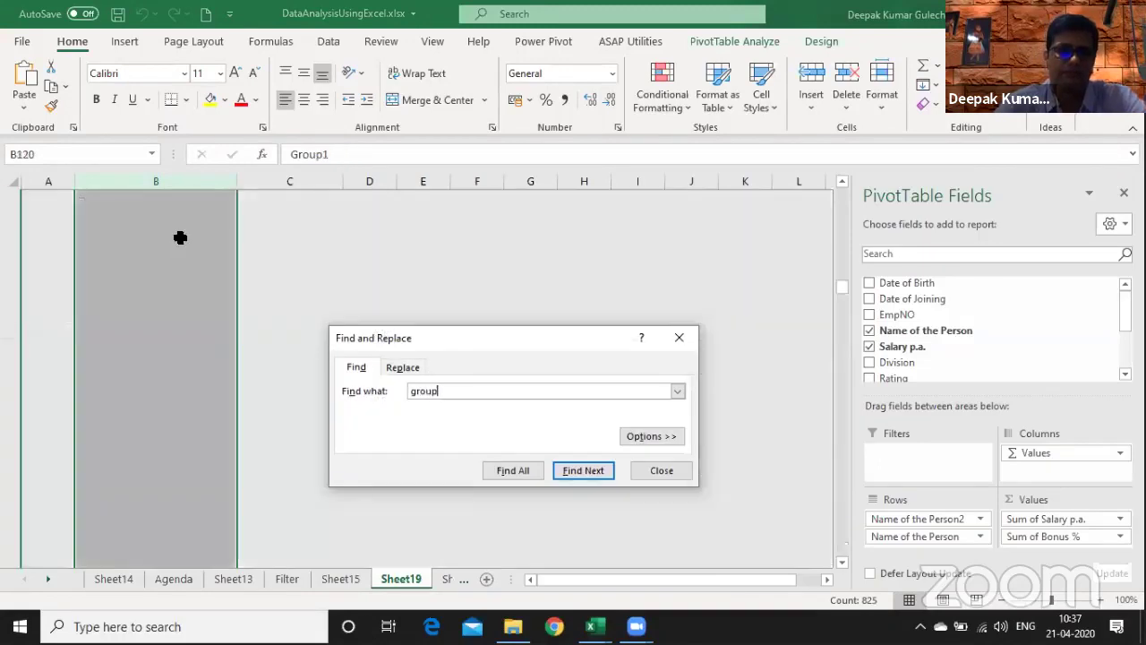
{"action": "key", "text": "Escape"}
- Select Group1's salary values together with its member names
{"action": "key", "text": "Right"}
{"action": "key", "text": "shift+Down"}
{"action": "key", "text": "shift+Down"}
{"action": "key", "text": "shift+Down"}
{"action": "key", "text": "shift+Down"}
{"action": "key", "text": "shift+Down"}
{"action": "key", "text": "shift+Down"}
{"action": "key", "text": "shift+Down"}
{"action": "key", "text": "shift+Down"}
{"action": "key", "text": "shift+Down"}
{"action": "key", "text": "shift+Down"}
{"action": "key", "text": "shift+Down"}
{"action": "key", "text": "shift+Down"}
{"action": "key", "text": "shift+Down"}
{"action": "key", "text": "shift+Down"}
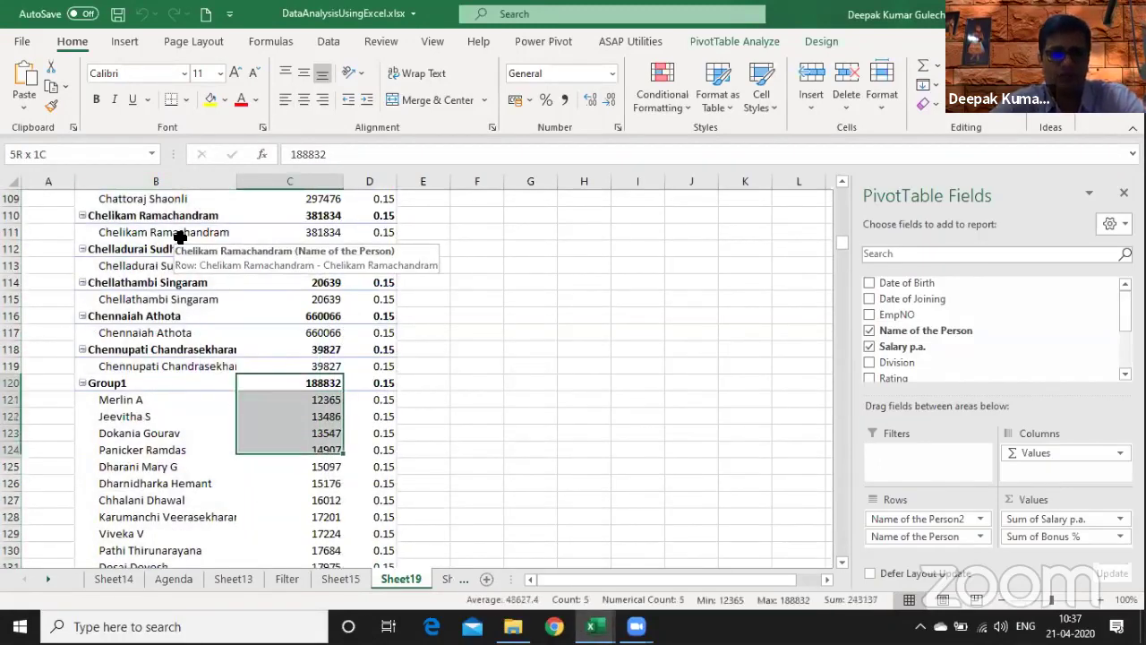
{"action": "key", "text": "shift+Up"}
{"action": "key", "text": "shift+Up"}
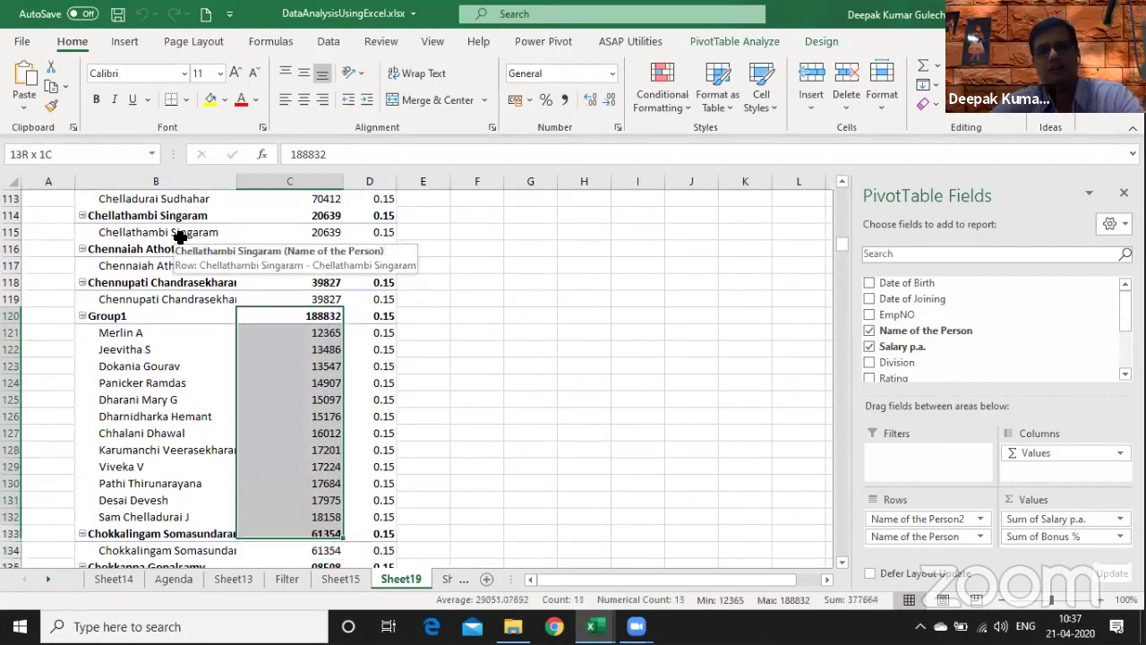
{"action": "key", "text": "shift+Left"}
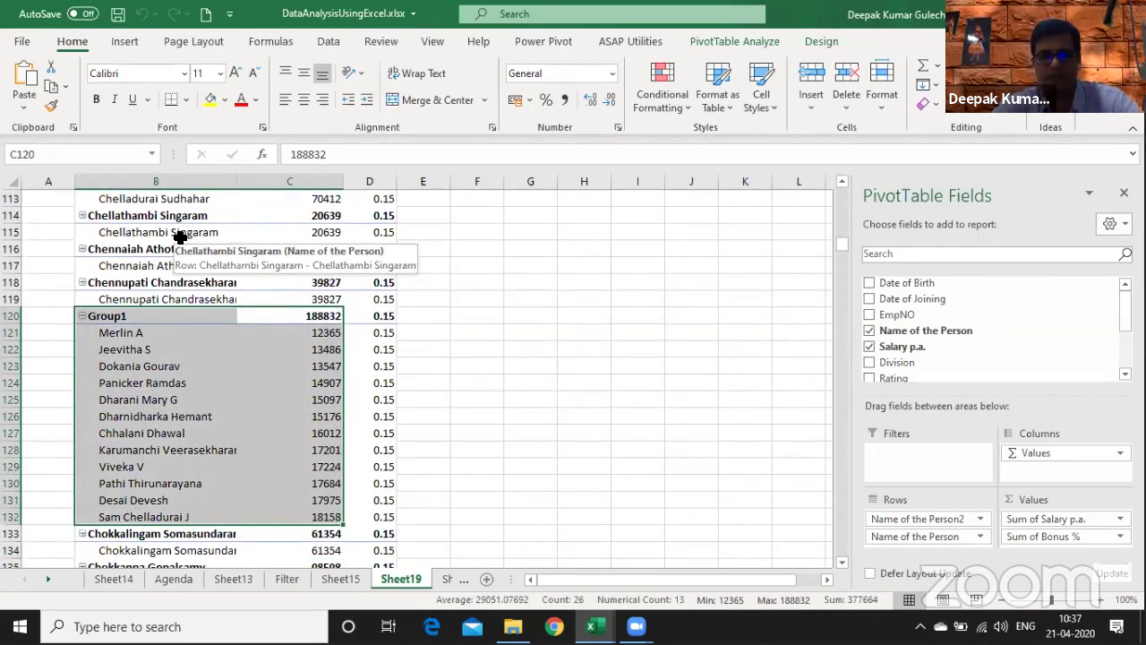
- On the Agenda sheet, review the Show Value as and Drill down to audit items
{"action": "left_click", "coordinate": [117, 581]}
{"action": "left_click", "coordinate": [173, 579]}
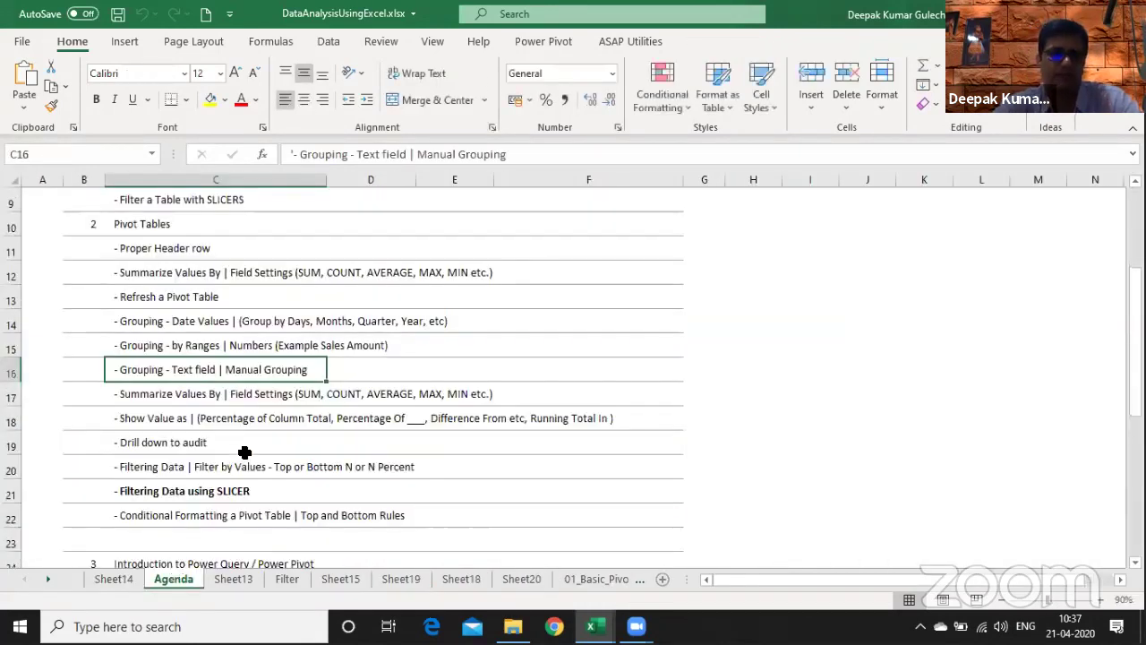
{"action": "key", "text": "Down"}
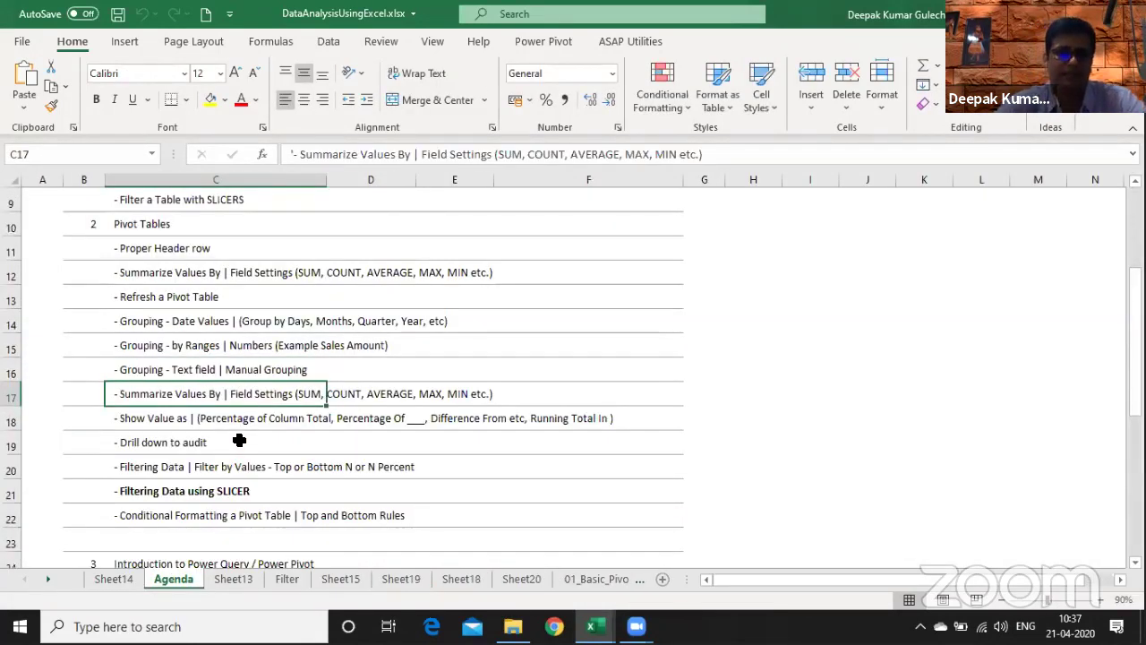
{"action": "key", "text": "Down"}
{"action": "key", "text": "Right"}
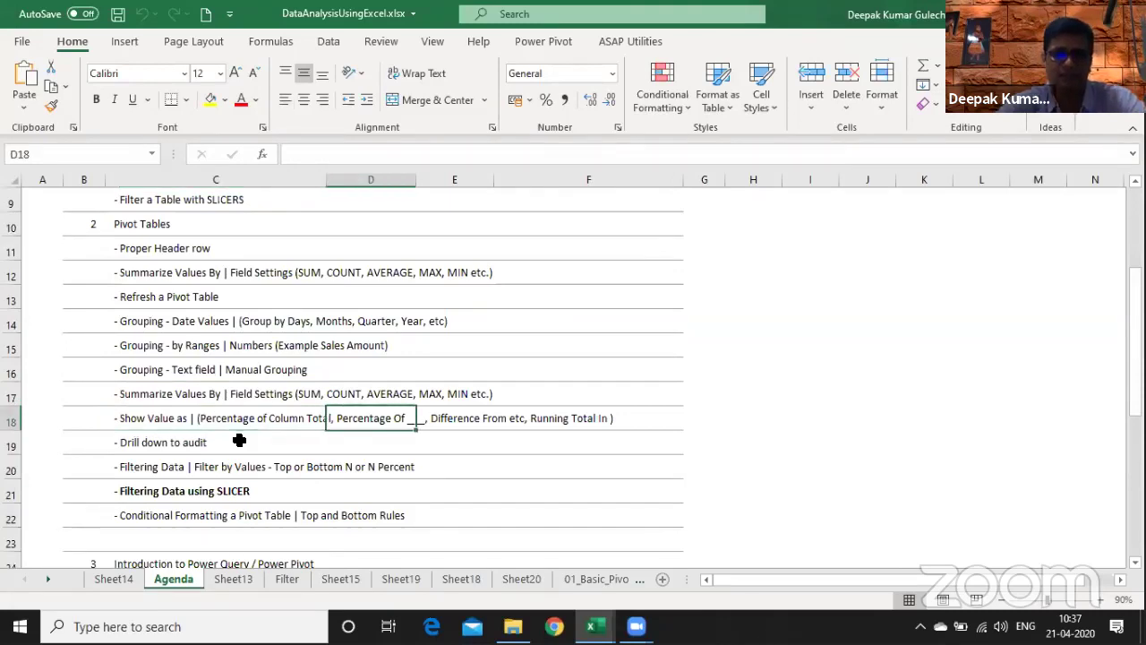
{"action": "key", "text": "Left"}
{"action": "key", "text": "Left"}
{"action": "key", "text": "Right"}
{"action": "key", "text": "F2"}
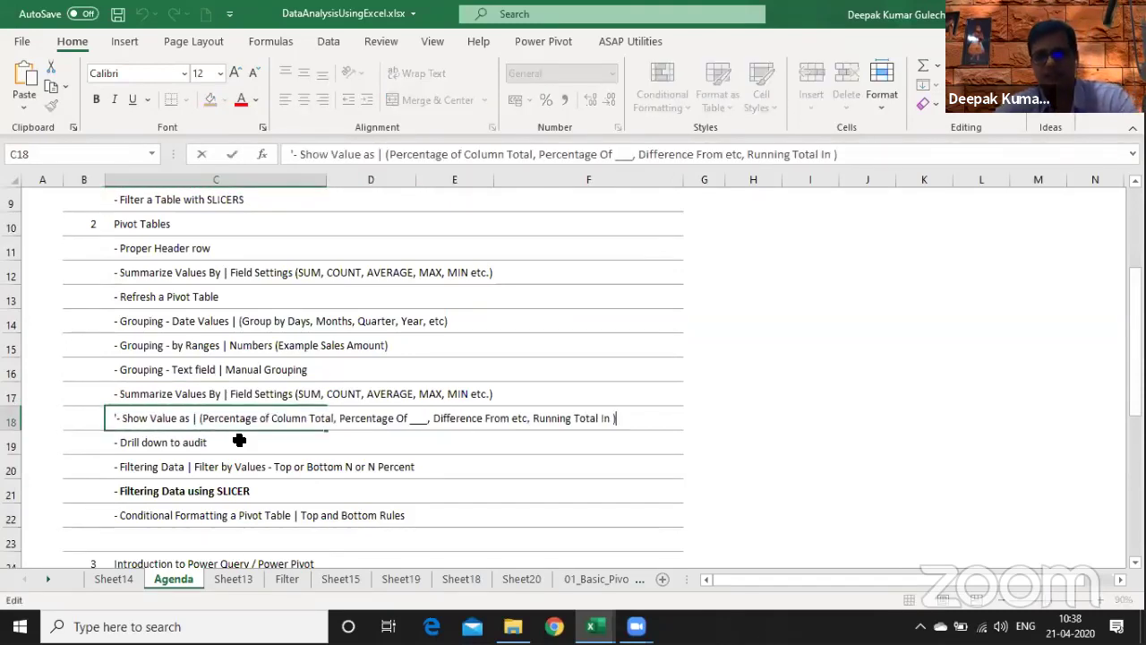
{"action": "key", "text": "Escape"}
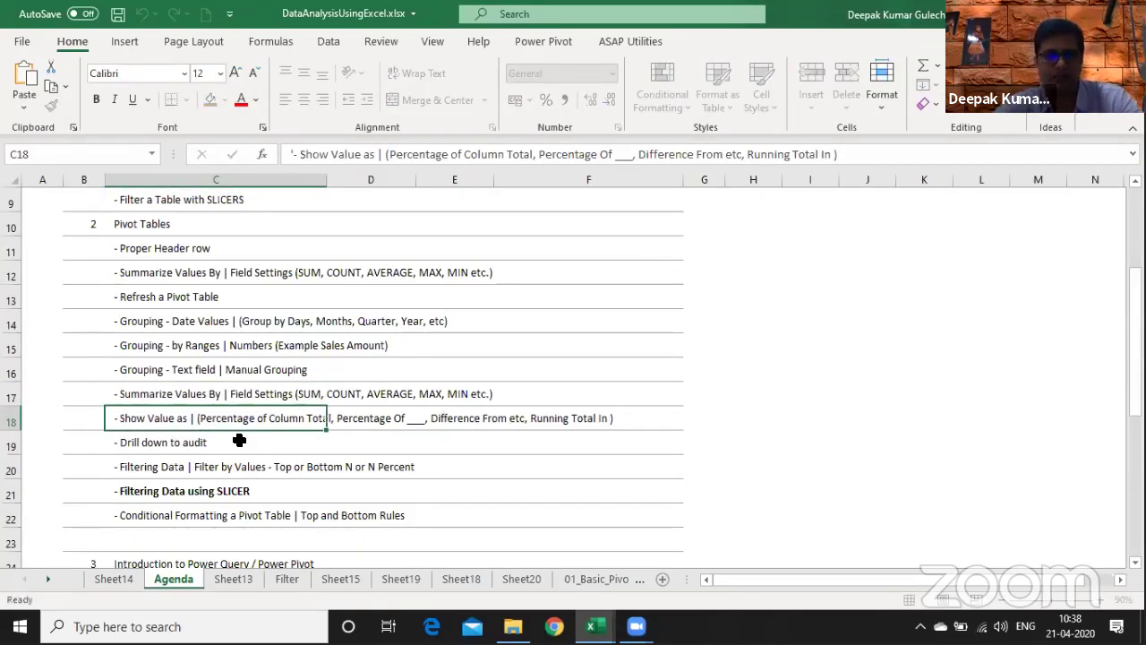
{"action": "key", "text": "Down"}
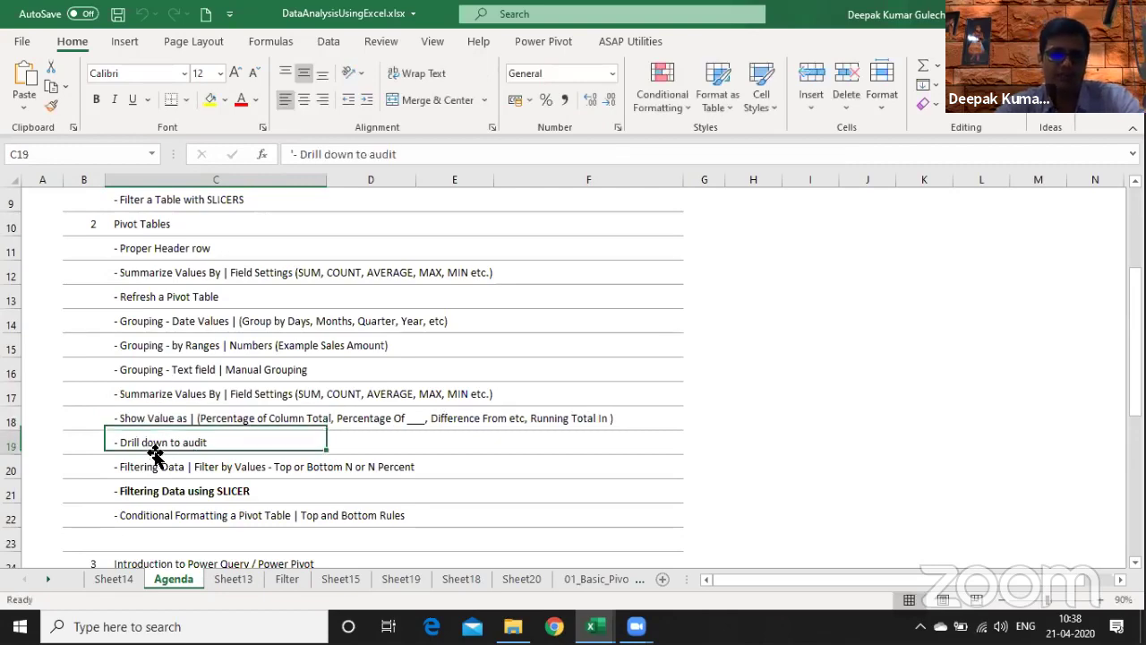
- On Sheet18's age-range pivot, select the 51-60 Grand Total count of 3
{"action": "key", "text": "ctrl+Page_Down"}
{"action": "key", "text": "ctrl+Page_Down"}
{"action": "key", "text": "ctrl+Page_Down"}
{"action": "key", "text": "ctrl+Page_Down"}
{"action": "key", "text": "ctrl+Page_Down"}
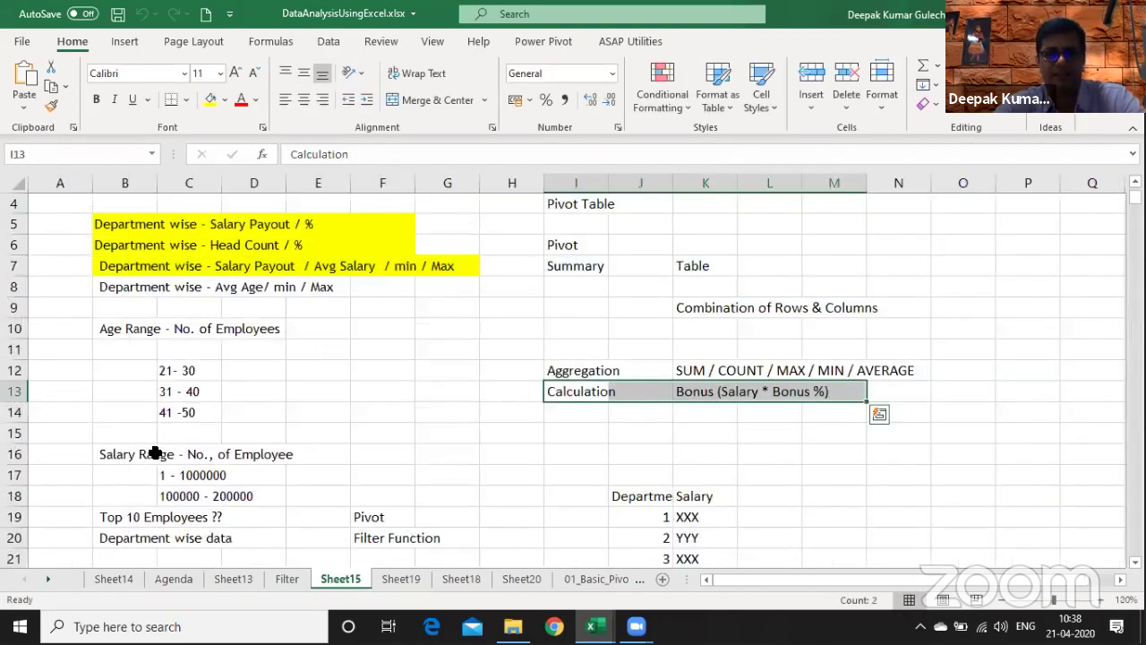
{"action": "key", "text": "ctrl+Up"}
{"action": "key", "text": "ctrl+Up"}
{"action": "key", "text": "ctrl+Up"}
{"action": "key", "text": "ctrl+Up"}
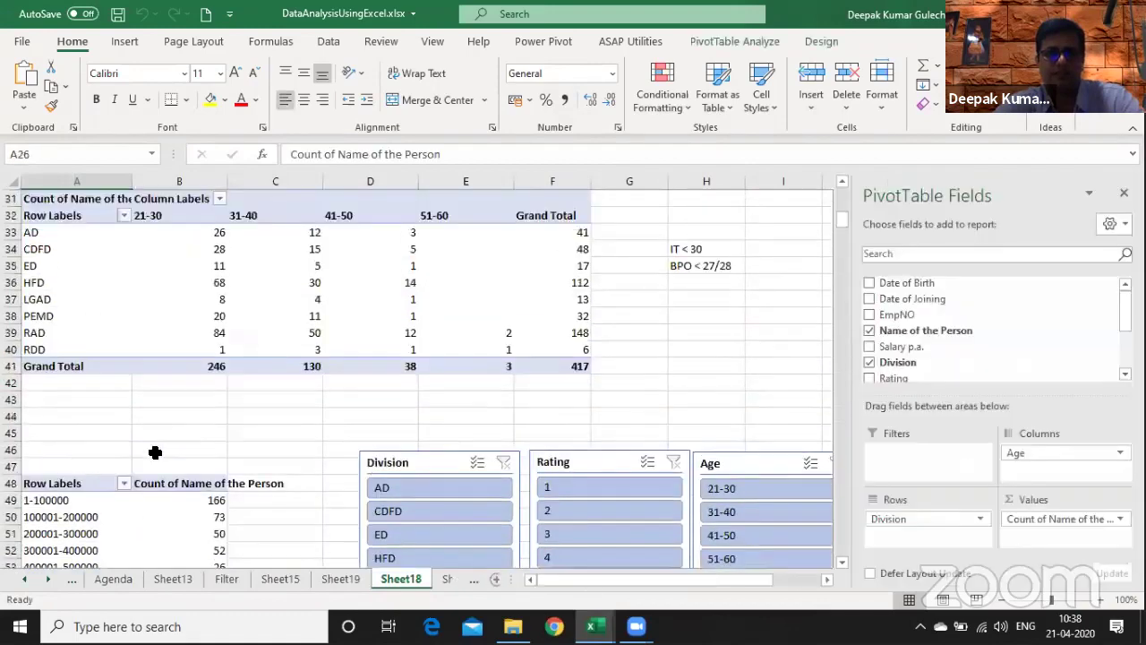
{"action": "key", "text": "ctrl+Down"}
{"action": "key", "text": "ctrl+Down"}
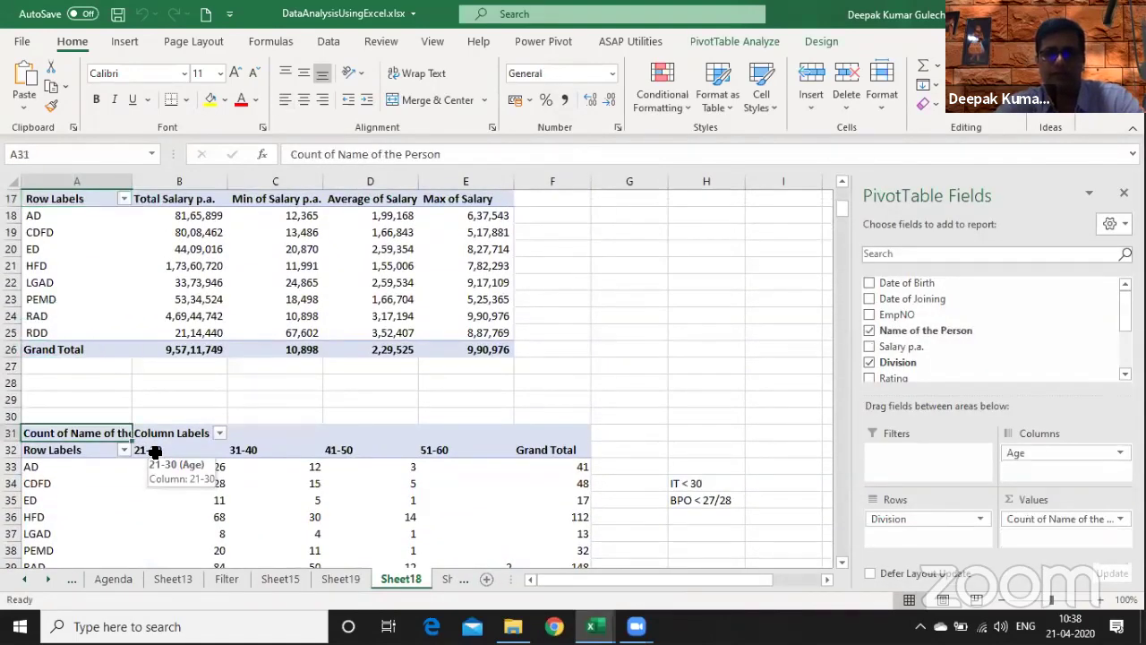
{"action": "key", "text": "ctrl+Down"}
{"action": "key", "text": "Down"}
{"action": "key", "text": "Down"}
{"action": "key", "text": "Down"}
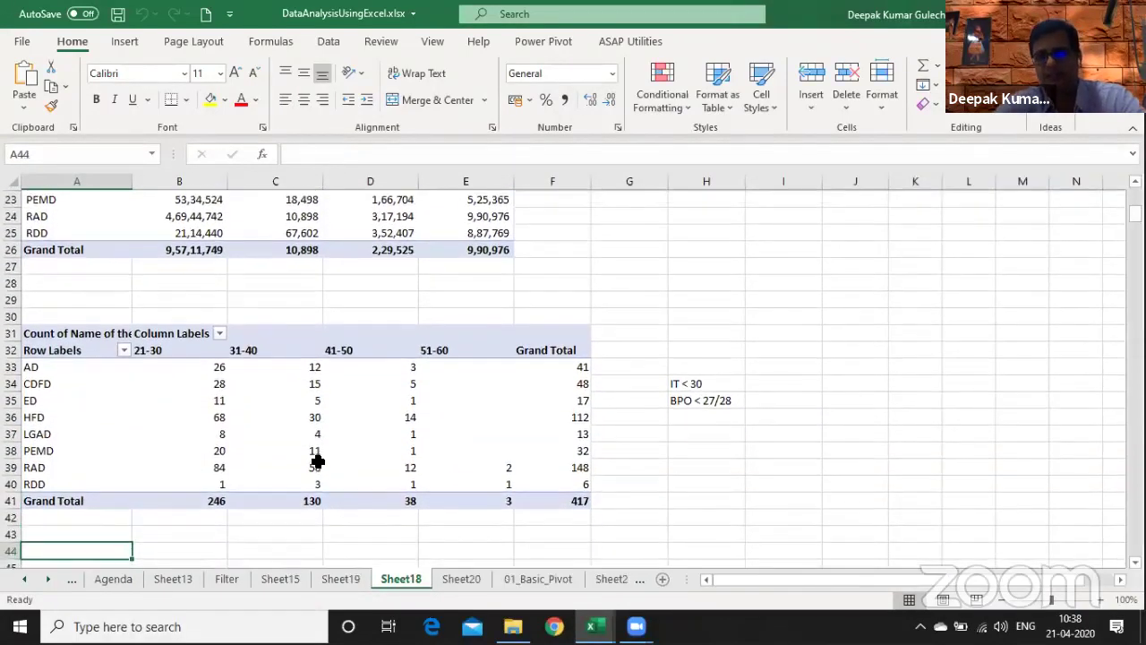
{"action": "left_click", "coordinate": [473, 499]}
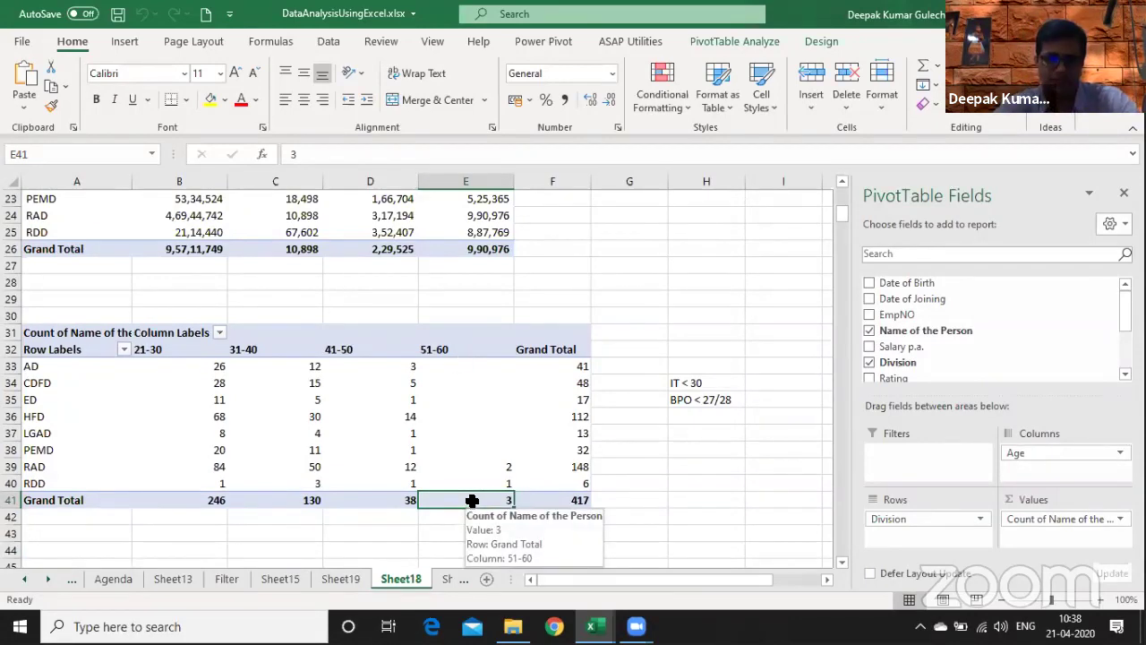
{"action": "double_click", "coordinate": [473, 500]}
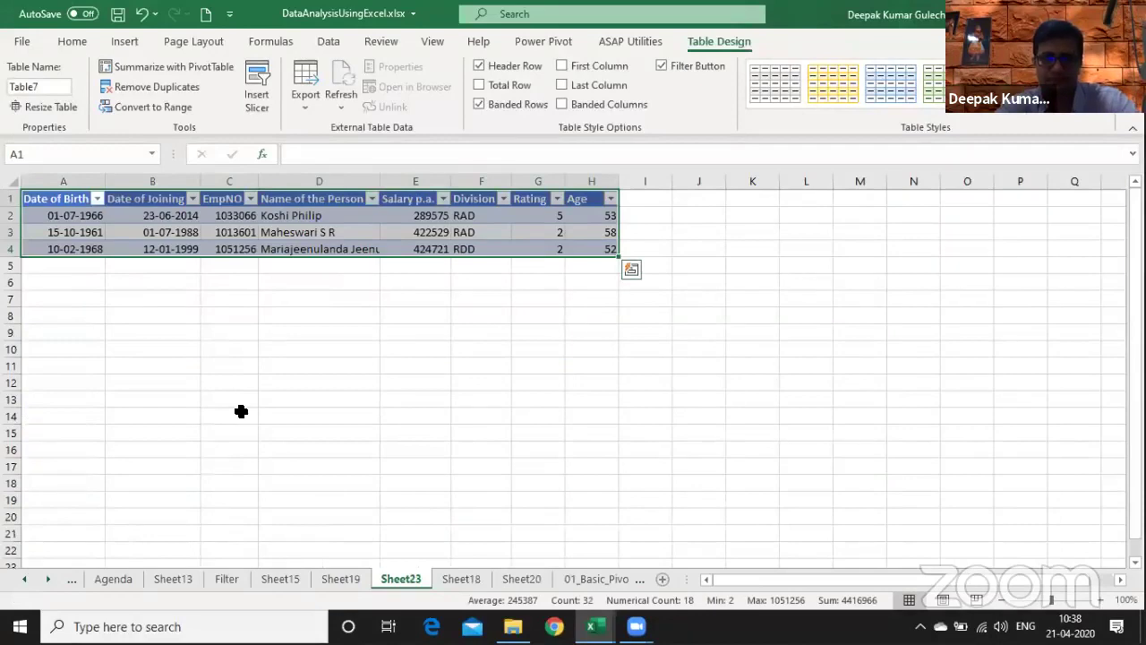
{"action": "key", "text": "alt+e"}
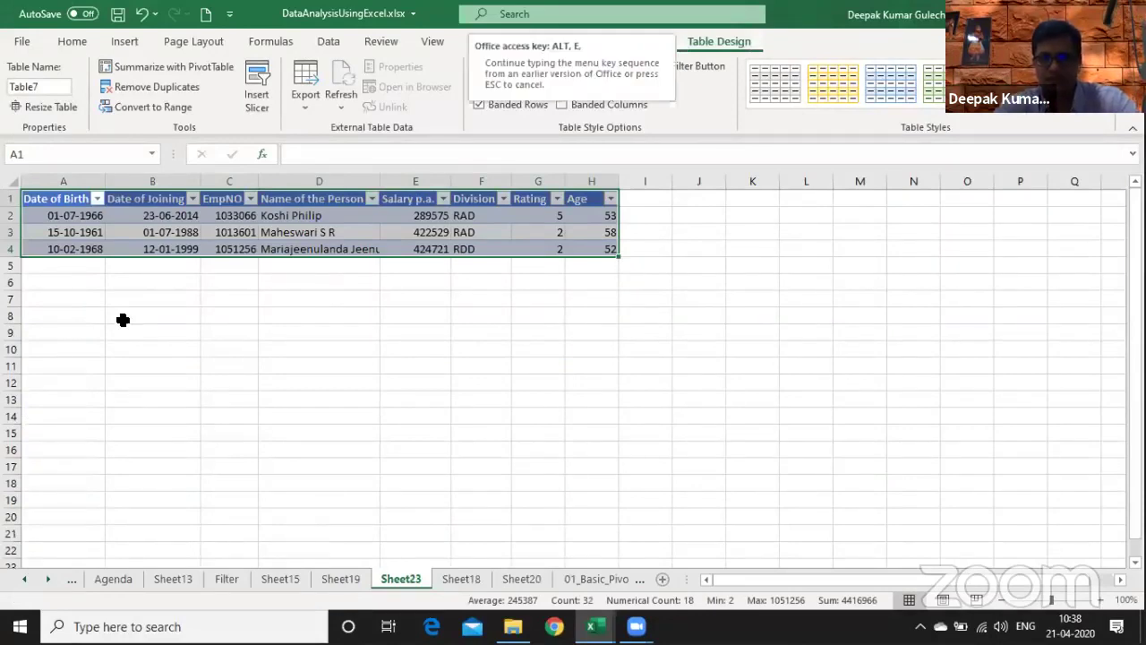
{"action": "key", "text": "l"}
{"action": "key", "text": "Return"}
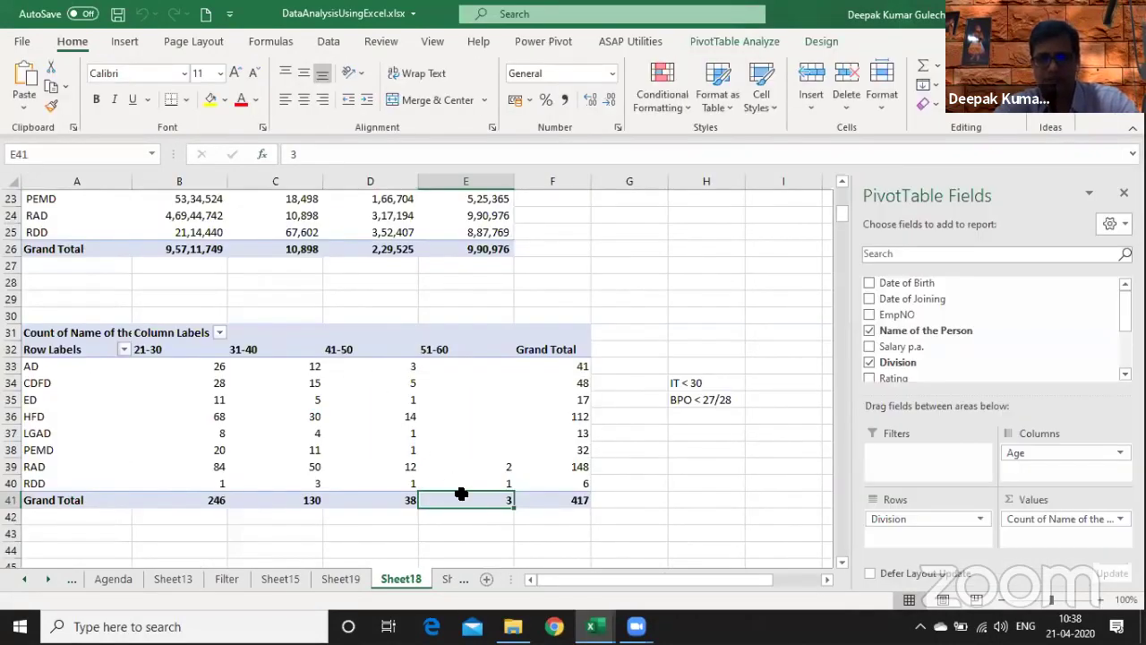
{"action": "double_click", "coordinate": [462, 498]}
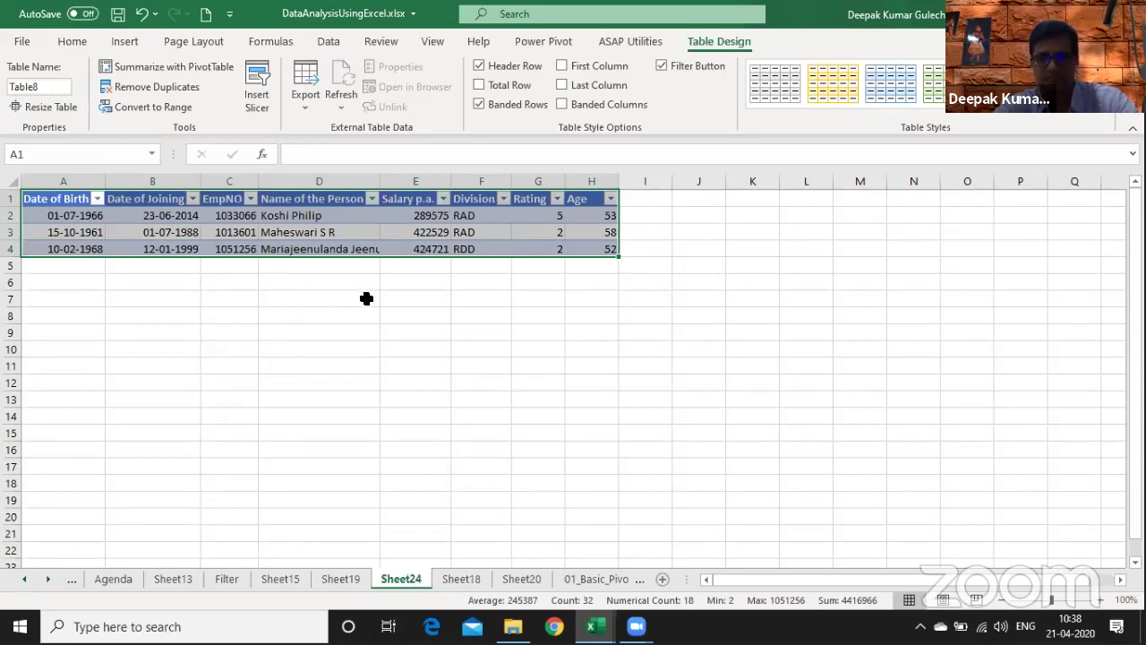
{"action": "key", "text": "alt+e"}
{"action": "key", "text": "l"}
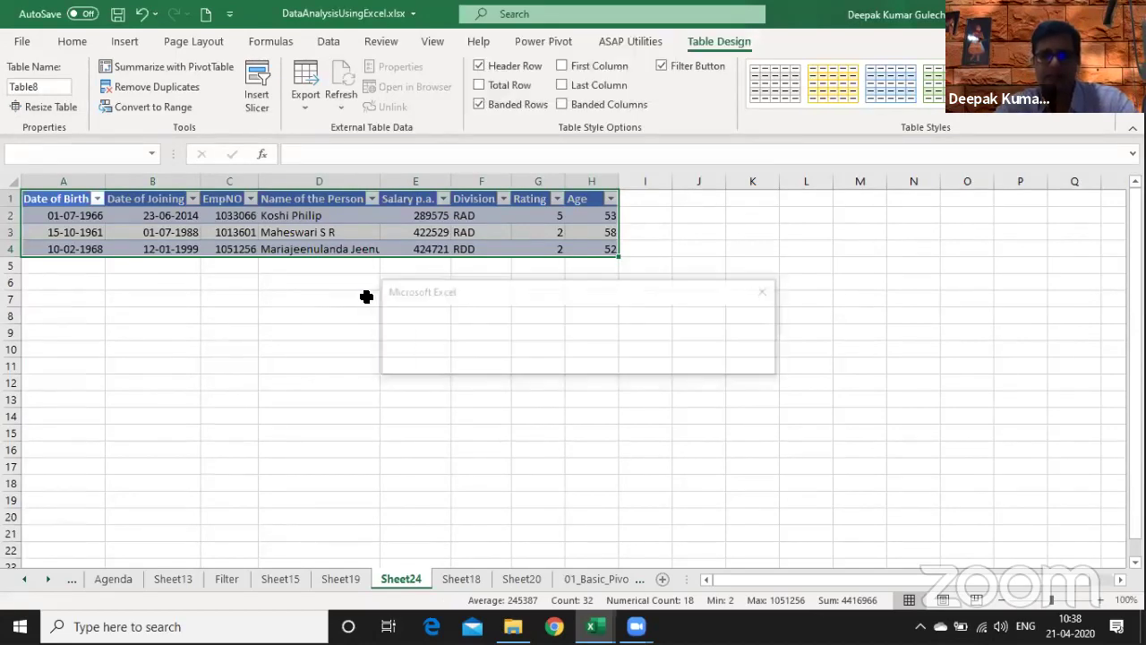
{"action": "key", "text": "Return"}
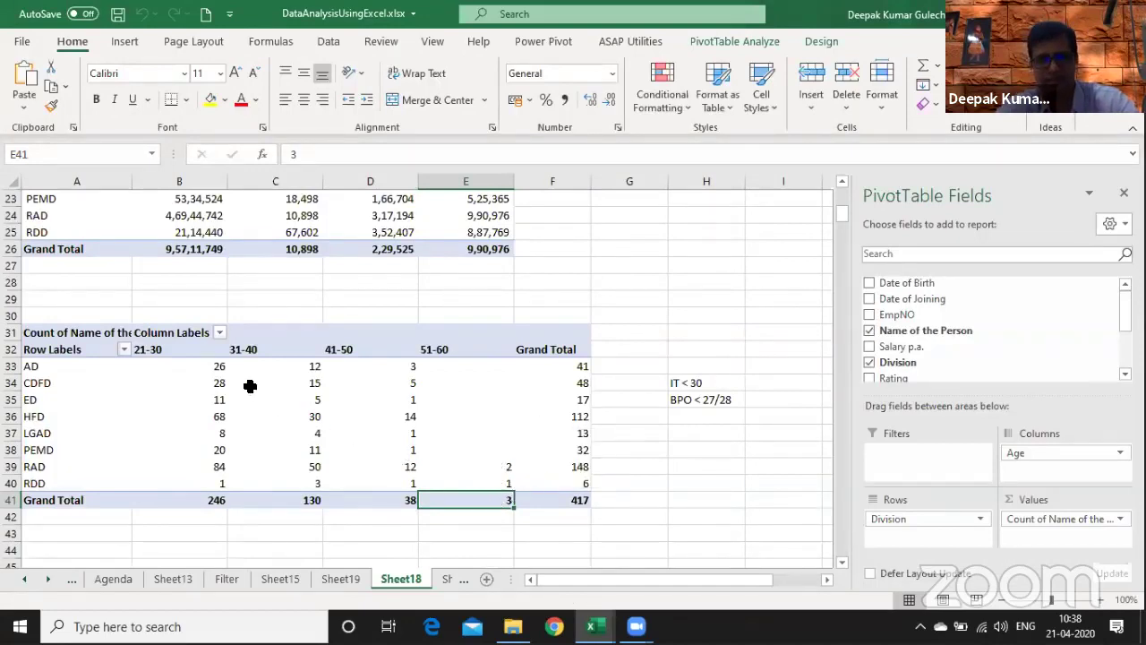
{"action": "left_click_drag", "start_coordinate": [210, 369], "coordinate": [571, 513]}
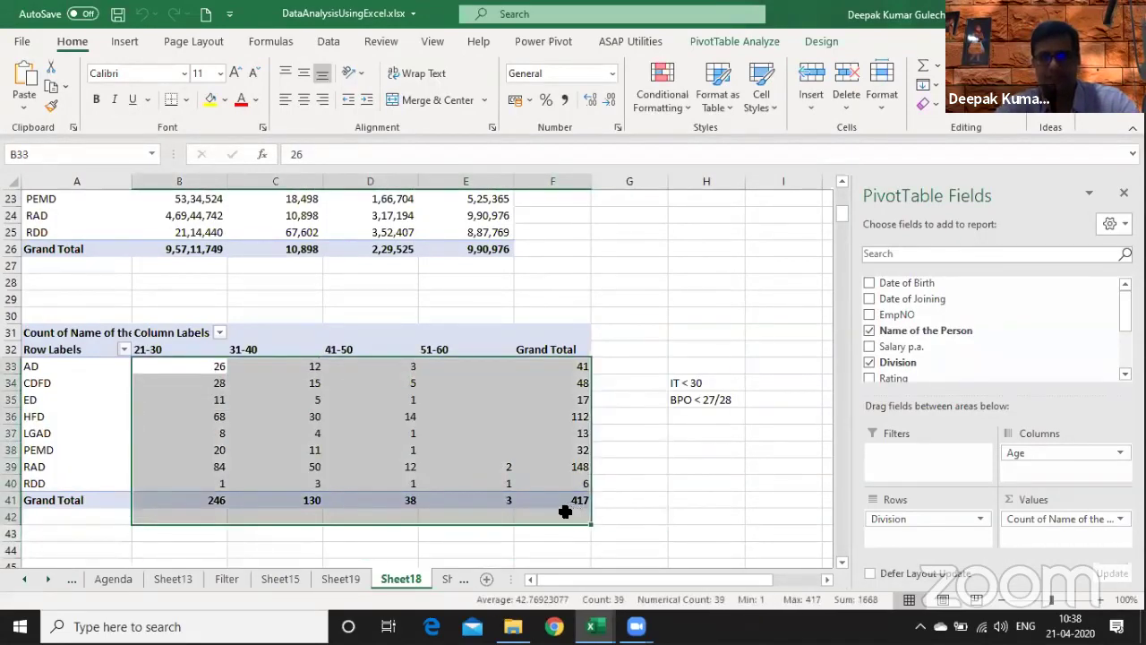
{"action": "left_click", "coordinate": [370, 395]}
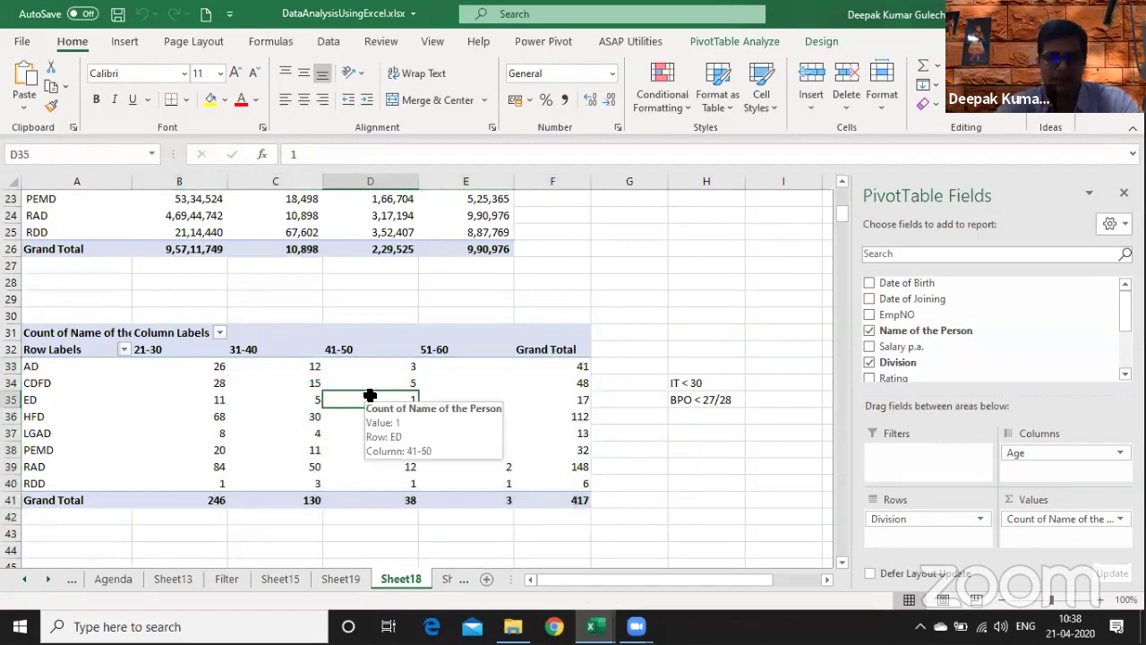
{"action": "right_click", "coordinate": [278, 389]}
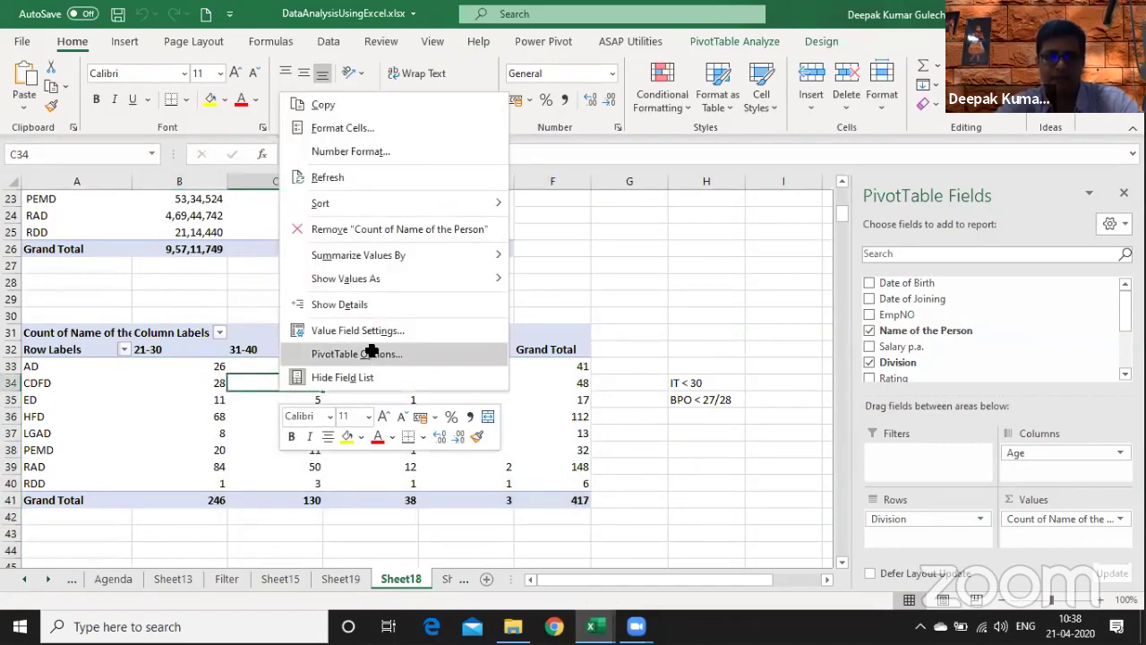
{"action": "left_click", "coordinate": [370, 353]}
{"action": "left_click", "coordinate": [472, 206]}
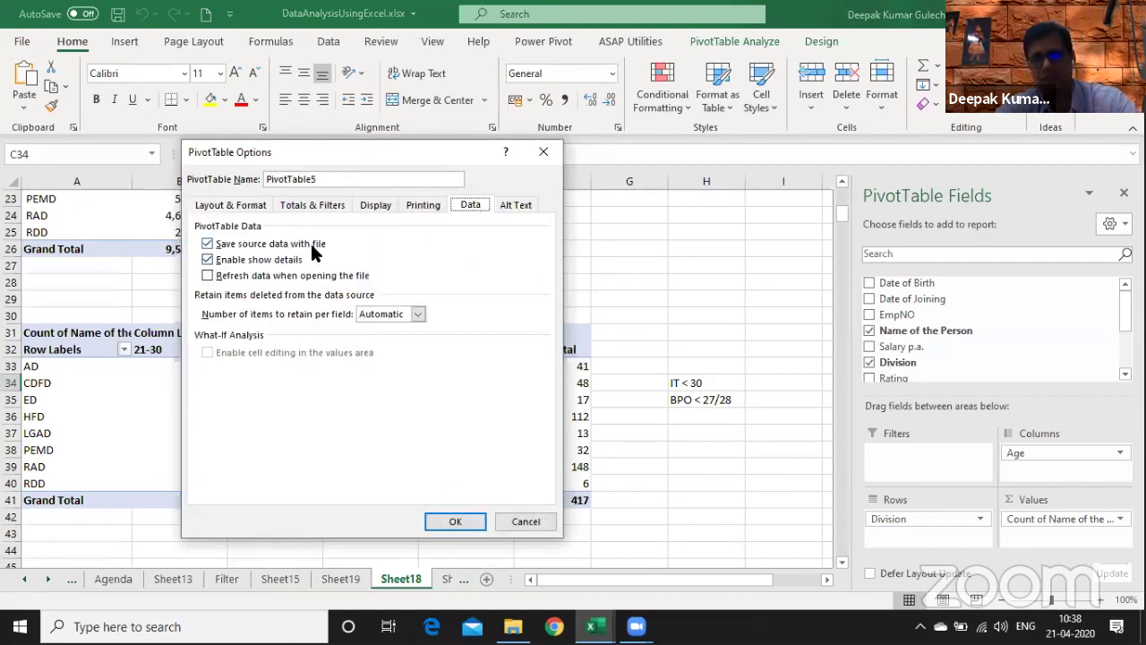
{"action": "left_click", "coordinate": [528, 520]}
{"action": "left_click", "coordinate": [450, 459]}
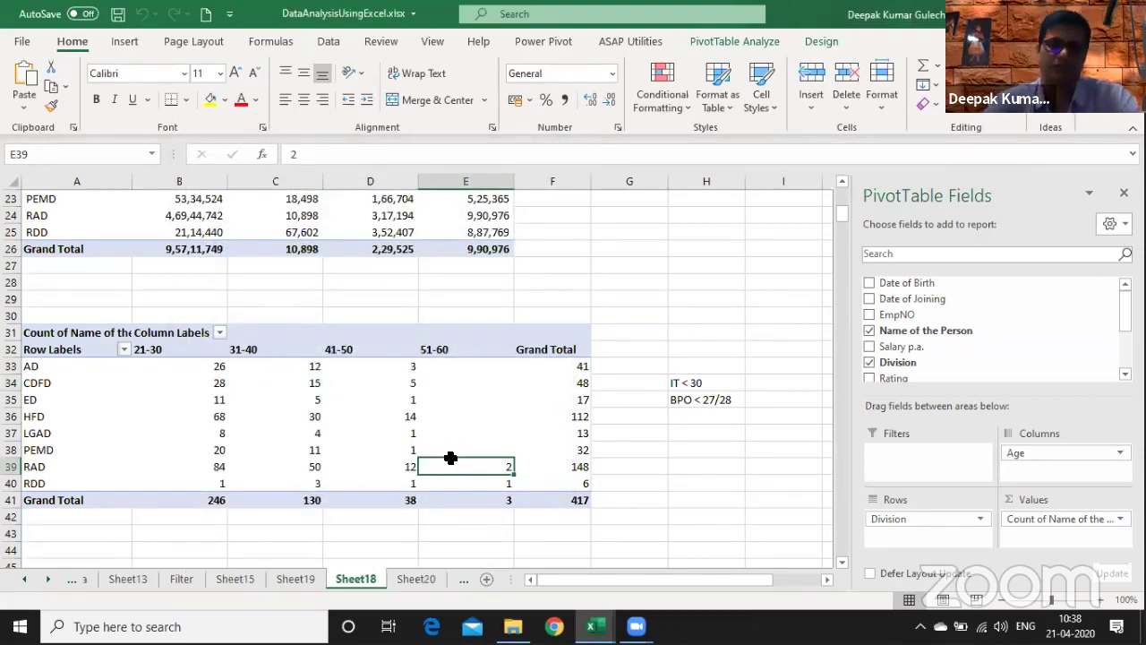
- On the mutual fund sheet, insert a blank row above and a blank column left of the data
{"action": "key", "text": "ctrl+Page_Down"}
{"action": "key", "text": "ctrl+Page_Down"}
{"action": "key", "text": "ctrl+Page_Down"}
{"action": "key", "text": "ctrl+Page_Down"}
{"action": "key", "text": "ctrl+Page_Down"}
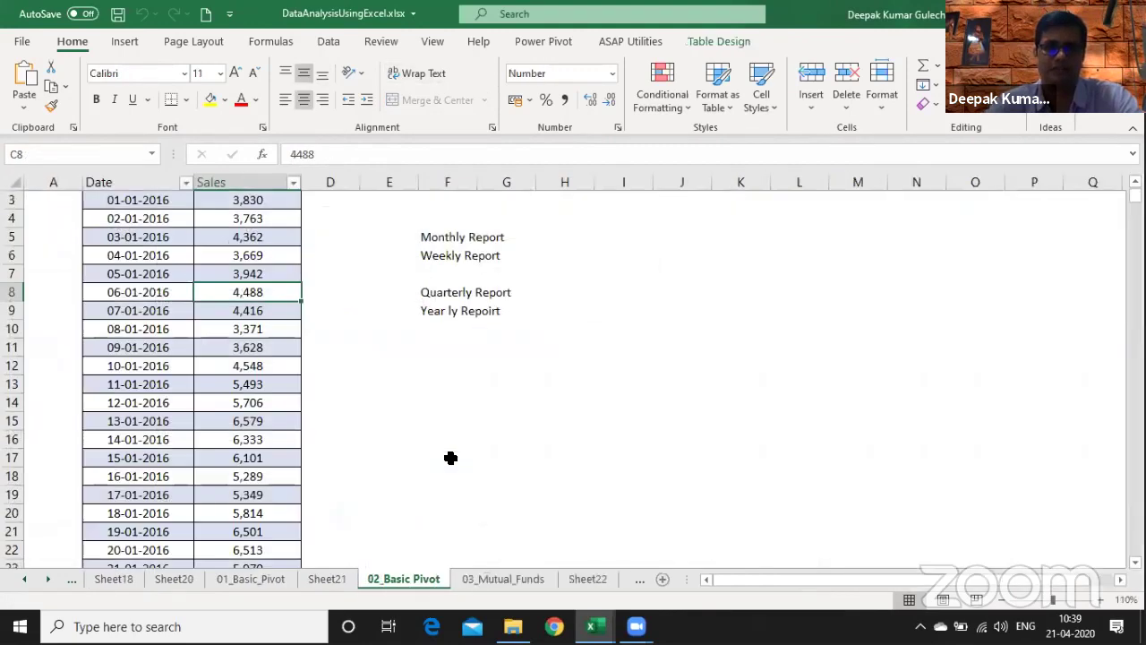
{"action": "key", "text": "ctrl+Up"}
{"action": "key", "text": "ctrl+Up"}
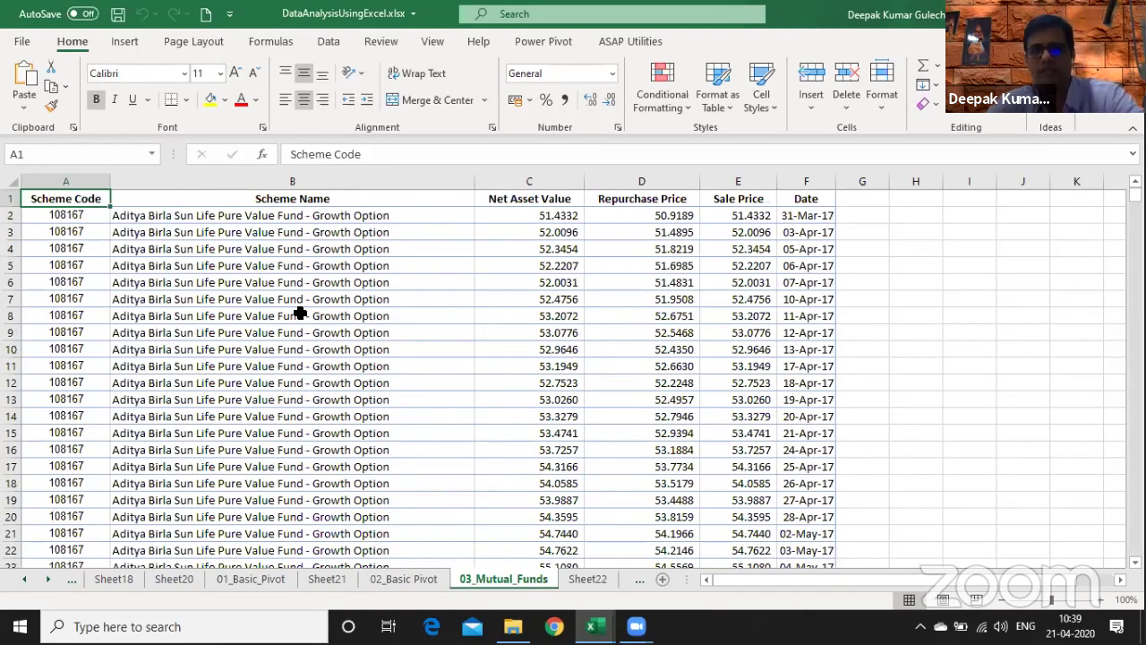
{"action": "key", "text": "alt+i"}
{"action": "key", "text": "r"}
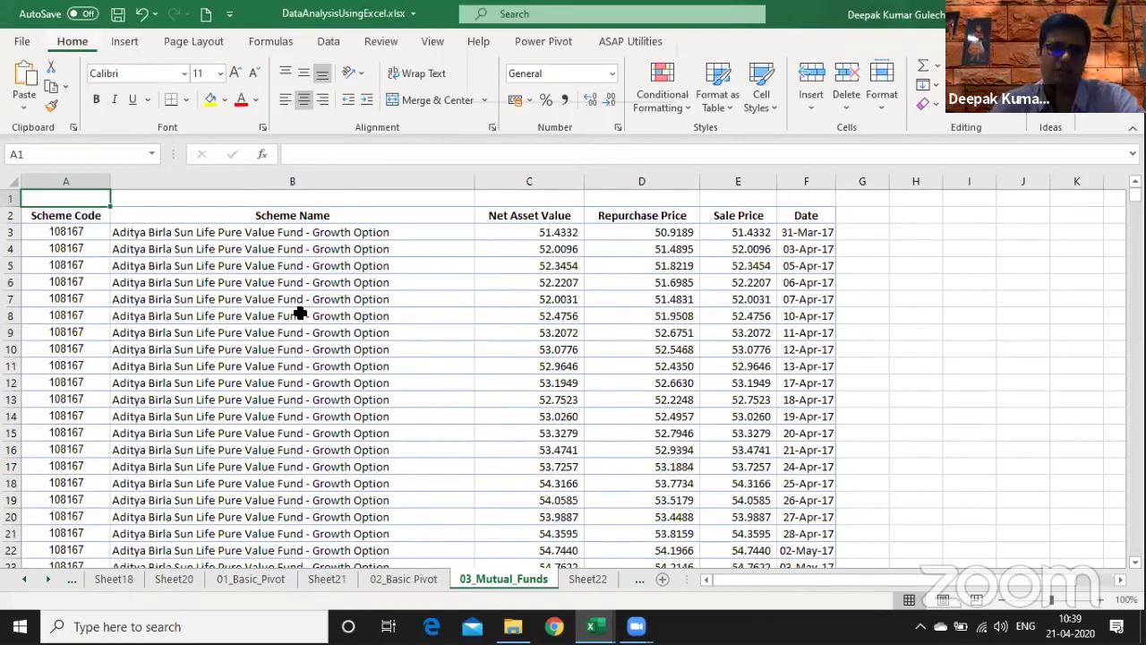
{"action": "key", "text": "alt+i"}
{"action": "key", "text": "c"}
- Format the fund data from Scheme Code to Date as a Medium-style table and start a PivotTable
{"action": "key", "text": "Right"}
{"action": "key", "text": "Down"}
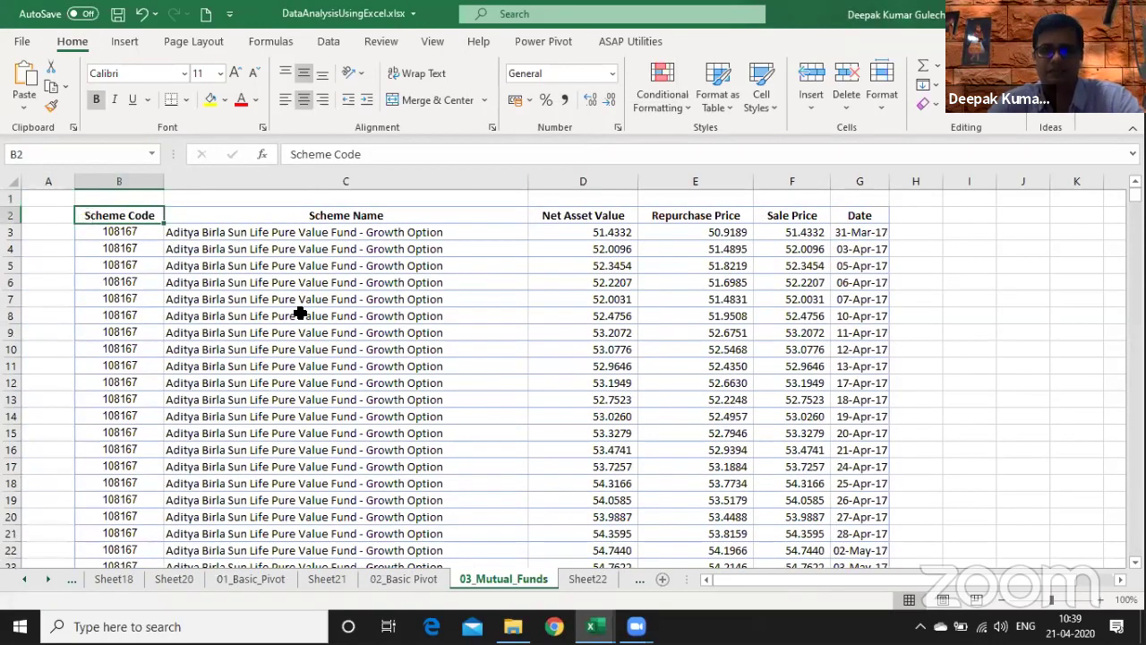
{"action": "key", "text": "ctrl+shift+Down"}
{"action": "key", "text": "ctrl+shift+Right"}
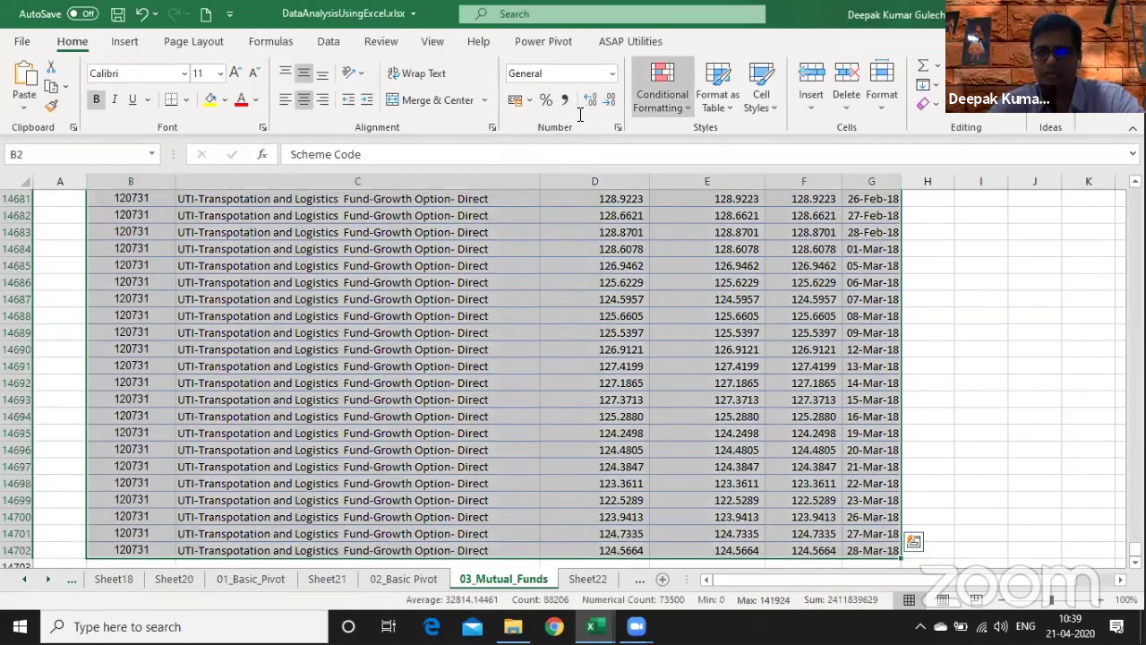
{"action": "left_click", "coordinate": [721, 90]}
{"action": "left_click", "coordinate": [779, 333]}
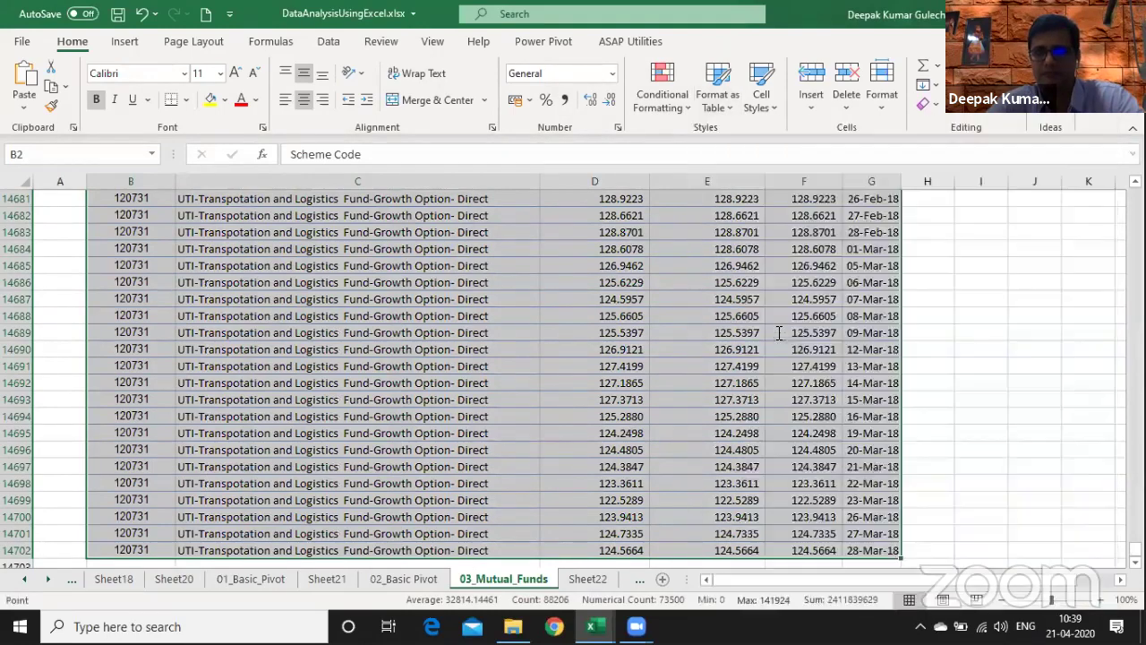
{"action": "left_click", "coordinate": [397, 433]}
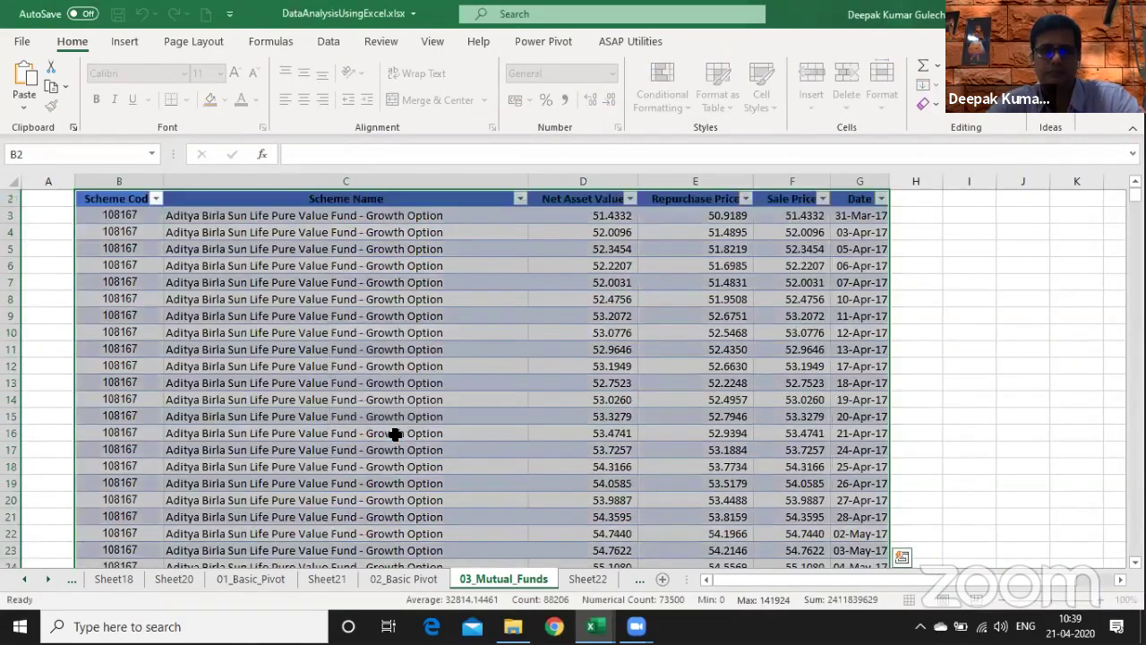
{"action": "left_click", "coordinate": [184, 67]}
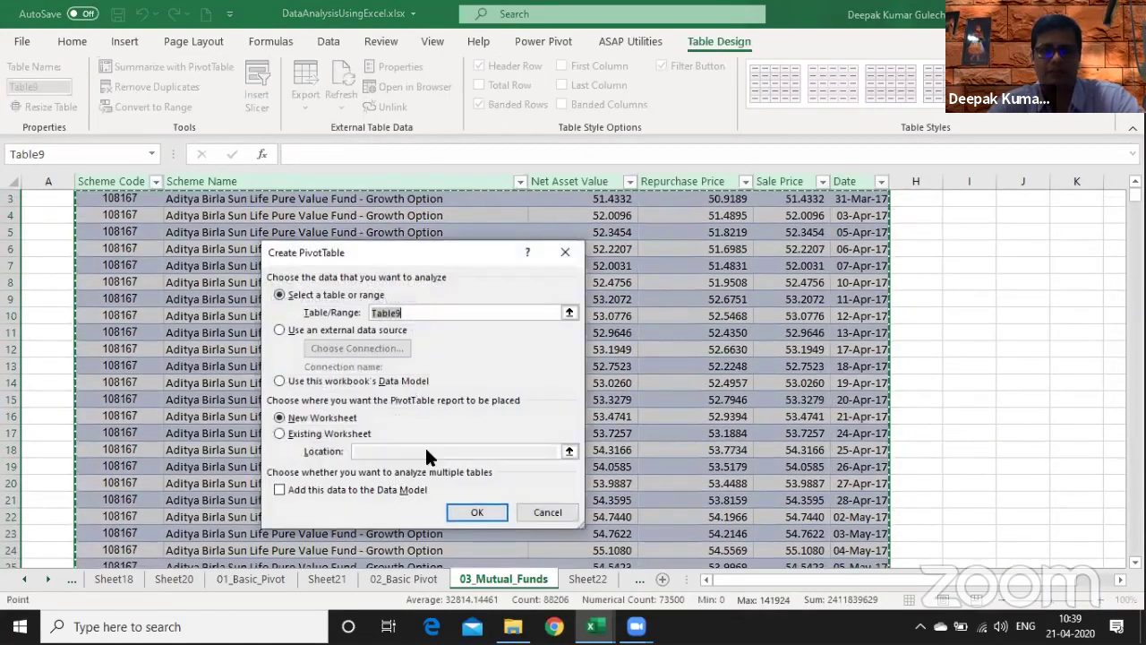
- On a new sheet, pivot Scheme Name by ungrouped individual Dates, summing Net Asset Value
{"action": "left_click", "coordinate": [478, 512]}
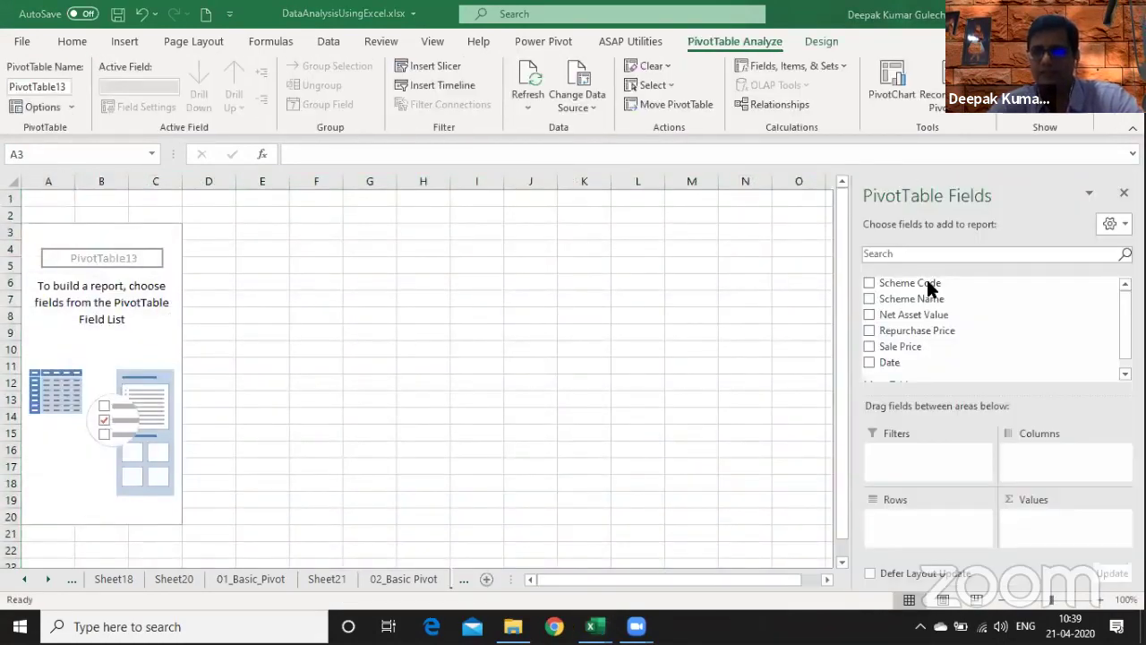
{"action": "left_click_drag", "start_coordinate": [931, 289], "coordinate": [936, 538]}
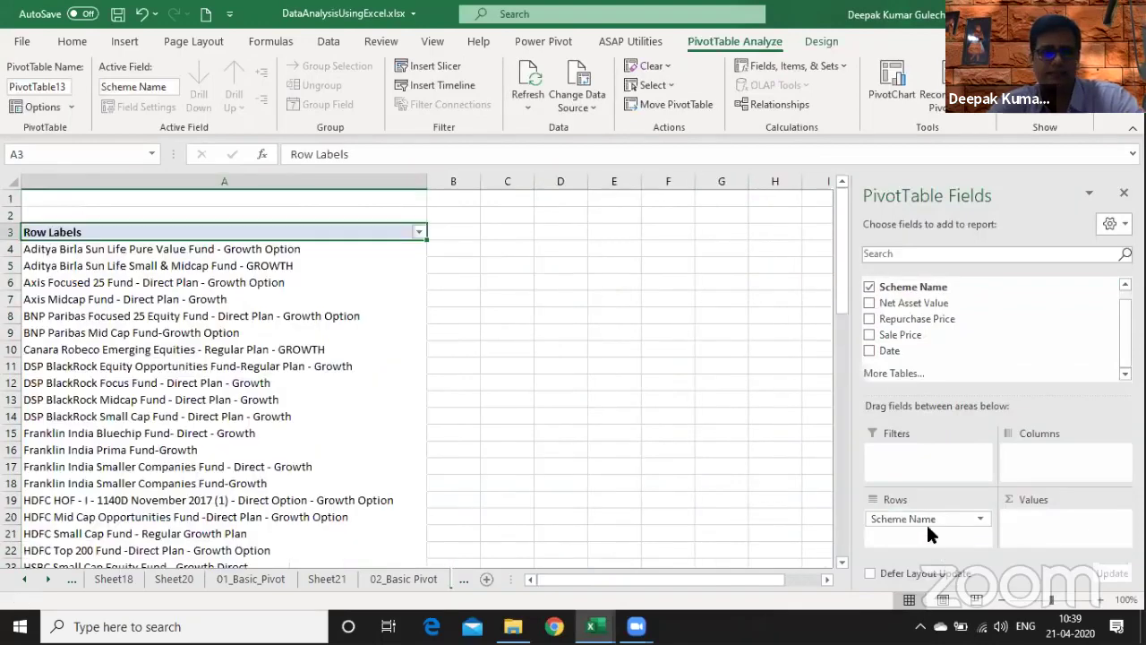
{"action": "left_click_drag", "start_coordinate": [923, 351], "coordinate": [1039, 470]}
{"action": "right_click", "coordinate": [482, 254]}
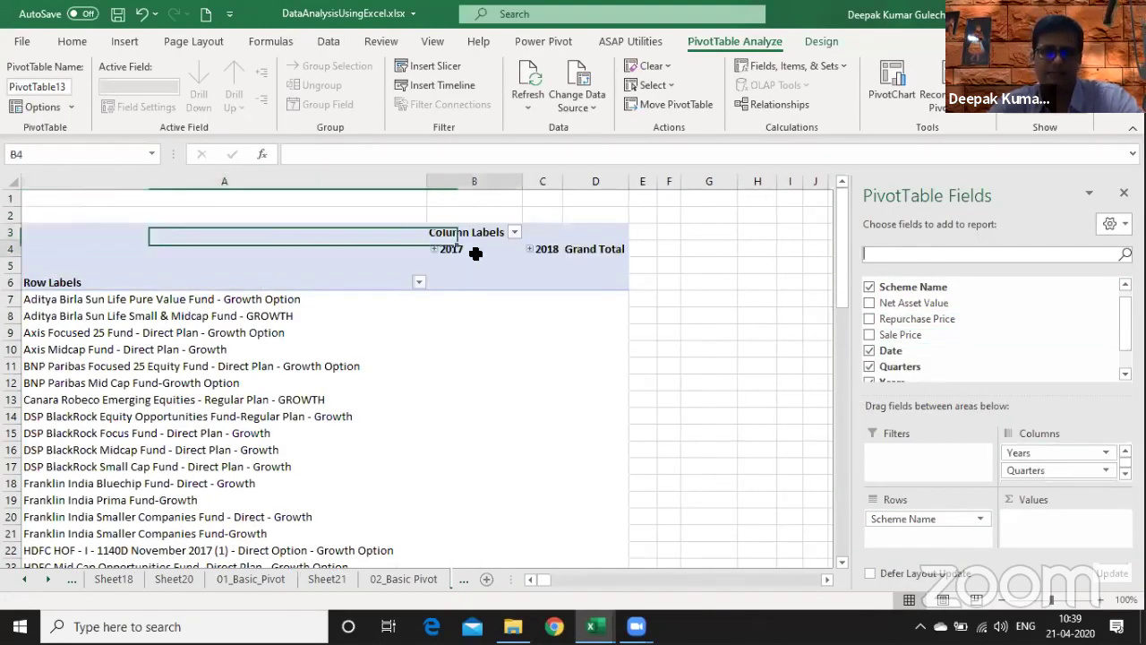
{"action": "left_click", "coordinate": [521, 465]}
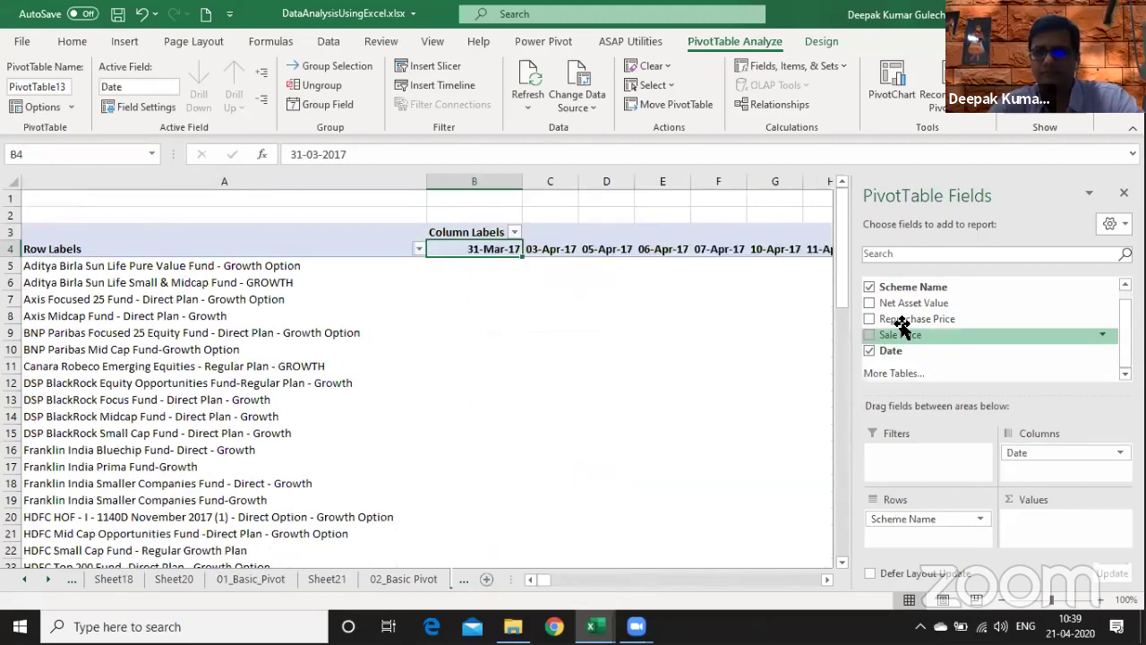
{"action": "left_click_drag", "start_coordinate": [914, 304], "coordinate": [1028, 525]}
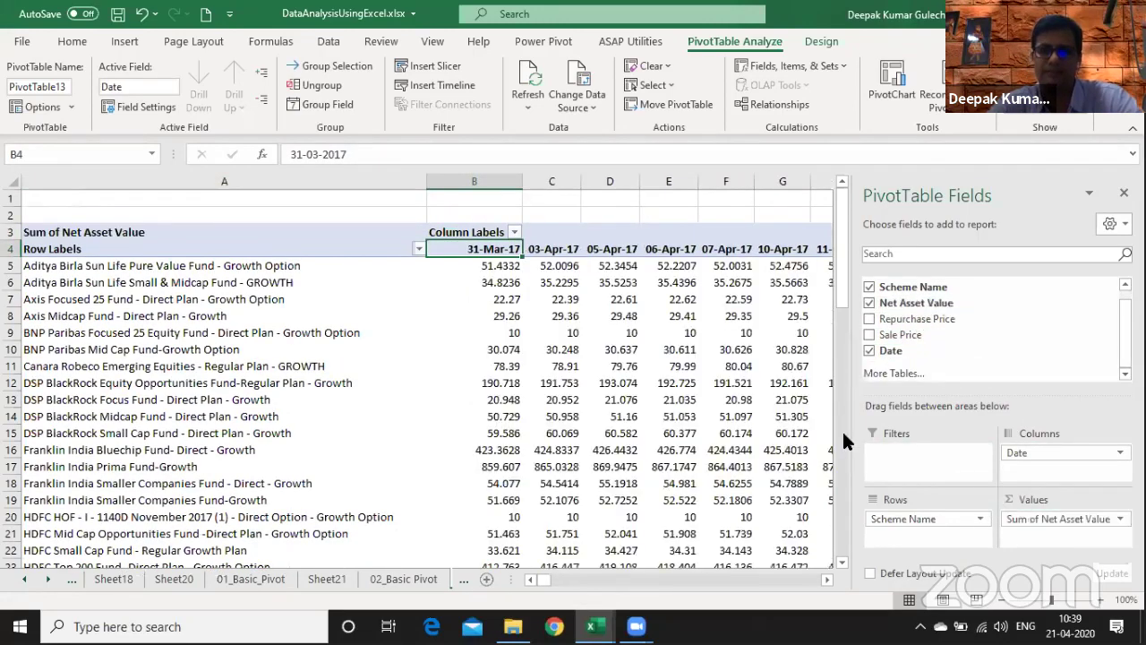
- Freeze panes at C5, select the fund names, and close the pivot field list
{"action": "left_click", "coordinate": [553, 261]}
{"action": "key", "text": "alt+w"}
{"action": "key", "text": "f"}
{"action": "key", "text": "f"}
{"action": "key", "text": "Left"}
{"action": "key", "text": "Left"}
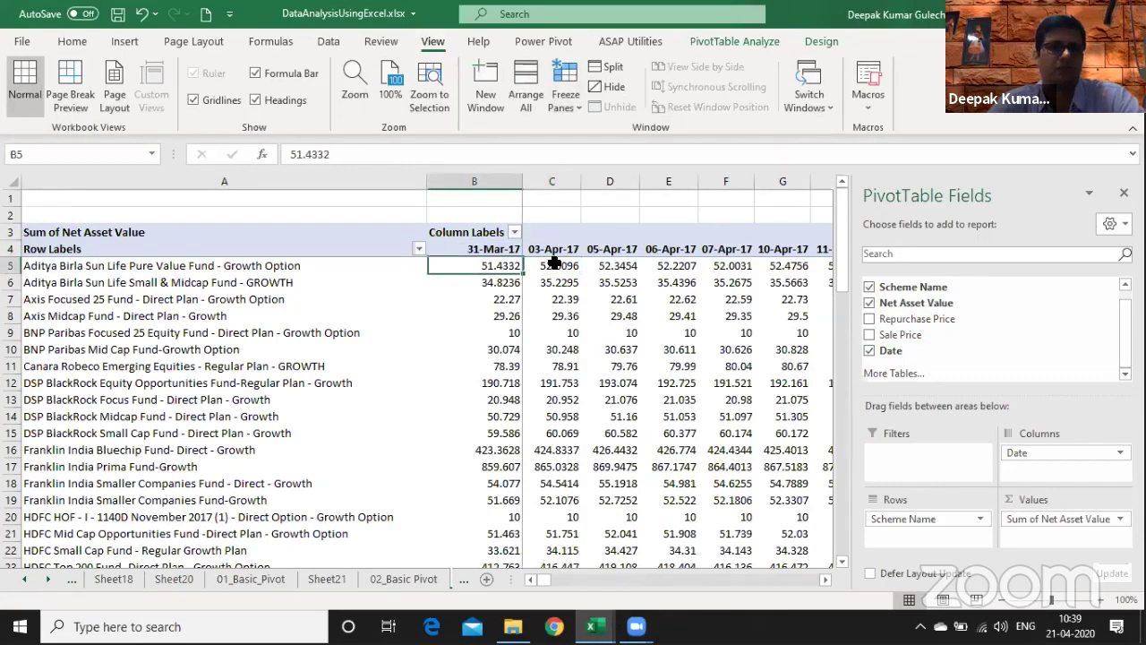
{"action": "key", "text": "ctrl+shift+Down"}
{"action": "key", "text": "shift+Up"}
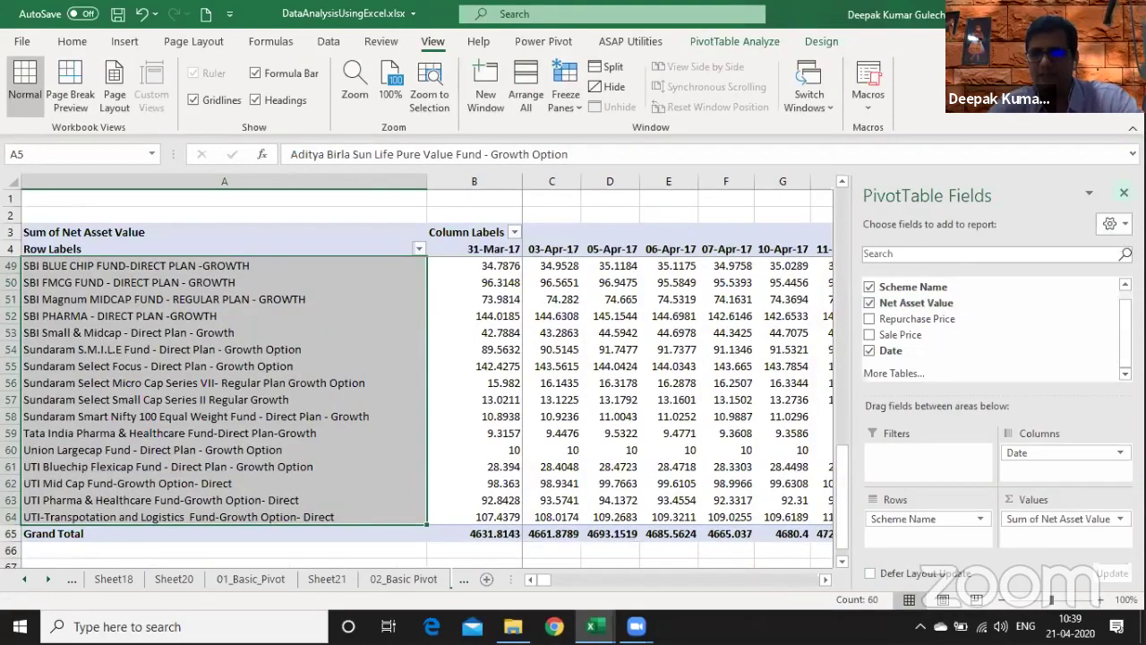
{"action": "left_click", "coordinate": [1124, 193]}
{"action": "key", "text": "ctrl+Home"}
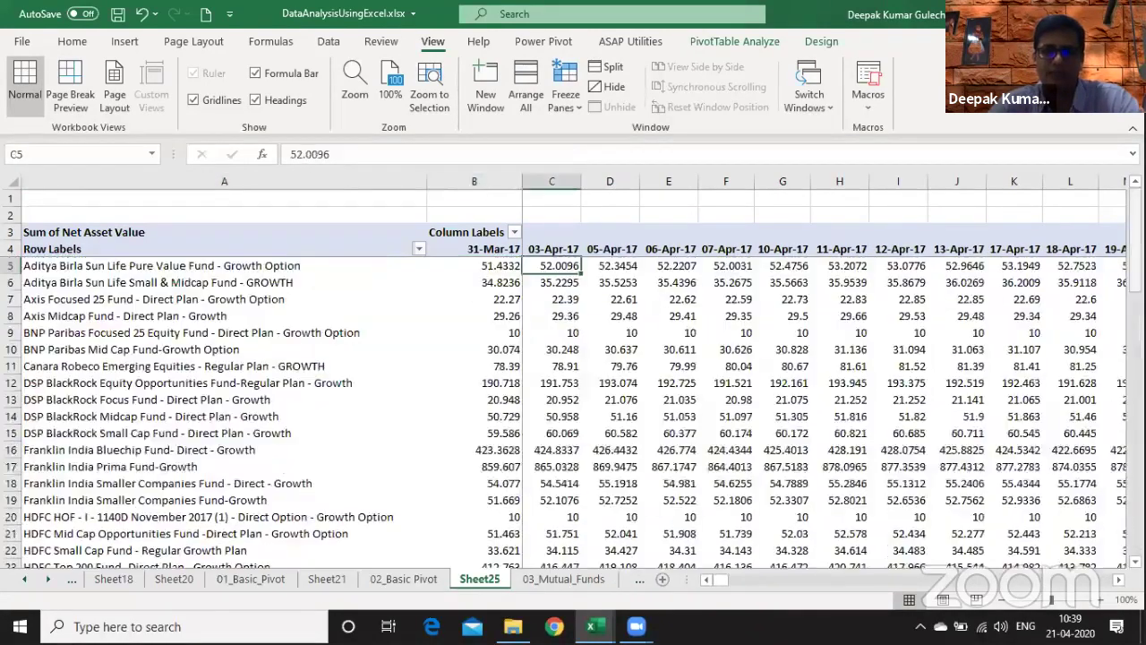
{"action": "key", "text": "ctrl+Right"}
{"action": "key", "text": "Right"}
- In PivotTable Options > Totals & Filters, uncheck grand totals for both rows and columns
{"action": "scroll", "coordinate": [1069, 204], "scroll_direction": "left", "scroll_amount": 1}
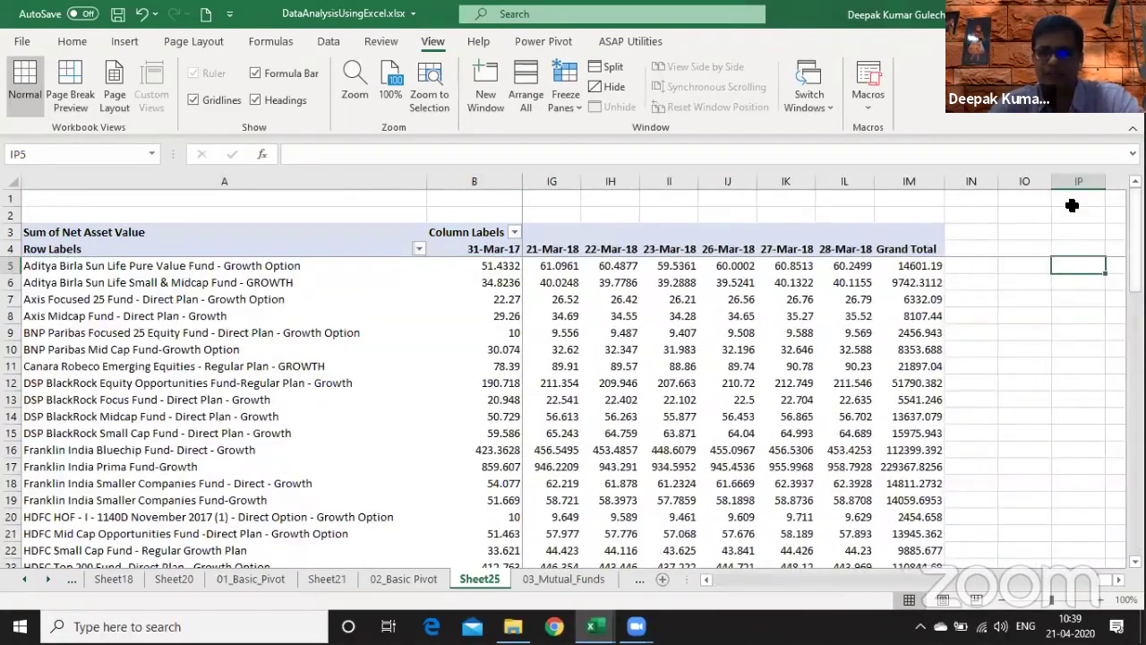
{"action": "left_click", "coordinate": [681, 414]}
{"action": "right_click", "coordinate": [594, 330]}
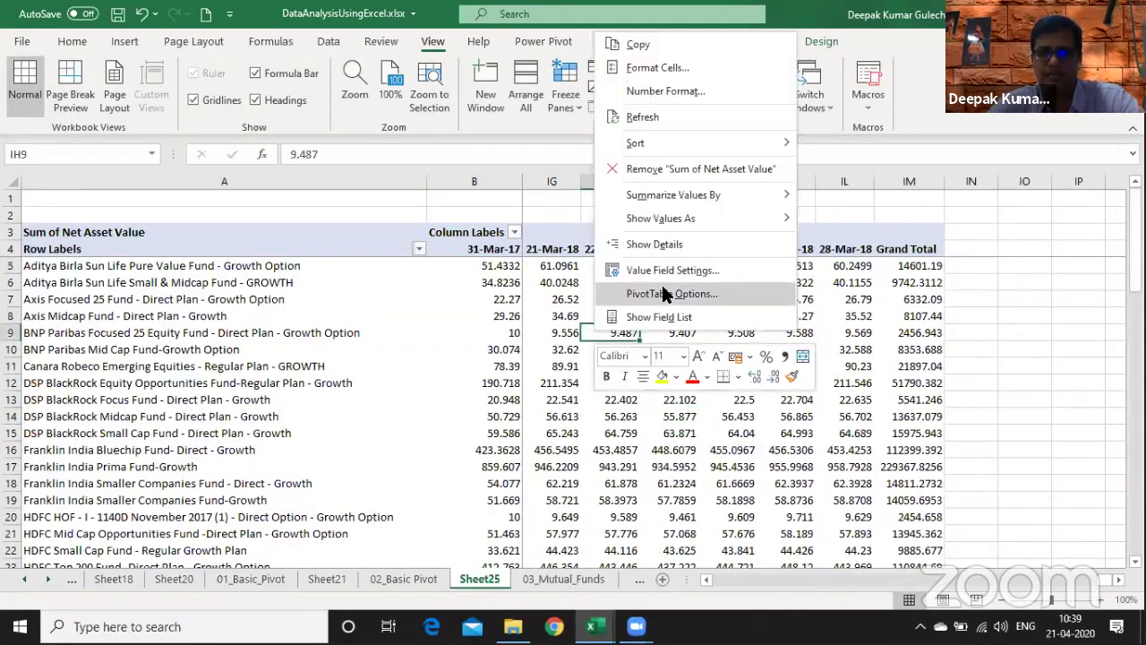
{"action": "left_click", "coordinate": [666, 293]}
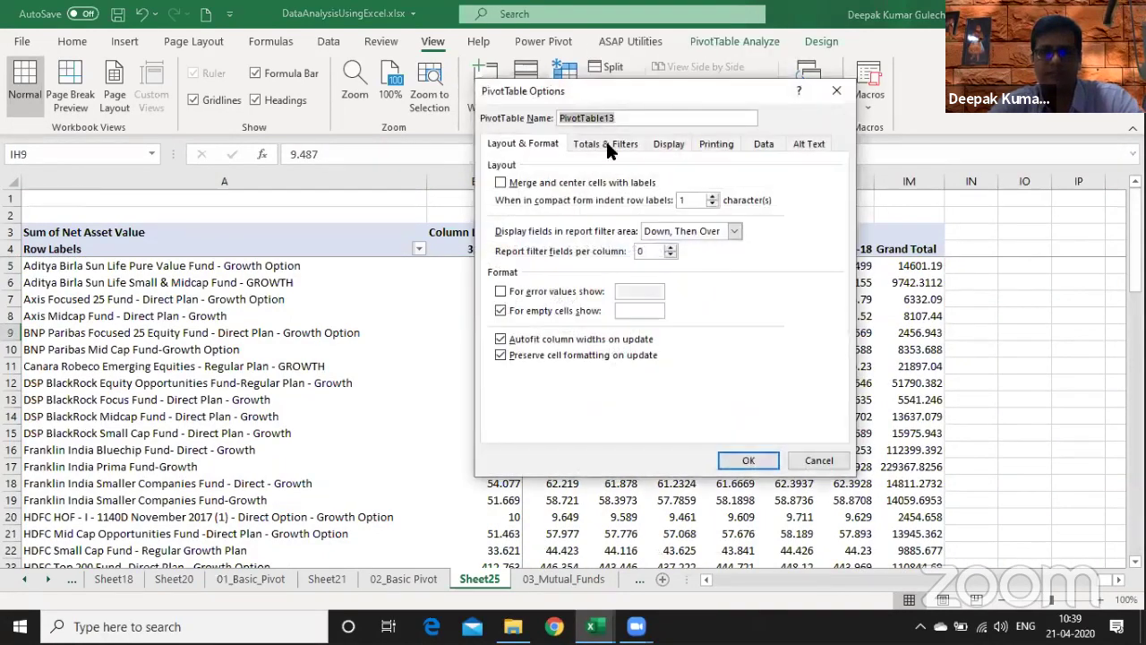
{"action": "left_click", "coordinate": [605, 145]}
{"action": "left_click", "coordinate": [568, 183]}
{"action": "left_click", "coordinate": [568, 198]}
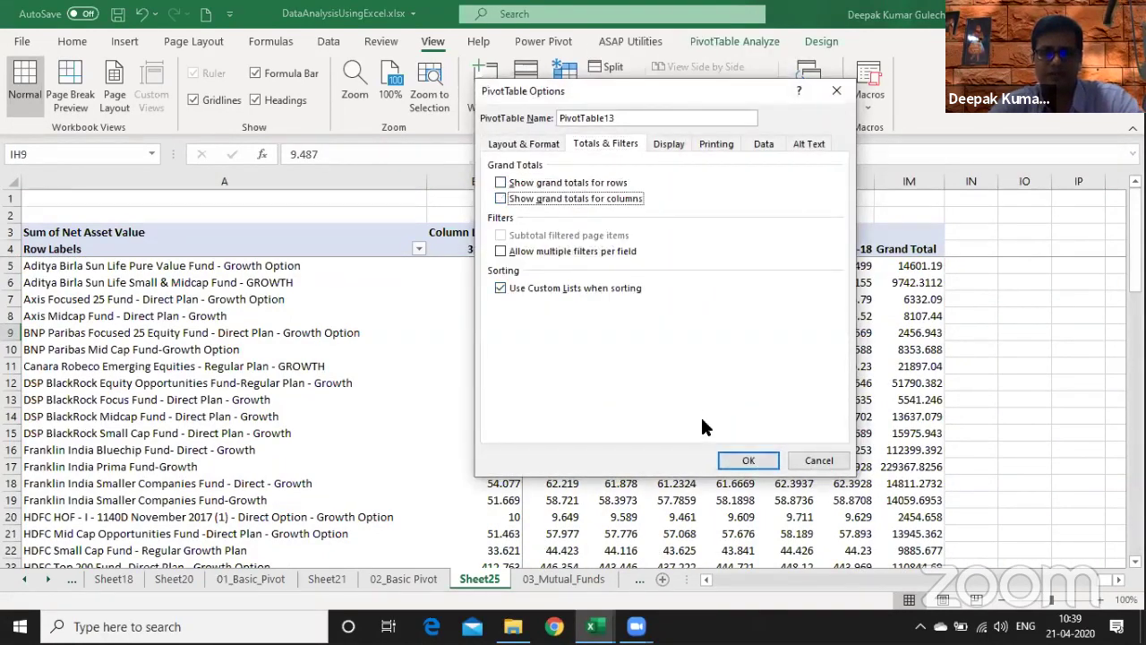
{"action": "left_click", "coordinate": [746, 460]}
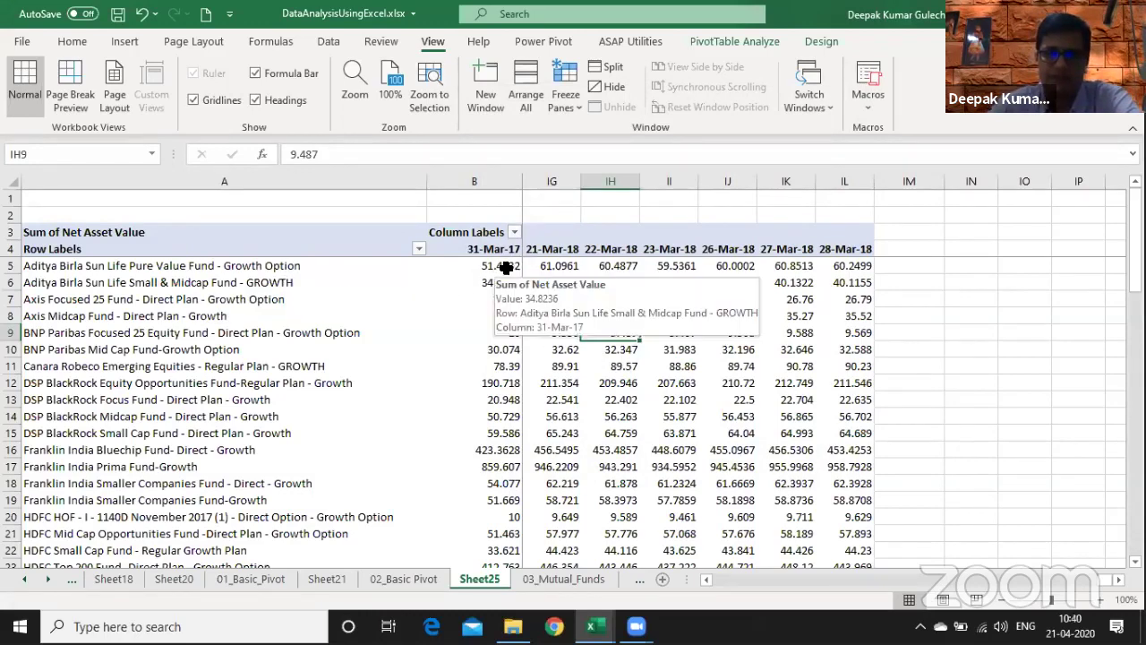
- Format all pivot NAV values from B5 across every date column to two decimal places
{"action": "left_click", "coordinate": [980, 262]}
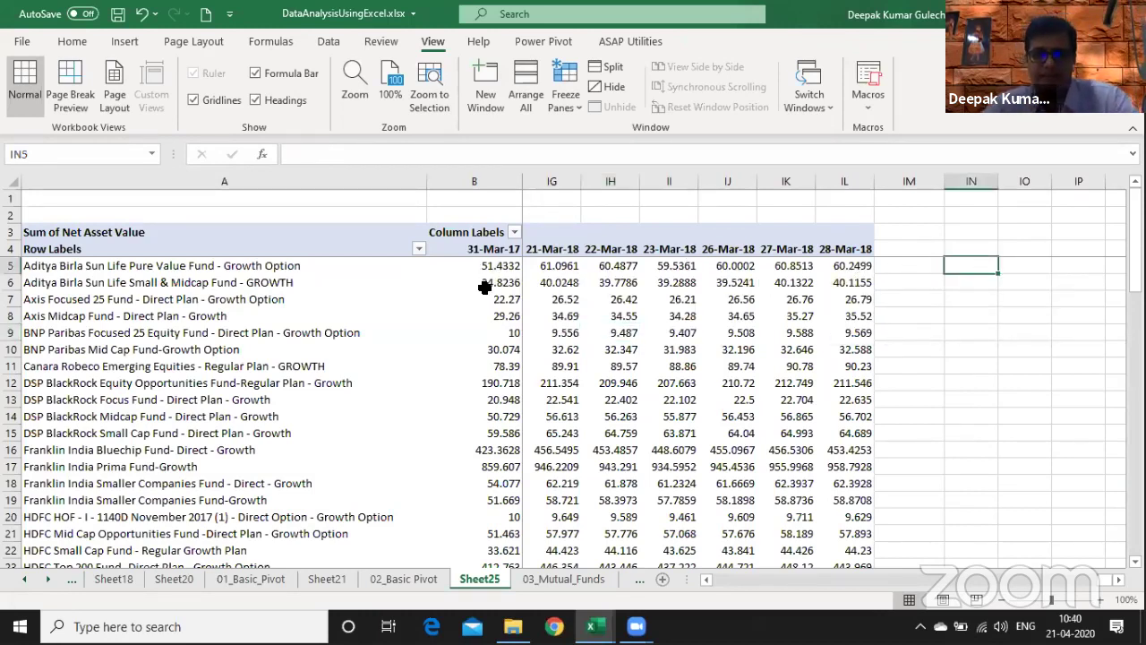
{"action": "left_click", "coordinate": [483, 285]}
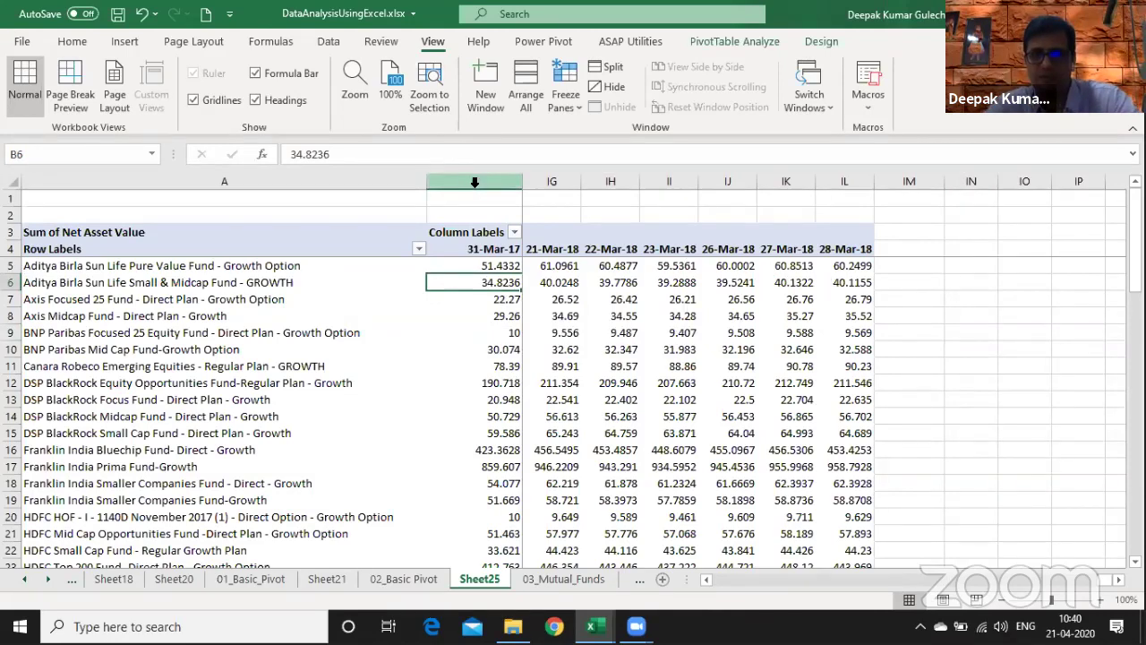
{"action": "key", "text": "Up"}
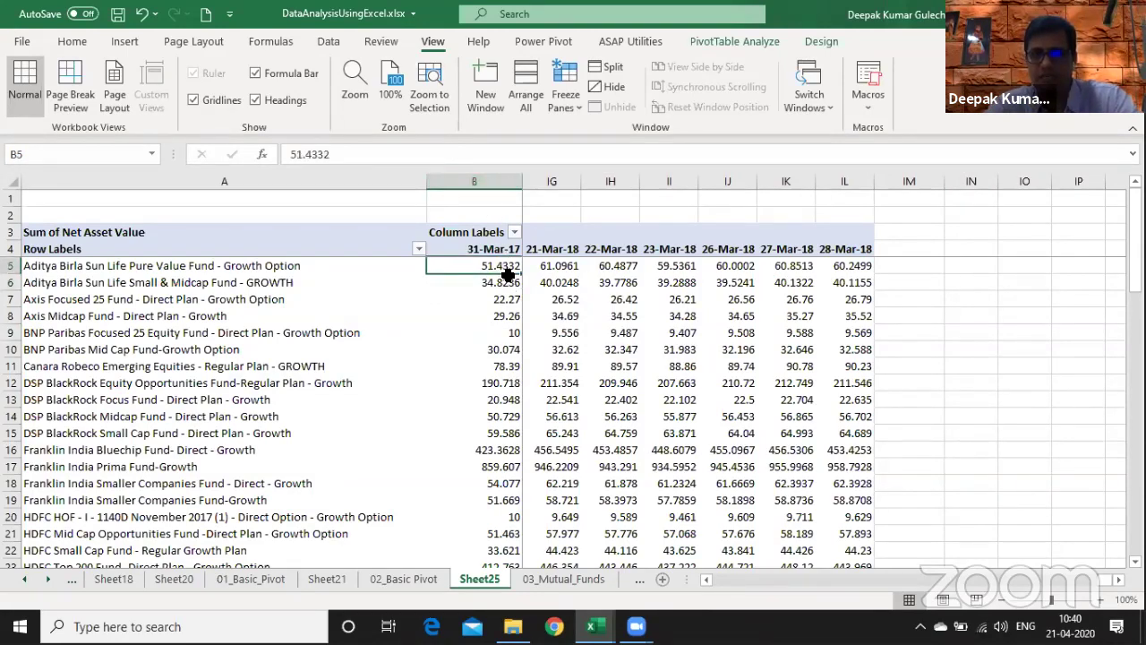
{"action": "key", "text": "ctrl+shift+Down"}
{"action": "key", "text": "ctrl+shift+Right"}
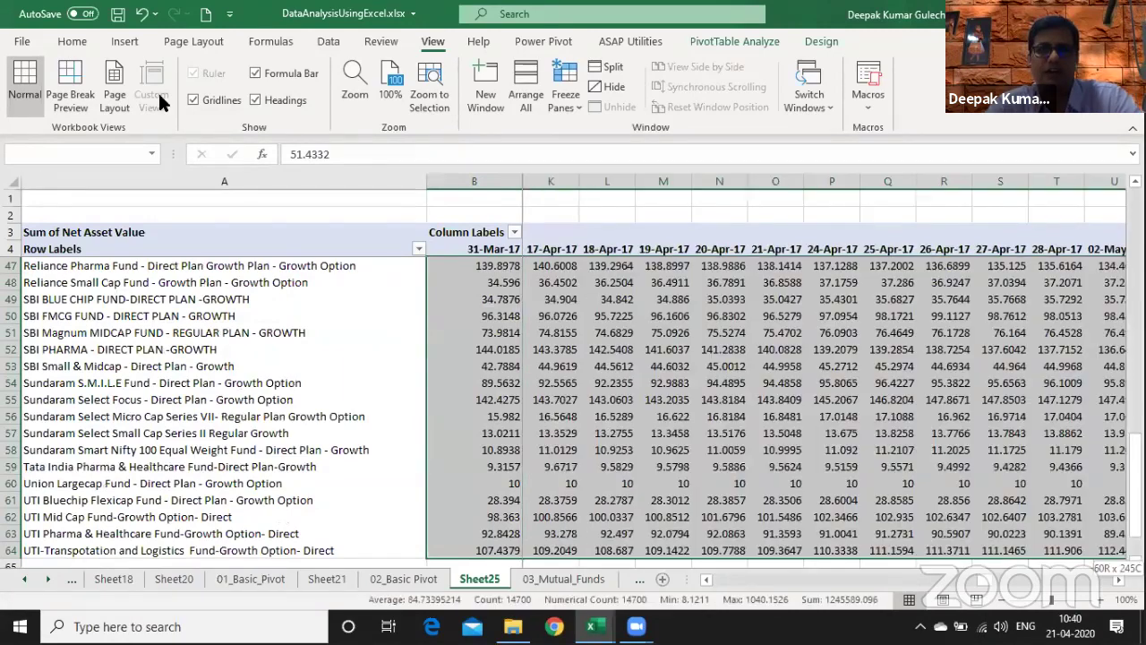
{"action": "left_click", "coordinate": [72, 41]}
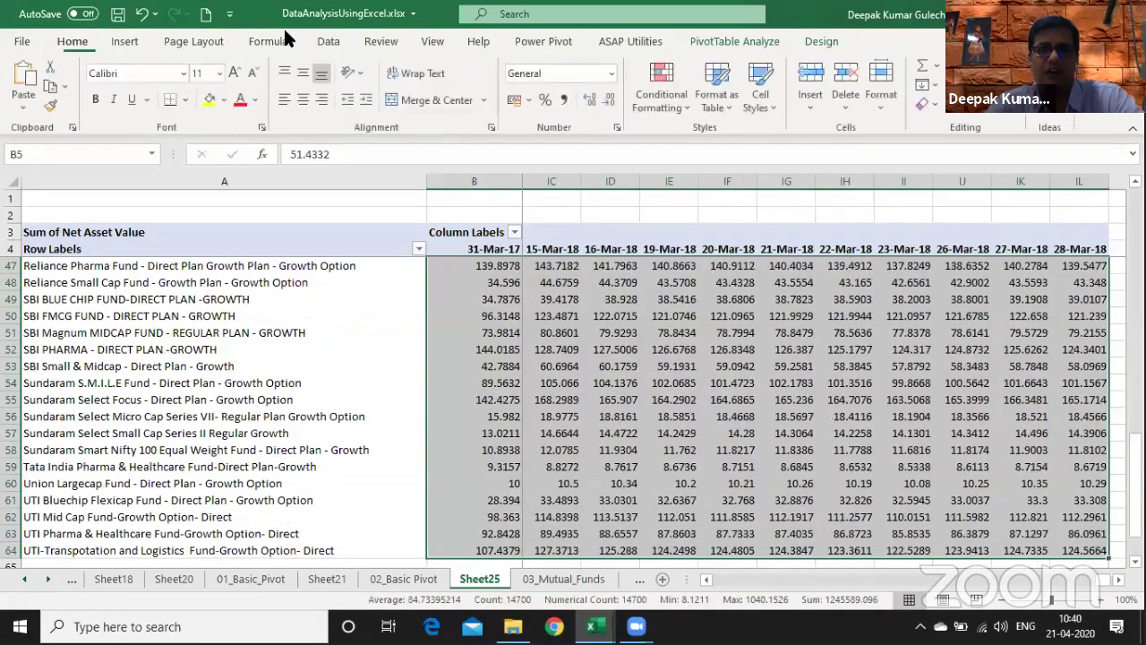
{"action": "left_click", "coordinate": [605, 101]}
{"action": "left_click", "coordinate": [606, 101]}
{"action": "left_click", "coordinate": [599, 101]}
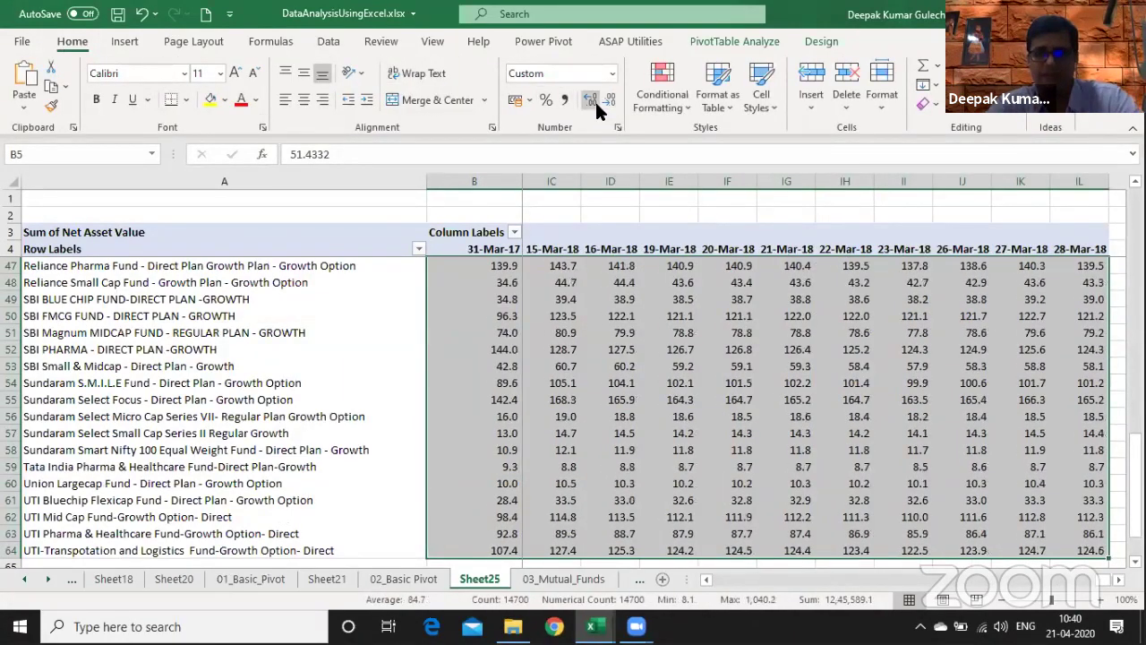
{"action": "left_click", "coordinate": [593, 100]}
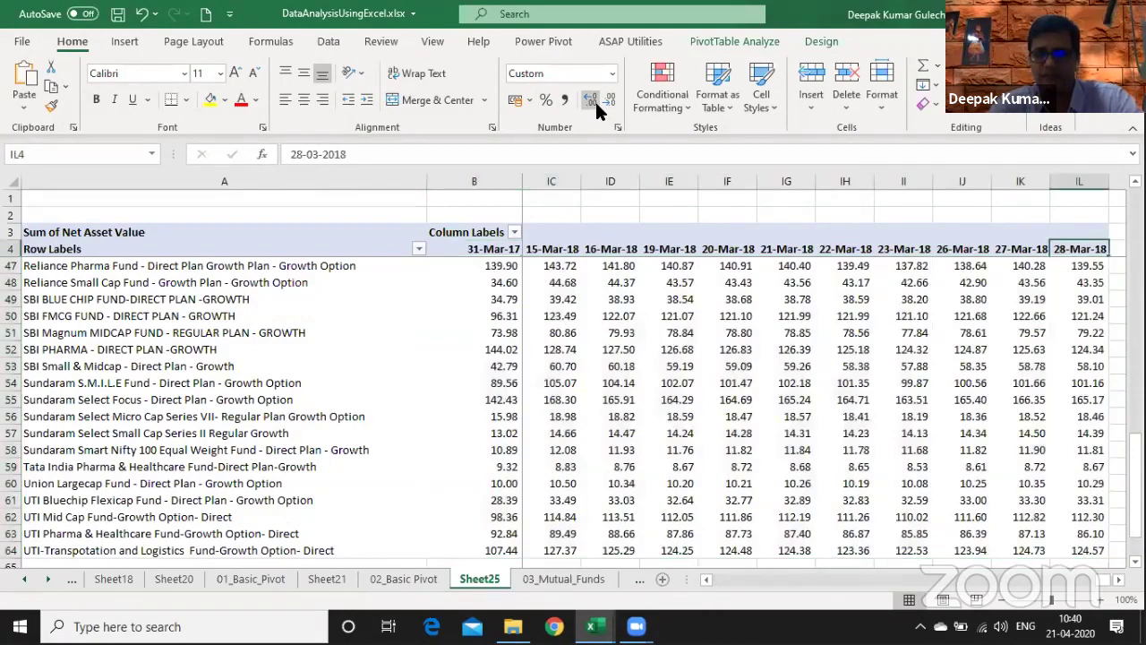
- In IN5, begin the formula =IL5- using the 28-Mar-18 value
{"action": "key", "text": "Down"}
{"action": "key", "text": "Down"}
{"action": "key", "text": "Right"}
{"action": "key", "text": "Right"}
{"action": "key", "text": "Right"}
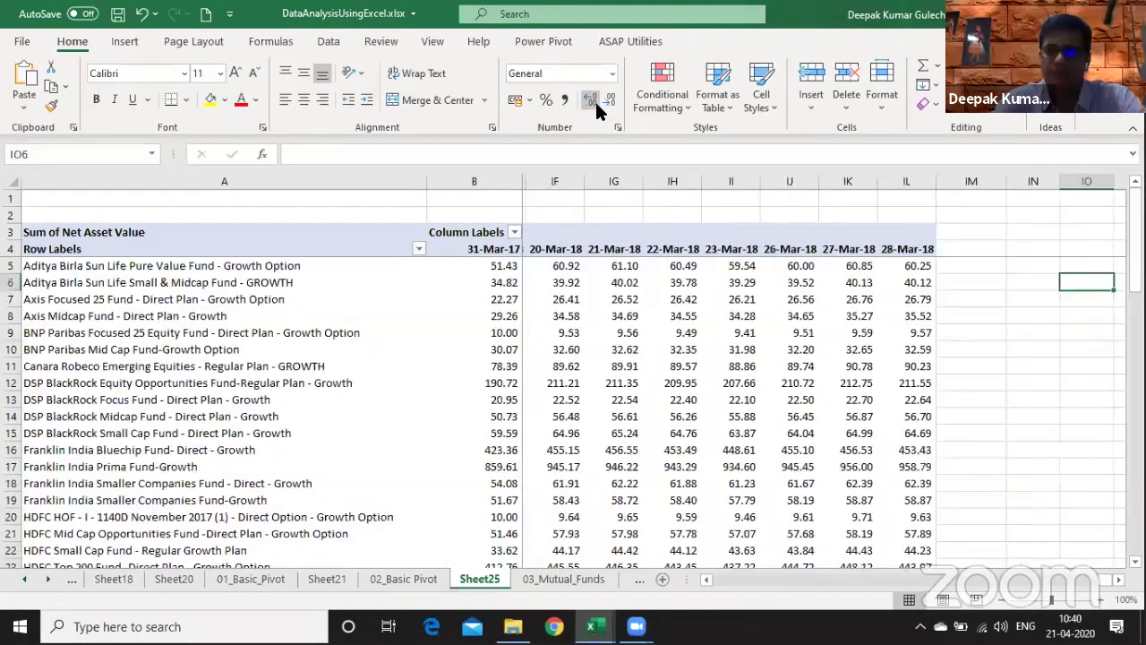
{"action": "key", "text": "Up"}
{"action": "key", "text": "Left"}
{"action": "type", "text": "="}
{"action": "key", "text": "Left"}
{"action": "key", "text": "Left"}
{"action": "type", "text": "-"}
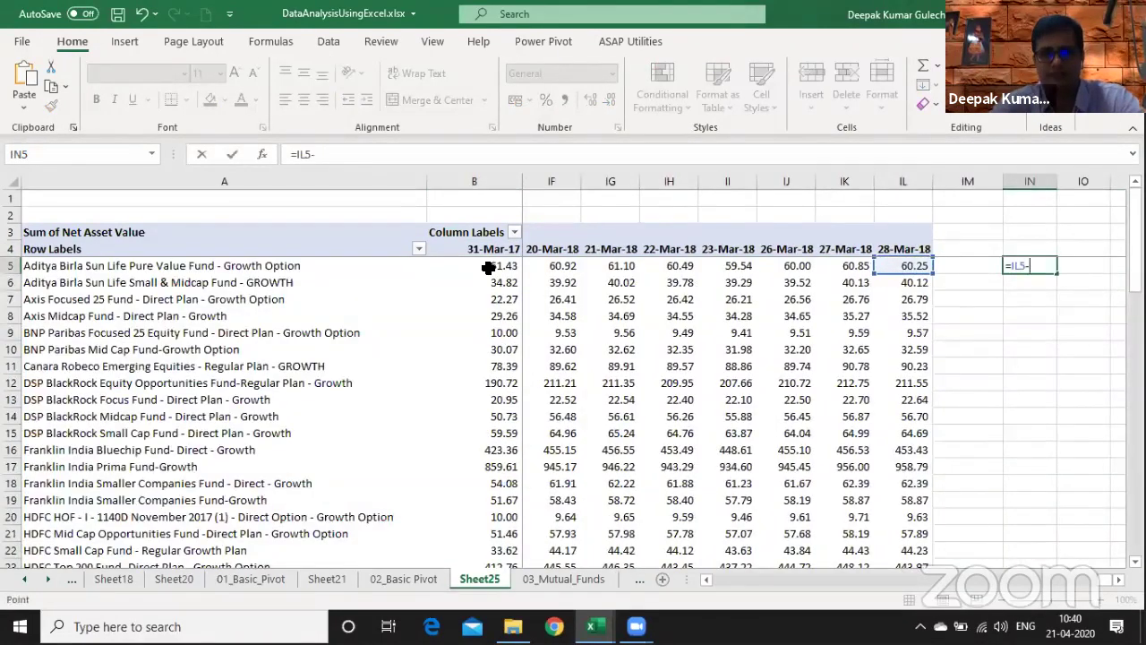
{"action": "left_click", "coordinate": [488, 268]}
{"action": "key", "text": "ctrl+Return"}
{"action": "key", "text": "Right"}
{"action": "type", "text": "="}
{"action": "key", "text": "Left"}
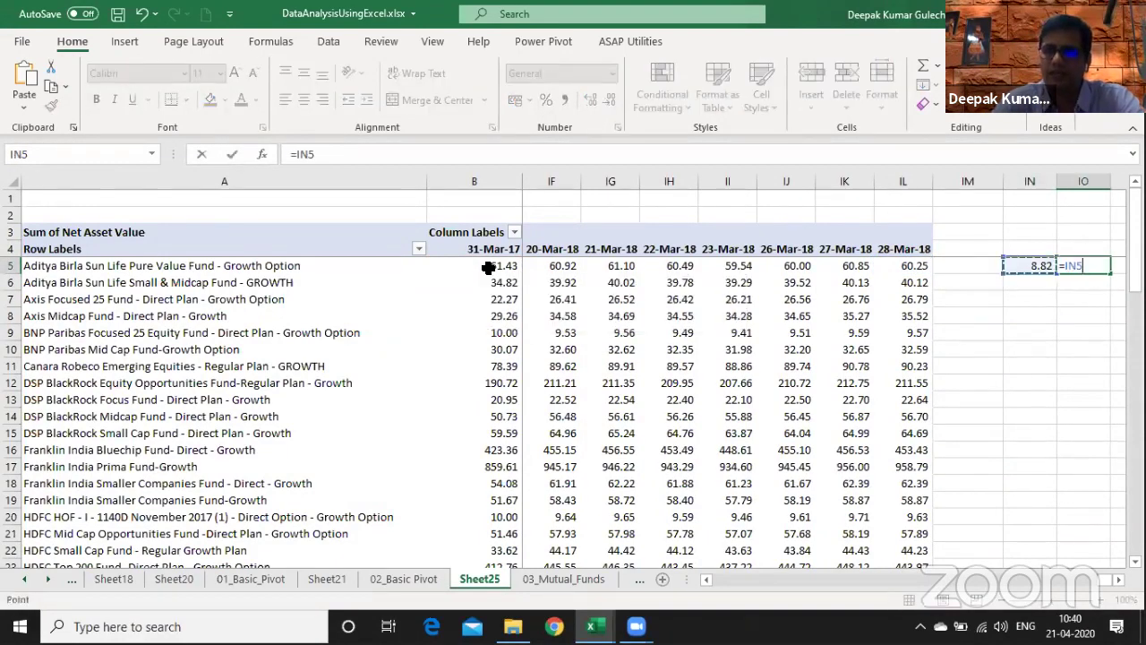
{"action": "type", "text": "/"}
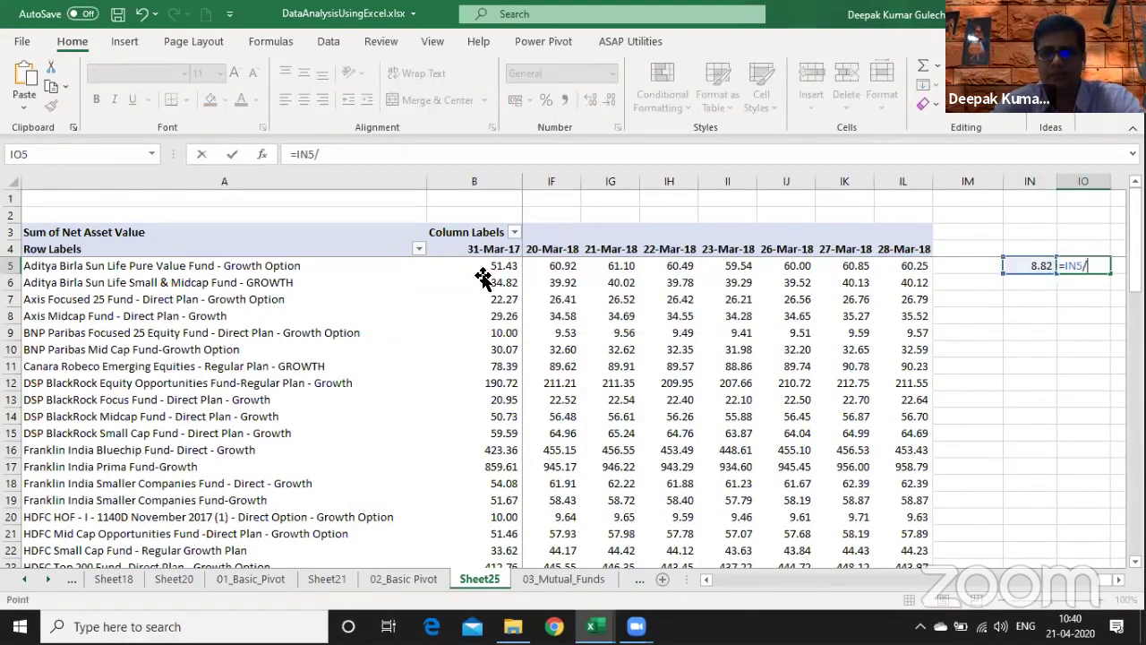
{"action": "left_click", "coordinate": [482, 271]}
{"action": "key", "text": "ctrl+Return"}
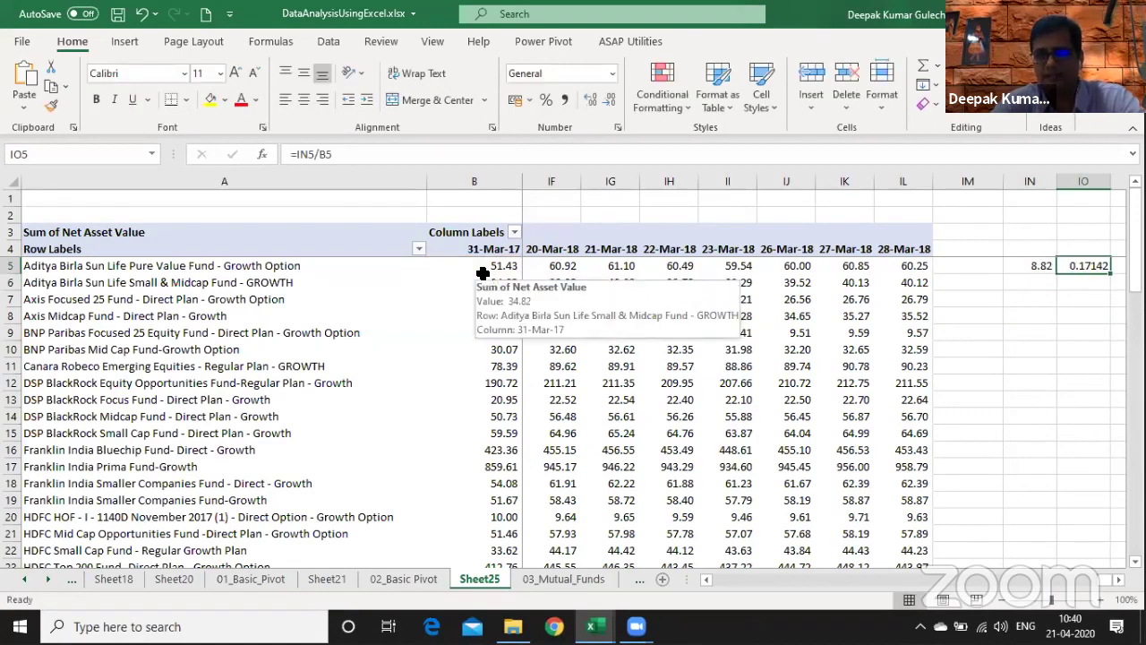
{"action": "key", "text": "ctrl+shift+5"}
{"action": "key", "text": "Left"}
{"action": "key", "text": "shift+Down"}
{"action": "key", "text": "shift+Down"}
{"action": "key", "text": "shift+Down"}
{"action": "key", "text": "shift+Down"}
{"action": "key", "text": "shift+Down"}
{"action": "key", "text": "shift+Down"}
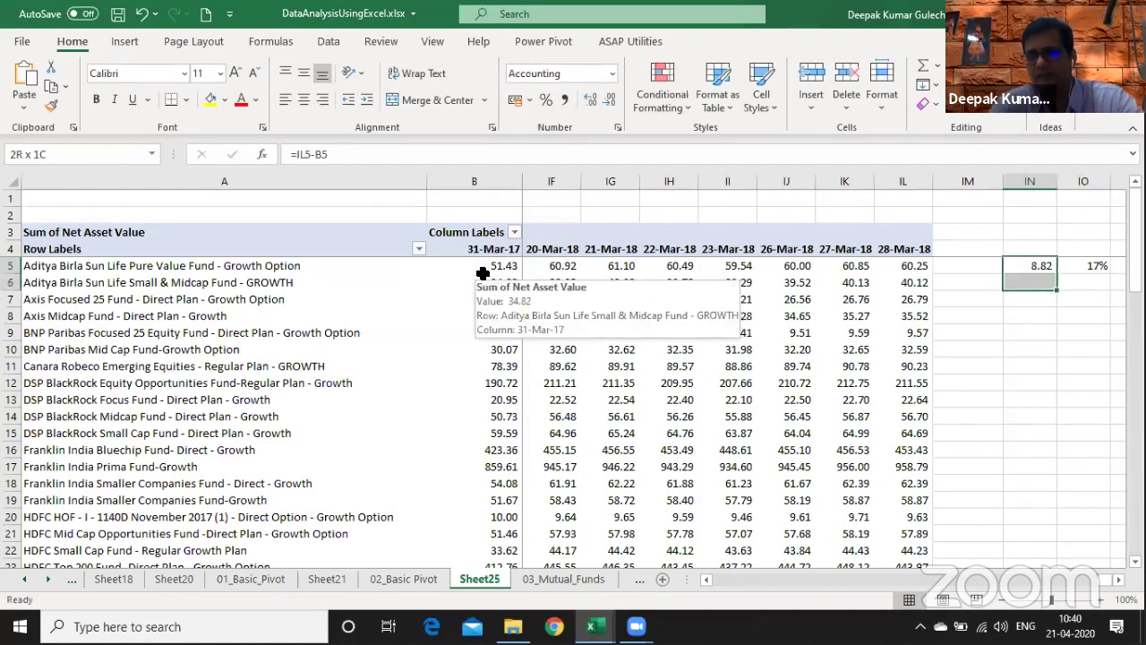
{"action": "key", "text": "shift+Down"}
{"action": "key", "text": "shift+Down"}
{"action": "key", "text": "shift+Down"}
{"action": "key", "text": "shift+Down"}
{"action": "key", "text": "shift+Down"}
{"action": "key", "text": "shift+Right"}
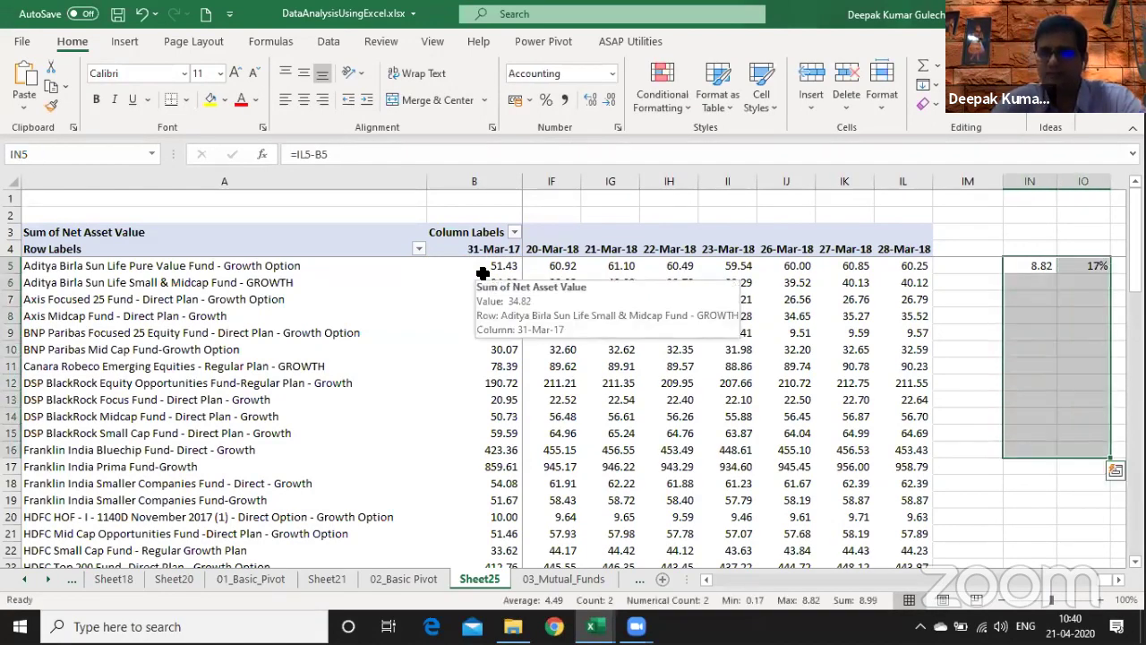
{"action": "key", "text": "ctrl+d"}
{"action": "key", "text": "Right"}
{"action": "key", "text": "ctrl+Down"}
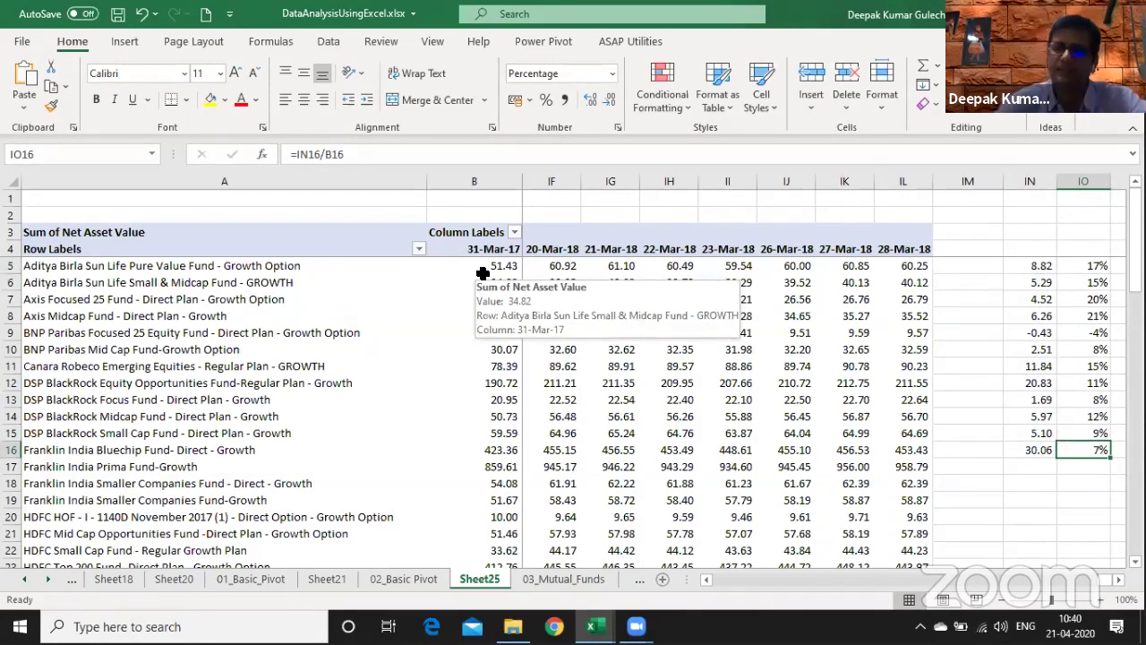
{"action": "key", "text": "Up"}
{"action": "key", "text": "Up"}
{"action": "key", "text": "Up"}
{"action": "key", "text": "Up"}
{"action": "key", "text": "Up"}
{"action": "key", "text": "Up"}
{"action": "key", "text": "Up"}
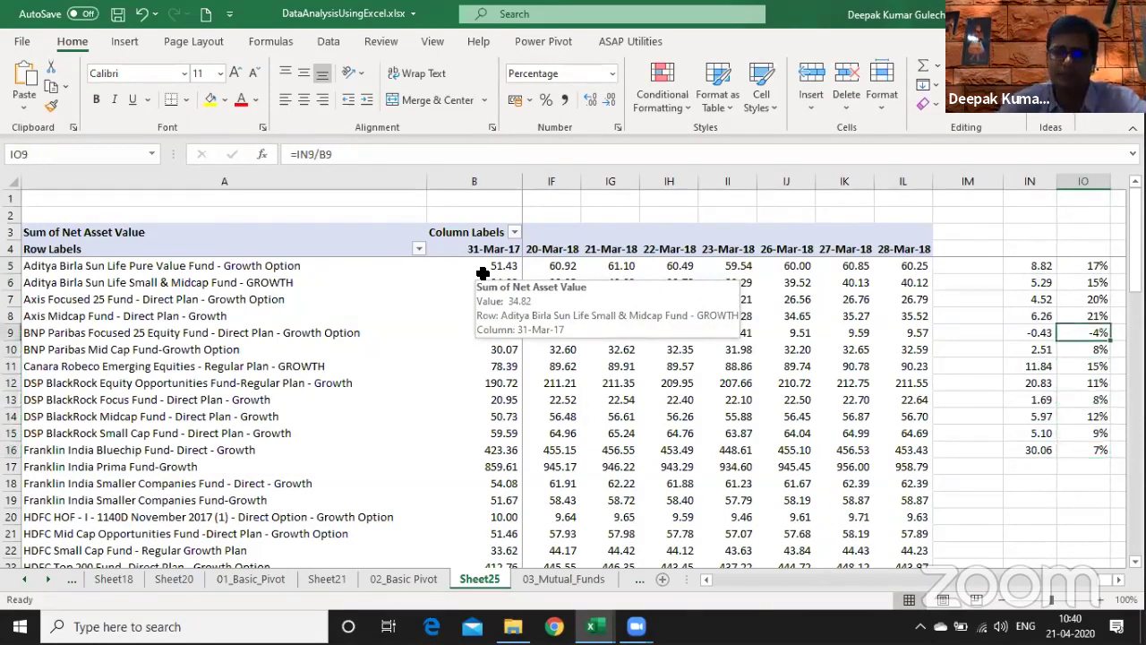
{"action": "key", "text": "shift+space"}
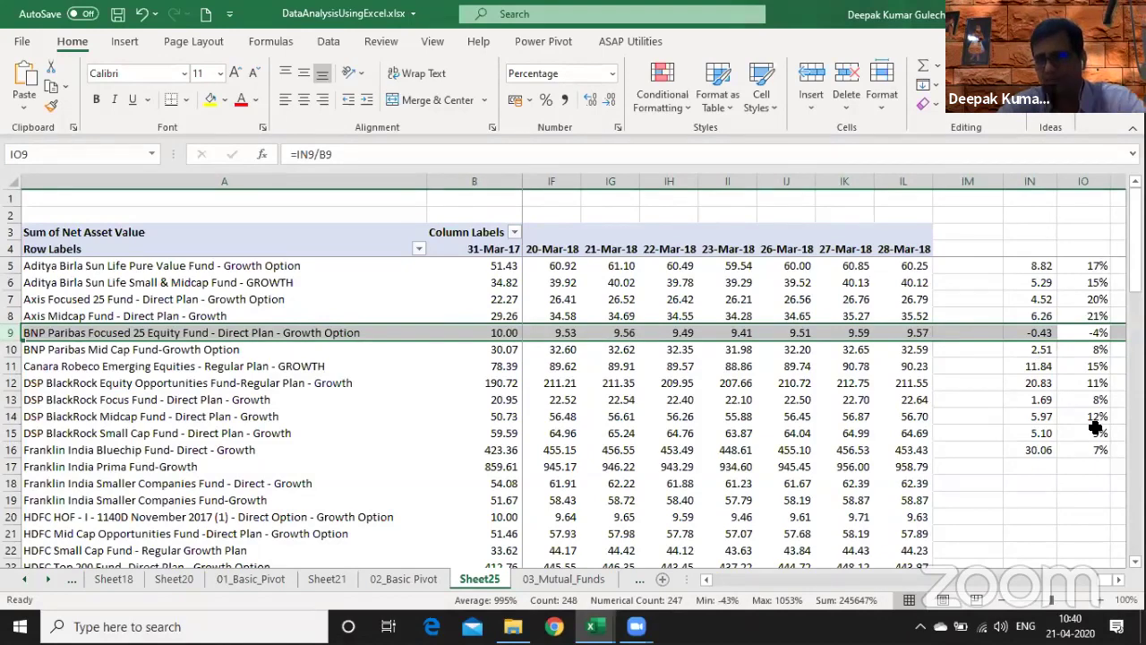
{"action": "left_click_drag", "start_coordinate": [1095, 366], "coordinate": [987, 370]}
{"action": "key", "text": "Up"}
{"action": "key", "text": "Up"}
{"action": "key", "text": "Up"}
{"action": "key", "text": "Up"}
{"action": "key", "text": "shift+Down"}
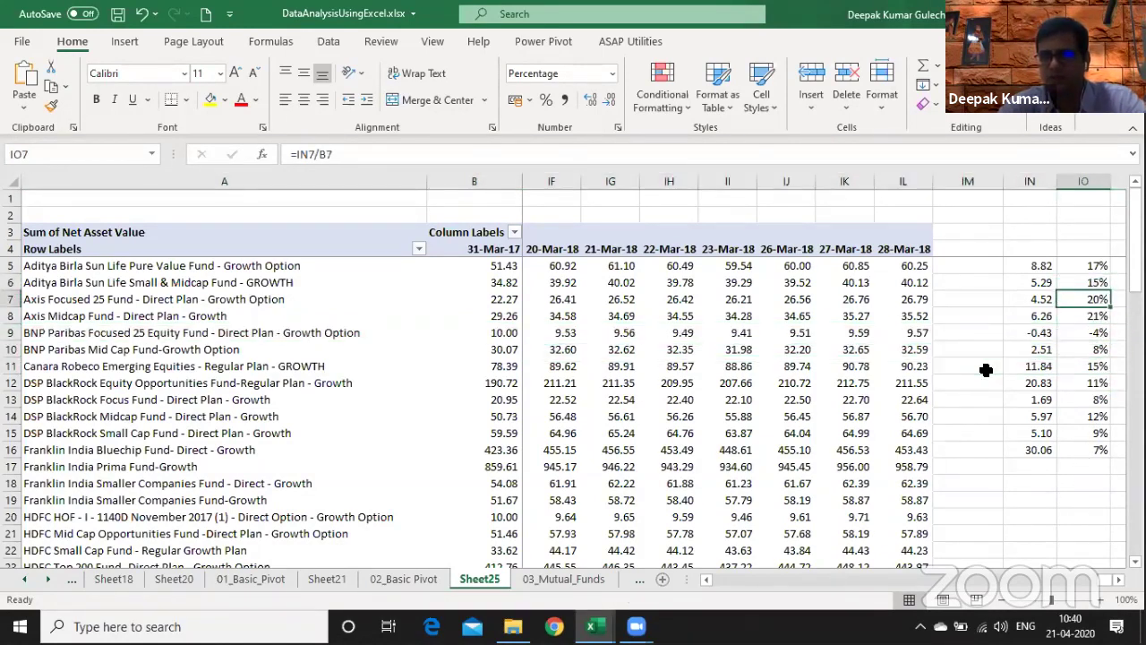
{"action": "key", "text": "shift+space"}
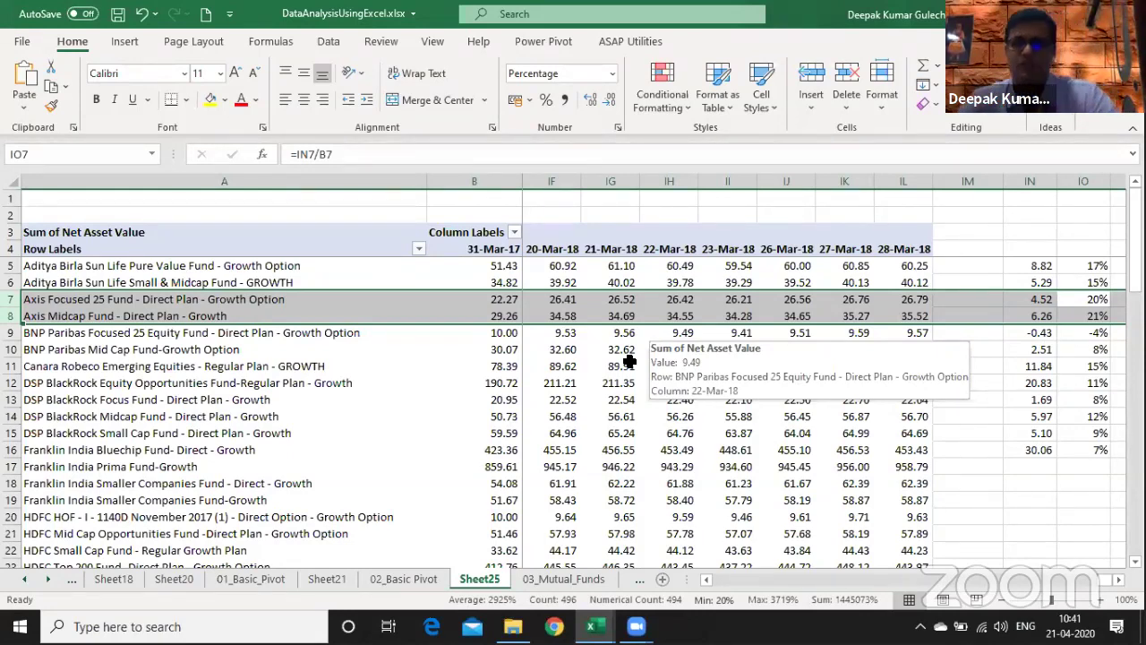
{"action": "right_click", "coordinate": [570, 365]}
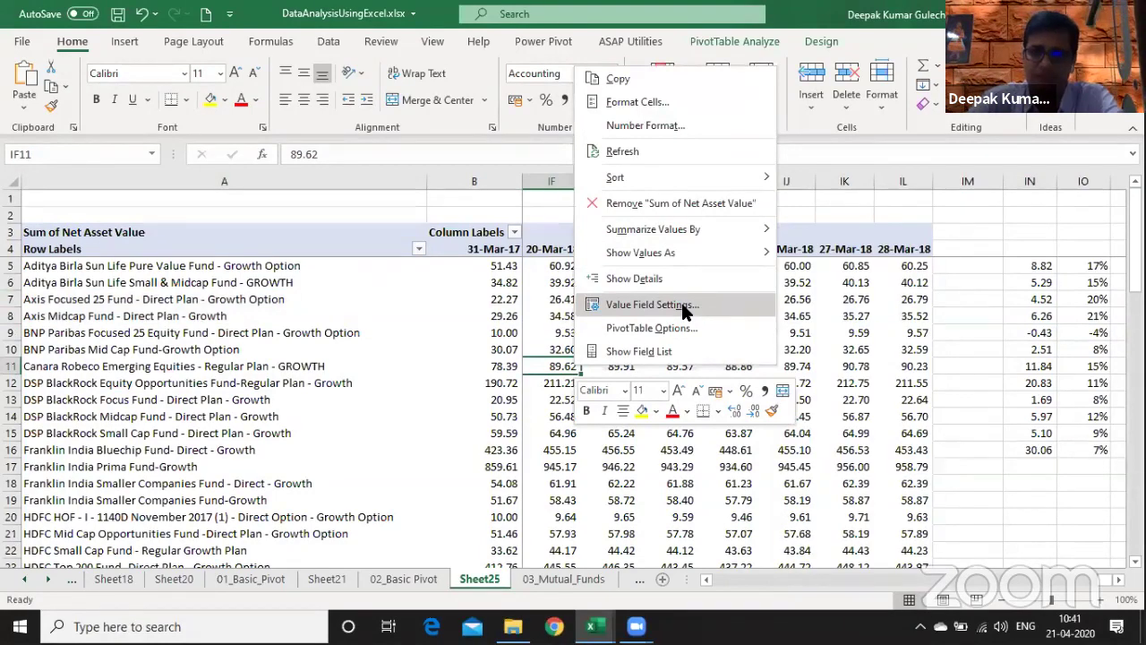
{"action": "mouse_move", "coordinate": [691, 255]}
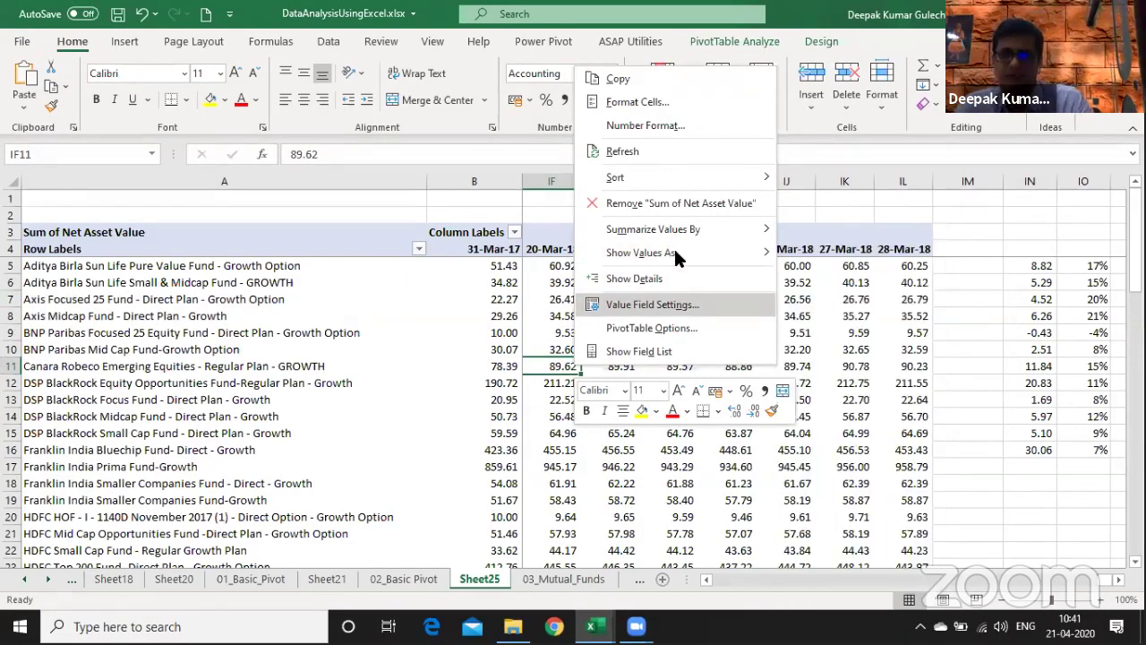
{"action": "left_click", "coordinate": [673, 309]}
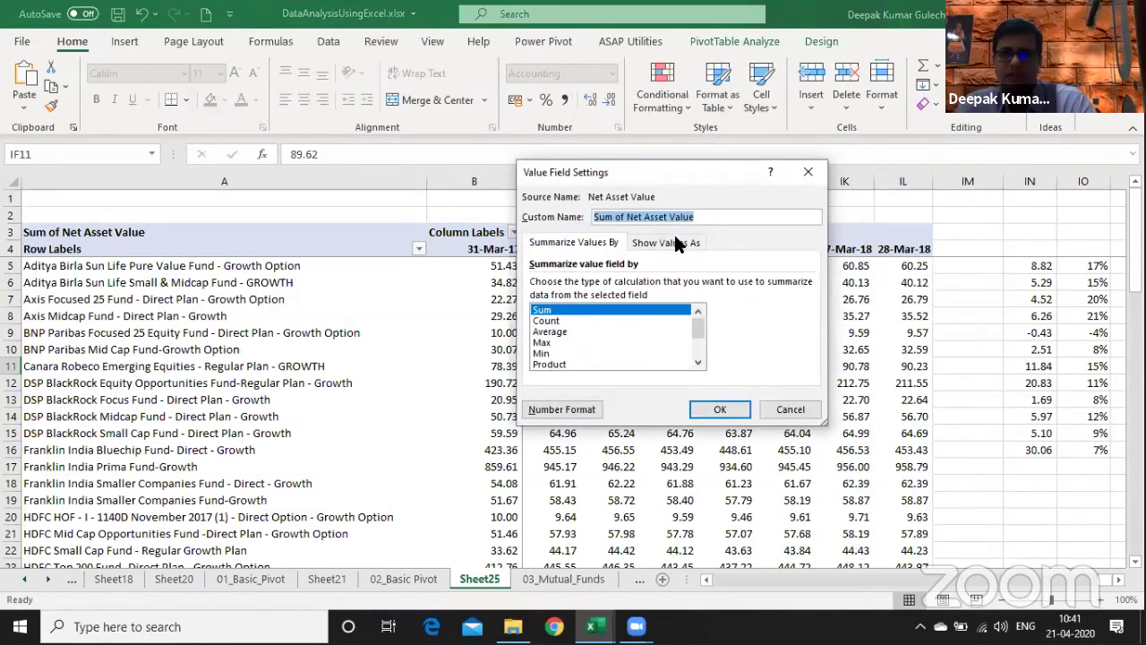
{"action": "left_click", "coordinate": [676, 238]}
{"action": "left_click", "coordinate": [806, 284]}
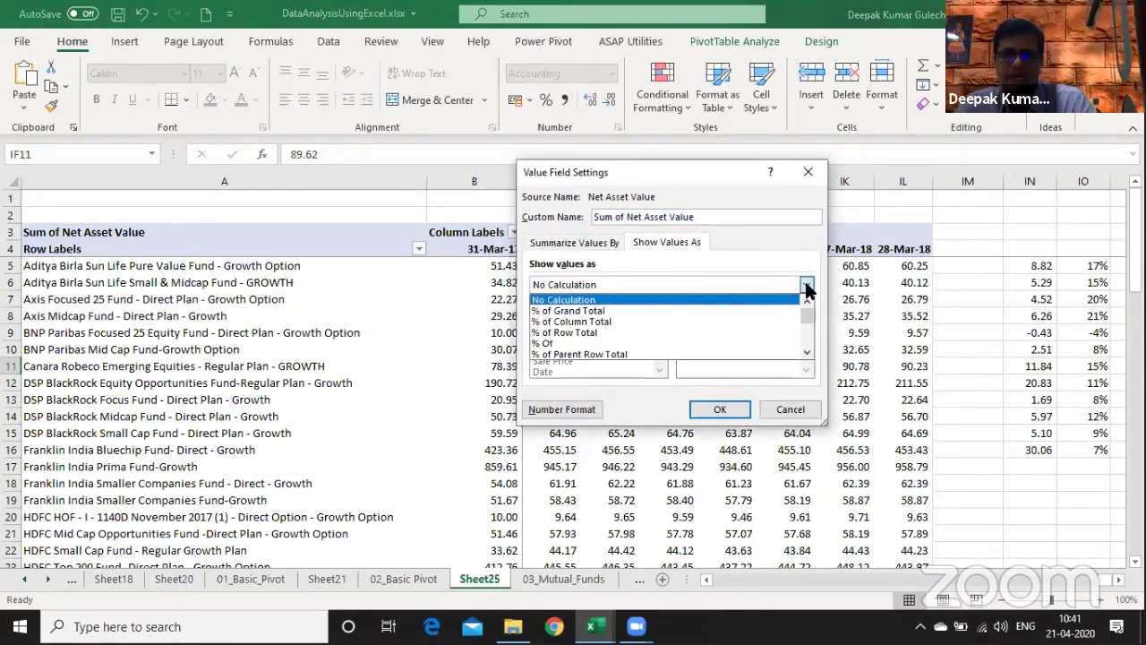
{"action": "left_click", "coordinate": [807, 353]}
{"action": "left_click", "coordinate": [806, 353]}
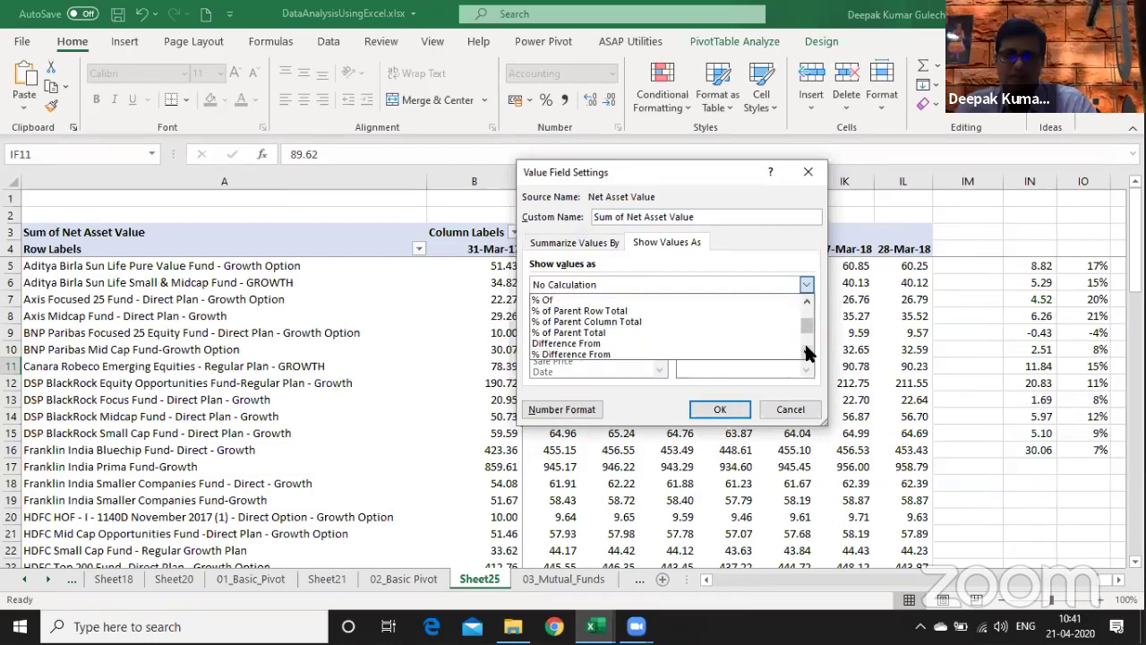
{"action": "left_click", "coordinate": [807, 353]}
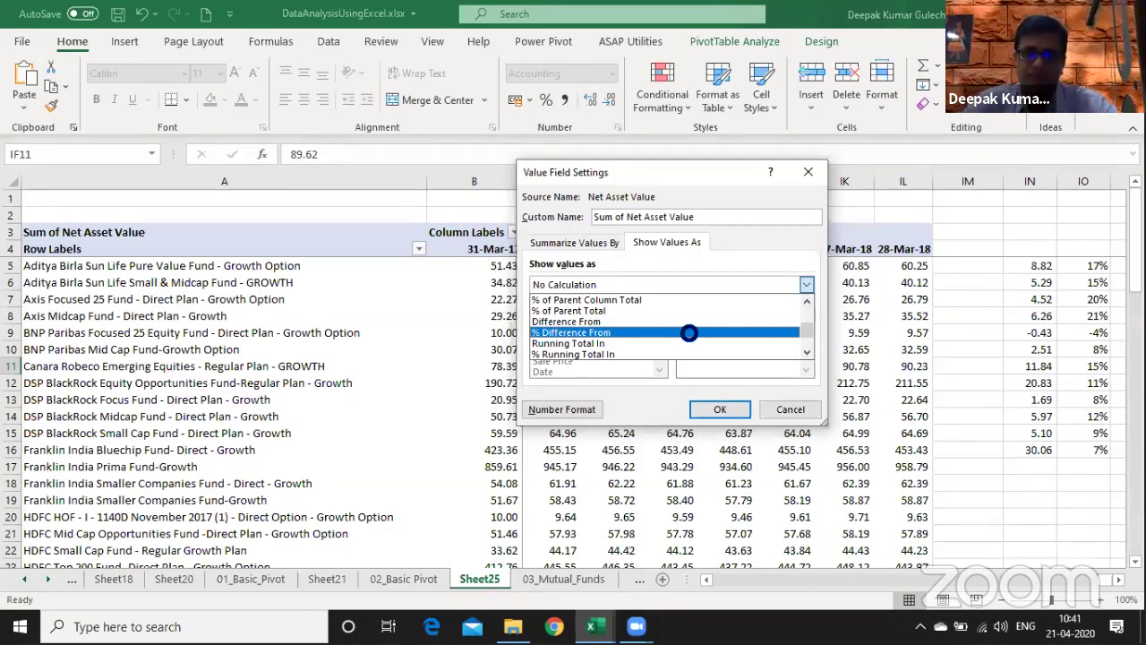
{"action": "left_click", "coordinate": [689, 333]}
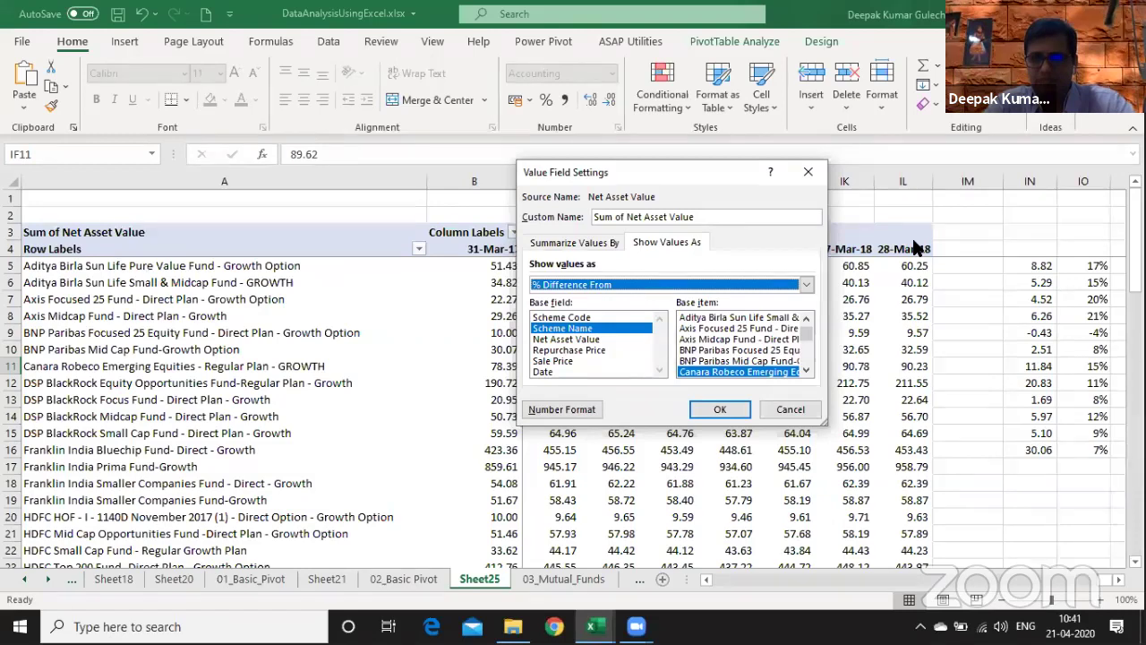
{"action": "left_click", "coordinate": [567, 370]}
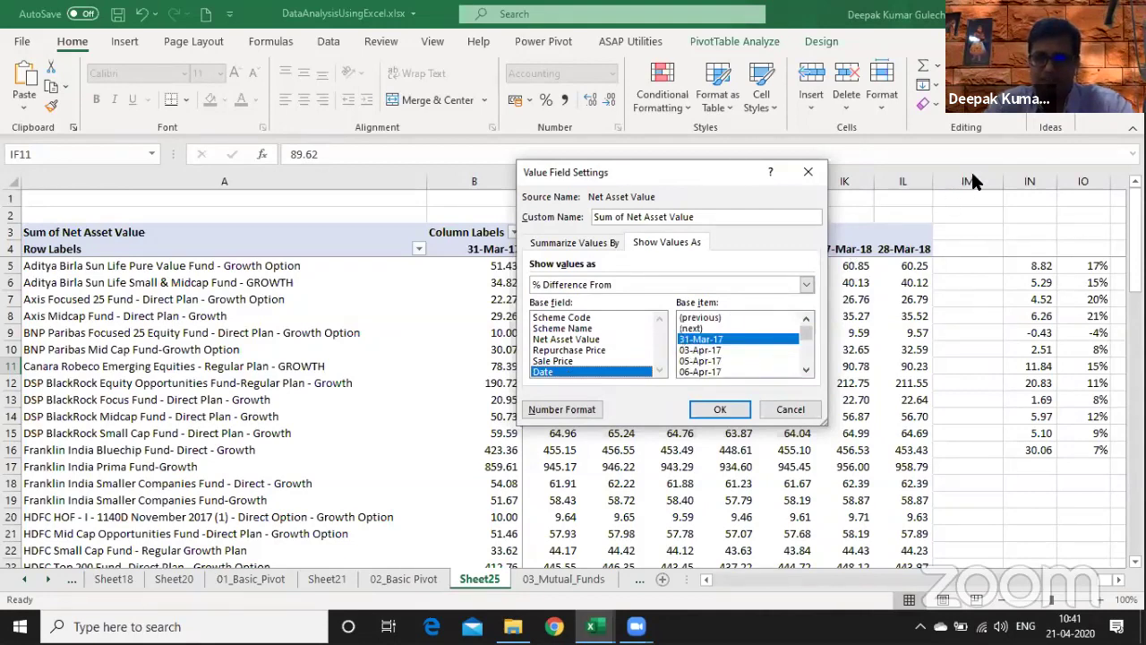
{"action": "left_click", "coordinate": [732, 411]}
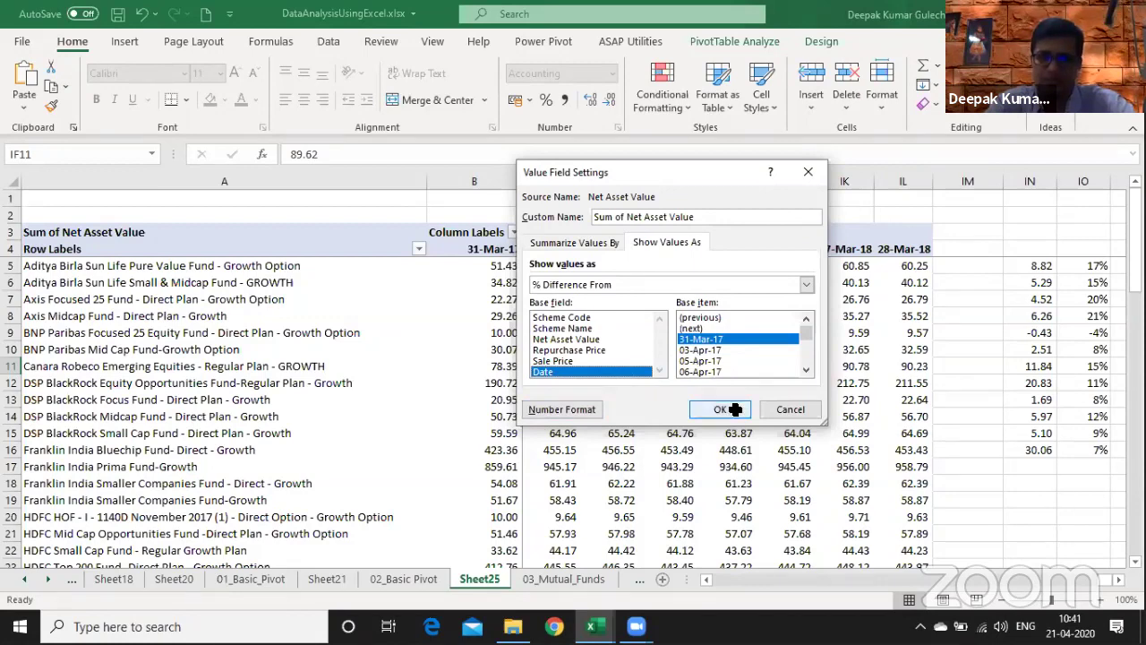
{"action": "left_click", "coordinate": [920, 263]}
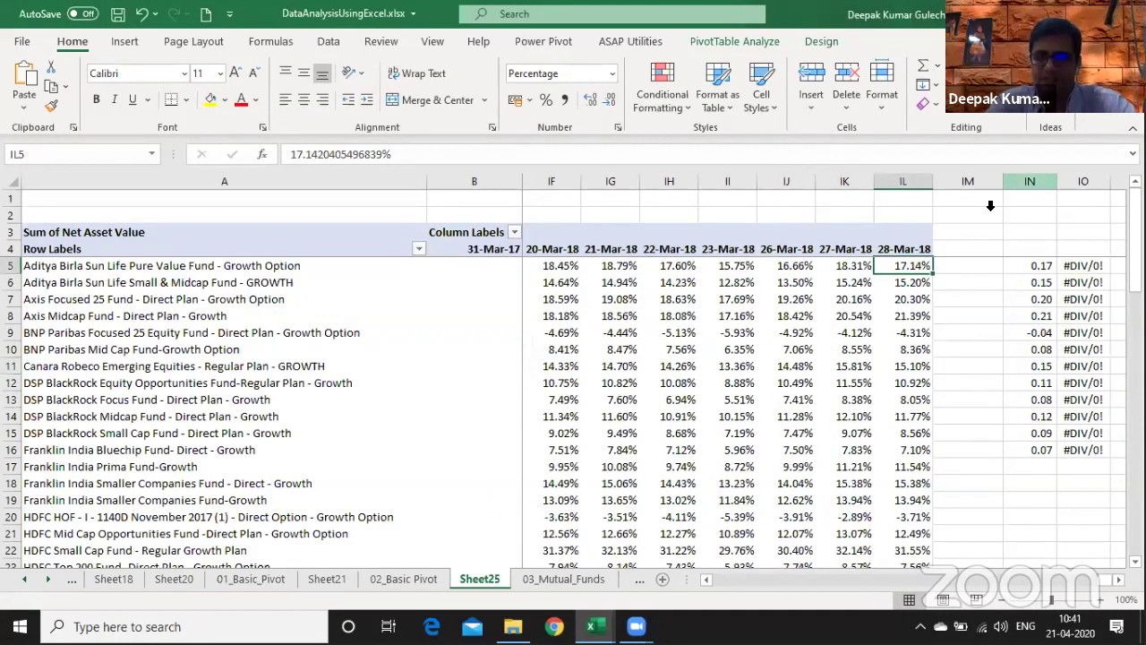
{"action": "key", "text": "Down"}
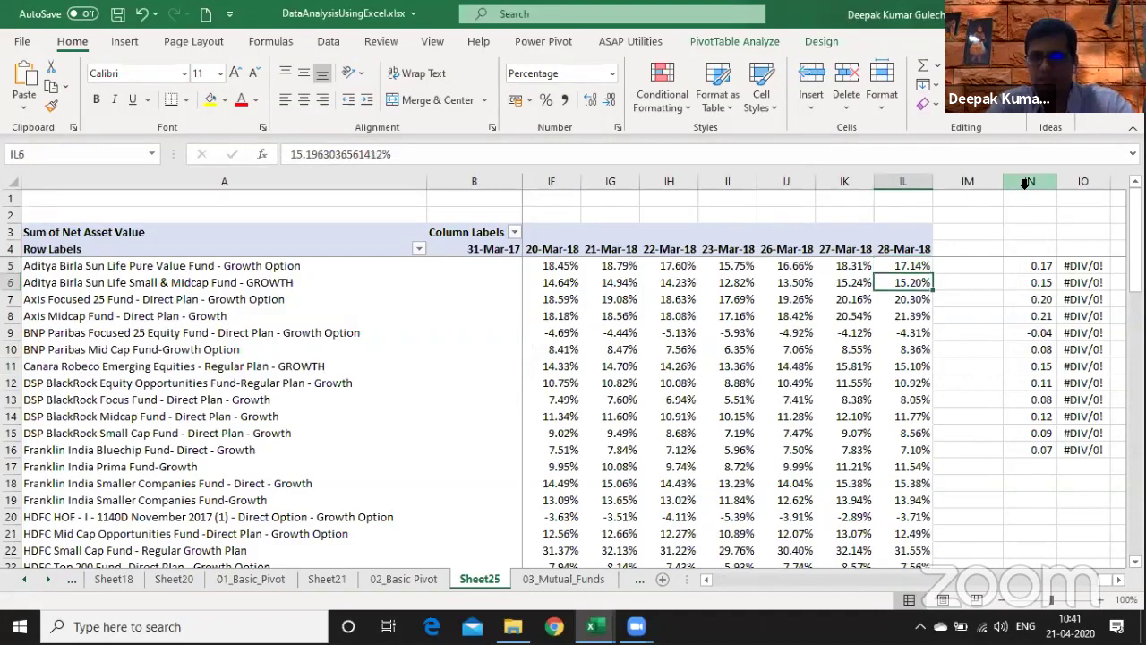
{"action": "key", "text": "Down"}
{"action": "key", "text": "Down"}
{"action": "key", "text": "Down"}
{"action": "key", "text": "Down"}
{"action": "key", "text": "Down"}
{"action": "key", "text": "Down"}
{"action": "key", "text": "Down"}
{"action": "key", "text": "Down"}
{"action": "key", "text": "Down"}
{"action": "key", "text": "Down"}
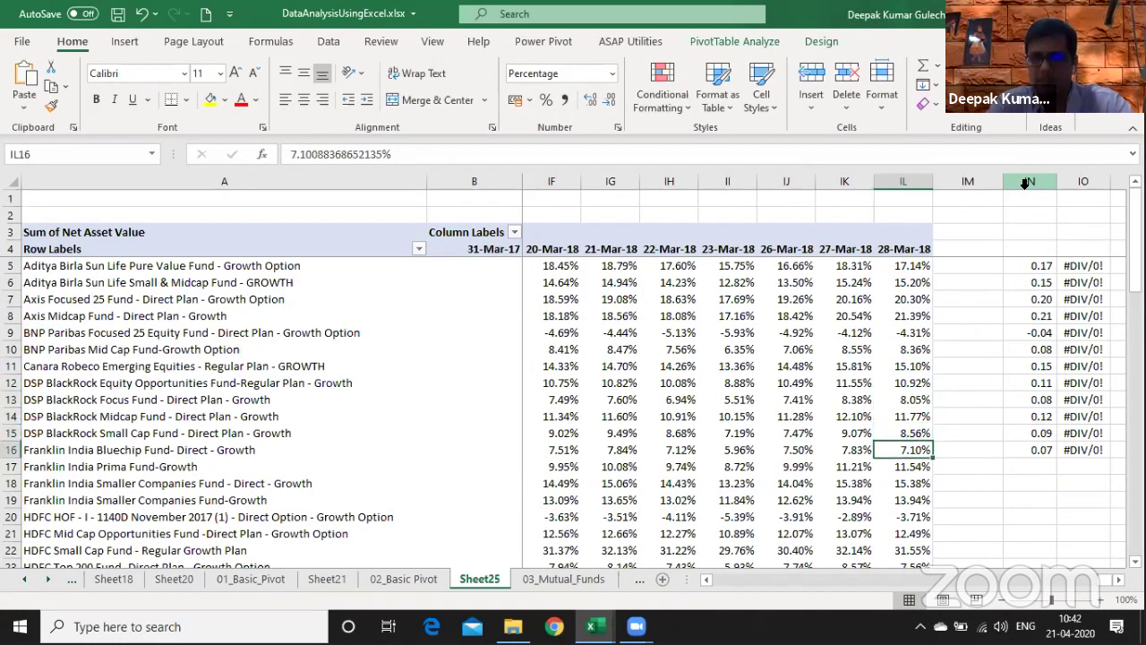
{"action": "key", "text": "Page_Down"}
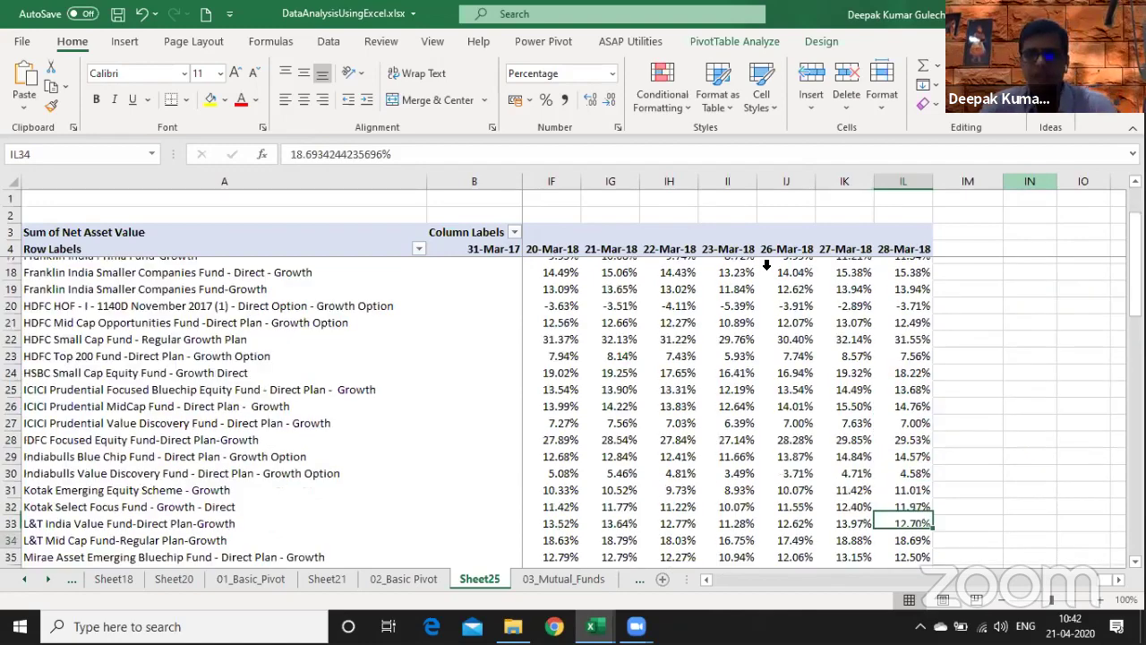
{"action": "key", "text": "ctrl+z"}
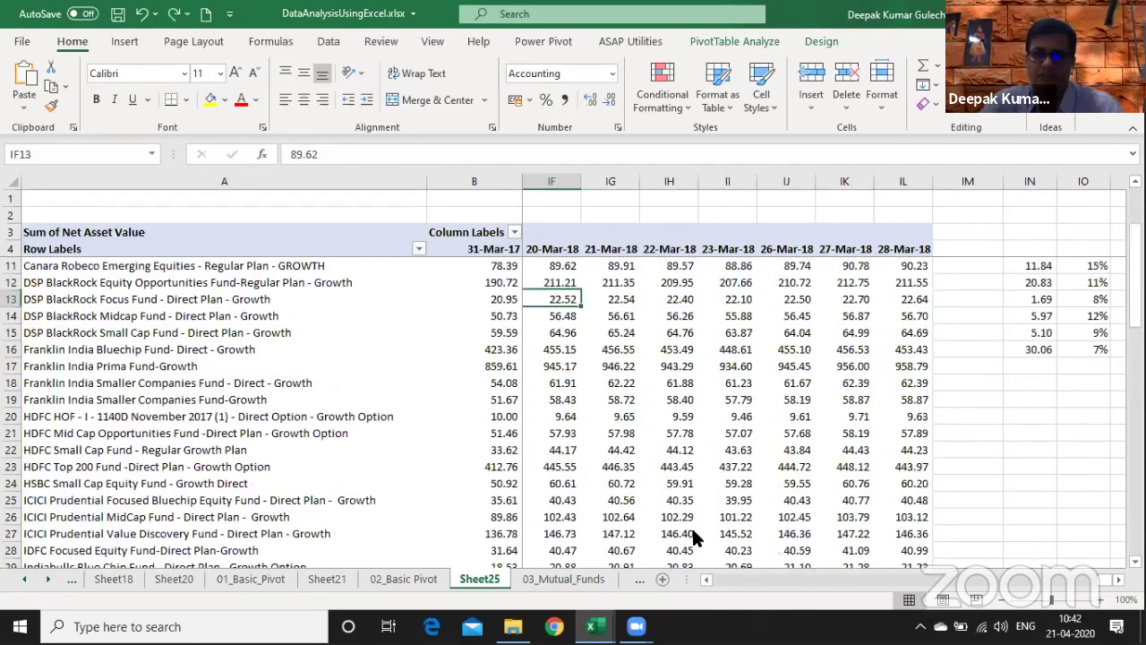
- Show the NAV values as % Difference From, base field Date, base item 31-Mar-17
{"action": "key", "text": "shift+F10"}
{"action": "key", "text": "s"}
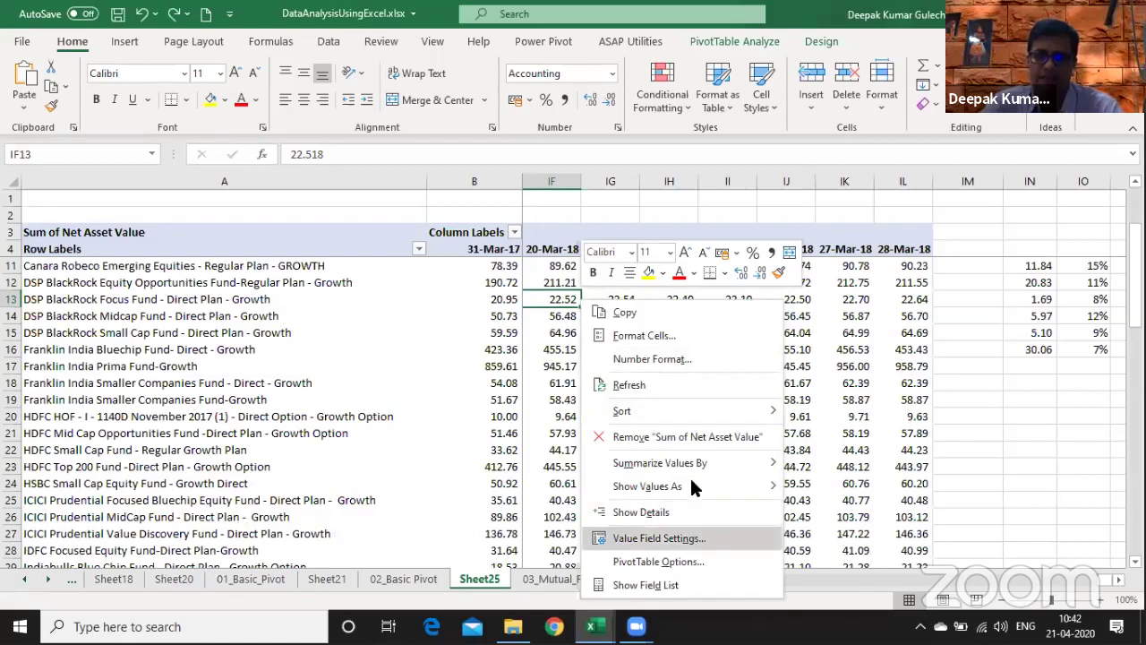
{"action": "key", "text": "Return"}
{"action": "left_click", "coordinate": [673, 423]}
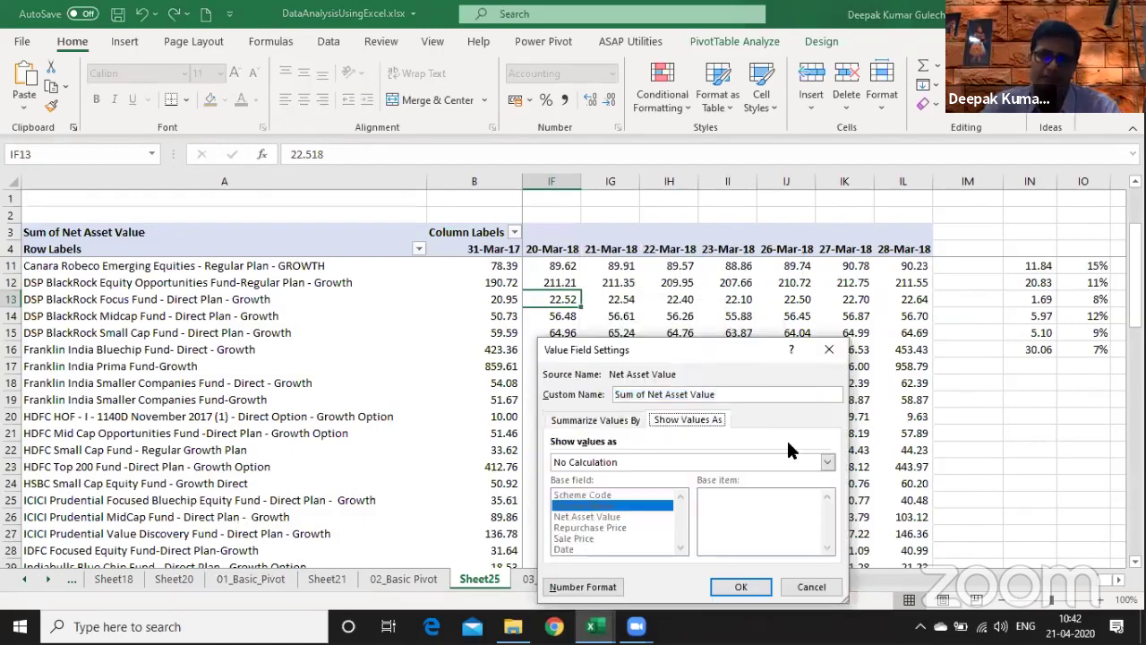
{"action": "left_click", "coordinate": [828, 462]}
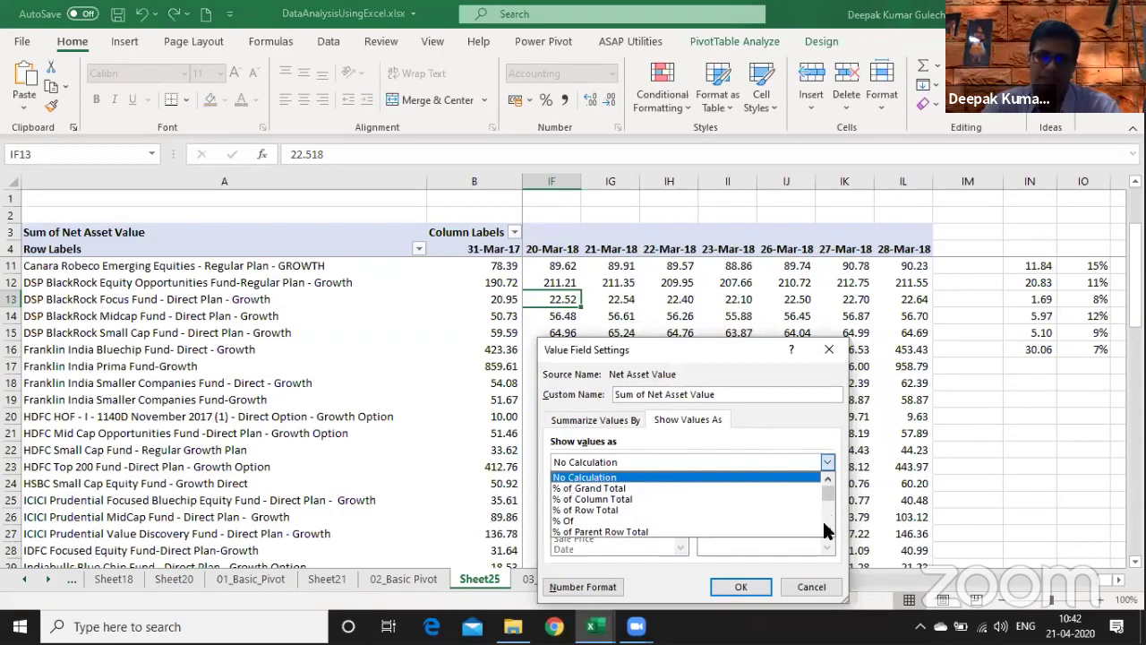
{"action": "left_click", "coordinate": [829, 518]}
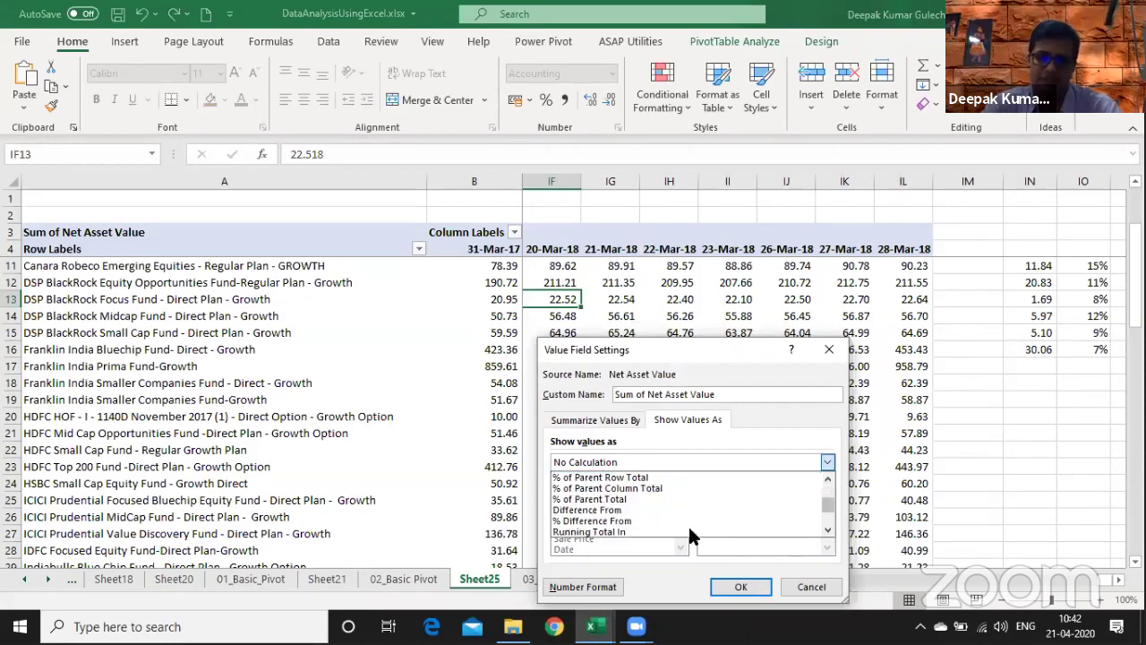
{"action": "left_click", "coordinate": [672, 522]}
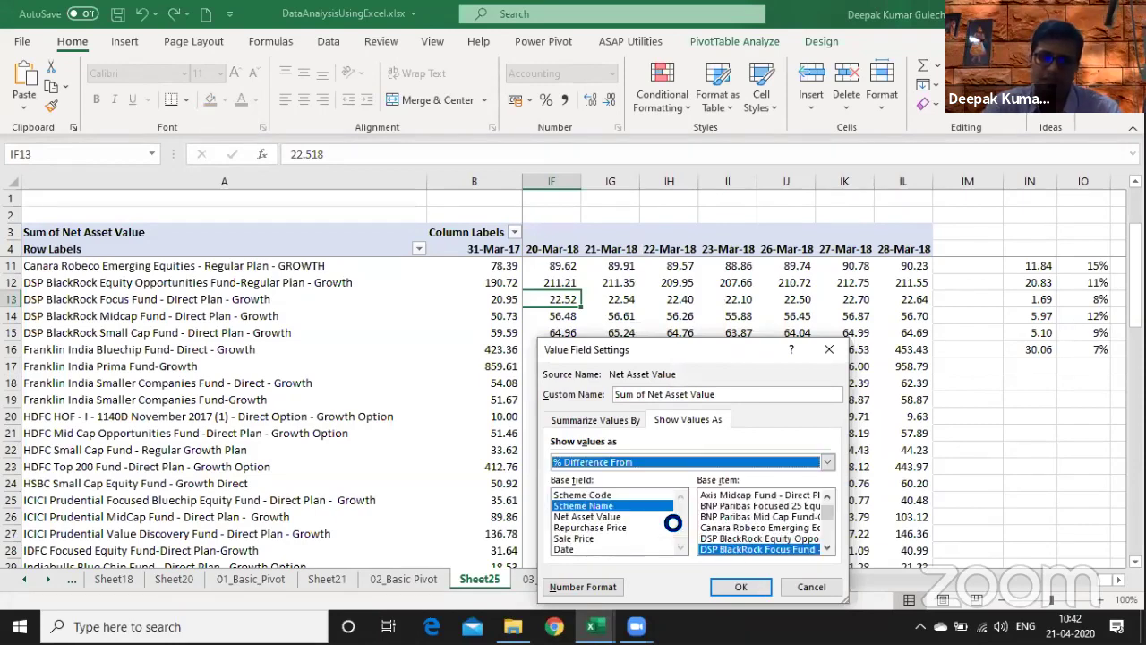
{"action": "left_click", "coordinate": [579, 550]}
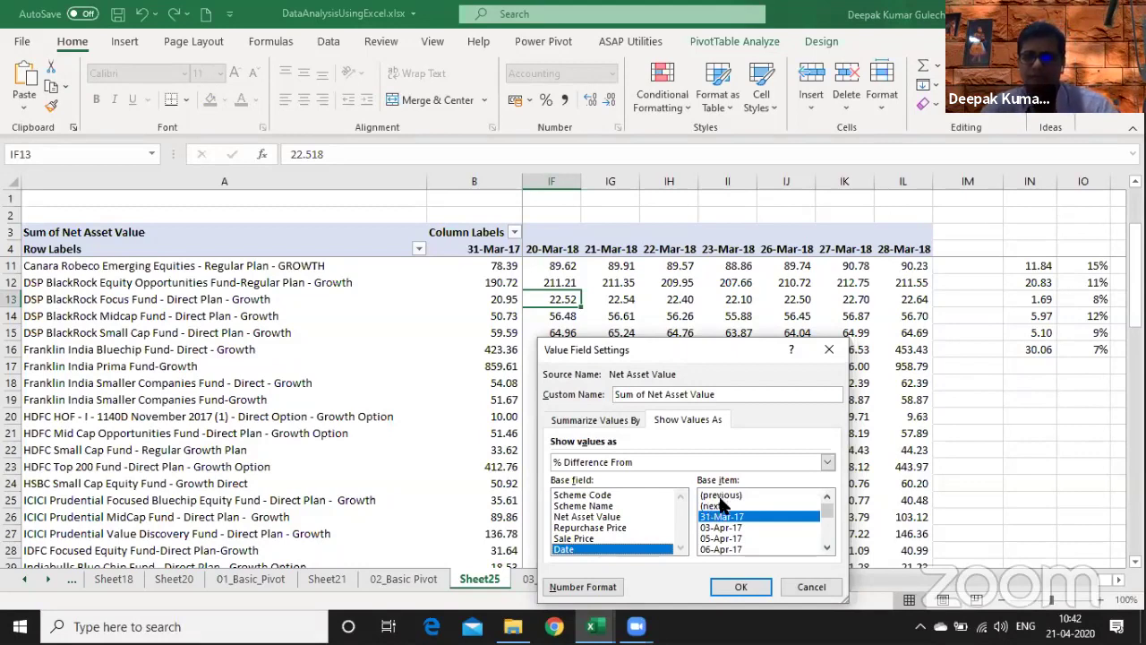
{"action": "left_click", "coordinate": [742, 589]}
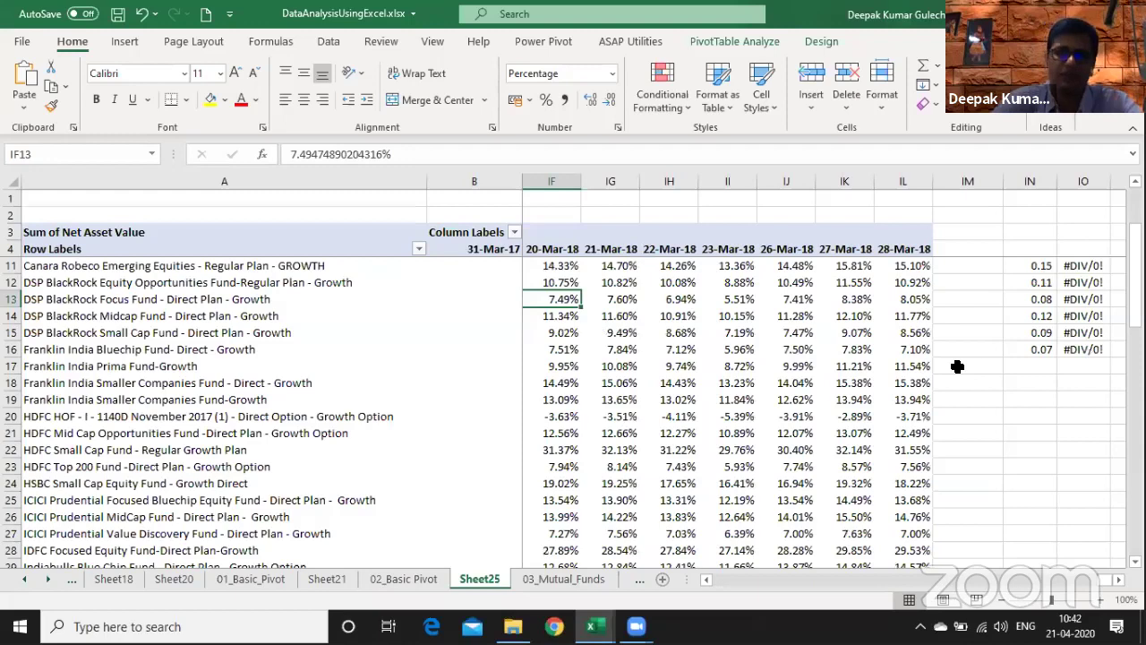
- Clear the helper difference and growth values in IN5:IO16
{"action": "key", "text": "Right"}
{"action": "key", "text": "Right"}
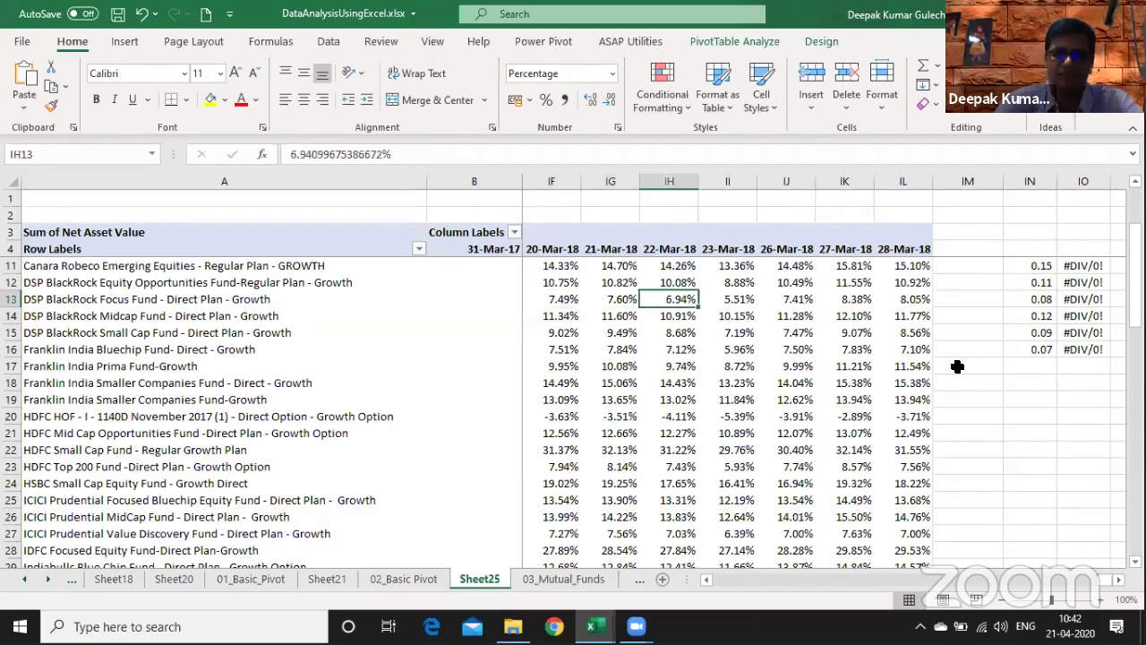
{"action": "key", "text": "Right"}
{"action": "key", "text": "Right"}
{"action": "key", "text": "Right"}
{"action": "key", "text": "Right"}
{"action": "key", "text": "Right"}
{"action": "key", "text": "Right"}
{"action": "key", "text": "Right"}
{"action": "key", "text": "Up"}
{"action": "key", "text": "Up"}
{"action": "key", "text": "Up"}
{"action": "key", "text": "Up"}
{"action": "key", "text": "Up"}
{"action": "key", "text": "Up"}
{"action": "key", "text": "Up"}
{"action": "key", "text": "Up"}
{"action": "key", "text": "Up"}
{"action": "key", "text": "Up"}
{"action": "key", "text": "Up"}
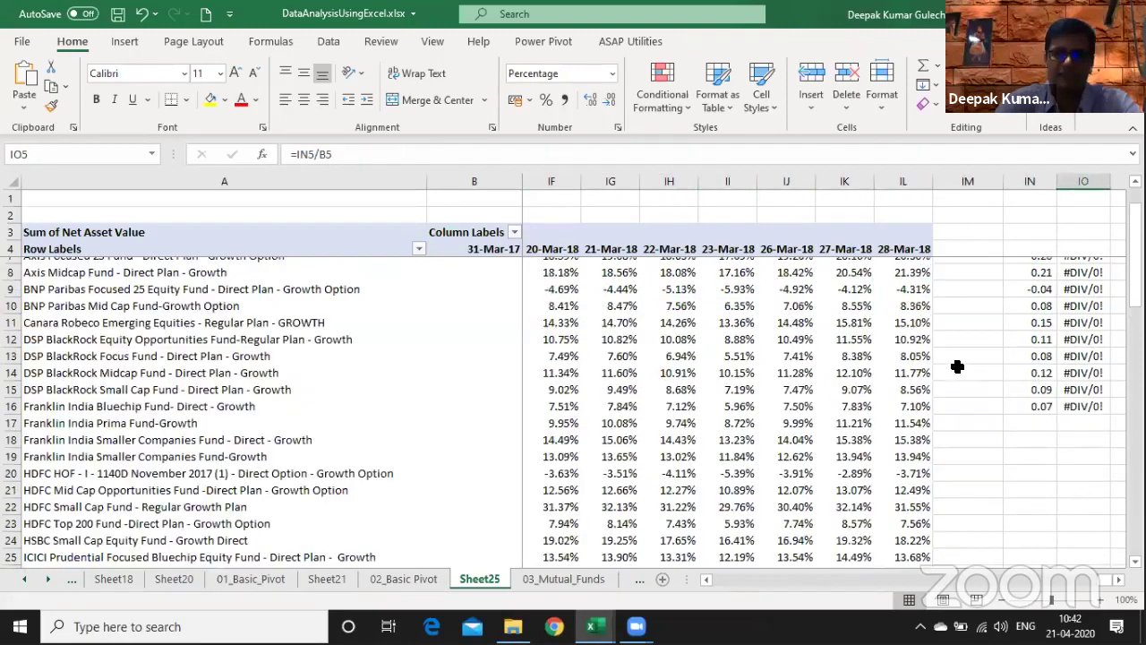
{"action": "key", "text": "Down"}
{"action": "key", "text": "Down"}
{"action": "key", "text": "Down"}
{"action": "key", "text": "ctrl+shift+Down"}
{"action": "key", "text": "shift+Left"}
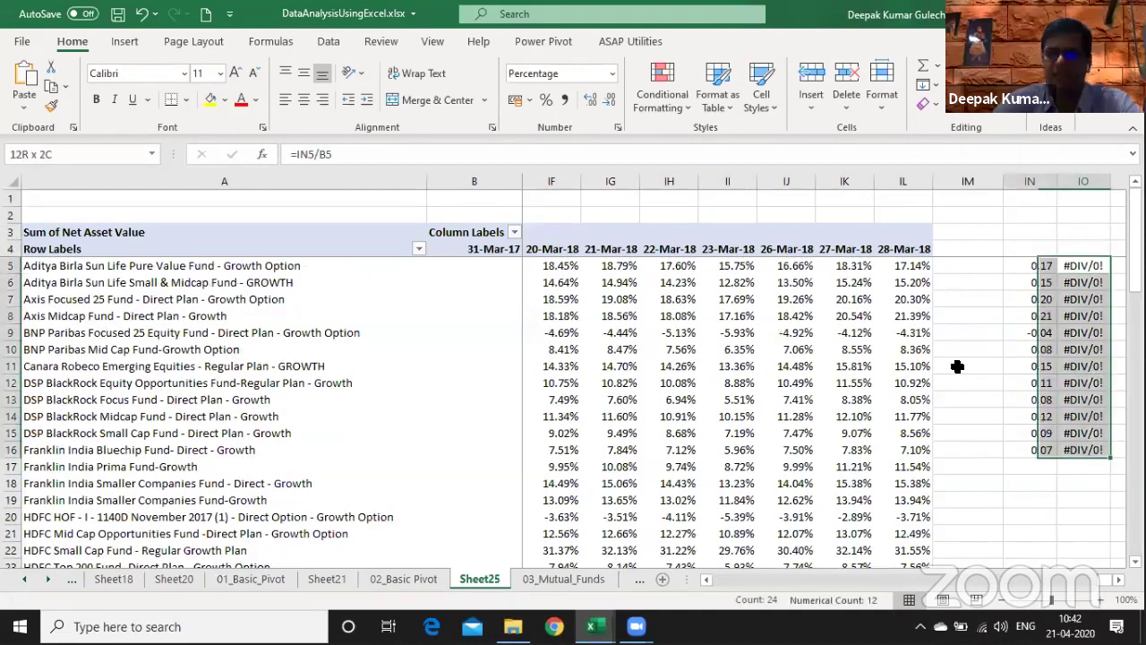
{"action": "key", "text": "Delete"}
- Set rows 5 to 64 to a height of 40
{"action": "key", "text": "Left"}
{"action": "key", "text": "Left"}
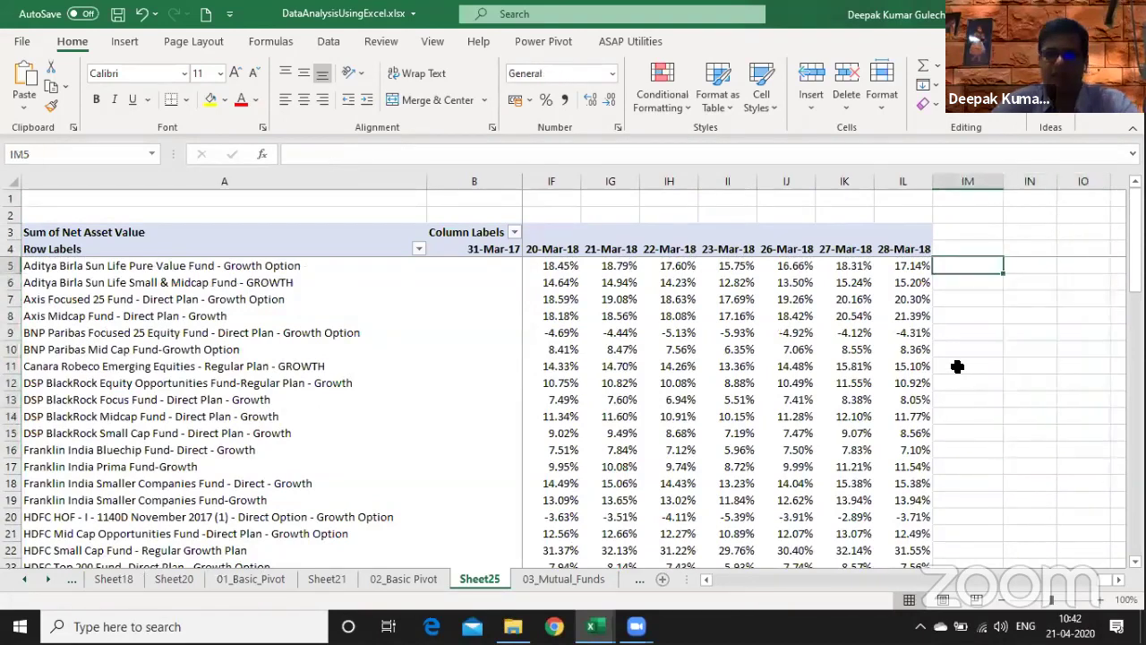
{"action": "key", "text": "Left"}
{"action": "key", "text": "ctrl+shift+Down"}
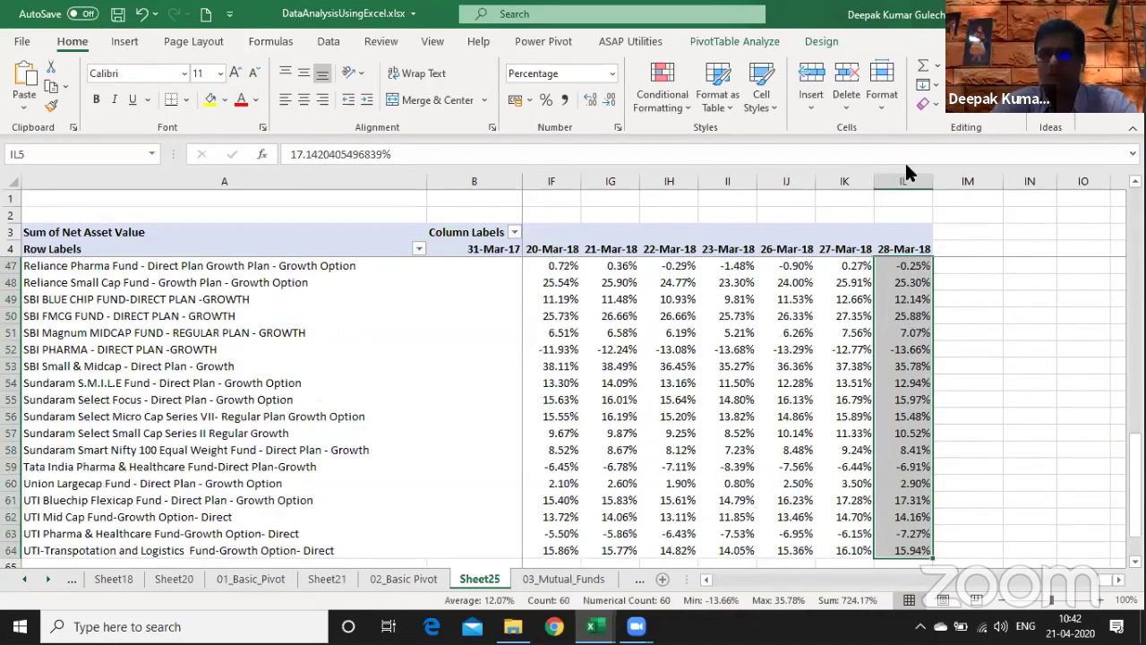
{"action": "type", "text": "h"}
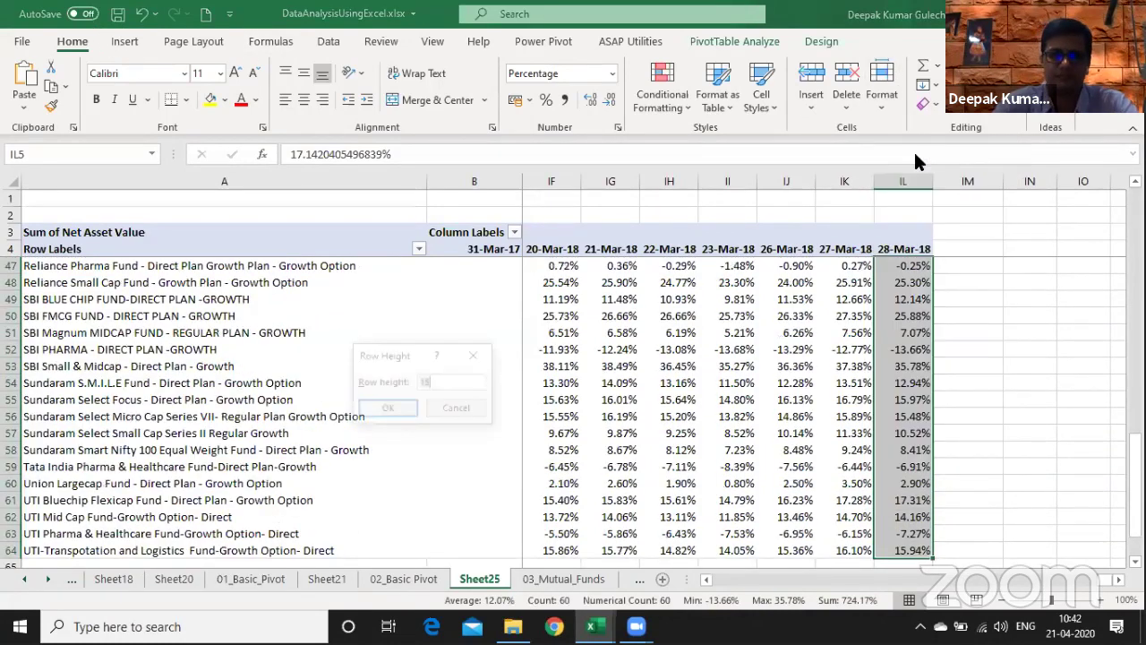
{"action": "type", "text": "40"}
{"action": "key", "text": "Return"}
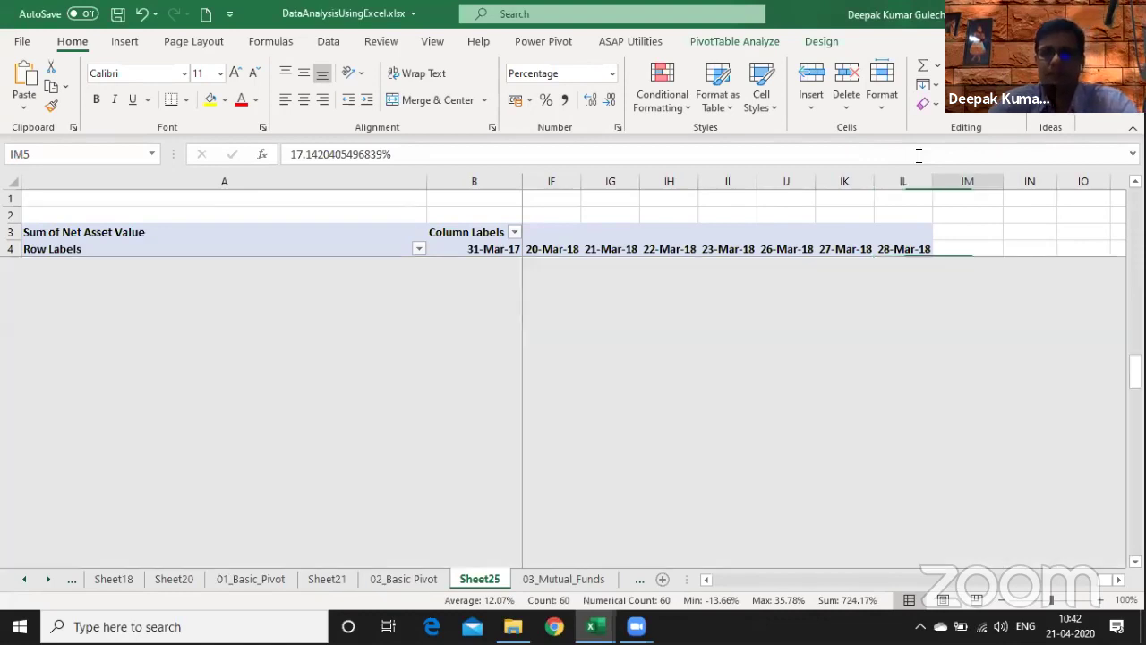
- Widen column IN and enter the heading SPARKLINES in IN3
{"action": "scroll", "coordinate": [921, 154], "scroll_direction": "up", "scroll_amount": 15}
{"action": "scroll", "coordinate": [926, 148], "scroll_direction": "right", "scroll_amount": 2}
{"action": "left_click", "coordinate": [757, 182]}
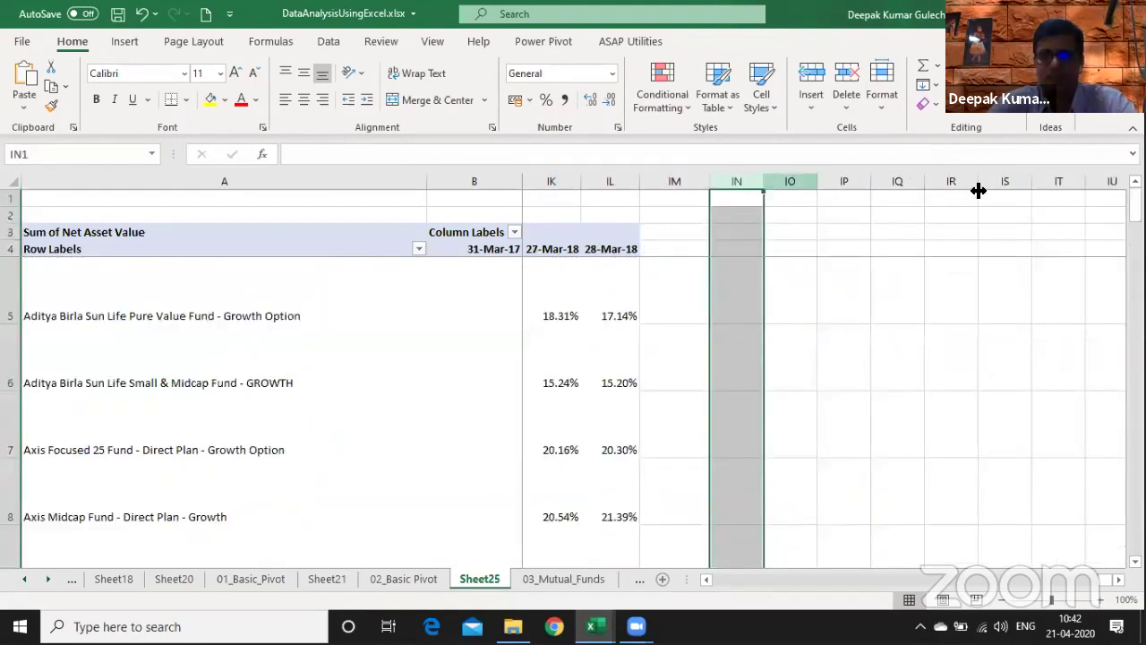
{"action": "left_click_drag", "start_coordinate": [978, 191], "coordinate": [976, 191]}
{"action": "left_click", "coordinate": [813, 287]}
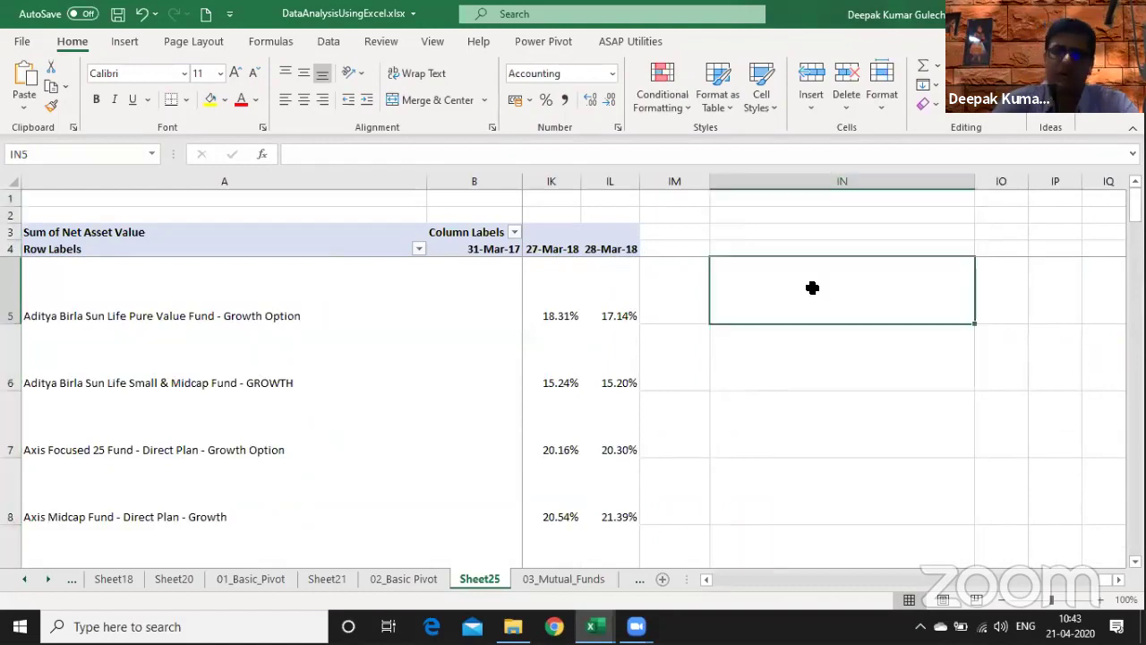
{"action": "key", "text": "Up"}
{"action": "key", "text": "Up"}
{"action": "type", "text": "SPARKLINE"}
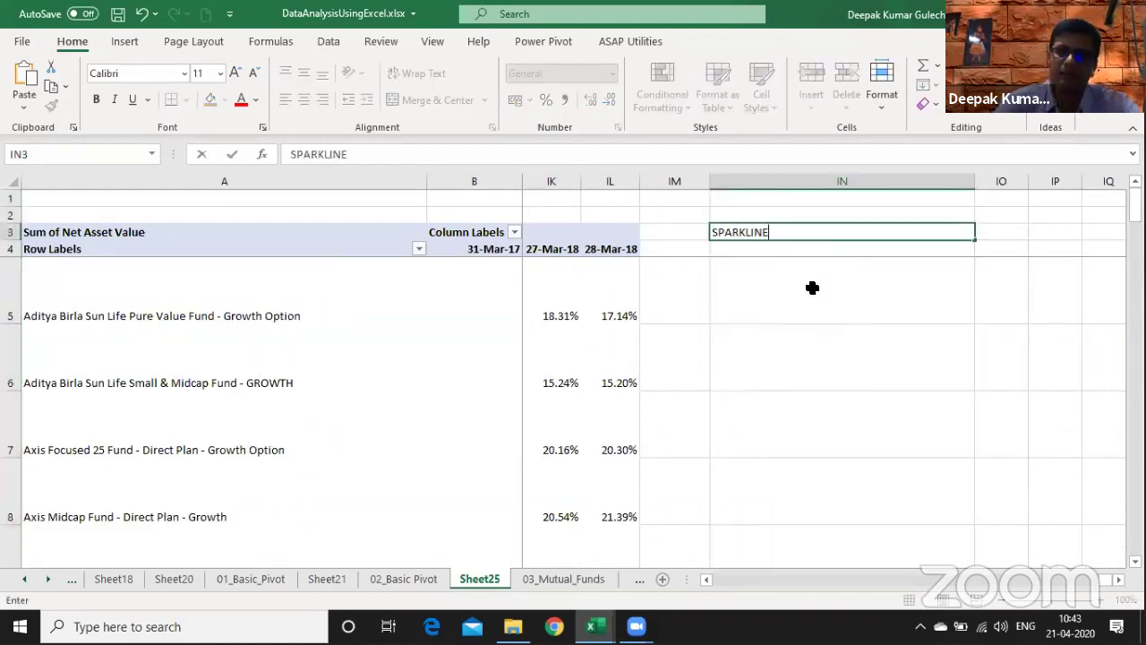
{"action": "type", "text": "S"}
{"action": "key", "text": "Return"}
- Enter 2010 in IO3 and select IN5:IN9
{"action": "key", "text": "Up"}
{"action": "key", "text": "Right"}
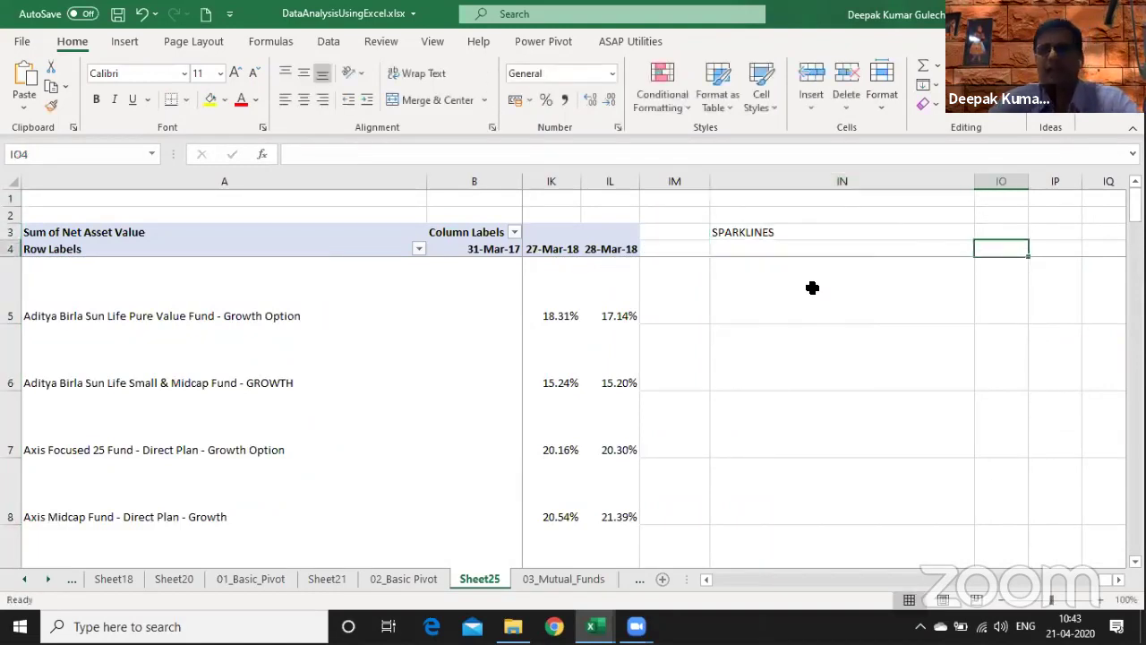
{"action": "type", "text": "10"}
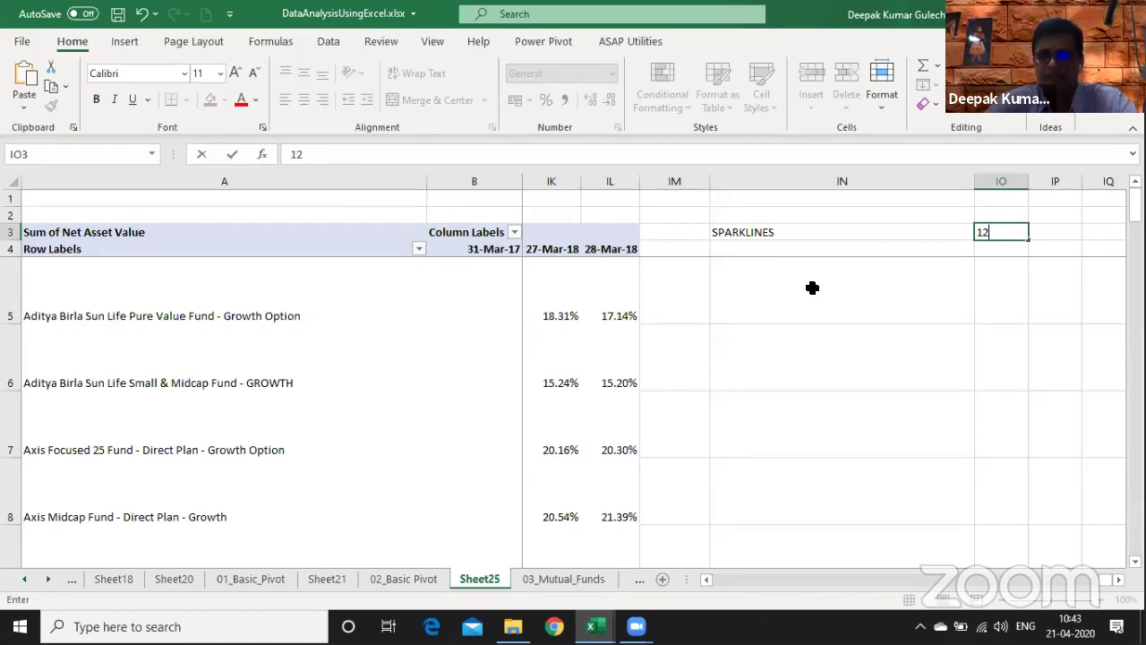
{"action": "key", "text": "BackSpace"}
{"action": "key", "text": "BackSpace"}
{"action": "type", "text": "2010"}
{"action": "key", "text": "Return"}
{"action": "key", "text": "Left"}
{"action": "key", "text": "Down"}
{"action": "key", "text": "shift+Down"}
{"action": "key", "text": "shift+Down"}
{"action": "key", "text": "shift+Down"}
{"action": "key", "text": "shift+Down"}
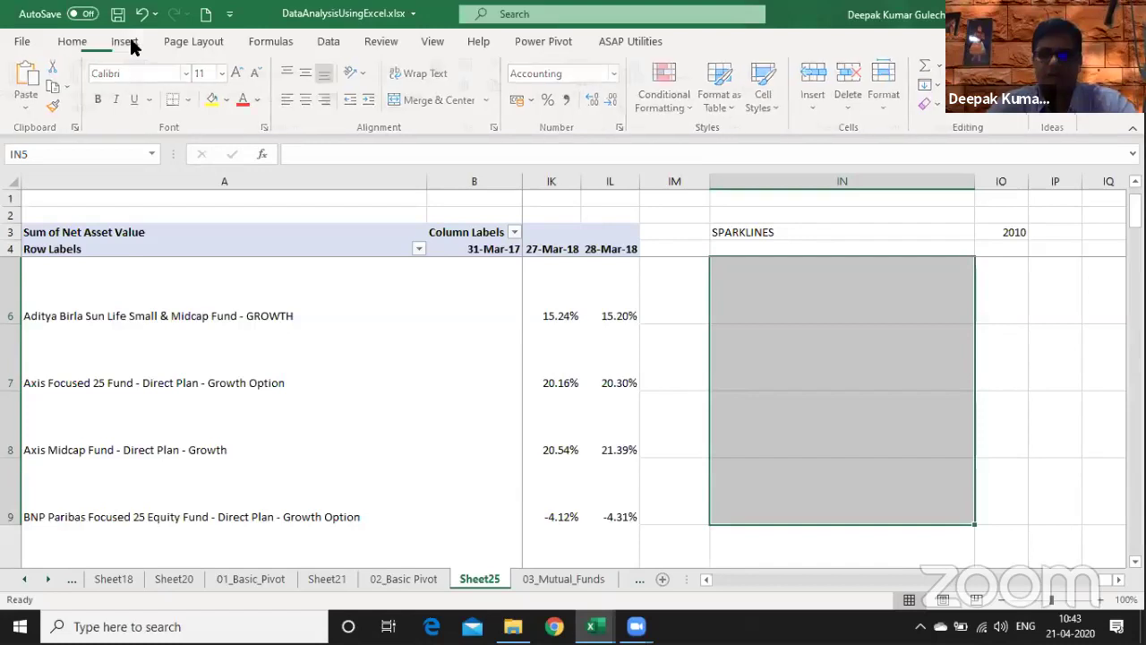
- Insert line sparklines into IN5:IN9 using data range C5:IL9
{"action": "left_click", "coordinate": [126, 42]}
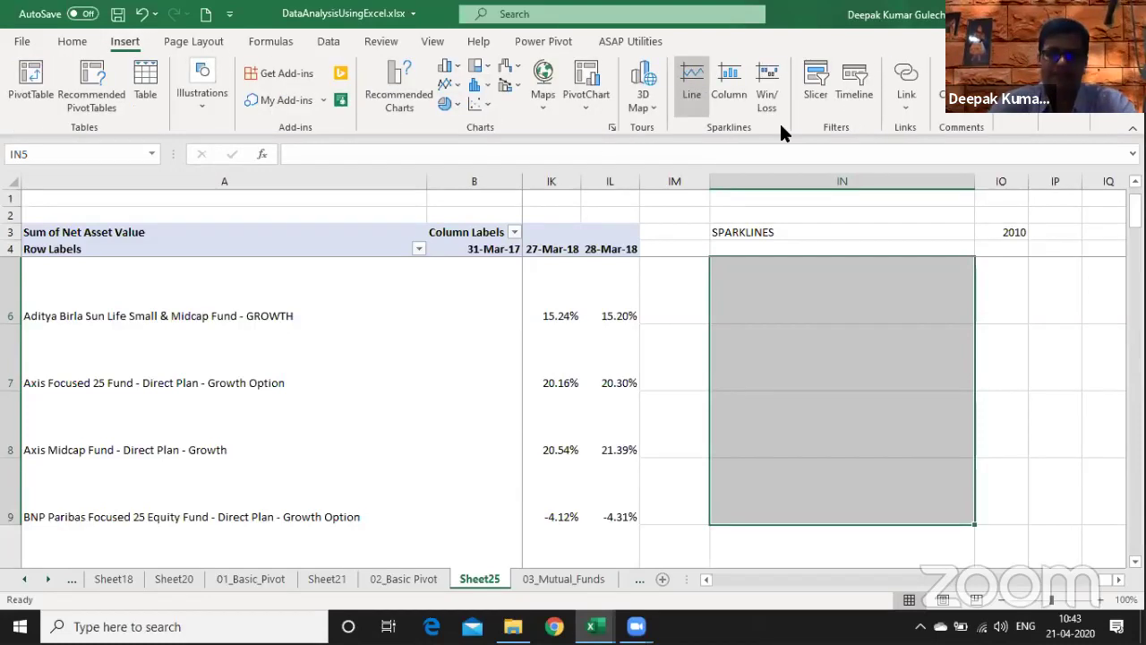
{"action": "type", "text": "IM5"}
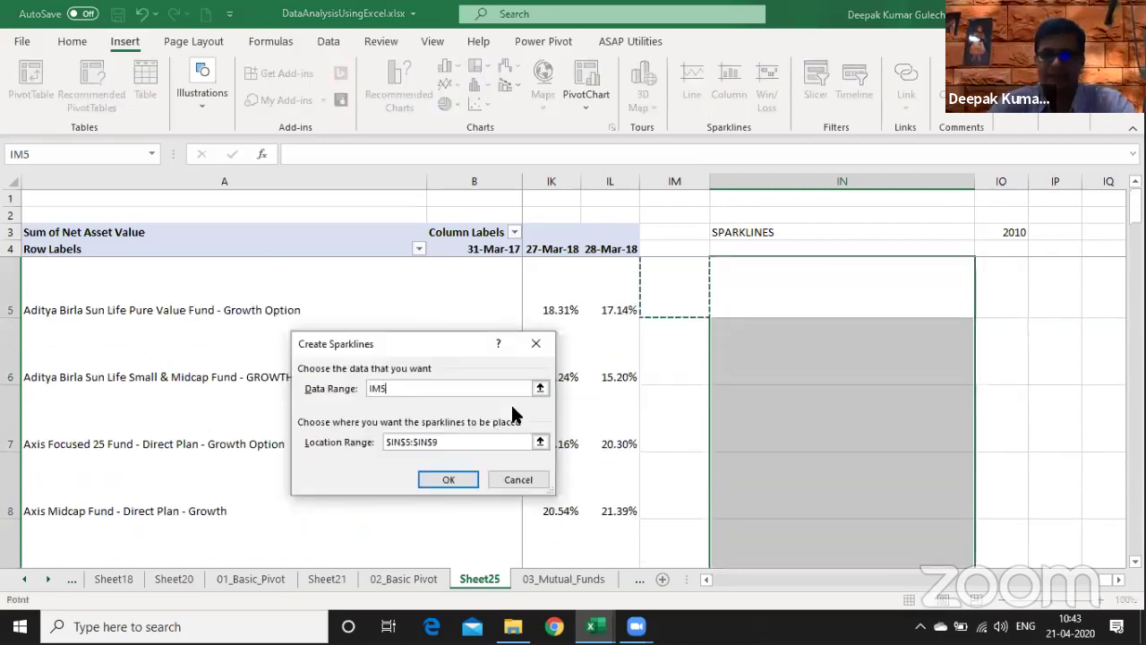
{"action": "key", "text": "Left"}
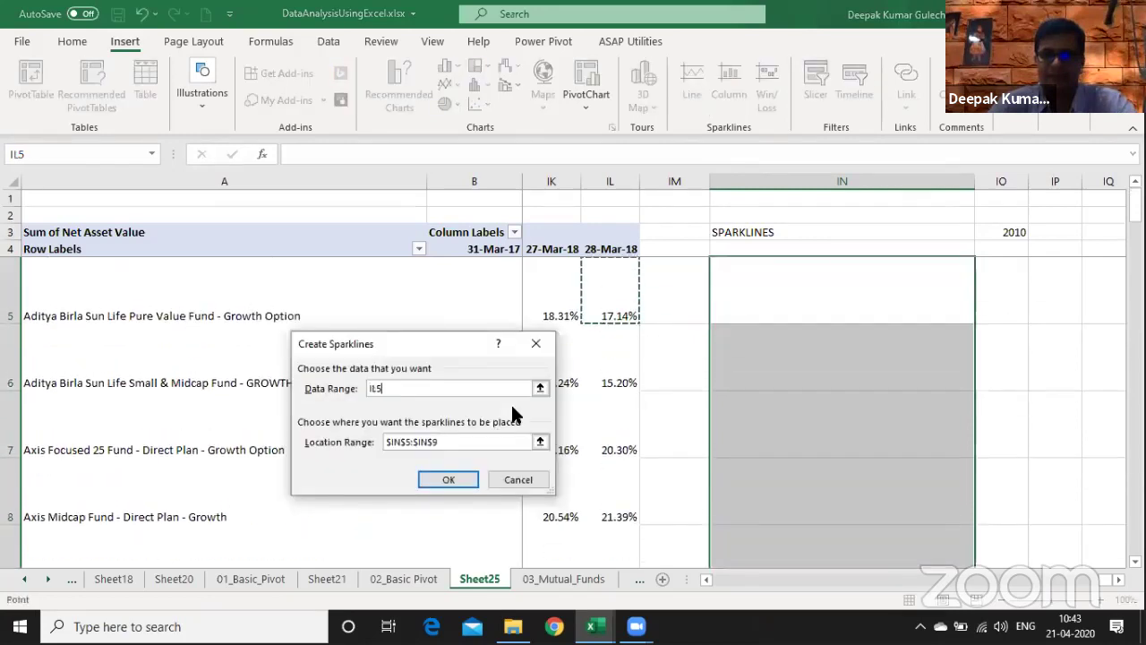
{"action": "key", "text": "shift+Down"}
{"action": "key", "text": "shift+Down"}
{"action": "key", "text": "shift+Down"}
{"action": "key", "text": "shift+Down"}
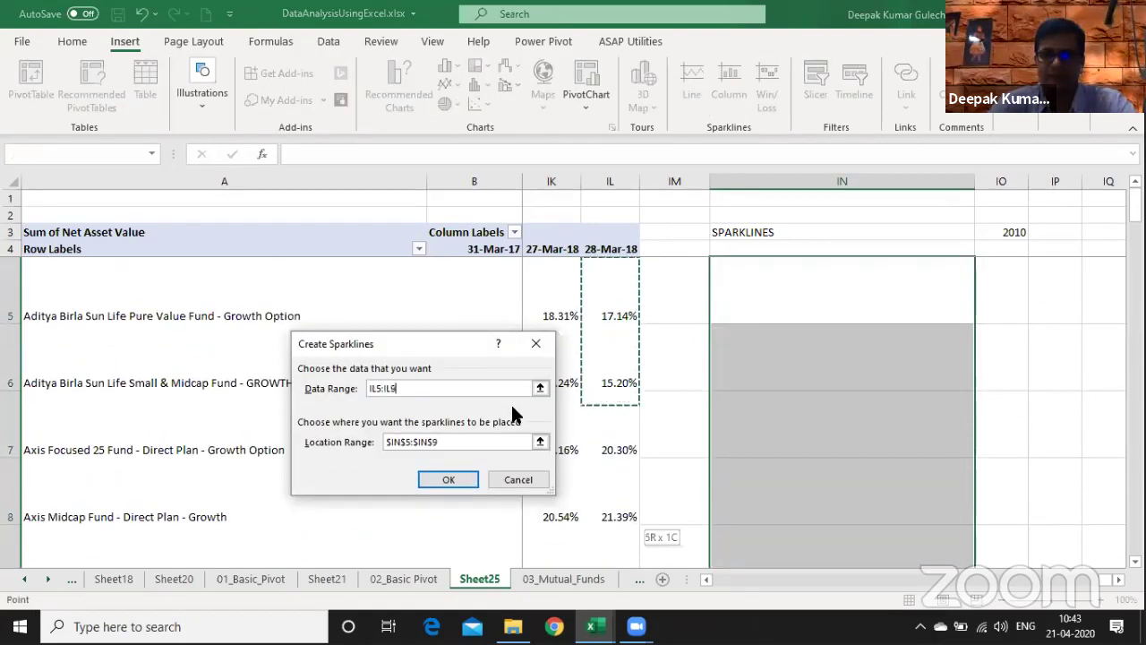
{"action": "scroll", "coordinate": [510, 402], "scroll_direction": "down", "scroll_amount": 1}
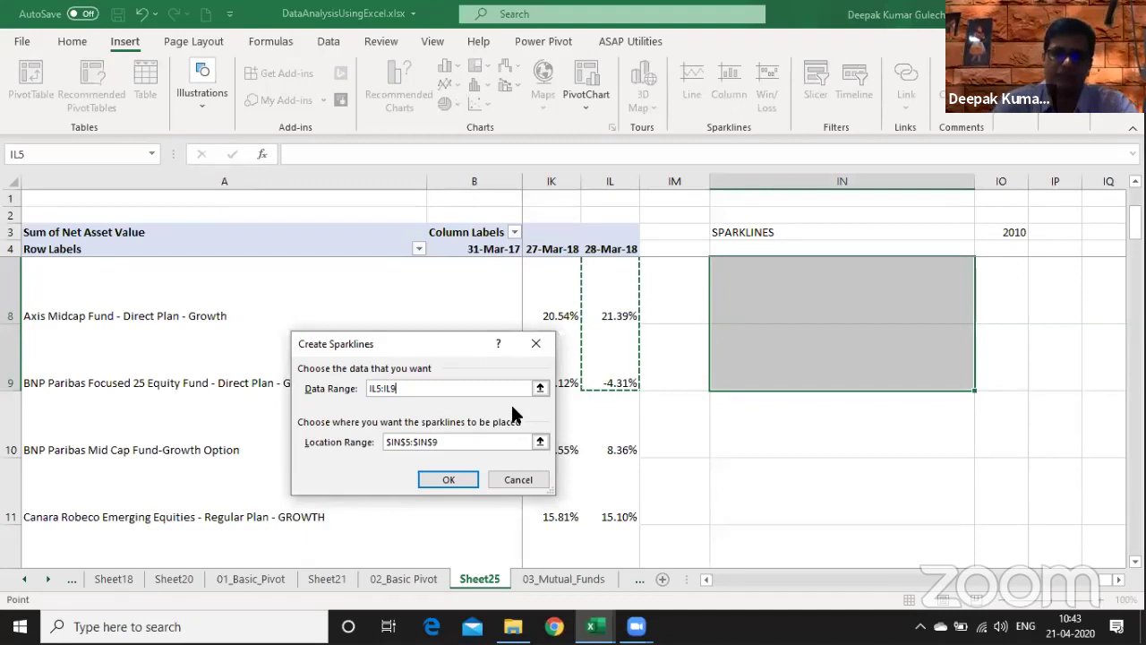
{"action": "key", "text": "ctrl+shift+Left"}
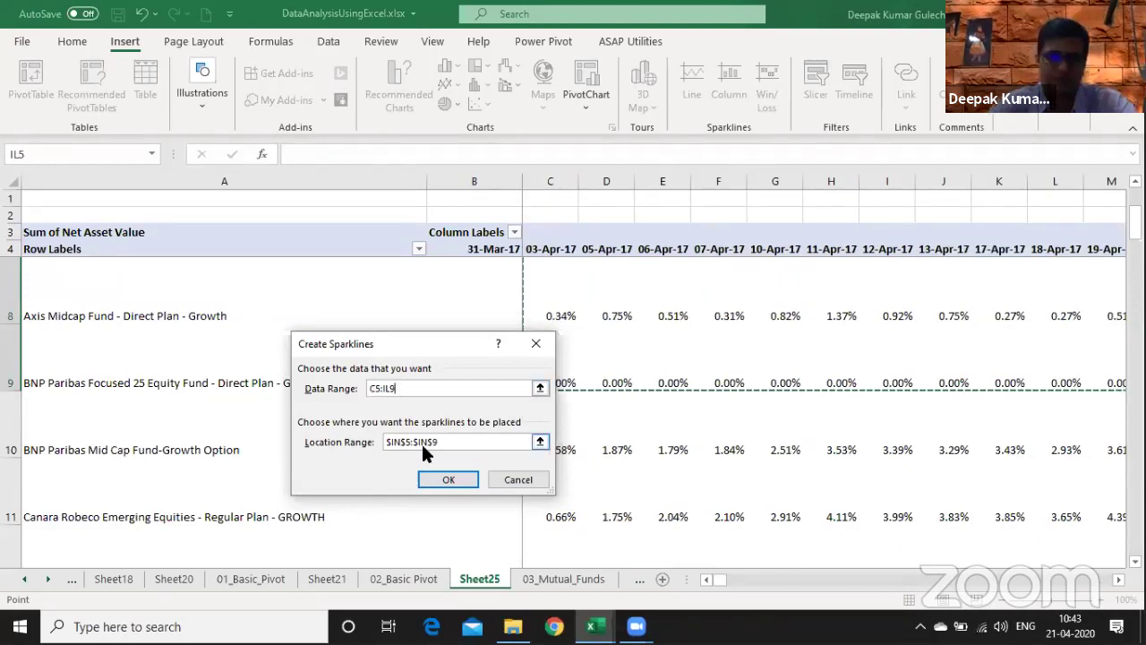
{"action": "left_click", "coordinate": [448, 479]}
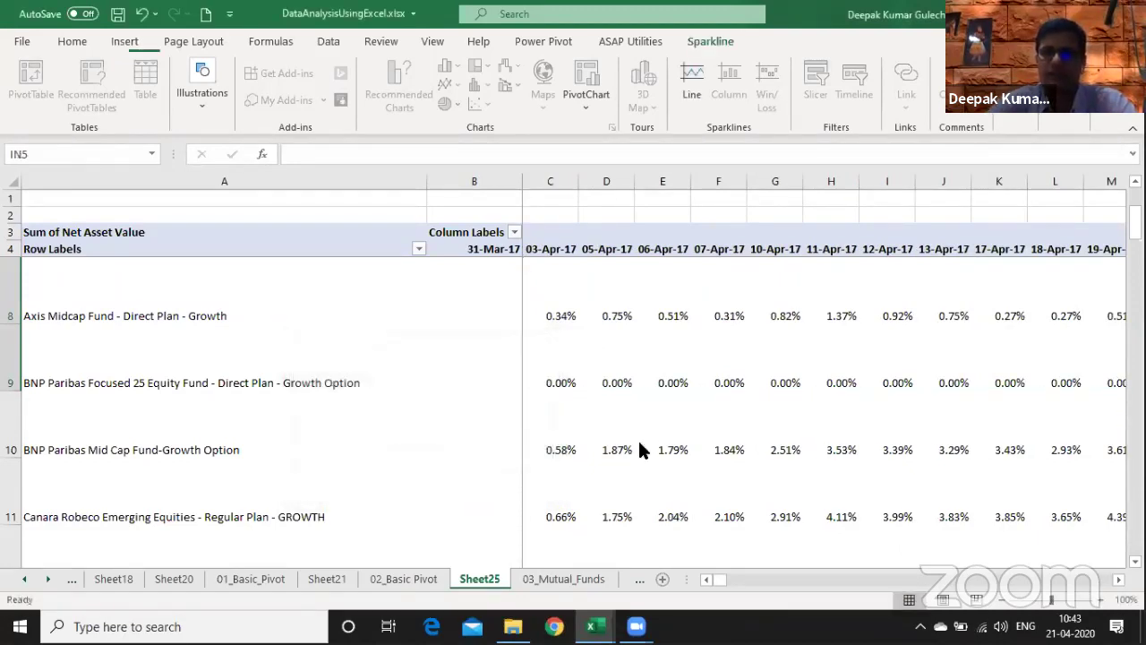
- Label the sparkline column 'SparkLines' in cell IP6
{"action": "key", "text": "Right"}
{"action": "key", "text": "Right"}
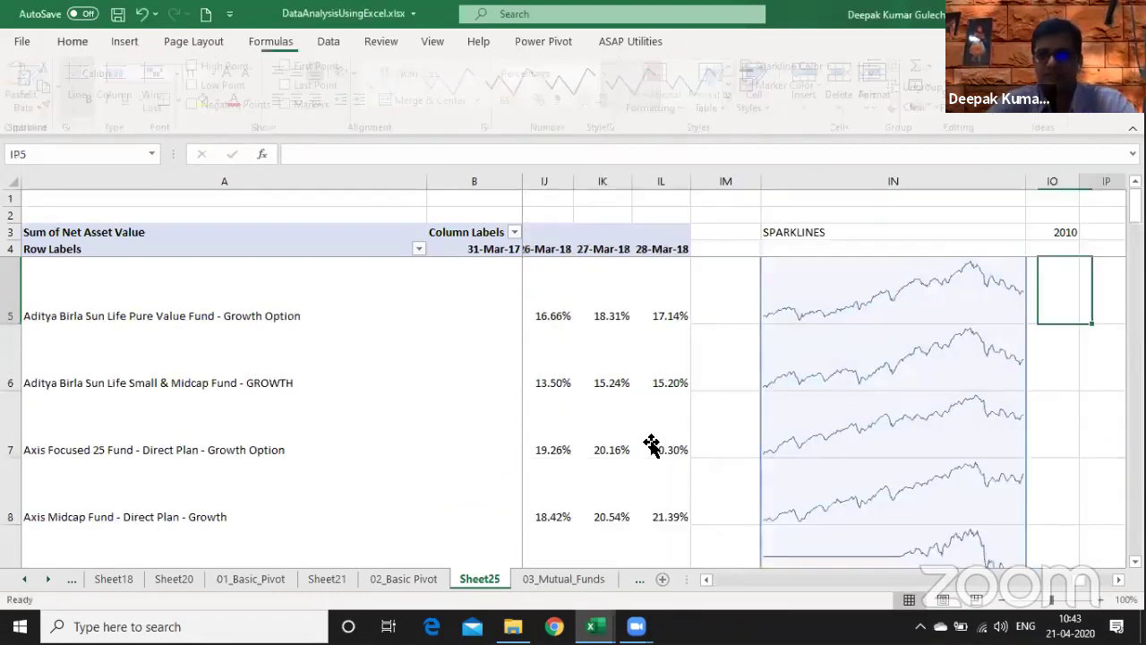
{"action": "left_click", "coordinate": [652, 445]}
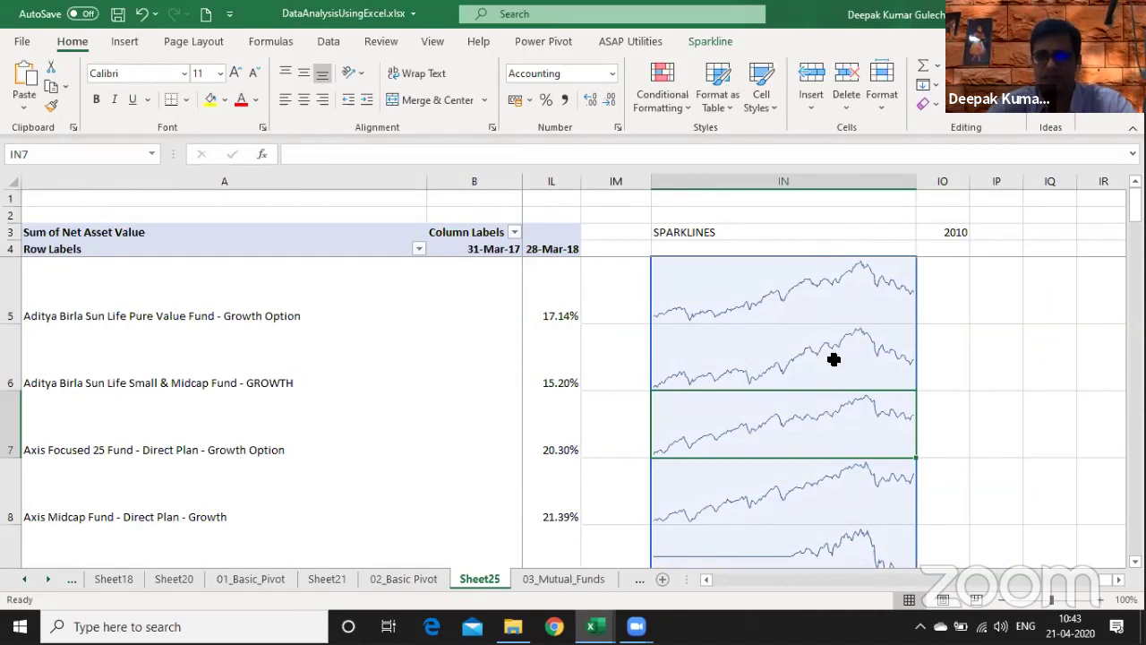
{"action": "left_click", "coordinate": [981, 351]}
{"action": "type", "text": "SparkLines"}
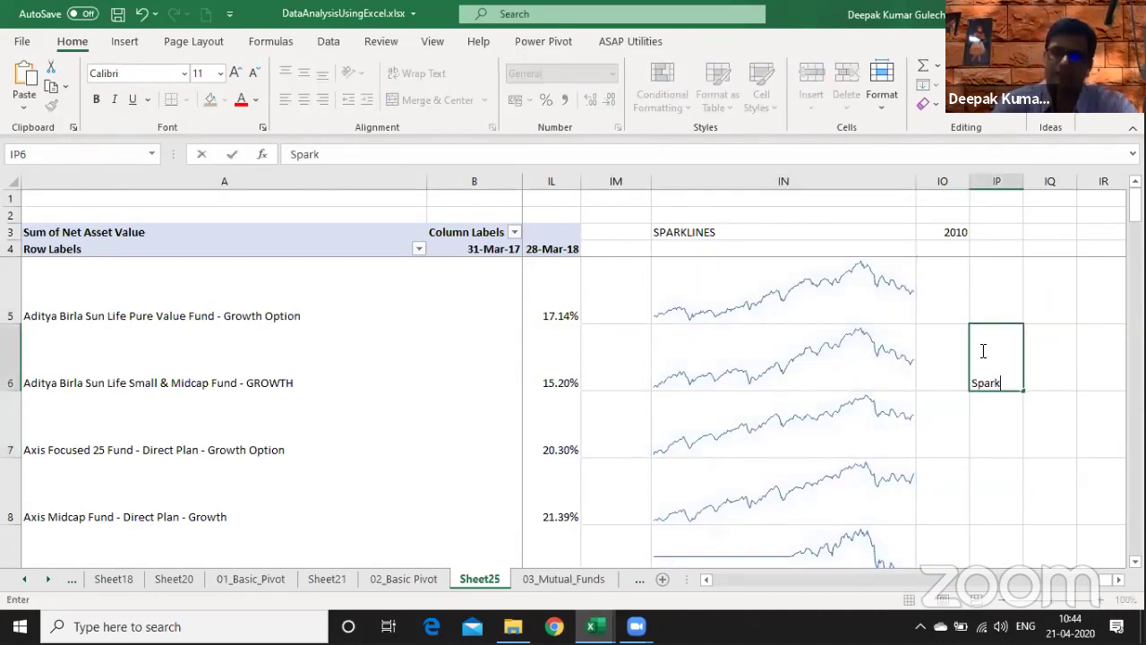
{"action": "key", "text": "Return"}
- Set all sparklines in column IN to share the same vertical axis minimum
{"action": "key", "text": "Up"}
{"action": "key", "text": "Up"}
{"action": "key", "text": "Left"}
{"action": "key", "text": "Left"}
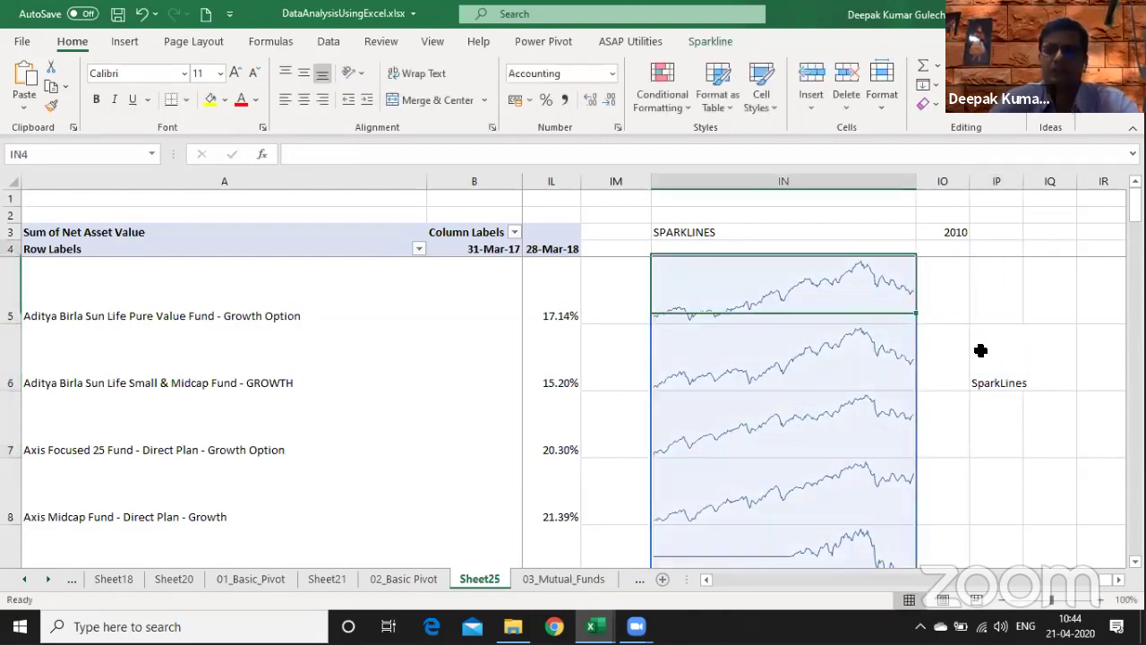
{"action": "key", "text": "shift+Down"}
{"action": "key", "text": "shift+Down"}
{"action": "key", "text": "shift+Down"}
{"action": "key", "text": "shift+Down"}
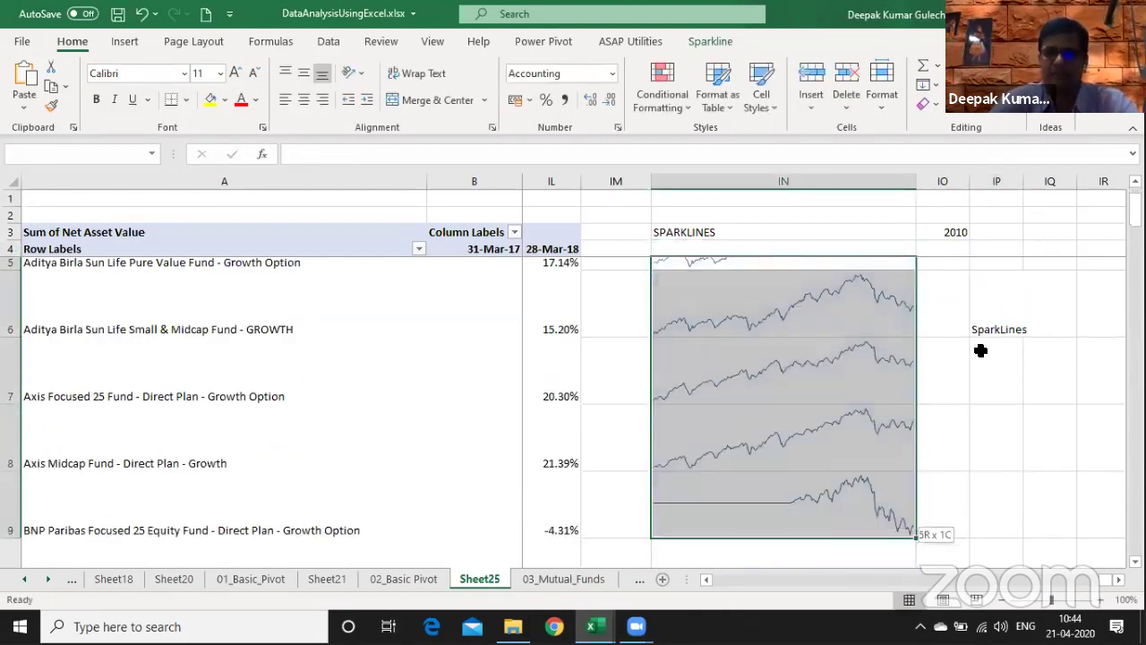
{"action": "scroll", "coordinate": [792, 351], "scroll_direction": "down", "scroll_amount": 1}
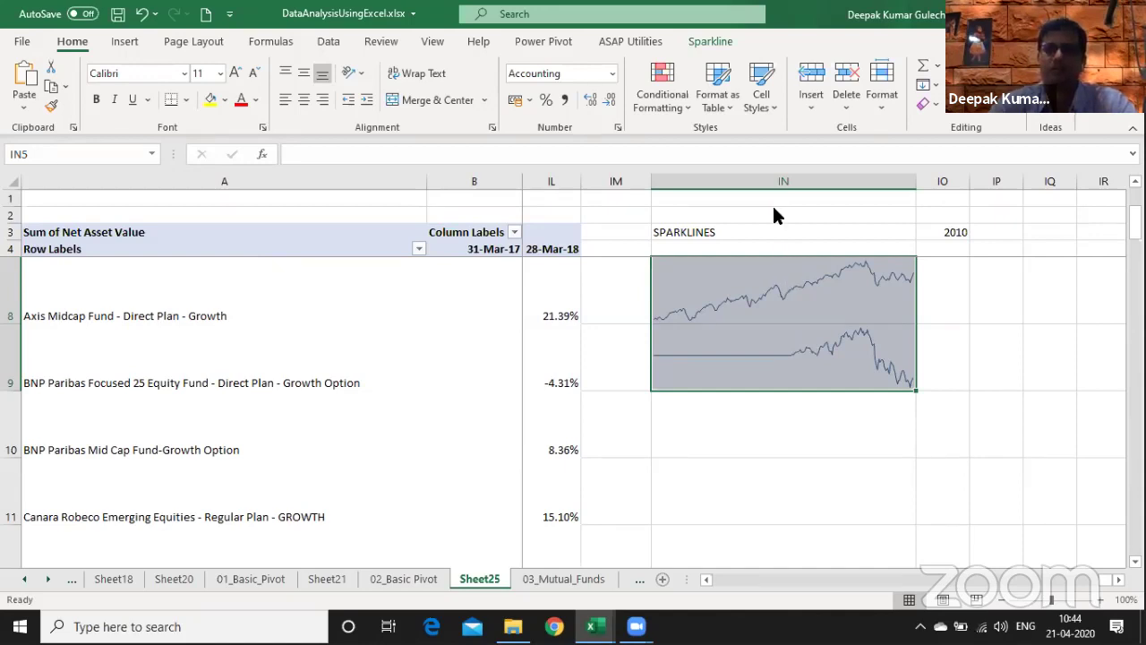
{"action": "left_click", "coordinate": [712, 43]}
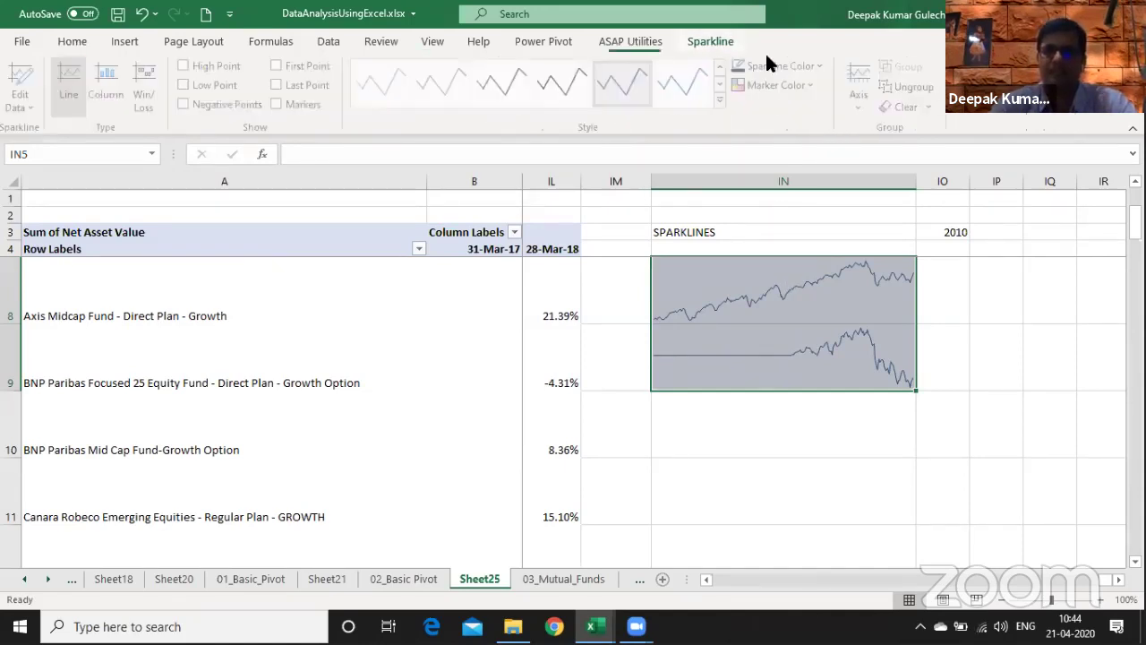
{"action": "left_click", "coordinate": [865, 89]}
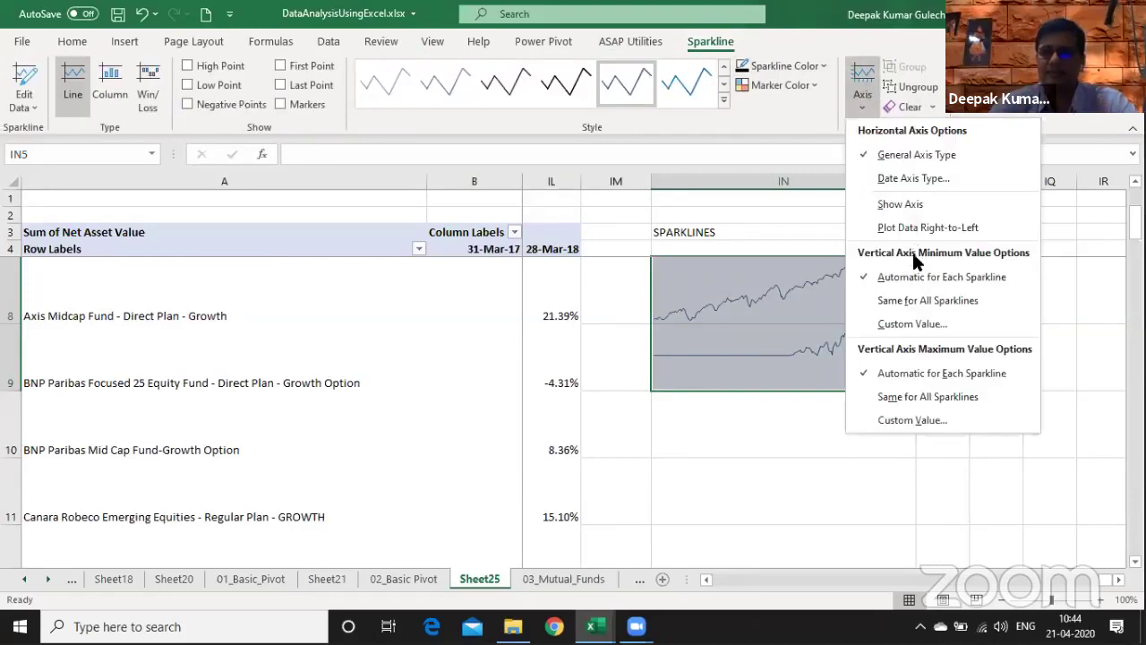
{"action": "left_click", "coordinate": [895, 303]}
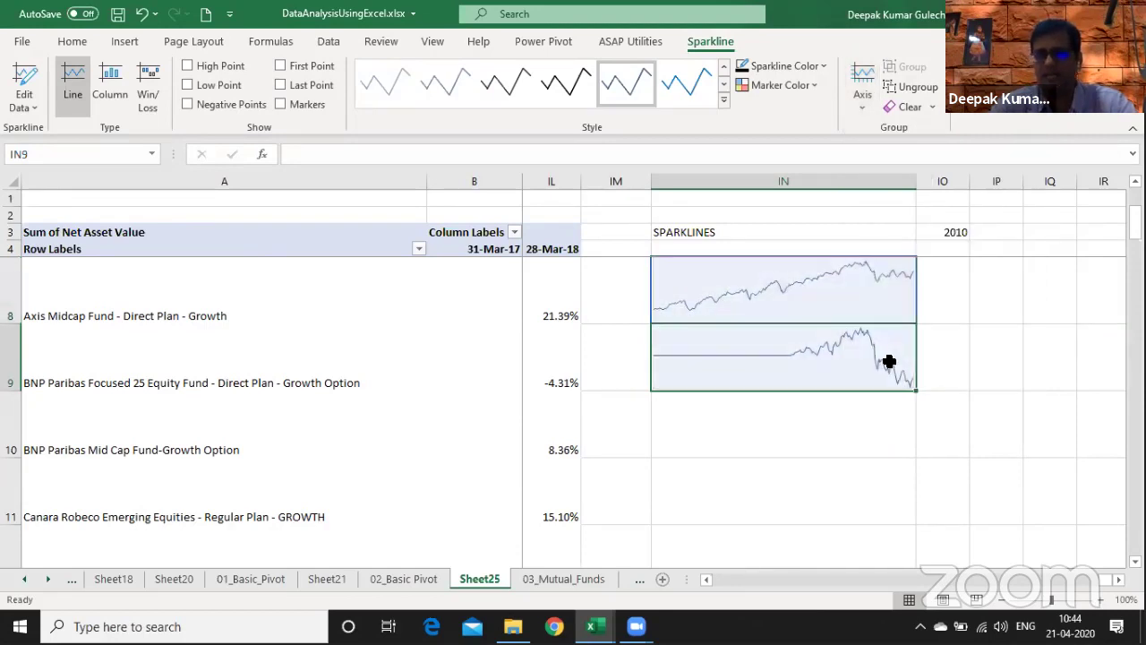
{"action": "scroll", "coordinate": [890, 361], "scroll_direction": "up", "scroll_amount": 1}
{"action": "scroll", "coordinate": [889, 361], "scroll_direction": "up", "scroll_amount": 1}
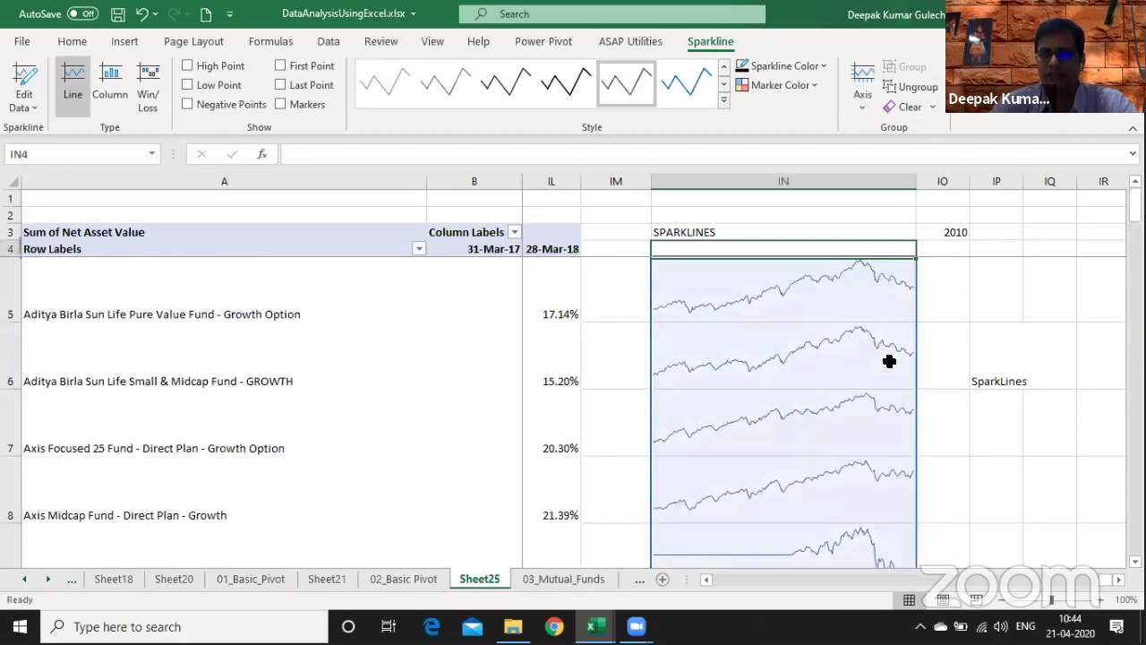
{"action": "key", "text": "Down"}
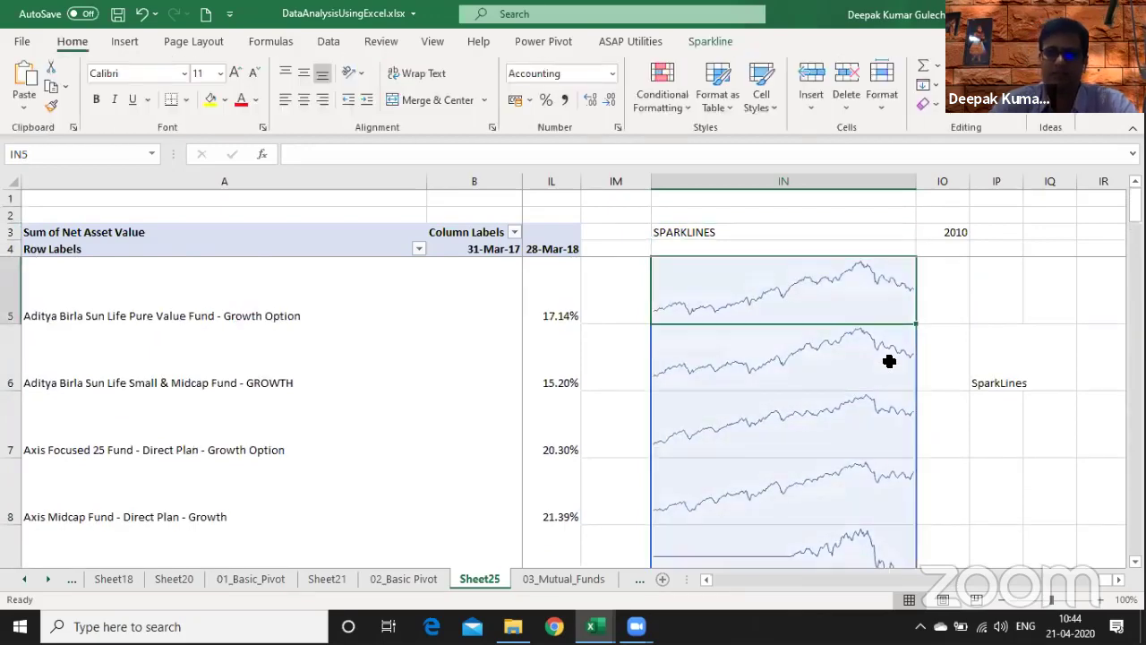
{"action": "key", "text": "Up"}
- Move through the sheets via the Agenda and back to the Filter sheet's pivot
{"action": "key", "text": "ctrl+Page_Up"}
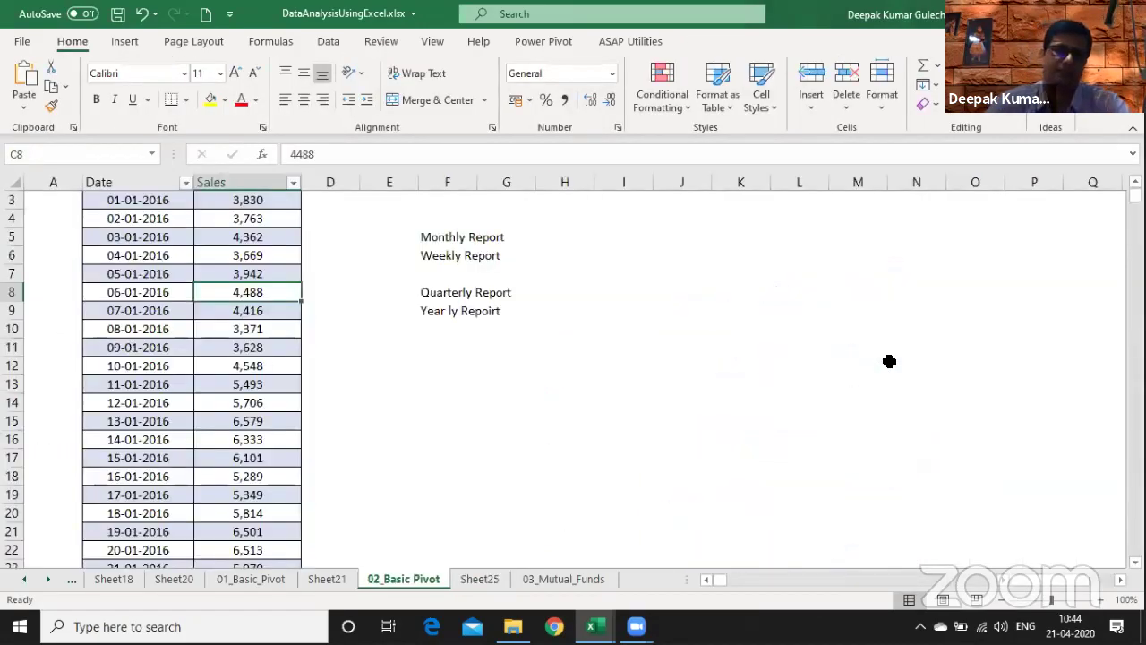
{"action": "key", "text": "ctrl+Page_Up"}
{"action": "key", "text": "ctrl+Page_Up"}
{"action": "key", "text": "ctrl+Page_Up"}
{"action": "key", "text": "ctrl+Page_Up"}
{"action": "key", "text": "ctrl+Page_Up"}
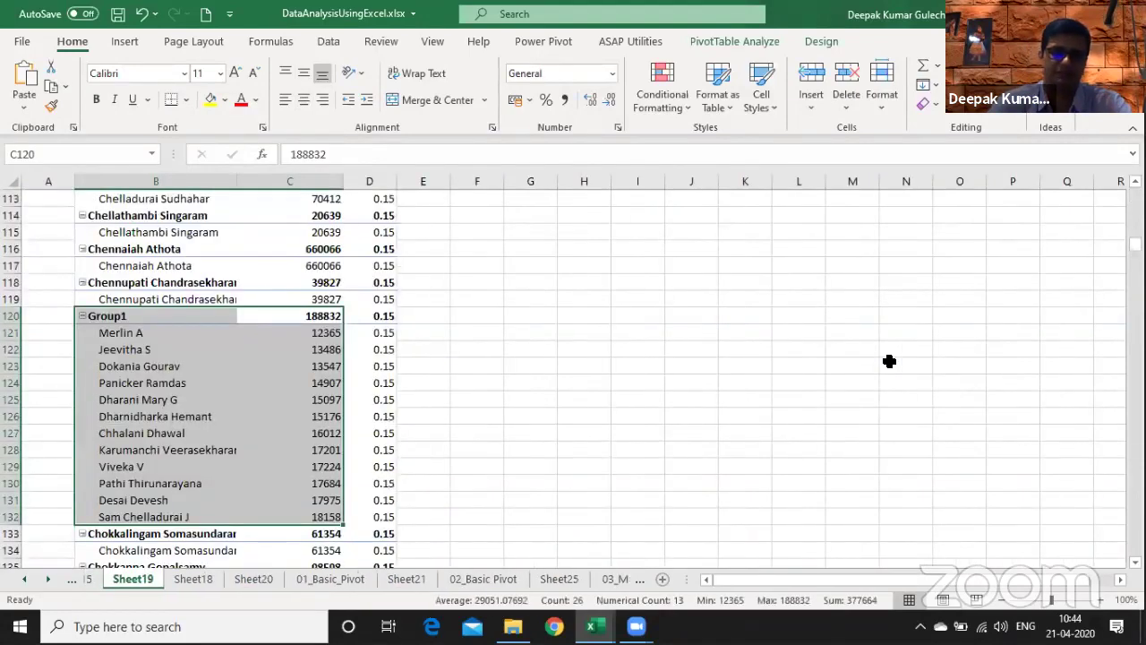
{"action": "key", "text": "ctrl+Page_Up"}
{"action": "key", "text": "ctrl+Page_Up"}
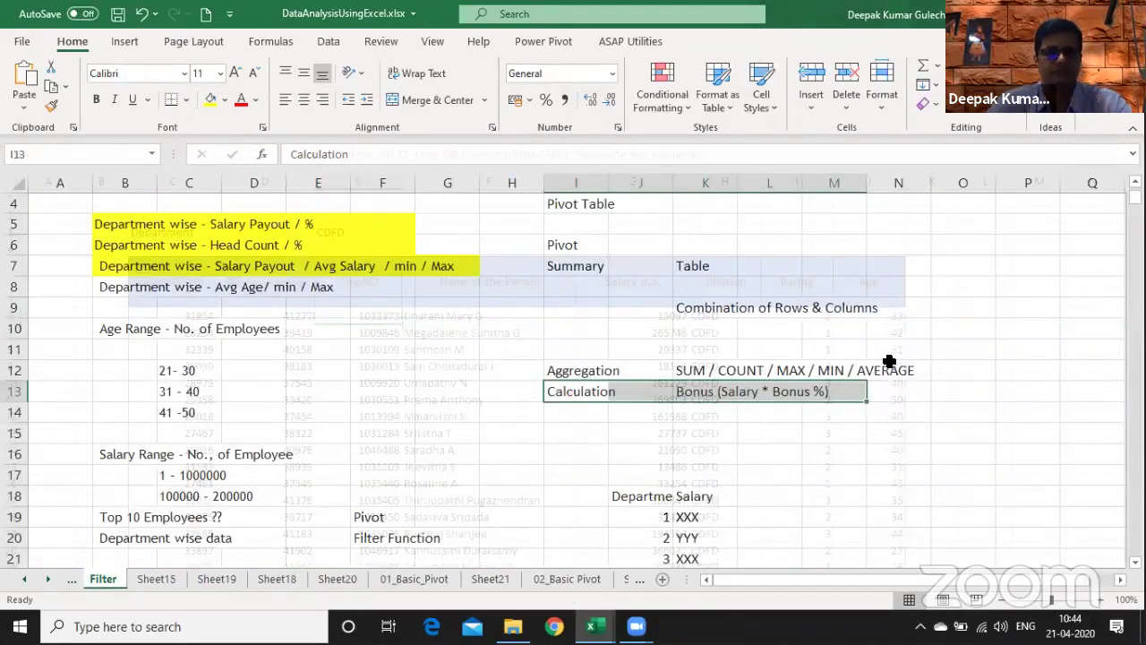
{"action": "key", "text": "ctrl+Page_Up"}
{"action": "key", "text": "ctrl+Page_Up"}
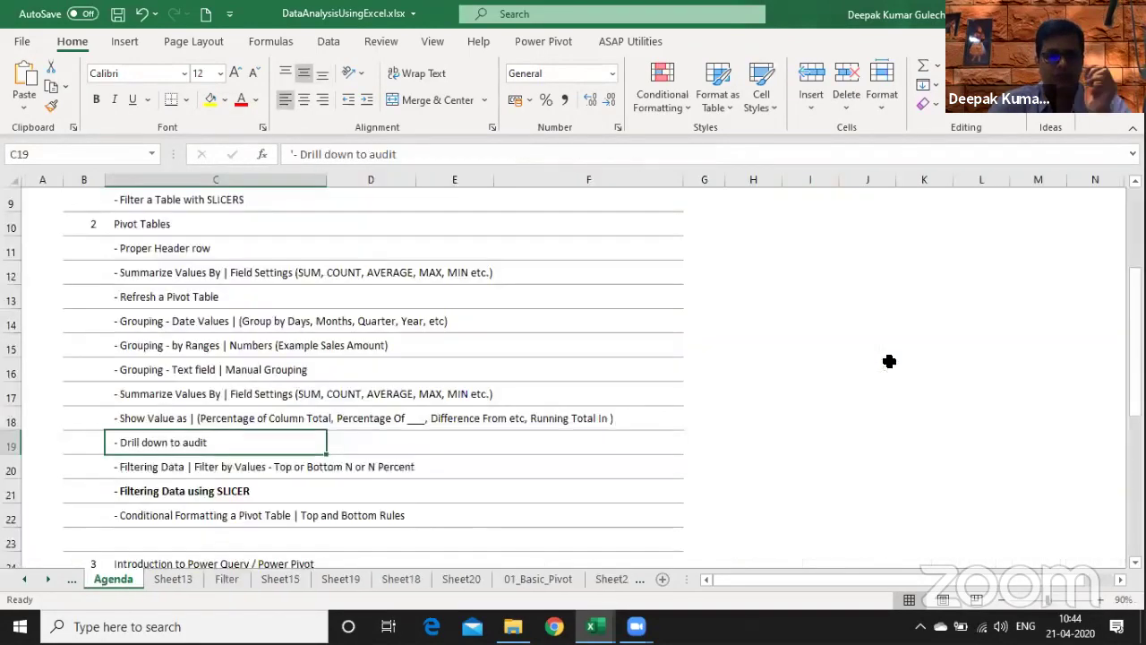
{"action": "key", "text": "Down"}
{"action": "key", "text": "Down"}
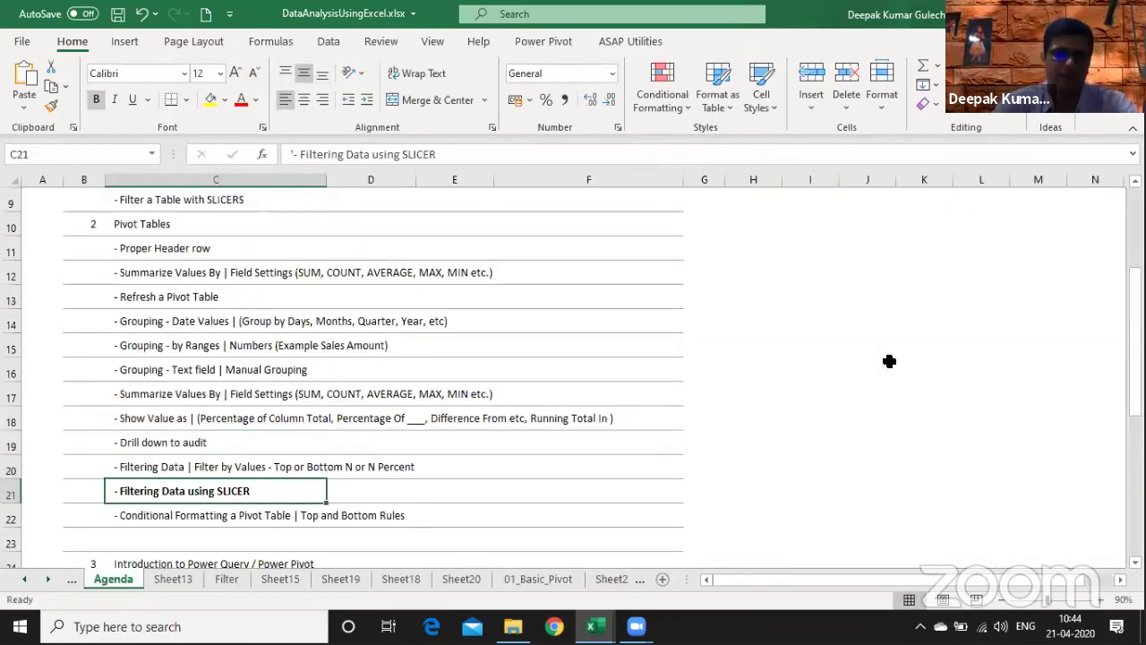
{"action": "key", "text": "ctrl+Page_Down"}
{"action": "key", "text": "ctrl+Page_Down"}
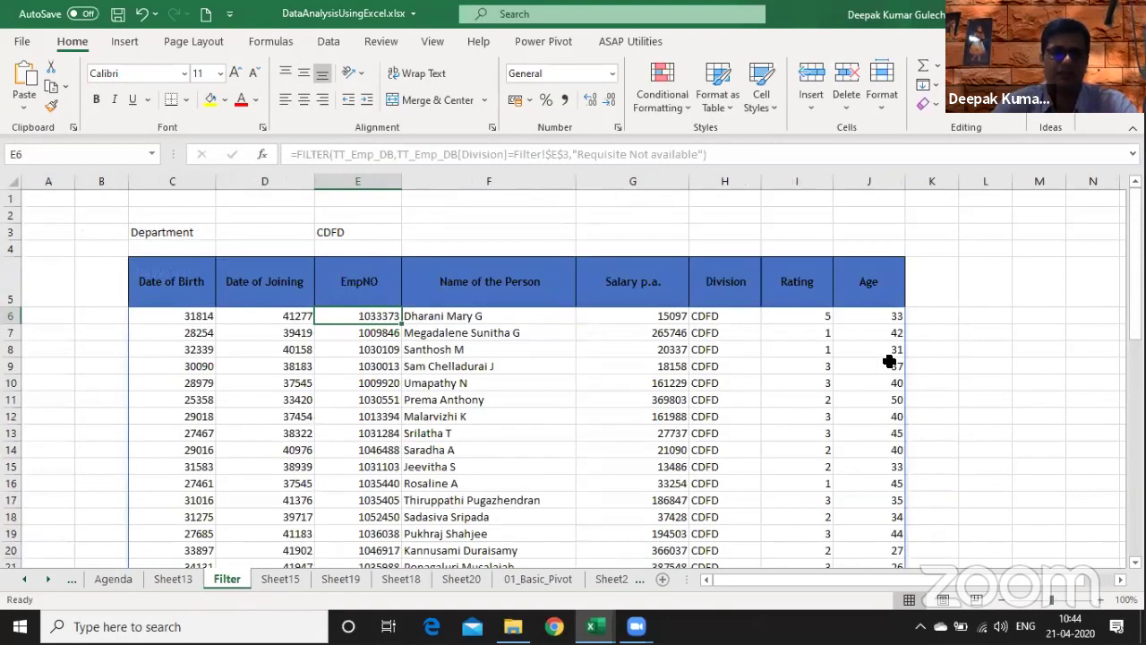
{"action": "key", "text": "ctrl+Page_Down"}
{"action": "key", "text": "ctrl+Page_Down"}
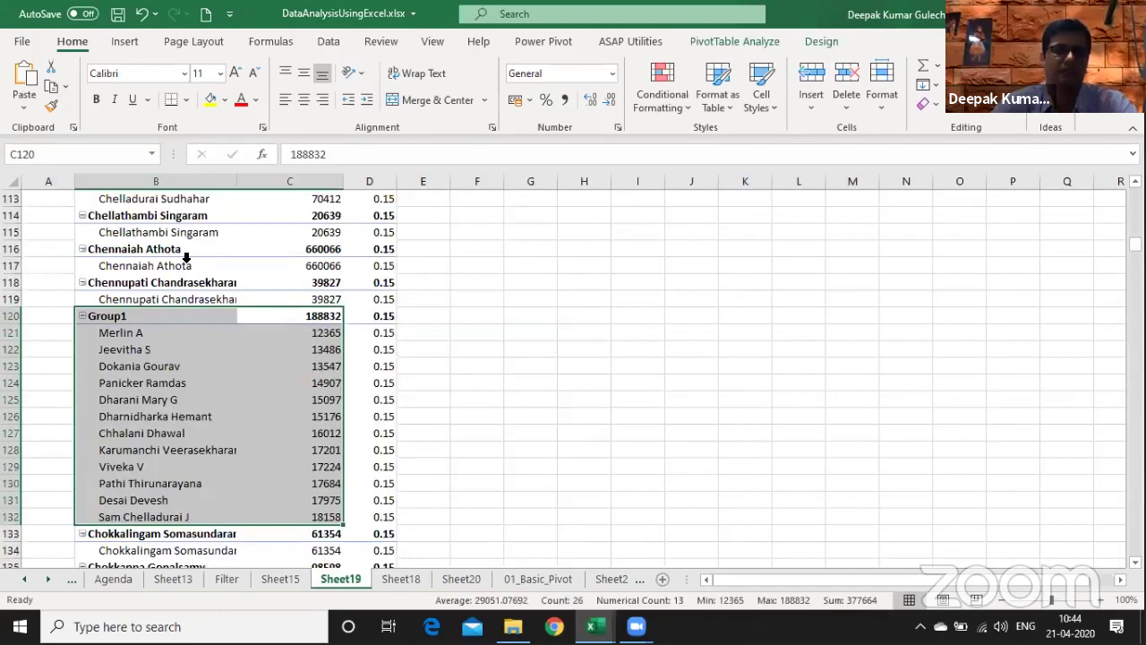
- Show the pivot field list and undo the Group1 grouping to restore the flat name list
{"action": "right_click", "coordinate": [186, 258]}
{"action": "left_click", "coordinate": [268, 468]}
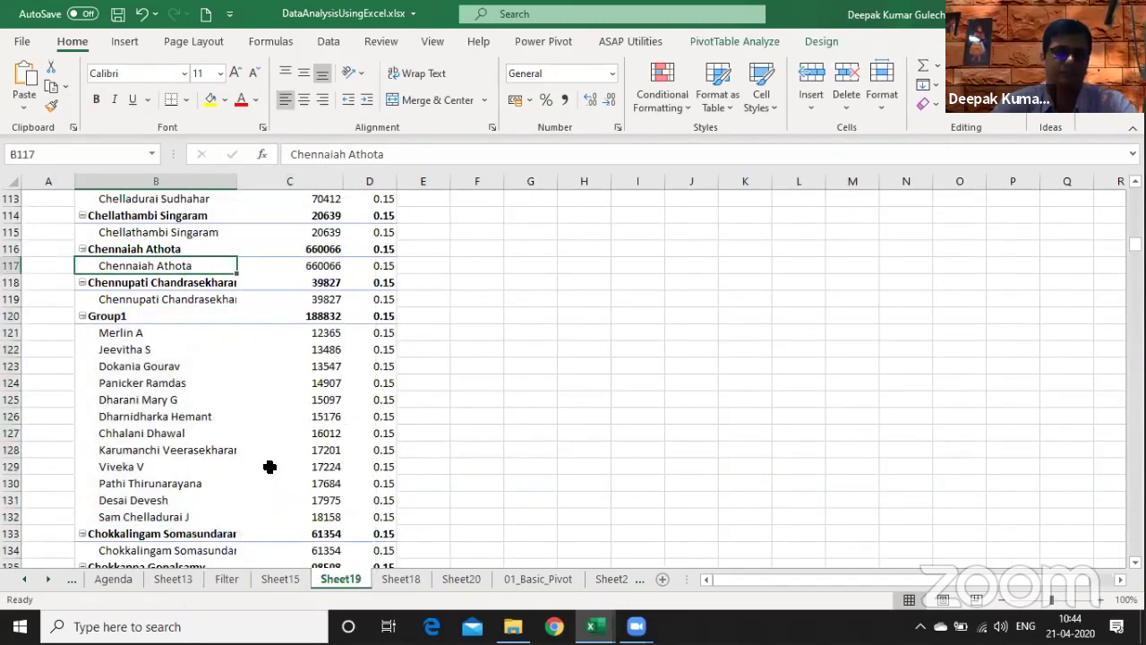
{"action": "left_click", "coordinate": [119, 319]}
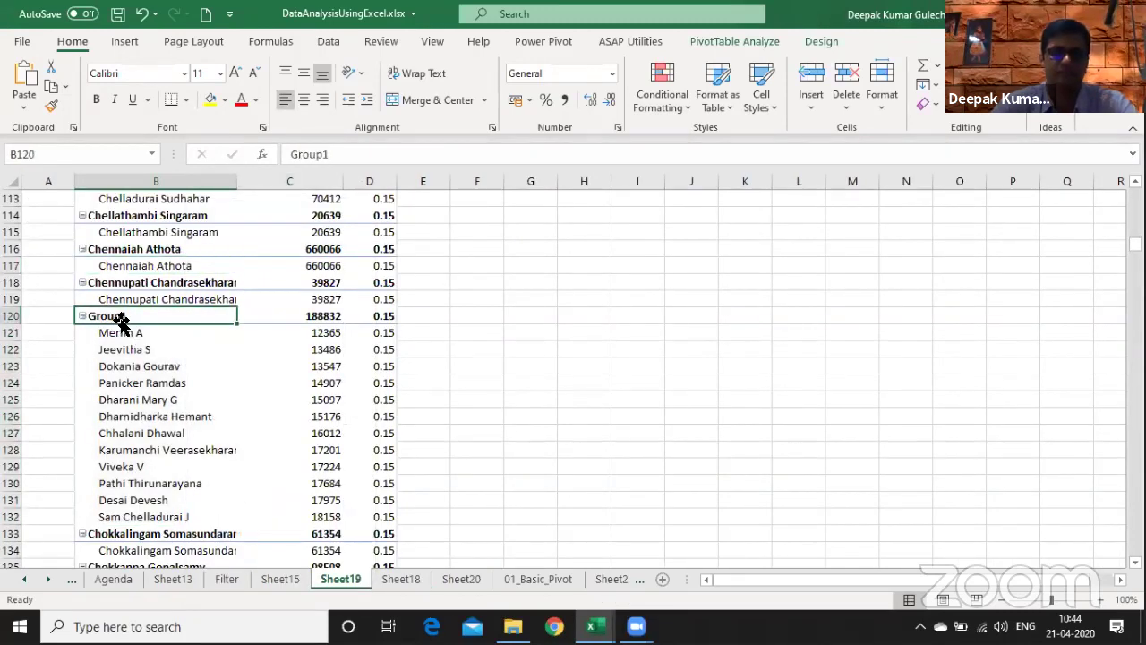
{"action": "right_click", "coordinate": [179, 430]}
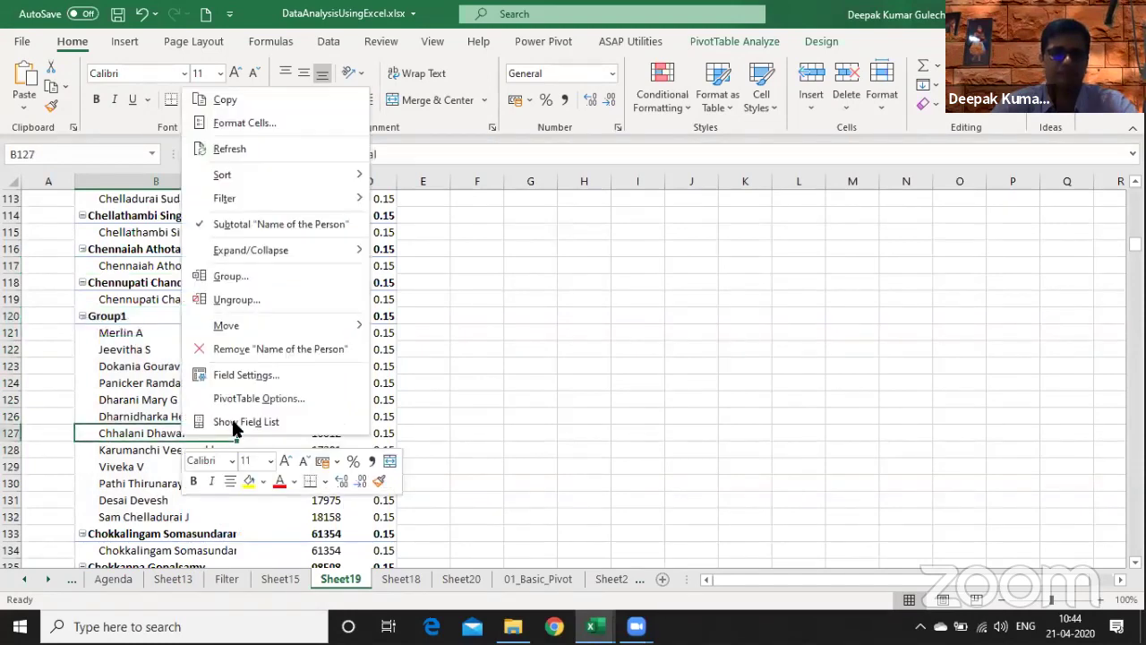
{"action": "left_click", "coordinate": [235, 428]}
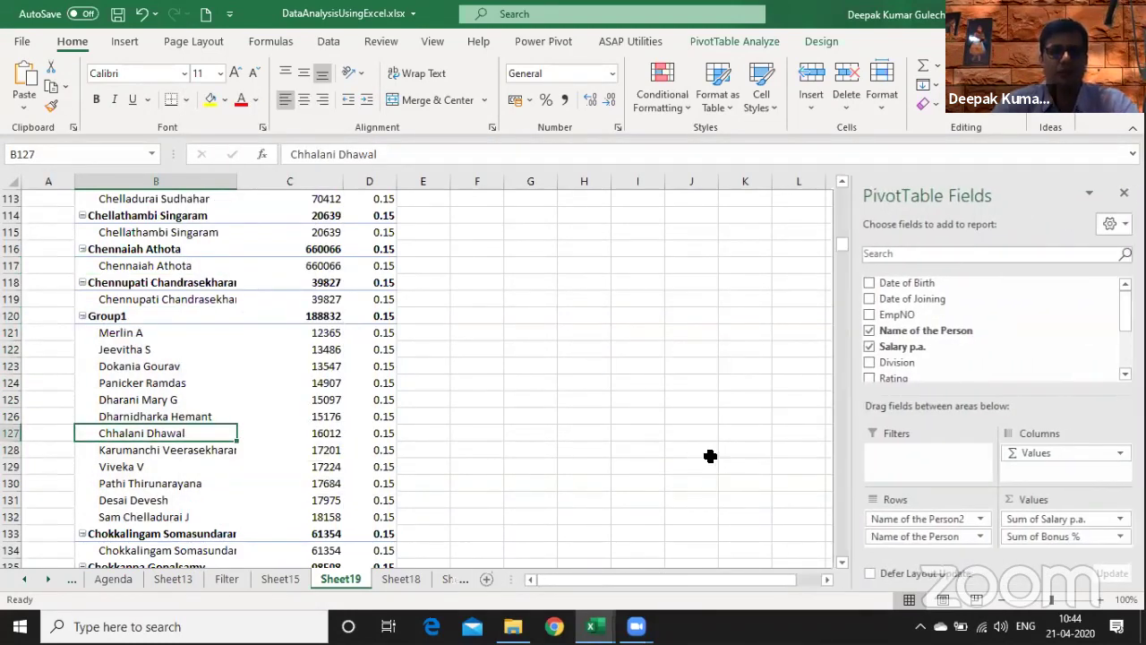
{"action": "key", "text": "ctrl+z"}
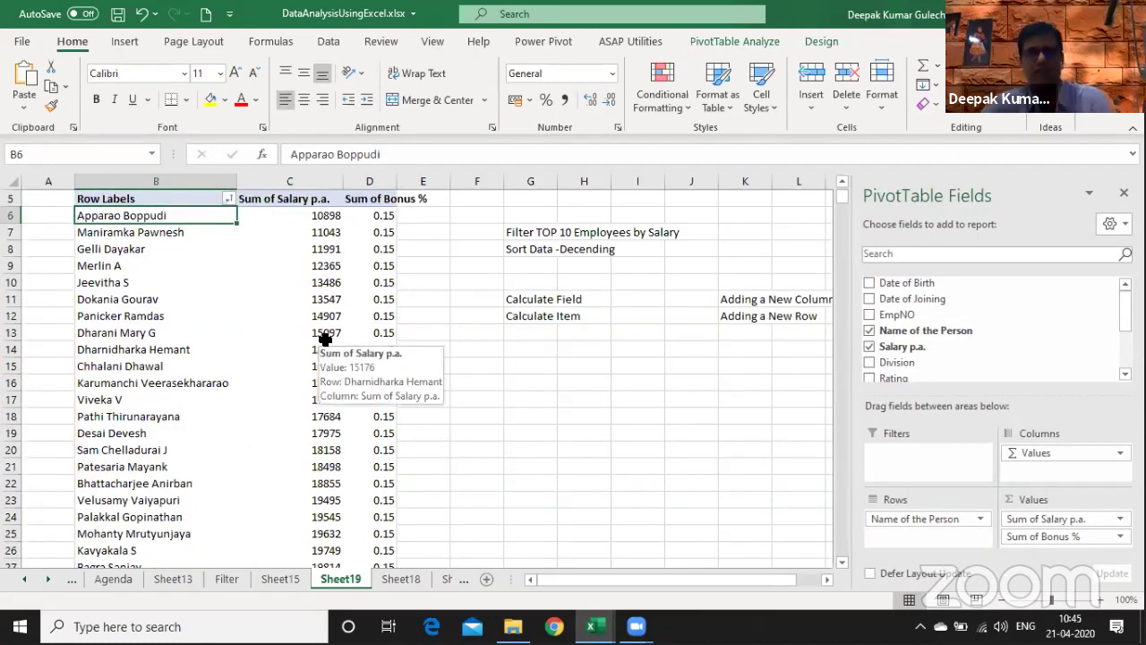
- Remove Sum of Bonus % from the pivot, leaving only Sum of Salary p.a
{"action": "right_click", "coordinate": [391, 233]}
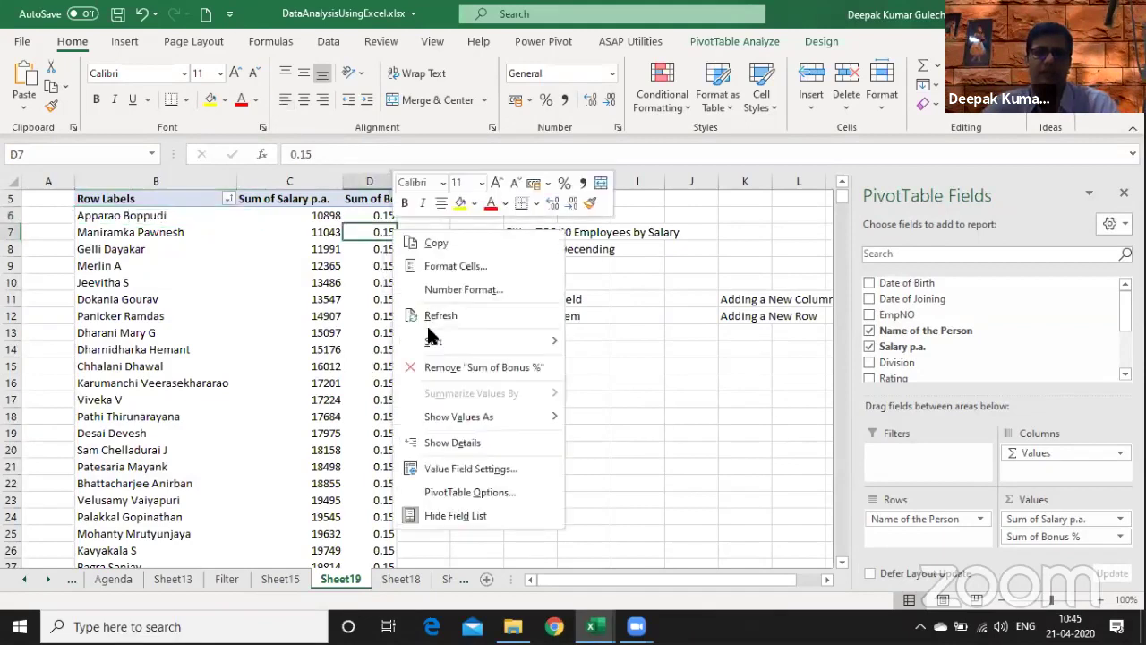
{"action": "left_click", "coordinate": [461, 364]}
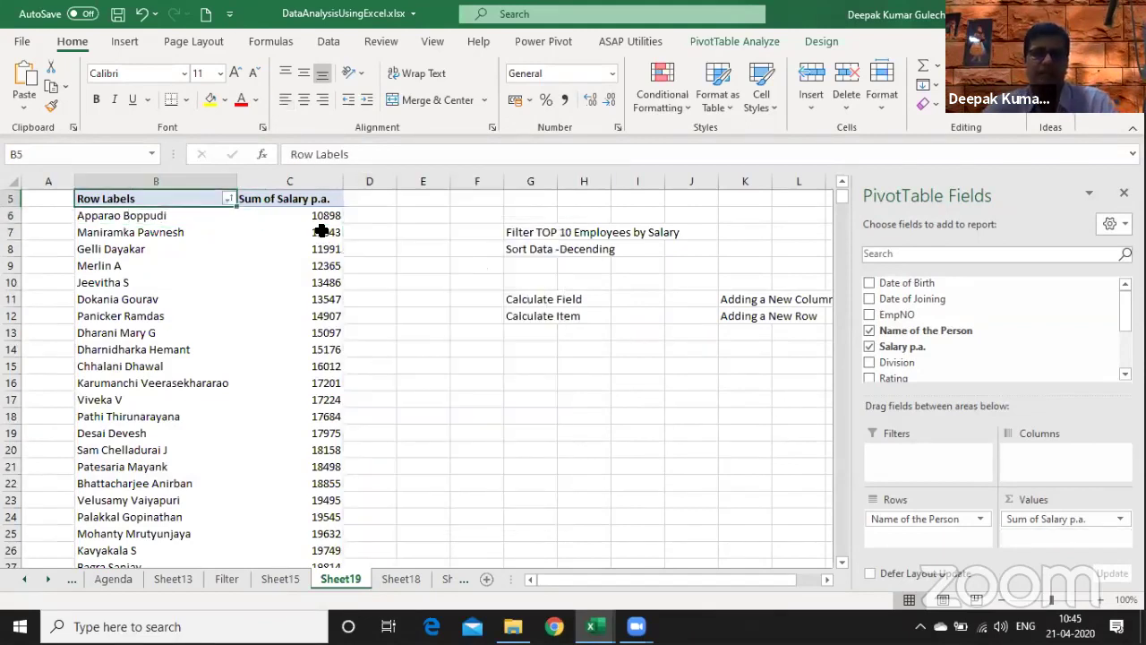
{"action": "left_click", "coordinate": [318, 343]}
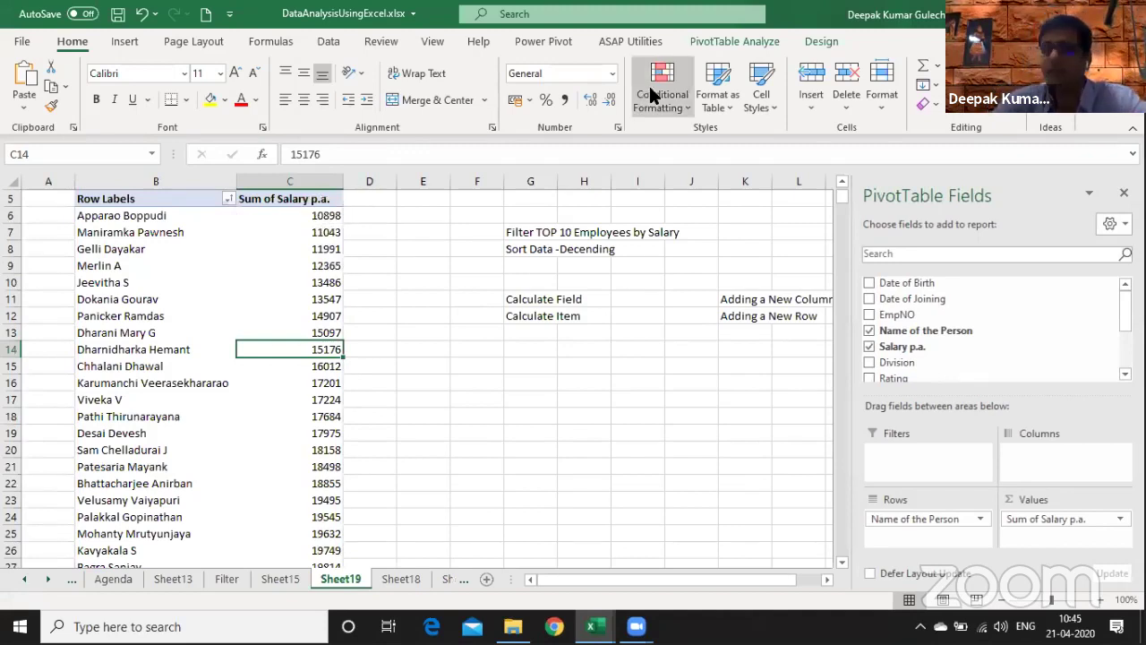
- Add a Top Items rule for the top 50 salaries with Light Red Fill and Dark Red Text
{"action": "left_click", "coordinate": [653, 94]}
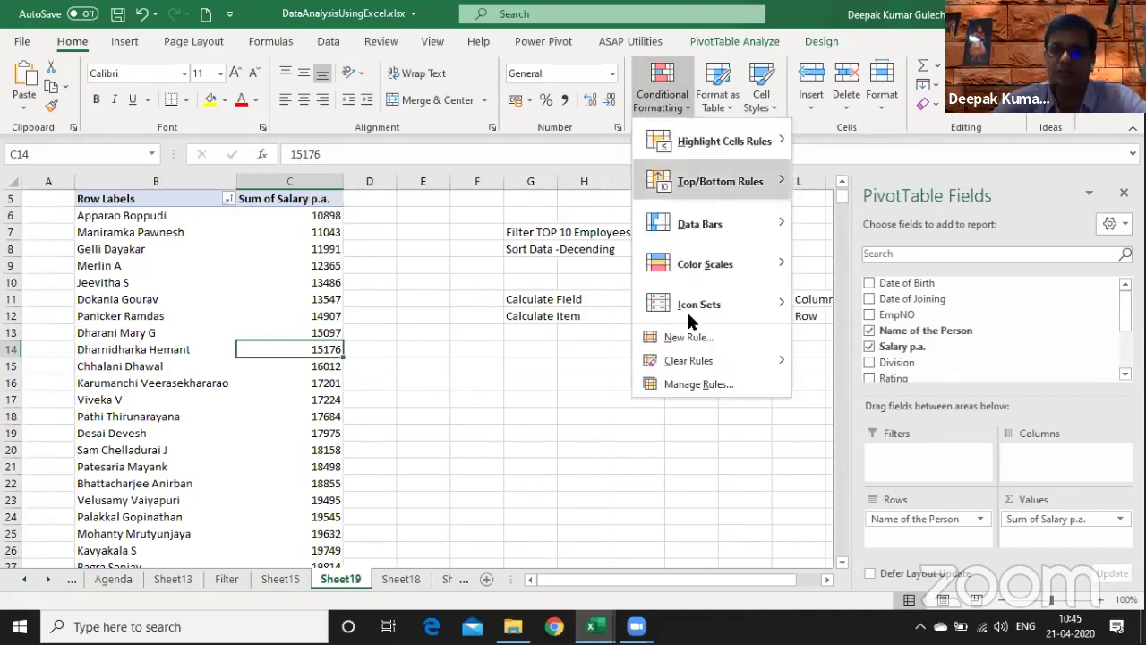
{"action": "mouse_move", "coordinate": [730, 175]}
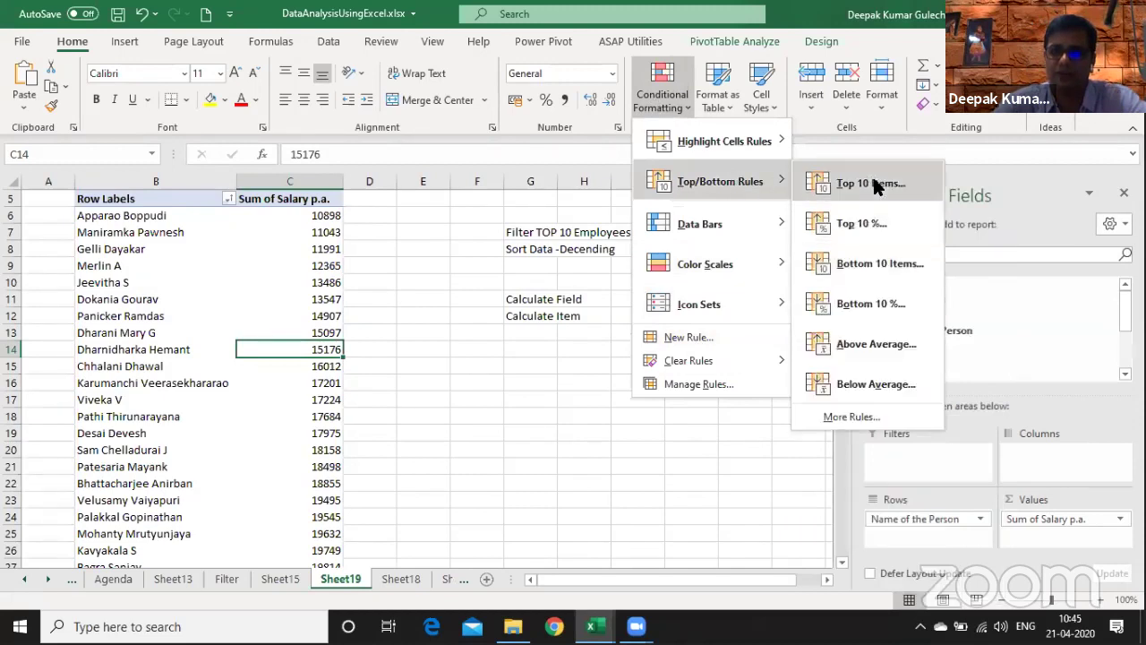
{"action": "key", "text": "Return"}
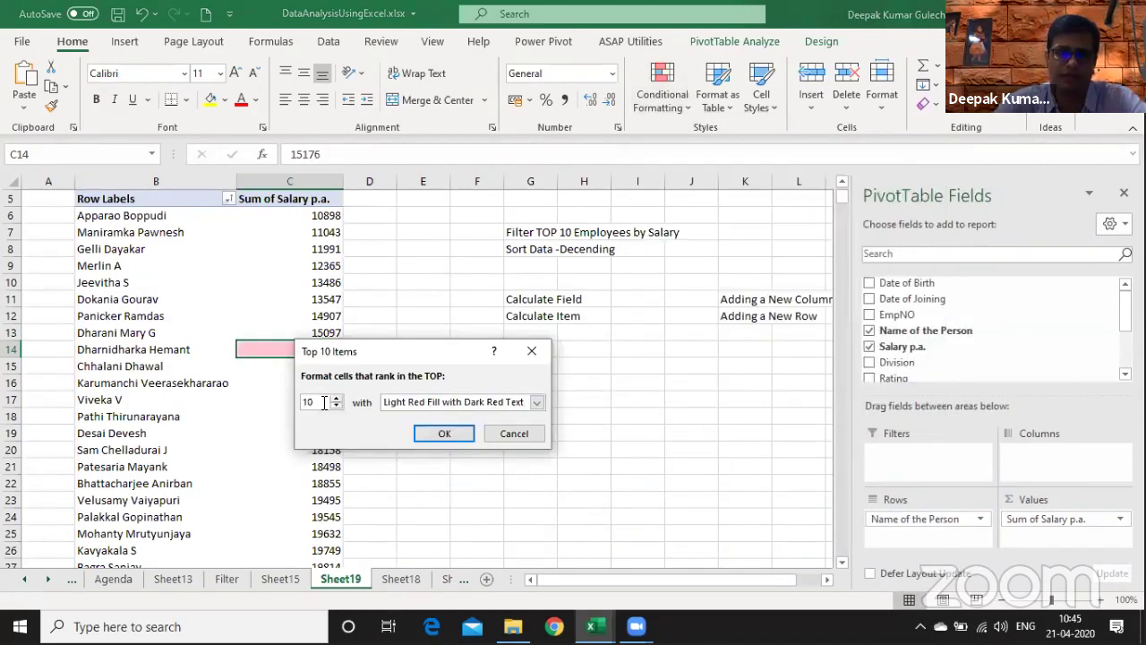
{"action": "key", "text": "BackSpace"}
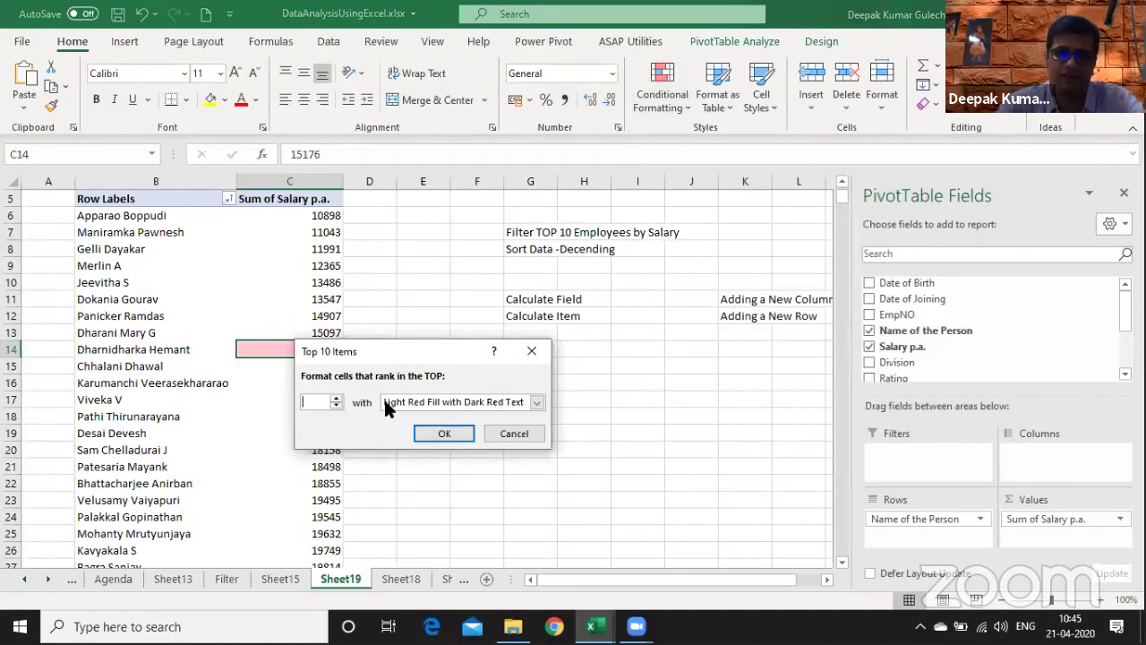
{"action": "type", "text": "50"}
{"action": "key", "text": "Tab"}
{"action": "key", "text": "alt+Down"}
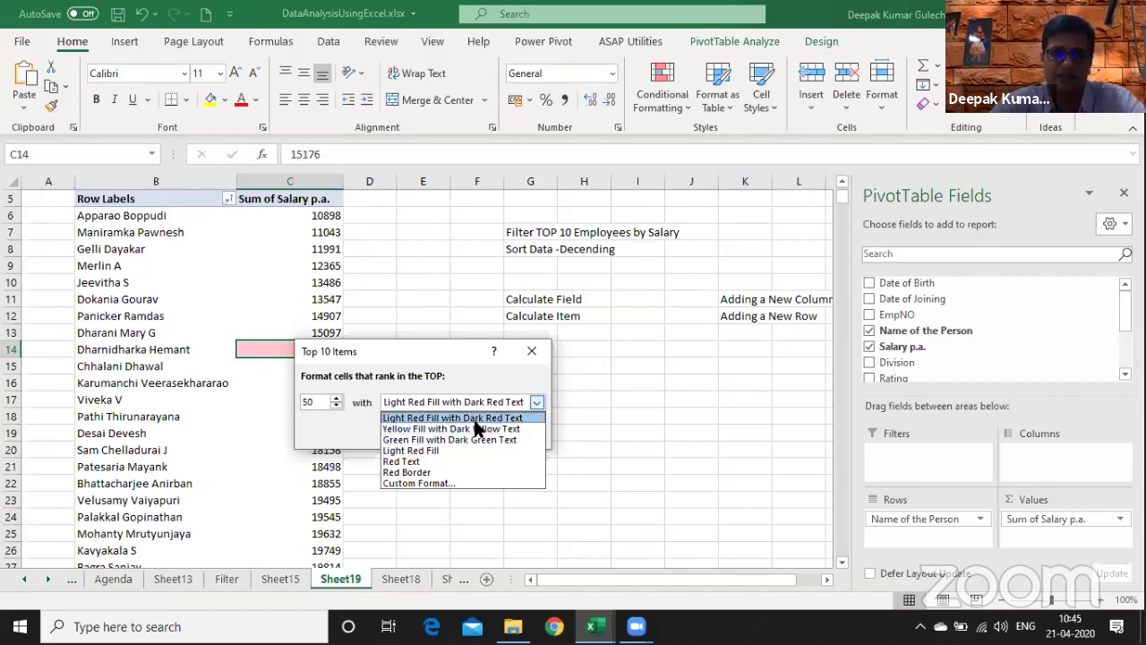
{"action": "left_click", "coordinate": [466, 429]}
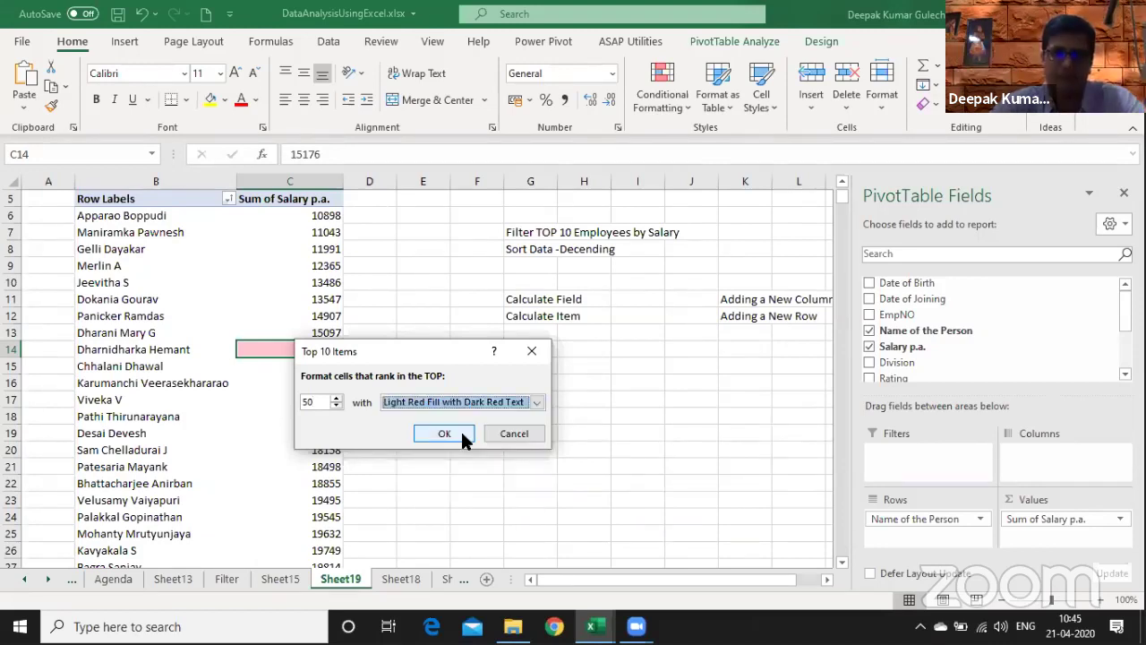
{"action": "left_click", "coordinate": [460, 430]}
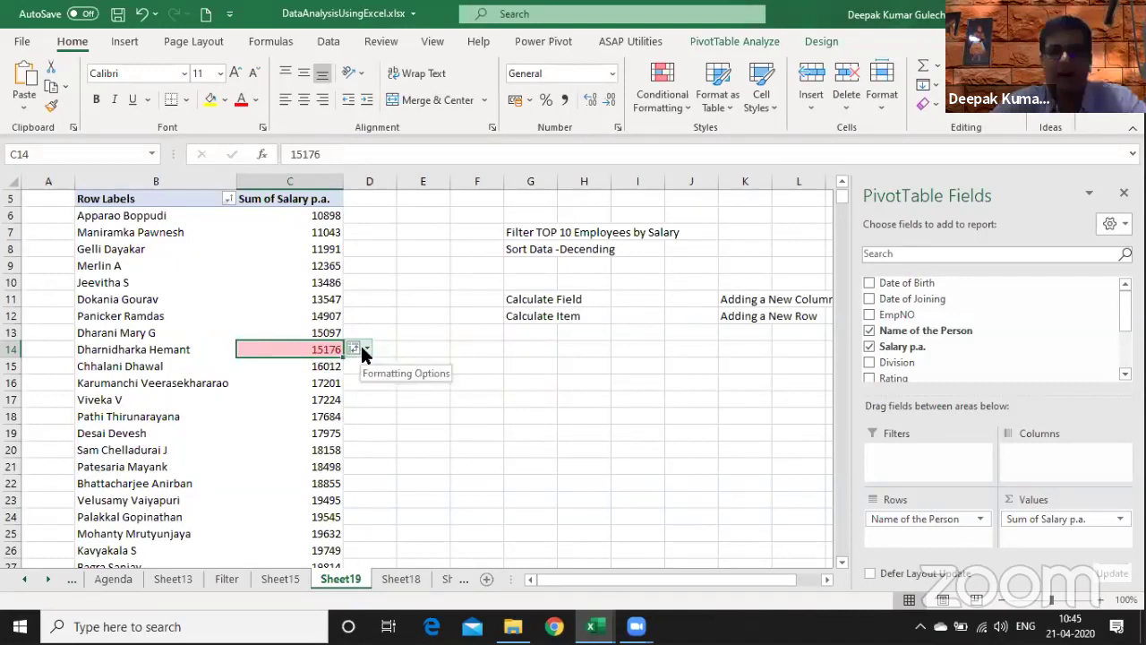
- Apply the rule to every person's Sum of Salary p.a. and check highlights starting at 500662
{"action": "left_click", "coordinate": [365, 350]}
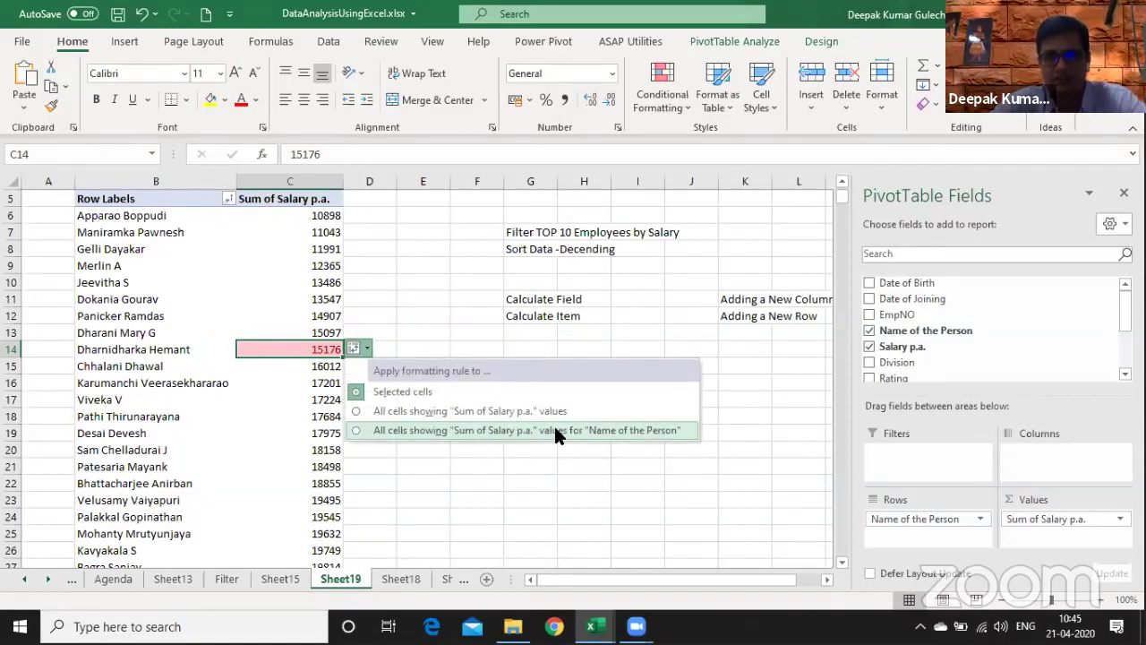
{"action": "left_click", "coordinate": [356, 432]}
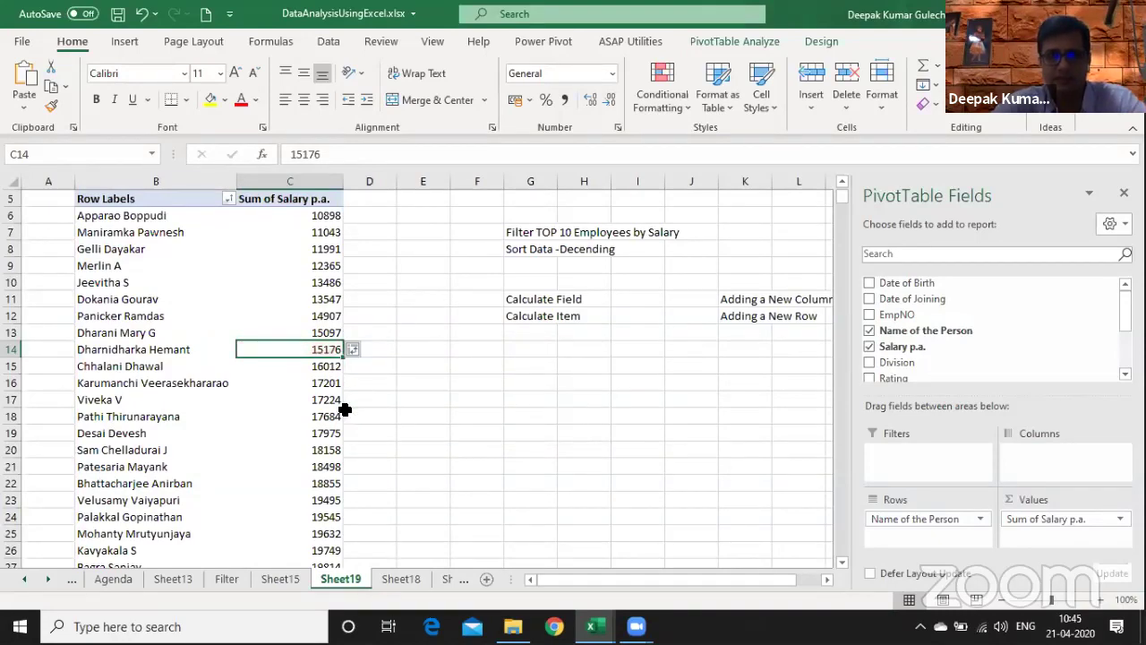
{"action": "key", "text": "Page_Down"}
{"action": "key", "text": "Page_Down"}
{"action": "key", "text": "Page_Down"}
{"action": "key", "text": "Page_Down"}
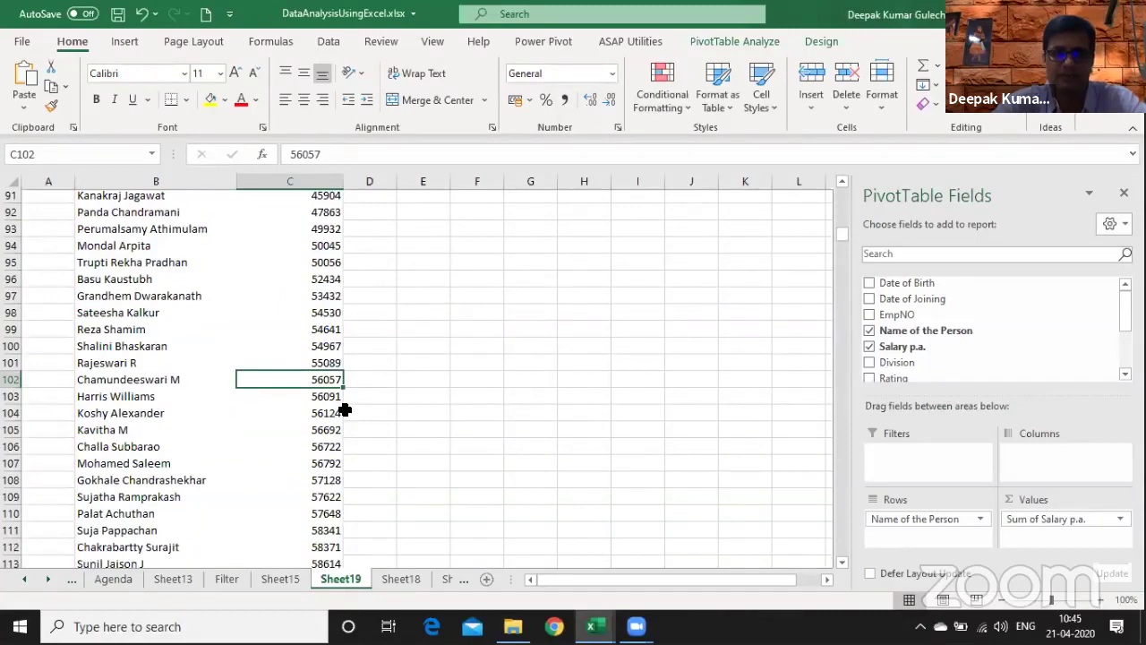
{"action": "key", "text": "Page_Down"}
{"action": "key", "text": "Page_Down"}
{"action": "key", "text": "Page_Down"}
{"action": "key", "text": "Page_Down"}
{"action": "key", "text": "Page_Down"}
{"action": "key", "text": "Page_Down"}
{"action": "key", "text": "Page_Down"}
{"action": "key", "text": "Page_Down"}
{"action": "key", "text": "Page_Down"}
{"action": "key", "text": "Page_Down"}
{"action": "key", "text": "Page_Down"}
{"action": "key", "text": "Page_Down"}
{"action": "key", "text": "Page_Down"}
{"action": "key", "text": "Page_Down"}
{"action": "key", "text": "Page_Down"}
{"action": "key", "text": "Page_Down"}
{"action": "key", "text": "Page_Down"}
{"action": "key", "text": "Page_Down"}
{"action": "key", "text": "Page_Up"}
{"action": "key", "text": "Page_Up"}
{"action": "key", "text": "Page_Up"}
{"action": "key", "text": "Page_Up"}
{"action": "key", "text": "Page_Up"}
{"action": "key", "text": "Page_Up"}
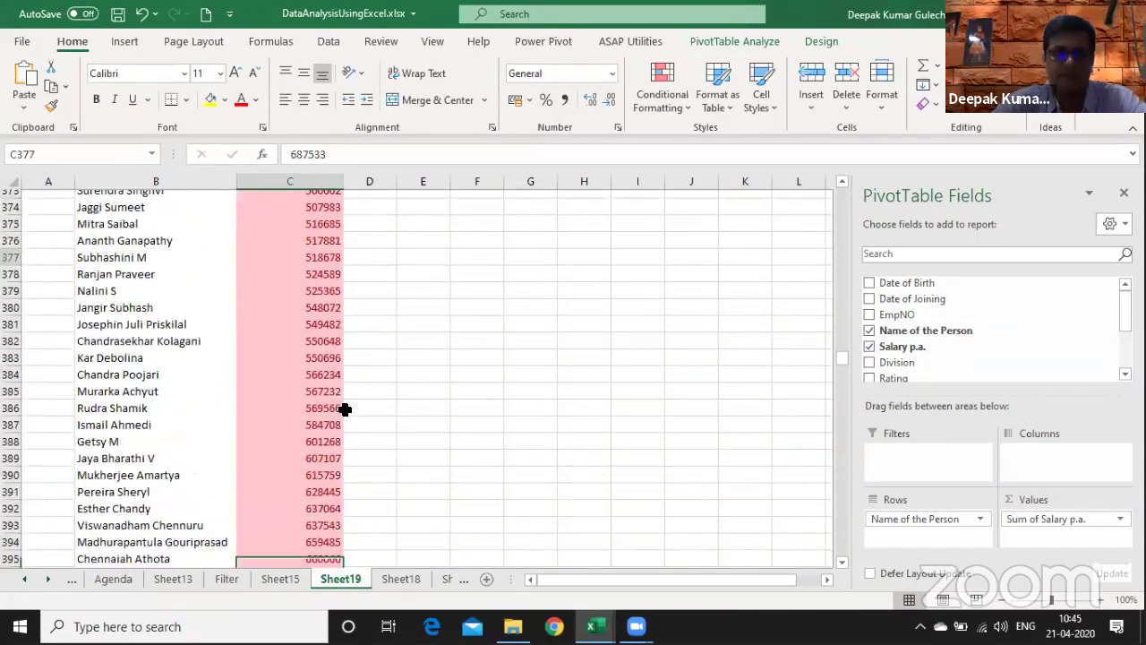
{"action": "key", "text": "Page_Down"}
{"action": "key", "text": "Up"}
{"action": "key", "text": "Up"}
{"action": "key", "text": "Up"}
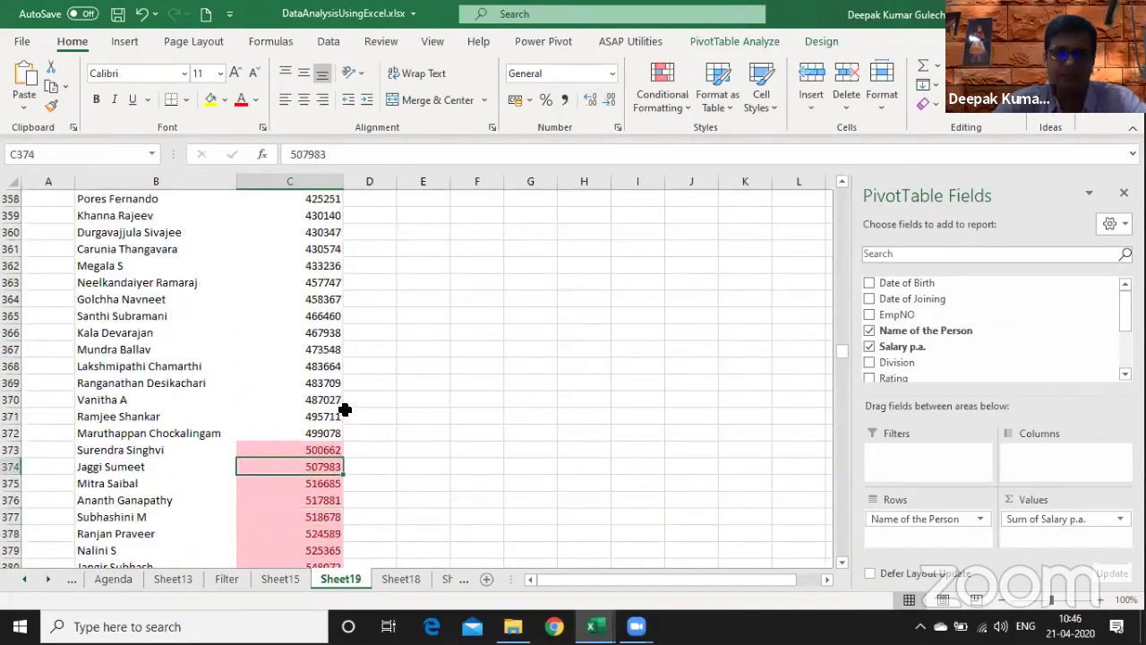
{"action": "key", "text": "Up"}
{"action": "key", "text": "ctrl+Up"}
{"action": "key", "text": "ctrl+Up"}
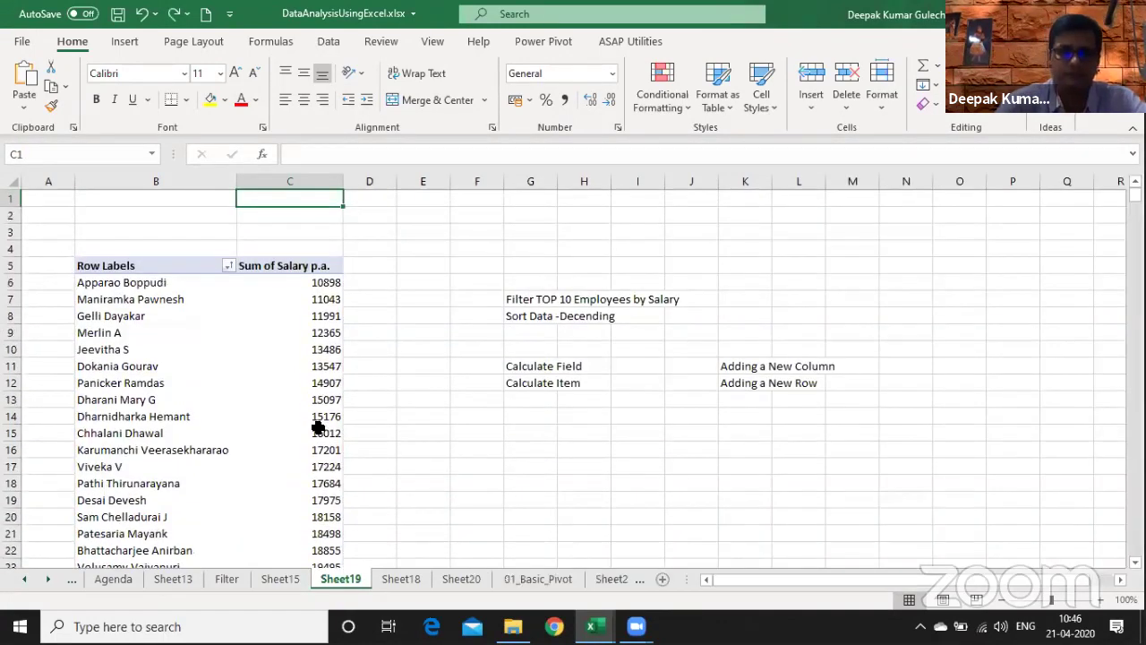
{"action": "left_click", "coordinate": [316, 421]}
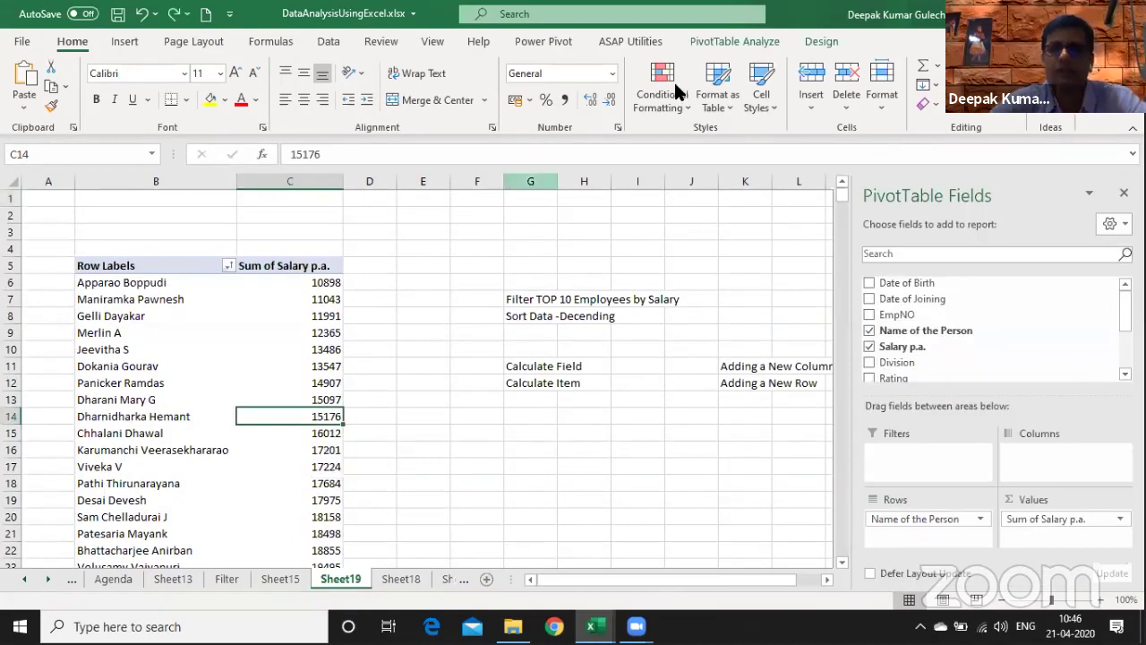
- Reapply the Top Items light red rule with count 5 to all persons' salary values
{"action": "left_click", "coordinate": [663, 89]}
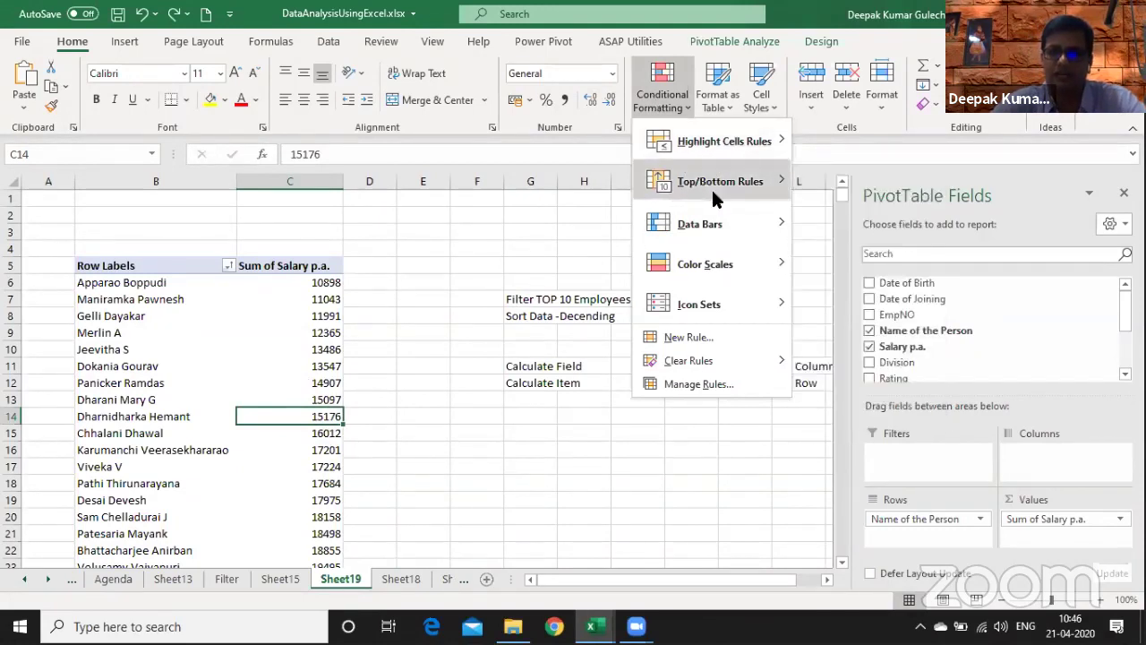
{"action": "left_click", "coordinate": [847, 183]}
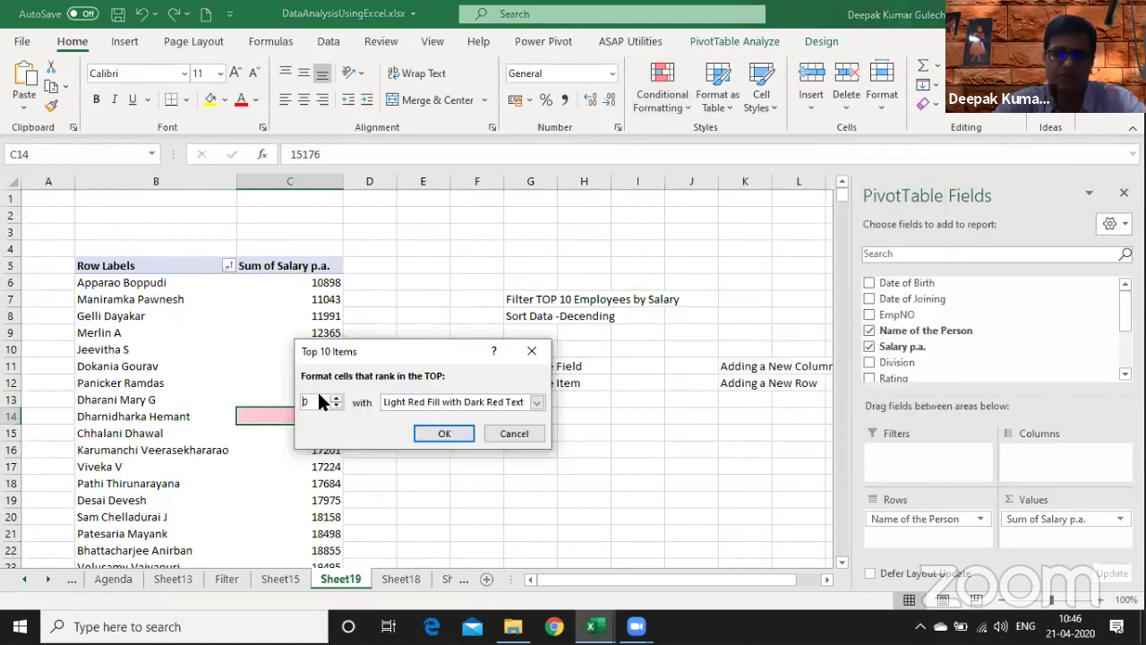
{"action": "type", "text": "5"}
{"action": "key", "text": "Return"}
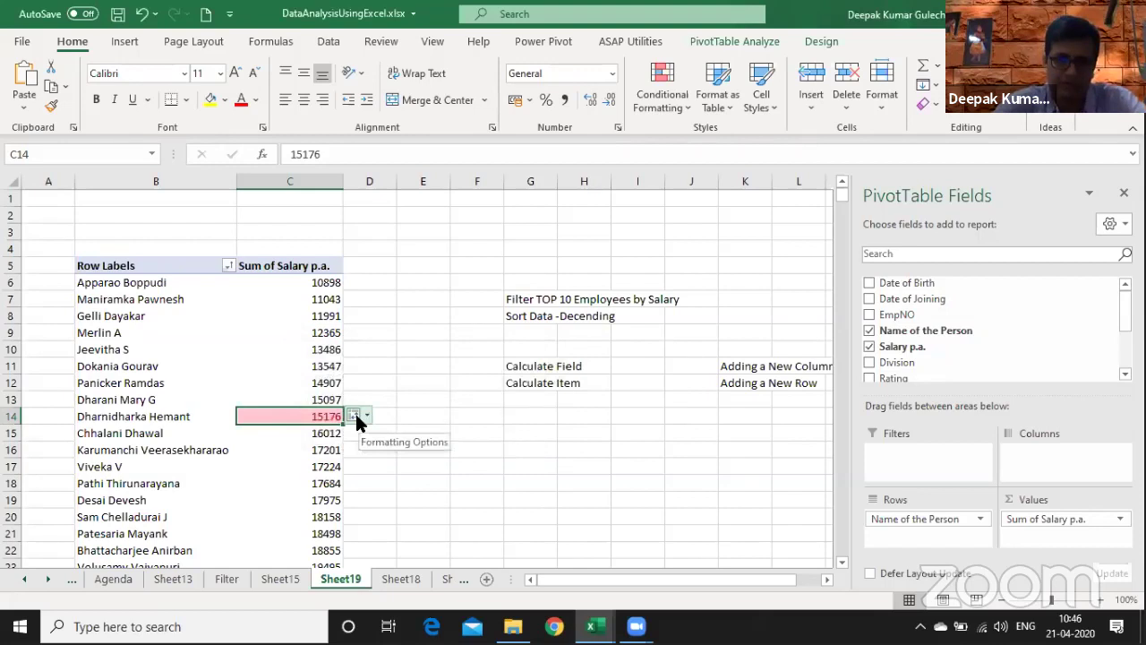
{"action": "left_click", "coordinate": [359, 419]}
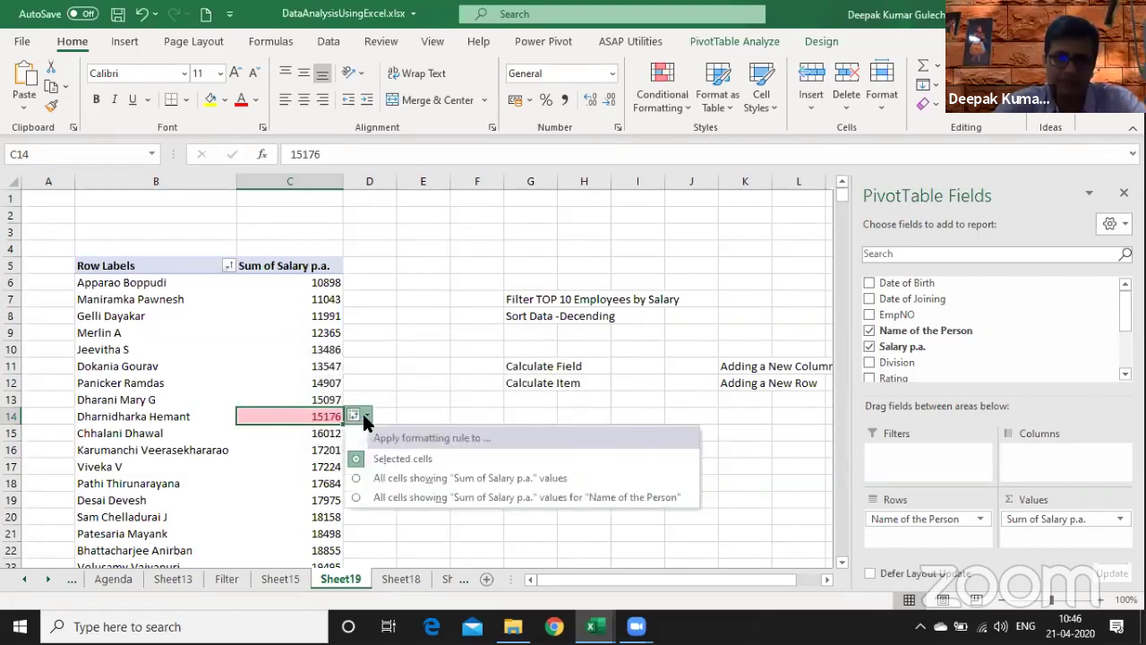
{"action": "left_click", "coordinate": [355, 498]}
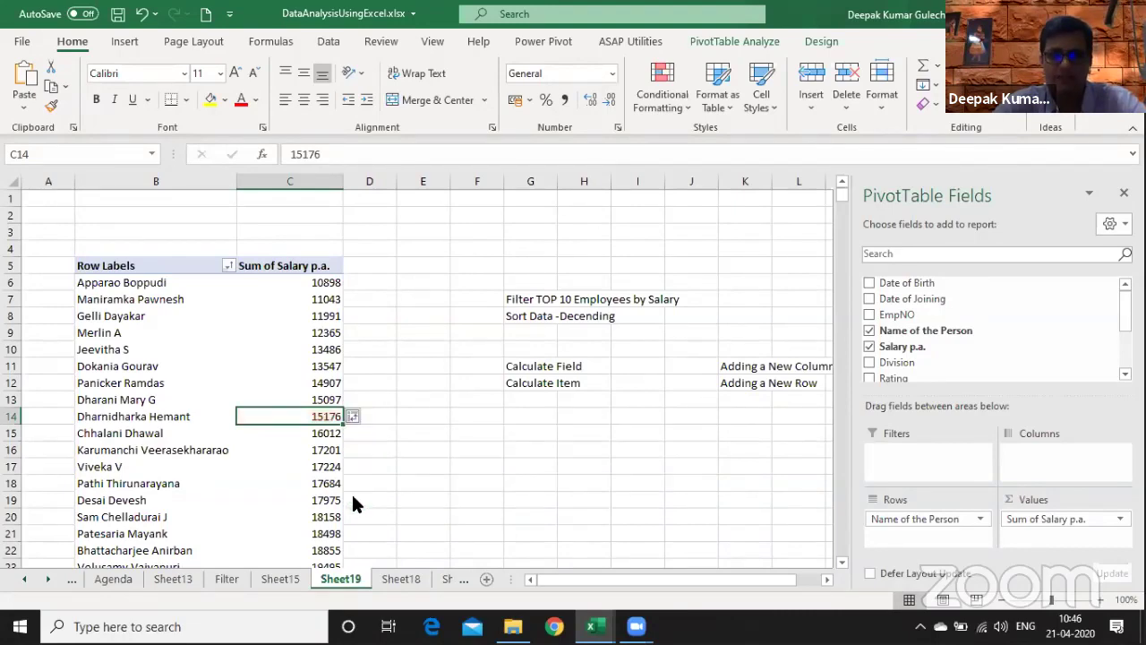
- Check where the highlighted salaries begin, then move to Sheet15
{"action": "key", "text": "ctrl+Down"}
{"action": "key", "text": "Page_Up"}
{"action": "key", "text": "Page_Up"}
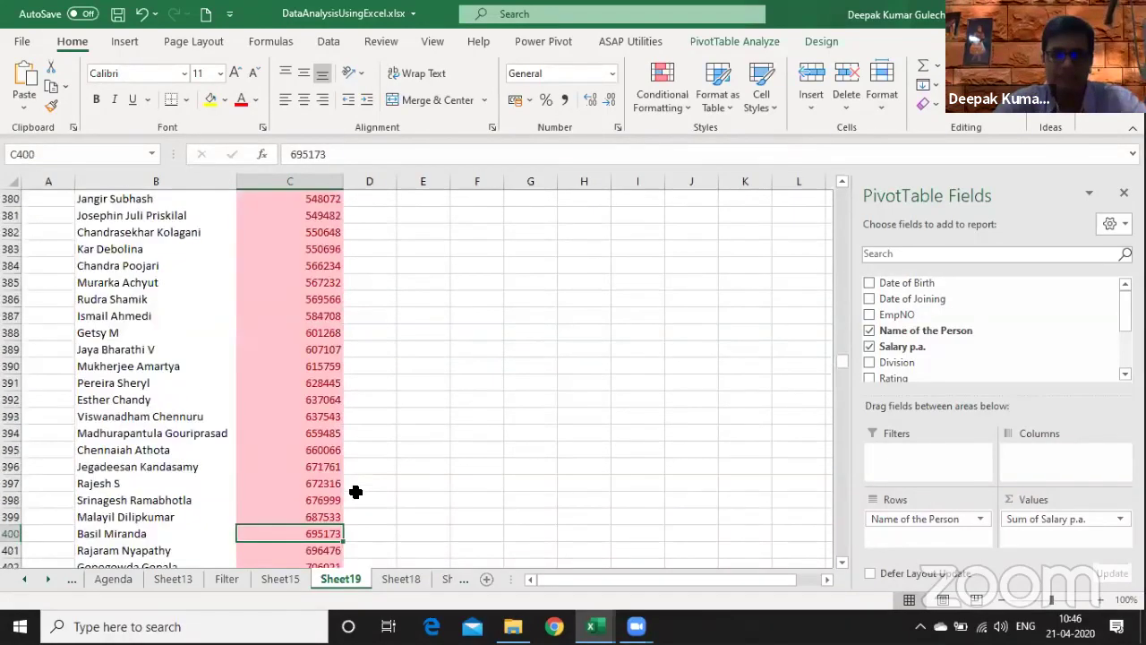
{"action": "key", "text": "Up"}
{"action": "key", "text": "Up"}
{"action": "key", "text": "Up"}
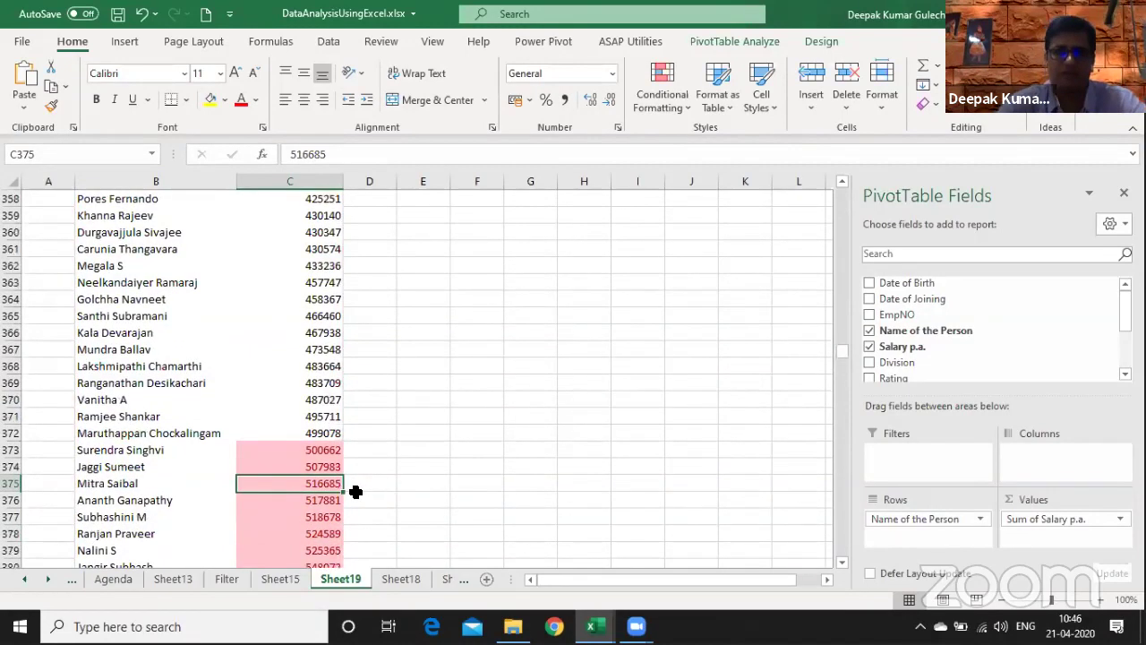
{"action": "key", "text": "Up"}
{"action": "key", "text": "Up"}
{"action": "key", "text": "Up"}
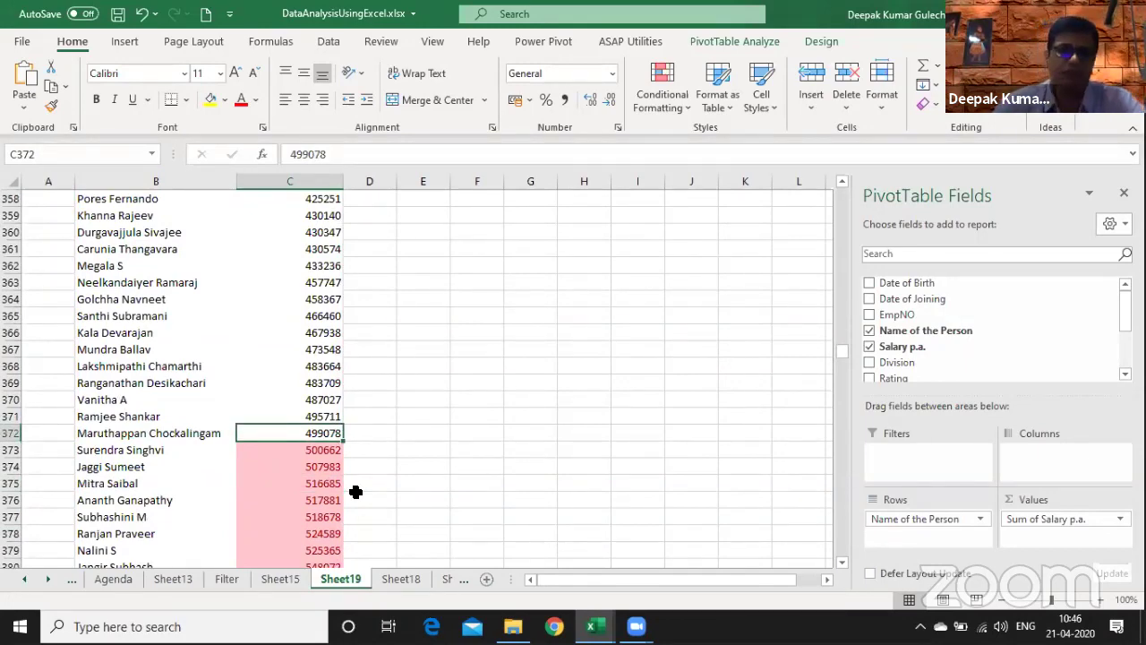
{"action": "key", "text": "ctrl+Page_Up"}
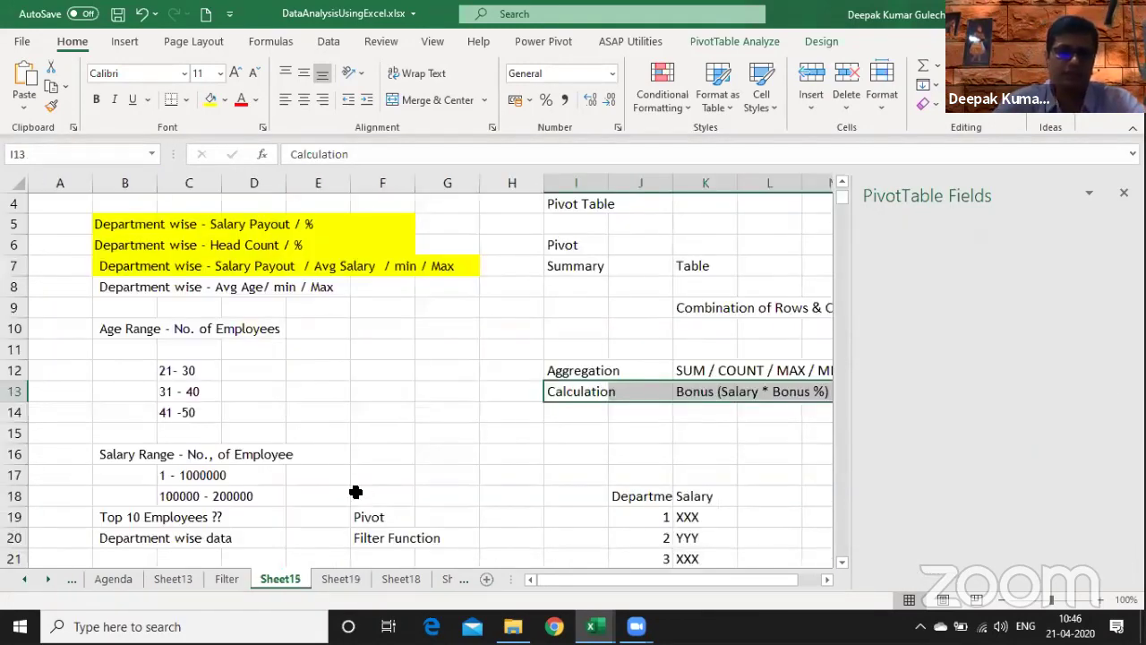
- Find the Agenda's Convert Formulas to Values tip, then add a new blank sheet and zoom in
{"action": "key", "text": "ctrl+Page_Up"}
{"action": "key", "text": "ctrl+Page_Up"}
{"action": "key", "text": "ctrl+Page_Up"}
{"action": "key", "text": "Down"}
{"action": "key", "text": "Down"}
{"action": "key", "text": "Down"}
{"action": "key", "text": "Down"}
{"action": "key", "text": "Down"}
{"action": "key", "text": "Down"}
{"action": "key", "text": "Down"}
{"action": "key", "text": "Down"}
{"action": "key", "text": "Down"}
{"action": "key", "text": "Down"}
{"action": "key", "text": "Down"}
{"action": "key", "text": "Down"}
{"action": "key", "text": "Down"}
{"action": "key", "text": "Down"}
{"action": "key", "text": "Down"}
{"action": "key", "text": "Down"}
{"action": "key", "text": "Down"}
{"action": "key", "text": "Up"}
{"action": "key", "text": "Up"}
{"action": "key", "text": "Up"}
{"action": "key", "text": "Up"}
{"action": "key", "text": "Up"}
{"action": "key", "text": "Up"}
{"action": "key", "text": "Up"}
{"action": "key", "text": "Up"}
{"action": "key", "text": "Up"}
{"action": "key", "text": "Up"}
{"action": "key", "text": "Up"}
{"action": "key", "text": "Up"}
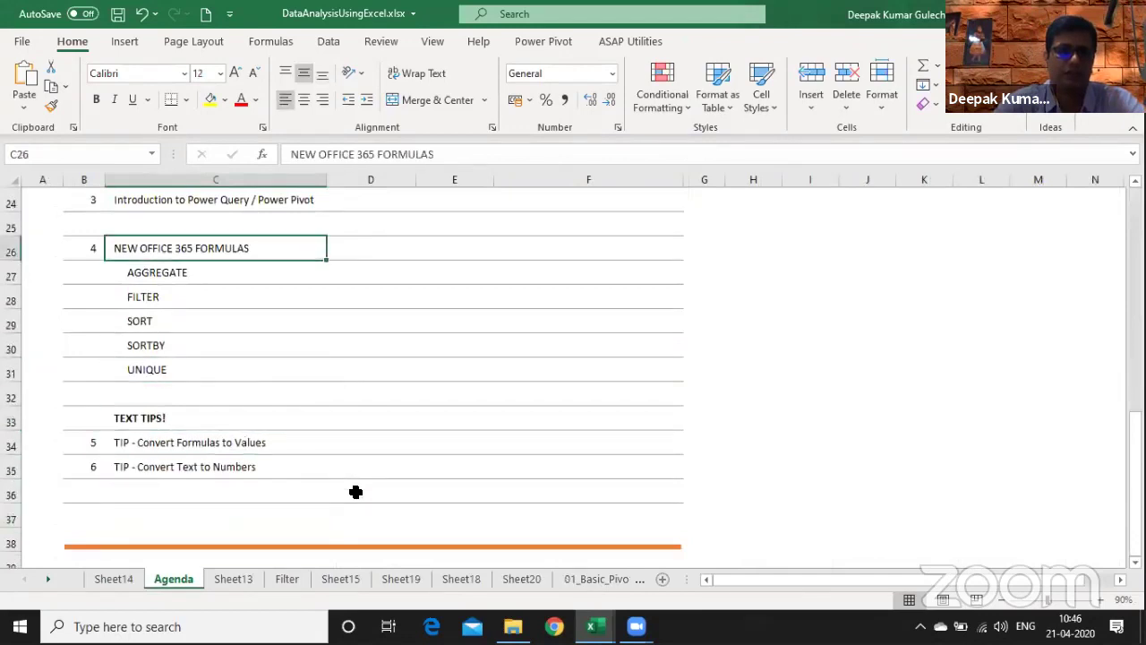
{"action": "key", "text": "Up"}
{"action": "key", "text": "Up"}
{"action": "key", "text": "Down"}
{"action": "key", "text": "Down"}
{"action": "key", "text": "Down"}
{"action": "key", "text": "Down"}
{"action": "key", "text": "Down"}
{"action": "key", "text": "Down"}
{"action": "key", "text": "Down"}
{"action": "key", "text": "Down"}
{"action": "key", "text": "Down"}
{"action": "key", "text": "Down"}
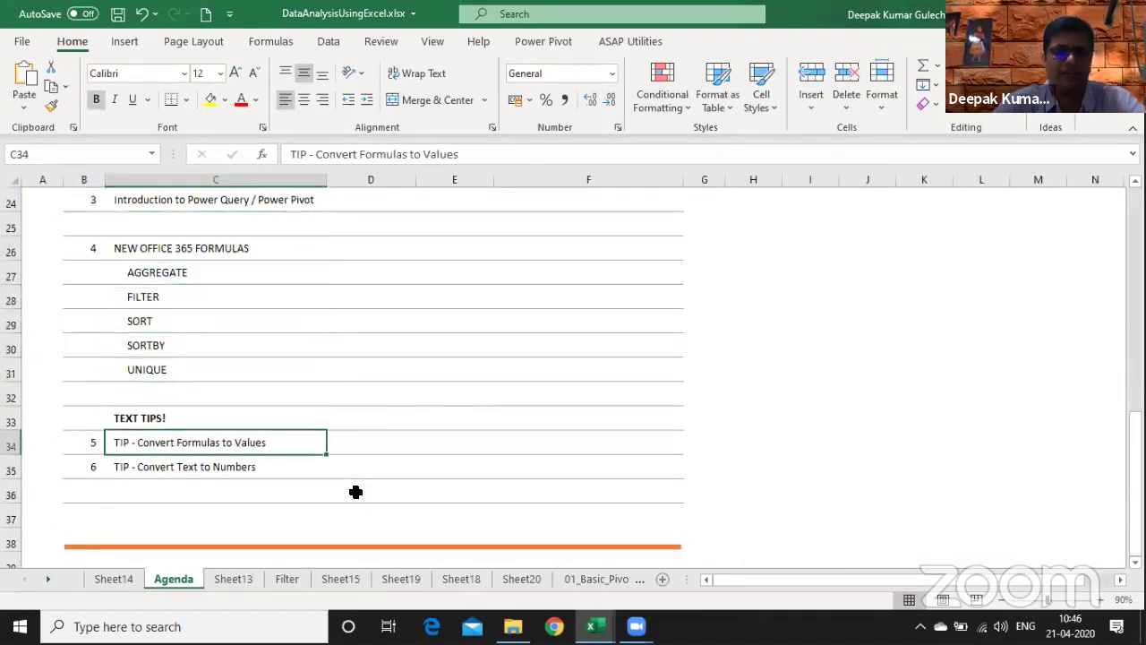
{"action": "key", "text": "Right"}
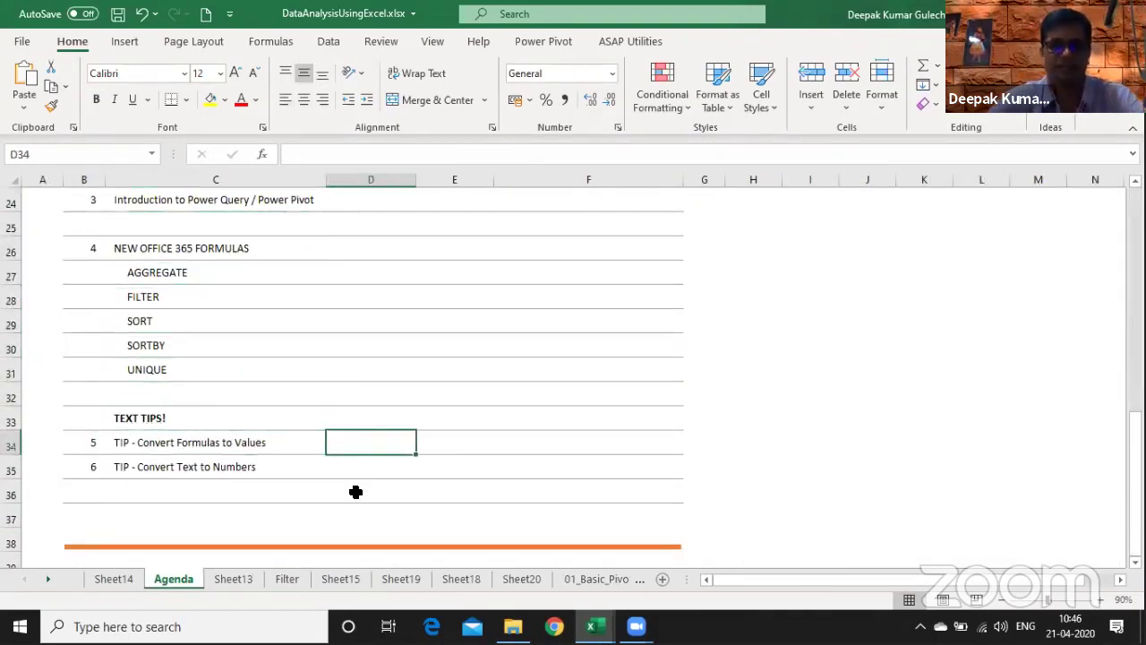
{"action": "key", "text": "ctrl+Page_Down"}
{"action": "key", "text": "shift+F11"}
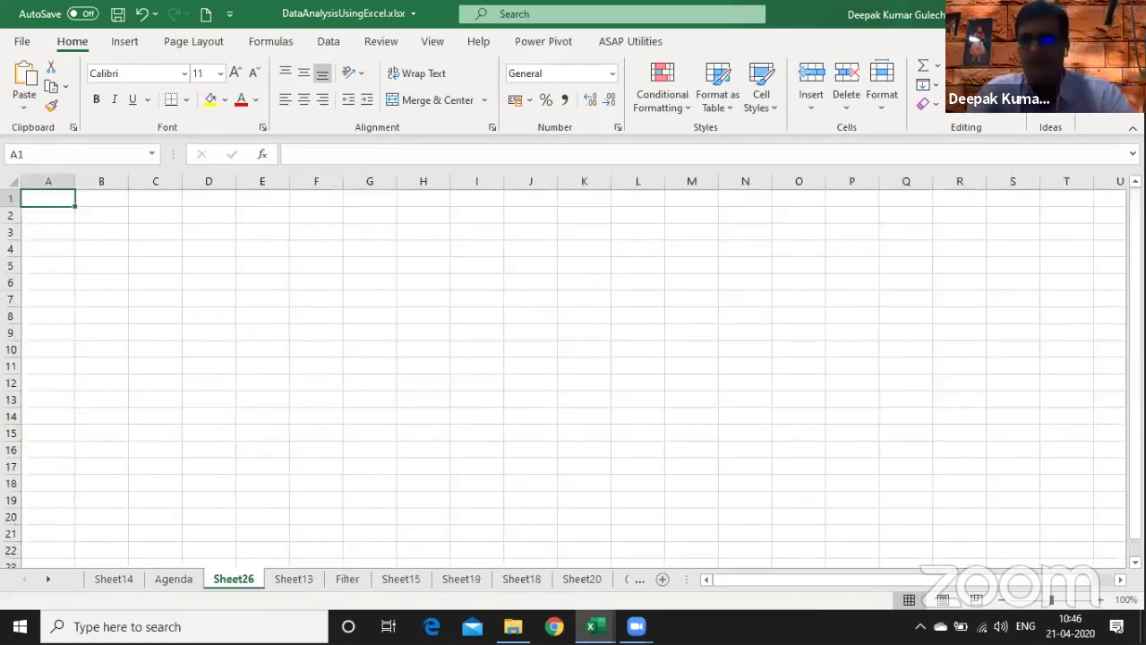
{"action": "left_click", "coordinate": [1101, 601]}
{"action": "left_click", "coordinate": [1101, 600]}
{"action": "left_click", "coordinate": [1101, 600]}
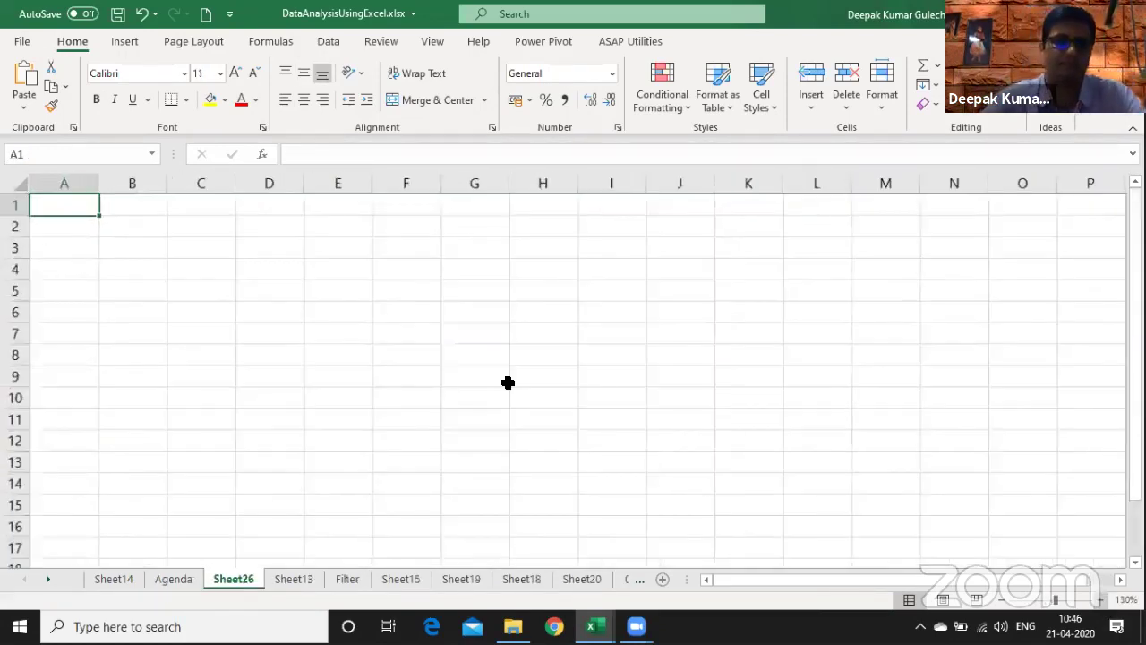
{"action": "scroll", "coordinate": [508, 383], "scroll_direction": "up", "scroll_amount": 2}
- Enter 1, text-stored '1, 2 and 3 in D4:D7
{"action": "left_click", "coordinate": [341, 297]}
{"action": "type", "text": "1"}
{"action": "key", "text": "Return"}
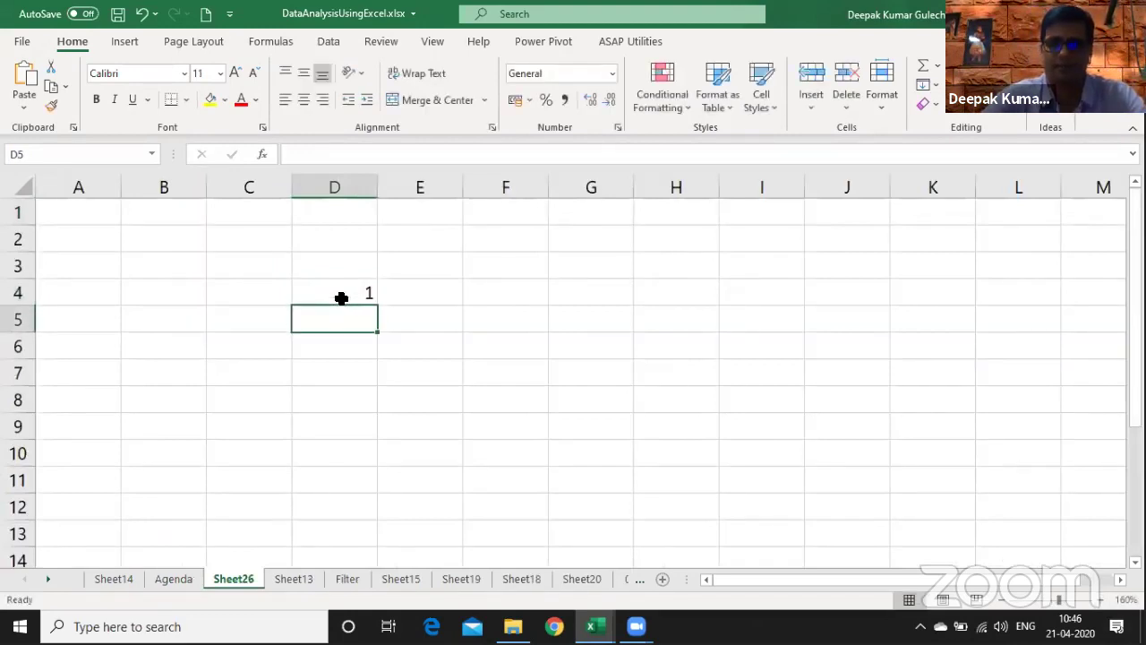
{"action": "type", "text": "'1"}
{"action": "key", "text": "Return"}
{"action": "type", "text": "2"}
{"action": "key", "text": "Return"}
{"action": "type", "text": "3"}
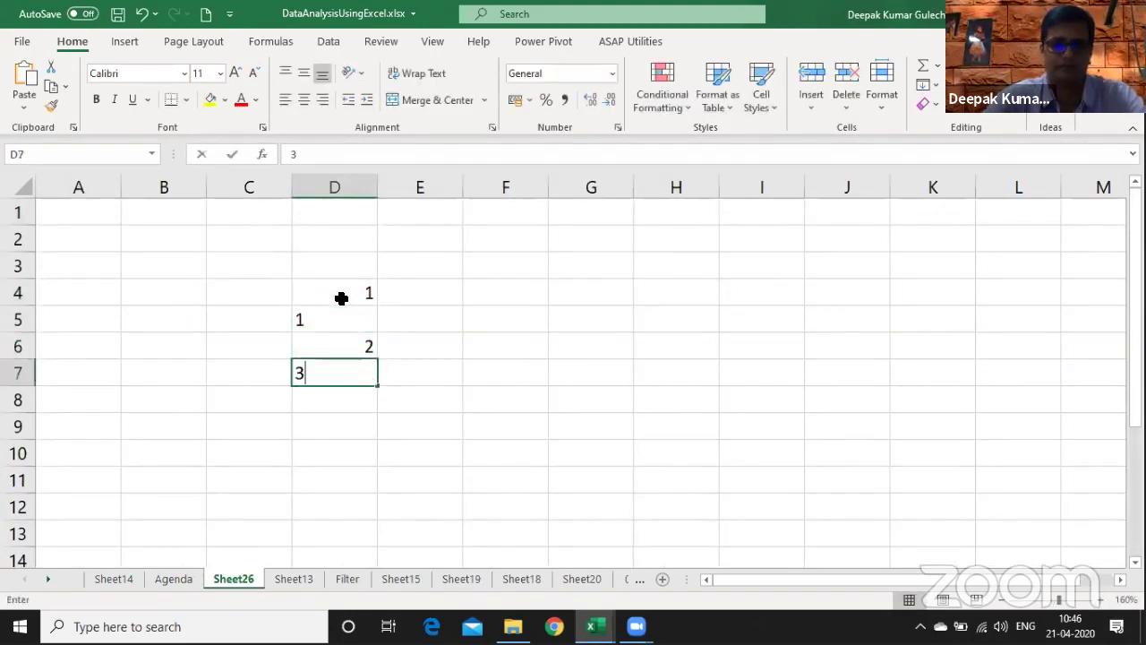
{"action": "key", "text": "Return"}
{"action": "key", "text": "Return"}
{"action": "key", "text": "Return"}
- Total the values with =SUM(D4:D7) in D10, which returns 6
{"action": "type", "text": "="}
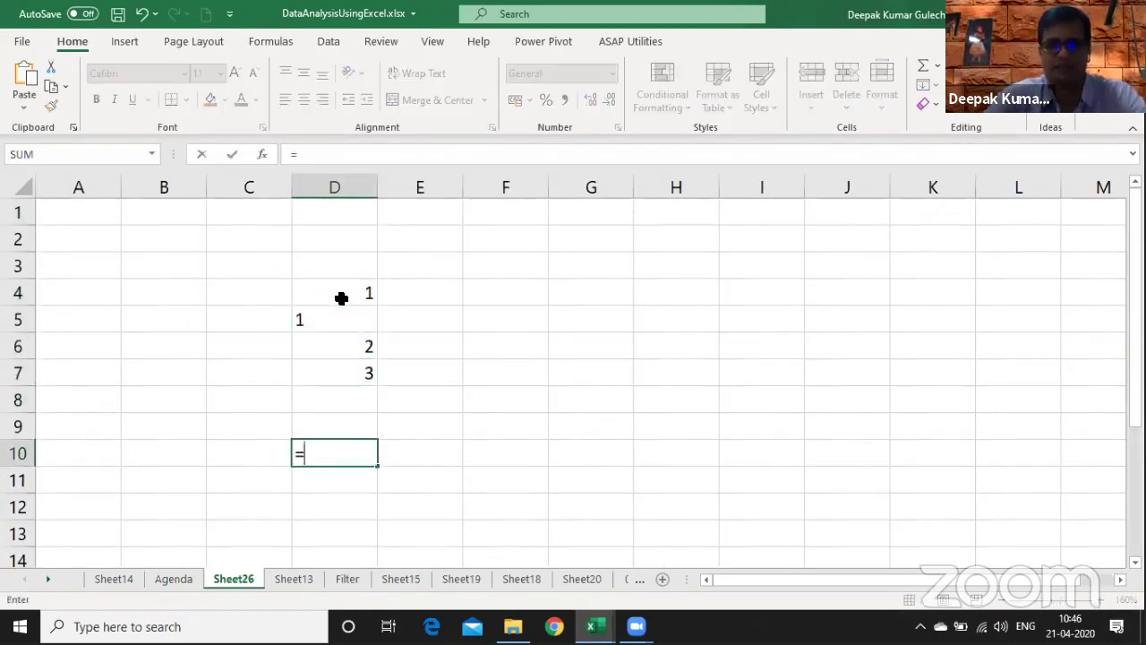
{"action": "type", "text": "sum("}
{"action": "key", "text": "Up"}
{"action": "key", "text": "Up"}
{"action": "key", "text": "Up"}
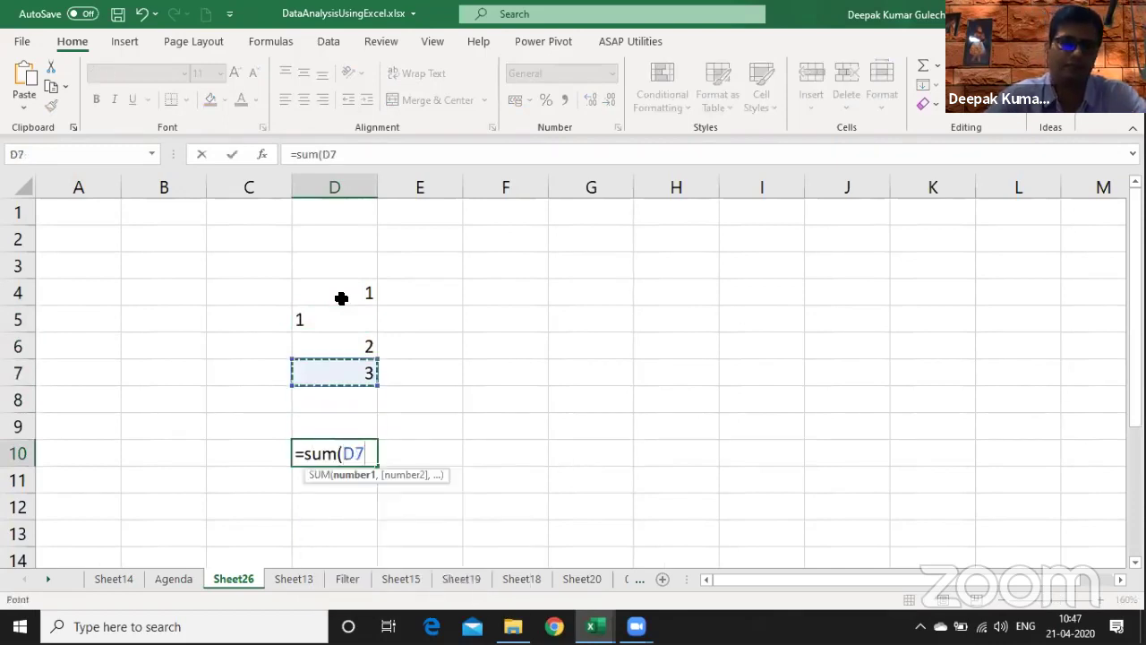
{"action": "key", "text": "shift+Up"}
{"action": "key", "text": "shift+Up"}
{"action": "key", "text": "shift+Up"}
{"action": "type", "text": ")"}
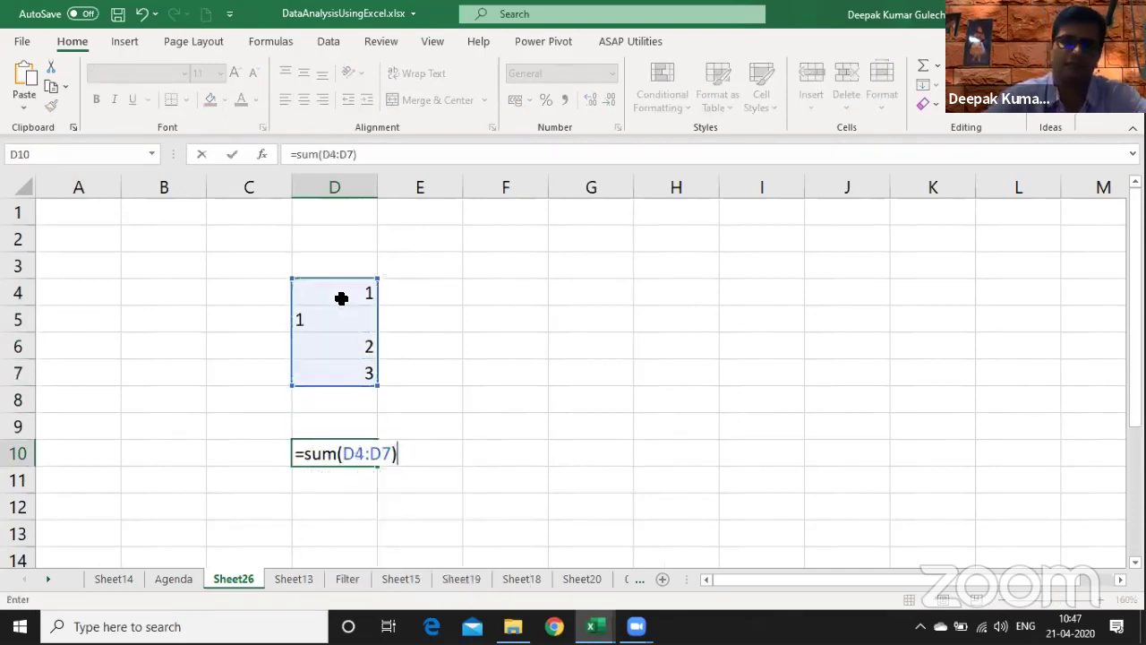
{"action": "key", "text": "Return"}
{"action": "key", "text": "Up"}
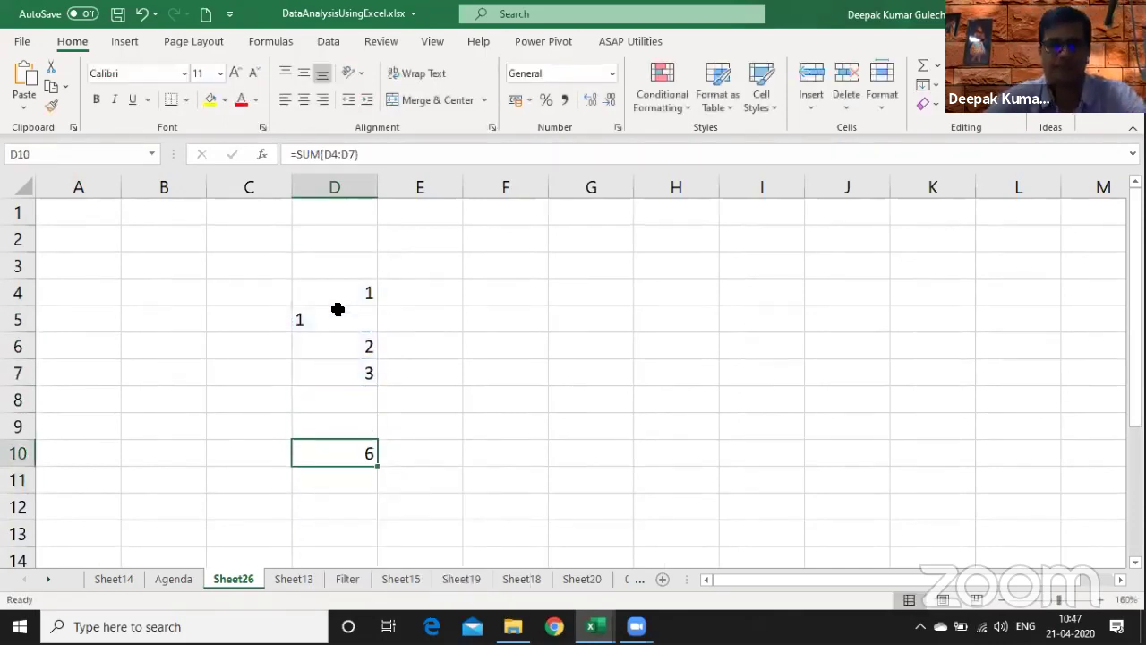
{"action": "left_click", "coordinate": [338, 310]}
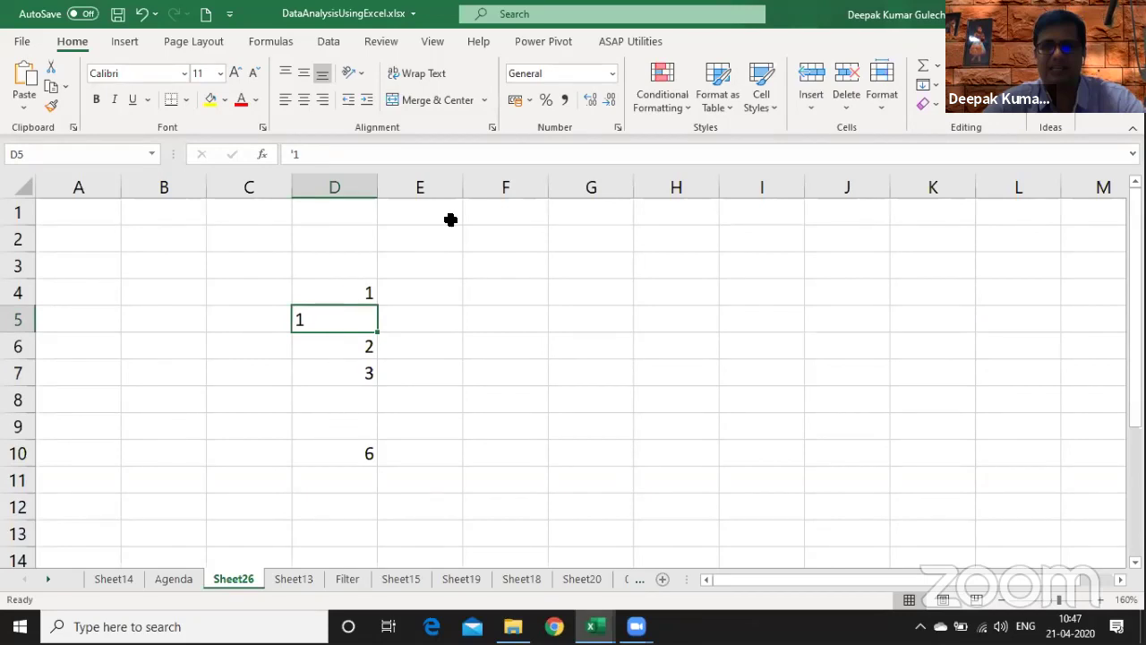
- Inspect the text-stored 1 in D5 and try Text to Columns without applying it
{"action": "key", "text": "F2"}
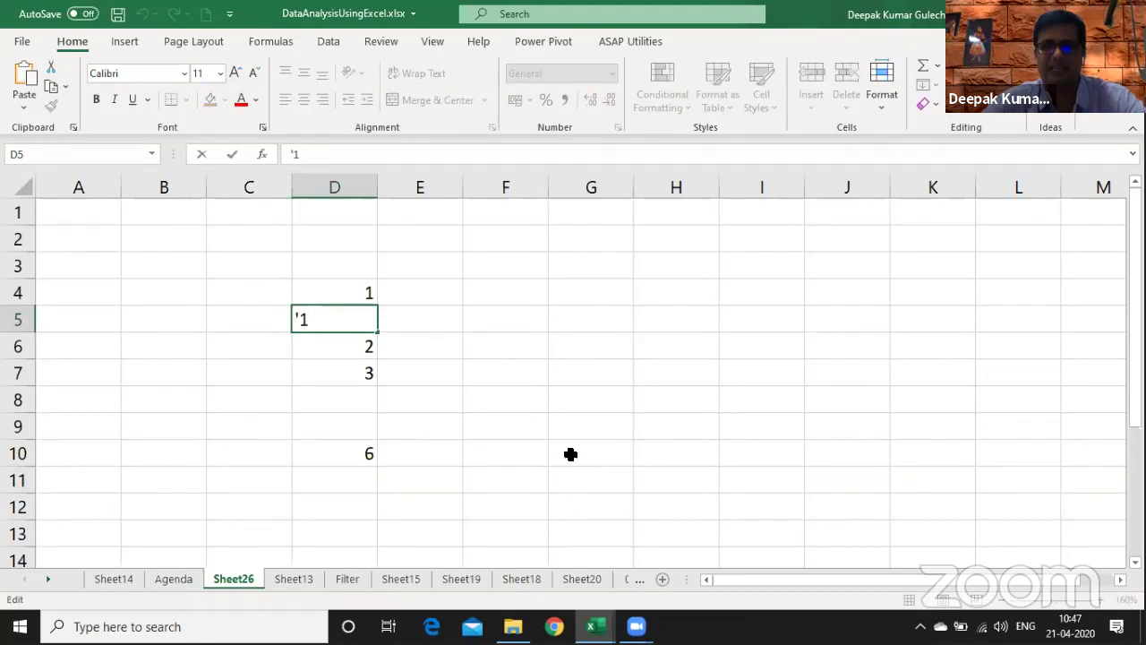
{"action": "key", "text": "Home"}
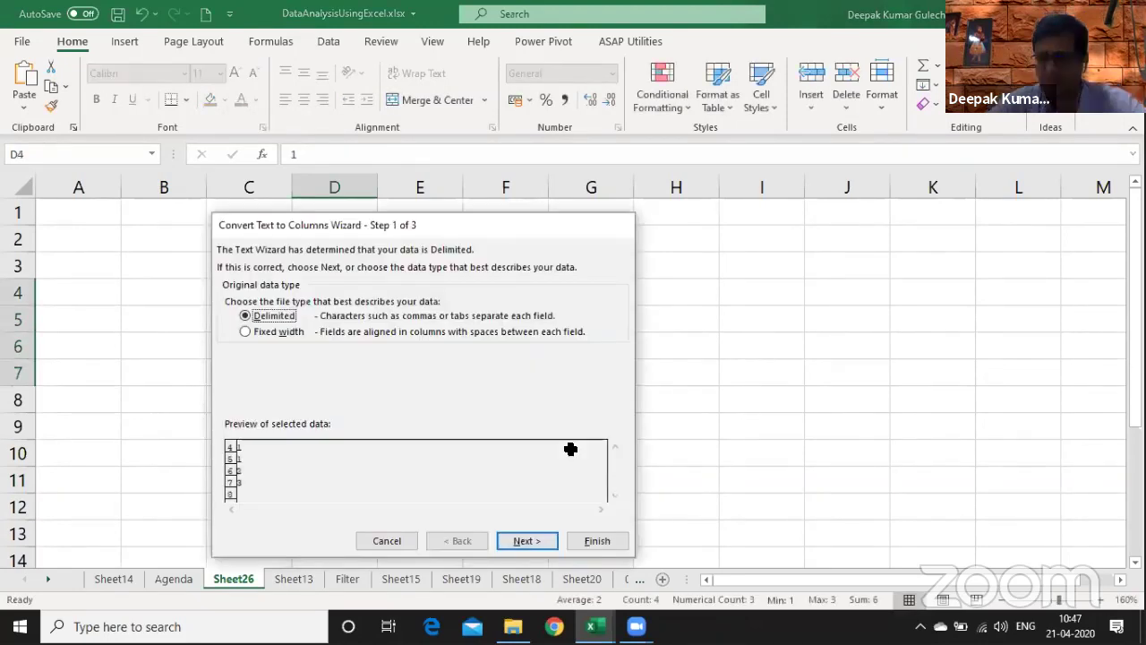
{"action": "key", "text": "Escape"}
- In E4, discard a =D4*1 attempt and start the formula =--D4
{"action": "key", "text": "Right"}
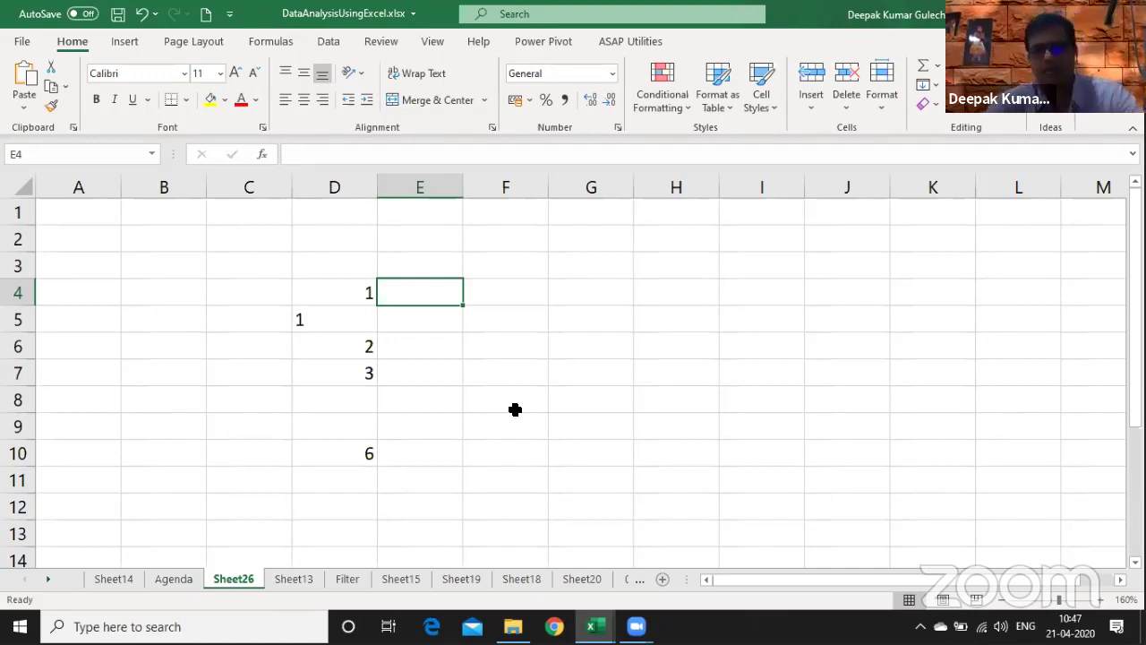
{"action": "type", "text": "=D4*1"}
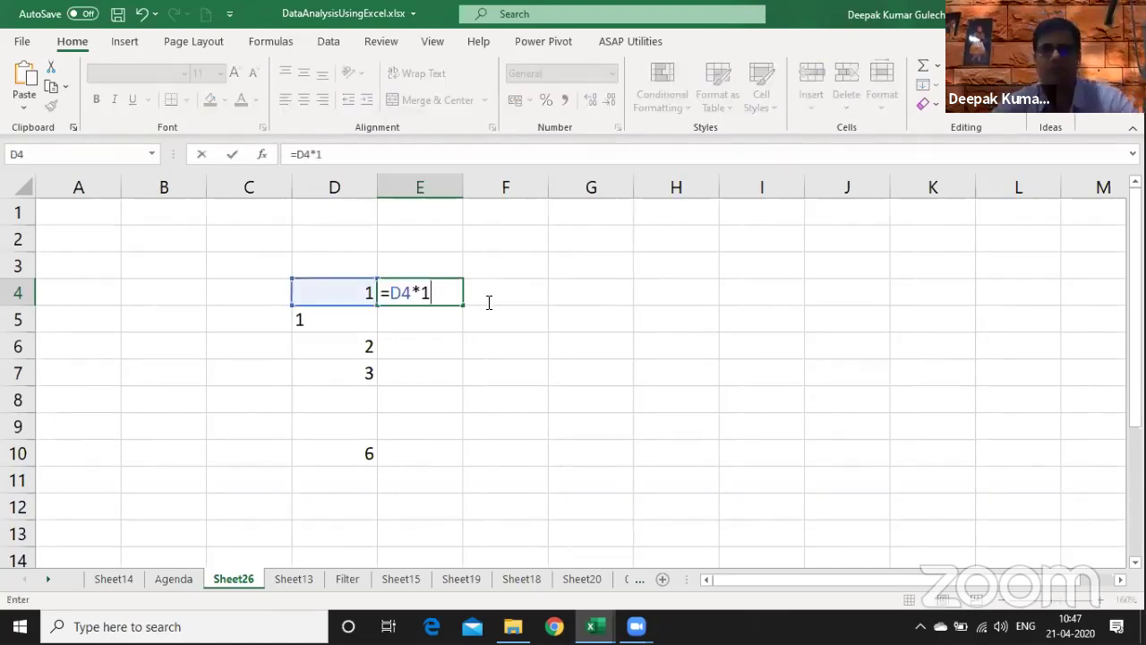
{"action": "key", "text": "Escape"}
{"action": "type", "text": "="}
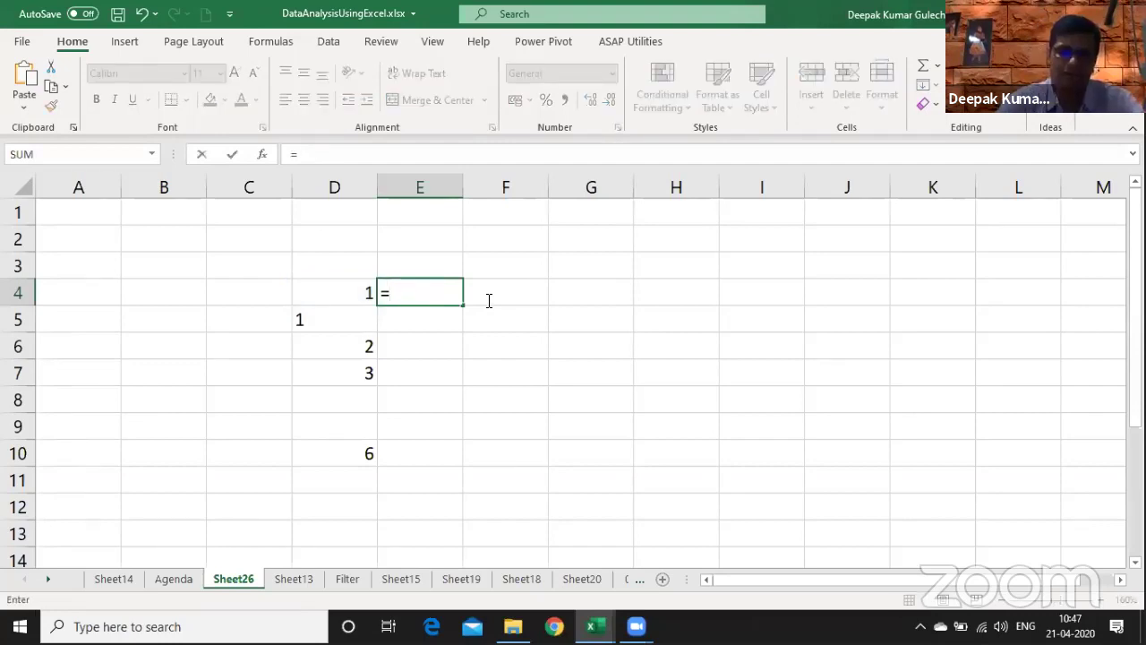
{"action": "type", "text": "--"}
{"action": "key", "text": "Left"}
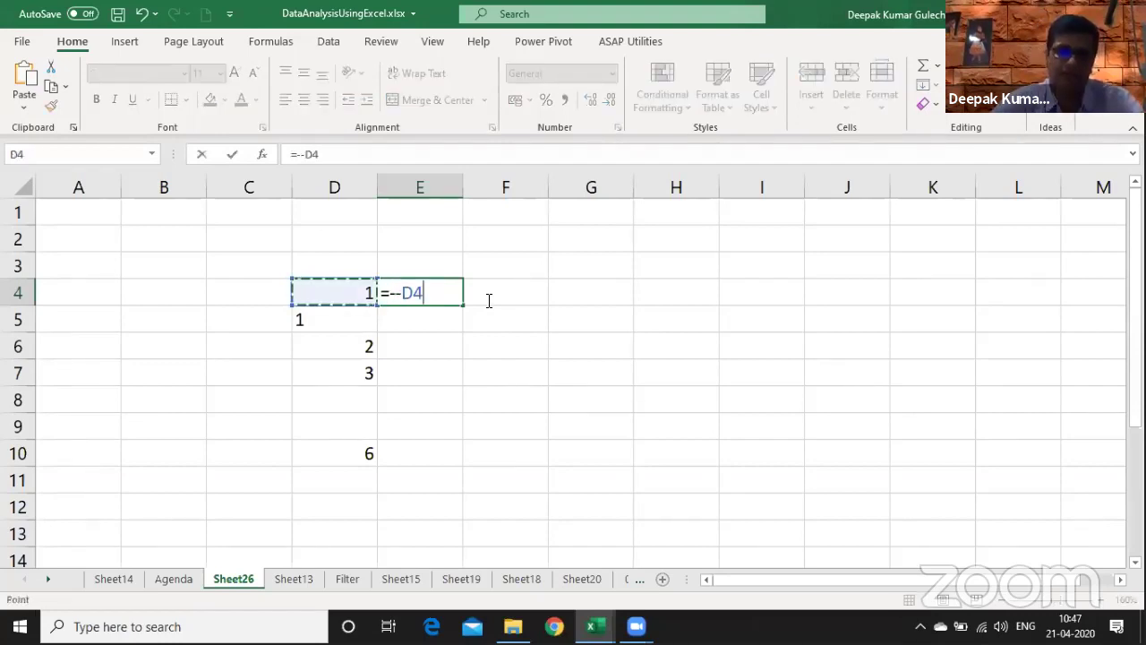
- Fill =--D4 down E4:E7 and sum E4:E7 in E10, giving 7
{"action": "key", "text": "Return"}
{"action": "key", "text": "Up"}
{"action": "key", "text": "shift+Down"}
{"action": "key", "text": "shift+Down"}
{"action": "key", "text": "shift+Down"}
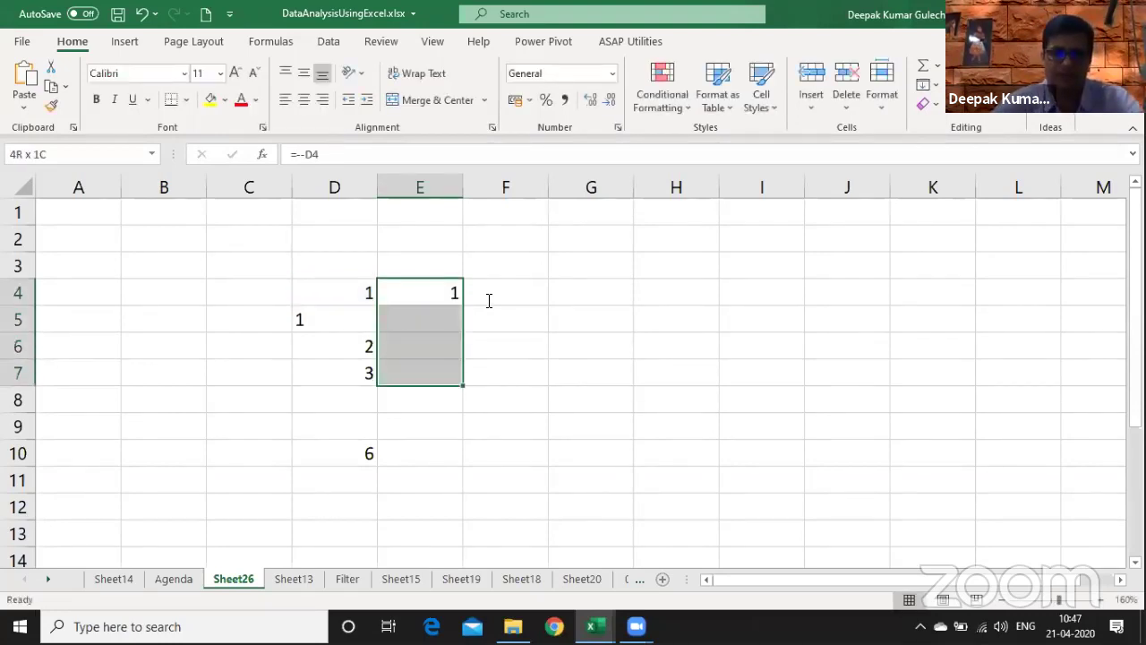
{"action": "key", "text": "ctrl+d"}
{"action": "key", "text": "Down"}
{"action": "key", "text": "Down"}
{"action": "key", "text": "Down"}
{"action": "key", "text": "Down"}
{"action": "key", "text": "Down"}
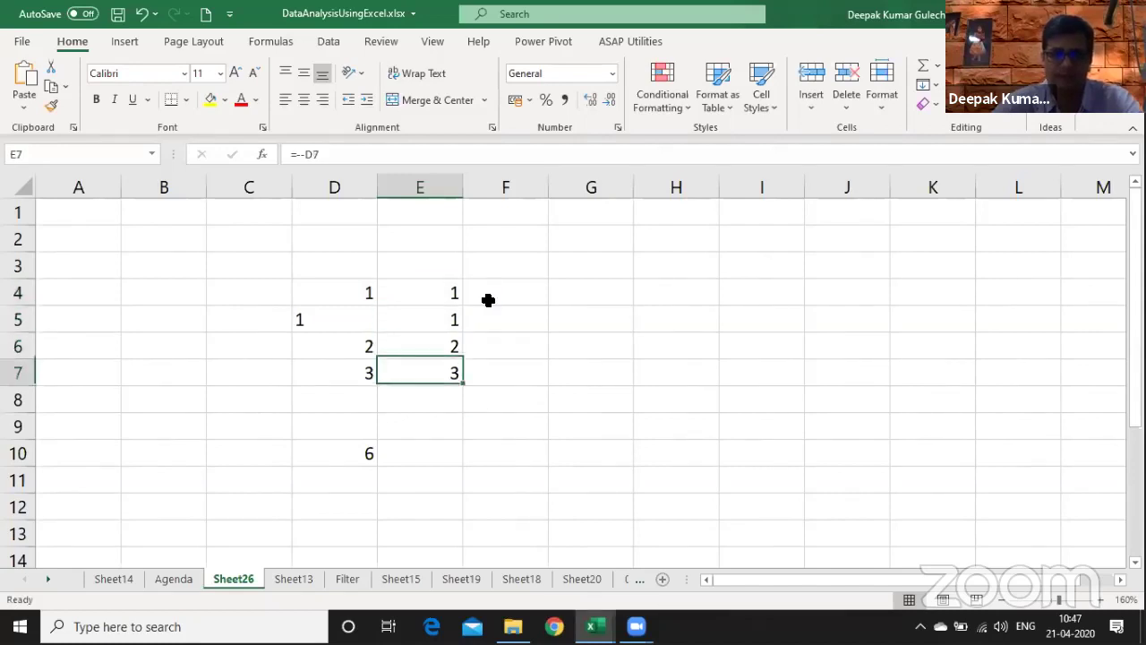
{"action": "key", "text": "Down"}
{"action": "key", "text": "Down"}
{"action": "key", "text": "Up"}
{"action": "key", "text": "ctrl+r"}
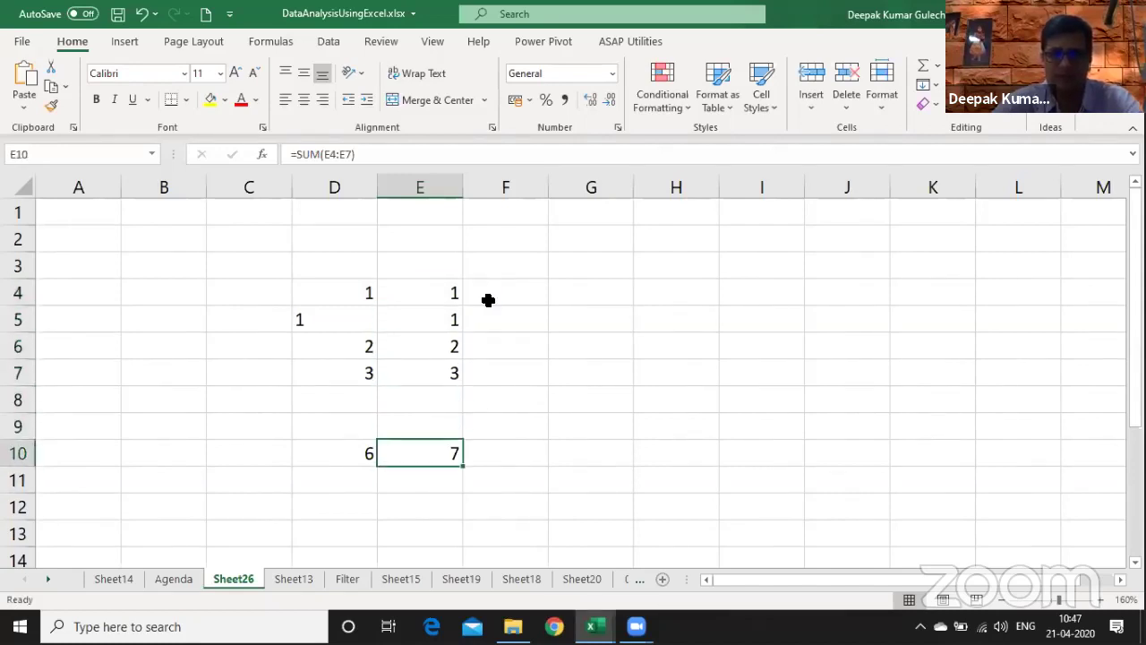
{"action": "key", "text": "F2"}
{"action": "key", "text": "Escape"}
{"action": "key", "text": "Escape"}
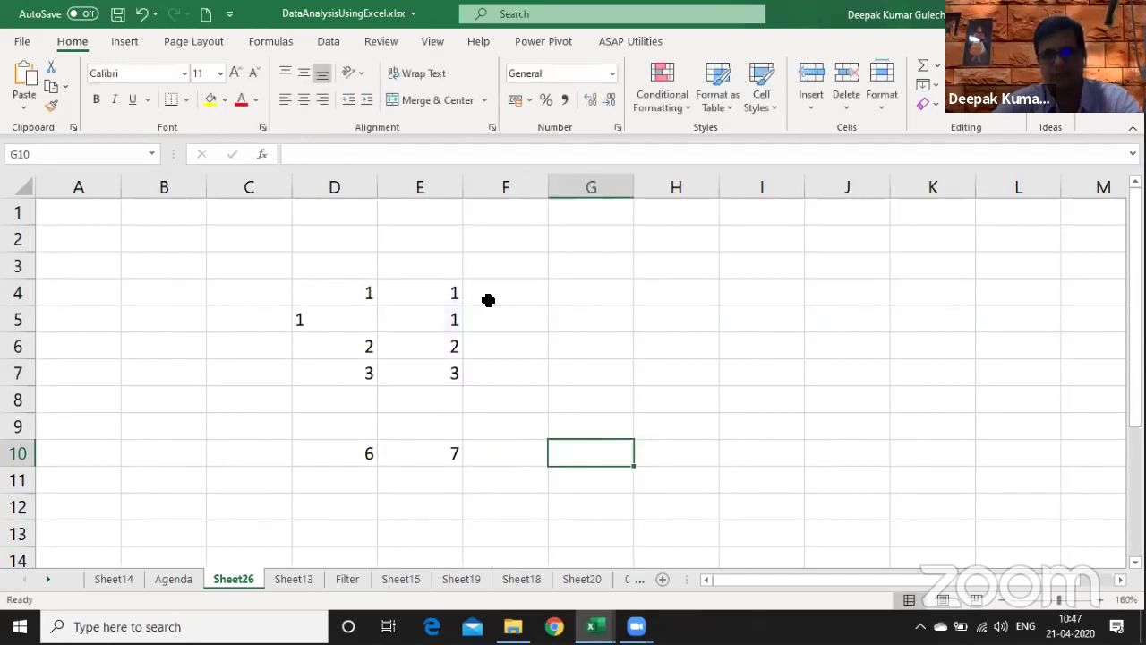
{"action": "key", "text": "Up"}
{"action": "key", "text": "Up"}
{"action": "key", "text": "Up"}
{"action": "key", "text": "Up"}
{"action": "key", "text": "Up"}
{"action": "key", "text": "Up"}
{"action": "key", "text": "Right"}
{"action": "key", "text": "Right"}
- Write the note 'To Convert Number stored as text to Number' in G4
{"action": "type", "text": "Top"}
{"action": "key", "text": "BackSpace"}
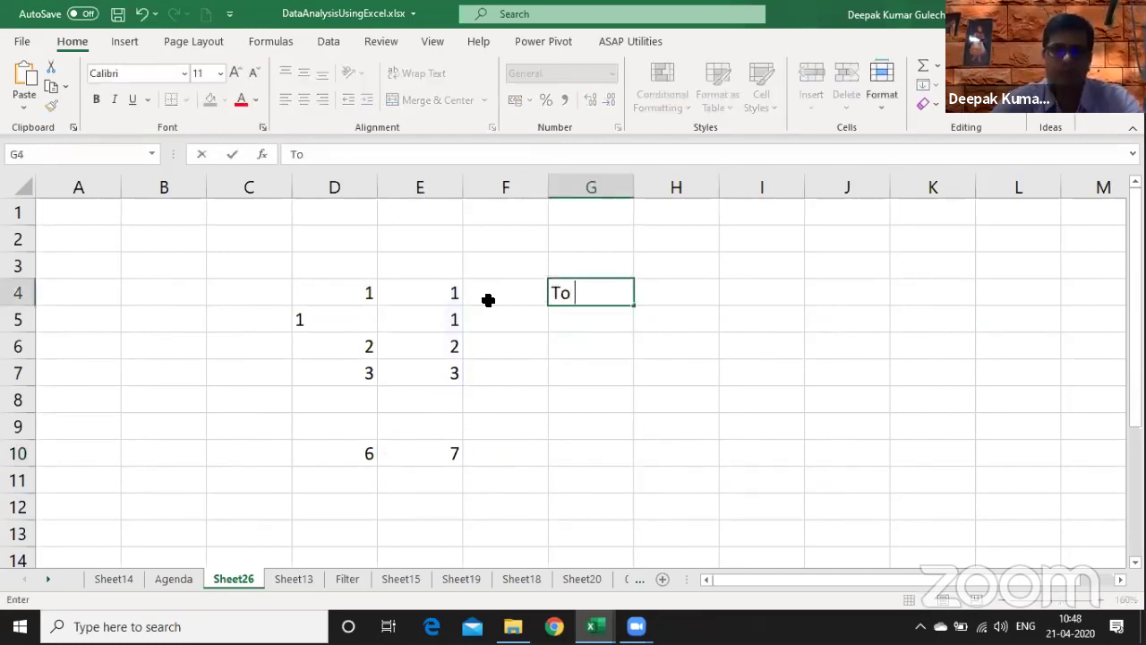
{"action": "type", "text": "COnvert Da"}
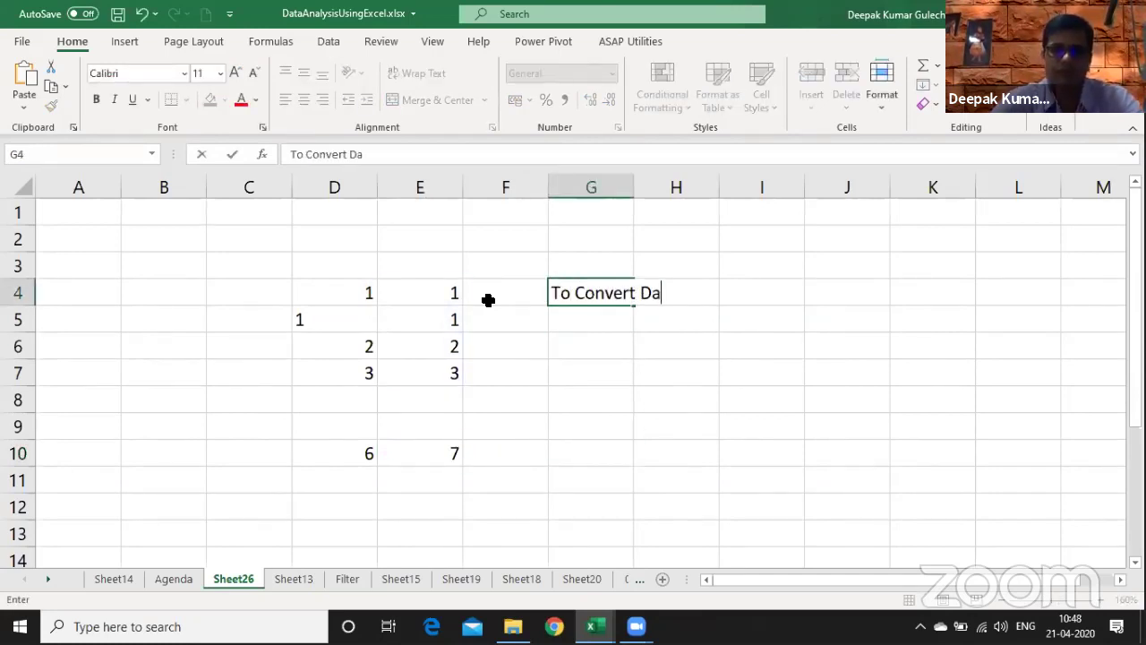
{"action": "type", "text": "ta store"}
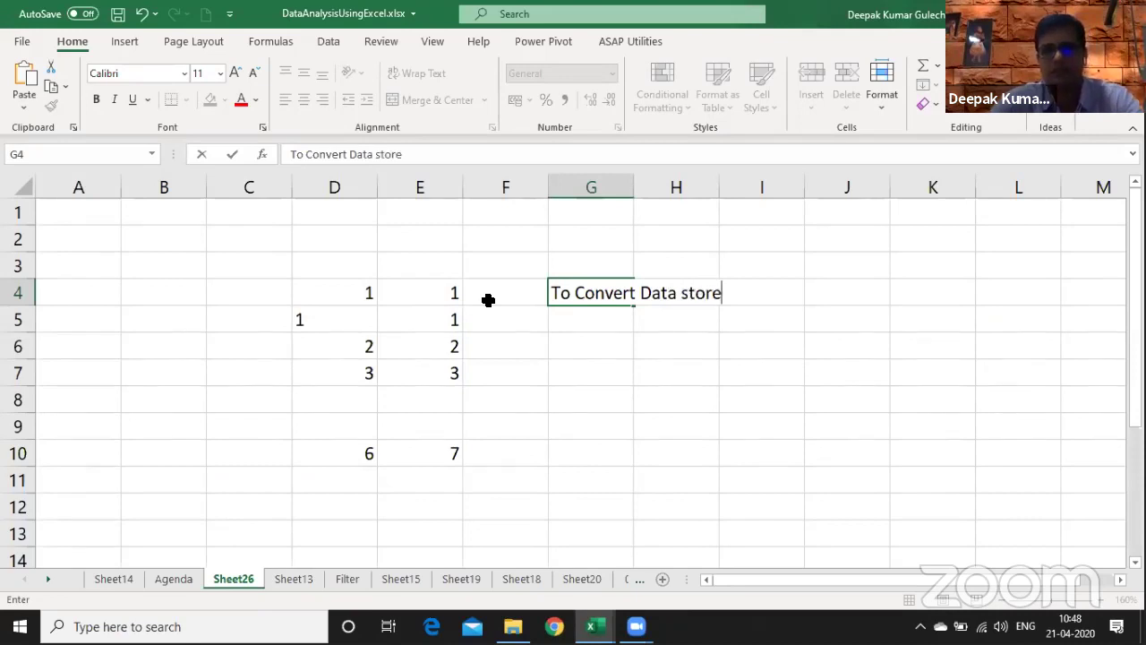
{"action": "key", "text": "BackSpace"}
{"action": "key", "text": "BackSpace"}
{"action": "key", "text": "BackSpace"}
{"action": "key", "text": "BackSpace"}
{"action": "key", "text": "BackSpace"}
{"action": "key", "text": "BackSpace"}
{"action": "key", "text": "BackSpace"}
{"action": "key", "text": "BackSpace"}
{"action": "key", "text": "BackSpace"}
{"action": "key", "text": "BackSpace"}
{"action": "type", "text": "Nu"}
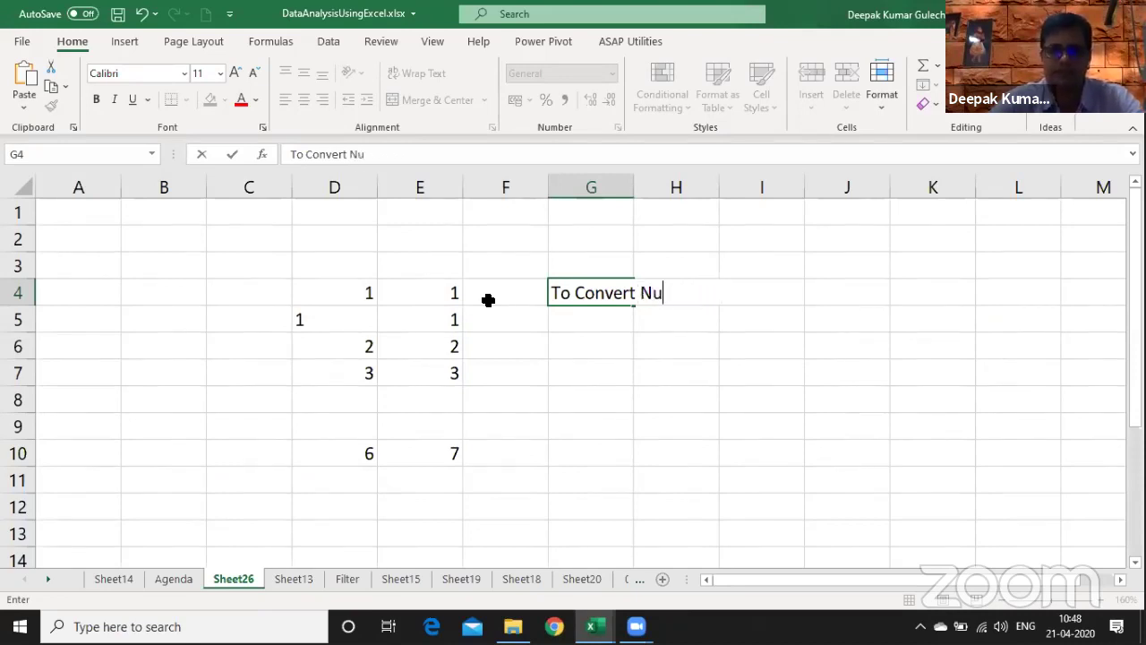
{"action": "type", "text": "mber stored as text a"}
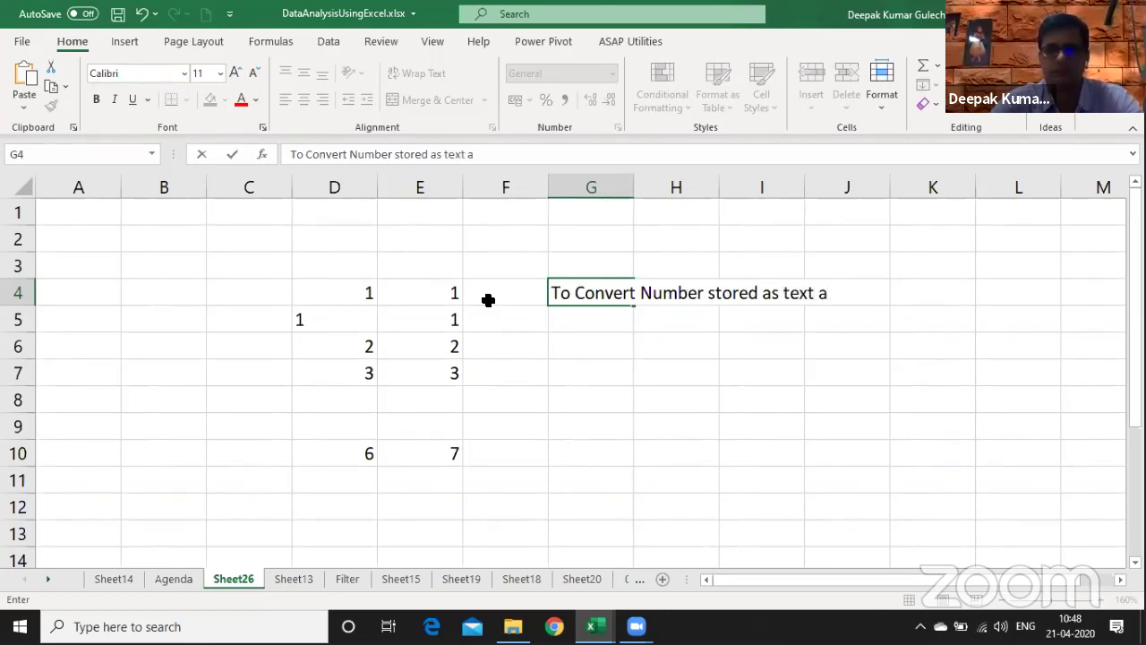
{"action": "key", "text": "BackSpace"}
{"action": "type", "text": "to Number"}
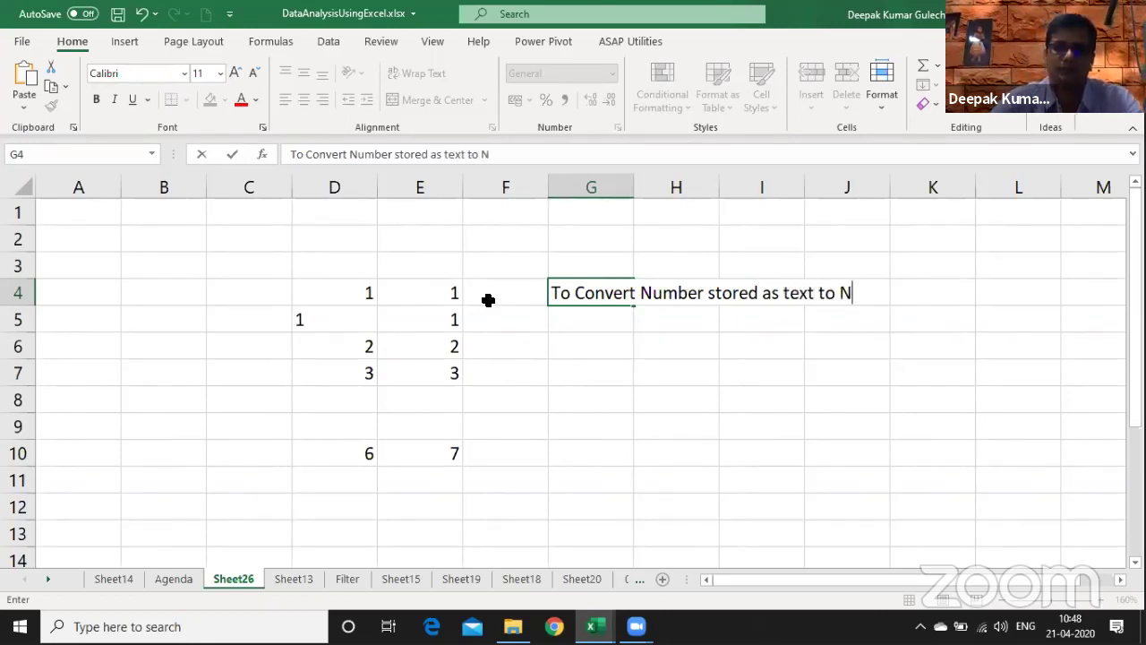
{"action": "key", "text": "Return"}
- Add 'prefix --' in G5 and insert a blank column F before the notes
{"action": "type", "text": "pre"}
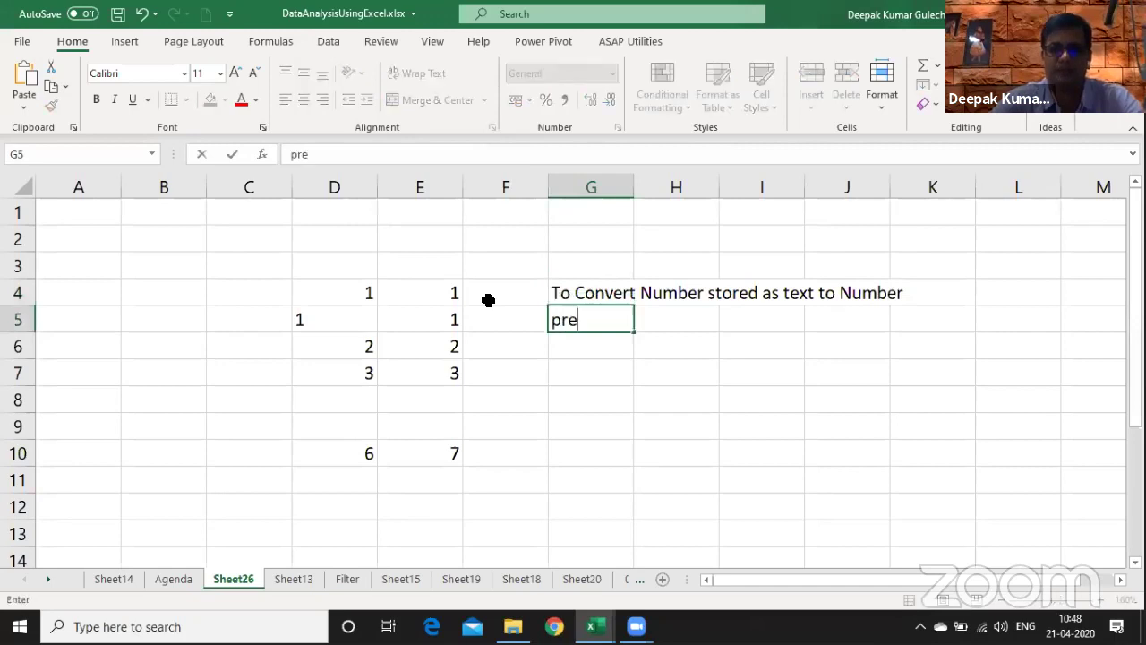
{"action": "type", "text": "fix --"}
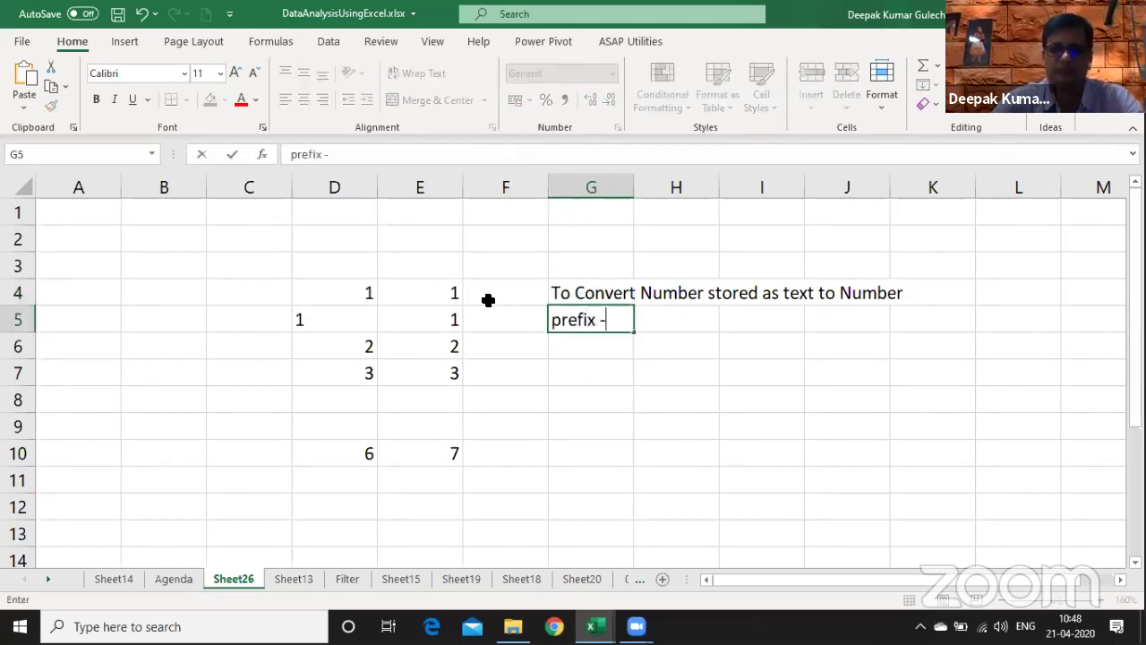
{"action": "key", "text": "Return"}
{"action": "key", "text": "Left"}
{"action": "key", "text": "Left"}
{"action": "key", "text": "Right"}
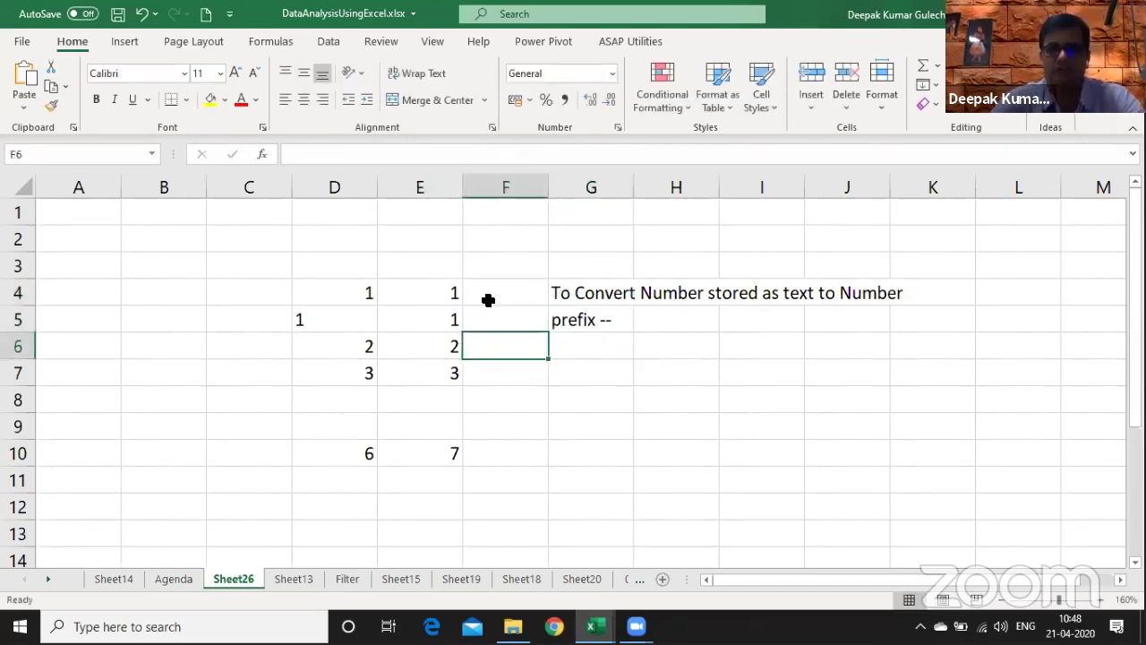
{"action": "key", "text": "alt+i"}
{"action": "key", "text": "c"}
{"action": "key", "text": "Up"}
{"action": "key", "text": "Up"}
- Enter =E4&"" in F4 to turn E4's number into text
{"action": "type", "text": "="}
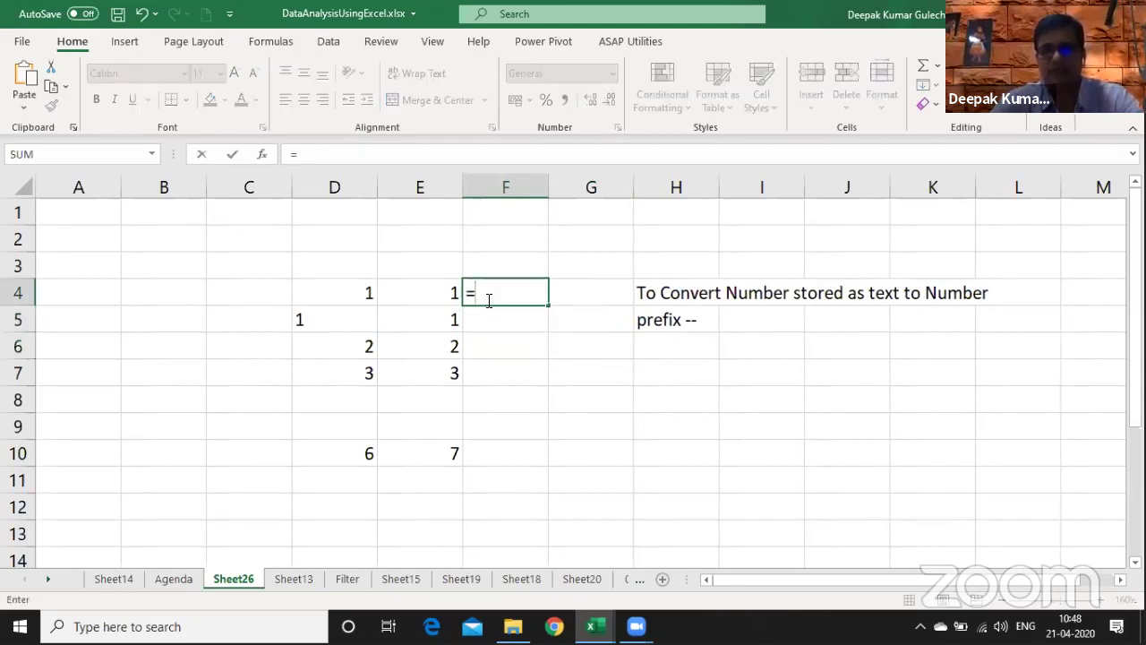
{"action": "key", "text": "Left"}
{"action": "type", "text": "&"}
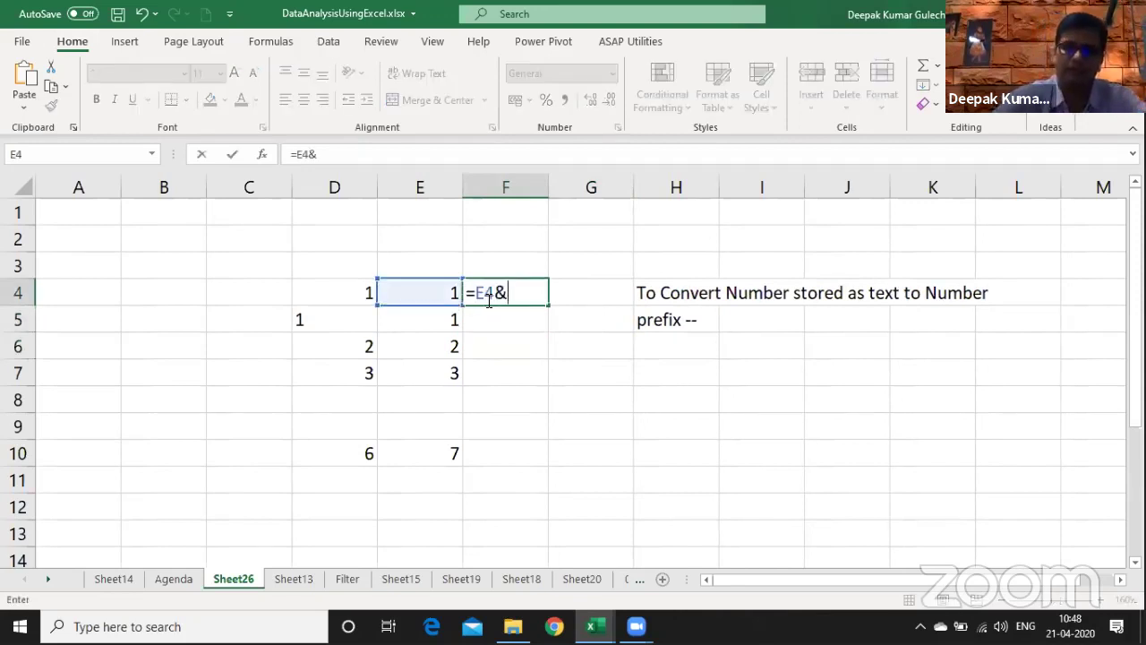
{"action": "type", "text": "\""}
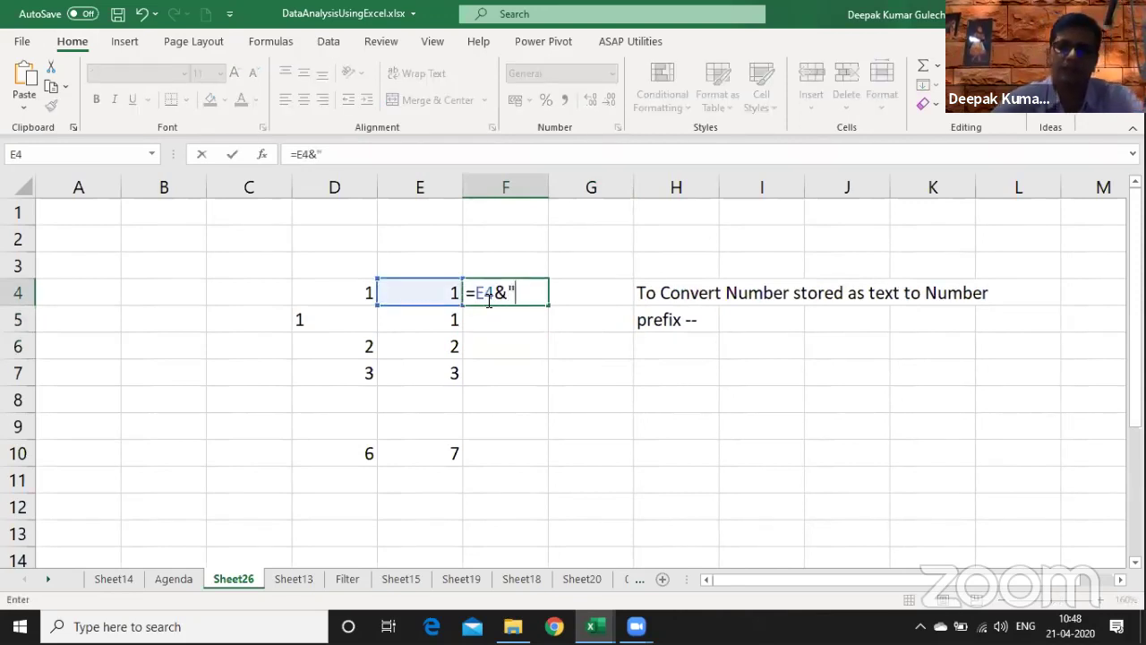
{"action": "type", "text": "\""}
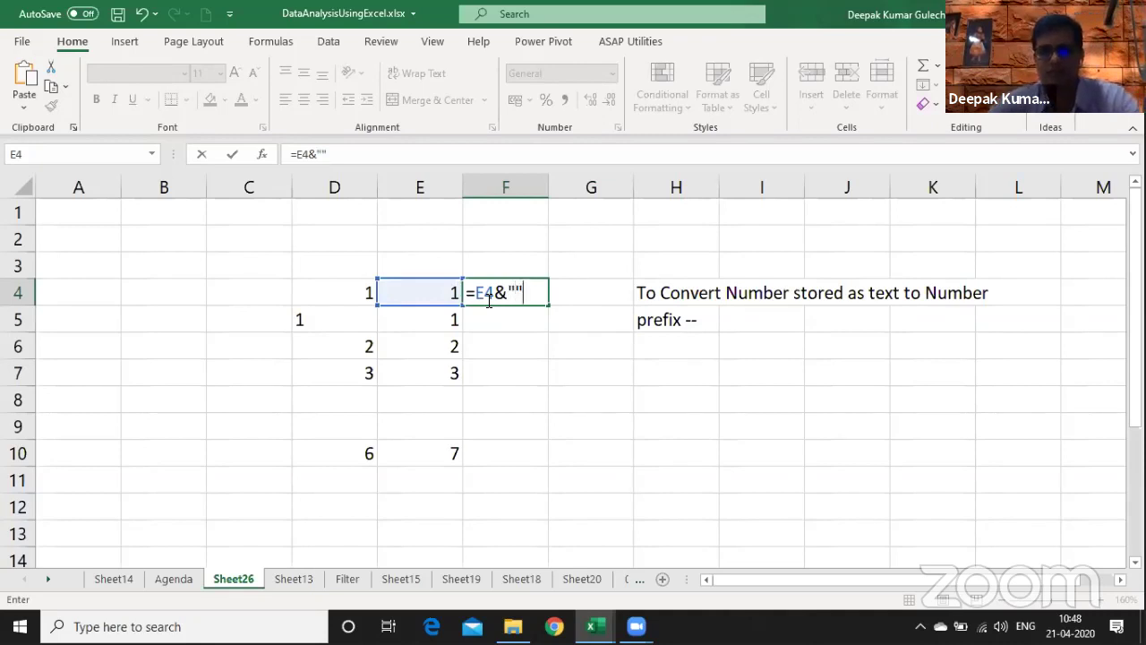
{"action": "key", "text": "Return"}
- Add FORMULATEXT labels in E3 and F3 showing the formulas below them
{"action": "key", "text": "Up"}
{"action": "key", "text": "Up"}
{"action": "key", "text": "Left"}
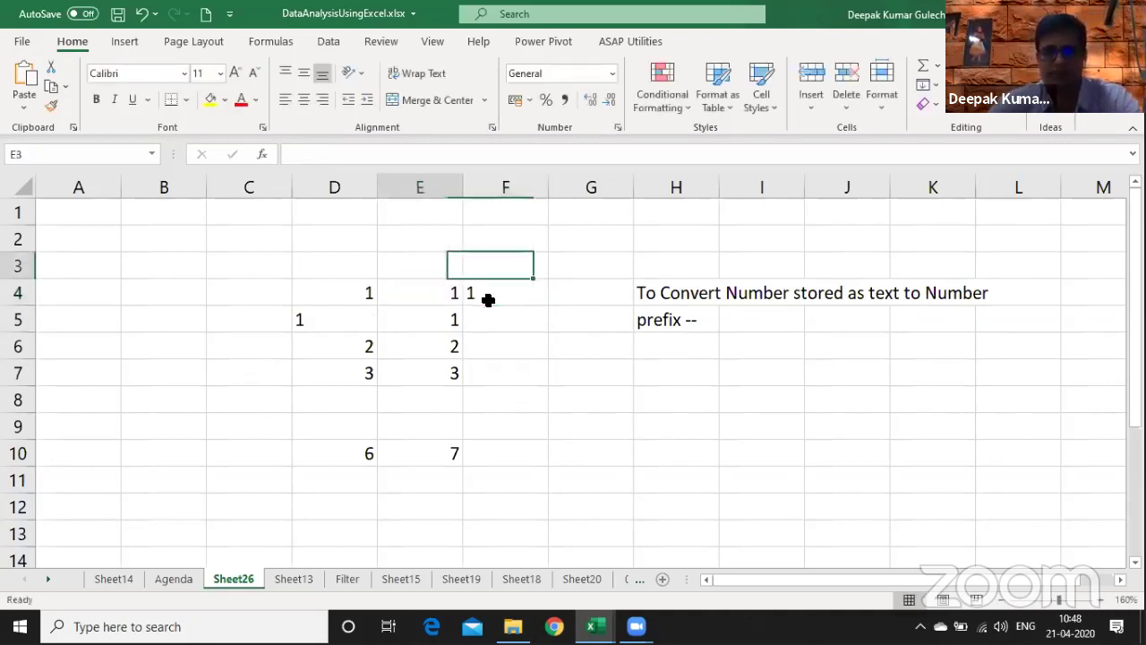
{"action": "type", "text": "=formu"}
{"action": "key", "text": "Tab"}
{"action": "key", "text": "Down"}
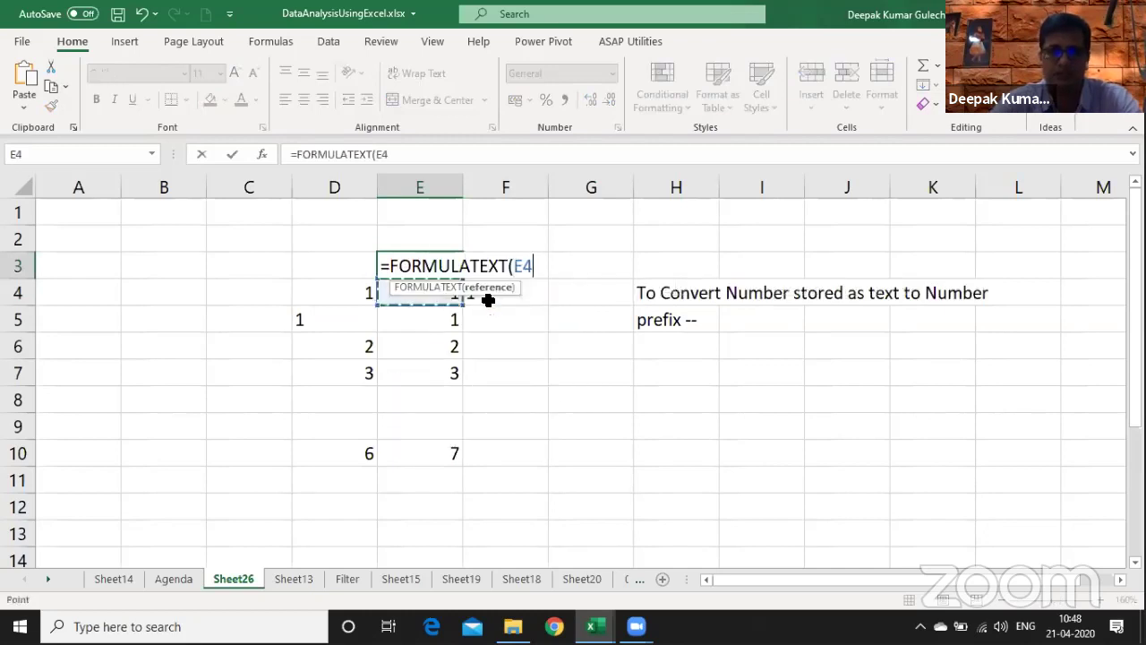
{"action": "key", "text": "Return"}
{"action": "key", "text": "Up"}
{"action": "key", "text": "Right"}
{"action": "key", "text": "ctrl+r"}
- Fill the =E4&"" formula down to F7 and copy the SUM total into F10
{"action": "key", "text": "Down"}
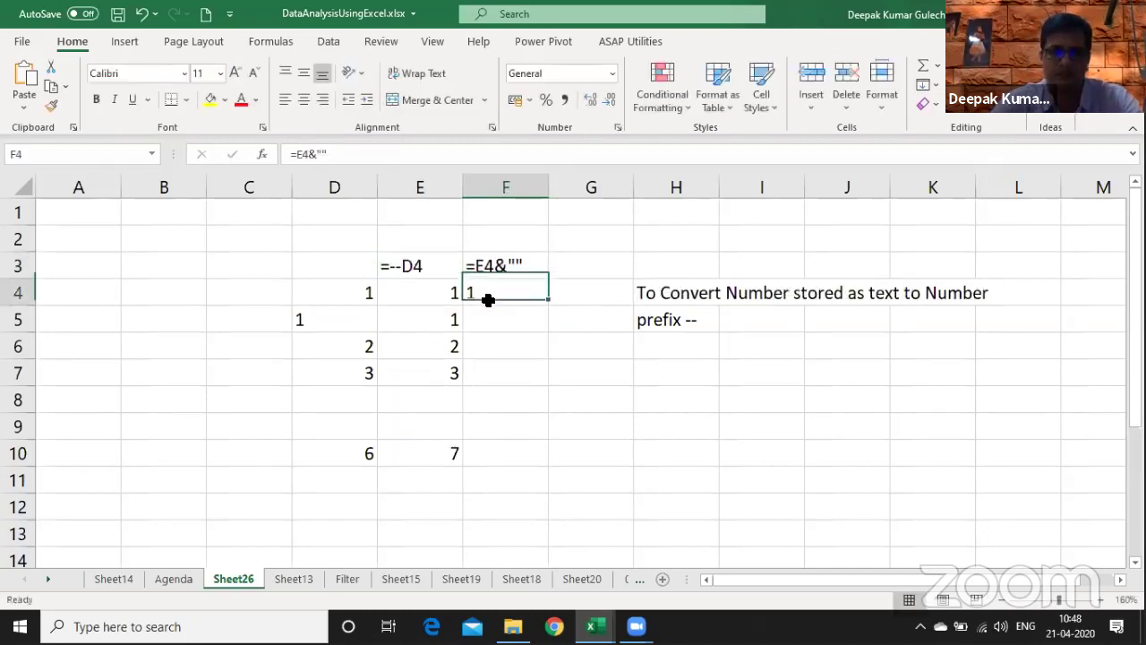
{"action": "key", "text": "shift+Down"}
{"action": "key", "text": "shift+Down"}
{"action": "key", "text": "shift+Down"}
{"action": "key", "text": "ctrl+d"}
{"action": "key", "text": "Down"}
{"action": "key", "text": "Down"}
{"action": "key", "text": "Down"}
{"action": "key", "text": "Down"}
{"action": "key", "text": "Down"}
{"action": "key", "text": "Down"}
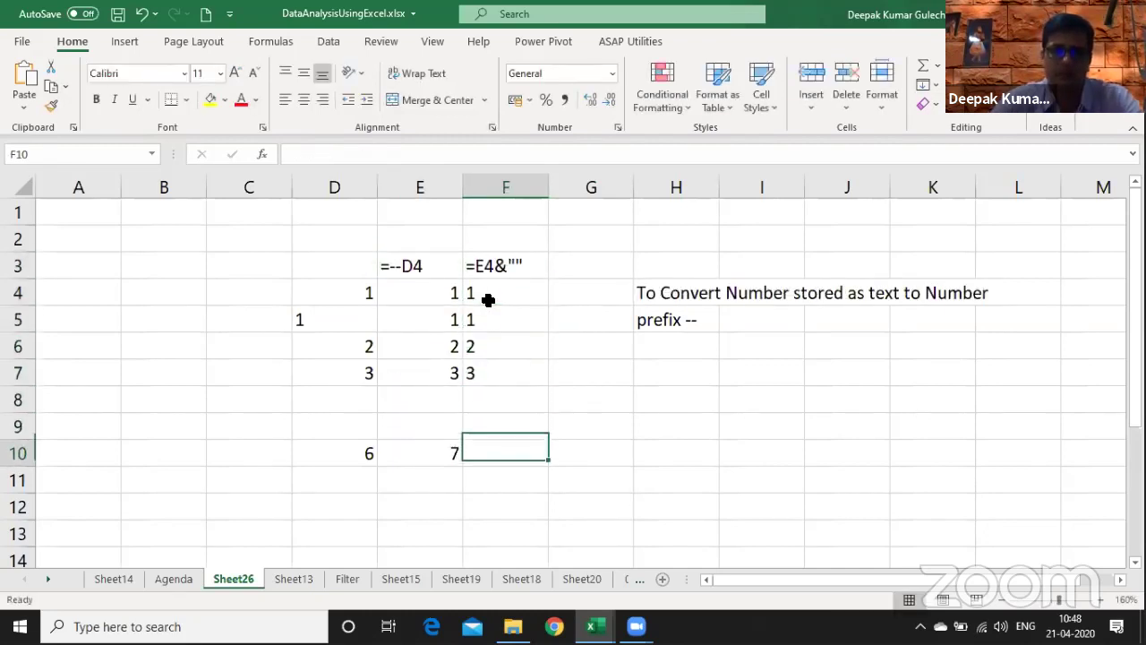
{"action": "key", "text": "ctrl+r"}
{"action": "key", "text": "F2"}
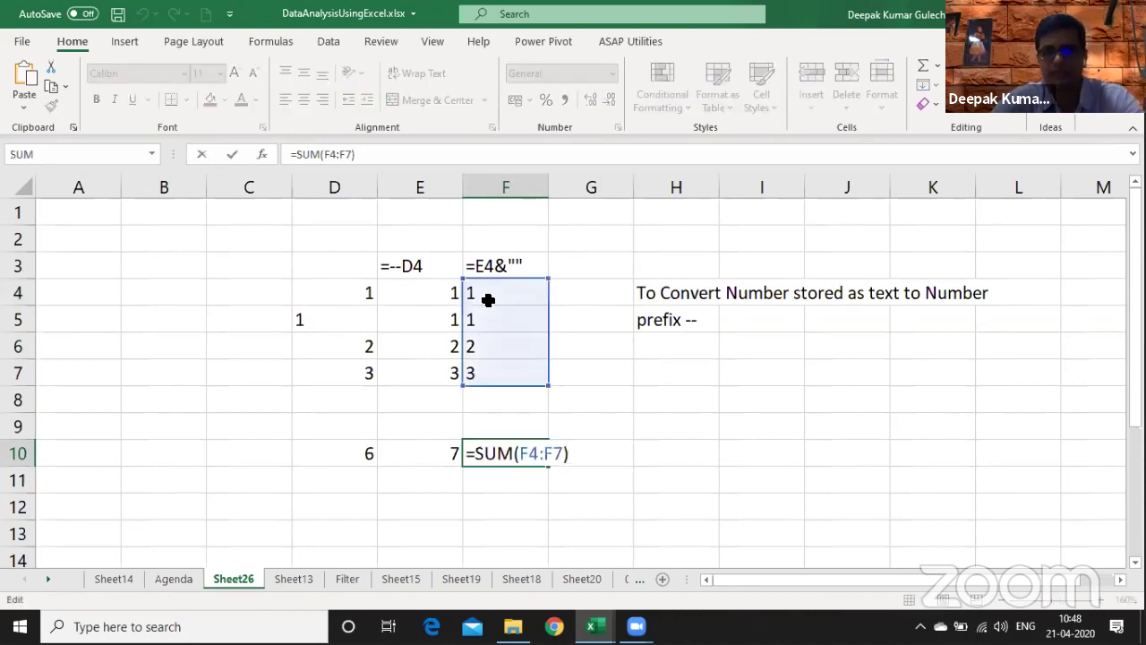
{"action": "key", "text": "Escape"}
- Show both SUM formulas as FORMULATEXT labels in E11:F11 and widen columns E and F
{"action": "key", "text": "Down"}
{"action": "key", "text": "Left"}
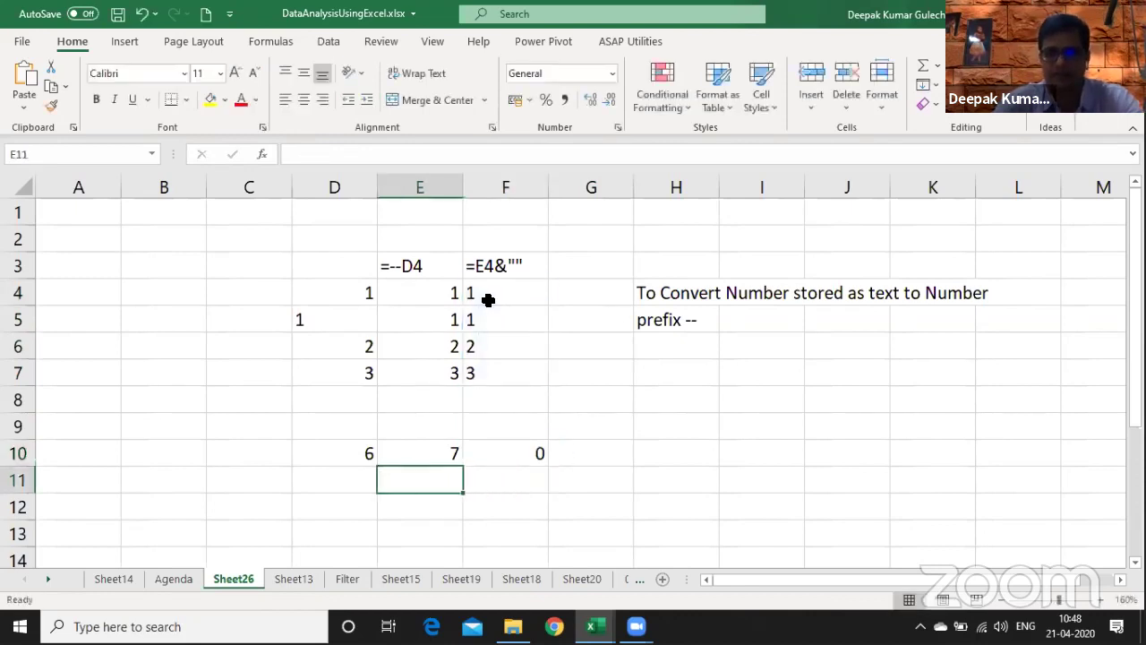
{"action": "type", "text": "=fo"}
{"action": "key", "text": "Tab"}
{"action": "key", "text": "BackSpace"}
{"action": "key", "text": "BackSpace"}
{"action": "key", "text": "BackSpace"}
{"action": "key", "text": "BackSpace"}
{"action": "key", "text": "BackSpace"}
{"action": "key", "text": "BackSpace"}
{"action": "key", "text": "BackSpace"}
{"action": "key", "text": "BackSpace"}
{"action": "key", "text": "BackSpace"}
{"action": "key", "text": "BackSpace"}
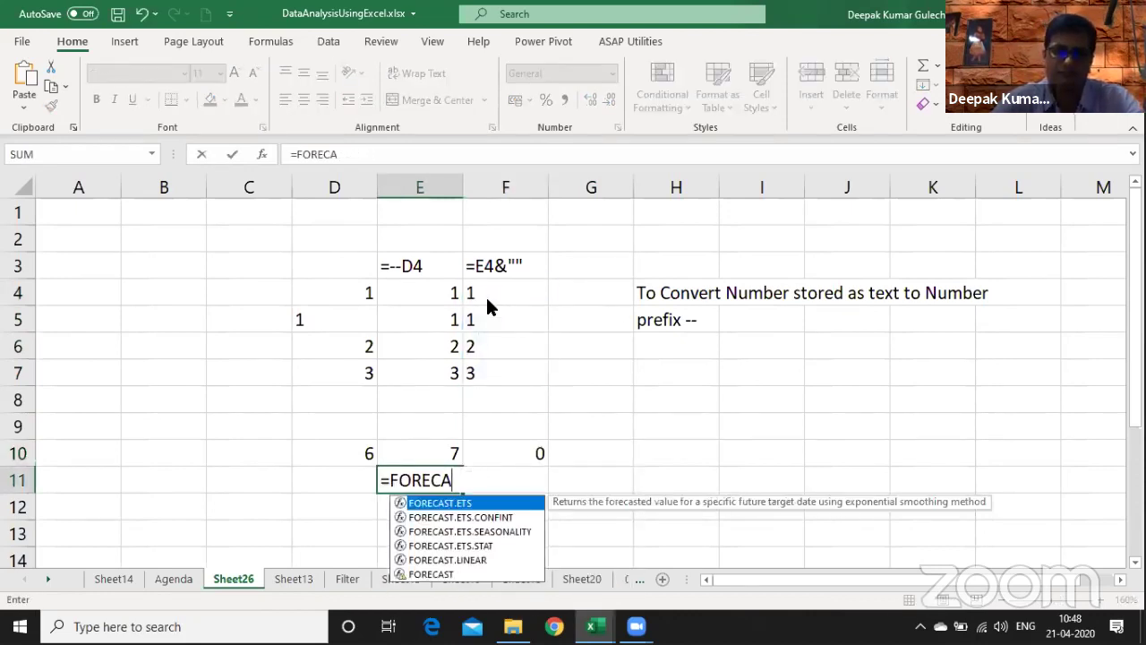
{"action": "key", "text": "Down"}
{"action": "key", "text": "Down"}
{"action": "key", "text": "Down"}
{"action": "key", "text": "Down"}
{"action": "key", "text": "Down"}
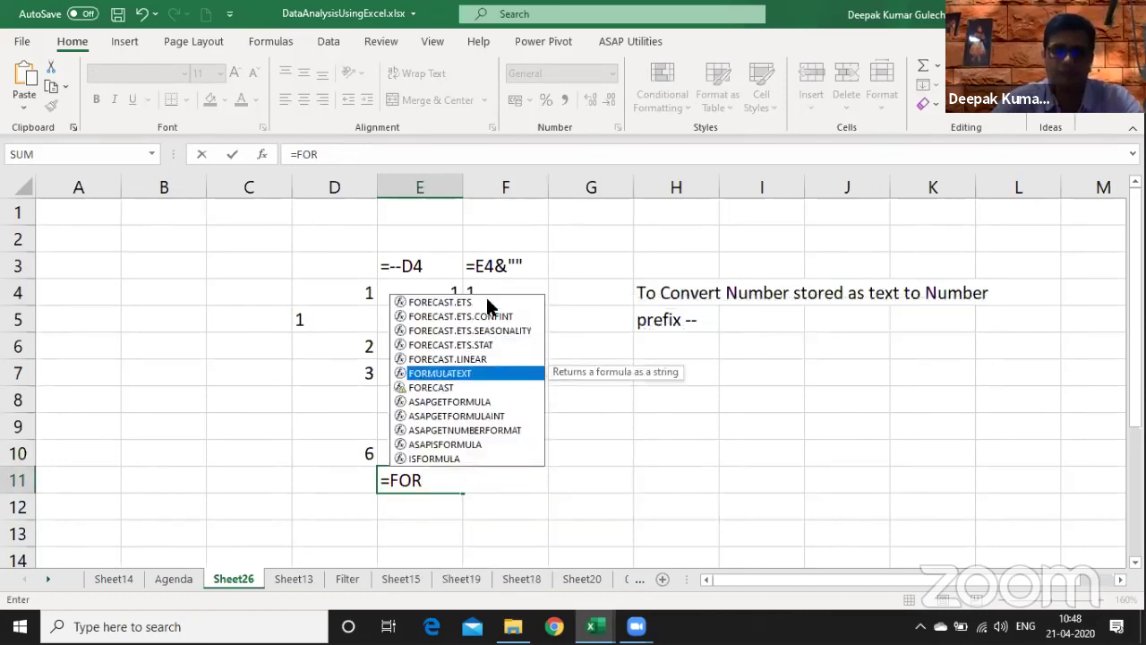
{"action": "key", "text": "Tab"}
{"action": "key", "text": "Up"}
{"action": "key", "text": "Return"}
{"action": "key", "text": "Up"}
{"action": "key", "text": "Right"}
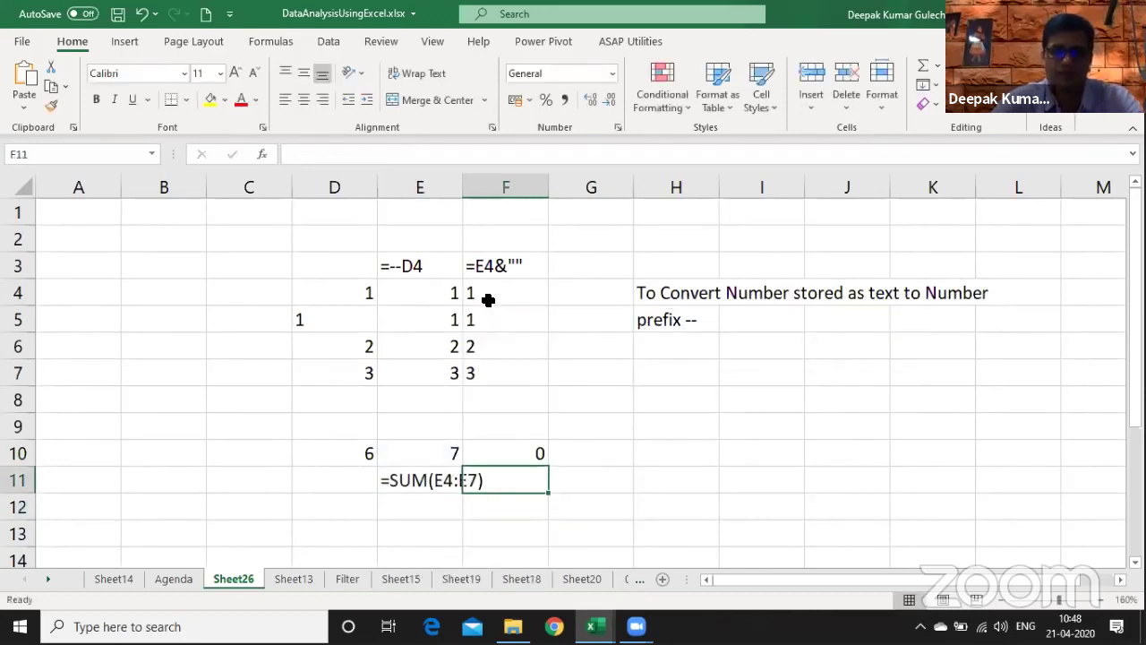
{"action": "key", "text": "ctrl+r"}
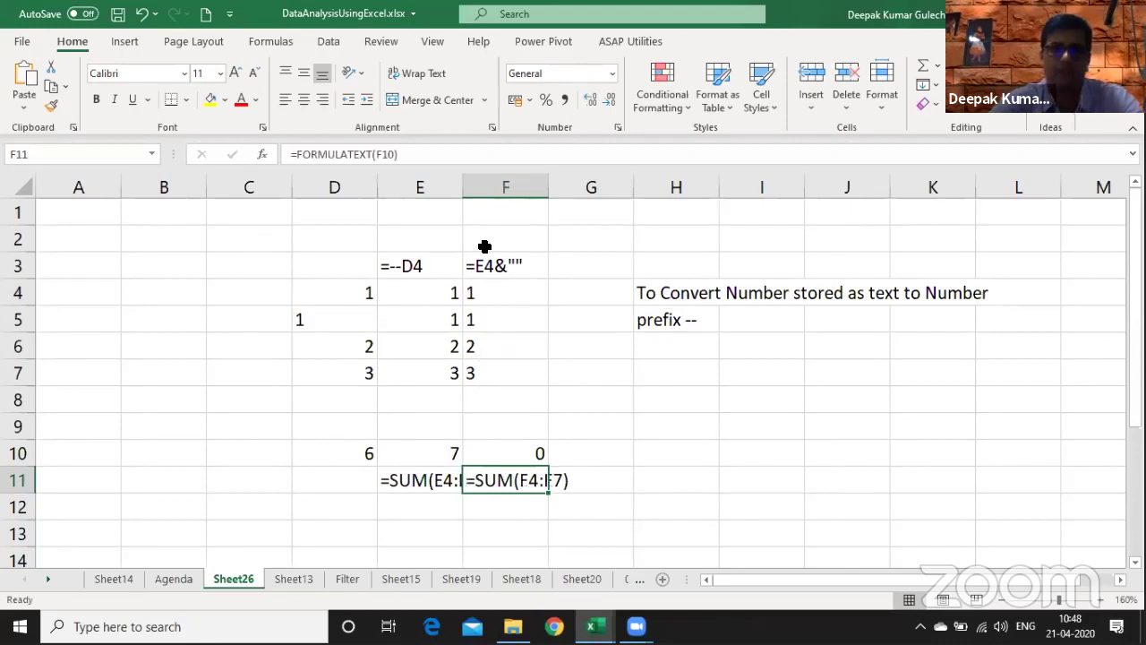
{"action": "left_click_drag", "start_coordinate": [420, 187], "coordinate": [504, 187]}
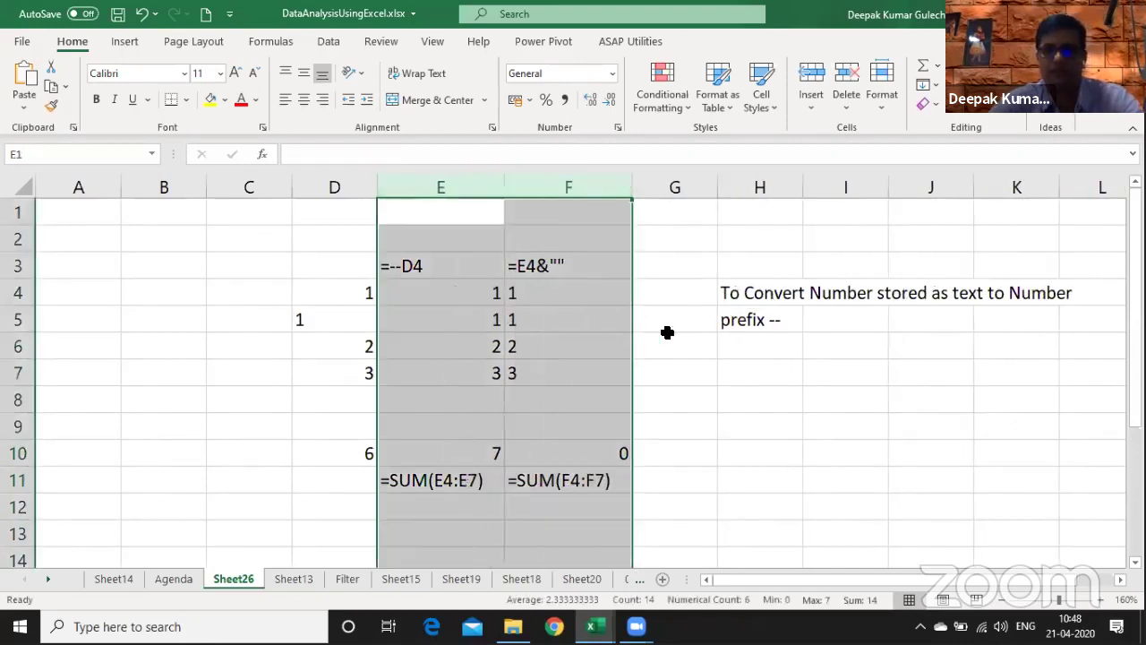
- Copy the H4 note into H8 and reword it to 'To Convert data to text'
{"action": "left_click", "coordinate": [764, 325]}
{"action": "key", "text": "Down"}
{"action": "key", "text": "Up"}
{"action": "key", "text": "Up"}
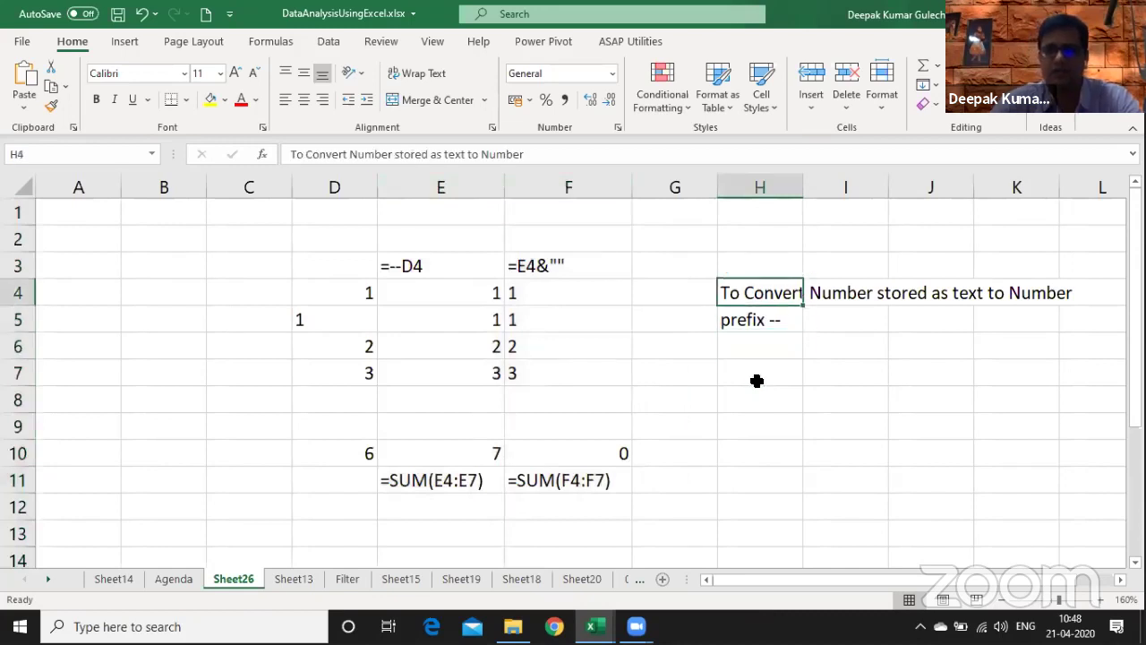
{"action": "key", "text": "ctrl+c"}
{"action": "key", "text": "Down"}
{"action": "key", "text": "Down"}
{"action": "key", "text": "Down"}
{"action": "key", "text": "Down"}
{"action": "key", "text": "Return"}
{"action": "key", "text": "F2"}
{"action": "key", "text": "ctrl+Left"}
{"action": "key", "text": "ctrl+Left"}
{"action": "key", "text": "ctrl+Left"}
{"action": "key", "text": "ctrl+Left"}
{"action": "key", "text": "ctrl+Left"}
{"action": "key", "text": "ctrl+Left"}
{"action": "key", "text": "ctrl+Left"}
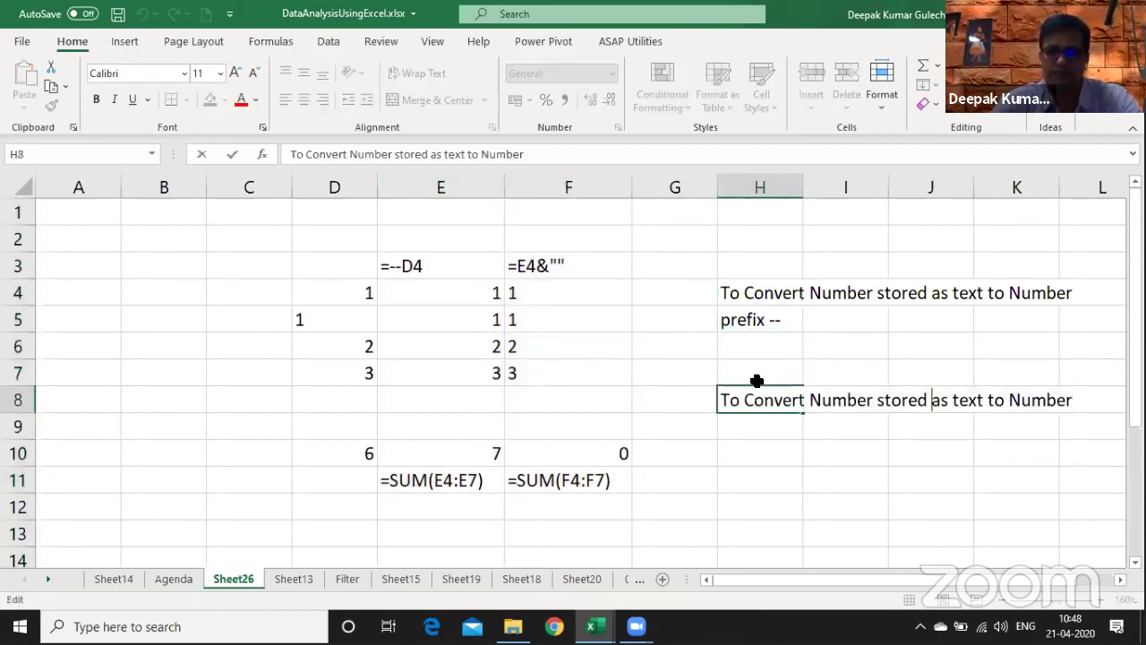
{"action": "key", "text": "ctrl+Right"}
{"action": "type", "text": "date to"}
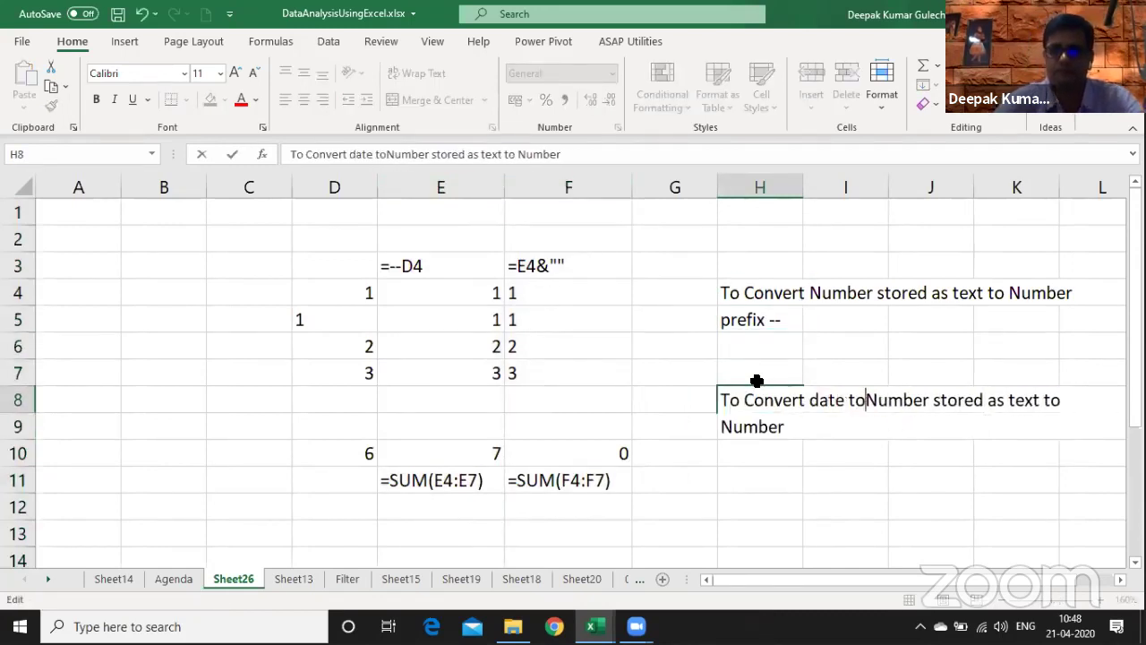
{"action": "key", "text": "BackSpace"}
{"action": "key", "text": "BackSpace"}
{"action": "key", "text": "BackSpace"}
{"action": "key", "text": "BackSpace"}
{"action": "type", "text": "a to te"}
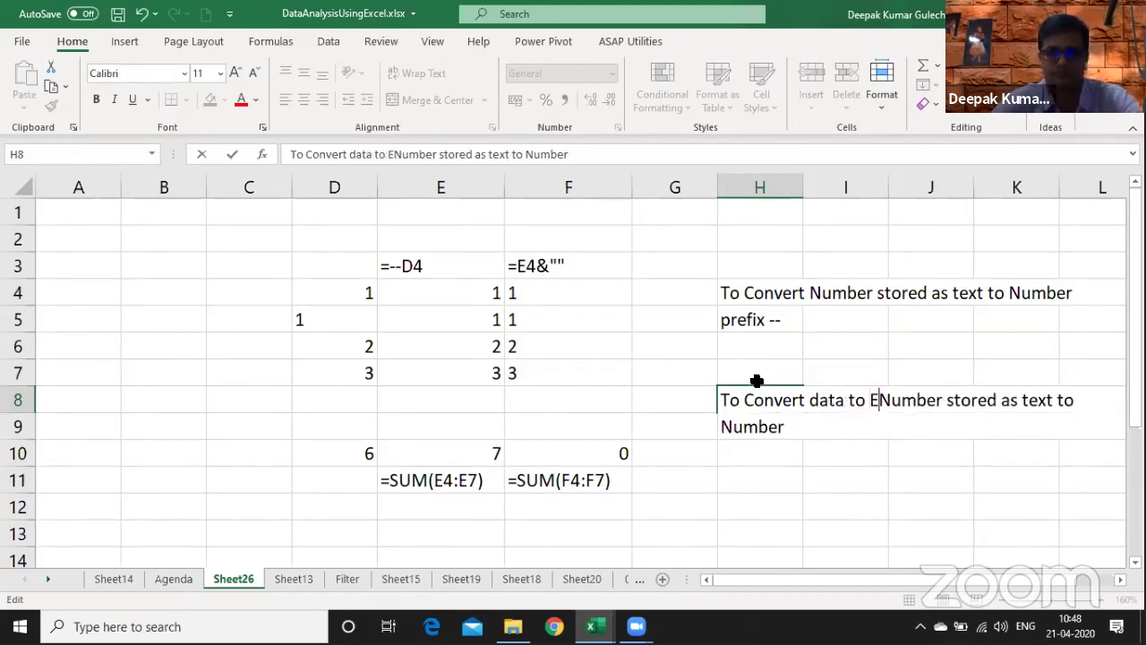
{"action": "type", "text": "xt"}
{"action": "key", "text": "Delete"}
{"action": "key", "text": "Delete"}
{"action": "key", "text": "Delete"}
{"action": "key", "text": "Delete"}
{"action": "key", "text": "Delete"}
{"action": "key", "text": "Delete"}
{"action": "key", "text": "Delete"}
{"action": "key", "text": "Delete"}
{"action": "key", "text": "Delete"}
{"action": "key", "text": "Delete"}
{"action": "key", "text": "Delete"}
{"action": "key", "text": "Delete"}
{"action": "key", "text": "Delete"}
{"action": "key", "text": "Delete"}
{"action": "key", "text": "Delete"}
{"action": "key", "text": "Delete"}
{"action": "key", "text": "Delete"}
{"action": "key", "text": "Delete"}
{"action": "key", "text": "Delete"}
{"action": "key", "text": "Delete"}
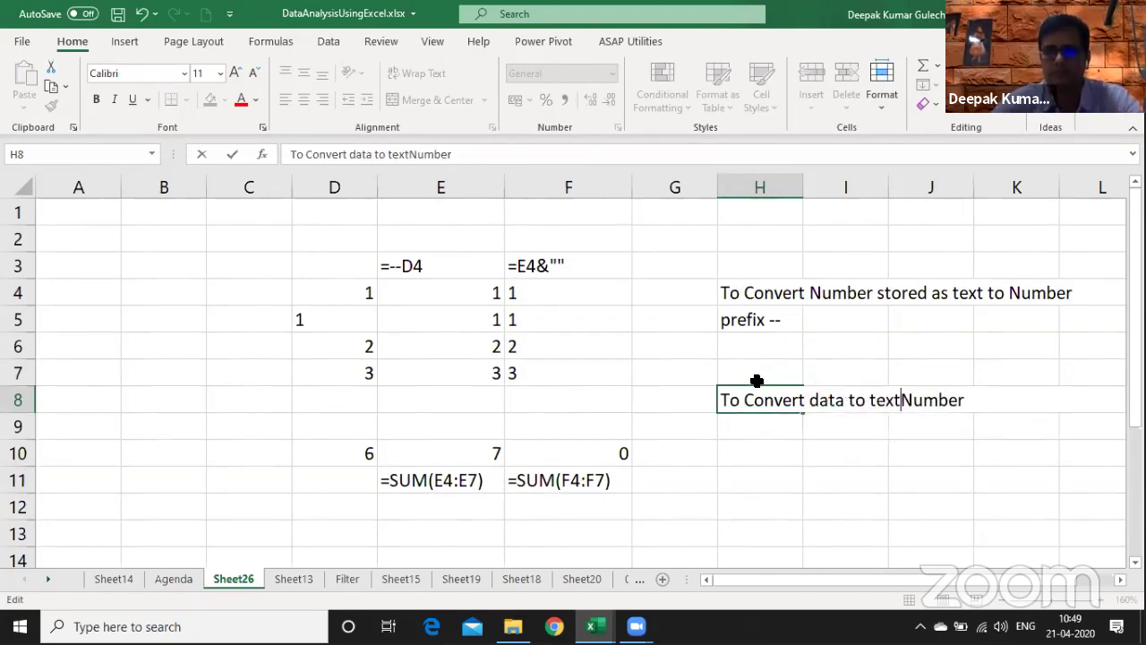
{"action": "key", "text": "ctrl+Return"}
- Type the note 'suffix & ""' in H9
{"action": "key", "text": "Down"}
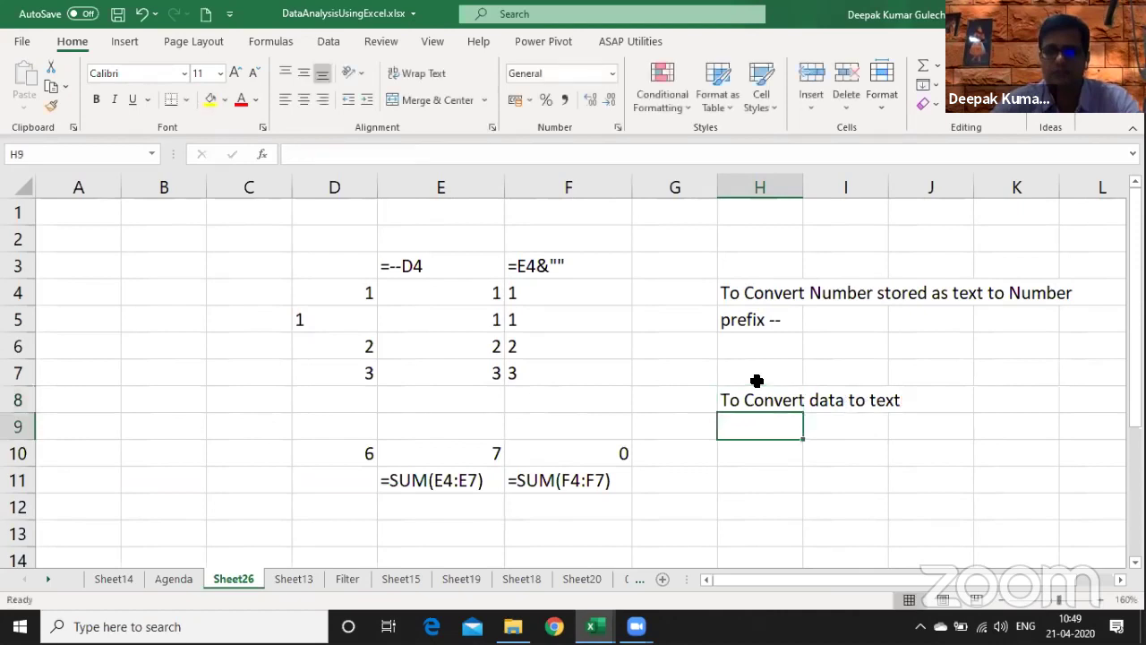
{"action": "type", "text": "suffix & \""}
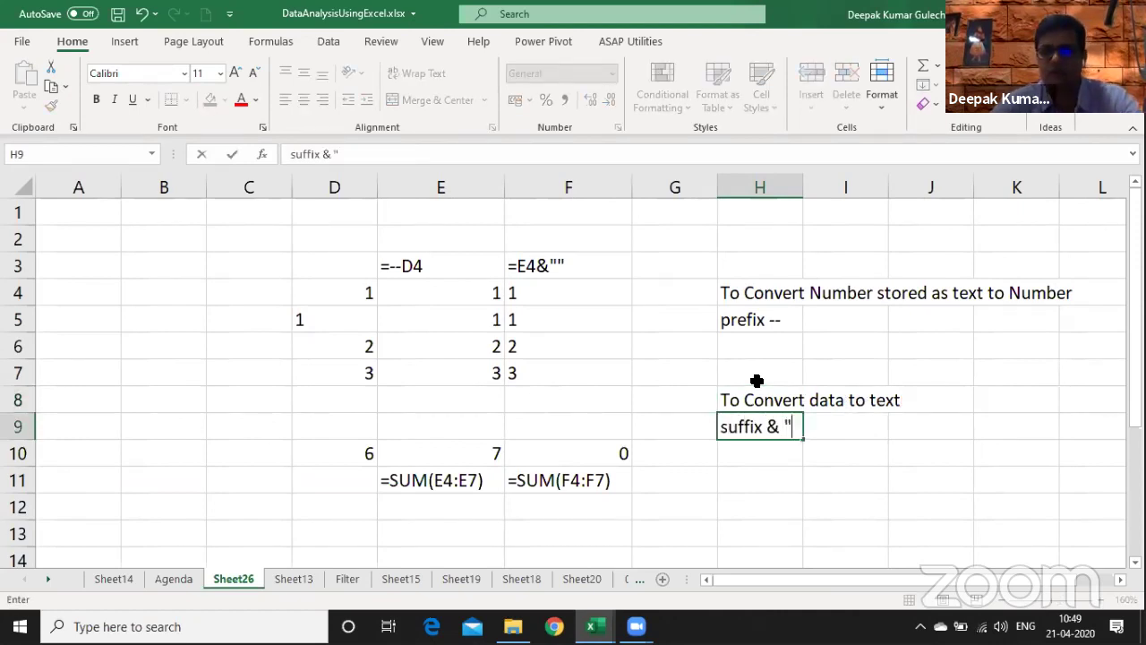
{"action": "type", "text": "\""}
{"action": "key", "text": "Return"}
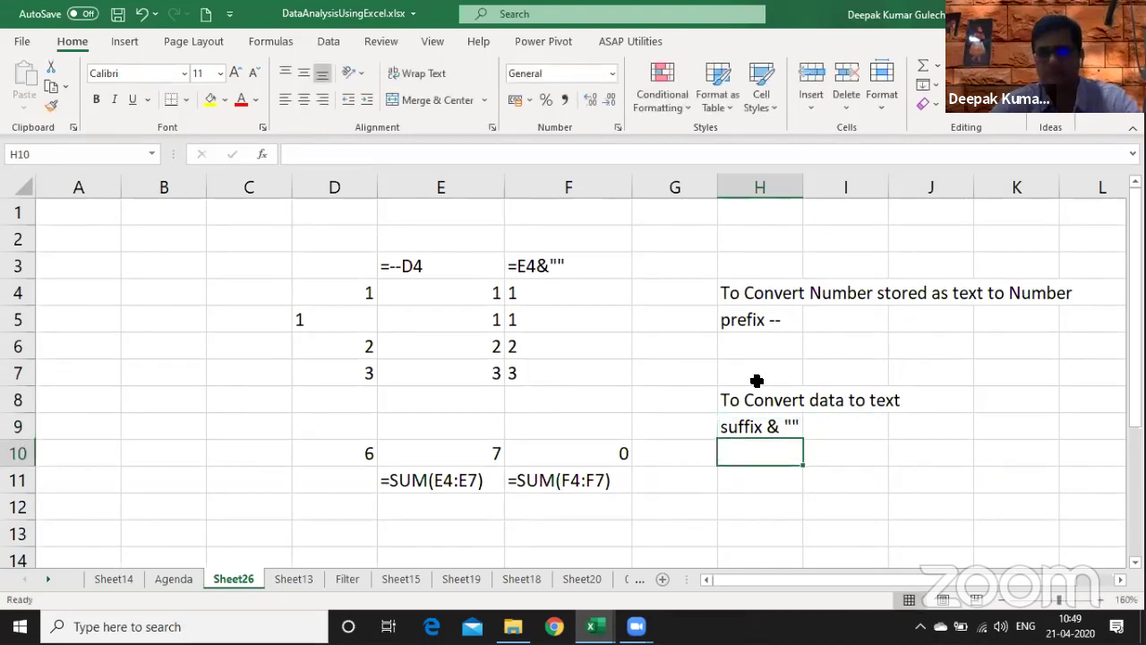
{"action": "left_click", "coordinate": [847, 239]}
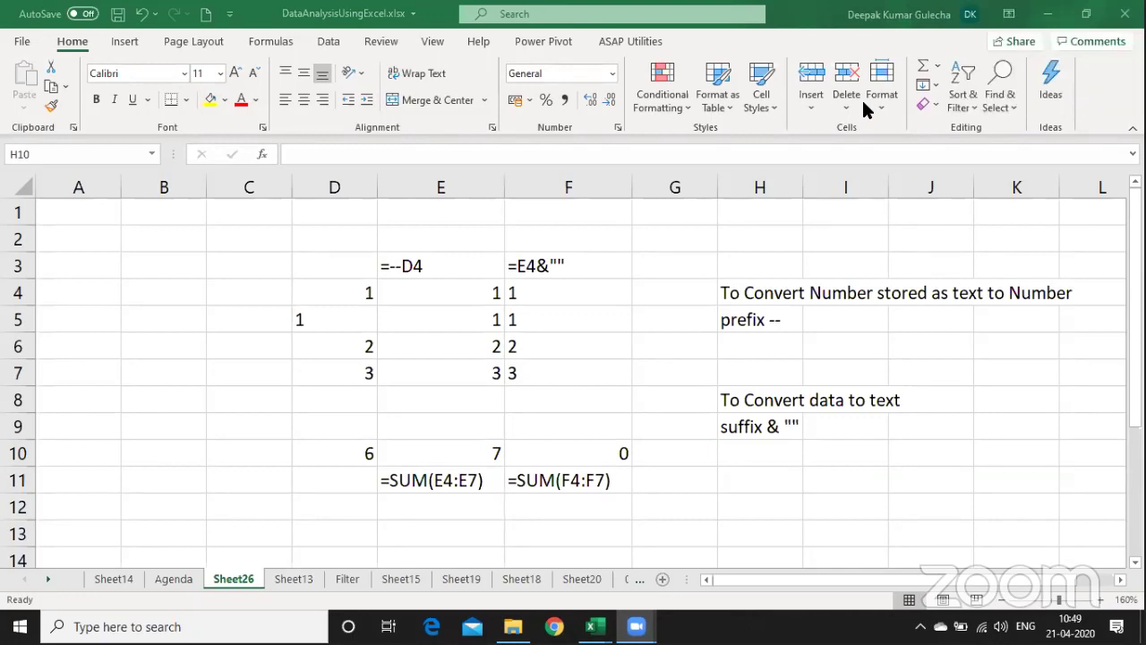
- Switch to the Agenda sheet and scroll up to review its topics
{"action": "left_click", "coordinate": [173, 578]}
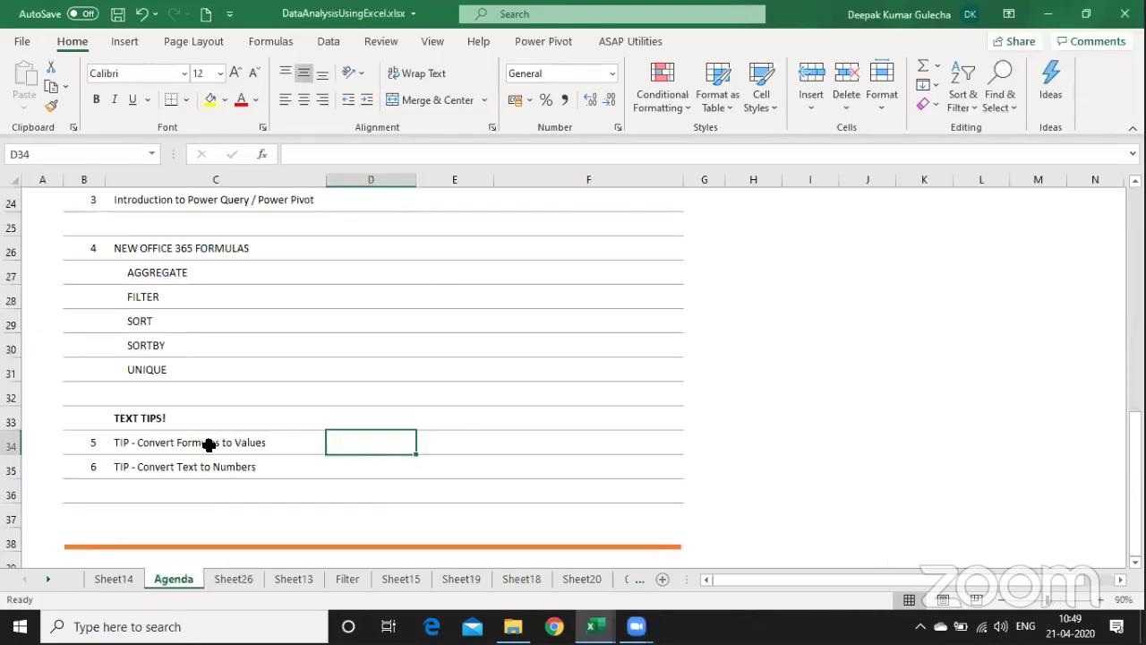
{"action": "scroll", "coordinate": [187, 404], "scroll_direction": "up", "scroll_amount": 3}
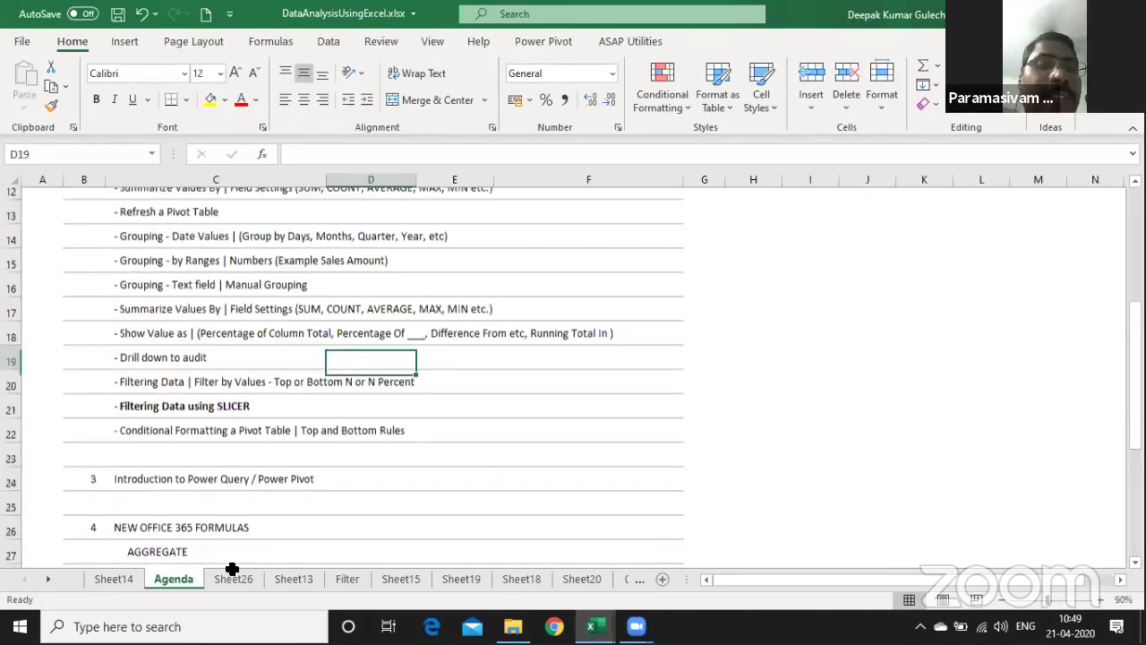
{"action": "scroll", "coordinate": [1021, 191], "scroll_direction": "up", "scroll_amount": 1}
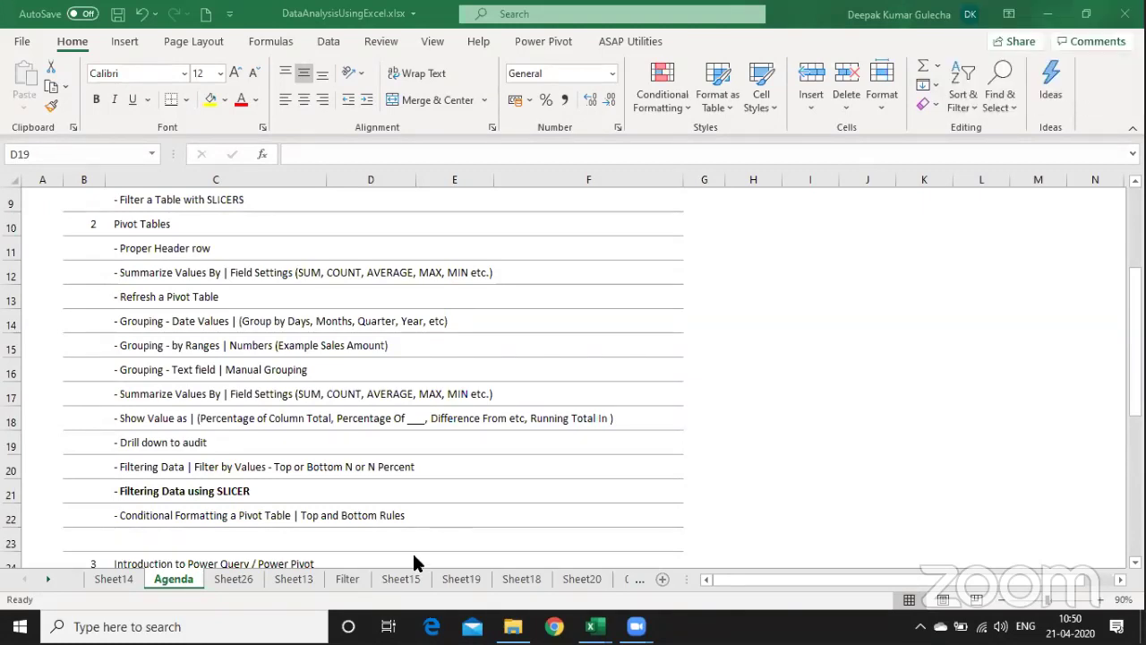
- Return to Sheet14 and select the 'DATA ANALYSIS USING EXCEL' title box
{"action": "left_click", "coordinate": [173, 579]}
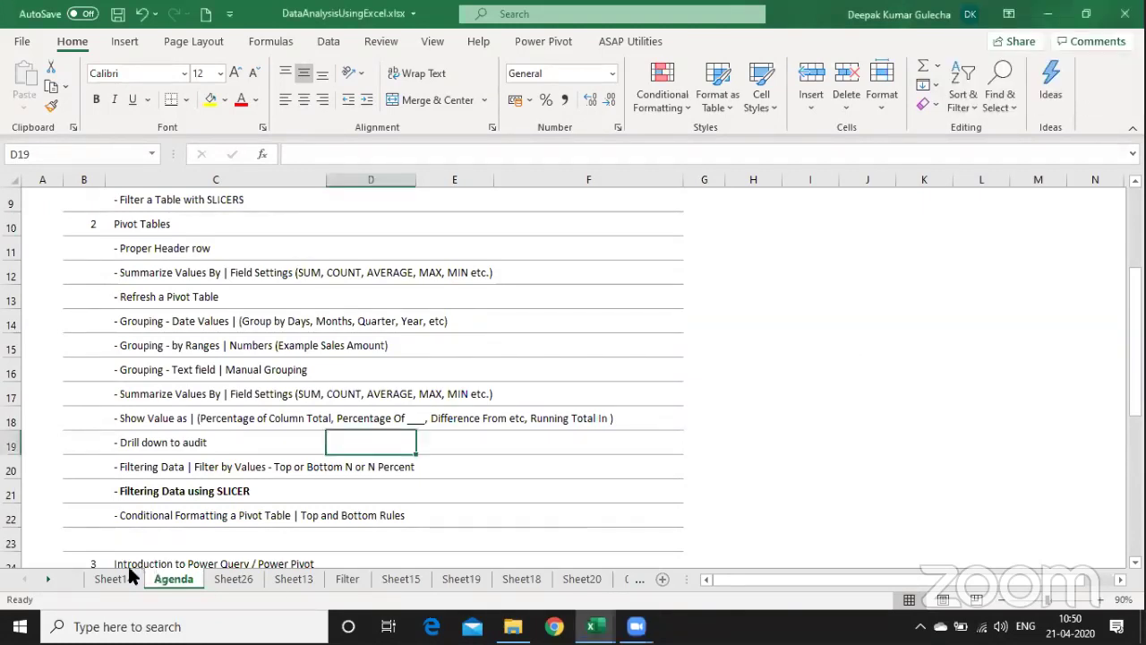
{"action": "left_click", "coordinate": [123, 574]}
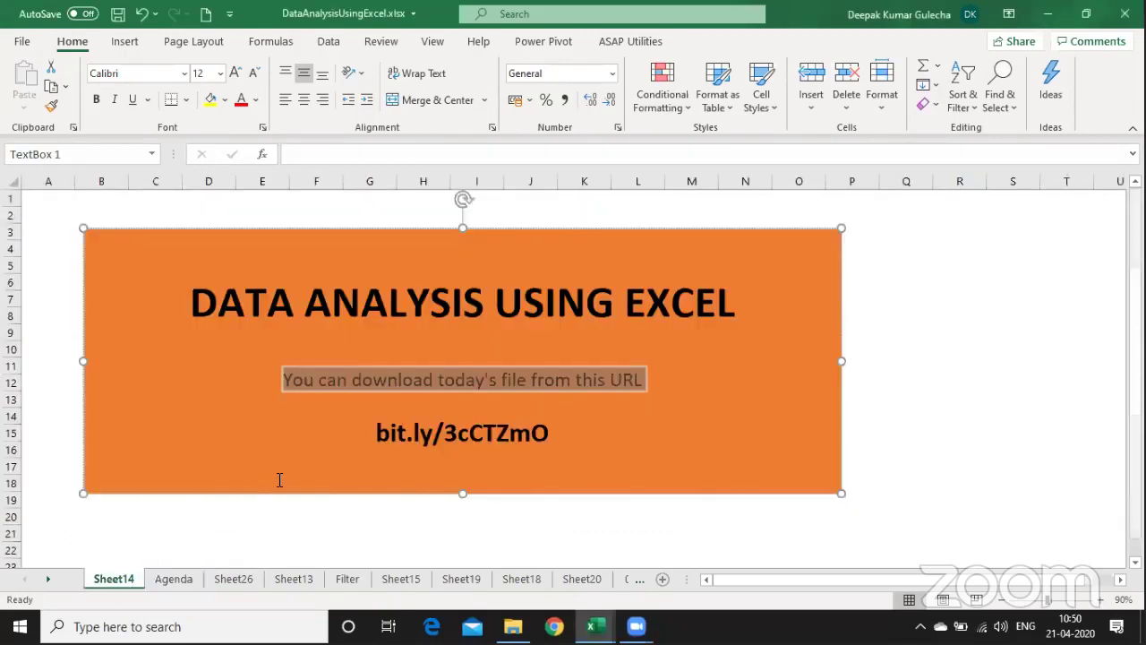
{"action": "left_click", "coordinate": [283, 476]}
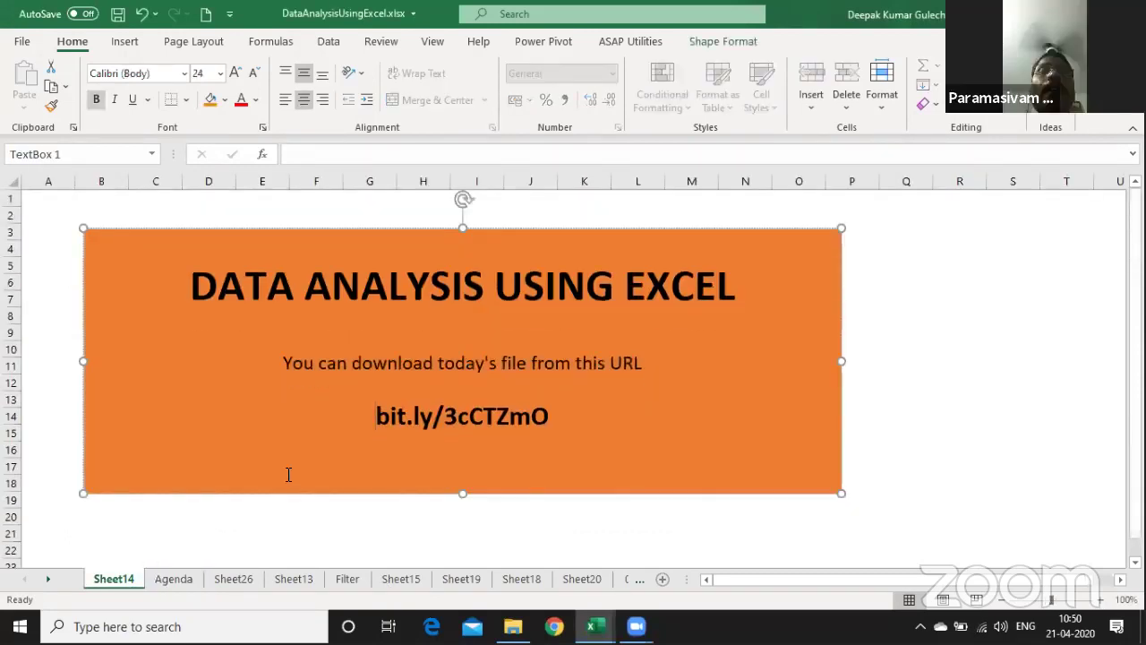